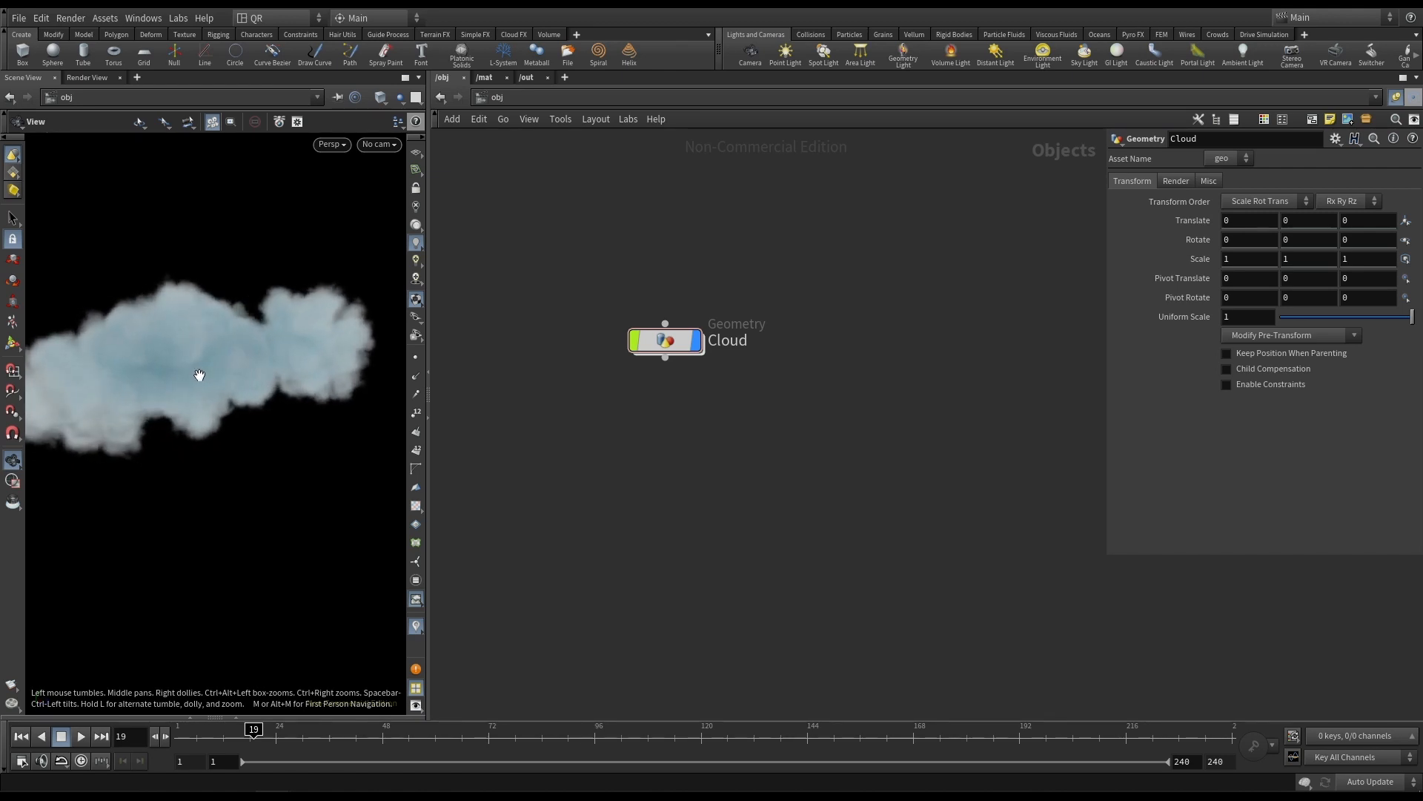
Examine the cloud volume in the viewport from several angles and distances.
mouse_move(263, 367)
left_mouse_down()
mouse_move(165, 359)
mouse_move(143, 371)
mouse_move(239, 377)
left_mouse_up()
right_click_drag(239, 377, 149, 441)
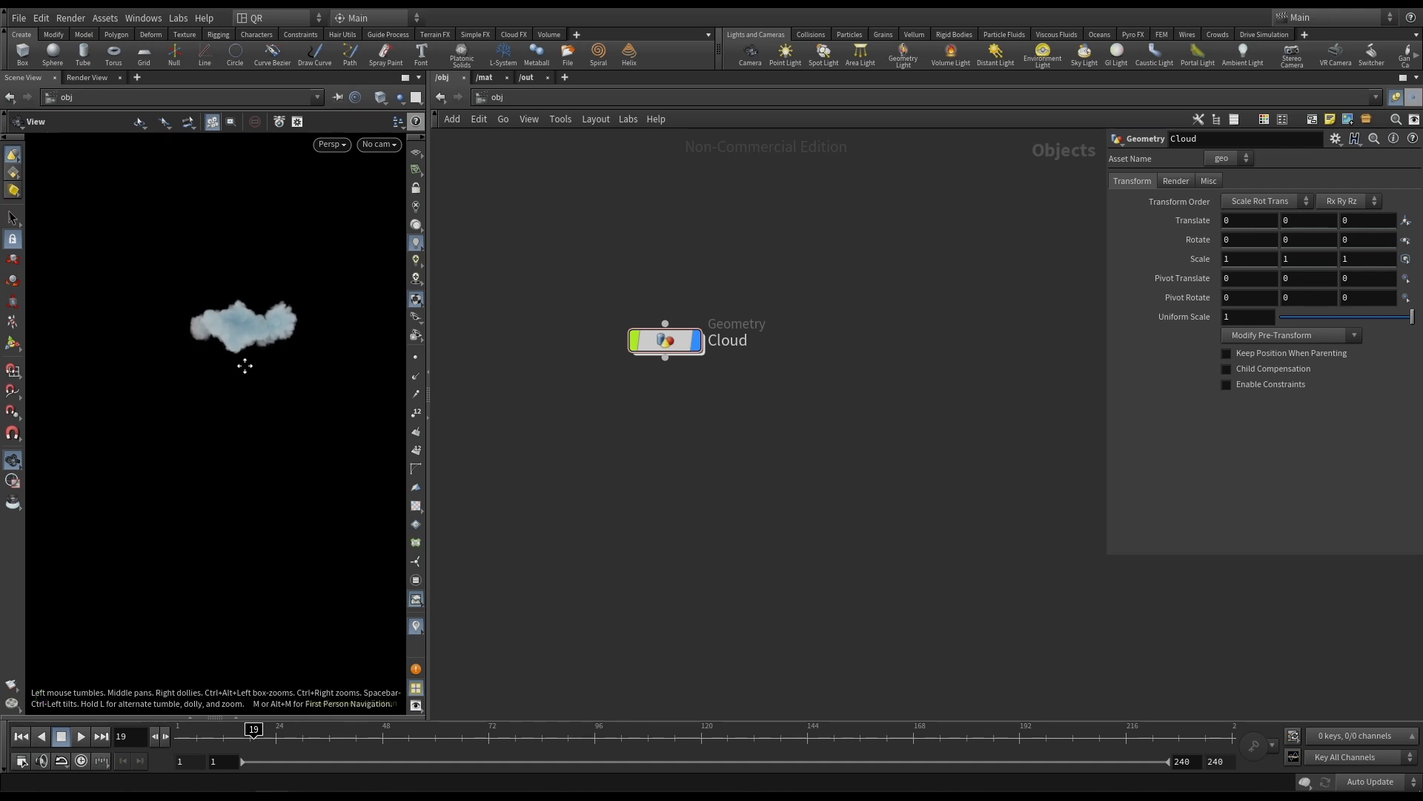
right_click_drag(255, 348, 780, 404)
left_click_drag(213, 280, 163, 390)
middle_click_drag(226, 371, 197, 283)
right_click_drag(233, 296, 104, 347)
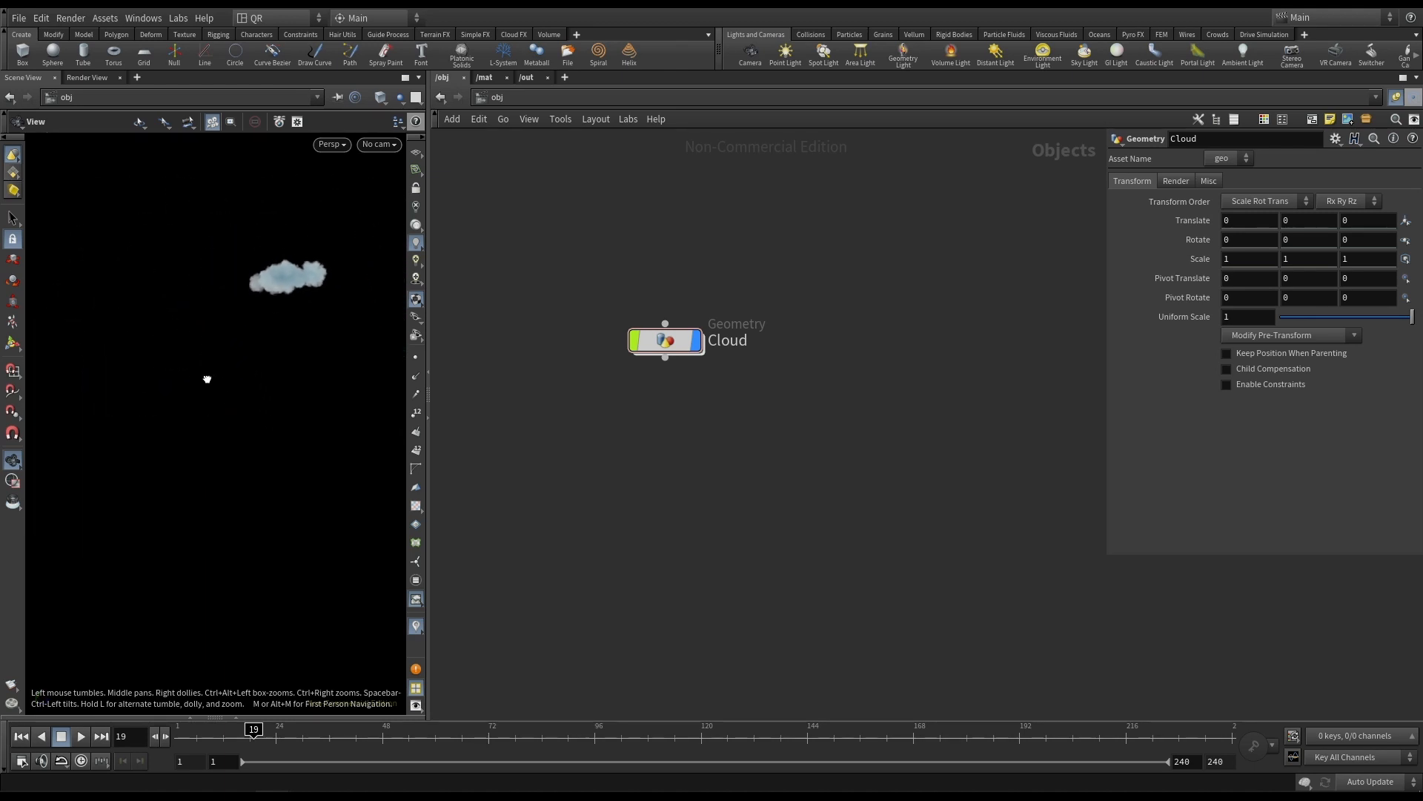
left_click_drag(207, 378, 212, 370)
middle_click_drag(278, 390, 226, 349)
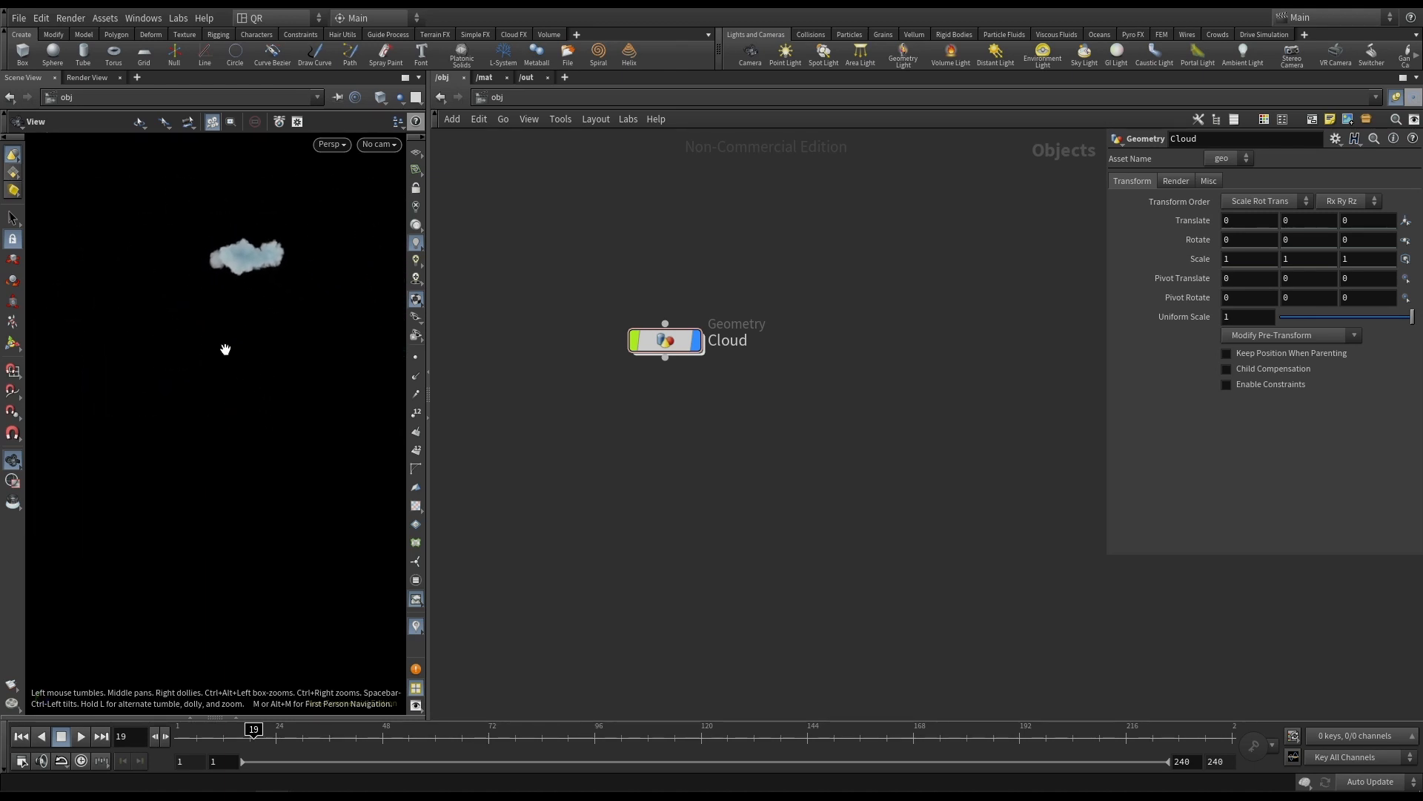
left_click_drag(225, 323, 260, 276)
middle_click_drag(260, 277, 264, 408)
right_click_drag(242, 378, 627, 395)
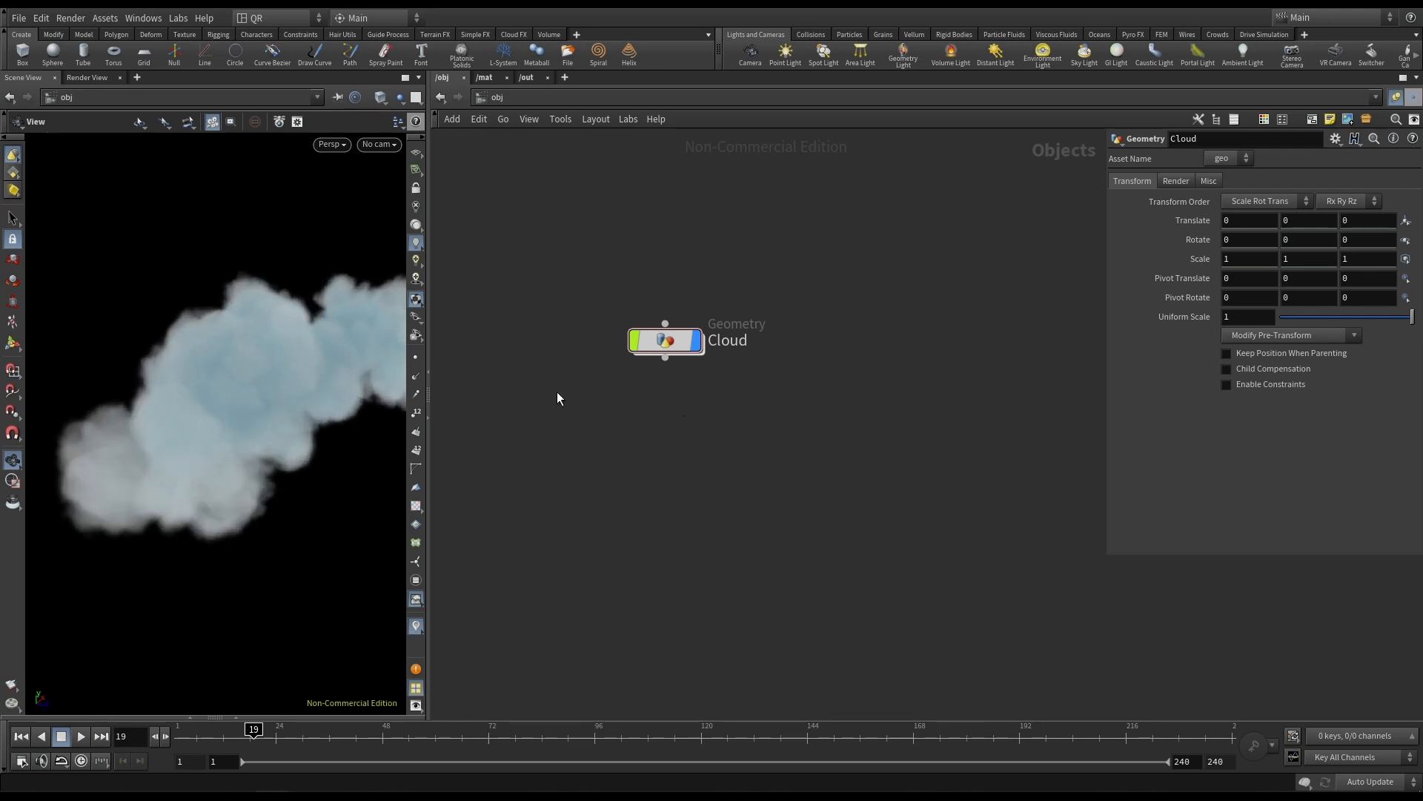
left_click_drag(318, 400, 232, 385)
right_click_drag(337, 352, 251, 393)
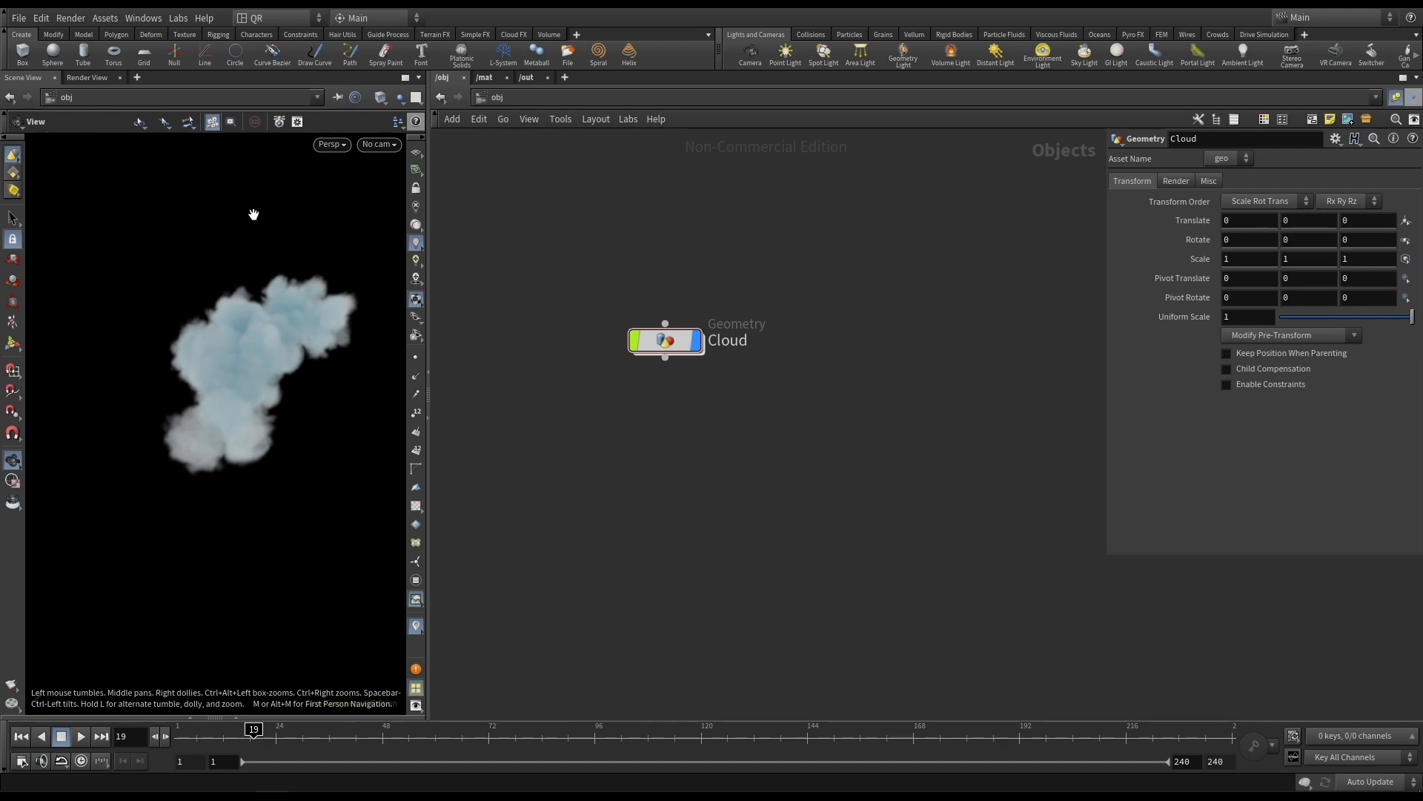
Preview the Light background color scheme in the viewport's display options and return to the Dark scheme.
key("d")
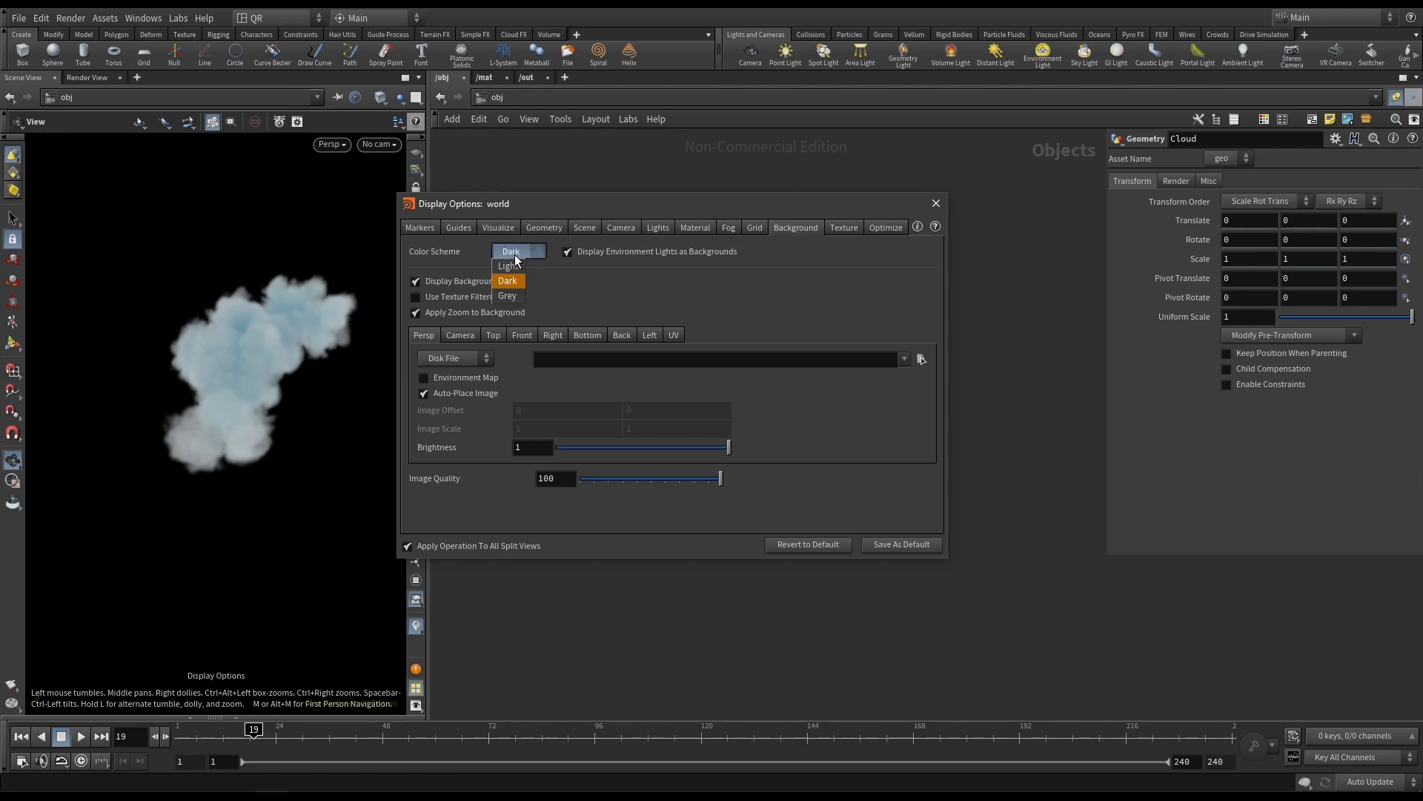
left_click(516, 266)
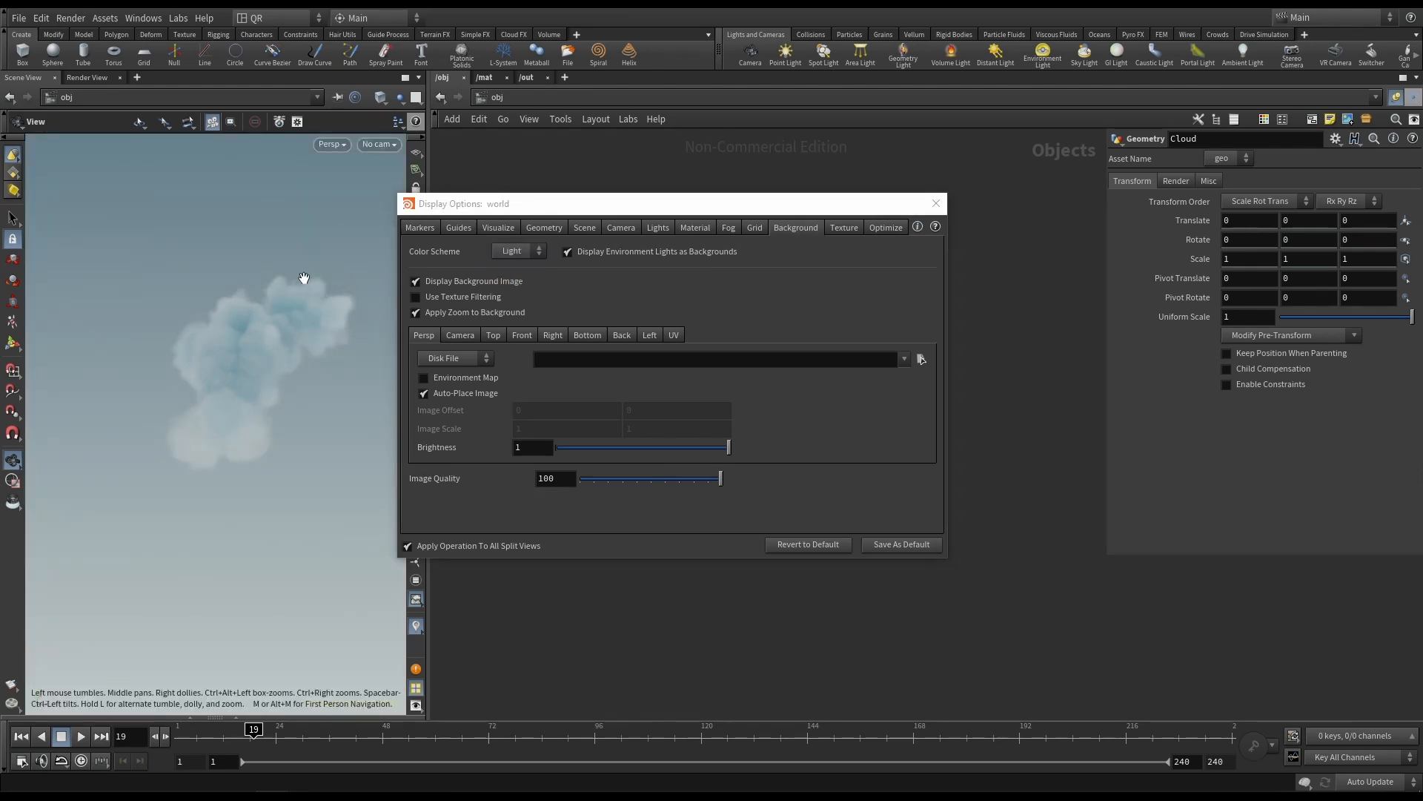
left_click(537, 254)
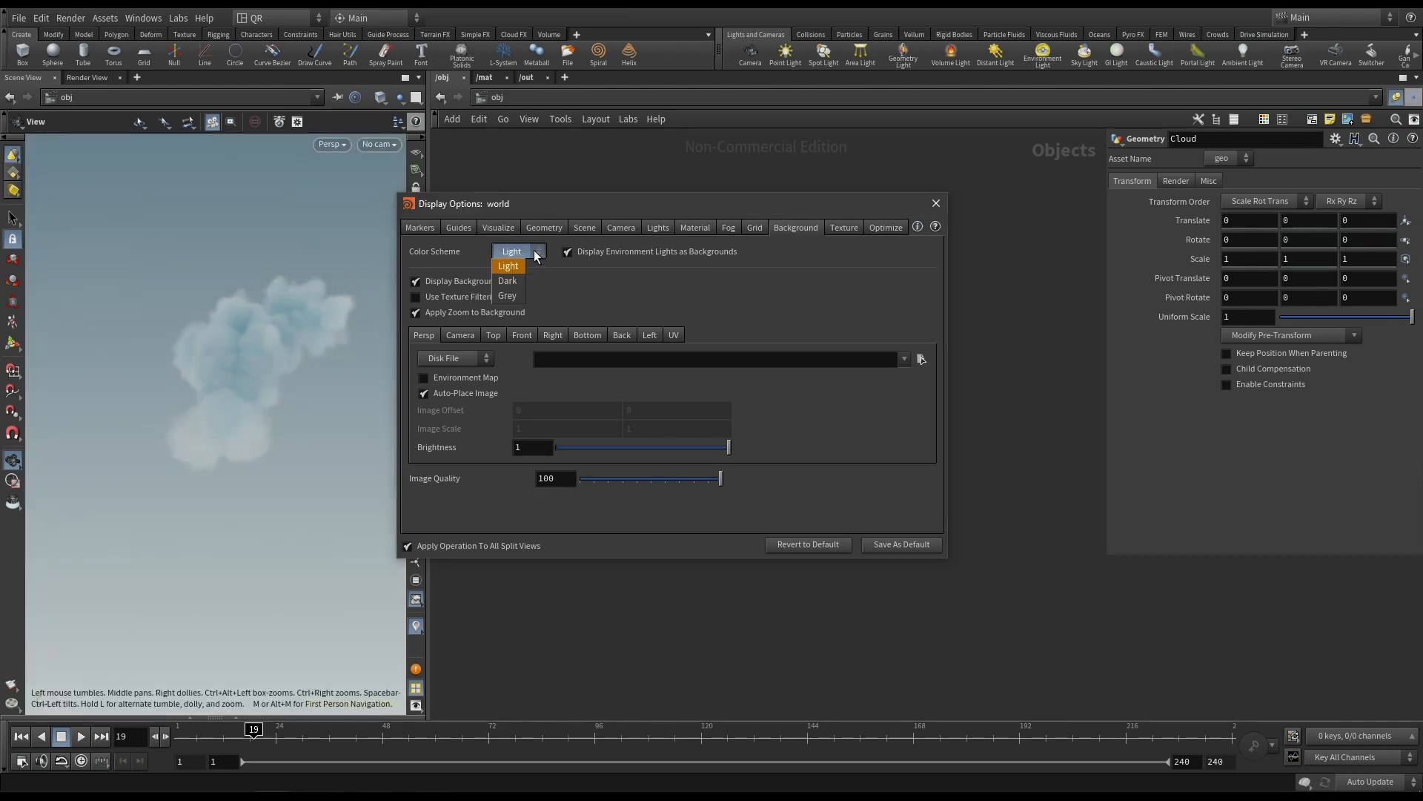
left_click(510, 282)
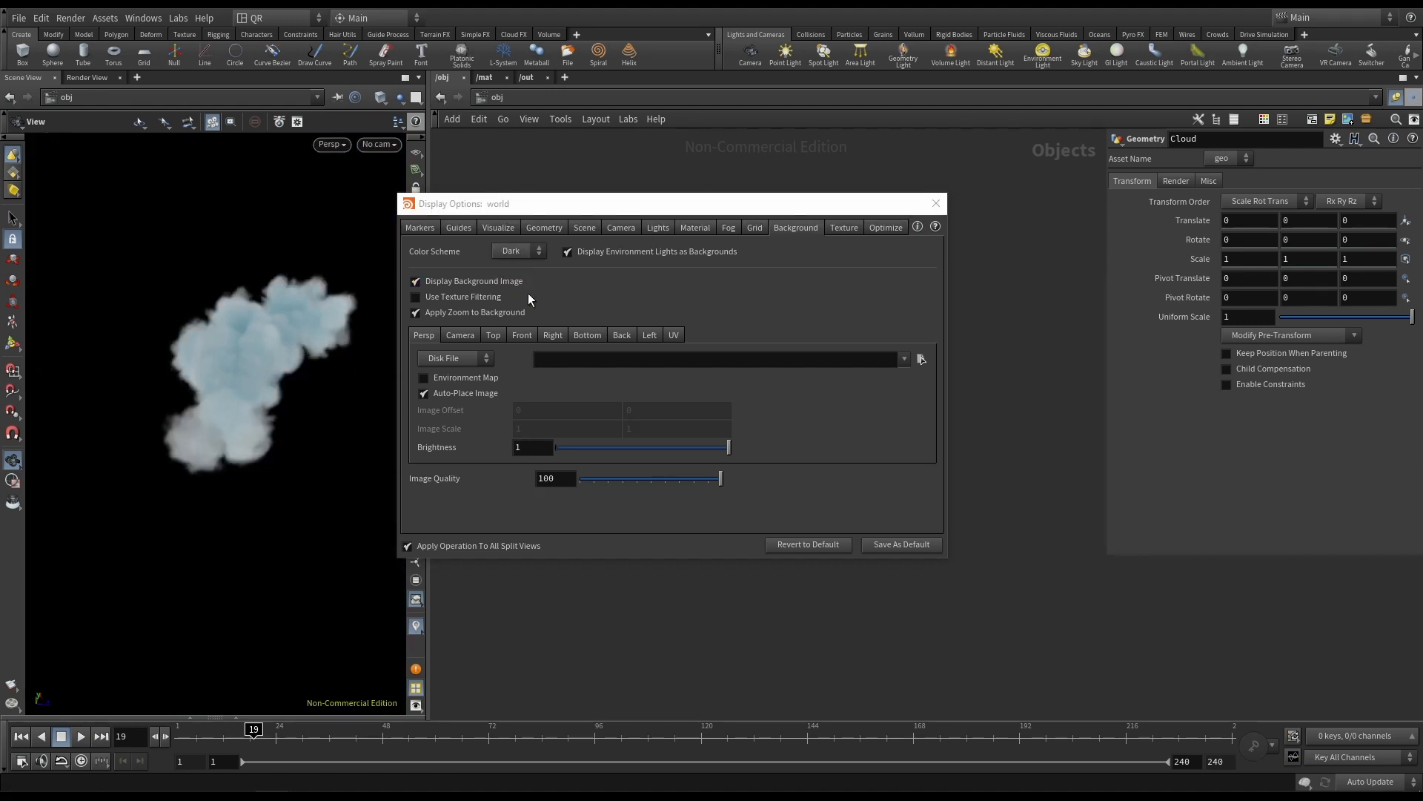
left_click(936, 205)
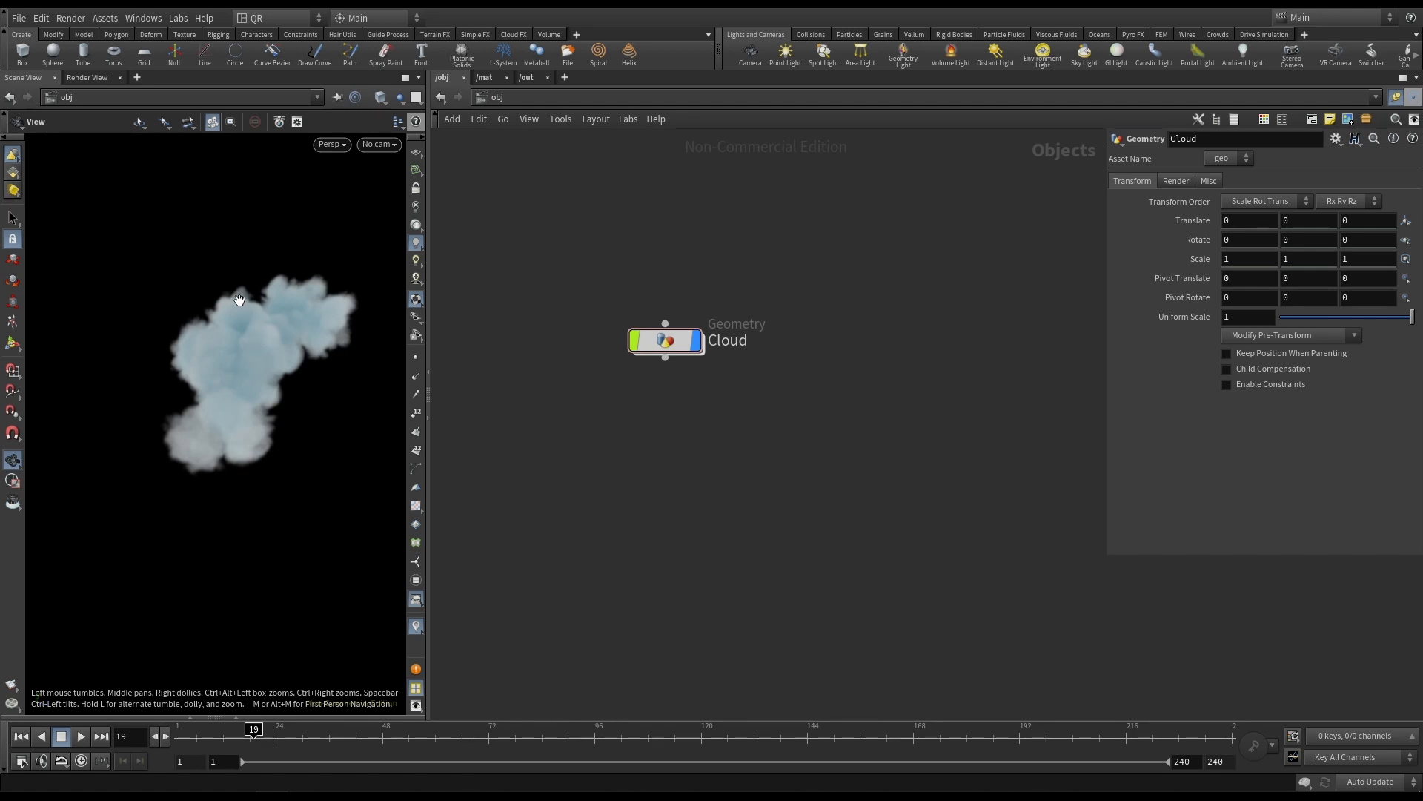
Show the reference grid to examine the cloud against it from above and from the side, and hide the grid again.
left_click_drag(238, 299, 308, 337)
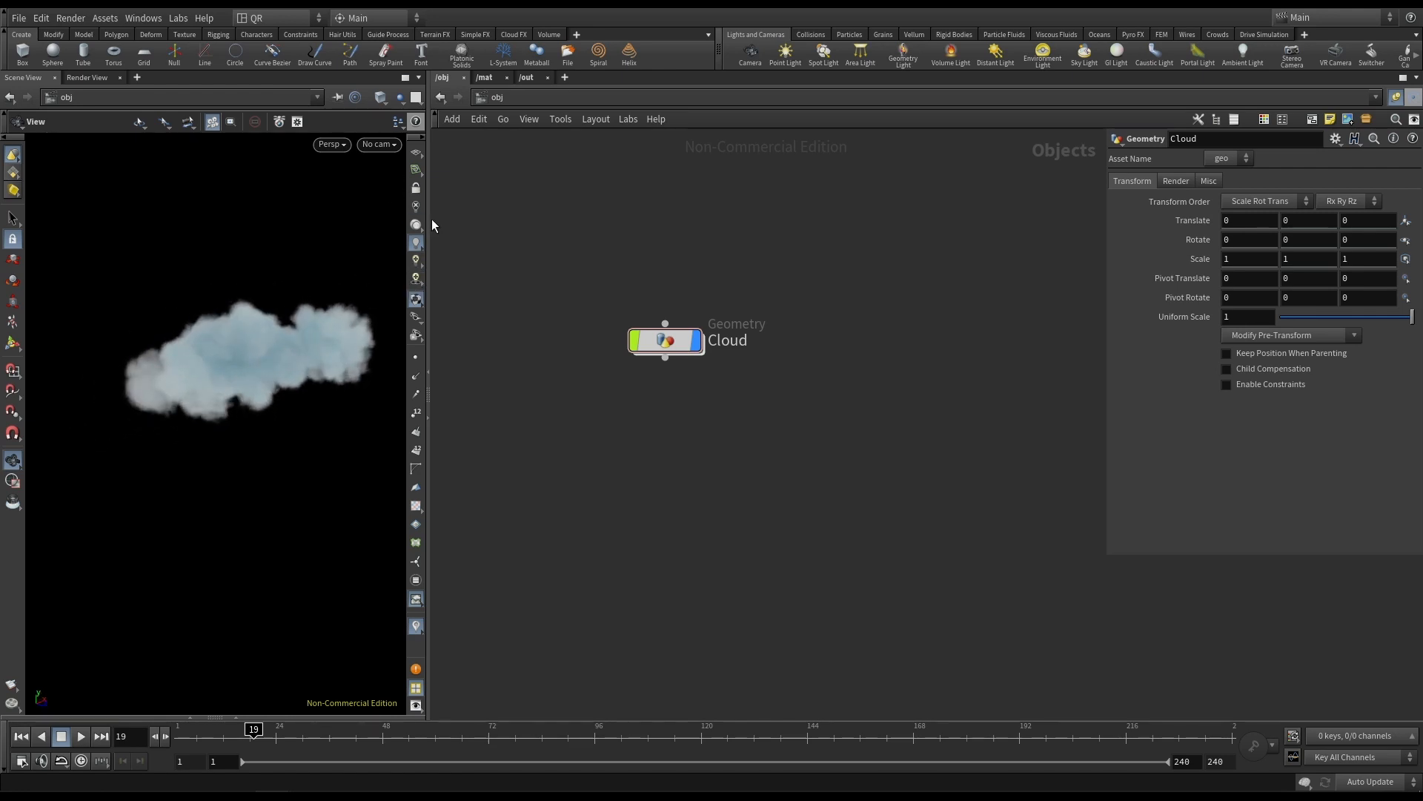
left_click(413, 154)
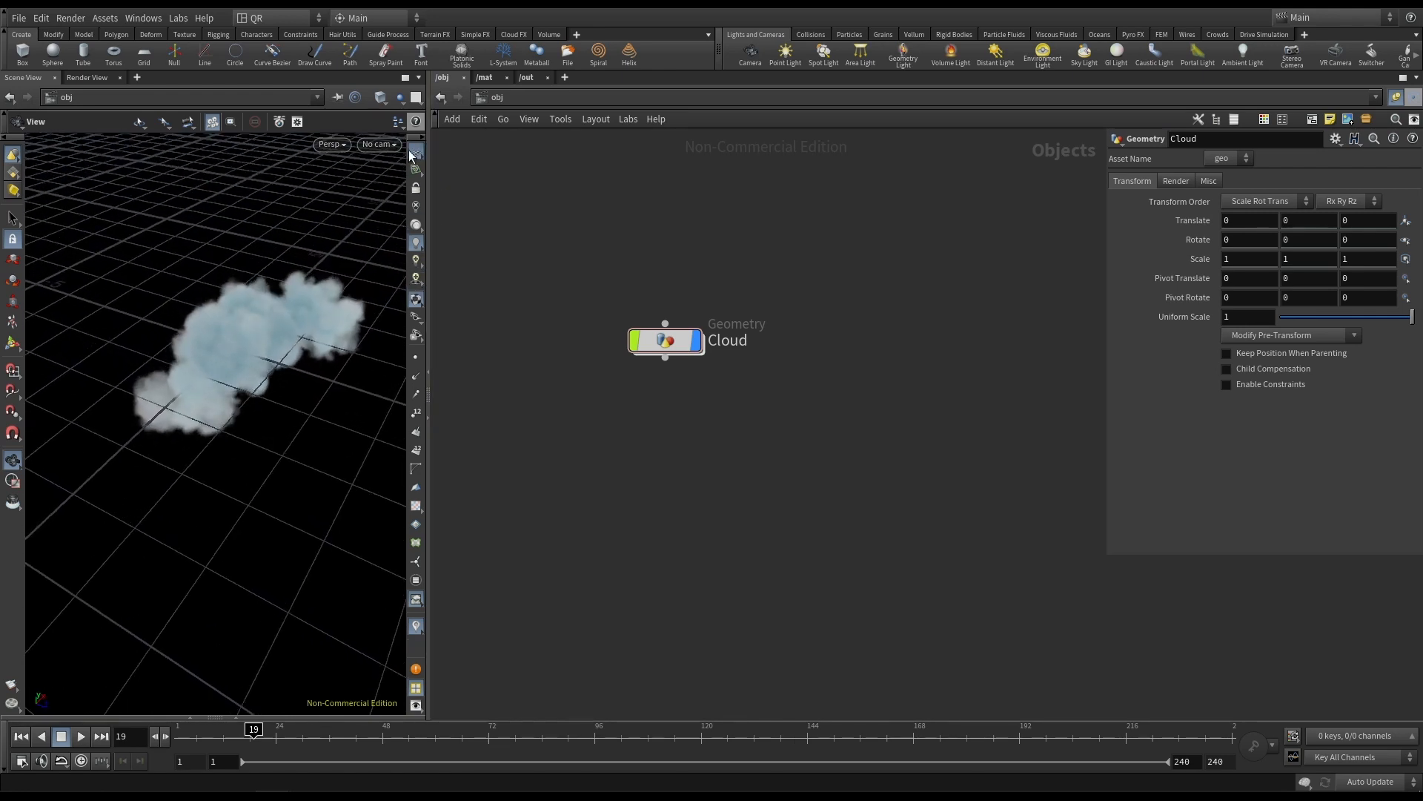
left_click_drag(285, 226, 283, 295)
right_click_drag(330, 287, 166, 356)
left_click_drag(165, 356, 181, 340)
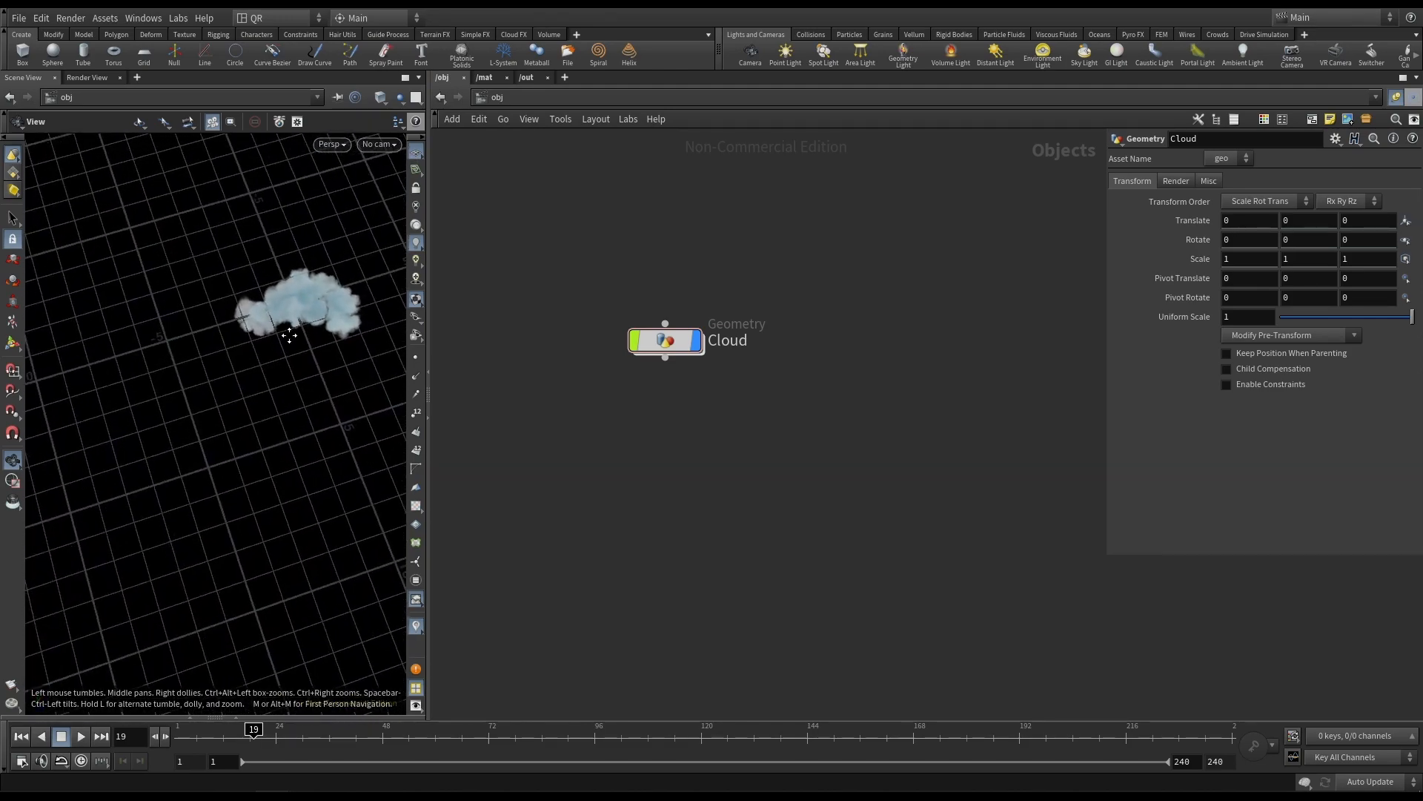
left_click_drag(290, 336, 204, 359)
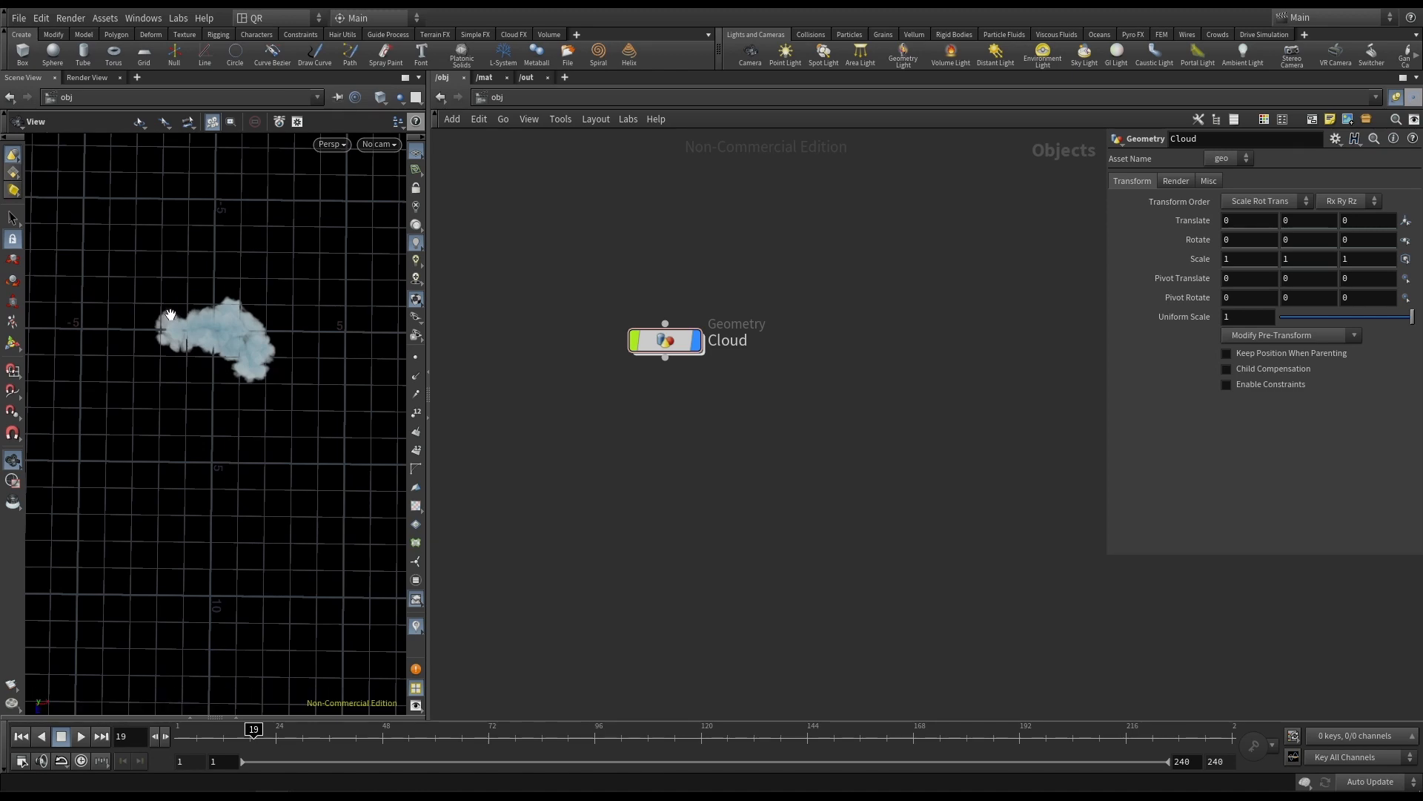
left_click_drag(244, 399, 191, 330)
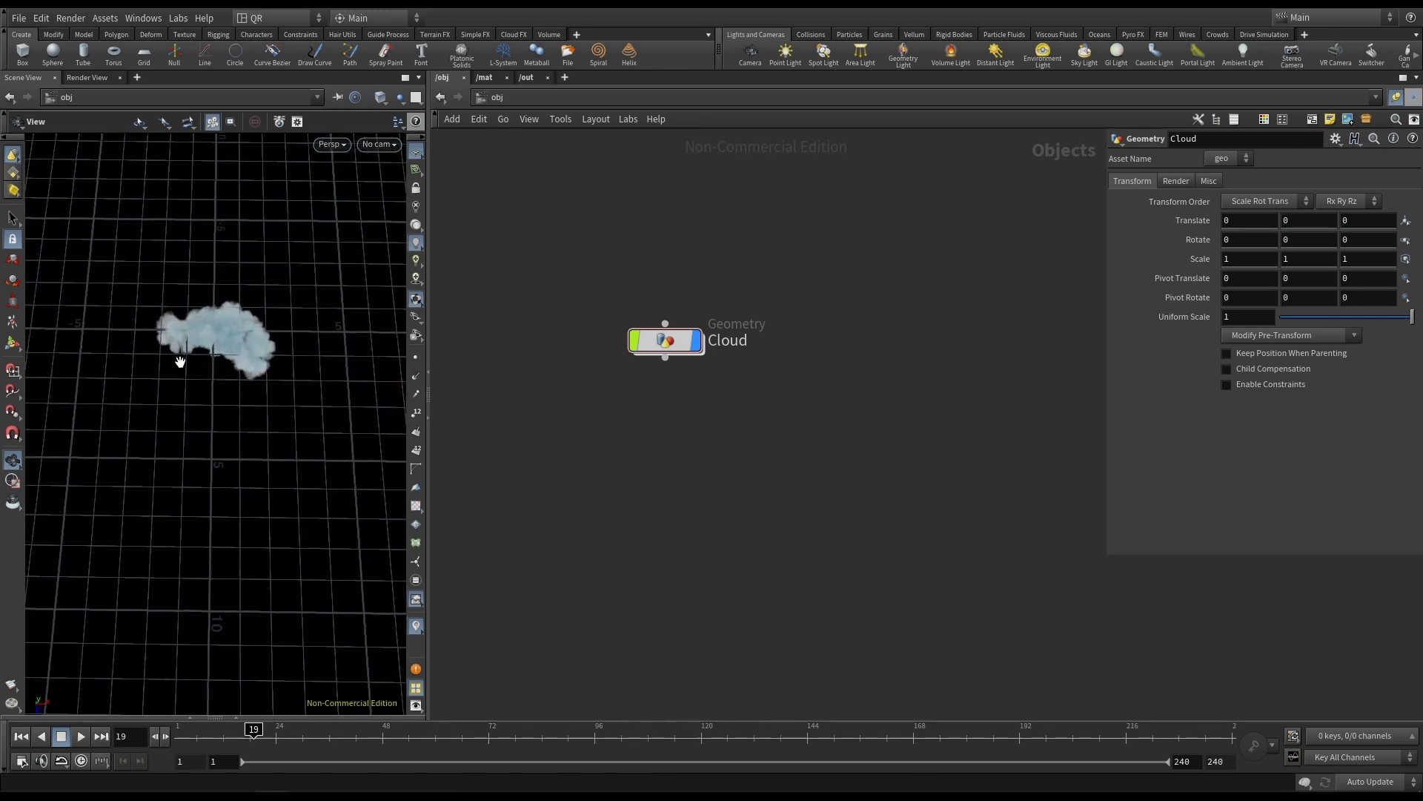
mouse_move(290, 380)
left_mouse_down()
mouse_move(312, 353)
mouse_move(191, 311)
mouse_move(273, 330)
mouse_move(253, 323)
left_mouse_up()
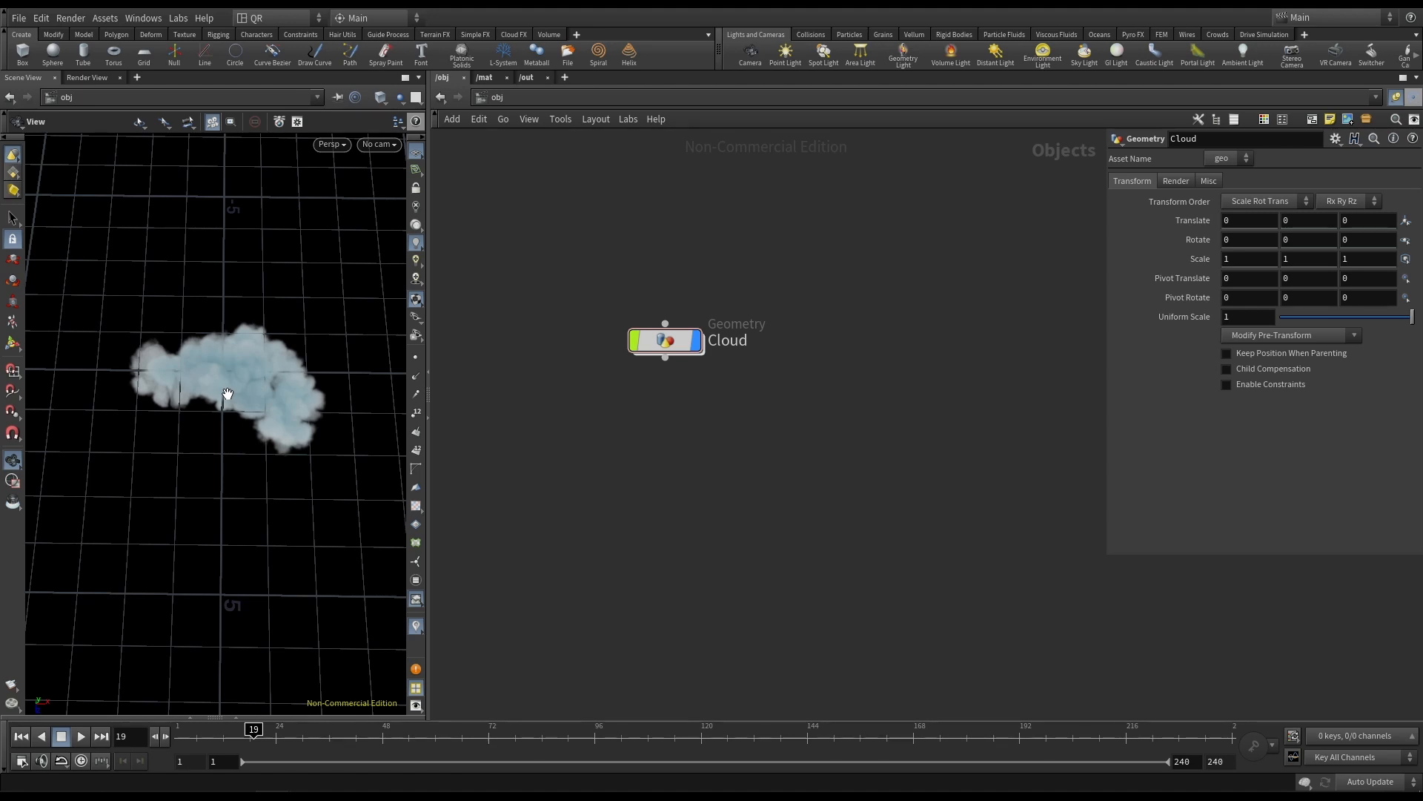
left_click_drag(235, 398, 292, 389)
scroll(273, 408, "down", 3)
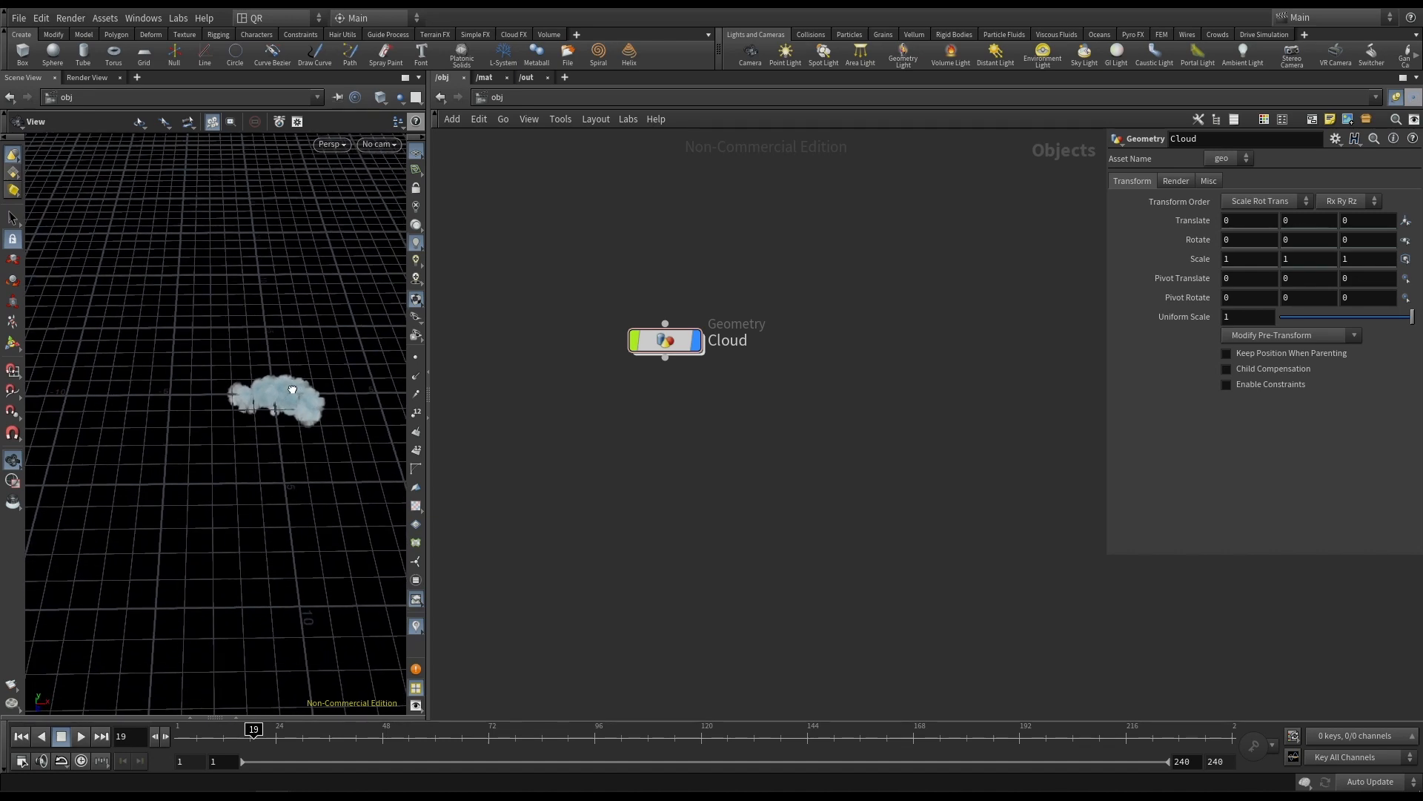
right_click_drag(292, 389, 680, 423)
middle_click_drag(249, 405, 215, 381)
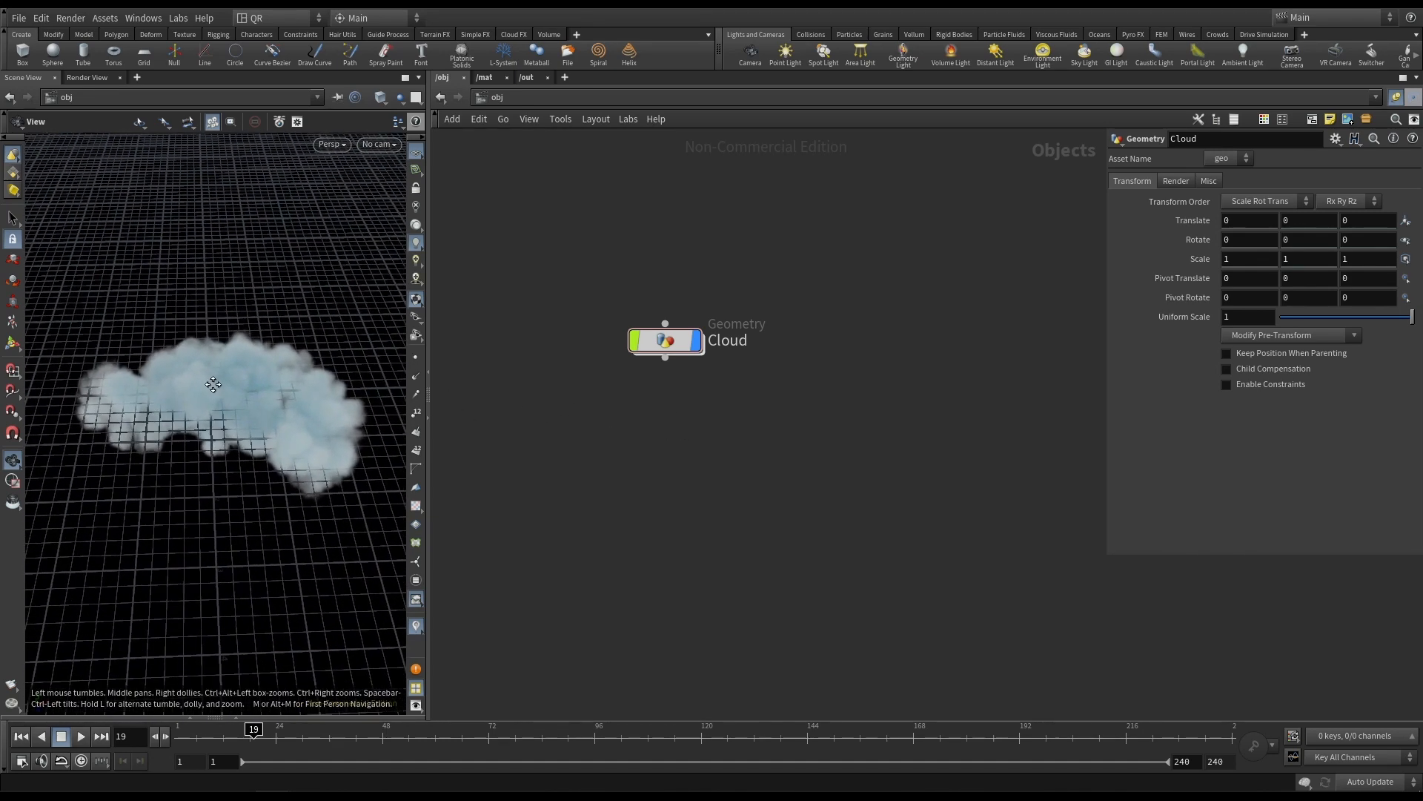
left_click_drag(214, 381, 284, 416)
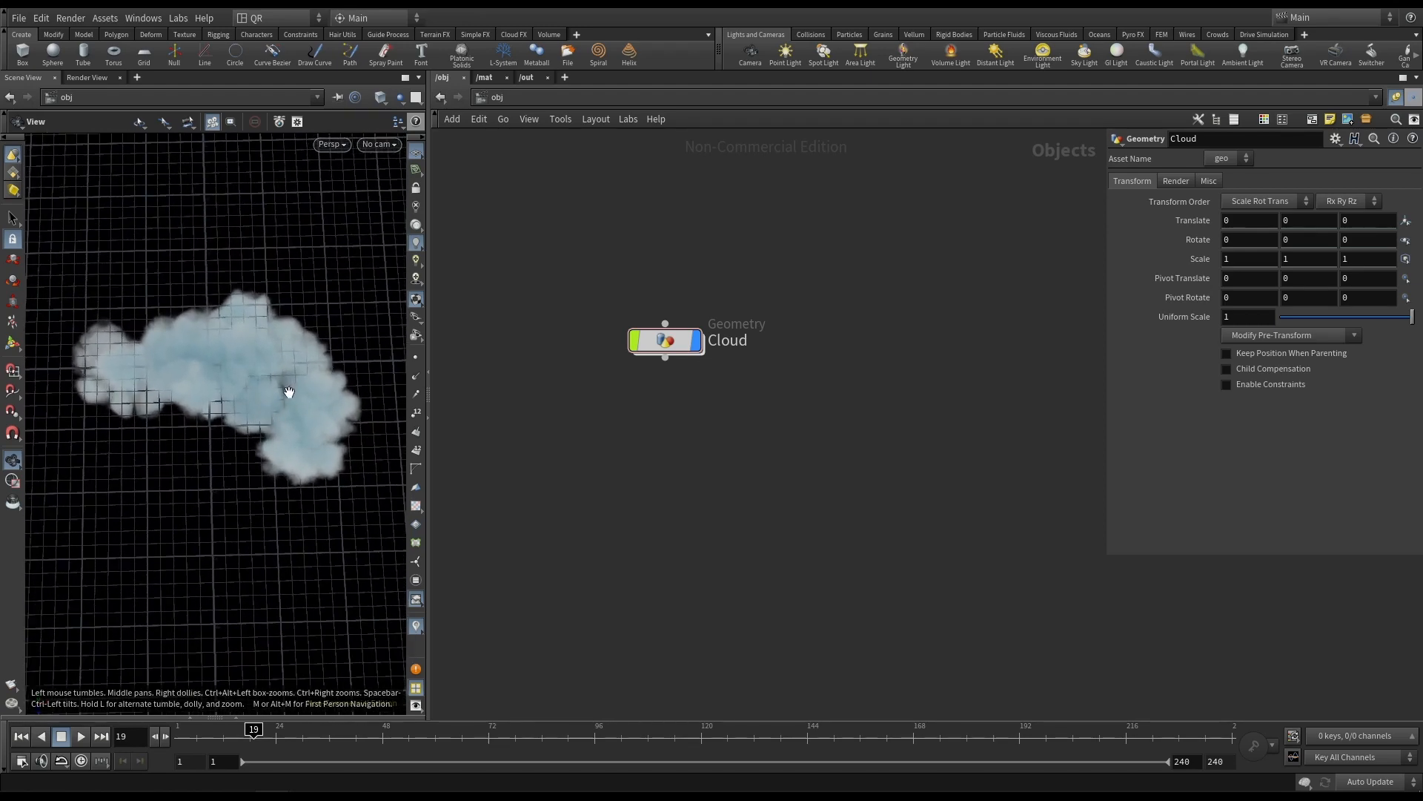
left_click_drag(290, 338, 296, 289)
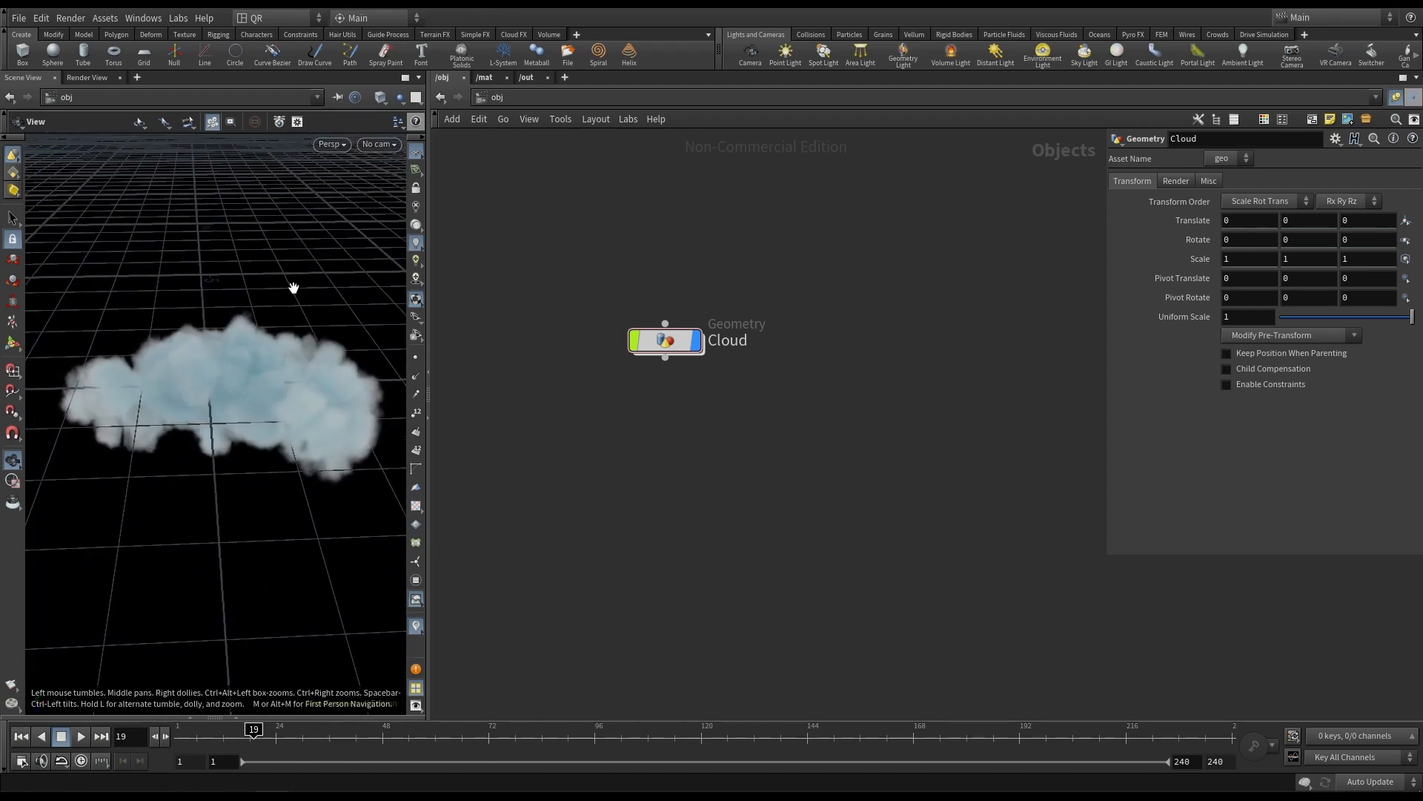
left_click(415, 154)
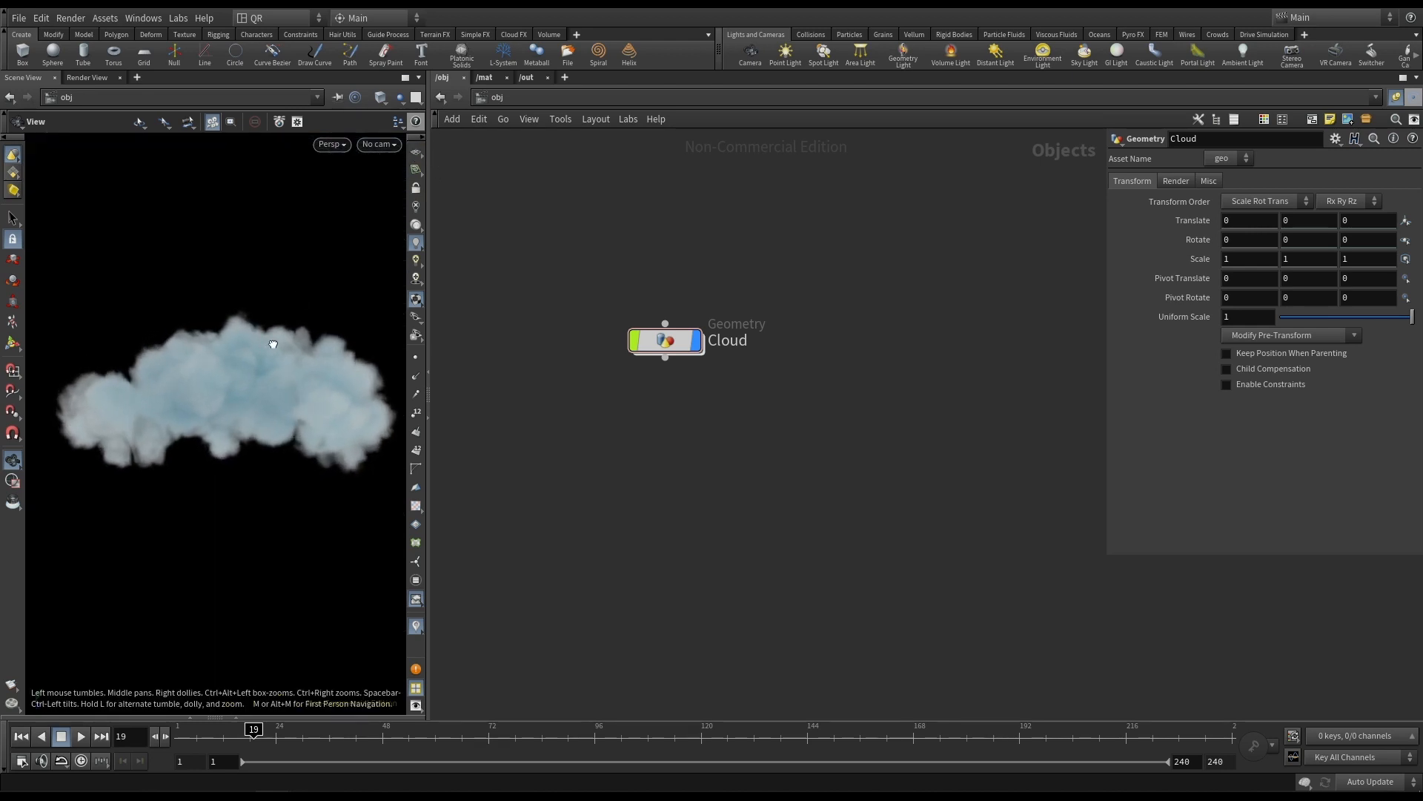
Add a Sky Light to the scene and leave its placement handles.
middle_click_drag(268, 393, 169, 269)
left_click_drag(159, 341, 156, 378)
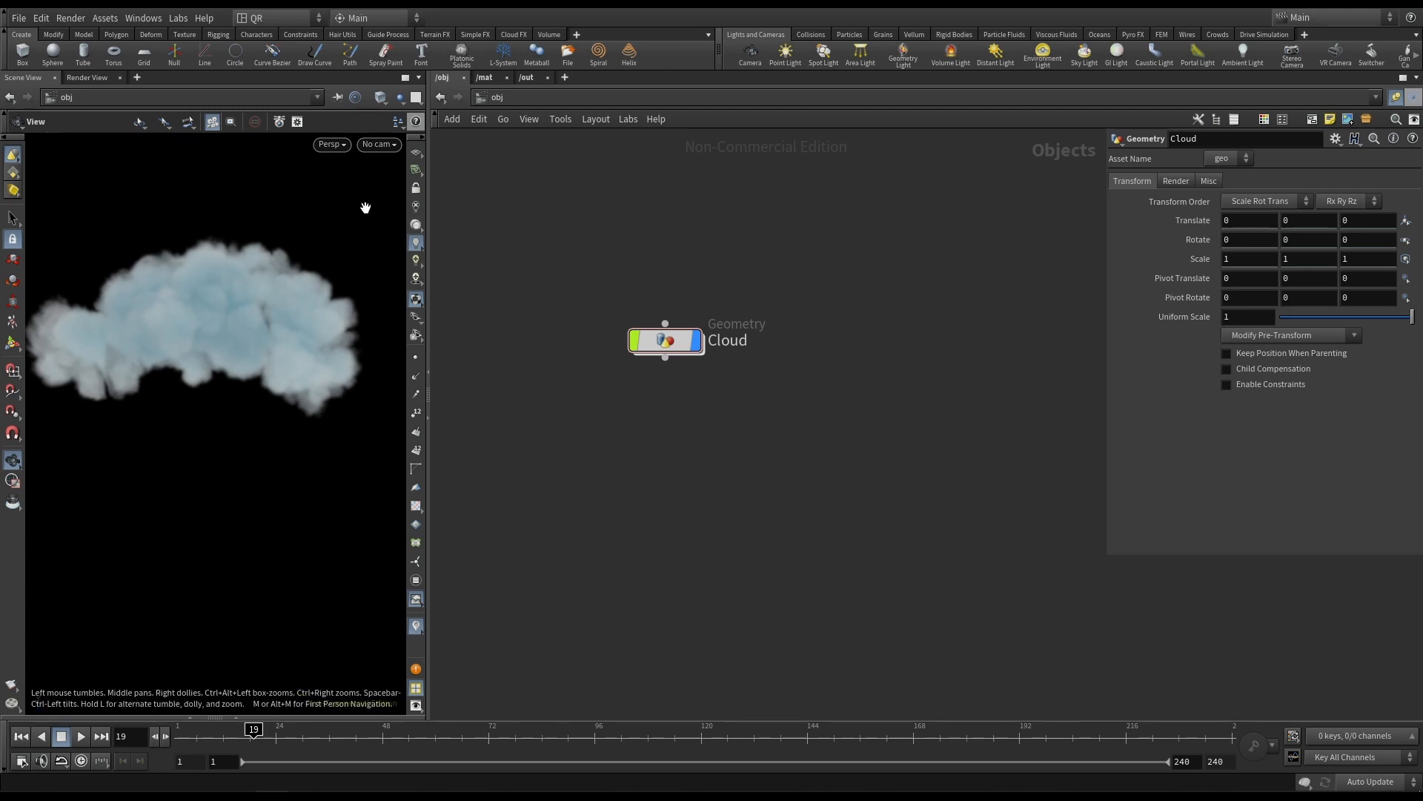
left_click_drag(365, 209, 170, 341)
right_click_drag(171, 340, 76, 317)
left_click_drag(76, 318, 208, 379)
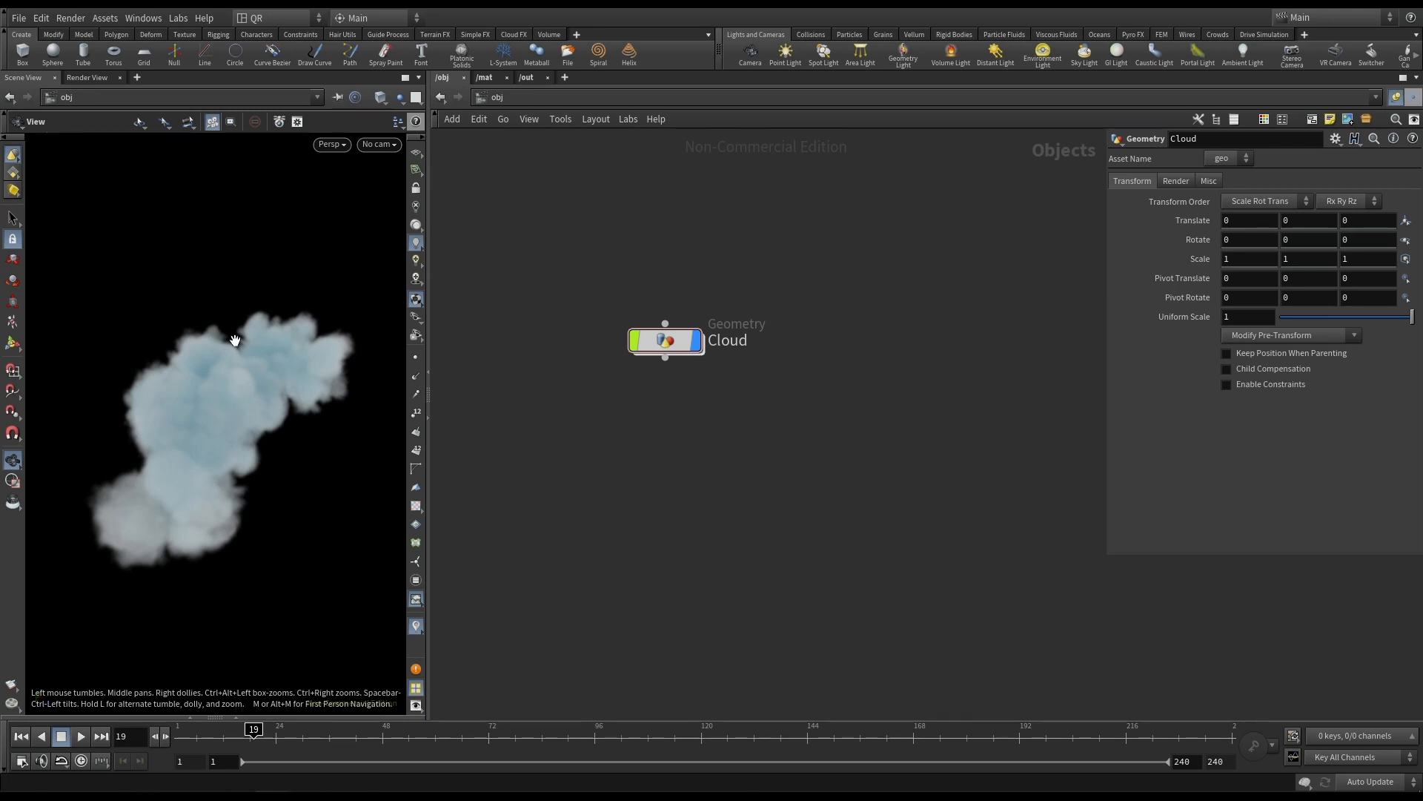
left_click_drag(243, 340, 227, 335)
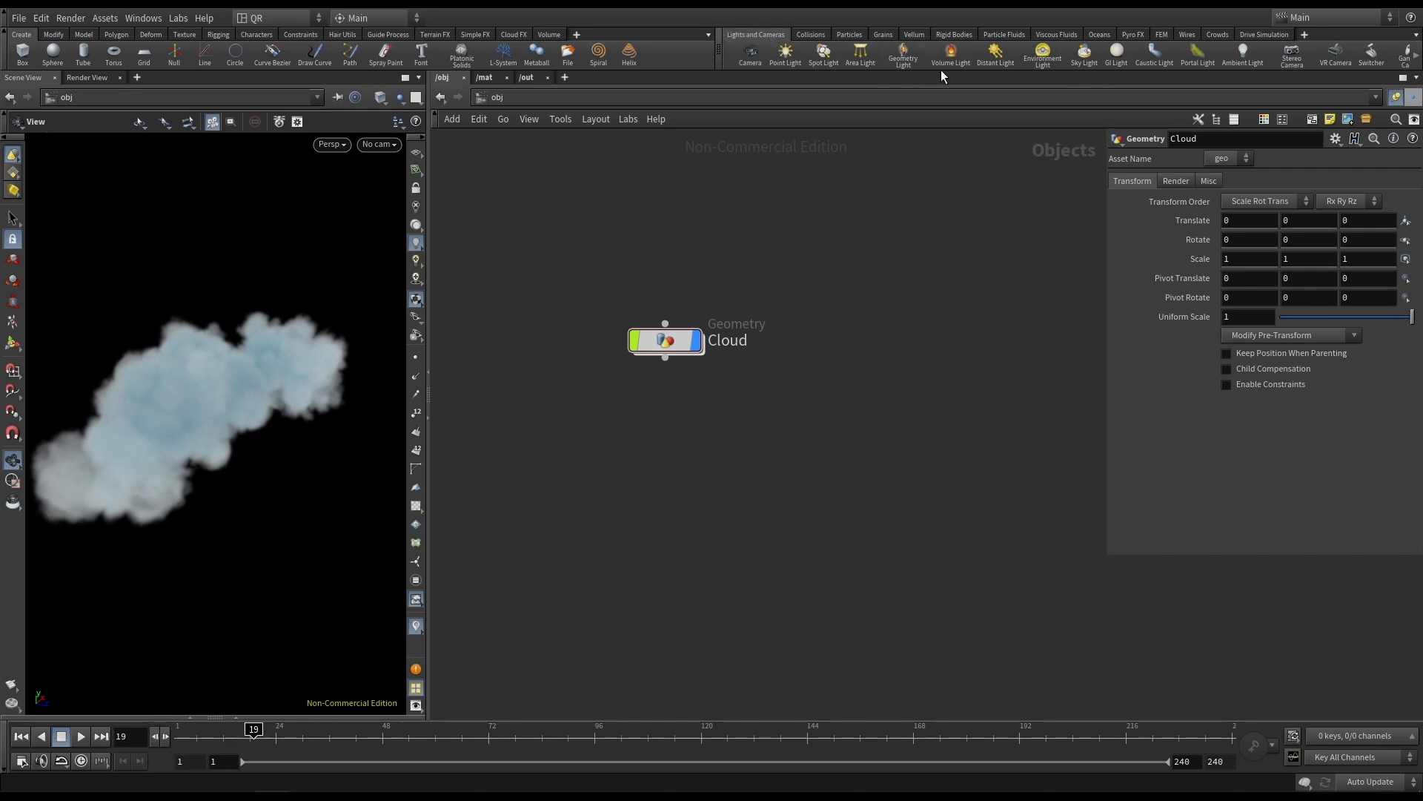
left_click(1084, 53)
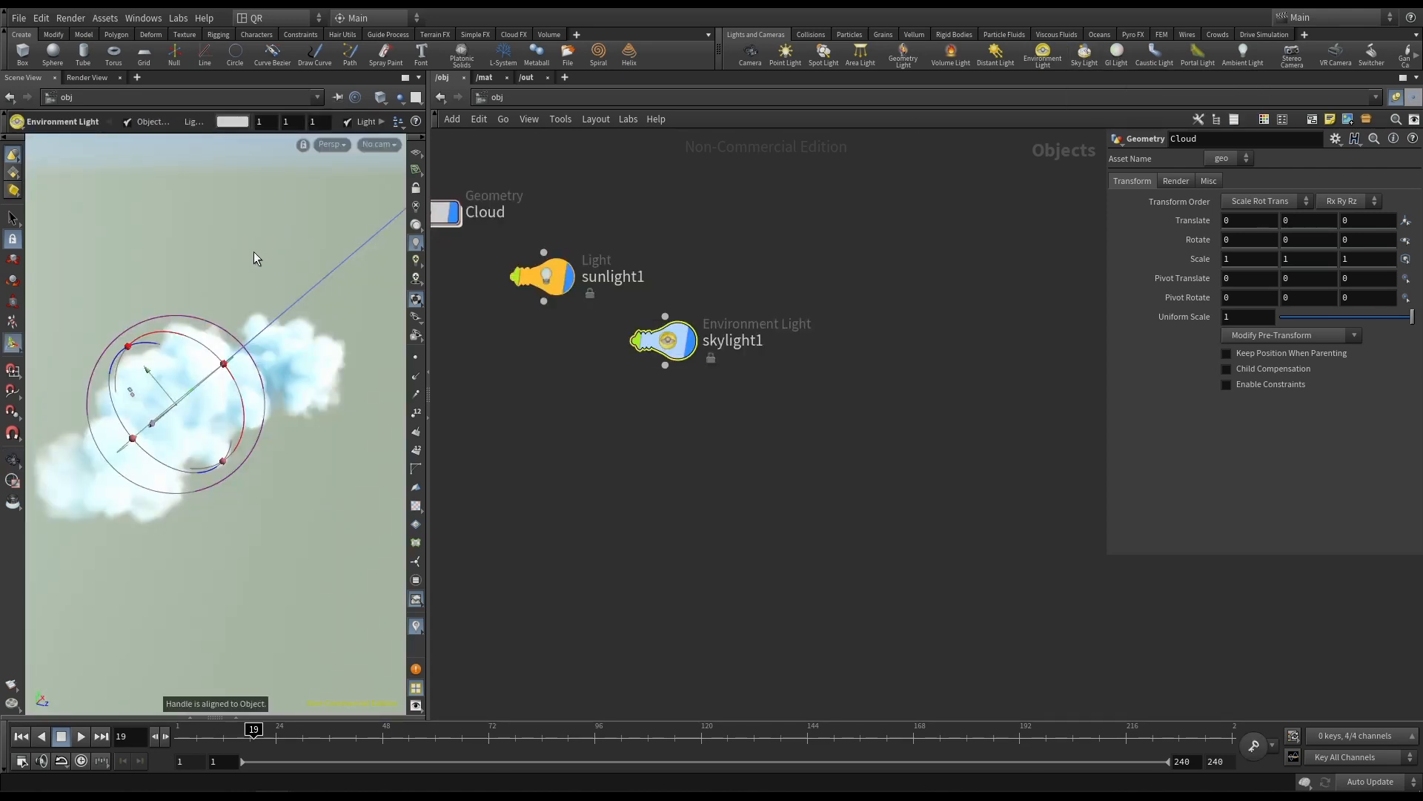
key("Escape")
Compare the cloud's appearance with viewport lighting disabled and with Headlight Only lighting.
mouse_move(182, 264)
left_mouse_down()
mouse_move(388, 263)
mouse_move(163, 265)
left_mouse_up()
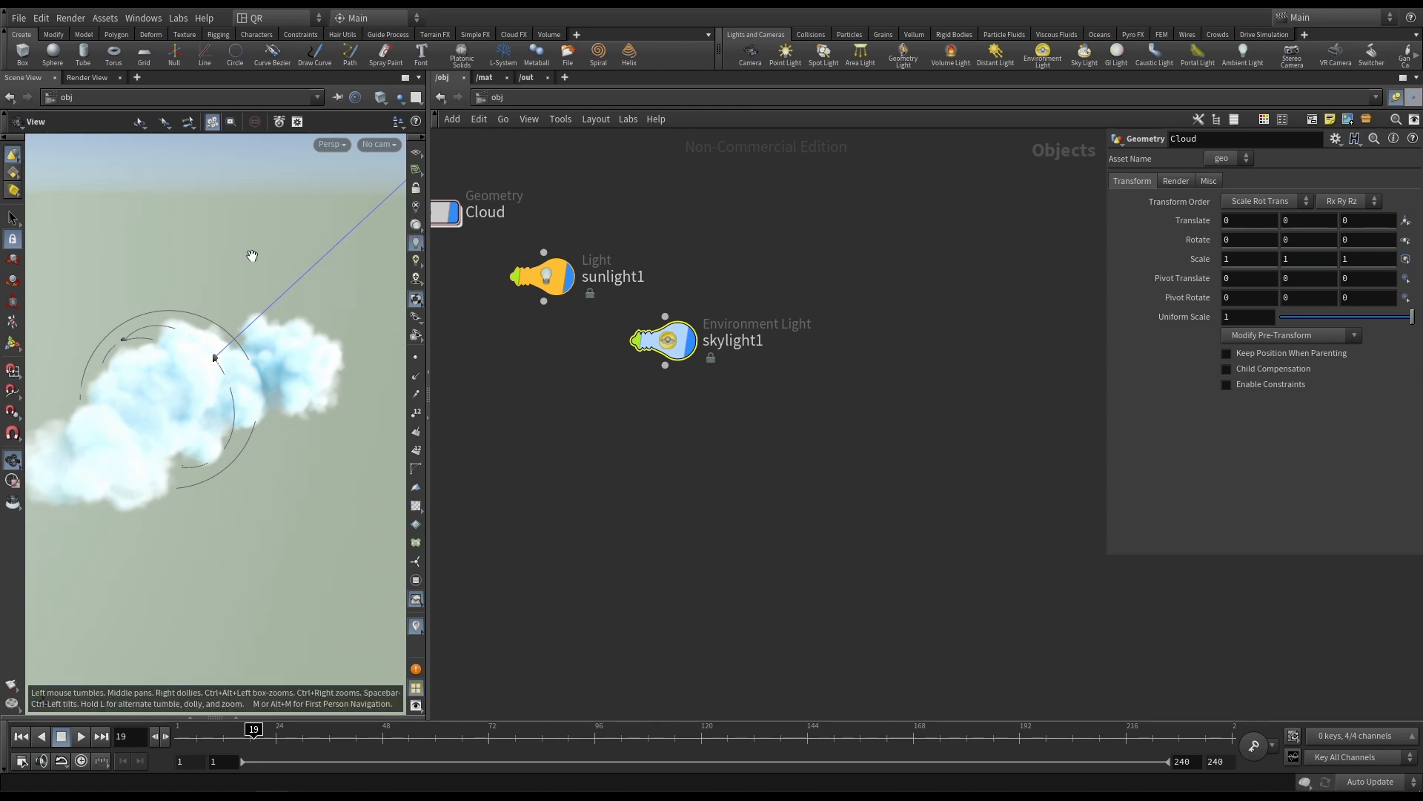
mouse_move(228, 181)
left_mouse_down()
mouse_move(244, 255)
mouse_move(220, 173)
left_mouse_up()
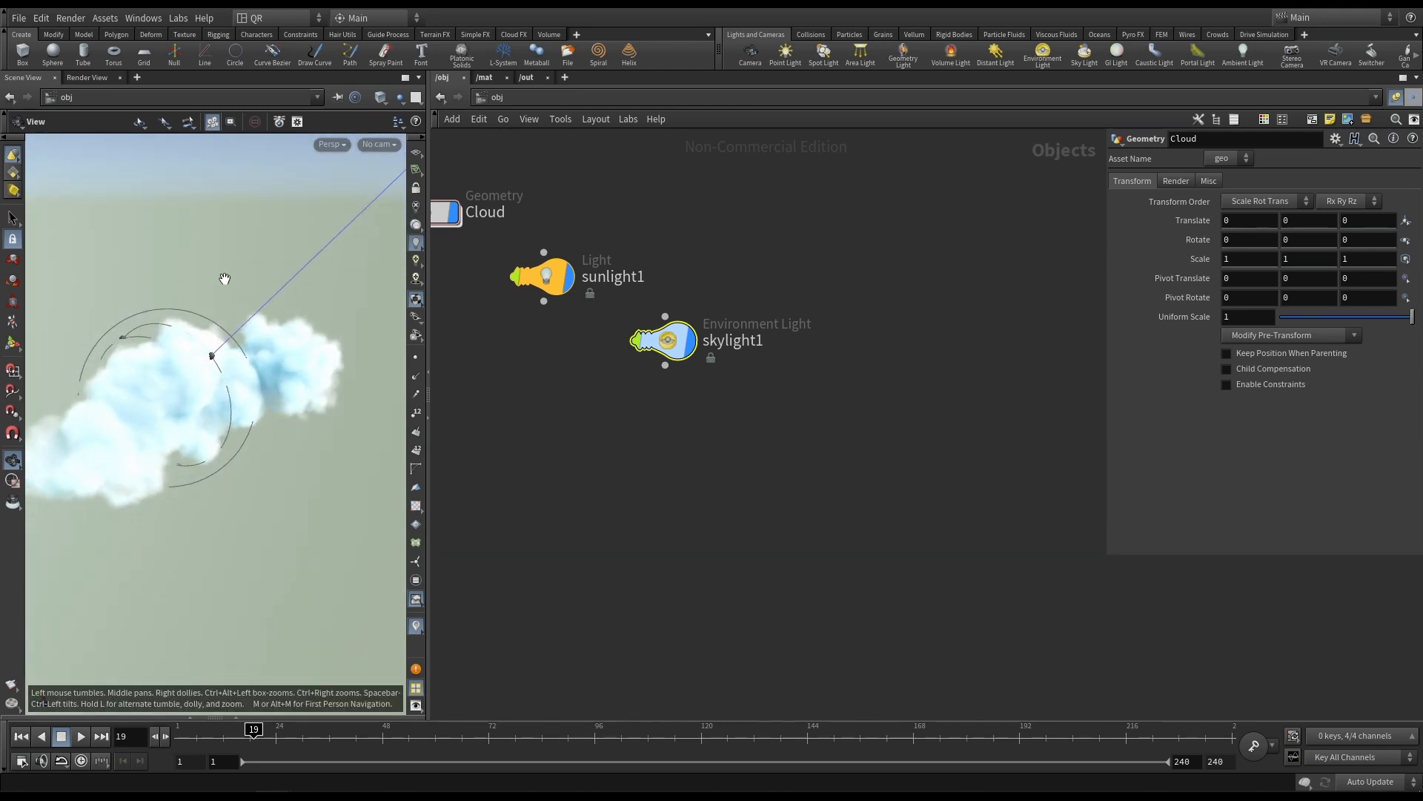
left_click_drag(225, 279, 235, 285)
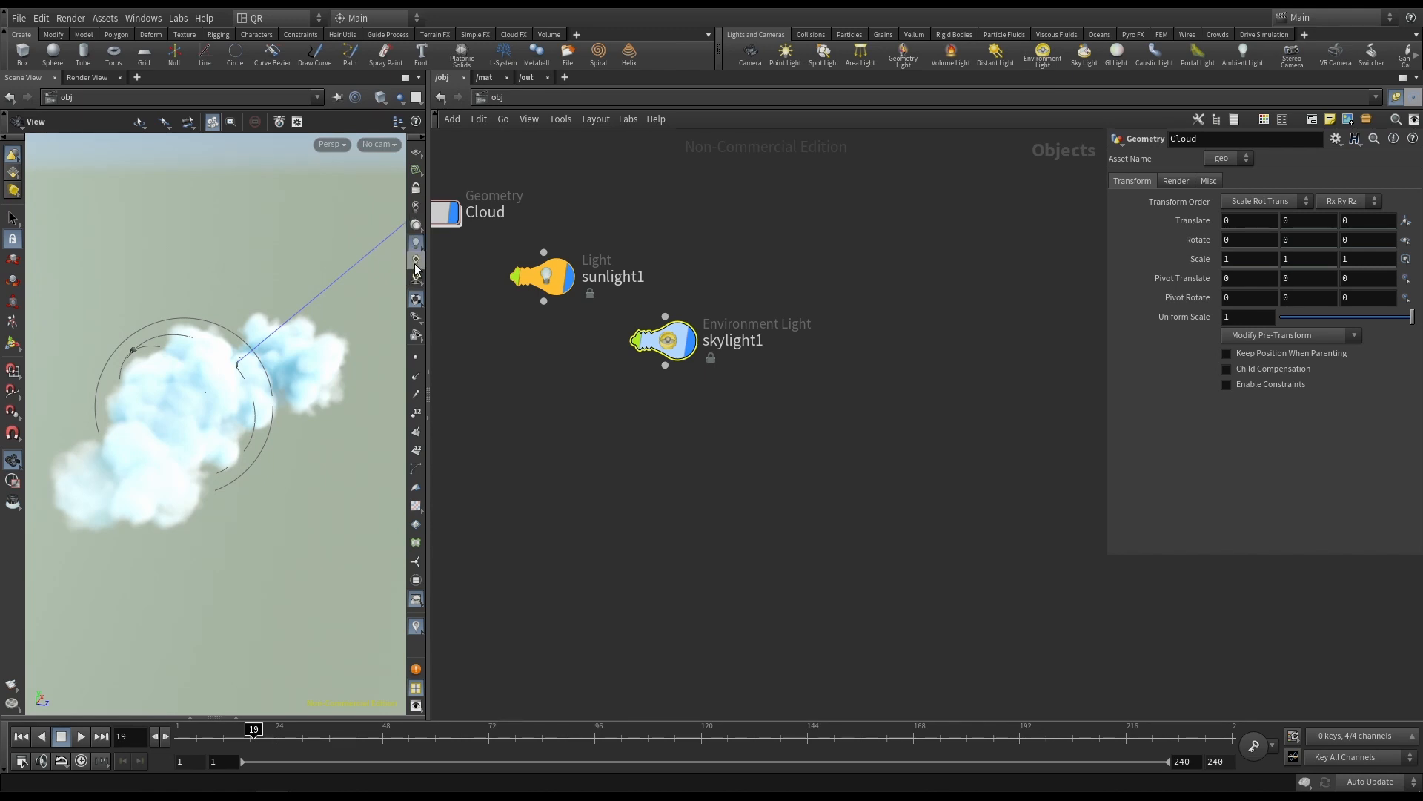
left_click(416, 206)
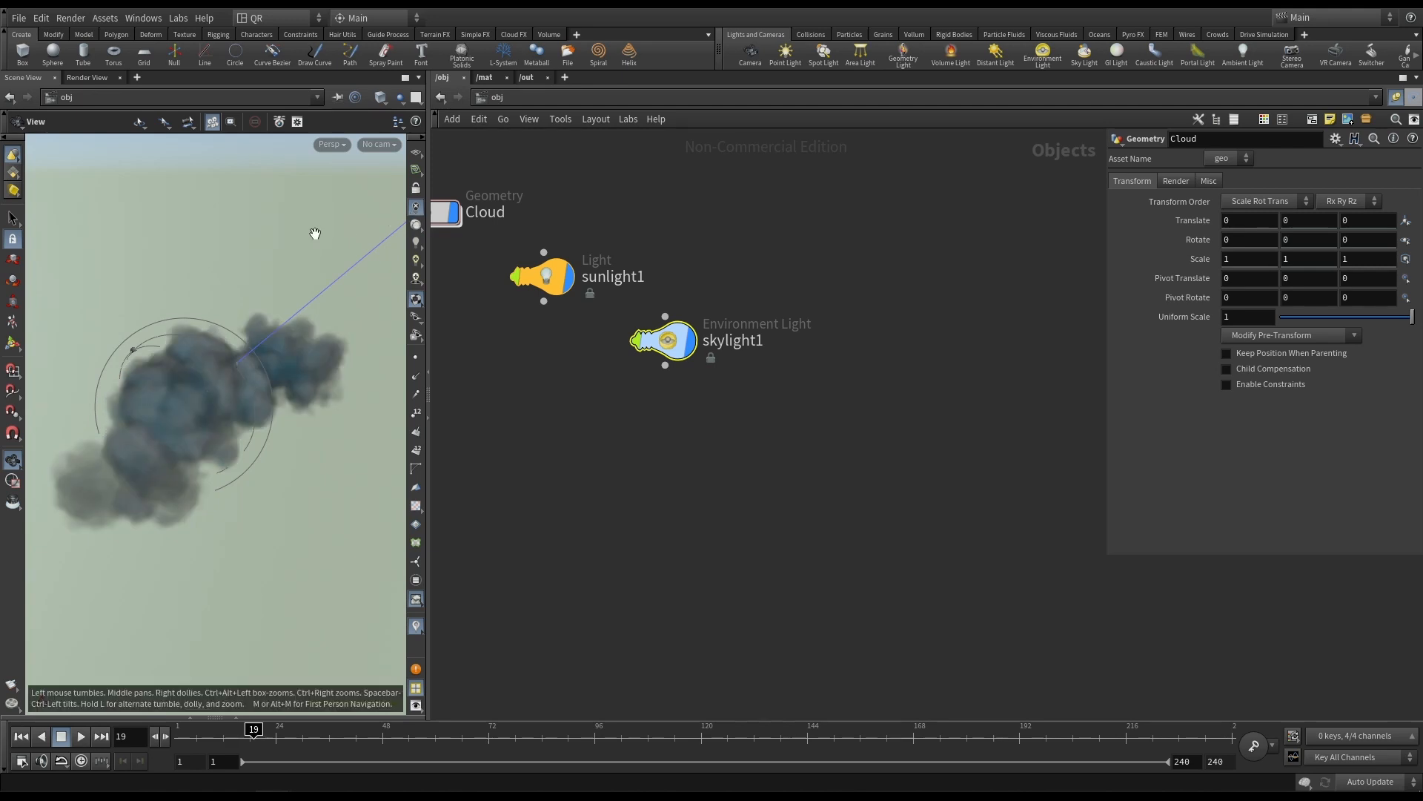
mouse_move(312, 232)
left_mouse_down()
mouse_move(276, 248)
mouse_move(381, 228)
left_mouse_up()
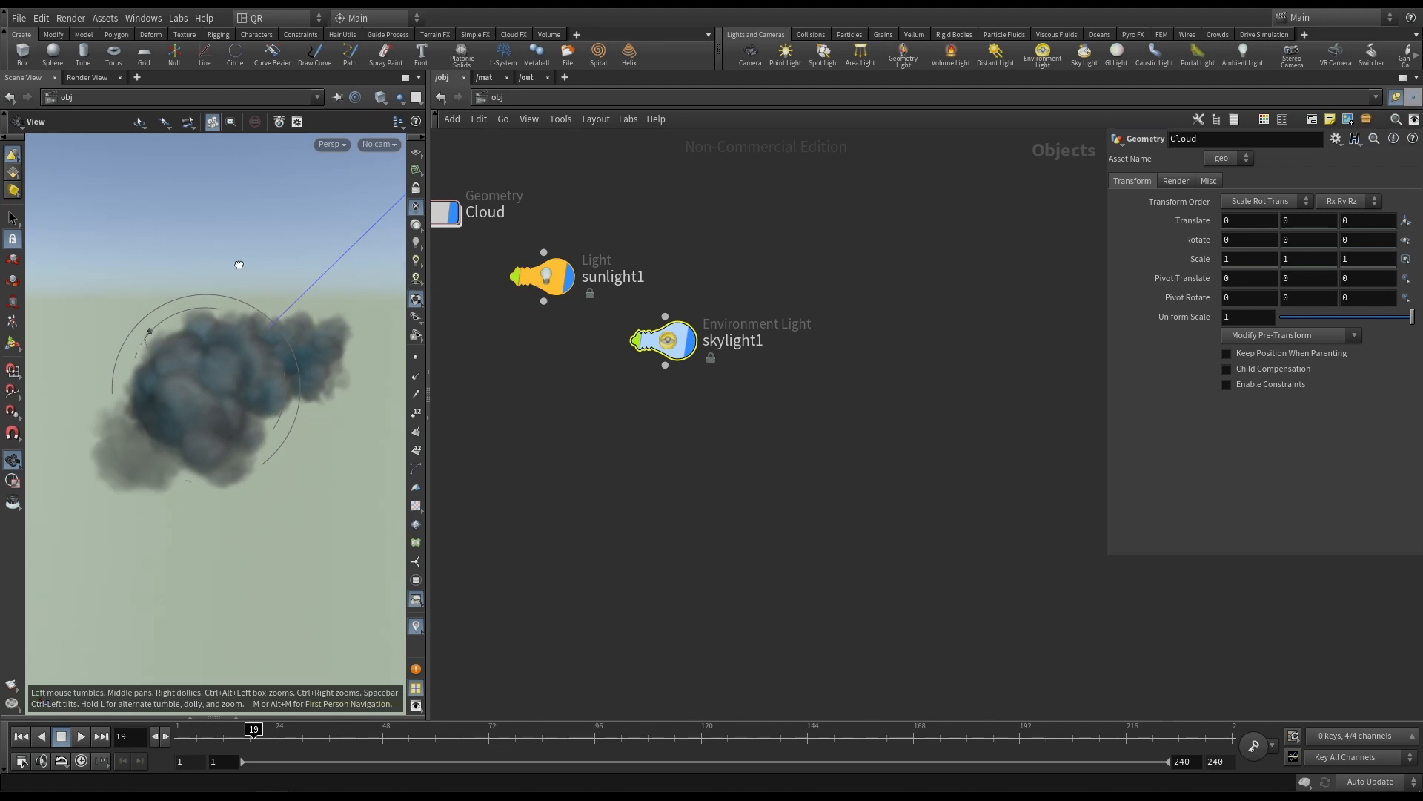
mouse_move(238, 265)
left_mouse_down()
mouse_move(198, 276)
mouse_move(229, 267)
left_mouse_up()
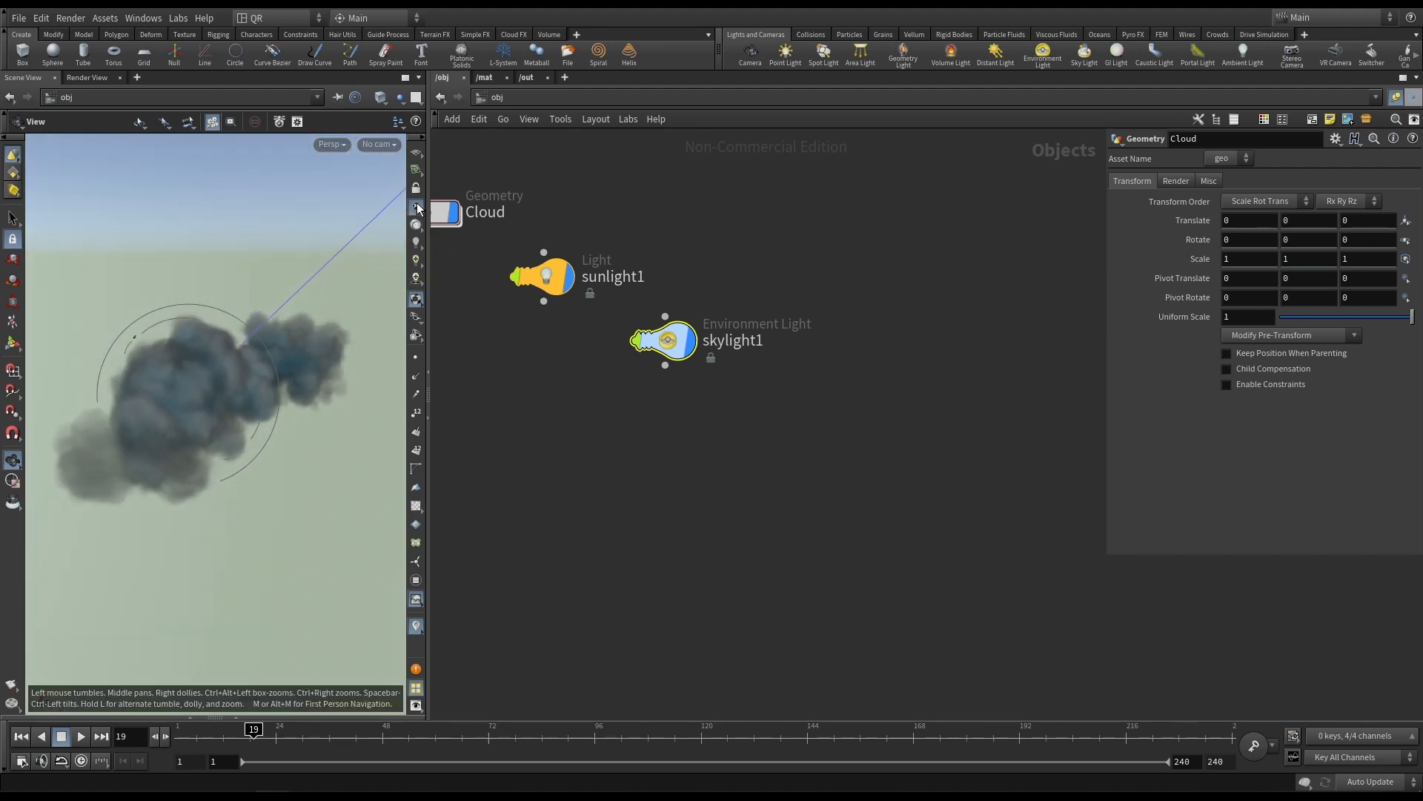
left_click(417, 229)
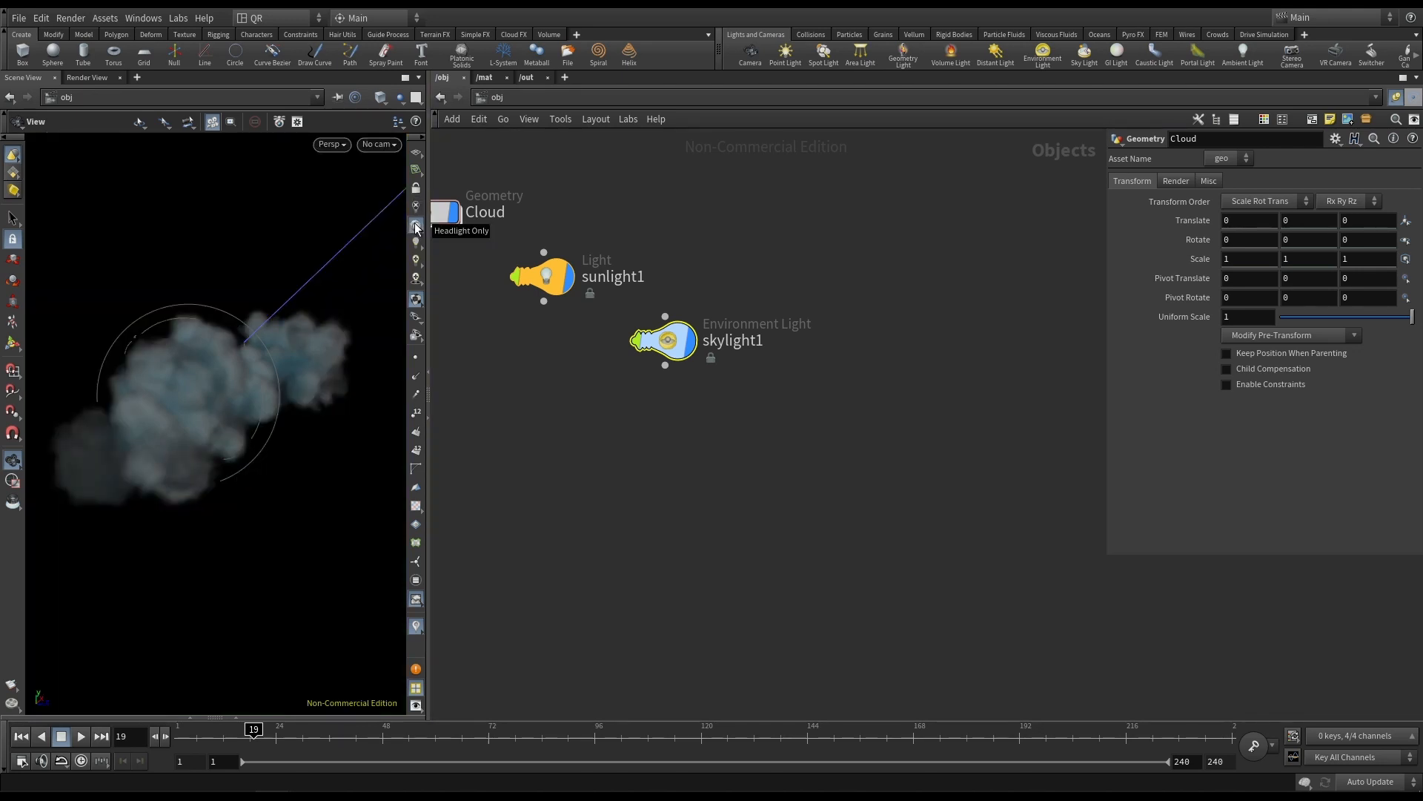
left_click_drag(203, 286, 312, 248)
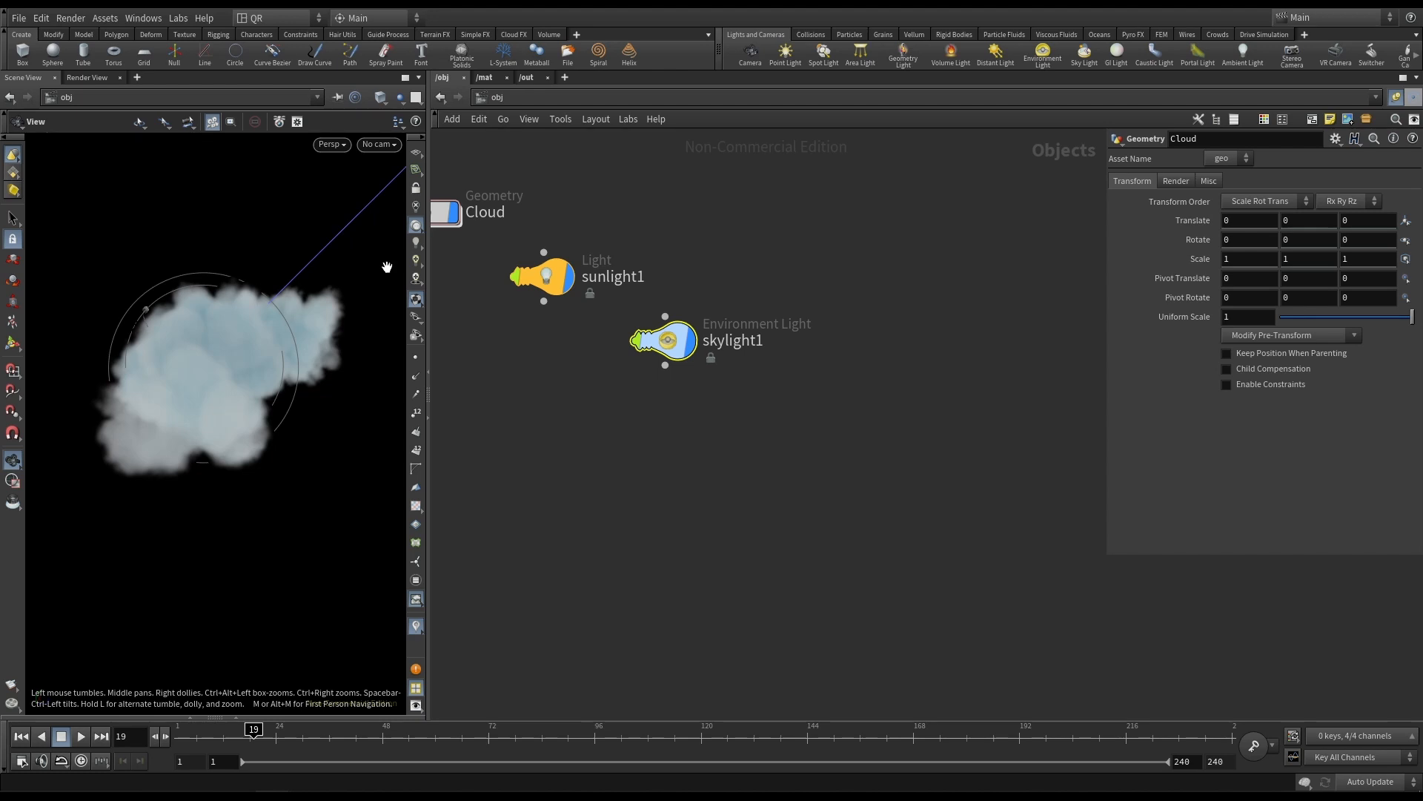
Restore normal viewport lighting and raise it to High Quality Lighting.
left_click(416, 243)
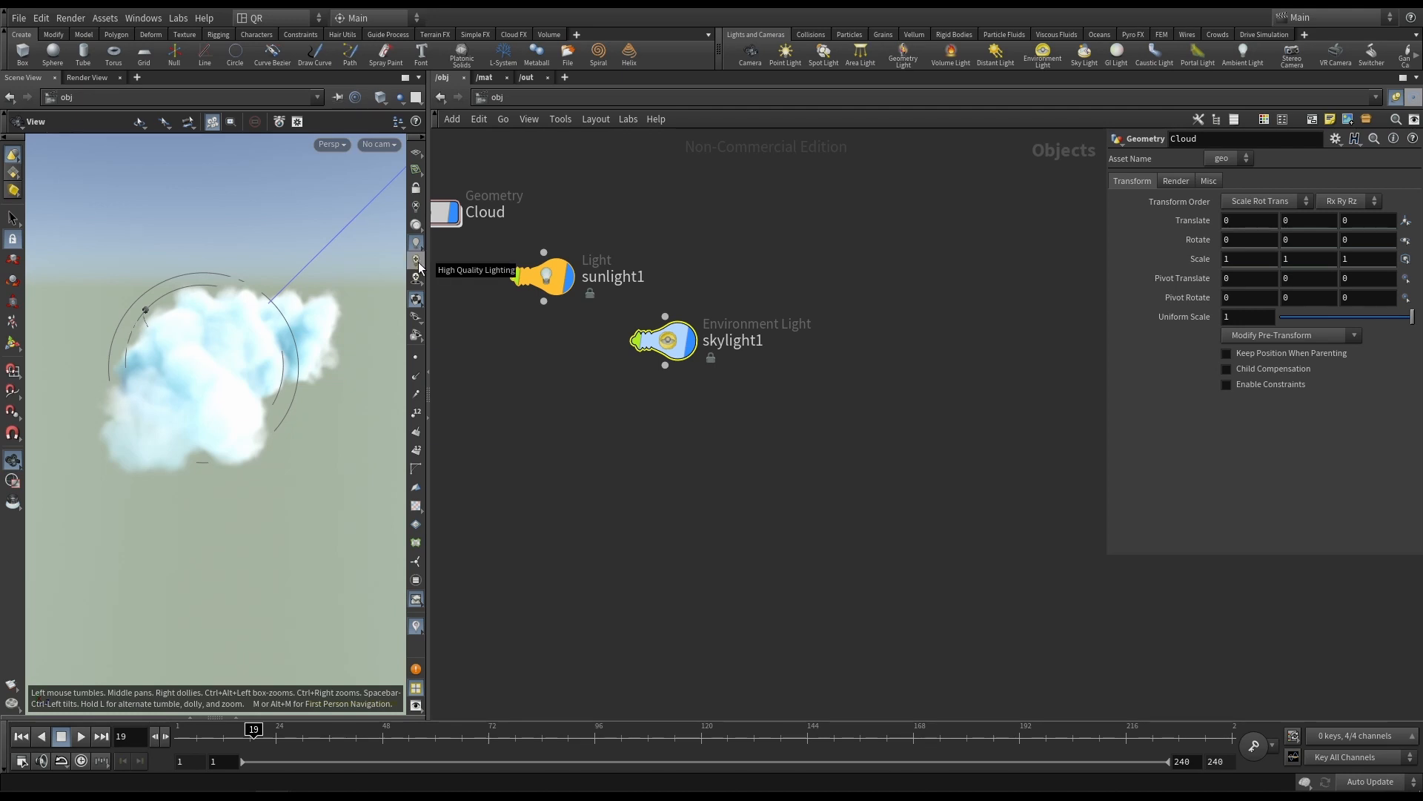
left_click(416, 260)
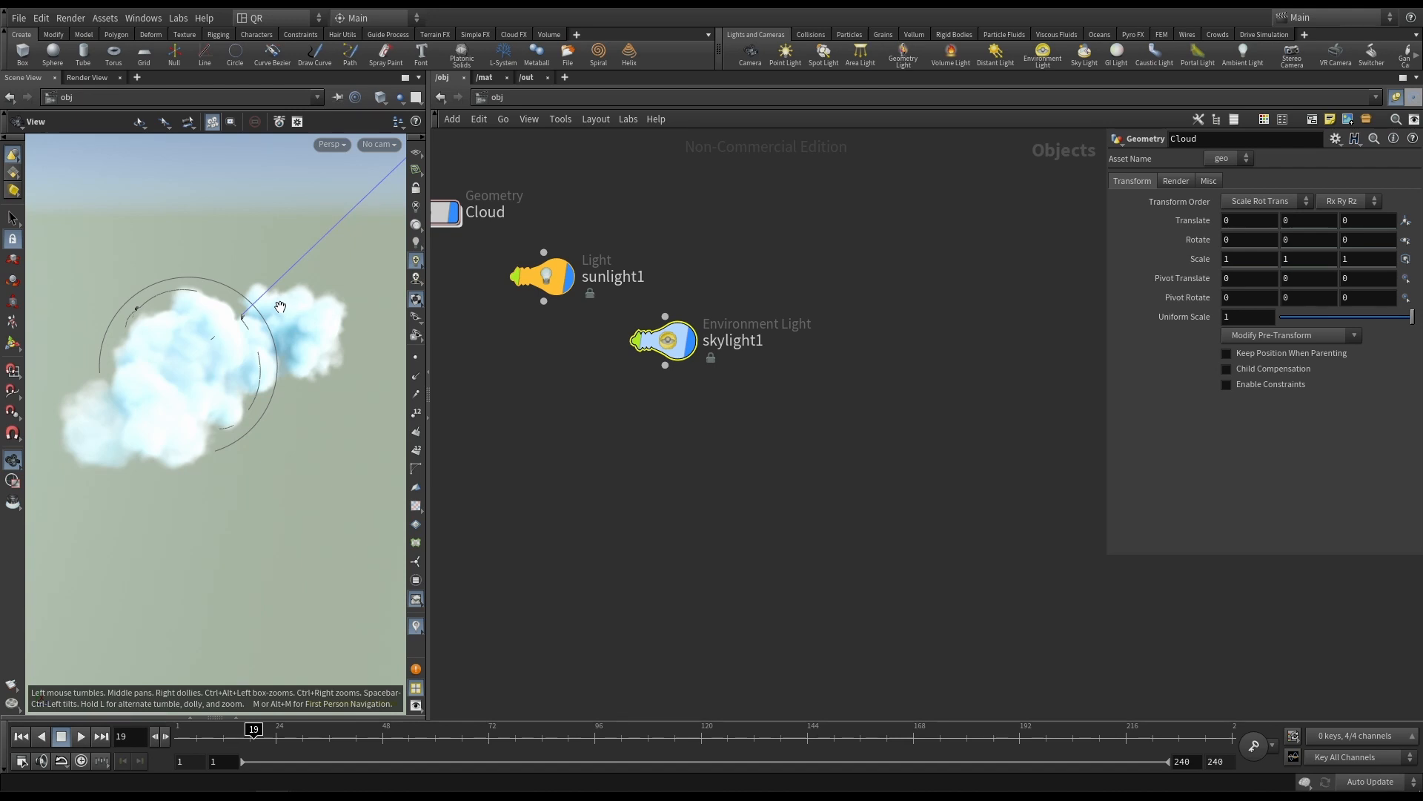
Compare the cloud under Headlight Only lighting and return the viewport to Normal Lighting.
left_click_drag(280, 306, 182, 339)
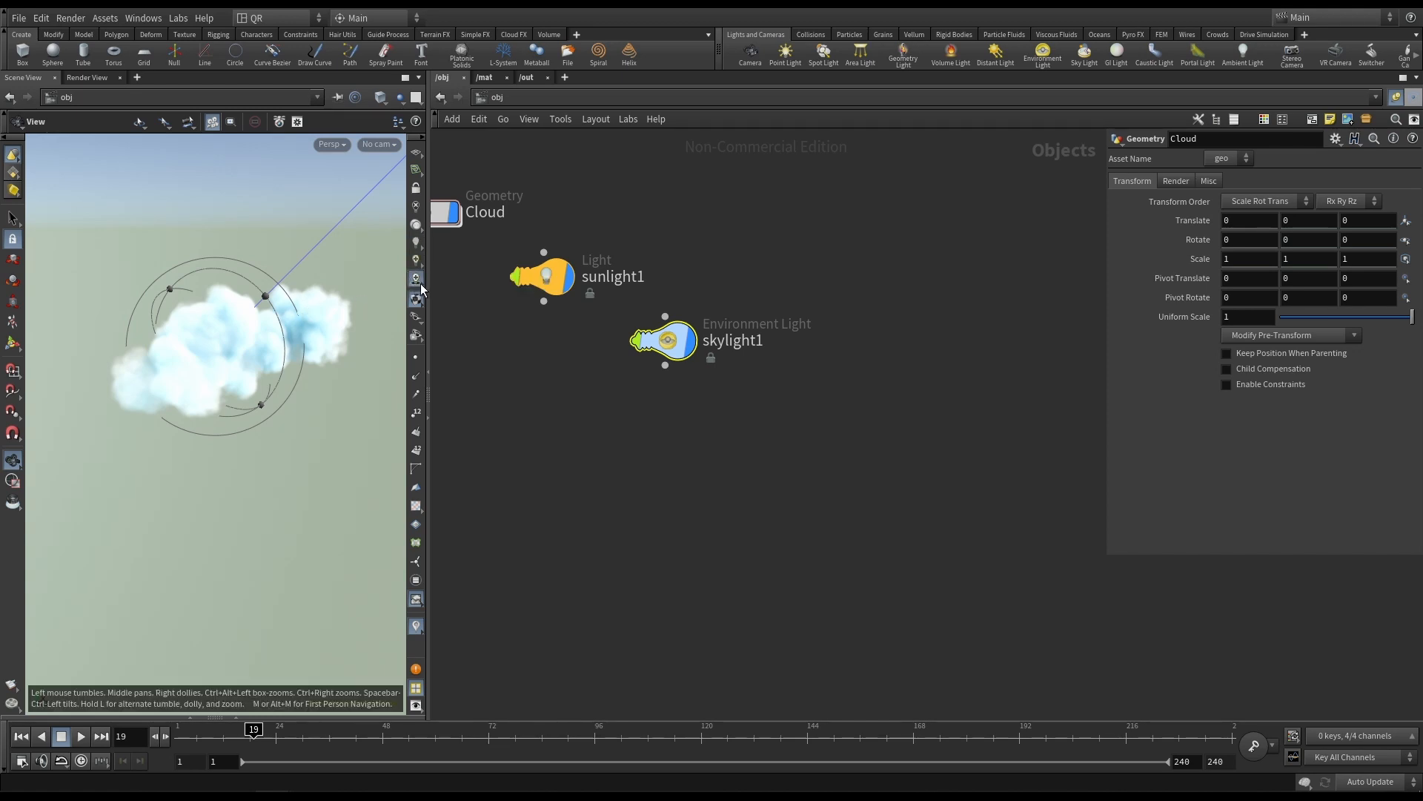
left_click(416, 226)
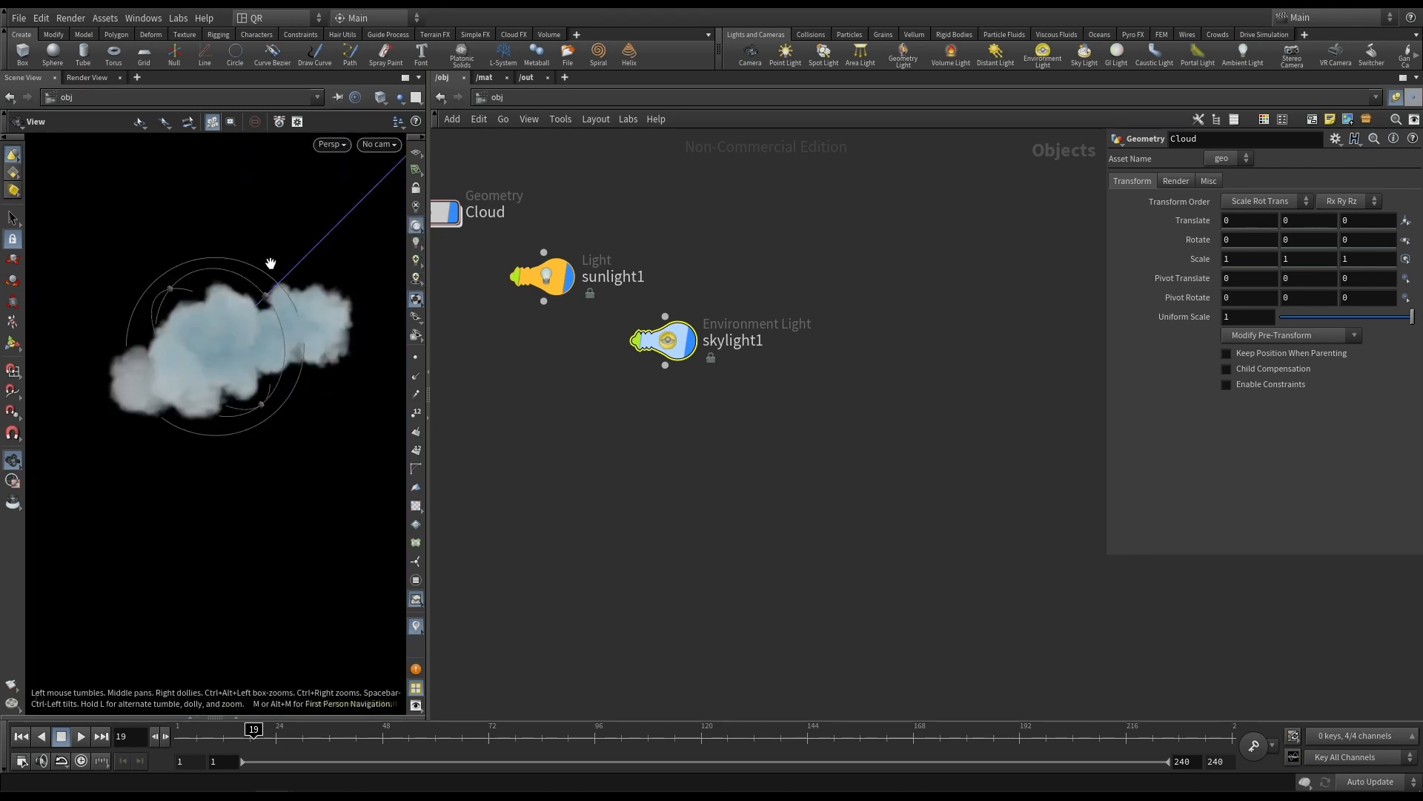
left_click_drag(280, 260, 309, 254)
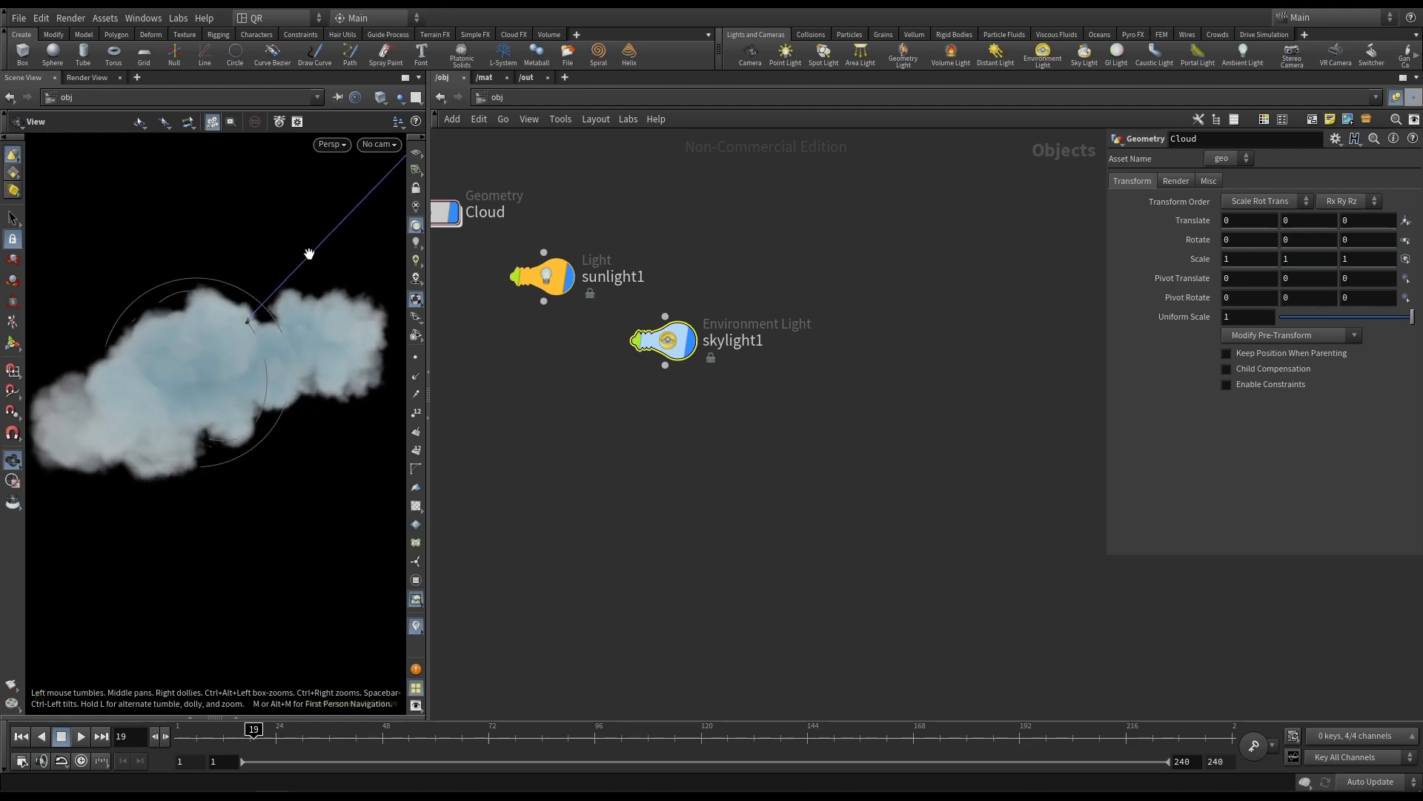
left_click(415, 242)
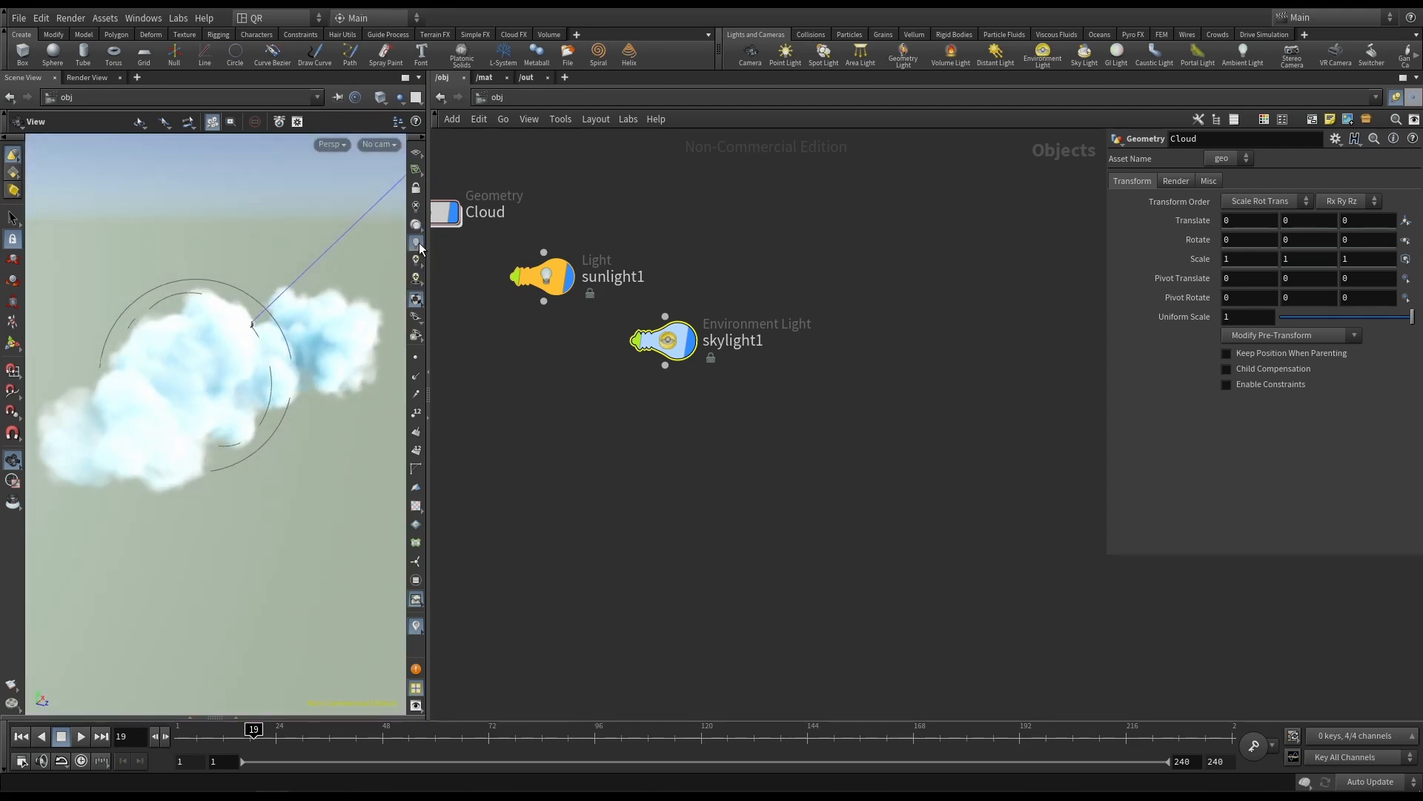
mouse_move(197, 242)
left_mouse_down()
mouse_move(140, 216)
mouse_move(204, 213)
mouse_move(211, 245)
left_mouse_up()
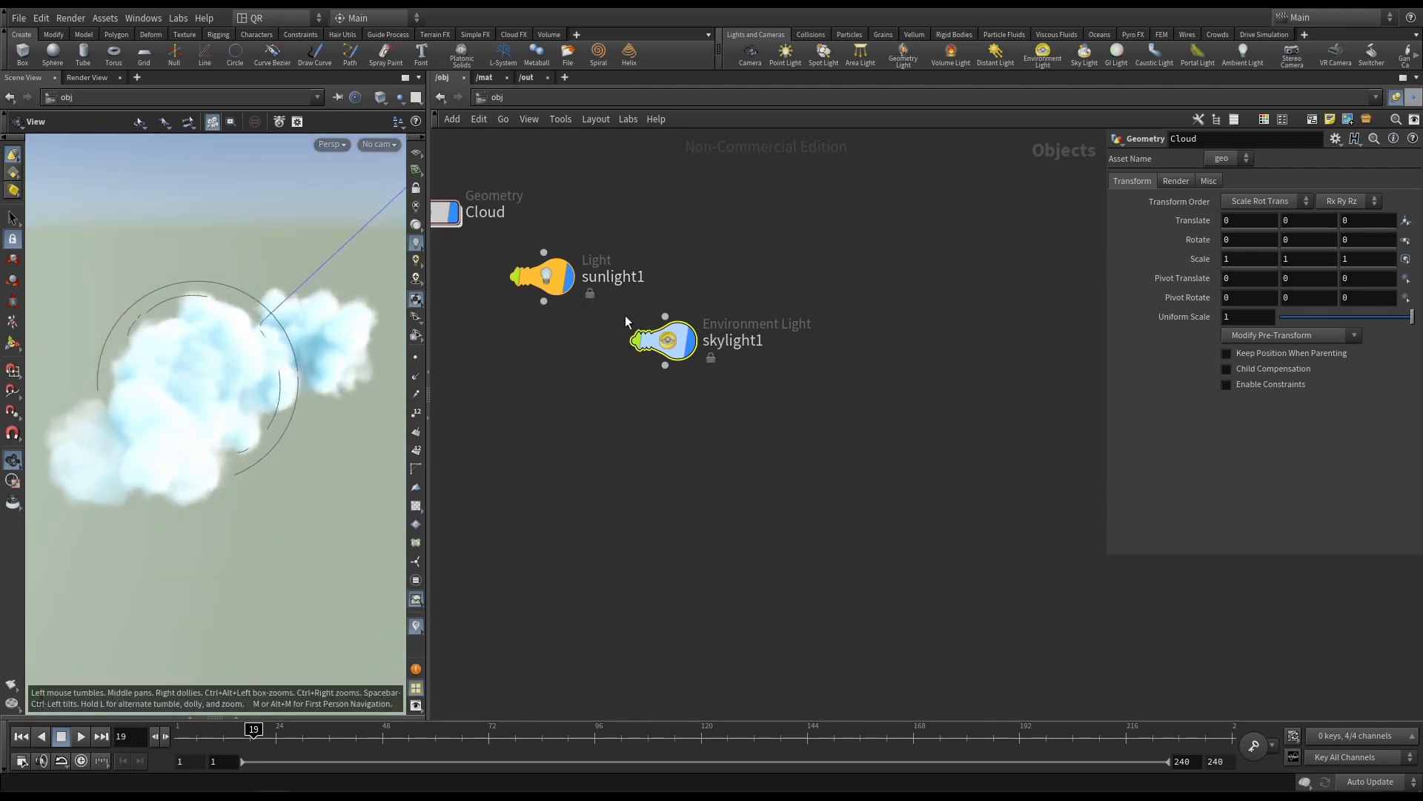
Place the sunlight1 node directly above skylight1, show its light parameters and examine the light's direction relative to the cloud.
left_click_drag(554, 284, 676, 276)
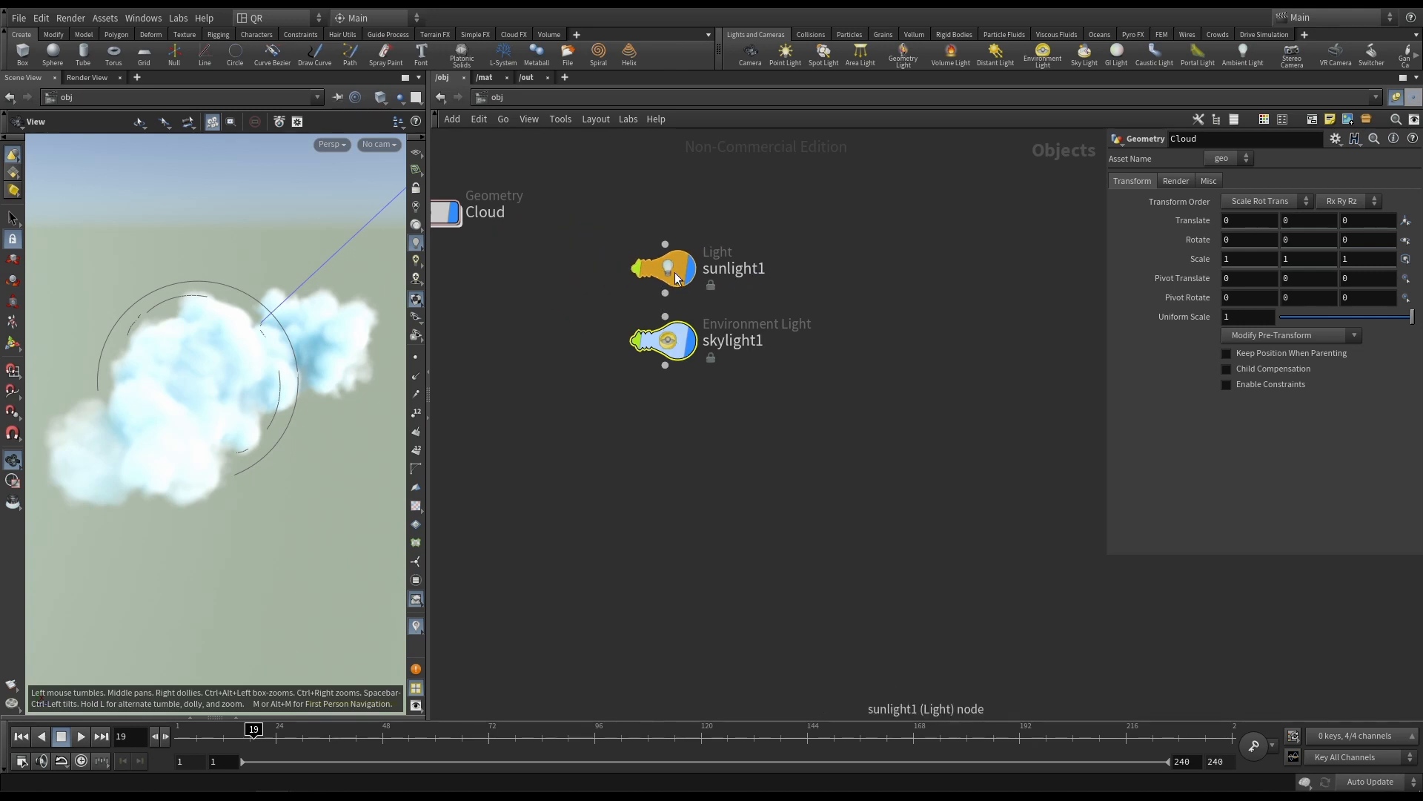
left_click(676, 277)
left_click_drag(212, 226, 230, 333)
mouse_move(695, 273)
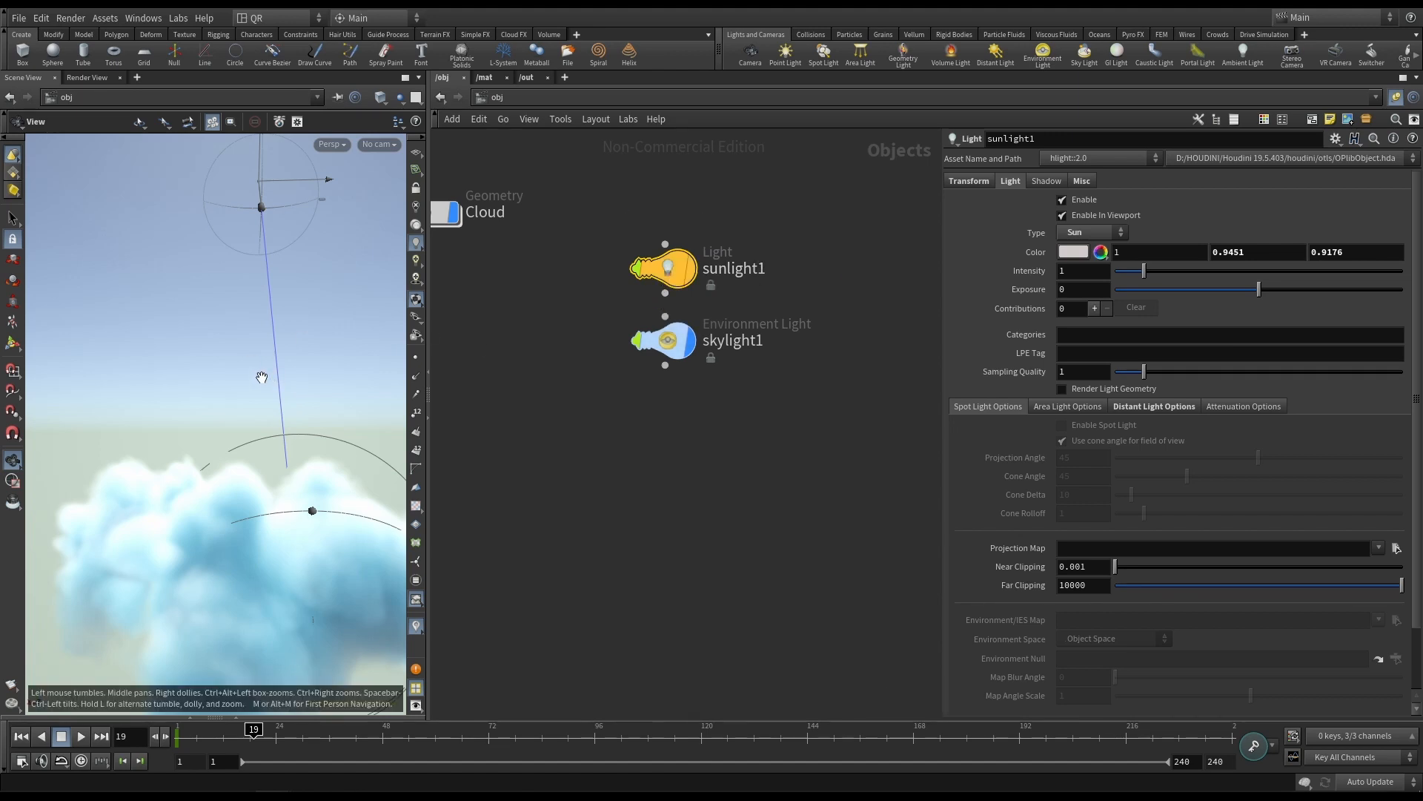
left_click_drag(262, 377, 371, 349)
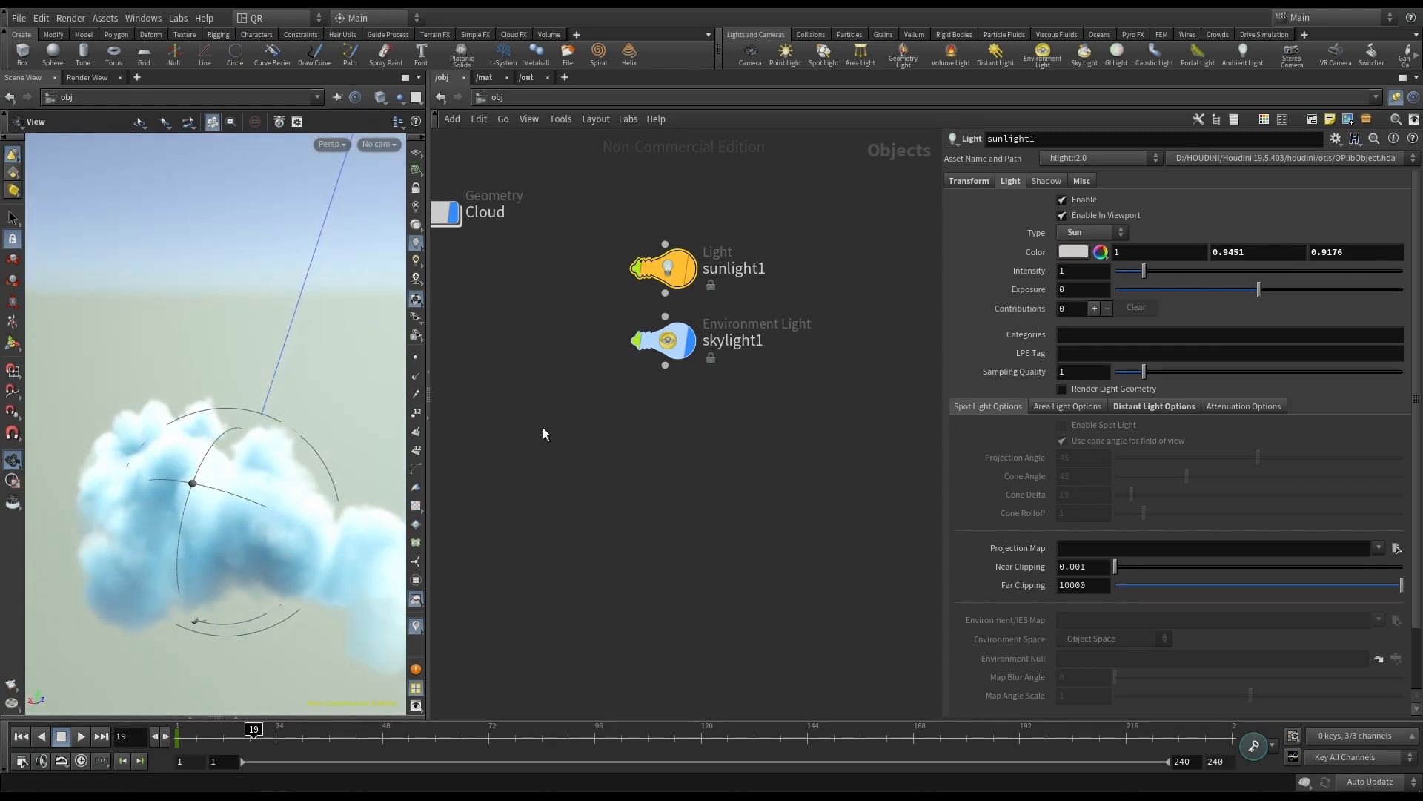
Disable the sunlight1 light to examine the cloud's shading without it, and enable it again.
left_click(1063, 200)
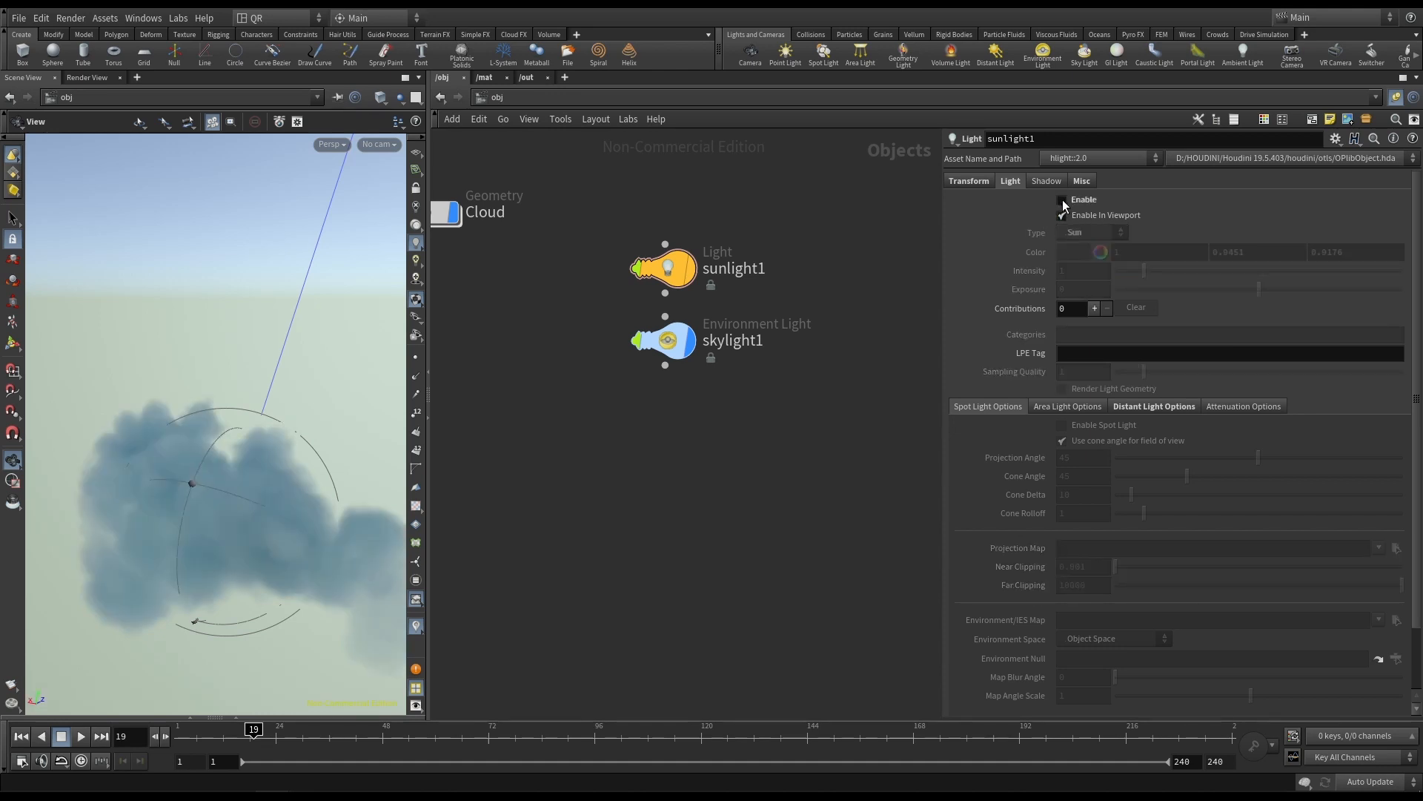
mouse_move(336, 357)
left_mouse_down()
mouse_move(267, 359)
mouse_move(336, 346)
left_mouse_up()
left_click(1064, 203)
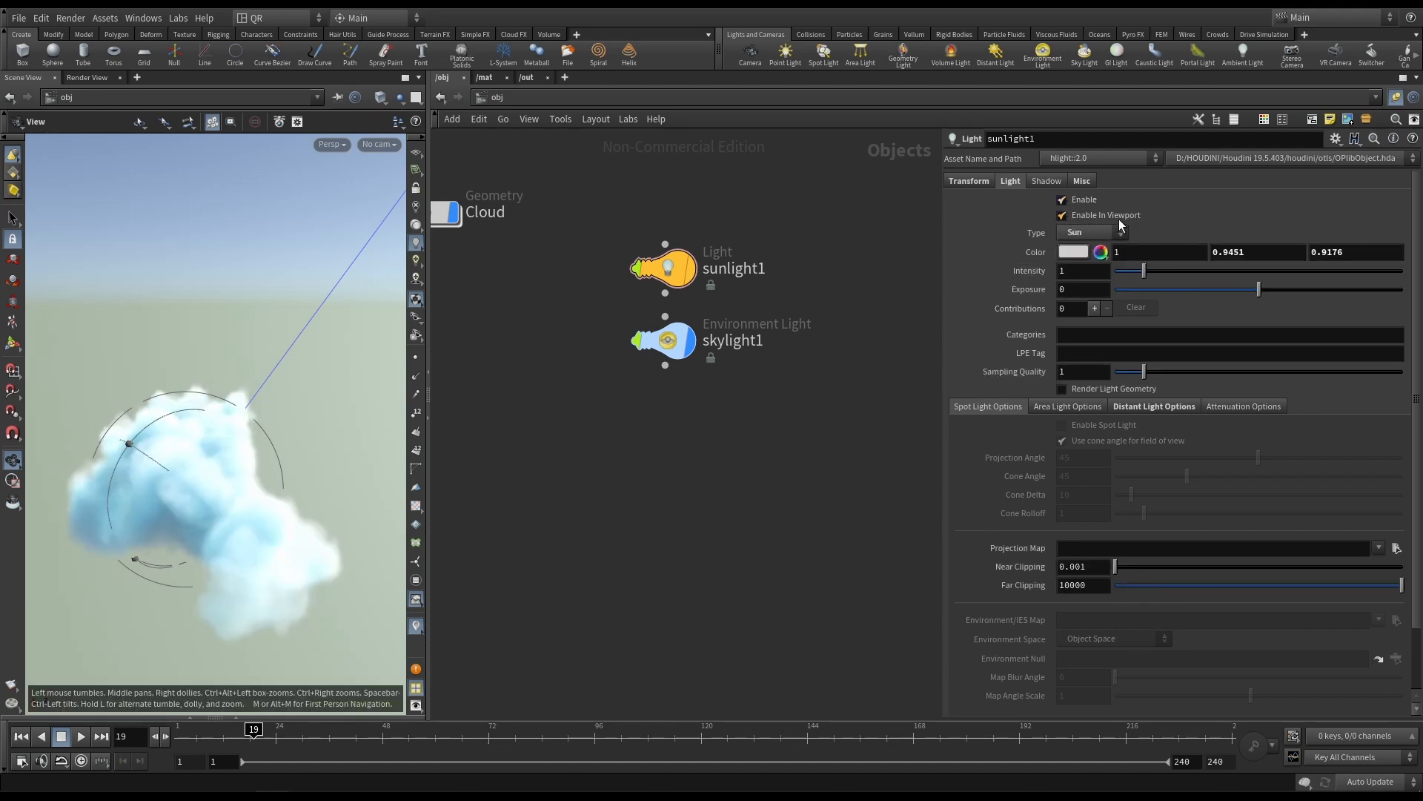
Turn off Enable In Viewport for sunlight1, examine the unlit cloud from several angles, and turn the option back on.
left_click(1062, 217)
mouse_move(252, 478)
left_mouse_down()
mouse_move(232, 467)
mouse_move(245, 470)
left_mouse_up()
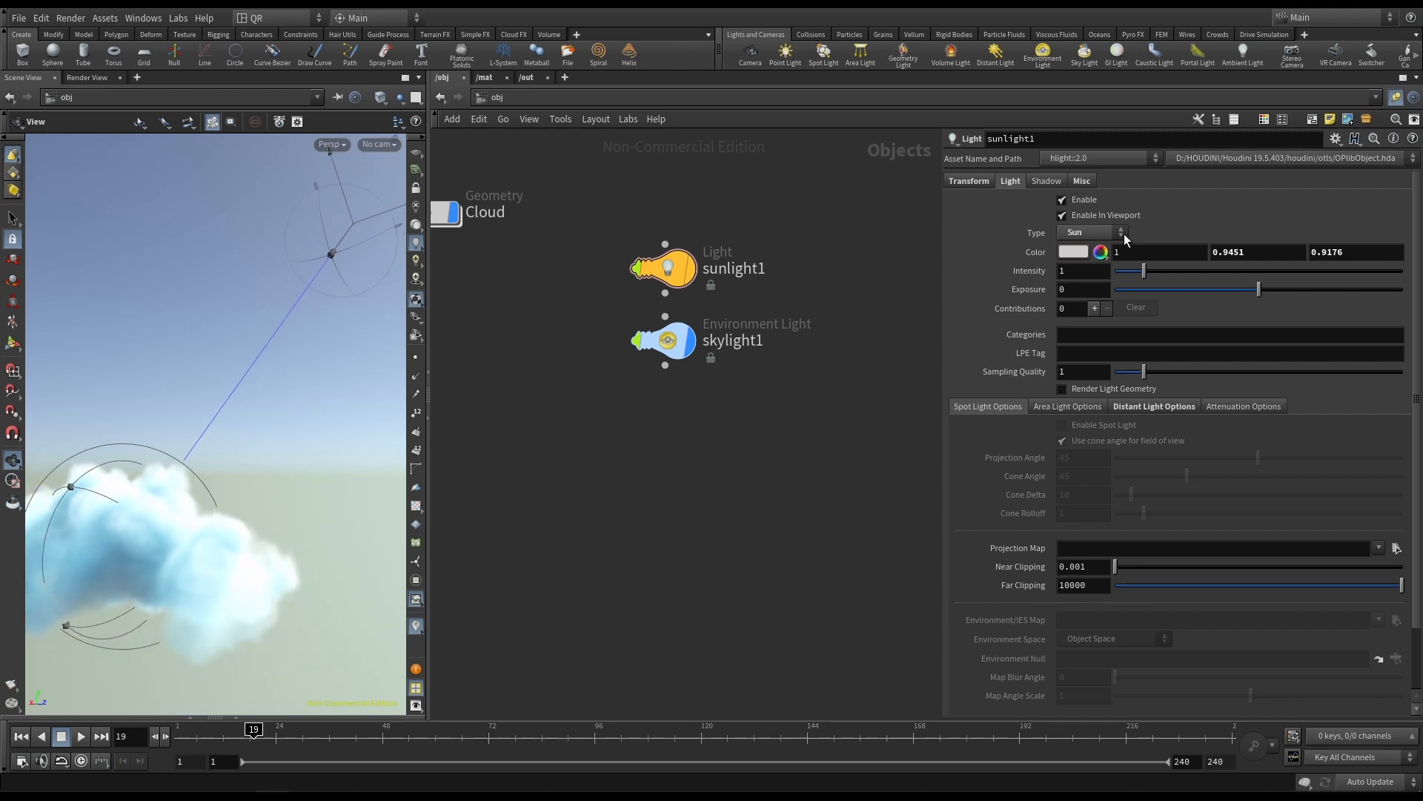
left_click(1061, 215)
left_click_drag(291, 367, 224, 452)
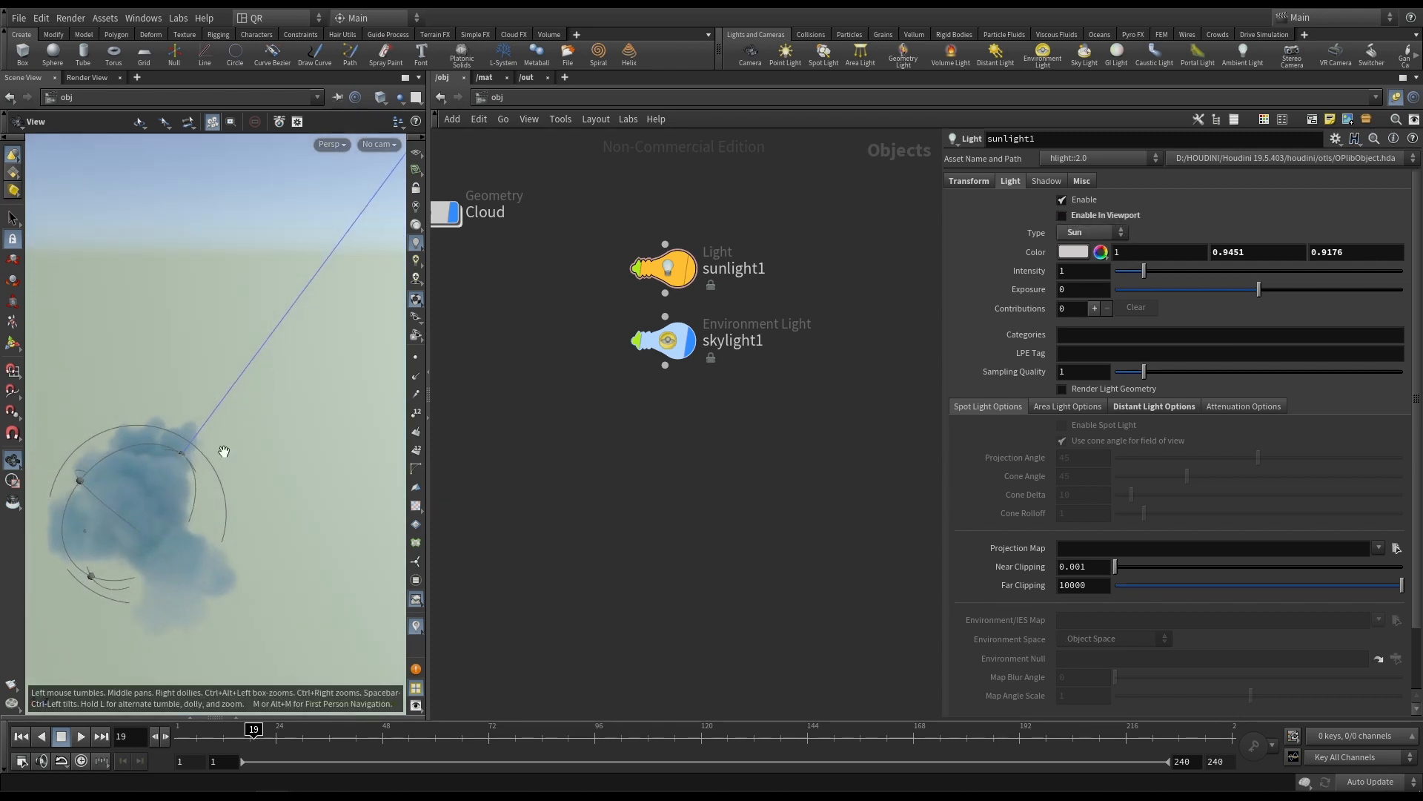
left_click_drag(286, 373, 218, 458)
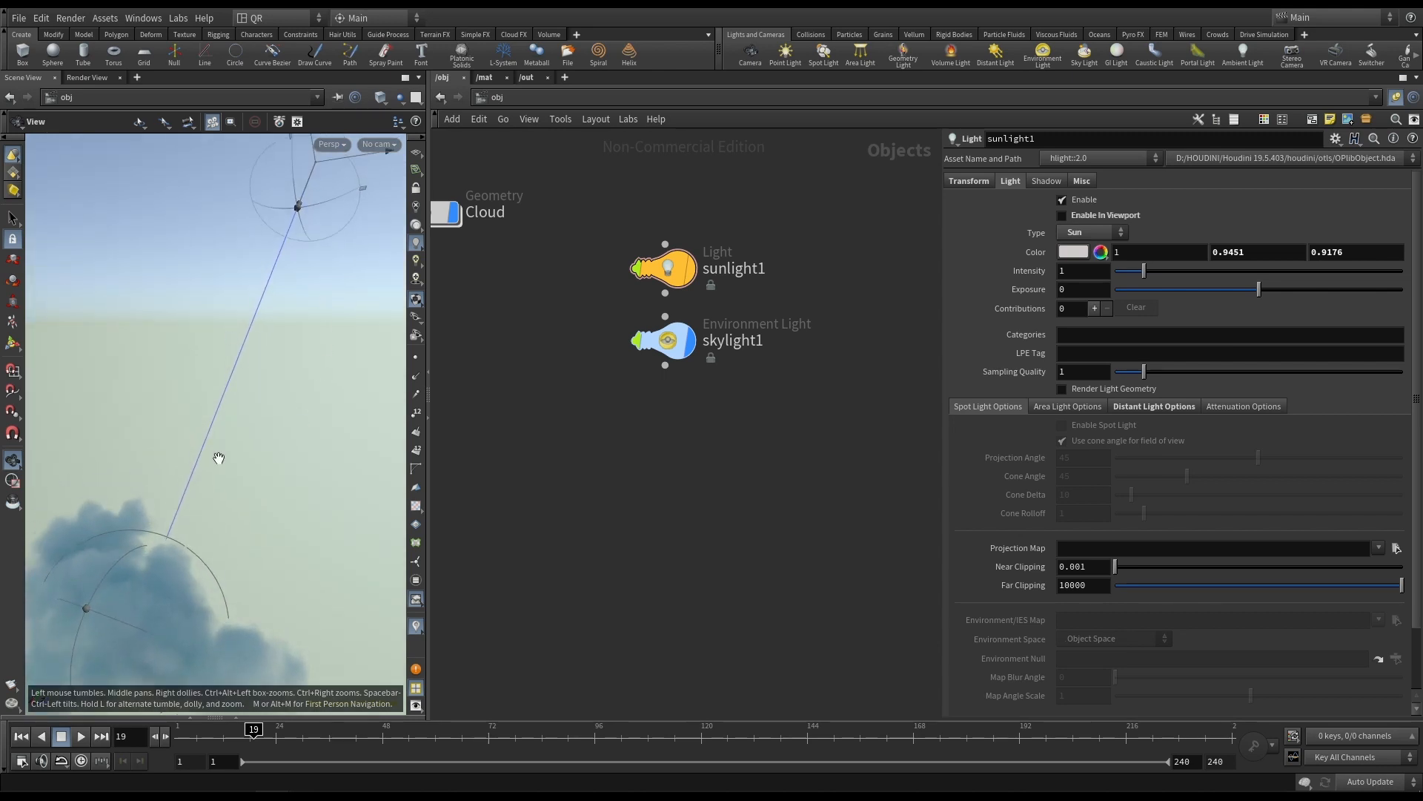
left_click_drag(319, 447, 218, 490)
left_click_drag(329, 435, 314, 445)
left_click(1063, 216)
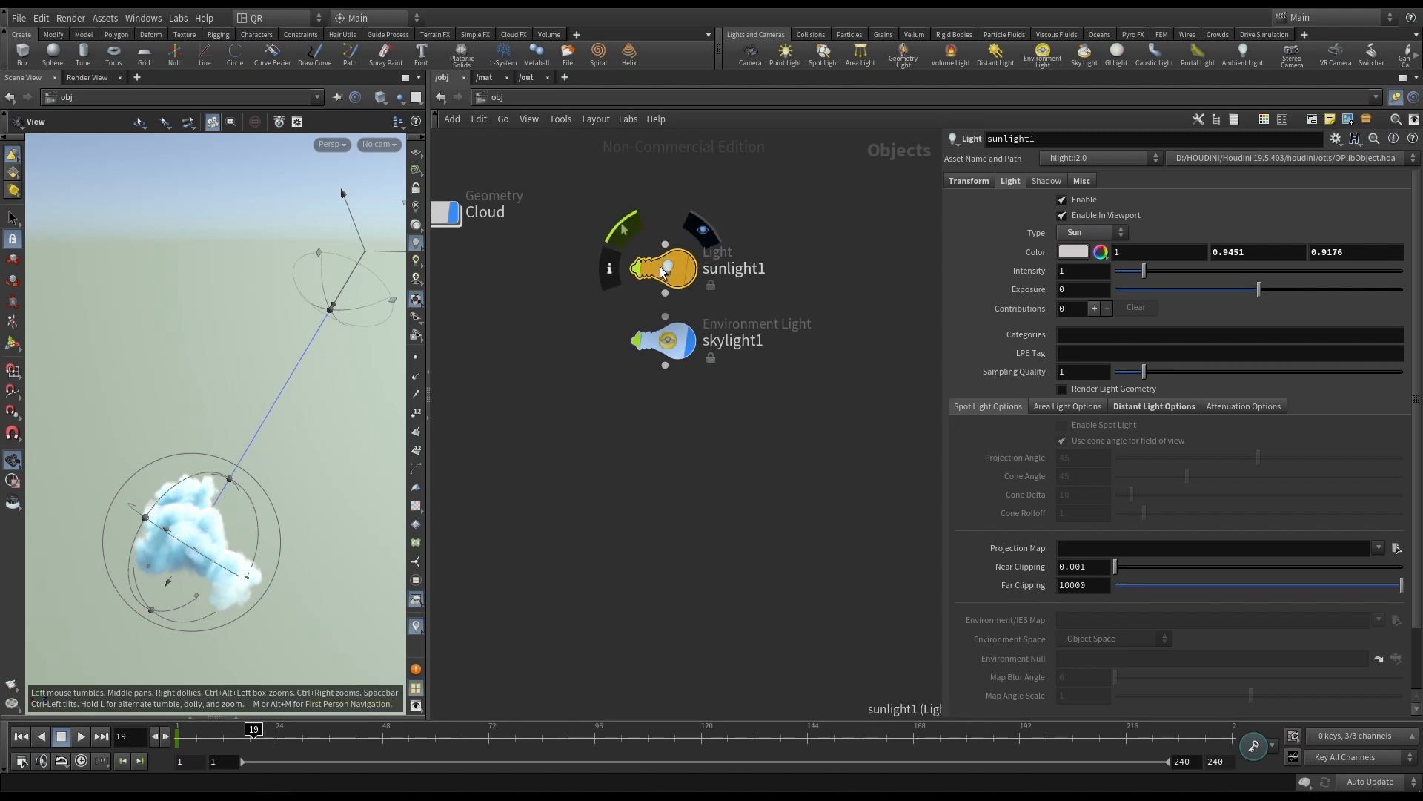
Return to the Select tool and turn off Enable Light In Viewport for the skylight1 light.
left_click(547, 378)
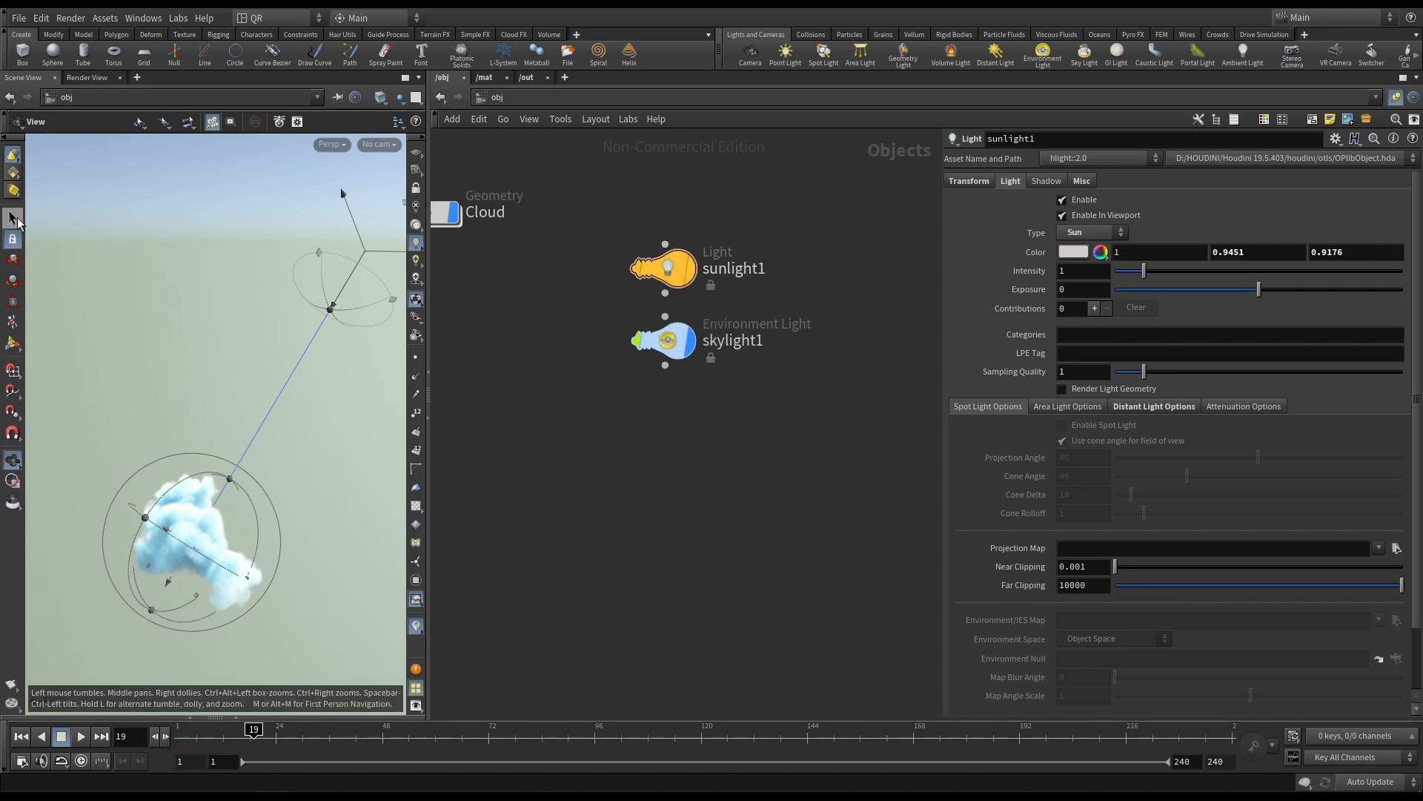
left_click(13, 219)
left_click(666, 340)
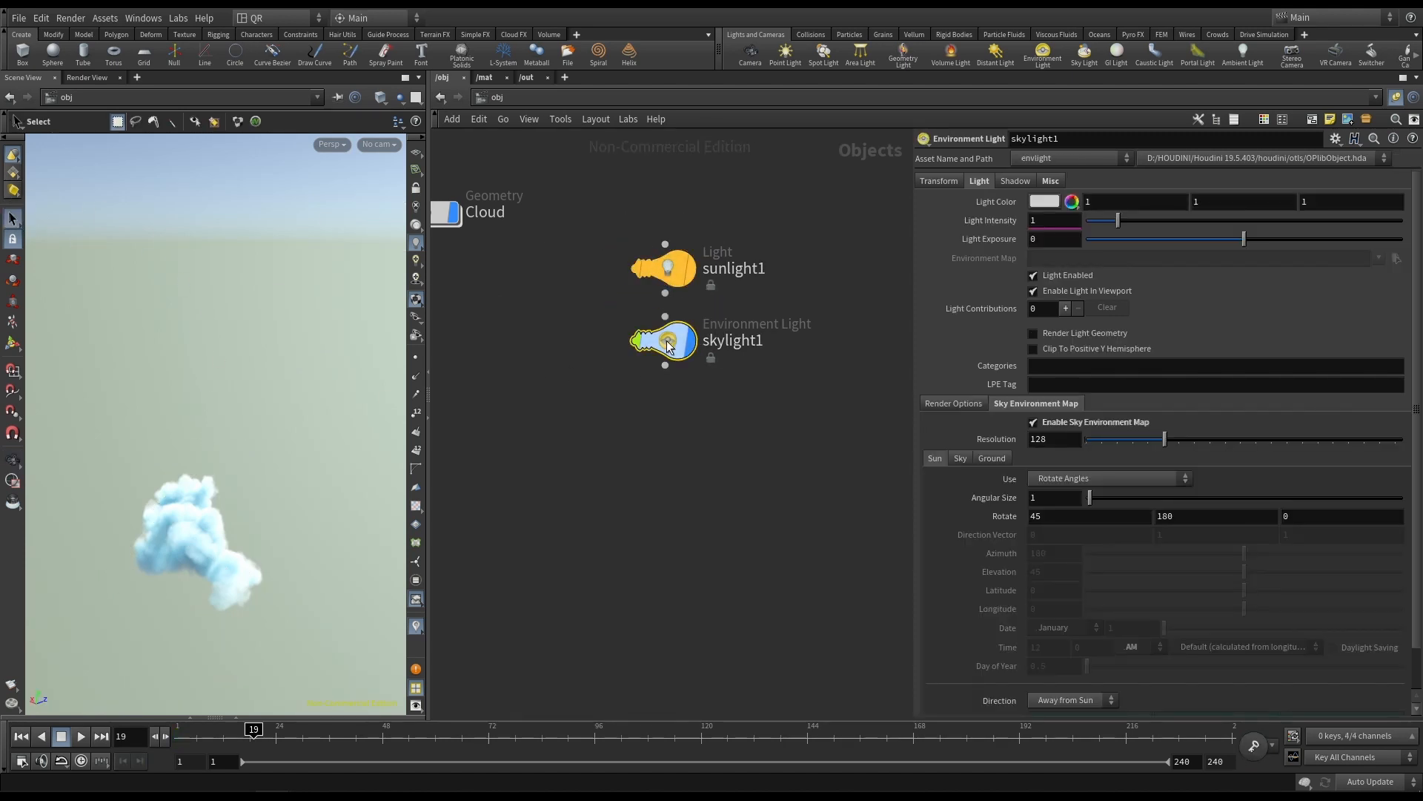
left_click(1033, 292)
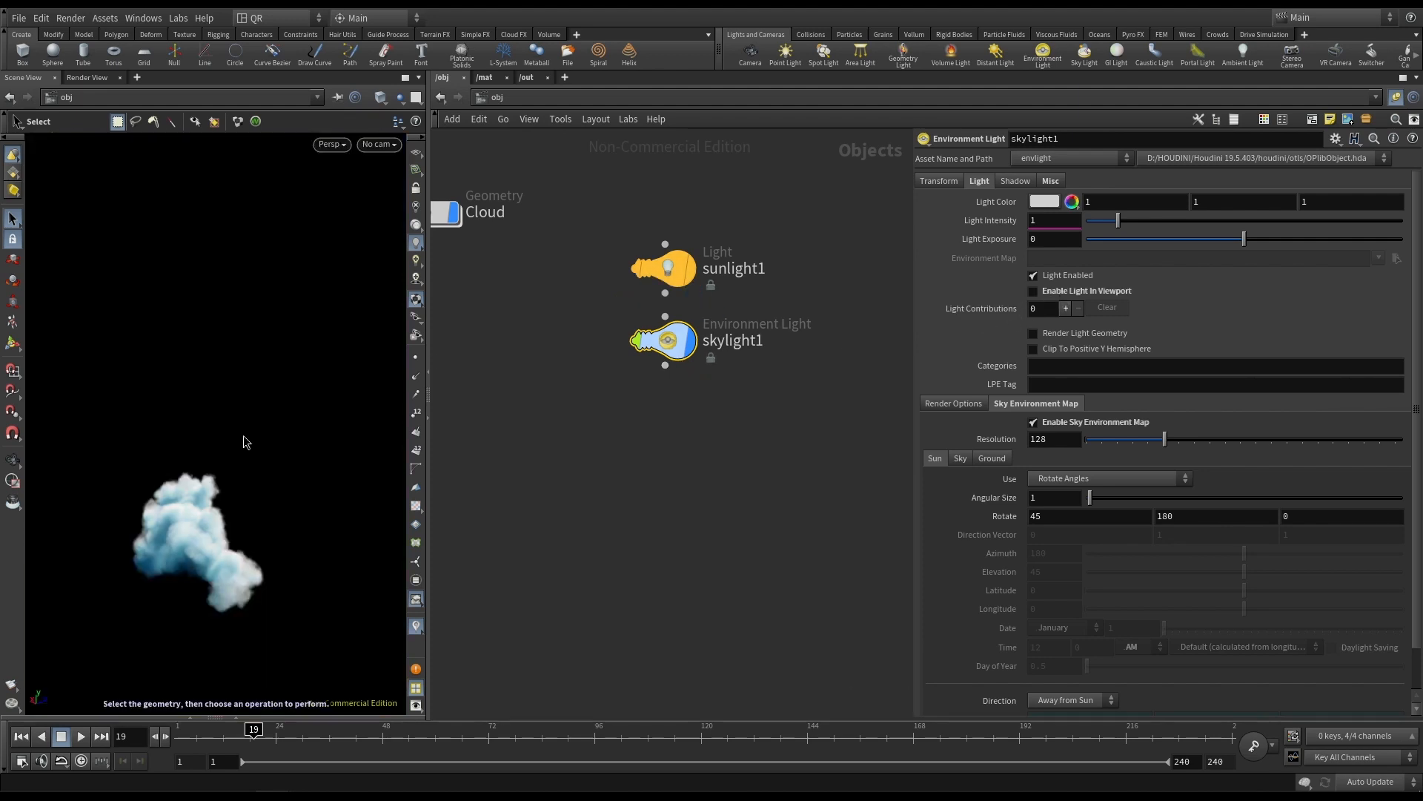
Examine the cloud up close without the sky light, comparing Headlight Only with Normal Lighting.
left_click_drag(275, 463, 241, 478, "alt")
right_click_drag(240, 478, 494, 484, "alt")
left_click_drag(307, 463, 299, 357, "alt")
left_click(416, 225)
mouse_move(293, 289)
left_mouse_down()
mouse_move(252, 295)
mouse_move(321, 289)
mouse_move(135, 303)
mouse_move(223, 302)
mouse_move(263, 277)
mouse_move(247, 264)
mouse_move(239, 315)
mouse_move(280, 302)
mouse_move(274, 270)
mouse_move(290, 263)
mouse_move(289, 284)
left_mouse_up()
left_click(415, 243)
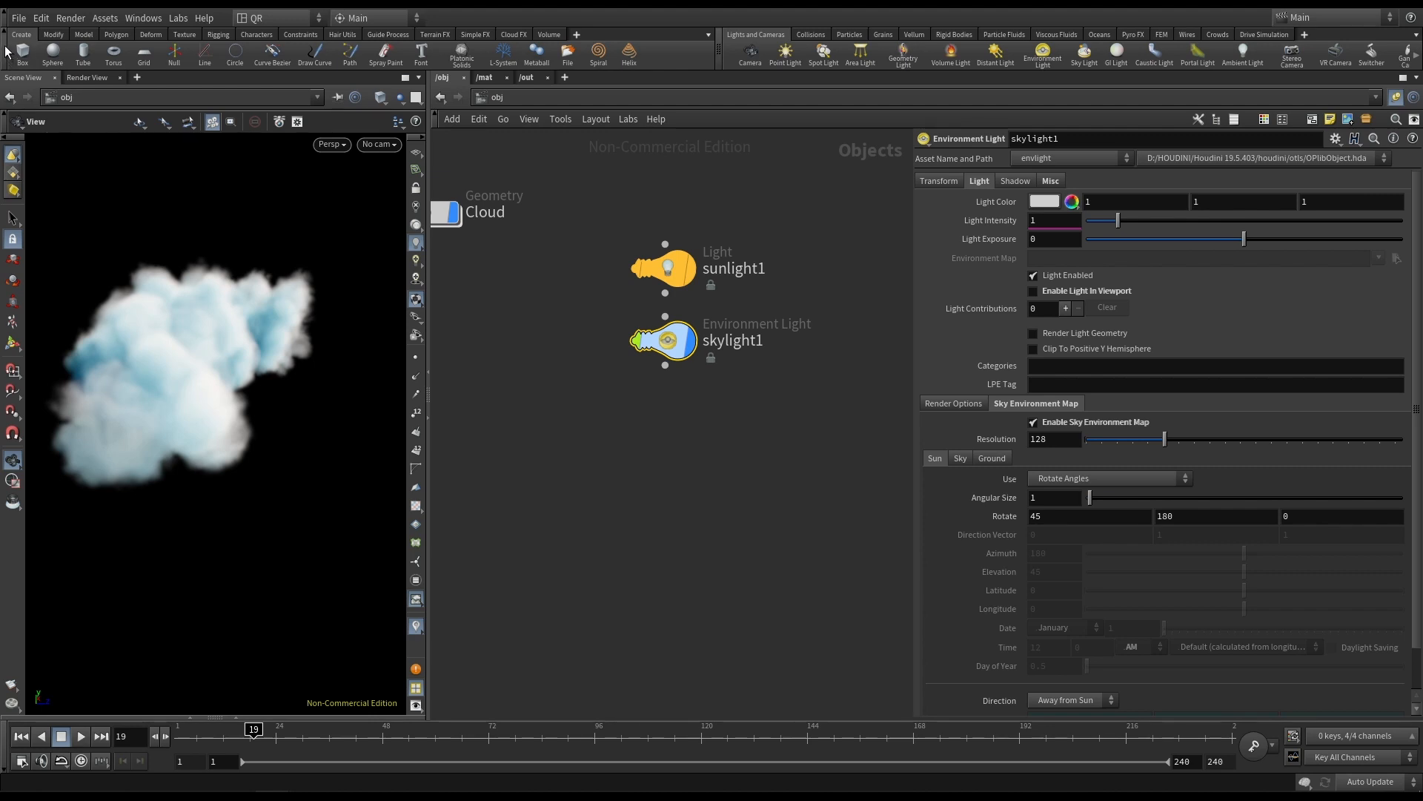
Hide the tool shelves, save the scene file and frame all nodes in the network.
left_click(6, 49)
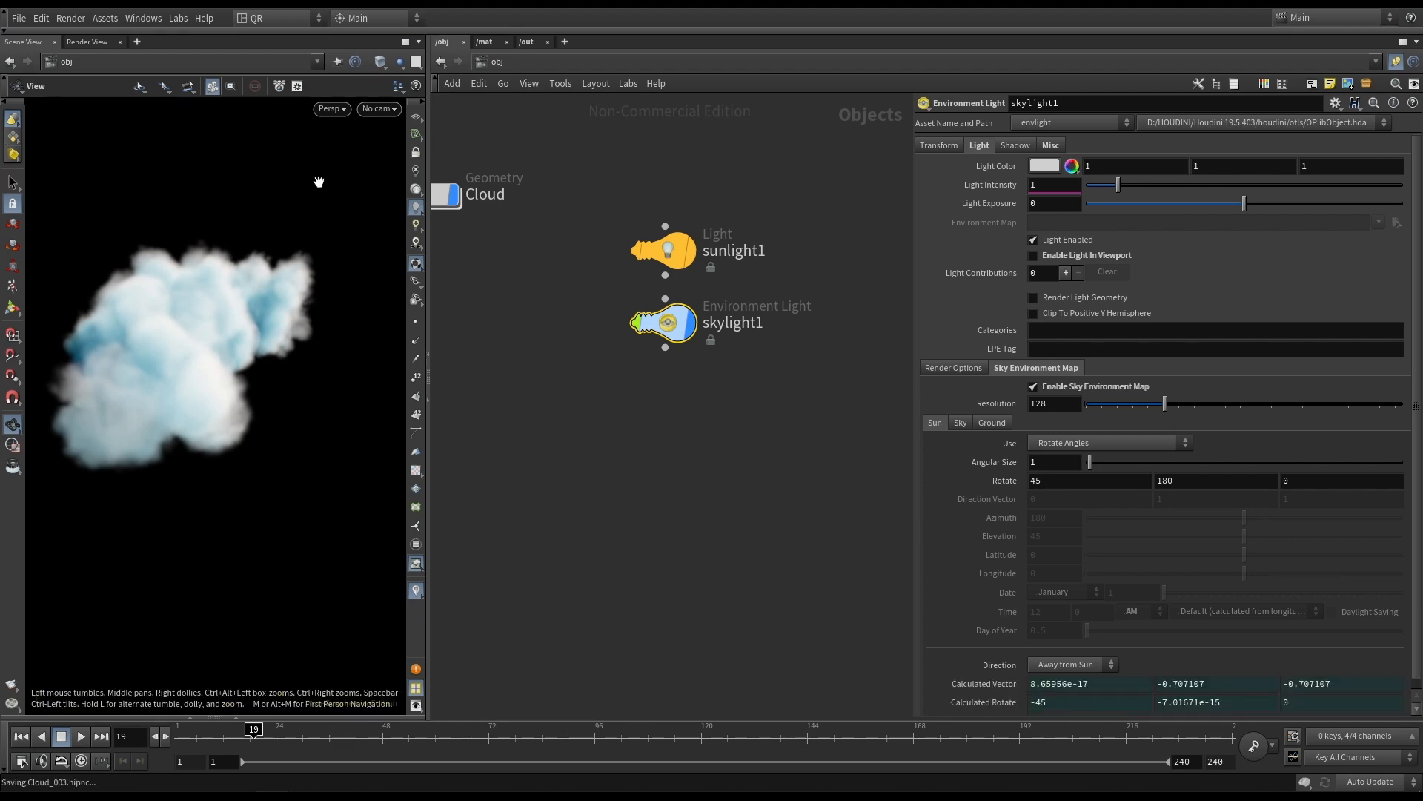
middle_click_drag(743, 472, 695, 453)
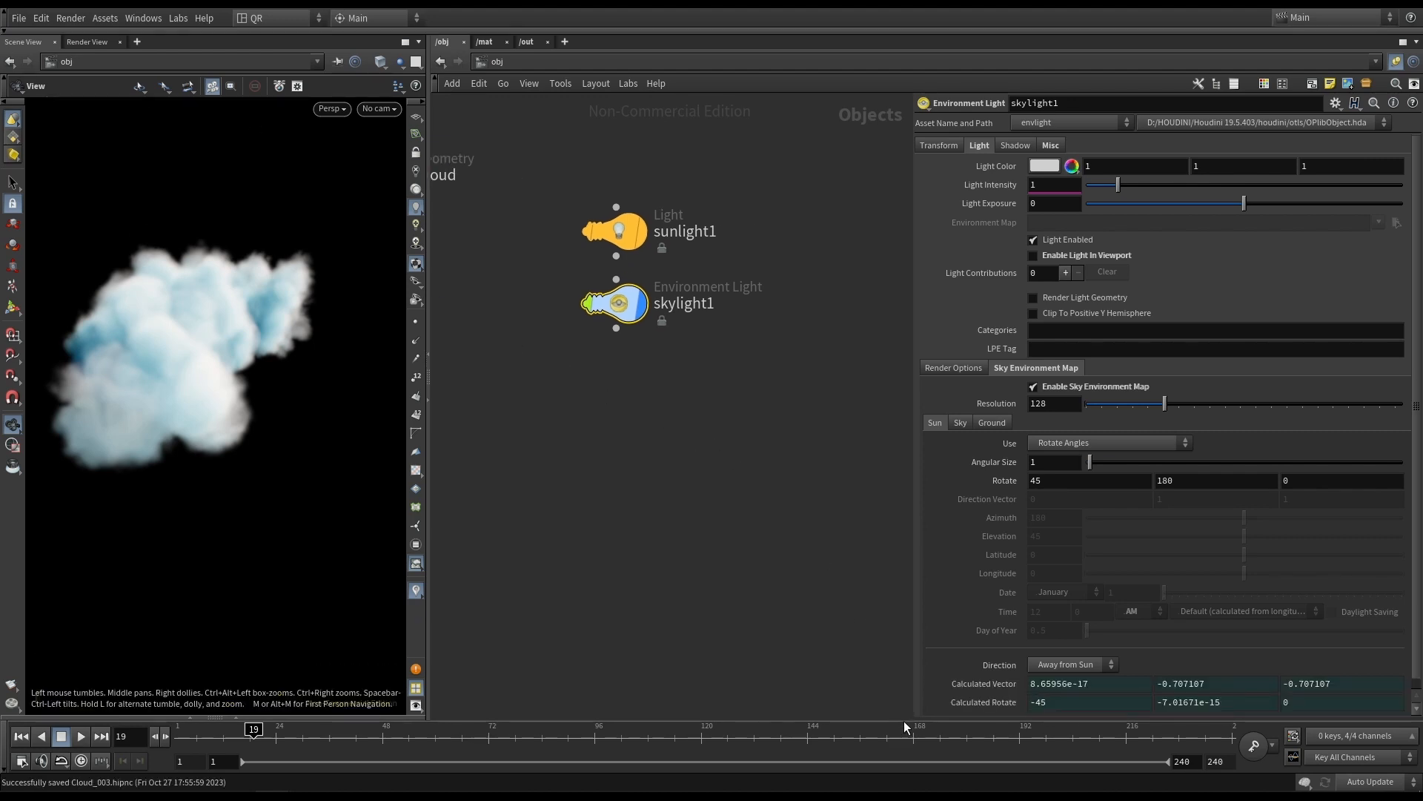
key("h")
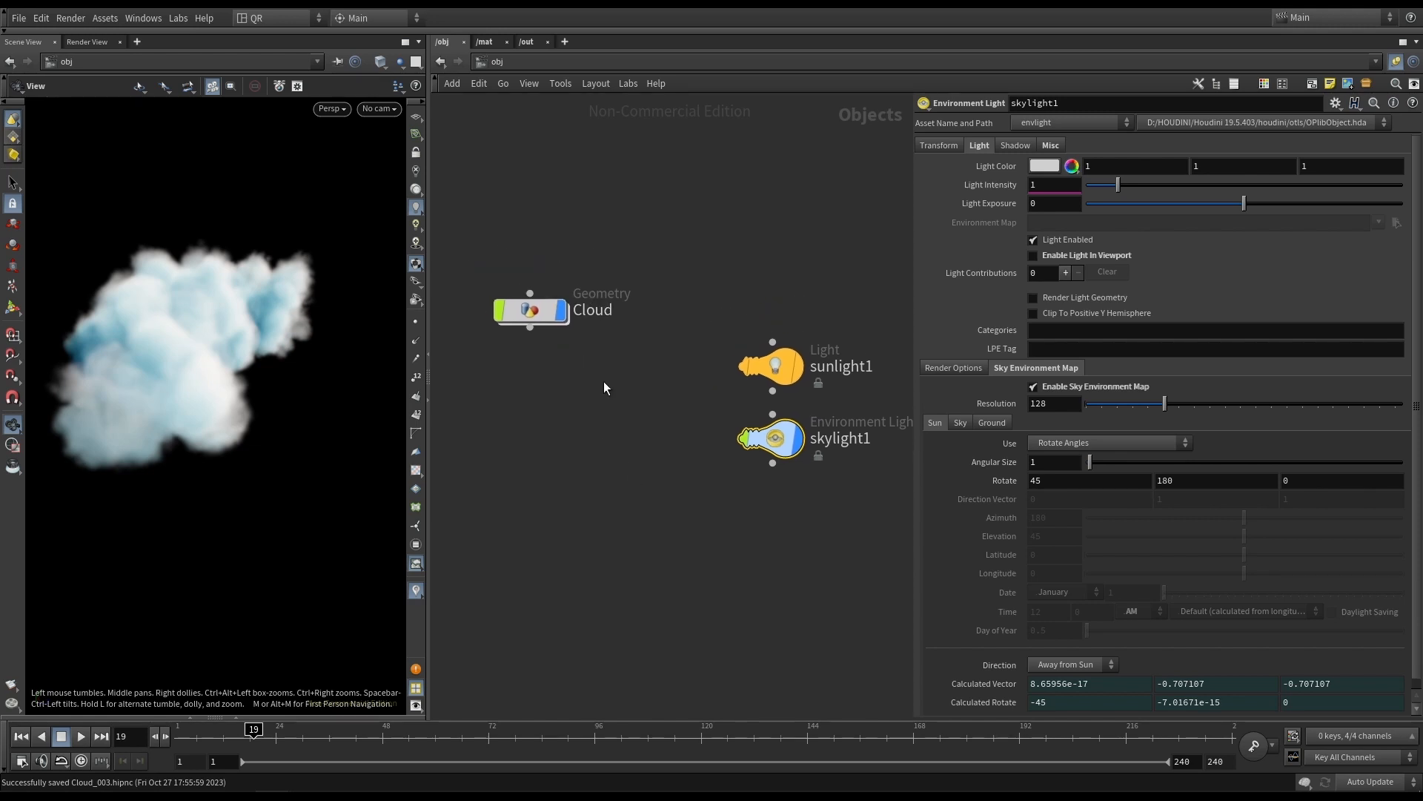
Move the Cloud node level with sunlight1 and open its geometry network at the green network box.
left_click_drag(567, 317, 615, 376)
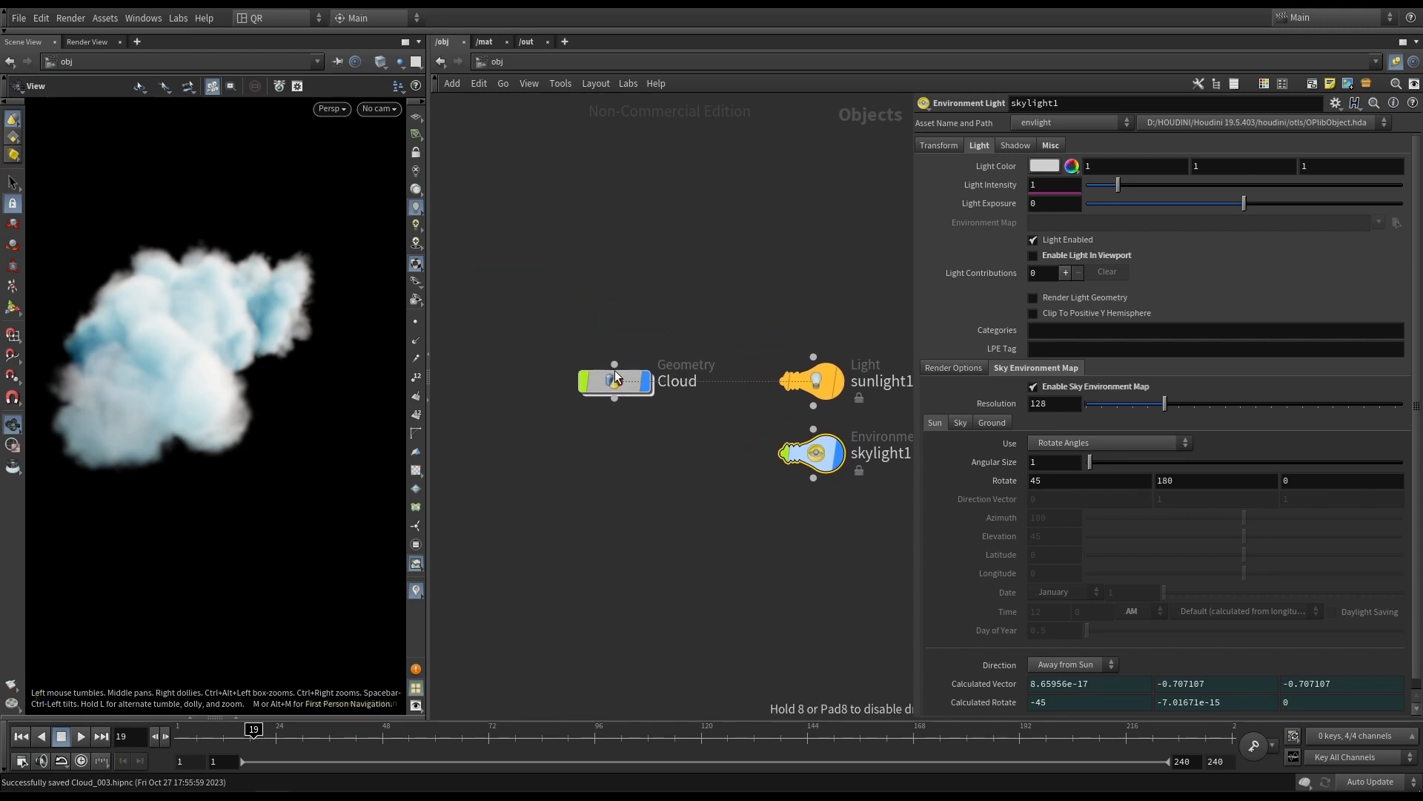
double_click(617, 380)
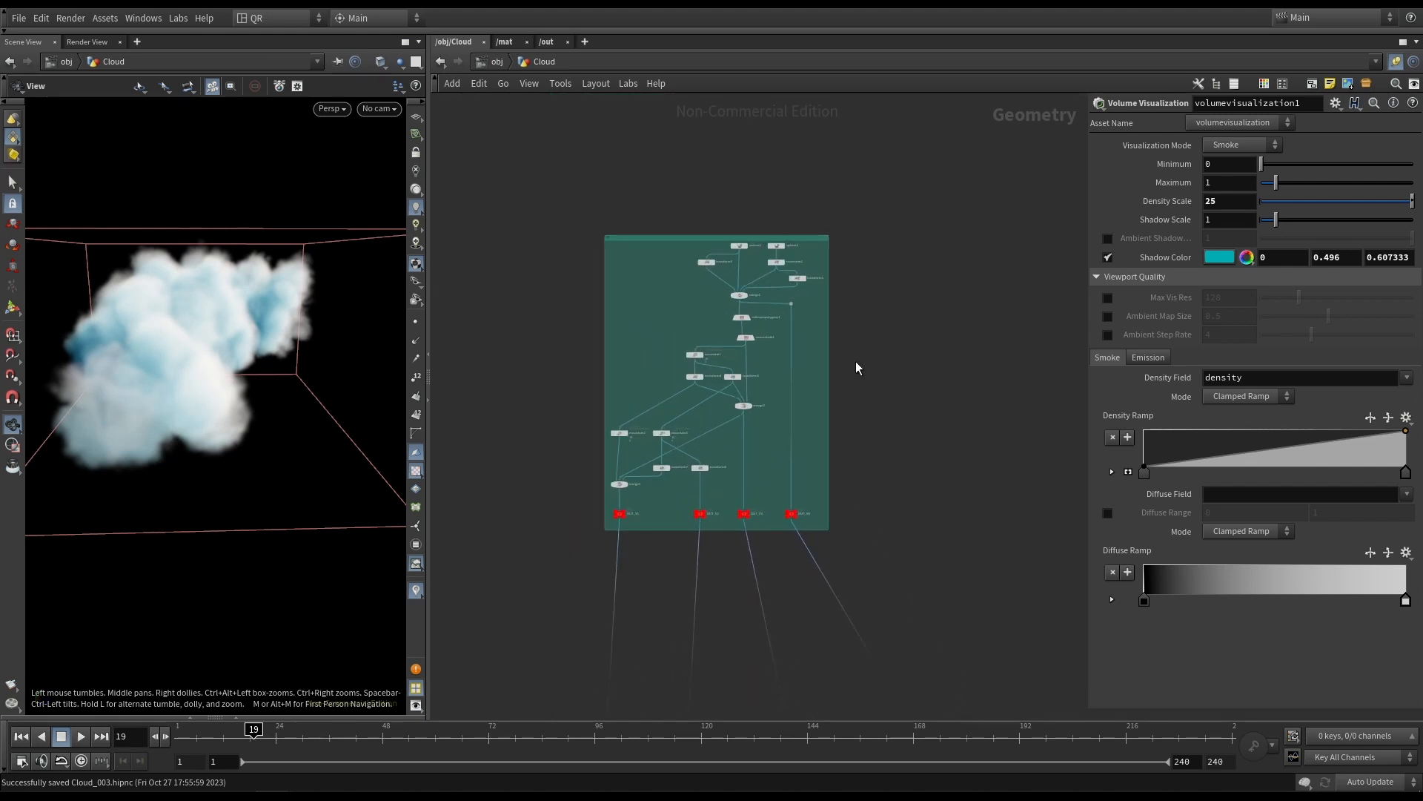
scroll(725, 283, "up", 2)
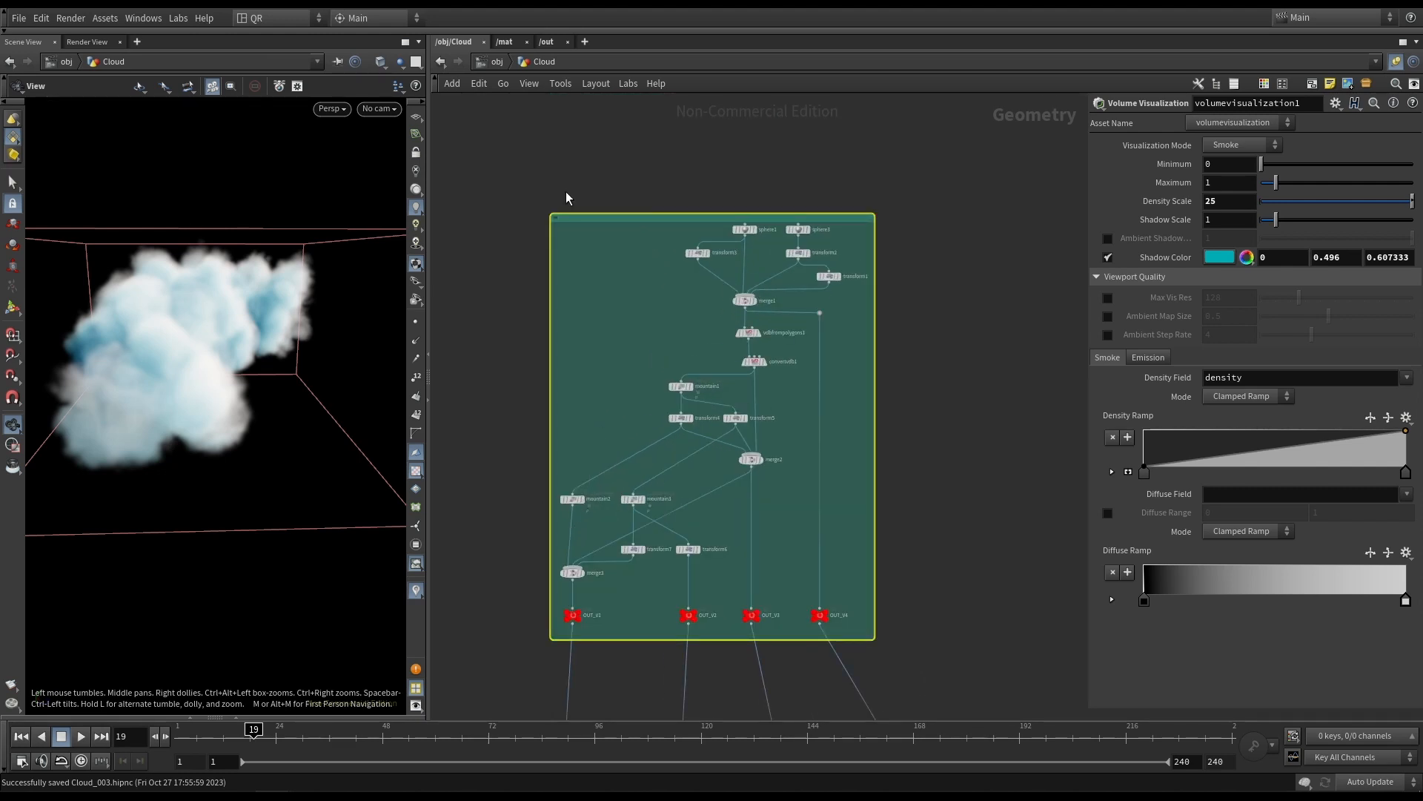
scroll(754, 295, "up", 2)
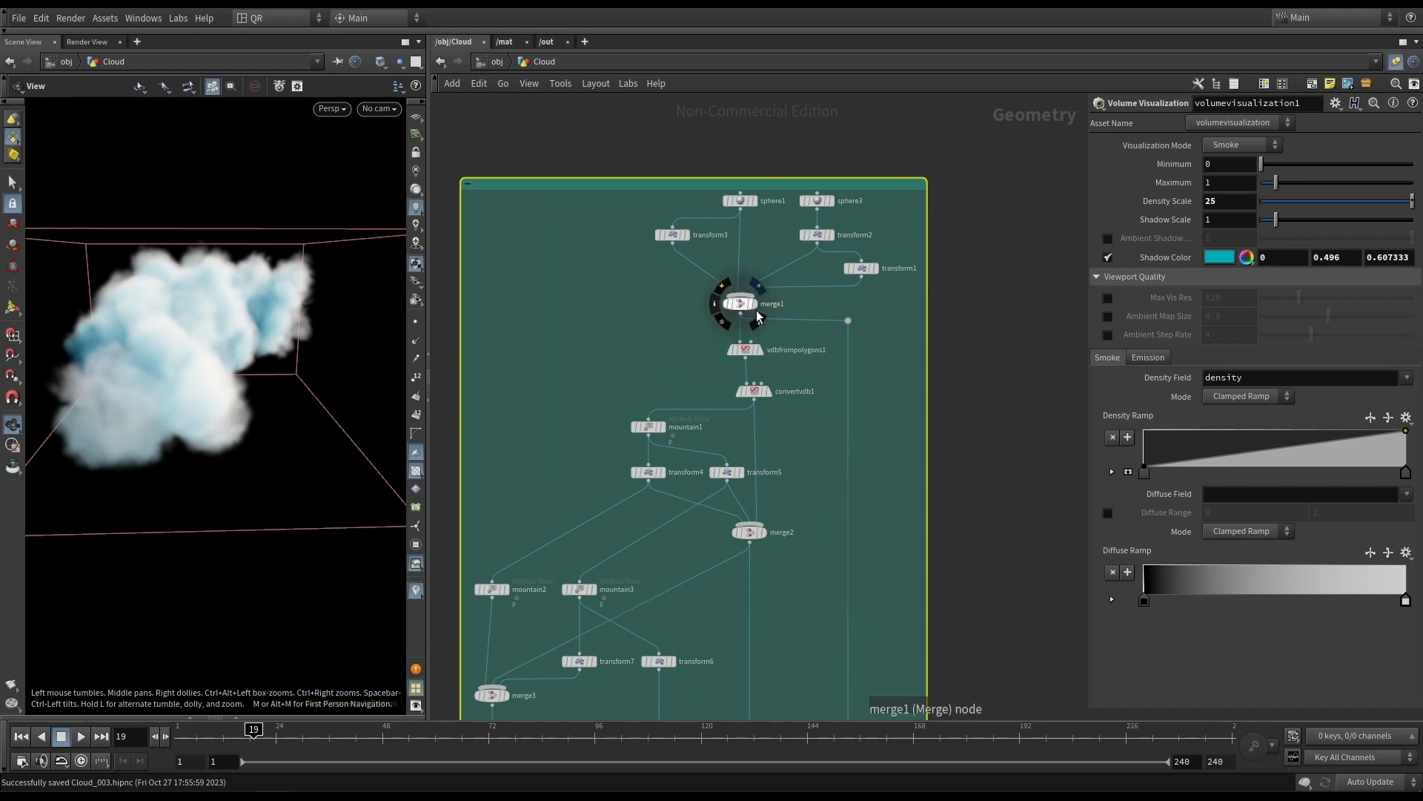
Display the merge1 node's output and examine the merged spheres that form the cloud's base shape.
left_click(752, 303)
key("f")
mouse_move(280, 330)
left_mouse_down()
mouse_move(203, 327)
mouse_move(300, 378)
mouse_move(310, 355)
mouse_move(270, 340)
left_mouse_up()
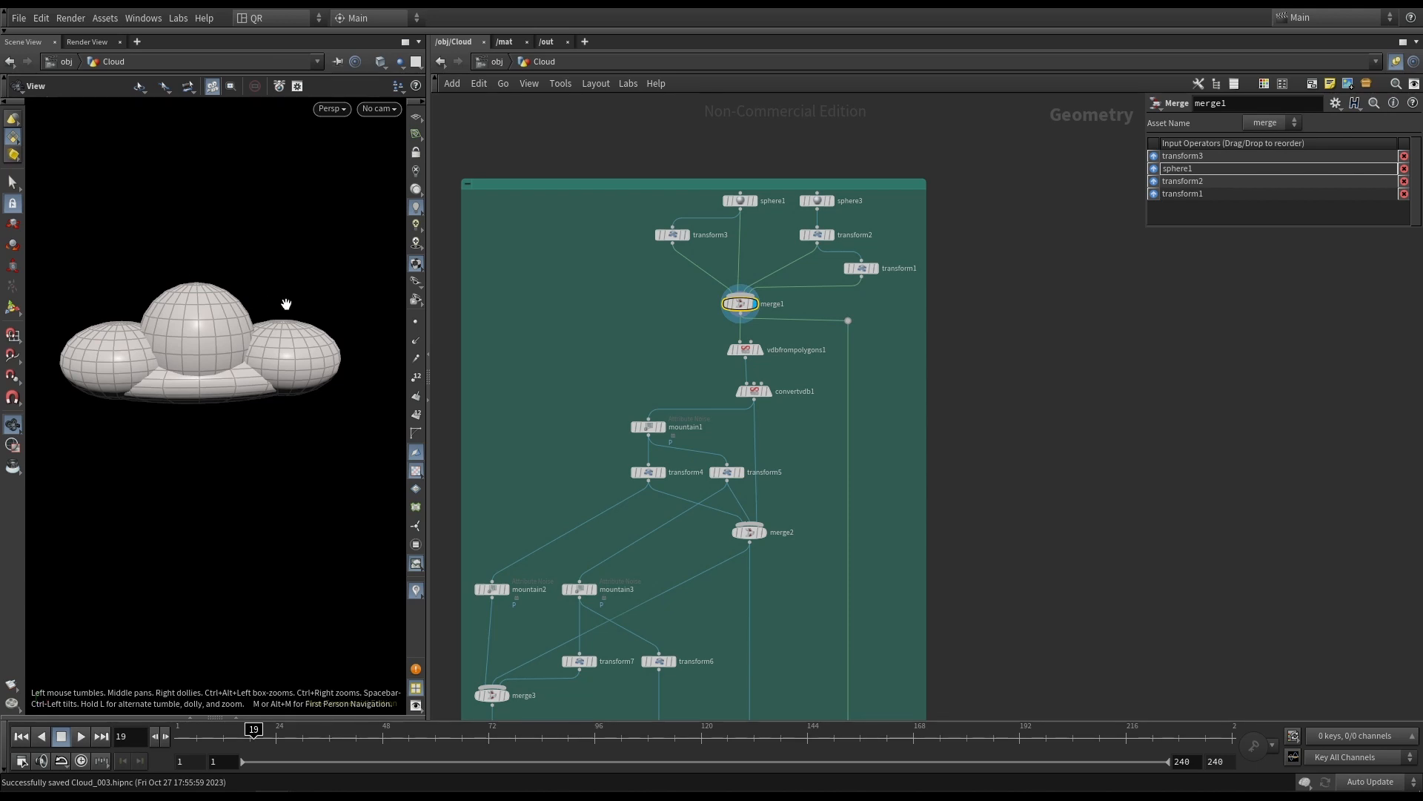
left_click_drag(287, 304, 315, 298)
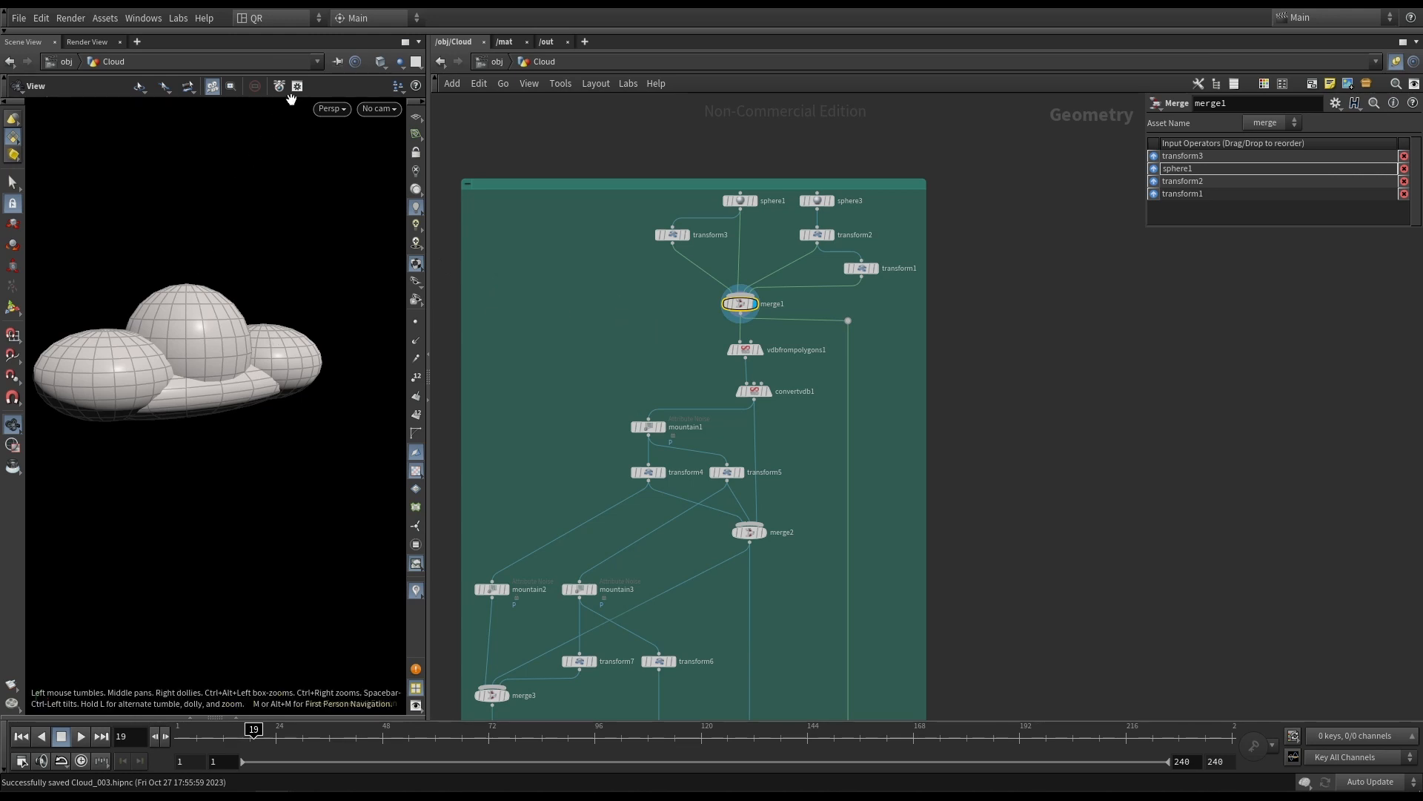
key("Tab")
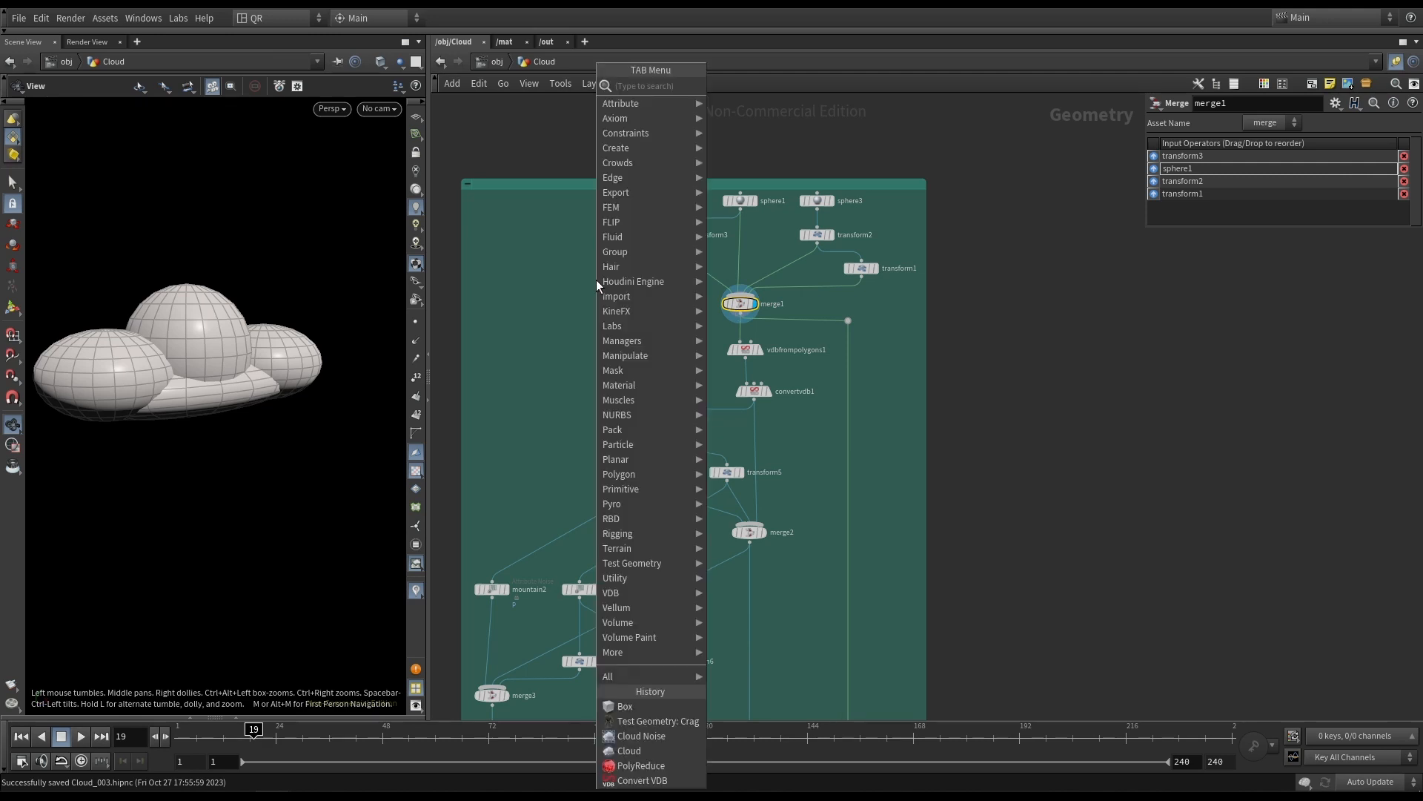
type("test")
key("Return")
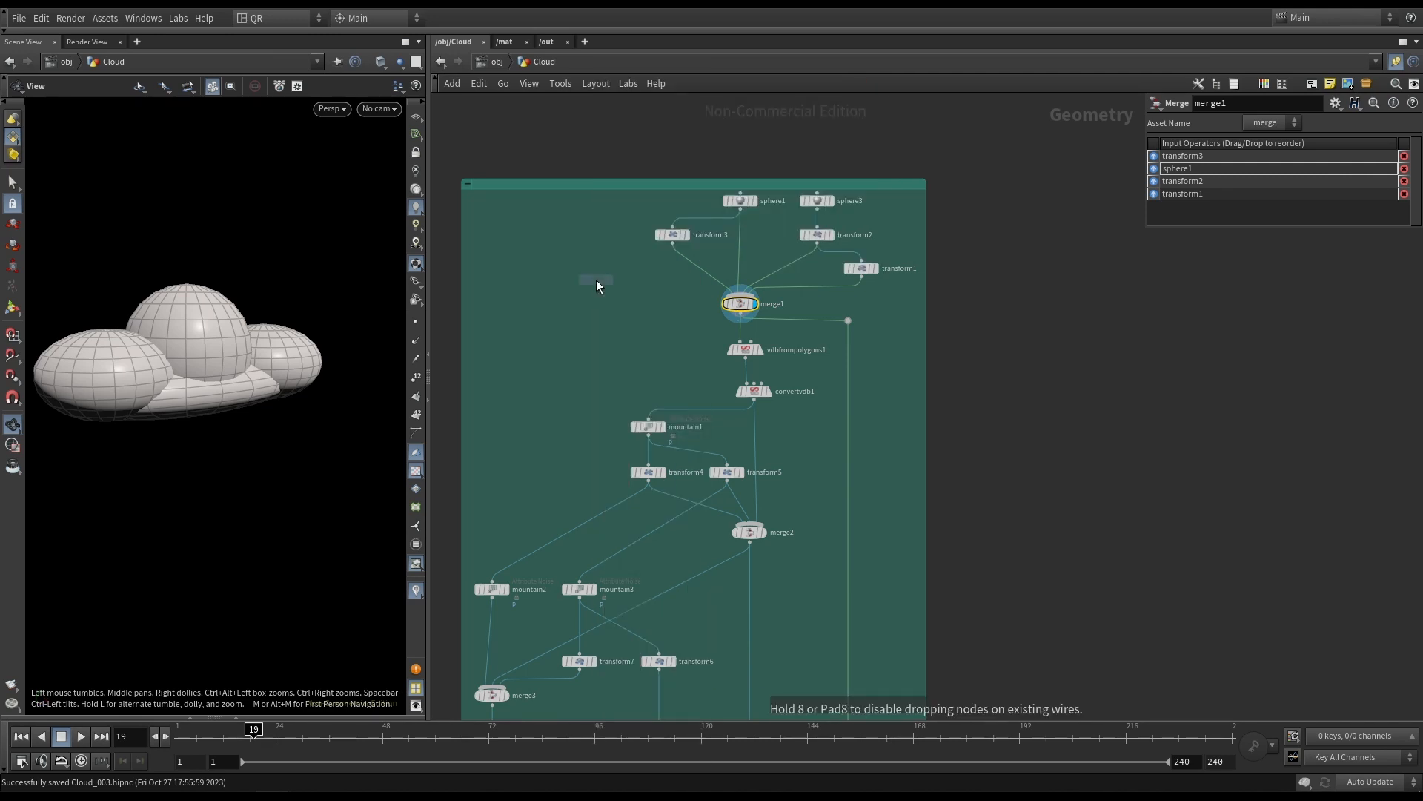
Add a Test Geometry: Rubber Toy node beside merge1.
key("Tab")
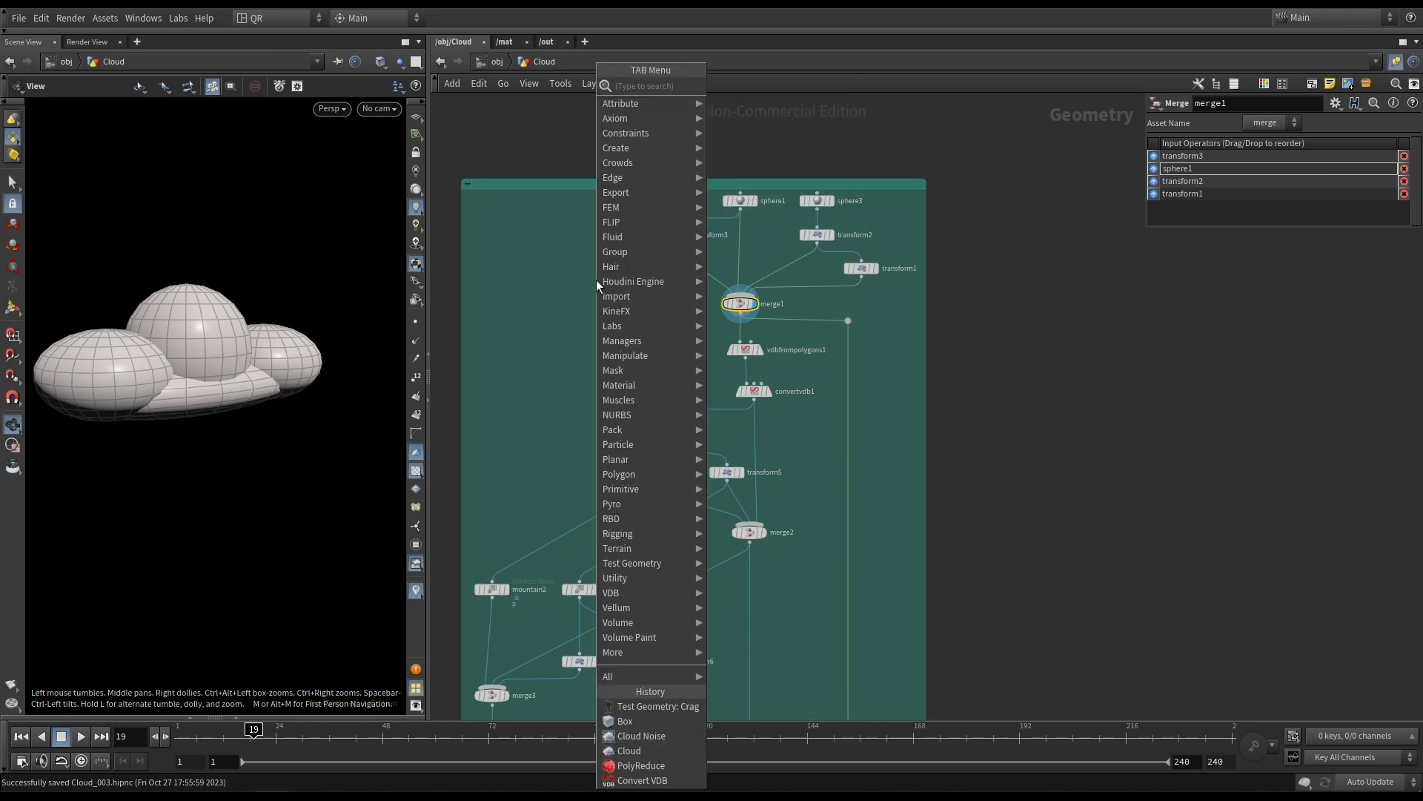
type("test")
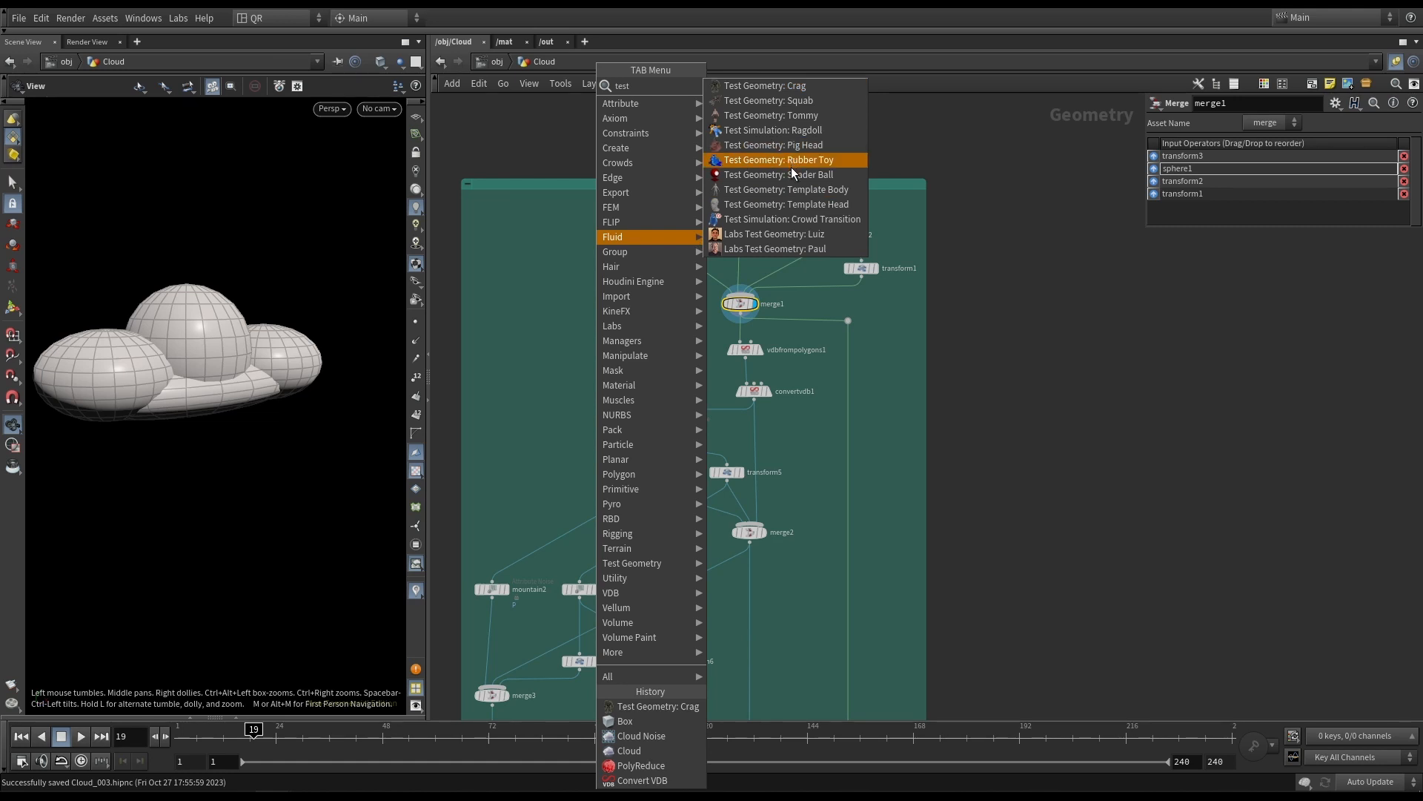
left_click(791, 161)
left_click(639, 292)
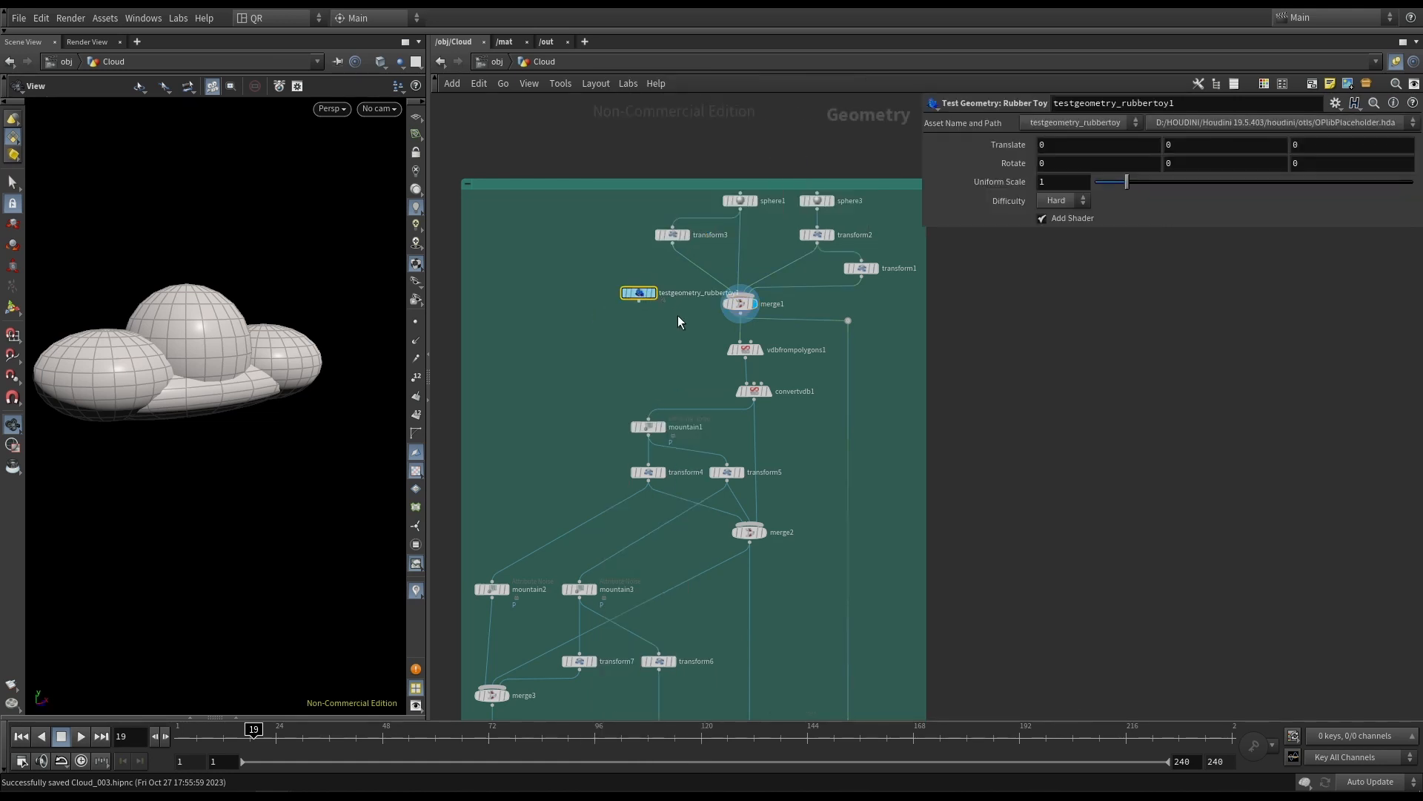
Wire the rubber toy into the first input of vdbfrompolygons1 and display the toy geometry.
left_click(639, 301)
left_click(737, 340)
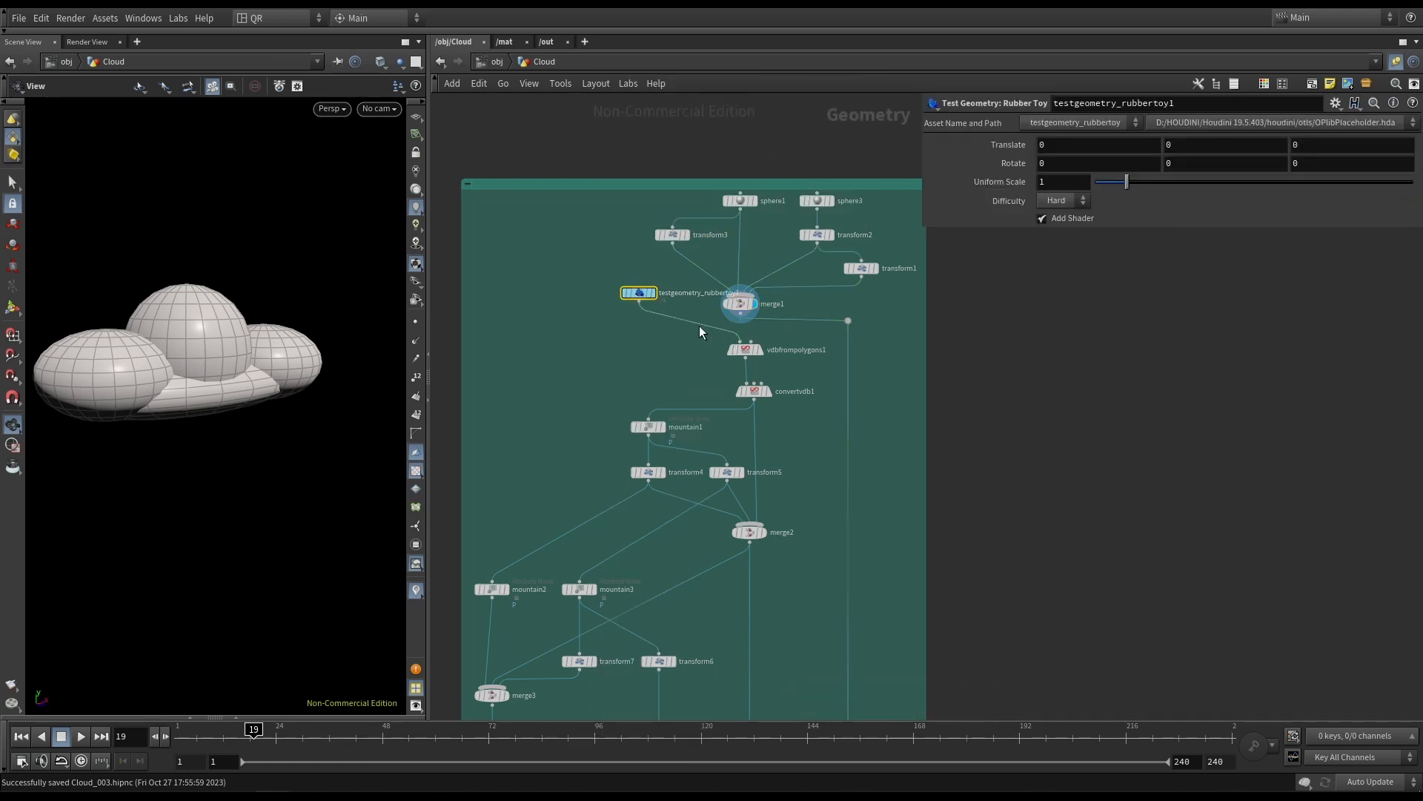
left_click(653, 294)
left_click_drag(261, 298, 172, 298)
Reconnect merge1 to vdbfrompolygons1 in place of the rubber toy and display merge1's output.
scroll(795, 349, "up", 5)
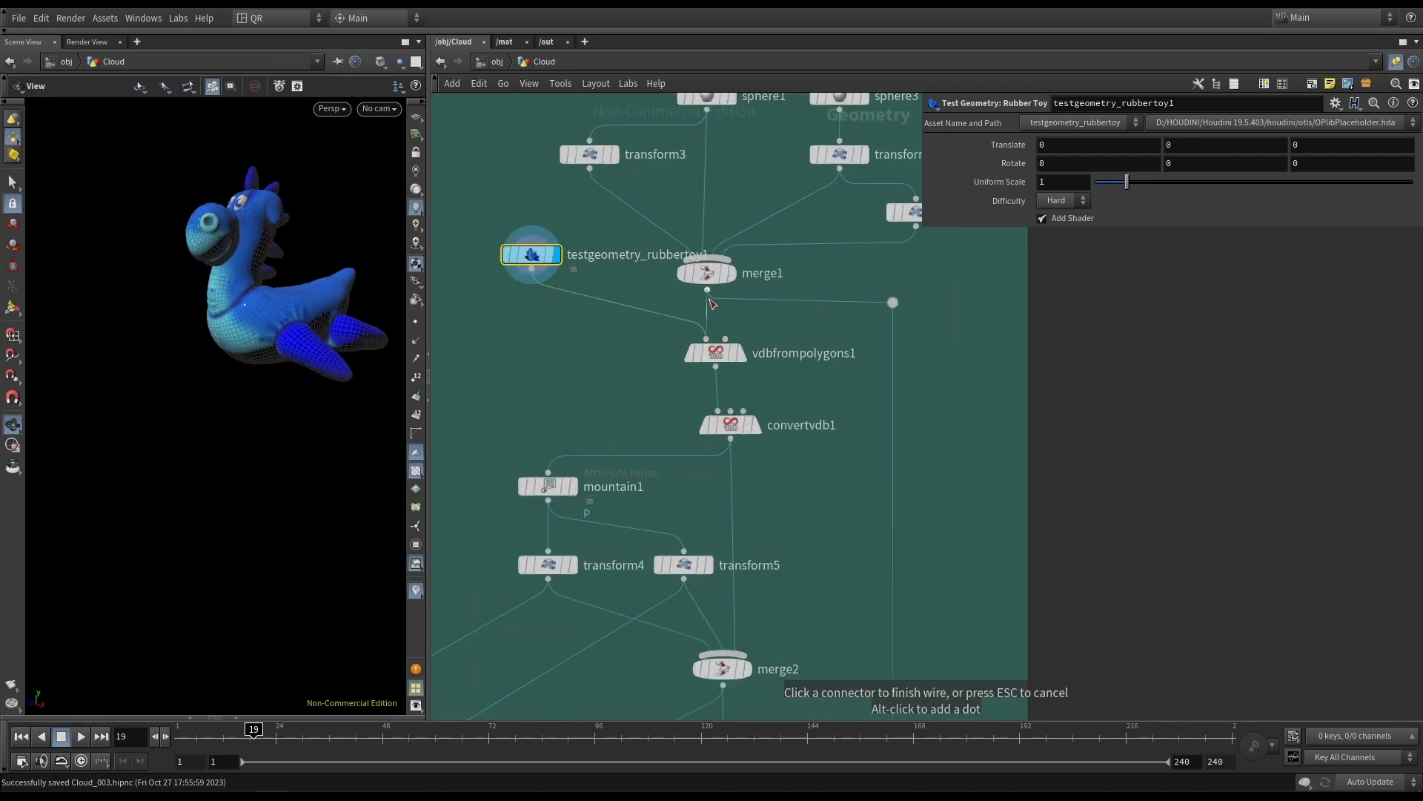
left_click(733, 273)
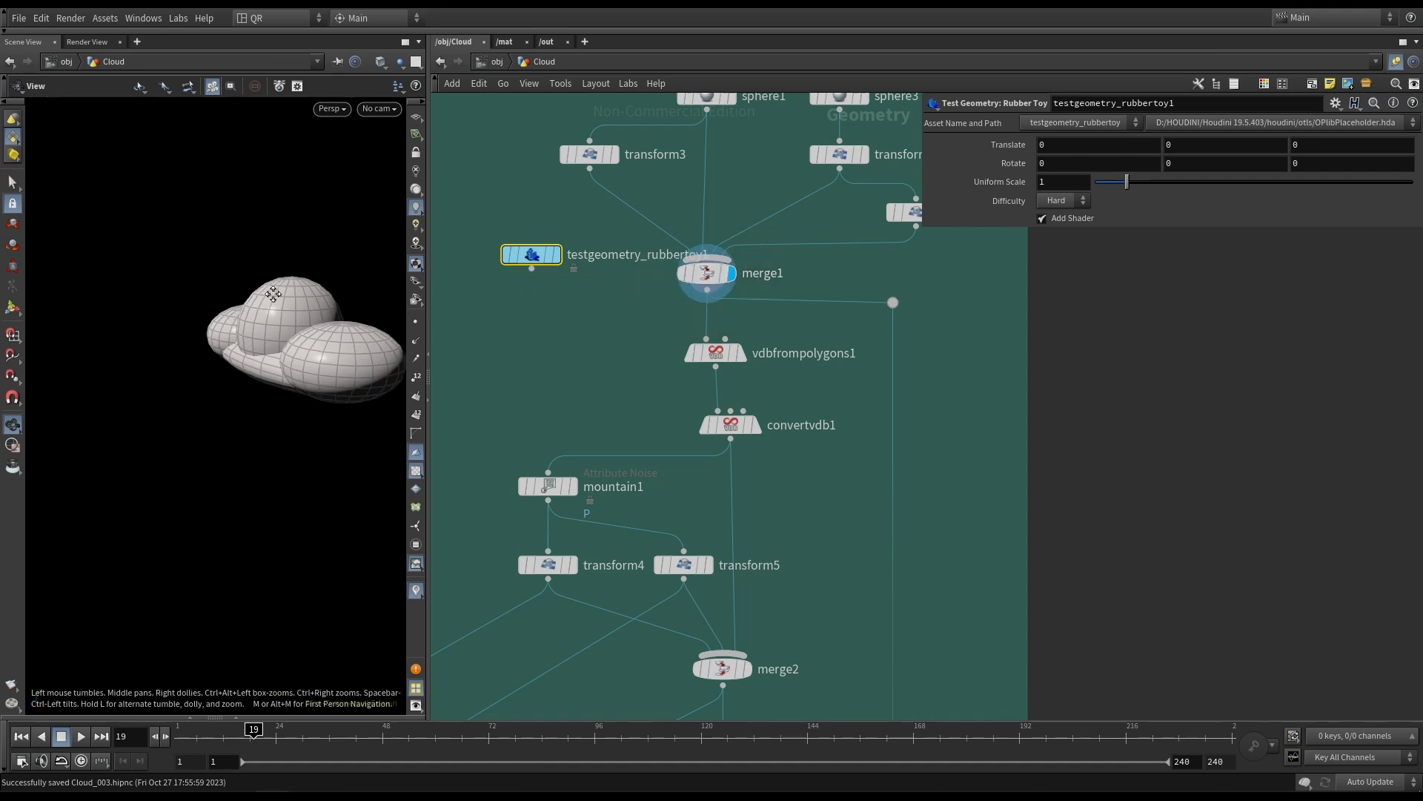
Display sphere1 with its parameters and turn on the viewport's reference grid.
middle_click_drag(584, 315, 563, 445)
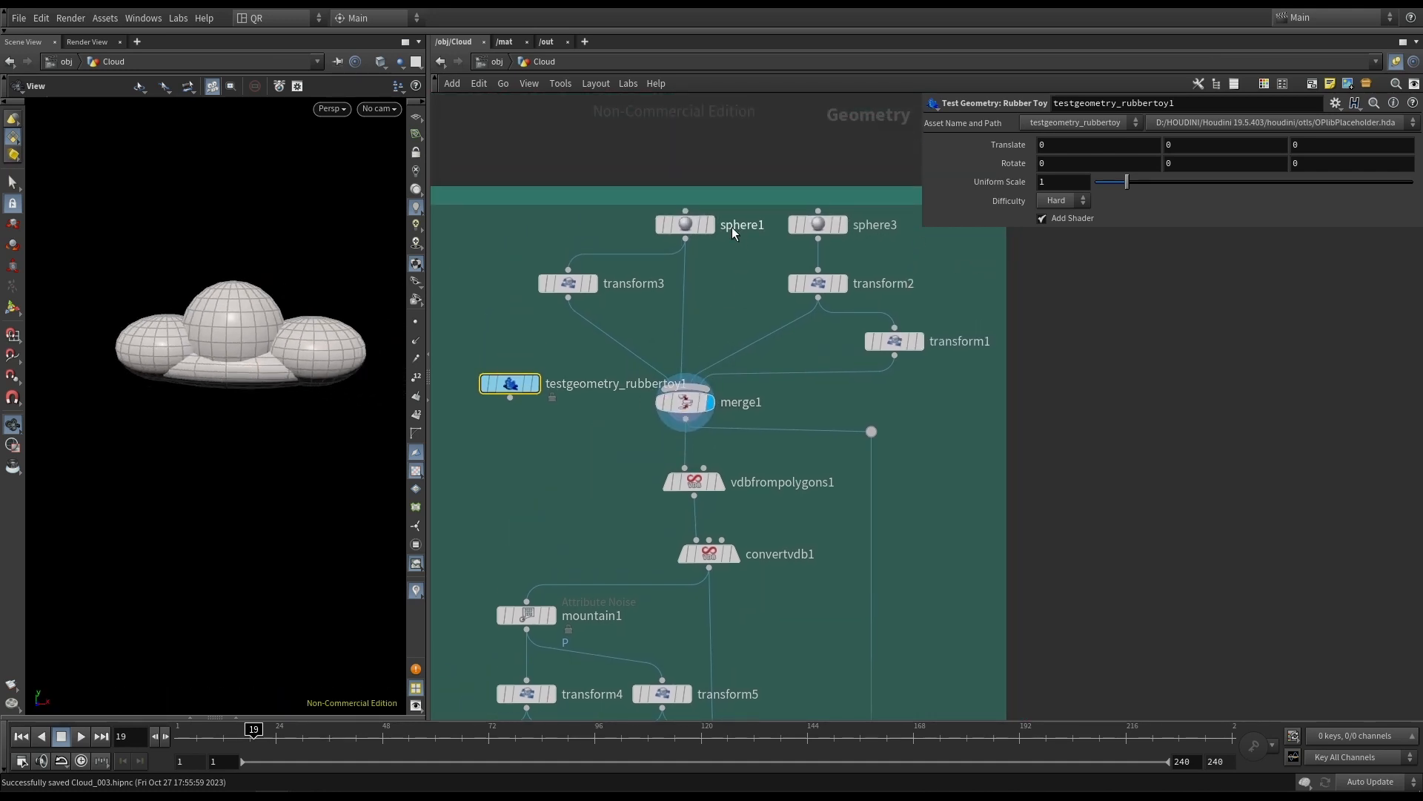
left_click(710, 231)
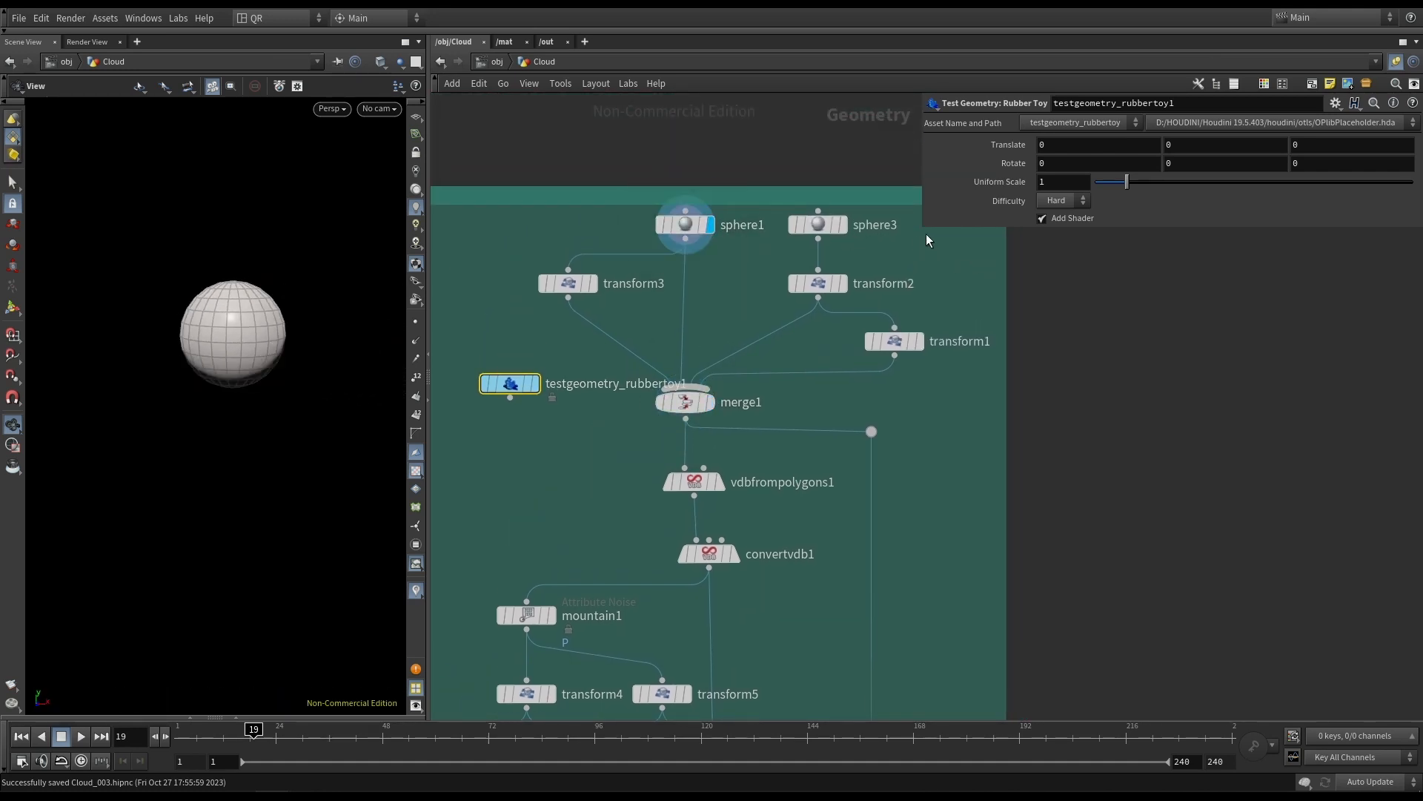
left_click(686, 224)
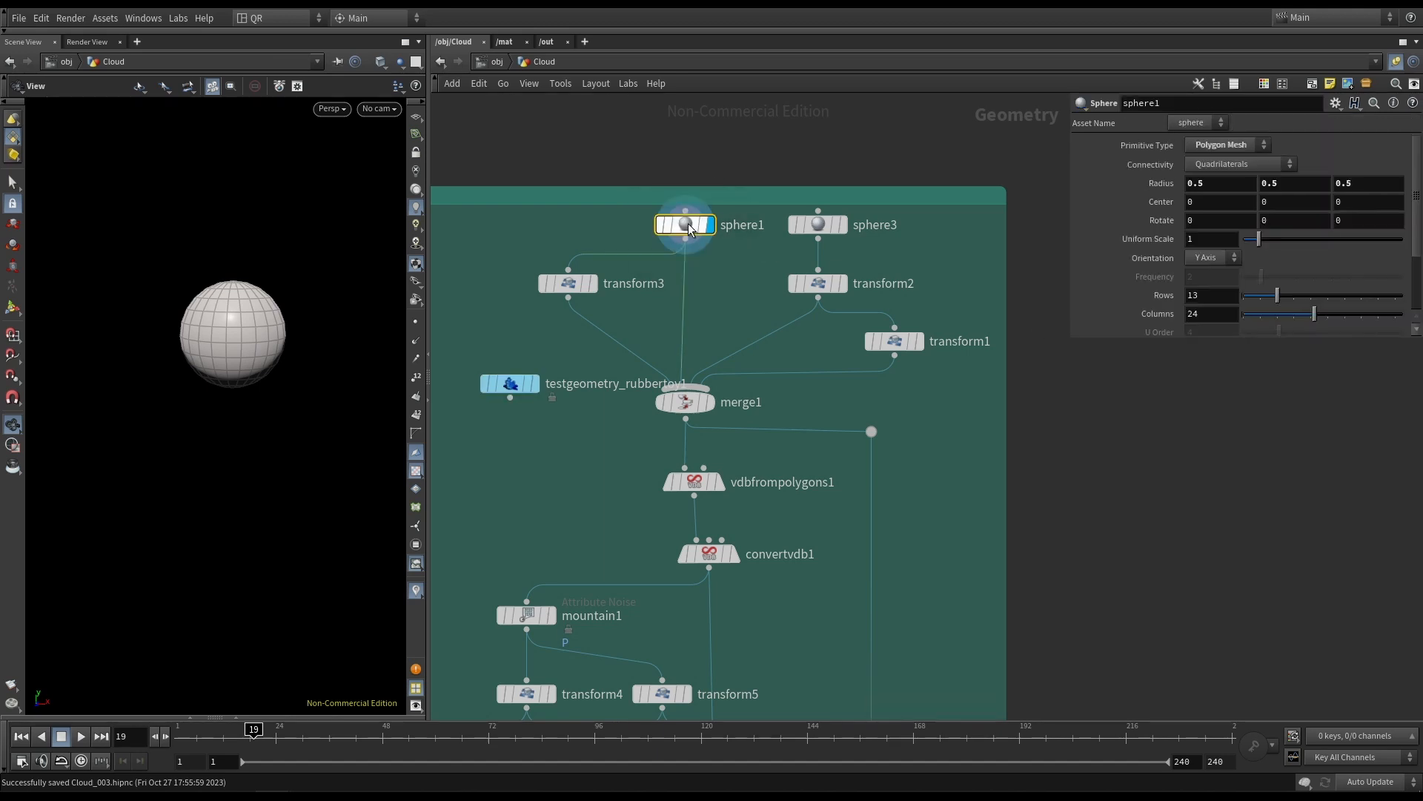
left_click_drag(234, 325, 251, 333)
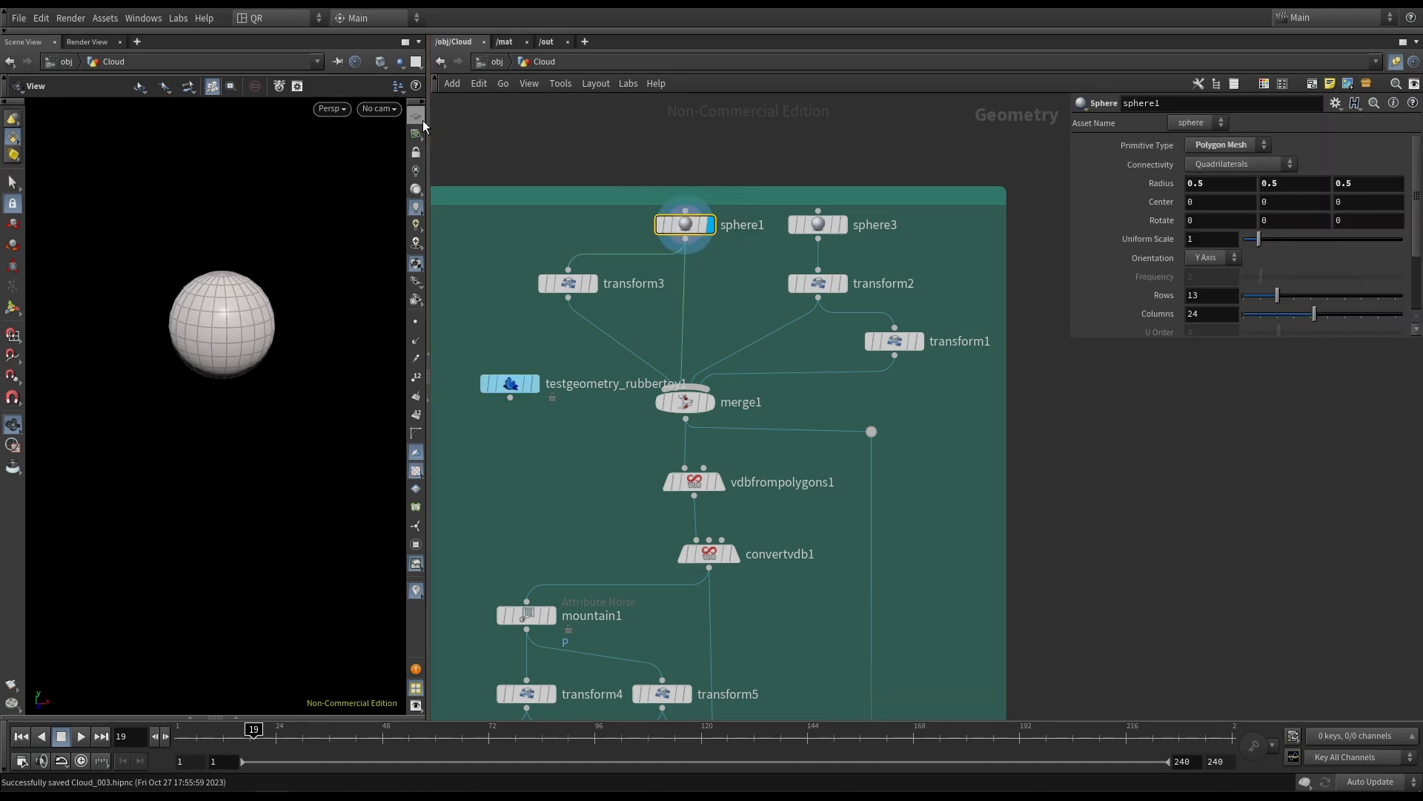
left_click(415, 117)
left_click_drag(290, 264, 334, 248)
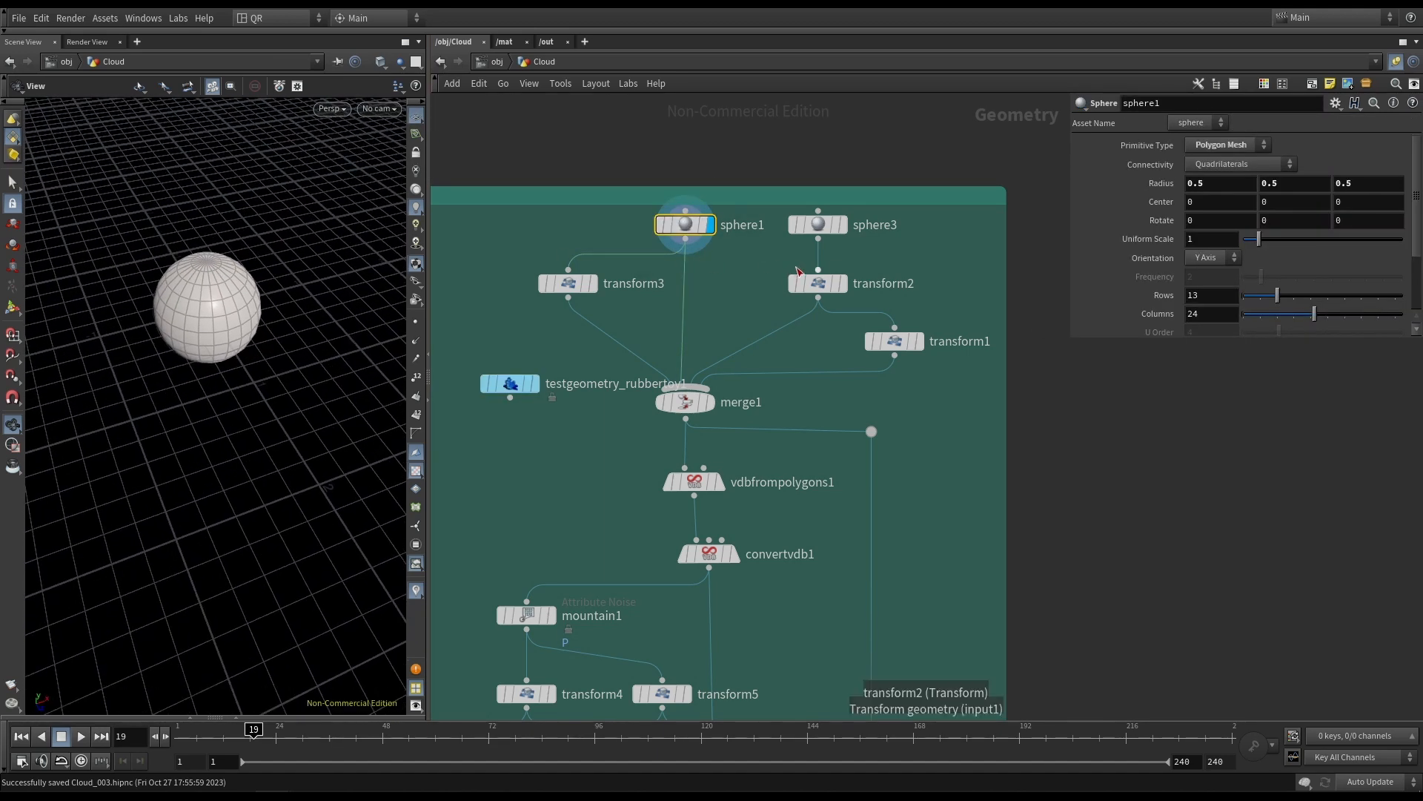
Display transform3 and examine the flattened sphere together with its translate and scale parameters.
left_click(593, 284)
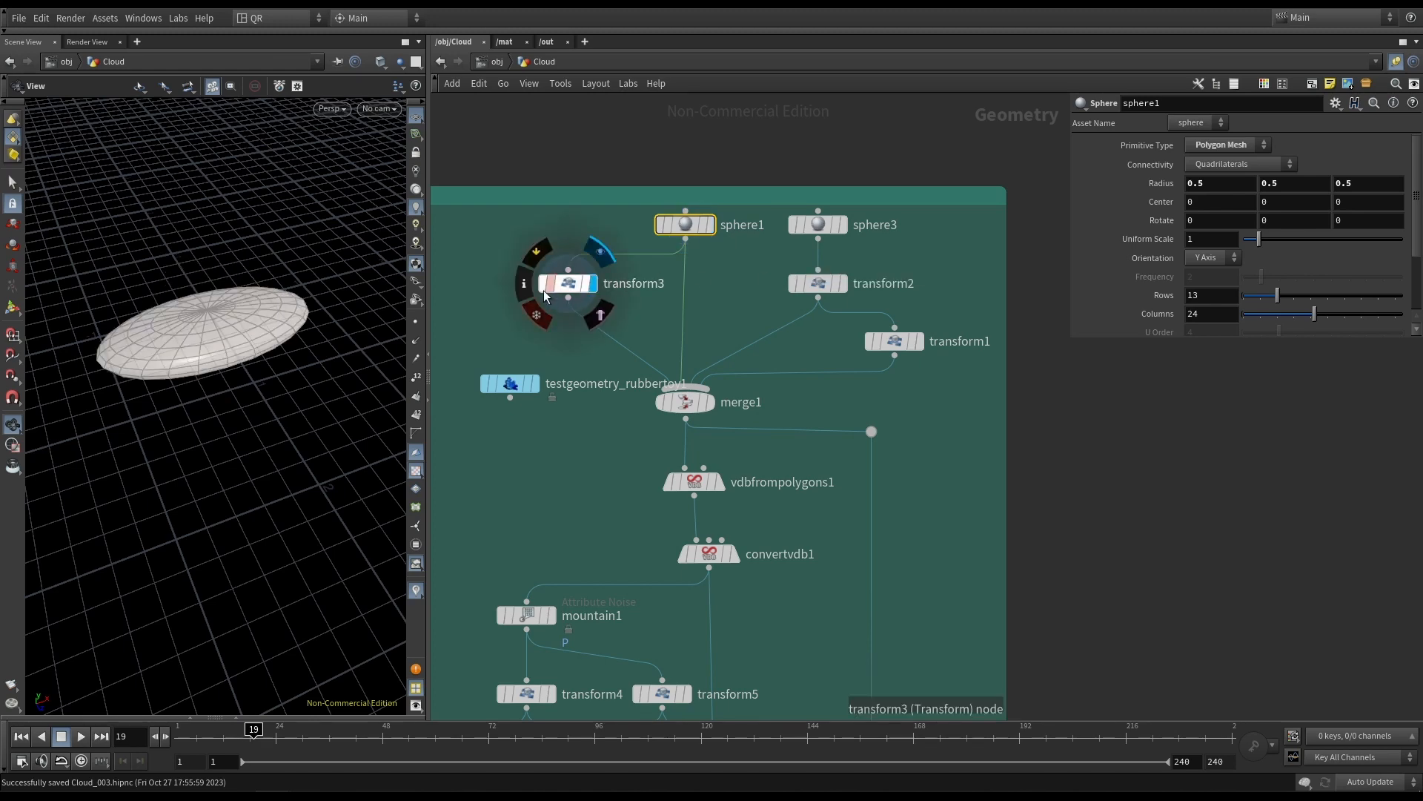
left_click(558, 282)
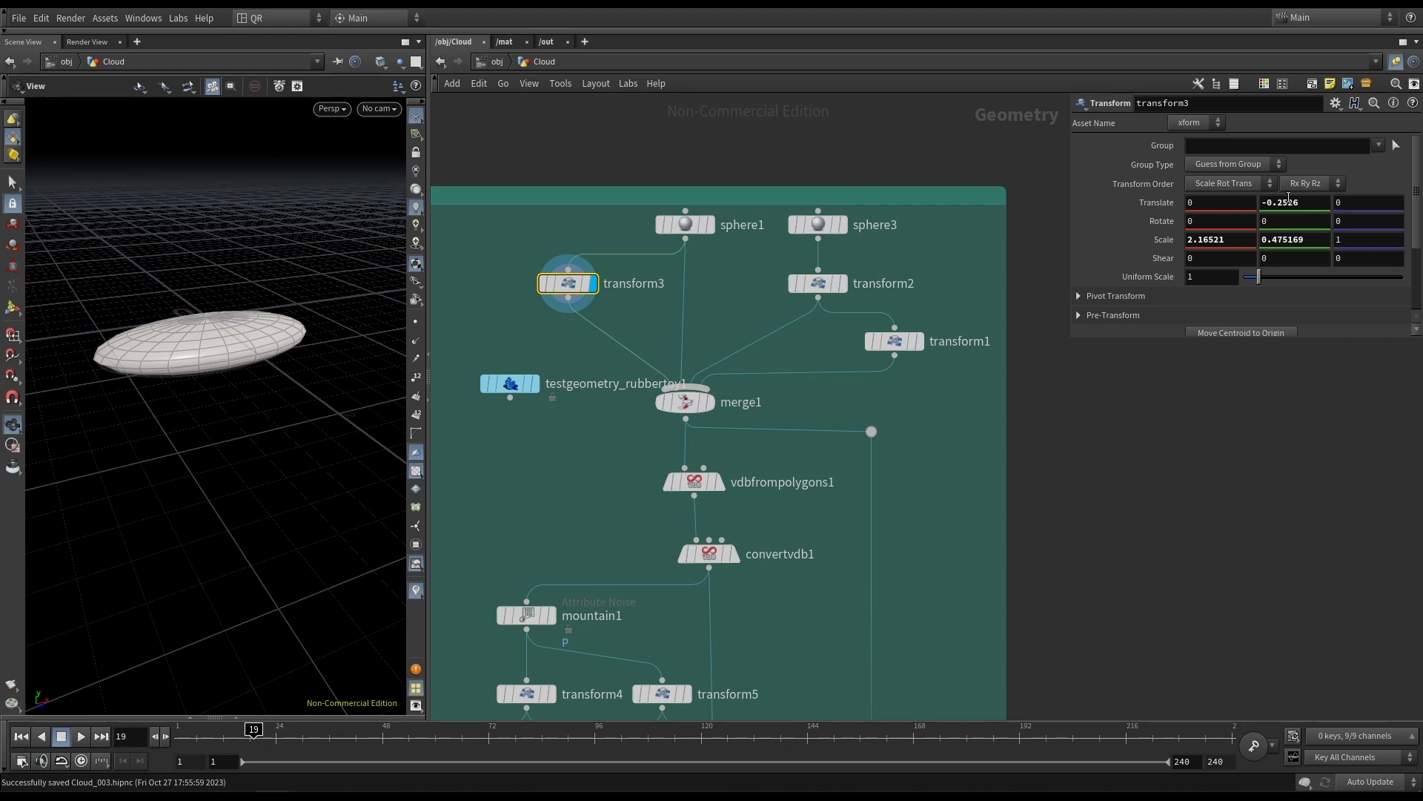
left_click_drag(301, 255, 264, 229)
mouse_move(571, 286)
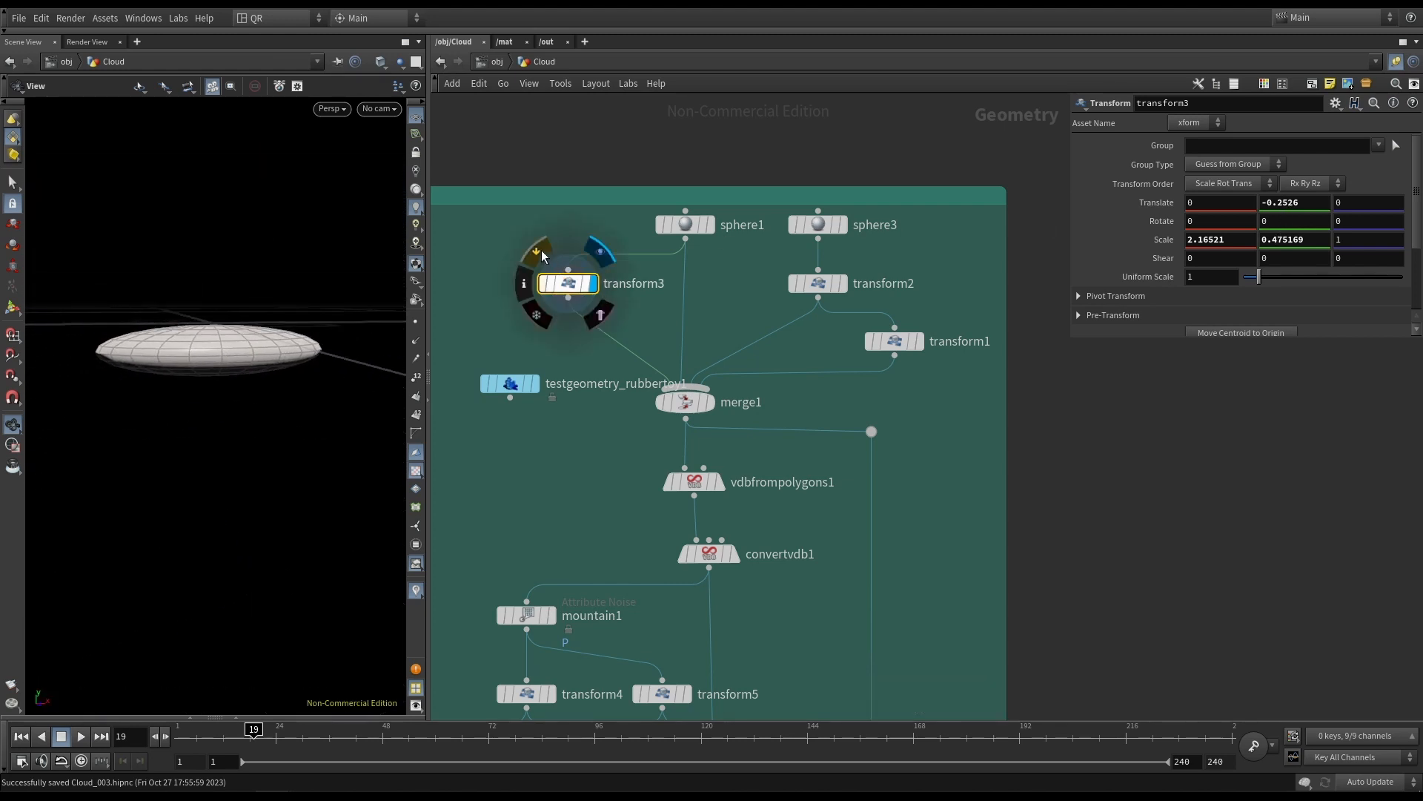
left_click(541, 254)
left_click(539, 253)
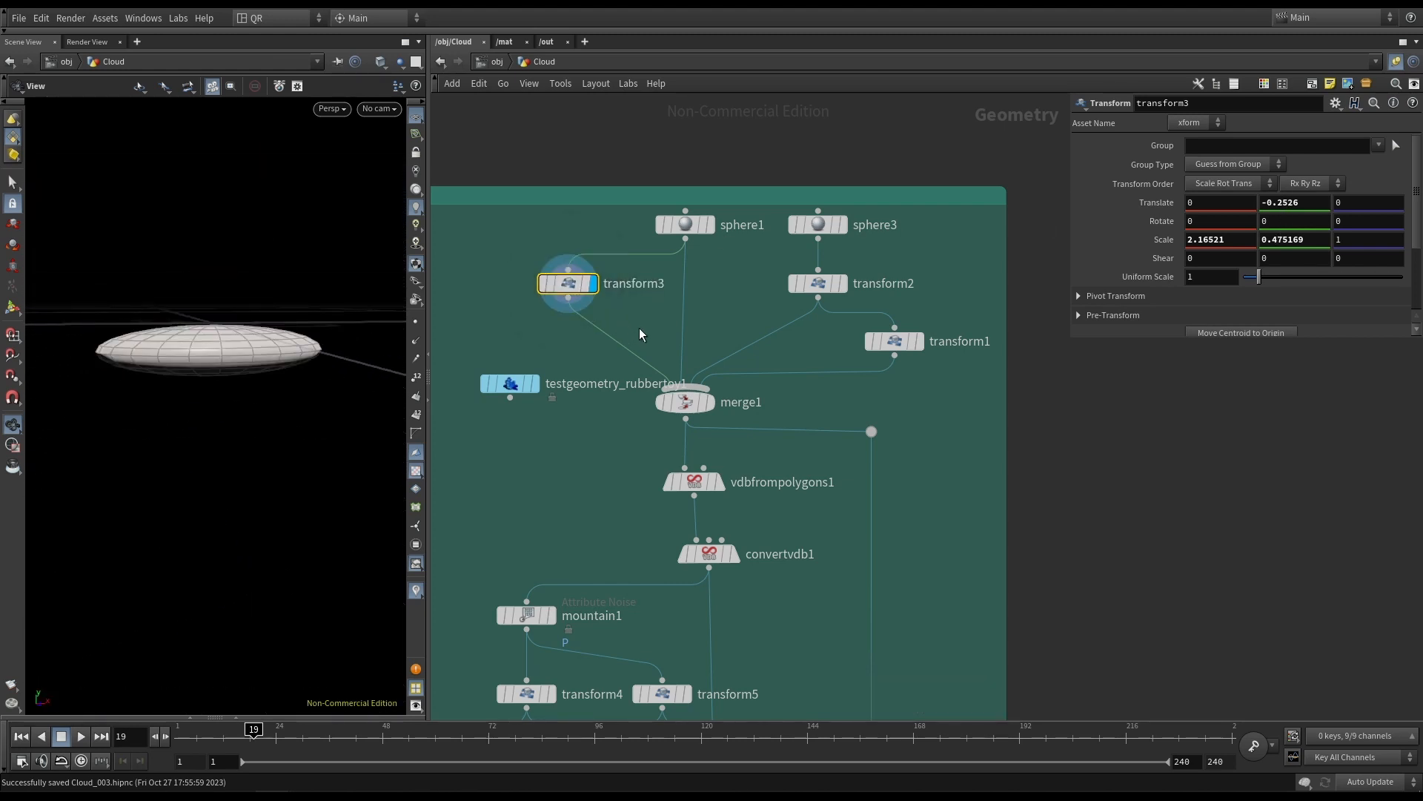
mouse_move(716, 409)
mouse_move(569, 281)
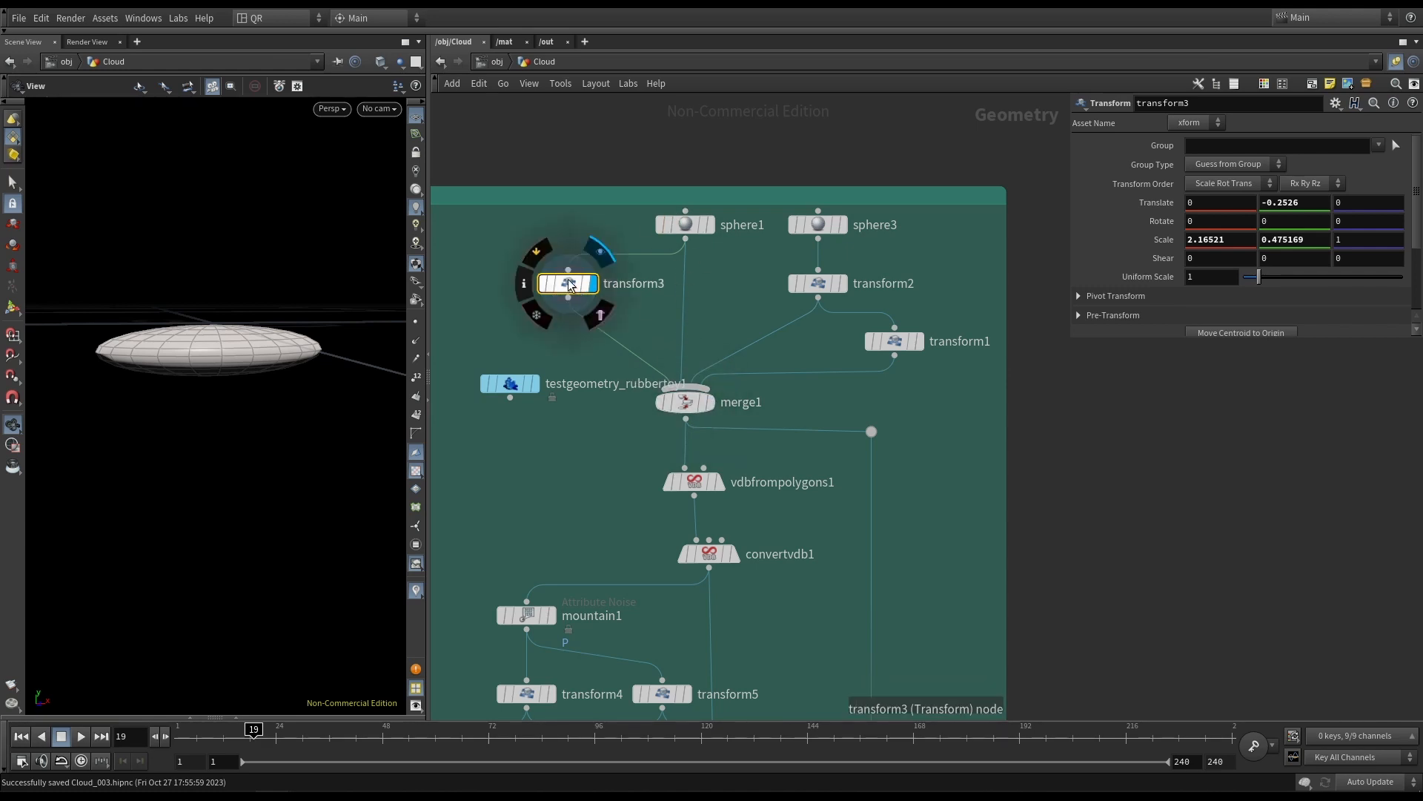
Display merge1, sphere1, transform3, sphere3, transform2 and transform1 one after another to compare each piece of the base shape.
left_click(706, 402)
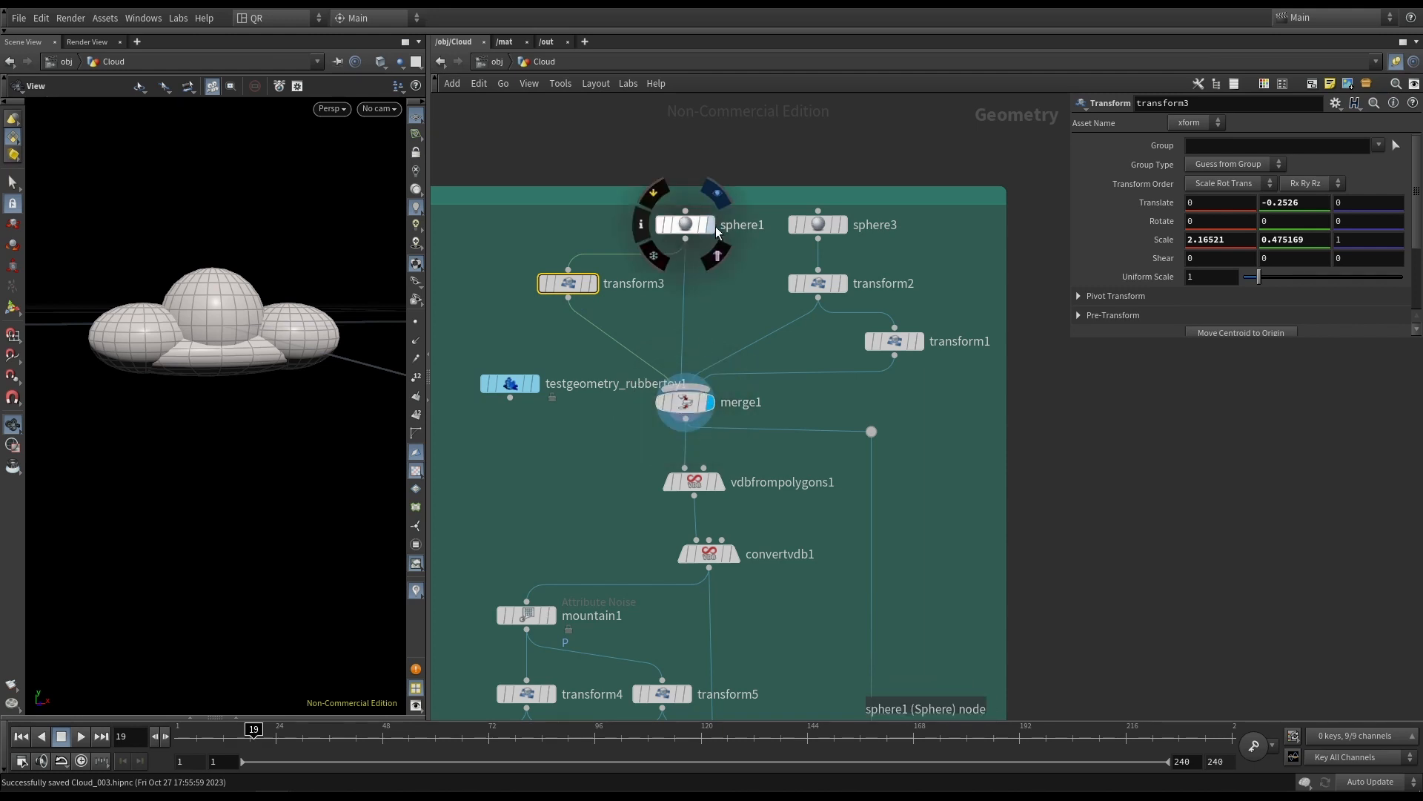
left_click(709, 224)
left_click(590, 284)
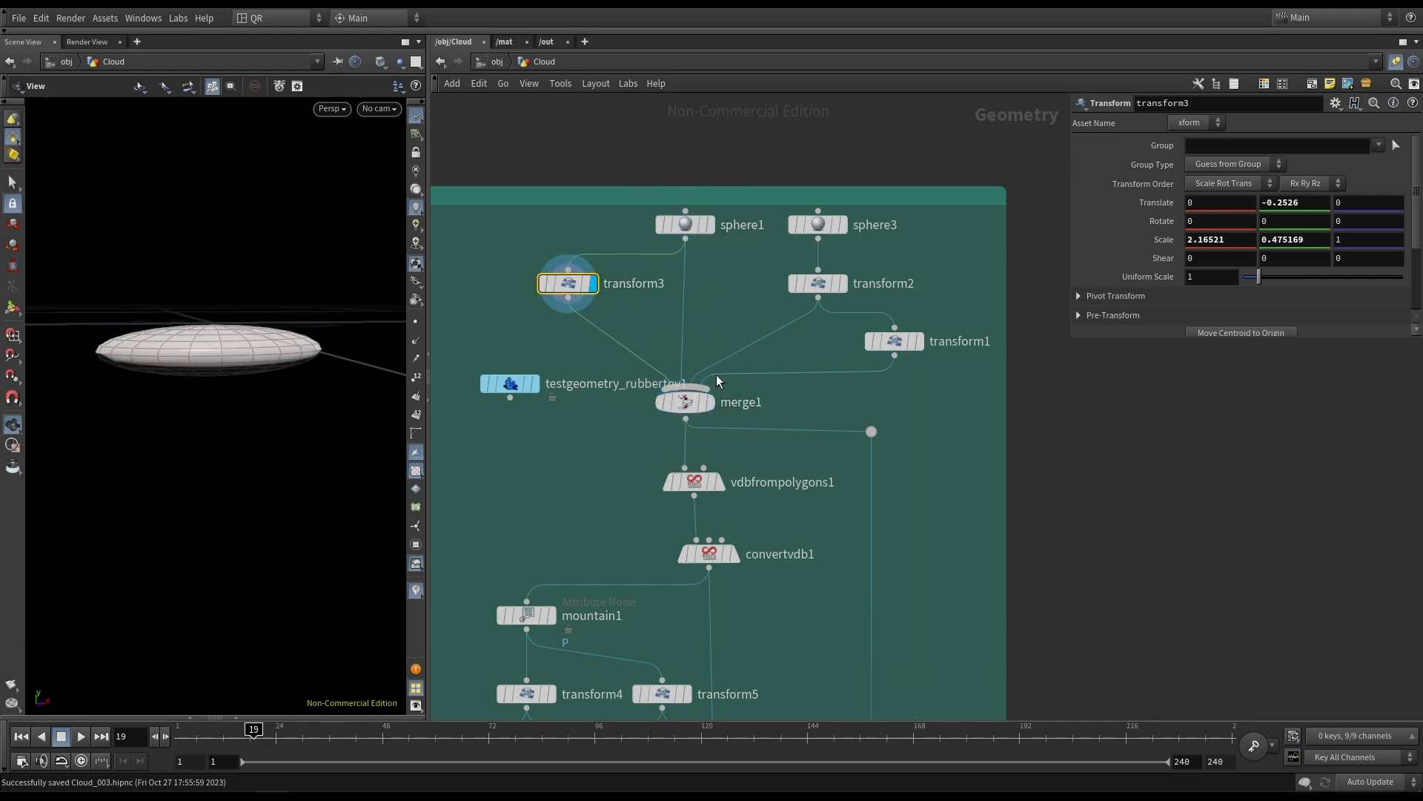
left_click(842, 224)
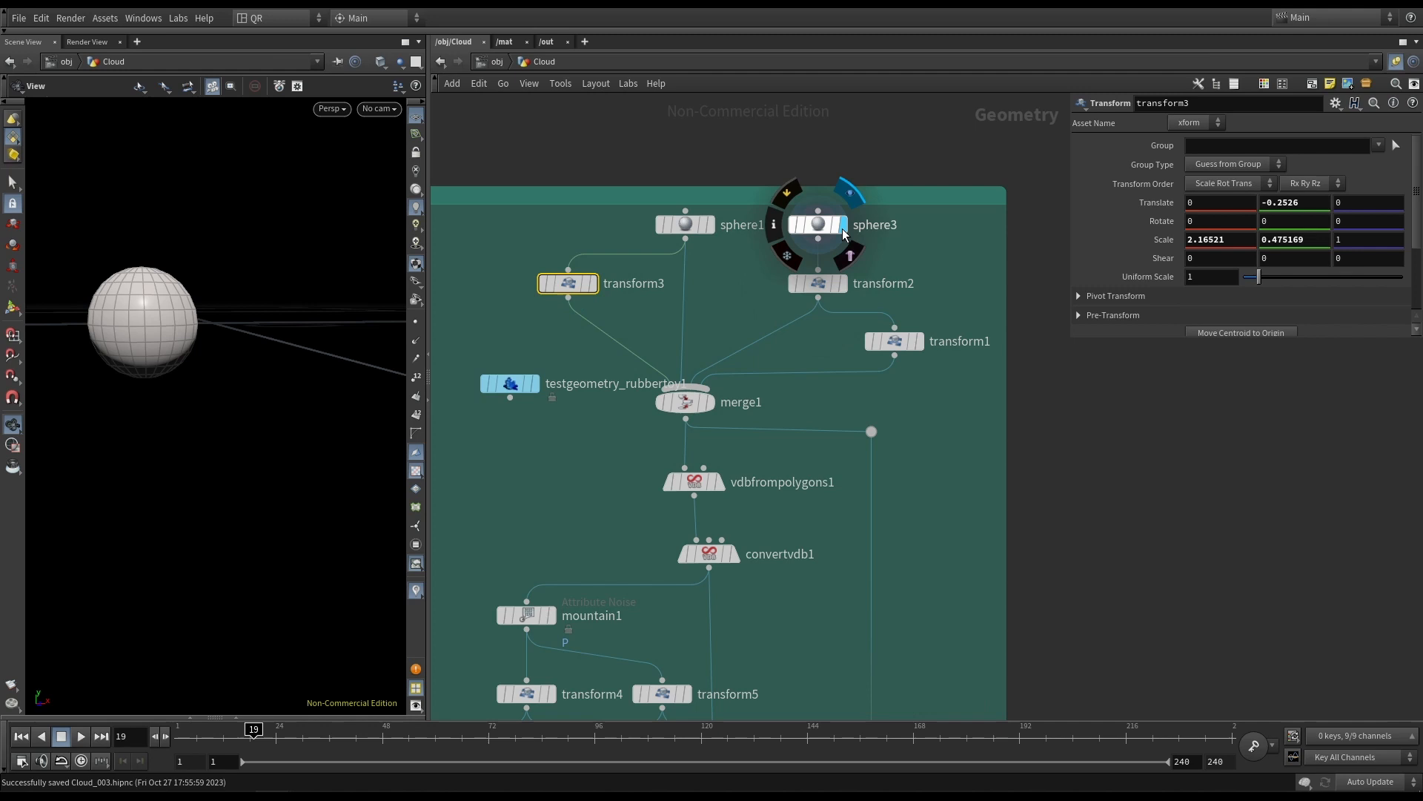
left_click(844, 283)
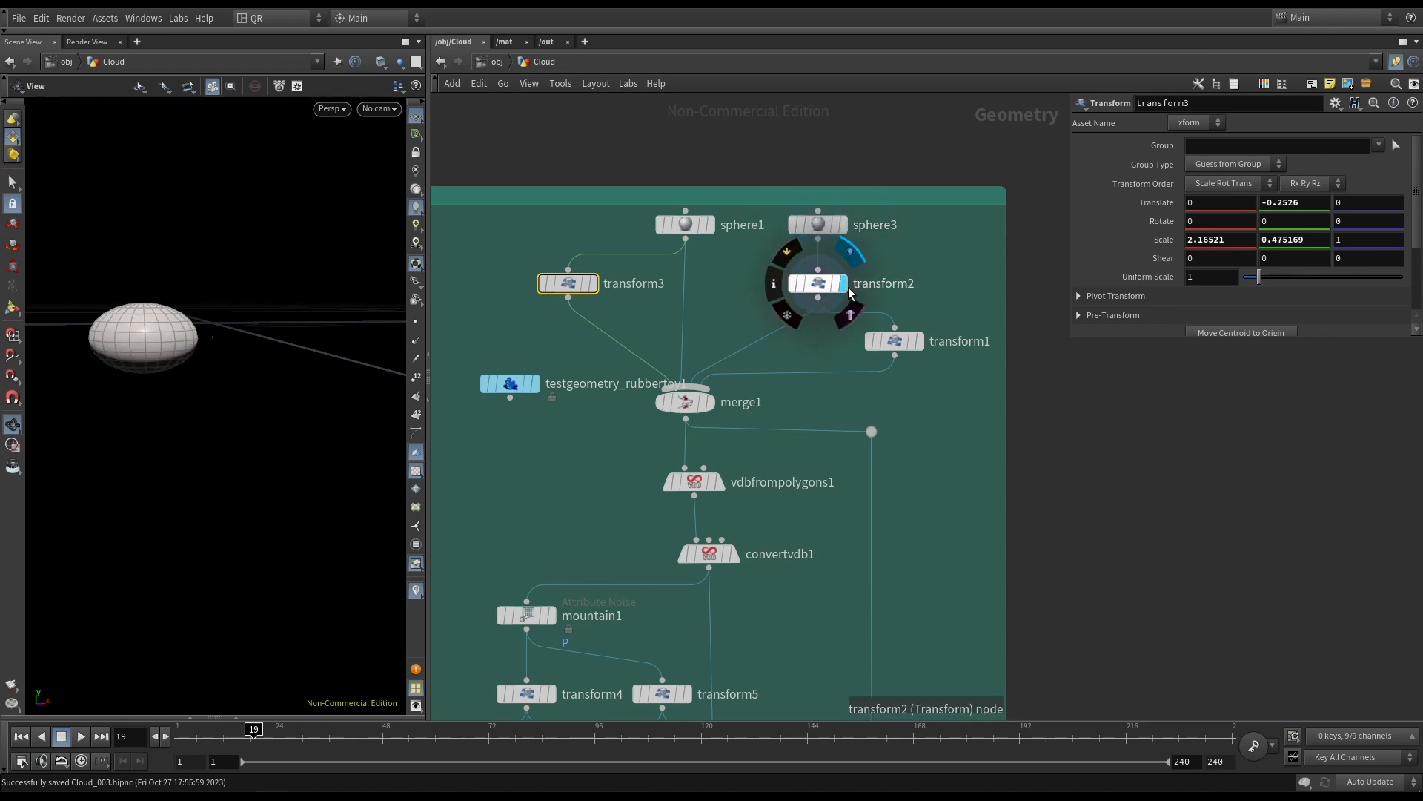
left_click(920, 343)
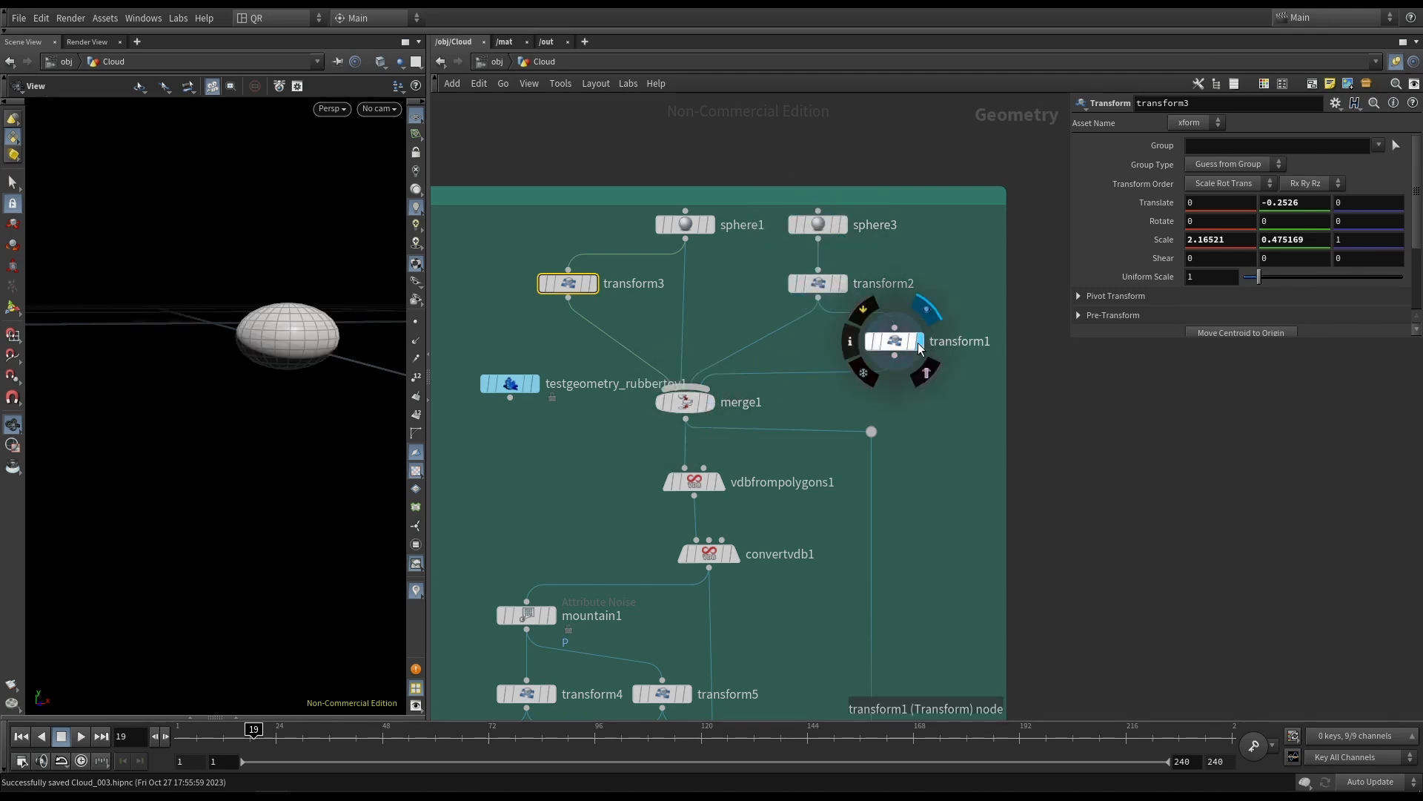
Display merge1 again and examine the combined spheres from several angles and close up.
left_click(710, 402)
left_click_drag(229, 322, 259, 352)
scroll(623, 486, "down", 3)
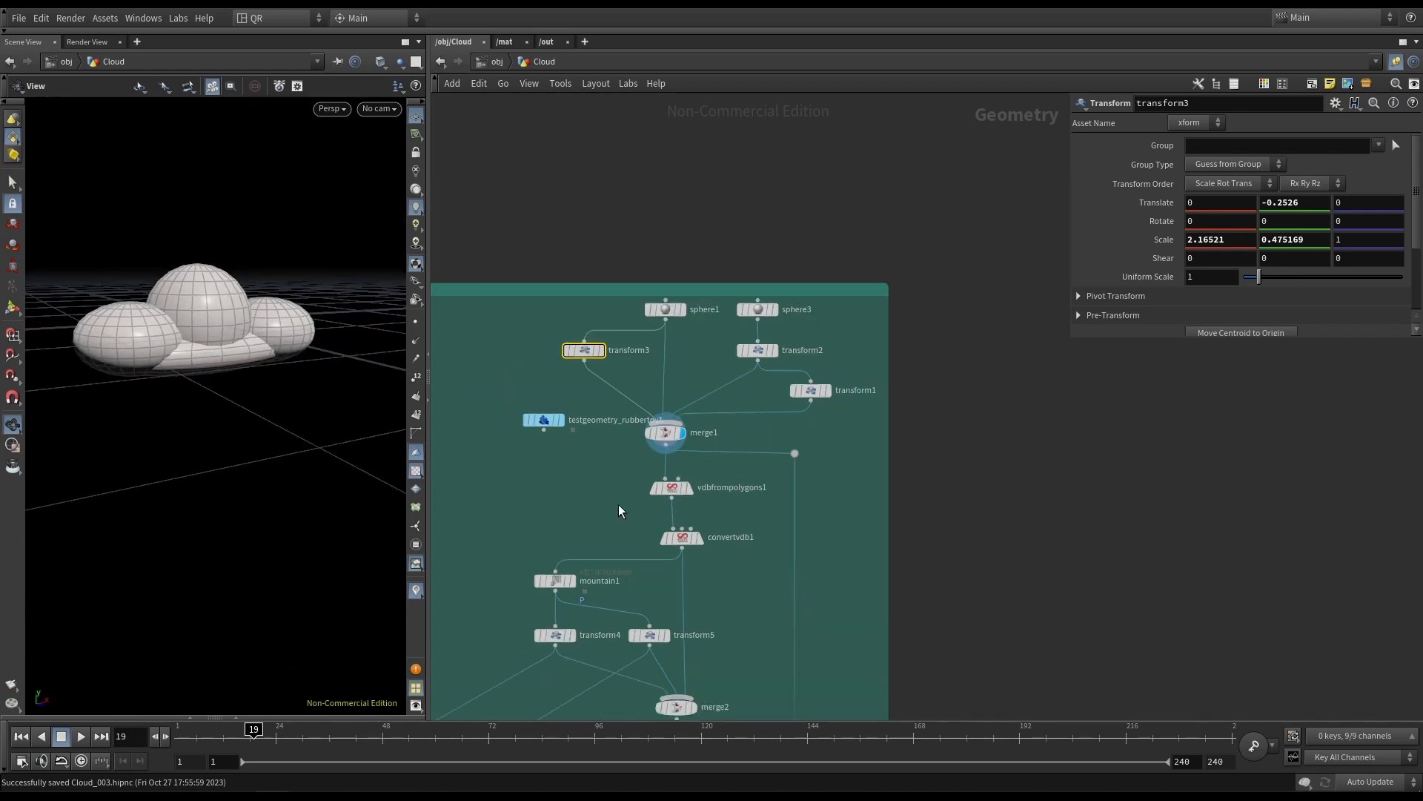
middle_click_drag(624, 486, 743, 366)
left_click_drag(185, 327, 146, 323)
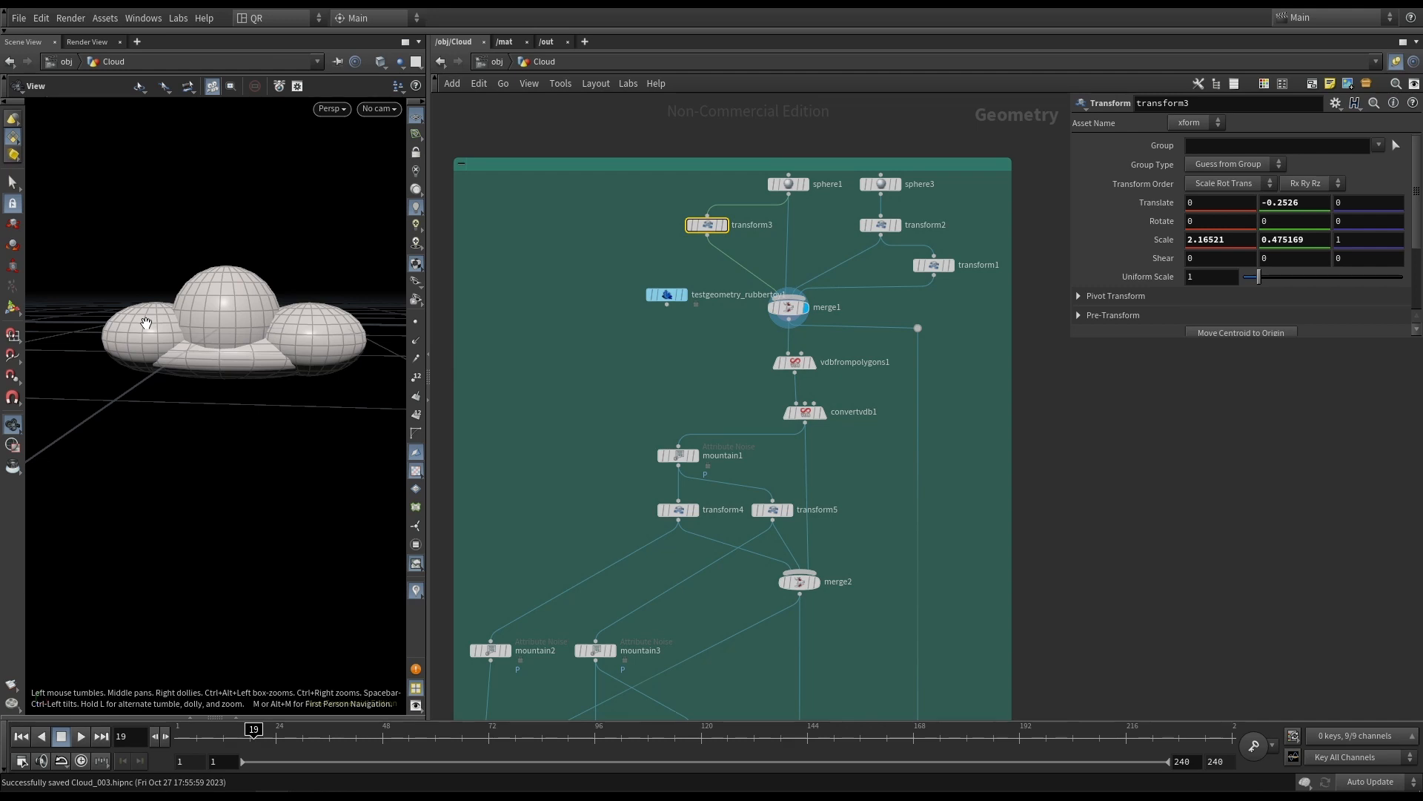
mouse_move(146, 322)
left_mouse_down()
mouse_move(262, 311)
mouse_move(156, 334)
left_mouse_up()
scroll(789, 365, "up", 3)
right_click_drag(201, 327, 331, 330)
left_click_drag(330, 331, 226, 323)
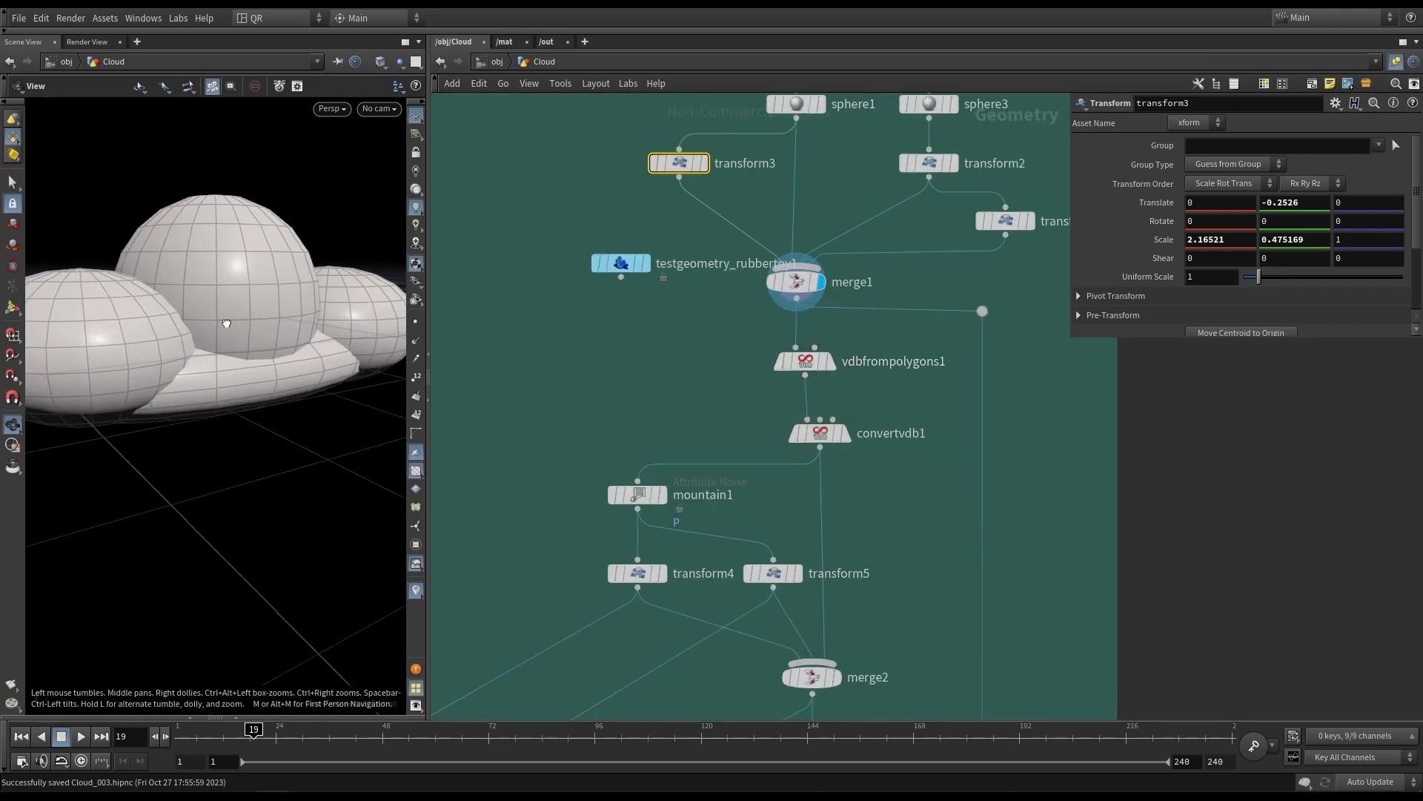
Display vdbfrompolygons1 and inspect its parameters and the resulting VDB surface.
left_click(832, 363)
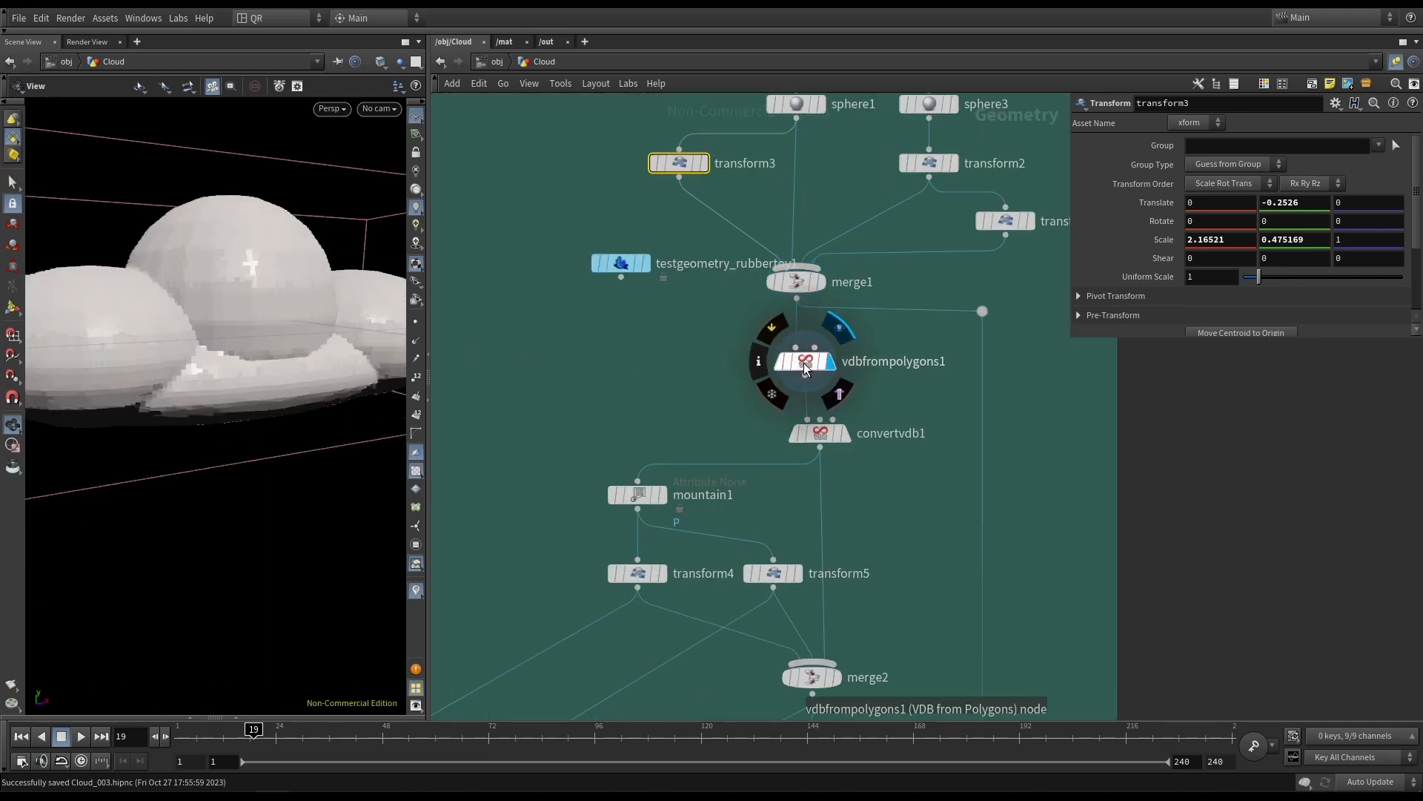
left_click(806, 365)
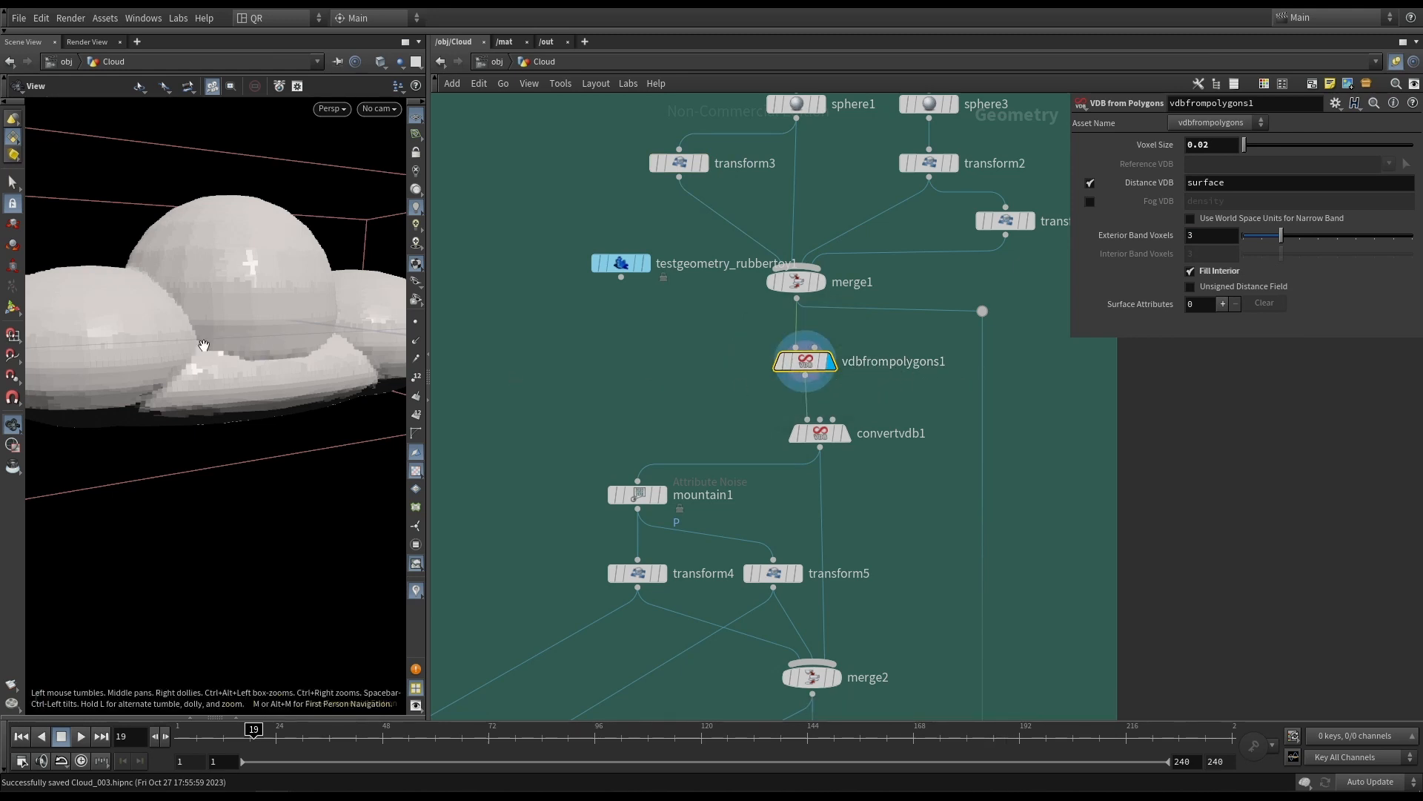
left_click_drag(202, 341, 286, 335)
Return the display to merge1 and examine where the separate sphere meshes intersect.
left_click(820, 283)
left_click(809, 289)
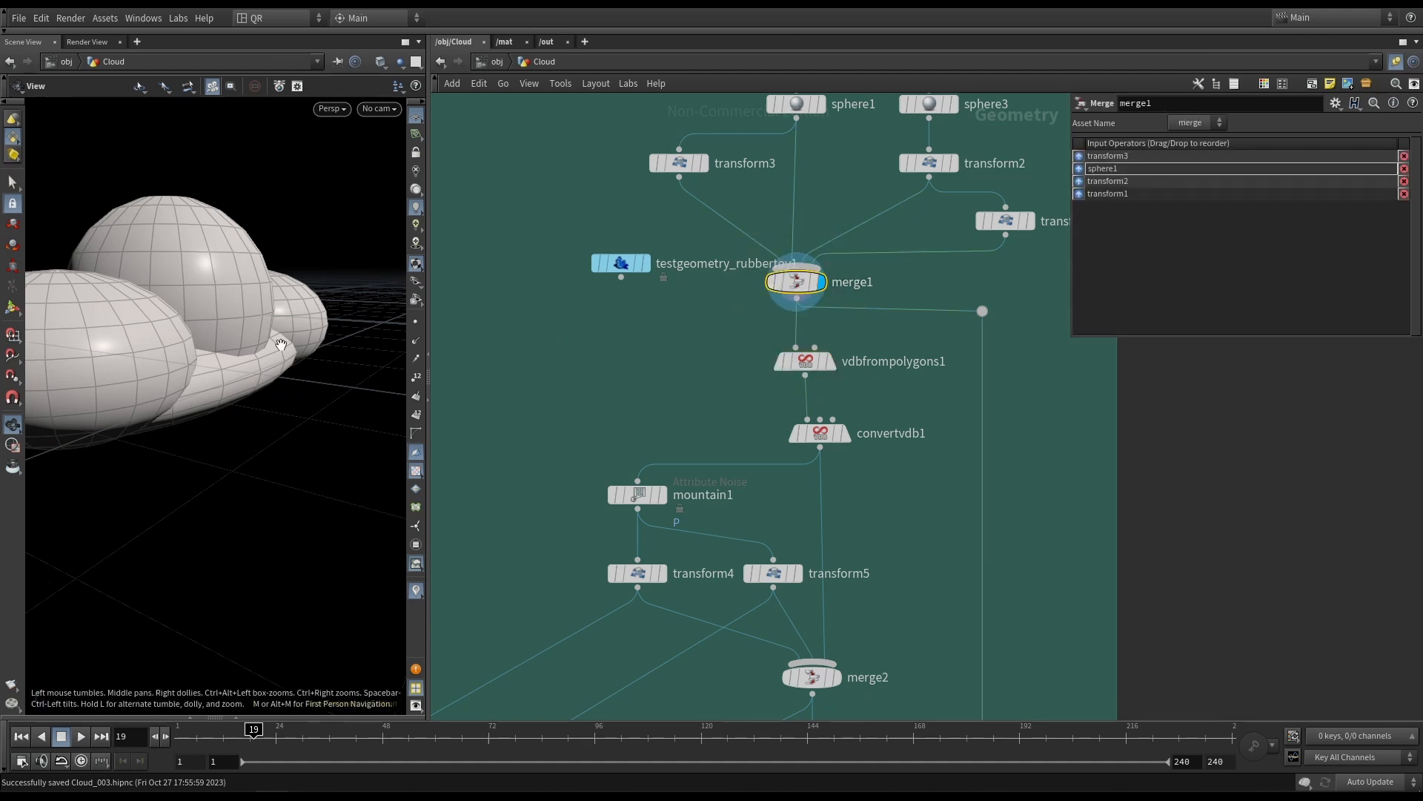
left_click_drag(134, 340, 286, 343)
right_click_drag(286, 344, 625, 404)
left_click_drag(349, 344, 171, 381)
right_click_drag(274, 354, 206, 382)
left_click_drag(206, 382, 231, 406)
middle_click_drag(550, 404, 565, 396)
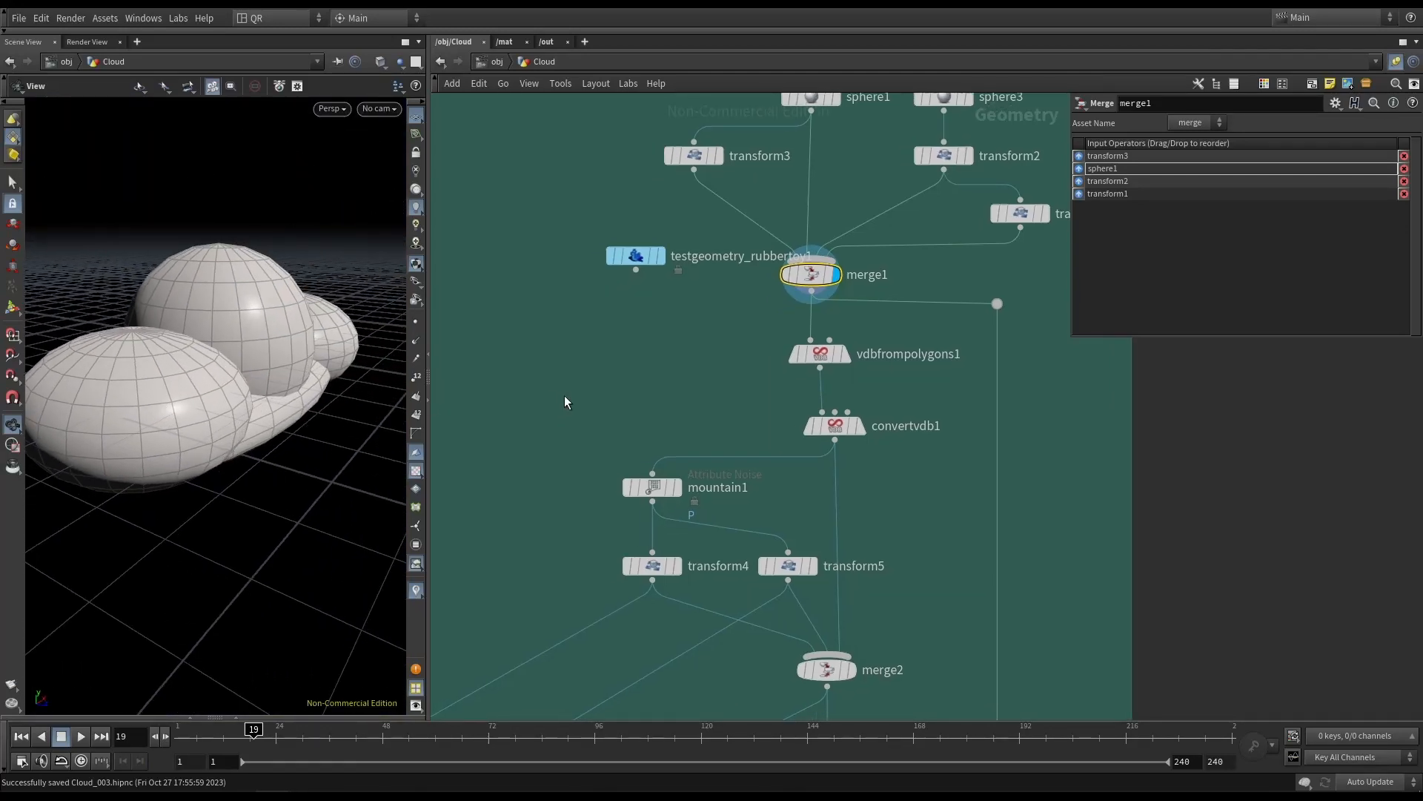
Wire merge1's output directly into mountain1, display mountain1 and examine the displaced spheres.
left_click(652, 473)
left_click(811, 292)
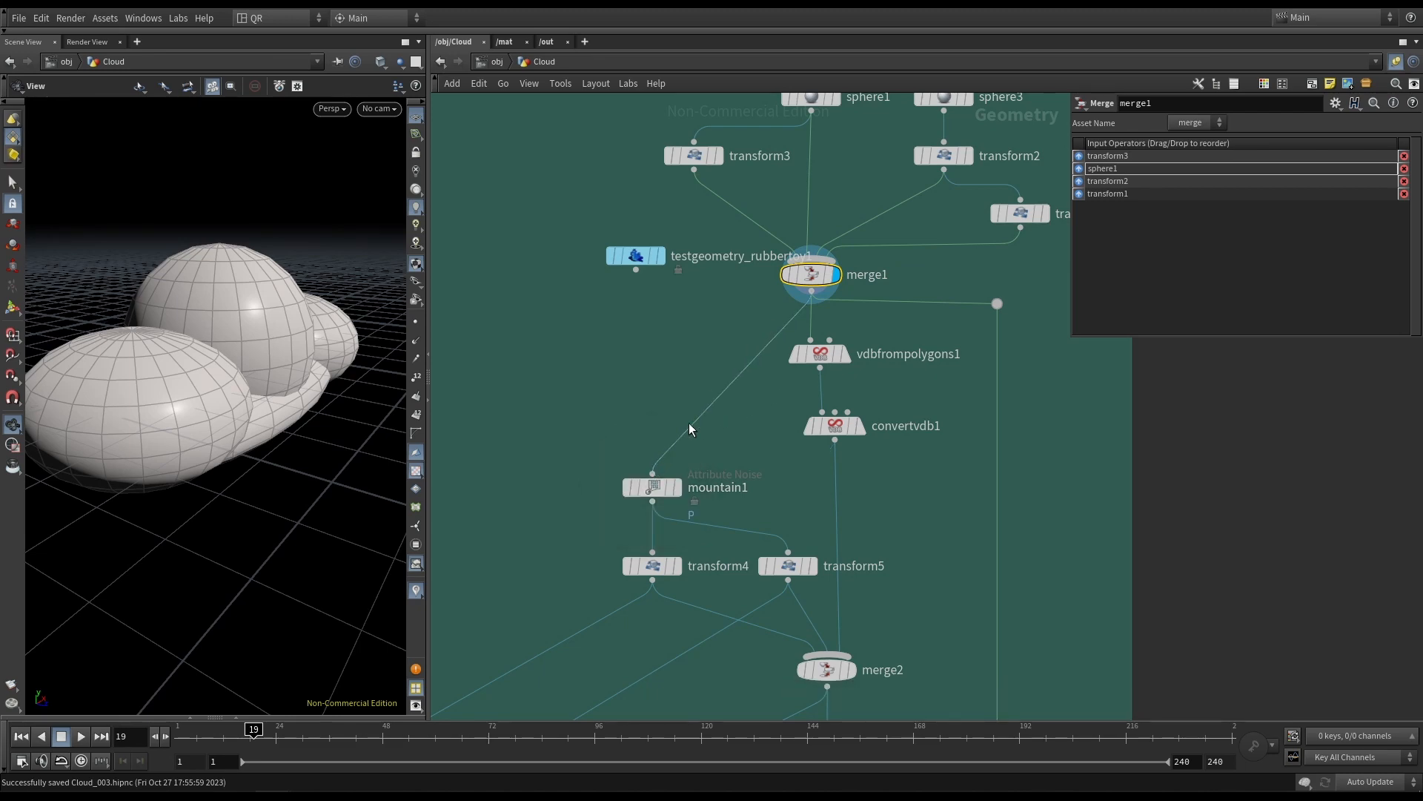
left_click(676, 487)
left_click_drag(215, 385, 240, 288)
left_click_drag(264, 450, 198, 420)
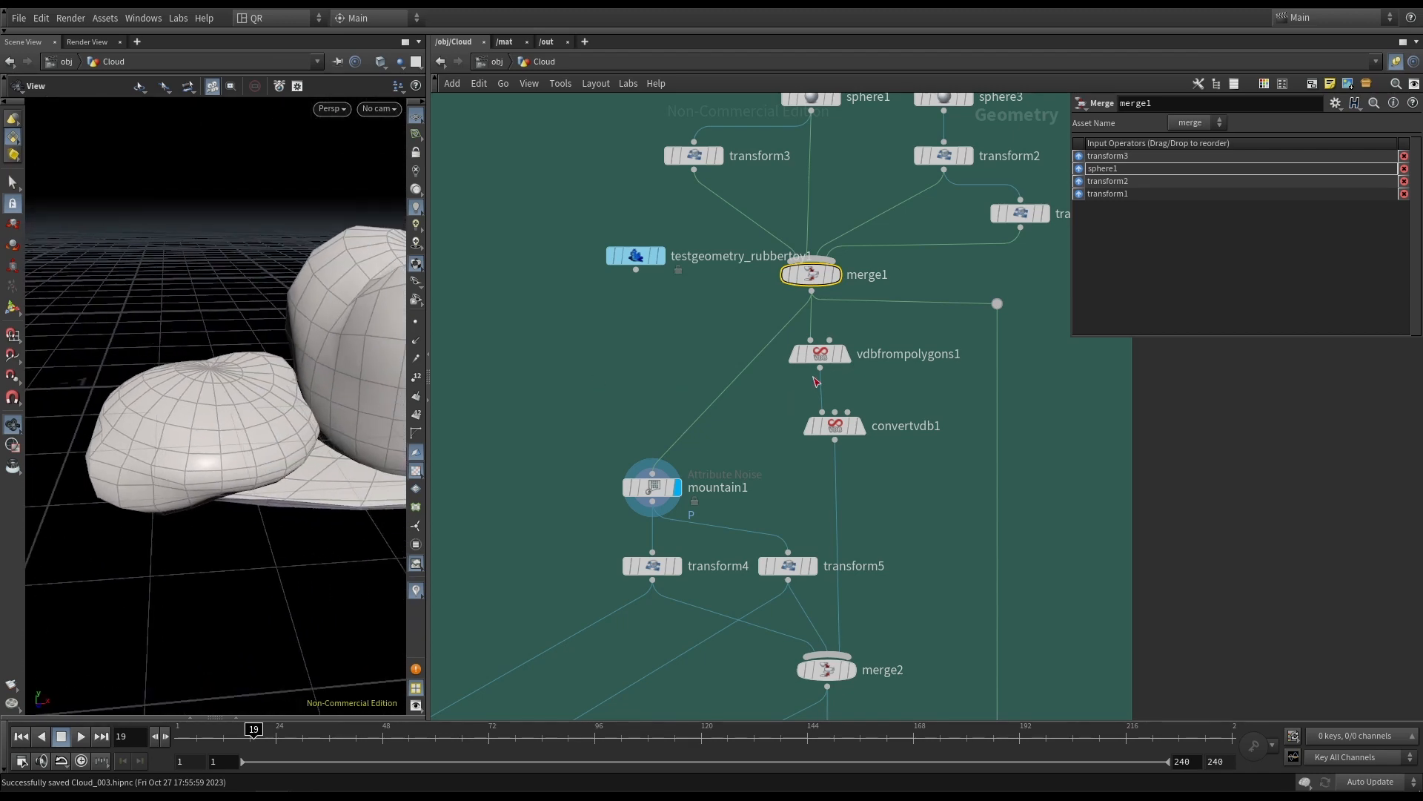
Display vdbfrompolygons1 and examine the fused surface against its Voxel Size, Distance VDB and Fog VDB settings.
left_click(845, 354)
left_click_drag(163, 356, 197, 350)
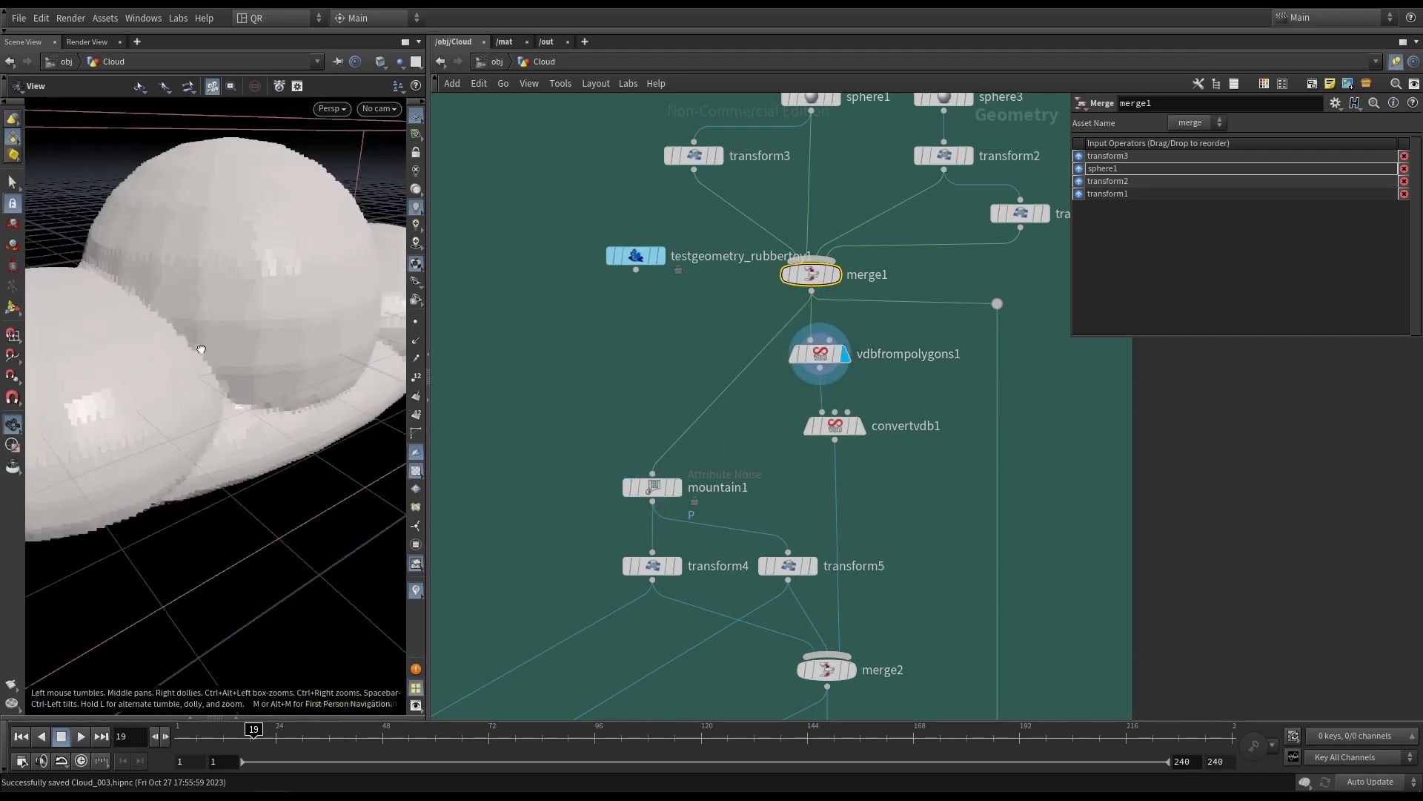
right_click_drag(197, 349, 136, 359)
middle_click_drag(136, 358, 237, 367)
left_click_drag(176, 374, 214, 392)
left_click(826, 358)
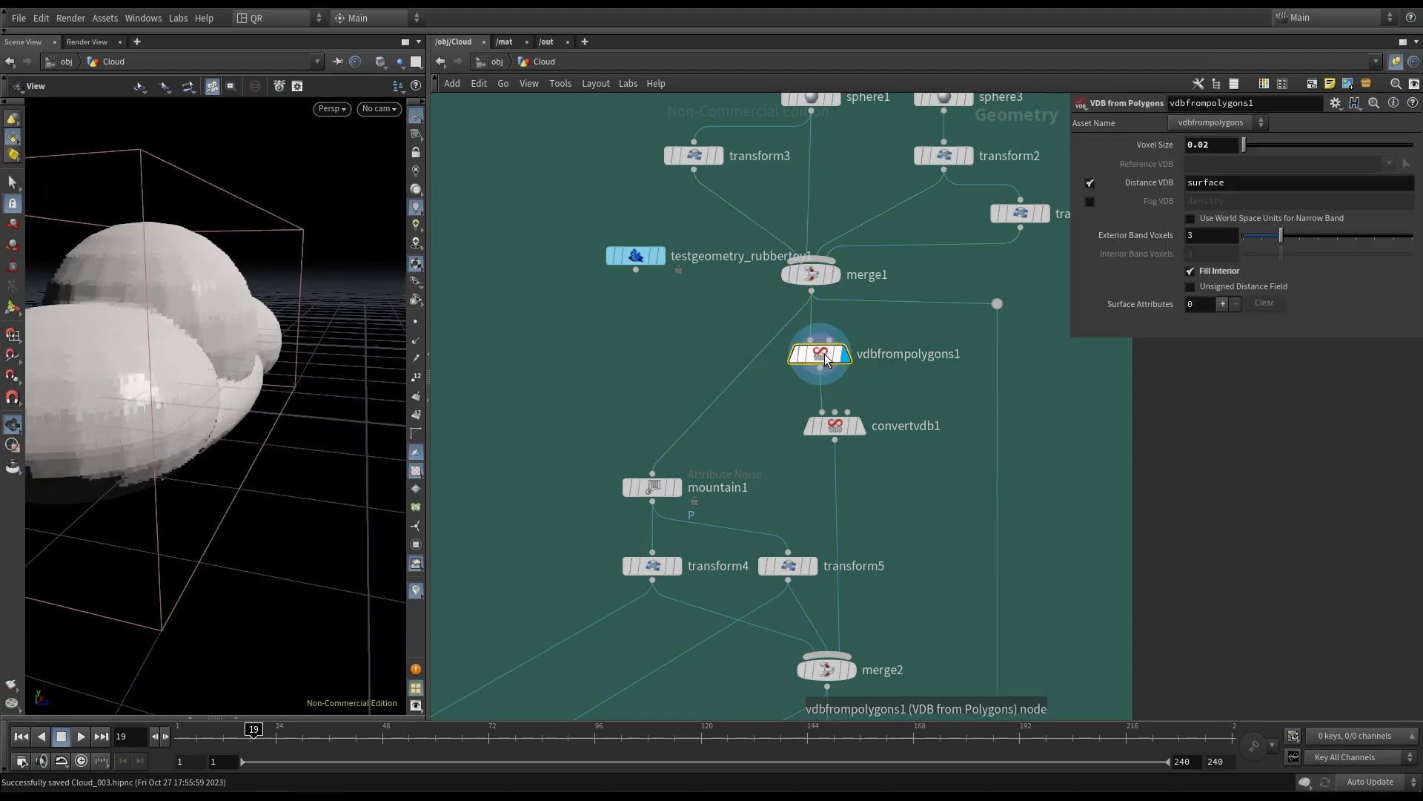
mouse_move(825, 355)
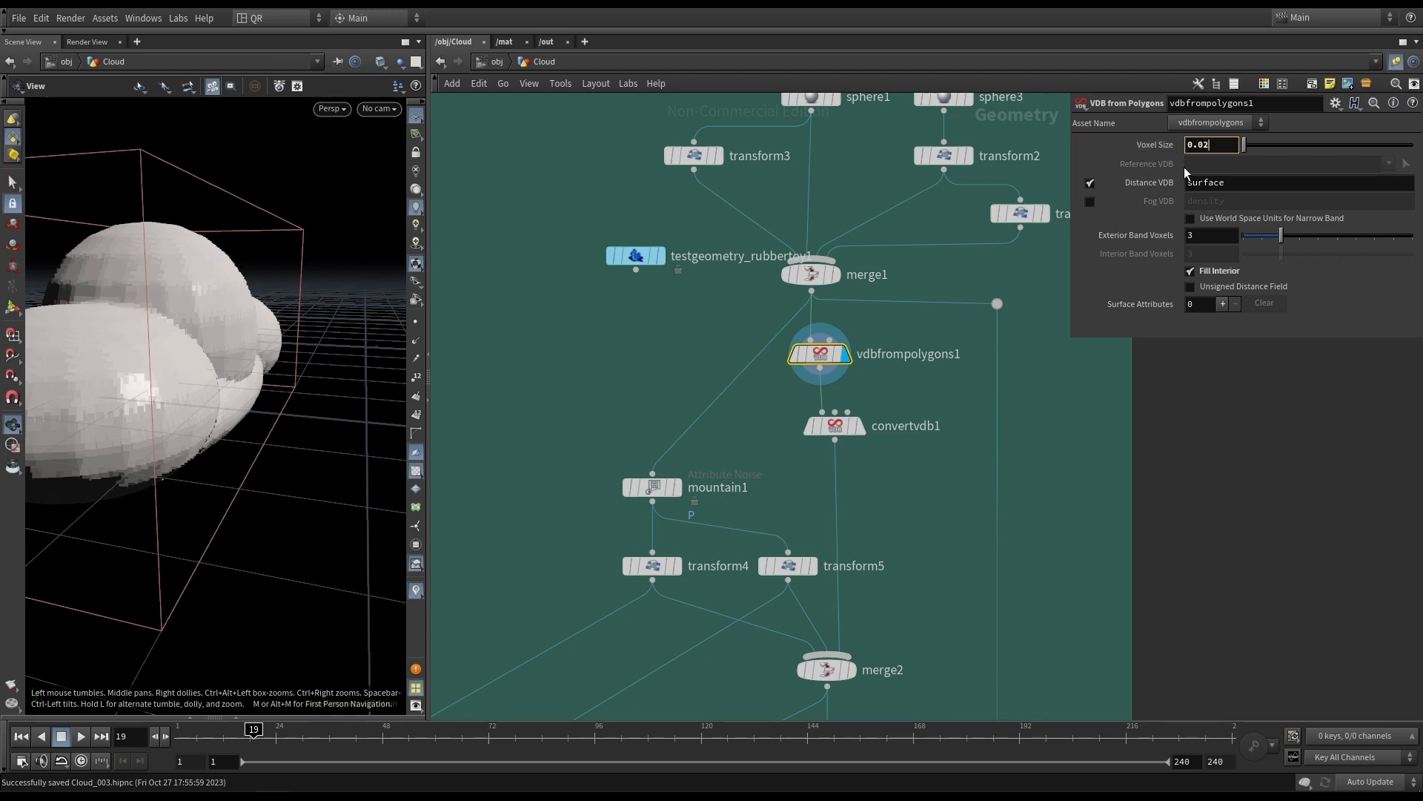
mouse_move(244, 304)
left_mouse_down()
mouse_move(210, 330)
mouse_move(258, 301)
left_mouse_up()
scroll(200, 345, "down", 5)
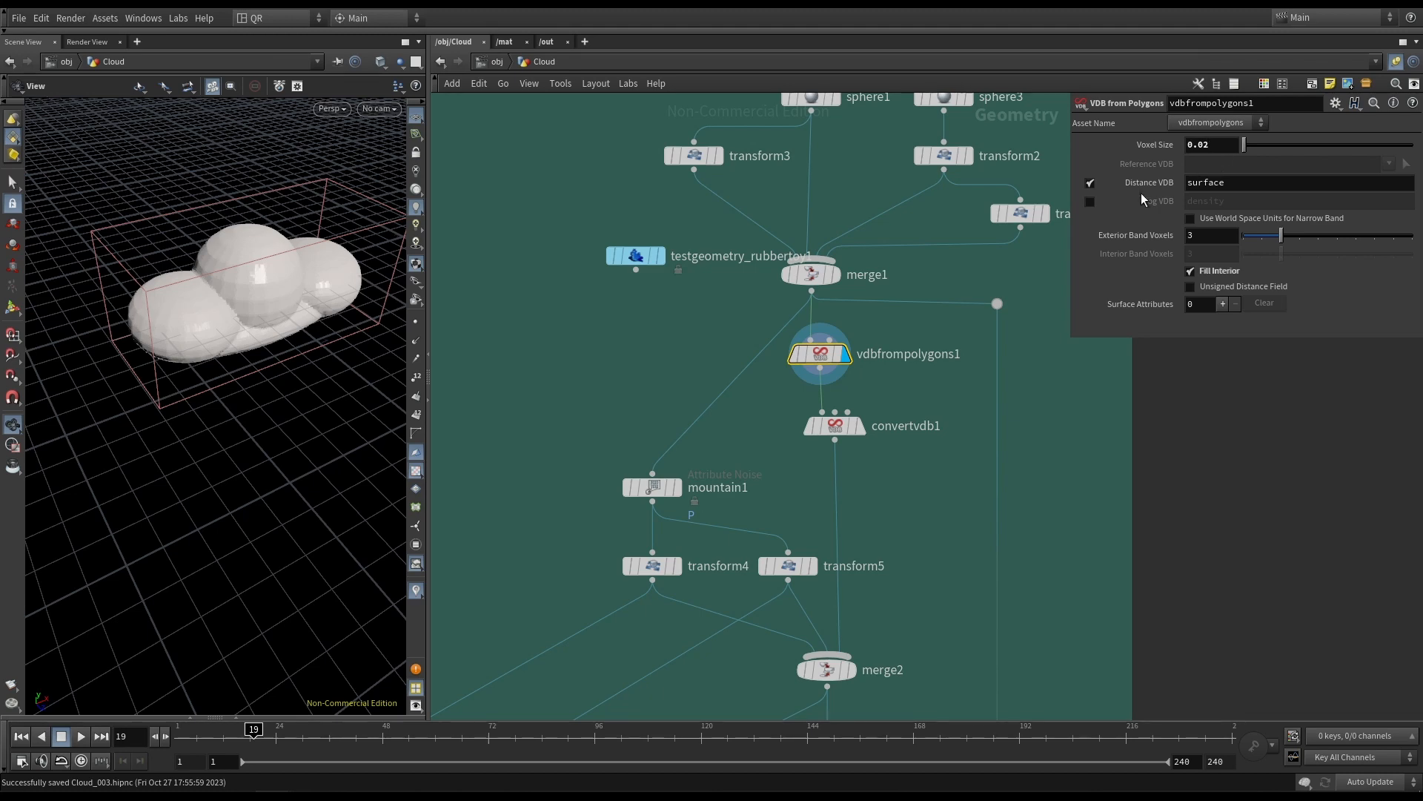
left_click_drag(259, 280, 299, 253)
middle_click_drag(273, 261, 256, 363)
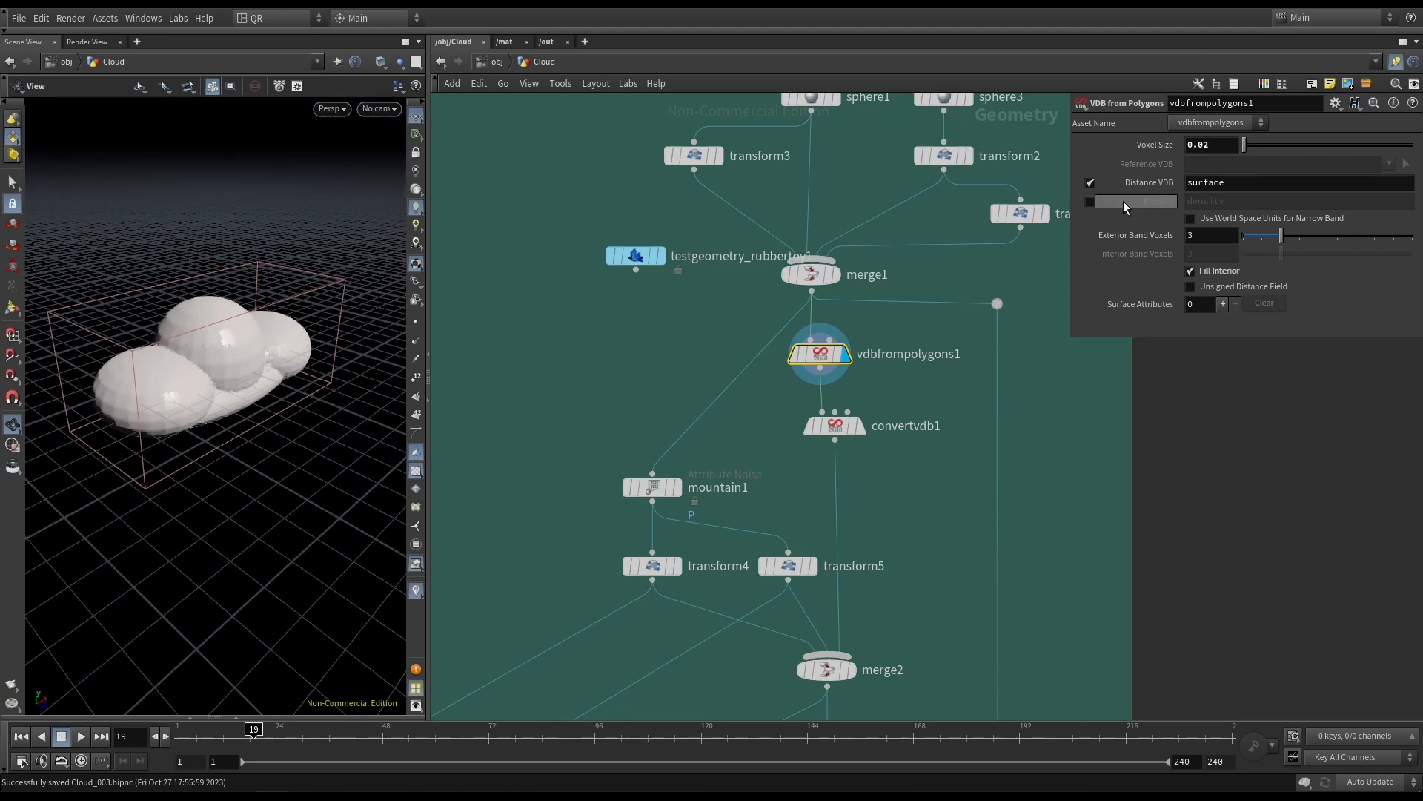
Display the rubber toy test geometry and add a Transform node below it, wired to its output.
left_click(663, 256)
left_click(634, 256)
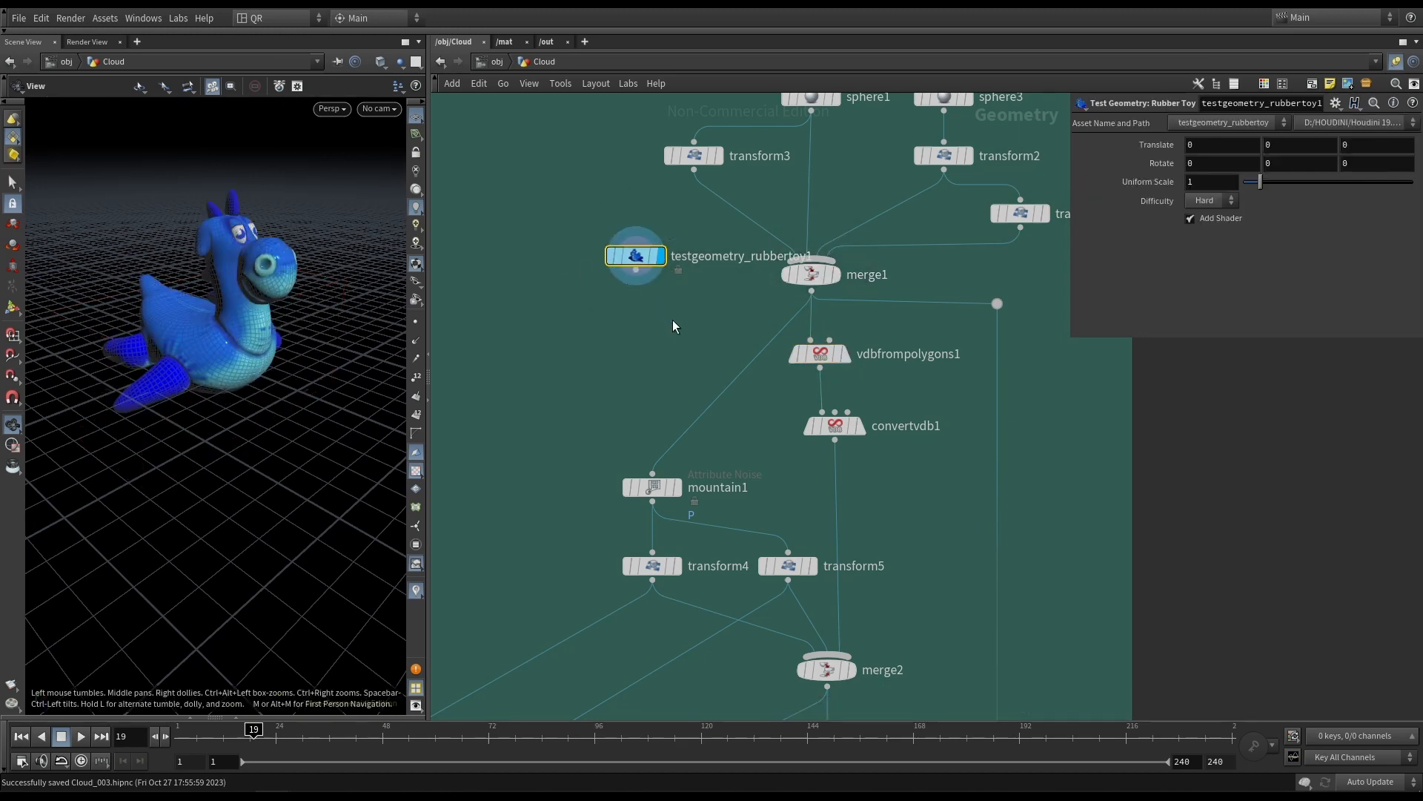
scroll(670, 328, "down", 1)
key("Tab")
mouse_move(742, 207)
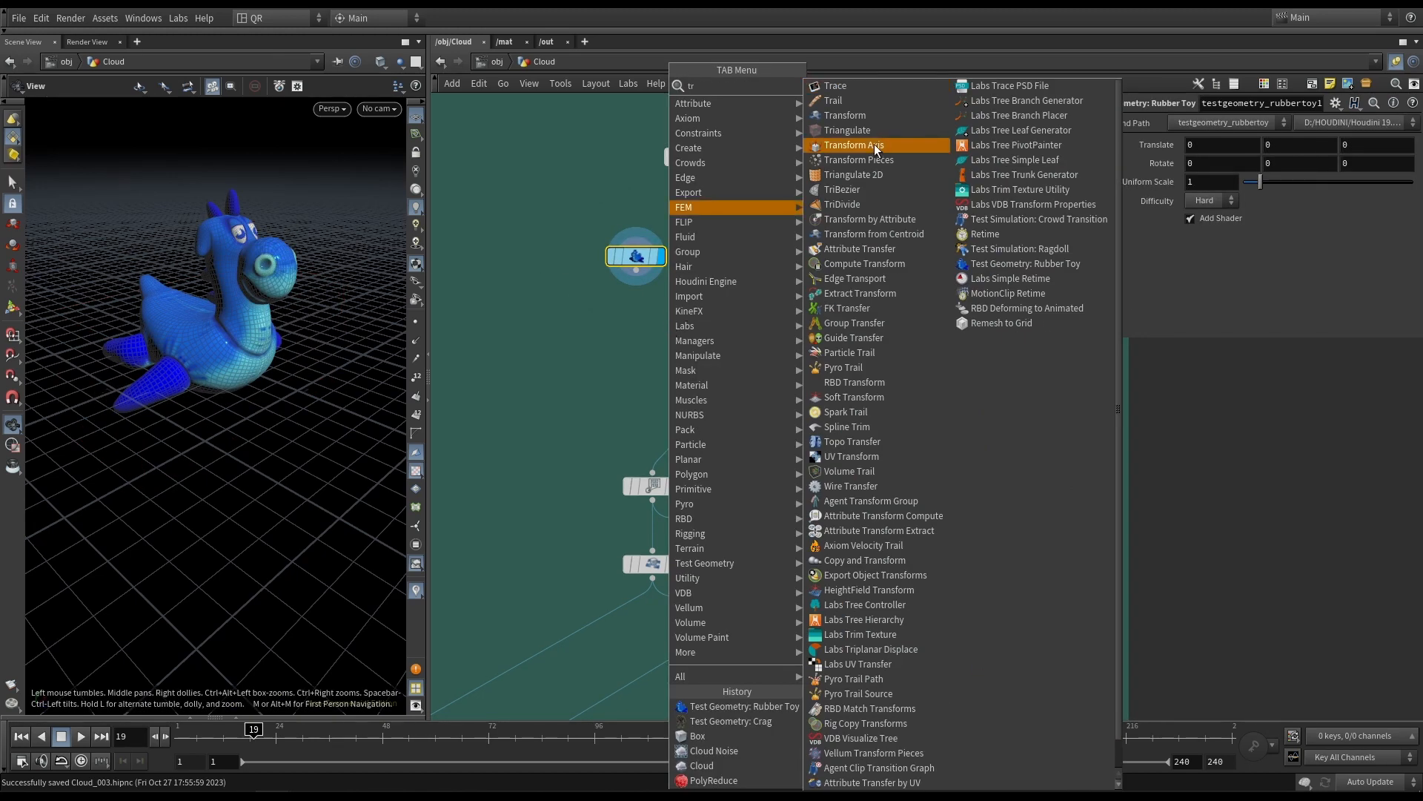
left_click(874, 144)
left_click(634, 312)
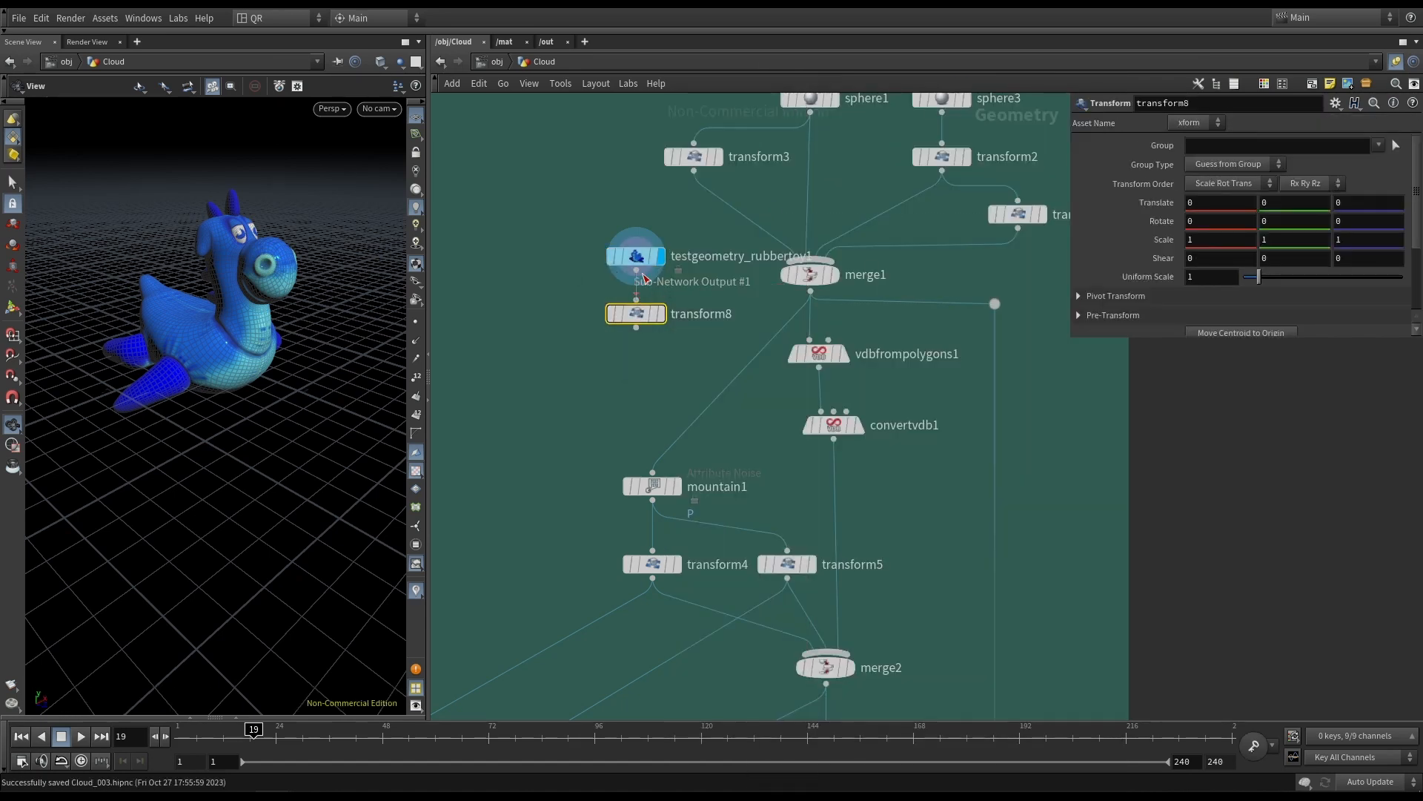
Display the Transform node below the rubber toy and set its Uniform Scale to 0.1.
left_click(653, 315)
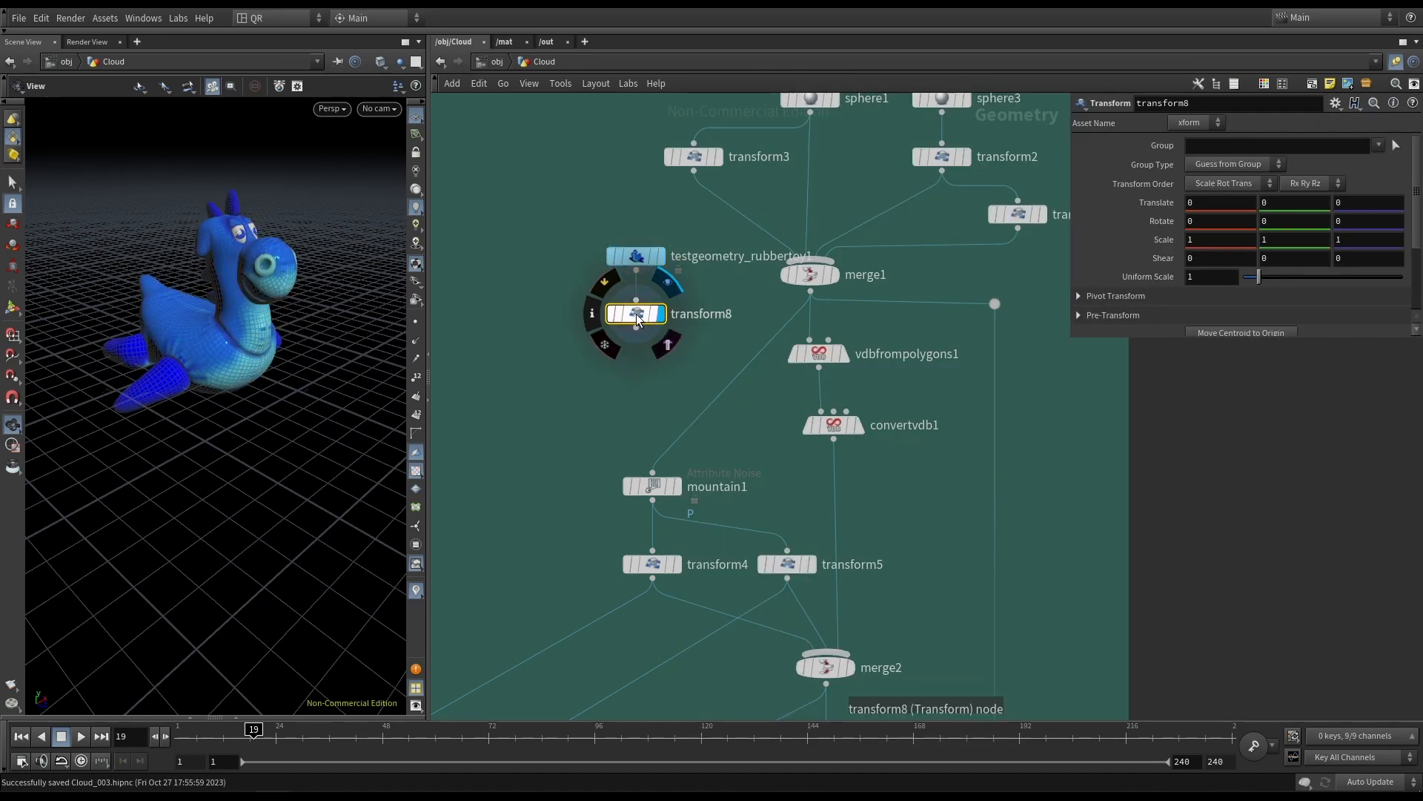
left_click(1211, 279)
type("0.1")
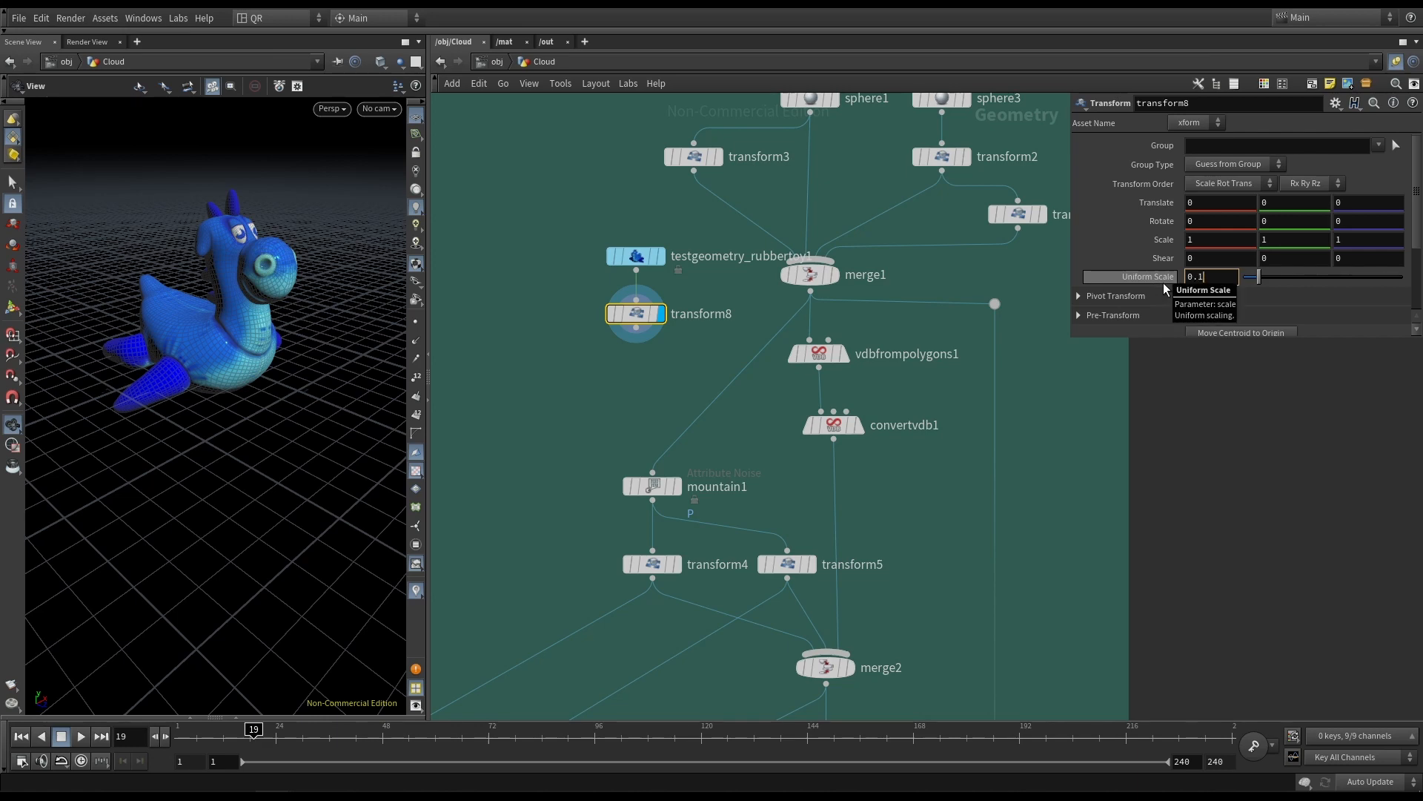
key("Return")
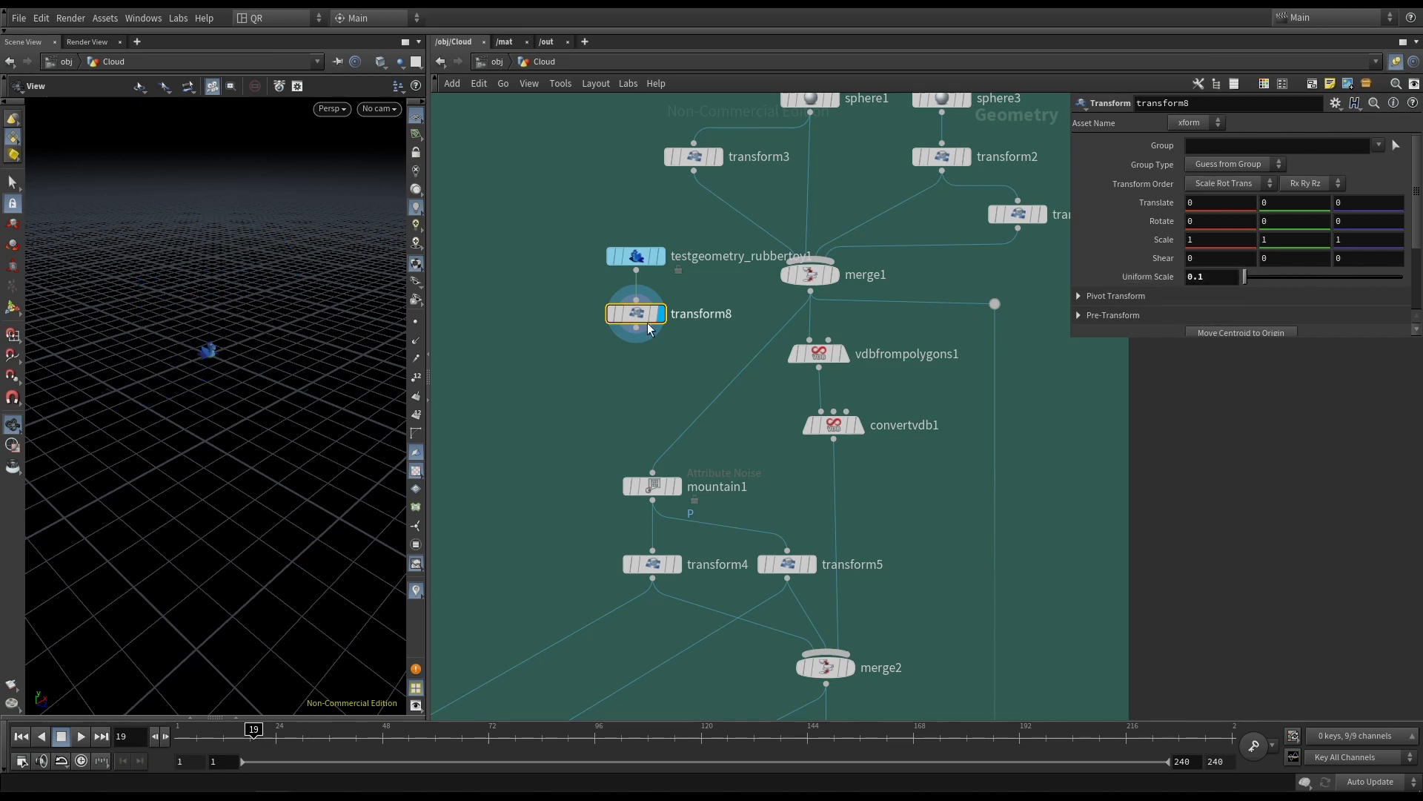
Set the rubber toy Transform node's Uniform Scale to 0.35 and examine the resized toy up close.
left_click(1215, 281)
key("BackSpace")
type("35")
key("Return")
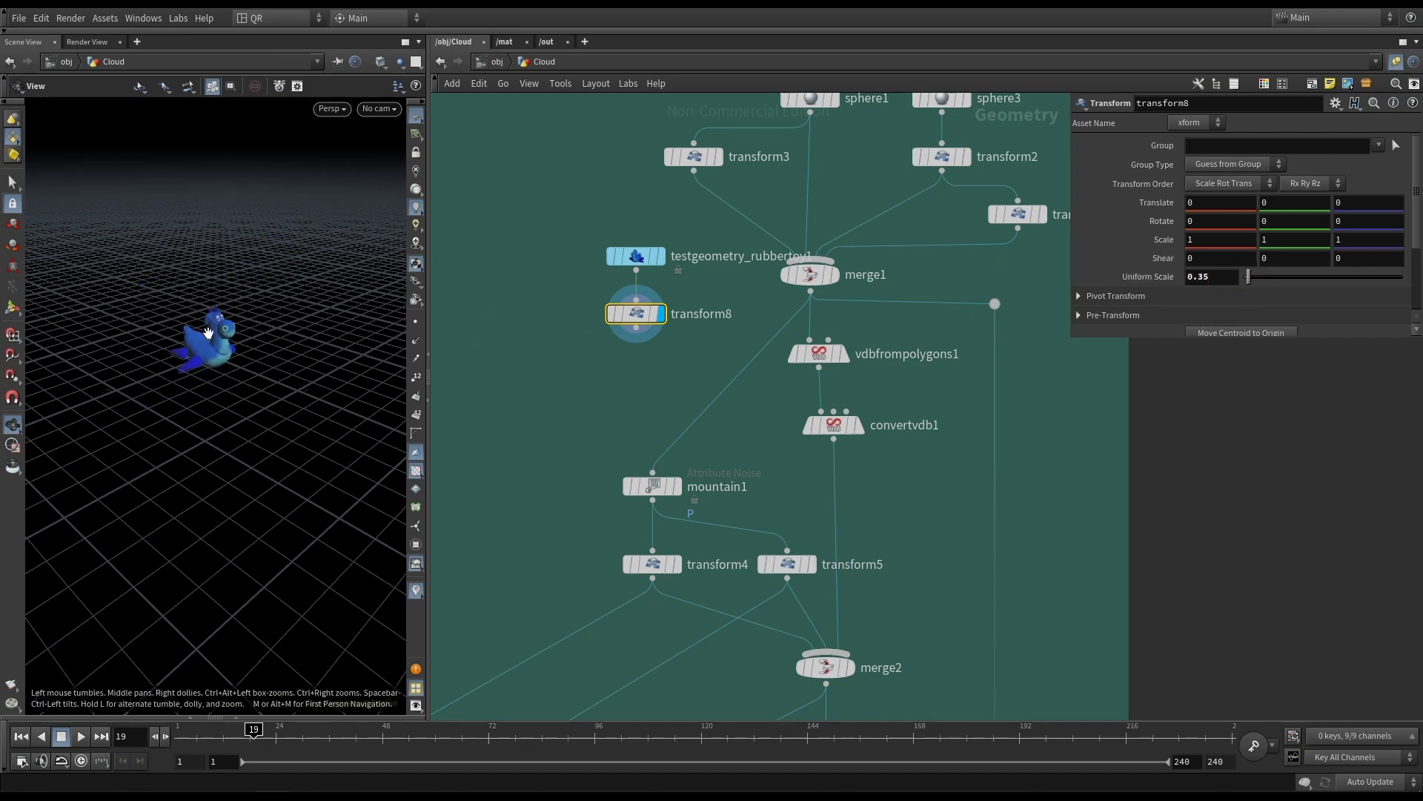
right_click_drag(208, 333, 299, 333)
left_click_drag(299, 333, 200, 366)
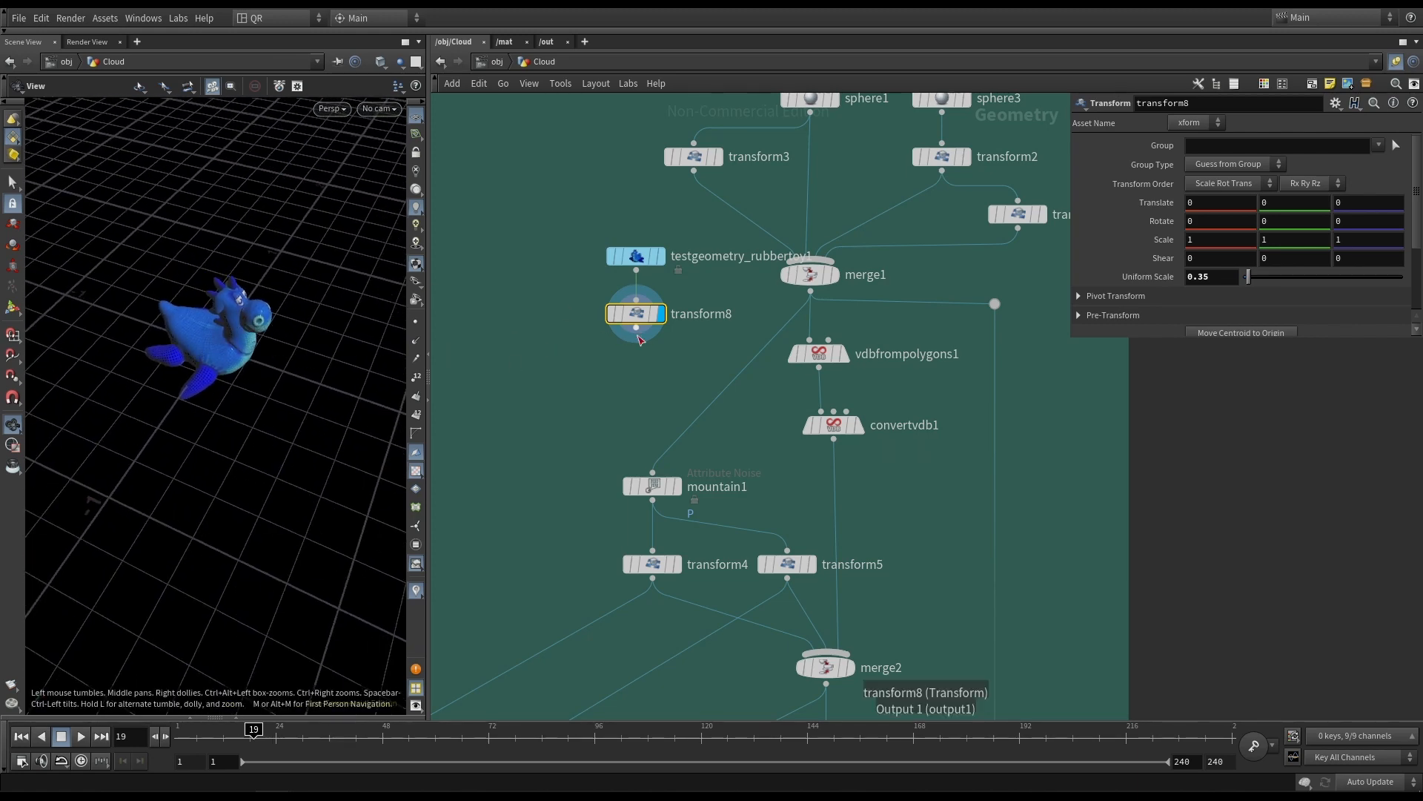
Delete the rubber toy test geometry together with the Transform node below it.
left_click(634, 252, "shift")
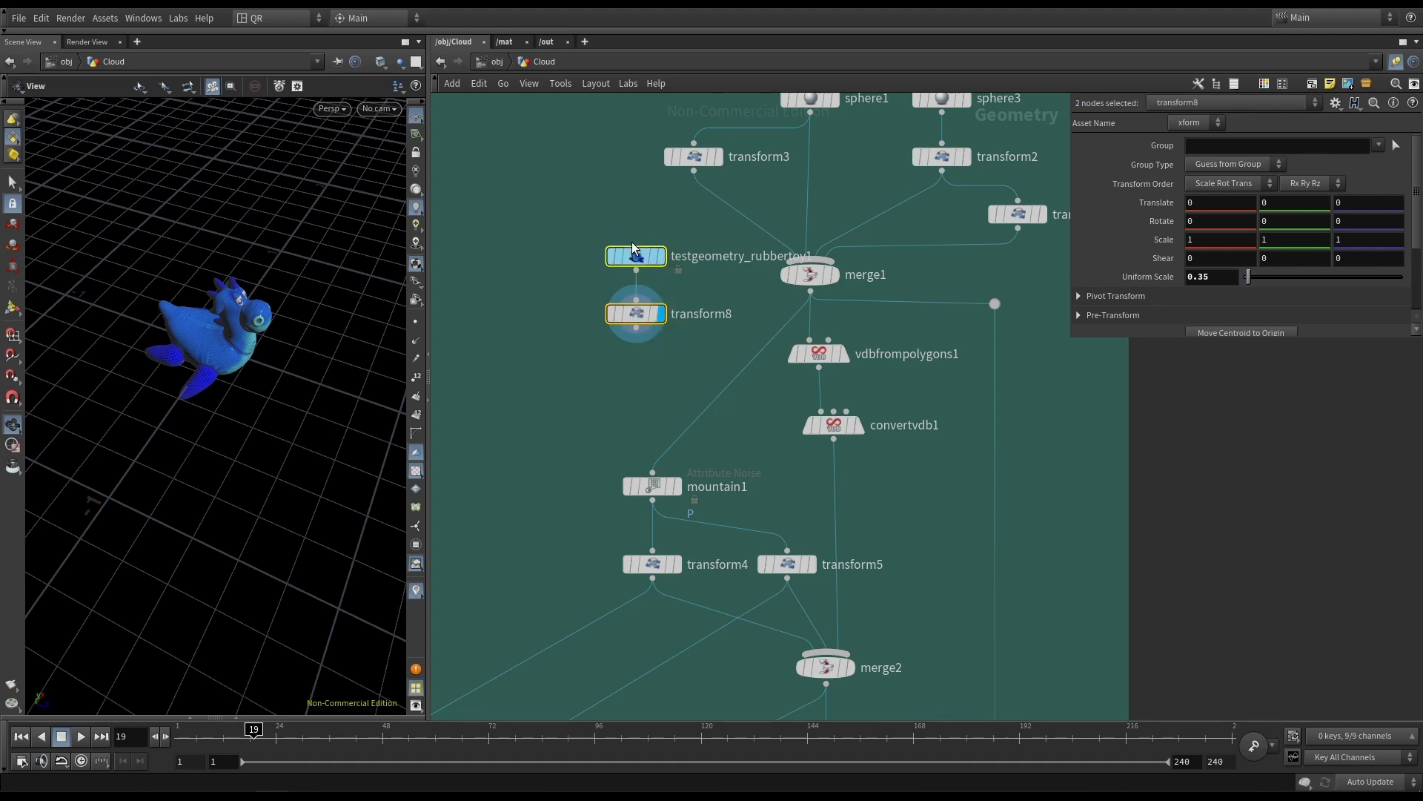
key("Delete")
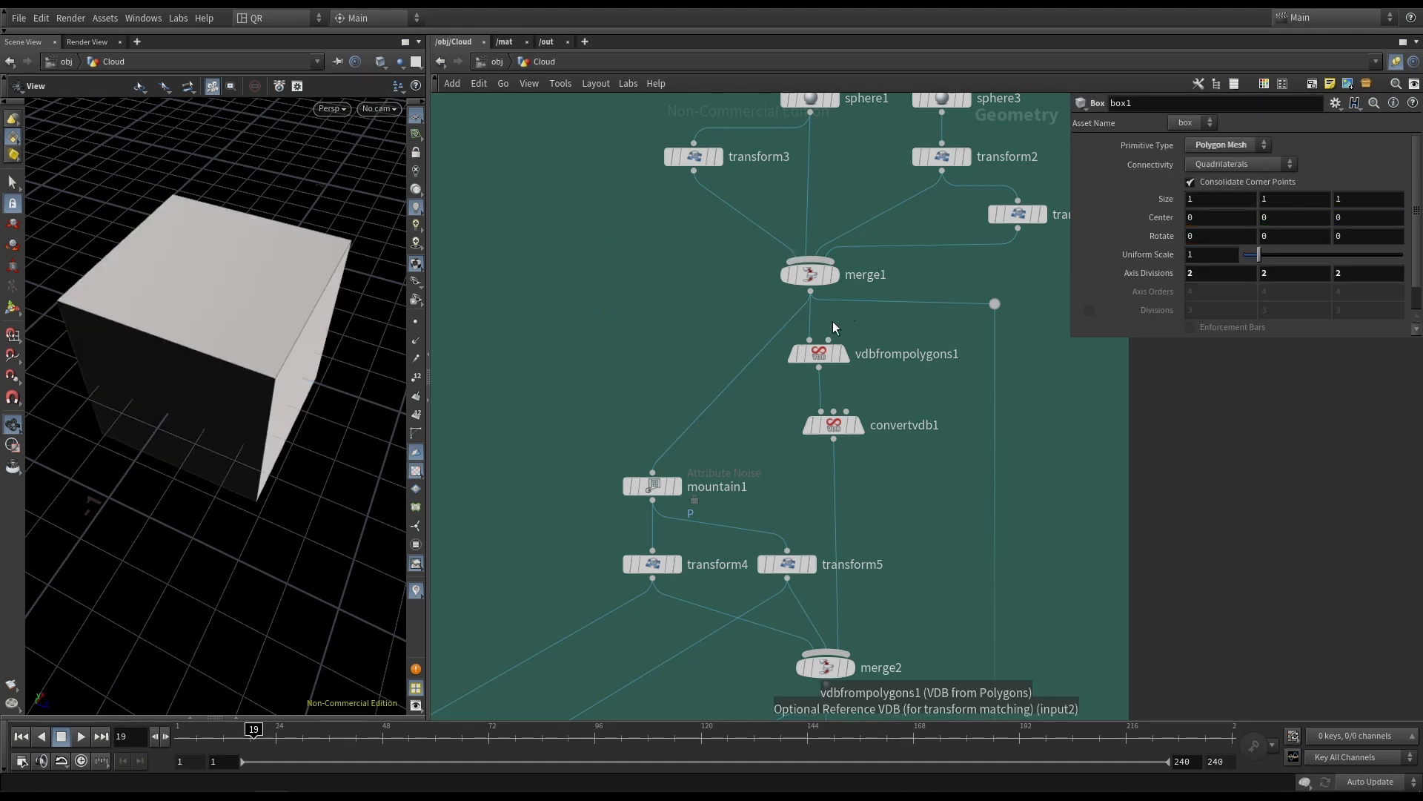
Display vdbfrompolygons1, check its Voxel Size and examine the voxel stepping on the fused surface up close.
left_click(845, 355)
left_click(819, 354)
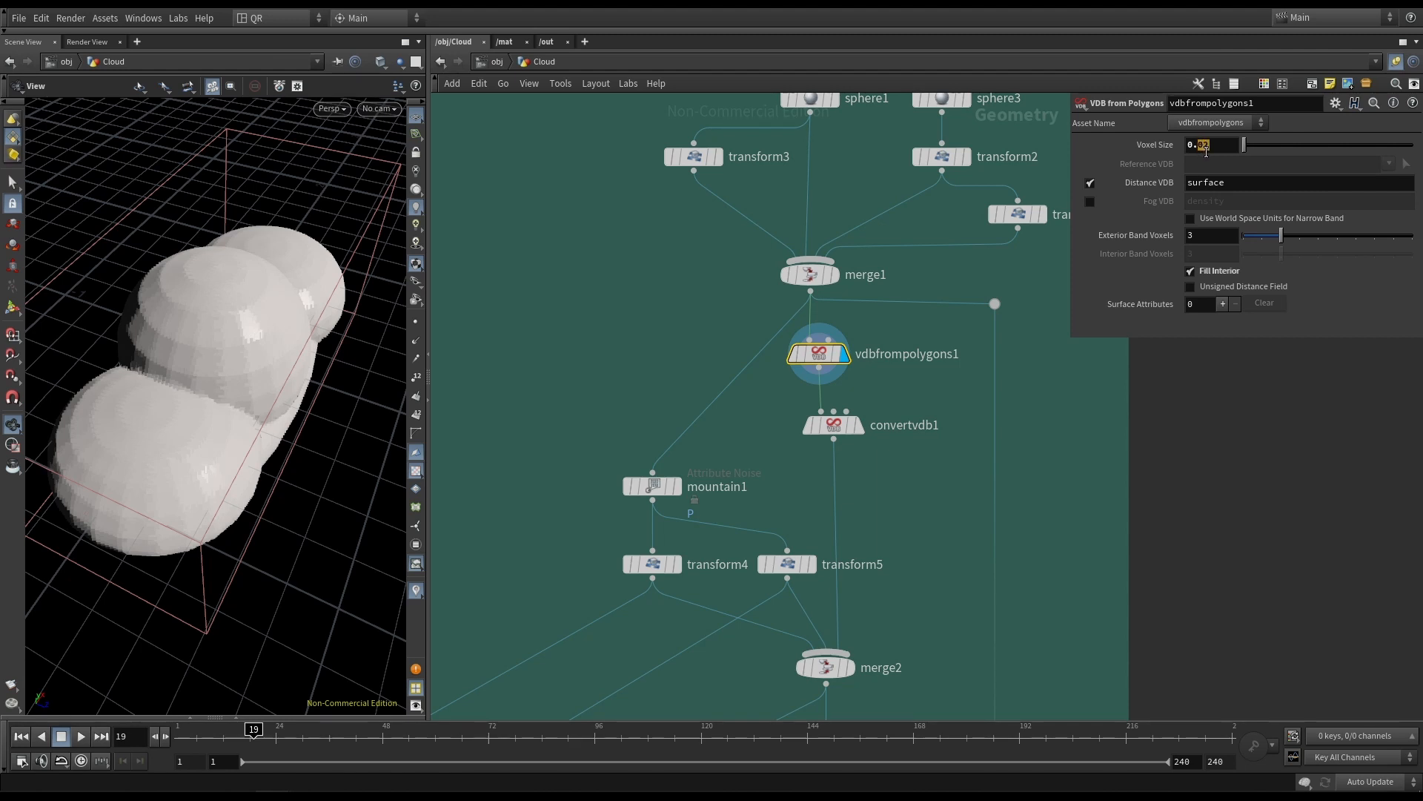
double_click(1206, 151)
left_click_drag(288, 219, 224, 175)
left_click_drag(226, 348, 260, 356)
left_click_drag(220, 425, 184, 343)
right_click_drag(184, 343, 428, 378)
left_click_drag(297, 371, 200, 334)
middle_click_drag(170, 341, 319, 341)
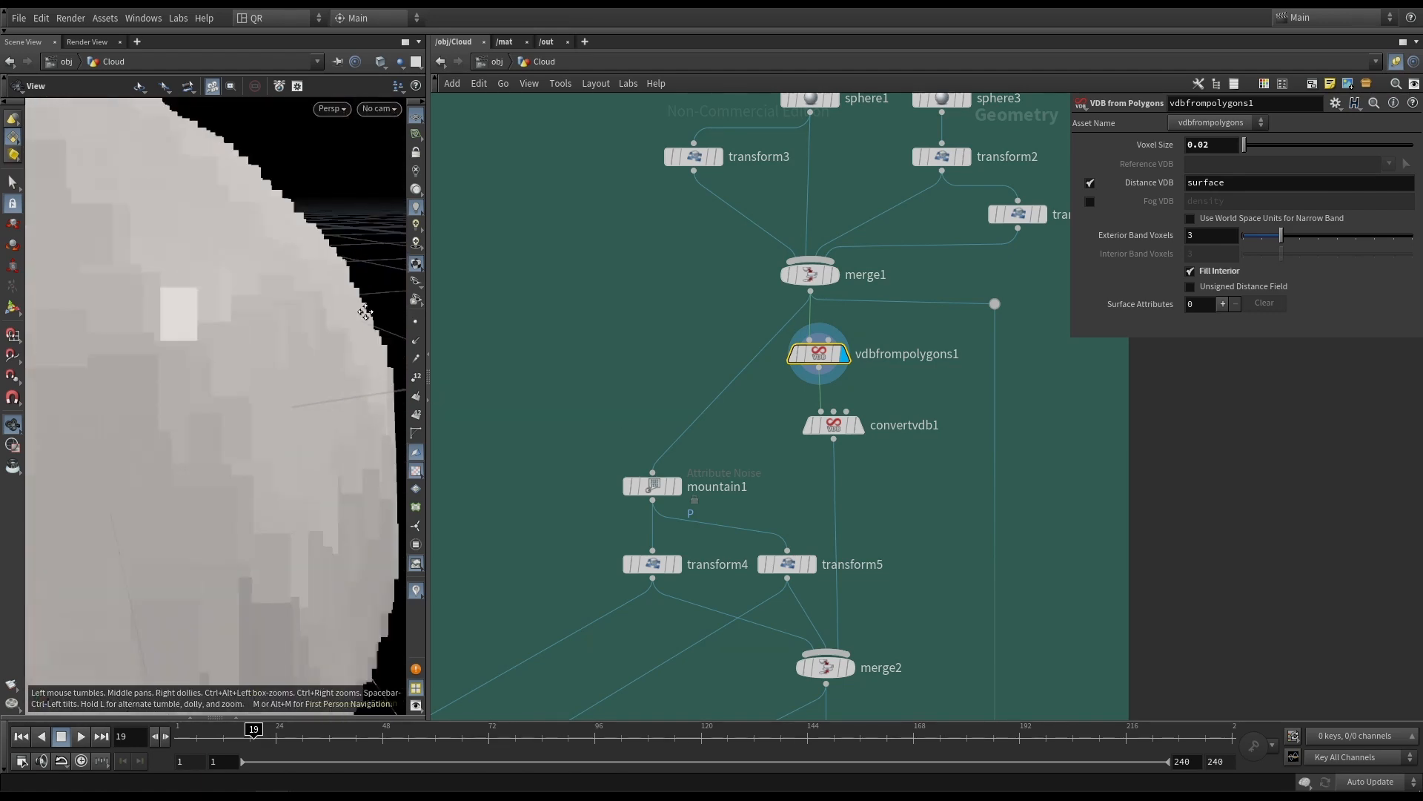
right_click_drag(178, 333, 323, 340)
left_click_drag(323, 341, 168, 359)
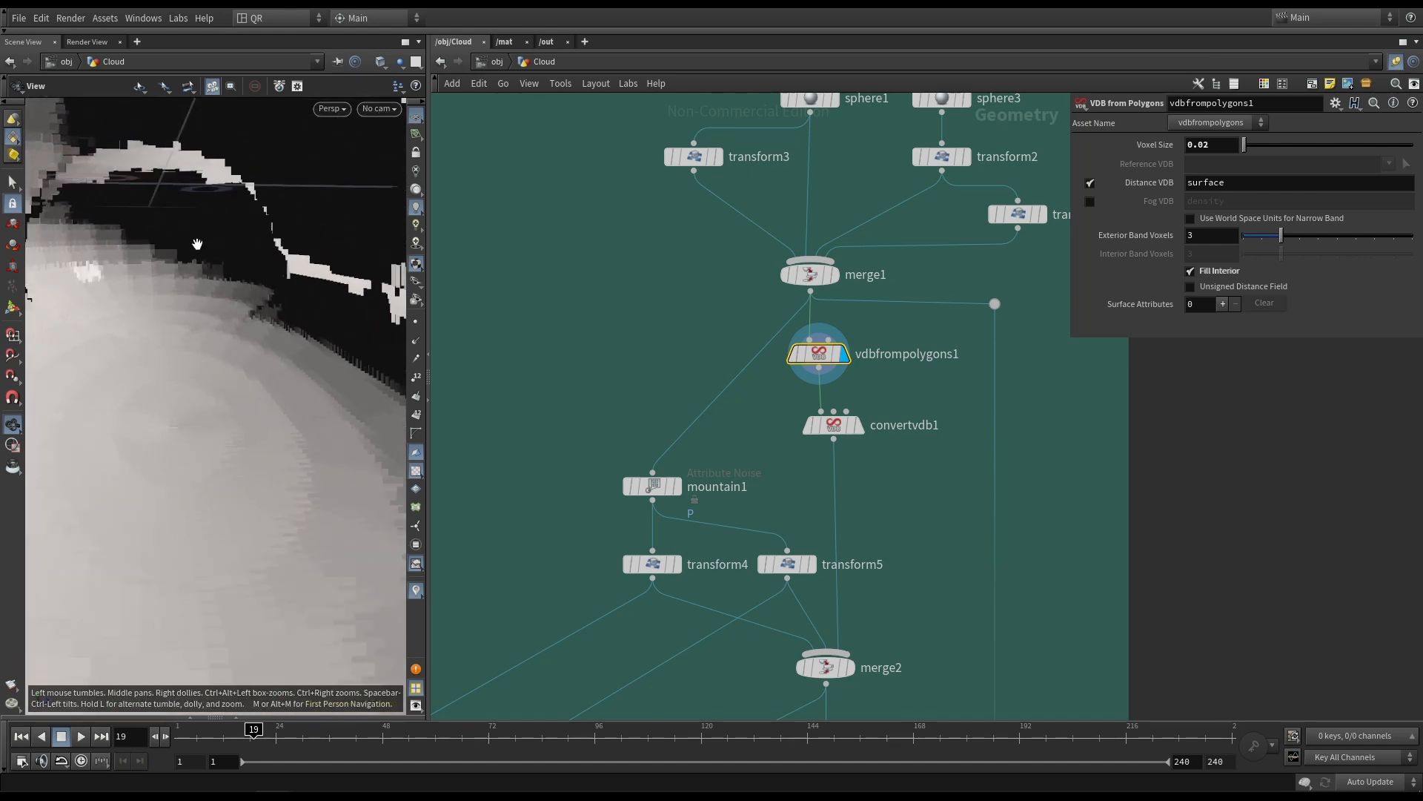
Examine the seams between the fused spheres in the VDB surface from several angles and distances.
left_click_drag(173, 171, 434, 245)
right_click_drag(434, 245, 143, 279)
left_click_drag(144, 280, 216, 311)
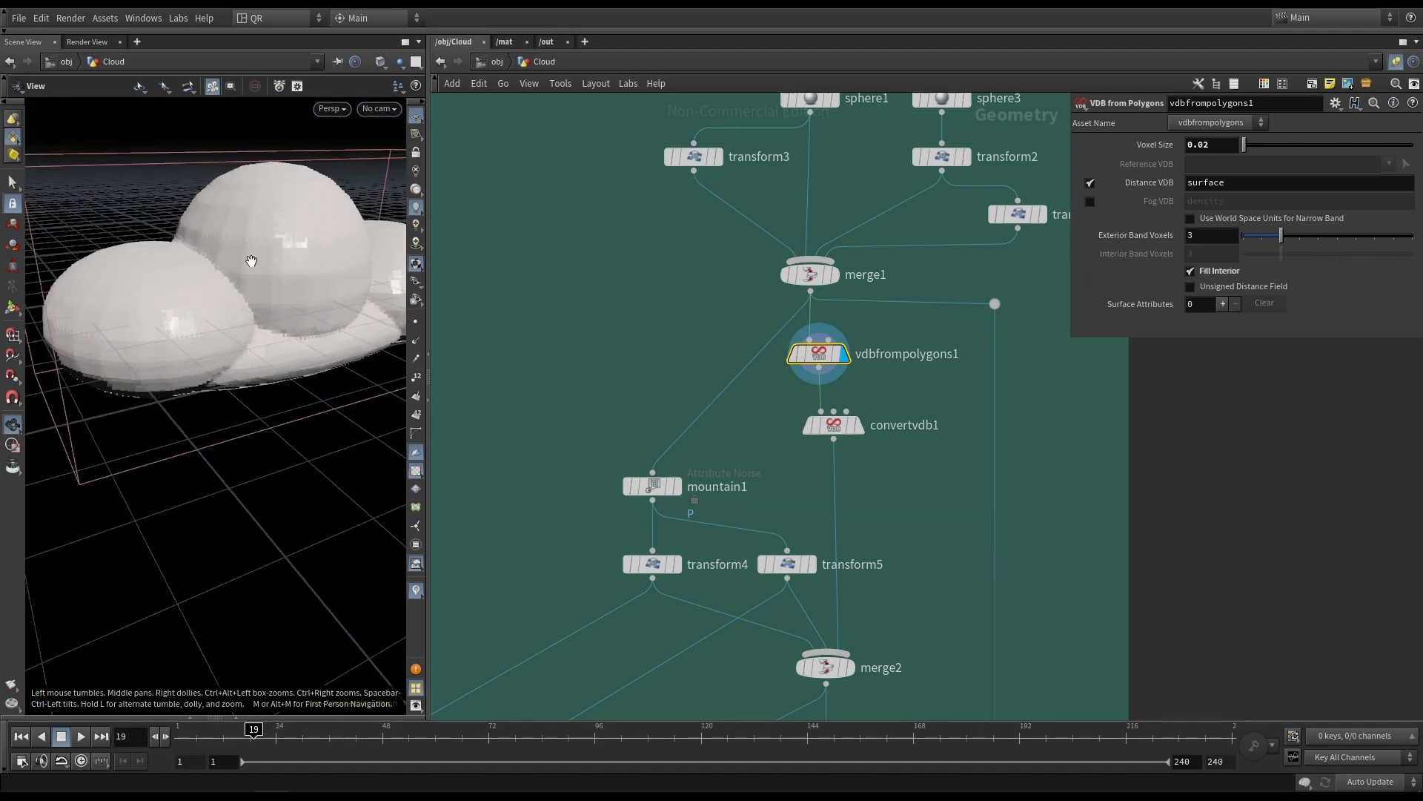
right_click_drag(190, 181, 395, 280)
left_click_drag(396, 281, 270, 263)
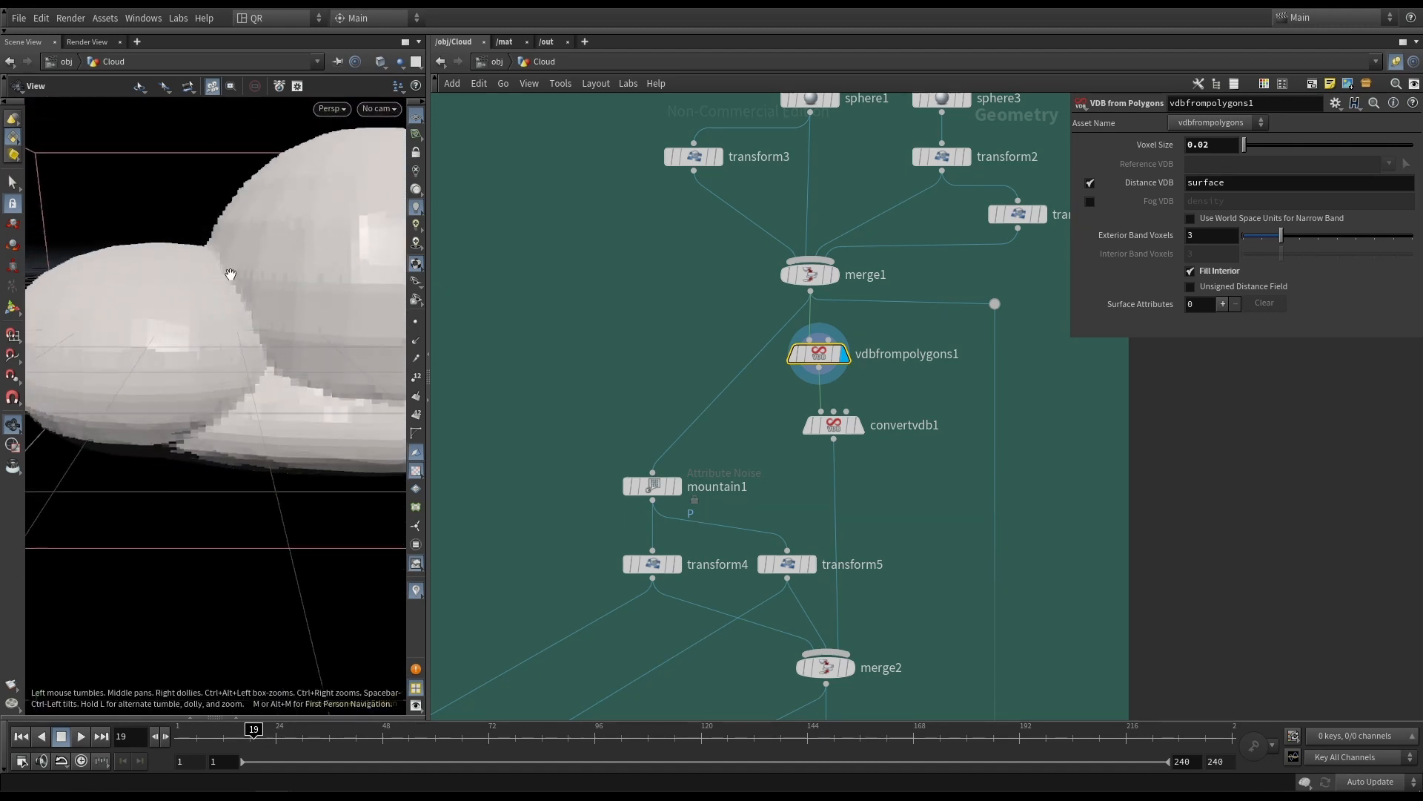
left_click_drag(242, 329, 270, 369)
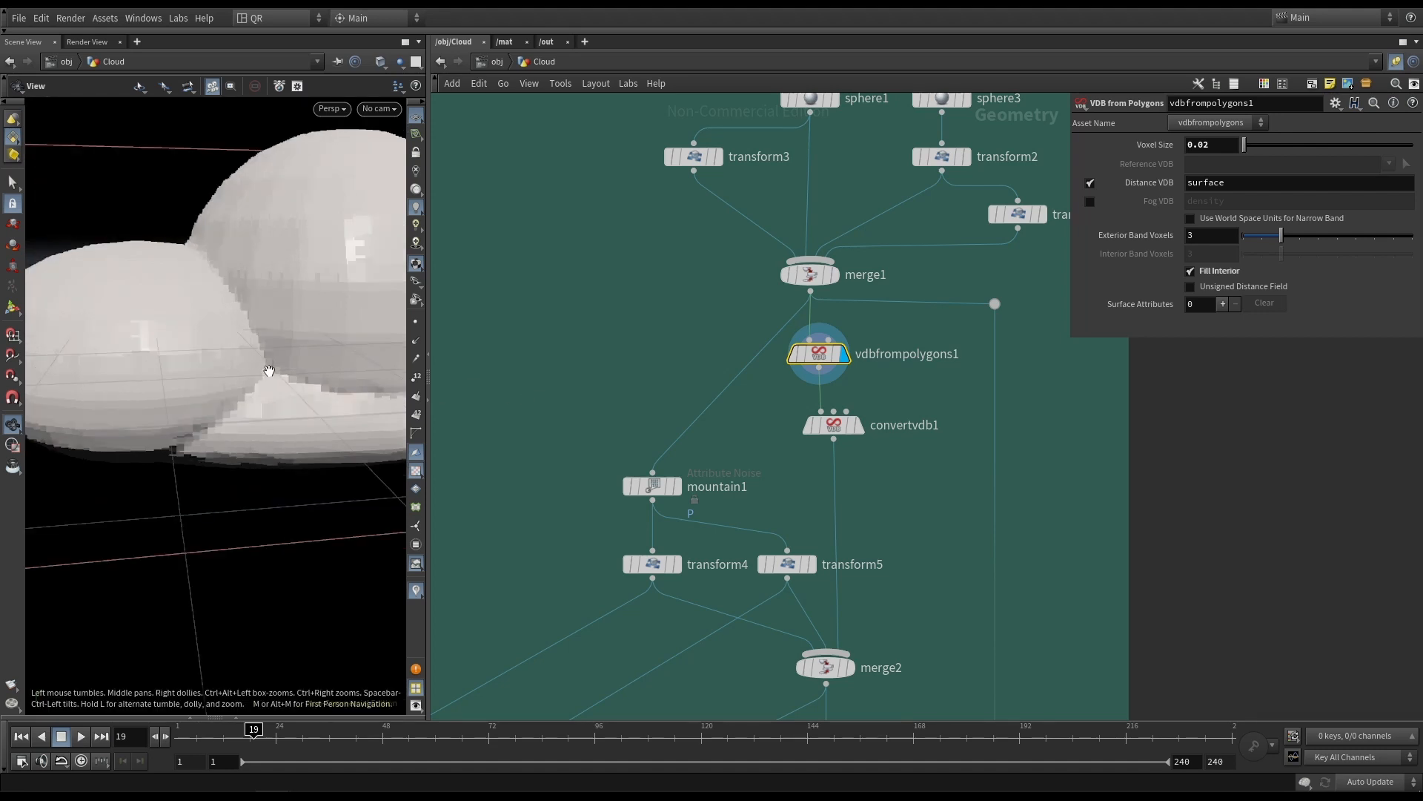
left_click_drag(146, 352, 289, 327)
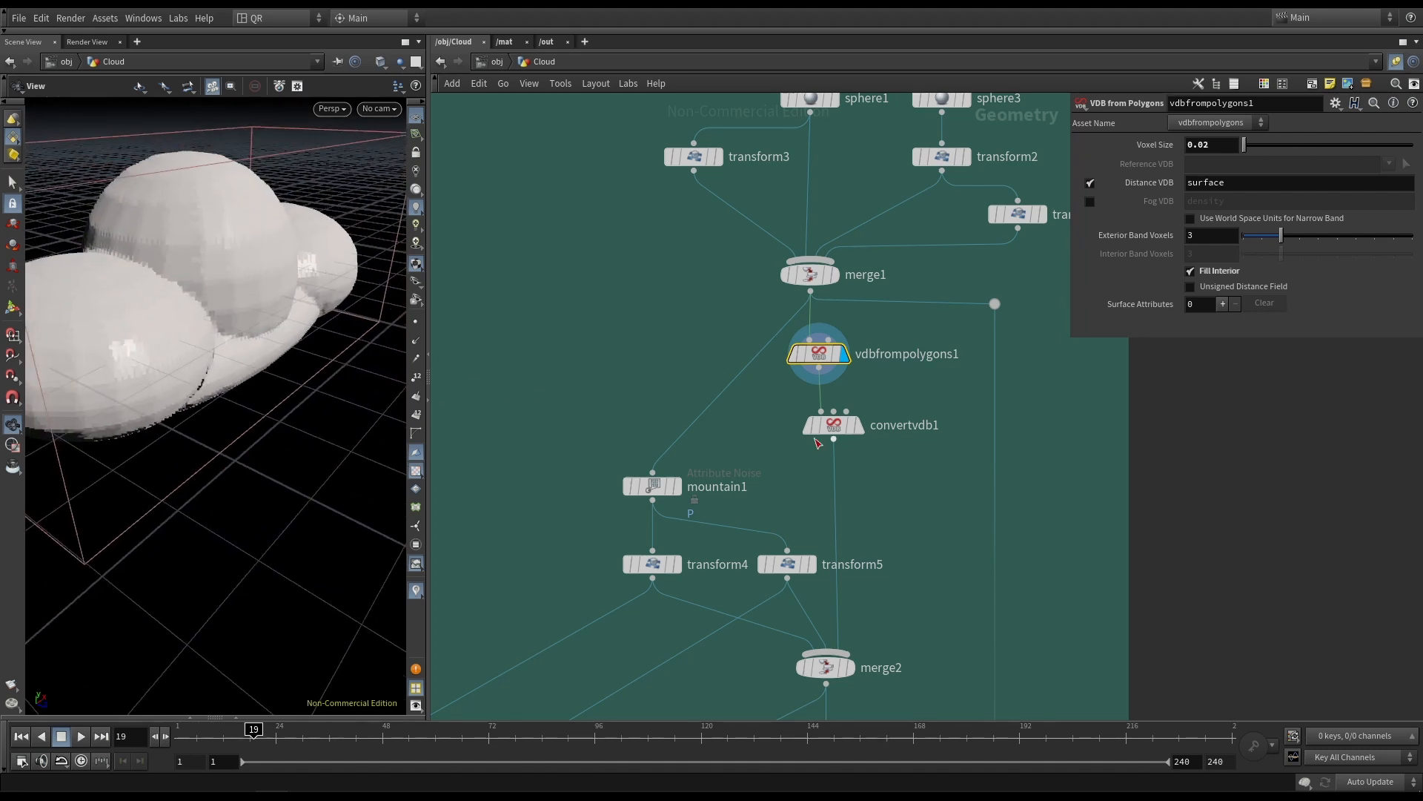
Display convertvdb1 and review its Convert To, Isovalue and Adaptivity settings against the polygon mesh.
left_click(860, 428)
left_click(834, 428)
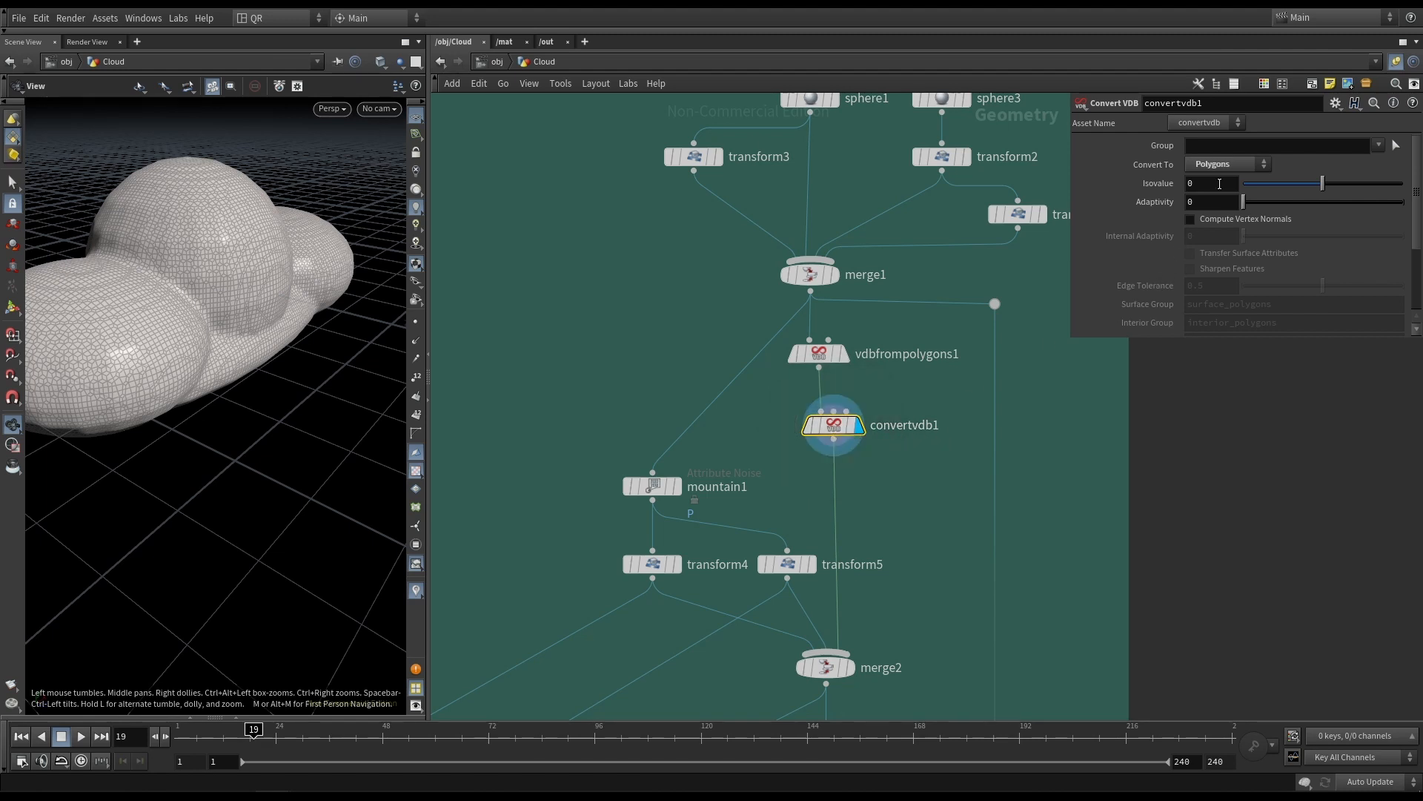
middle_click_drag(903, 494, 933, 365)
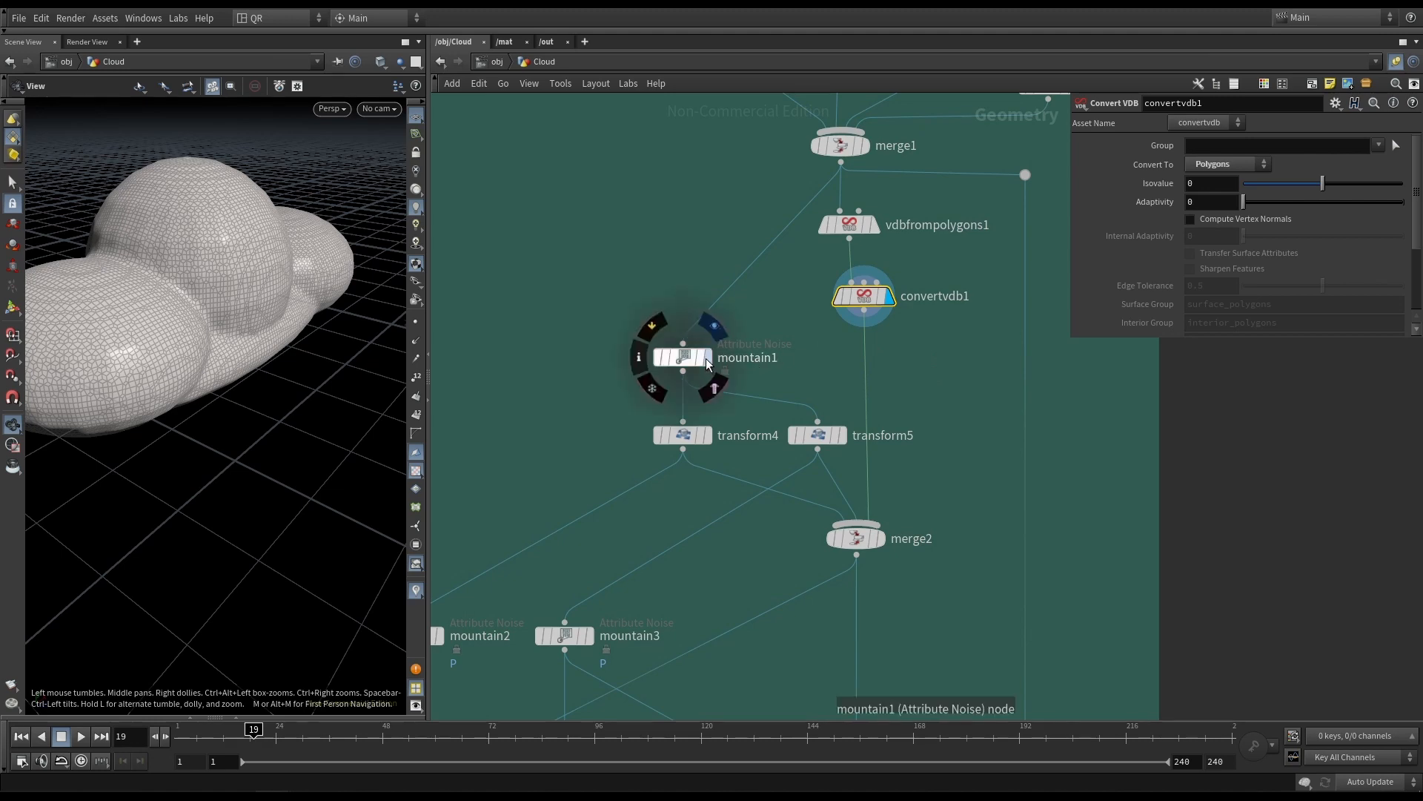
Display mountain1 and rewire its input to convertvdb1's output, leaving mountain1 selected.
left_click(710, 358)
left_click(682, 343)
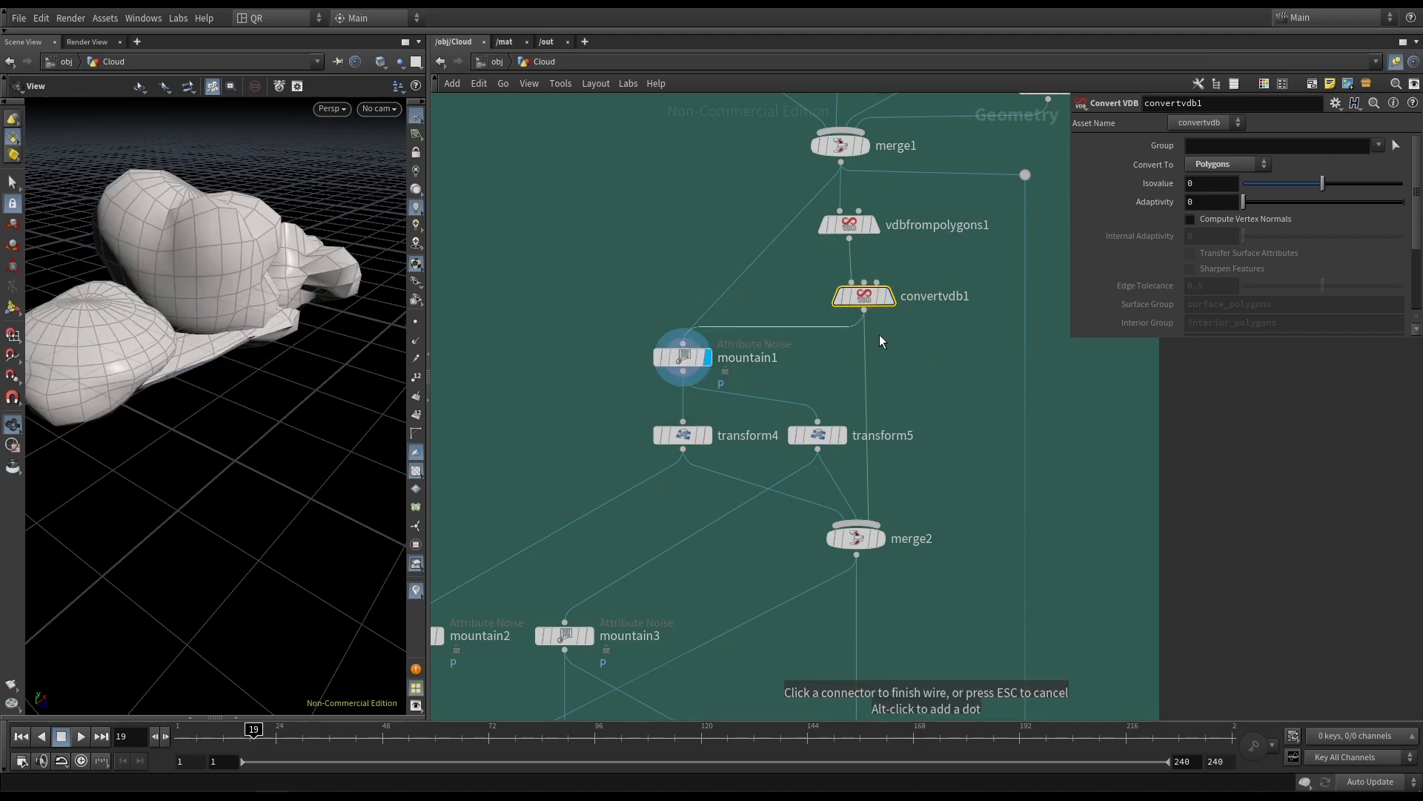
left_click(861, 335)
left_click_drag(244, 282, 333, 276)
left_click(683, 362)
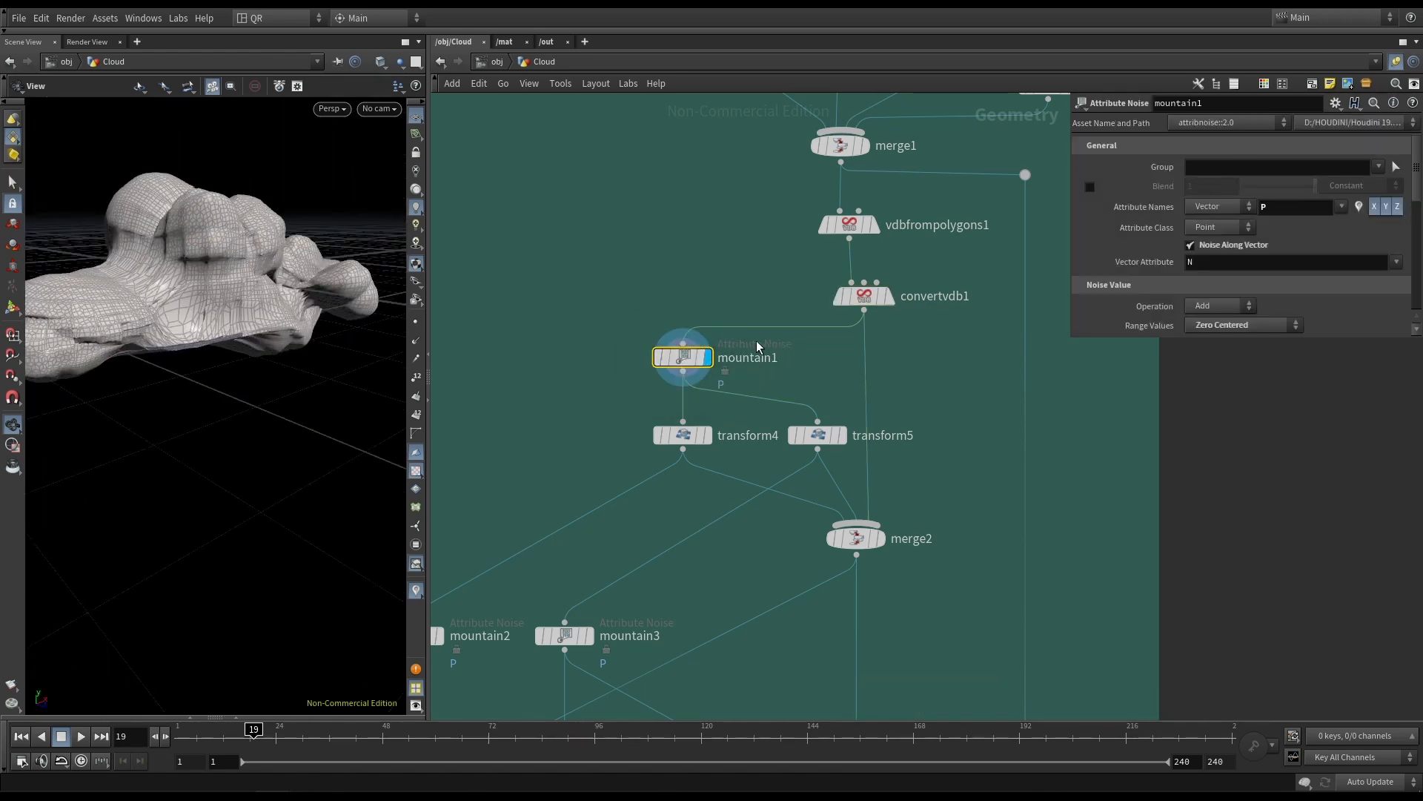
Add a spare Mountain node above mountain1 and delete it again.
key("Tab")
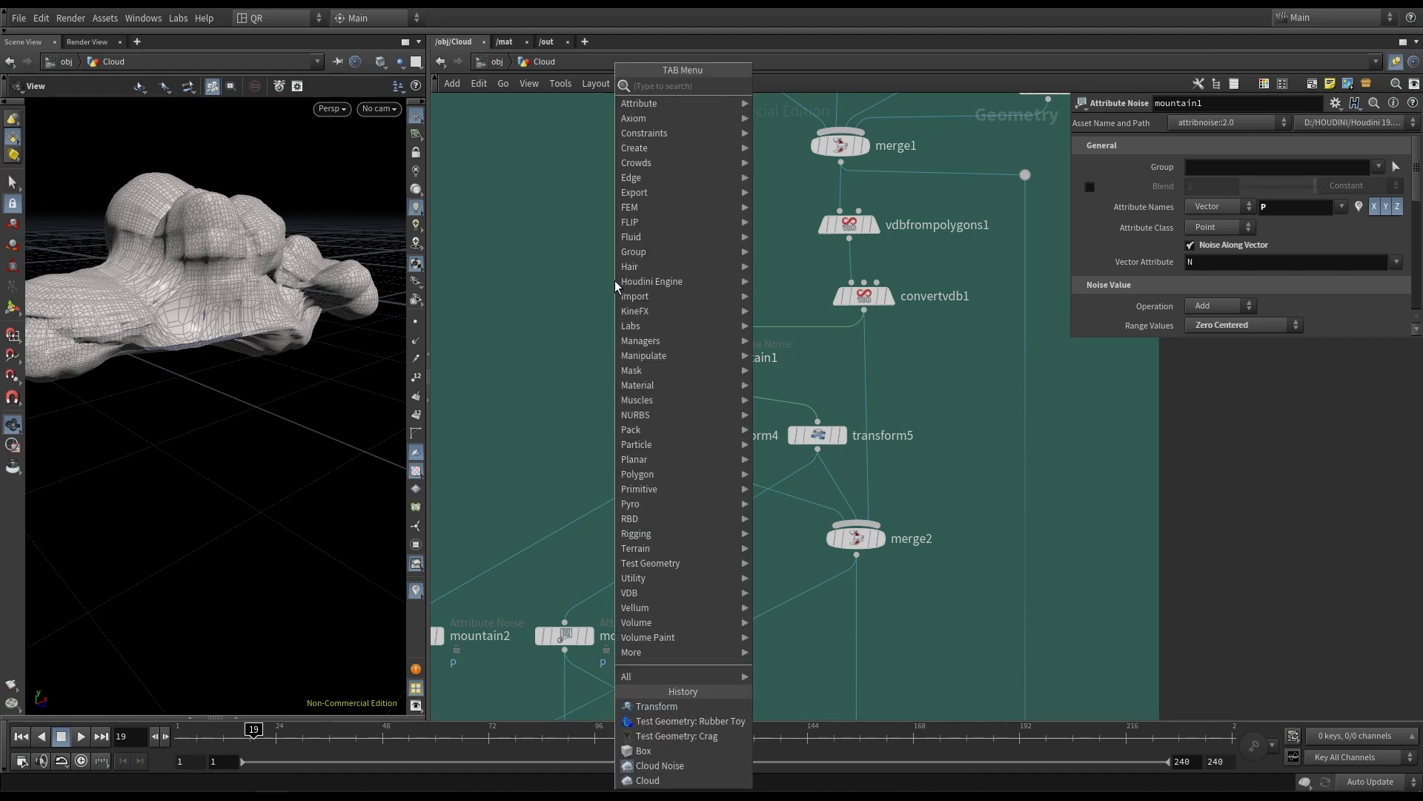
type("mo")
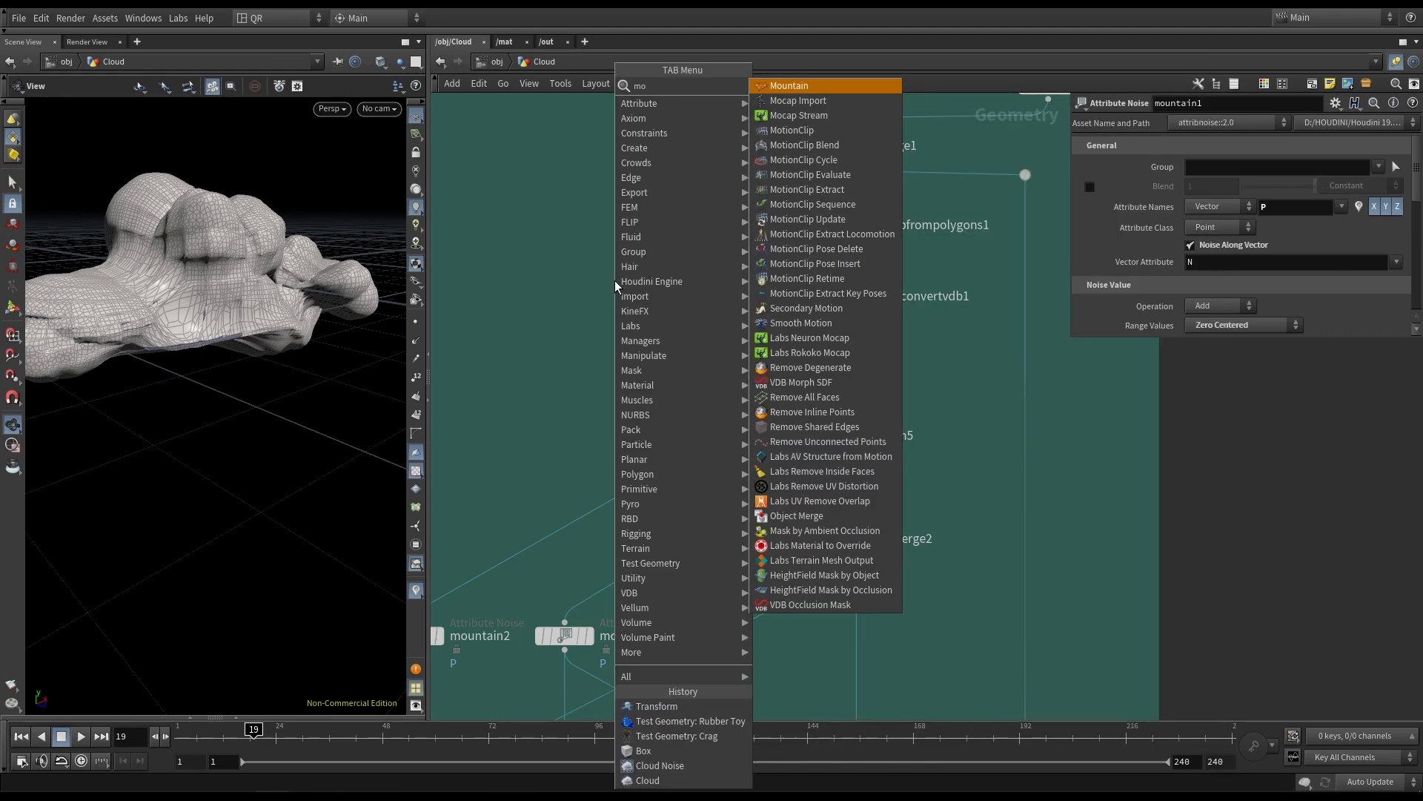
key("Return")
left_click(615, 280)
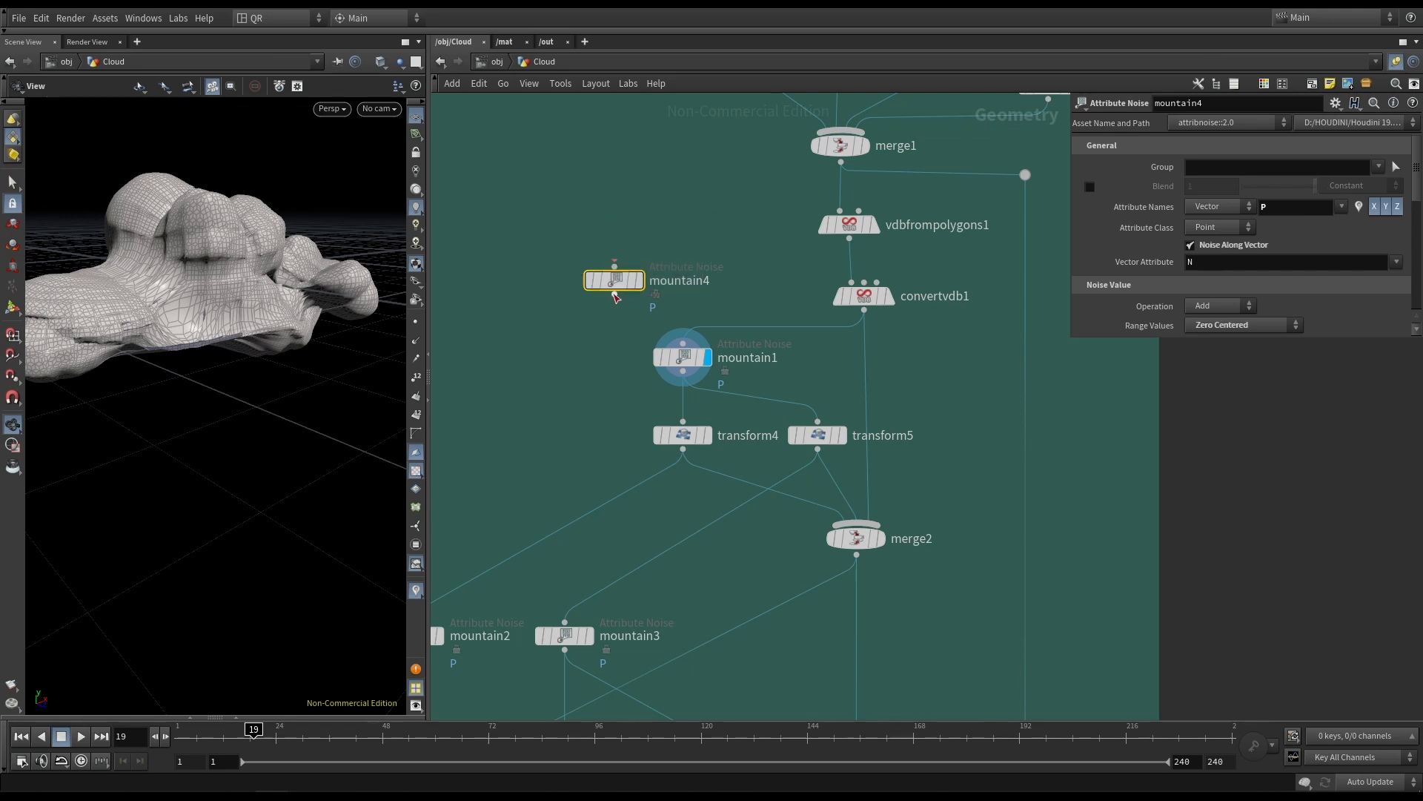
key("Delete")
Select mountain1, enlarge its parameter area and review its attribute, Noise Value and Noise Pattern settings.
left_click(695, 358)
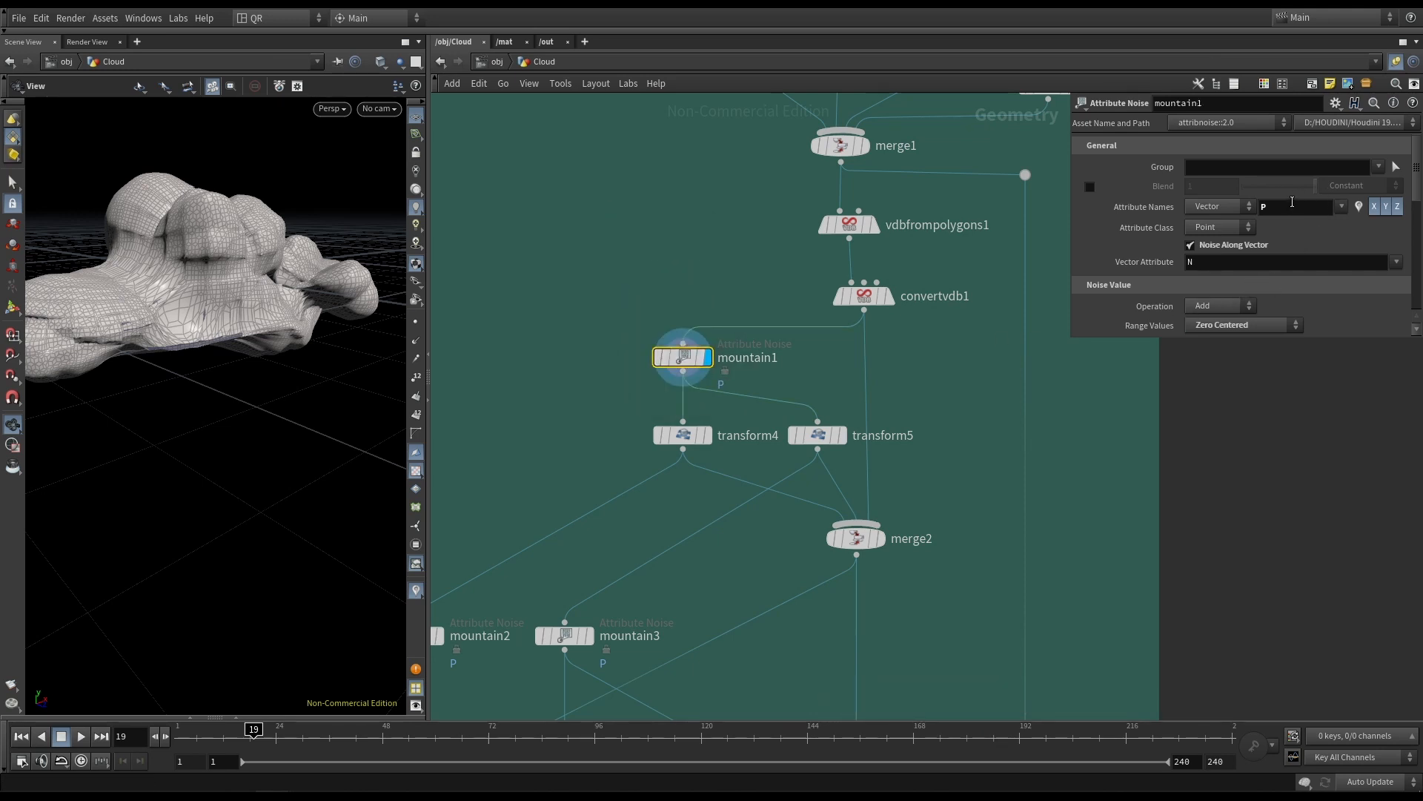
key("Return")
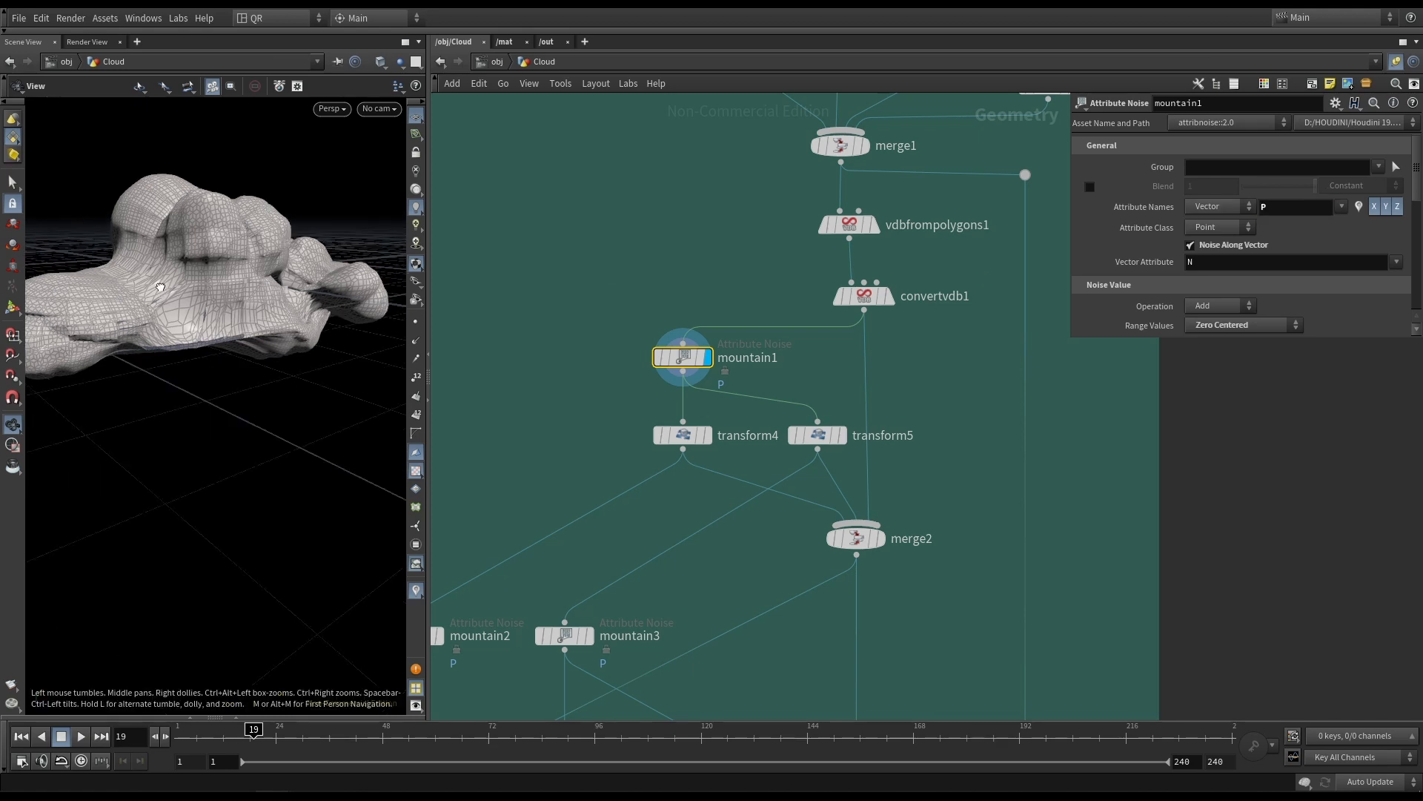
scroll(1329, 294, "down", 2)
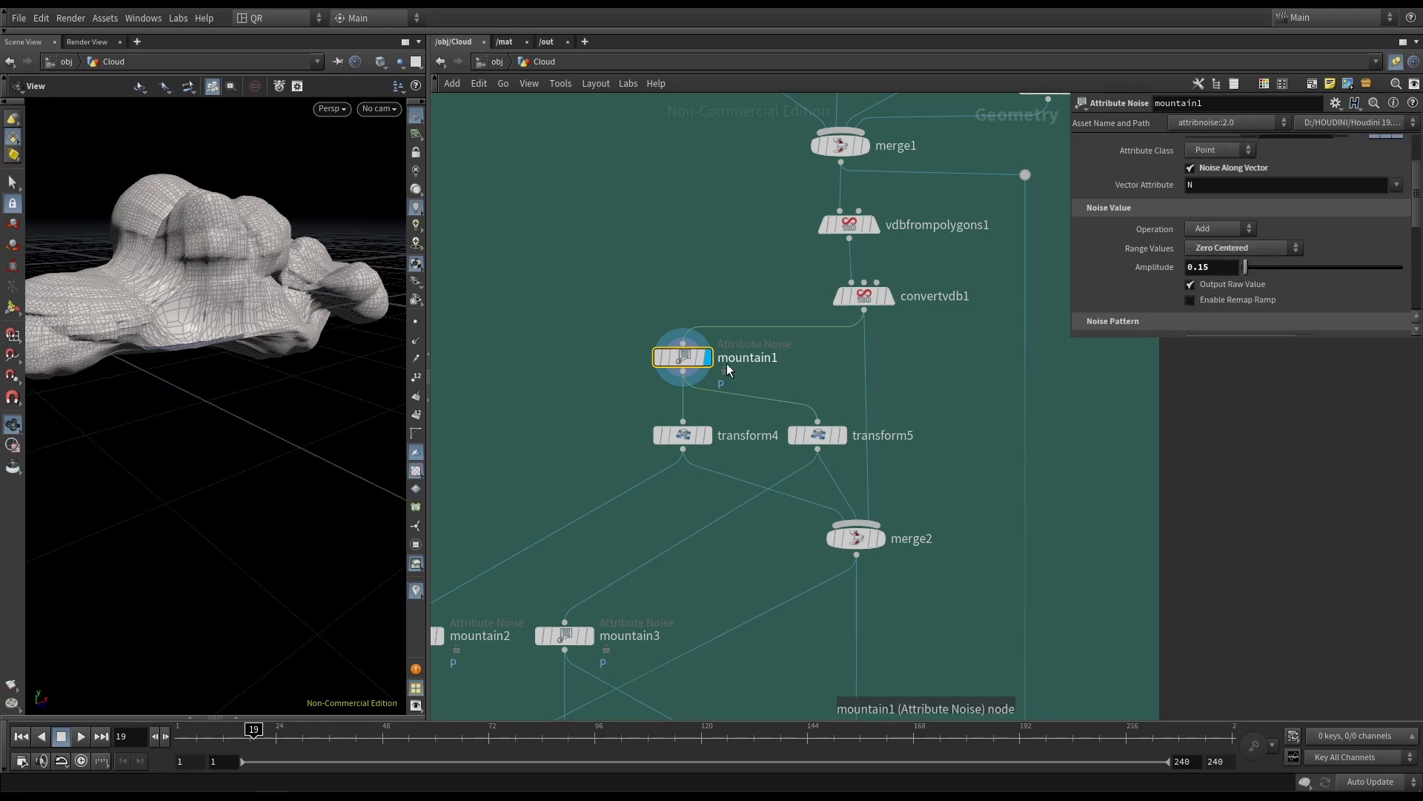
scroll(1218, 267, "down", 4)
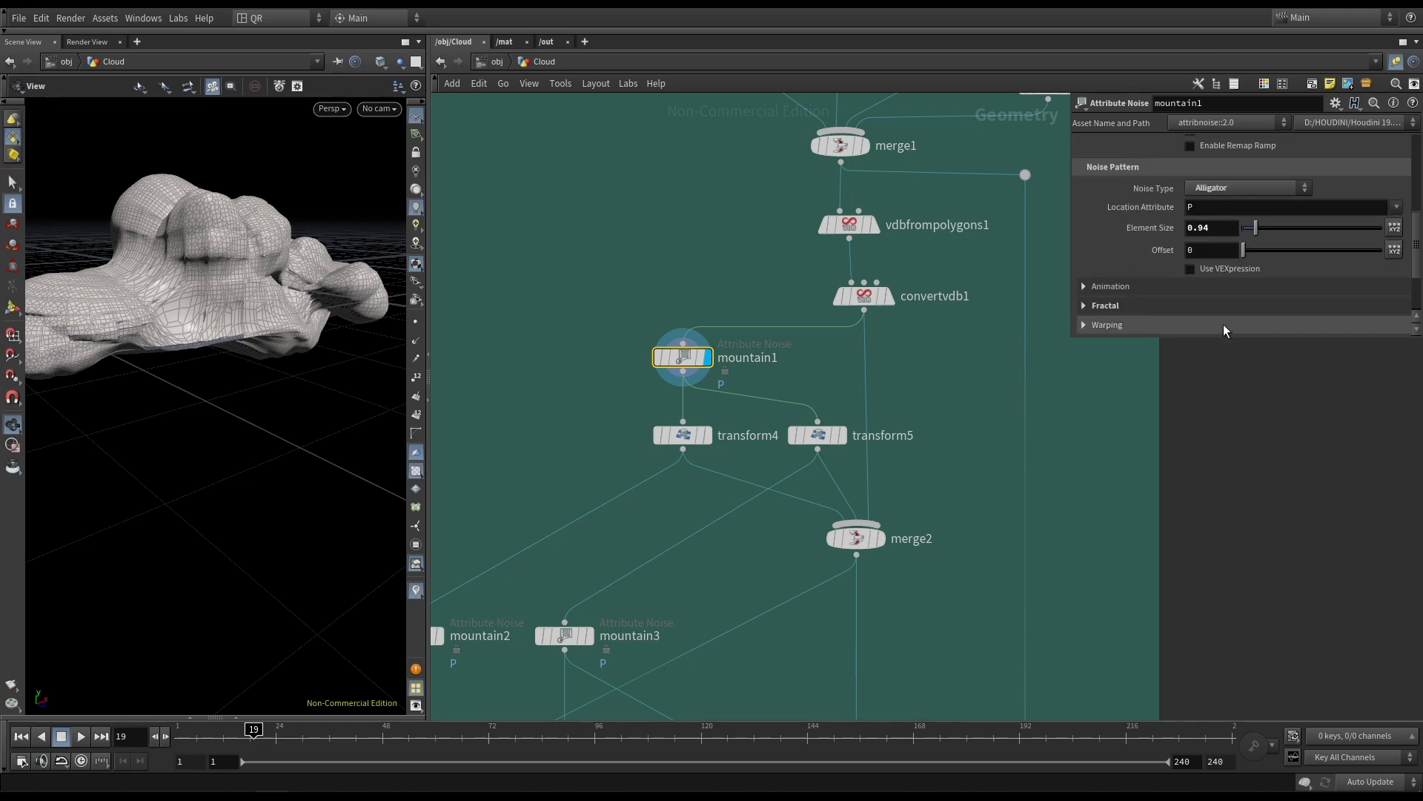
left_click_drag(1214, 338, 1213, 508)
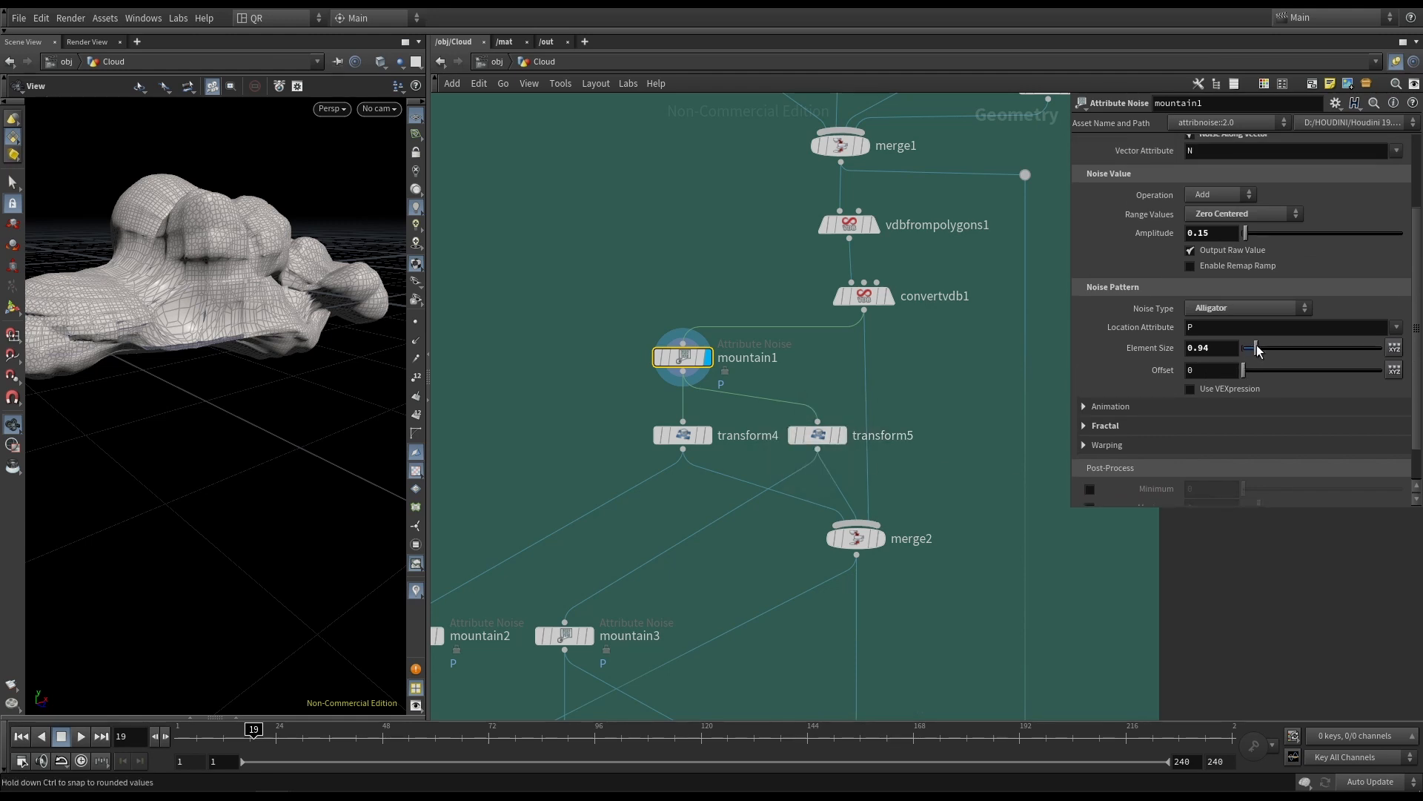
Try an Element Size of 0.59 on mountain1's noise and restore it to 0.94.
left_click_drag(1228, 348, 1109, 351)
mouse_move(1255, 348)
left_mouse_down()
mouse_move(1290, 348)
mouse_move(1251, 350)
left_mouse_up()
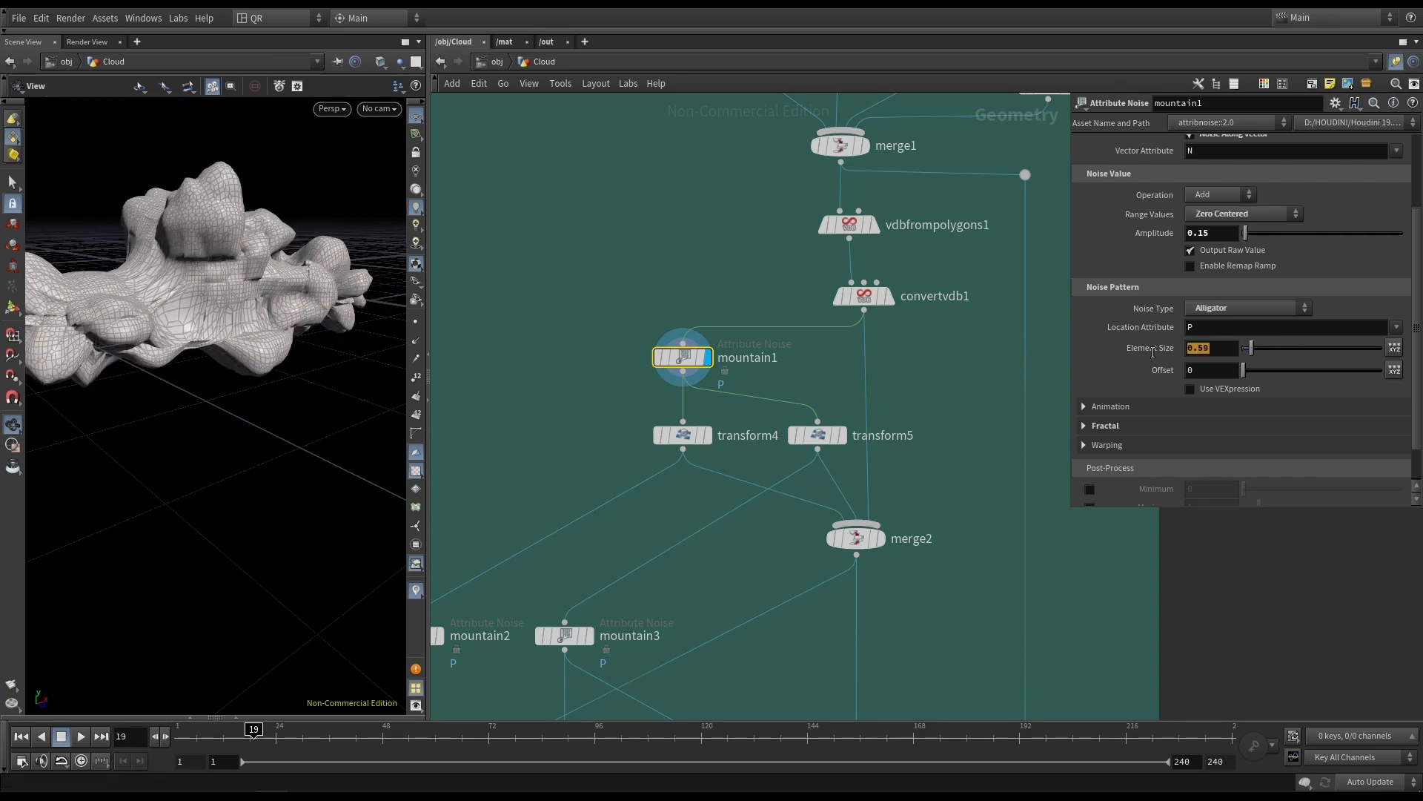
type("0.94")
key("Return")
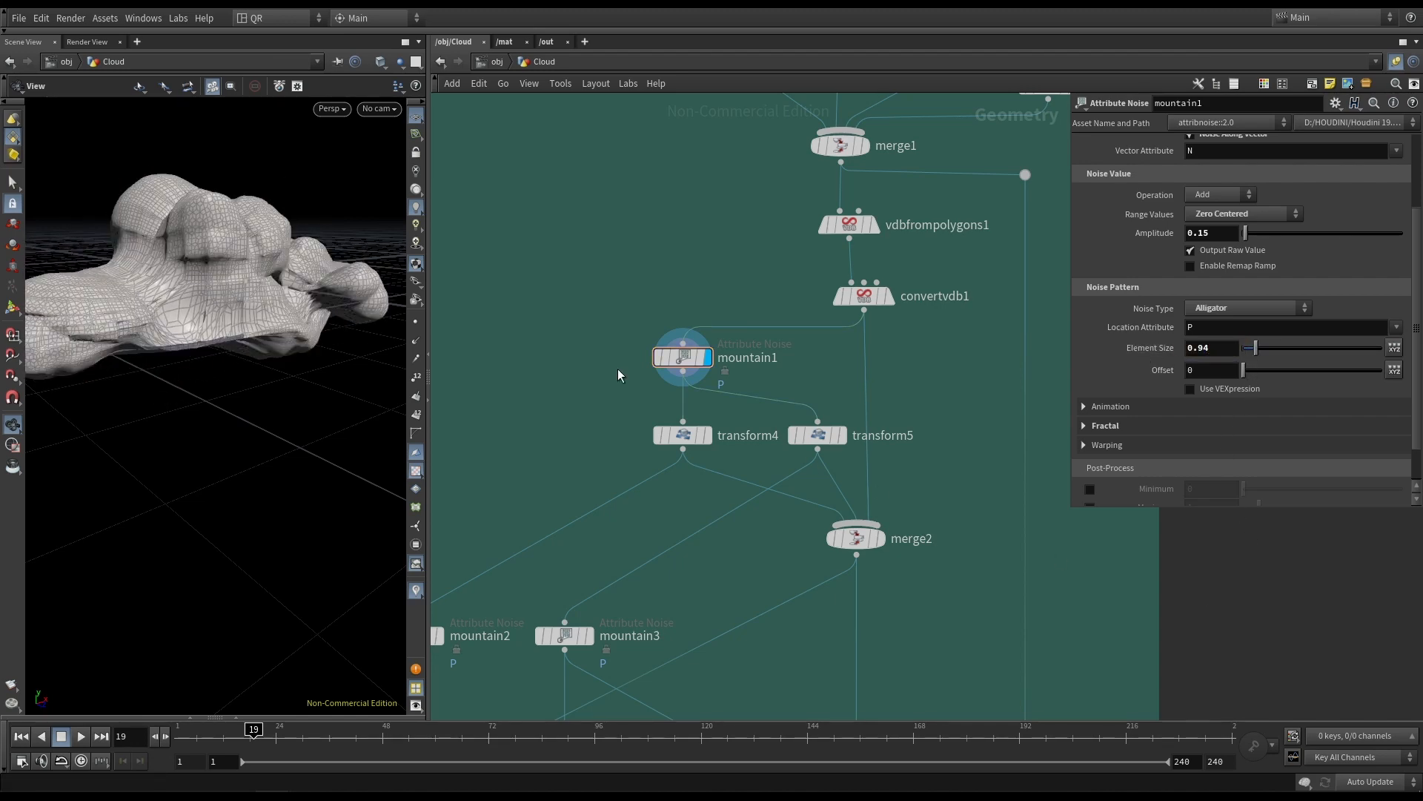
Display transform4 and examine the moved, enlarged copy alongside its Translate and Uniform Scale settings.
middle_click_drag(595, 410, 582, 350)
left_click(690, 337)
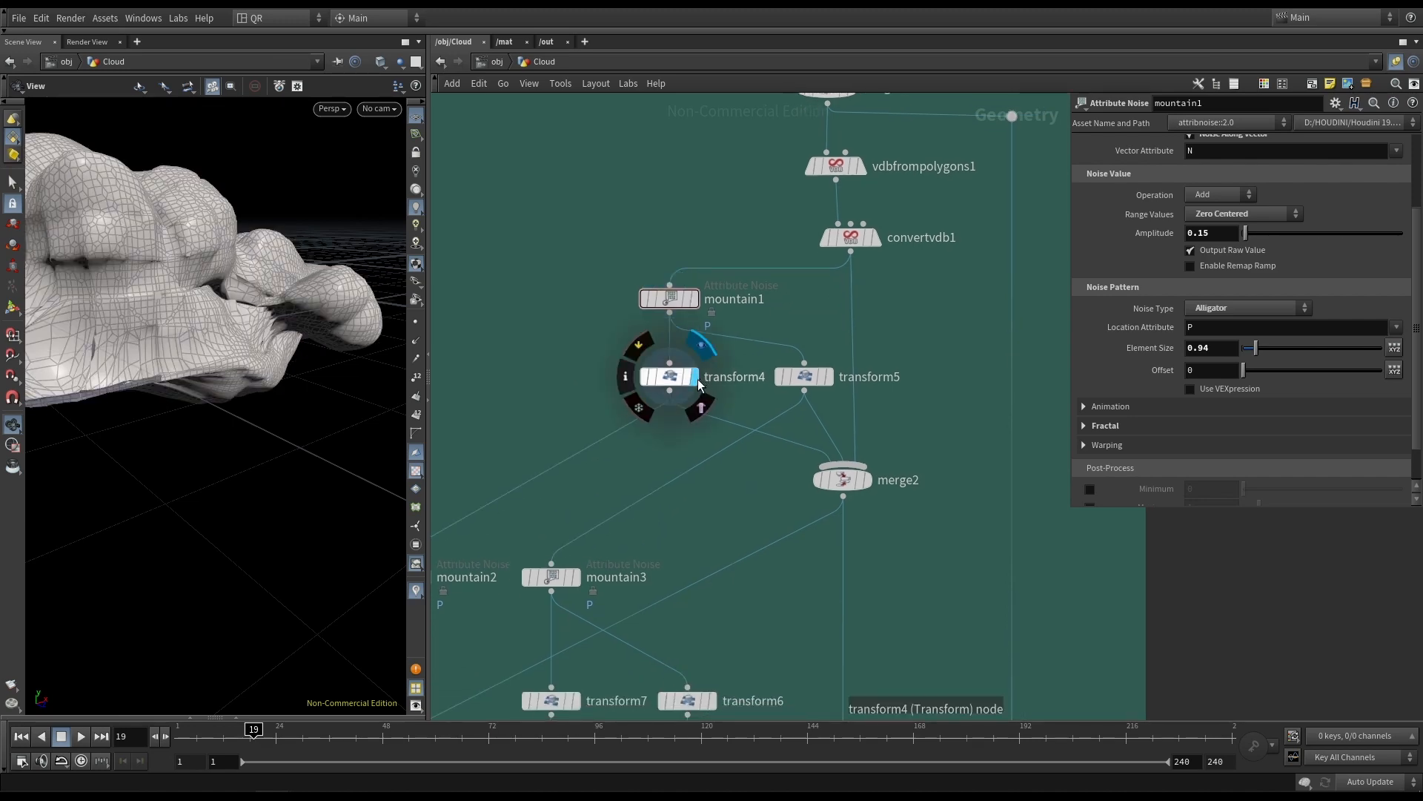
scroll(164, 311, "down", 3)
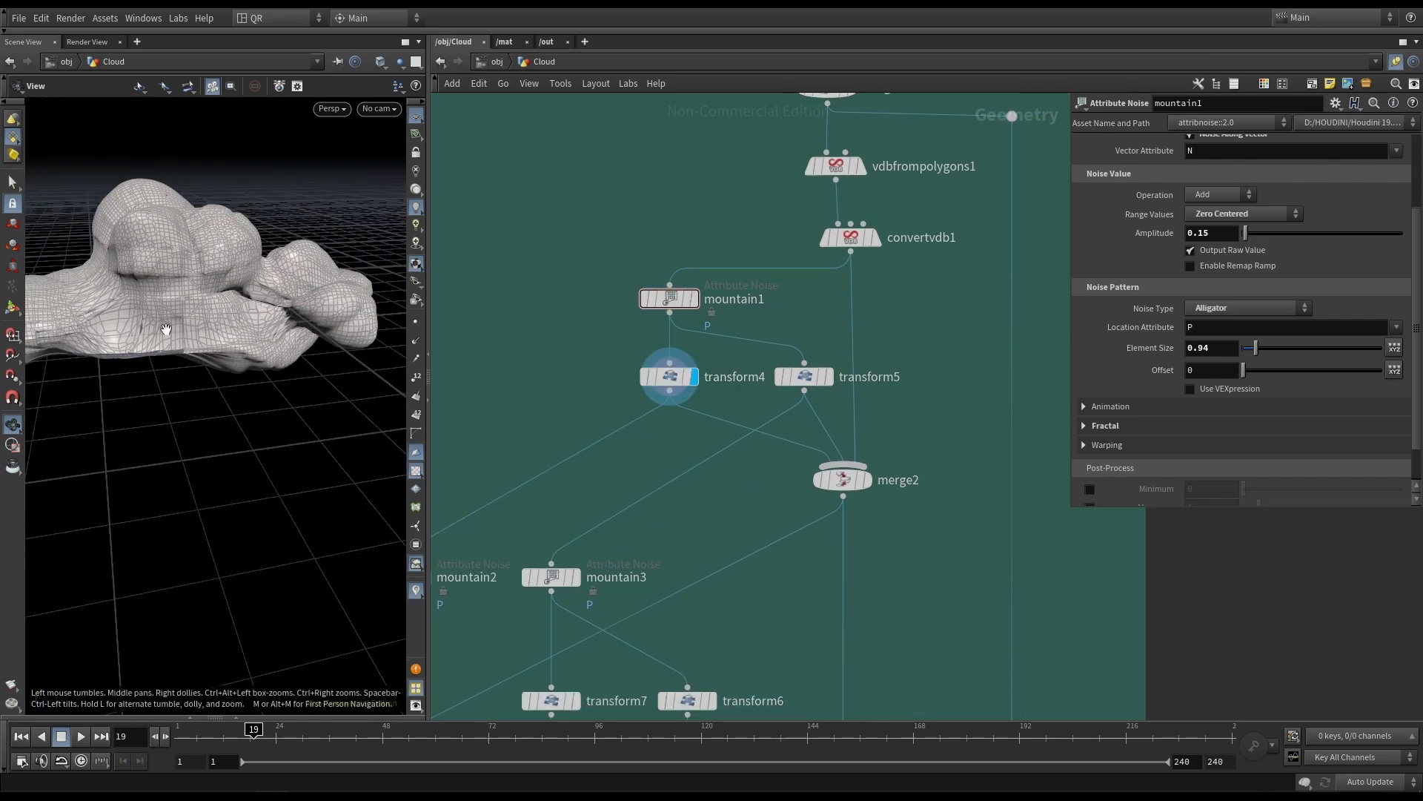
left_click(681, 378)
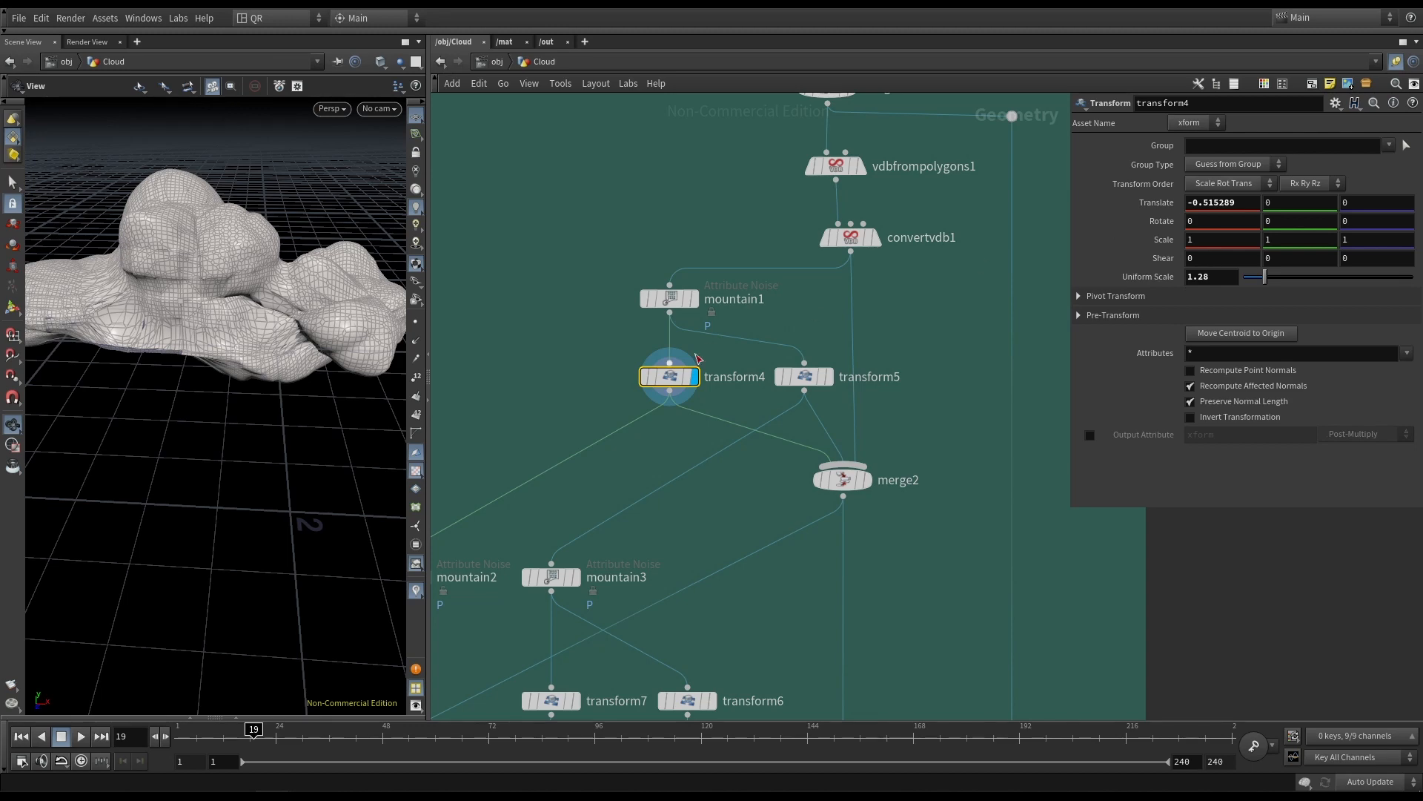
Display transform5 and examine the offset, rotated copy alongside its Translate and Rotate settings.
left_click(836, 344)
left_click(807, 379)
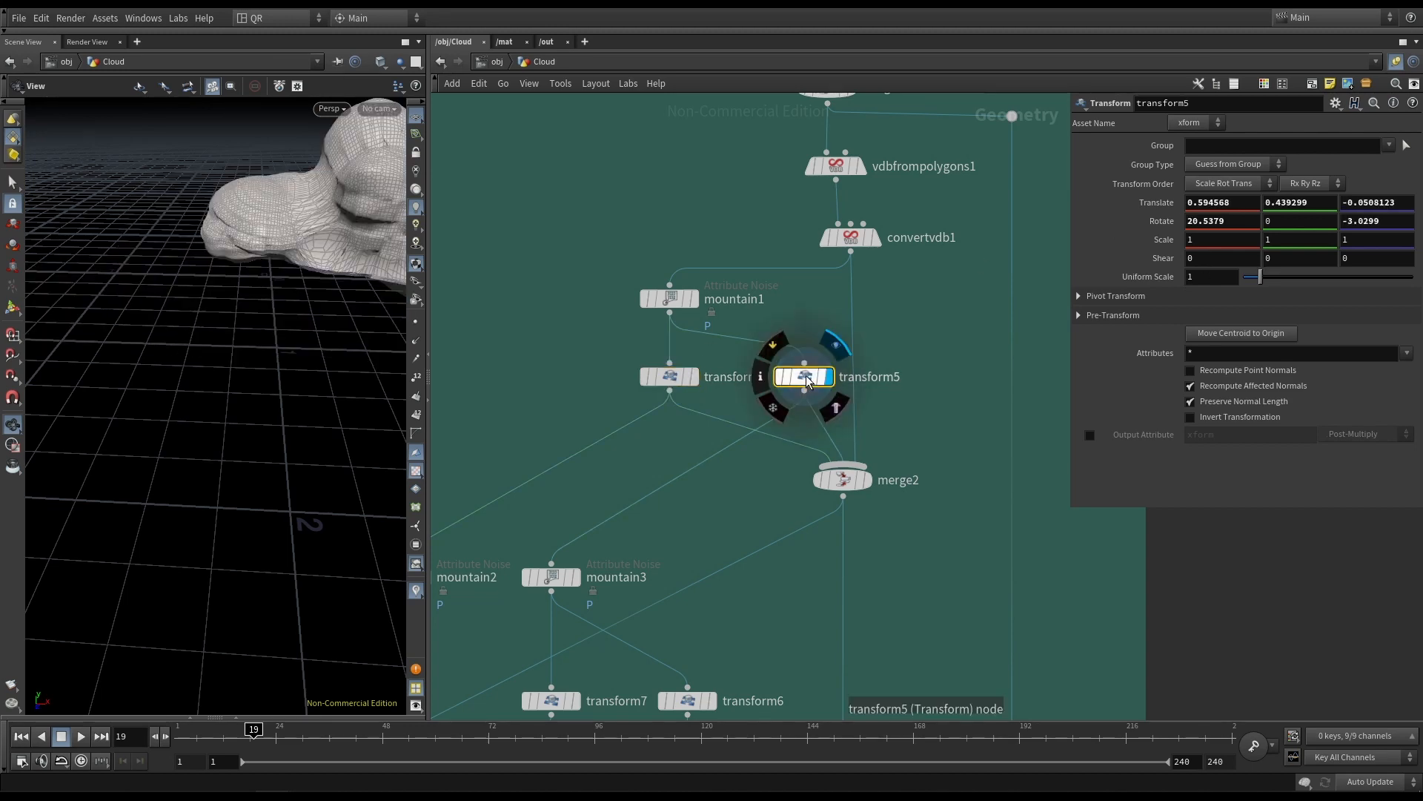
left_click_drag(229, 318, 311, 257)
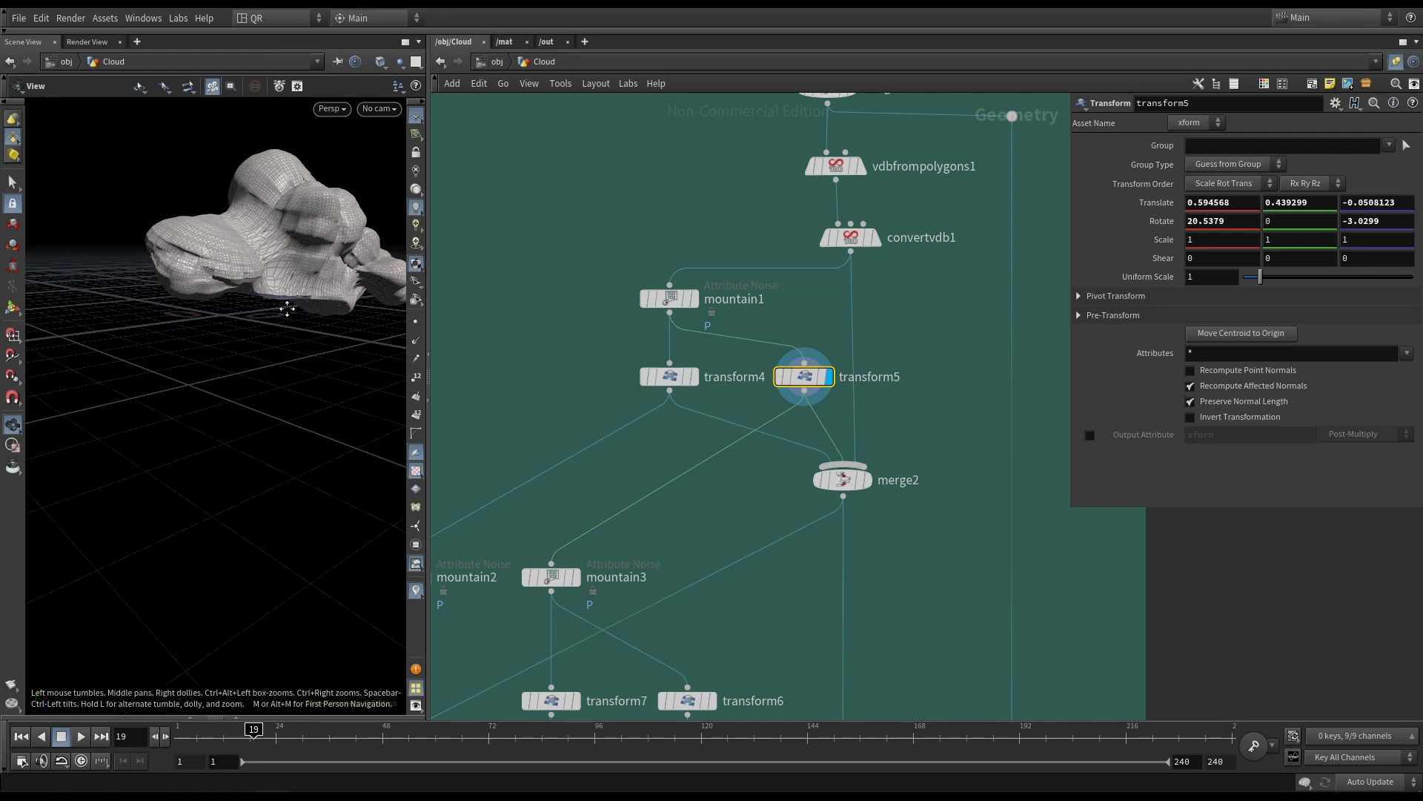
left_click_drag(287, 310, 304, 304)
Display merge2 and examine the combined cloud shape.
mouse_move(787, 389)
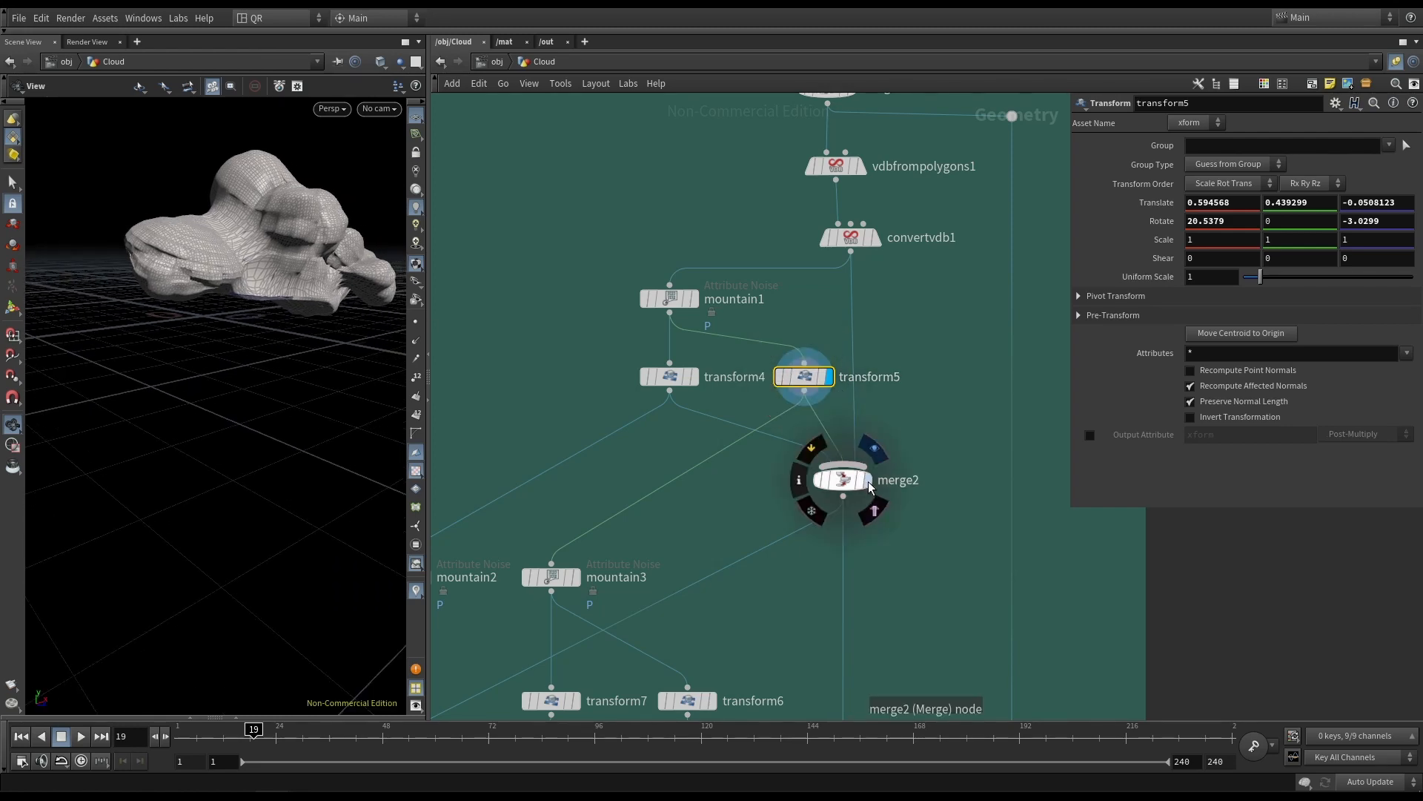
left_click(874, 447)
scroll(210, 355, "up", 3)
scroll(210, 354, "down", 3)
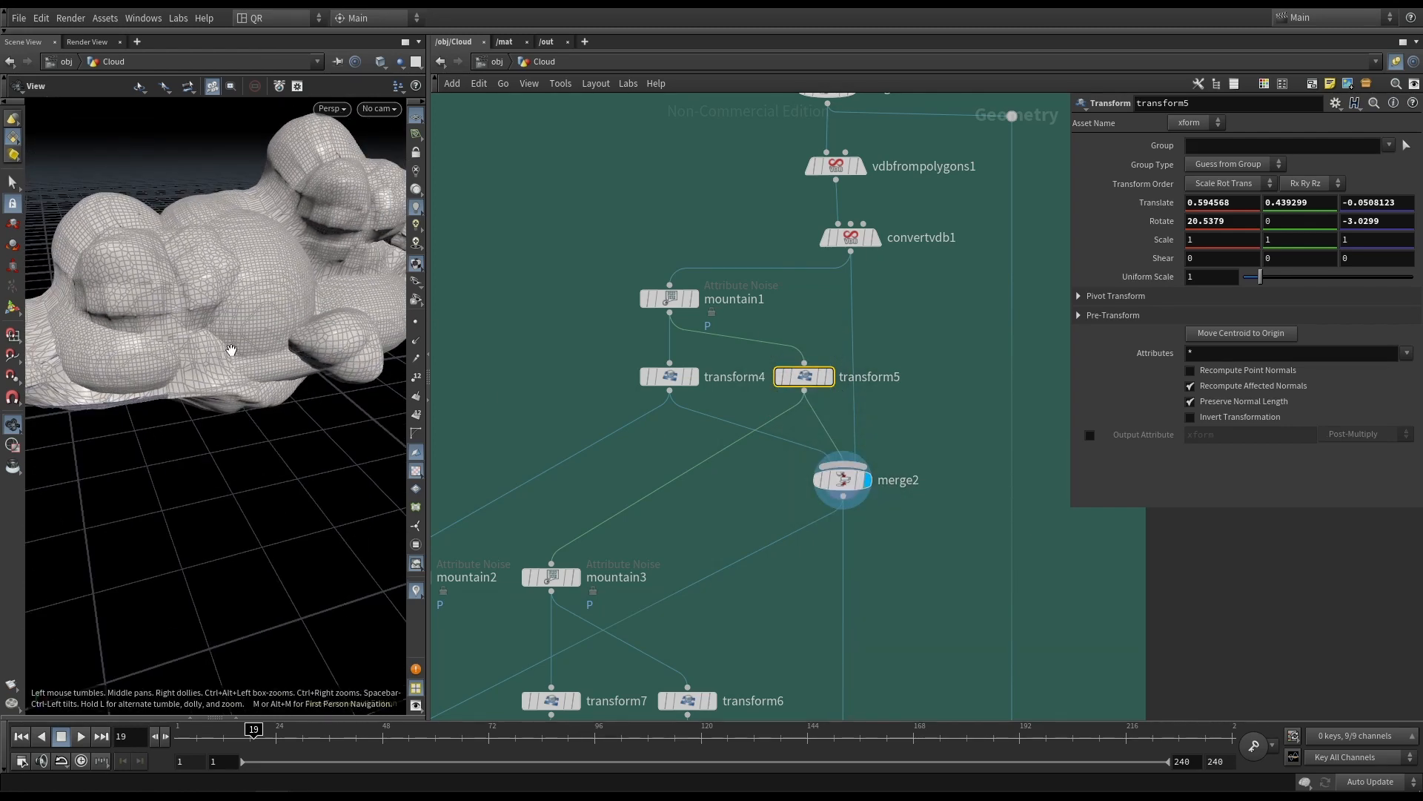
Compare merge2's sources by displaying transform4, transform5 and convertvdb1 in turn, and return the display to merge2.
mouse_move(695, 386)
mouse_move(820, 379)
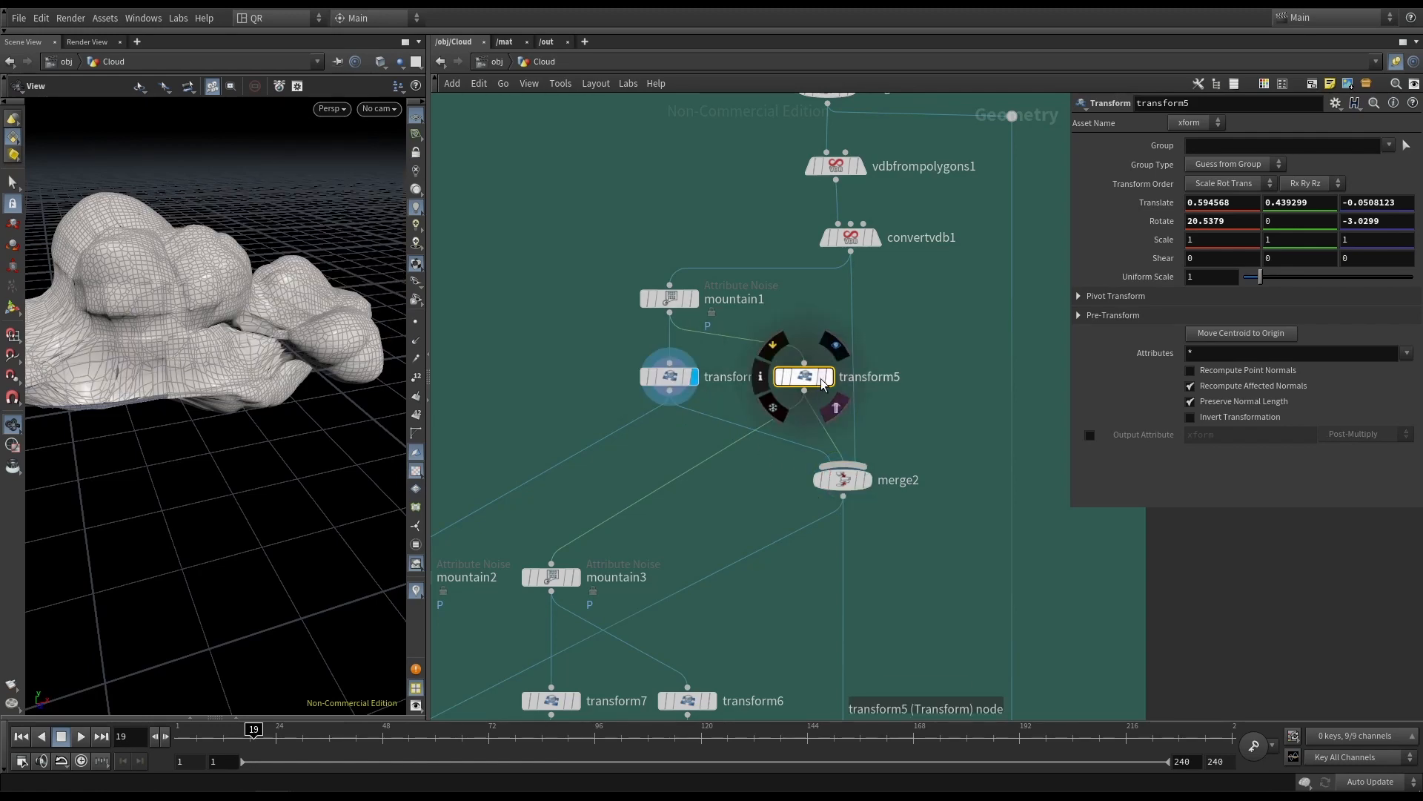
left_click(836, 343)
mouse_move(880, 245)
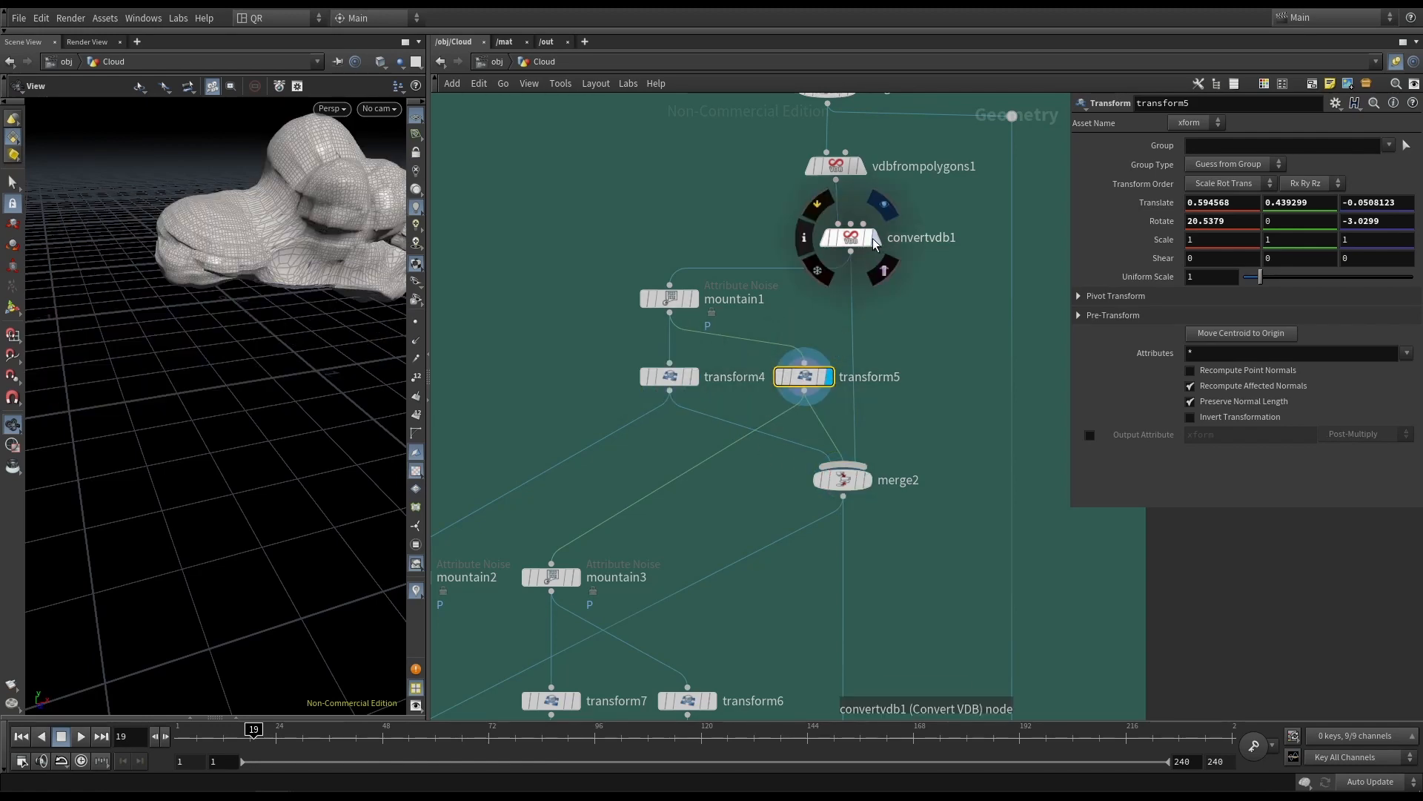
left_click(882, 205)
left_click(874, 447)
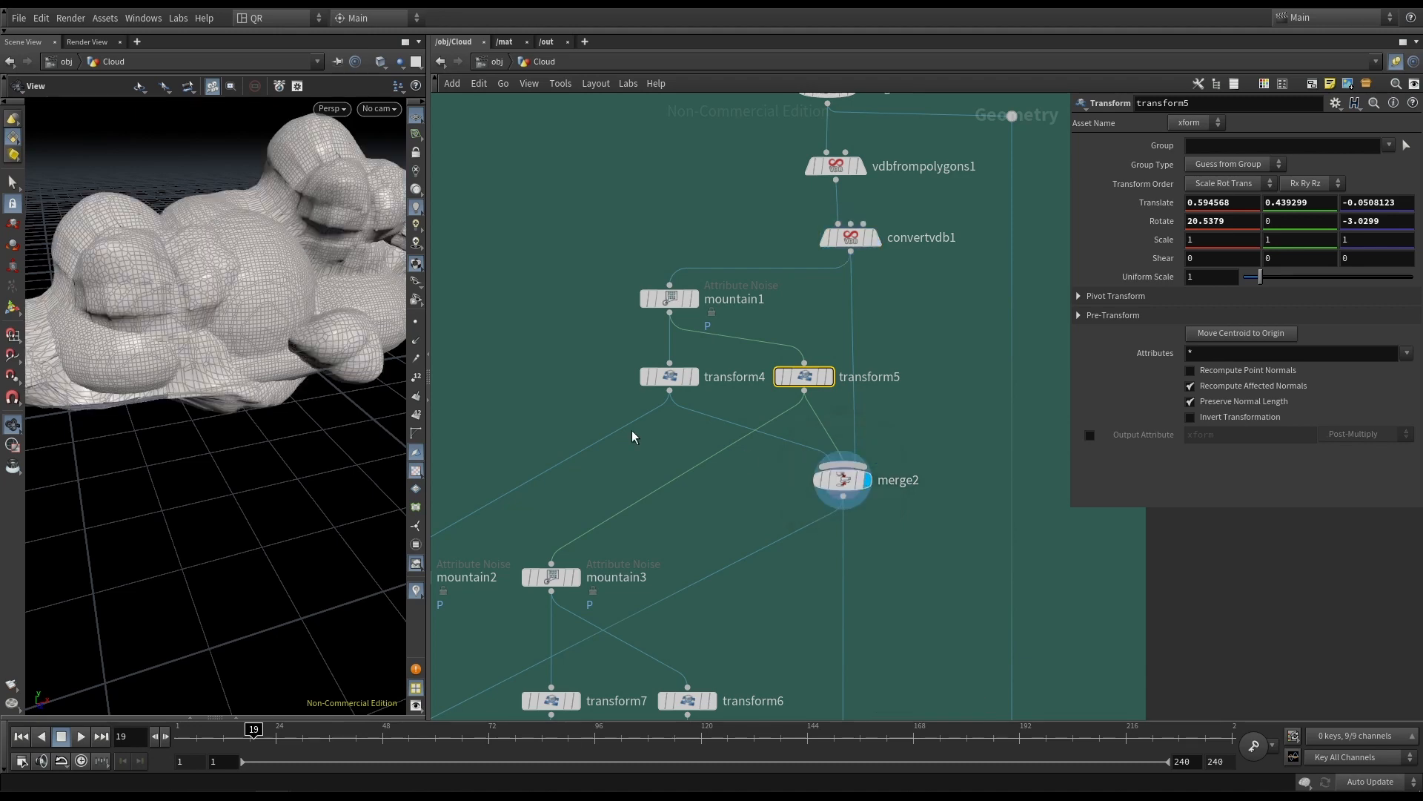
Examine merge2's combined cloud shape from several angles and follow the node network down to the four OUT nulls.
left_click_drag(245, 333, 226, 360)
scroll(236, 355, "down", 5)
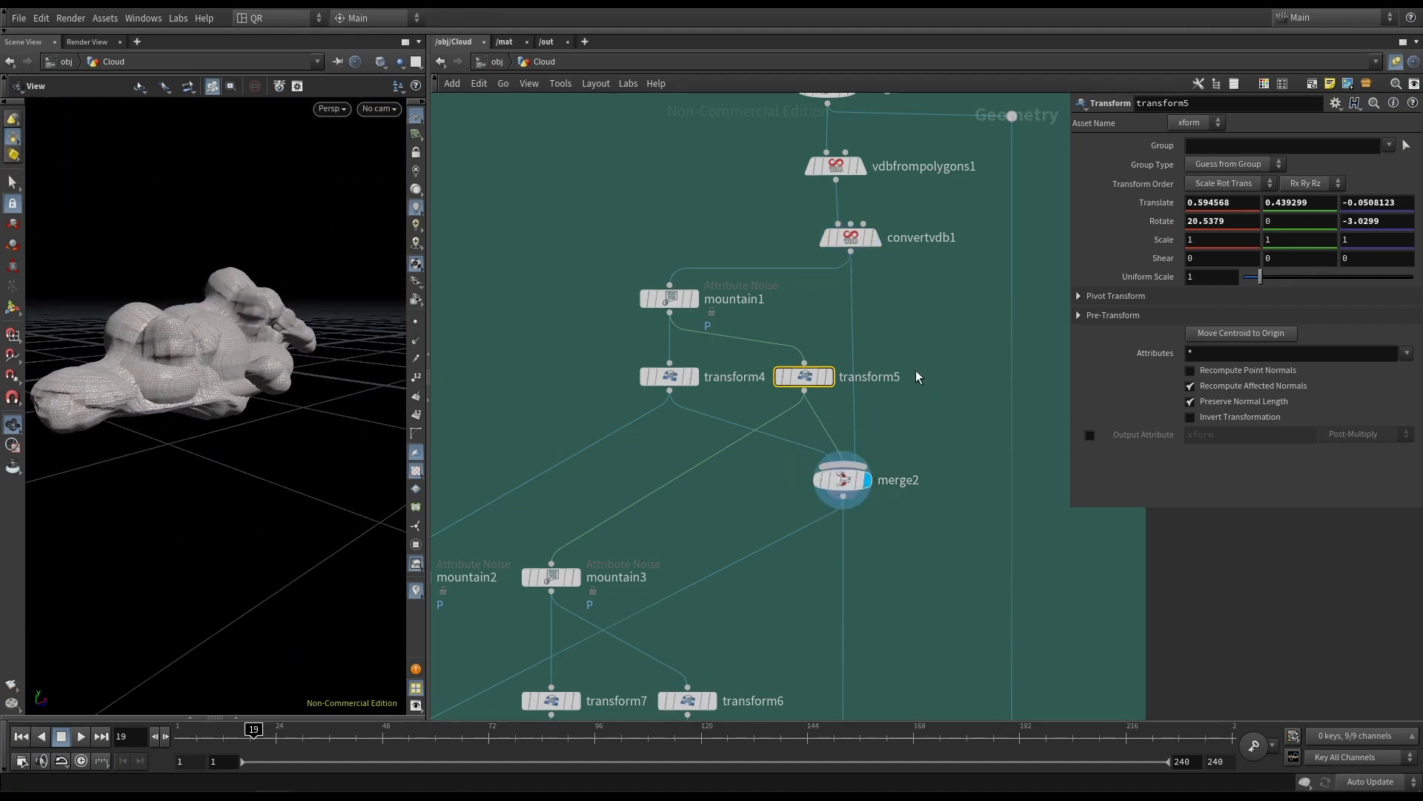
scroll(930, 496, "down", 4)
left_click_drag(937, 520, 911, 474)
left_click_drag(194, 354, 168, 349)
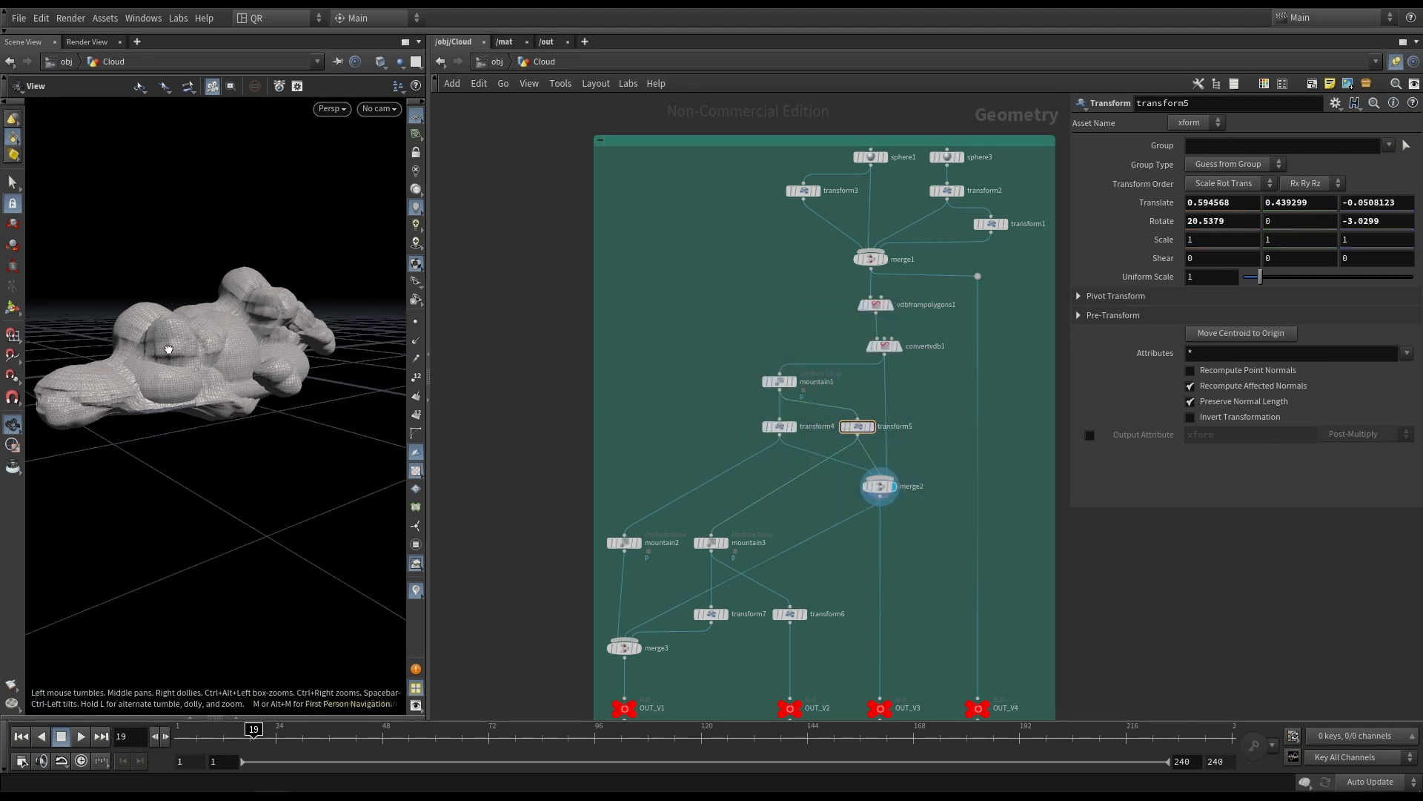
right_click_drag(168, 349, 369, 341)
left_click_drag(369, 341, 311, 345)
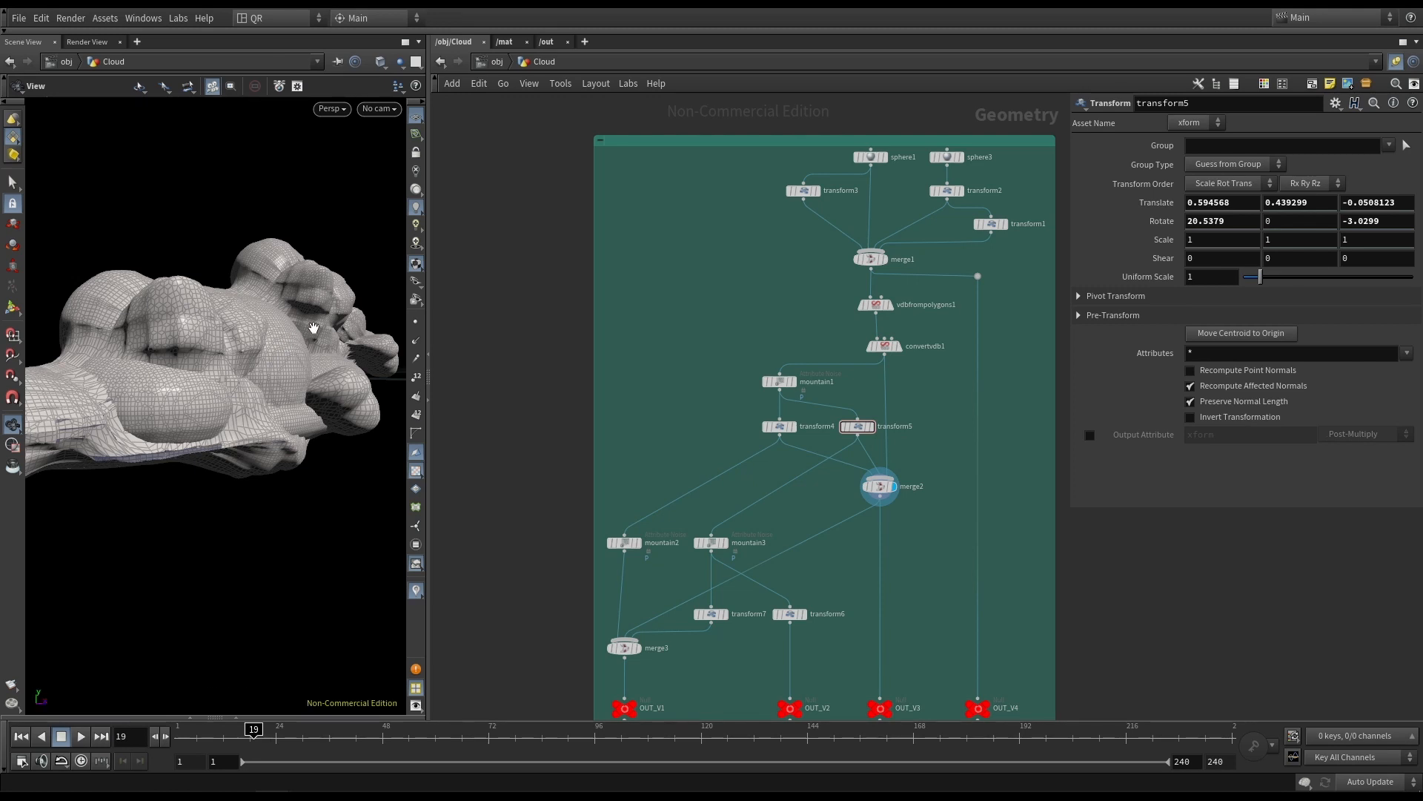
left_click_drag(267, 318, 262, 338)
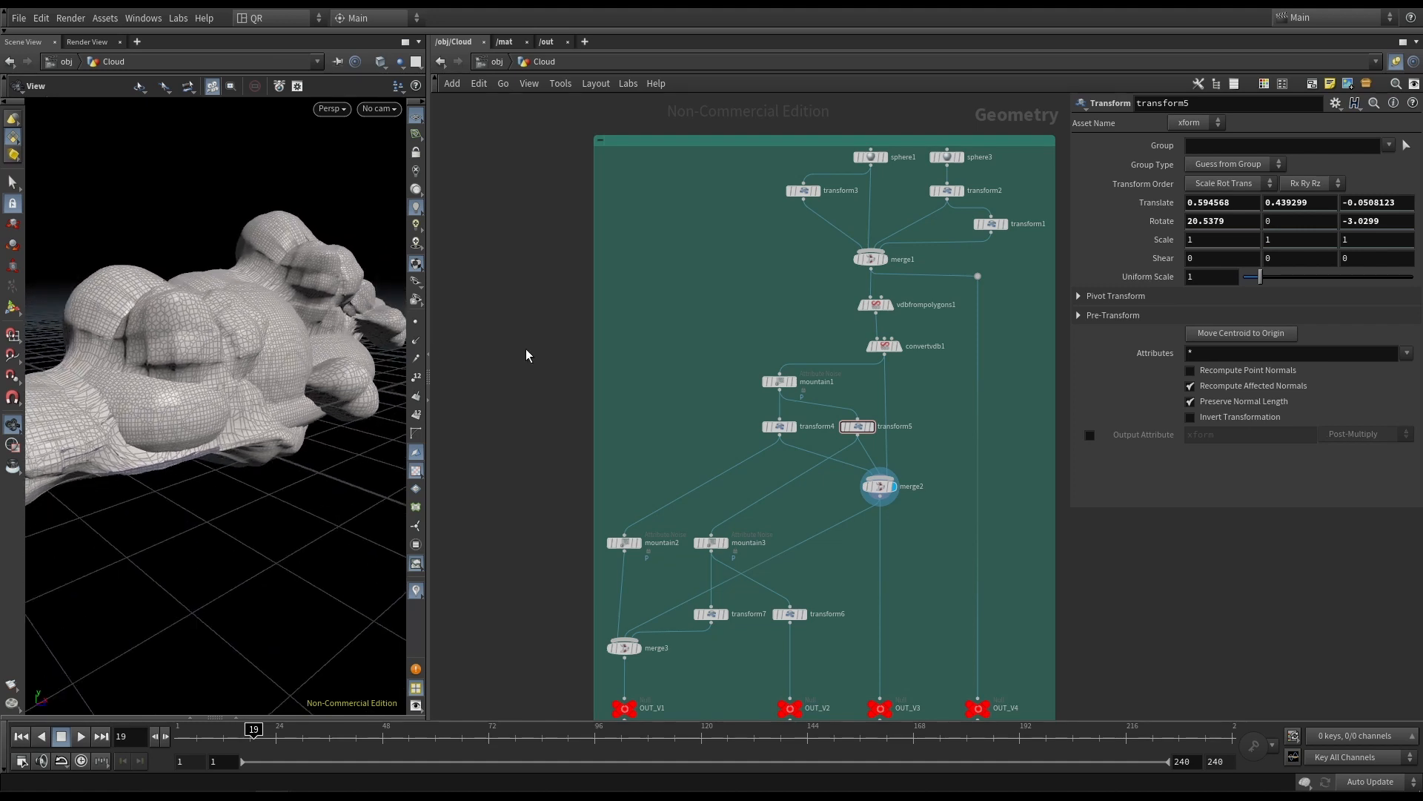
middle_click_drag(788, 507, 837, 355)
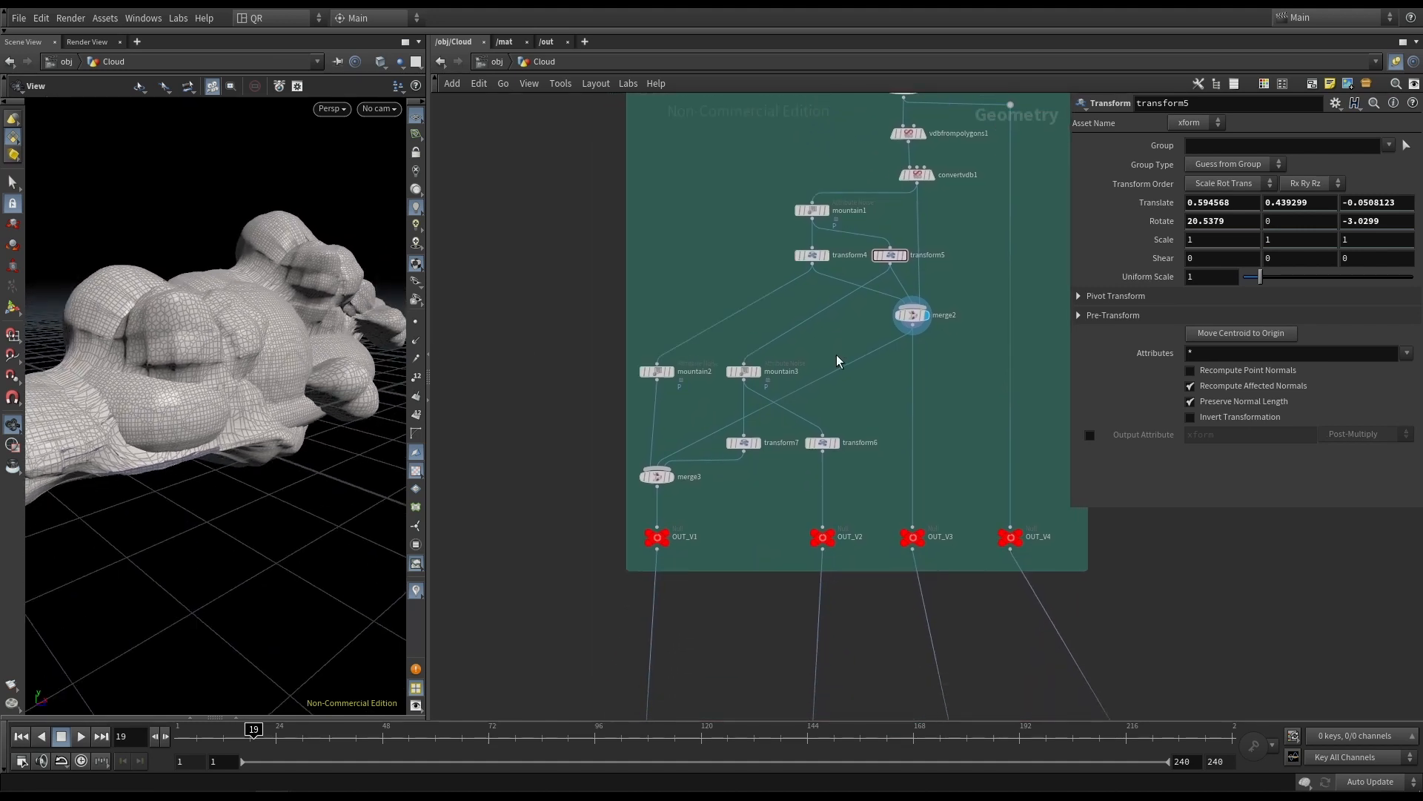
middle_click_drag(974, 408, 929, 480)
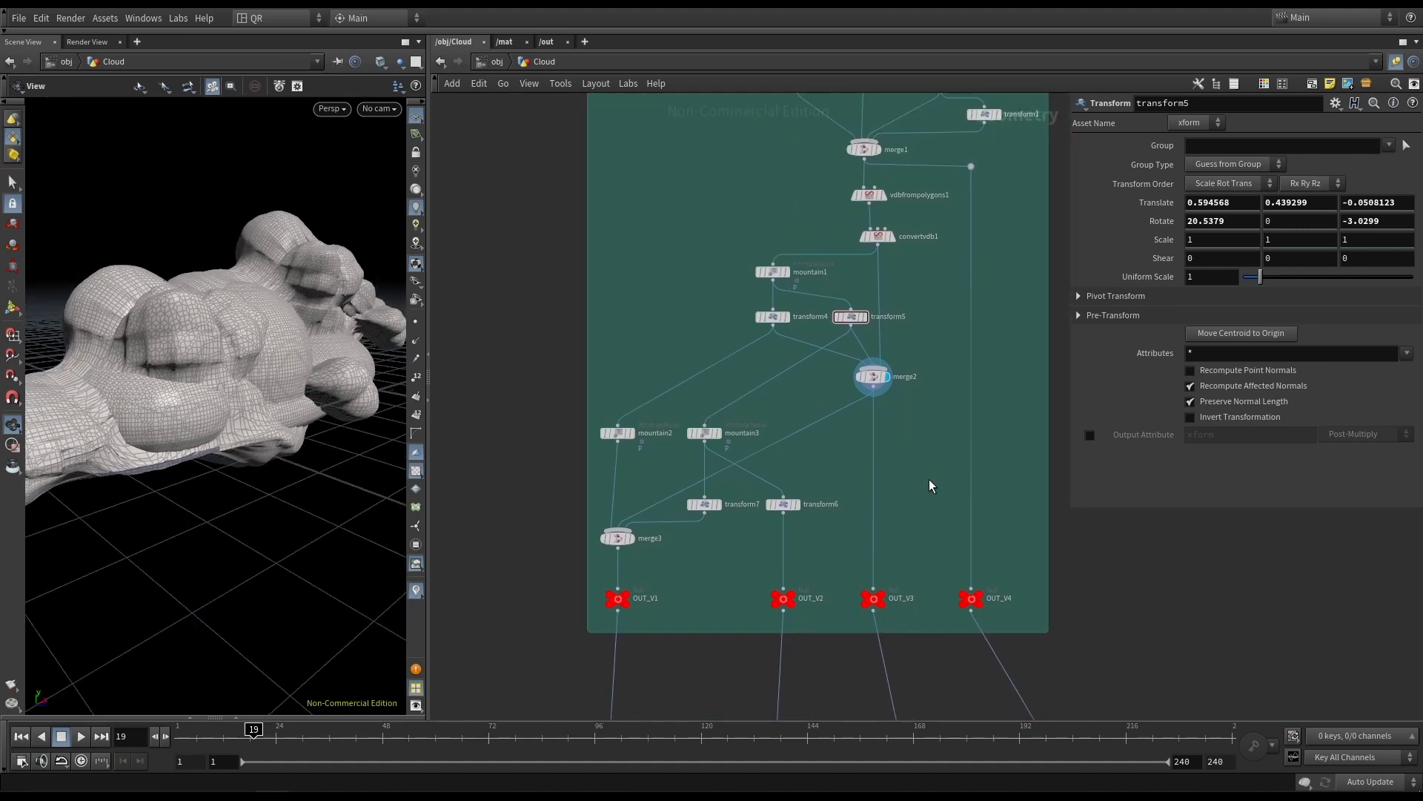
Select the four OUT nulls and display OUT_V4 and OUT_V3 in turn to compare their cloud shapes.
left_click_drag(947, 615, 605, 591)
left_click(983, 599)
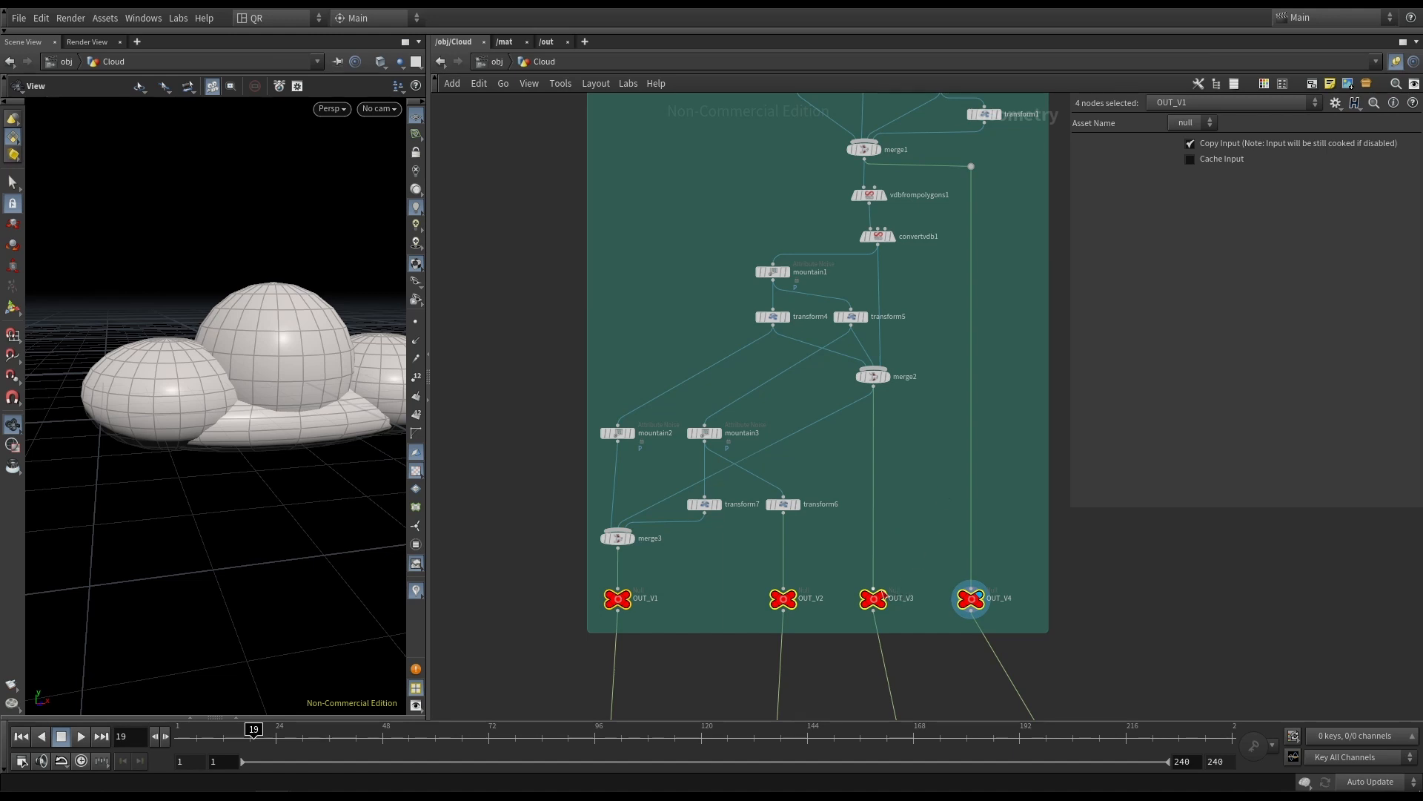
left_click_drag(312, 400, 270, 386)
scroll(919, 593, "up", 1)
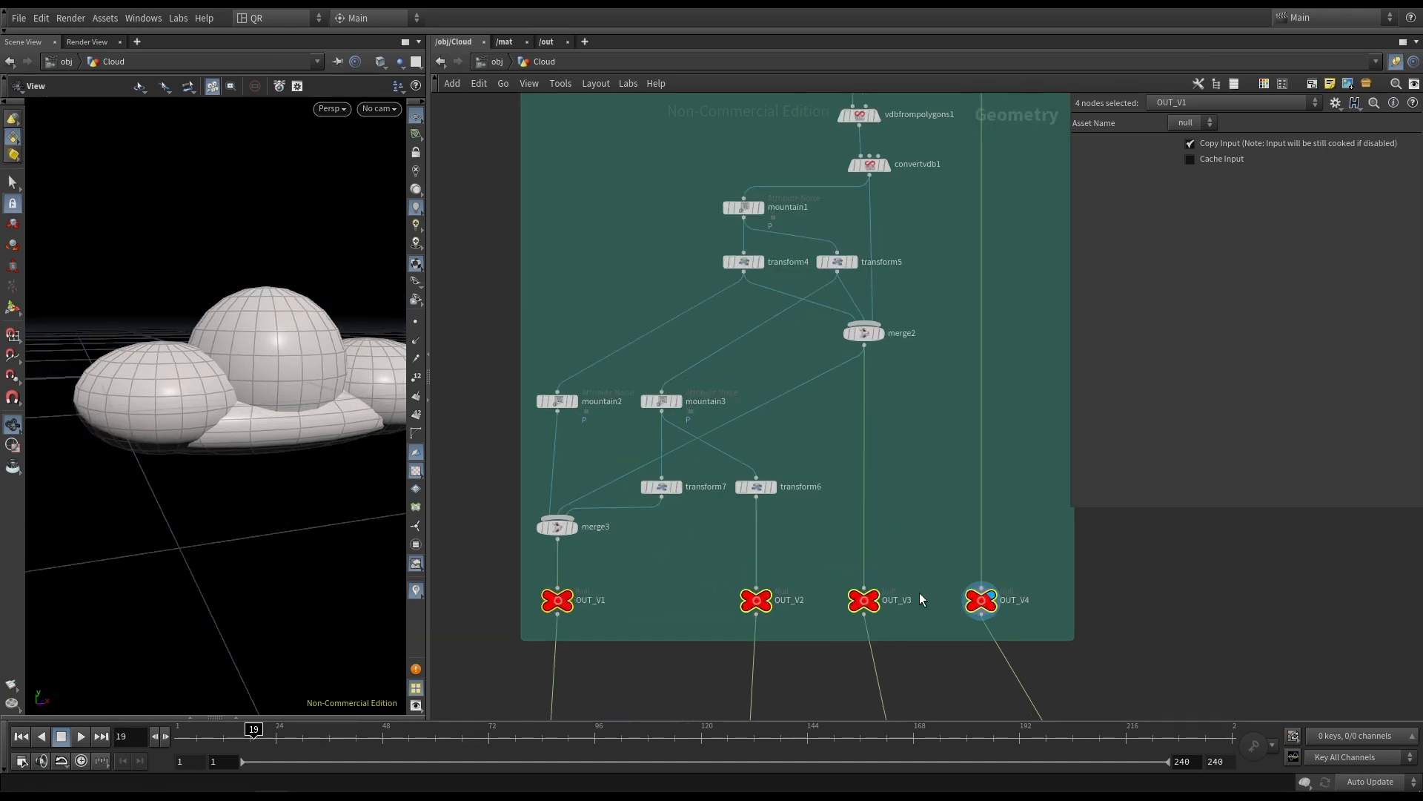
middle_click_drag(906, 565, 908, 539)
left_click(879, 565)
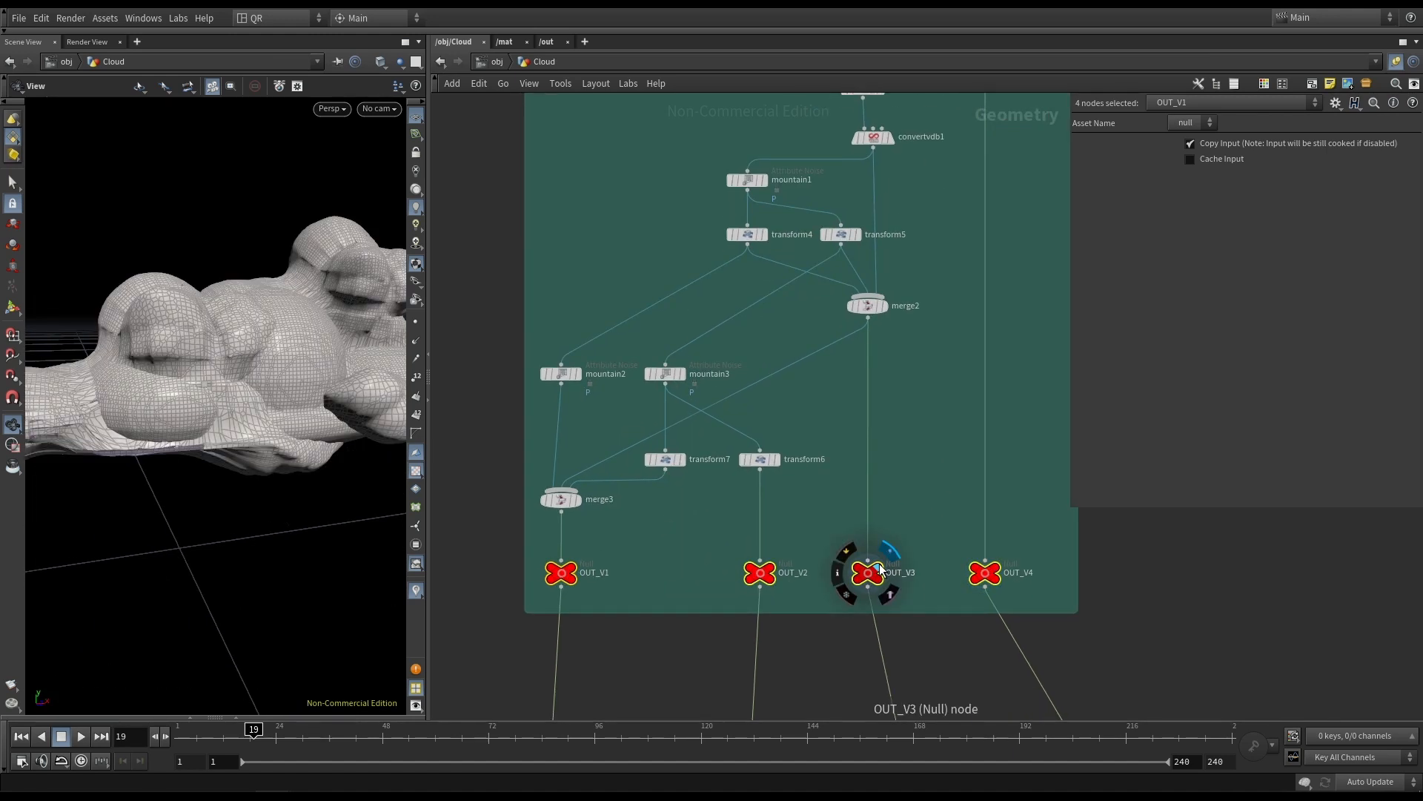
left_click_drag(258, 407, 292, 386)
Display OUT_V2 and examine its cloud shape from a higher angle.
left_click(768, 568)
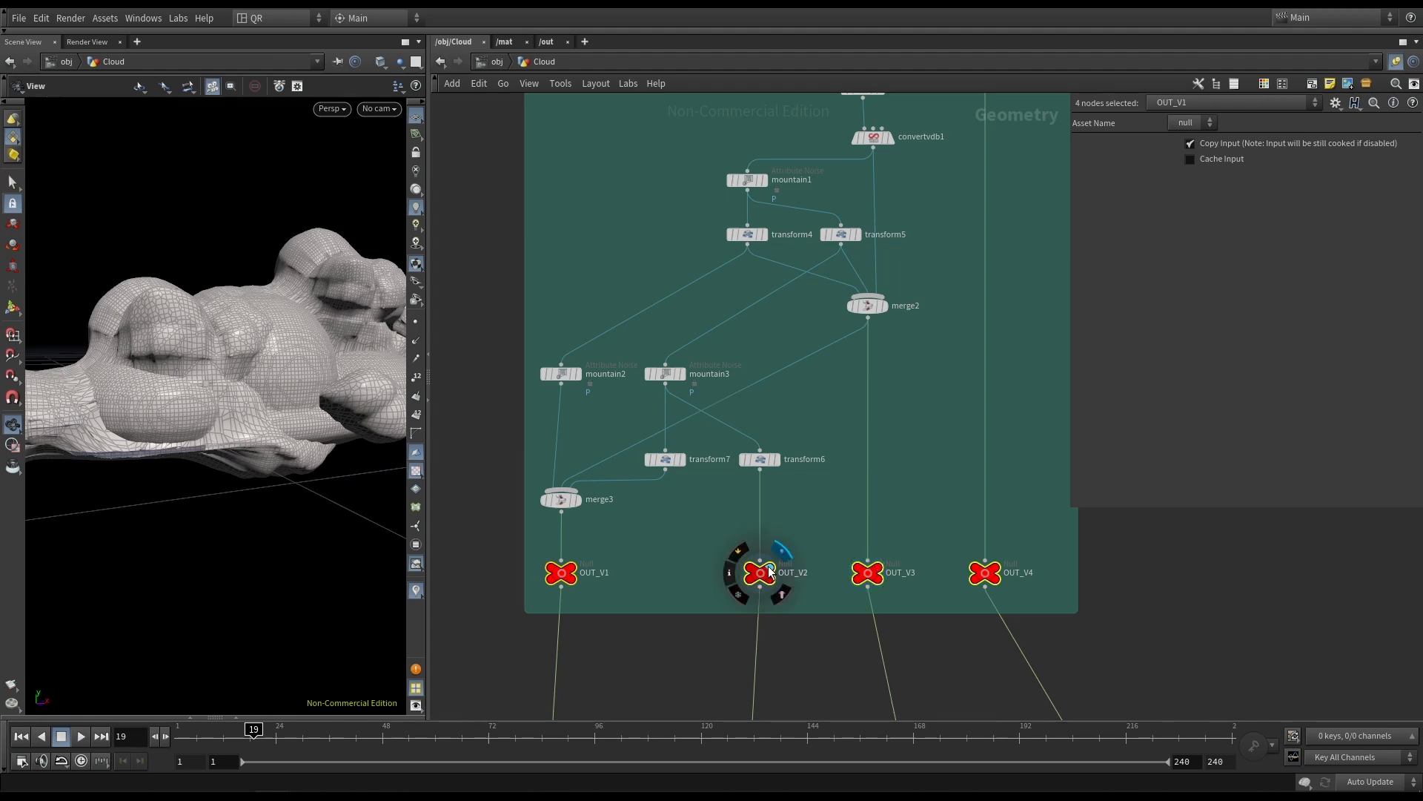
left_click_drag(226, 324, 178, 385)
middle_click_drag(178, 385, 150, 441)
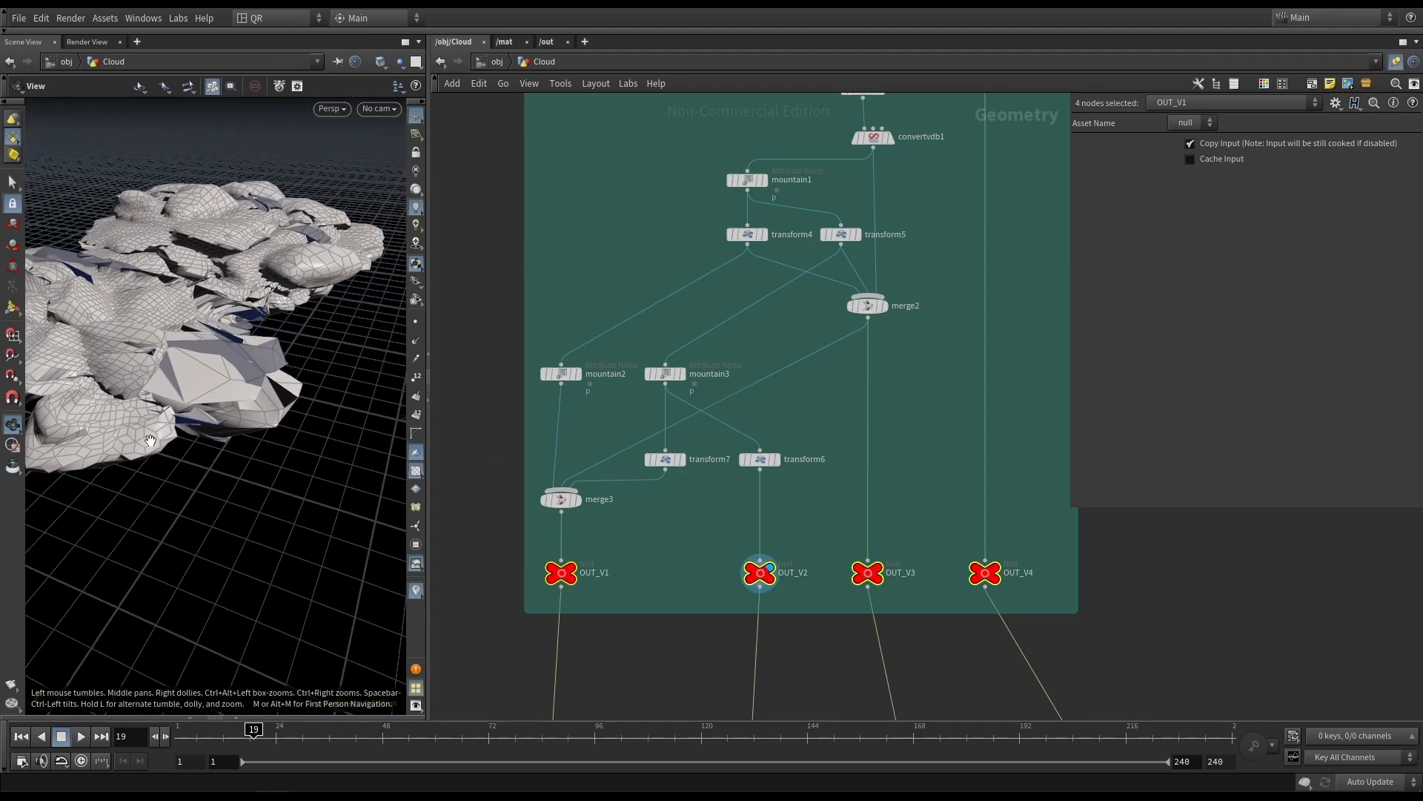
left_click_drag(189, 418, 128, 404)
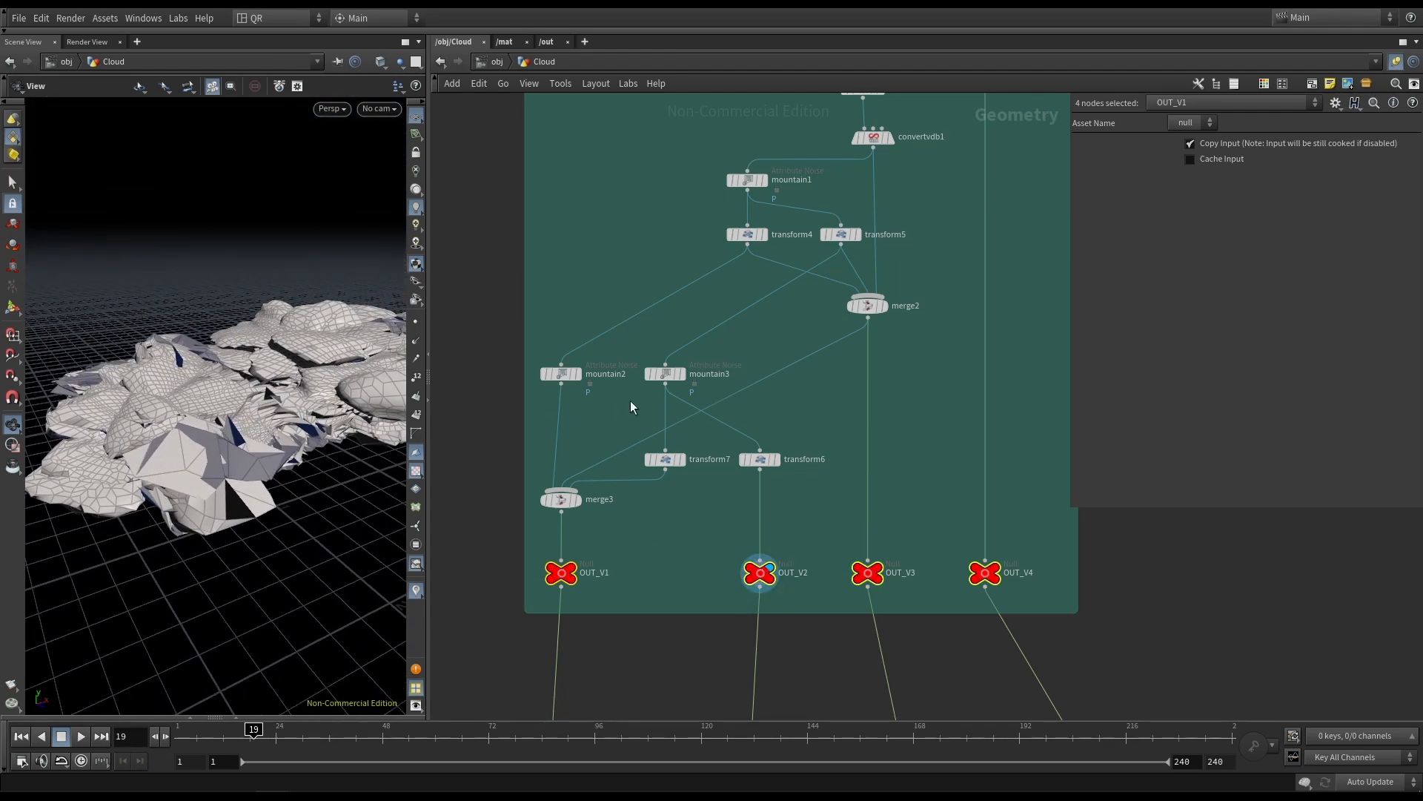
Compare mountain3 with transform6 by displaying each in turn, and examine transform6's Scale settings.
left_click(683, 375)
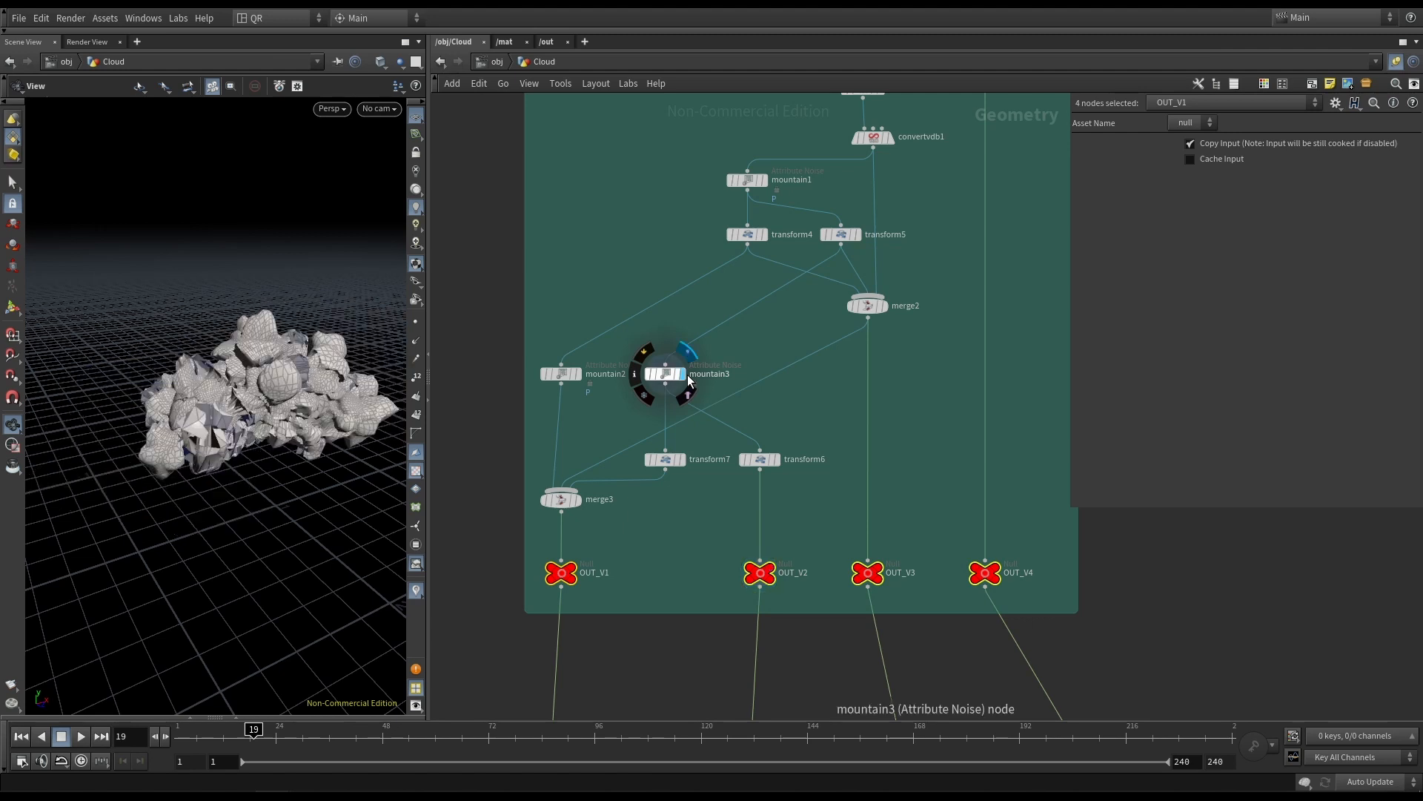
left_click(777, 462)
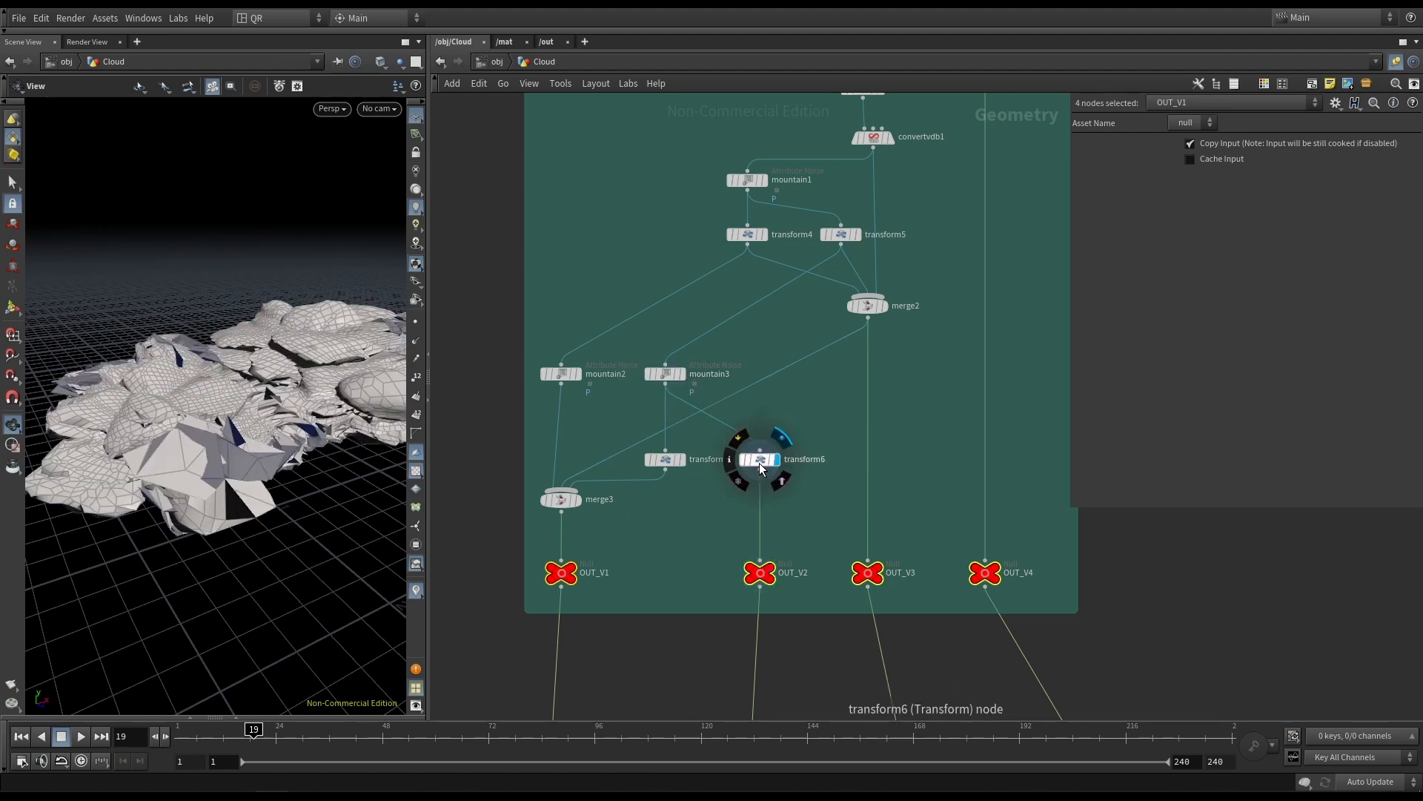
left_click(760, 464)
double_click(1223, 240)
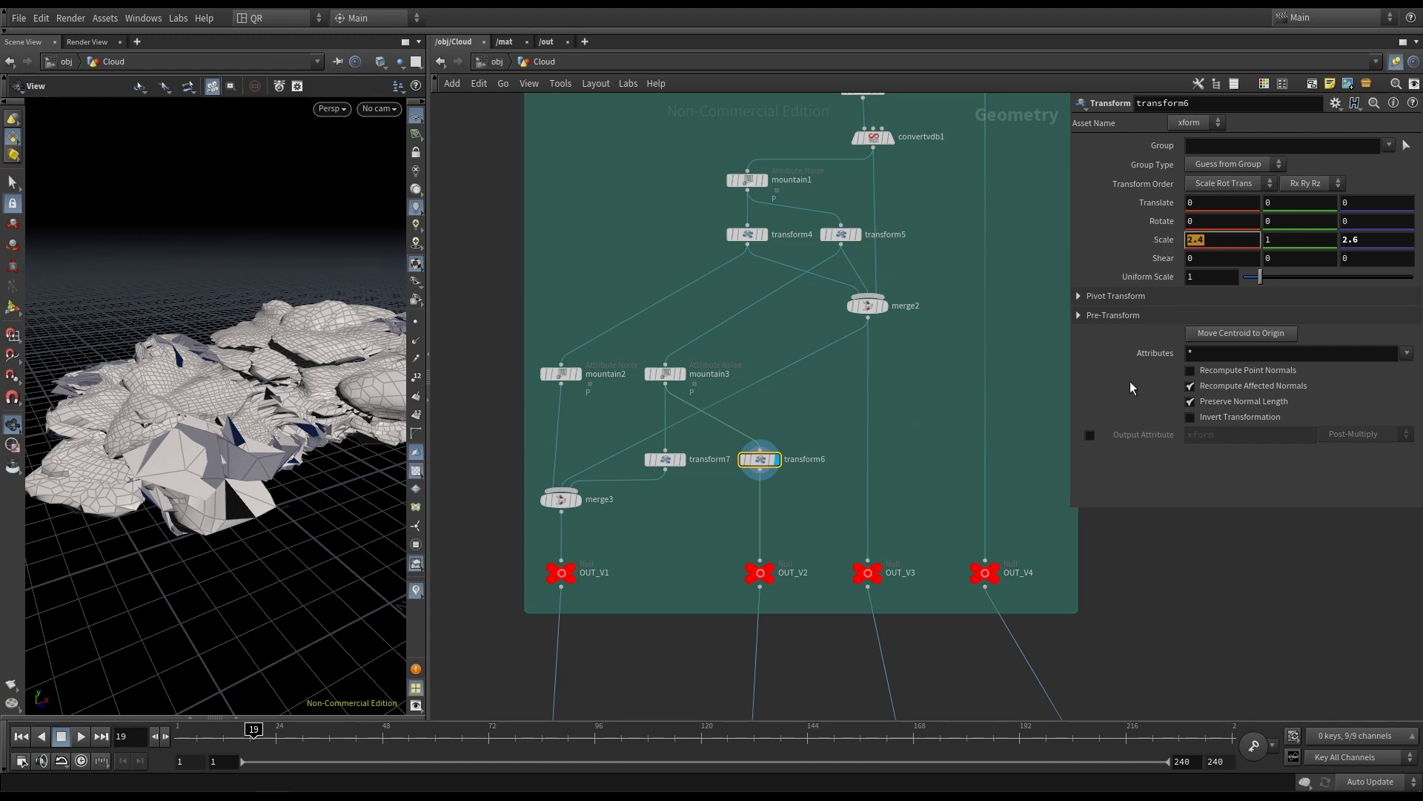
left_click(971, 433)
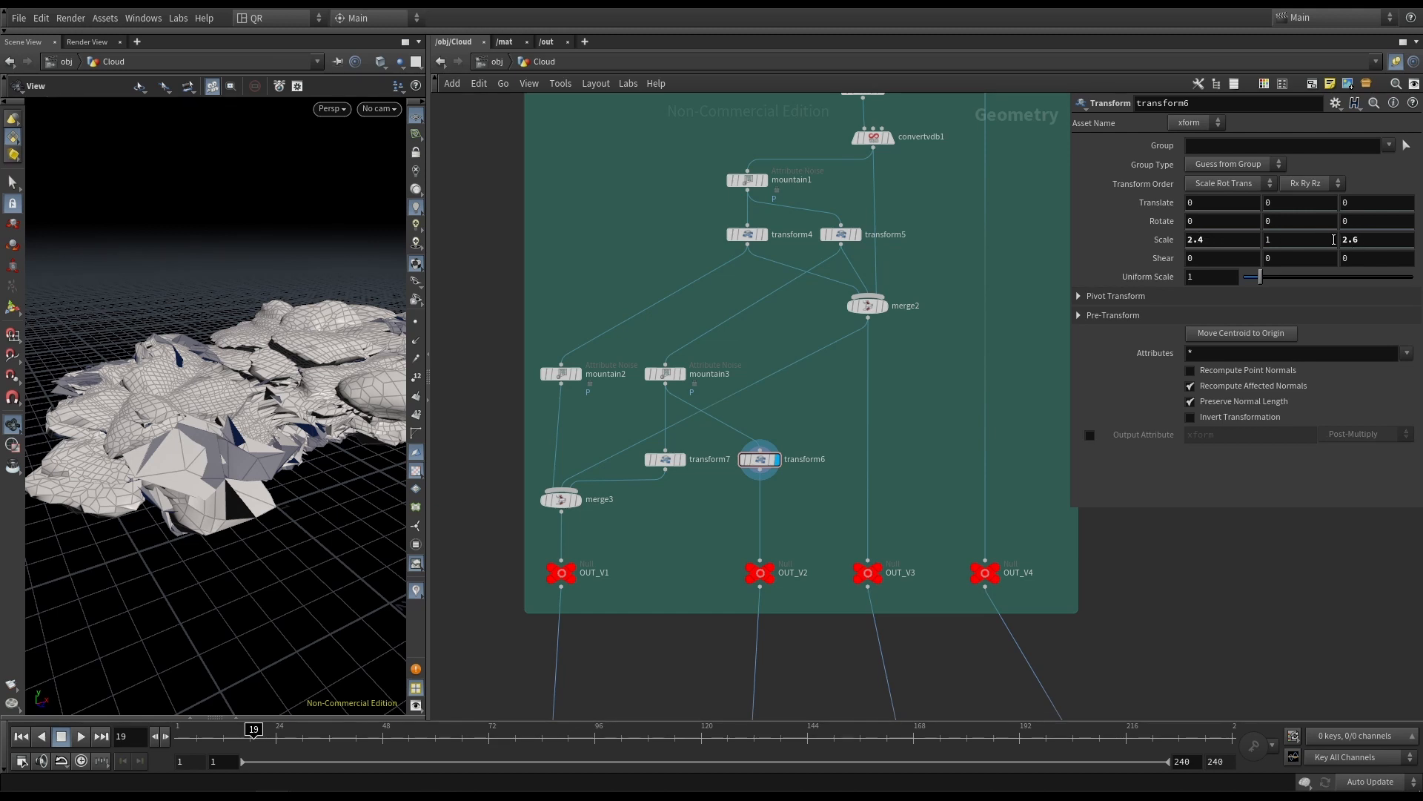
Try reverting transform6's Scale to its defaults, once for all axes and once for X only, undoing each reset.
middle_click(1167, 239, "ctrl")
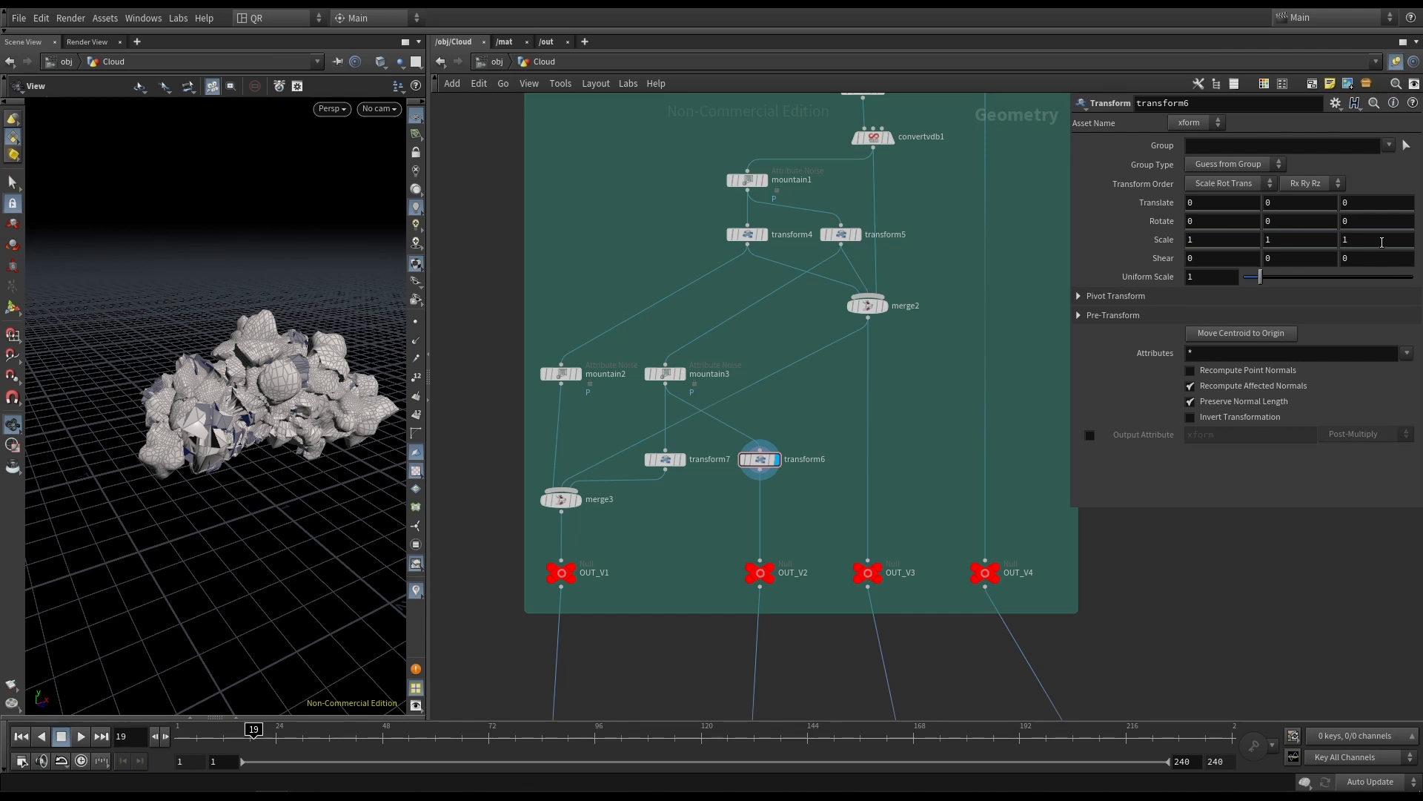
key("ctrl+z")
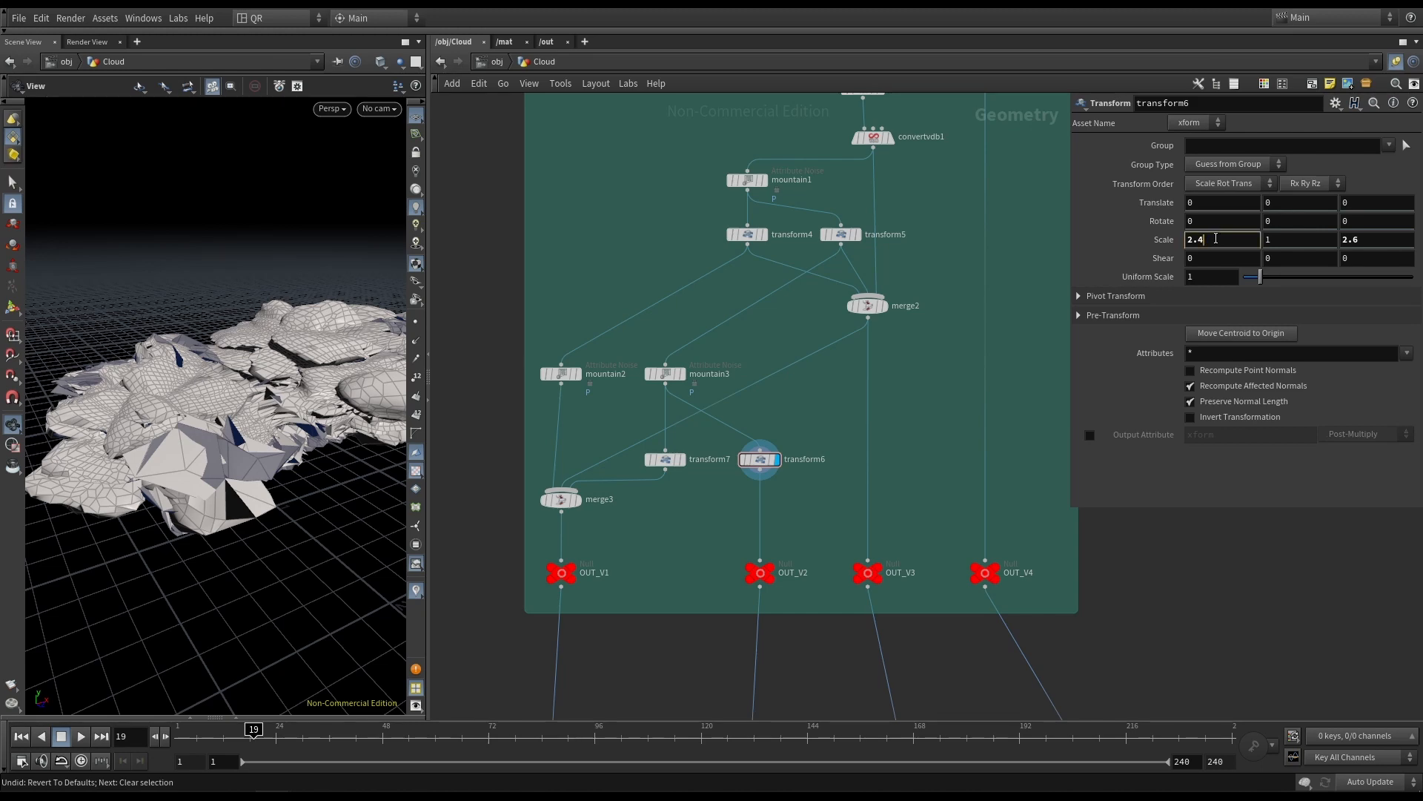
middle_click(1216, 238, "ctrl")
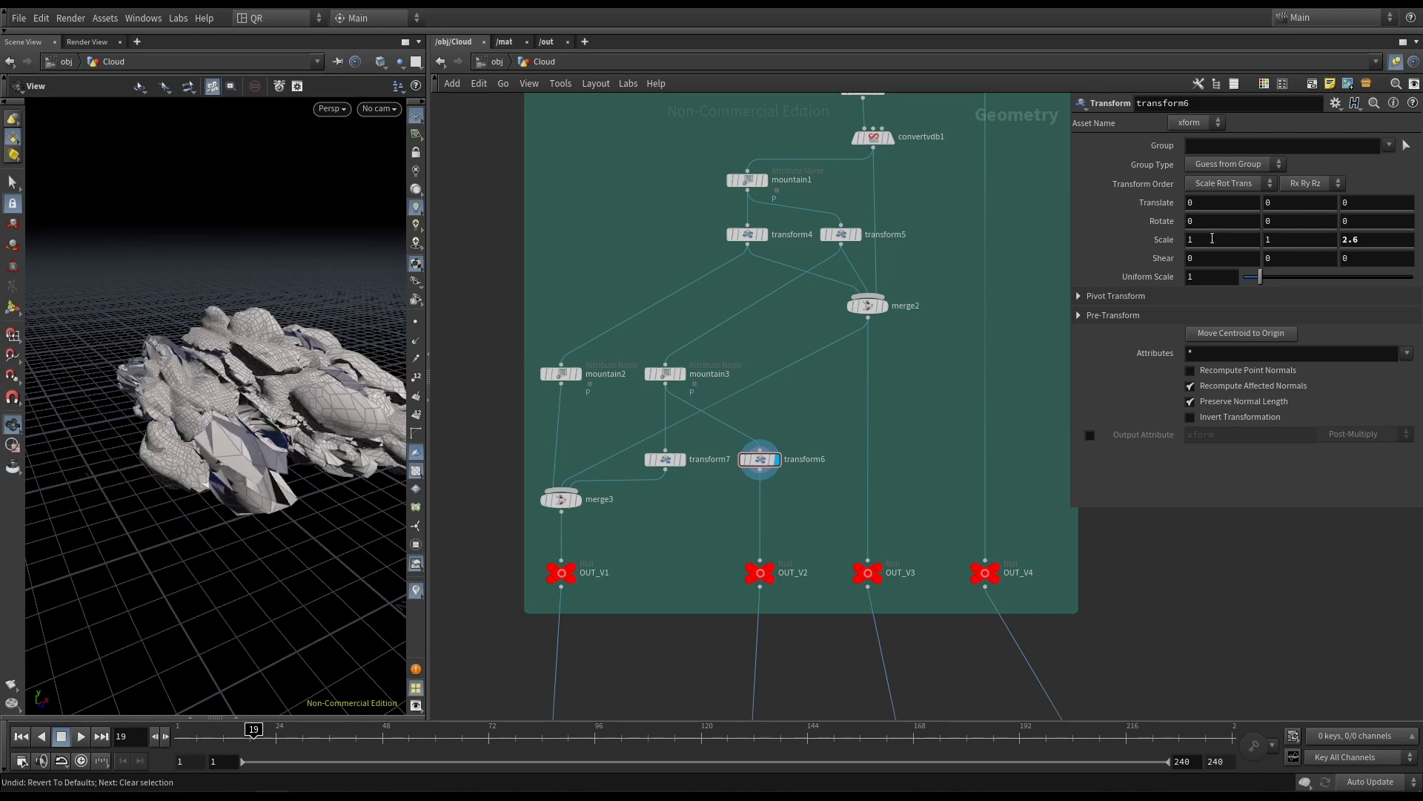
key("ctrl+z")
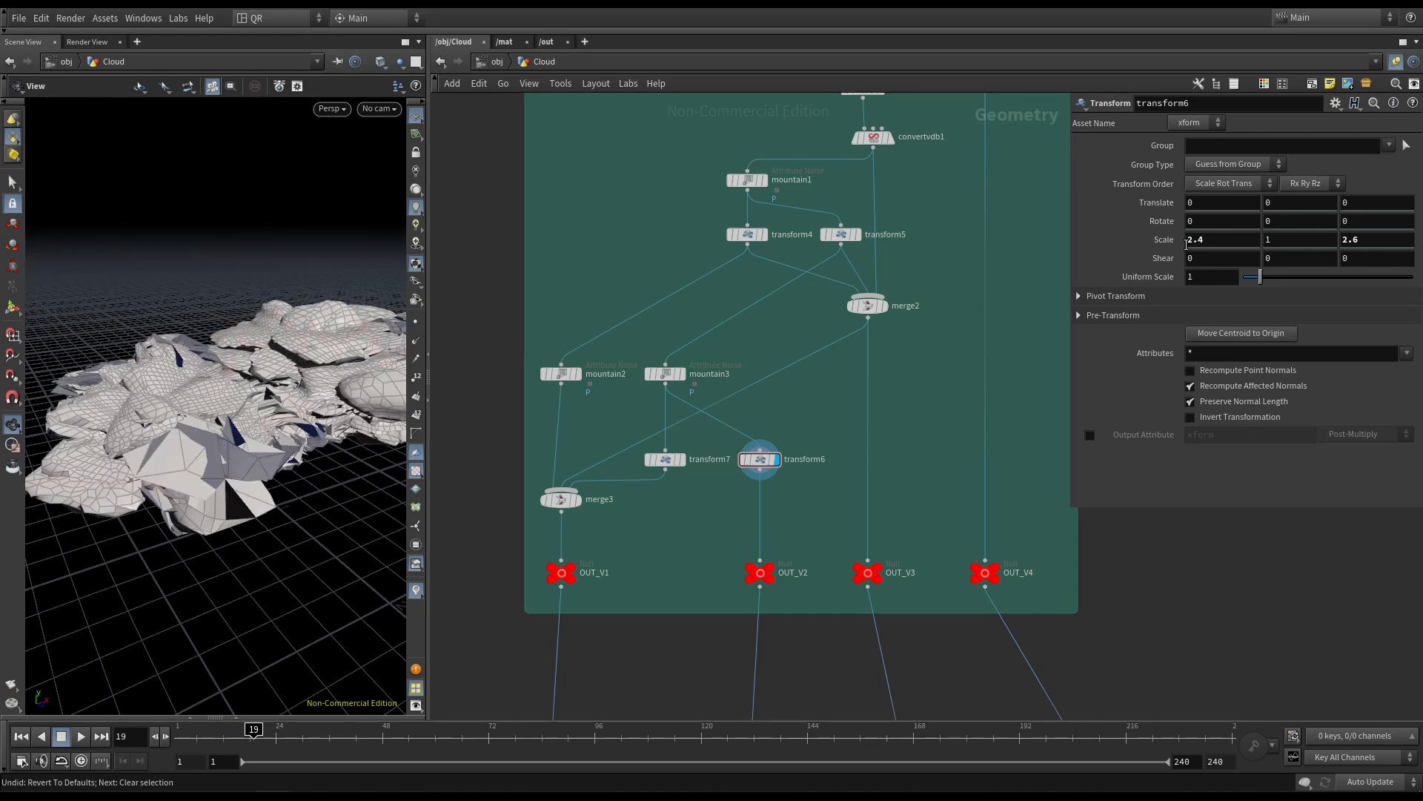
right_click(1161, 241)
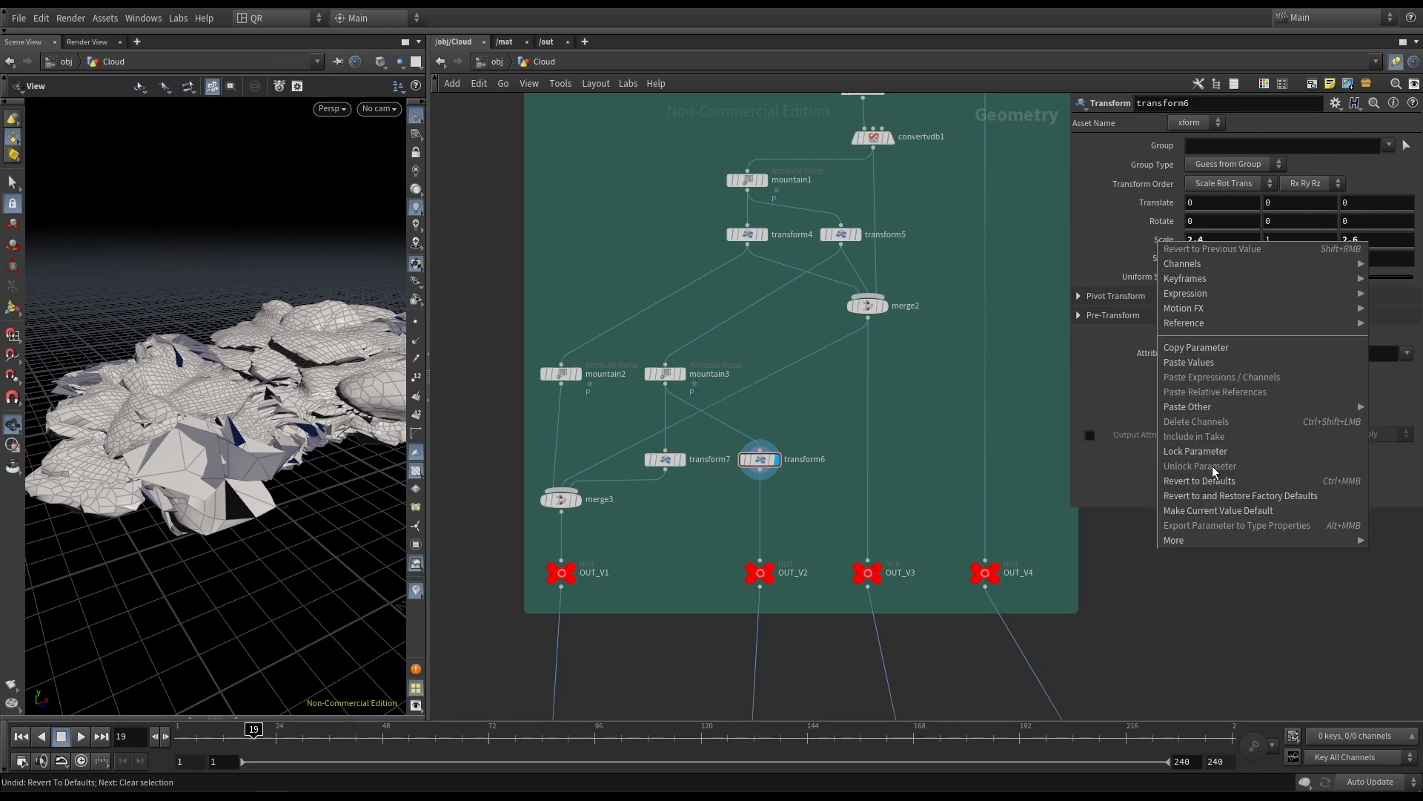
left_click(1243, 642)
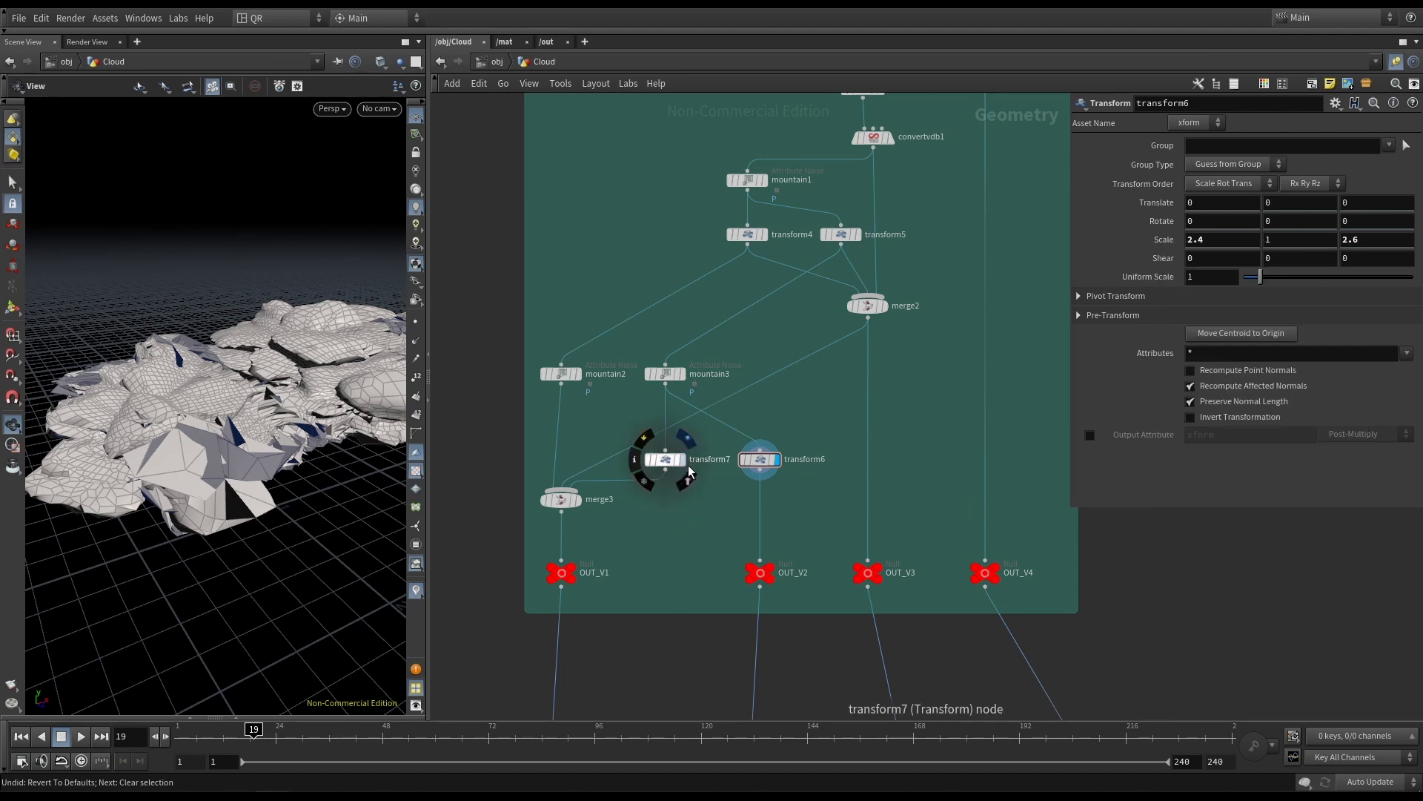
Display merge3 and examine its combined cloud shape from several angles and distances.
left_click(579, 502)
left_click_drag(248, 431, 181, 410)
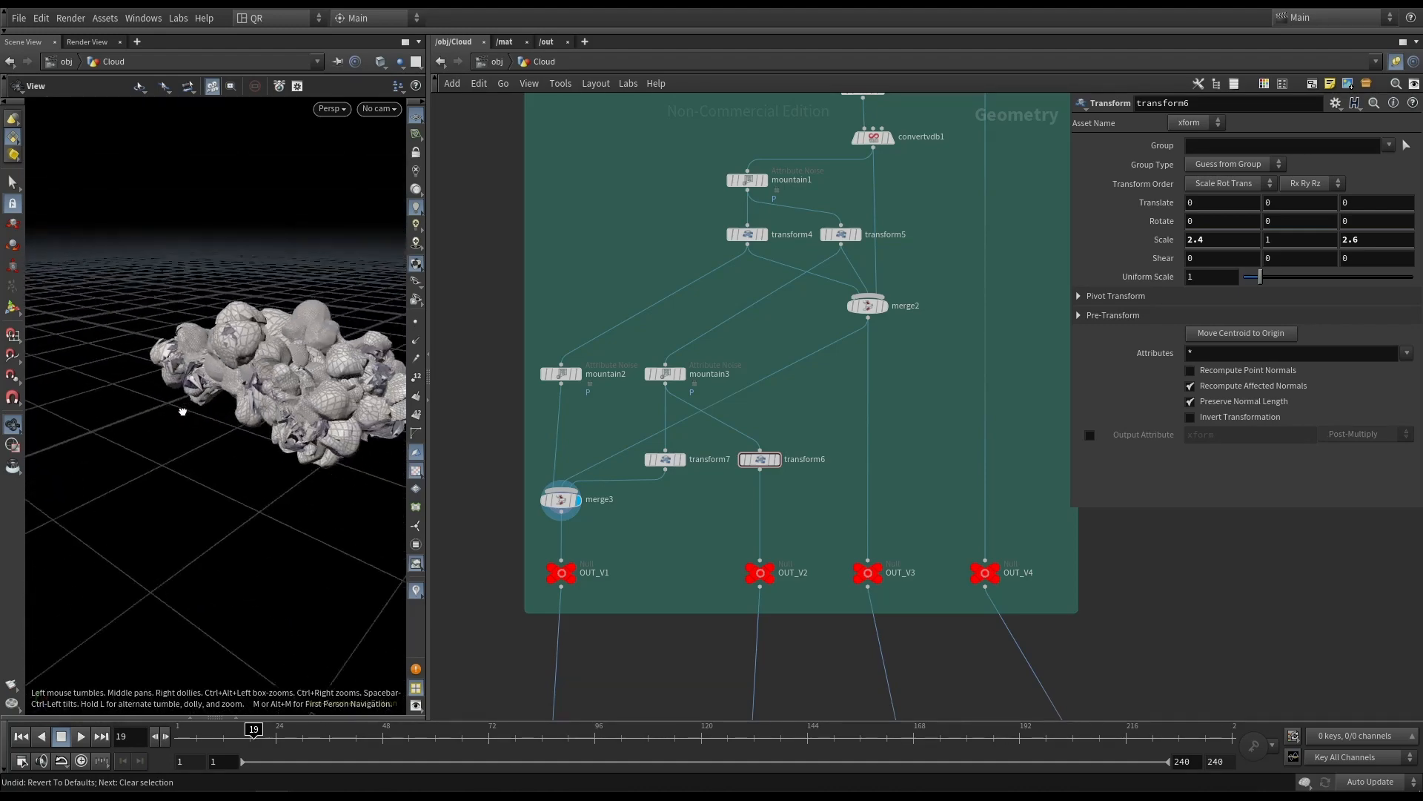
right_click_drag(181, 410, 600, 438)
middle_click_drag(112, 341, 194, 409)
mouse_move(195, 409)
left_mouse_down()
mouse_move(292, 391)
mouse_move(286, 416)
mouse_move(200, 426)
left_mouse_up()
right_click_drag(318, 415, 239, 411)
left_click_drag(238, 411, 256, 370)
middle_click_drag(257, 356, 215, 386)
mouse_move(215, 400)
left_mouse_down()
mouse_move(259, 374)
mouse_move(278, 382)
mouse_move(128, 412)
mouse_move(195, 415)
left_mouse_up()
right_click_drag(195, 415, 98, 450)
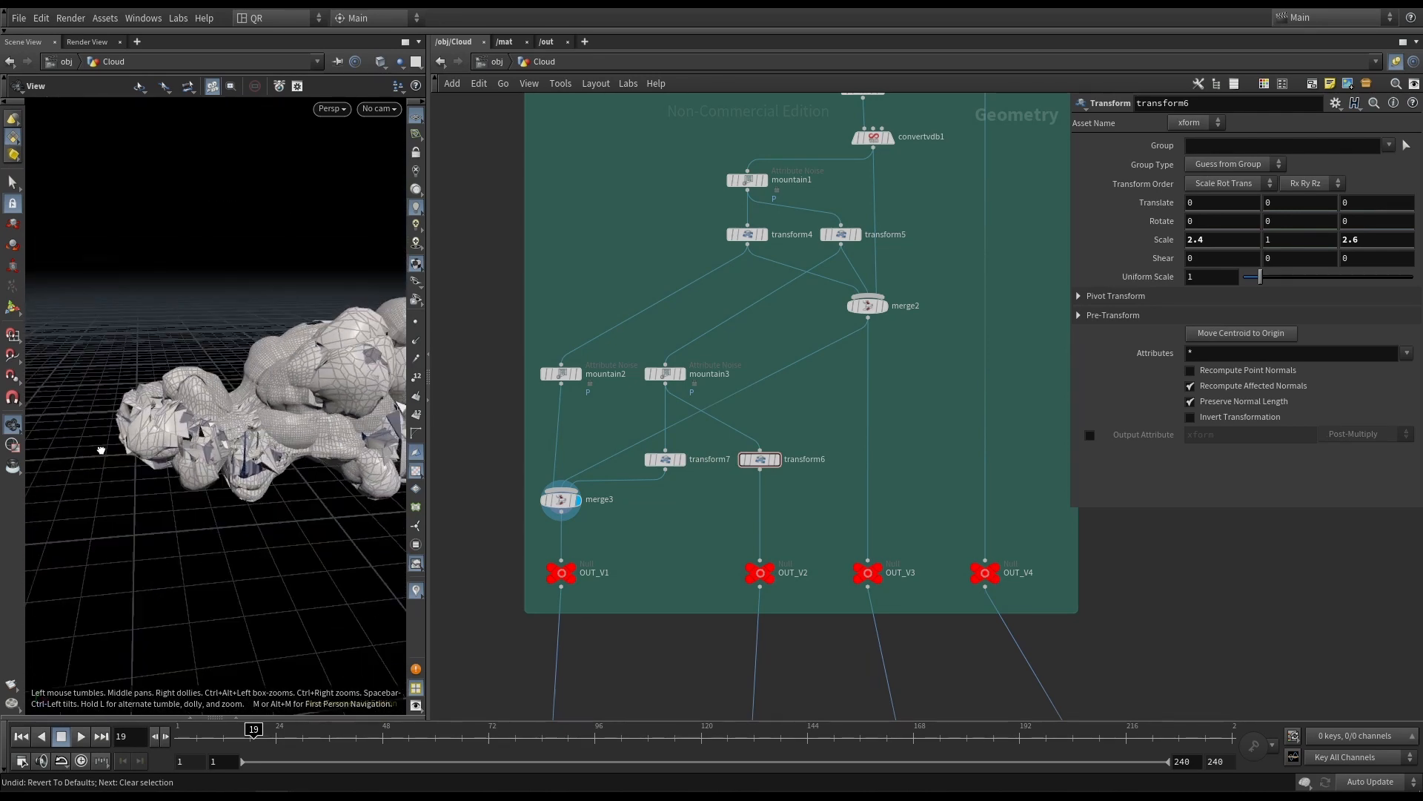
left_click_drag(99, 450, 185, 442)
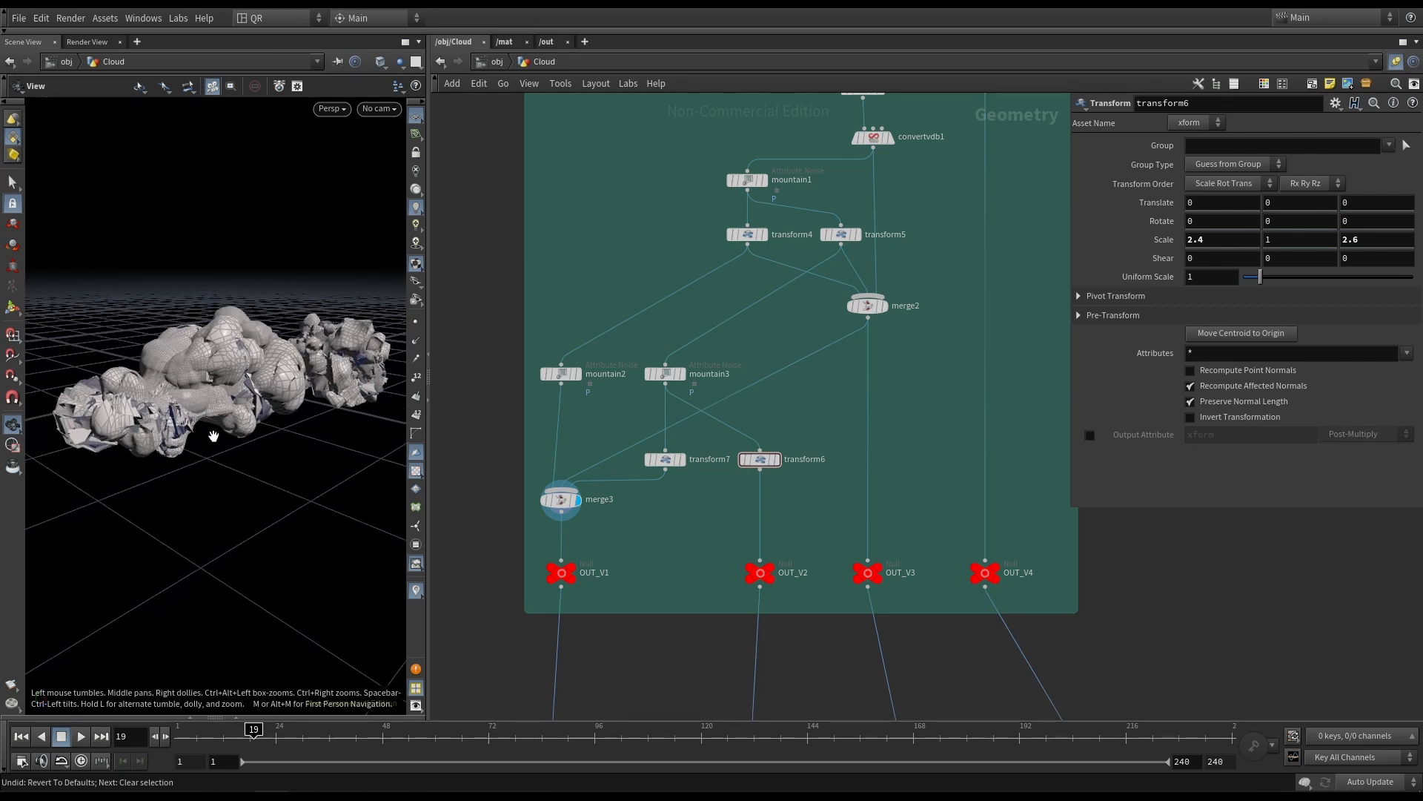
Save the cloud scene file.
scroll(661, 549, "down", 4)
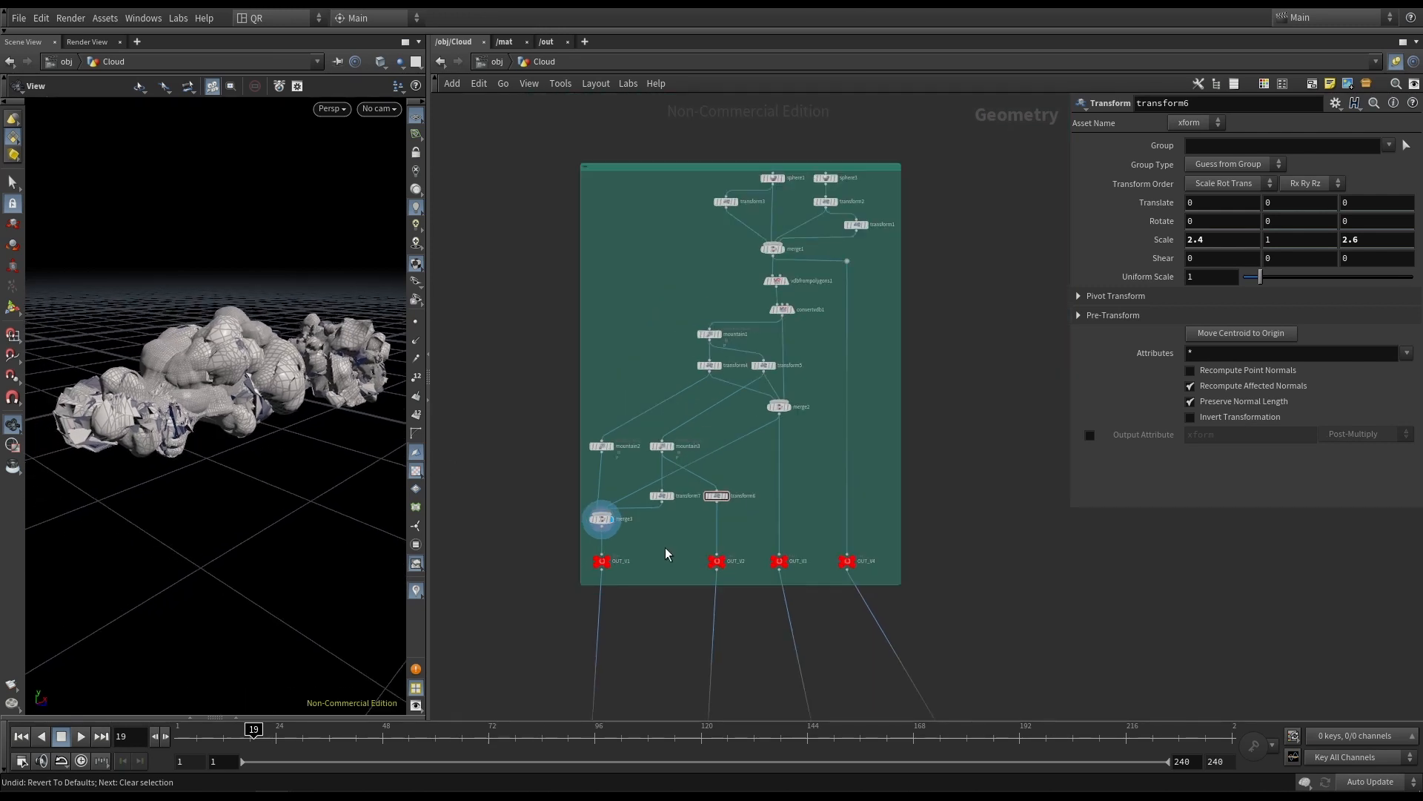
middle_click_drag(668, 556, 668, 423)
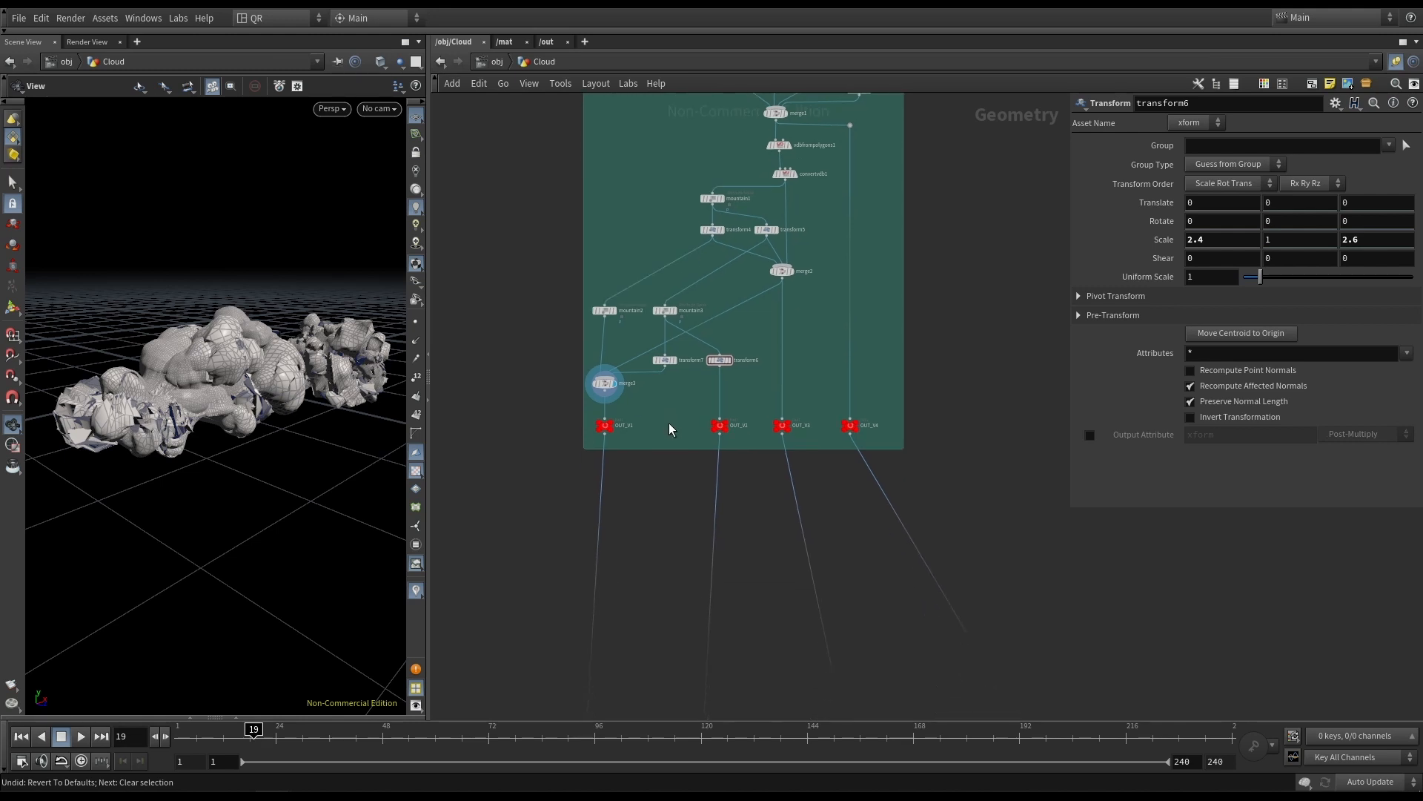
key("ctrl+s")
scroll(615, 421, "up", 3)
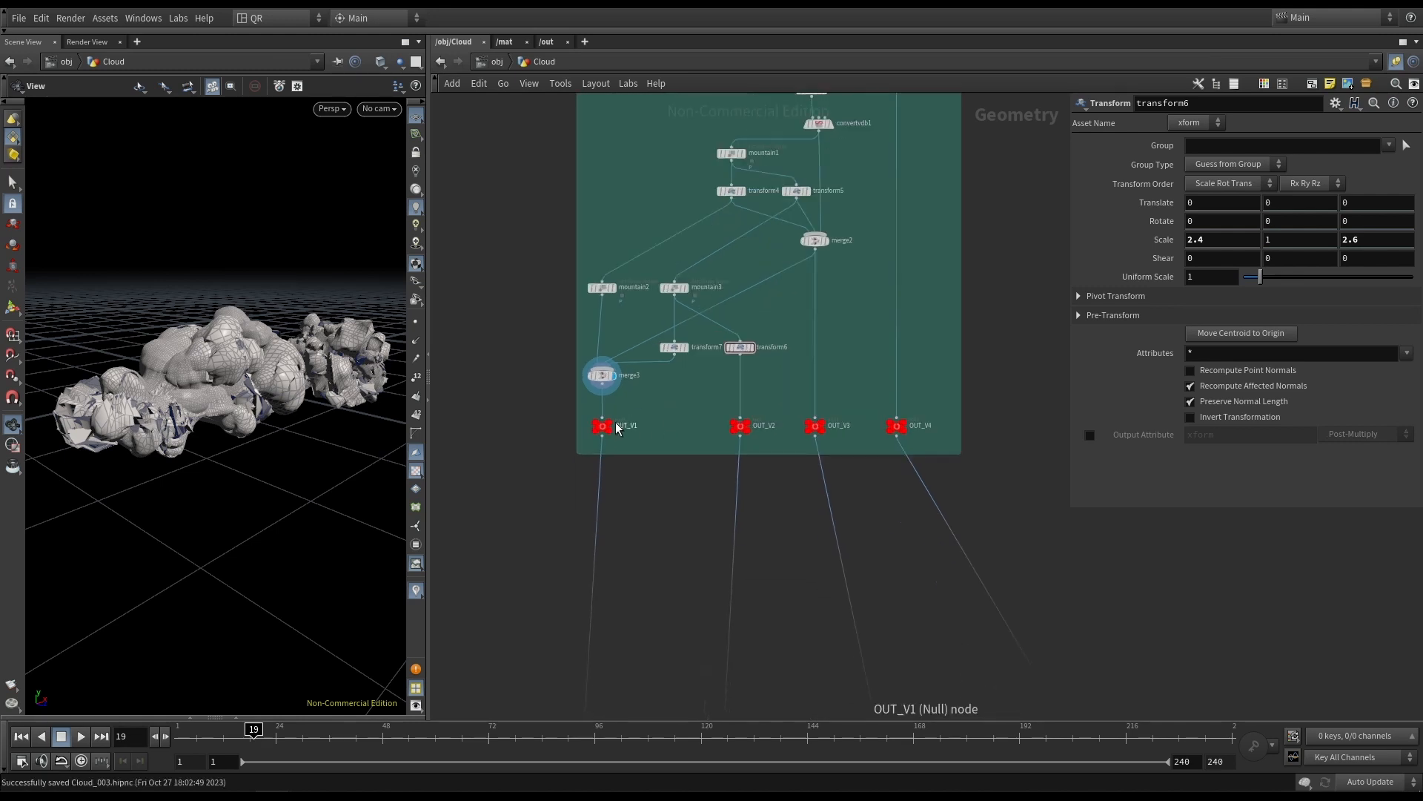
Display OUT_V1 and move the six-node VDB chain it feeds up closer to the output nulls.
scroll(664, 509, "down", 4)
middle_click_drag(645, 574, 757, 235)
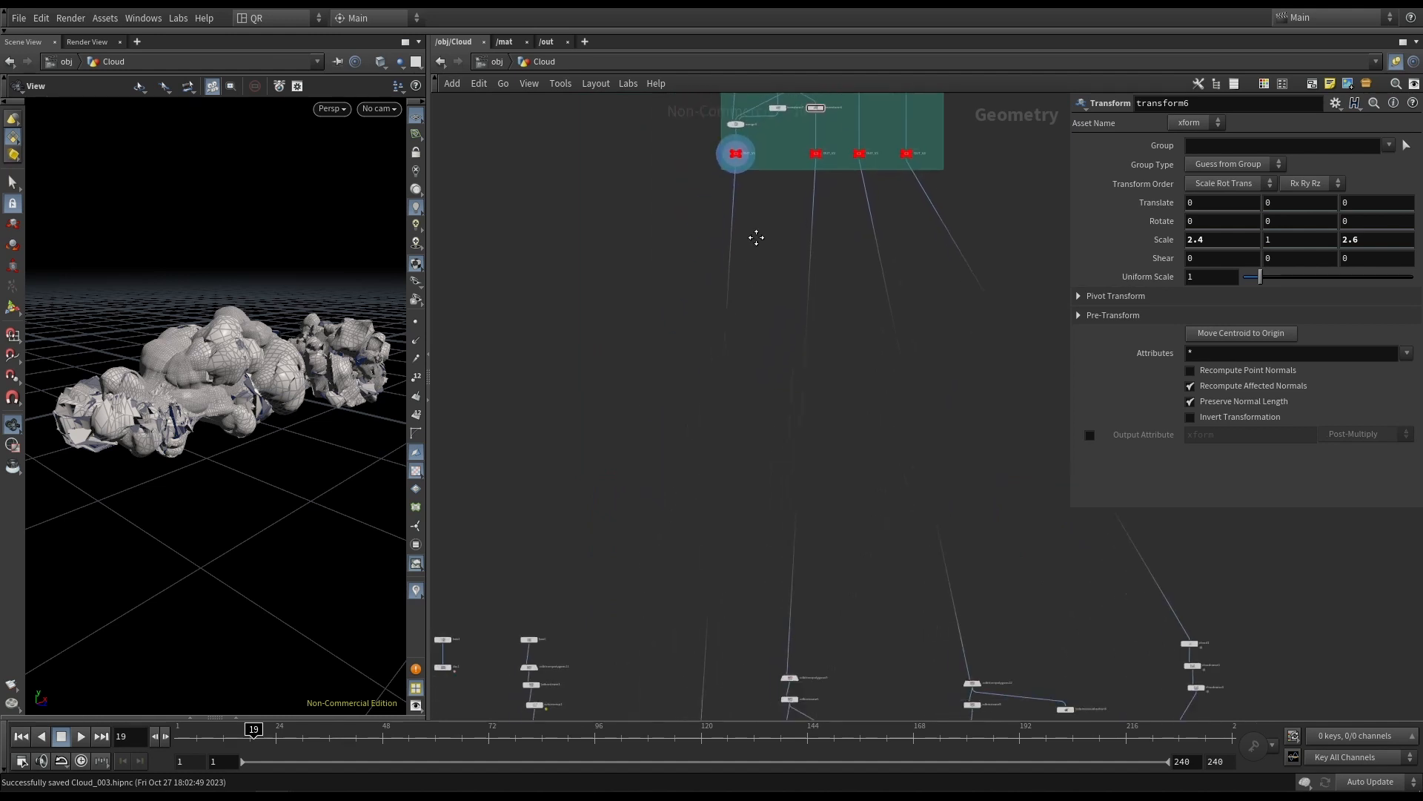
scroll(757, 235, "down", 2)
scroll(676, 417, "down", 2)
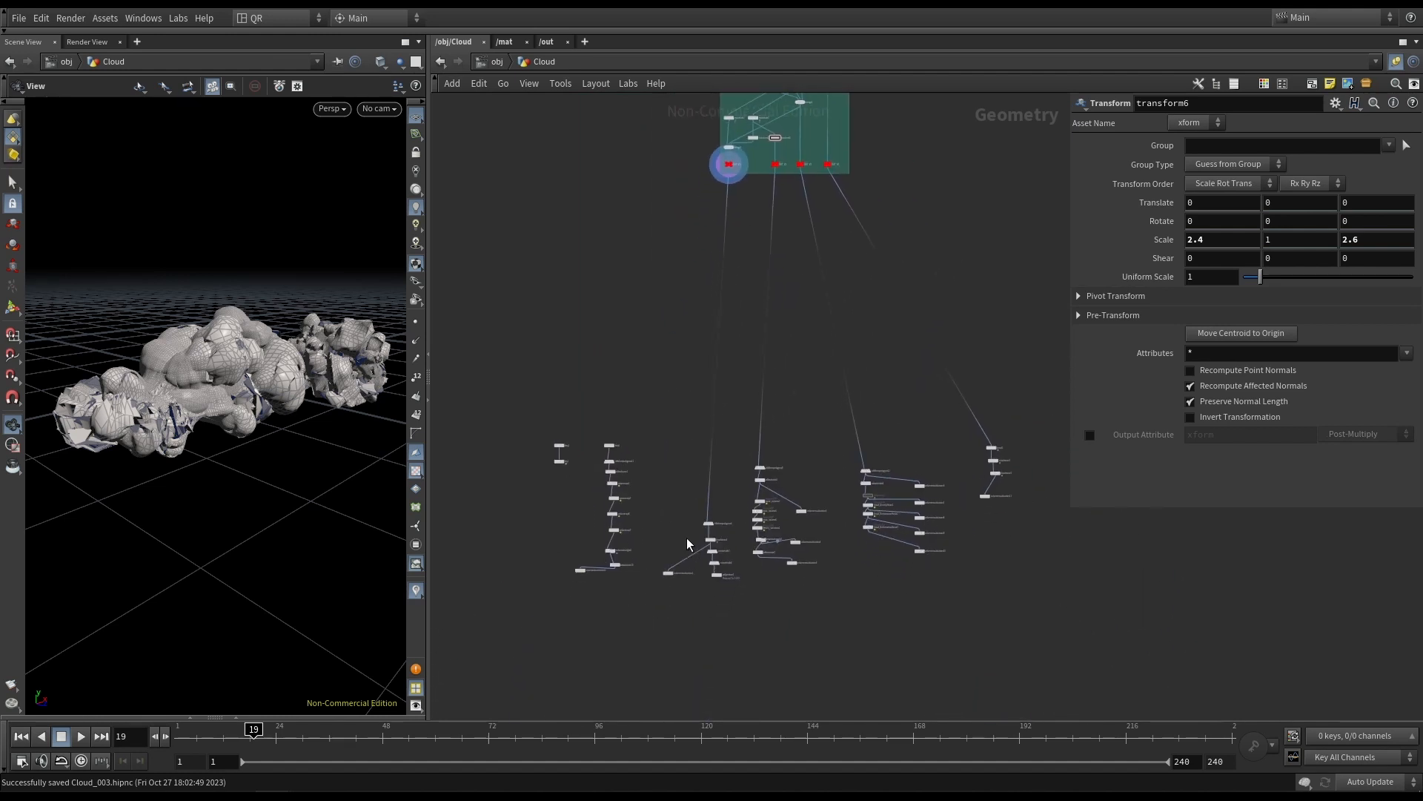
scroll(689, 511, "up", 2)
left_click_drag(627, 472, 692, 315)
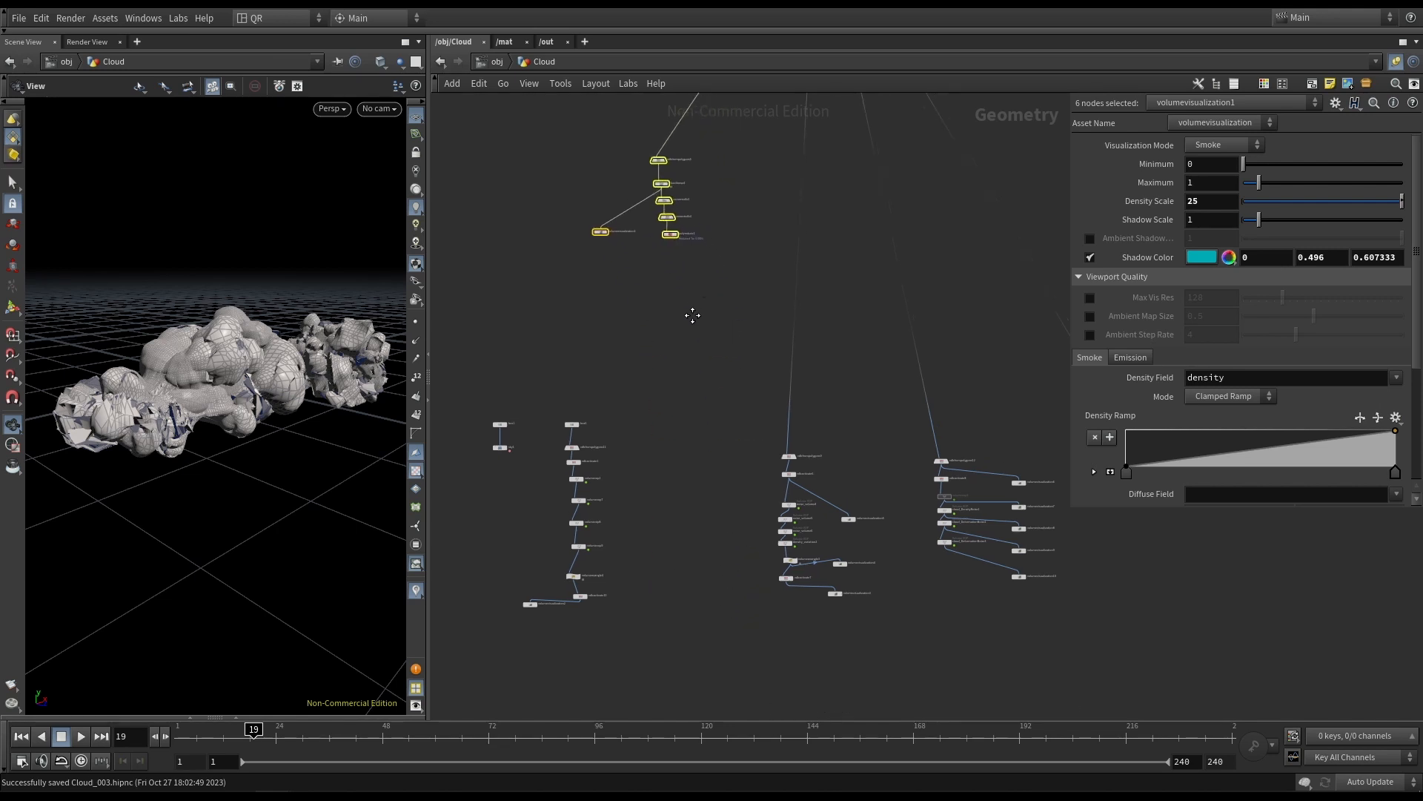
middle_click_drag(693, 315, 696, 623)
scroll(721, 521, "up", 2)
left_click_drag(653, 555, 603, 504)
scroll(607, 391, "up", 3)
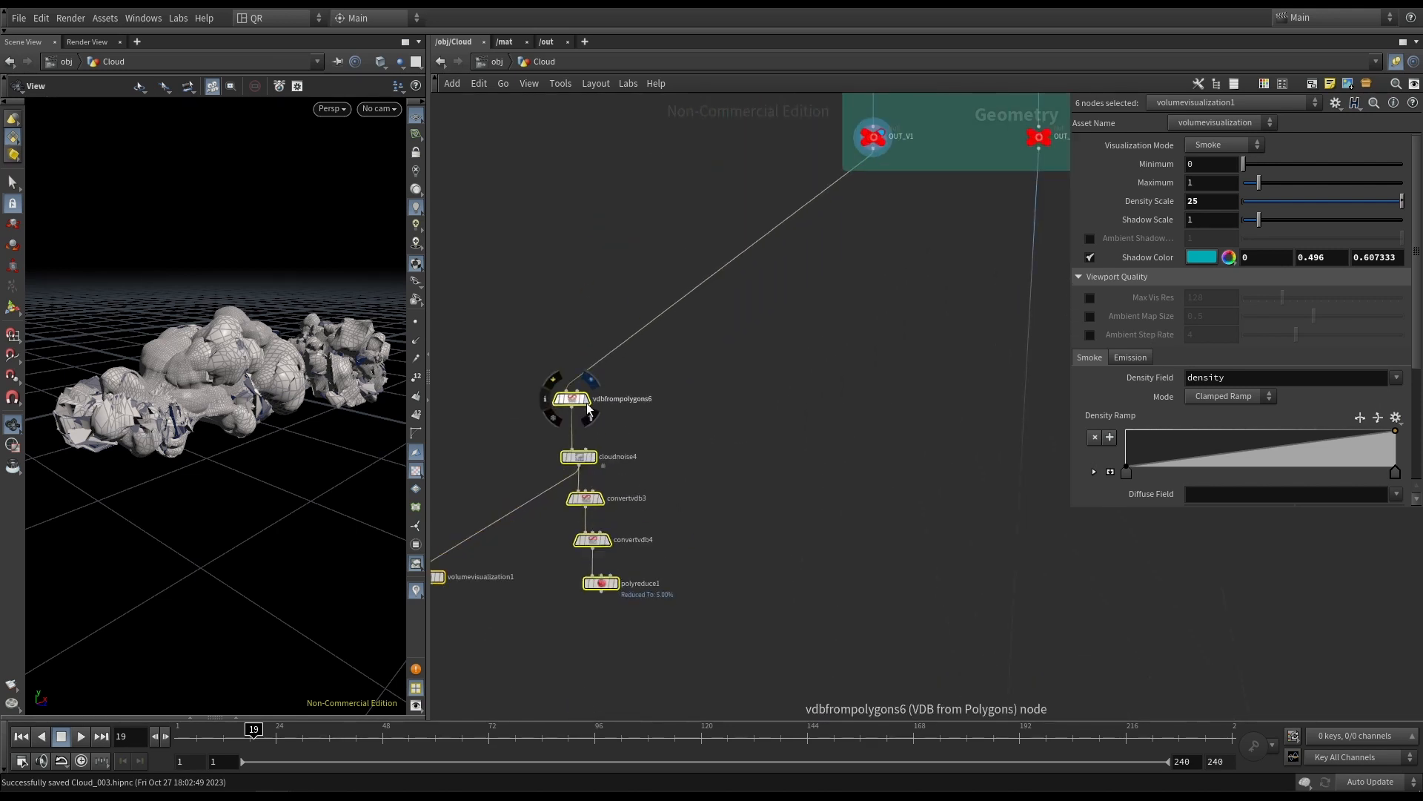
Display vdbfrompolygons6 and examine its fog volume in the viewport alongside its Voxel Size and Fog VDB settings.
left_click(587, 404)
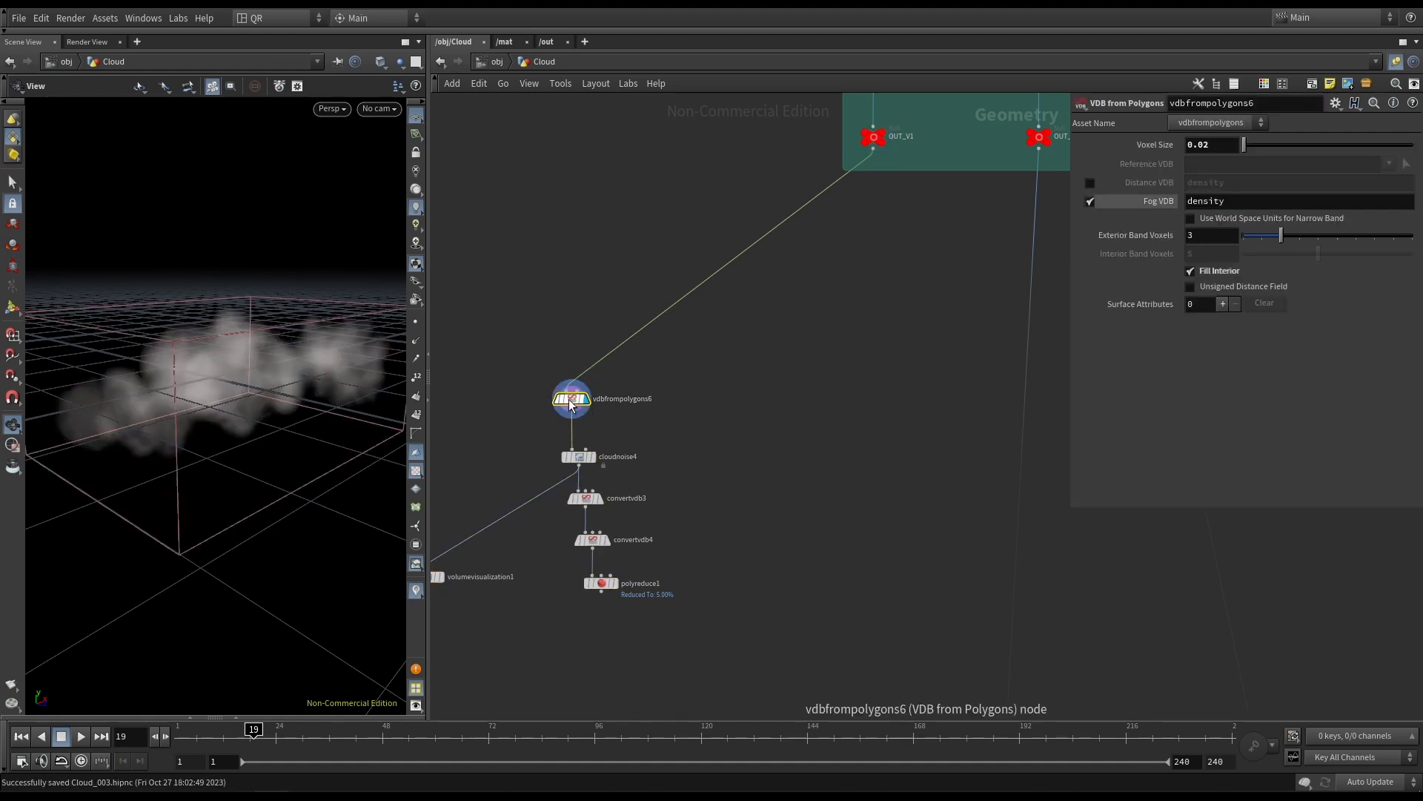
scroll(590, 404, "up", 3)
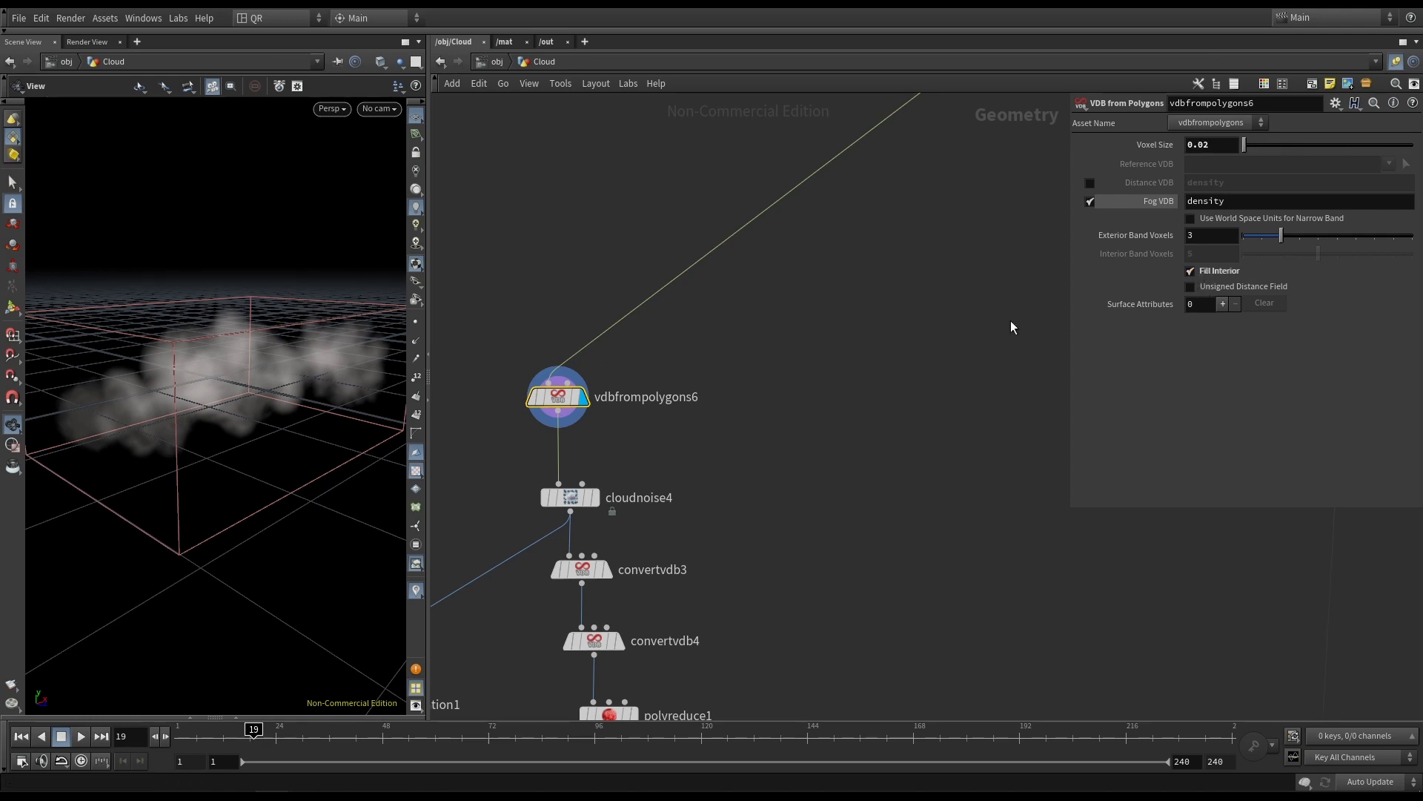
mouse_move(219, 393)
left_mouse_down()
mouse_move(254, 407)
mouse_move(206, 375)
left_mouse_up()
right_click_drag(207, 375, 334, 376)
mouse_move(229, 370)
left_mouse_down()
mouse_move(222, 385)
mouse_move(236, 361)
left_mouse_up()
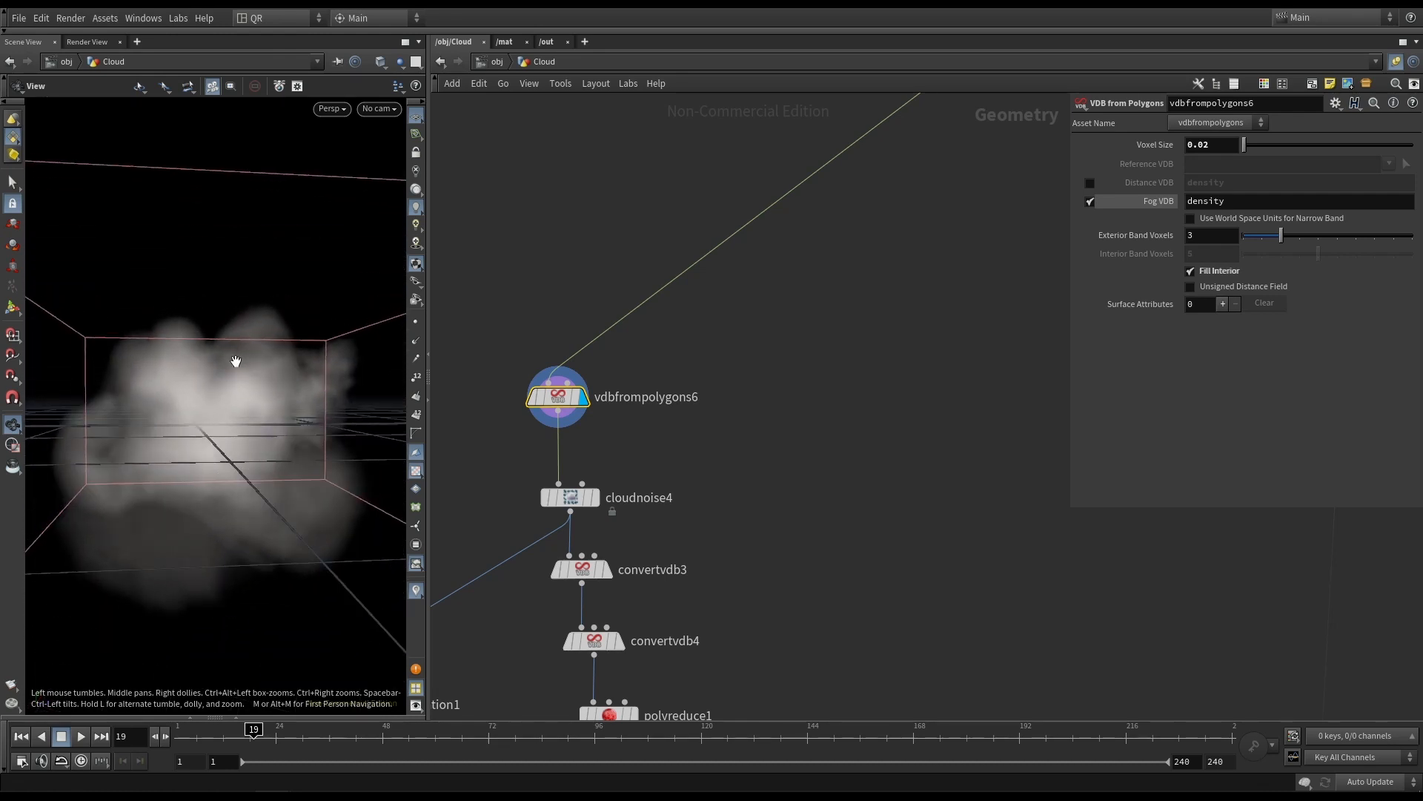
Orbit around the fog volume of vdbfrompolygons6 and check how its Fill Interior option shapes the density.
left_click_drag(238, 371, 277, 417)
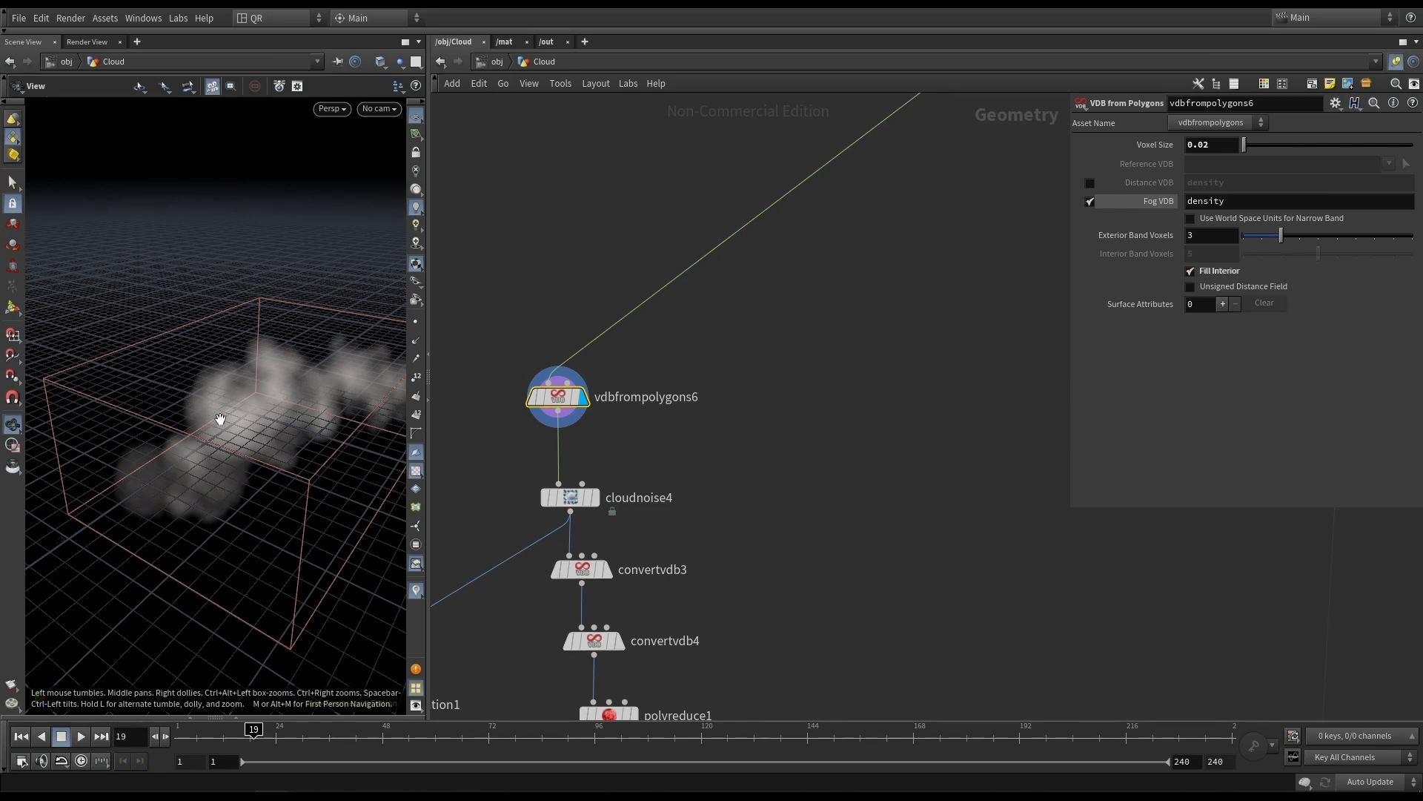
left_click_drag(220, 417, 238, 398)
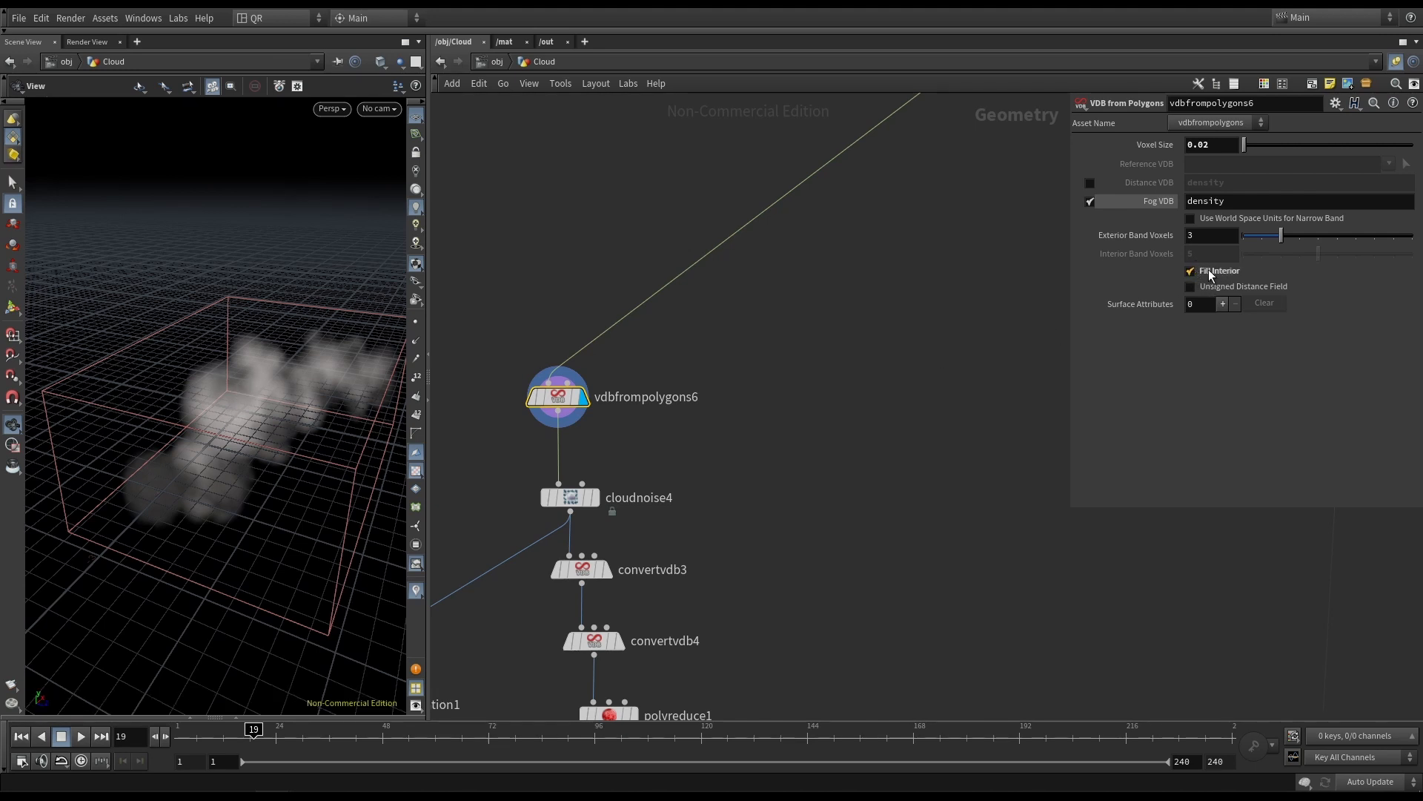
Move cloudnoise4 closer beneath vdbfrompolygons6 and display it to examine the noise-displaced cloud from several angles.
middle_click_drag(699, 445, 754, 405)
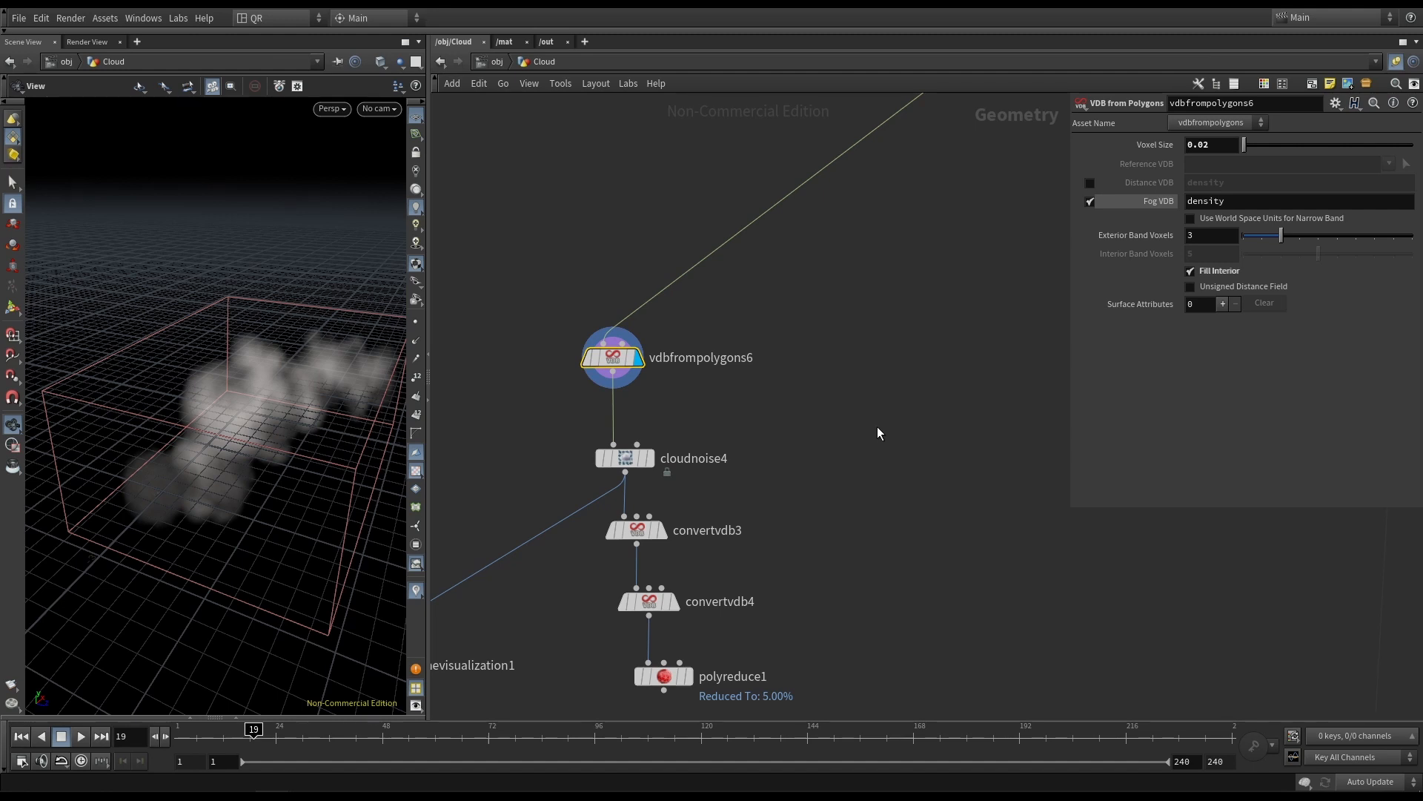
mouse_move(634, 457)
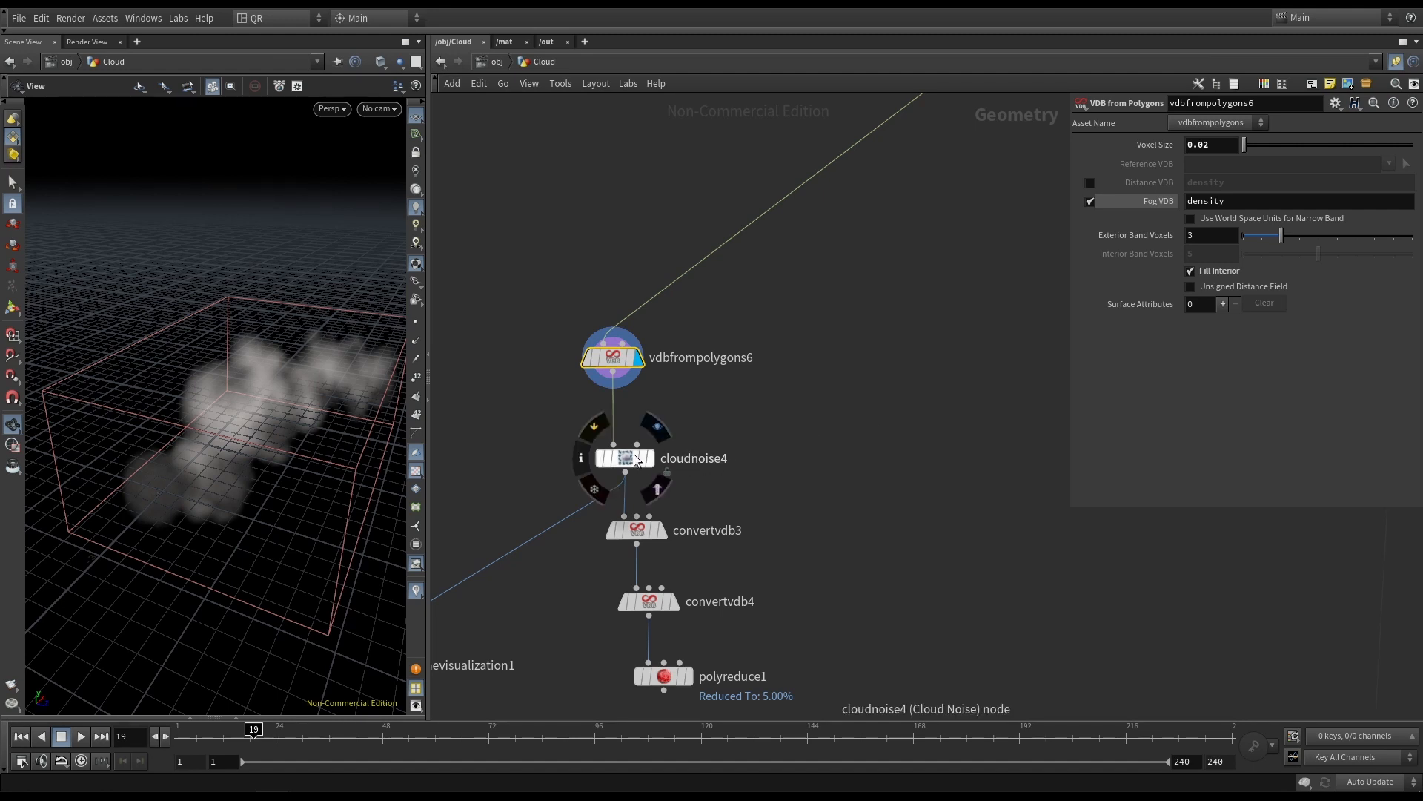
left_click_drag(627, 461, 626, 437)
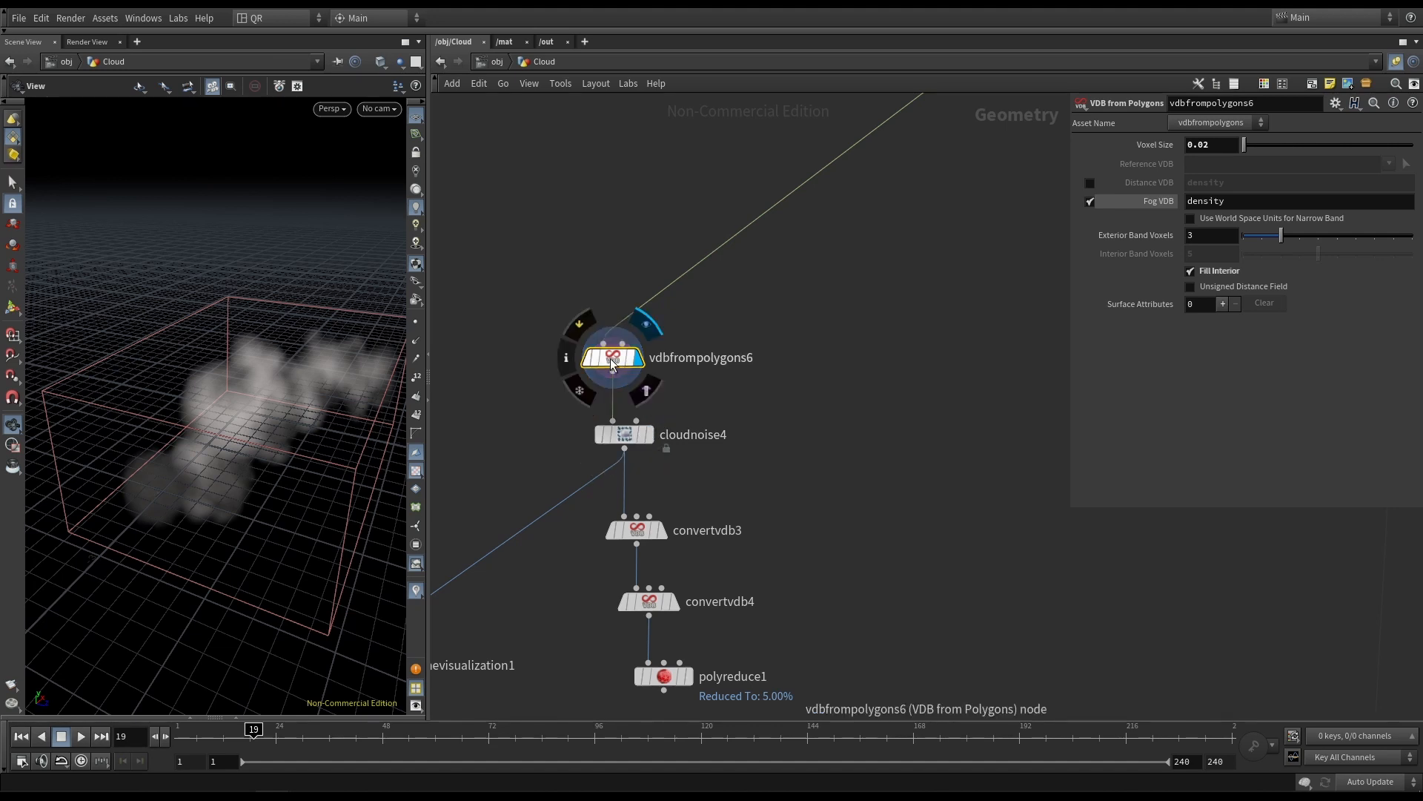
left_click(621, 435)
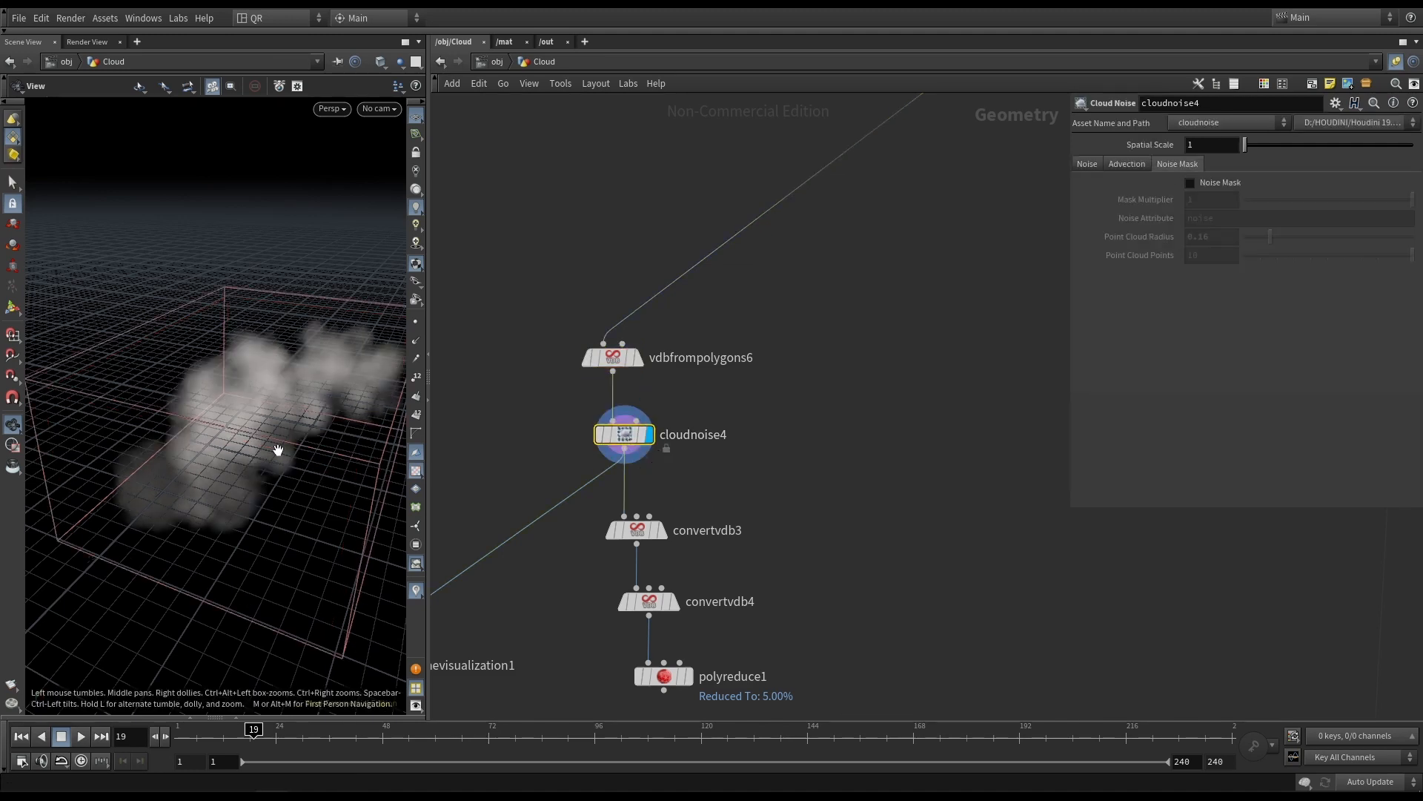
left_click_drag(278, 450, 447, 227)
left_click_drag(267, 369, 172, 481)
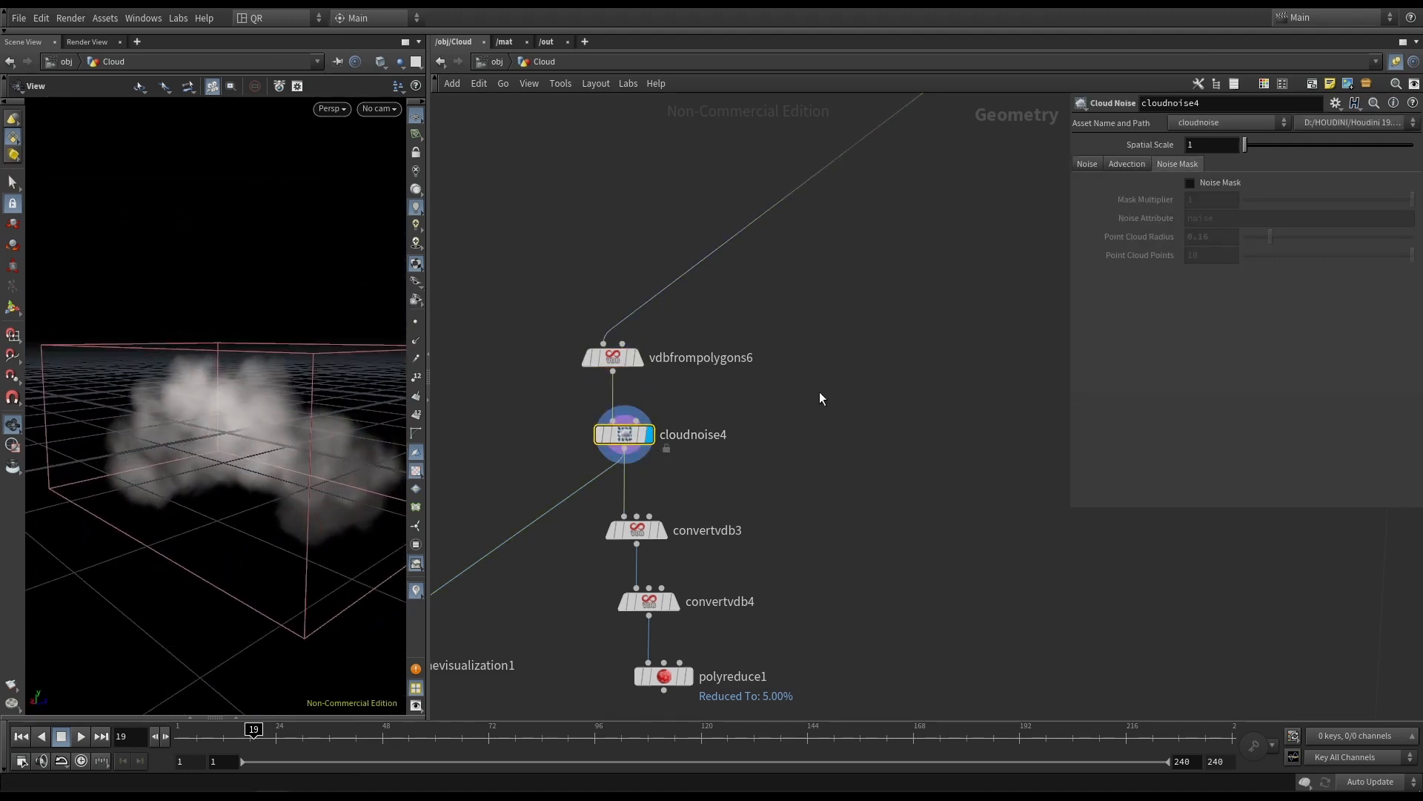
Examine cloudnoise4's Advection, Noise Mask and Noise parameters, including Amplitude, Element Size and Element Scale.
left_click(1127, 165)
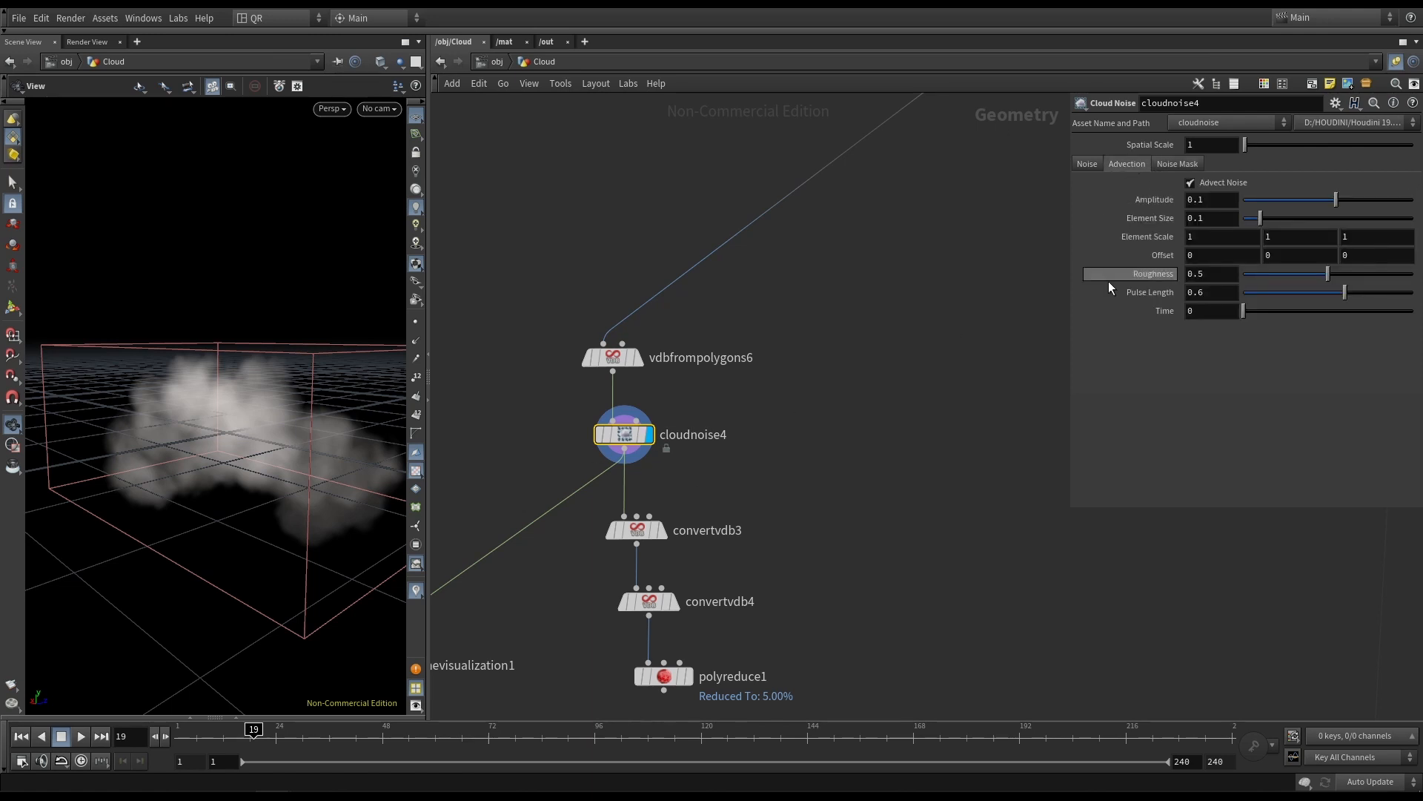
left_click(1217, 200)
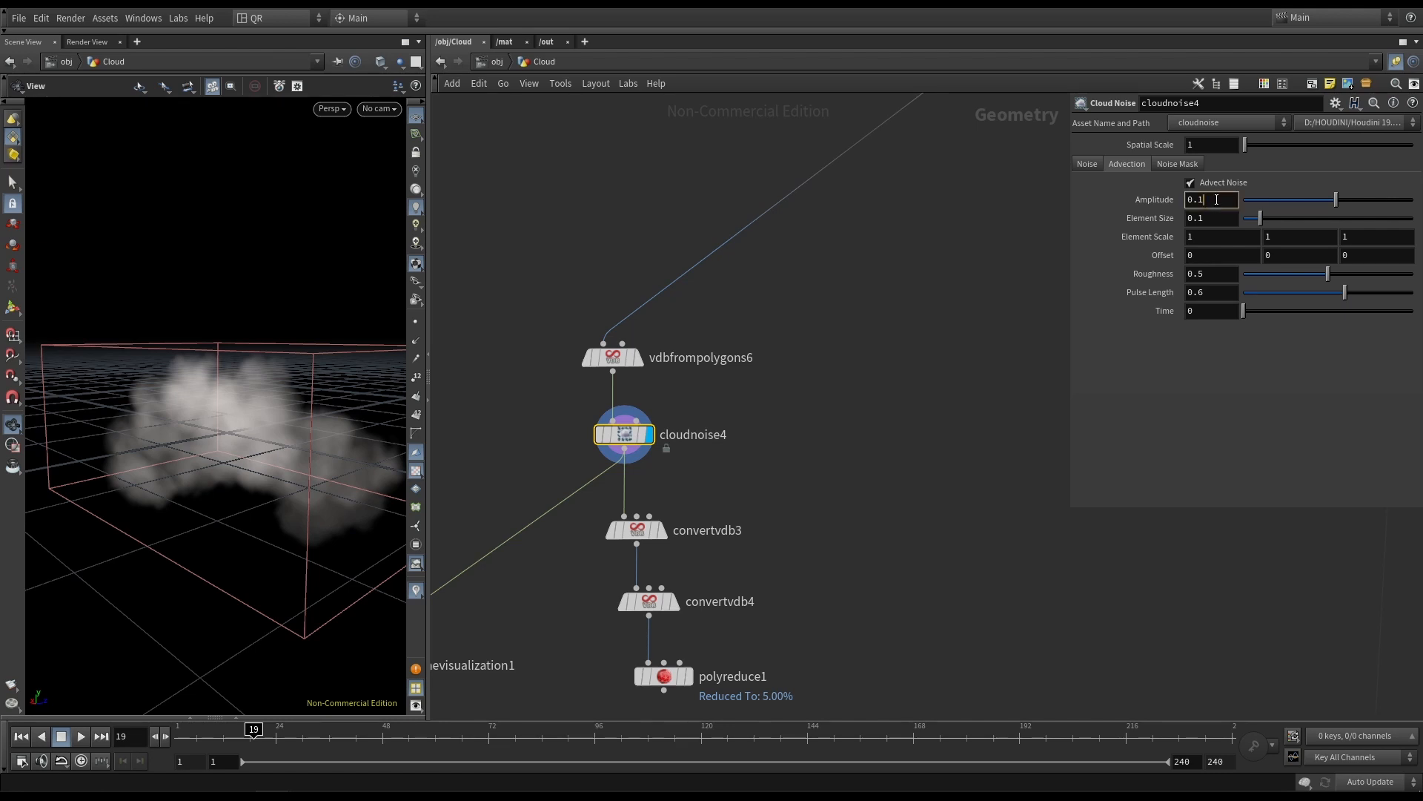
left_click(1221, 216)
left_click(1215, 237)
left_click(1317, 236)
left_click(1220, 238)
scroll(648, 488, "up", 1)
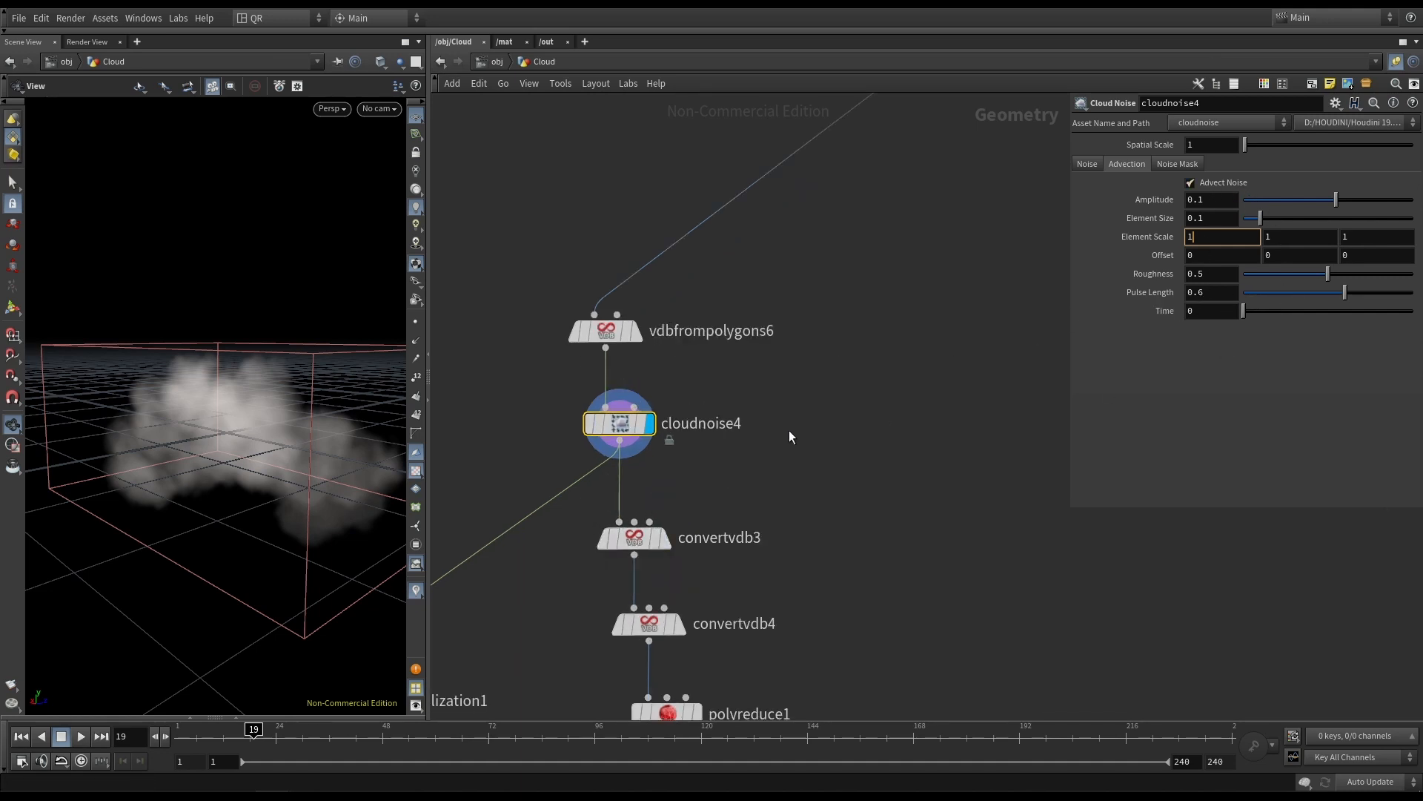
left_click(1172, 164)
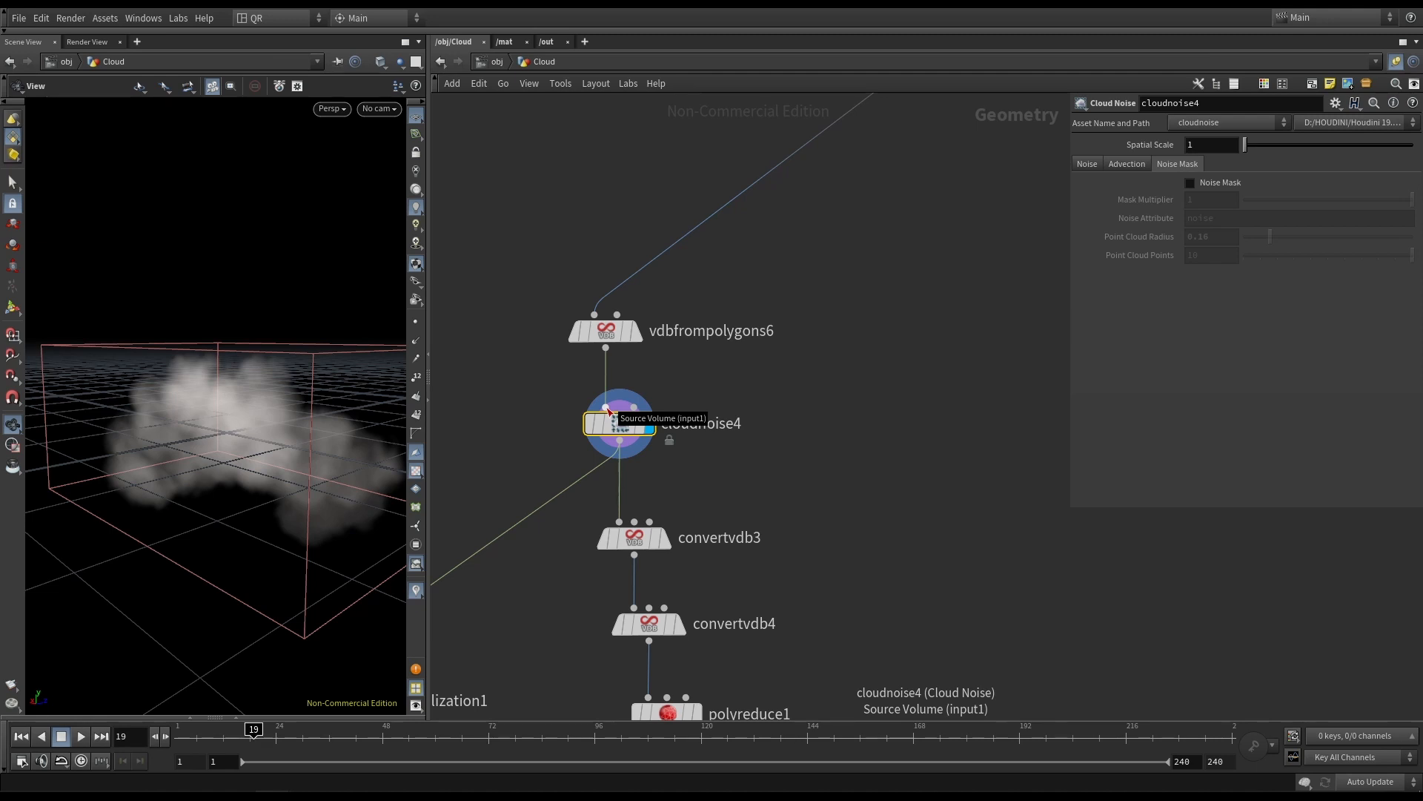
left_click(1084, 165)
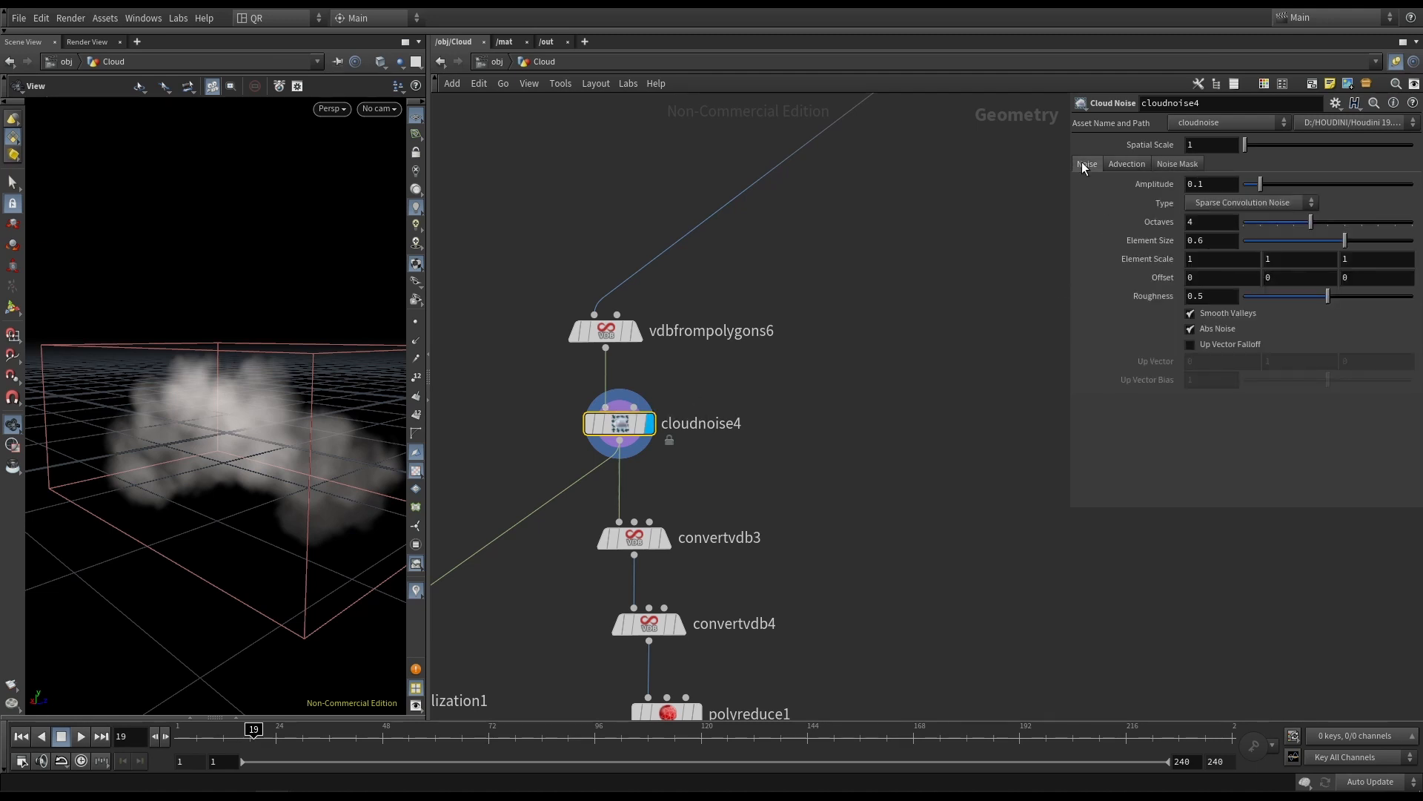
Display convertvdb3 and examine the cloud converted to a surface in the viewport.
middle_click_drag(697, 476, 857, 428)
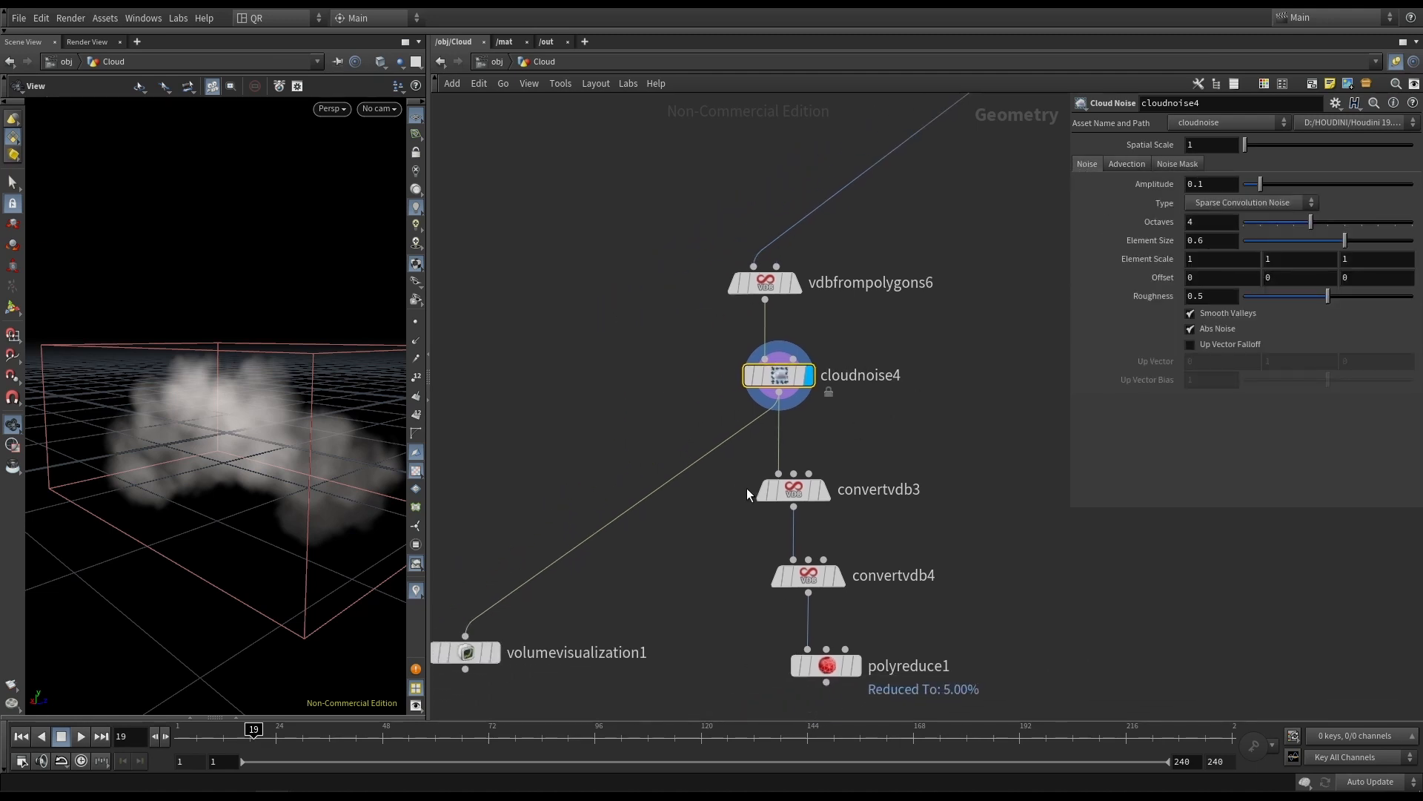
left_click(826, 496)
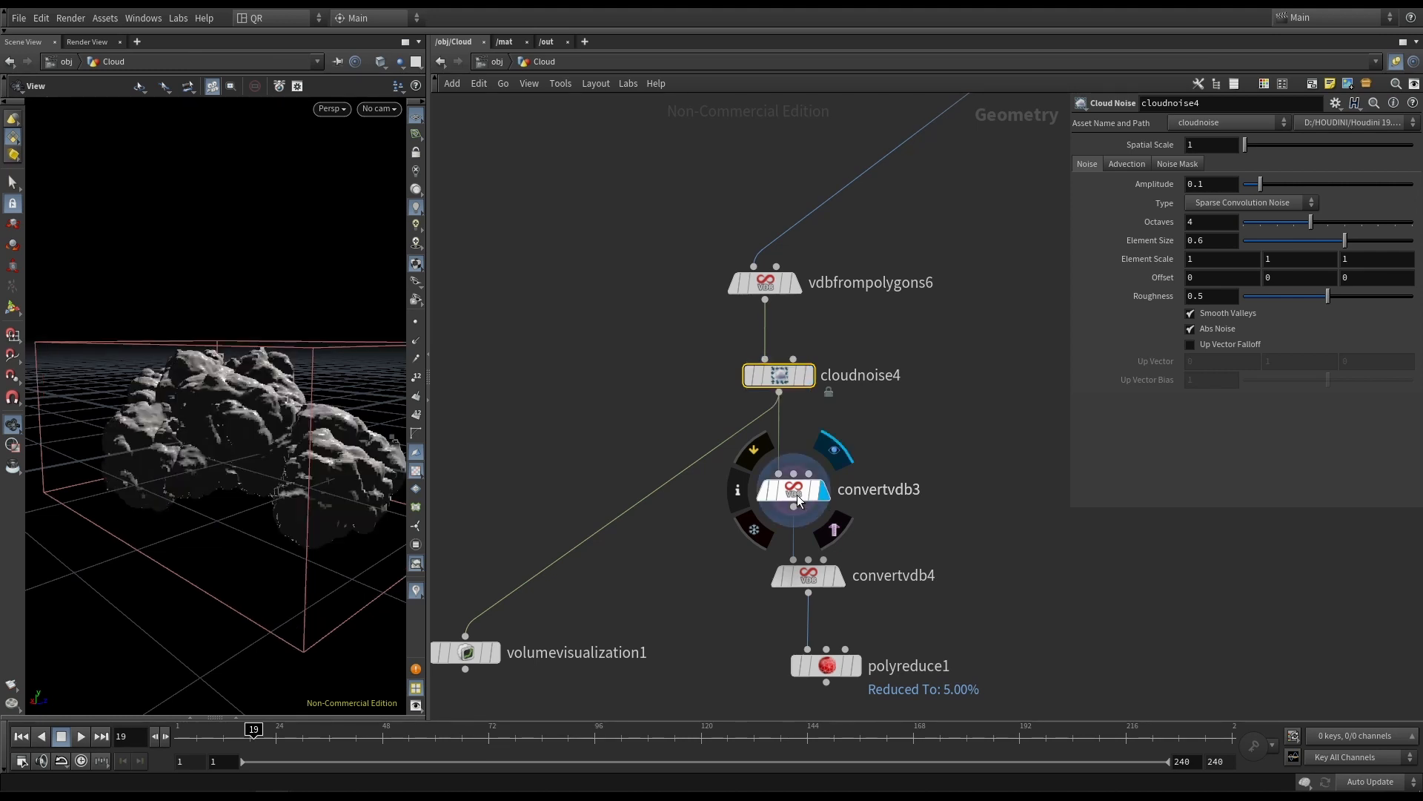
left_click(797, 495)
left_click_drag(348, 422, 241, 424)
Display cloudnoise4 again and read its node information for the density VDB's voxel count and voxel size.
left_click(810, 377)
left_click(777, 379)
mouse_move(777, 382)
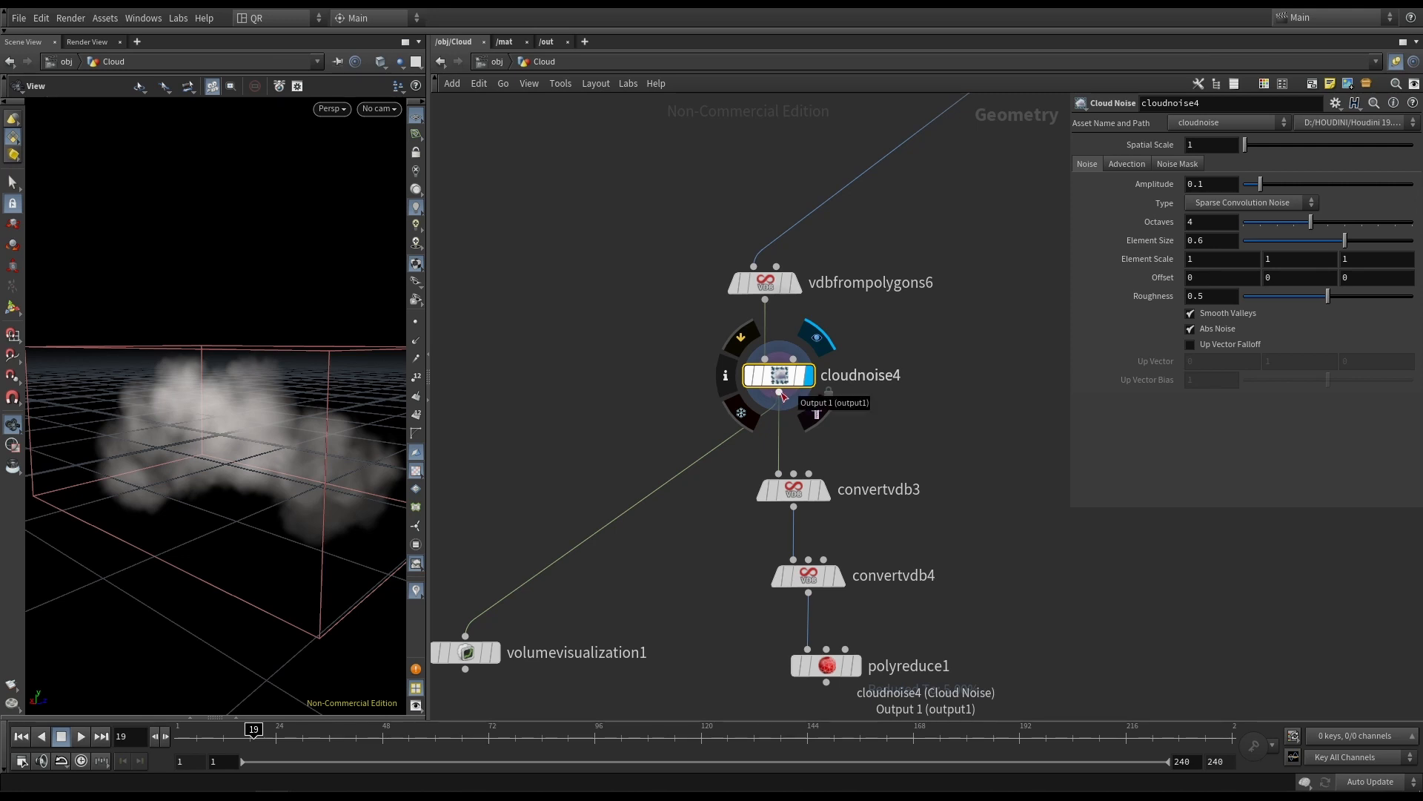
middle_click(783, 395)
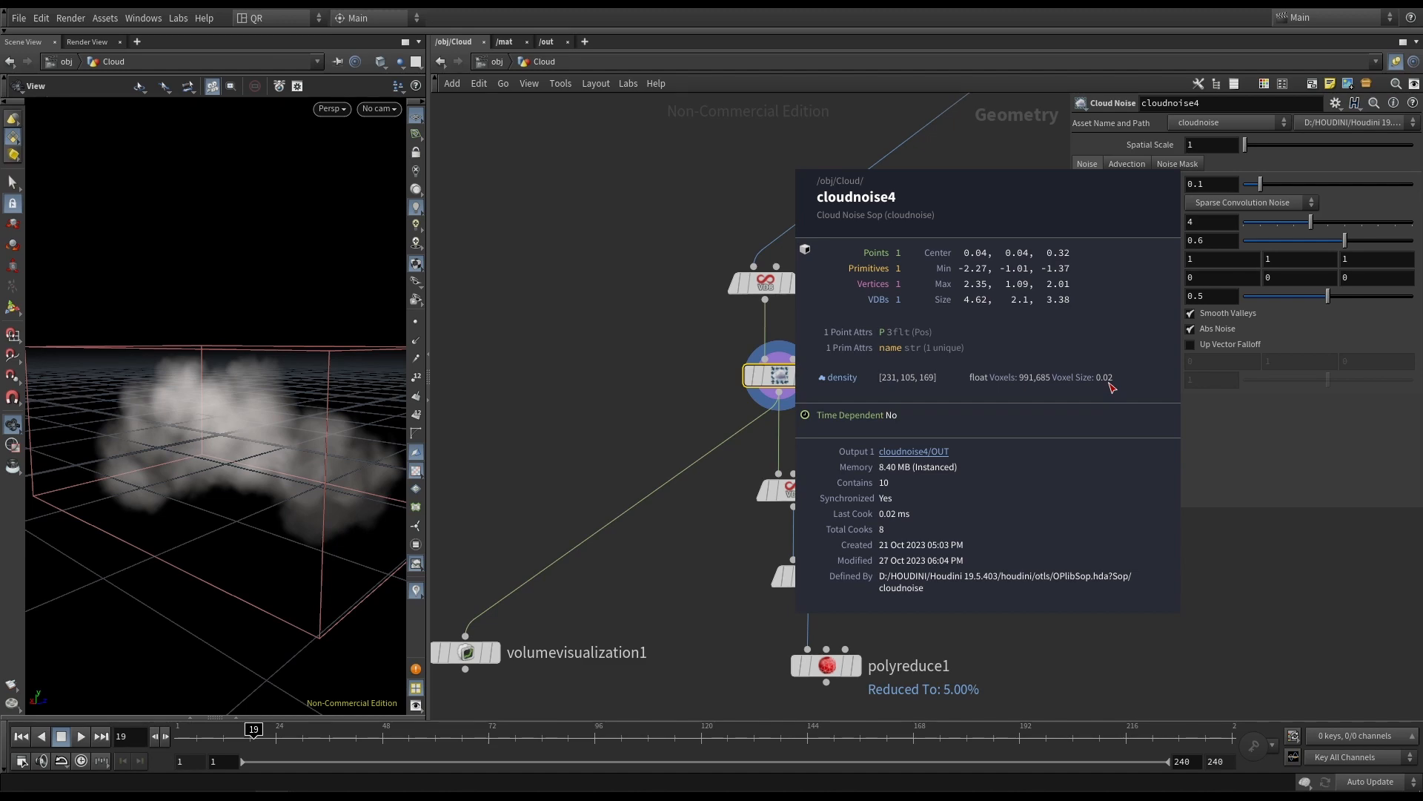
middle_click_drag(651, 533, 673, 513)
left_click_drag(297, 394, 249, 402, "alt")
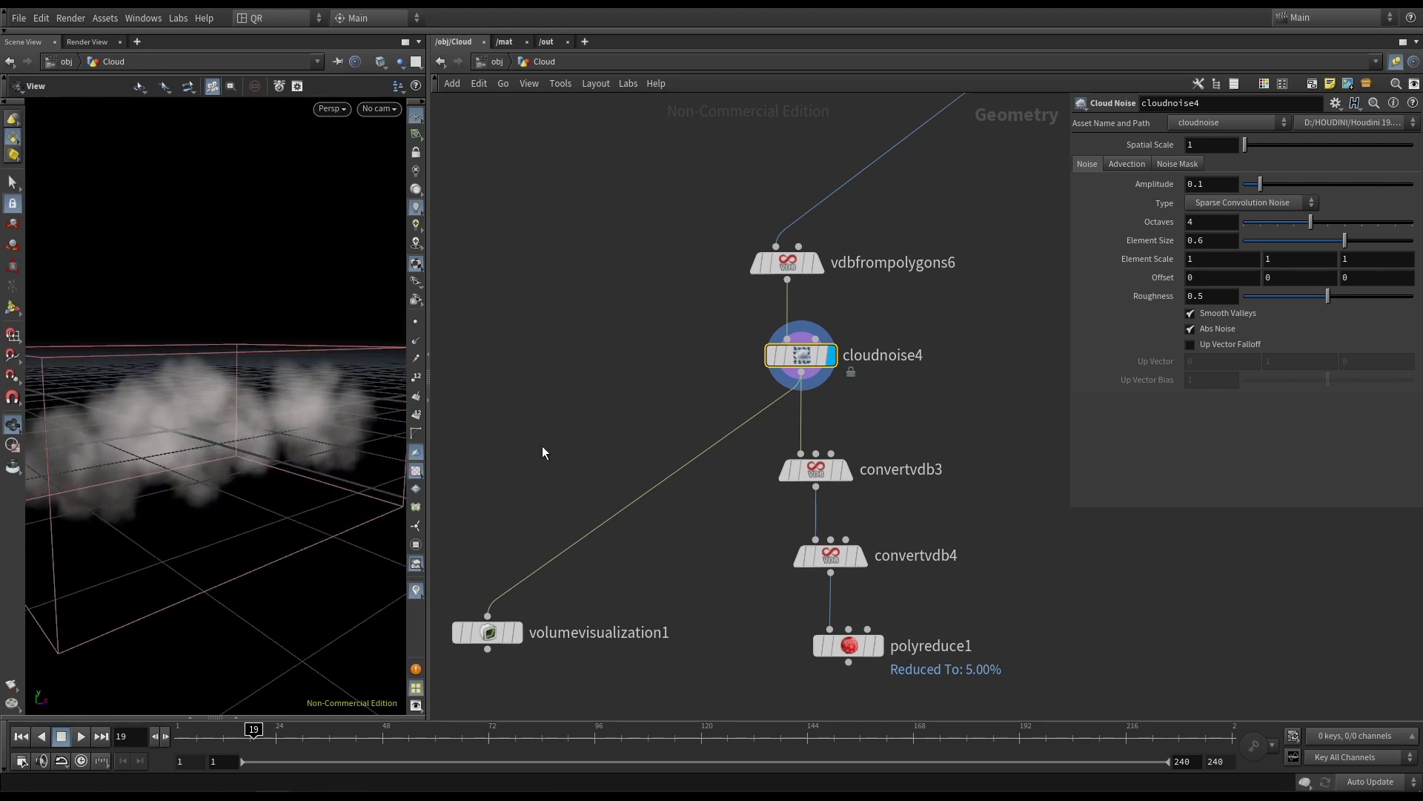
Move volumevisualization1 up level with convertvdb3 and display it to examine the shaded cloud.
middle_click_drag(576, 439, 597, 431)
left_click_drag(510, 627, 506, 466)
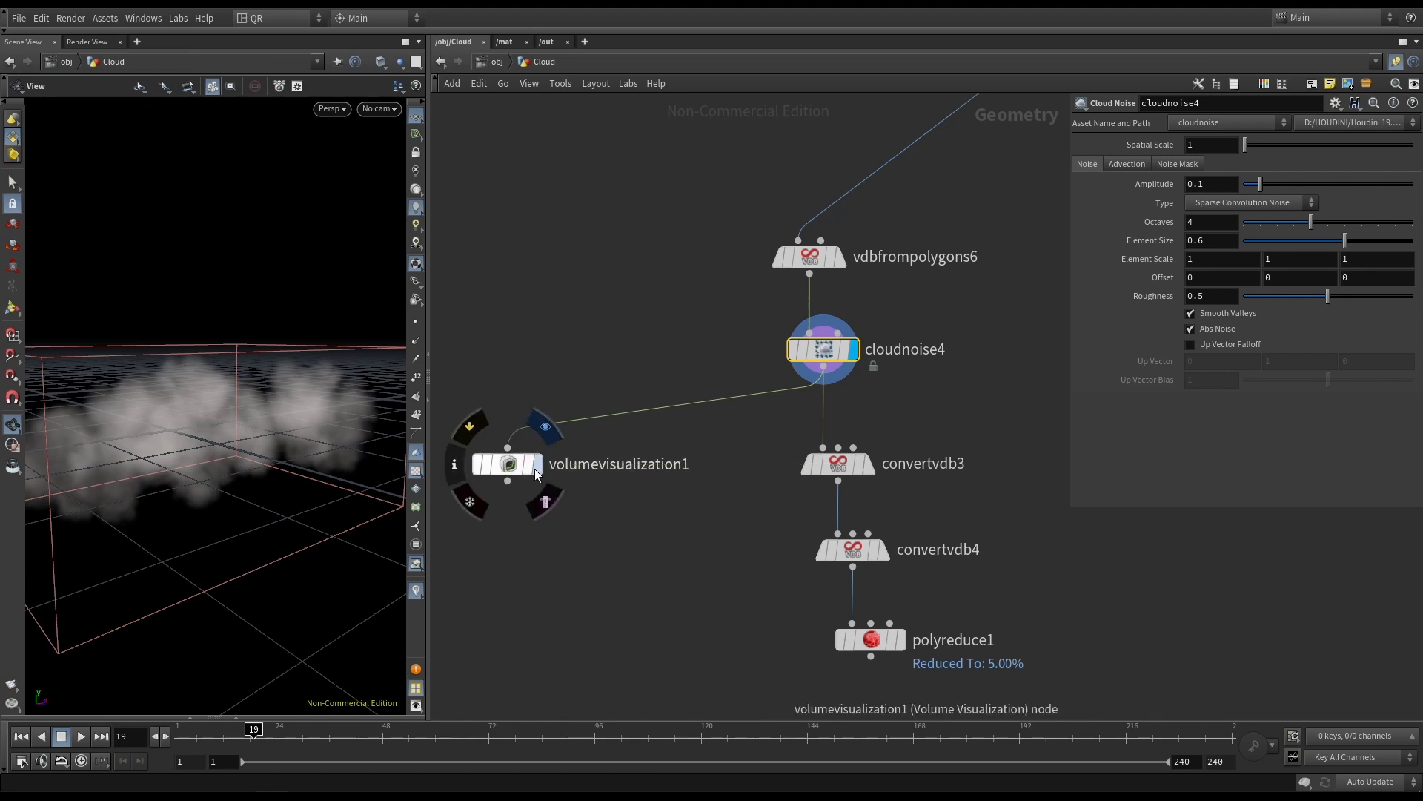
left_click(538, 475)
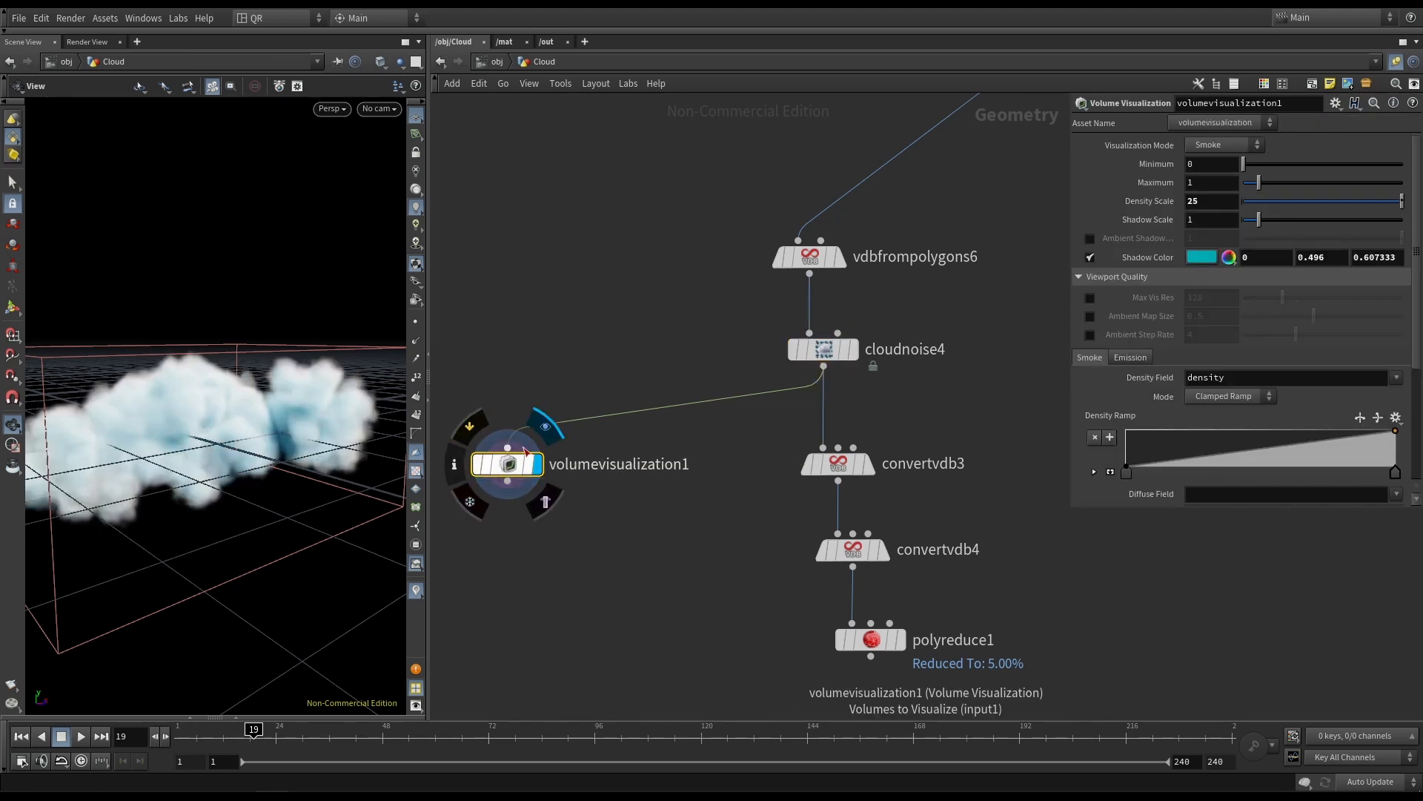
left_click_drag(249, 376, 267, 433)
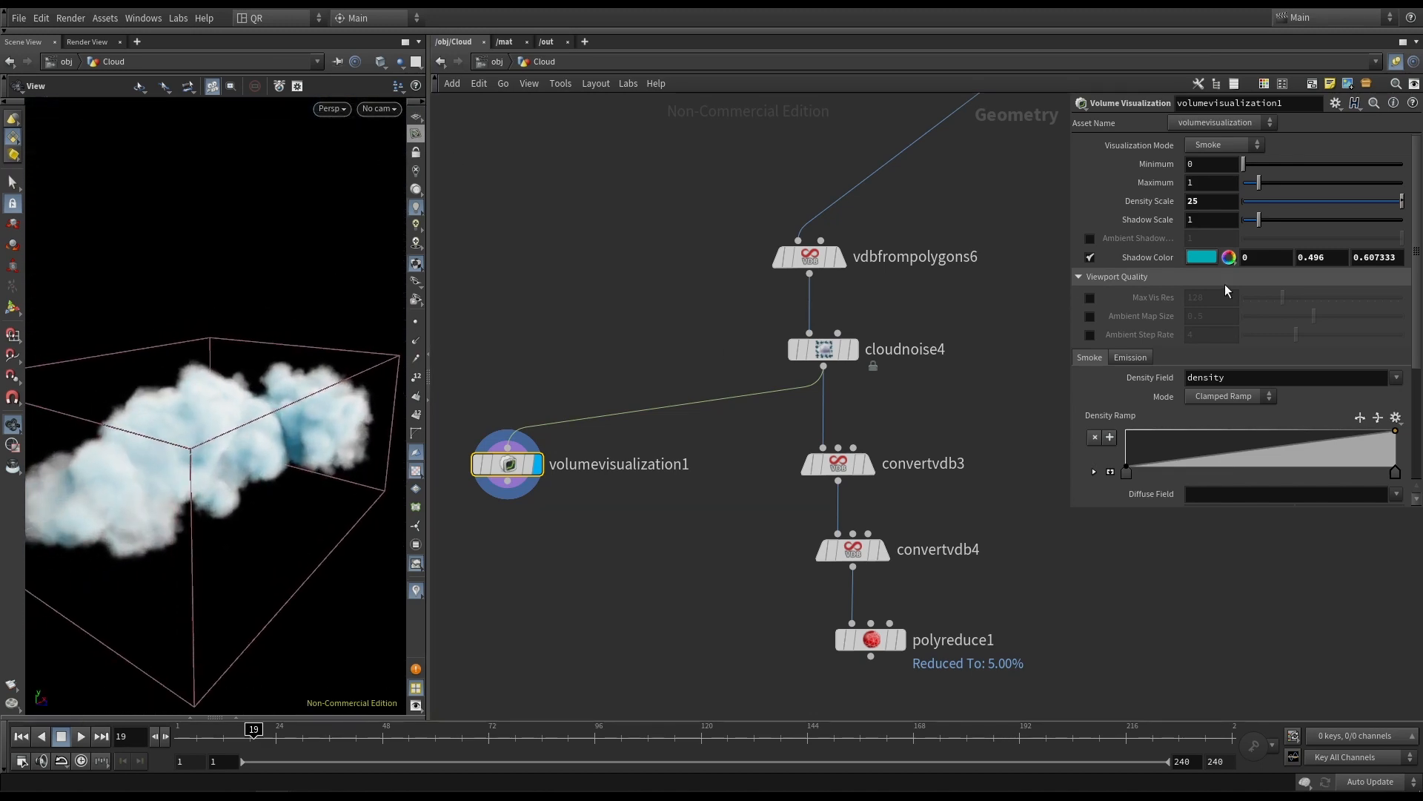
Examine volumevisualization1's Density Scale, Shadow Scale, Smoke and Emission settings against the shaded cloud from different angles.
left_click(1184, 201)
left_click(1198, 201)
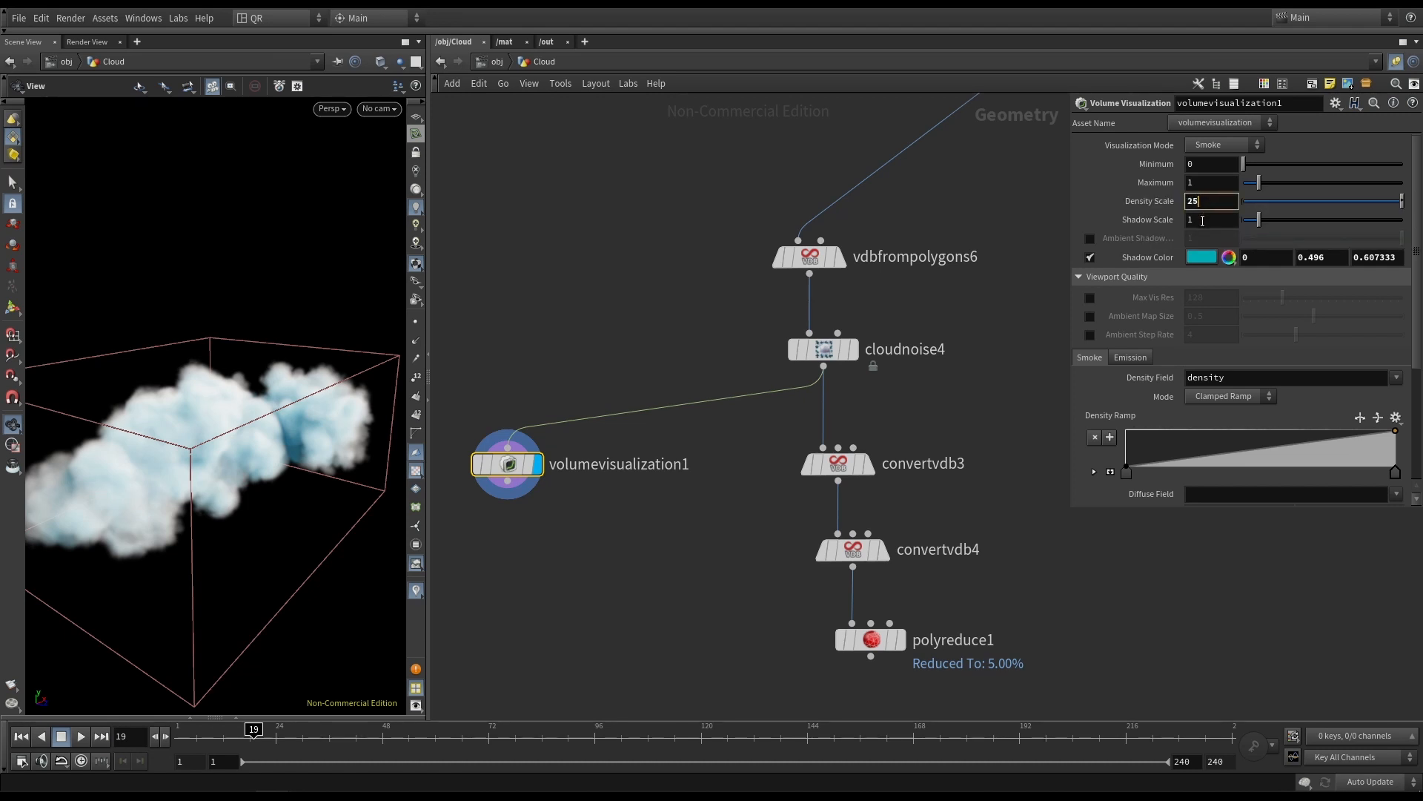
left_click(1202, 221)
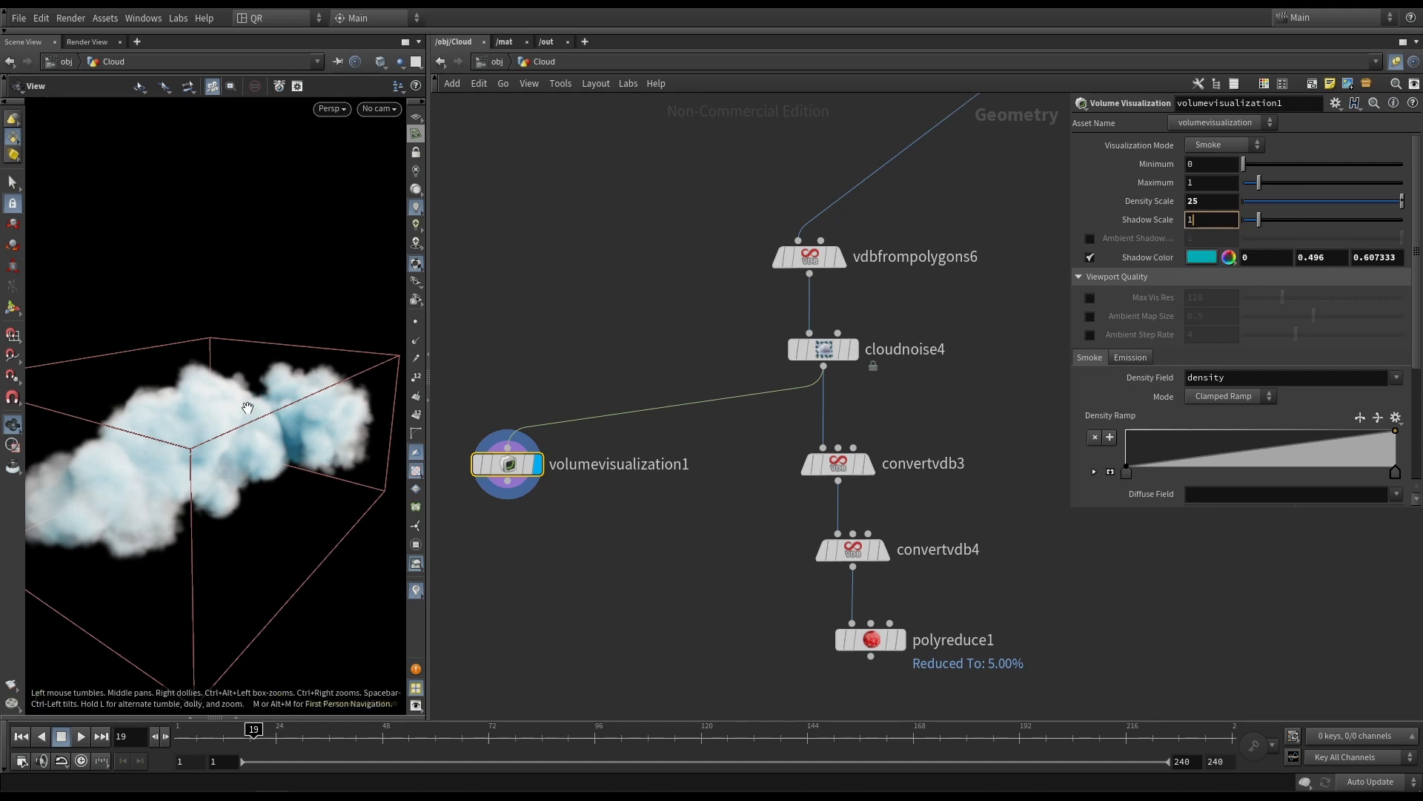
left_click_drag(67, 492, 341, 412)
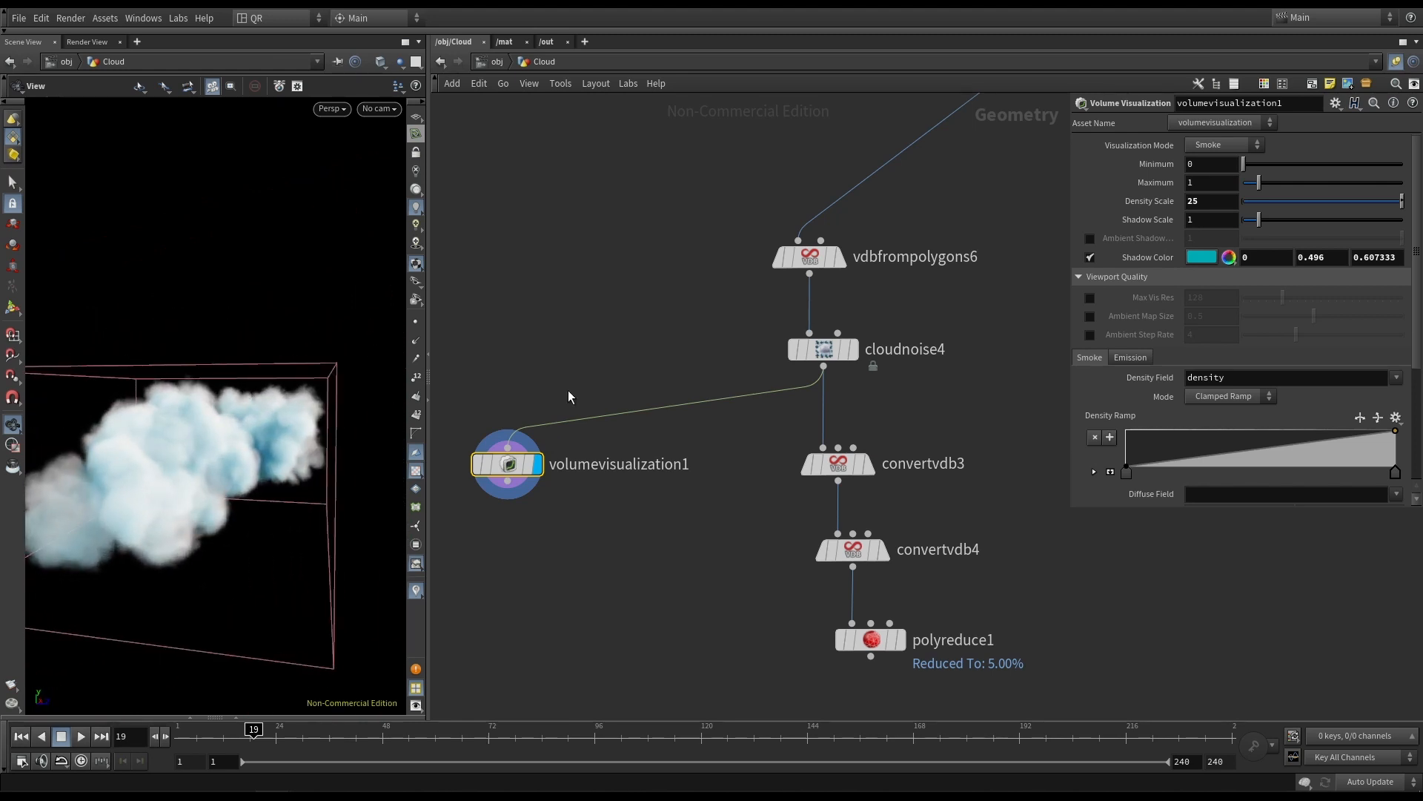
left_click(1139, 357)
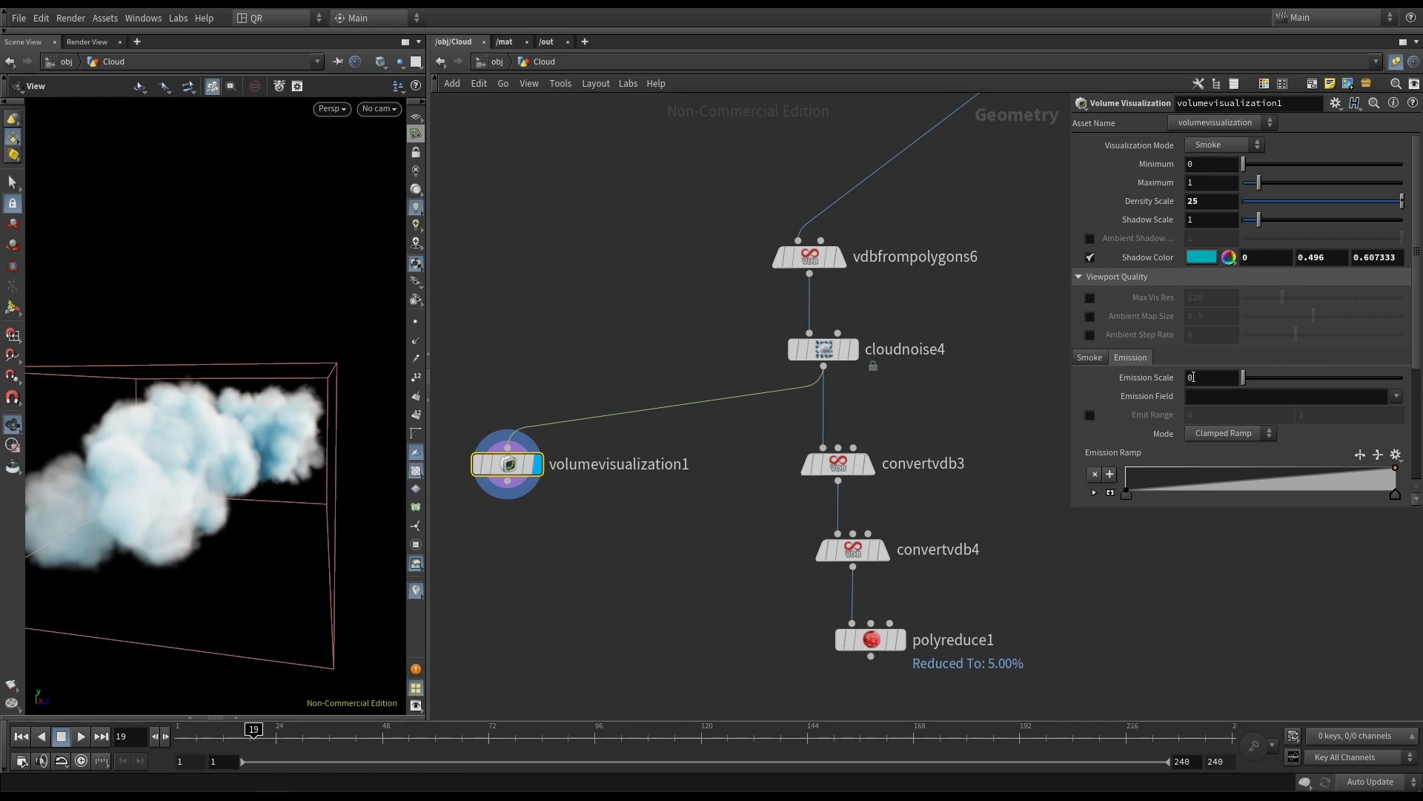
left_click(1099, 358)
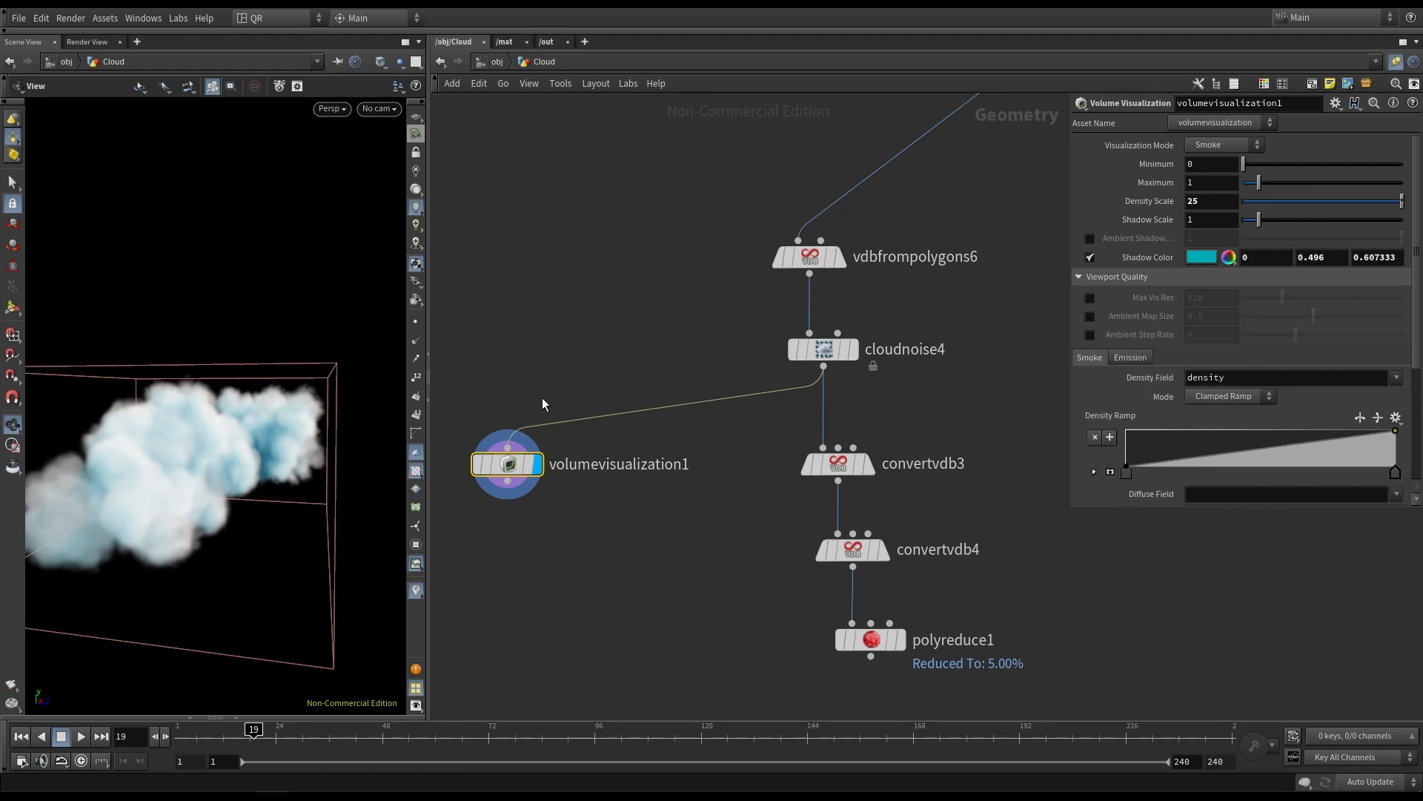
left_click_drag(568, 357, 473, 422)
left_click_drag(311, 307, 252, 381)
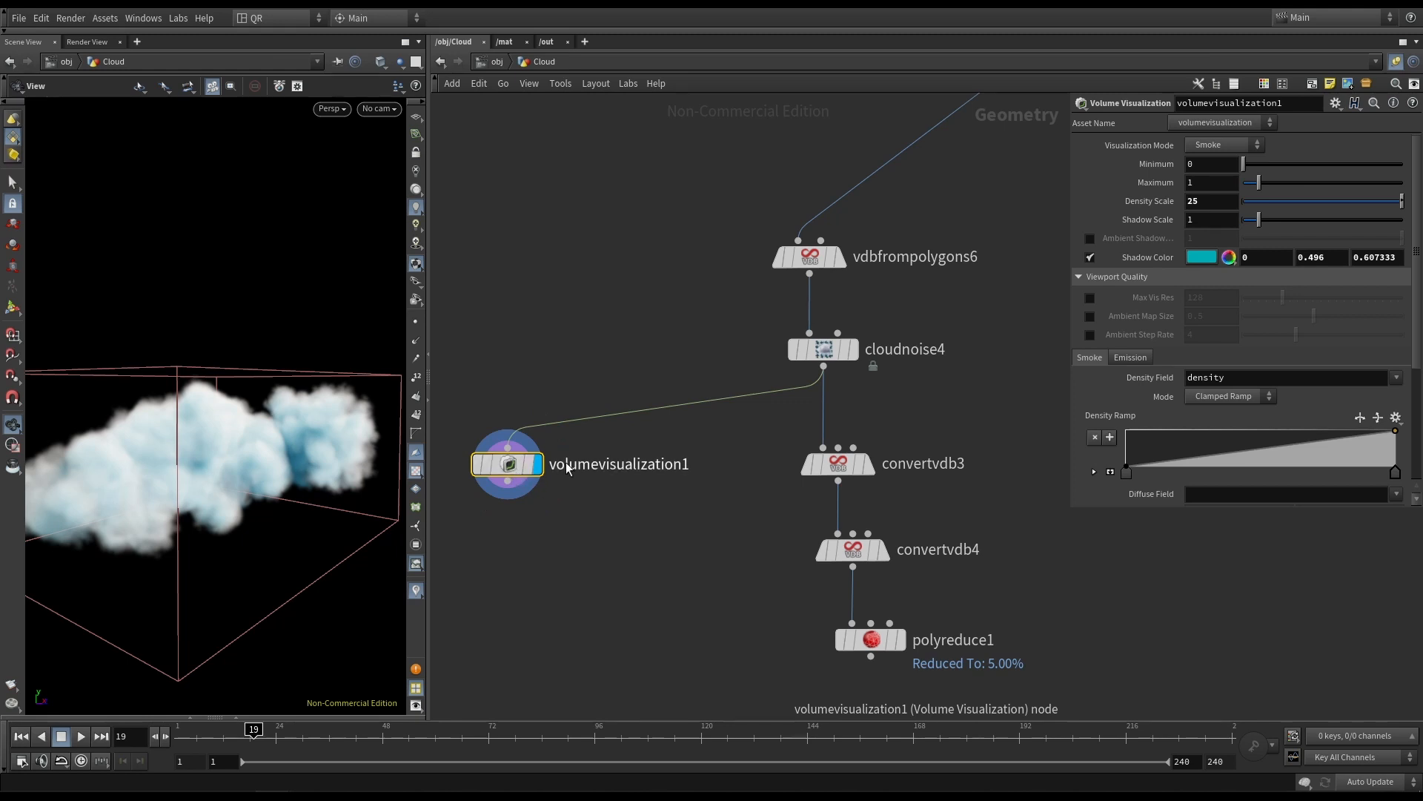
Add a Null node below volumevisualization1 and connect it to that node's output.
middle_click_drag(734, 471, 742, 432)
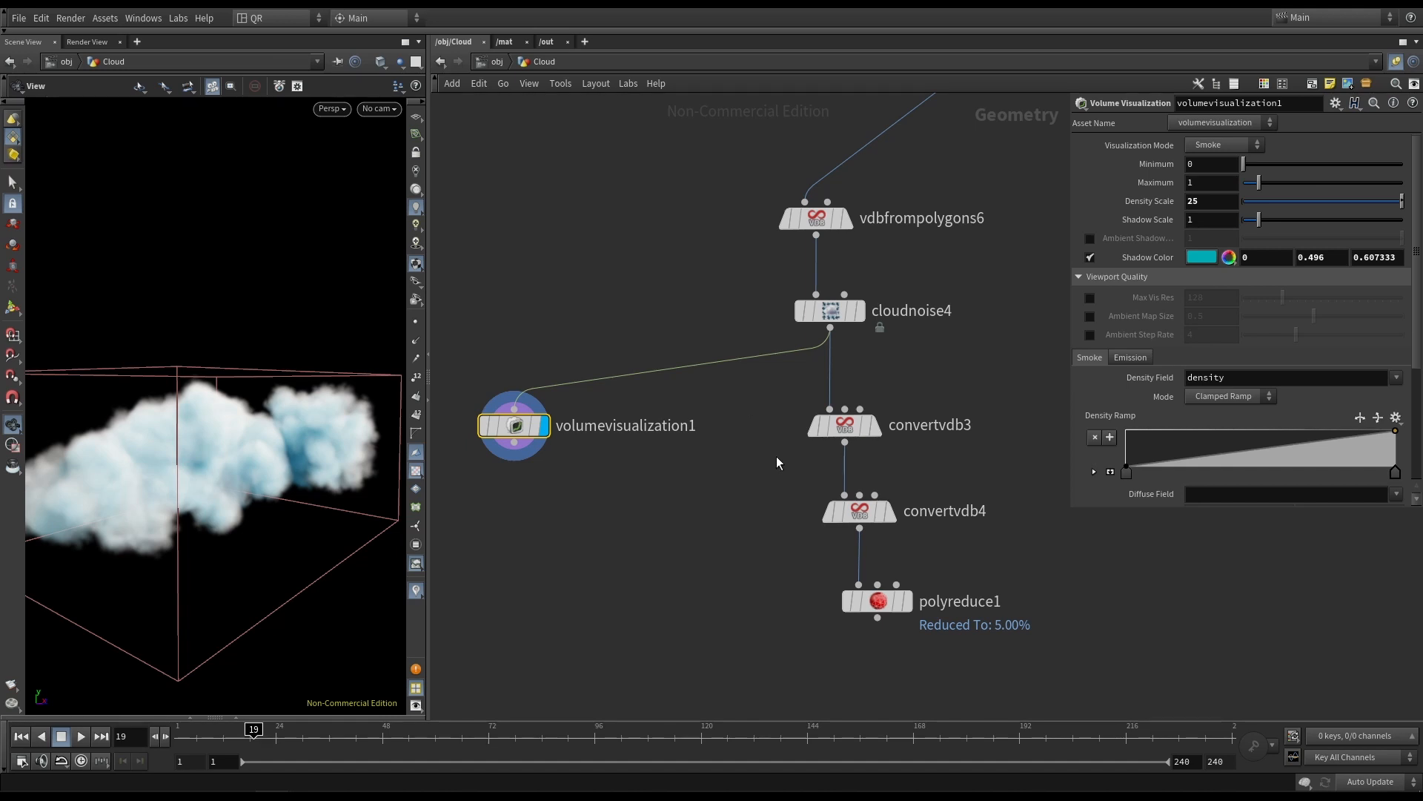
left_click(907, 402)
left_click_drag(223, 407, 200, 443)
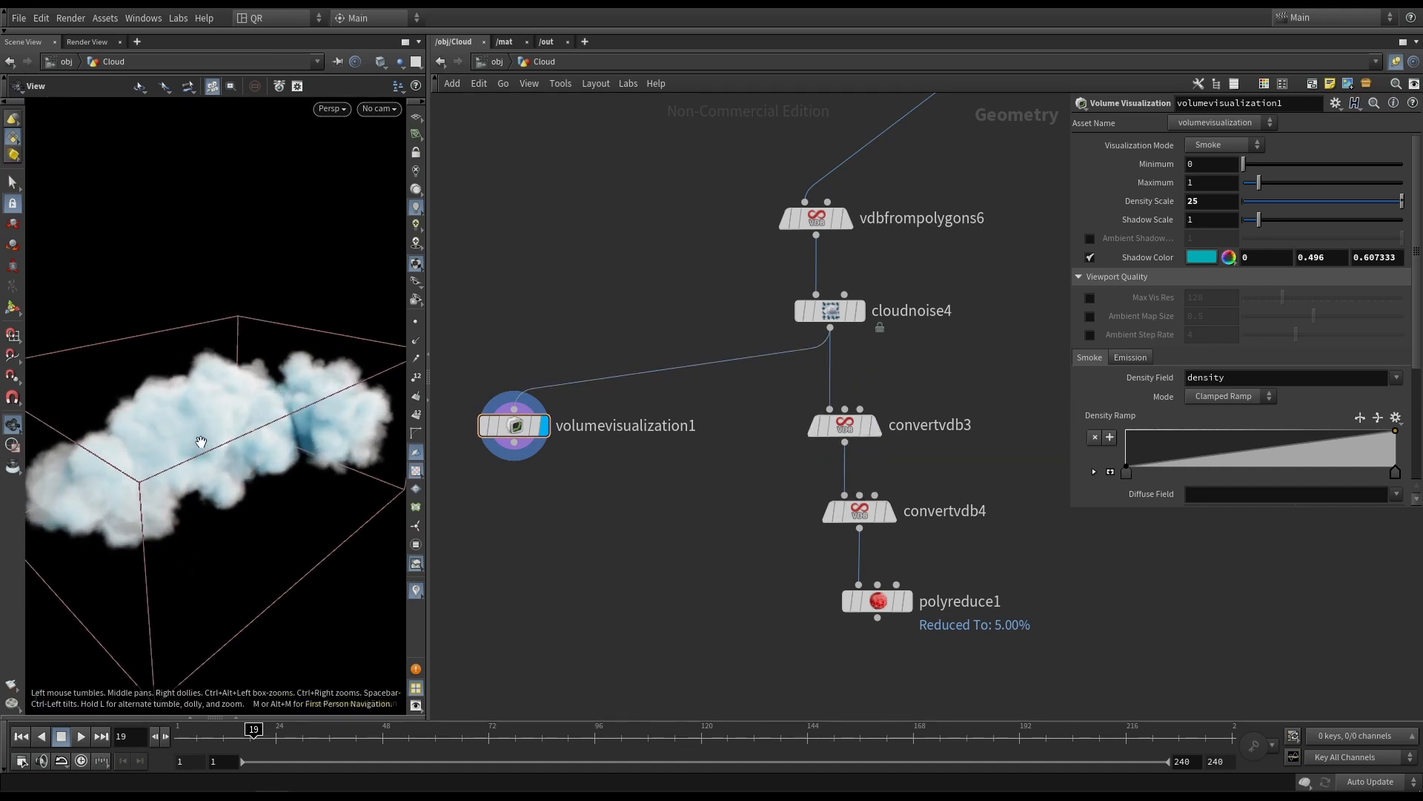
key("Tab")
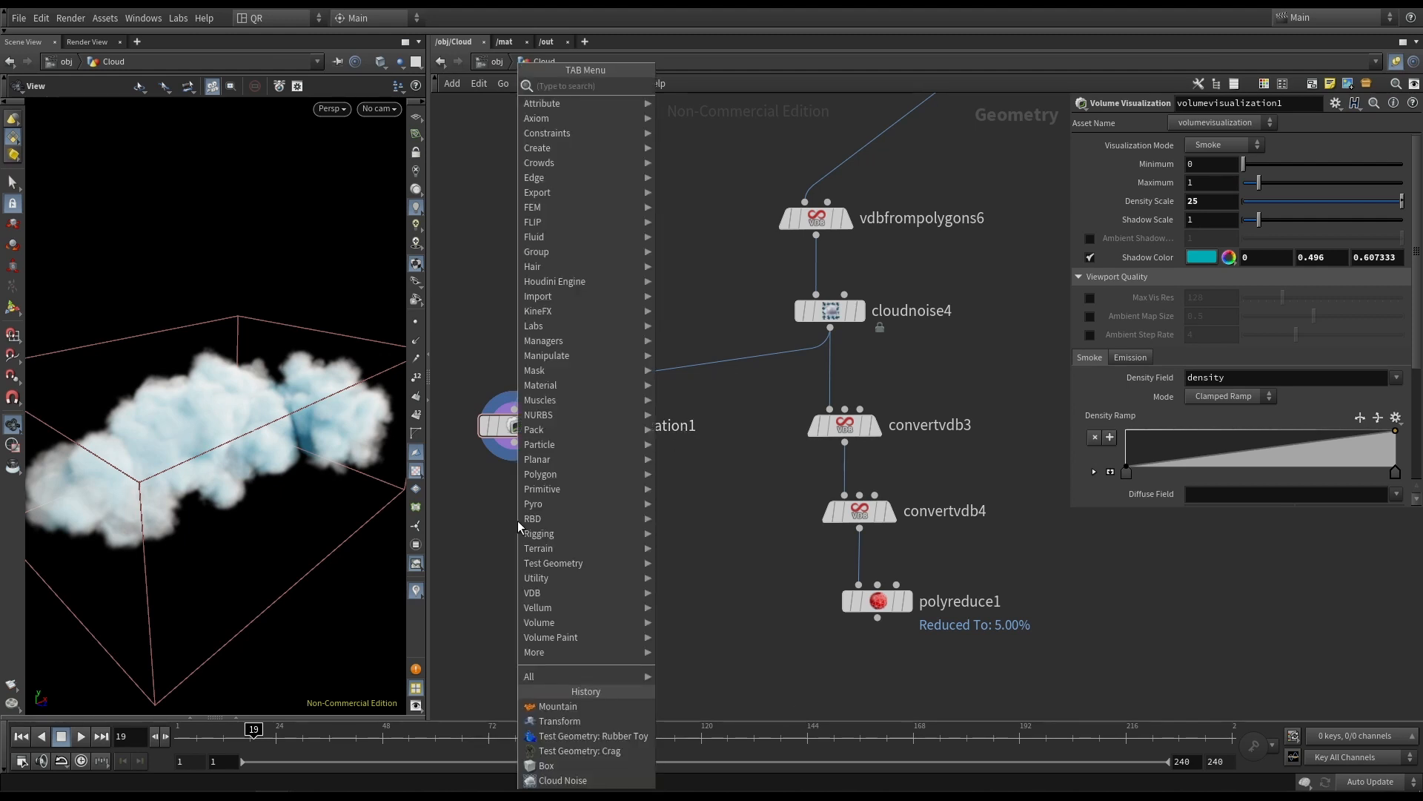
type("null")
key("Return")
left_click(517, 520)
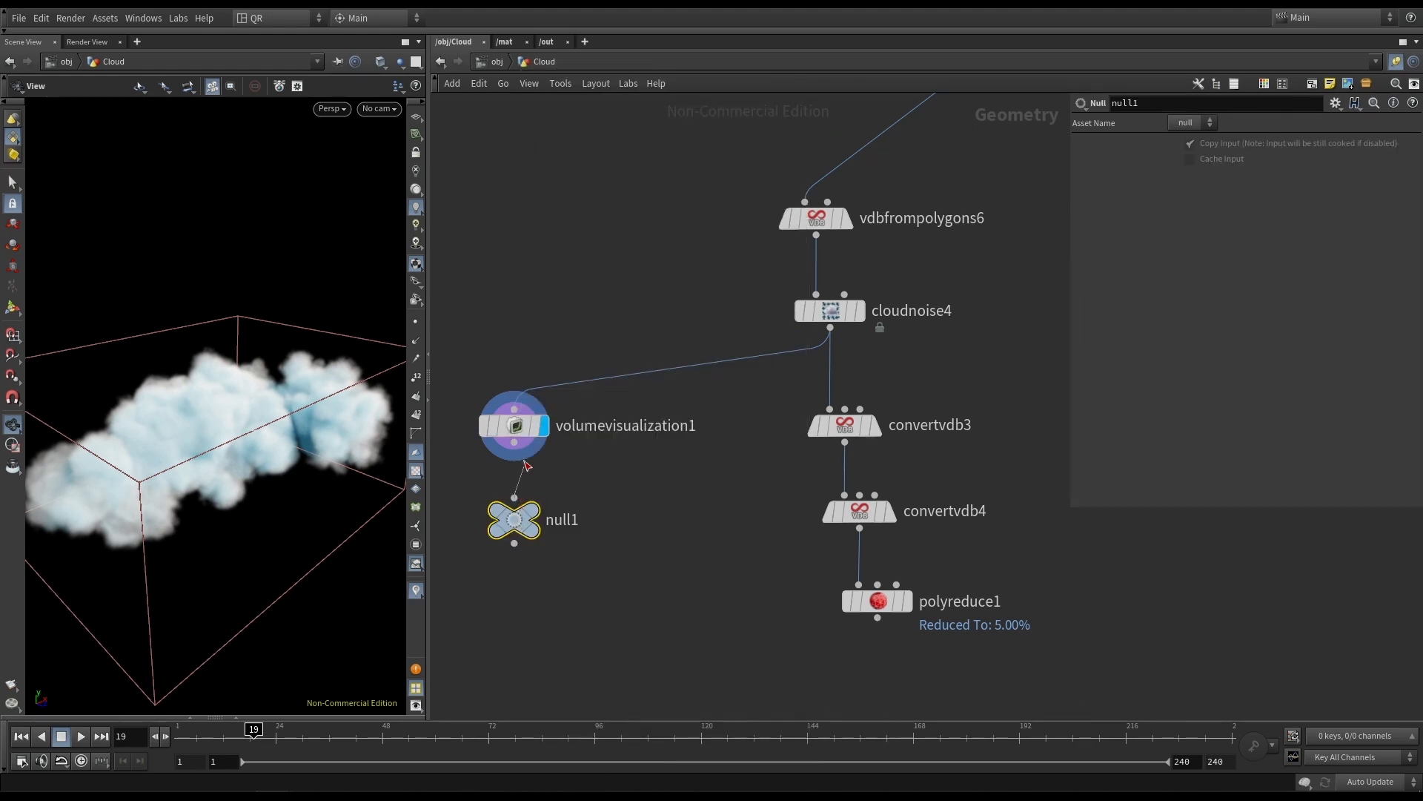
Rename the new null best_cloud_1, then display it slightly closer beneath volumevisualization1.
double_click(563, 520)
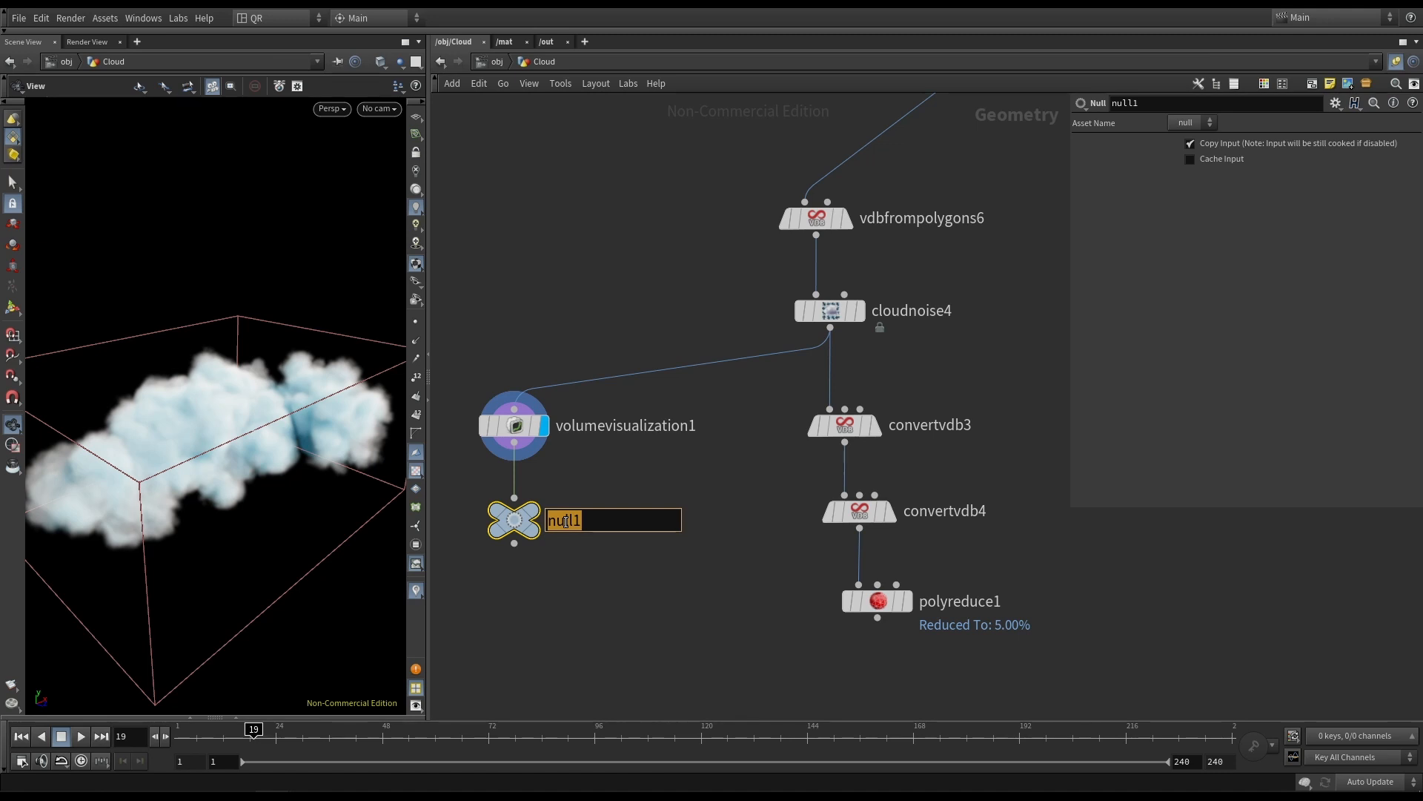
type("best_cloud")
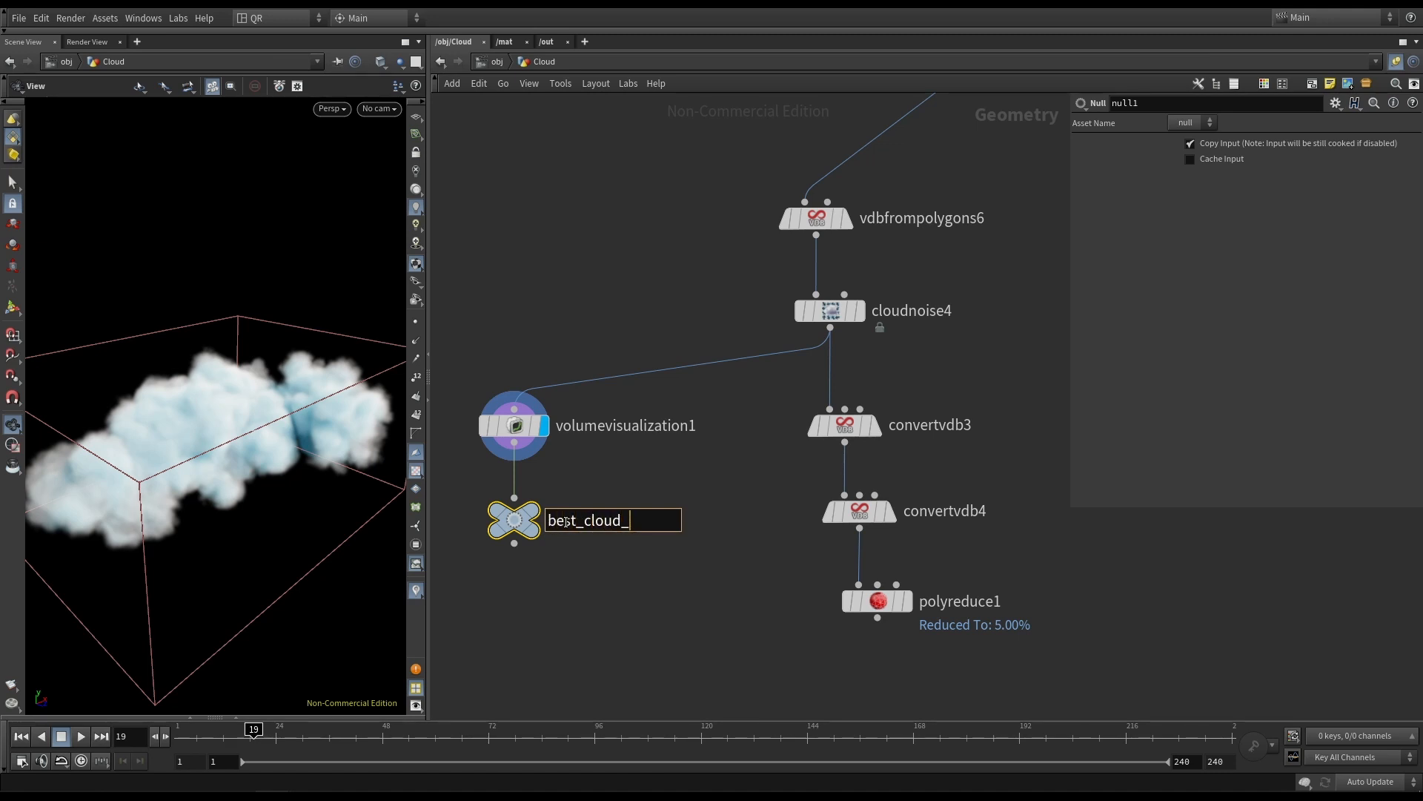
type("_1")
key("Return")
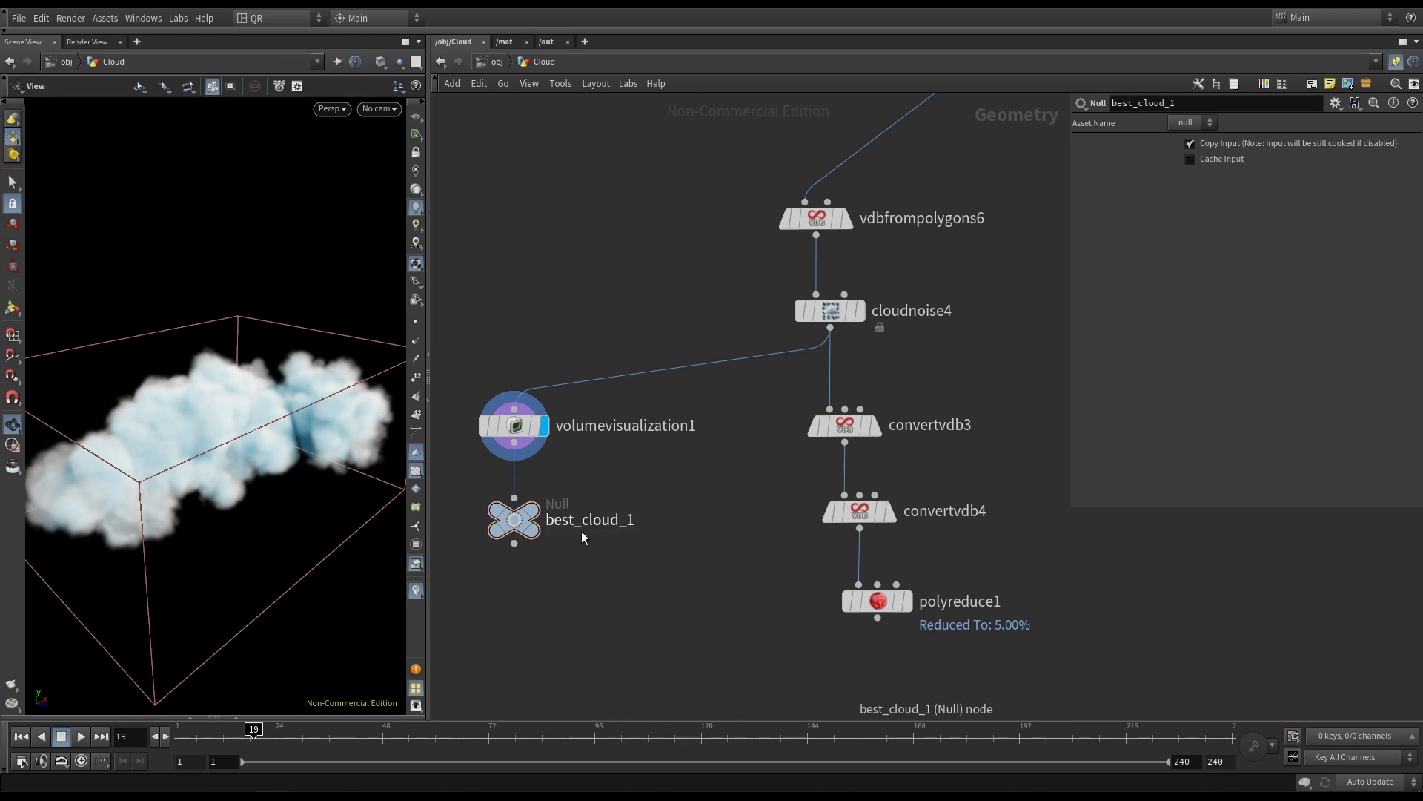
mouse_move(534, 510)
mouse_move(517, 528)
left_mouse_down()
mouse_move(516, 552)
mouse_move(517, 521)
left_mouse_up()
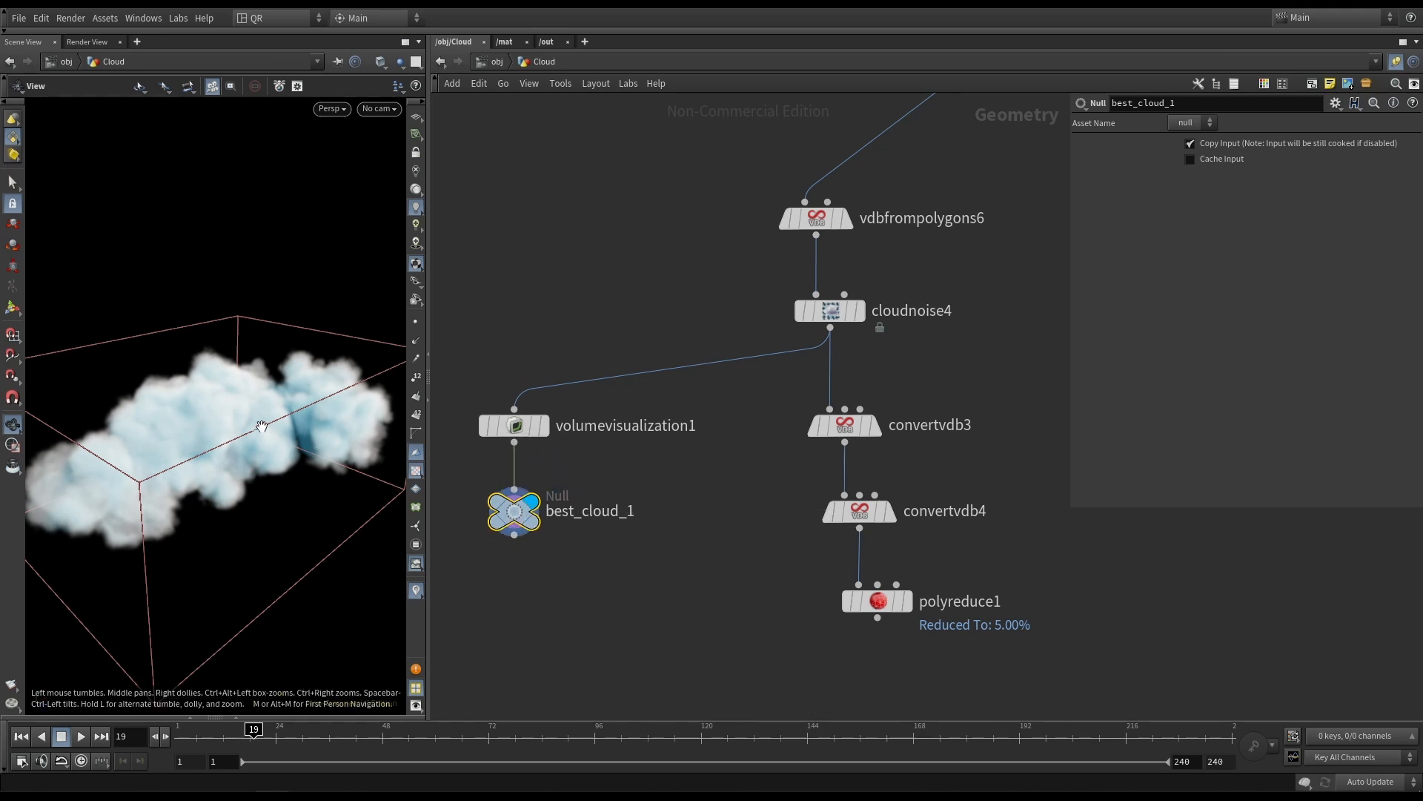
Rename the null below volumevisualization1 to exprt_best_cloud_1.
mouse_move(523, 528)
double_click(557, 510)
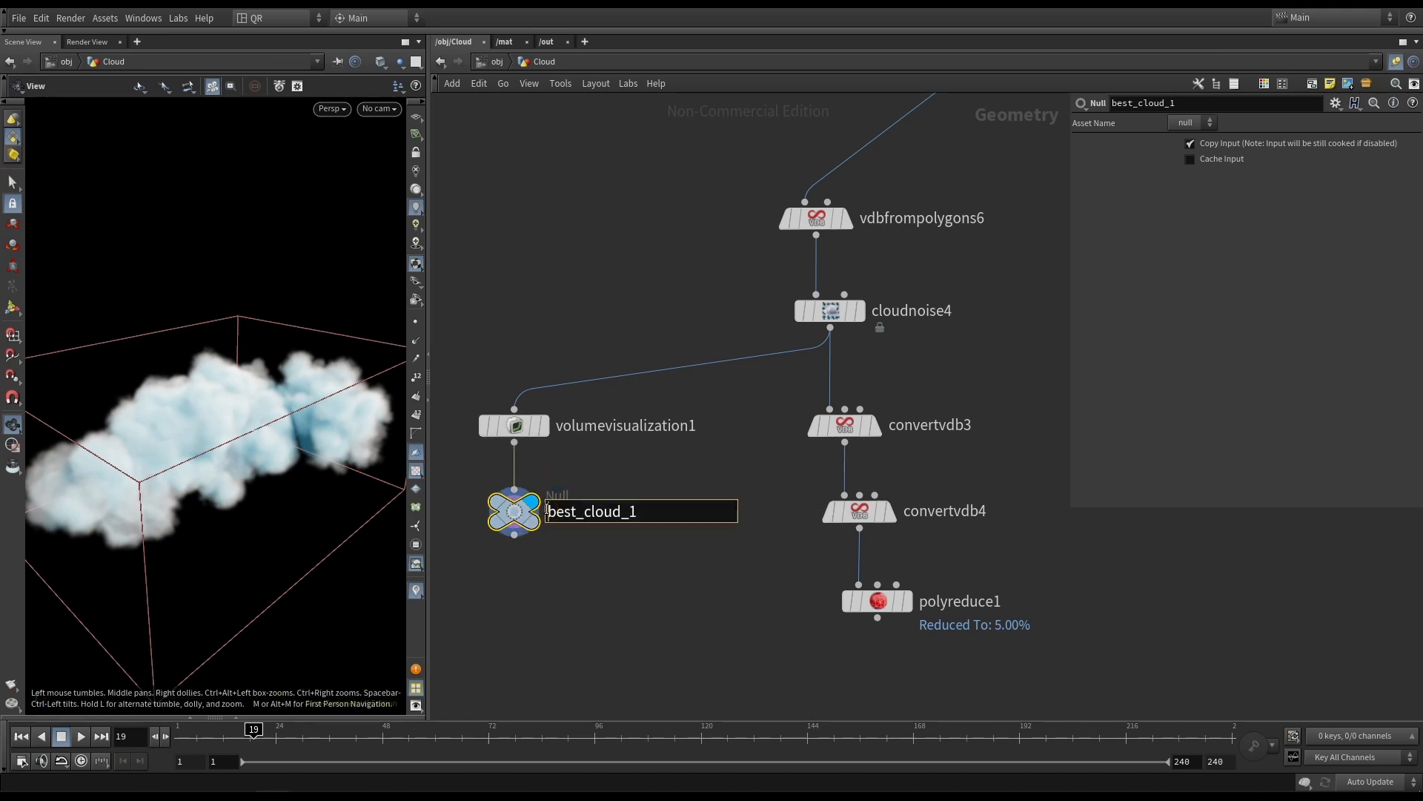
type("exprt_")
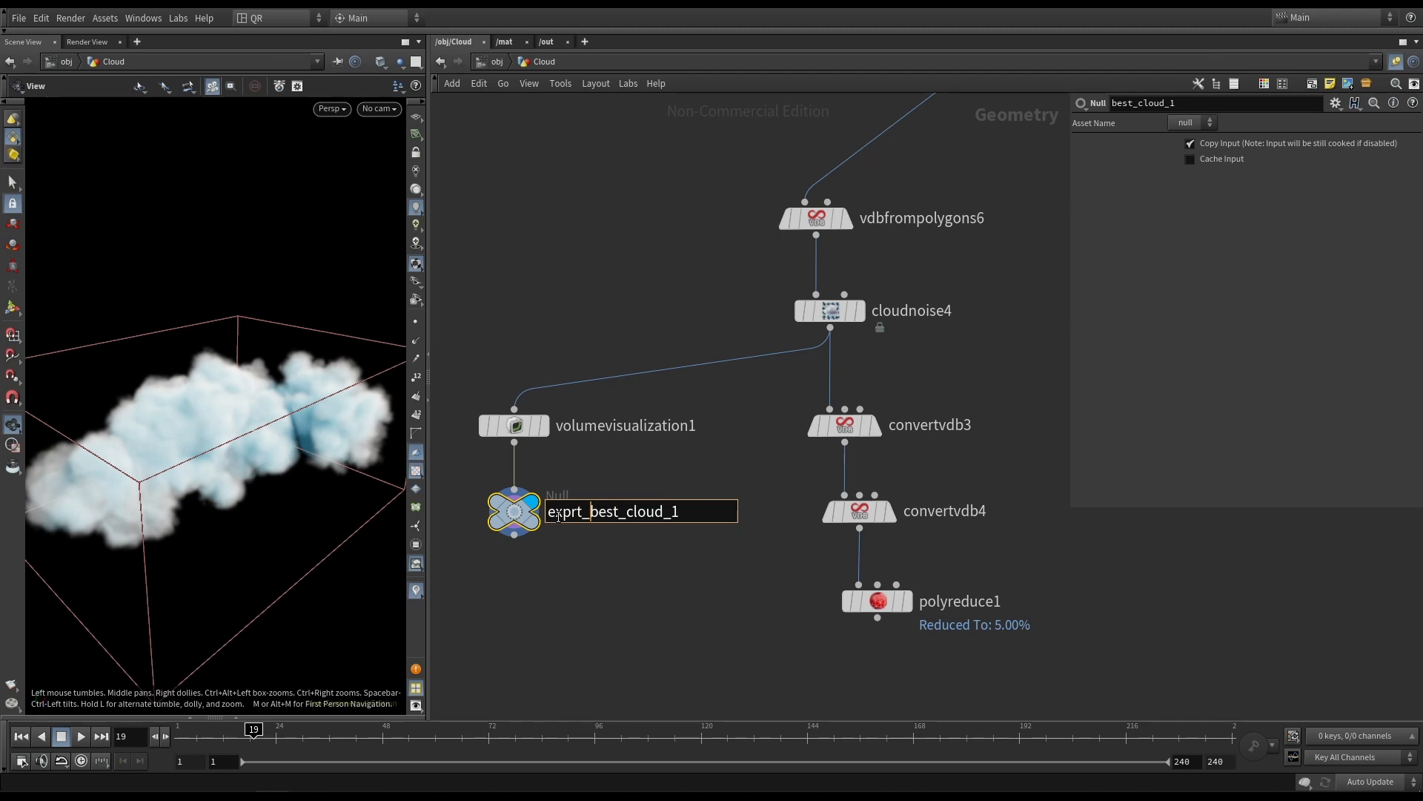
key("Return")
Check volumevisualization1's node info and rewire the exprt_best_cloud_1 null directly to cloudnoise4's output.
middle_click(515, 424)
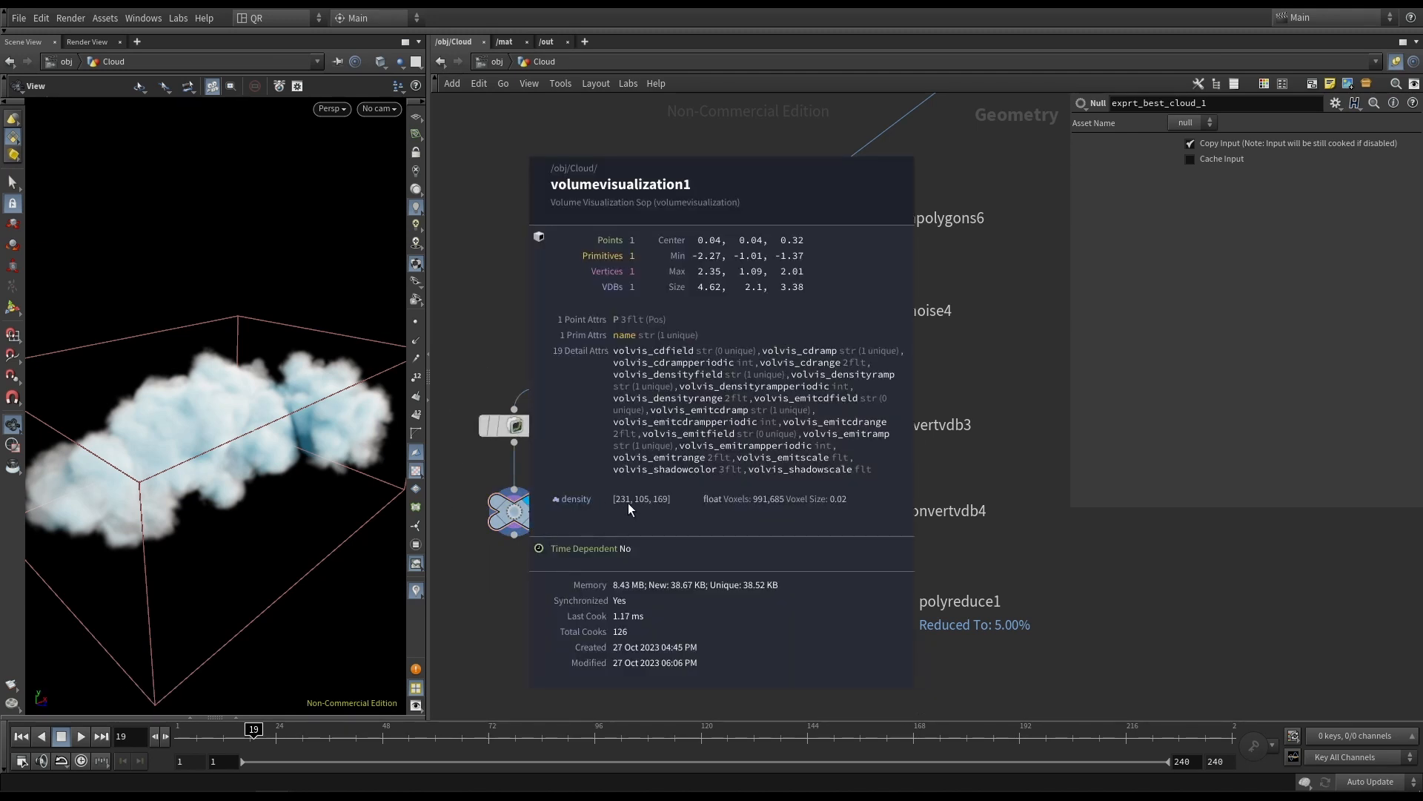
left_click(514, 486)
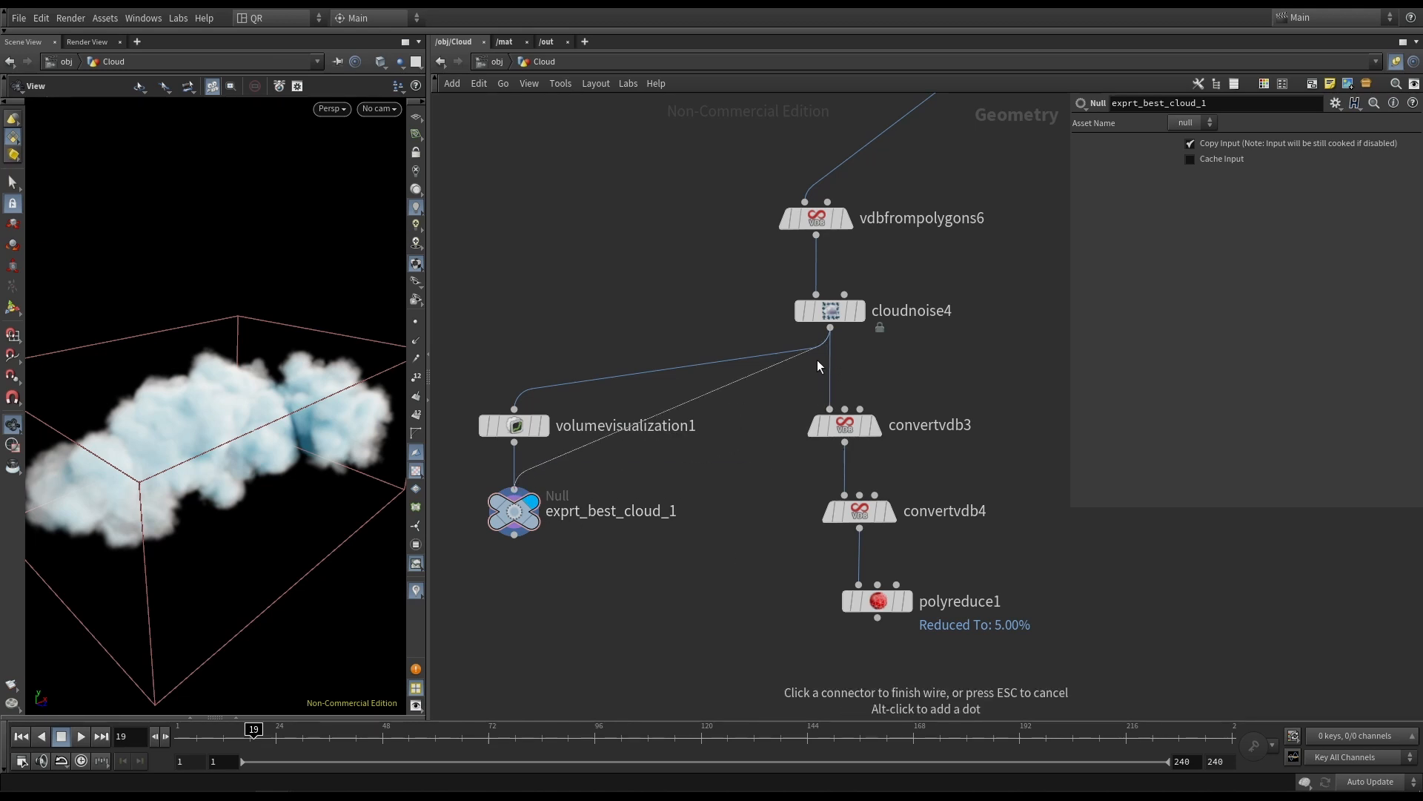
left_click(829, 328)
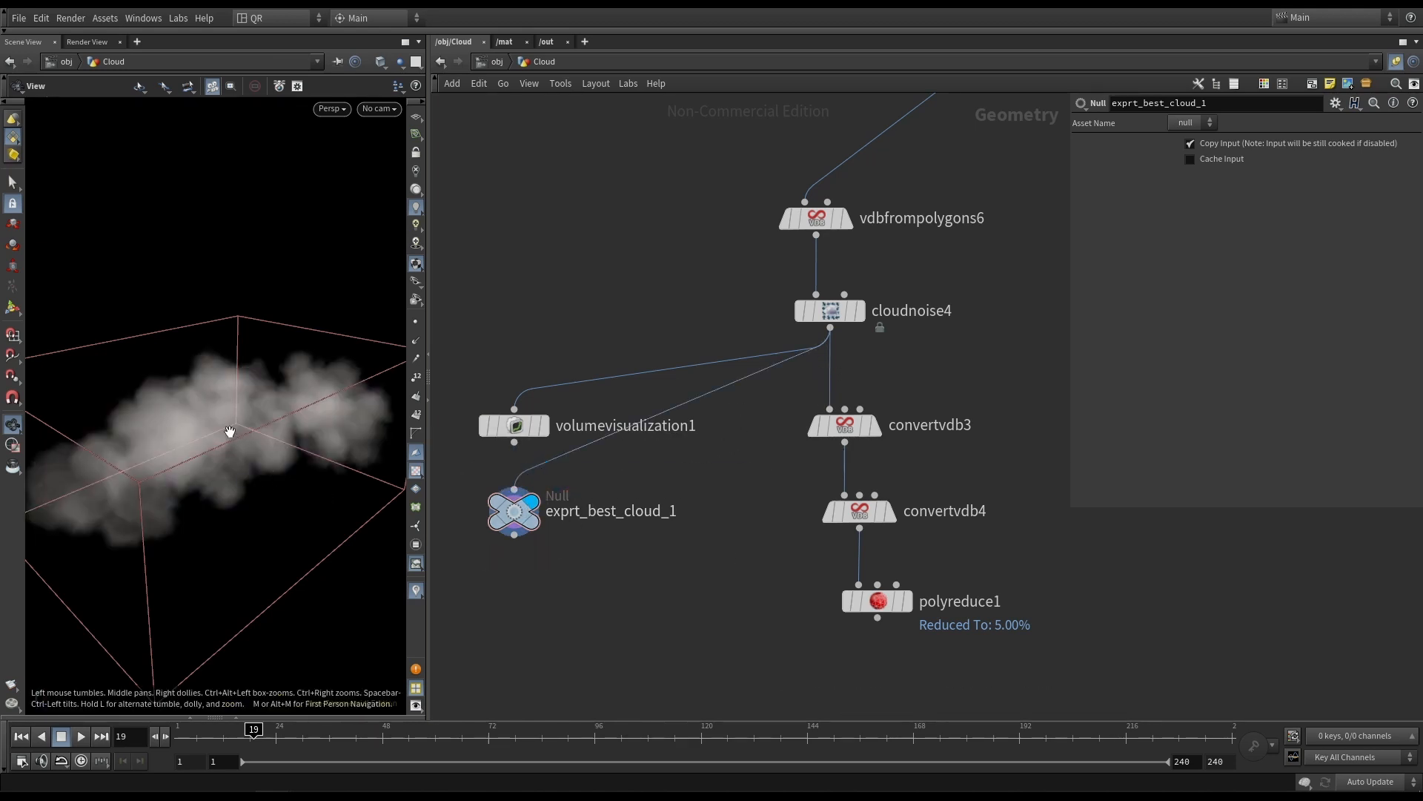
mouse_move(230, 431)
left_mouse_down()
mouse_move(191, 416)
mouse_move(215, 427)
left_mouse_up()
Display volumevisualization1 and examine its Density Scale setting against the shaded cloud.
left_click(540, 428)
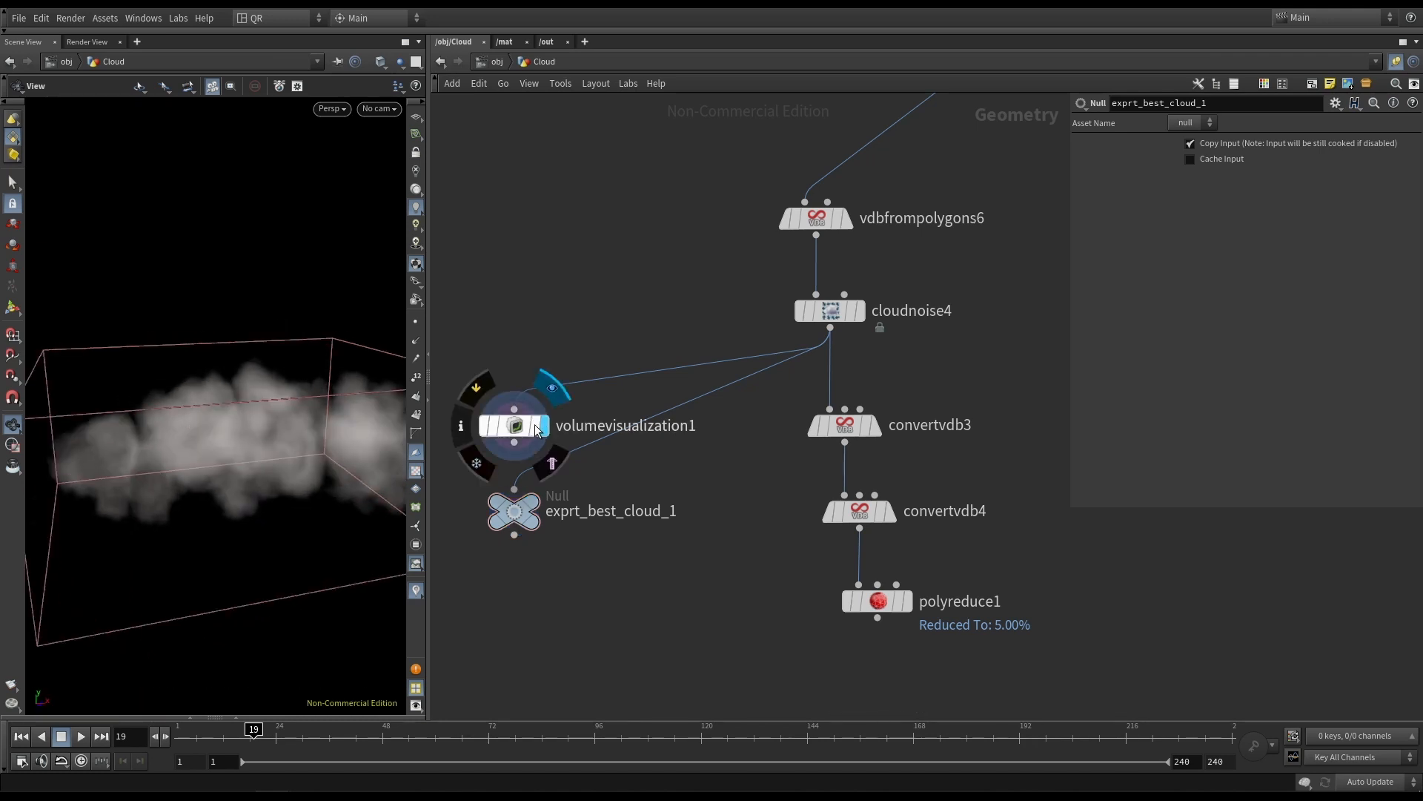
left_click(534, 426)
left_click_drag(1205, 203, 1183, 210)
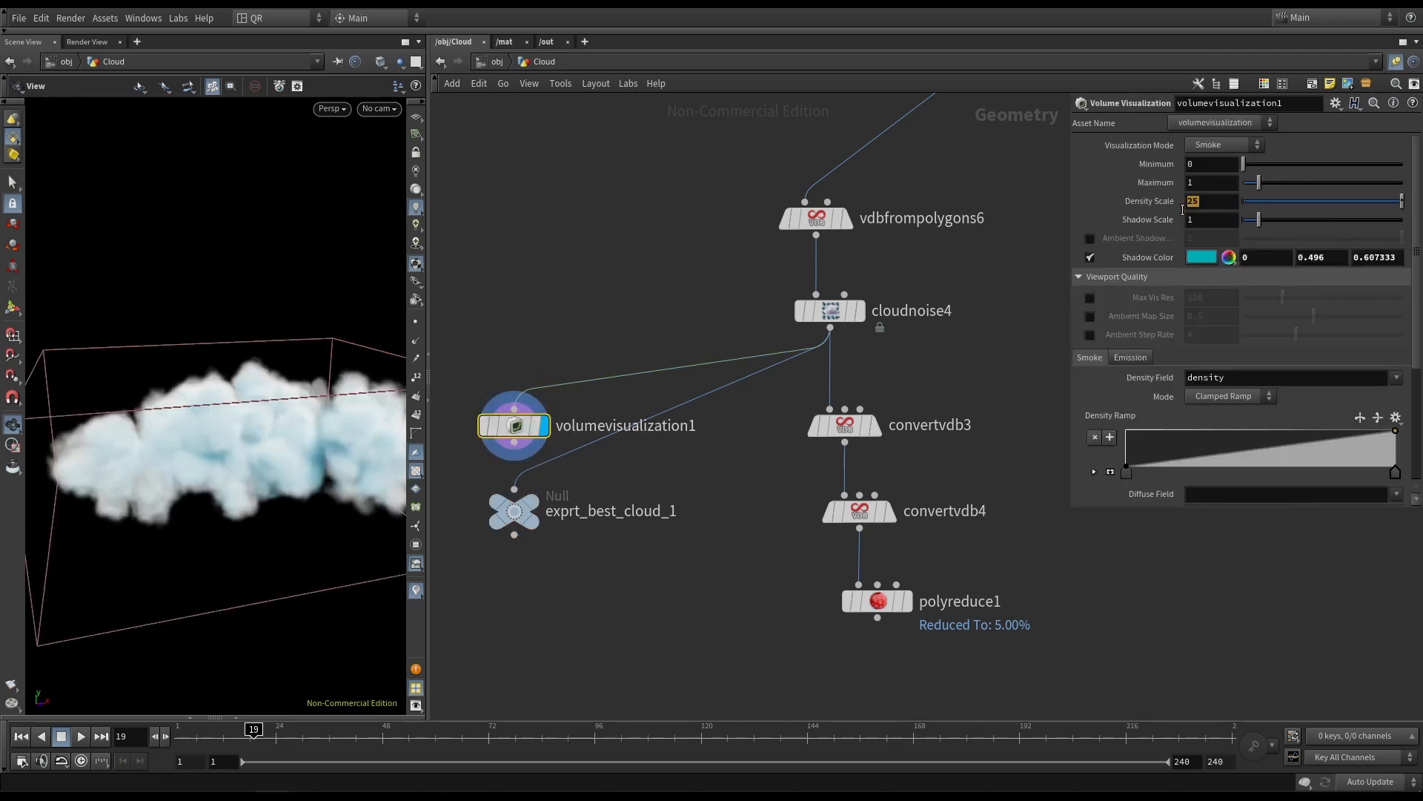
left_click_drag(230, 437, 290, 458)
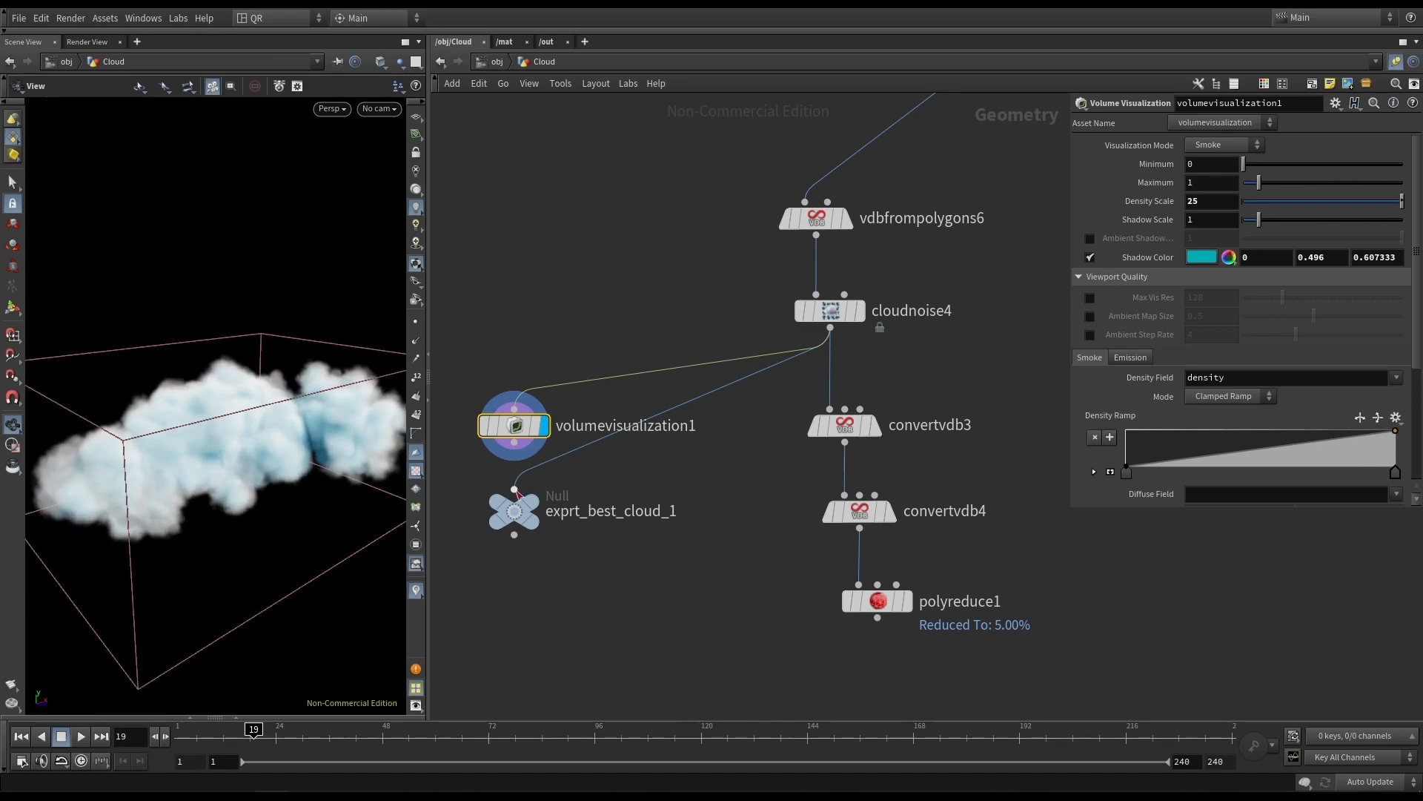
Move the exprt_best_cloud_1 null lower and insert a Volume Wrangle between cloudnoise4 and it, aligned under volumevisualization1.
left_click_drag(514, 516, 513, 590)
key("Tab")
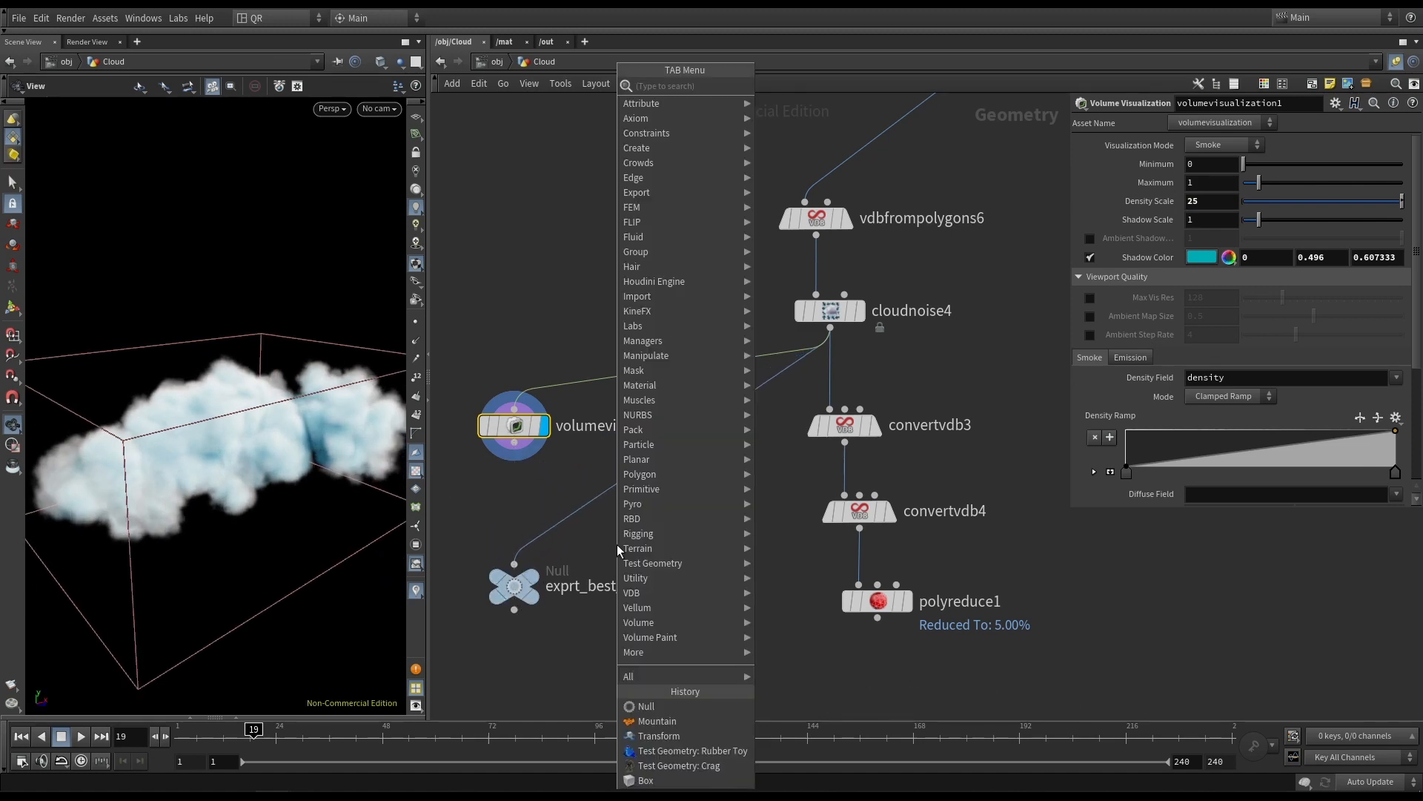
type("volu")
type("mewr")
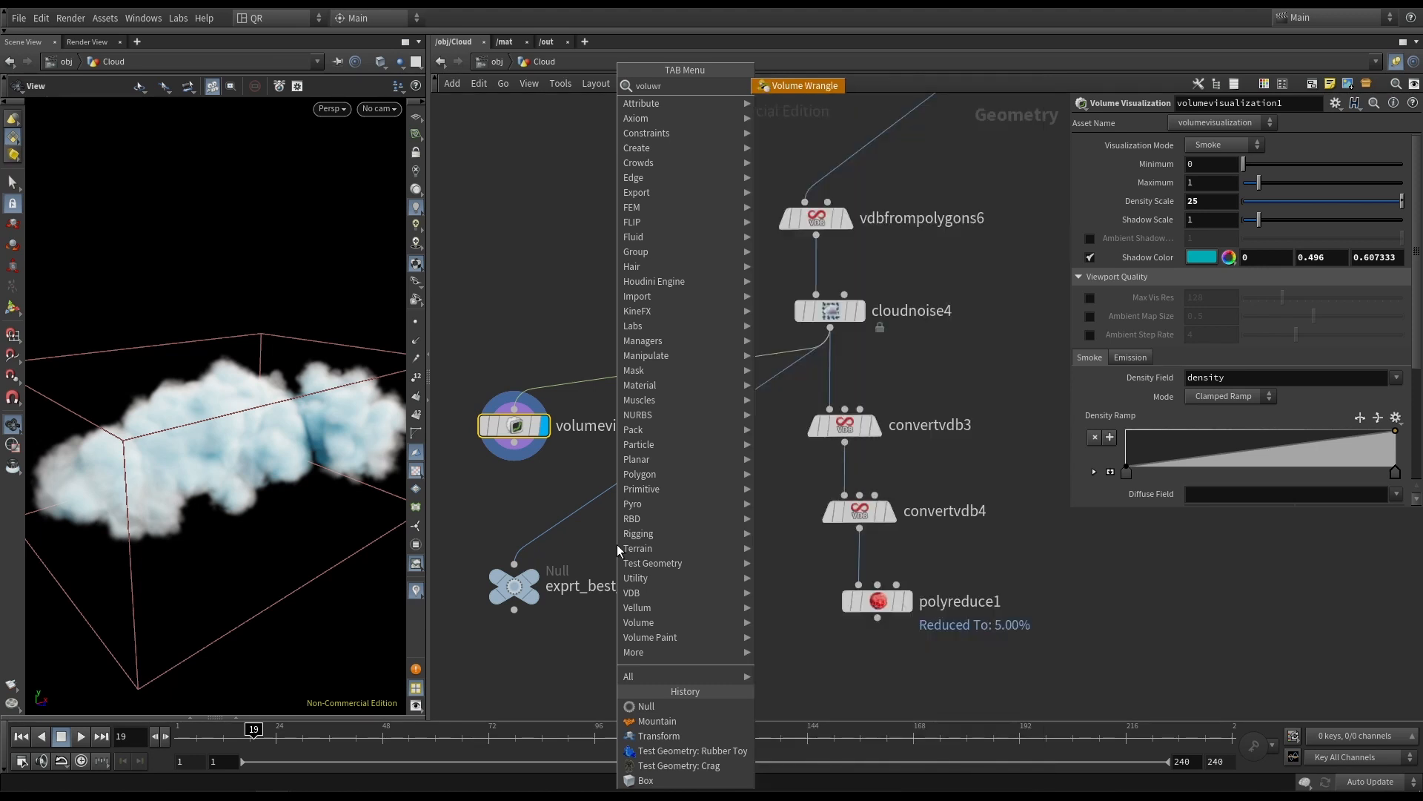
key("Return")
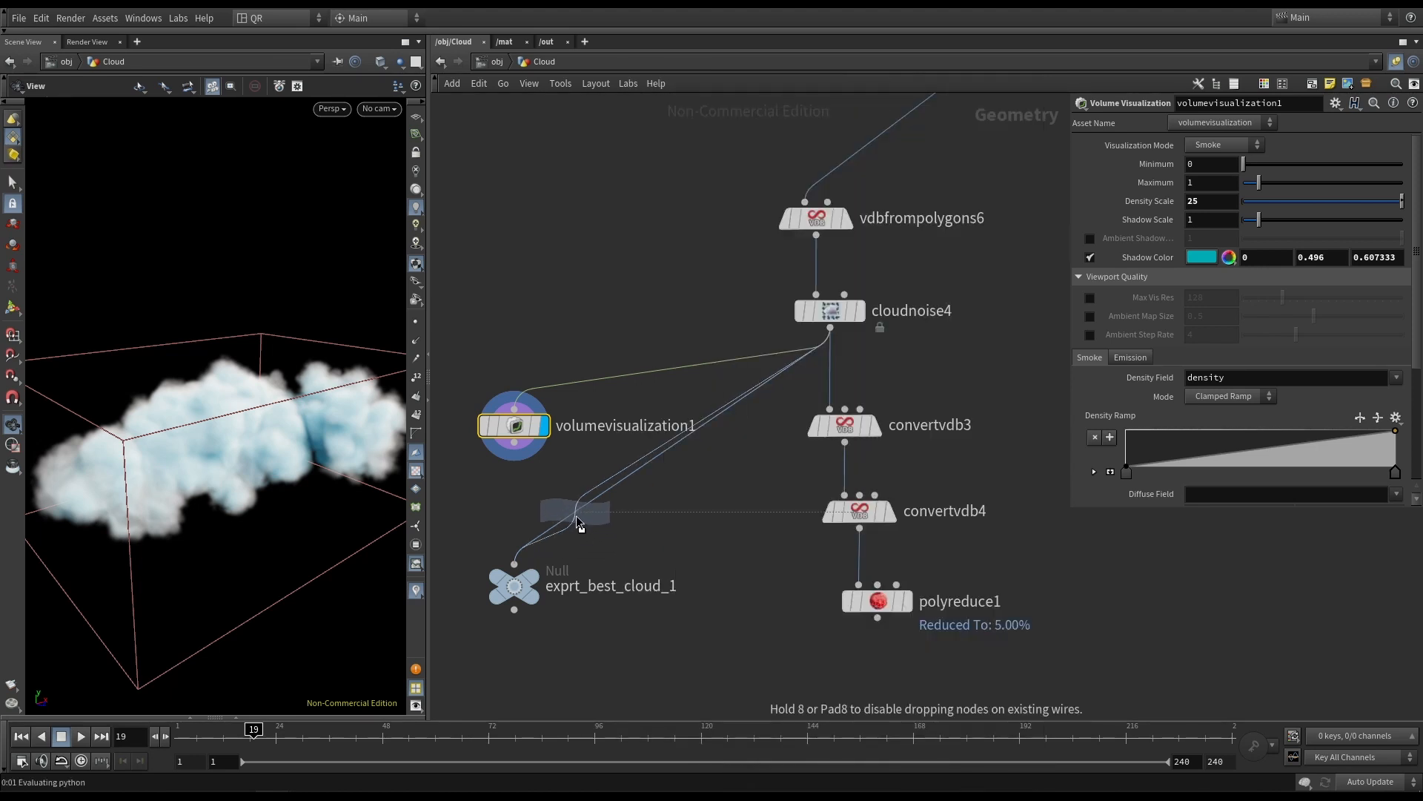
left_click(576, 515)
left_click_drag(576, 516, 516, 516)
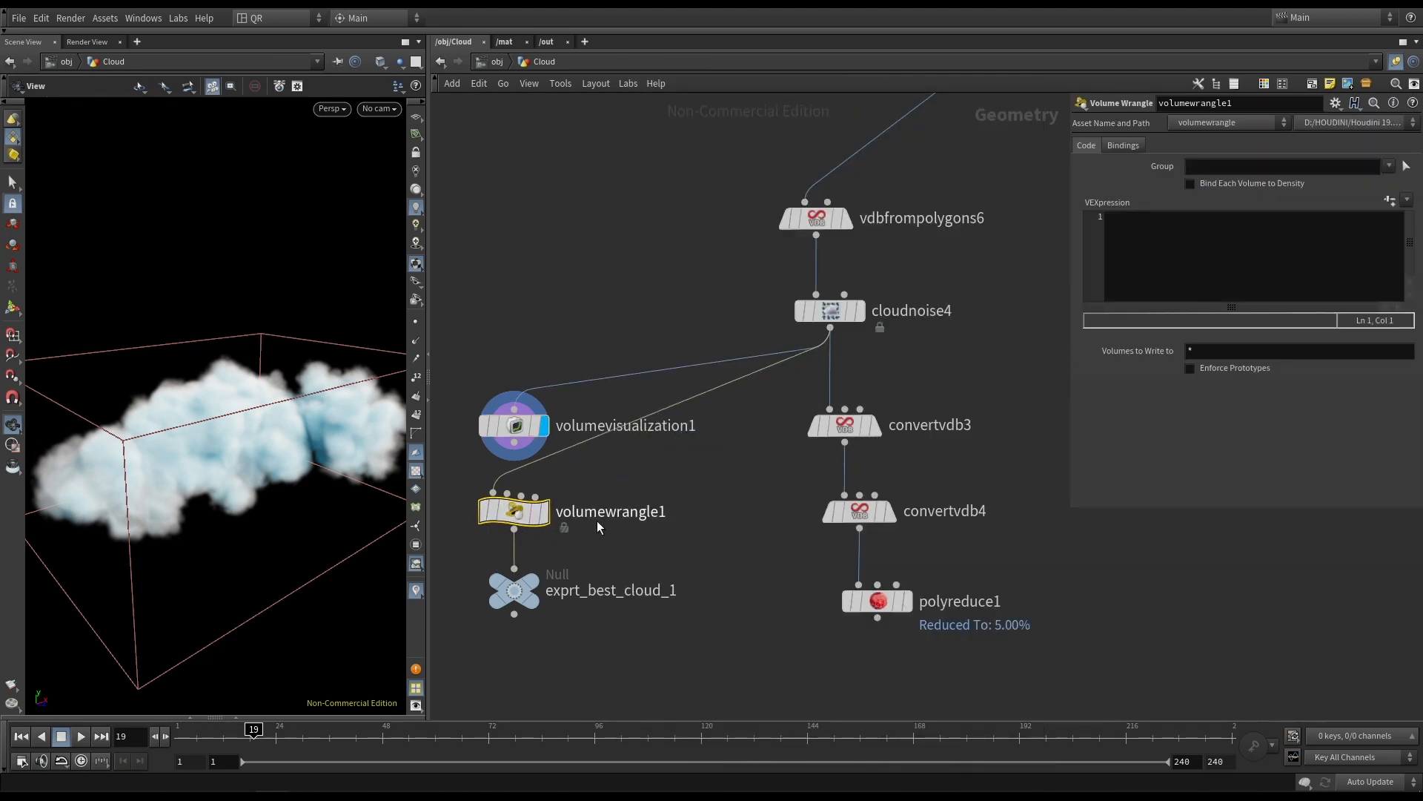
Display volumewrangle1, compare it with volumevisualization1, and check the wrangle's node info for the volume's field name.
mouse_move(516, 517)
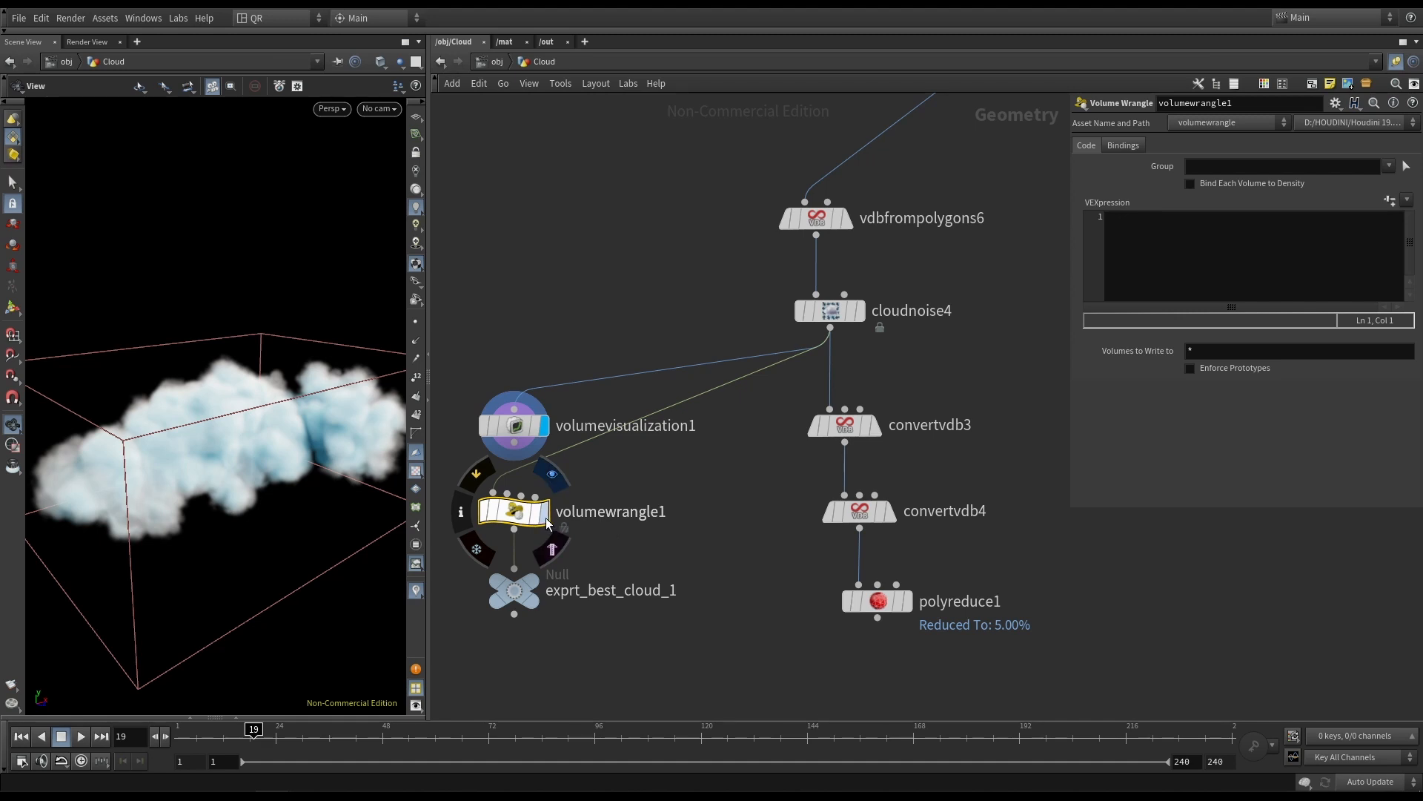
left_click(553, 473)
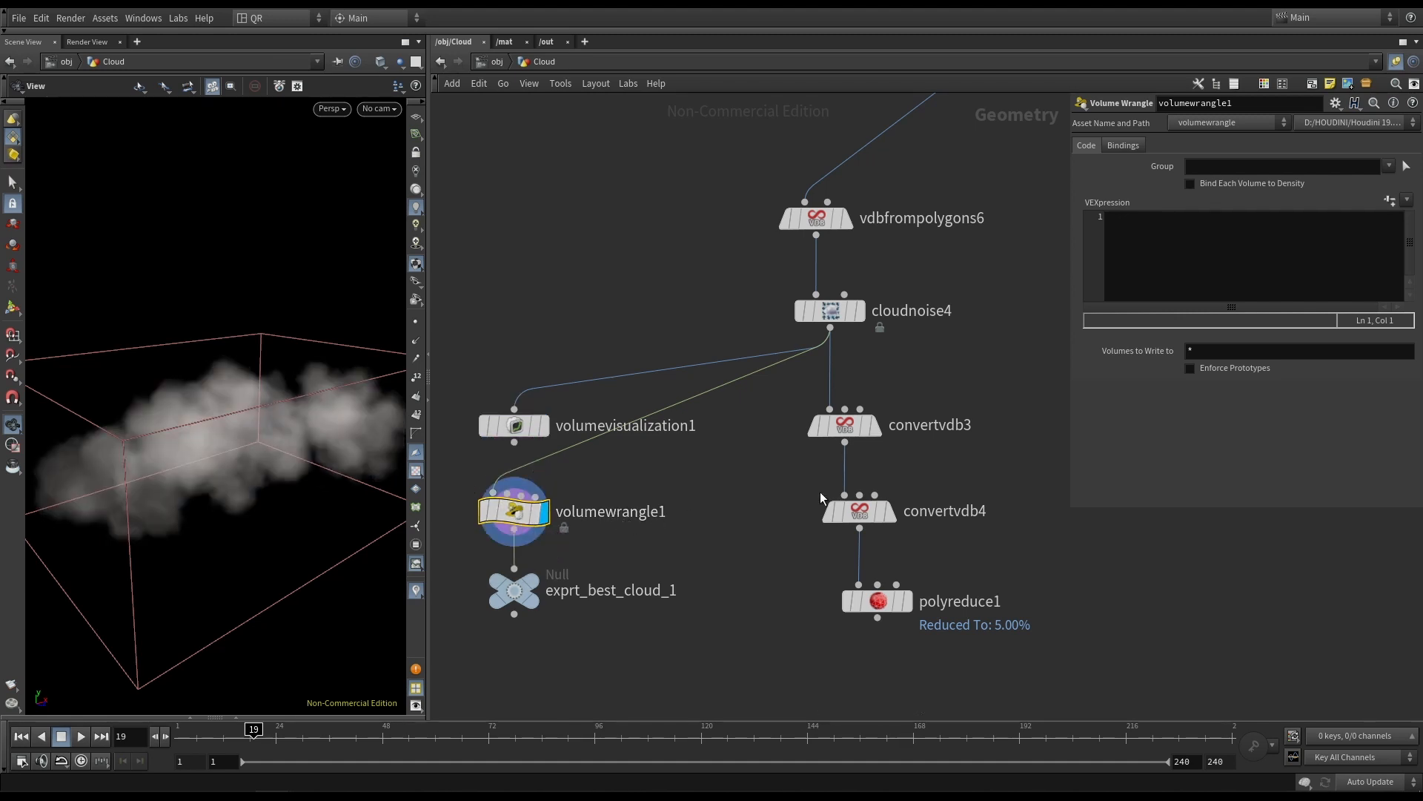
left_click(1144, 260)
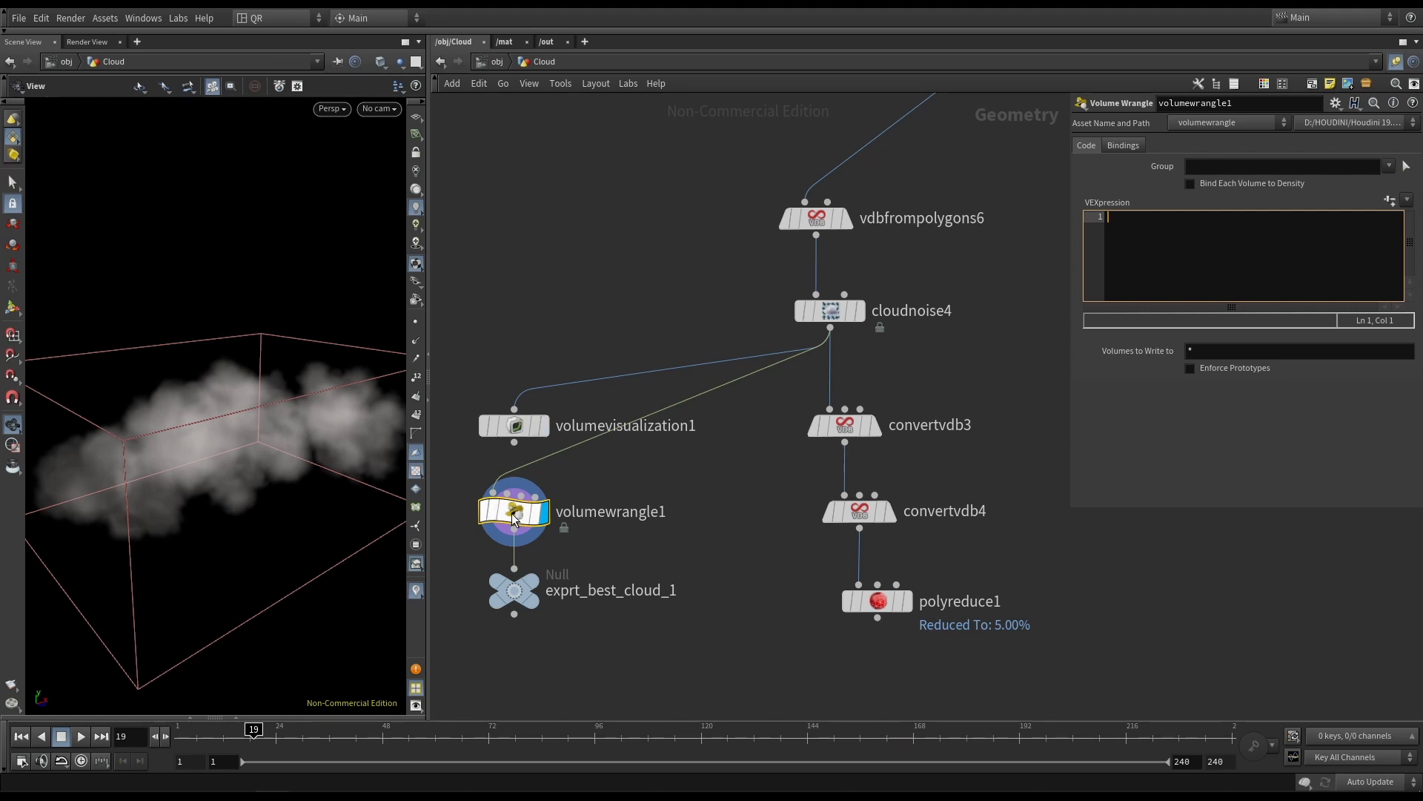
left_click(545, 428)
left_click(519, 426)
left_click(529, 510)
left_click(546, 510)
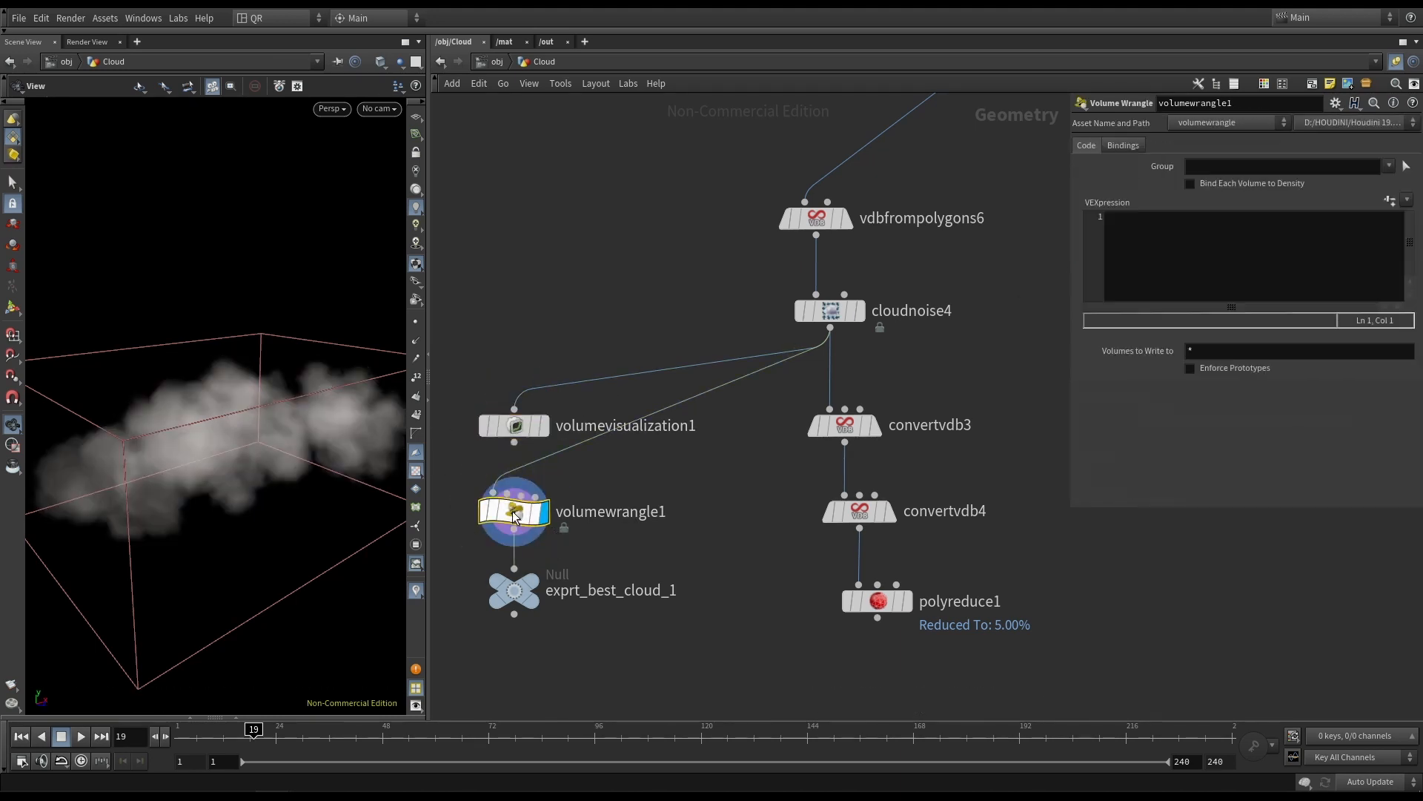
middle_click(545, 502)
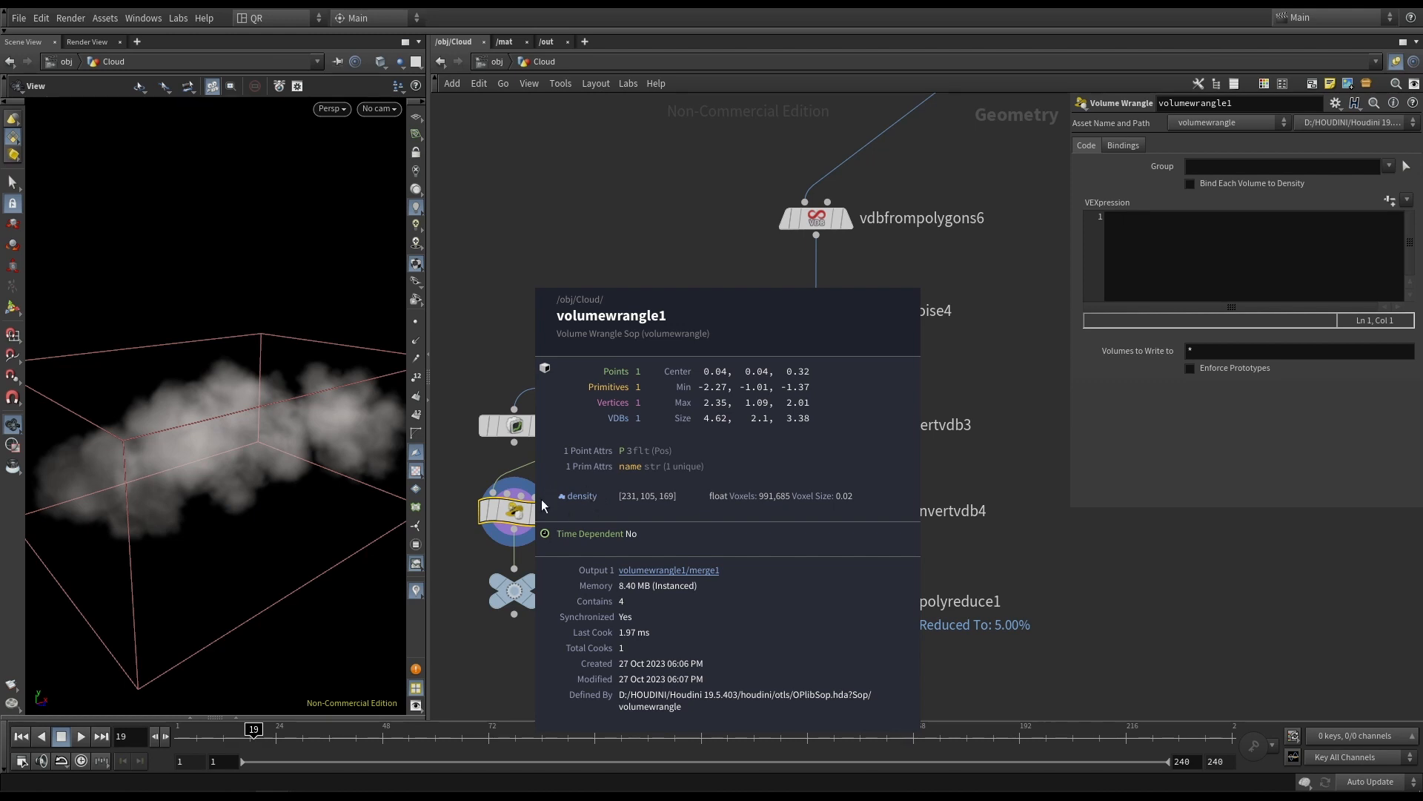
left_click(1231, 248)
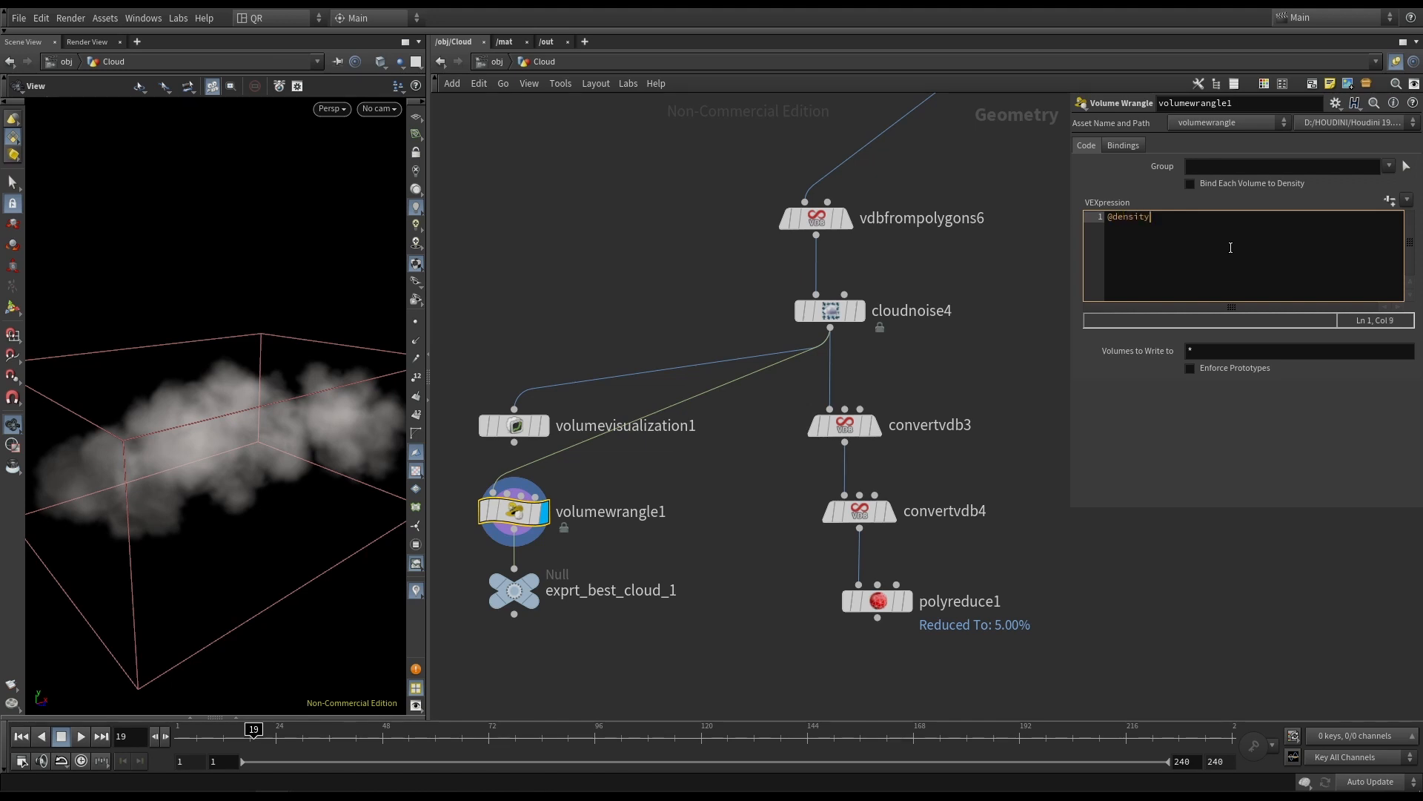
type("@density *= 25;")
left_click(1390, 203)
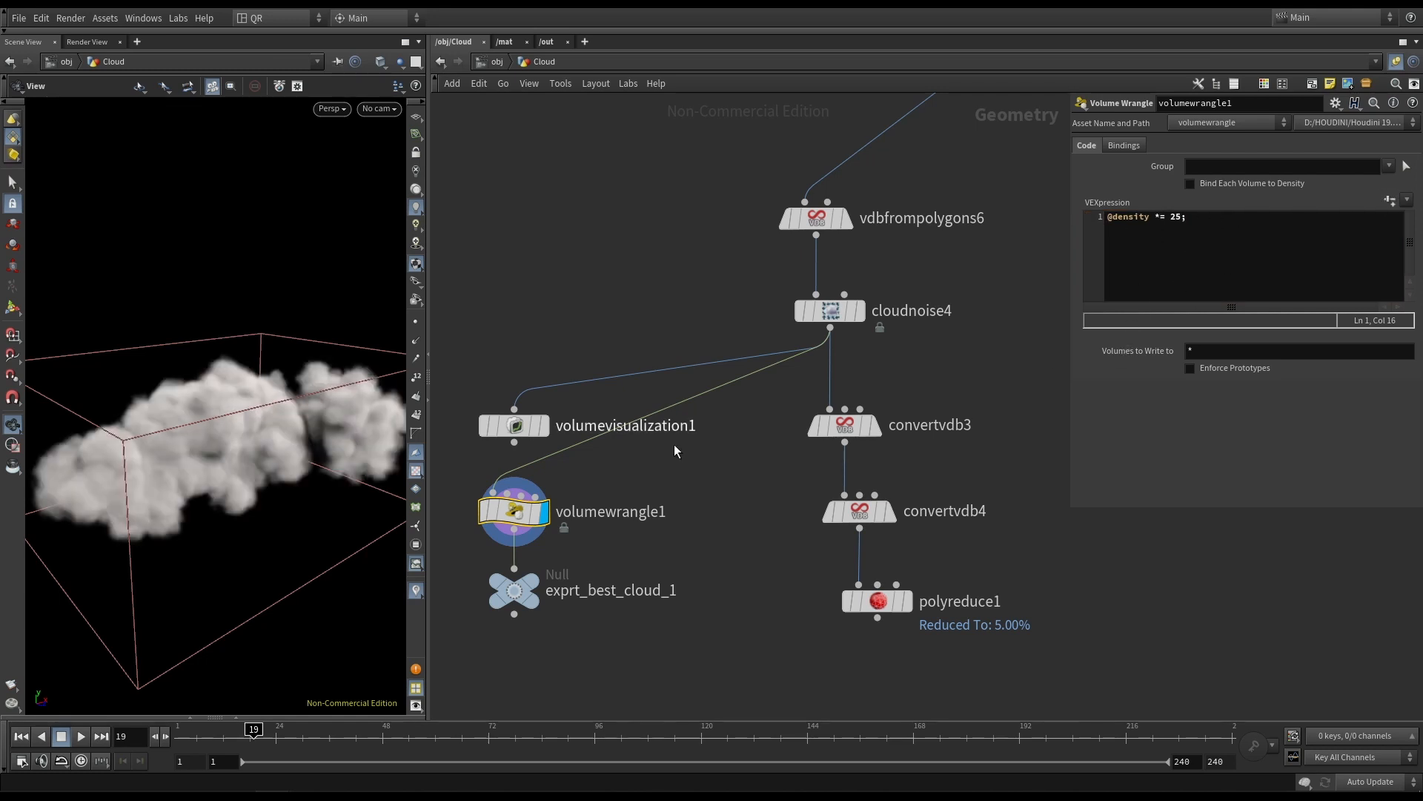
Compare the displayed clouds of volumevisualization1, volumewrangle1 and the exprt_best_cloud_1 null.
left_click(544, 425)
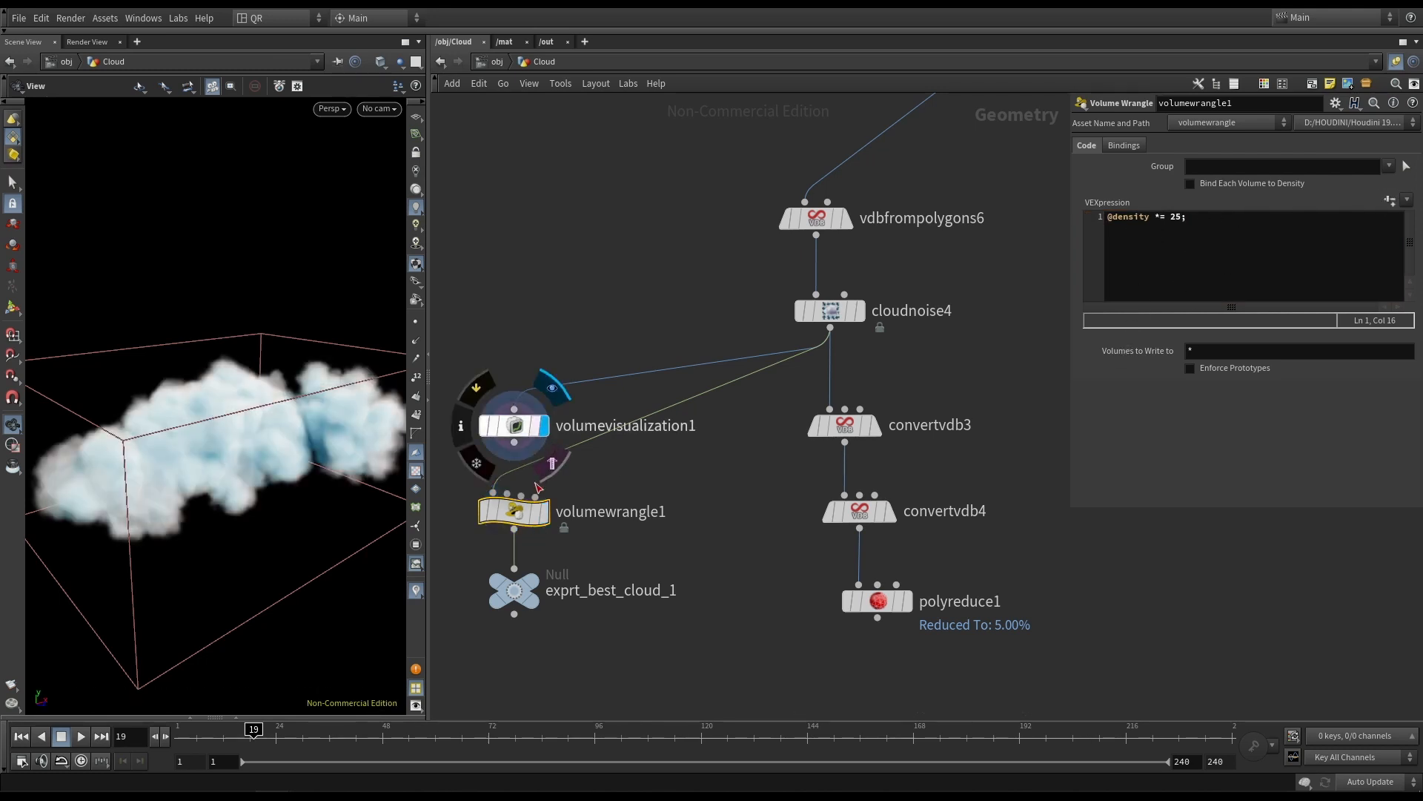
left_click(544, 516)
left_click(518, 428)
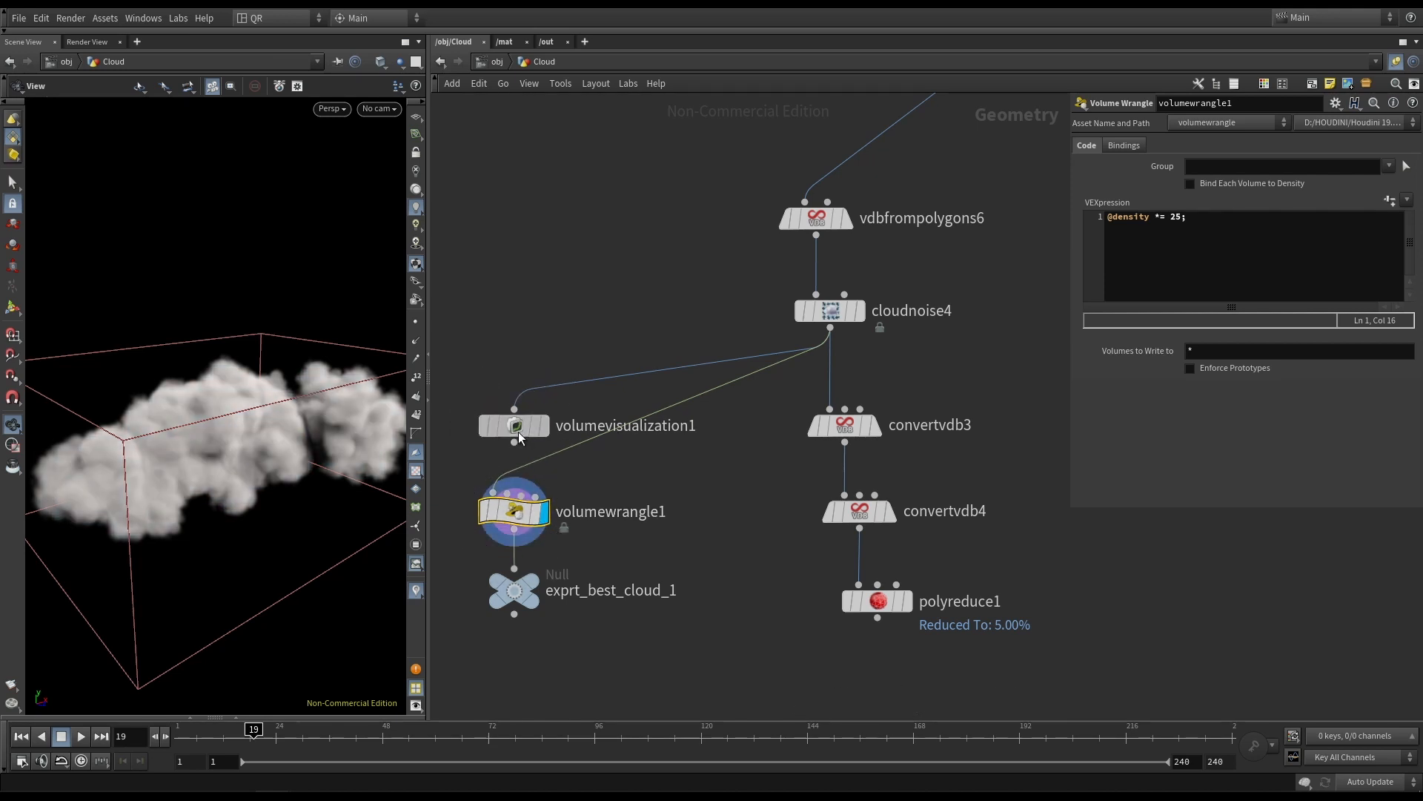
left_click(507, 516)
left_click(514, 595)
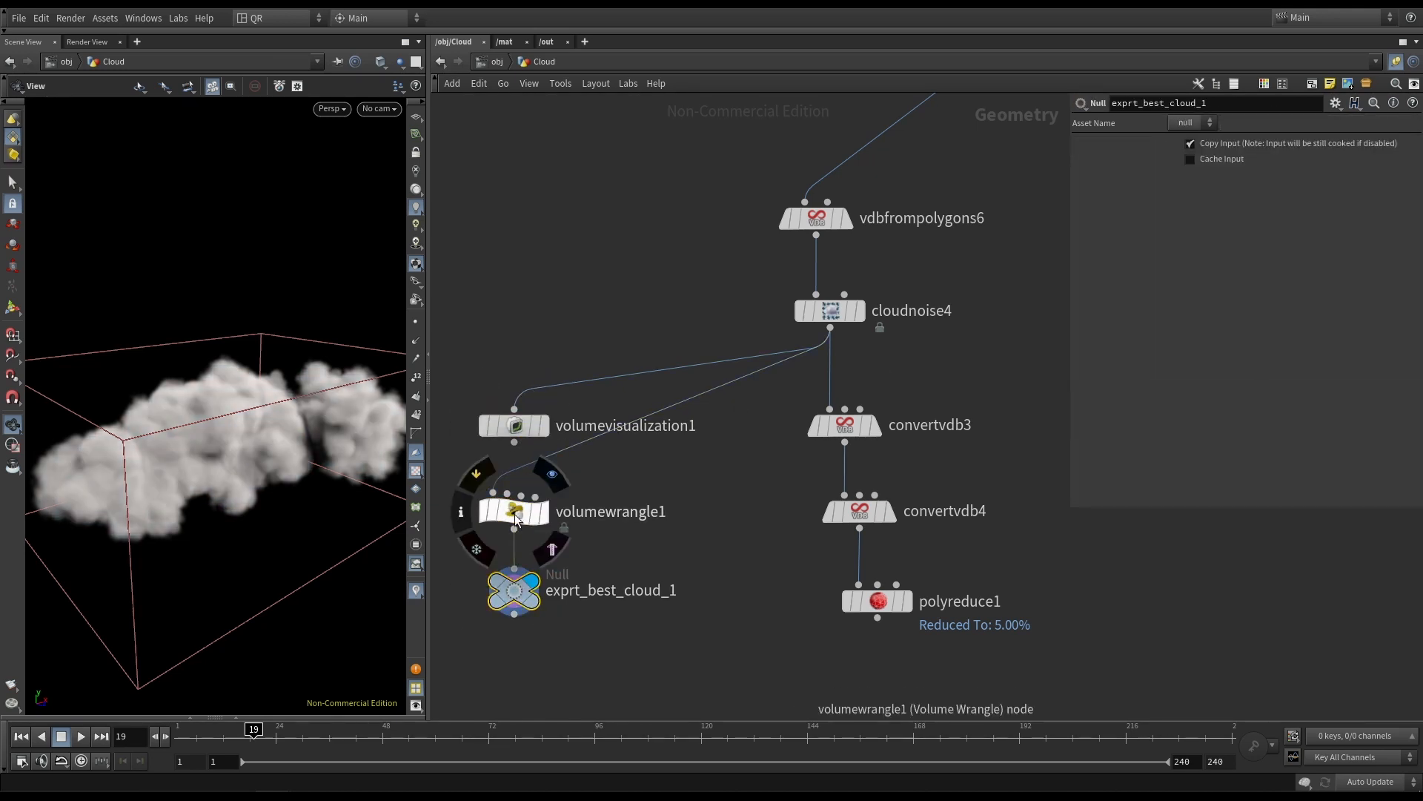
left_click(543, 427)
Move volumevisualization1 out beside volumewrangle1 at the same level and colour the node pink.
middle_click_drag(573, 321, 680, 293)
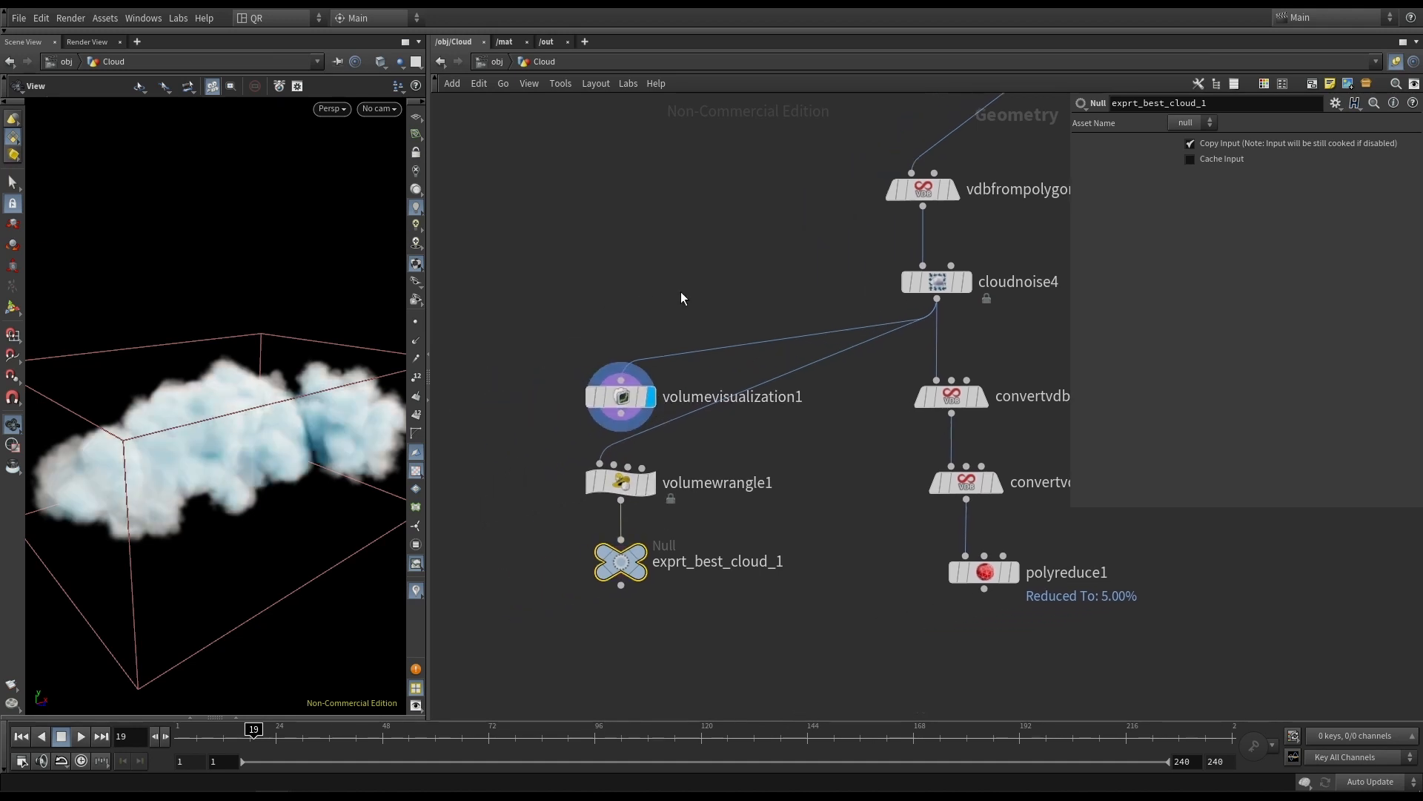
left_click_drag(619, 404, 483, 482)
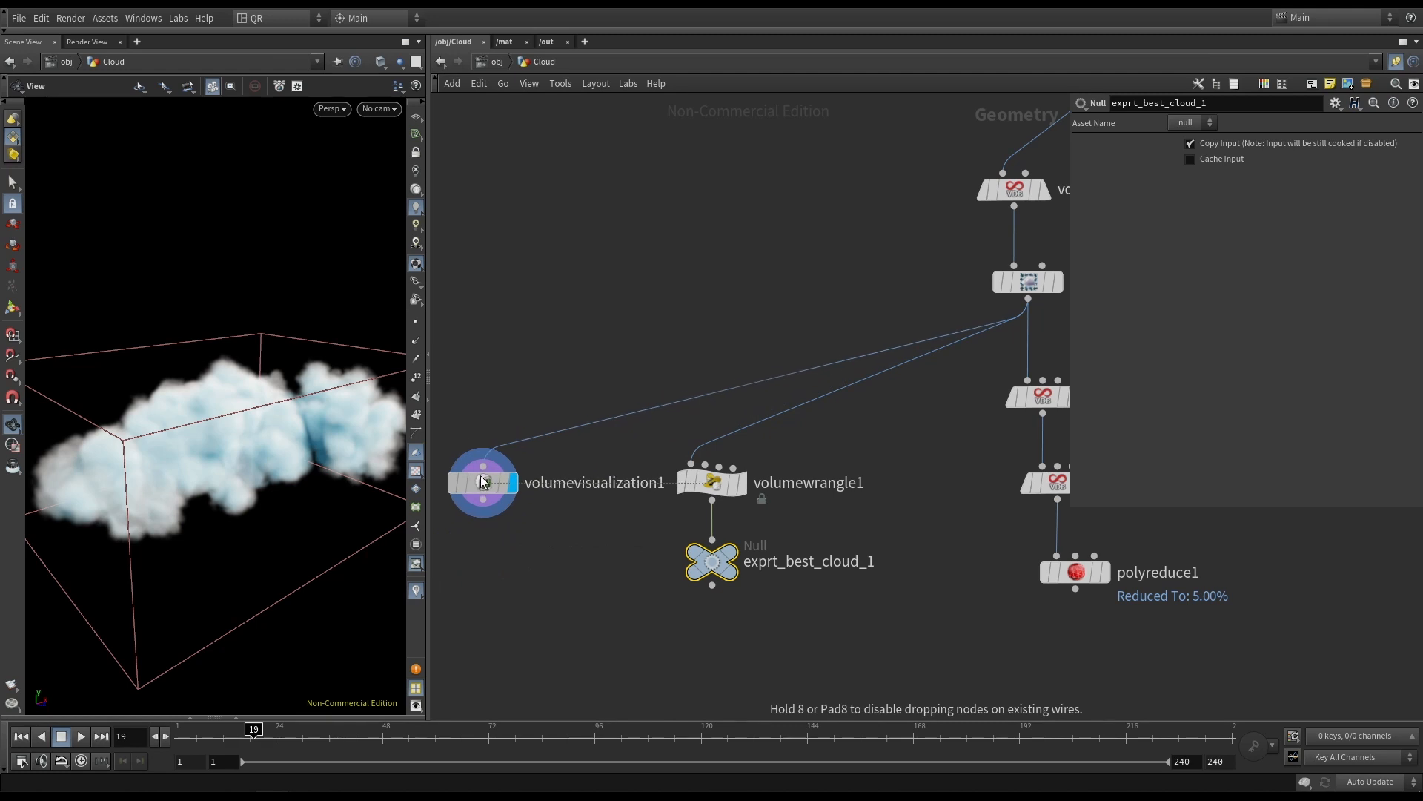
key("c")
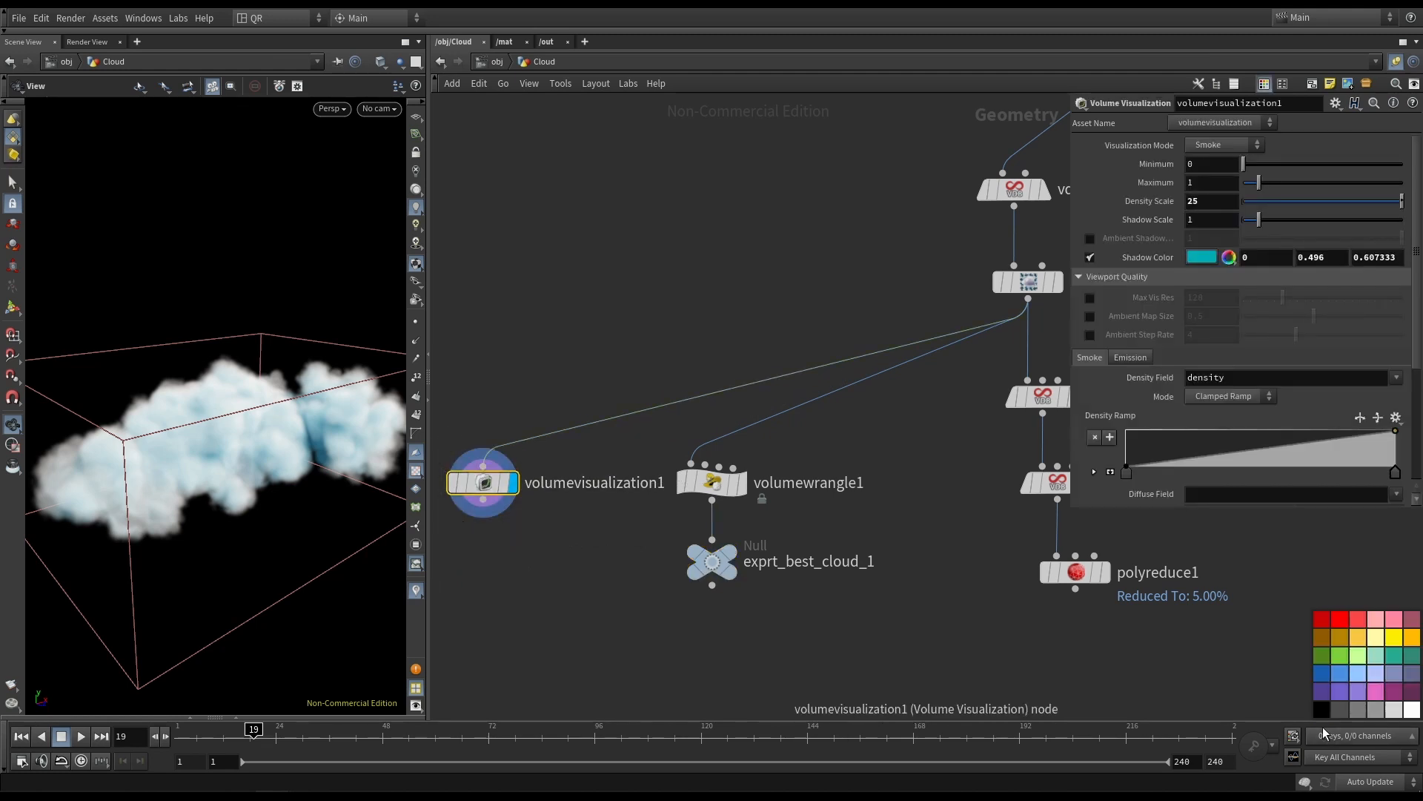
left_click(1376, 691)
Colour the exprt_best_cloud_1 null red and close the colour palette.
left_click(693, 558)
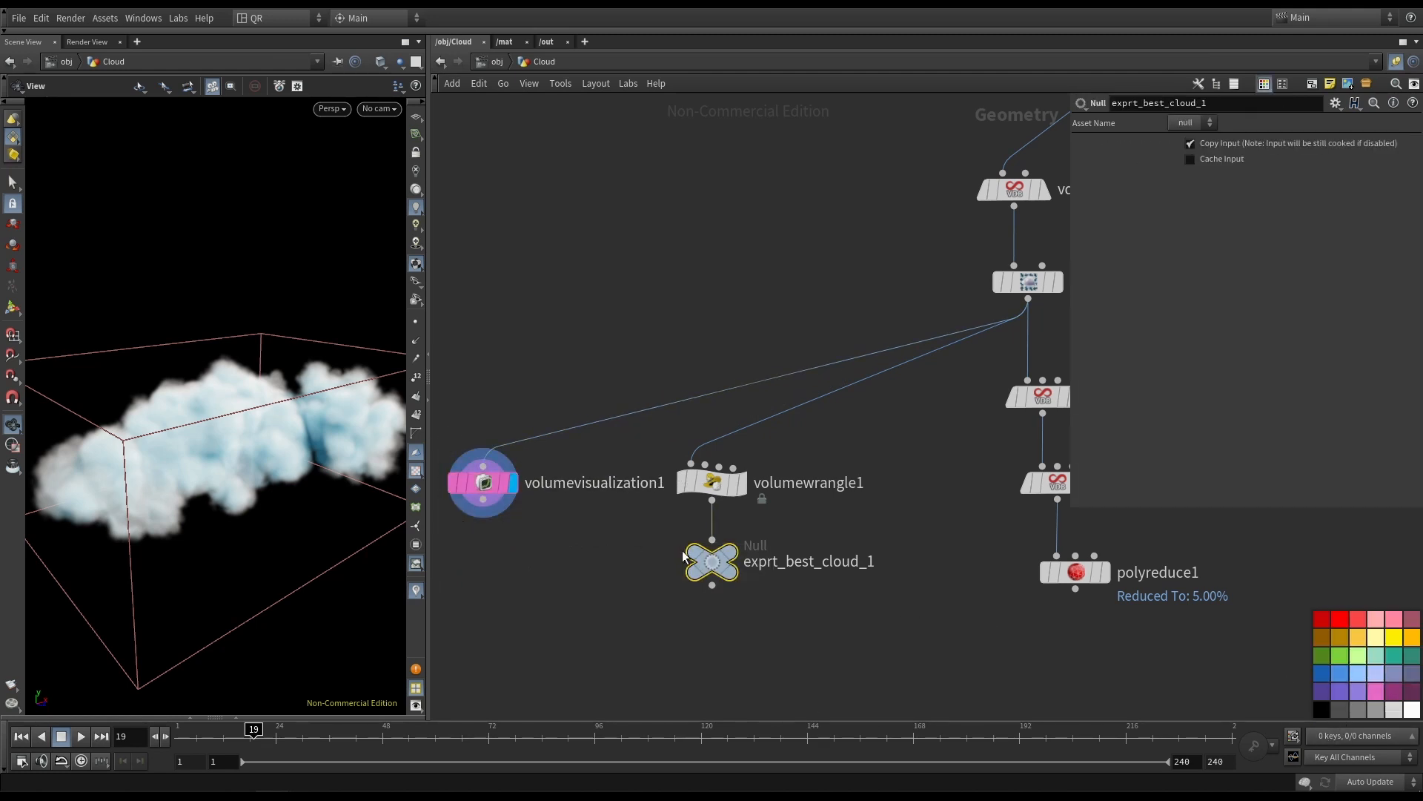
left_click(1339, 618)
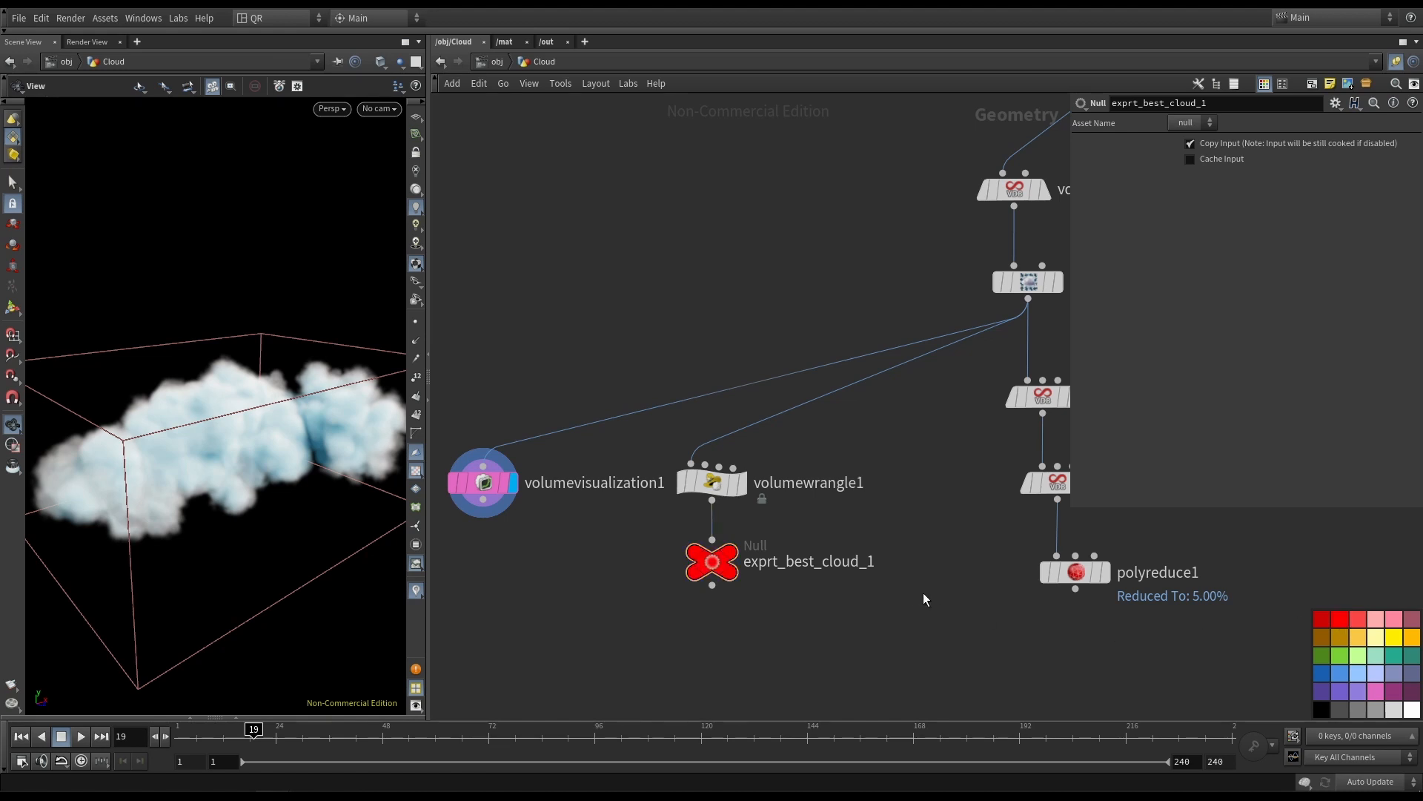
key("c")
Display the exprt_best_cloud_1 null and examine its cloud from different angles along with its node info.
middle_click_drag(835, 594, 872, 571)
left_click(646, 547)
left_click_drag(256, 380, 295, 415)
middle_click(633, 549)
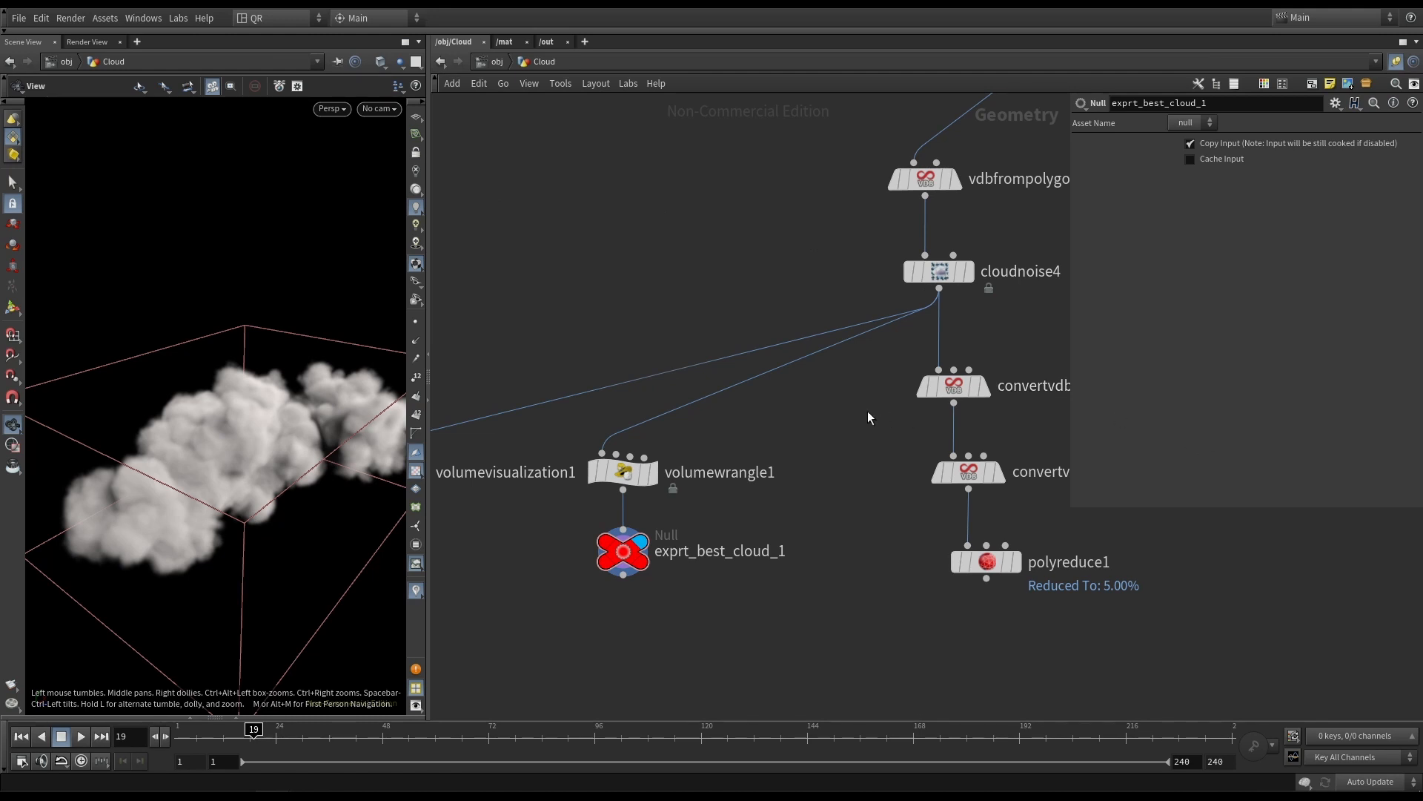
middle_click_drag(825, 445, 789, 439)
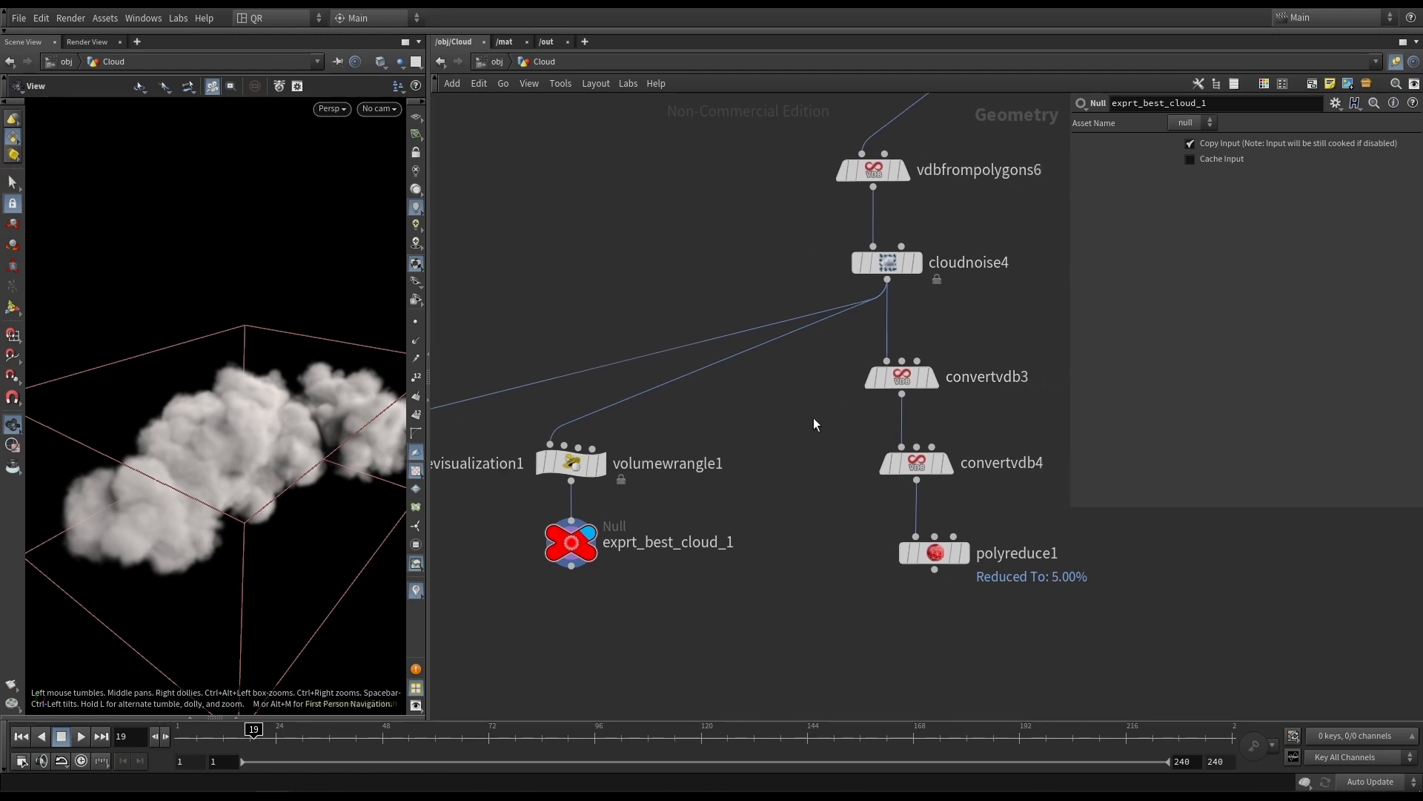
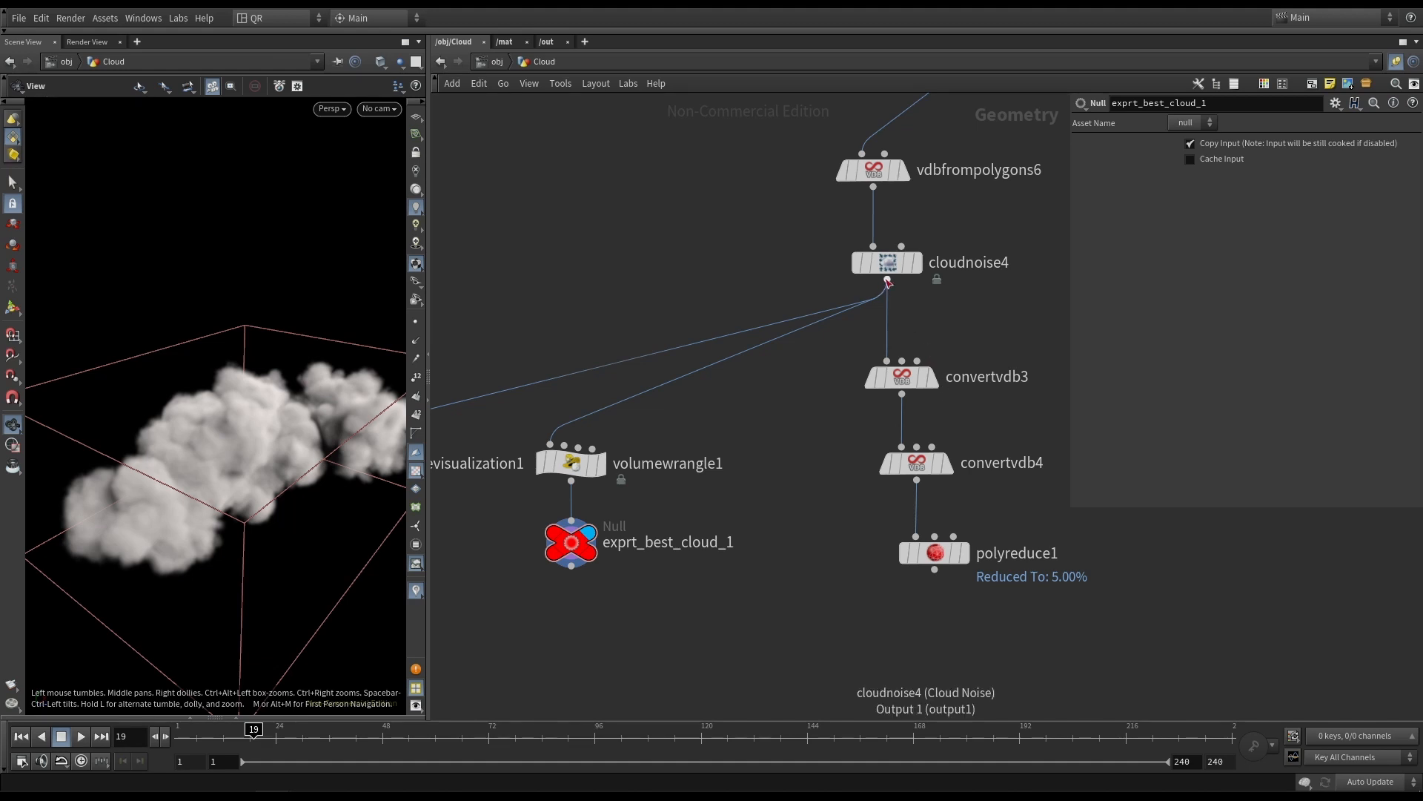
left_click_drag(330, 455, 207, 388)
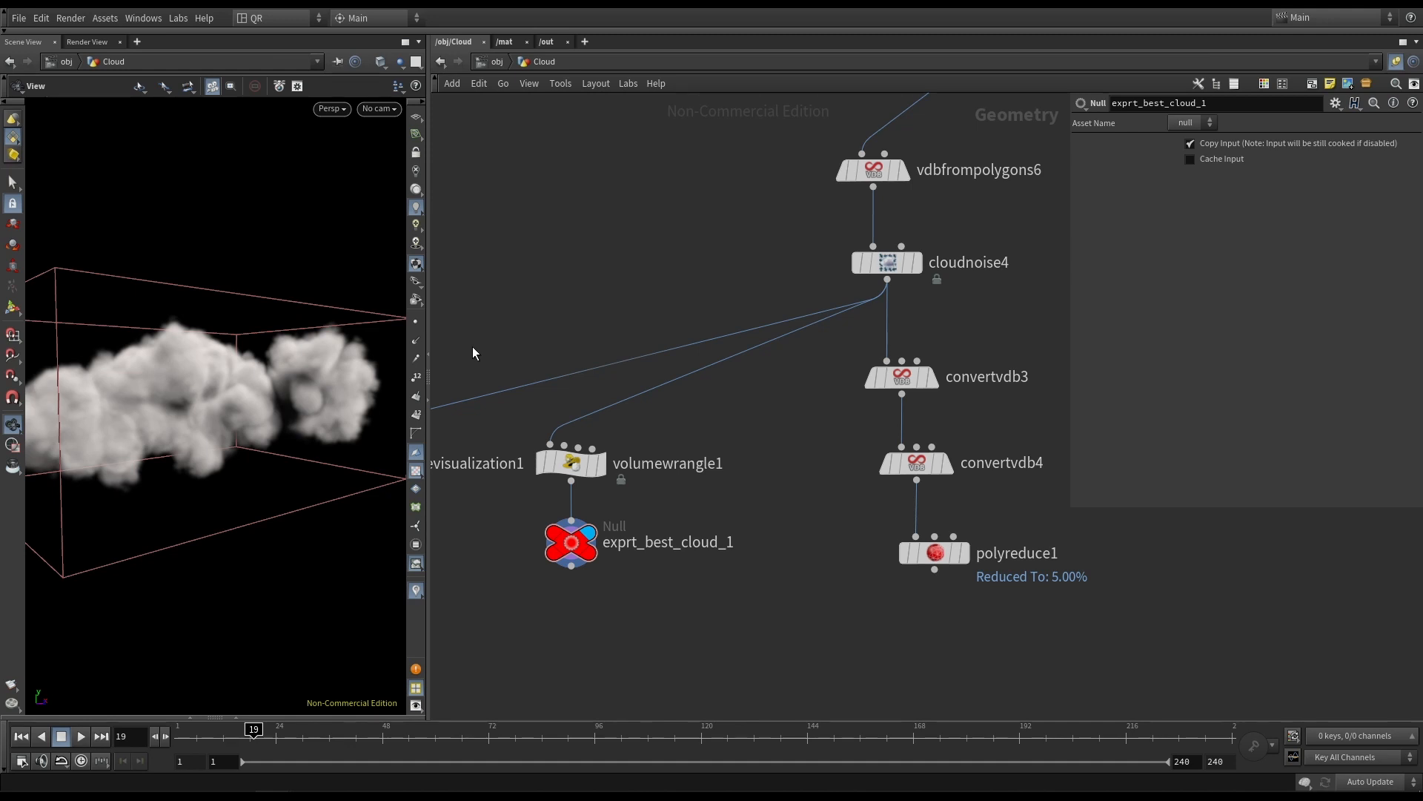
Display convertvdb3 and review its conversion settings, then display cloudnoise4 to inspect its node info and fog cloud up close.
left_click(937, 383)
left_click(902, 380)
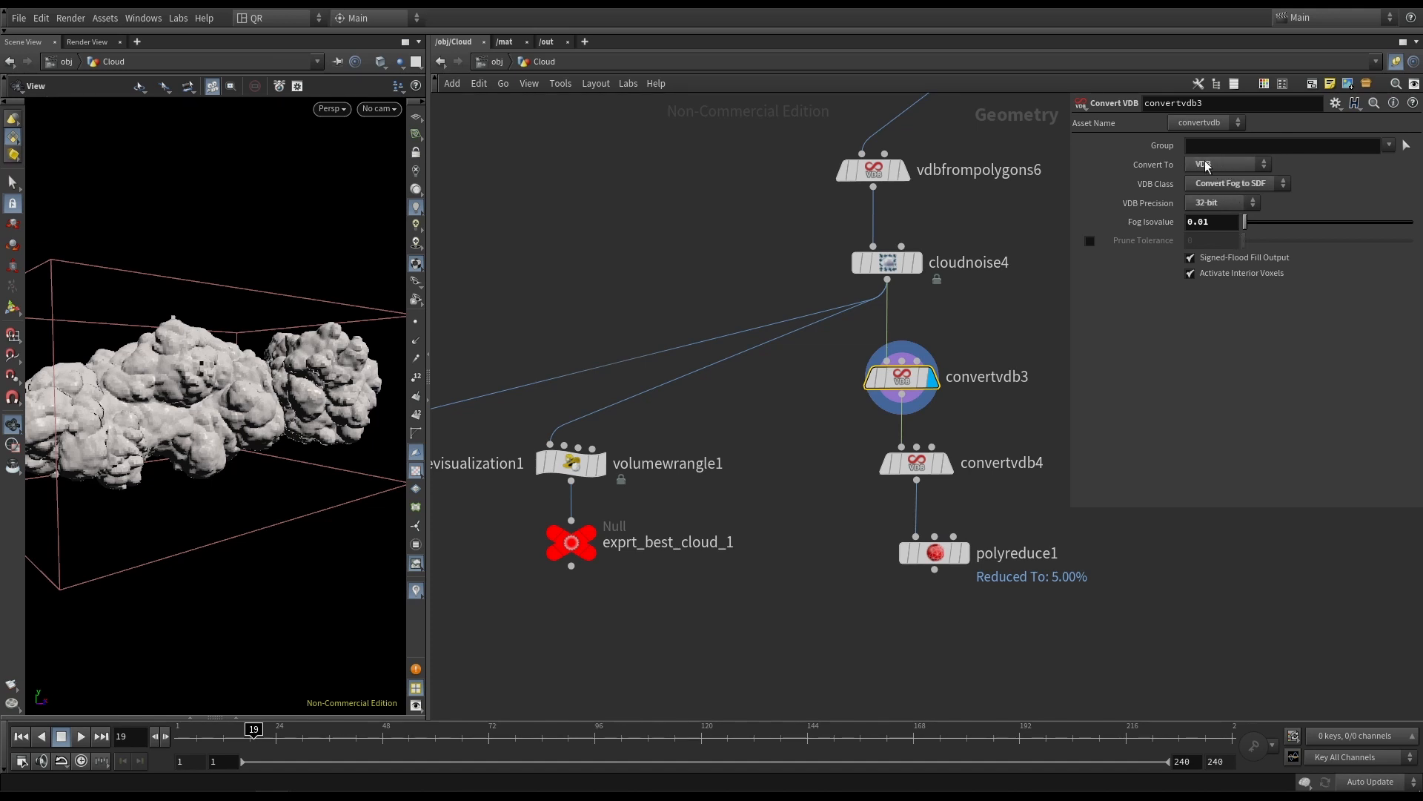
middle_click(897, 262)
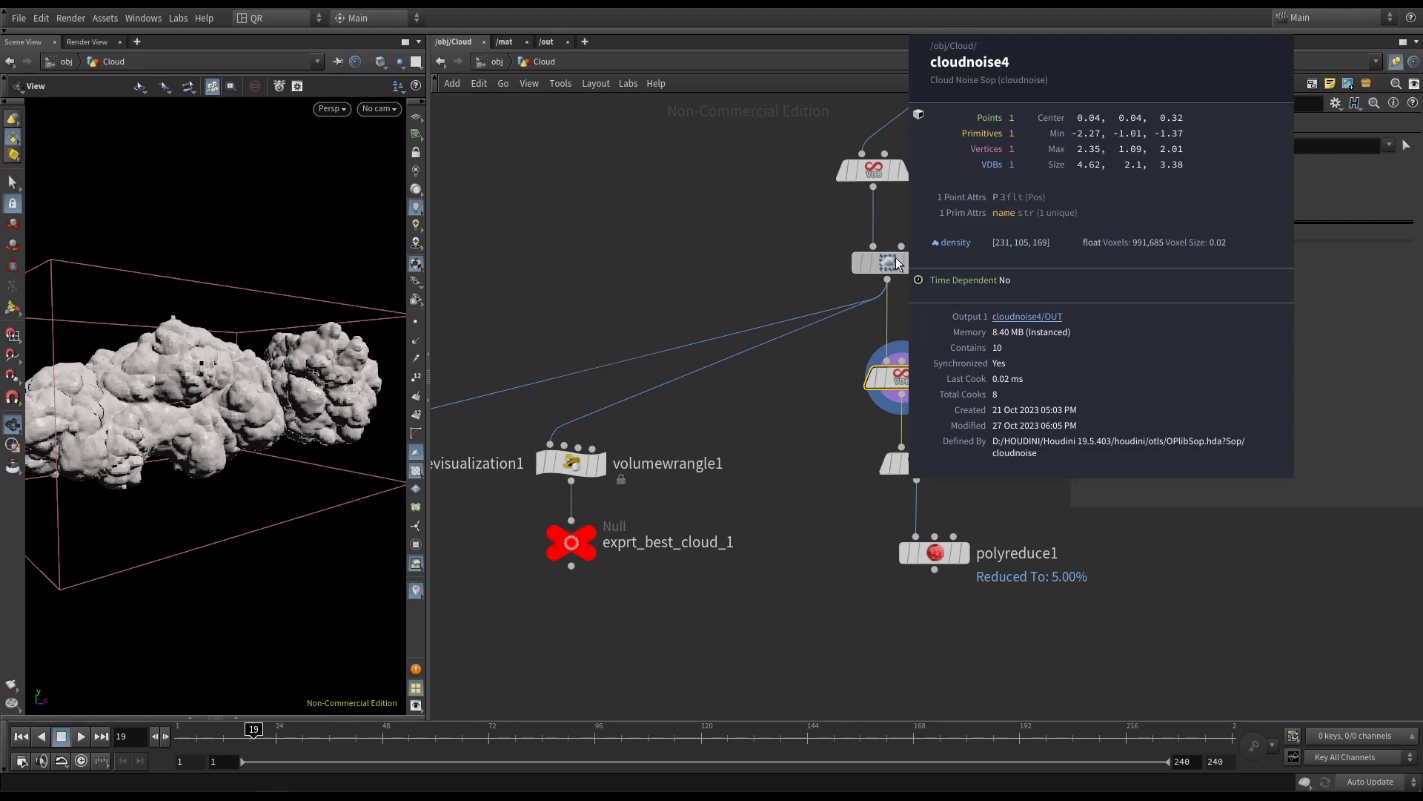
left_click(916, 262)
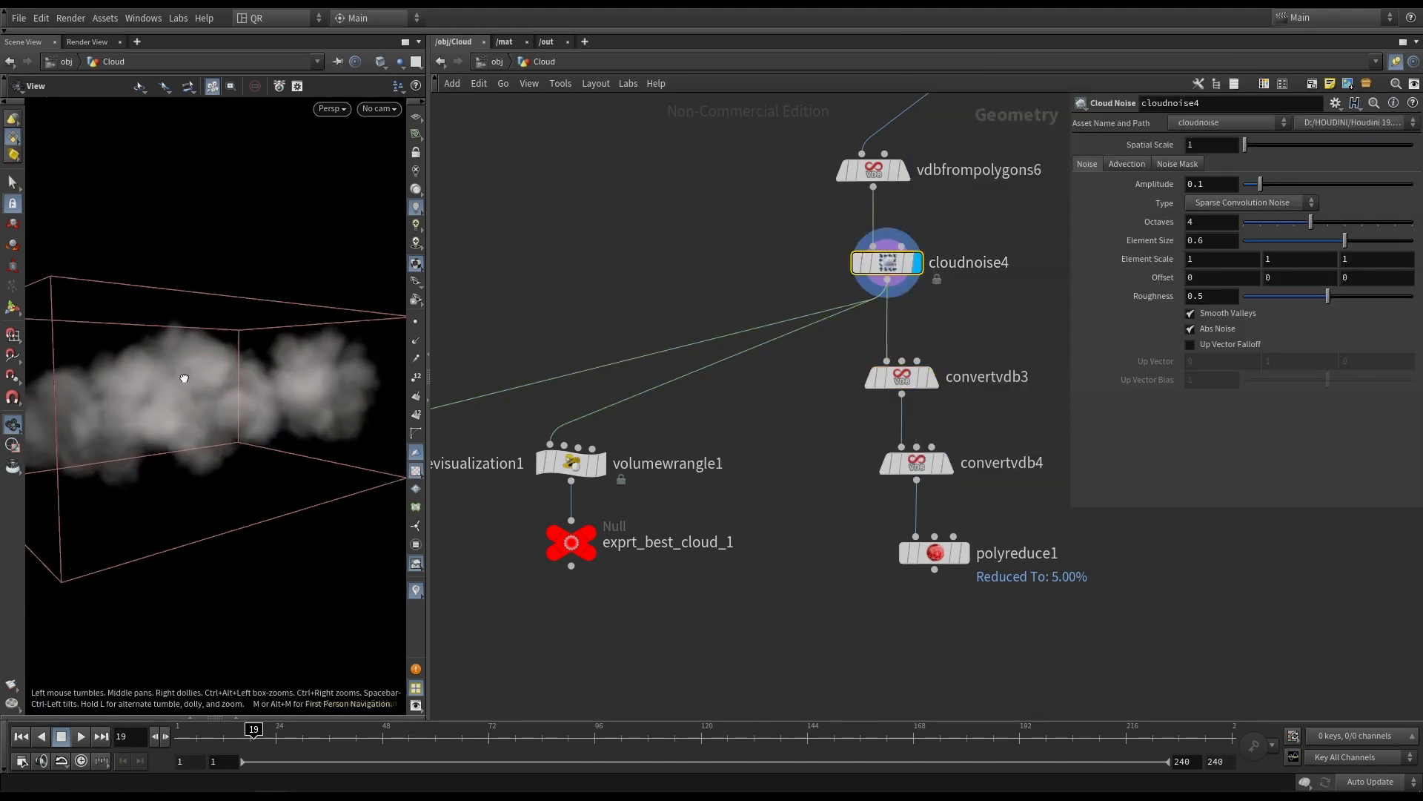
mouse_move(184, 379)
right_mouse_down()
mouse_move(124, 374)
mouse_move(550, 380)
mouse_move(1051, 412)
mouse_move(178, 396)
right_mouse_up()
left_click_drag(158, 394, 241, 391)
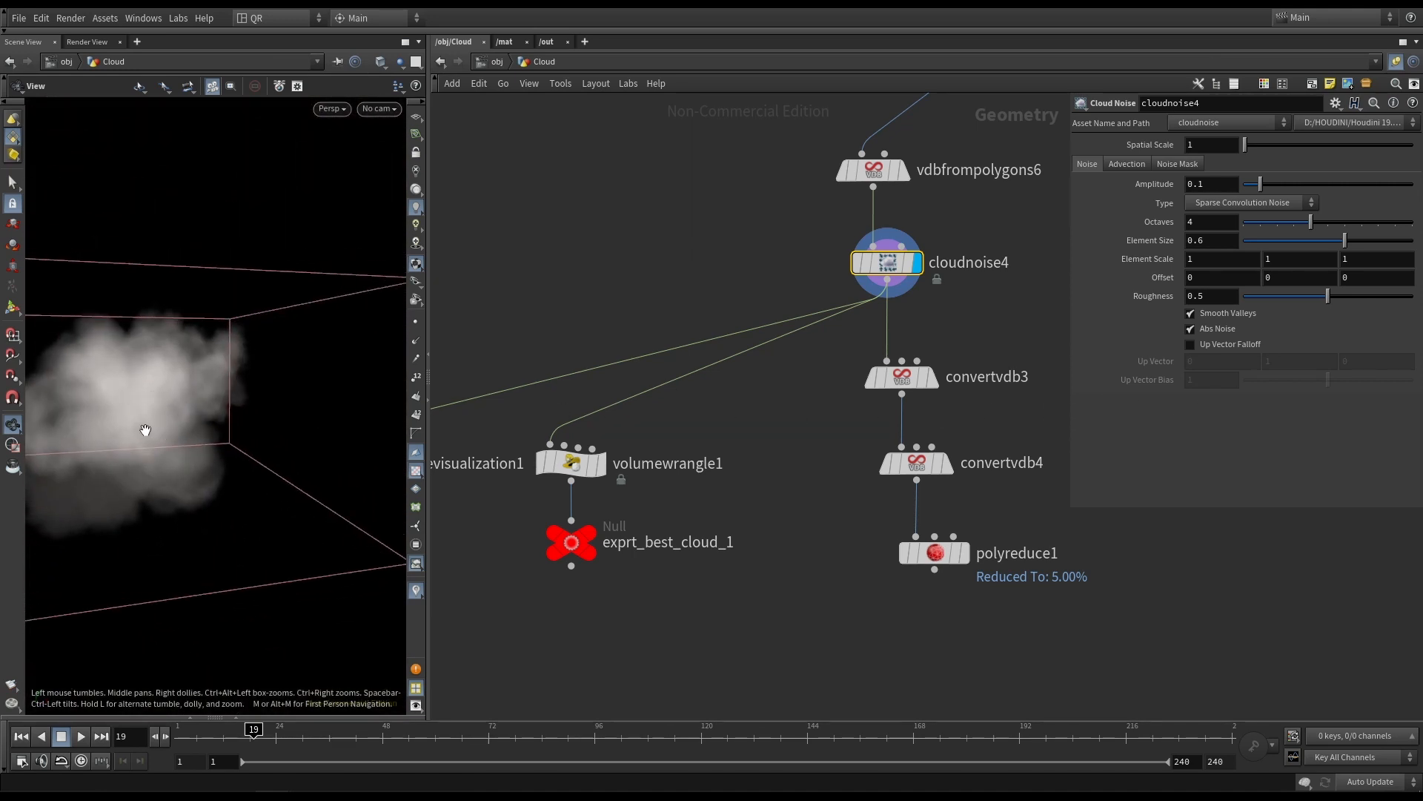
Orbit the cloudnoise4 fog, display convertvdb3, and examine its surface up close along with its Convert Fog to SDF settings.
mouse_move(112, 415)
left_mouse_down()
mouse_move(51, 401)
mouse_move(126, 386)
mouse_move(146, 430)
mouse_move(109, 417)
left_mouse_up()
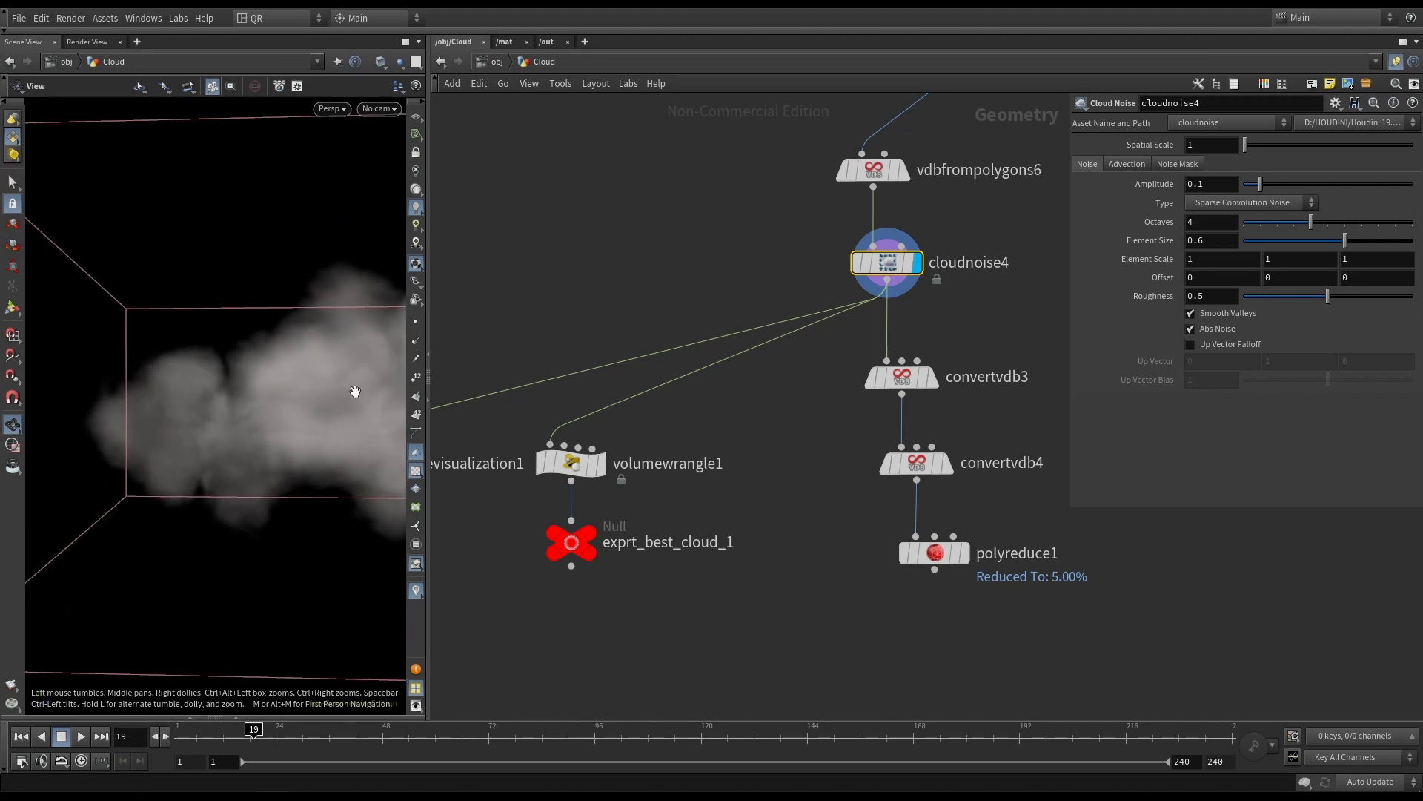
left_click_drag(356, 394, 235, 394)
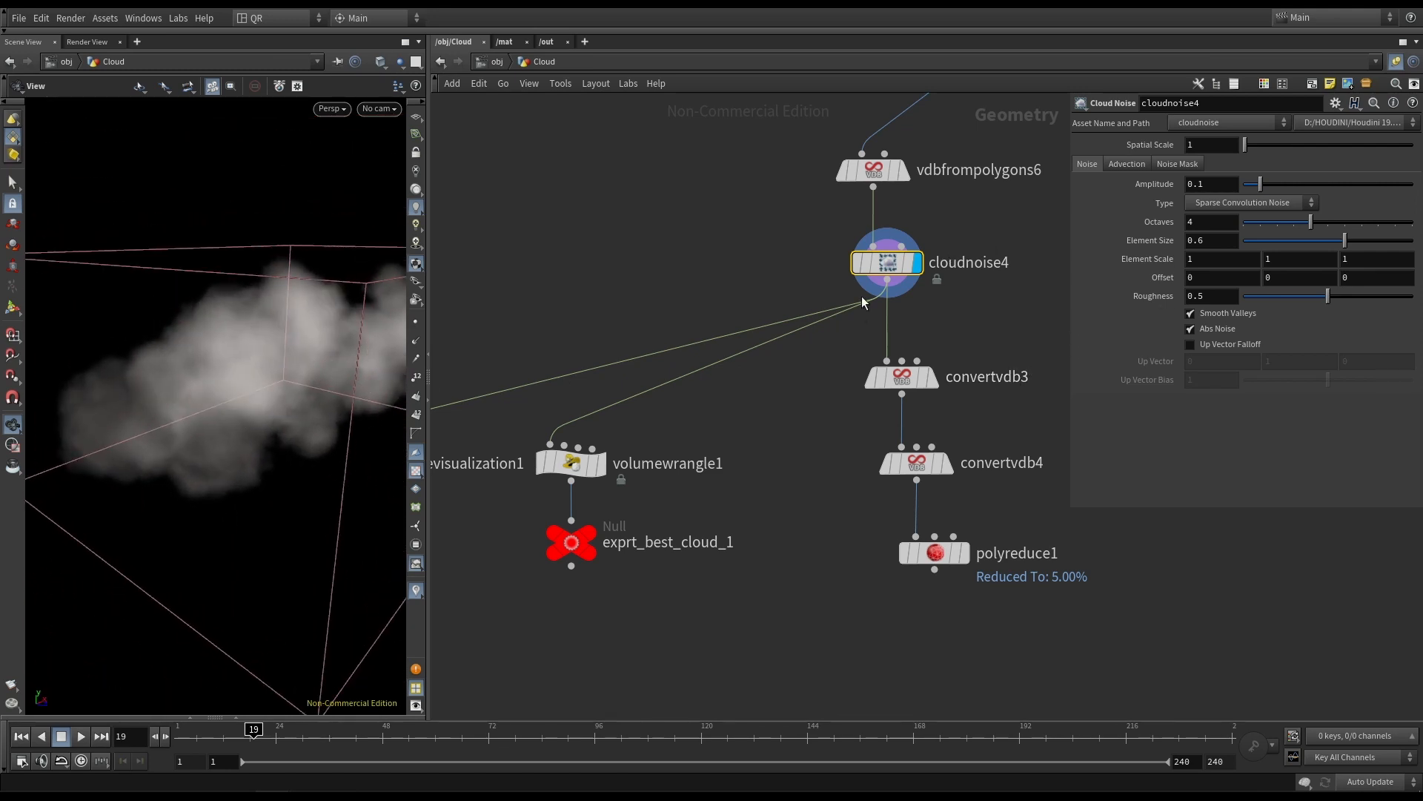
left_click(931, 378)
left_click(904, 383)
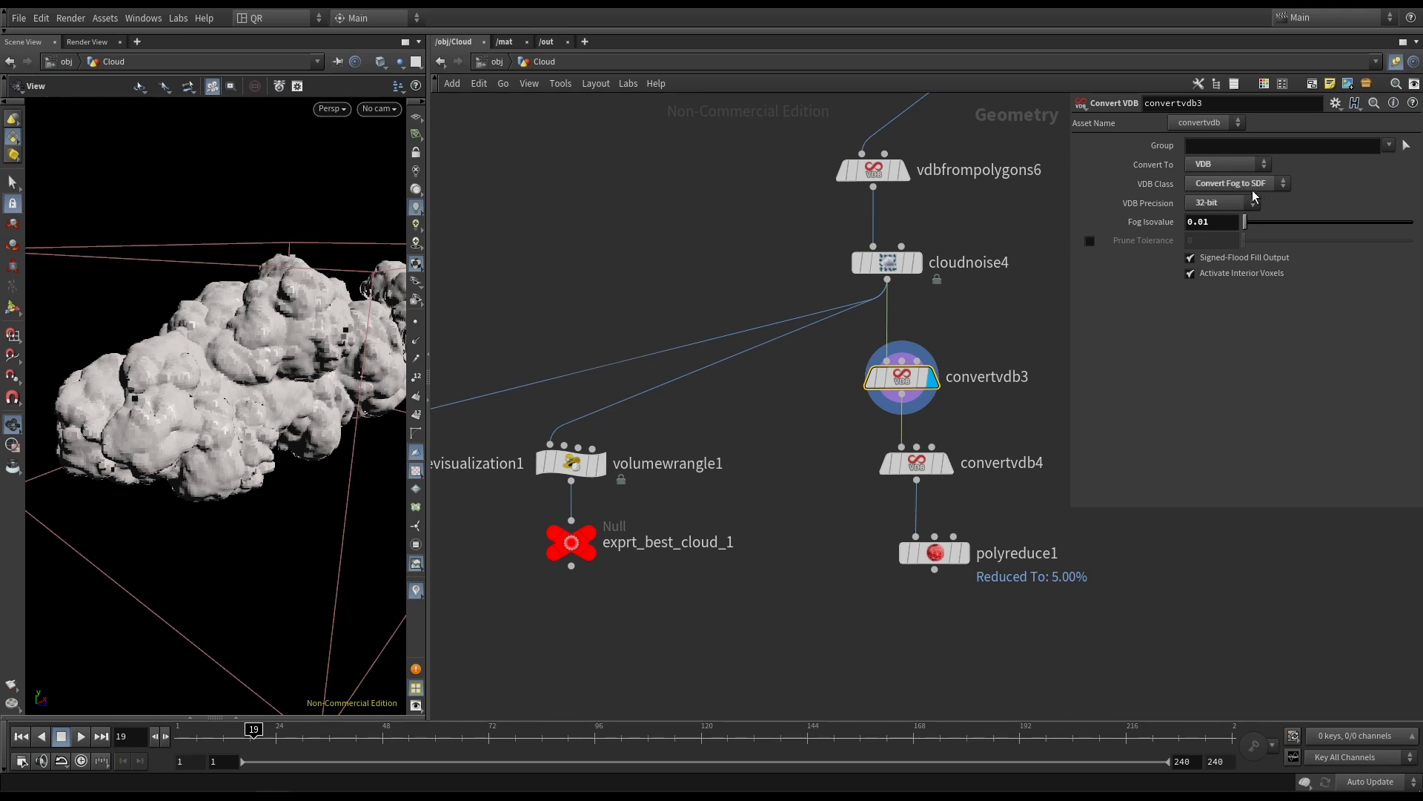
scroll(249, 343, "up", 6)
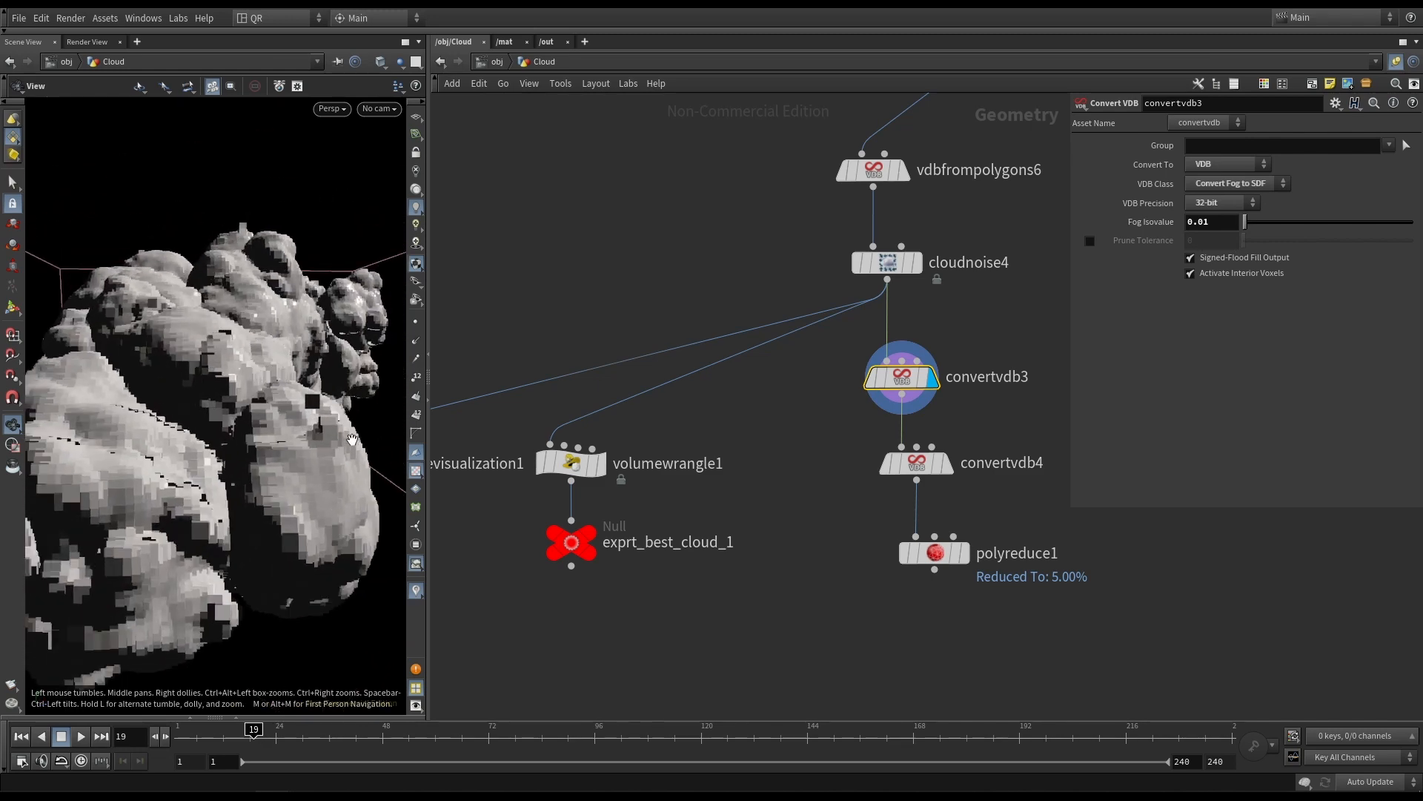
left_click_drag(358, 451, 297, 426)
right_click_drag(297, 427, 573, 425)
left_click_drag(205, 273, 228, 241)
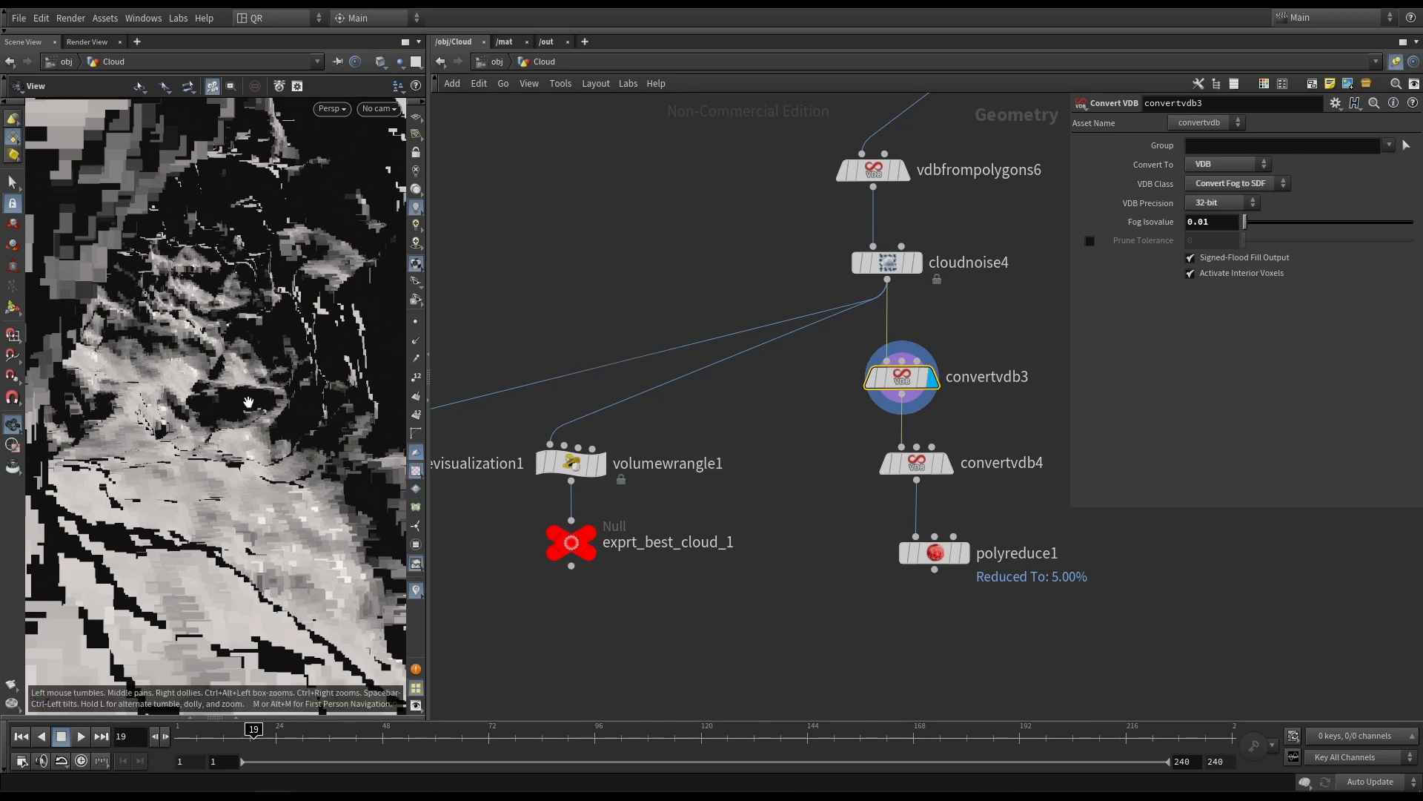
middle_click_drag(226, 302, 238, 331)
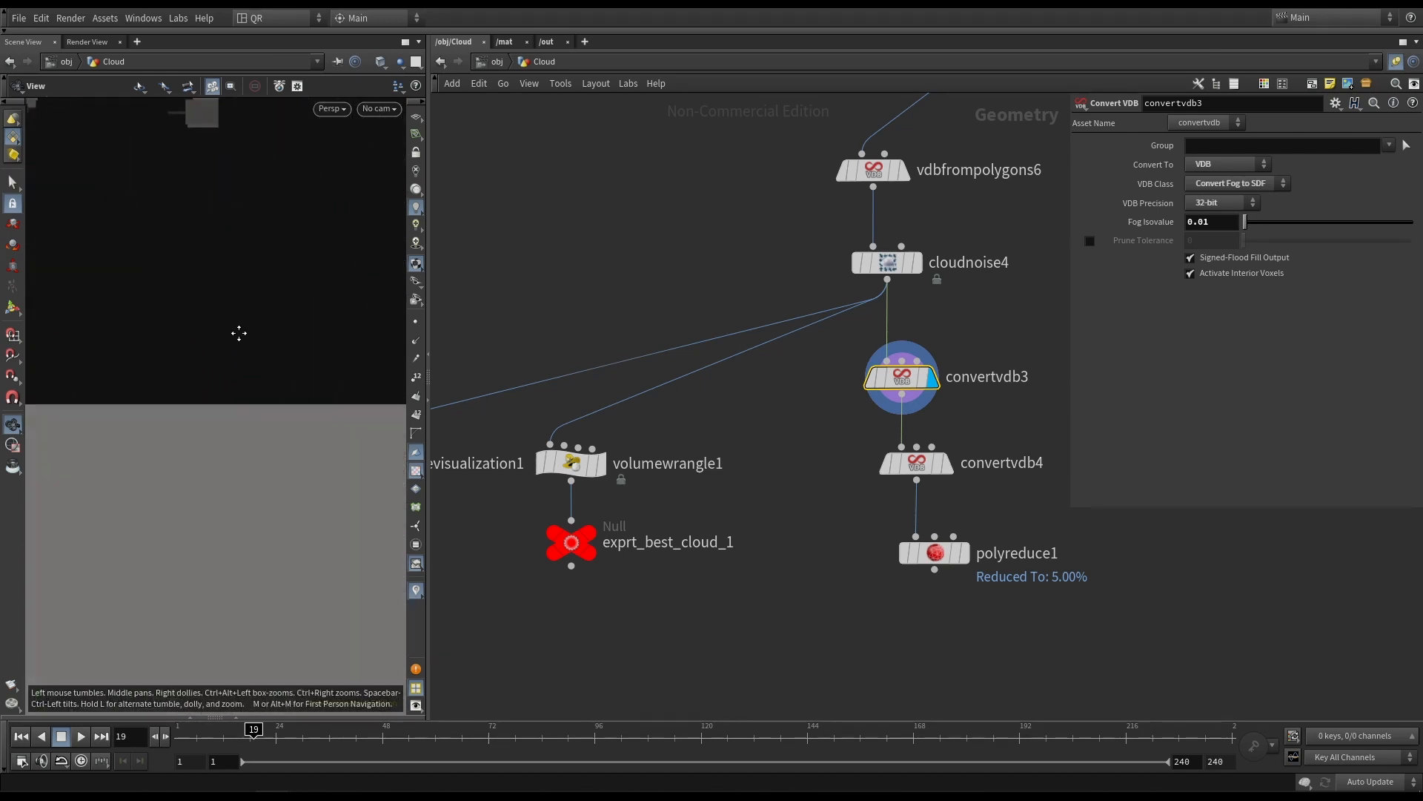
left_click_drag(277, 371, 336, 359)
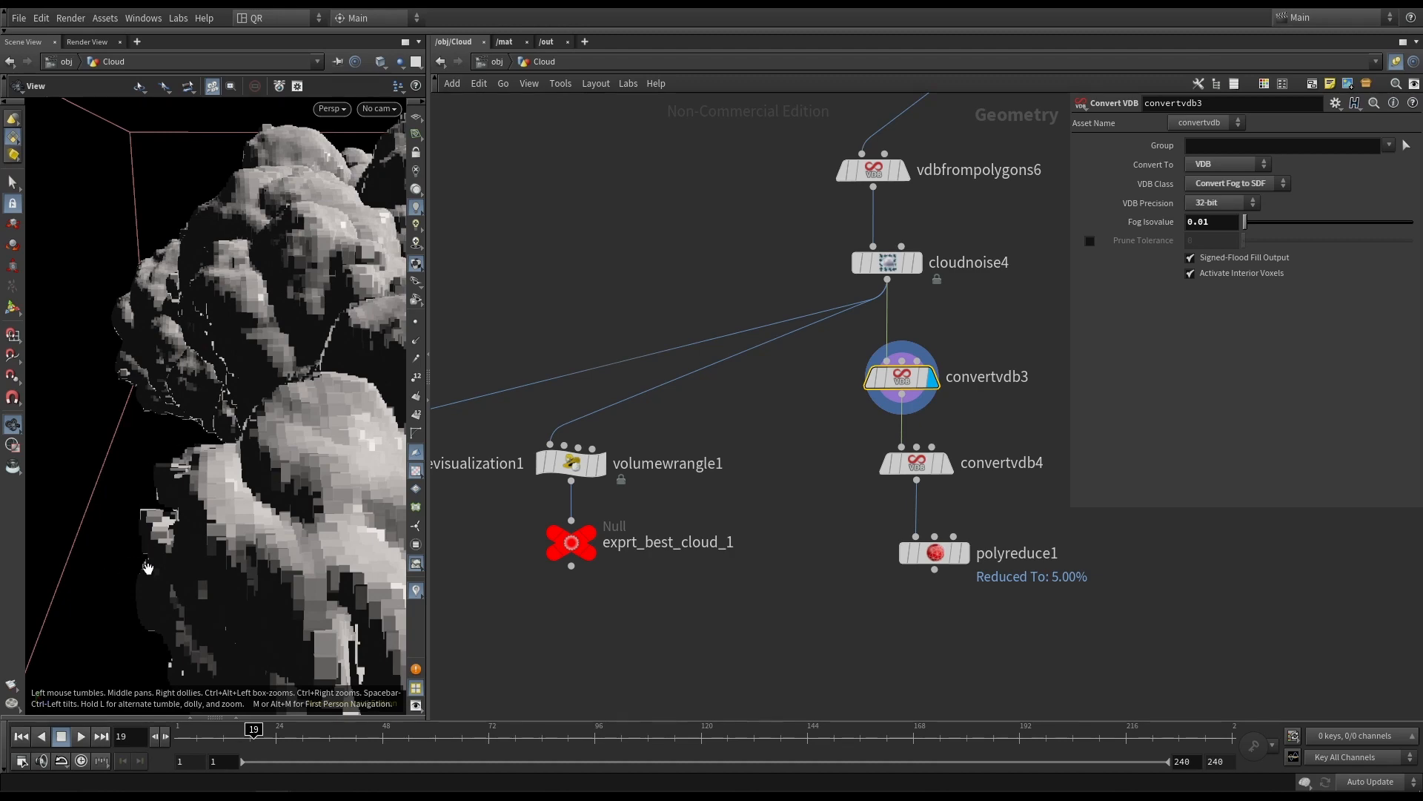
left_click_drag(319, 485, 181, 392)
left_click_drag(273, 389, 241, 342)
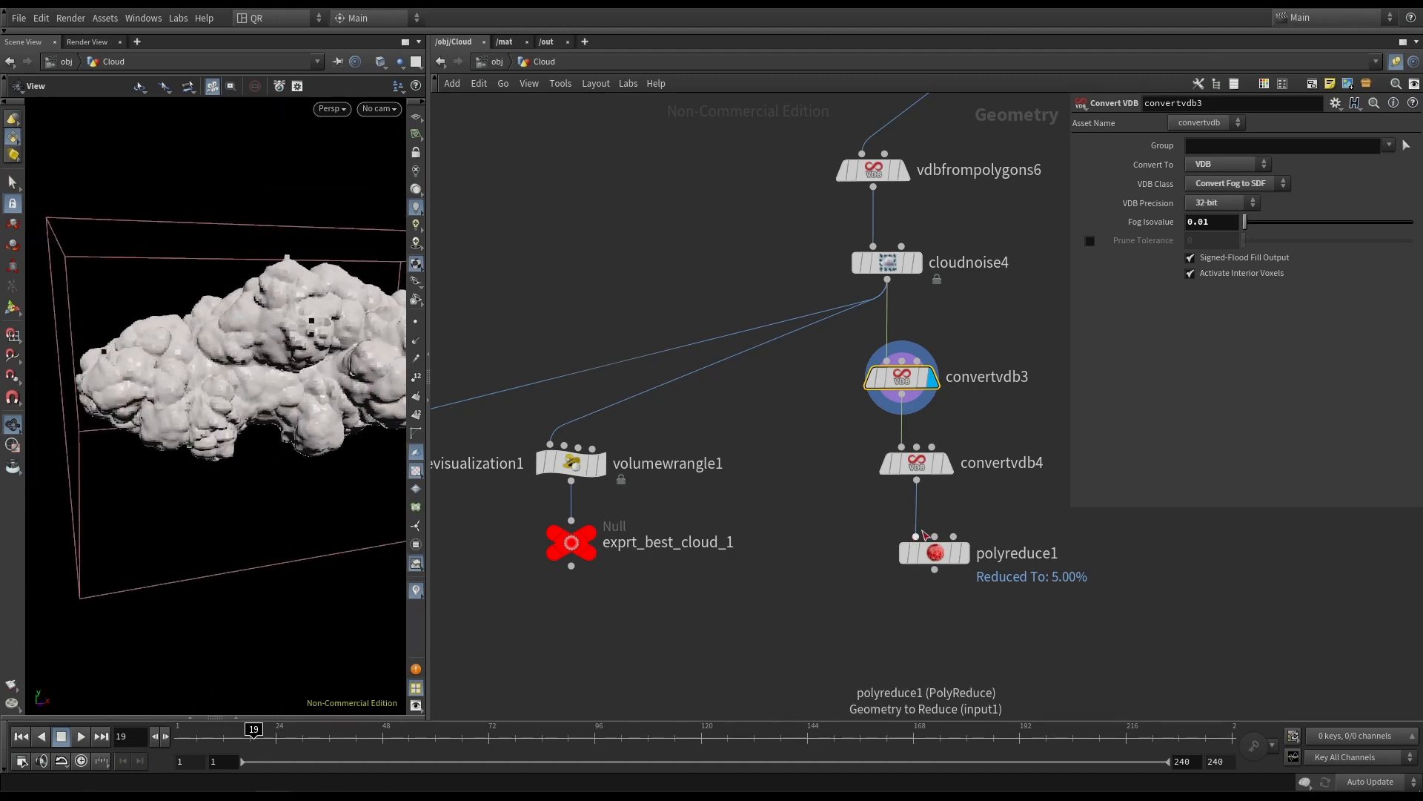
Display convertvdb4 and examine its polygon mesh up close, temporarily showing its points and checking the node info.
left_click(949, 464)
left_click(921, 468)
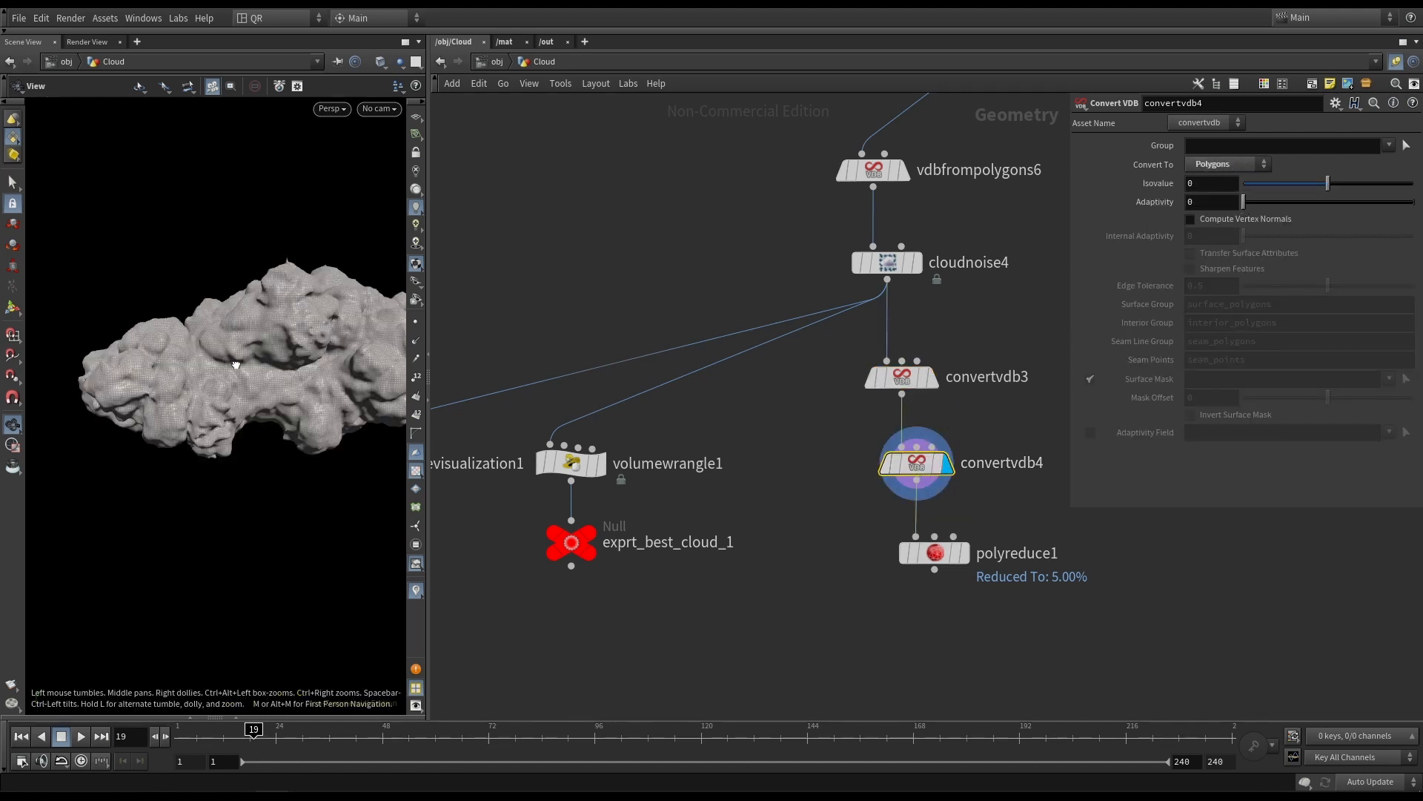
left_click_drag(235, 363, 467, 355)
right_click_drag(209, 362, 274, 350)
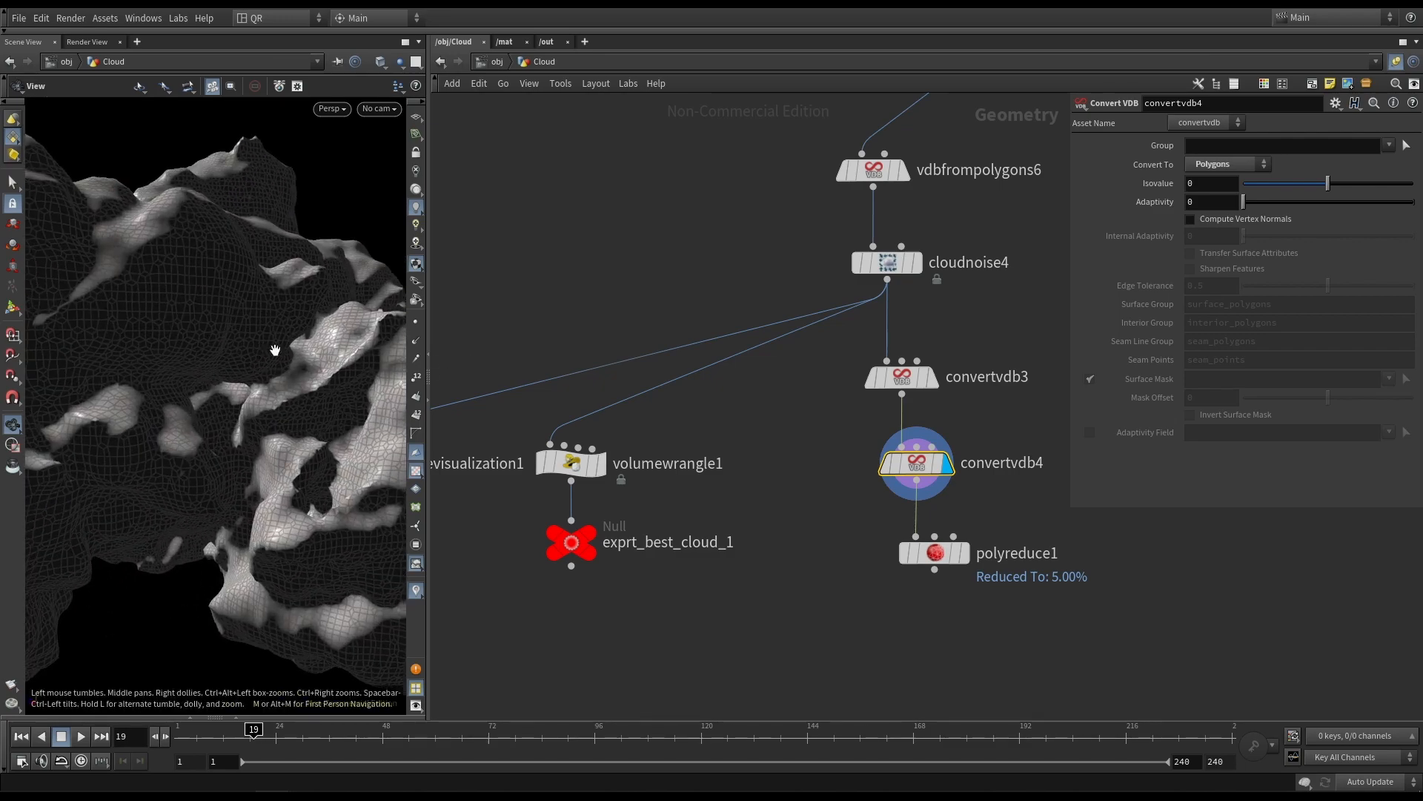
left_click(416, 324)
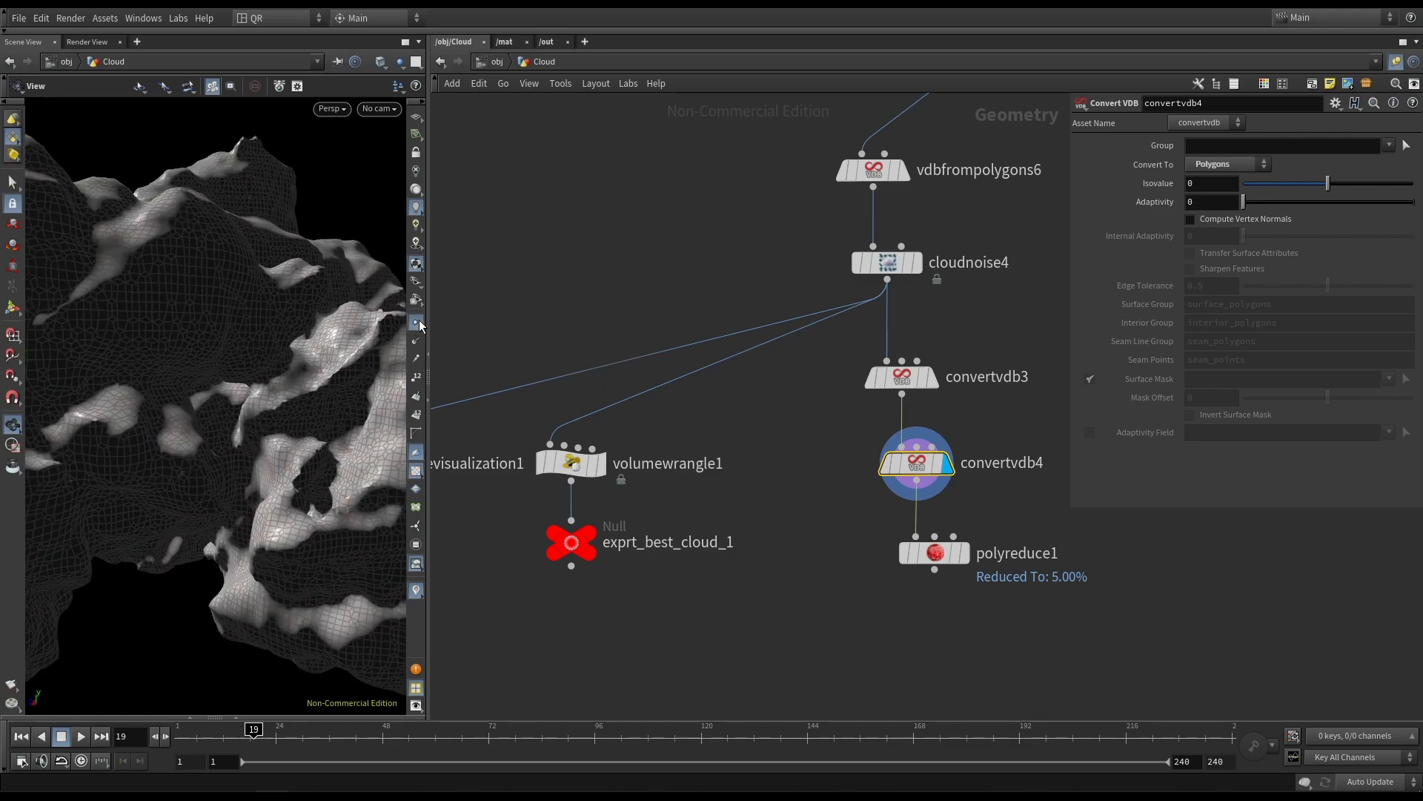
left_click_drag(241, 320, 419, 330)
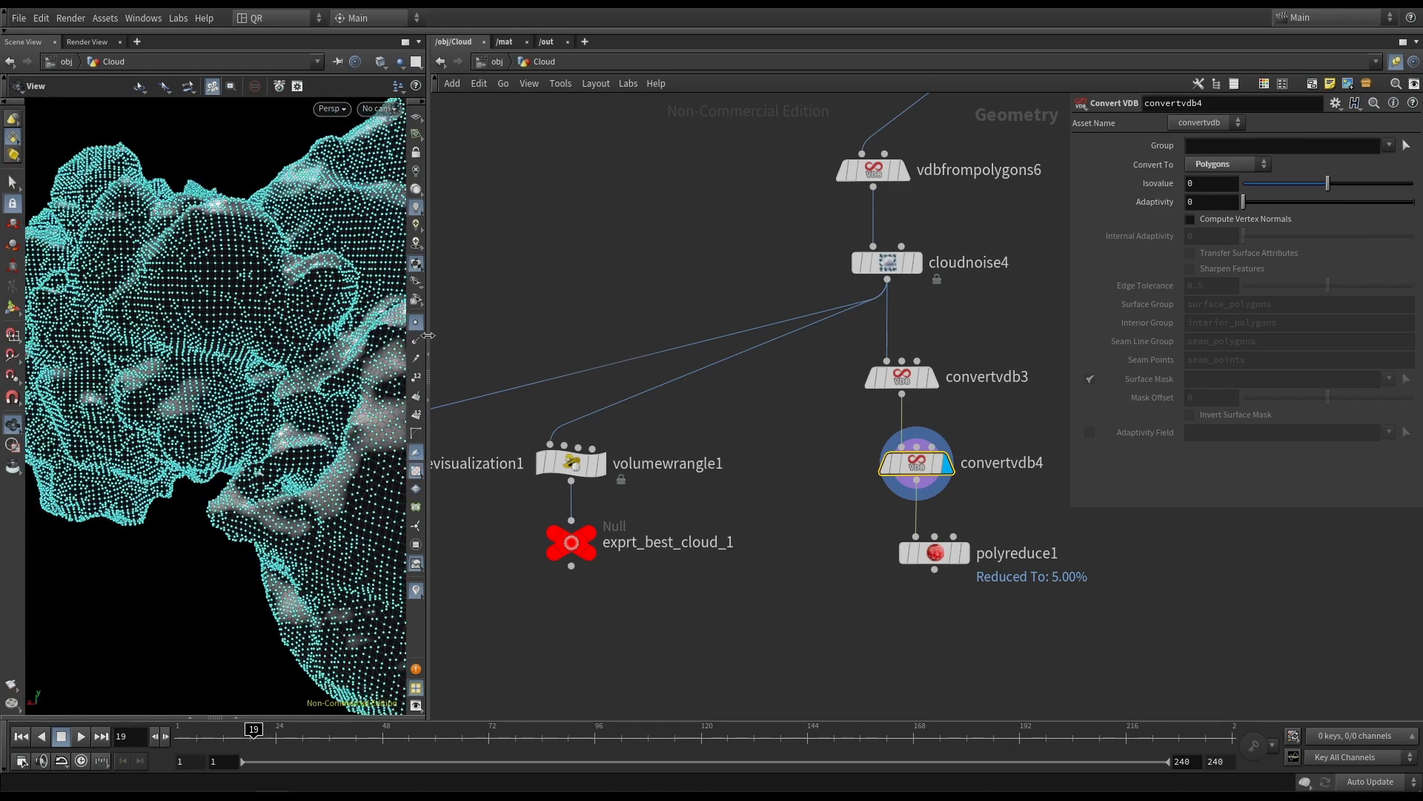
middle_click(924, 468)
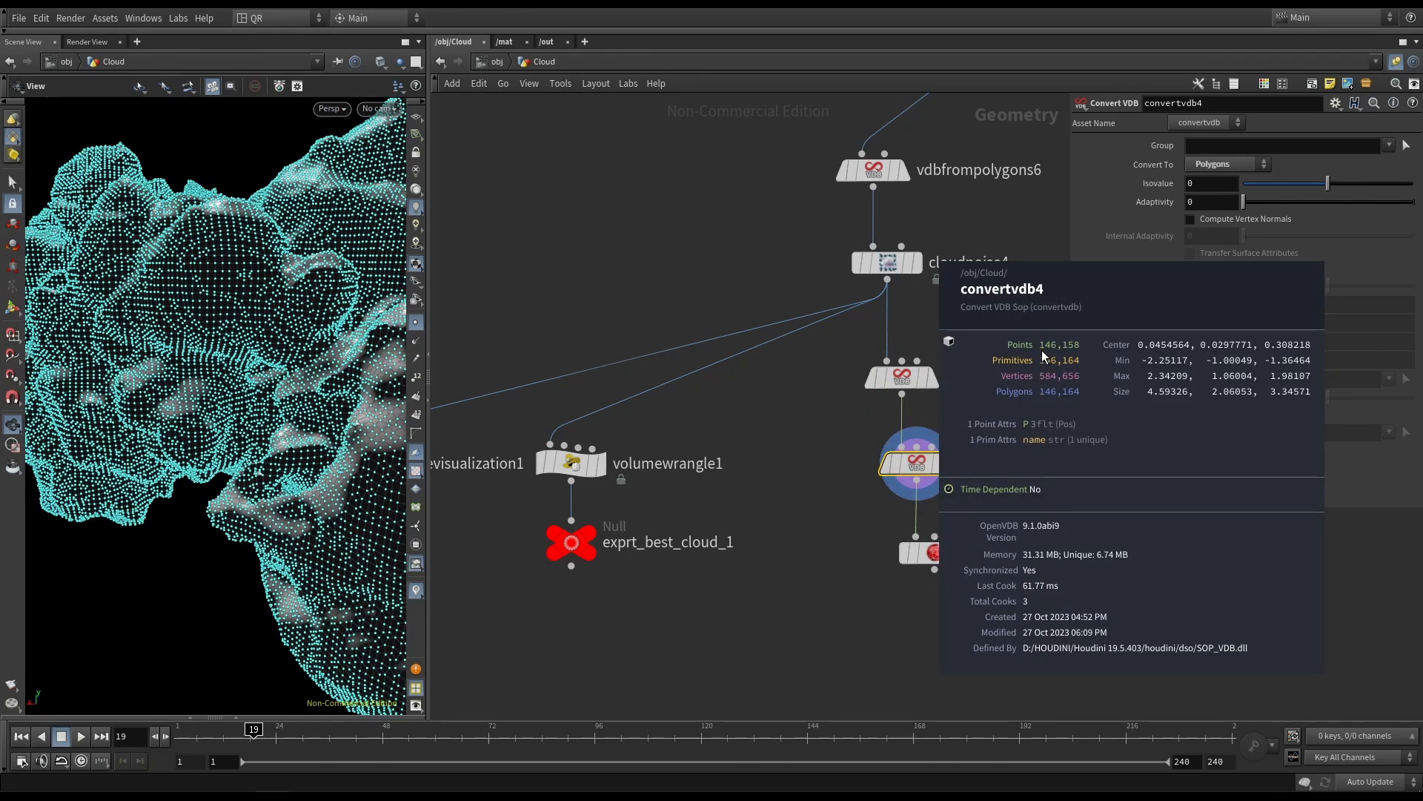
left_click_drag(258, 304, 370, 389)
left_click(415, 322)
Display polyreduce1 and examine its simplified cloud mesh and Percent To Keep setting.
mouse_move(967, 559)
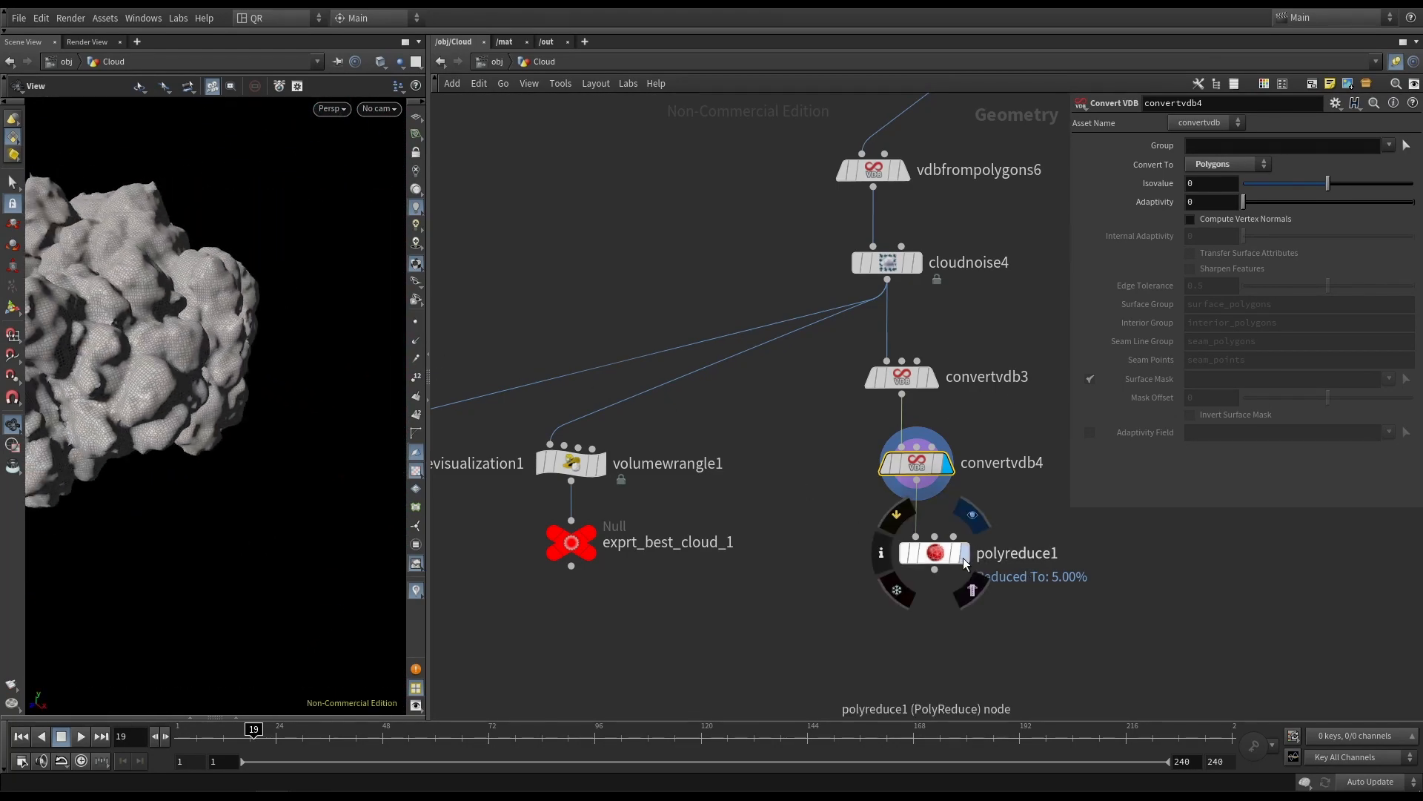
left_click(897, 592)
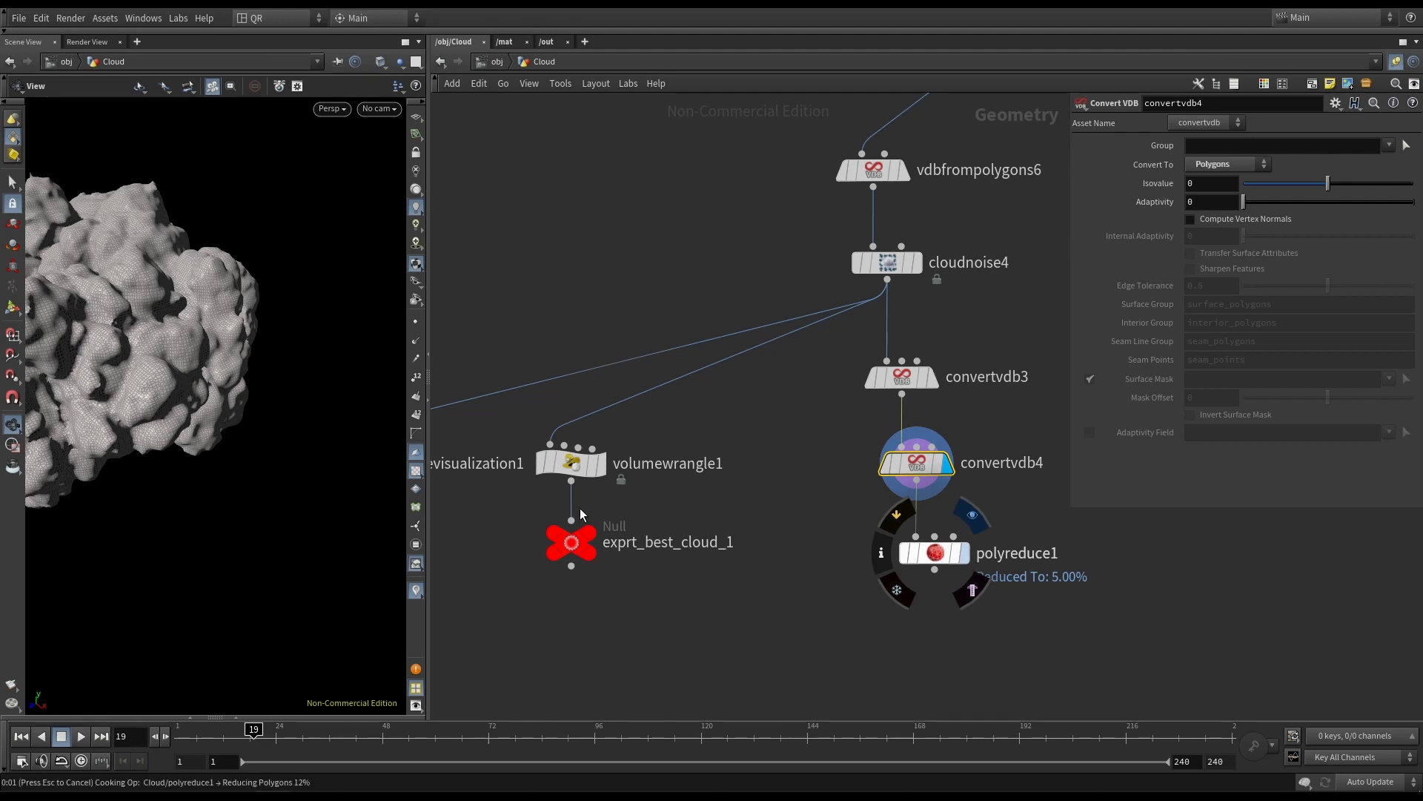
left_click_drag(149, 332, 289, 357)
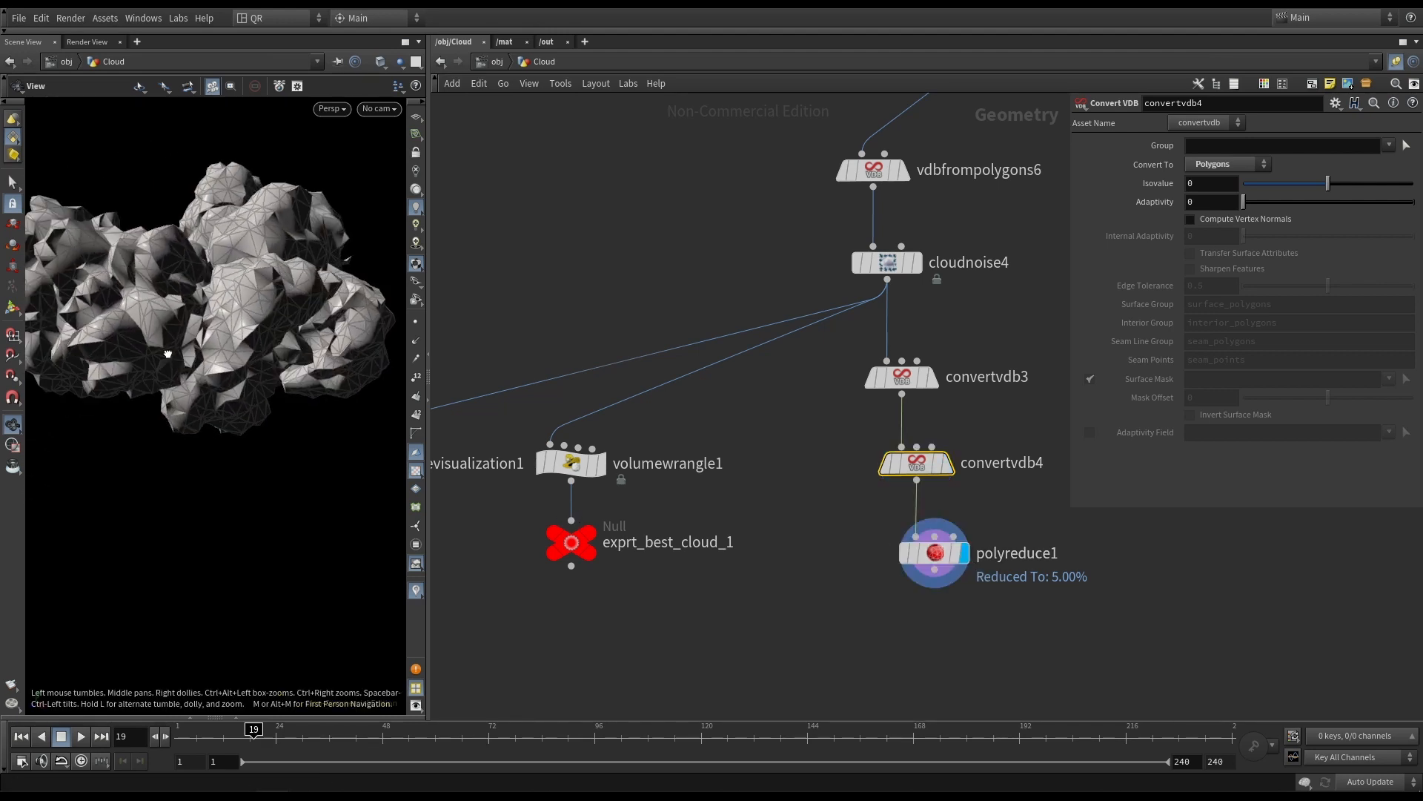
left_click(933, 552)
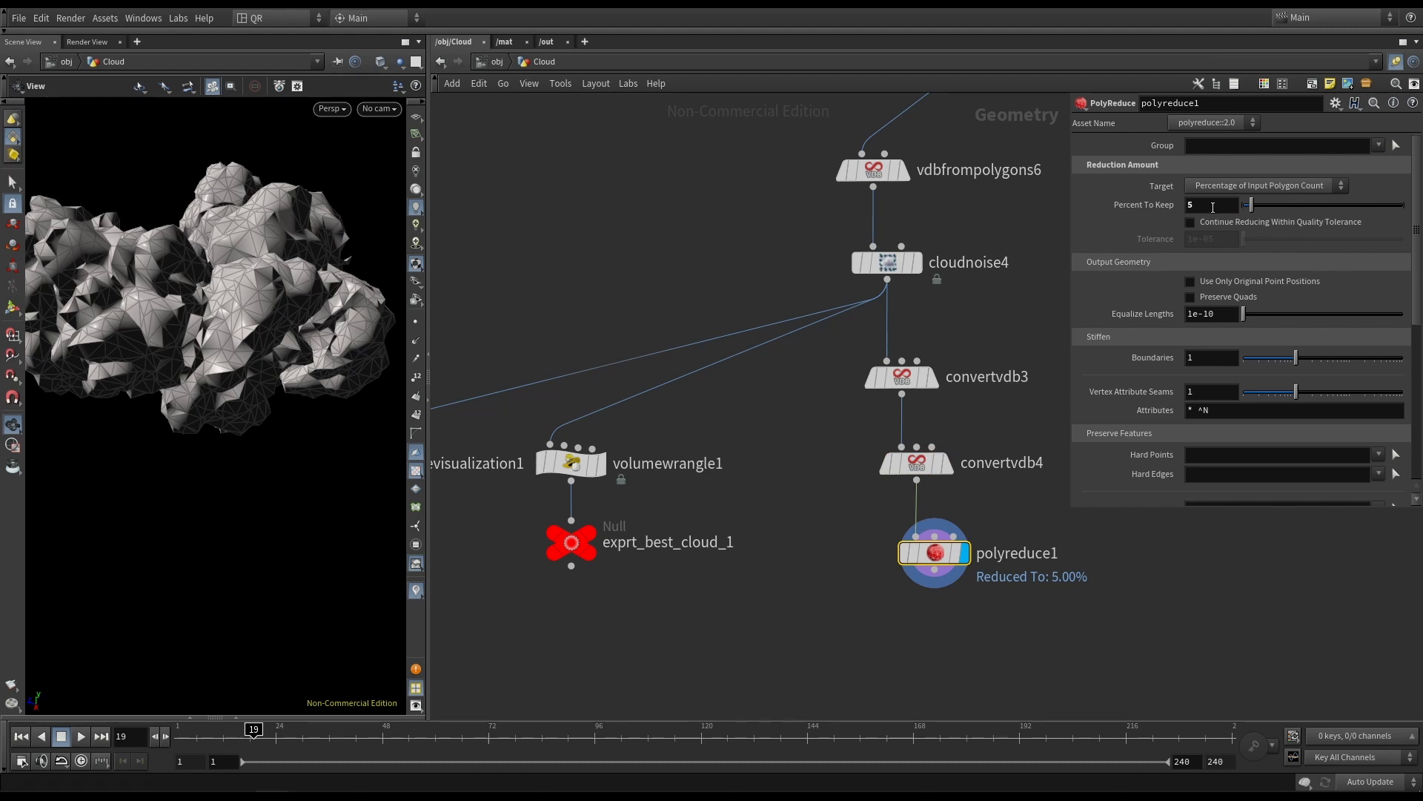
left_click_drag(1172, 204, 1169, 206)
left_click_drag(304, 249, 230, 291)
Try Percent To Keep values of 1, 100 and 50 on polyreduce1, then set it back to 5 and inspect the mesh.
left_click_drag(1198, 204, 1177, 208)
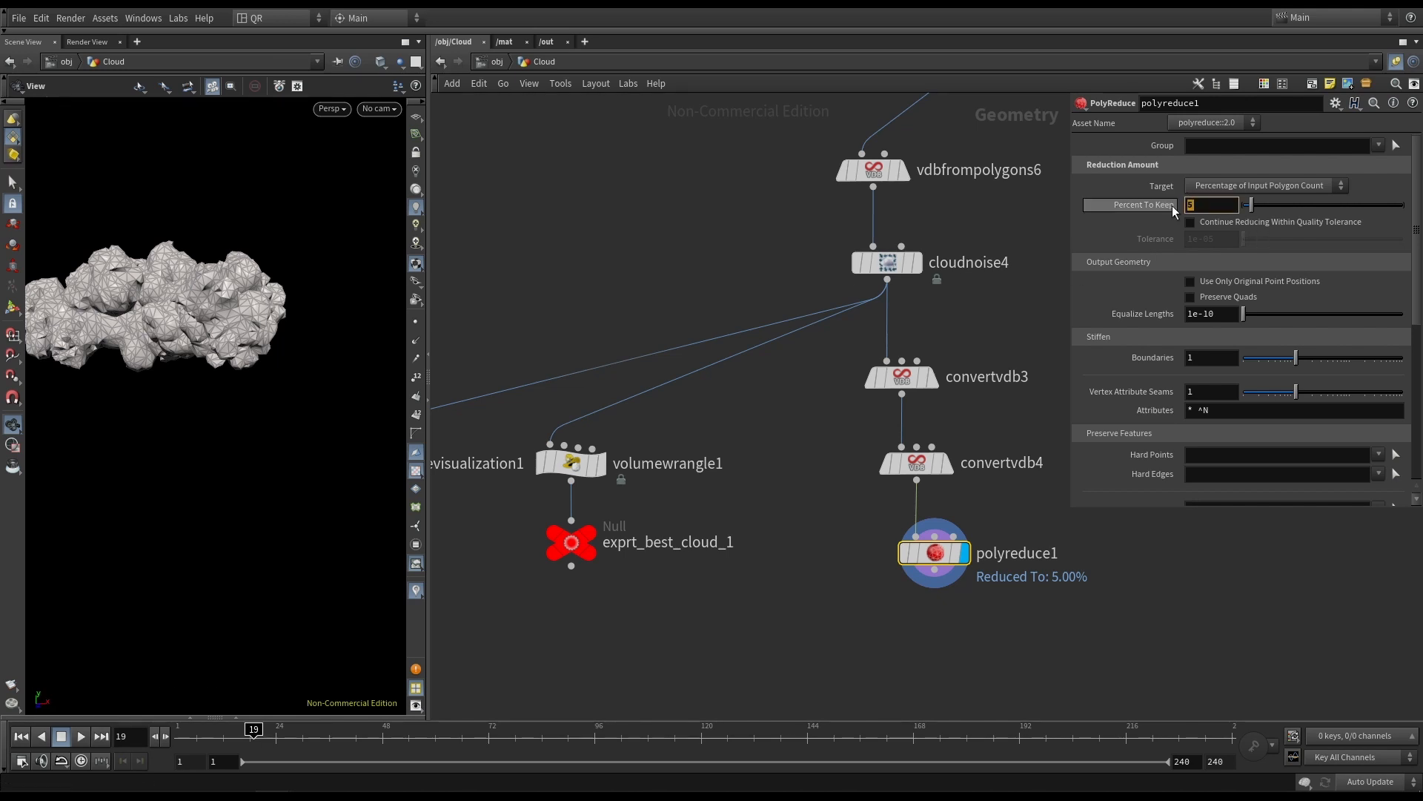
type("1")
key("Return")
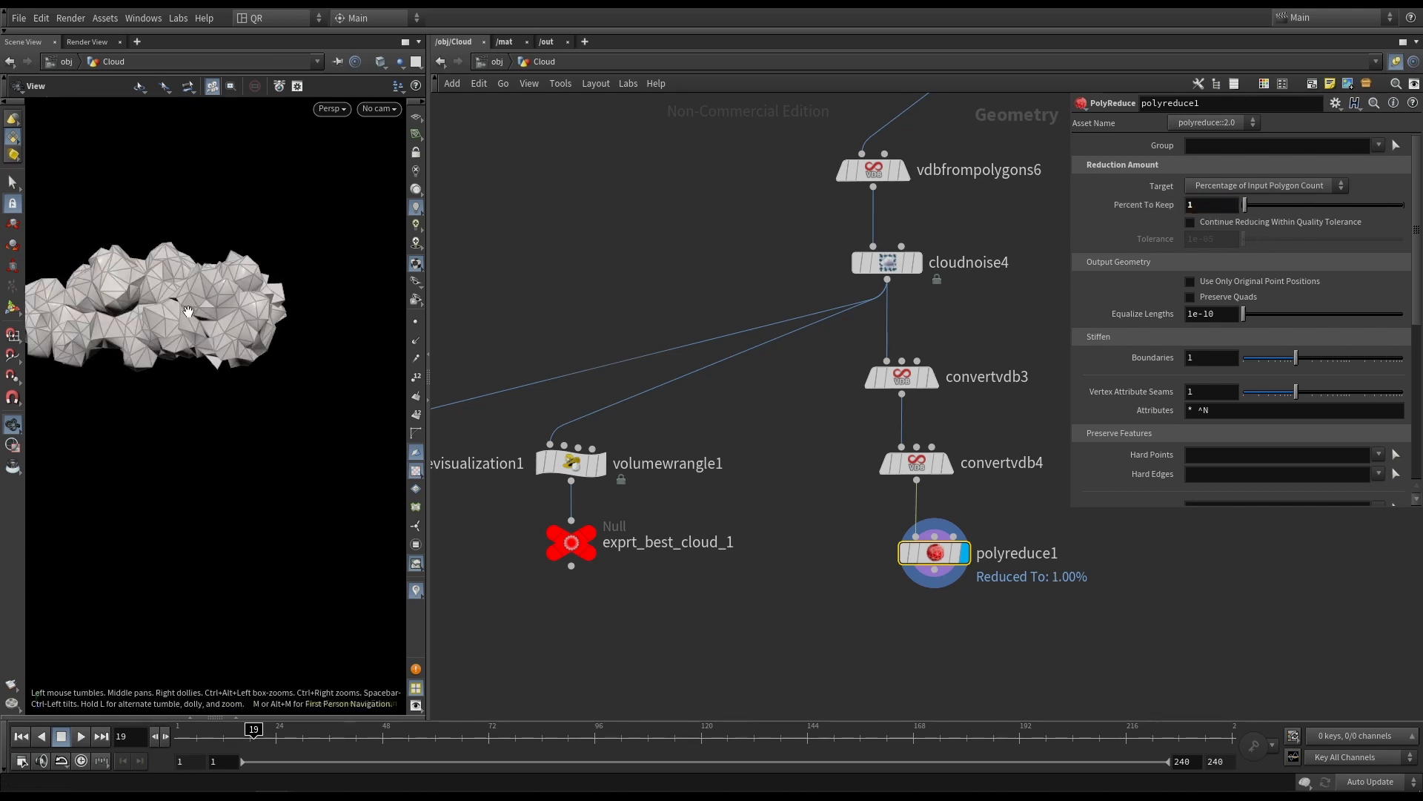
left_click_drag(189, 311, 164, 340)
left_click_drag(1195, 205, 1115, 212)
type("100")
key("Return")
type("50")
key("Return")
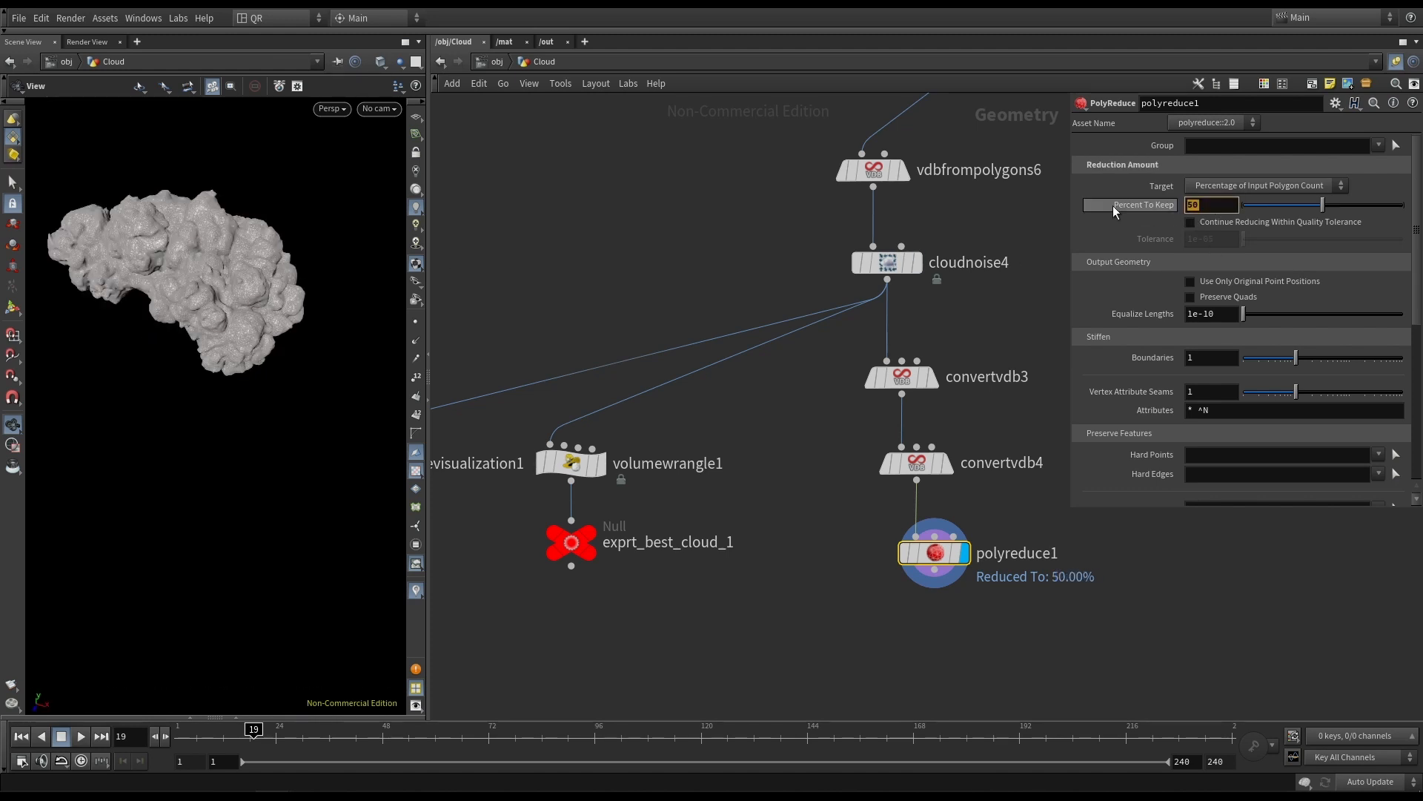
type("5")
key("Return")
mouse_move(127, 314)
left_mouse_down()
mouse_move(252, 280)
mouse_move(107, 310)
left_mouse_up()
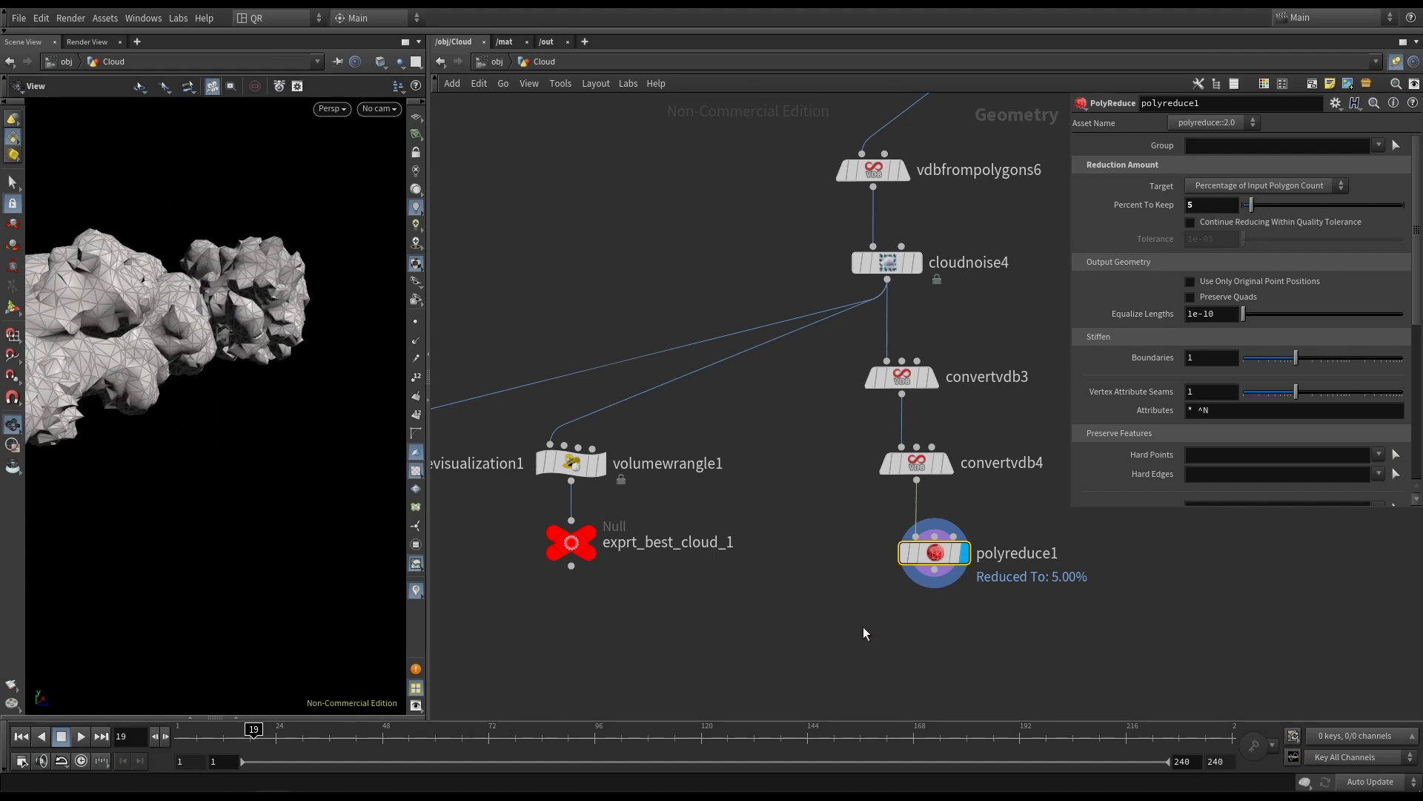
Add a Null node below polyreduce1 and connect it to polyreduce1's output.
key("Tab")
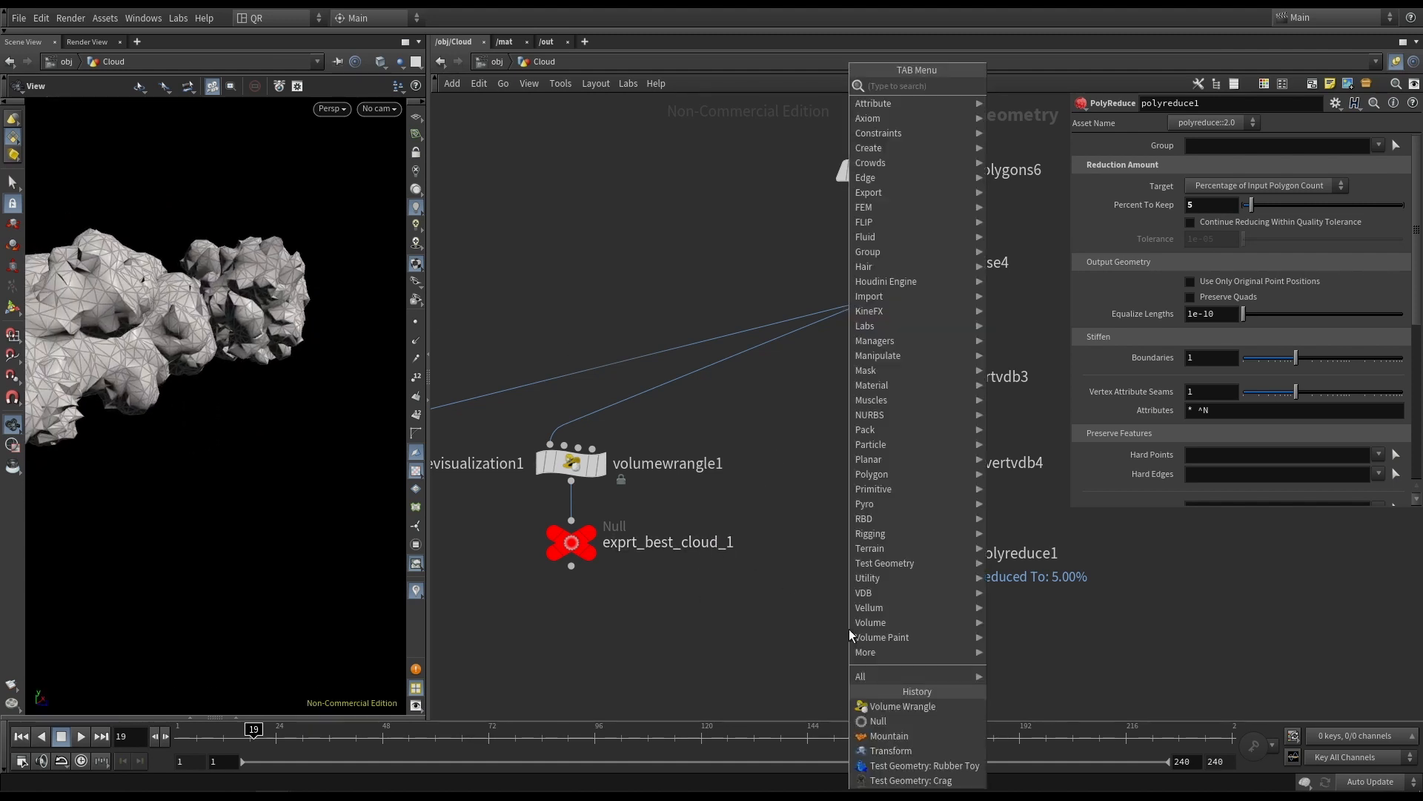
type("null")
key("Return")
left_click(850, 629)
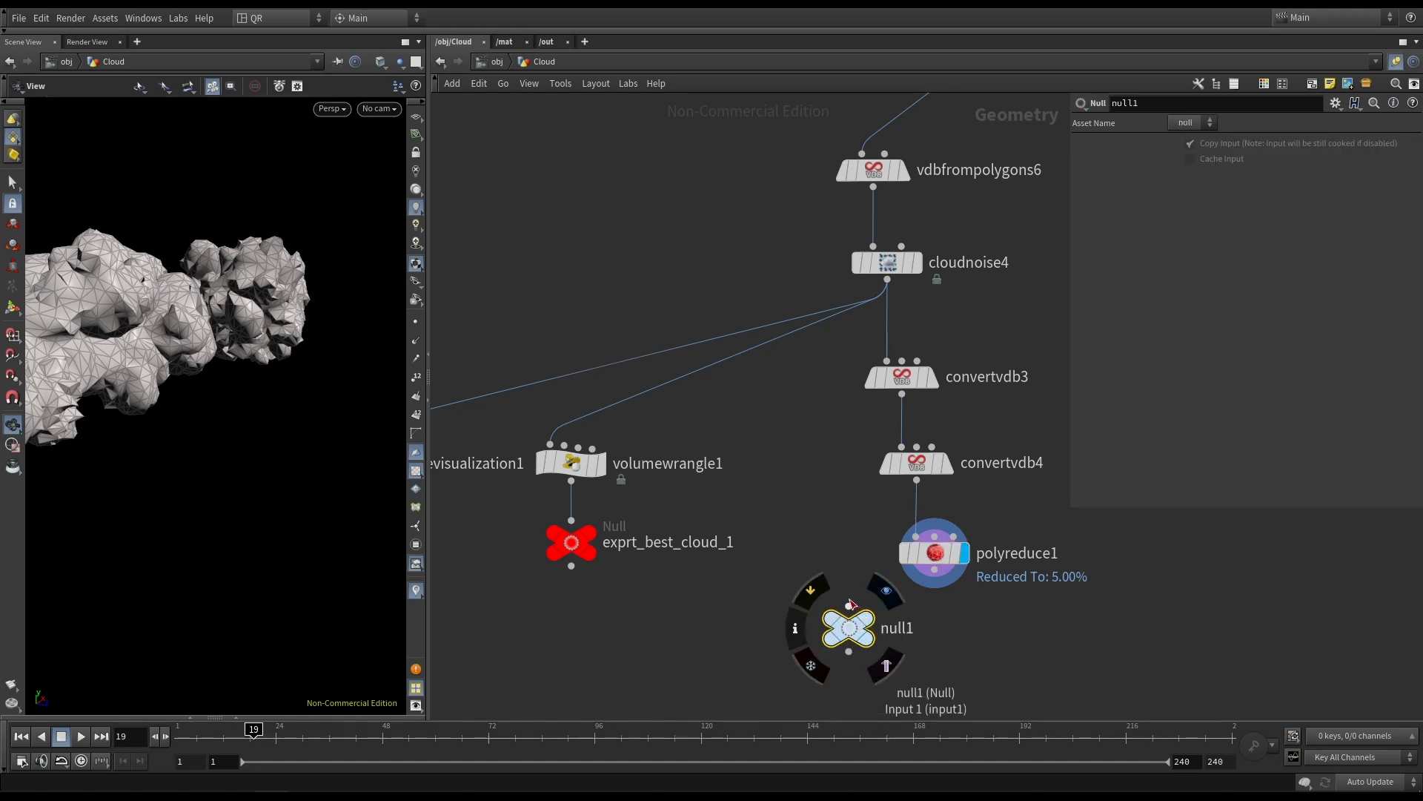
Rename the new null exprt_best_cloud_1_proxy, reusing the name of the existing red export null.
double_click(900, 628)
double_click(665, 540)
key("ctrl+c")
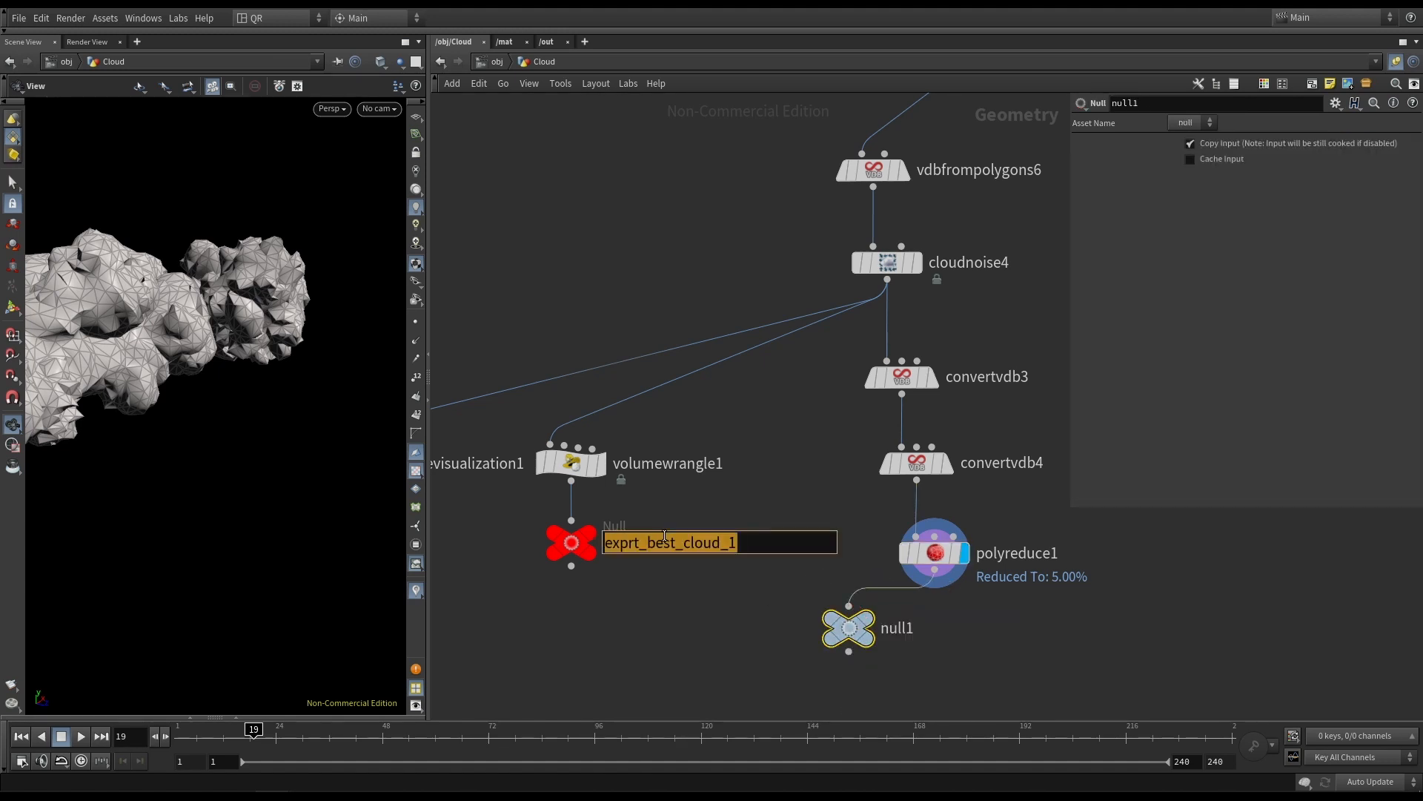
double_click(906, 630)
key("ctrl+v")
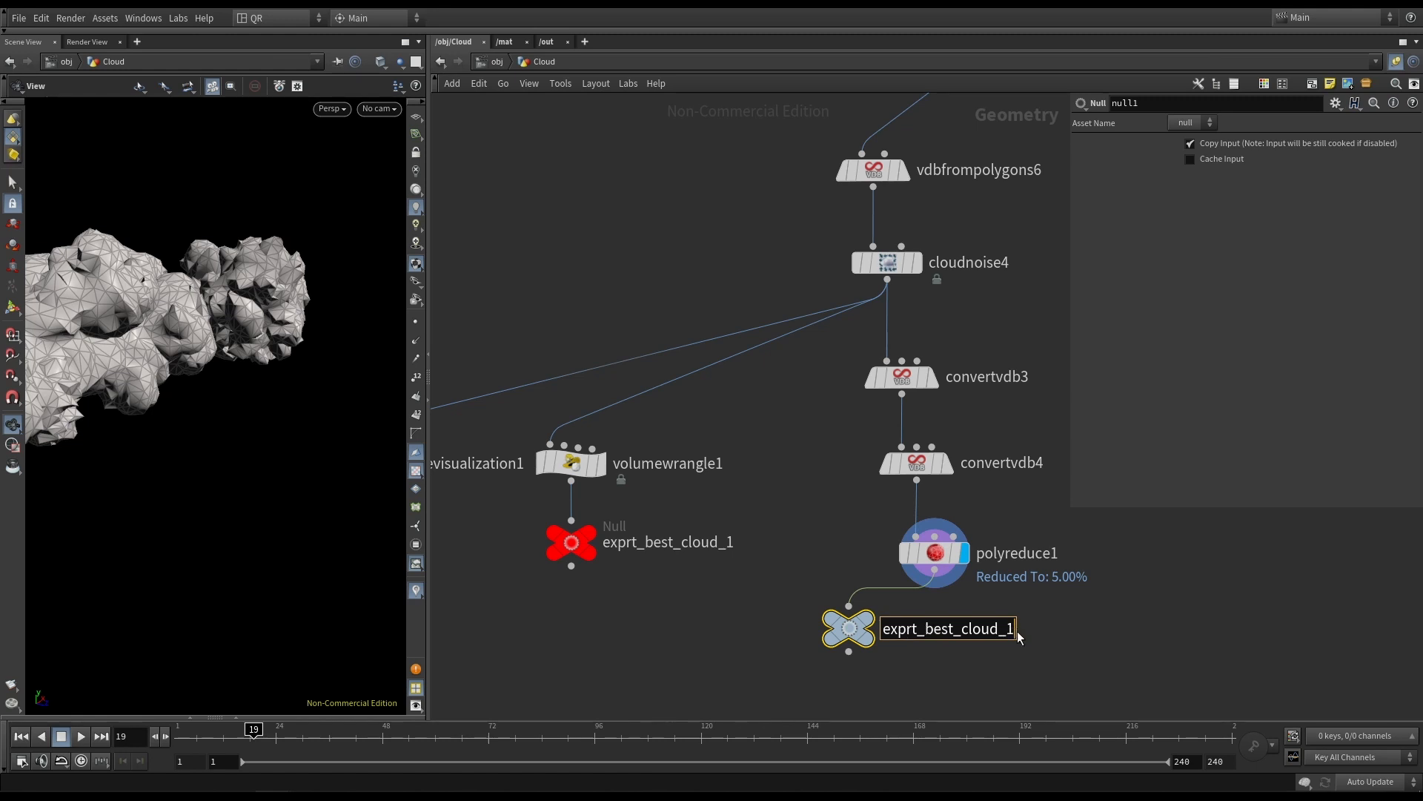
type("_")
type("proxy")
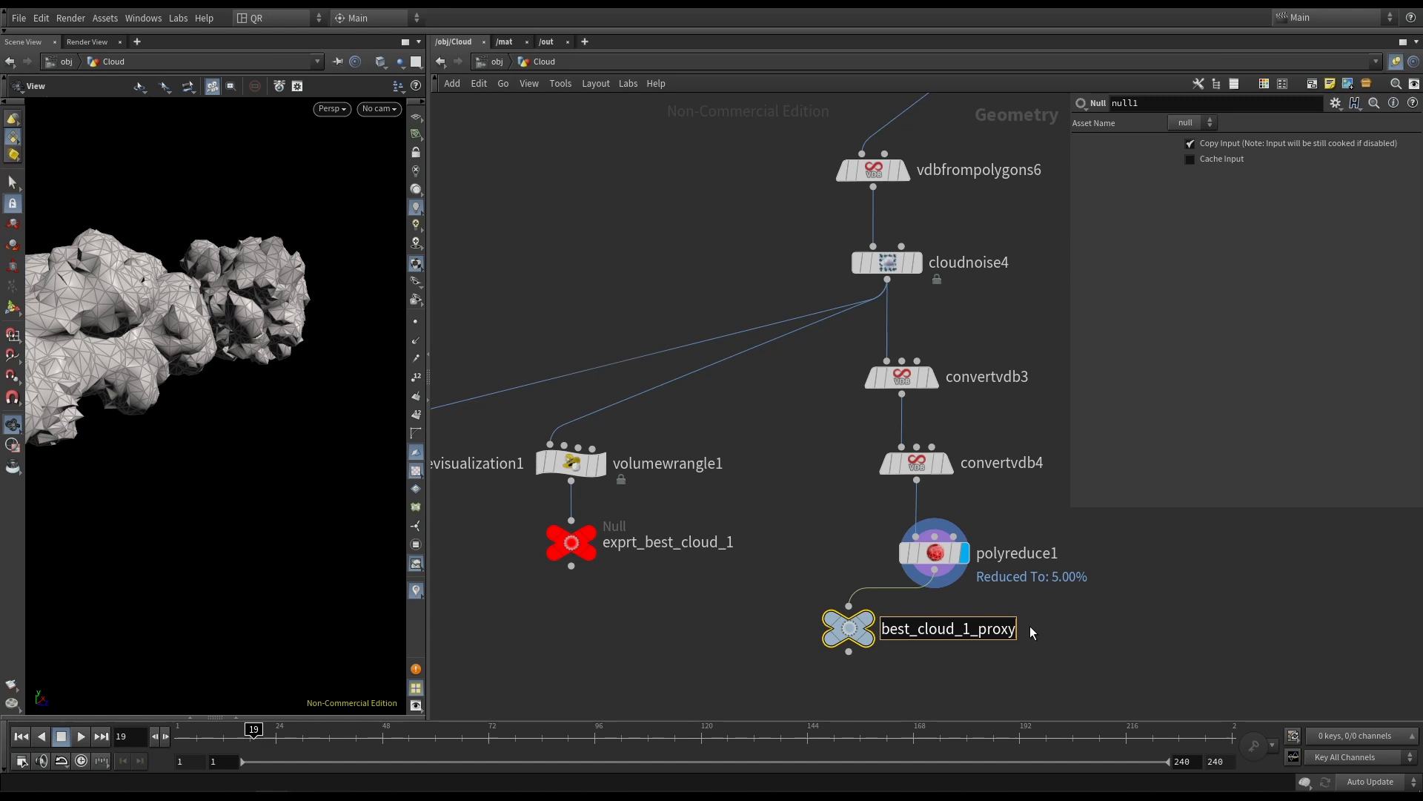
key("Return")
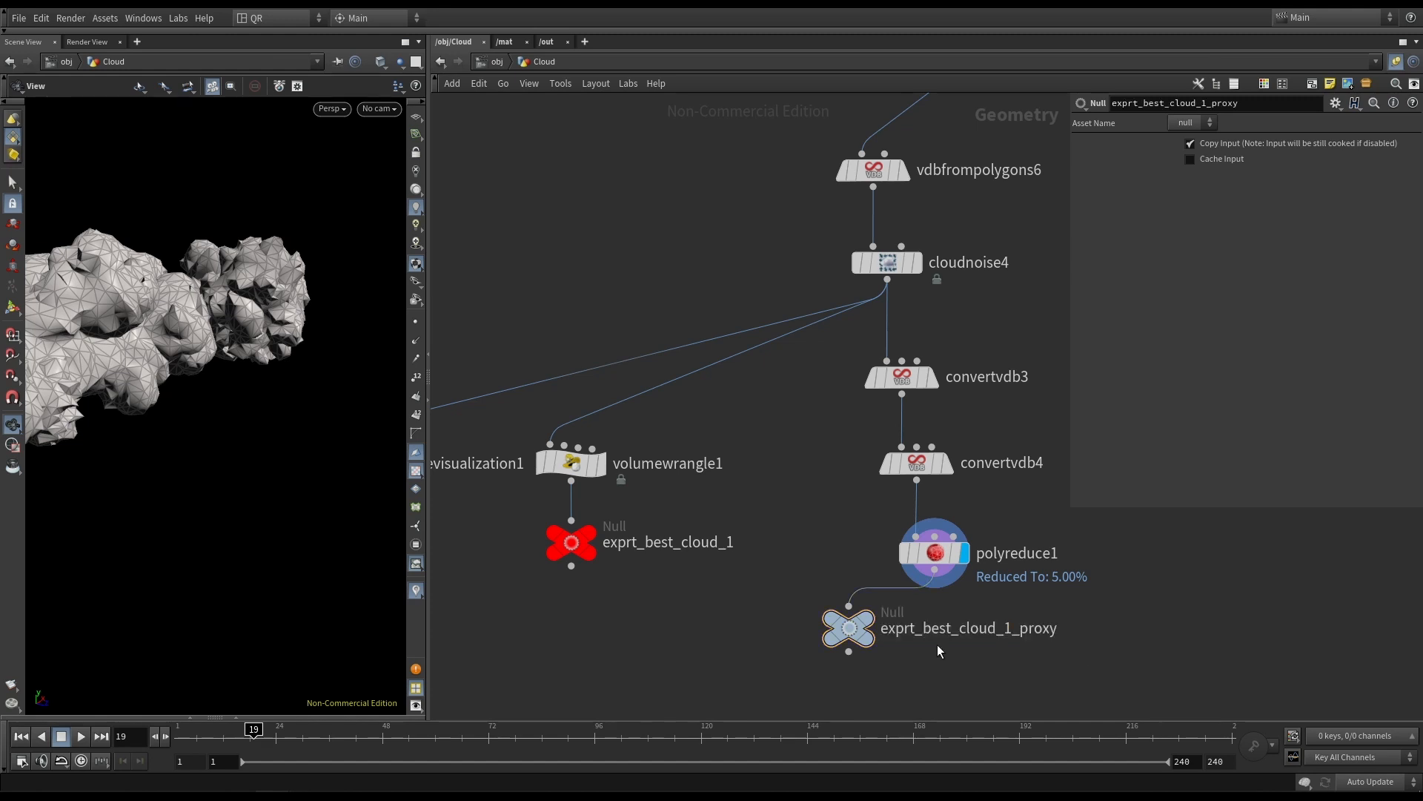
Align the exprt_best_cloud_1_proxy null under polyreduce1, display it, colour it red and view the whole proxy cloud.
left_click_drag(860, 631, 956, 639)
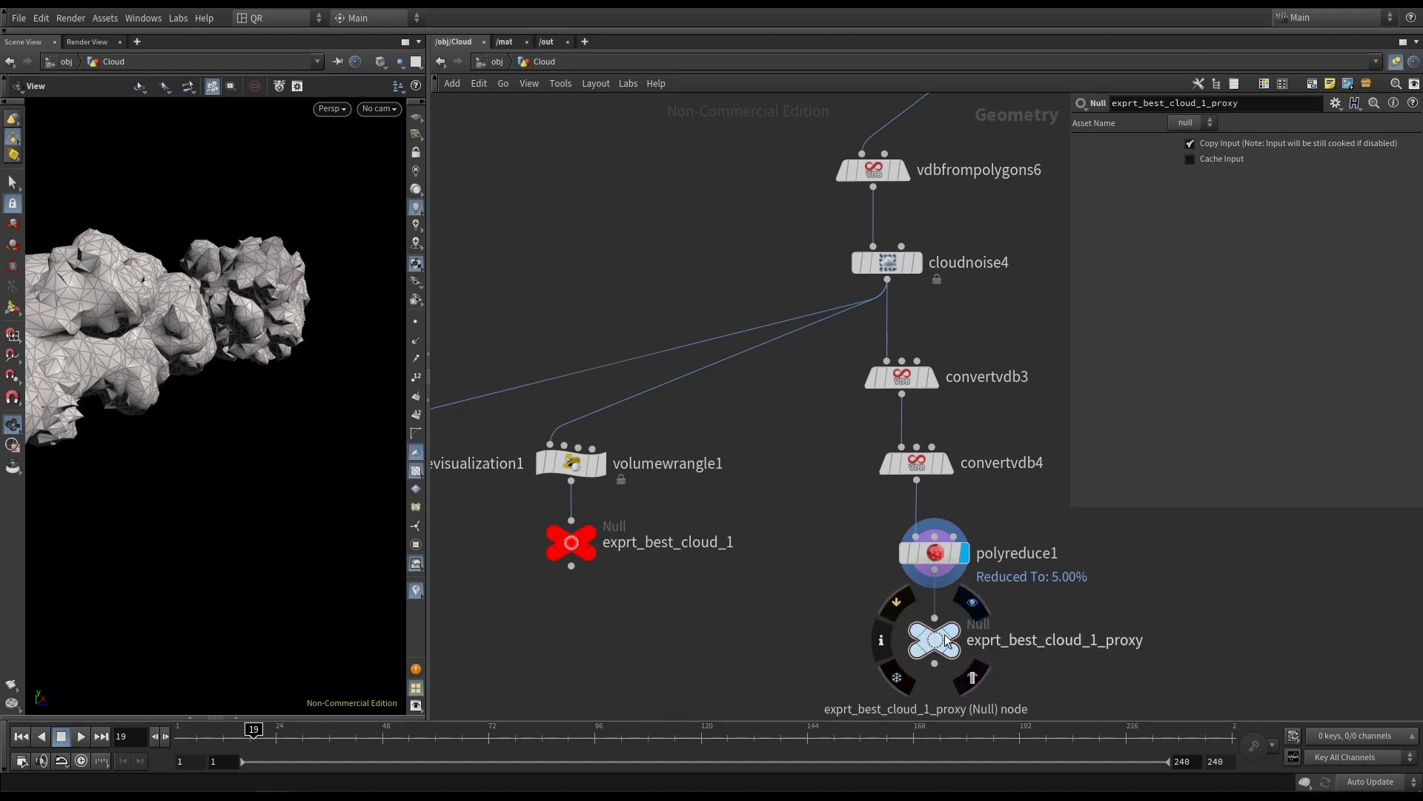
key("c")
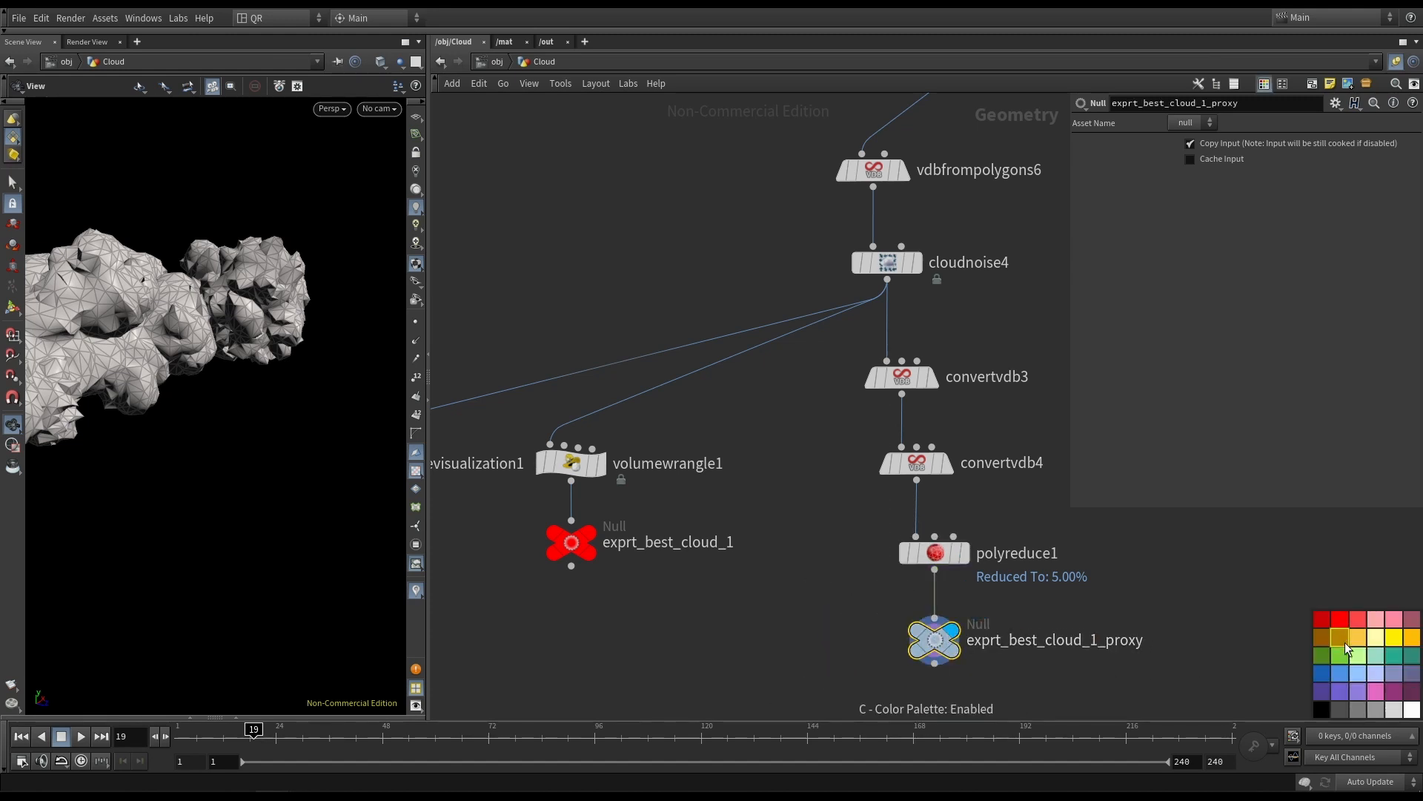
left_click(1340, 620)
key("c")
middle_click_drag(1159, 611, 1101, 489)
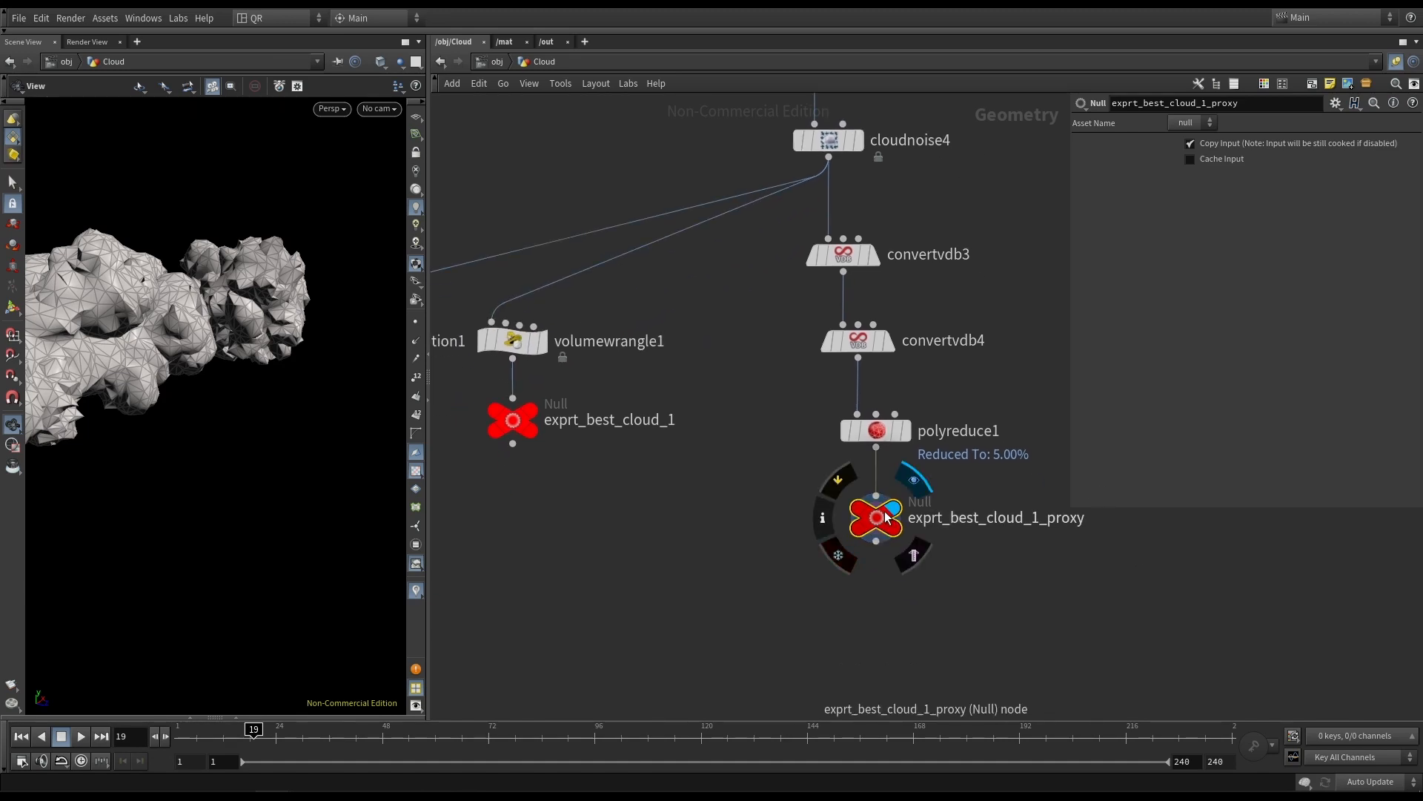
left_click_drag(321, 381, 148, 434)
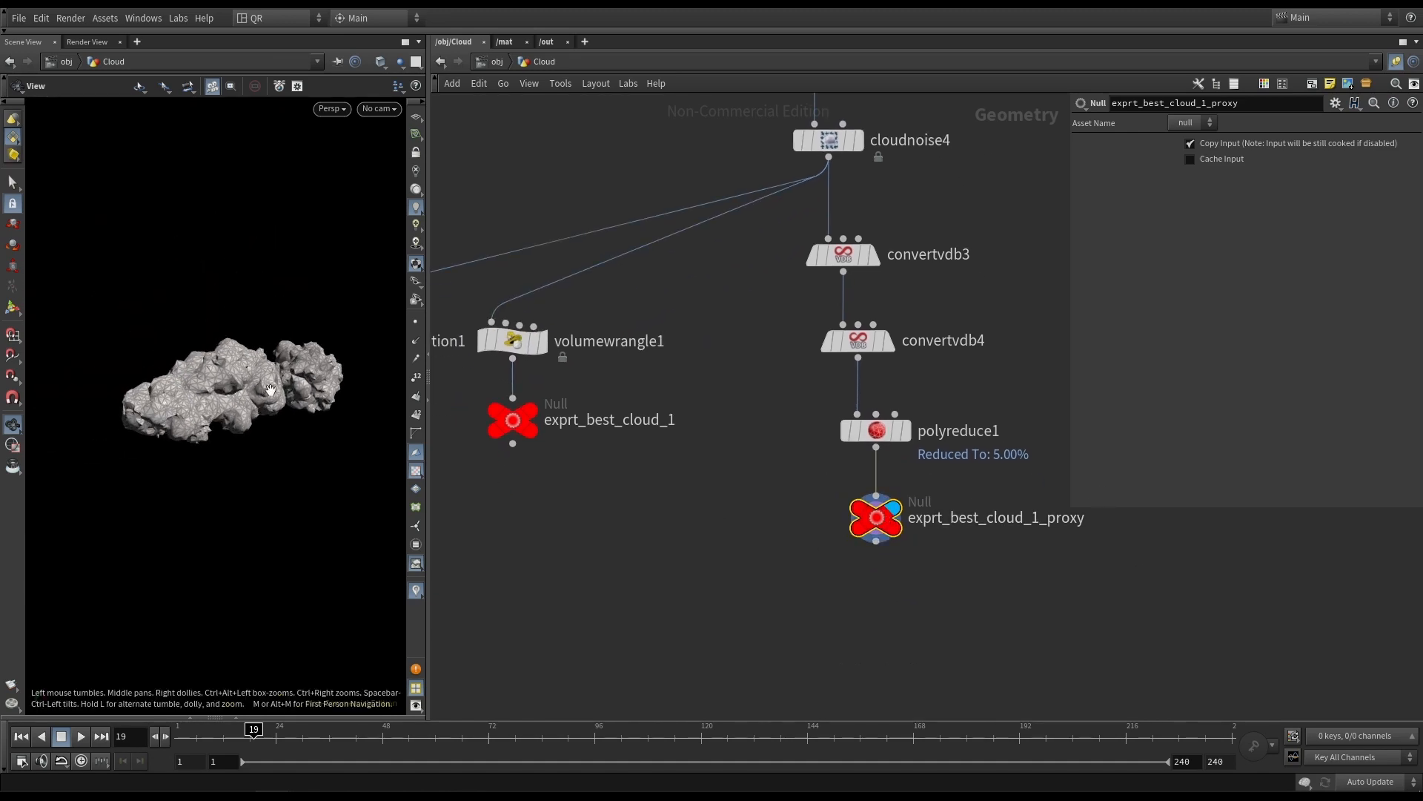
Add a Copy to Points node below the export nulls and a Grid node just above it.
key("Tab")
type("copy")
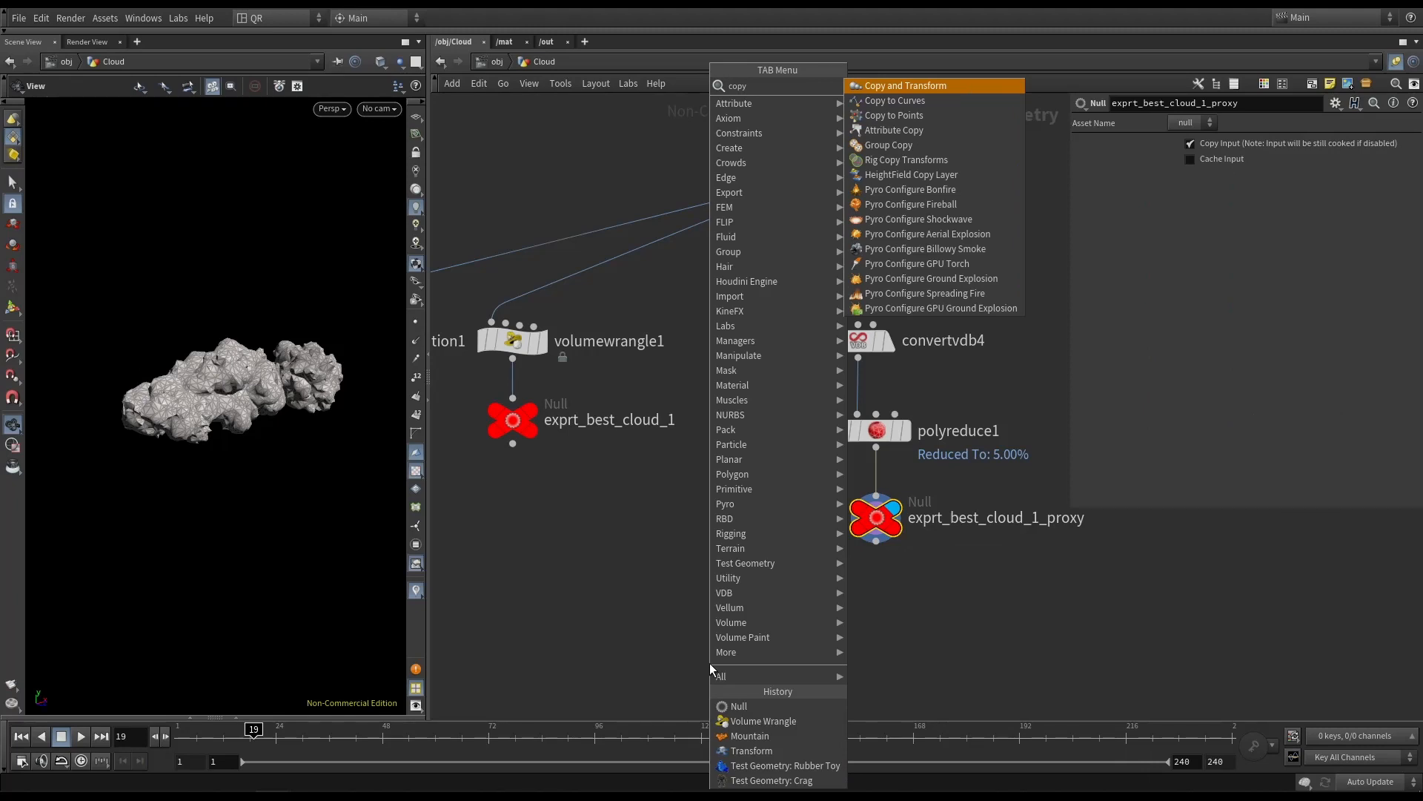
key("Down")
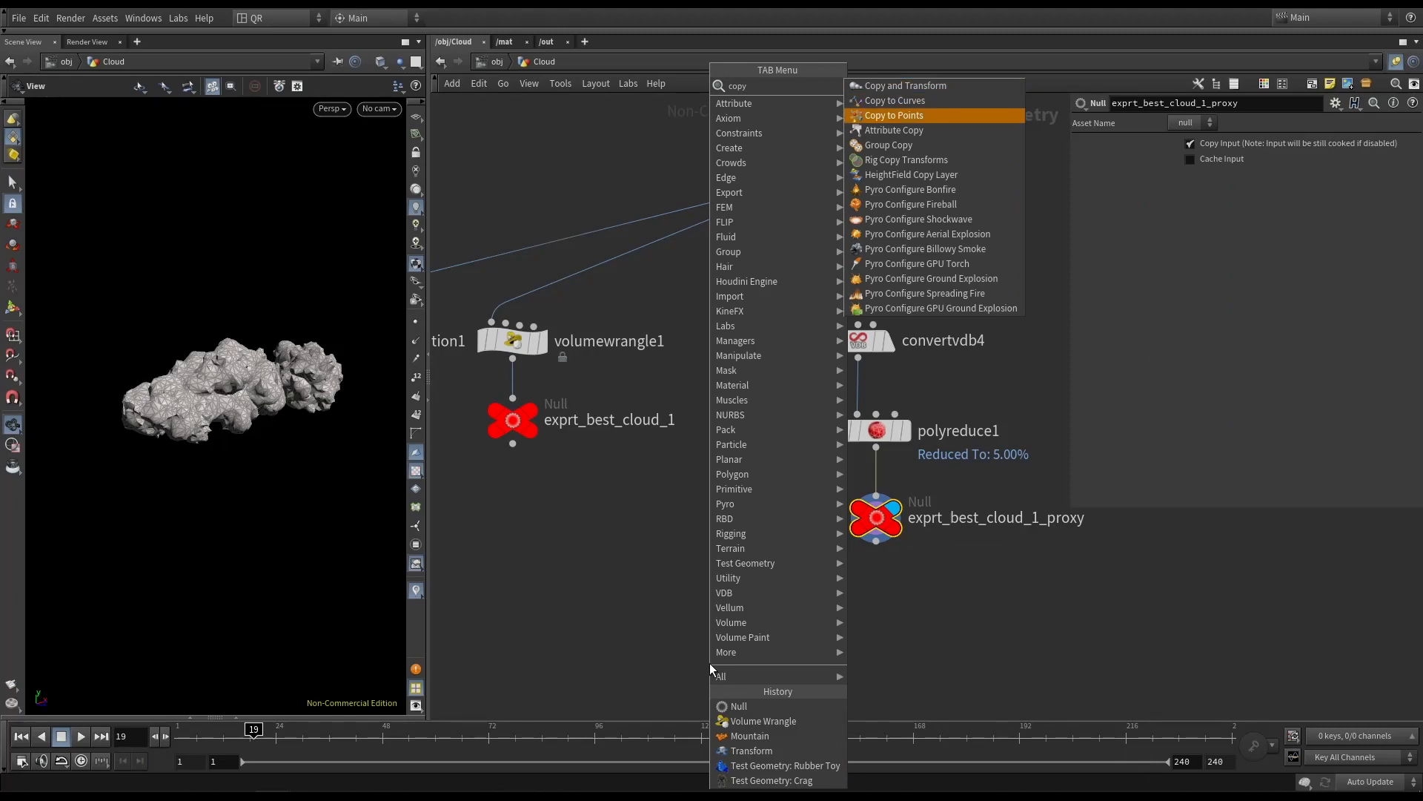
key("Return")
key("Tab")
type("grid")
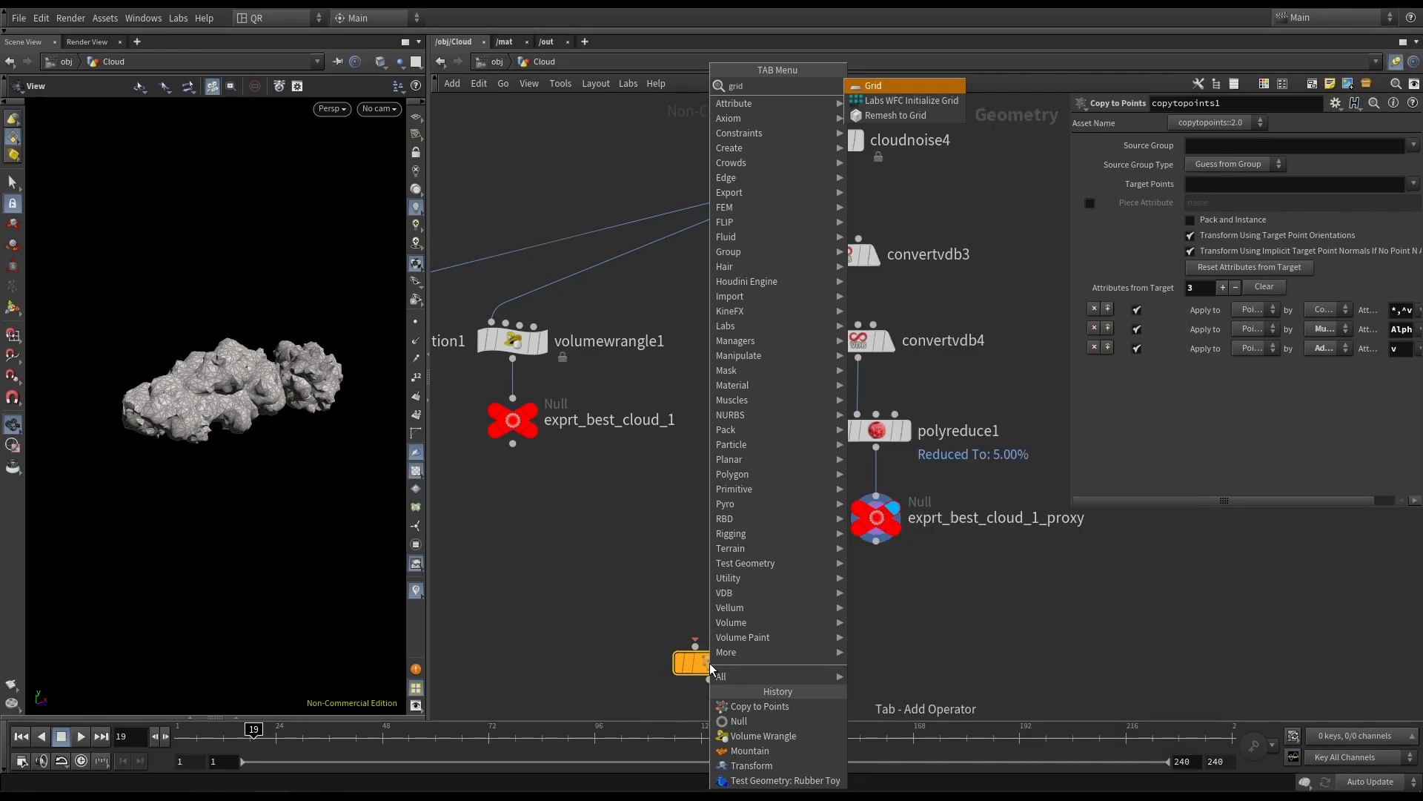
key("Return")
left_click(663, 582)
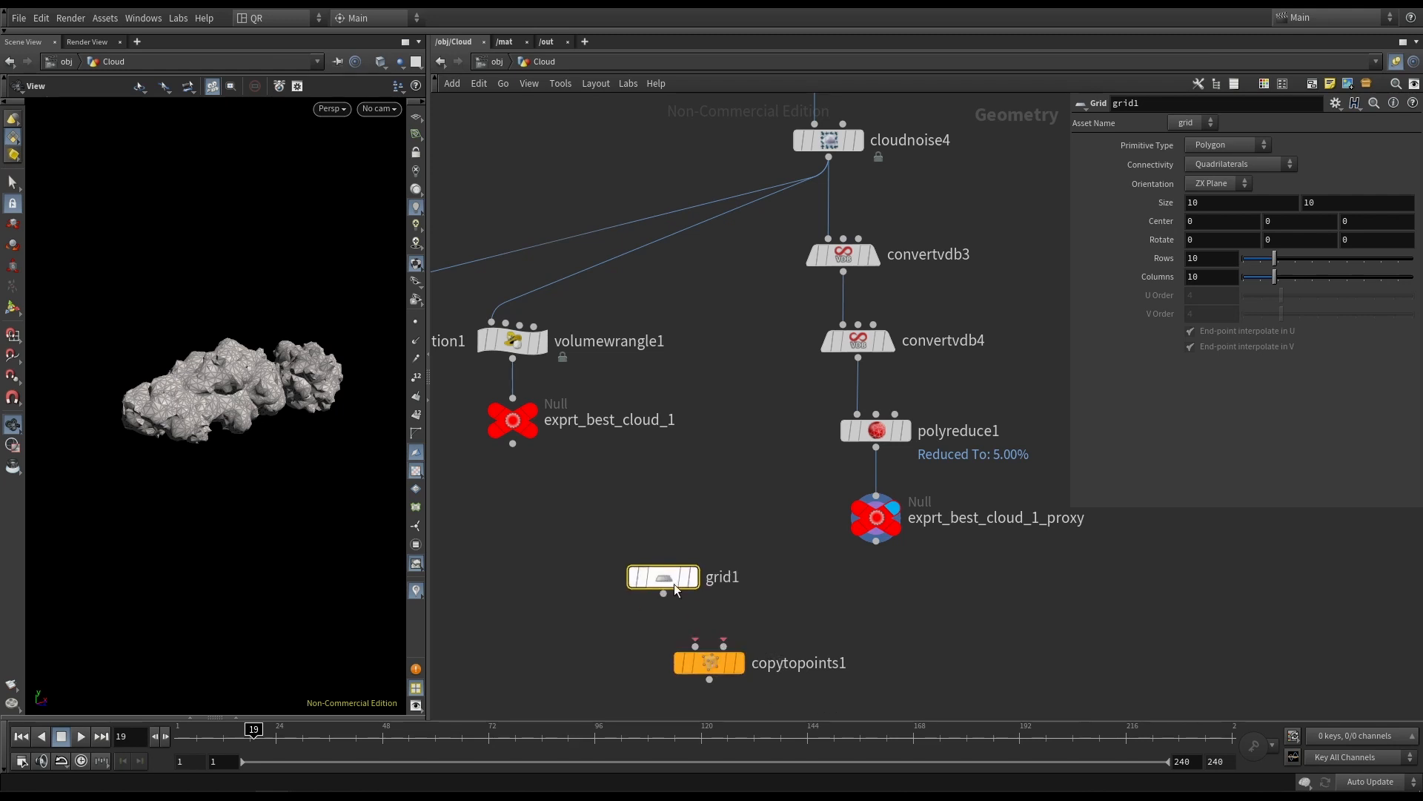
Wire exprt_best_cloud_1_proxy into copytopoints1's first input and grid1 into its second, displaying the grid and the copied clouds.
left_click(694, 576)
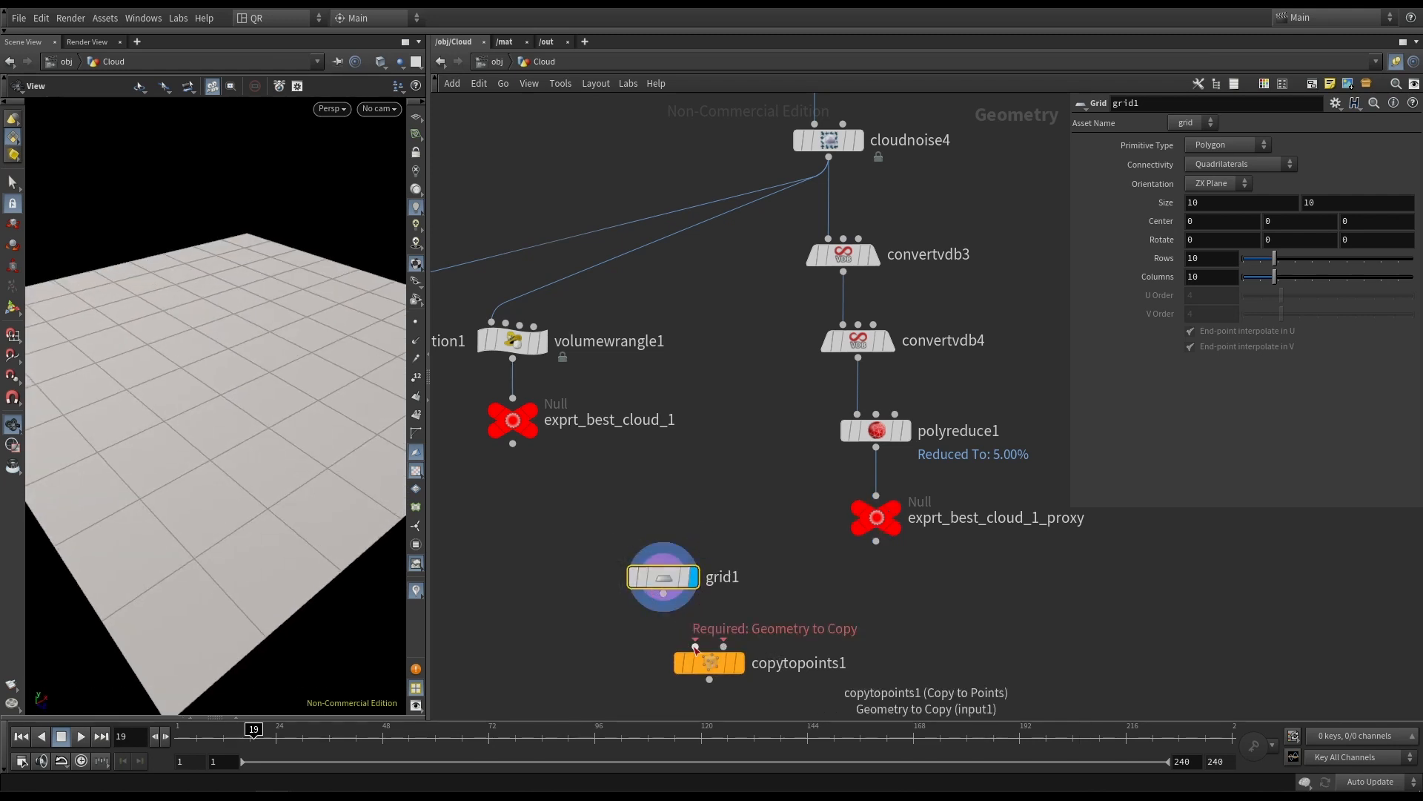
left_click(696, 642)
left_click(876, 540)
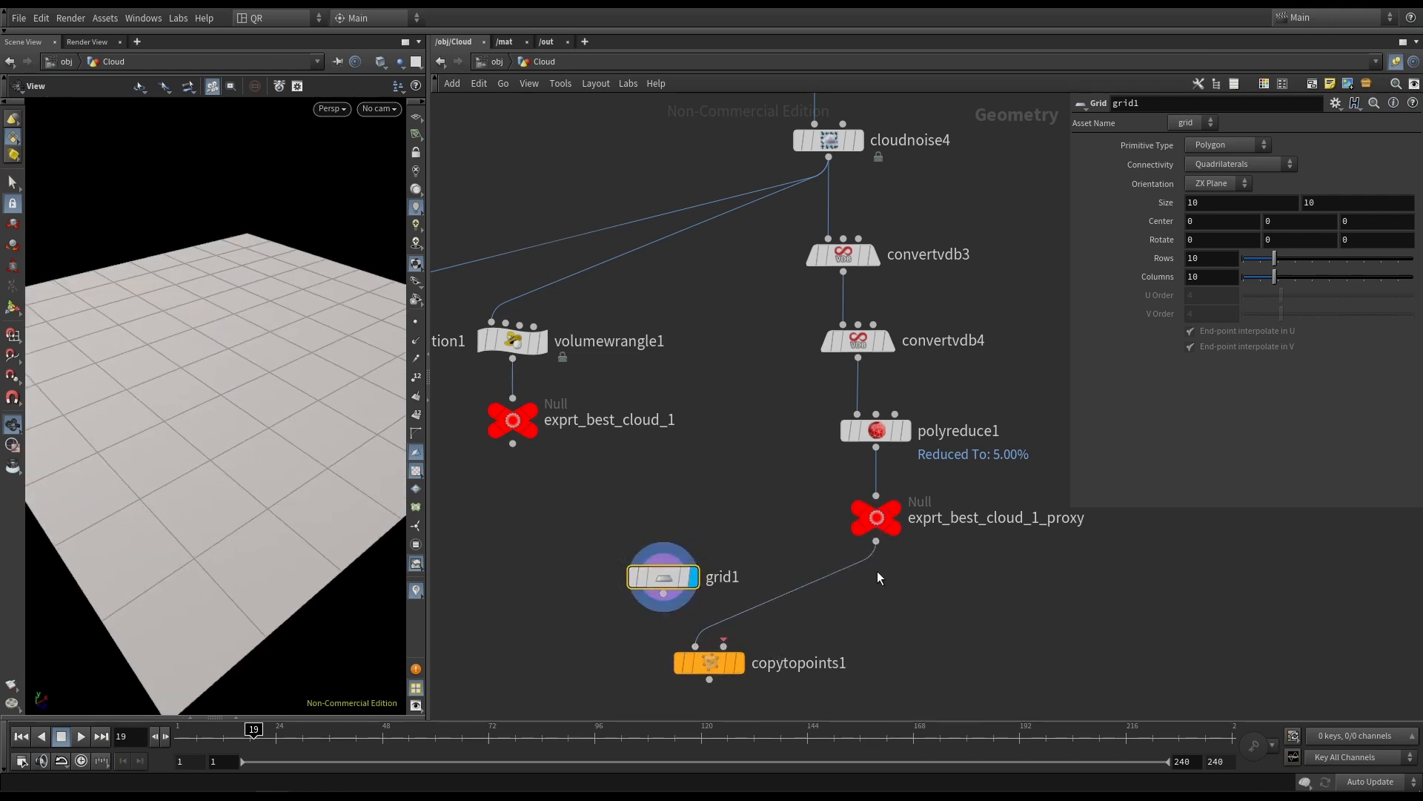
left_click(724, 645)
left_click(664, 594)
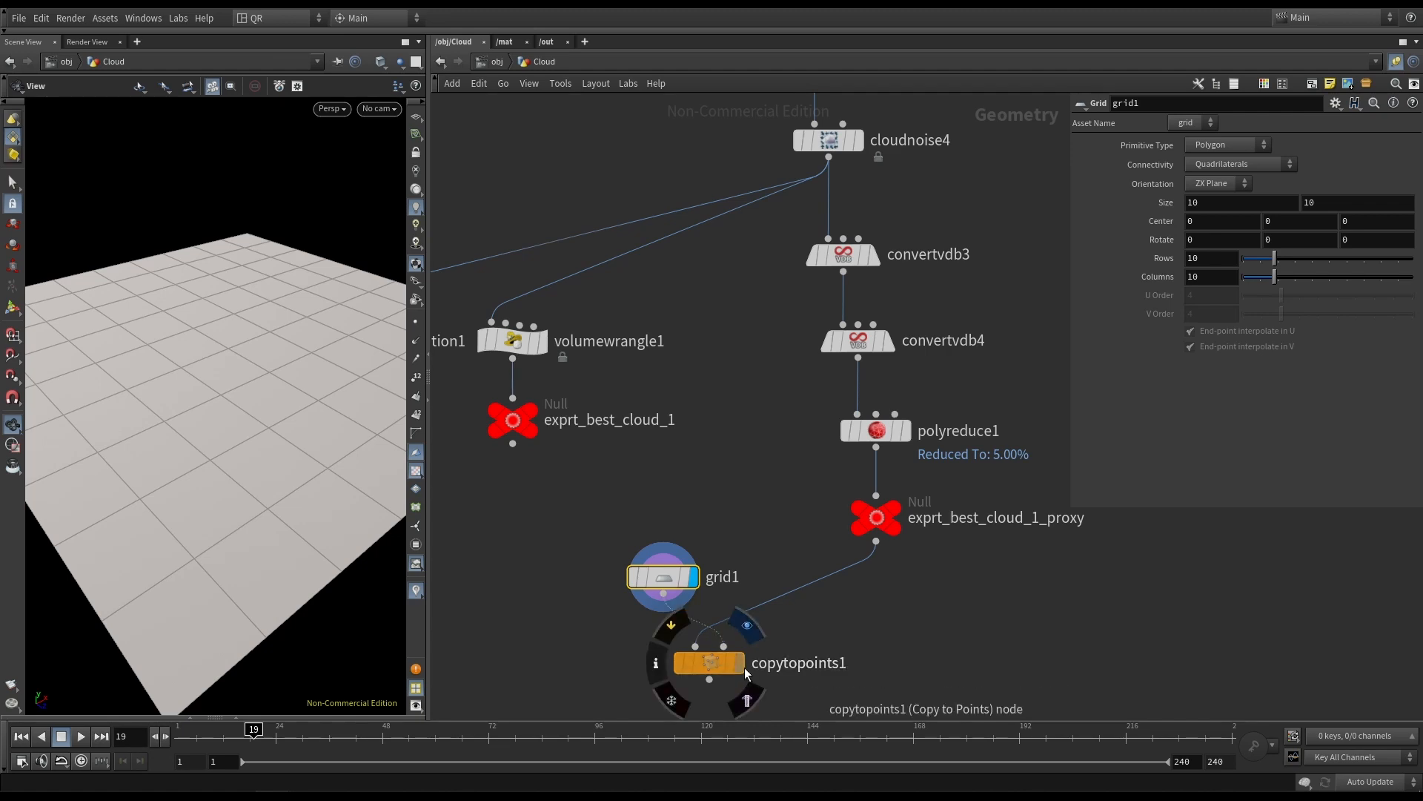
left_click(741, 663)
left_click_drag(276, 443, 209, 409)
Check the node info of copytopoints1, and display convertvdb4 to check its geometry counts too.
middle_click(709, 662)
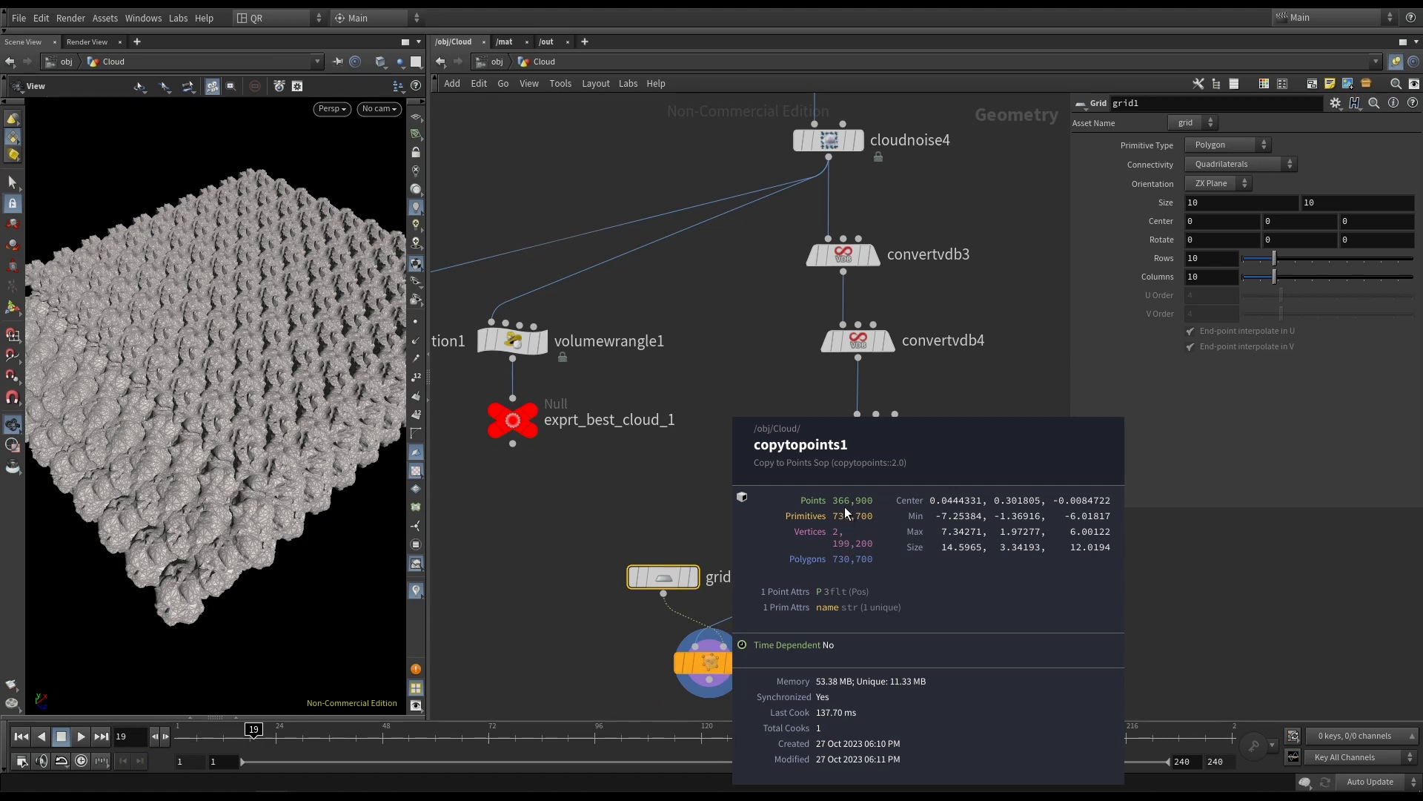
left_click(888, 341)
middle_click(861, 340)
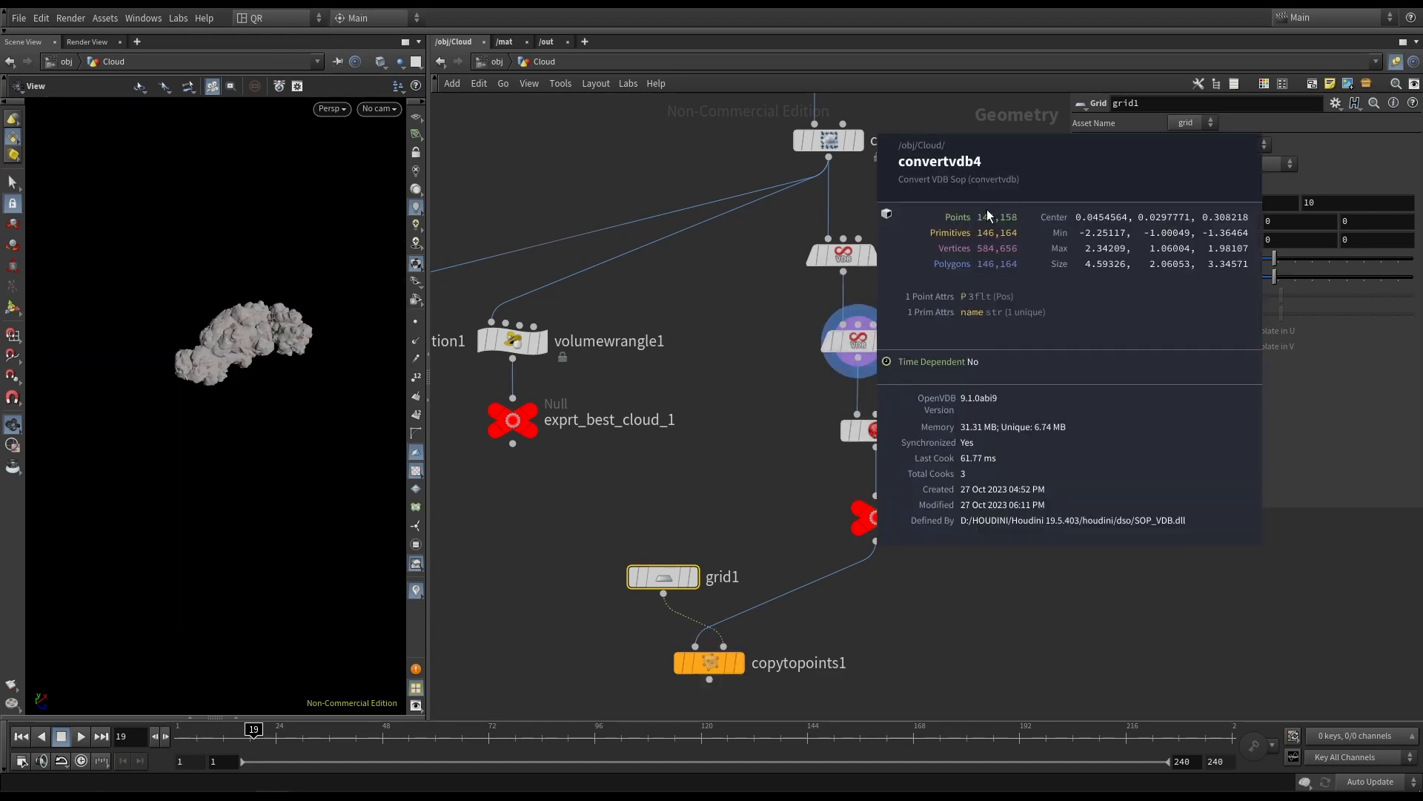
Compare the exprt_best_cloud_1 fog cloud with the proxy copies of copytopoints1 by displaying each and inspecting it closely.
scroll(971, 236, "down", 1)
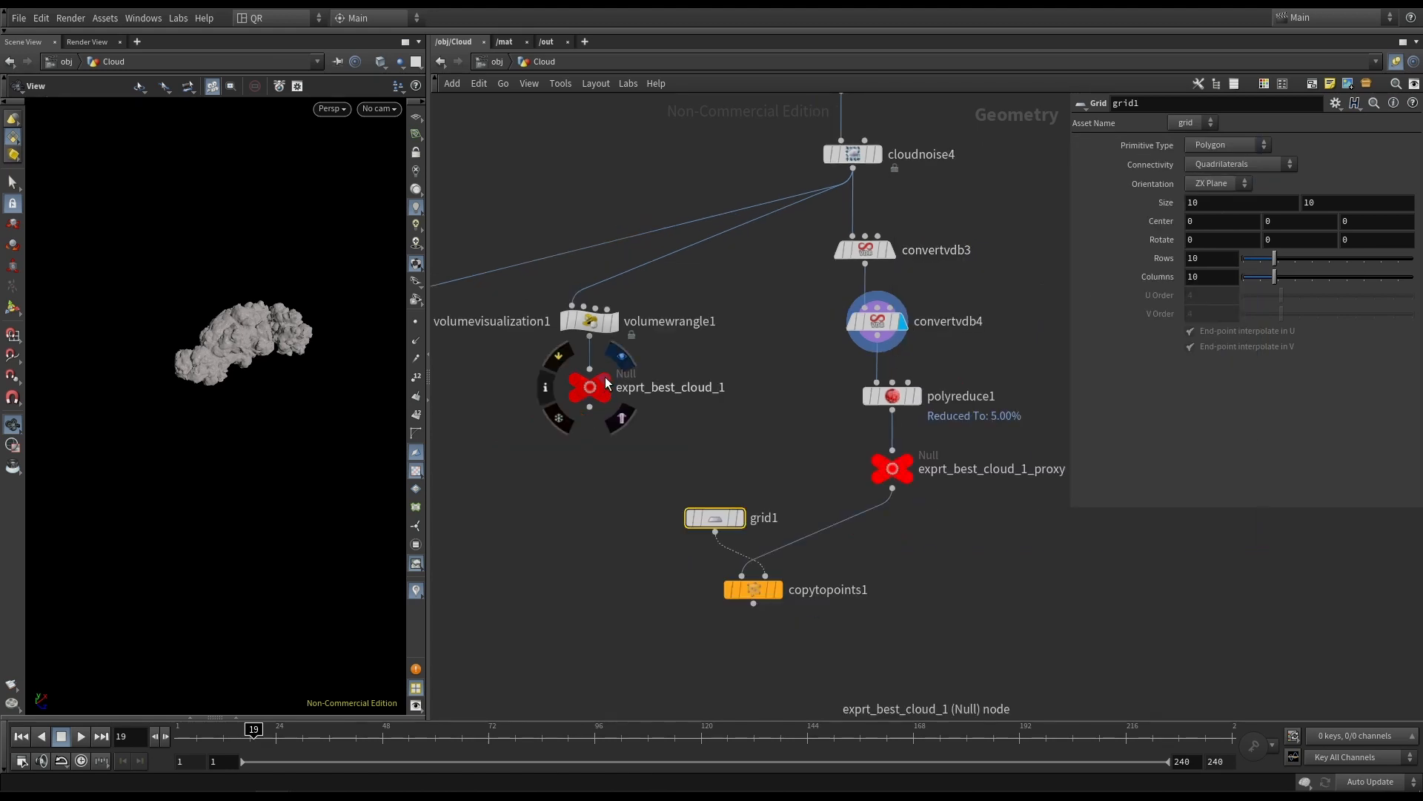
left_click(603, 381)
middle_click_drag(286, 333, 241, 355)
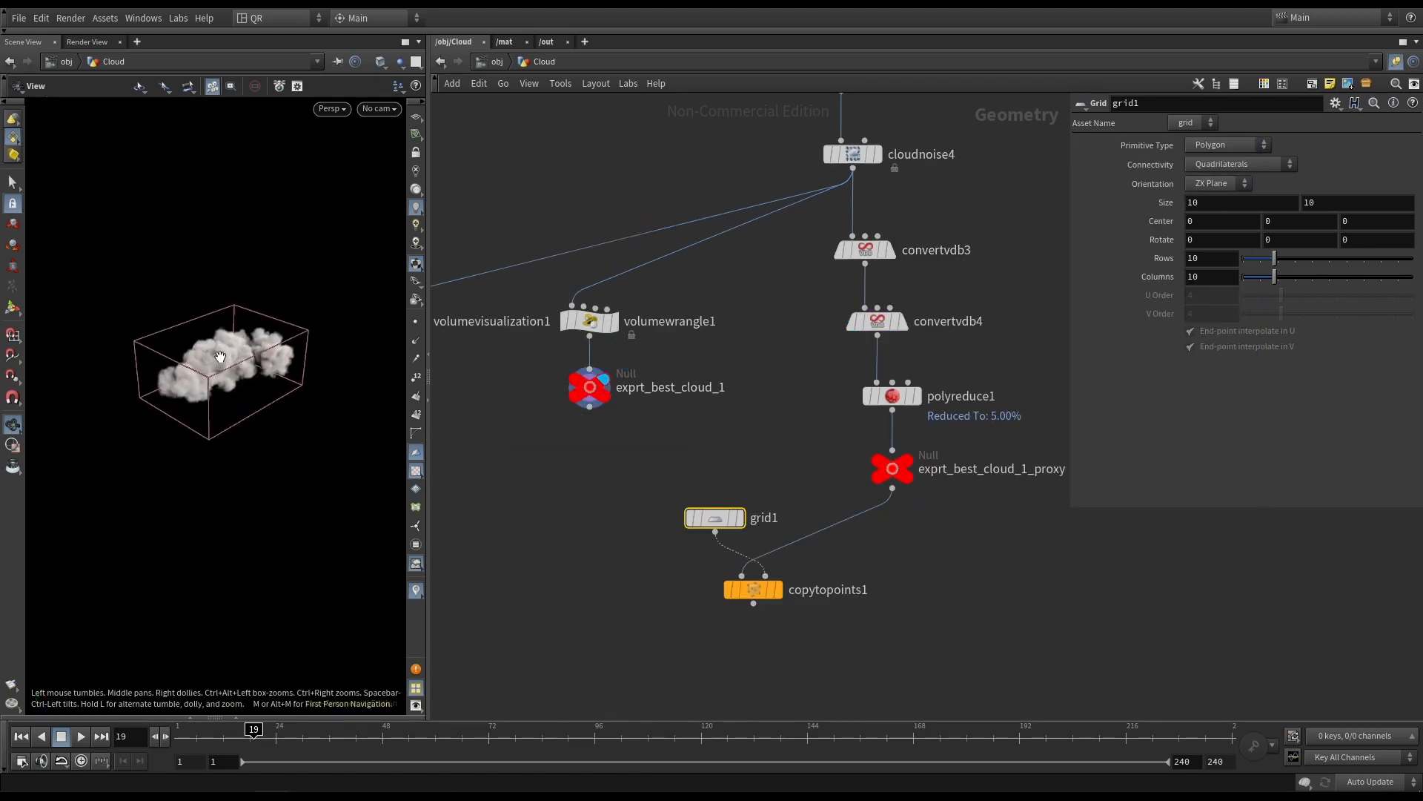
right_click_drag(240, 354, 638, 361)
left_click_drag(321, 363, 400, 384)
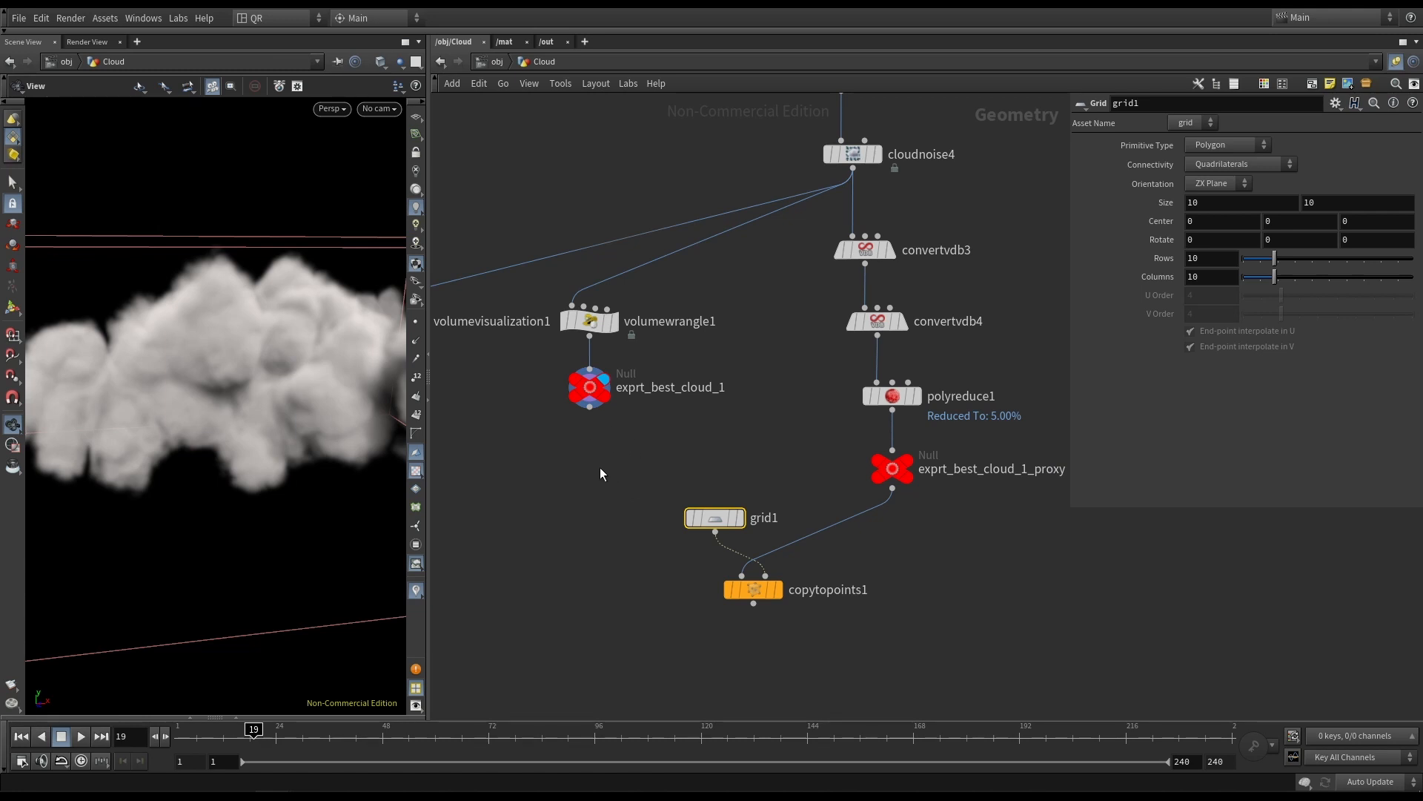
left_click(777, 590)
right_click_drag(297, 421, 108, 490)
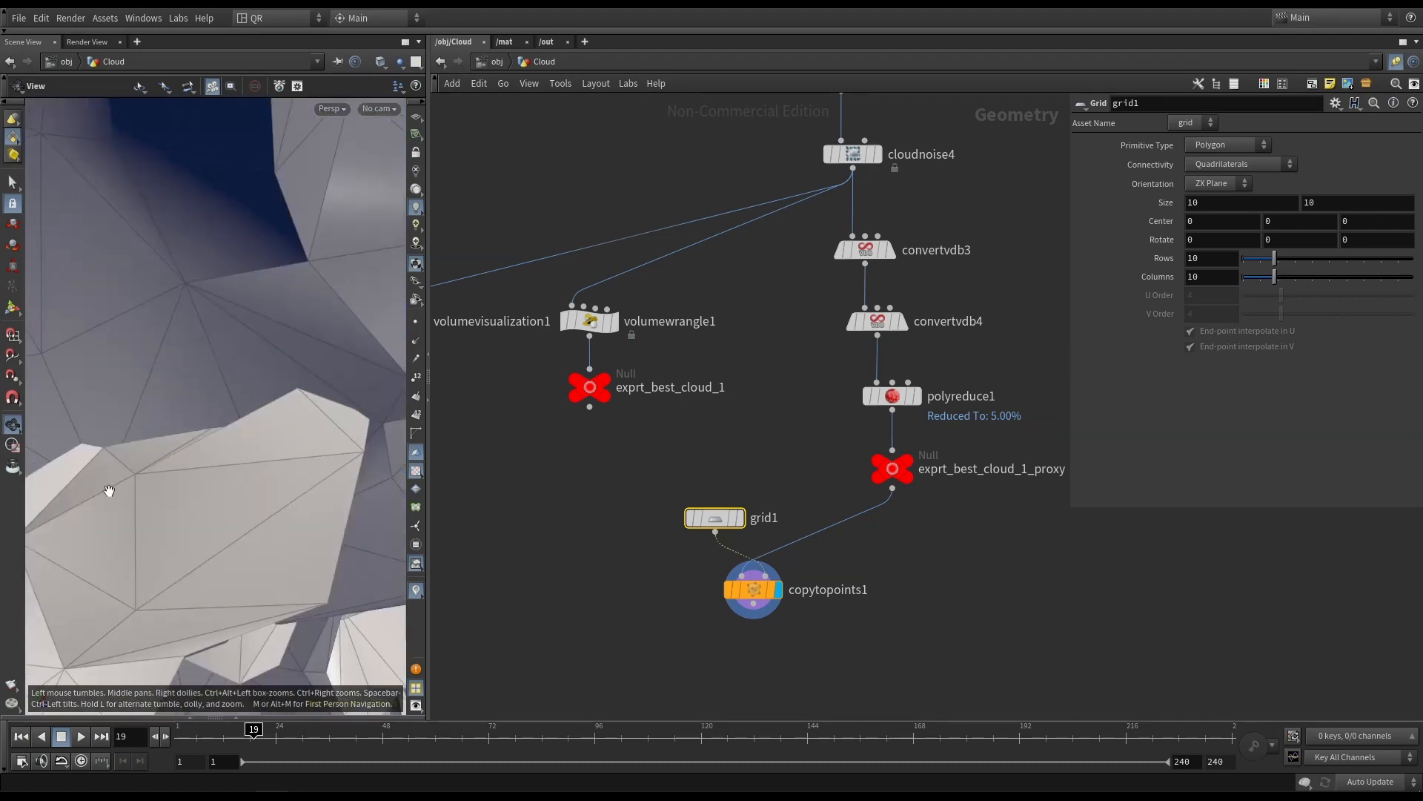
right_click_drag(356, 427, 152, 505)
left_click_drag(153, 505, 215, 512)
Set grid1's size to 100 by 100 and inspect the spread-out cloud copies.
mouse_move(716, 521)
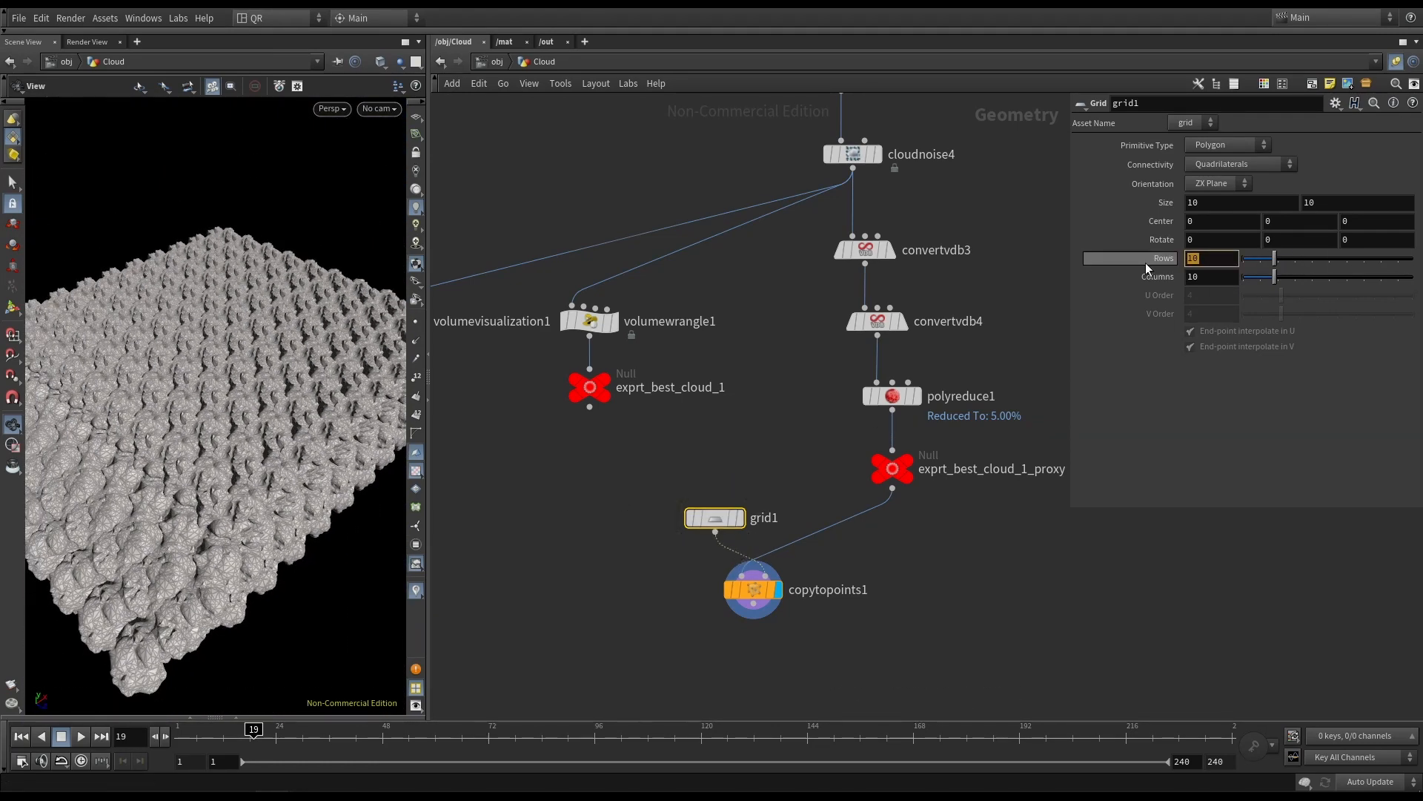
left_click(1220, 205)
type("0")
left_click(1345, 201)
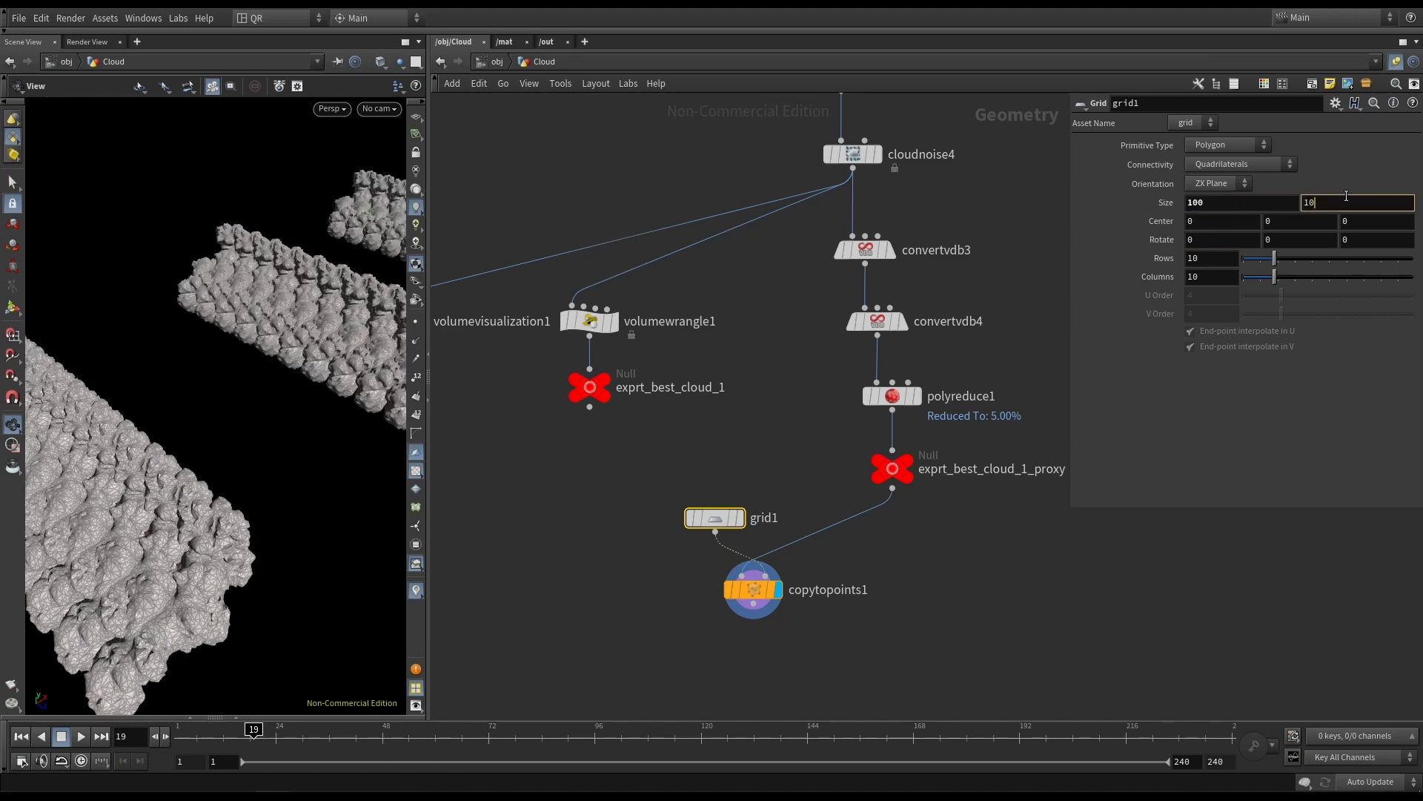
type("0")
key("Return")
left_click_drag(222, 371, 236, 372)
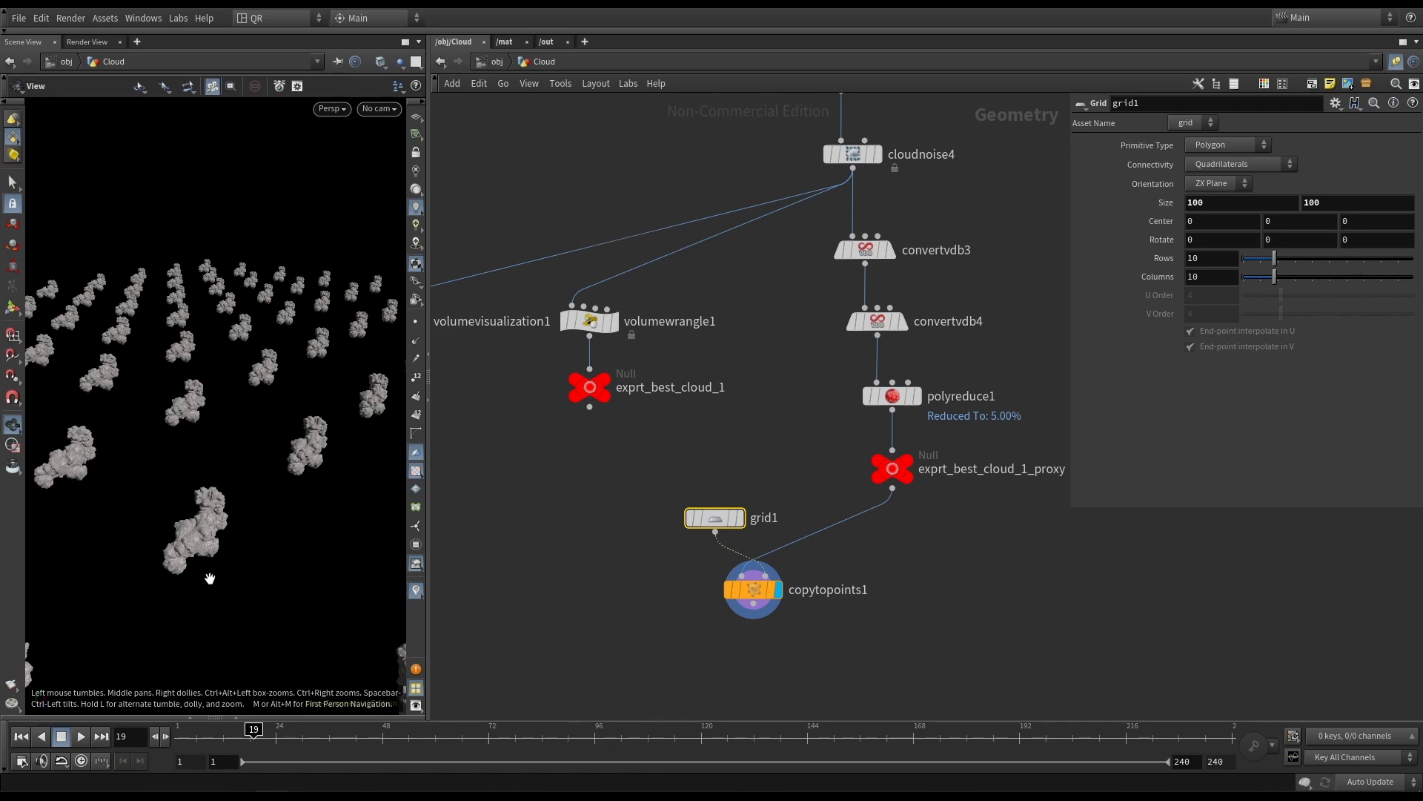
right_click_drag(199, 544, 404, 521)
Switch the display between exprt_best_cloud_1 and exprt_best_cloud_1_proxy to compare them, ending on the fog cloud seen up close.
left_click(604, 381)
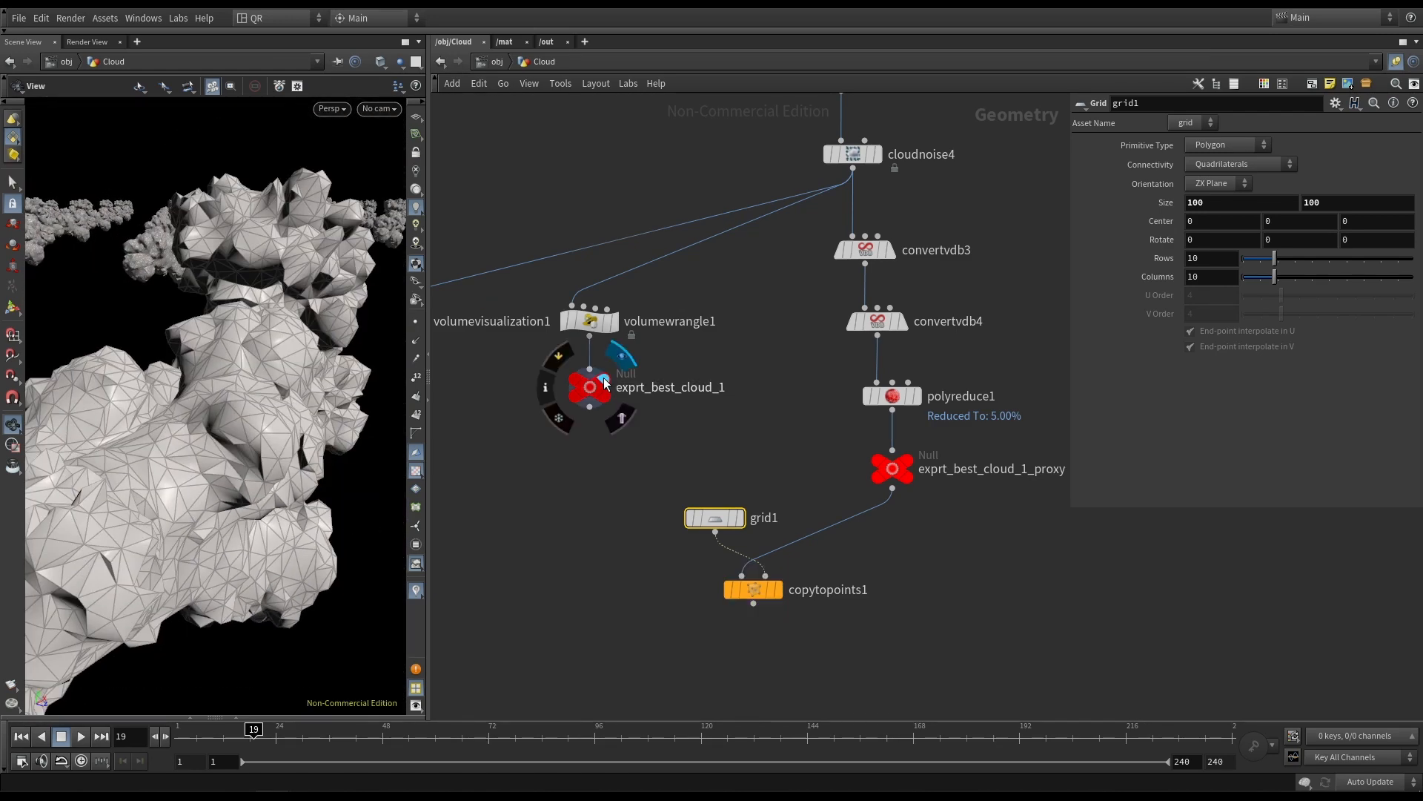
key("f")
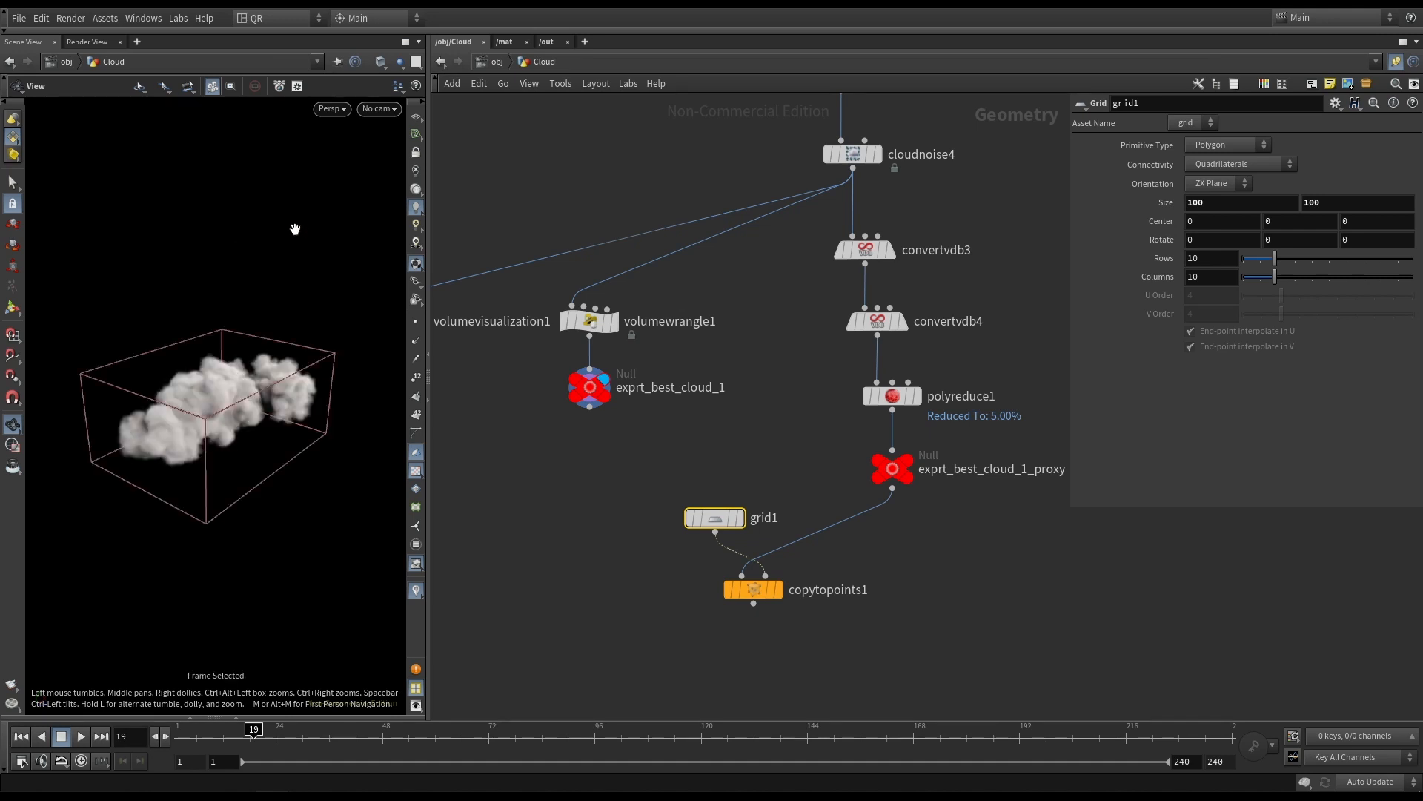
left_click(912, 460)
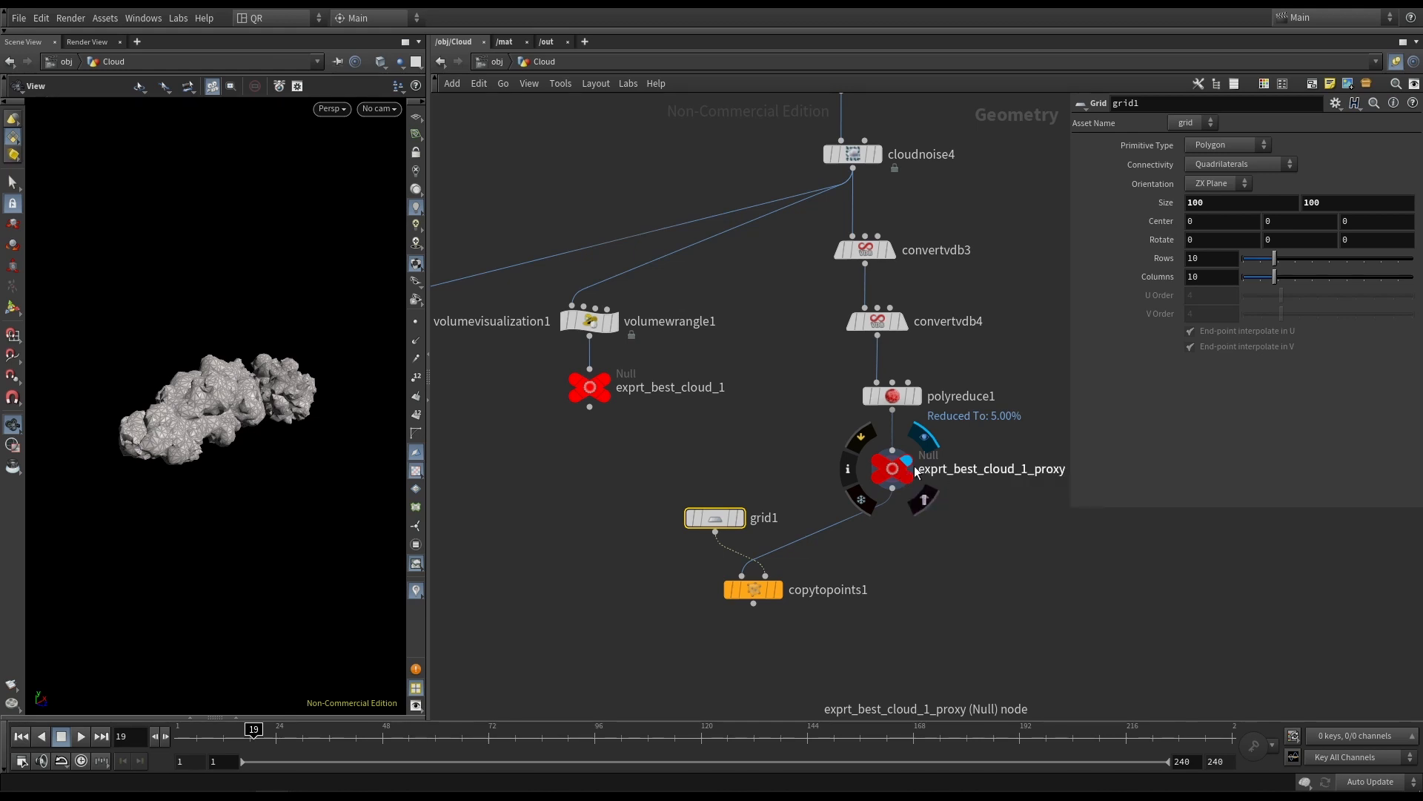
mouse_move(915, 475)
left_click(589, 368)
key("Escape")
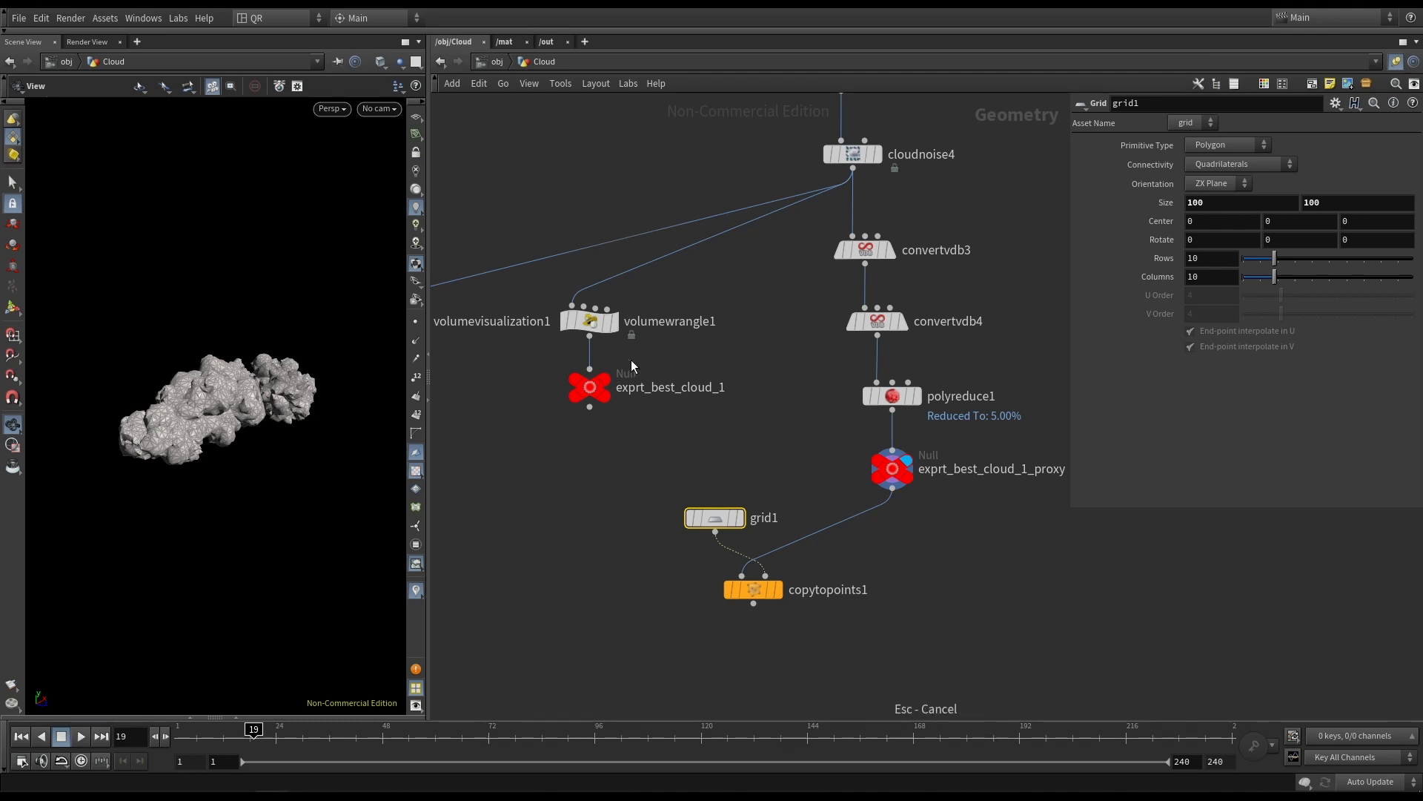
left_click(621, 357)
left_click(603, 391)
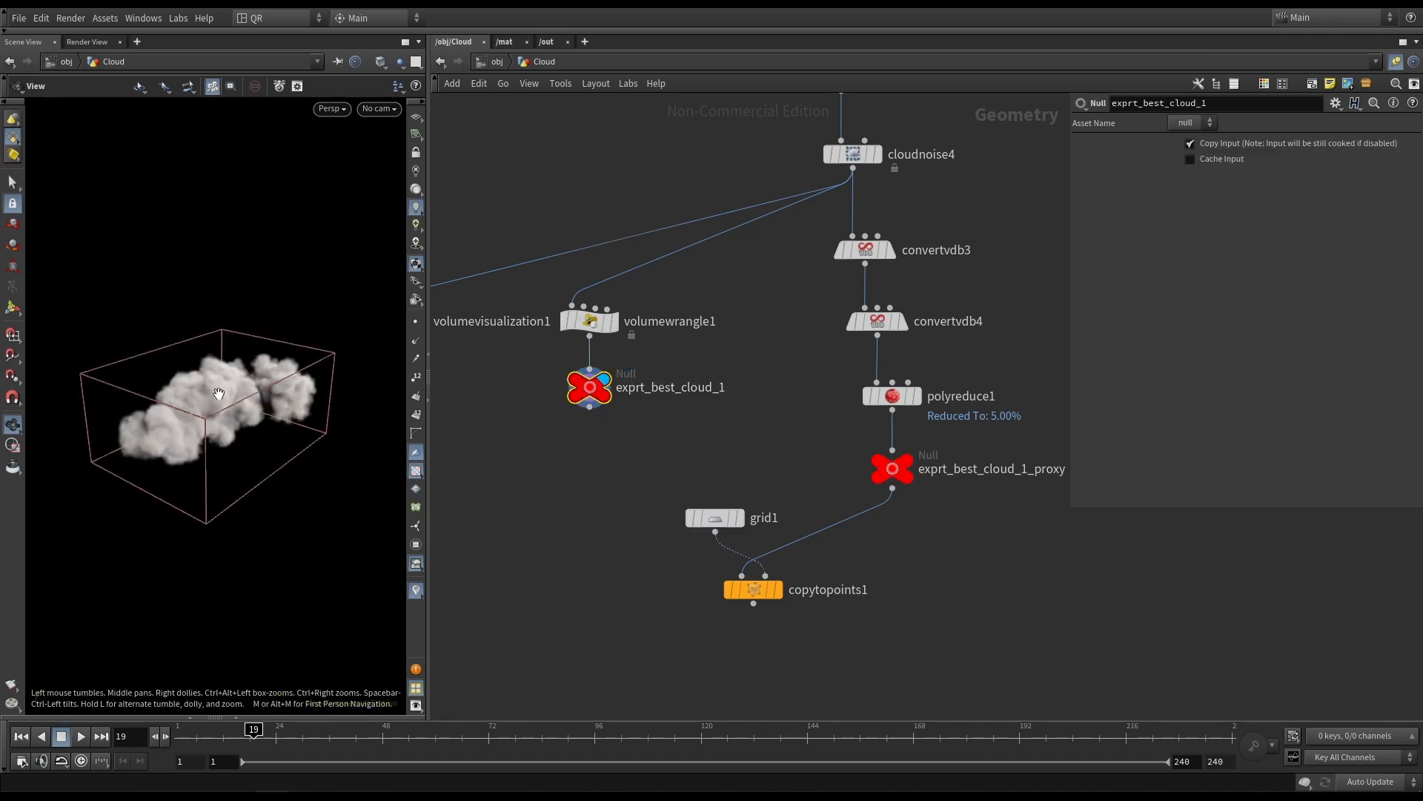
left_click_drag(216, 393, 162, 390)
right_click_drag(202, 423, 330, 413)
left_click_drag(330, 413, 272, 396)
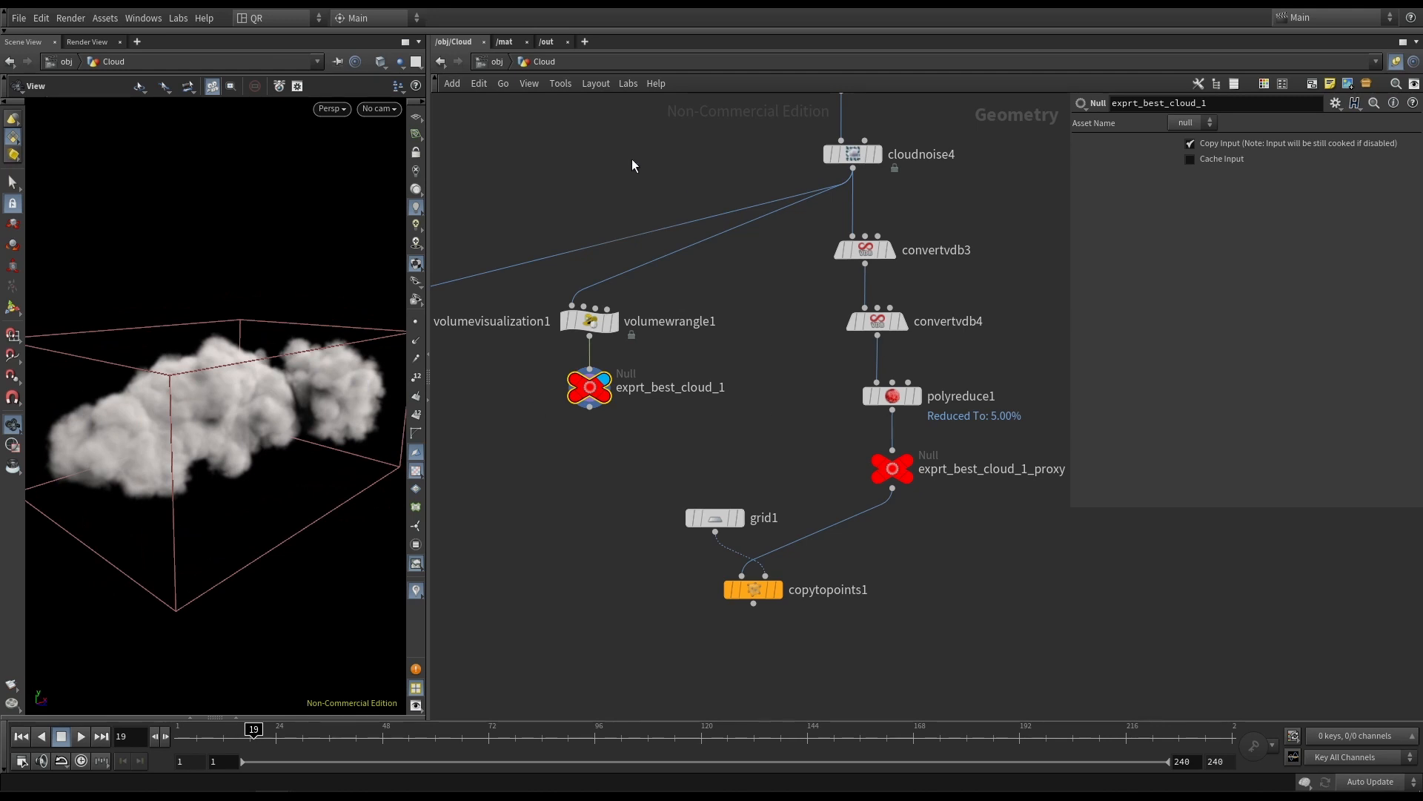
Go up to the object level and add an Instance node below the Cloud object.
left_click(492, 62)
scroll(665, 541, "down", 3)
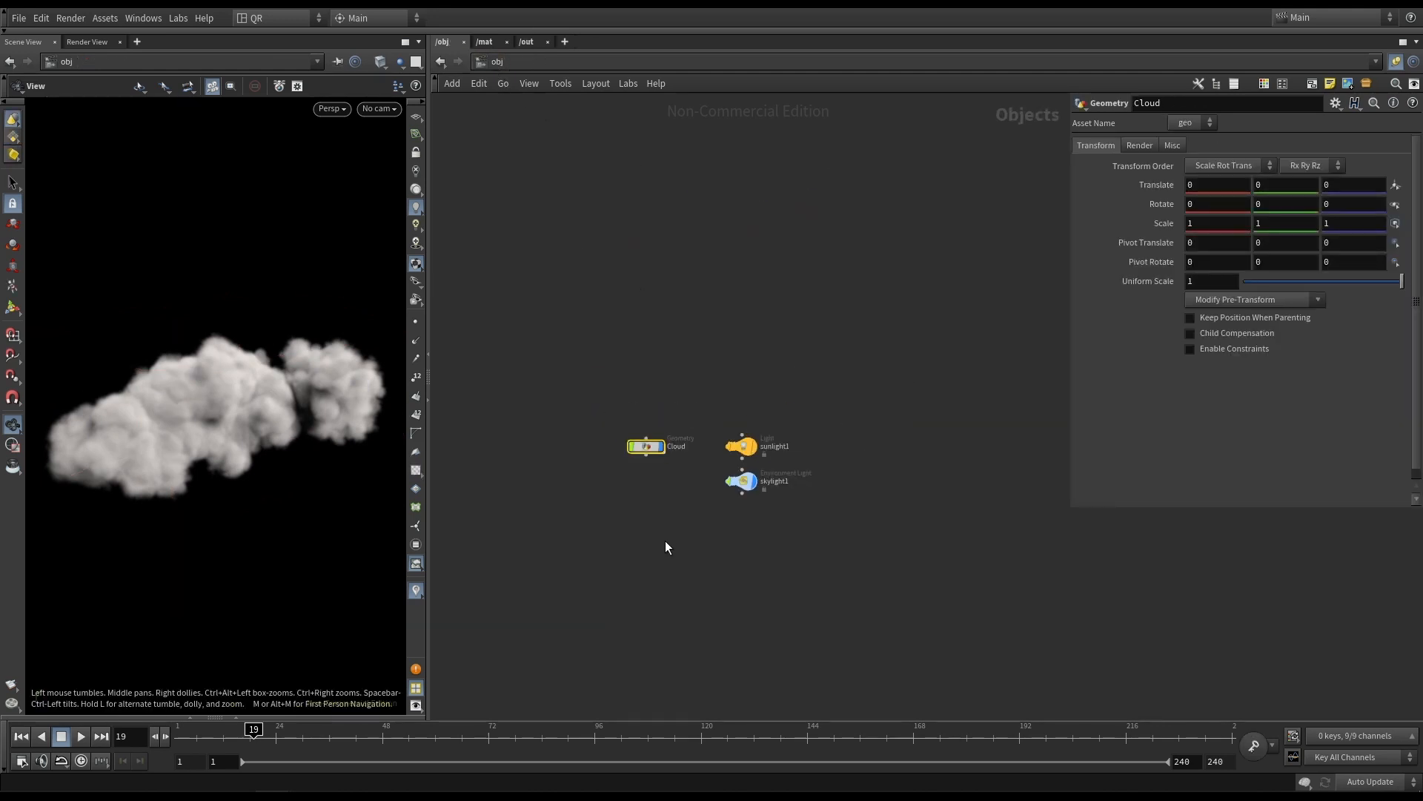
scroll(675, 518, "up", 1)
key("Tab")
type("in")
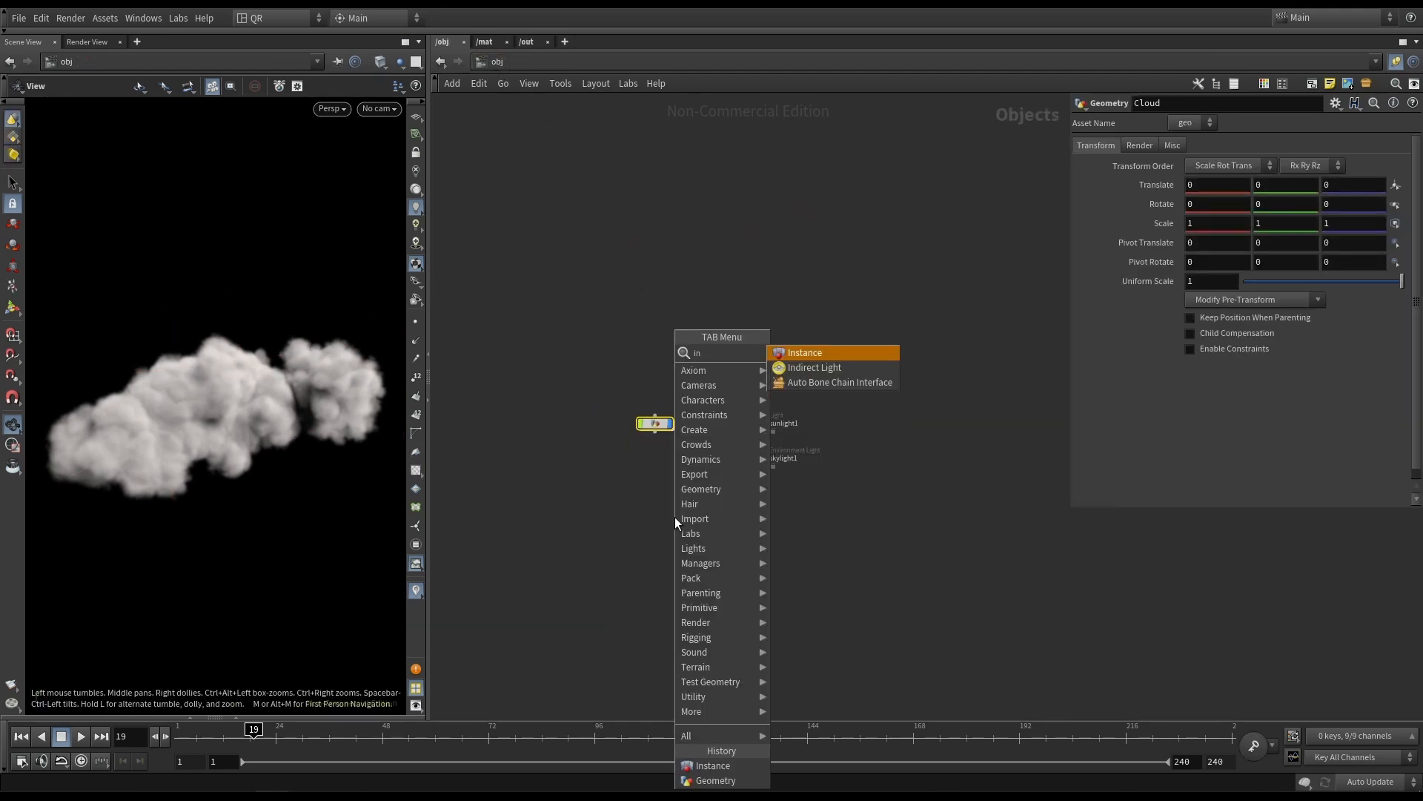
key("Return")
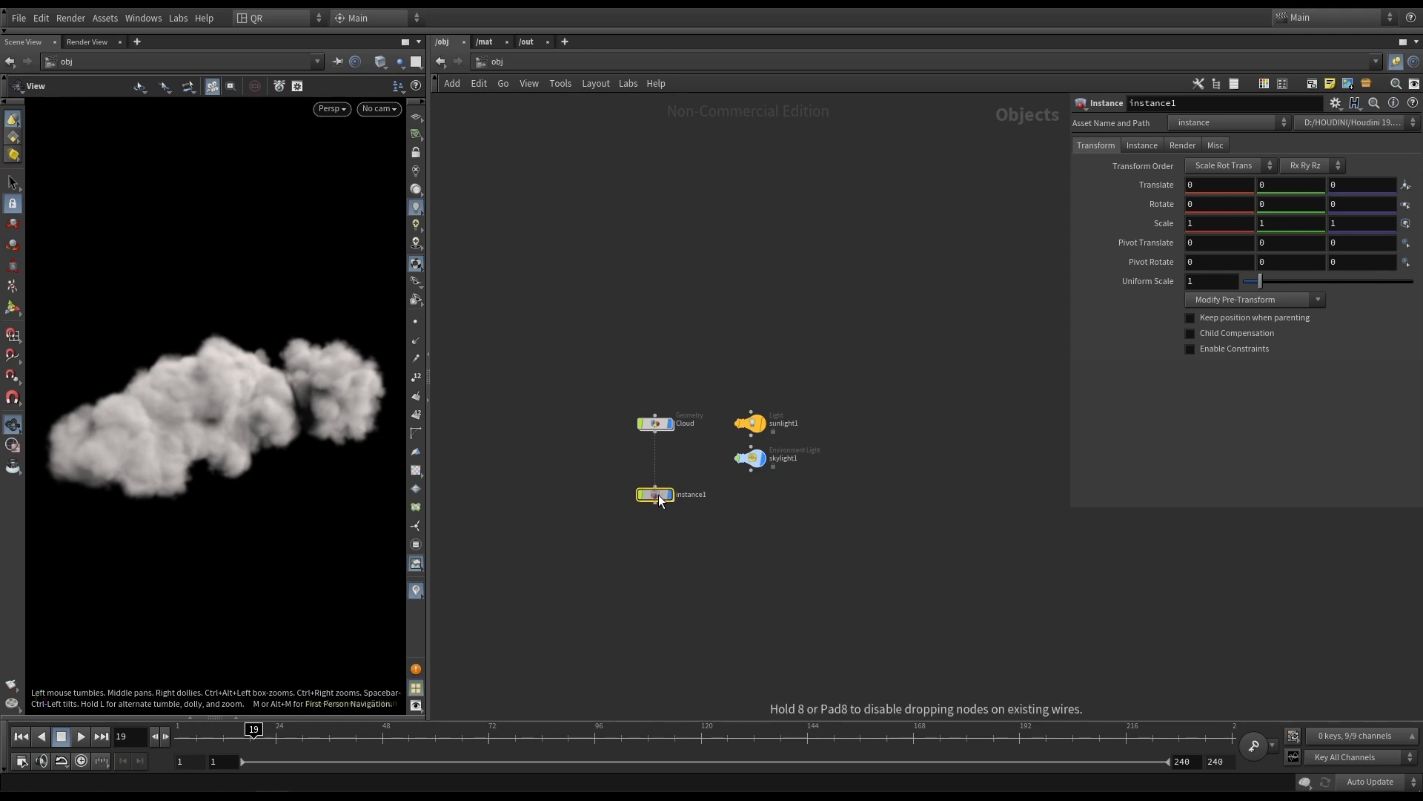
left_click(658, 495)
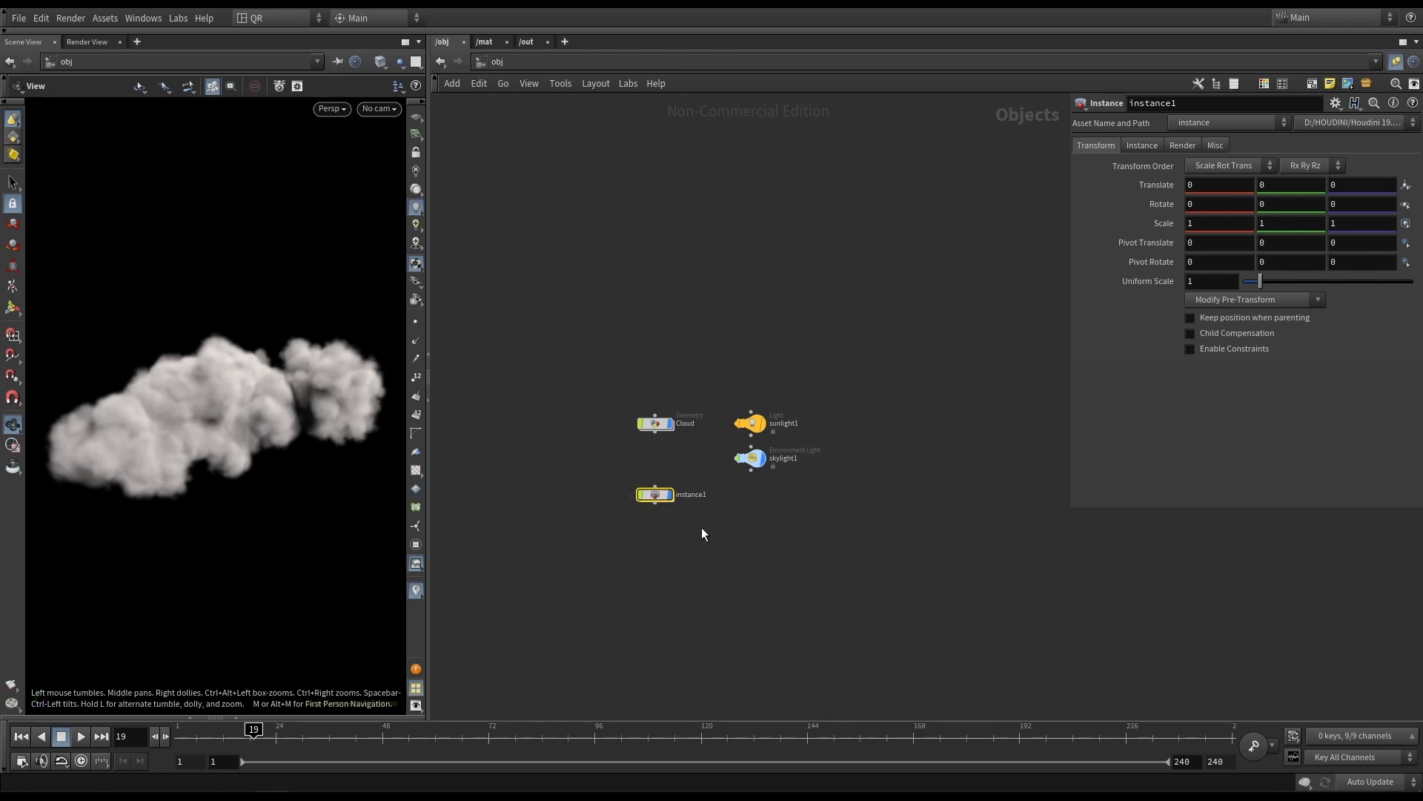
Examine the contents of instance1, return to the object level and toggle the Cloud object's display off and on.
double_click(657, 497)
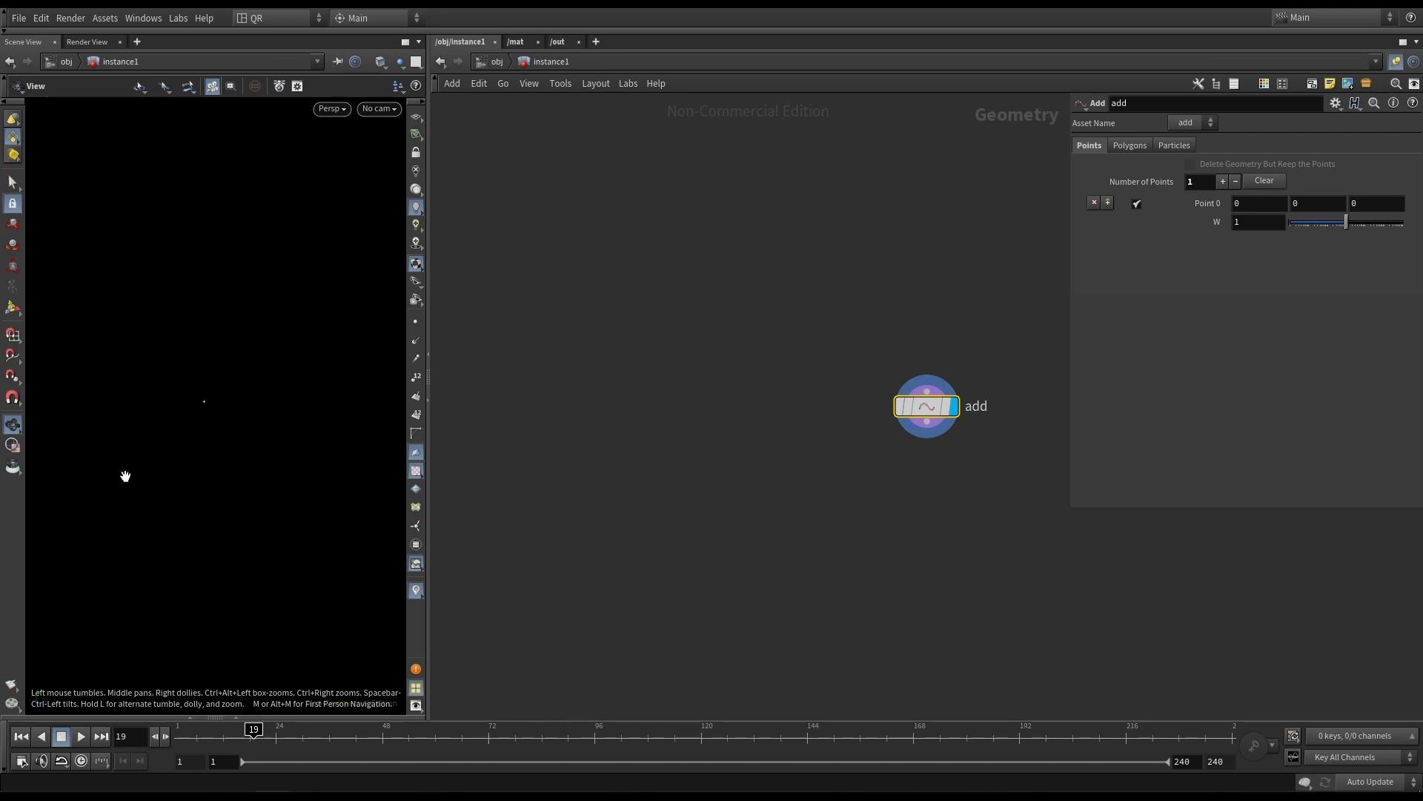
left_click(495, 63)
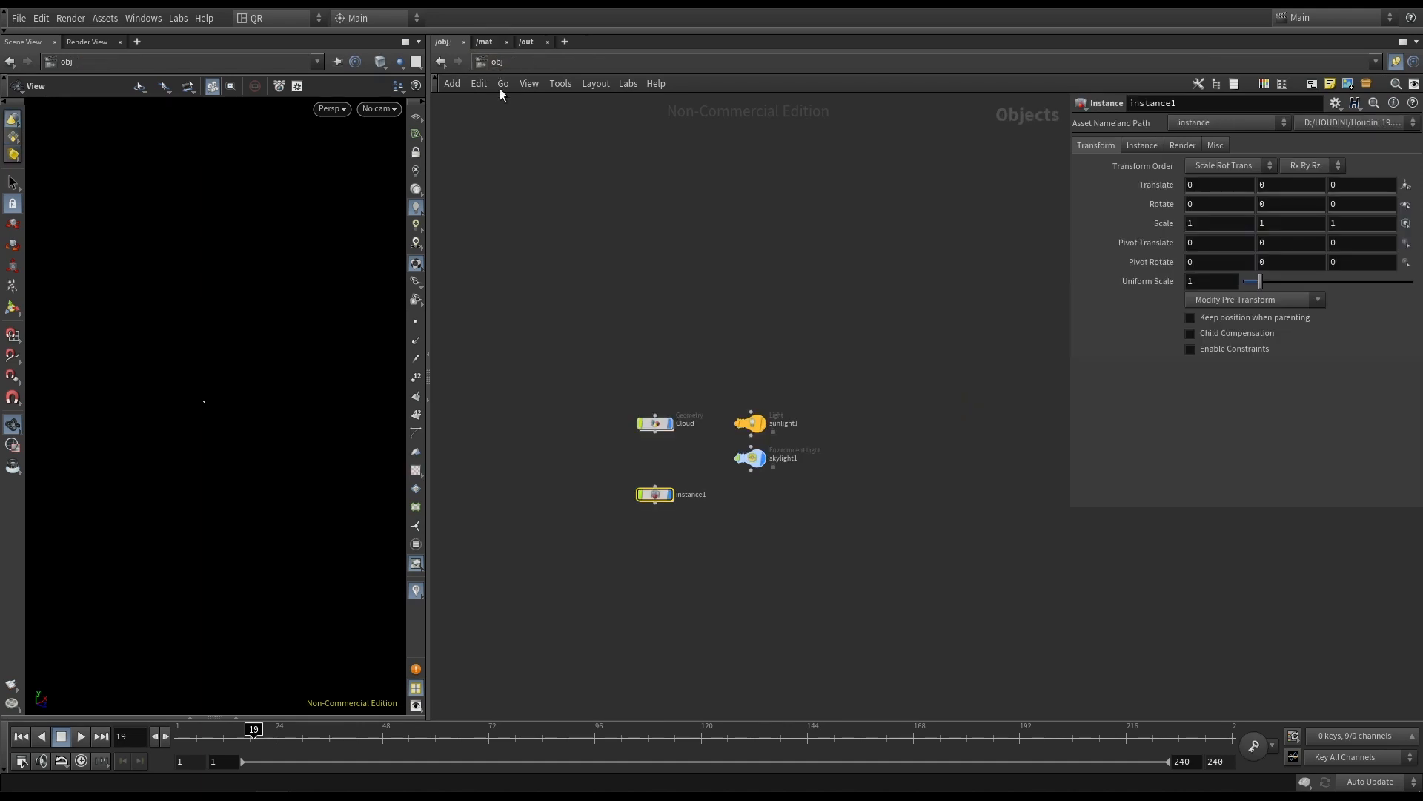
left_click(669, 423)
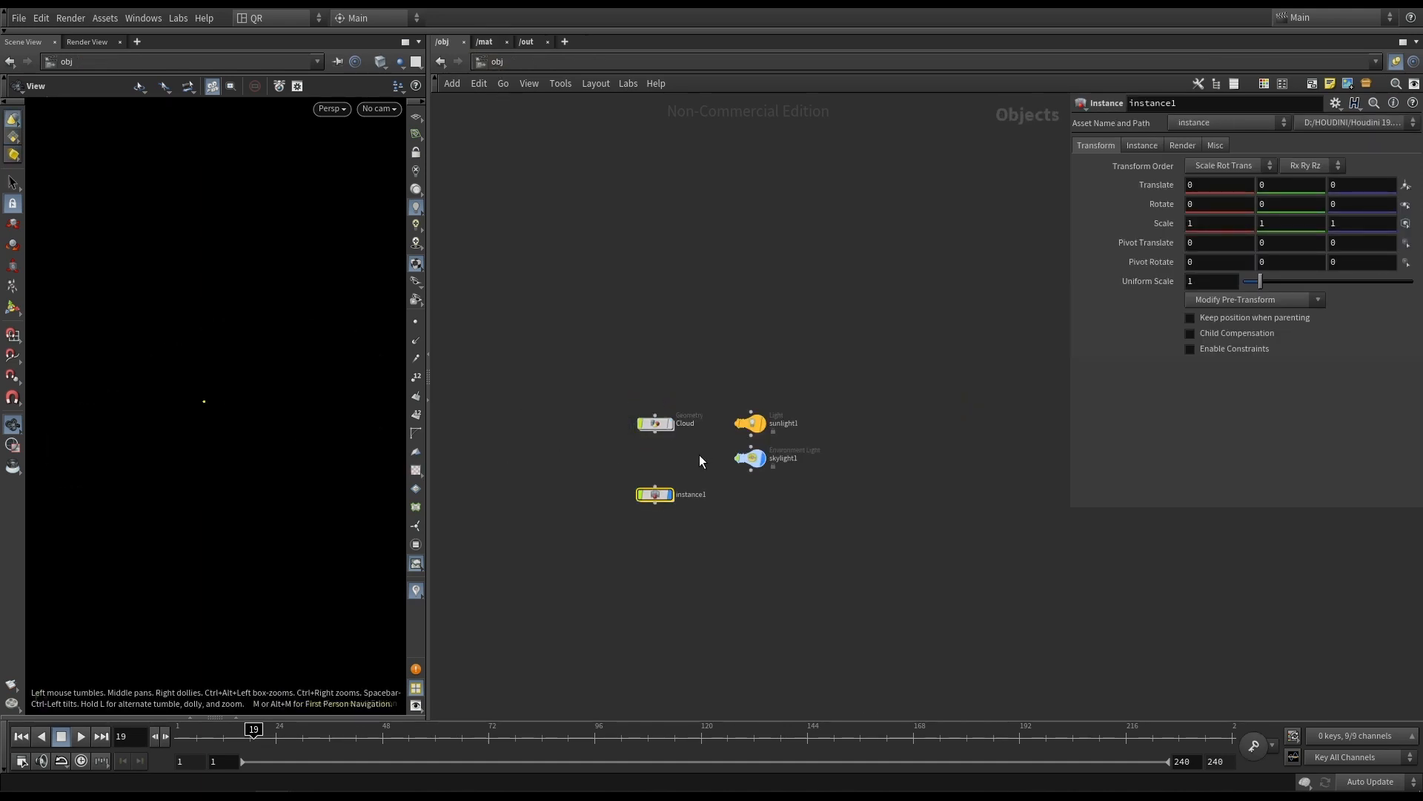
left_click(671, 424)
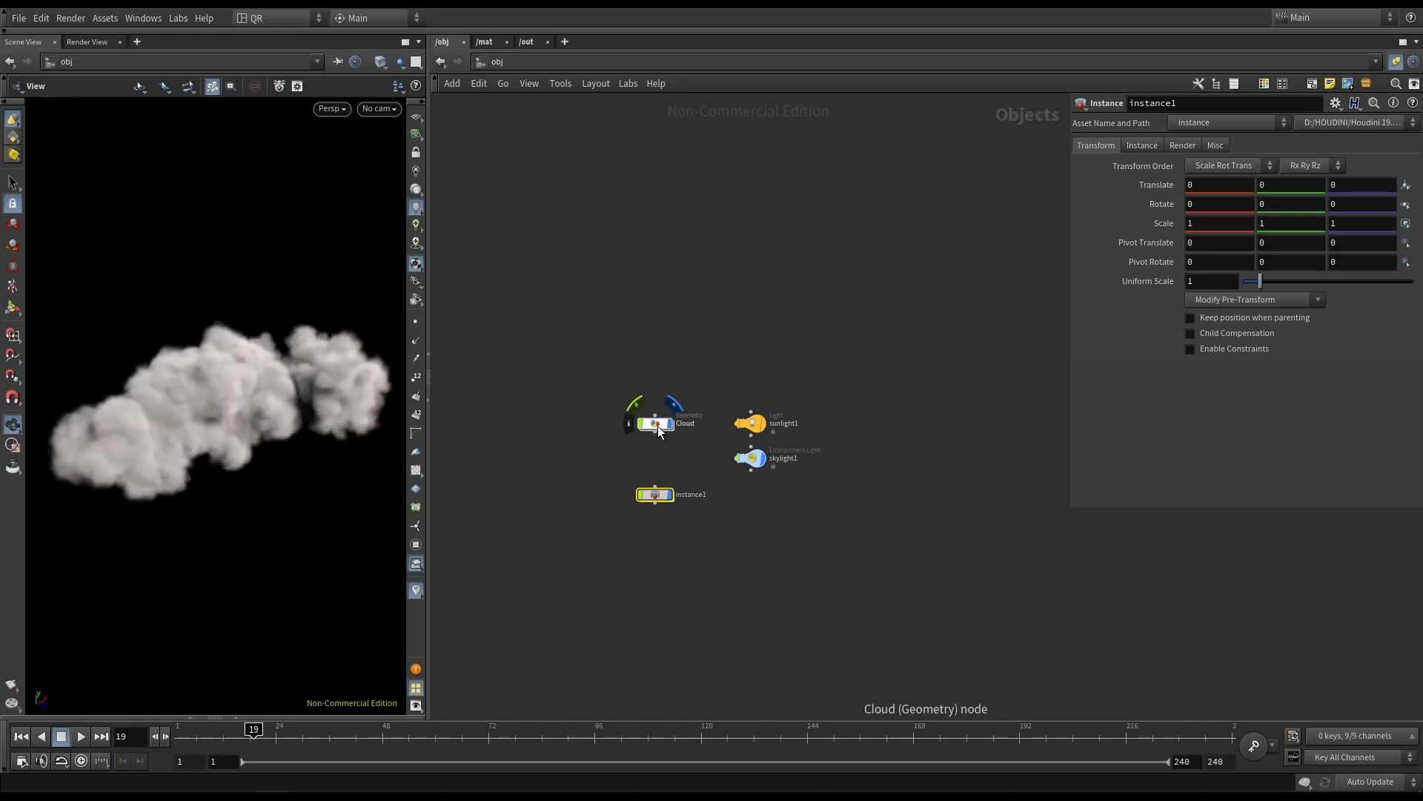
Inside the Cloud object, display exprt_best_cloud_1_proxy and delete the grid1 and copytopoints1 nodes.
double_click(657, 425)
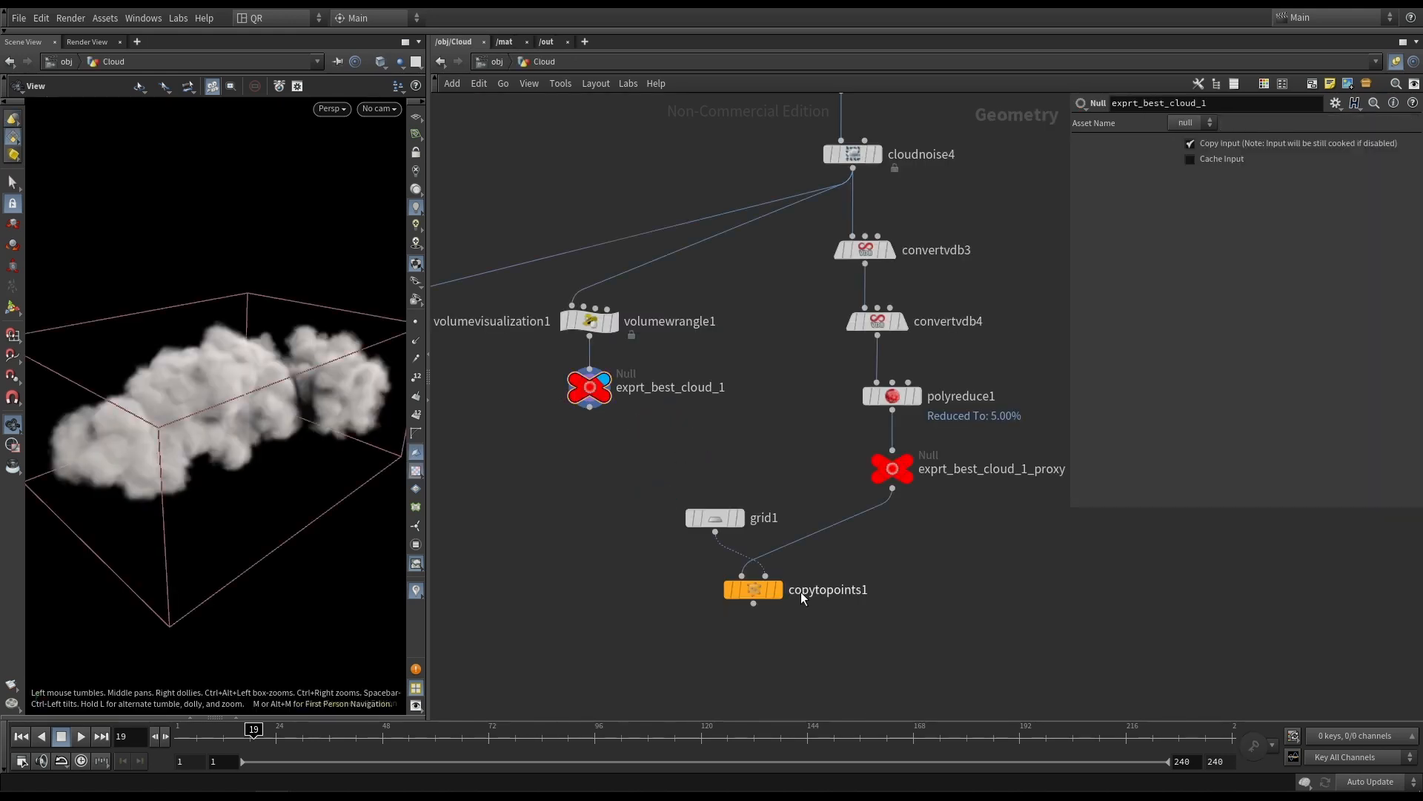
scroll(833, 523, "down", 5)
scroll(826, 541, "up", 4)
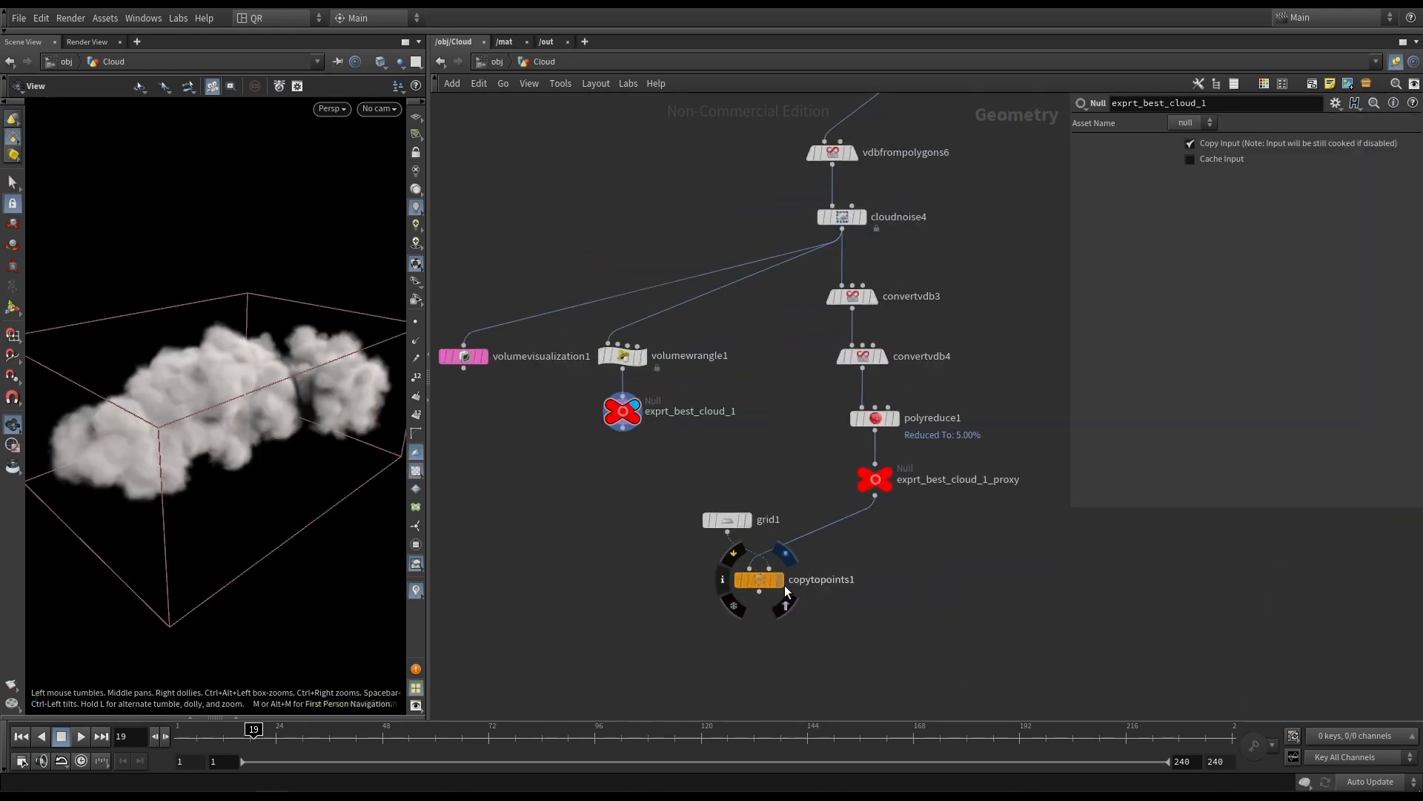
left_click(784, 585)
left_click(890, 471)
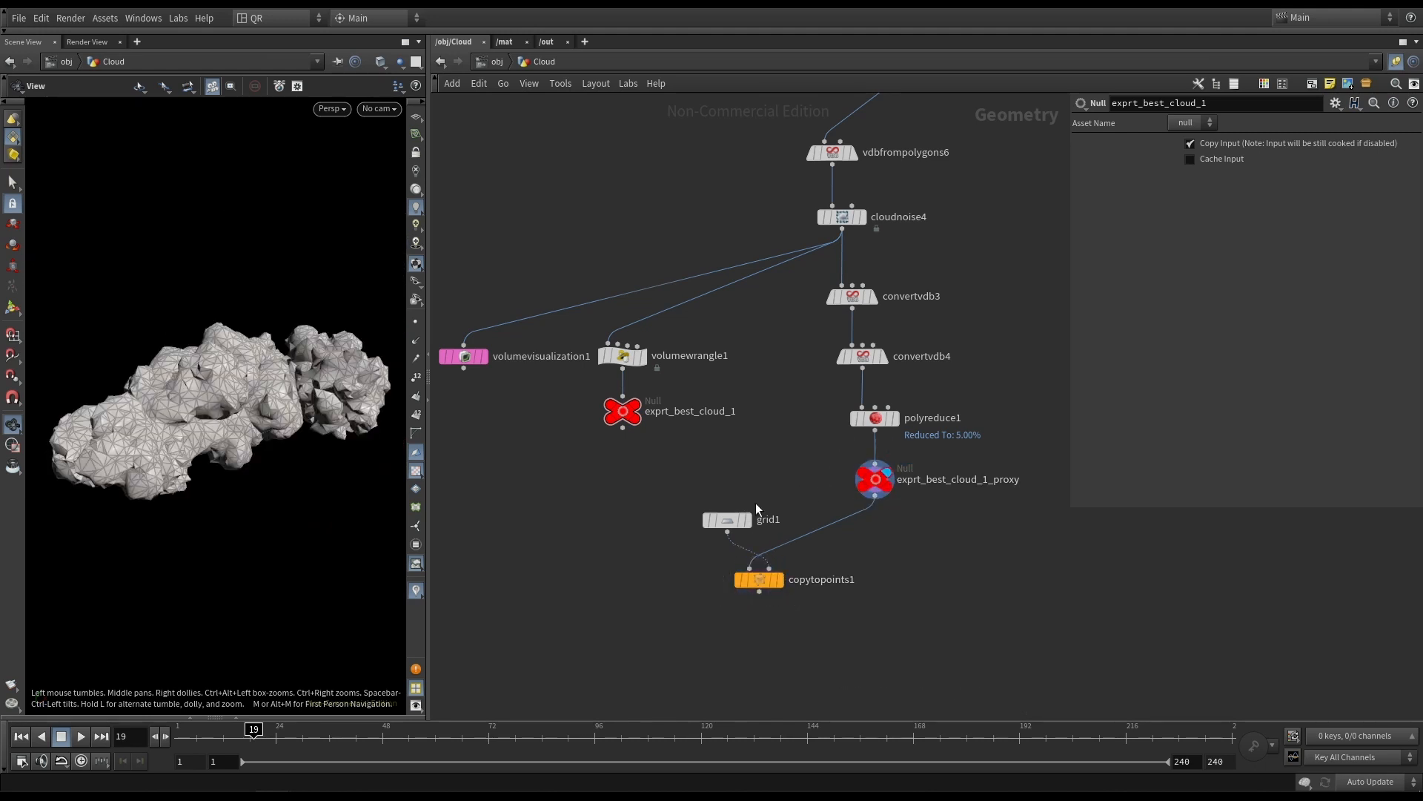
left_click_drag(691, 485, 778, 622)
key("Delete")
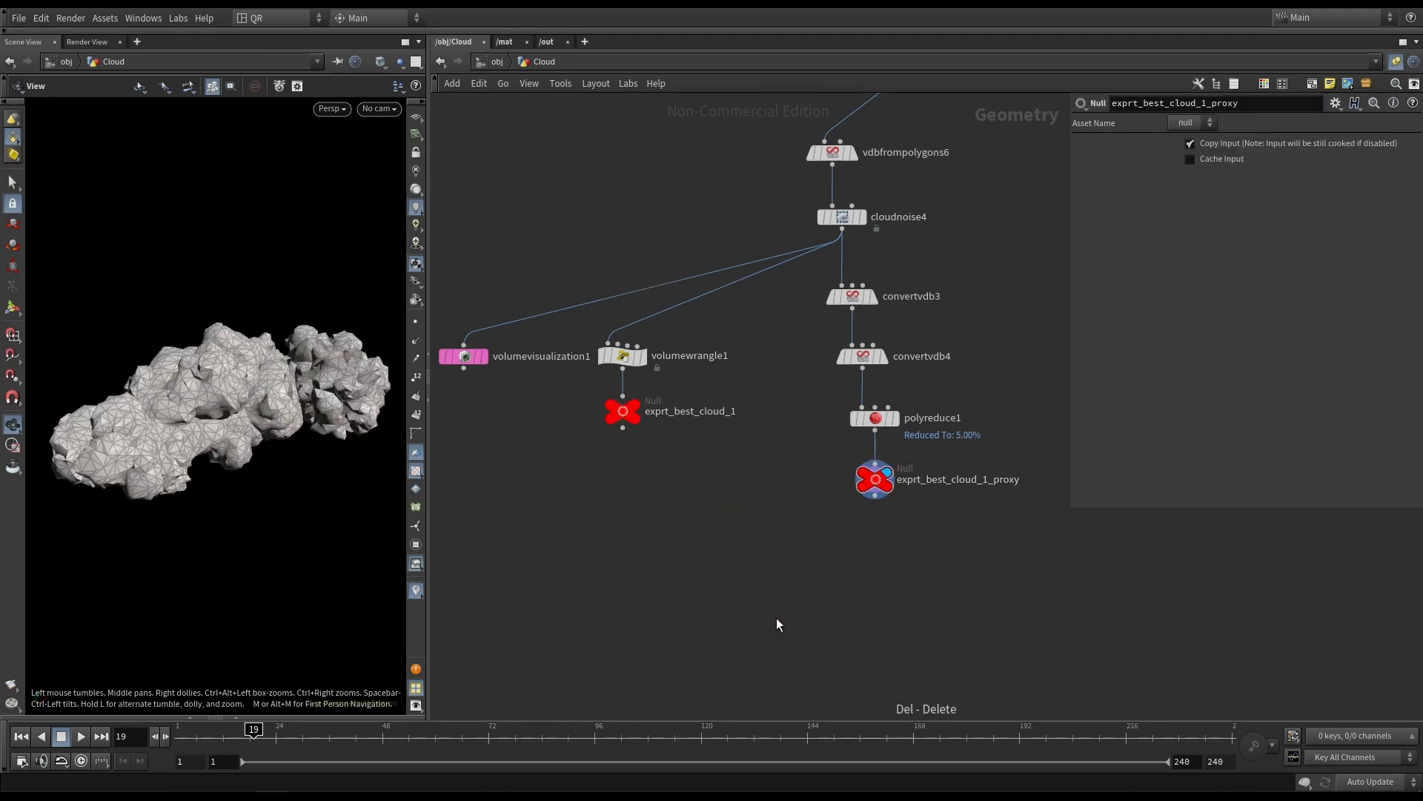
Display the OUT_V1 null in the green network box and inspect the merged source shapes.
scroll(776, 617, "down", 3)
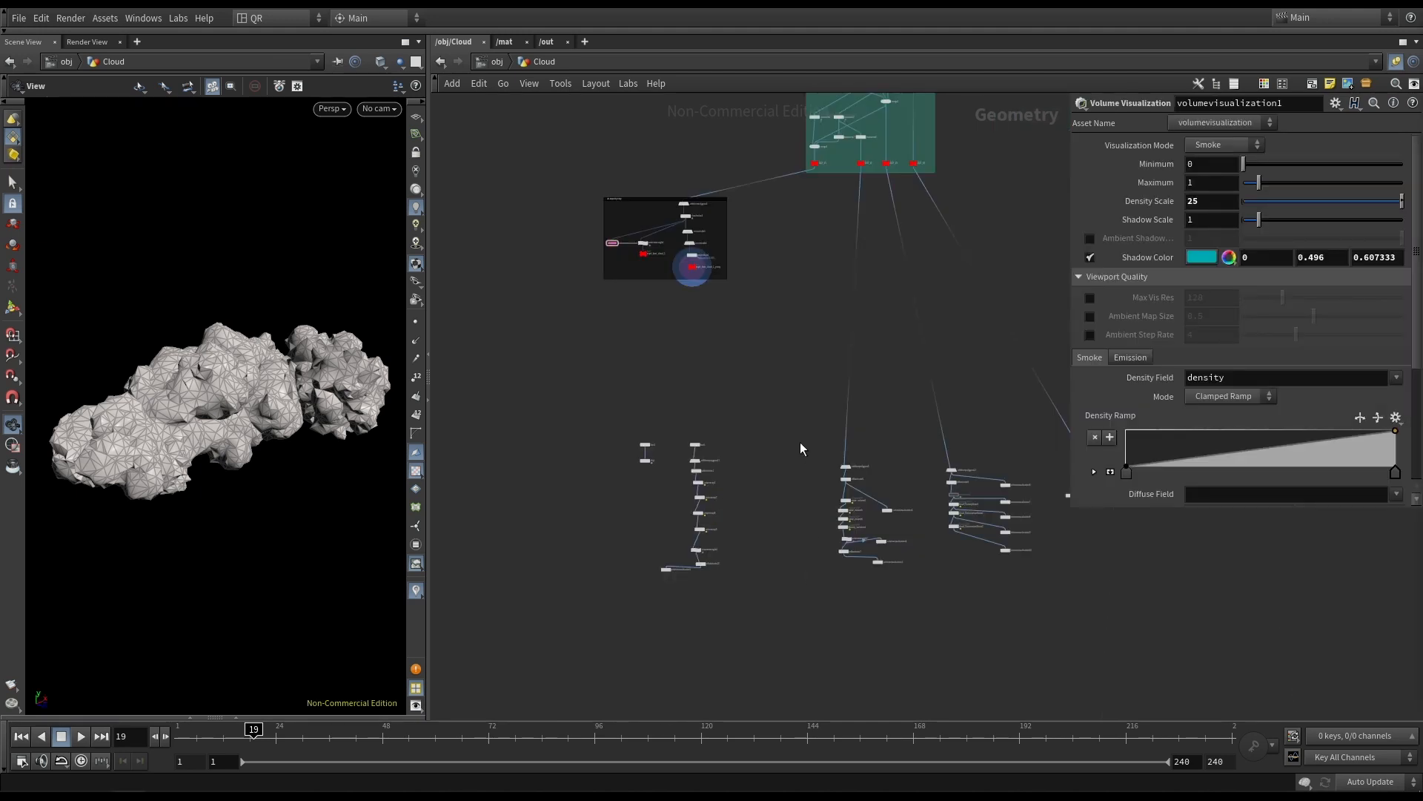
scroll(778, 448, "up", 1)
scroll(782, 147, "up", 2)
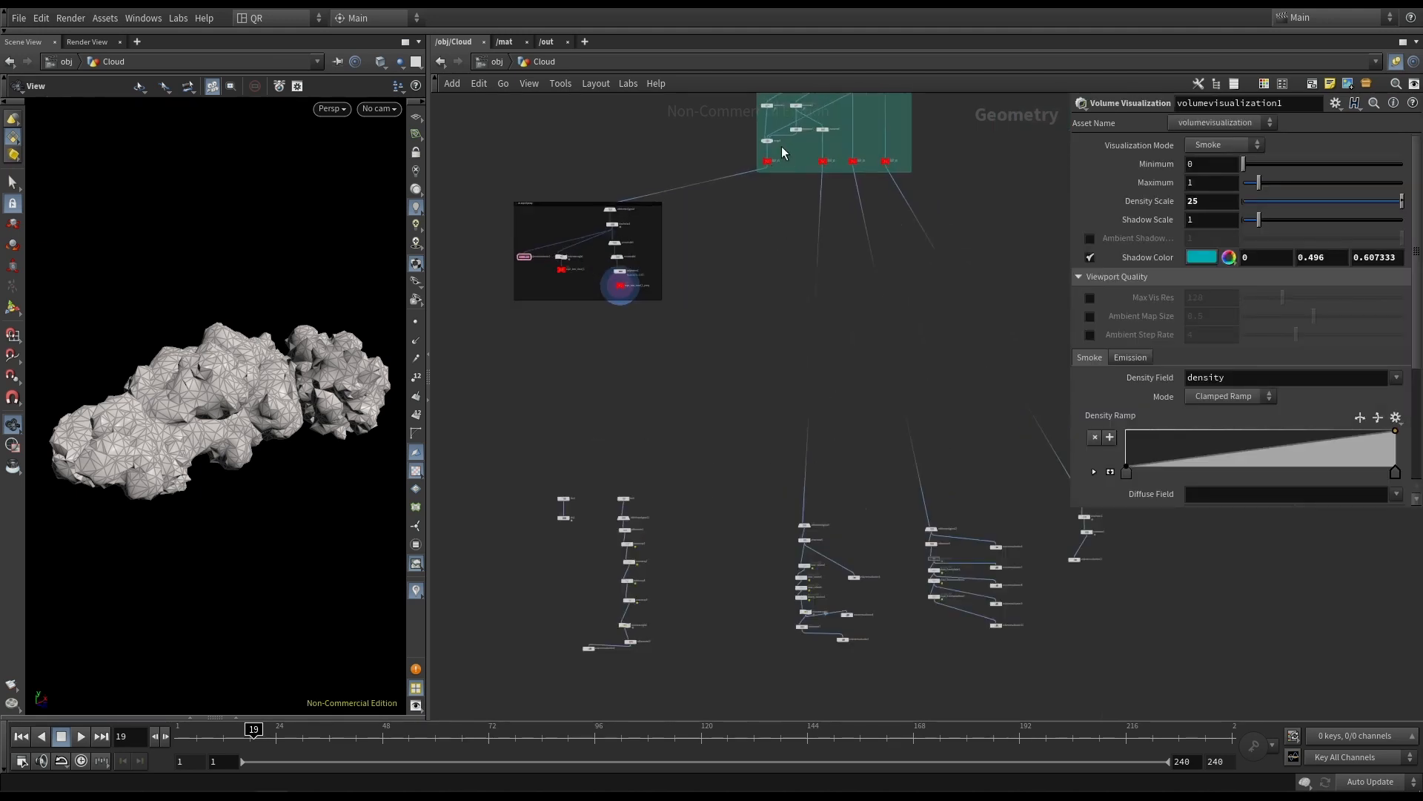
scroll(782, 146, "up", 4)
left_click(731, 190)
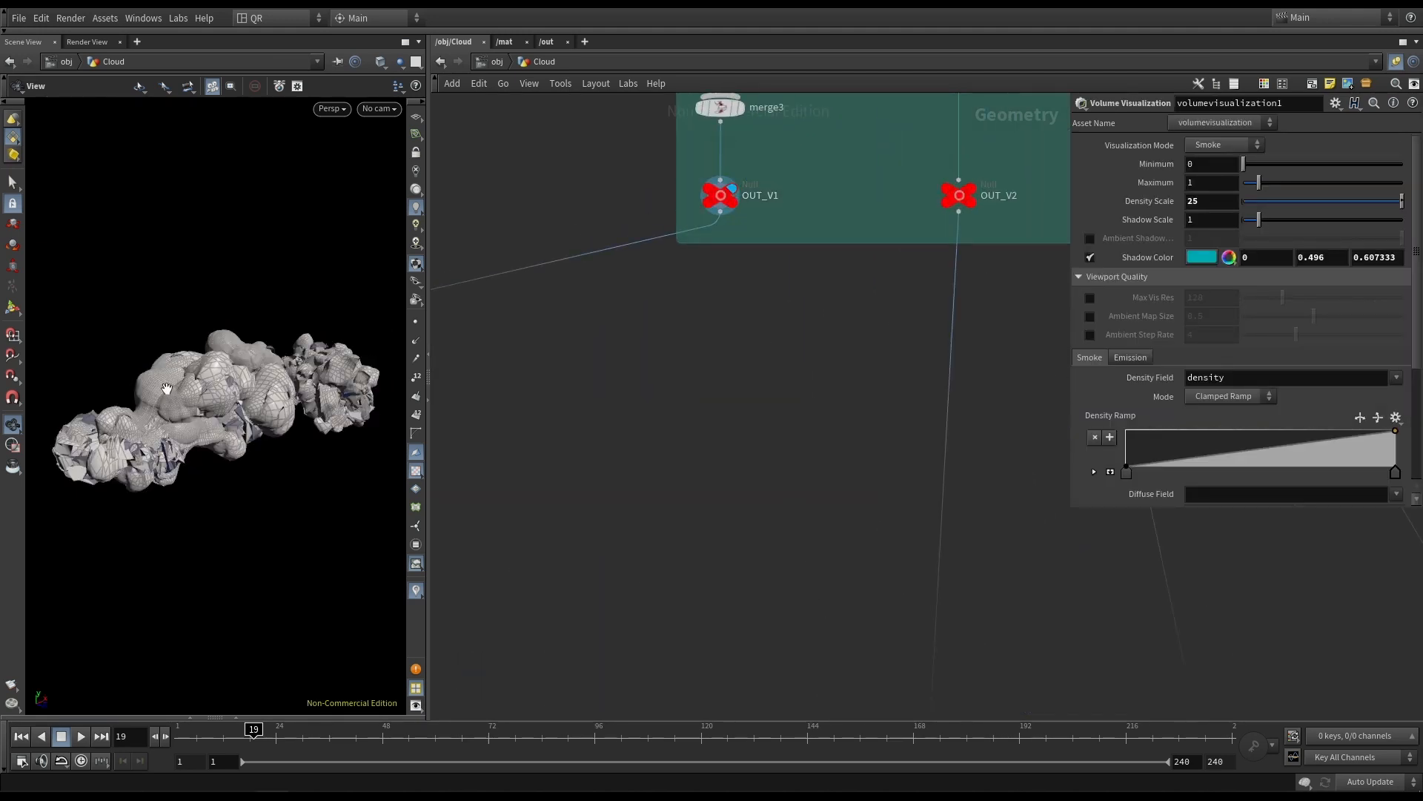
left_click_drag(167, 388, 129, 375)
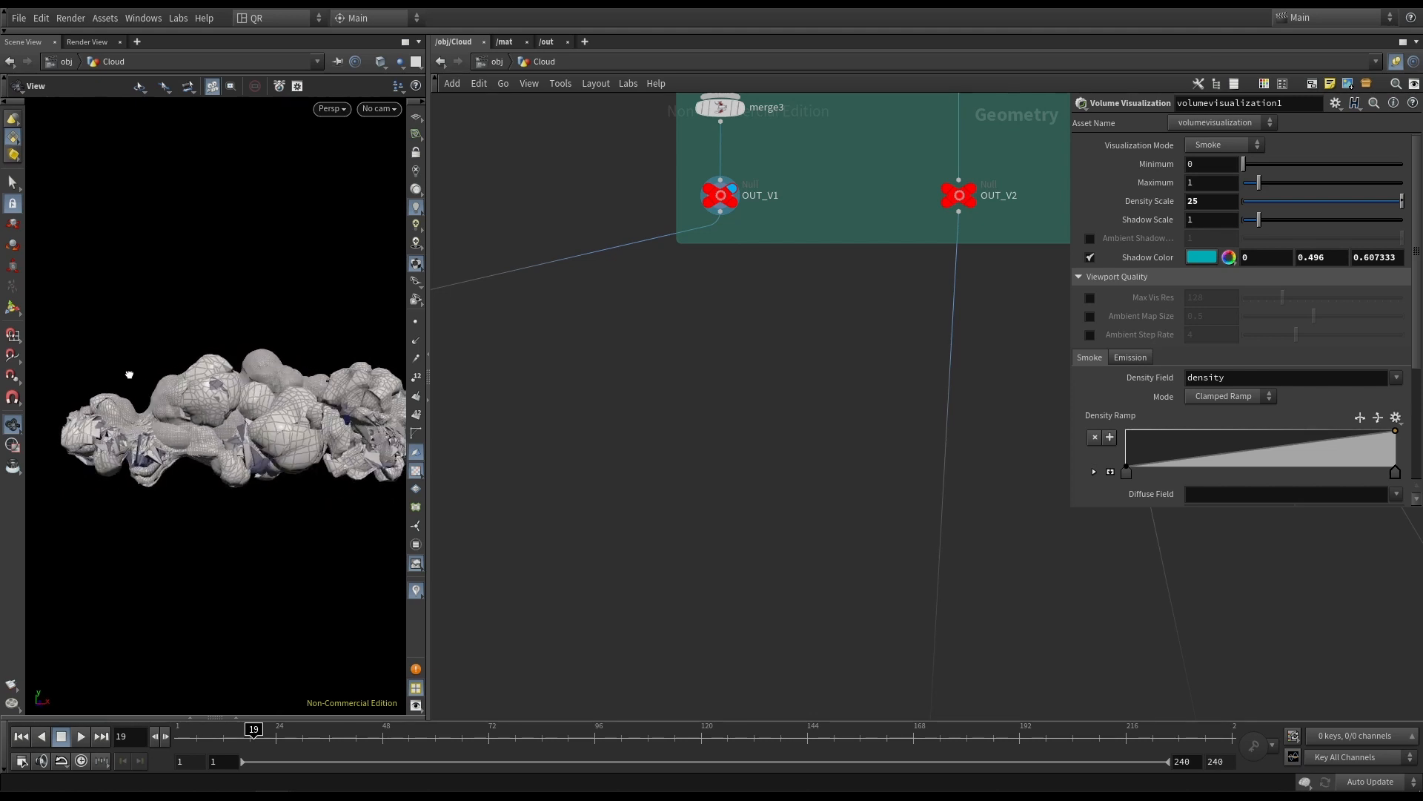
Add a Merge node beside the vis export proxy network box.
scroll(734, 493, "down", 5)
key("Tab")
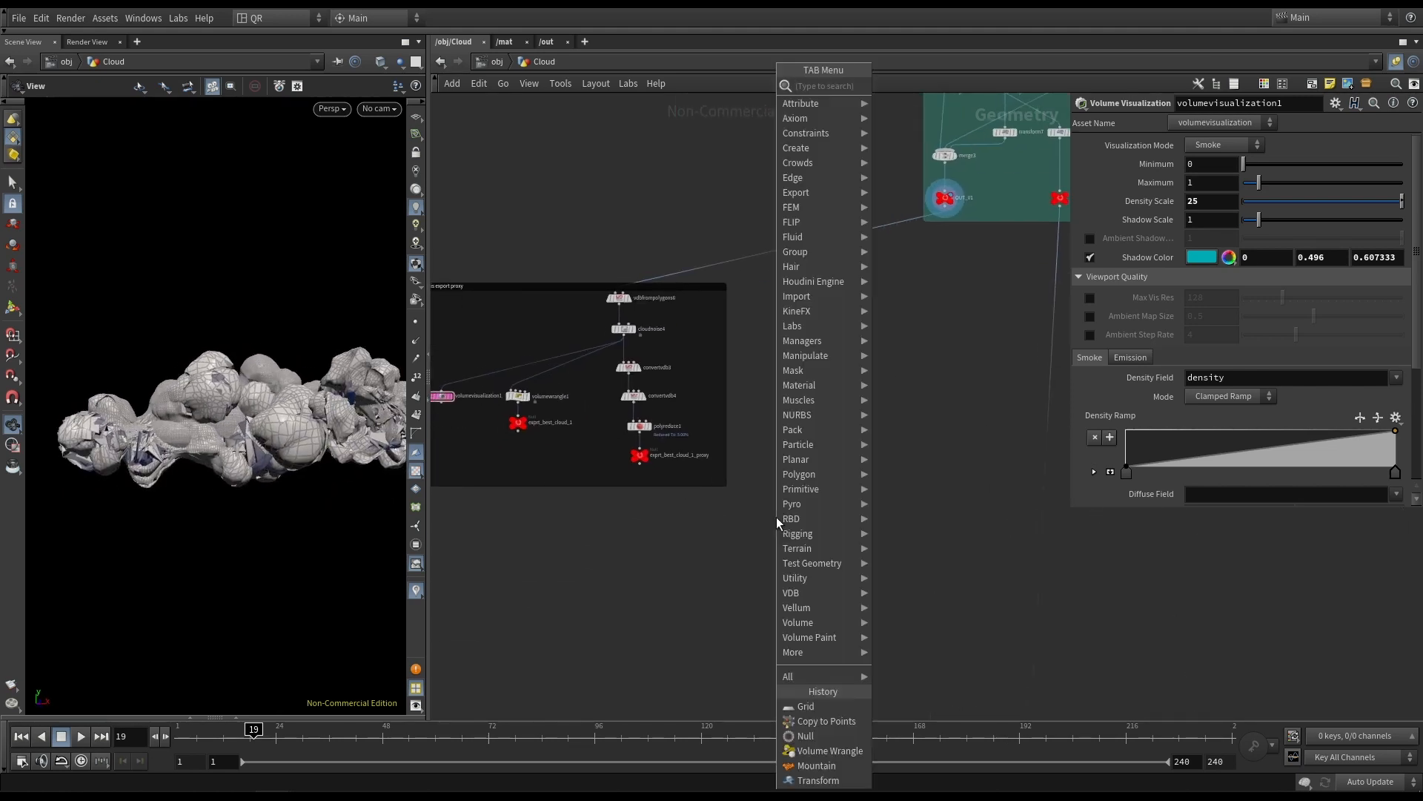
type("merg")
key("Return")
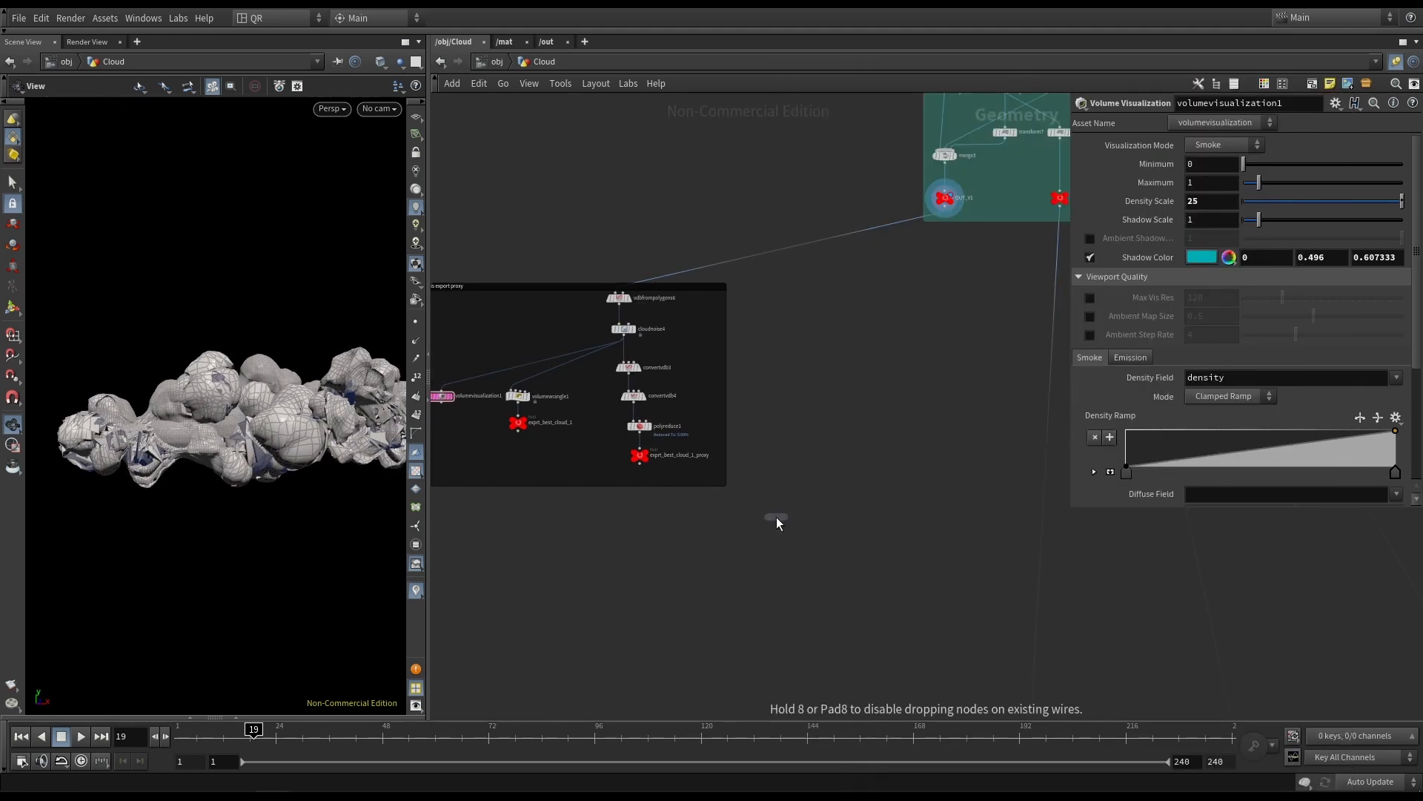
middle_click_drag(592, 534, 697, 602)
left_click(851, 536)
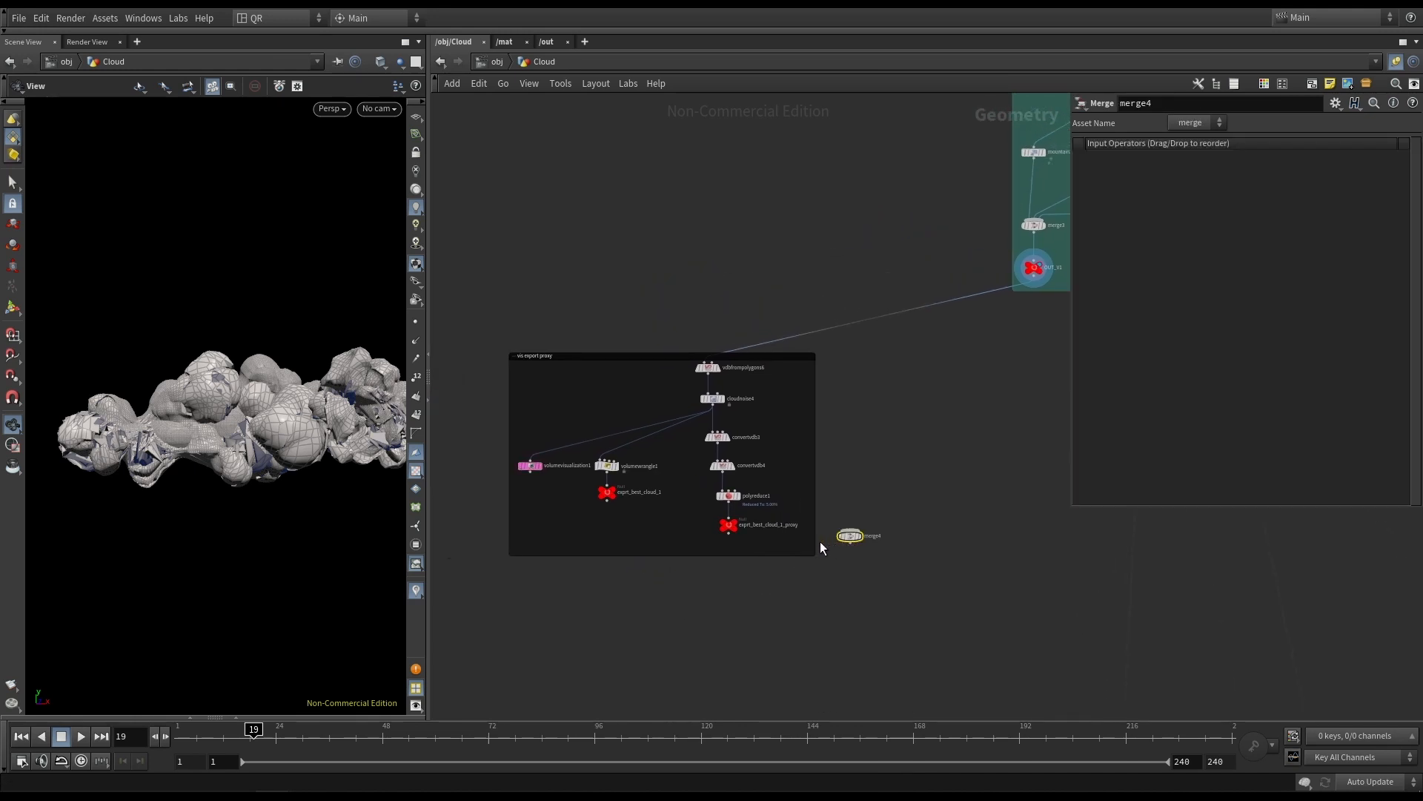
scroll(864, 535, "up", 2)
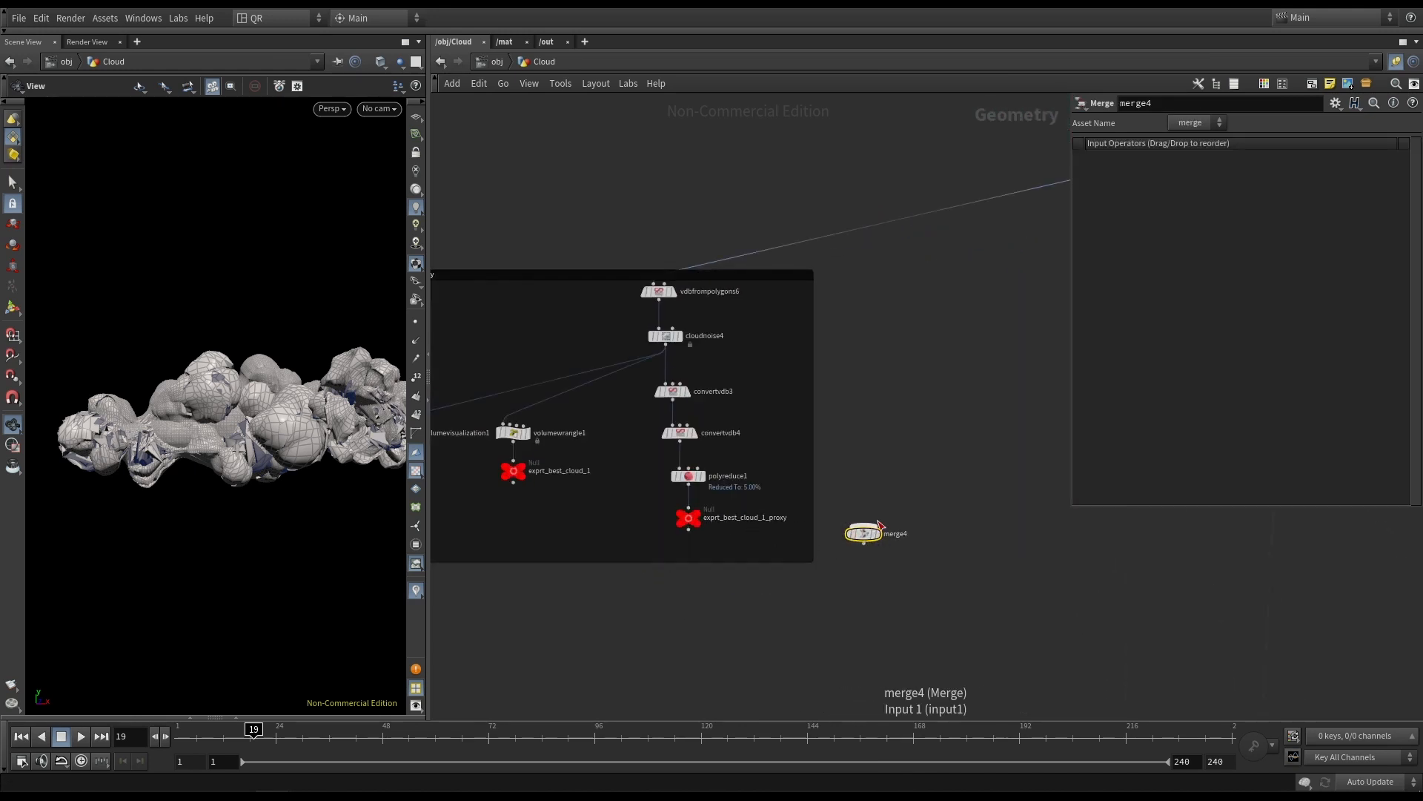
Wire volumevisualization1 and exprt_best_cloud_1_proxy into merge4, placing the merge below the network box.
left_click(870, 526)
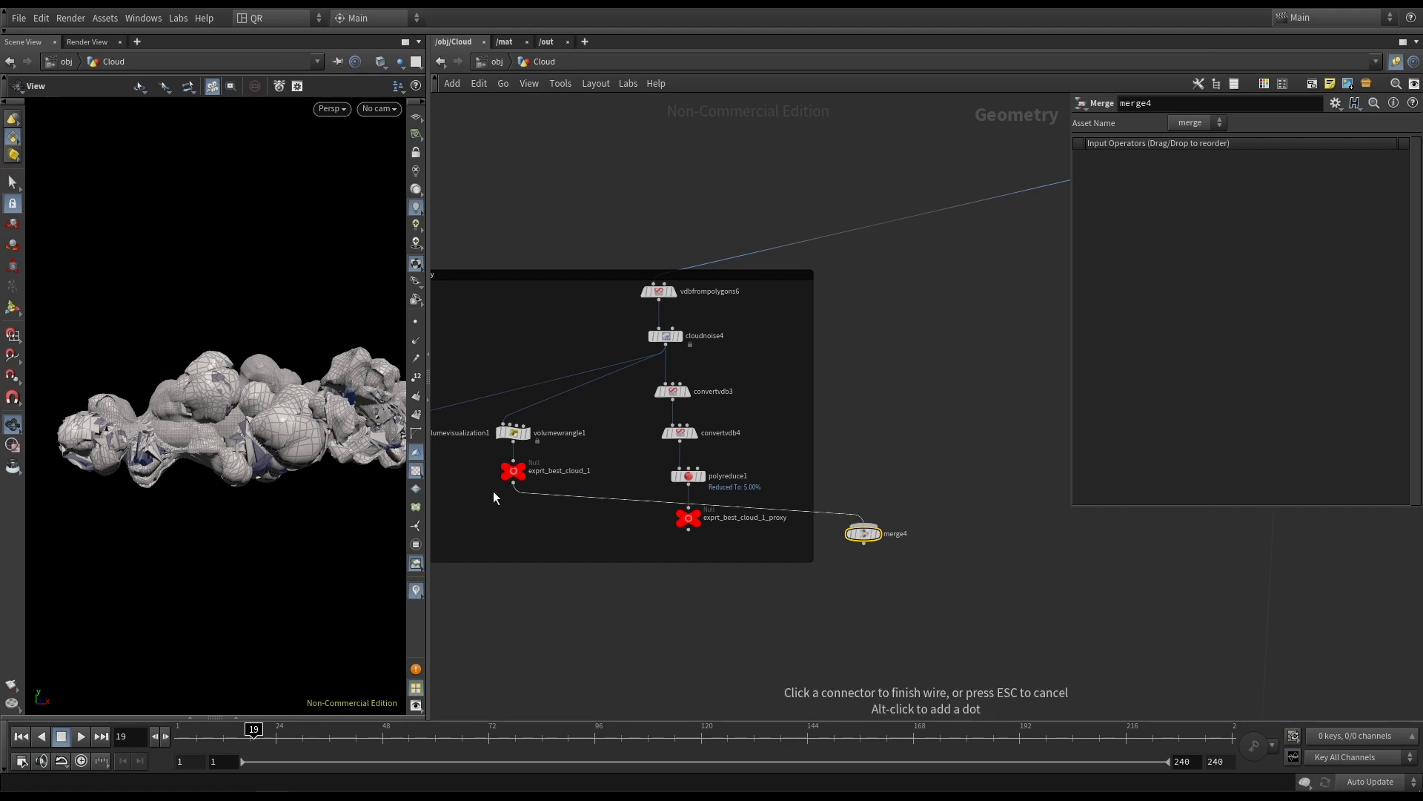
middle_click_drag(508, 495, 615, 501)
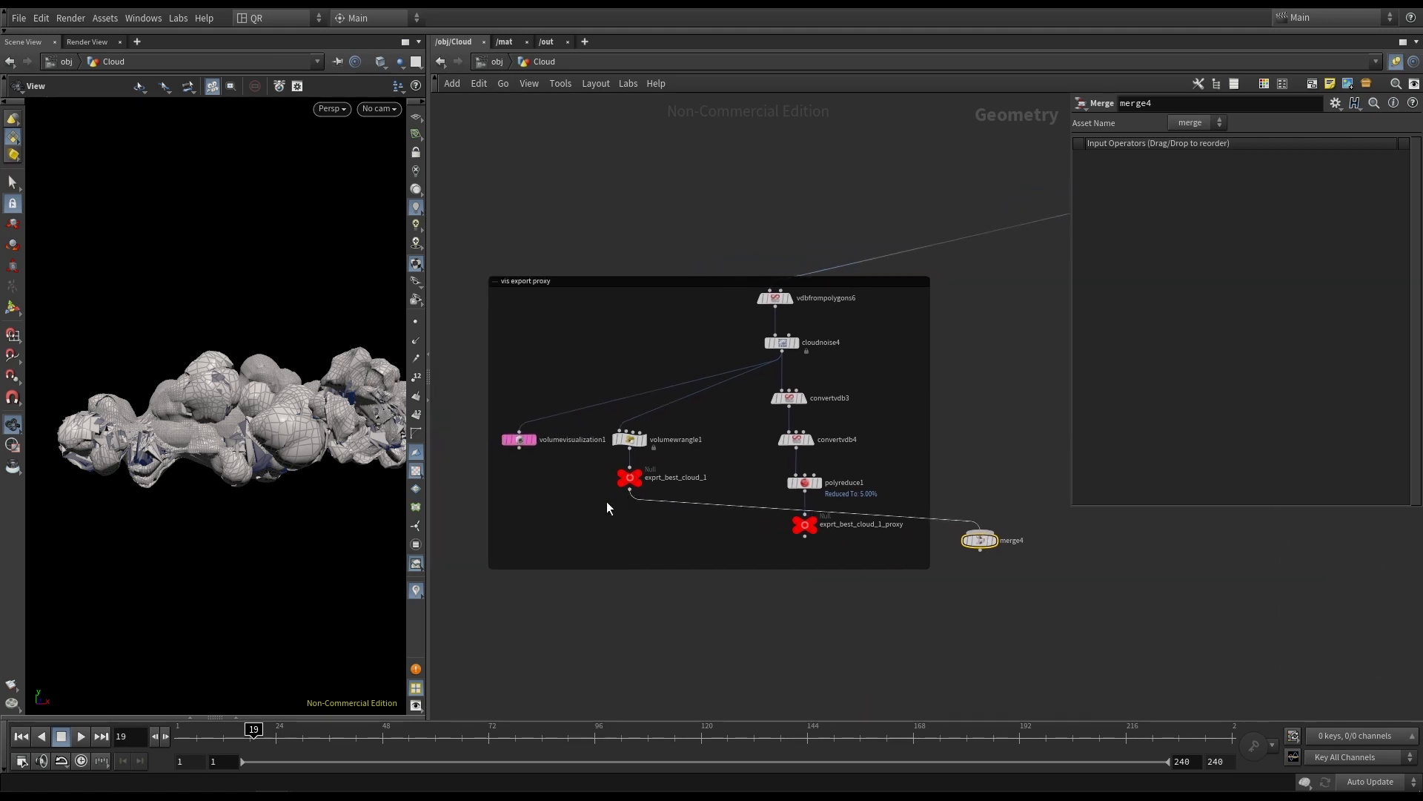
left_click(519, 449)
left_click_drag(979, 539, 765, 654)
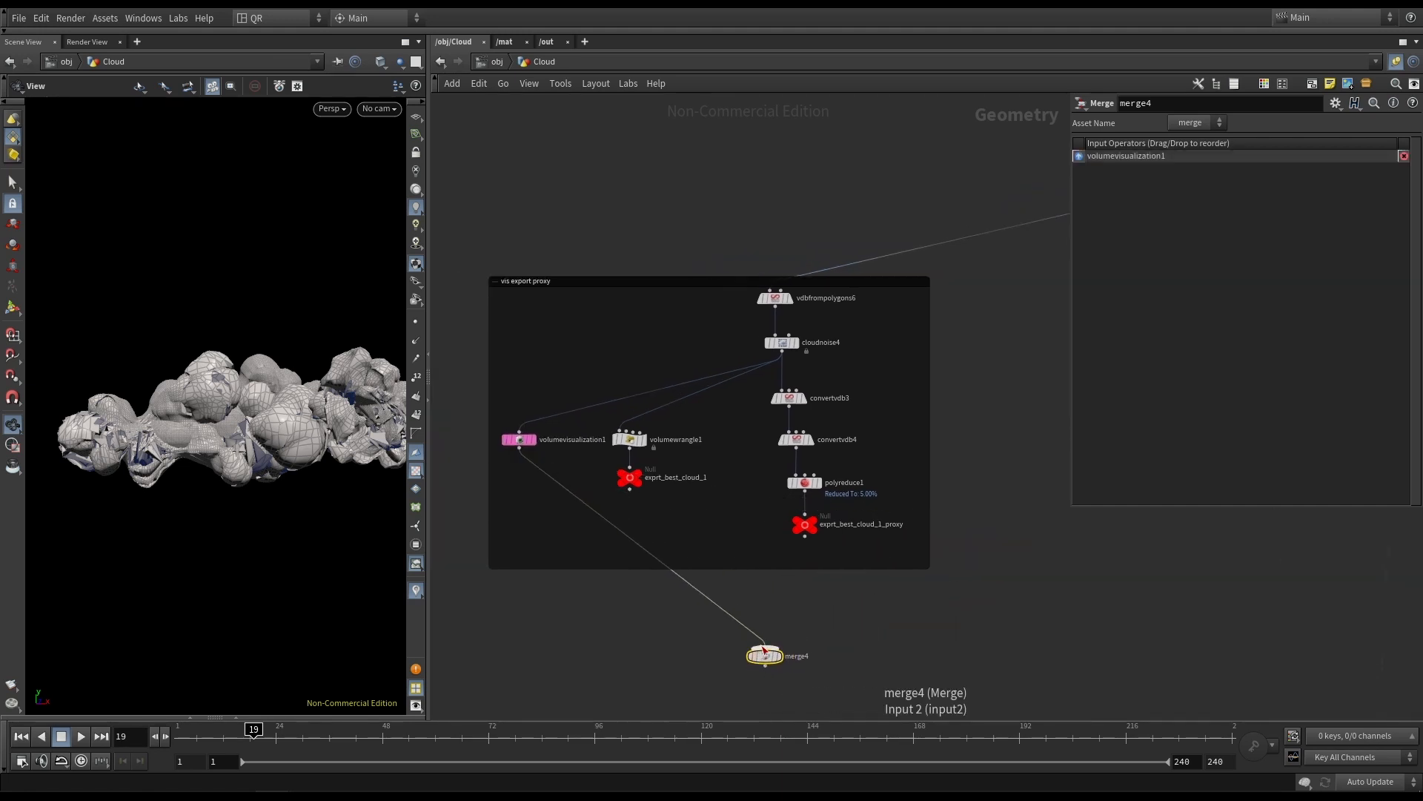
left_click(784, 639)
left_click(805, 535)
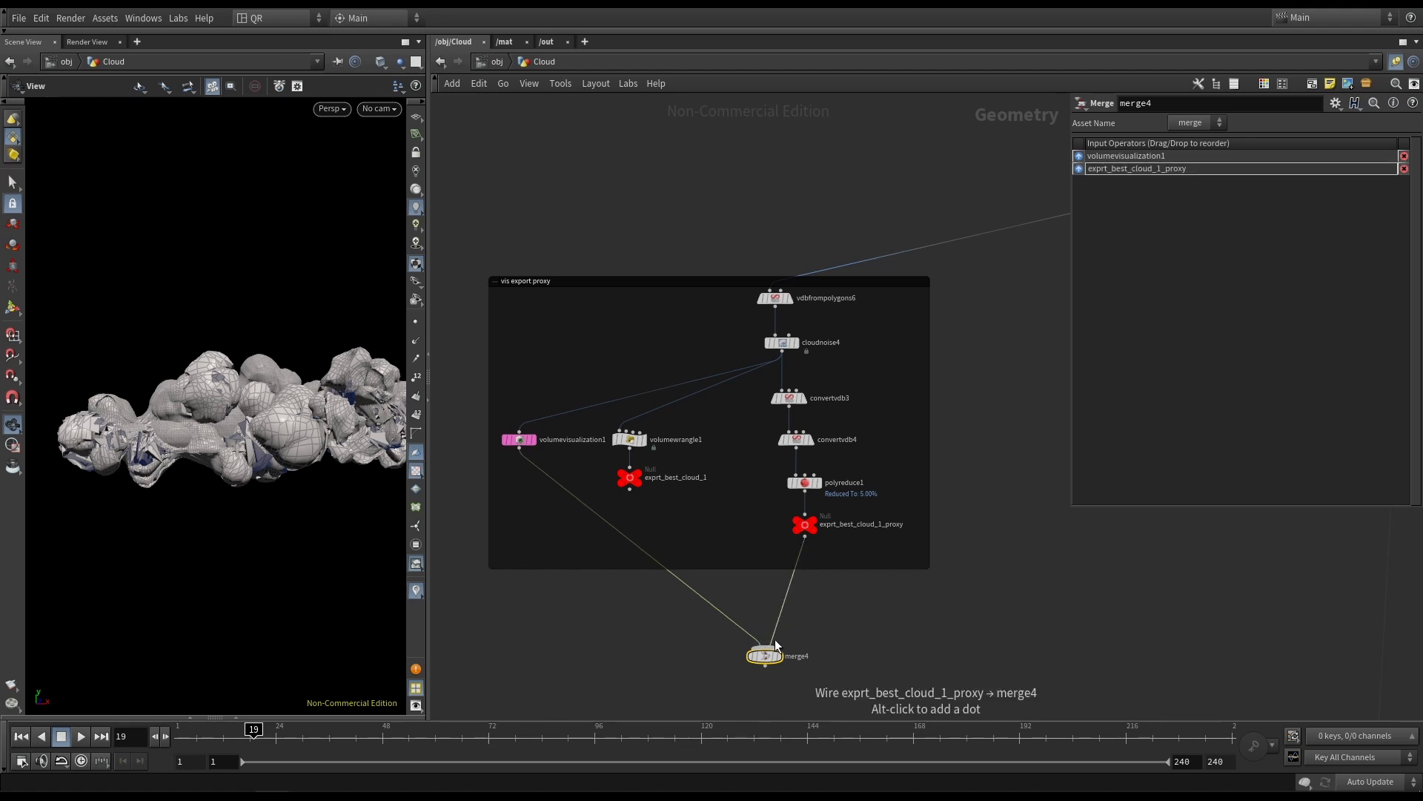
Connect OUT_V1 as the third input of merge4 and move the merge below volumevisualization1 inside the network box.
right_click_drag(942, 532, 901, 492)
middle_click_drag(900, 493, 706, 500)
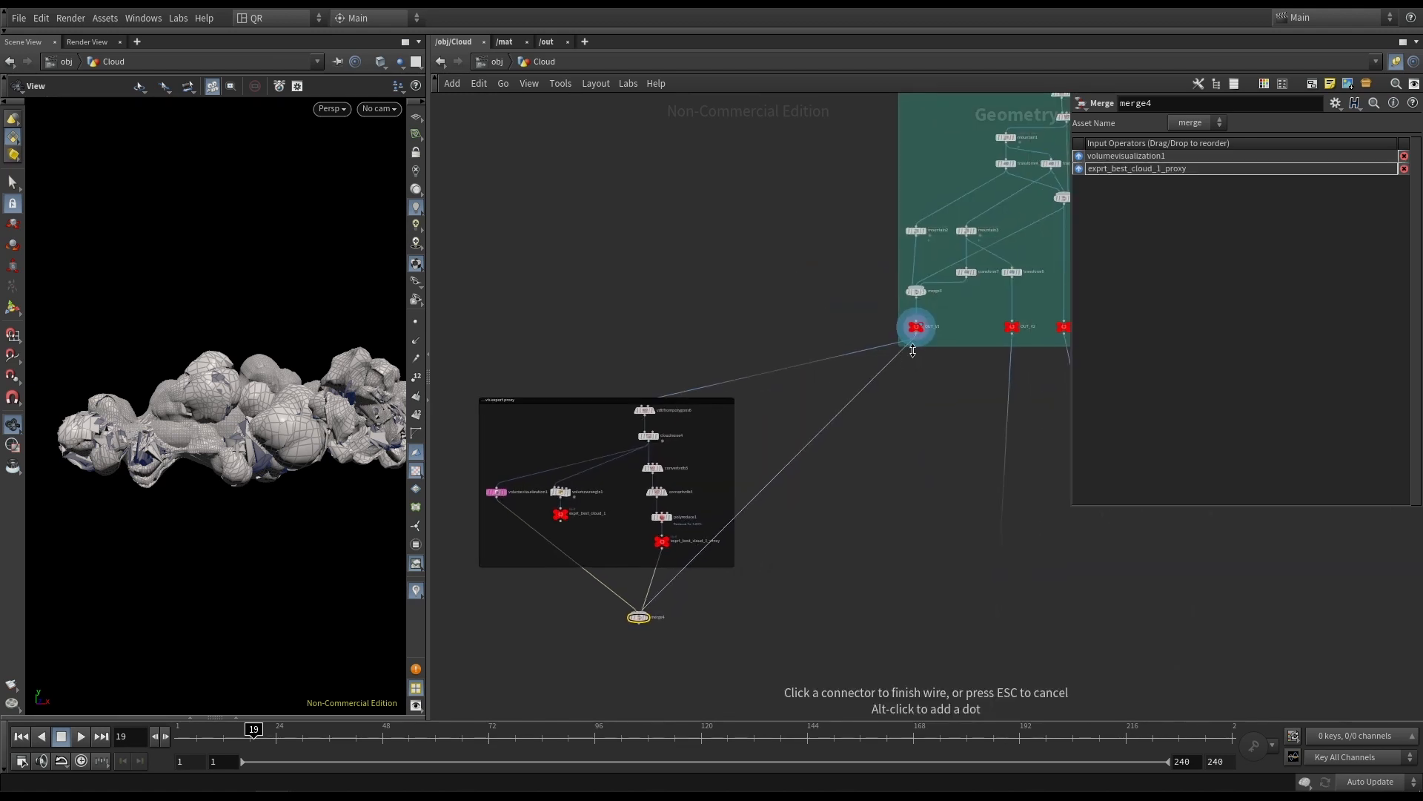
left_click(916, 340)
middle_click_drag(773, 580, 935, 553)
left_click_drag(797, 585, 660, 532)
Colour the merge4 node pink and display its output.
scroll(664, 531, "up", 5)
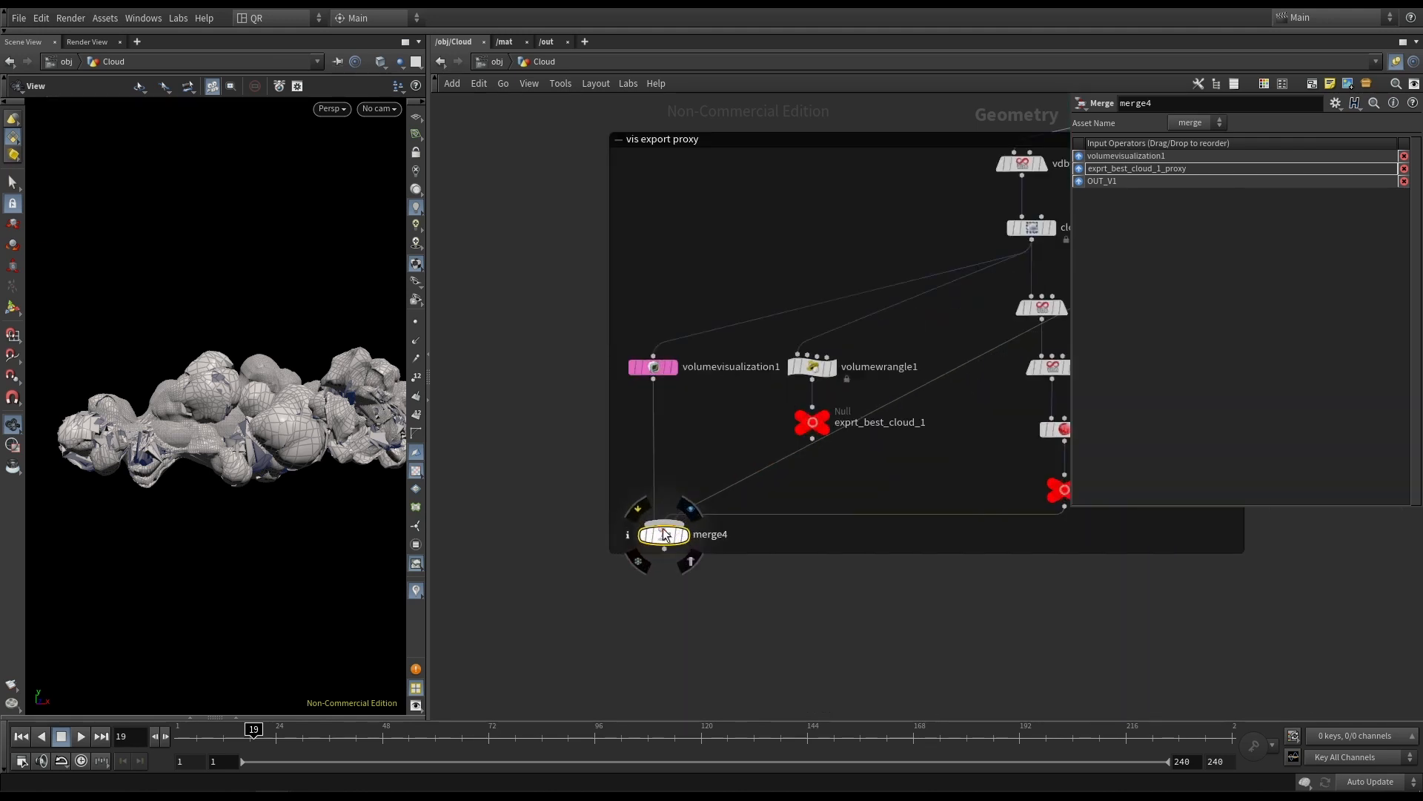
key("c")
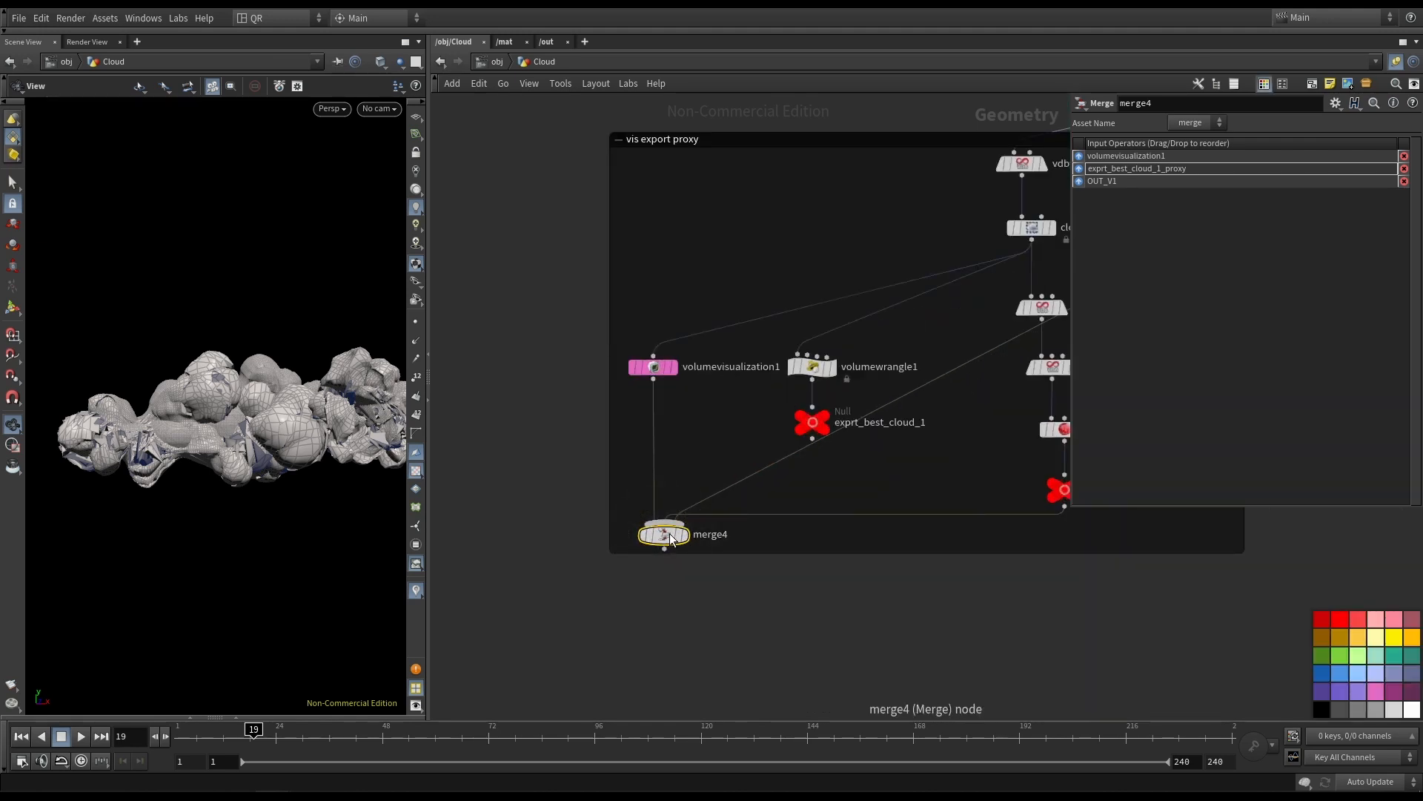
left_click(1376, 692)
key("c")
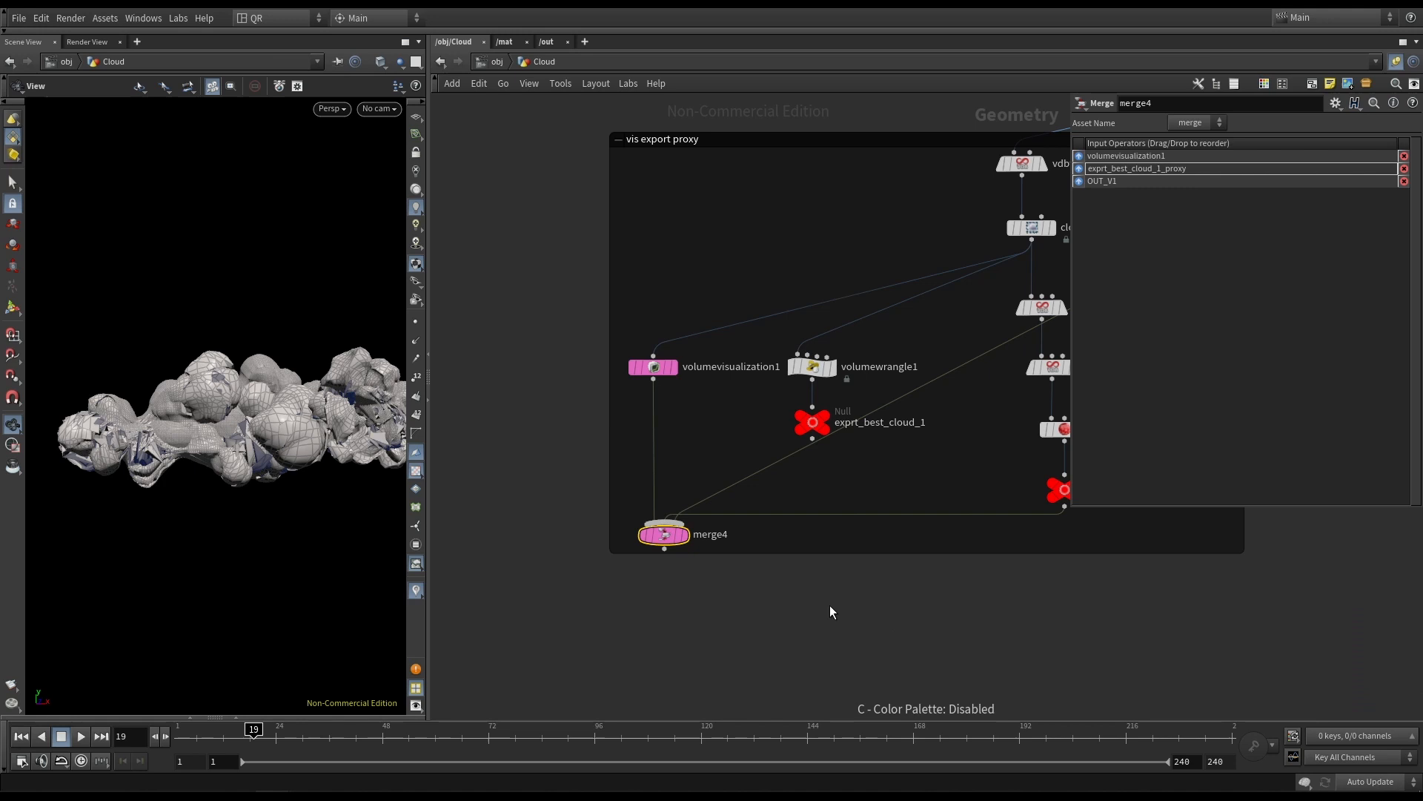
scroll(710, 516, "up", 3)
left_click(667, 553)
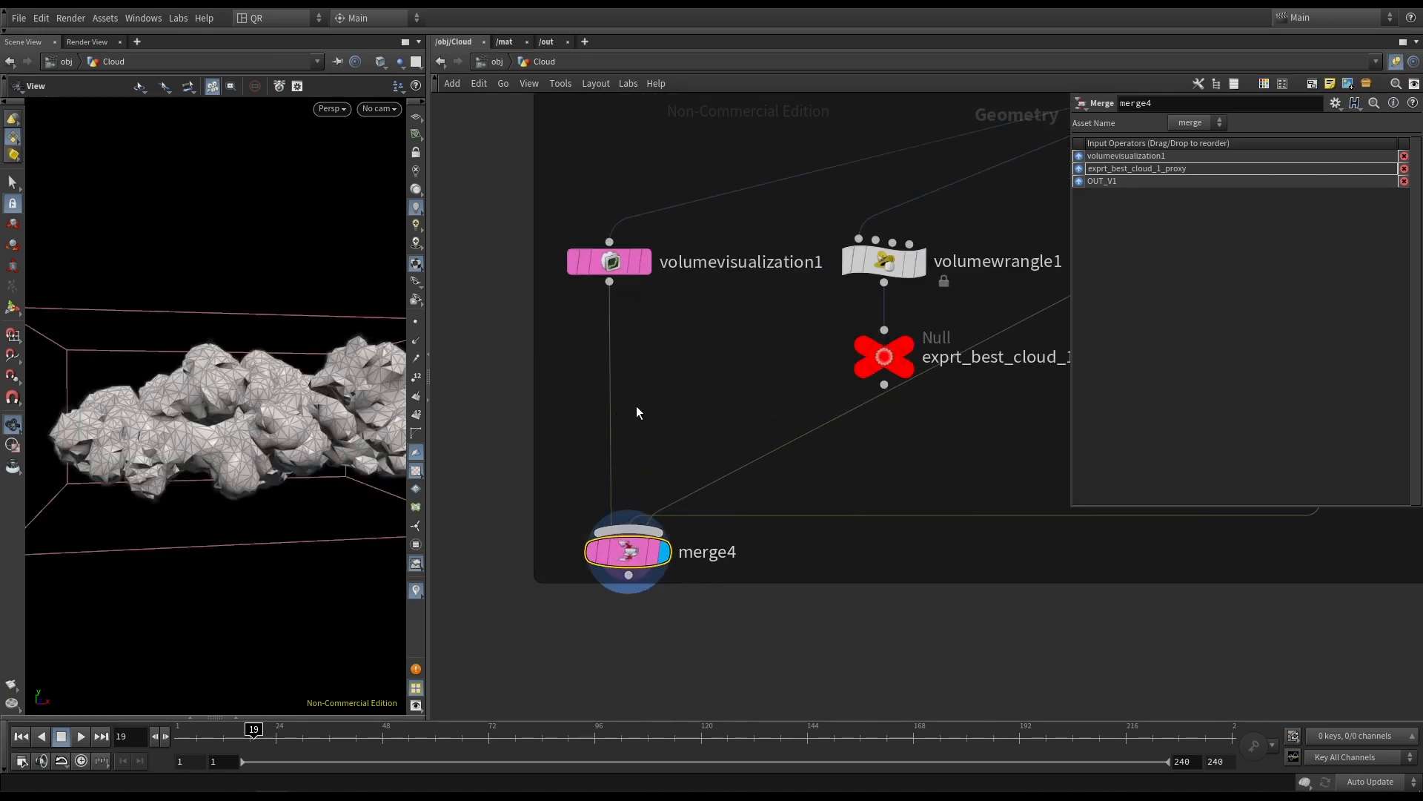
Insert a Transform between volumevisualization1 and merge4 and set its X translation to 10 to separate the volume cloud.
key("Tab")
type("tr")
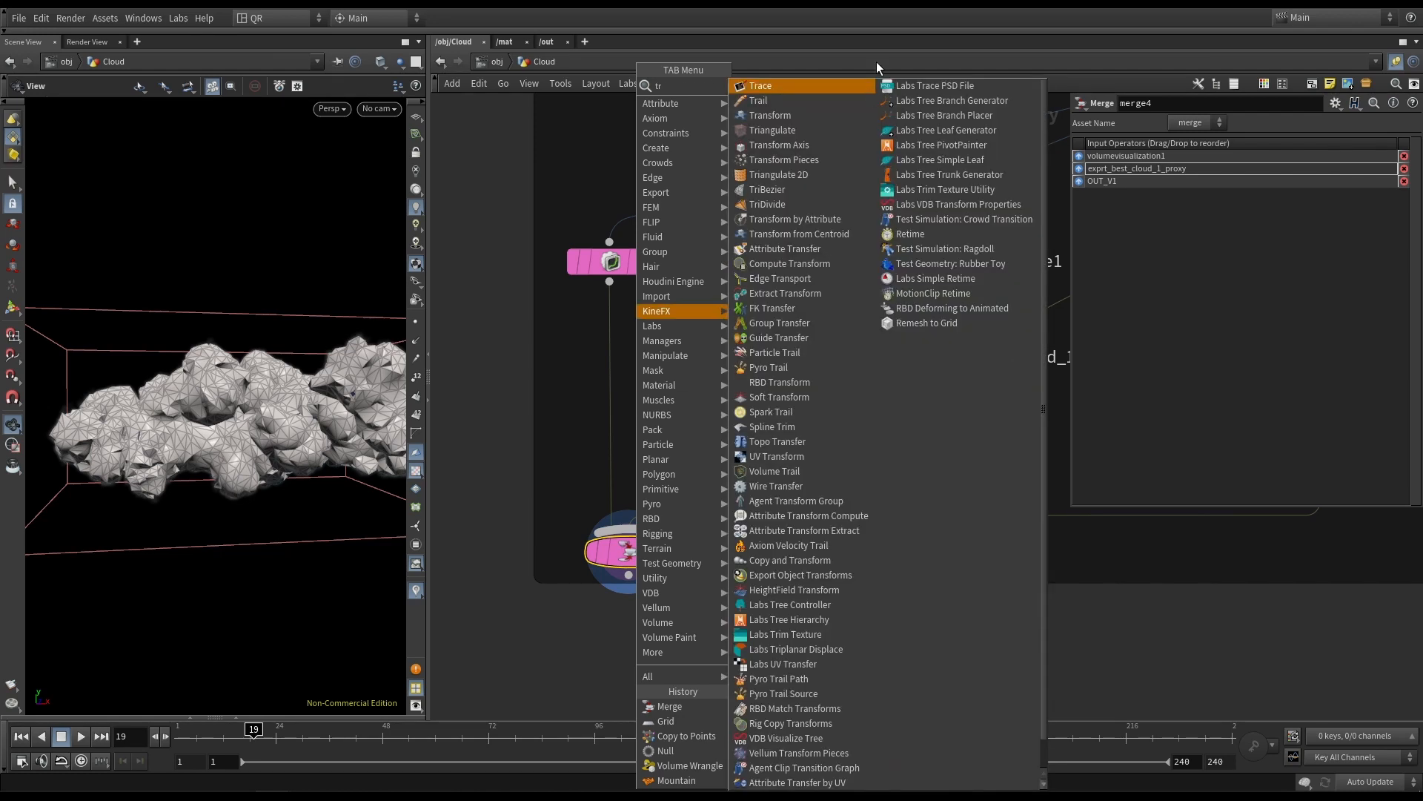
left_click(804, 115)
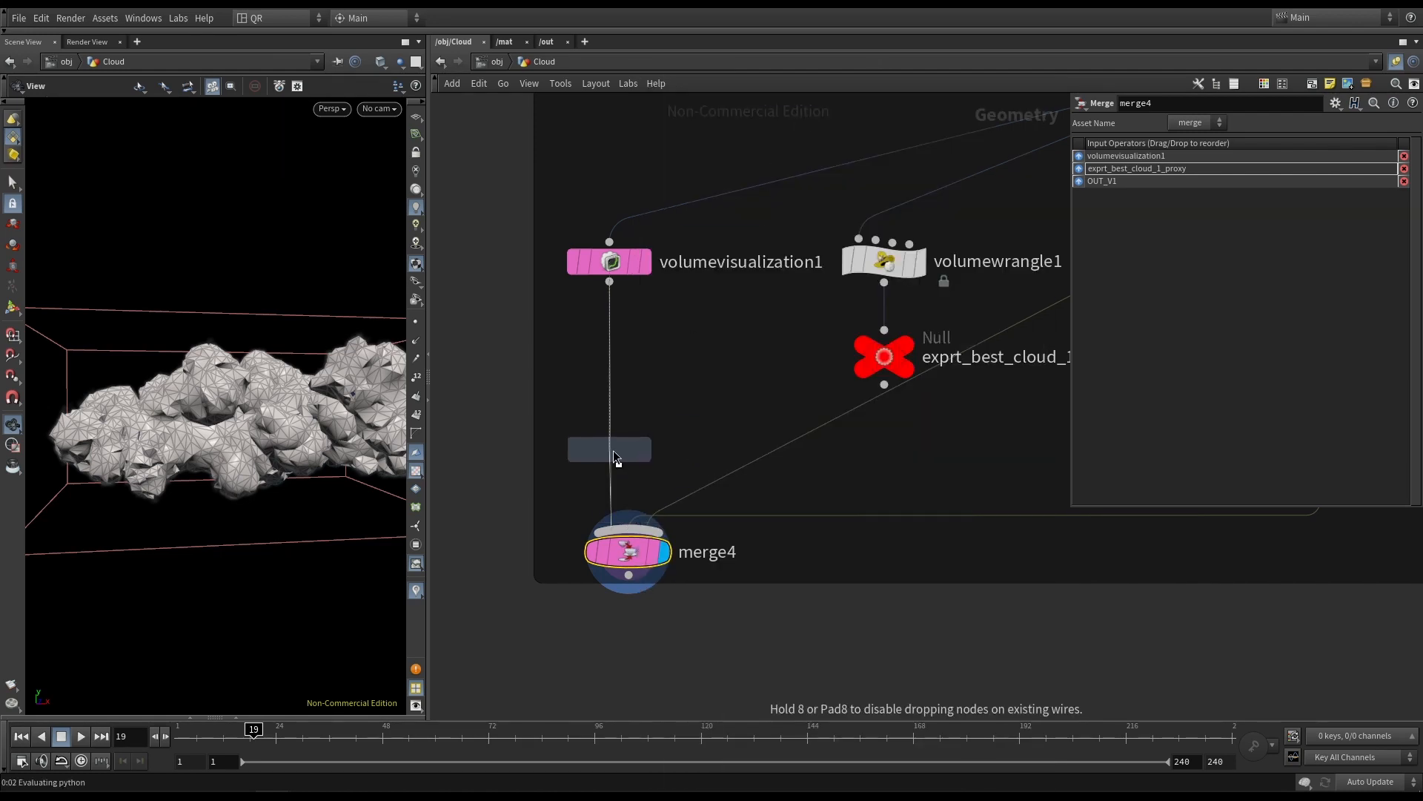
left_click(612, 451)
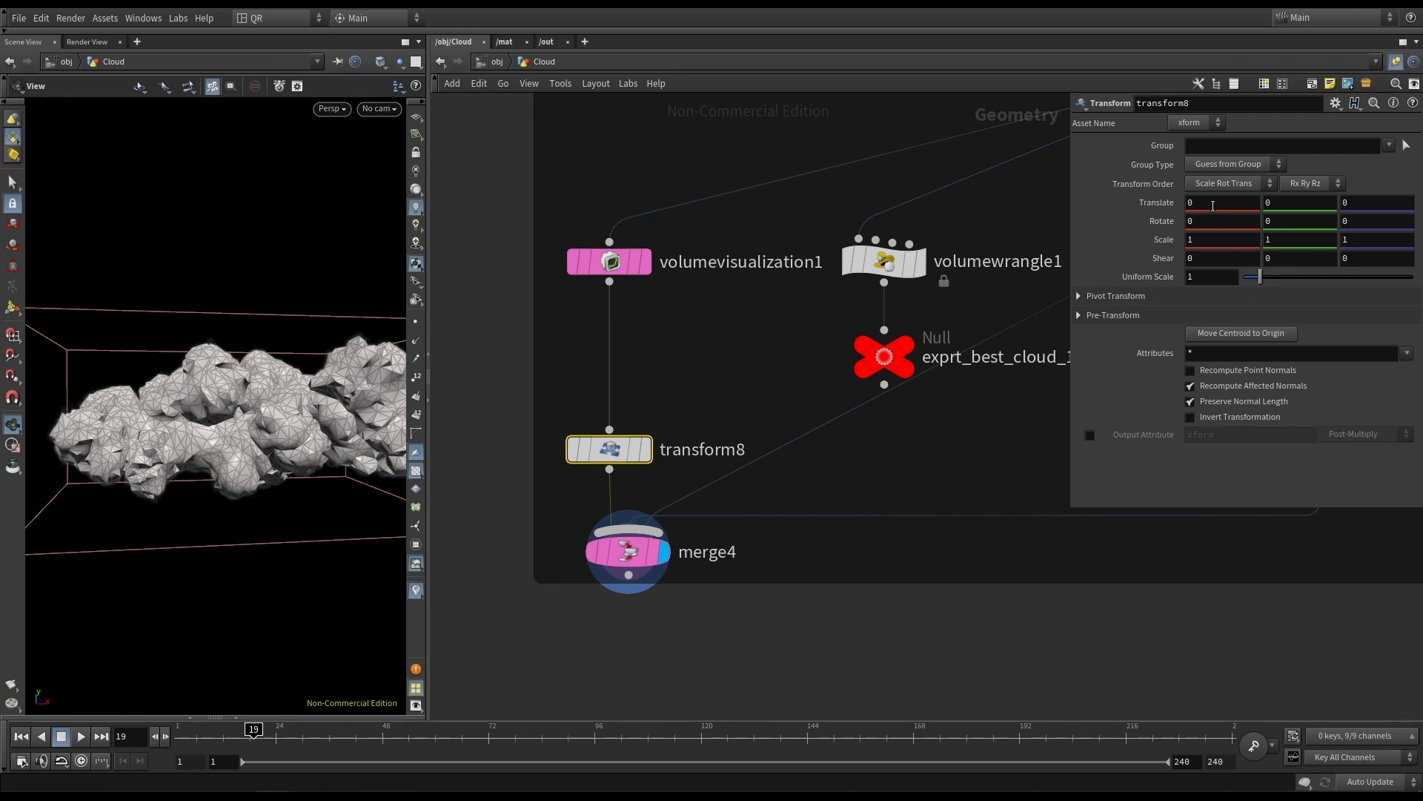
type("10")
key("Return")
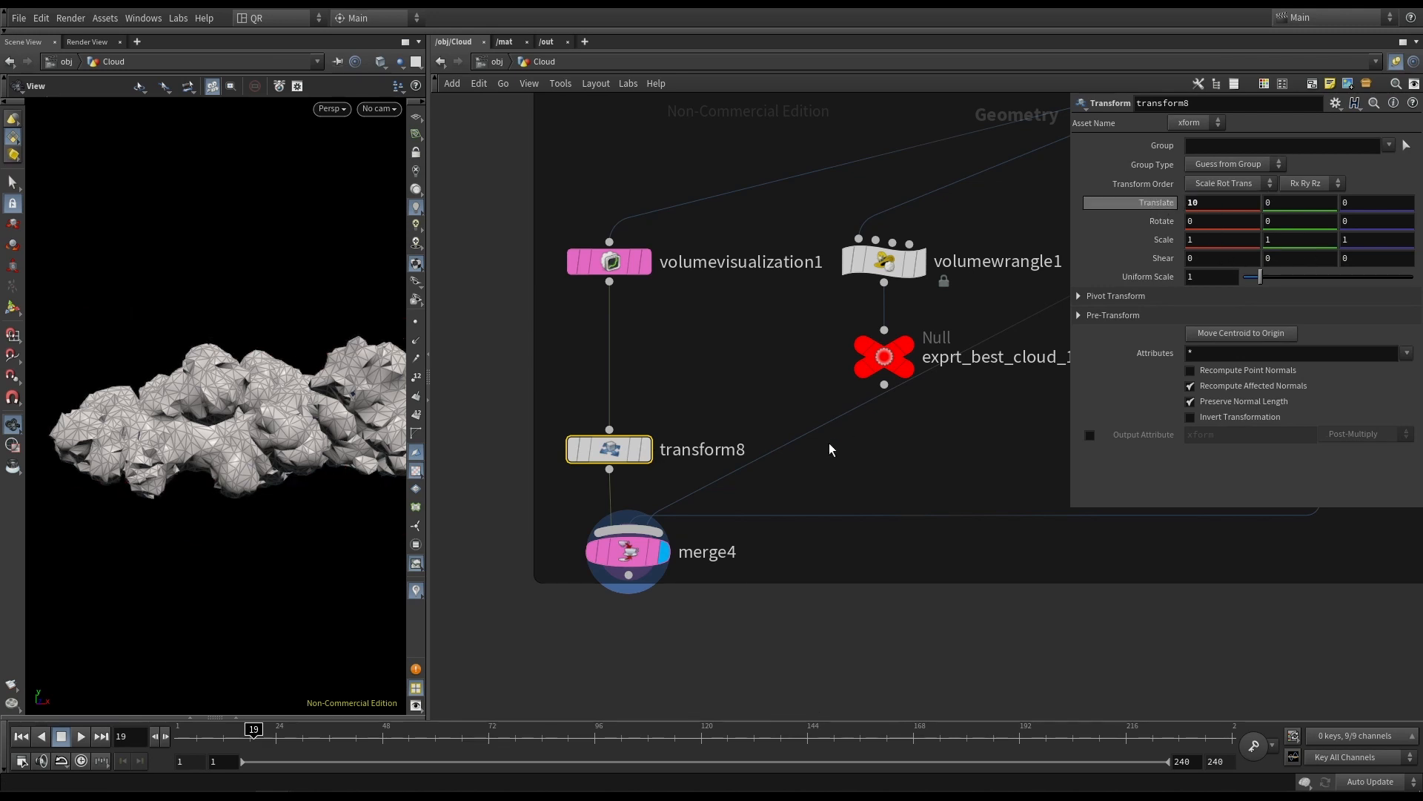
key("shift+w")
right_click_drag(199, 448, 99, 442)
left_click_drag(99, 442, 428, 410)
left_click_drag(245, 408, 211, 387)
middle_click_drag(211, 387, 309, 378)
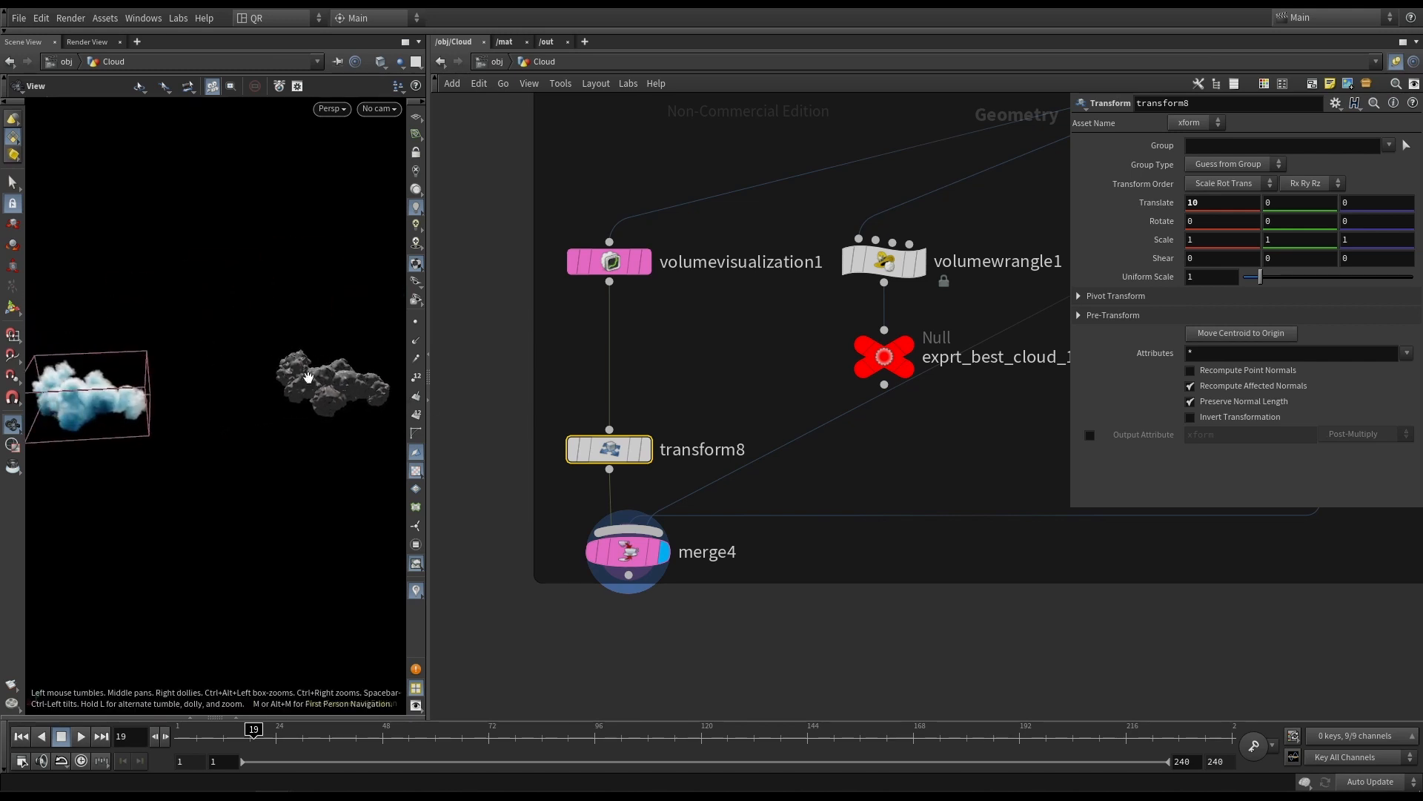
Duplicate transform8 onto the wire from OUT_V1 to merge4 and set the copy's X translation to 5.
left_click_drag(638, 454, 805, 430, "alt")
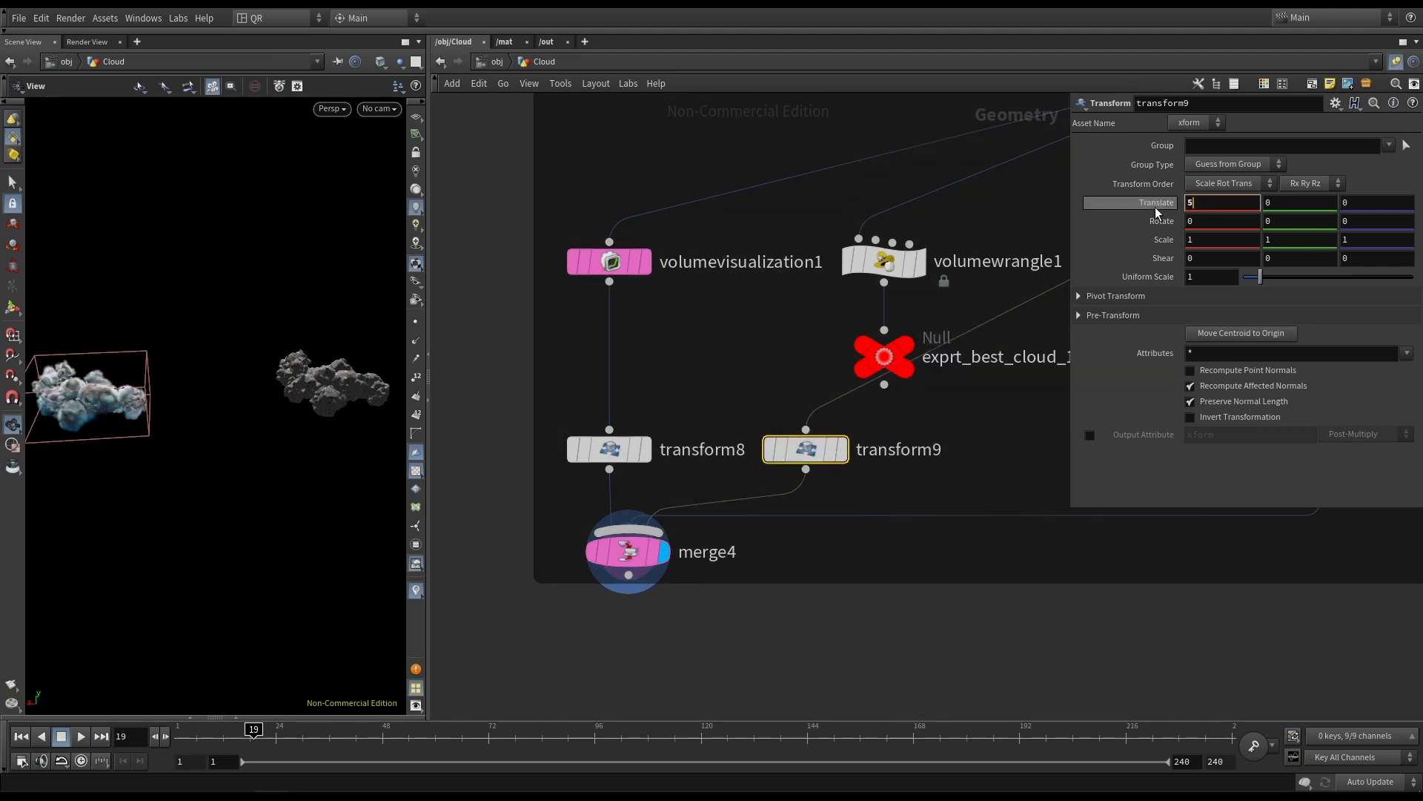
type("5")
key("Return")
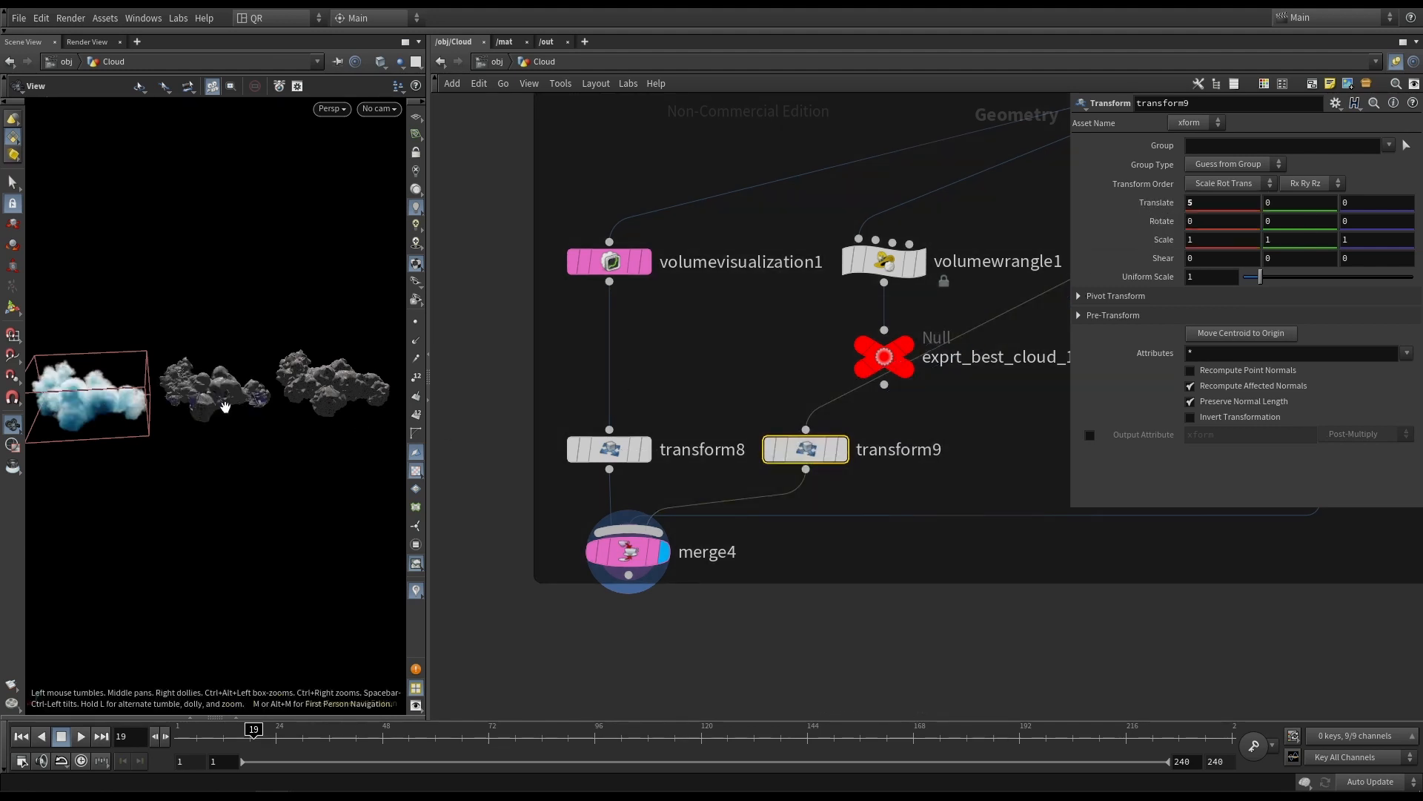
Move transform9 onto the wire between exprt_best_cloud_1_proxy and merge4, lower merge4 slightly and display it.
left_click(645, 449)
scroll(639, 408, "down", 3)
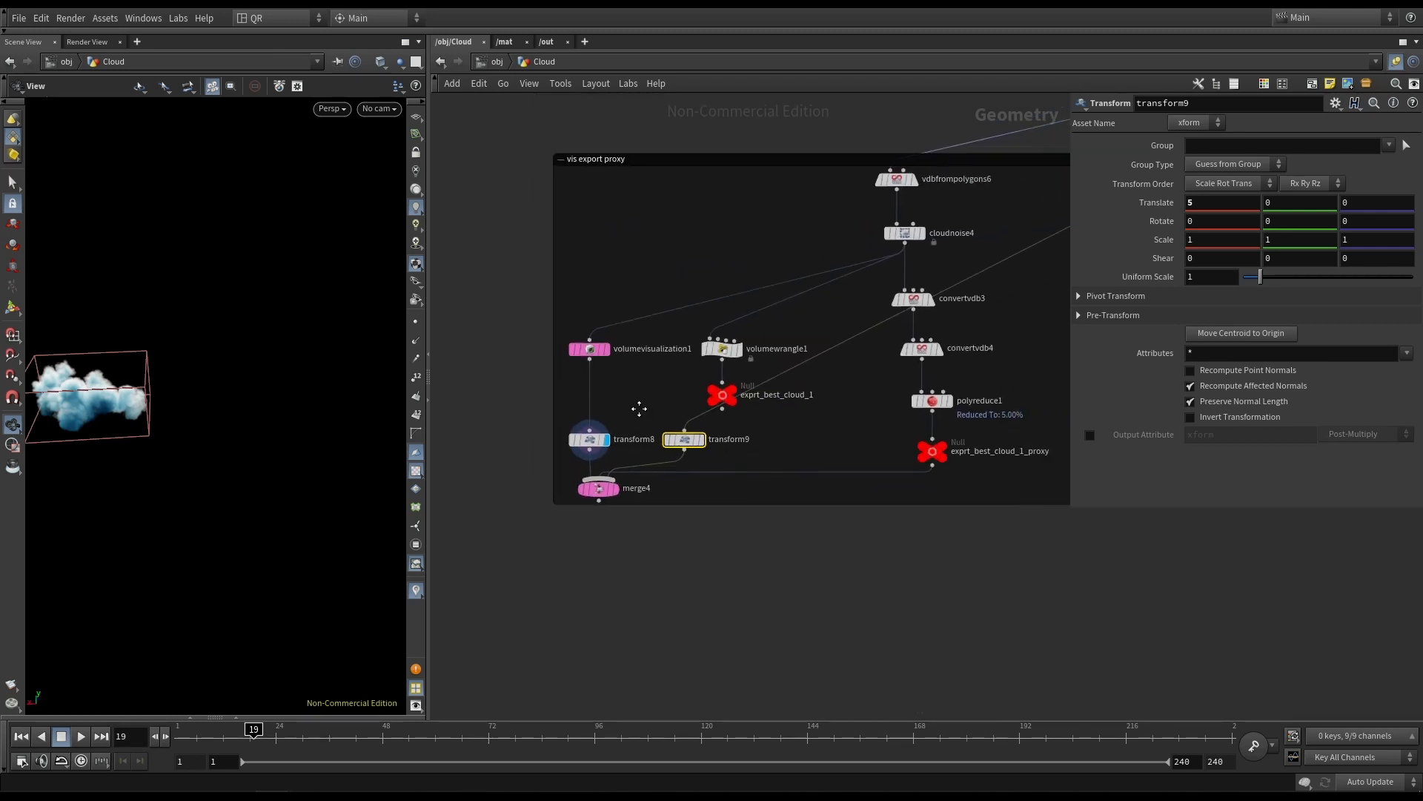
scroll(690, 449, "up", 2)
left_click_drag(691, 449, 796, 498)
left_click(578, 505)
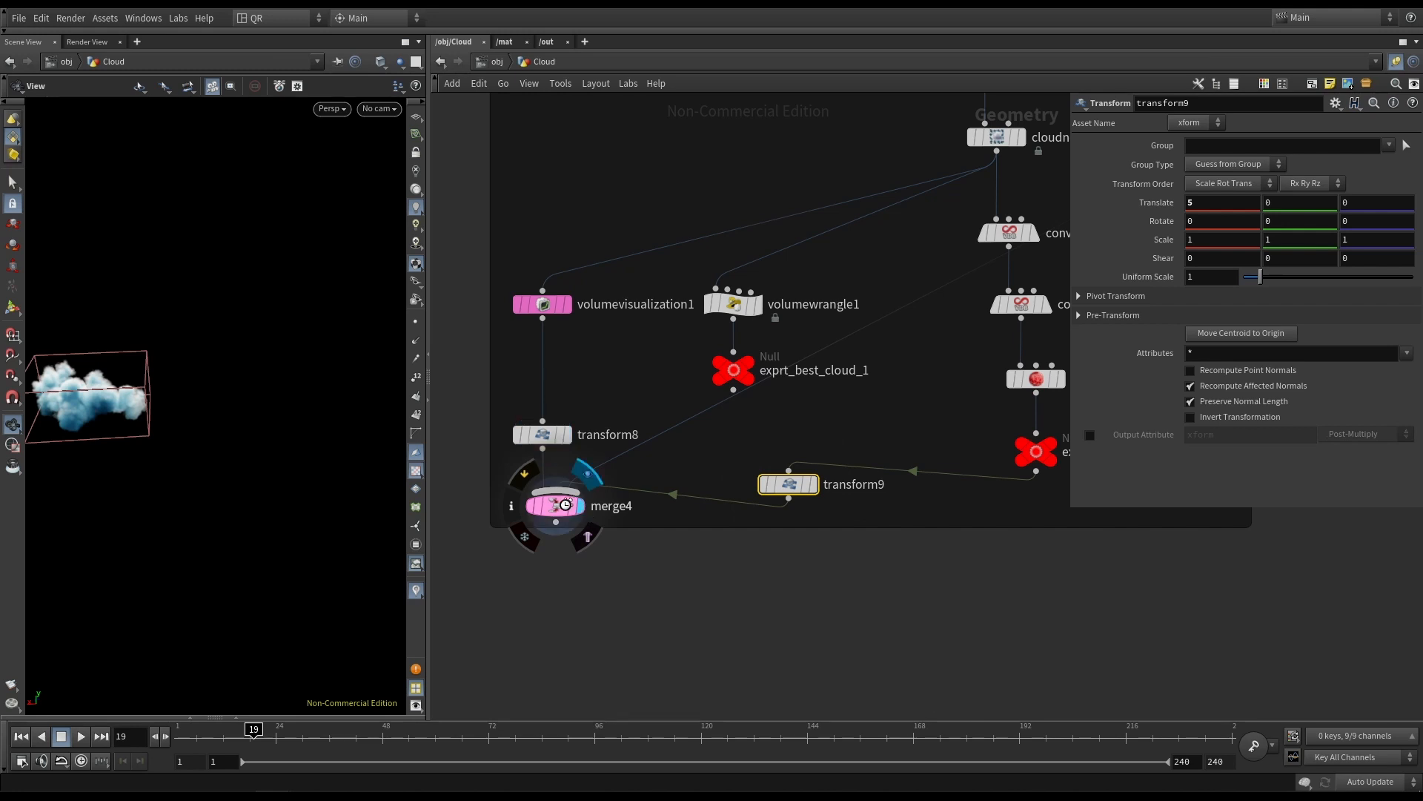
left_click_drag(558, 504, 555, 535)
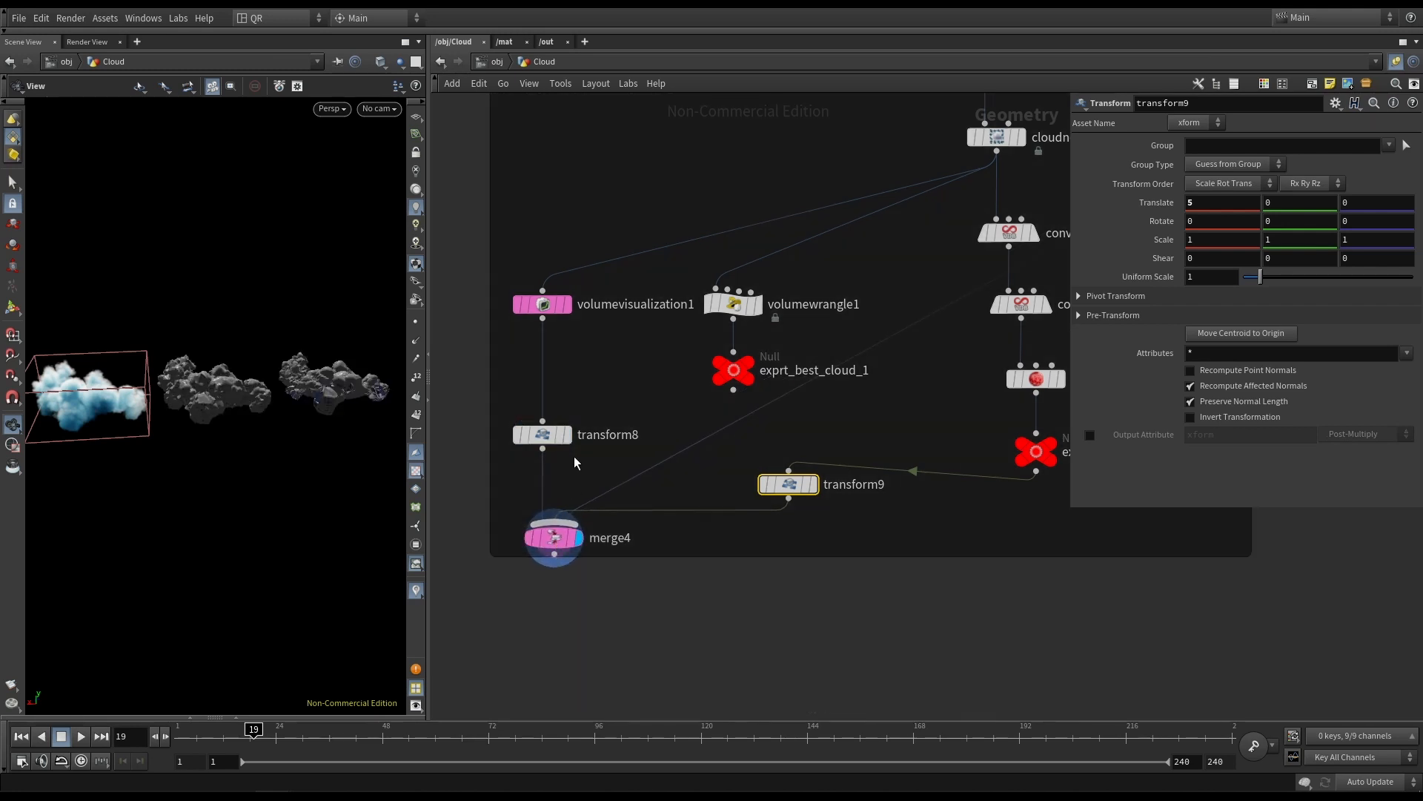
Display transform8, transform9 and merge4 in turn to compare the volume, the proxy and the combined result.
left_click(568, 435)
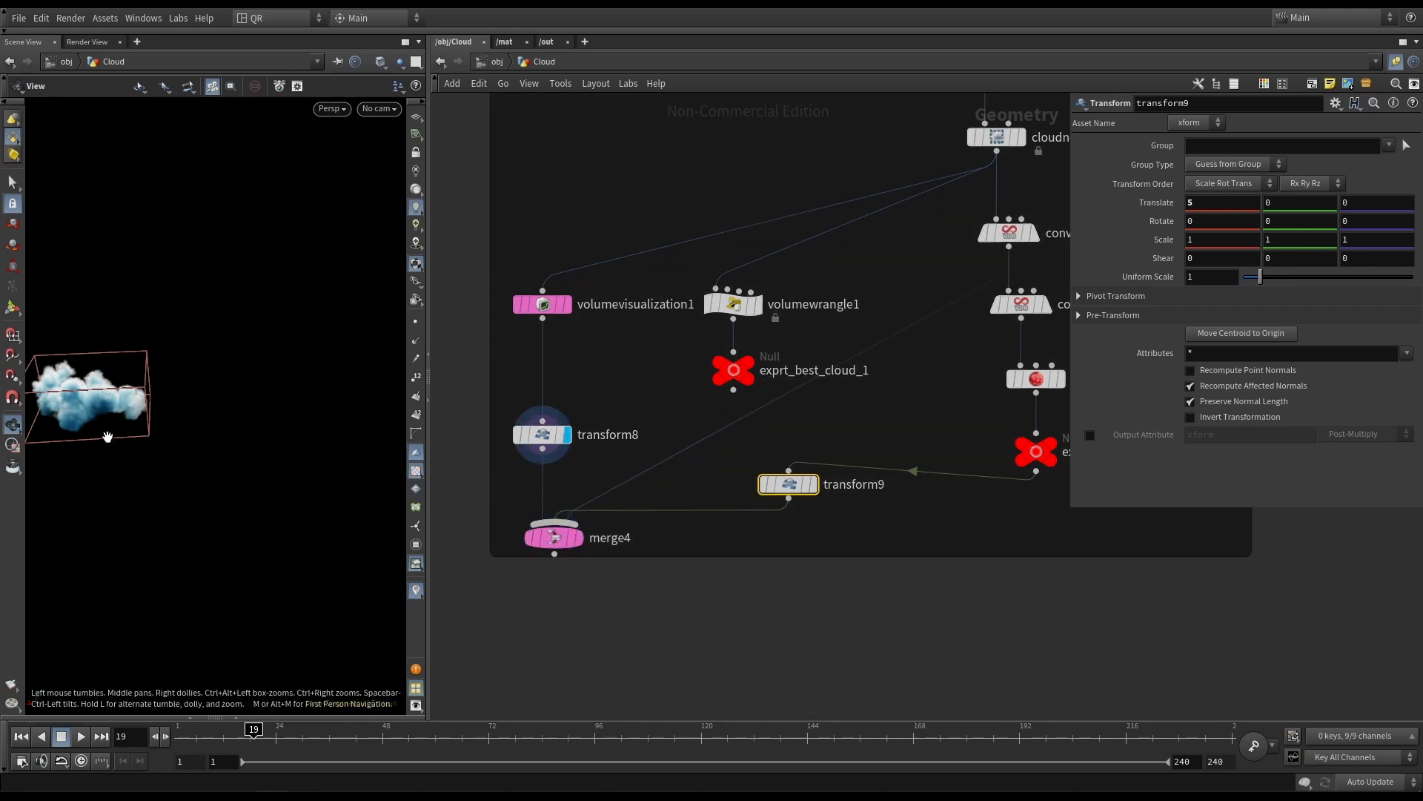
left_click(813, 484)
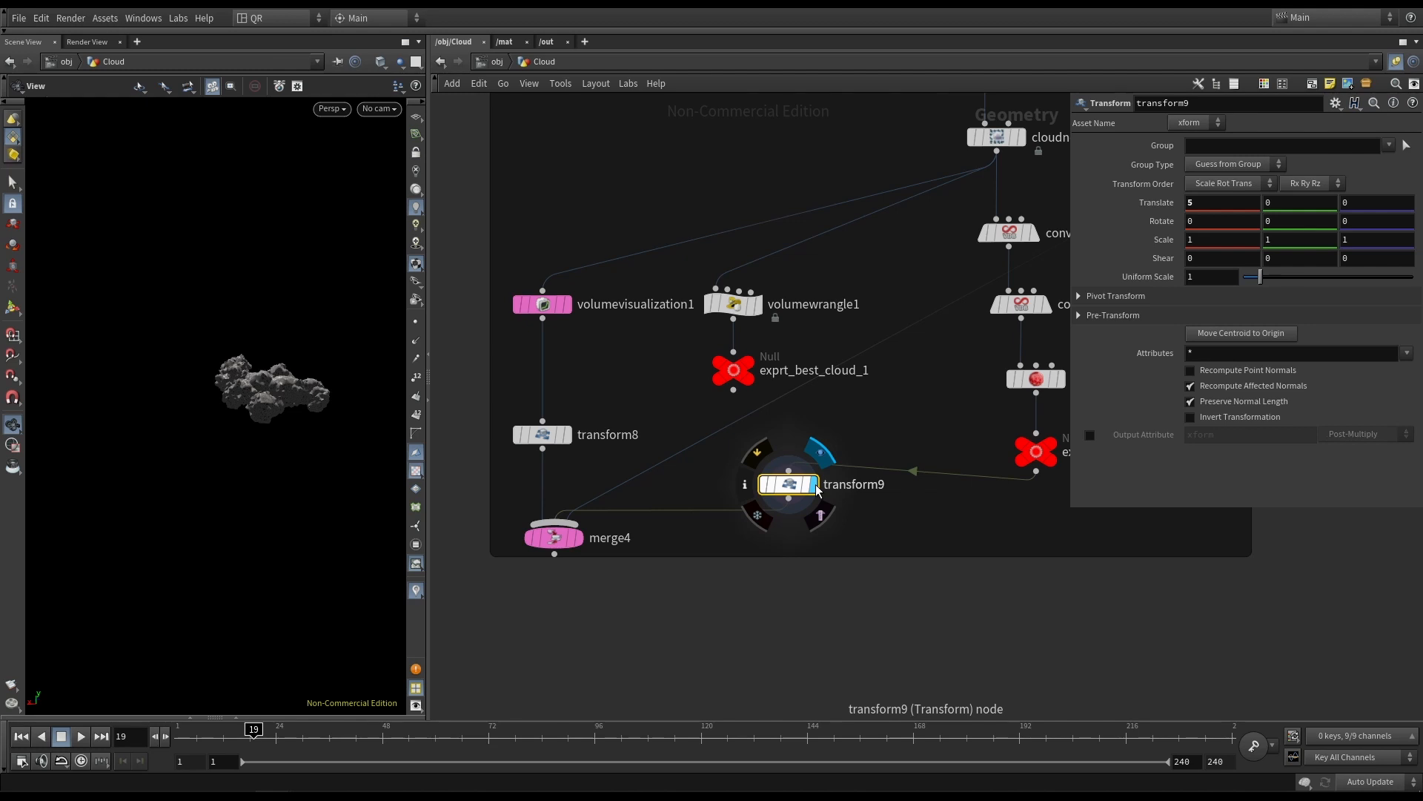
left_click(578, 537)
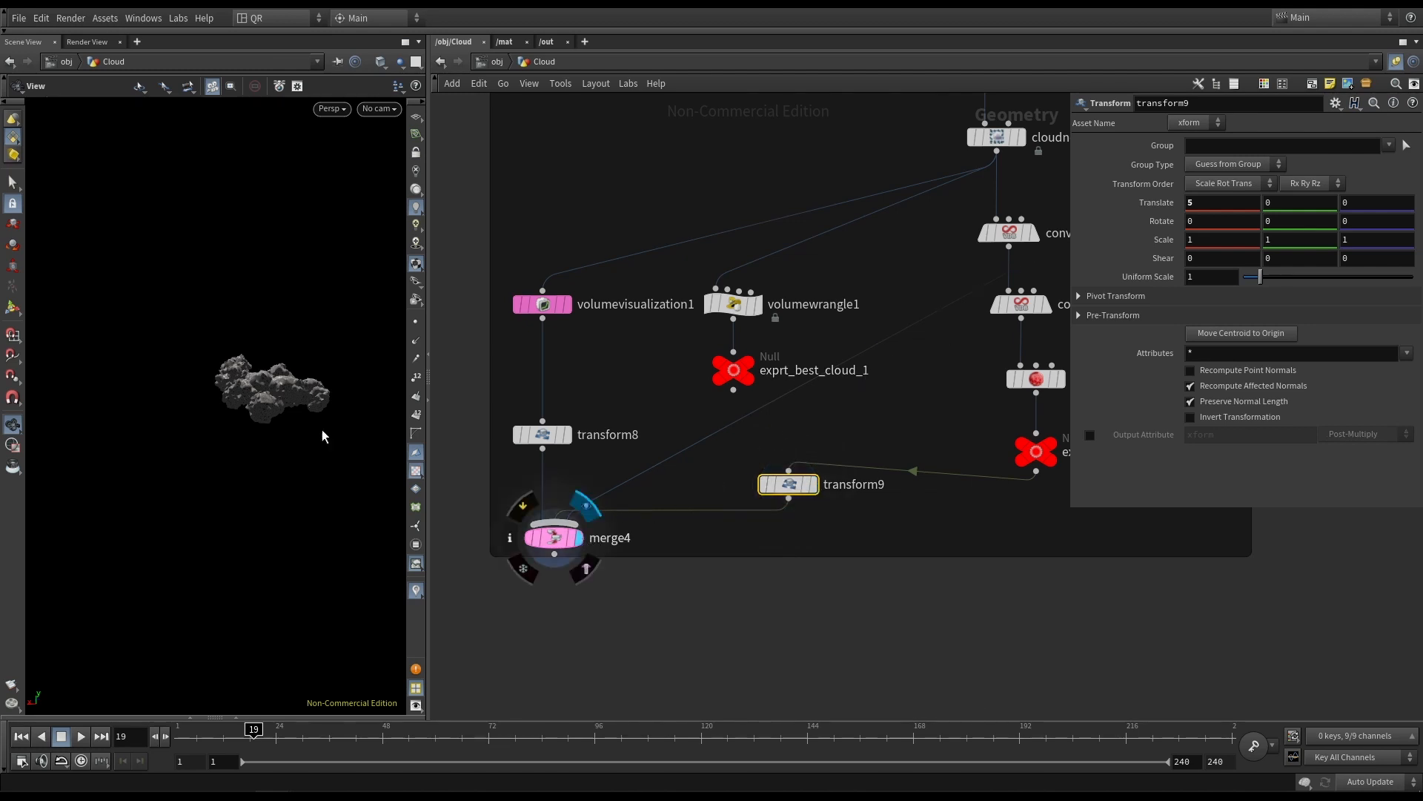
left_click_drag(191, 439, 378, 426)
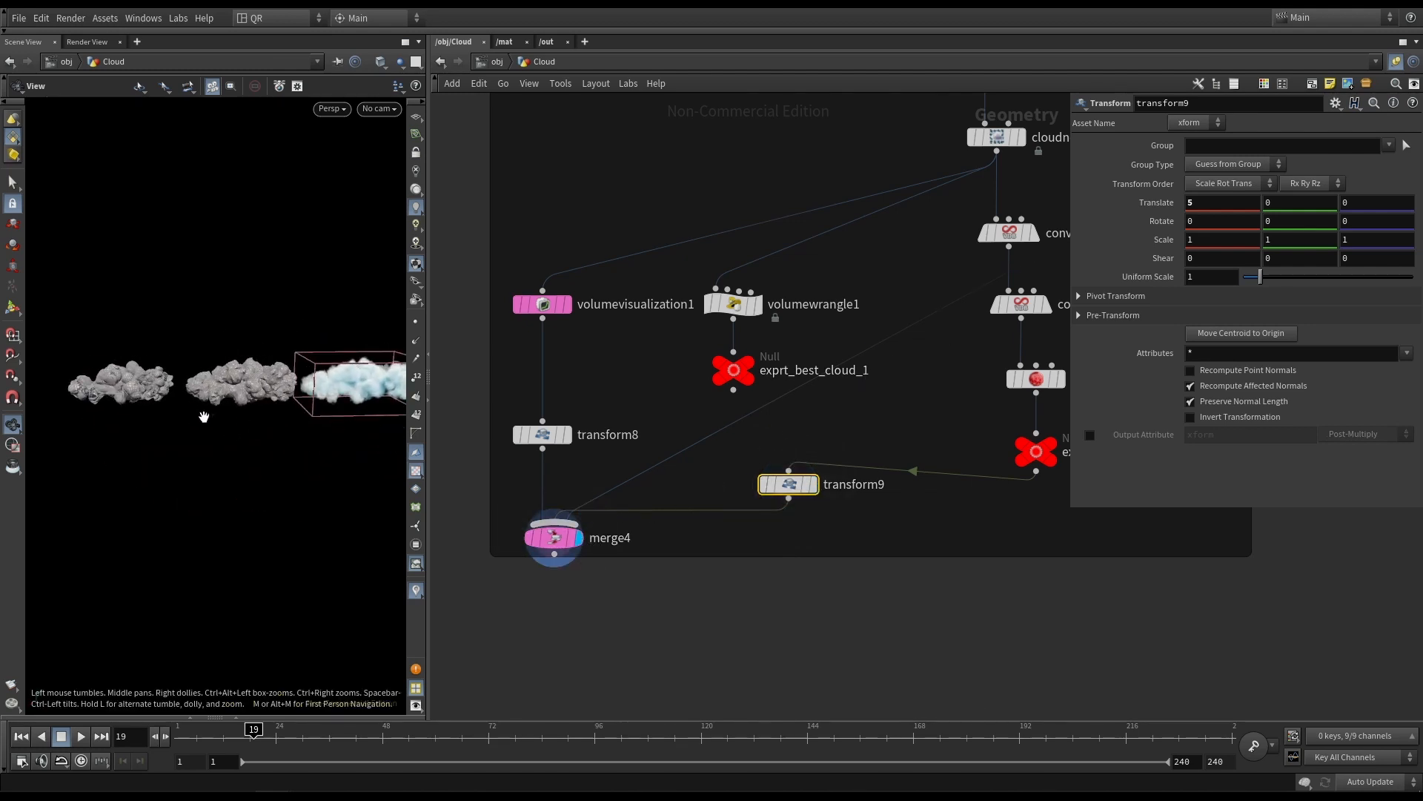
left_click_drag(204, 416, 337, 216)
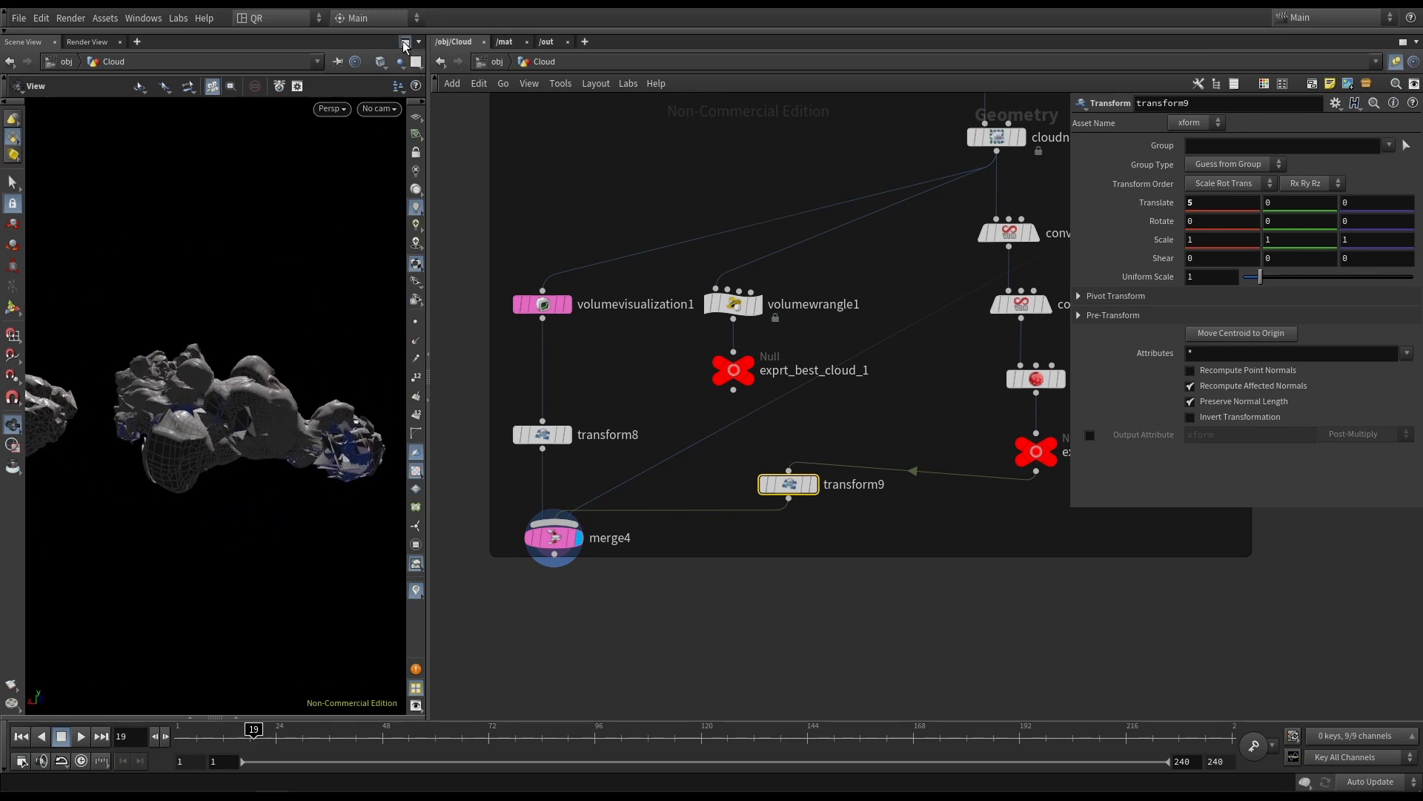
Maximize the scene view and compare the source geometry, the low-poly proxy and the volume cloud side by side.
key("ctrl+b")
right_click_drag(805, 465, 416, 518)
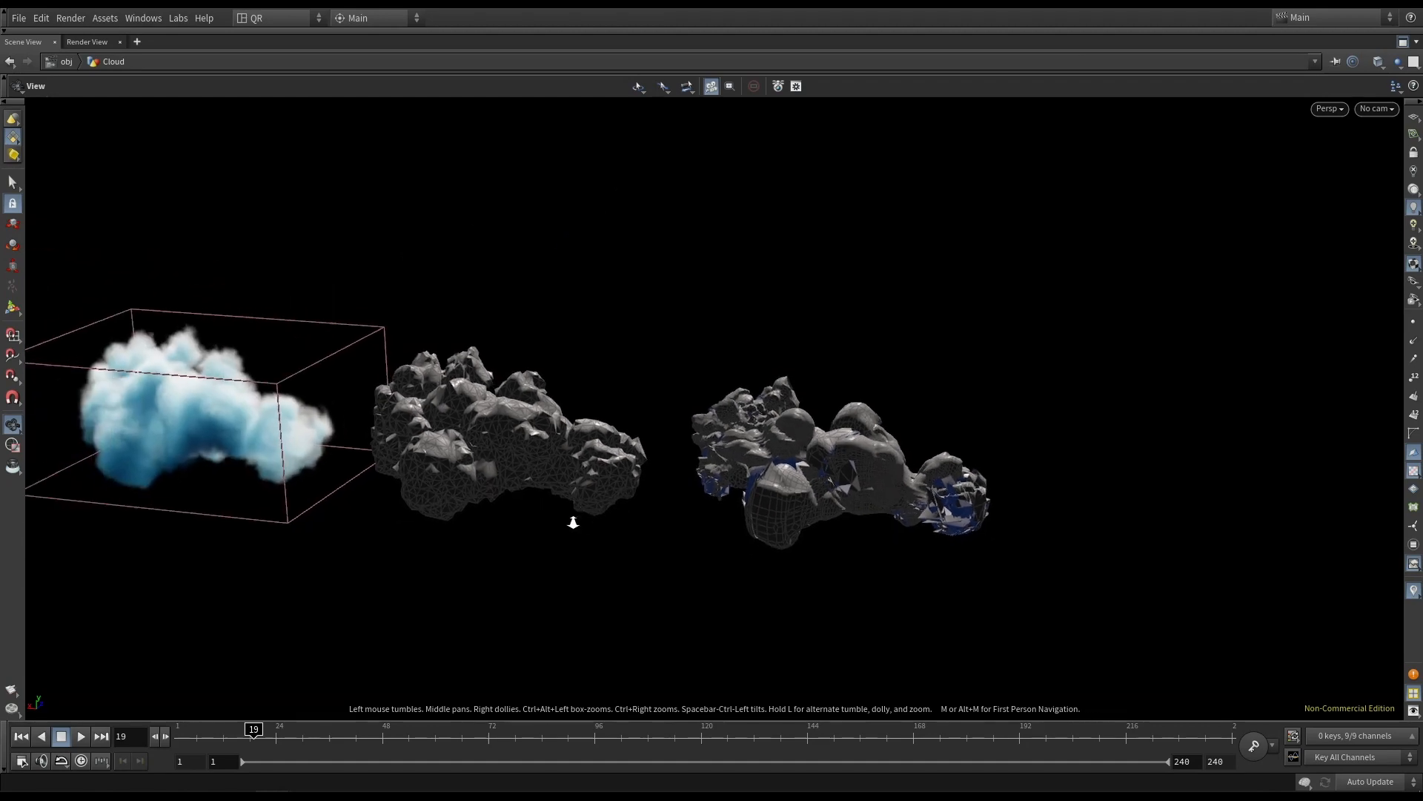
left_click_drag(573, 521, 563, 481)
scroll(563, 480, "up", 5)
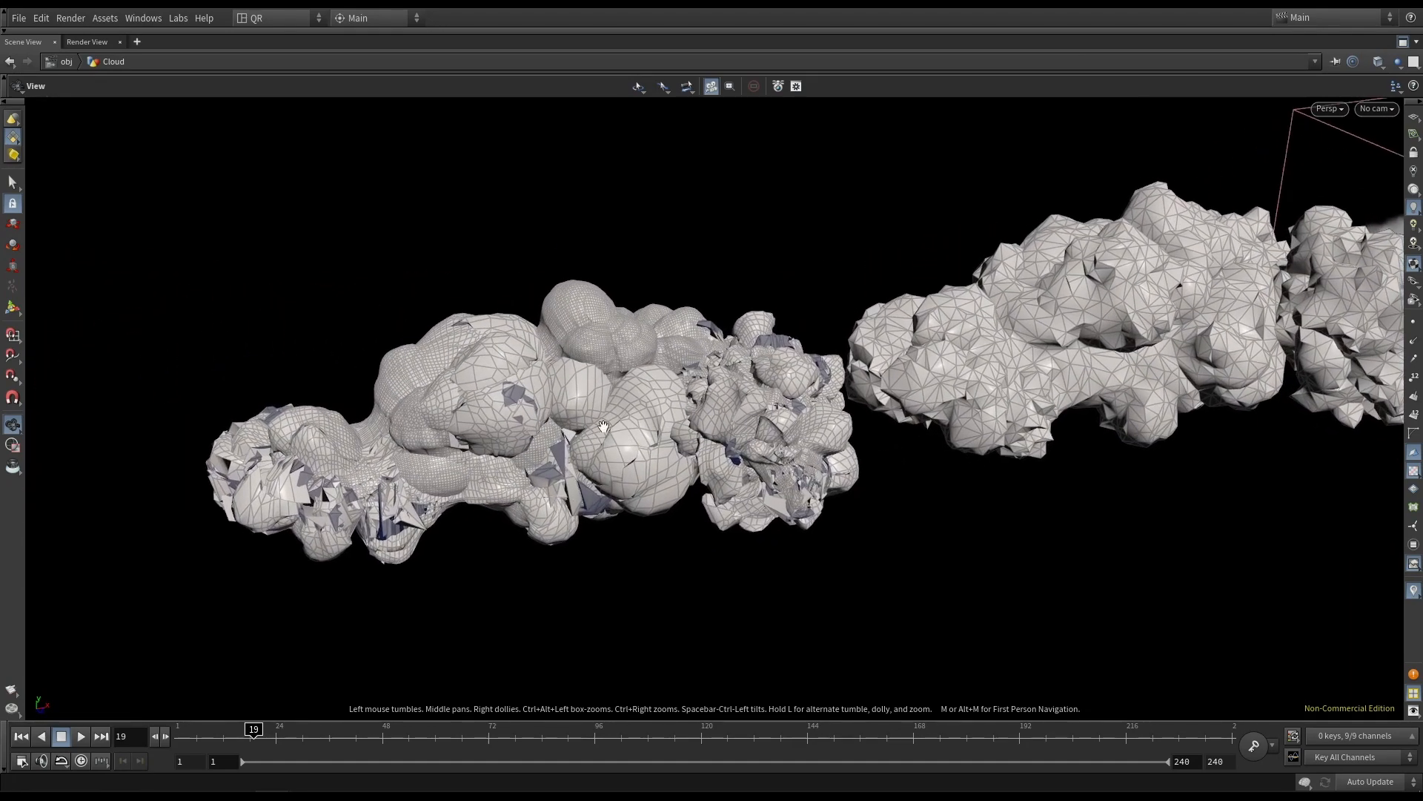
middle_click_drag(820, 413, 605, 444)
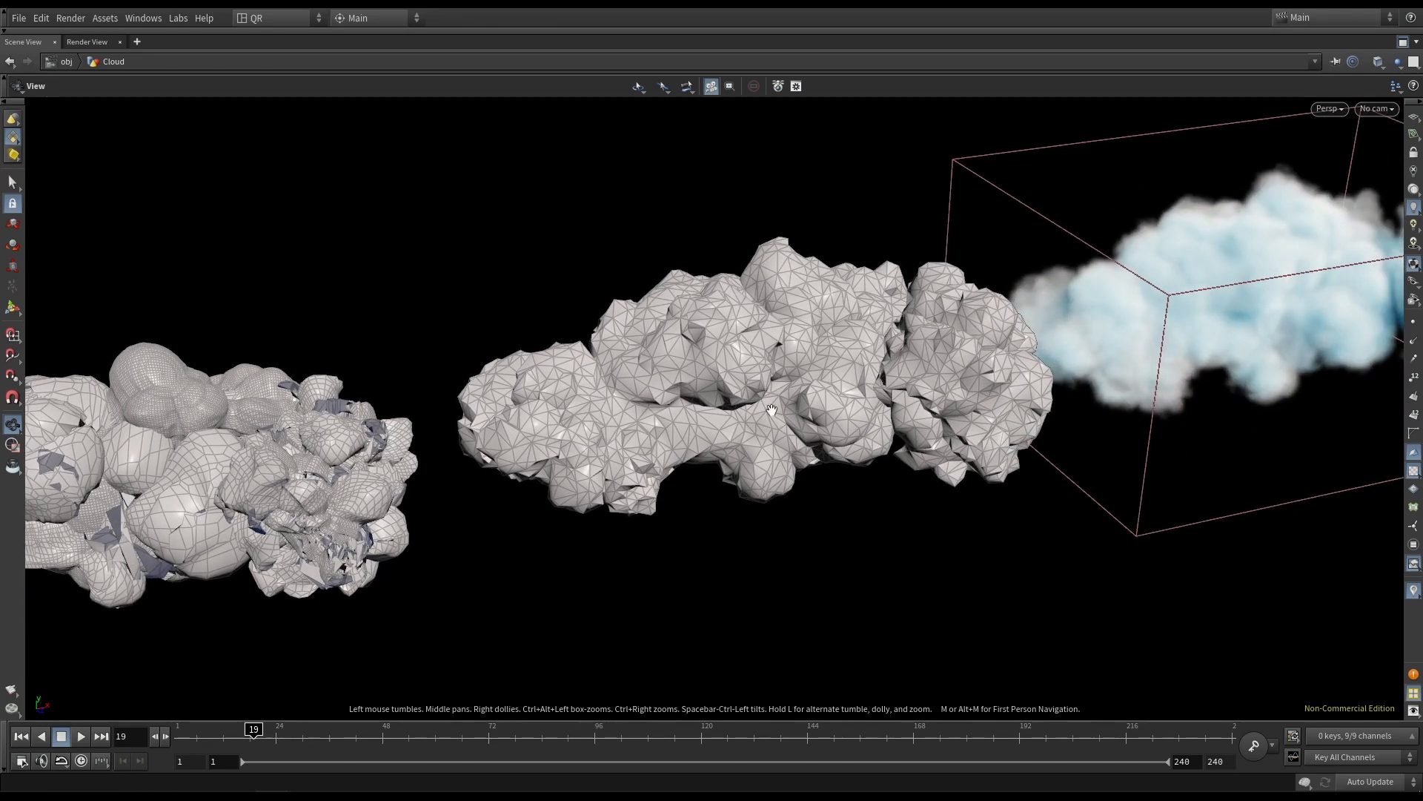
middle_click_drag(1038, 402, 750, 442)
left_click_drag(1119, 415, 915, 424)
scroll(1007, 424, "down", 3)
scroll(937, 424, "down", 2)
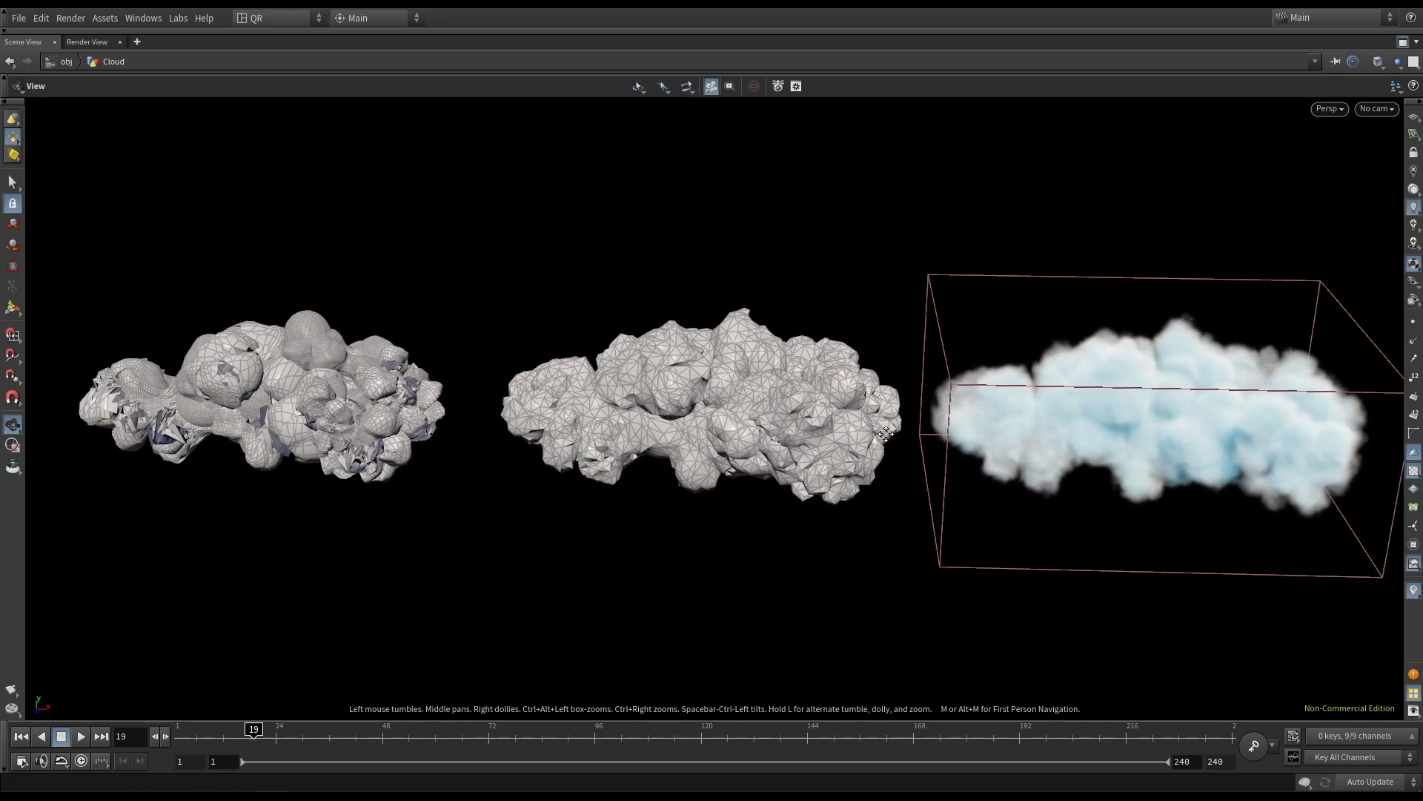
View the three cloud versions from another angle and restore the maximized Scene View pane to its split layout.
middle_click_drag(886, 434, 853, 407)
left_click_drag(917, 421, 925, 331)
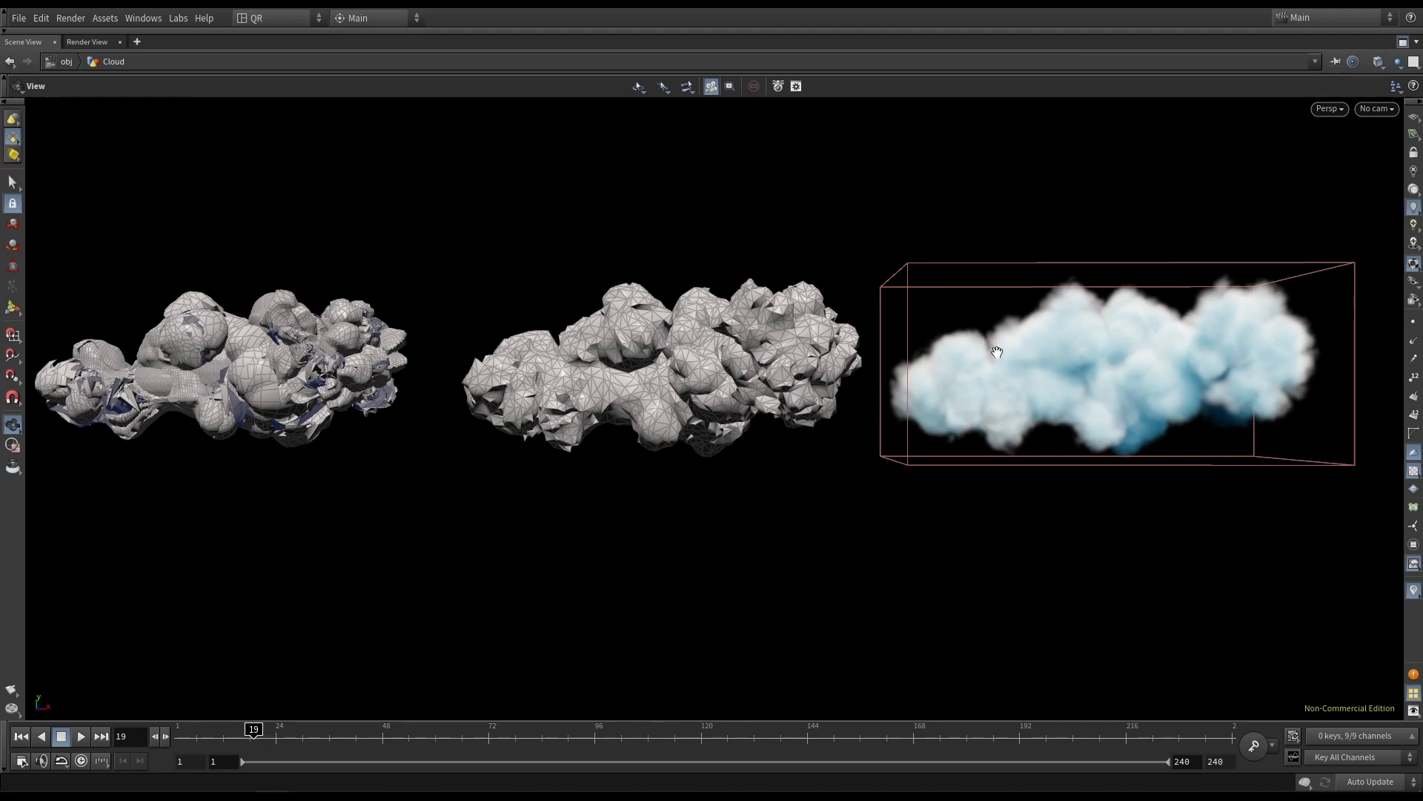
left_click(1403, 42)
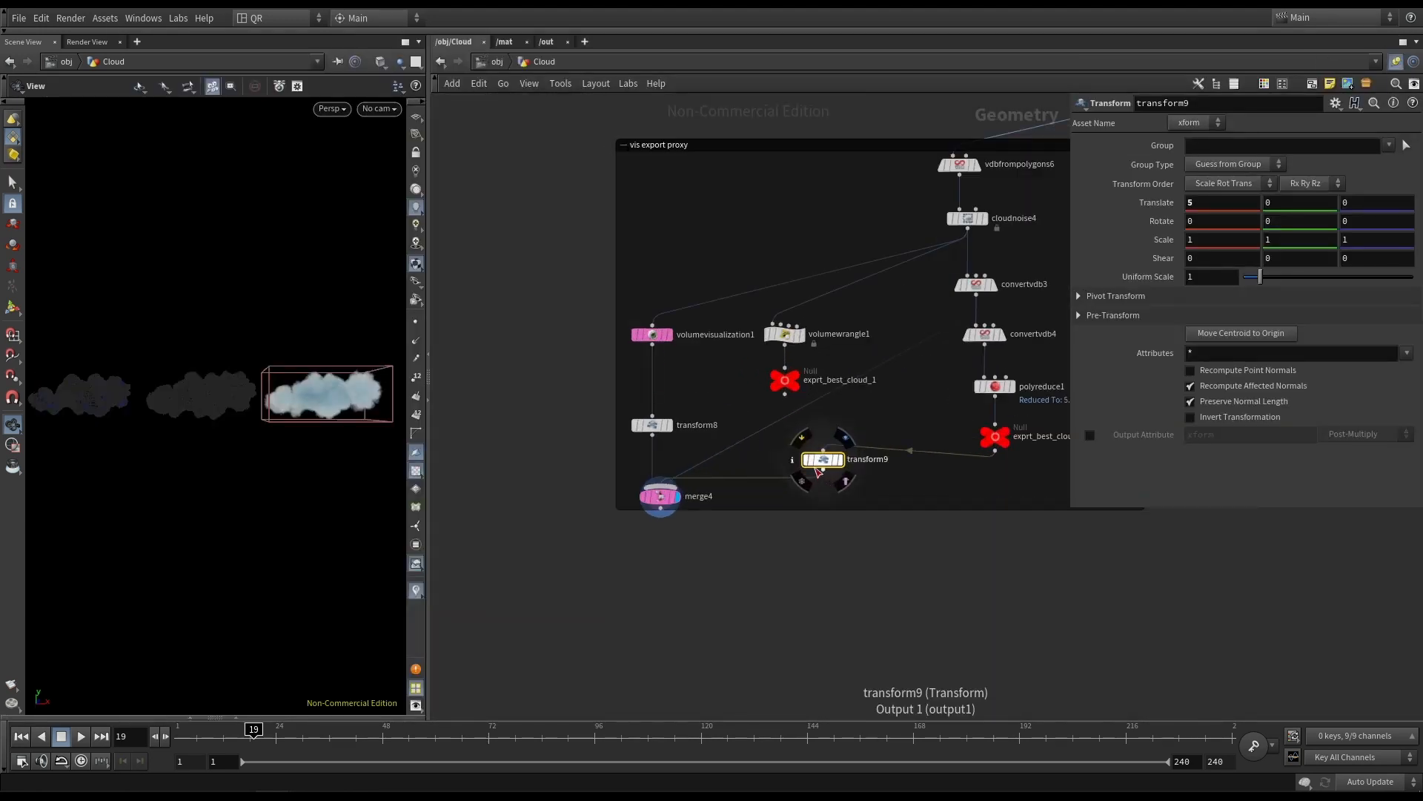
Display the OUT_V2 null in the viewport and frame its geometry.
left_click_drag(667, 501, 669, 533)
scroll(816, 556, "down", 10)
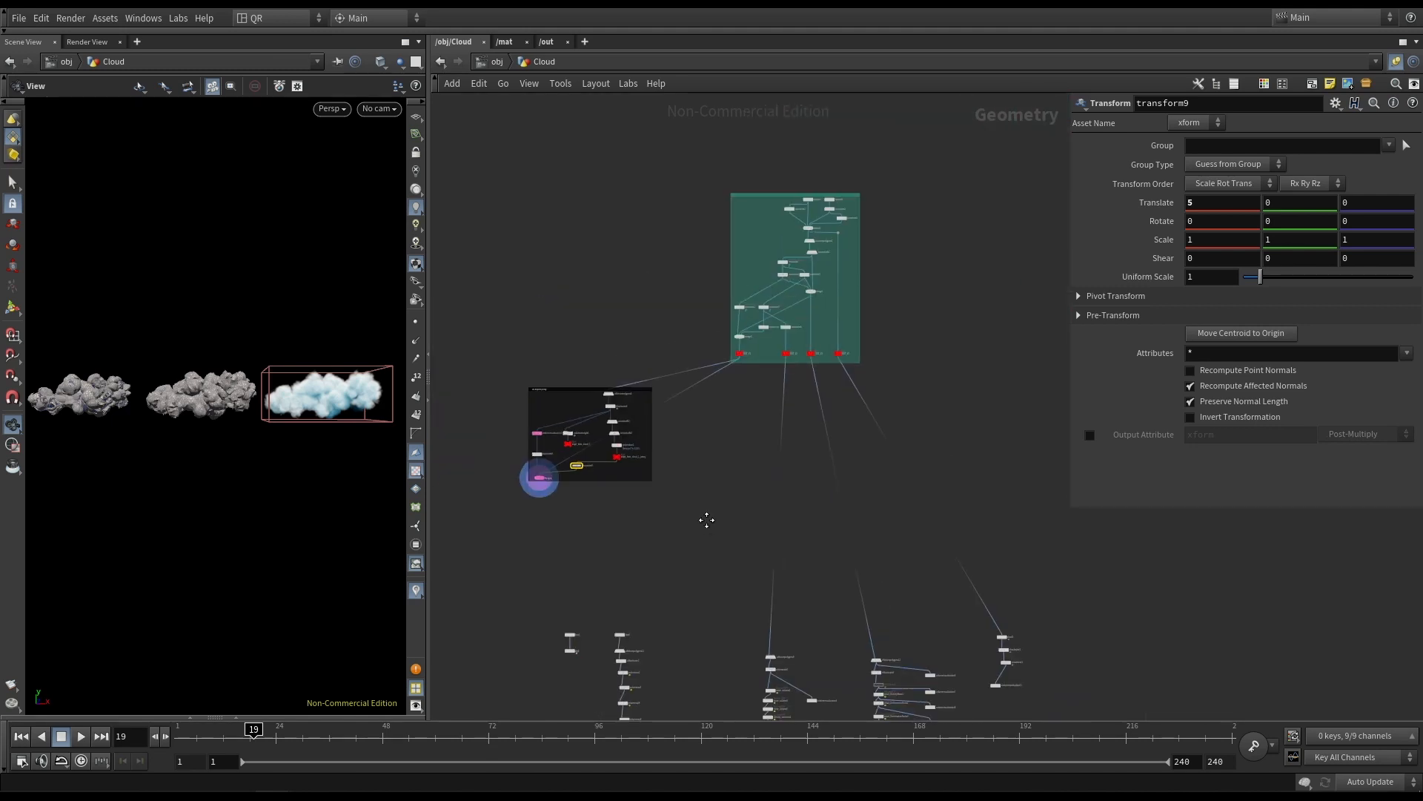
scroll(811, 236, "up", 10)
left_click(759, 343)
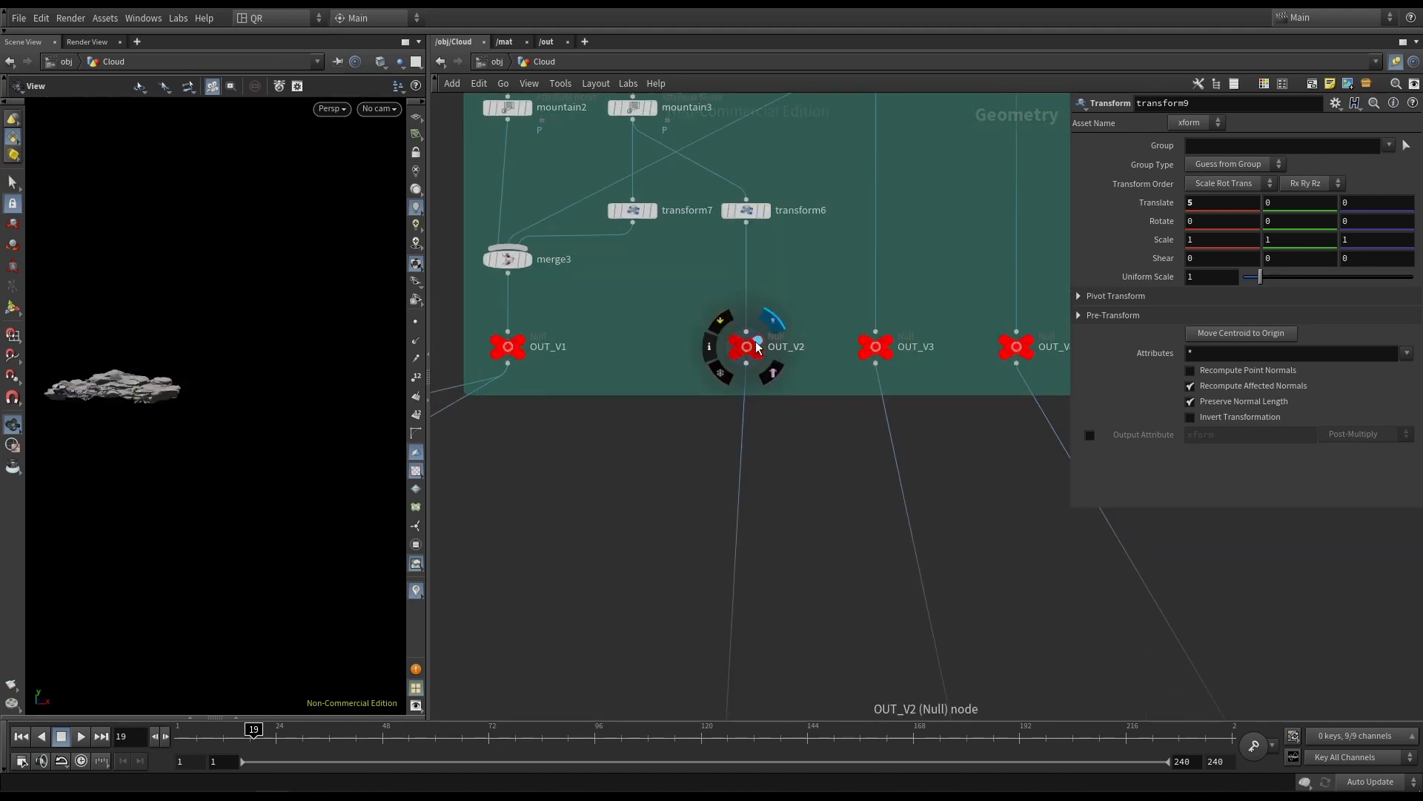
key("f")
left_click_drag(126, 406, 222, 416)
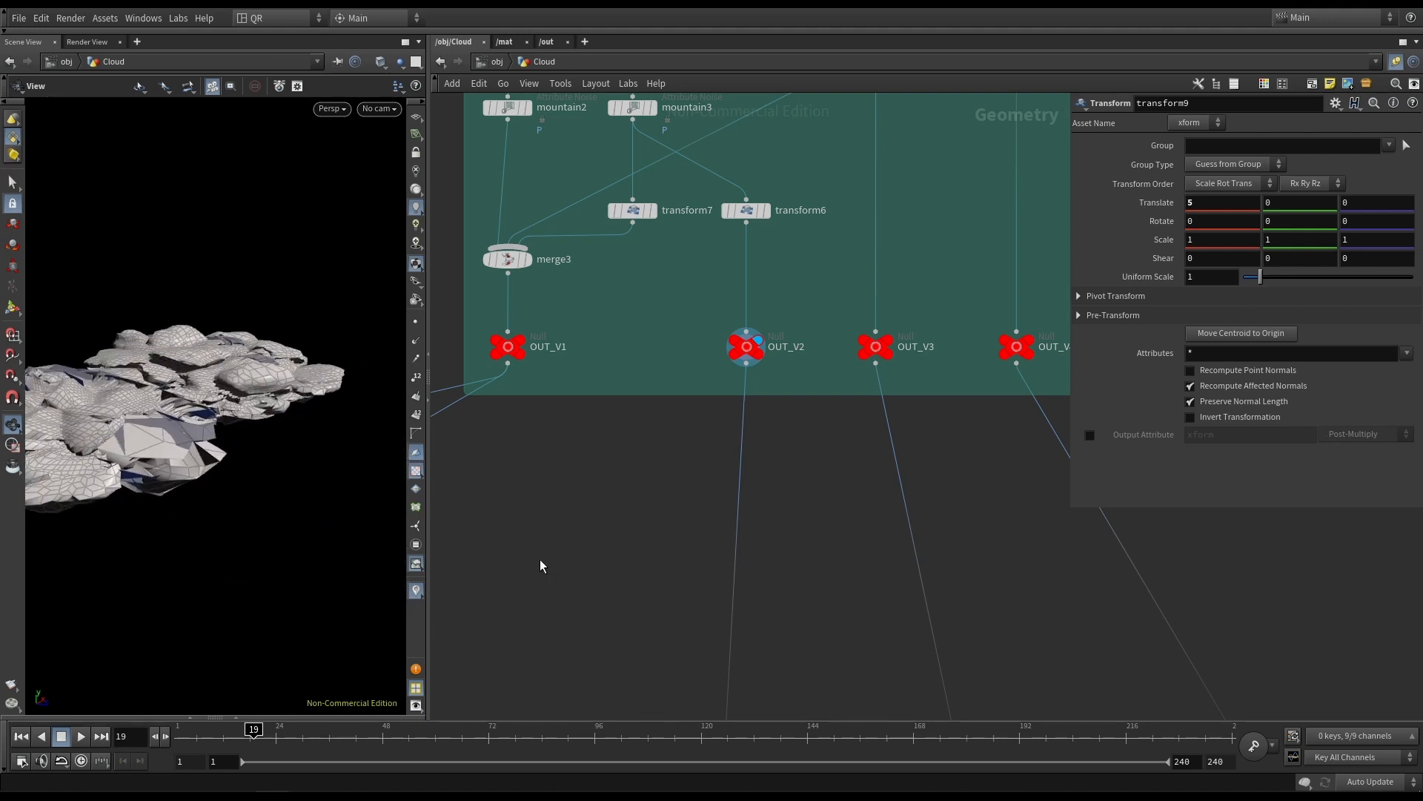
Move the chain of 11 nodes connected to OUT_V2 closer to the green network box.
scroll(556, 563, "down", 6)
middle_click_drag(590, 491, 715, 181)
left_click_drag(665, 380, 714, 426)
middle_click_drag(620, 282, 790, 391)
scroll(765, 311, "up", 5)
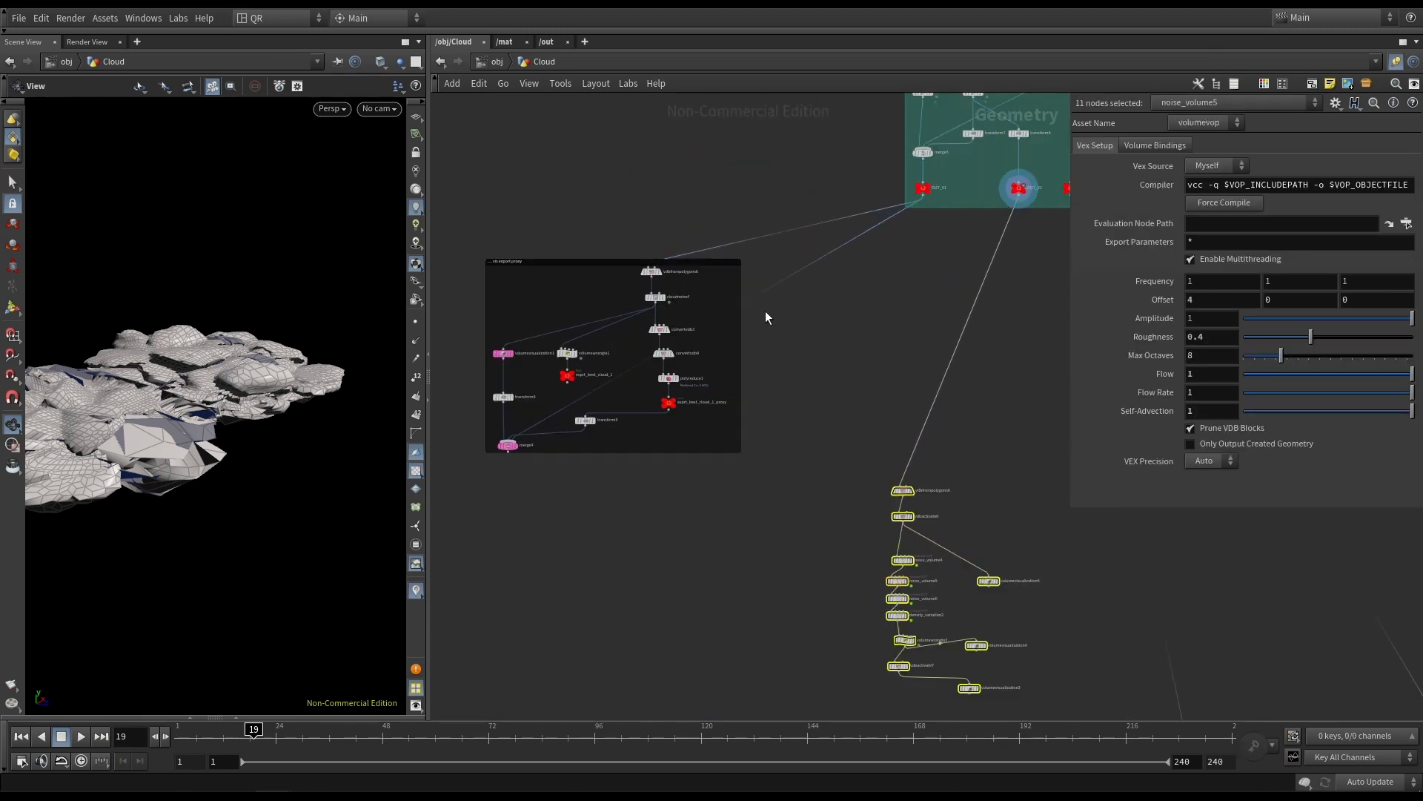
Collapse and re-expand the vis export proxy network box.
middle_click_drag(557, 255, 672, 357)
scroll(620, 364, "up", 5)
middle_click_drag(792, 307, 737, 179)
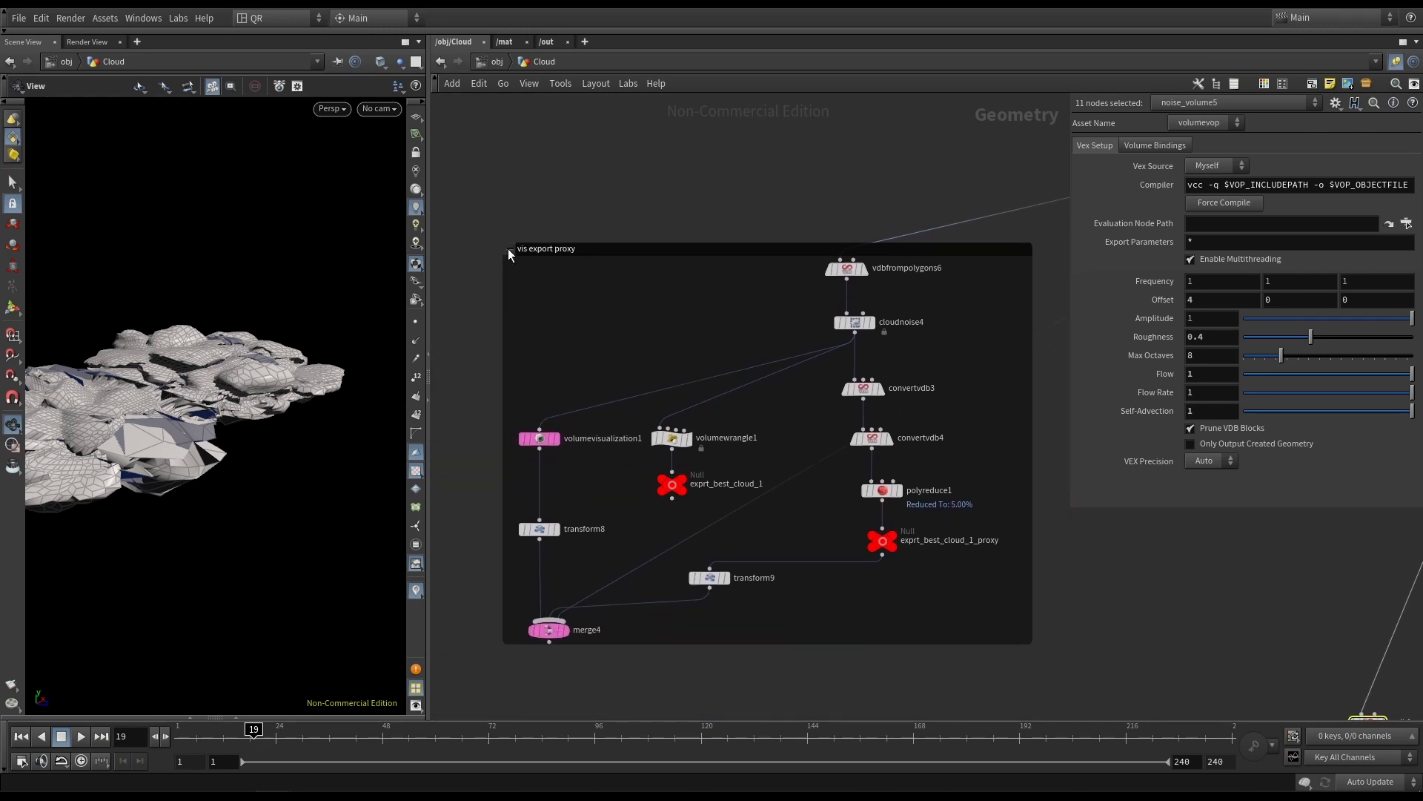
left_click(509, 248)
scroll(658, 375, "down", 5)
scroll(681, 370, "up", 5)
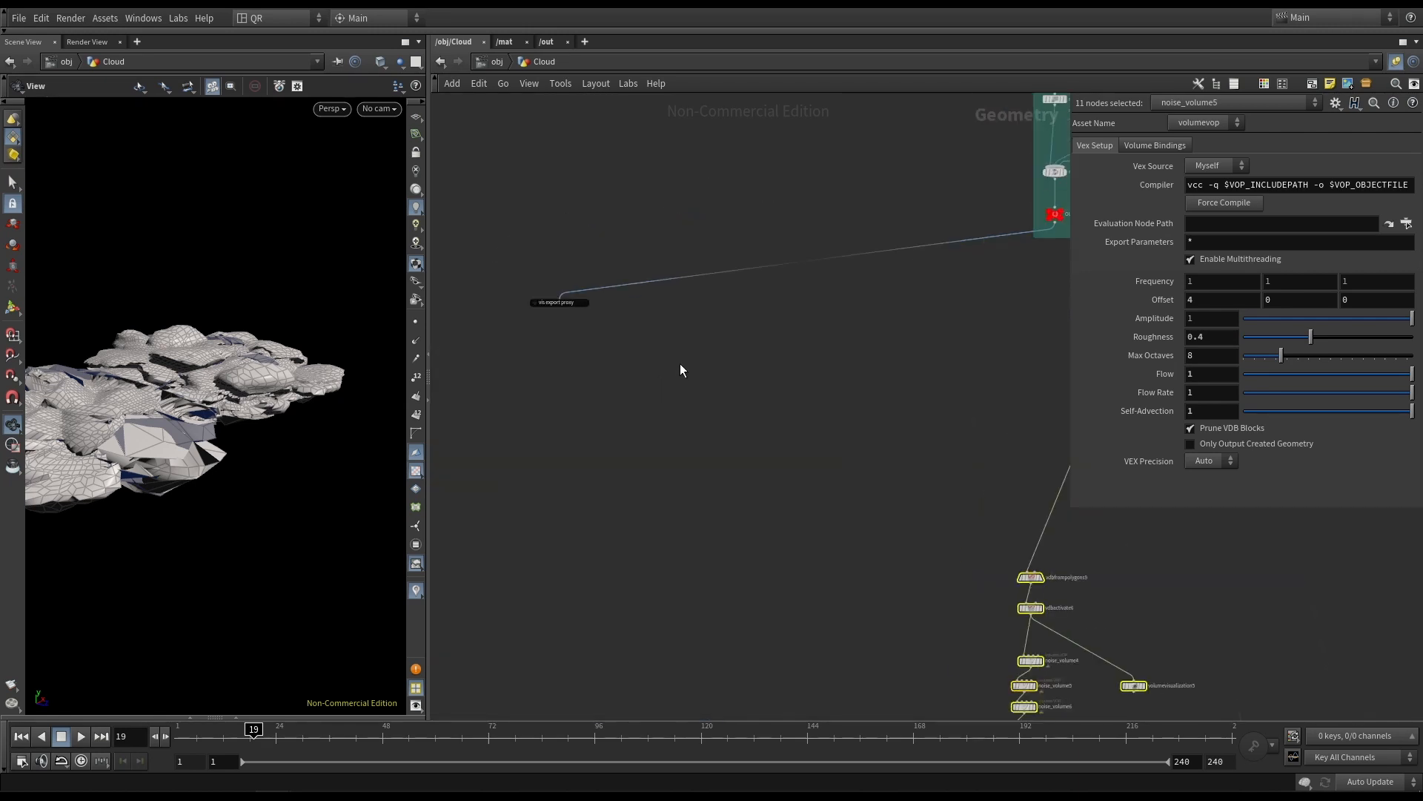
left_click(531, 301)
scroll(928, 402, "down", 3)
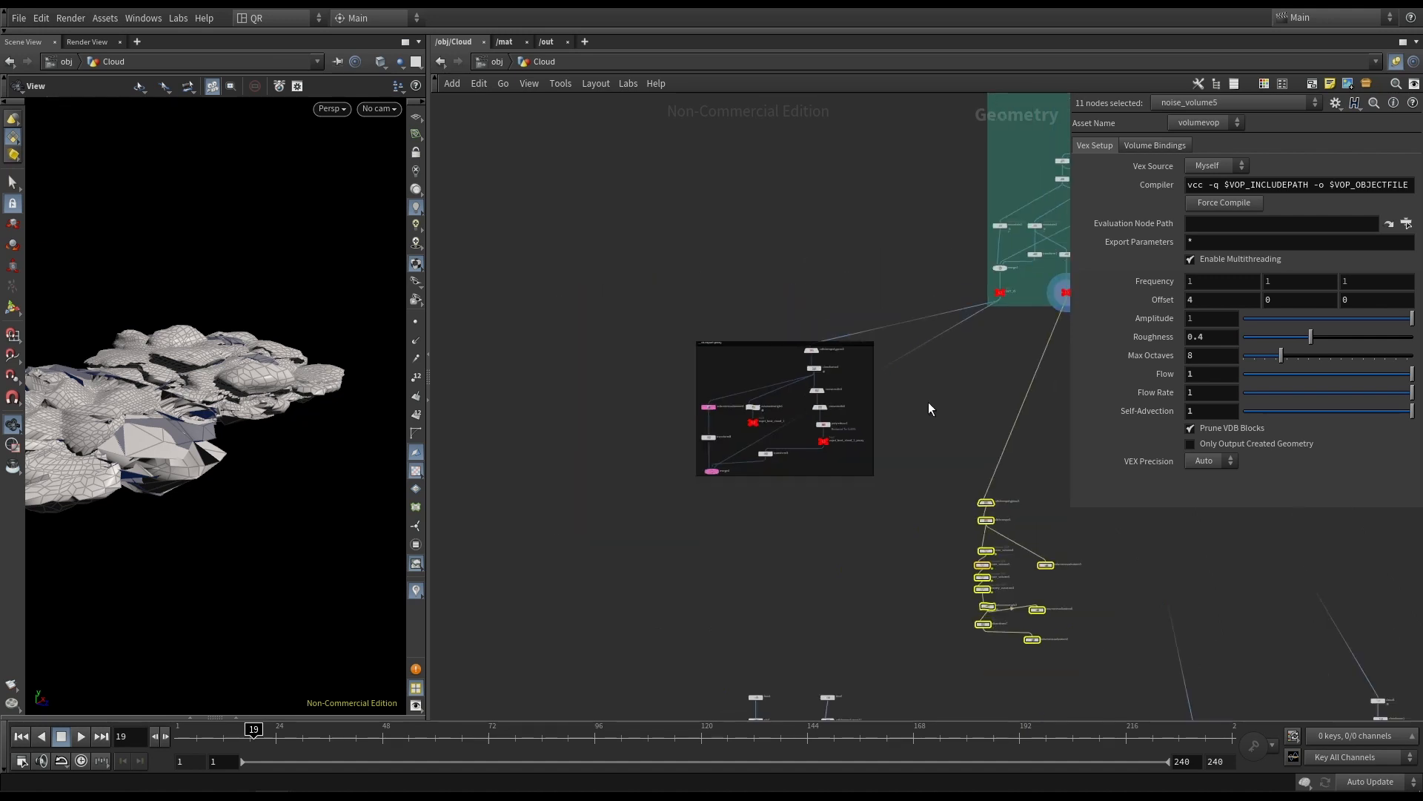
Display the vdbfrompolygons9 node at the start of the OUT_V2 chain and view its fog volume.
middle_click_drag(928, 402, 768, 390)
middle_click_drag(898, 439, 828, 375)
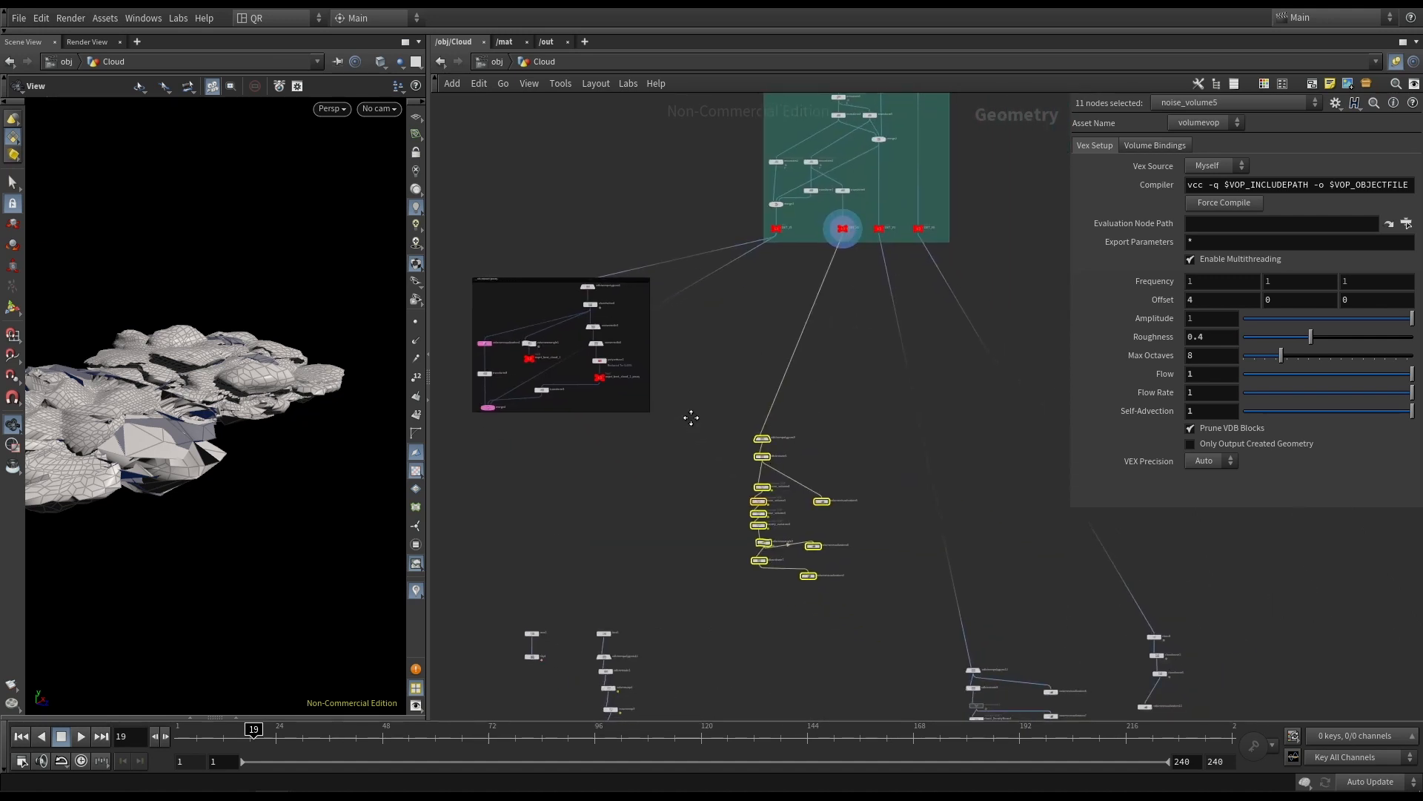
middle_click_drag(691, 417, 671, 395)
scroll(798, 417, "up", 2)
scroll(739, 430, "up", 5)
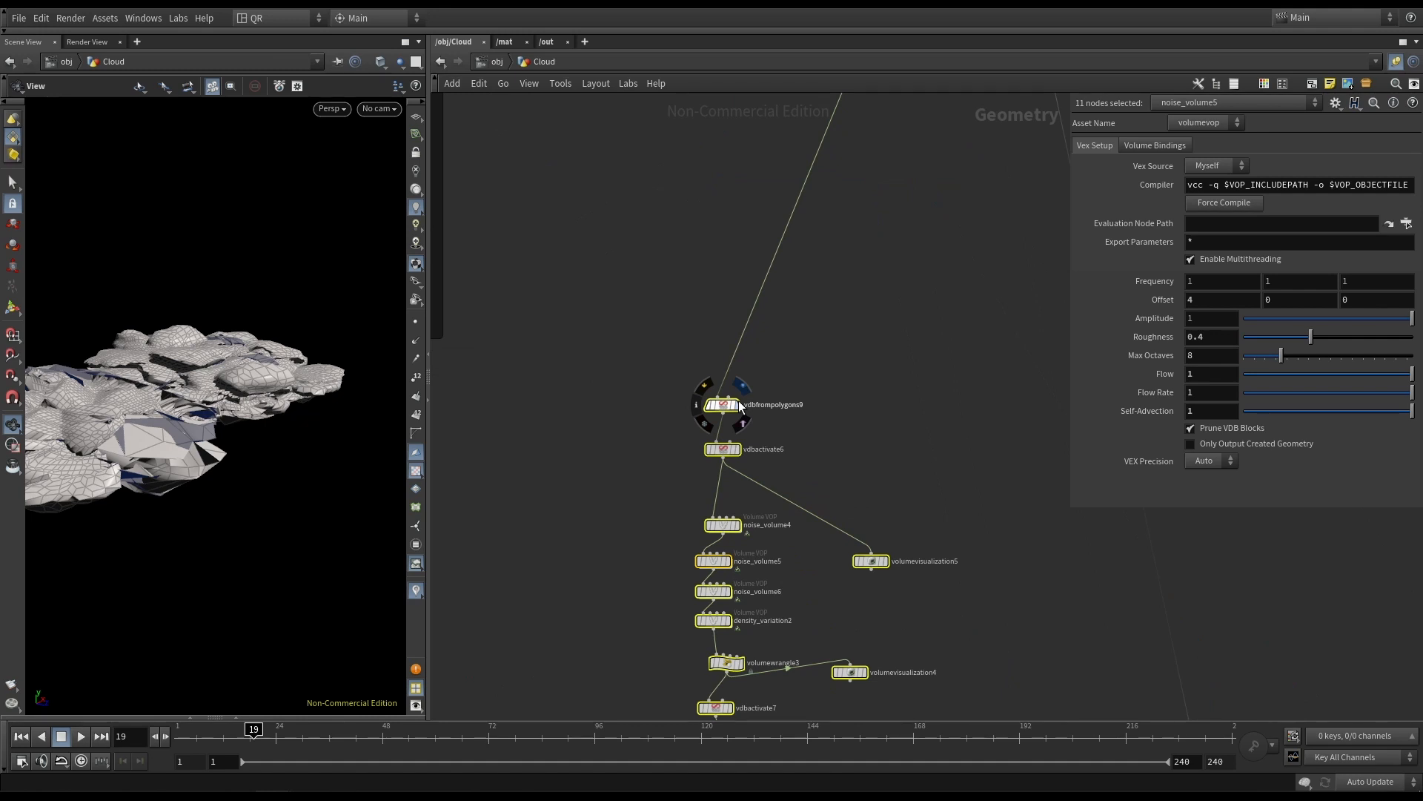
left_click(738, 404)
left_click_drag(304, 398, 221, 452)
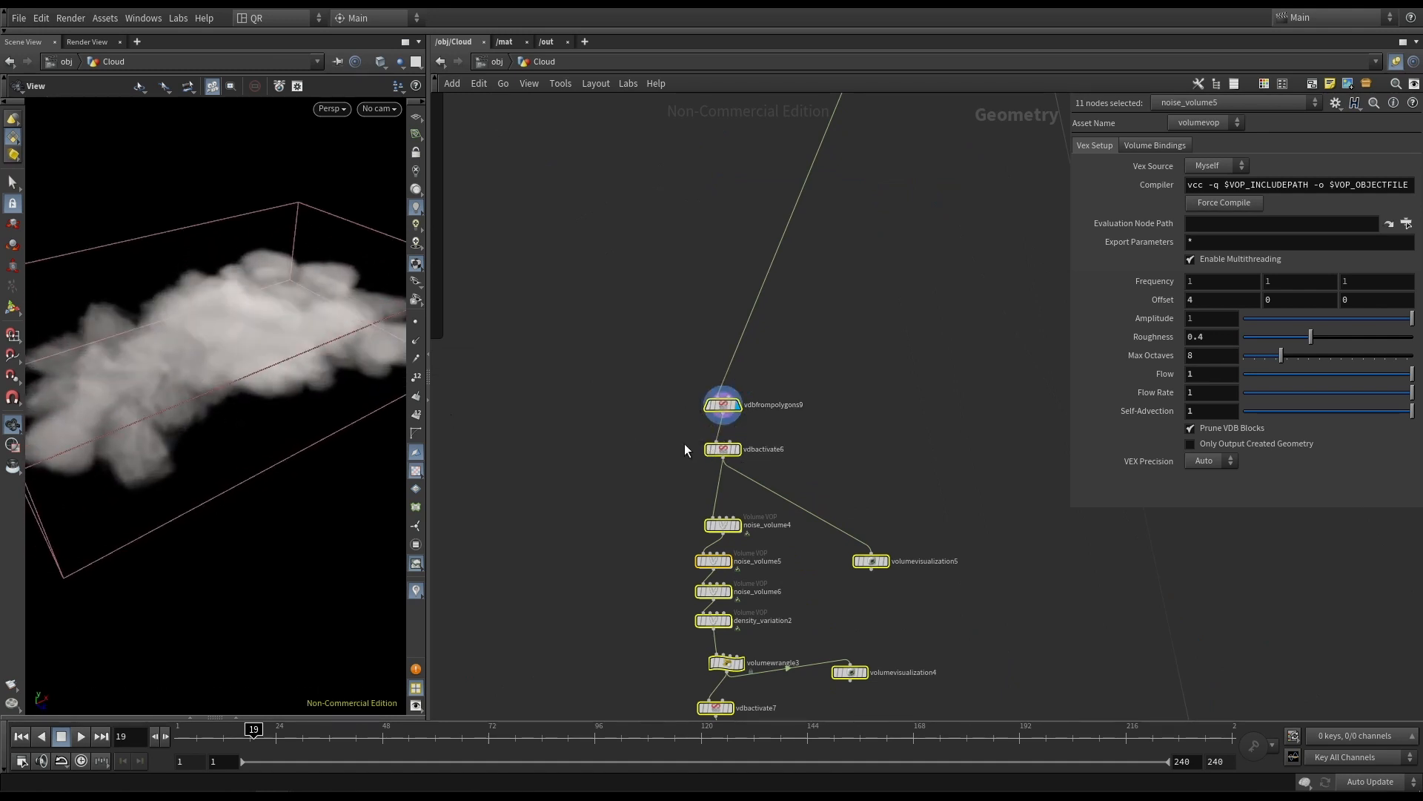
Select vdbfrompolygons9 and examine its Fog VDB settings and the volume's bounding box.
scroll(690, 443, "up", 5)
left_click(759, 363)
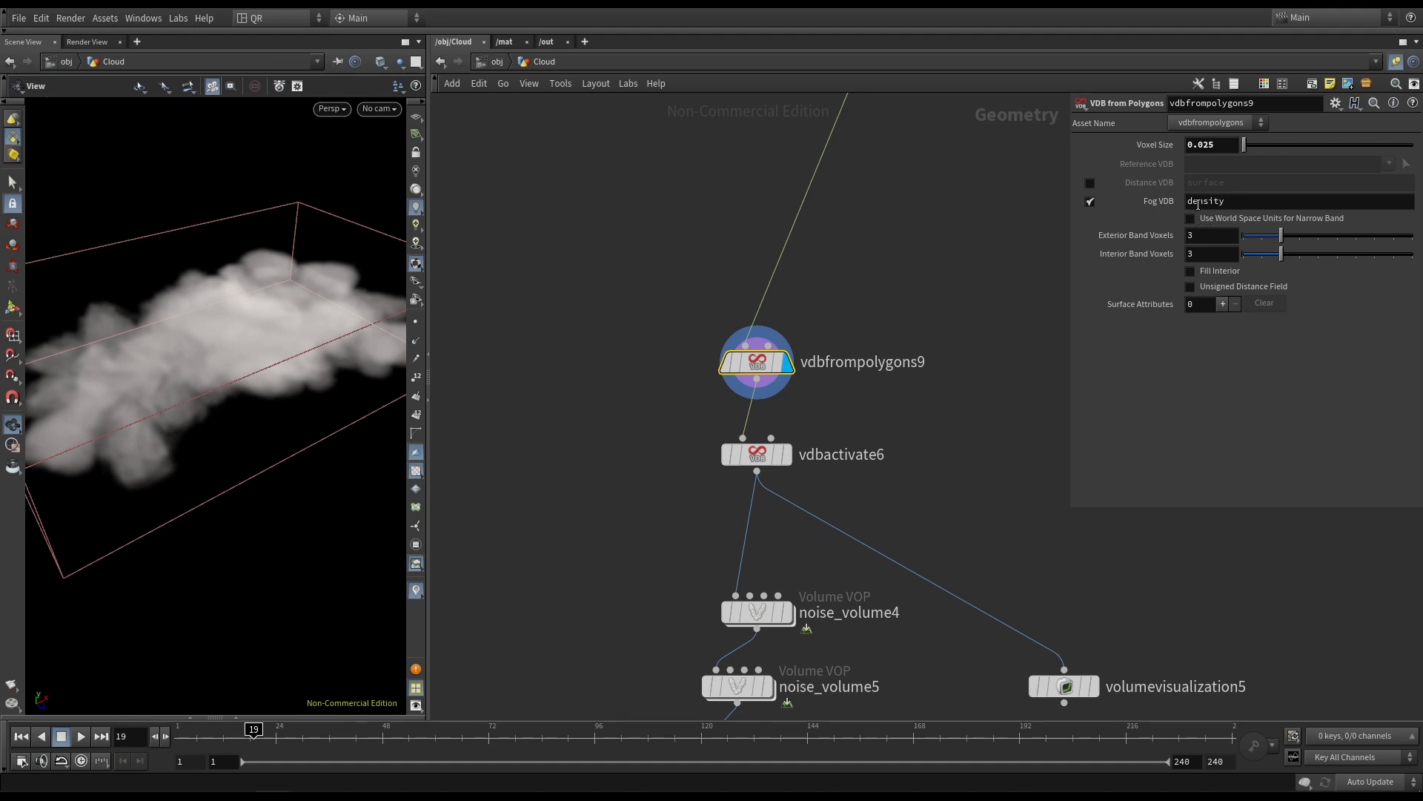
left_click_drag(1226, 201, 1175, 200)
middle_click_drag(970, 288, 953, 239)
left_click_drag(739, 411, 753, 405)
left_click_drag(208, 349, 197, 295)
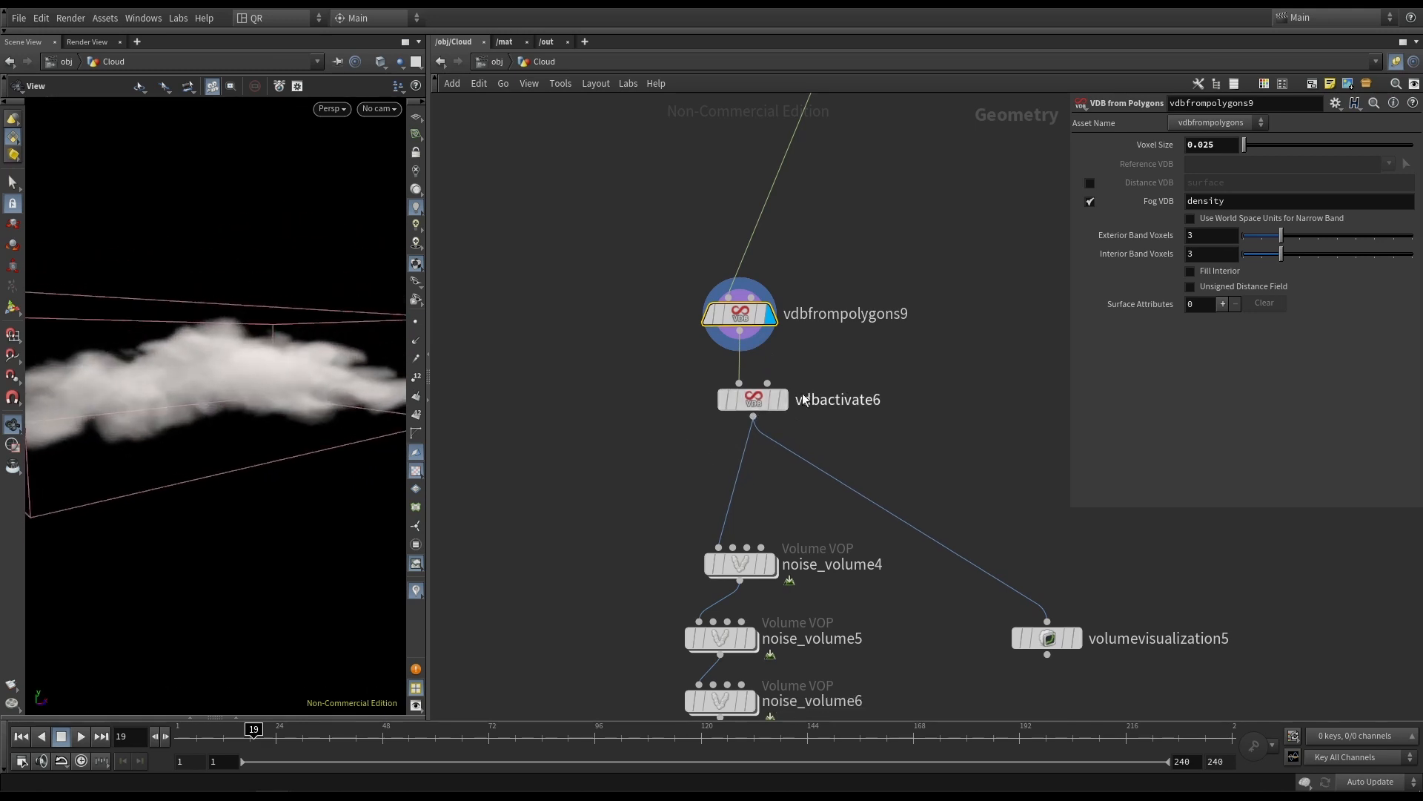
Inspect the expanded bounds and parameters of vdbactivate6, and compare them with the vdbfrompolygons9 output.
left_click(783, 408)
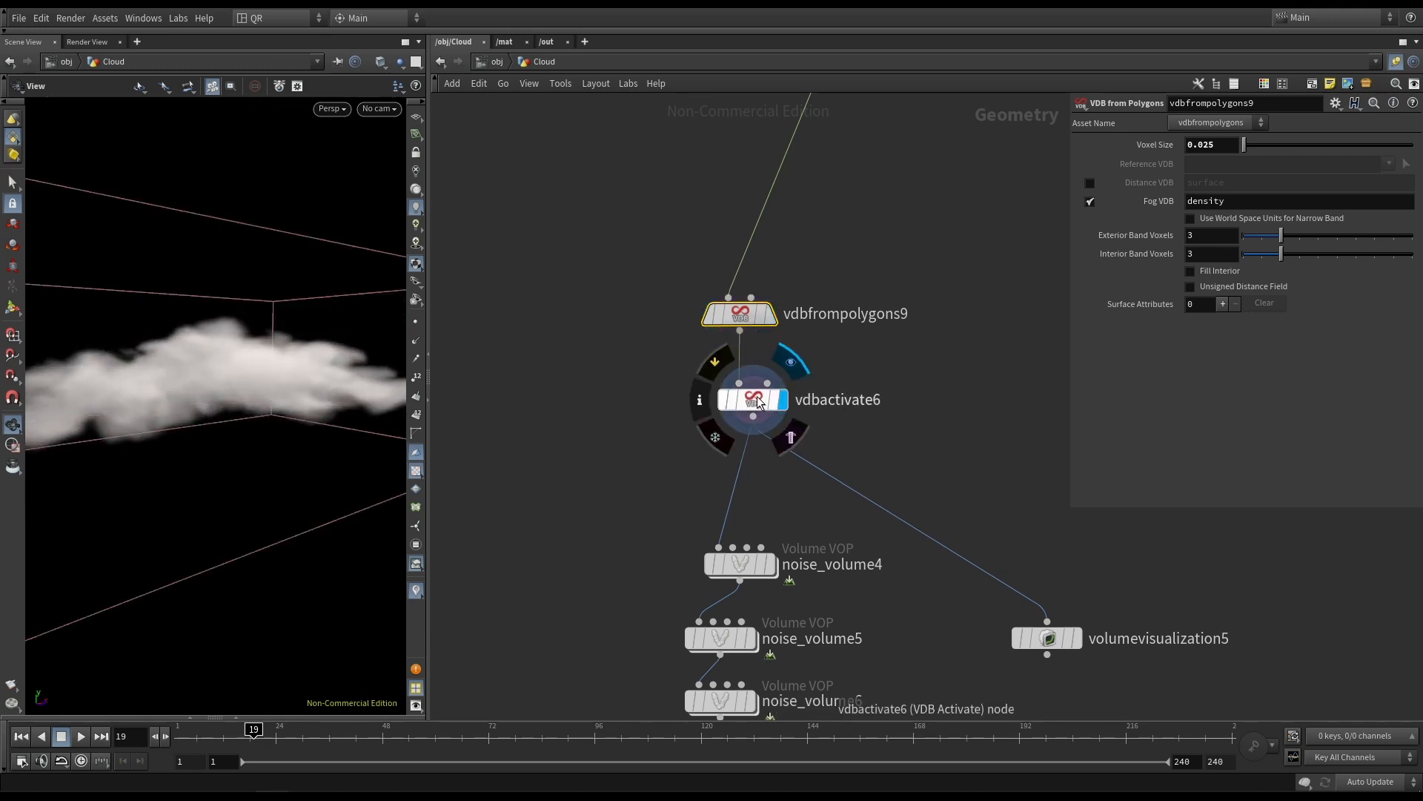
left_click(758, 396)
mouse_move(287, 318)
left_mouse_down()
mouse_move(300, 321)
mouse_move(229, 331)
mouse_move(276, 318)
left_mouse_up()
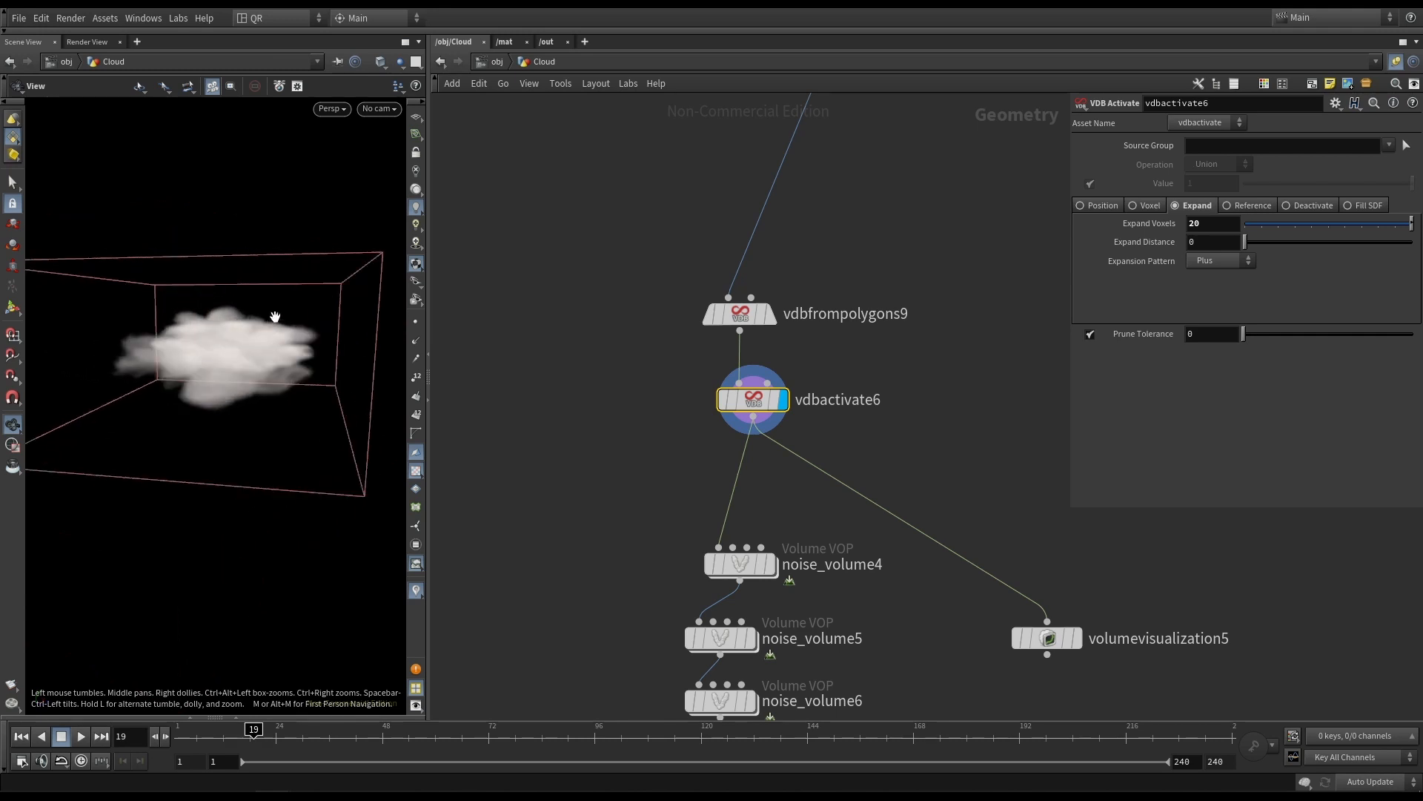
left_click_drag(373, 517, 404, 382)
left_click(774, 319)
Add a VDB Visualize Tree node beside vdbactivate6.
key("Tab")
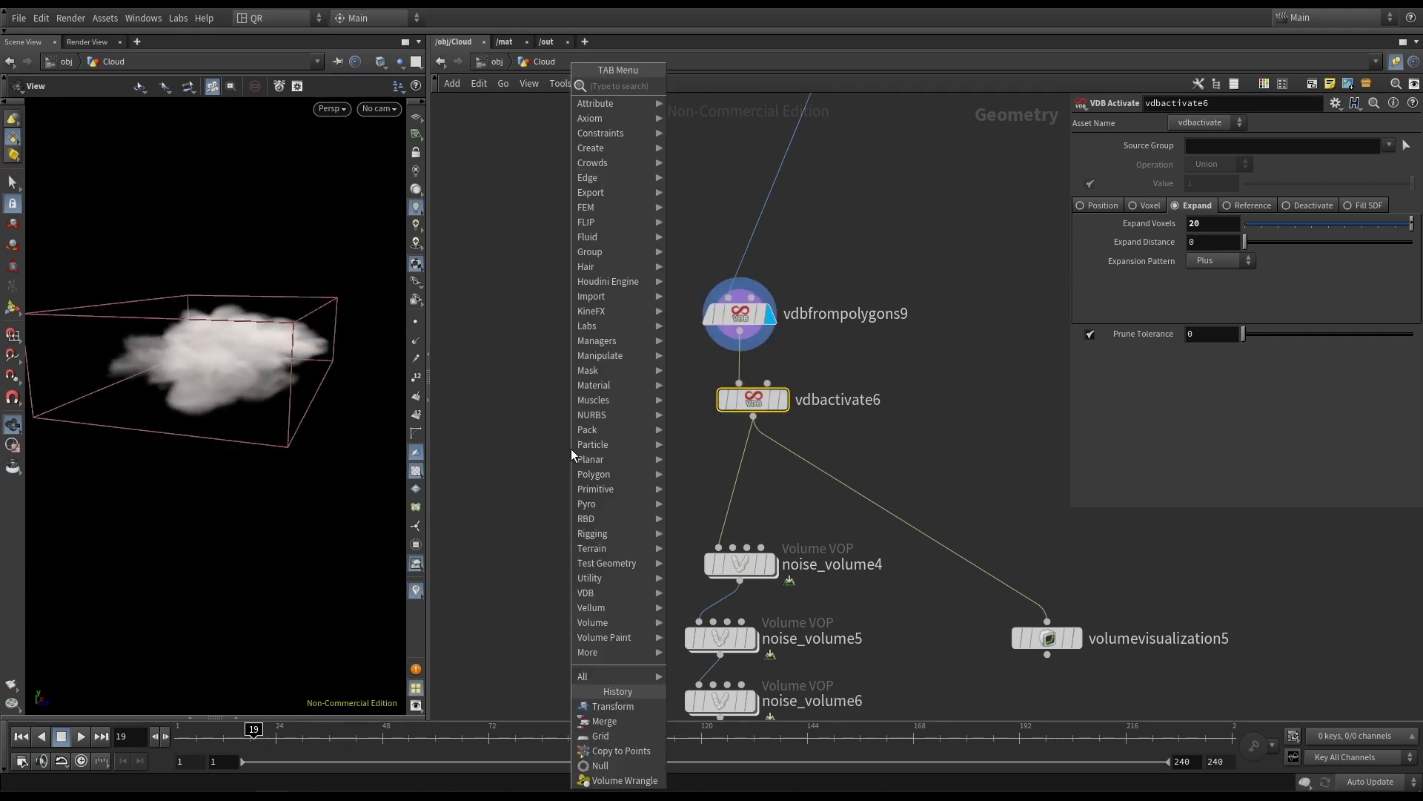
type("vdbvi")
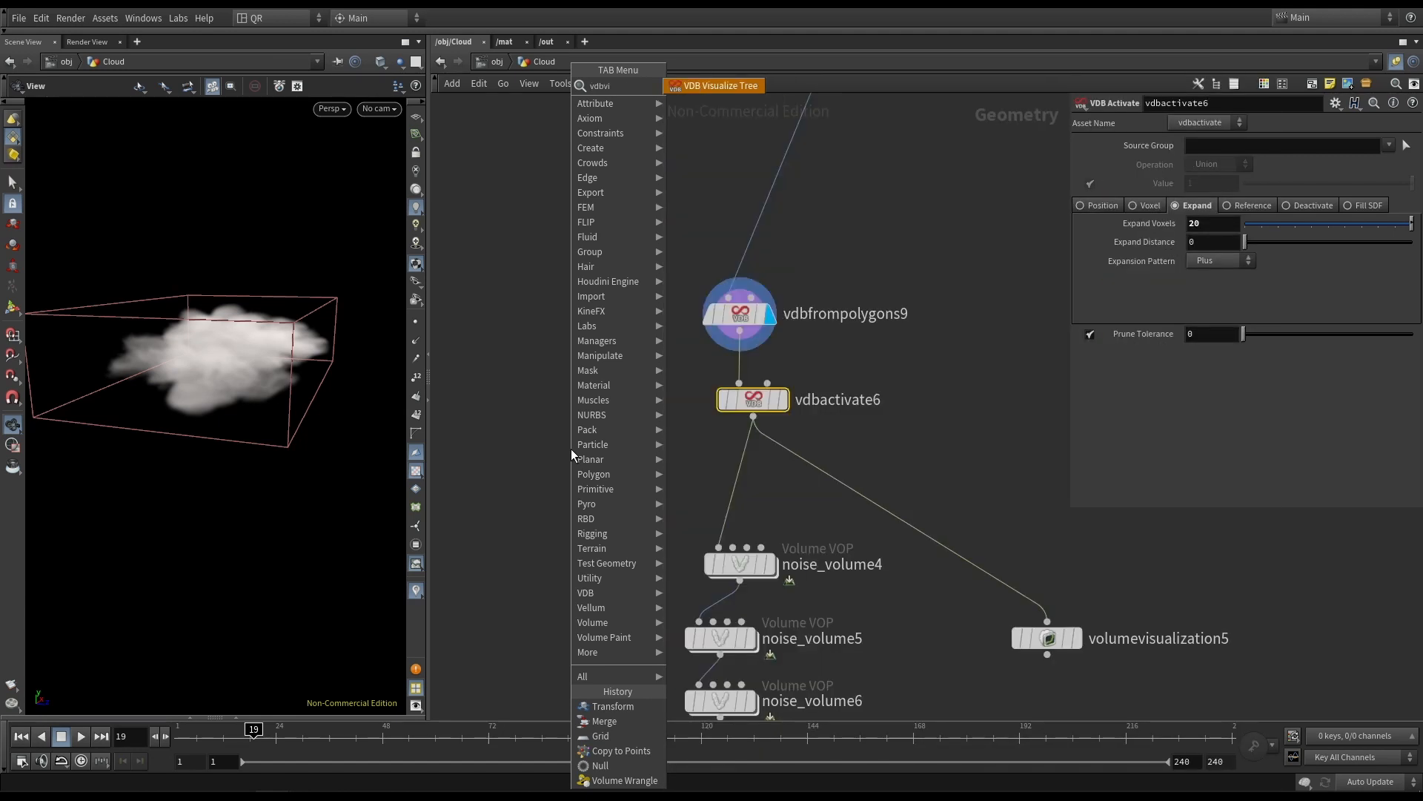
key("Return")
left_click(571, 448)
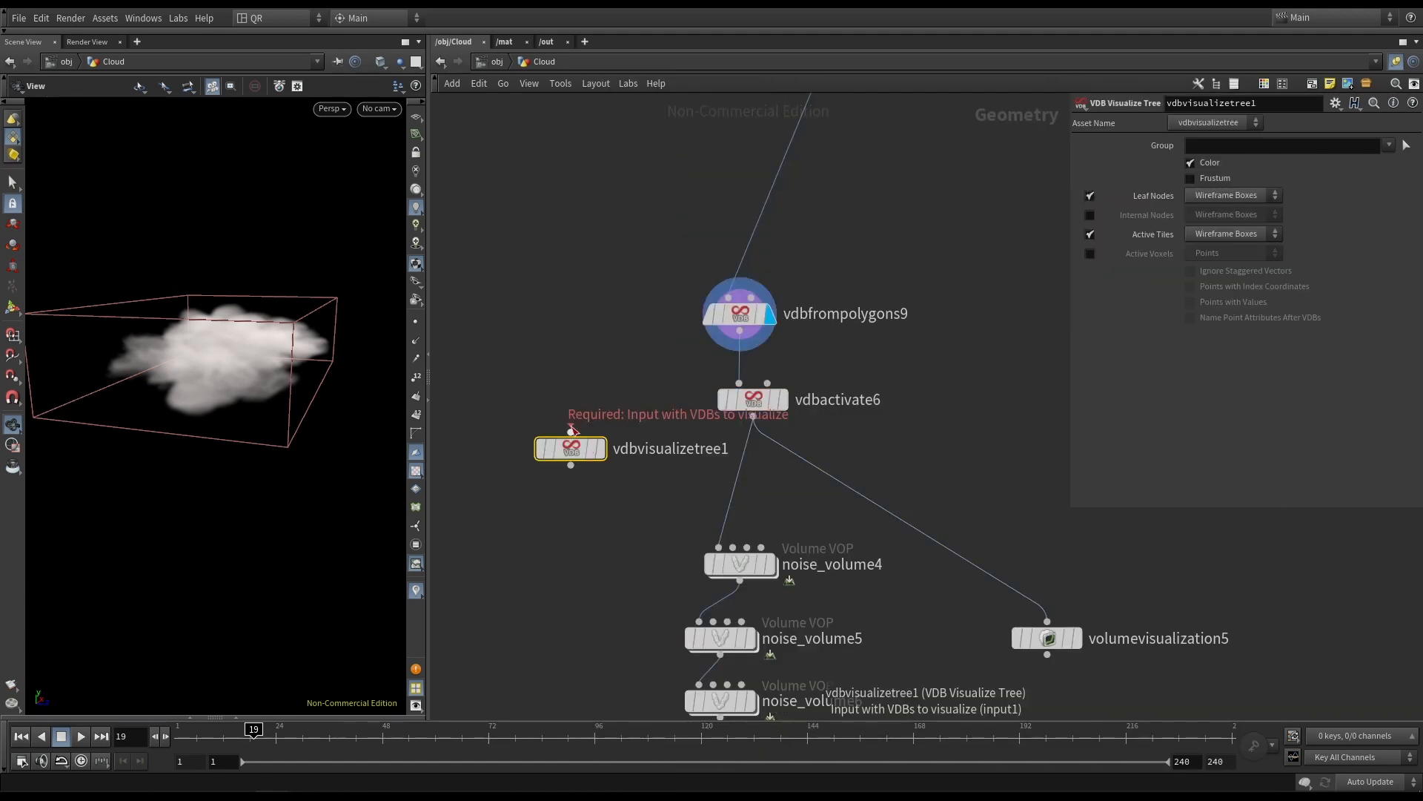
Connect the VDB Visualize Tree node to the output of vdbfrompolygons9 and display it beside vdbactivate6.
left_click_drag(570, 429, 732, 345)
left_click(735, 348)
left_click(599, 448)
left_click_drag(560, 450, 540, 401)
left_click_drag(262, 347, 376, 356)
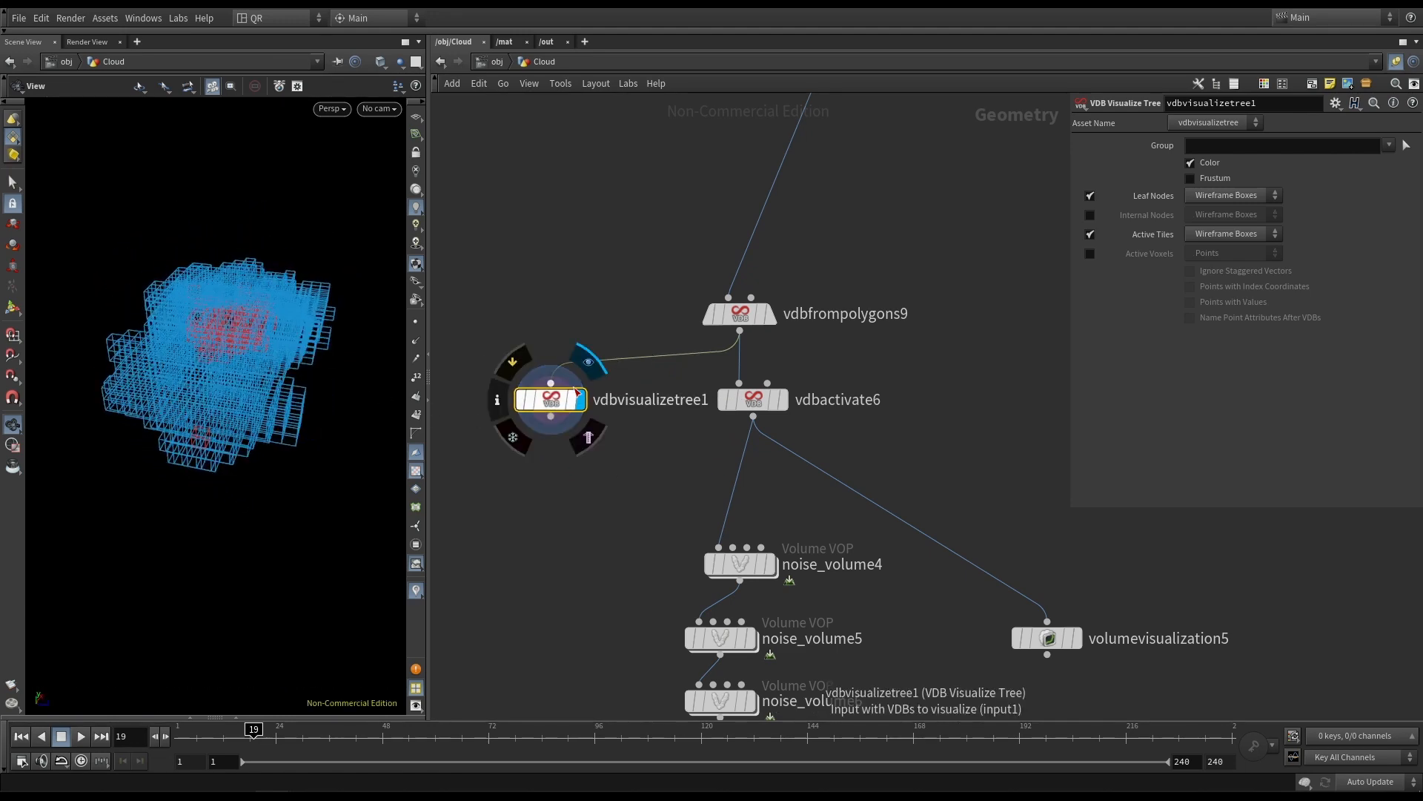
Inspect the VDB tree wireframe boxes up close and turn on the template flag of vdbfrompolygons9.
mouse_move(226, 347)
left_mouse_down()
mouse_move(185, 343)
mouse_move(217, 325)
left_mouse_up()
right_click_drag(218, 326, 368, 319)
middle_click_drag(290, 295, 226, 299)
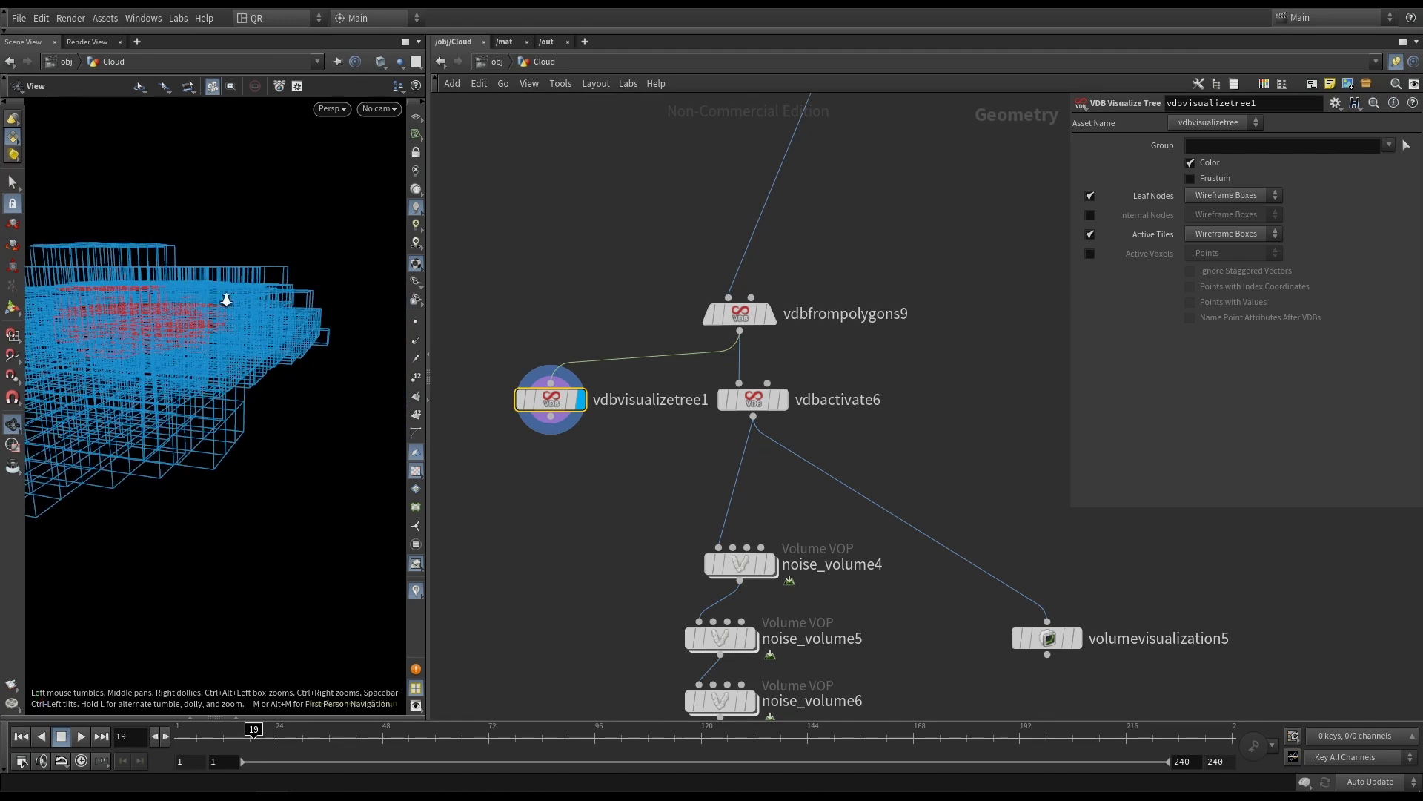
right_click_drag(225, 299, 338, 312)
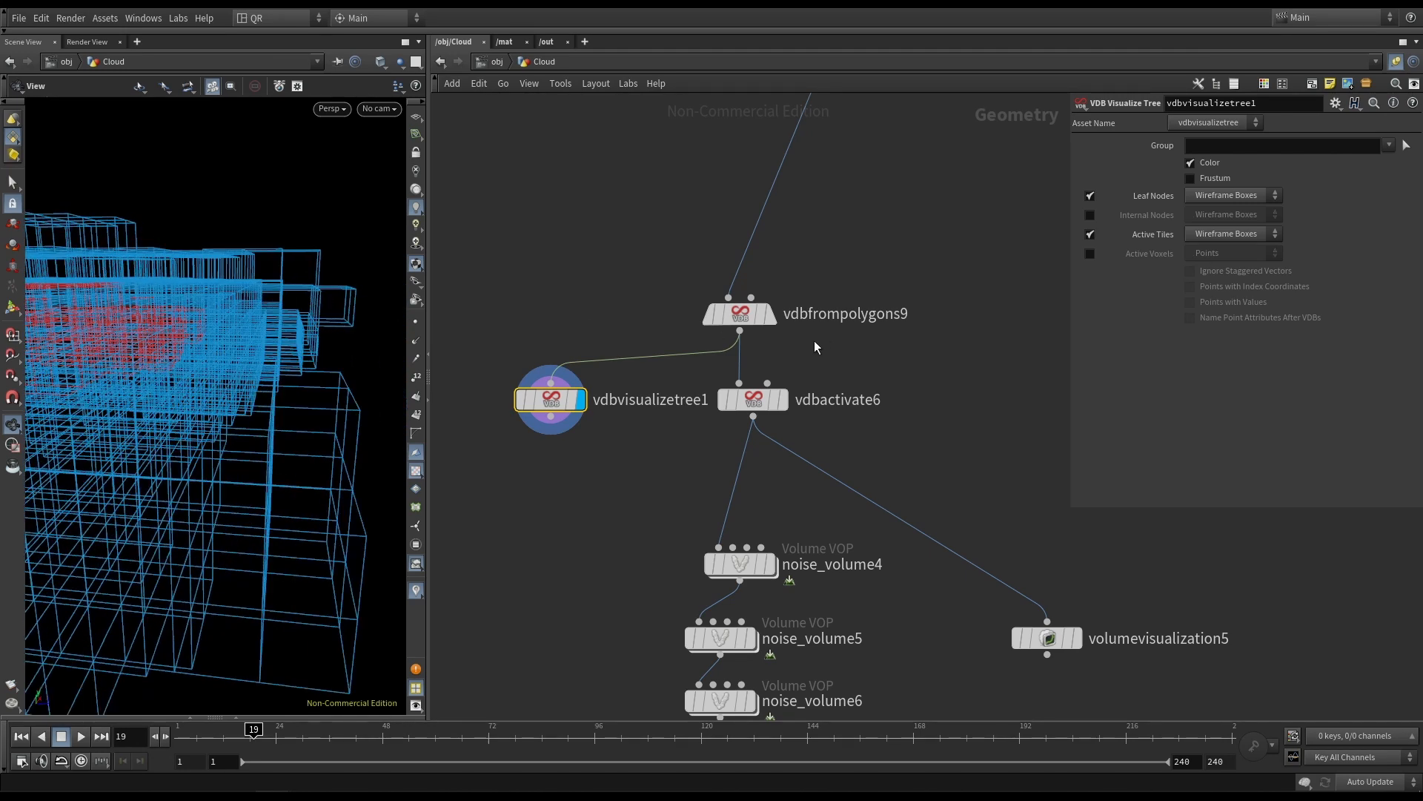
left_click(761, 317)
left_click_drag(280, 288, 188, 276)
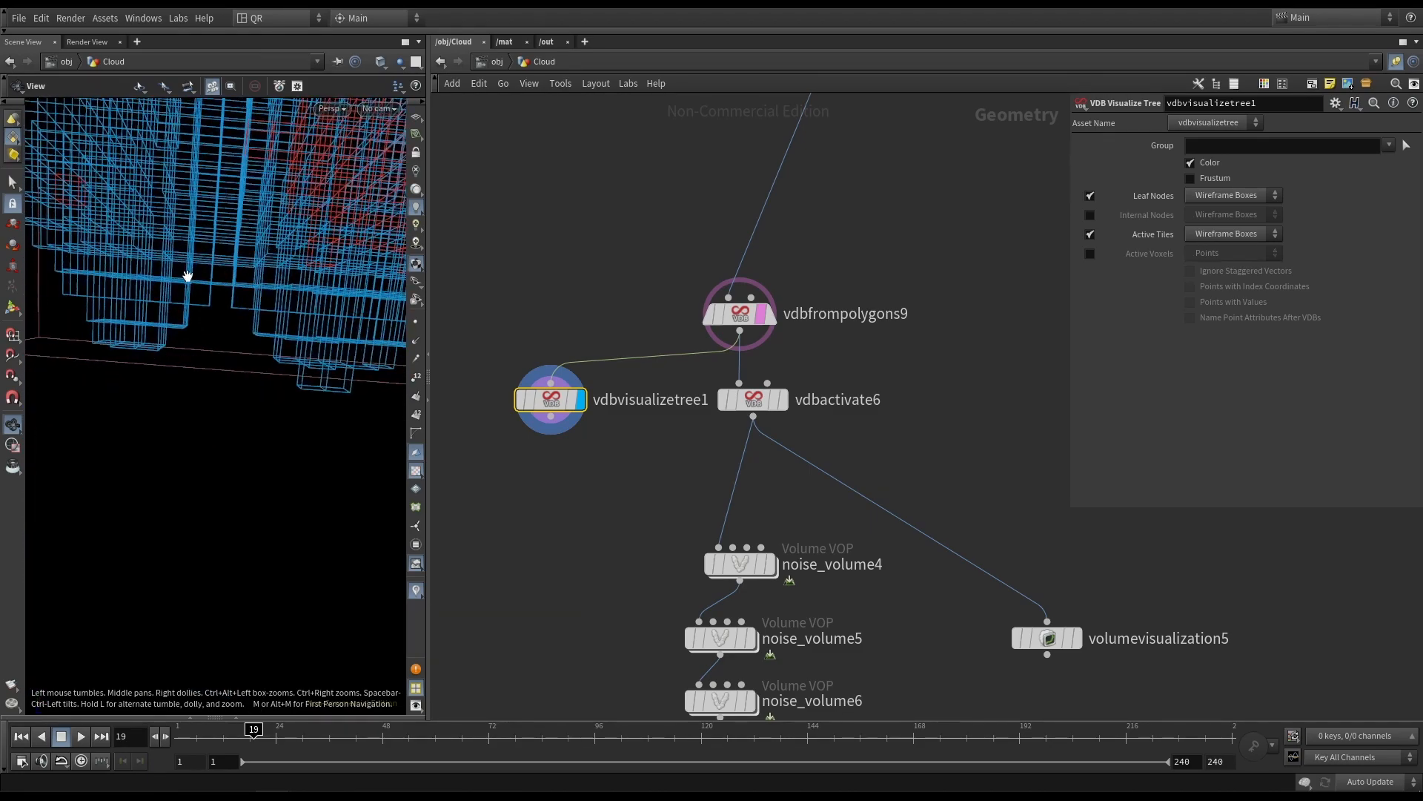
left_click_drag(189, 332, 244, 326)
Toggle Fill Interior on and off for vdbfrompolygons9 to compare the active regions in the VDB tree.
left_click(740, 315)
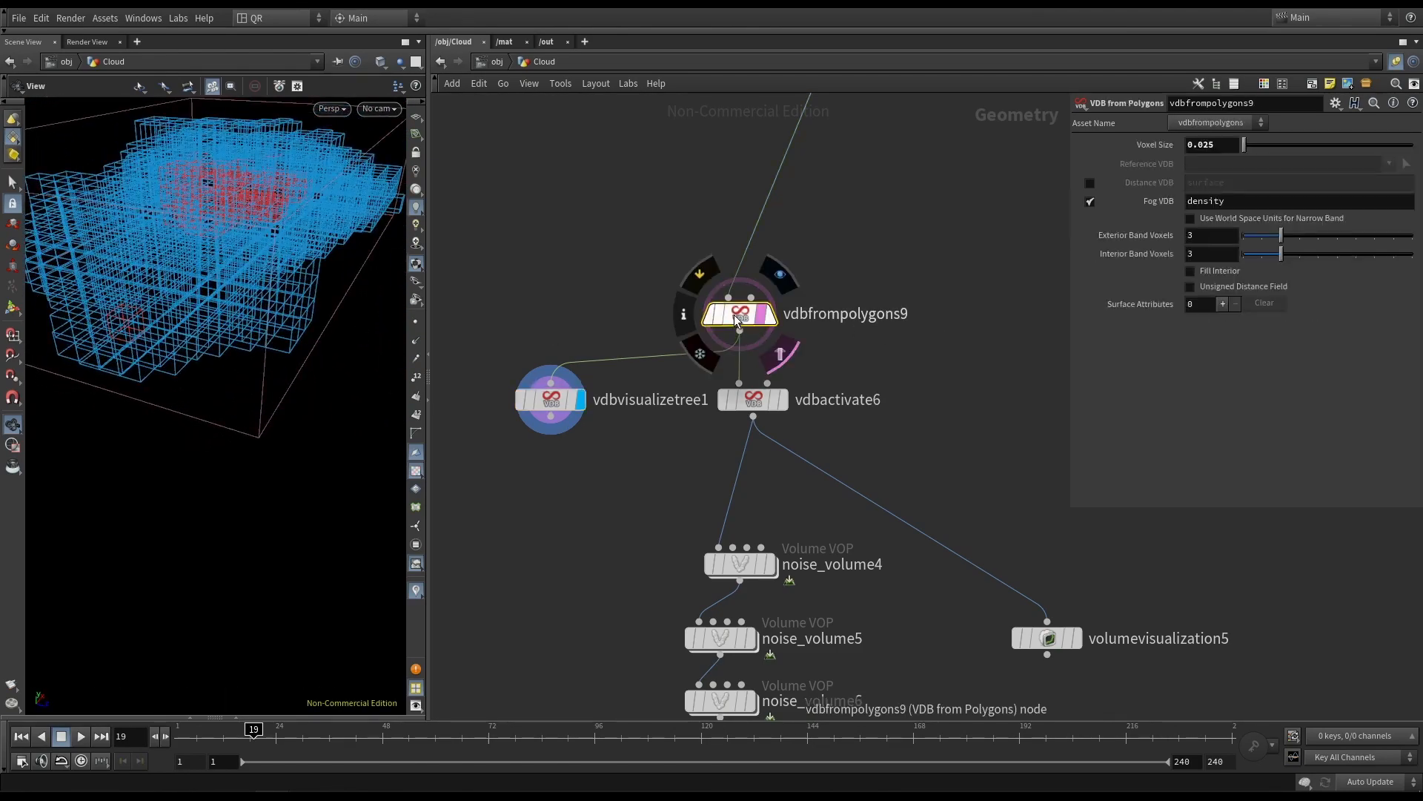
left_click(1190, 271)
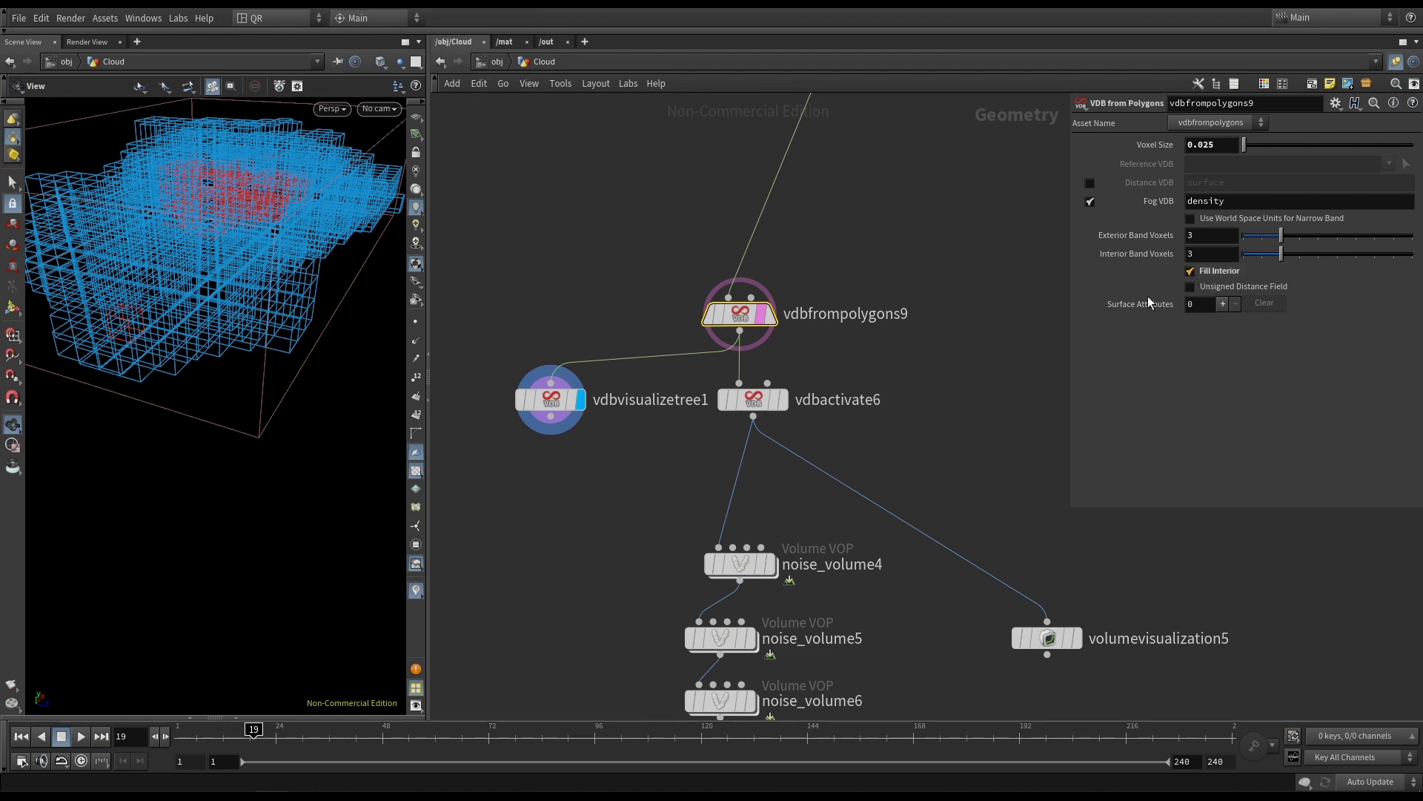
left_click_drag(197, 191, 252, 311)
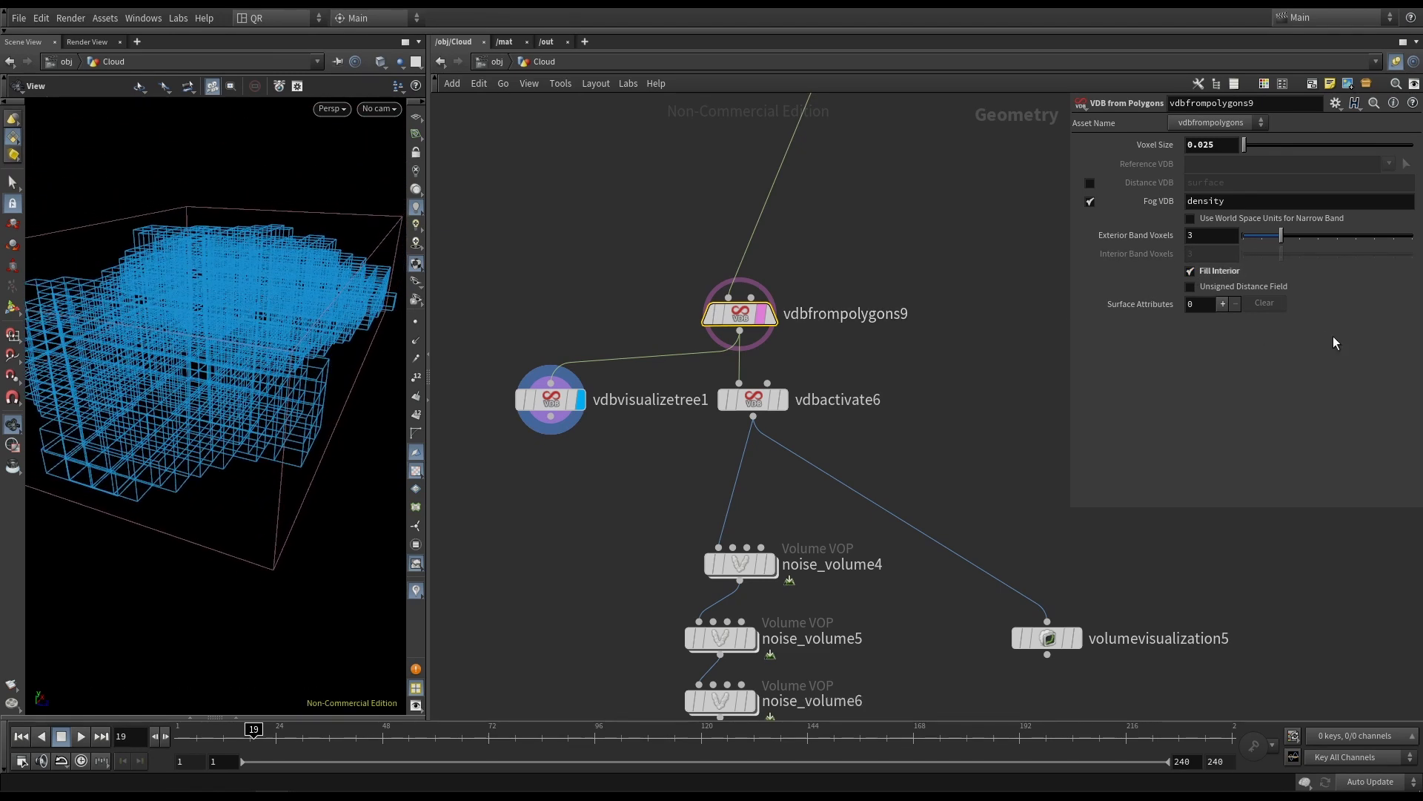
left_click(1190, 273)
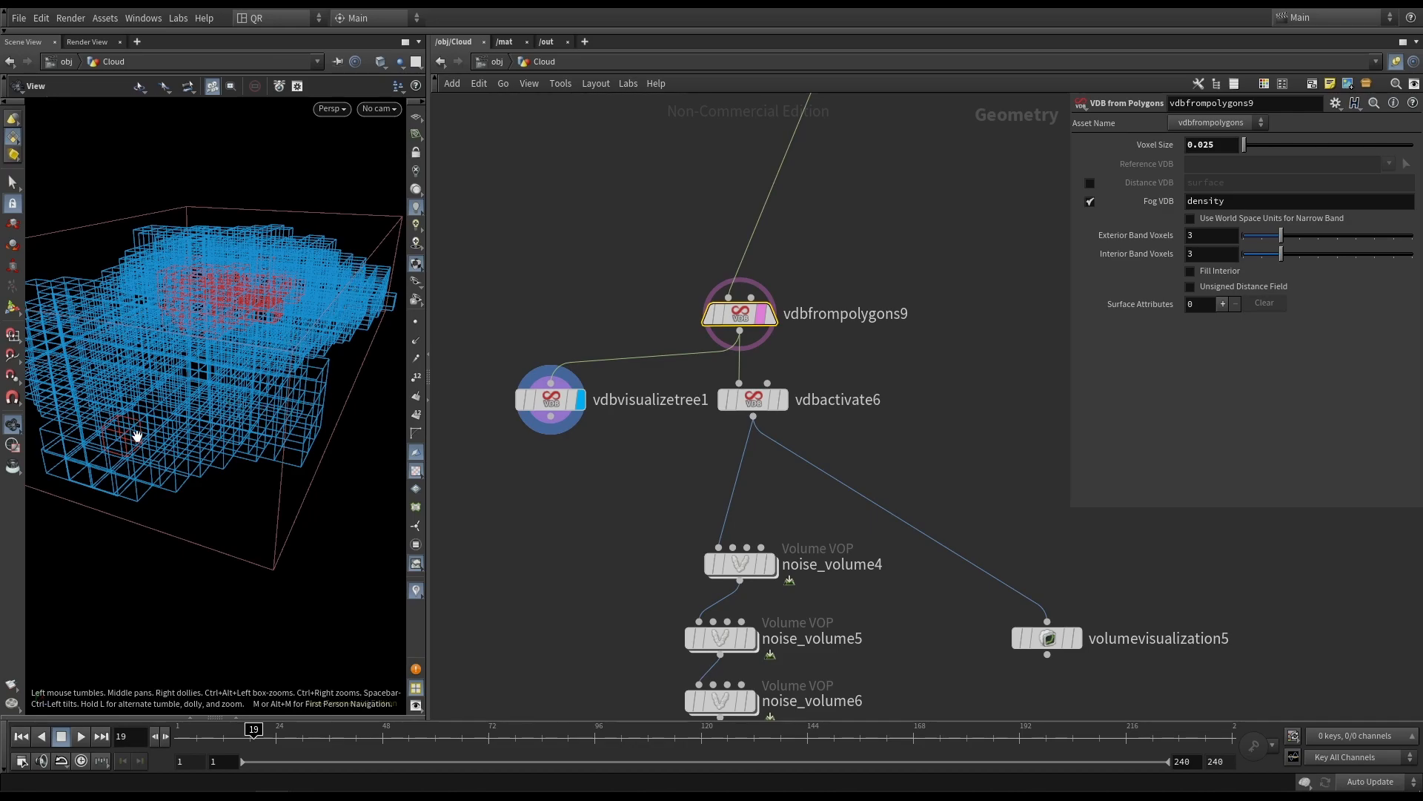
left_click_drag(253, 317, 266, 324)
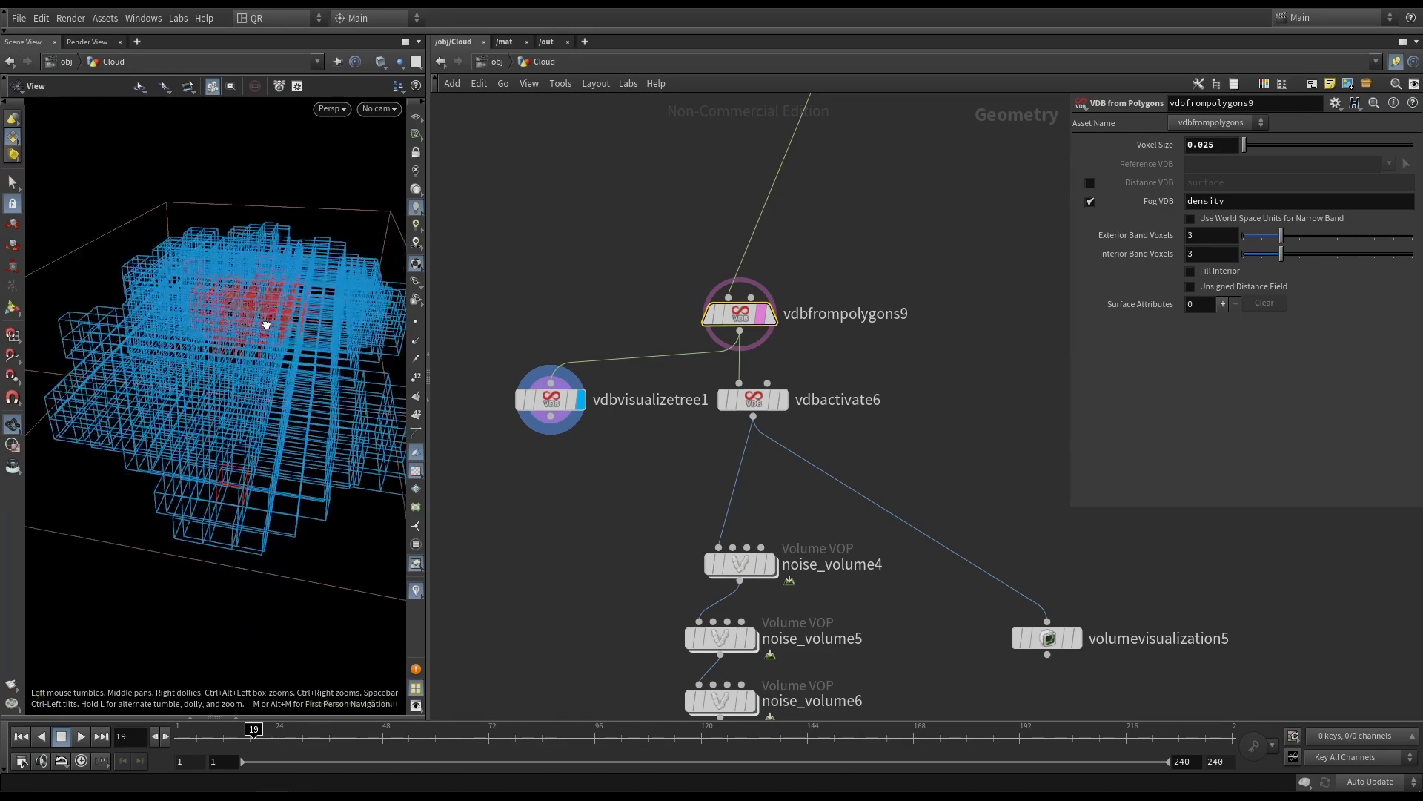
right_click_drag(234, 306, 318, 359)
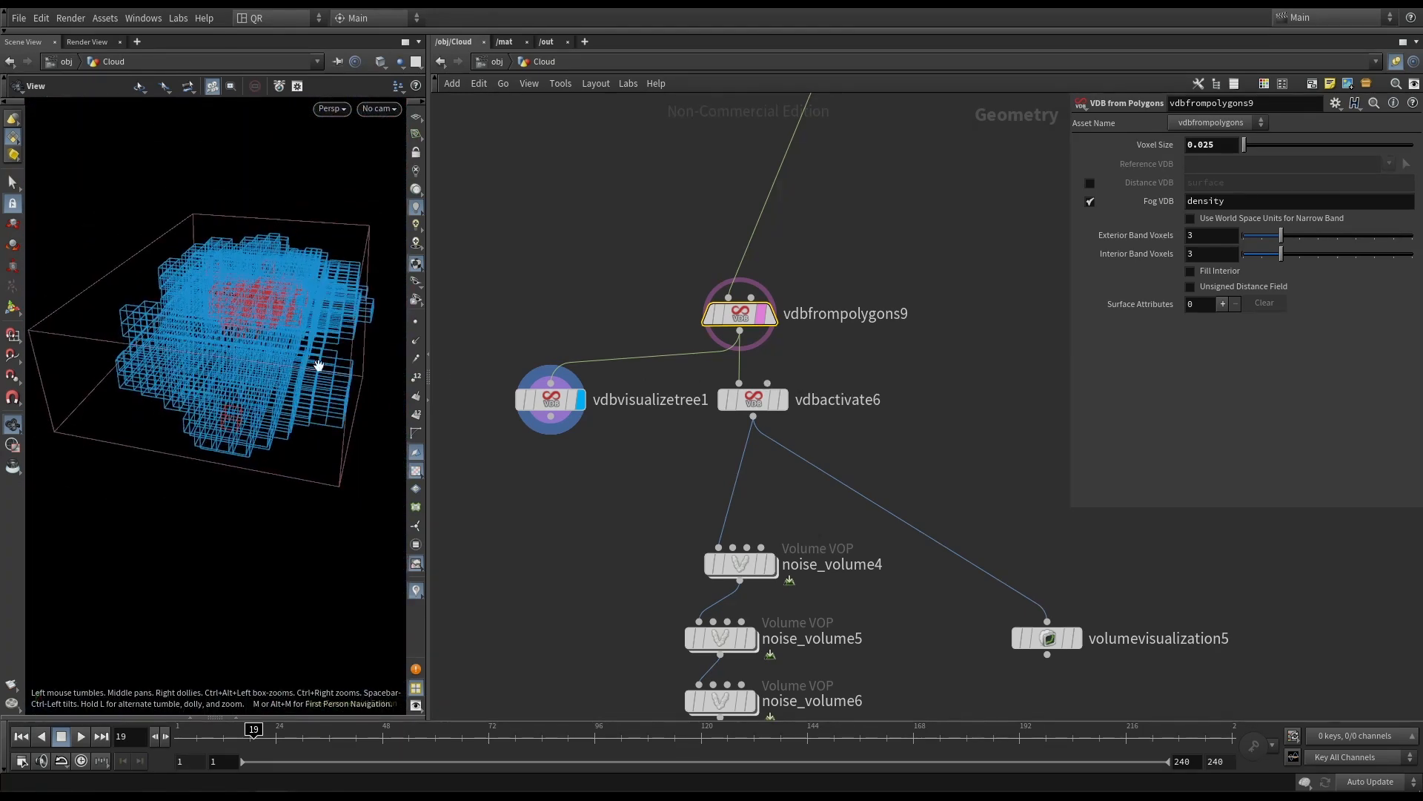
left_click(1191, 272)
left_click_drag(267, 334, 234, 318)
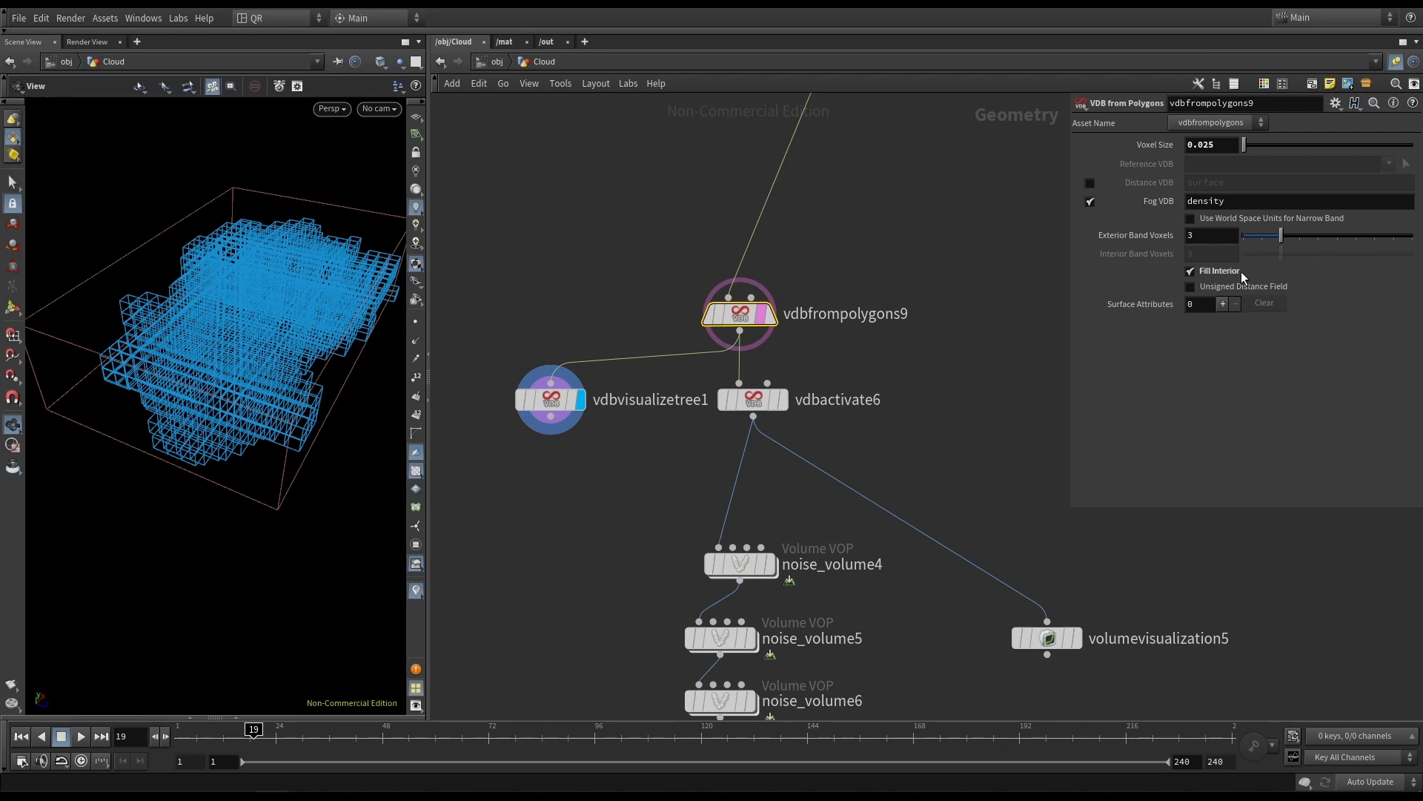
left_click(1191, 272)
mouse_move(294, 343)
left_mouse_down()
mouse_move(225, 322)
mouse_move(213, 355)
mouse_move(287, 342)
left_mouse_up()
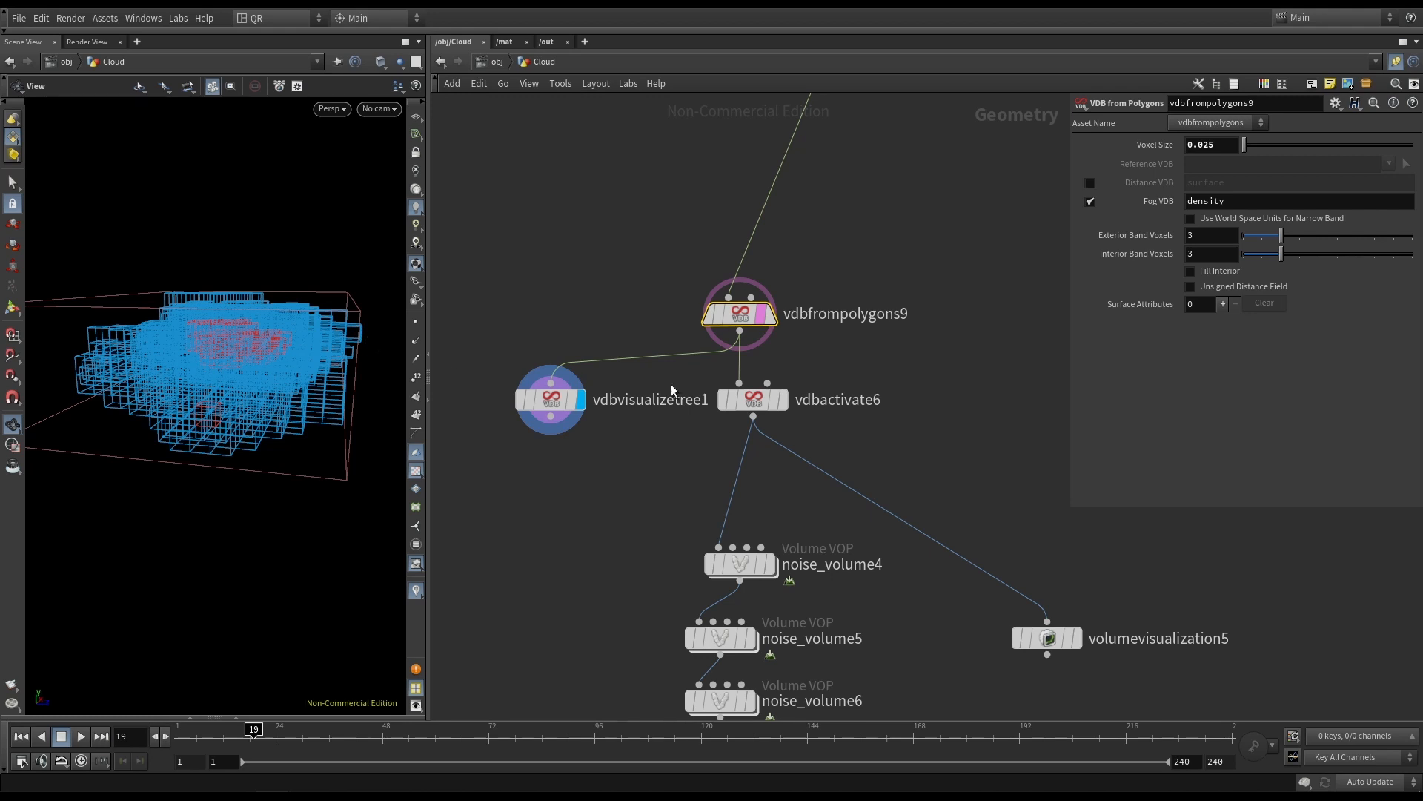
Display vdbactivate6 and examine its Expand Voxels parameter.
left_click(785, 404)
left_click(755, 403)
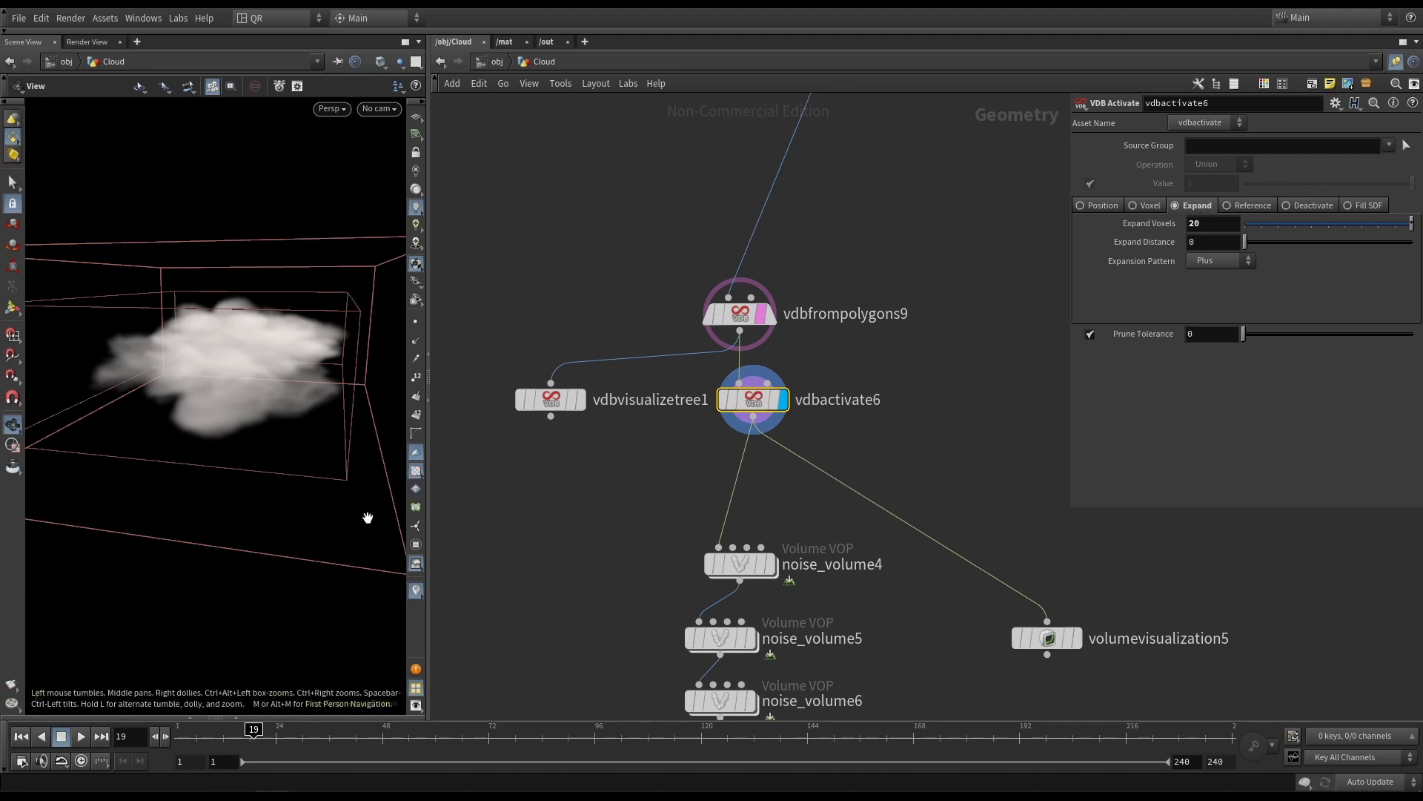
double_click(1194, 224)
Rewire vdbvisualizetree1 to the output of vdbactivate6 and display the expanded VDB tree.
left_click(551, 384)
left_click(753, 417)
mouse_move(577, 402)
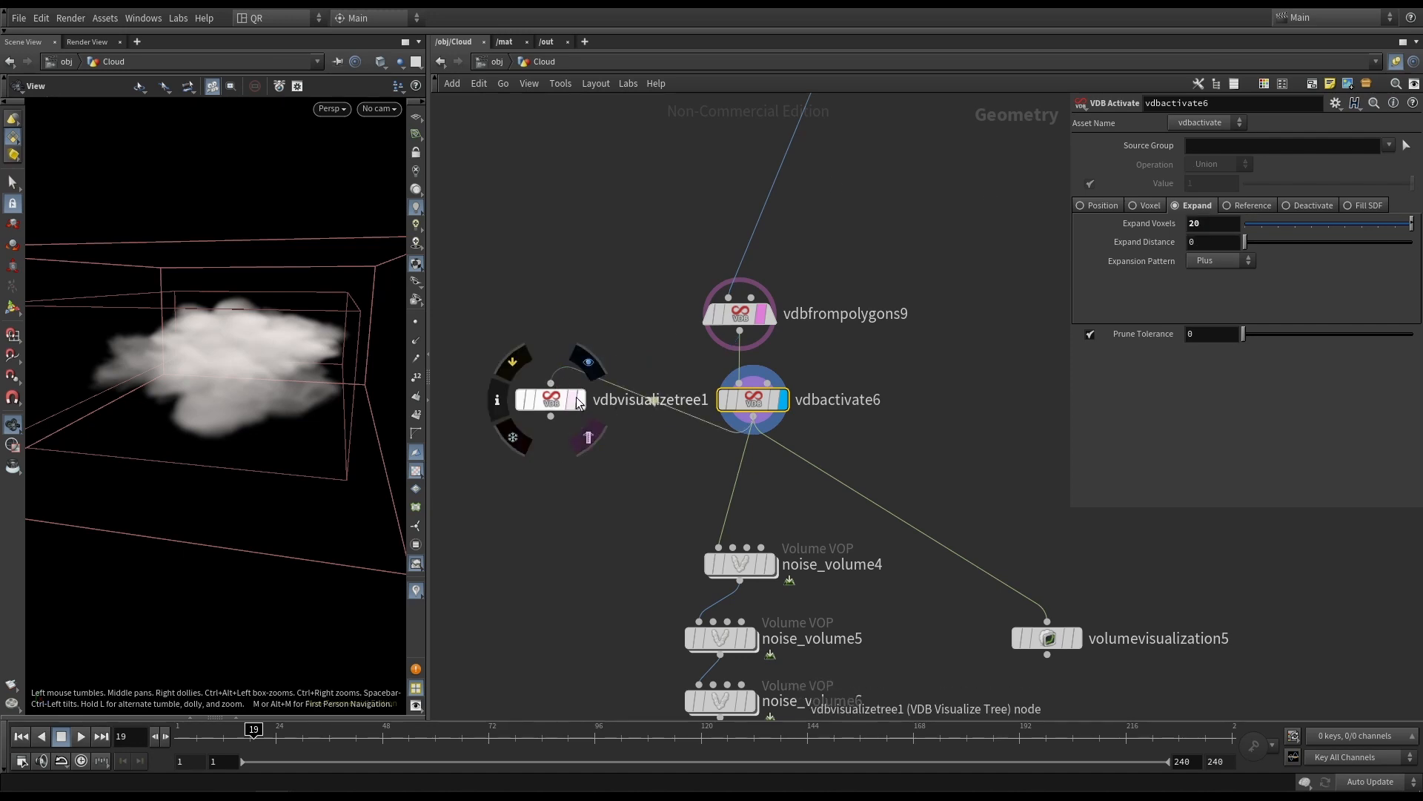
left_click(589, 362)
left_click_drag(322, 343, 143, 330)
Template vdbactivate6 and display vdbfrompolygons9 to compare their bounds.
left_click(787, 436)
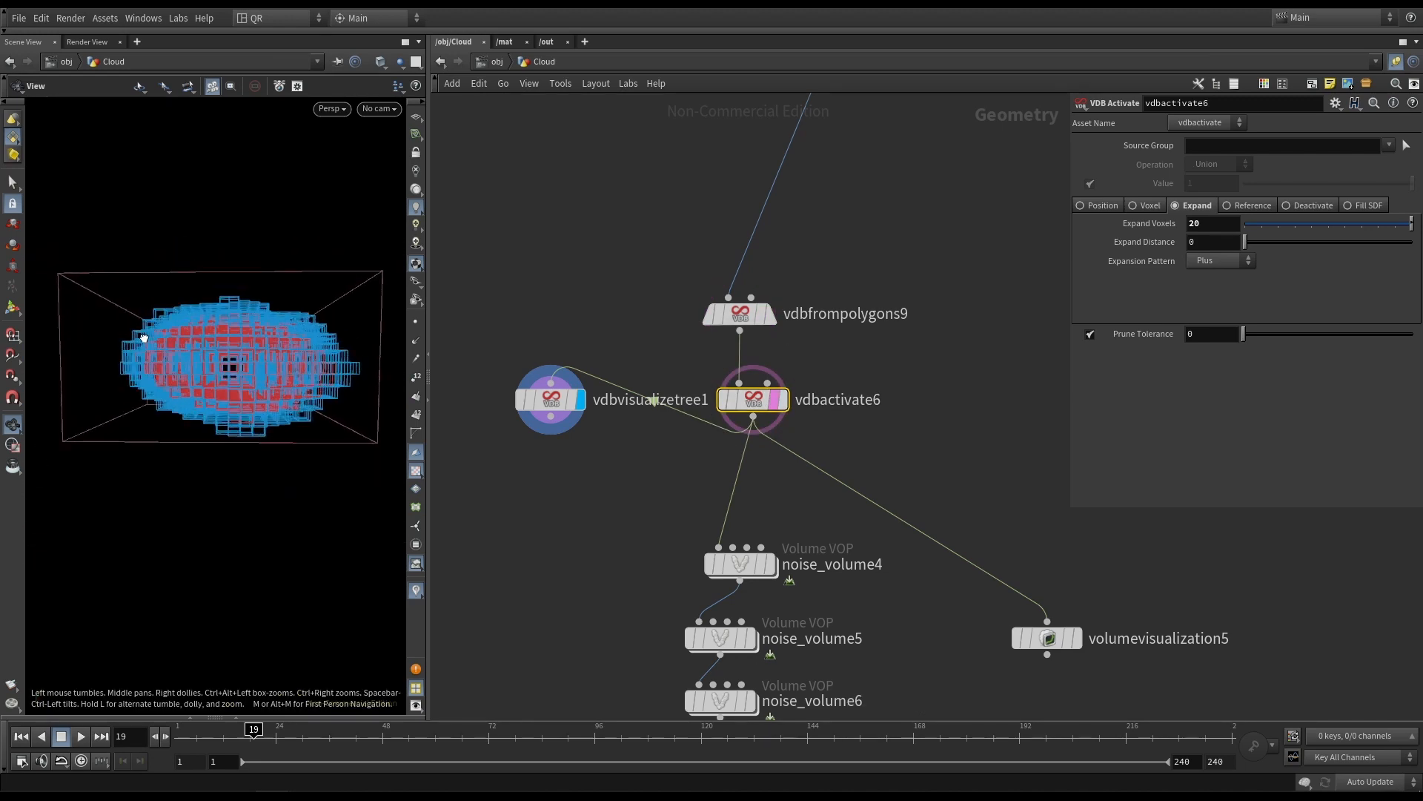
left_click(766, 319)
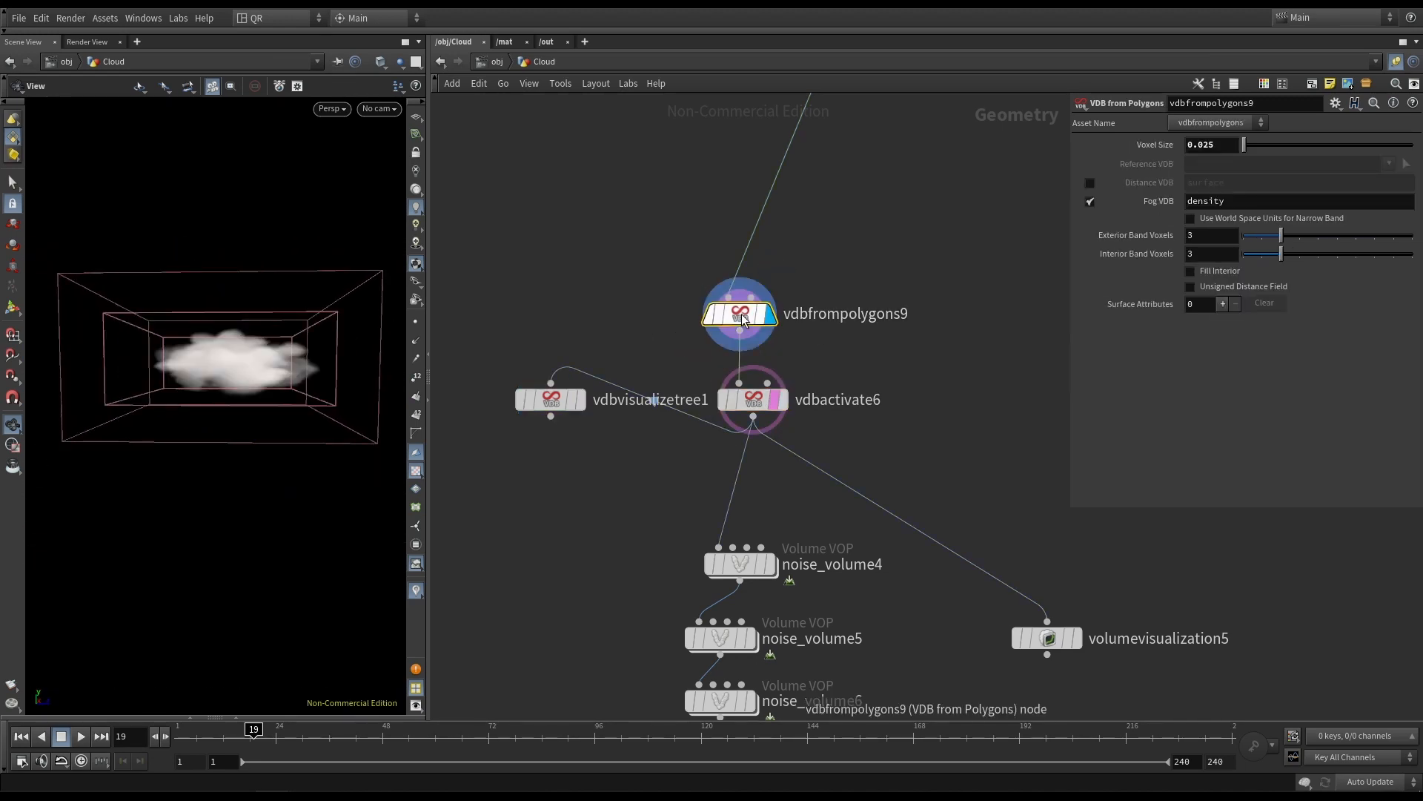
Rewire vdbvisualizetree1 to the output of vdbfrompolygons9 and display its VDB tree.
left_click(550, 383)
left_click(739, 331)
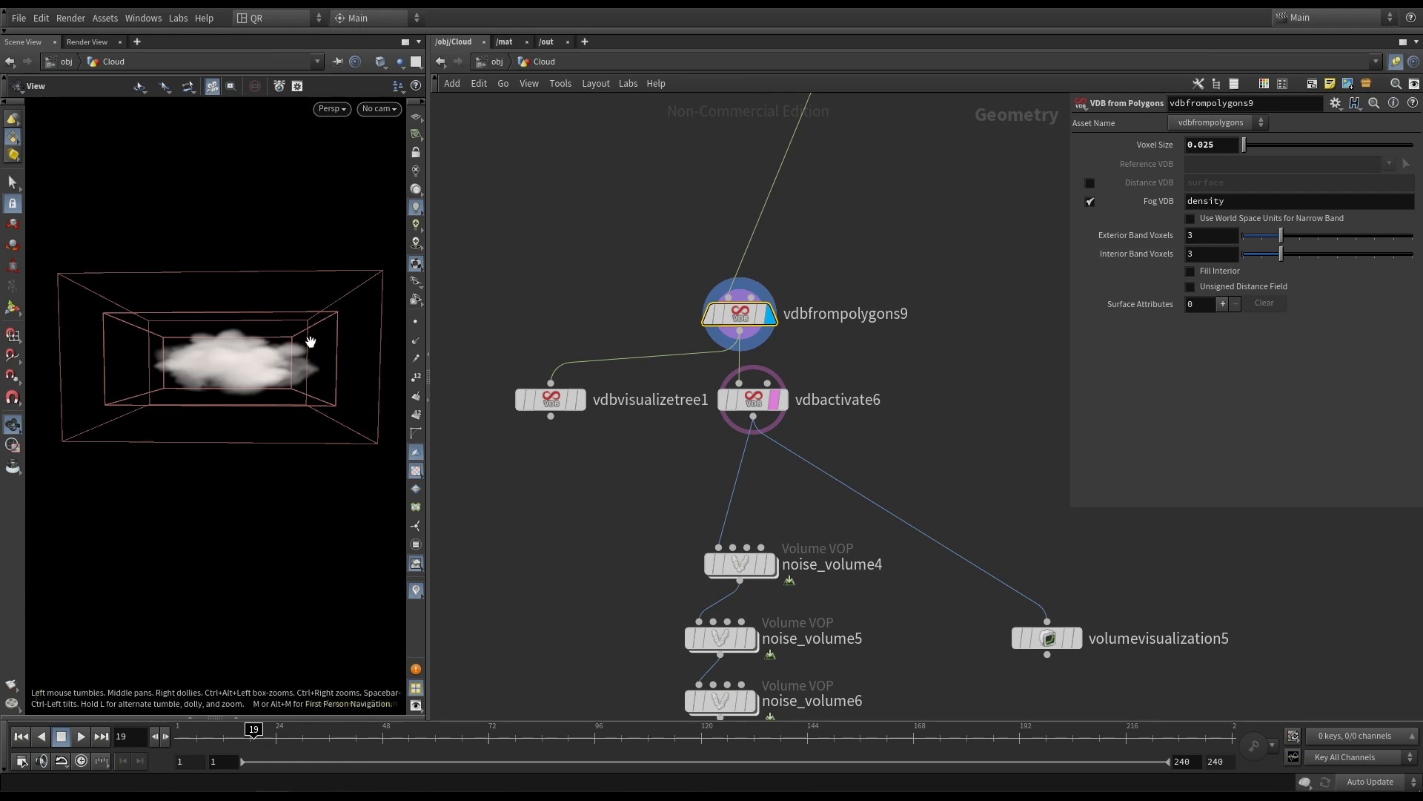
right_click_drag(310, 341, 392, 405)
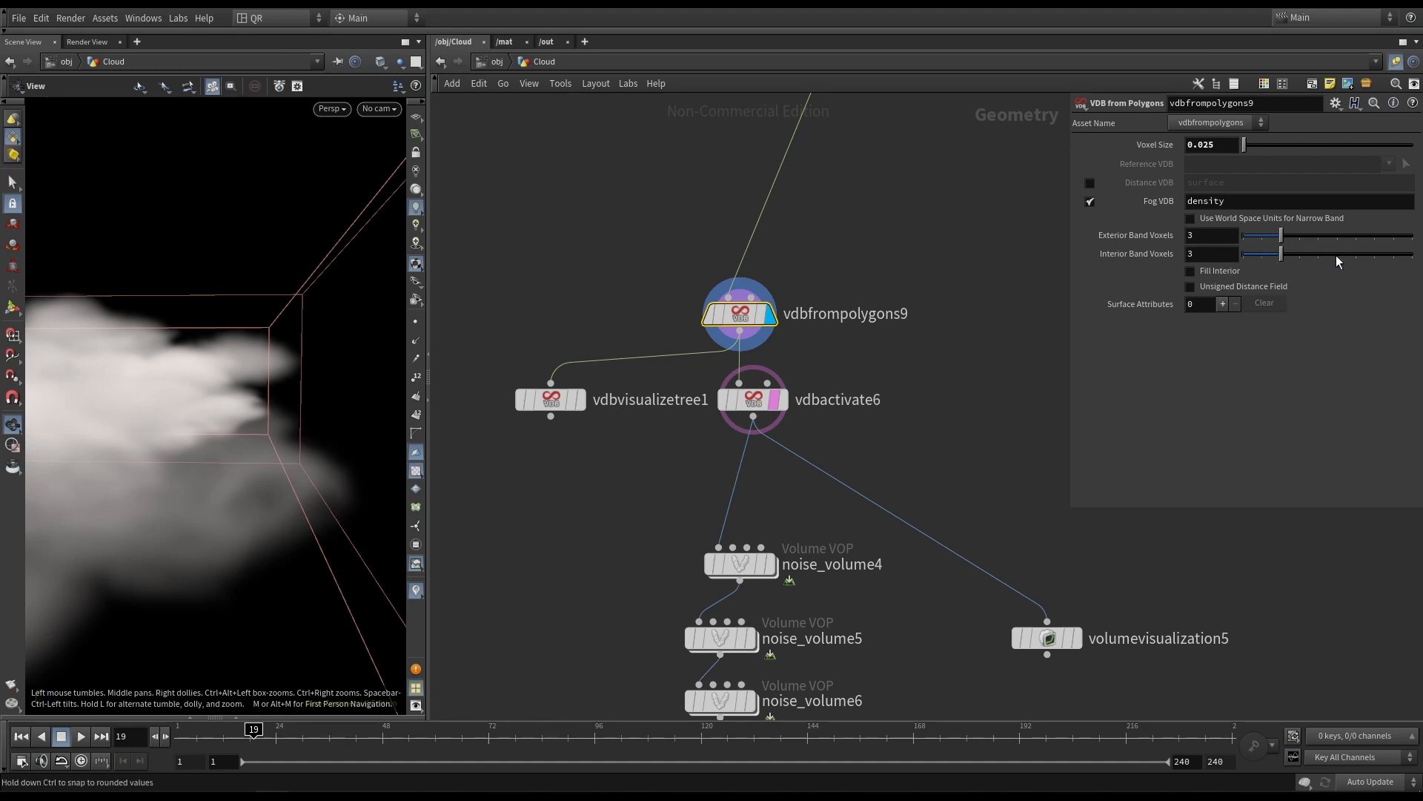
left_click(571, 400)
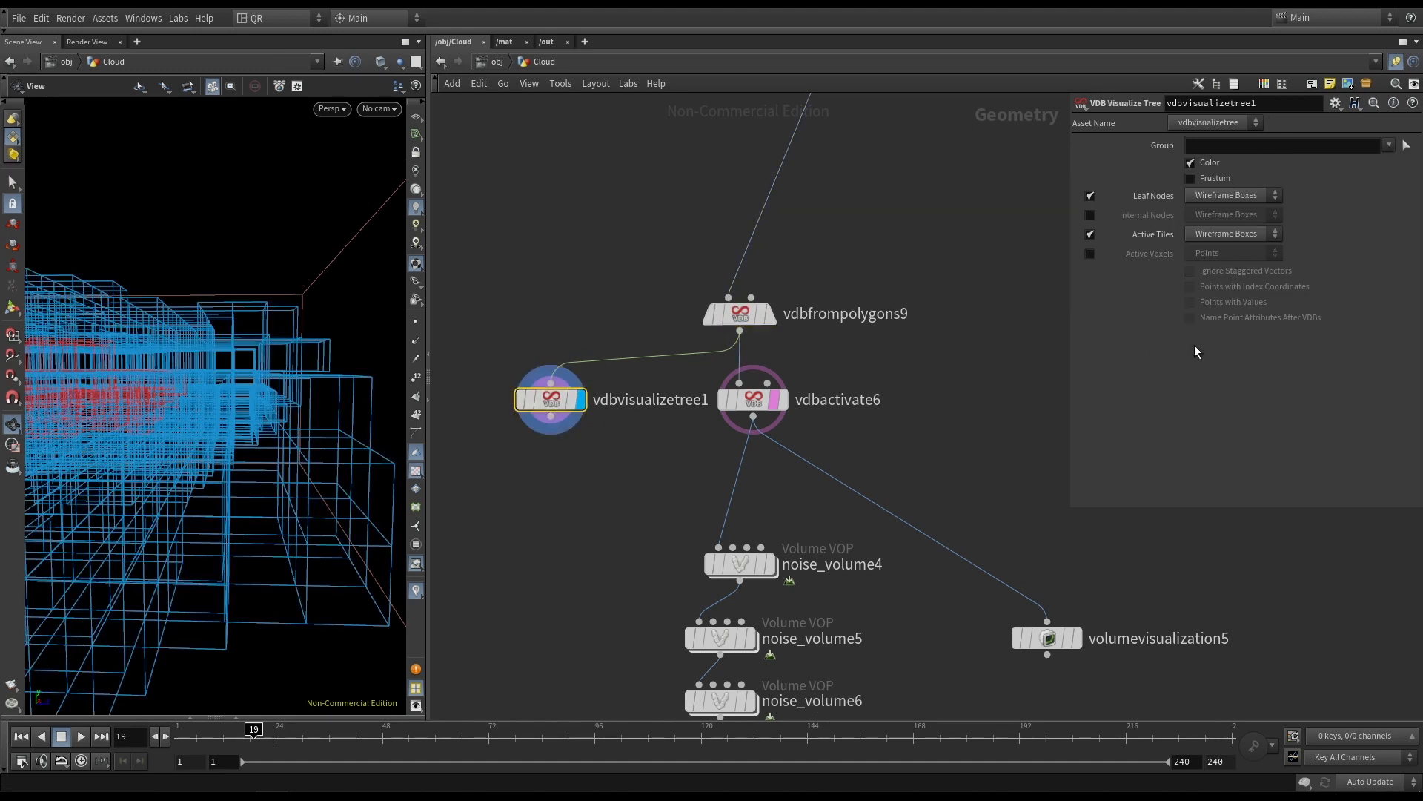
Try interior and exterior band voxels of 5 on vdbfrompolygons9 and inspect the VDB tree around the cloud.
left_click(735, 314)
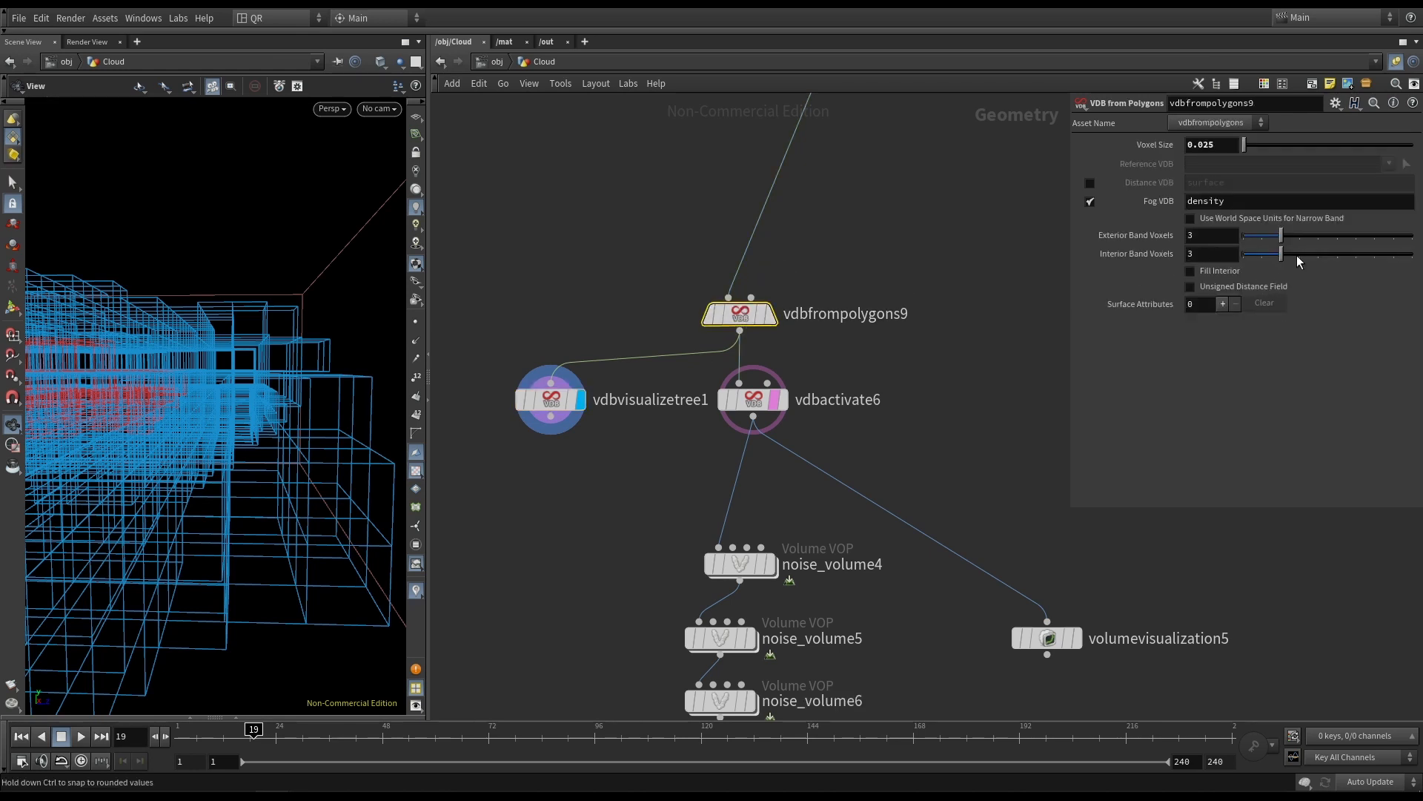
left_click_drag(1296, 255, 1309, 255)
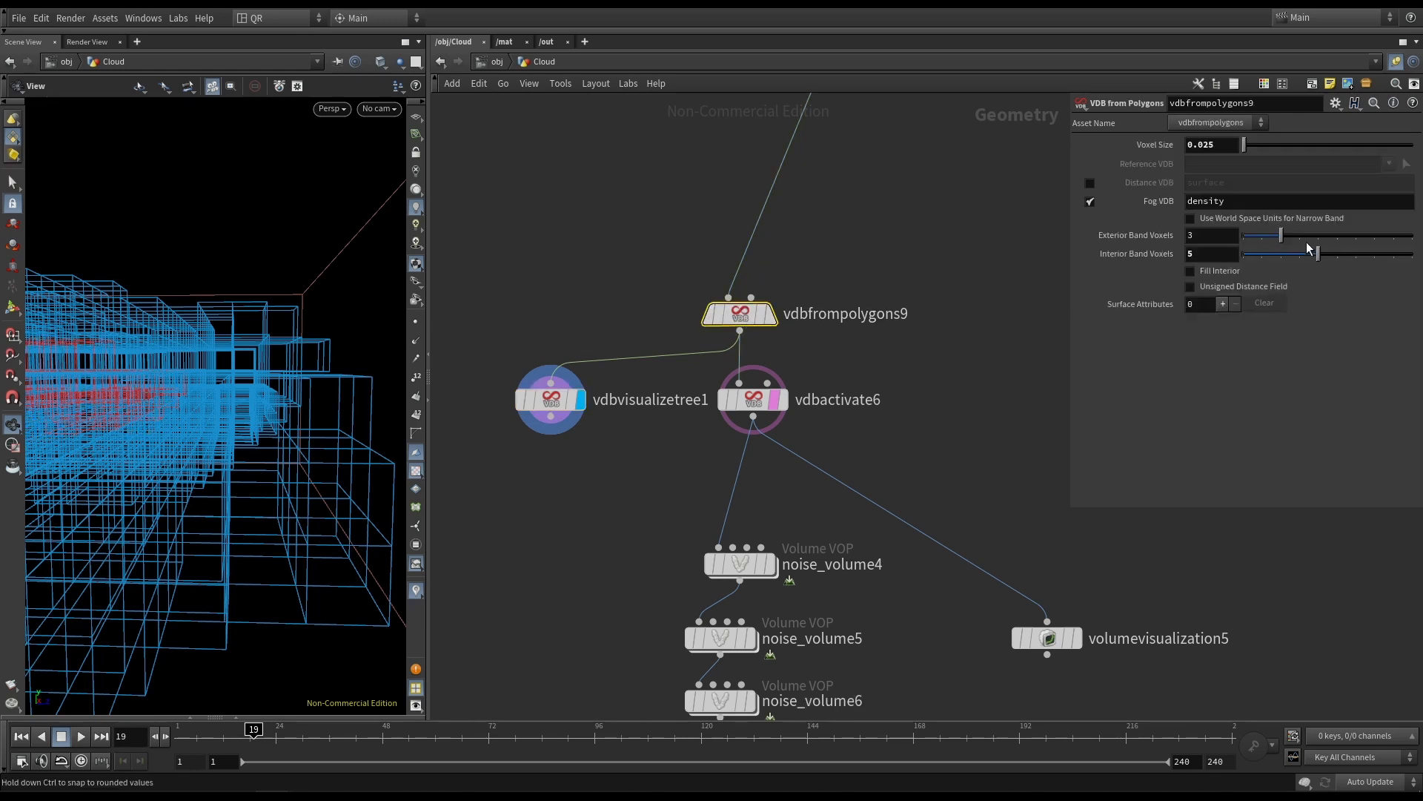
left_click_drag(241, 357, 222, 445)
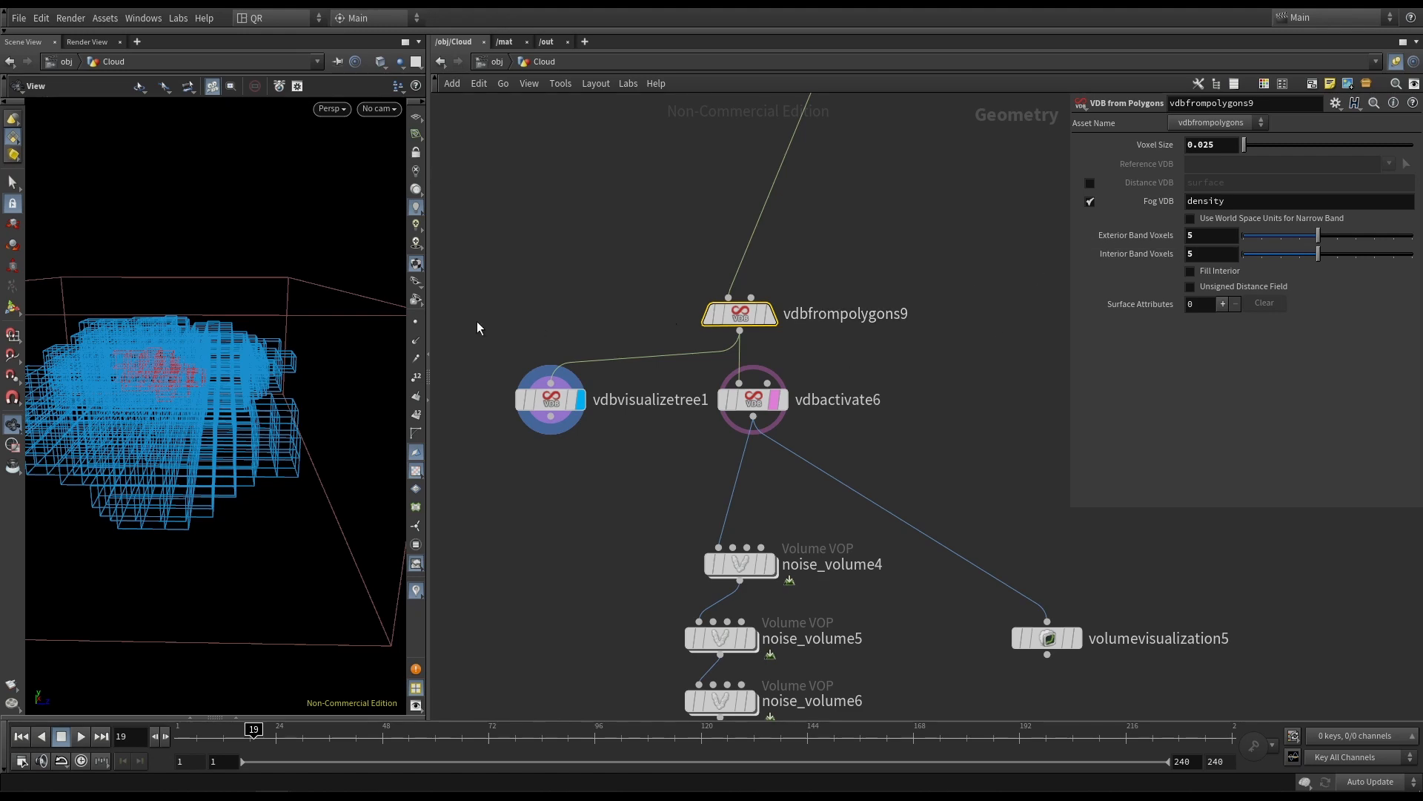
left_click_drag(178, 348, 207, 356)
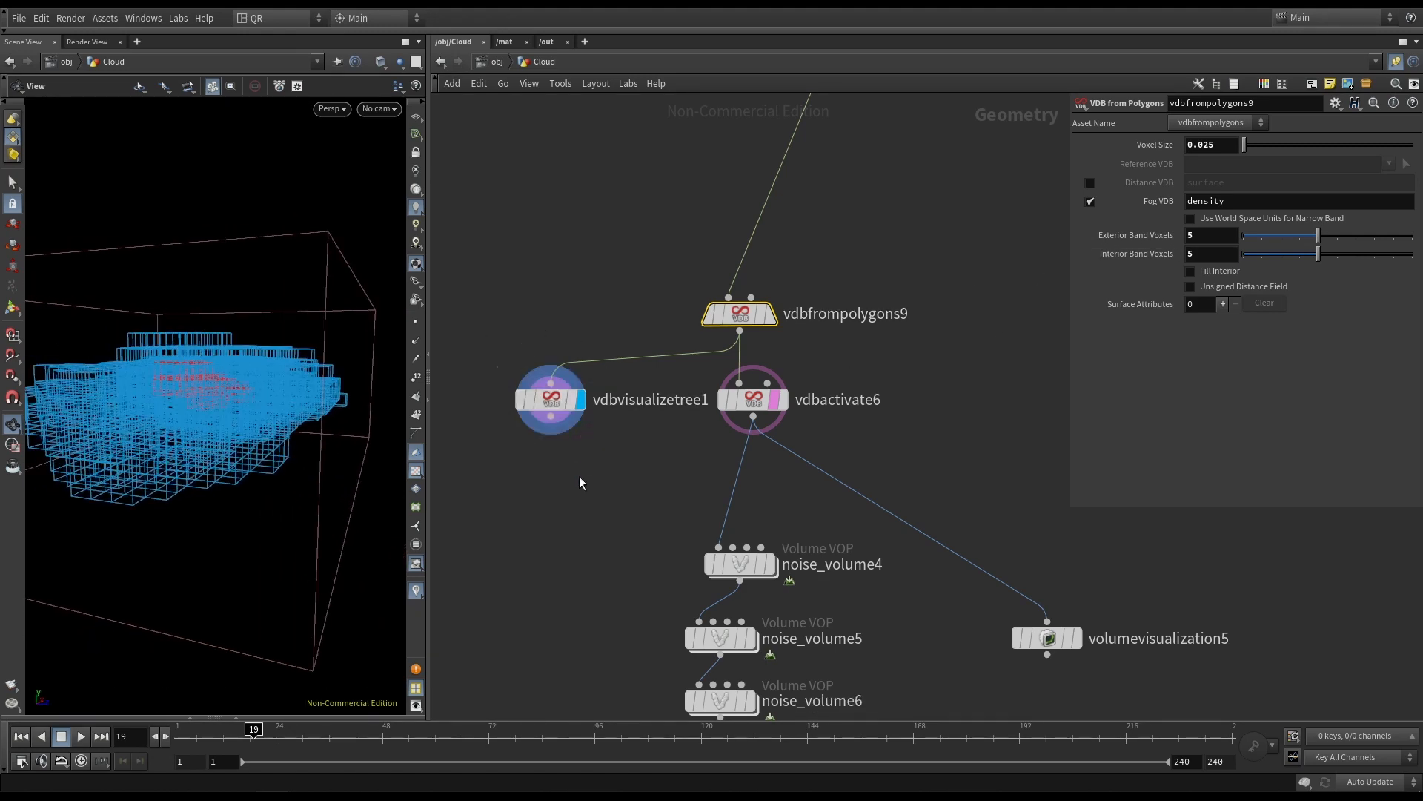
middle_click_drag(593, 487, 599, 450)
Set both the exterior and interior band voxels of vdbfrompolygons9 to 3.
double_click(1230, 232)
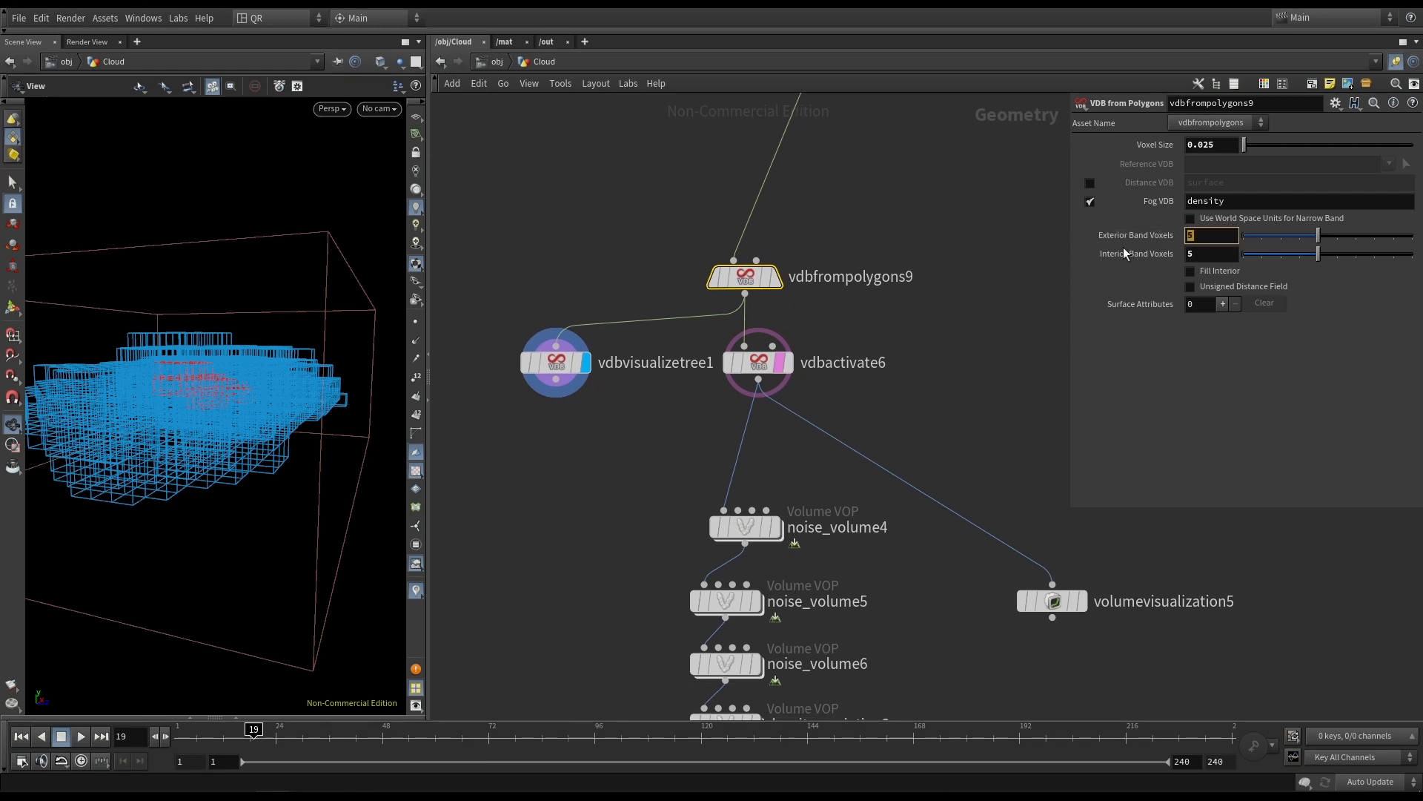
type("3")
key("Tab")
type("3")
key("Return")
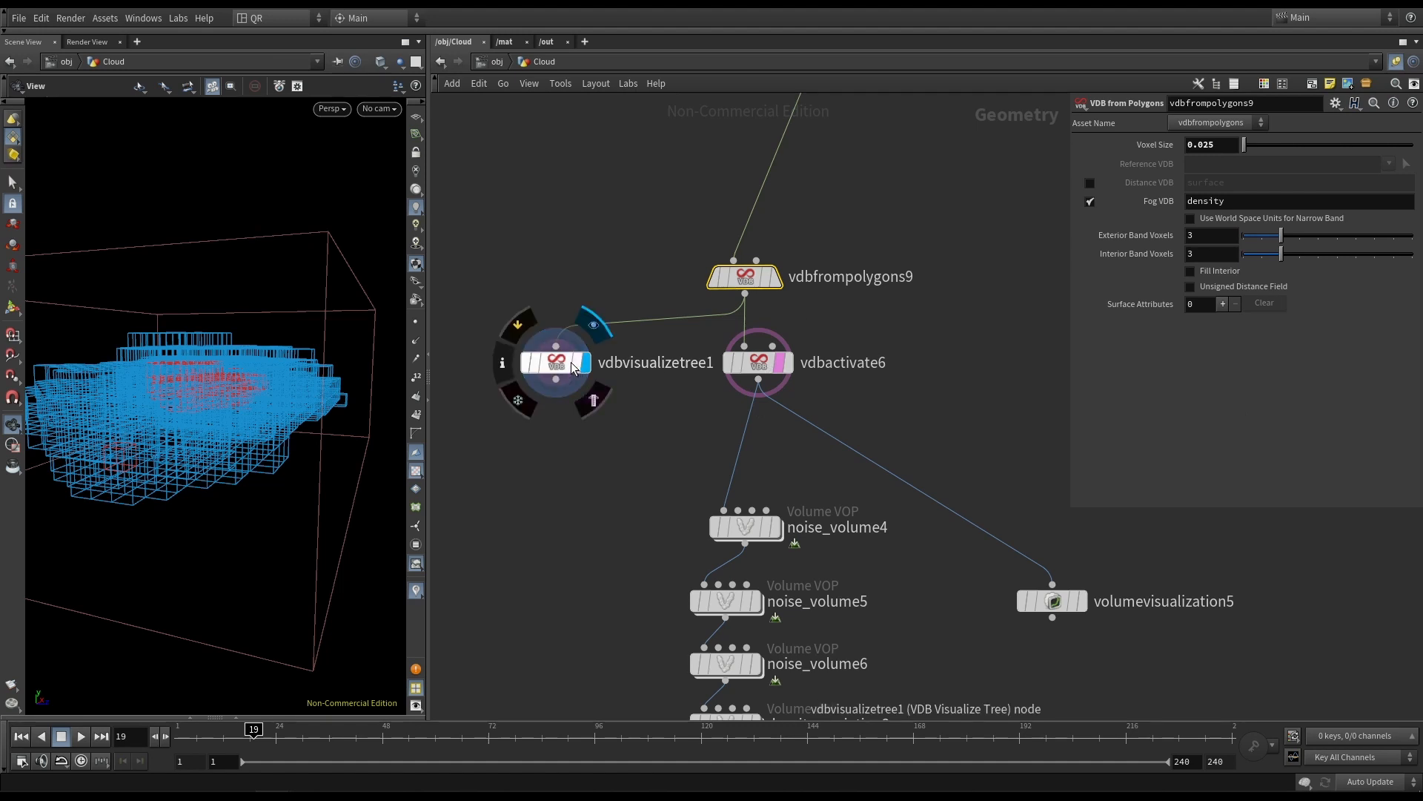
Display vdbactivate6 and save the scene.
left_click(787, 364)
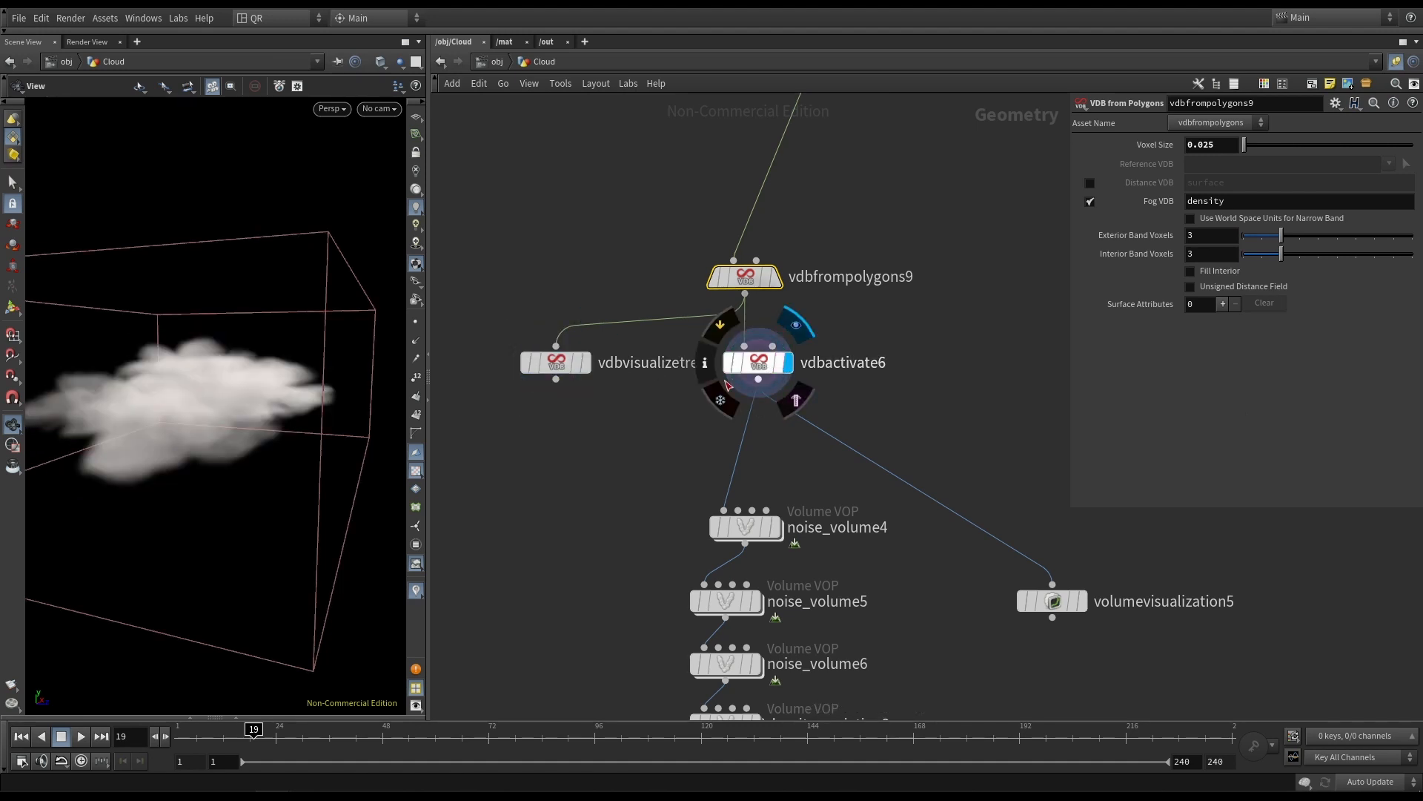
middle_click_drag(650, 473, 590, 412)
key("ctrl+s")
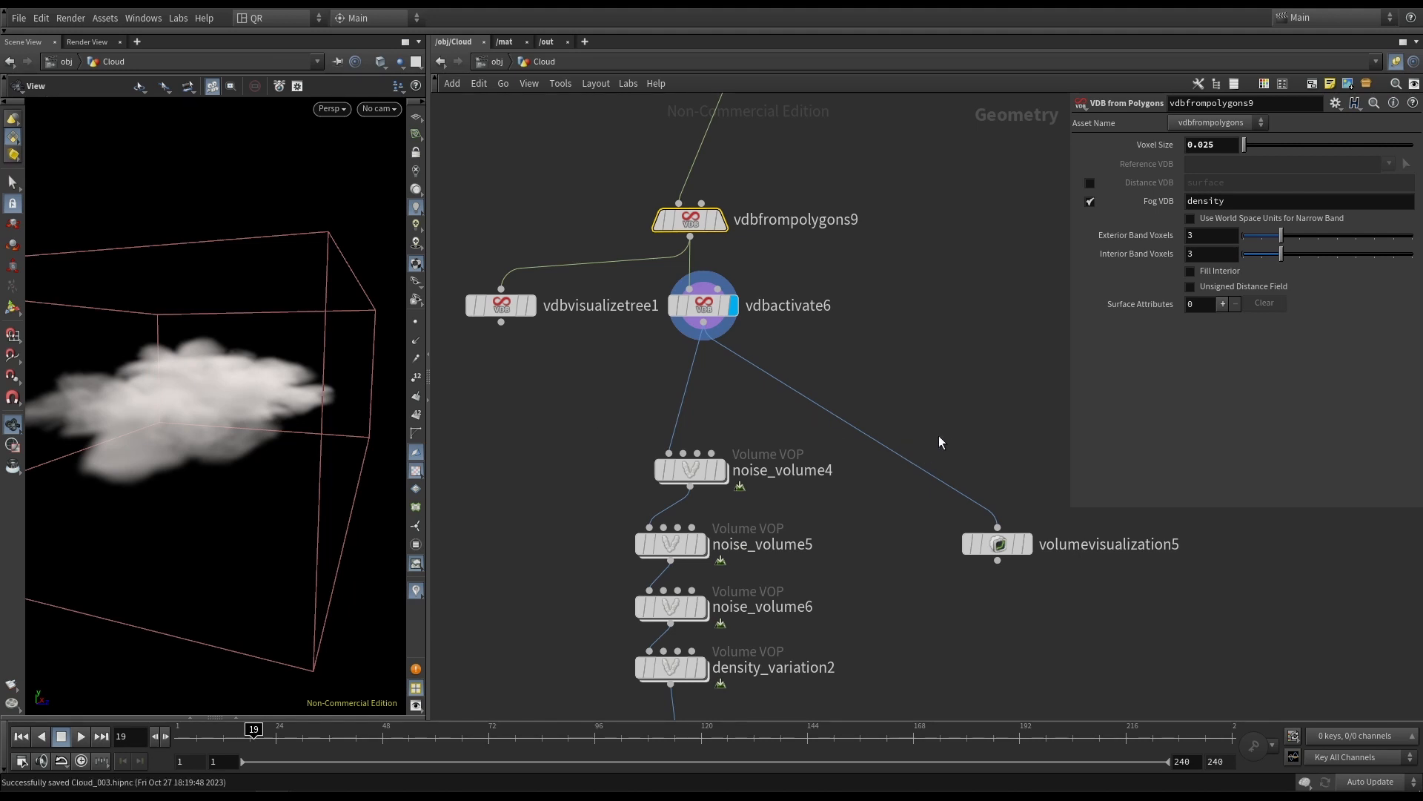
Move volumevisualization5 up beside vdbactivate6, display it, and examine the shaded cloud from several angles.
middle_click_drag(982, 498, 969, 463)
left_click(984, 525)
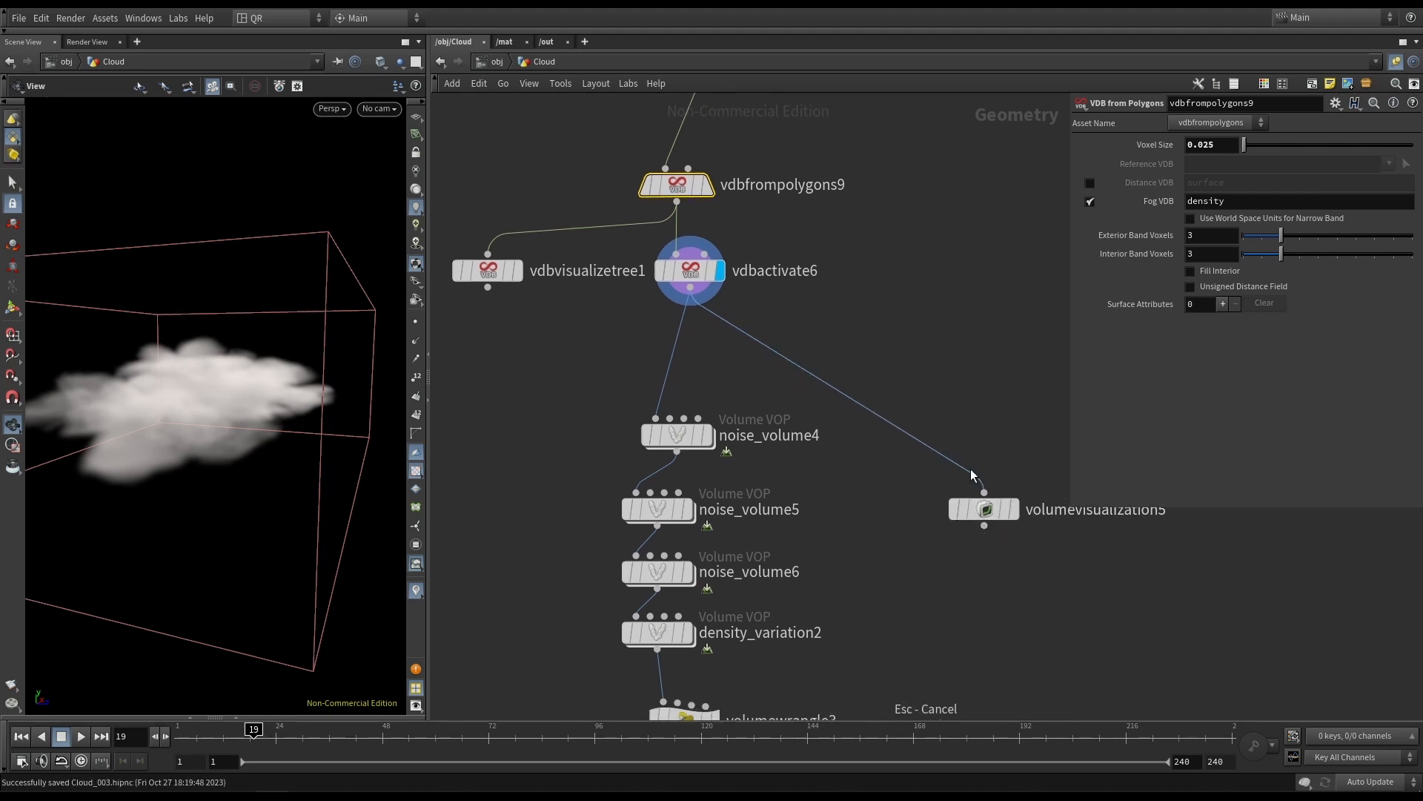
left_click_drag(985, 511, 933, 360)
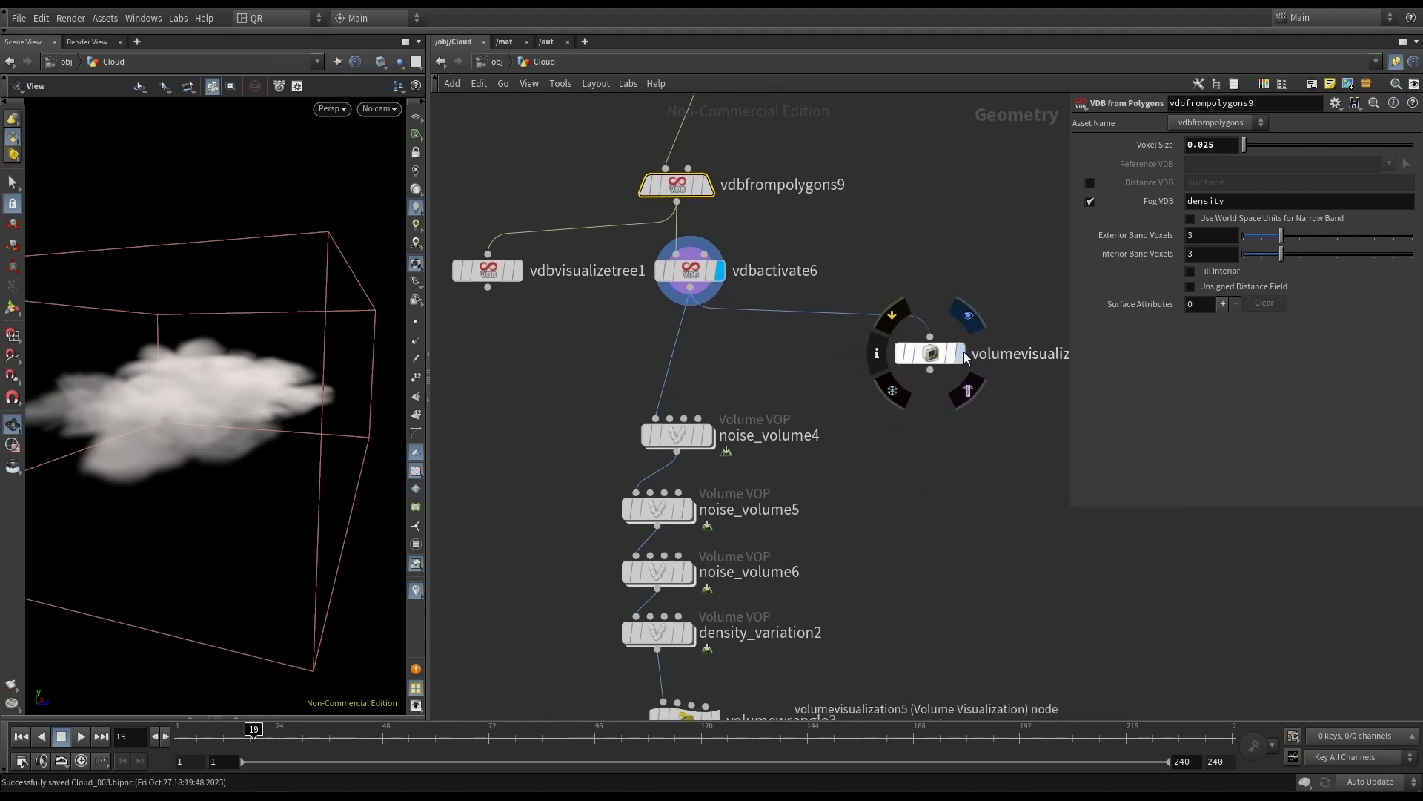
left_click(967, 316)
middle_click_drag(973, 209, 947, 221)
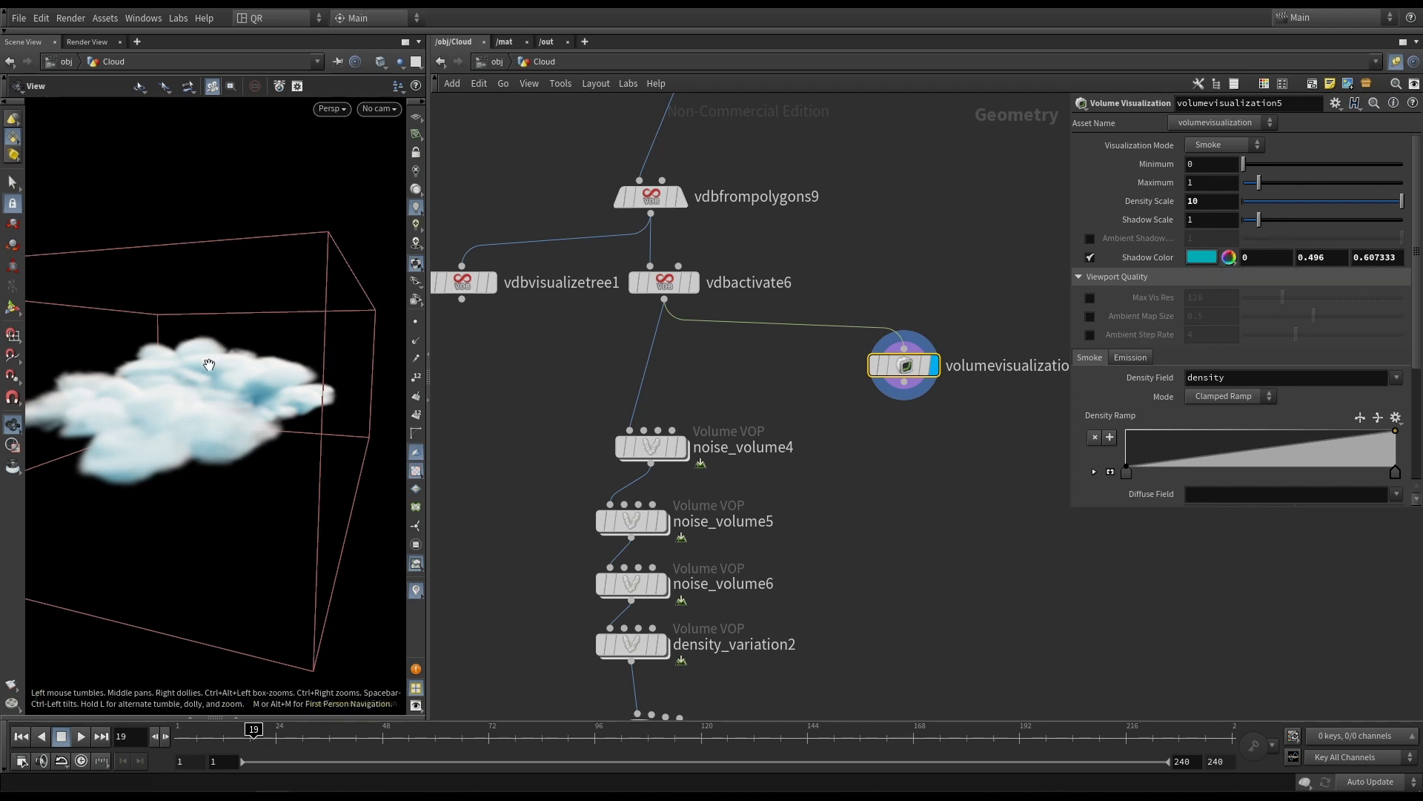
right_click_drag(216, 371, 438, 364)
left_click_drag(438, 364, 773, 365)
left_click_drag(268, 424, 230, 336)
left_click_drag(293, 406, 136, 397)
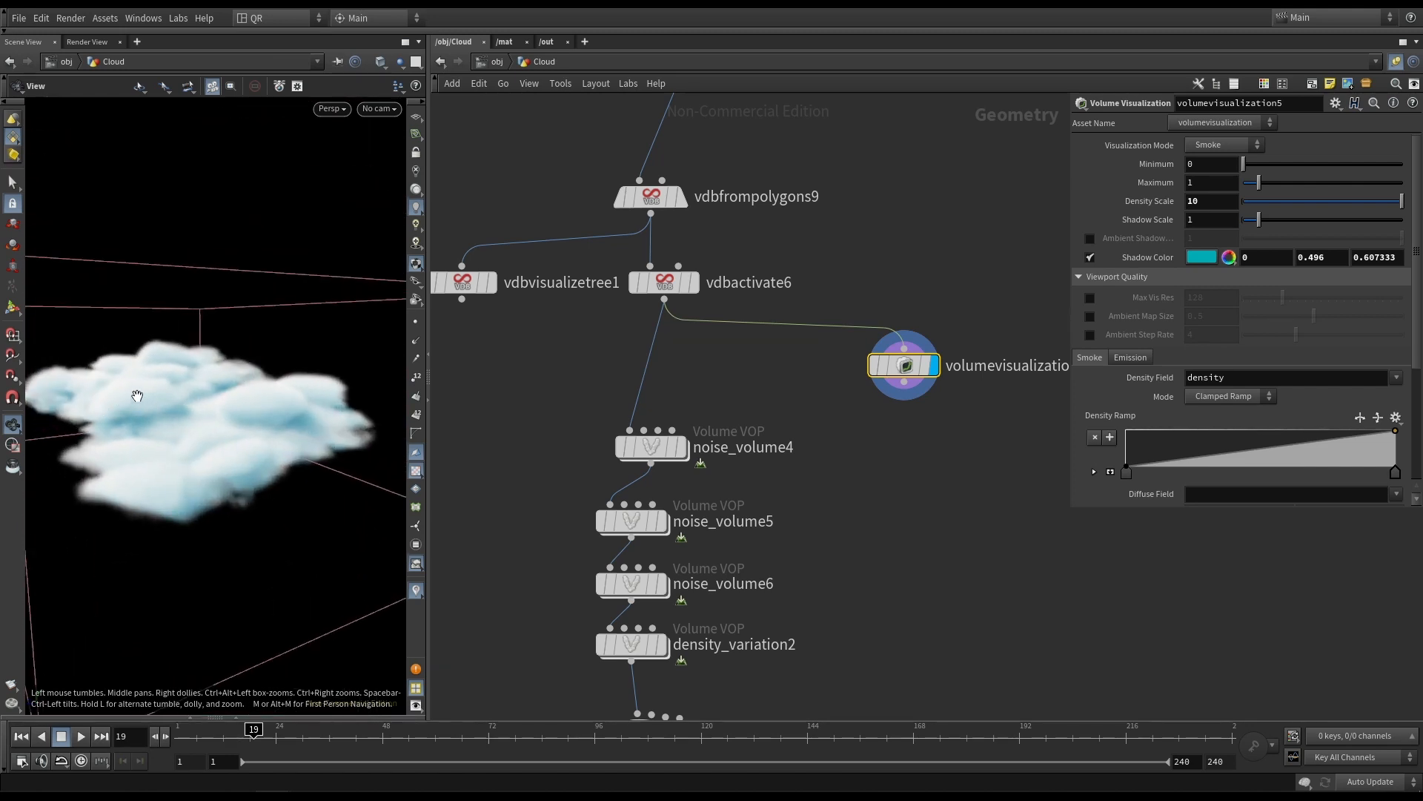
Display vdbfrompolygons9 and the OUT_V2 null in turn to compare the fog volume with its source geometry.
middle_click_drag(844, 178, 808, 372)
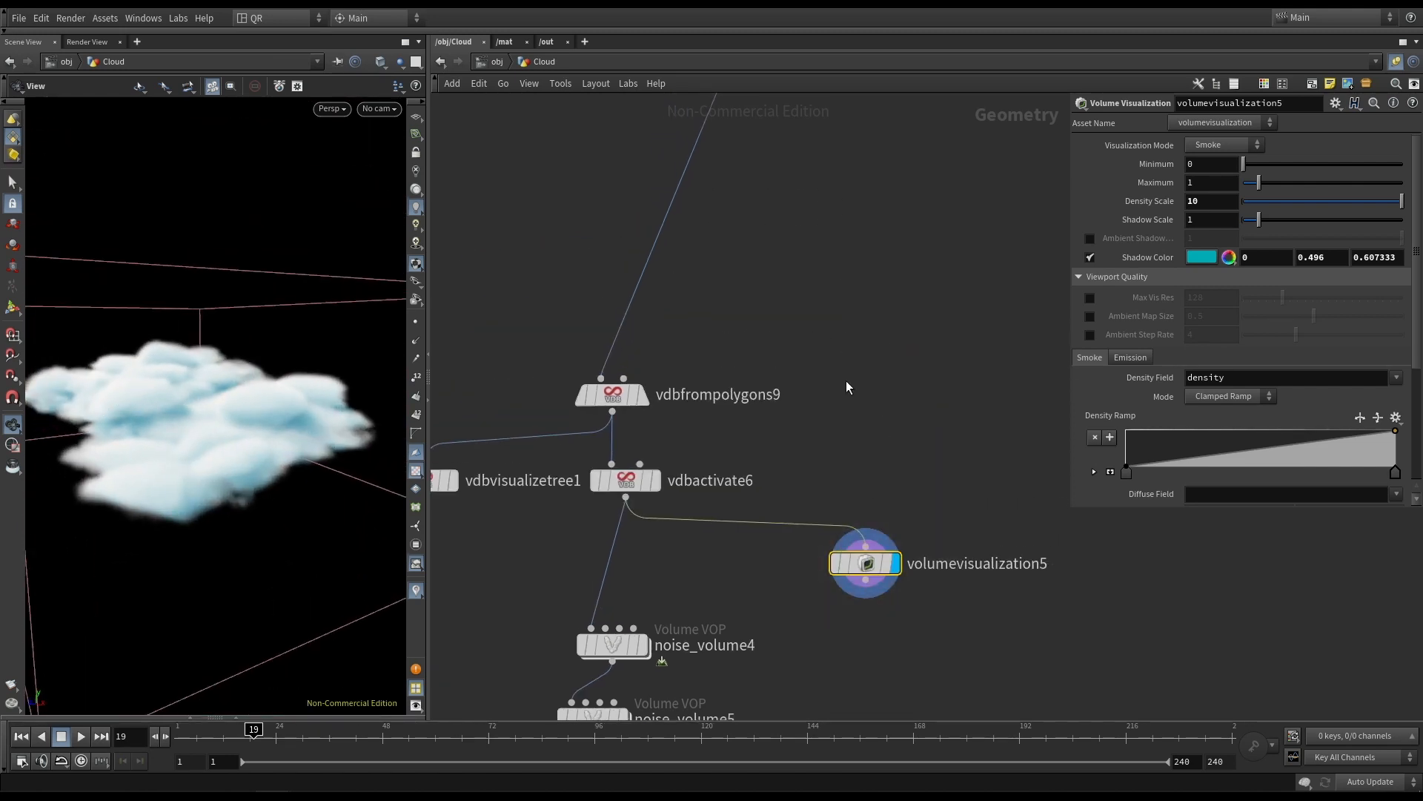
scroll(830, 260, "down", 4)
middle_click_drag(829, 246, 812, 362)
scroll(666, 528, "up", 5)
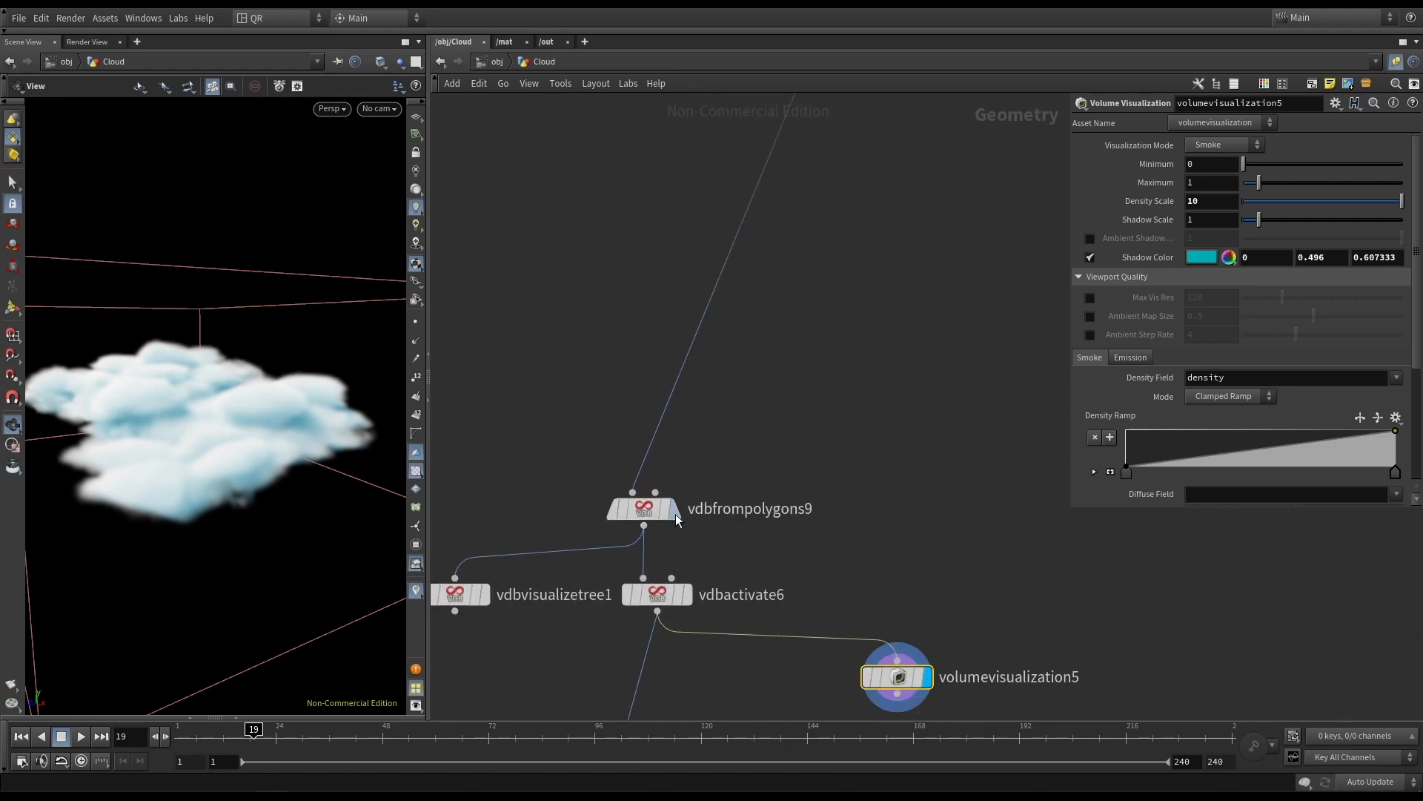
left_click(672, 509)
scroll(801, 296, "down", 5)
middle_click_drag(801, 295, 692, 560)
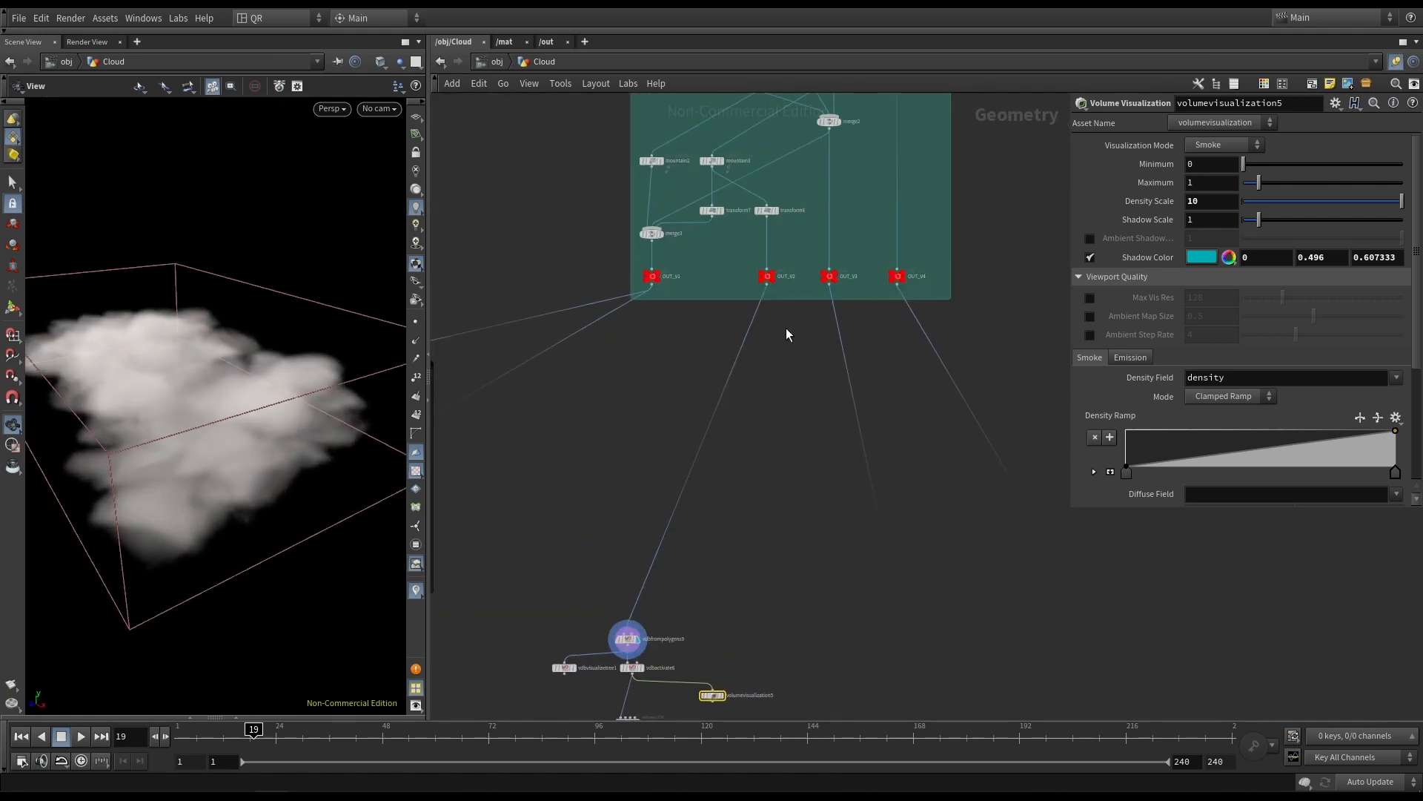
scroll(732, 278, "up", 8)
left_click(733, 278)
mouse_move(159, 412)
left_mouse_down()
mouse_move(185, 407)
mouse_move(169, 400)
left_mouse_up()
Add a Merge node in the empty network area beside volumevisualization5.
scroll(680, 555, "down", 4)
middle_click_drag(731, 605, 731, 215)
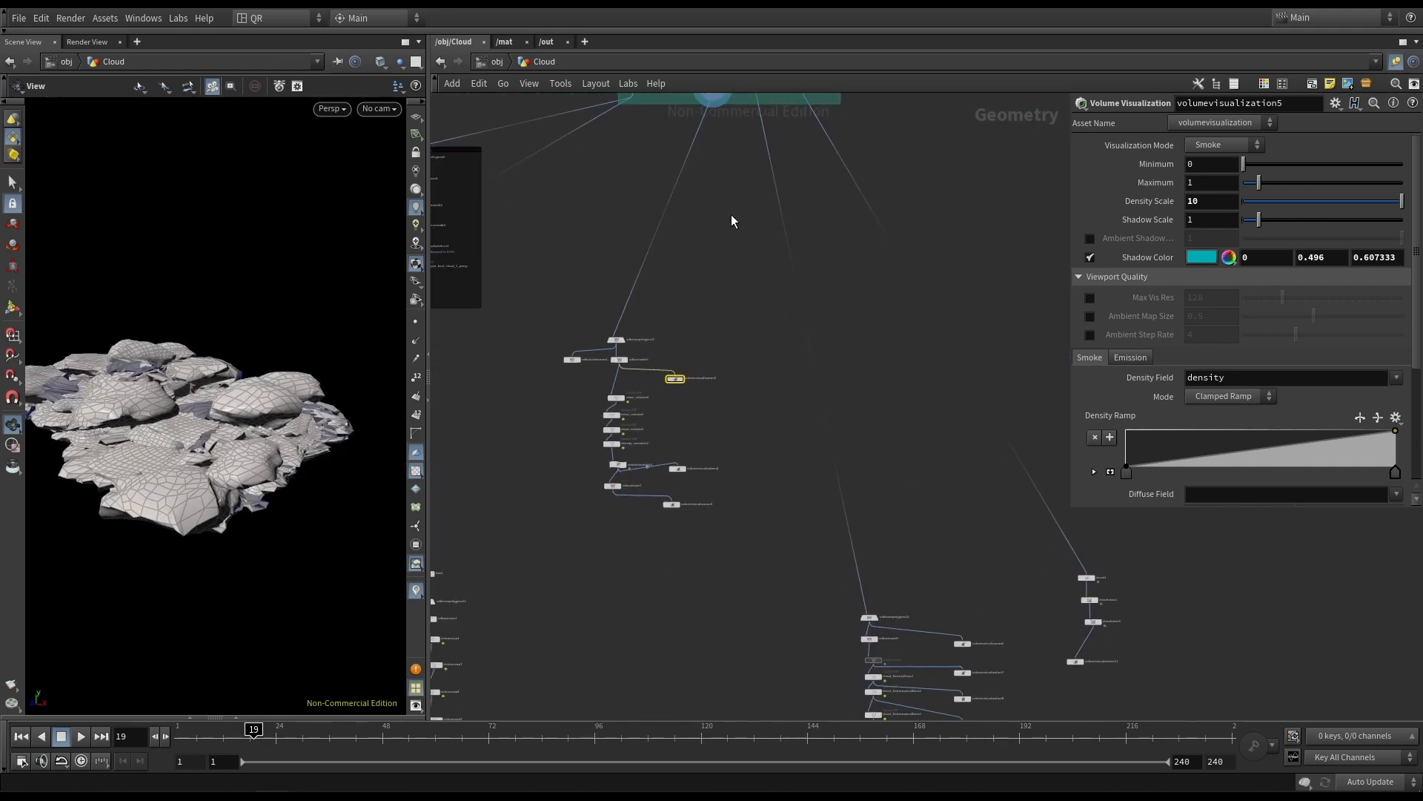
scroll(731, 215, "up", 4)
key("Tab")
type("merge")
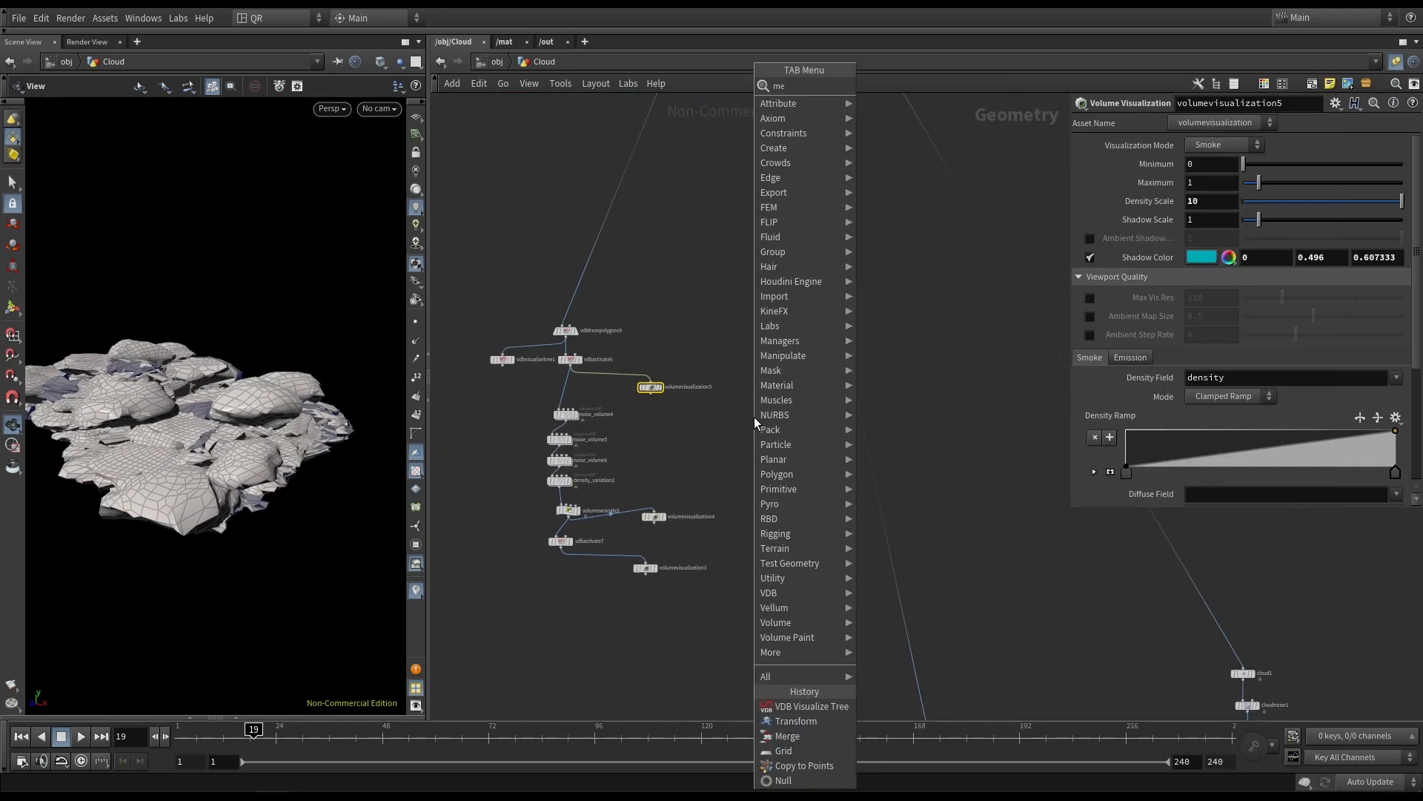
key("Return")
left_click(754, 417)
scroll(750, 408, "up", 3)
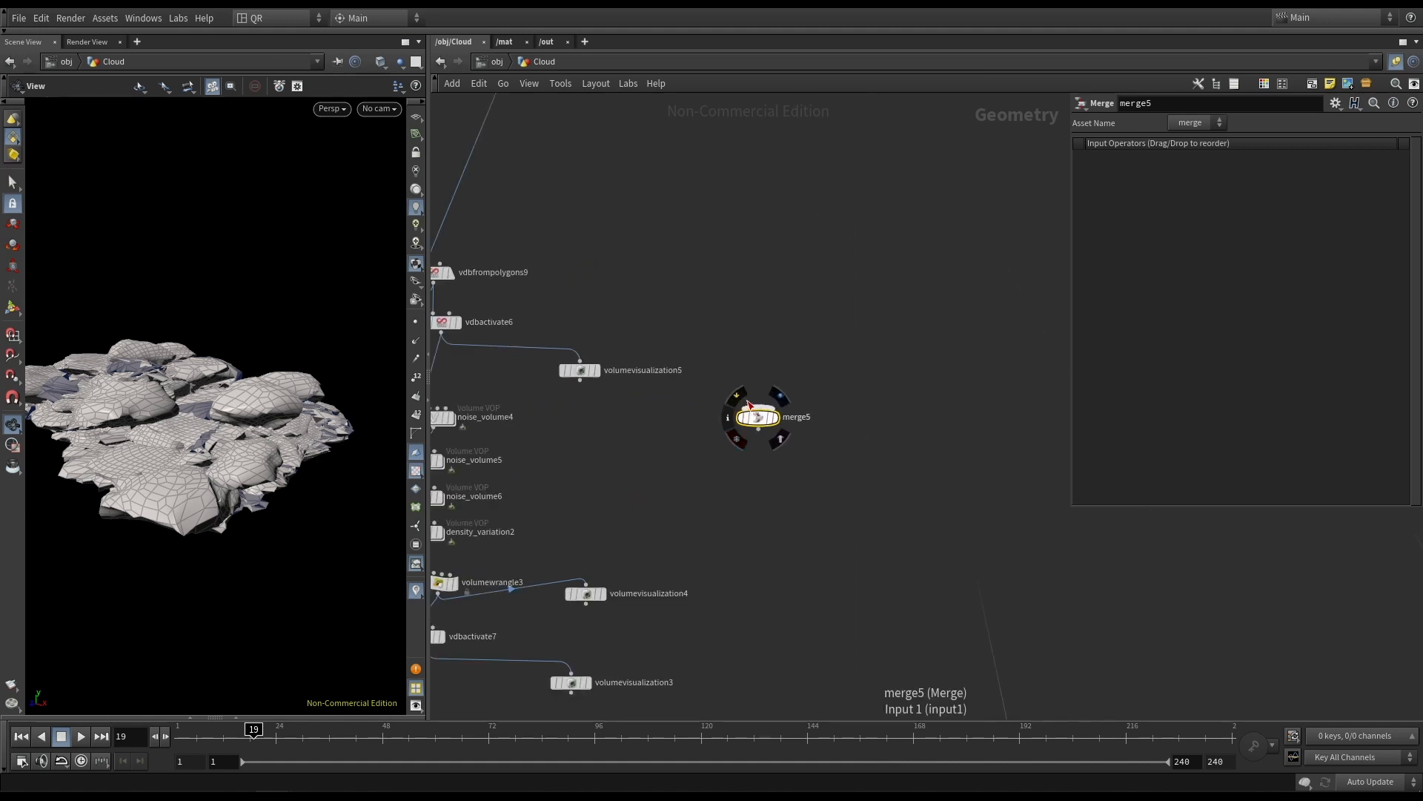
Connect volumevisualization5 and OUT_V2 to the merge node's input and display the merged result.
left_click_drag(757, 407, 580, 378)
left_click(757, 407)
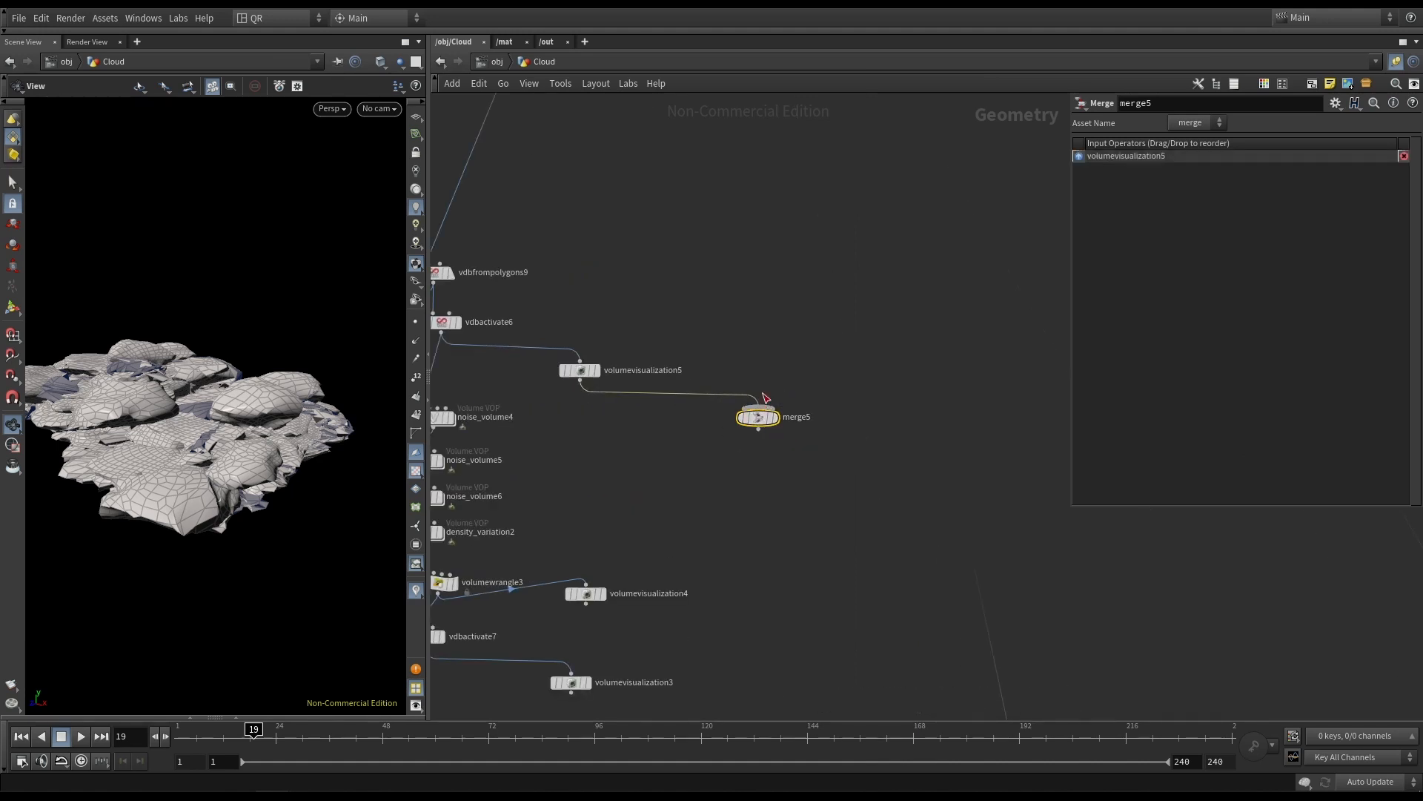
scroll(715, 162, "down", 5)
scroll(714, 161, "up", 5)
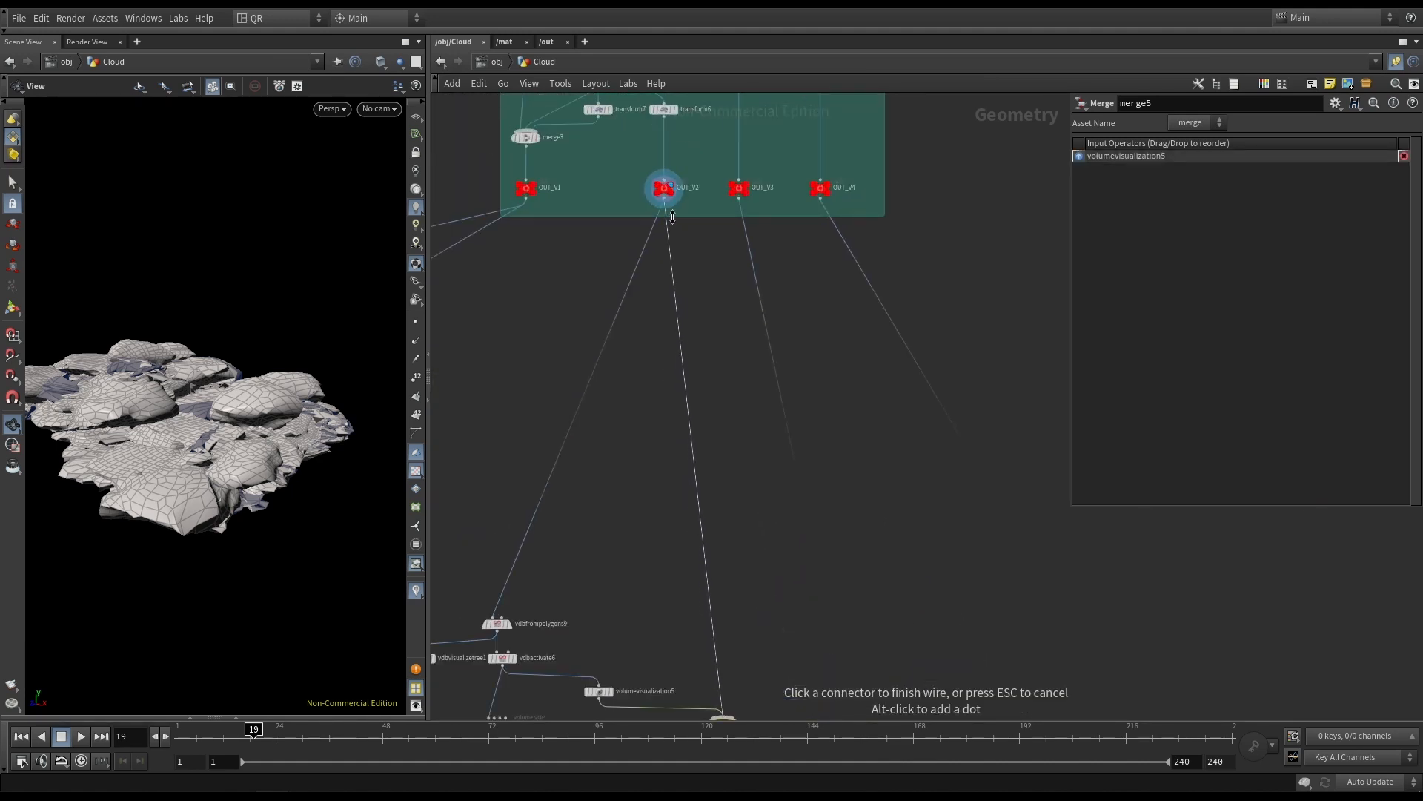
left_click(664, 188)
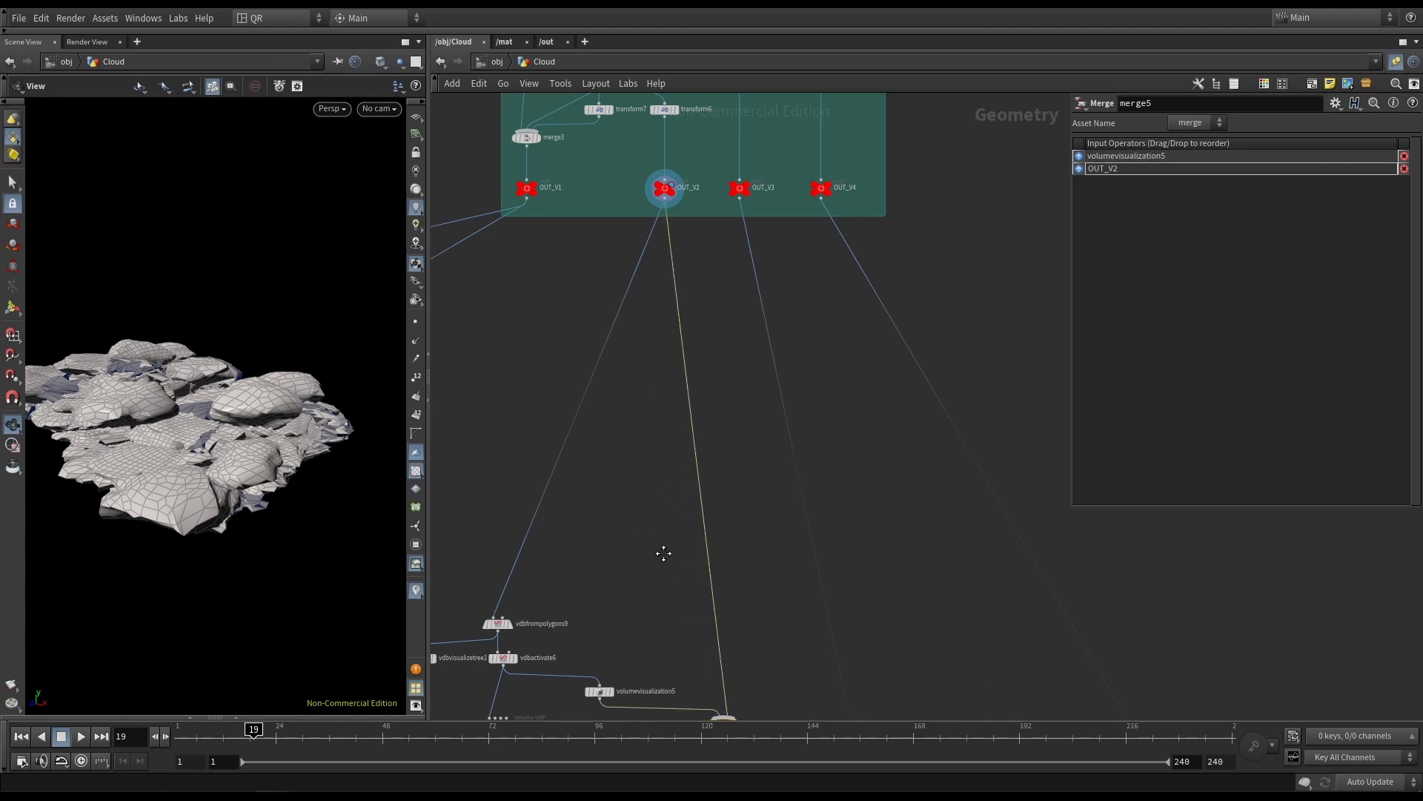
scroll(703, 511, "up", 5)
key("r")
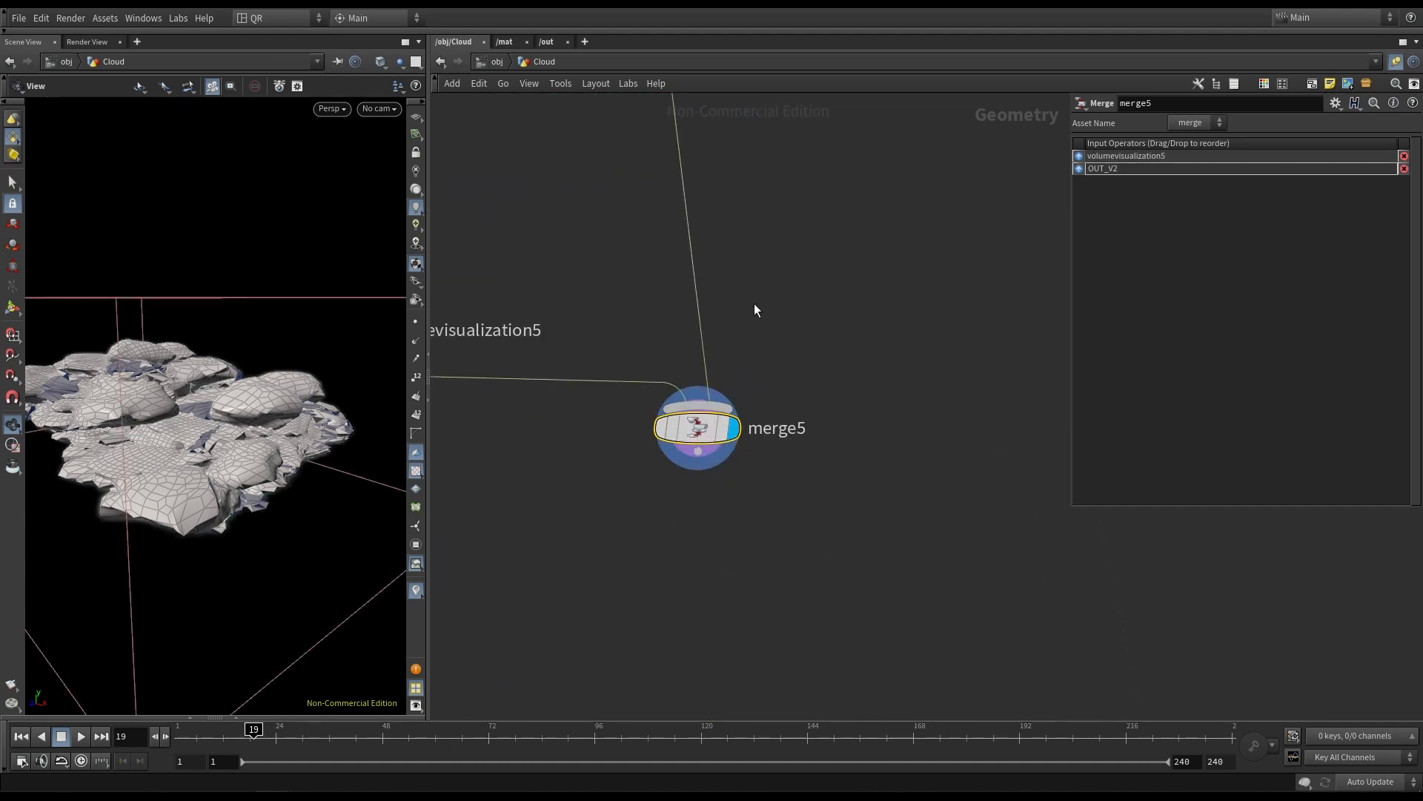
Insert a Transform node on the wire between OUT_V2 and merge5.
key("Tab")
type("t")
left_click(923, 115)
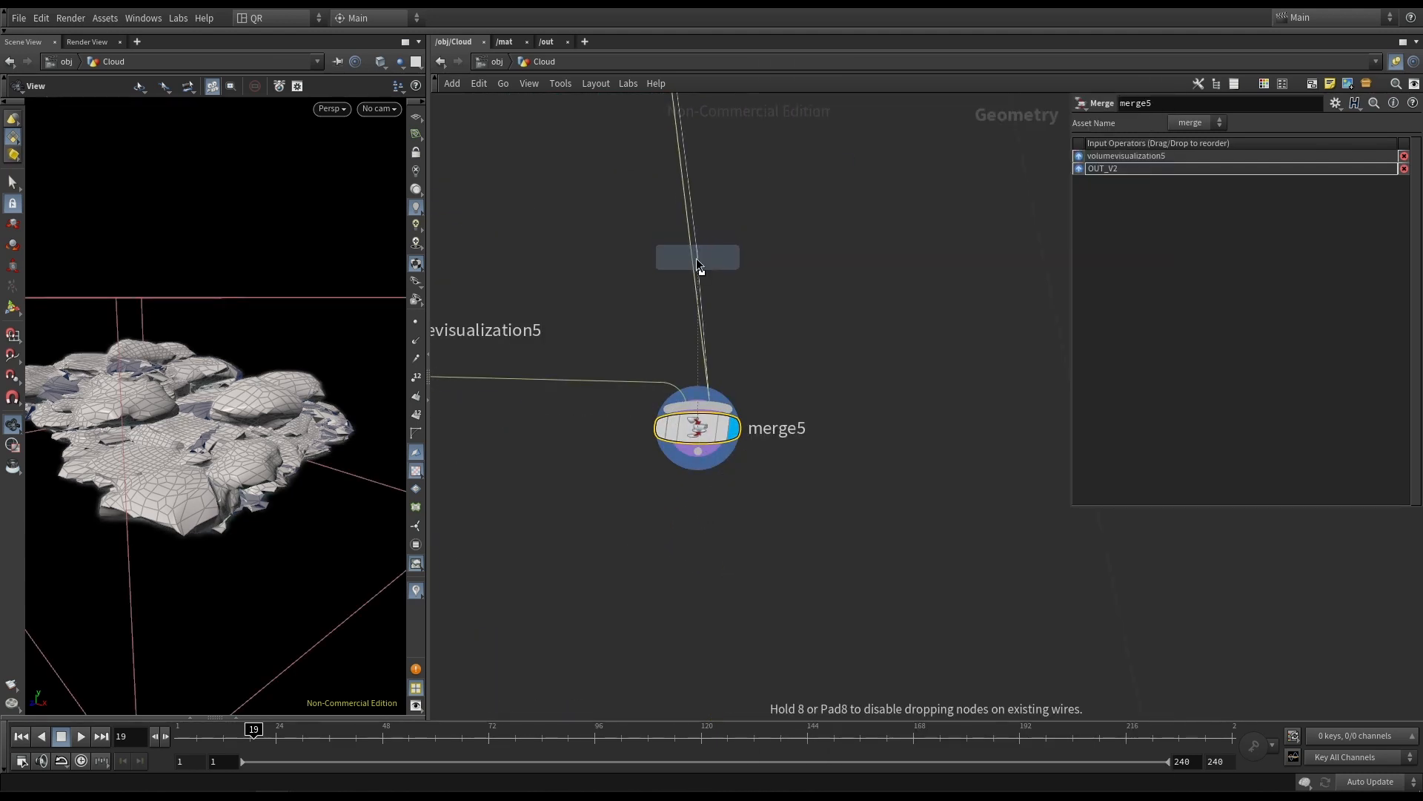
left_click(696, 258)
Try X translations of 5 and 8 on the transform to separate the OUT_V2 geometry from the cloud.
left_click(1215, 202)
type("5")
key("Return")
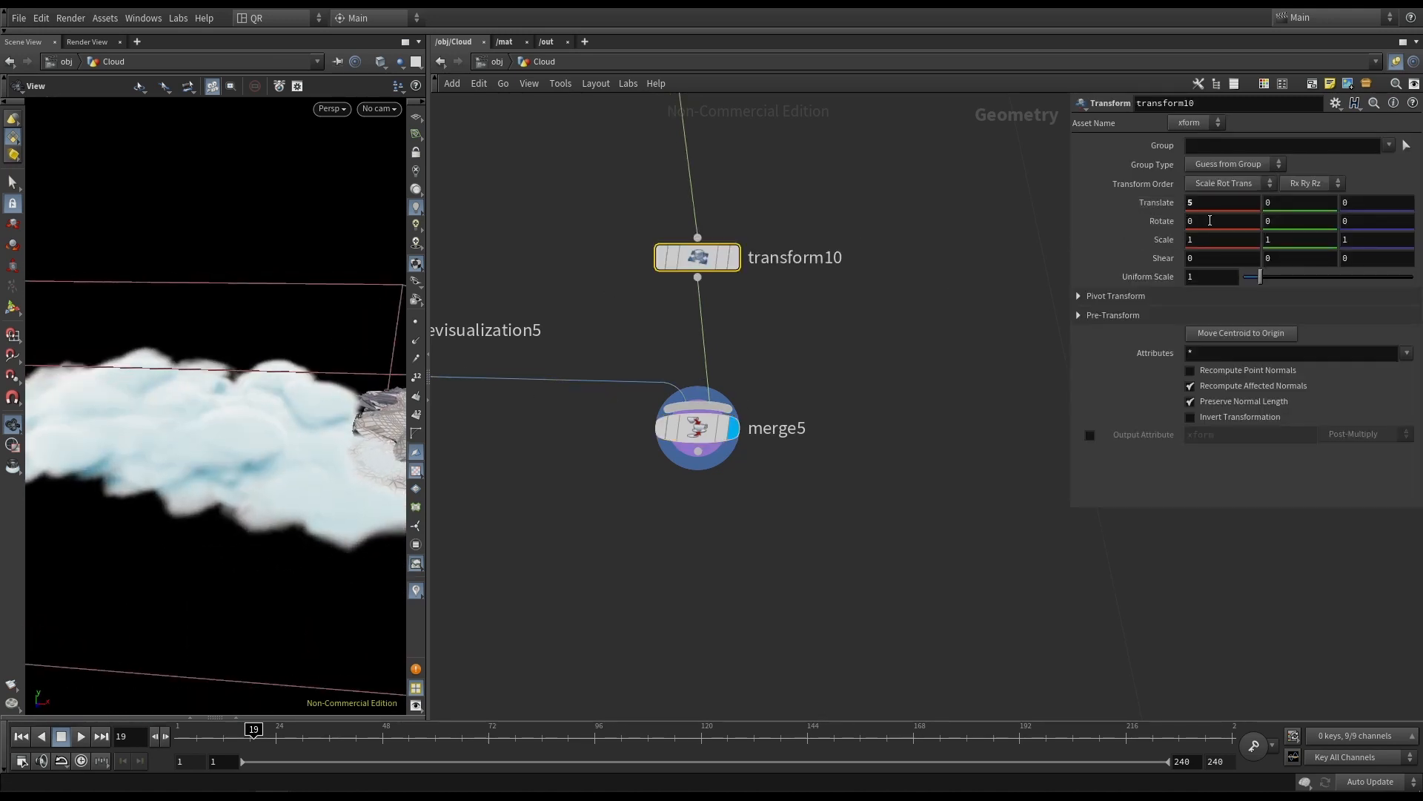
type("8")
key("Return")
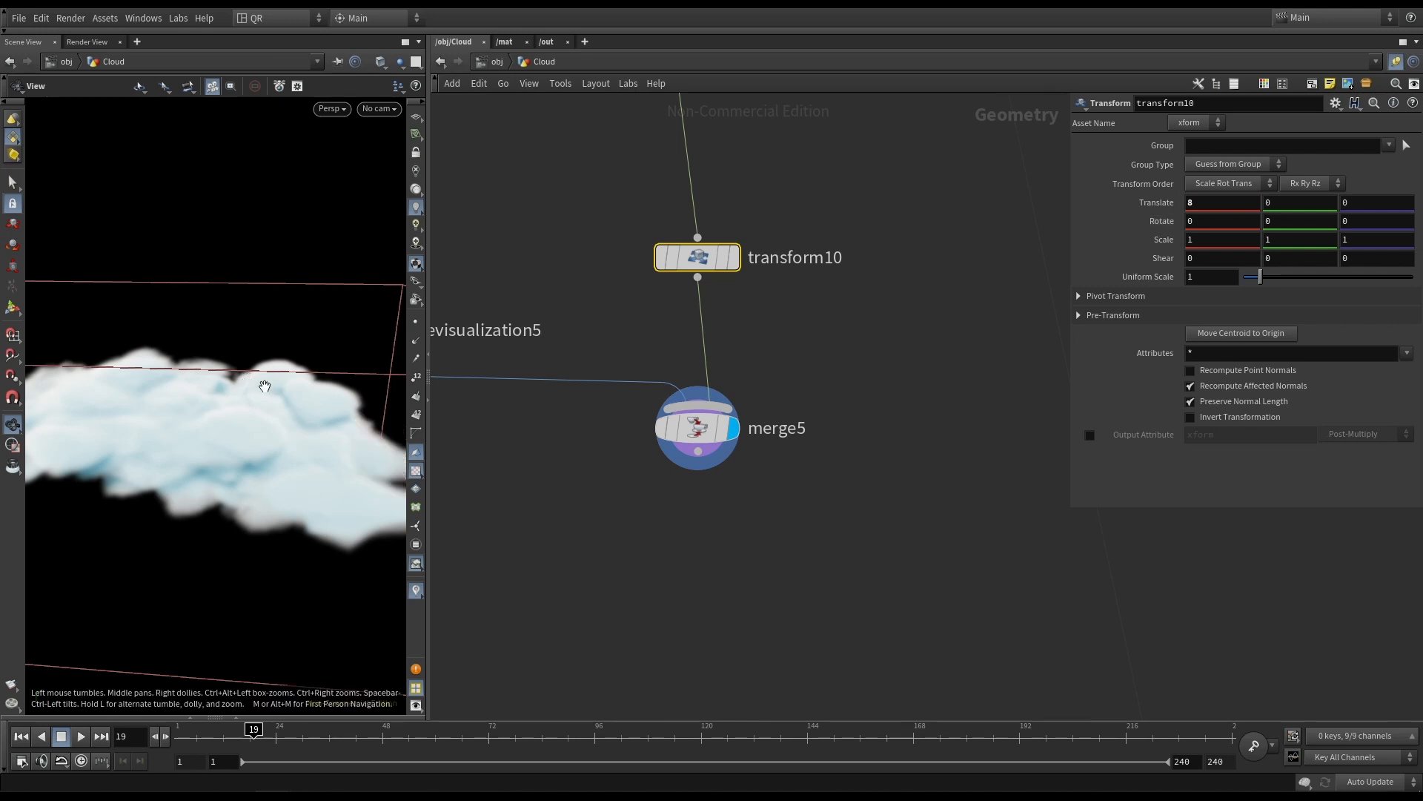
scroll(244, 444, "down", 5)
left_click_drag(238, 449, 152, 401, "alt")
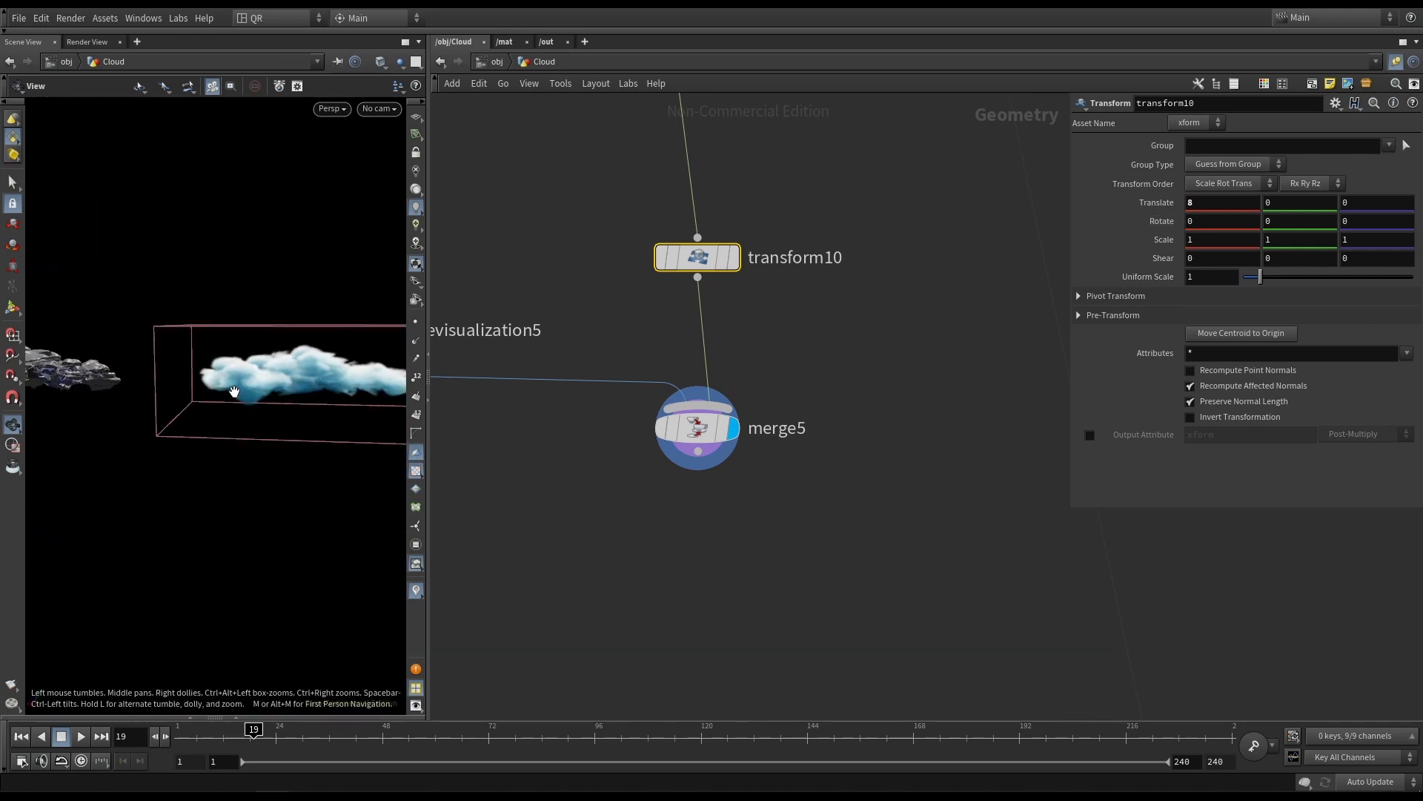
Try an X translation of 7 on the transform, and settle on 6 to place the geometry beside the cloud.
left_click_drag(1197, 204, 1137, 208)
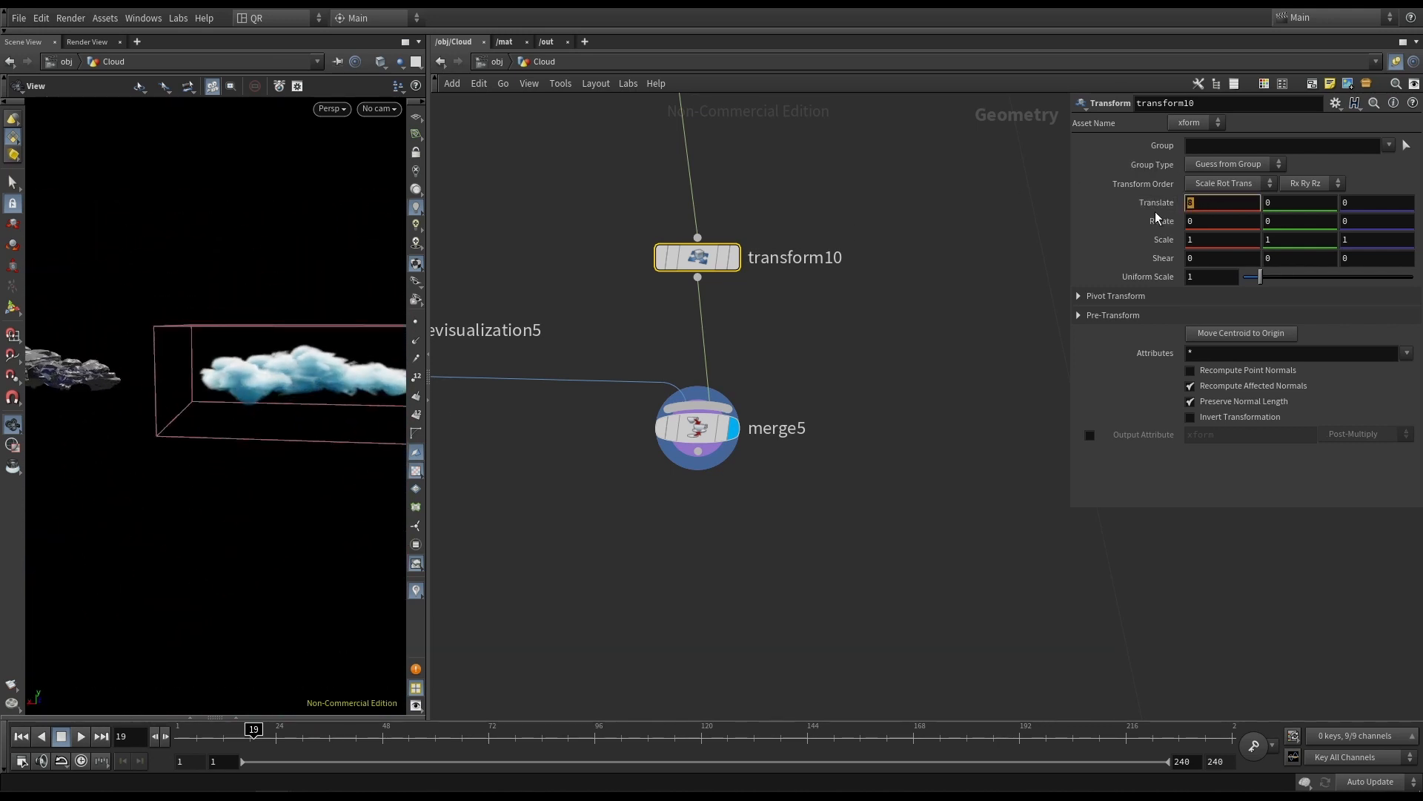
type("7")
key("Return")
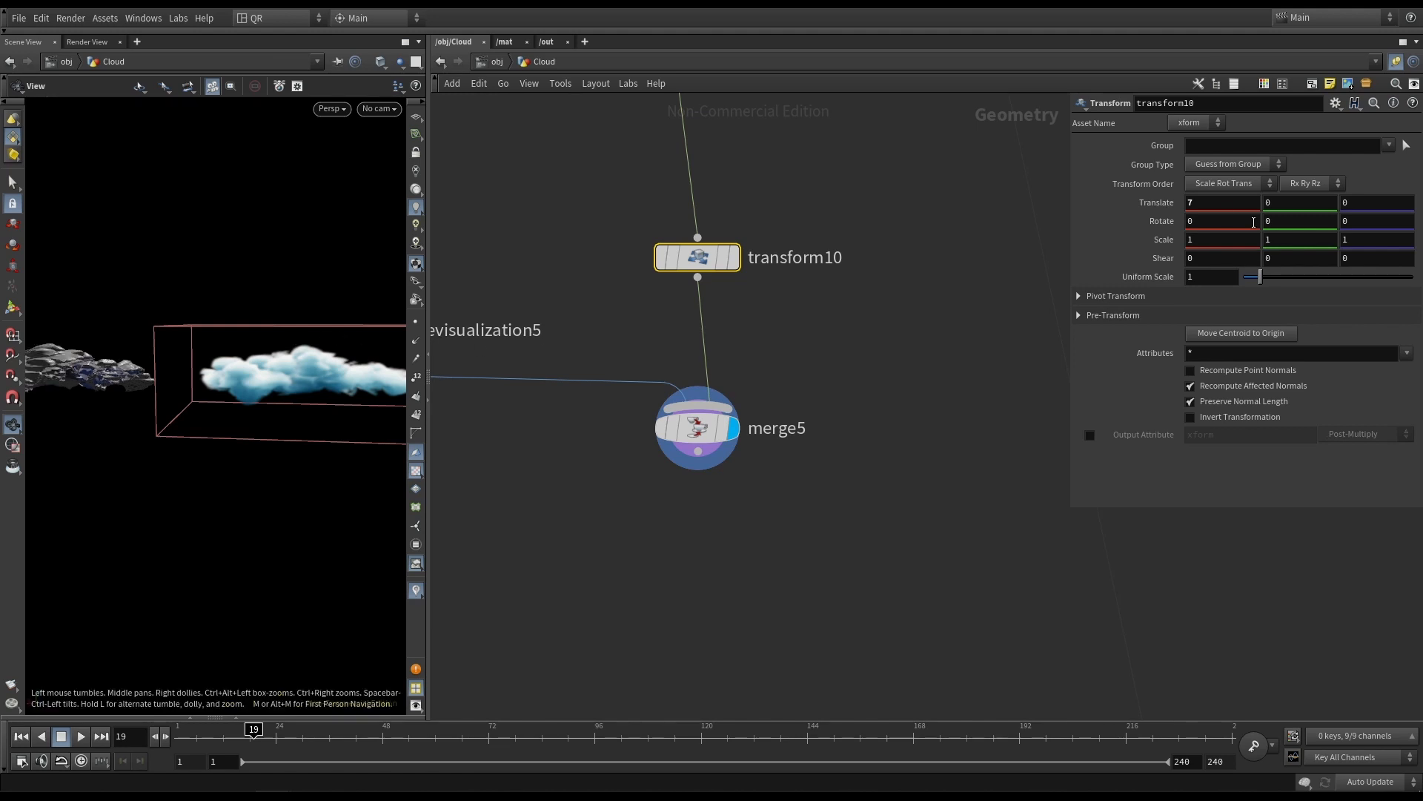
type("6")
key("Return")
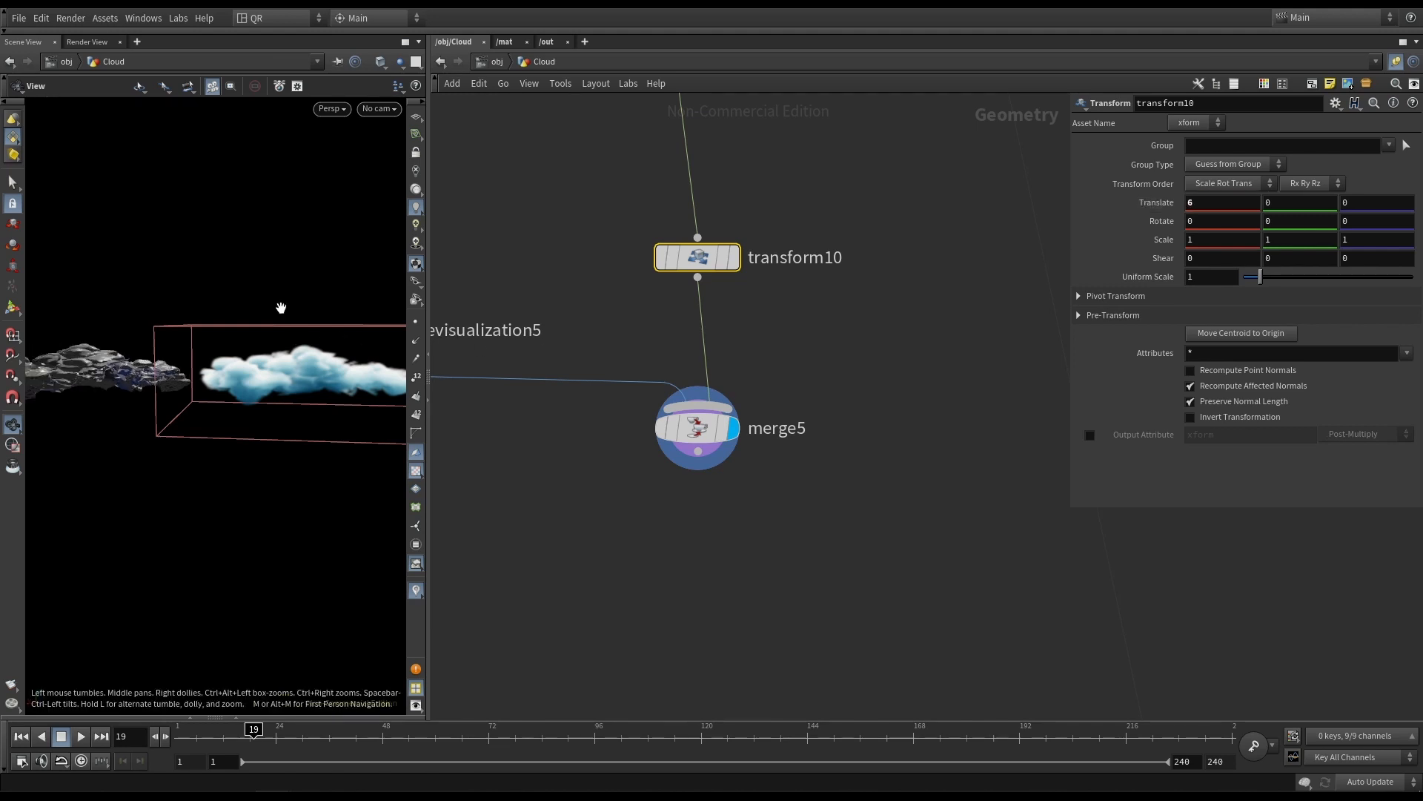
Maximize and frame the scene view to compare the shaded cloud with its source geometry side by side.
left_click_drag(215, 401, 394, 286)
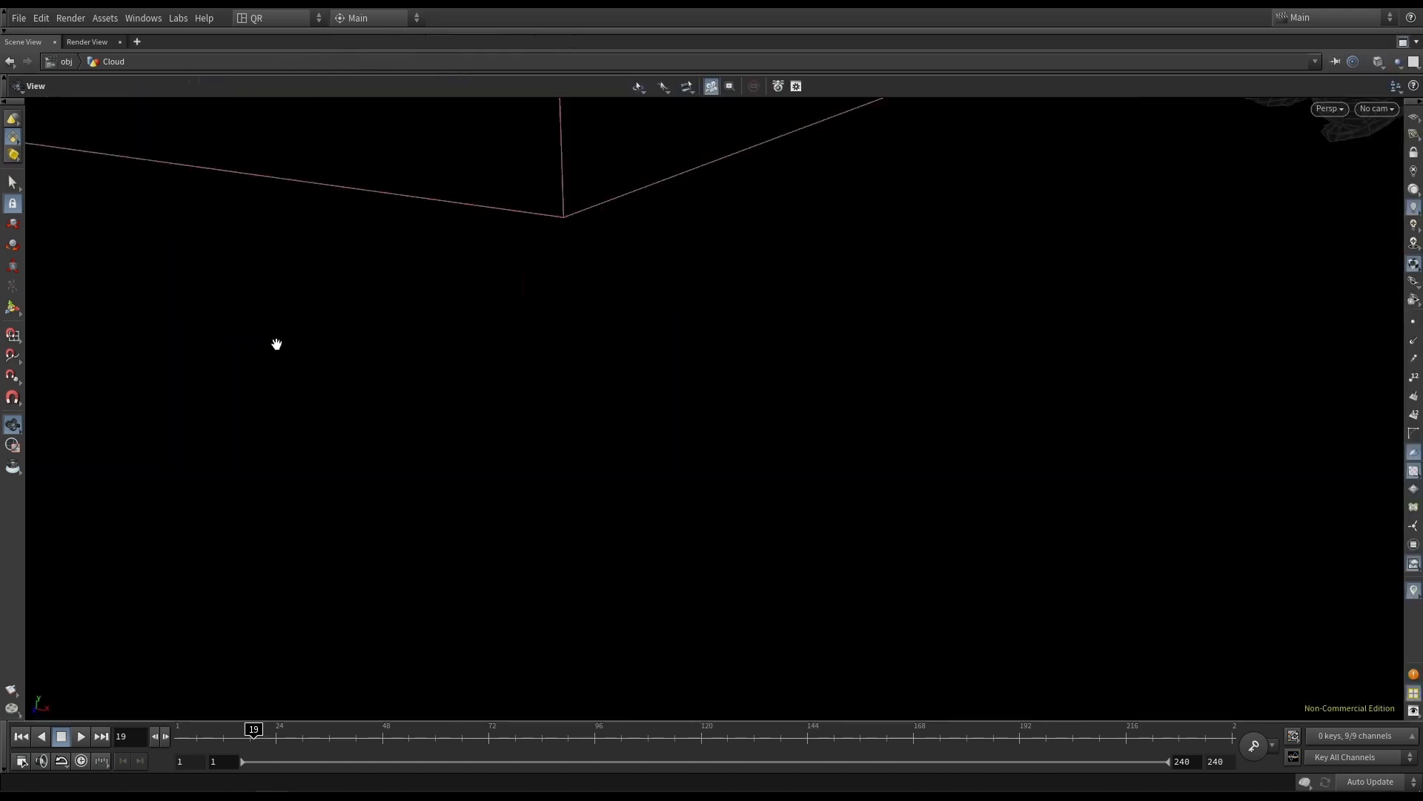
key("ctrl+b")
key("f")
left_click_drag(745, 449, 775, 442)
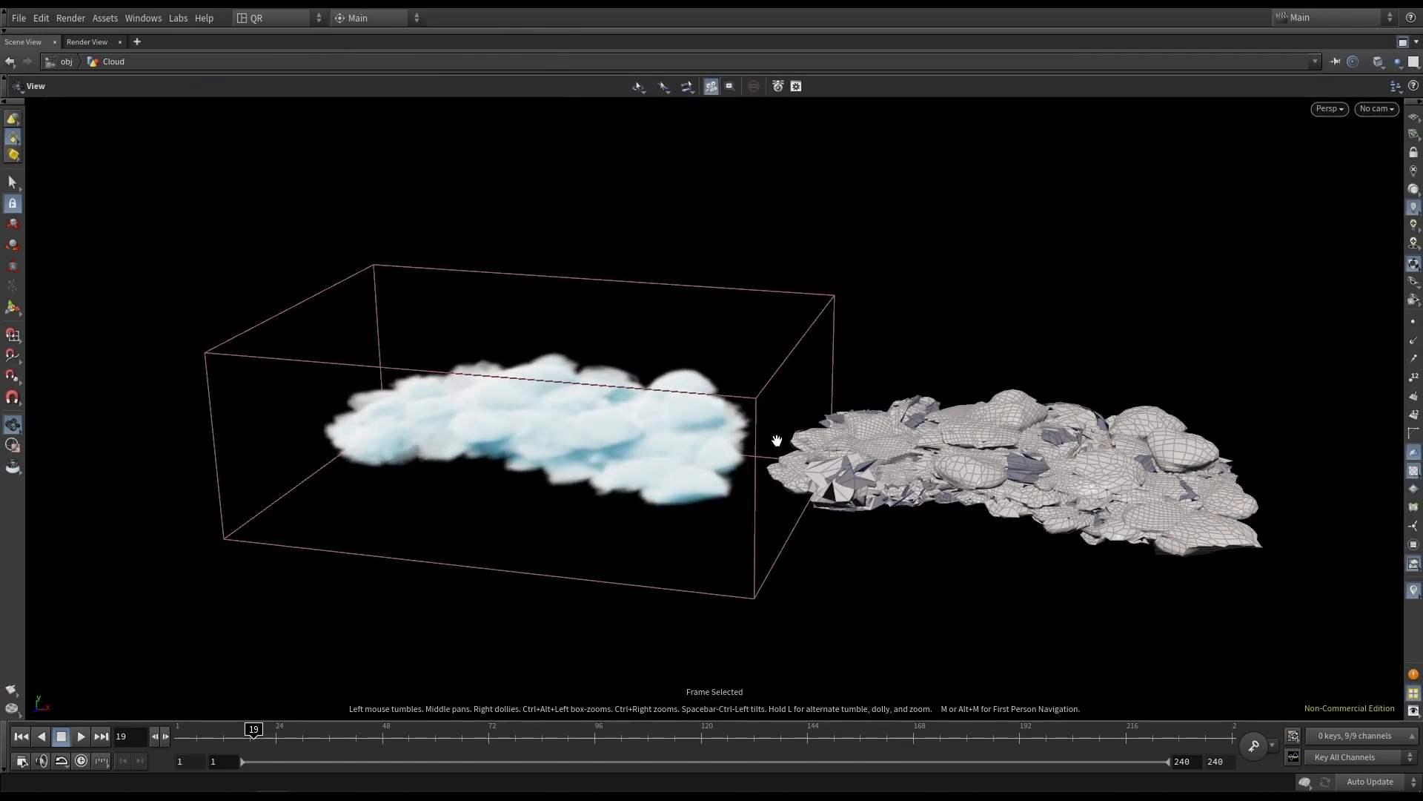
middle_click_drag(776, 441, 680, 399)
left_click_drag(681, 399, 386, 393)
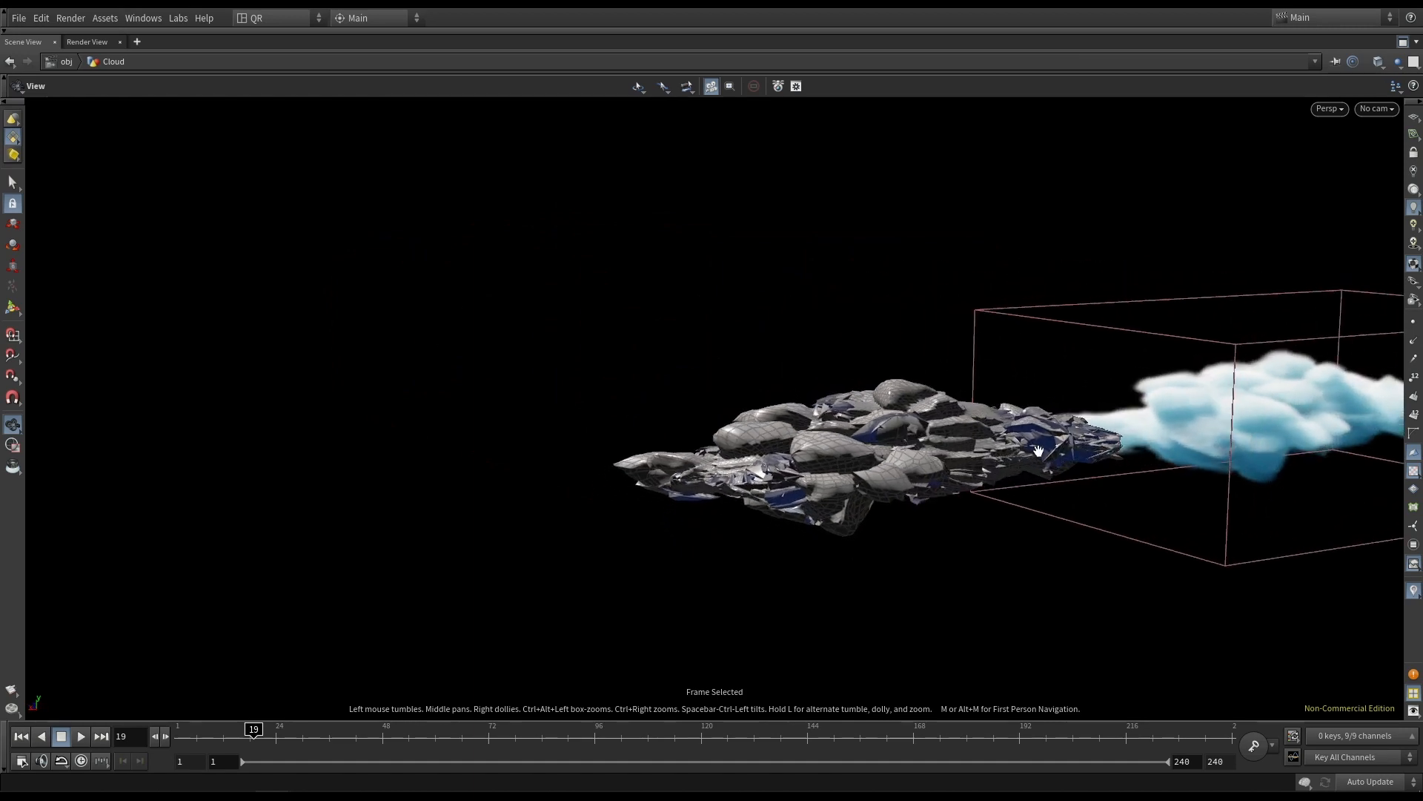
Examine the shaded cloud and its overlapping source geometry up close and from several angles.
middle_click_drag(1035, 451, 657, 401)
right_click_drag(657, 401, 1065, 416)
left_click_drag(838, 420, 554, 371)
left_click_drag(1125, 343, 1082, 312)
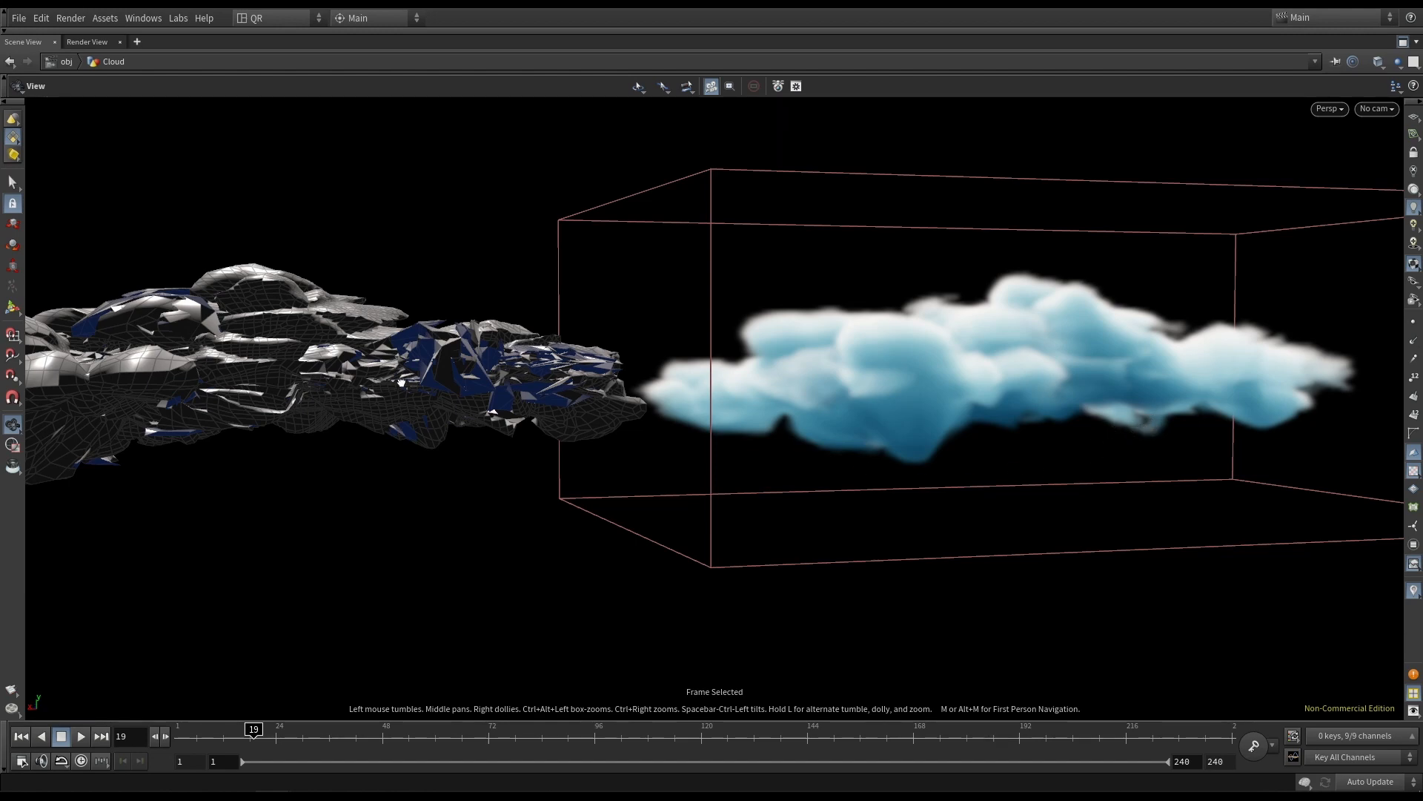
left_click_drag(401, 383, 427, 384)
right_click_drag(426, 384, 696, 338)
left_click_drag(697, 339, 529, 288)
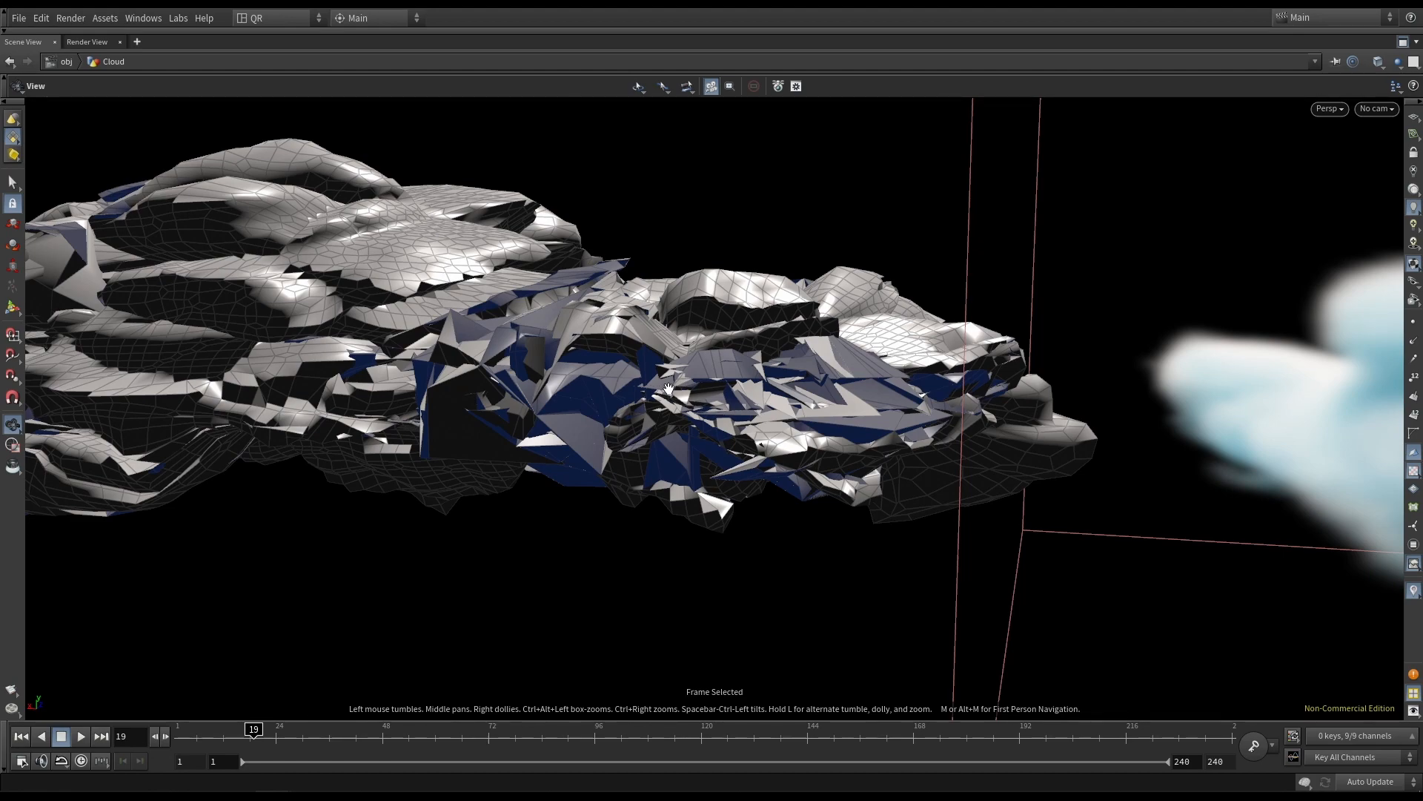
mouse_move(652, 390)
left_mouse_down()
mouse_move(848, 360)
mouse_move(683, 392)
mouse_move(698, 405)
mouse_move(646, 417)
left_mouse_up()
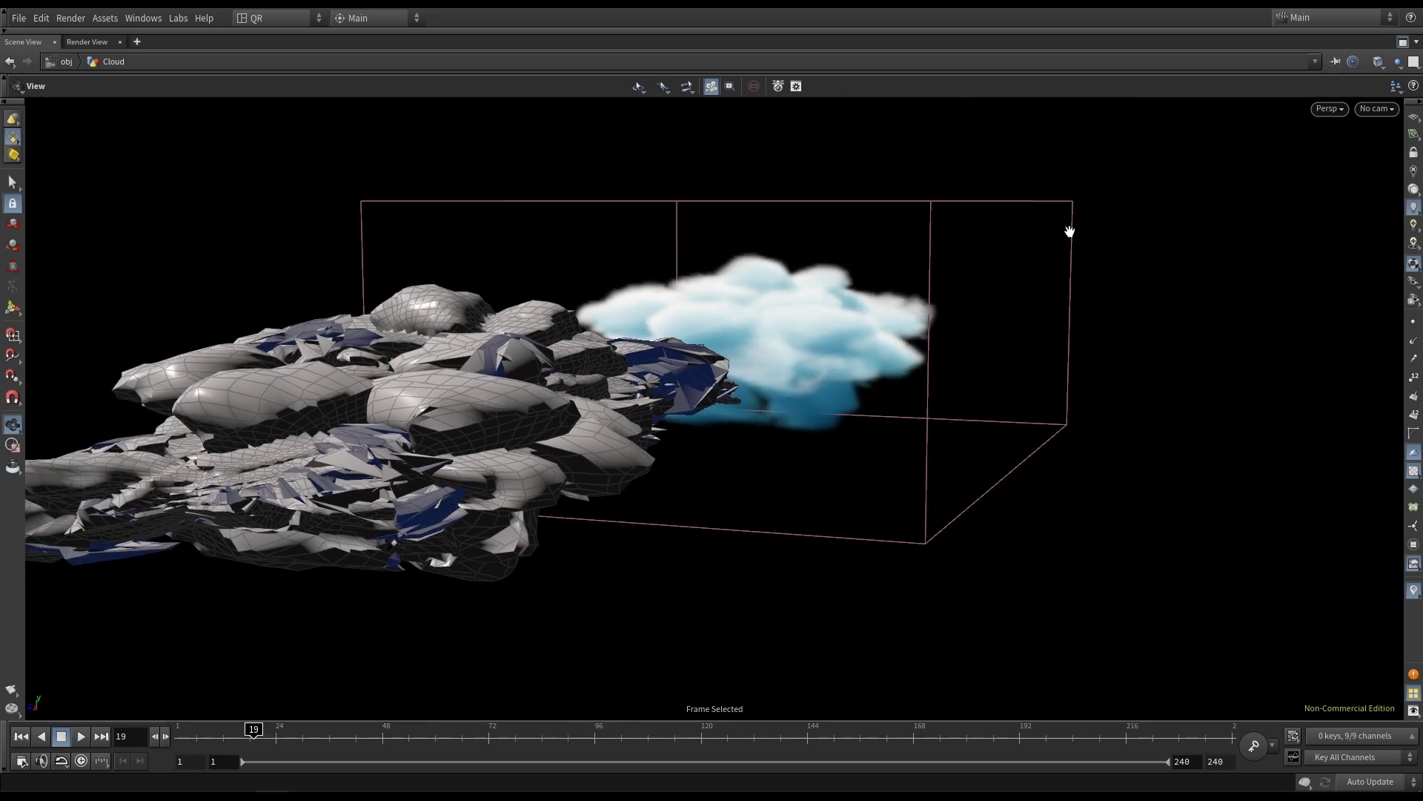
Restore the split layout and colour the transform10, volumevisualization5 and merge5 nodes pink.
left_click(1404, 44)
scroll(826, 314, "down", 5)
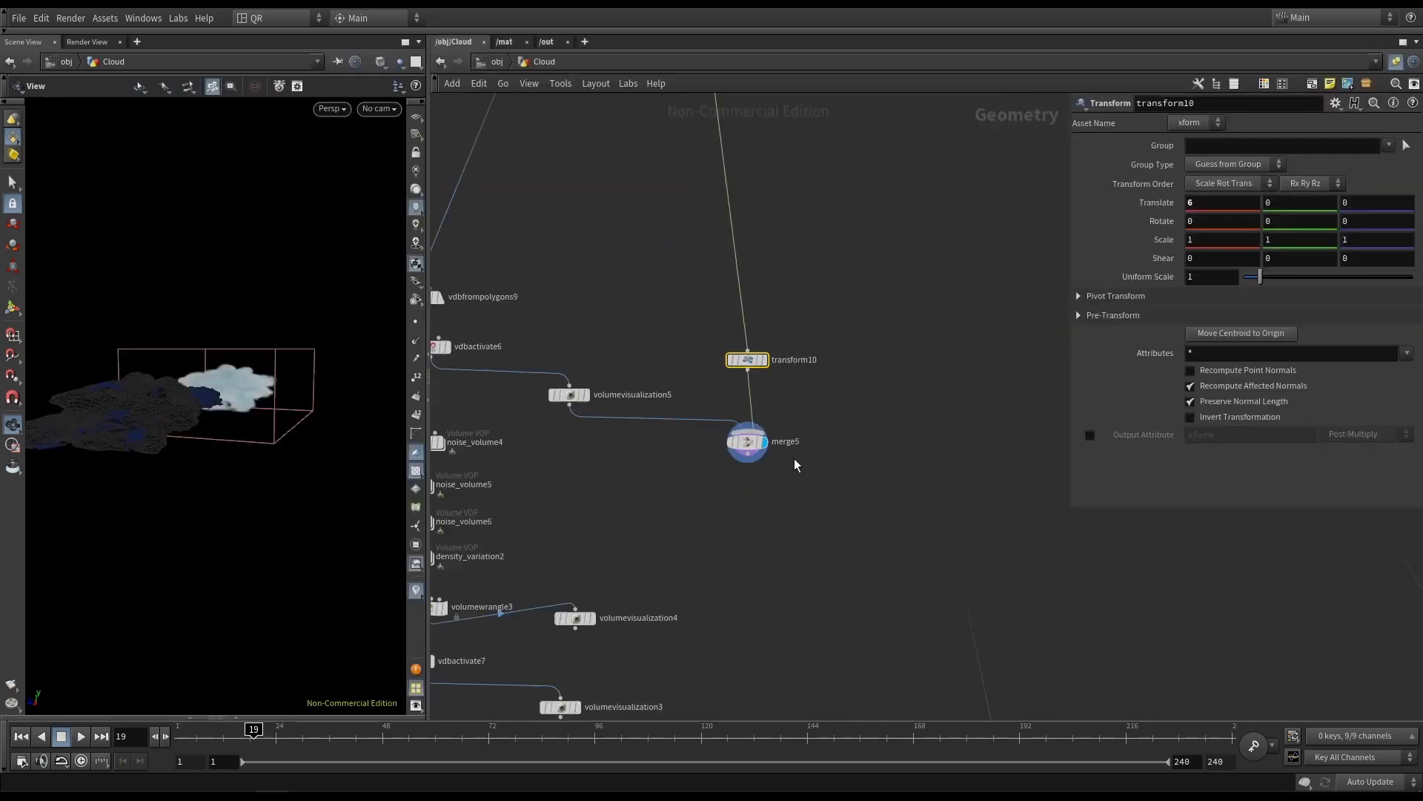
middle_click_drag(695, 287, 715, 348)
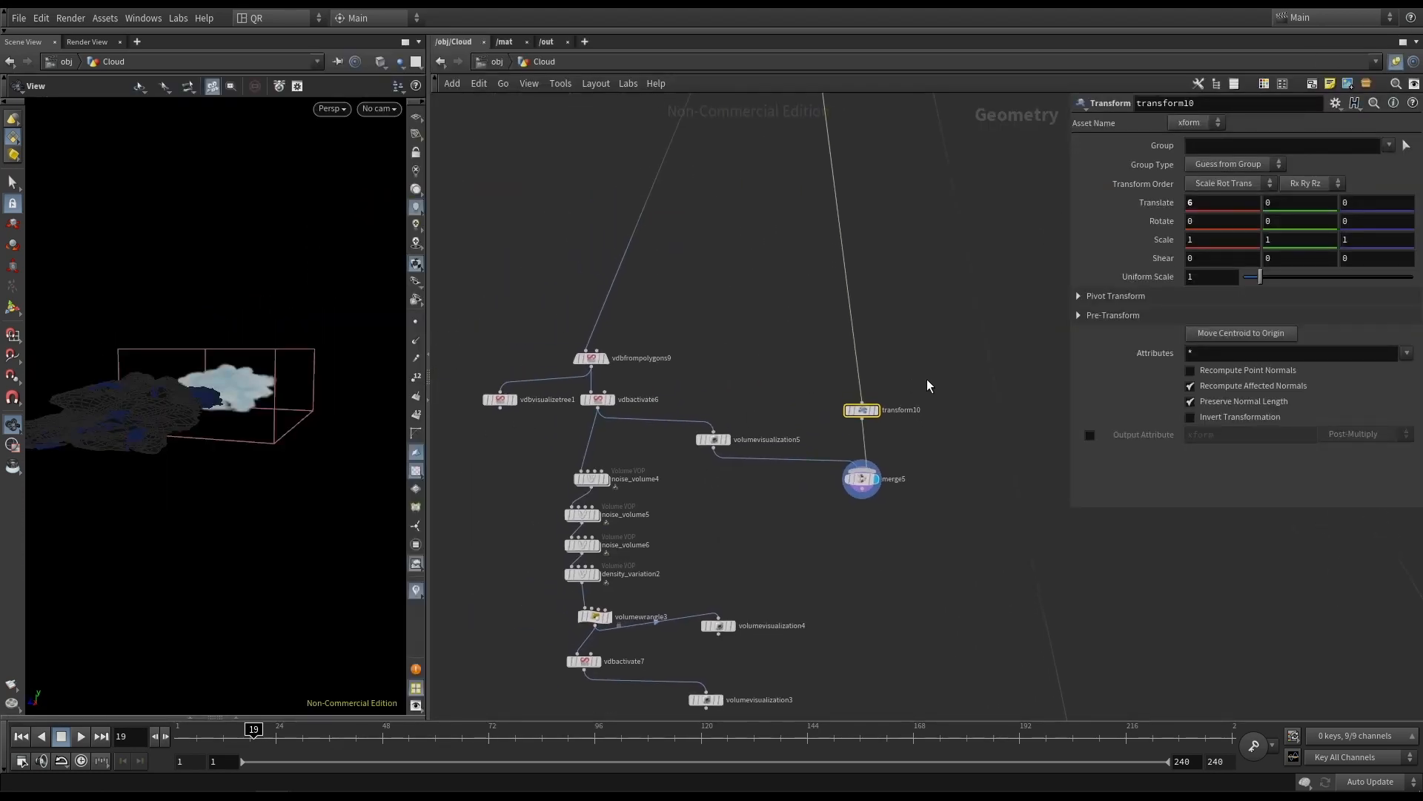
left_click_drag(937, 368, 699, 485)
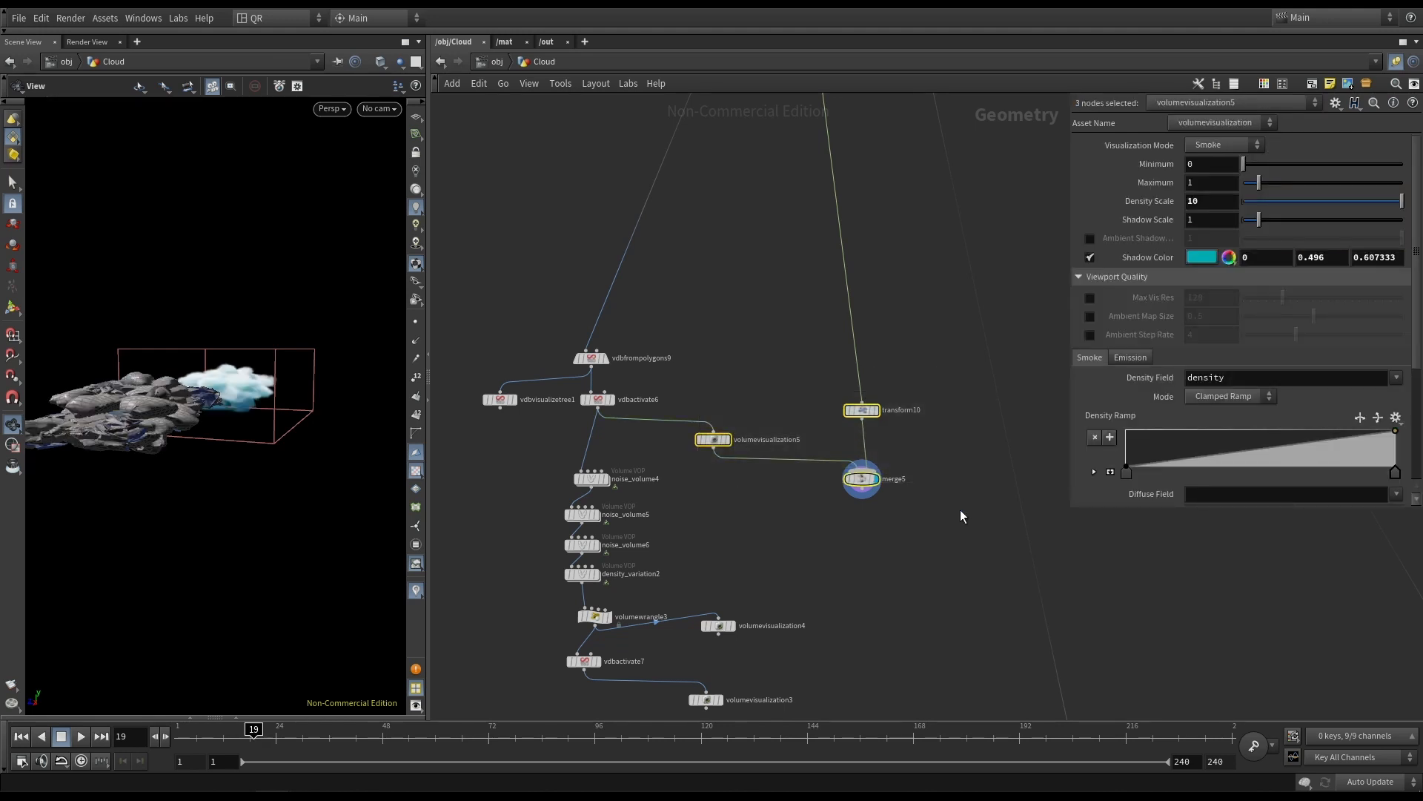
key("c")
left_click(1379, 693)
key("c")
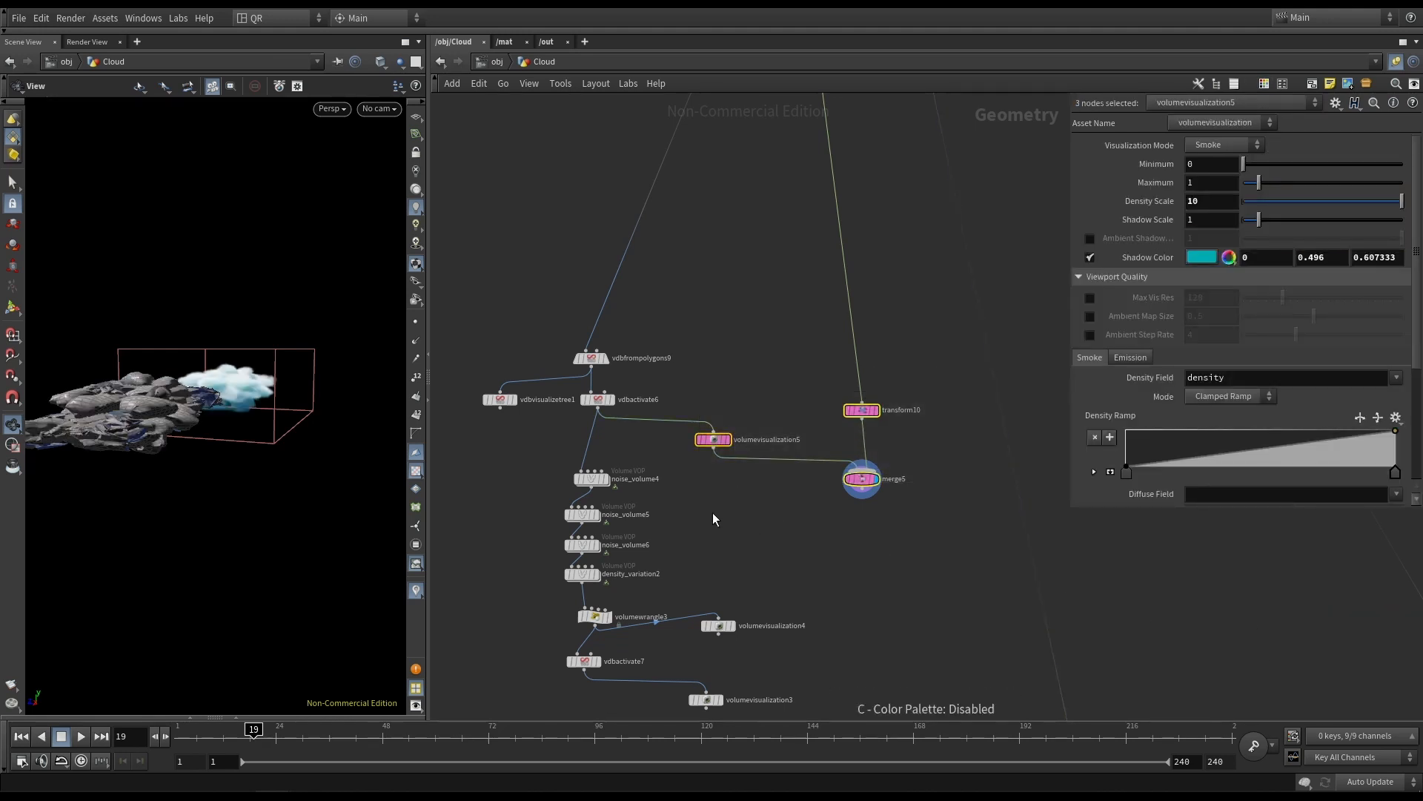
Colour the vdbvisualizetree1 node pink to match the other visualization-only nodes.
middle_click_drag(719, 492, 730, 489)
scroll(668, 423, "up", 2)
left_click(571, 381)
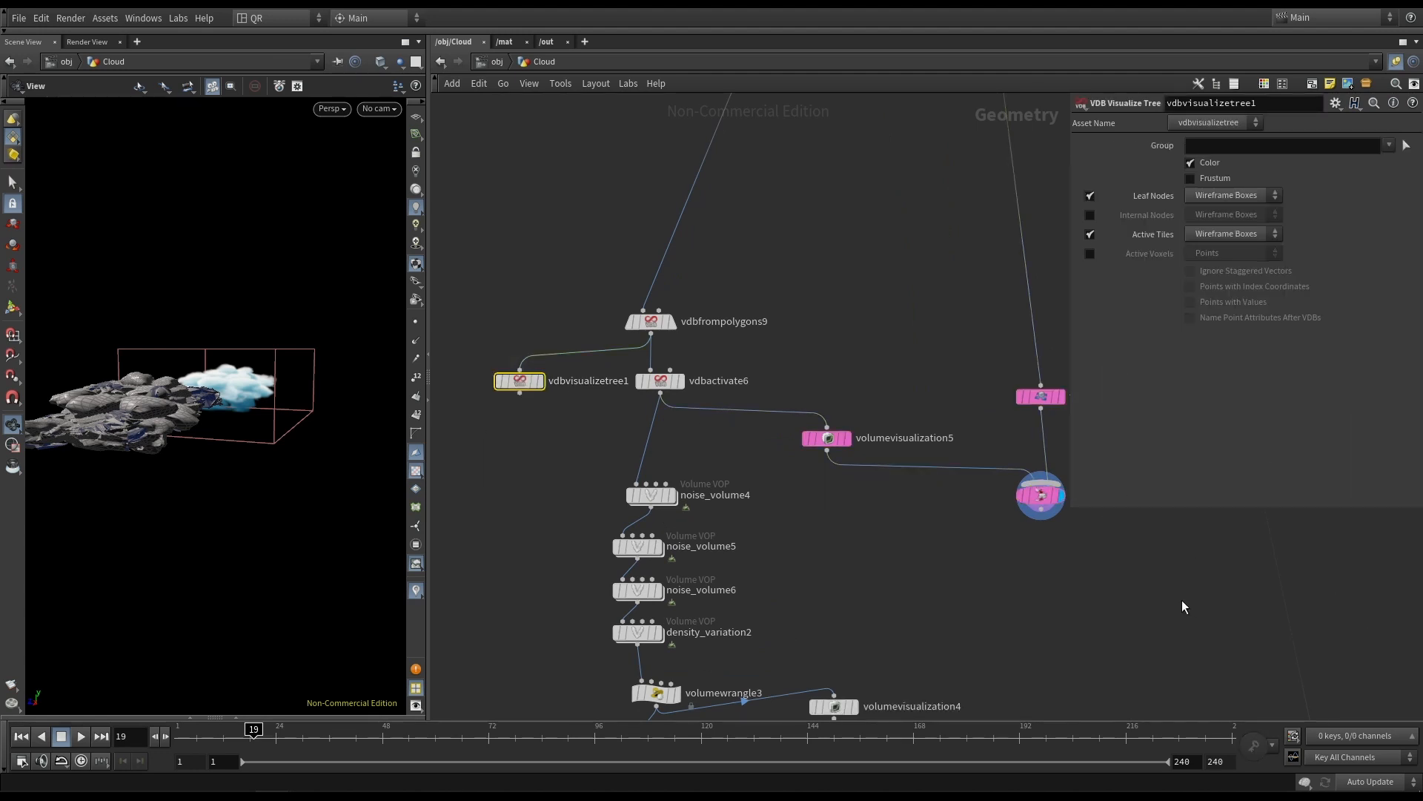
key("c")
left_click(1377, 696)
key("c")
scroll(845, 559, "down", 2)
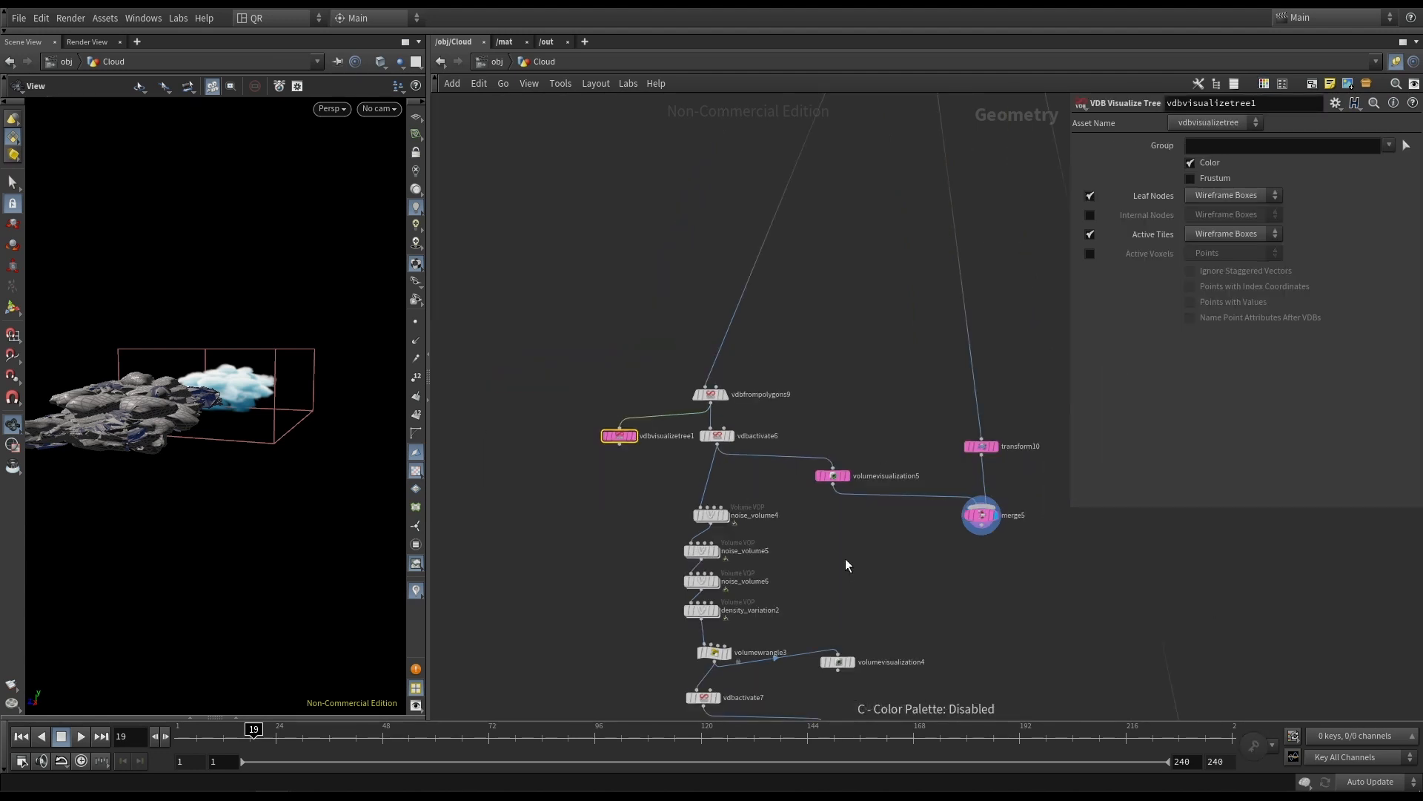
Shift noise_volume4 slightly aside, display the vdbactivate6 volume in the viewport, and save the scene.
middle_click_drag(845, 558, 837, 463)
scroll(746, 422, "up", 2)
left_click_drag(687, 424, 710, 424)
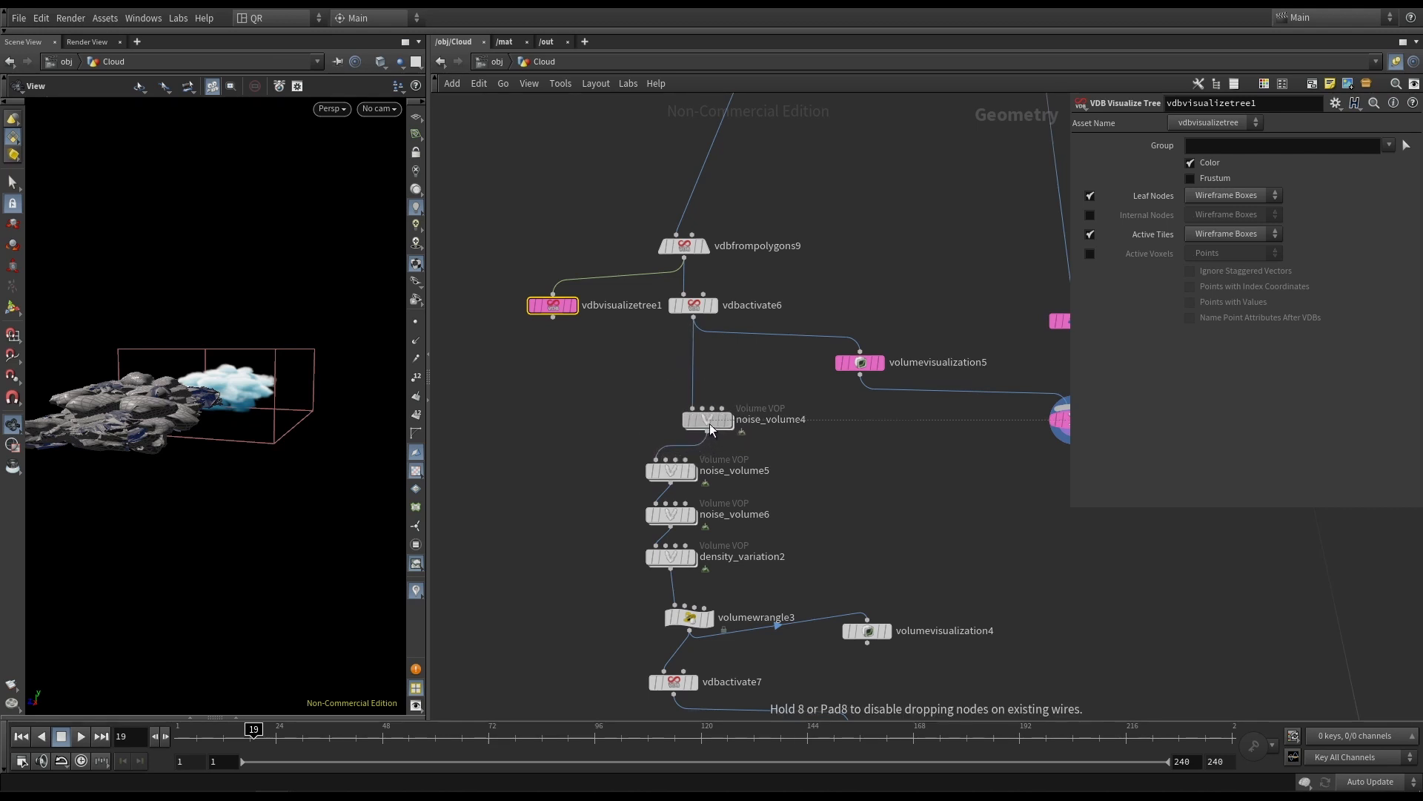
left_click(714, 305)
left_click_drag(201, 397, 289, 443)
key("ctrl+s")
Display the noise_volume4 result and inspect the noise-distorted cloud up close in the viewport.
mouse_move(734, 424)
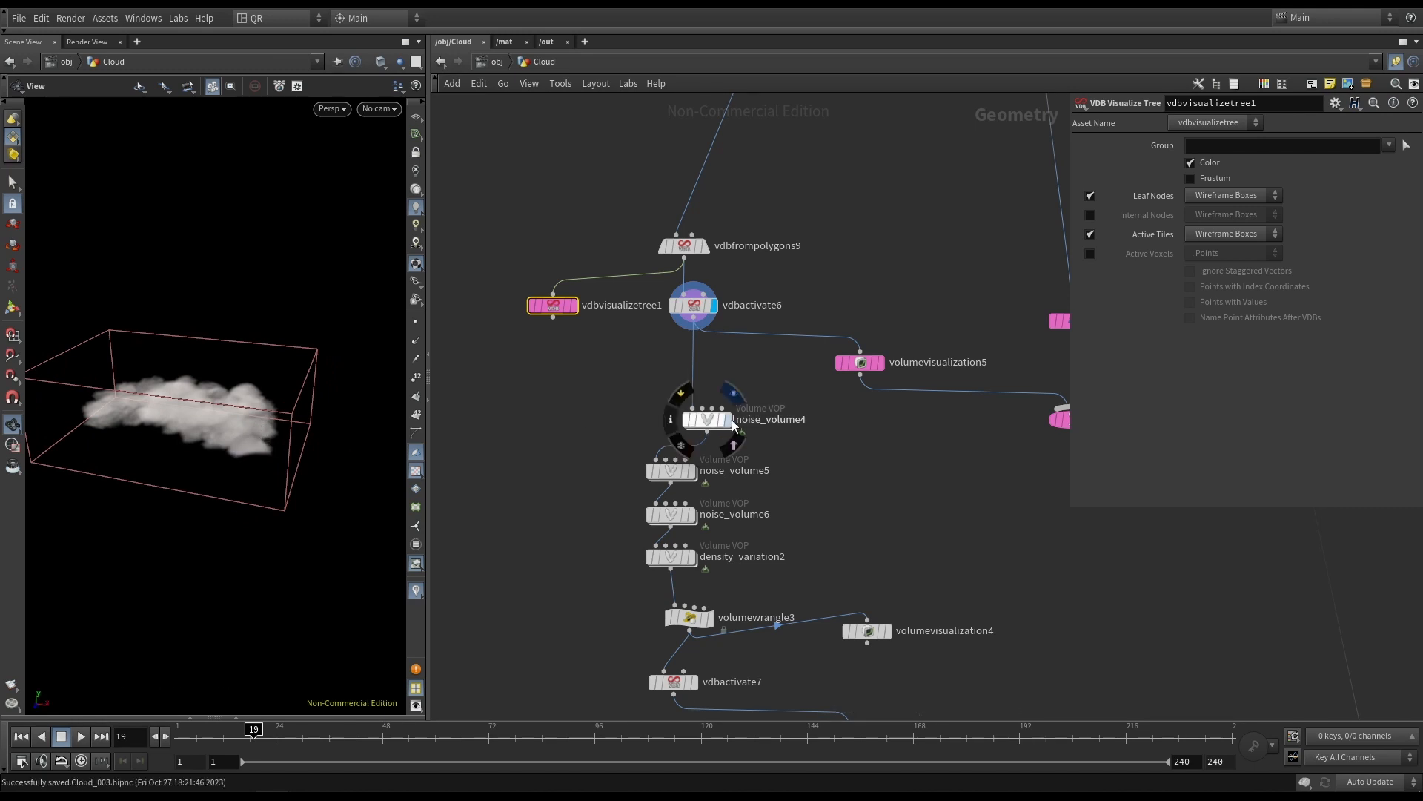
left_click(730, 421)
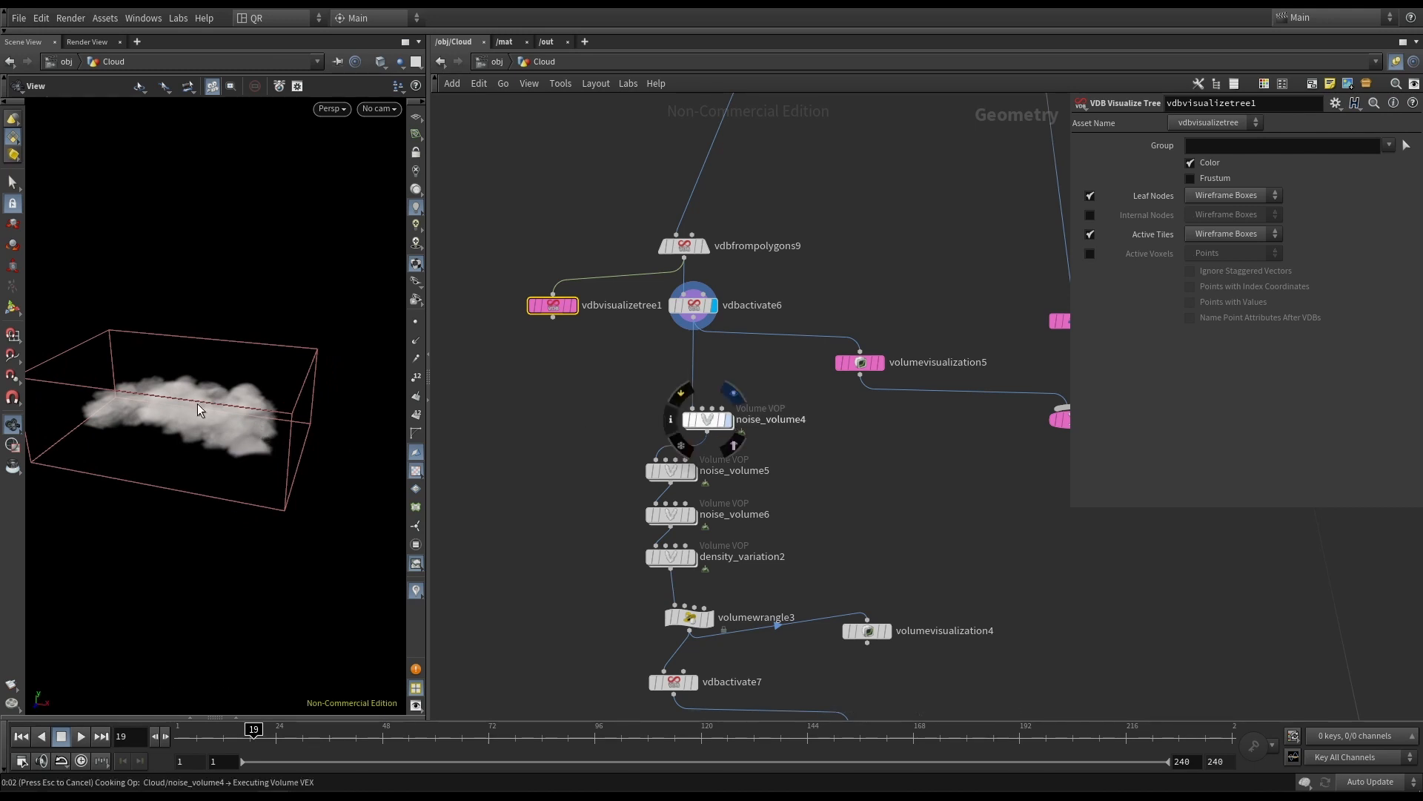
scroll(217, 417, "up", 6)
left_click_drag(217, 417, 194, 447)
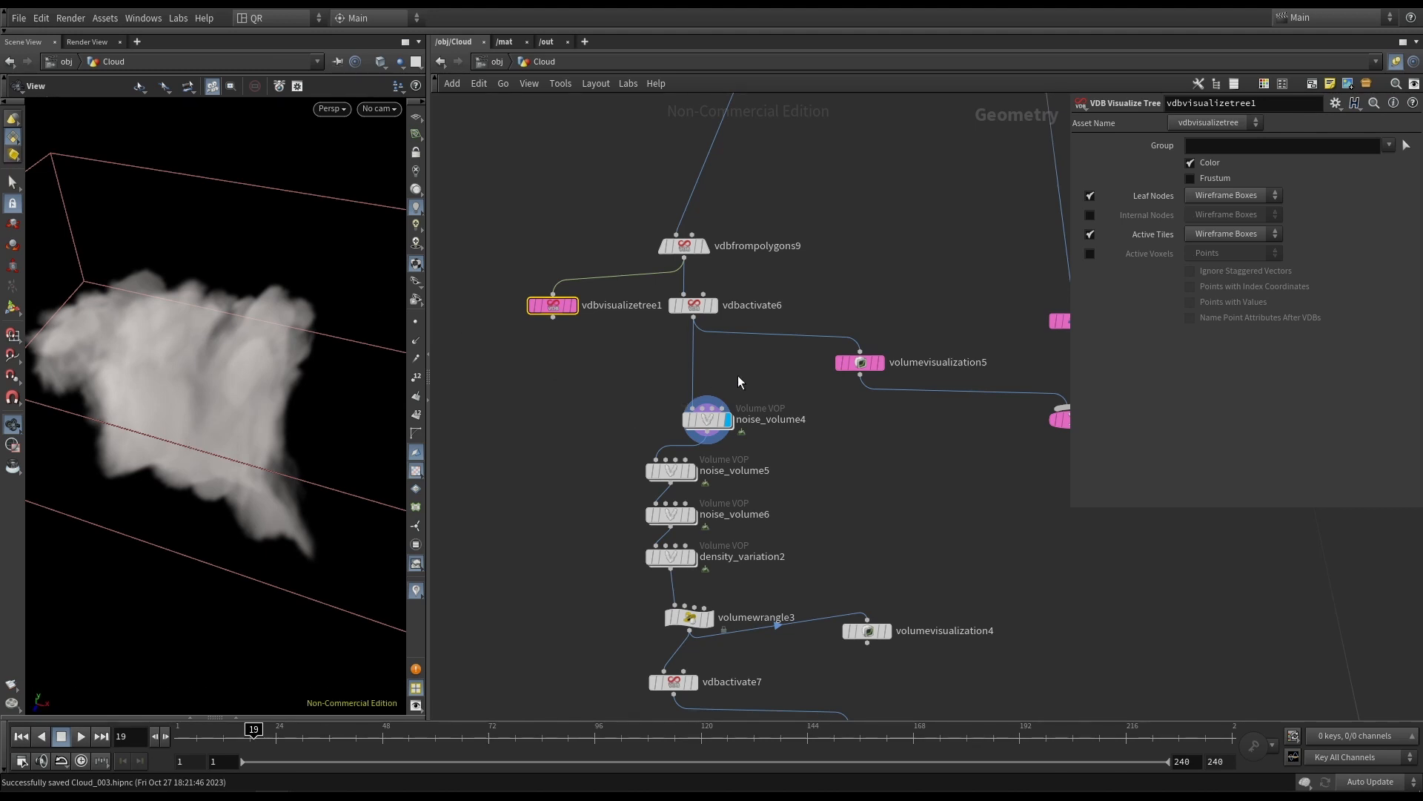
Check the node info of vdbactivate6 for its density VDB, and show the parameters of noise_volume4.
scroll(737, 375, "up", 3)
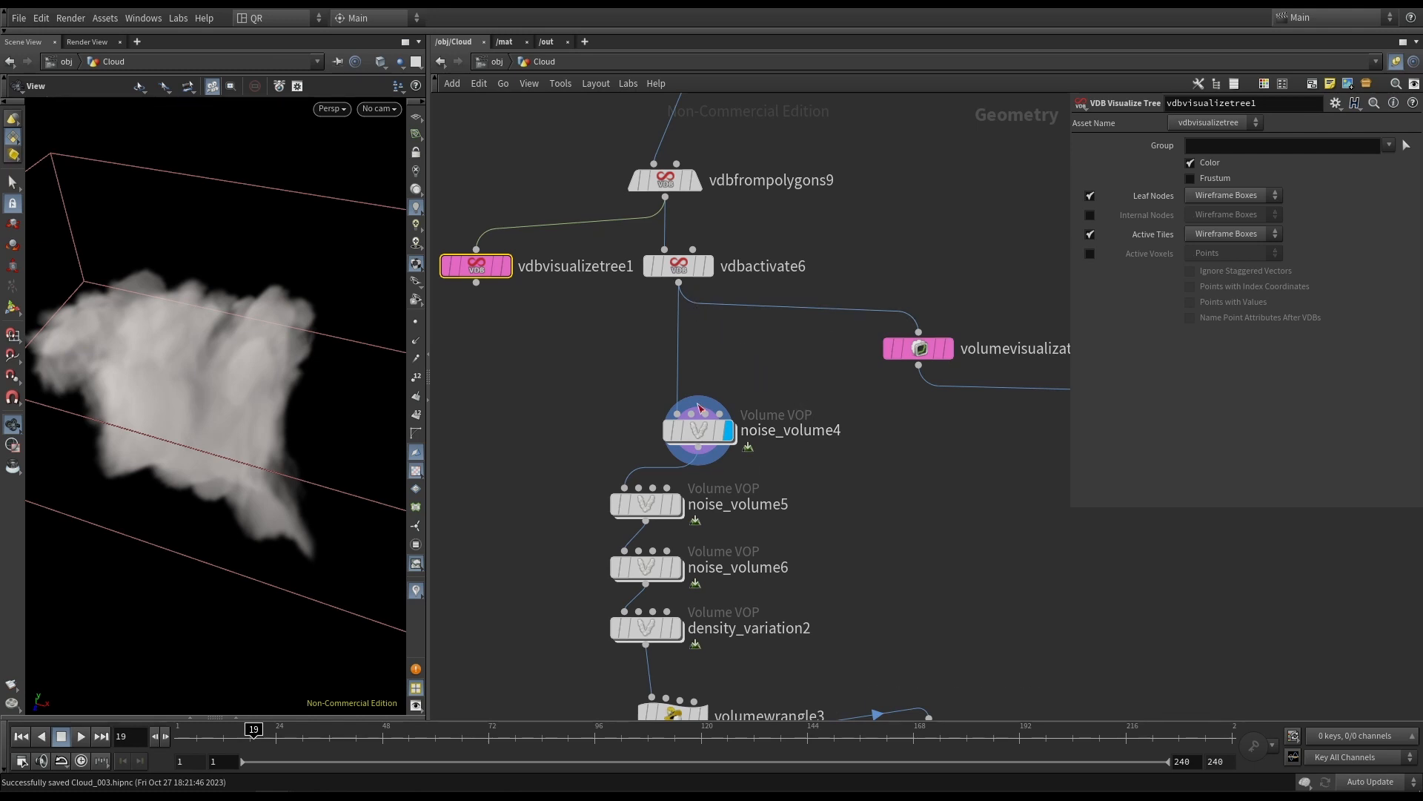
mouse_move(704, 433)
mouse_move(680, 262)
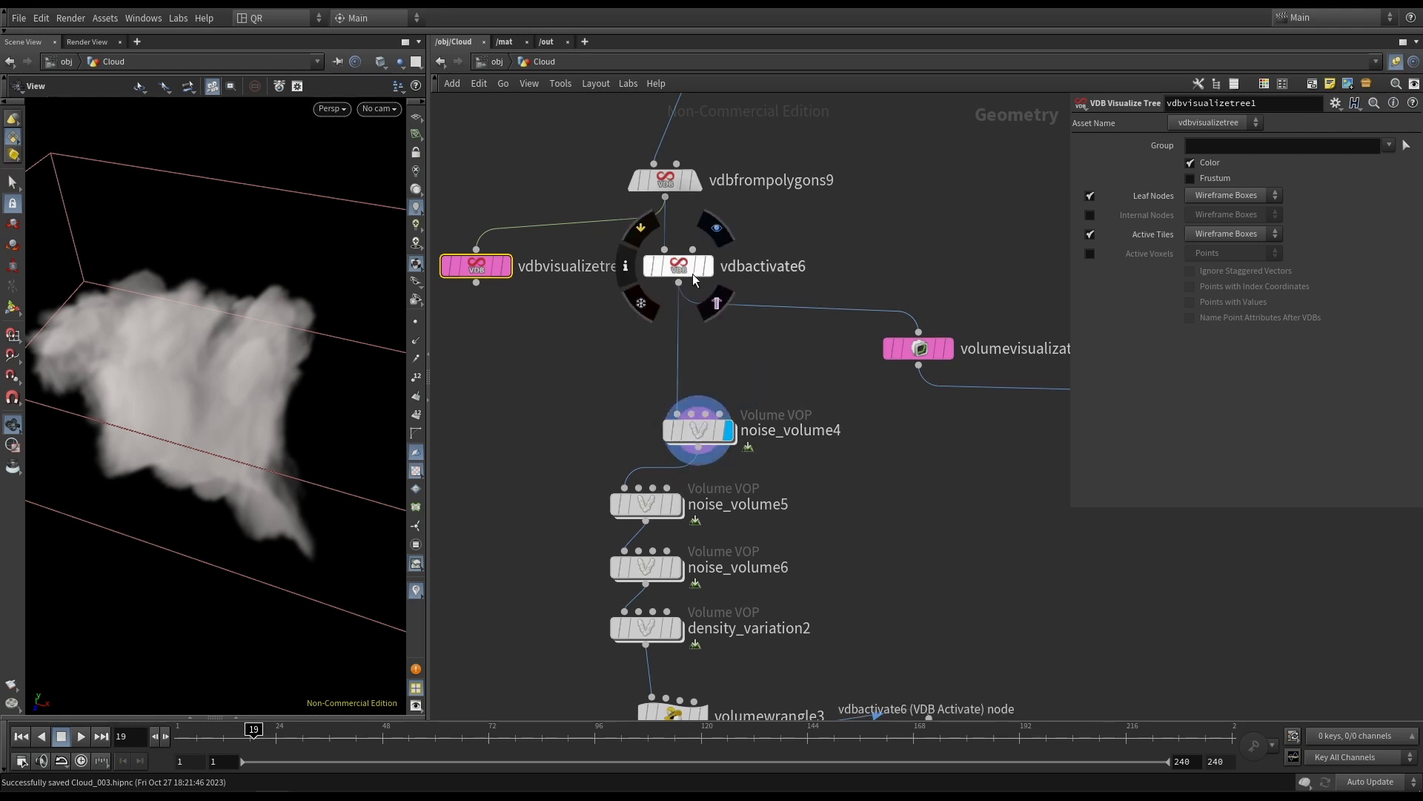
middle_click(684, 287)
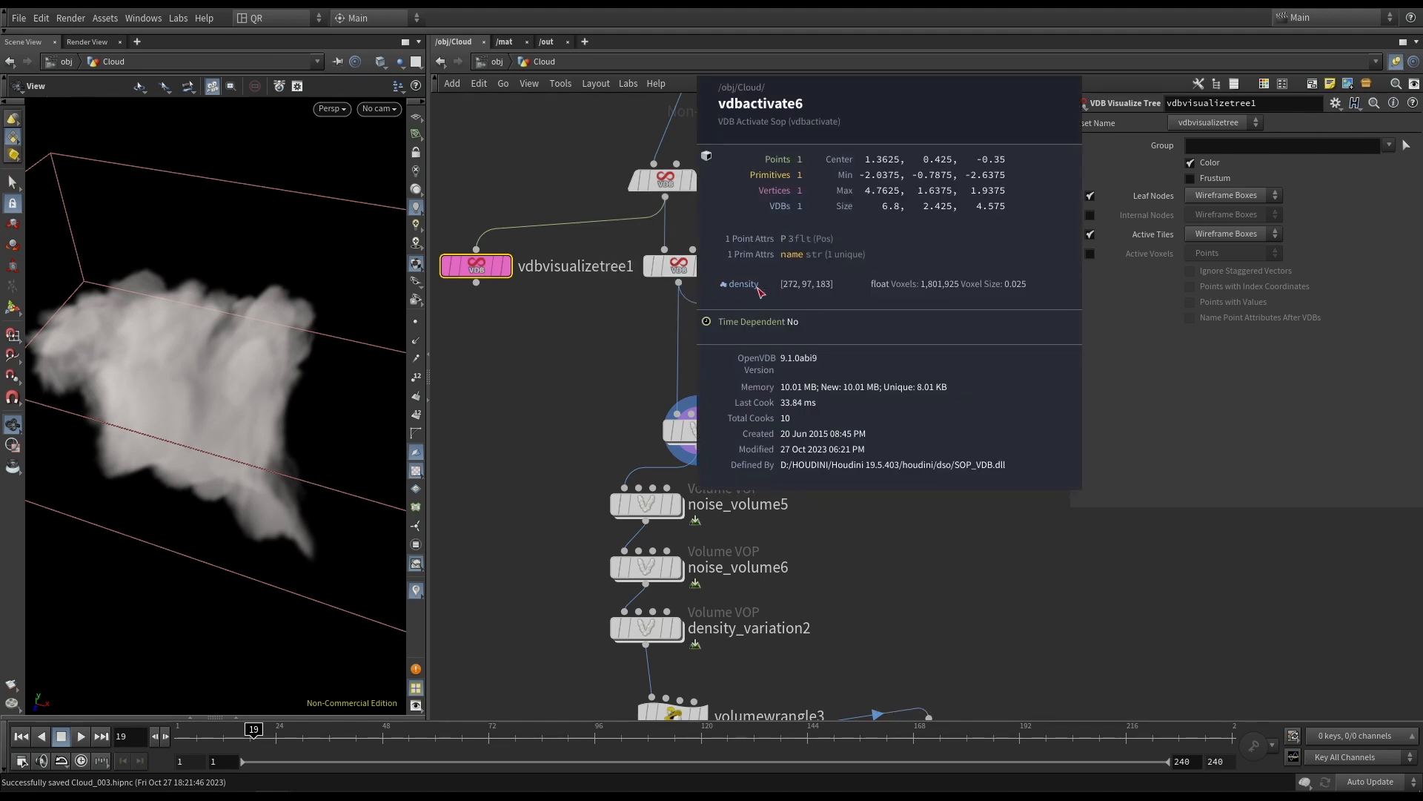
left_click(700, 436)
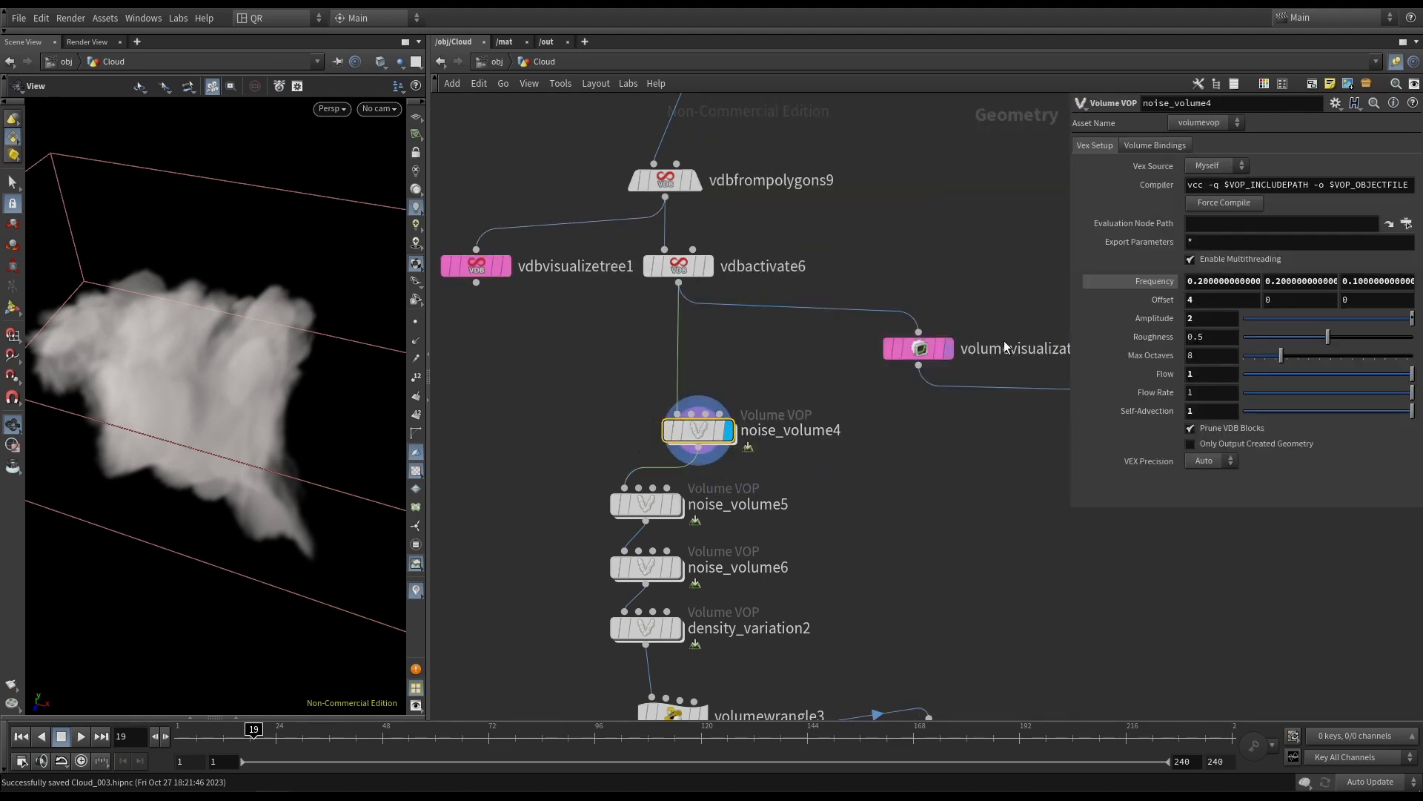
Open the network inside noise_volume4 and lay out its VOP nodes automatically.
double_click(703, 431)
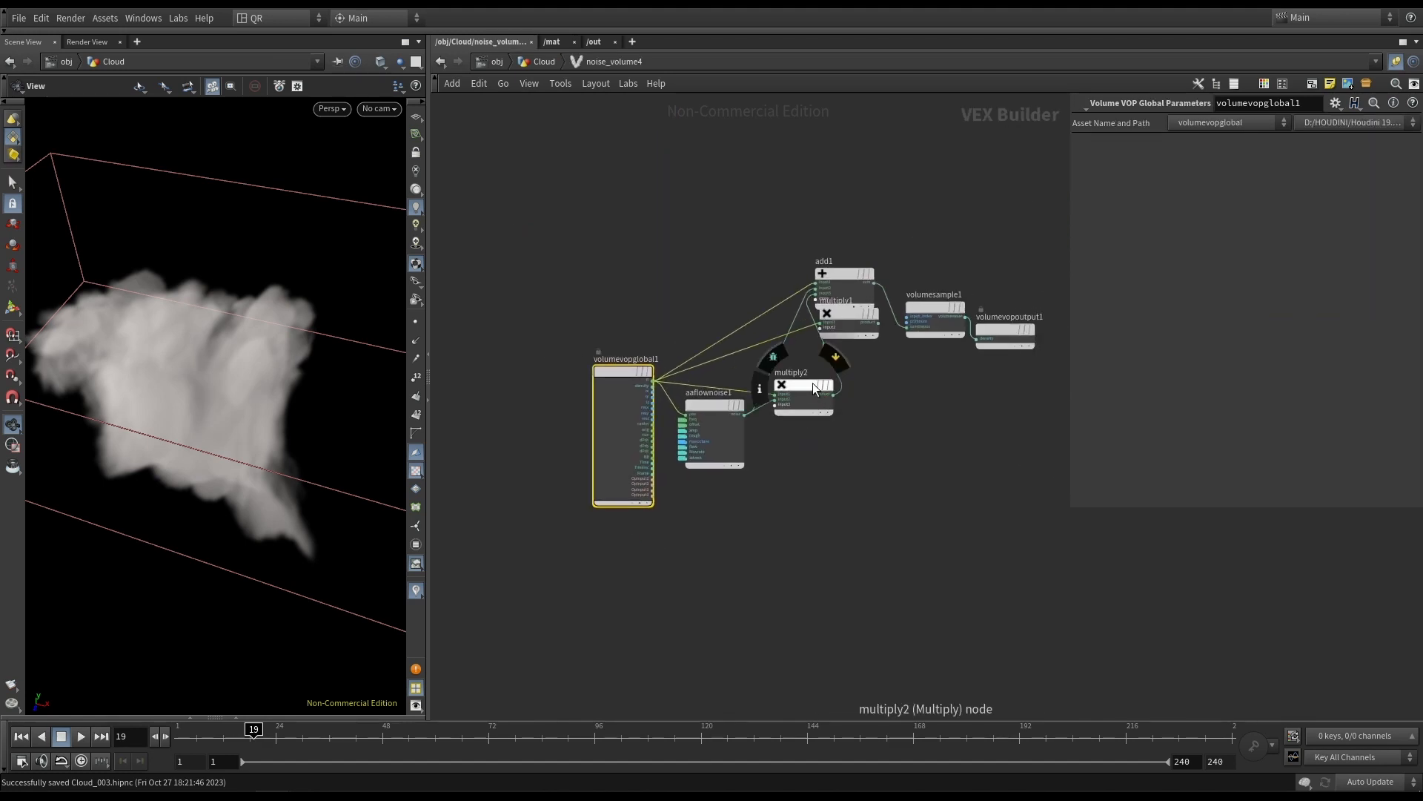
left_click_drag(847, 273, 839, 191)
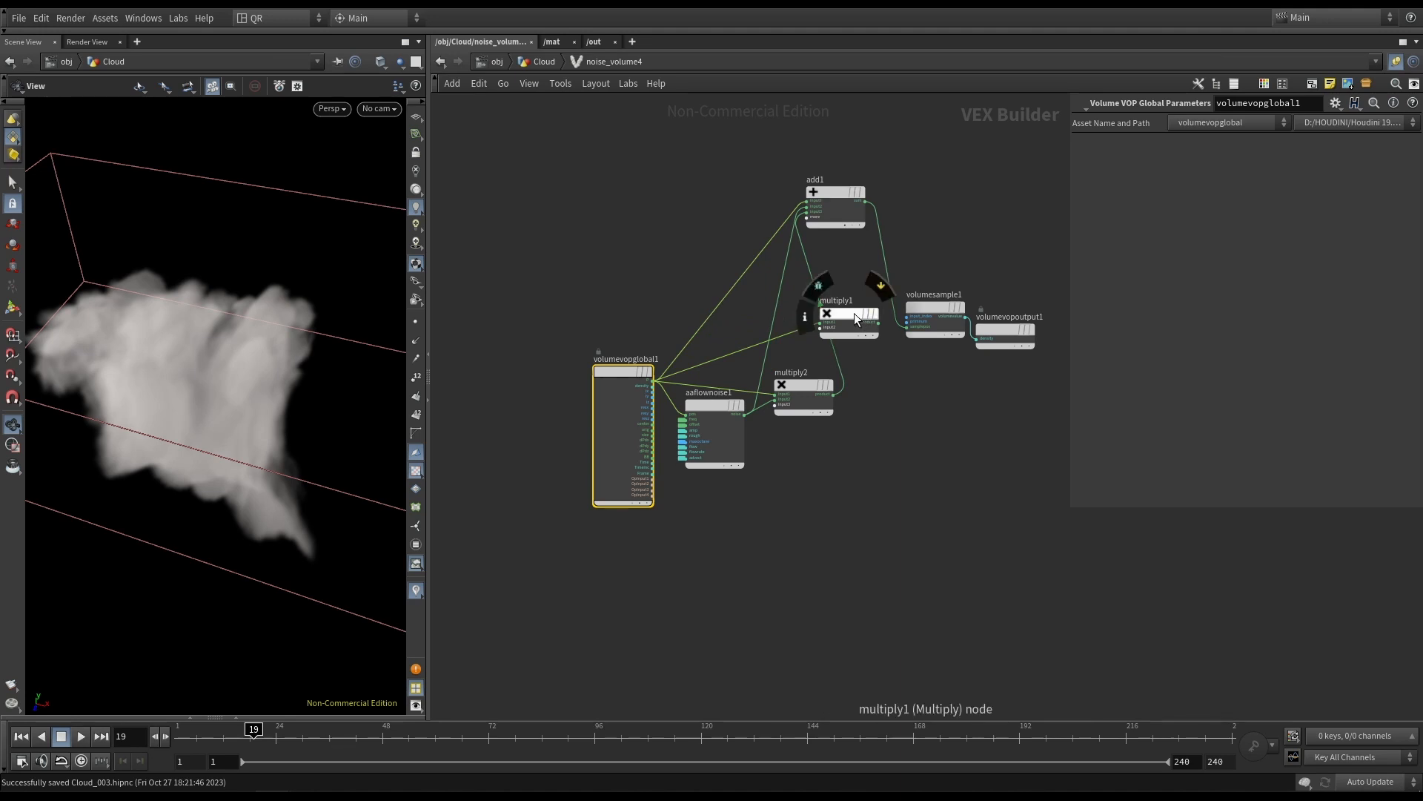
left_click_drag(854, 313, 644, 215)
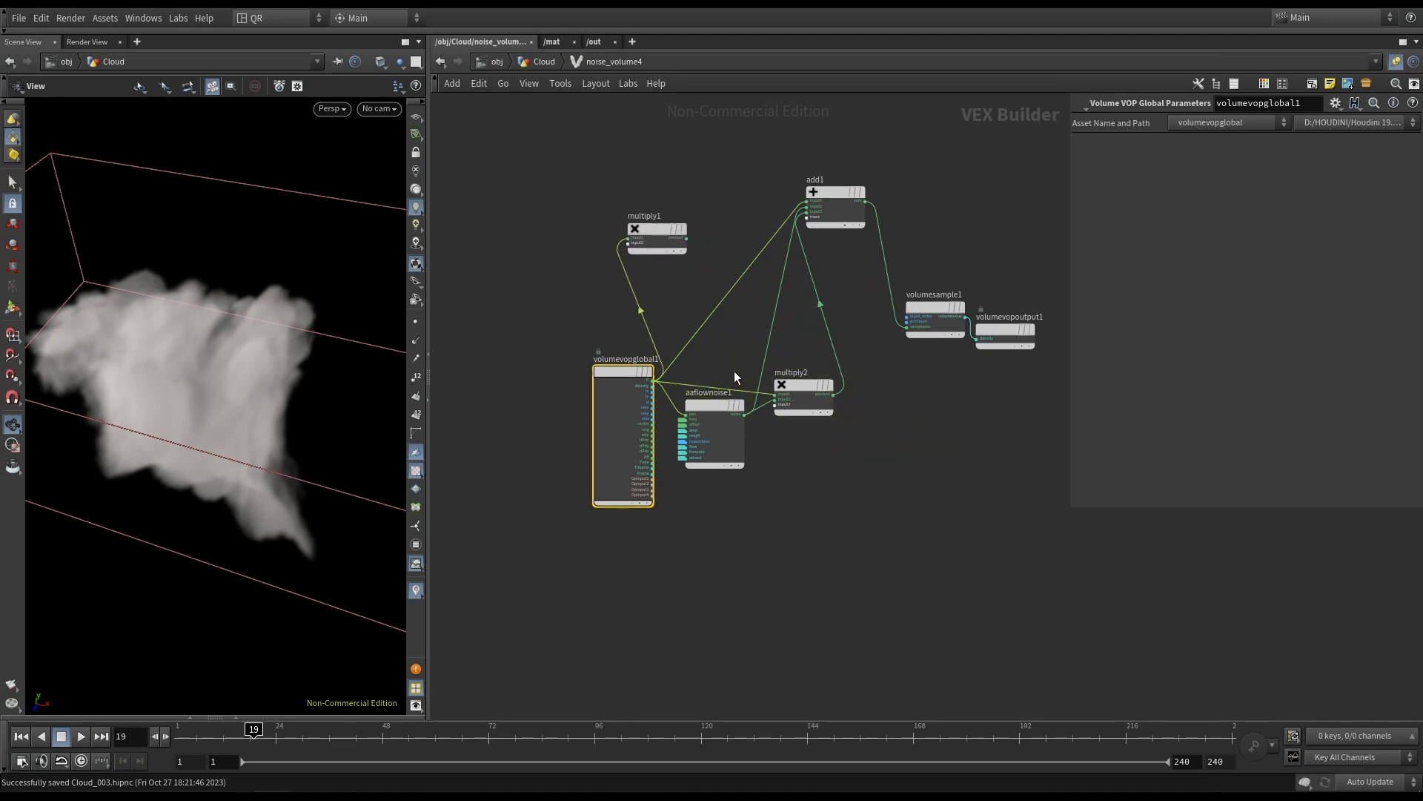
left_click_drag(713, 403, 718, 427)
left_click_drag(797, 391, 795, 369)
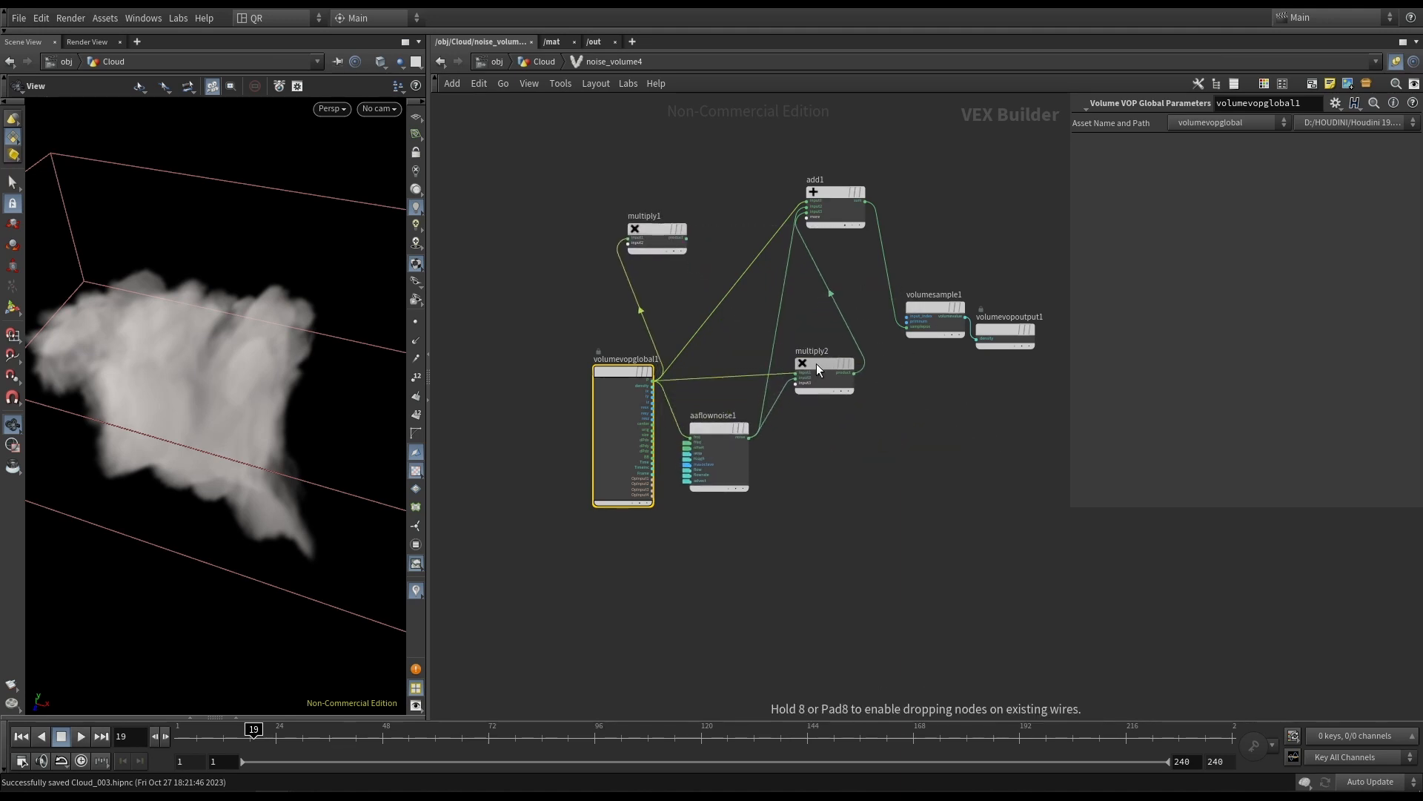
middle_click_drag(935, 404, 847, 403)
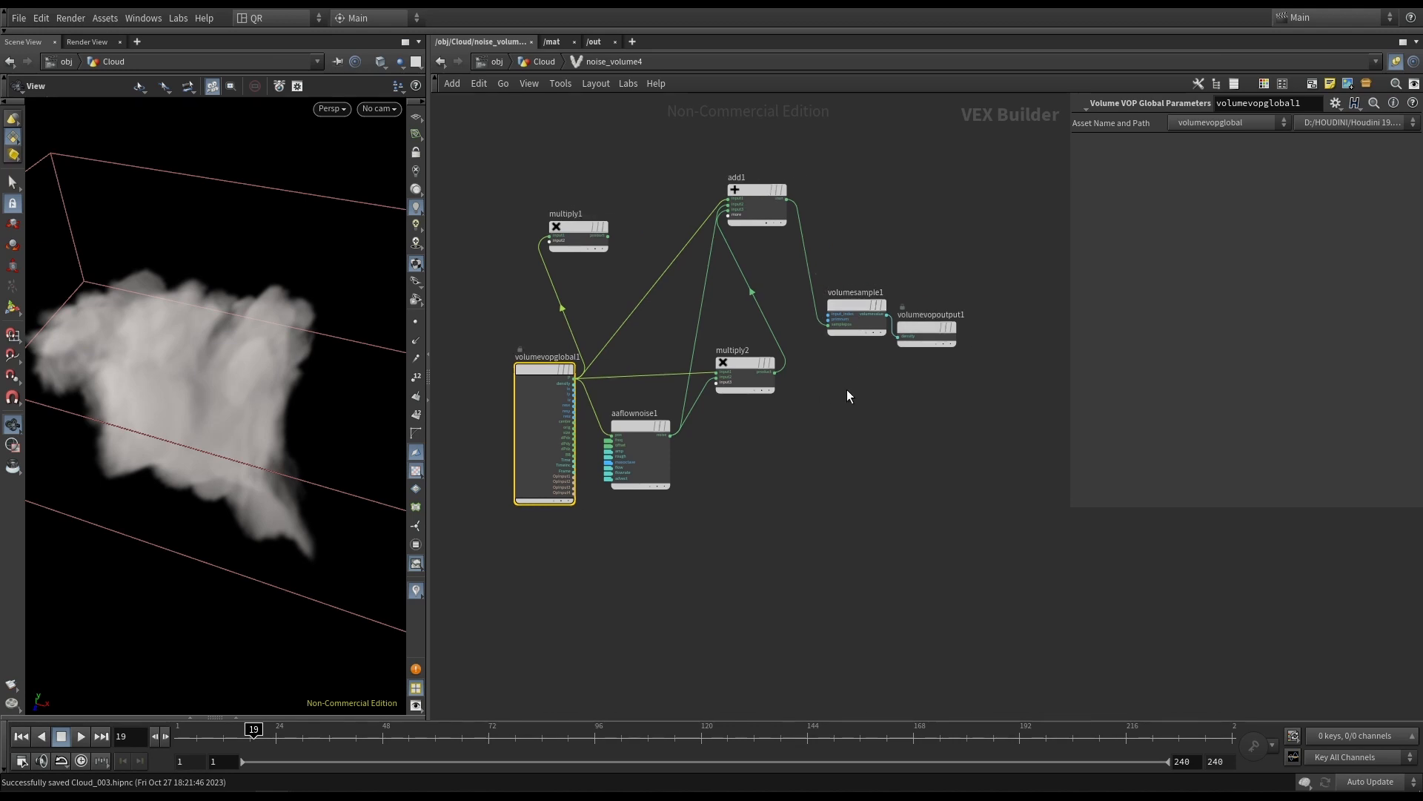
key("l")
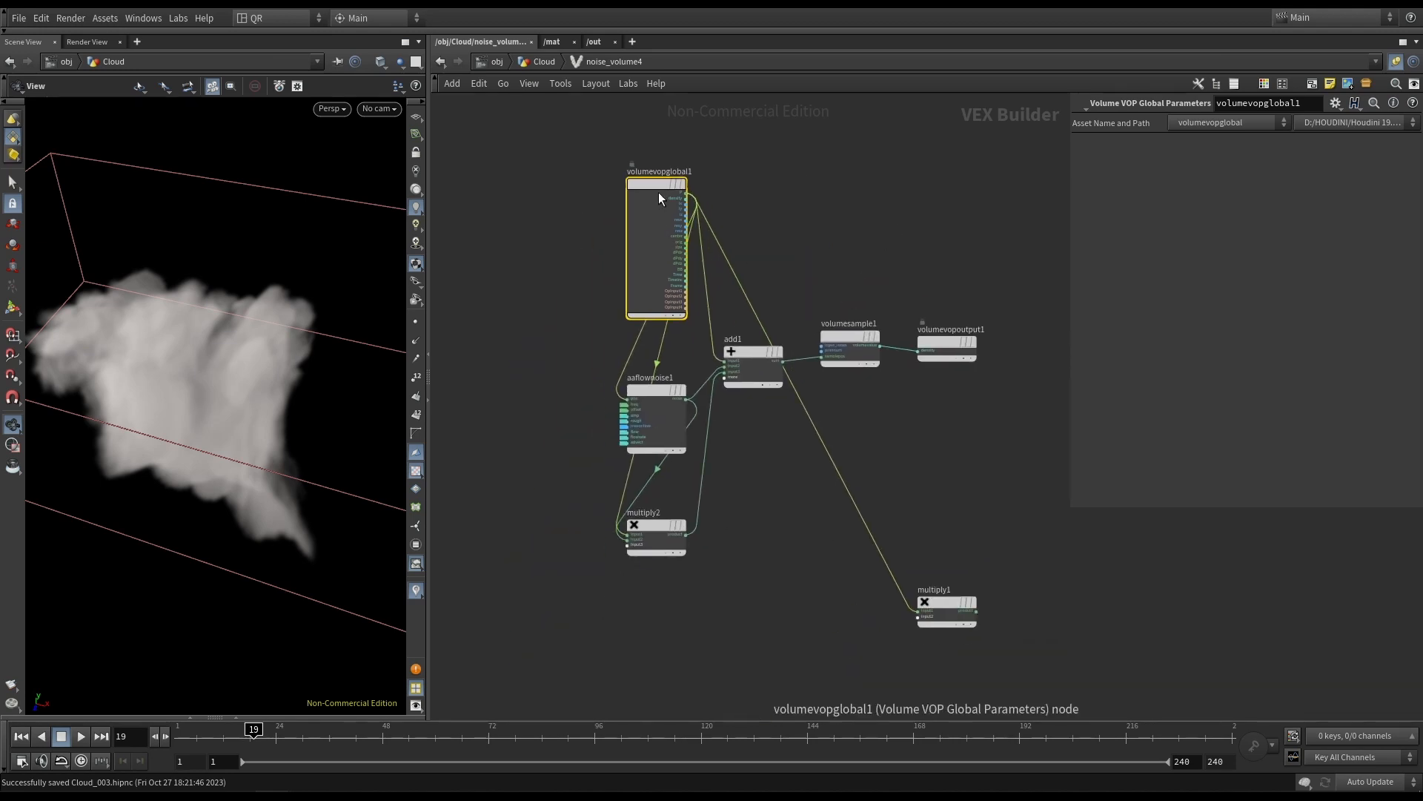
Move volumevopglobal1 to the left of the noise and add nodes and examine its outputs up close.
left_click_drag(660, 191, 471, 339)
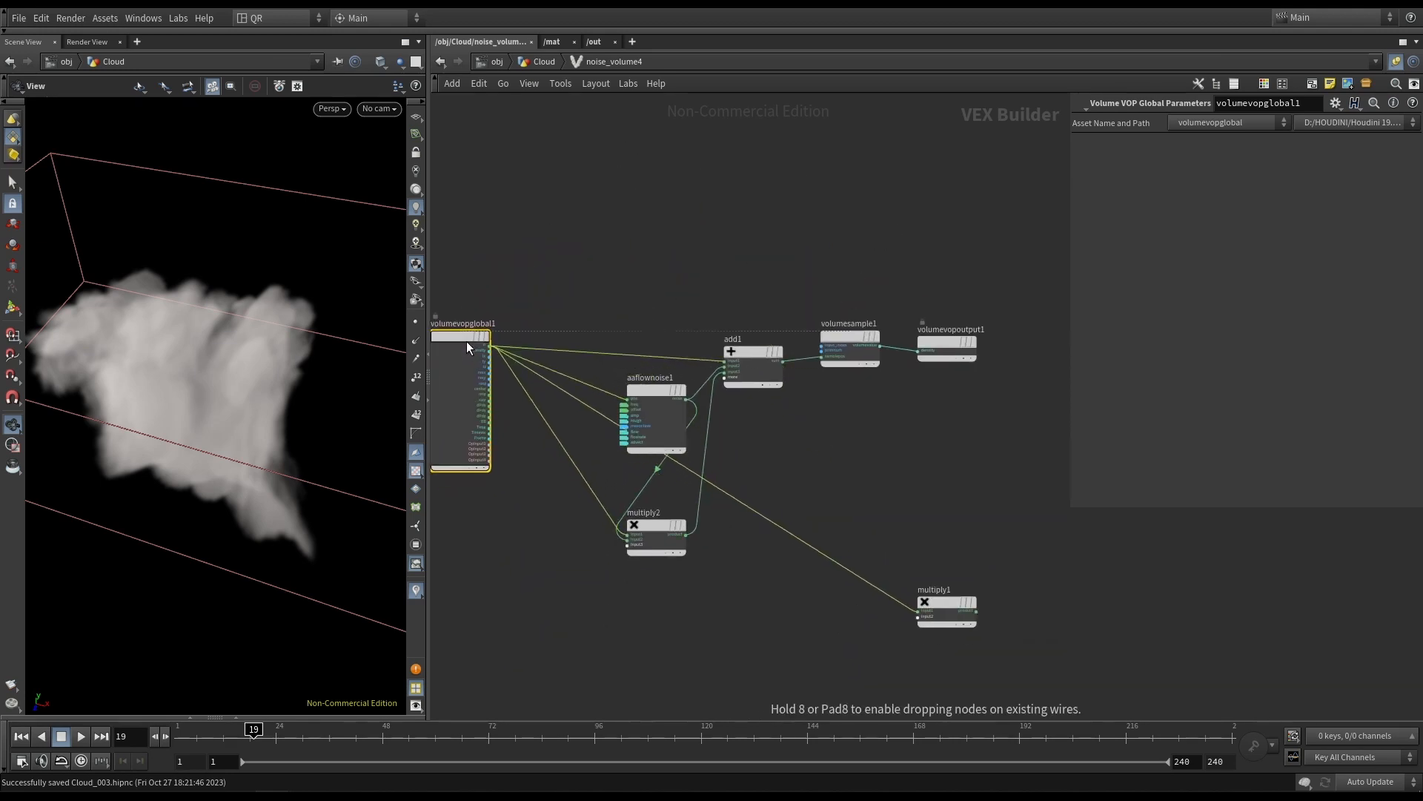
scroll(496, 364, "up", 3)
middle_click_drag(527, 448, 705, 421)
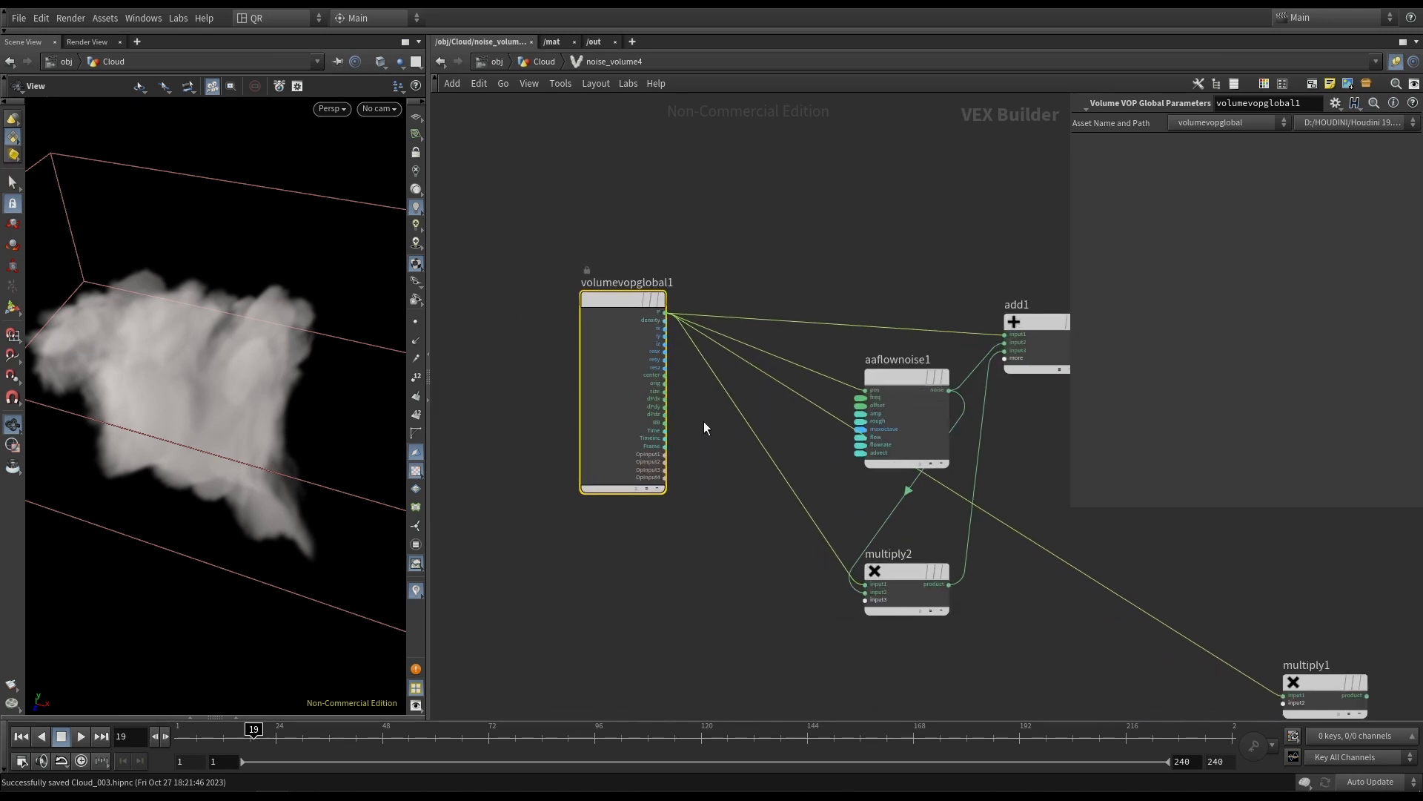
scroll(599, 274, "up", 3)
left_click_drag(767, 184, 586, 574)
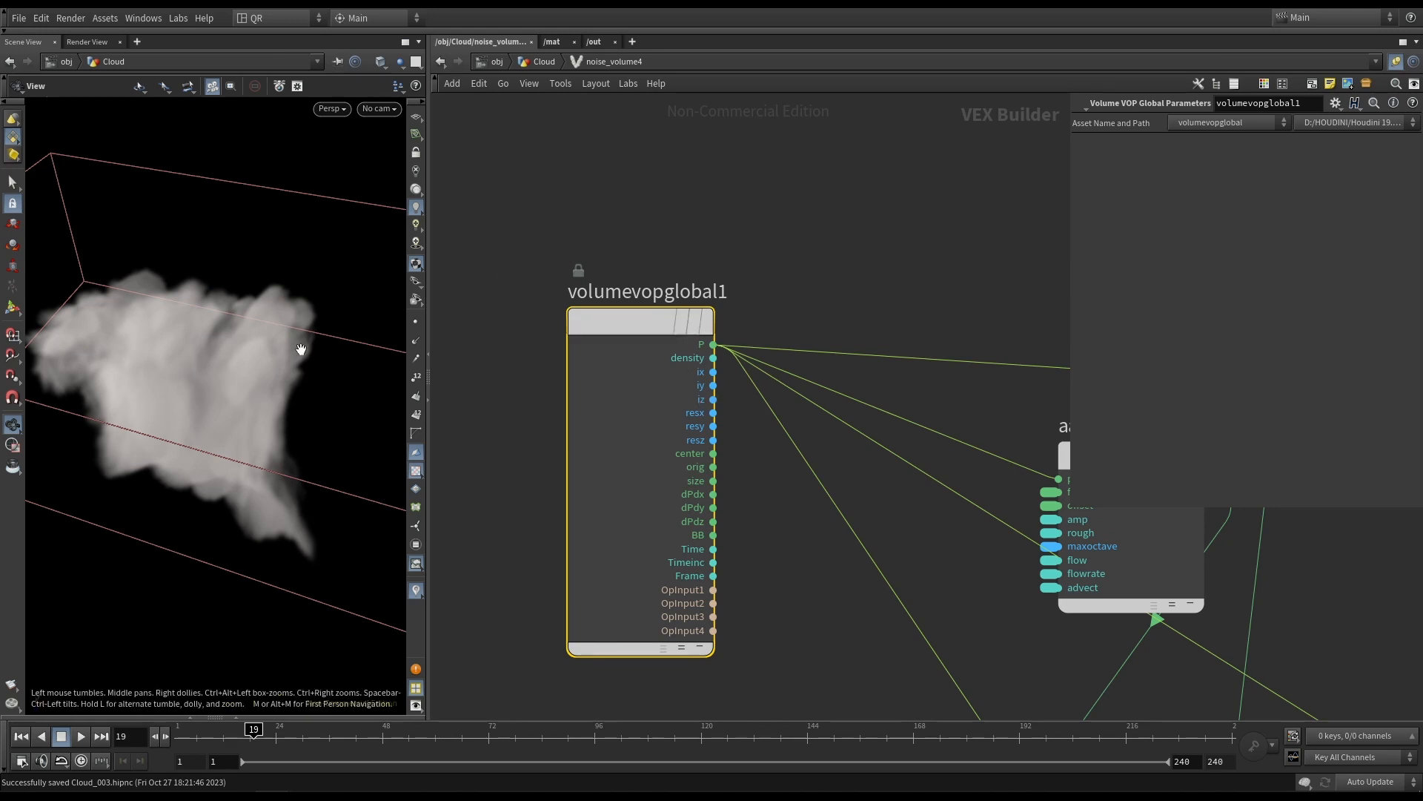
Return to the Cloud network and display the vdbactivate6 volume from another angle.
left_click(544, 61)
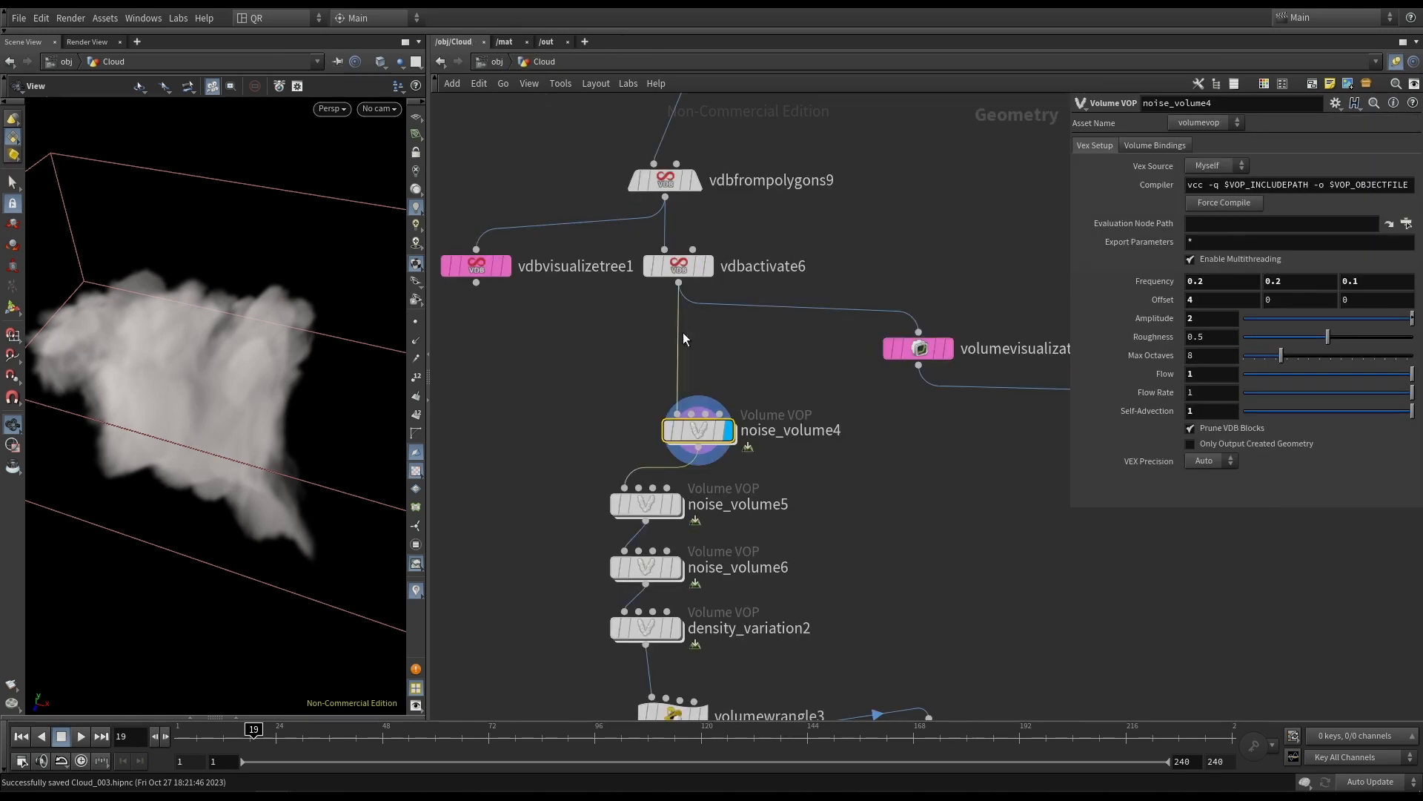
left_click(708, 266)
left_click_drag(309, 375, 218, 419)
Reopen the noise_volume4 network and move aaflownoise1 above volumevopglobal1, clear of the other nodes.
mouse_move(679, 417)
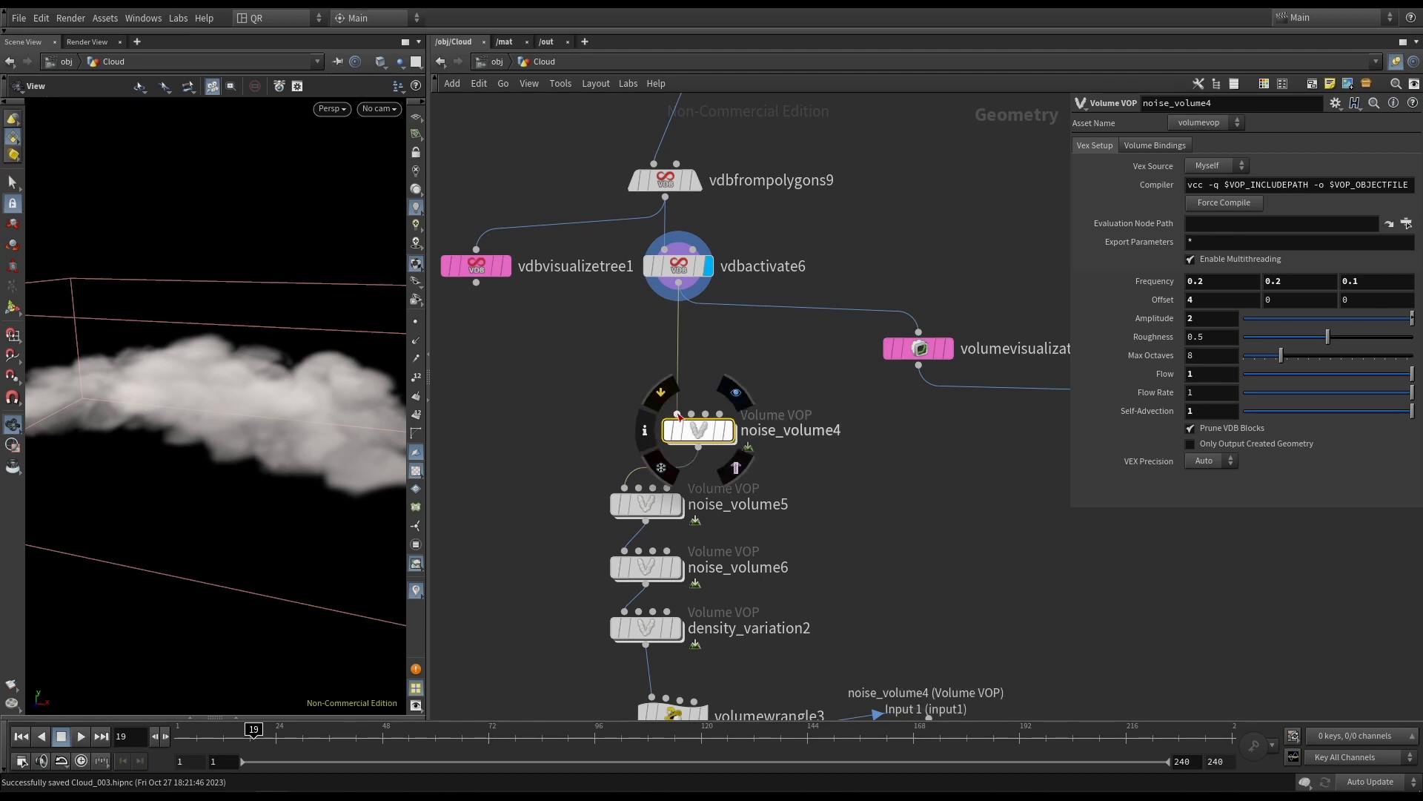
double_click(693, 430)
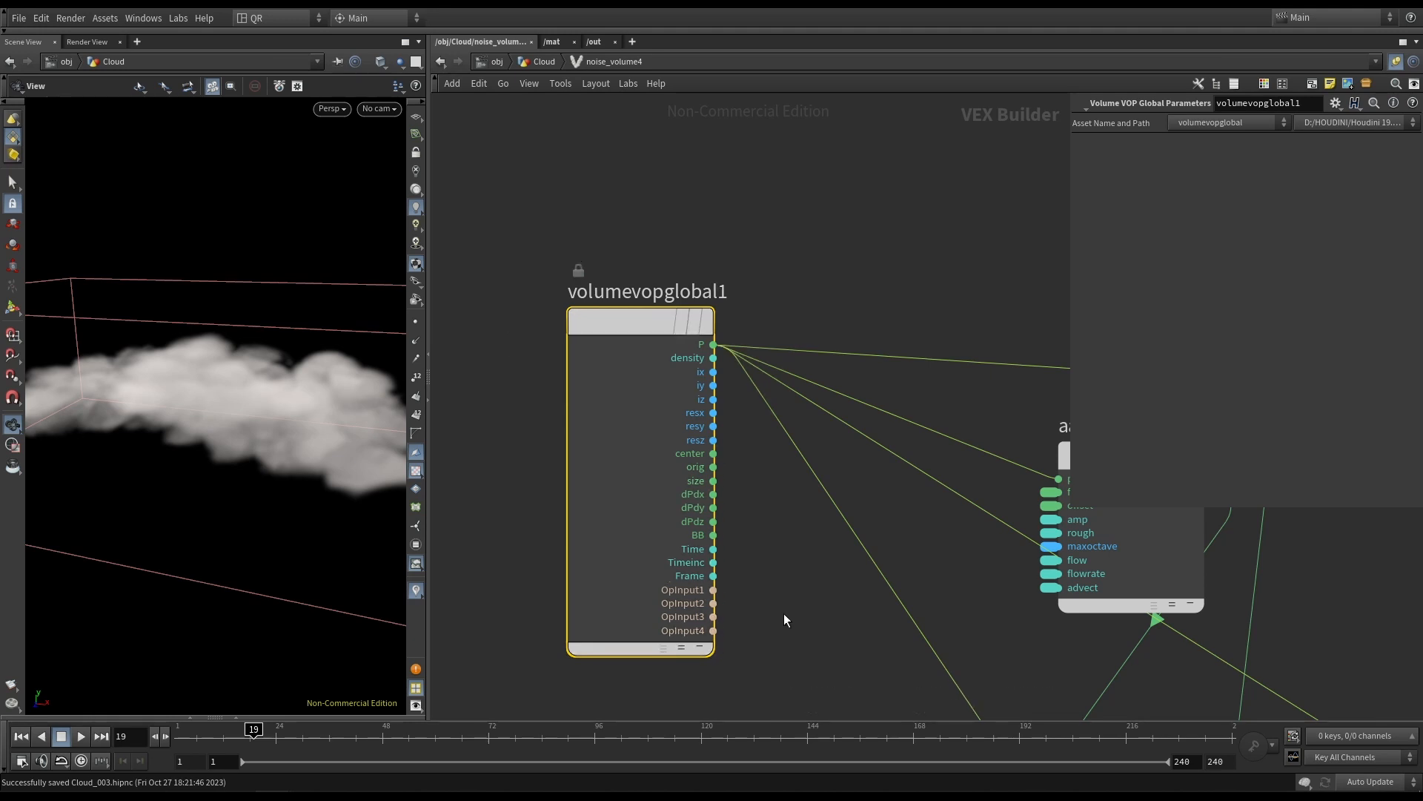
middle_click_drag(784, 617, 642, 562)
scroll(690, 510, "down", 3)
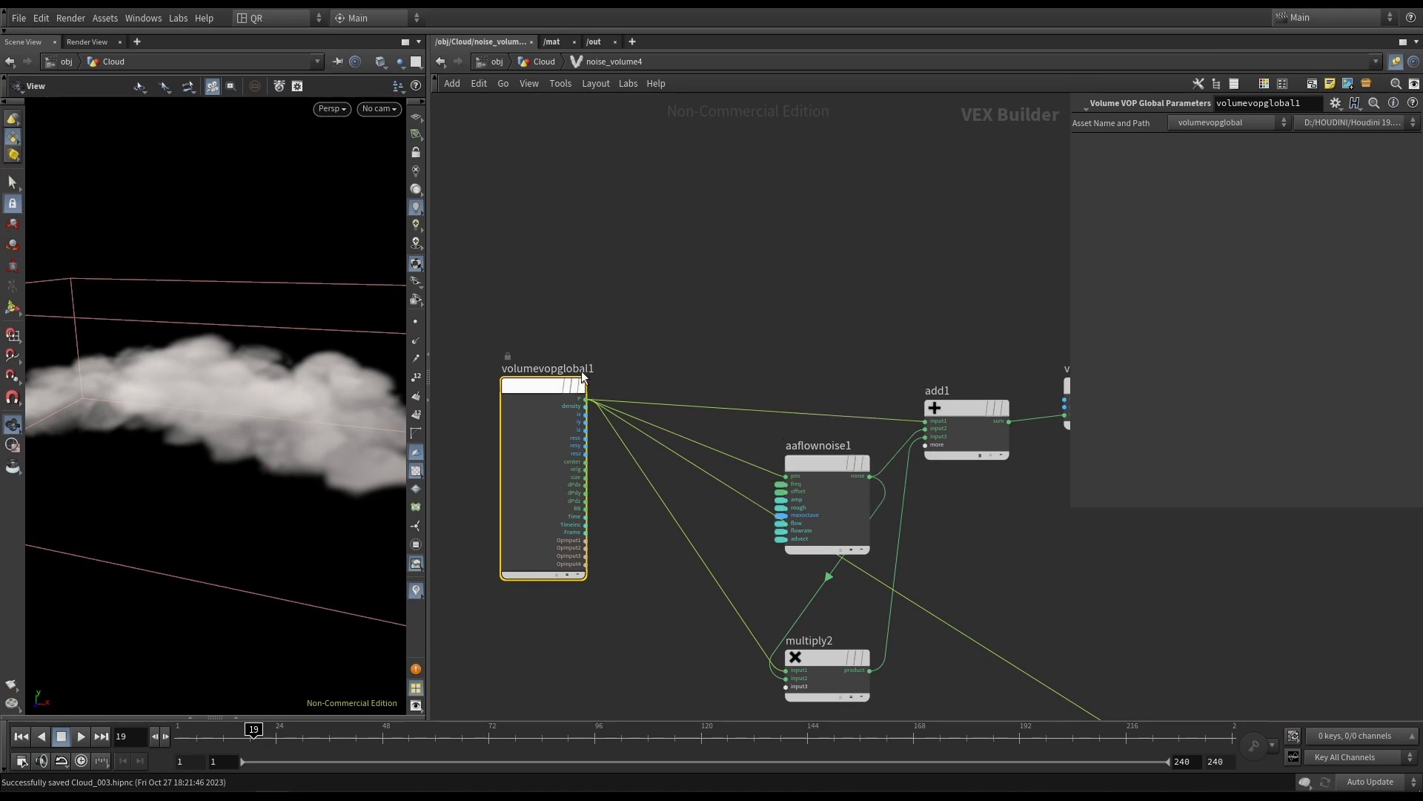
left_click_drag(617, 305, 593, 629)
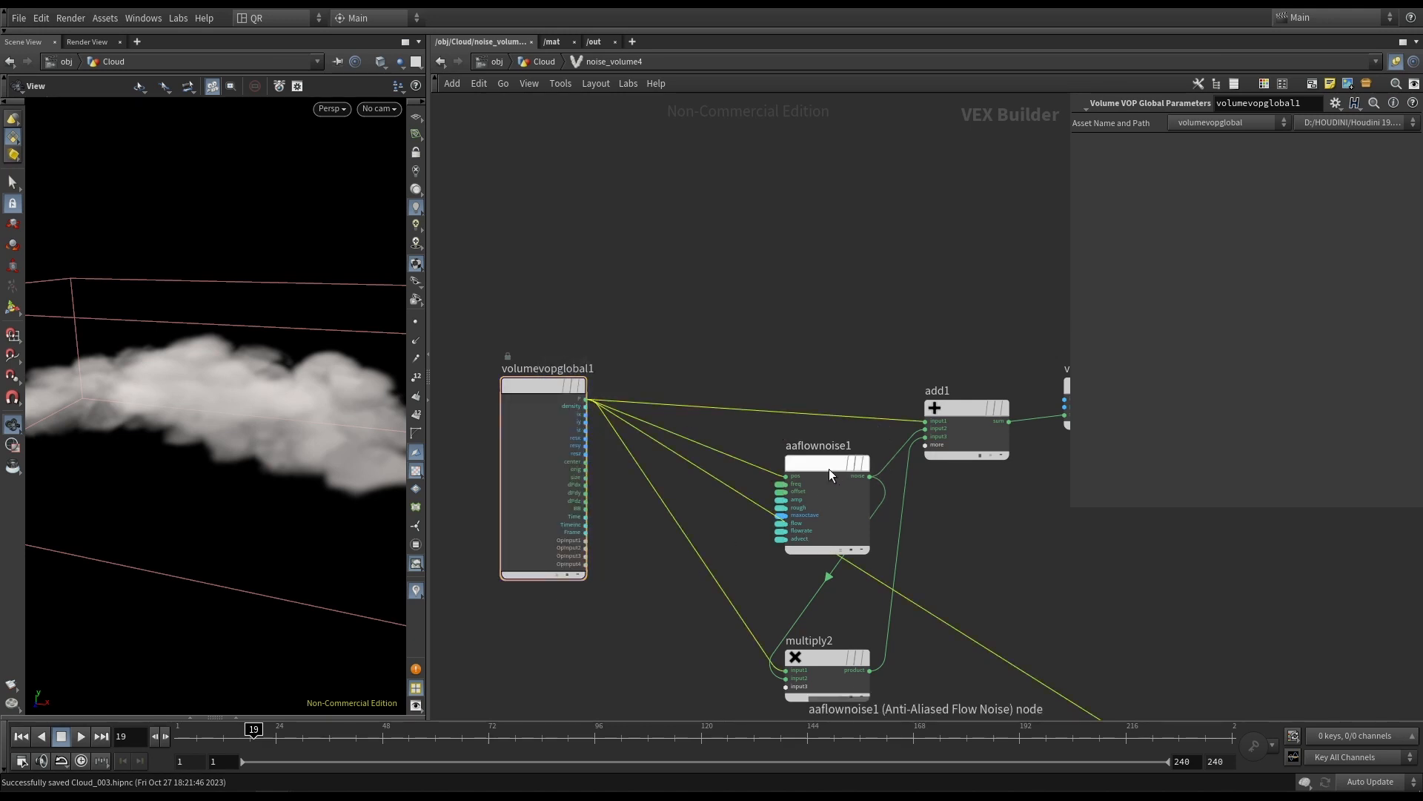
left_click_drag(817, 445, 670, 212)
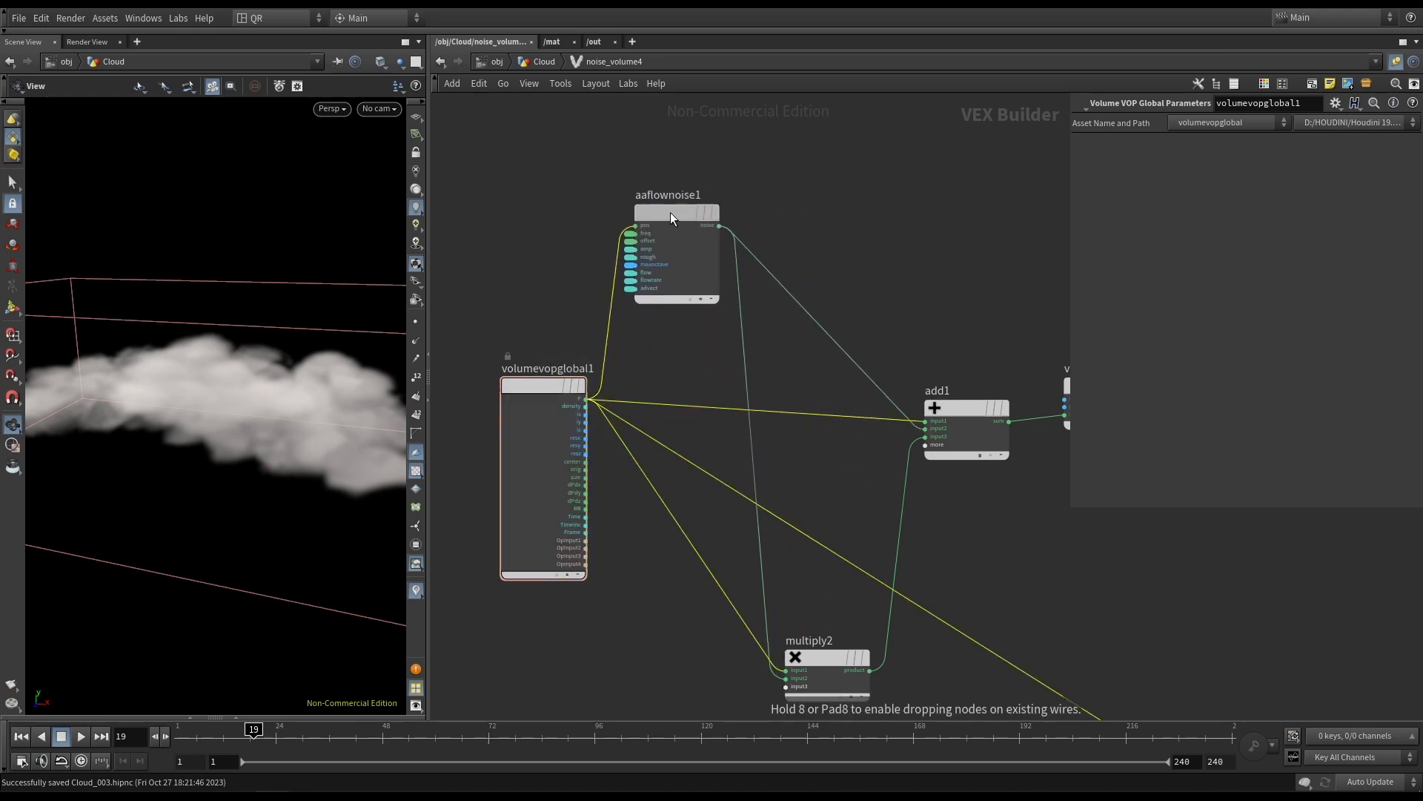
Show the aaflownoise1 parameters, search the node list for "noi", and examine the noise node's inputs.
mouse_move(634, 198)
left_click(670, 218)
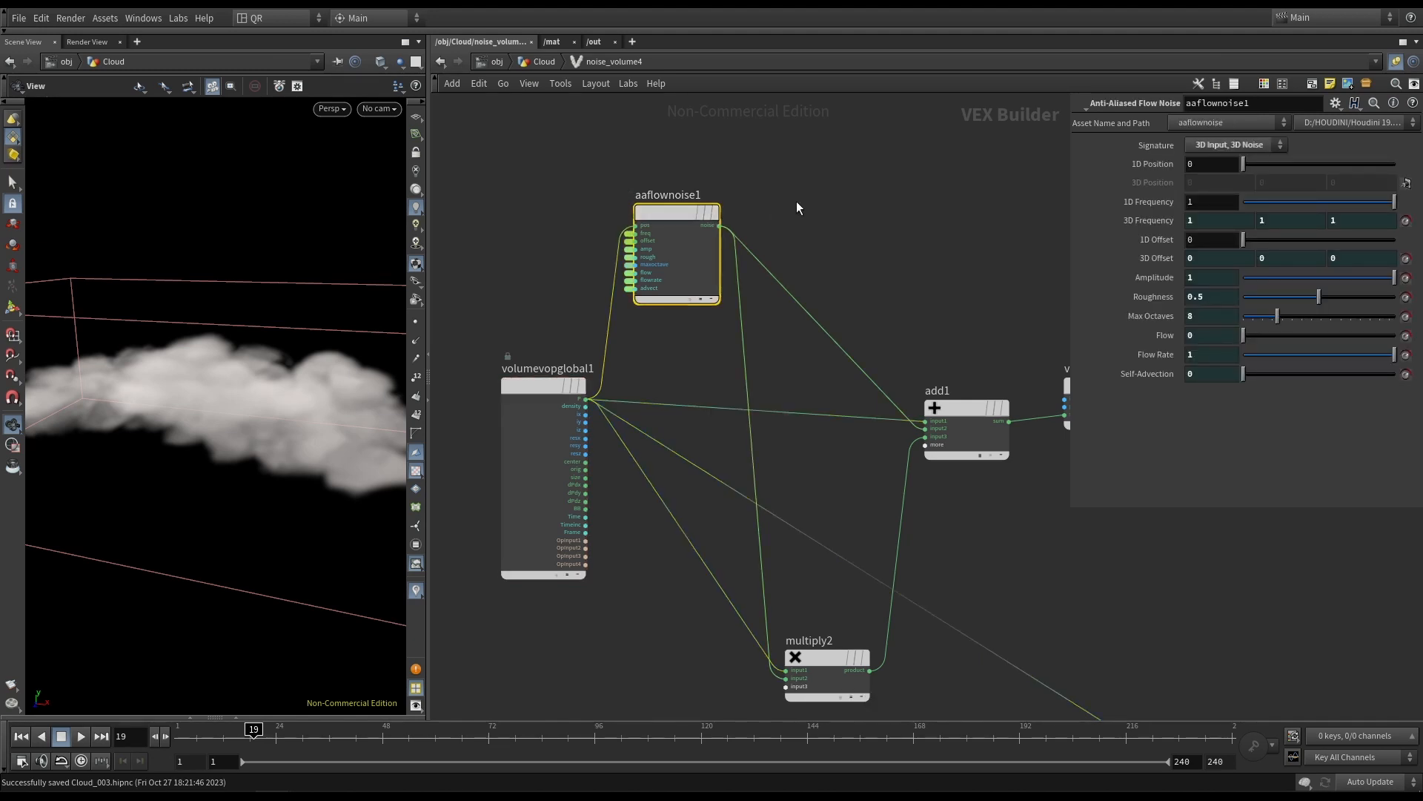
key("Tab")
type("noi")
left_click_drag(736, 143, 740, 182)
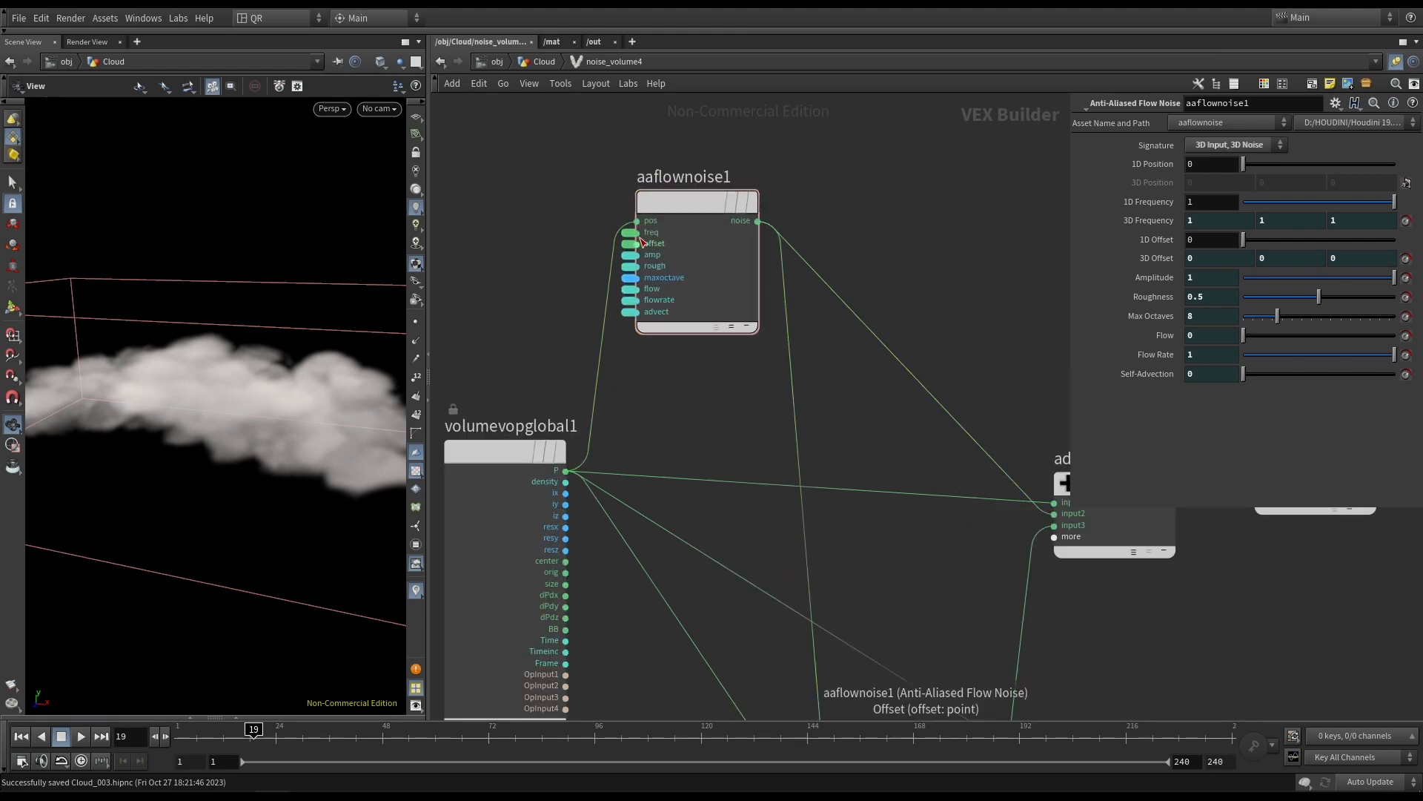
scroll(631, 241, "up", 2)
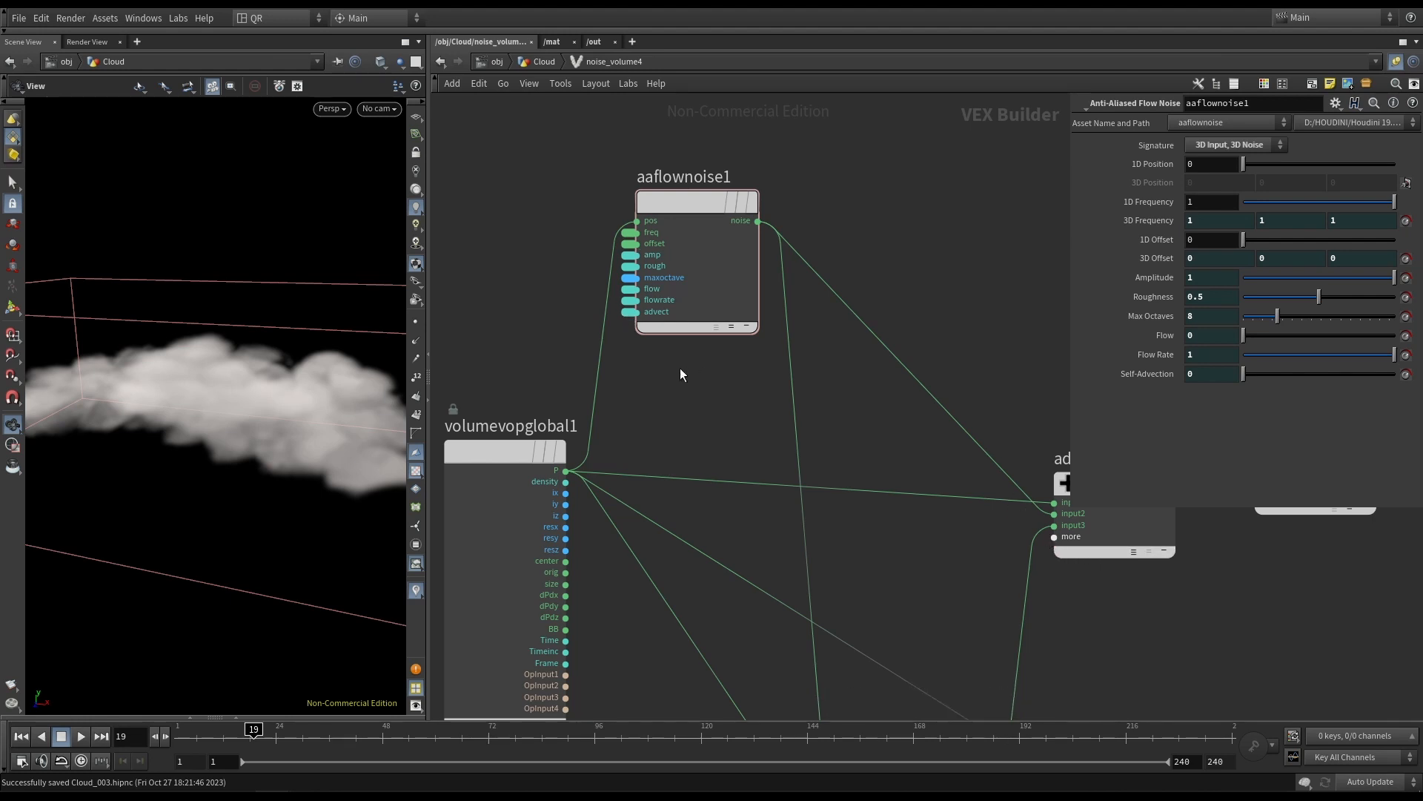
Expand the collapsed freq parameter of aaflownoise1 into a node beside the noise node and examine its name setting.
middle_click(630, 232)
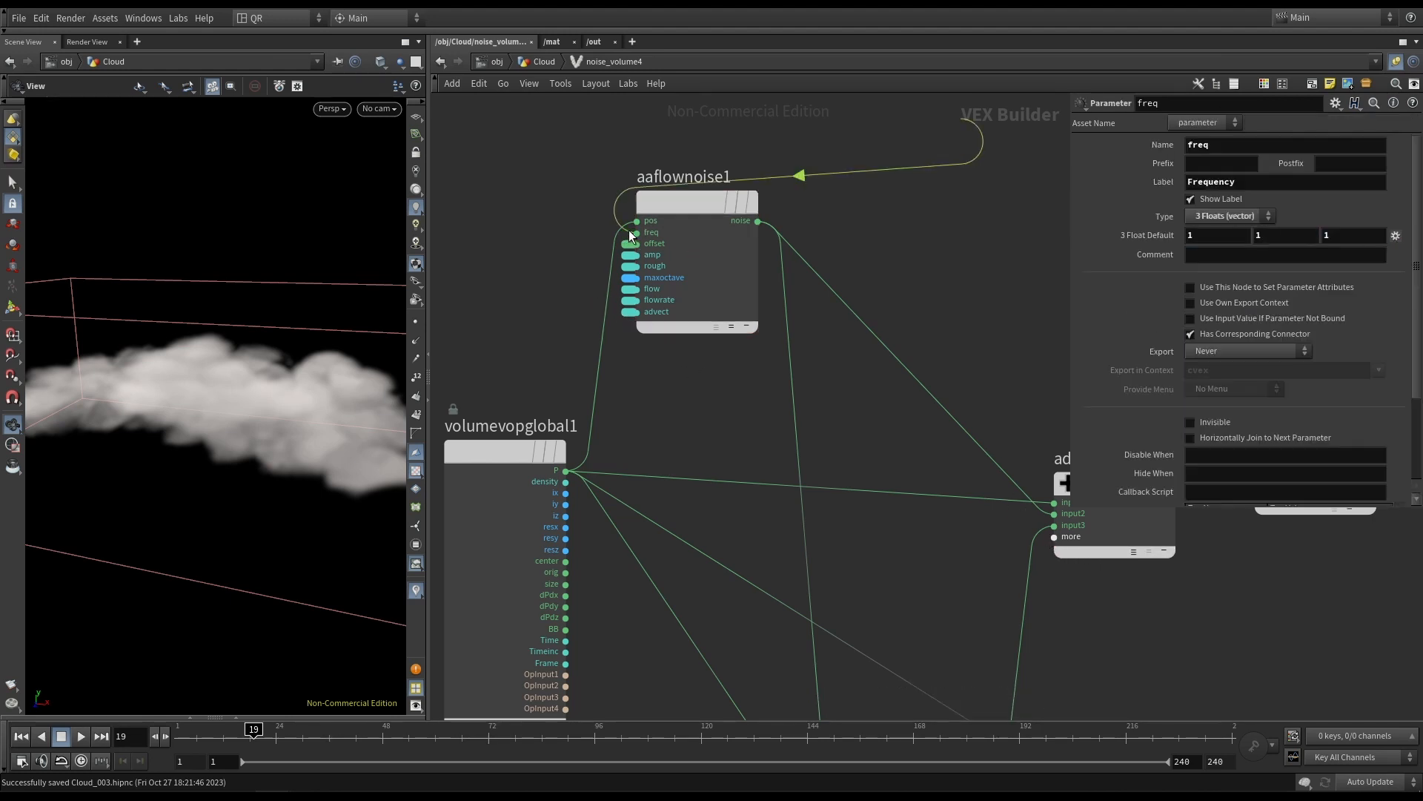
scroll(871, 243, "down", 1)
middle_click_drag(872, 244, 899, 324)
scroll(907, 226, "up", 1)
left_click_drag(915, 205, 535, 193)
middle_click_drag(645, 180, 823, 187)
left_click_drag(706, 196, 645, 307)
mouse_move(605, 271)
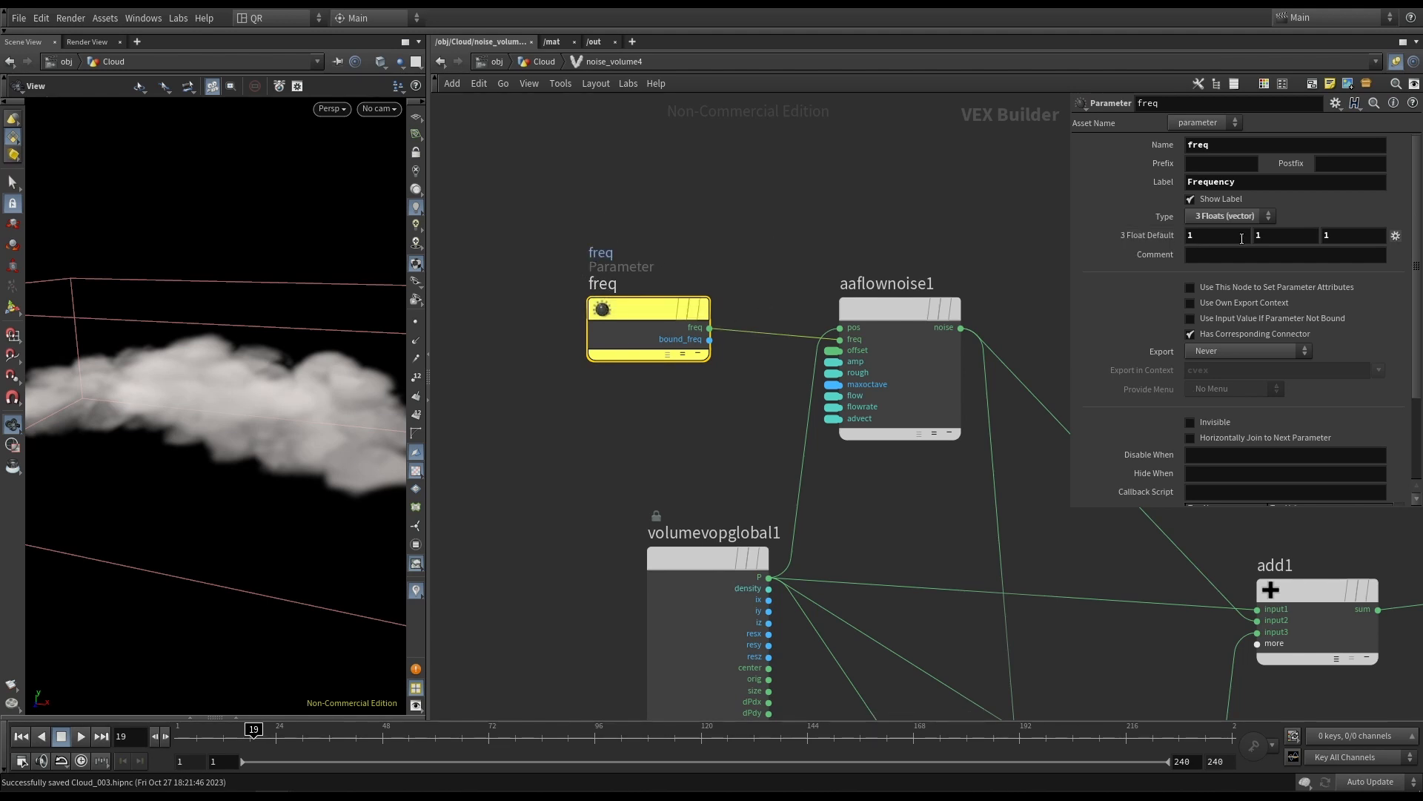
left_click(1220, 143)
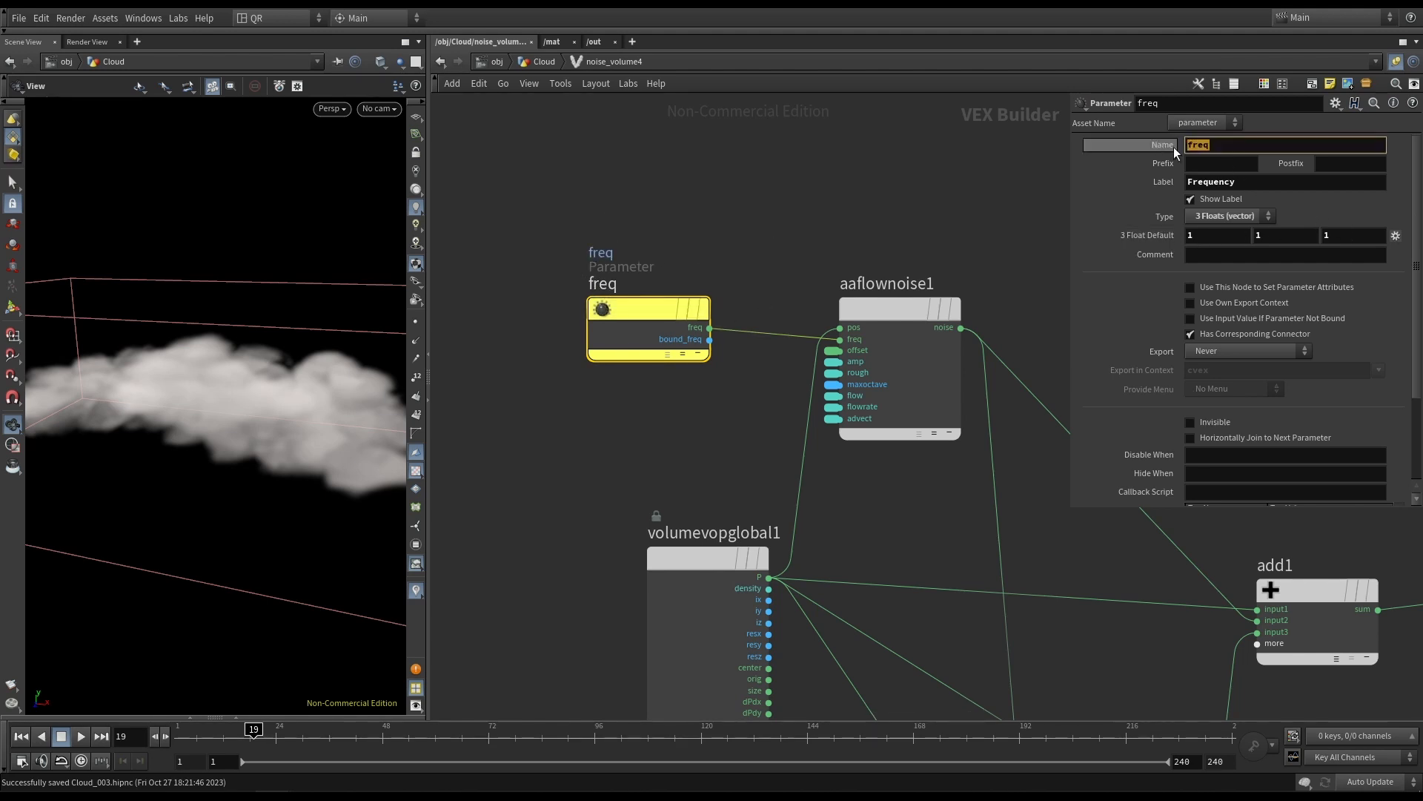
key("Tab")
left_click(850, 244)
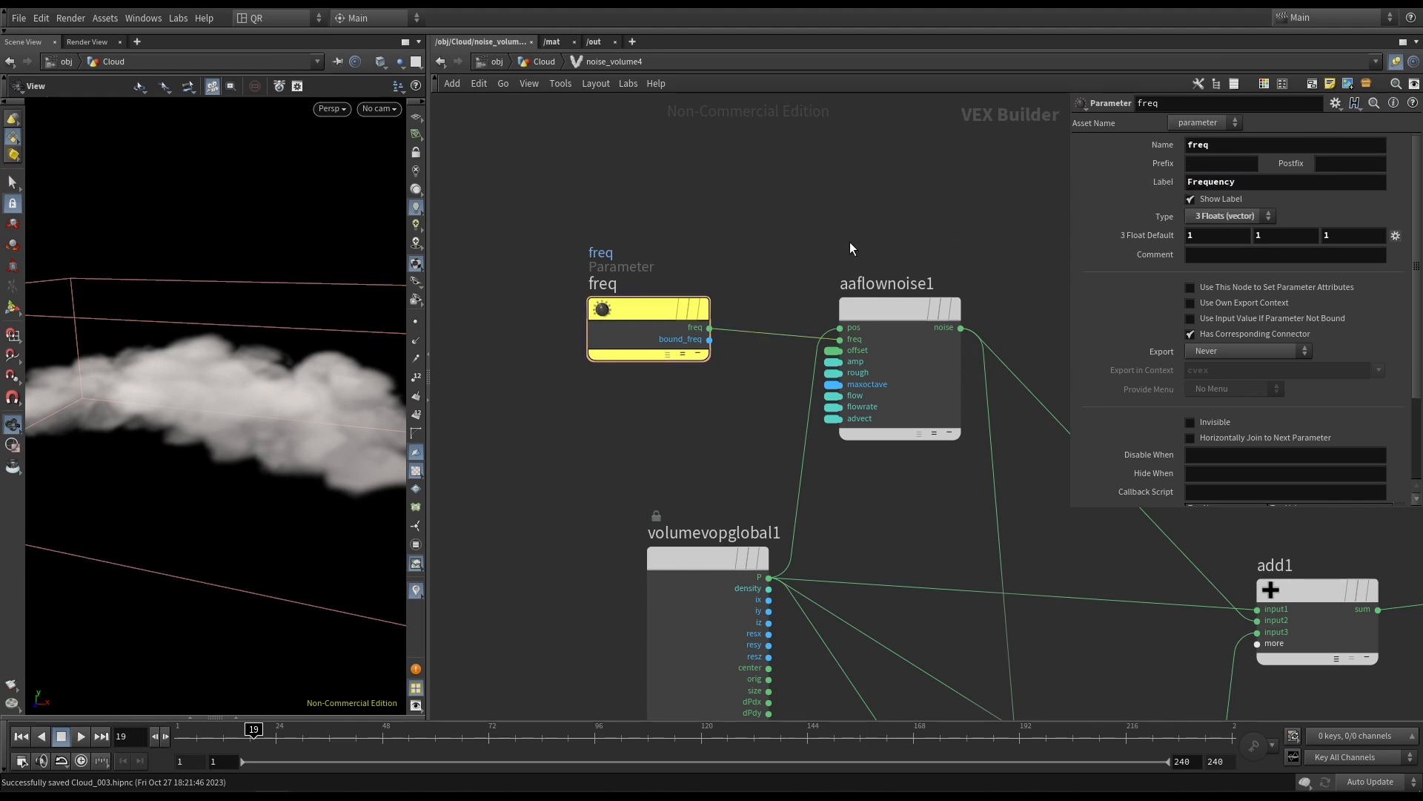
Display noise_volume4 in the Cloud network, inspect its Frequency parameter, and reopen its network at aaflownoise1.
key("u")
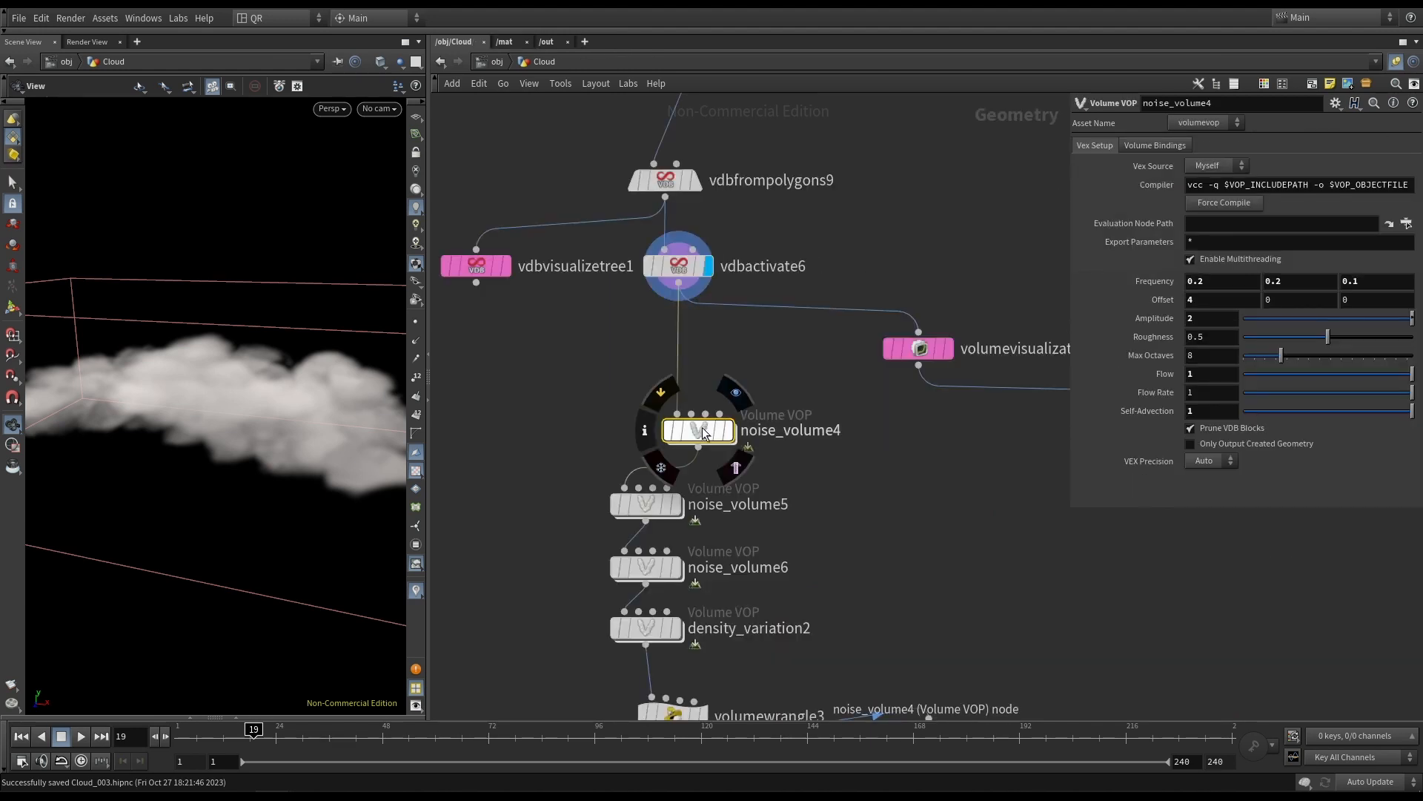
left_click(728, 431)
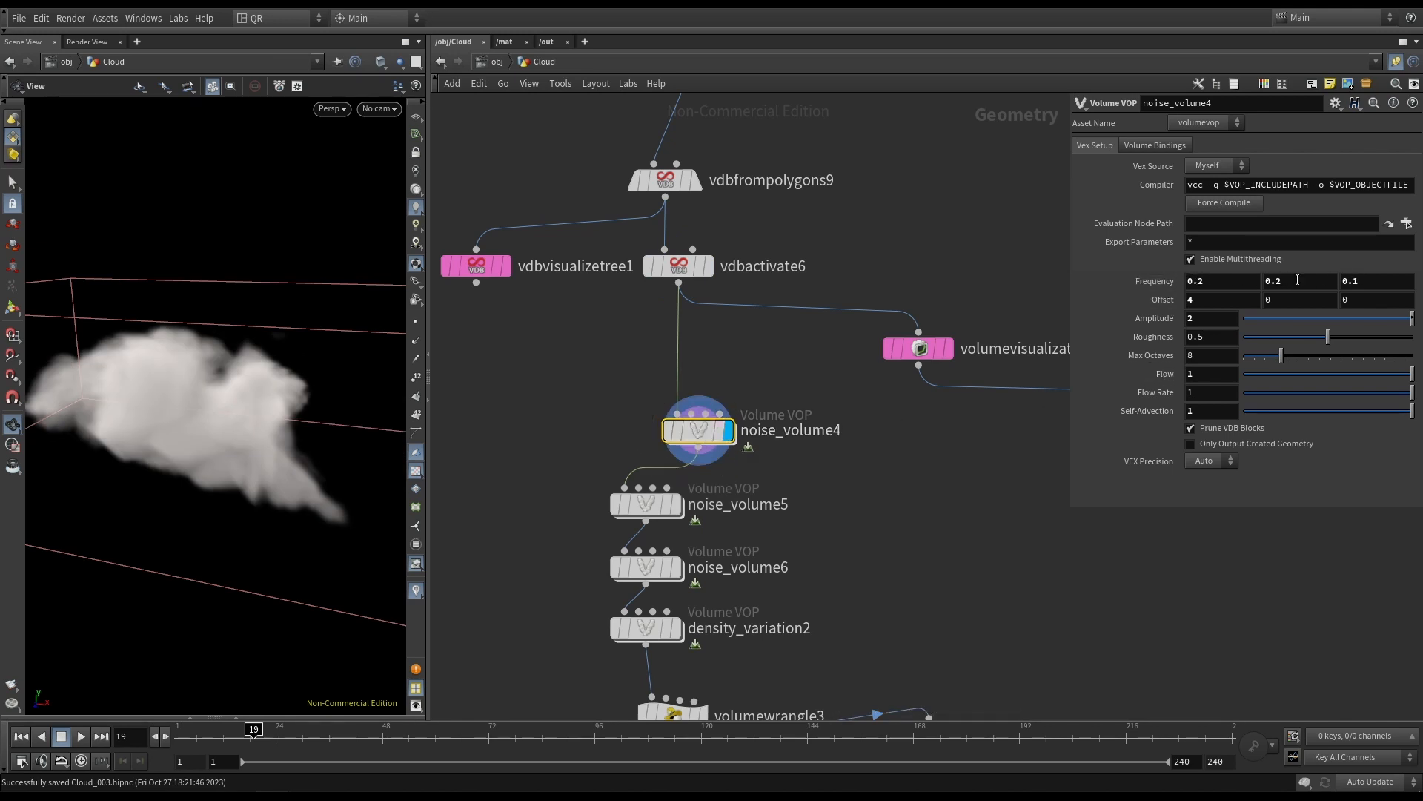
left_click(1211, 282)
double_click(700, 430)
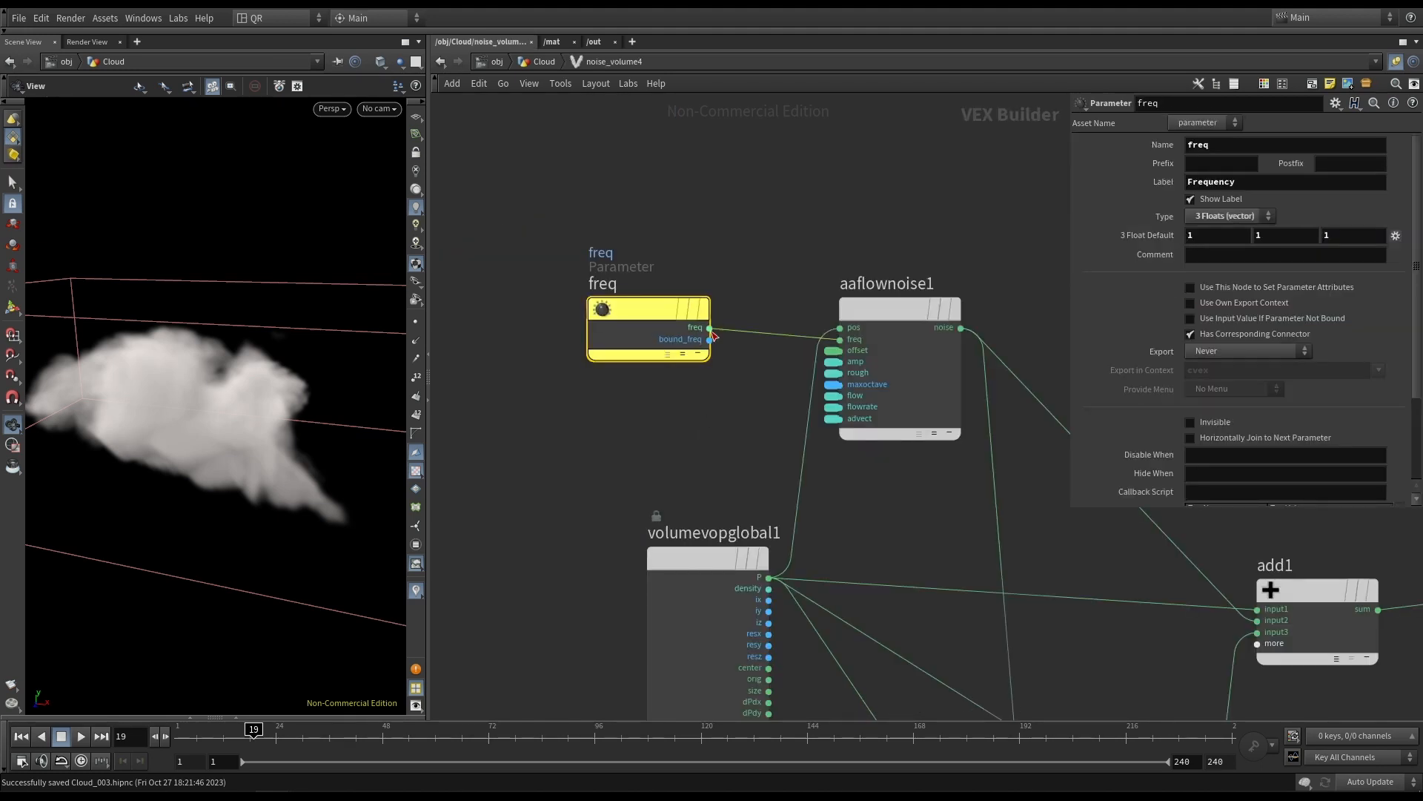
scroll(808, 255, "down", 2)
middle_click_drag(784, 256, 618, 208)
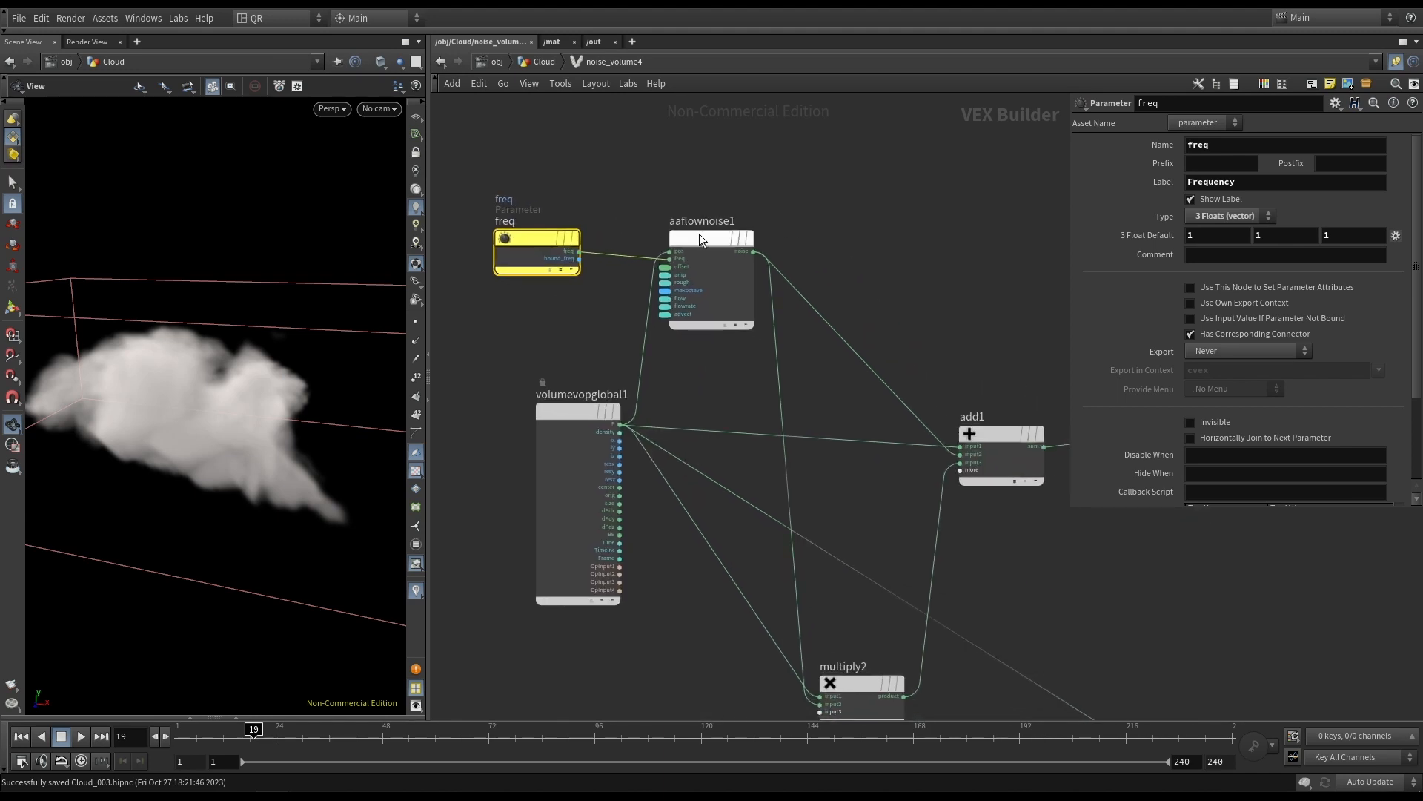
Add a Volume VOP node to the Cloud network, wire its first input to vdbactivate6, and open it.
left_click(544, 62)
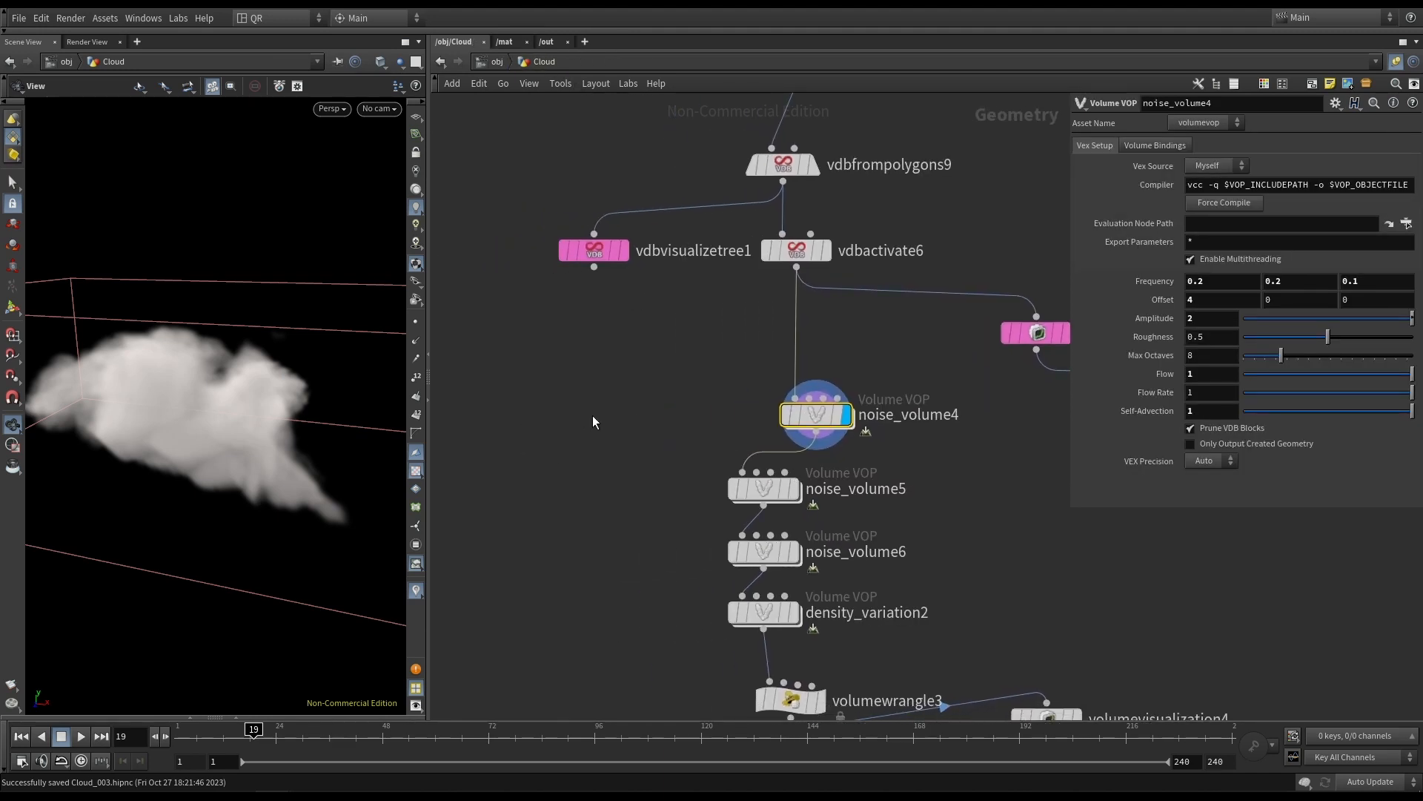
key("Tab")
type("vol")
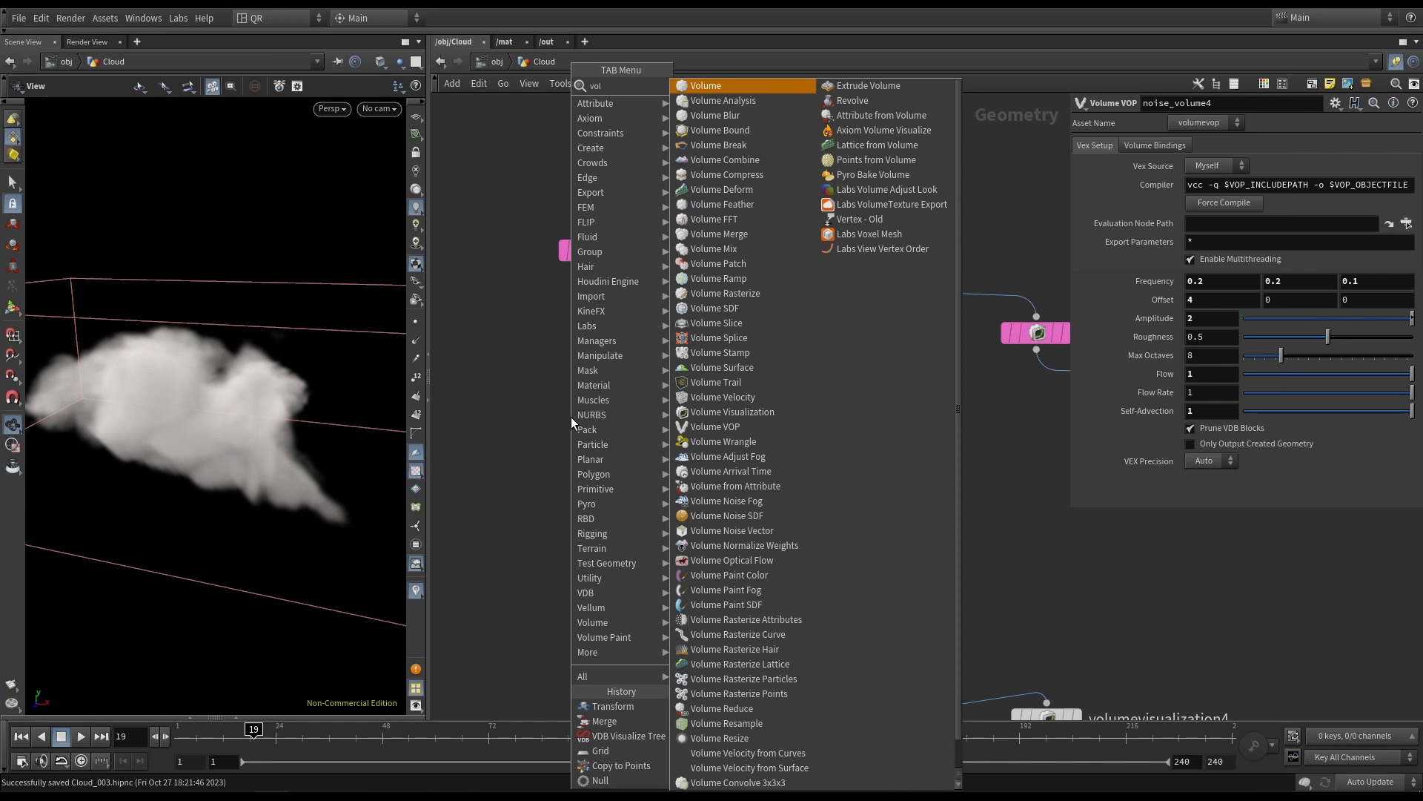
type("vop")
key("Return")
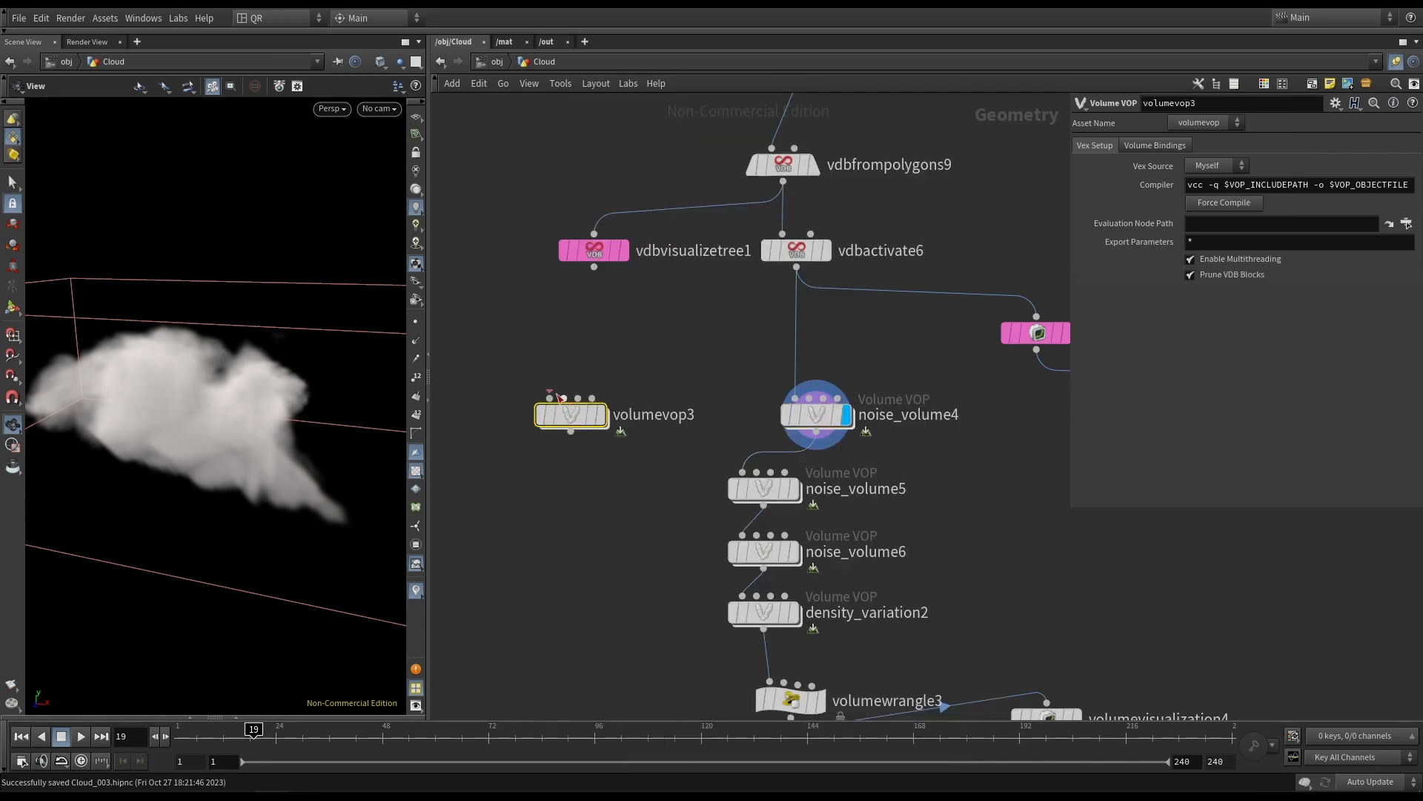
left_click_drag(549, 399, 796, 267)
double_click(572, 415)
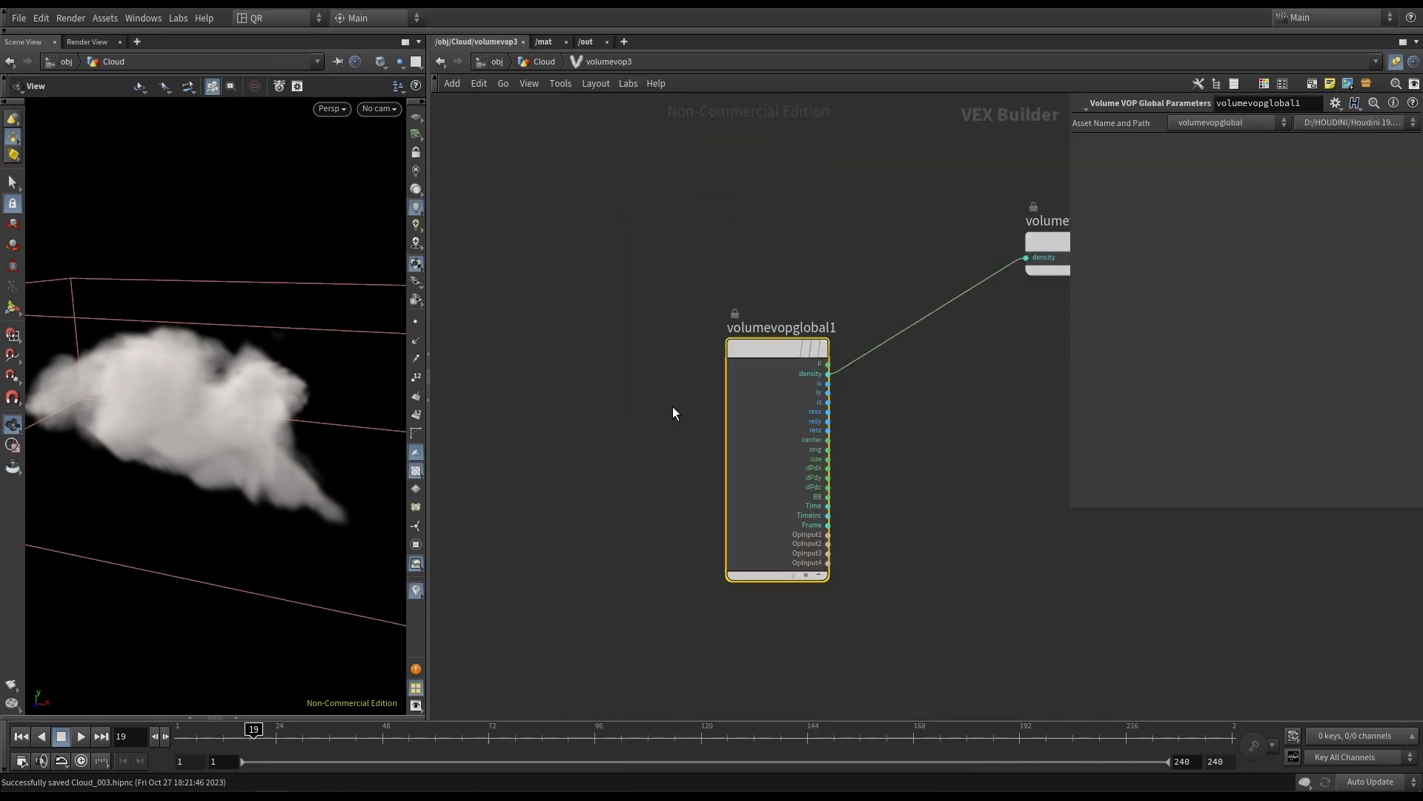
Add an Anti-Aliased Flow Noise node and wire P into its pos input and its noise output into the density output.
key("Tab")
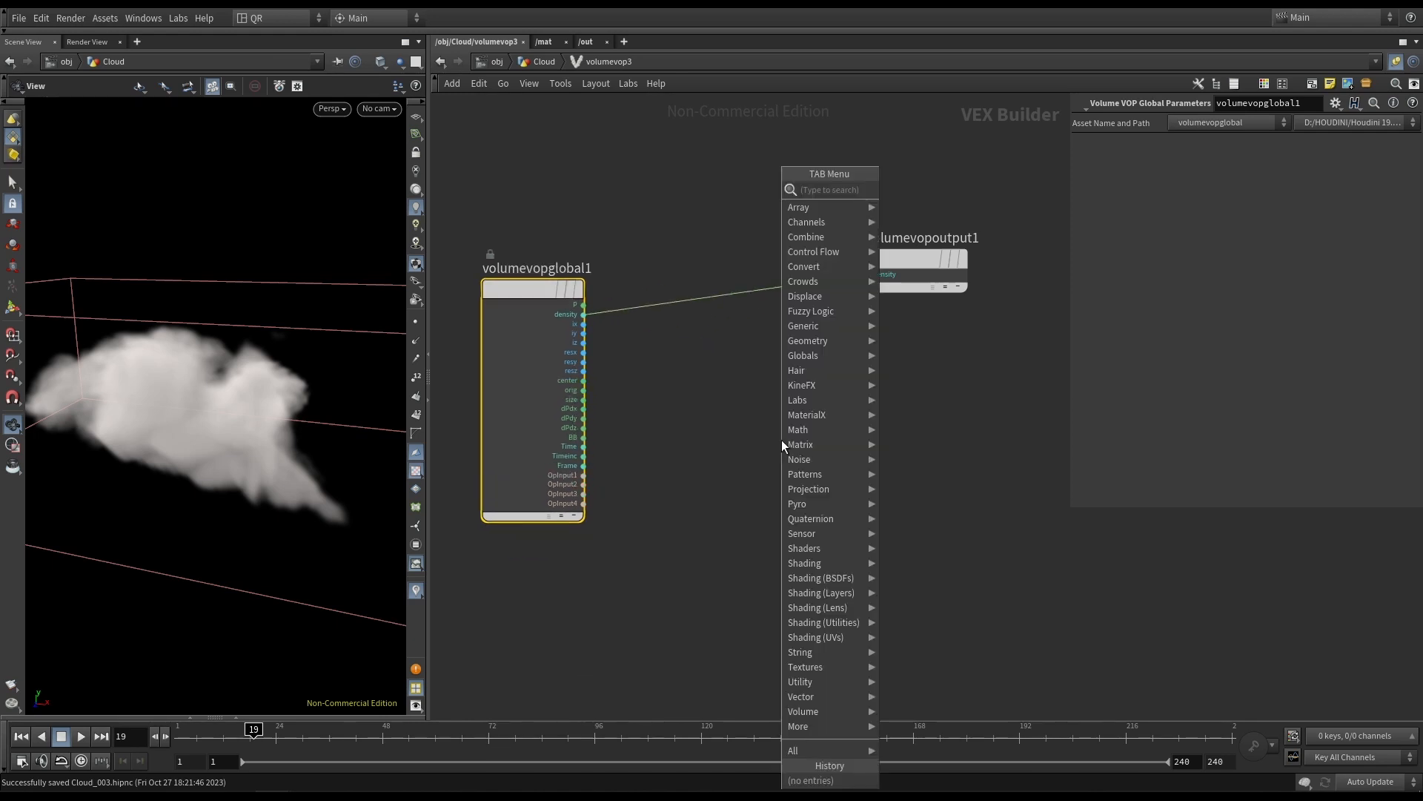
type("aaf")
key("Return")
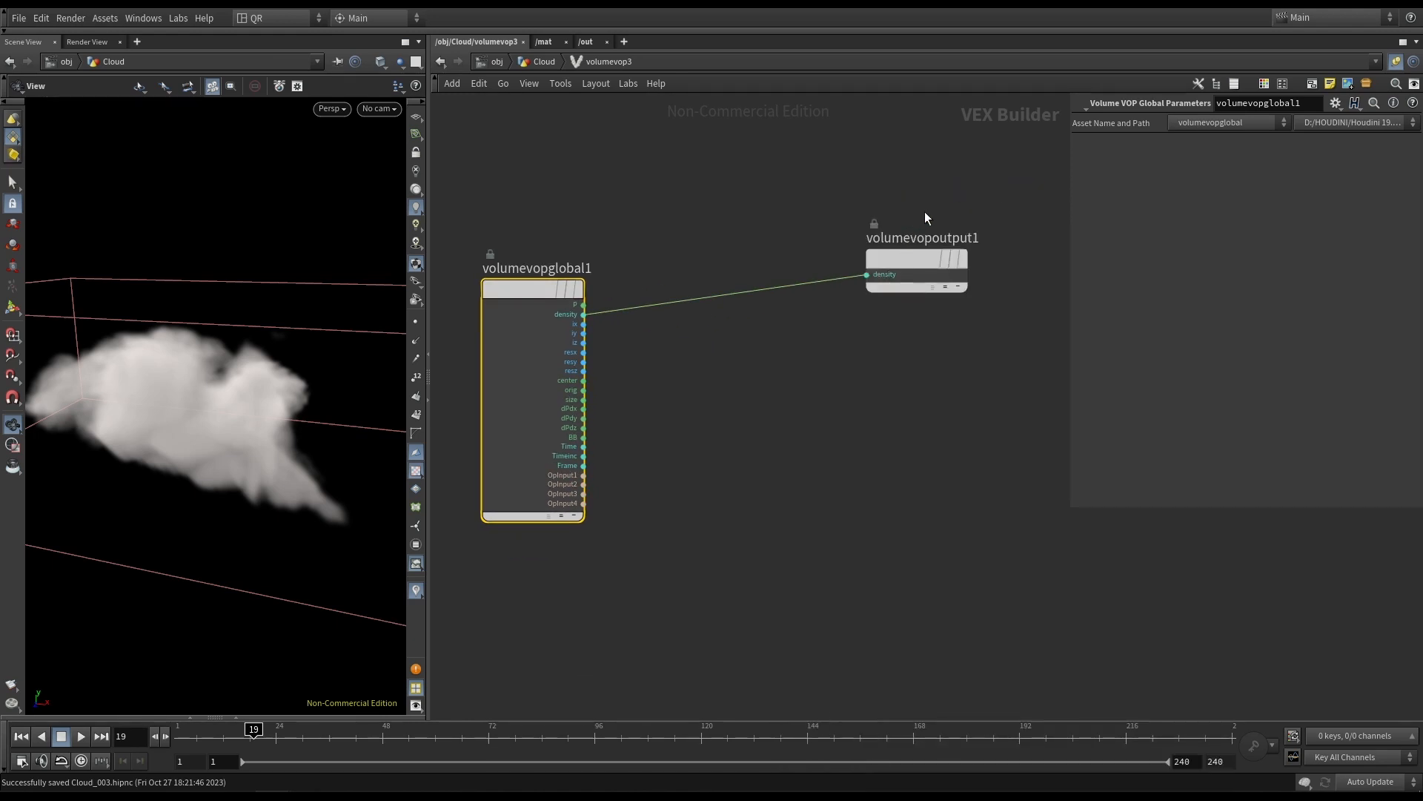
left_click(739, 437)
left_click(689, 404)
left_click(584, 314)
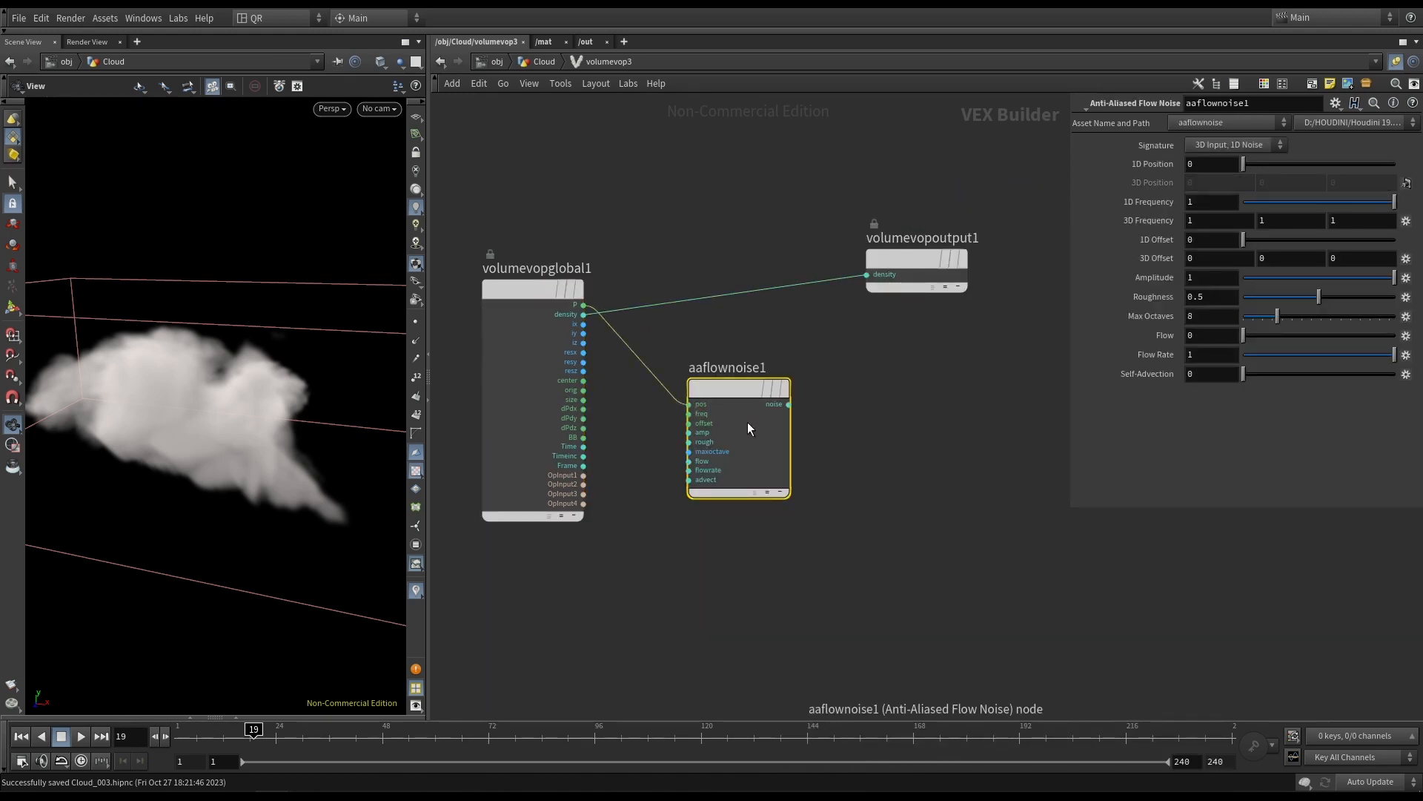
left_click(789, 405)
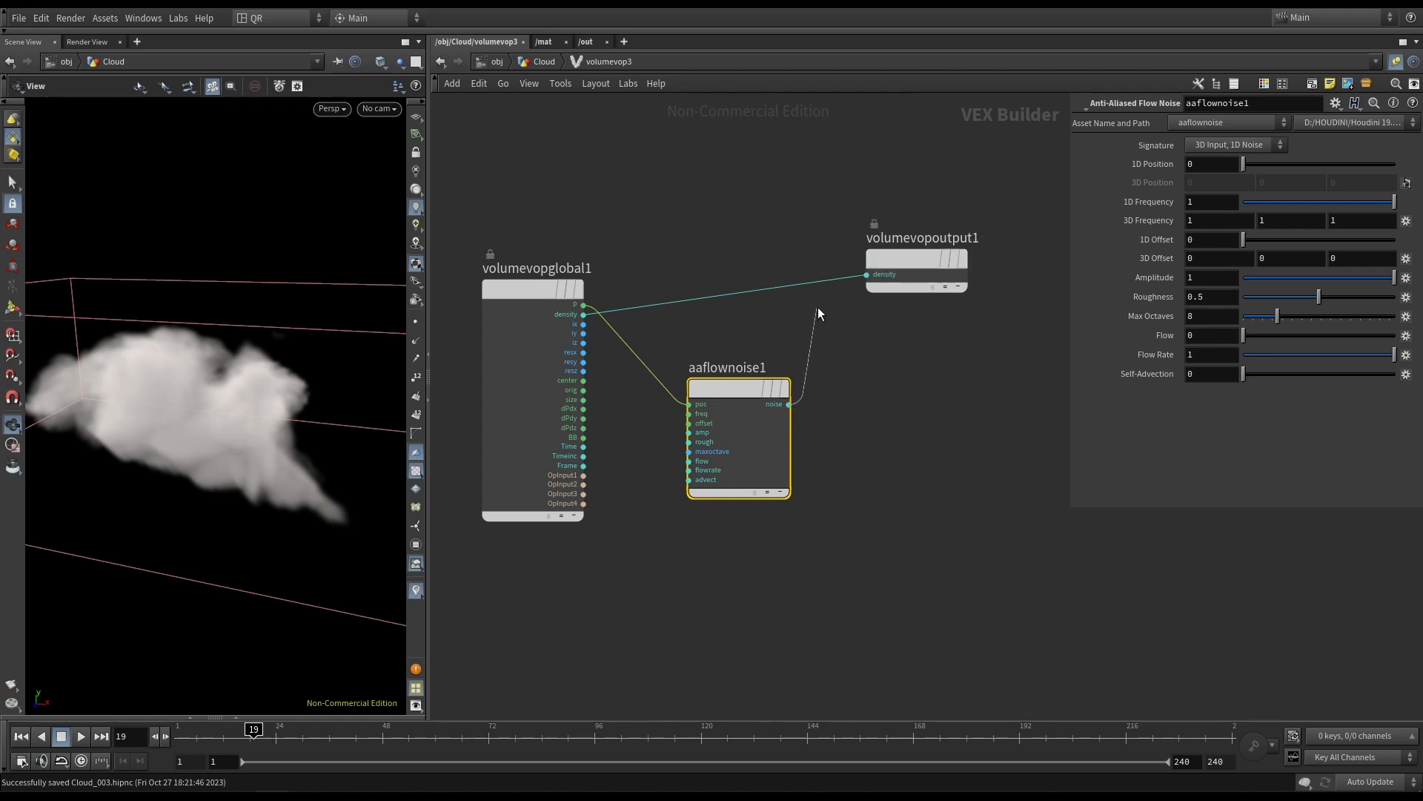
left_click(866, 275)
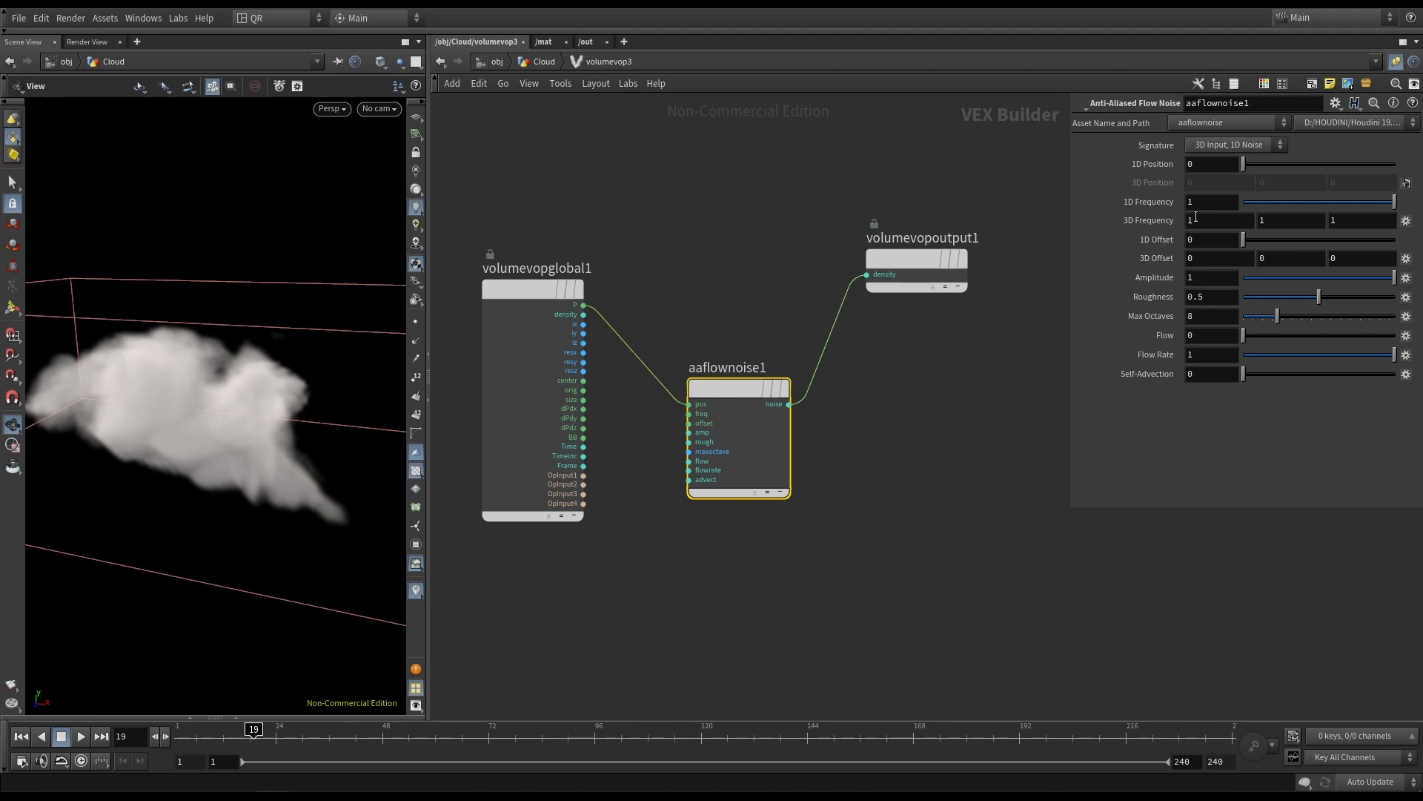
Set the flow noise's amplitude to 10 and the first 3D Frequency component to .1.
left_click(1209, 278)
type("0")
key("Return")
left_click_drag(1203, 225, 1180, 226)
type(".1")
key("Return")
Check volumevop3's parameters in the Cloud network for any noise controls, and reopen its network close on aaflownoise1.
key("u")
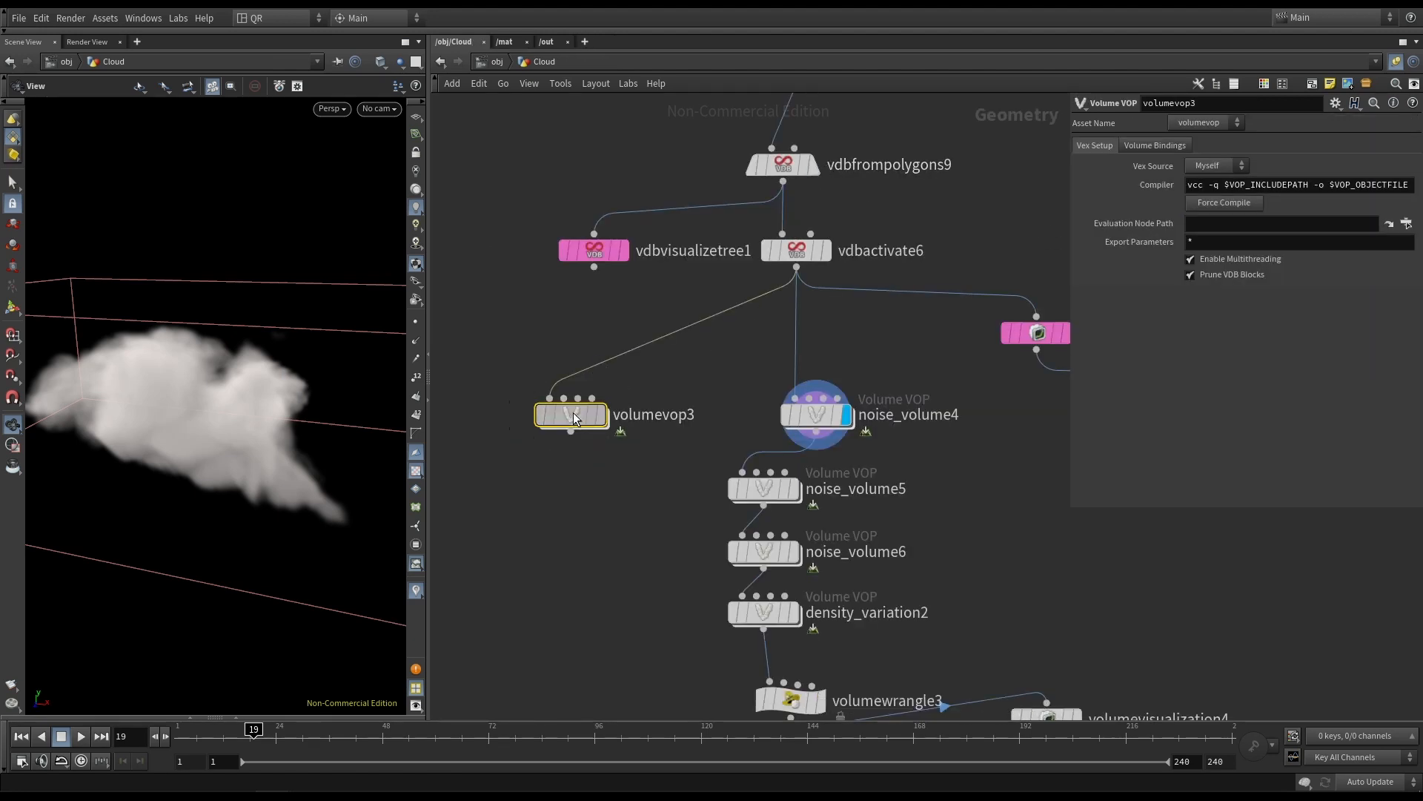
left_click(1172, 149)
left_click(1095, 144)
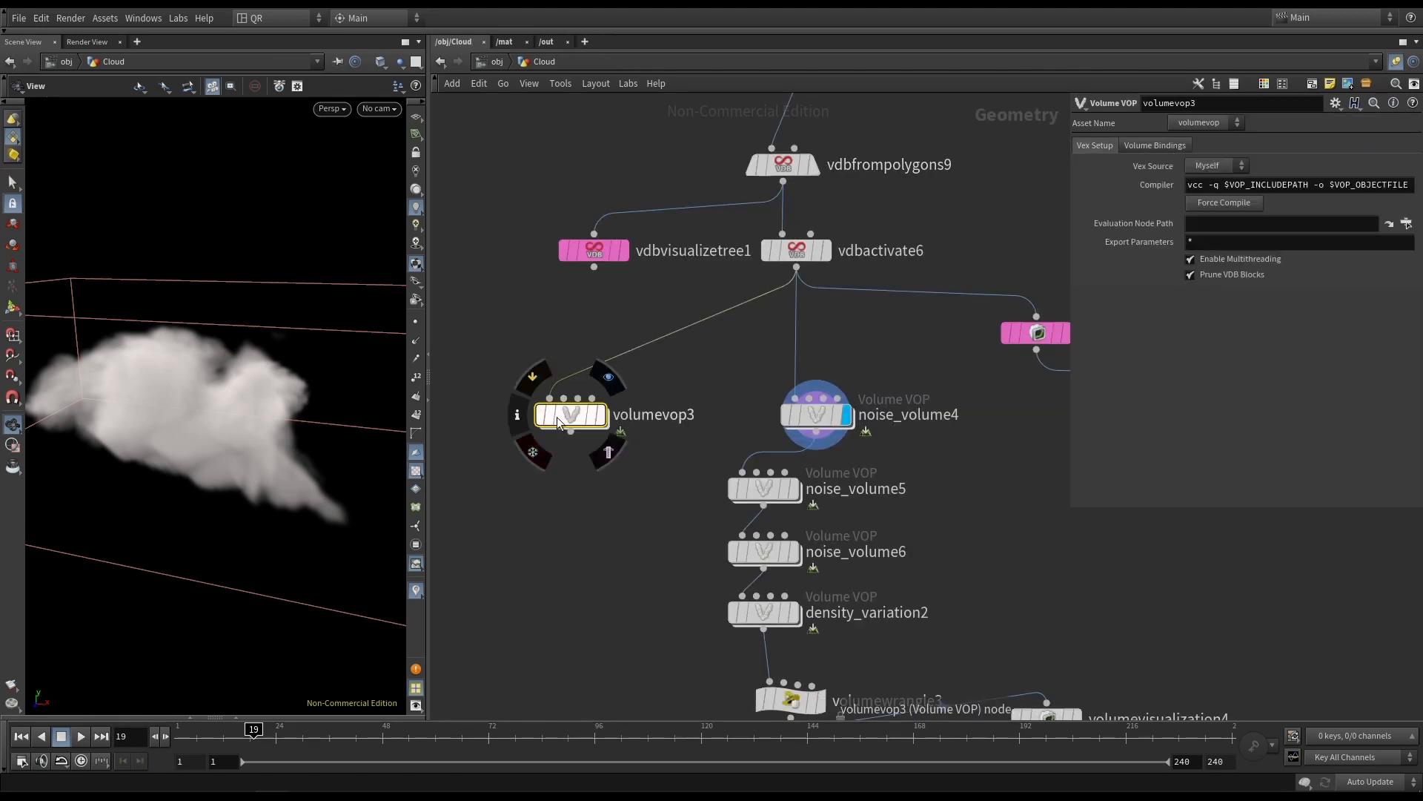
double_click(572, 412)
scroll(724, 413, "up", 5)
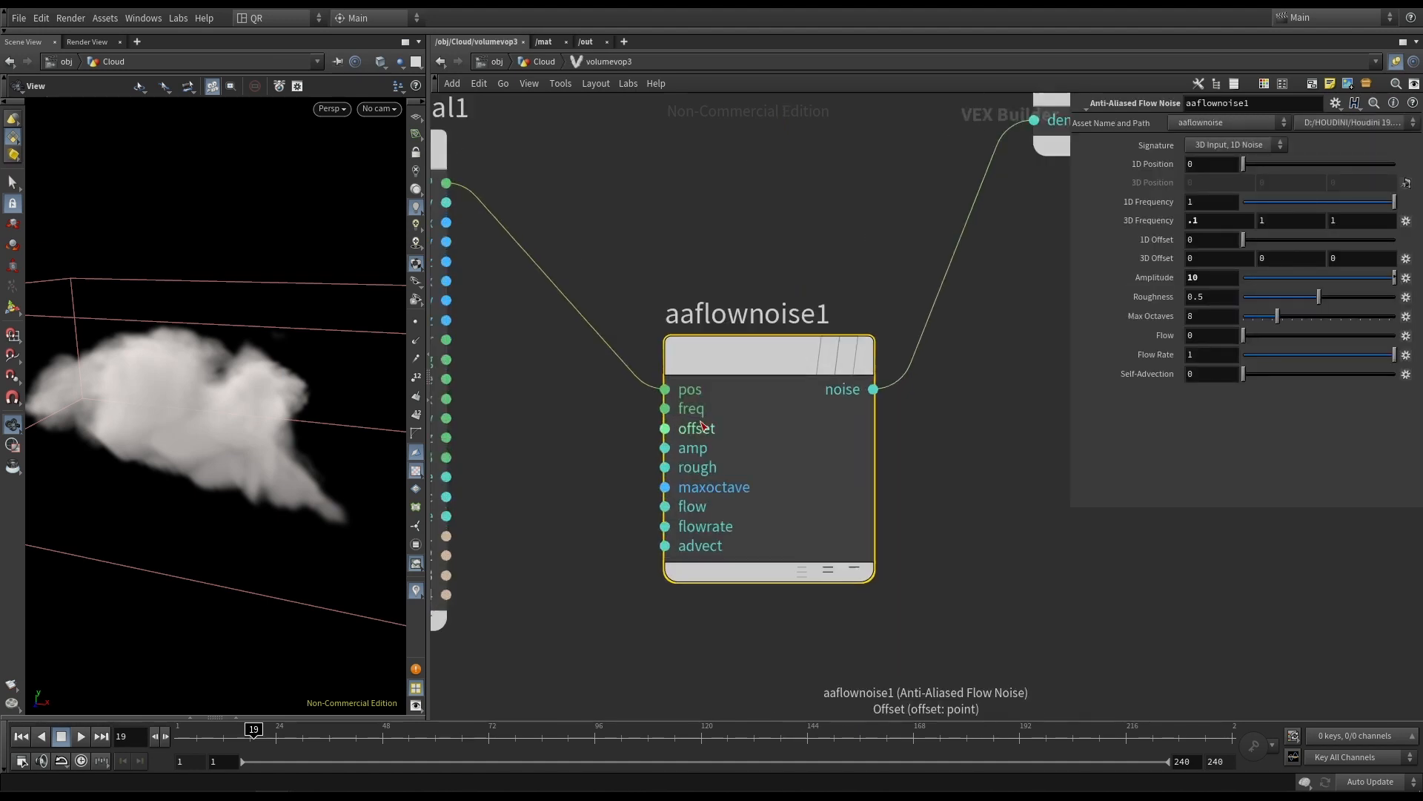
Promote the freq input of aaflownoise1 to a parameter.
right_click(670, 391)
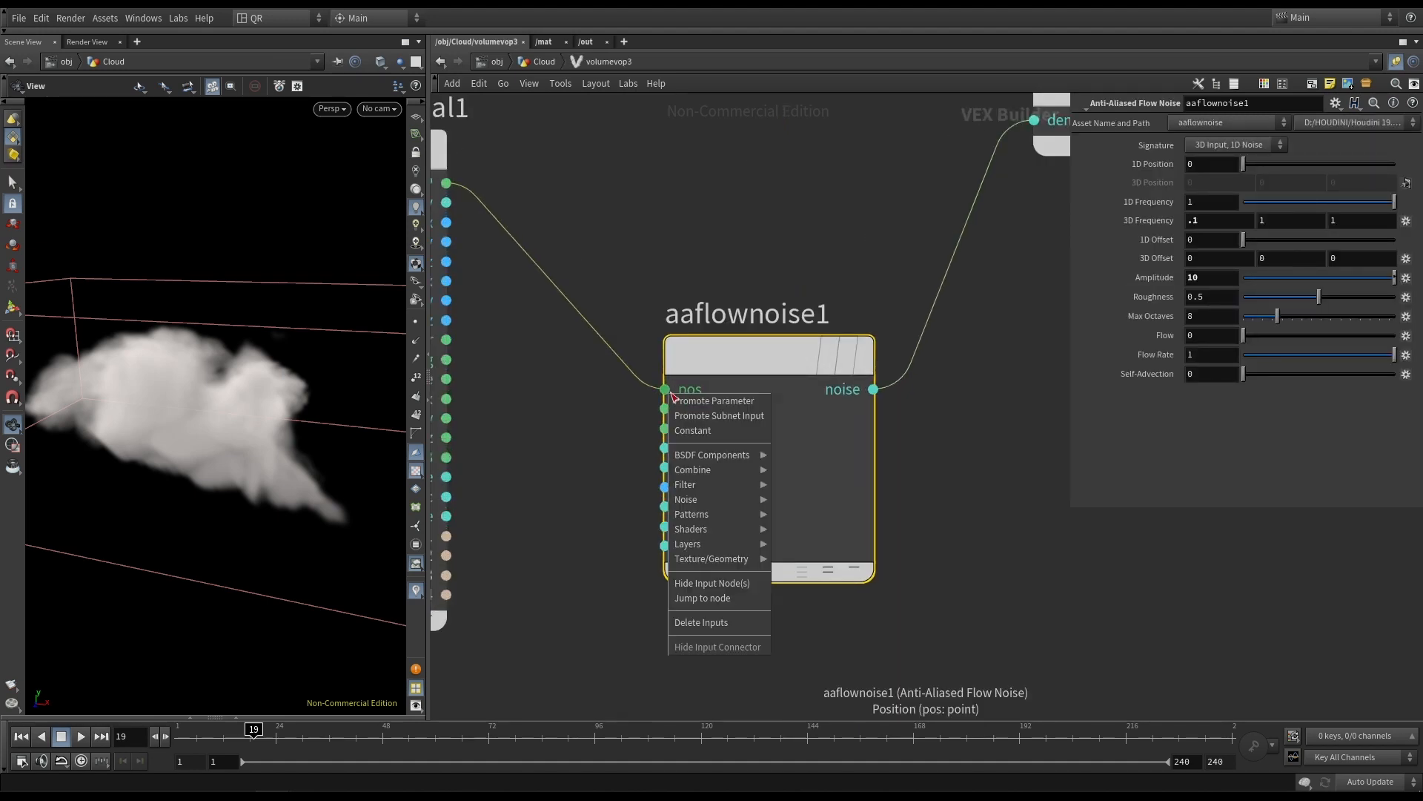
left_click(576, 438)
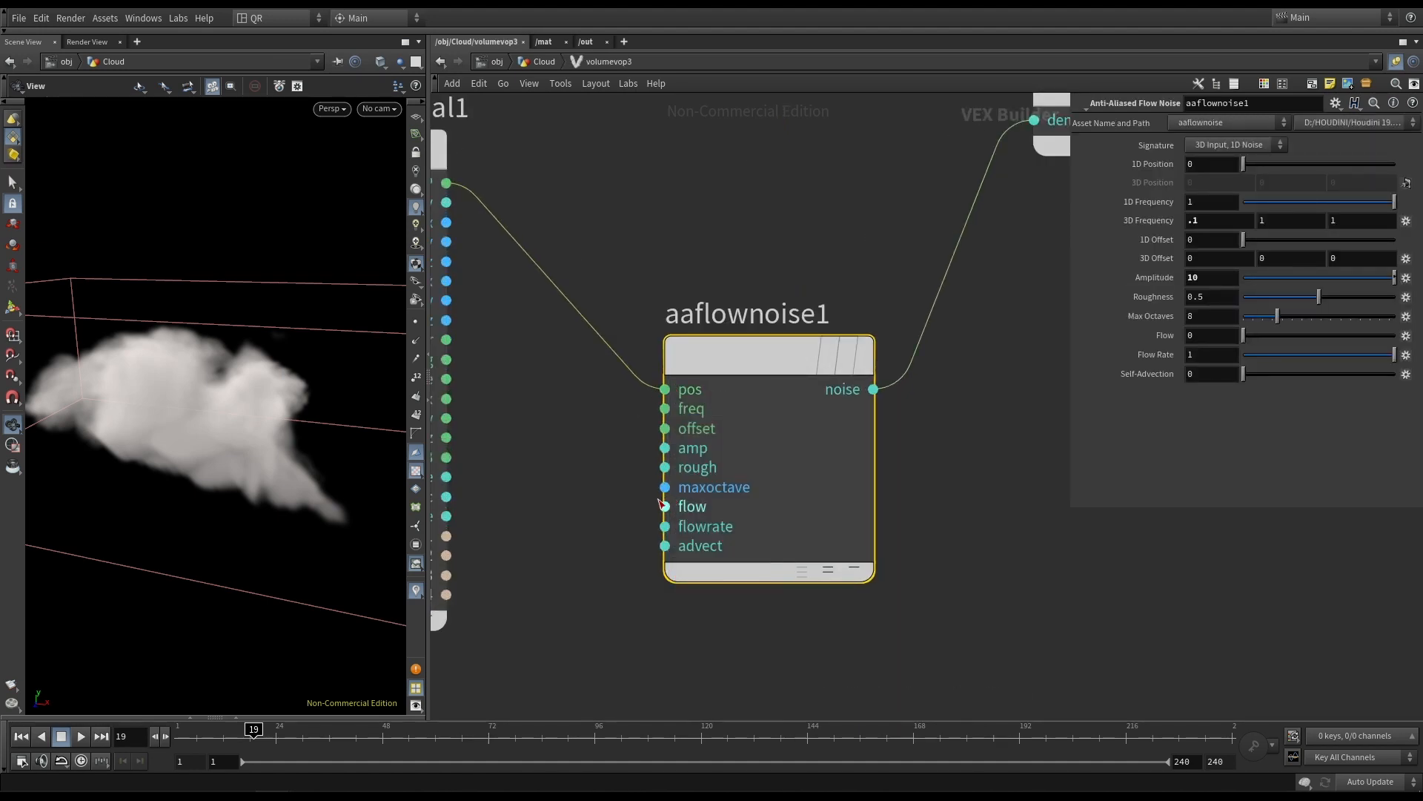
right_click(667, 409)
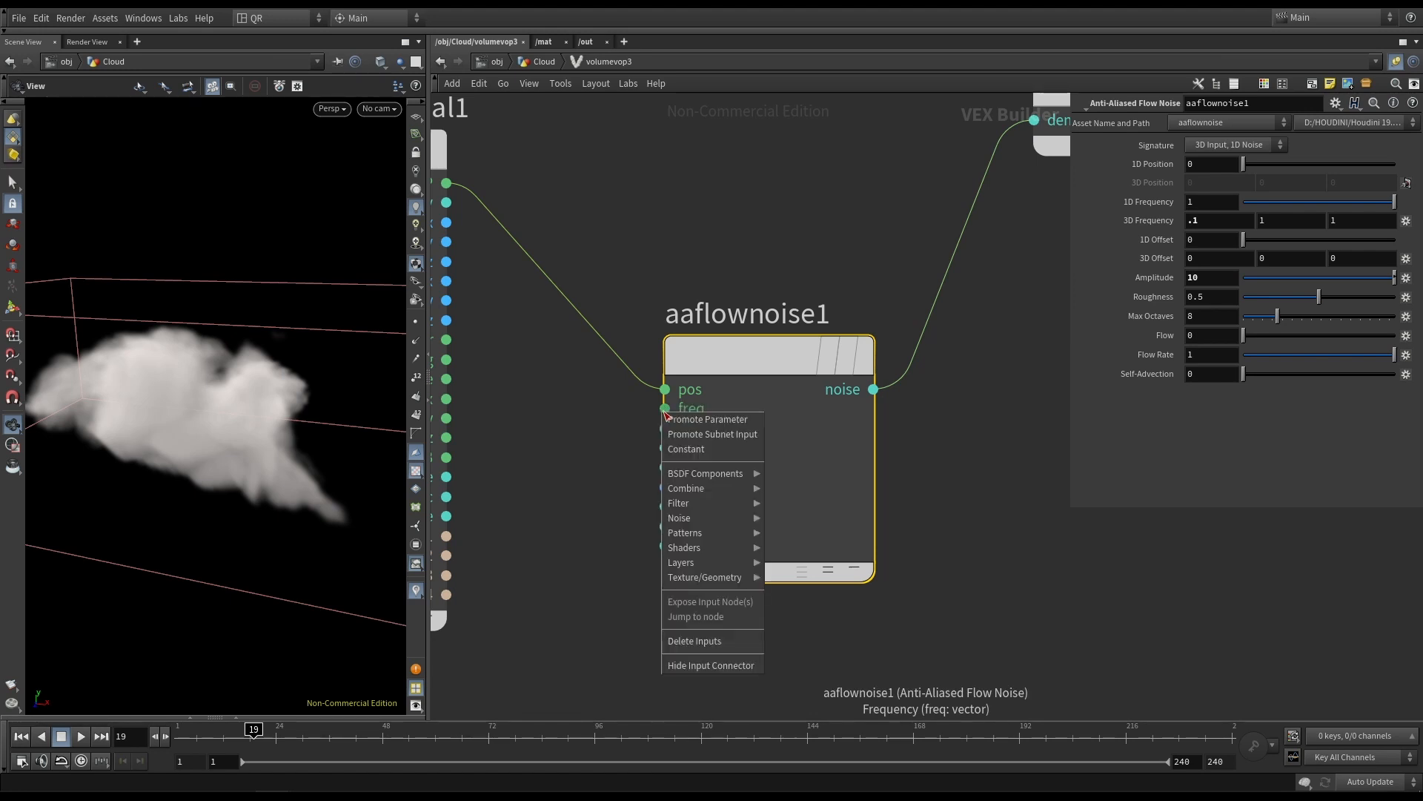
left_click(745, 420)
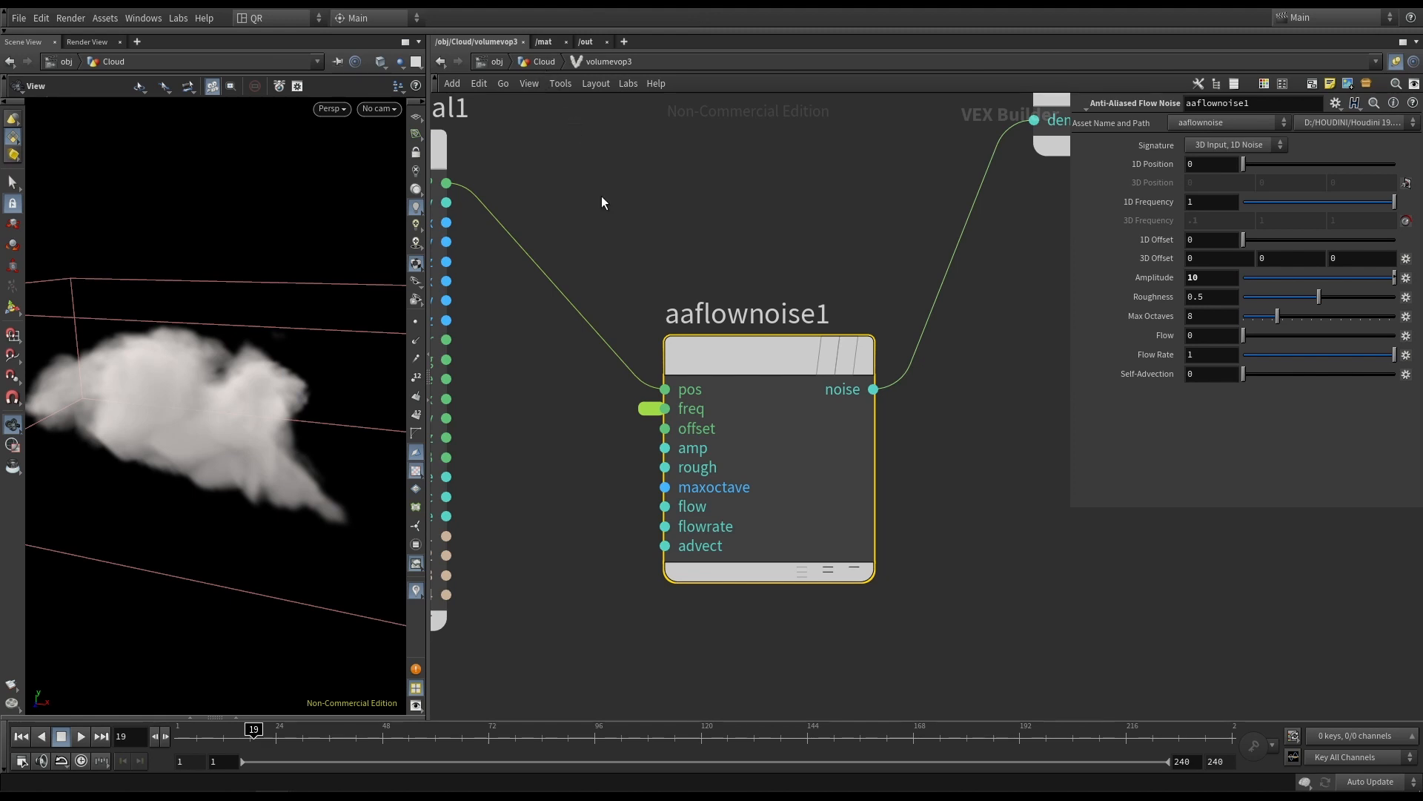
Expand the promoted freq parameter into a node and place it between volumevopglobal1 and aaflownoise1.
double_click(653, 412)
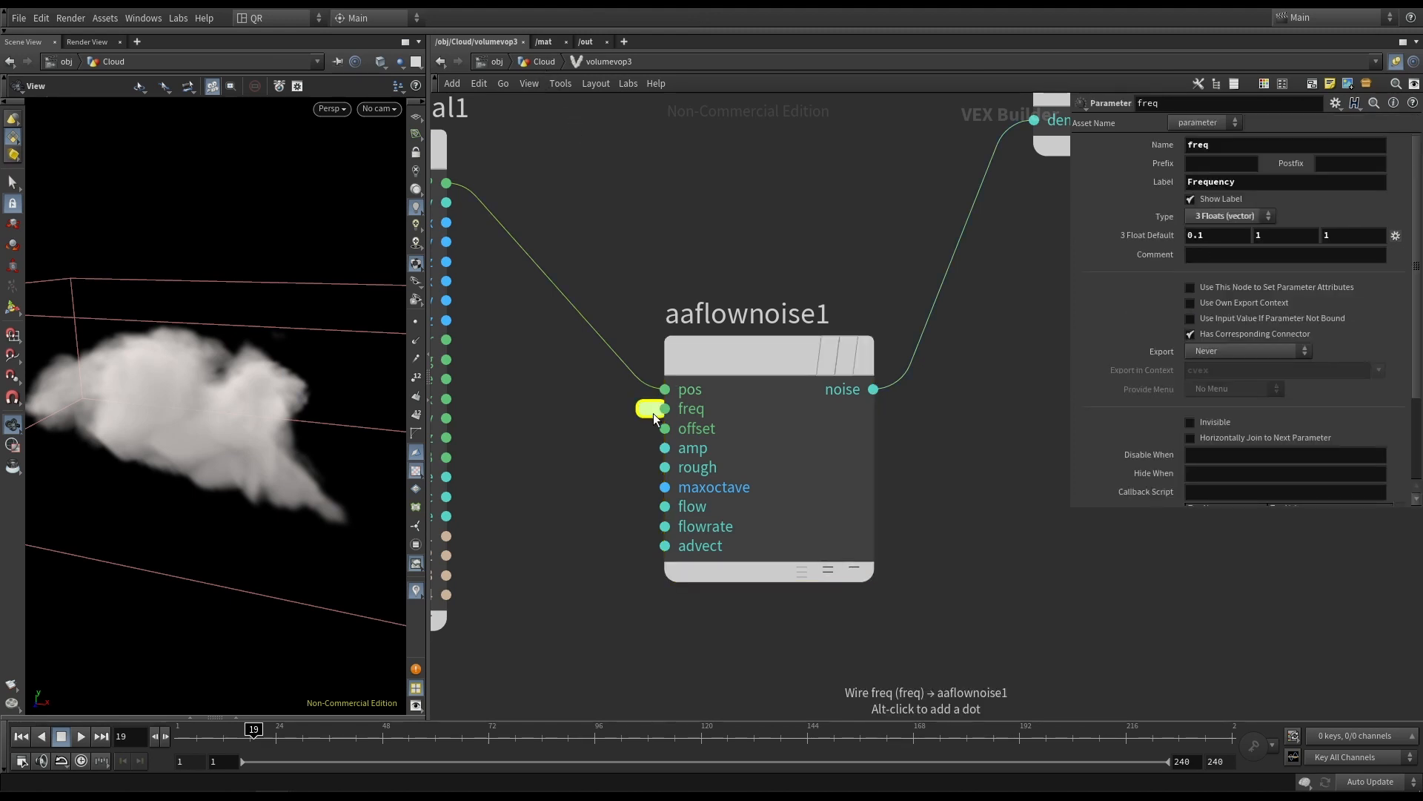
scroll(657, 228, "down", 2)
middle_click_drag(657, 227, 802, 212)
left_click_drag(877, 300, 974, 274)
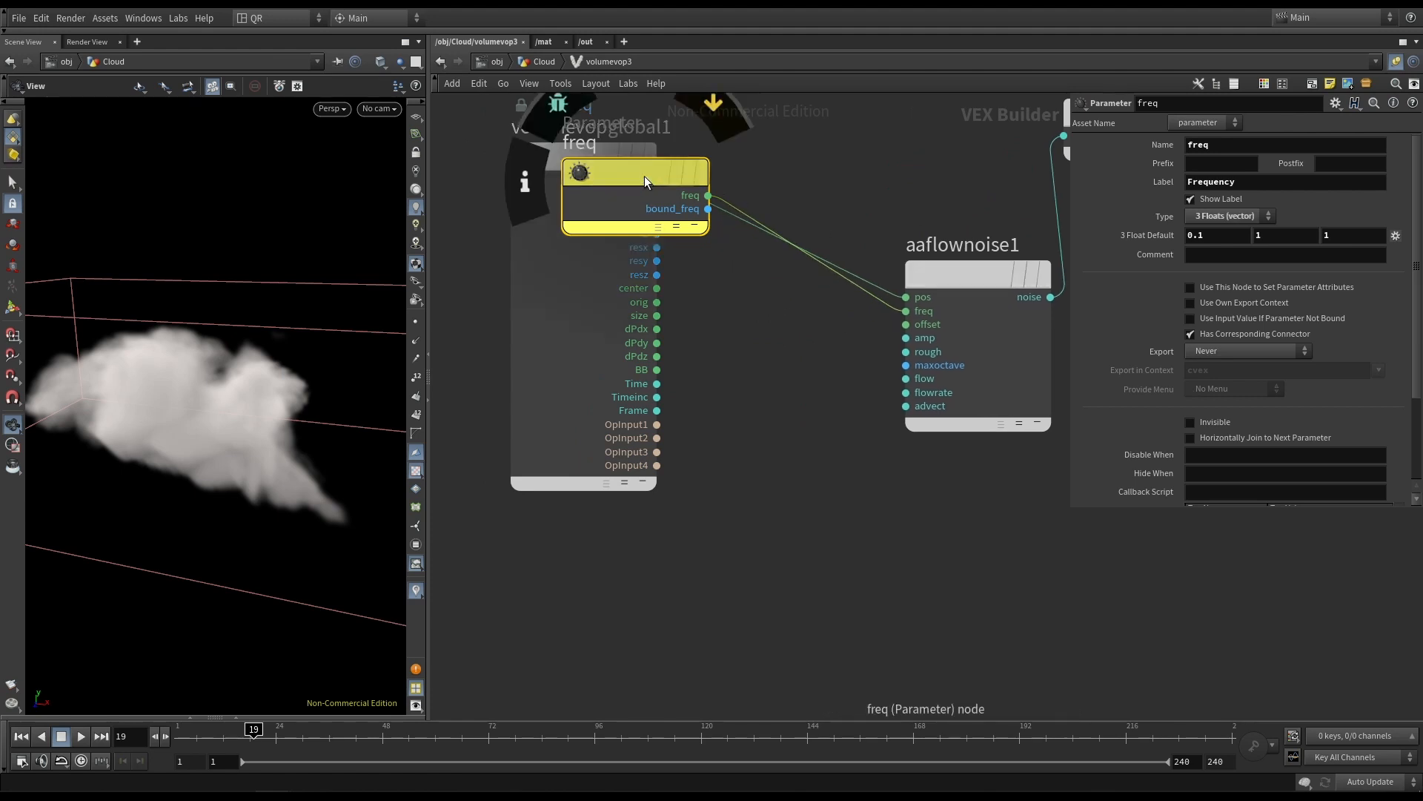
left_click_drag(619, 174, 758, 308)
middle_click_drag(777, 358, 654, 375)
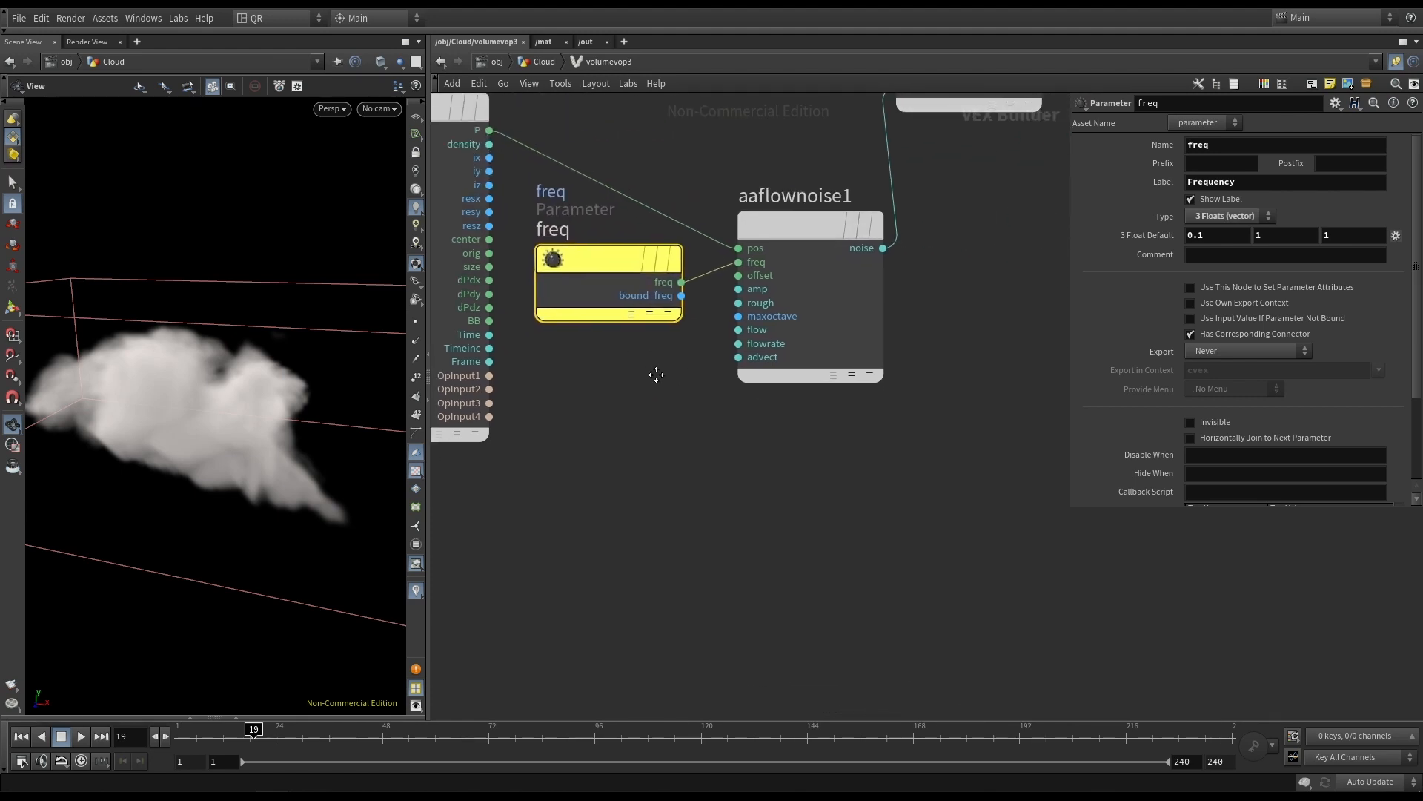
Add a separate Parameter node below freq to compare its settings, and delete it.
key("Tab")
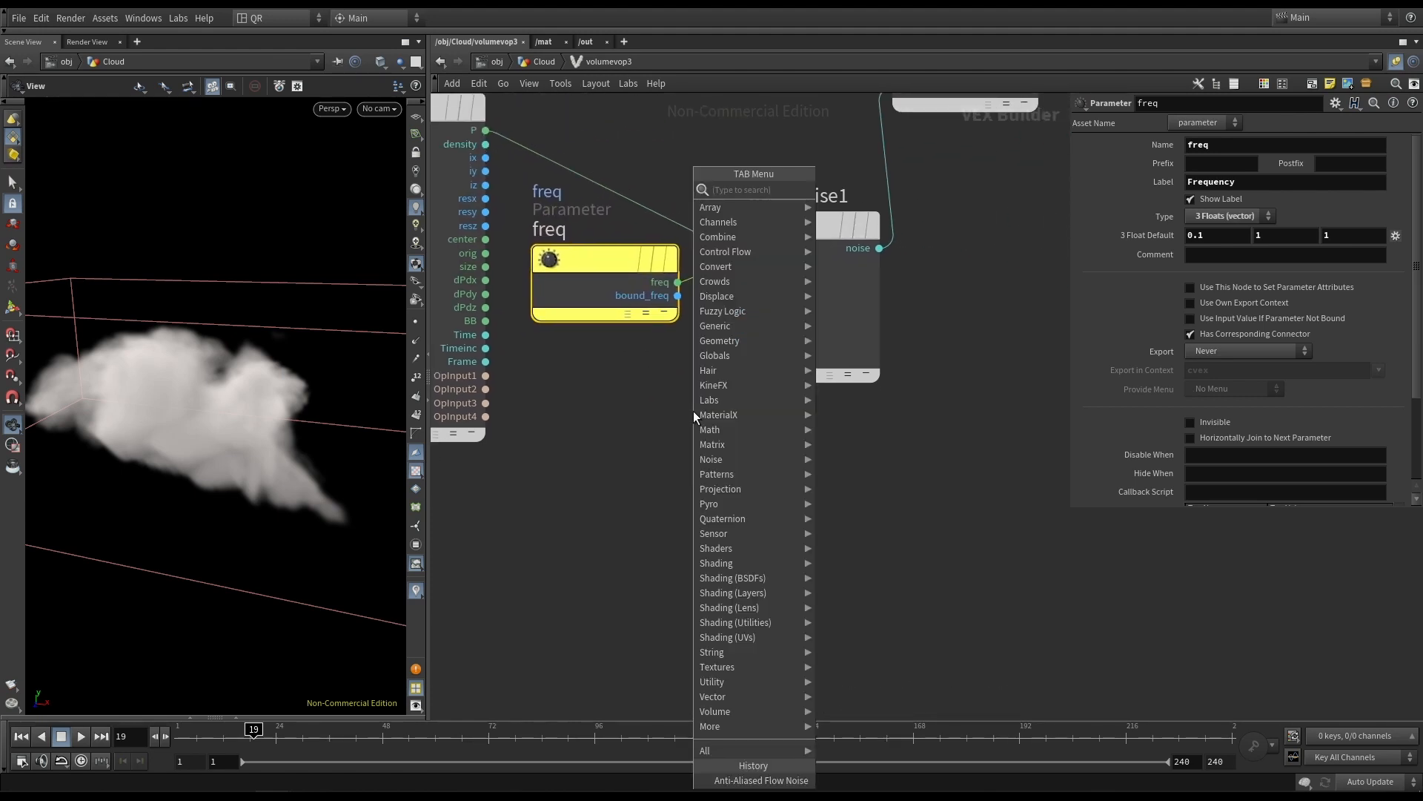
type("par")
key("Return")
left_click(610, 422)
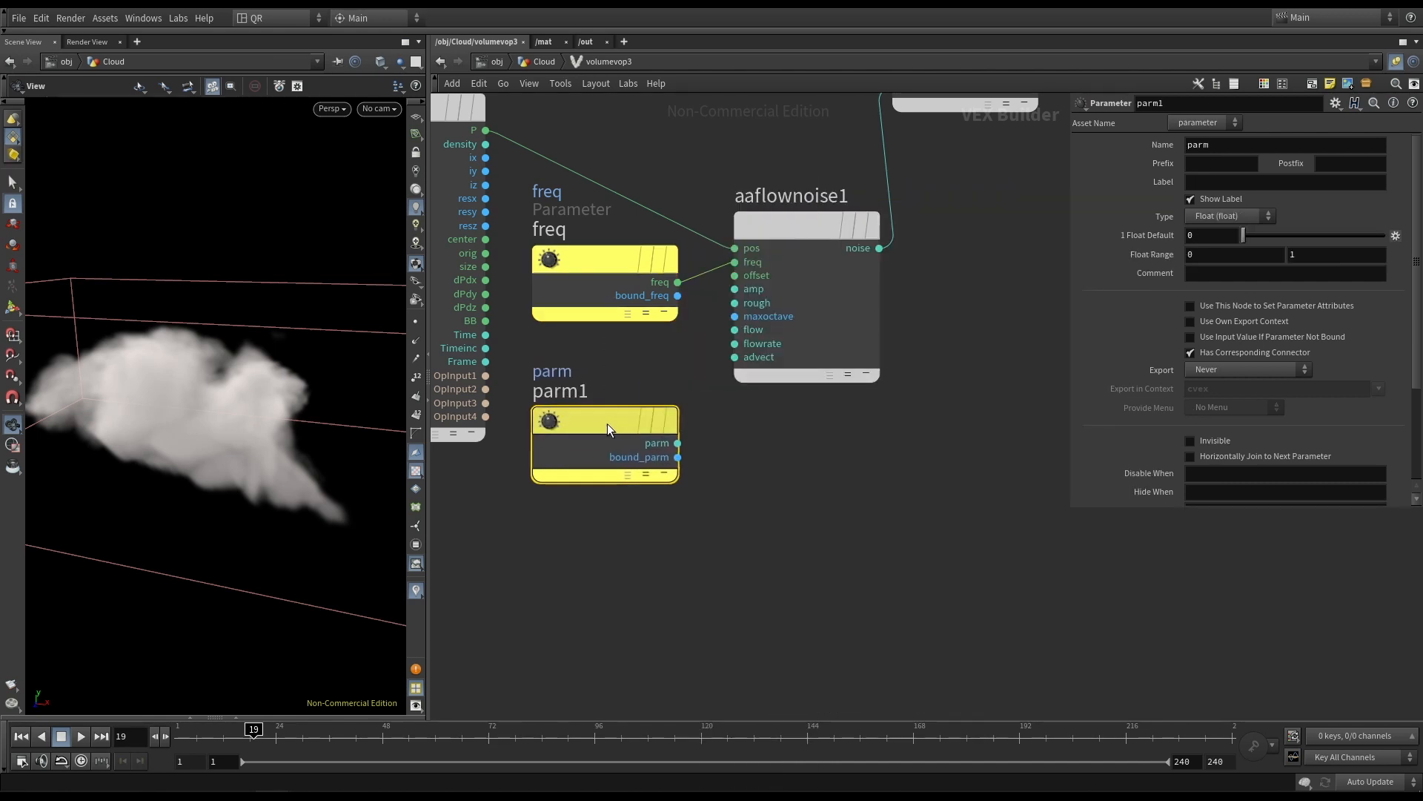
left_click(581, 252)
double_click(1198, 145)
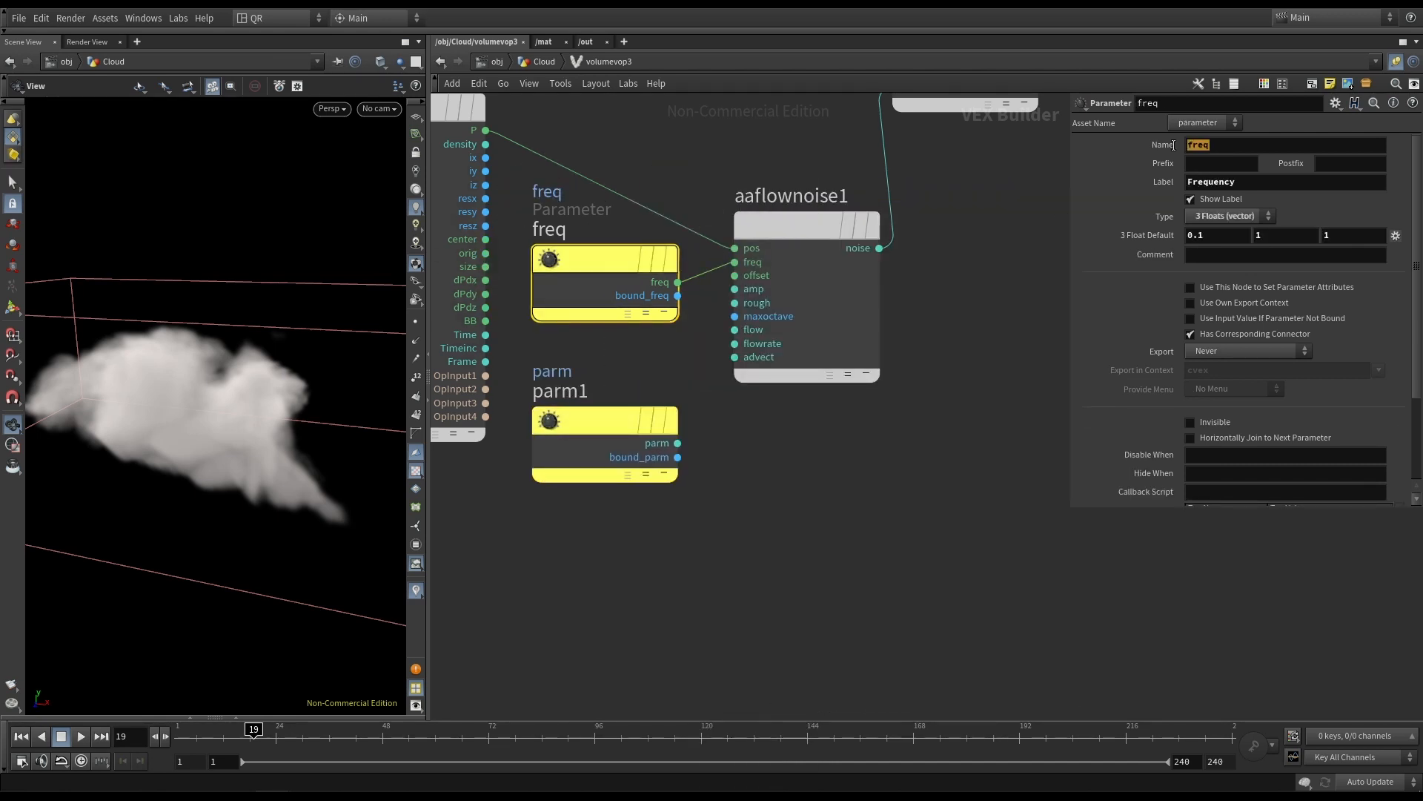
key("Tab")
left_click(616, 412)
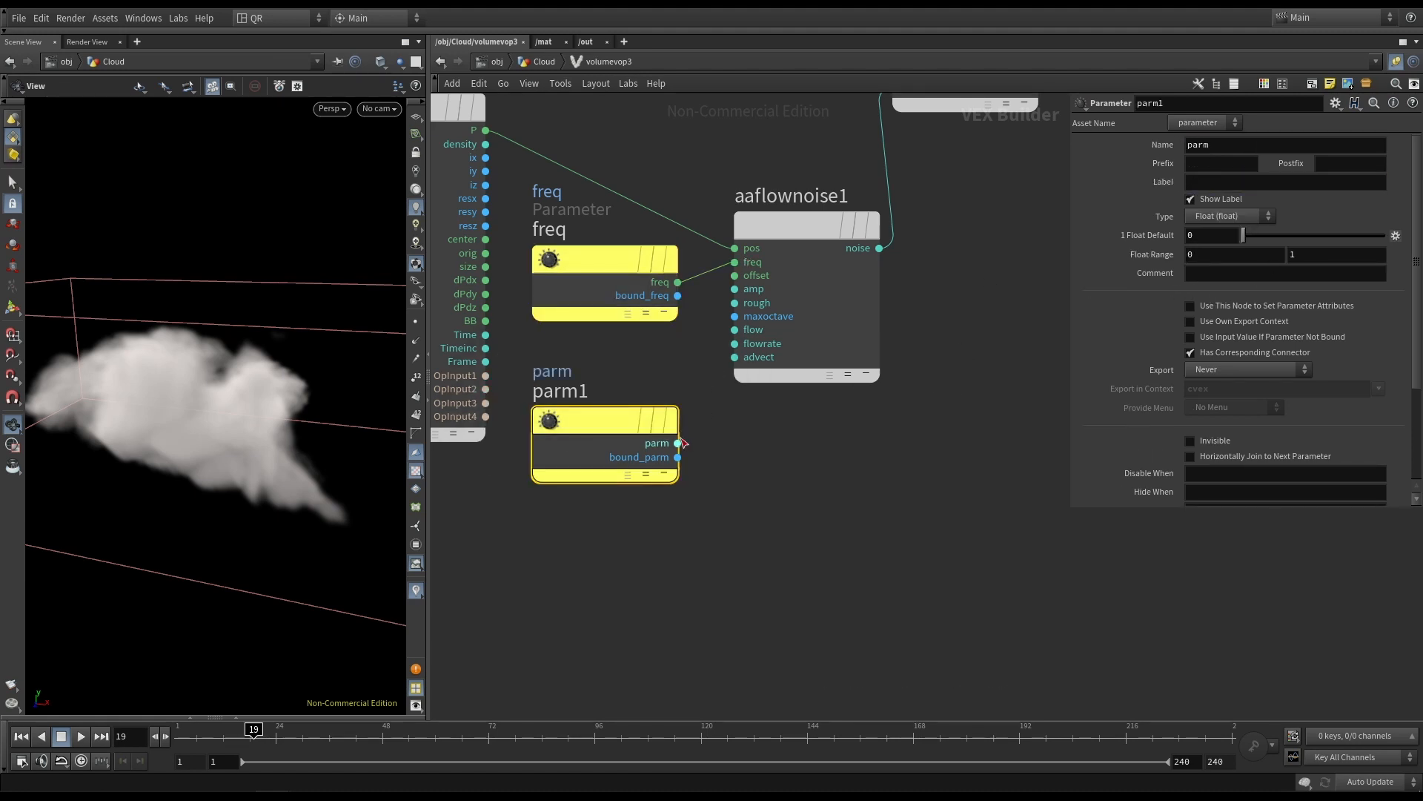
key("Delete")
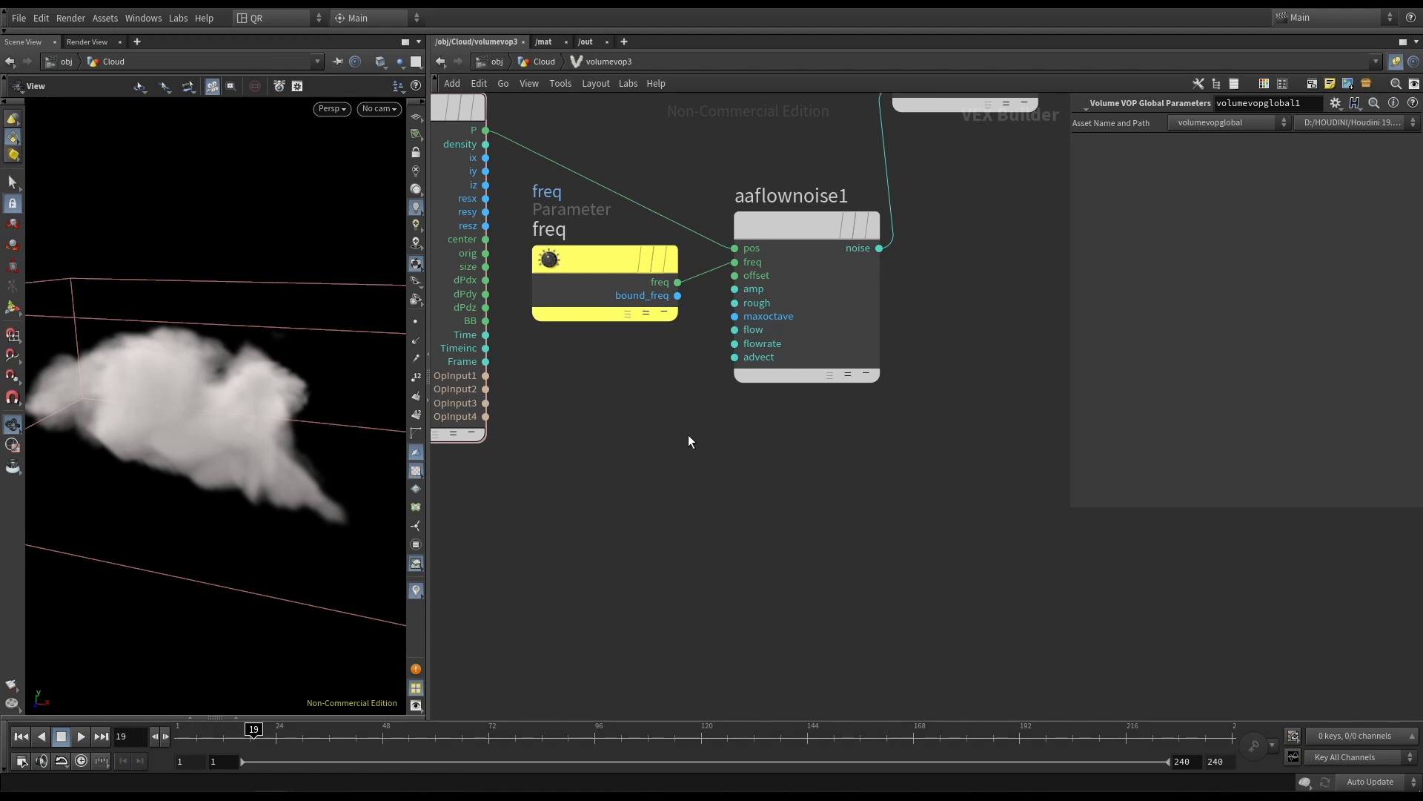
Return to the Cloud network, examine the promoted Frequency parameter on volumevop3, and reopen its network.
key("u")
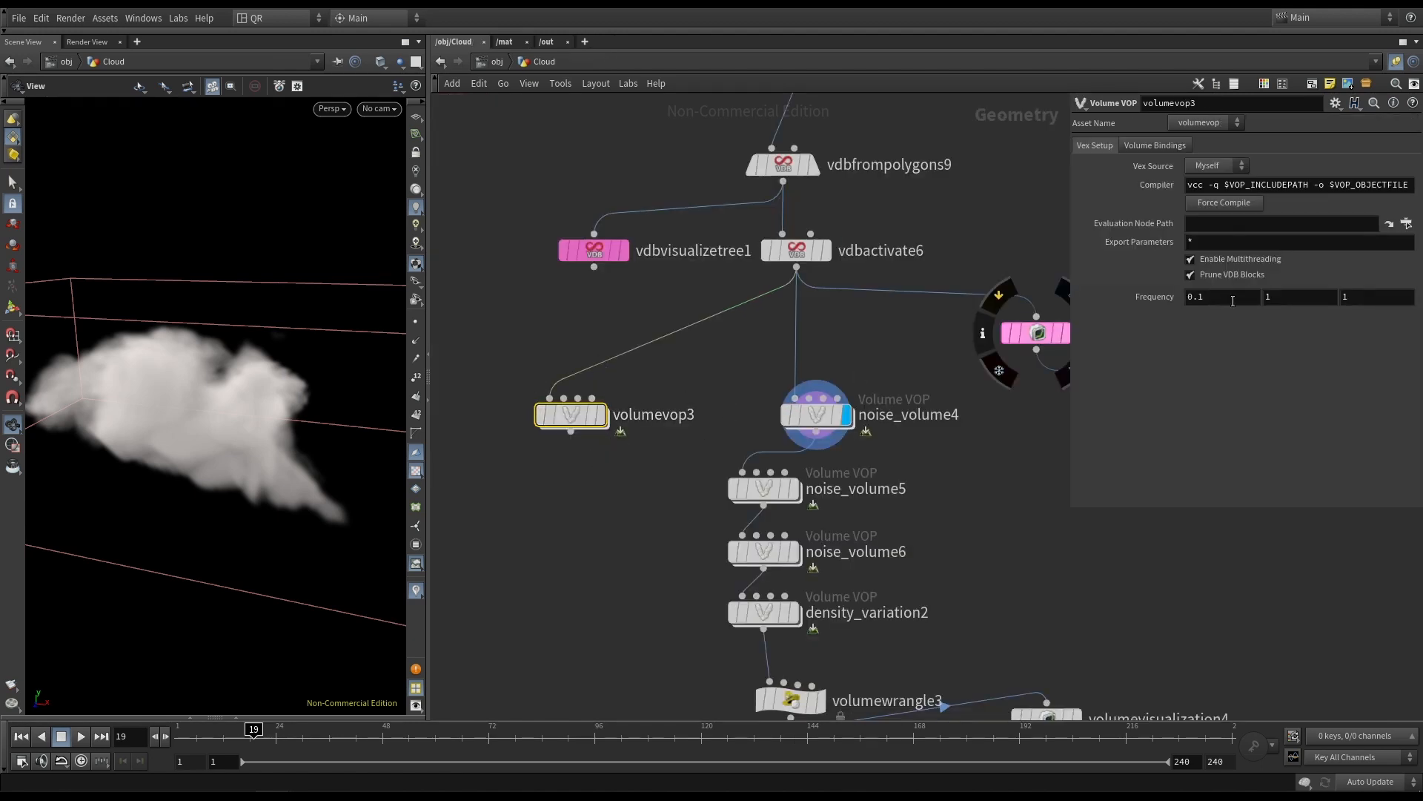
left_click(1217, 298)
left_click_drag(1215, 297, 1184, 297)
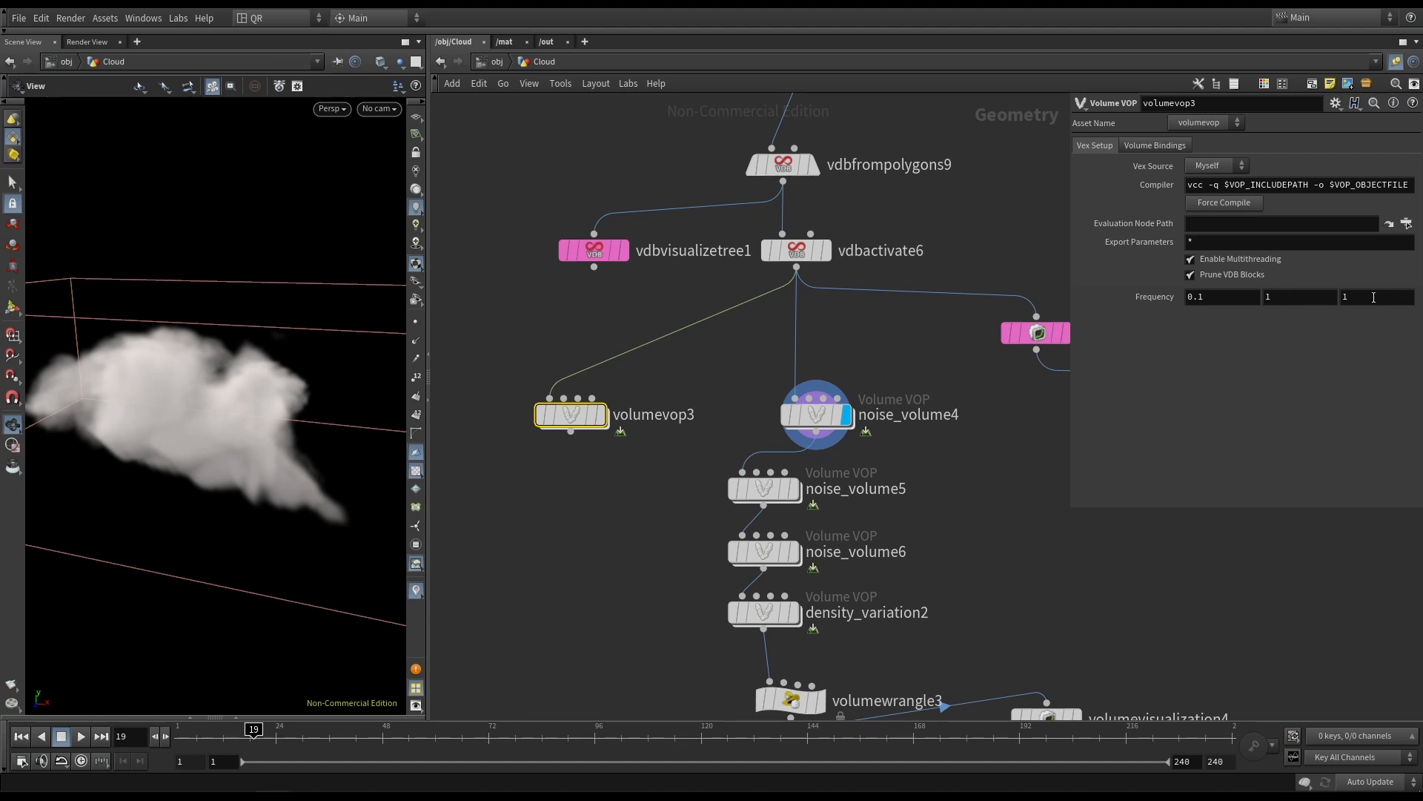
left_click_drag(1358, 297, 1232, 295)
left_click(1223, 296)
double_click(563, 417)
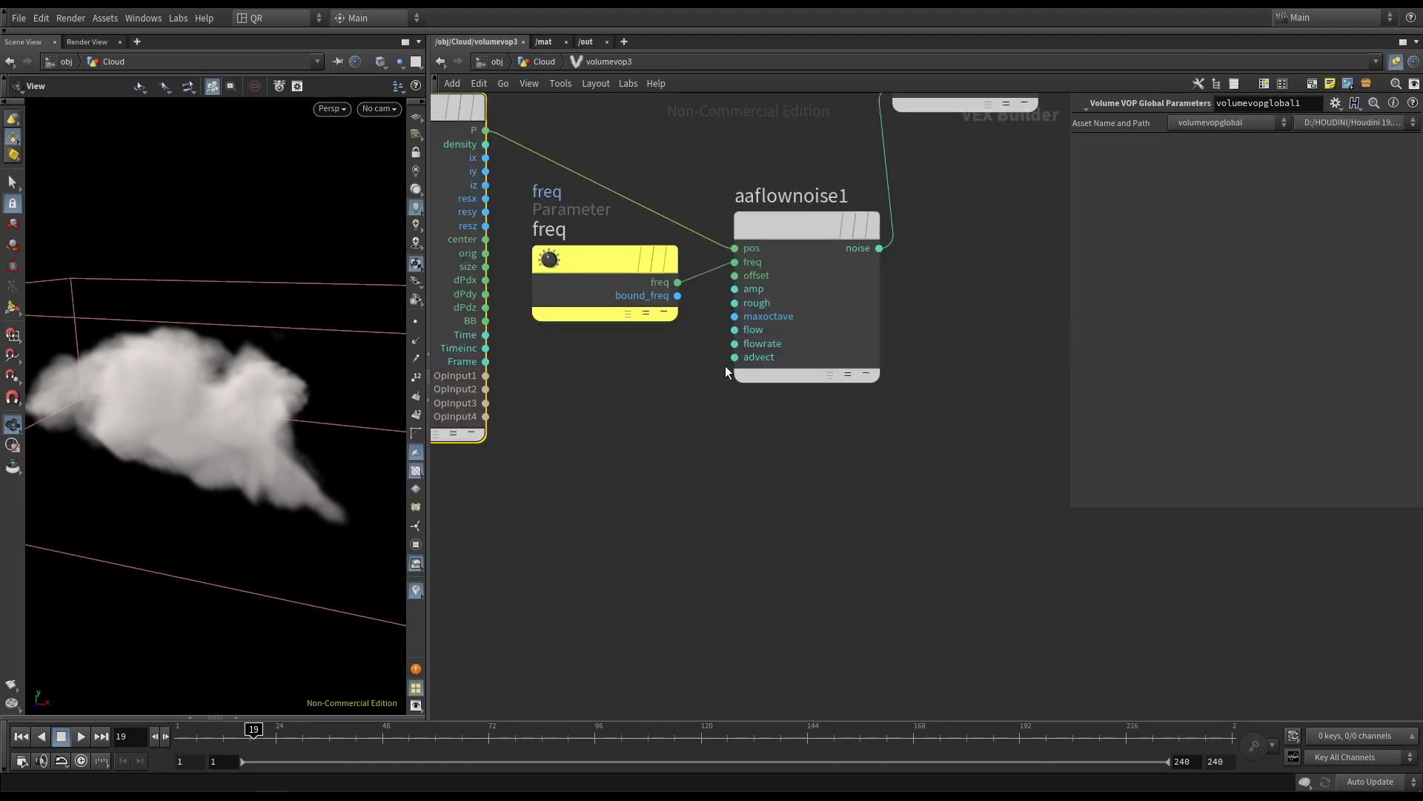
Set the first default value of the freq parameter node to 125 and return to the Cloud network.
left_click(616, 261)
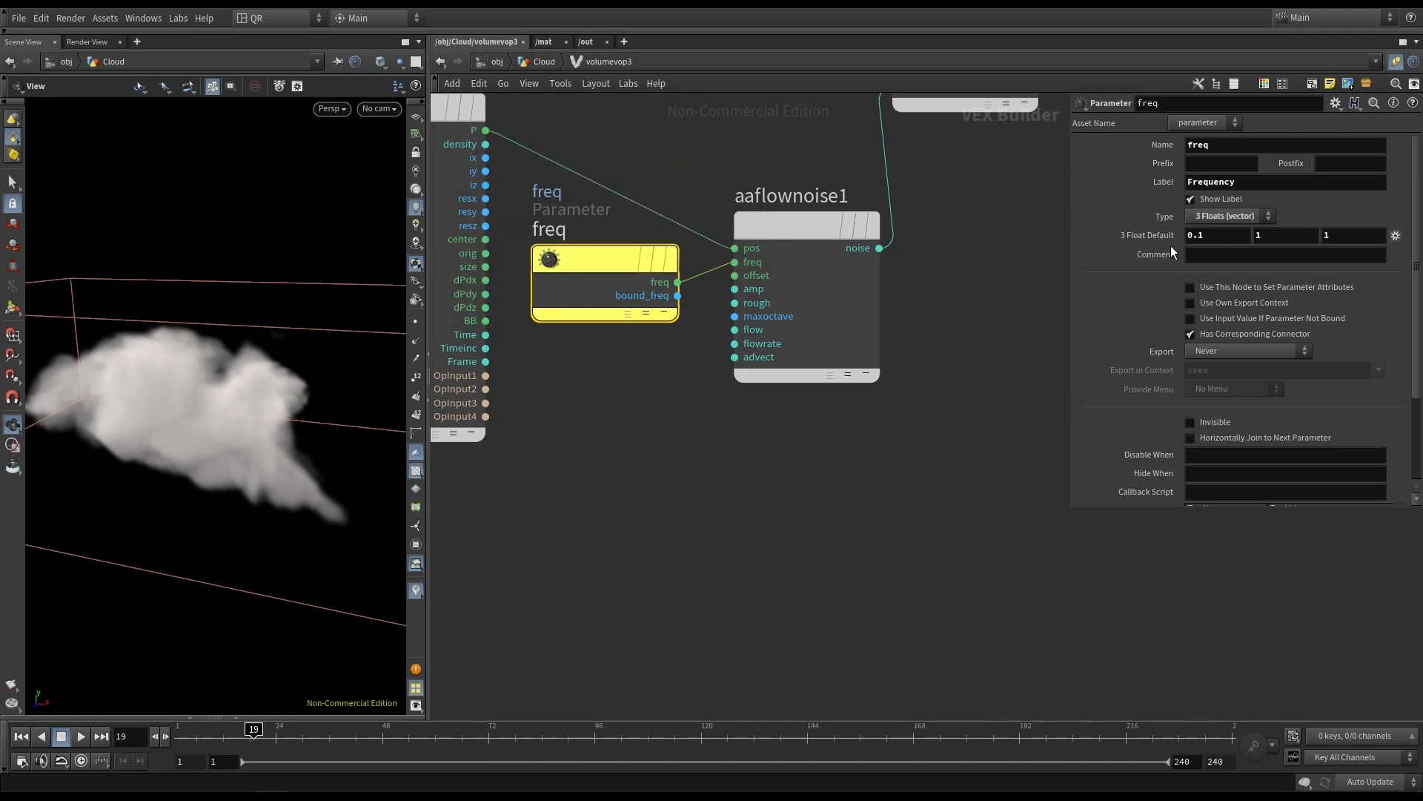
left_click_drag(1202, 237, 1184, 235)
type("125u")
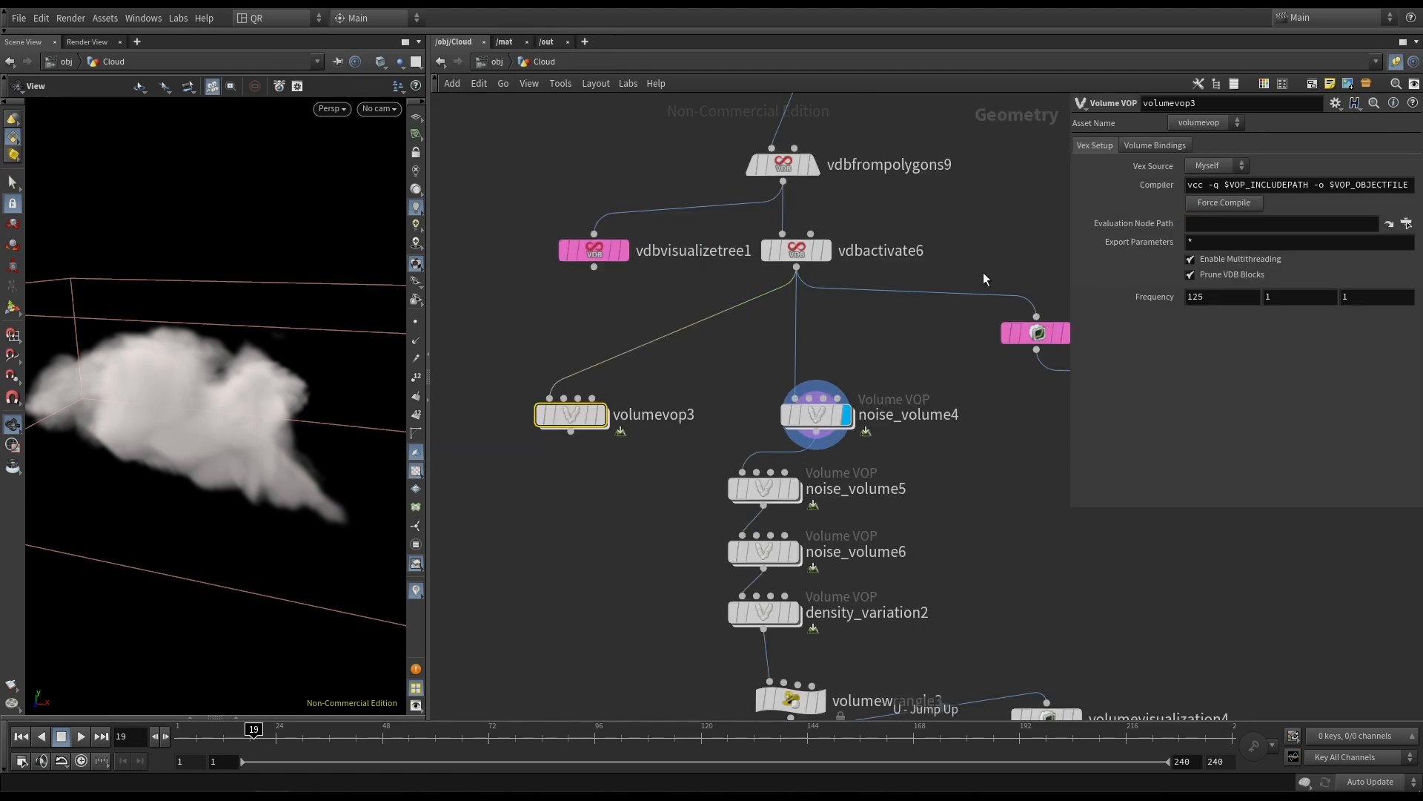
Try a value of 1 for the first Frequency component of volumevop3, and undo the change.
double_click(1193, 296)
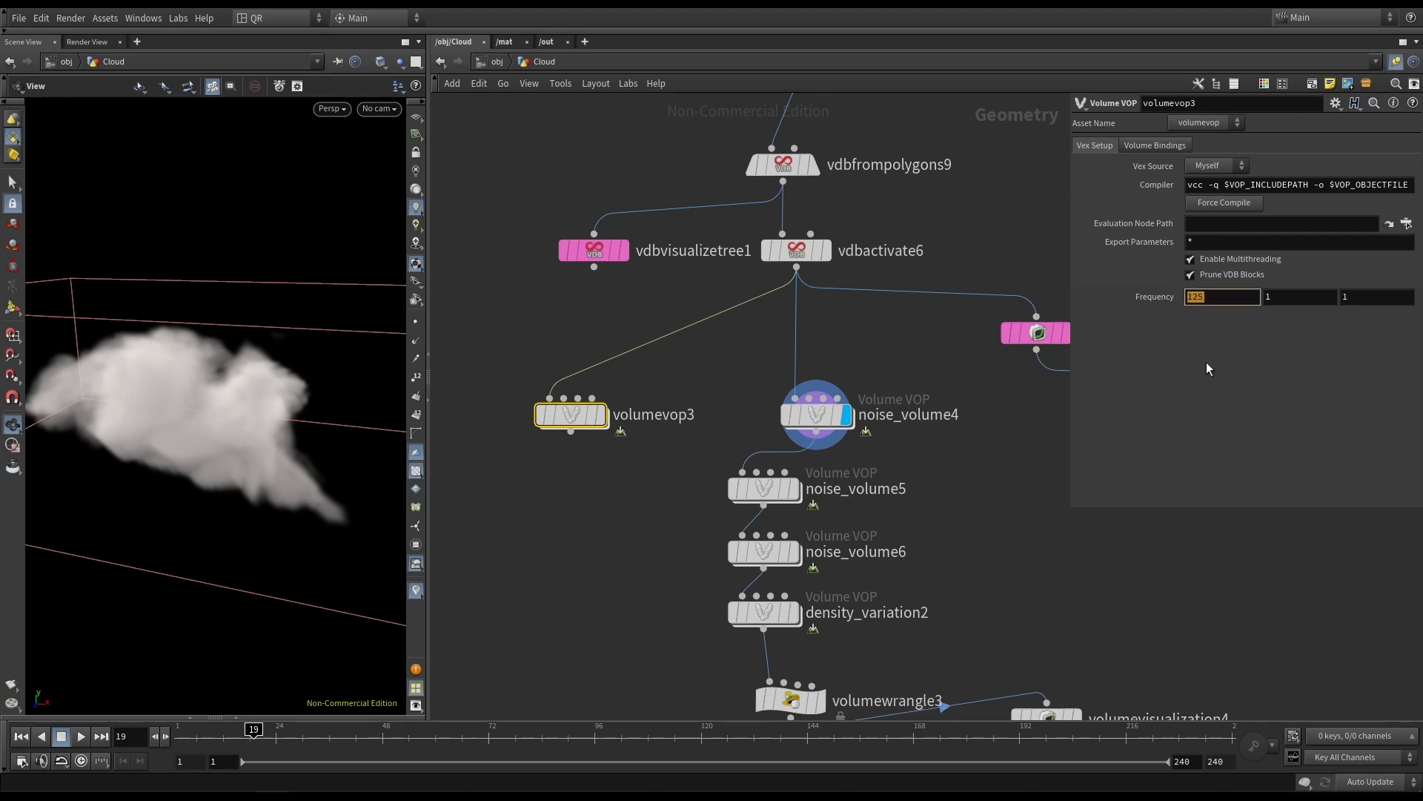
type("1")
key("Return")
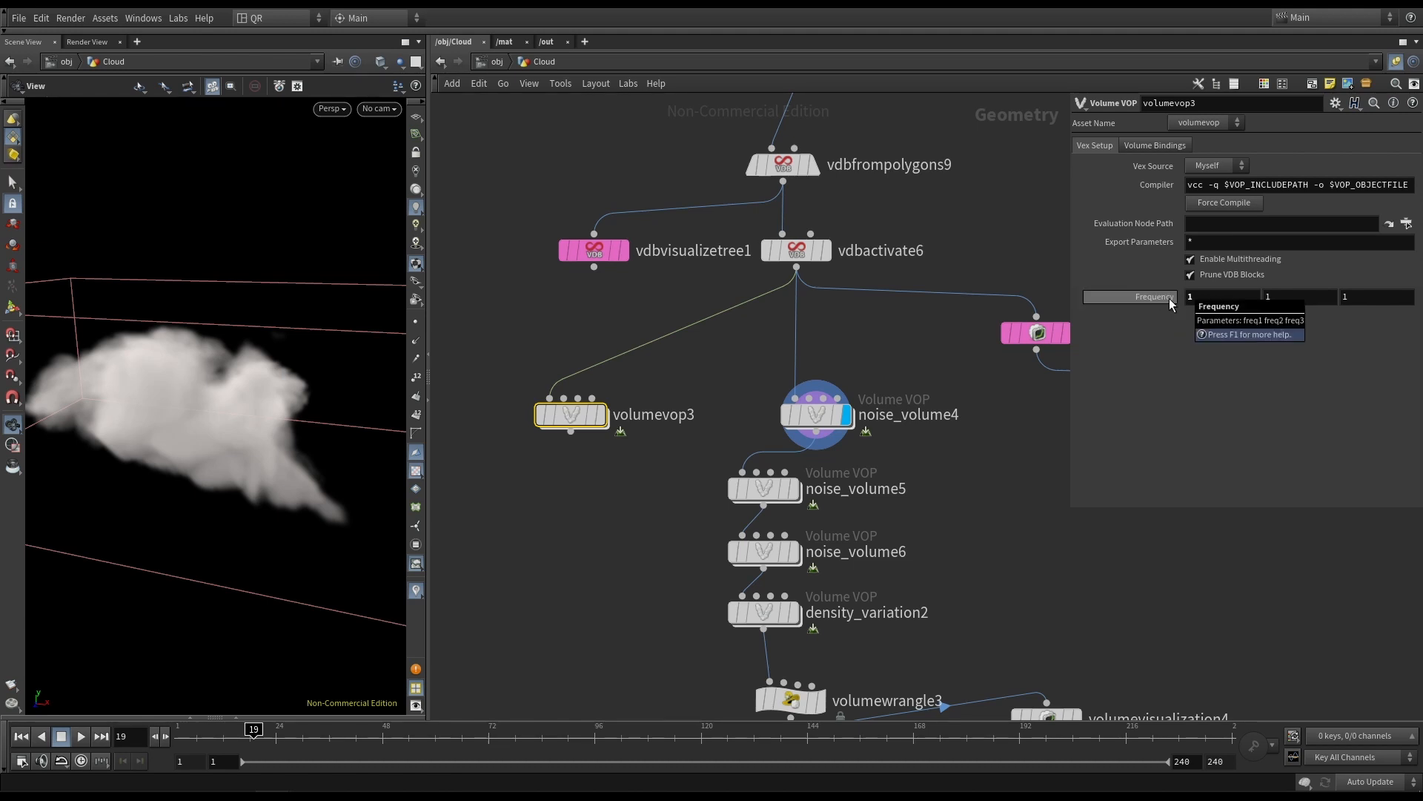
key("ctrl+z")
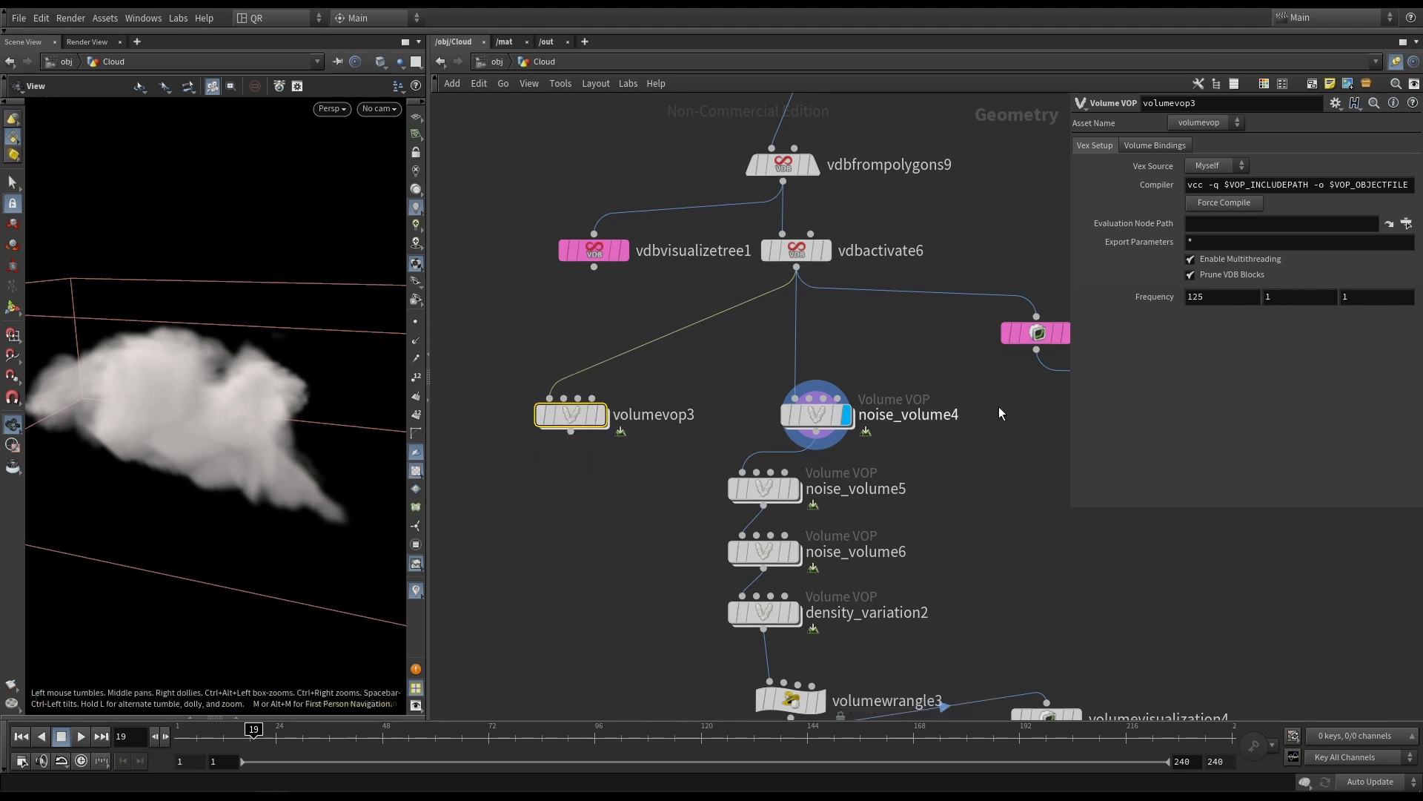
left_click(1203, 296)
middle_click_drag(852, 364, 796, 367)
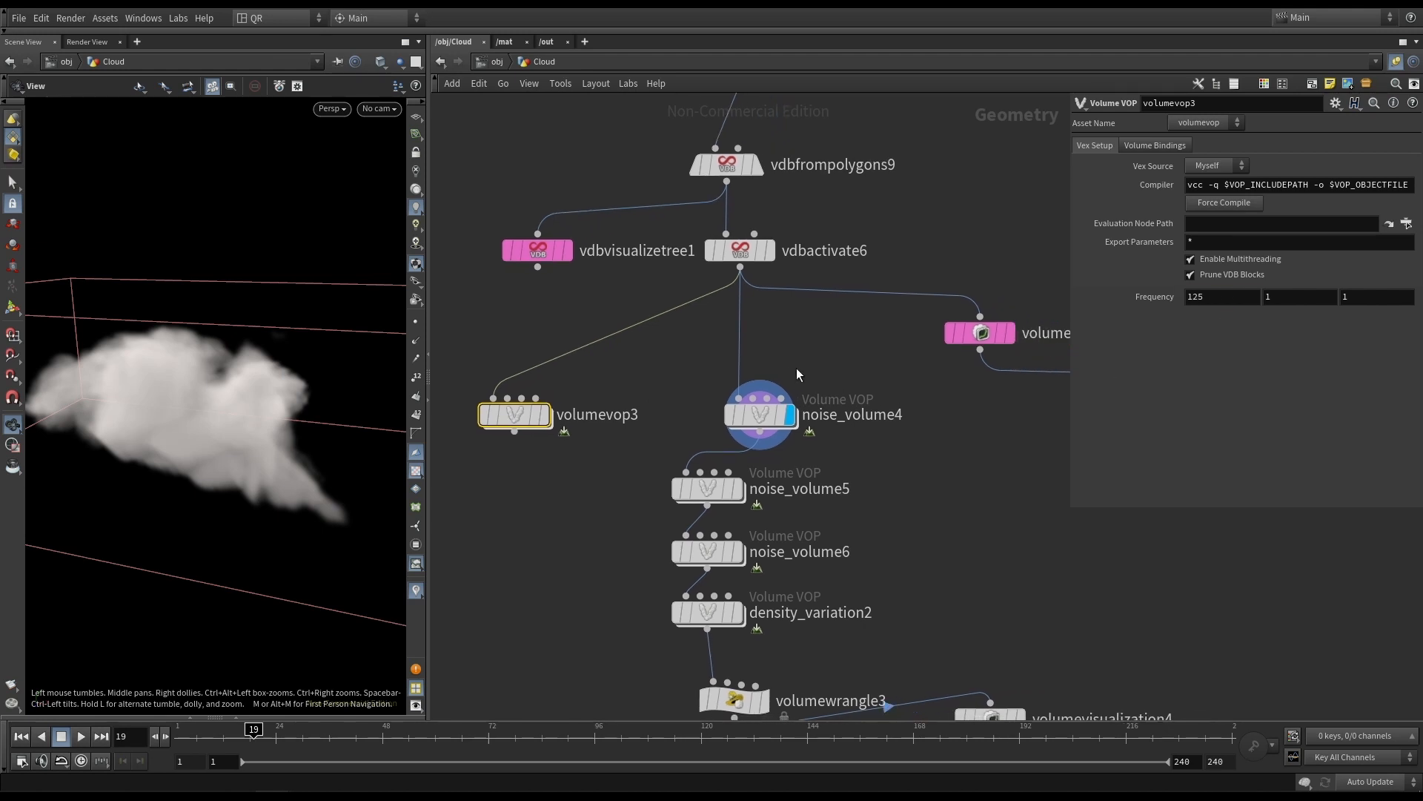
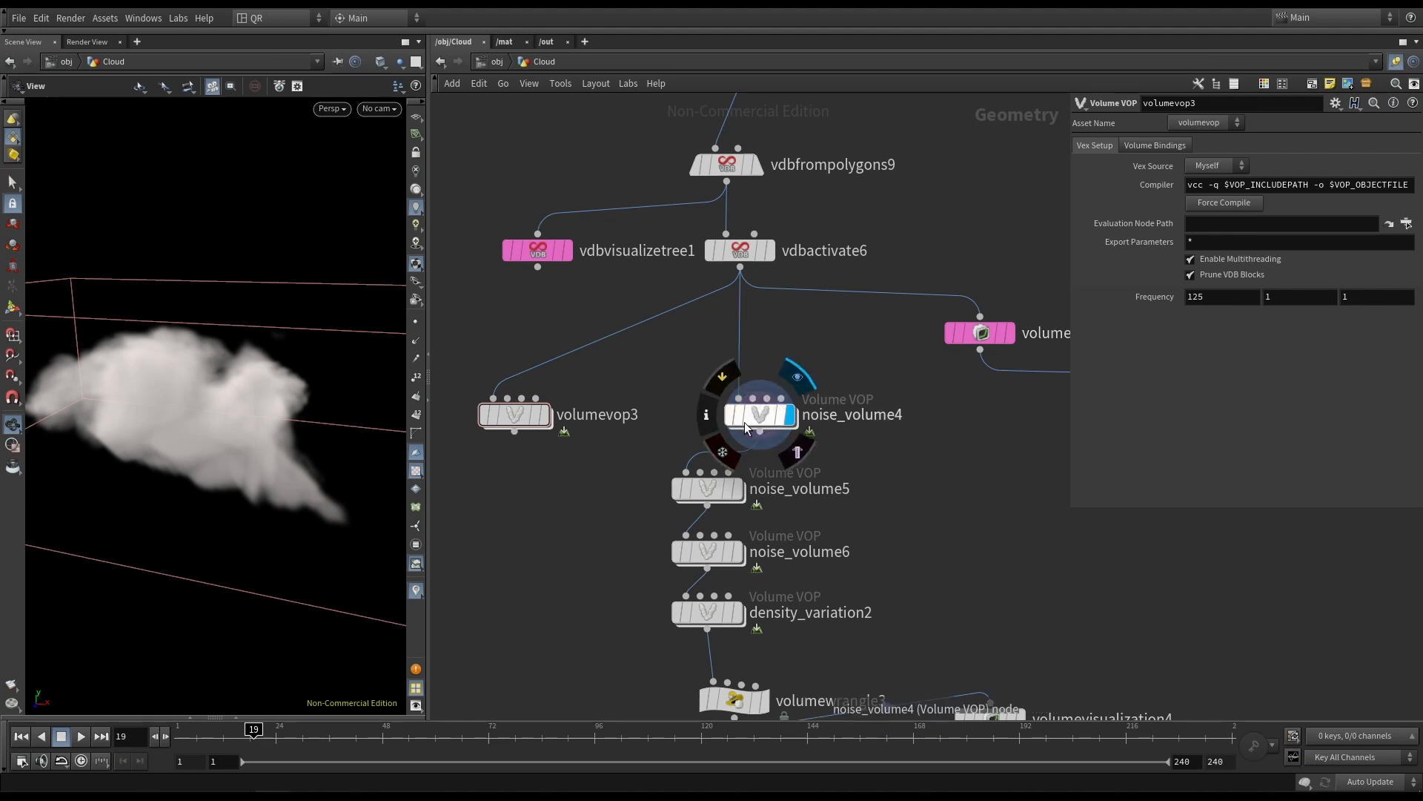
Duplicate noise_volume4 beside the original, keeping its vdbactivate6 input, and rename the copy noise_volume7_test.
left_click_drag(768, 416, 936, 461)
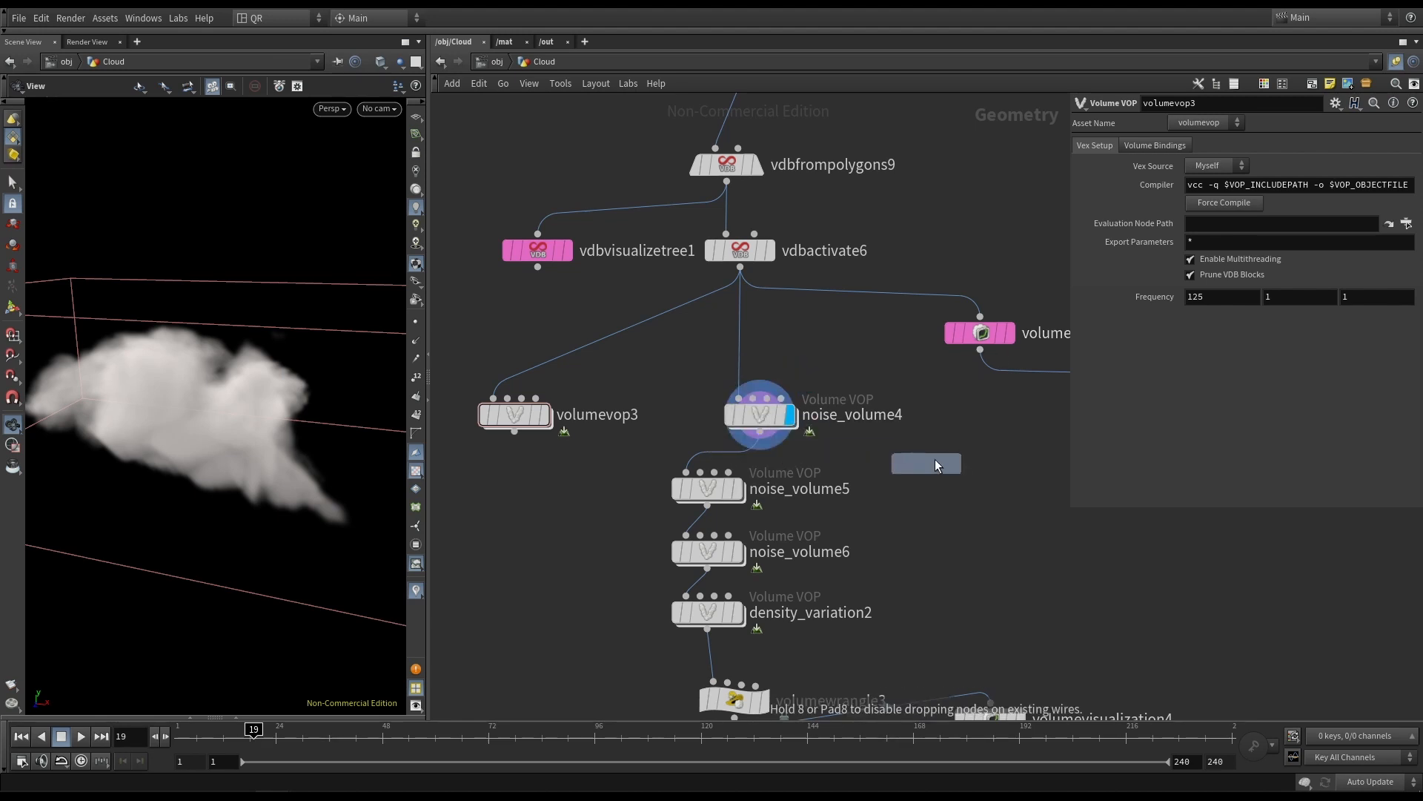
left_click(936, 464)
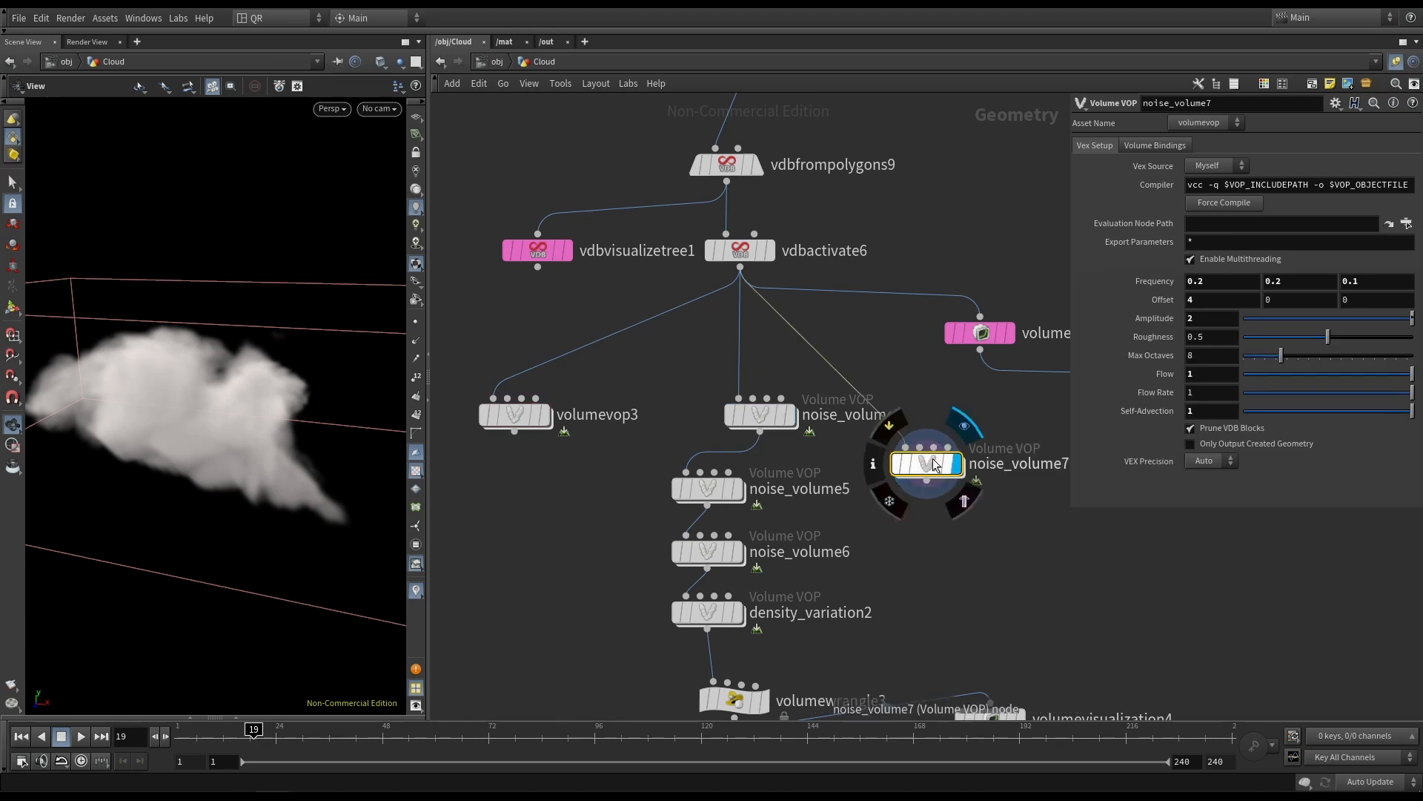
middle_click_drag(1043, 449, 895, 437)
left_click(908, 449)
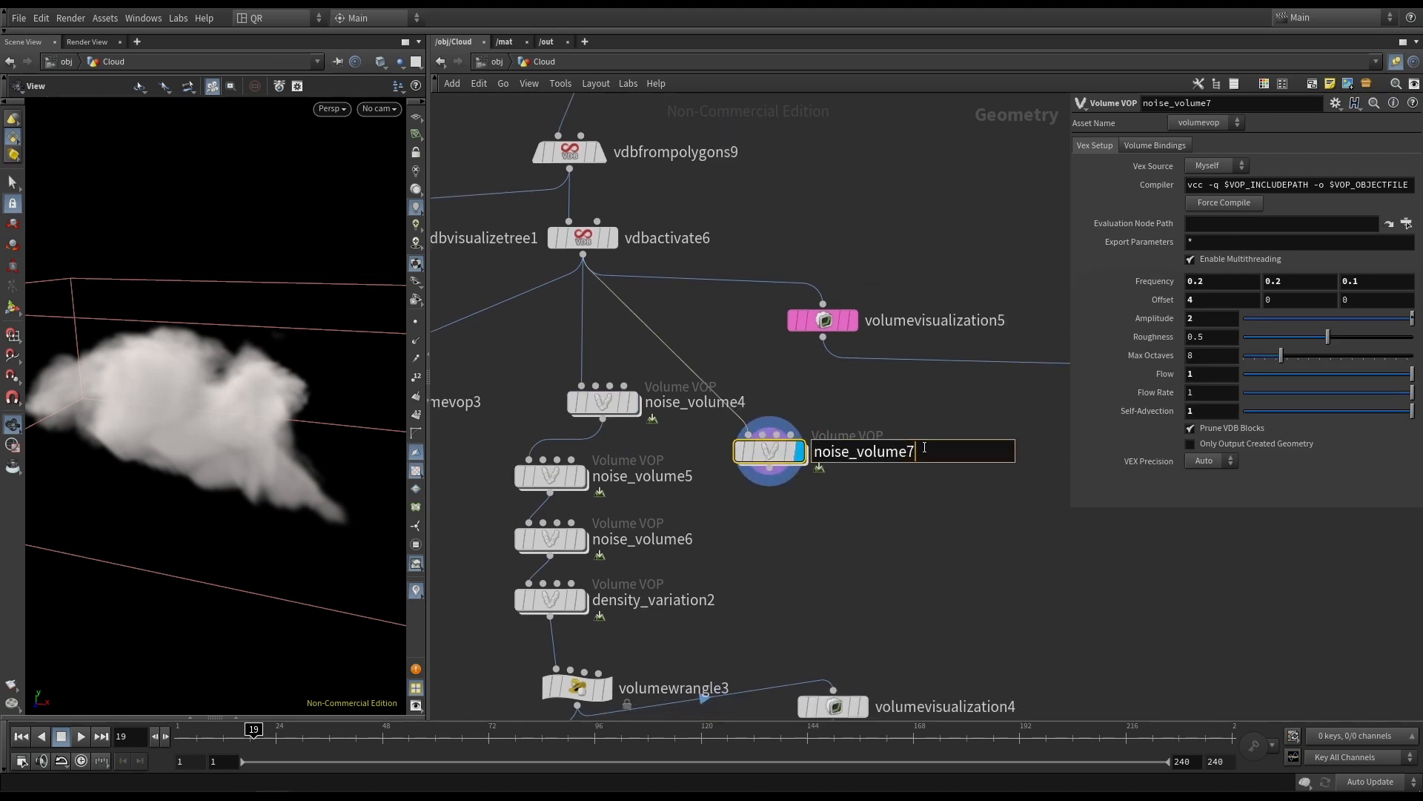
type("_test")
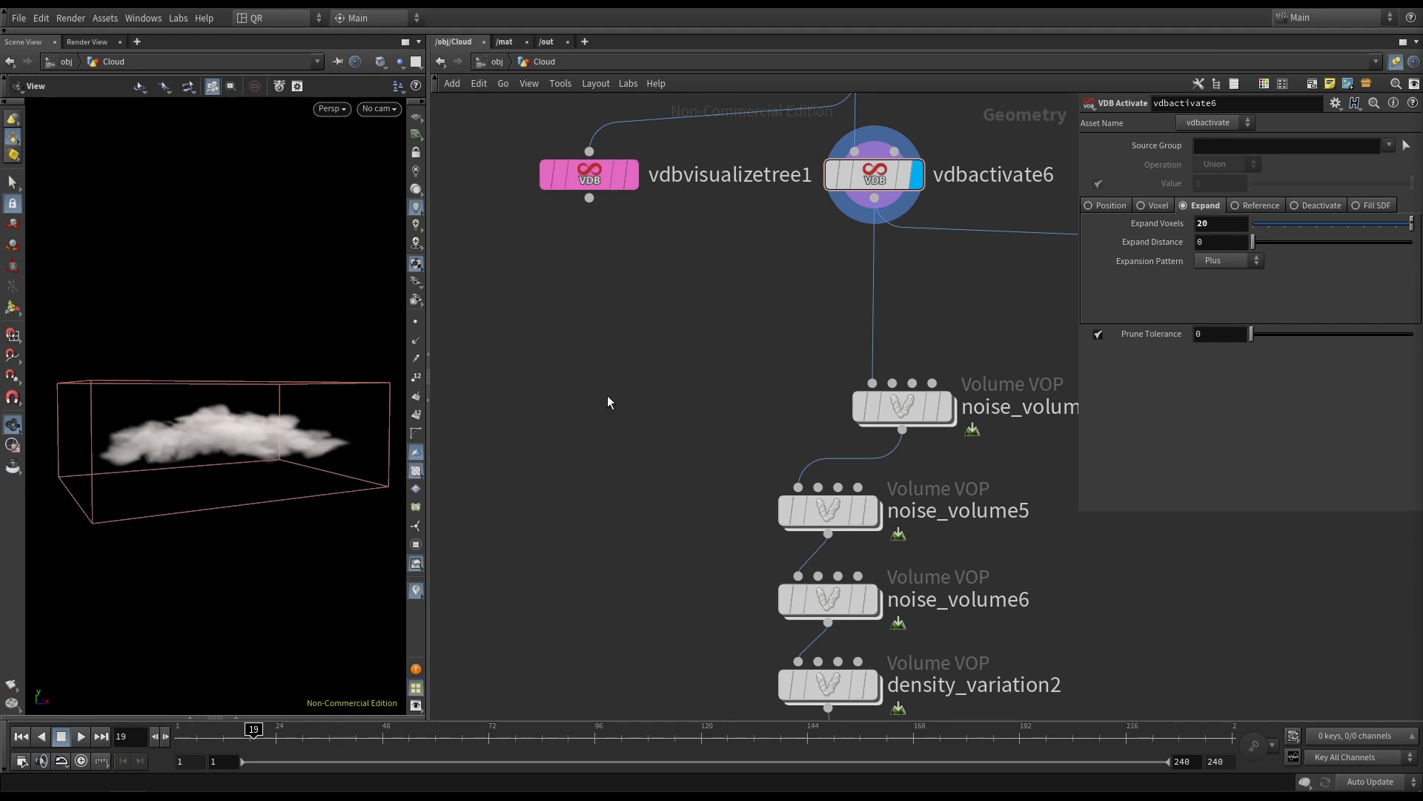
Add a Volume VOP beside noise_volume4, connect its first input to vdbactivate6, and display it.
key("Tab")
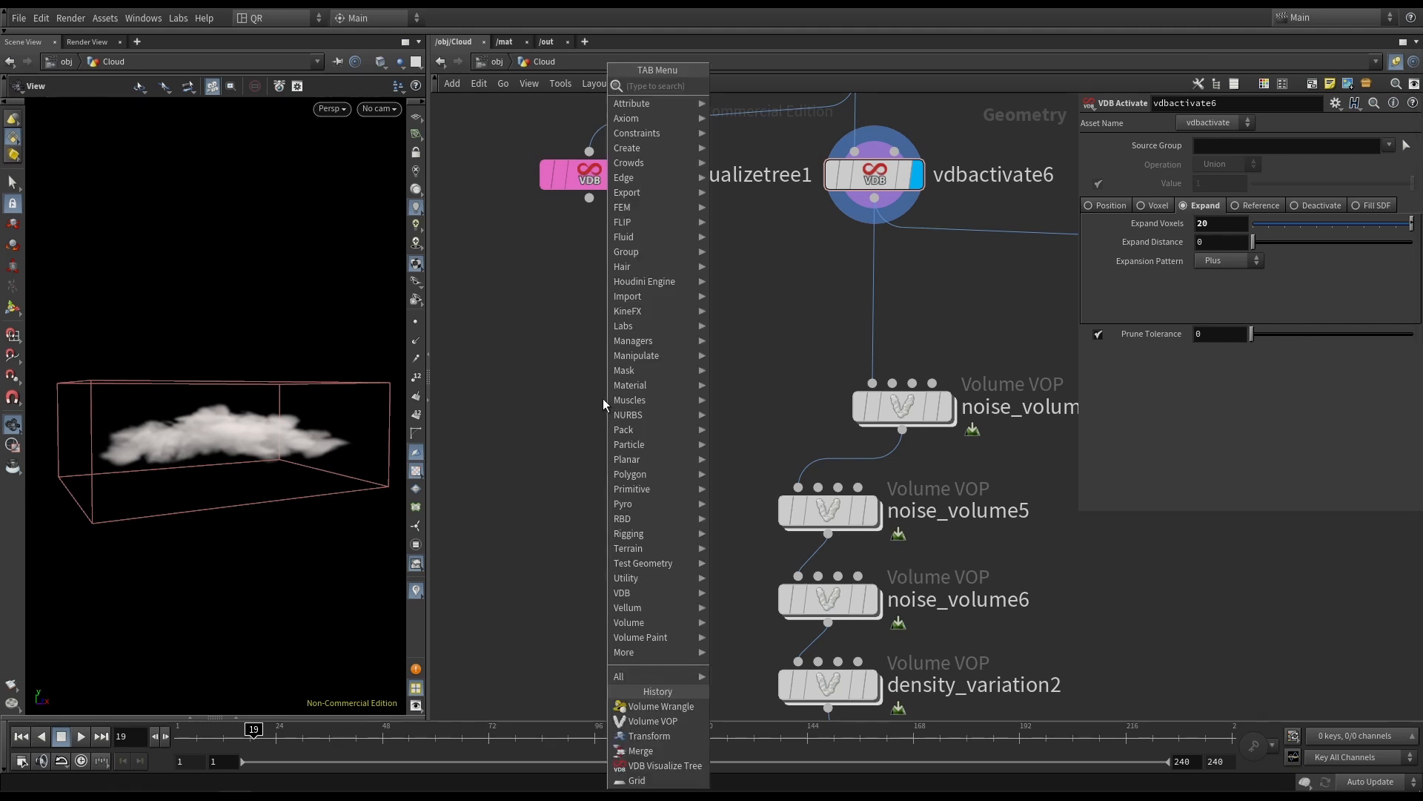
type("volvop")
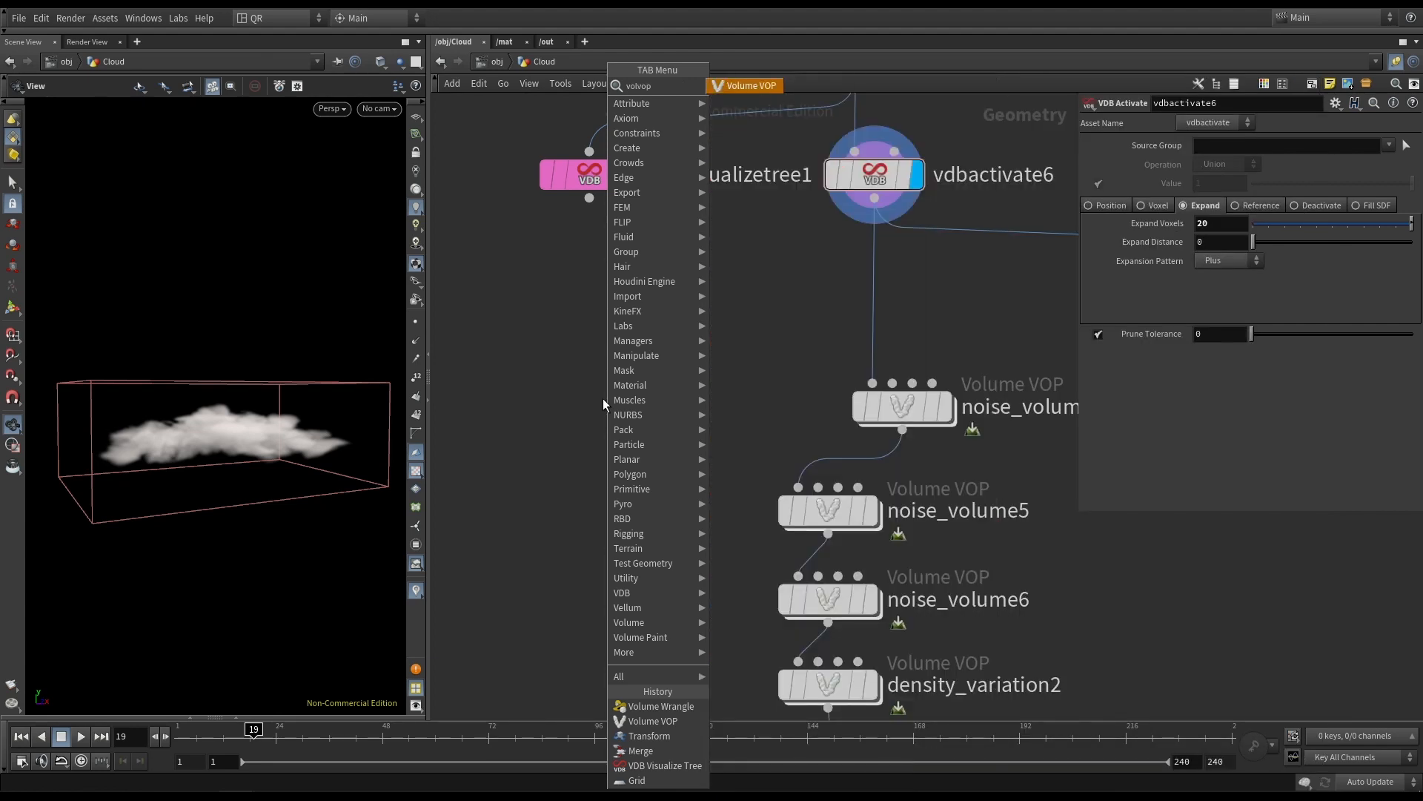
key("Return")
left_click(603, 404)
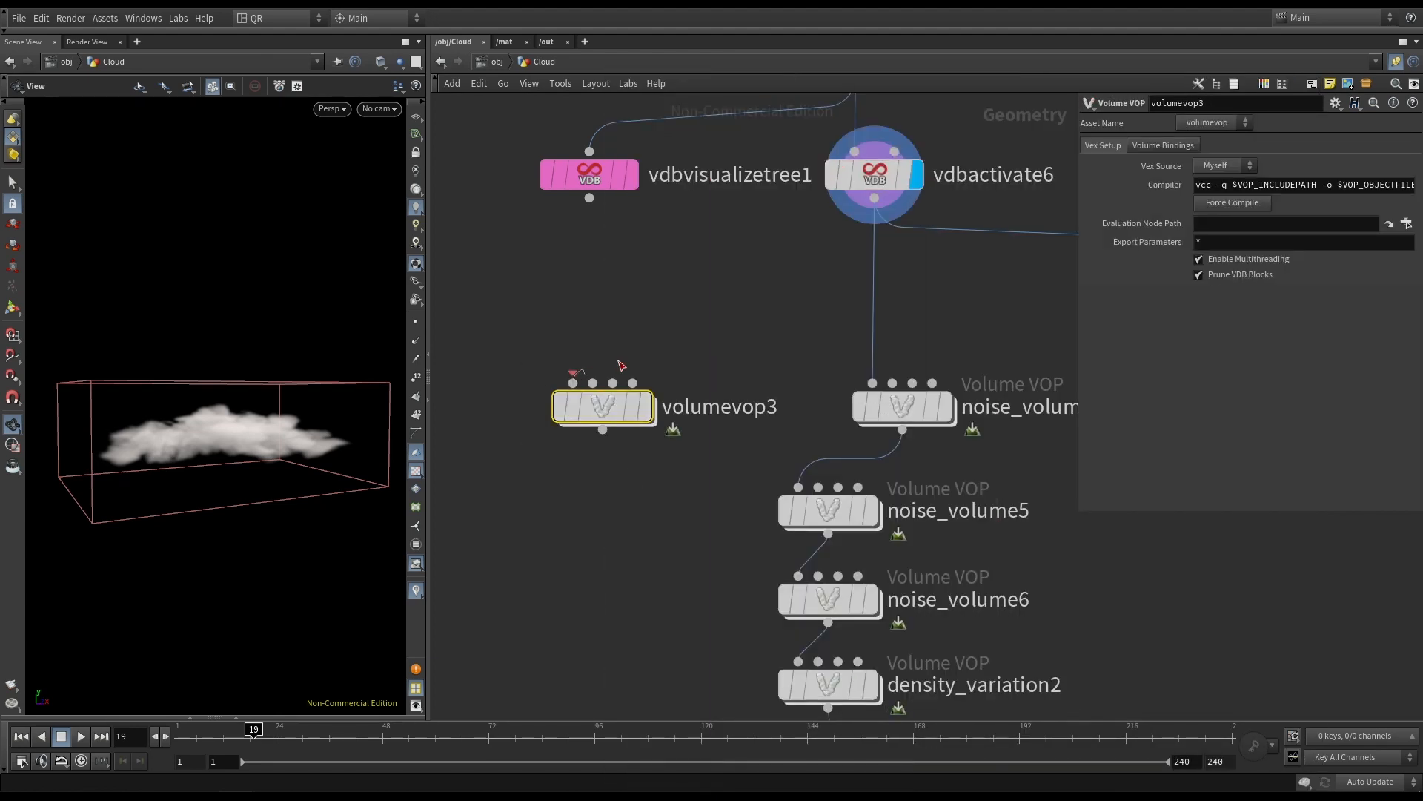
left_click_drag(573, 382, 875, 198)
left_click(647, 406)
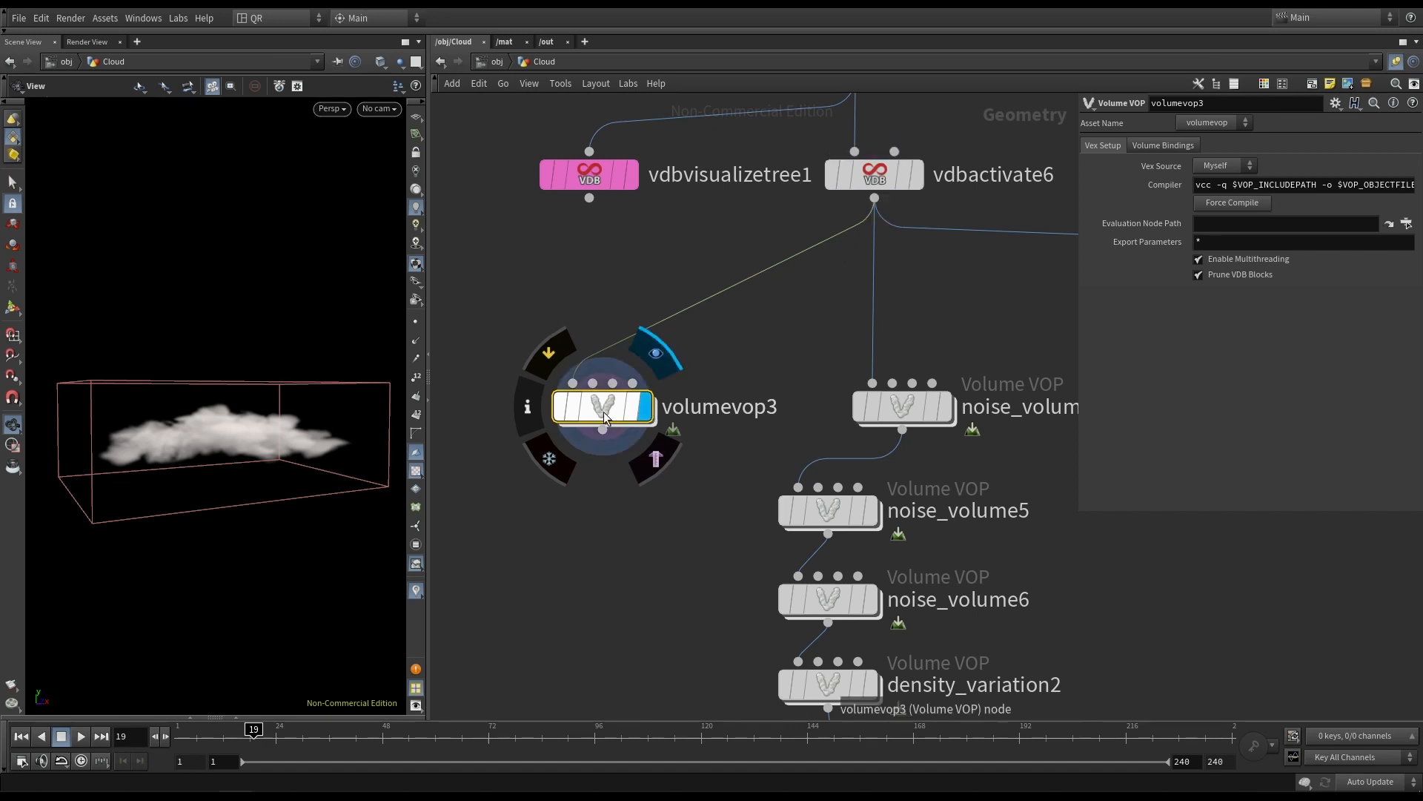
left_click_drag(598, 419, 598, 407)
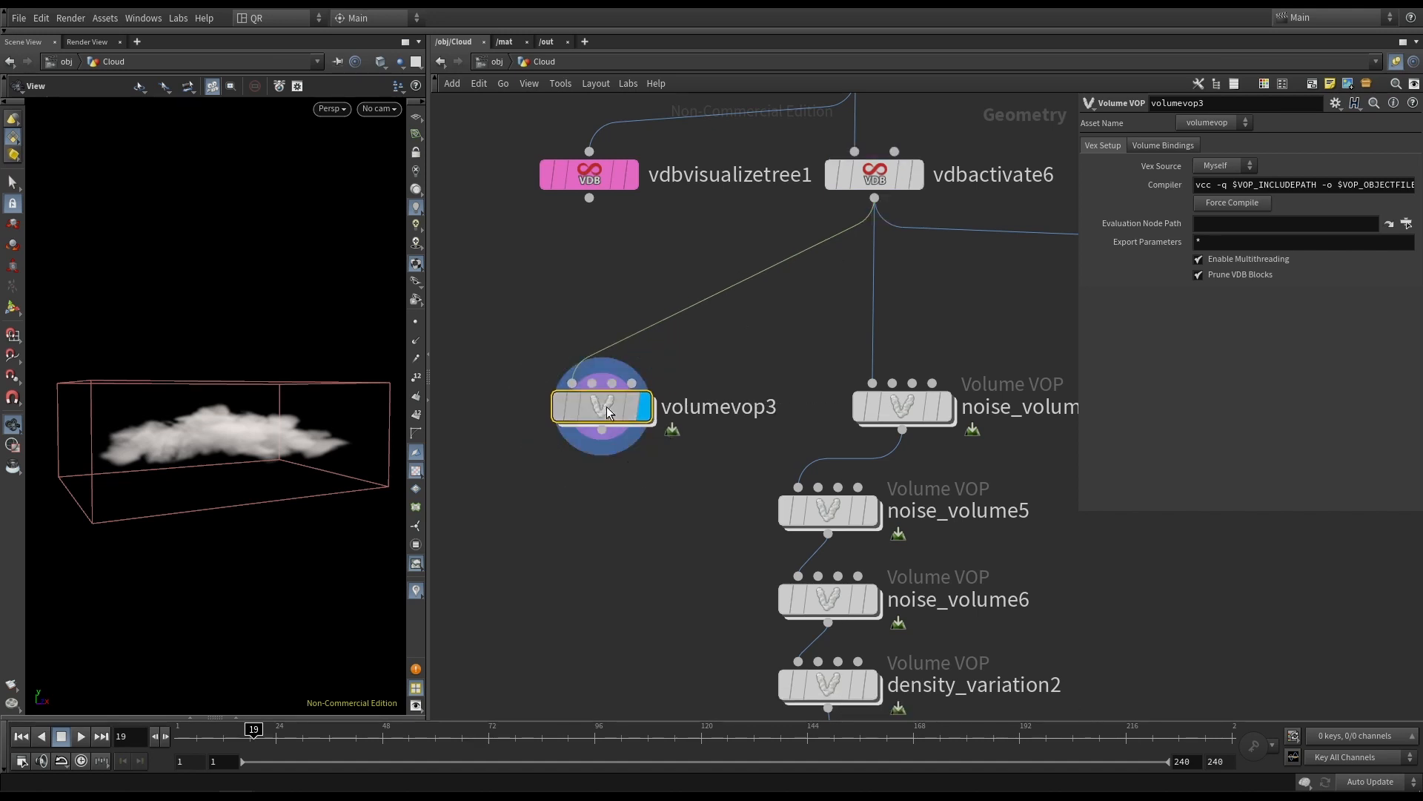
Inside volumevop3, add an Anti-Aliased Flow Noise node and connect the P output of volumevopglobal1 to its pos input.
double_click(604, 406)
middle_click_drag(915, 400, 768, 388)
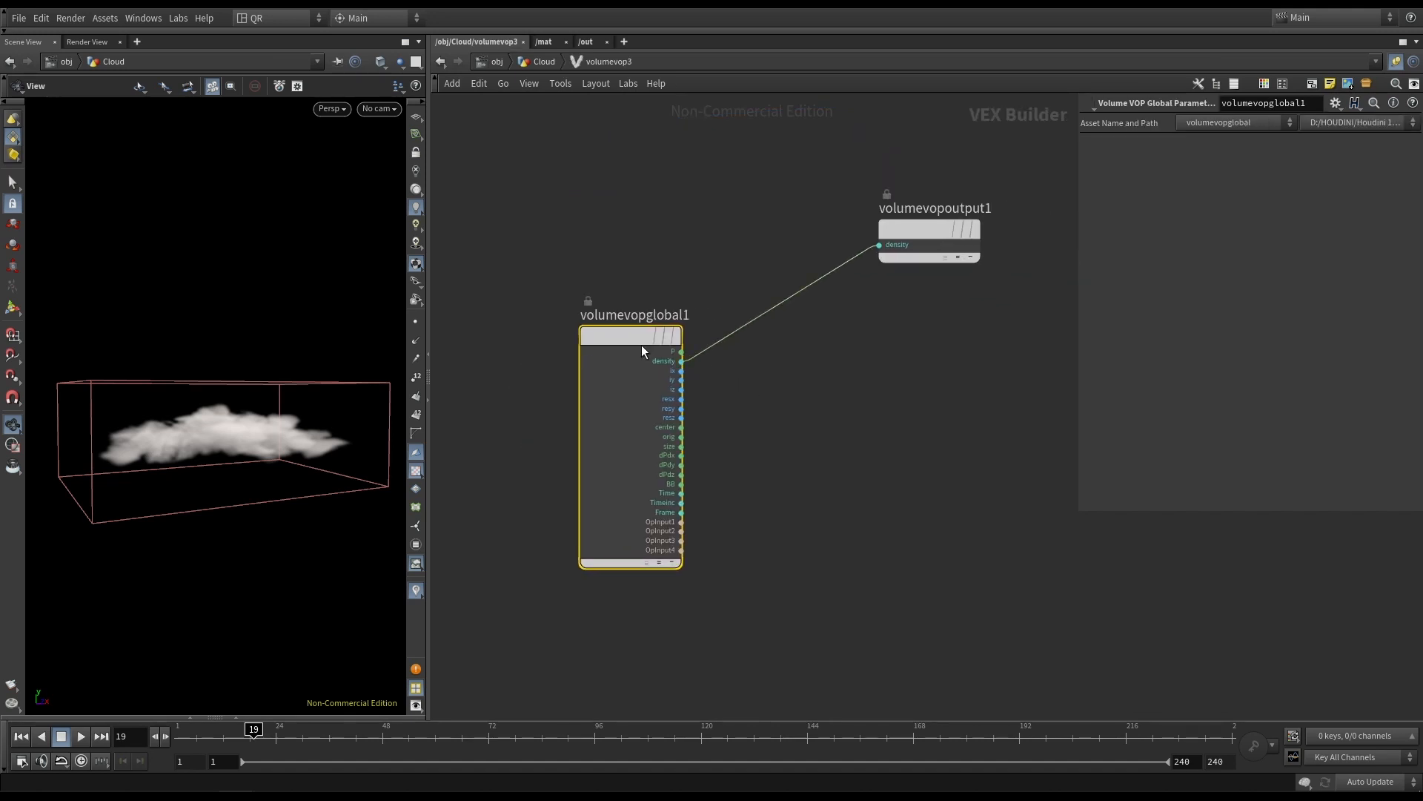
left_click_drag(623, 342, 505, 228)
key("Tab")
type("aaf")
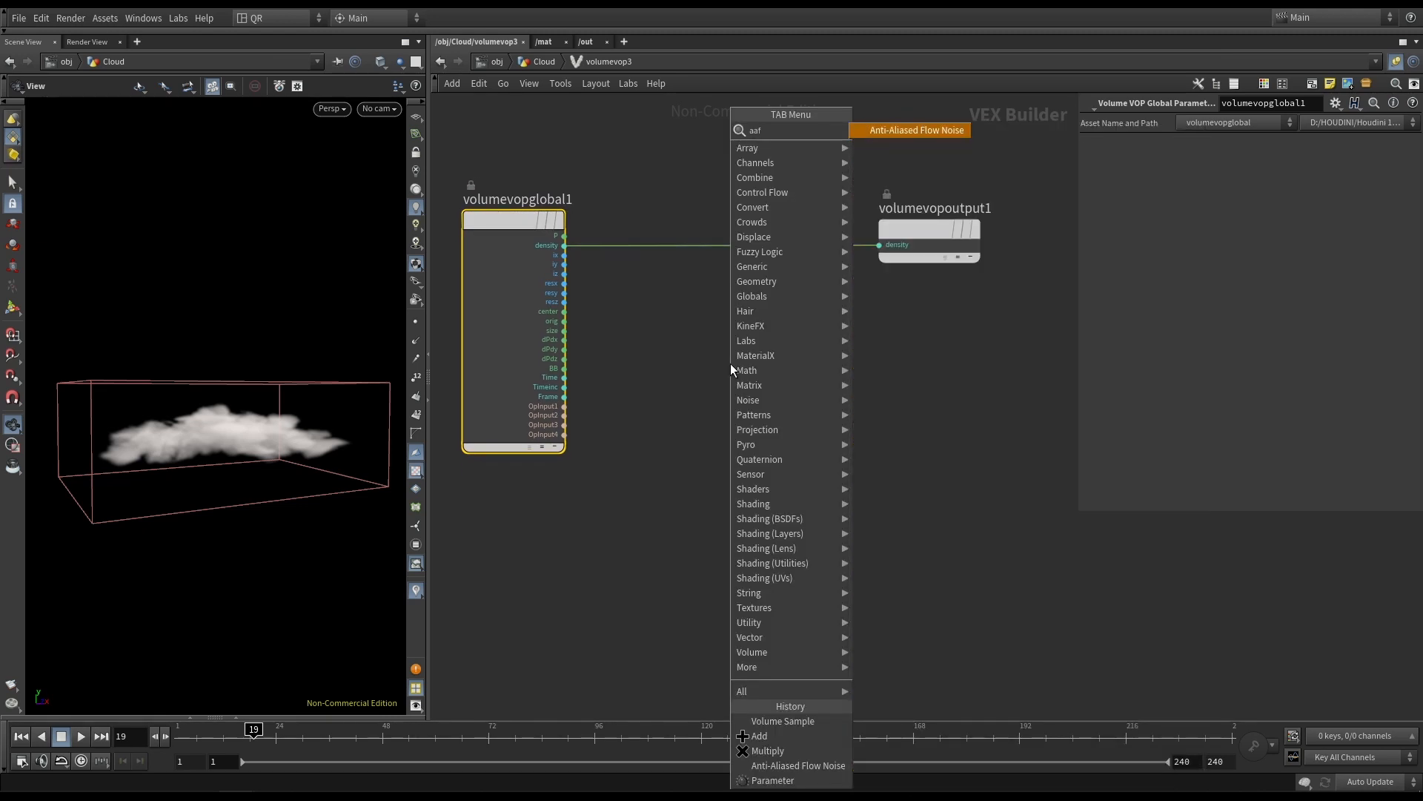
key("Return")
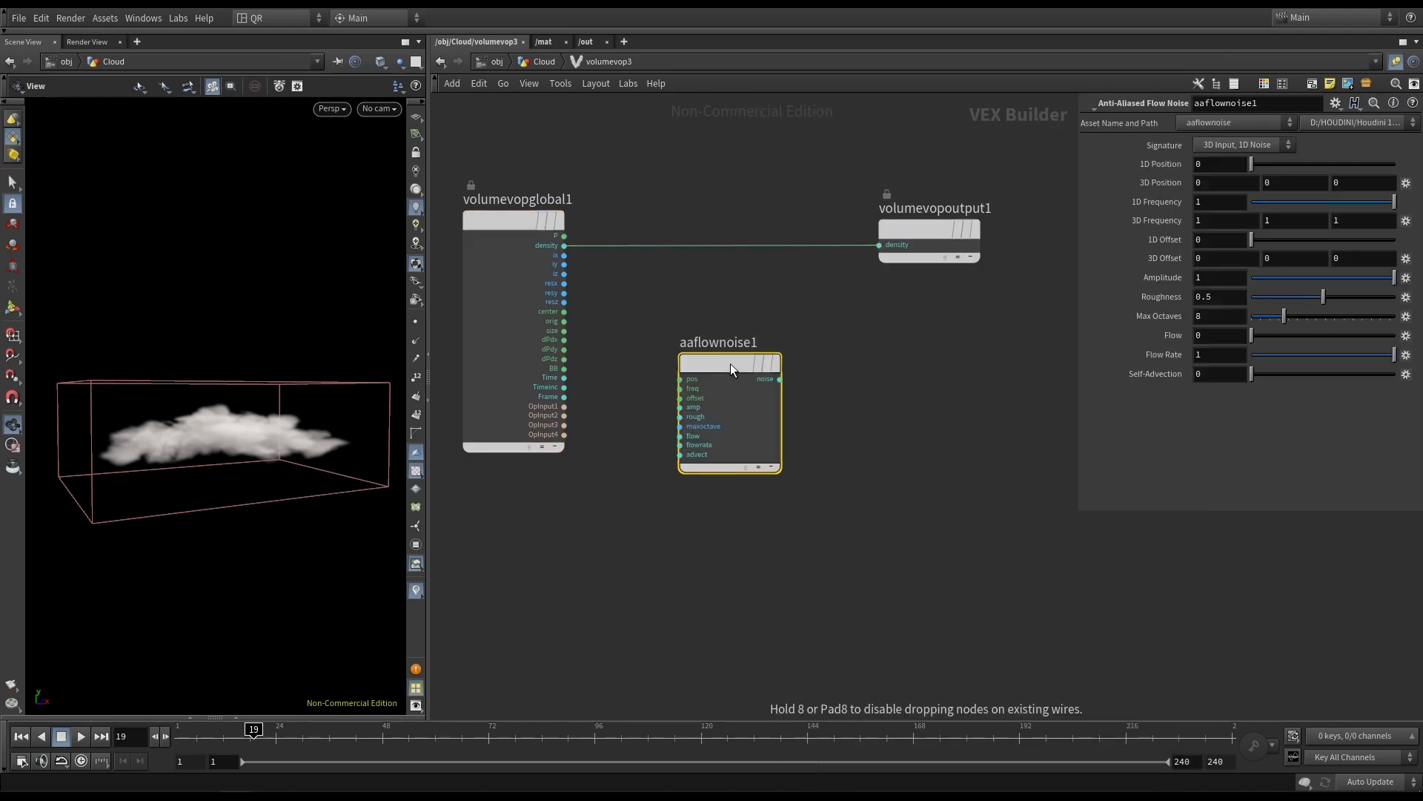
left_click(731, 364)
left_click(681, 379)
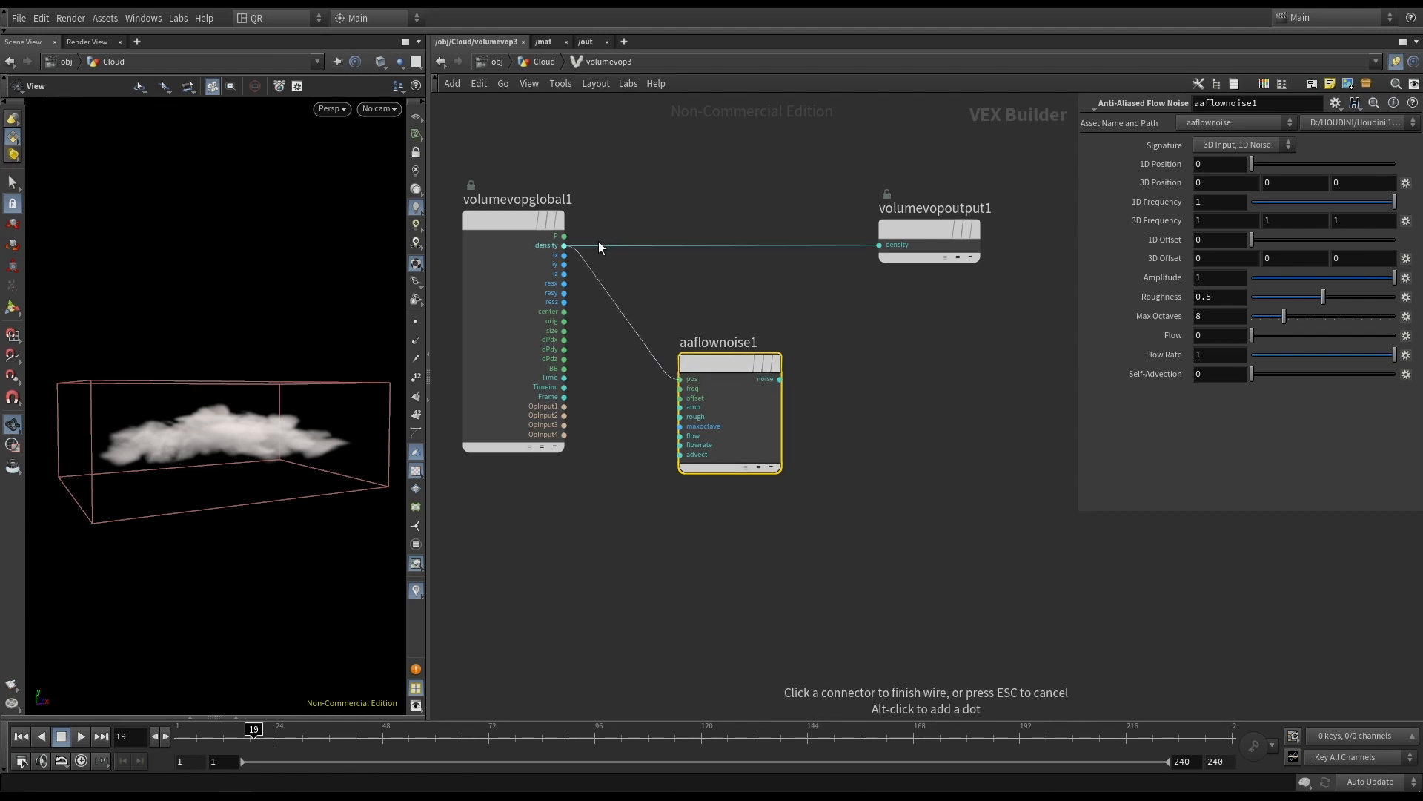
left_click(565, 236)
left_click_drag(723, 362, 648, 339)
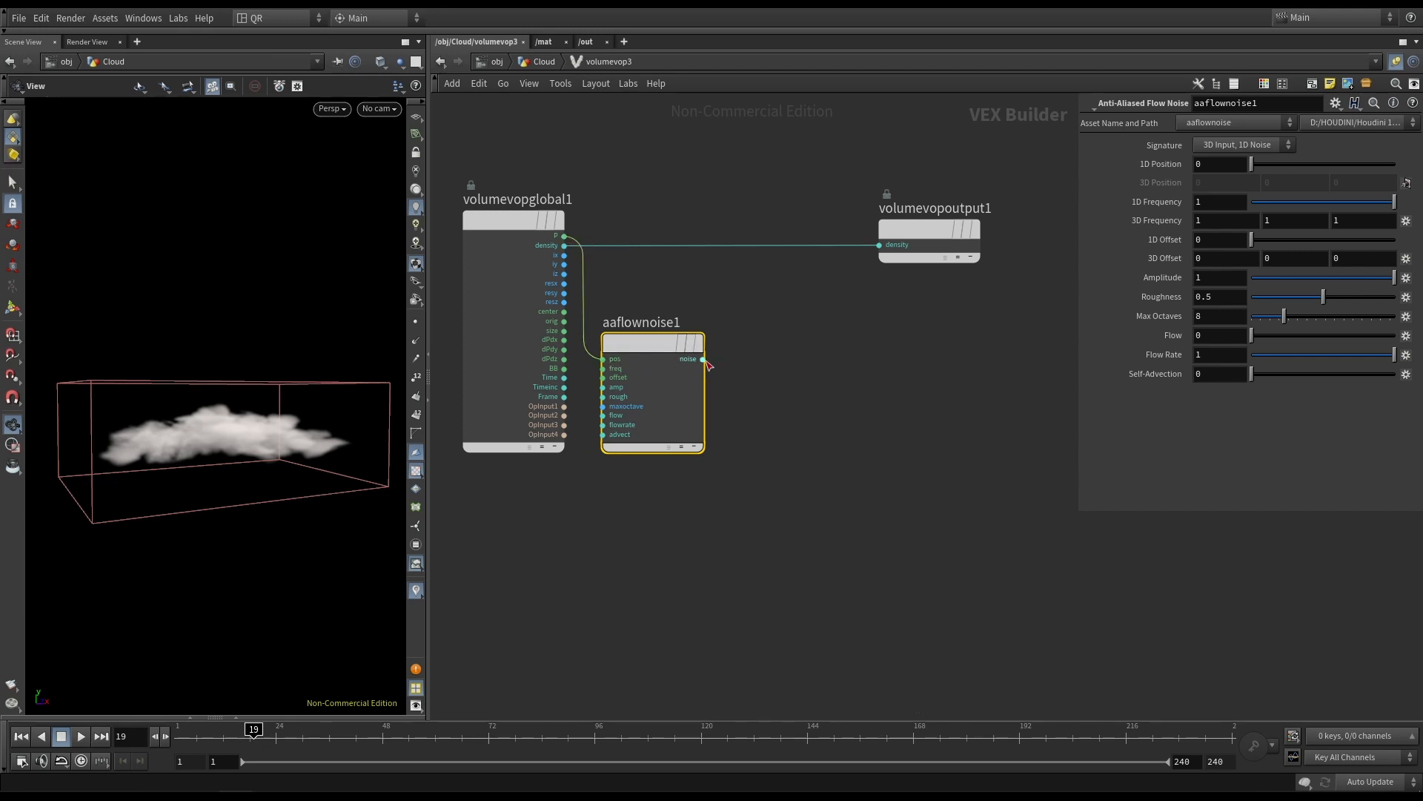
Set the signature of aaflownoise1 to 3D Input, 3D Noise.
scroll(675, 369, "up", 3)
middle_click_drag(718, 262, 830, 311)
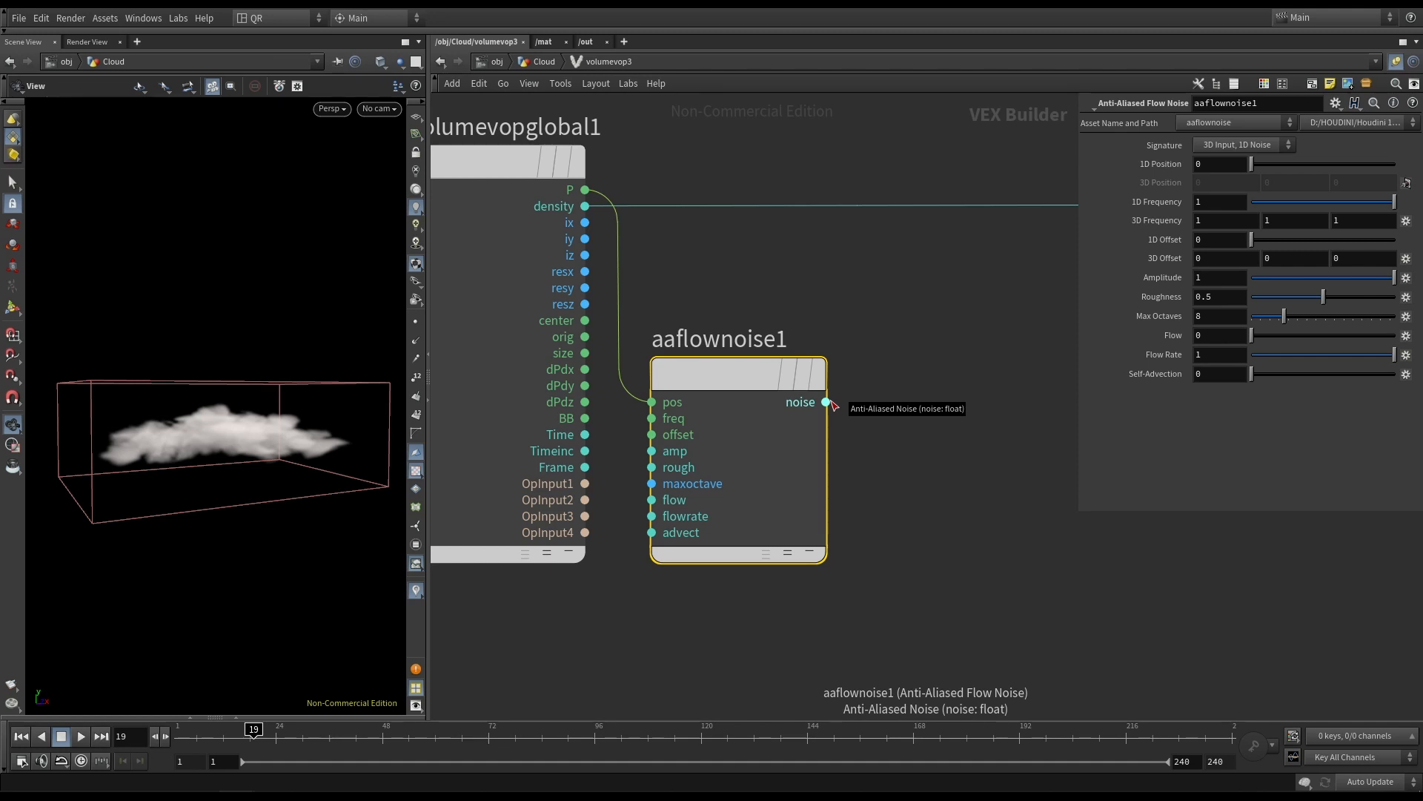
left_click_drag(271, 426, 305, 433)
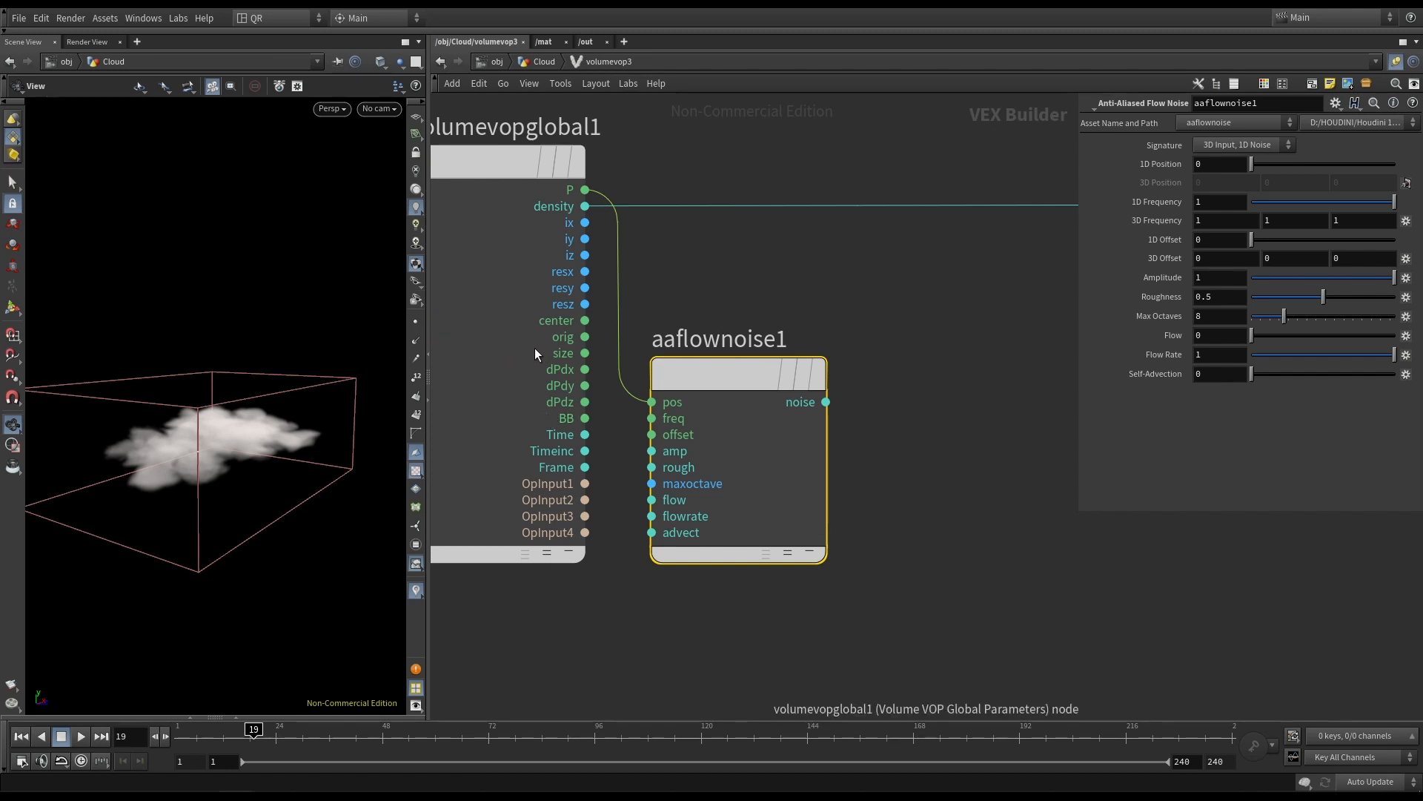
mouse_move(771, 371)
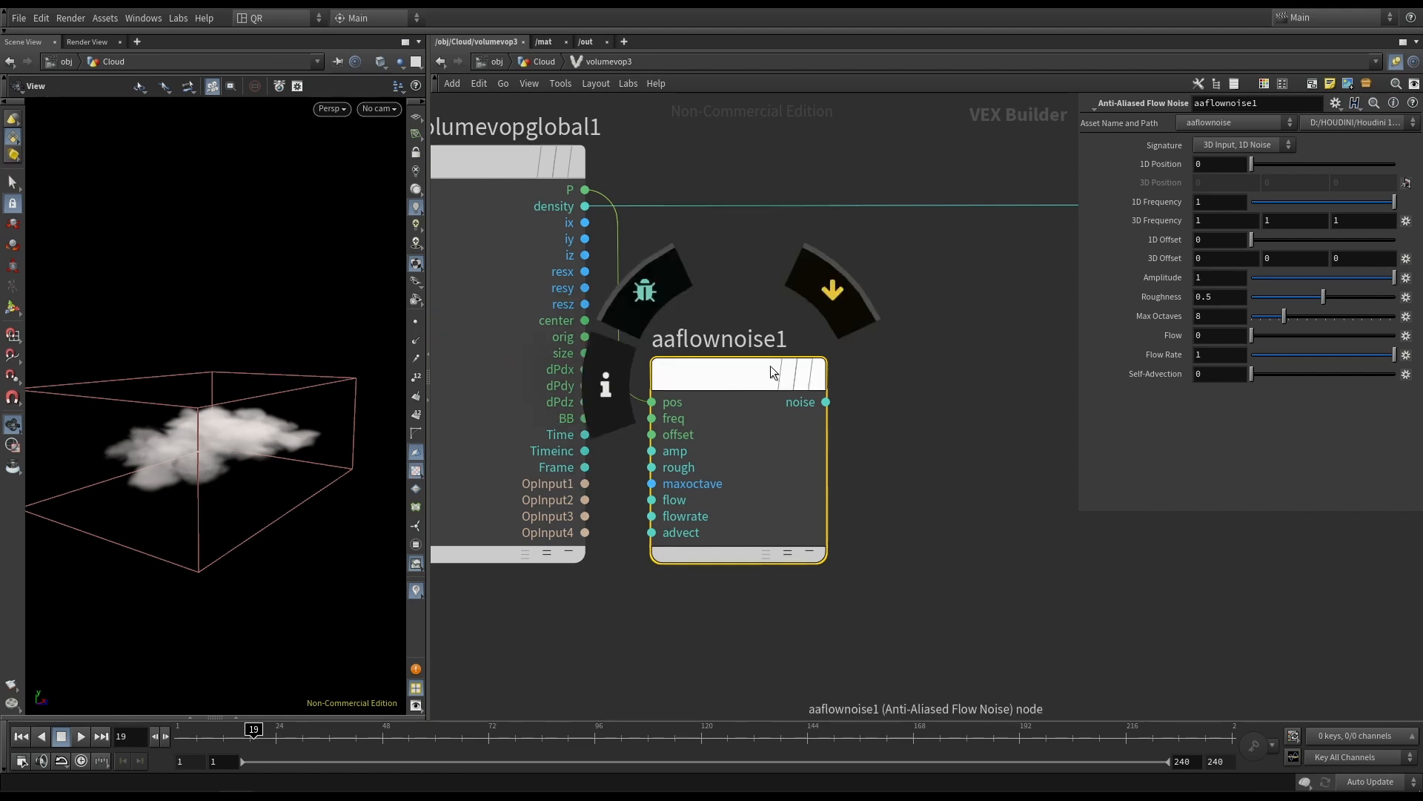
left_click(1256, 145)
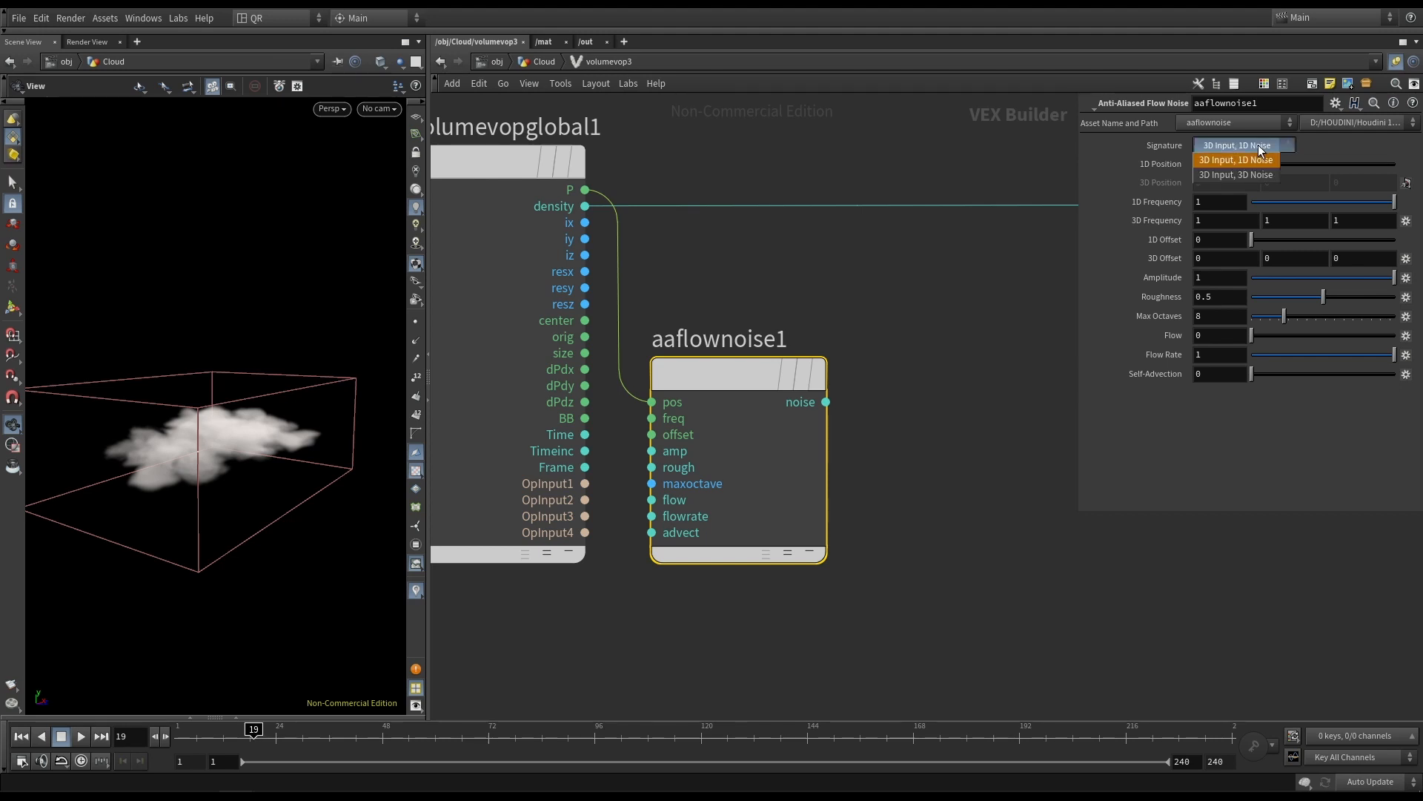
left_click(1248, 176)
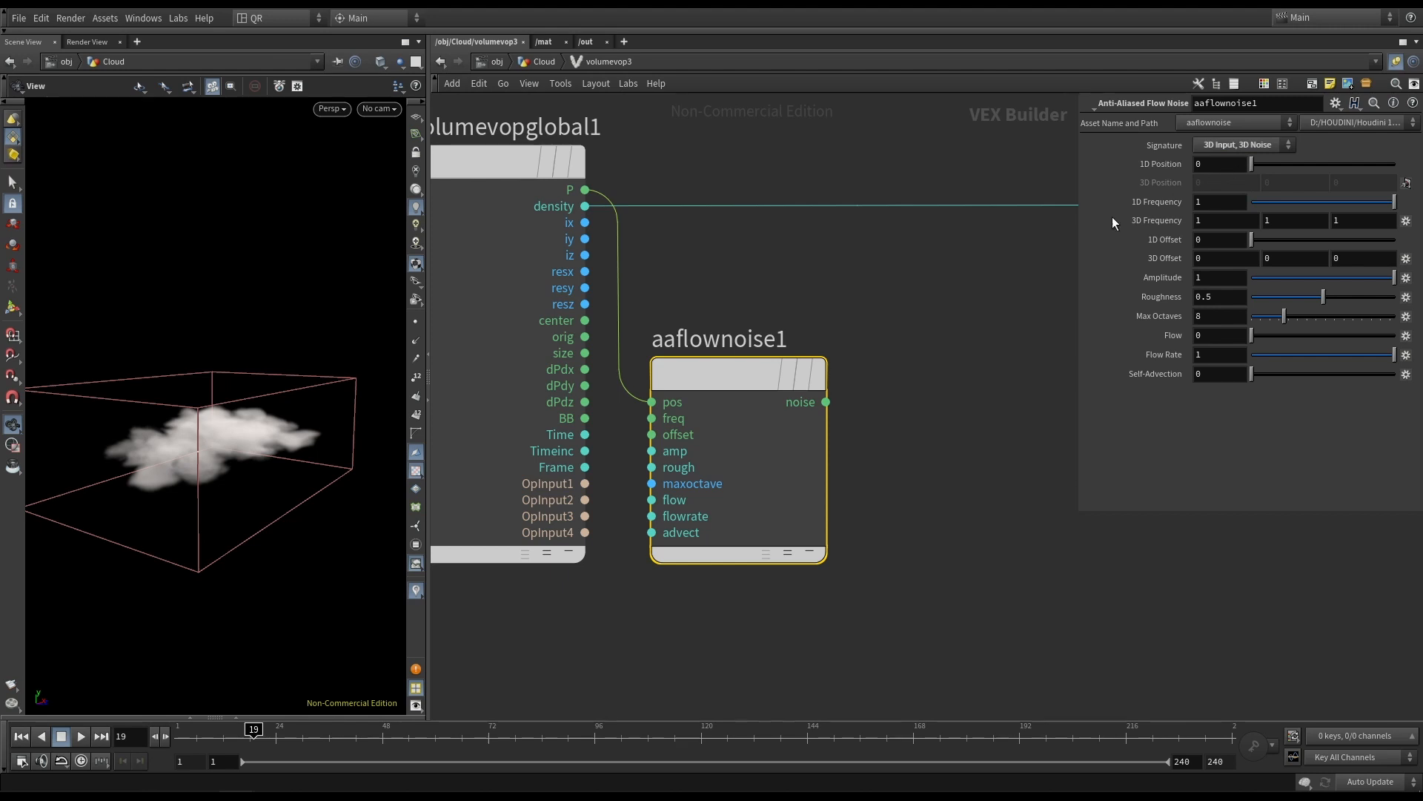
Connect the noise output of aaflownoise1 to the density input of volumevopoutput1.
left_click_drag(238, 445, 307, 430)
middle_click_drag(307, 430, 270, 449)
scroll(639, 408, "down", 3)
scroll(842, 405, "up", 1)
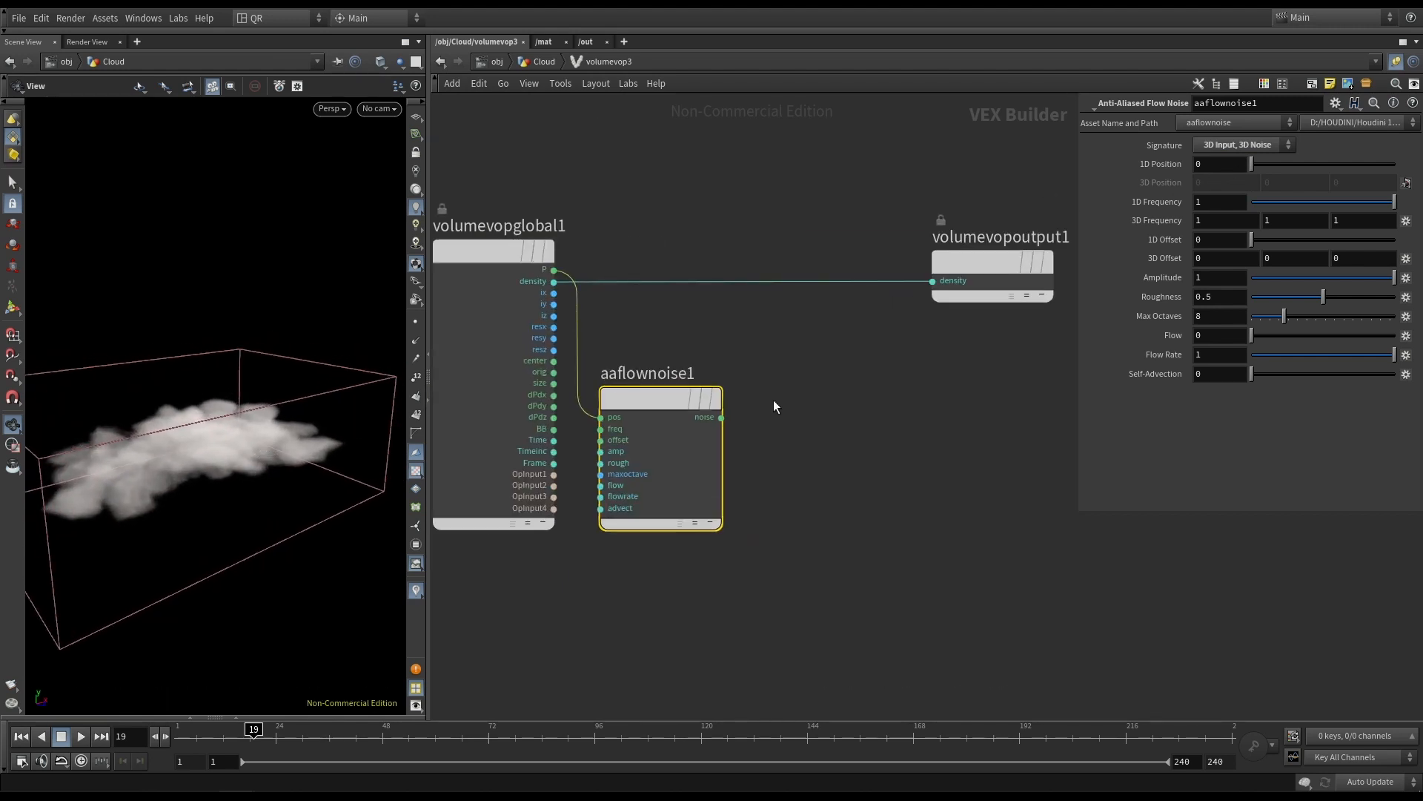
left_click(721, 417)
left_click(907, 317)
left_click_drag(116, 402, 216, 404)
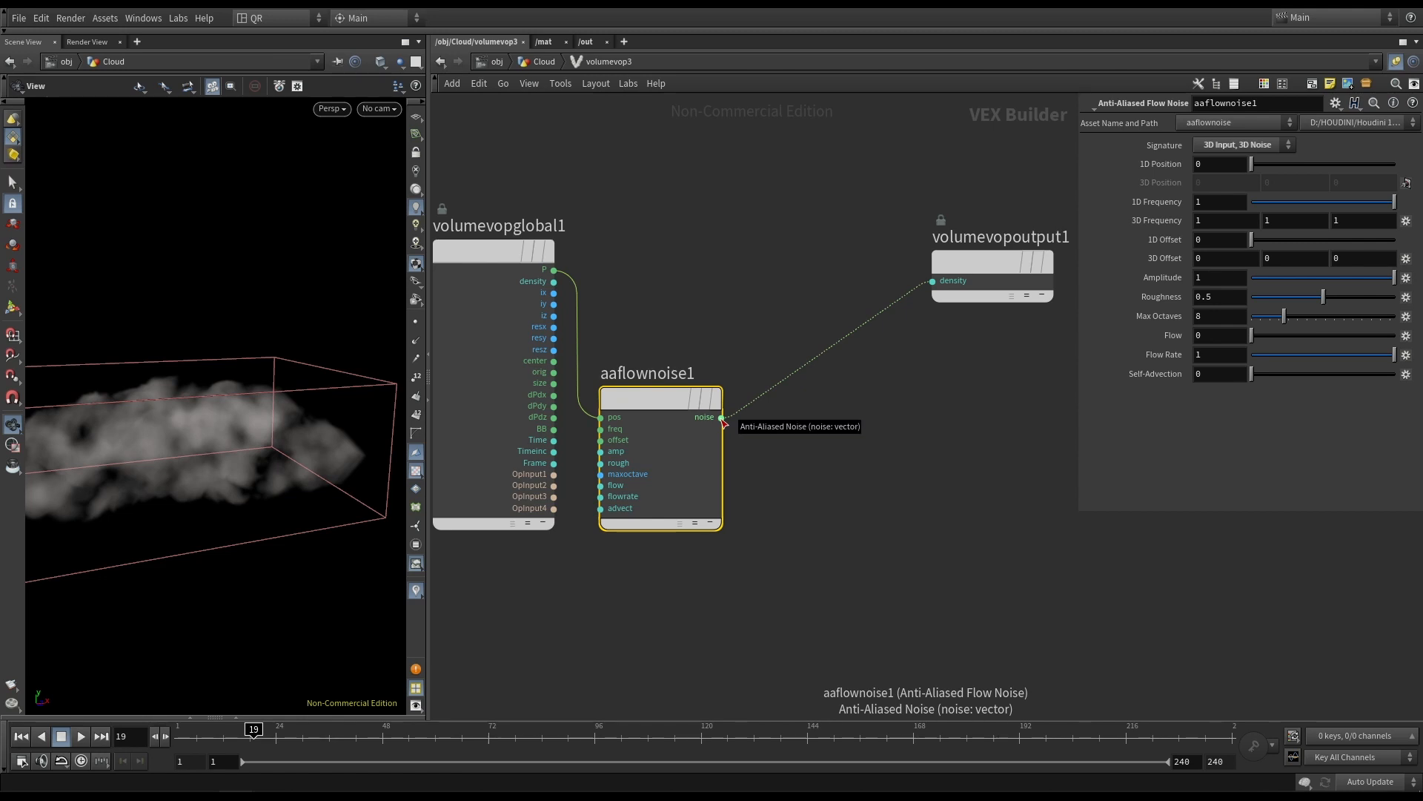
left_click(933, 281)
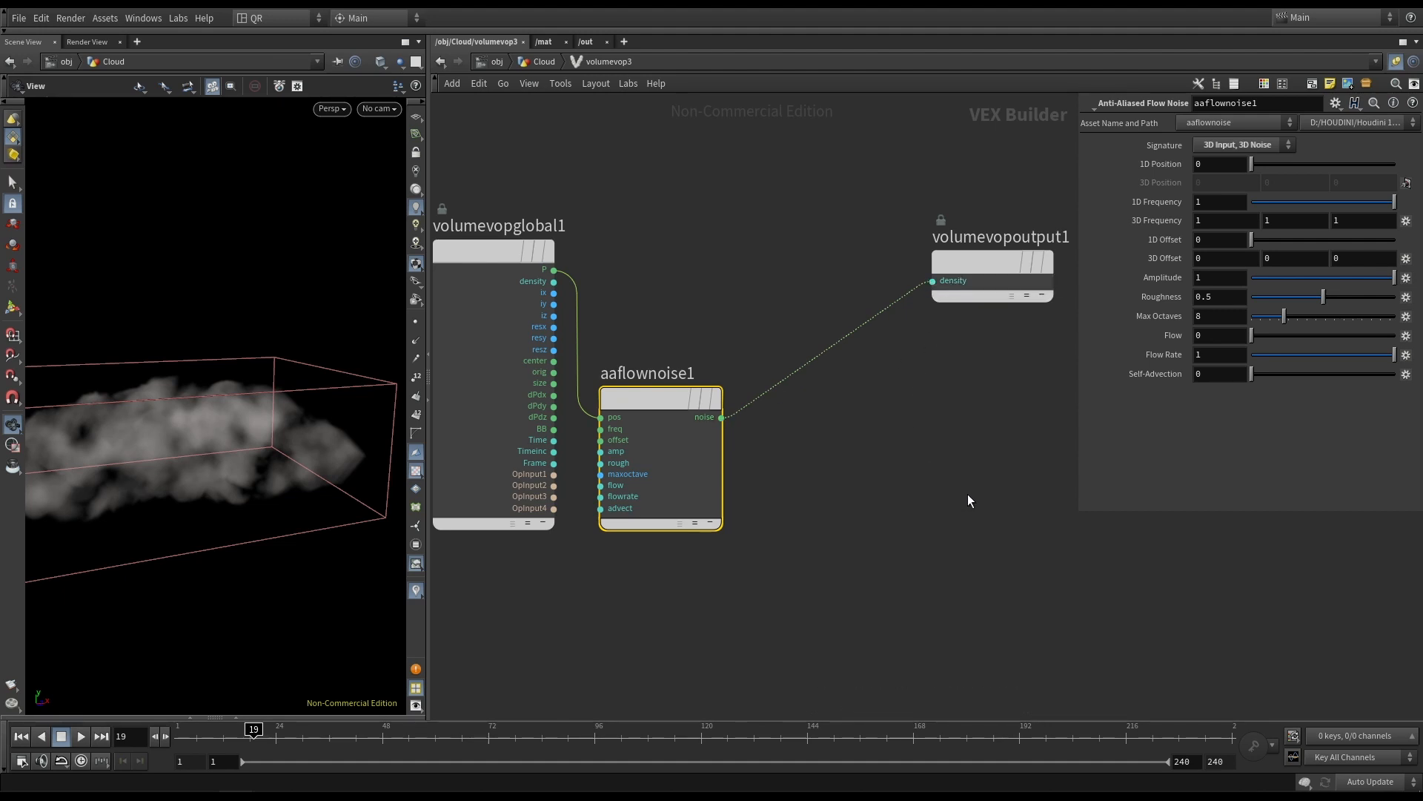
Add a Volume Sample node and place it beside aaflownoise1, below volumevopoutput1.
key("Tab")
type("v")
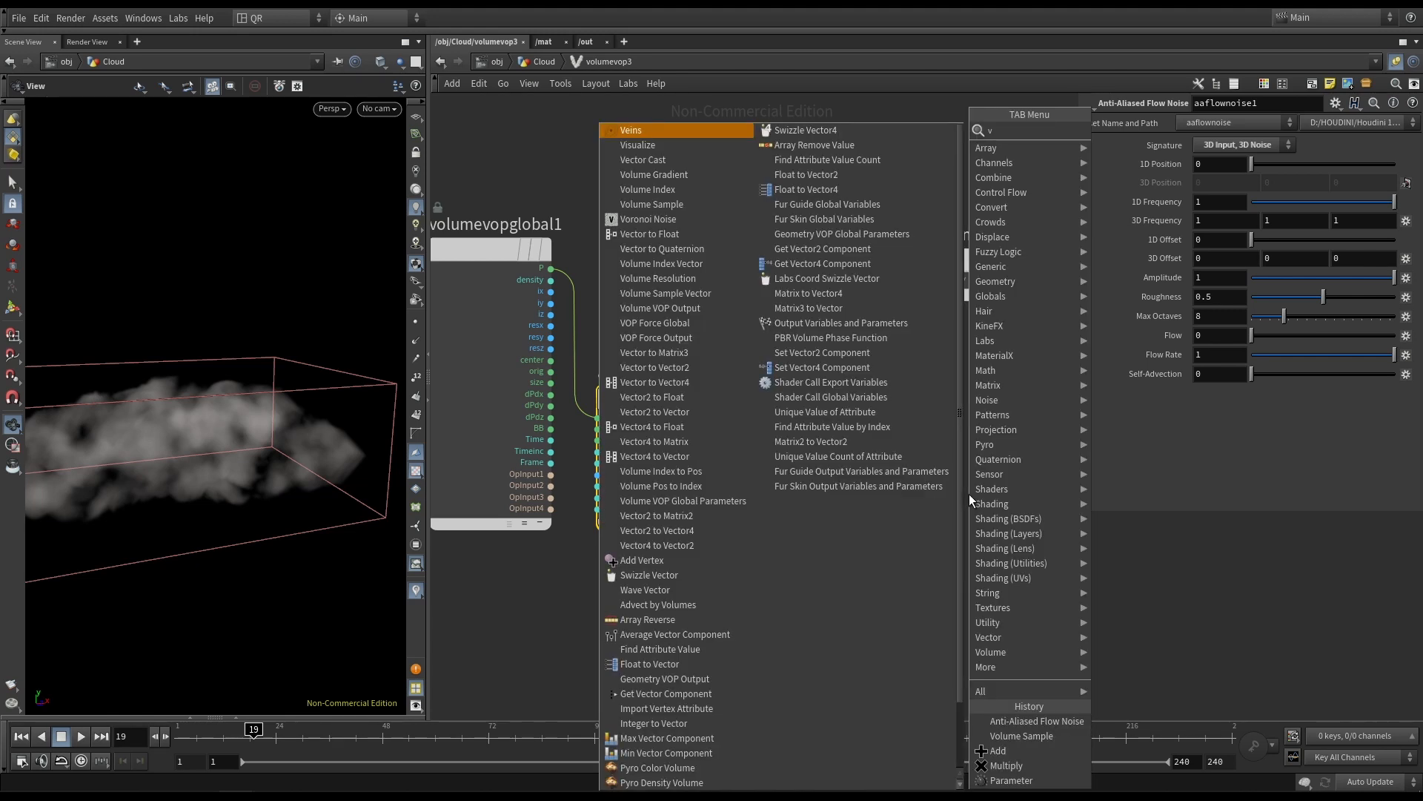
type("olumsa")
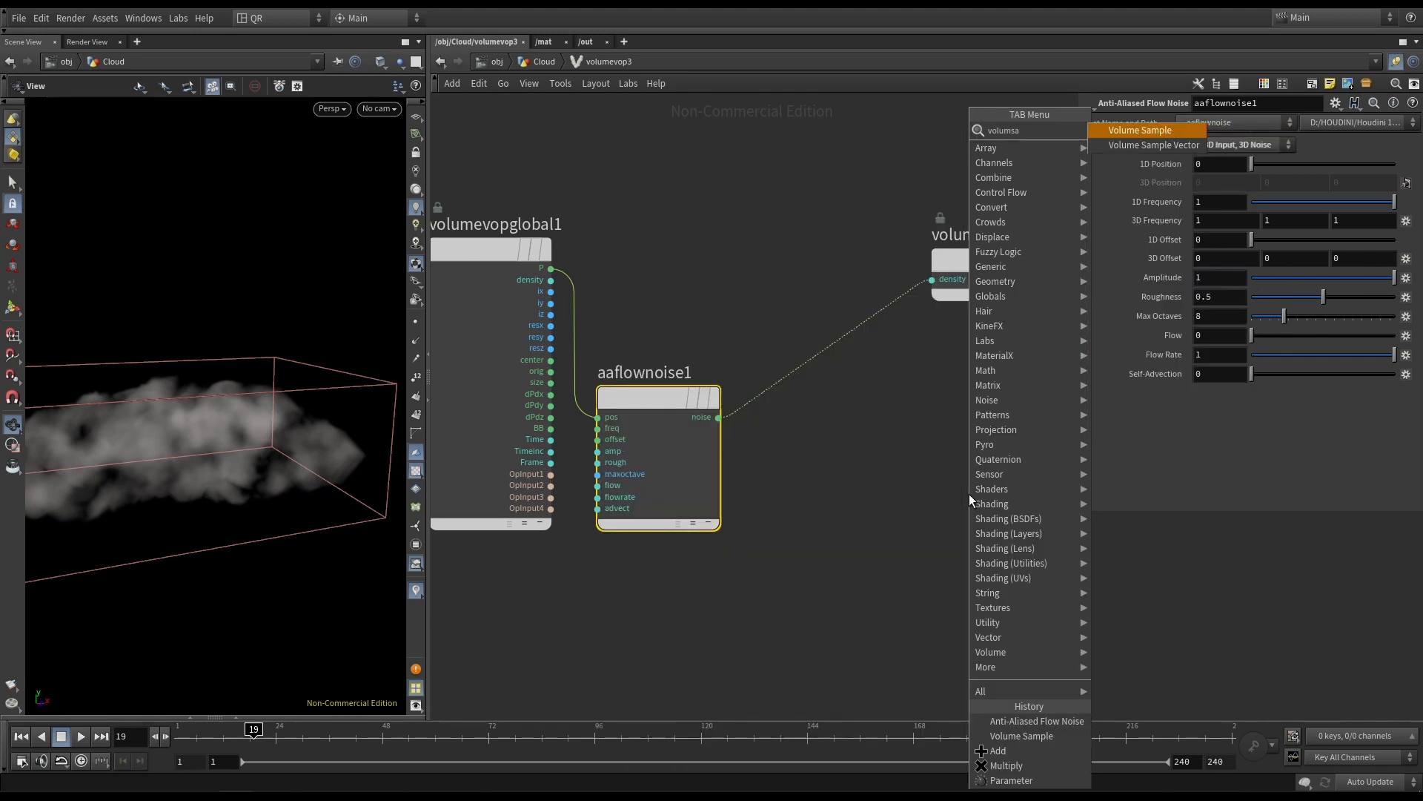
key("Return")
left_click(968, 493)
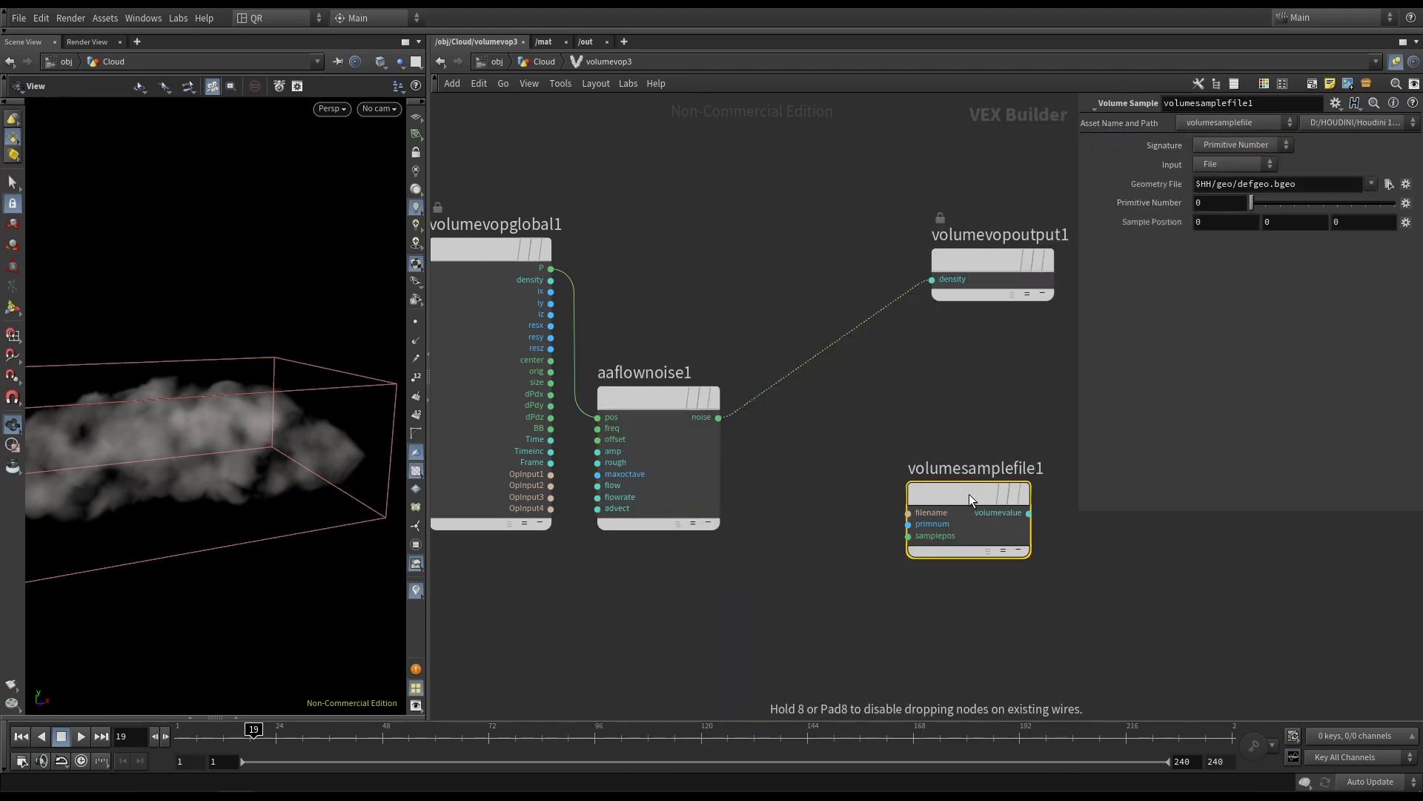
left_click_drag(955, 502, 919, 406)
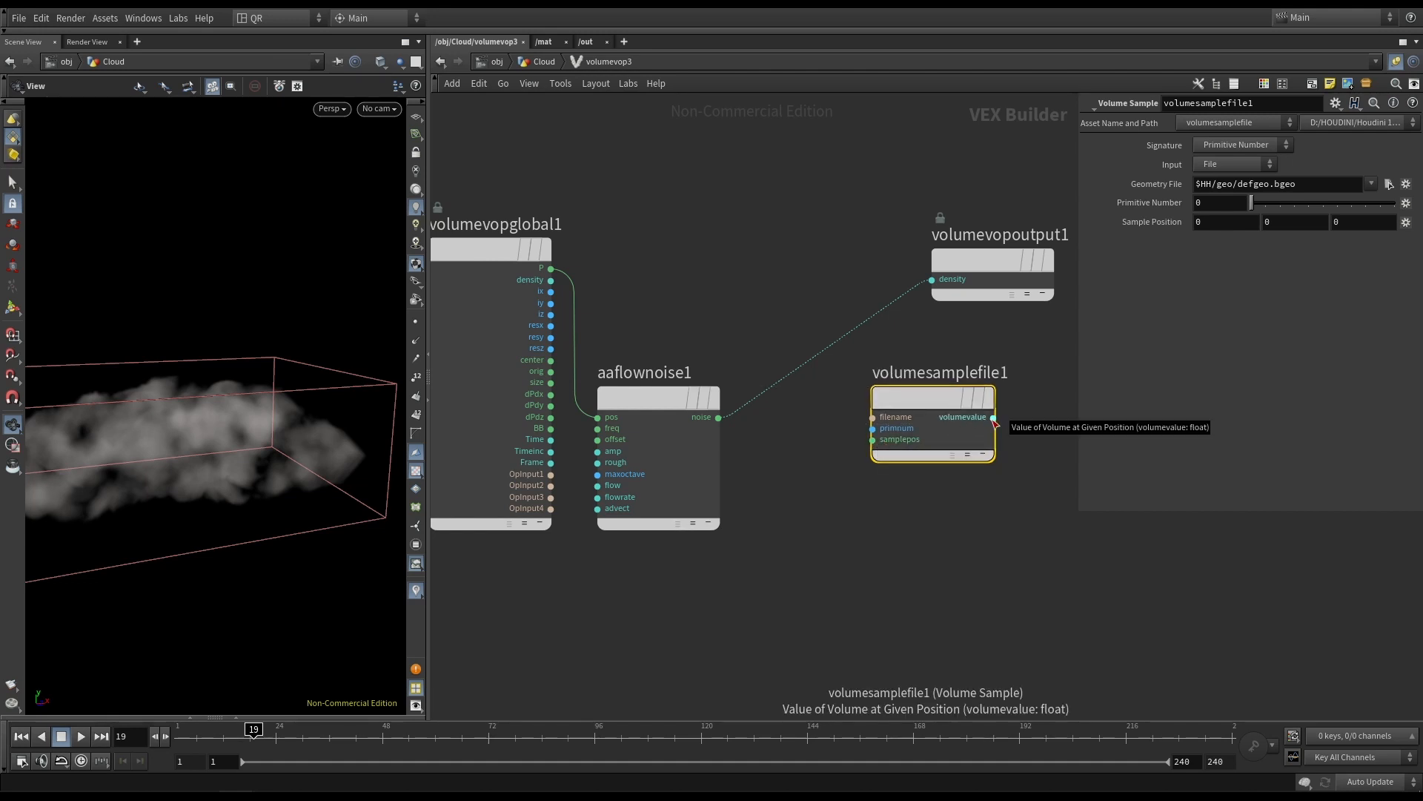
Connect aaflownoise1's noise to the Volume Sample's samplepos, and its volumevalue output to the density input of volumevopoutput1.
left_click(873, 439)
left_click(750, 418)
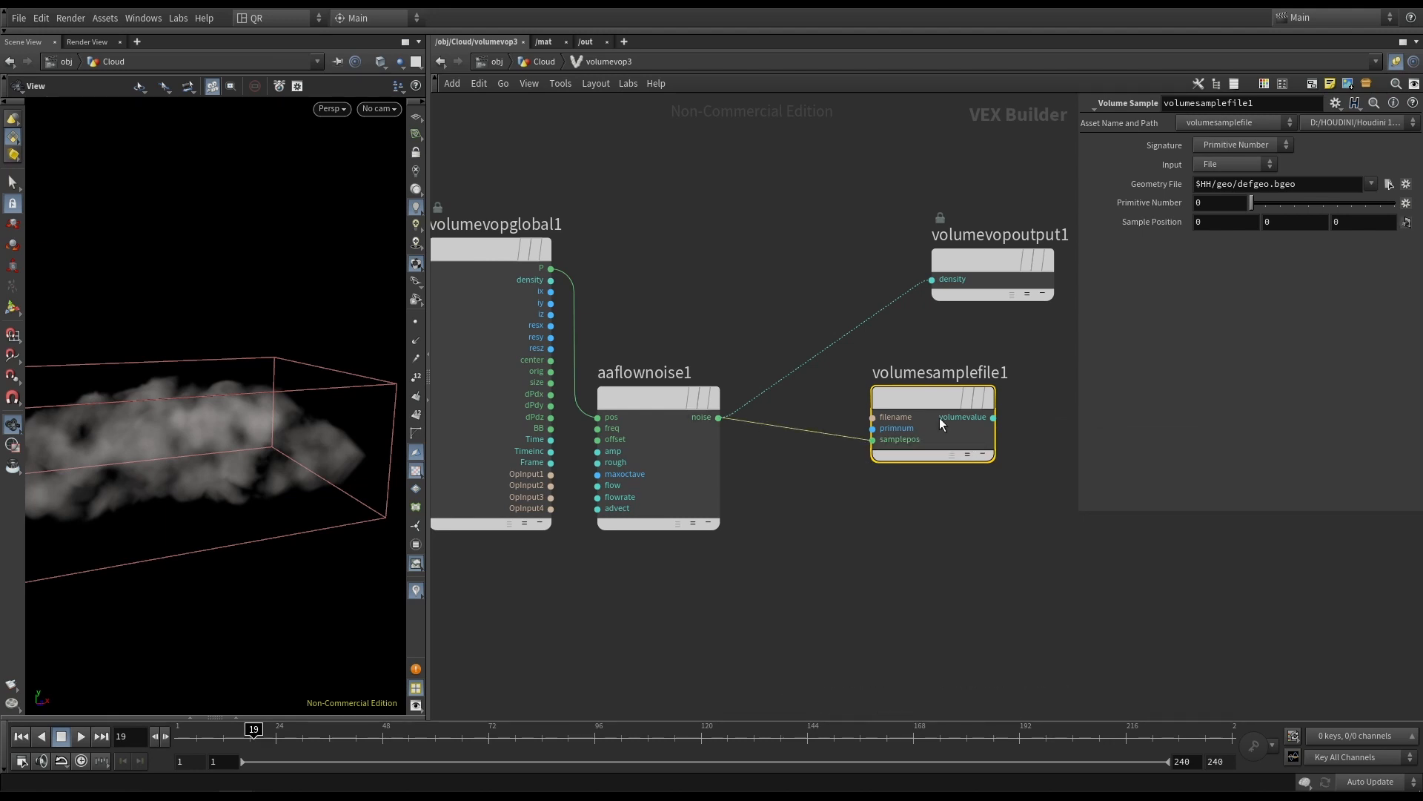
left_click(994, 418)
left_click(923, 317)
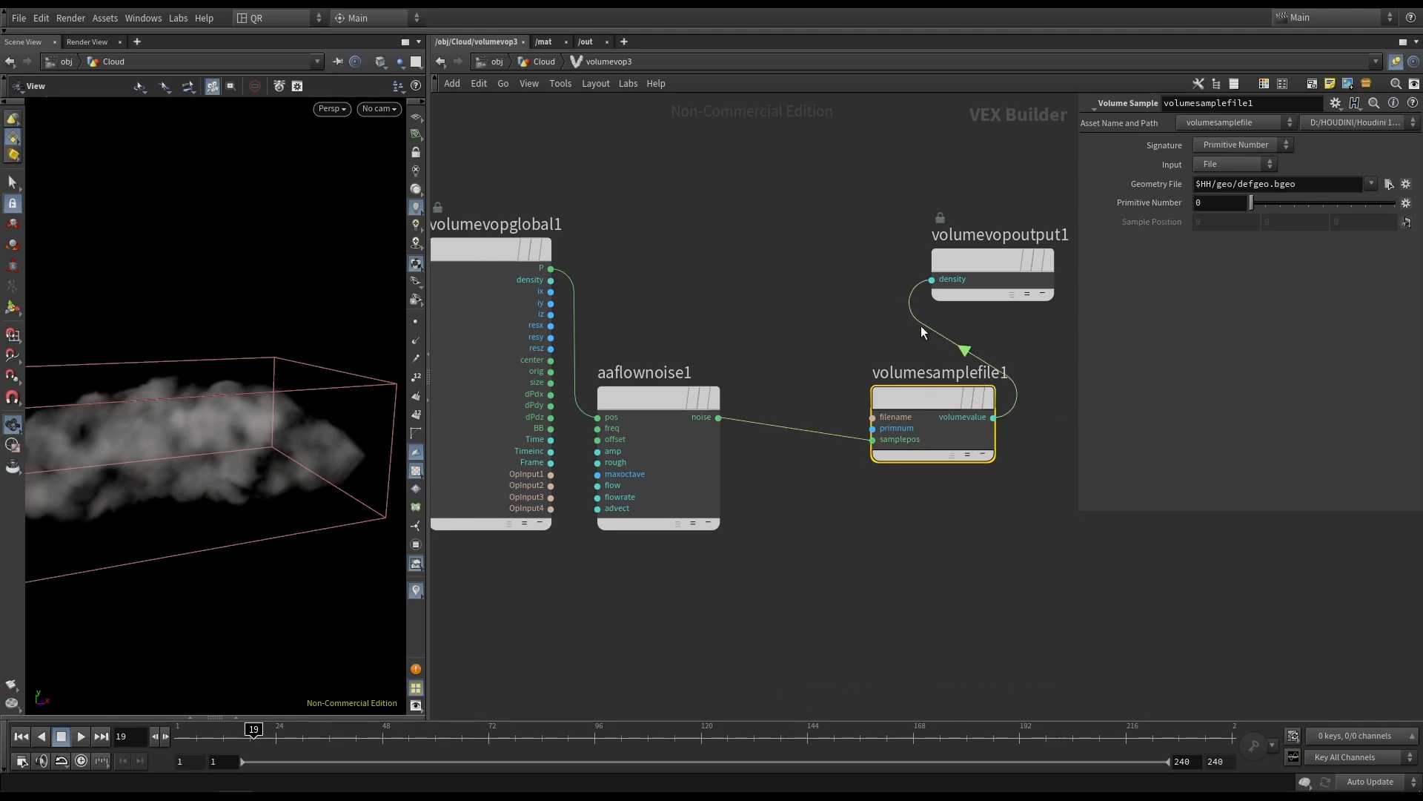
Connect the OpInput1 output of volumevopglobal1 to the filename input of volumesamplefile1 and reposition the Volume Sample node.
left_click_drag(946, 399, 895, 370)
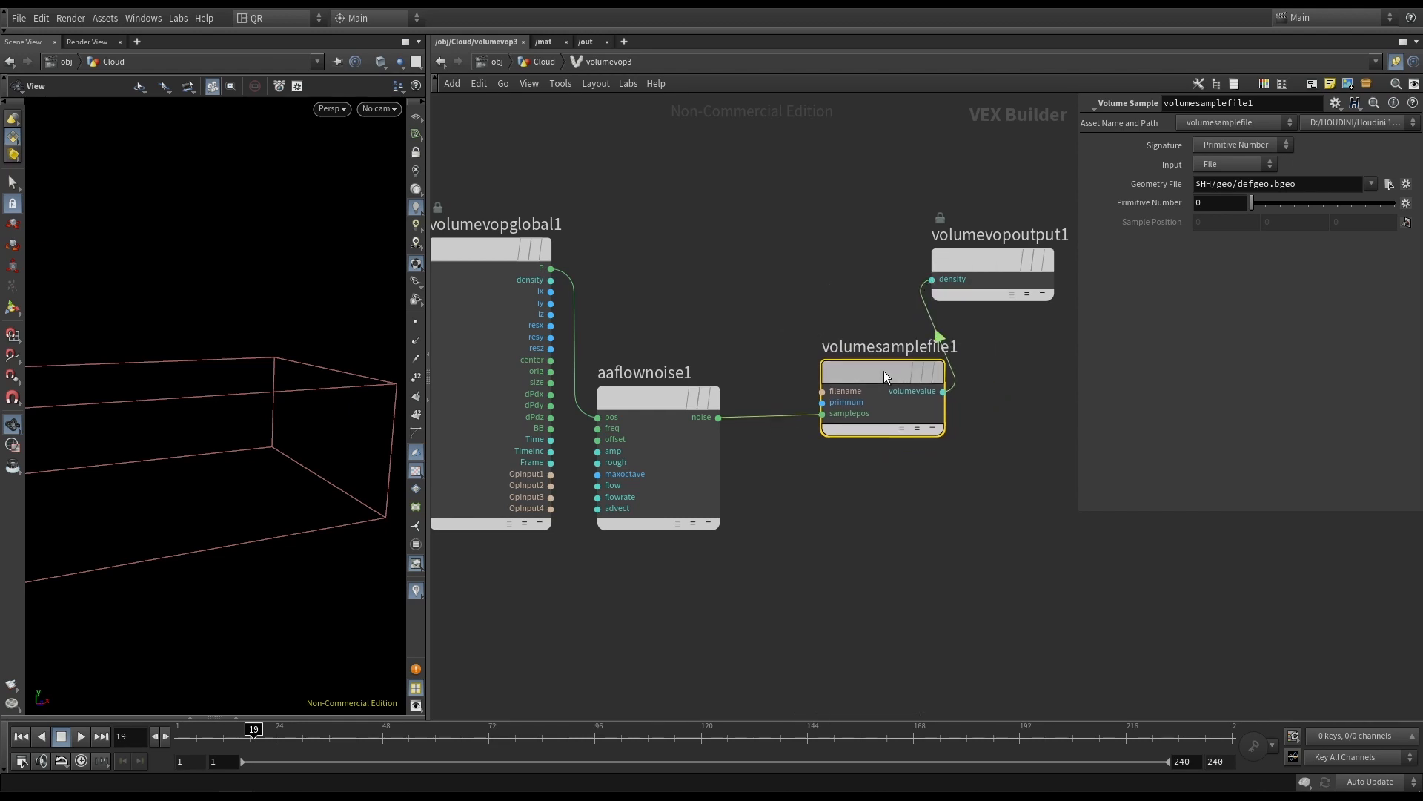
mouse_move(879, 375)
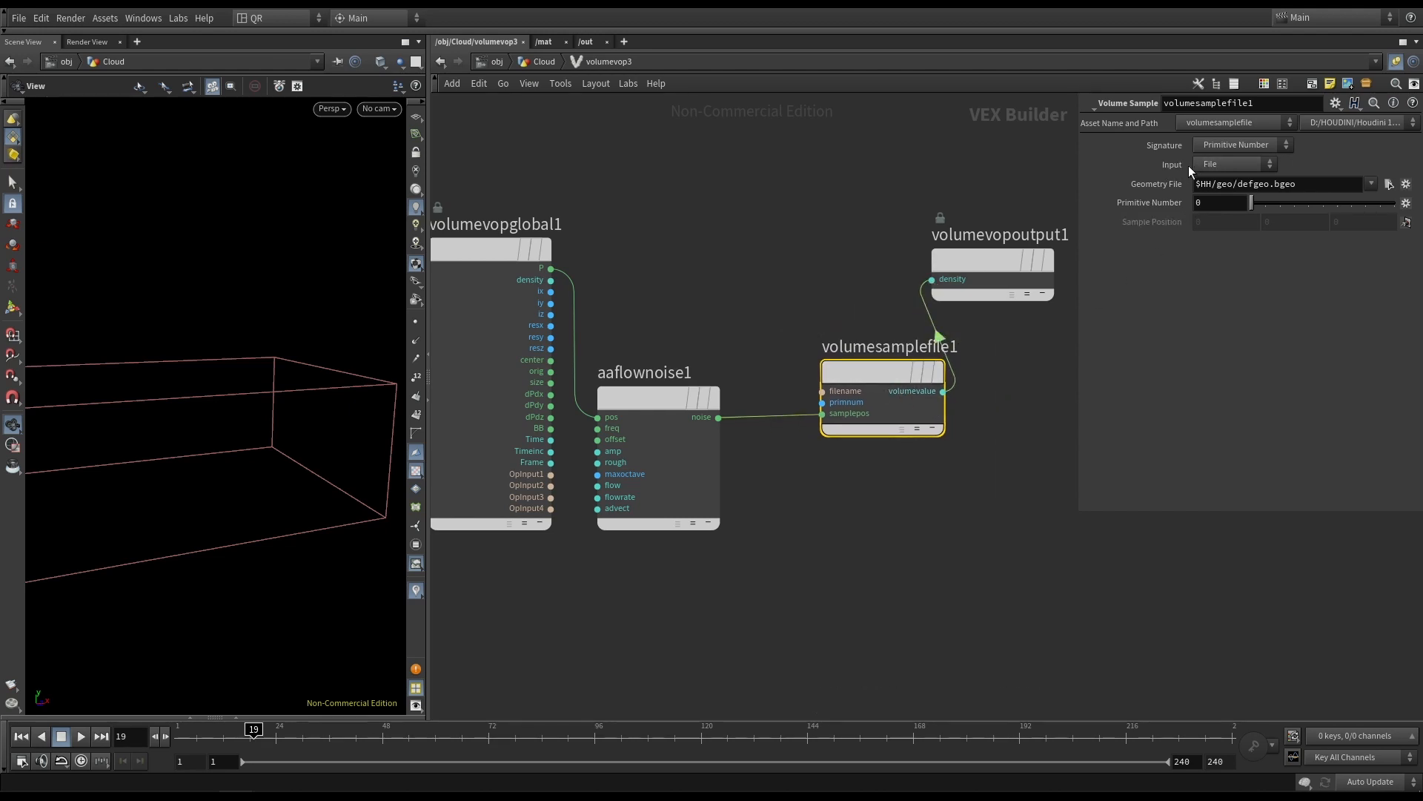
scroll(874, 389, "up", 4)
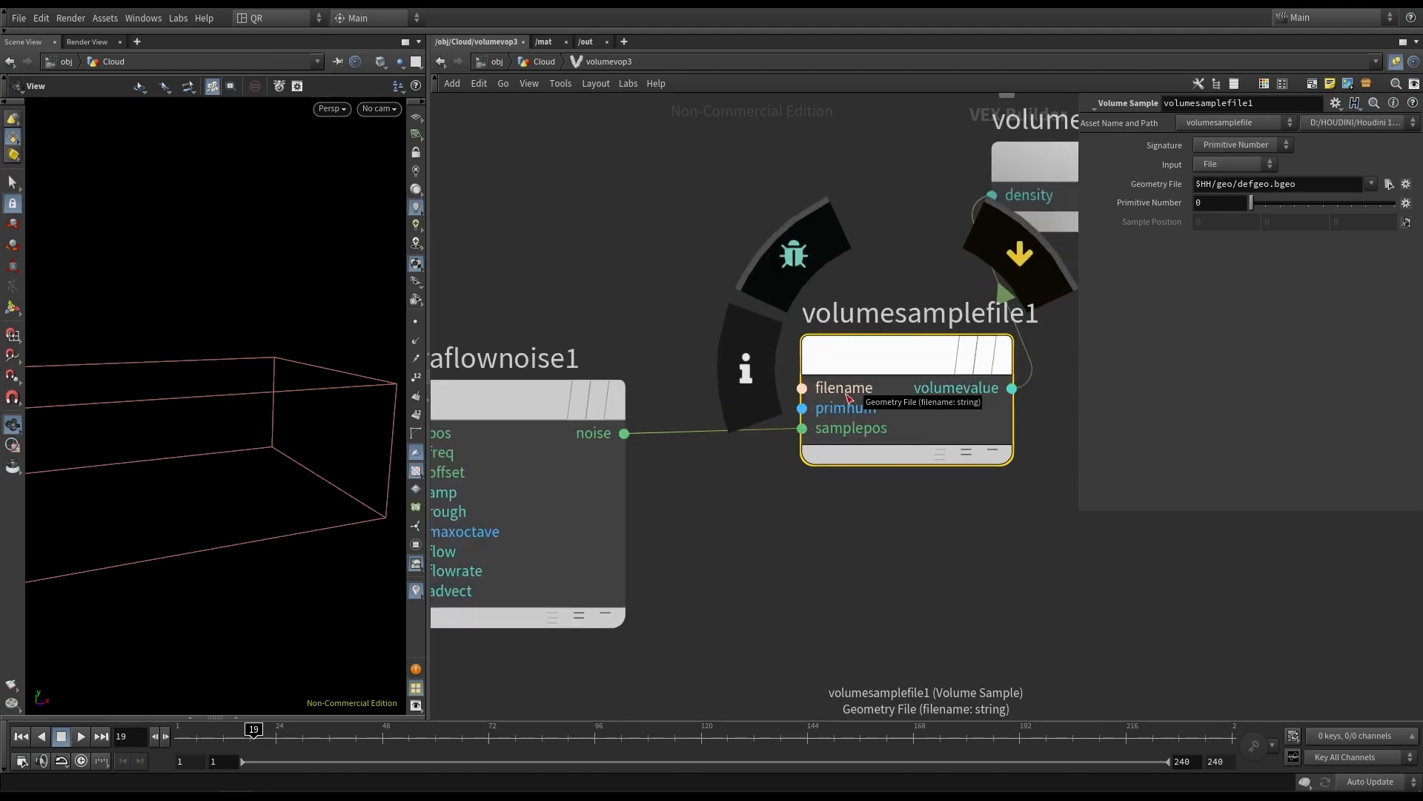
left_click(849, 398)
scroll(850, 398, "down", 5)
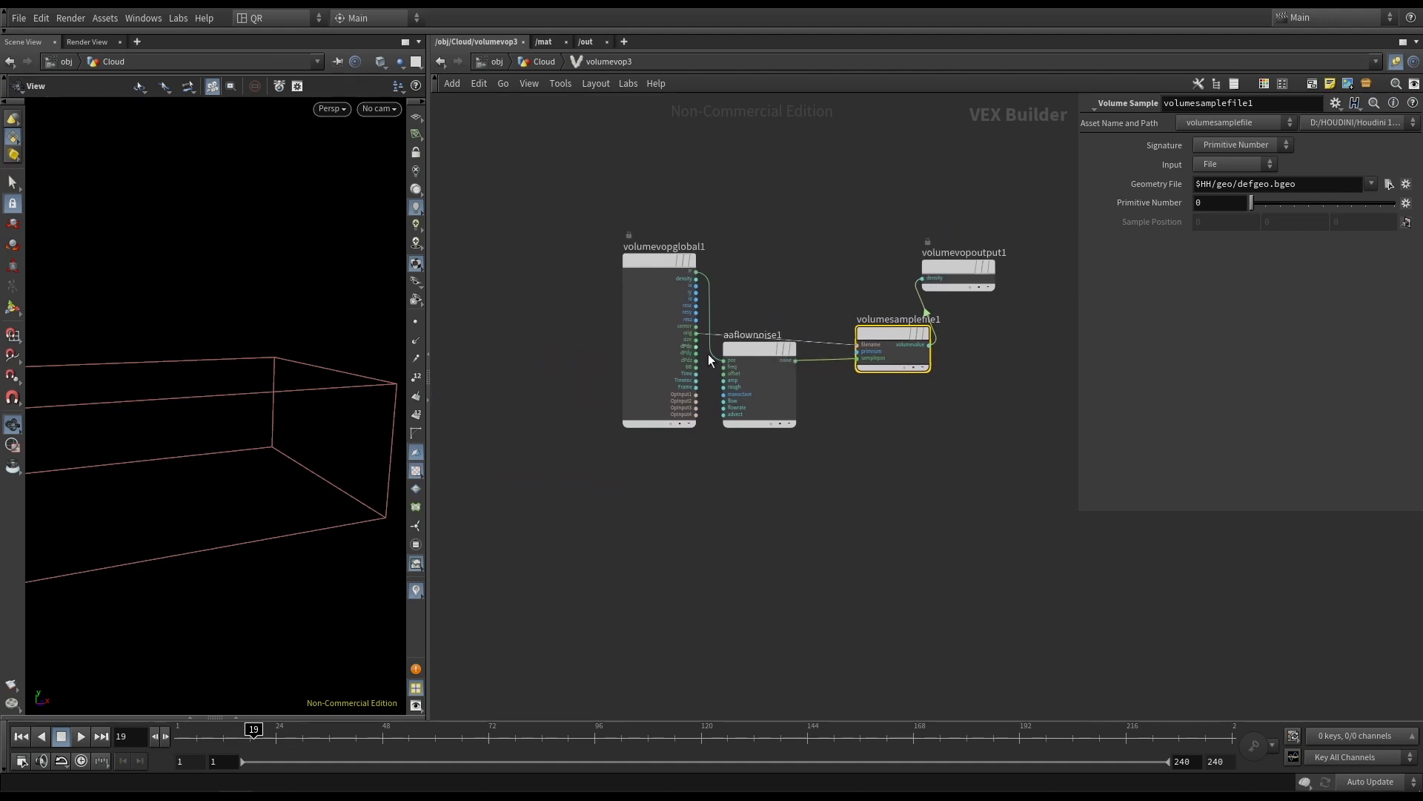
scroll(704, 371, "up", 3)
left_click(687, 379)
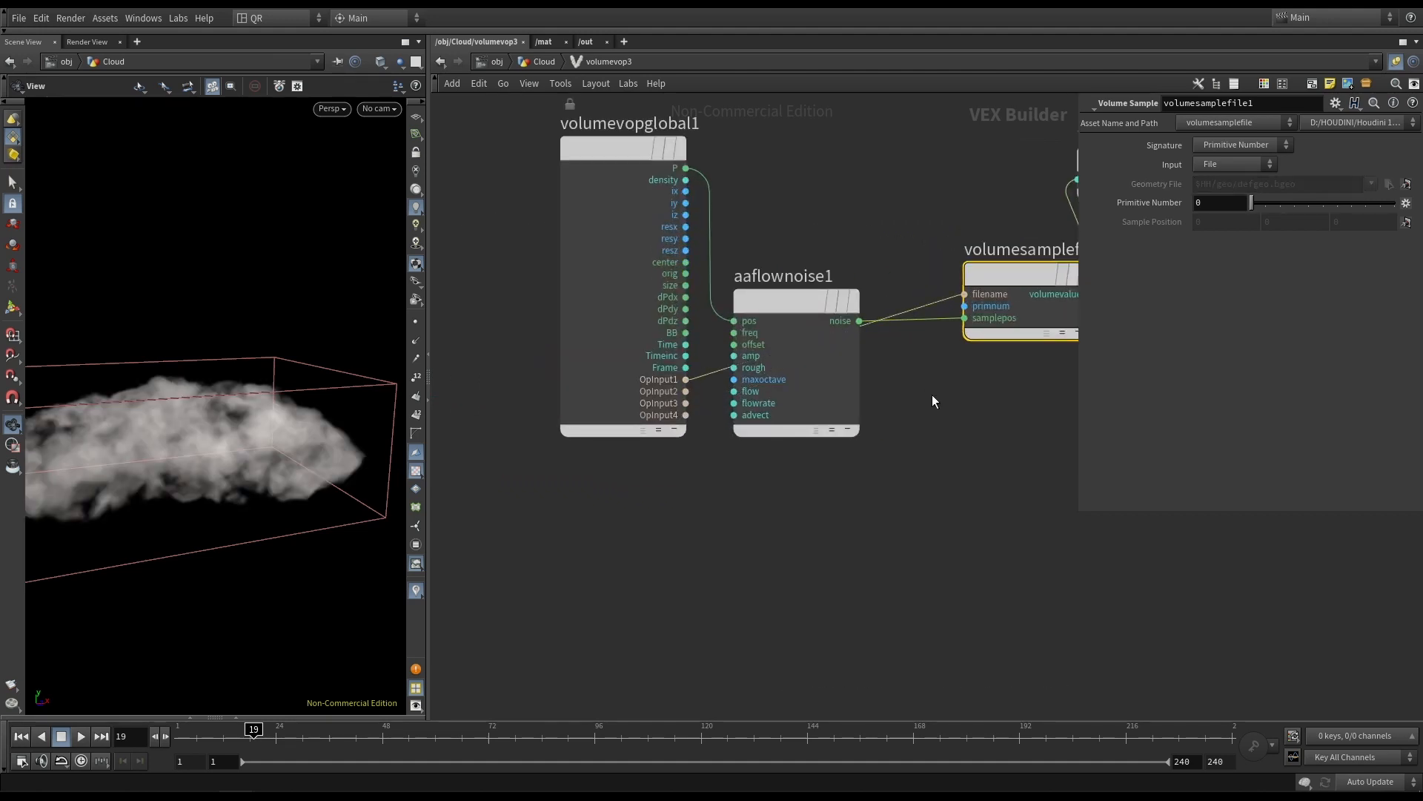
left_click_drag(949, 323, 966, 398)
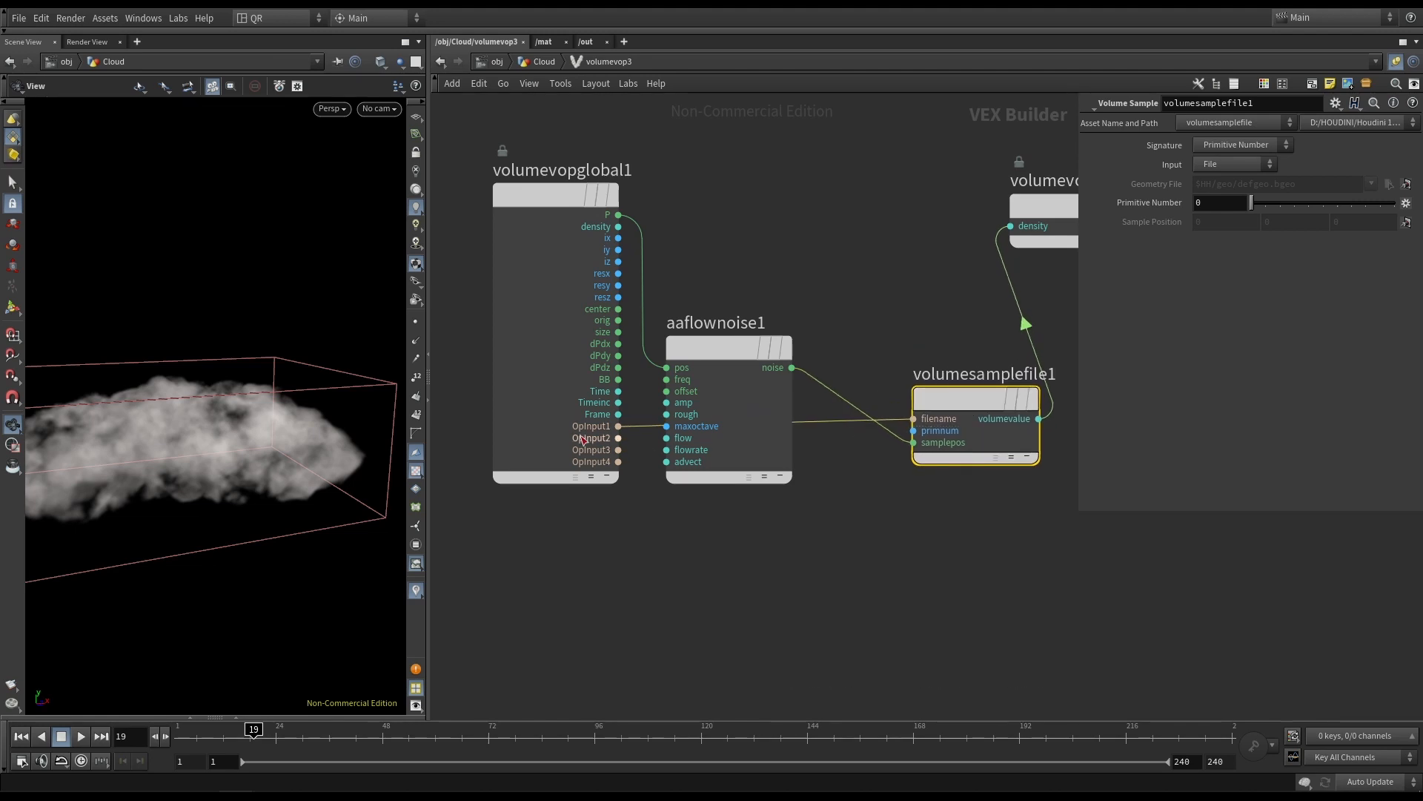
Examine the first input of volumevop3 in the Cloud network and return inside the node.
left_click(539, 60)
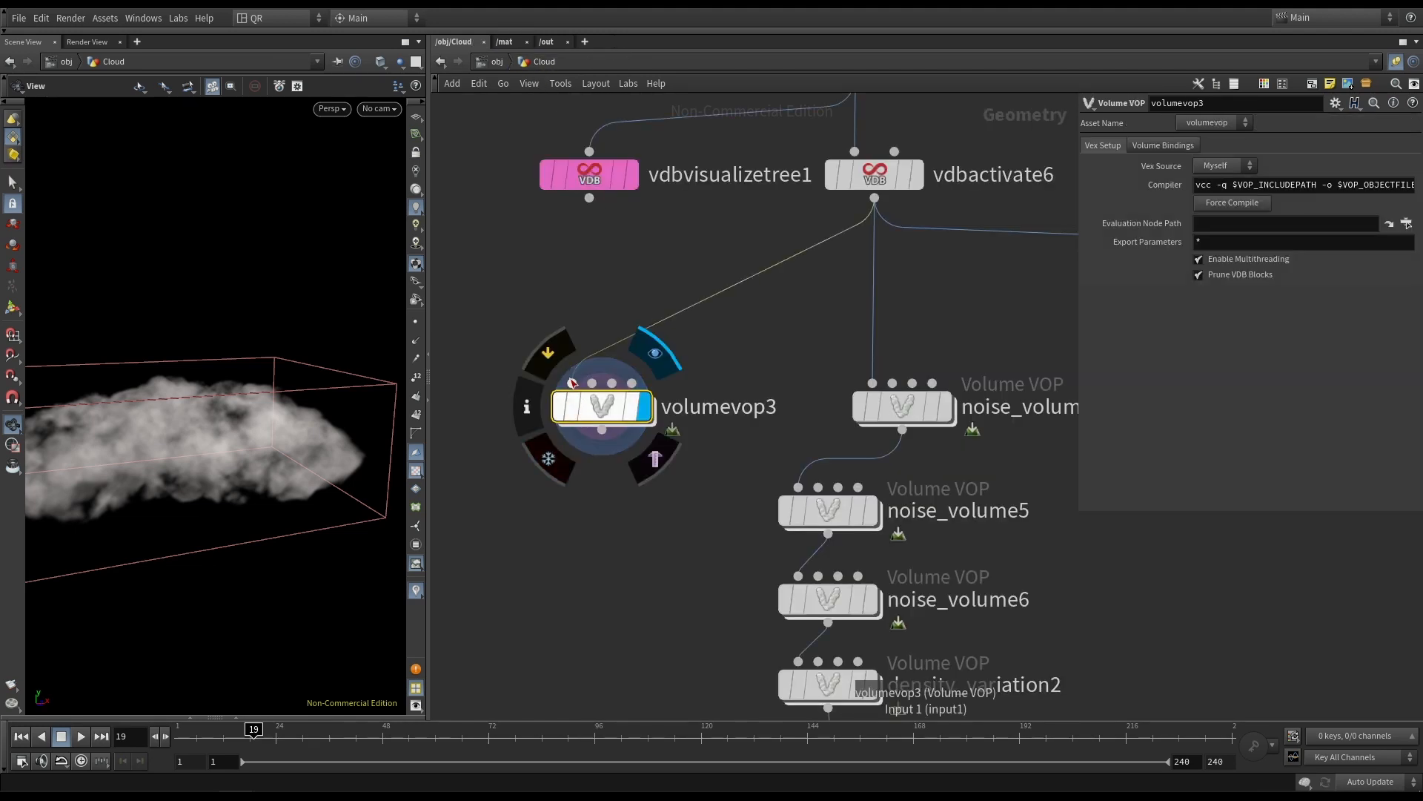
double_click(599, 408)
left_click_drag(978, 398, 975, 417)
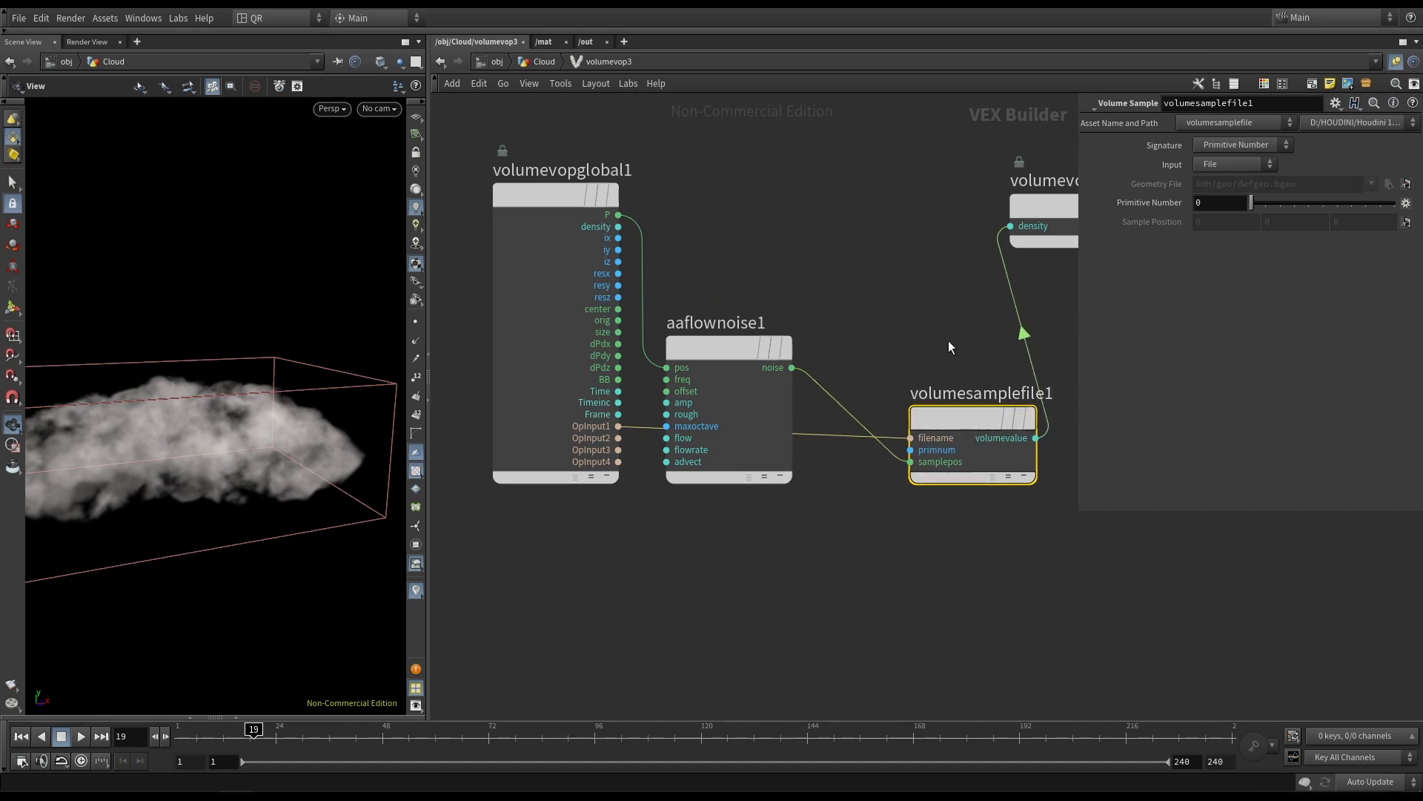
Cut the OpInput1 wire to volumesamplefile1's filename and set the Volume Sample's Input to First Input.
middle_click_drag(949, 340, 857, 324)
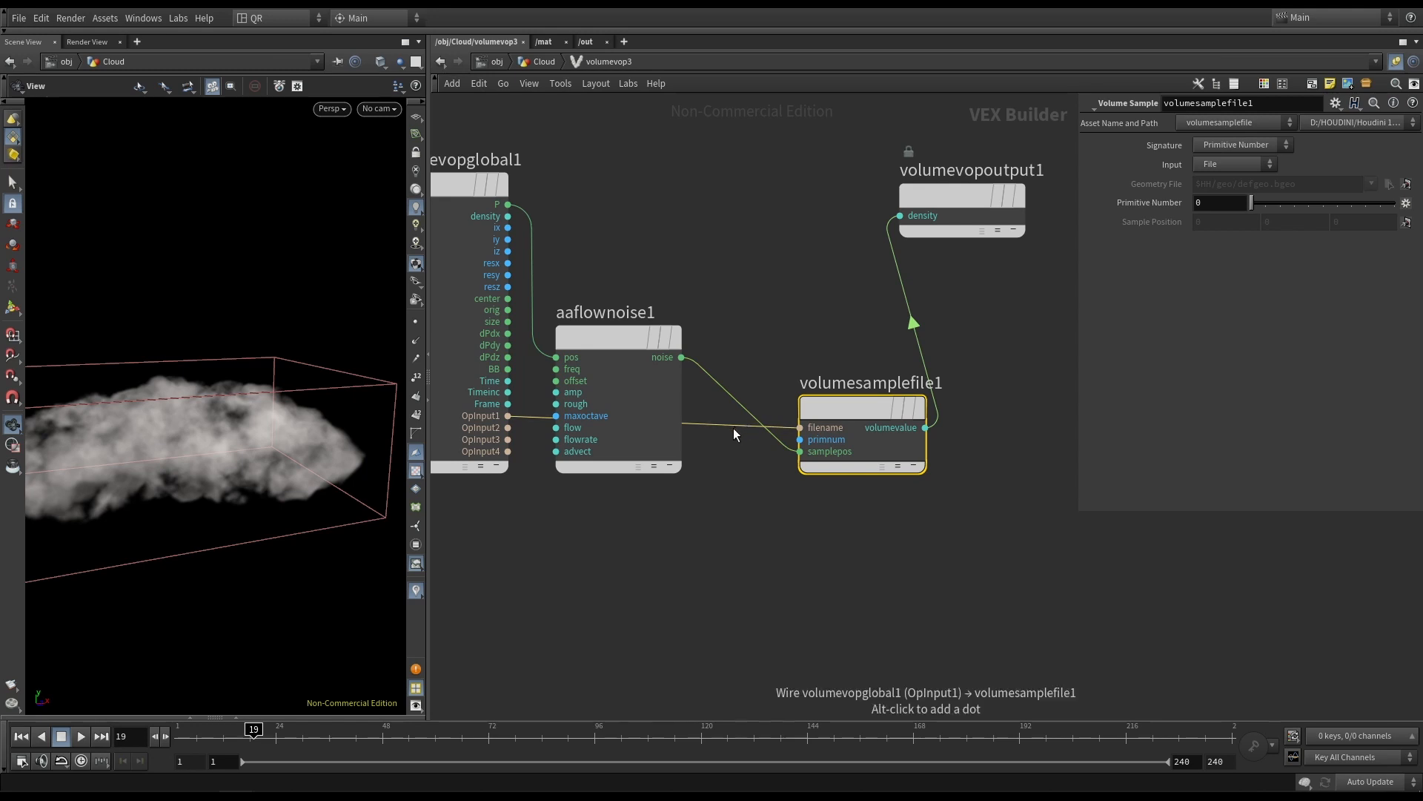
key("y")
mouse_move(731, 449)
left_mouse_down()
mouse_move(726, 413)
mouse_move(742, 415)
left_mouse_up()
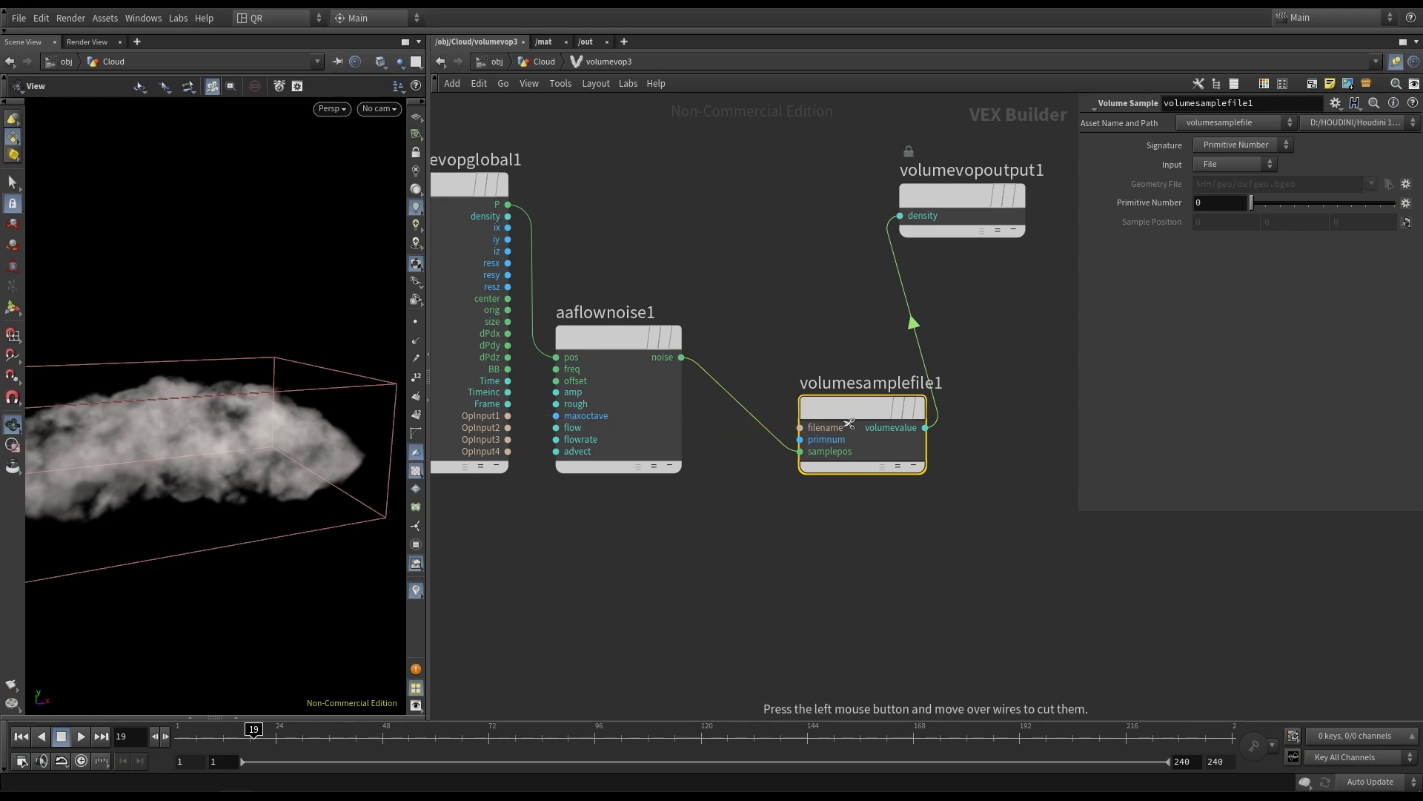
left_click_drag(842, 408, 808, 328)
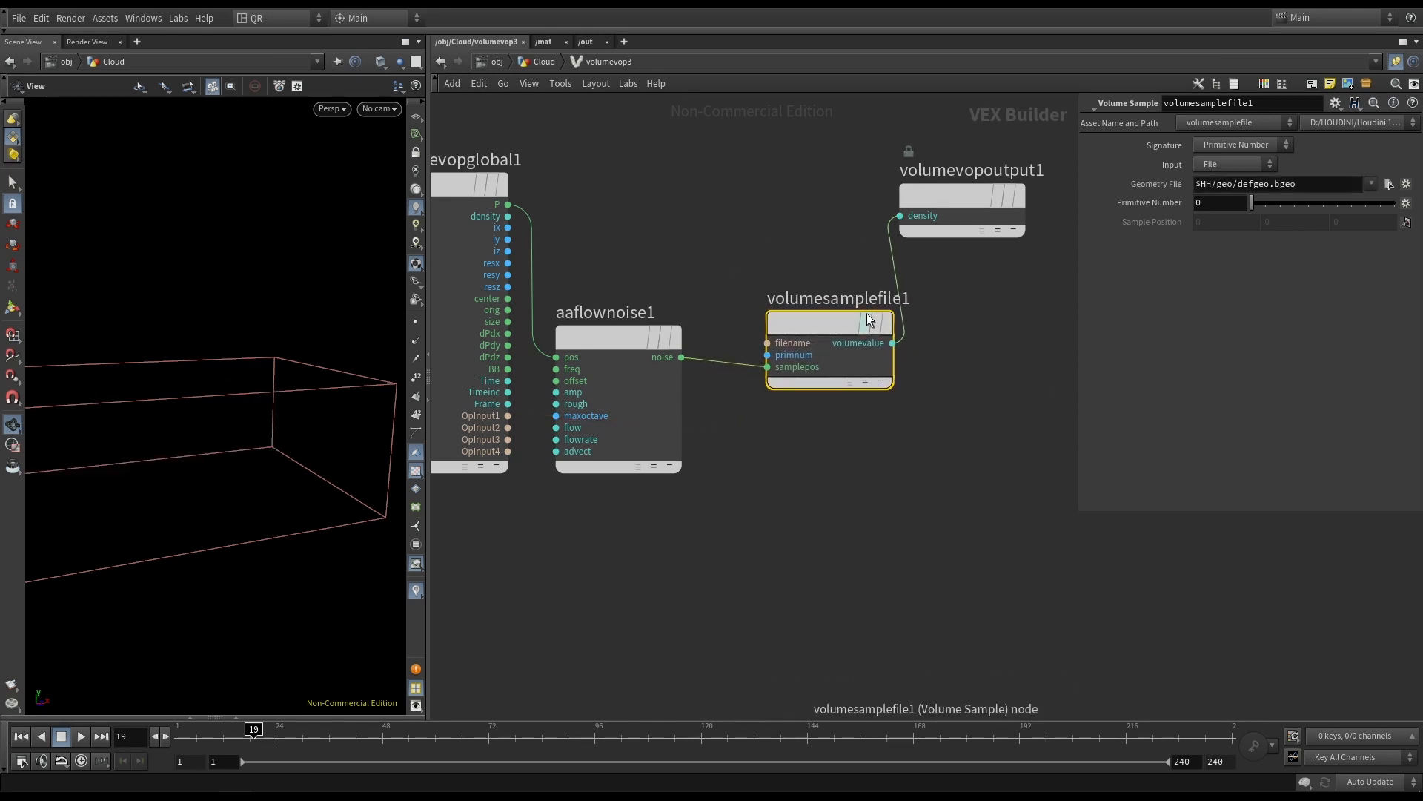
left_click(1241, 164)
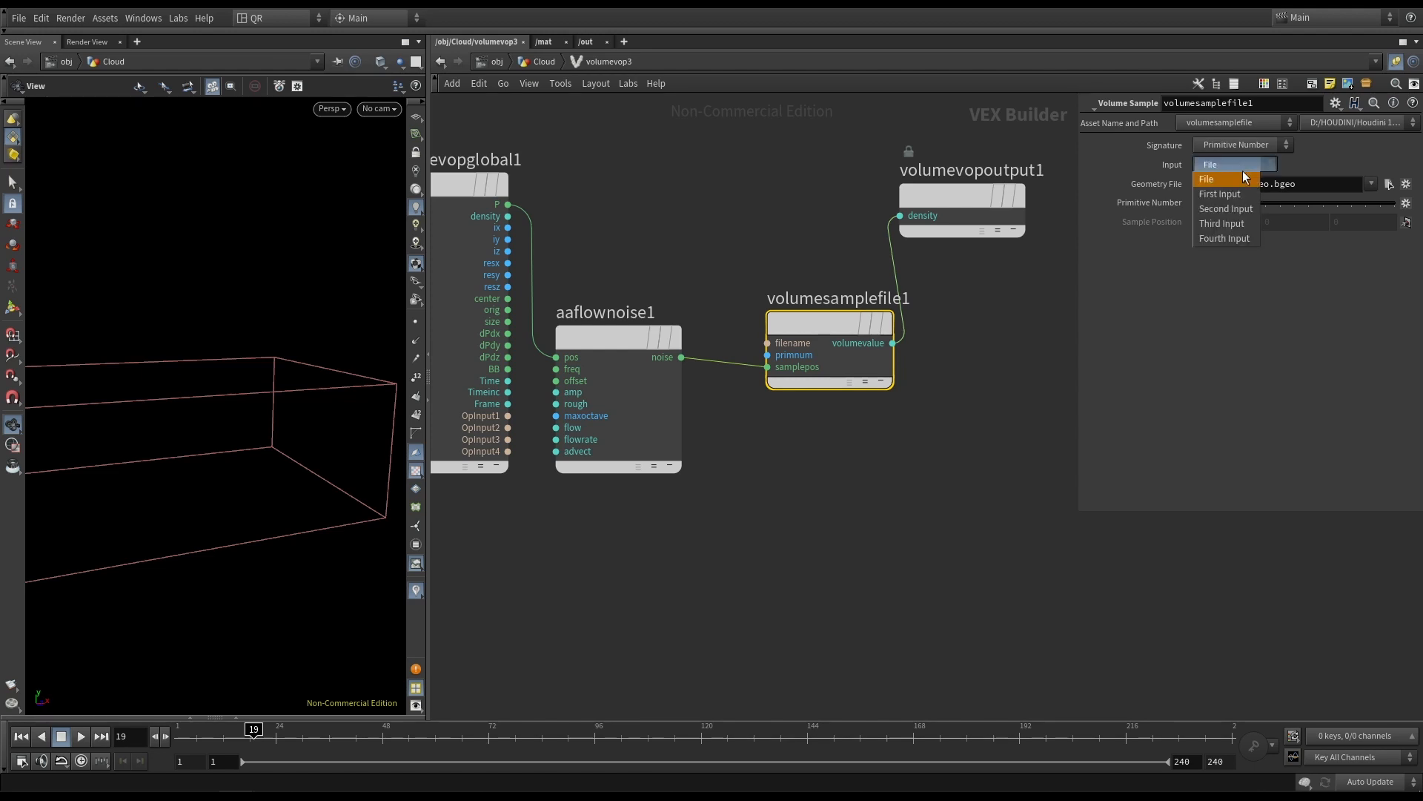
left_click(1242, 197)
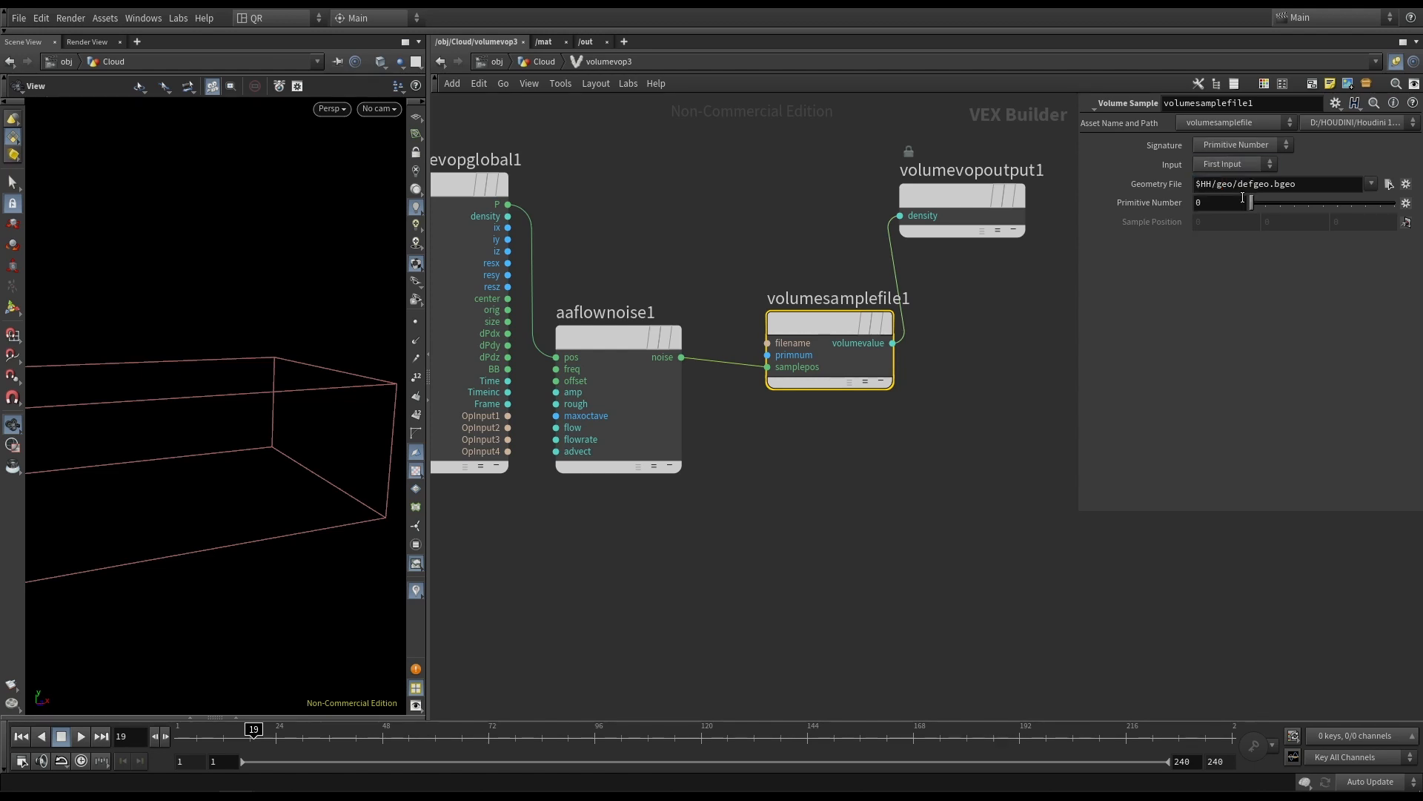
left_click_drag(252, 386, 418, 407)
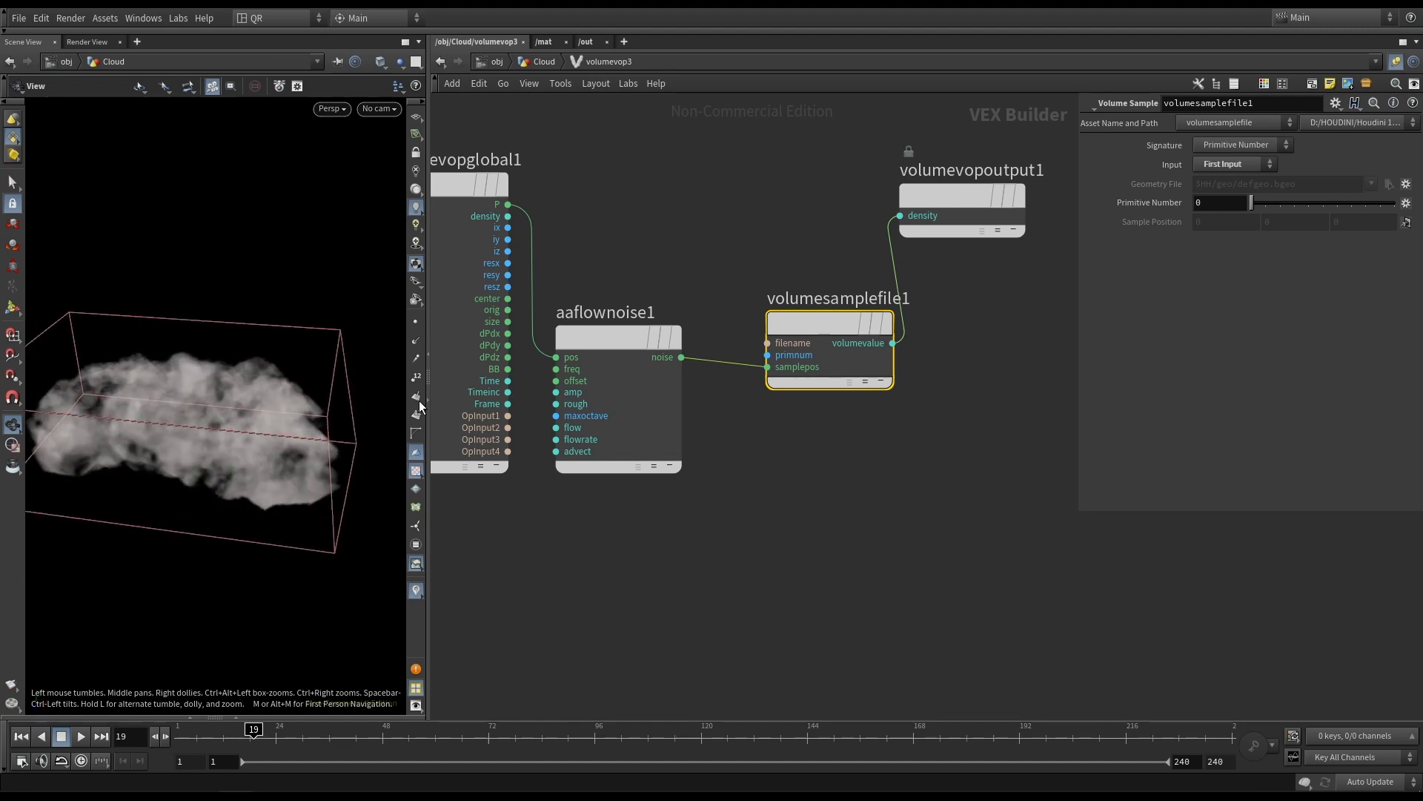
Move volumesamplefile1 aside and connect aaflownoise1's noise output directly to the density input for comparison.
left_click_drag(832, 318, 917, 367)
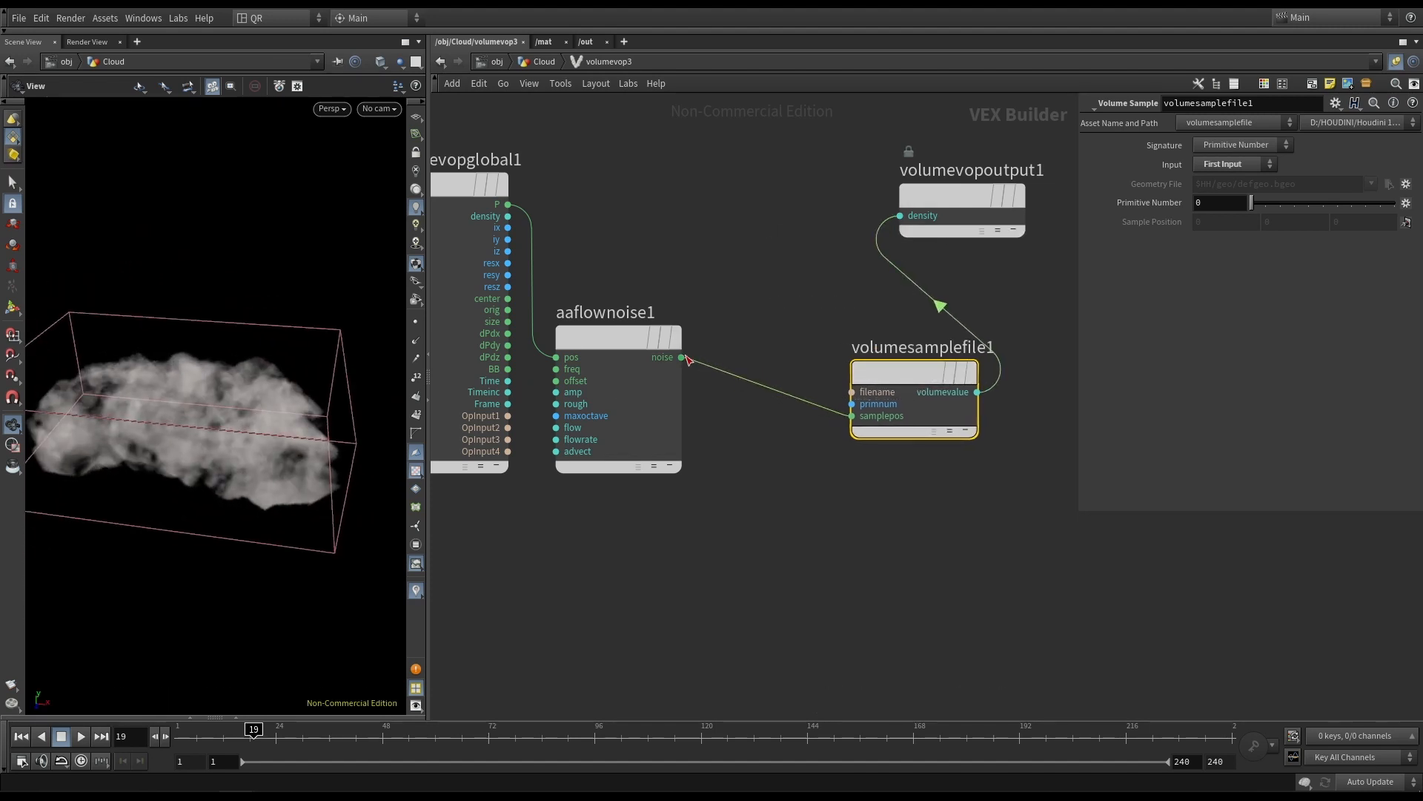
left_click(681, 358)
left_click(884, 229)
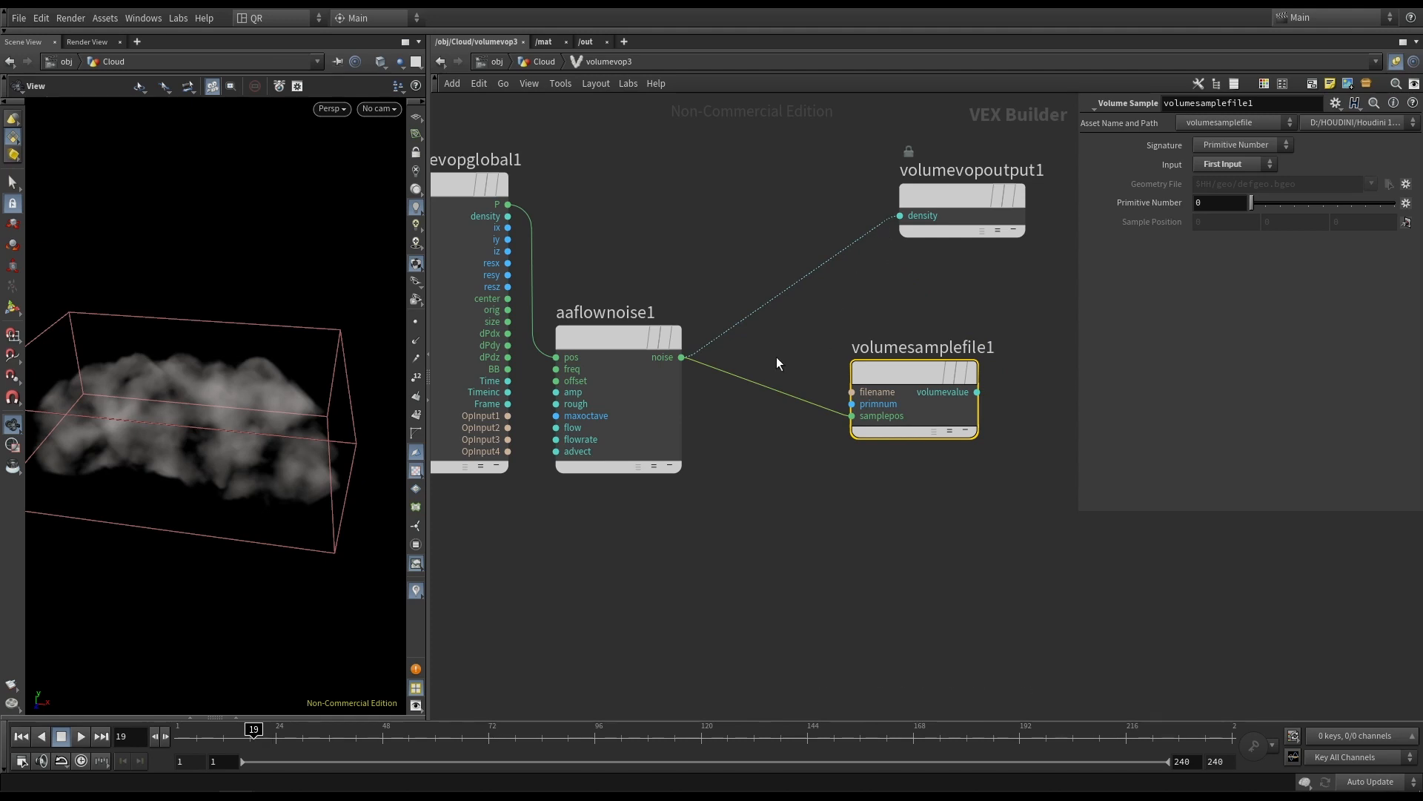
left_click_drag(222, 371, 177, 401)
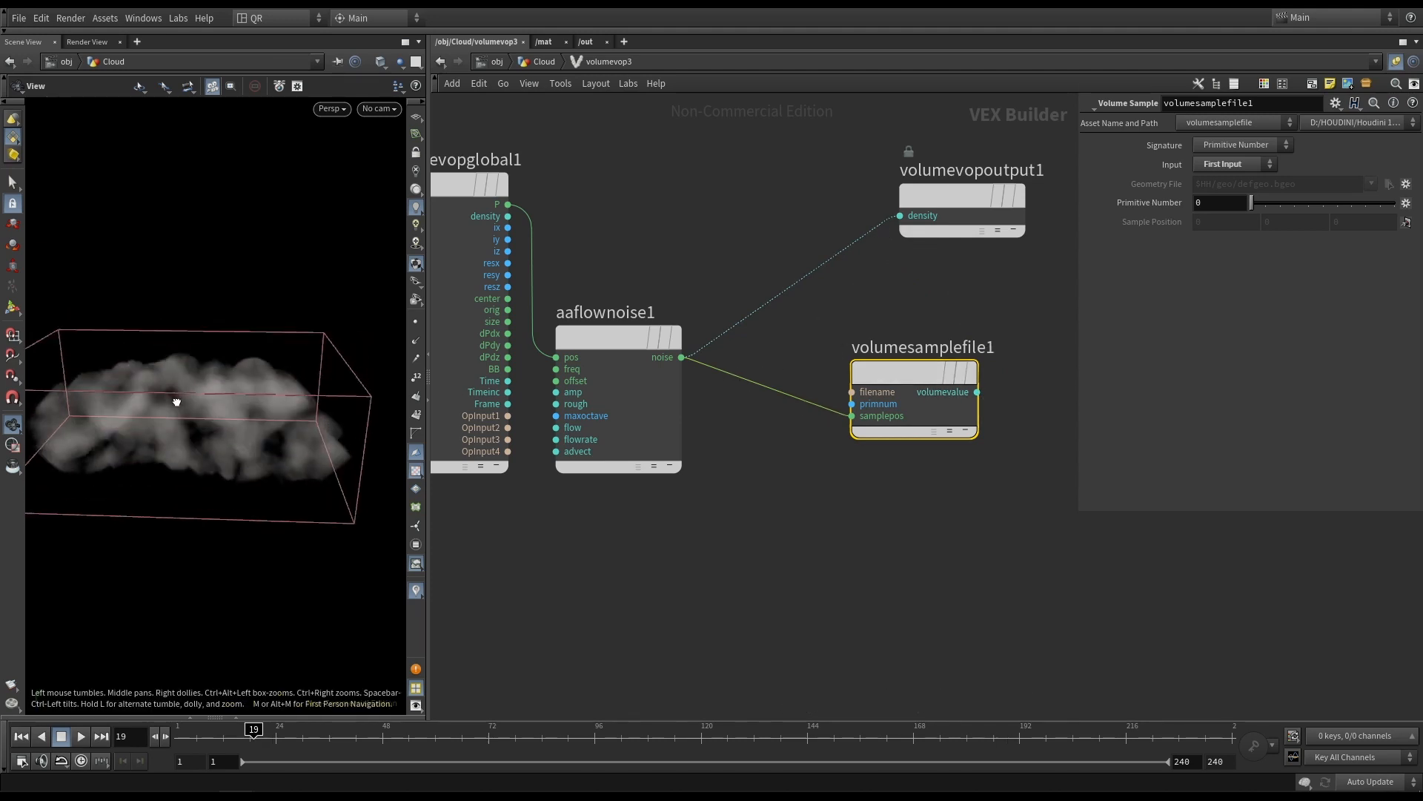
Reconnect volumesamplefile1's volumevalue output to the density input of volumevopoutput1.
left_click(977, 391)
left_click(900, 216)
left_click_drag(210, 387, 246, 425)
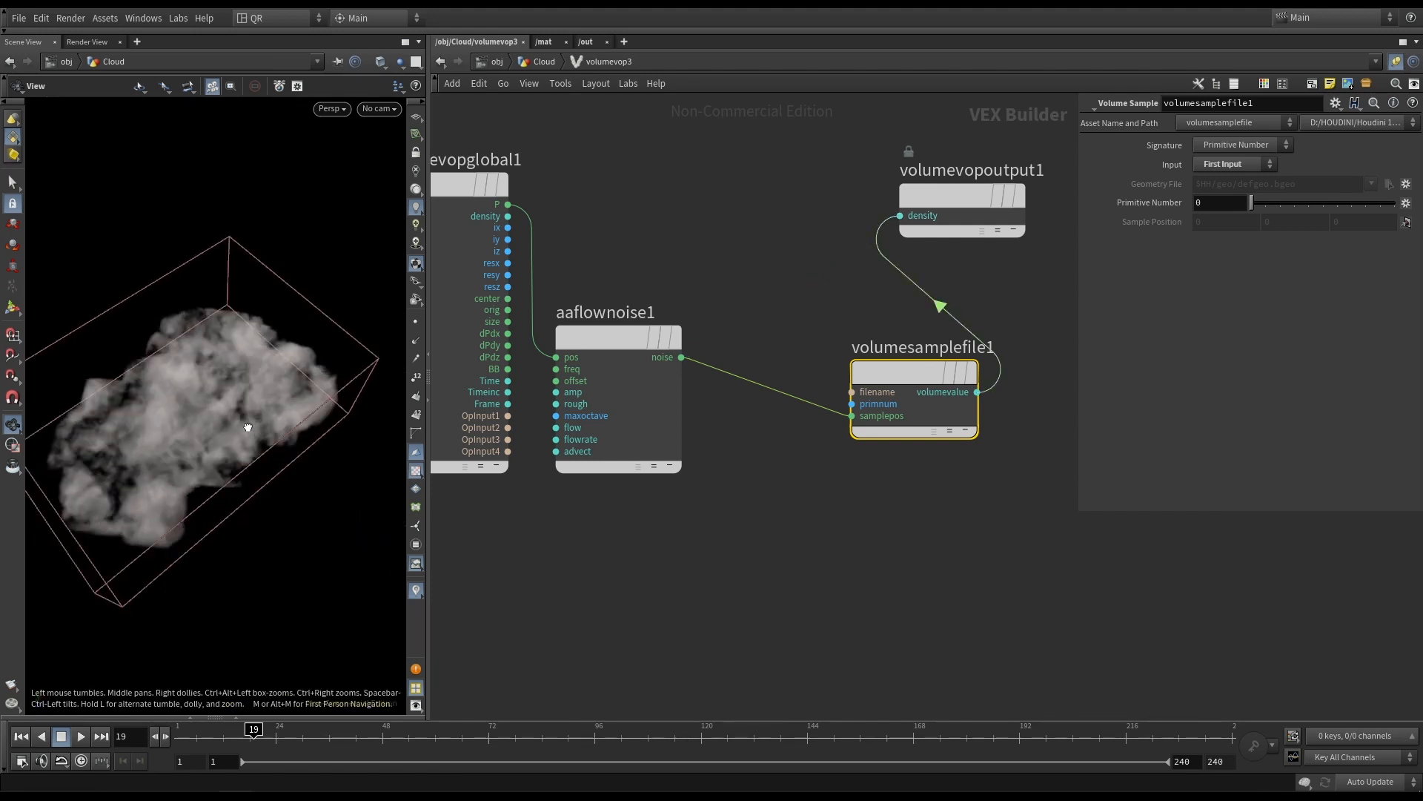
Move volumevopoutput1 farther from the noise node and line up volumesamplefile1 directly before its density input.
middle_click_drag(941, 316, 692, 353)
scroll(716, 347, "down", 3)
left_click_drag(728, 280, 921, 279)
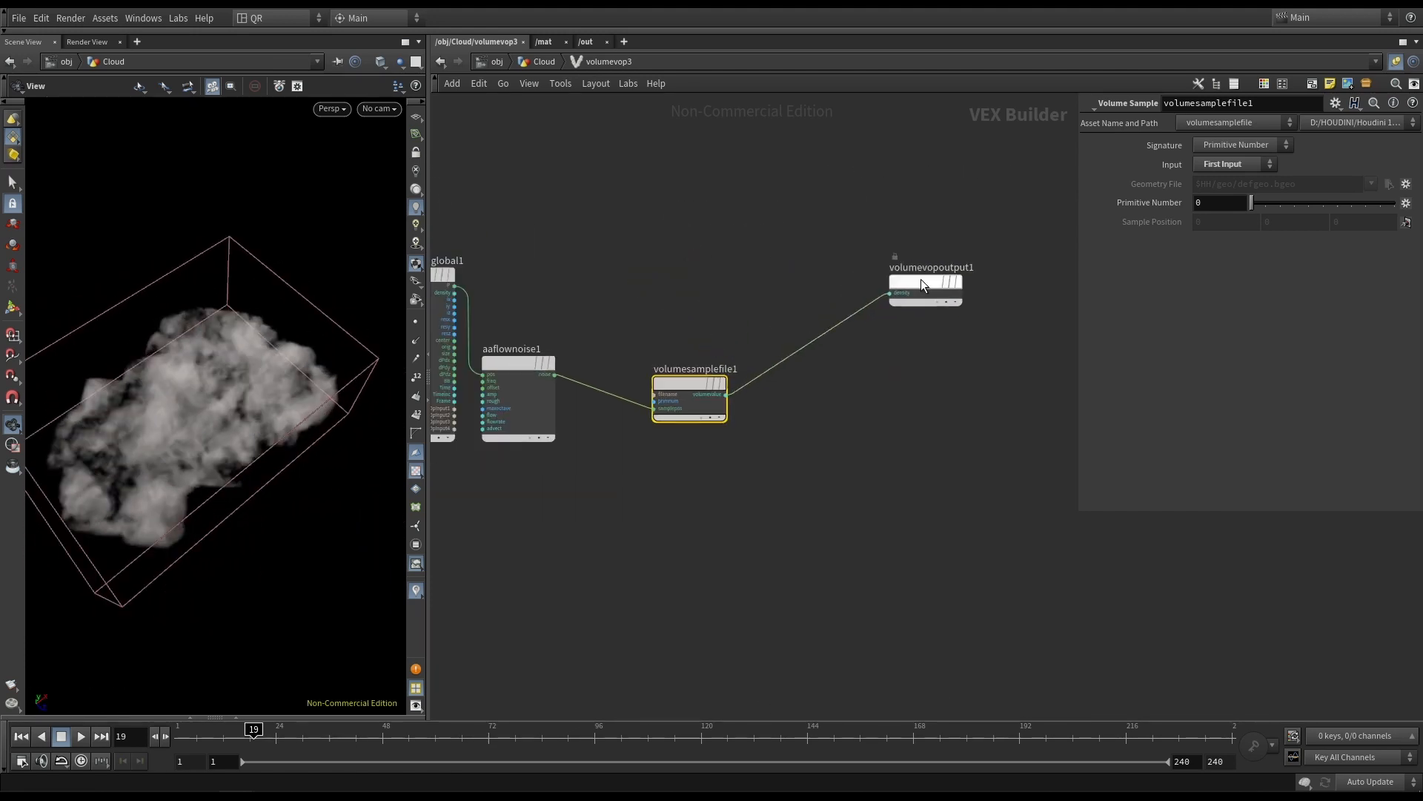
left_click_drag(685, 383, 821, 285)
middle_click_drag(685, 385, 804, 385)
scroll(937, 351, "up", 3)
middle_click_drag(937, 352, 725, 430)
scroll(831, 321, "up", 4)
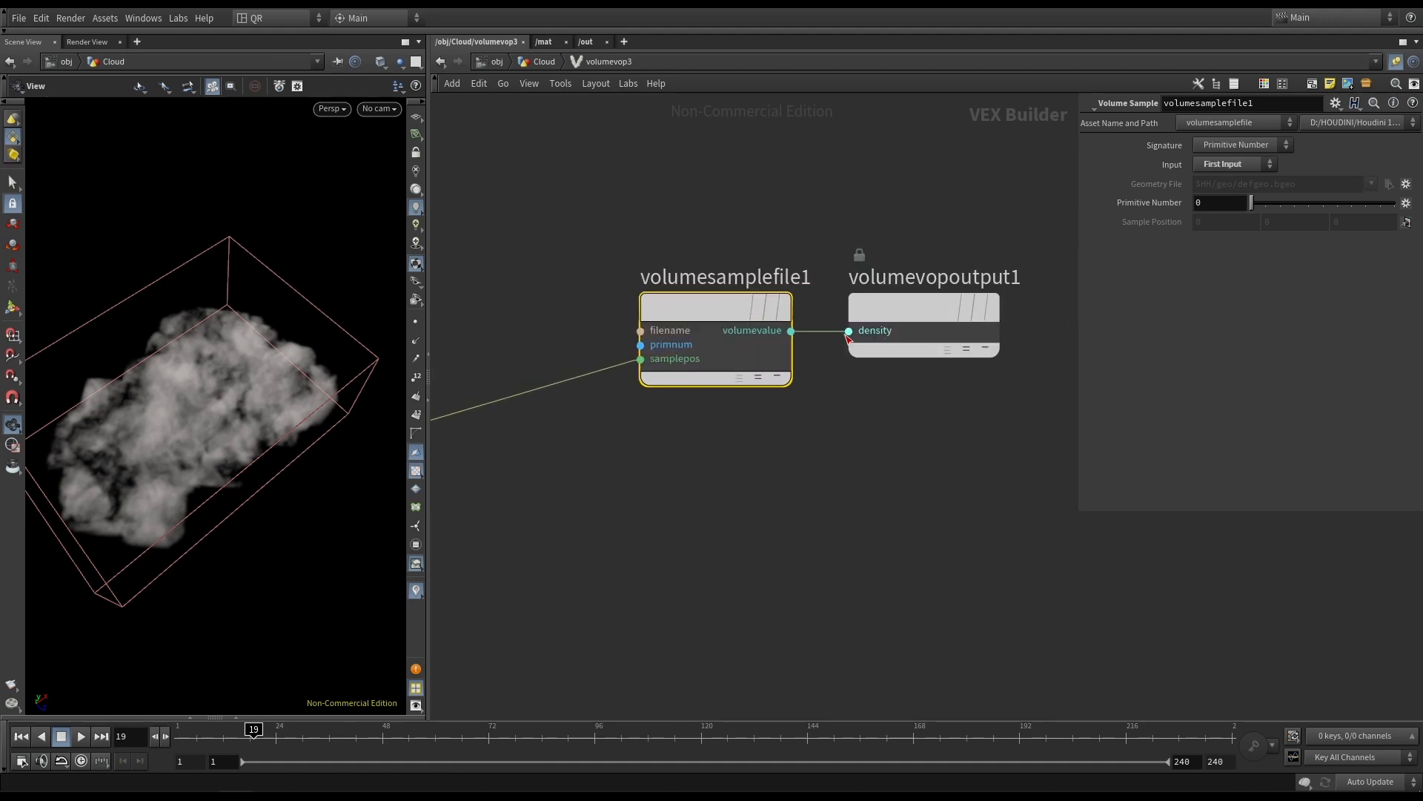
Examine the density input of volumevopoutput1 and volumevop3's incoming connection in the Cloud network, then return to the full VOP network.
middle_click_drag(972, 225, 798, 238)
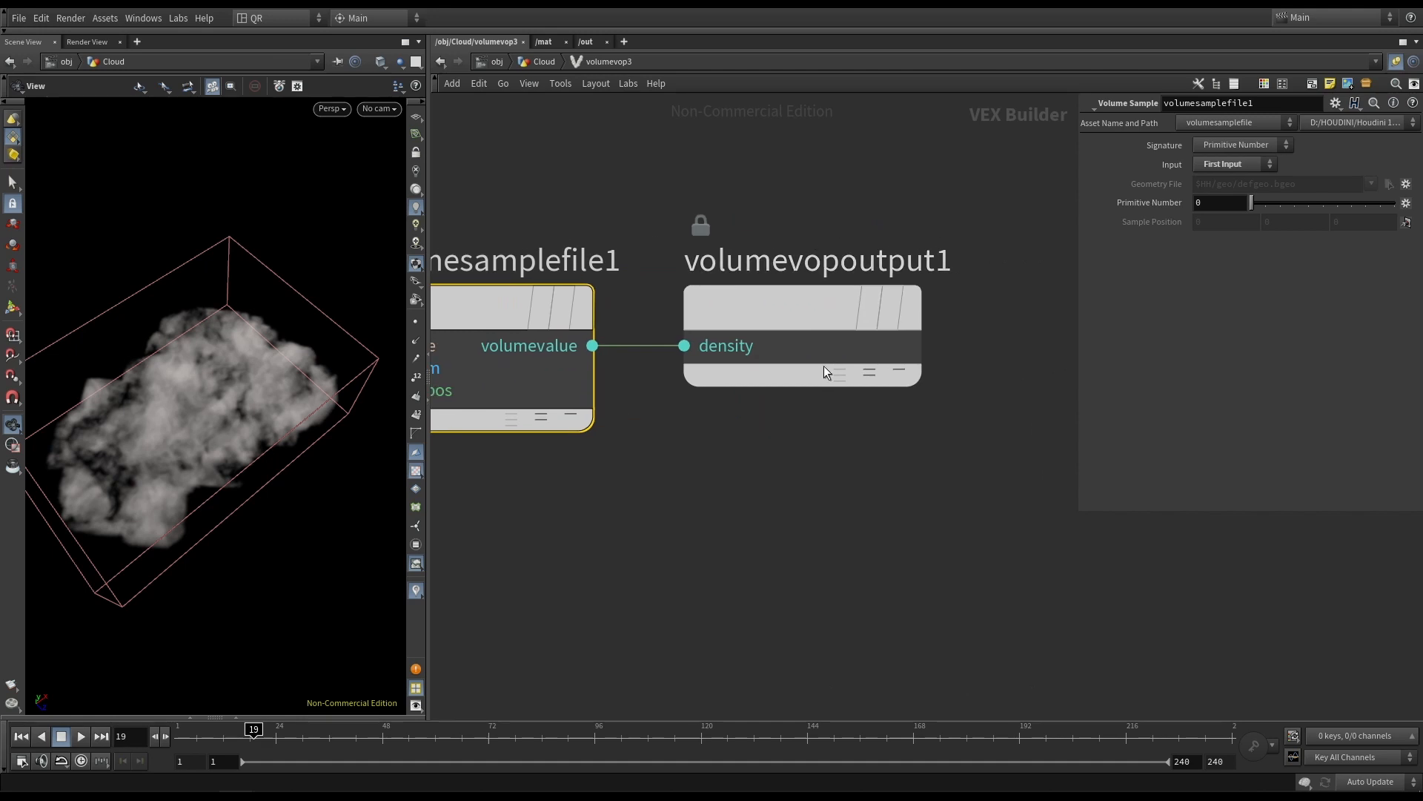
mouse_move(886, 256)
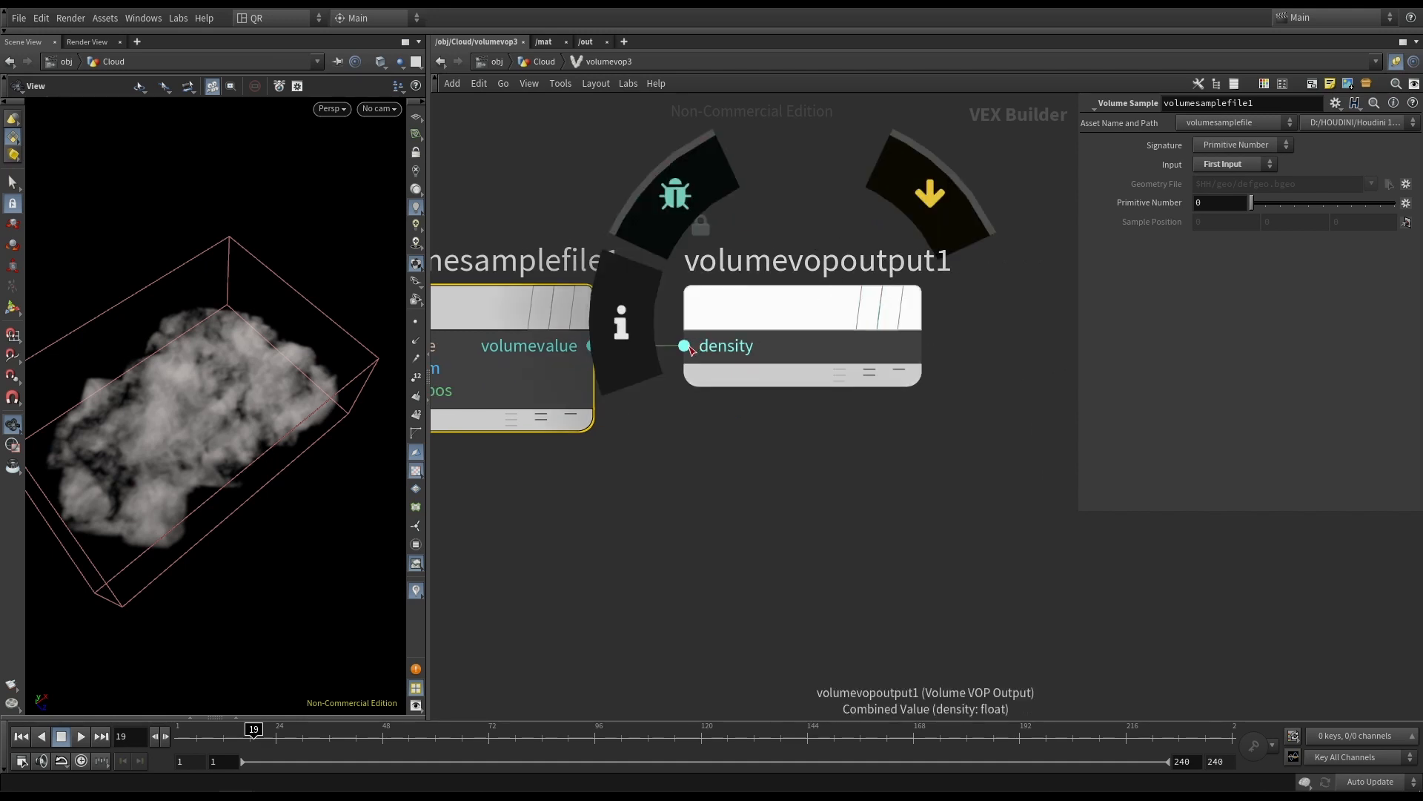
left_click(544, 64)
mouse_move(602, 433)
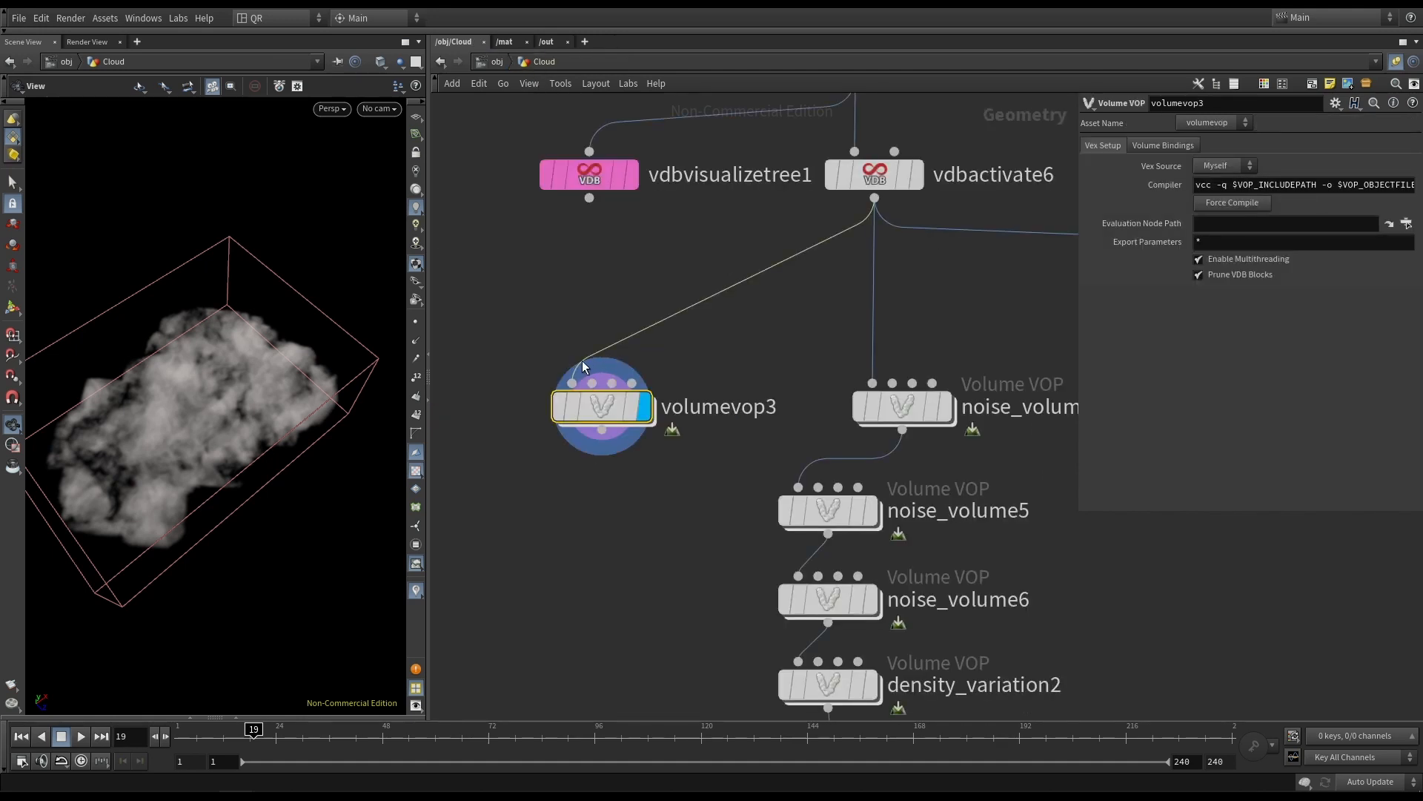
double_click(611, 404)
key("h")
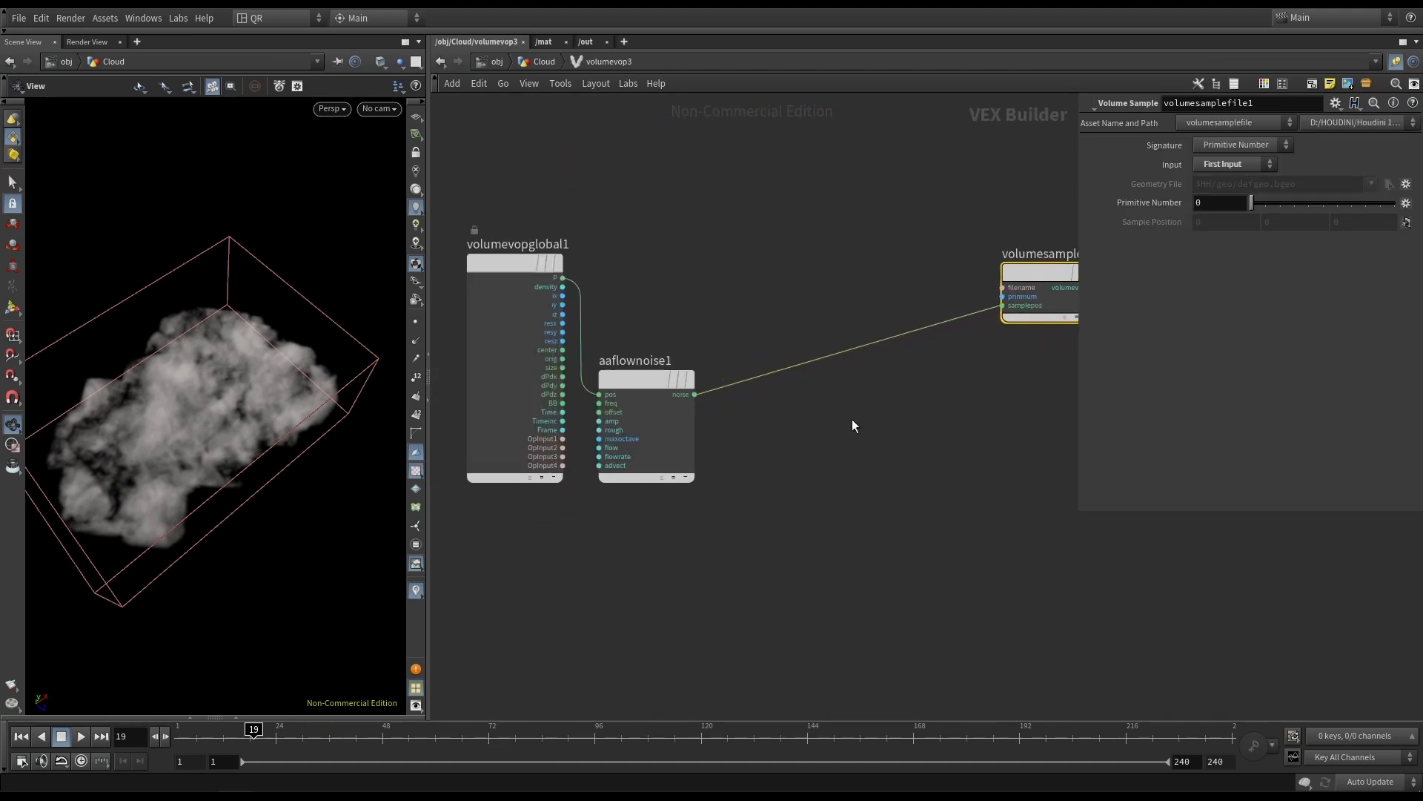
Try a 3D Frequency X value of -5.6 on aaflownoise1 and inspect the cloud's stretching.
left_click_drag(658, 381, 637, 384)
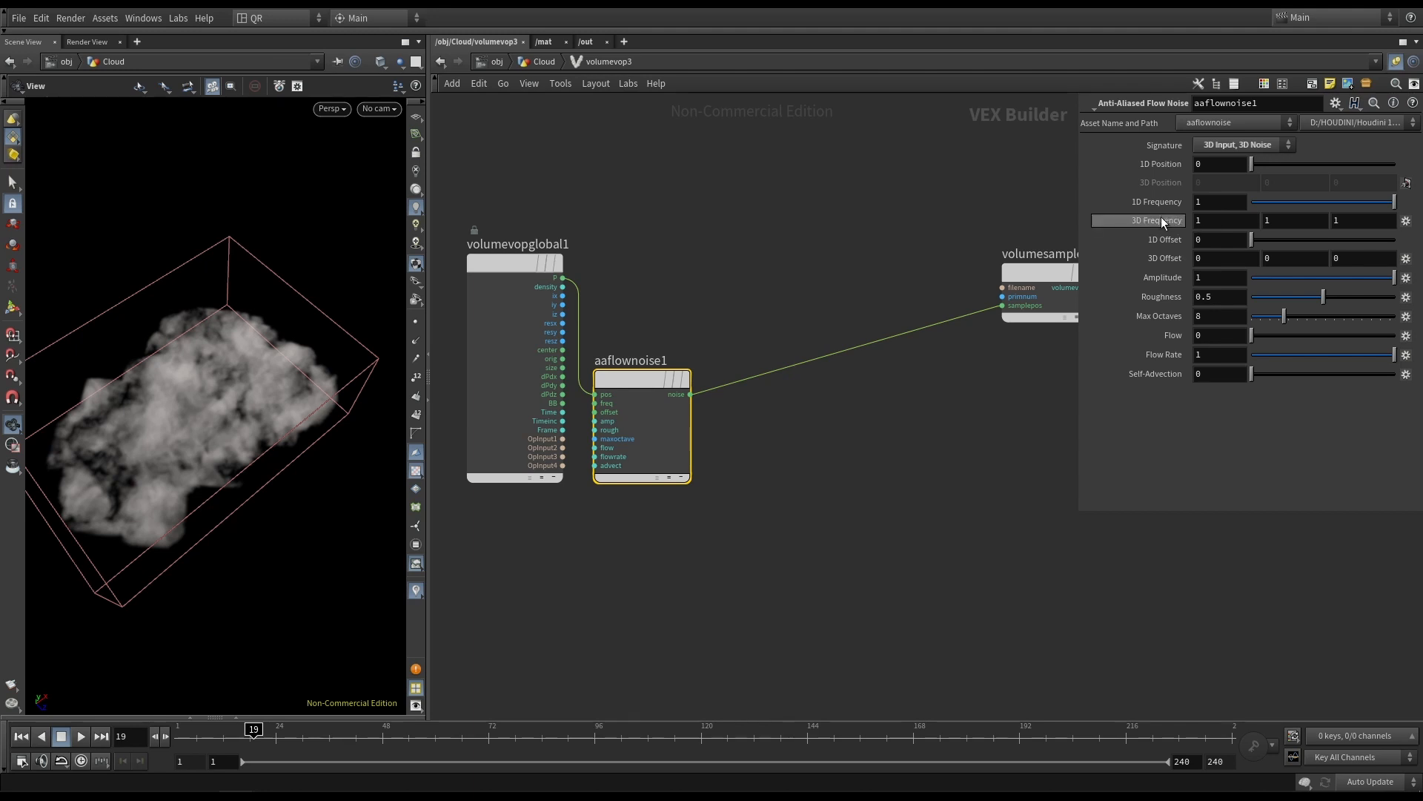
middle_click_drag(1159, 223, 1232, 221)
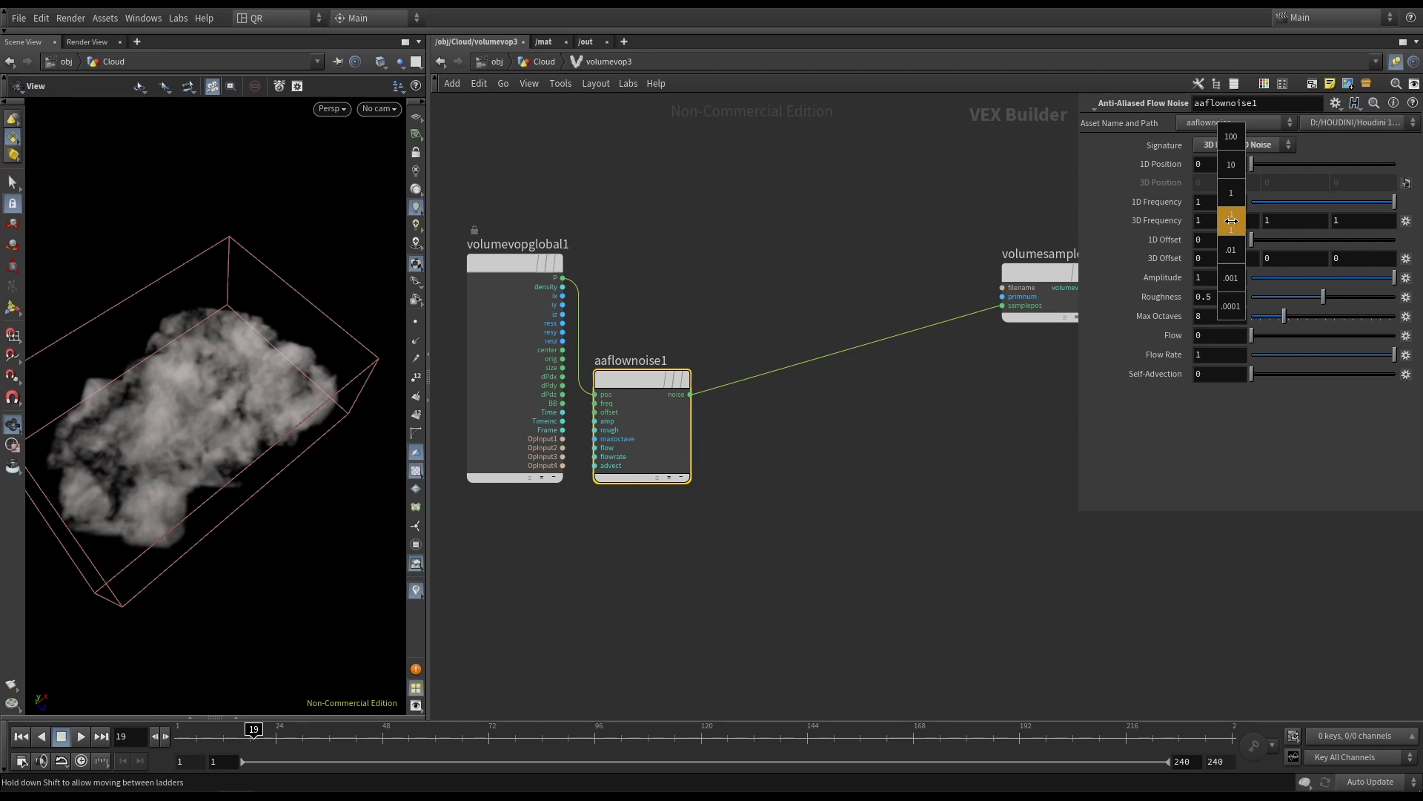
middle_click_drag(1231, 221, 1165, 223)
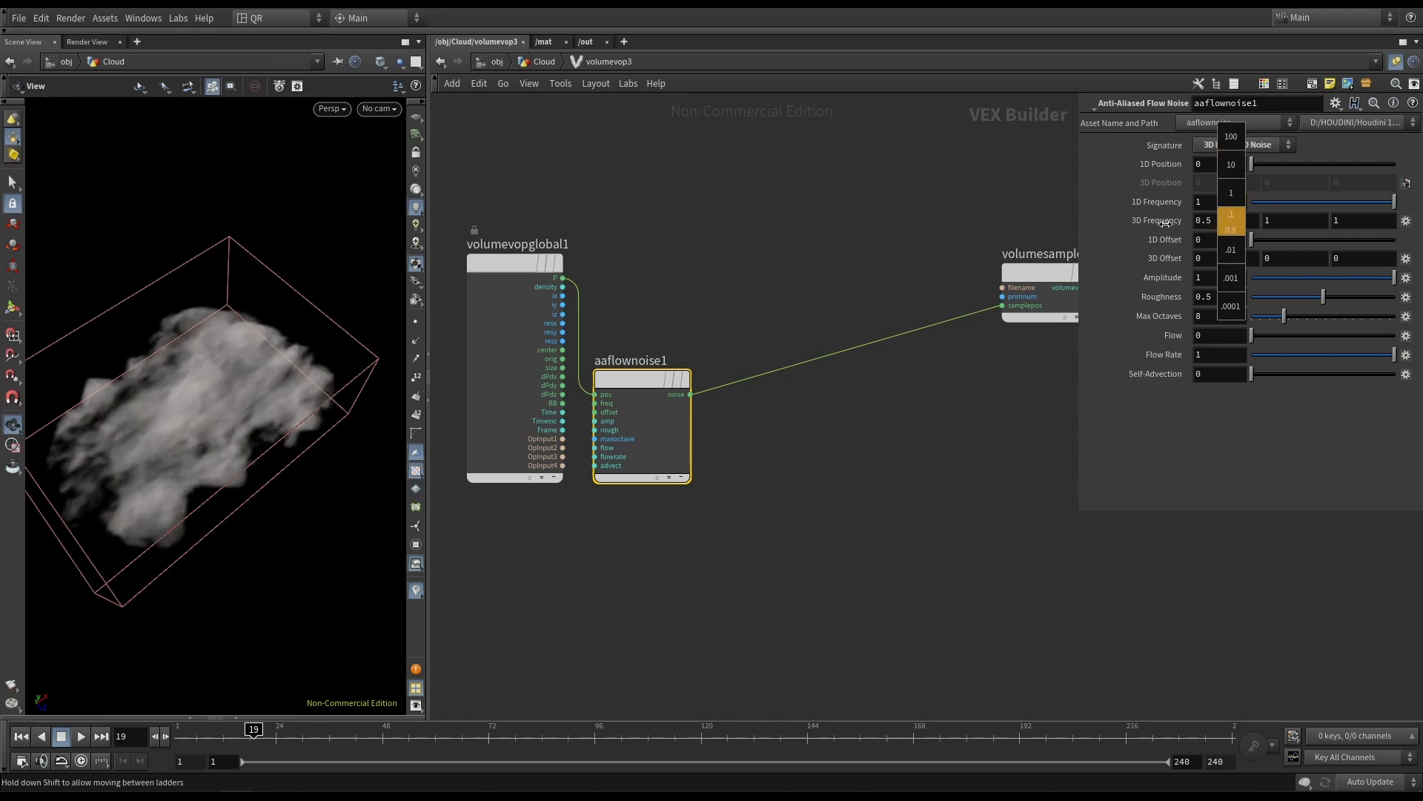
middle_click_drag(1031, 281, 708, 233)
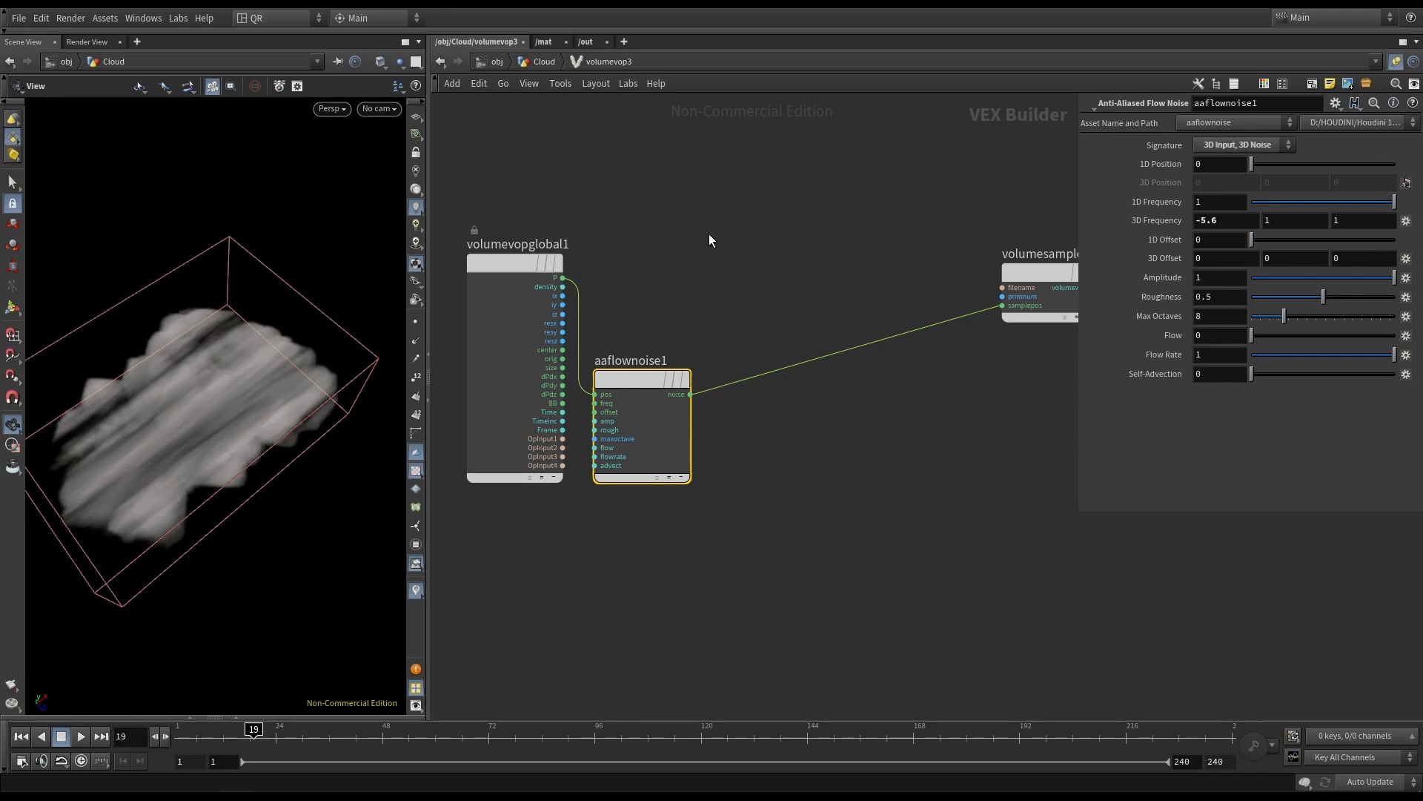
mouse_move(159, 365)
left_mouse_down()
mouse_move(212, 324)
mouse_move(292, 309)
mouse_move(324, 321)
mouse_move(120, 344)
left_mouse_up()
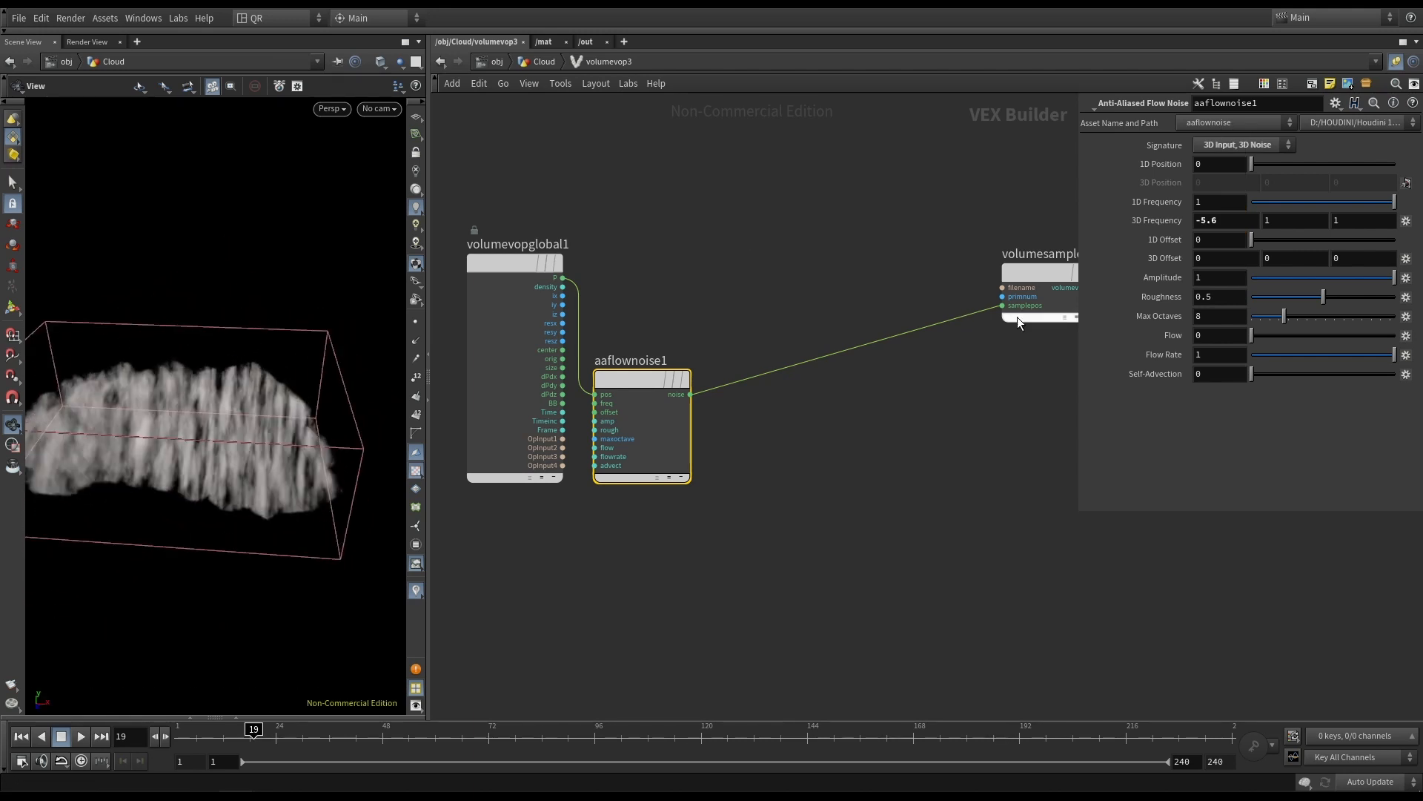
Set the X component of aaflownoise1's 3D Frequency to 0.1 and inspect the cloud from another angle.
left_click(1219, 220)
type("0.1")
key("Return")
left_click_drag(223, 376, 158, 389)
left_click_drag(113, 380, 38, 371)
Set the Z and Y components of aaflownoise1's 3D Frequency to 0.1 and inspect the cloud.
left_click(1352, 223)
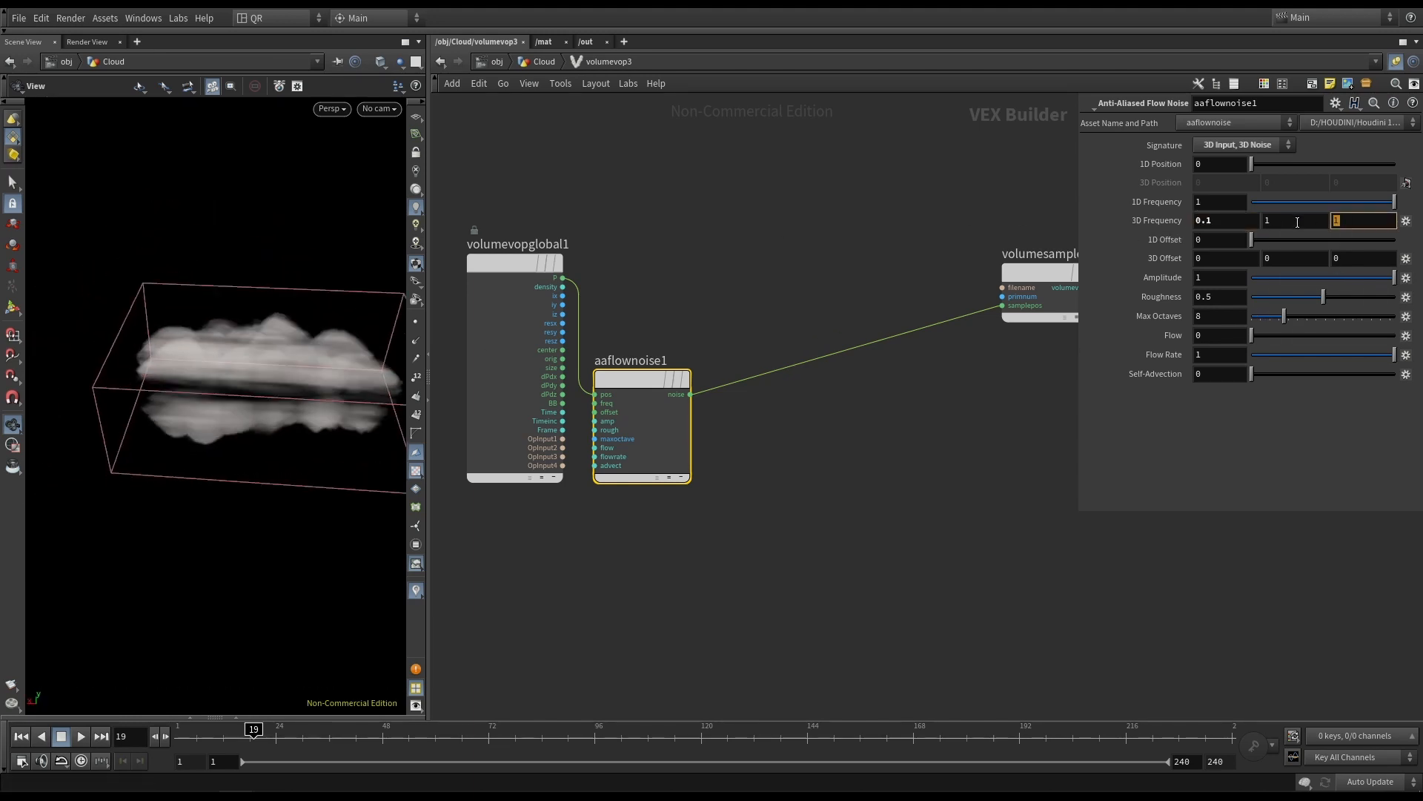
type(".1")
key("Return")
left_click_drag(278, 378, 330, 359)
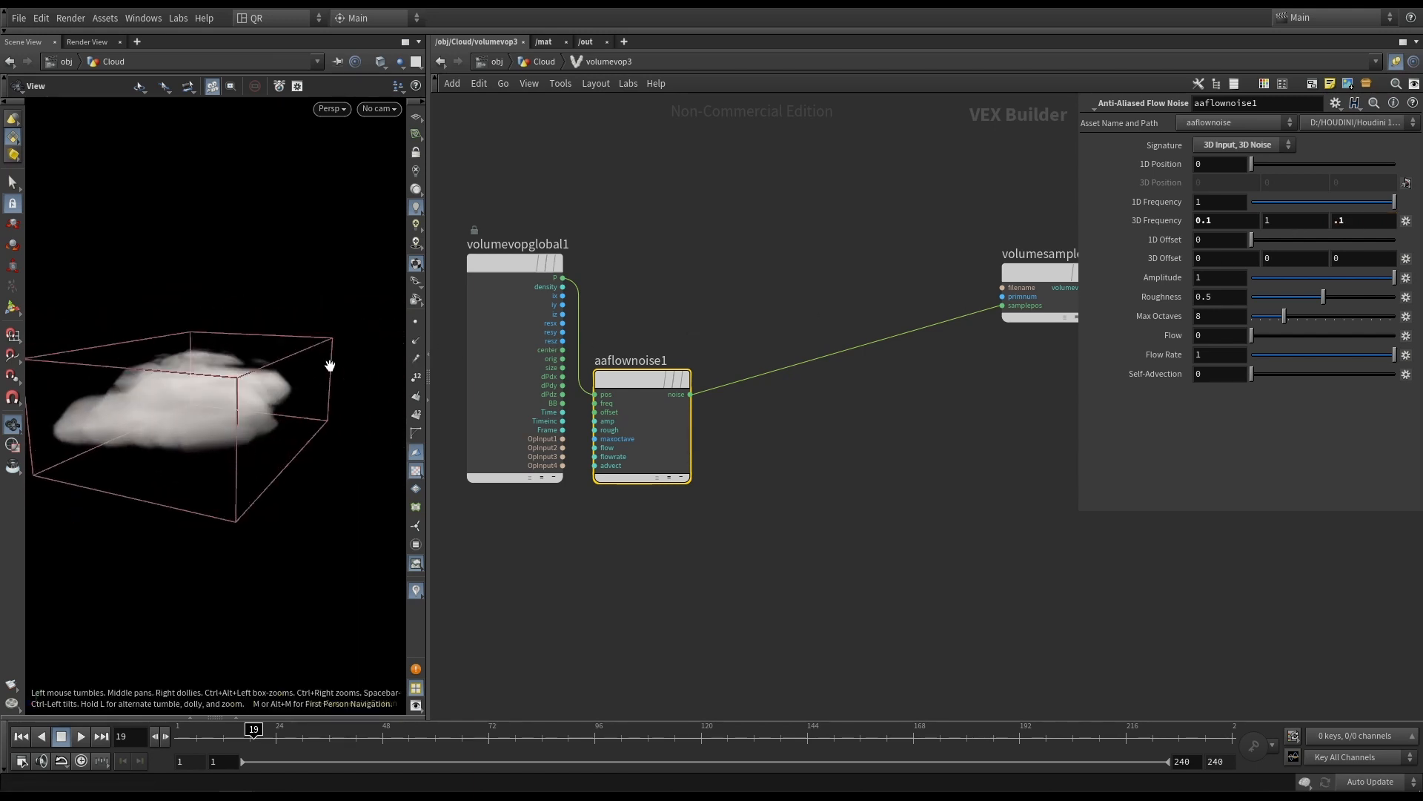
left_click(1301, 221)
type(".1")
key("Return")
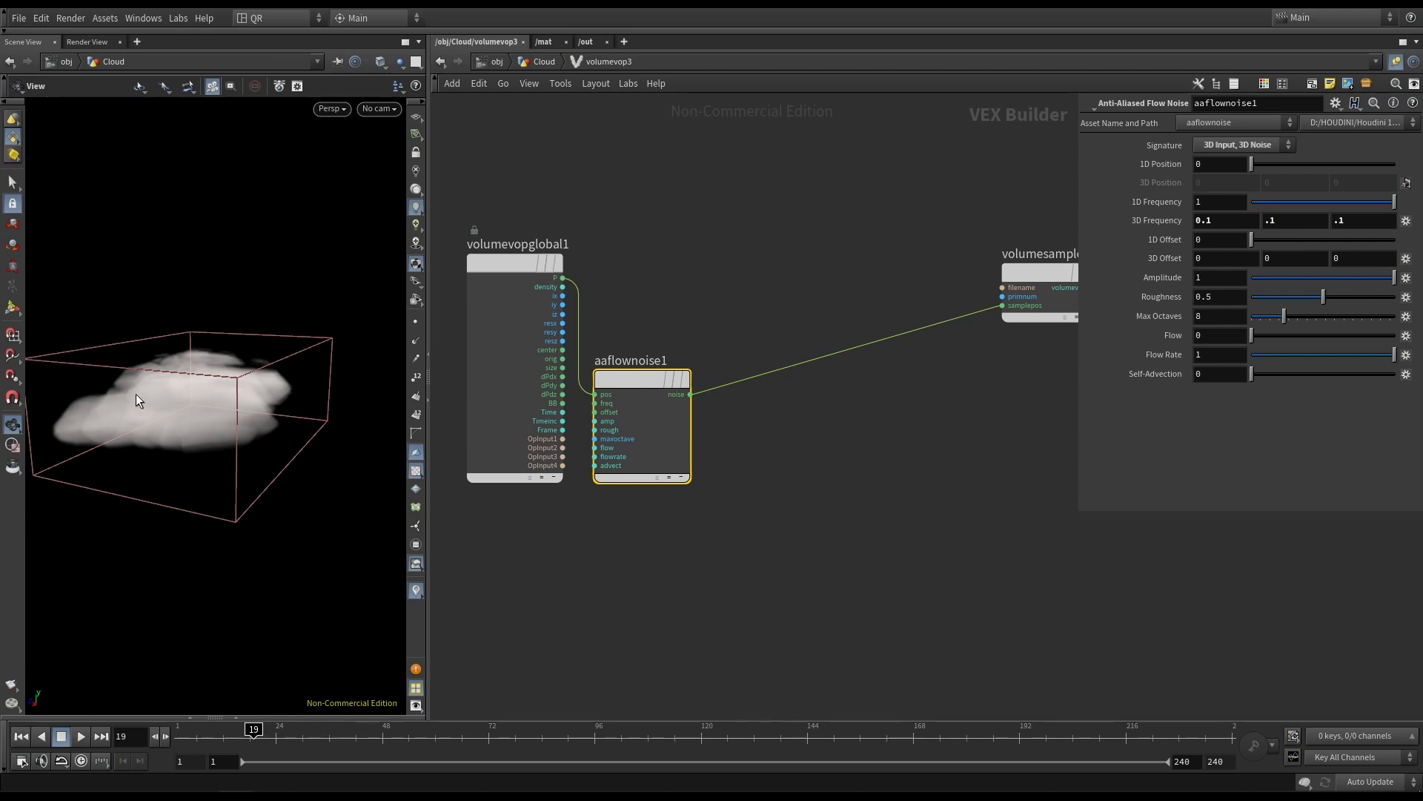
left_click_drag(135, 393, 194, 412)
Raise all three 3D Frequency components of aaflownoise1 together to 0.5.
middle_click(1165, 220)
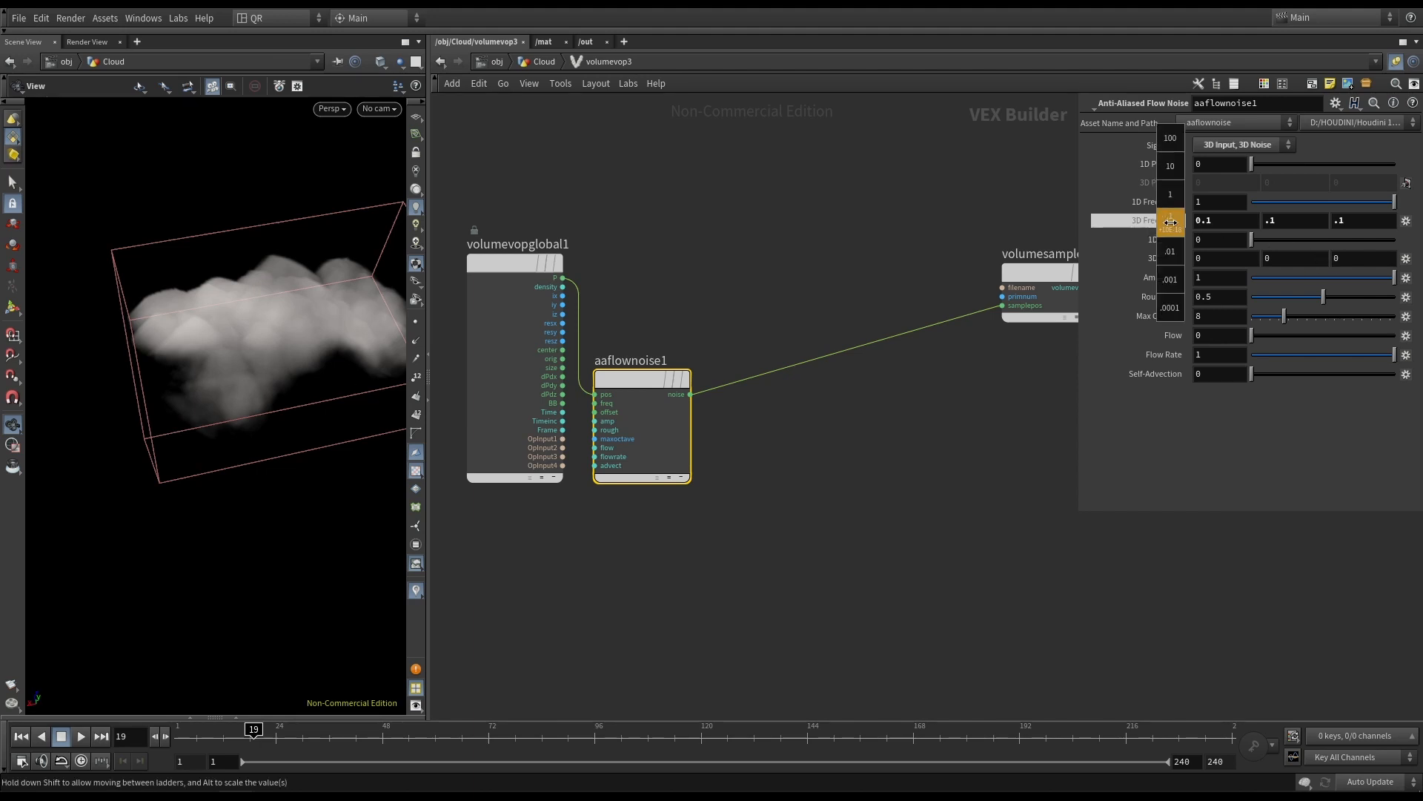
middle_click_drag(1164, 220, 1257, 219)
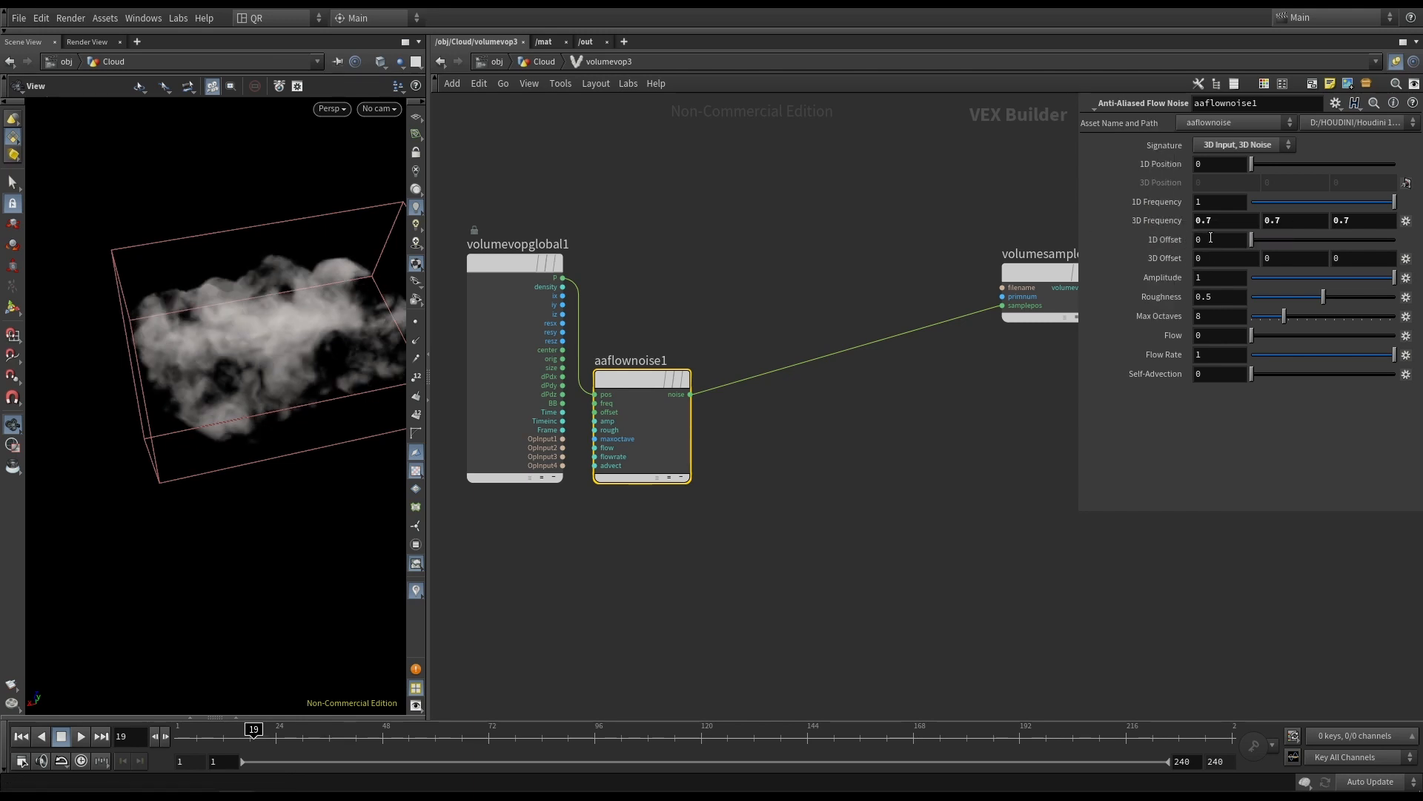
middle_click_drag(1169, 221, 1142, 221)
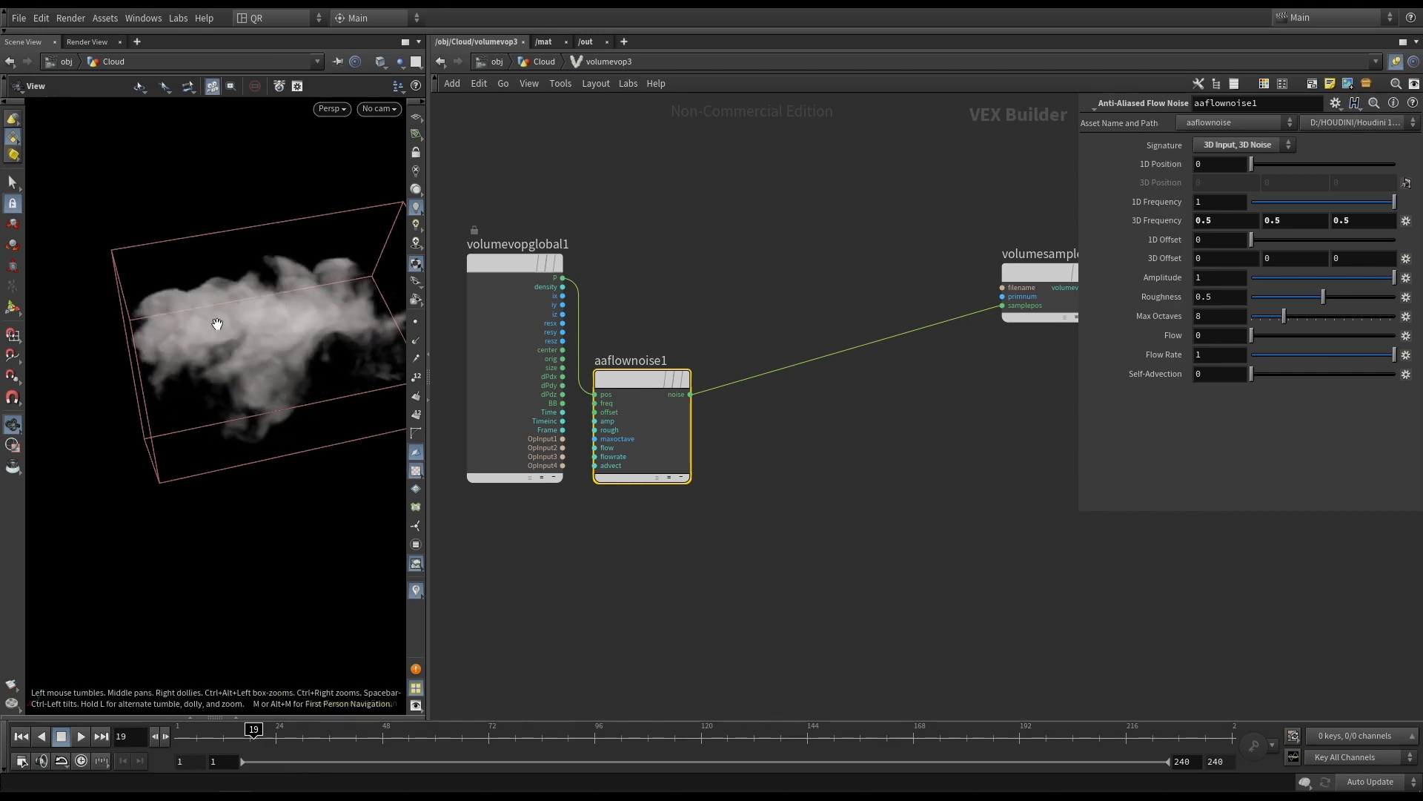
Set the X component of aaflownoise1's 3D Offset to 1.6 while viewing the cloud from the front.
mouse_move(216, 317)
left_mouse_down()
mouse_move(319, 276)
mouse_move(473, 283)
mouse_move(353, 318)
mouse_move(210, 298)
left_mouse_up()
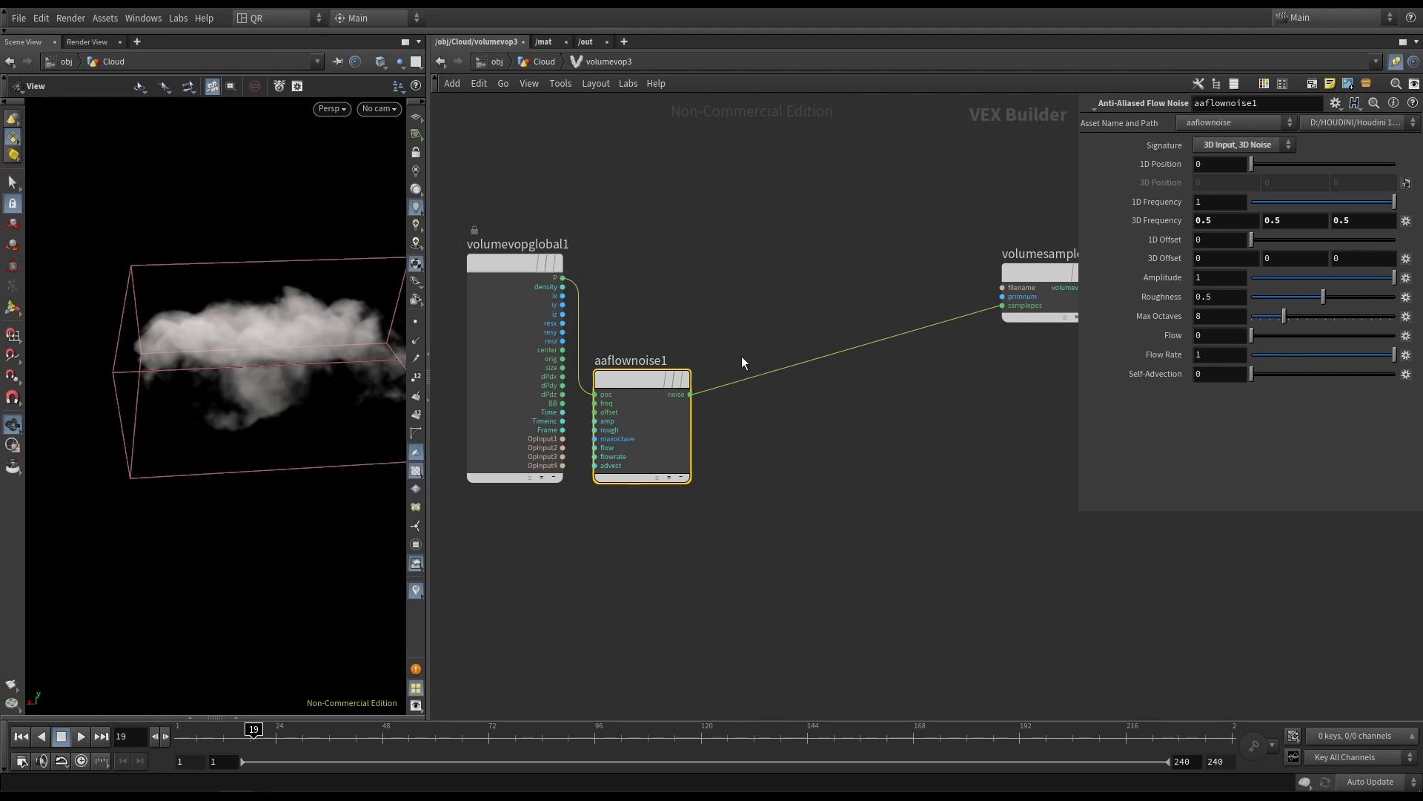
left_click_drag(222, 327, 356, 348)
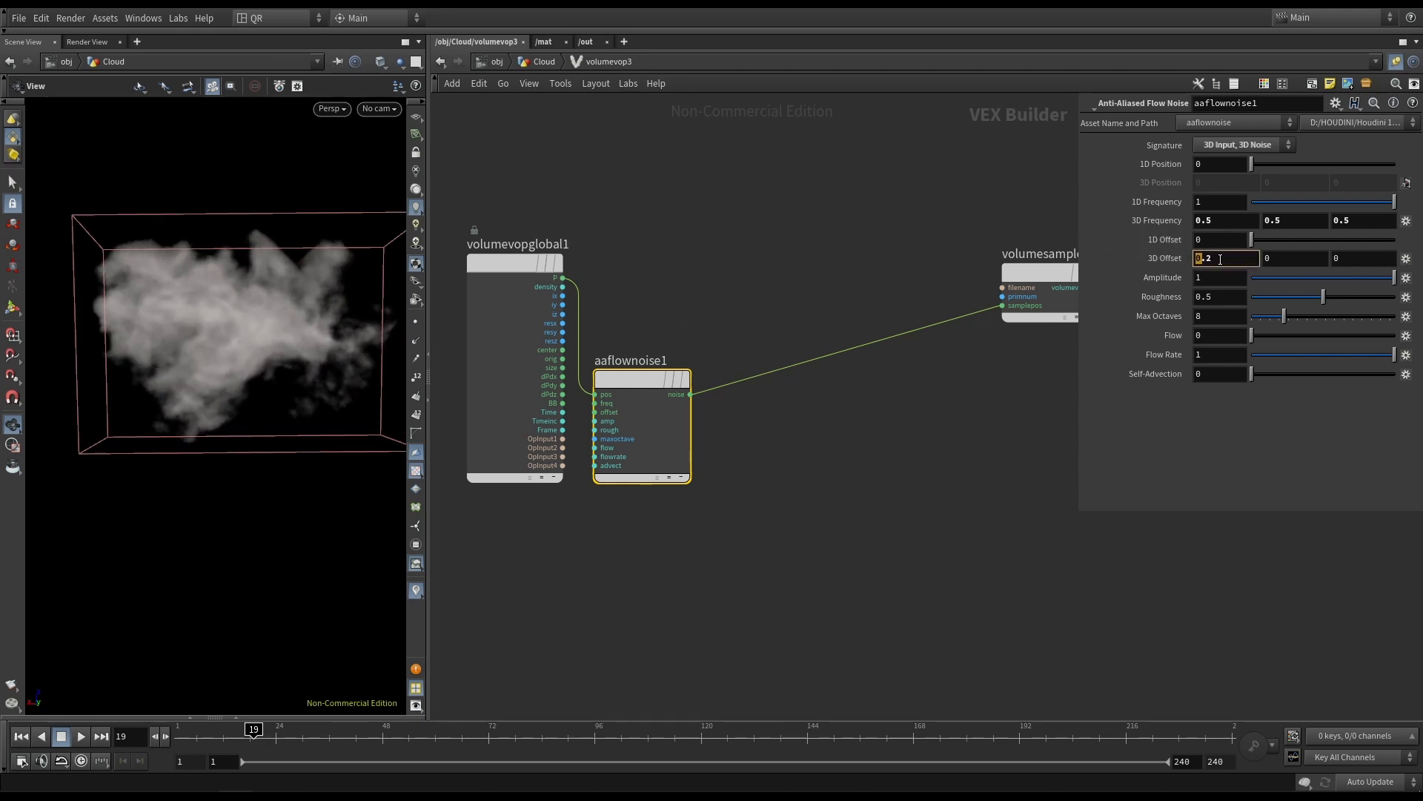
scroll(1221, 259, "up", 12)
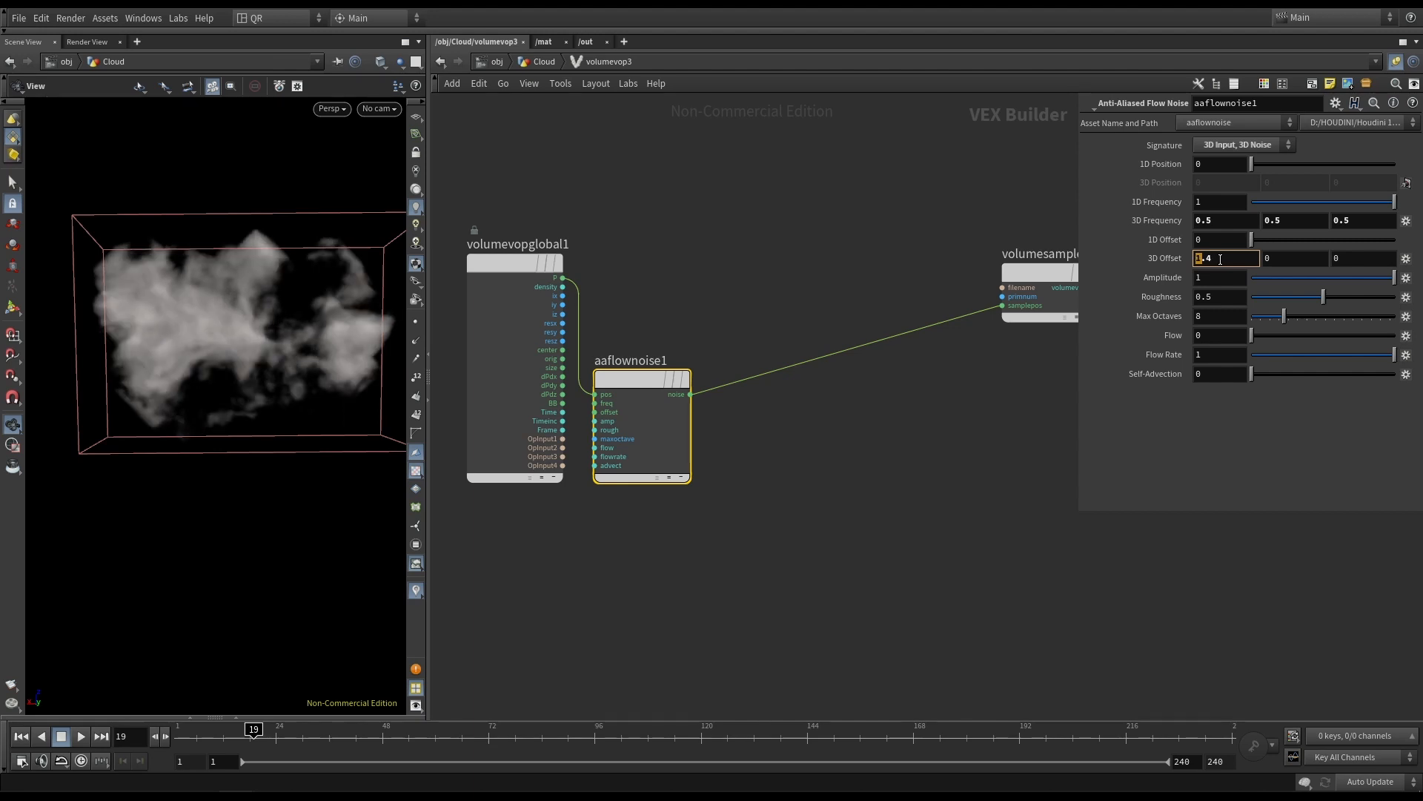
scroll(1220, 259, "up", 1)
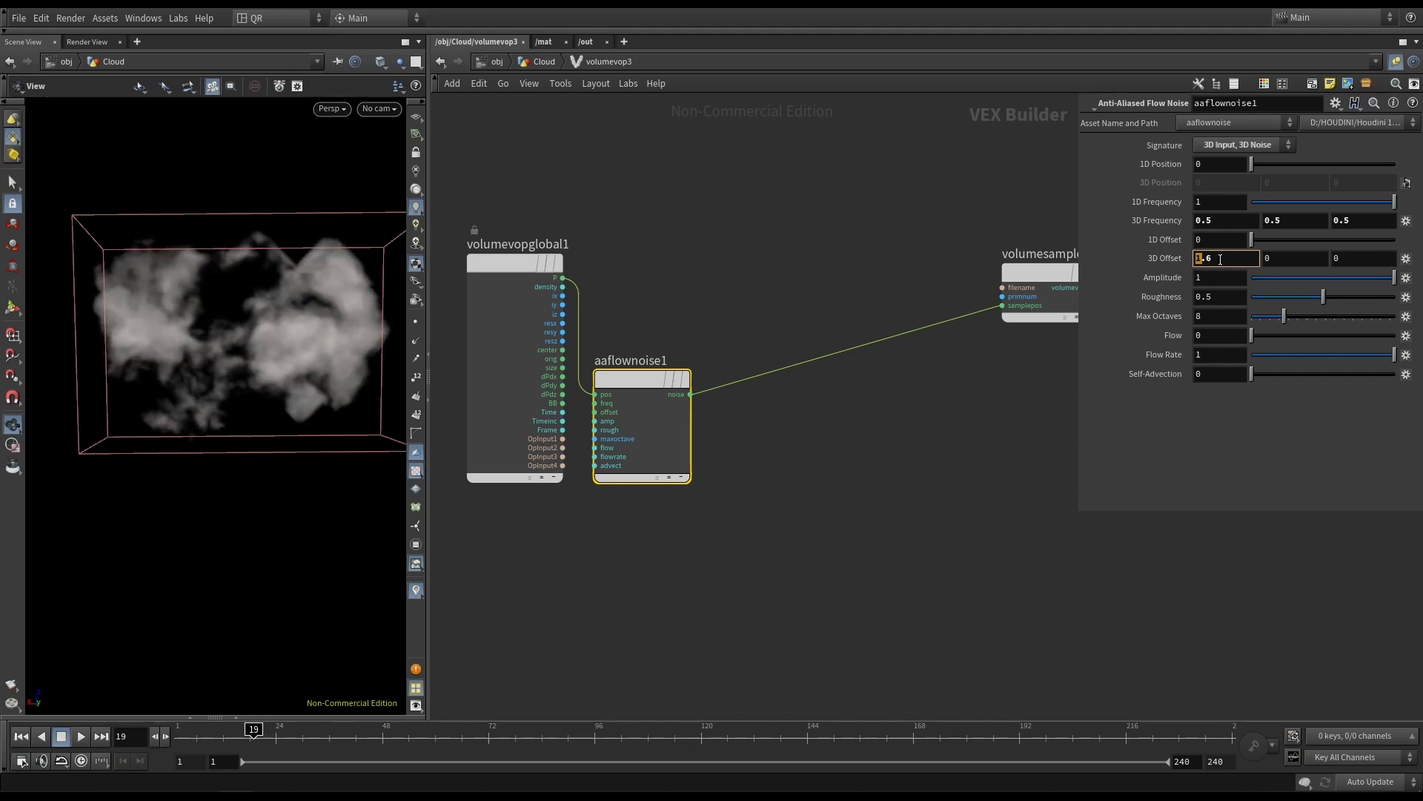
Set the Y component of aaflownoise1's 3D Offset to 1.1 and inspect the cloud from another angle.
left_click(1283, 260)
scroll(1282, 260, "up", 1)
scroll(1282, 260, "up", 2)
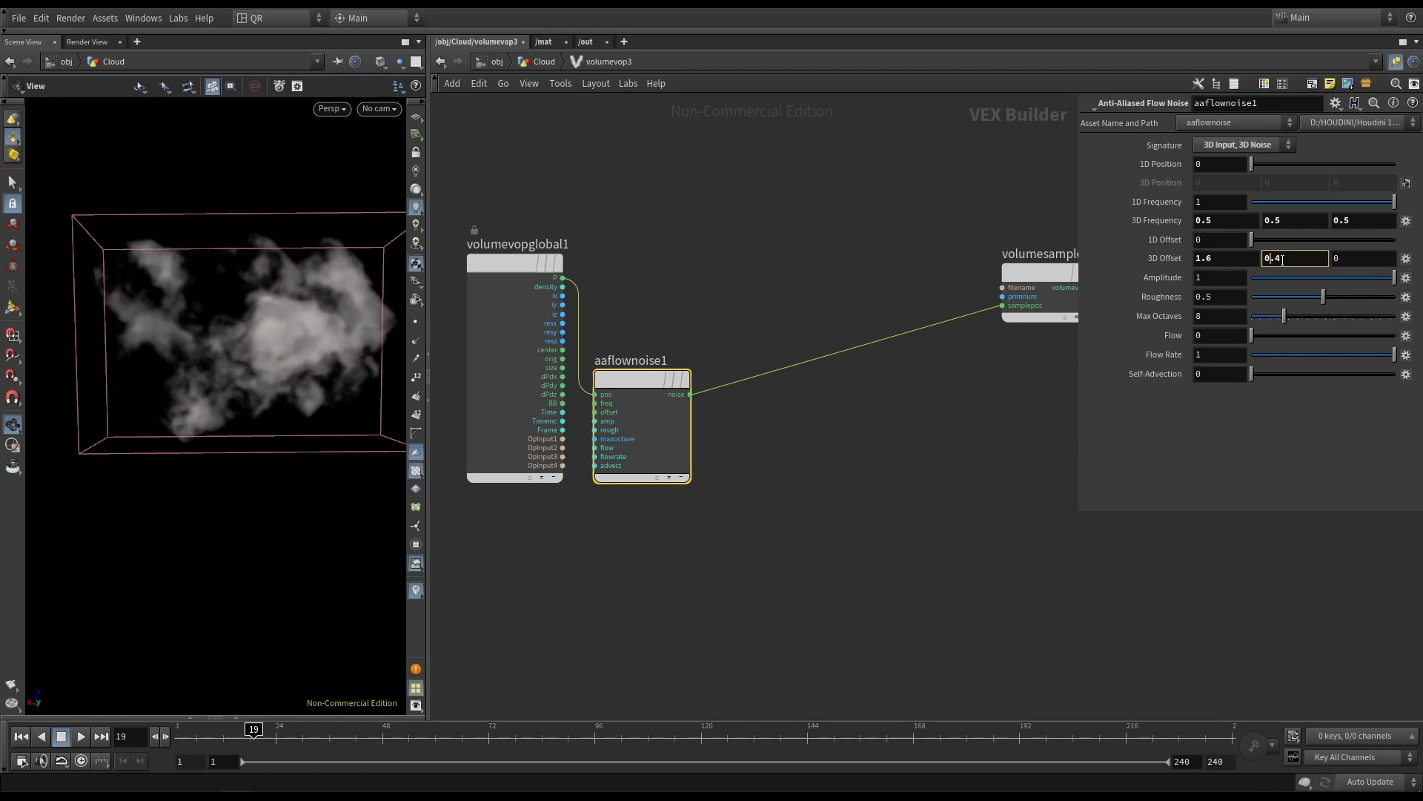
scroll(1283, 260, "up", 1)
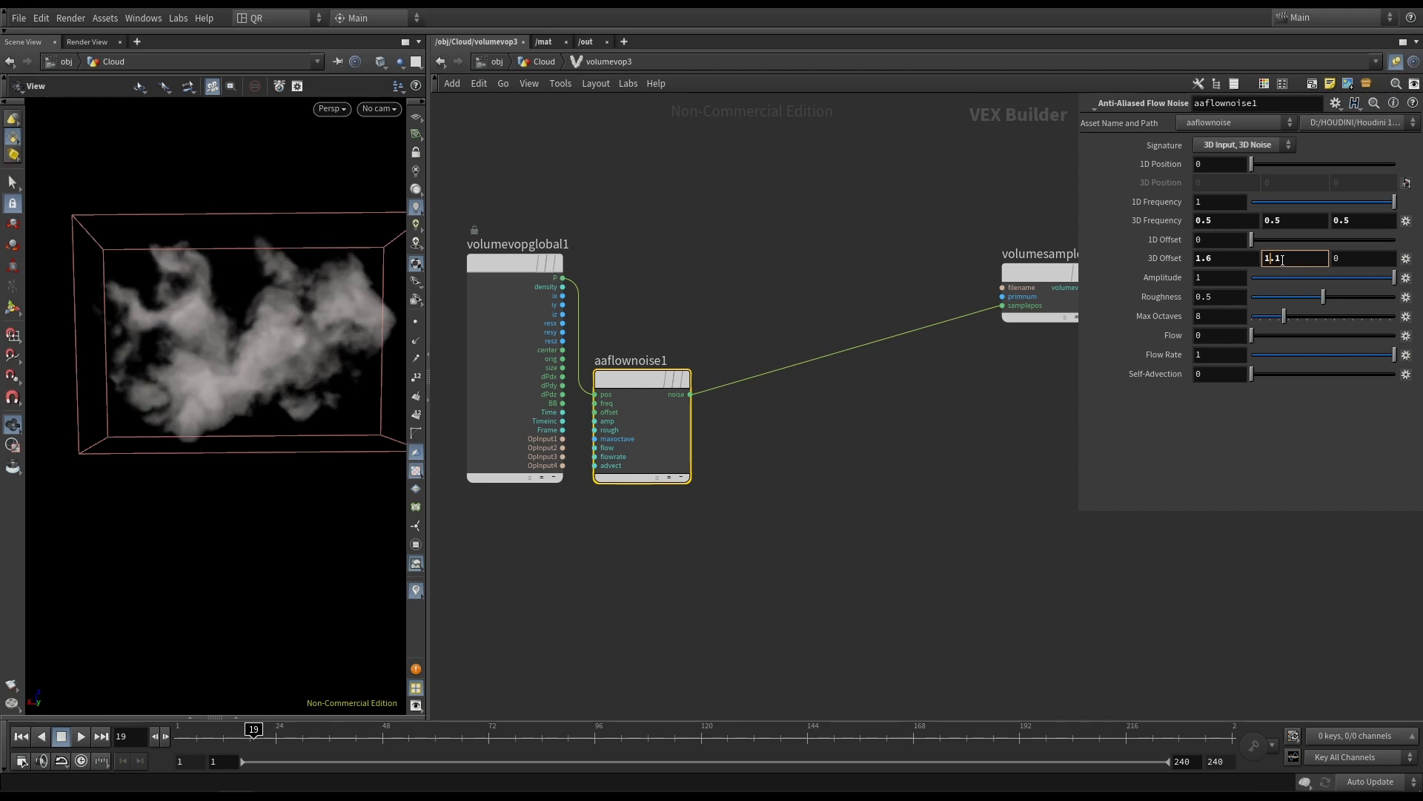
left_click_drag(200, 318, 71, 256)
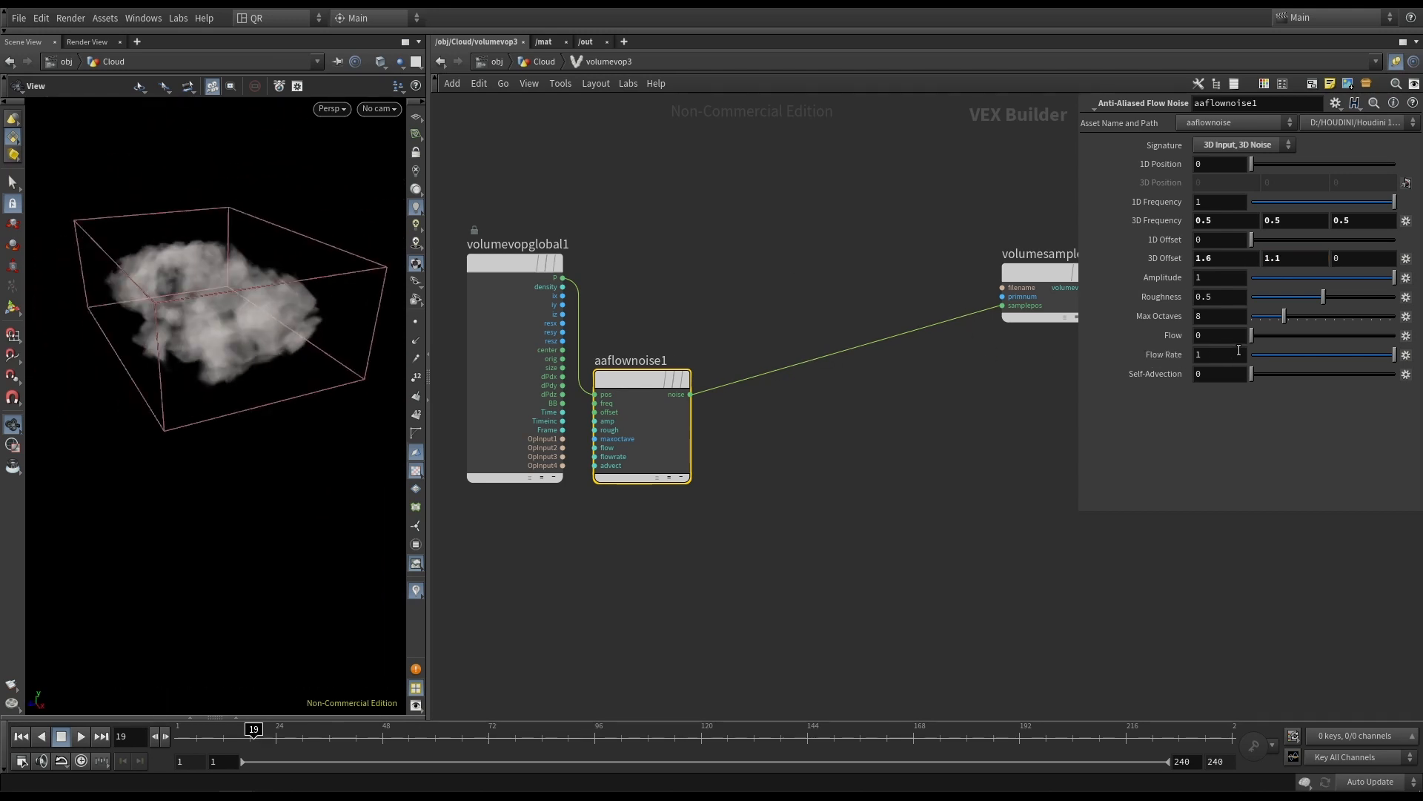
Try a Flow value of 1 on aaflownoise1, inspect the cloud and return Flow to 0.
key("Return")
key("Return")
left_click_drag(196, 297, 278, 328)
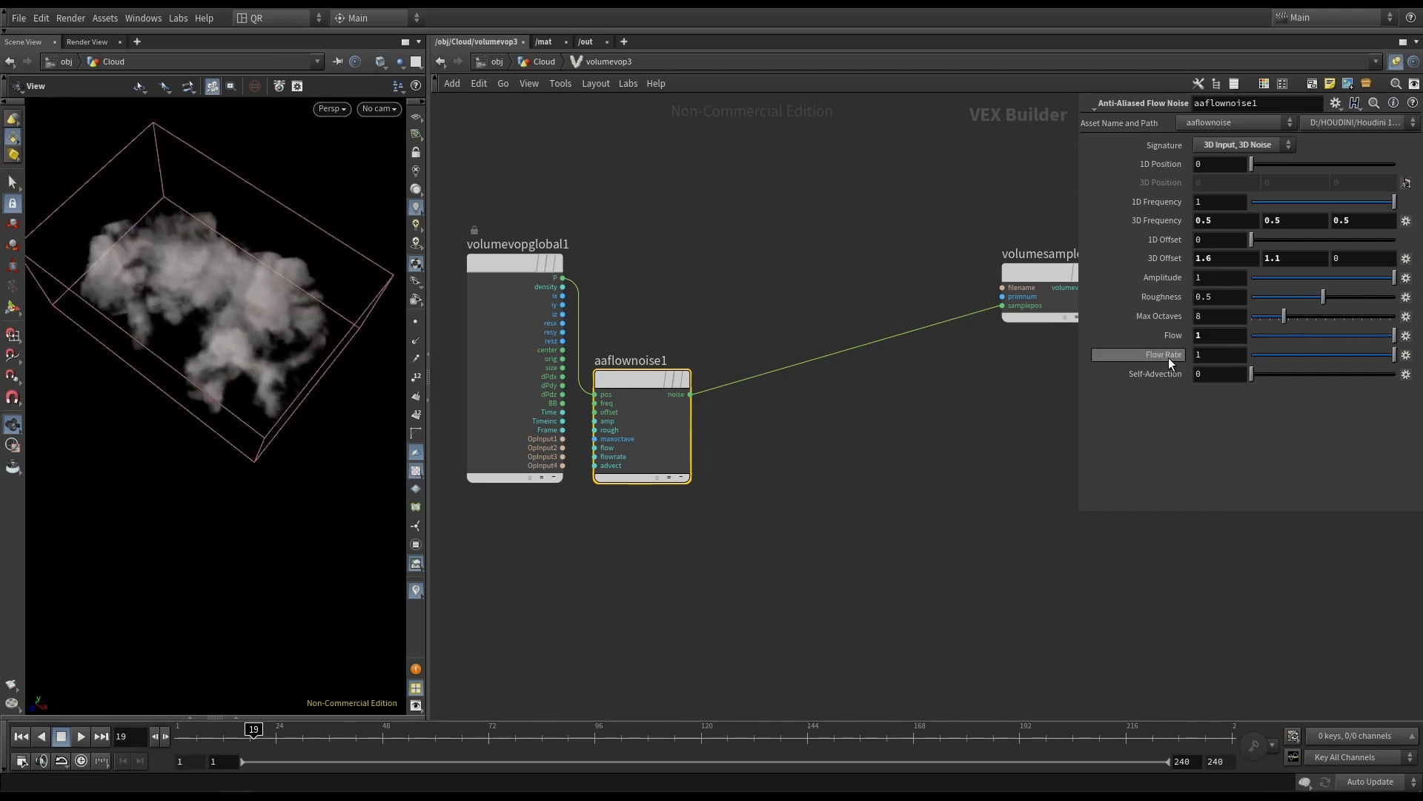
left_click(1219, 335)
type("0")
key("Return")
Raise aaflownoise1's Flow to about 0.549 and inspect the cloud's changed shape from several angles.
right_click_drag(180, 309, 391, 296)
left_click_drag(390, 296, 319, 261)
left_click_drag(1280, 333, 1330, 334)
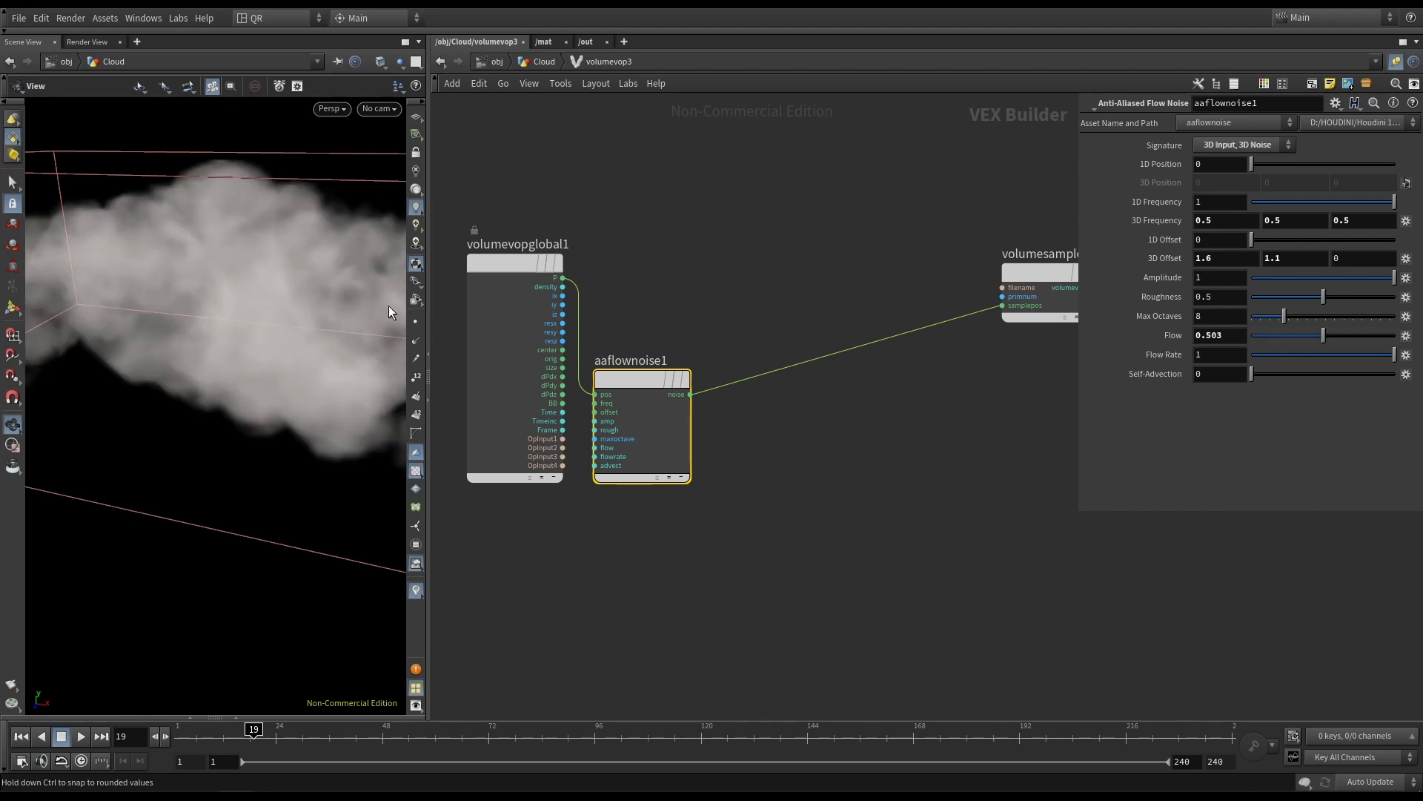
left_click_drag(280, 260, 194, 371)
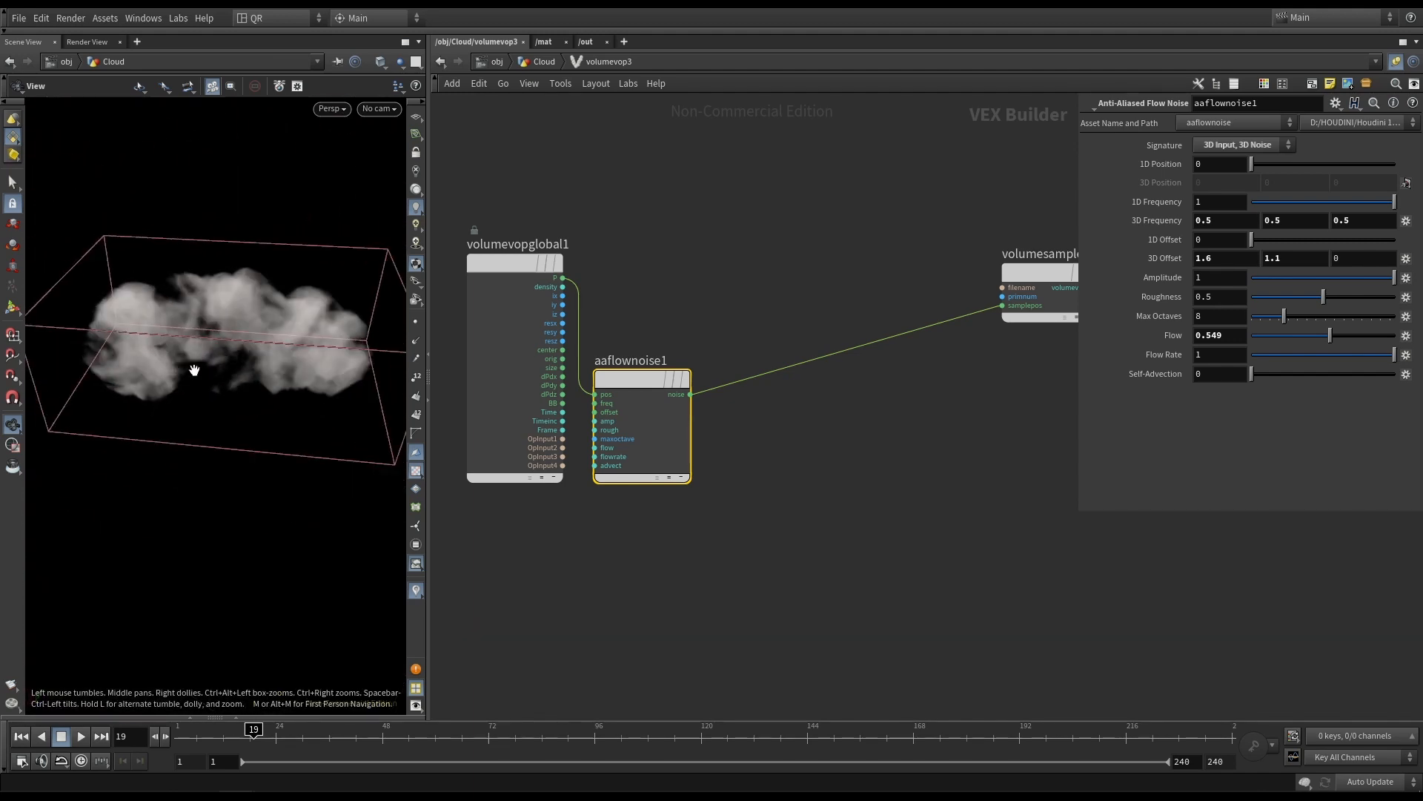
left_click_drag(198, 374, 242, 384)
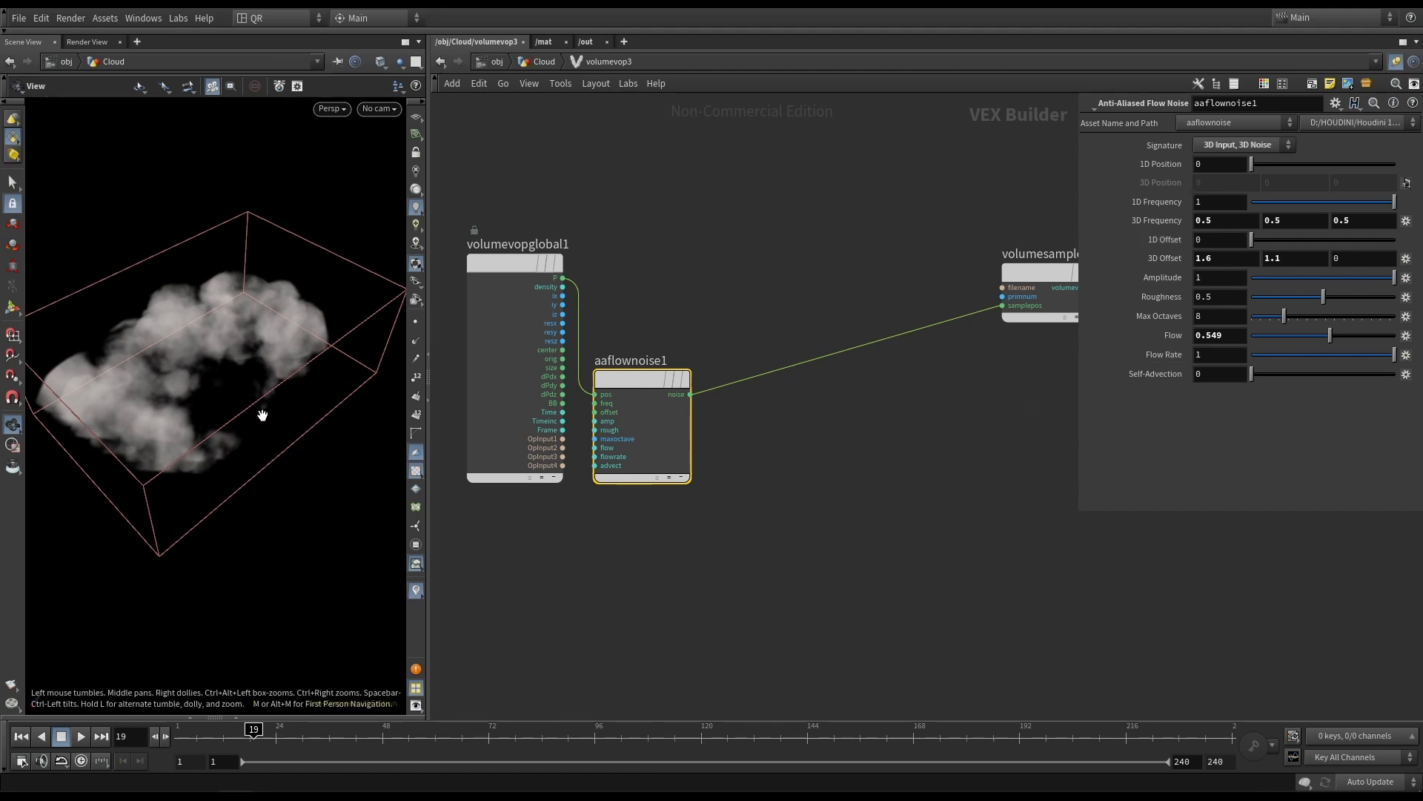
left_click_drag(262, 415, 282, 375)
Try a Self-Advection value of 1 on aaflownoise1 and inspect the cloud's detail up close.
scroll(285, 383, "up", 5)
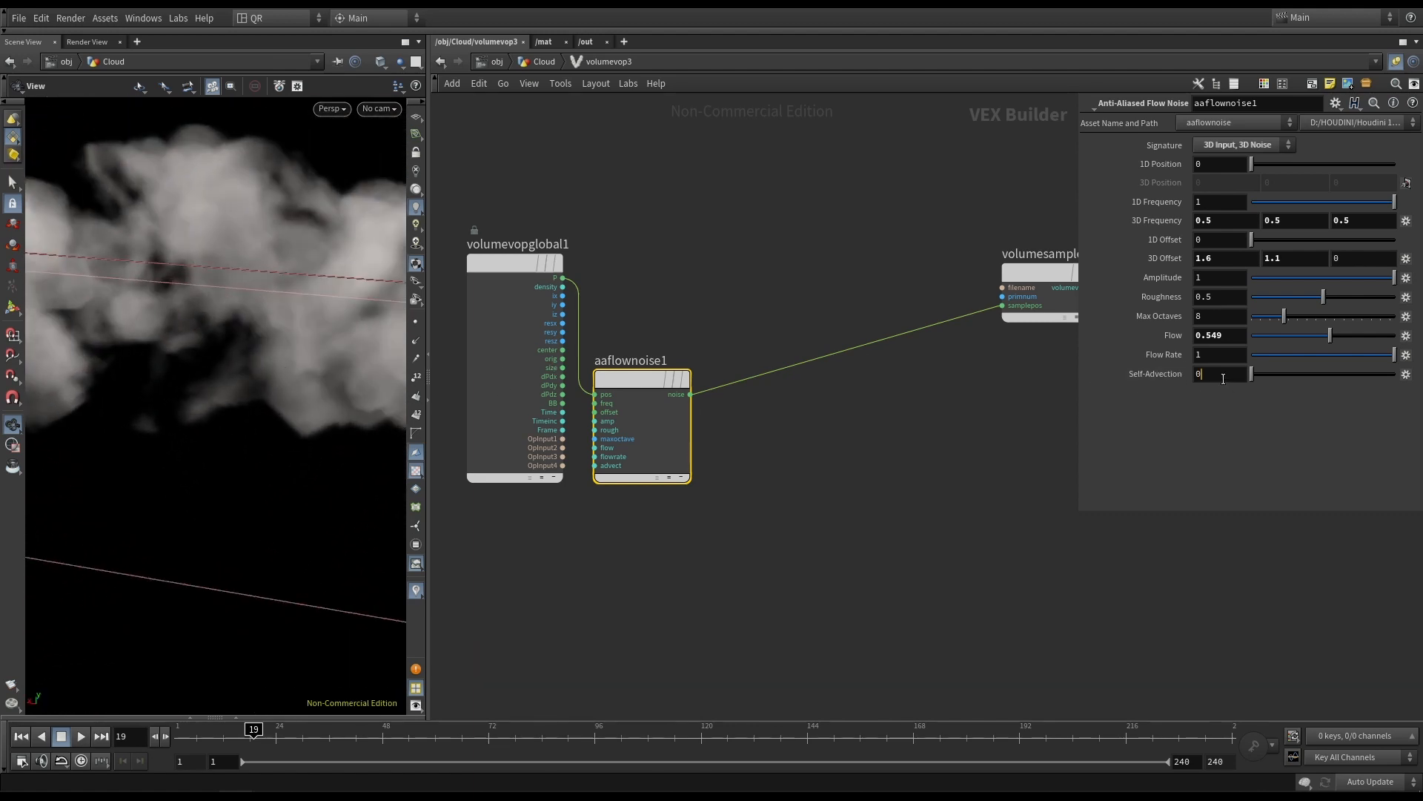
type("1")
key("Return")
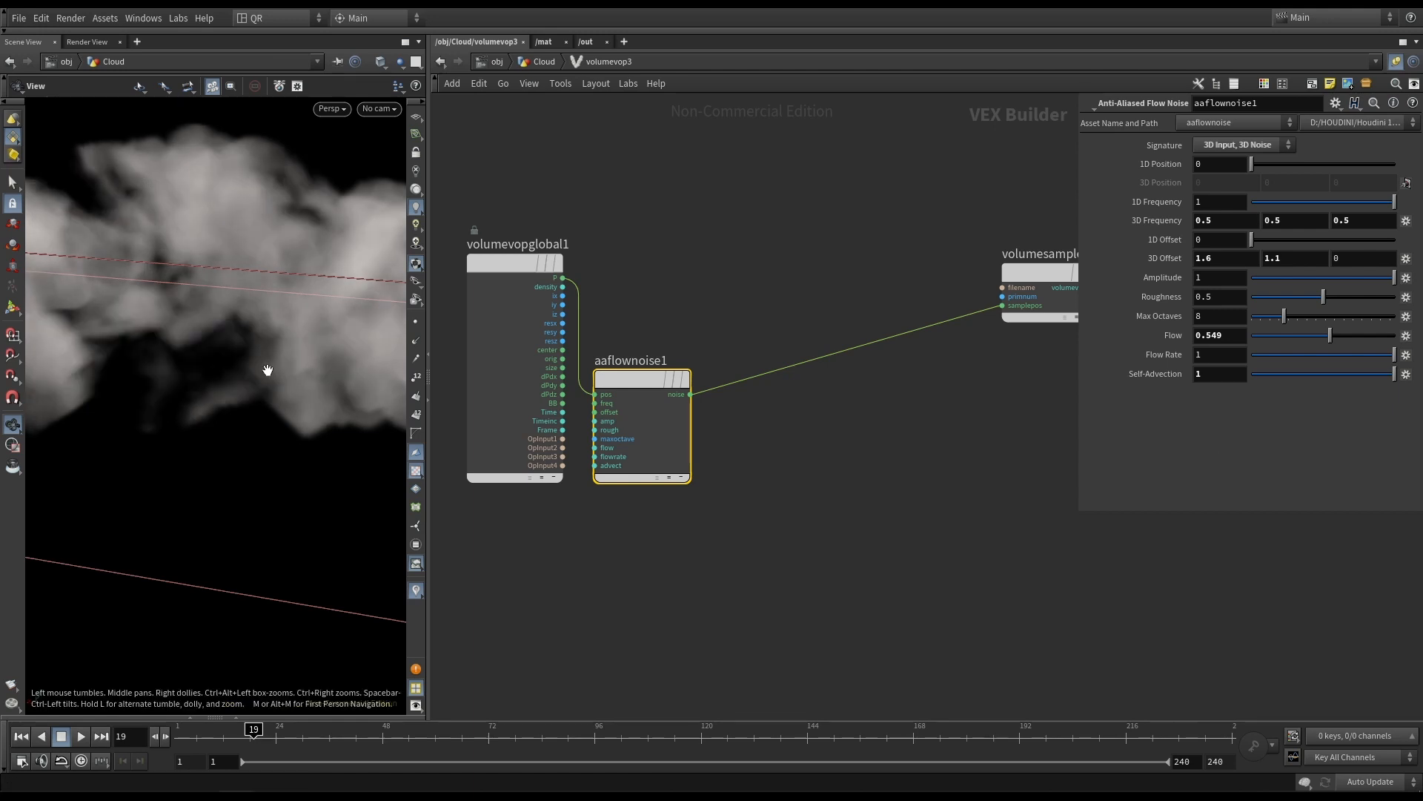
scroll(266, 368, "down", 5)
left_click_drag(265, 367, 380, 298)
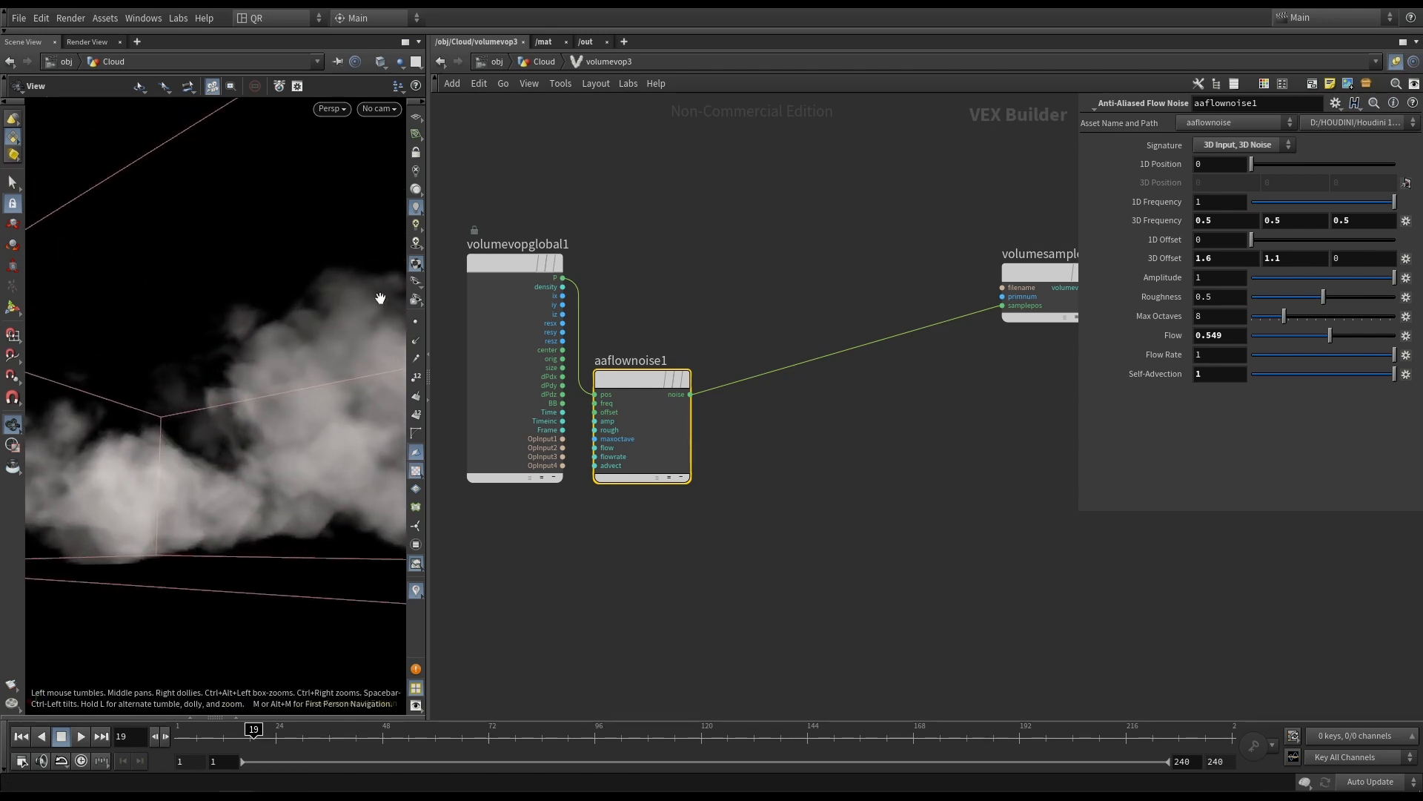
Try a Self-Advection value of 10 on aaflownoise1 and inspect the cloud's edges.
left_click(1232, 379)
type("10")
key("Return")
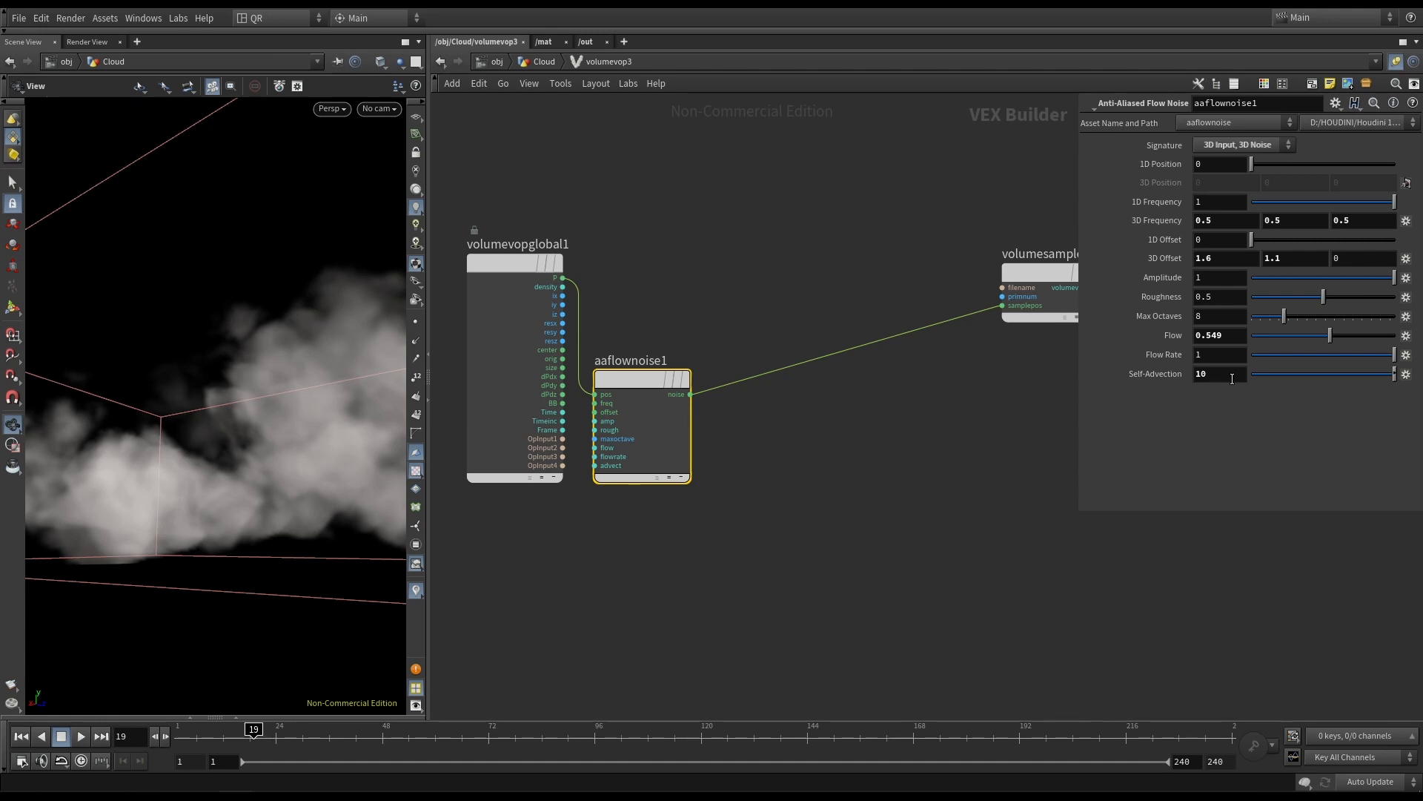
left_click_drag(218, 349, 318, 423)
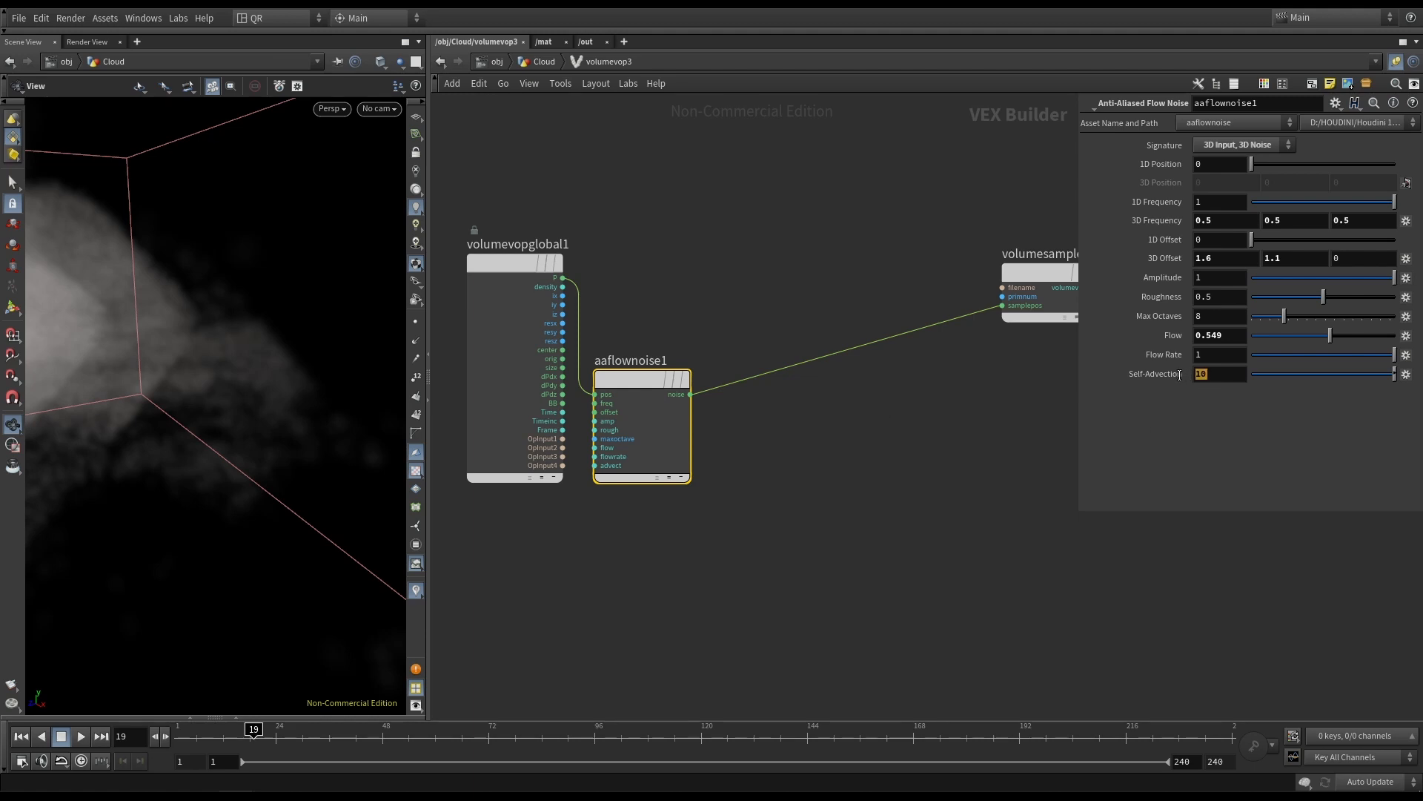
Set aaflownoise1's Self-Advection to 5 and inspect the wispy cloud up close and as a whole.
type("5")
key("Return")
left_click_drag(316, 389, 210, 467)
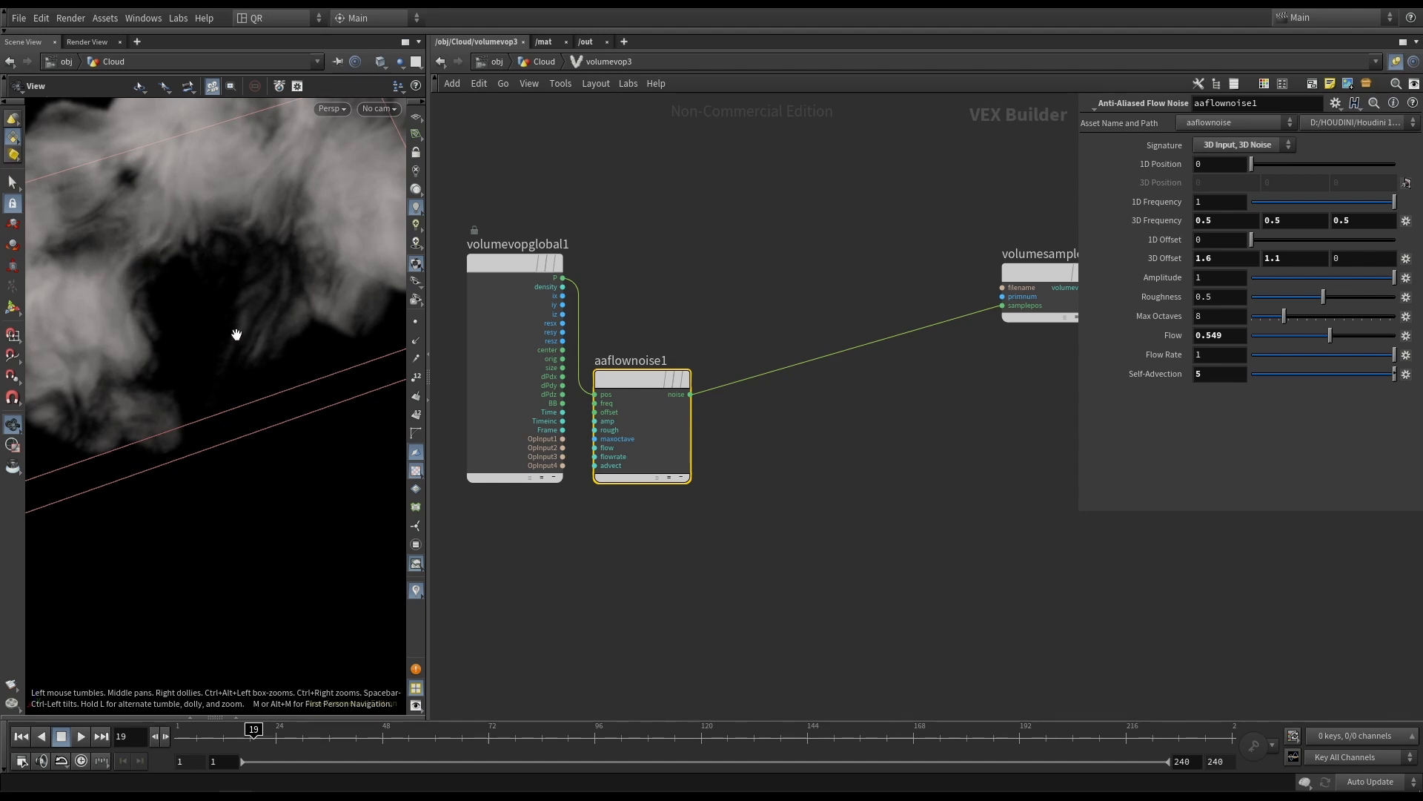
left_click_drag(237, 334, 245, 385)
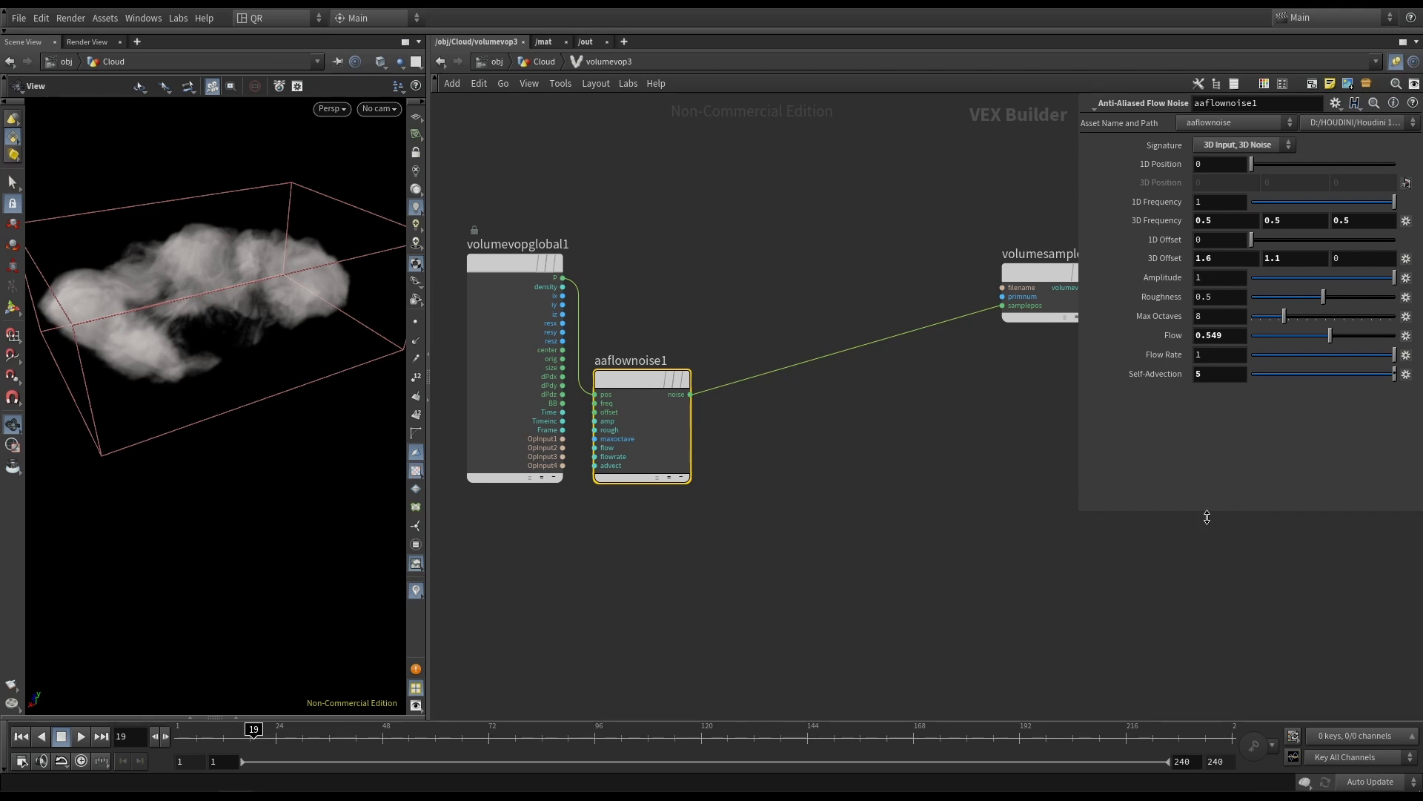
Add a Multiply node between aaflownoise1 and volumesamplefile1.
middle_click_drag(834, 465, 762, 539)
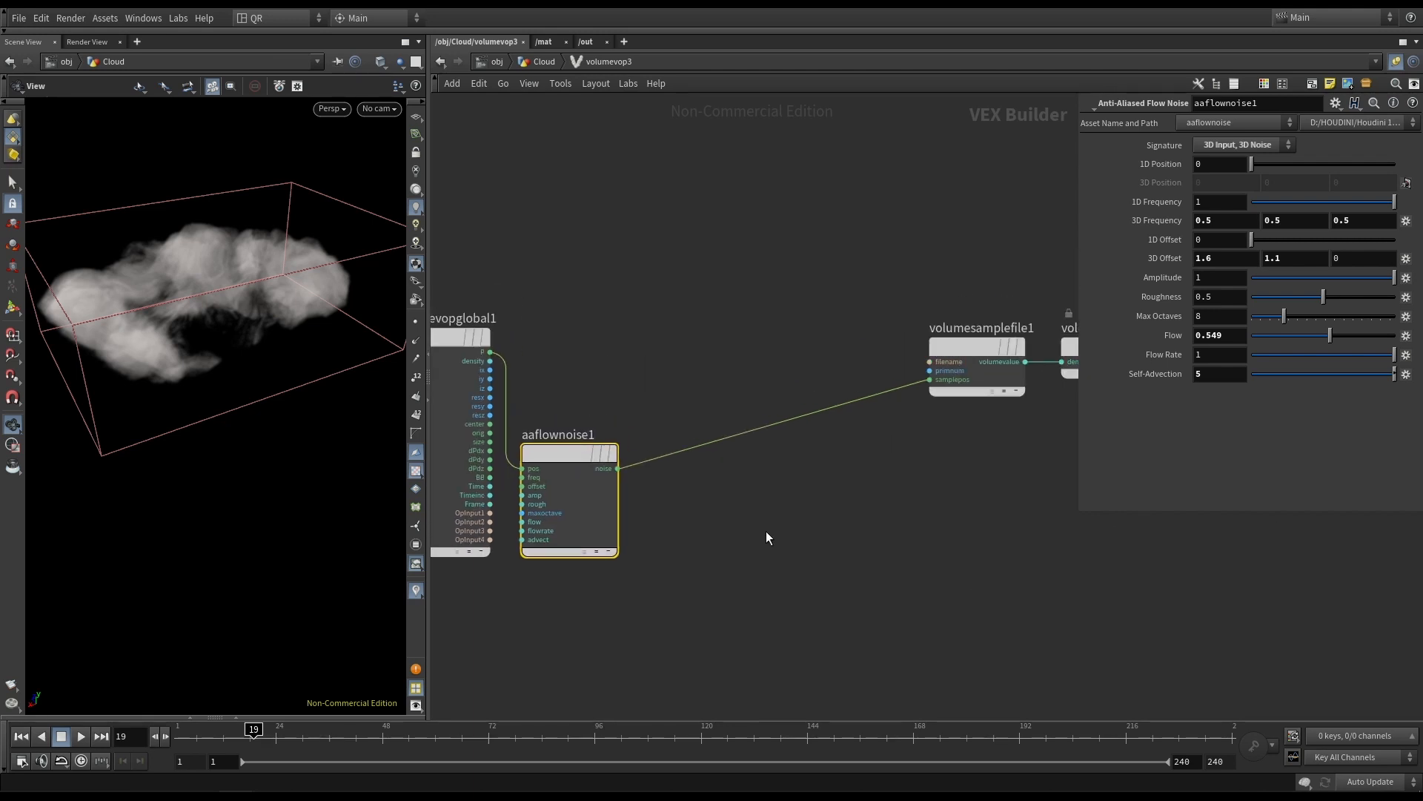
key("Tab")
type("m")
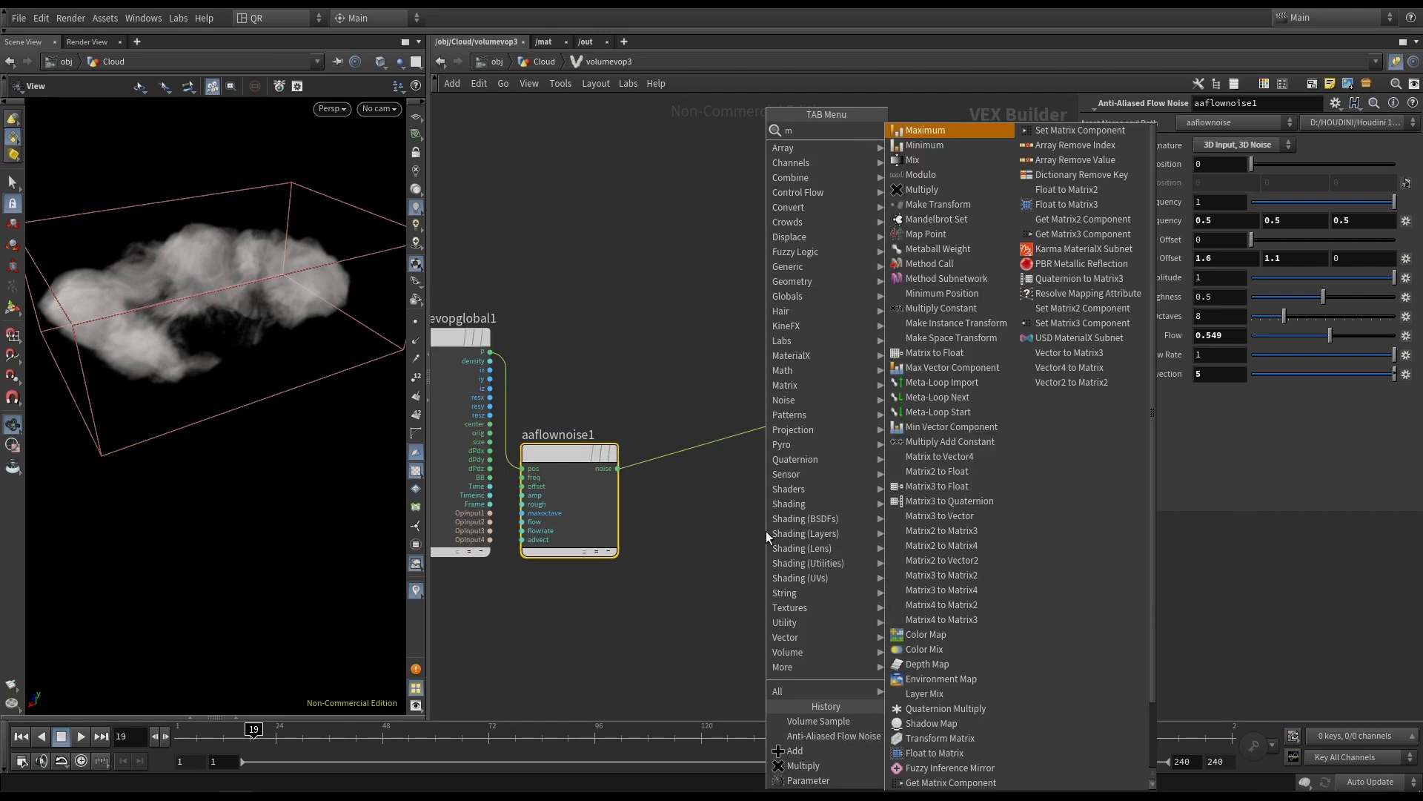
left_click(947, 189)
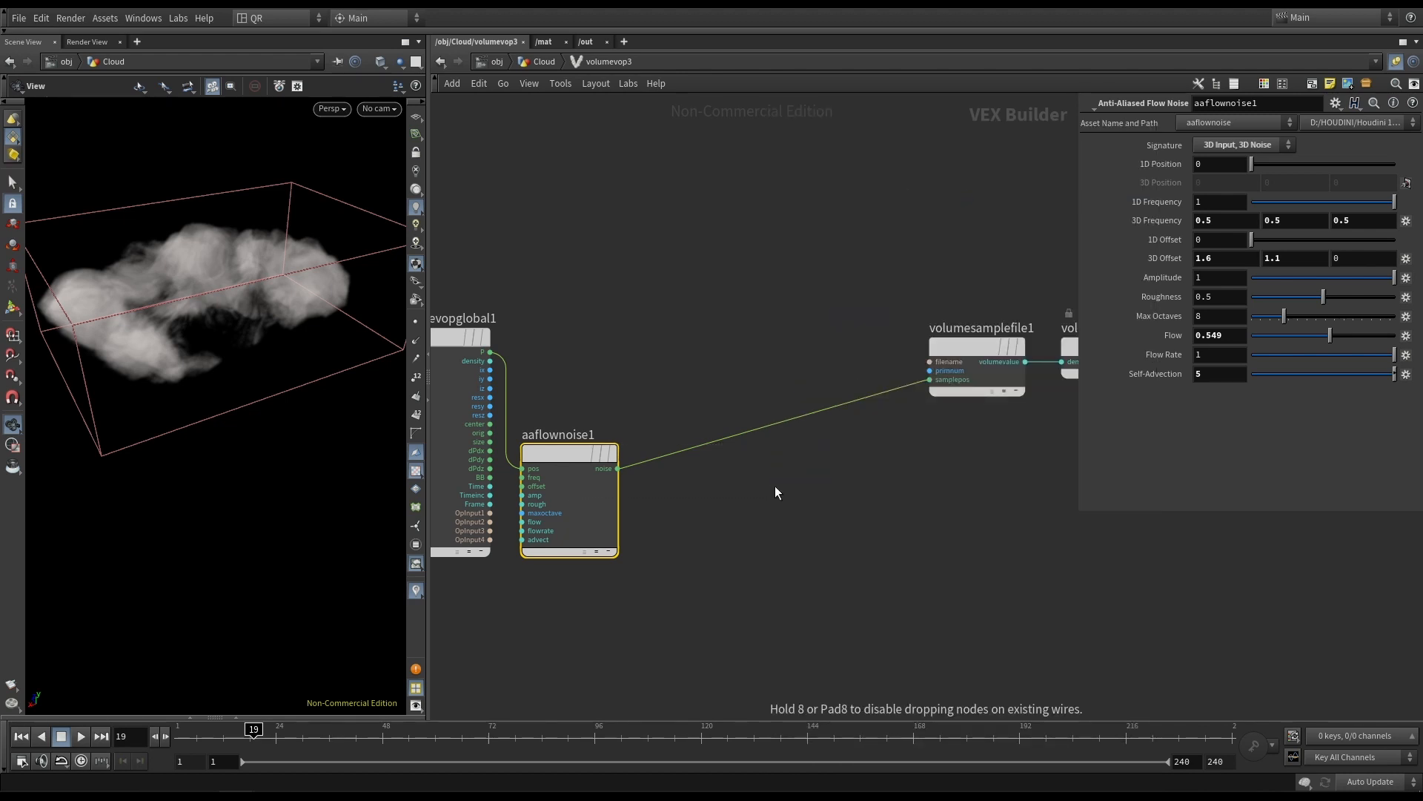
left_click(775, 492)
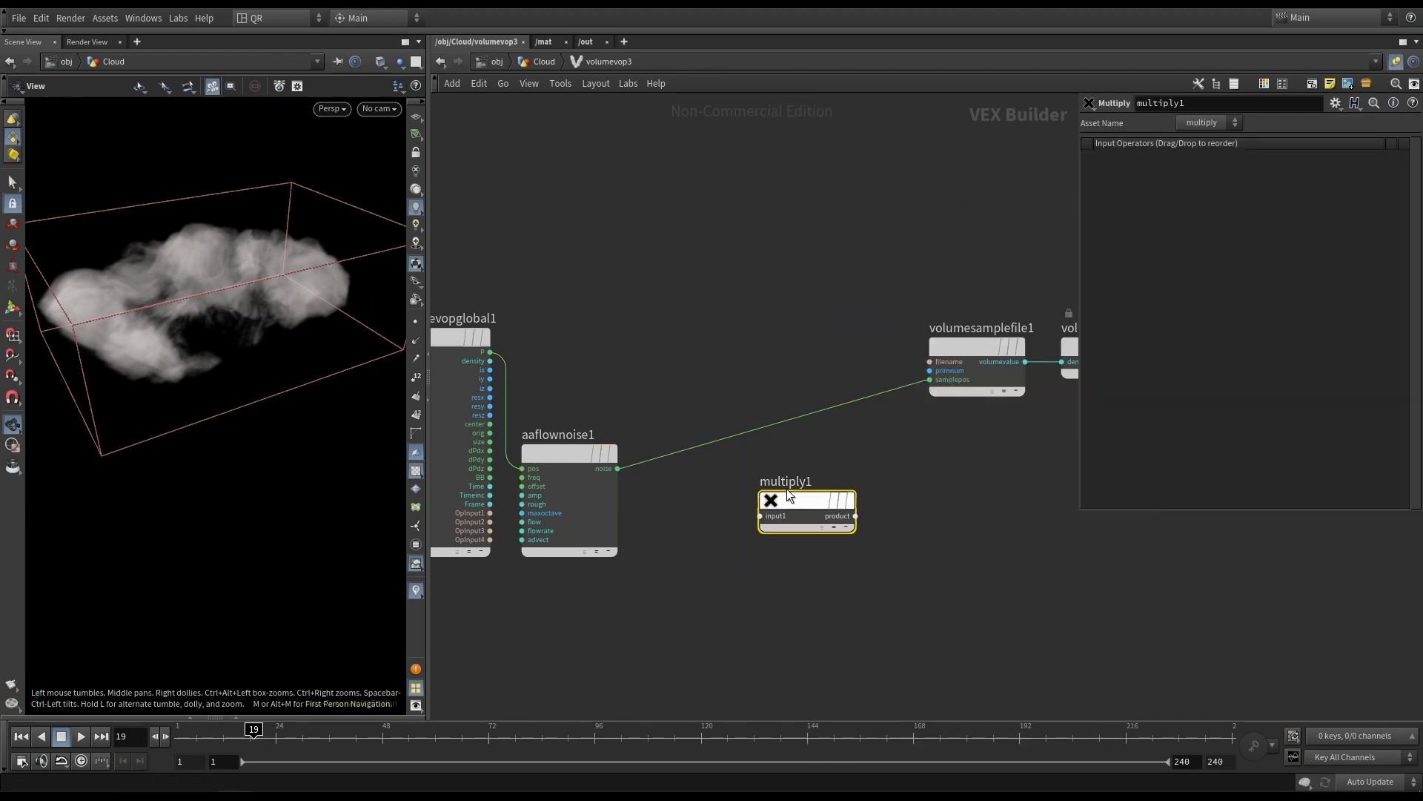
Connect volumevopglobal1's P to multiply1's first input and its product to volumesamplefile1's samplepos.
left_click(760, 517)
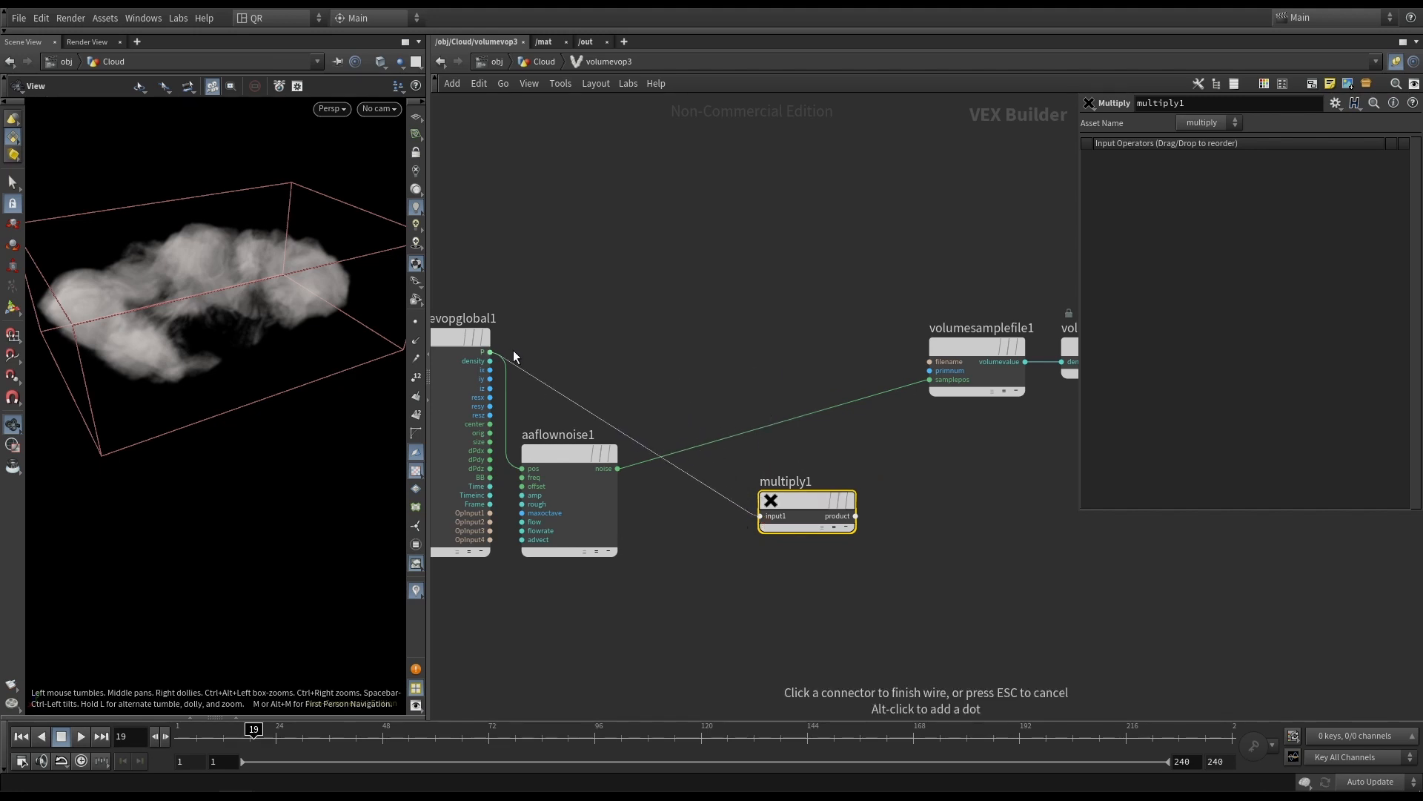
left_click(490, 352)
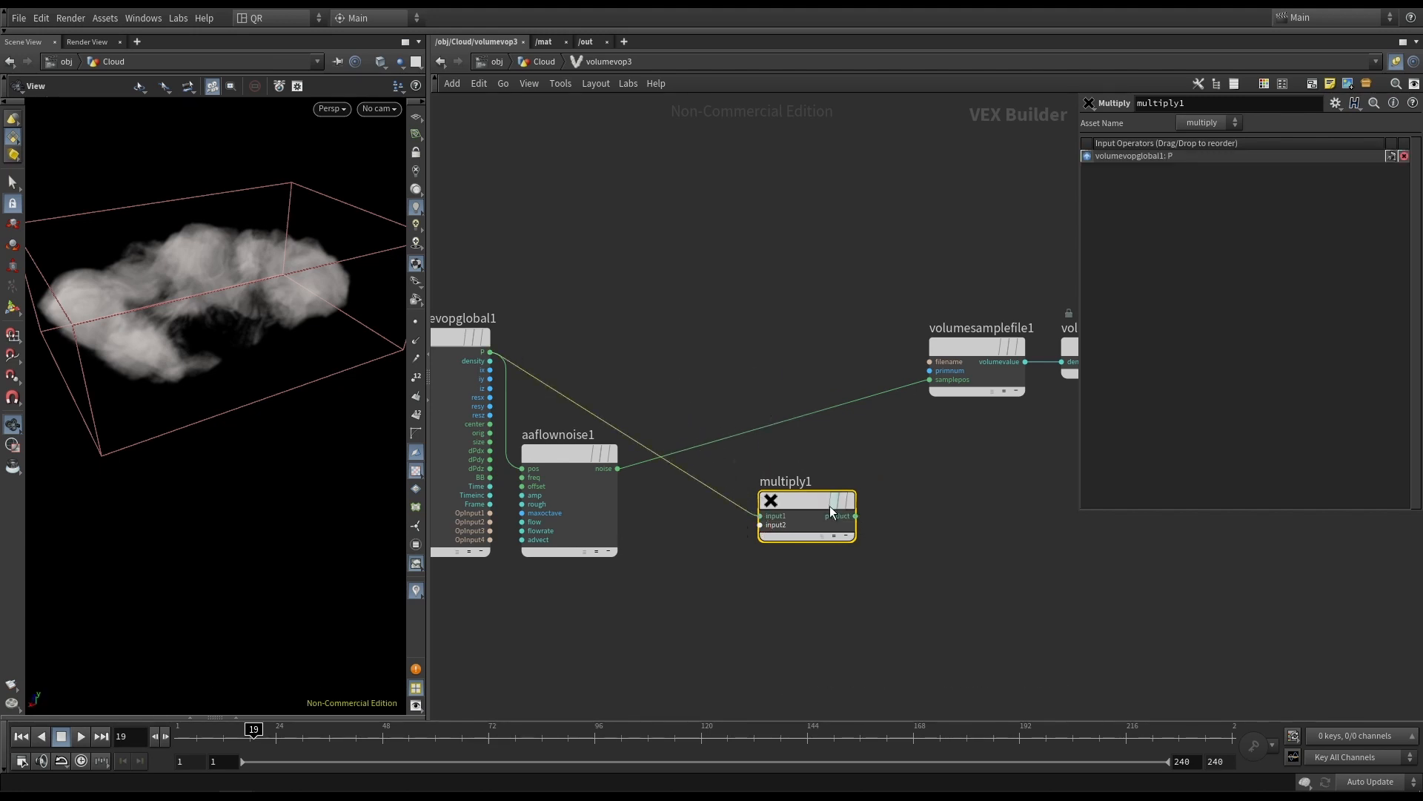
left_click_drag(823, 496, 833, 466)
left_click(866, 487)
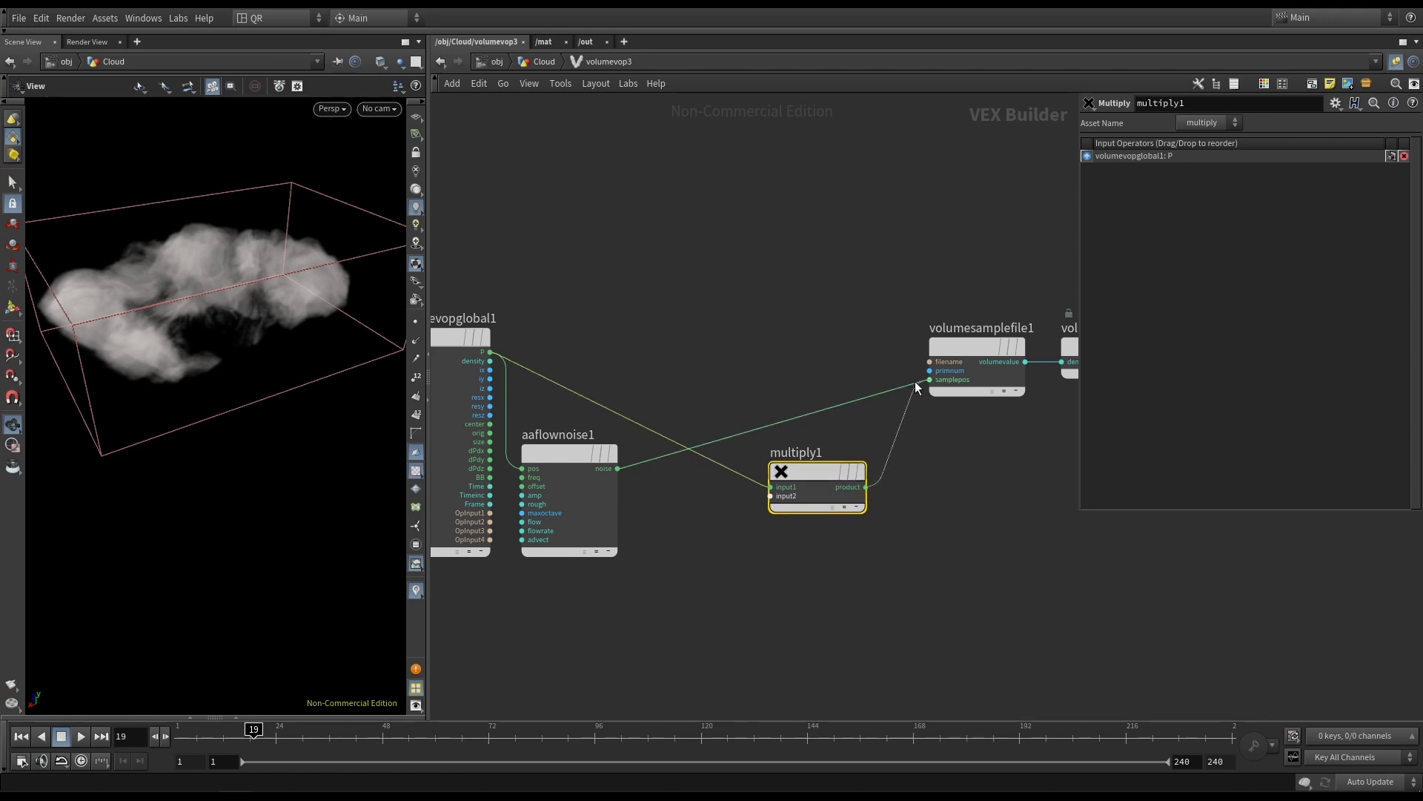
left_click(917, 381)
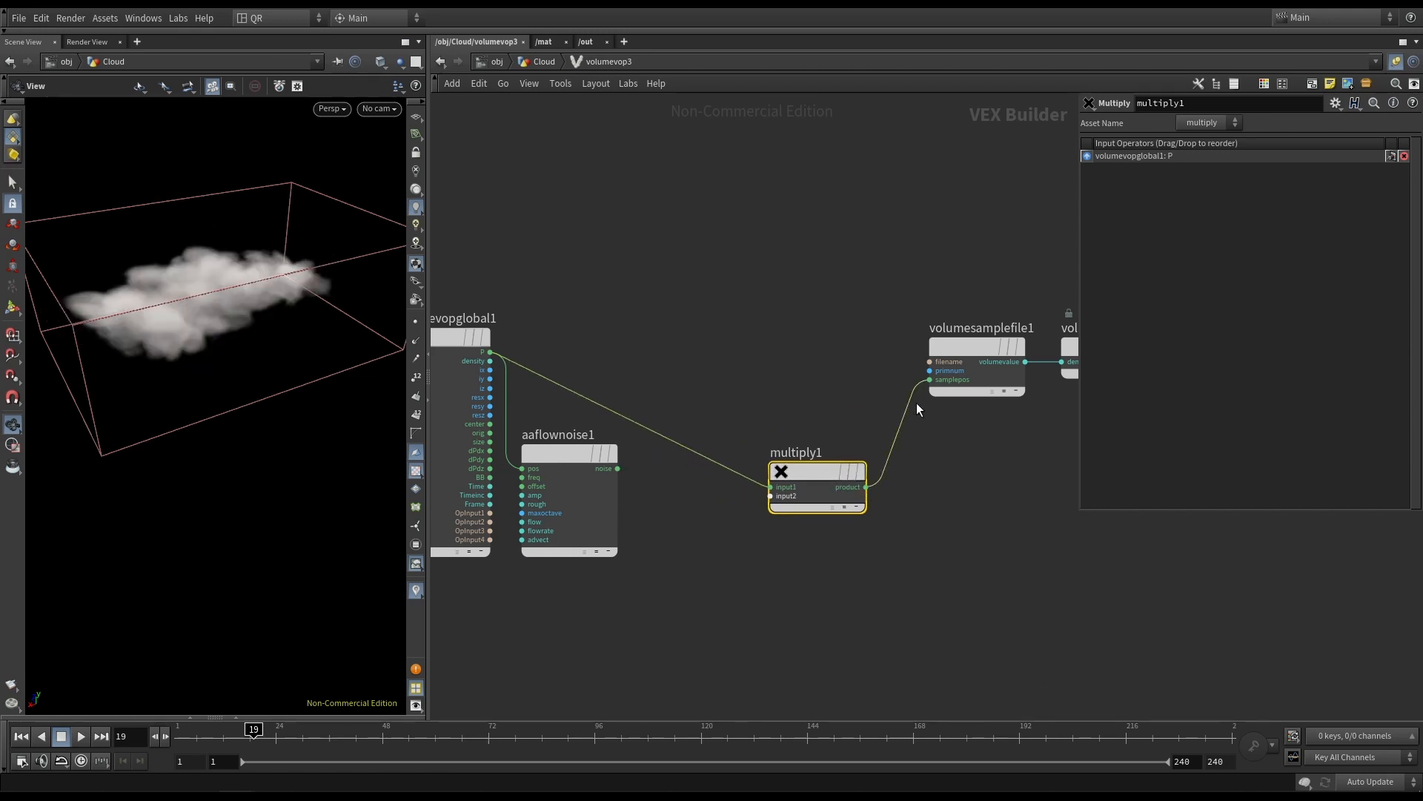
Connect aaflownoise1's noise to multiply1's second input, inspect the cloud, and move multiply1 closer to the noise node.
left_click(771, 495)
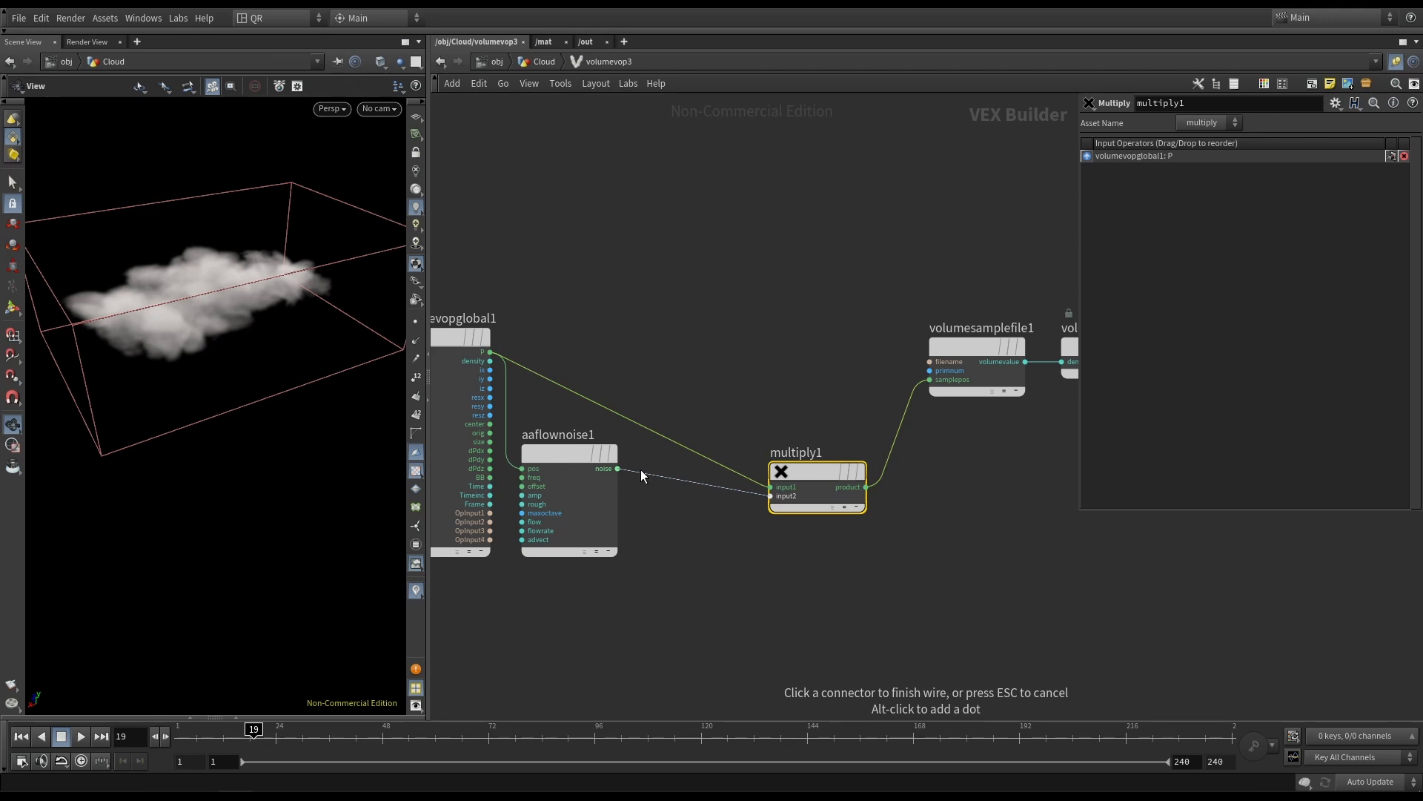
left_click(618, 469)
left_click_drag(223, 318, 167, 347)
left_click_drag(817, 460, 694, 444)
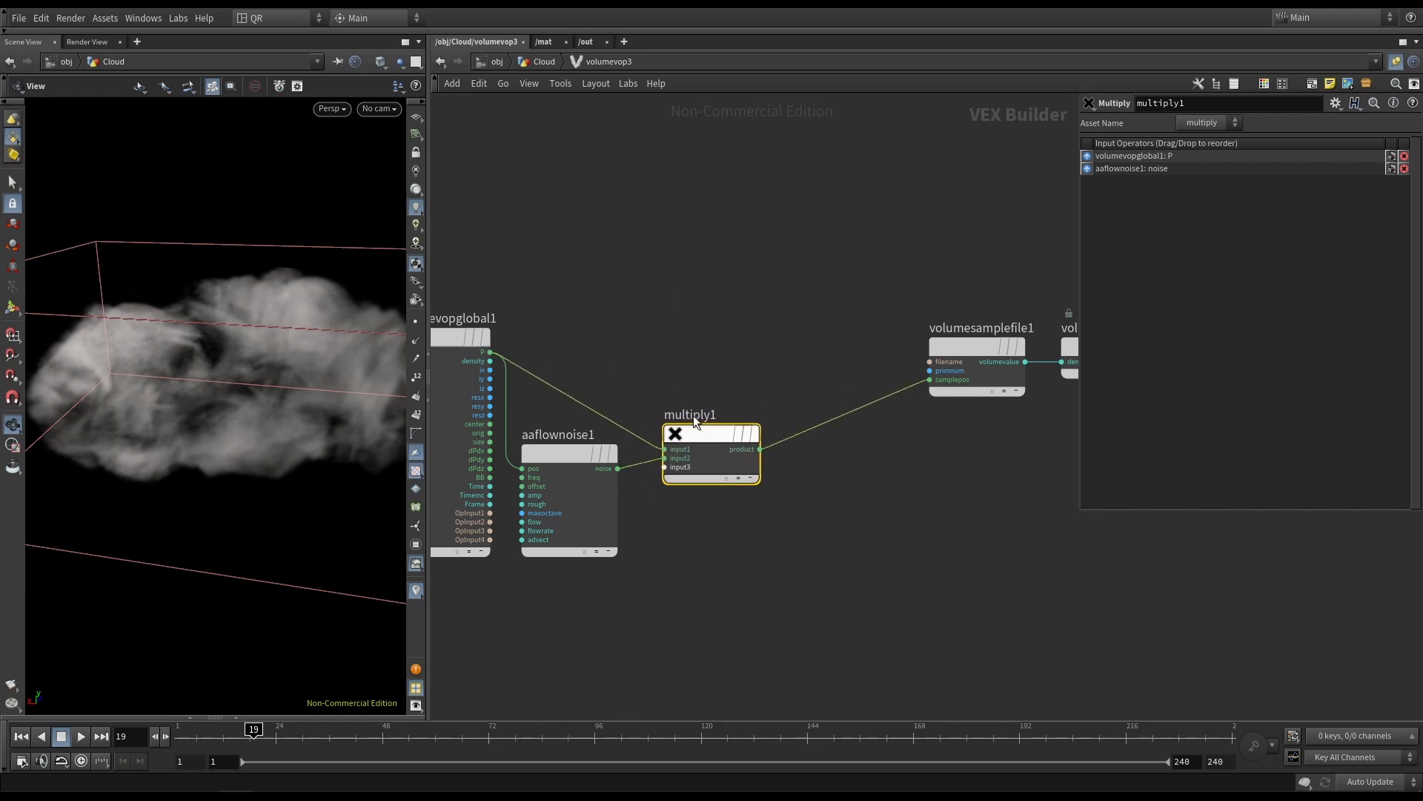
Rearrange volumesamplefile1 and multiply1 to open a clear path between volumevopglobal1 and the volume output node.
left_click(489, 352)
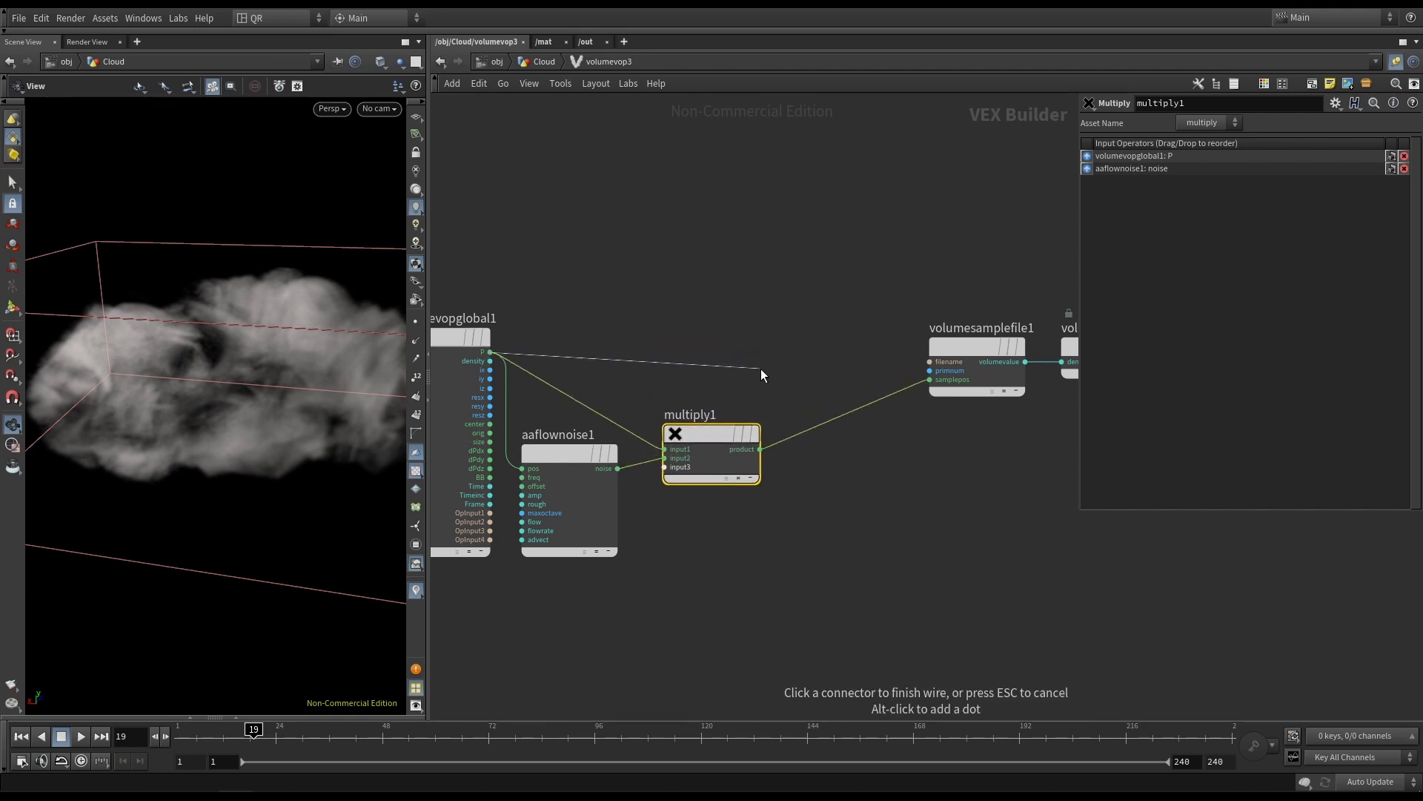
key("Escape")
middle_click_drag(793, 349, 705, 343)
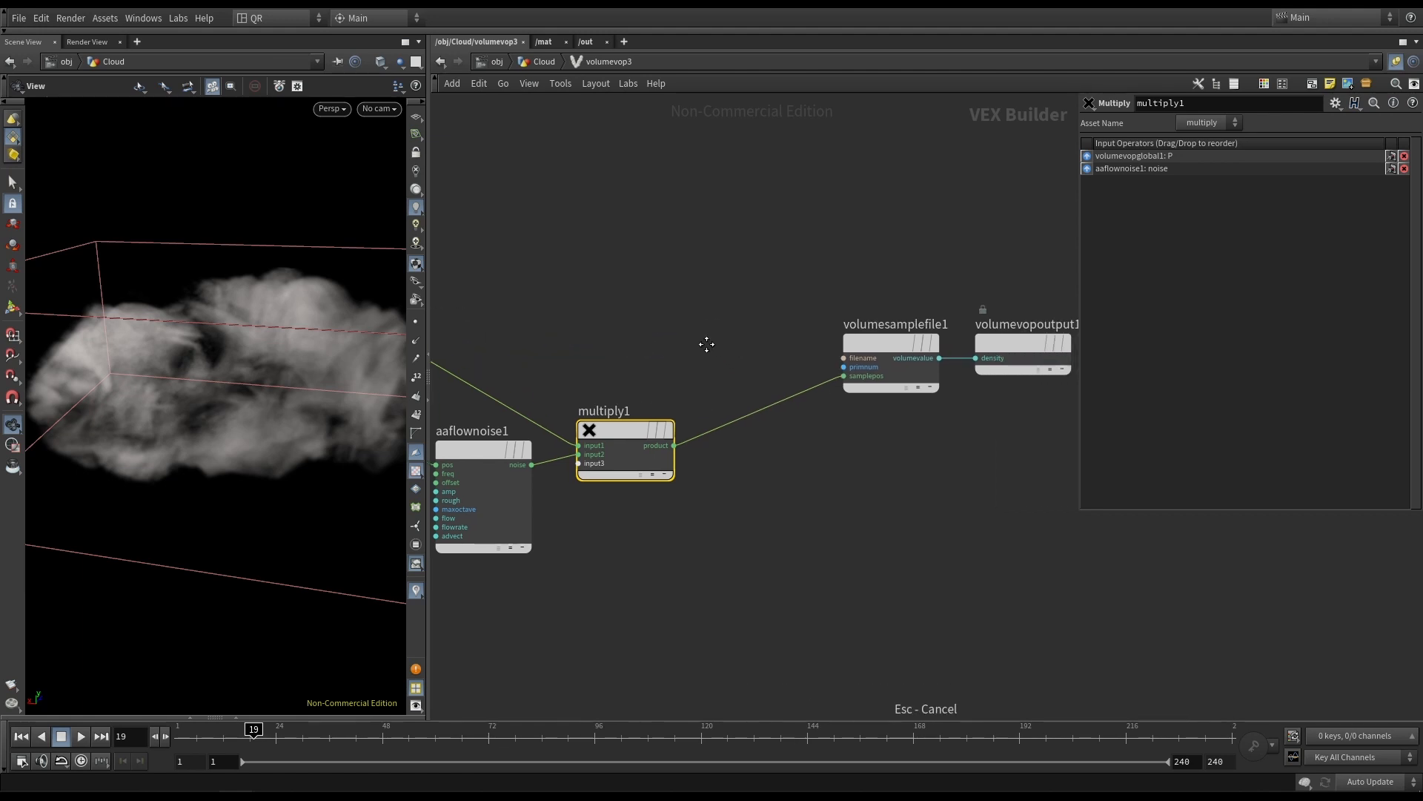
left_click_drag(893, 349, 883, 272)
scroll(808, 356, "down", 2)
middle_click_drag(811, 355, 897, 364)
scroll(897, 364, "up", 2)
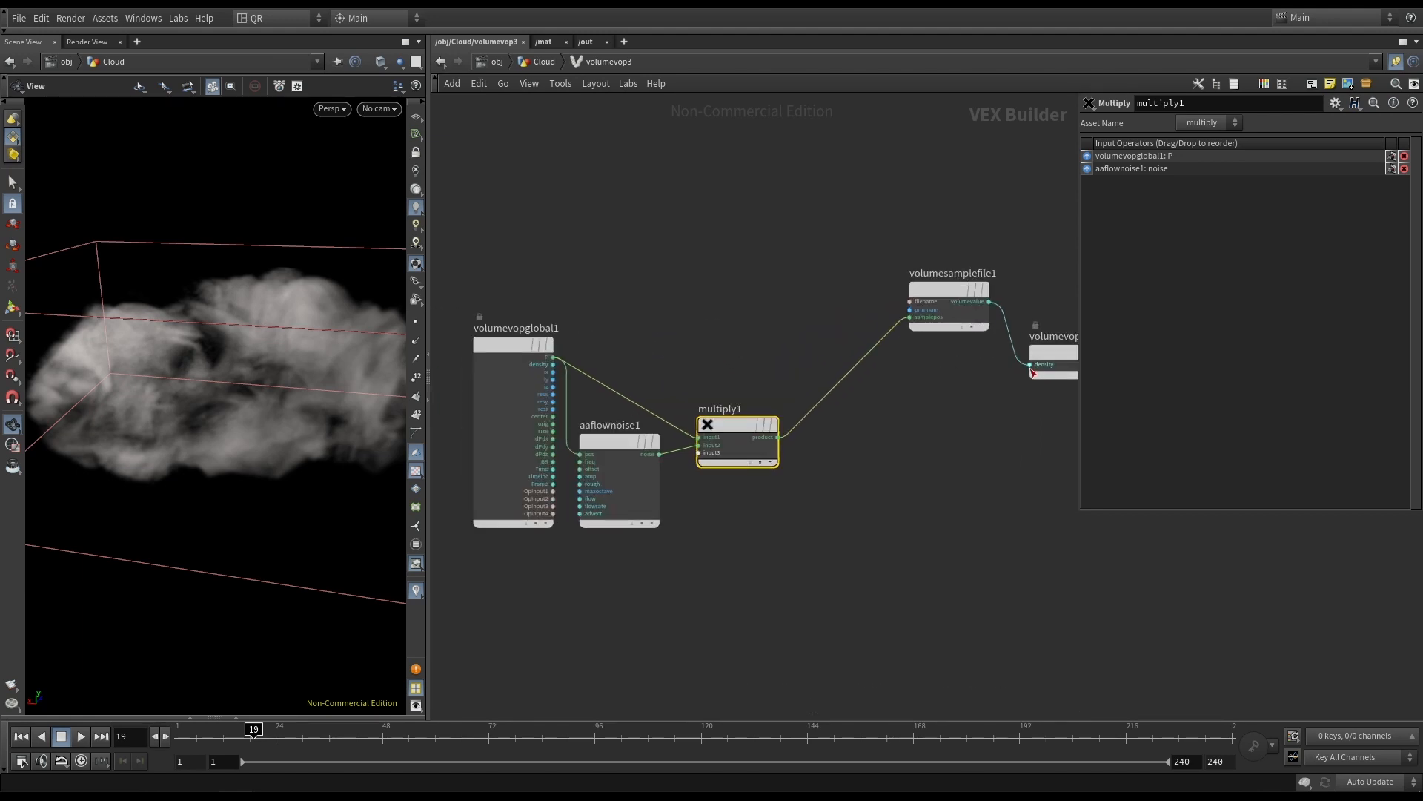
left_click_drag(747, 429, 787, 395)
Connect volumevopglobal1's density directly to the volume output's density, bypassing volumesamplefile1, and select aaflownoise1.
left_click(555, 364)
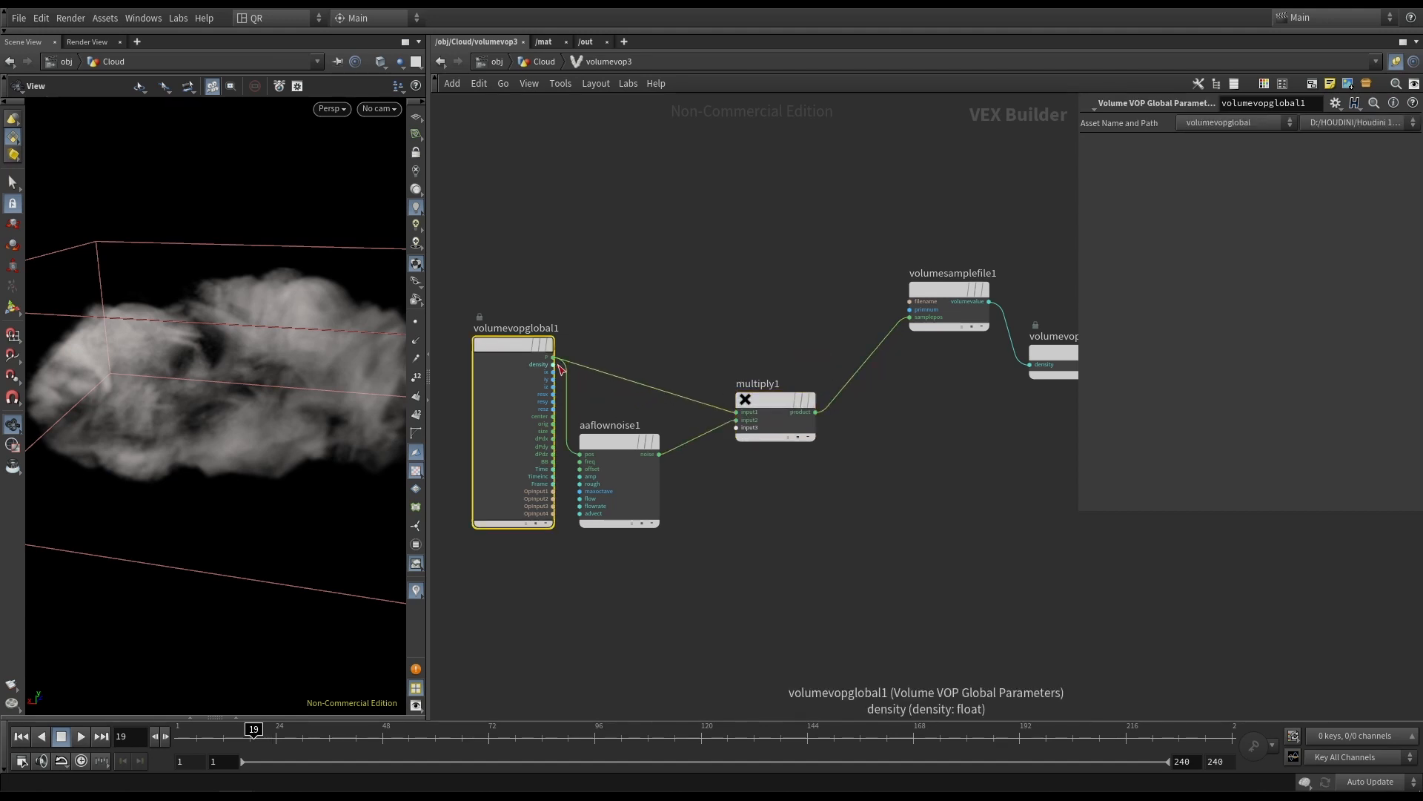
left_click(1002, 378)
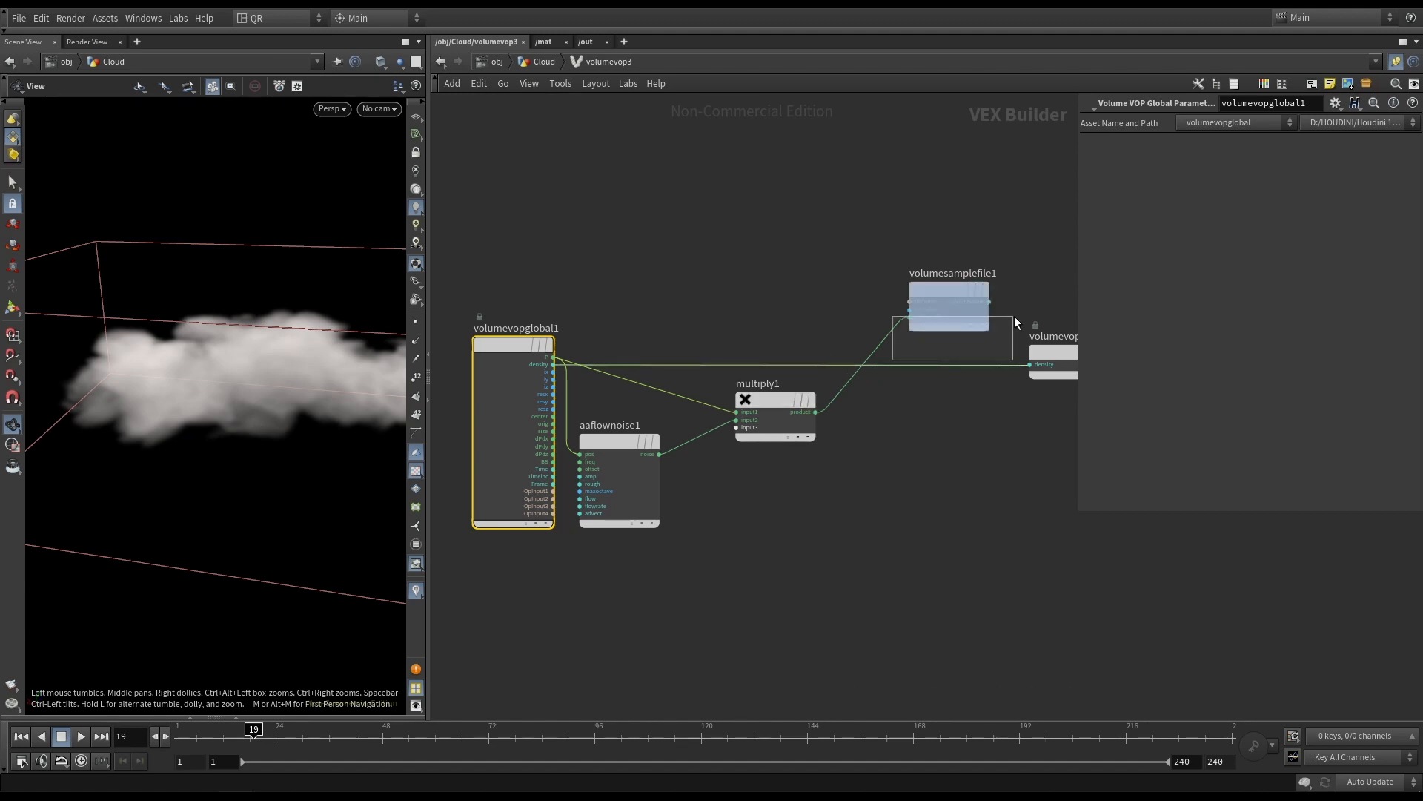
left_click(880, 364)
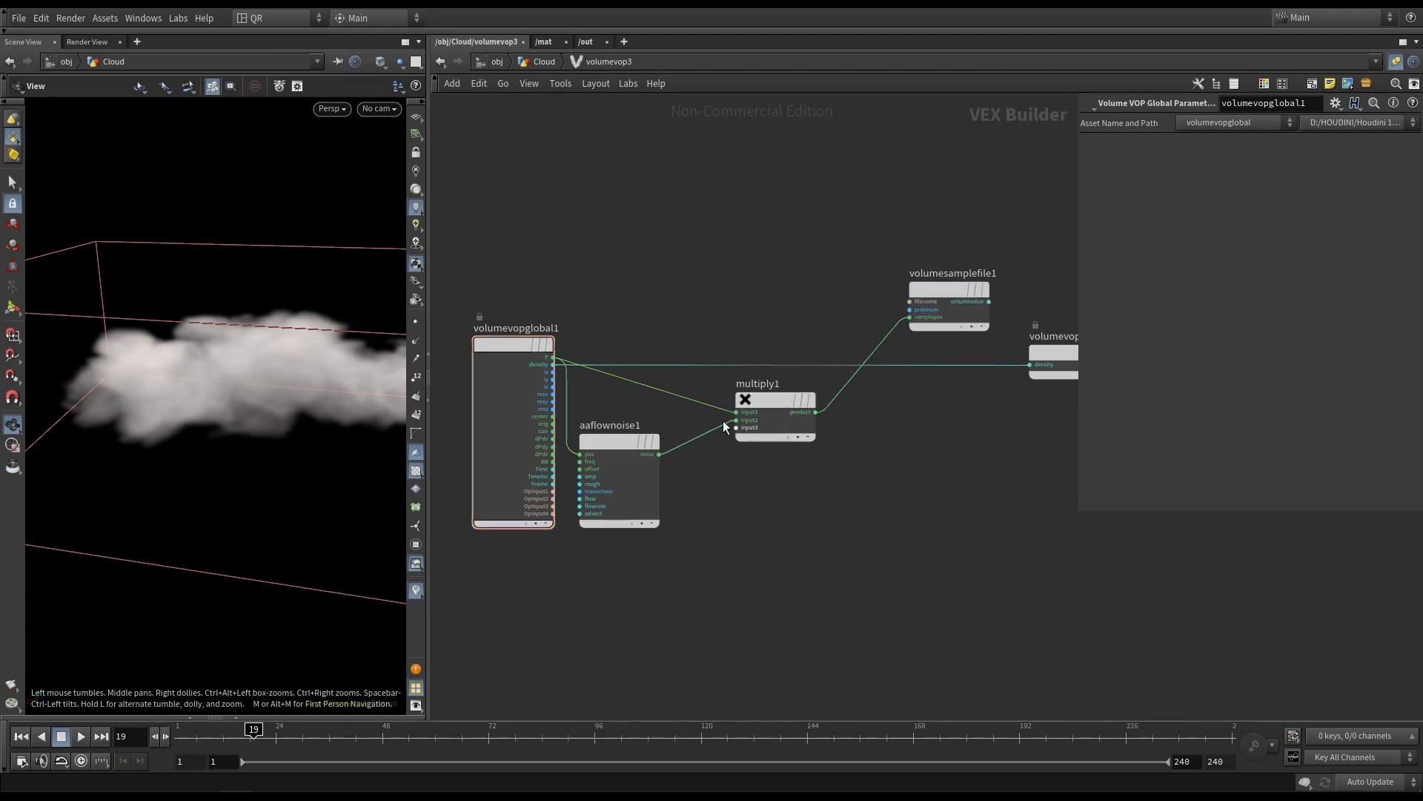
left_click(657, 447)
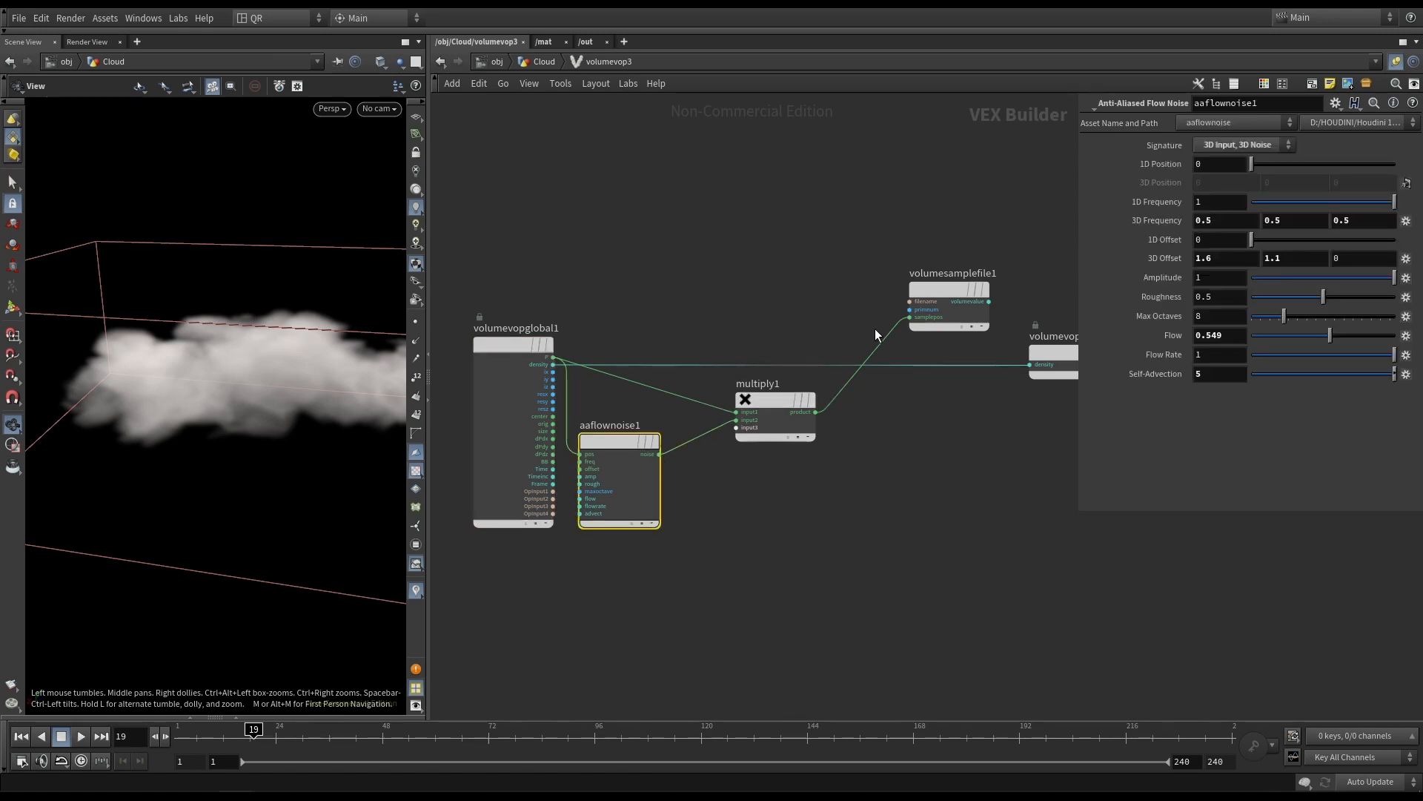
Connect aaflownoise1's noise directly to volumesamplefile1's samplepos and its volumevalue to the volume output's density, and inspect the cloud.
left_click(659, 454)
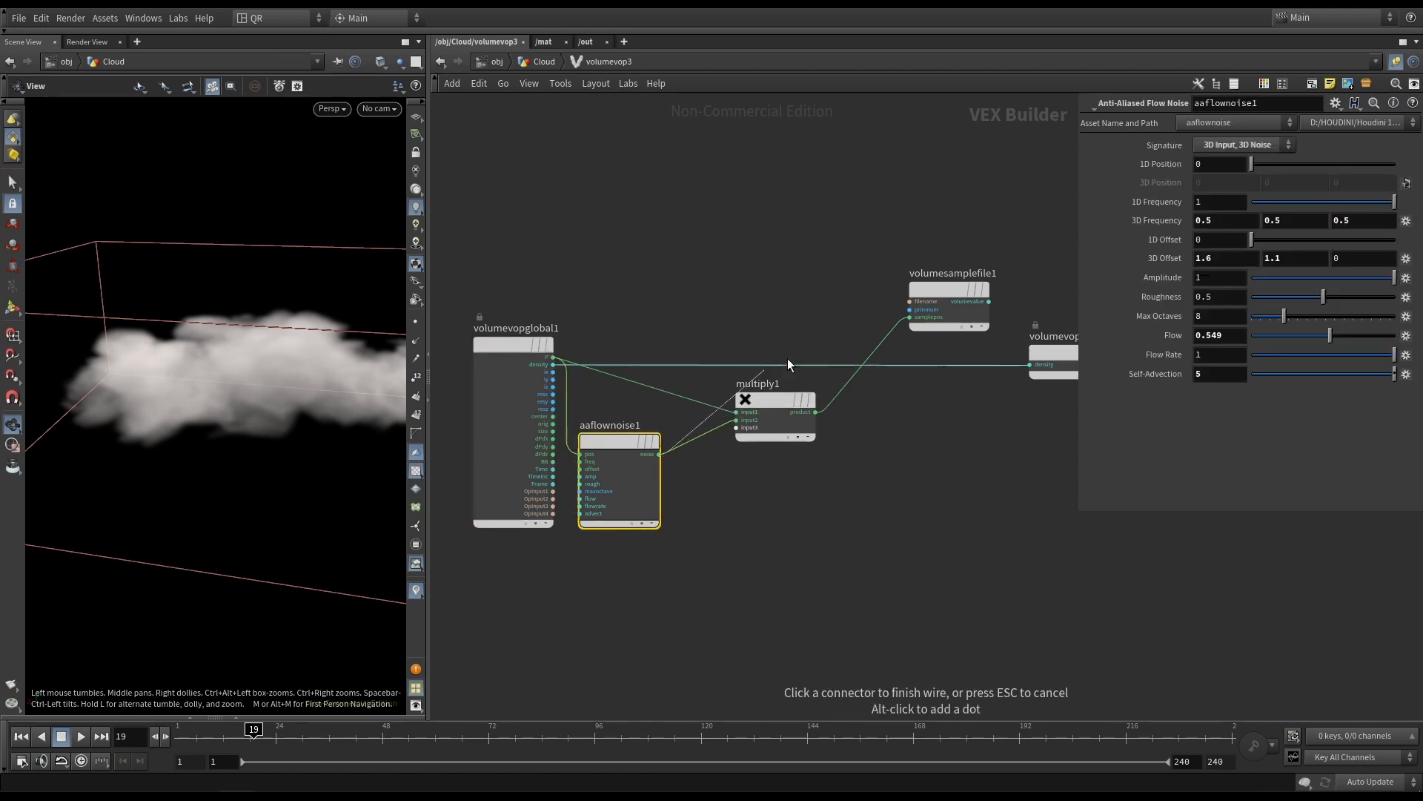
left_click(910, 317)
left_click(989, 301)
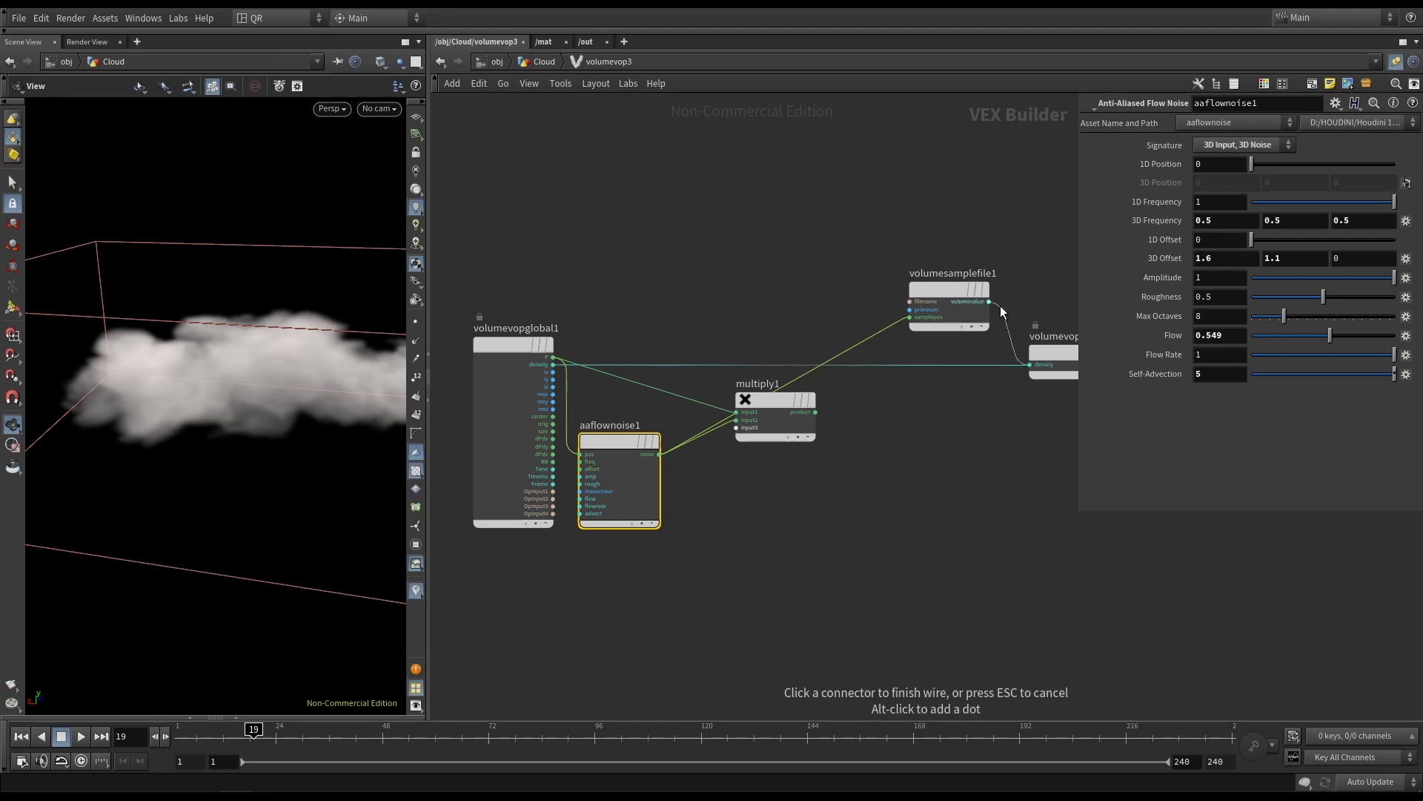
left_click(1029, 364)
left_click_drag(184, 387, 245, 389)
Reconnect multiply1's product to volumesamplefile1's samplepos and line up both nodes between volumevopglobal1 and the volume output.
left_click_drag(745, 415, 710, 335)
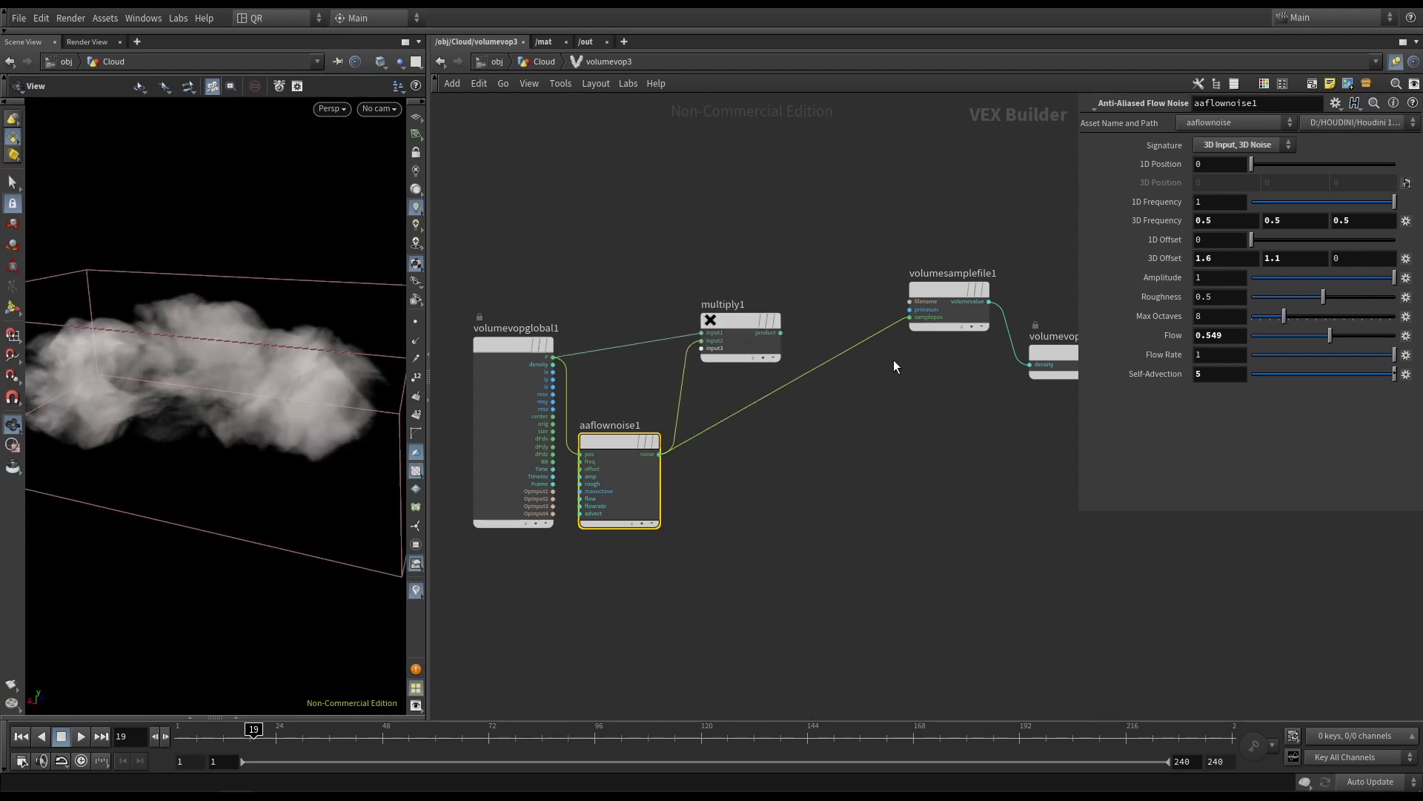
left_click(781, 333)
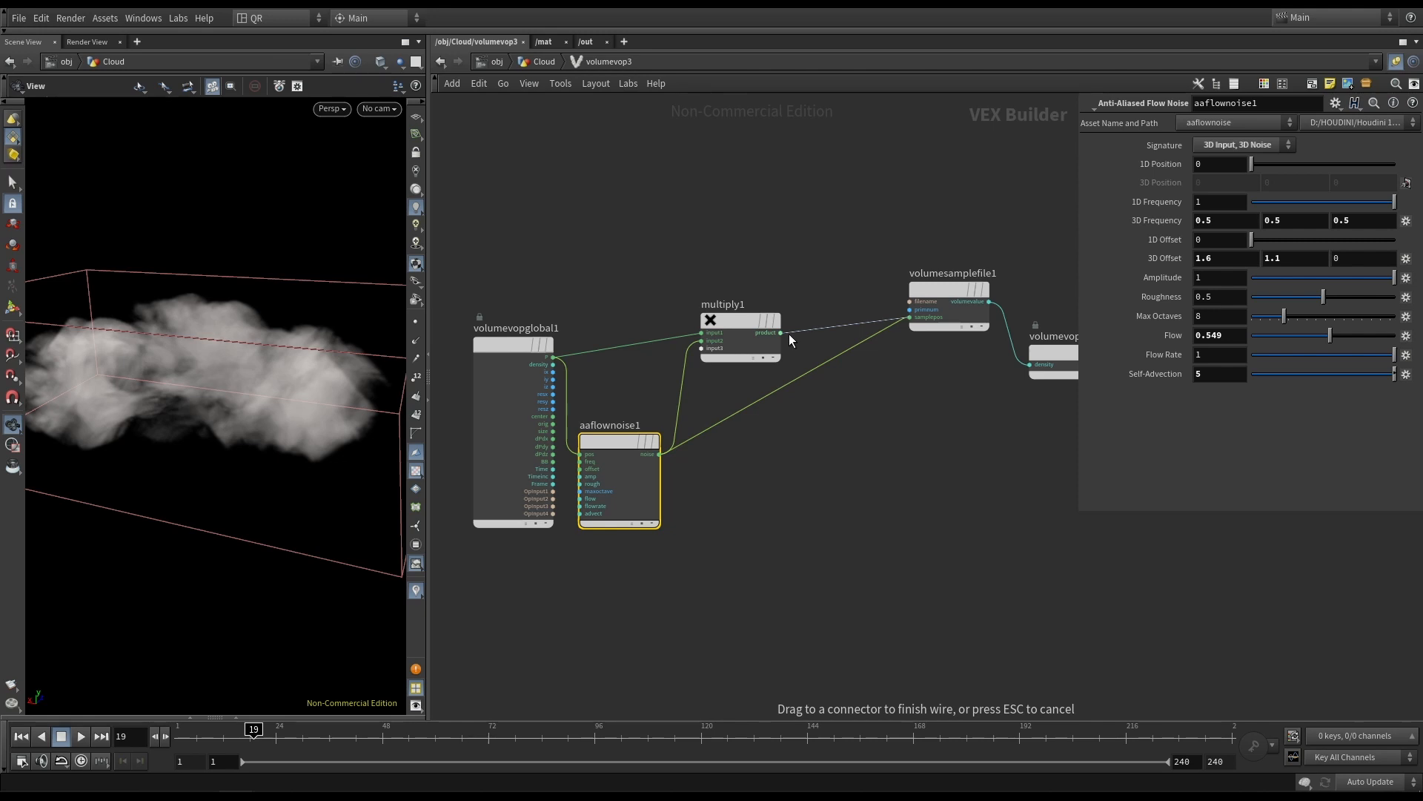
left_click(789, 335)
left_click_drag(152, 450, 225, 426)
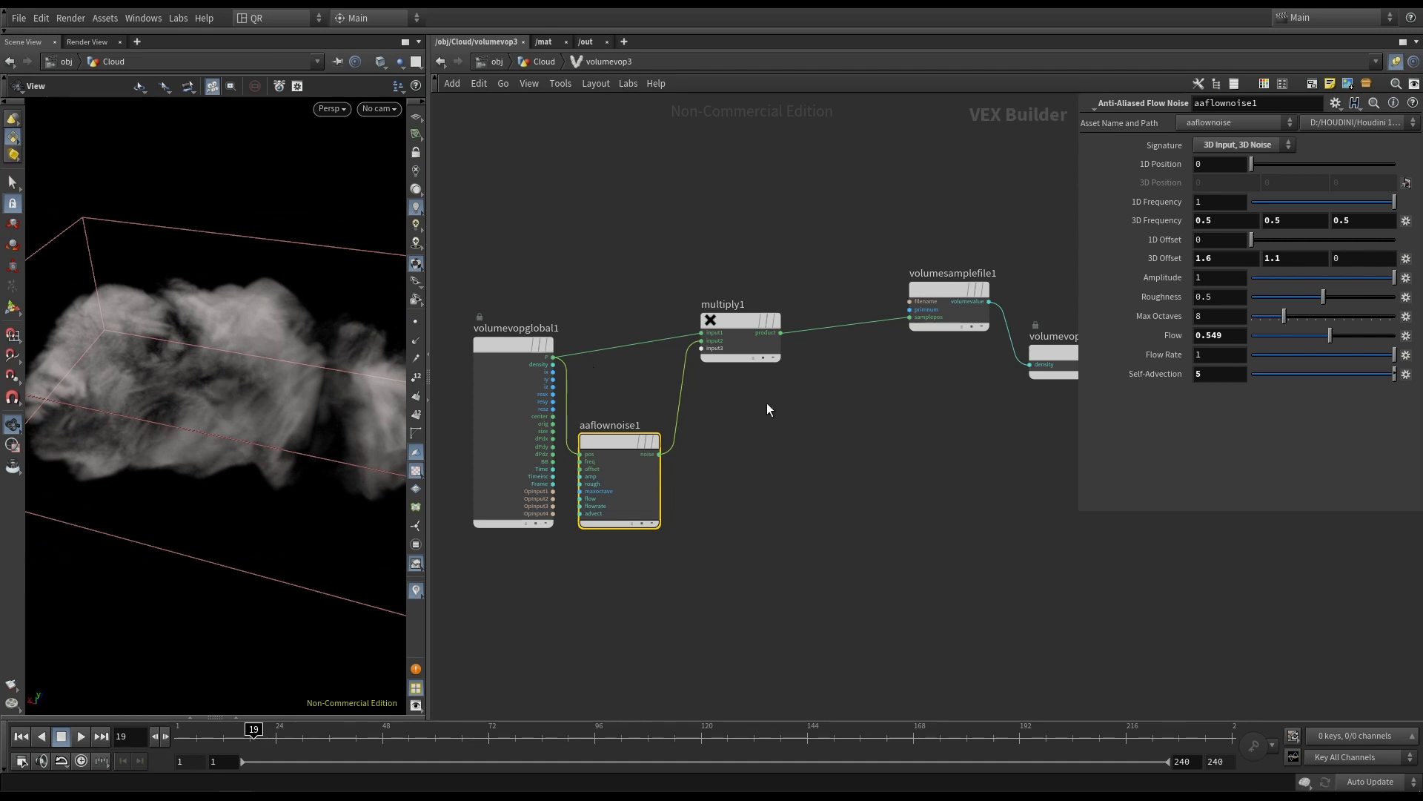
left_click_drag(737, 319, 732, 356)
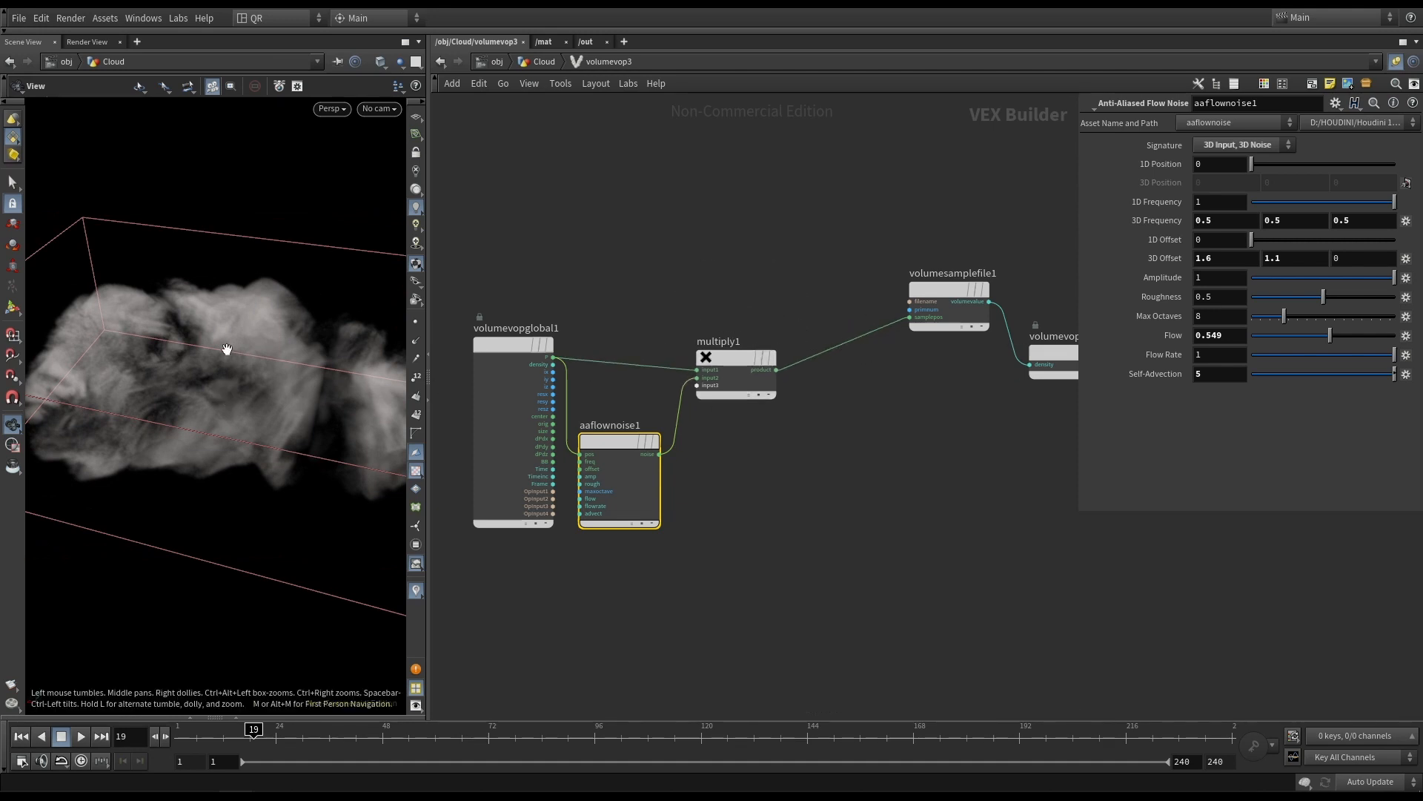
left_click_drag(225, 327, 327, 321)
left_click_drag(955, 292, 952, 356)
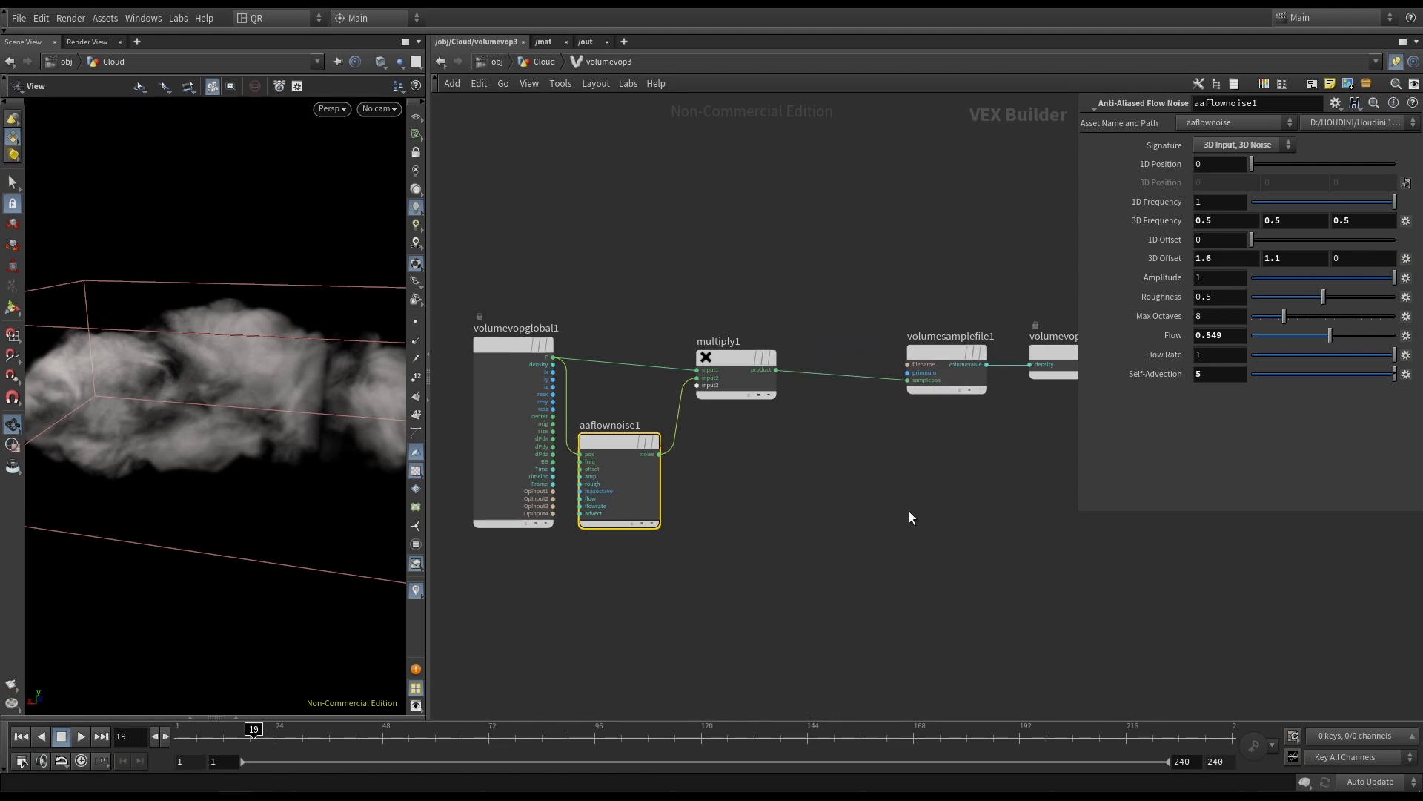
Create an Add node in the empty space below the wire between multiply1 and volumesamplefile1.
key("Tab")
type("add")
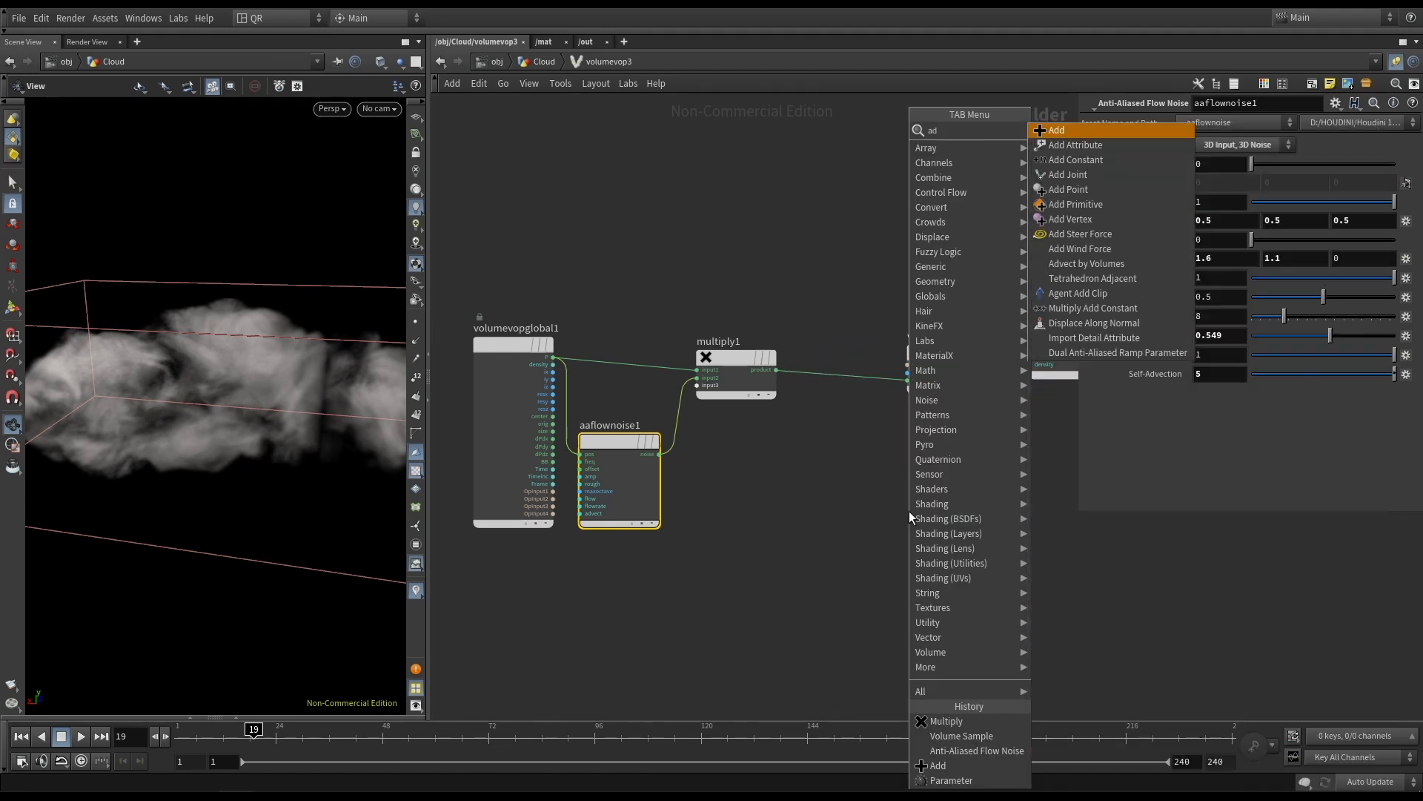
key("Return")
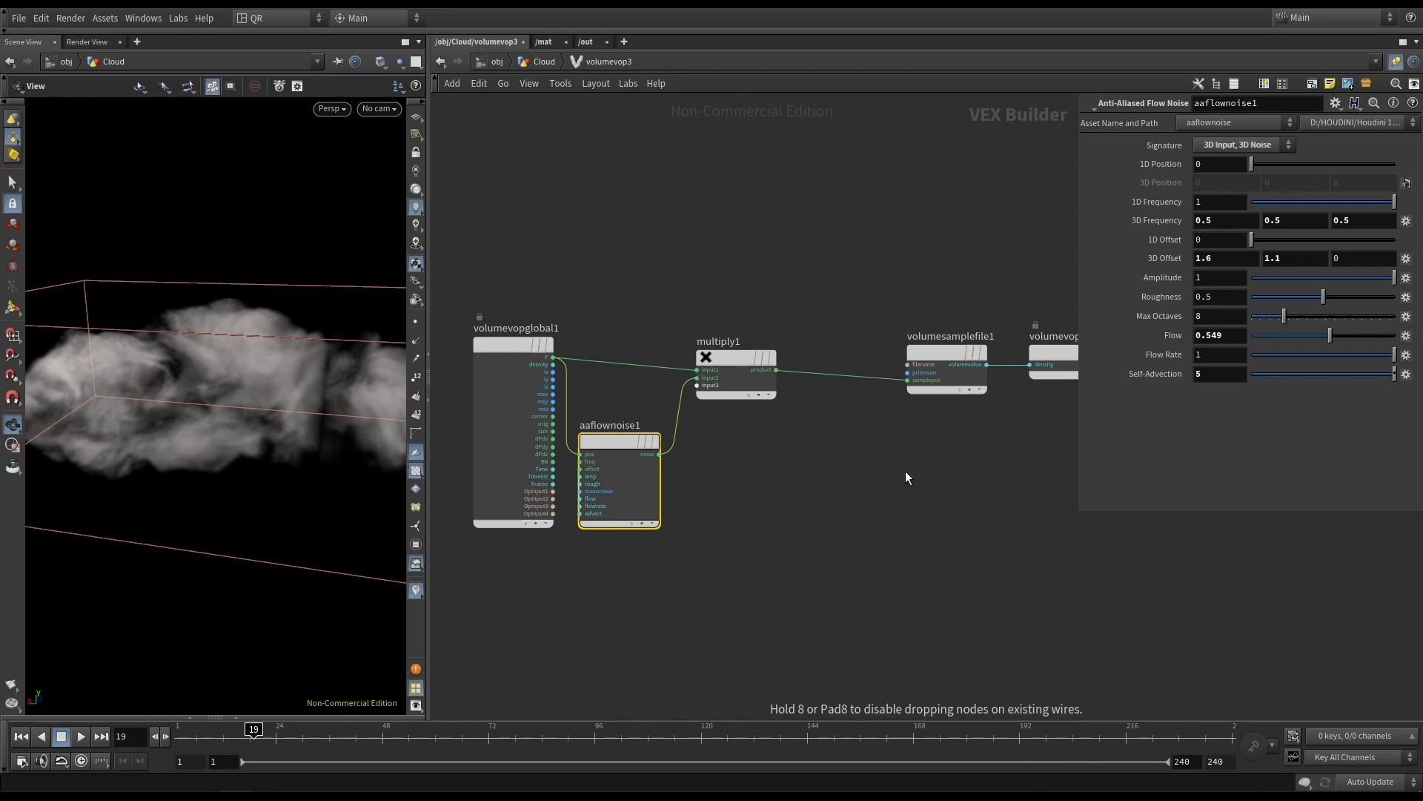
left_click(906, 470)
left_click_drag(903, 476, 861, 438)
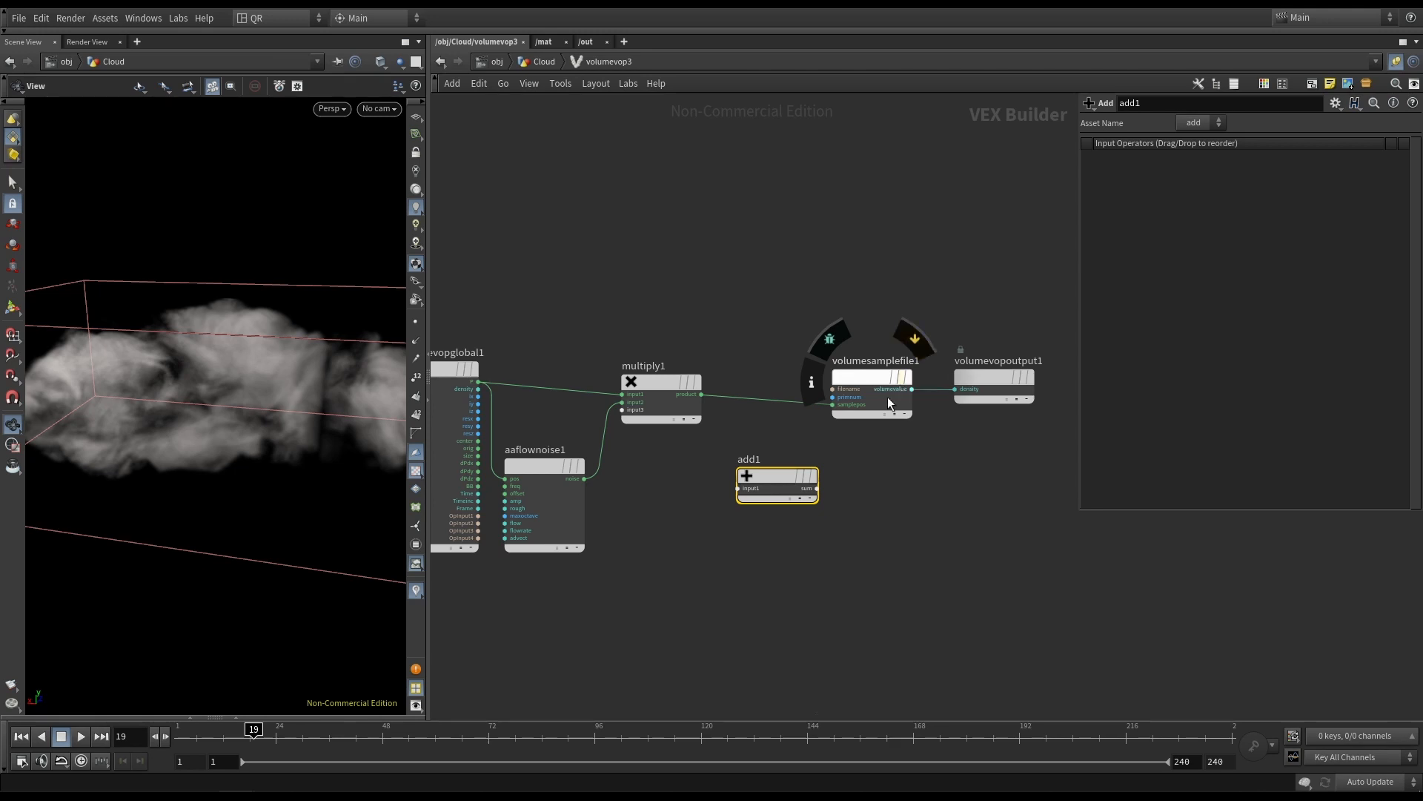
Connect volumevopglobal1's P to add1's first input and add1's sum to volumesamplefile1's samplepos, and inspect the cloud.
left_click(737, 487)
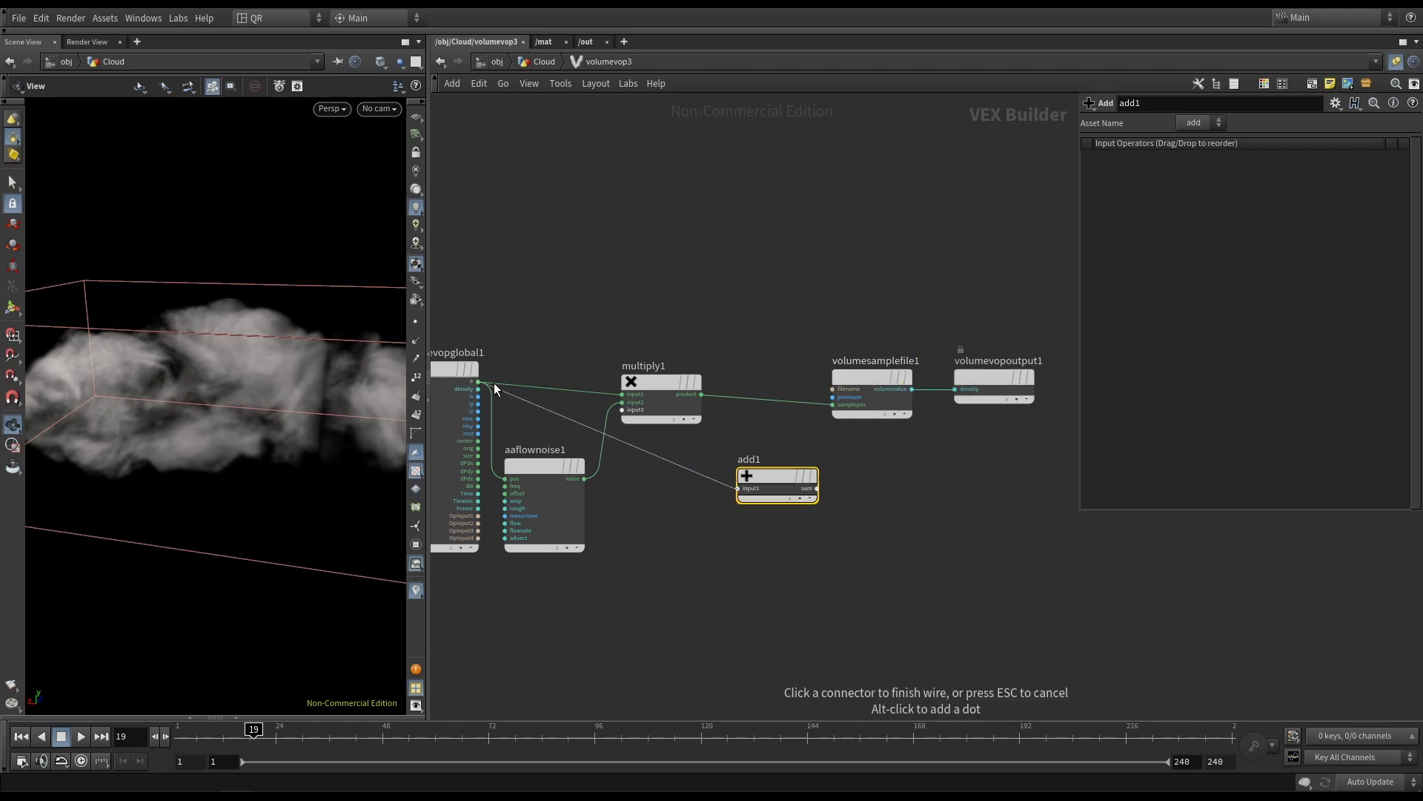
left_click(478, 381)
left_click(816, 488)
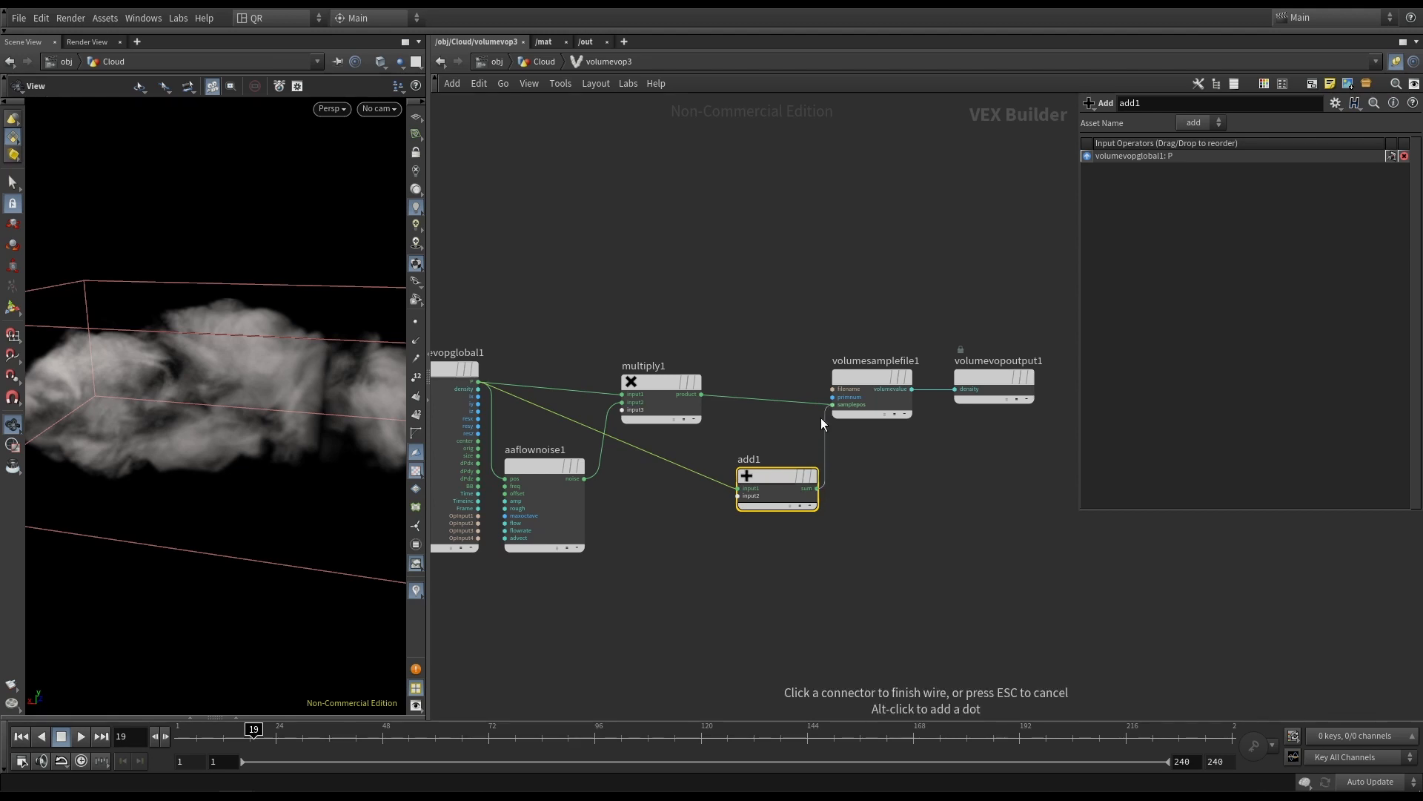
left_click(820, 415)
left_click_drag(178, 415, 333, 397)
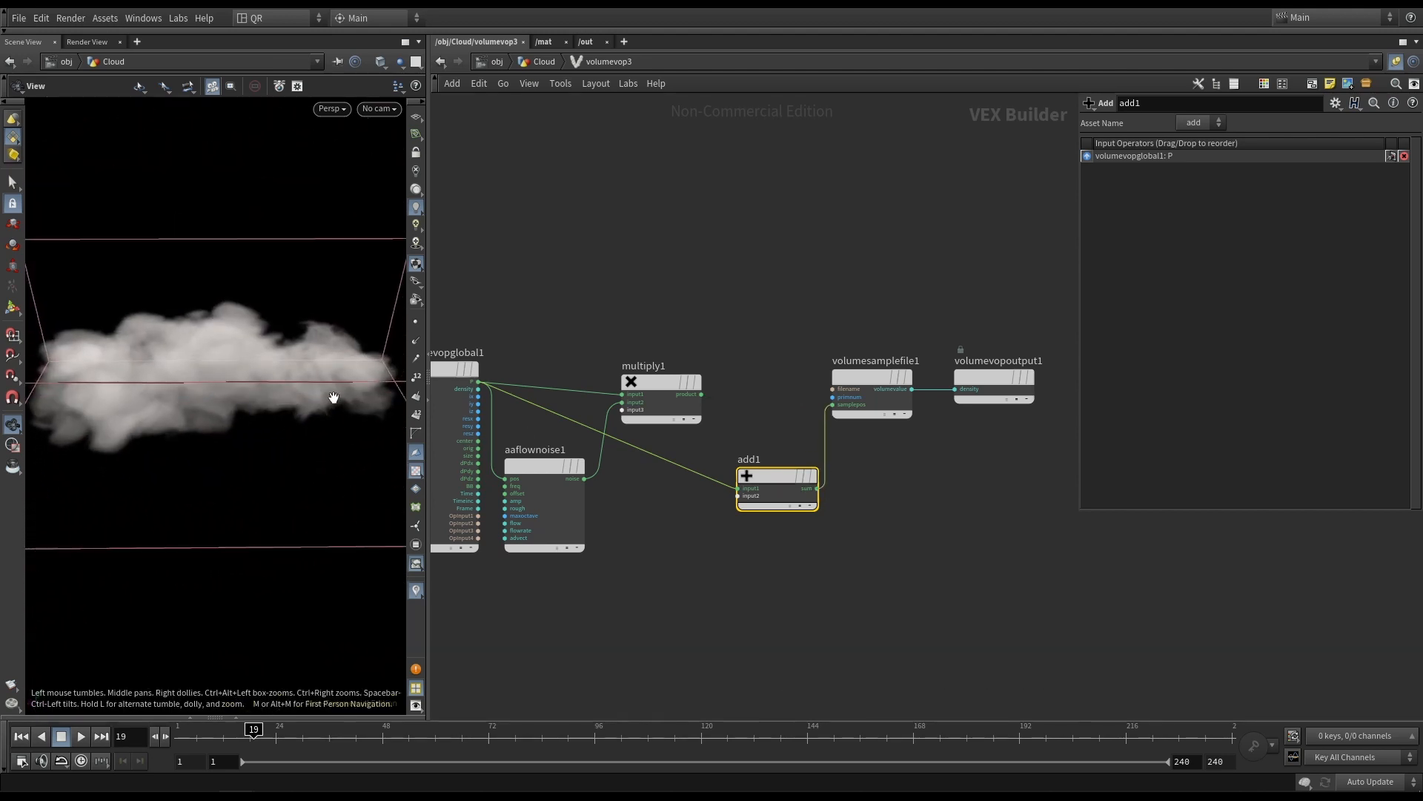
Move add1 above multiply1 and connect aaflownoise1's noise and multiply1's product to its second and third inputs.
left_click_drag(768, 478, 770, 307)
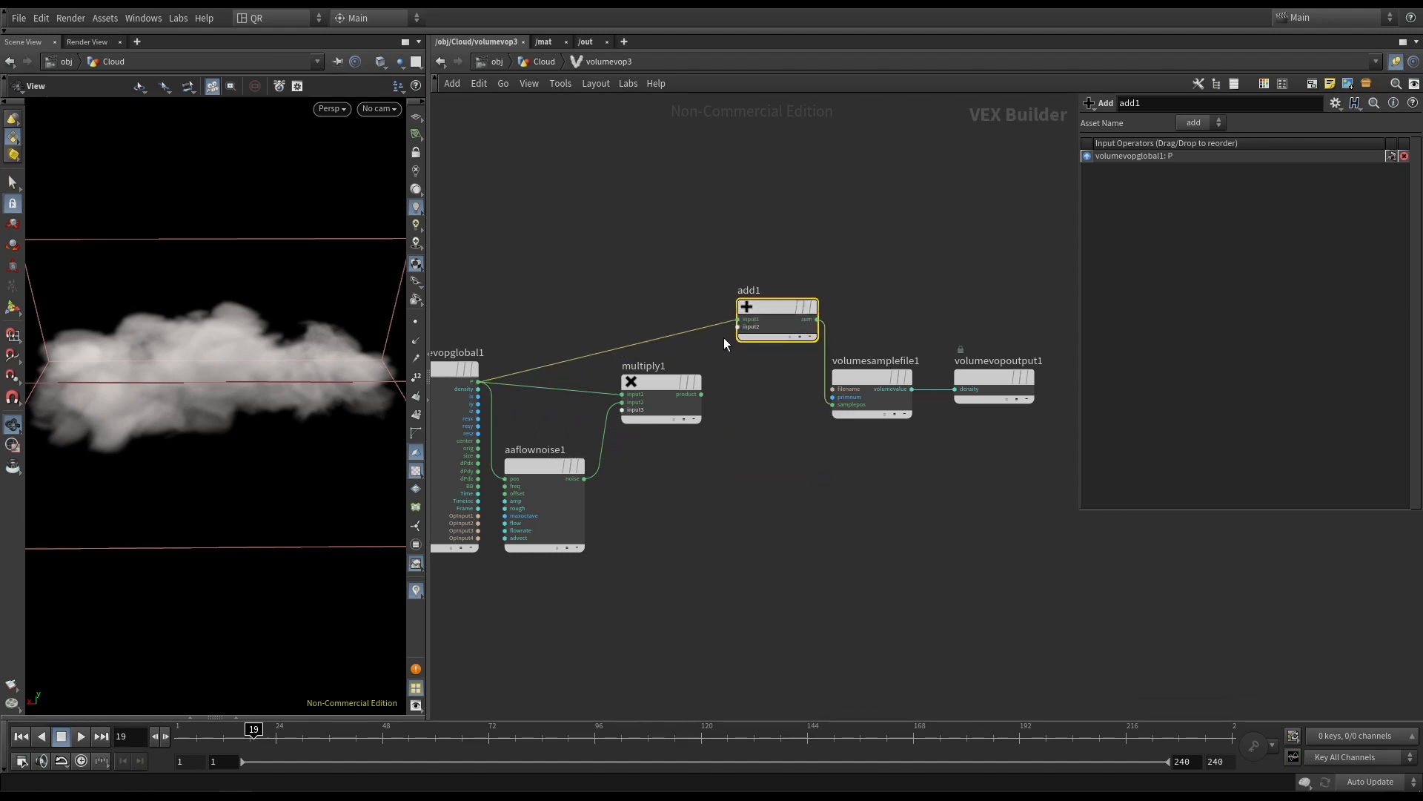
left_click_drag(738, 327, 728, 363)
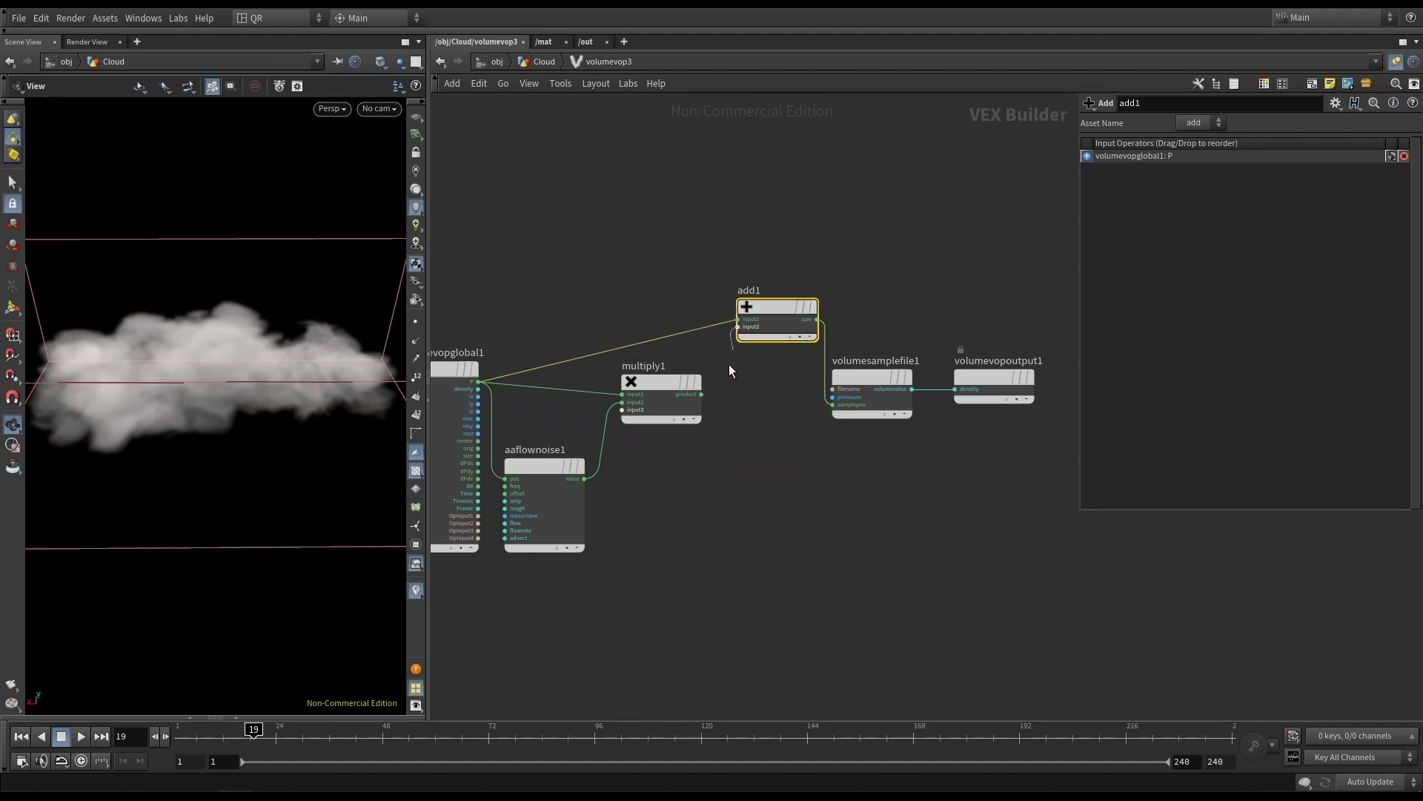
left_click(589, 486)
left_click_drag(267, 376, 311, 378)
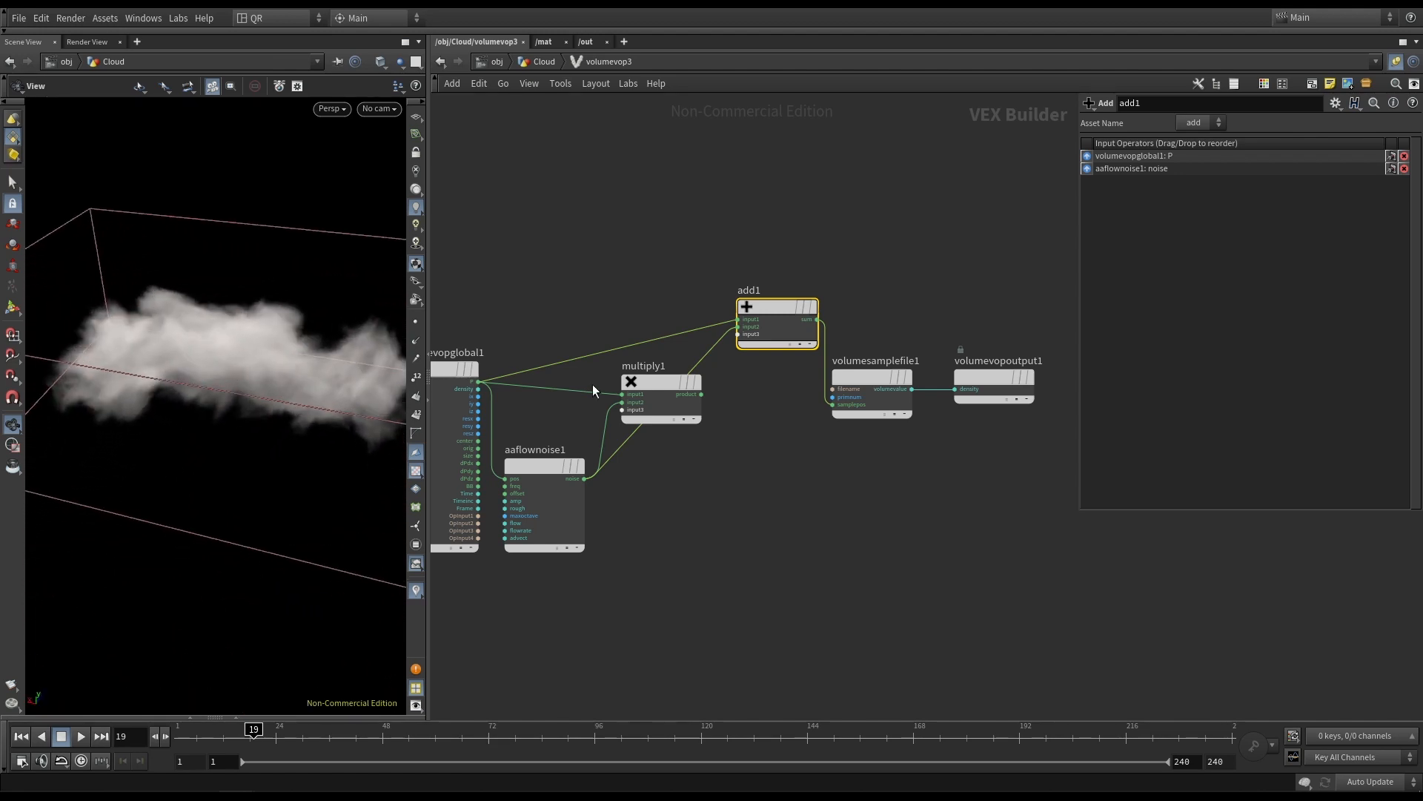
left_click(703, 396)
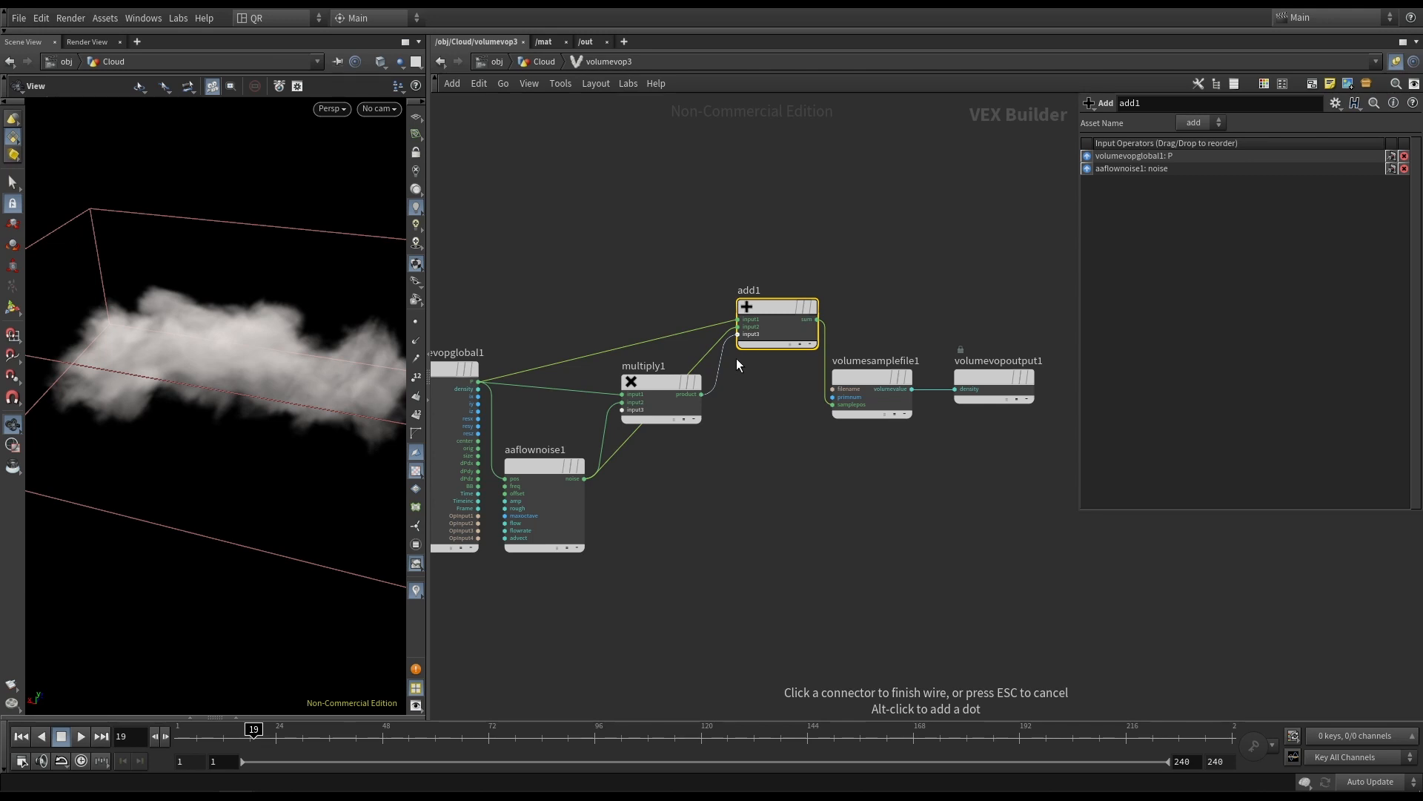
left_click_drag(245, 362, 263, 322)
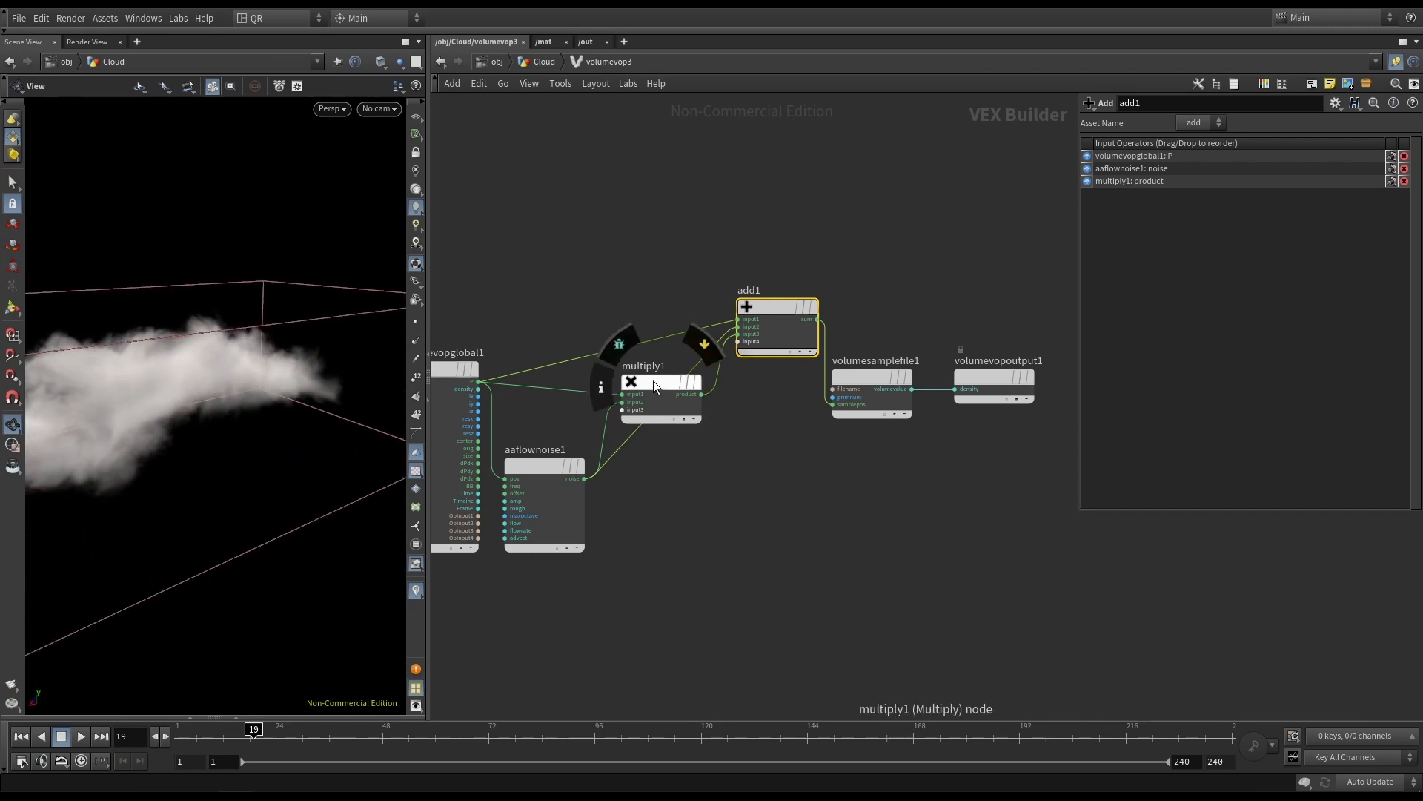
Move multiply1 beside aaflownoise1 and space out add1, volumesamplefile1 and the volume output node.
left_click_drag(653, 382, 683, 455)
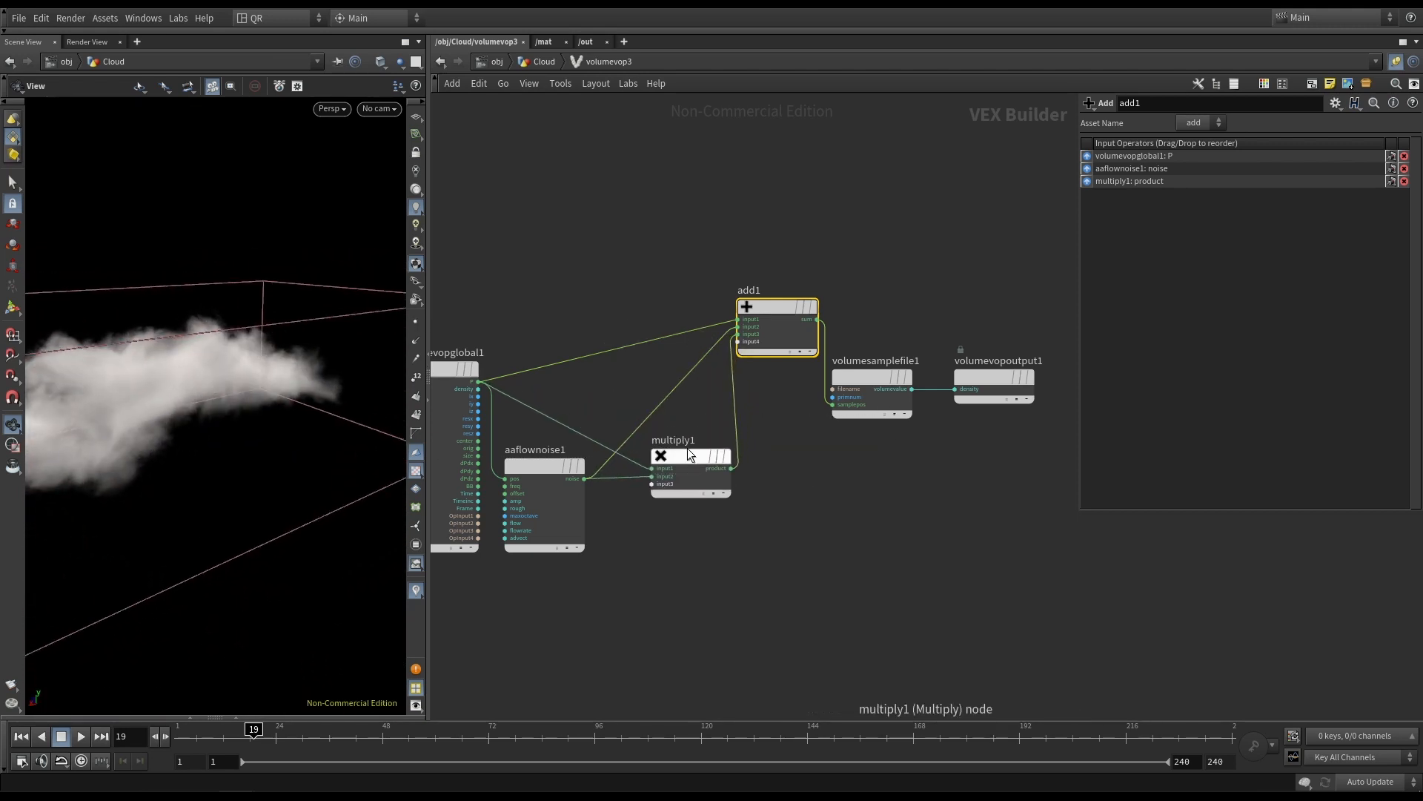
left_click_drag(879, 377, 904, 377)
left_click_drag(994, 374, 1034, 376)
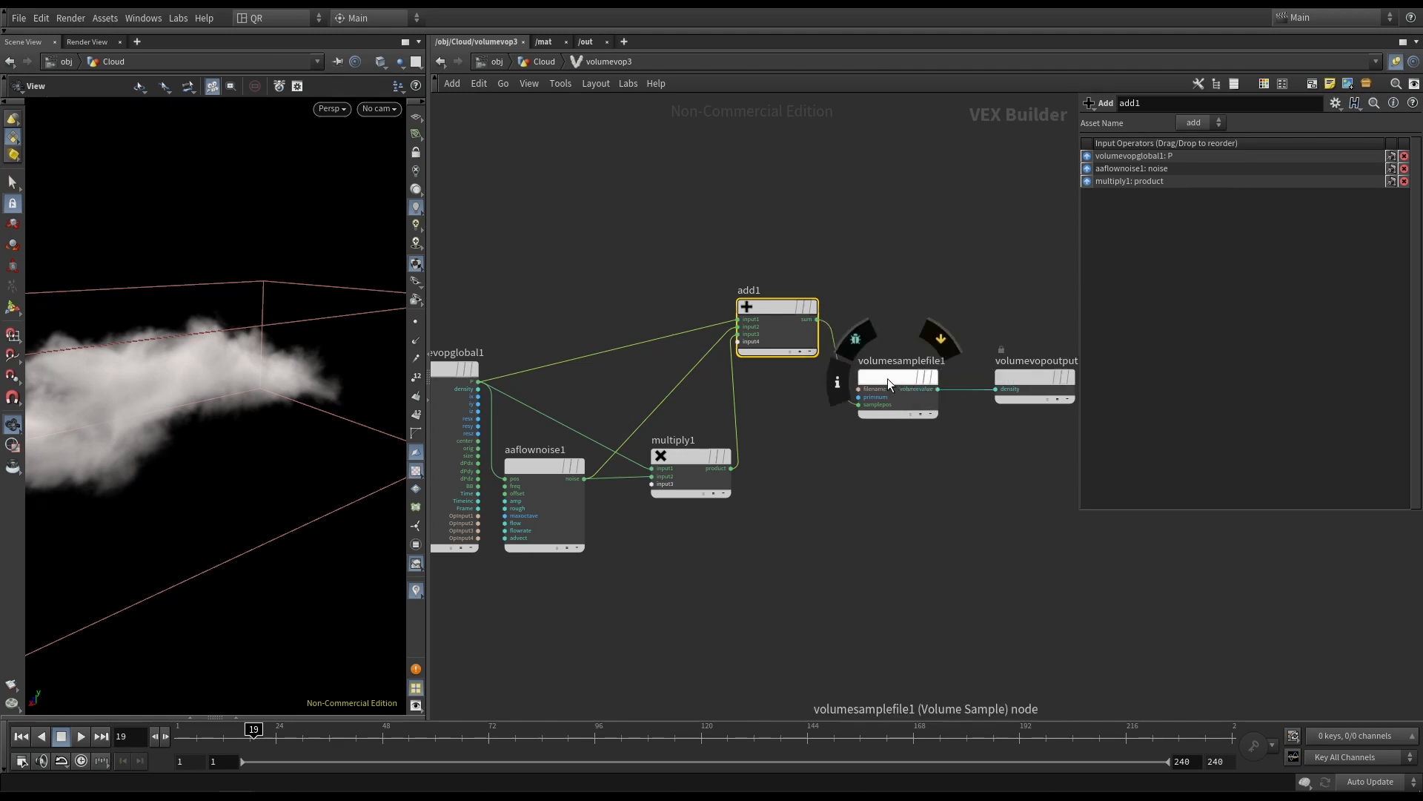
left_click_drag(887, 379, 920, 379)
left_click_drag(775, 303, 795, 305)
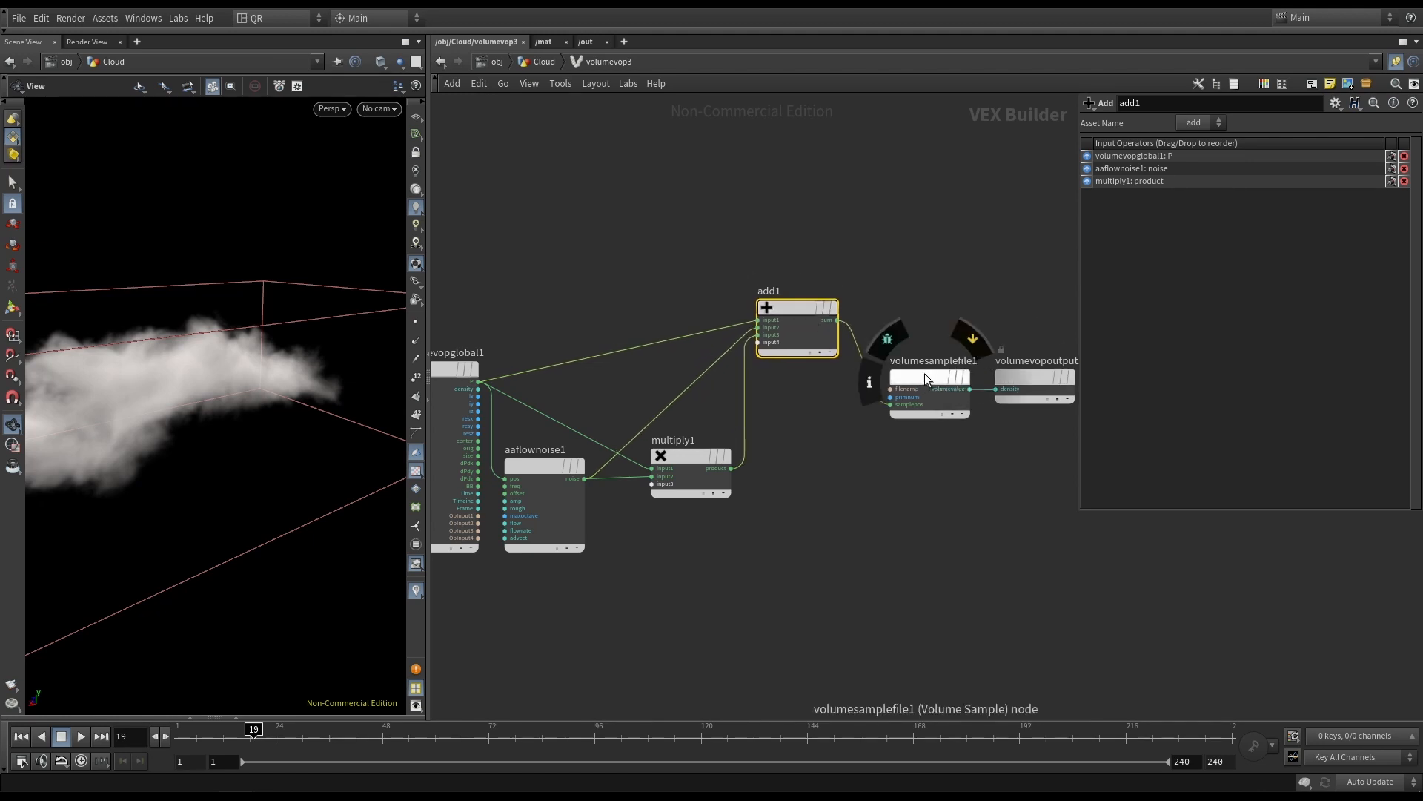
left_click_drag(924, 373, 887, 376)
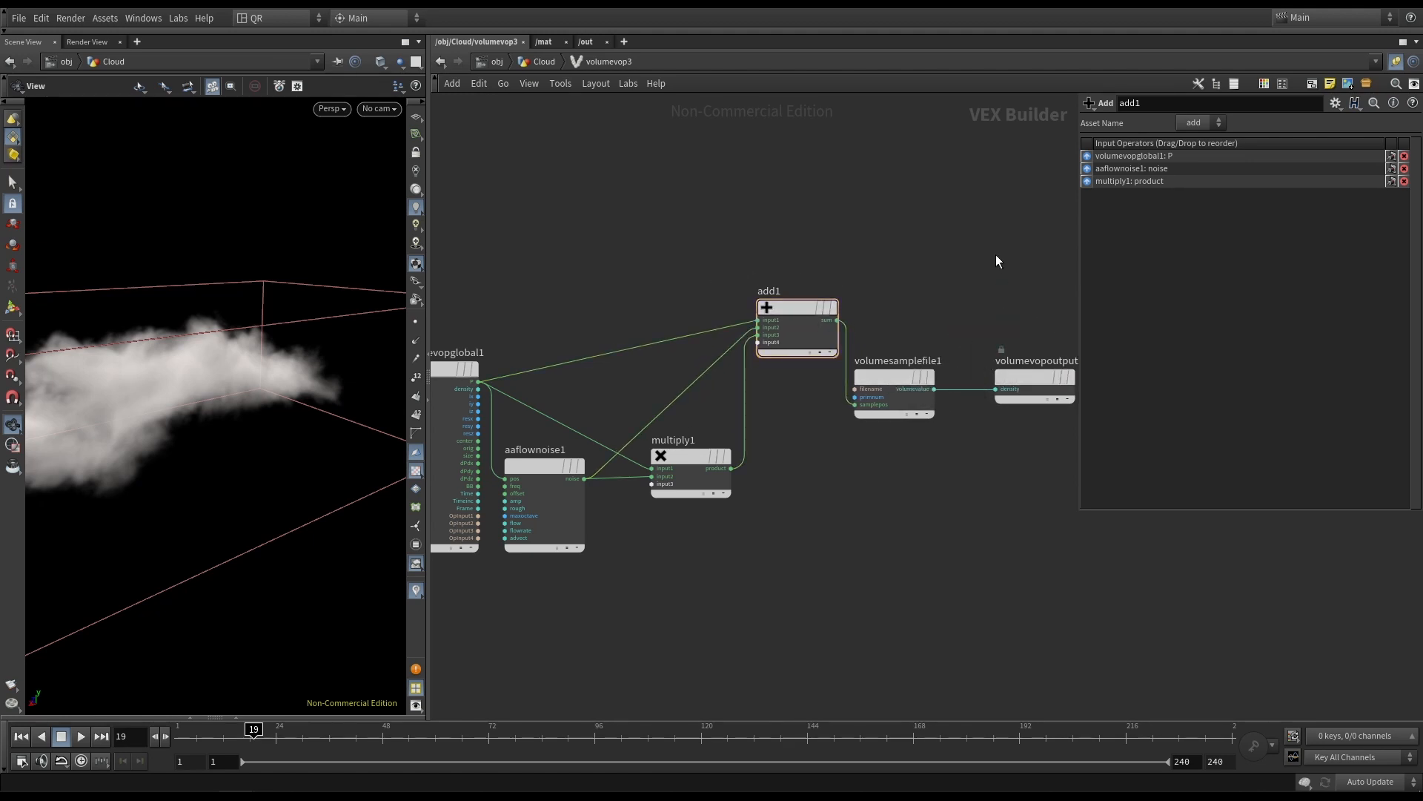
Return to the Cloud network and add a Volume Visualization node below volumevop3, connected to its output.
key("u")
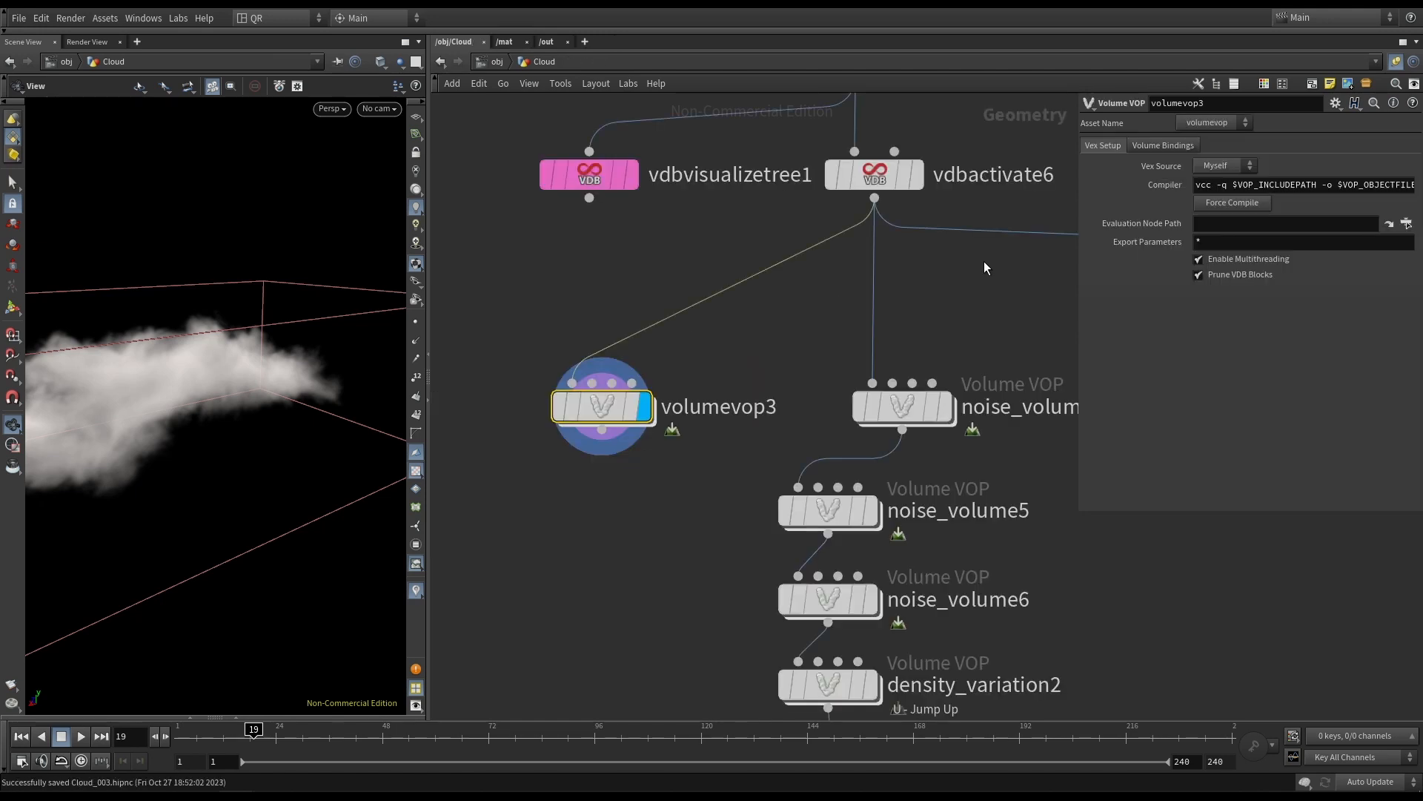
left_click_drag(171, 378, 193, 489)
middle_click_drag(594, 569, 649, 498)
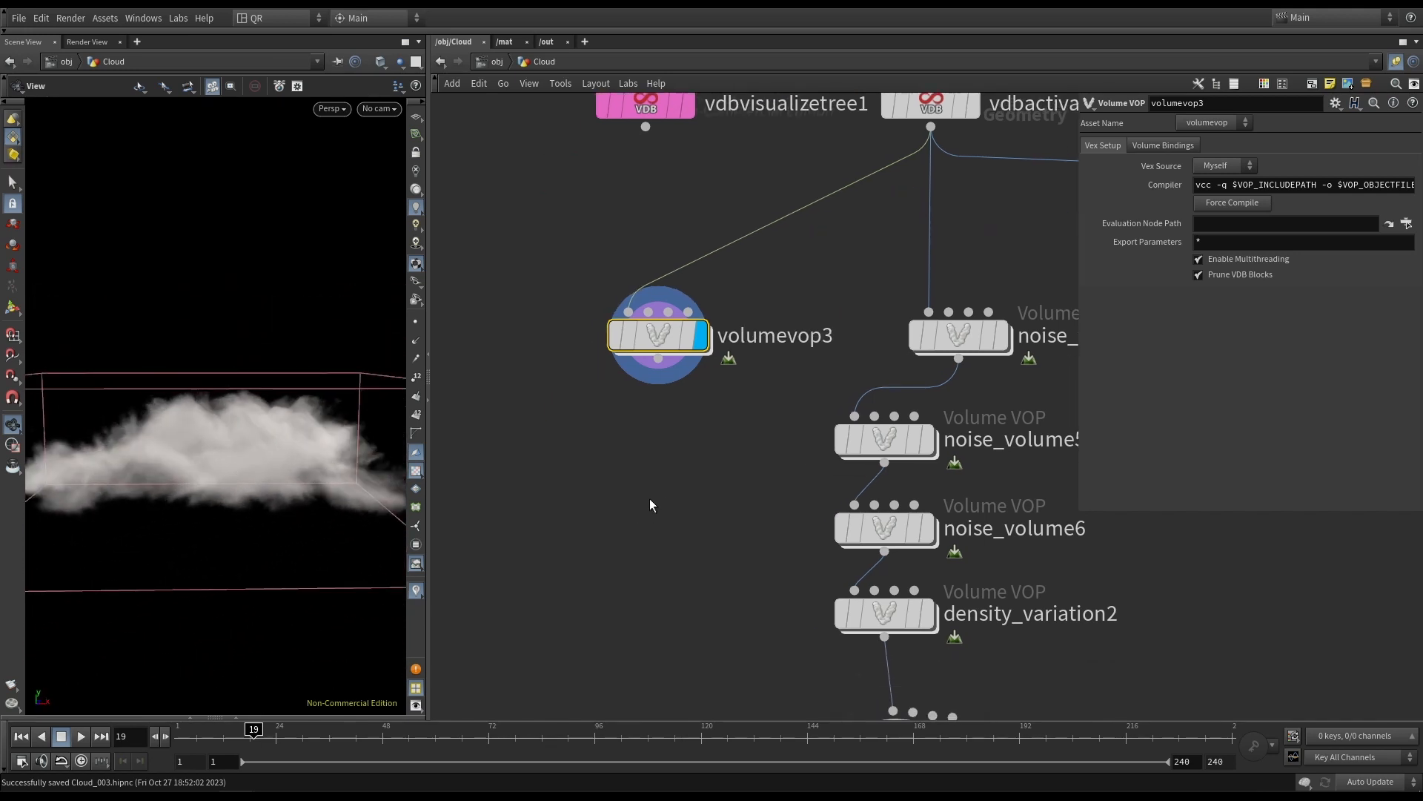
key("Tab")
type("vul")
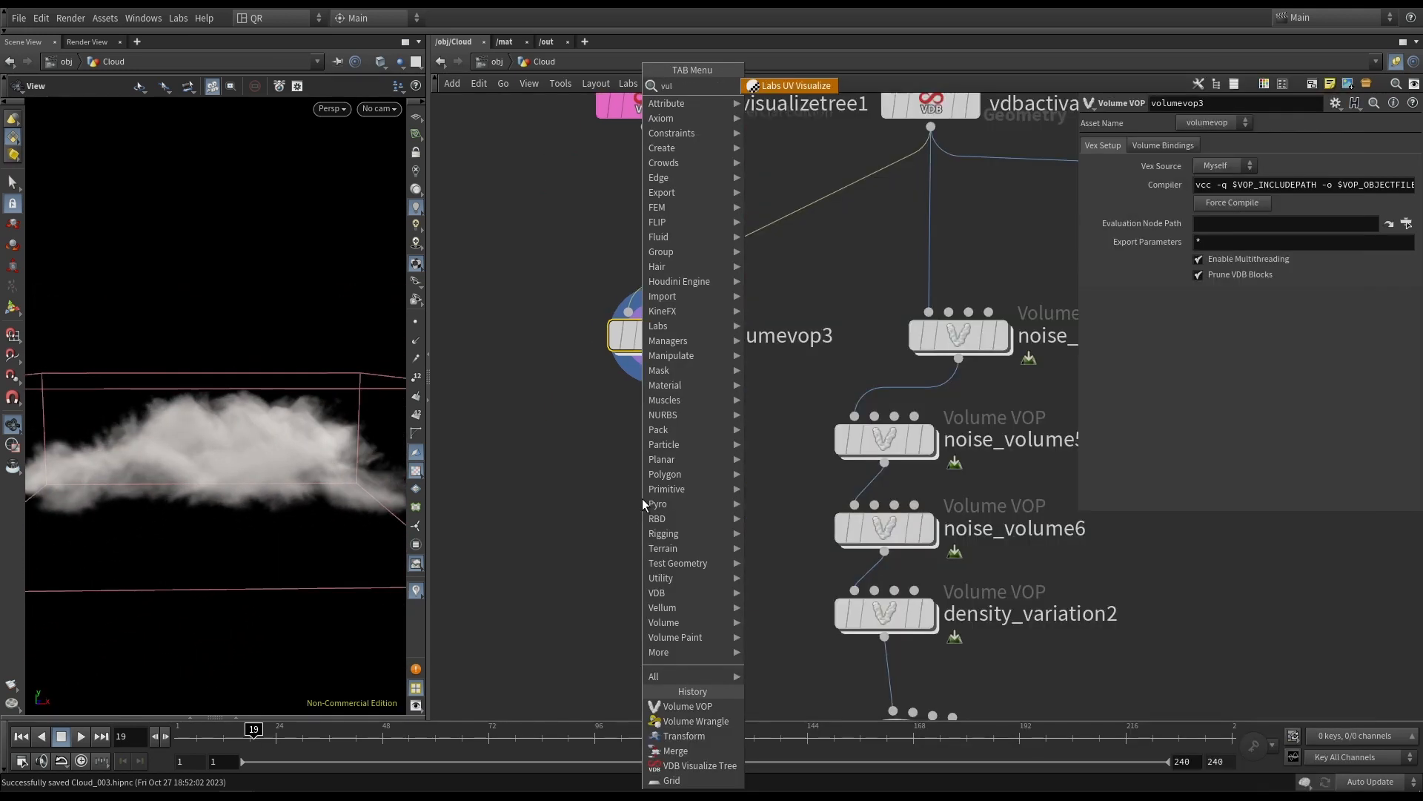
key("BackSpace")
key("BackSpace")
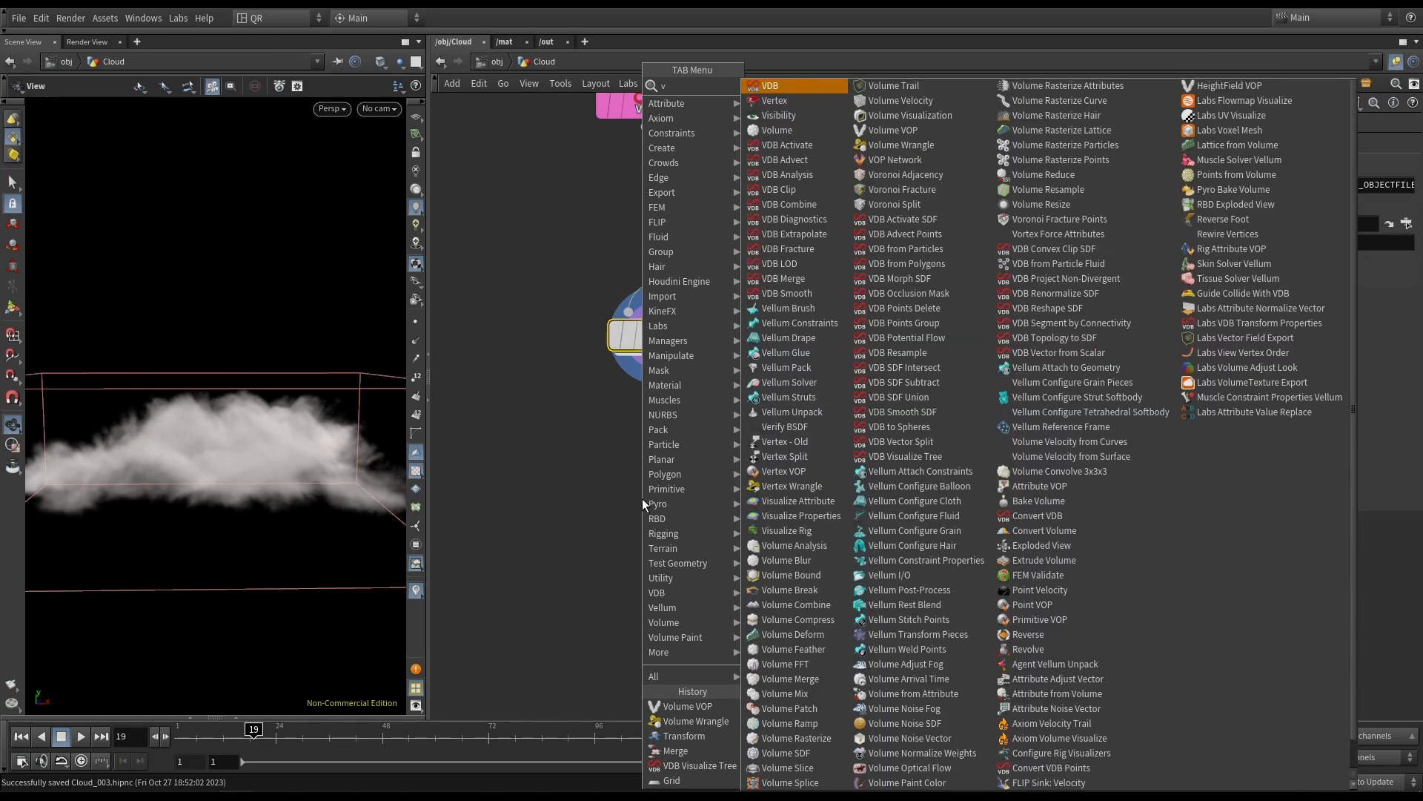
type("olv")
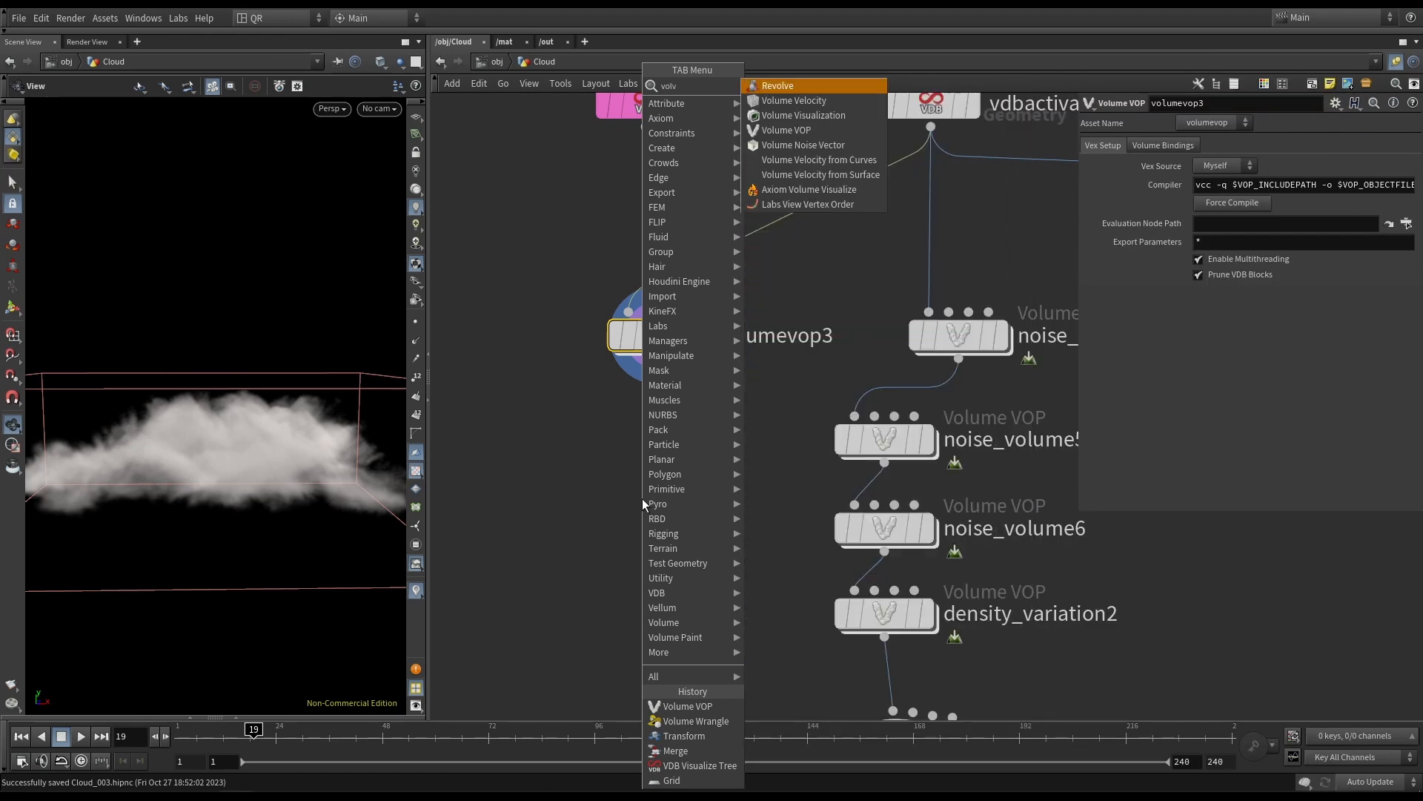
left_click(852, 101)
left_click(623, 462)
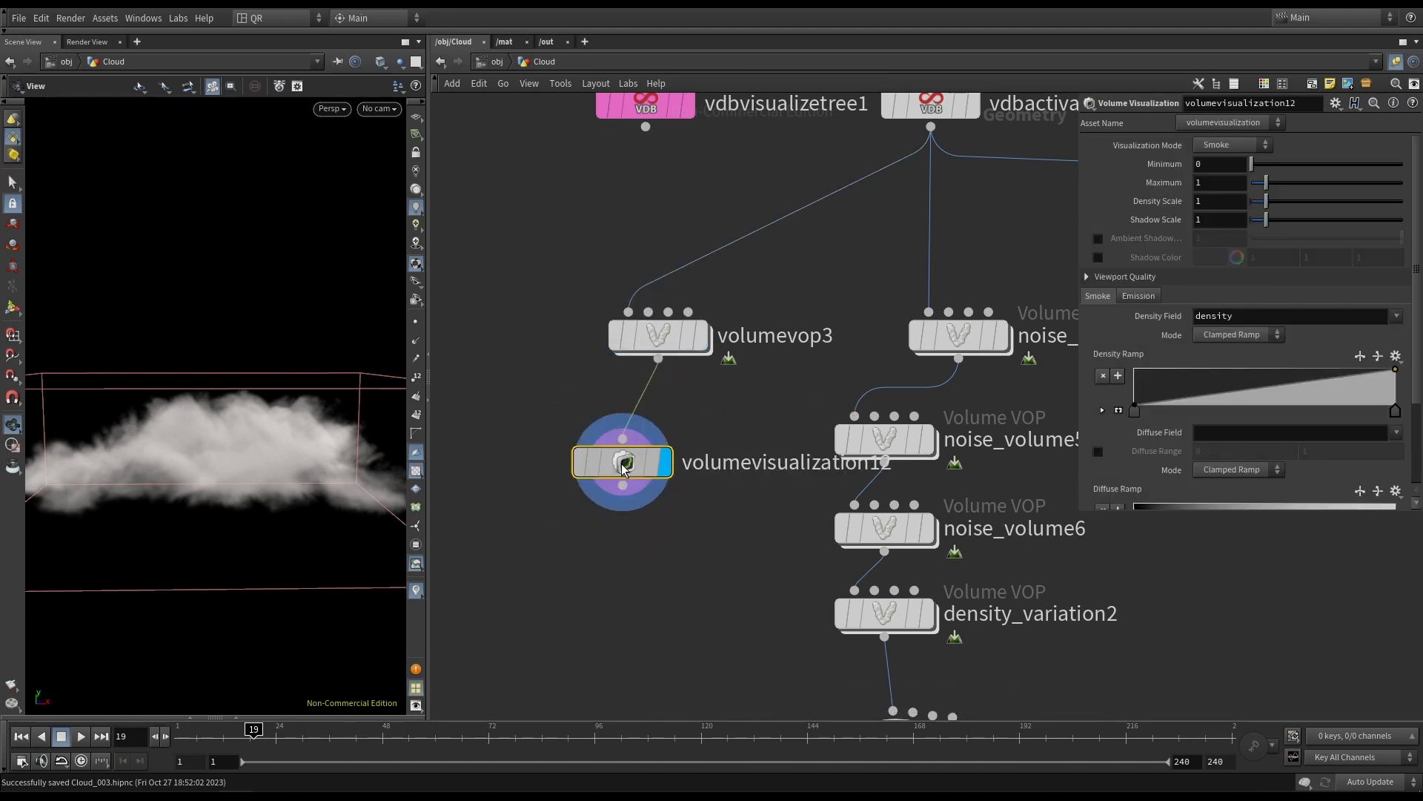
left_click_drag(626, 464, 548, 441)
Enable the Shadow Color on volumevisualization12 and set it to teal with values 0.1615, 0.646, 0.646.
left_click_drag(301, 279, 348, 326)
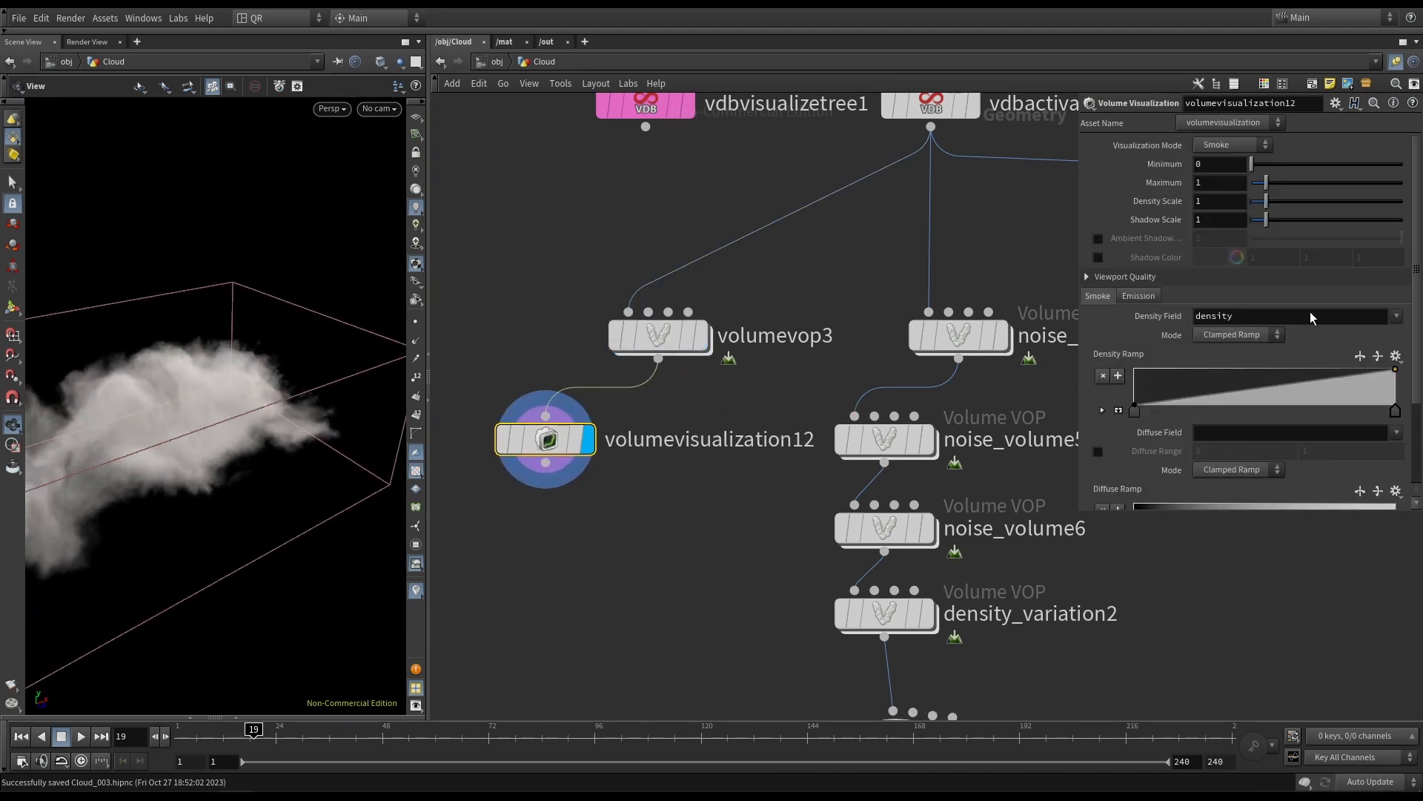
left_click(1097, 258)
left_click(1212, 258)
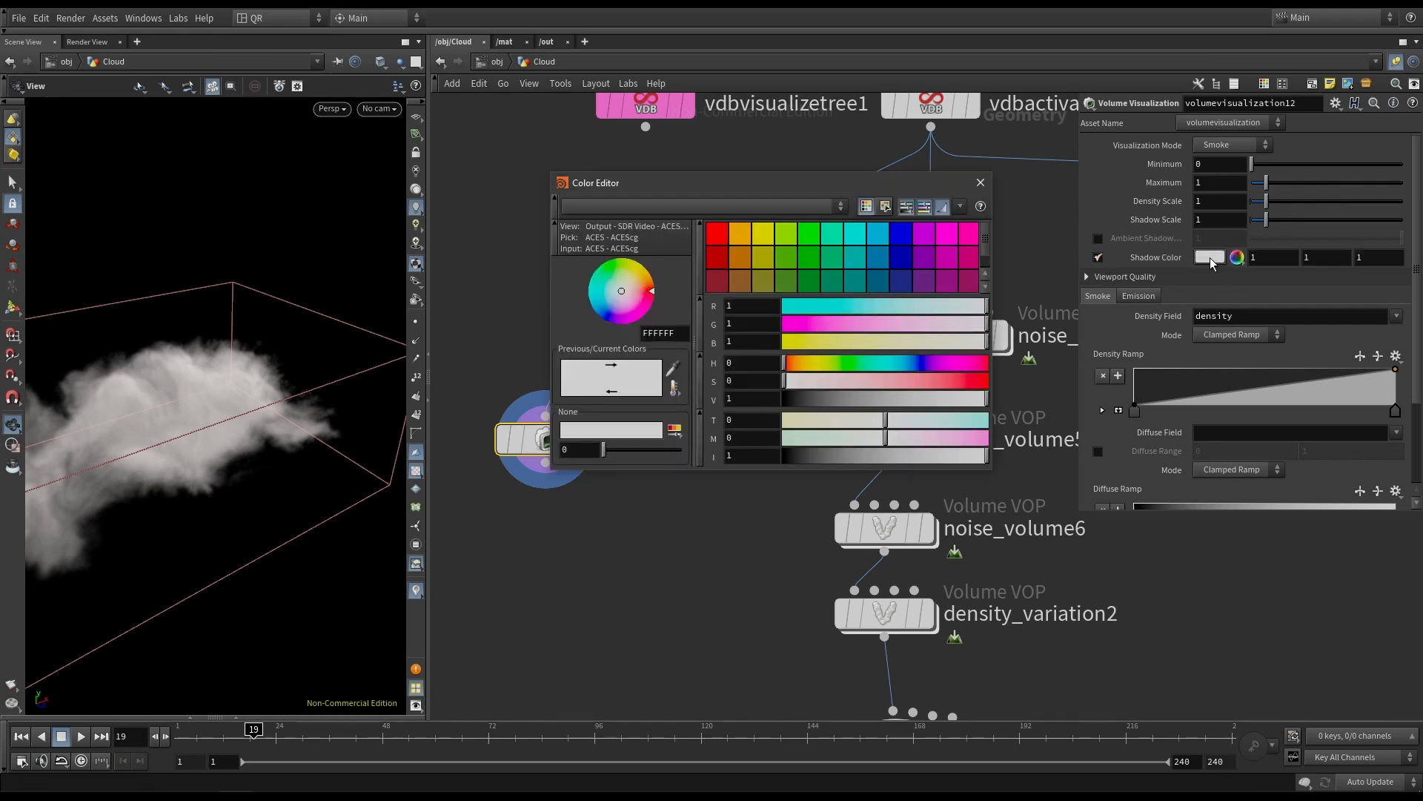
left_click(857, 280)
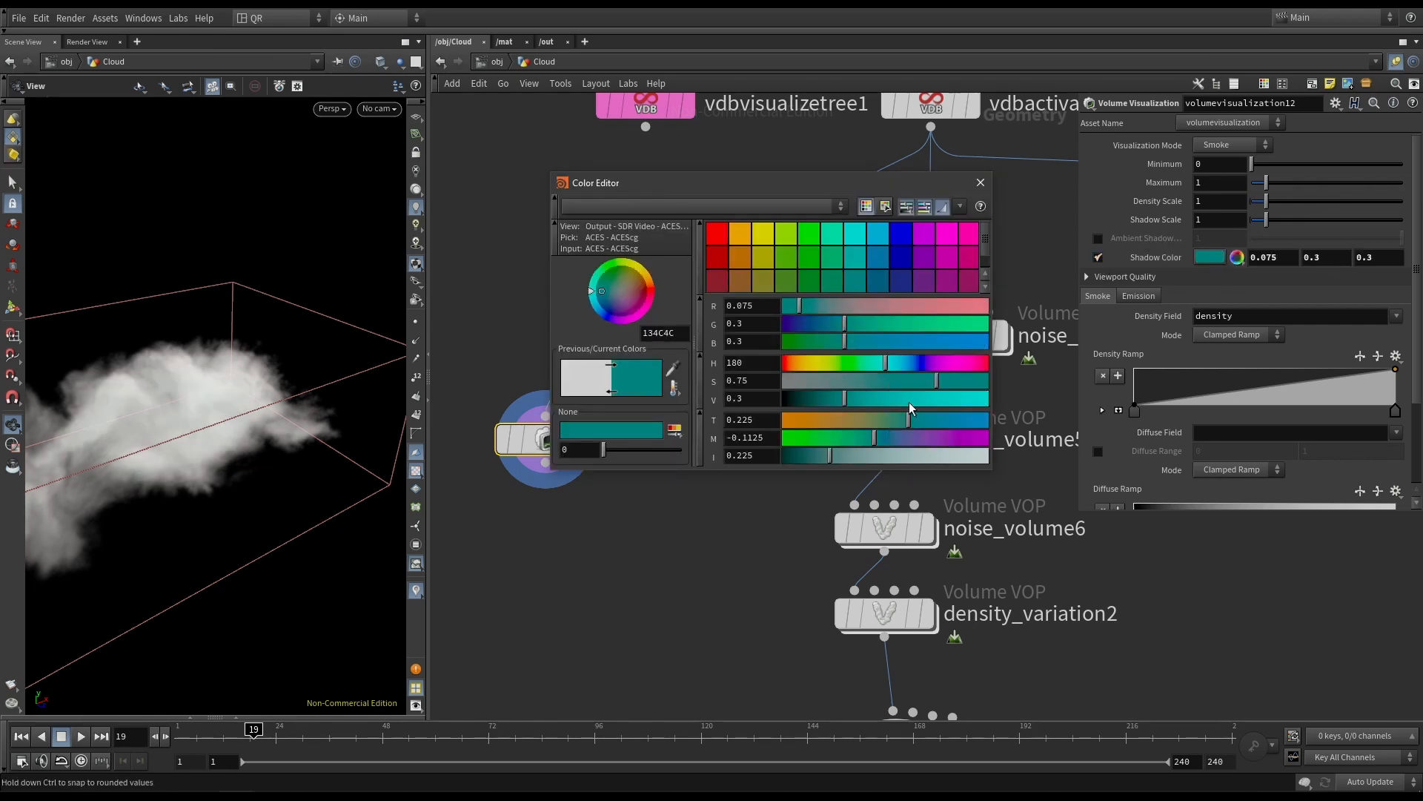
left_click_drag(911, 396, 916, 396)
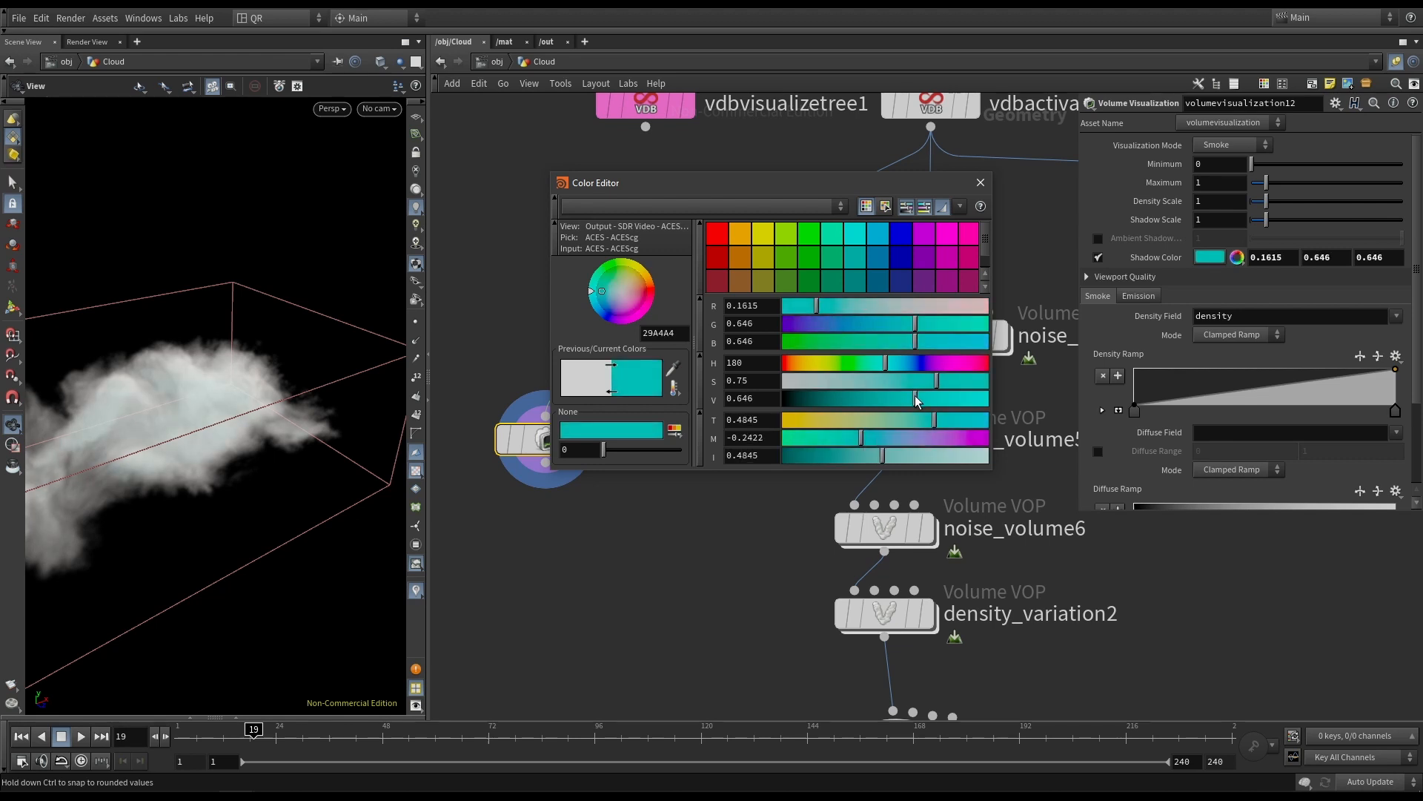
left_click(981, 184)
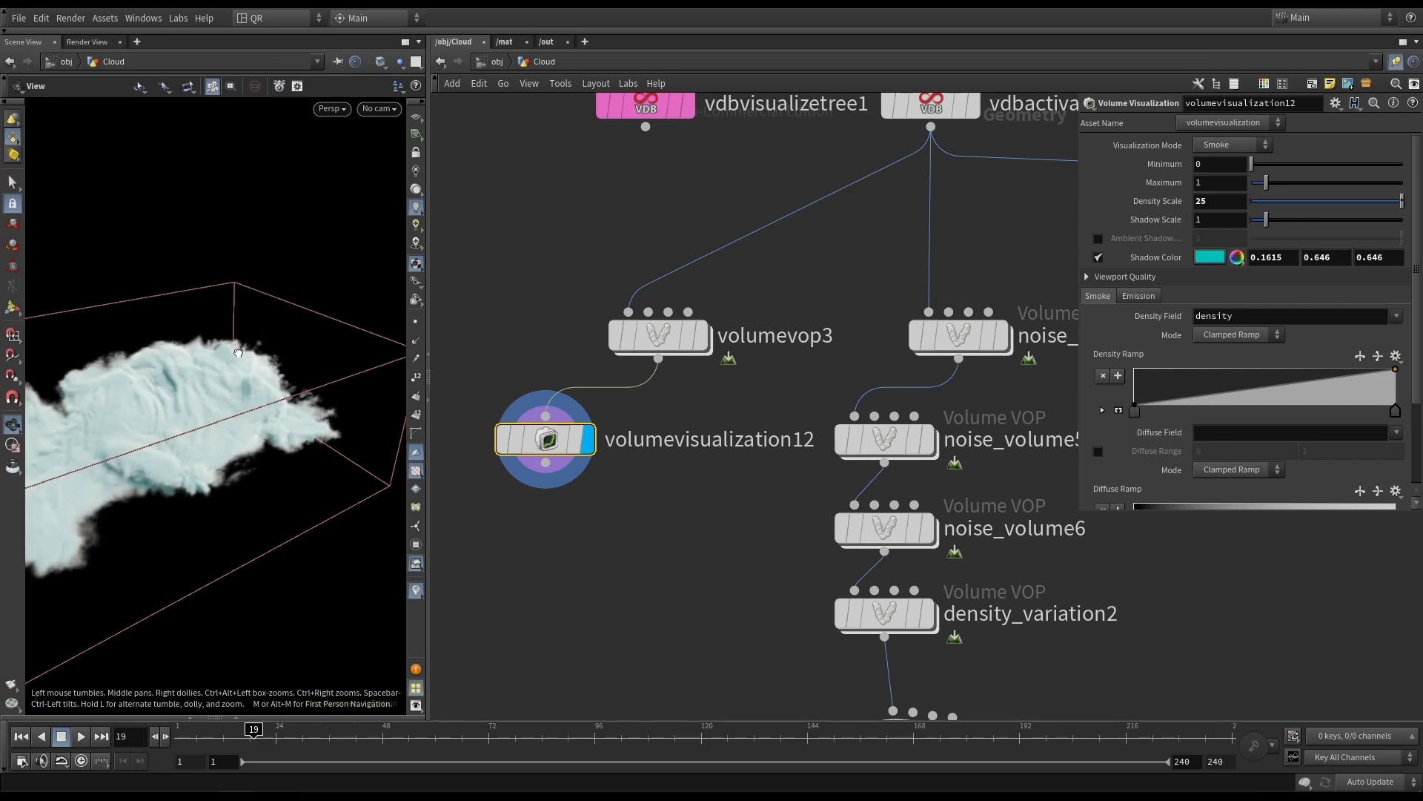
Set the Density Scale of volumevisualization12 to 10.
scroll(226, 326, "down", 4)
scroll(318, 372, "up", 3)
left_click_drag(229, 327, 348, 404)
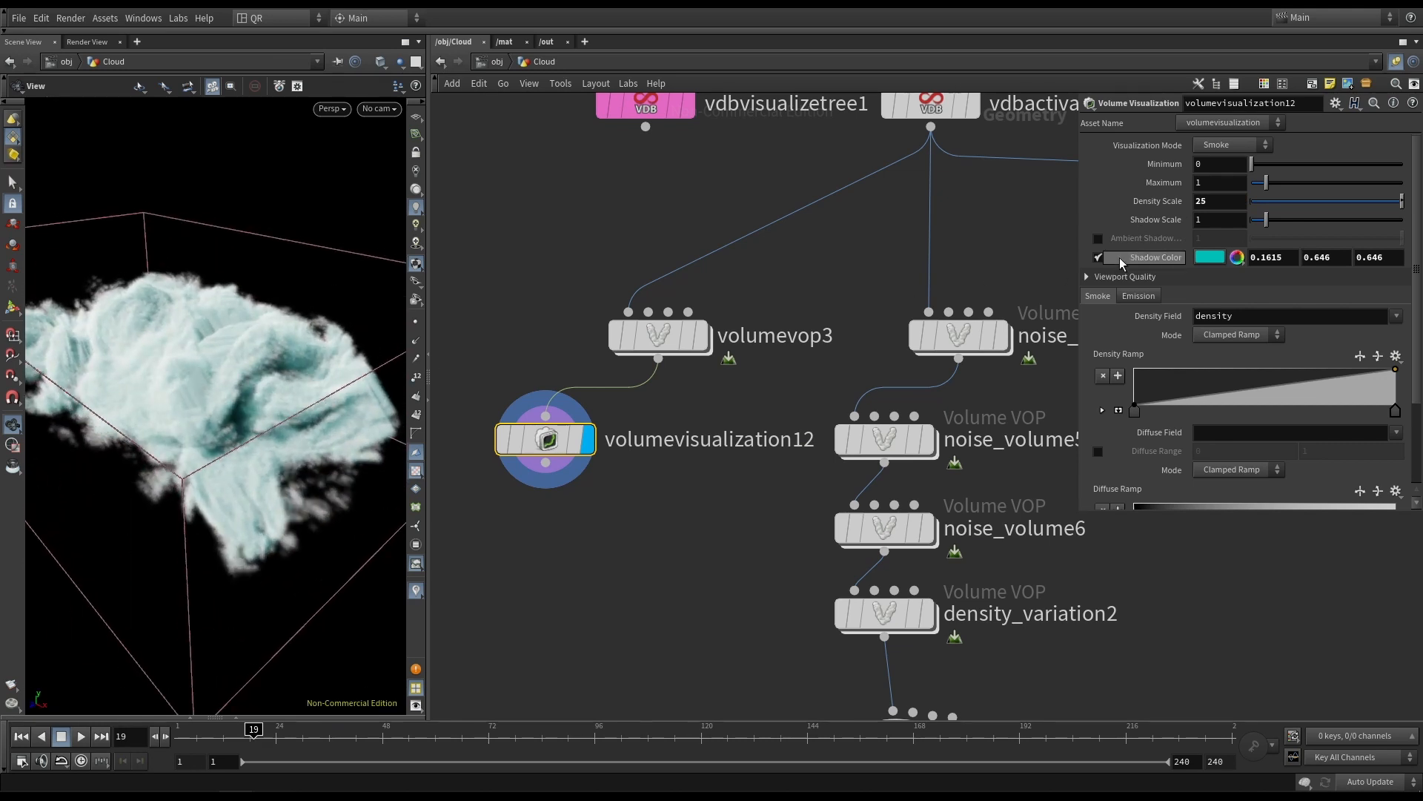
type("10")
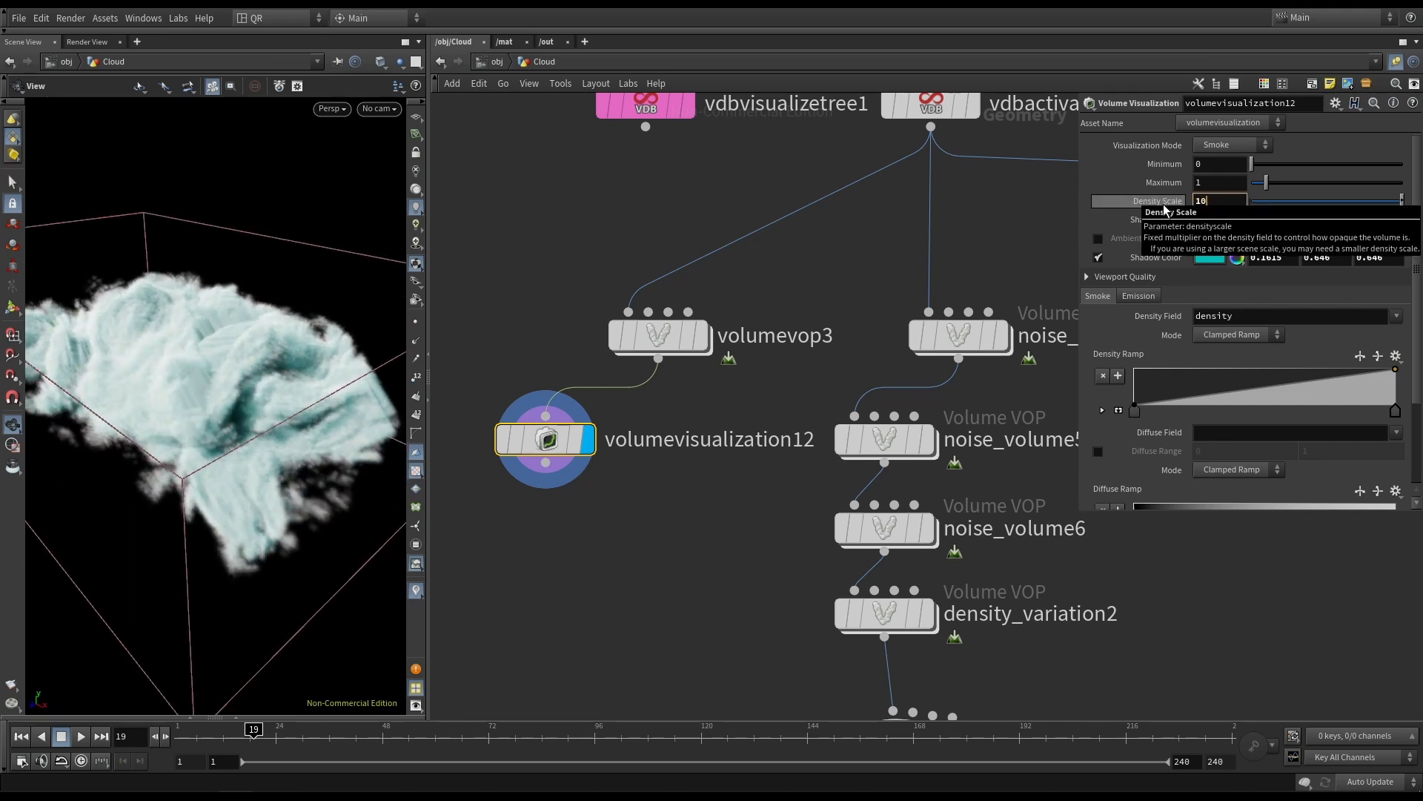
key("Return")
Set volumevisualization12's Density Scale to 5 and its Shadow Scale to 0.5.
left_click_drag(245, 348, 172, 367)
scroll(259, 341, "up", 3)
left_click_drag(117, 418, 242, 384)
scroll(241, 385, "down", 4)
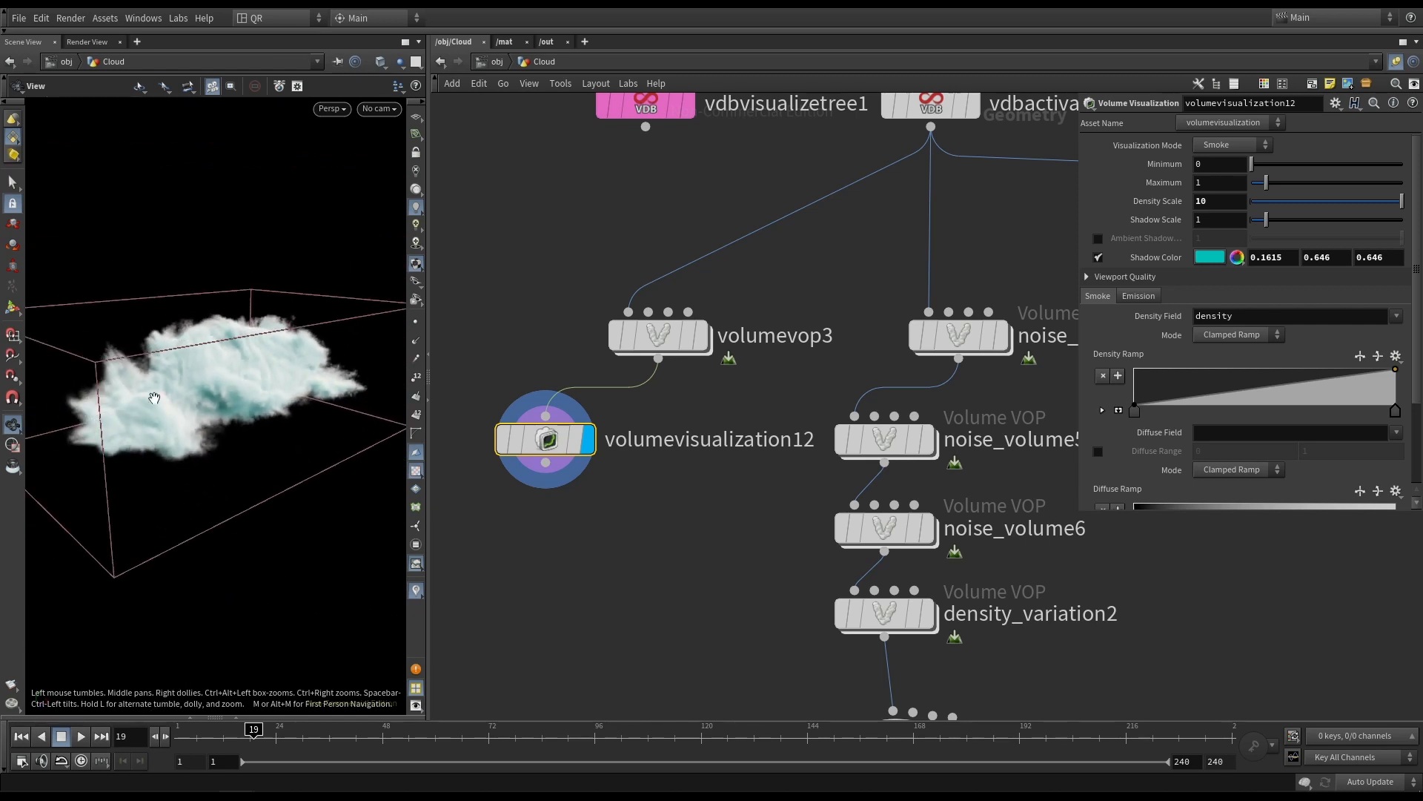
left_click_drag(153, 394, 162, 410)
double_click(1201, 201)
type("5")
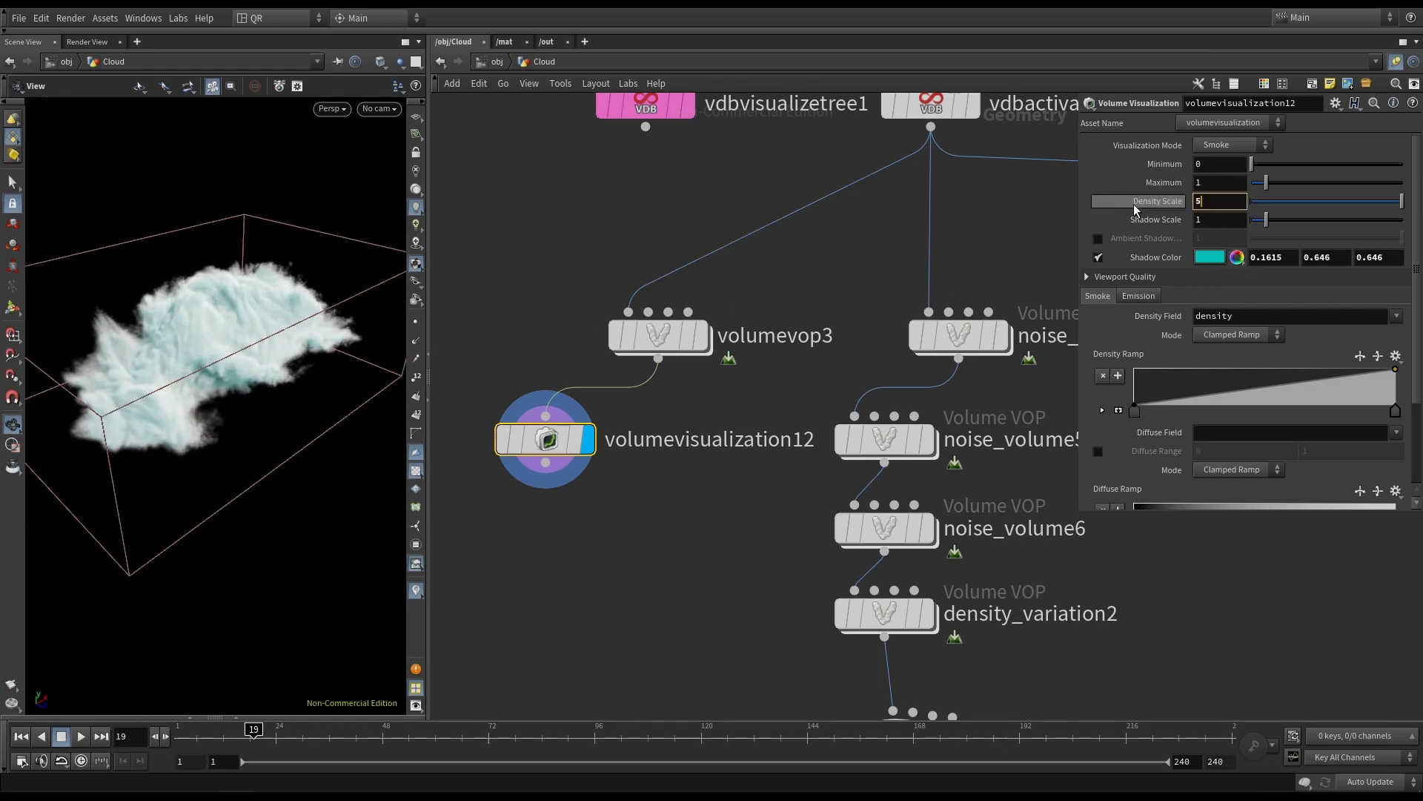
scroll(166, 317, "up", 5)
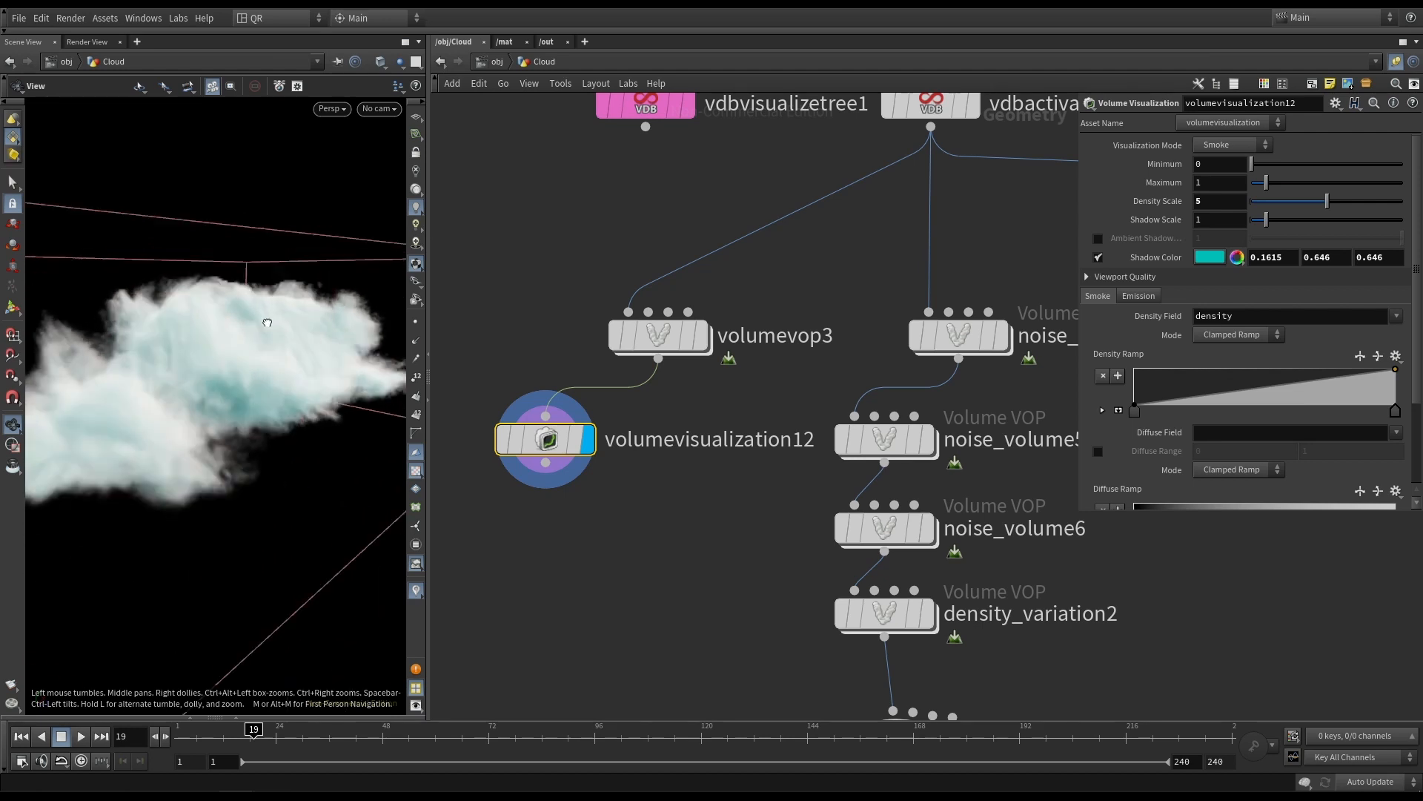
left_click_drag(264, 316, 215, 305)
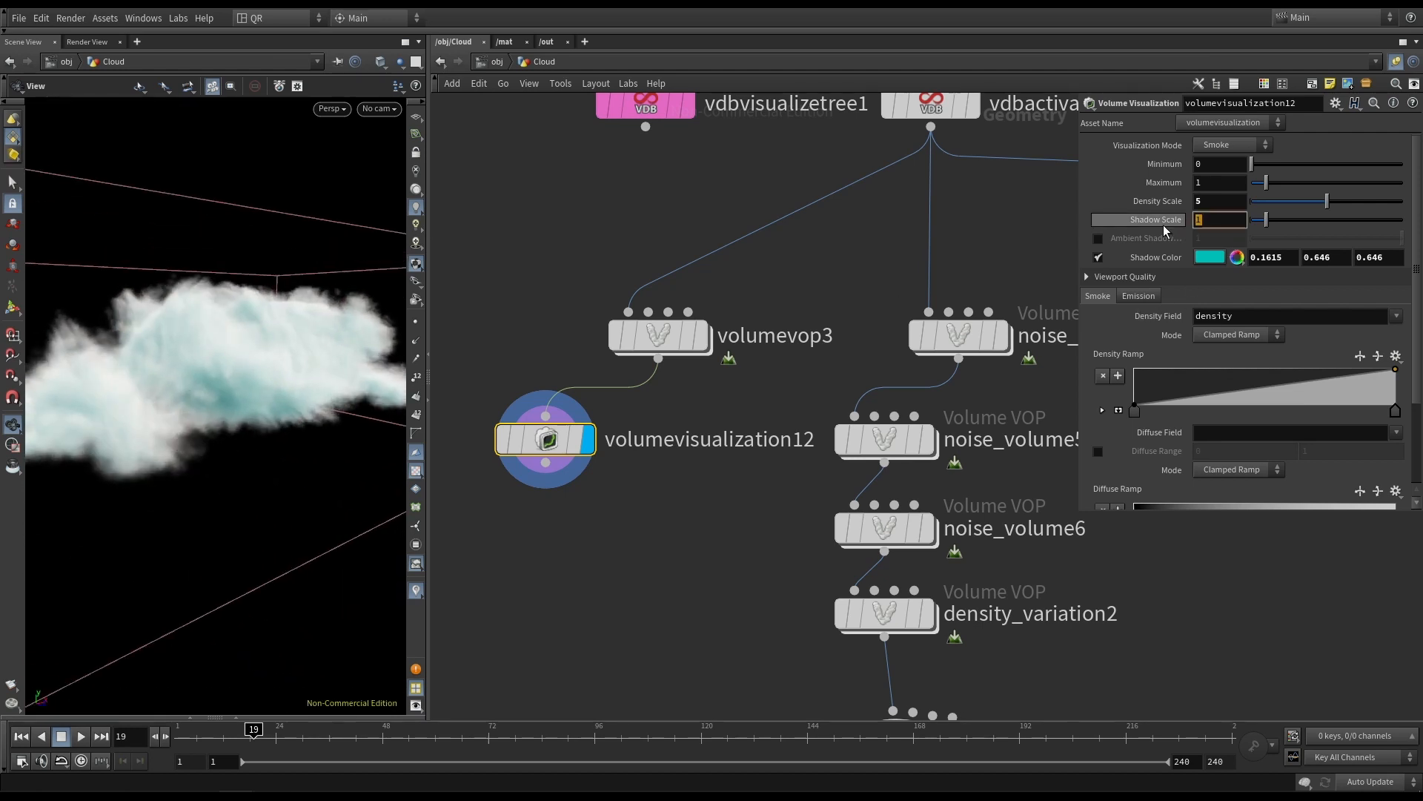
type(".5")
key("Return")
Examine the cloud's wispy edges and teal shading up close and from several angles.
left_click_drag(203, 367, 259, 352)
right_click_drag(259, 352, 340, 393)
left_click_drag(340, 393, 307, 389)
right_click_drag(307, 389, 294, 395)
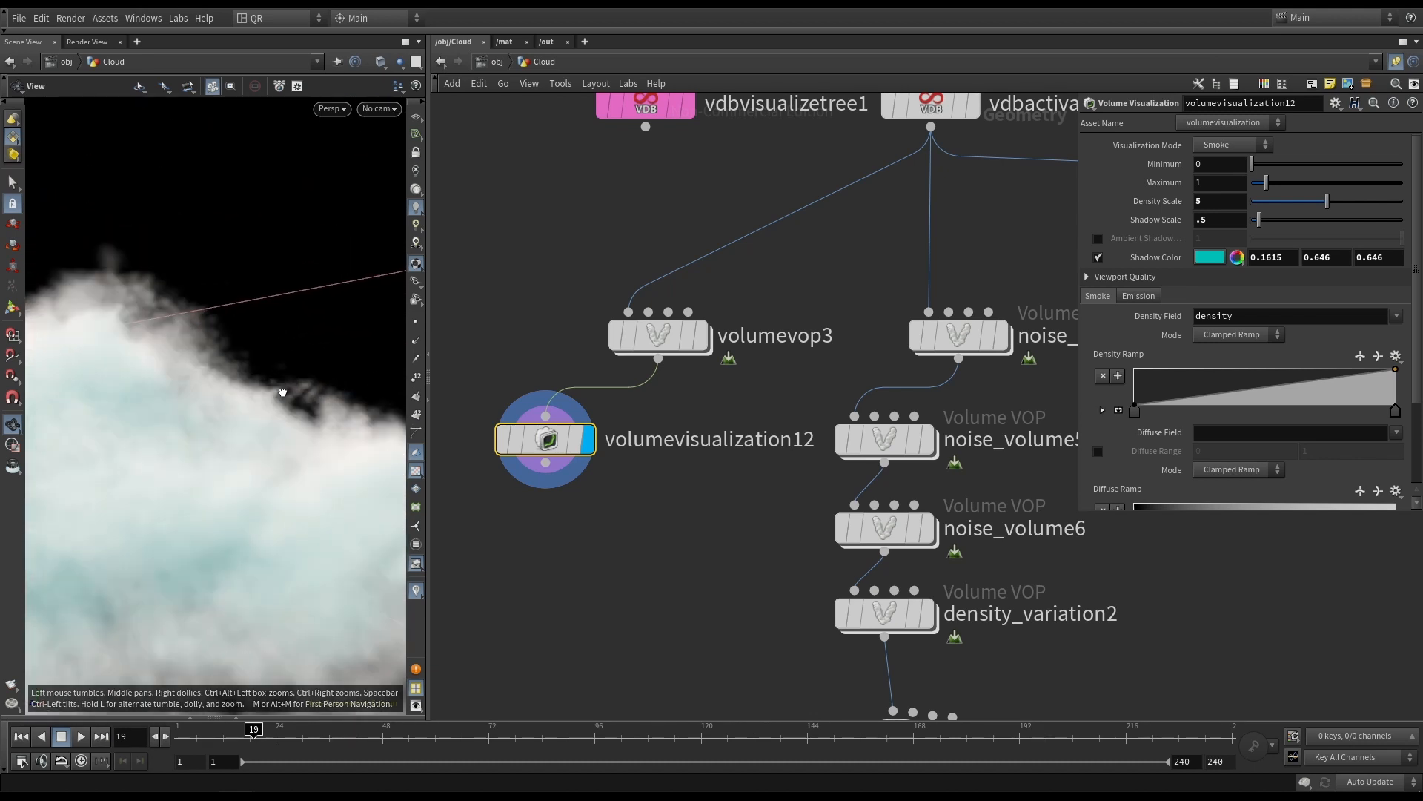
middle_click_drag(294, 395, 249, 350)
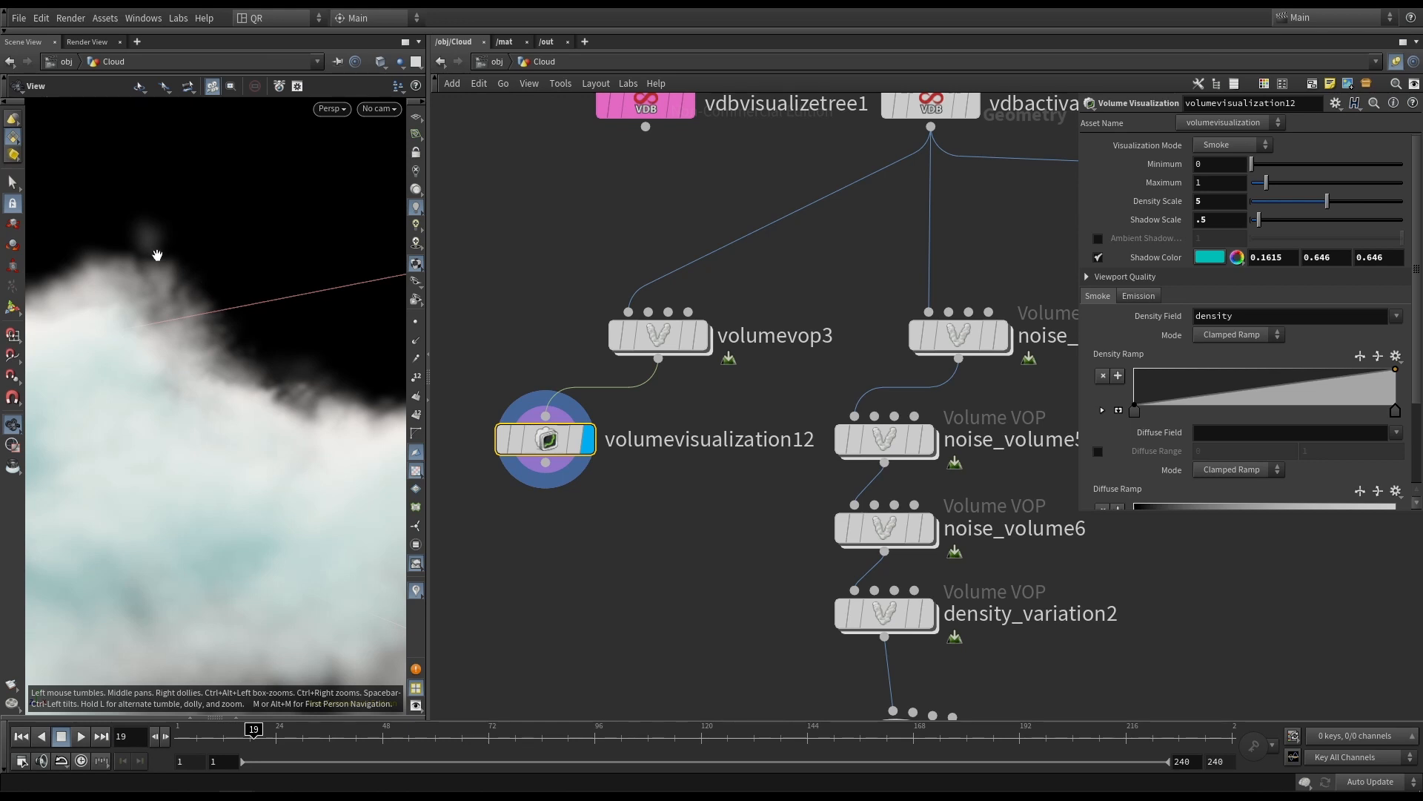
right_click_drag(222, 334, 286, 365)
left_click_drag(286, 366, 258, 375)
right_click_drag(257, 375, 299, 364)
mouse_move(299, 363)
left_mouse_down()
mouse_move(326, 379)
mouse_move(324, 358)
left_mouse_up()
right_click_drag(324, 359, 160, 446)
left_click_drag(161, 446, 330, 410)
right_click_drag(331, 410, 210, 425)
left_click_drag(210, 425, 133, 437)
right_click_drag(134, 438, 215, 424)
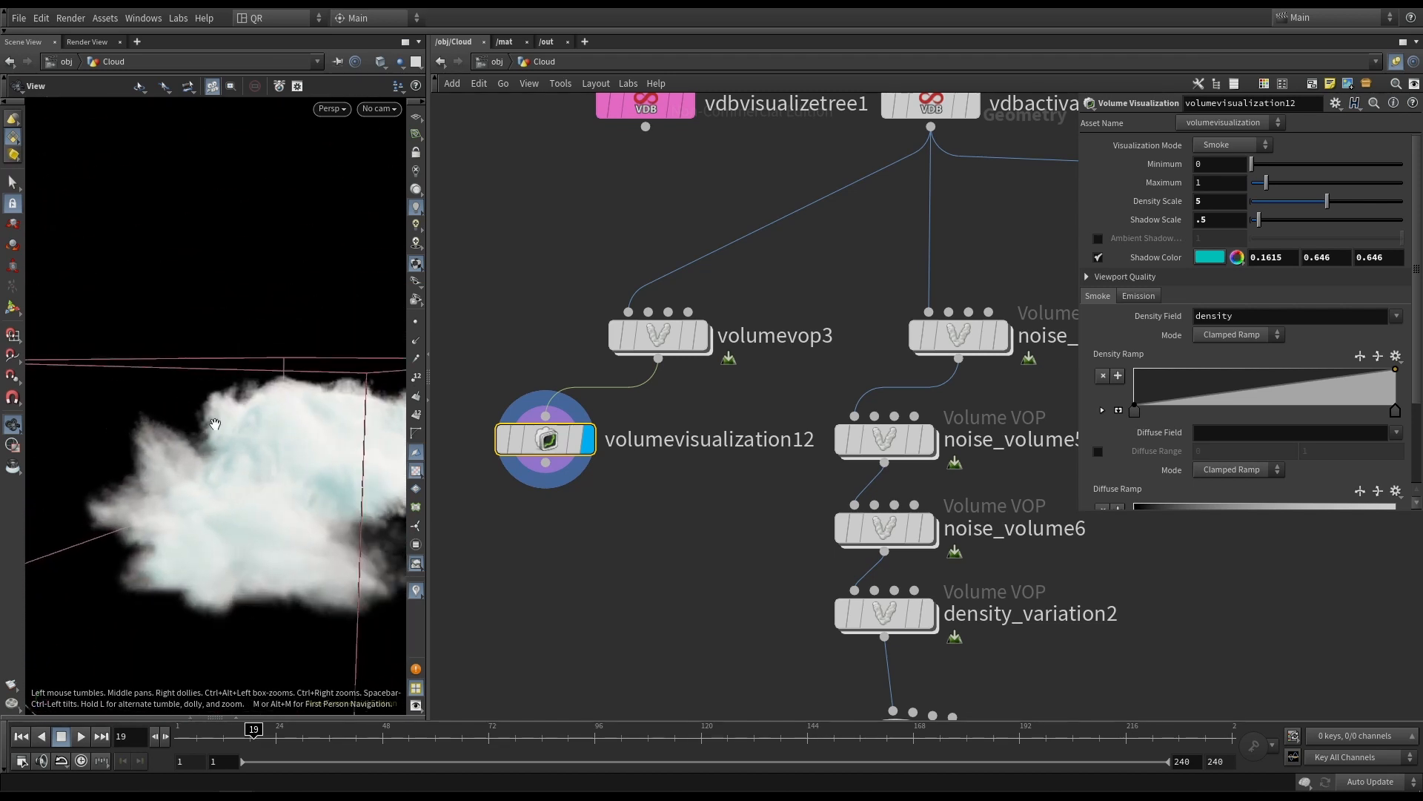
left_click_drag(215, 424, 302, 397)
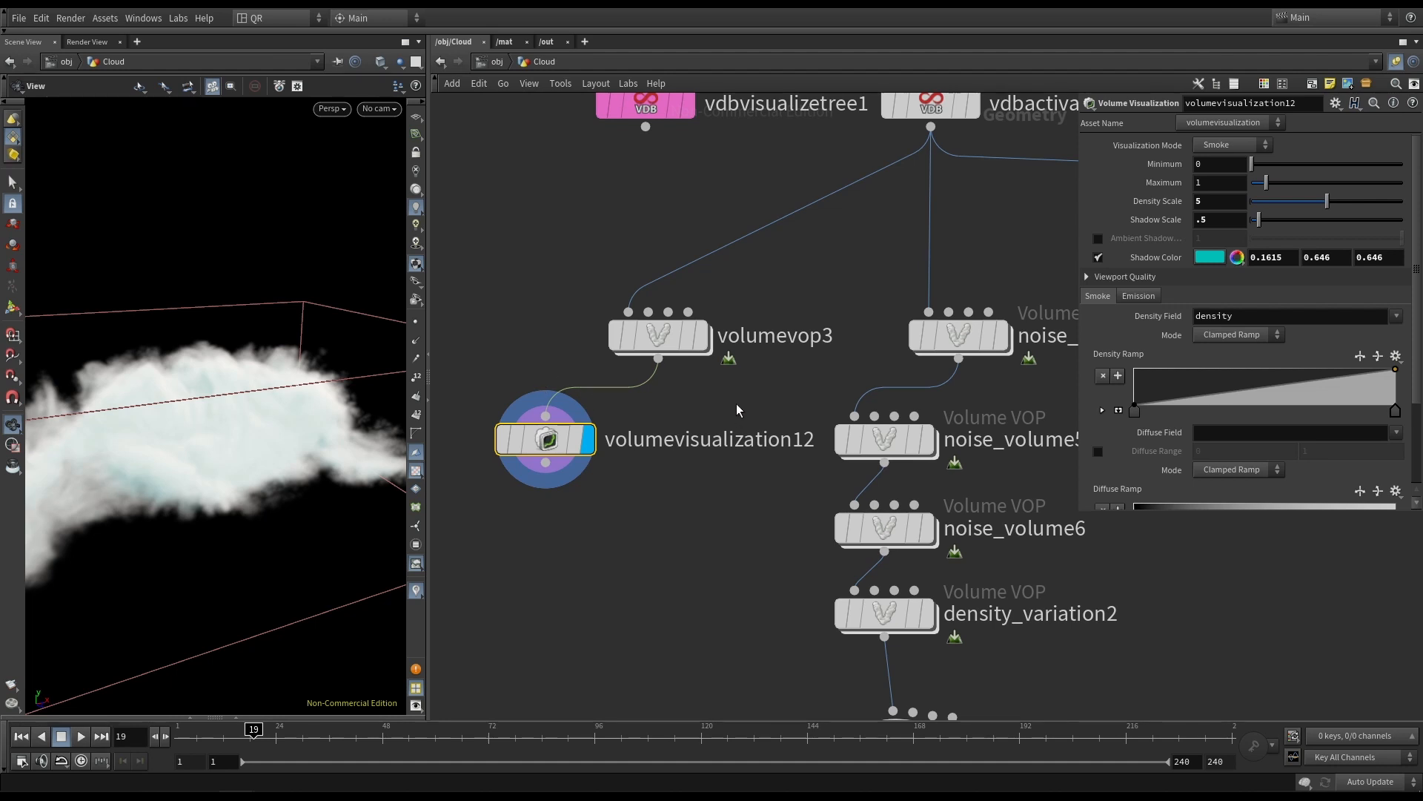
Move volumevisualization12 aside, then duplicate volumevop3 below itself with the copy fed by volumevop3's output and displayed.
middle_click_drag(642, 578, 728, 572)
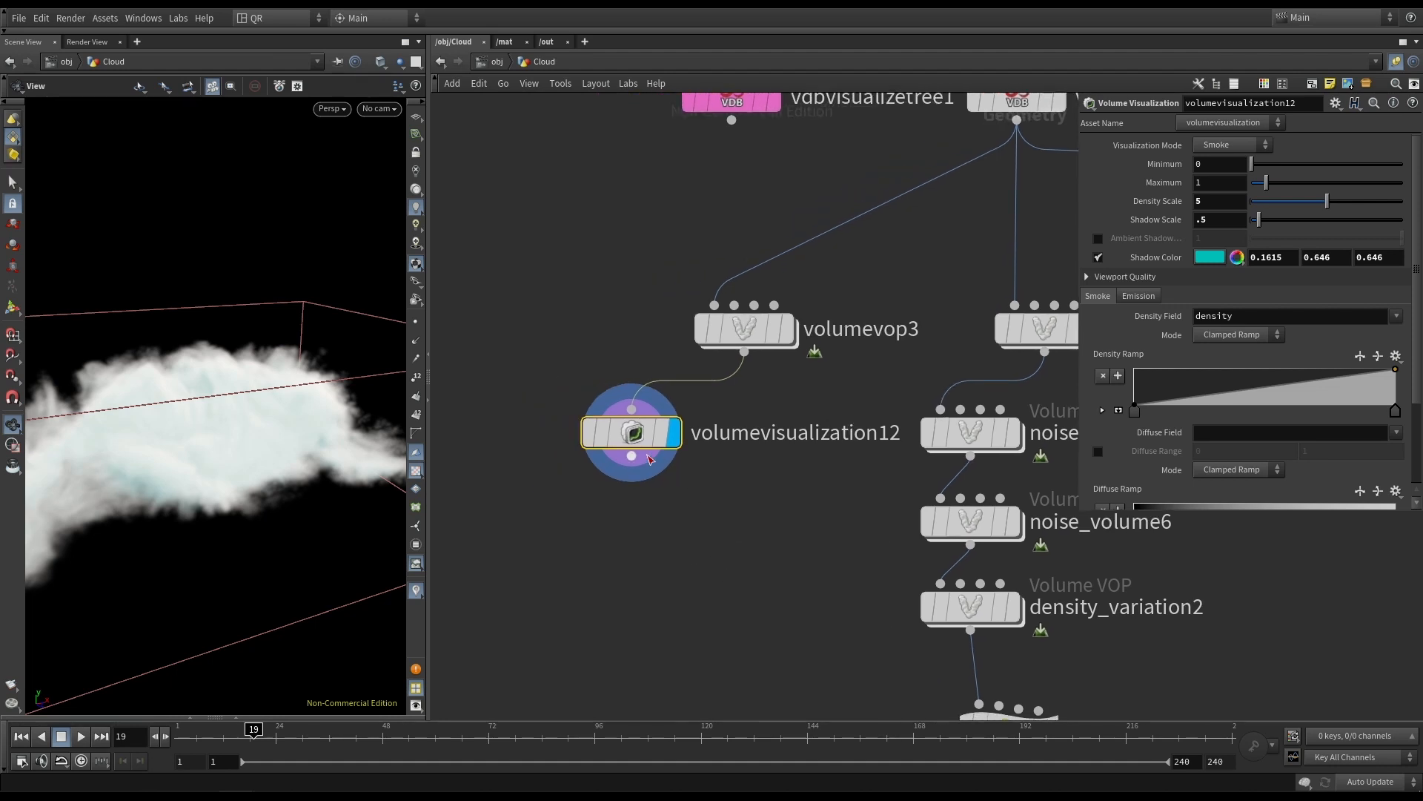
left_click_drag(634, 438, 527, 438)
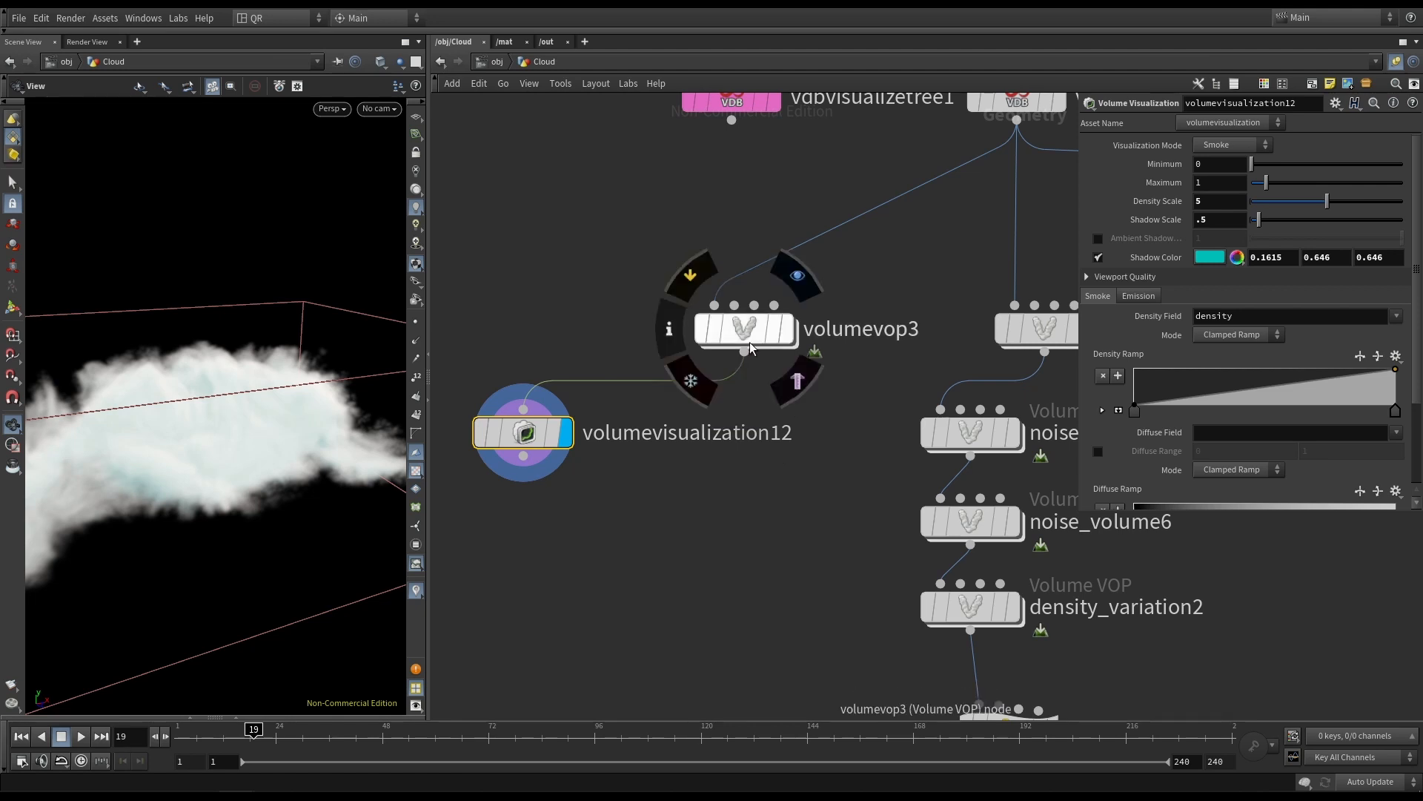
left_click_drag(745, 334, 765, 496, "alt")
left_click(689, 464)
left_click(744, 352)
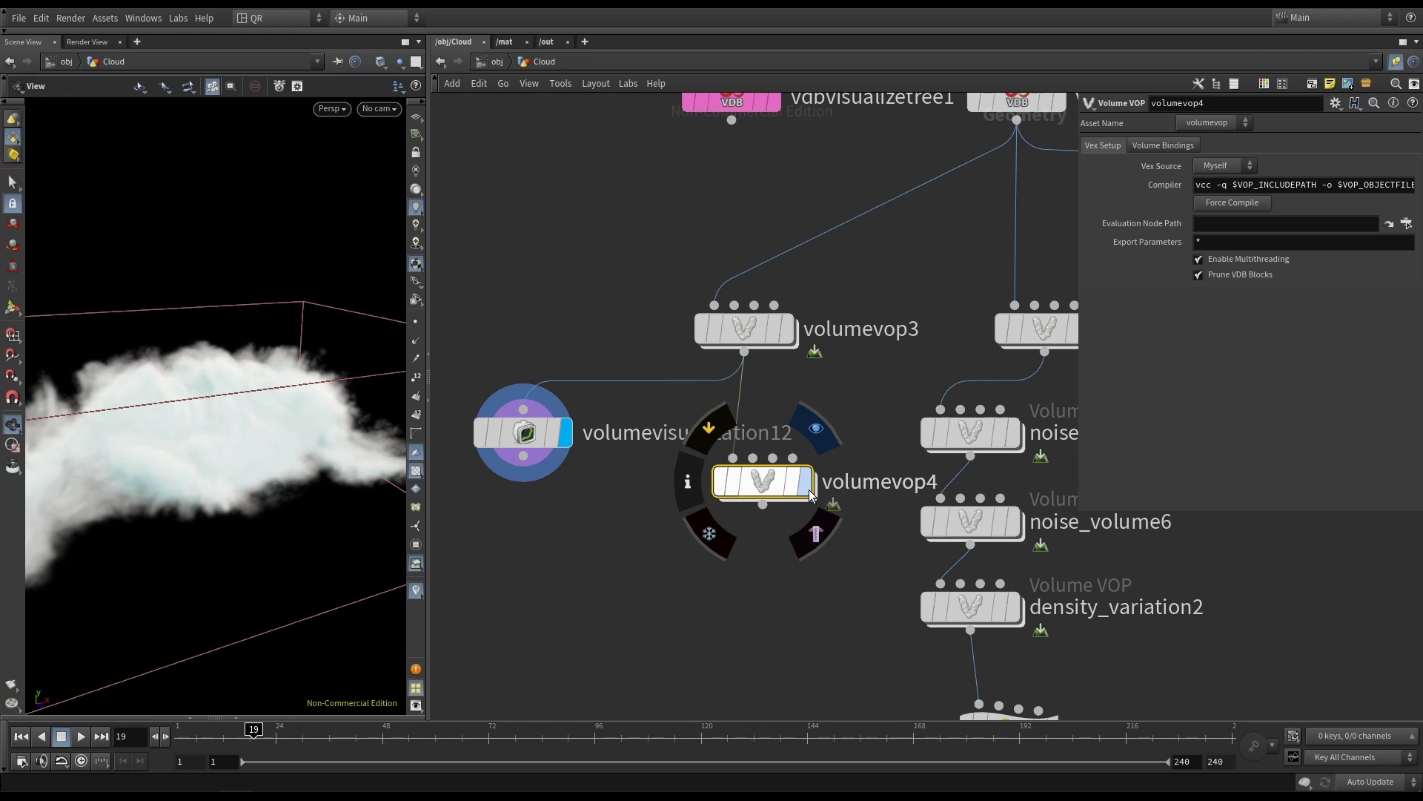
left_click(807, 486)
mouse_move(245, 424)
left_mouse_down()
mouse_move(181, 464)
mouse_move(232, 487)
mouse_move(231, 441)
left_mouse_up()
Duplicate volumevisualization12 below itself, connect the copy to volumevop4's output and display it.
left_click(523, 439)
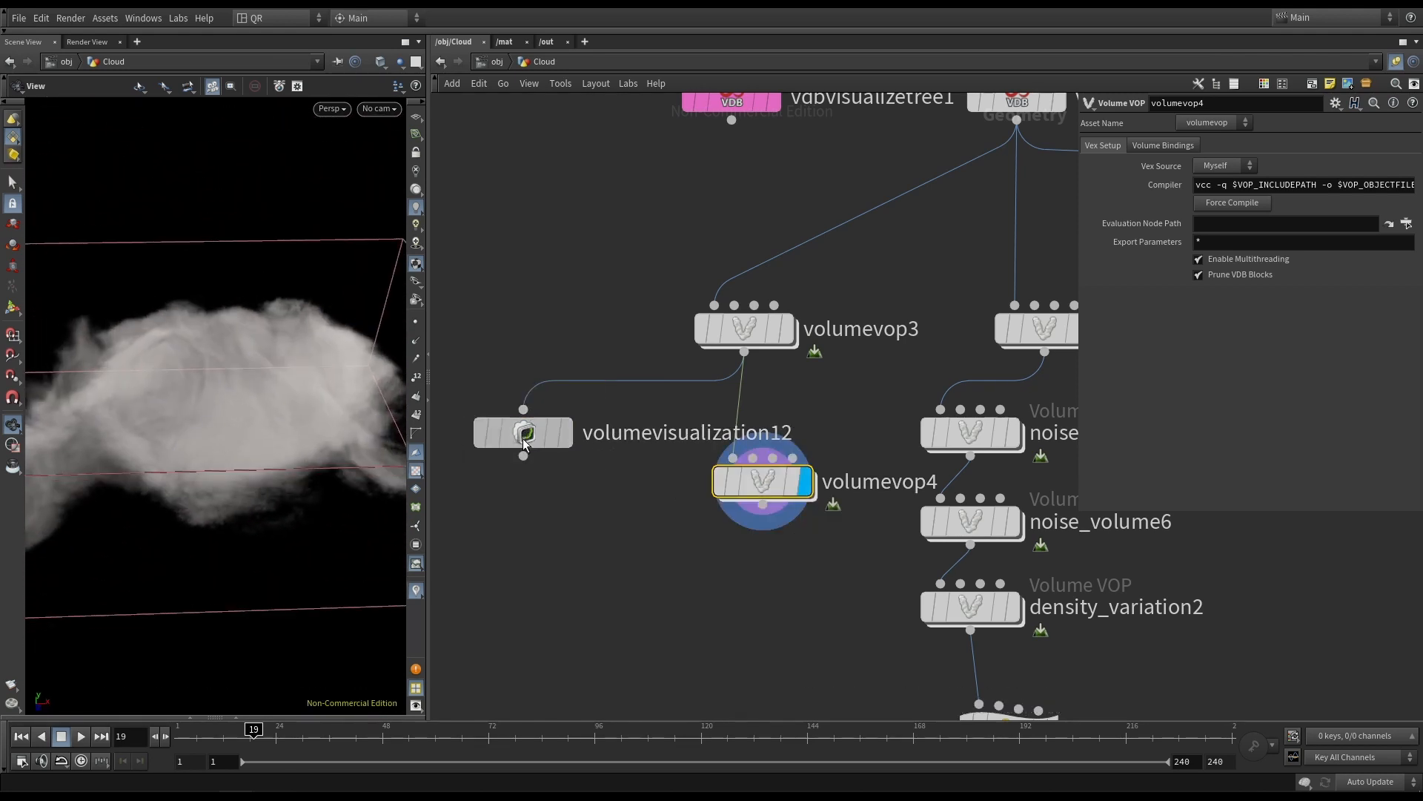
left_click_drag(523, 439, 523, 566, "alt")
left_click(523, 536)
left_click(722, 539)
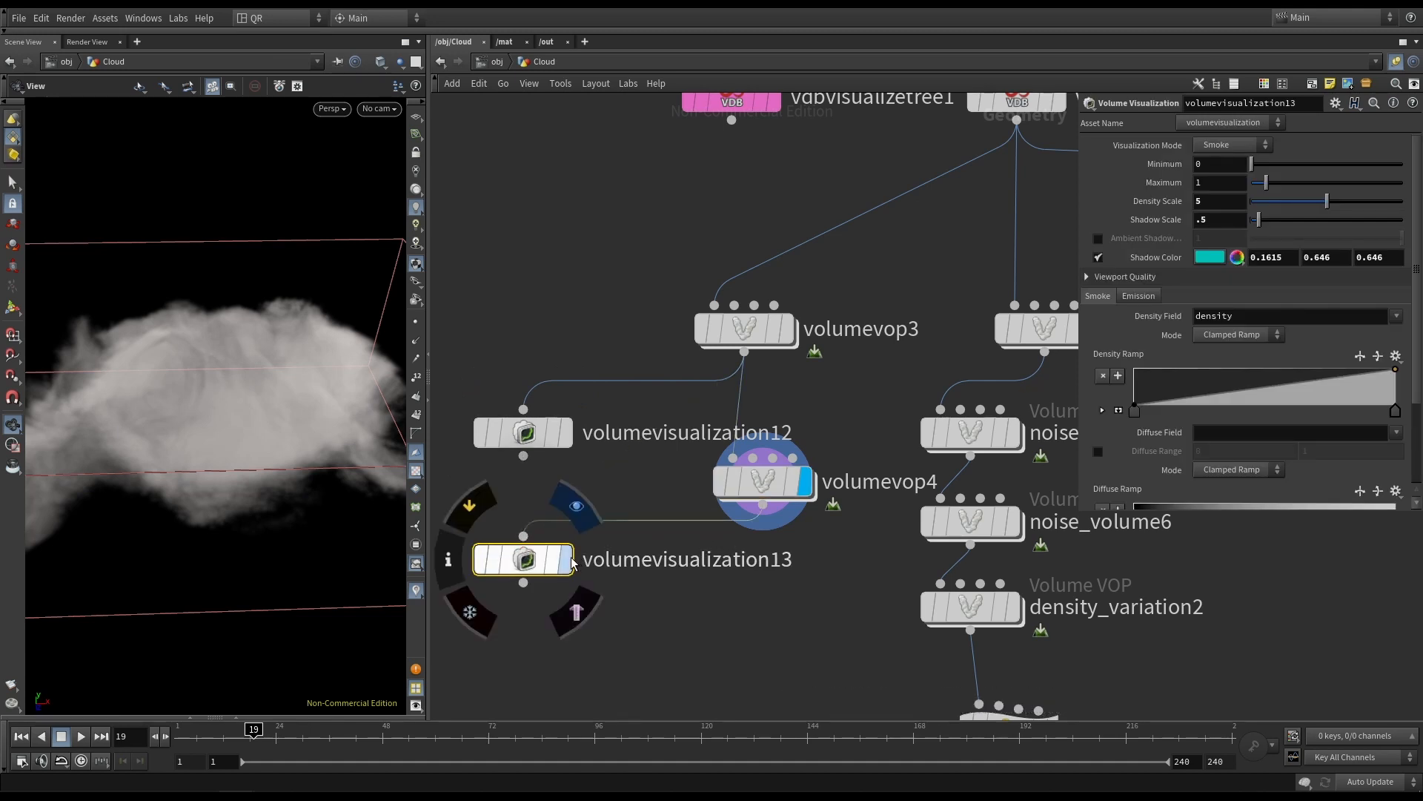
left_click(572, 563)
Compare the cloud in volumevisualization12 and volumevisualization13 by displaying each and examining it from different angles.
left_click(566, 433)
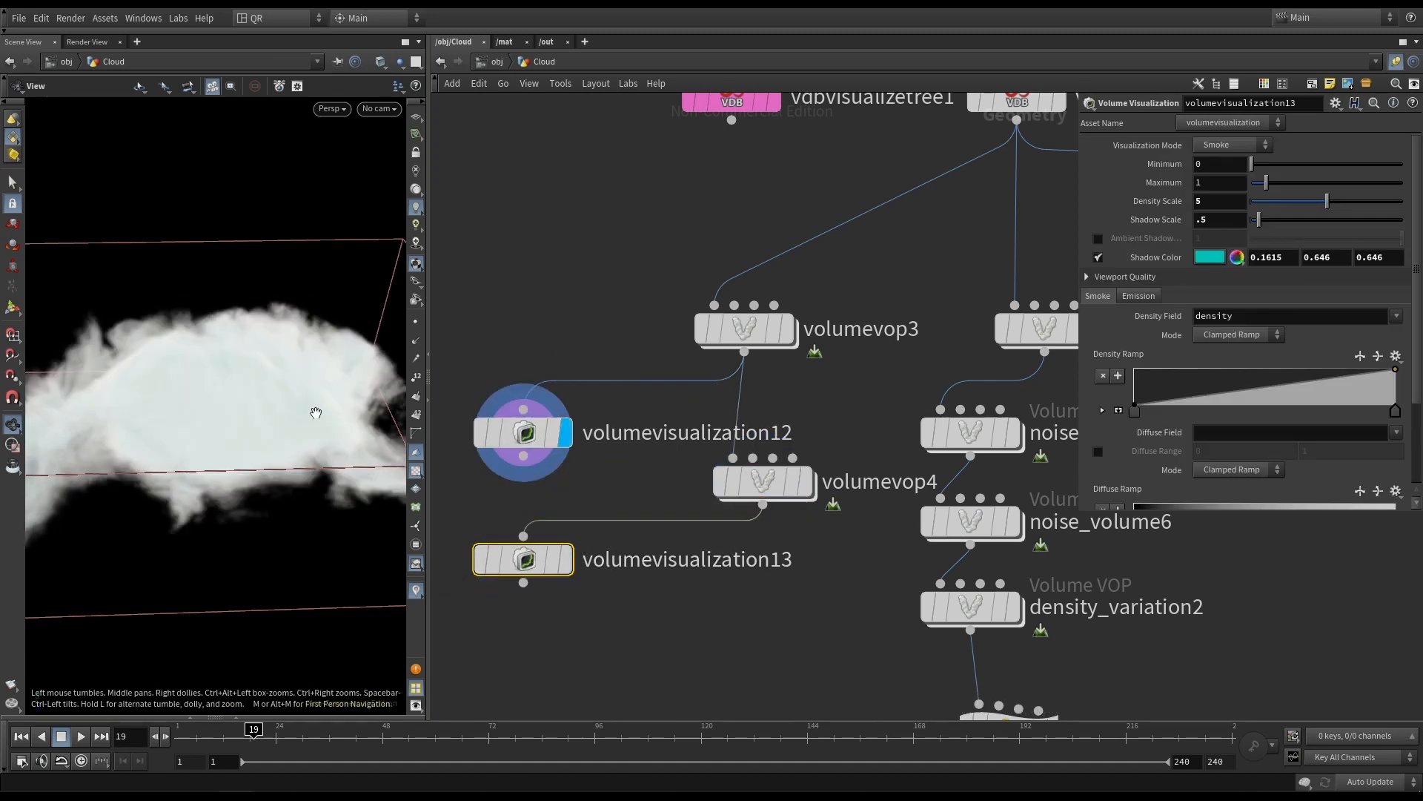
left_click_drag(316, 412, 310, 360)
left_click_drag(295, 433, 267, 438)
left_click(566, 560)
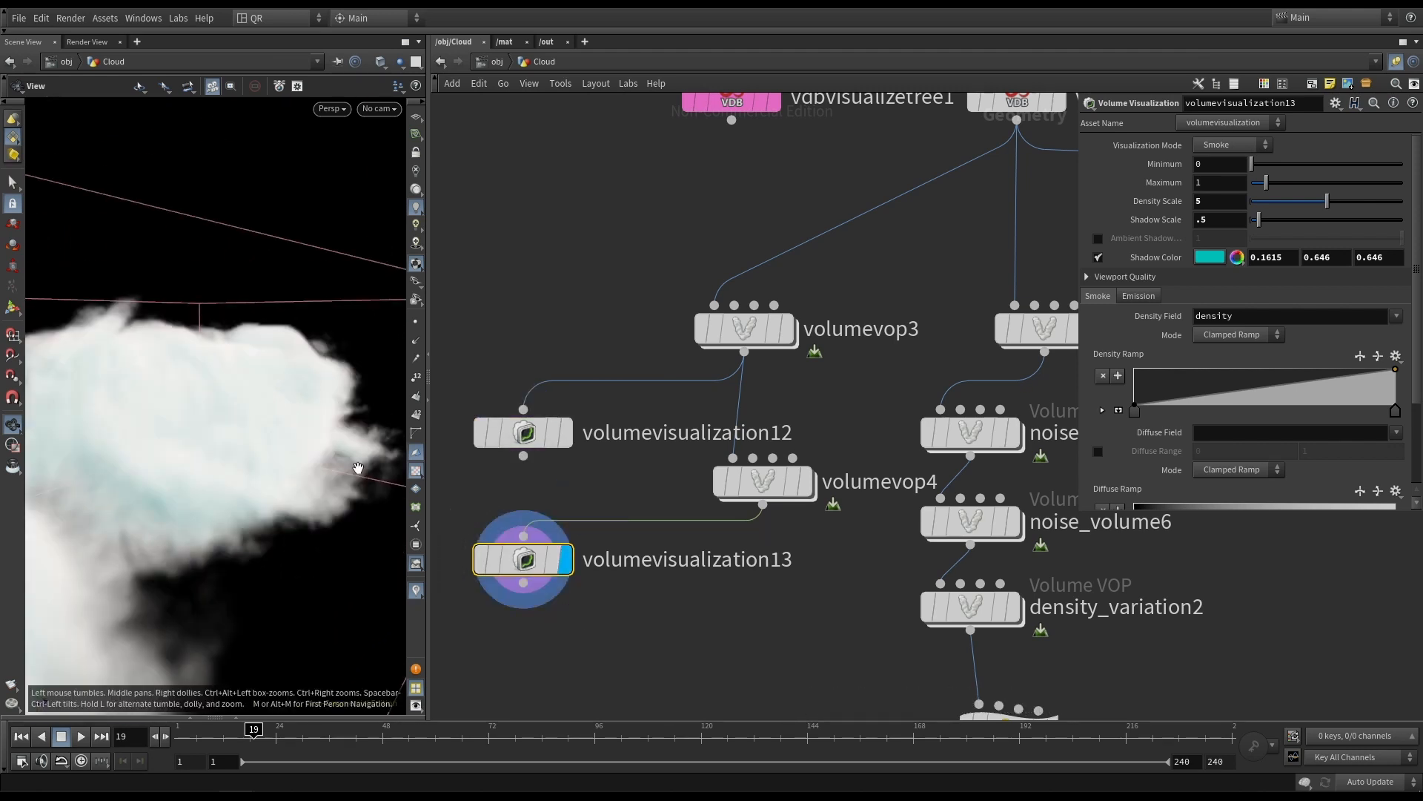
left_click_drag(359, 470, 81, 371)
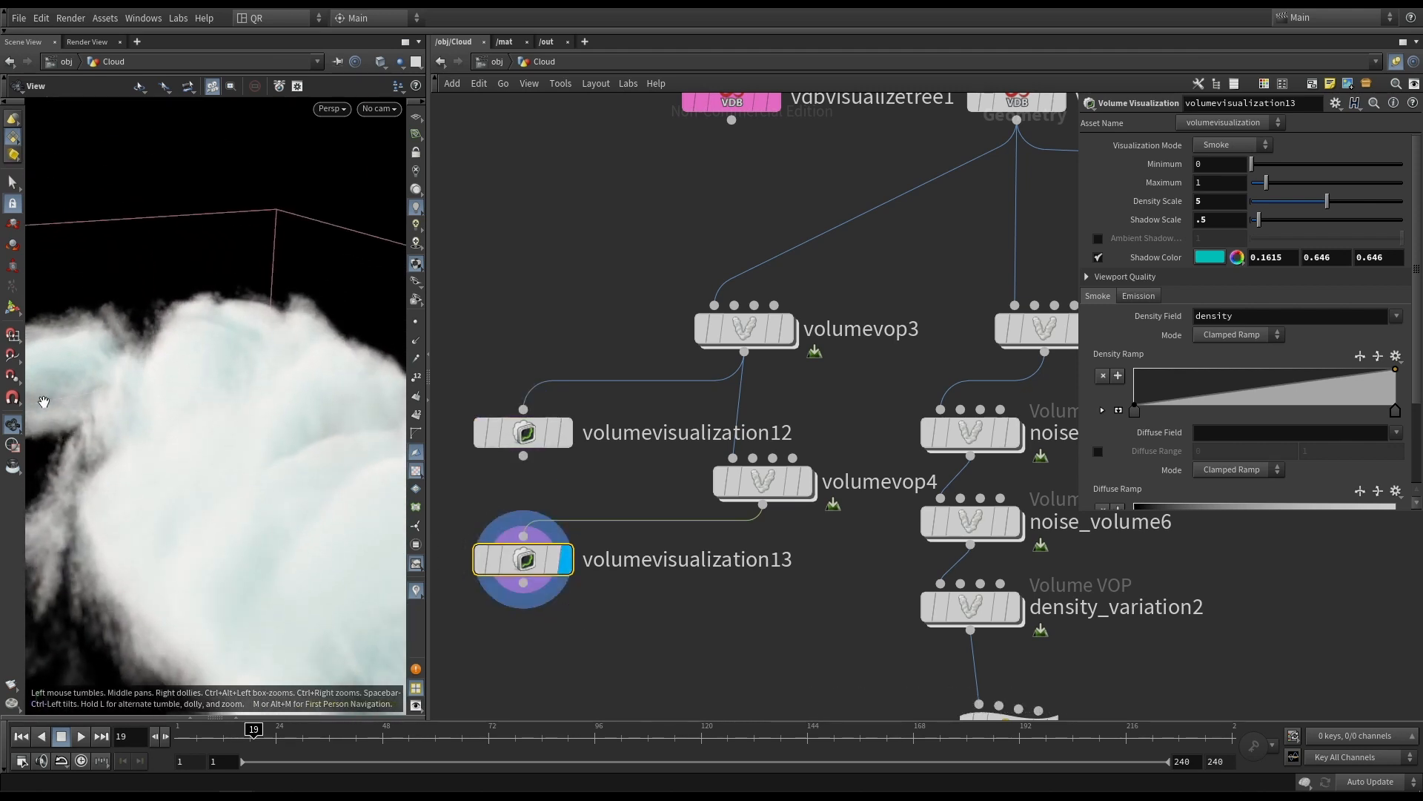
Display volumevop4 and open its VOP network.
mouse_move(801, 486)
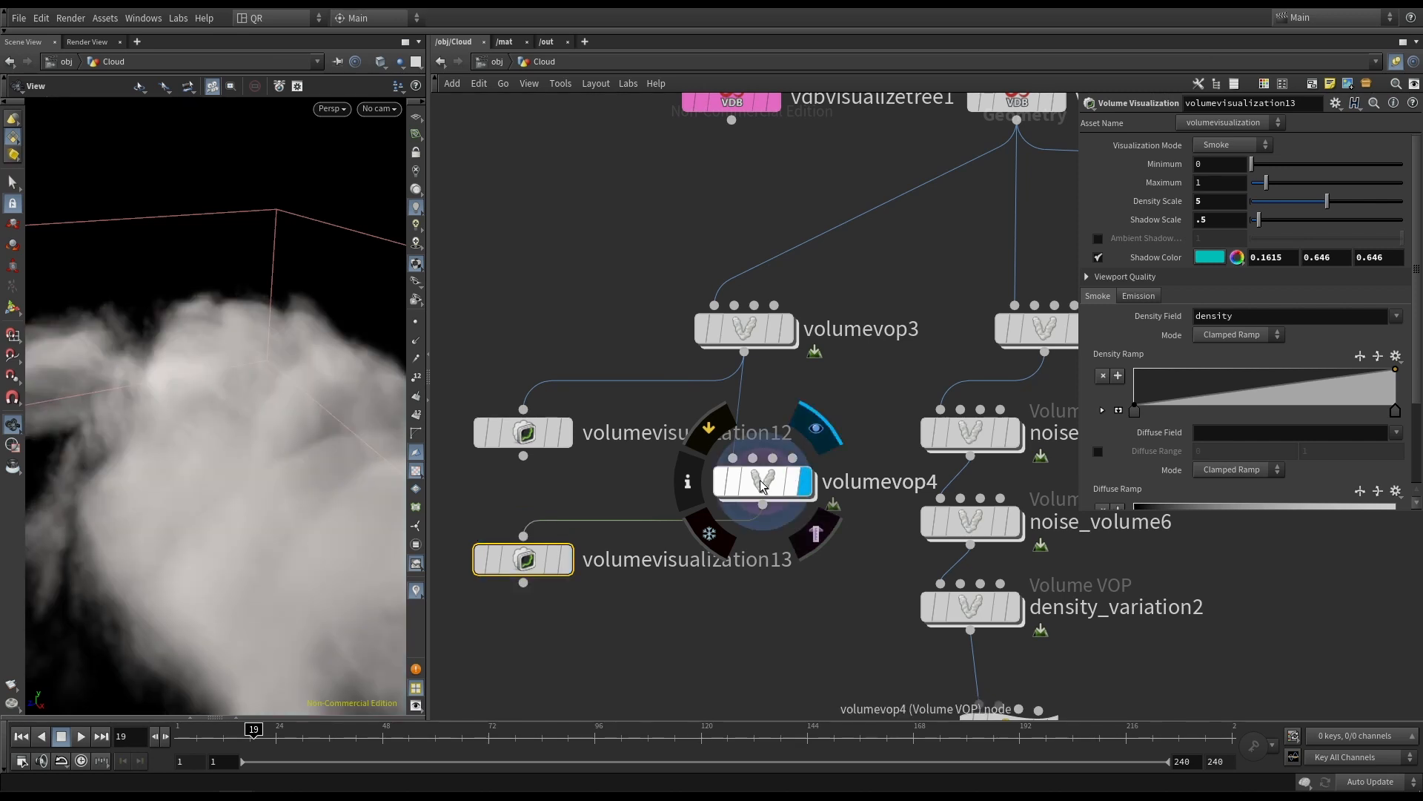
double_click(807, 487)
left_click_drag(185, 407, 210, 470)
mouse_move(904, 445)
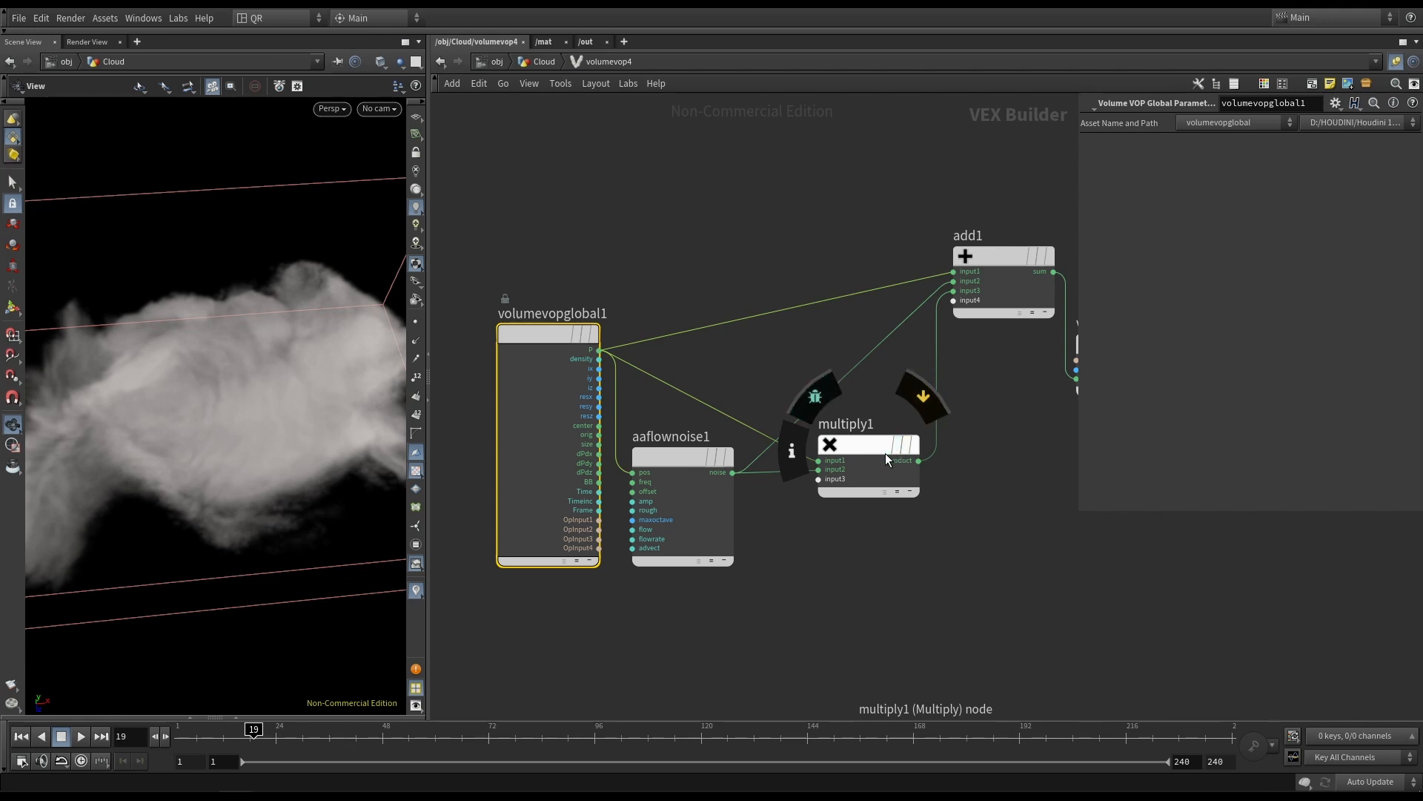
Set aaflownoise1's 3D Frequency to 0.01 on all three axes.
left_click(671, 446)
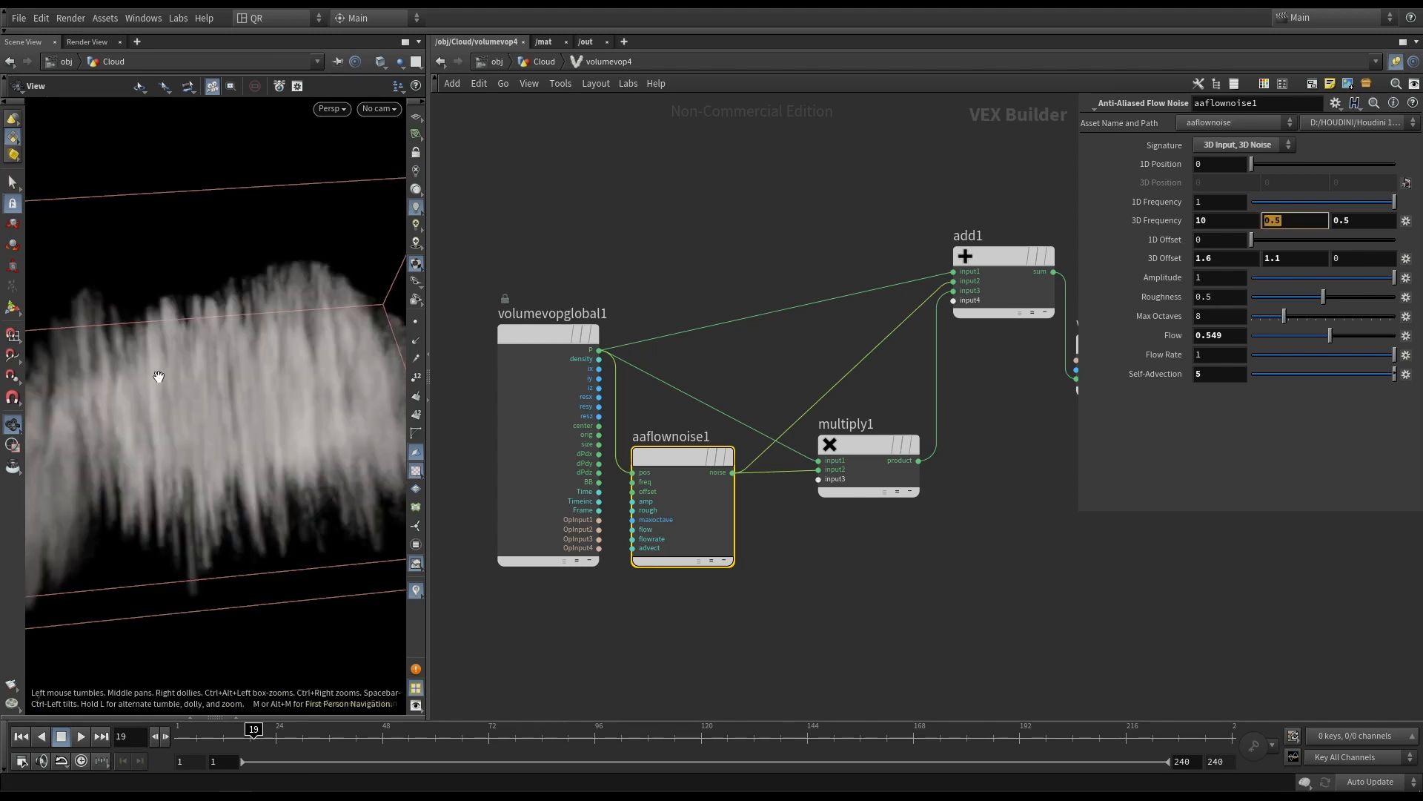
left_click(1206, 220)
left_click_drag(1205, 220, 1112, 218)
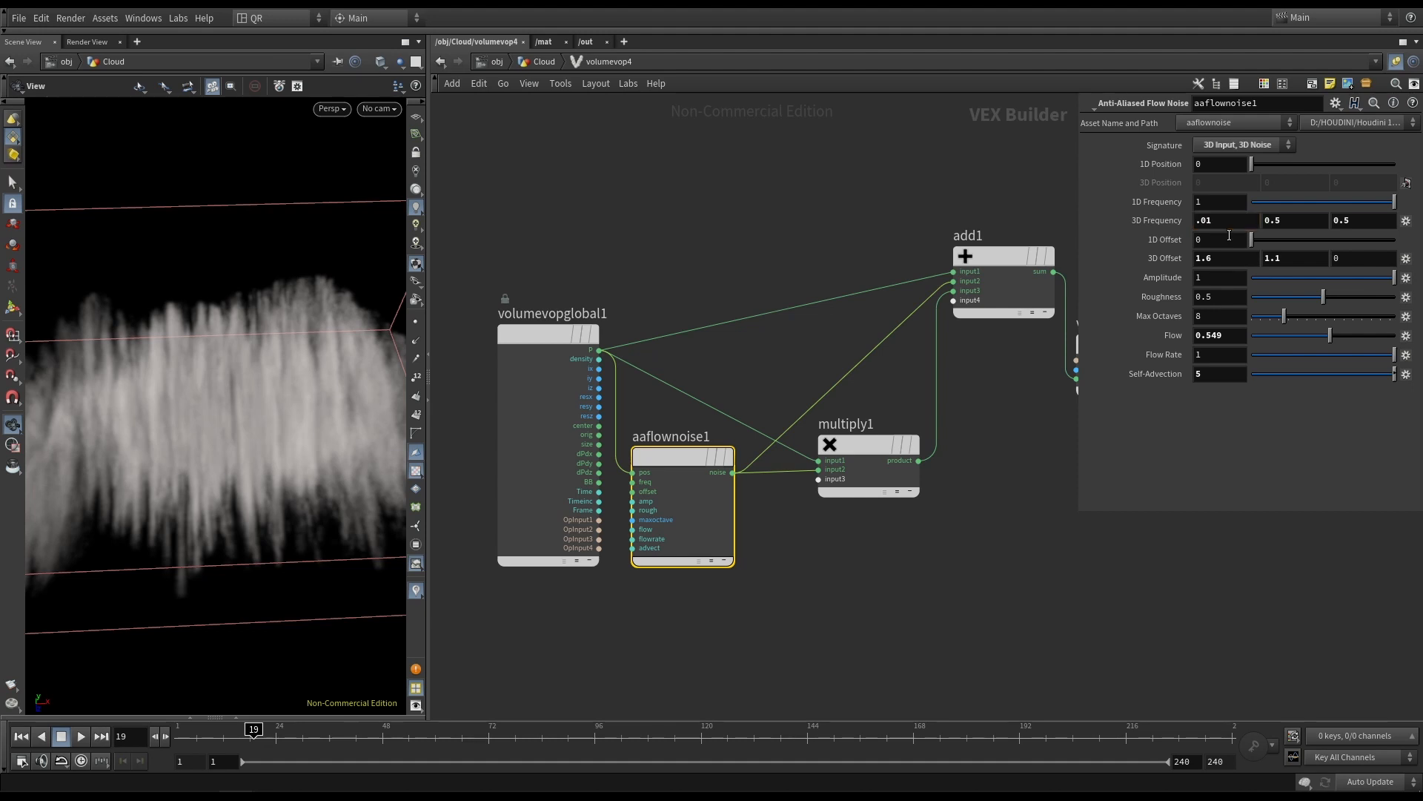
left_click_drag(254, 391, 276, 447)
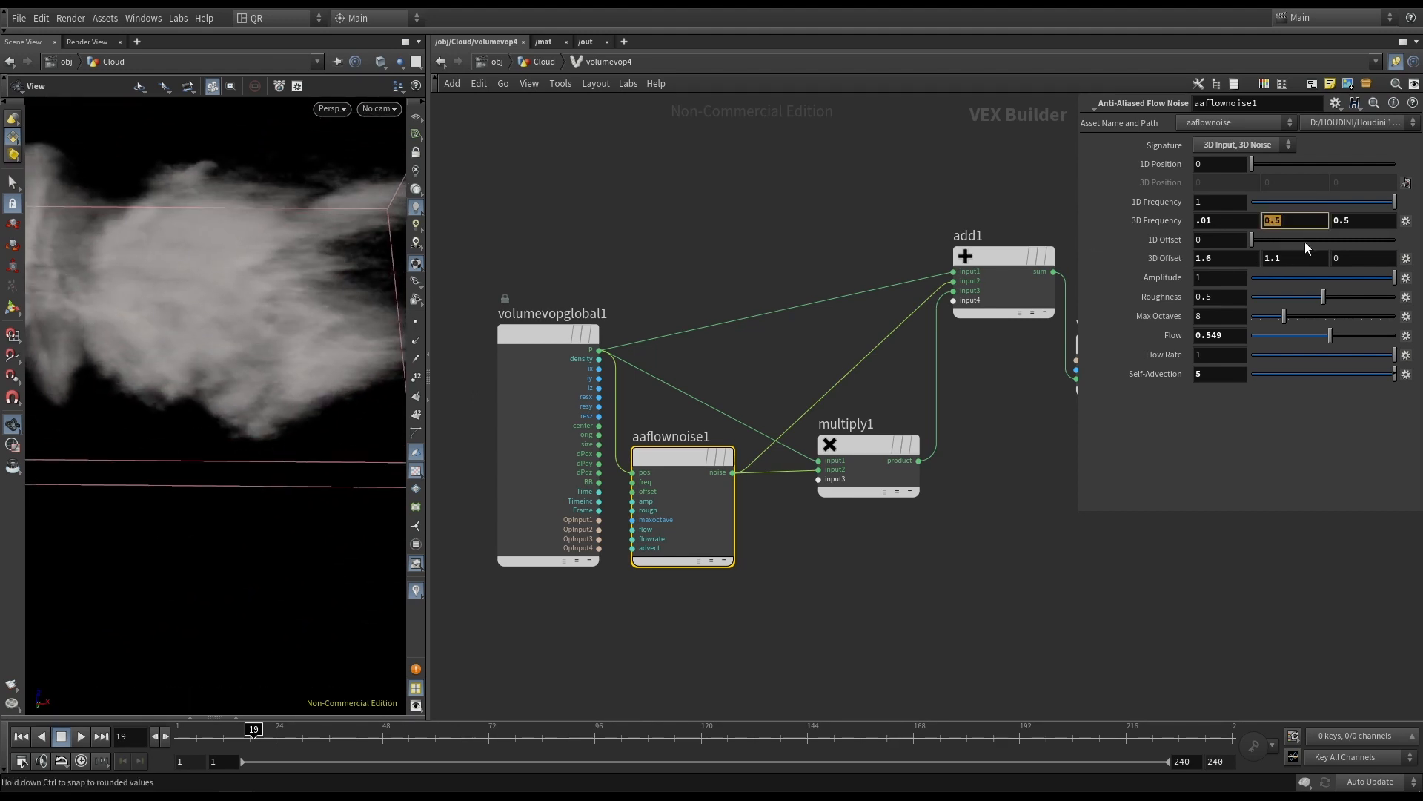
type(".01")
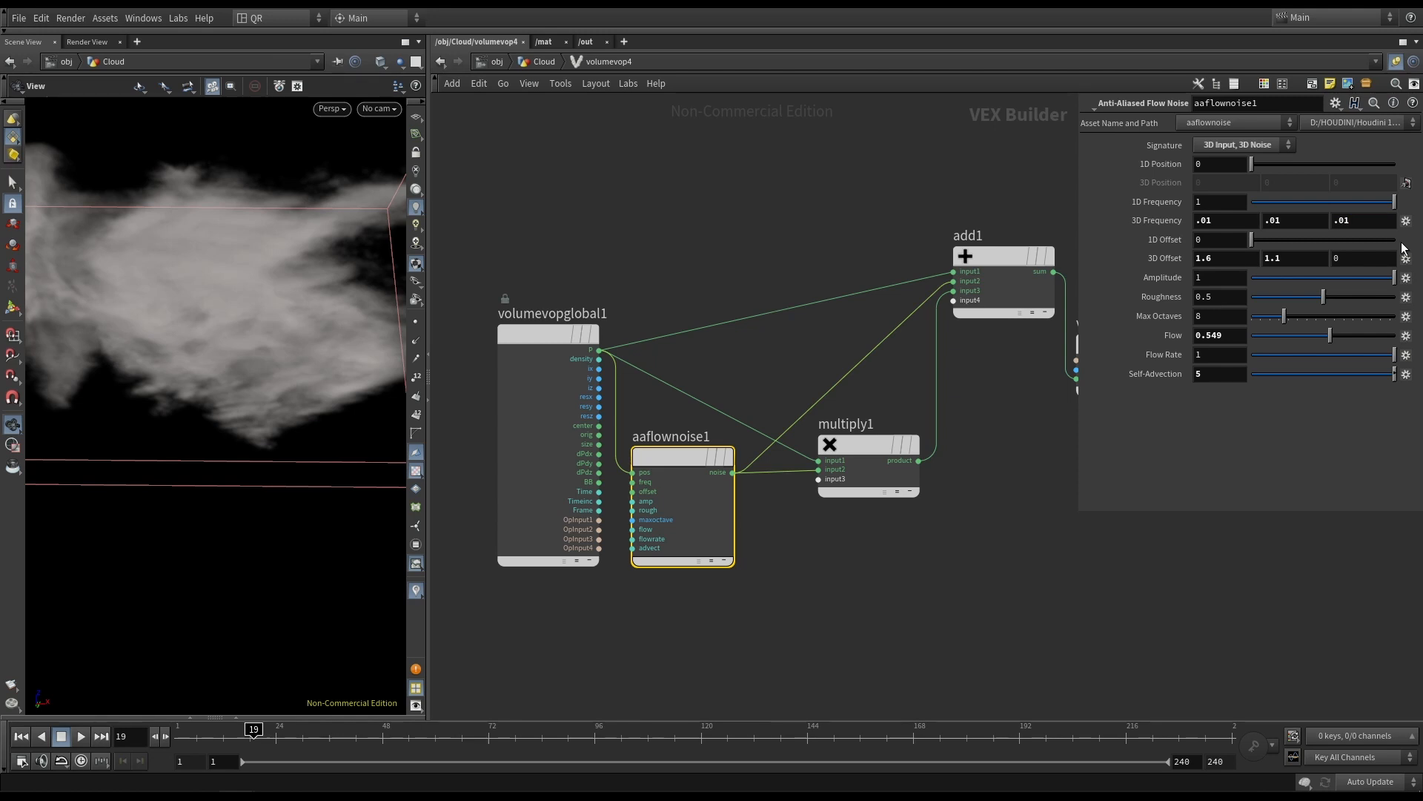
left_click_drag(356, 245, 254, 224)
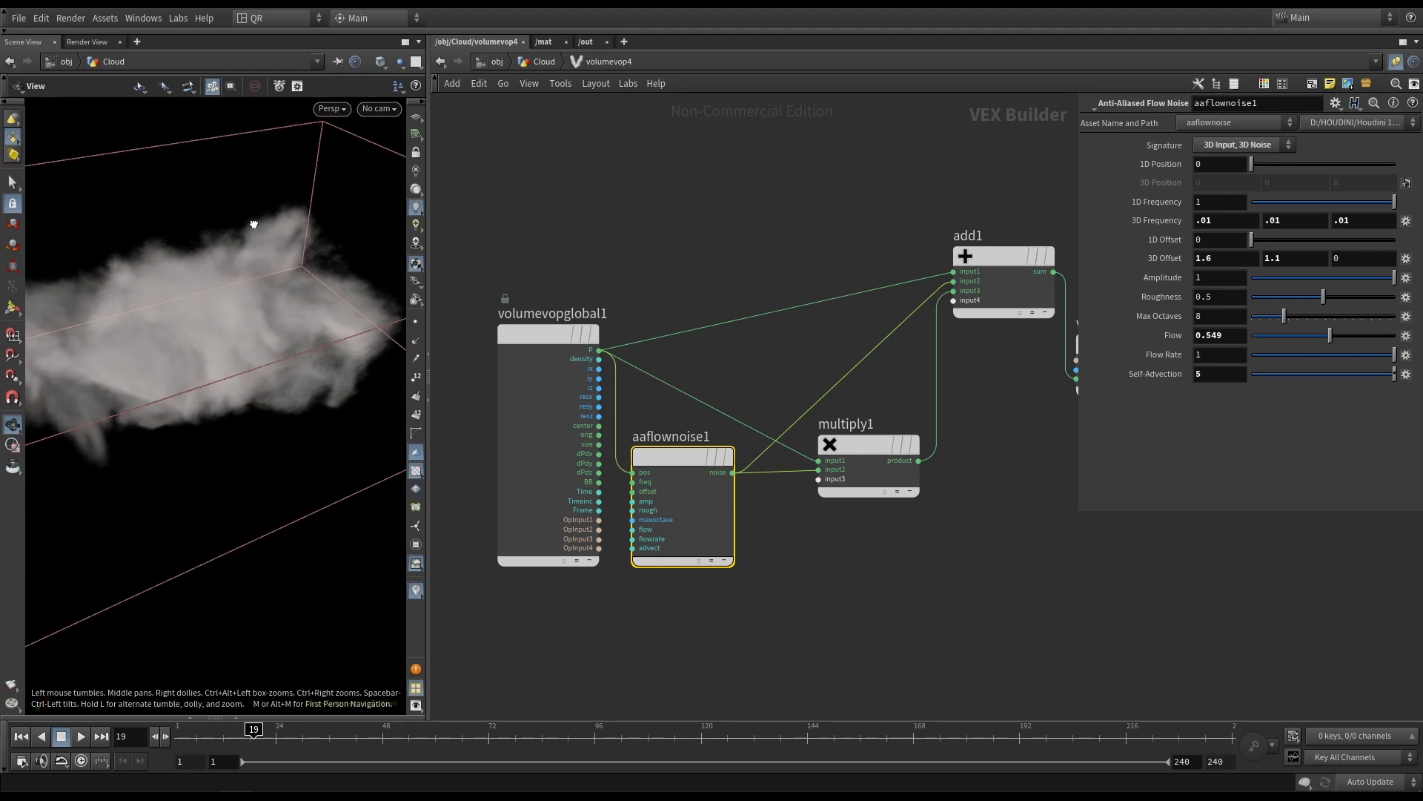
left_click_drag(184, 270, 134, 279)
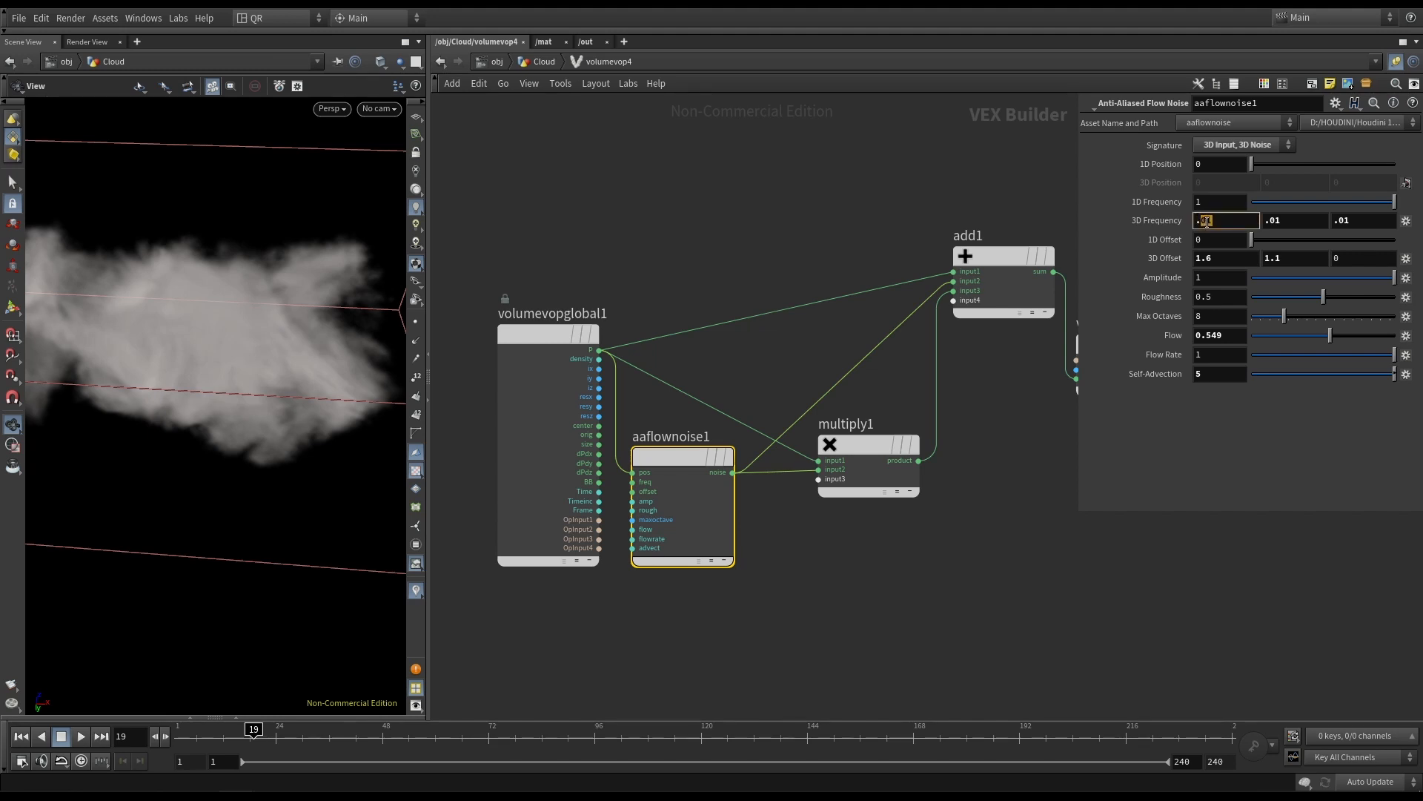
left_click_drag(175, 302, 244, 322)
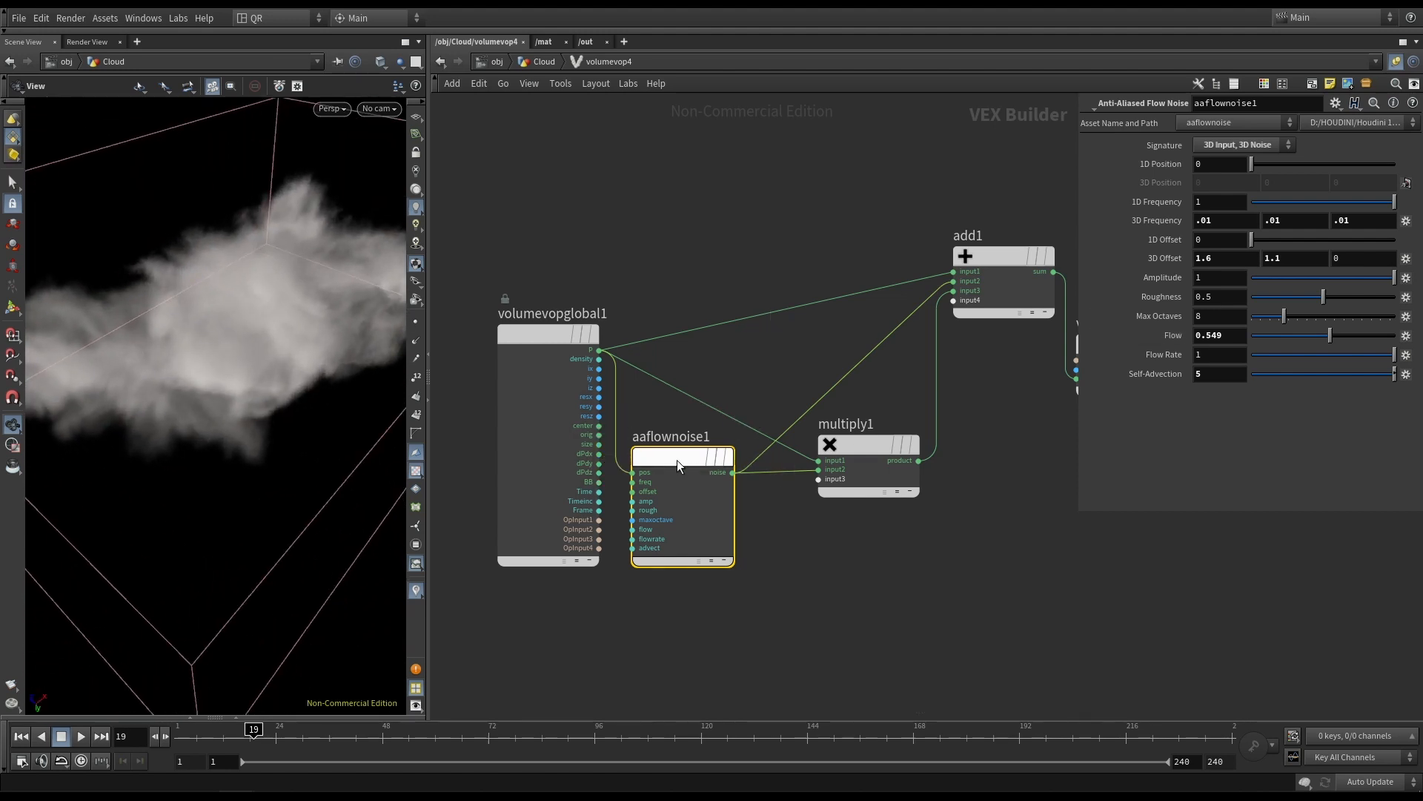
Connect aaflownoise1's noise output directly to volumesamplefile1's samplepos input and move multiply1 up out of the way.
mouse_move(861, 442)
middle_click_drag(861, 442, 714, 481)
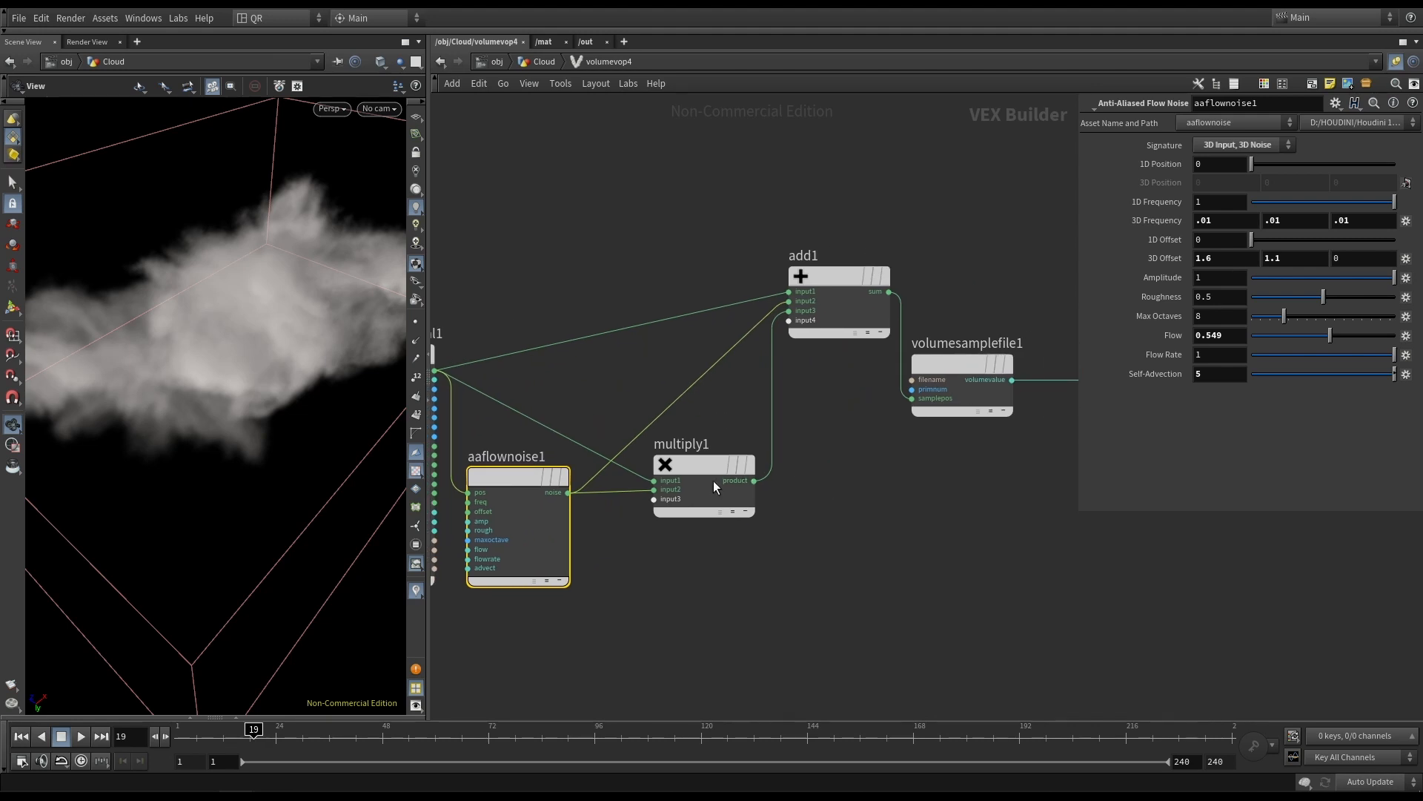
left_click(912, 398)
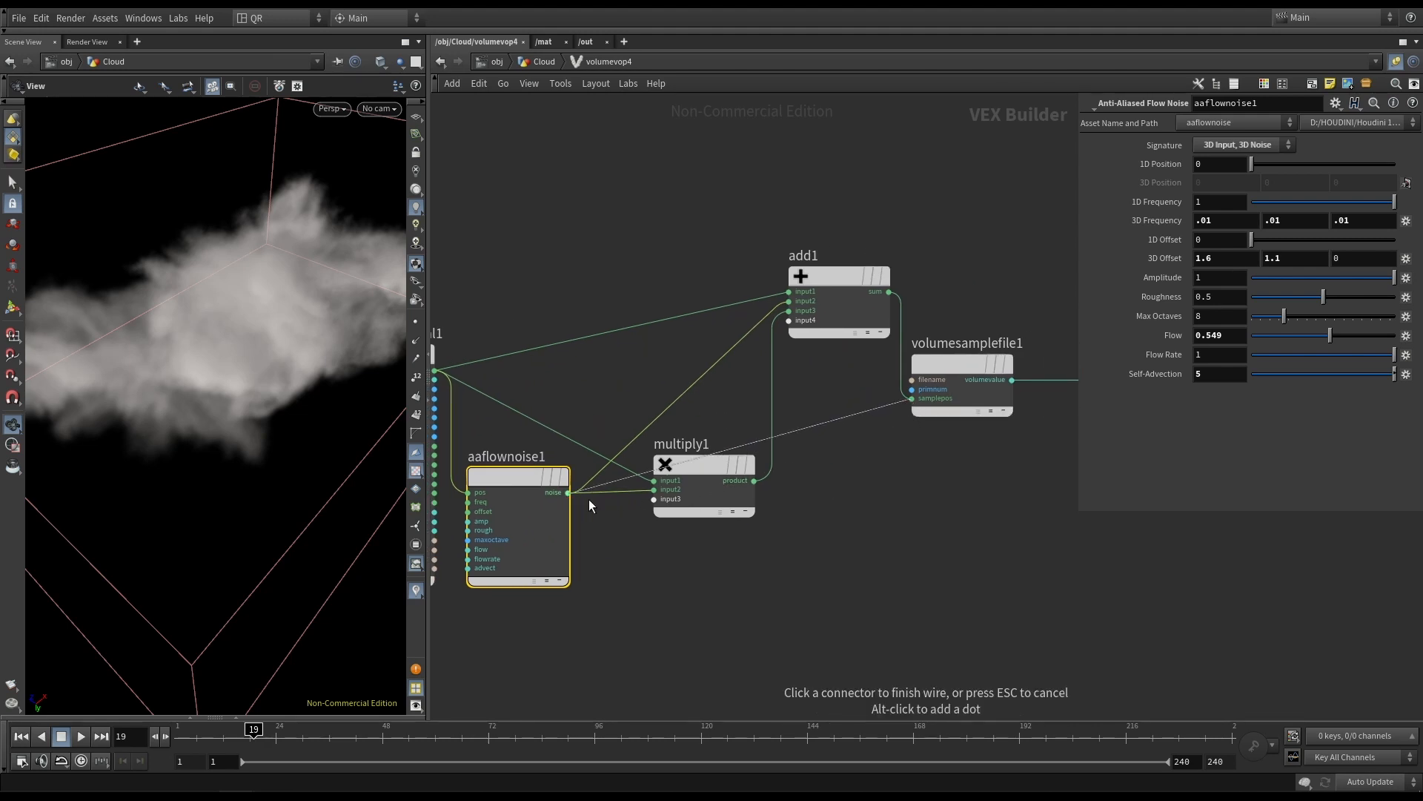
left_click(589, 500)
left_click_drag(225, 363, 285, 369)
left_click_drag(706, 461, 647, 227)
left_click_drag(311, 296, 245, 415)
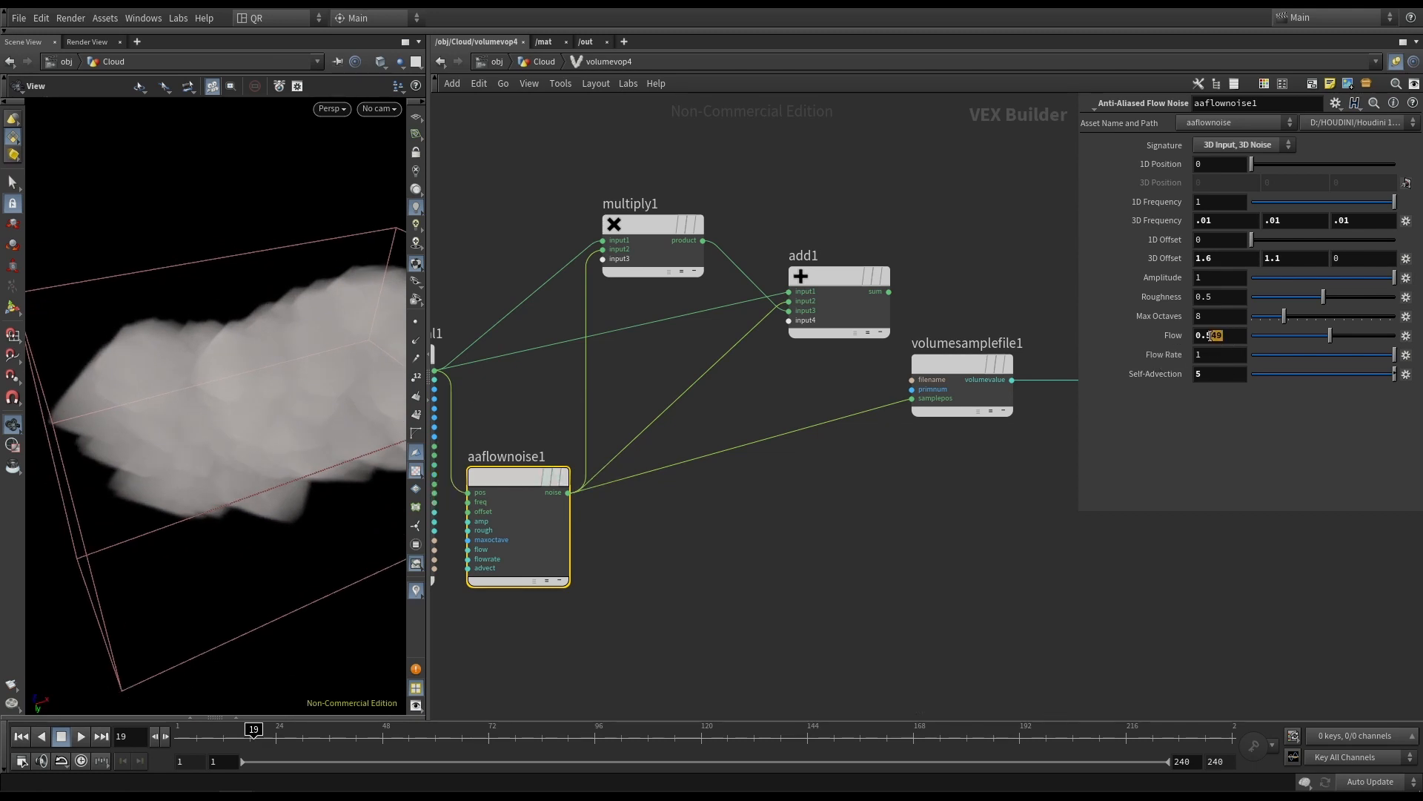
Set aaflownoise1's Flow to 10.
left_click_drag(1210, 335, 1155, 339)
type("10")
key("Return")
left_click_drag(363, 373, 782, 326)
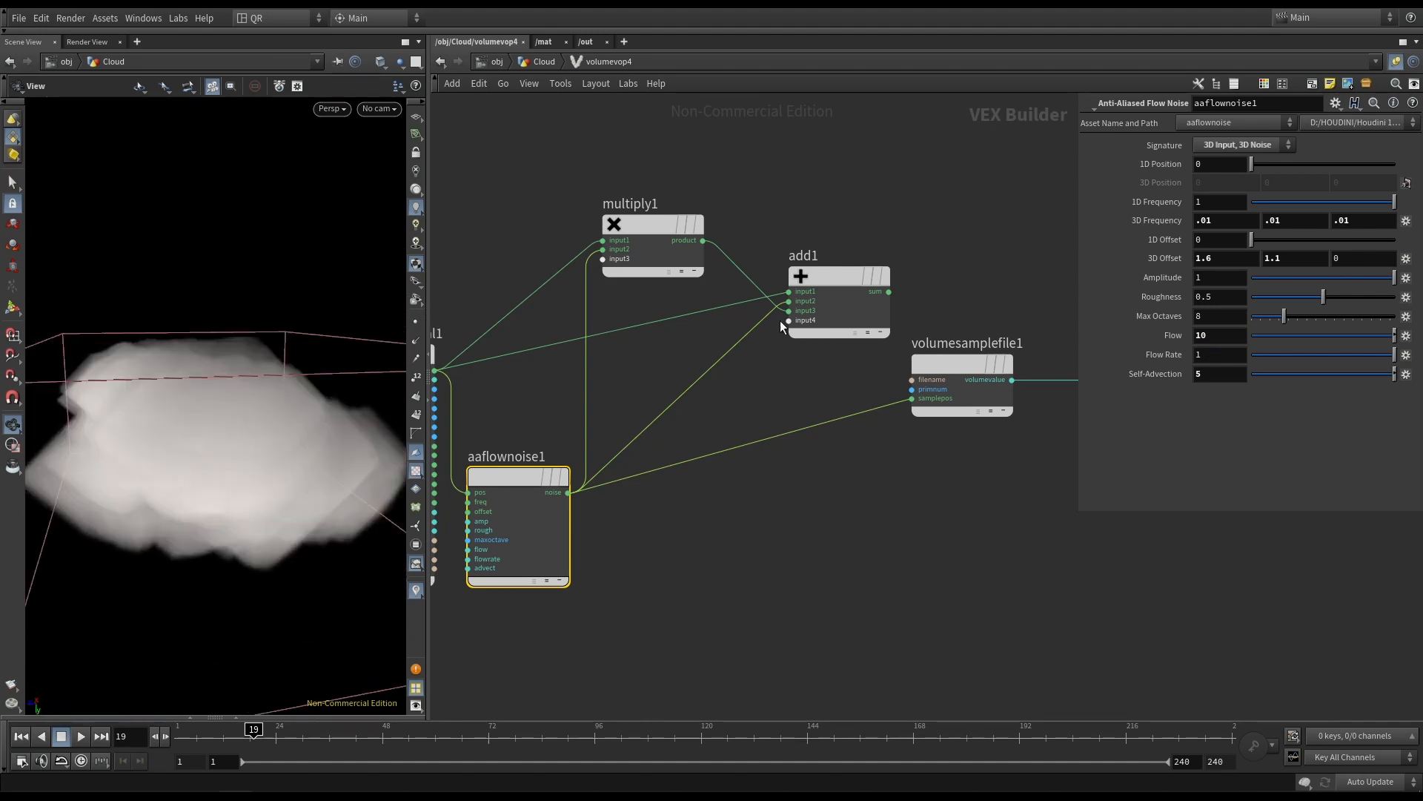
Return to the Cloud network and compare the displayed results of volumevisualization13, volumevisualization12 and volumevop4.
left_click(545, 62)
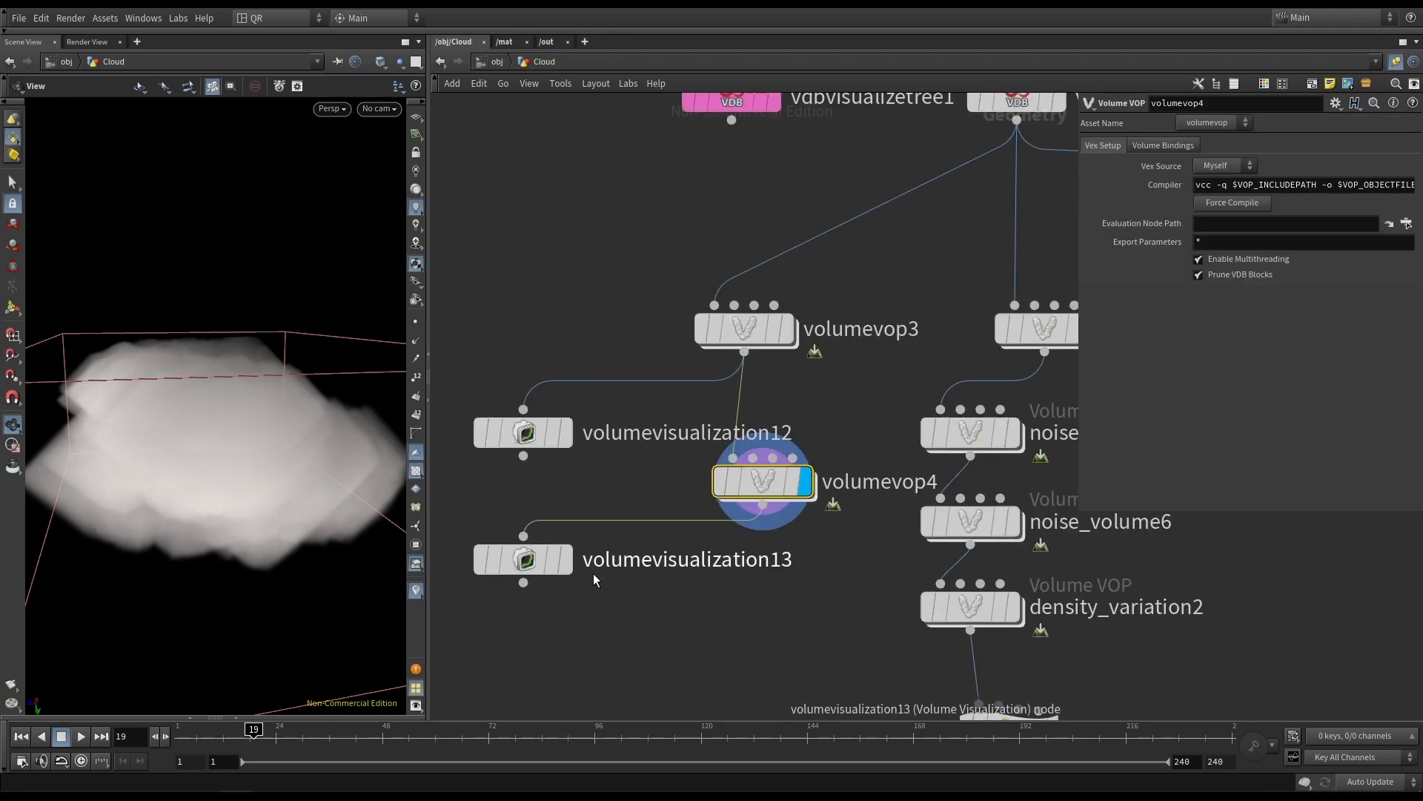
left_click(568, 566)
mouse_move(244, 427)
left_mouse_down()
mouse_move(270, 423)
mouse_move(200, 487)
mouse_move(321, 452)
mouse_move(270, 443)
mouse_move(305, 441)
mouse_move(251, 486)
mouse_move(173, 467)
mouse_move(159, 430)
mouse_move(286, 534)
mouse_move(343, 442)
mouse_move(253, 442)
left_mouse_up()
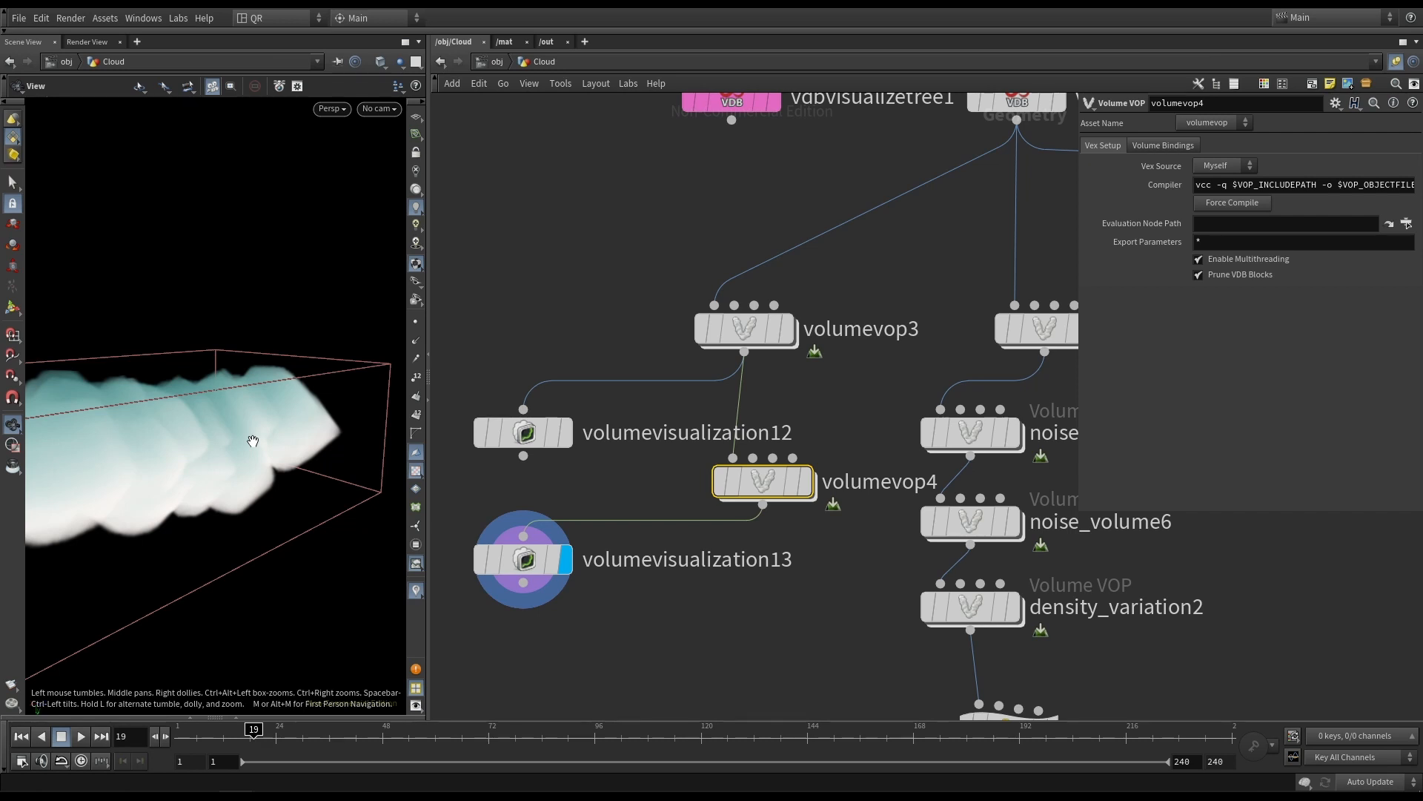
left_click_drag(253, 441, 283, 422)
left_click(566, 432)
mouse_move(780, 496)
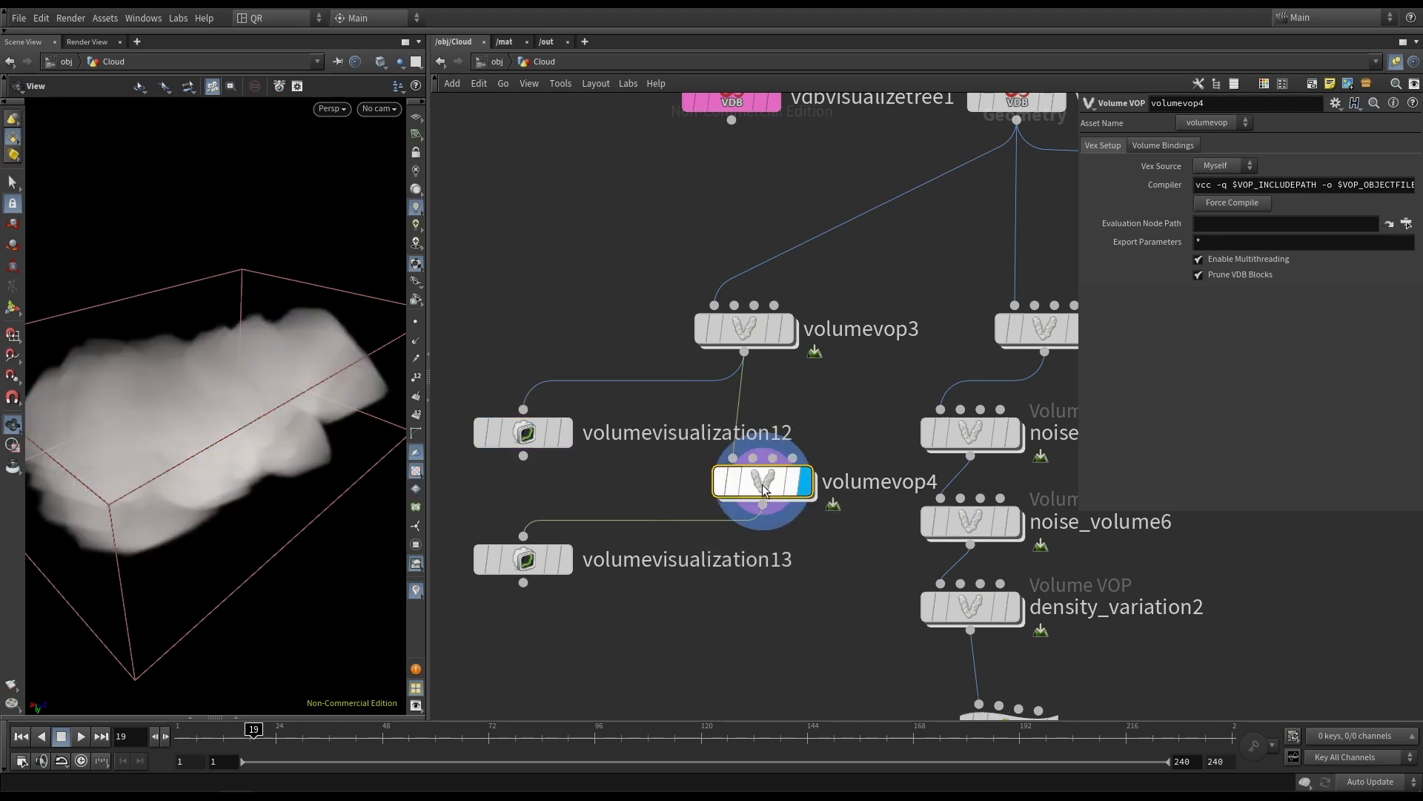
Open volumevop4 and connect multiply1's product output to volumesamplefile1's samplepos input in place of the noise output.
double_click(750, 483)
left_click_drag(832, 308, 827, 261)
mouse_move(651, 229)
left_mouse_down()
mouse_move(635, 228)
mouse_move(648, 230)
left_mouse_up()
left_click(706, 245)
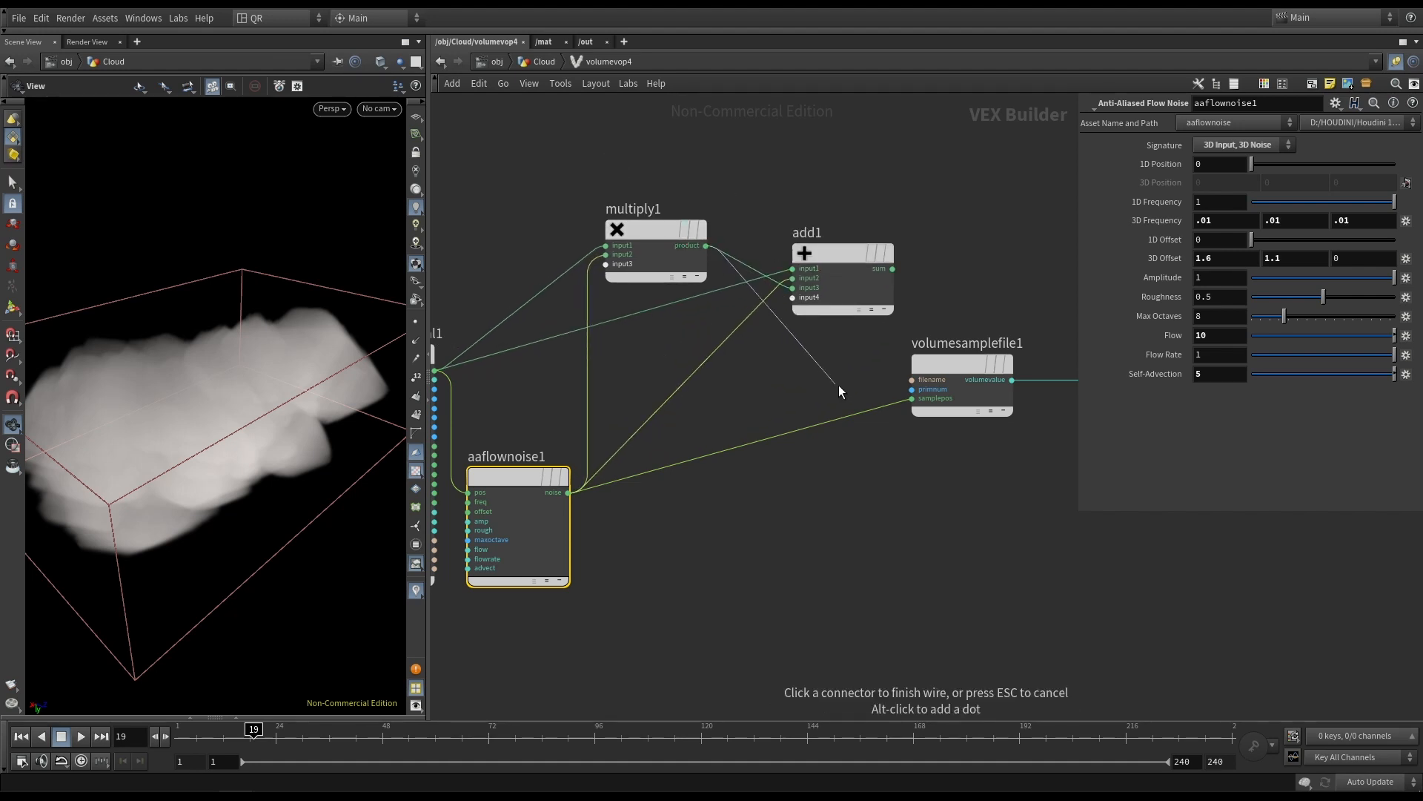
left_click(889, 400)
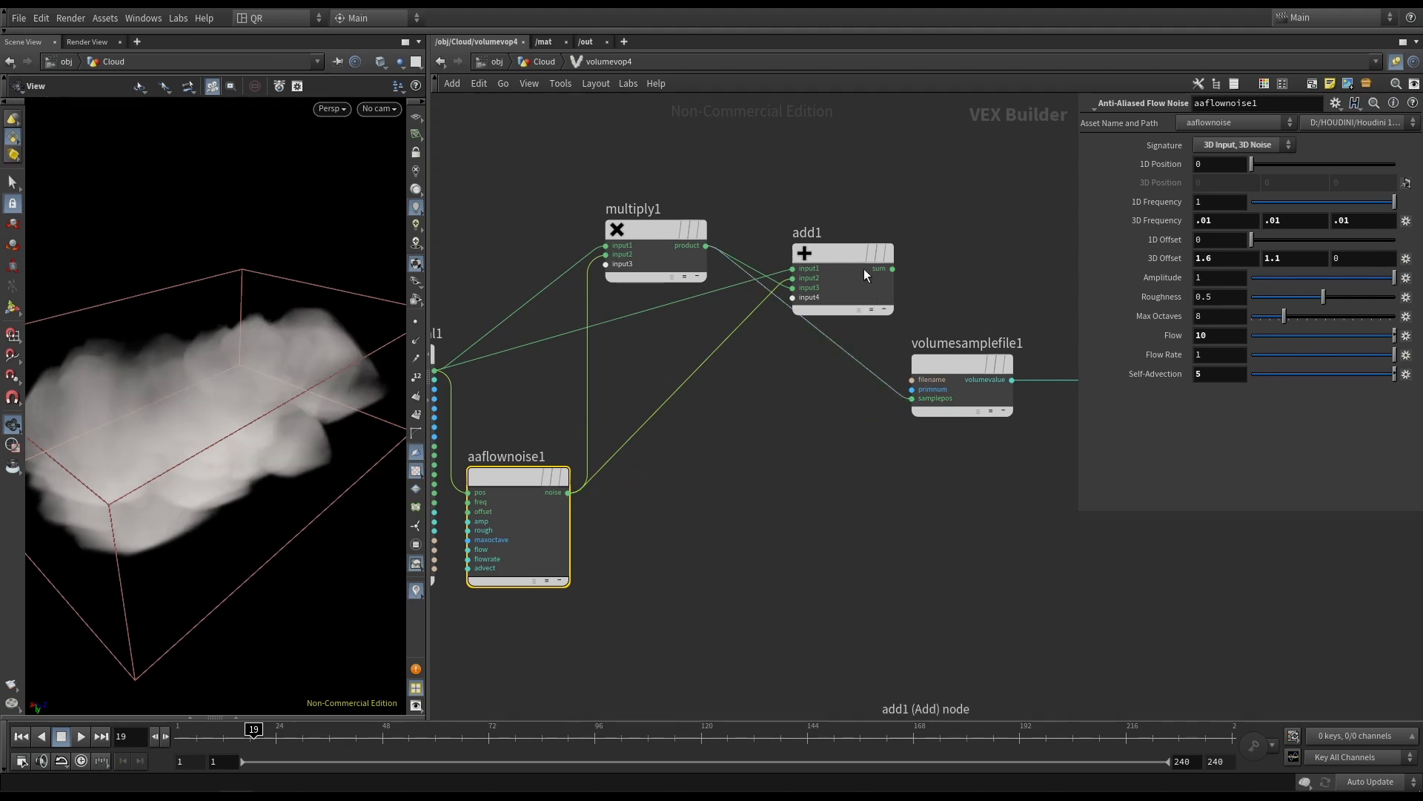
Move add1 in front of volumesamplefile1 and connect its sum output to the samplepos input.
left_click_drag(852, 263, 787, 414)
mouse_move(191, 343)
left_mouse_down()
mouse_move(159, 432)
mouse_move(191, 342)
mouse_move(181, 280)
mouse_move(181, 349)
left_mouse_up()
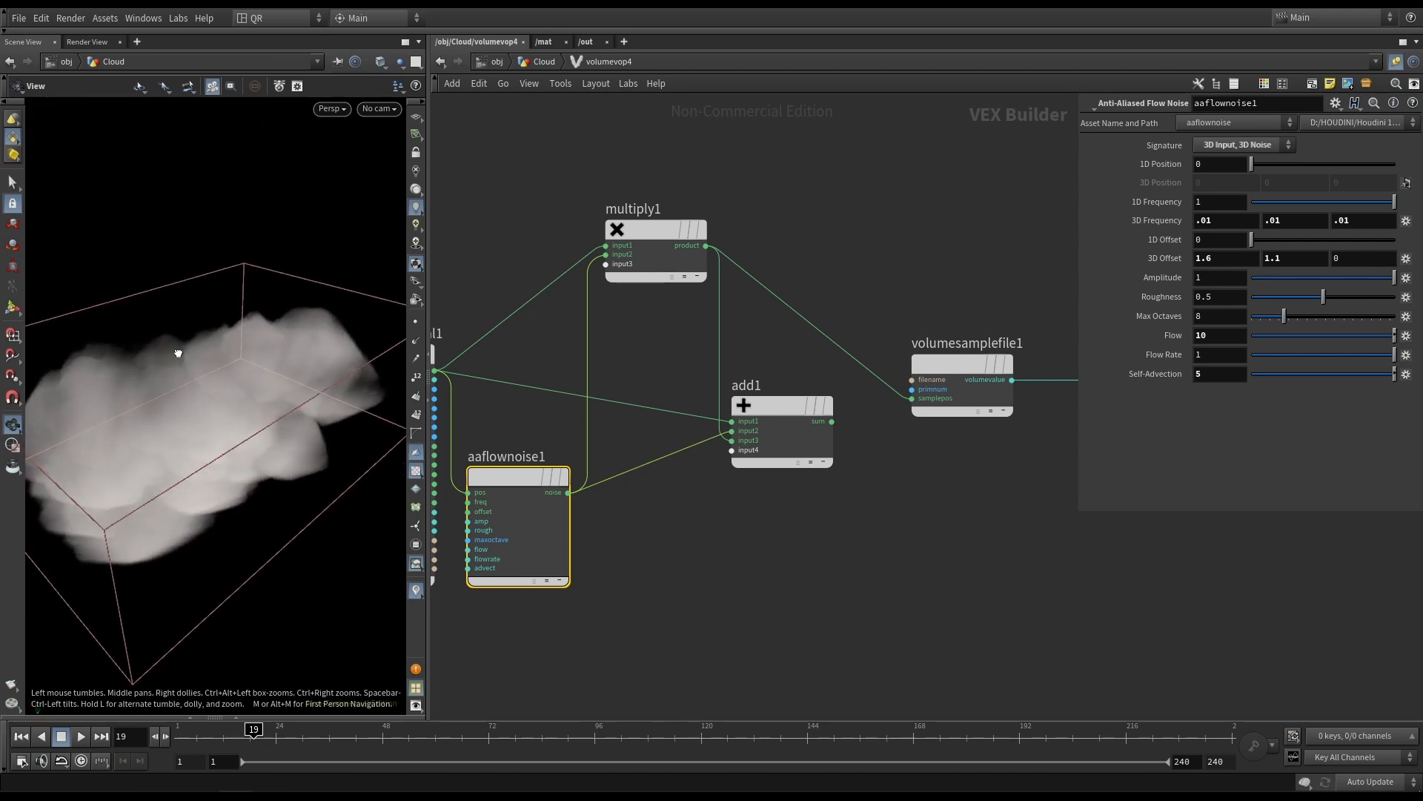
left_click(832, 422)
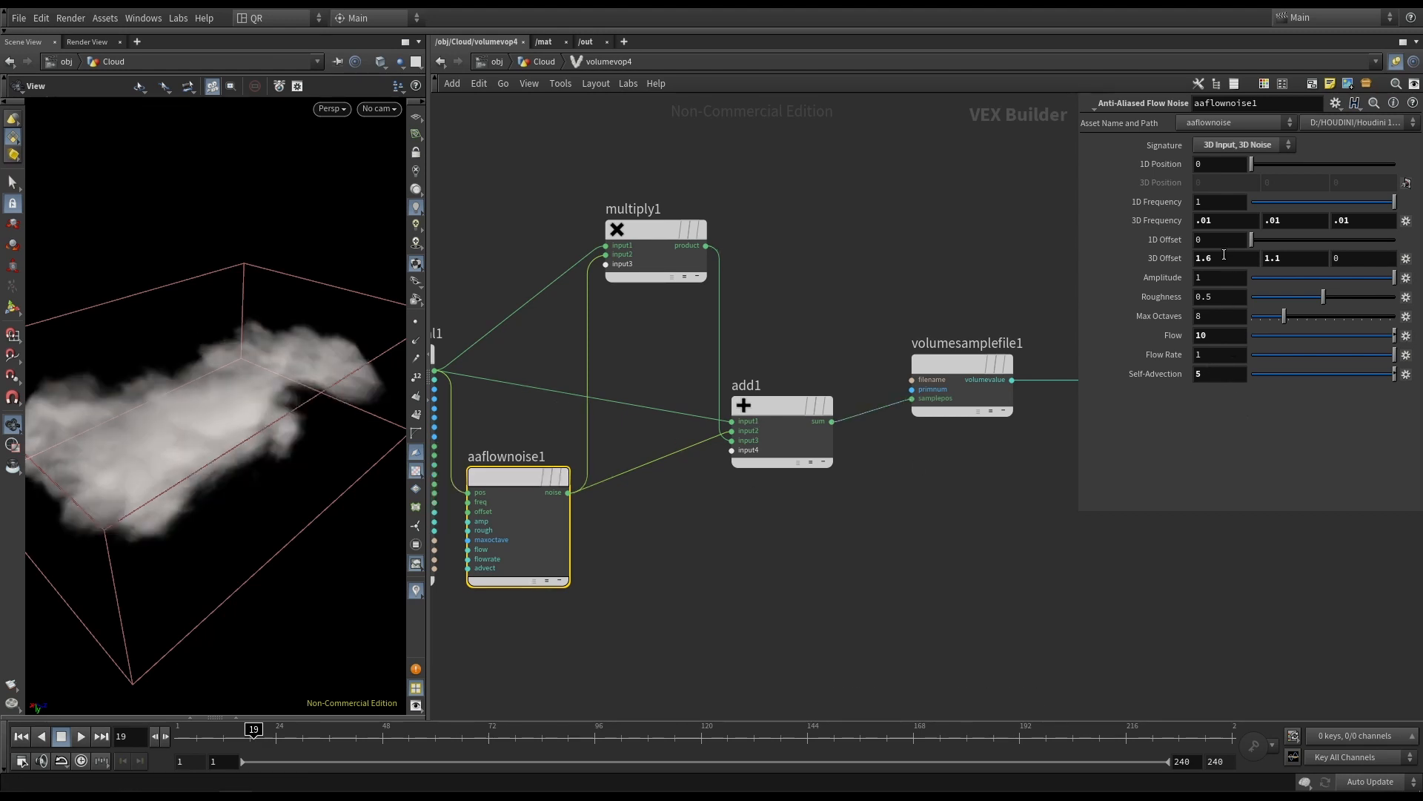
Set aaflownoise1's Flow to 100 and Self-Advection to 10, inspecting the cloud from several angles.
left_click_drag(116, 407, 130, 483)
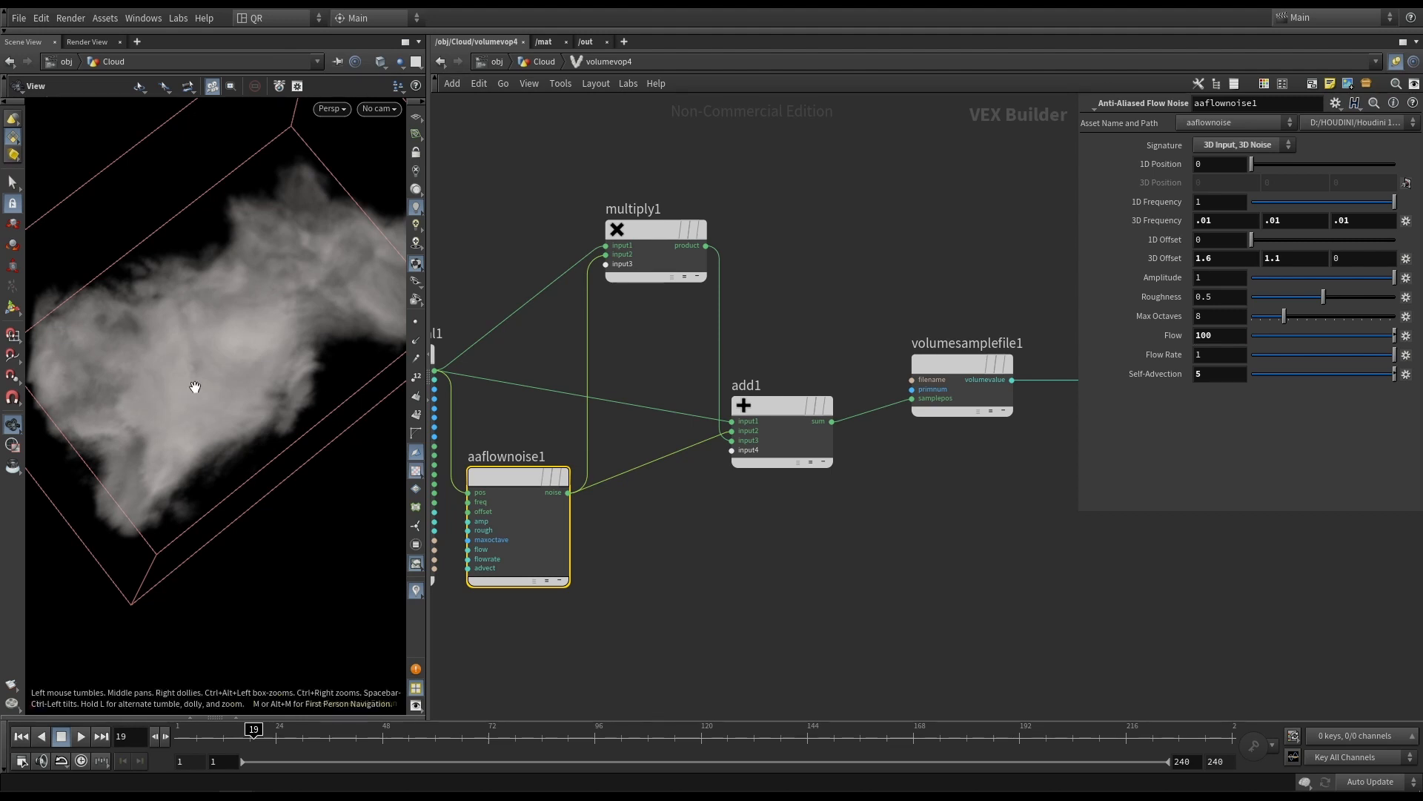
left_click_drag(194, 390, 296, 270)
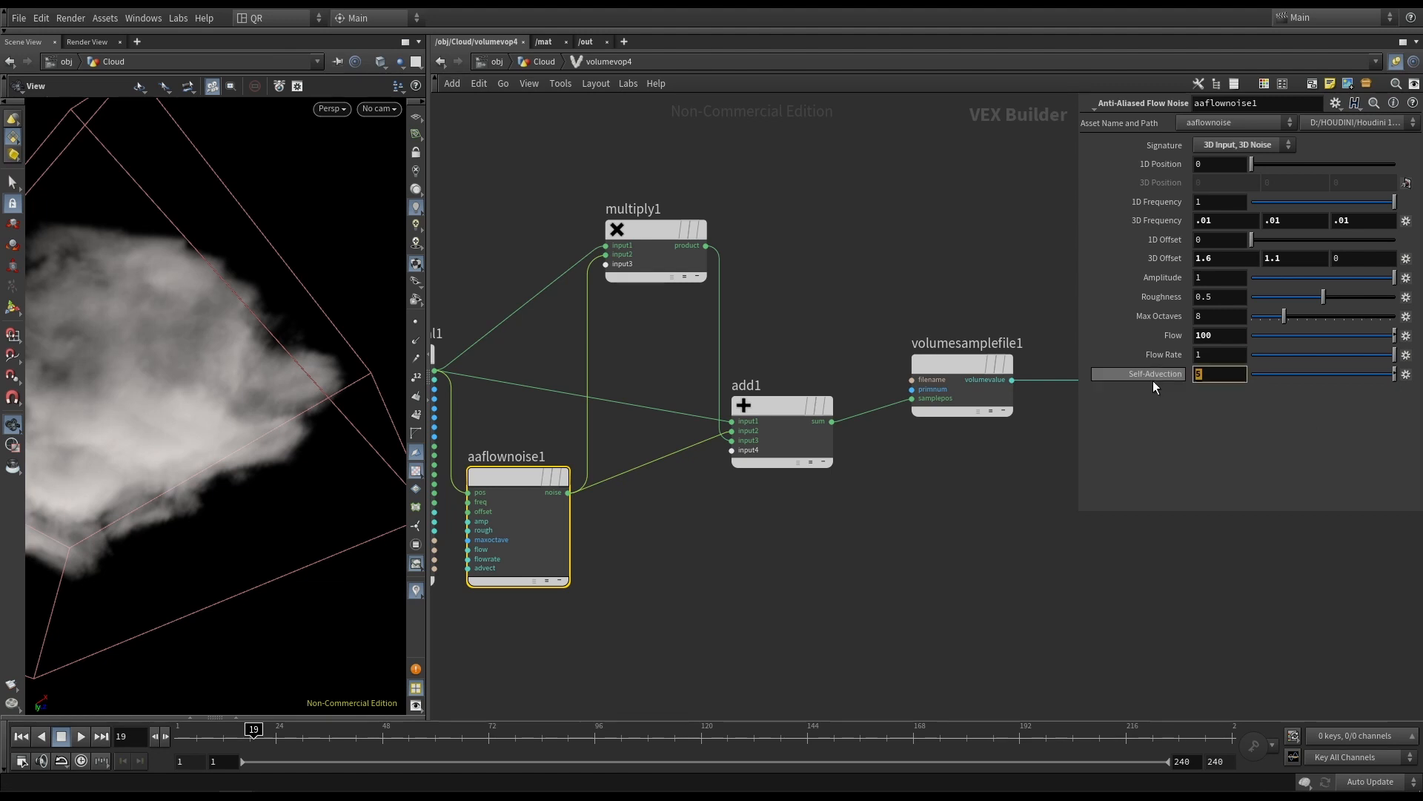
type("00")
key("Return")
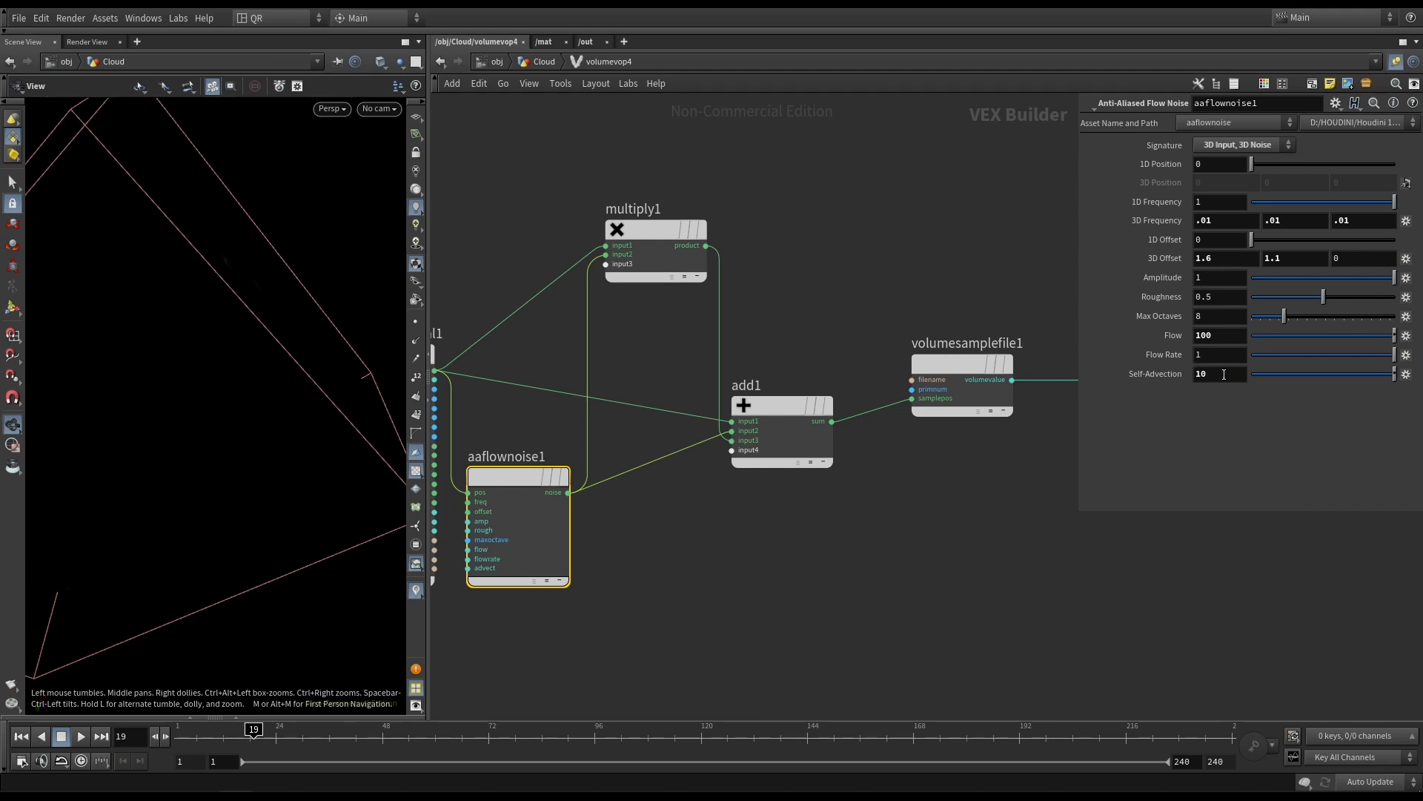
left_click_drag(309, 438, 371, 244)
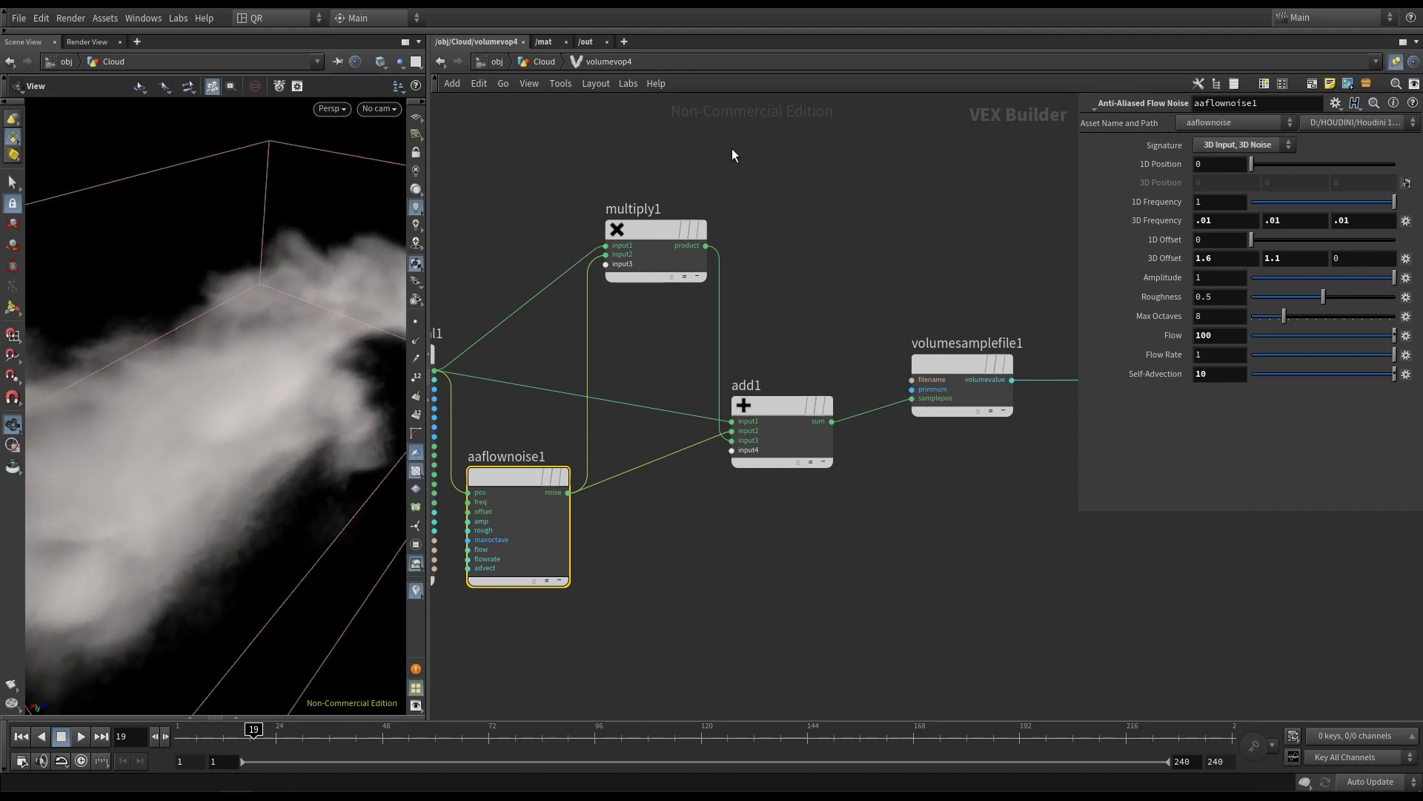
Return to the Cloud network and display volumevisualization13 to examine the density distribution.
left_click(543, 62)
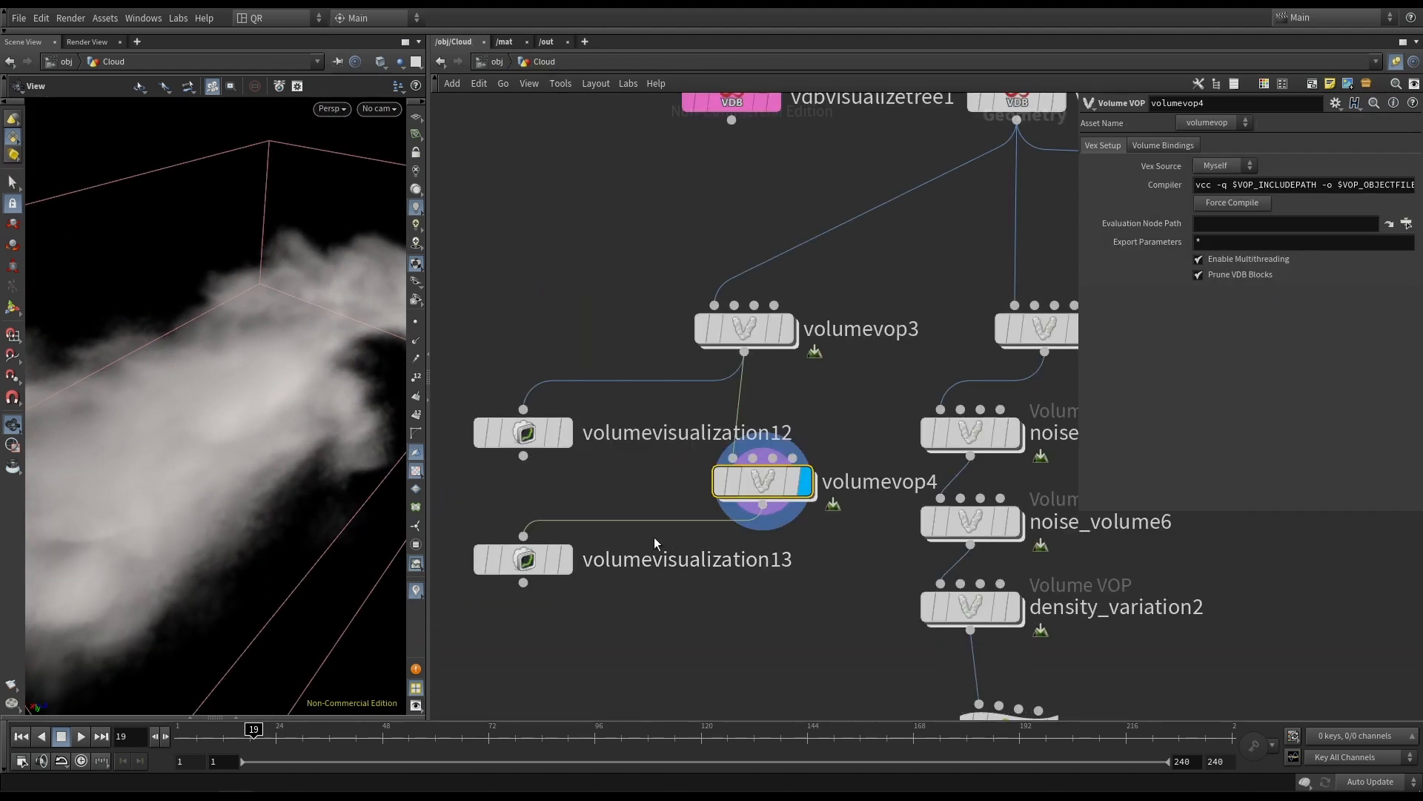
left_click(565, 559)
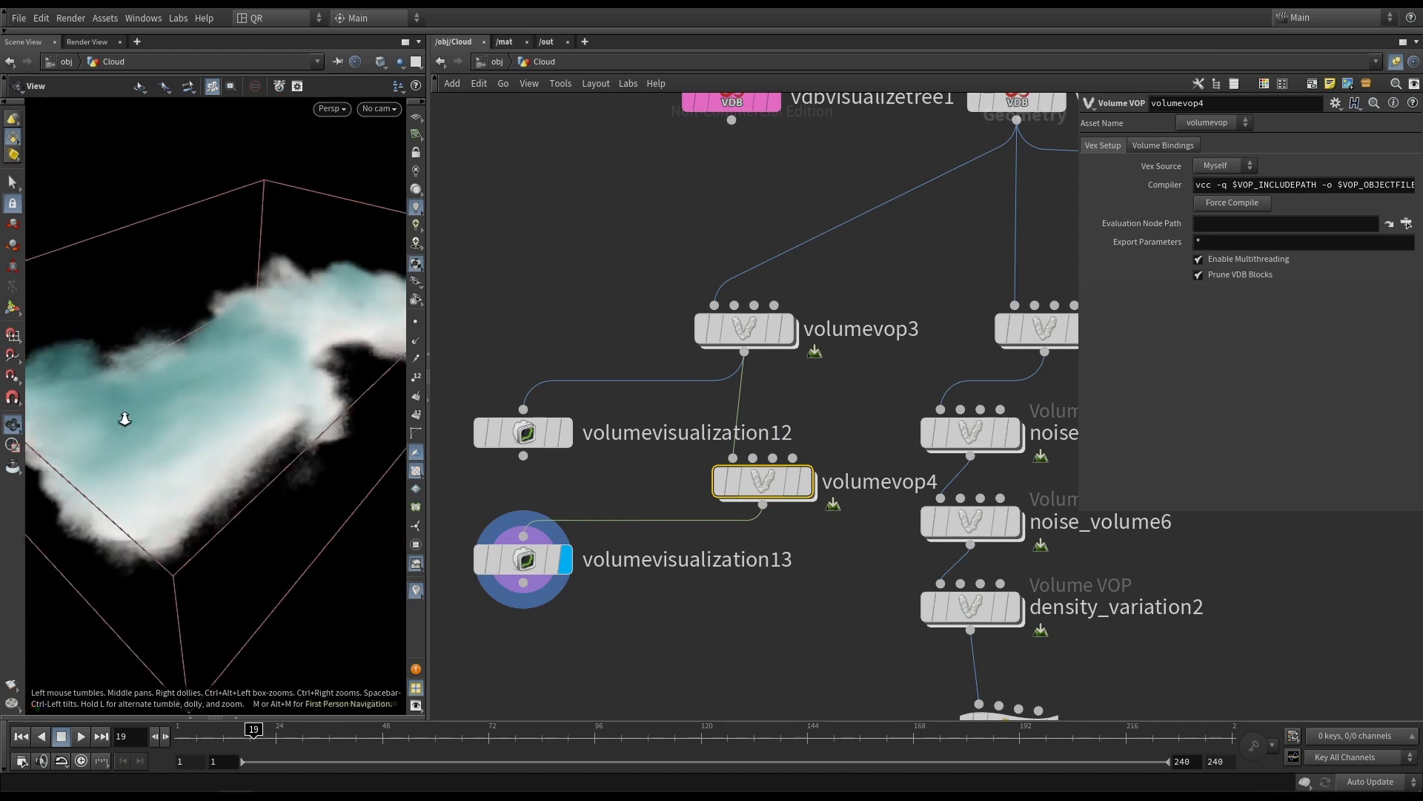
left_click_drag(124, 419, 166, 397)
Shift volumevop3, volumevop4 and their two visualization nodes away from the noise_volume chain into a tidy column.
scroll(753, 344, "down", 4)
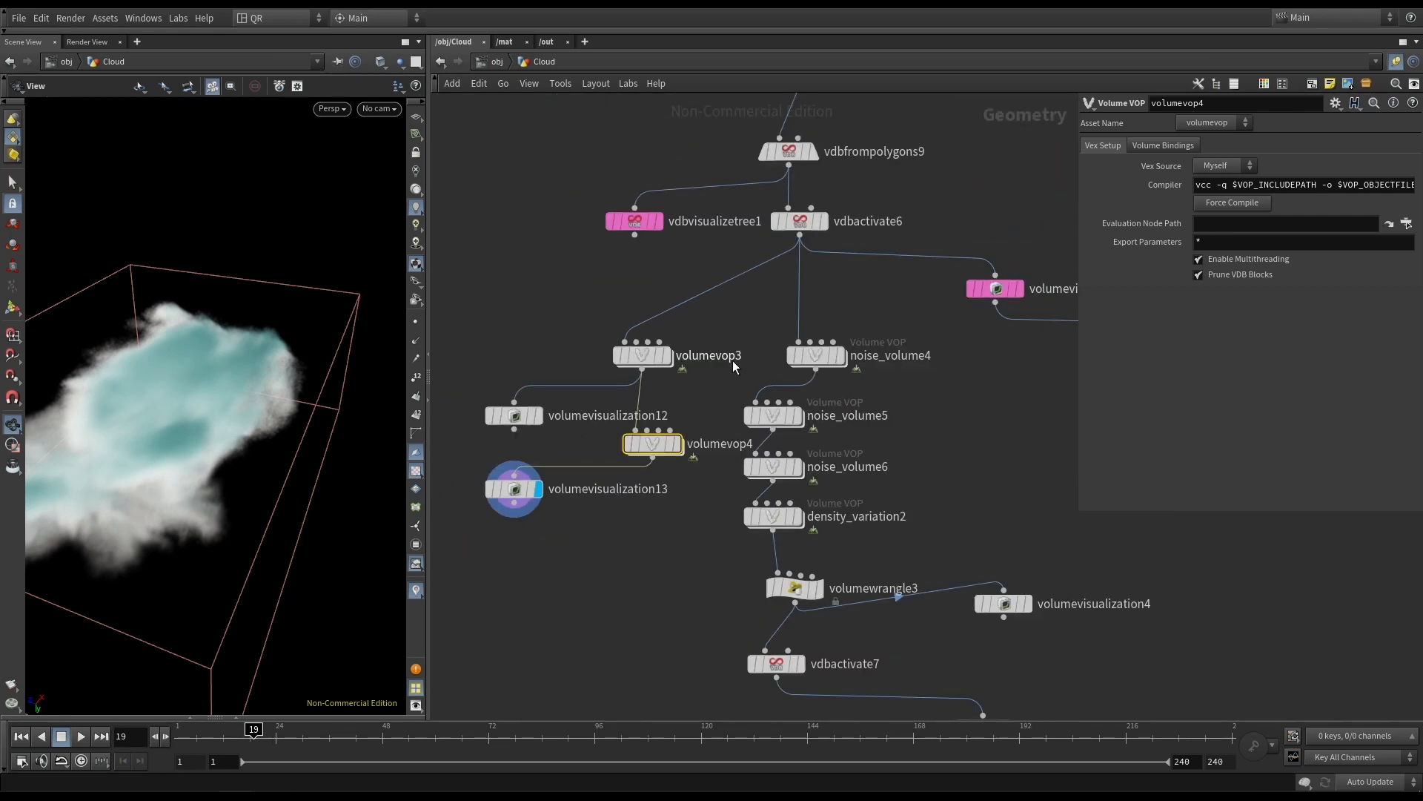
middle_click_drag(733, 360, 796, 342)
left_click_drag(711, 335, 681, 335)
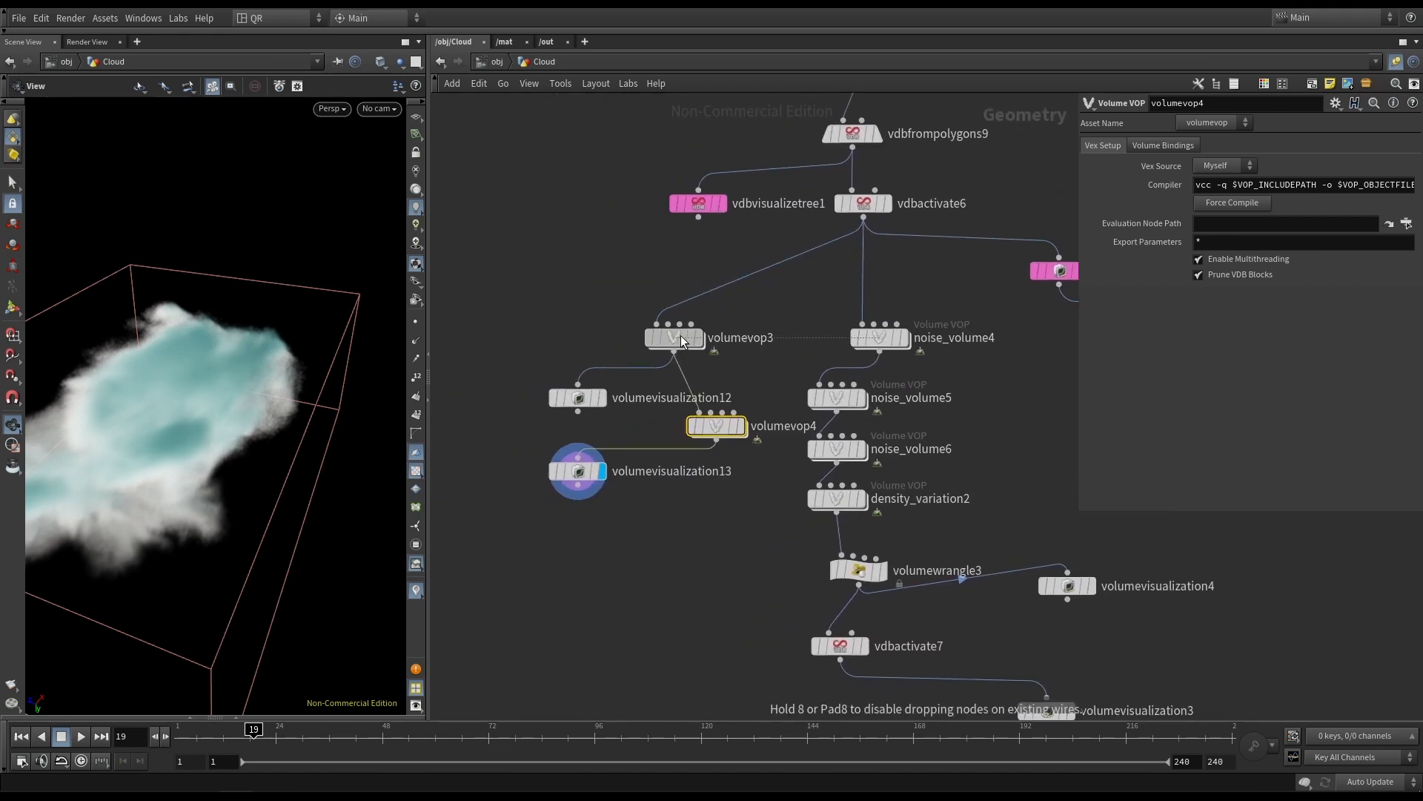
left_click_drag(590, 395, 550, 396)
mouse_move(726, 426)
left_mouse_down()
mouse_move(690, 425)
mouse_move(701, 427)
left_mouse_up()
left_click_drag(571, 471, 529, 467)
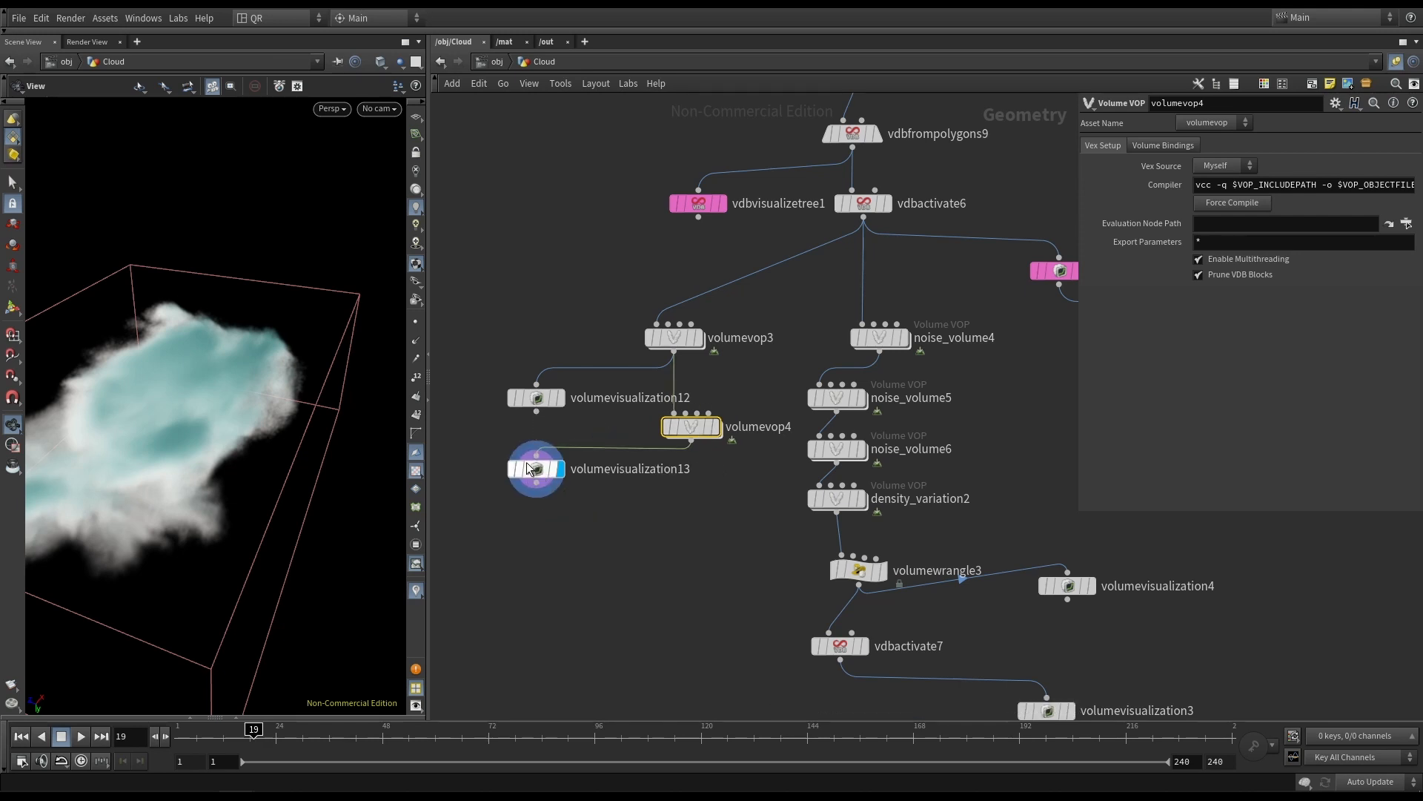
Color volumevisualization12 and volumevisualization13 pink and save the scene file.
left_click_drag(492, 369, 545, 522)
key("c")
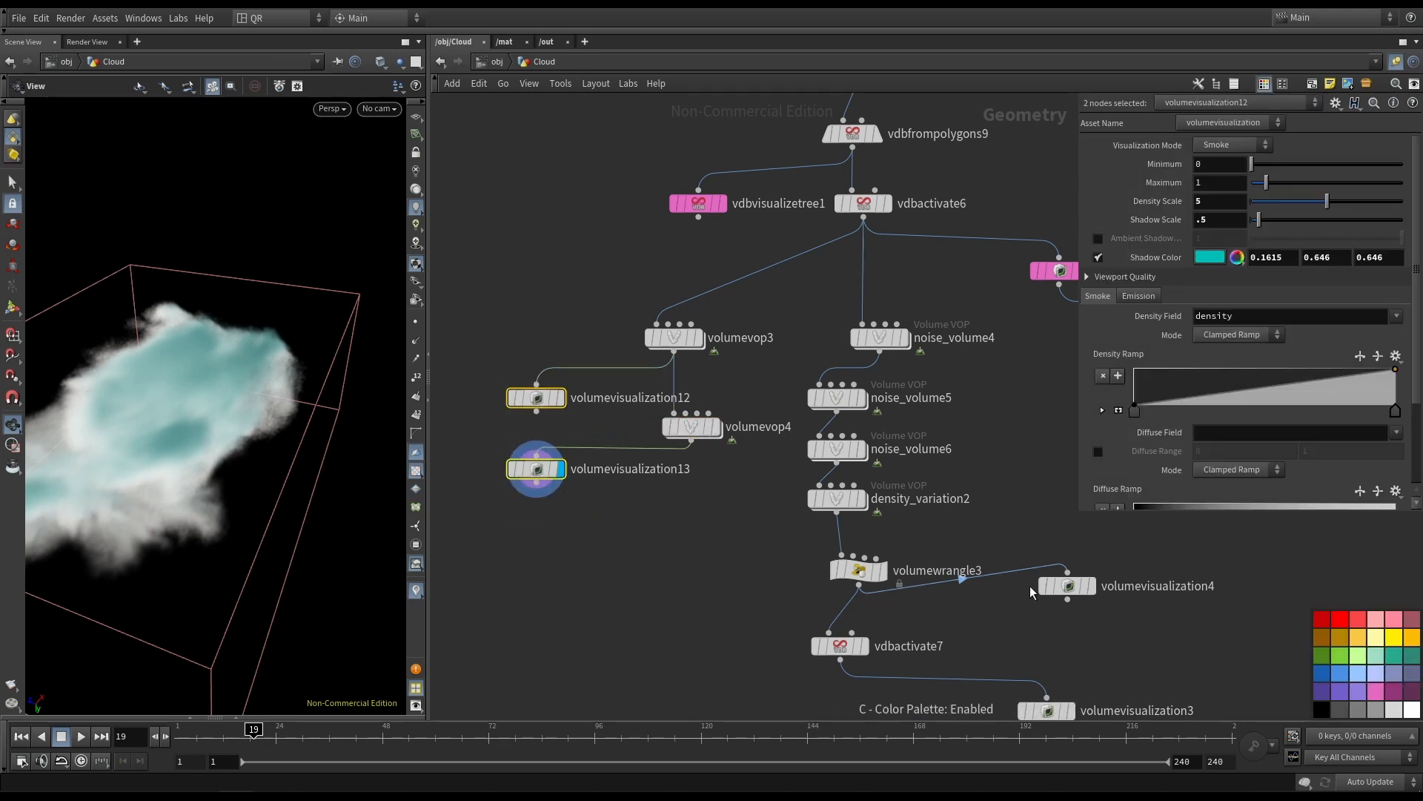
left_click(1376, 691)
left_click(679, 571)
key("ctrl+s")
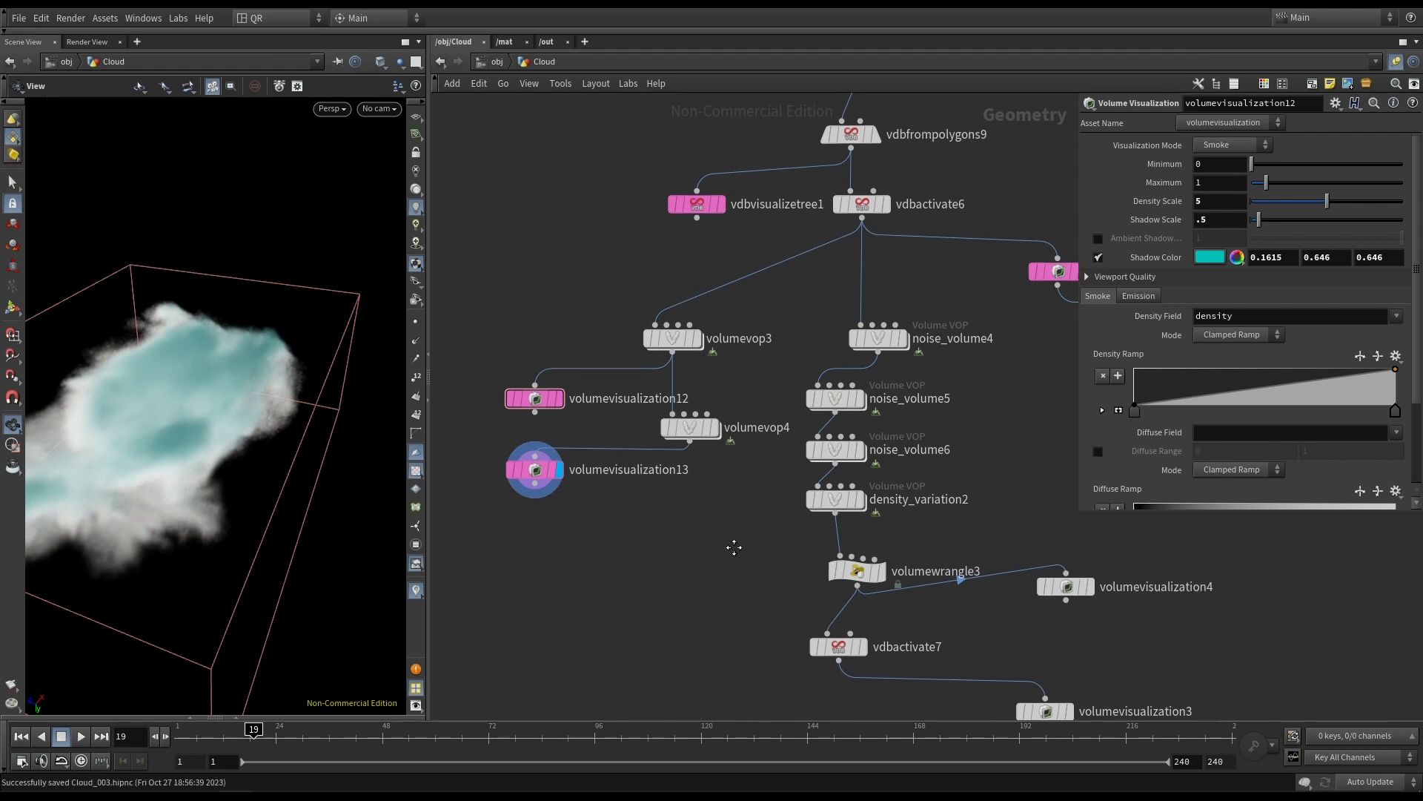
Display noise_volume4 and examine the cloud shape after the first noise layer.
middle_click_drag(734, 547, 639, 571)
left_click(807, 362)
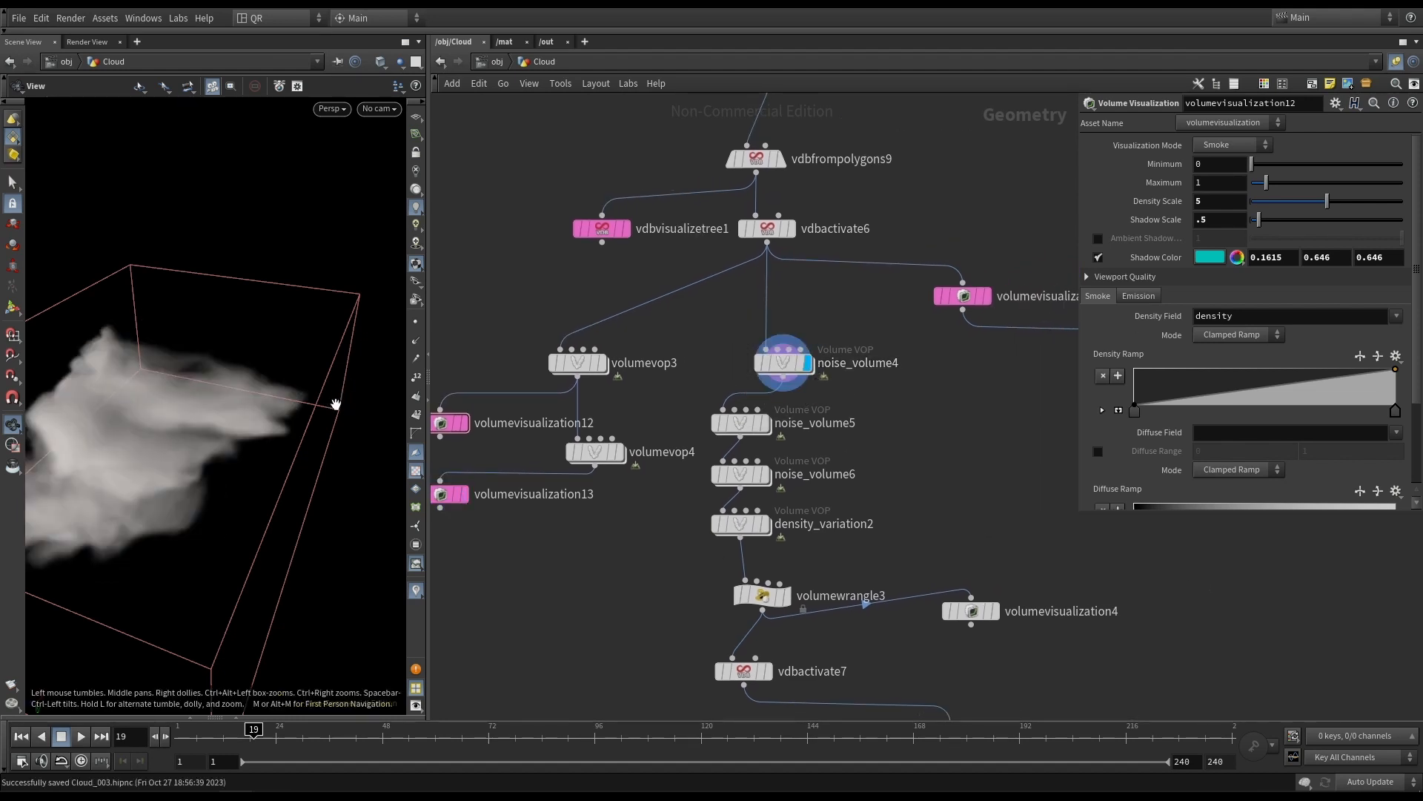
left_click_drag(178, 386, 255, 384)
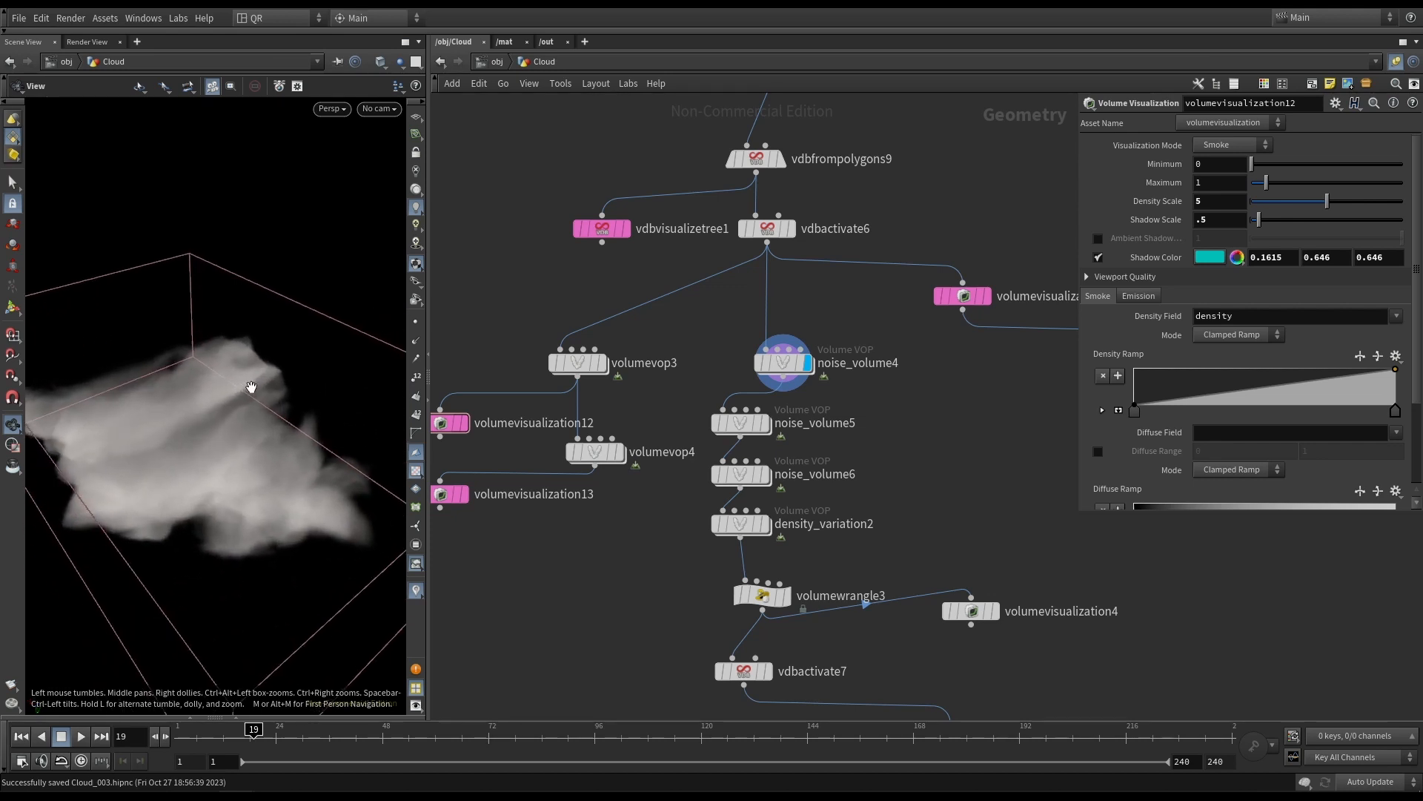
Move noise_volume5 directly beneath noise_volume4 and display its result.
middle_click_drag(880, 382, 849, 312)
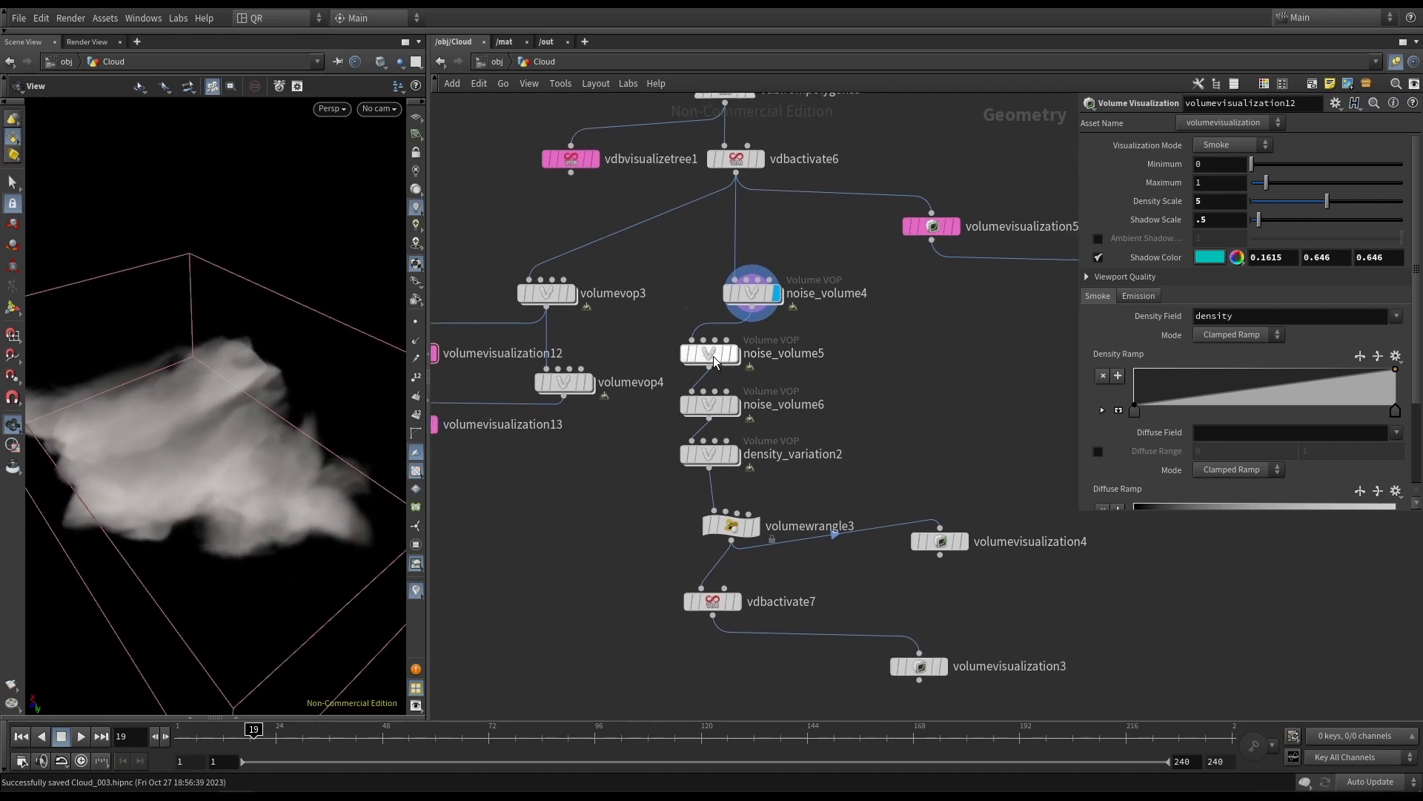
left_click_drag(713, 361, 773, 362)
mouse_move(796, 365)
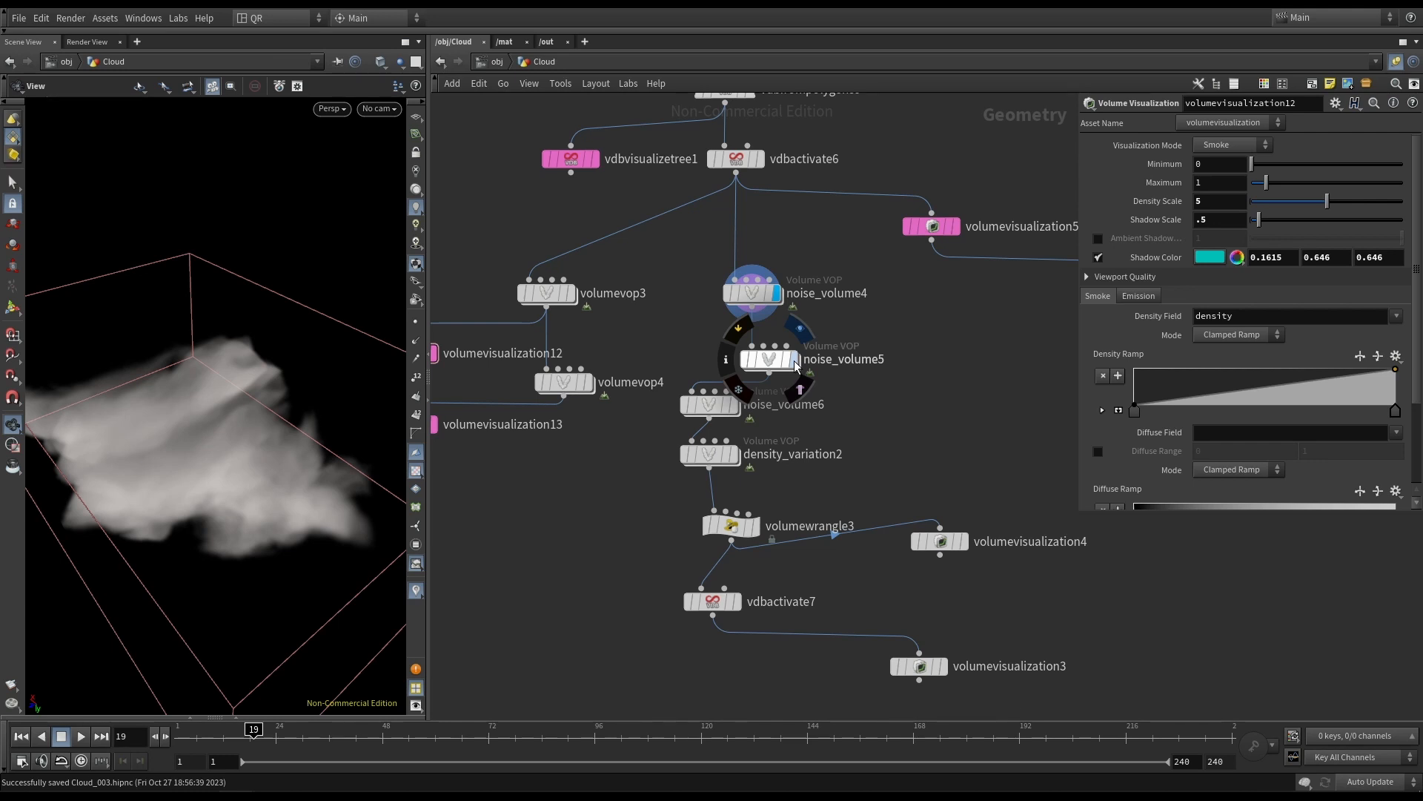
left_click(795, 361)
Compare the frequency and other noise settings of noise_volume4 and noise_volume5 against the displayed cloud.
left_click(755, 296)
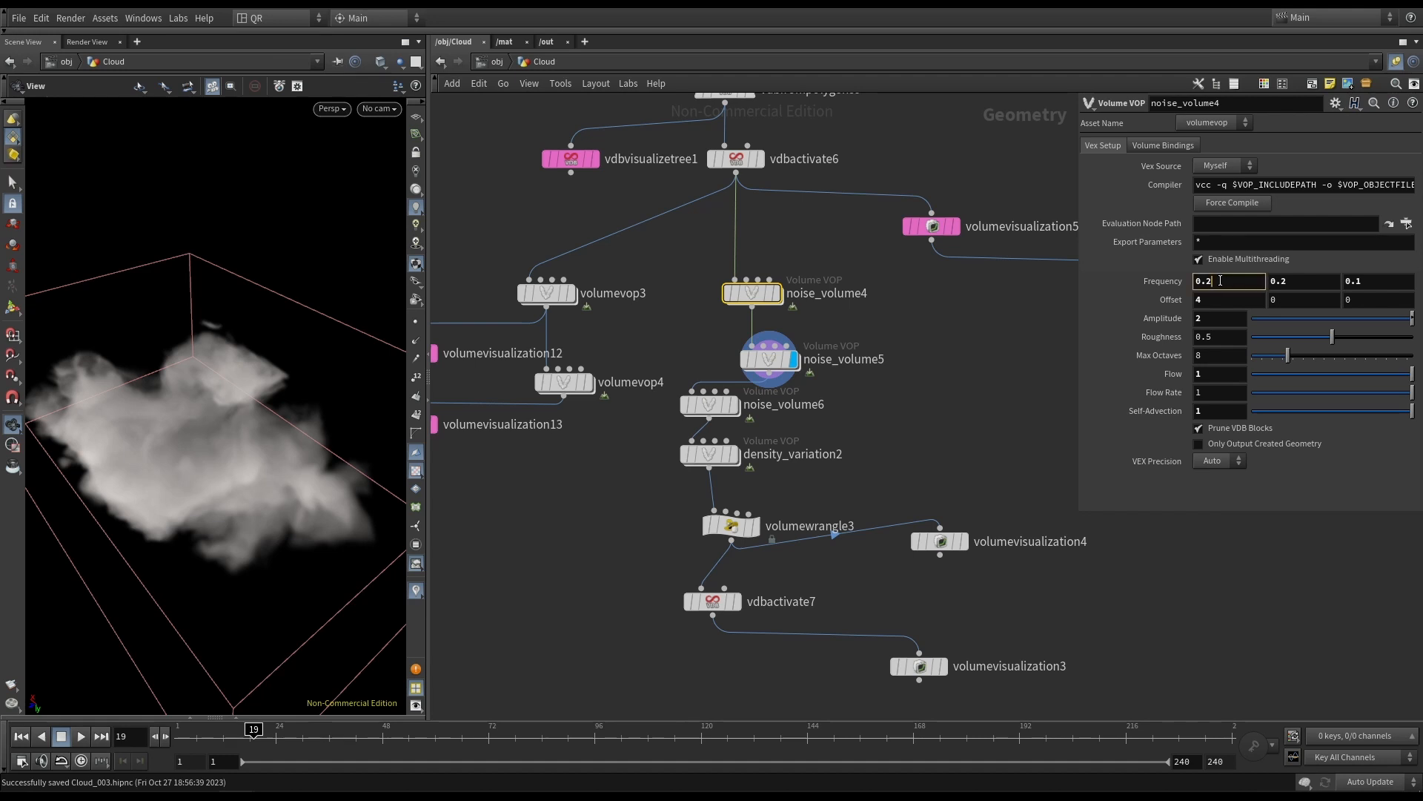
left_click(765, 363)
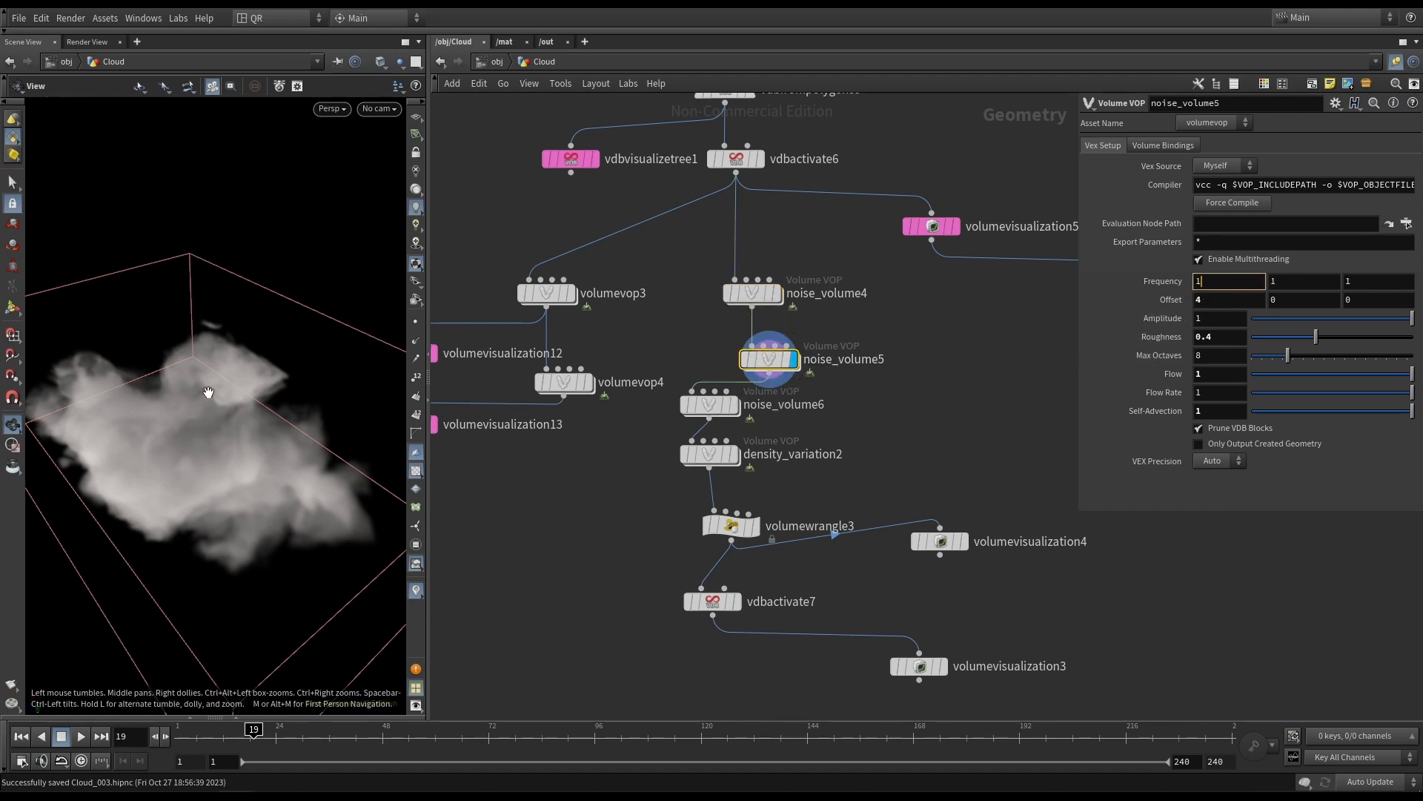
mouse_move(203, 391)
left_mouse_down()
mouse_move(181, 429)
mouse_move(86, 415)
mouse_move(90, 441)
mouse_move(175, 359)
mouse_move(212, 356)
mouse_move(234, 374)
mouse_move(118, 394)
mouse_move(215, 409)
left_mouse_up()
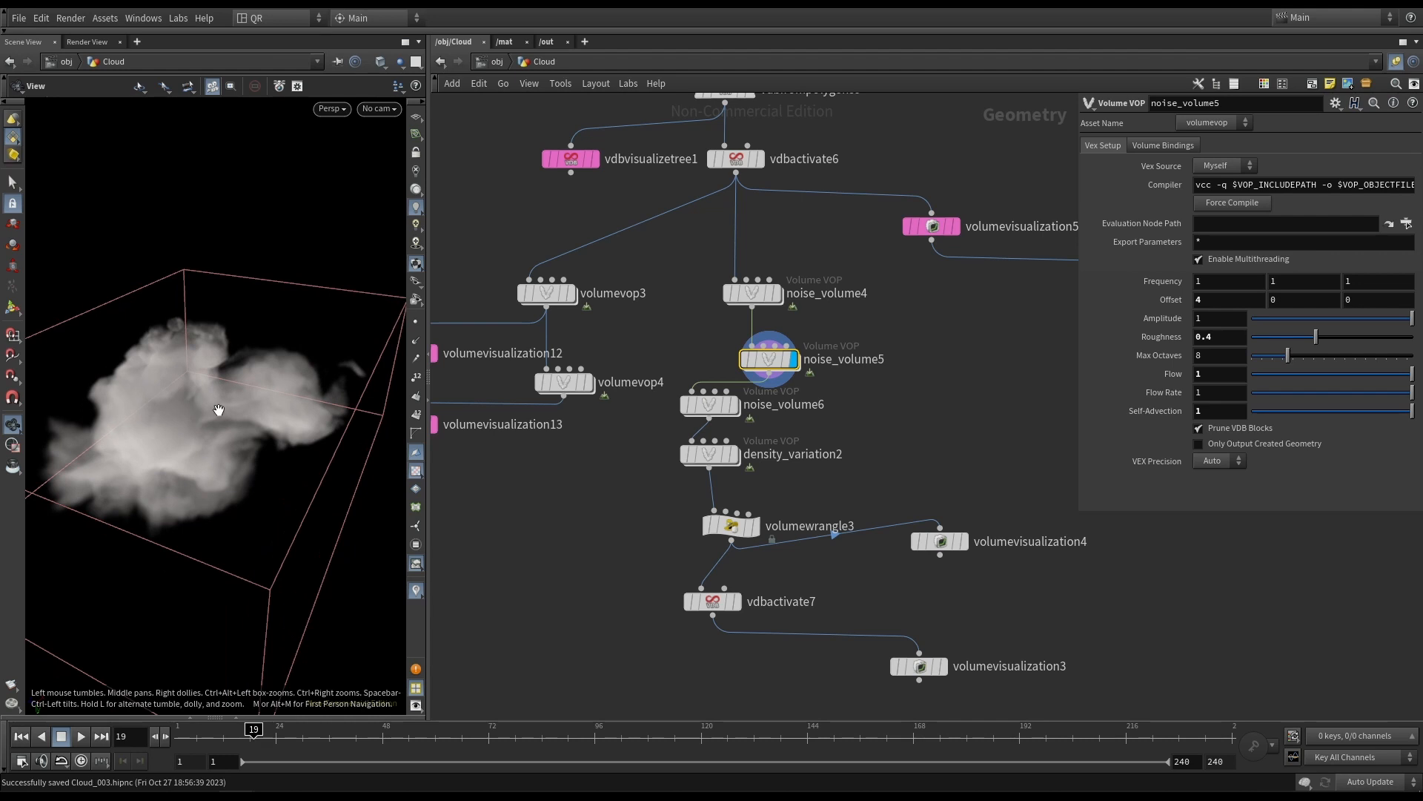
Display volumevop3 and examine its single-layer noise result from another angle.
left_click(570, 297)
left_click(555, 298)
left_click_drag(369, 344, 197, 409)
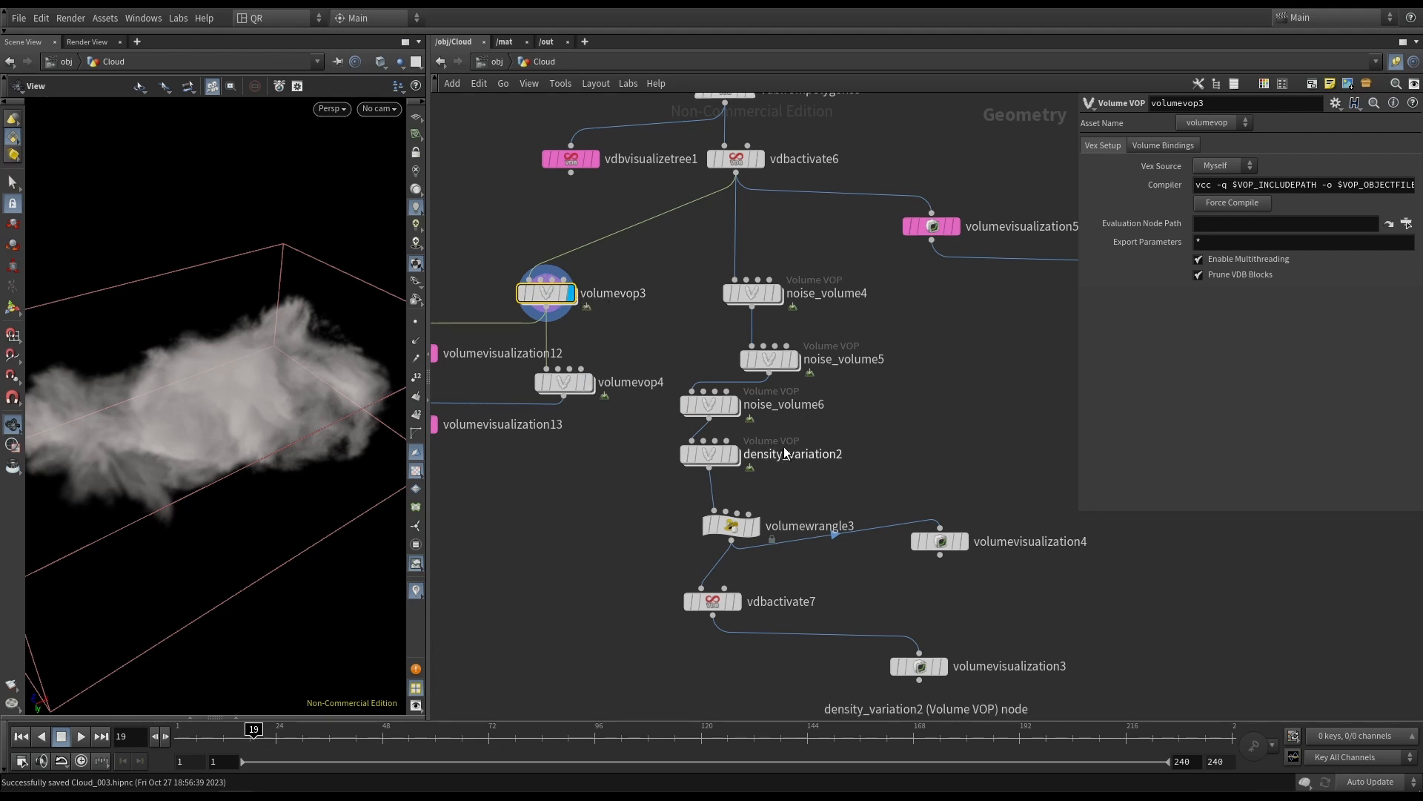
Move noise_volume6 beneath noise_volume5, display its result and check the noise network inside it.
left_click_drag(716, 404, 791, 413)
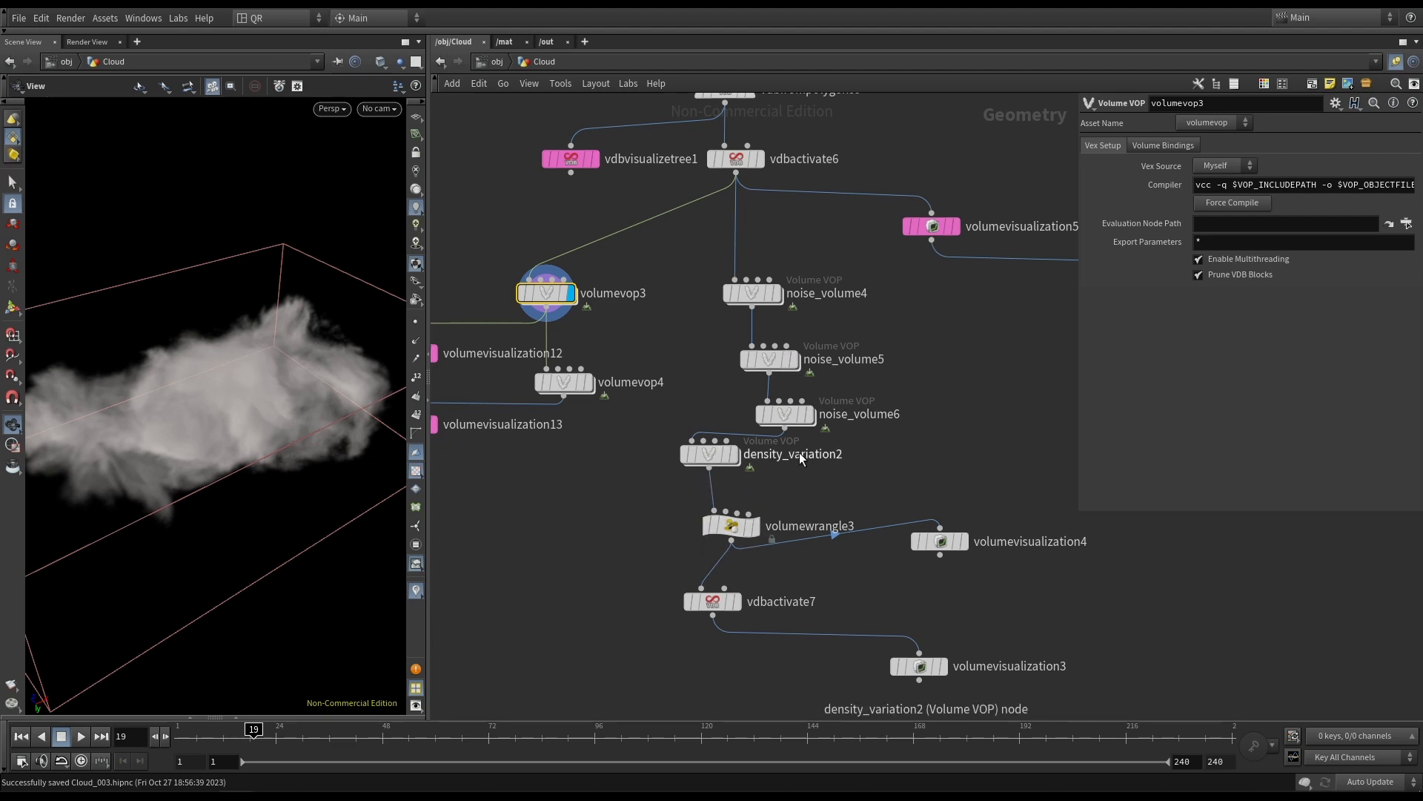
mouse_move(793, 362)
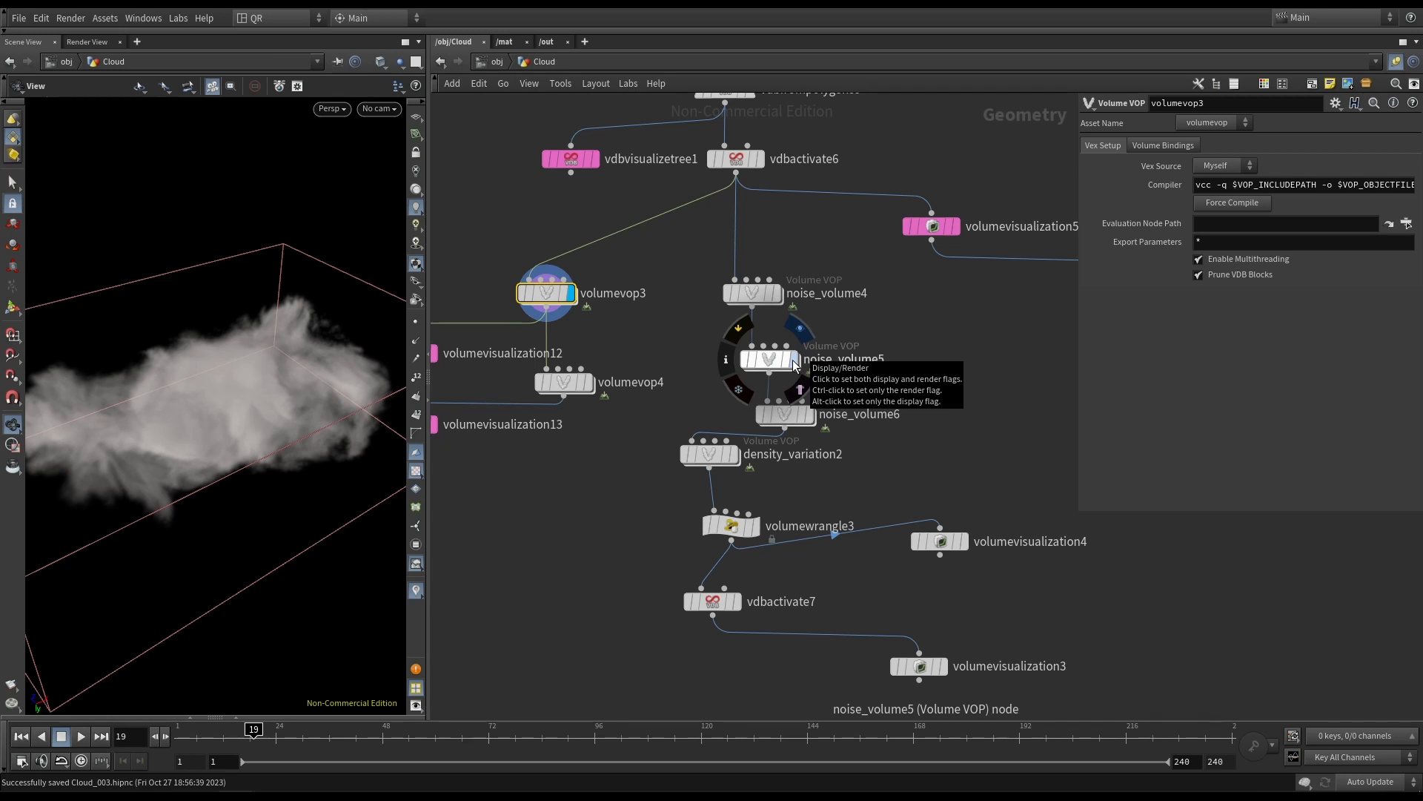
mouse_move(812, 426)
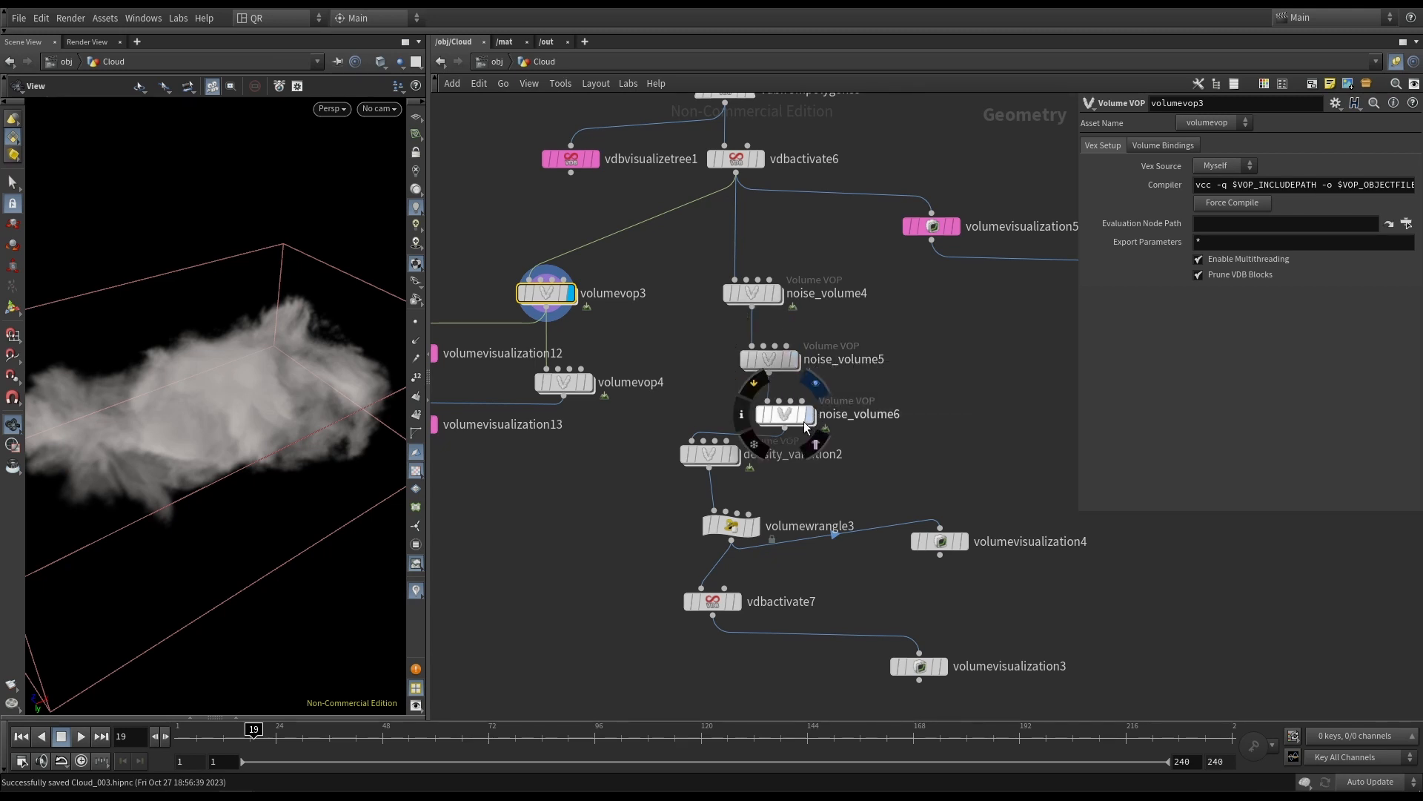
left_click(808, 417)
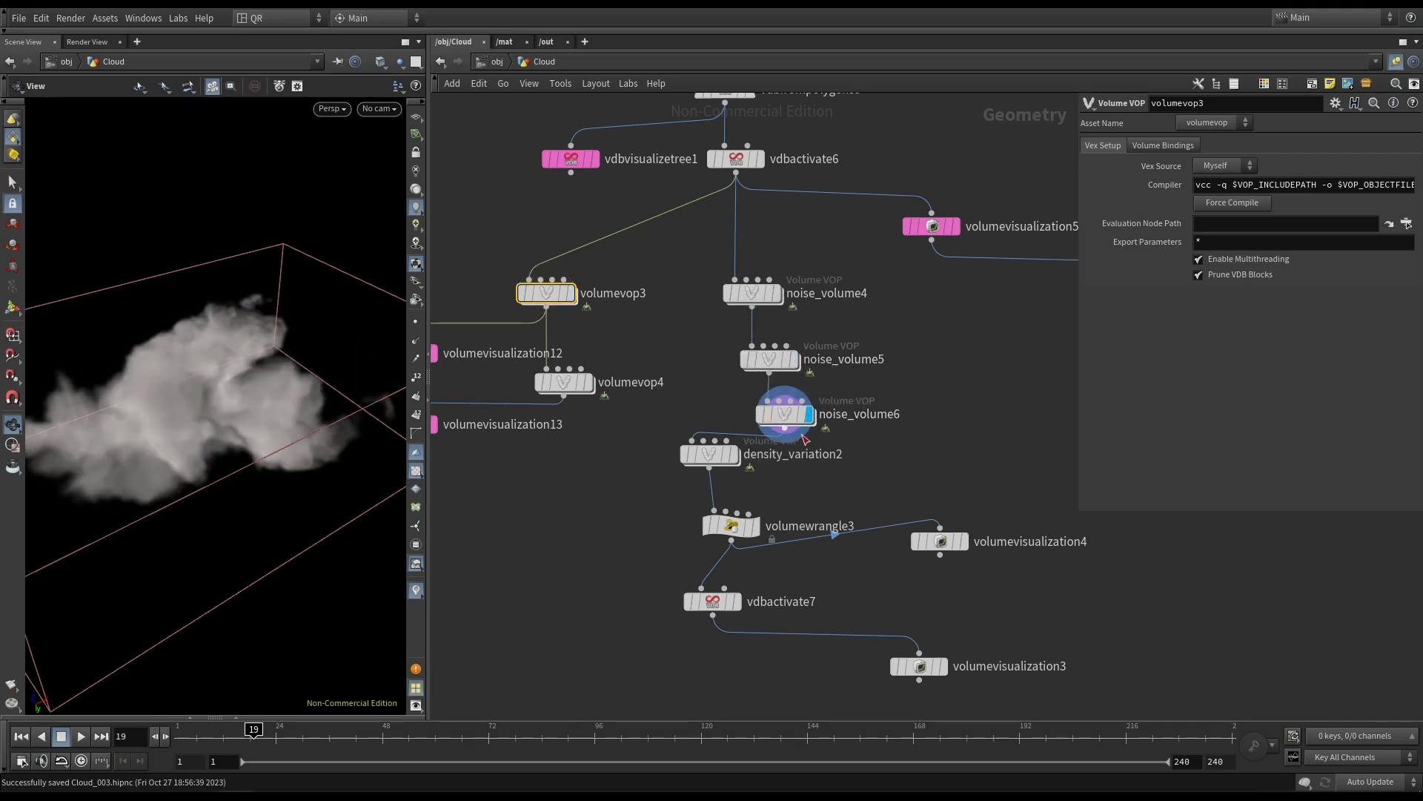
double_click(786, 416)
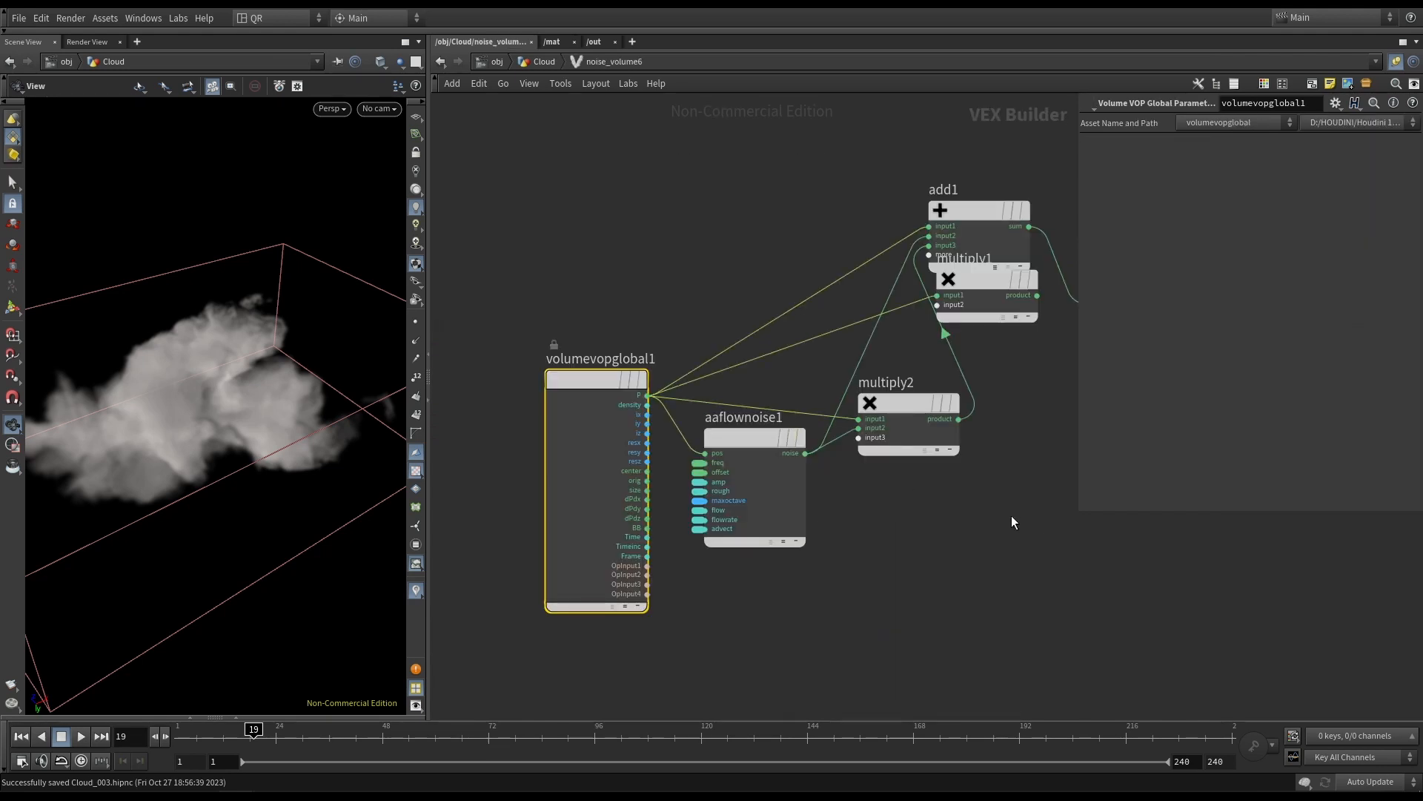
key("u")
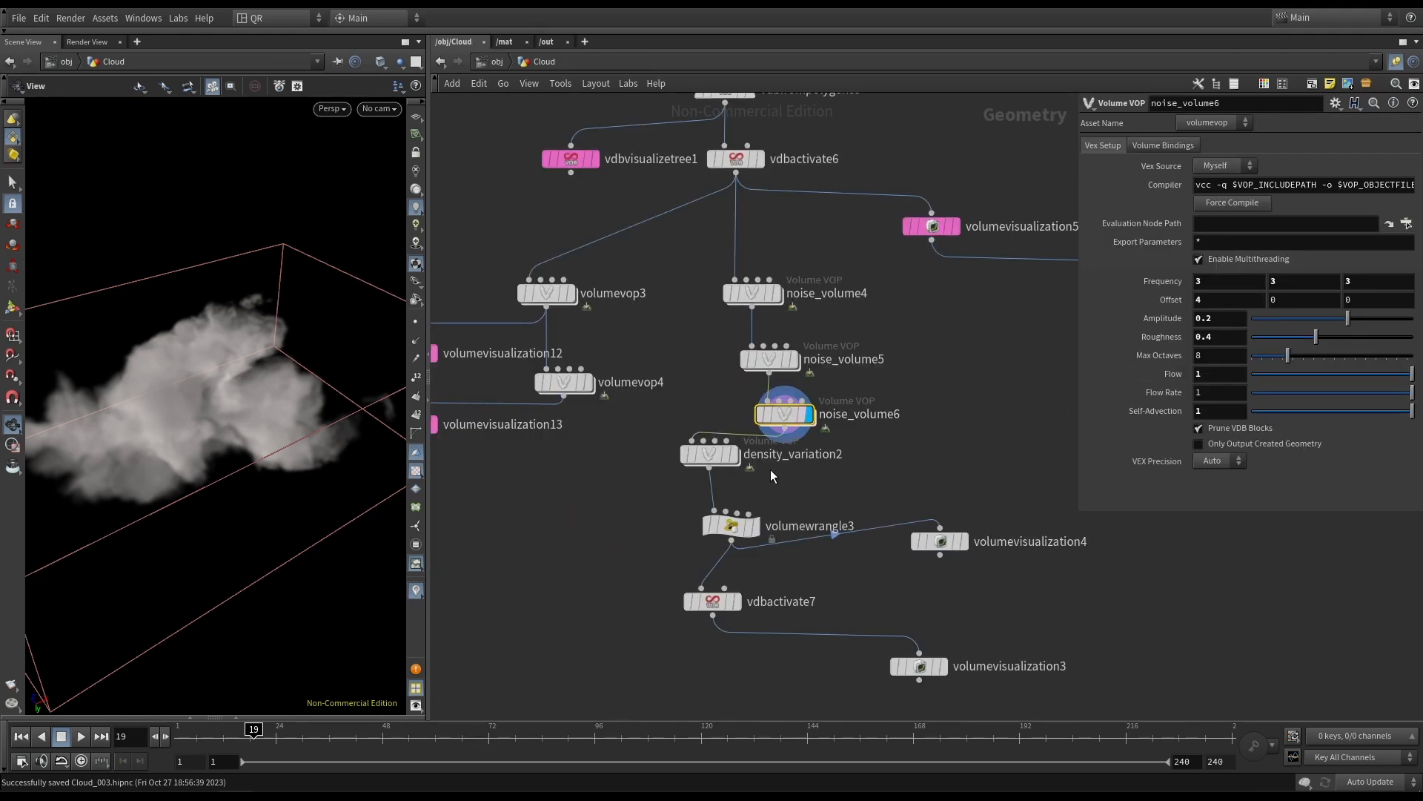
Open density_variation2 and examine how fit1 remaps the flow noise through its source and destination ranges.
double_click(712, 458)
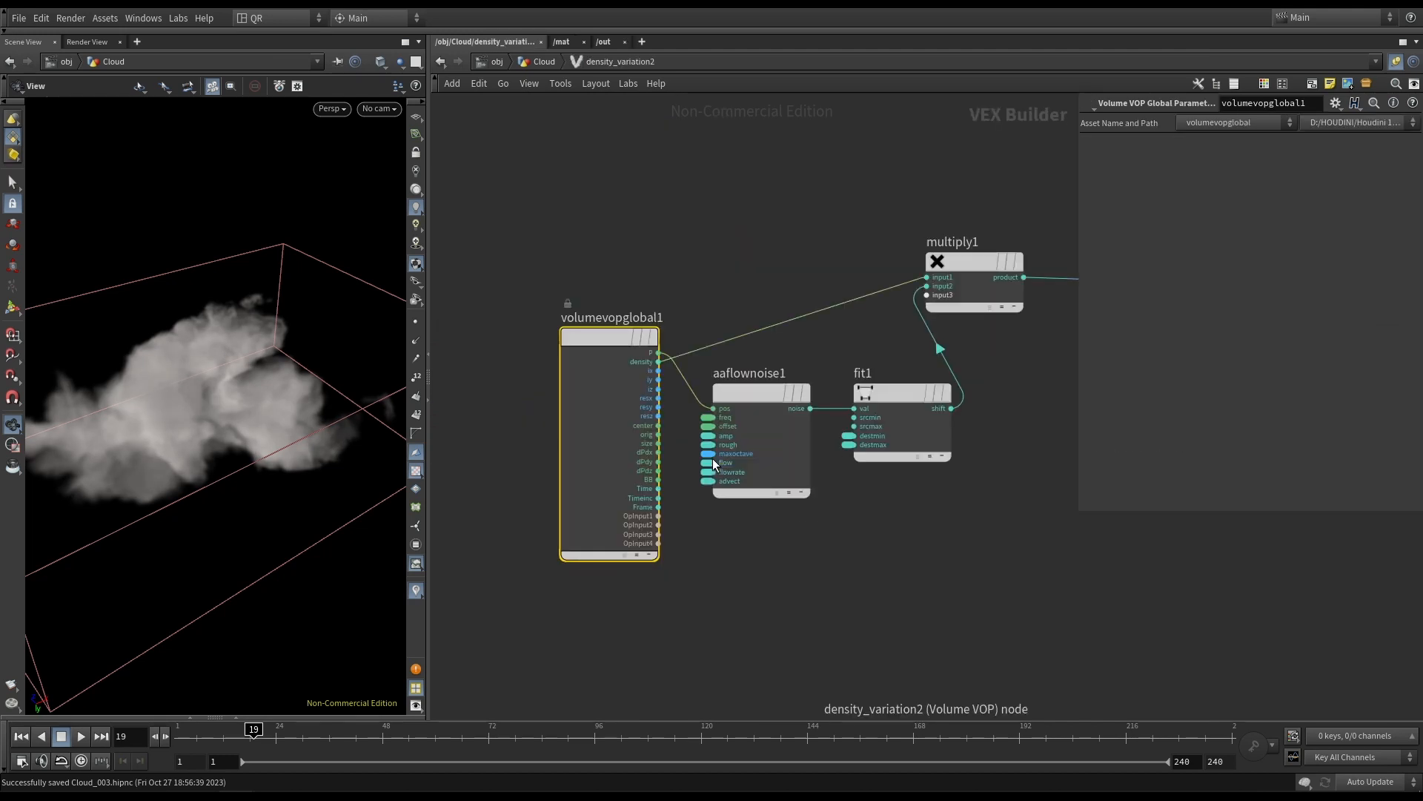
middle_click_drag(967, 518, 826, 541)
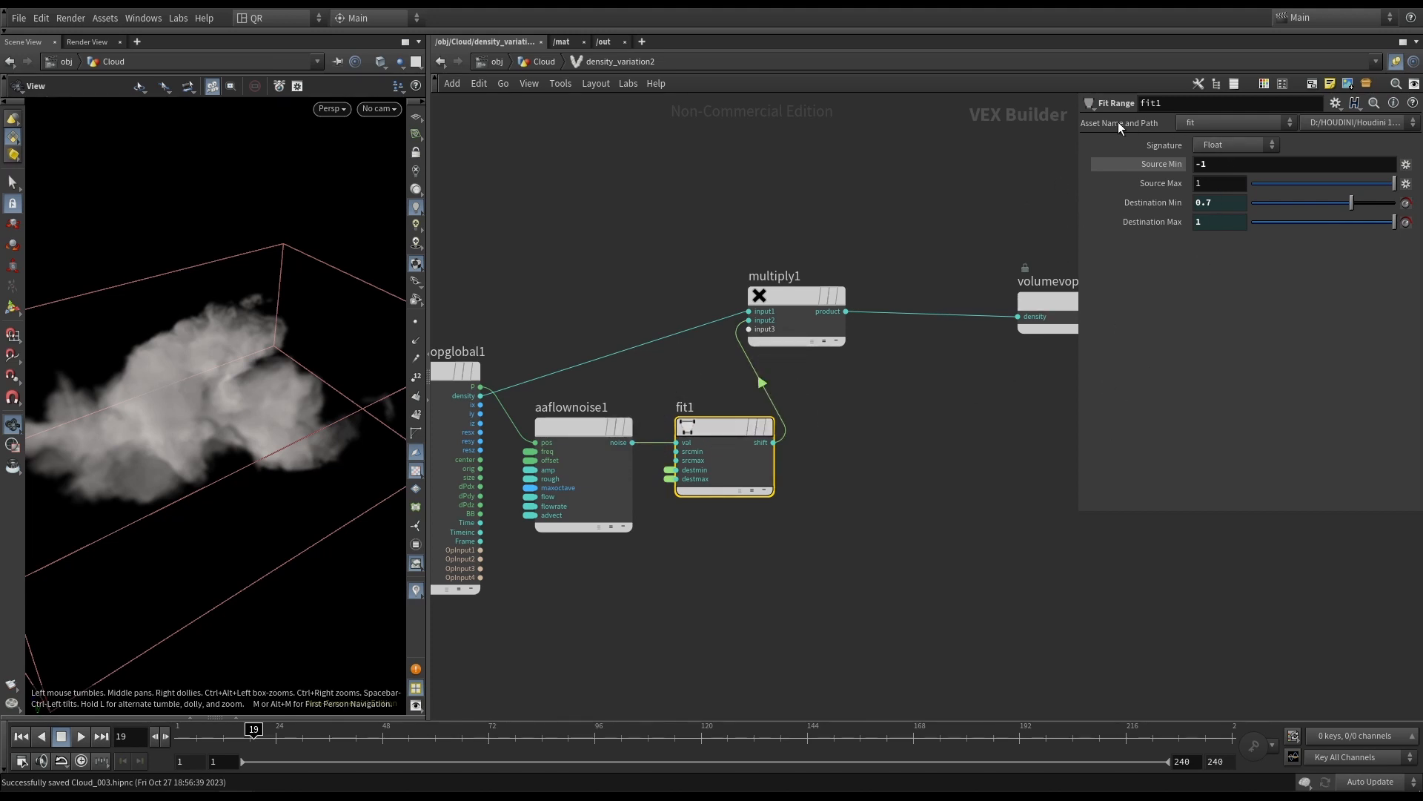
left_click(1213, 222)
left_click_drag(158, 385, 140, 430)
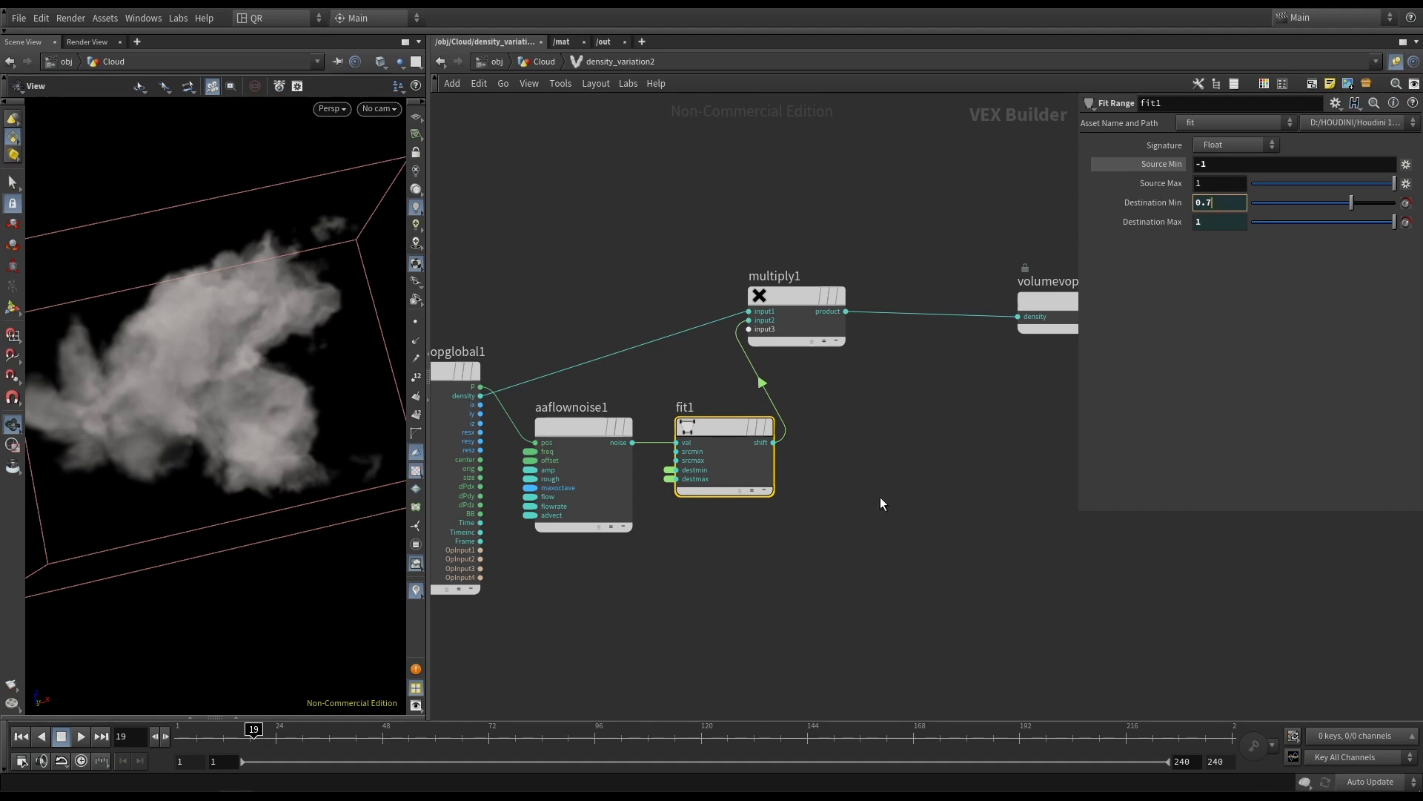
Move multiply1 closer to the volume output inside density_variation2 and return to the Cloud network.
left_click_drag(810, 308, 862, 310)
middle_click_drag(985, 399, 906, 409)
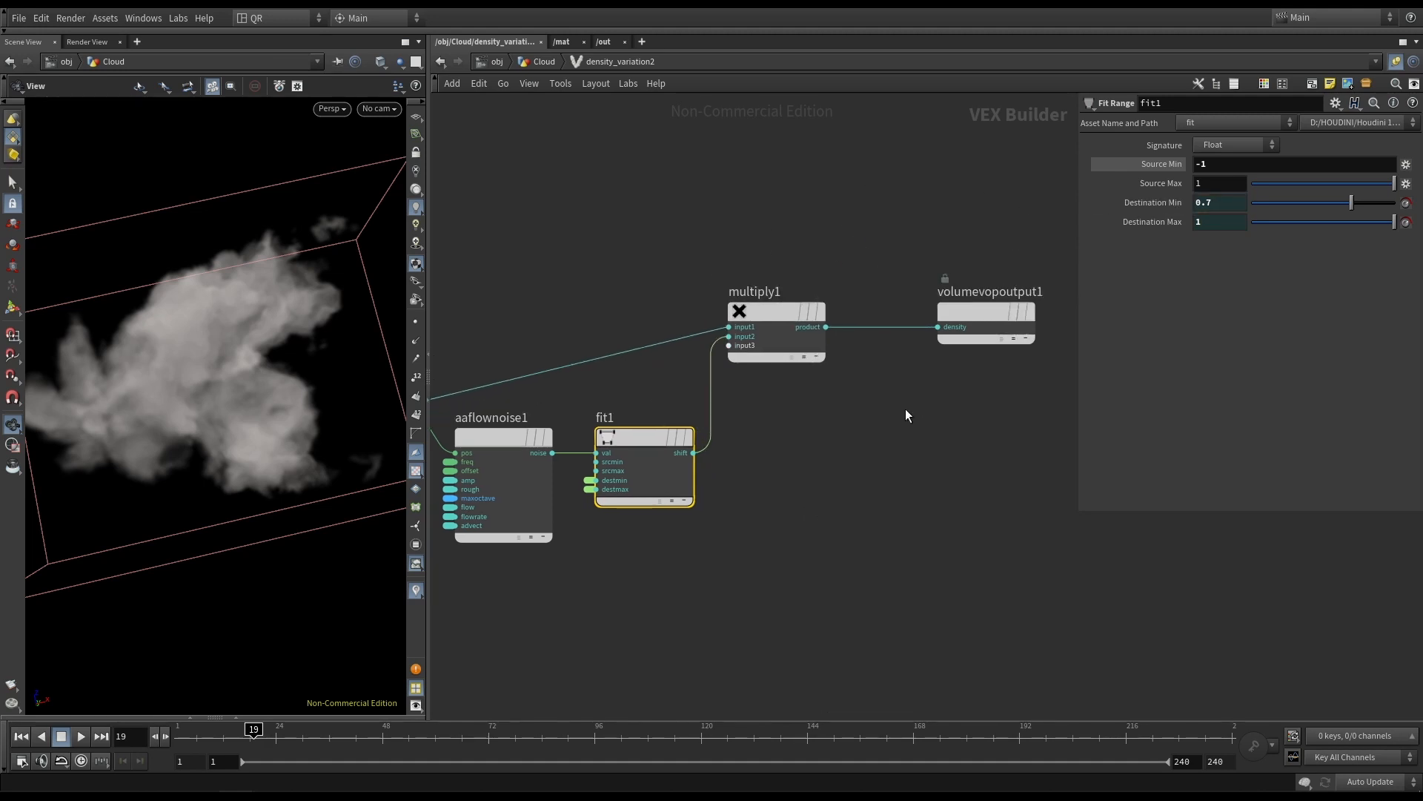
left_click(542, 61)
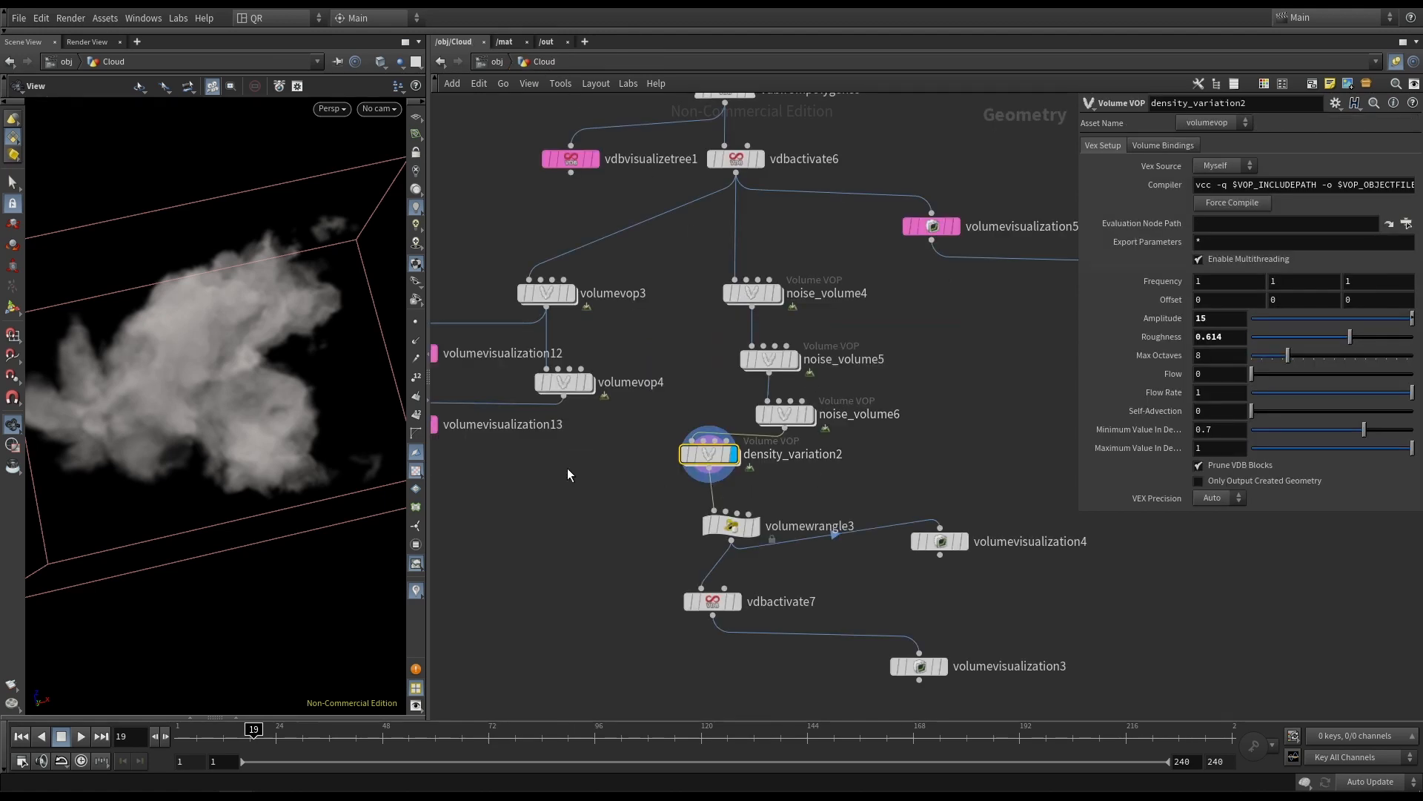
Duplicate the density_variation2 node, feed the copy from volumevop3's output, and display it below the volumevop branch.
middle_click_drag(567, 474, 673, 497)
key("ctrl+c")
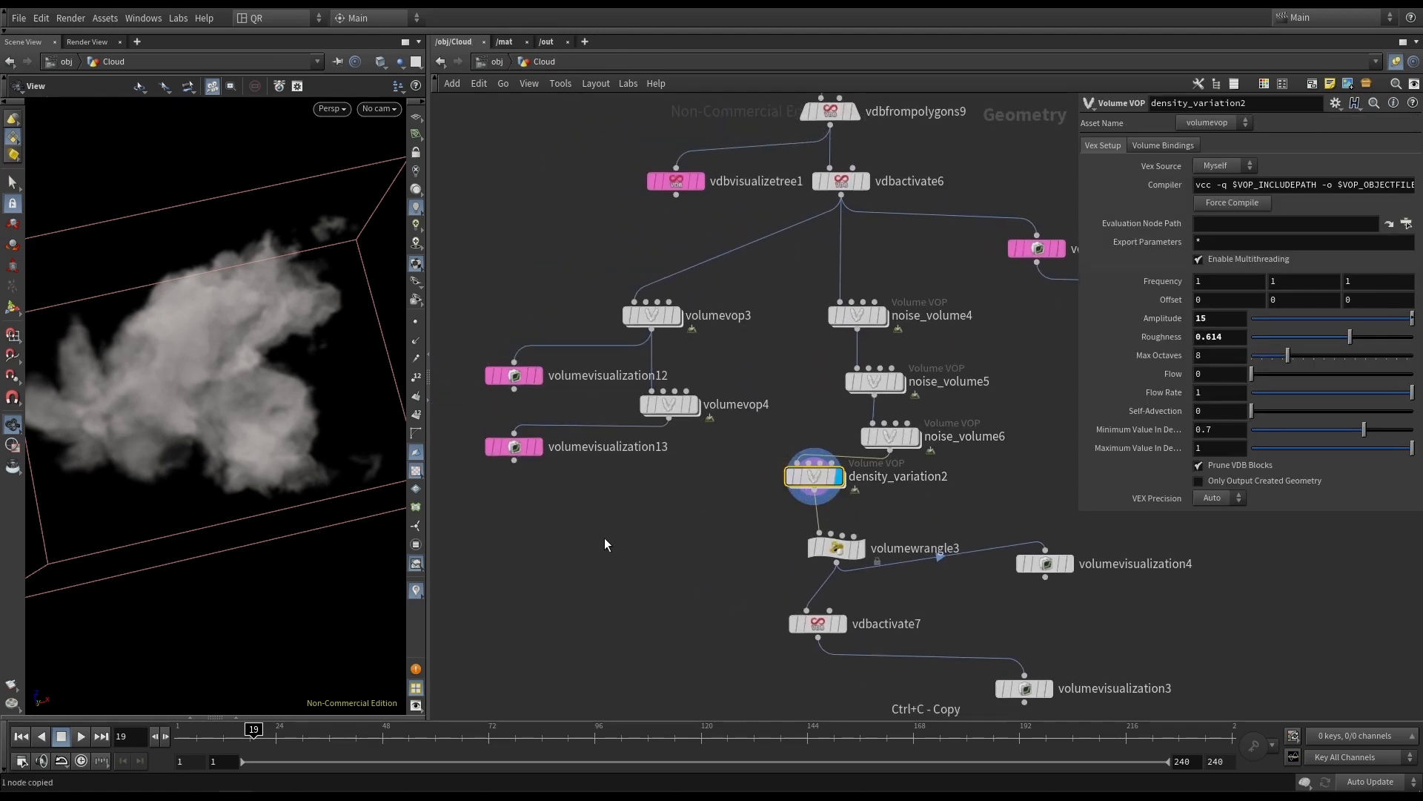
key("ctrl+v")
left_click(587, 524)
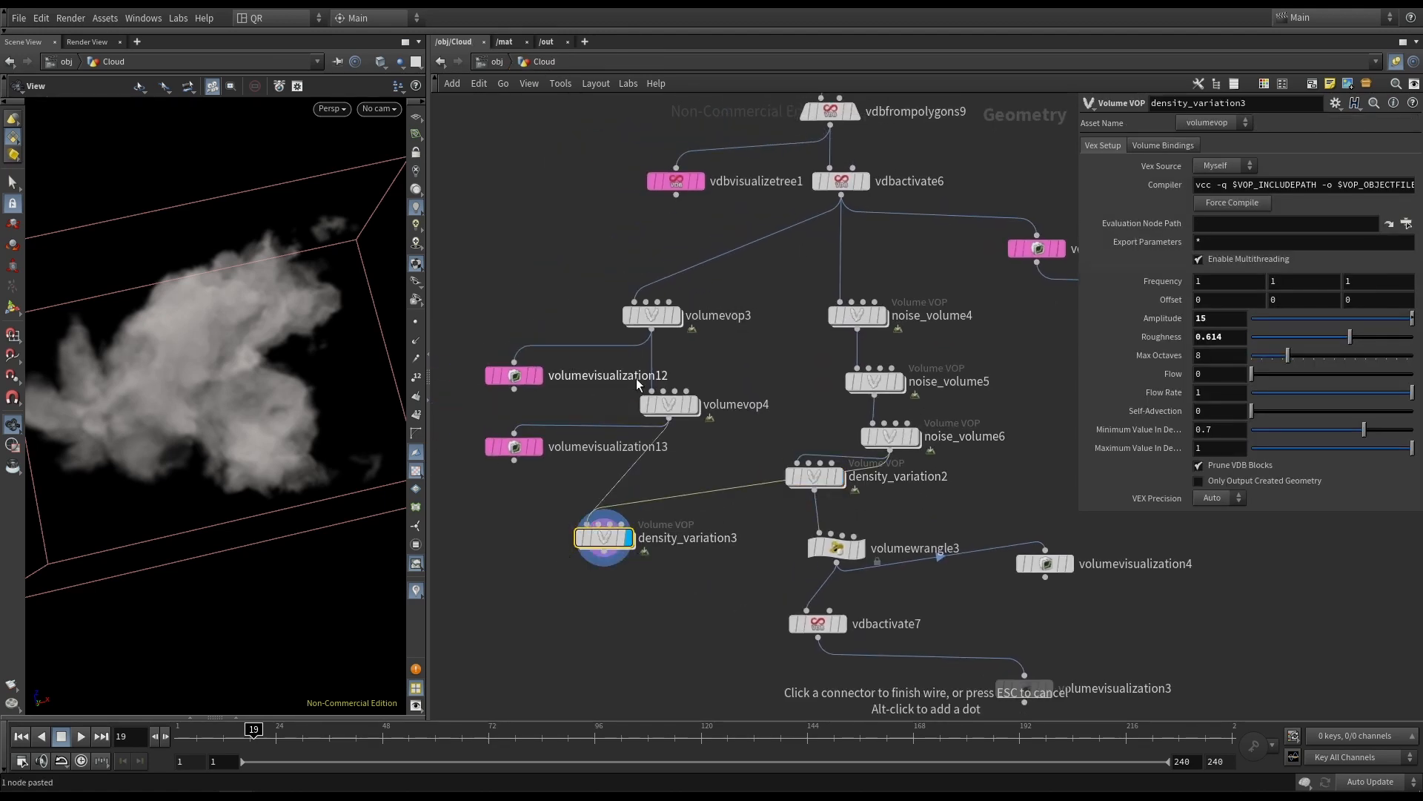
left_click(634, 362)
left_click_drag(618, 551, 583, 526)
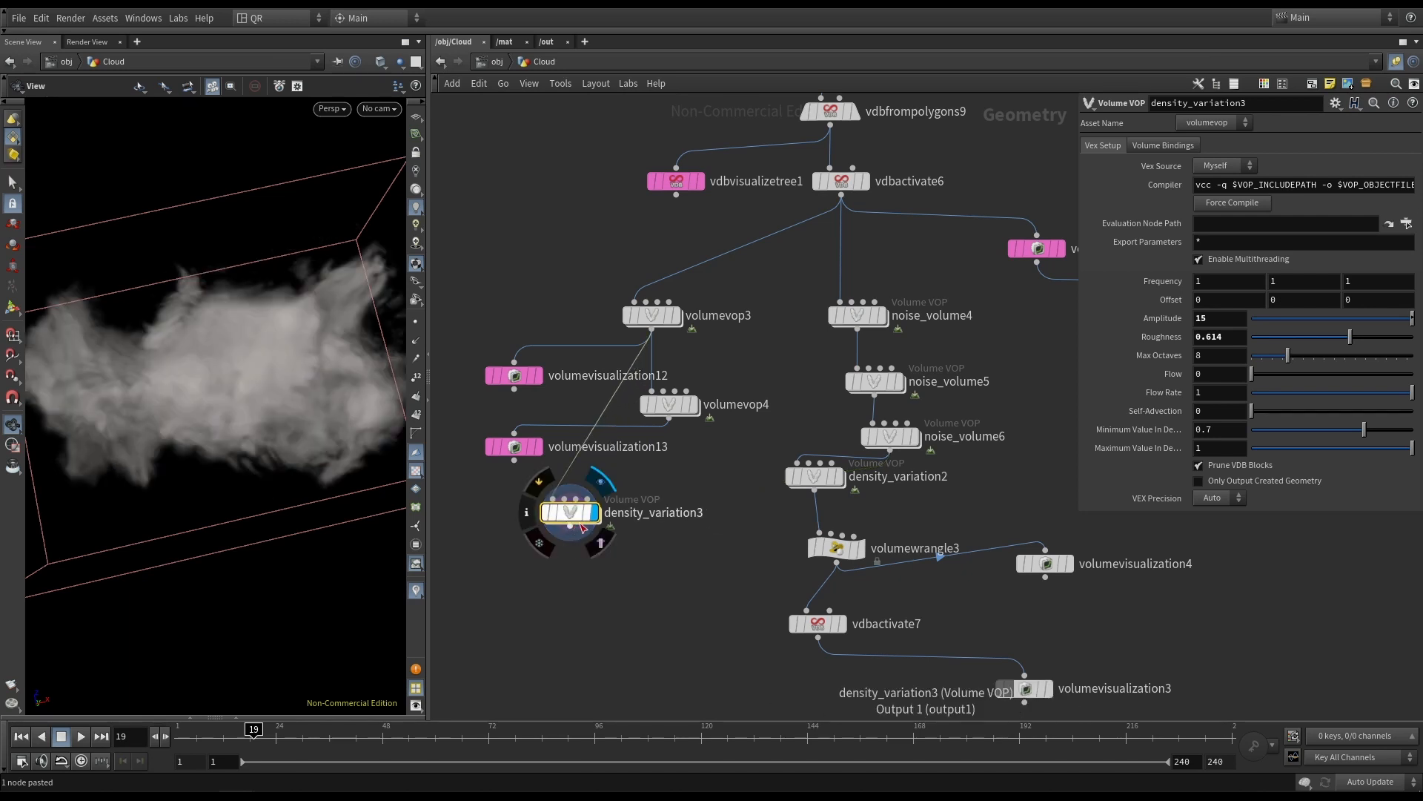
Toggle the bypass of density_variation3 on and off to compare the cloud with and without the density noise.
left_click(537, 486)
left_click(537, 486)
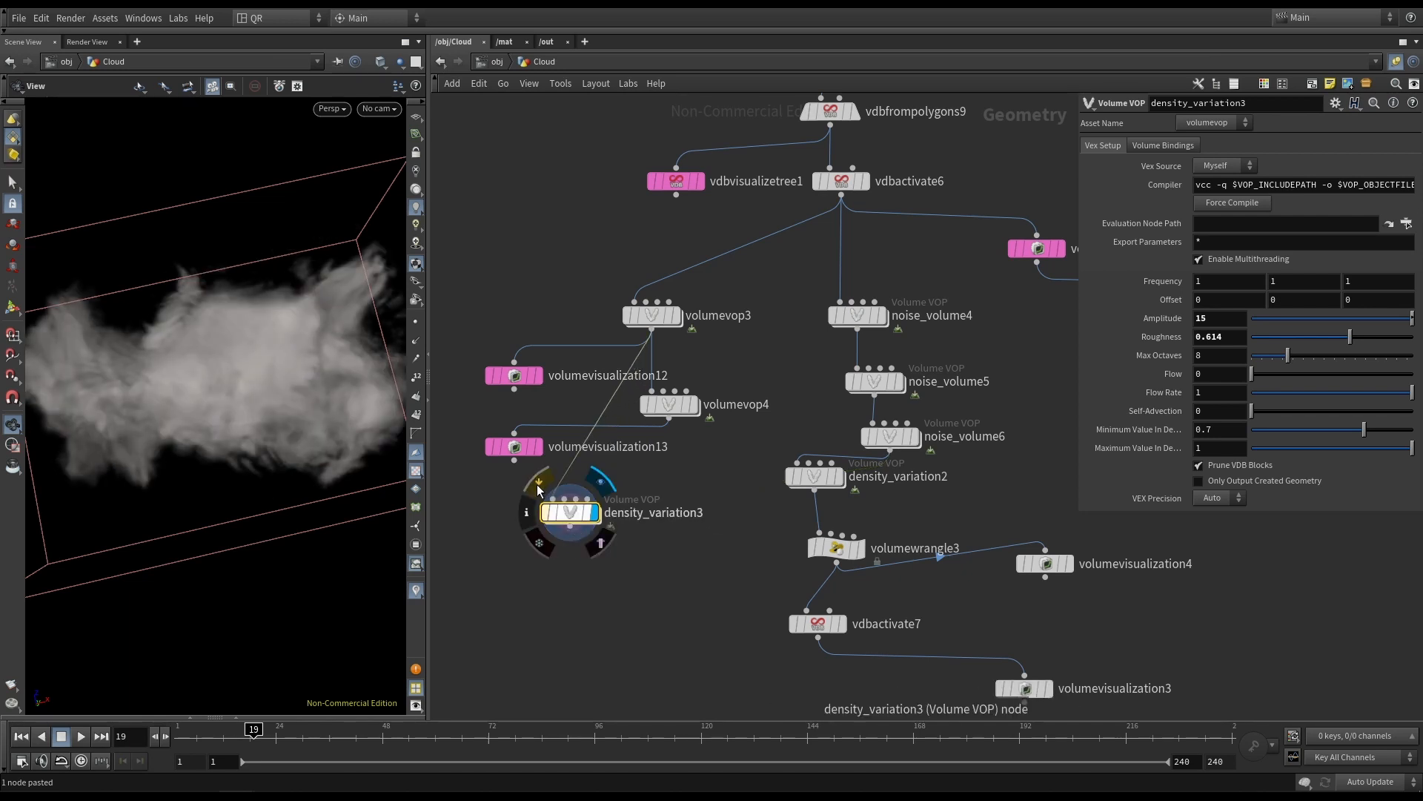
left_click(539, 487)
left_click(538, 487)
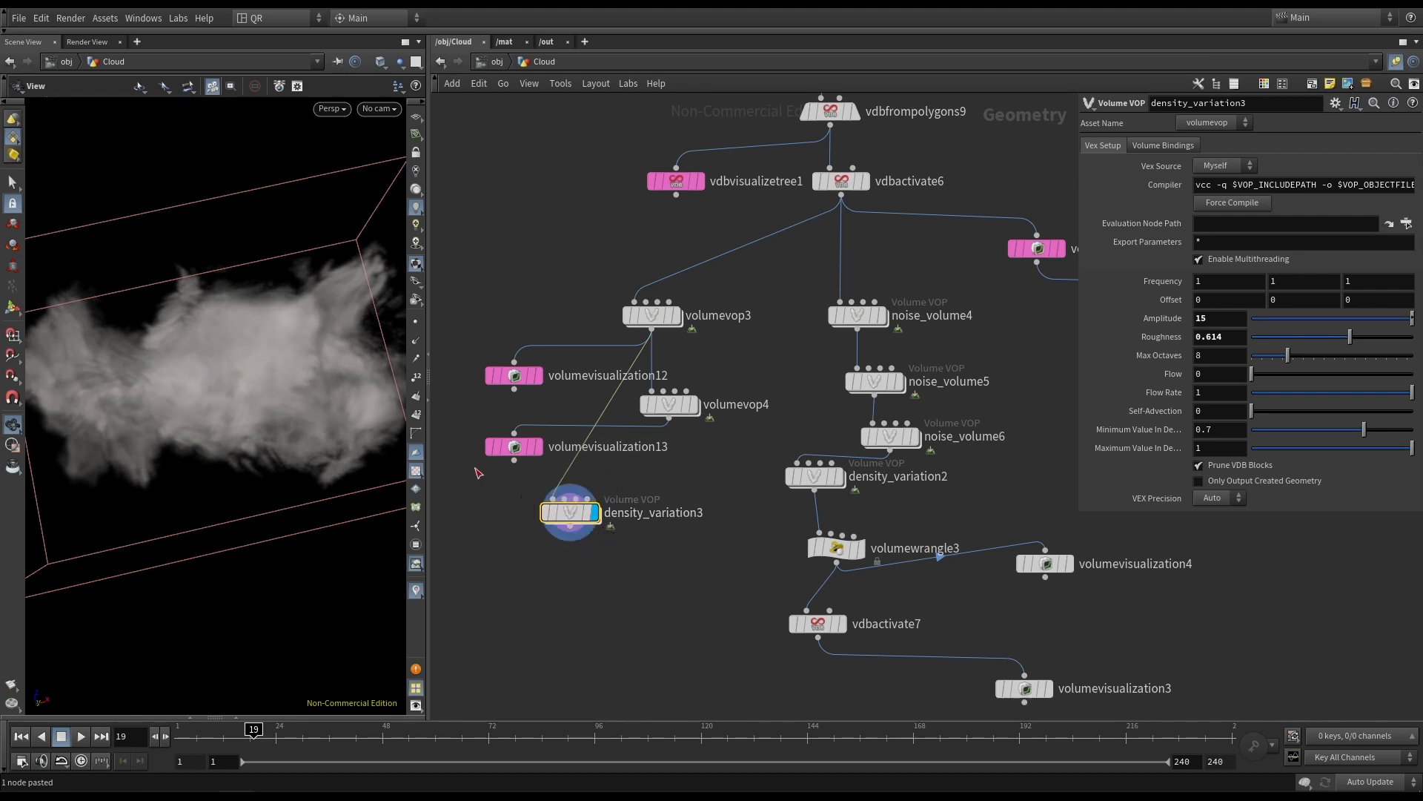
mouse_move(261, 415)
left_mouse_down()
mouse_move(273, 365)
mouse_move(270, 393)
left_mouse_up()
mouse_move(559, 512)
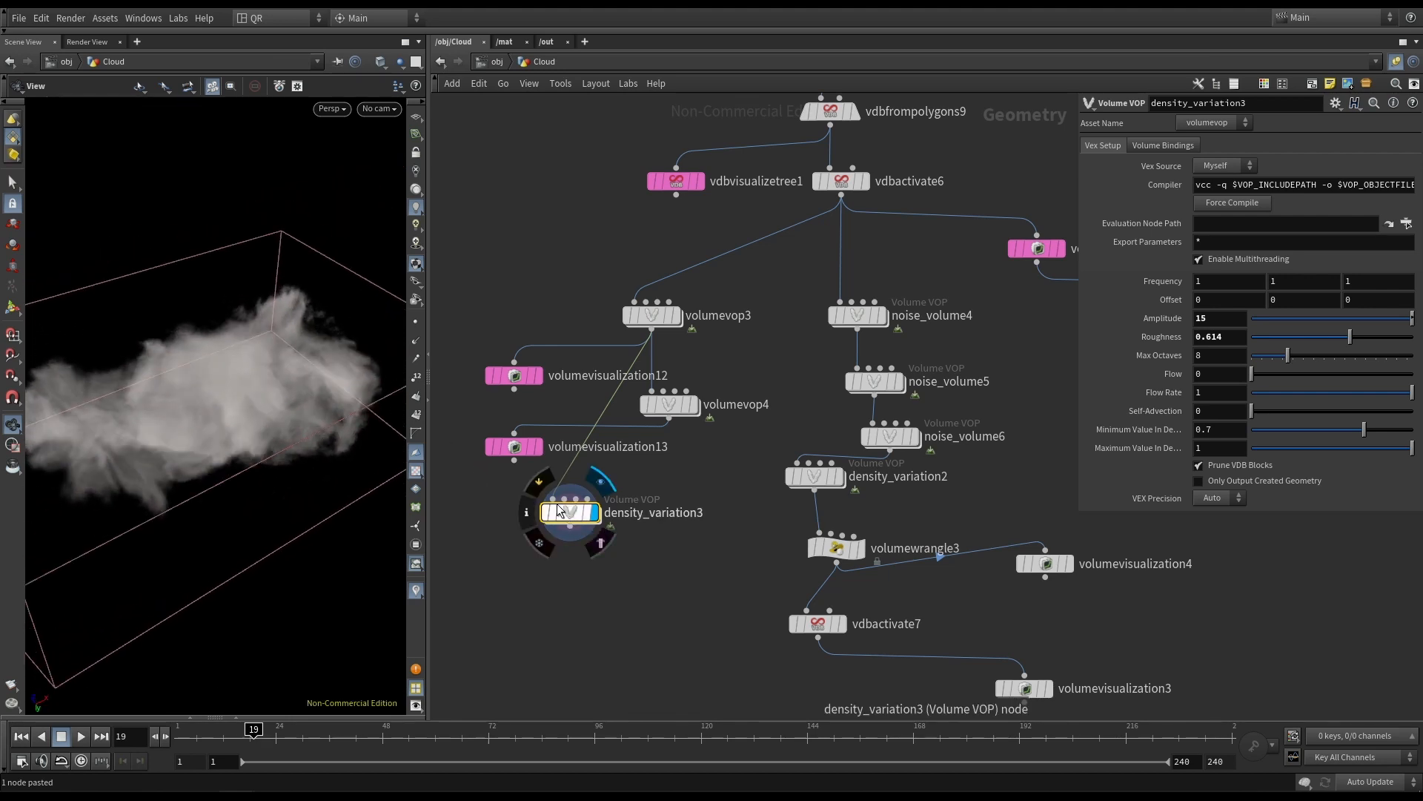
left_click(539, 482)
left_click(540, 482)
Open density_variation3's VOP network, examine how the fit1 and multiply1 nodes alter the density, and return to the Cloud network.
double_click(567, 512)
middle_click_drag(920, 551, 872, 590)
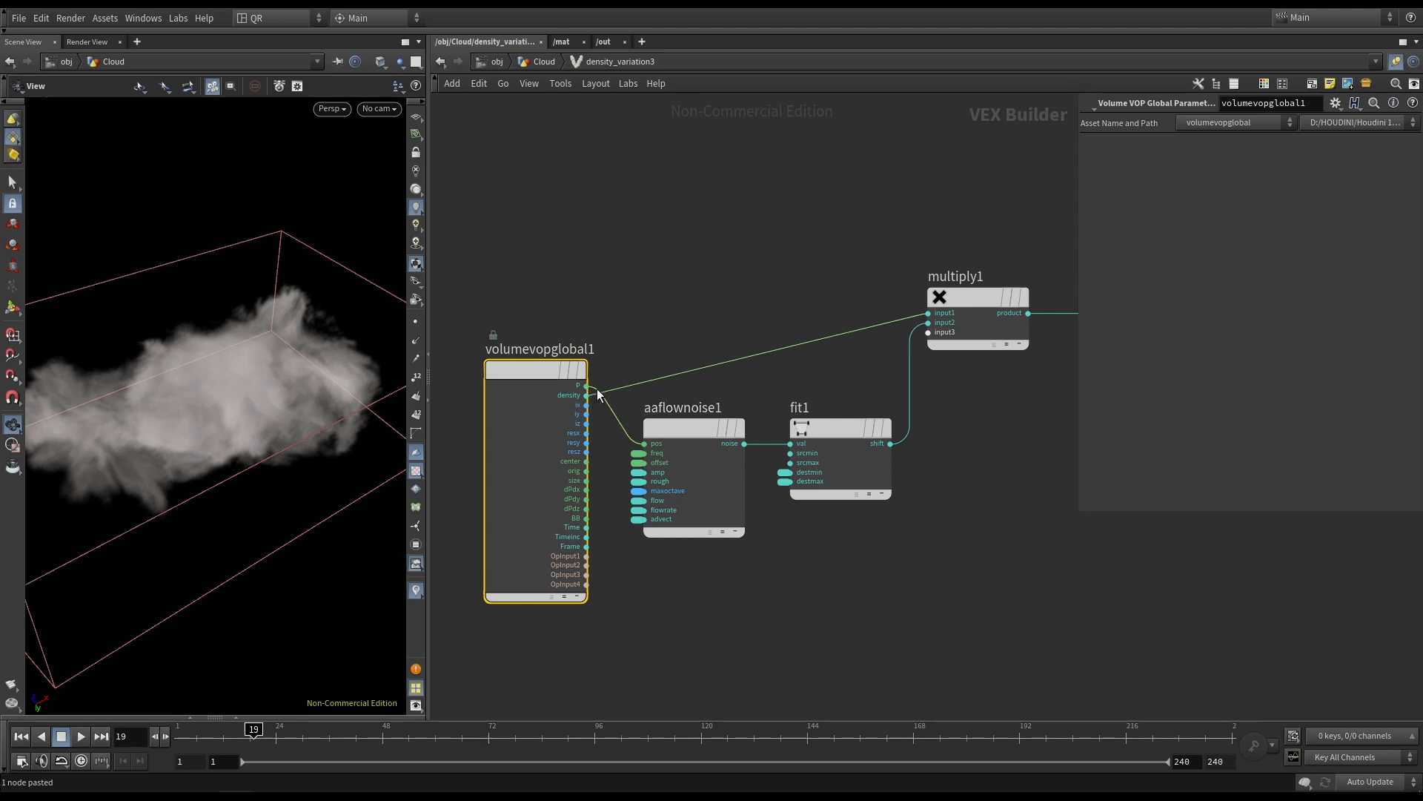
left_click_drag(294, 374, 283, 246)
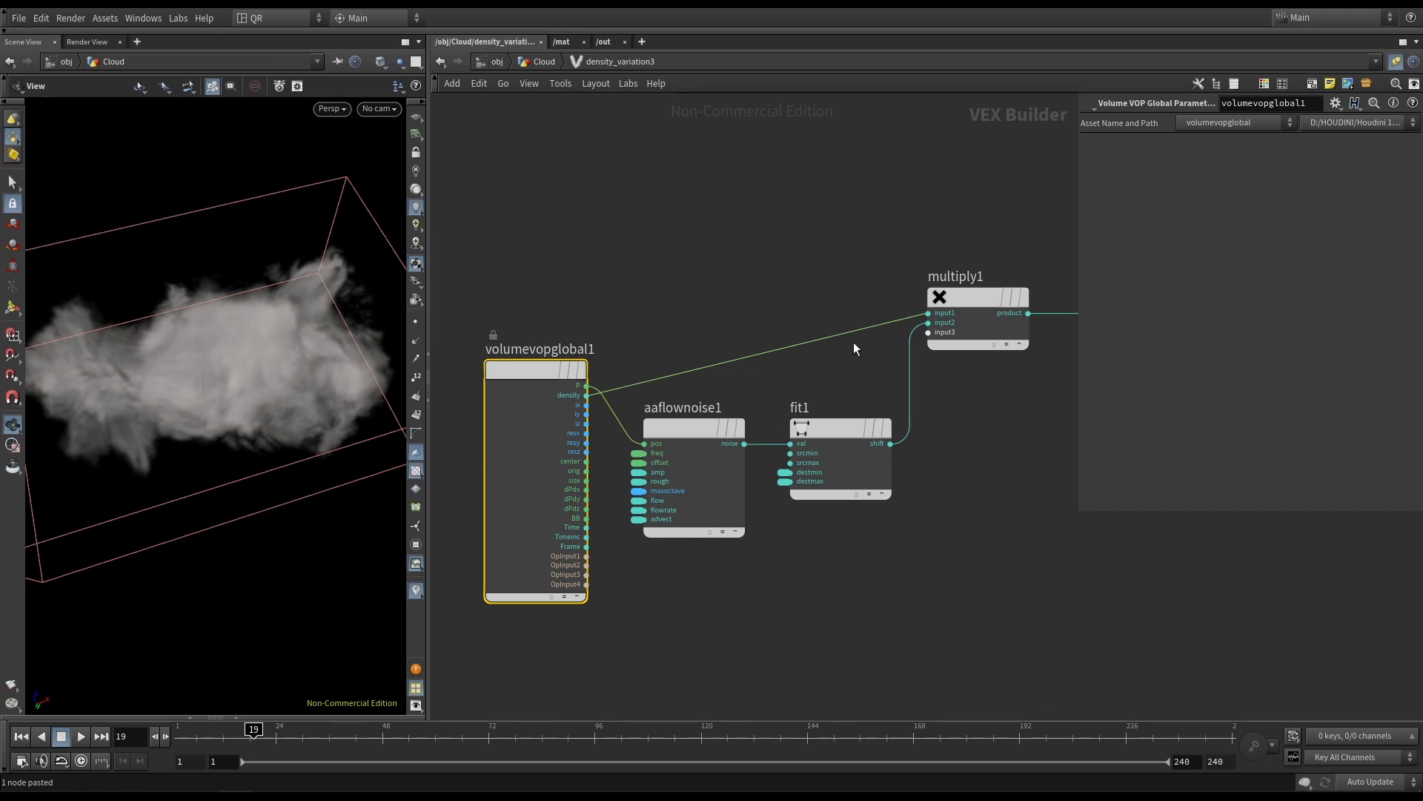
middle_click_drag(854, 344, 806, 352)
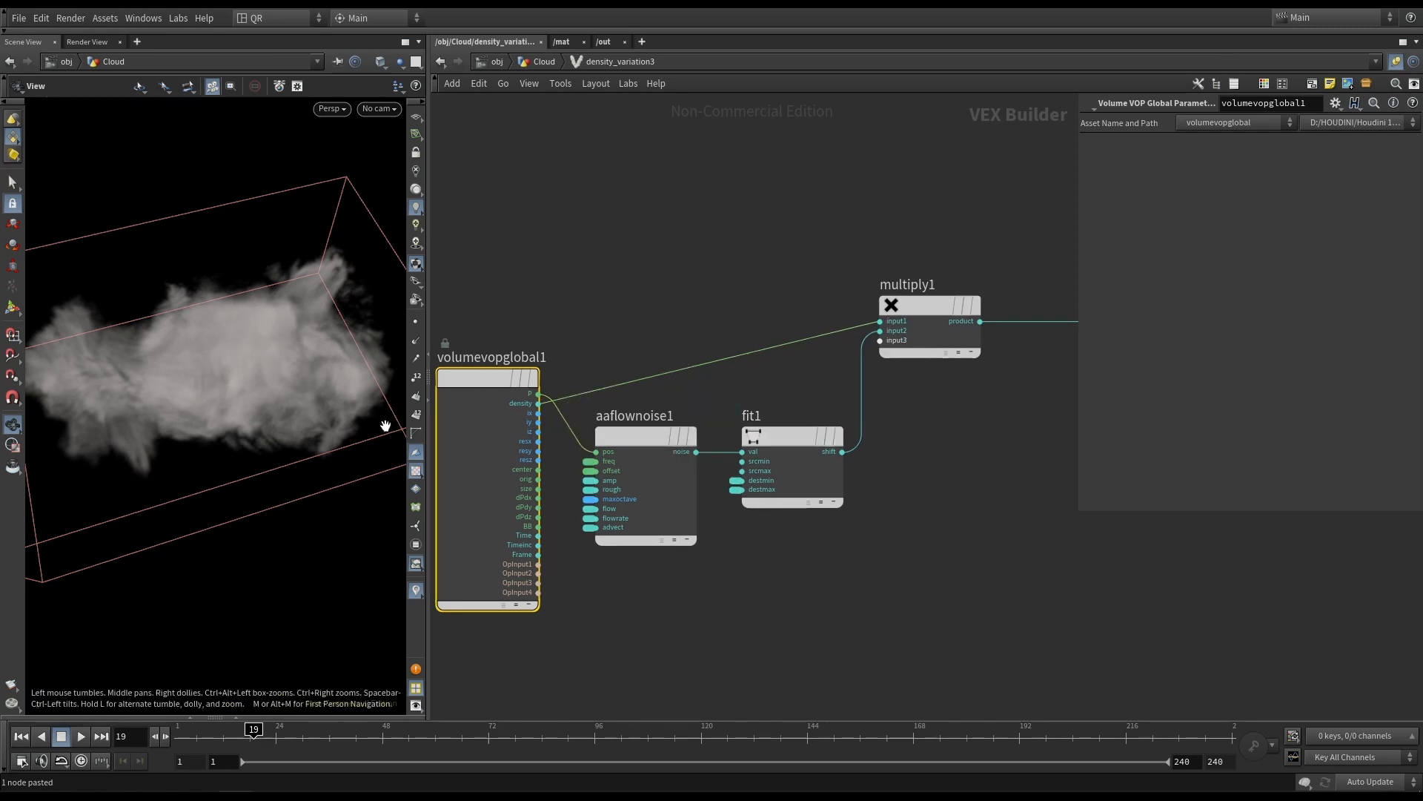
left_click(781, 439)
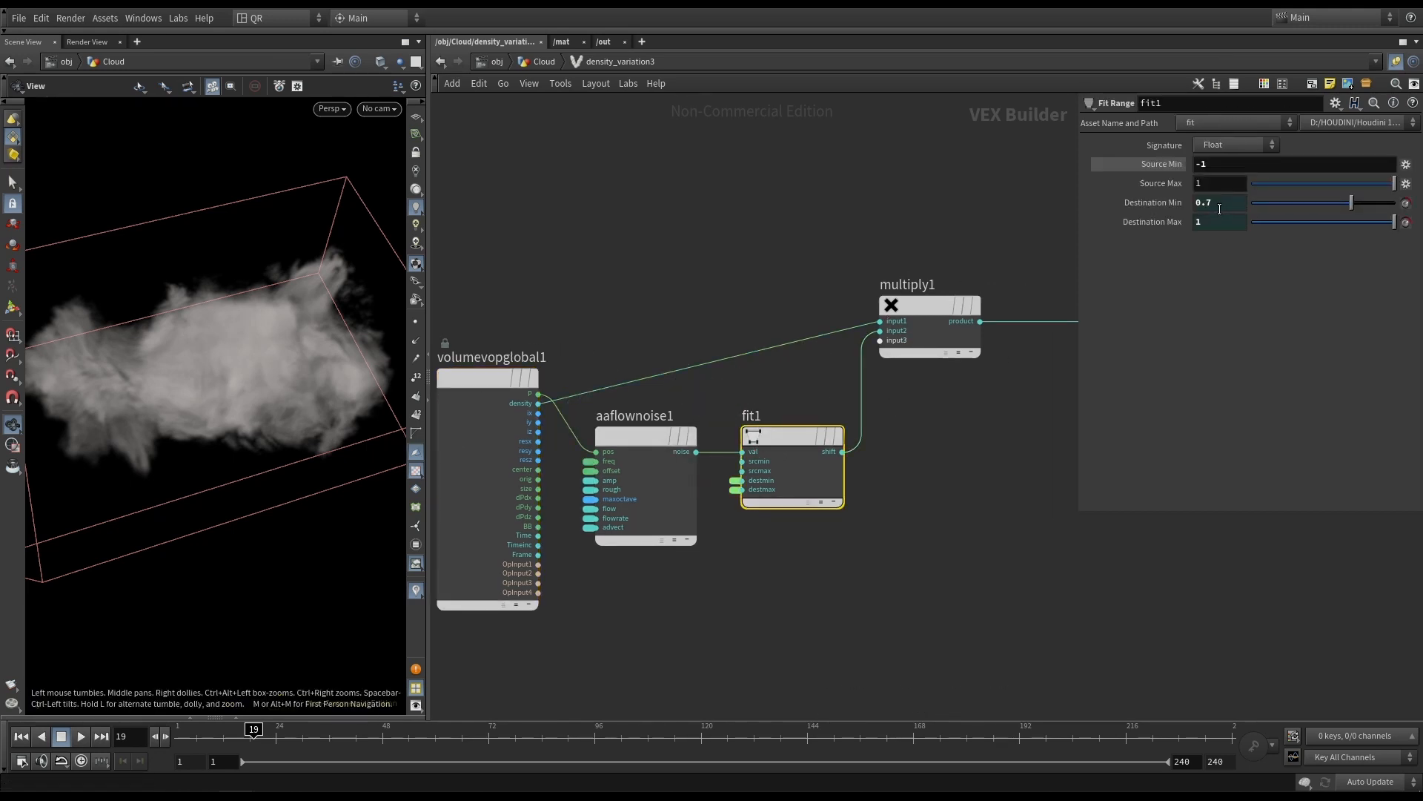
left_click(931, 305)
mouse_move(195, 367)
left_mouse_down()
mouse_move(216, 330)
mouse_move(222, 371)
left_mouse_up()
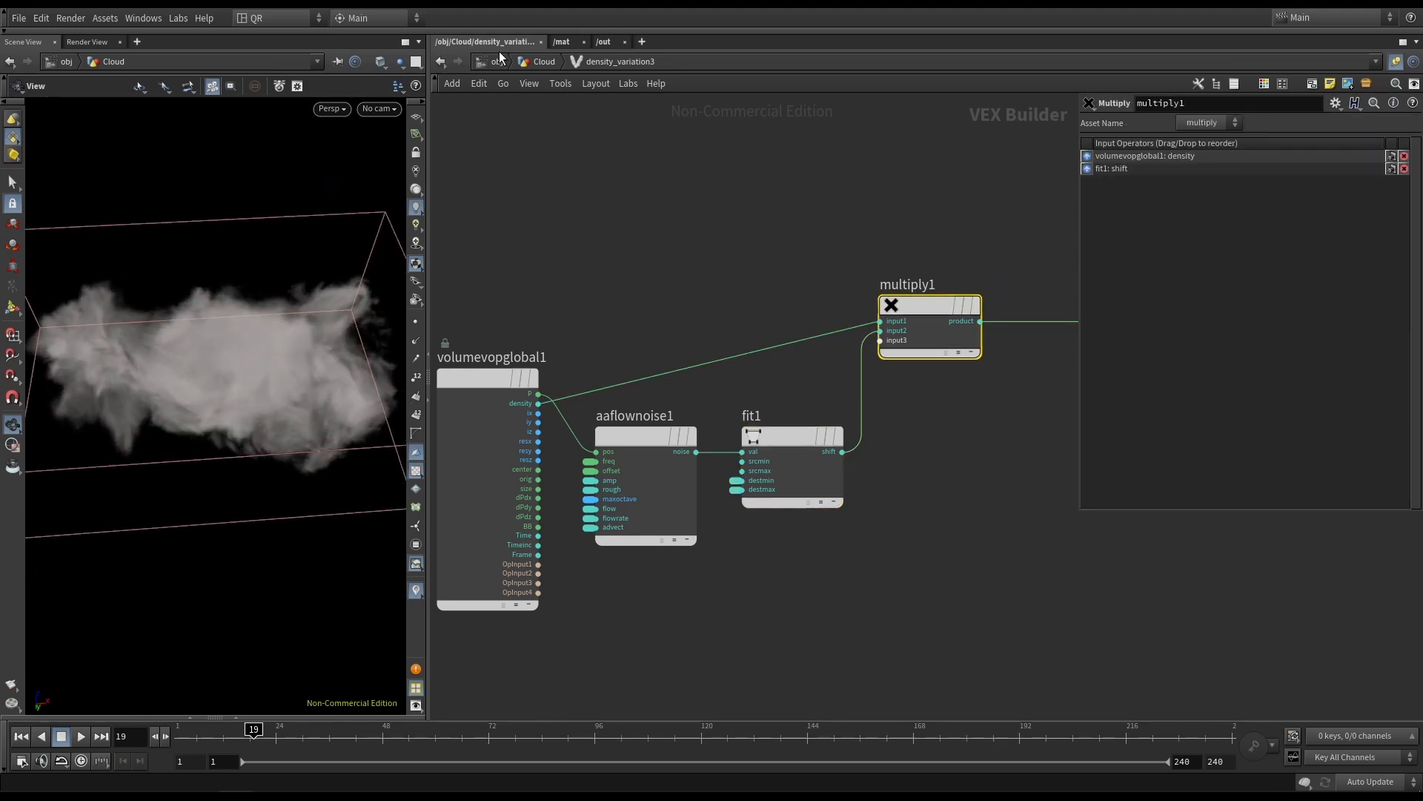
left_click(544, 61)
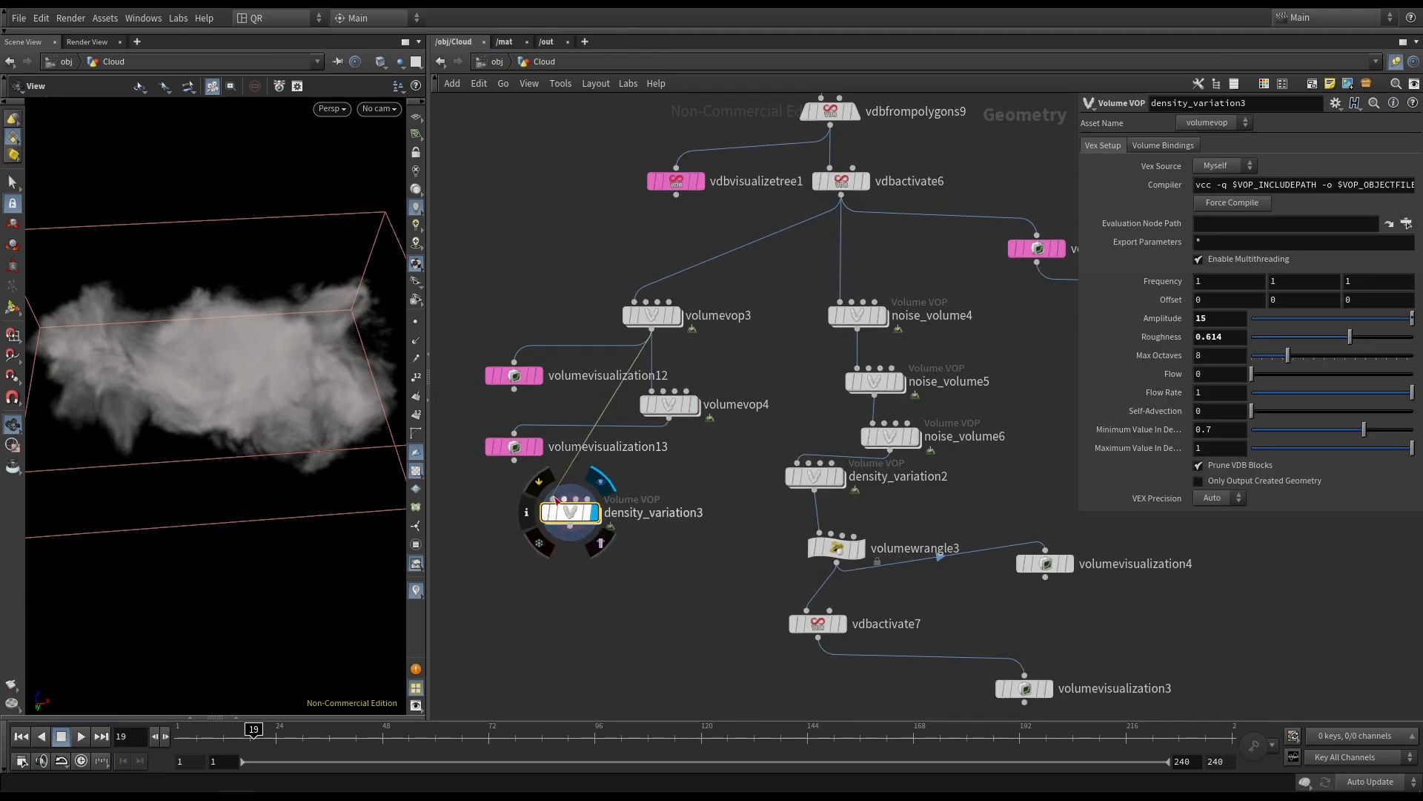
Rewire volumevisualization13 to density_variation3's output, display it, and arrange both nodes beneath the volumevop branch.
mouse_move(522, 447)
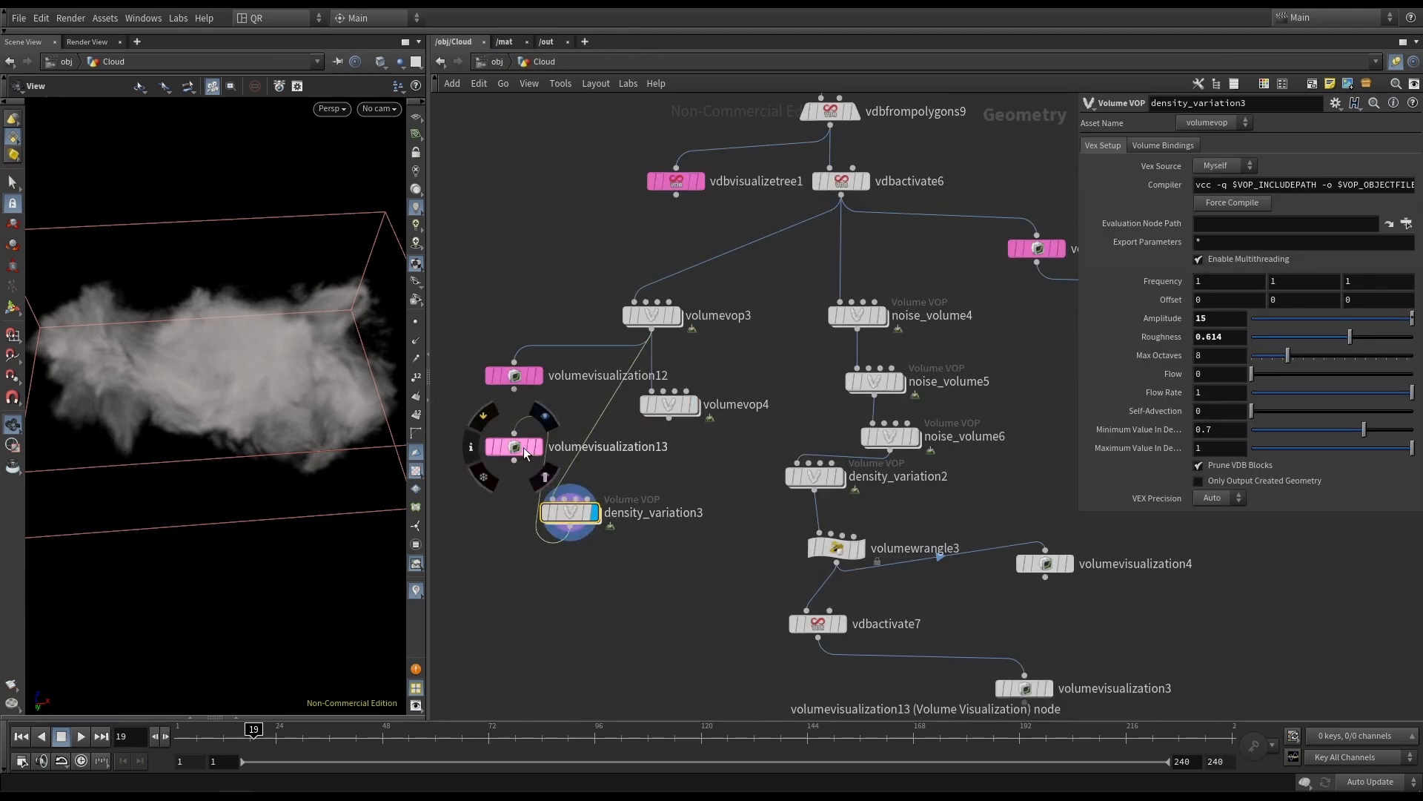
left_click_drag(523, 447, 505, 580)
left_click(519, 580)
left_click(498, 579)
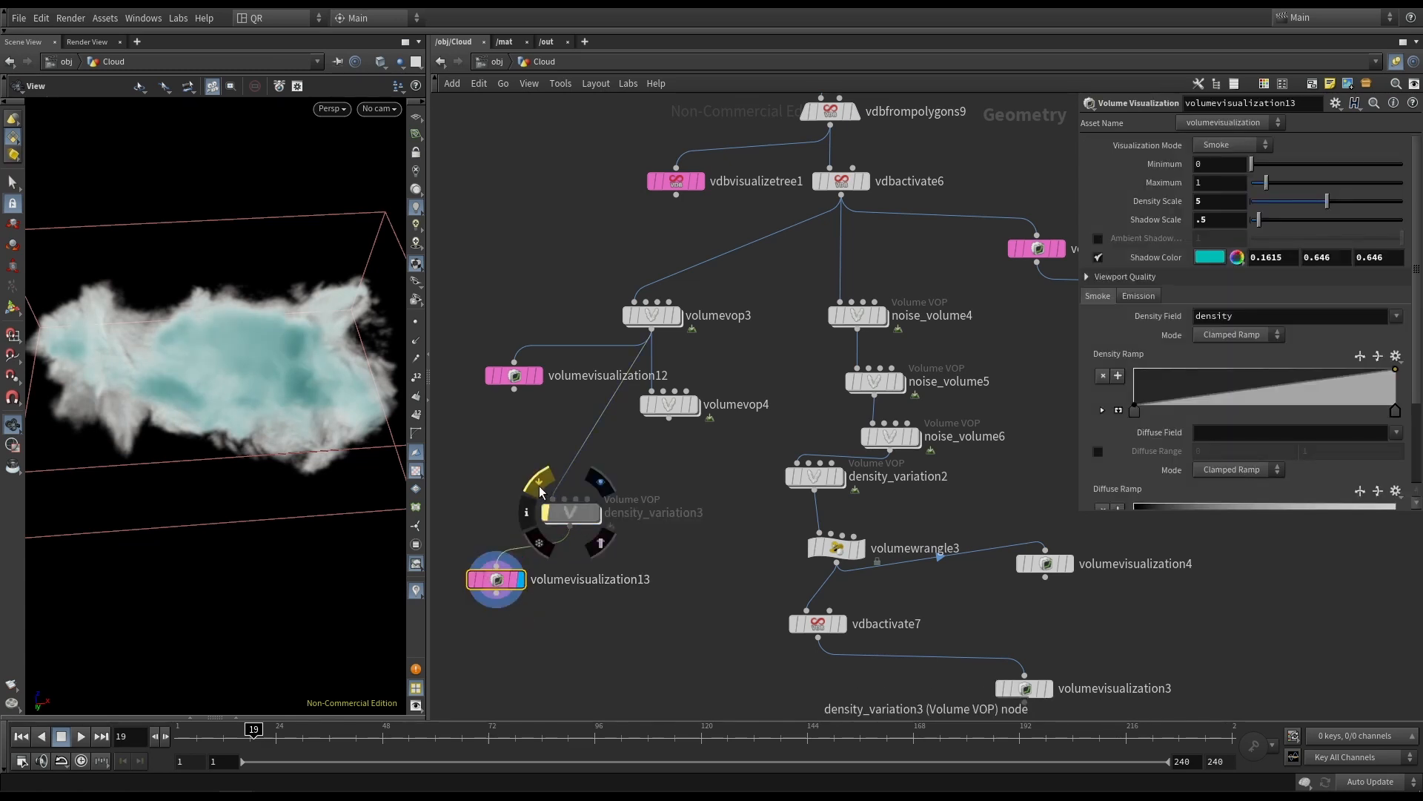
left_click_drag(566, 510, 582, 482)
left_click_drag(496, 582, 505, 540)
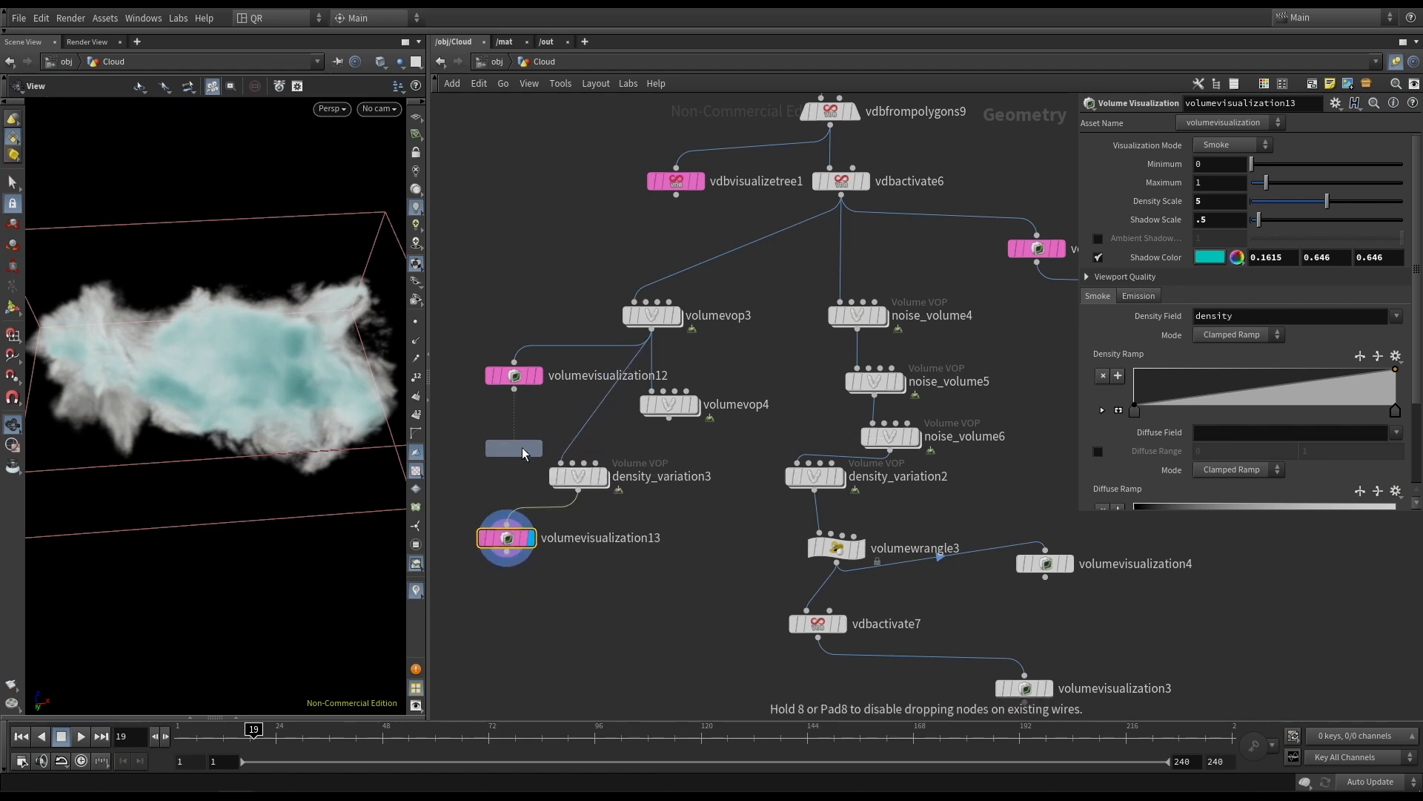
Add a copy of the volume visualization node, connect it to volumevop4, display it, and space out the neighbouring nodes.
left_click(519, 443)
left_click(643, 431)
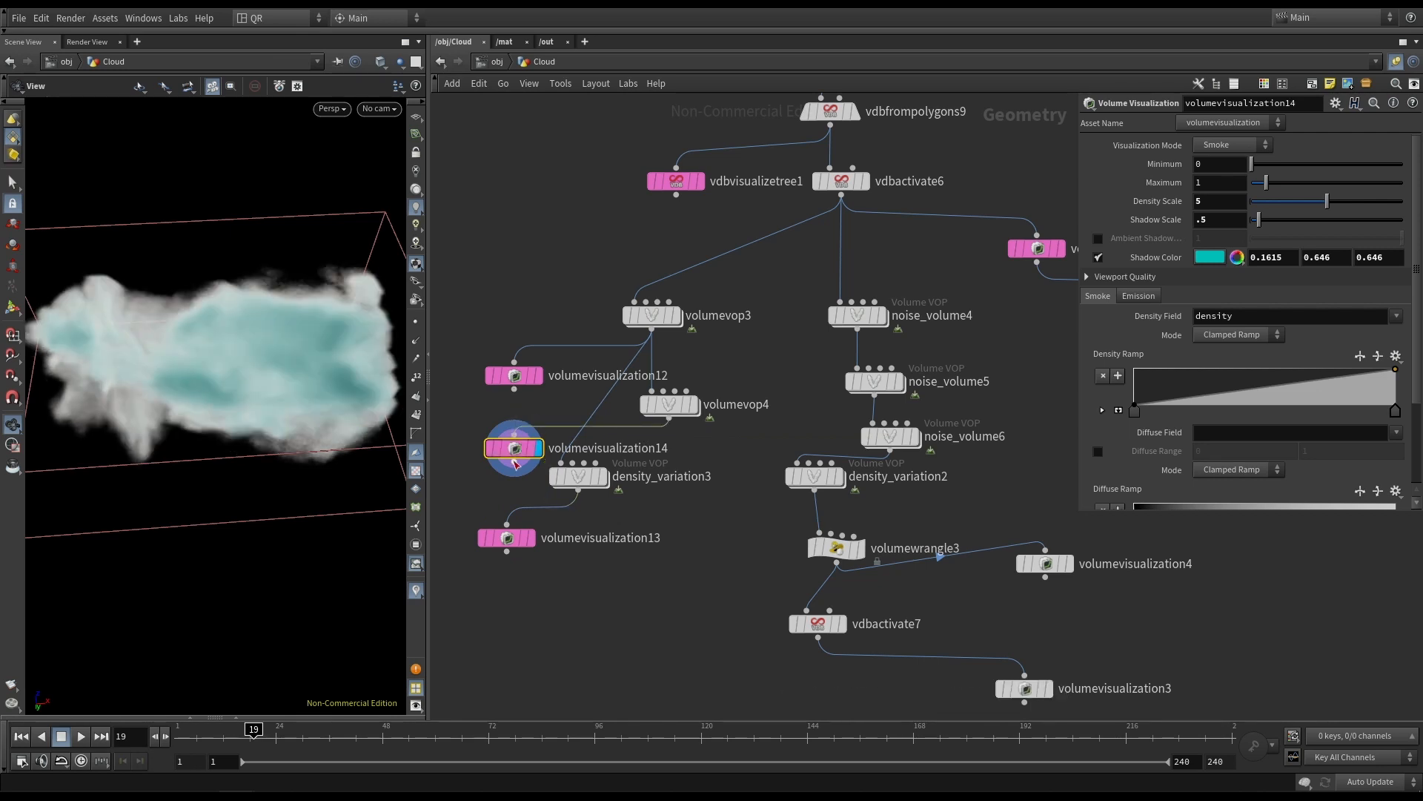
mouse_move(573, 483)
left_mouse_down()
mouse_move(610, 493)
mouse_move(593, 484)
left_mouse_up()
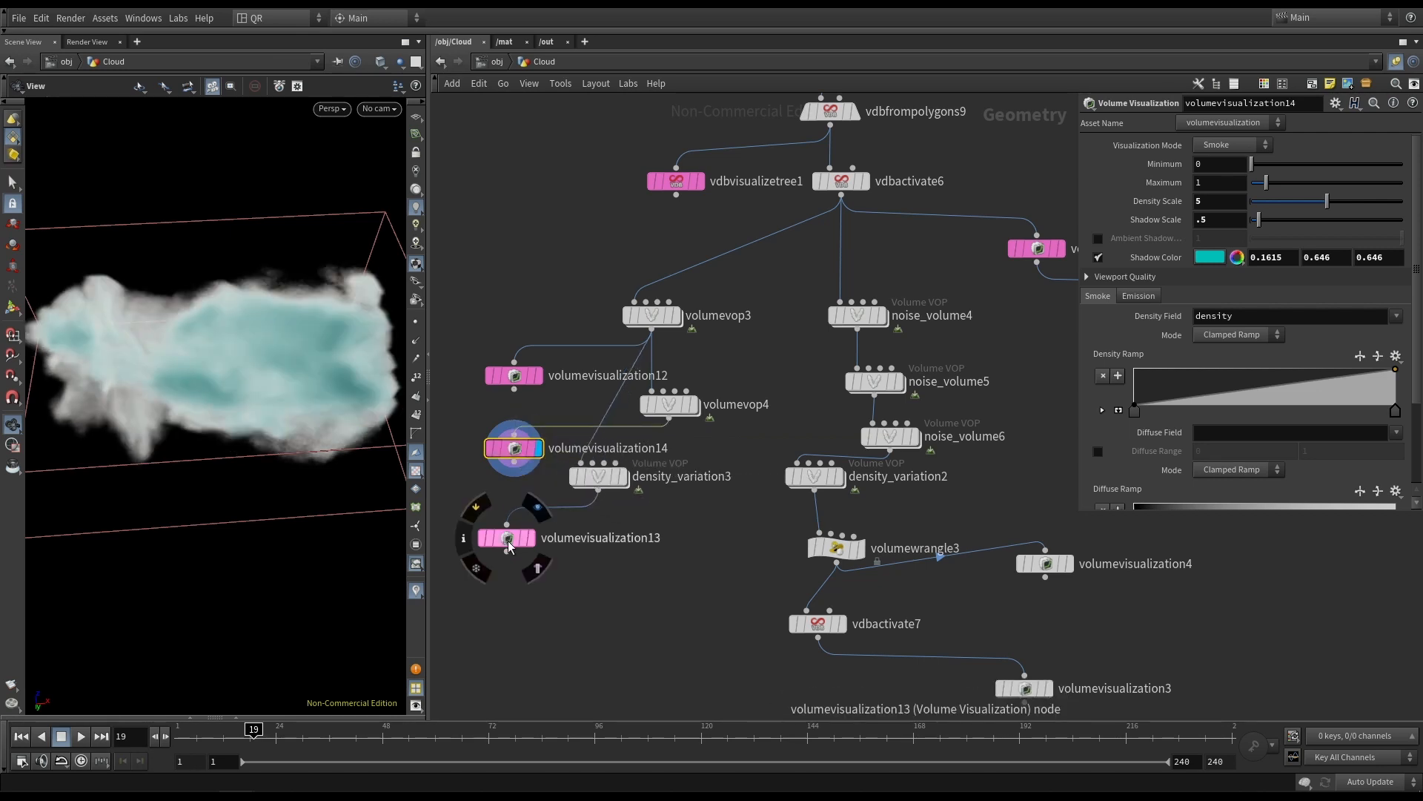
left_click_drag(509, 542, 517, 537)
Tidy the positions of density_variation2, volumewrangle3 and volumevisualization4, and display volumewrangle3 to review its density multiplier expression.
middle_click_drag(722, 559, 548, 544)
left_click_drag(667, 467, 759, 486)
middle_click_drag(739, 506, 731, 383)
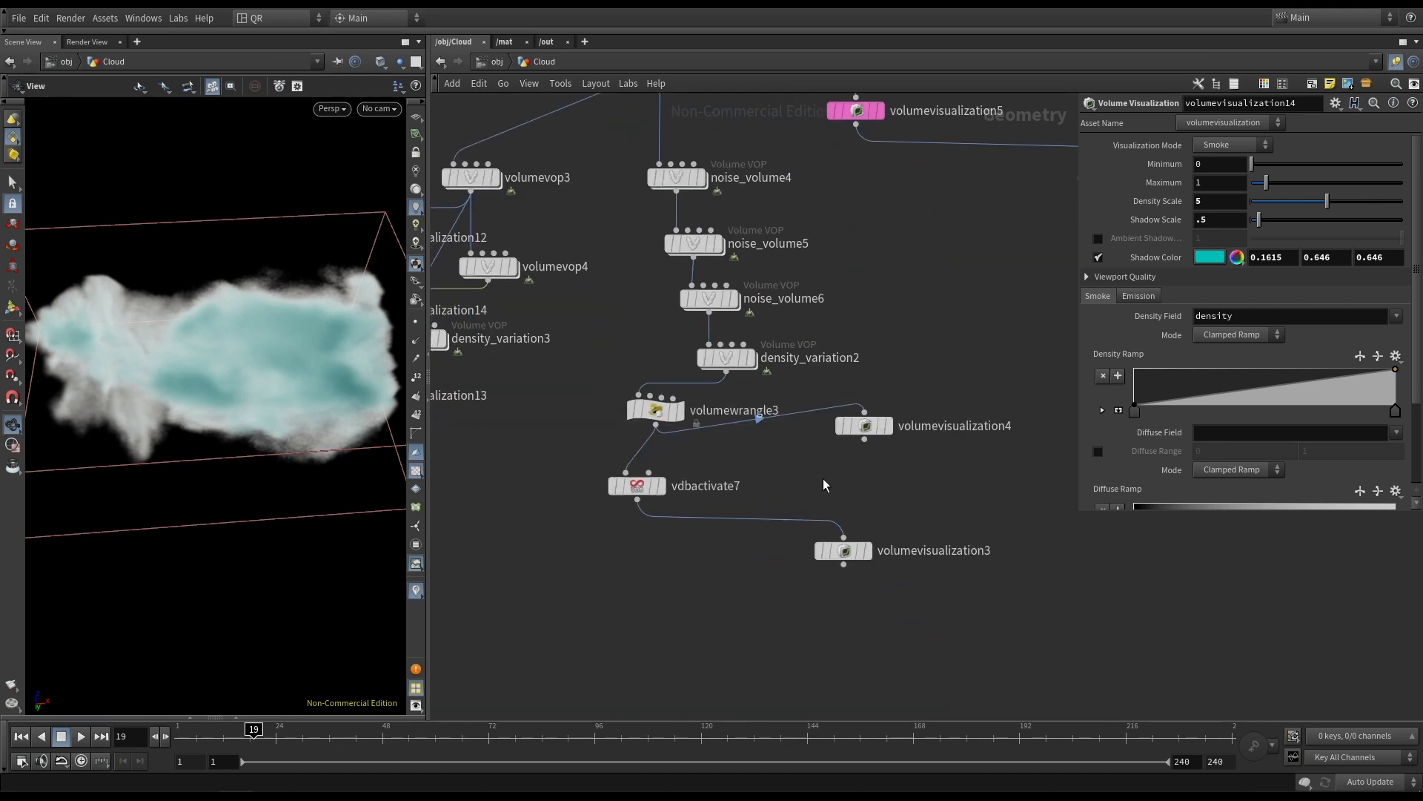
left_click_drag(680, 393, 744, 435)
left_click(747, 426)
left_click(728, 436)
left_click_drag(873, 433, 952, 495)
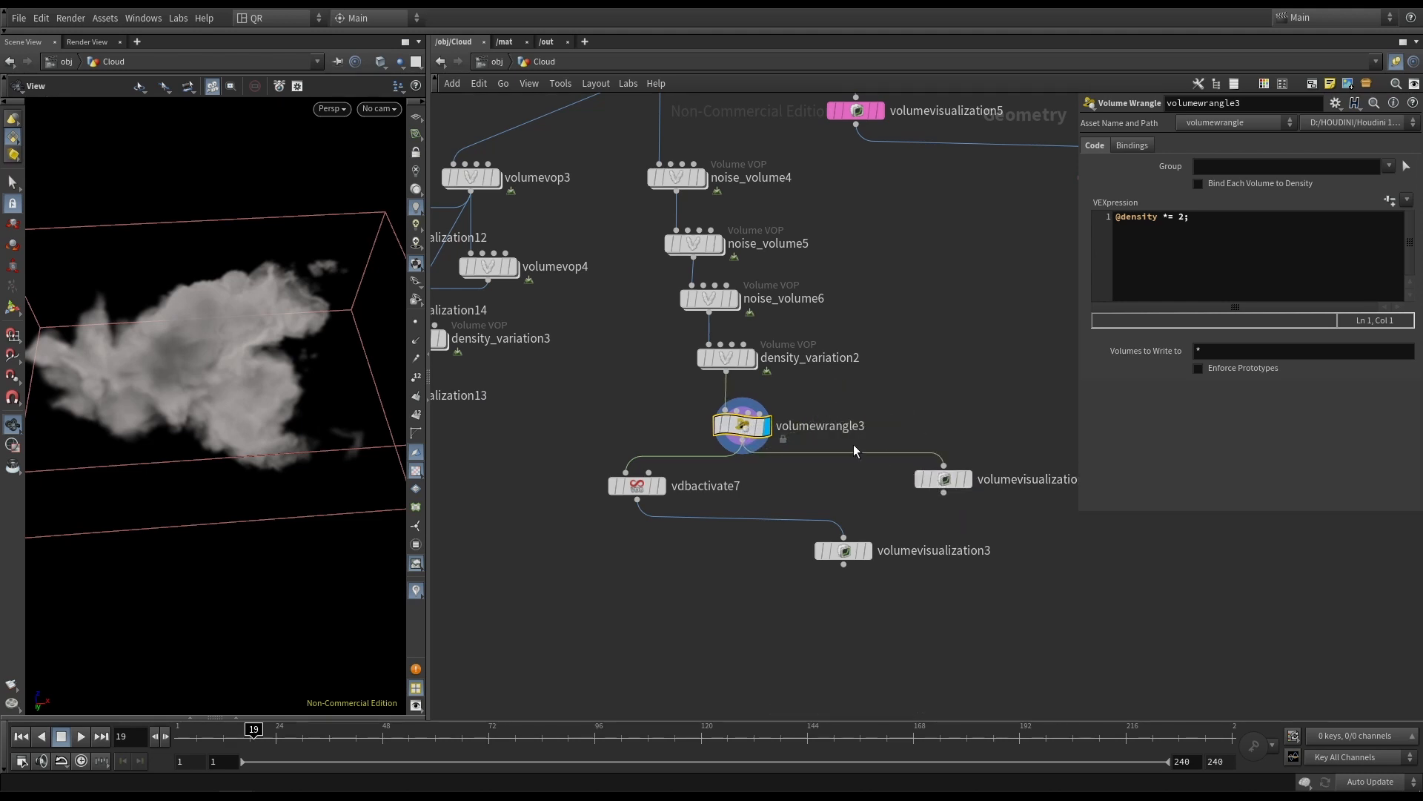
left_click_drag(1189, 216, 1163, 217)
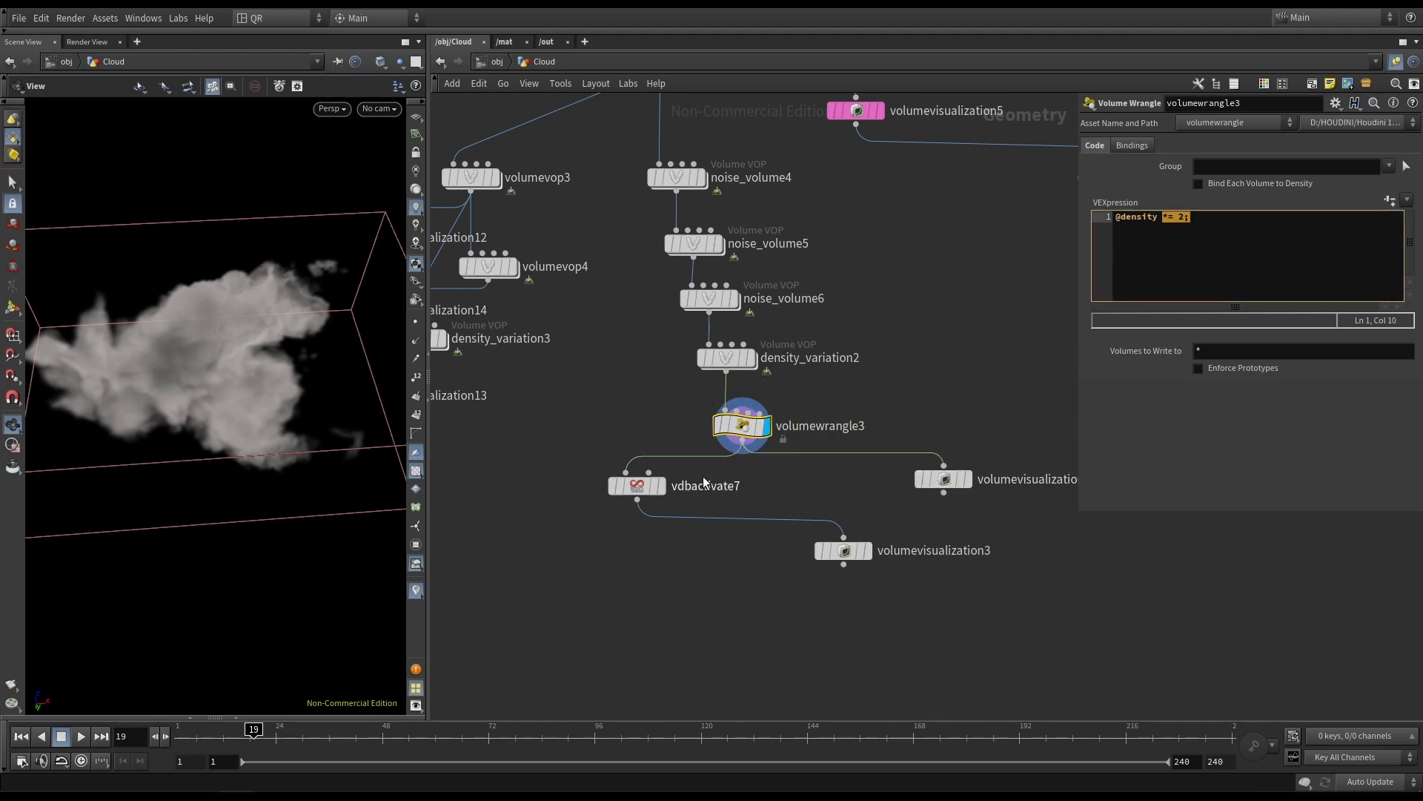
Display volumevisualization4 and examine the shaded cloud from several angles, along with the surrounding node network.
left_click(950, 481)
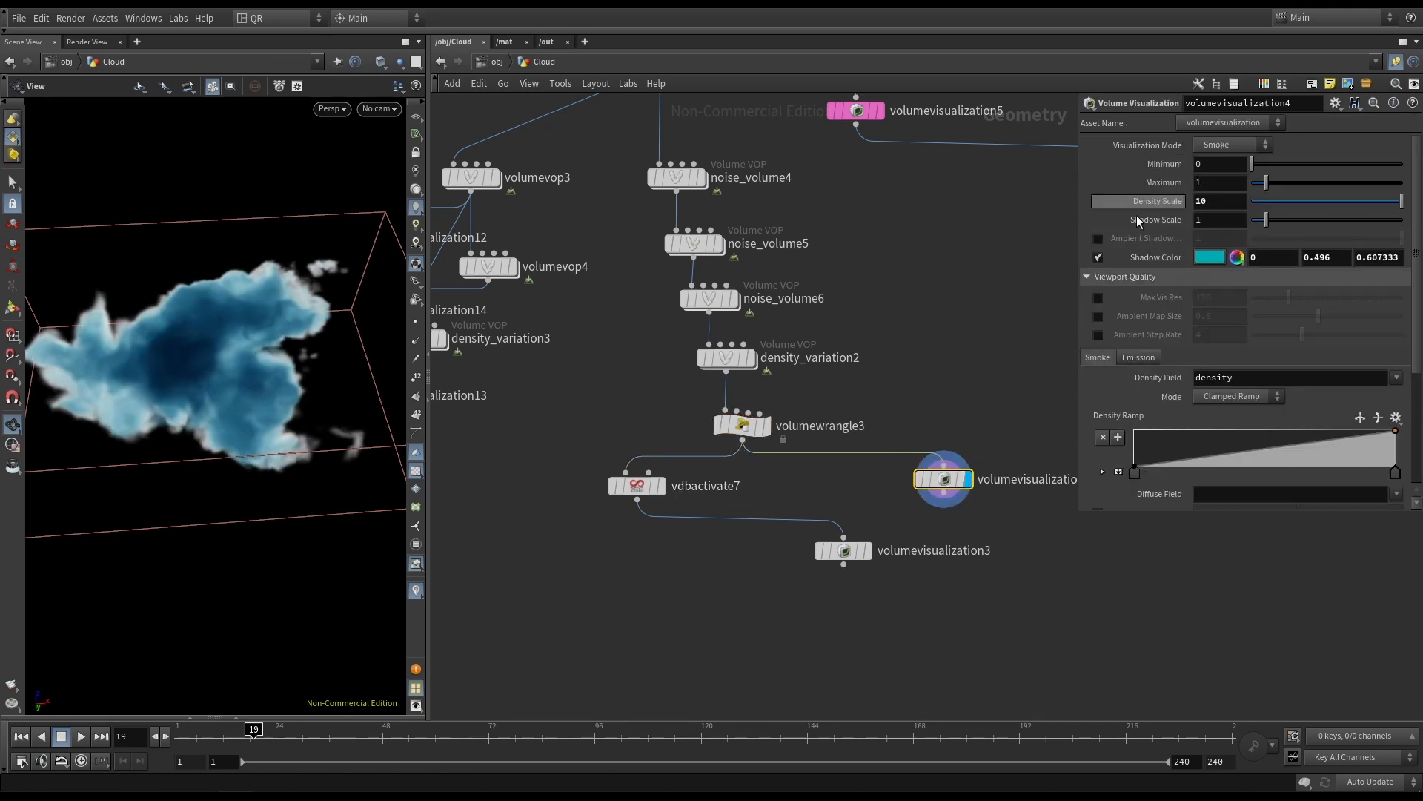
left_click_drag(193, 371, 309, 613)
left_click_drag(348, 327, 259, 433)
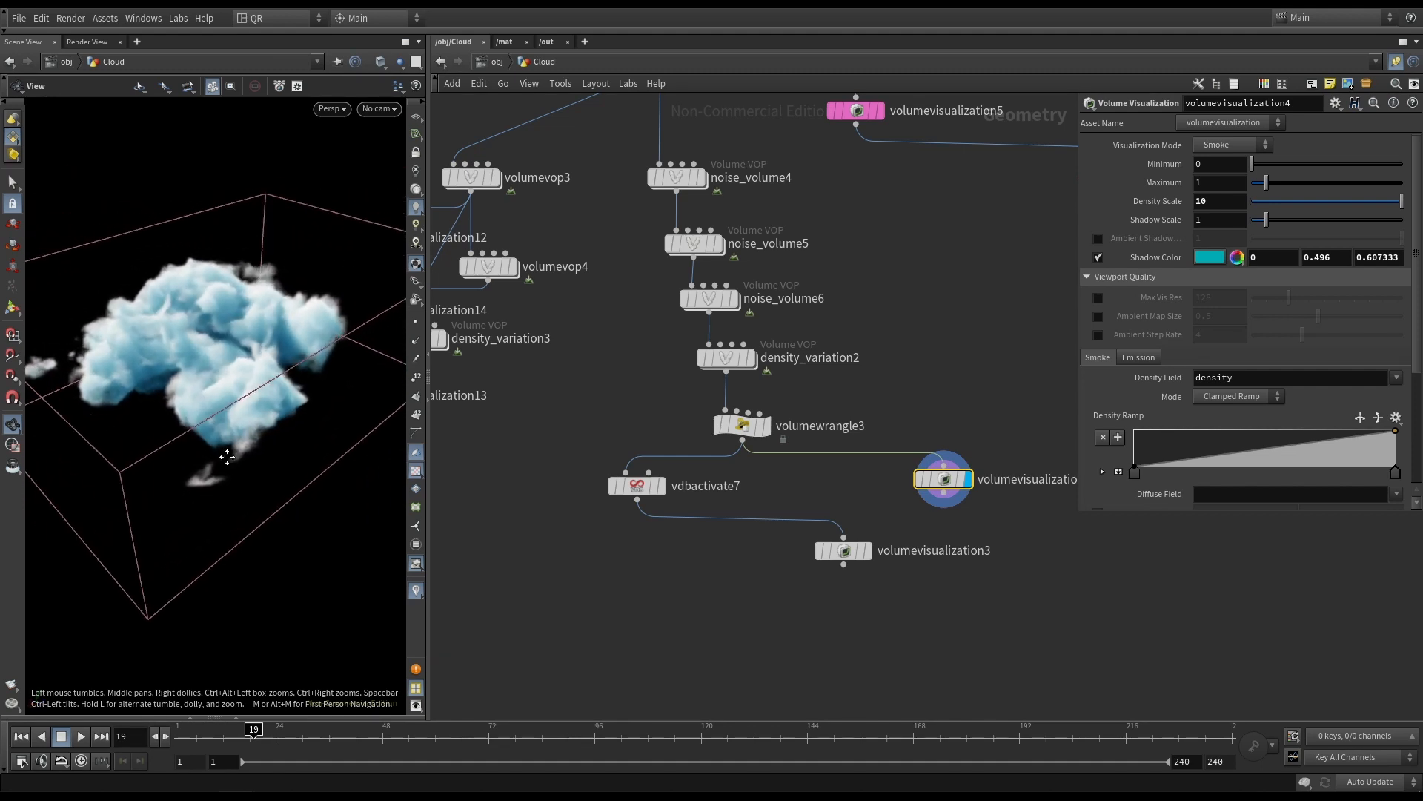
scroll(879, 474, "down", 4)
middle_click_drag(640, 249, 685, 261)
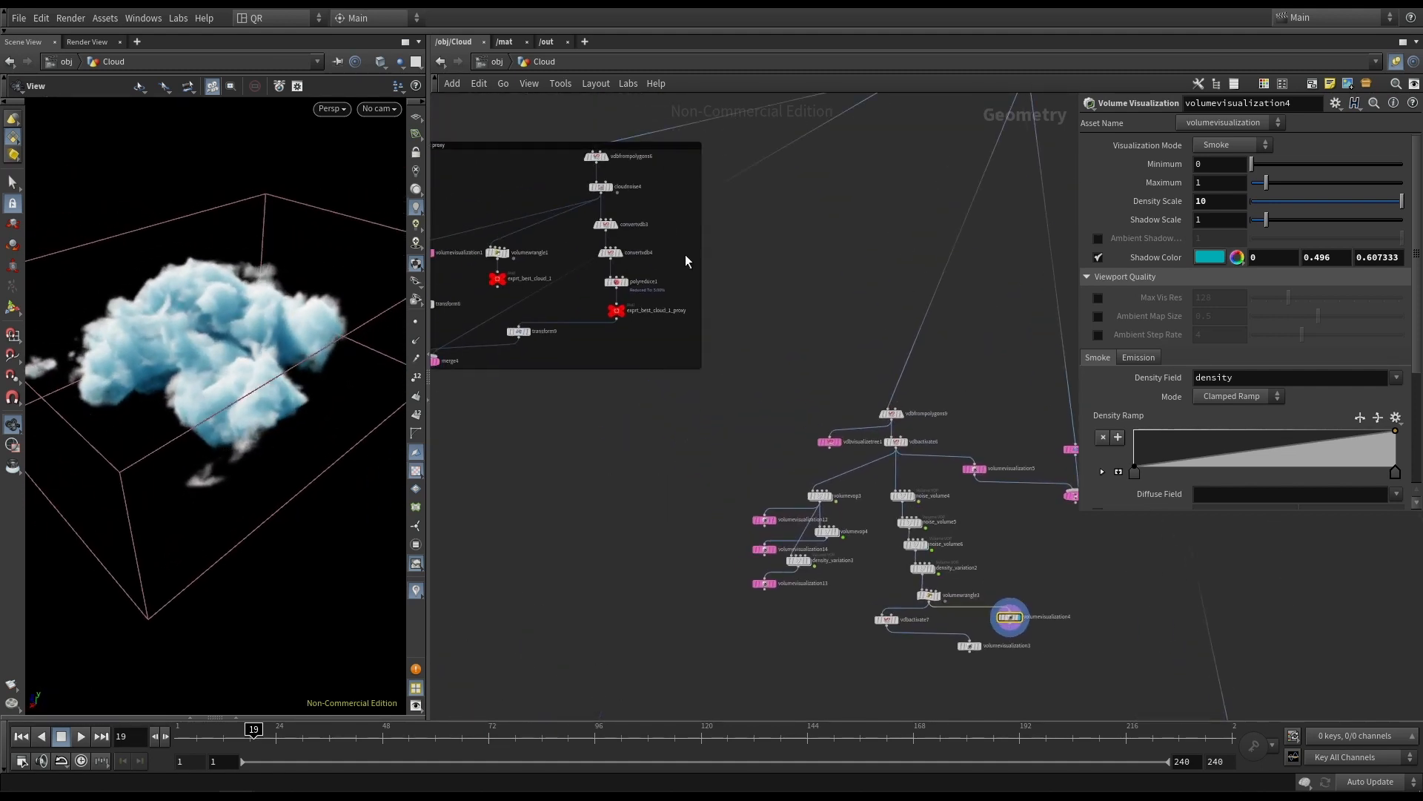
middle_click_drag(736, 606, 580, 433)
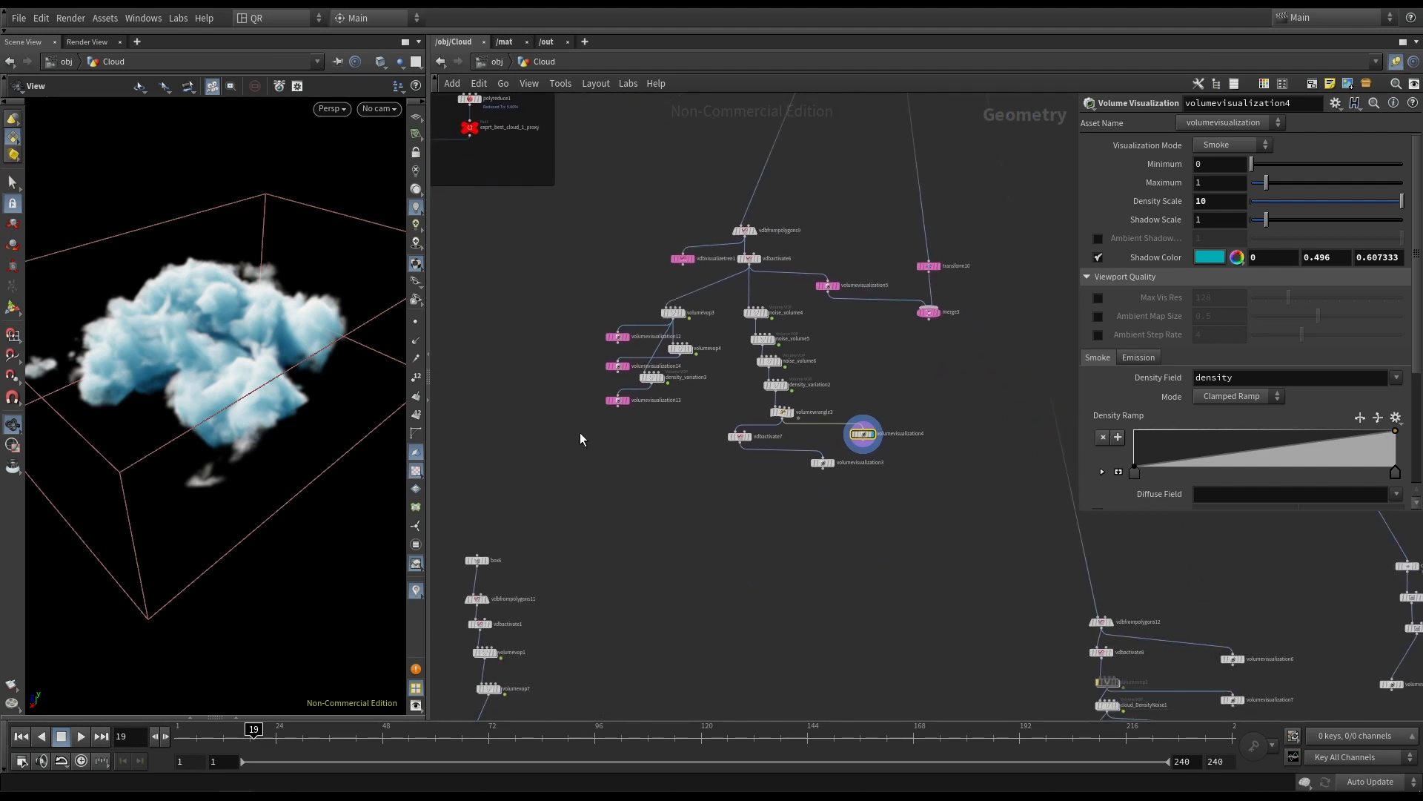
scroll(952, 374, "up", 6)
Shift volumevisualization4 closer to volumewrangle3 and color the node pink.
left_click_drag(958, 376, 901, 384)
key("c")
left_click(1375, 696)
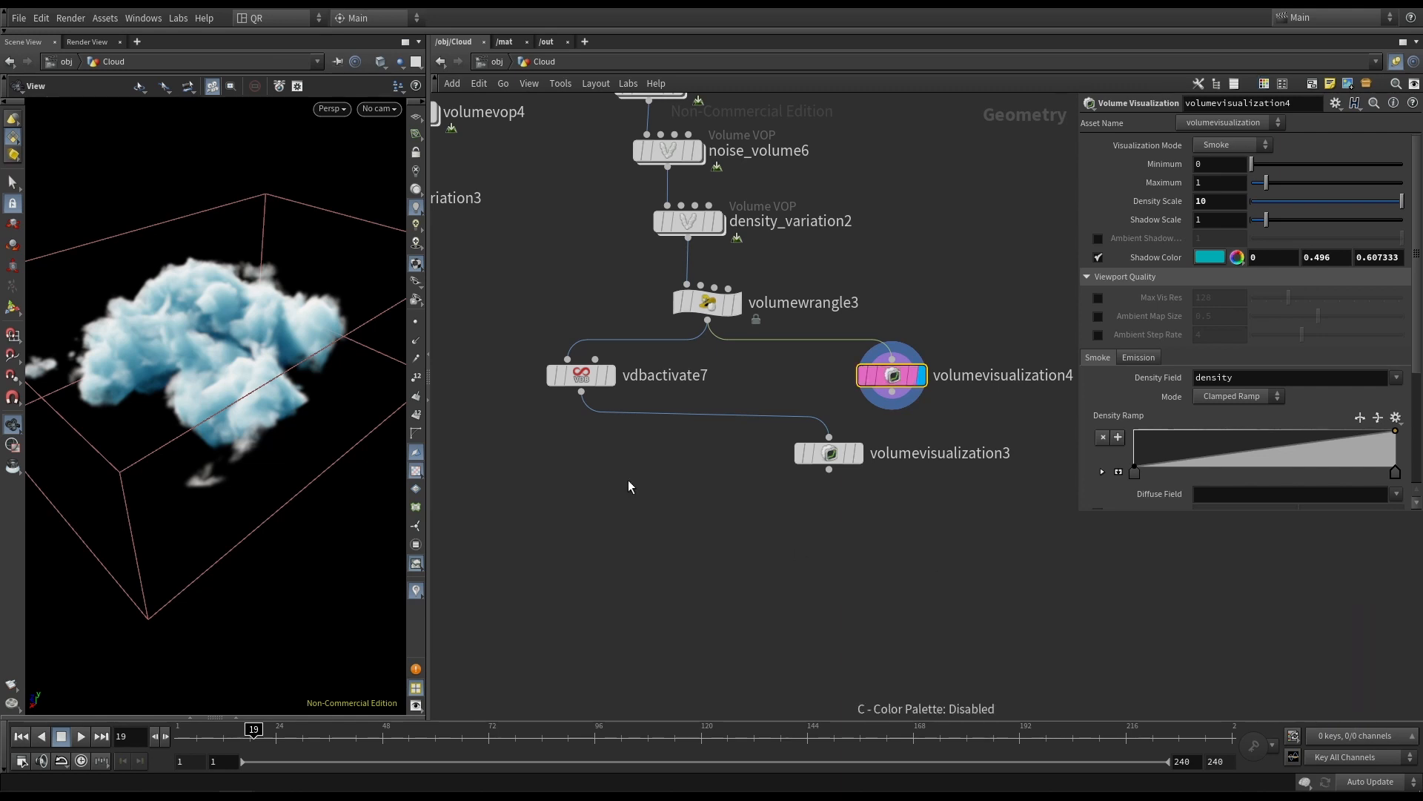
Compare the volume bounds output by volumewrangle3 and vdbactivate7, and inspect vdbactivate7's Deactivate settings.
left_click(610, 375)
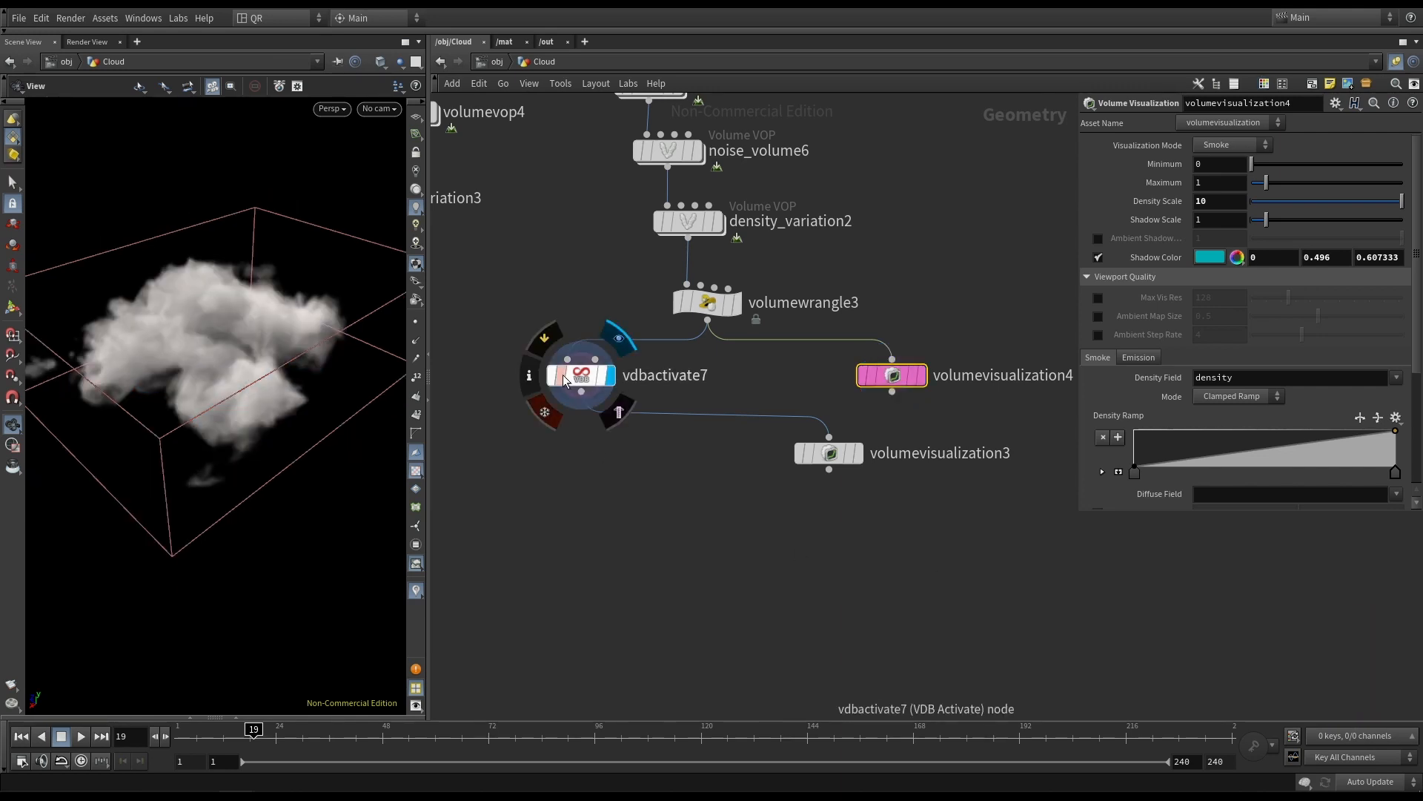
left_click(736, 302)
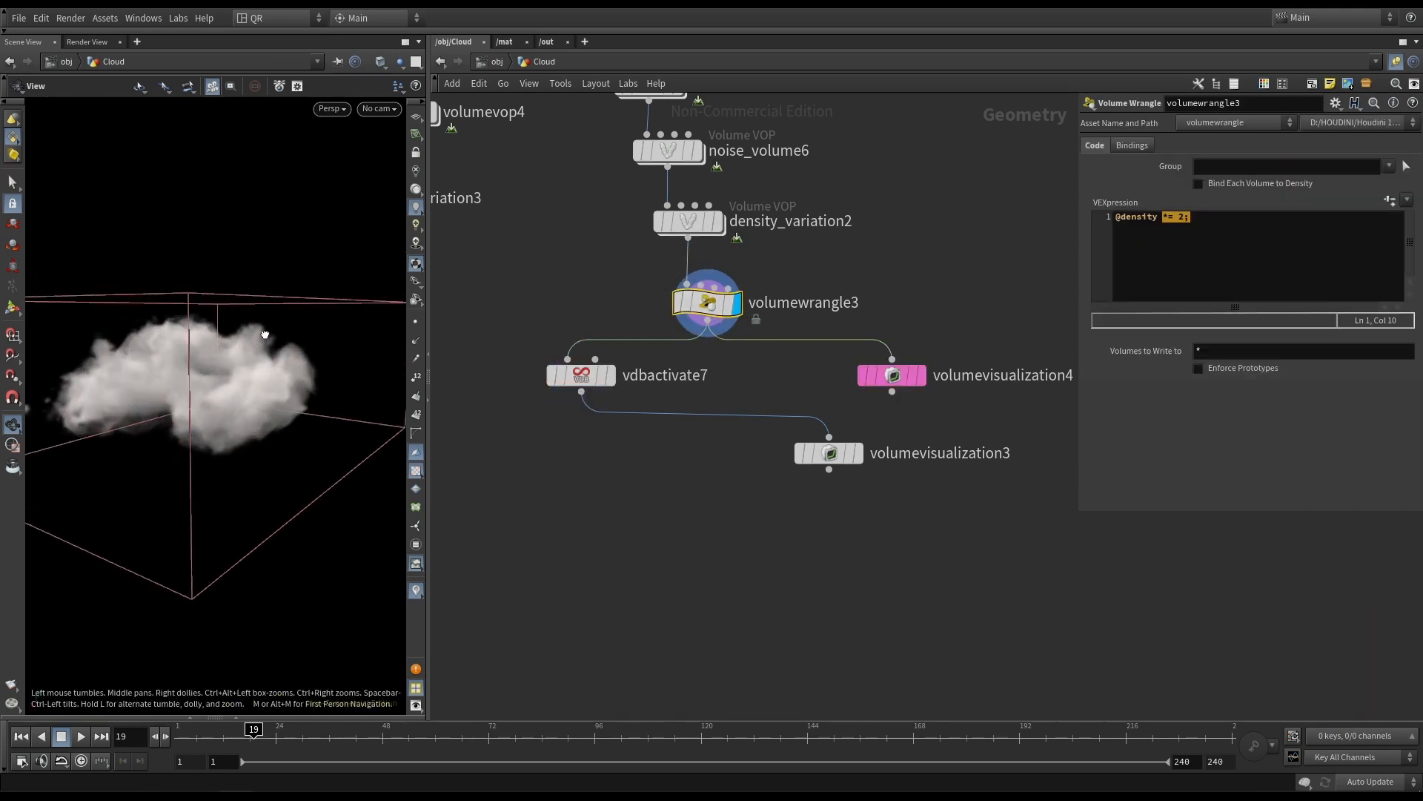
left_click_drag(264, 334, 293, 324)
left_click(609, 376)
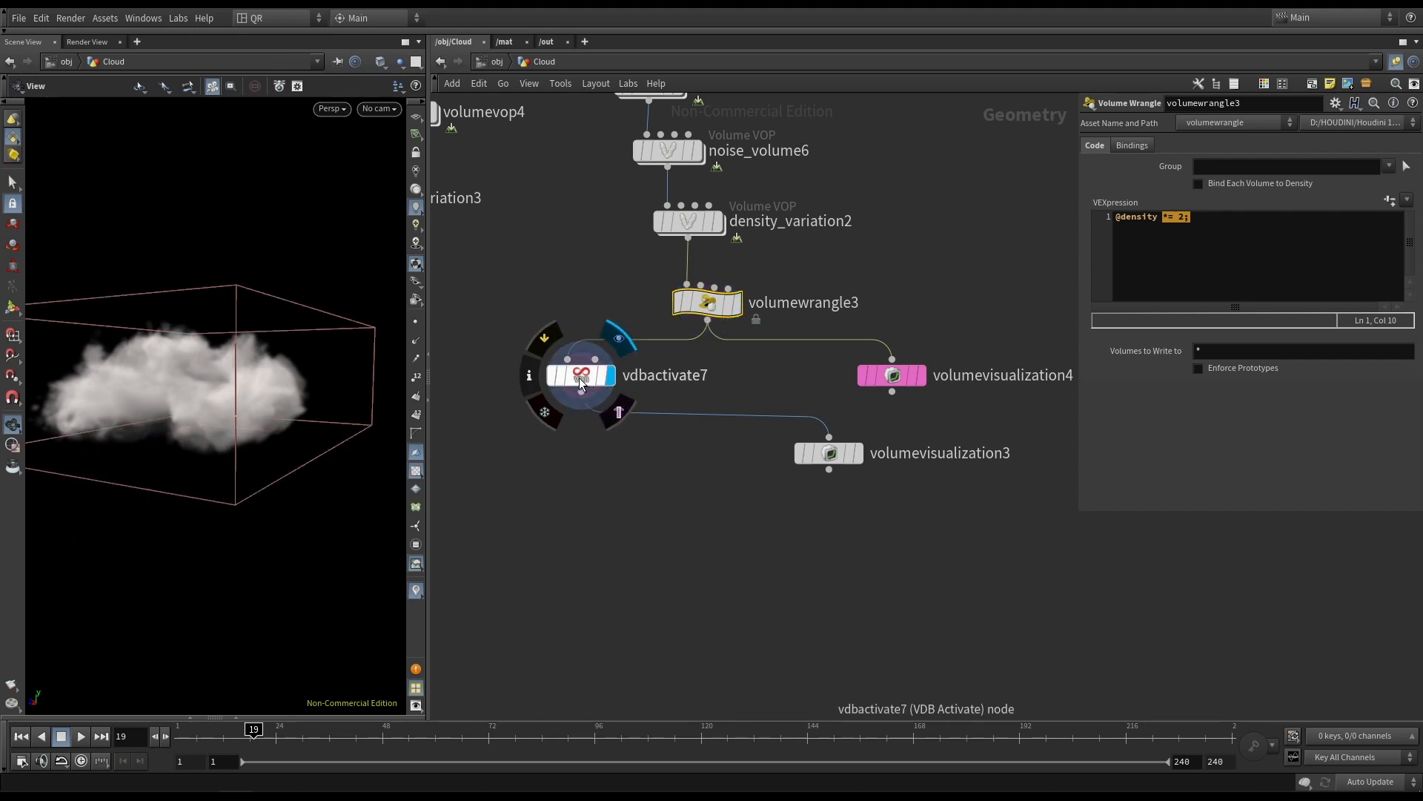
left_click(581, 378)
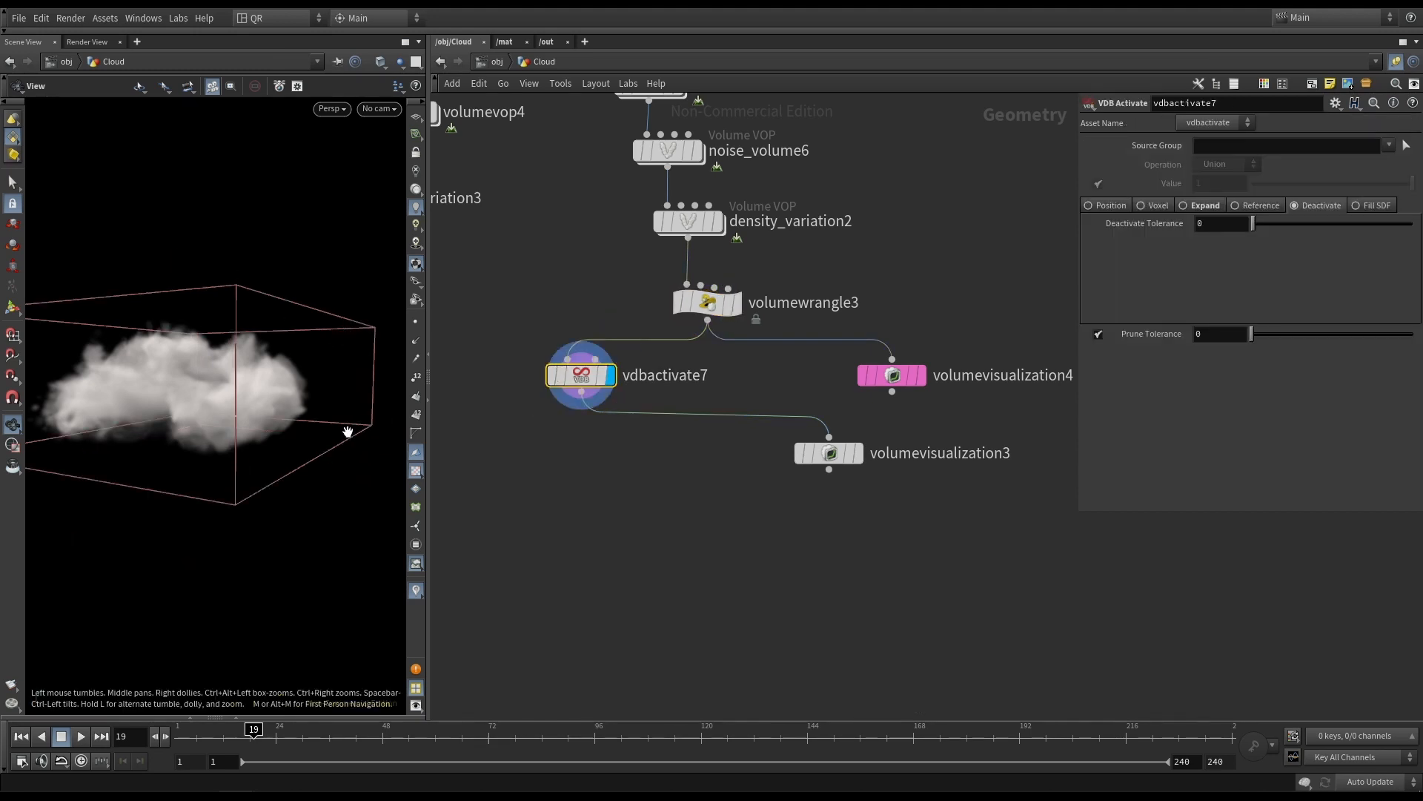
left_click_drag(298, 436, 304, 382)
mouse_move(675, 382)
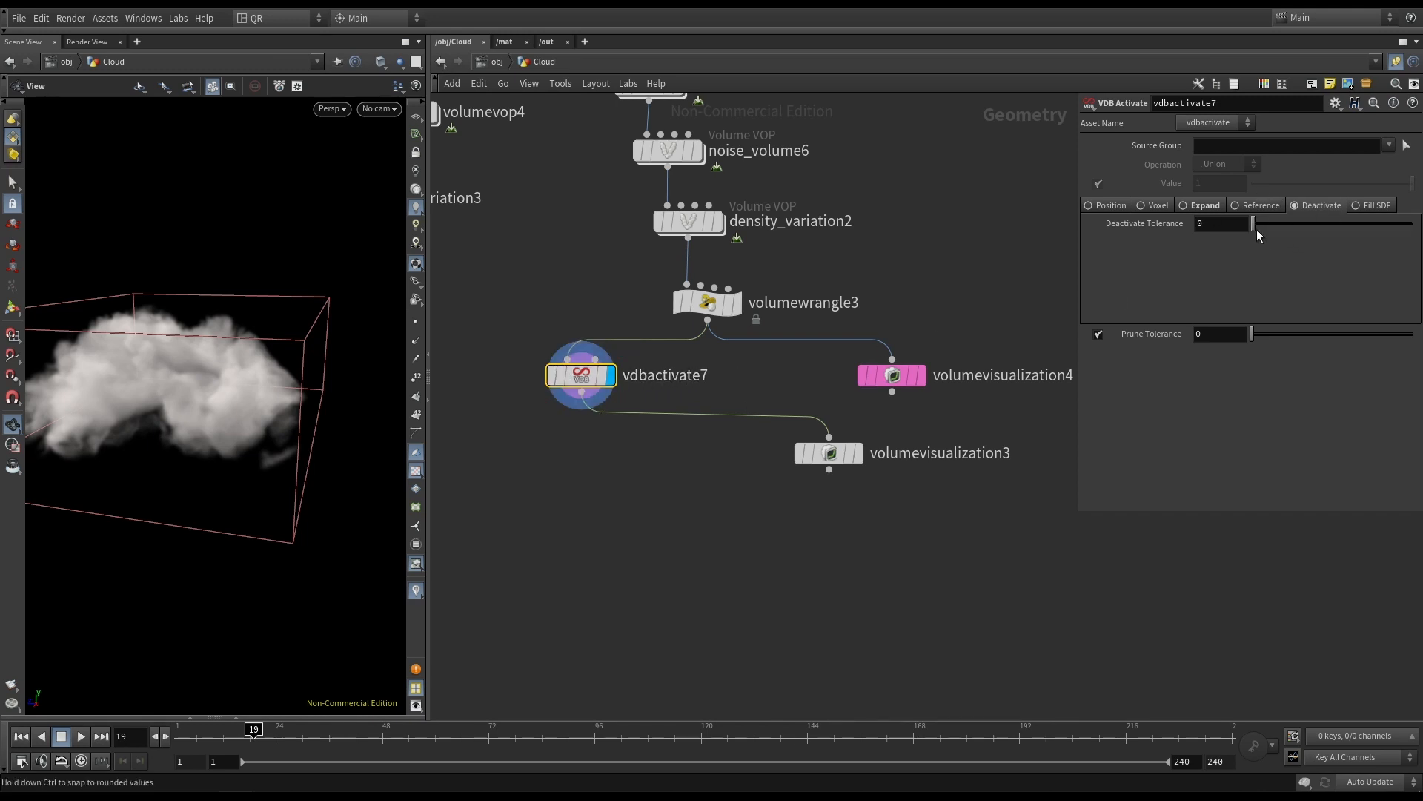
left_click_drag(312, 311, 307, 316)
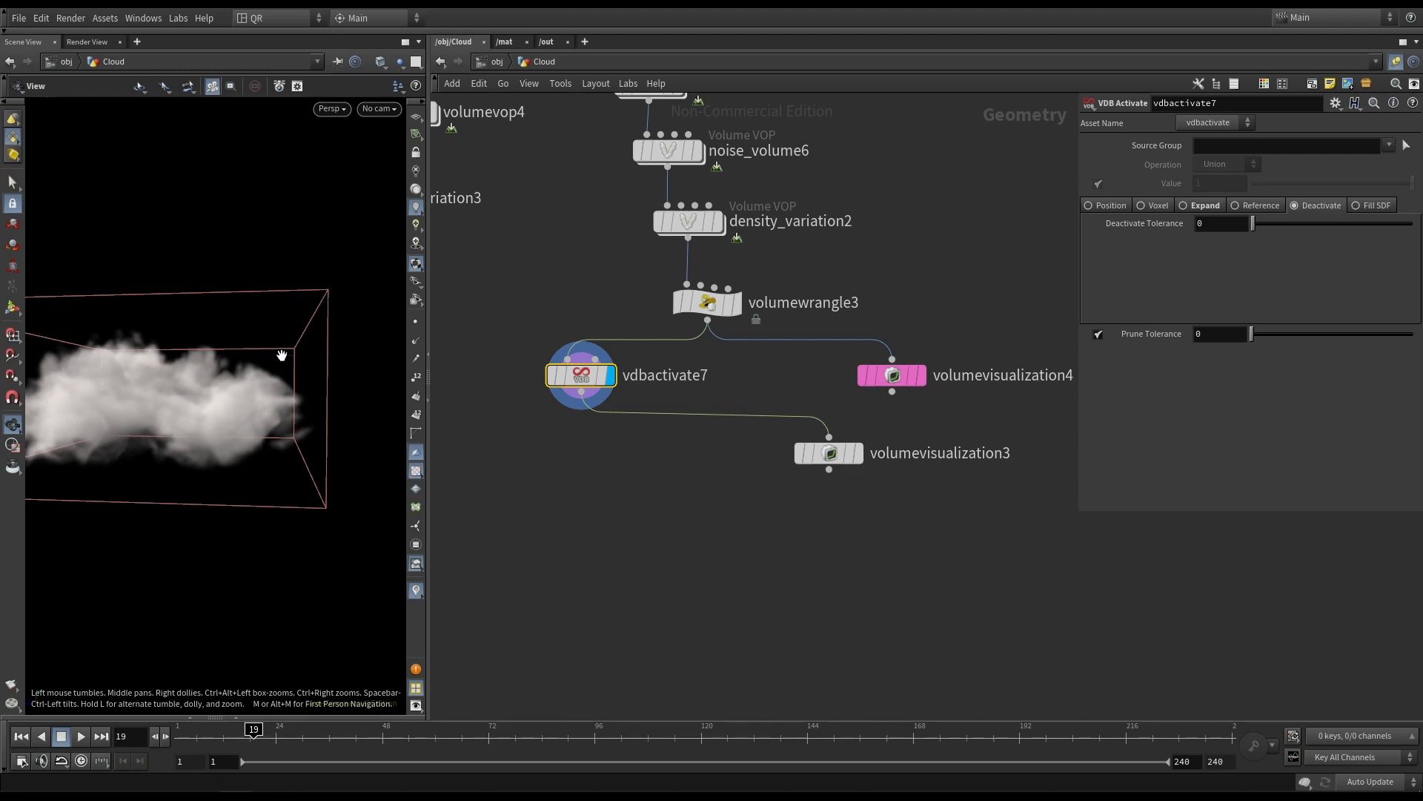
left_click_drag(281, 356, 222, 368)
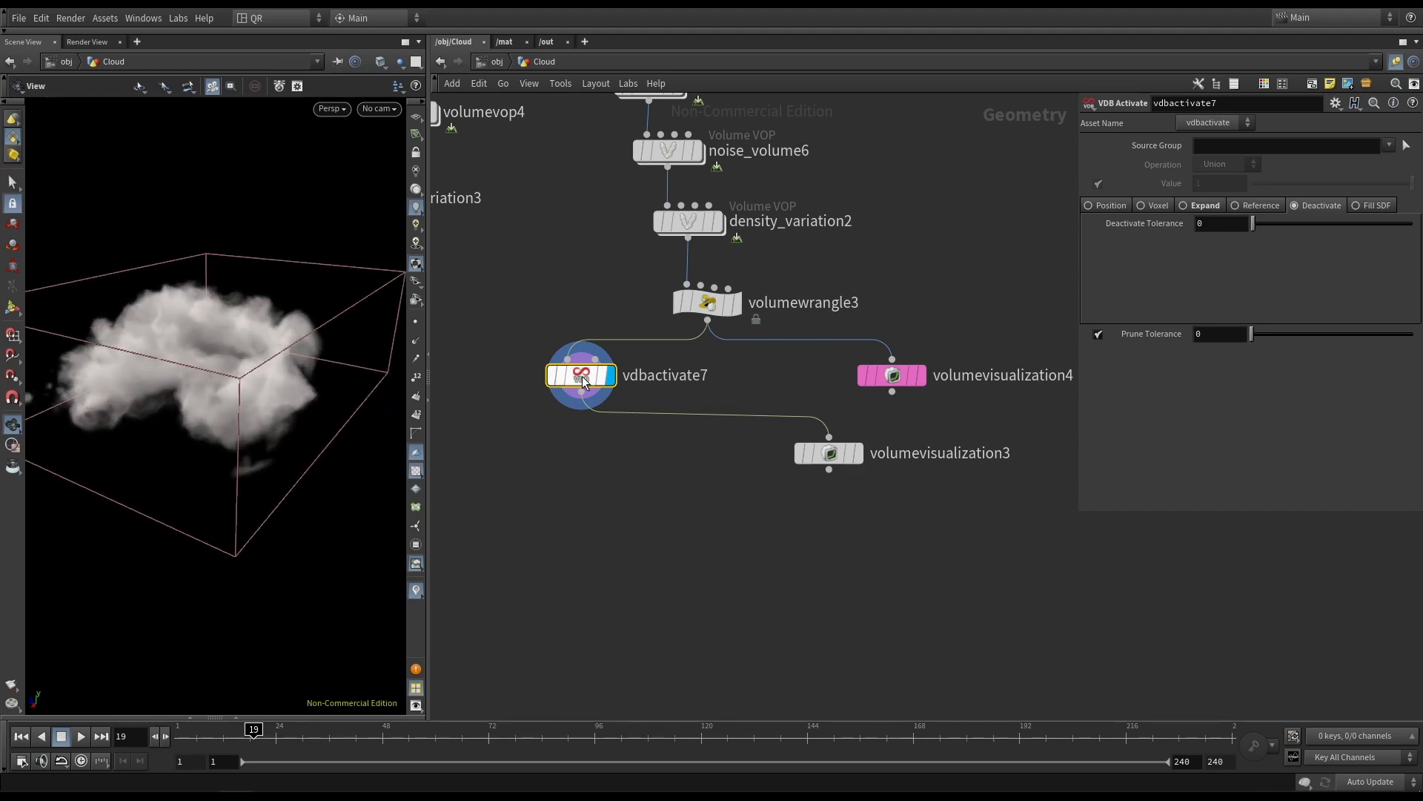
Place vdbactivate7 directly below volumewrangle3, and display volumevisualization3 aligned beneath volumevisualization4.
left_click_drag(584, 381, 723, 388)
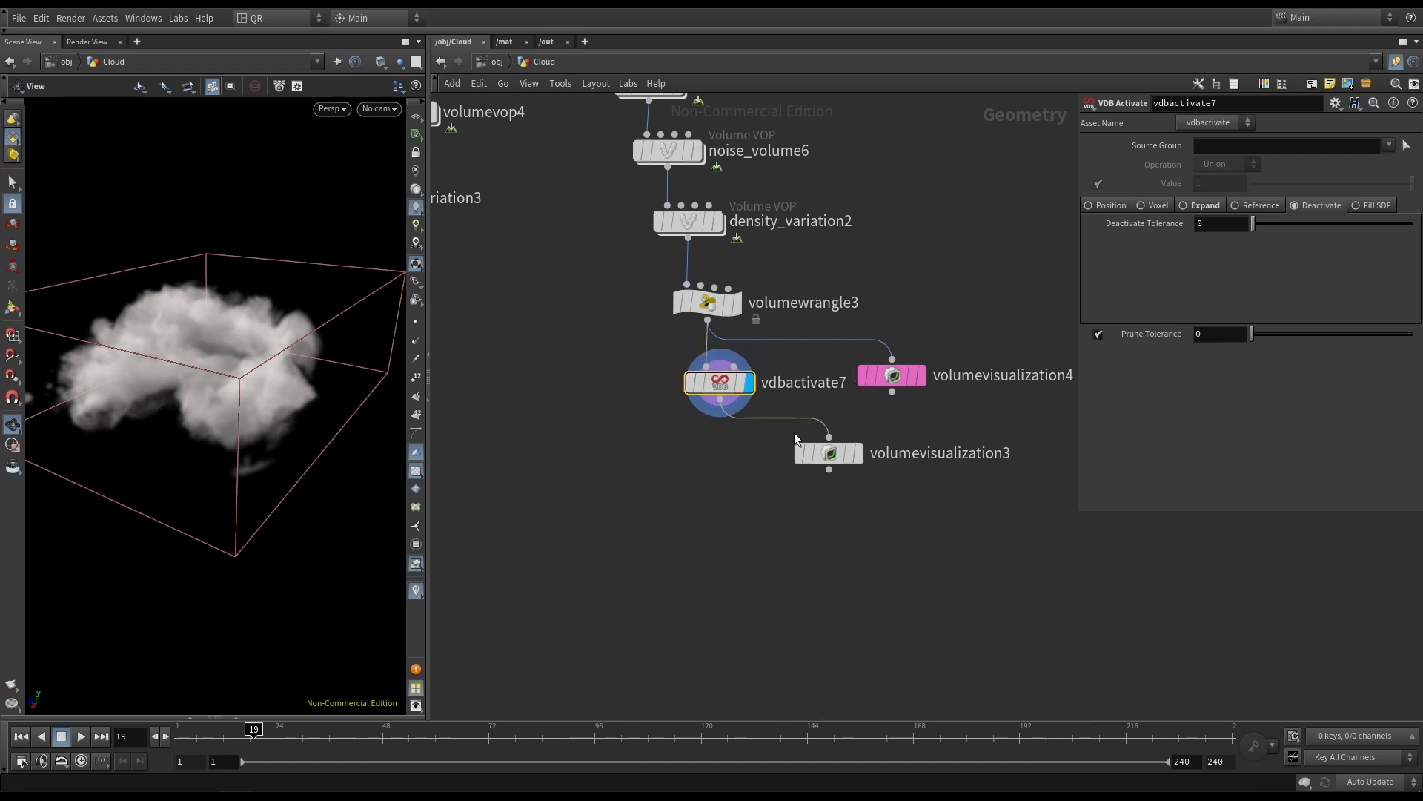
left_click(859, 457)
left_click_drag(834, 456, 899, 472)
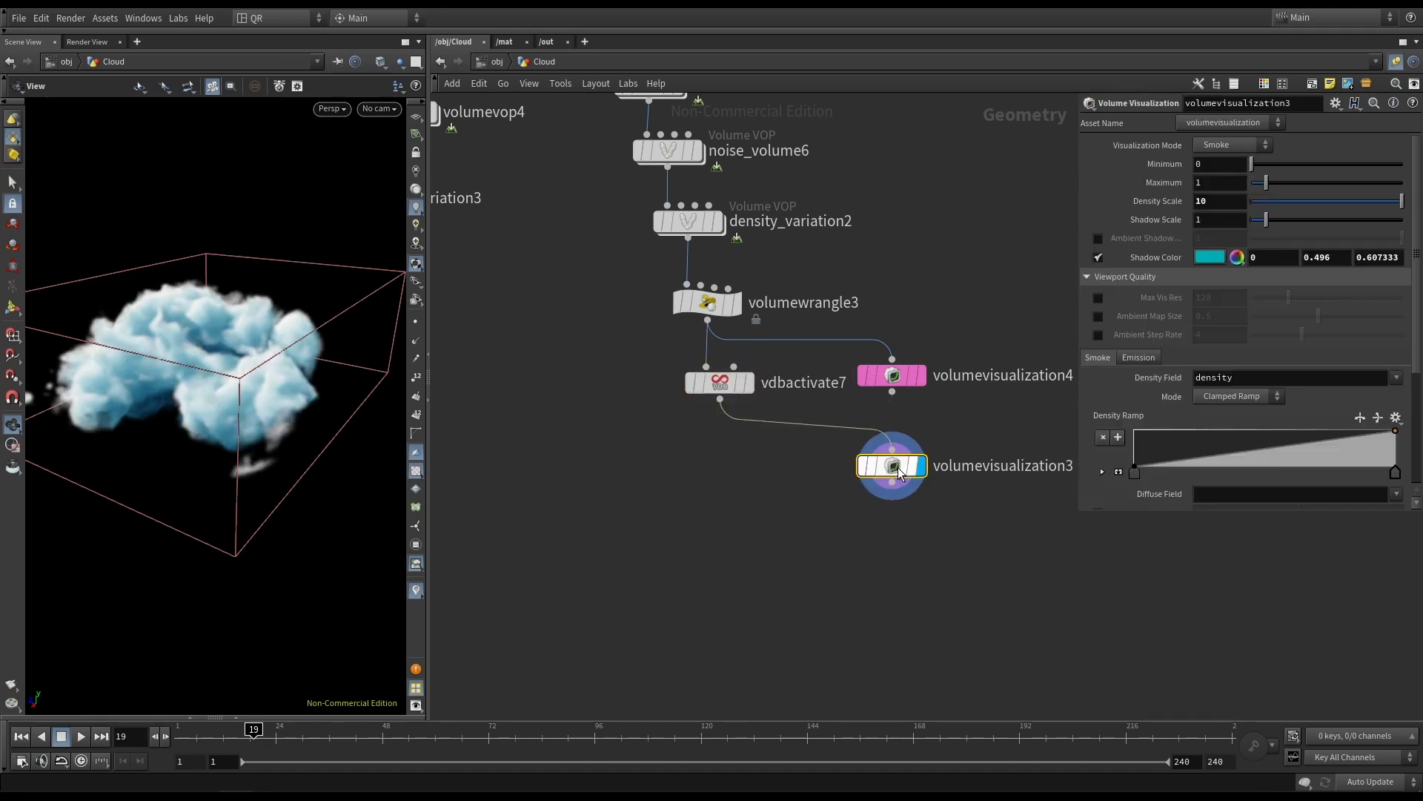
Color the volumevisualization3 node pink.
key("c")
left_click(1381, 692)
key("c")
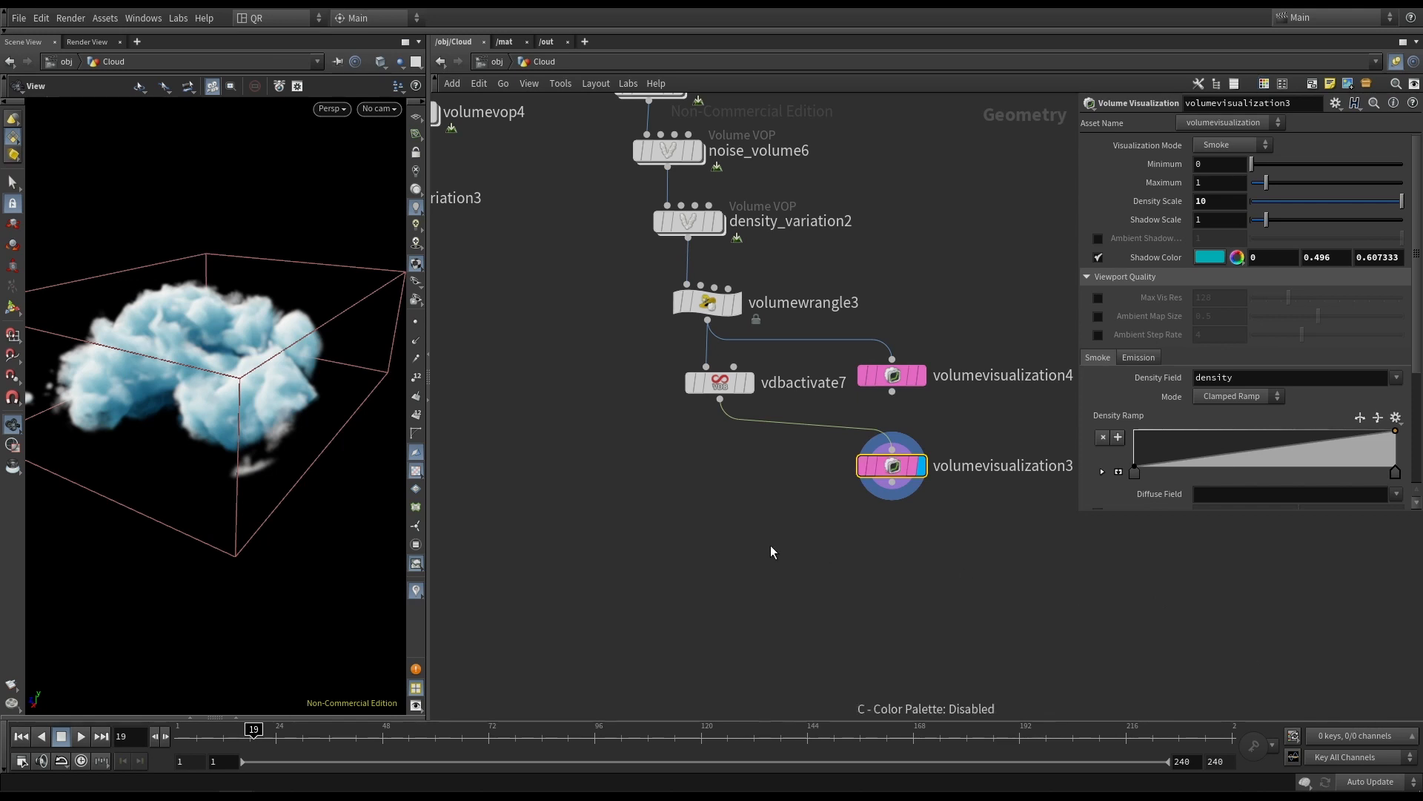
Add a Null node below vdbactivate7 and wire it to vdbactivate7's output.
left_click_drag(733, 458, 731, 467)
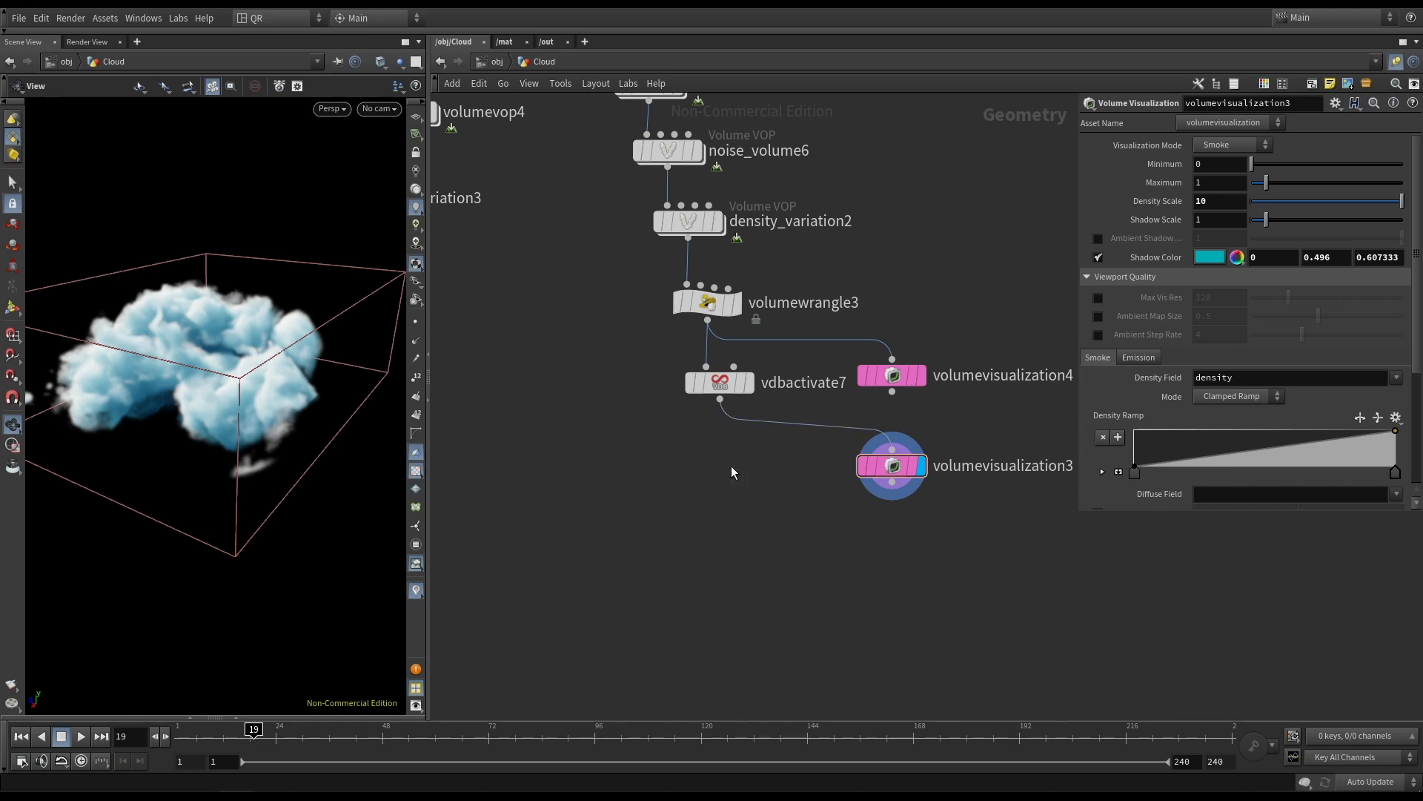
left_click(722, 384)
key("Tab")
type("nul")
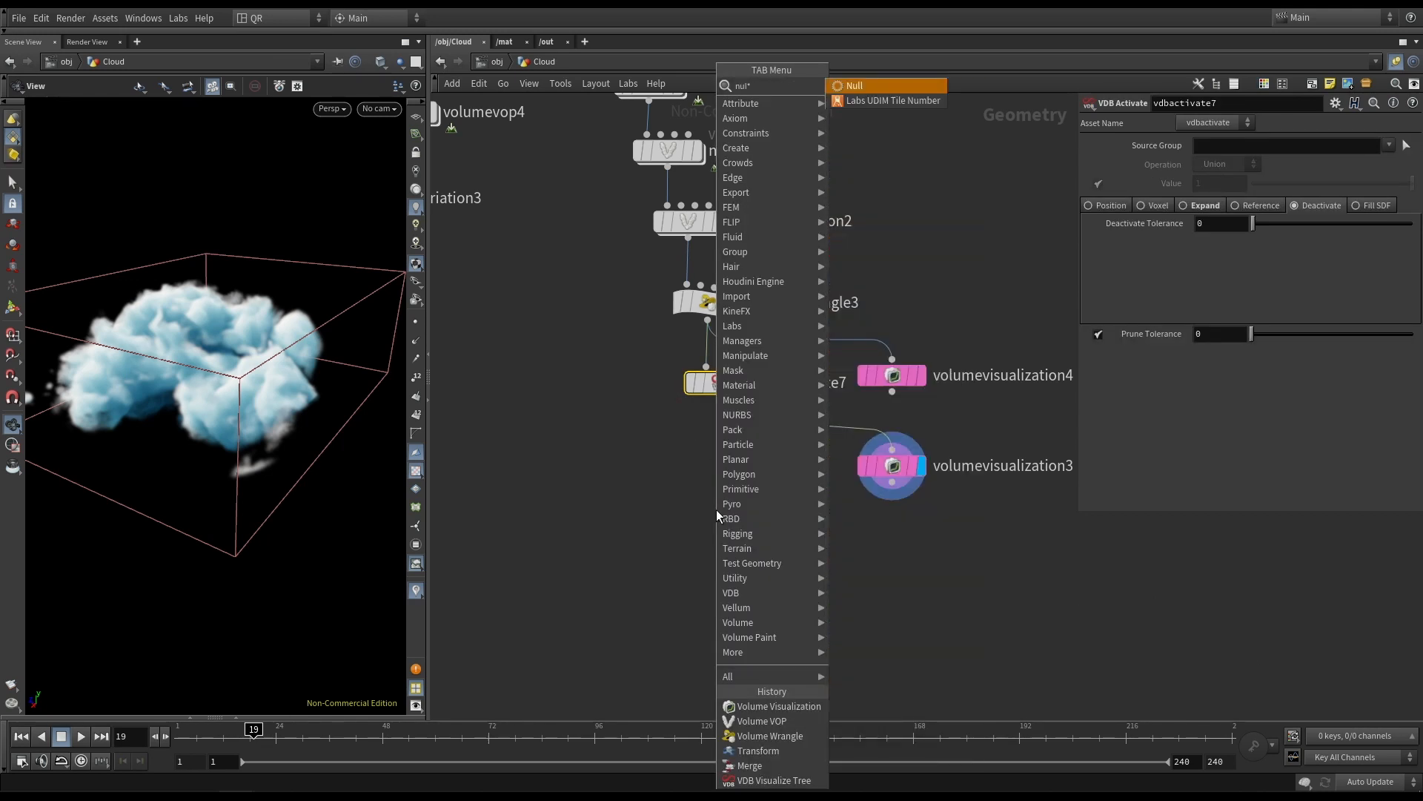
key("Return")
left_click(722, 523)
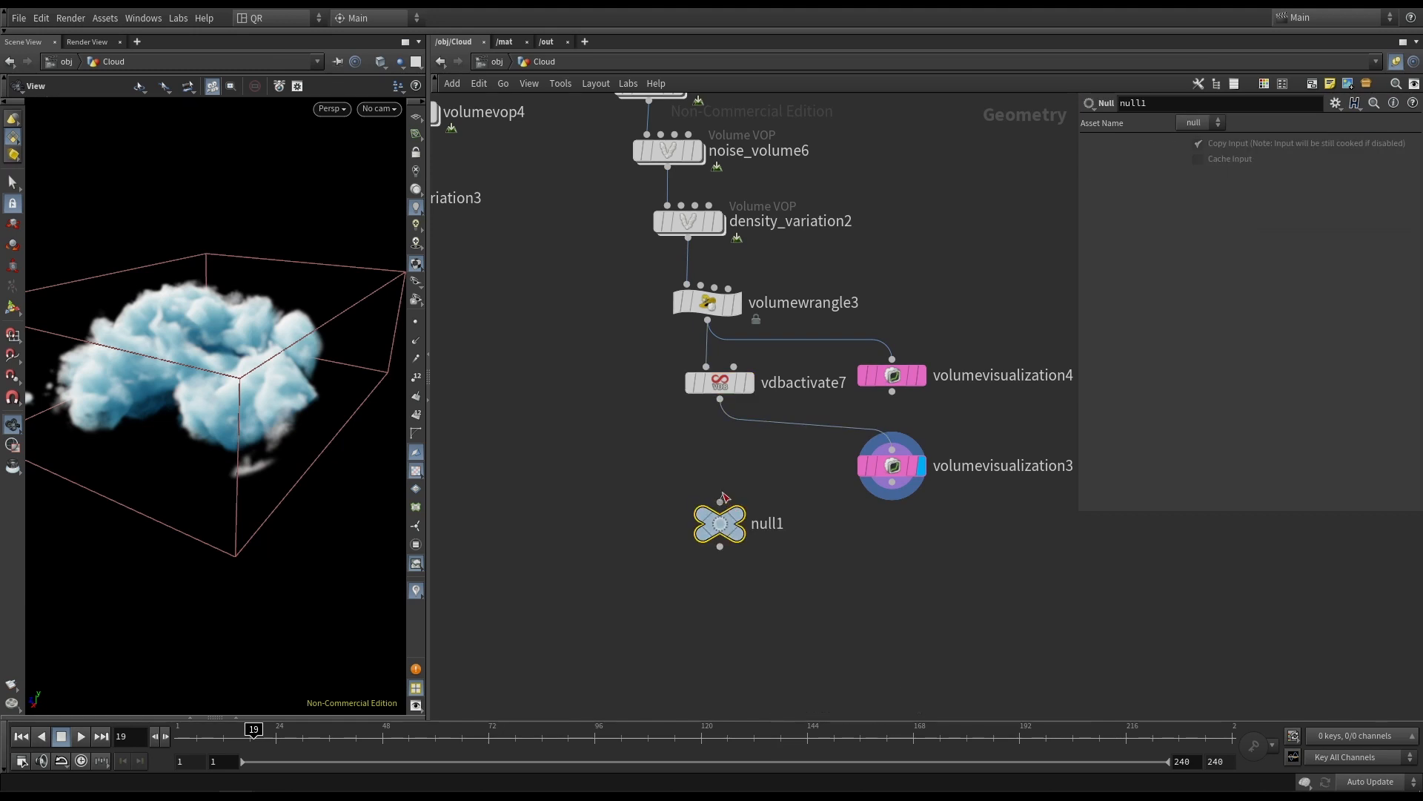
Rename the null to export and color the node red.
double_click(770, 524)
type("expo")
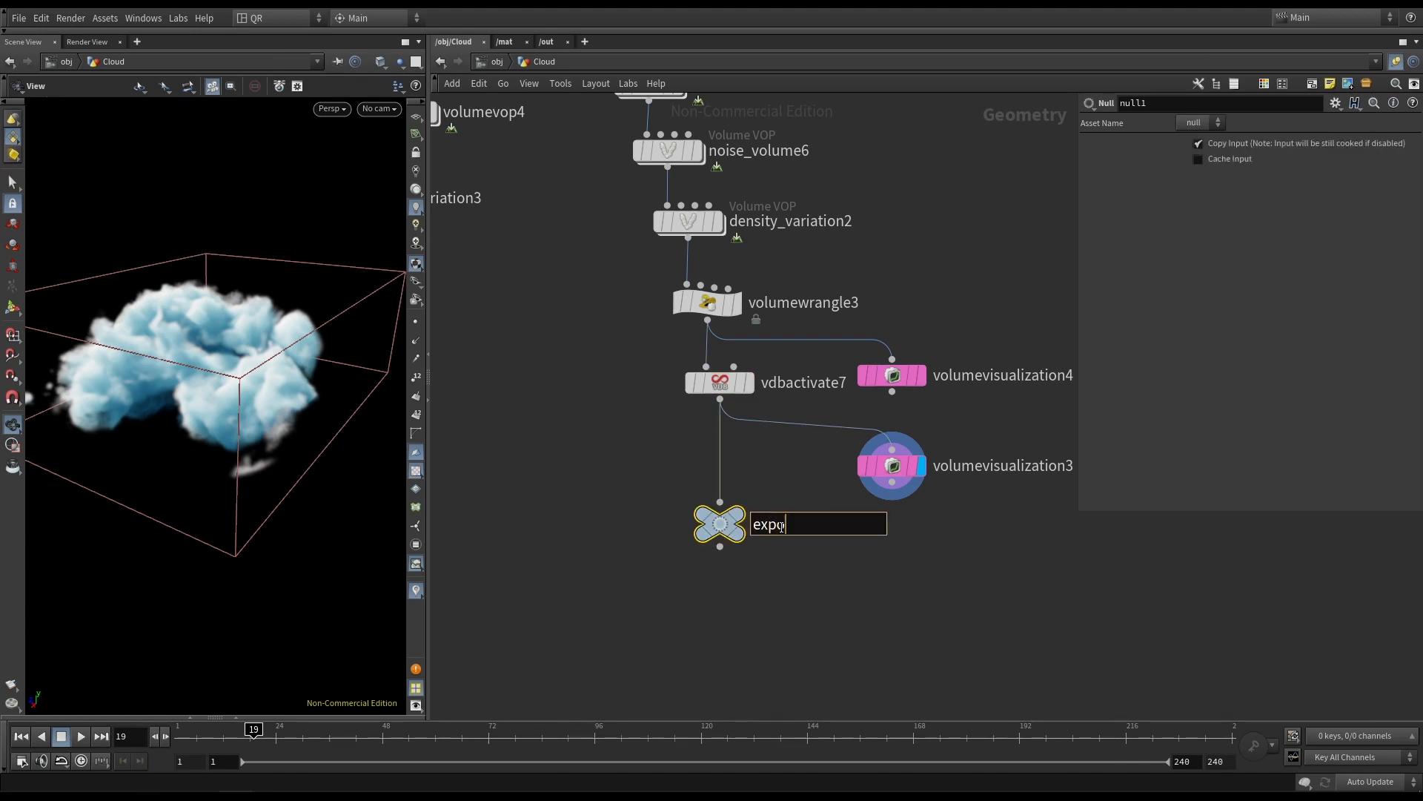
type("rt")
key("Return")
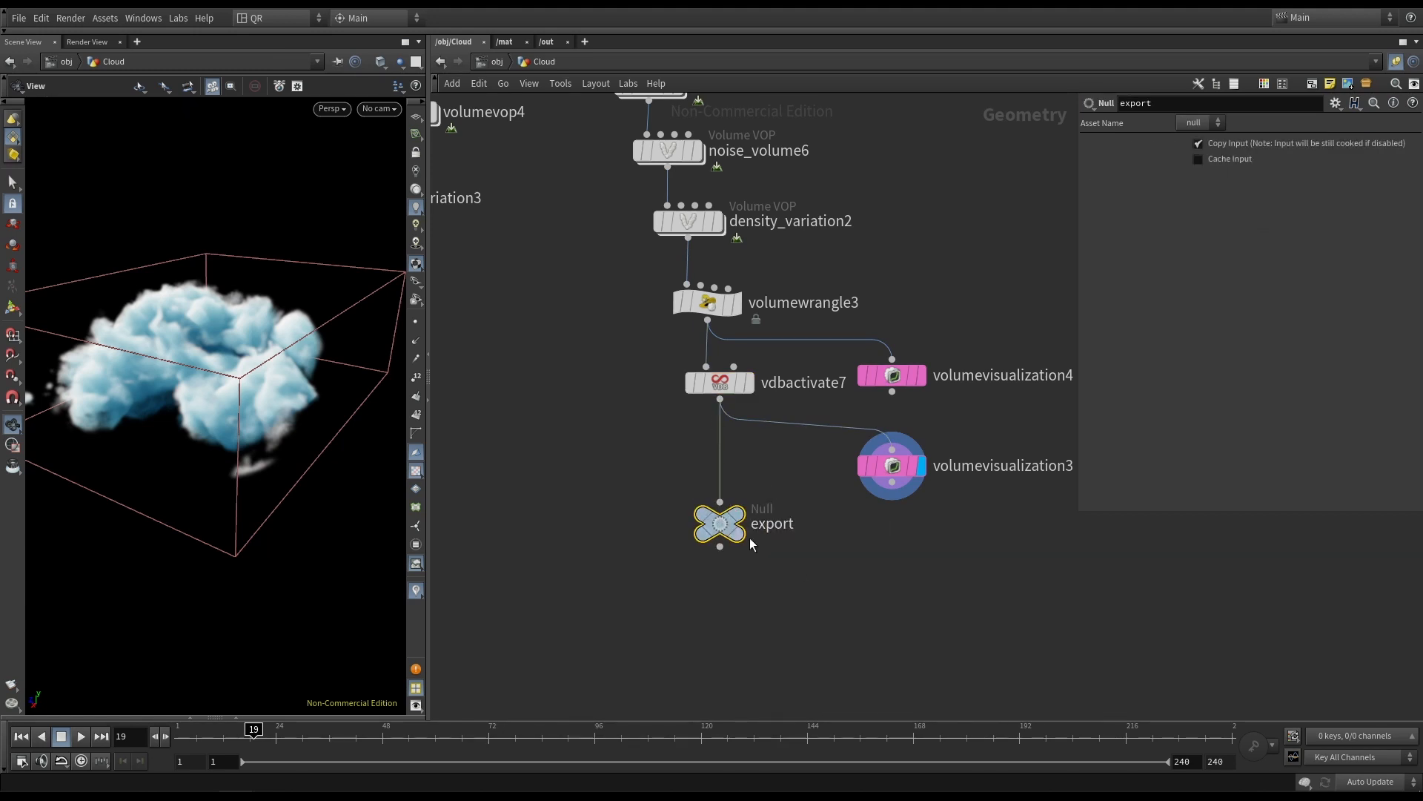
key("c")
left_click(1341, 623)
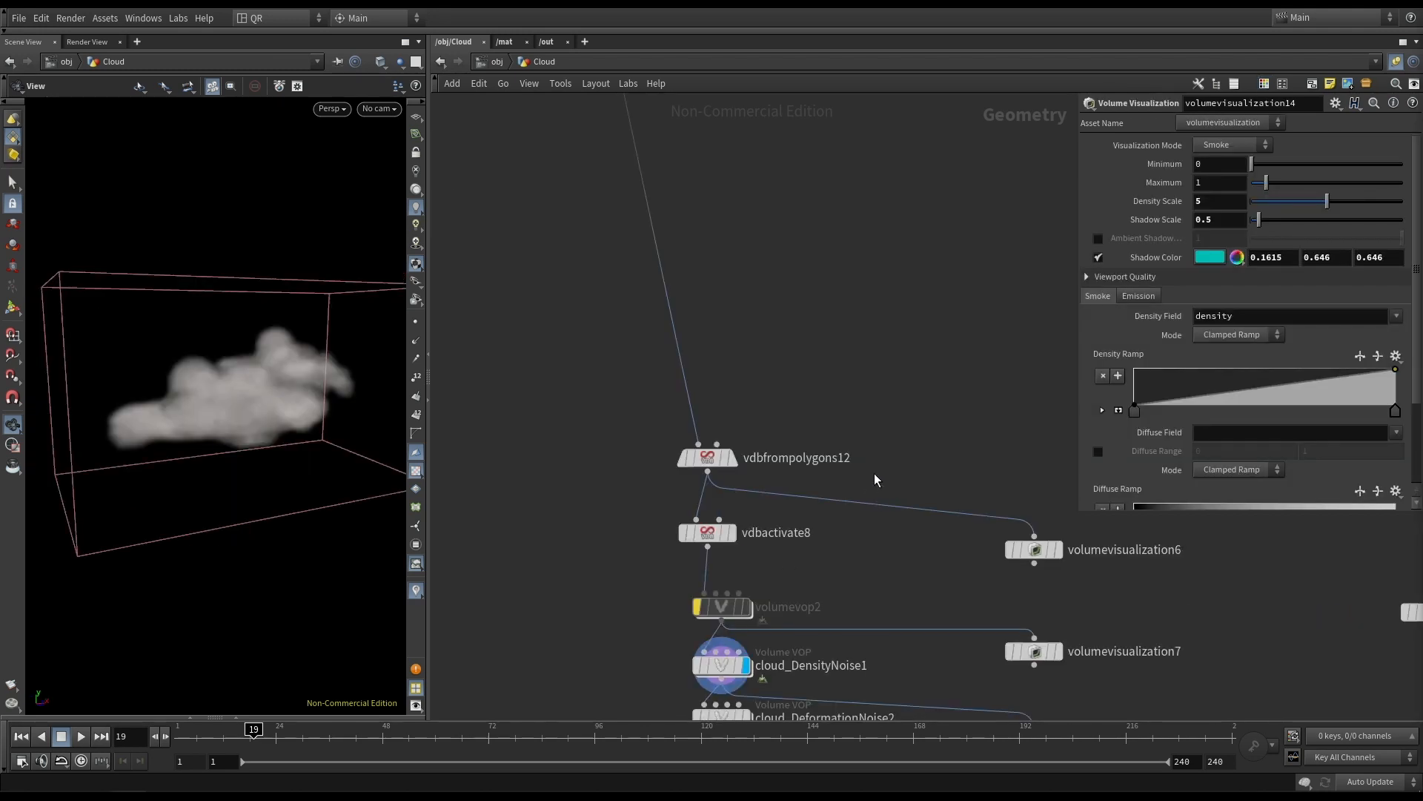
Display the OUT_V3 geometry, frame it in the viewport and examine its shape from another angle.
scroll(719, 375, "down", 3)
scroll(708, 404, "down", 3)
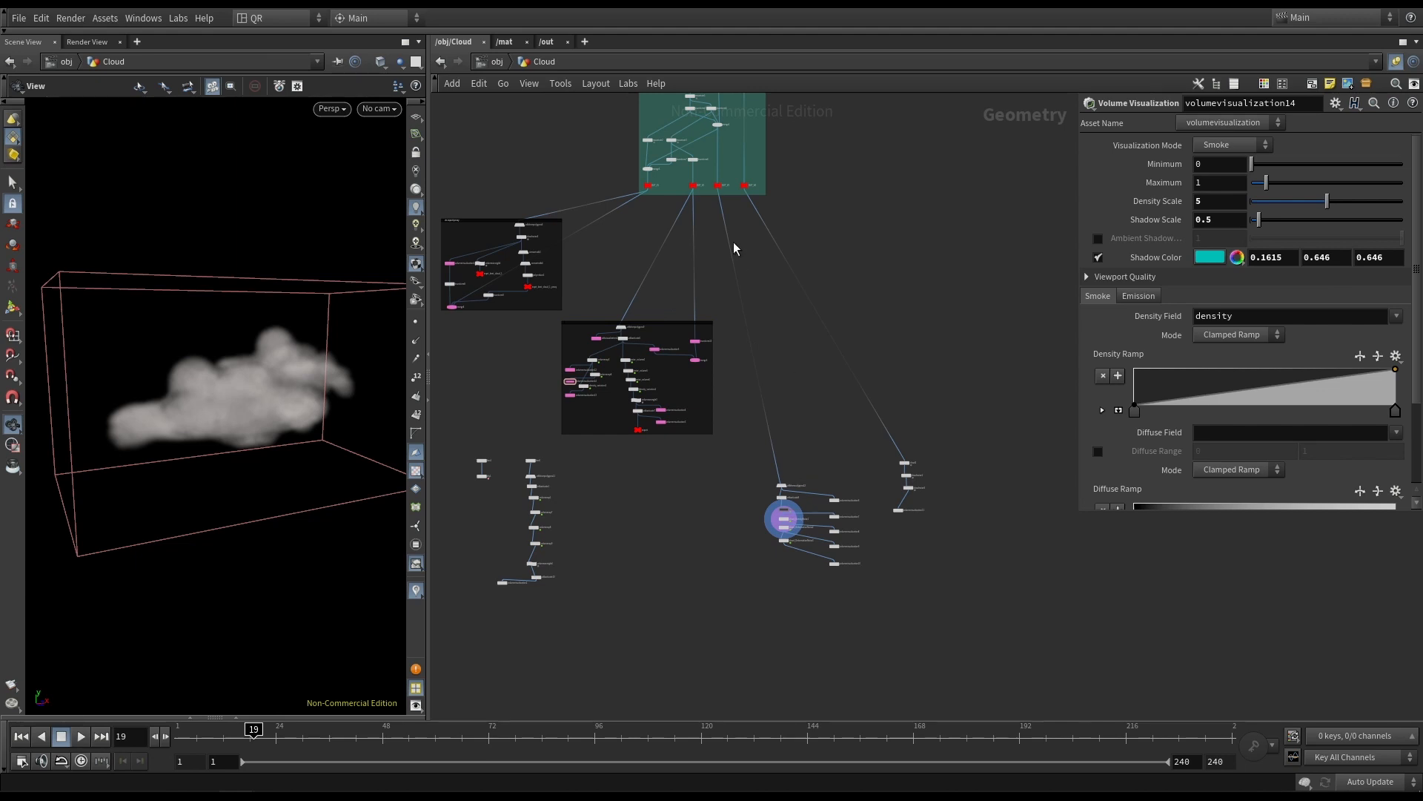
scroll(714, 188, "up", 5)
left_click(756, 145)
key("f")
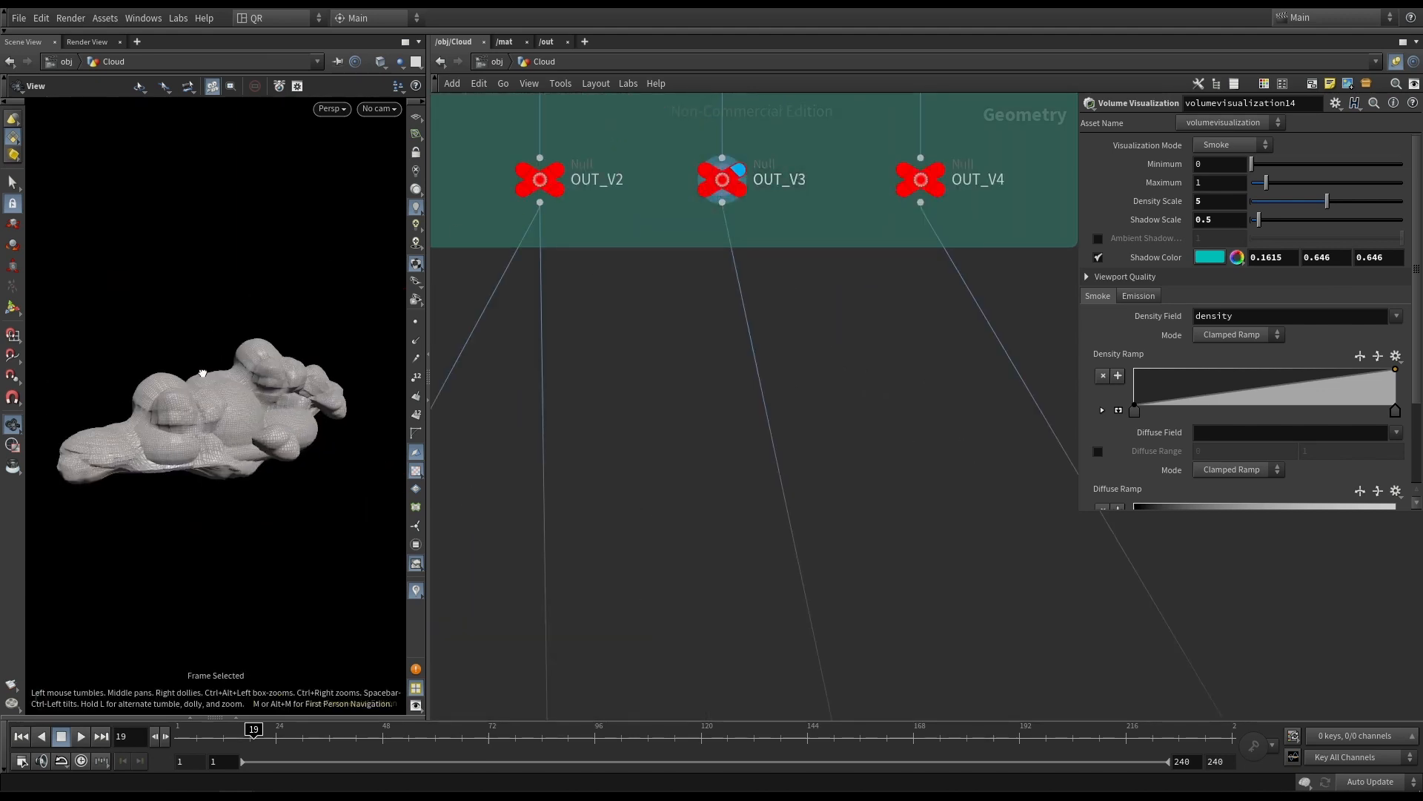
left_click_drag(202, 373, 553, 375)
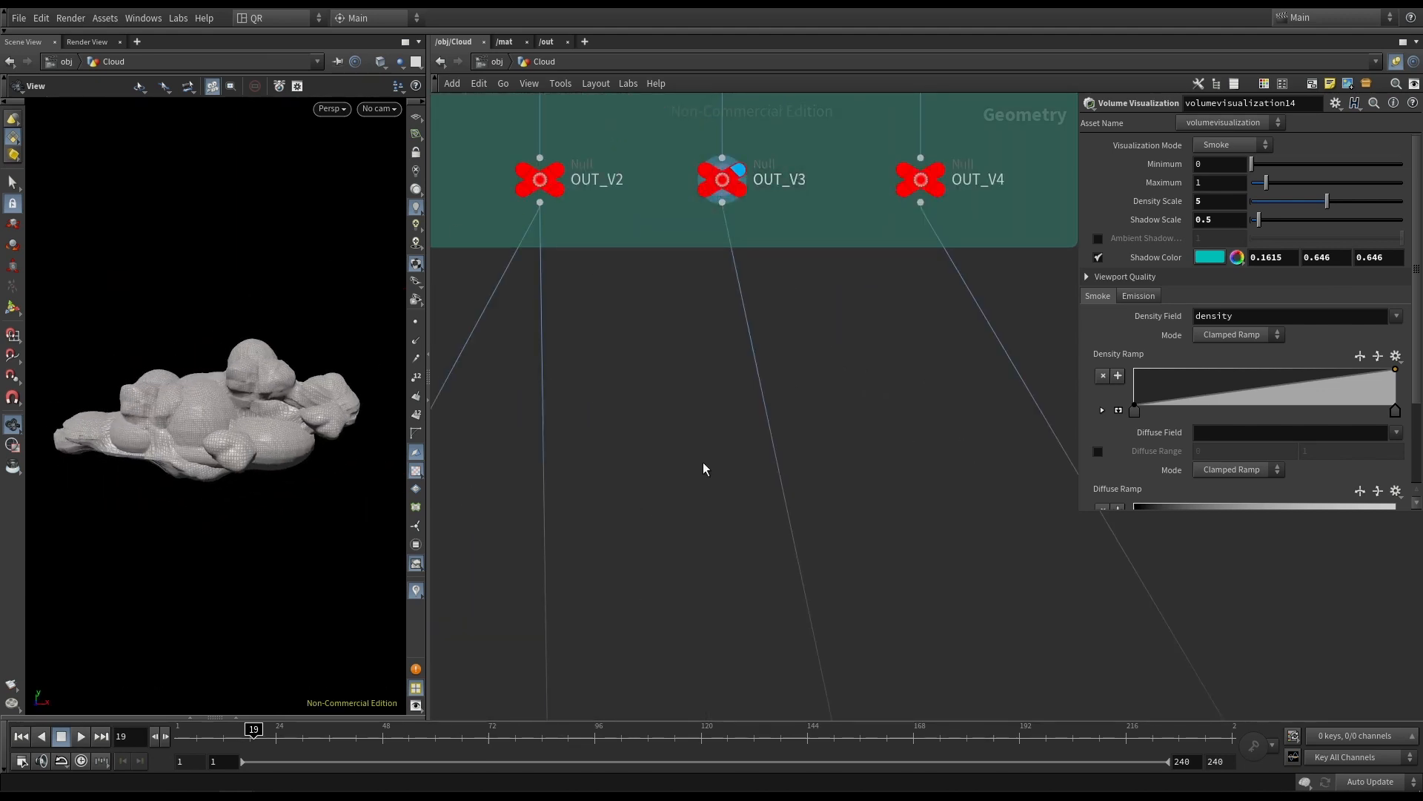
Move all eleven nodes of the OUT_V3 branch, starting with vdbfrompolygons12, slightly closer to the finished networks.
scroll(885, 693, "down", 4)
middle_click_drag(897, 685, 715, 257)
middle_click_drag(763, 486, 736, 394)
scroll(711, 475, "down", 4)
left_click_drag(656, 411, 842, 638)
left_click_drag(790, 591, 774, 479)
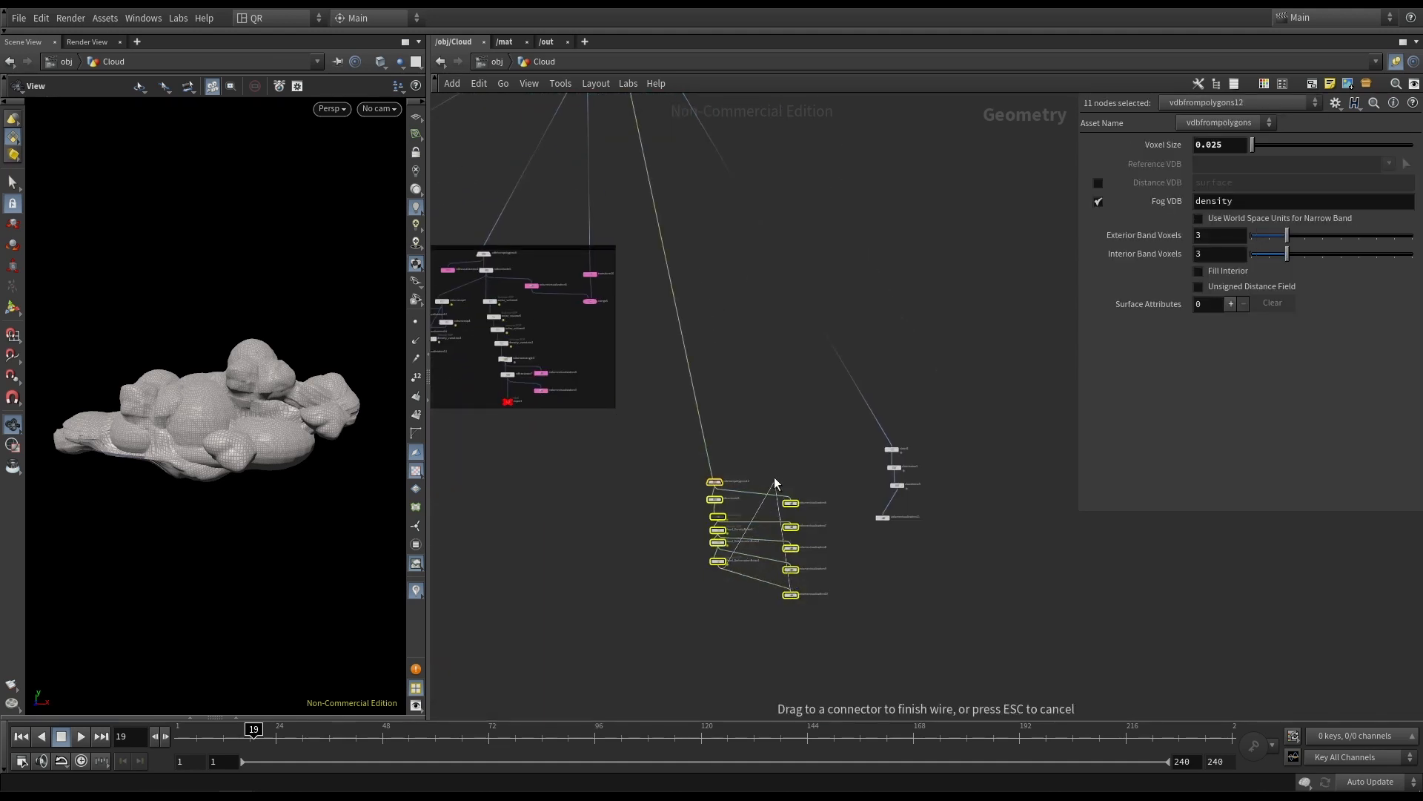
key("Escape")
left_click_drag(790, 593, 768, 570)
scroll(743, 502, "up", 5)
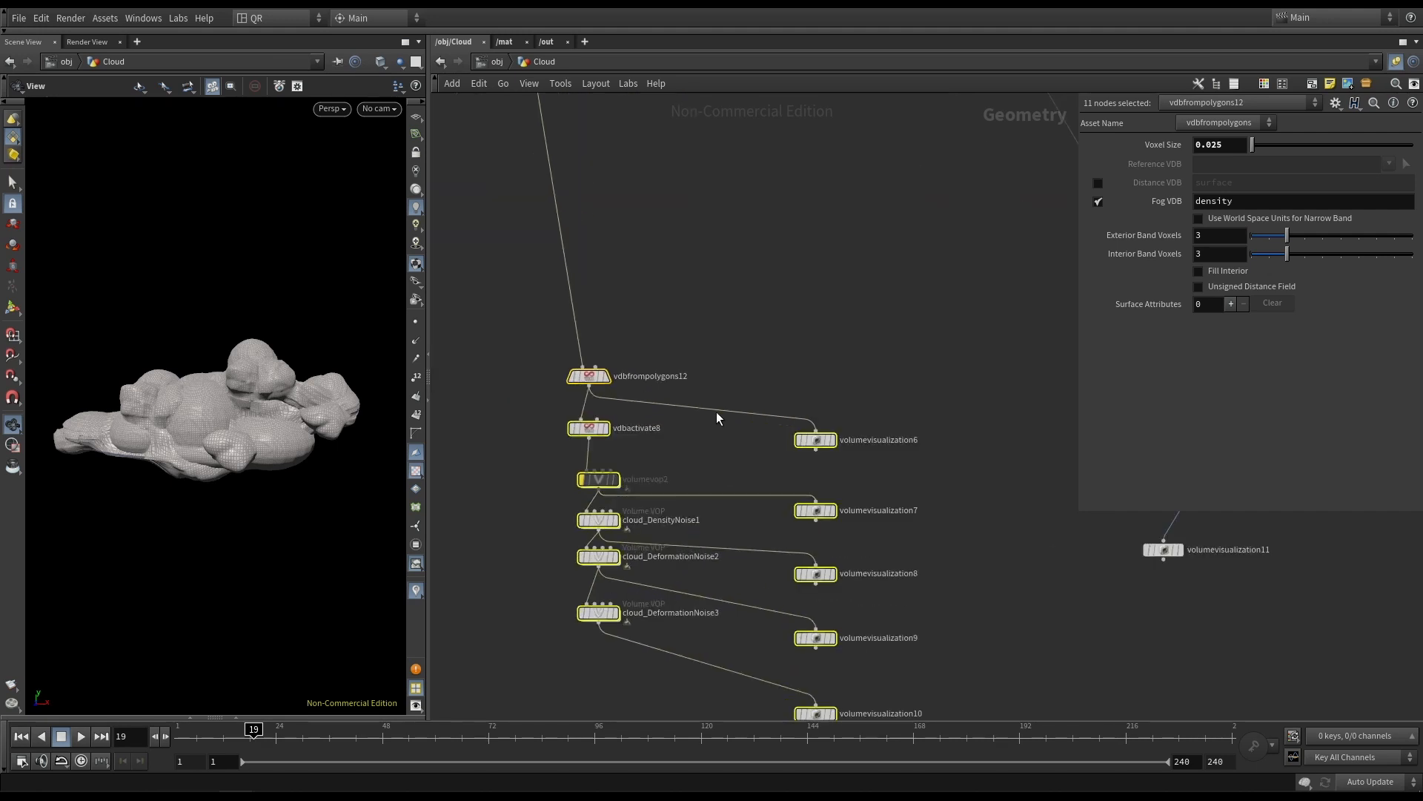
Display vdbfrompolygons12 and shift the node slightly so its wire into vdbactivate8 runs straighter.
left_click(550, 392)
scroll(550, 392, "up", 3)
scroll(550, 392, "up", 3)
left_click(715, 350)
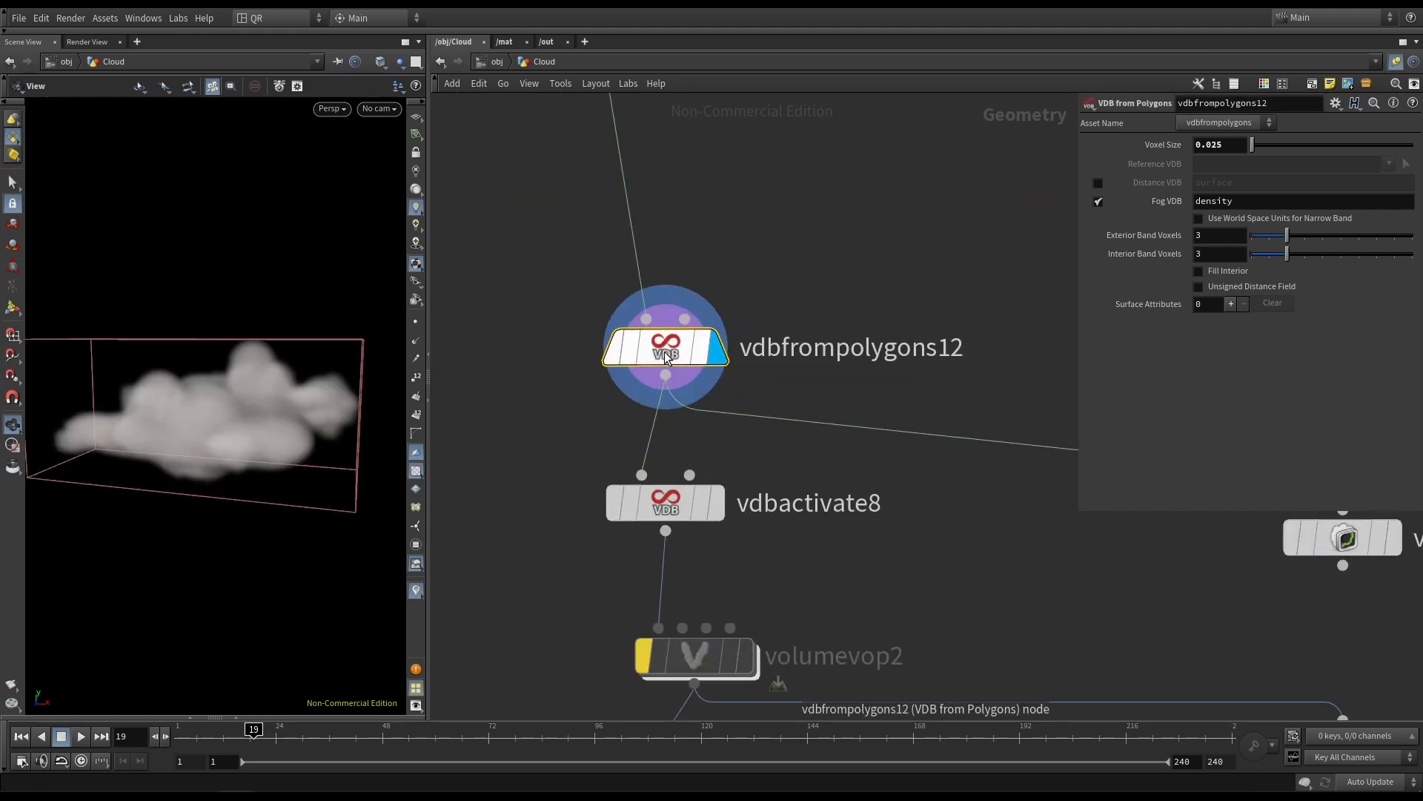
left_click_drag(667, 346, 639, 341)
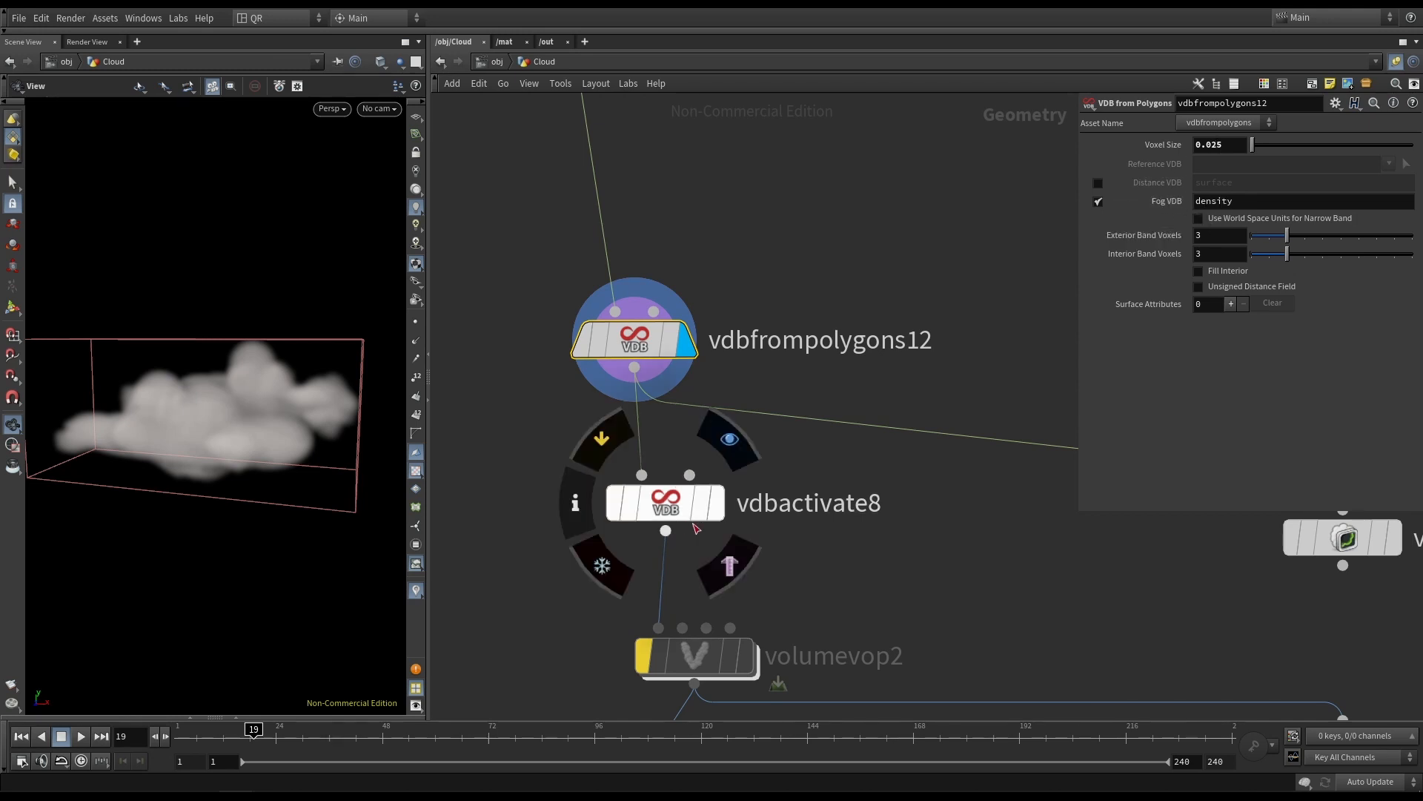
Display vdbactivate8, check its volume bounds from the side, and align the node beneath vdbfrompolygons12.
left_click(715, 507)
left_click_drag(377, 413, 281, 412)
scroll(666, 518, "down", 2)
left_click_drag(640, 504, 636, 508)
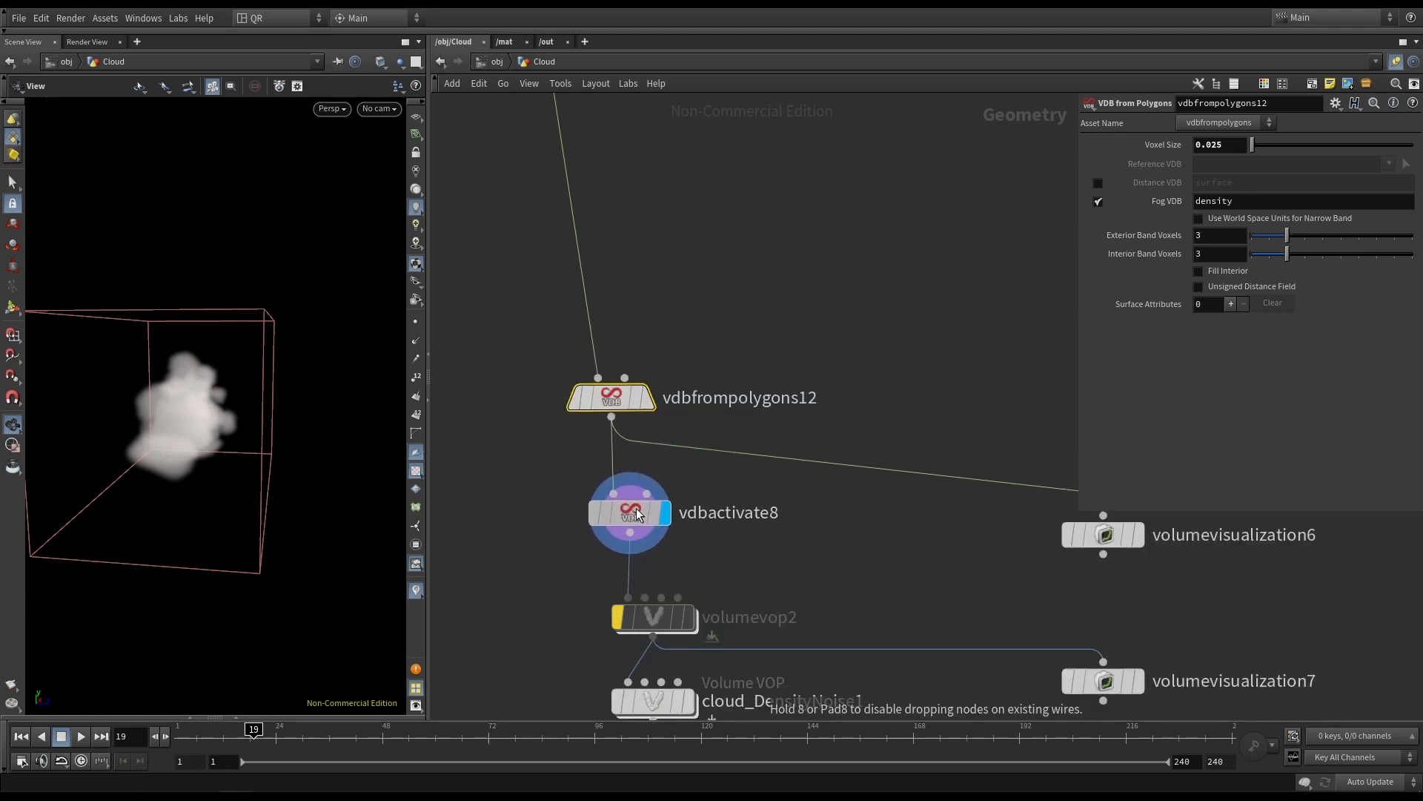
Display volumevisualization6, check the shaded cloud up close, and move the node beside vdbactivate8.
left_click(1137, 534)
mouse_move(223, 416)
left_mouse_down()
mouse_move(349, 419)
mouse_move(133, 397)
mouse_move(197, 394)
mouse_move(235, 423)
left_mouse_up()
middle_click_drag(923, 573, 821, 537)
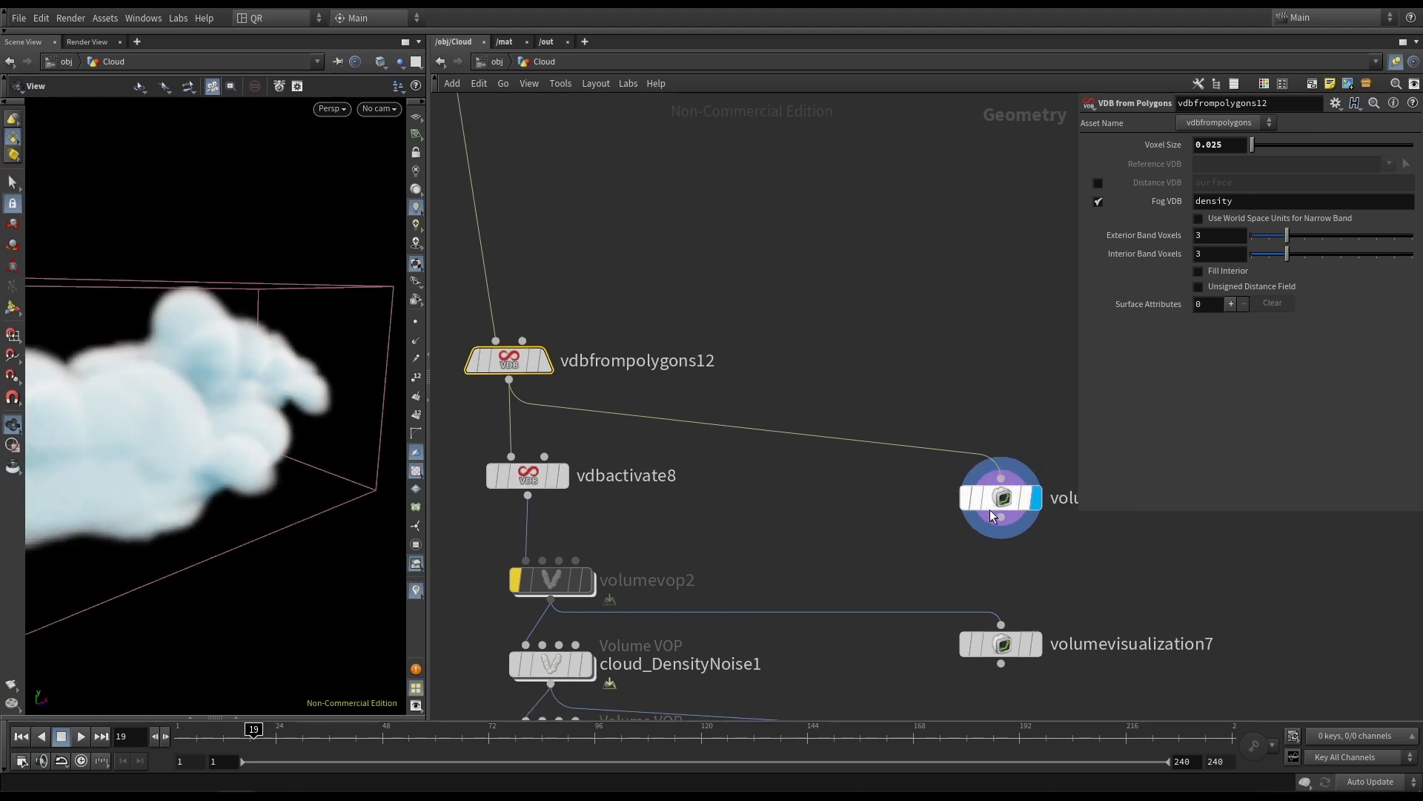
left_click_drag(1003, 498, 879, 511)
Color the volumevisualization6 and volumevisualization7 nodes pink.
left_click(821, 475)
key("c")
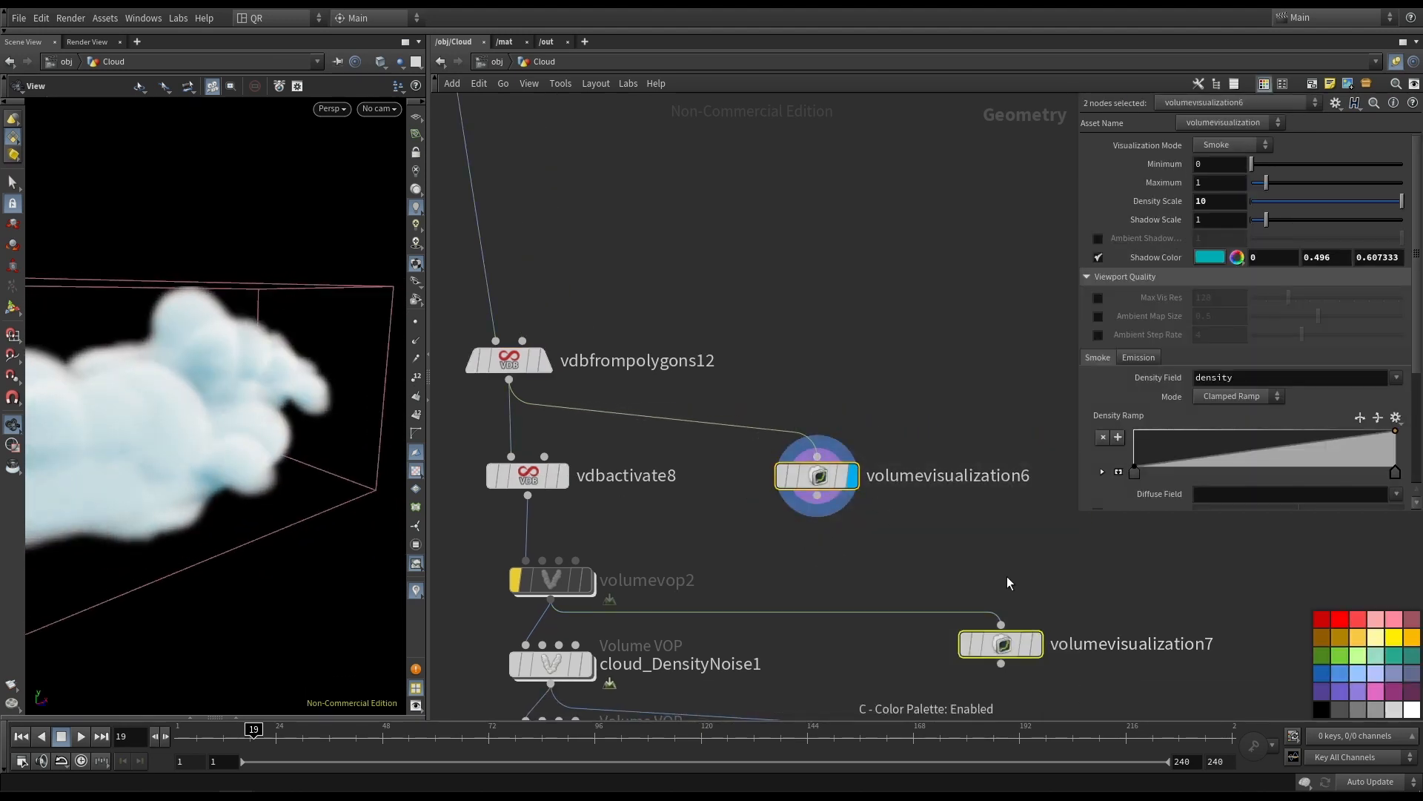
left_click(1380, 692)
Display volumevop2 and open its internal VOP network.
scroll(851, 542, "down", 3)
scroll(711, 504, "up", 3)
middle_click_drag(804, 568, 785, 380)
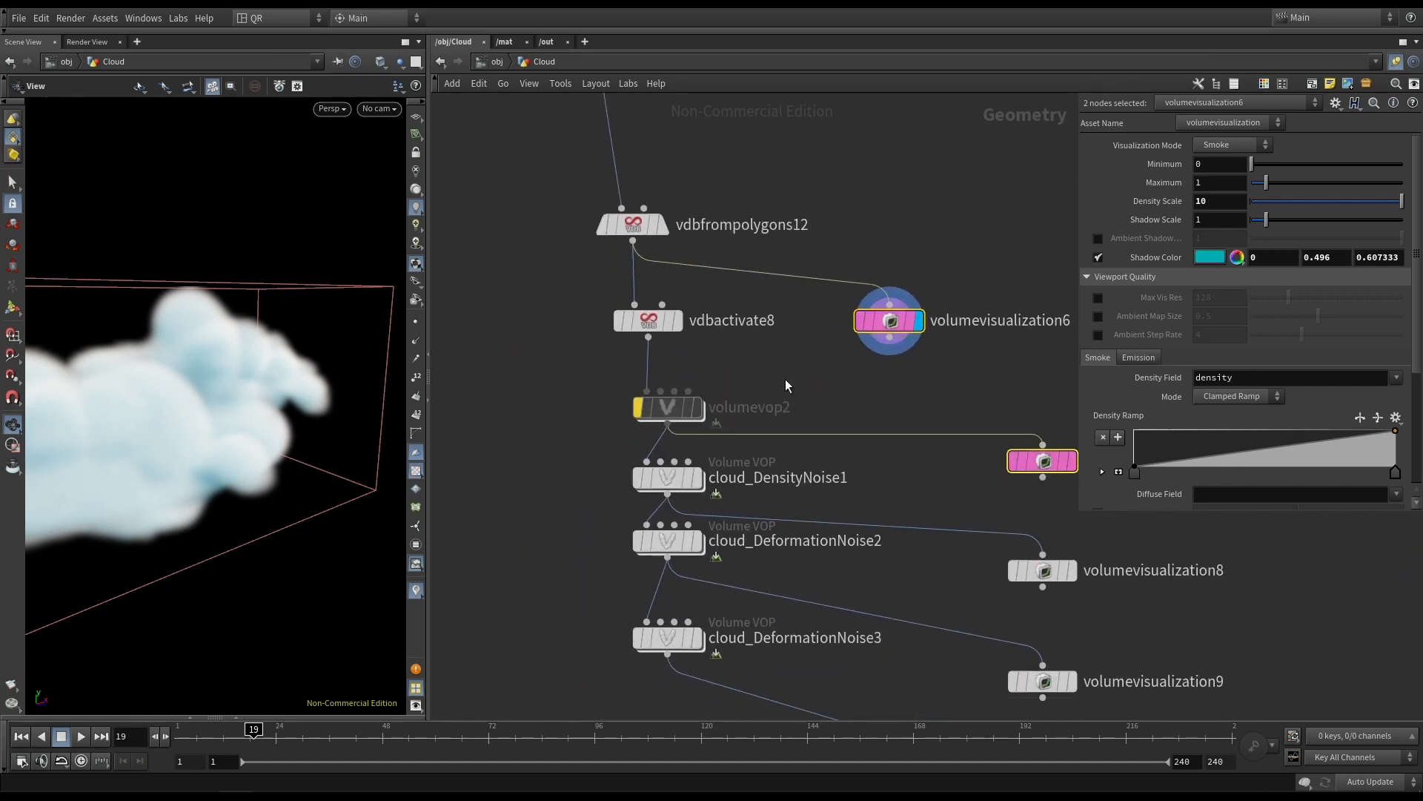
left_click(697, 407)
left_click_drag(235, 413, 272, 435)
double_click(673, 408)
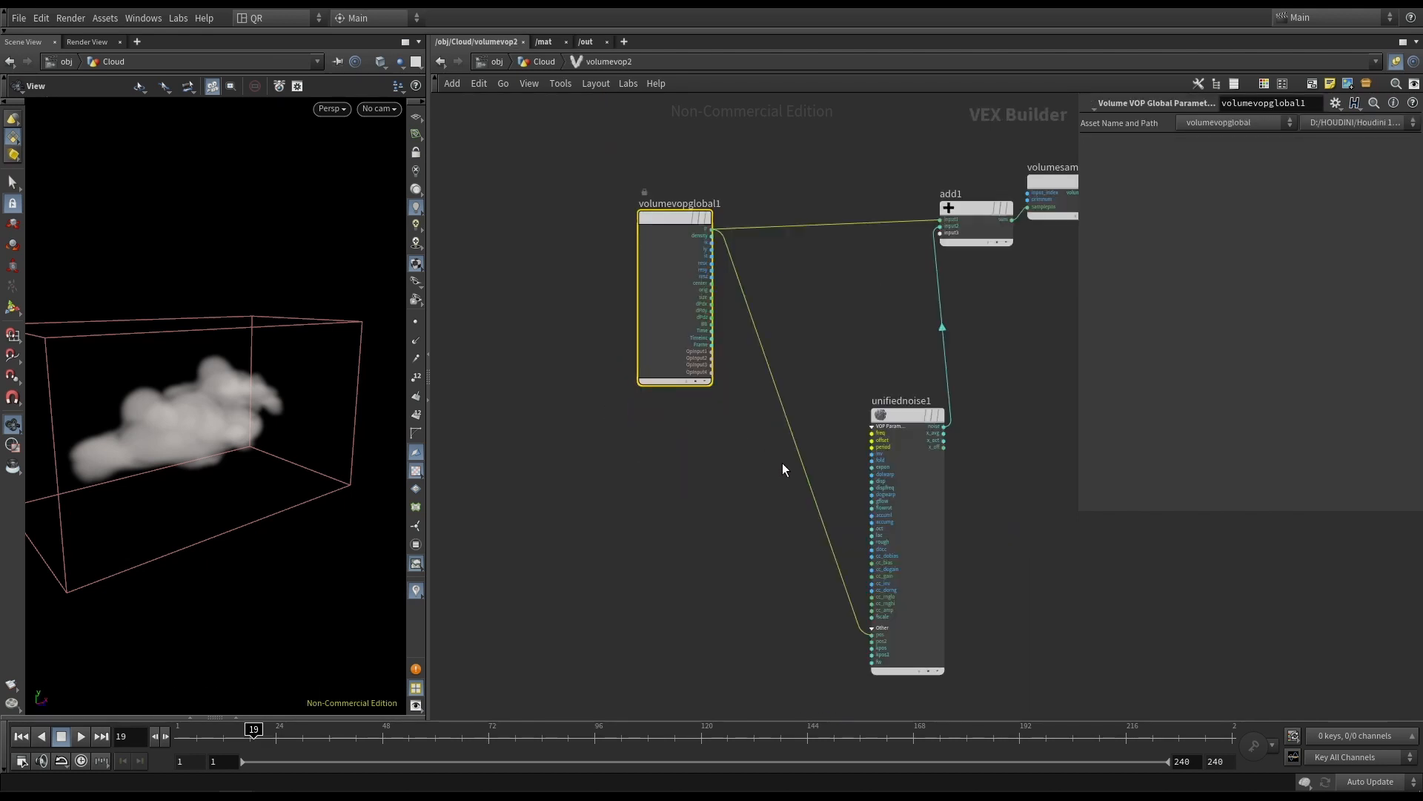
Move unifiednoise1 closer to volumevopglobal1 and show its noise parameters.
scroll(783, 461, "down", 2)
scroll(971, 450, "up", 1)
middle_click_drag(932, 451, 832, 478)
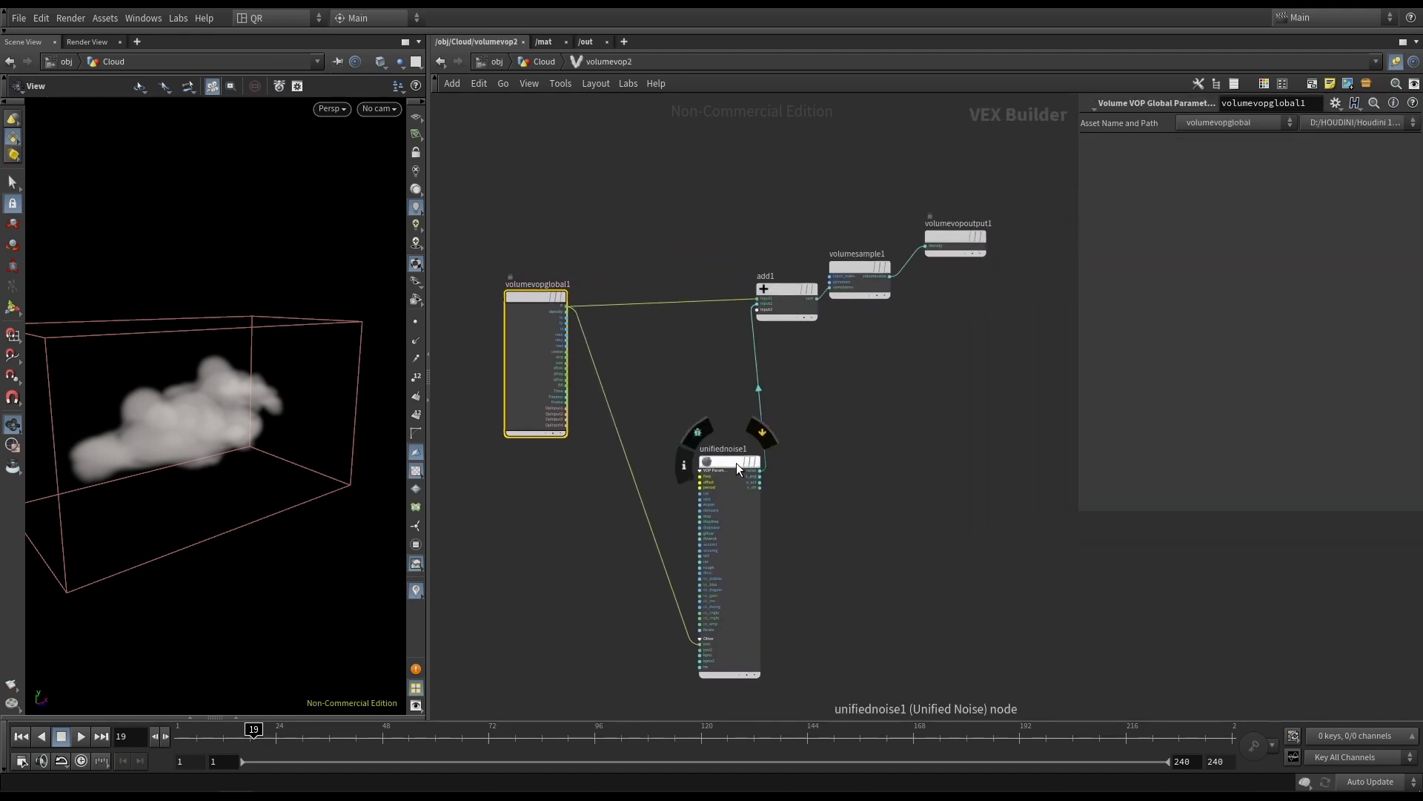
left_click_drag(736, 462, 665, 379)
scroll(599, 489, "up", 4)
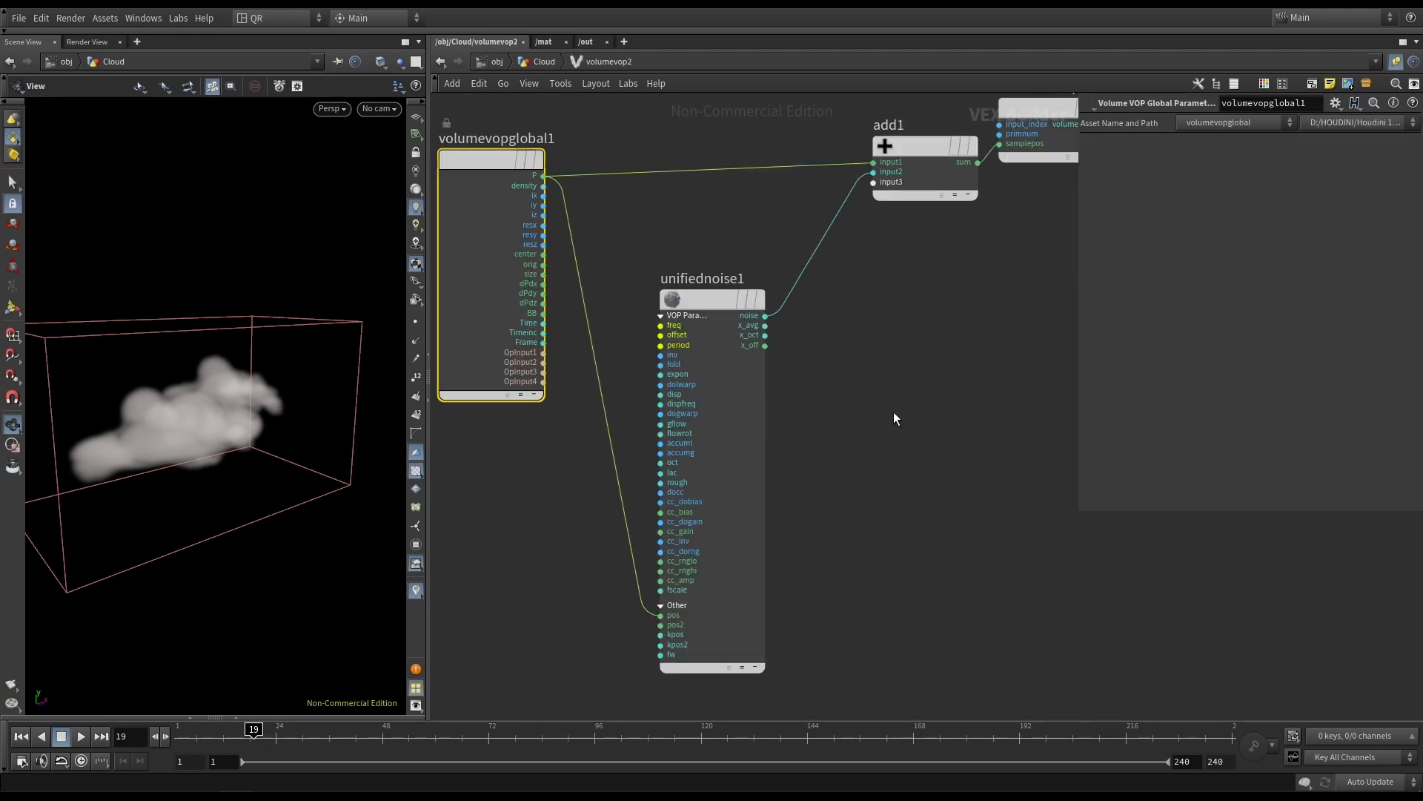
middle_click_drag(894, 414, 766, 560)
left_click(573, 438)
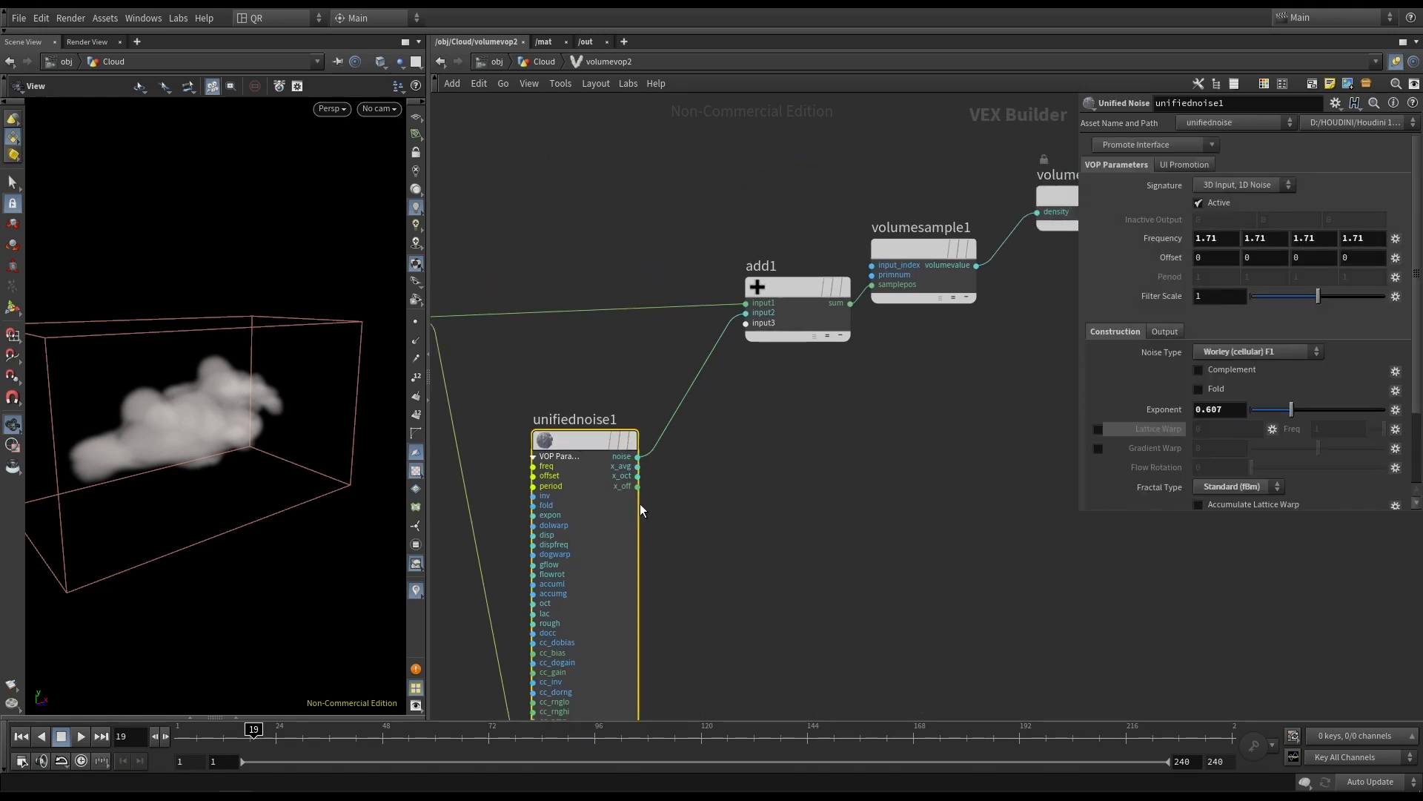
Line up add1, volumesample1 and volumevopoutput1 in a straight row, and return to the Cloud network.
middle_click_drag(869, 370, 844, 429)
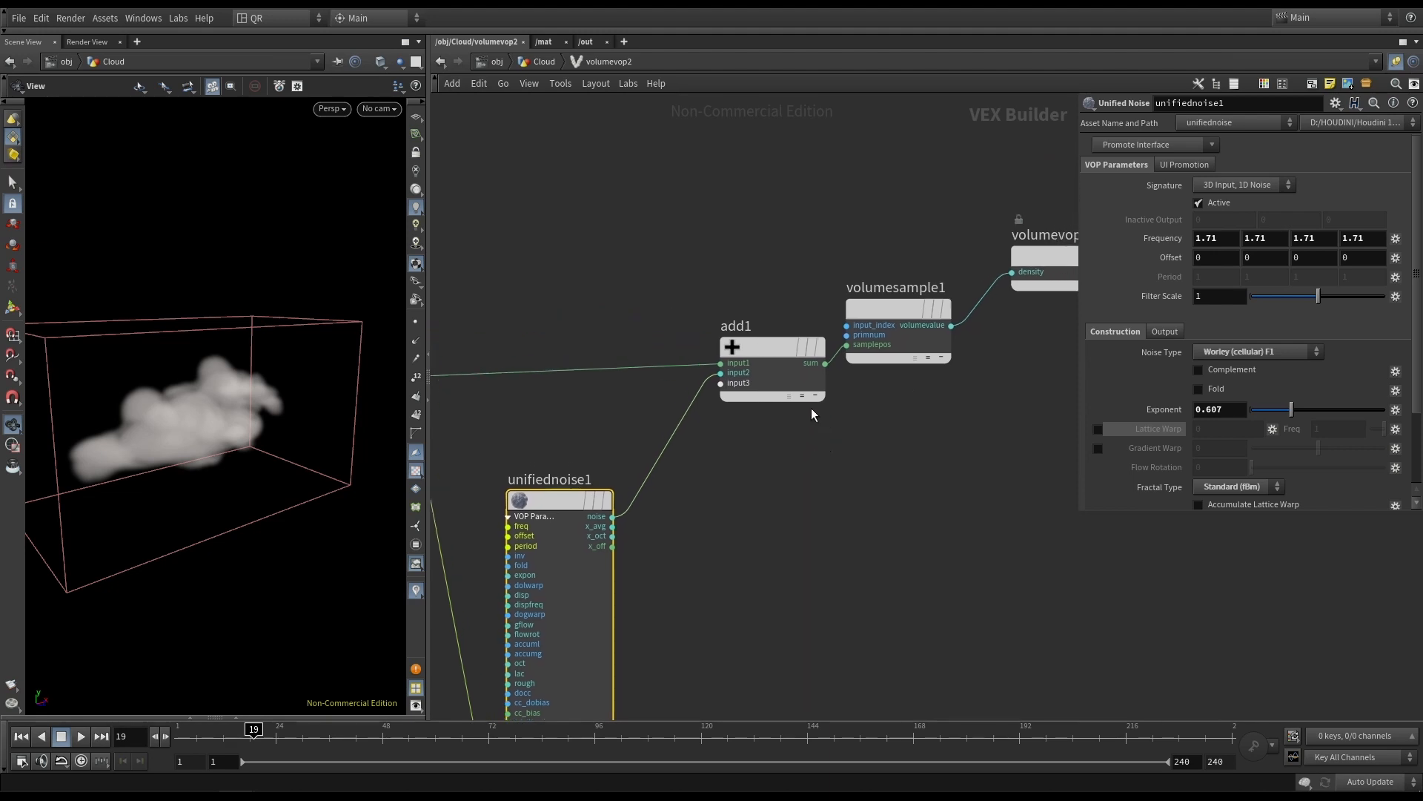
left_click_drag(768, 350, 758, 362)
left_click_drag(909, 296, 923, 329)
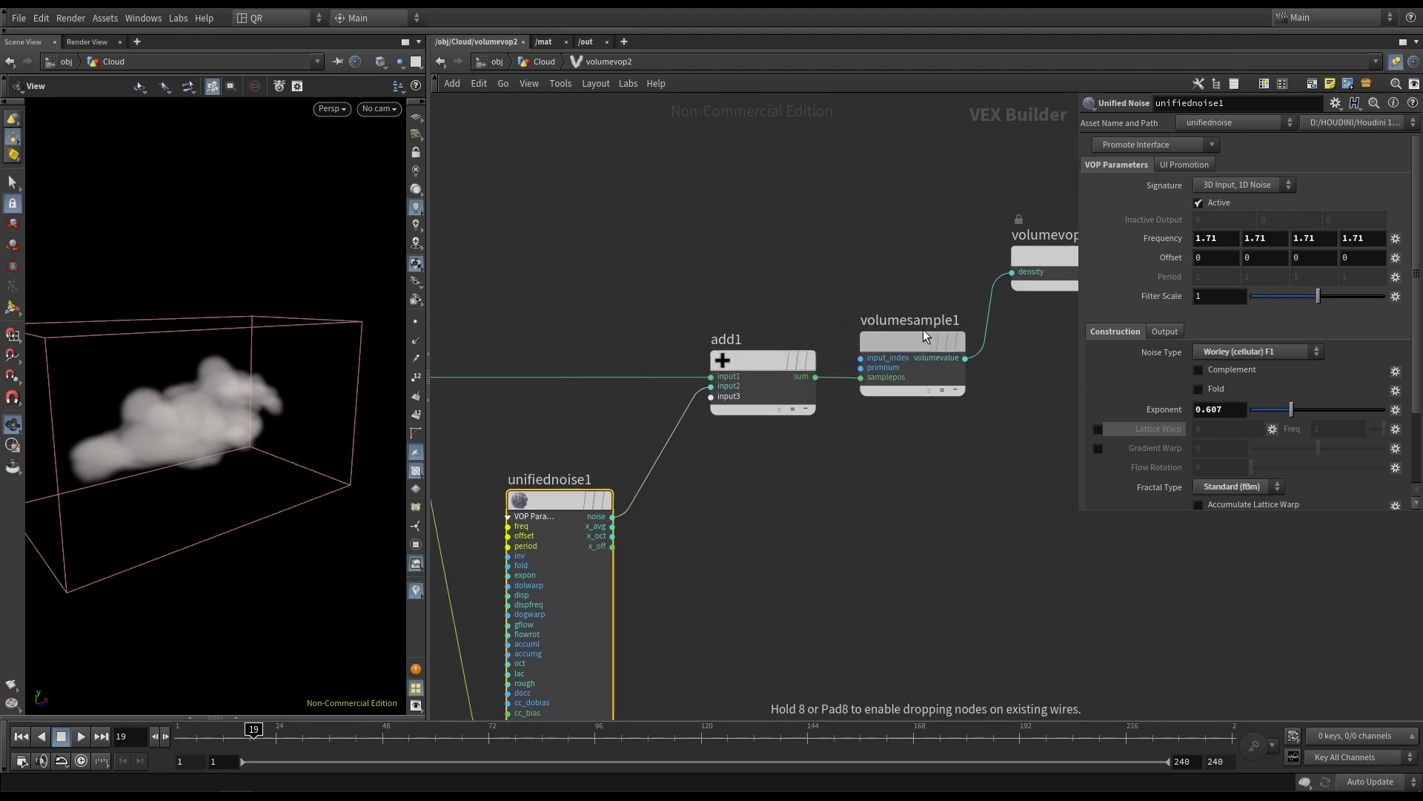
middle_click_drag(554, 296, 712, 295)
middle_click_drag(918, 304, 726, 301)
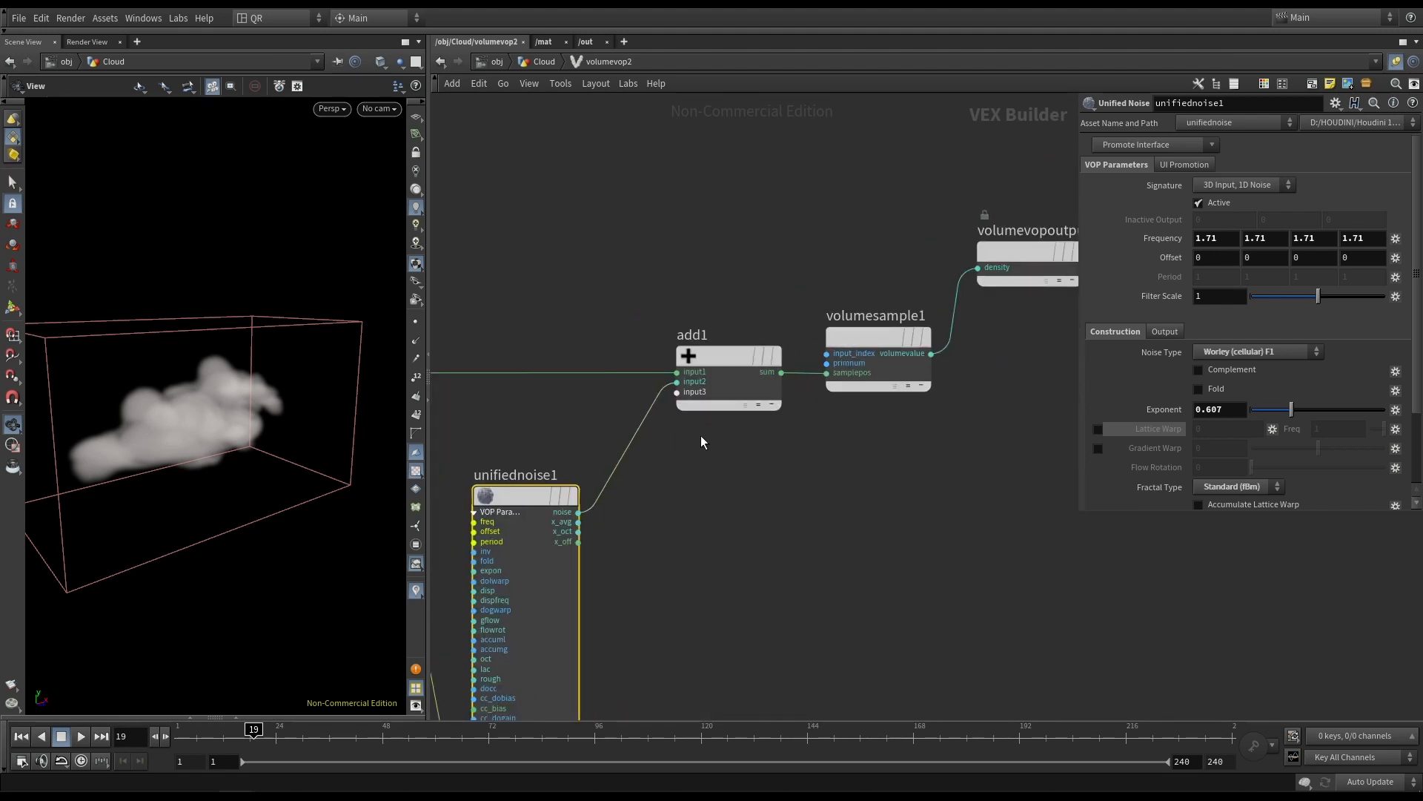
middle_click_drag(972, 416, 829, 453)
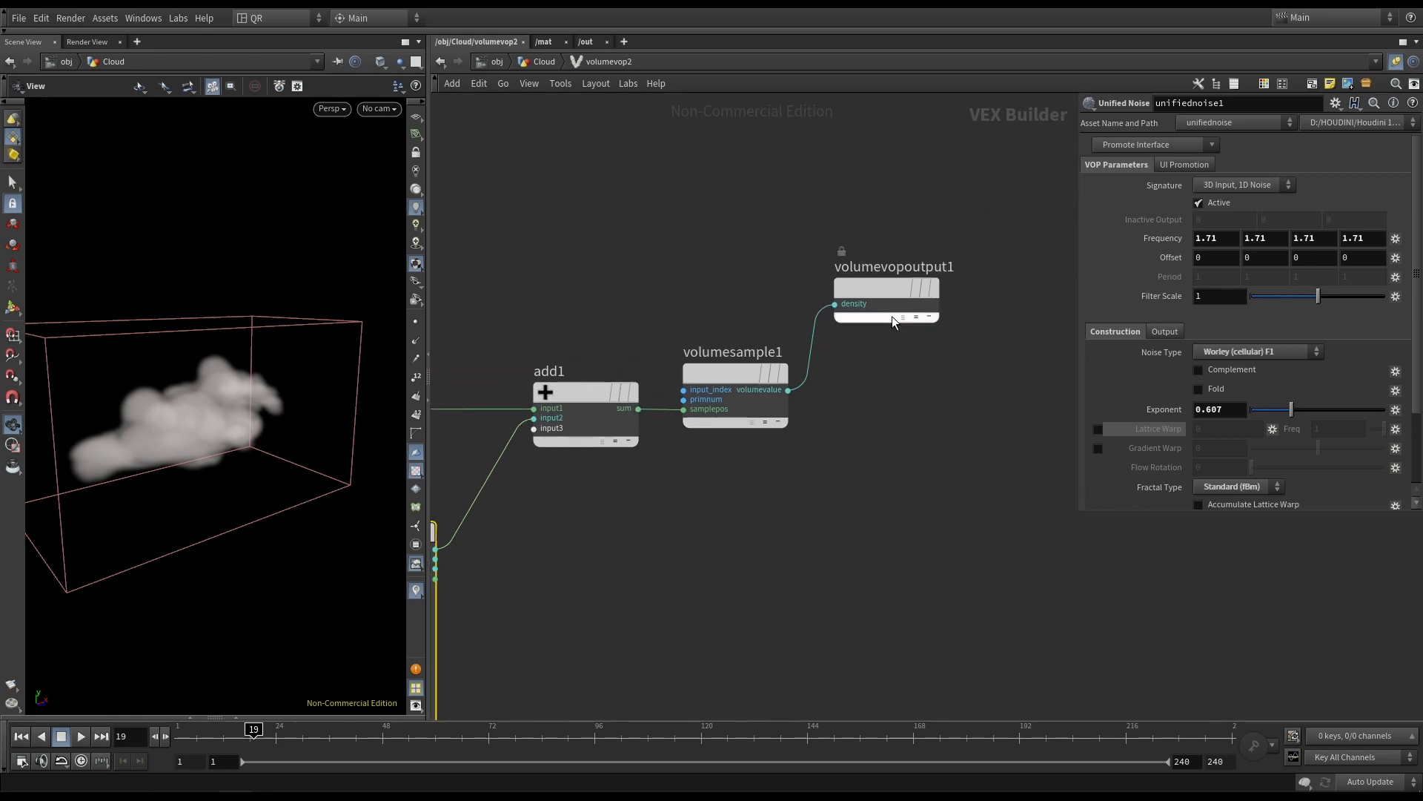
left_click_drag(892, 316, 891, 354)
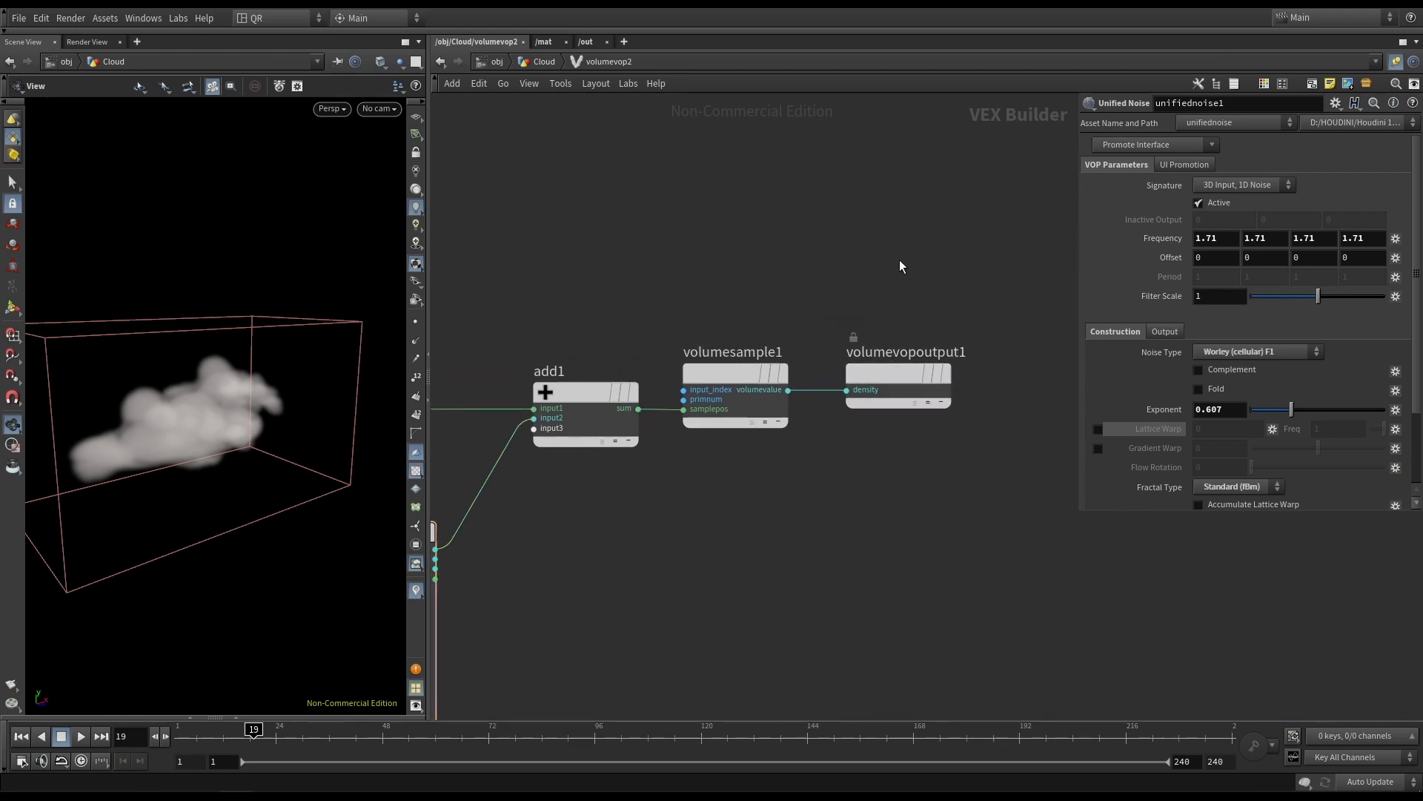
key("u")
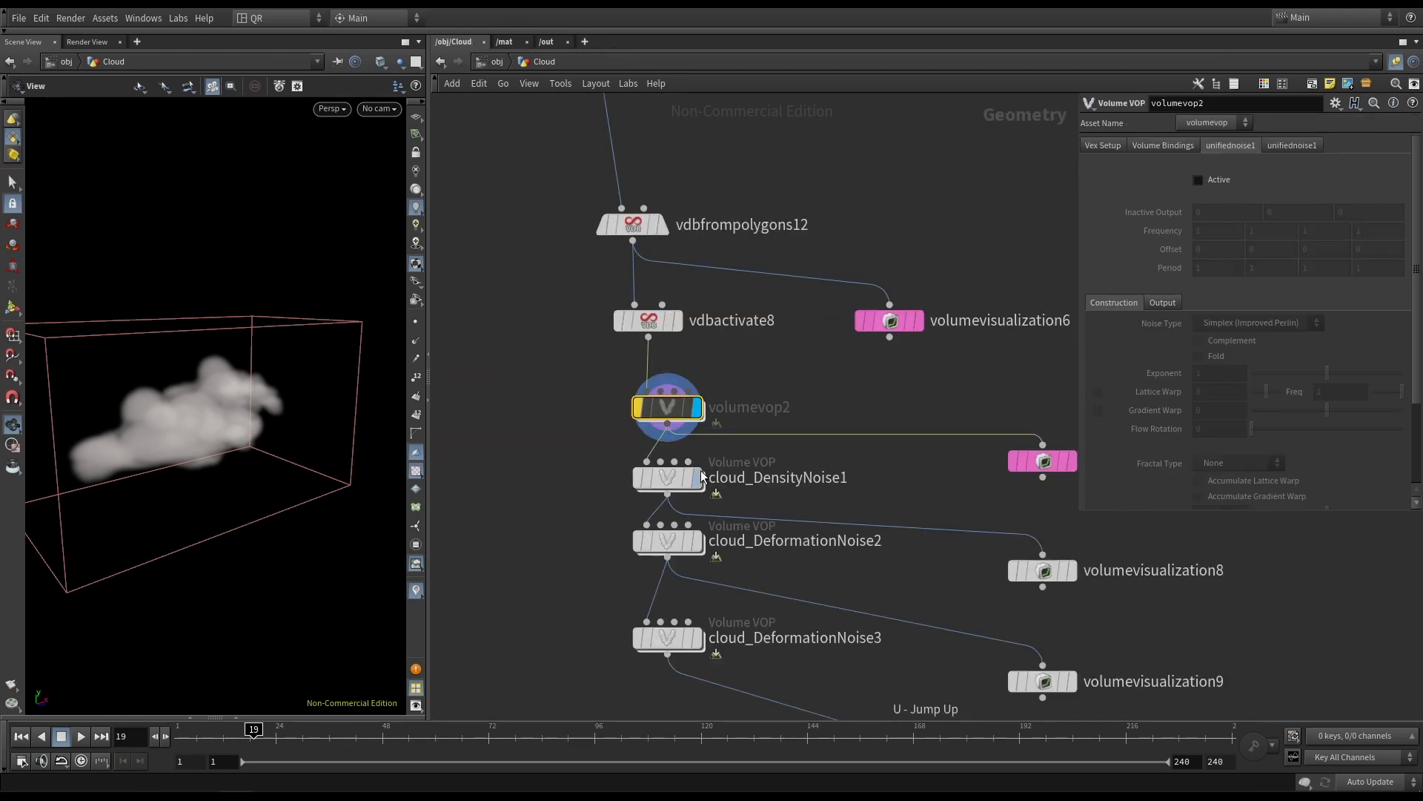
Compare the displayed cloud with volumevop2 active and bypassed, leaving the node bypassed.
mouse_move(656, 409)
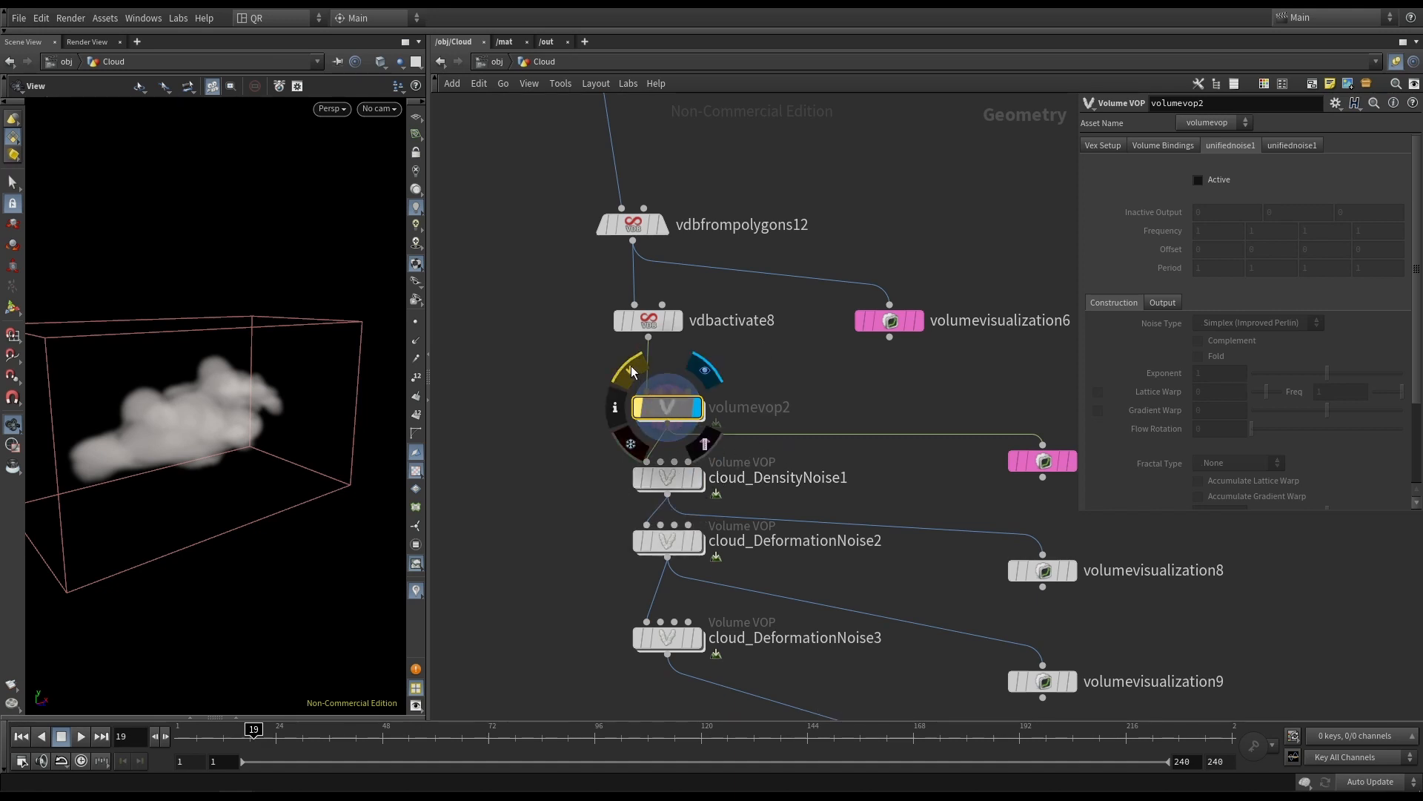
left_click_drag(197, 407, 344, 407)
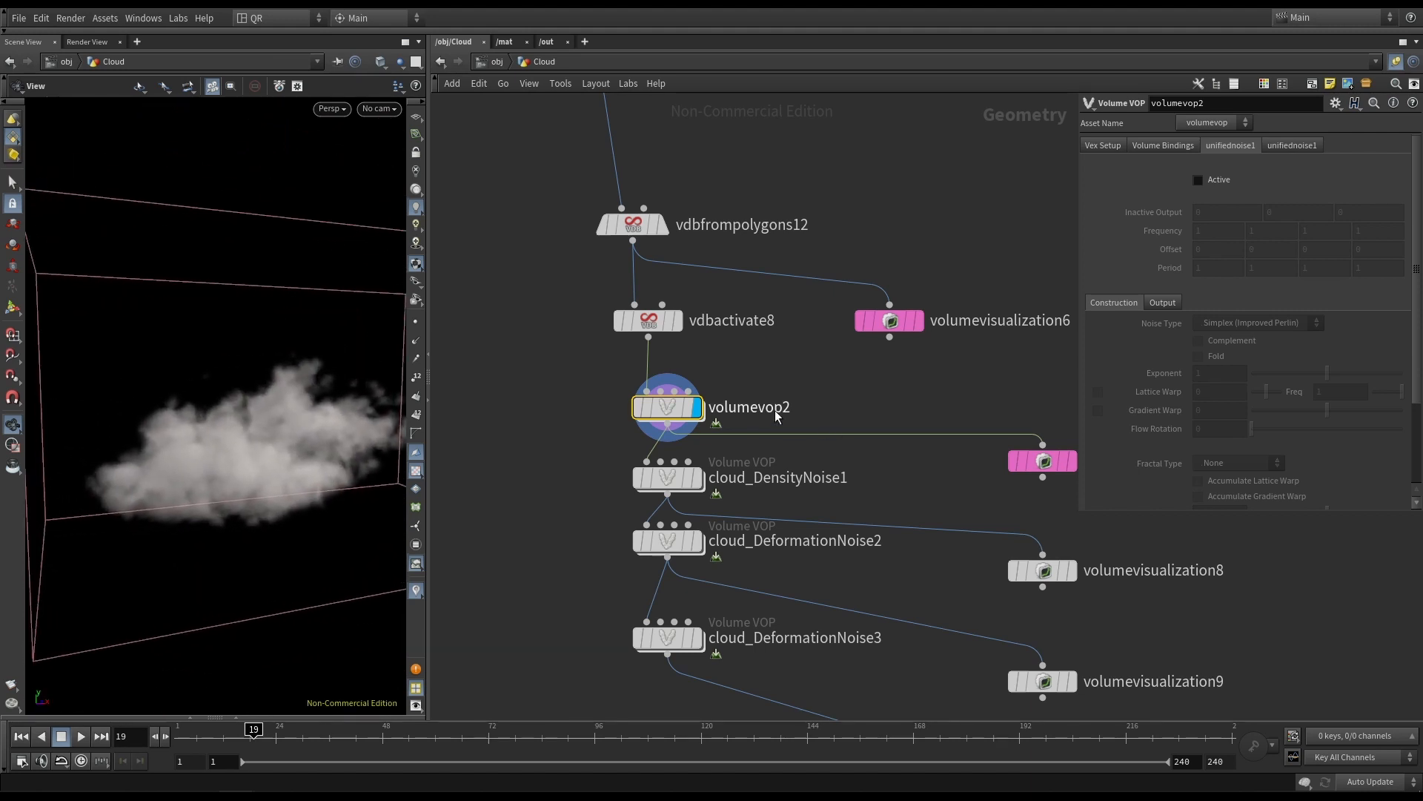
middle_click_drag(775, 416, 734, 399)
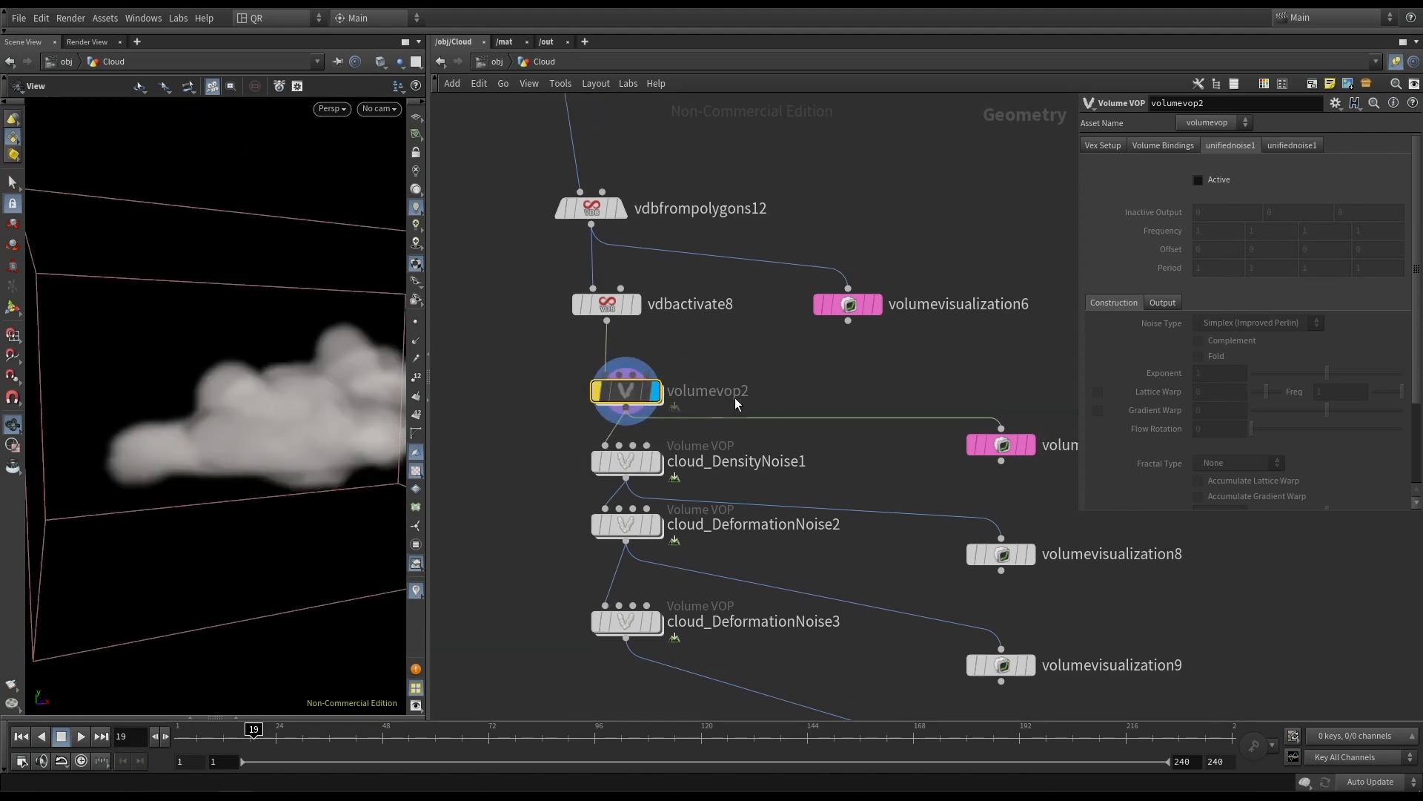
Move volumevisualization7 directly beneath volumevisualization6 and display its output.
left_click_drag(986, 447, 848, 443)
left_click(877, 442)
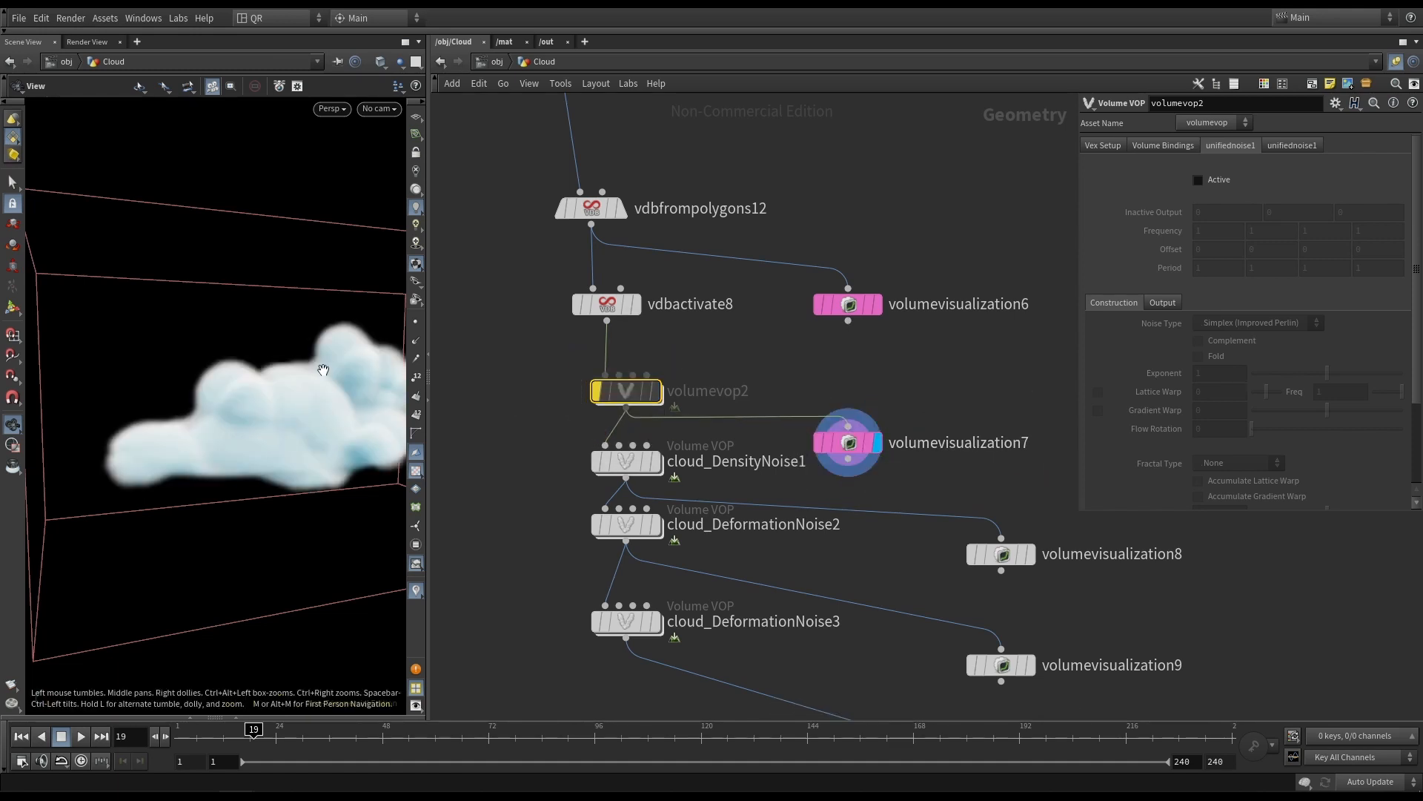
Compare the shaded cloud with volumevop2 active and bypassed, and display the output of cloud_DensityNoise1.
middle_click_drag(323, 370, 226, 346)
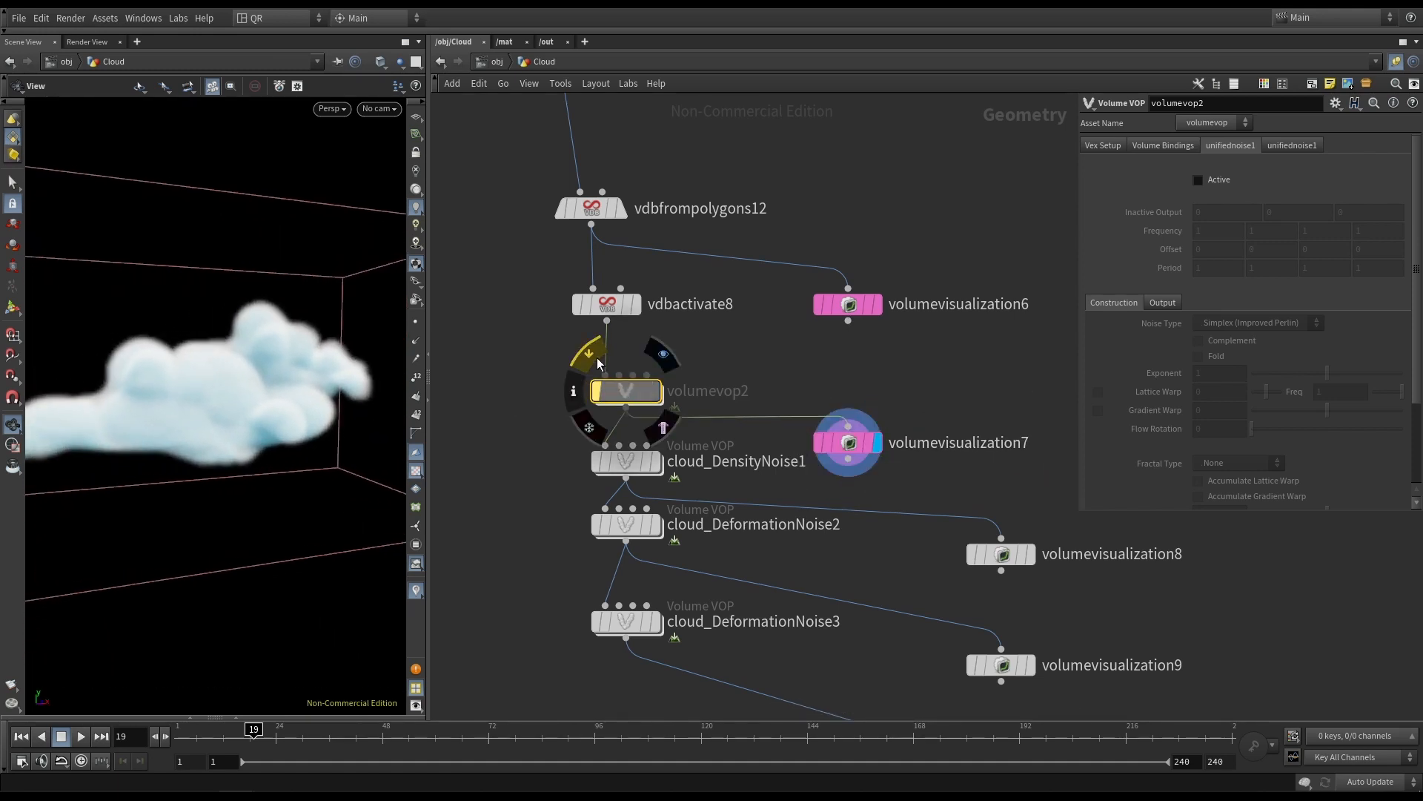
left_click(599, 363)
left_click_drag(223, 386, 133, 389)
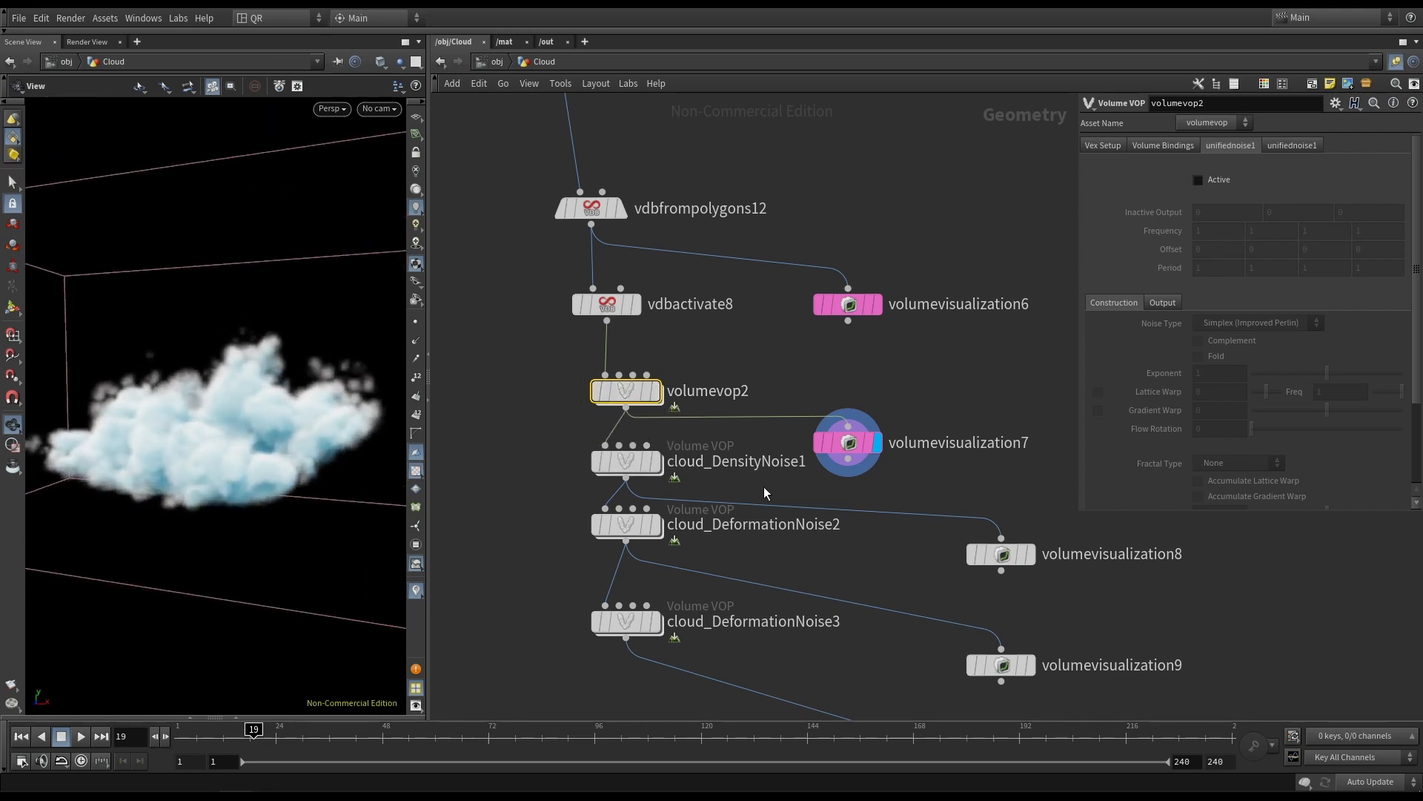
middle_click_drag(766, 493, 804, 426)
left_click(627, 287)
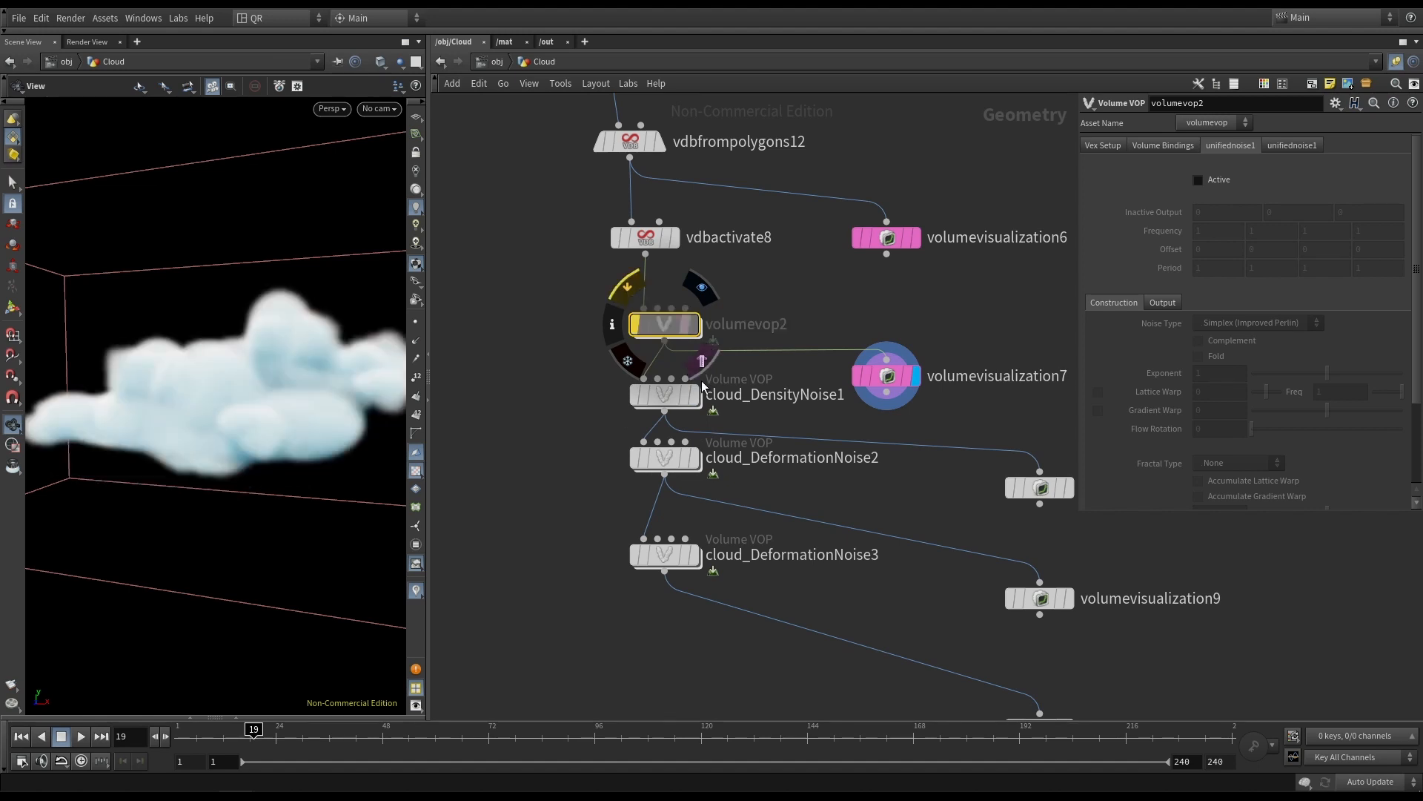
left_click(696, 393)
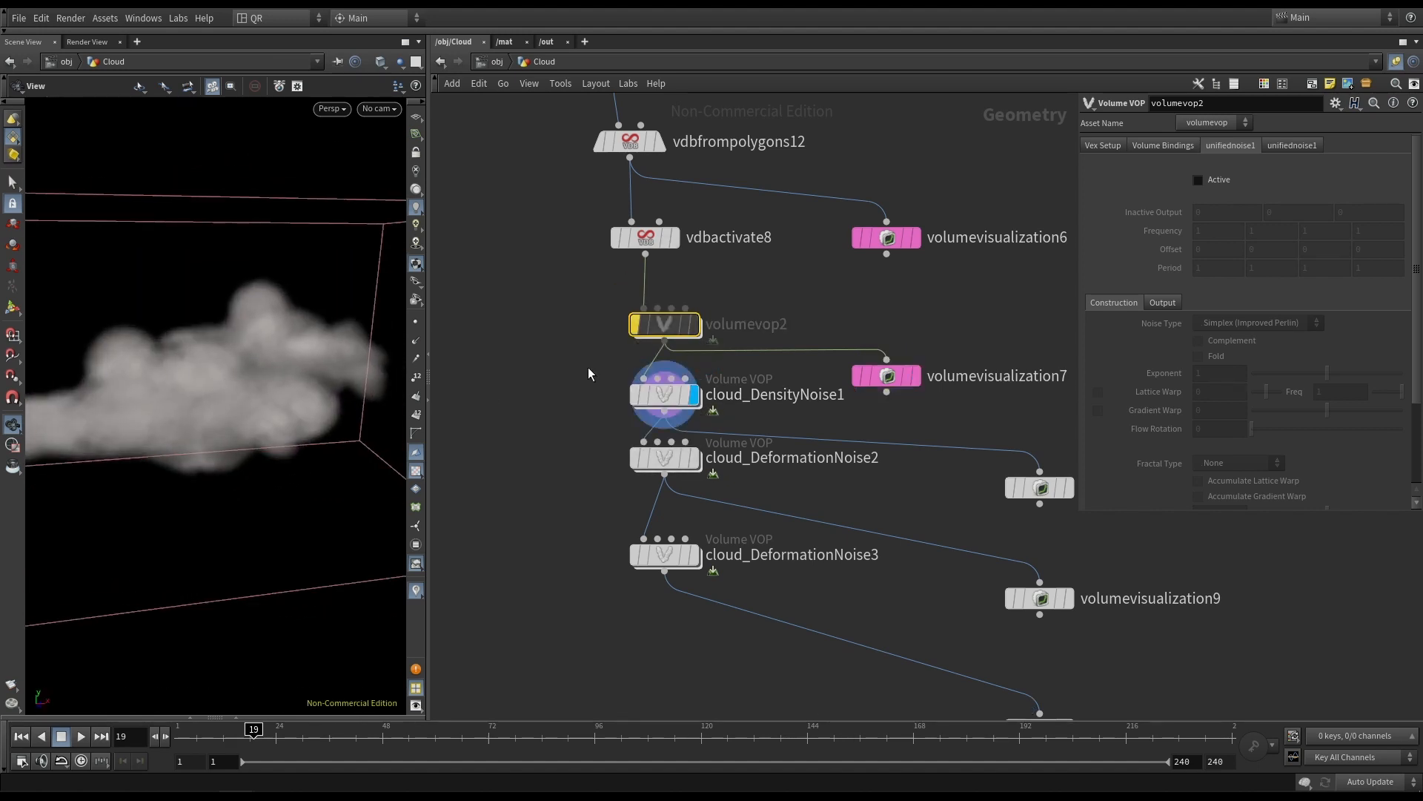
Open the cloud_DensityNoise1 network and spread fit1 and aaflownoise1 apart so they no longer crowd the neighbouring nodes.
left_click(666, 394)
double_click(667, 397)
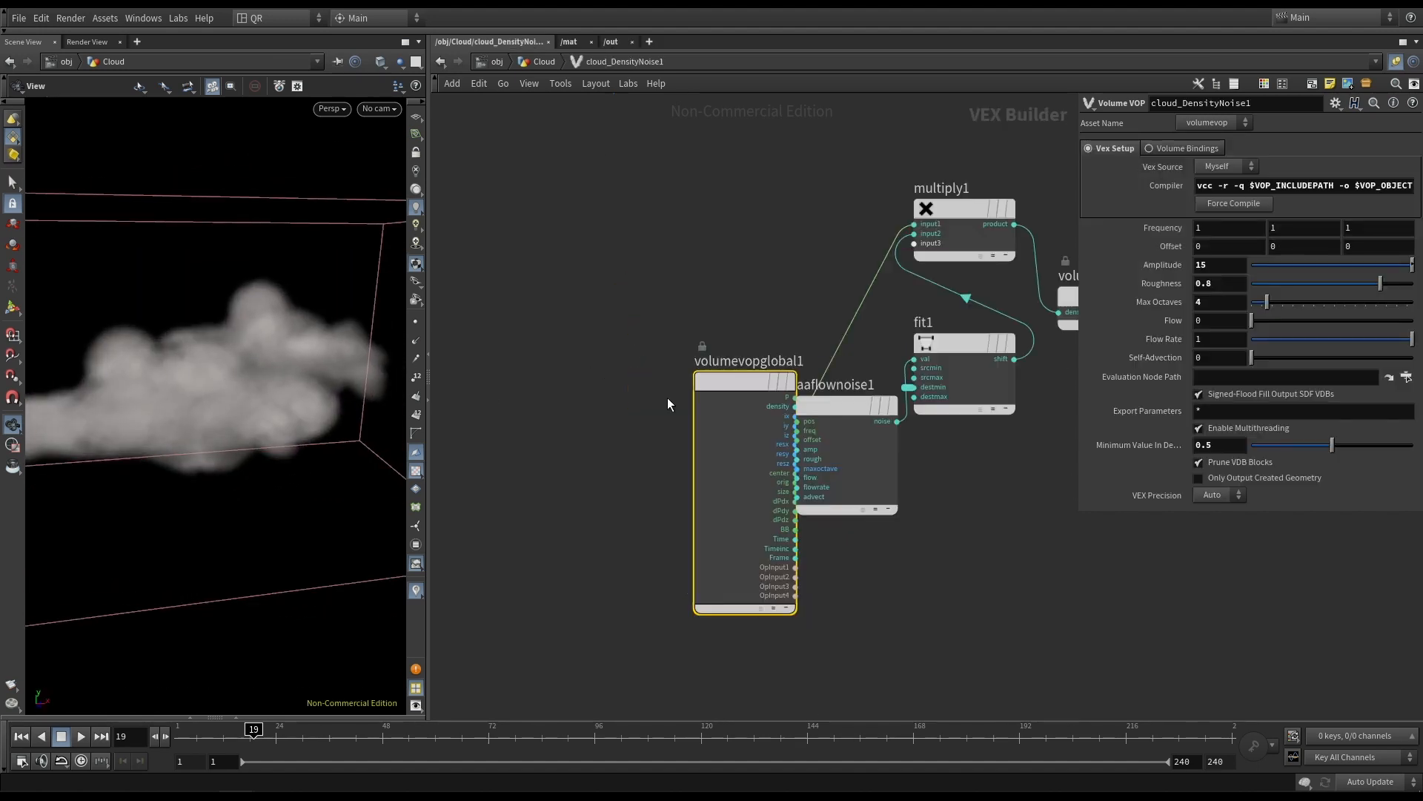
middle_click_drag(977, 500, 849, 525)
left_click_drag(850, 378, 900, 451)
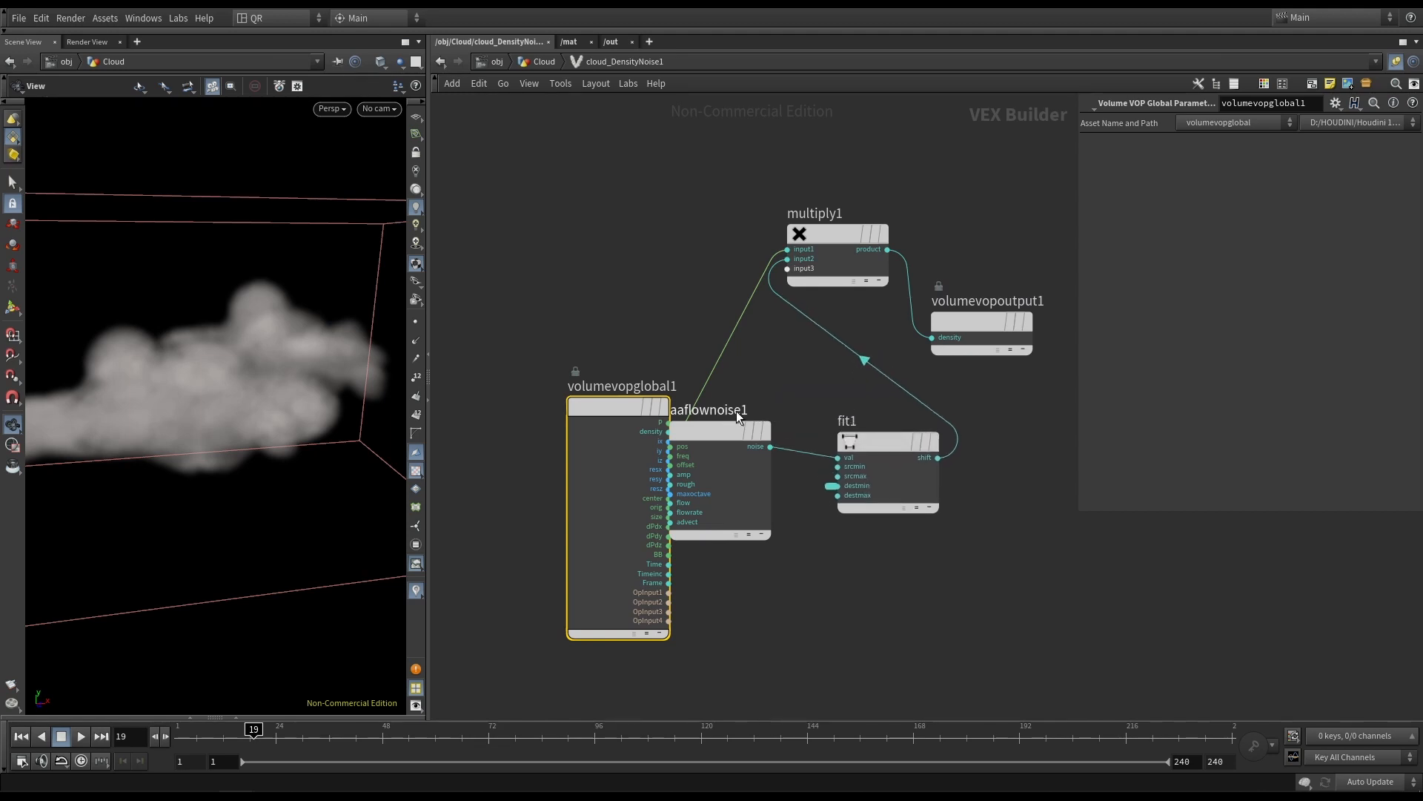
left_click_drag(737, 417, 768, 466)
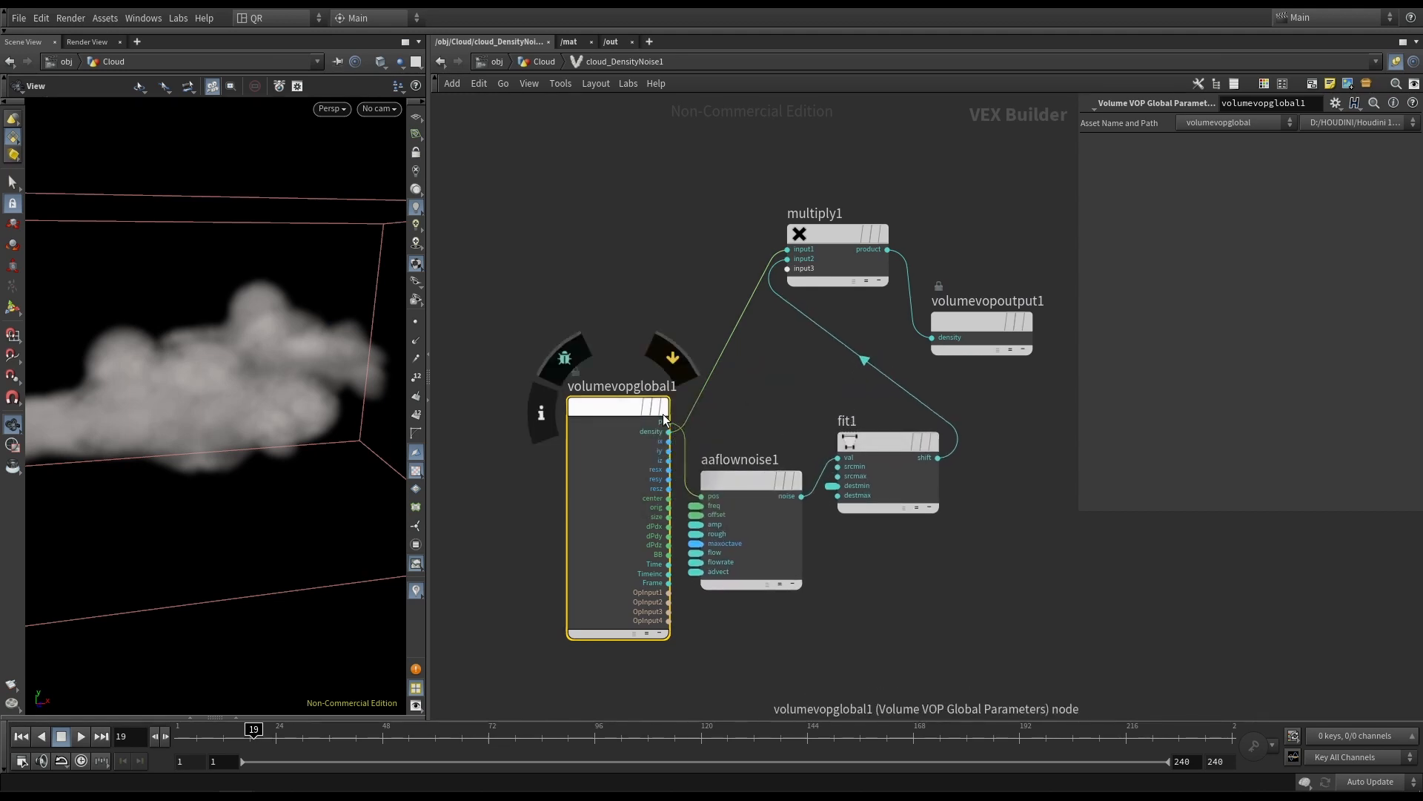
left_click(886, 446)
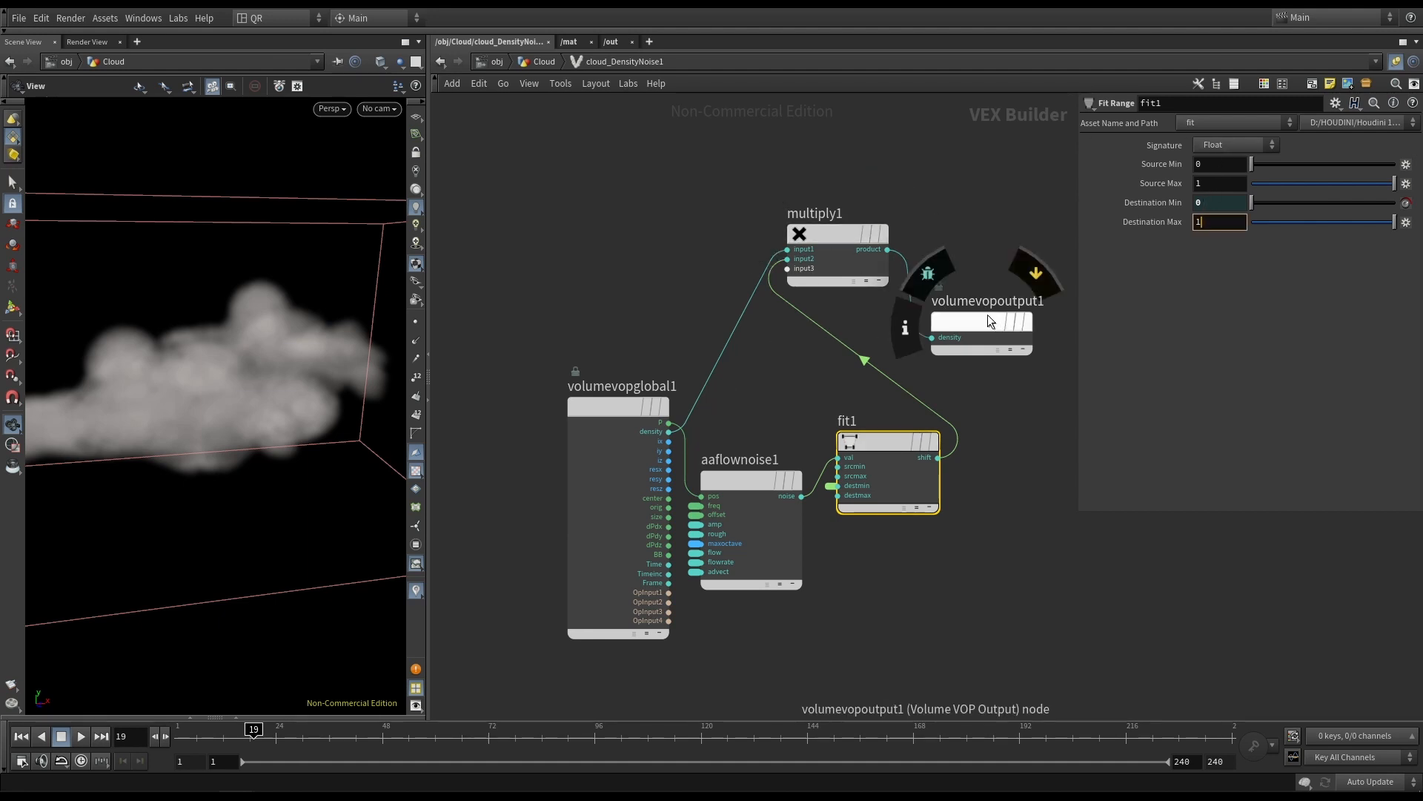
type("l")
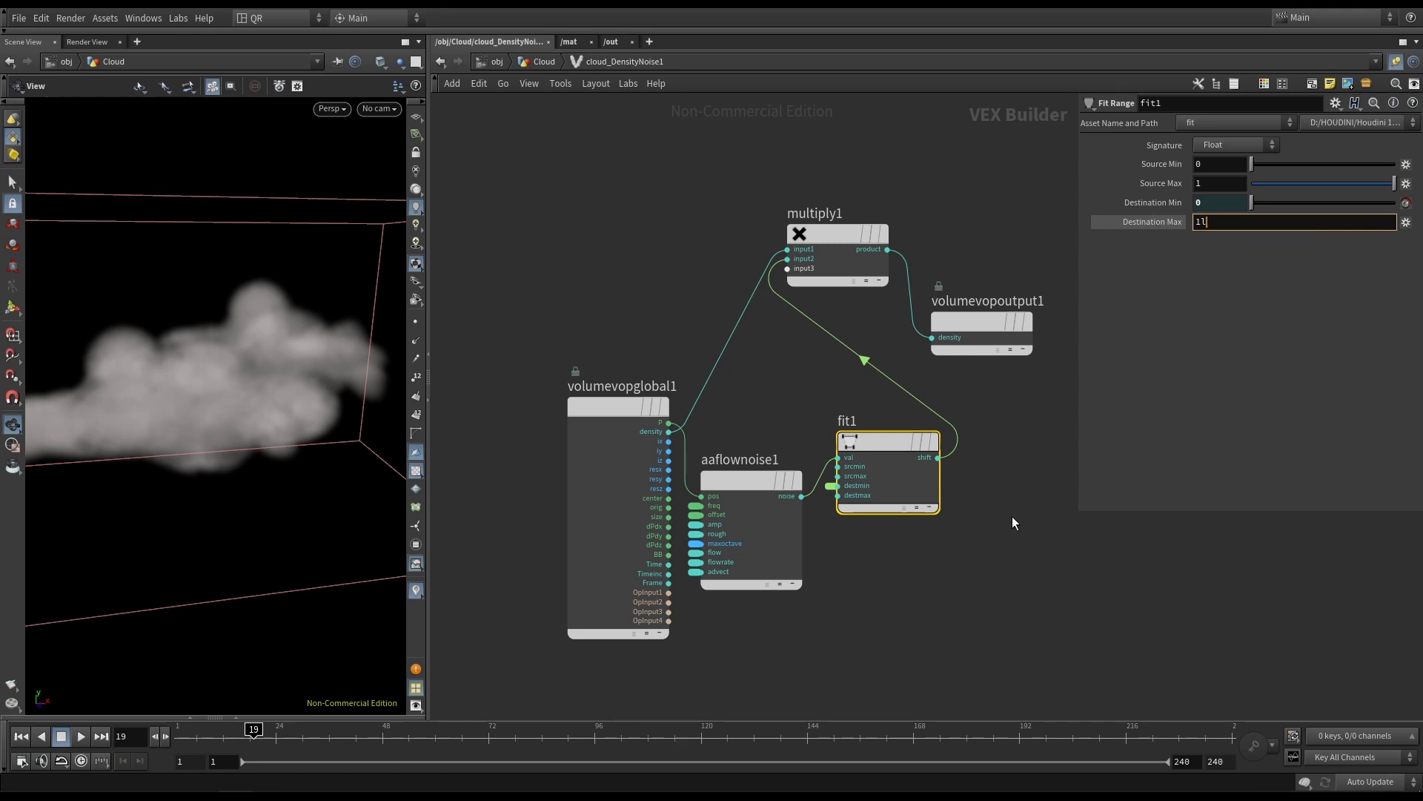
key("Return")
key("ctrl+z")
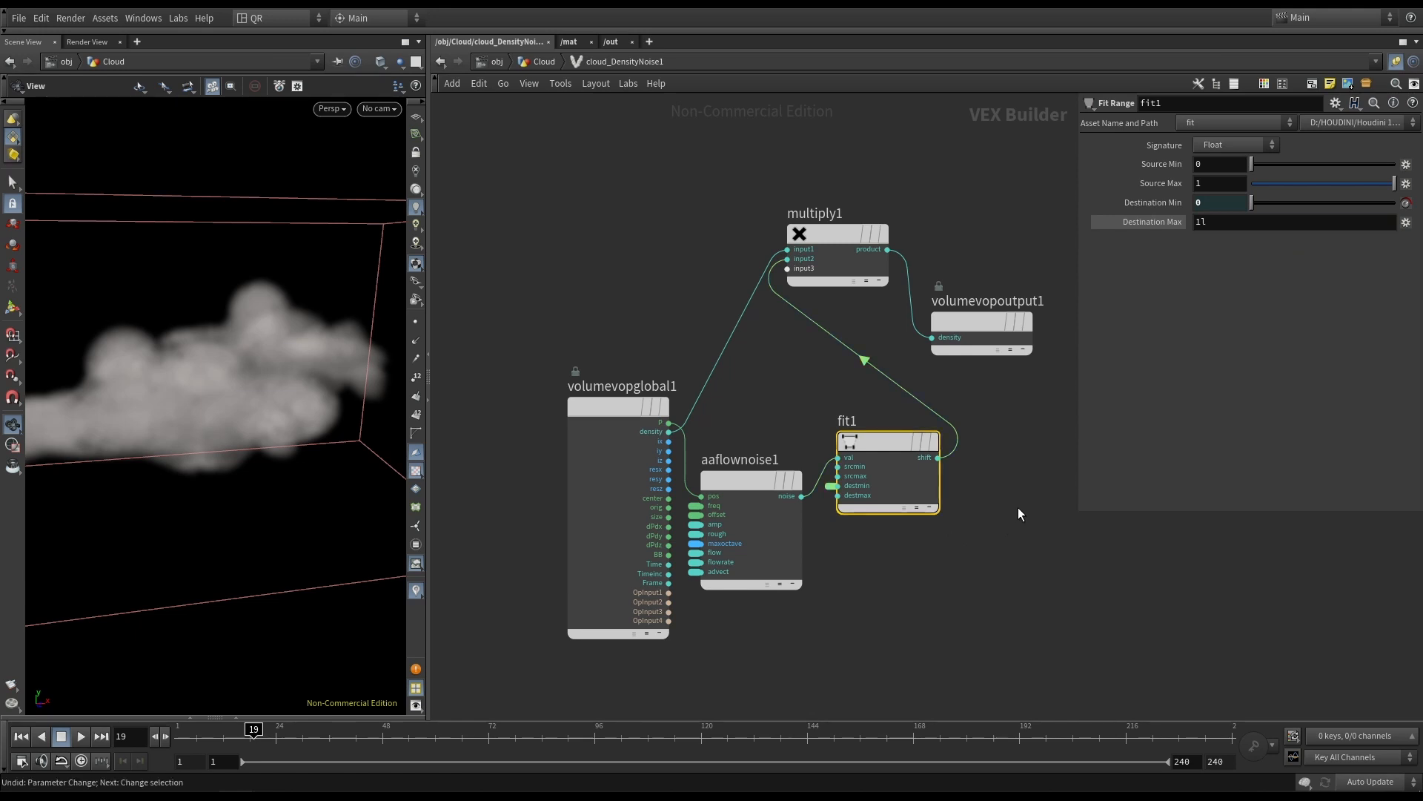
Auto-arrange all nodes in cloud_DensityNoise1, move volumevopglobal1 to the start of the chain, and return to the Cloud network.
key("l")
scroll(994, 473, "down", 4)
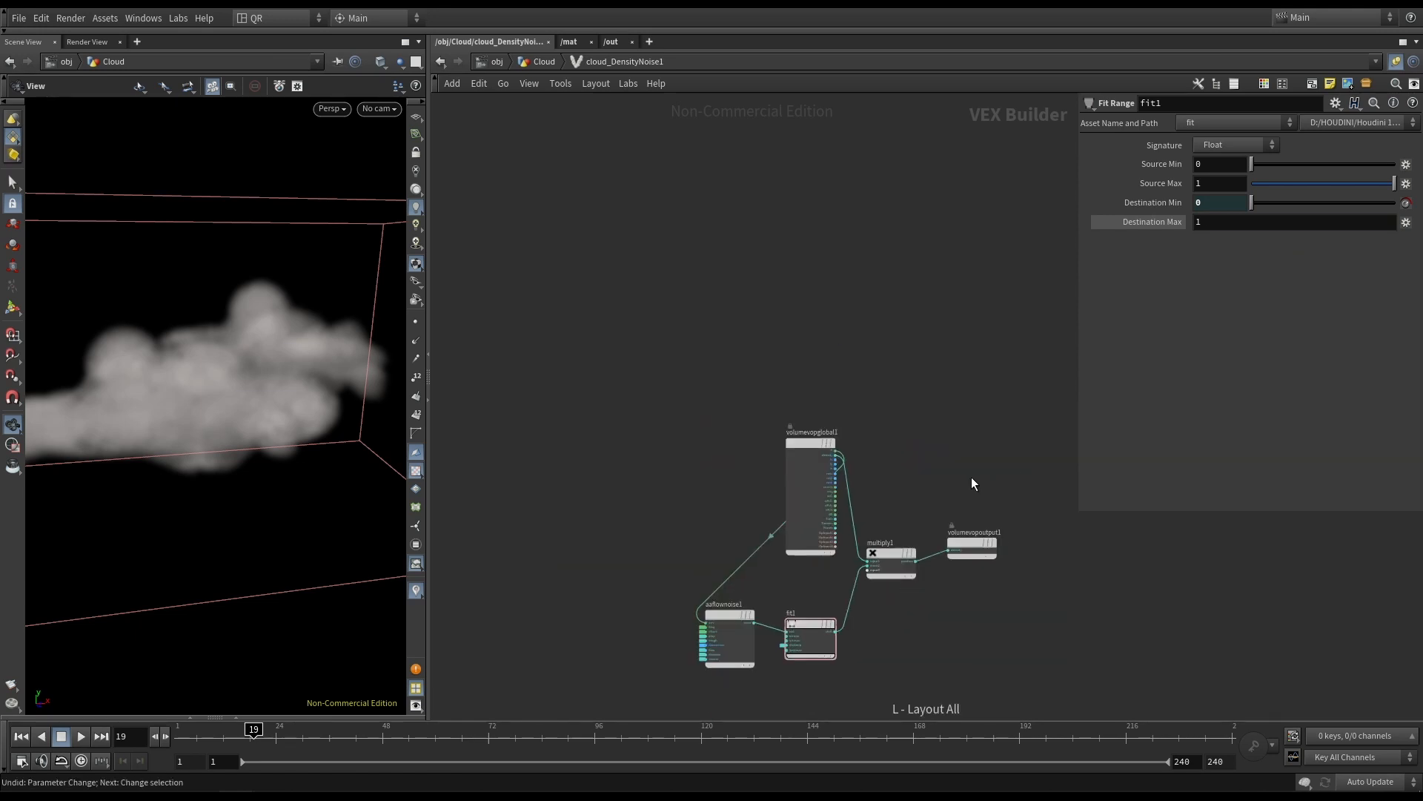
left_click_drag(804, 362, 553, 455)
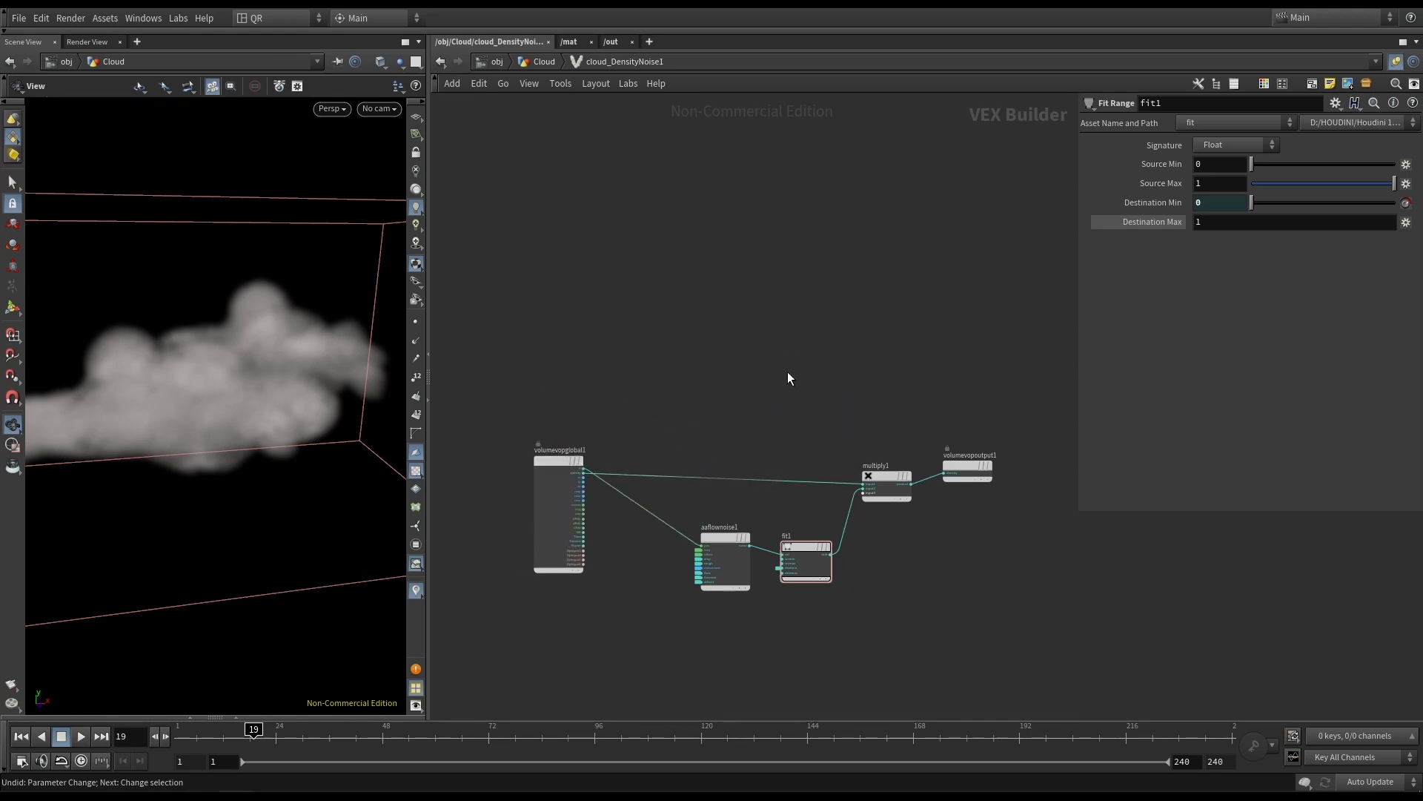
key("u")
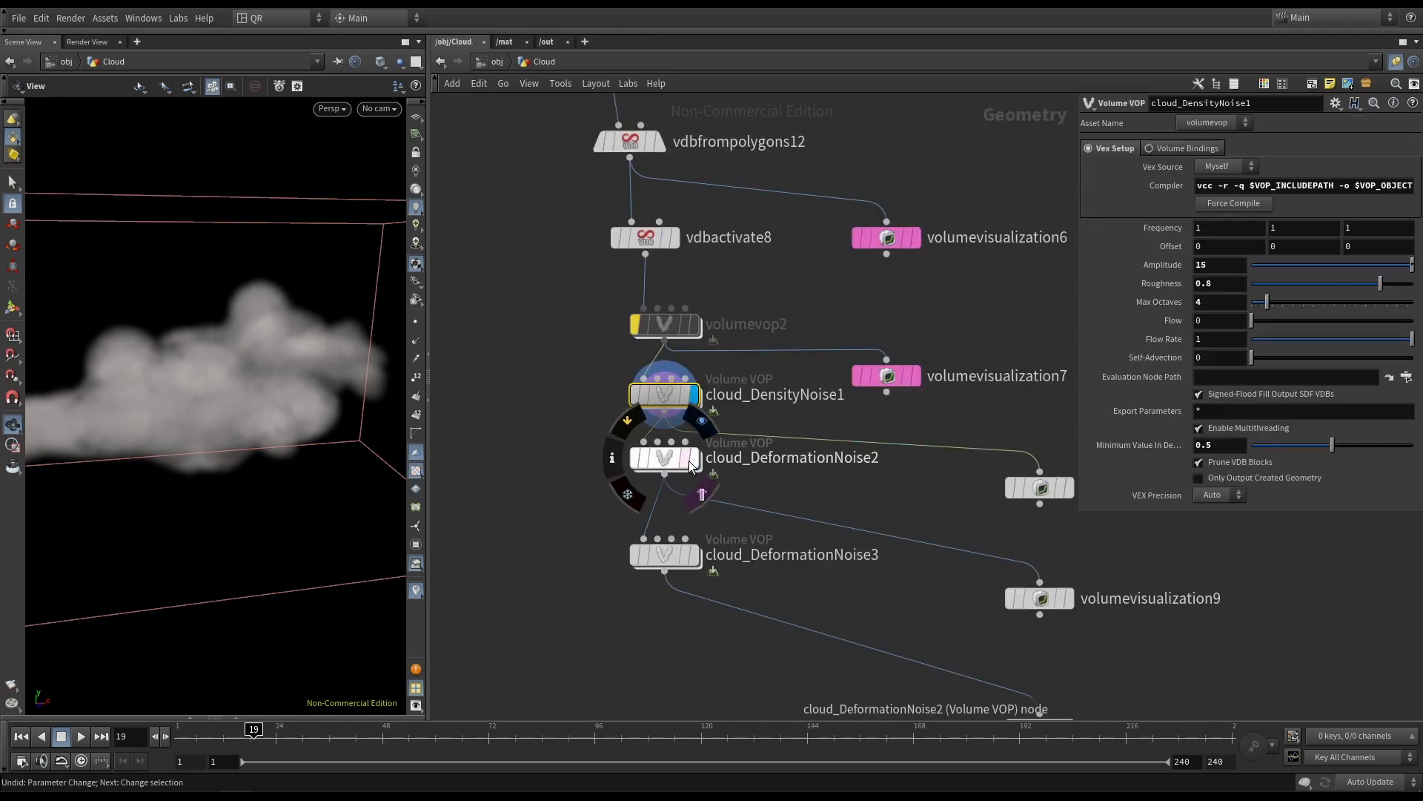
Display the output of cloud_DeformationNoise2 and space out cloud_DensityNoise1 and cloud_DeformationNoise2 in the node chain.
left_click(694, 461)
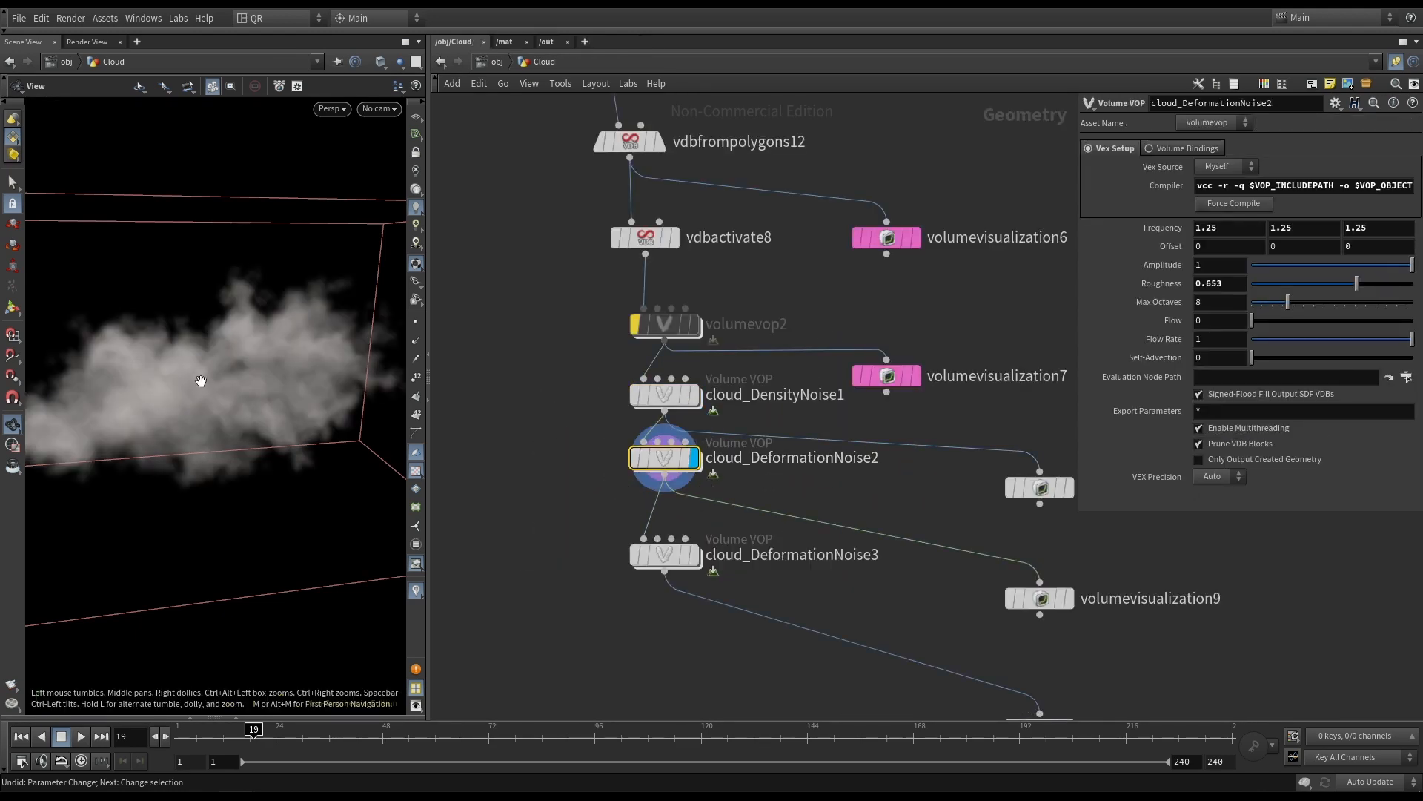
left_click_drag(200, 381, 237, 372)
left_click_drag(670, 461, 687, 491)
left_click_drag(664, 397, 682, 406)
left_click_drag(685, 503, 704, 503)
Inside cloud_DeformationNoise2, move aaflownoise1 further away from volumevopglobal1, review the node connections, and return to the Cloud network.
double_click(702, 501)
middle_click_drag(918, 517, 840, 550)
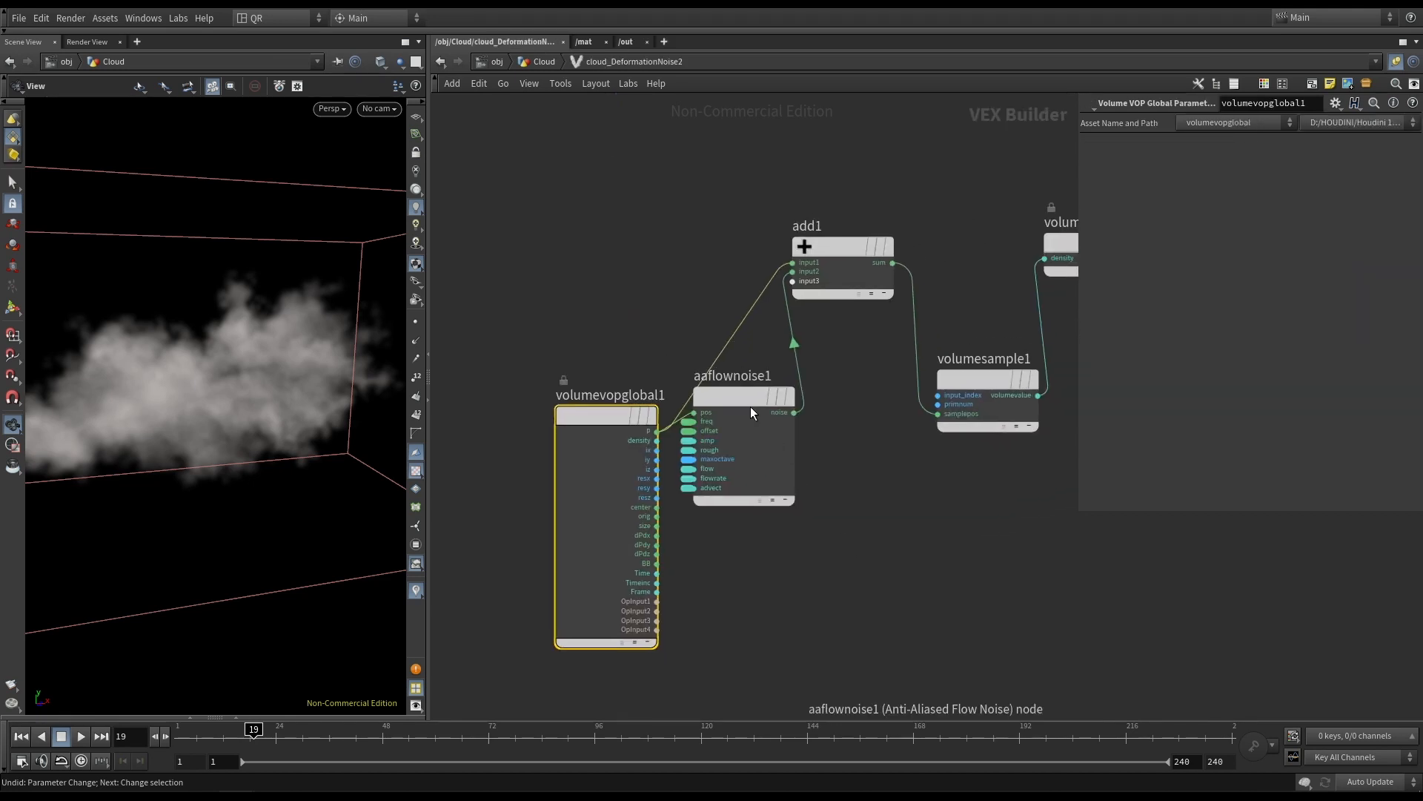
left_click_drag(752, 392, 768, 427)
middle_click_drag(907, 457, 766, 490)
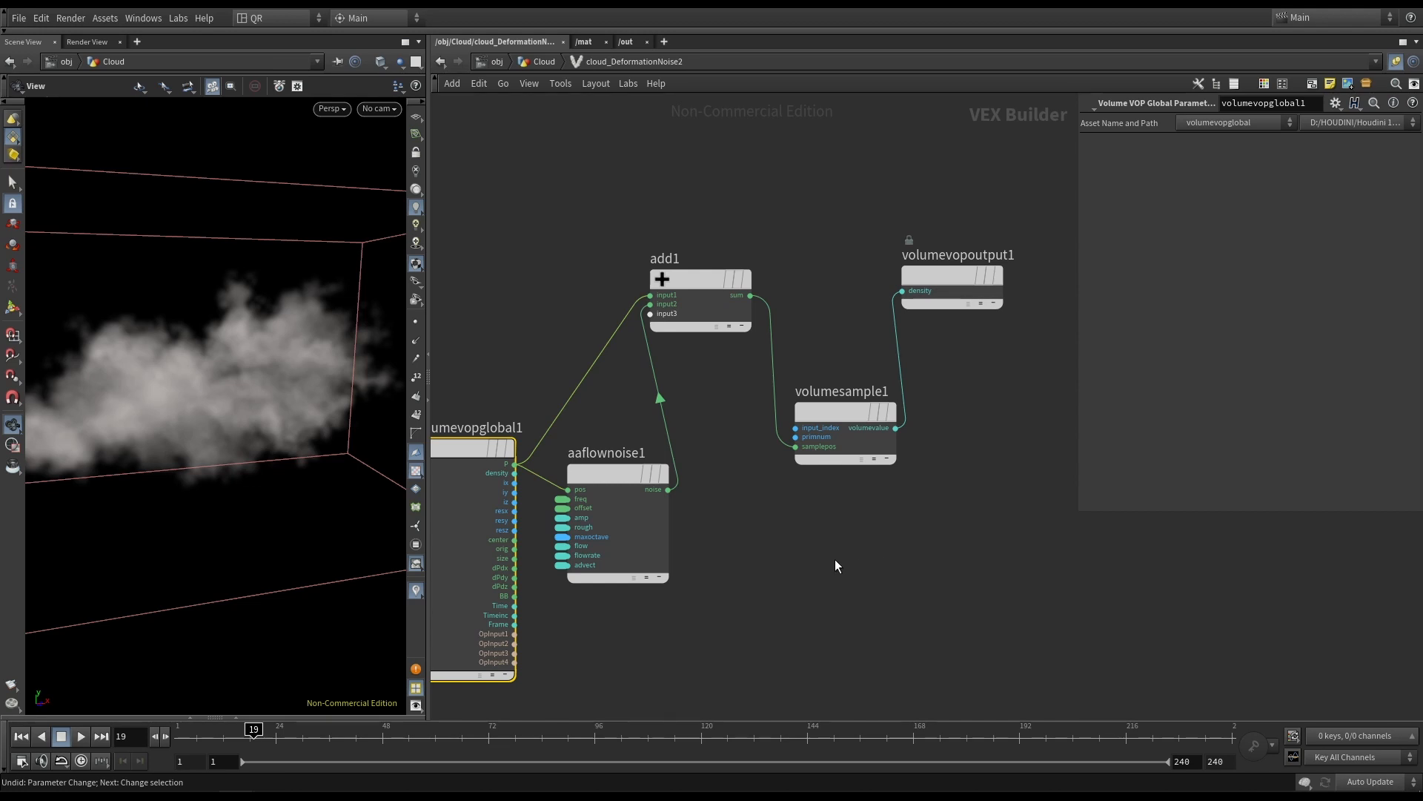
key("u")
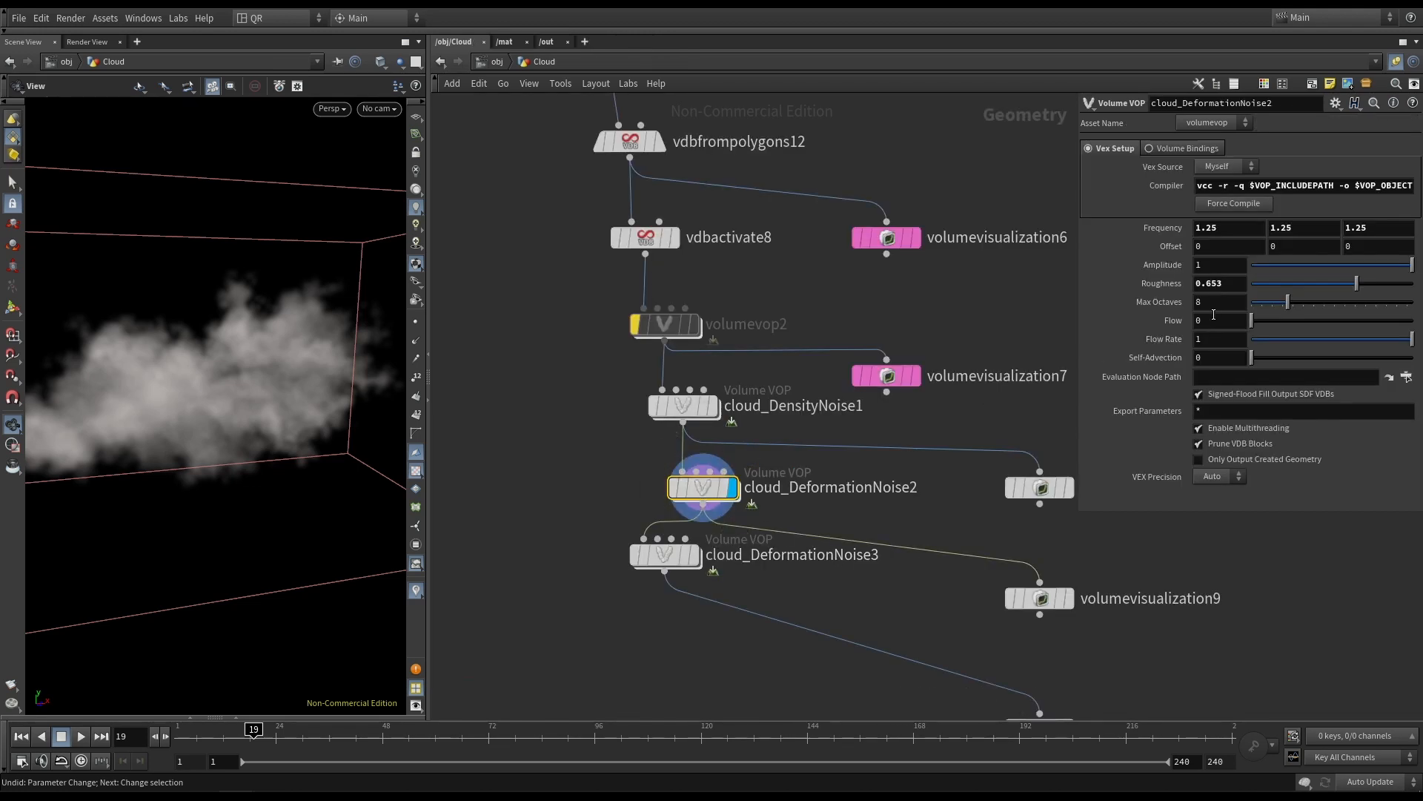
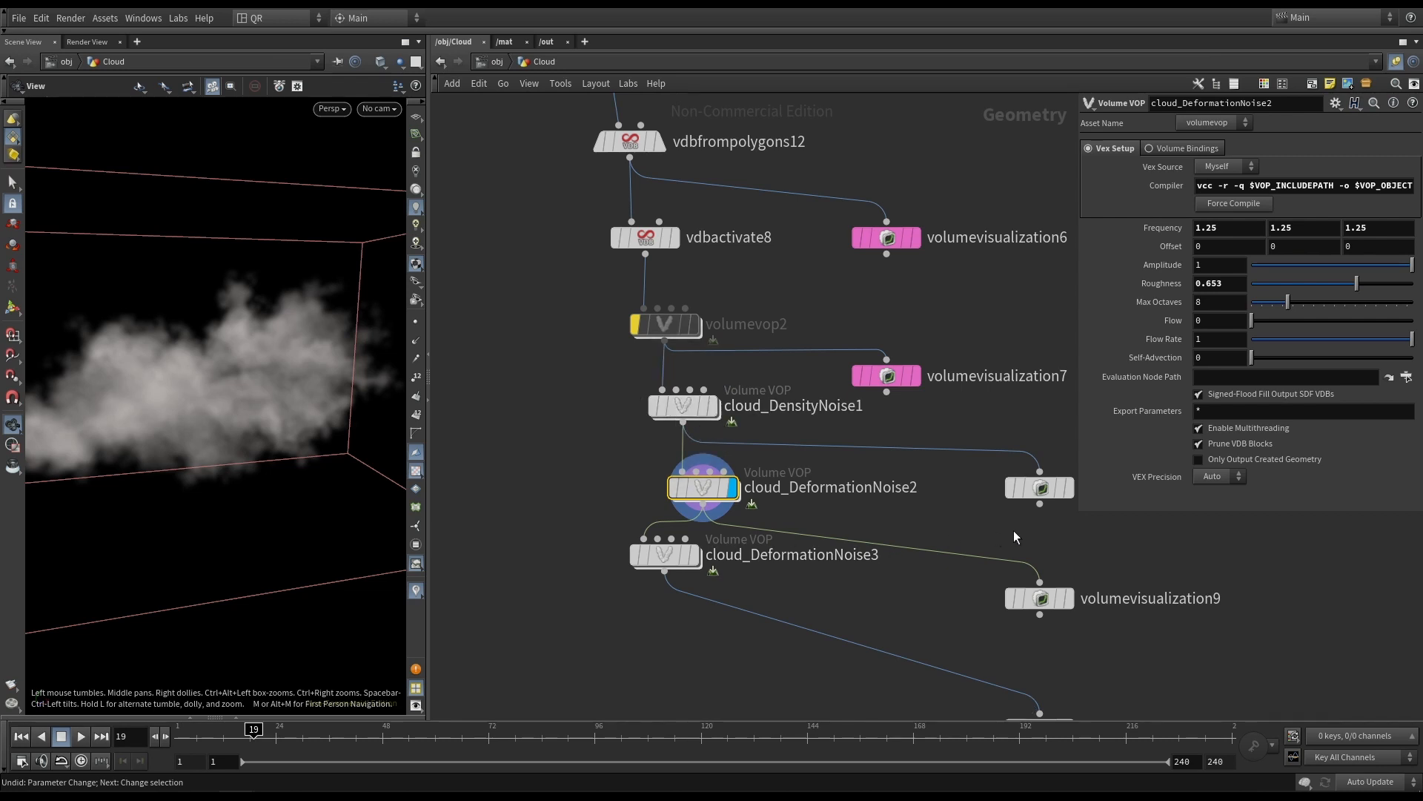
Wire the output of cloud_DeformationNoise2 into volumevisualization8, display it, and inspect the shaded cloud from several angles.
middle_click_drag(909, 495, 859, 458)
left_click(991, 436)
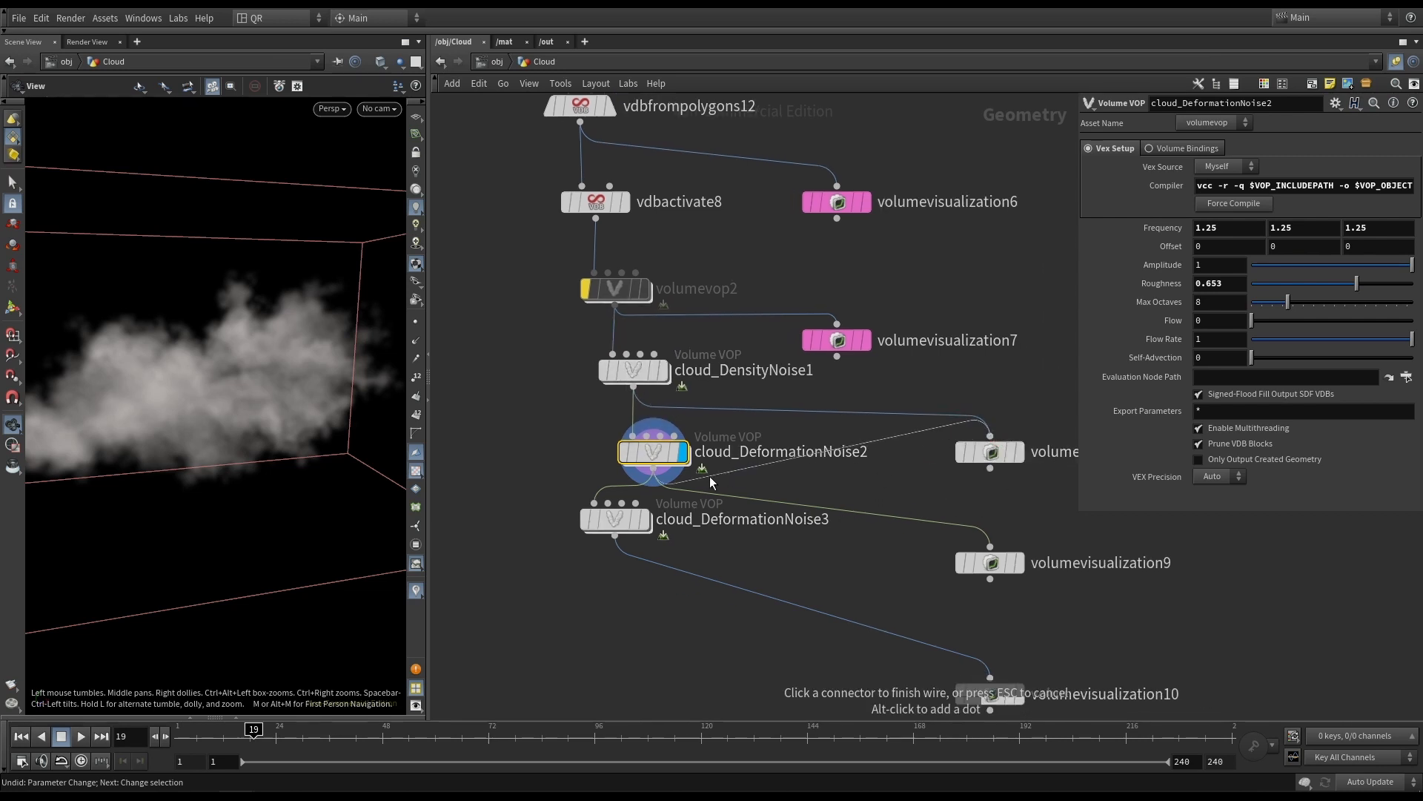
left_click(654, 469)
left_click(1022, 460)
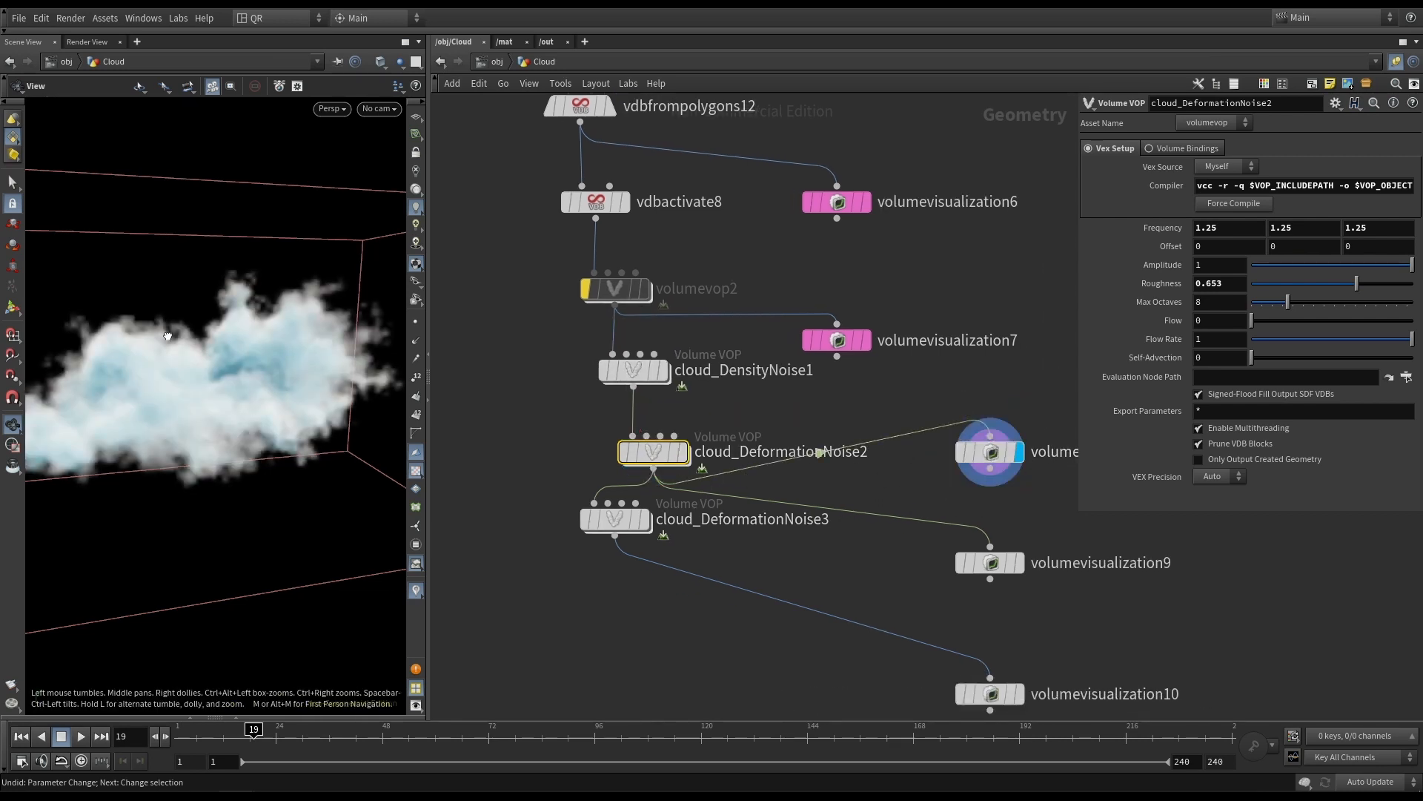
left_click_drag(222, 341, 147, 363)
right_click_drag(147, 364, 119, 375)
mouse_move(238, 387)
left_mouse_down()
mouse_move(202, 399)
mouse_move(224, 389)
left_mouse_up()
right_click_drag(224, 388, 333, 381)
left_click_drag(231, 387, 222, 373)
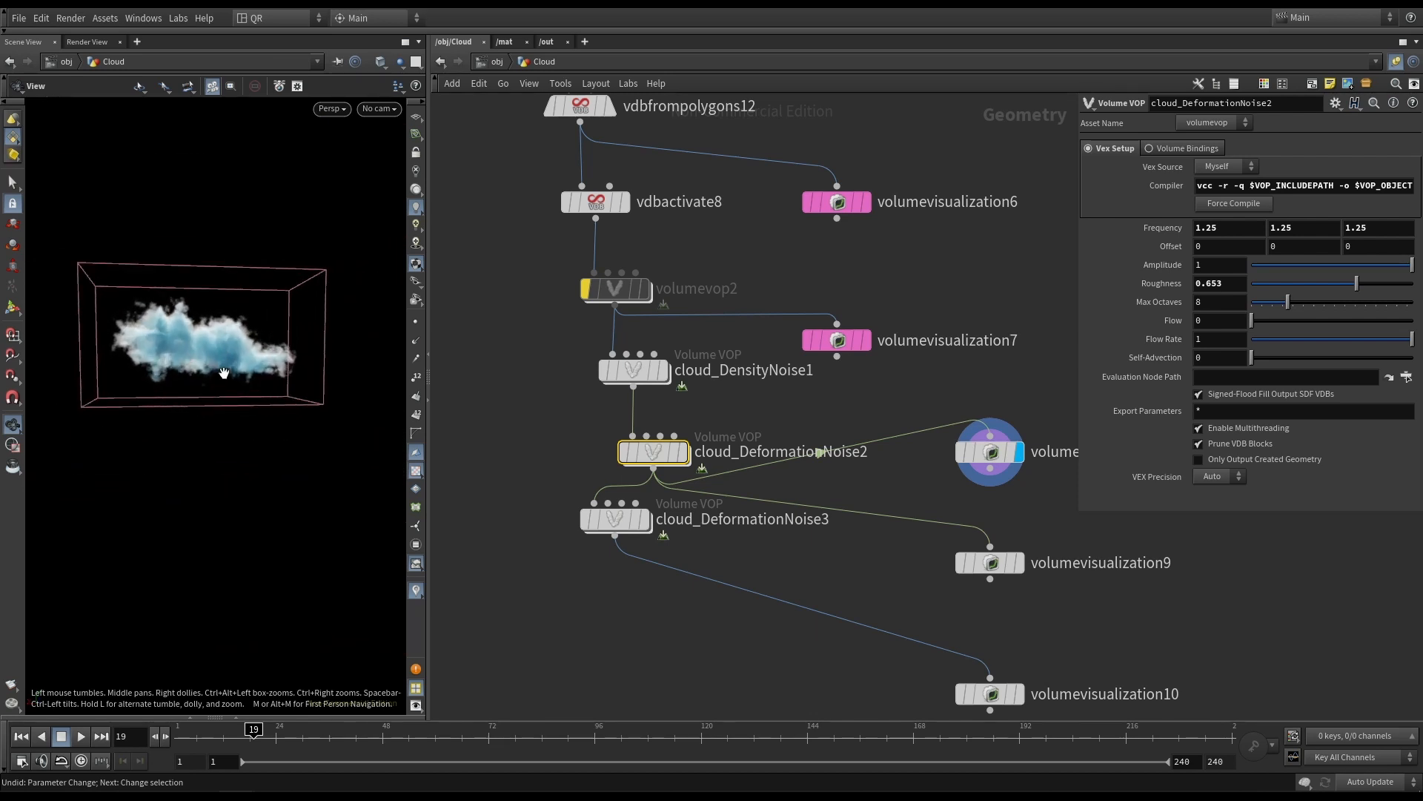
right_click_drag(223, 373, 246, 370)
Move volumevisualization8 closer to the noise nodes and color volumevisualization8, volumevisualization9 and volumevisualization10 pink.
left_click_drag(997, 456, 913, 472)
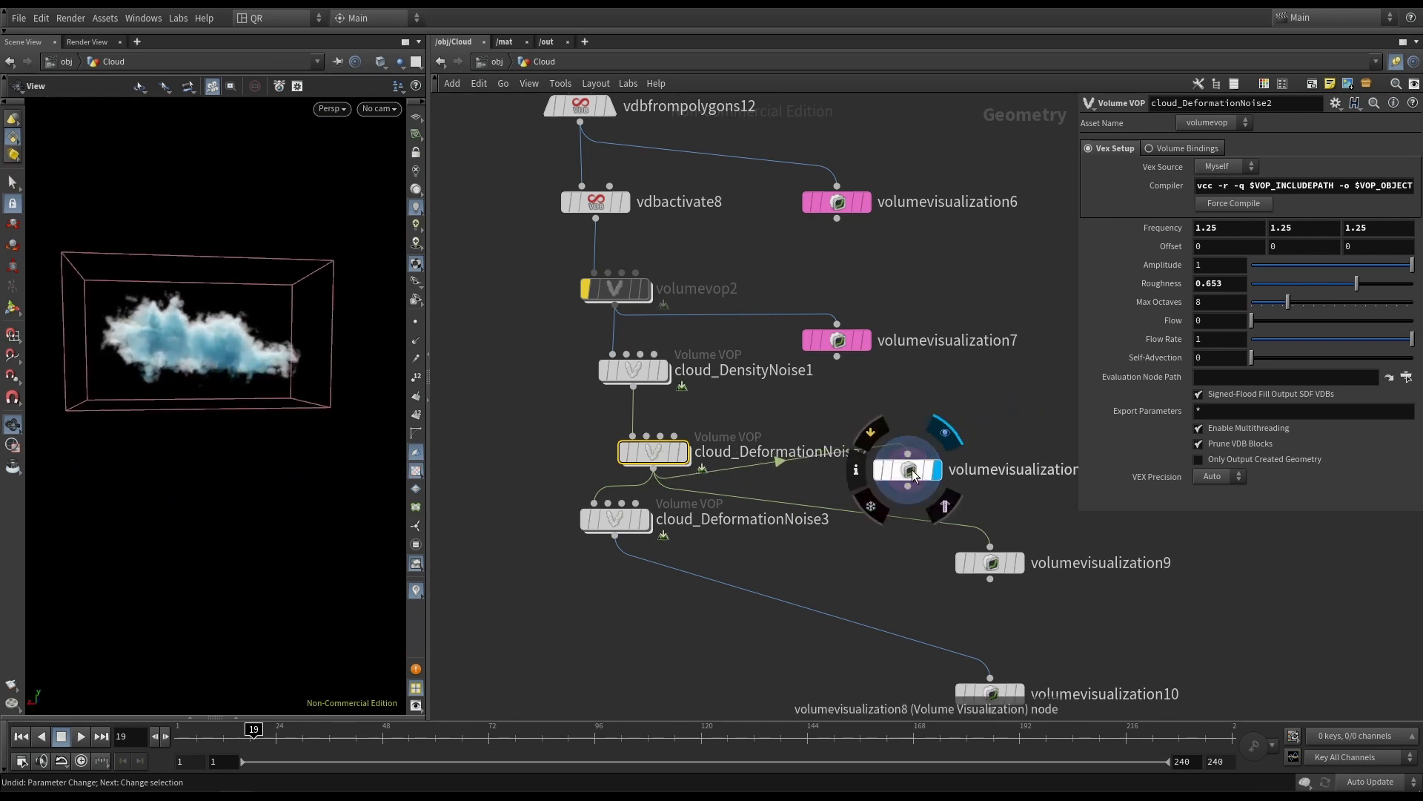
left_click(913, 472)
middle_click_drag(1078, 655, 955, 561)
left_click_drag(820, 402, 772, 326)
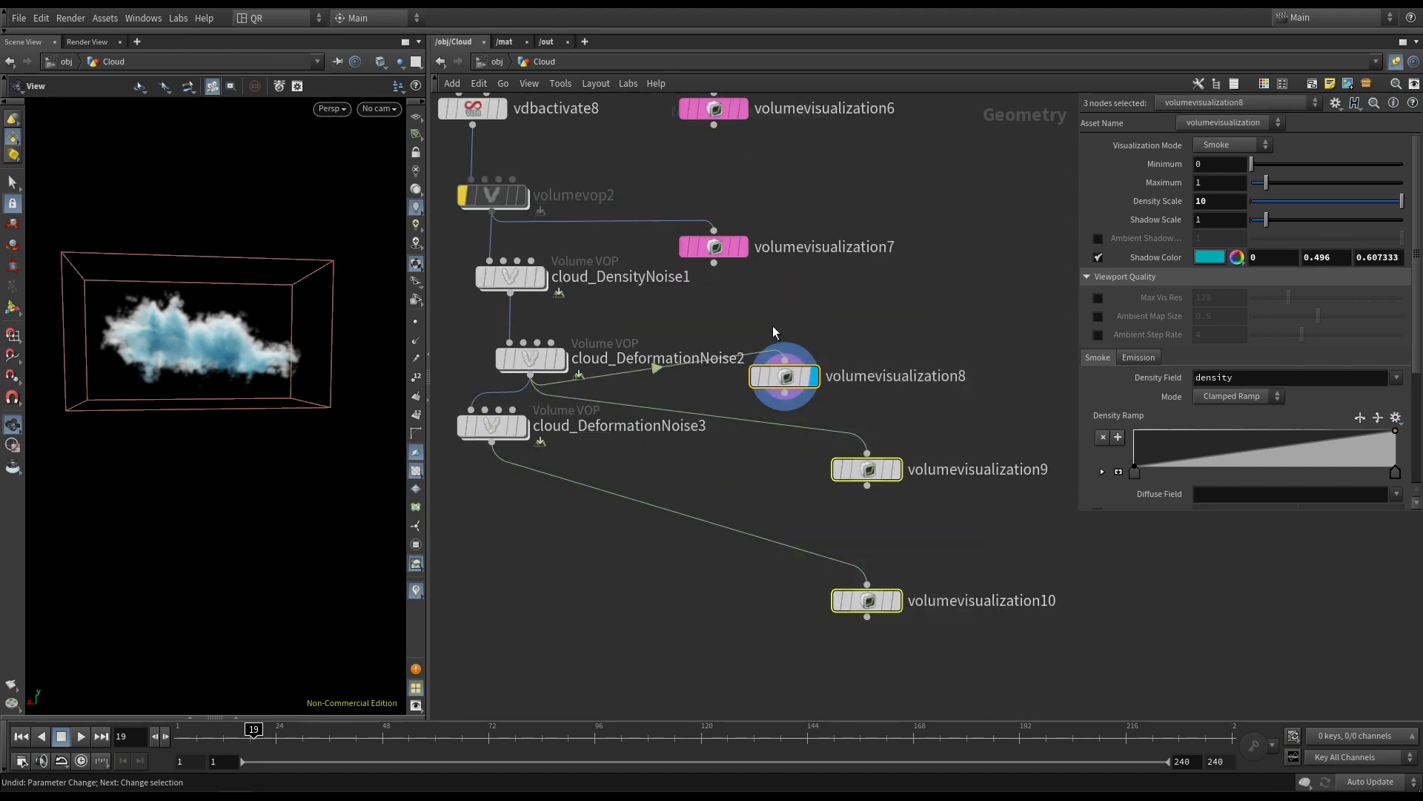
key("c")
left_click(1378, 697)
key("c")
scroll(902, 415, "down", 2)
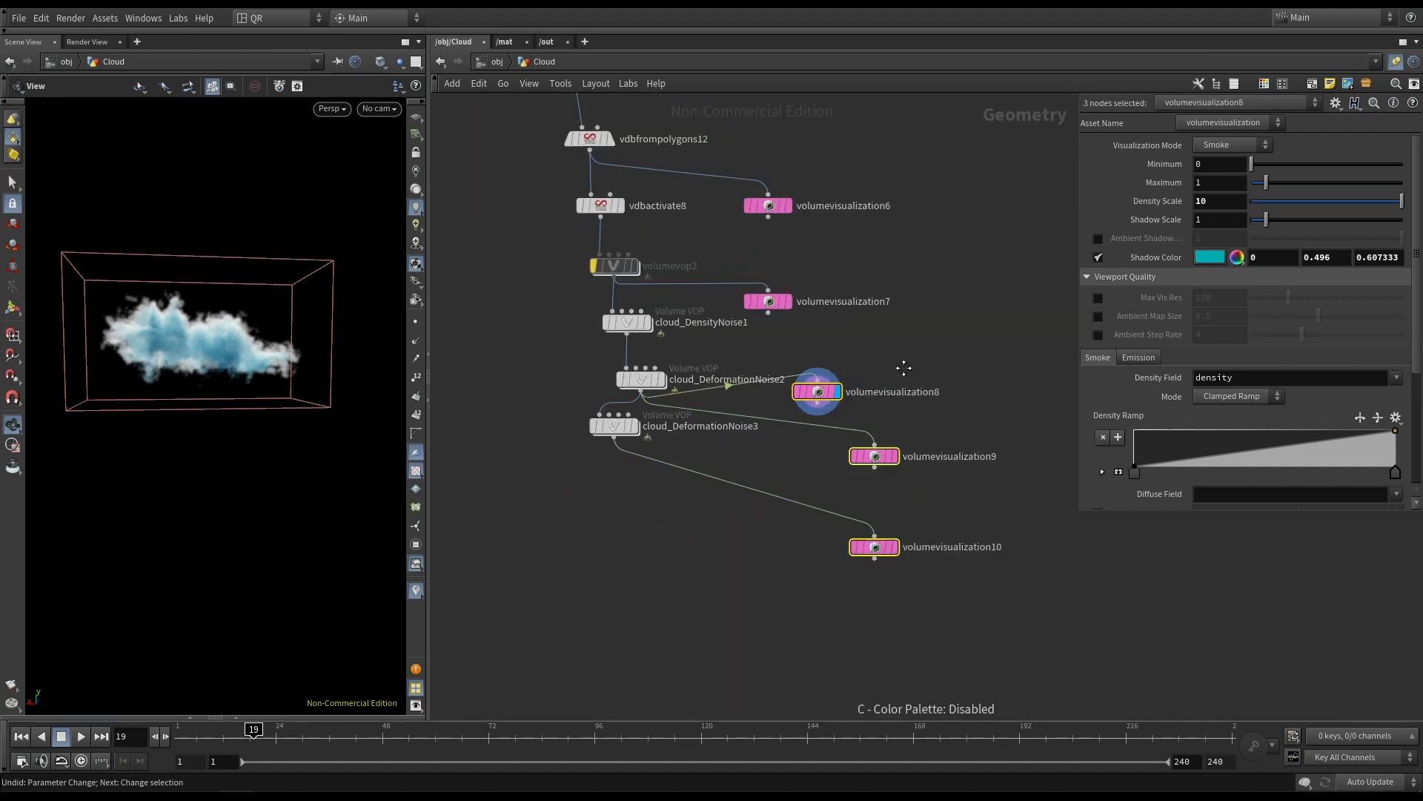
middle_click_drag(902, 369, 987, 366)
scroll(780, 378, "up", 2)
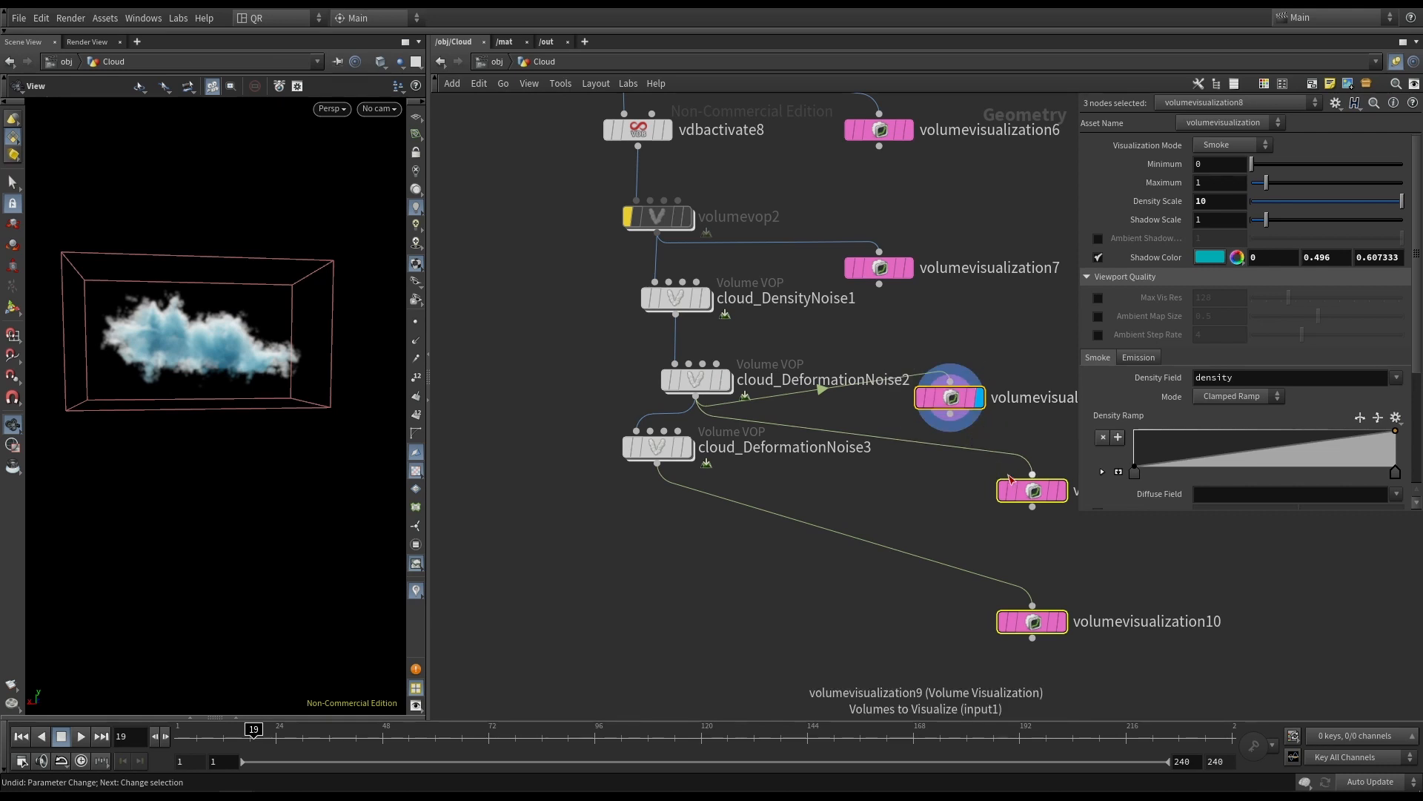
Rewire volumevisualization8 to the output of cloud_DensityNoise1 and place it directly beneath volumevisualization7.
left_click(1033, 474)
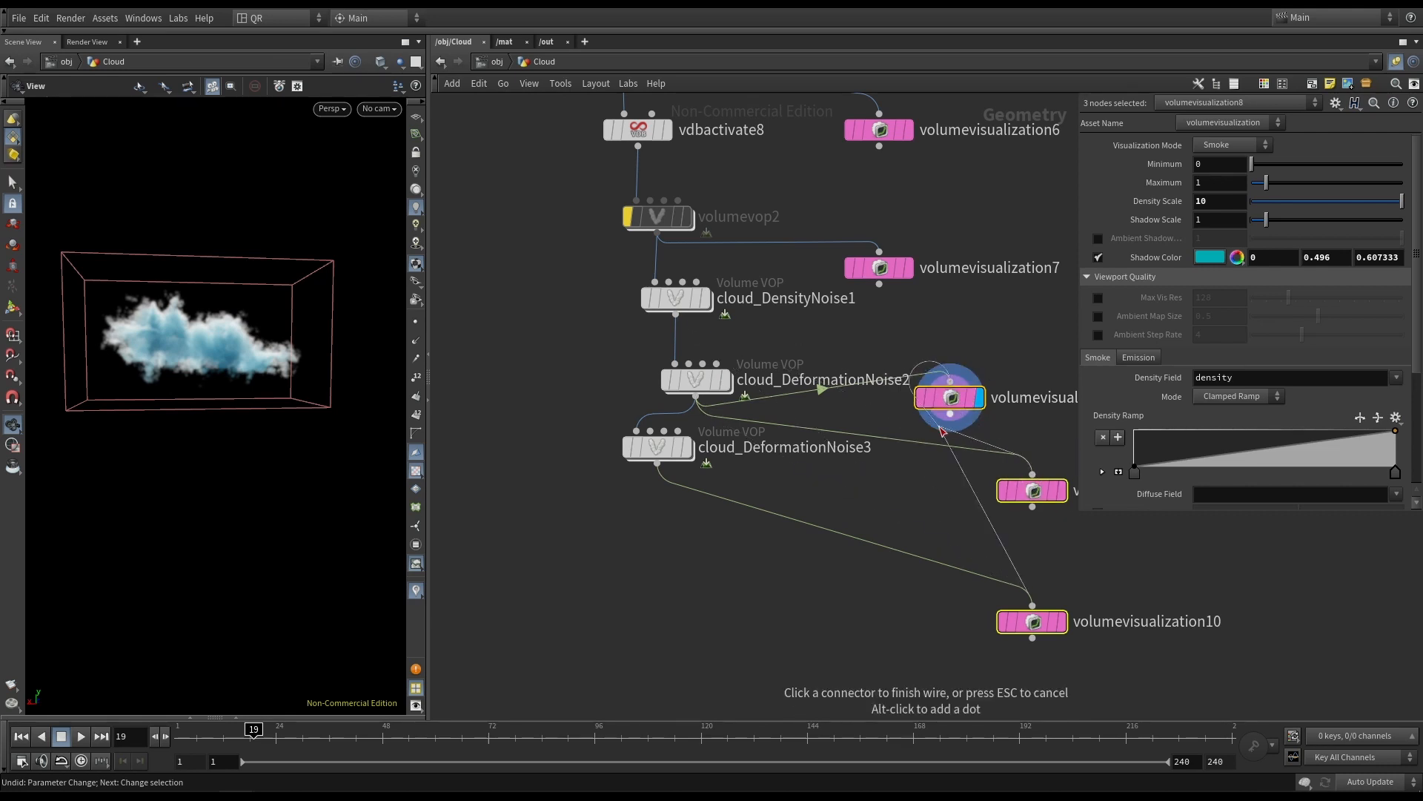
key("Escape")
left_click(951, 401)
left_click(951, 382)
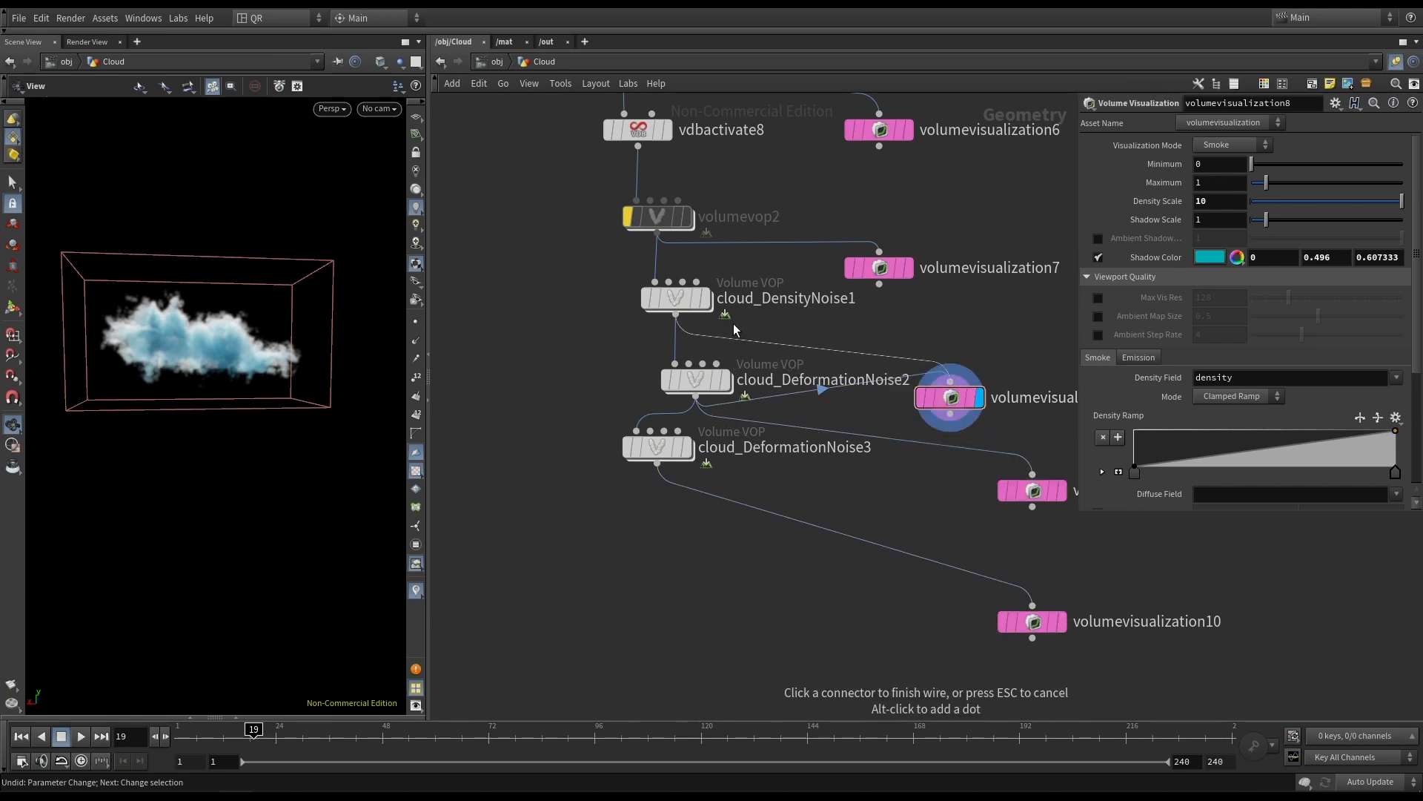
left_click(676, 315)
left_click_drag(961, 401, 894, 362)
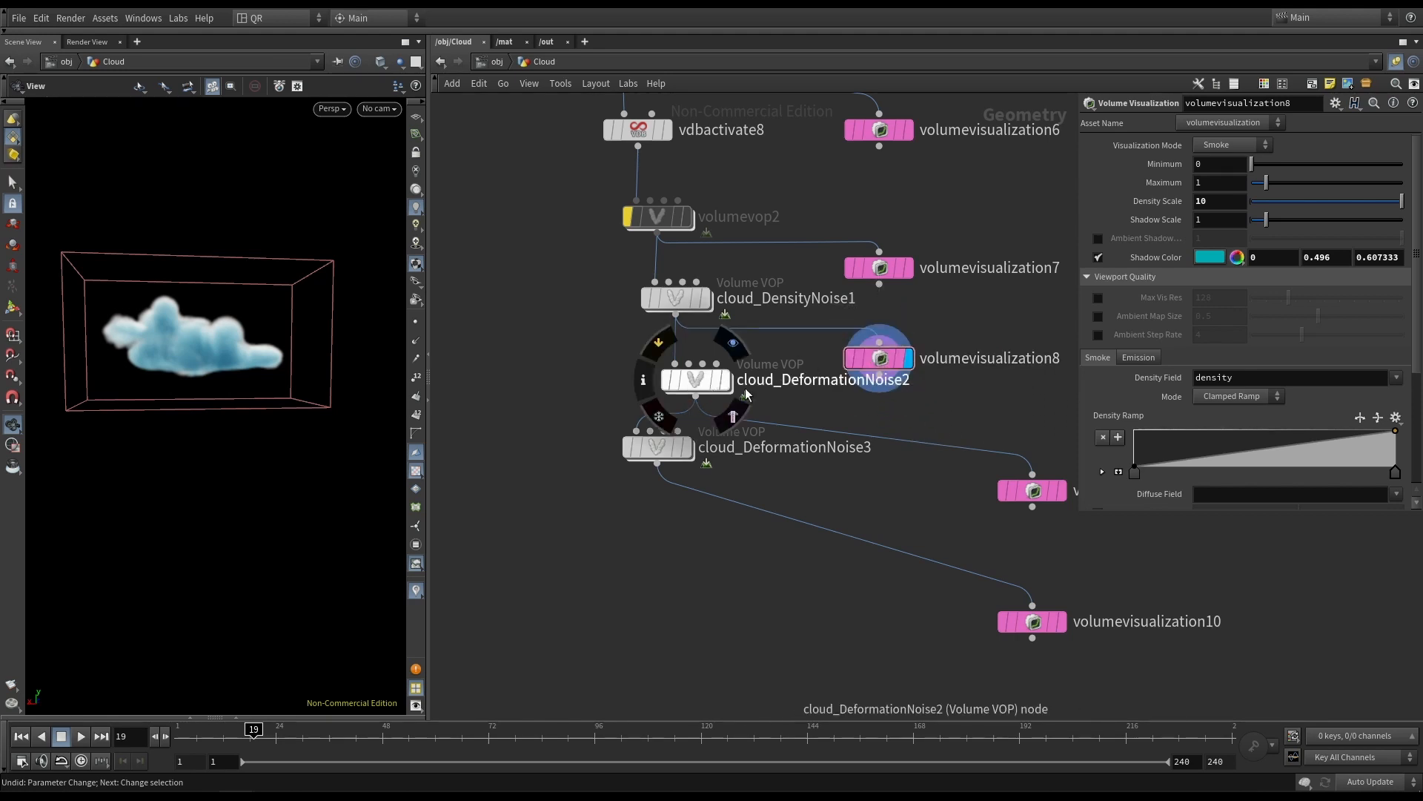
Compare the shaded clouds of volumevisualization7 and volumevisualization8, leaving volumevisualization8 displayed.
left_click(916, 231)
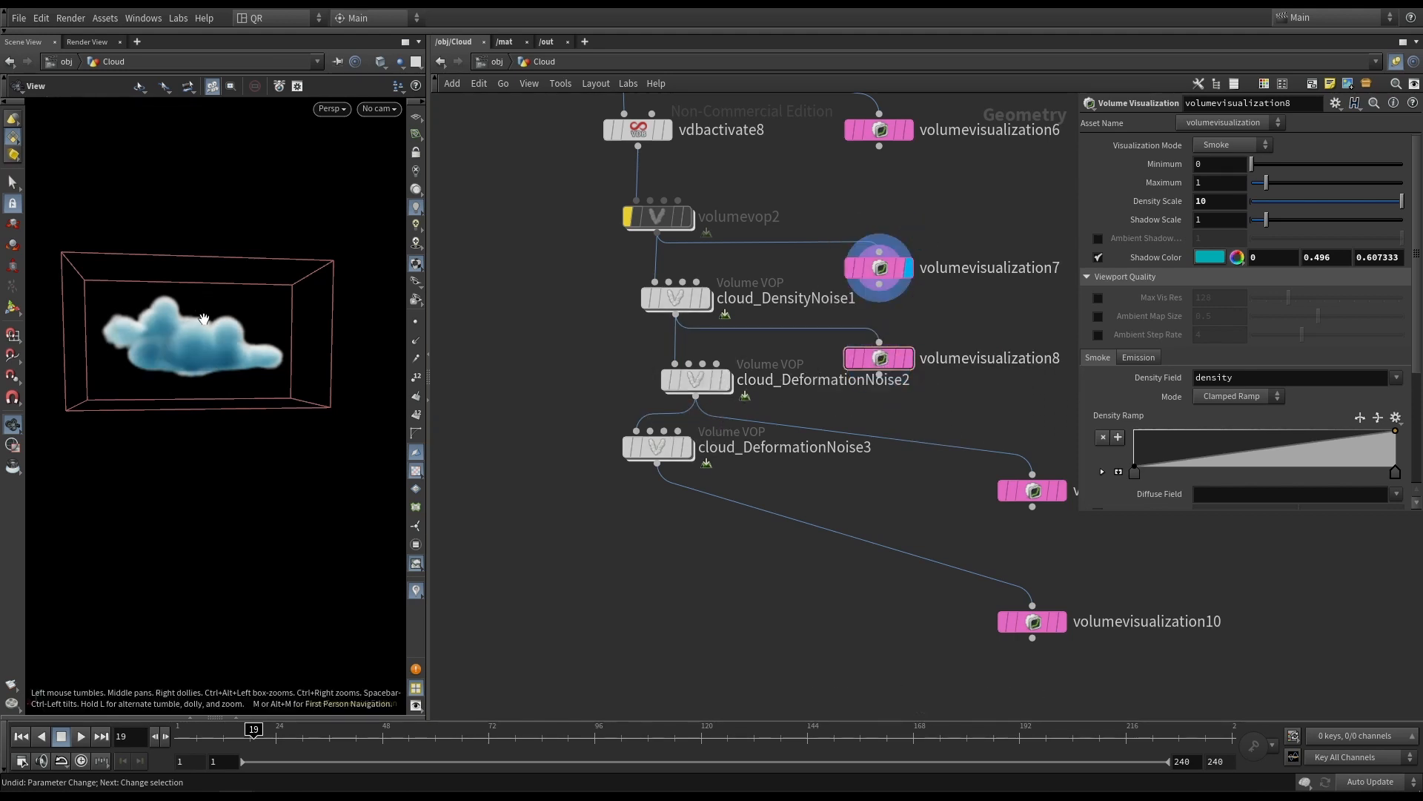
left_click(917, 321)
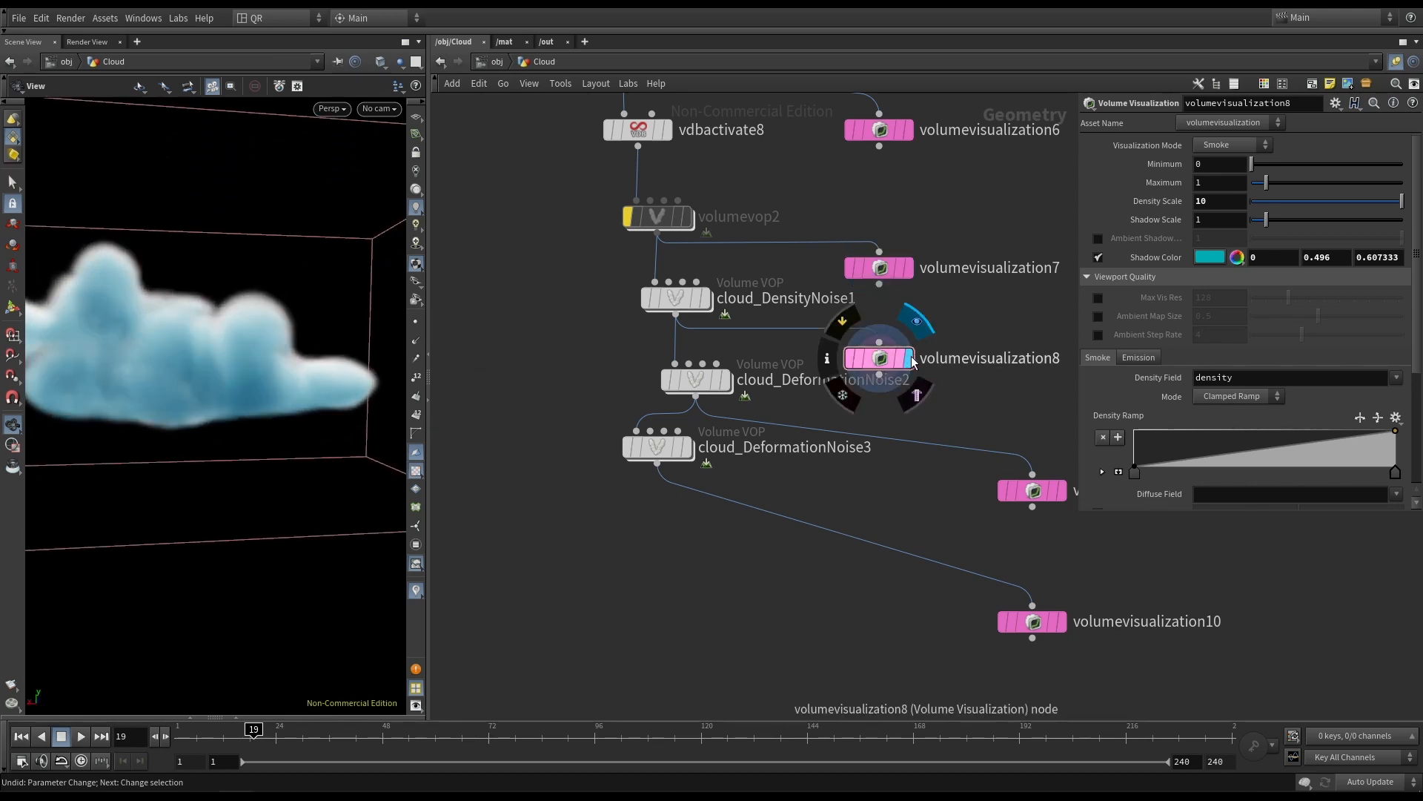
mouse_move(181, 366)
left_mouse_down()
mouse_move(121, 398)
mouse_move(67, 382)
mouse_move(259, 368)
mouse_move(205, 373)
left_mouse_up()
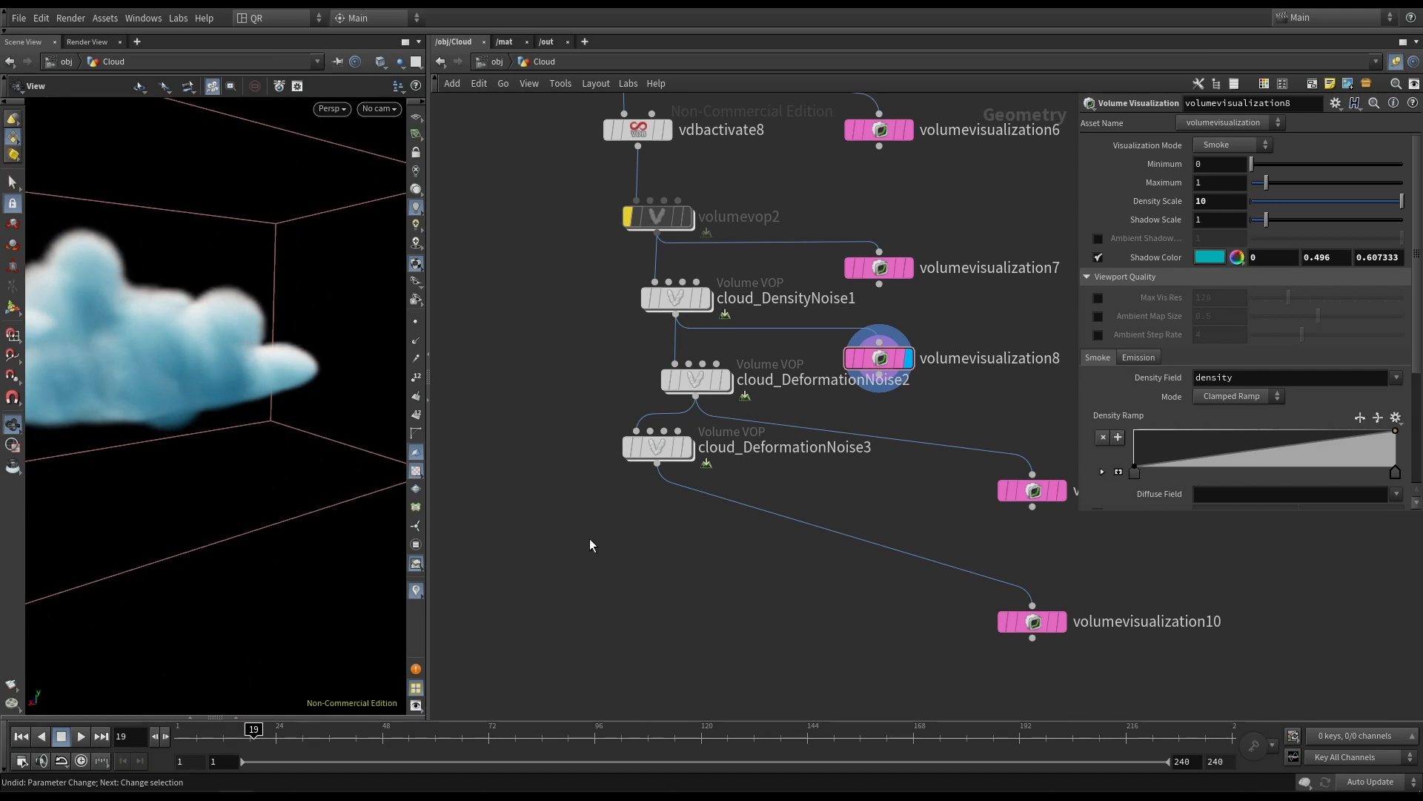
Move cloud_DeformationNoise3 further down the chain, align volumevisualization9 beneath volumevisualization8, and display volumevisualization9.
middle_click_drag(588, 540, 588, 466)
left_click_drag(668, 378, 723, 437)
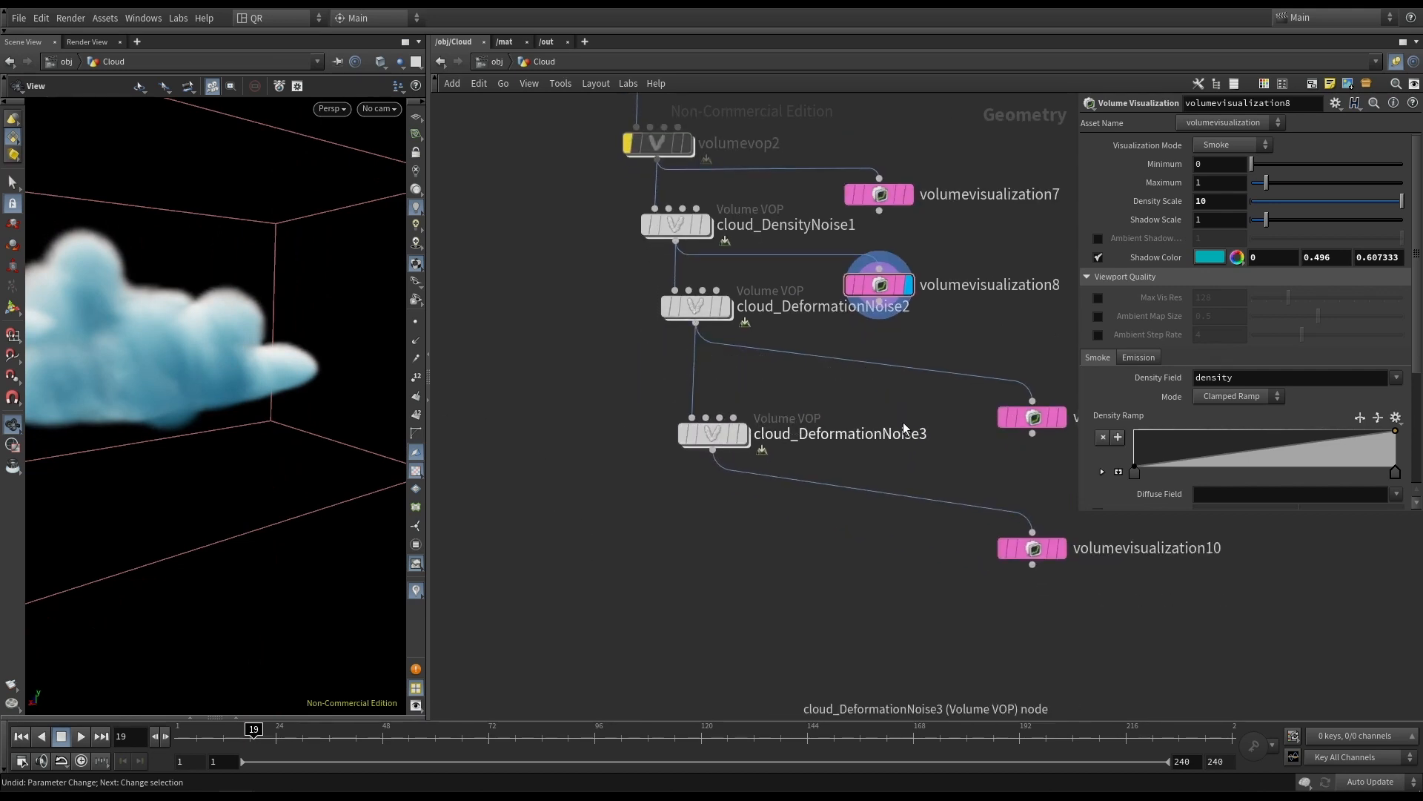
mouse_move(1034, 431)
left_click_drag(890, 398, 874, 386)
mouse_move(911, 381)
left_click_drag(223, 311, 144, 290)
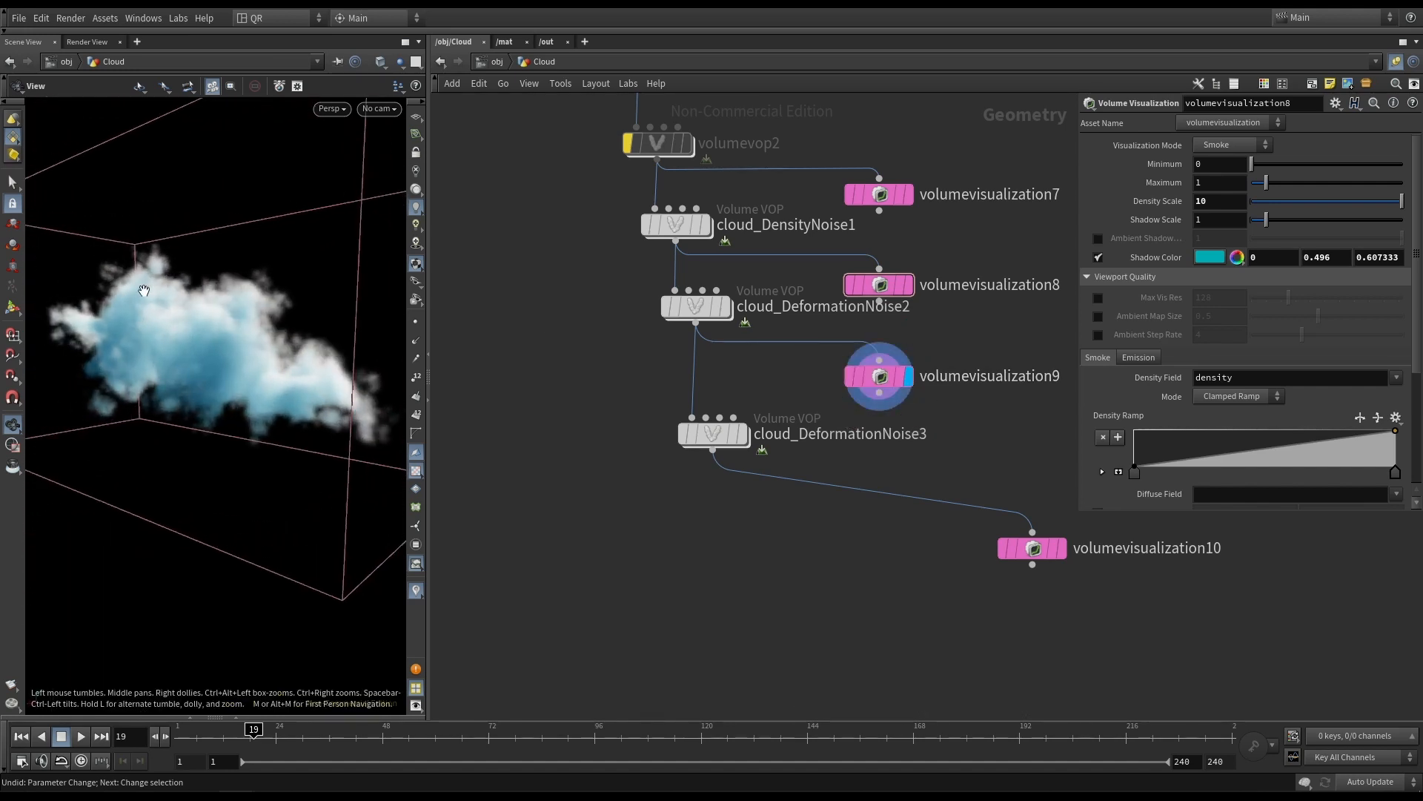
View the output of cloud_DeformationNoise3, then display volumevisualization10 and align it beneath volumevisualization9.
left_click(742, 433)
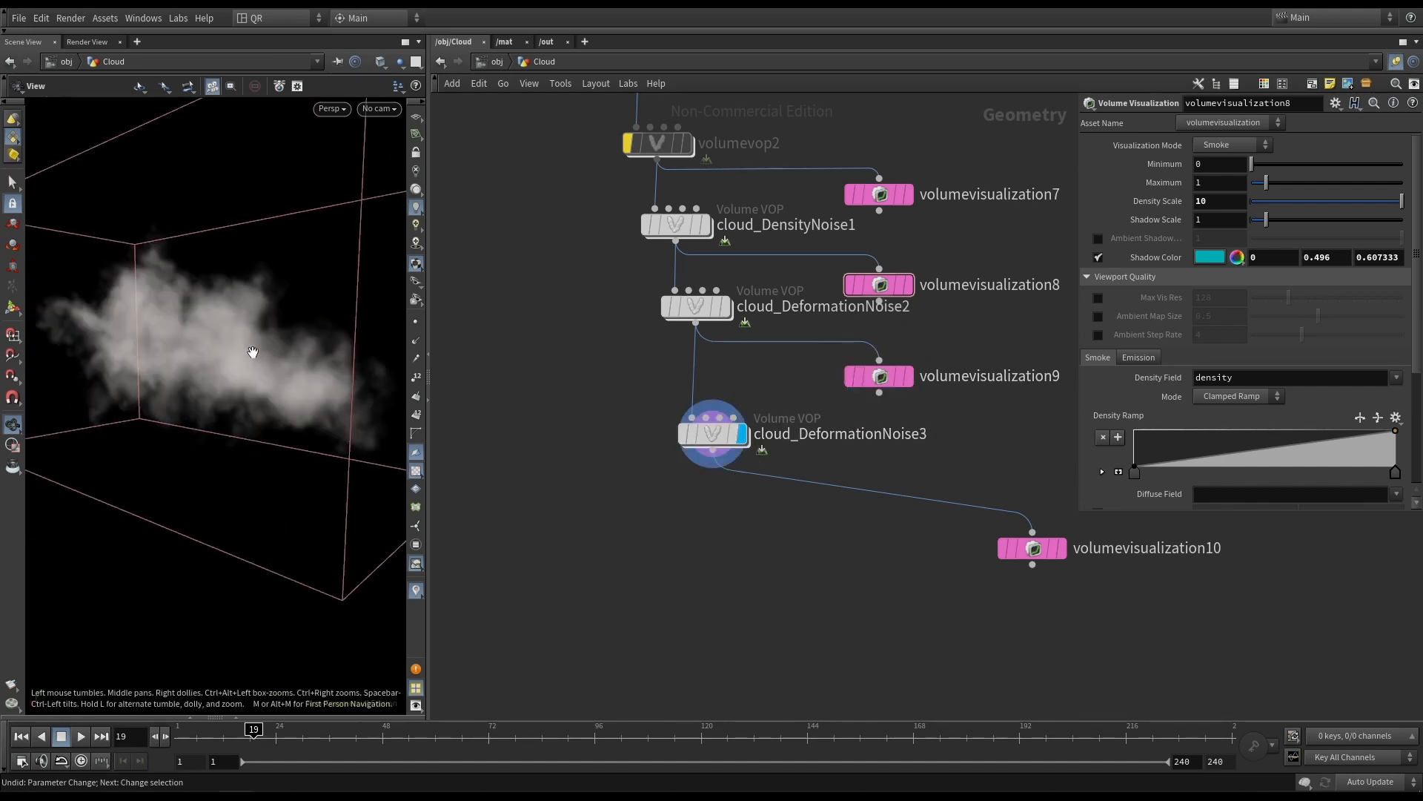
left_click_drag(252, 349, 177, 353)
left_click(1062, 549)
left_click_drag(1048, 554, 895, 517)
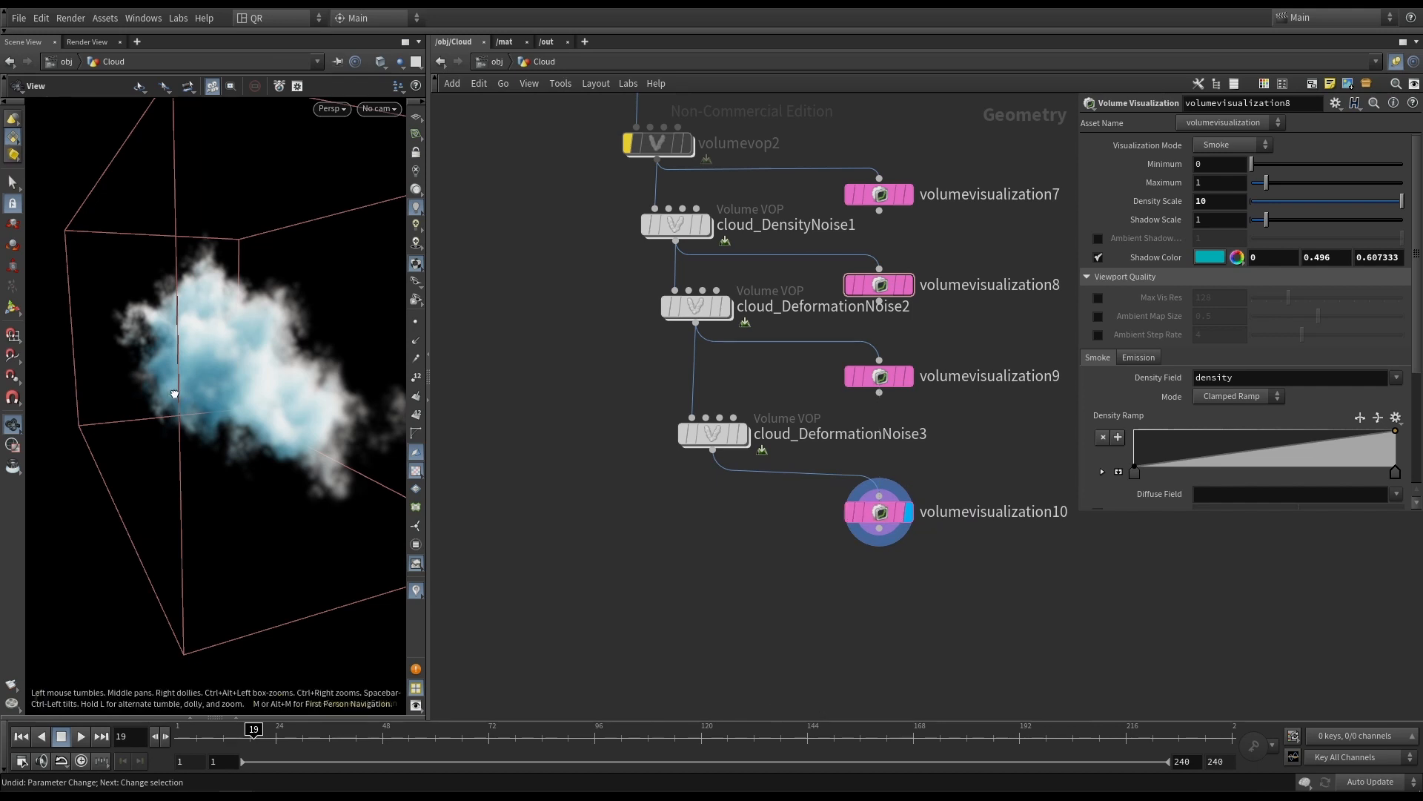
left_click_drag(174, 393, 348, 393)
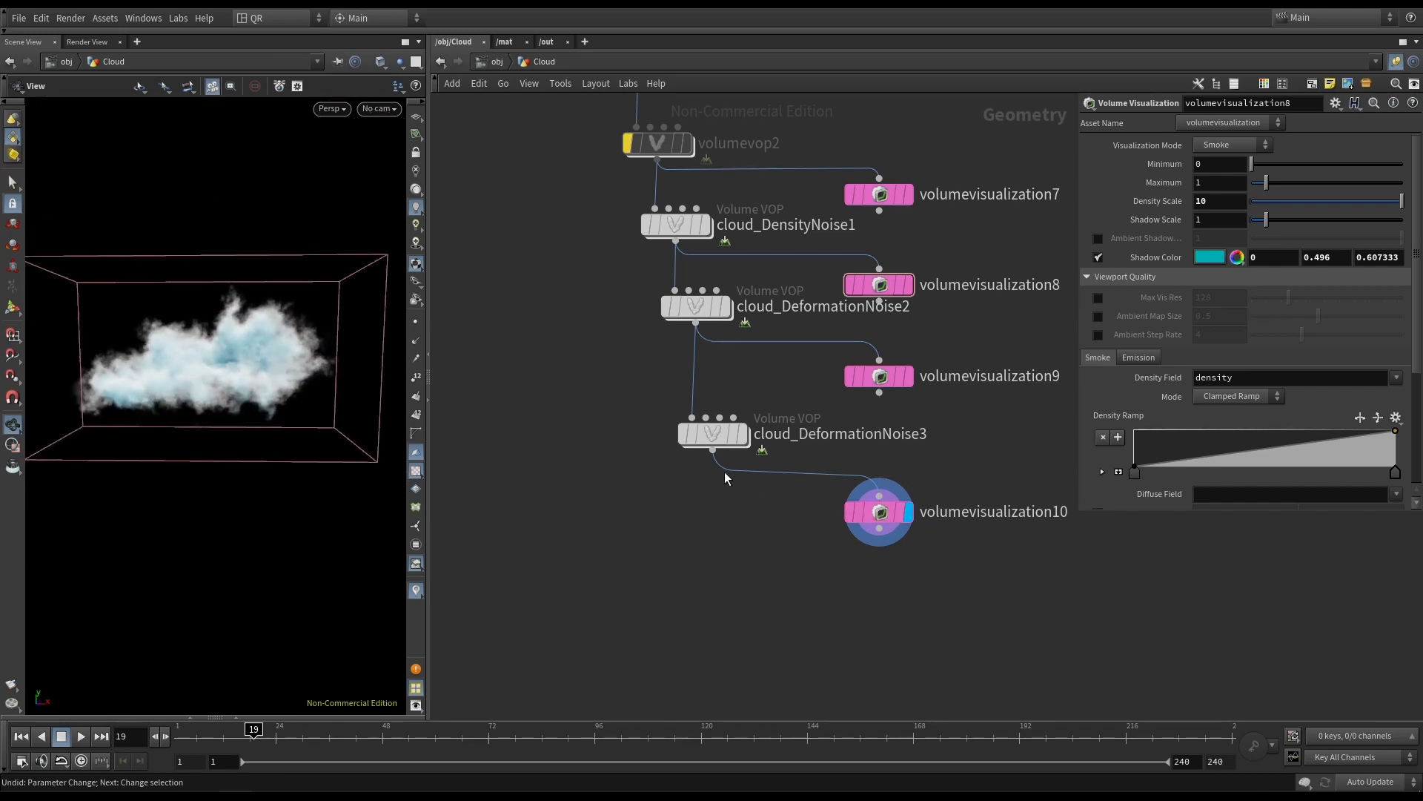
Compare the base cloud from vdbfrompolygons12 with the final shaded cloud of volumevisualization10, leaving volumevisualization10 displayed.
scroll(685, 517, "down", 5)
middle_click_drag(653, 304, 651, 430)
scroll(697, 404, "up", 5)
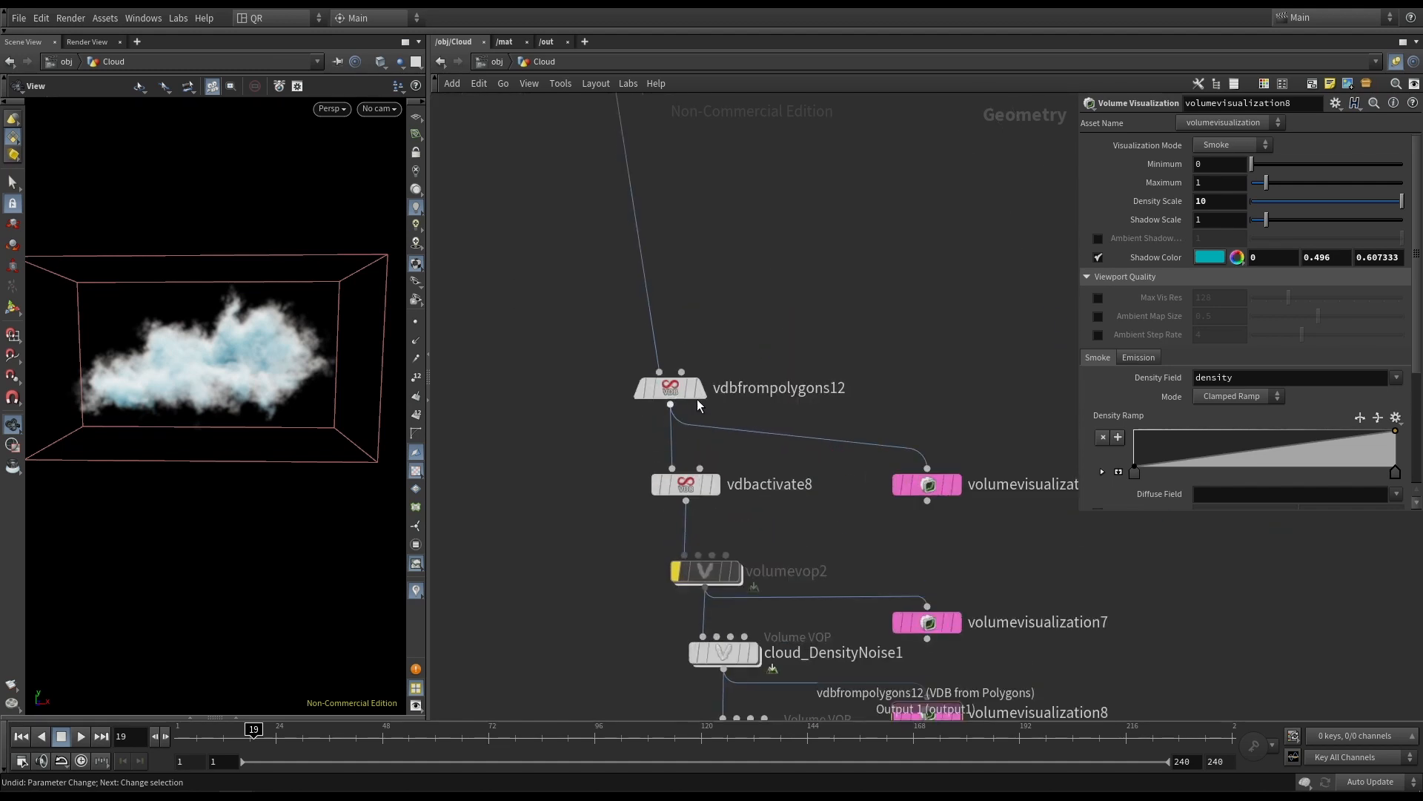
left_click(699, 389)
middle_click_drag(580, 537, 524, 275)
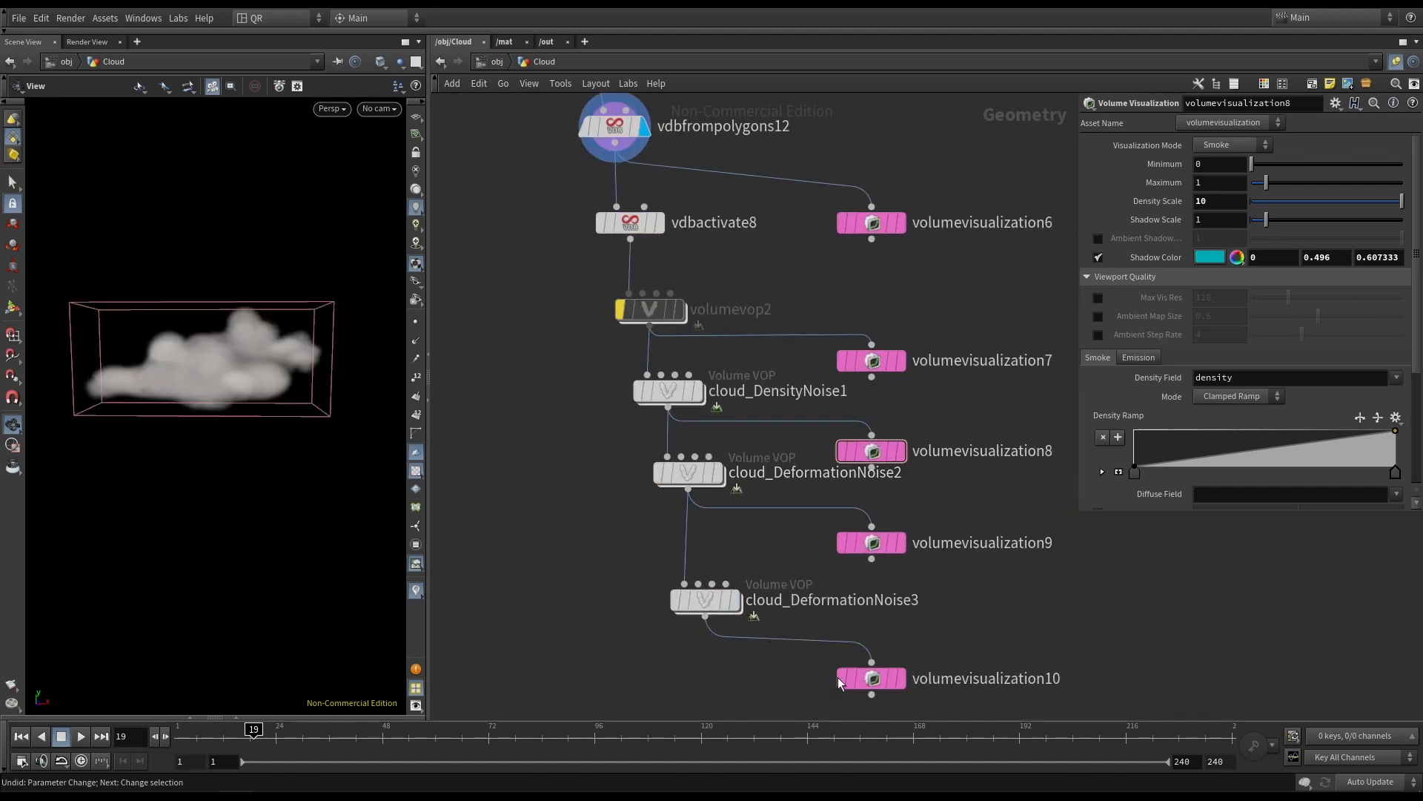
left_click(902, 679)
left_click_drag(152, 374, 131, 349)
right_click_drag(131, 350, 308, 356)
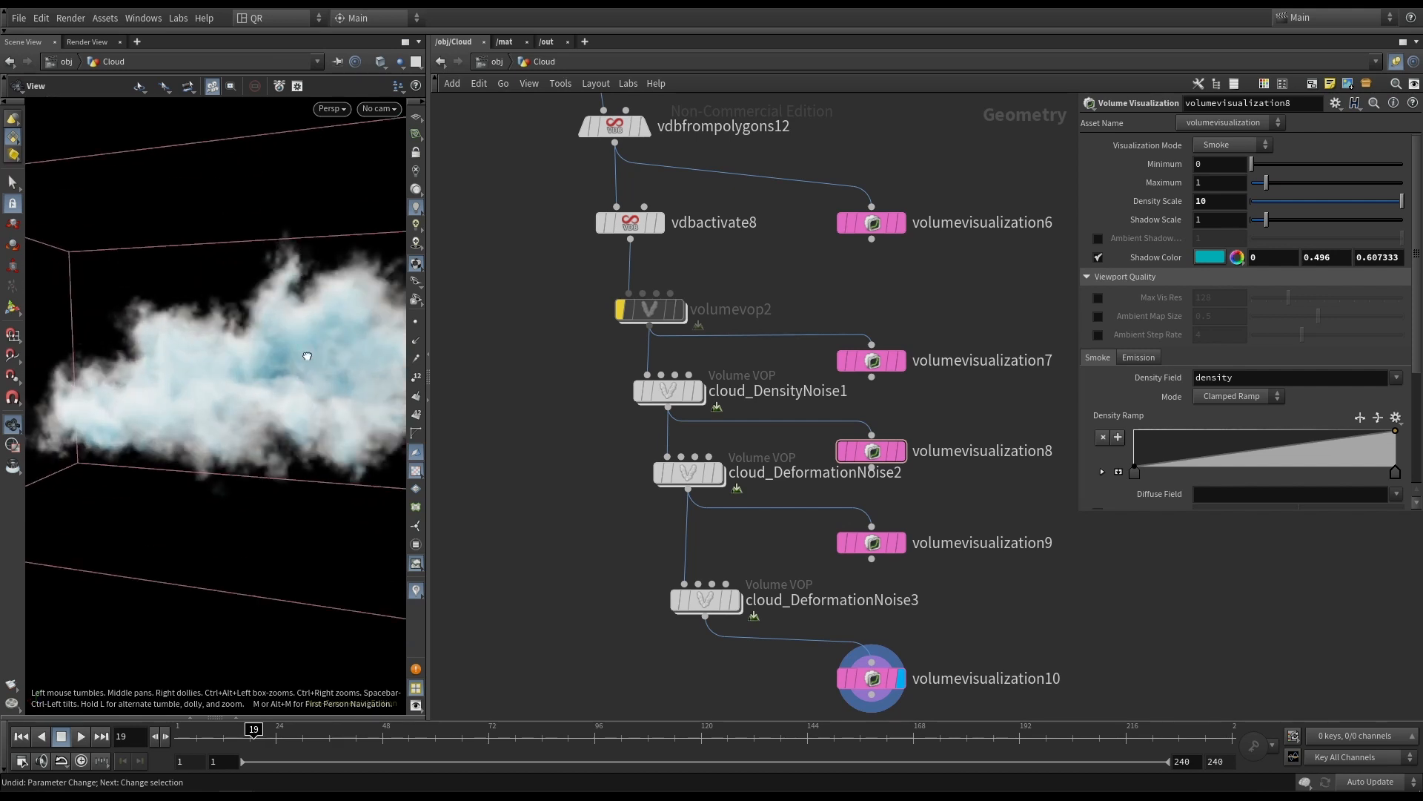
Inspect the smooth VDB cloud of vdbfrompolygons12 against volumevisualization10 from several angles, leaving vdbfrompolygons12 displayed.
left_click_drag(307, 357, 243, 354)
right_click_drag(323, 354, 241, 353)
mouse_move(241, 352)
left_mouse_down()
mouse_move(326, 352)
mouse_move(235, 365)
left_mouse_up()
left_click(643, 127)
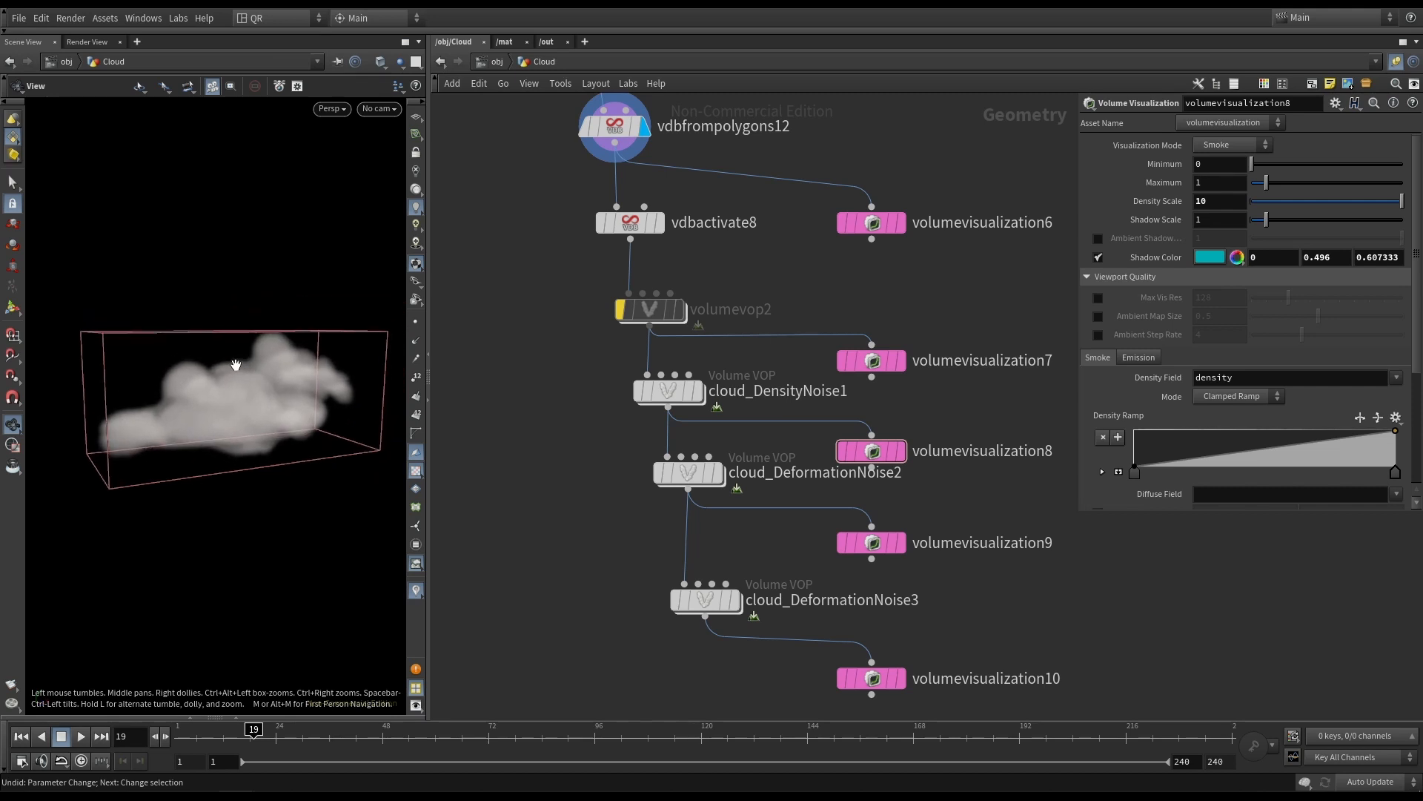
middle_click_drag(607, 547, 529, 447)
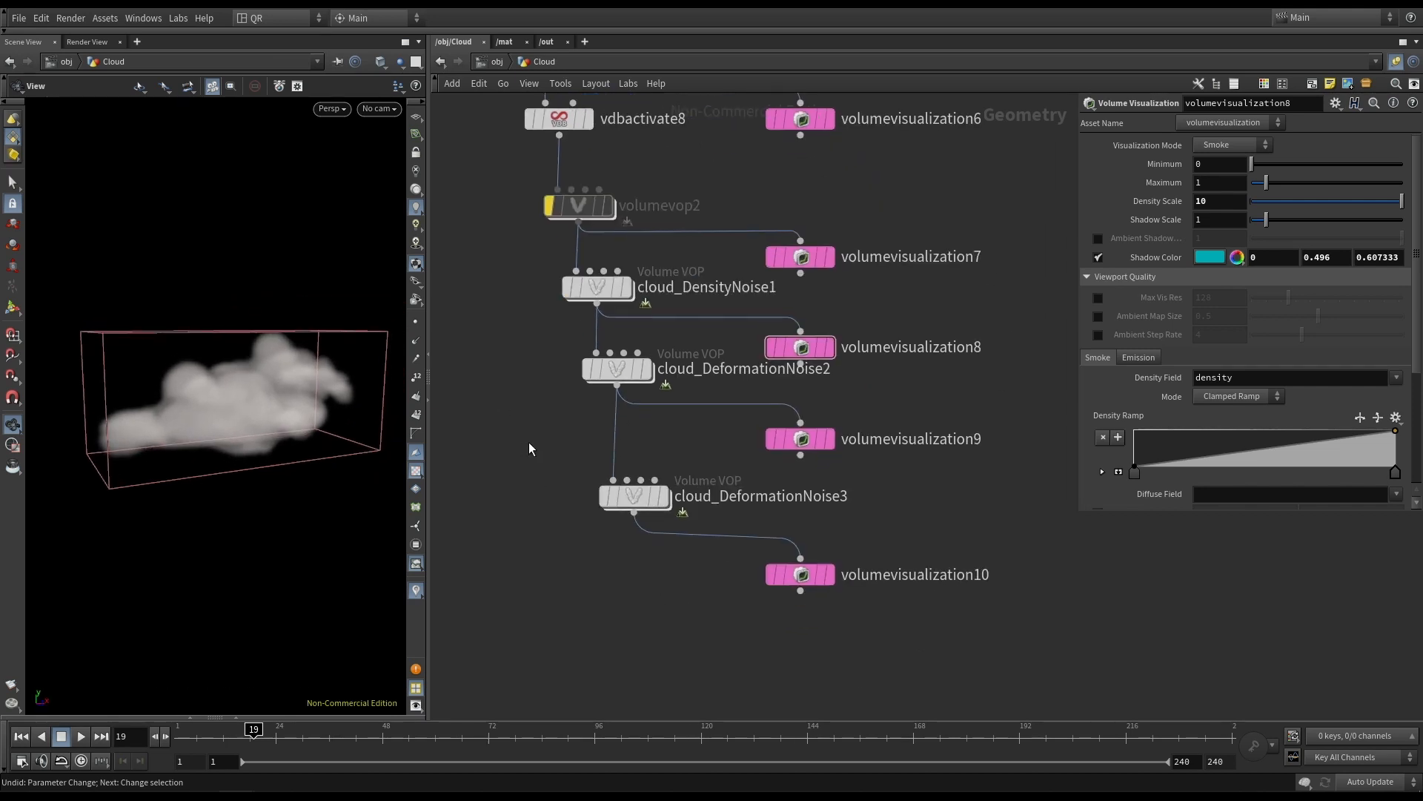
left_click(828, 580)
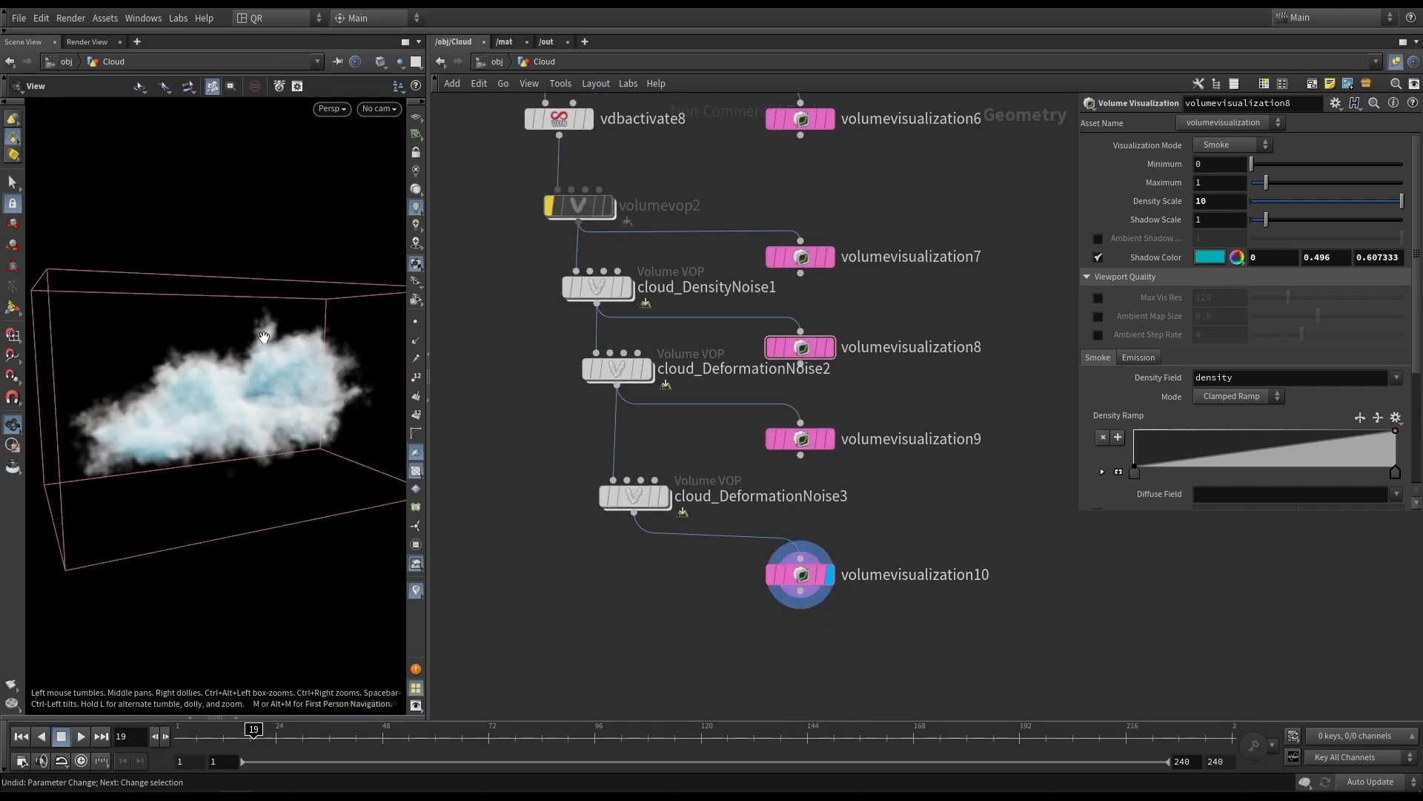
scroll(548, 356, "down", 3)
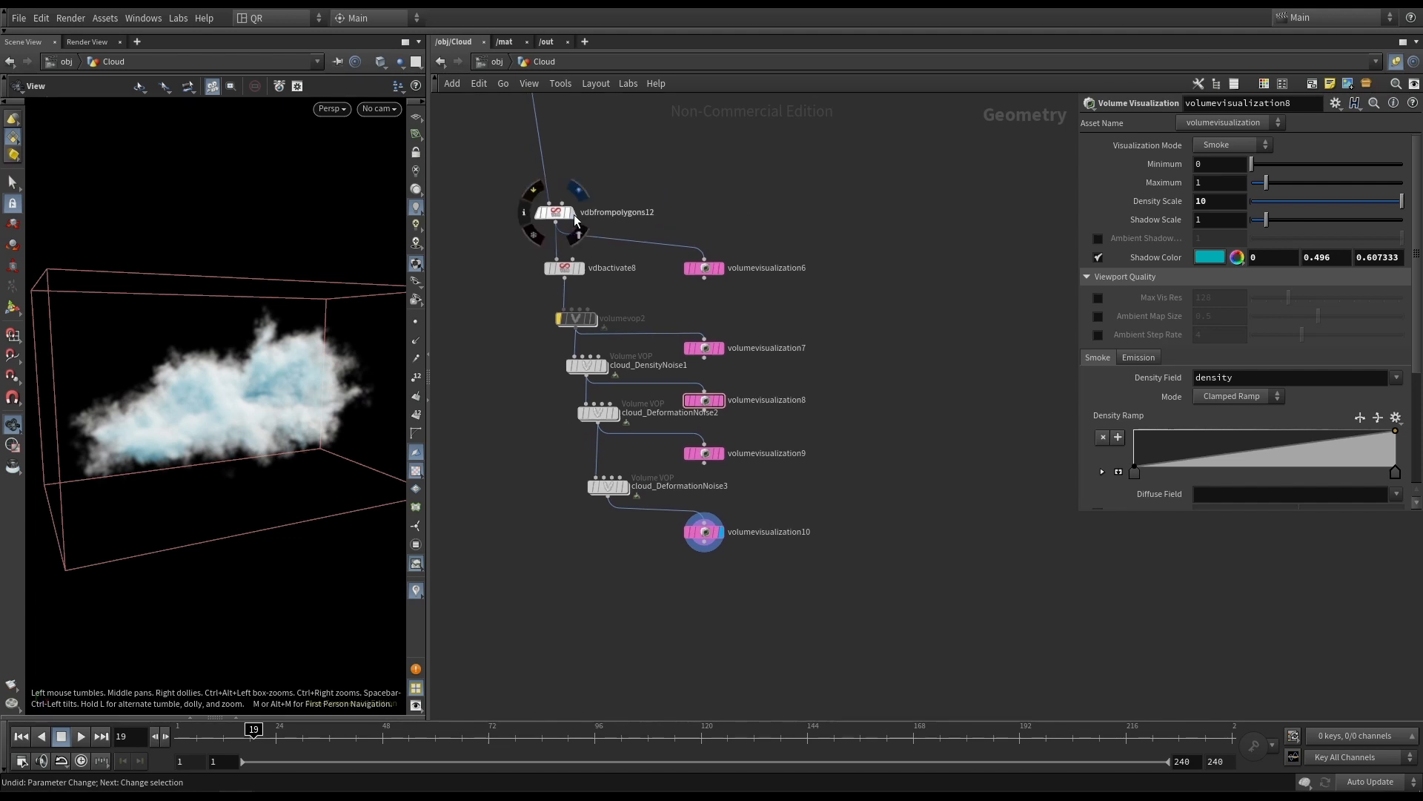
left_click(574, 215)
left_click_drag(330, 371, 320, 345)
Add a Rubber Toy test geometry above vdbfrompolygons12 and wire it in as the polygon source instead of the cloud geometry.
middle_click_drag(629, 152, 678, 297)
key("Tab")
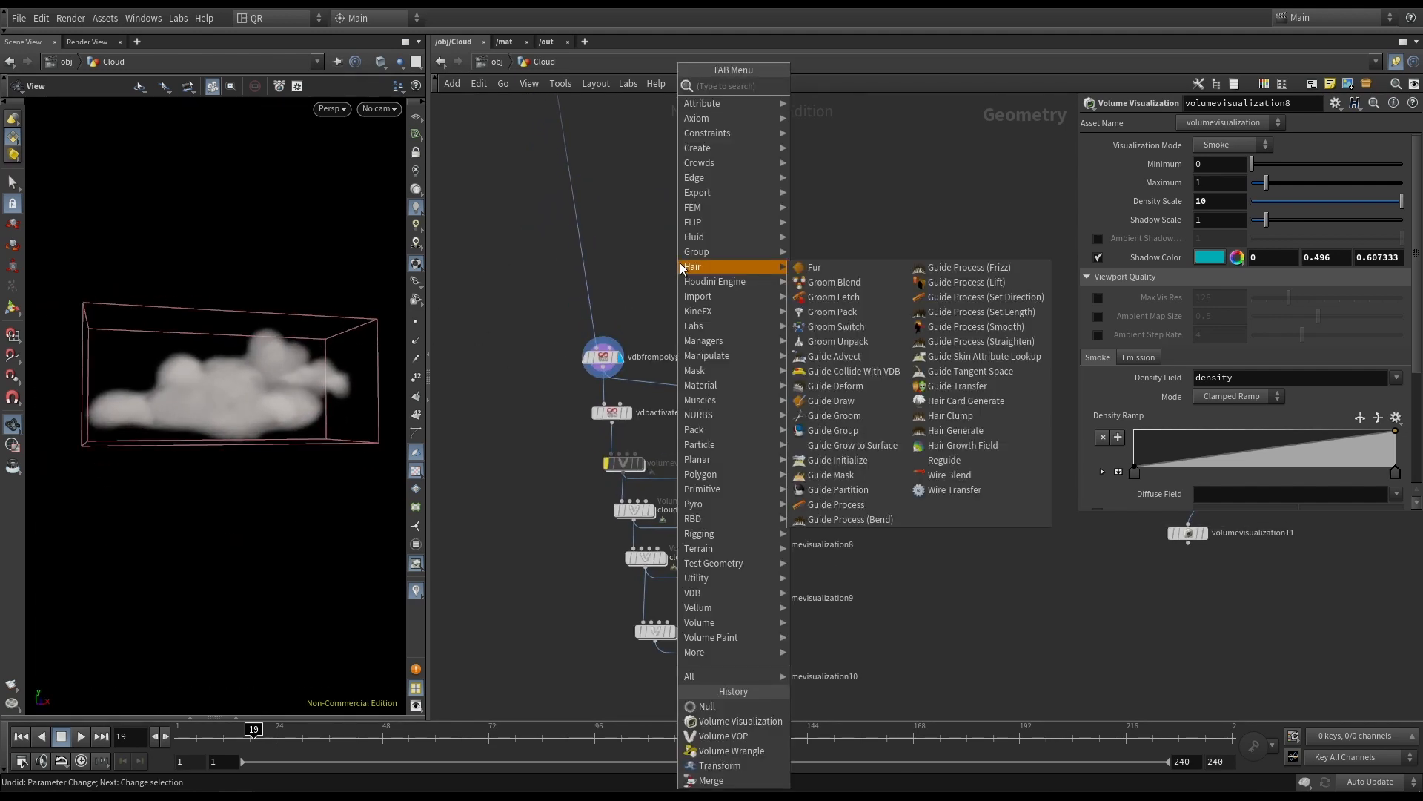
type("test")
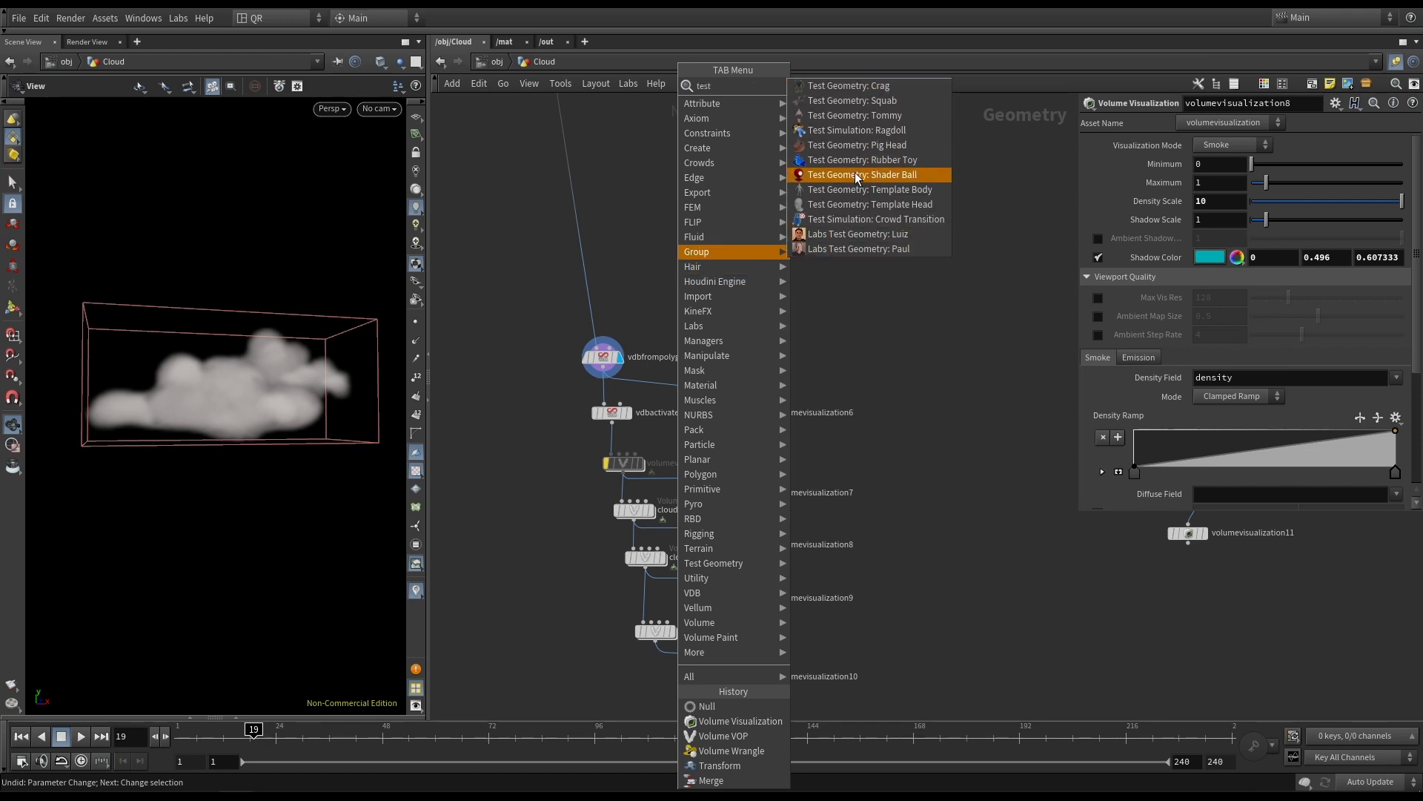
left_click(862, 159)
left_click(688, 218)
left_click(688, 227)
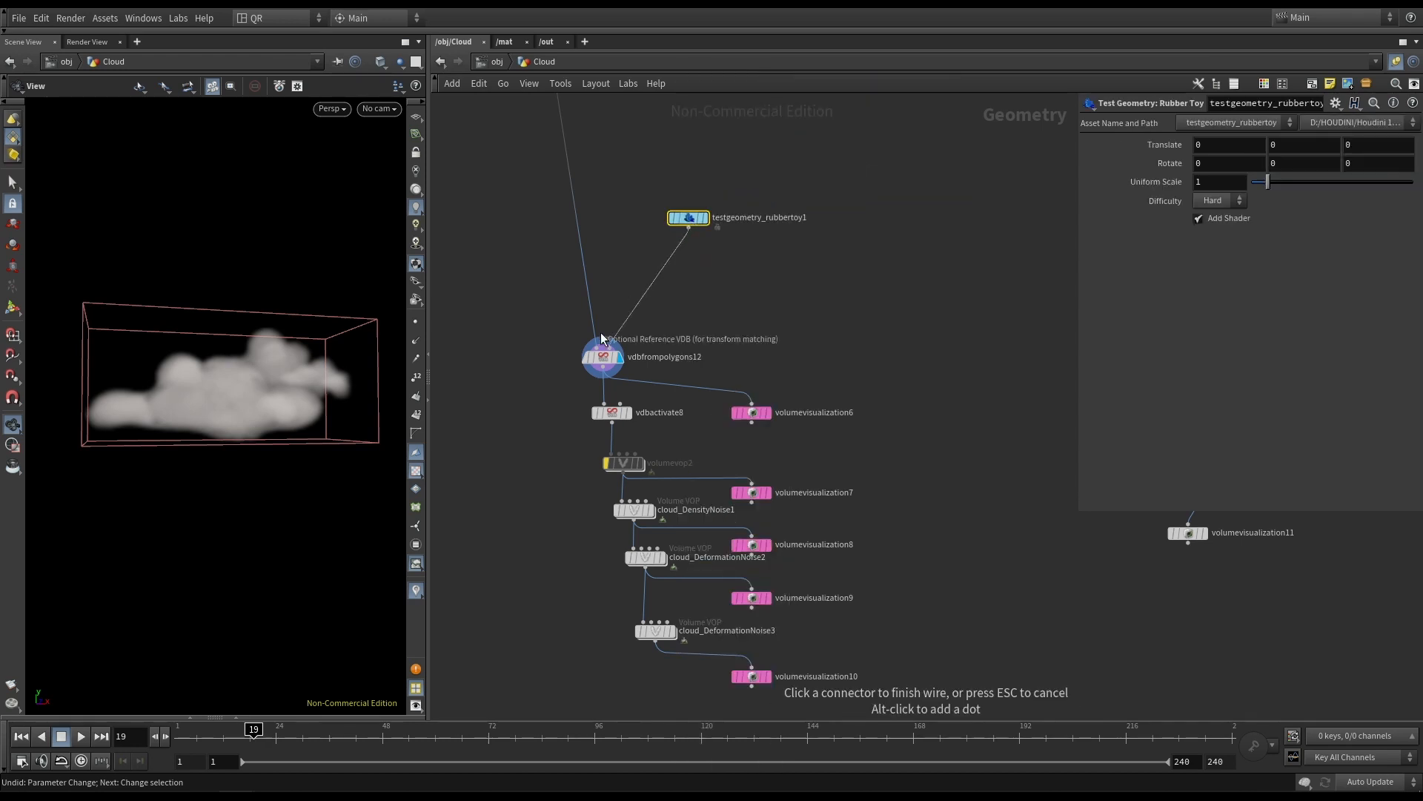
left_click(599, 347)
mouse_move(350, 450)
left_mouse_down()
mouse_move(226, 384)
mouse_move(348, 445)
left_mouse_up()
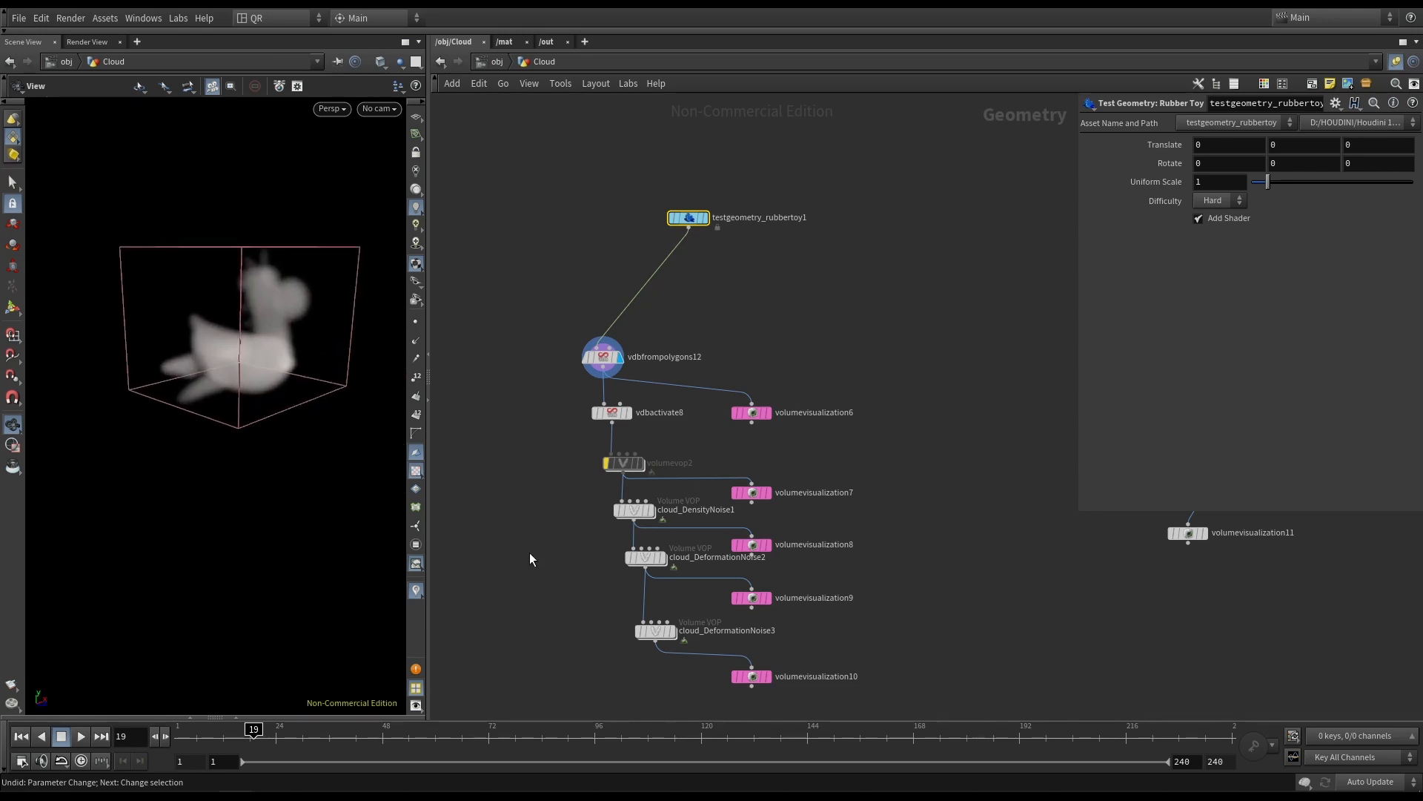
Examine the rubber toy cloud through volumevisualization6 to volumevisualization10, leaving volumevisualization10 displayed.
left_click(768, 678)
left_click_drag(196, 384, 267, 377)
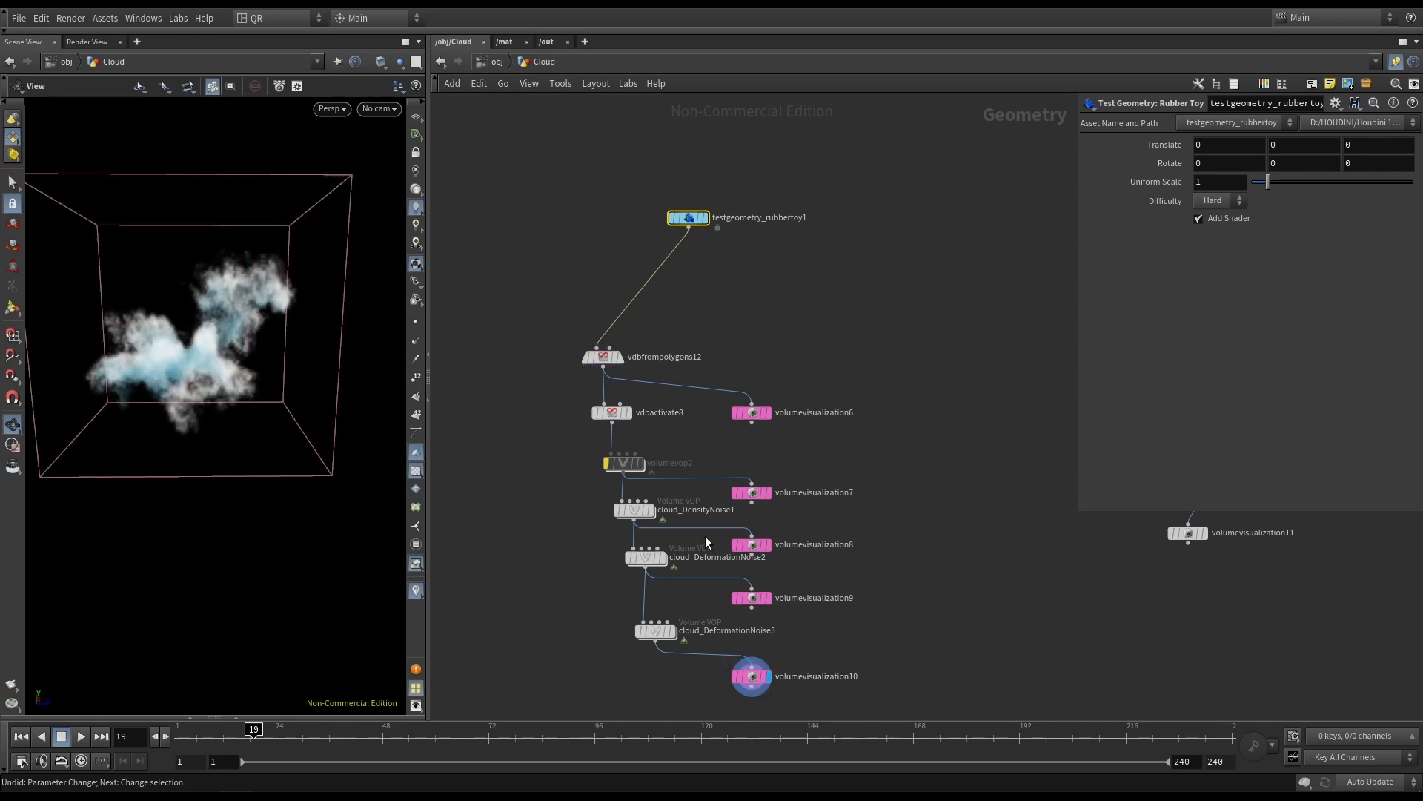
scroll(705, 536, "up", 3)
left_click(799, 361)
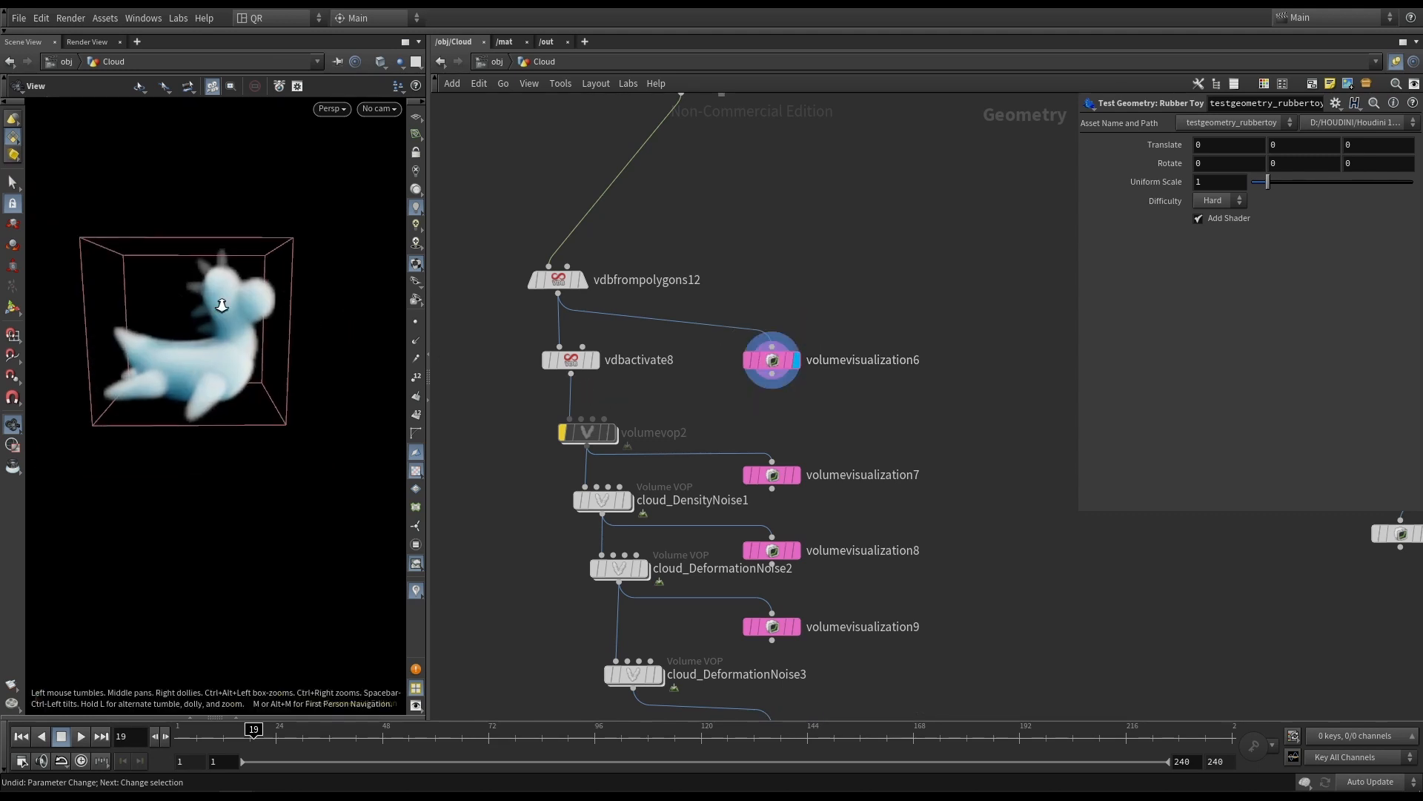
left_click_drag(222, 305, 267, 307)
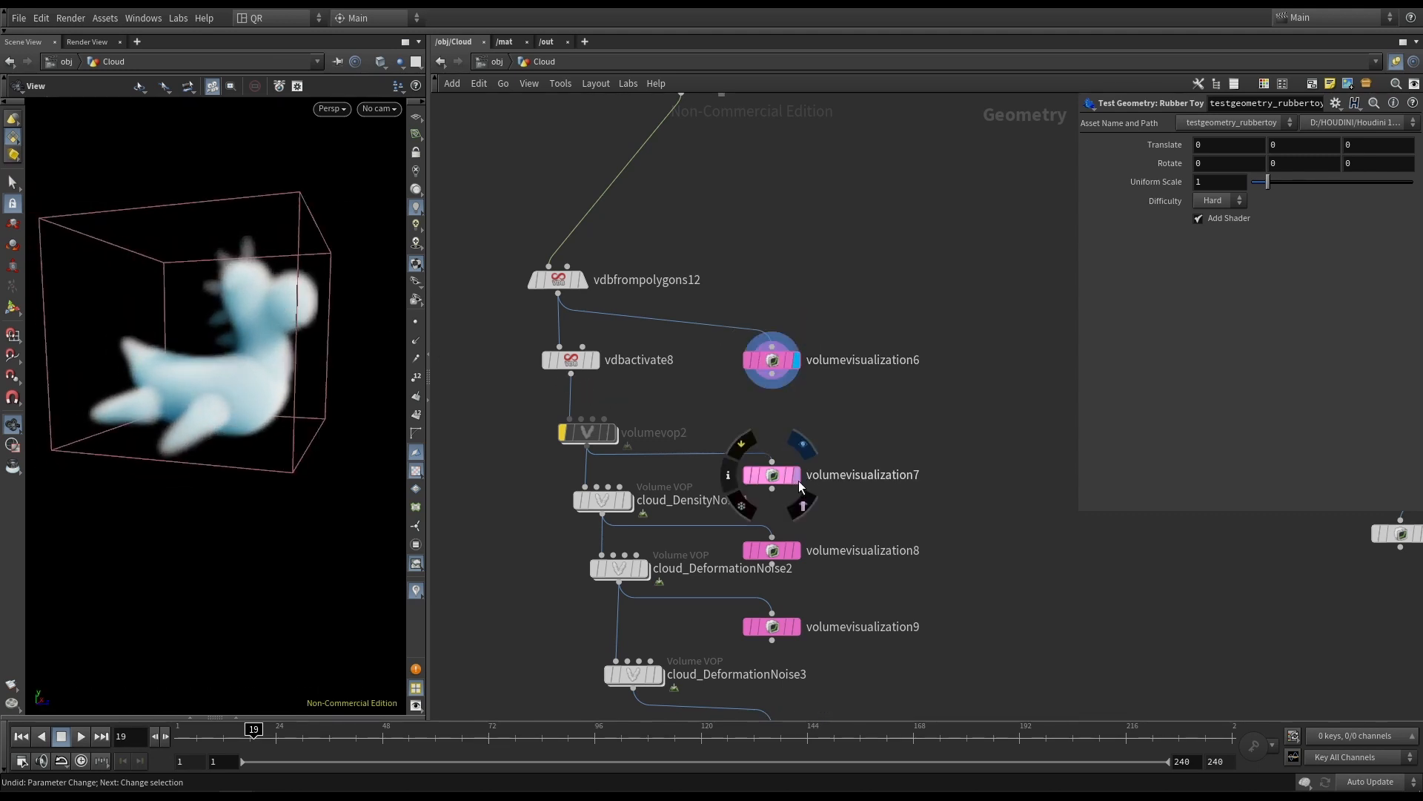
left_click(796, 475)
left_click(796, 550)
middle_click_drag(866, 525, 863, 453)
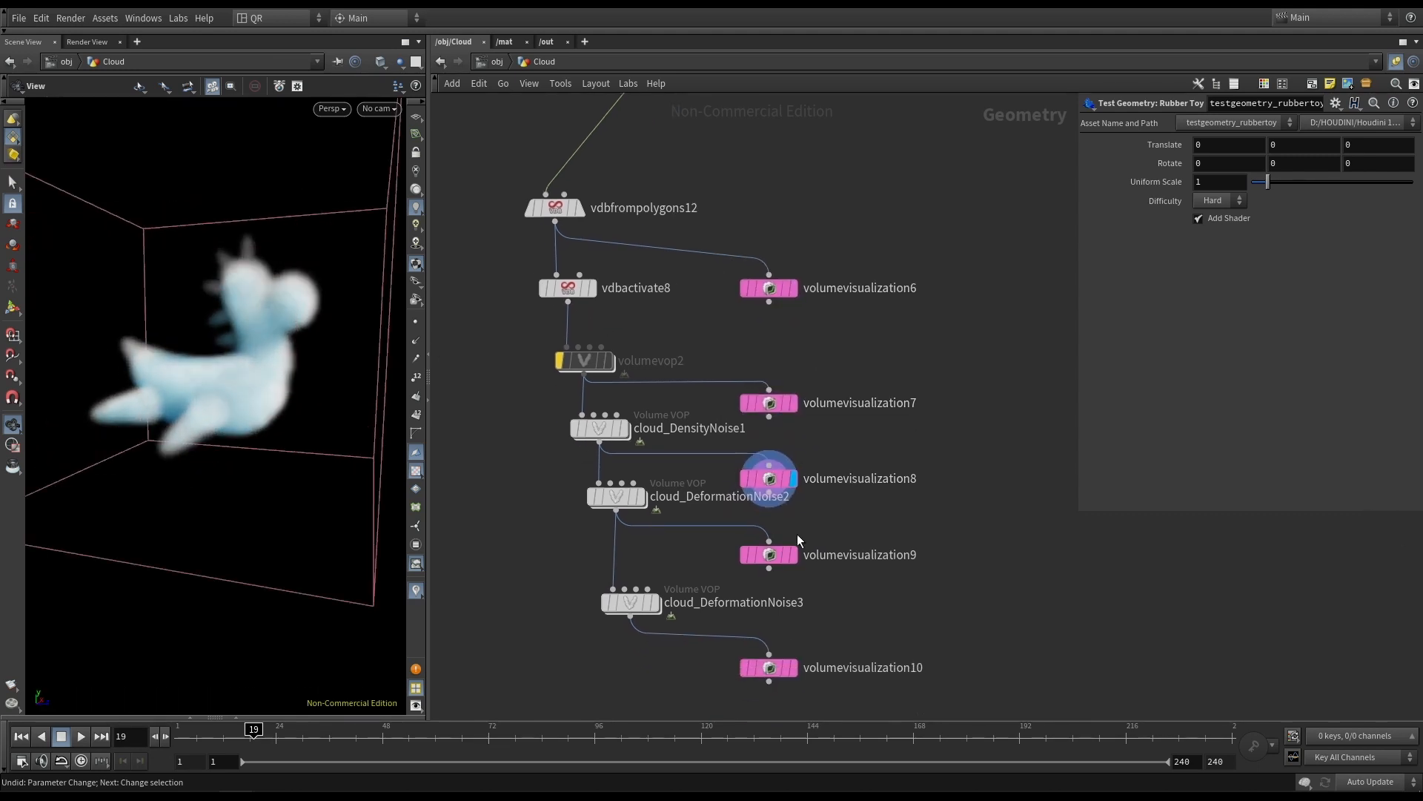
left_click(795, 562)
left_click_drag(333, 435, 401, 458)
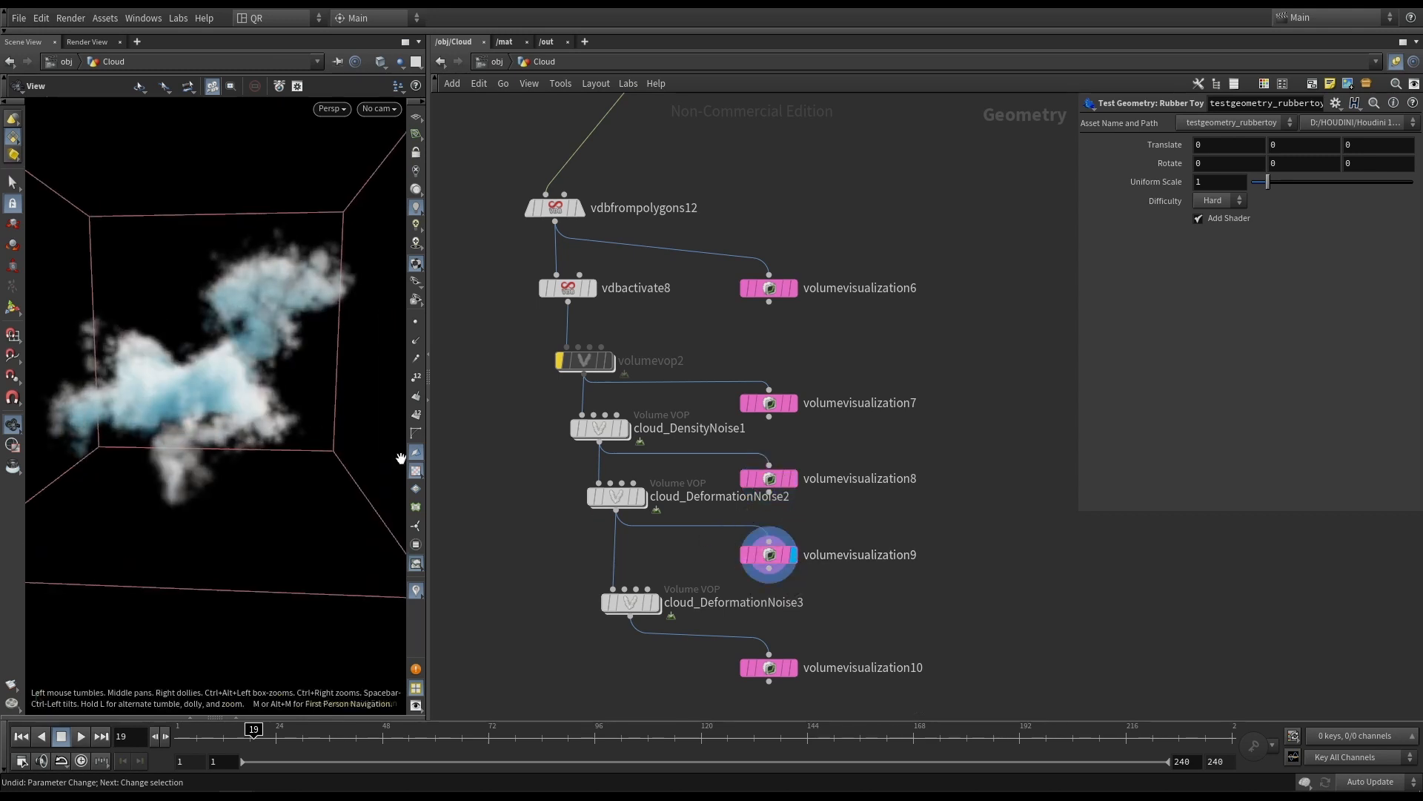
left_click(795, 668)
Bypass cloud_DeformationNoise2 and inspect the rubber toy cloud from other angles.
left_click(585, 468)
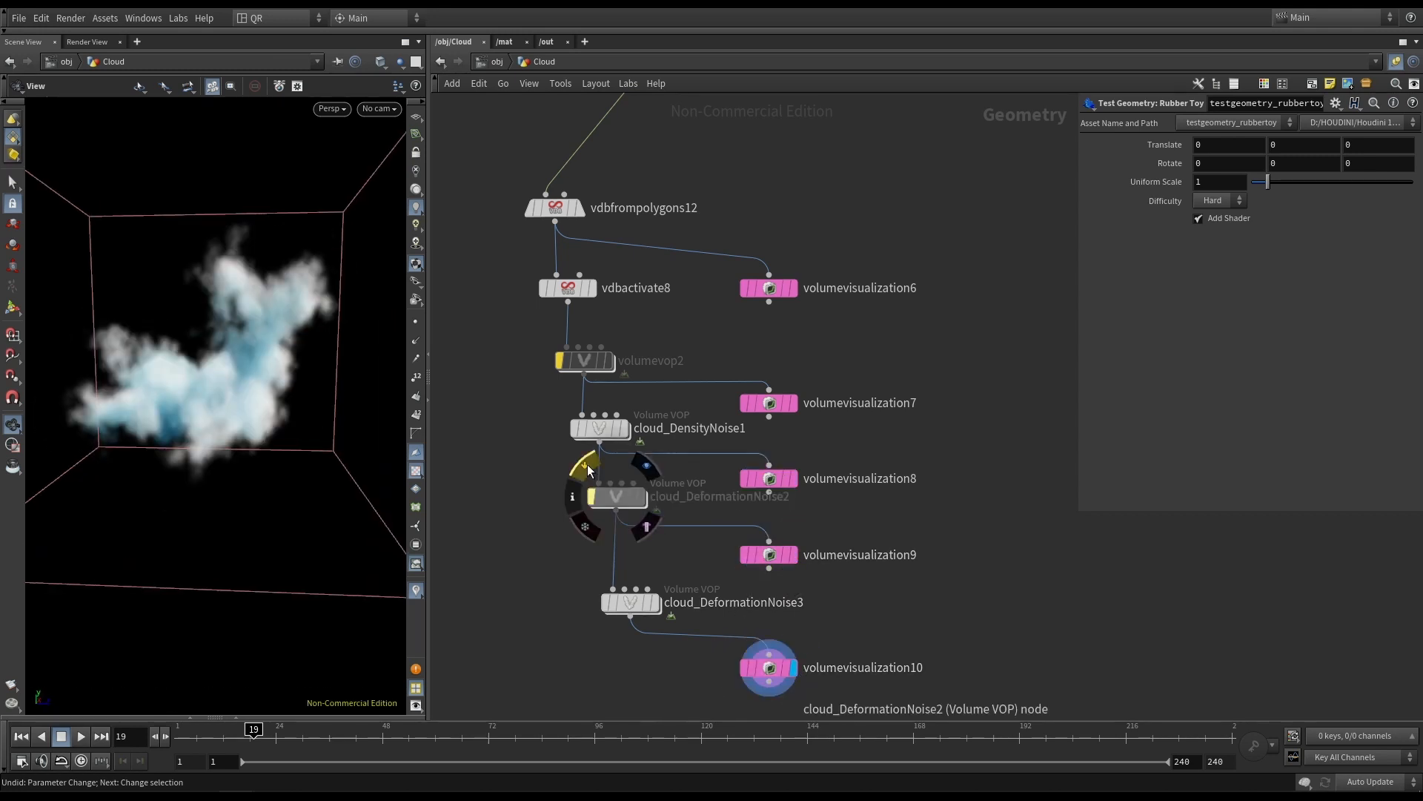
left_click_drag(311, 389, 335, 384)
left_click_drag(405, 387, 207, 388)
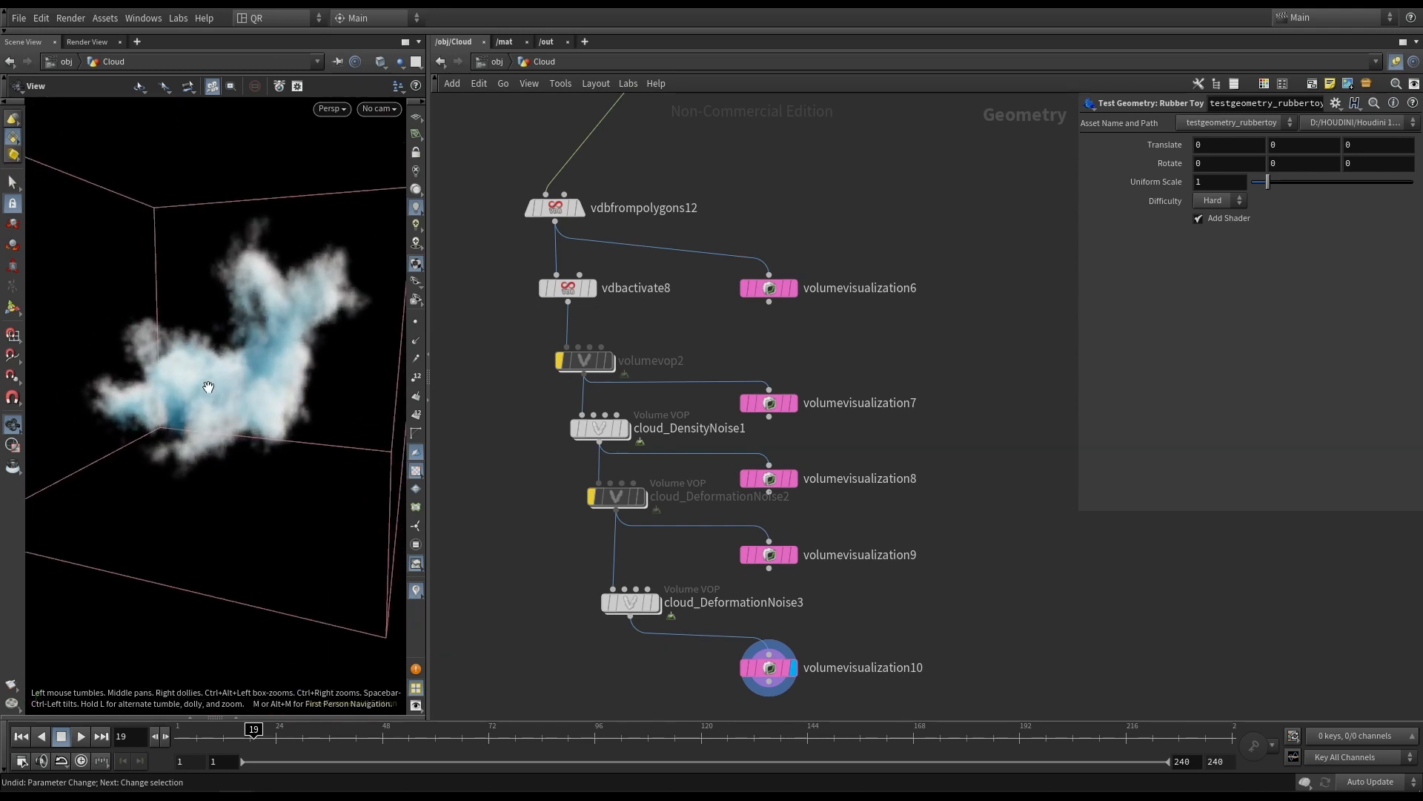
Add a Merge node beside volumevisualization10 and feed the output of cloud_DeformationNoise3 into it.
middle_click_drag(567, 547, 587, 443)
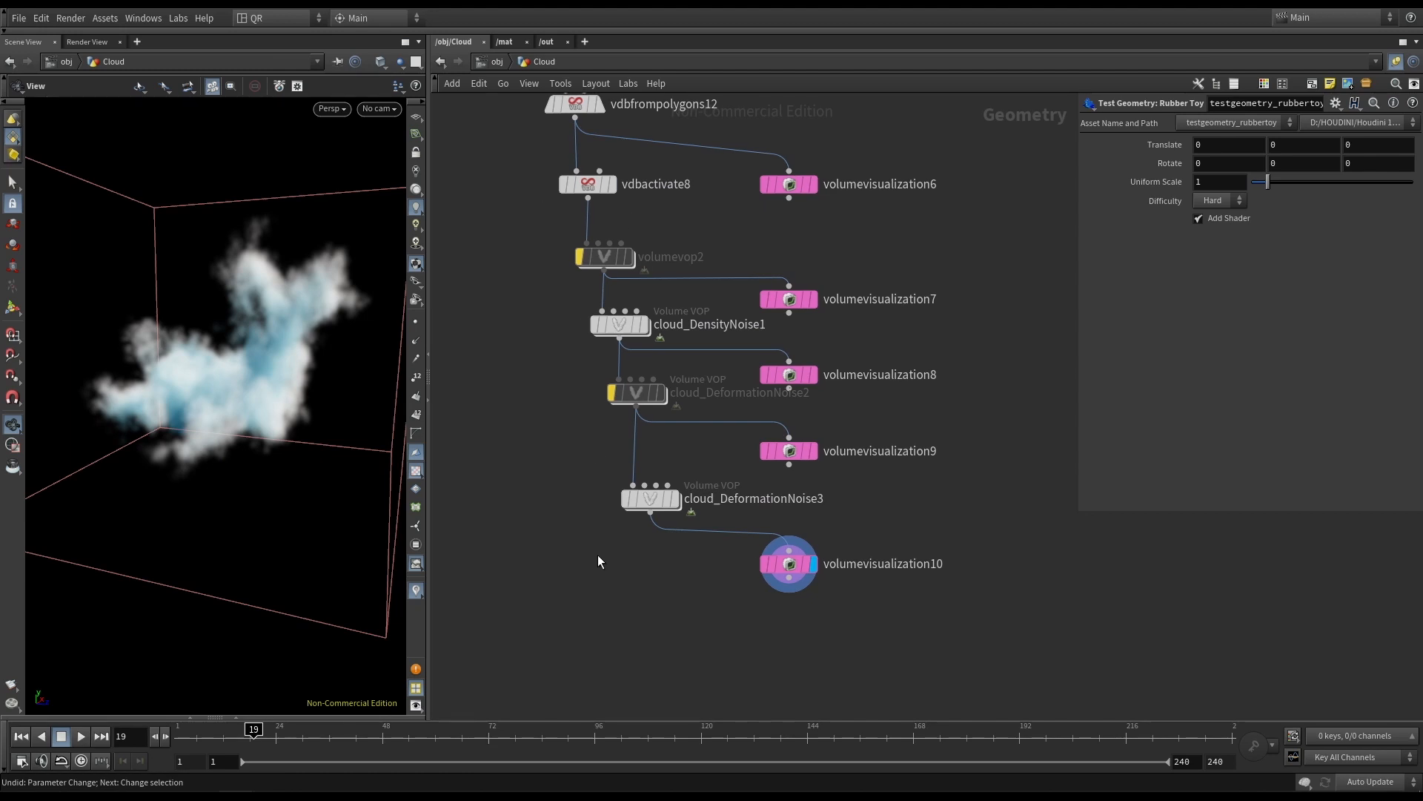
key("Tab")
type("m")
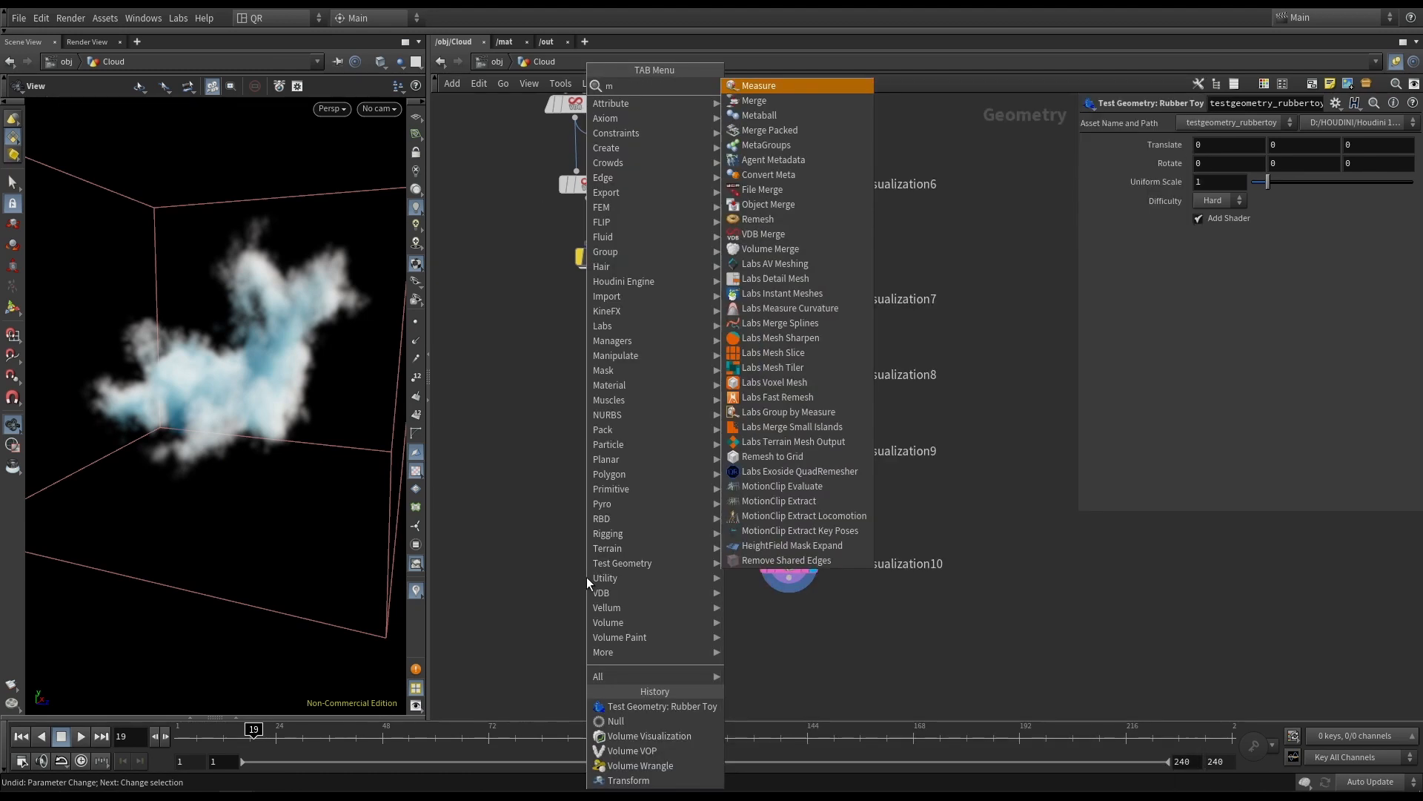
type("erge")
key("Return")
left_click(586, 574)
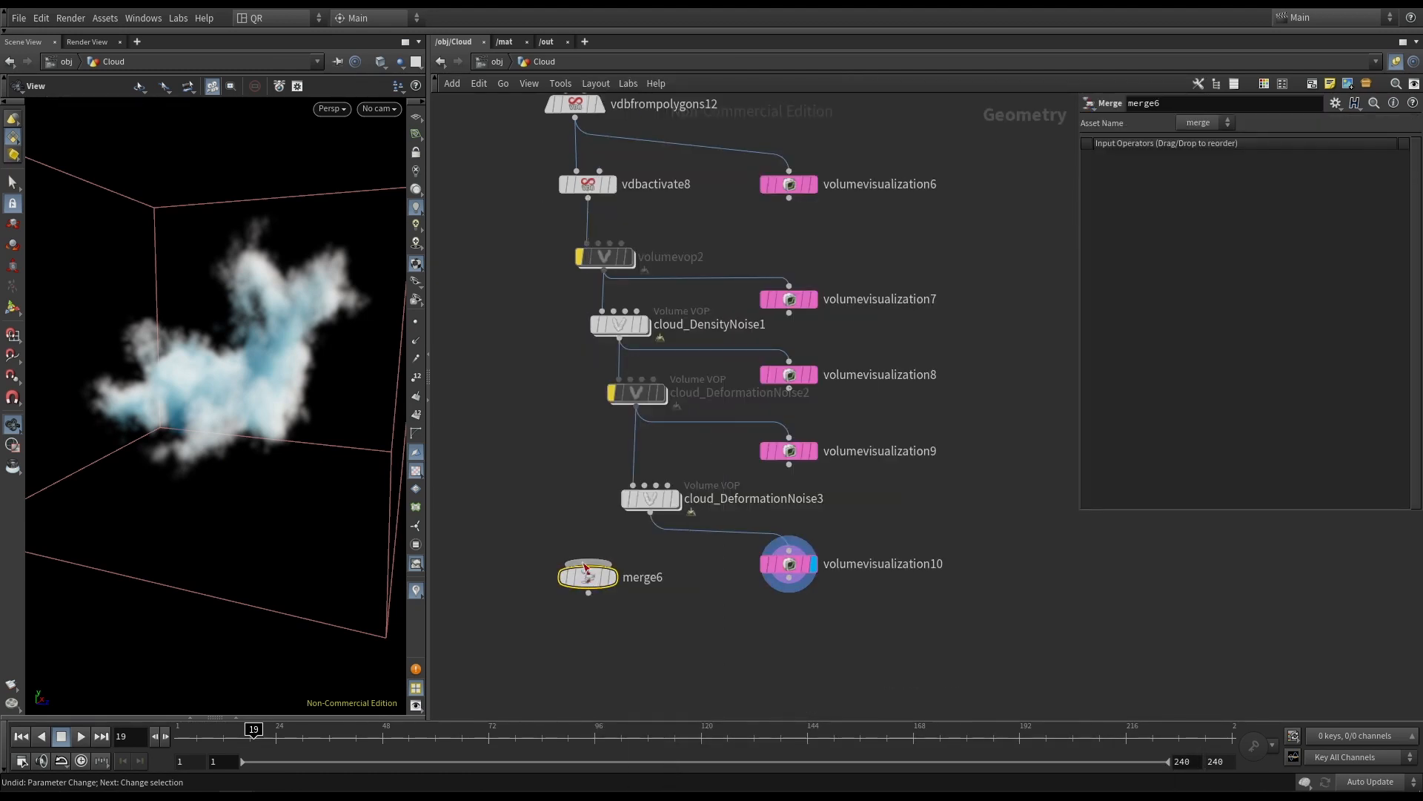
left_click(584, 563)
middle_click_drag(549, 409, 692, 435)
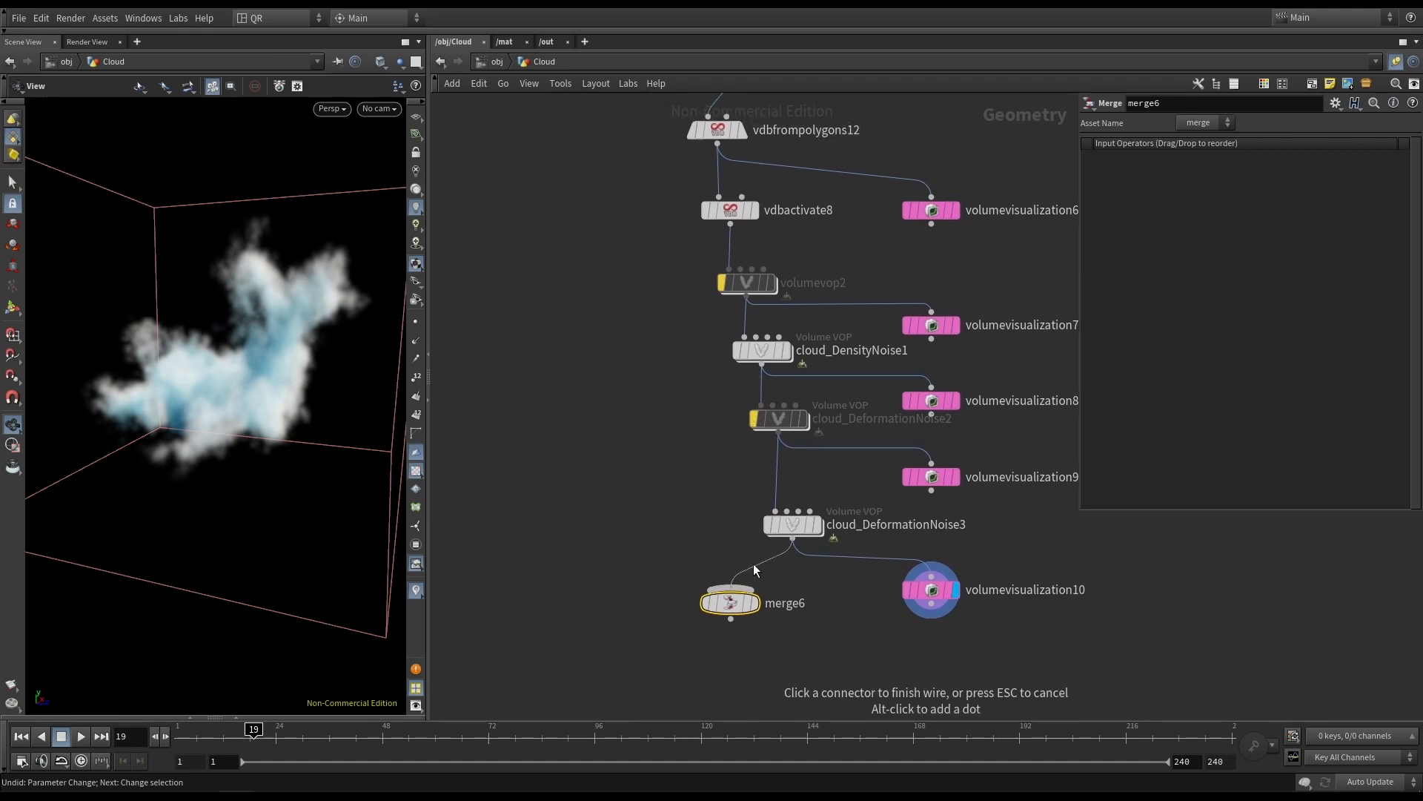
left_click(753, 564)
left_click_drag(729, 609, 607, 598)
Wire cloud_DensityNoise1 into merge6 as a second input and display the merged volume.
mouse_move(759, 455)
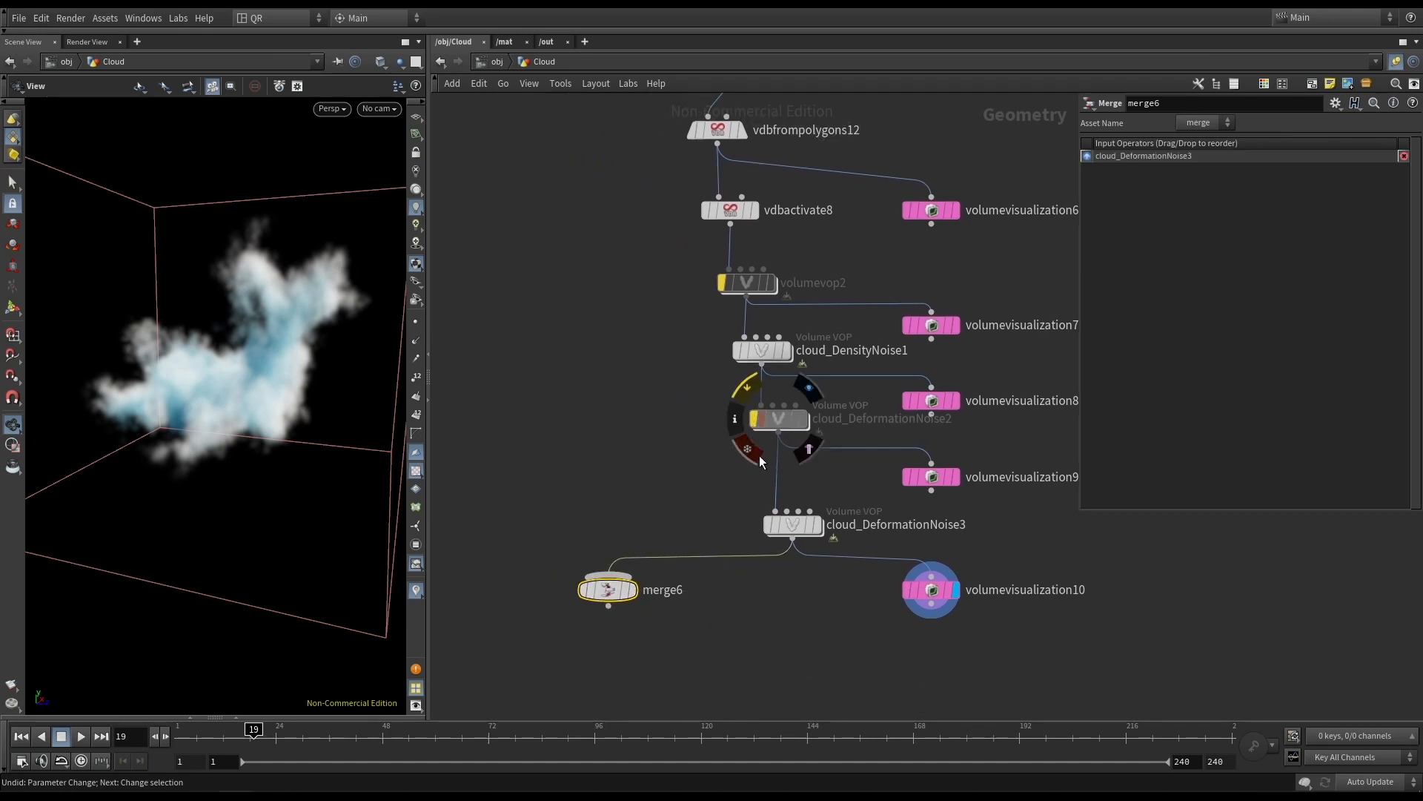
left_click(790, 326)
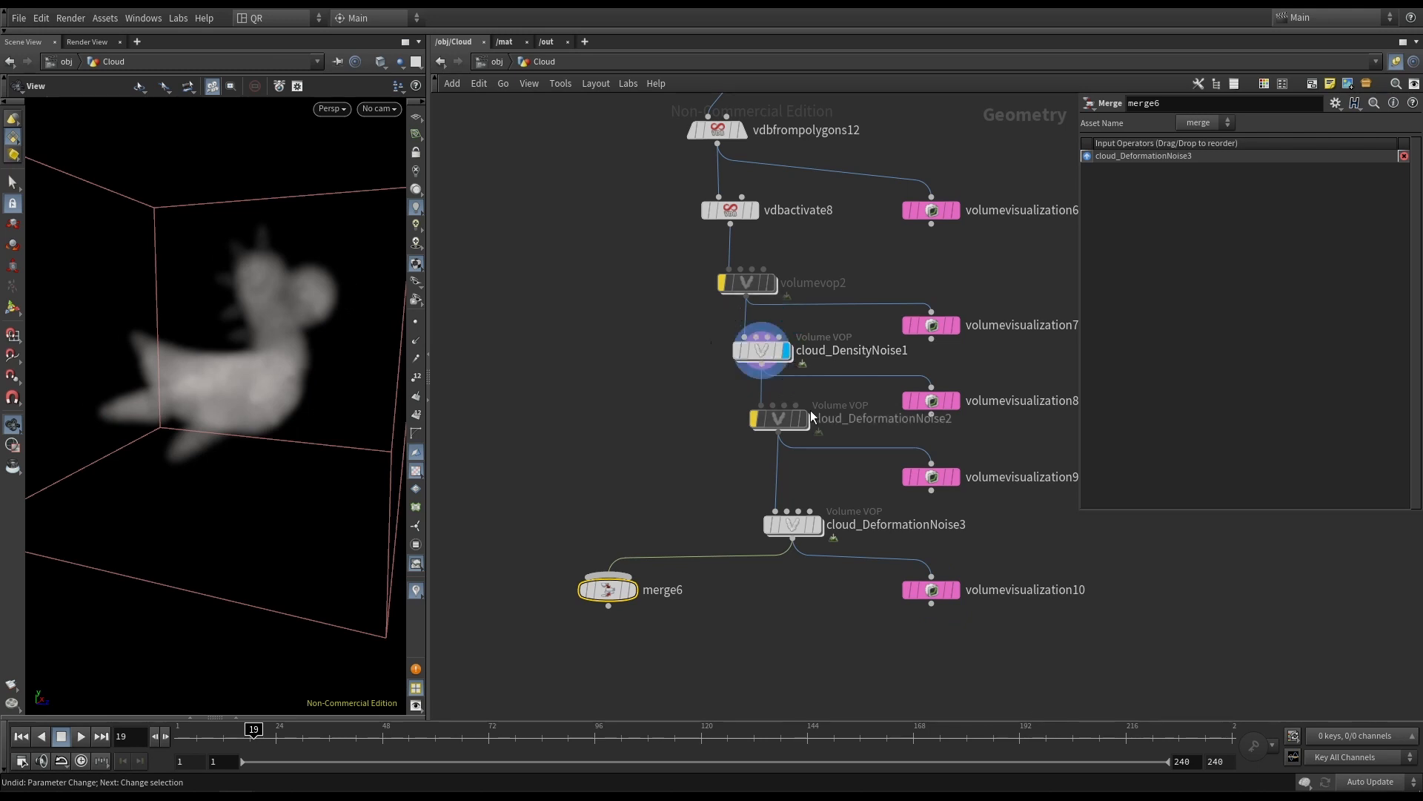
left_click(595, 573)
left_click(761, 363)
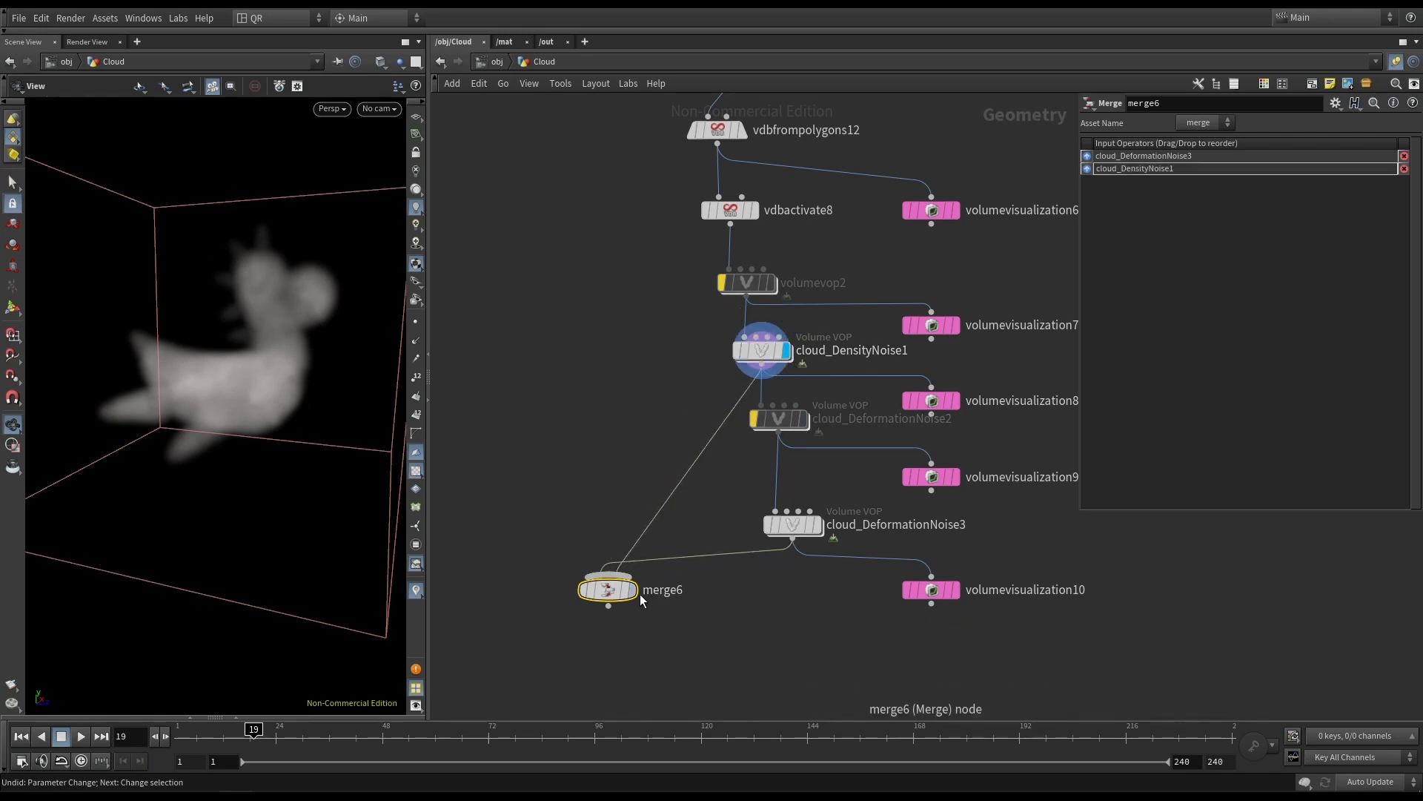
mouse_move(639, 597)
Connect merge6 to volumevisualization10 in place of cloud_DeformationNoise3 and display the shaded merged cloud.
left_click(917, 571)
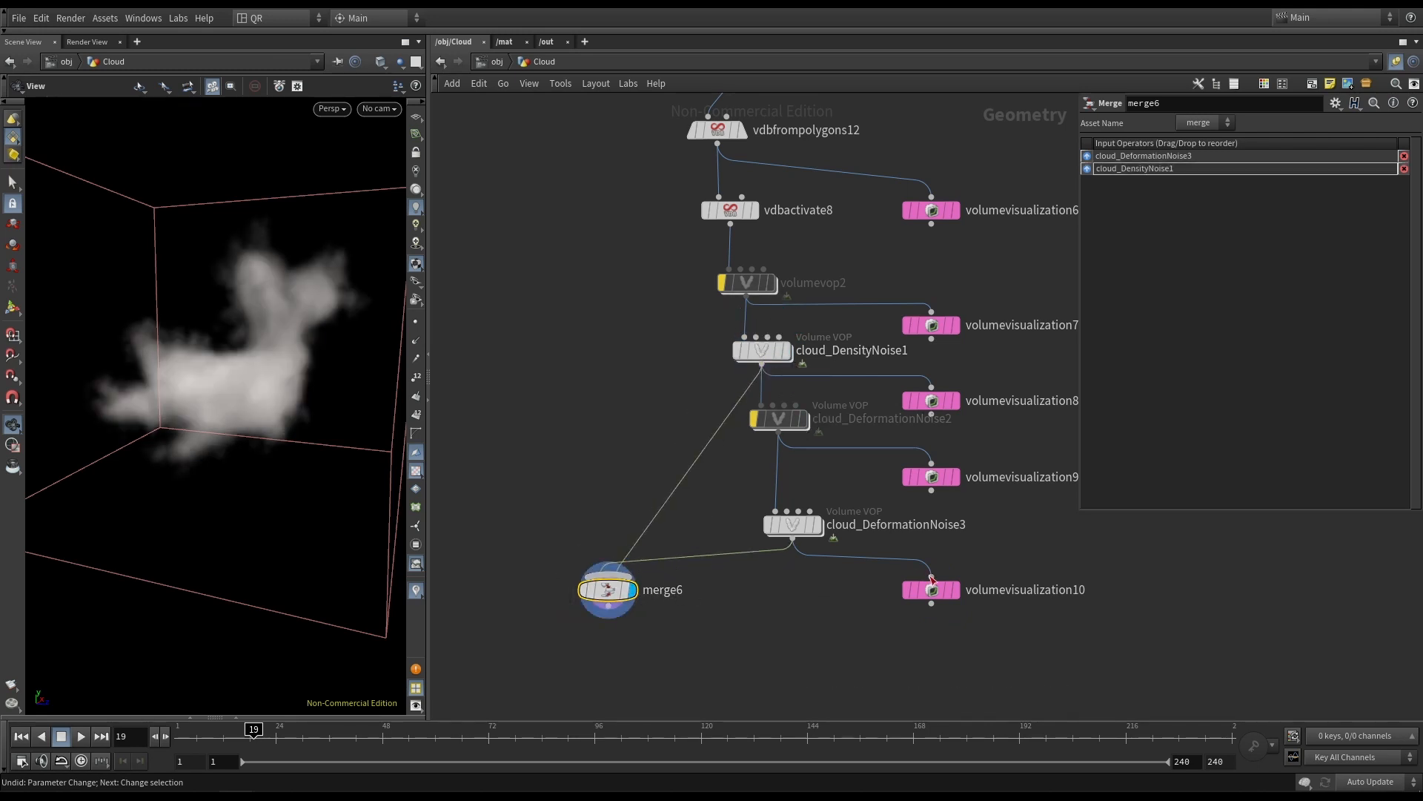
left_click(653, 609)
left_click(955, 590)
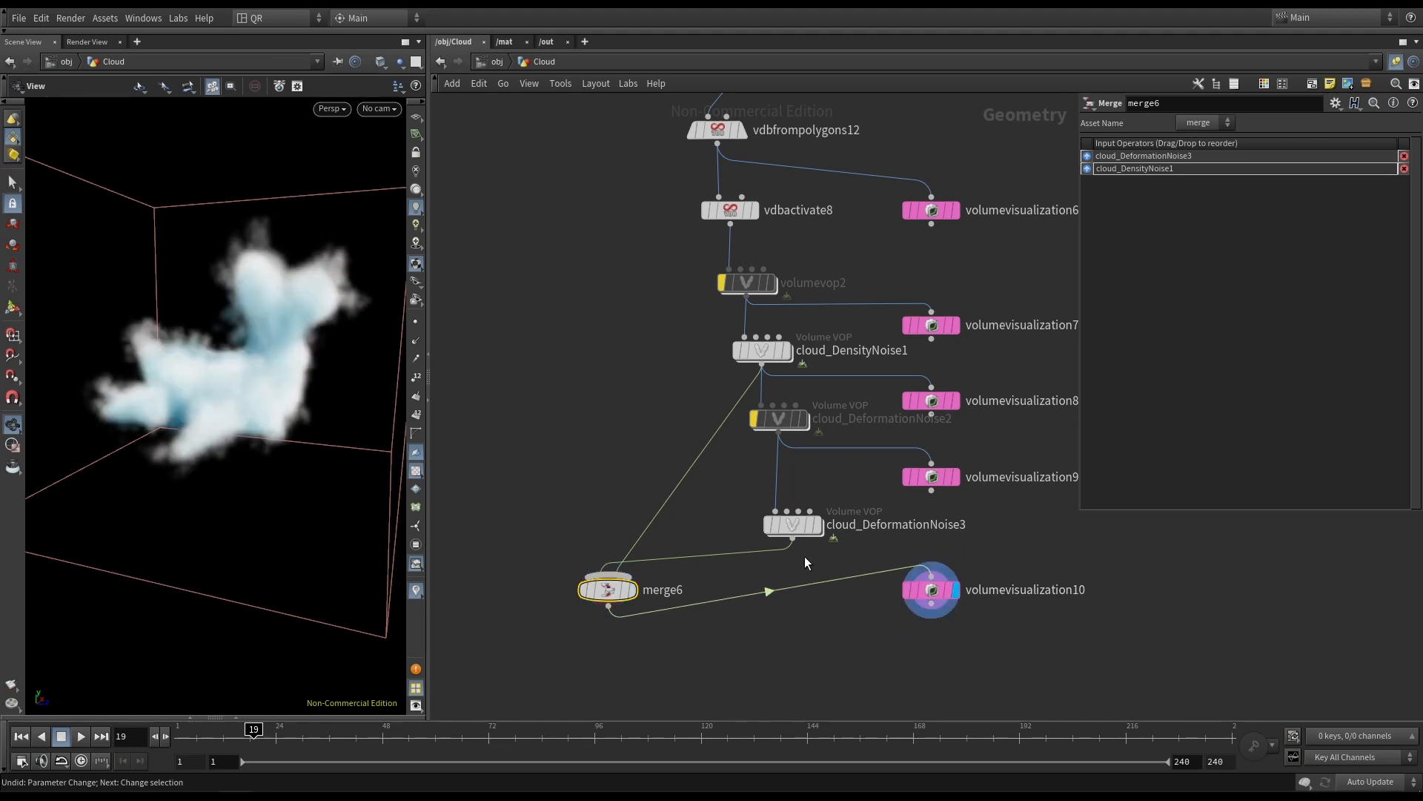
left_click_drag(222, 401, 381, 397)
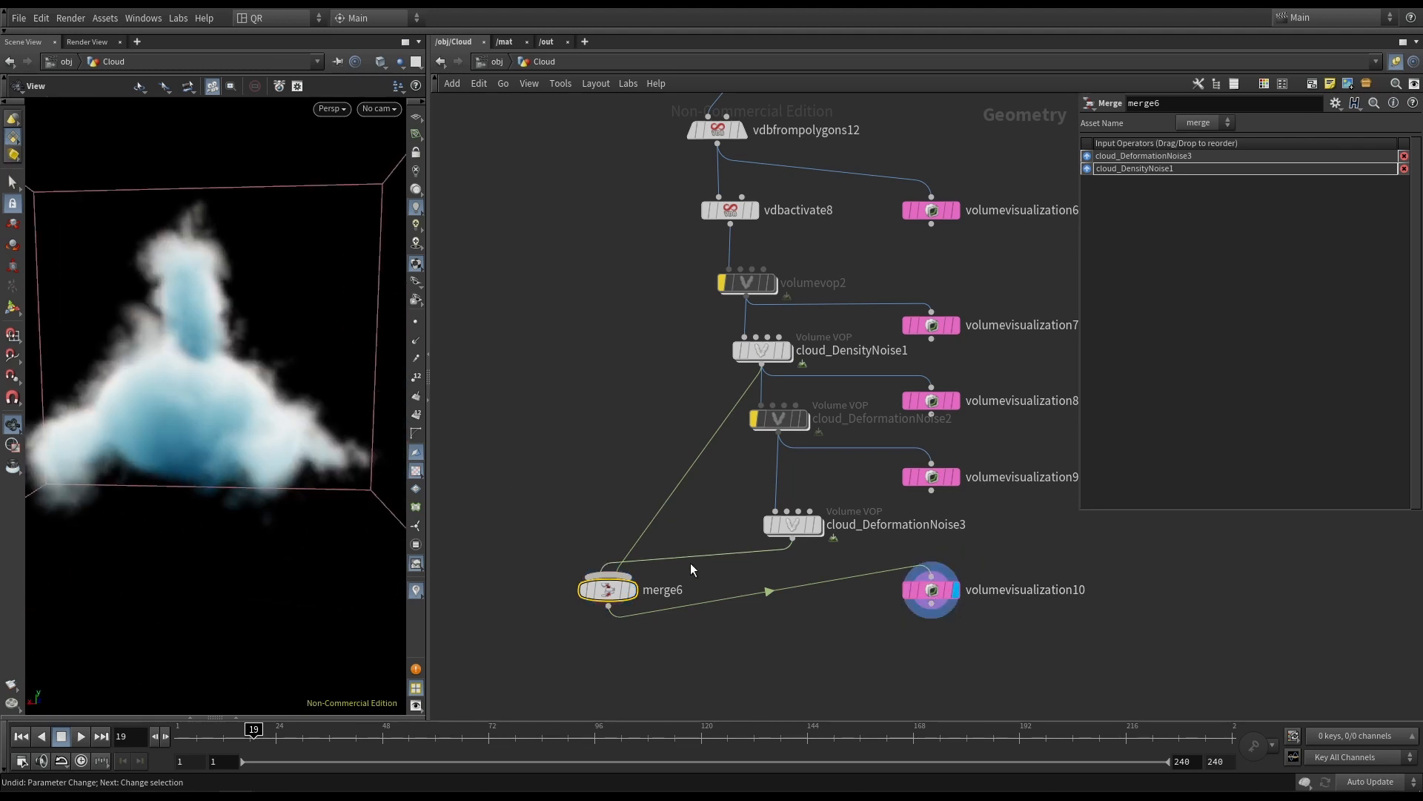
Place volumevisualization10 beneath merge6 and display a duplicate visualization node wired to cloud_DeformationNoise3 in its old position.
middle_click(604, 593)
left_click_drag(608, 591, 616, 572)
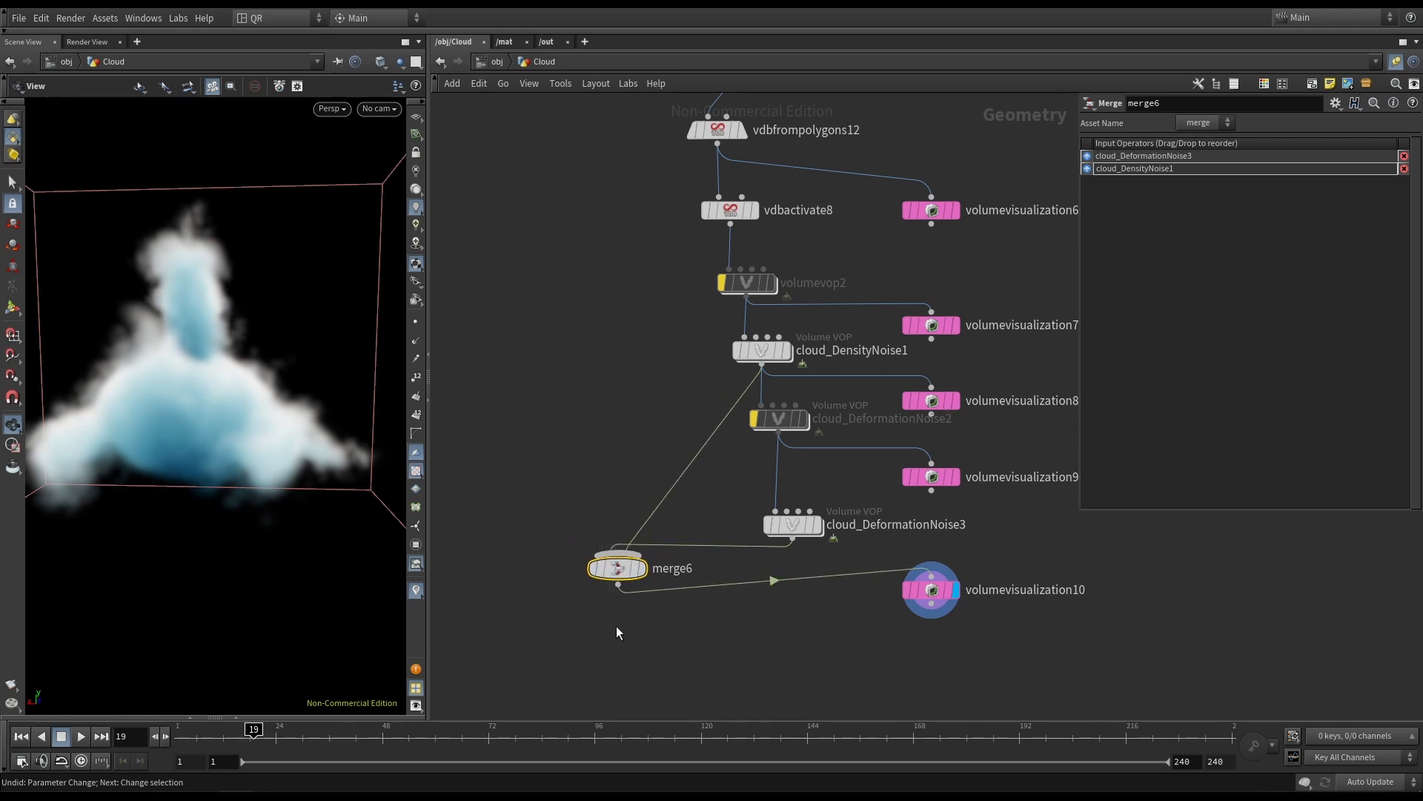
left_click_drag(272, 440, 159, 475)
mouse_move(932, 589)
left_mouse_down()
mouse_move(613, 639)
mouse_move(965, 625)
mouse_move(940, 576)
left_mouse_up()
left_click(620, 569)
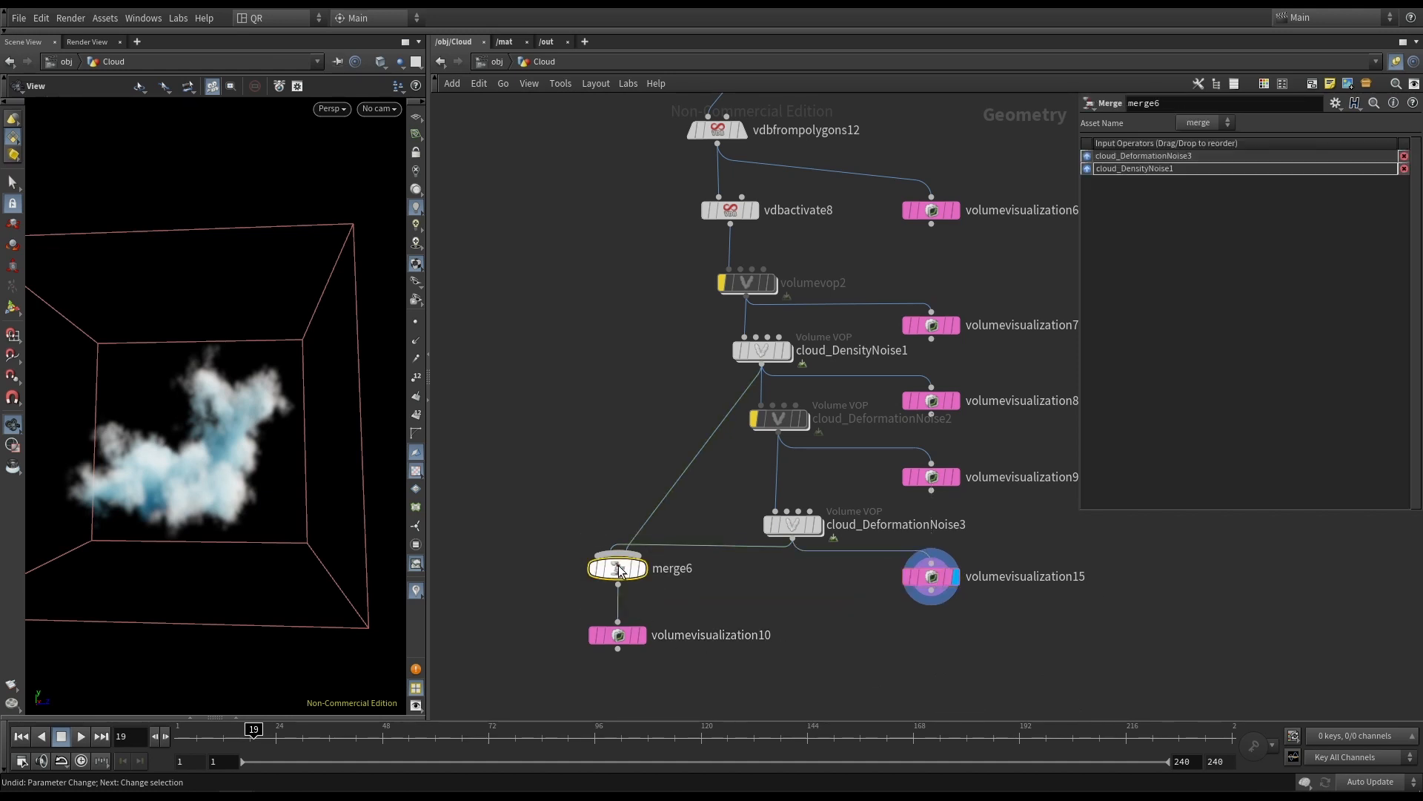
Move testgeometry_rubbertoy1 aside and add a Switch node above vdbfrompolygons12.
scroll(710, 594, "down", 5)
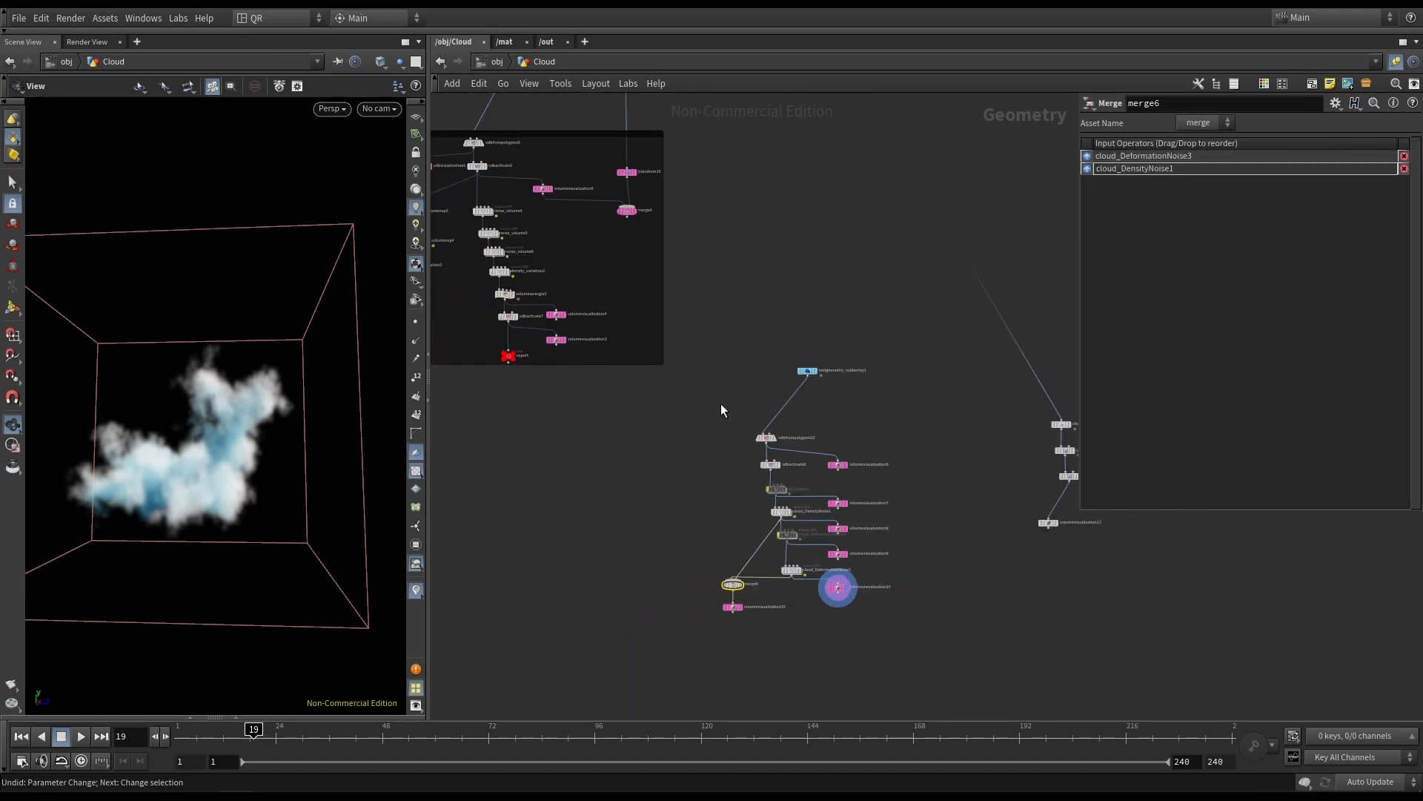
left_click_drag(809, 376, 691, 411)
scroll(818, 402, "down", 3)
middle_click_drag(810, 387, 771, 487)
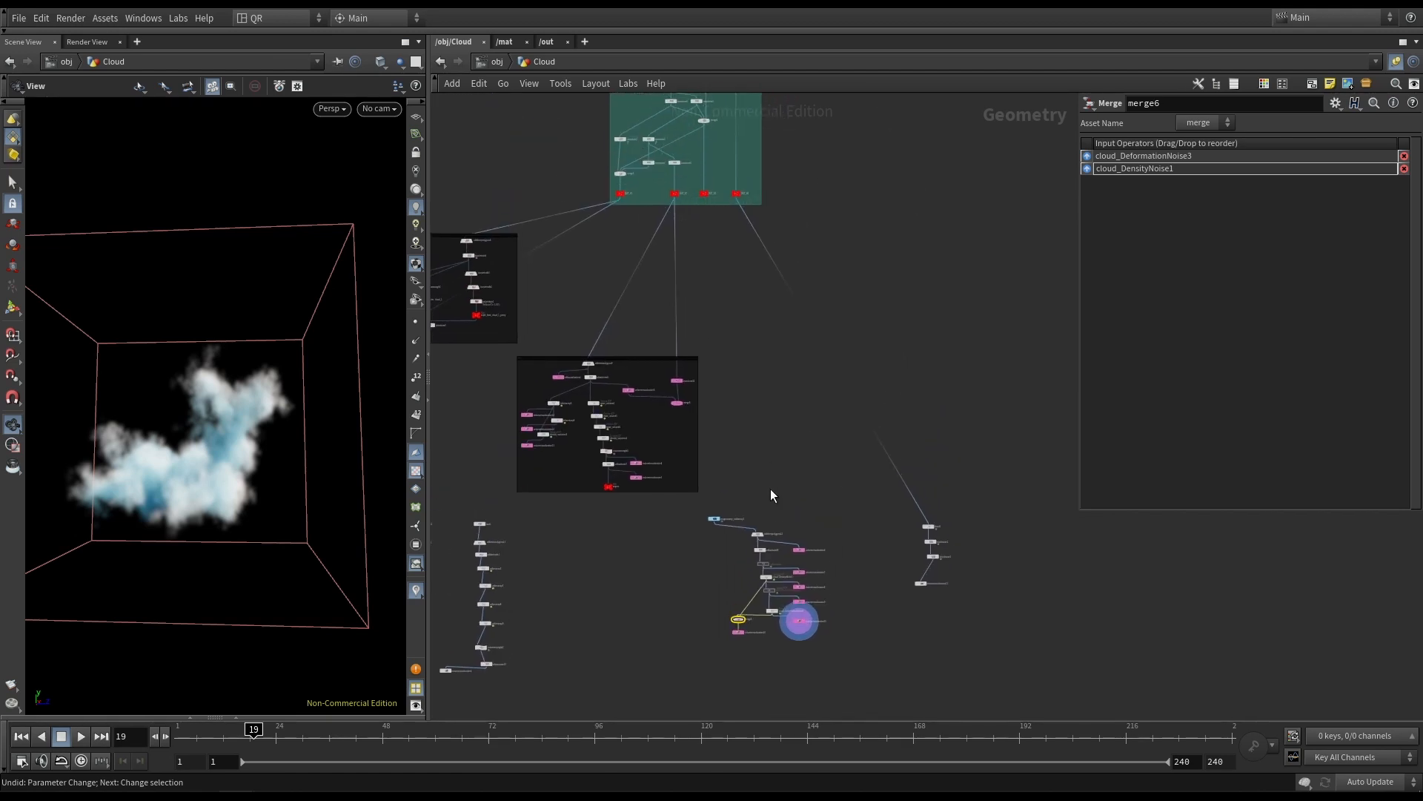
scroll(753, 530, "up", 4)
scroll(753, 530, "up", 3)
key("Tab")
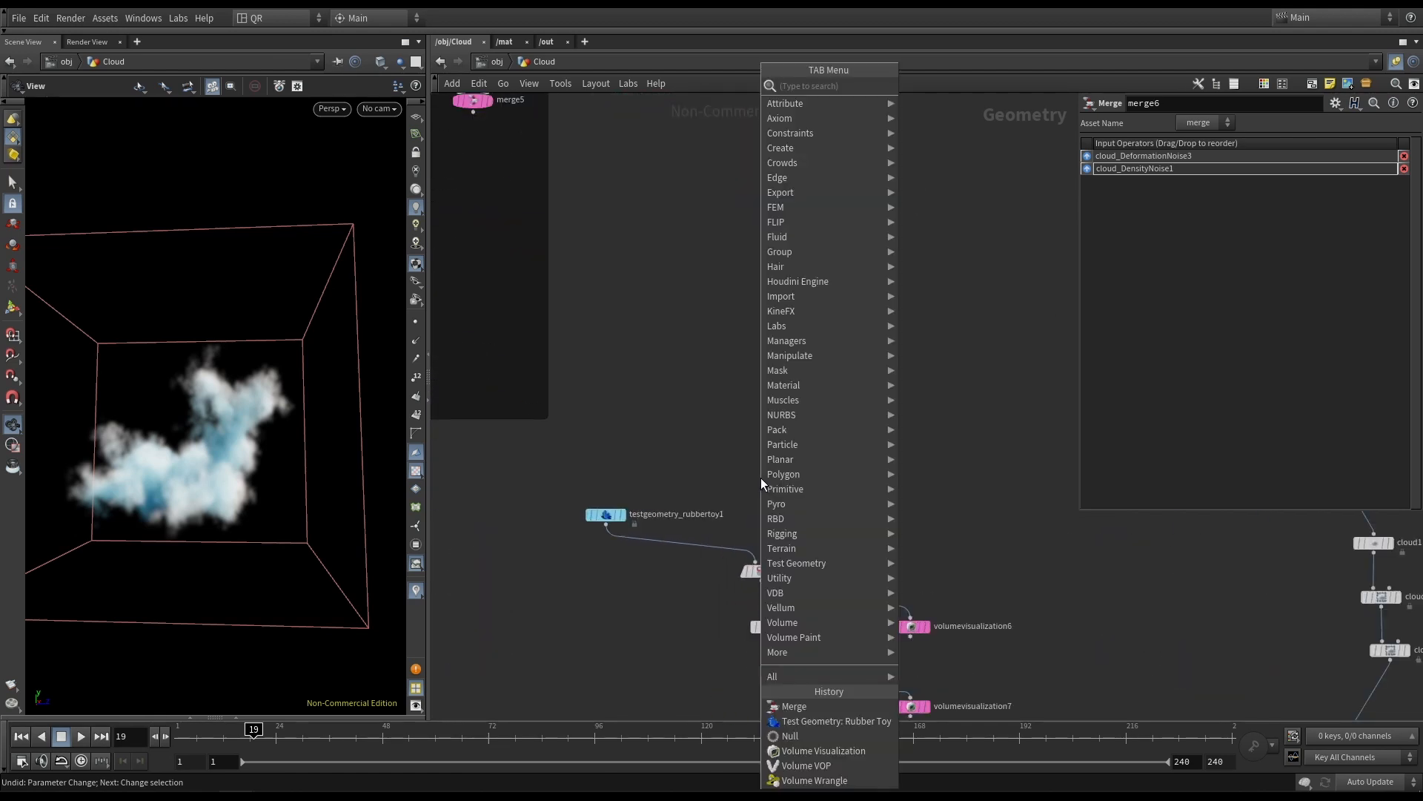
type("sw")
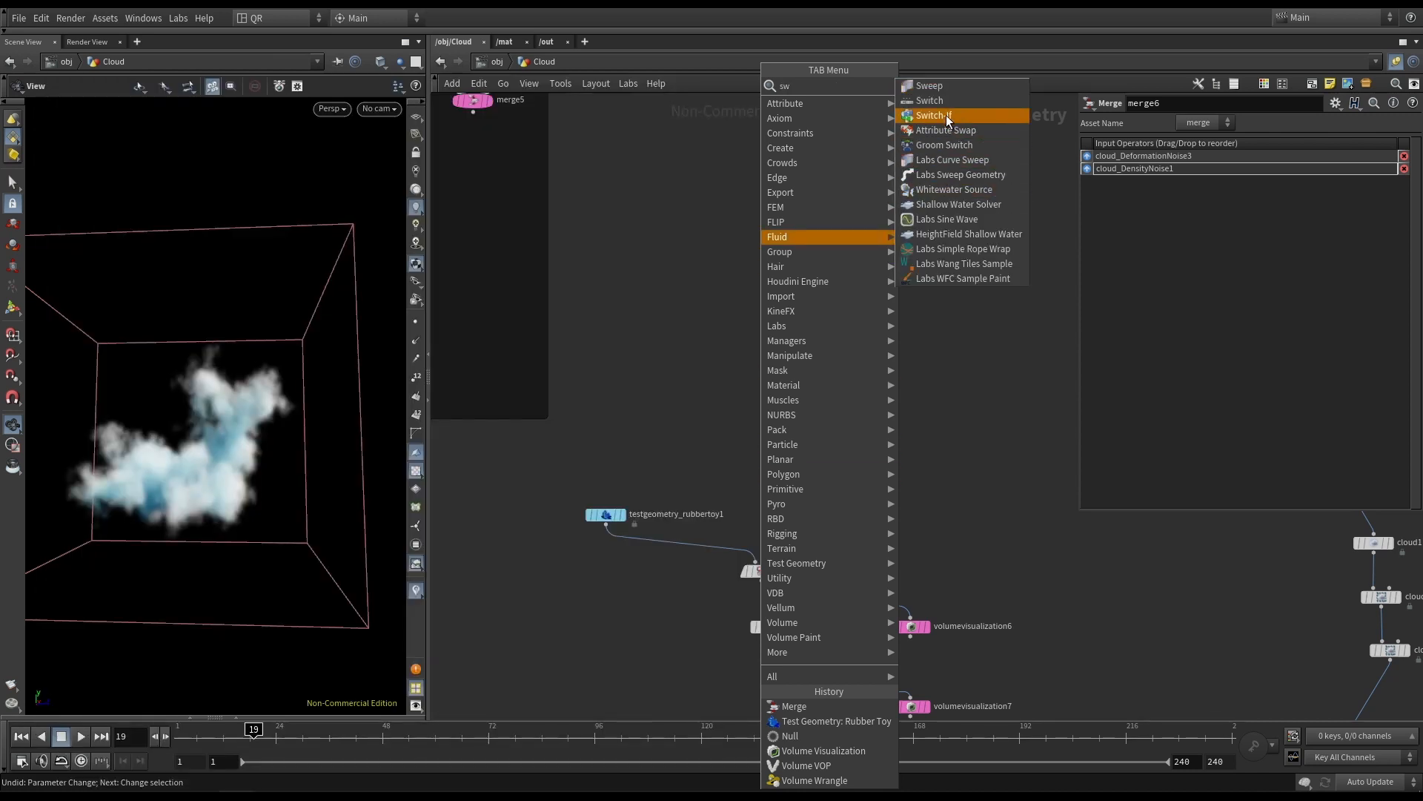
left_click(943, 102)
left_click(762, 482)
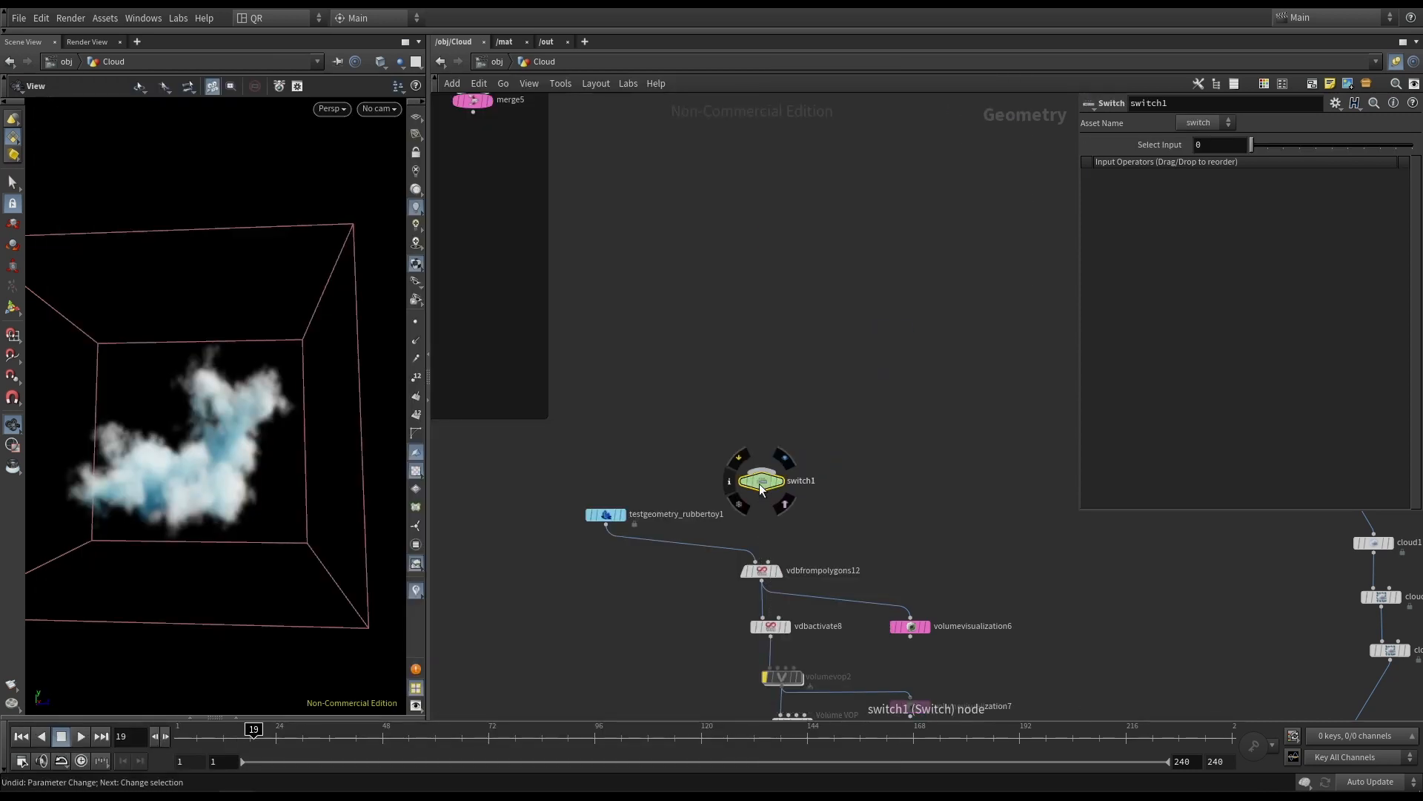
Wire testgeometry_rubbertoy1 into switch1 and connect switch1 to the first input of vdbfrompolygons12.
scroll(759, 483, "up", 4)
left_click_drag(764, 455, 460, 550)
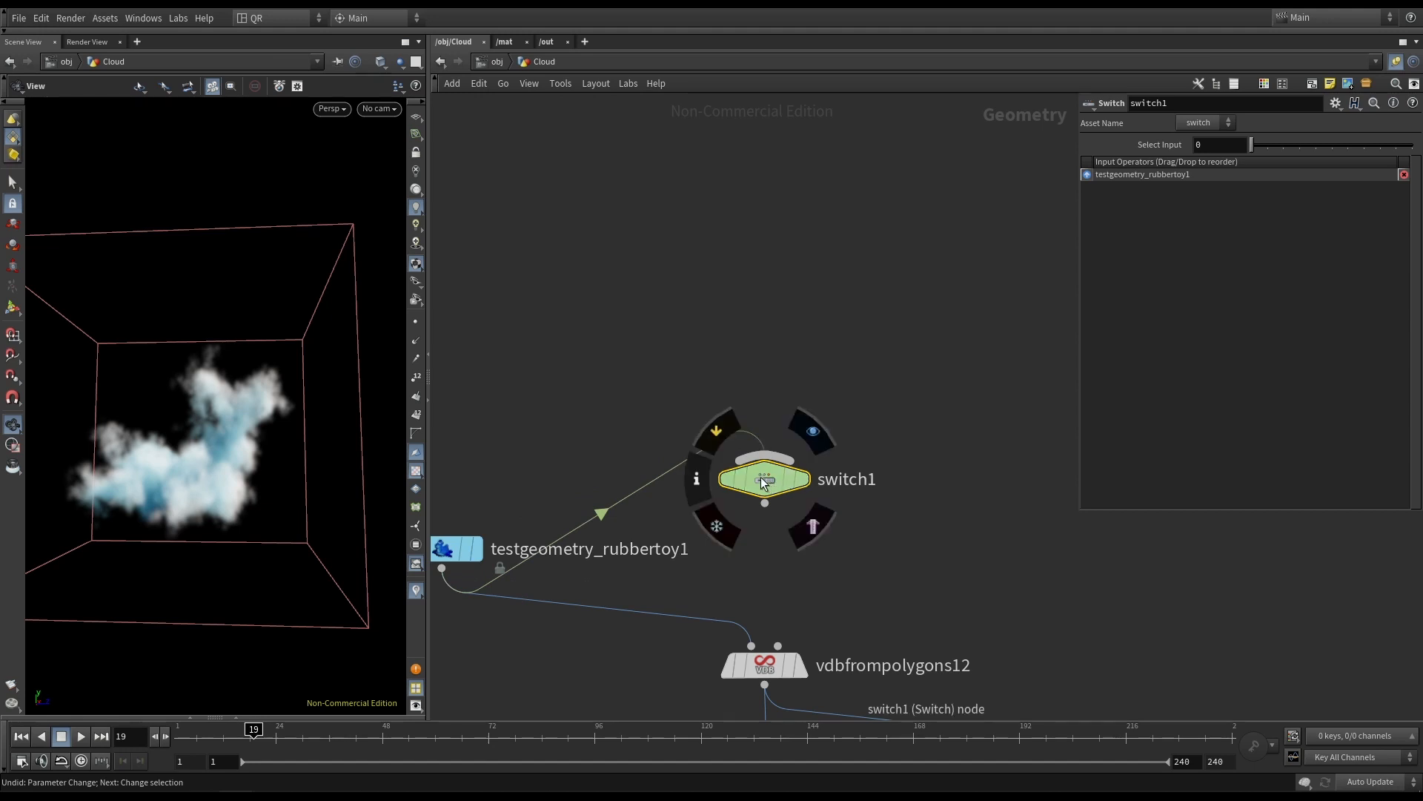
left_click_drag(760, 477, 732, 613)
left_click(751, 646)
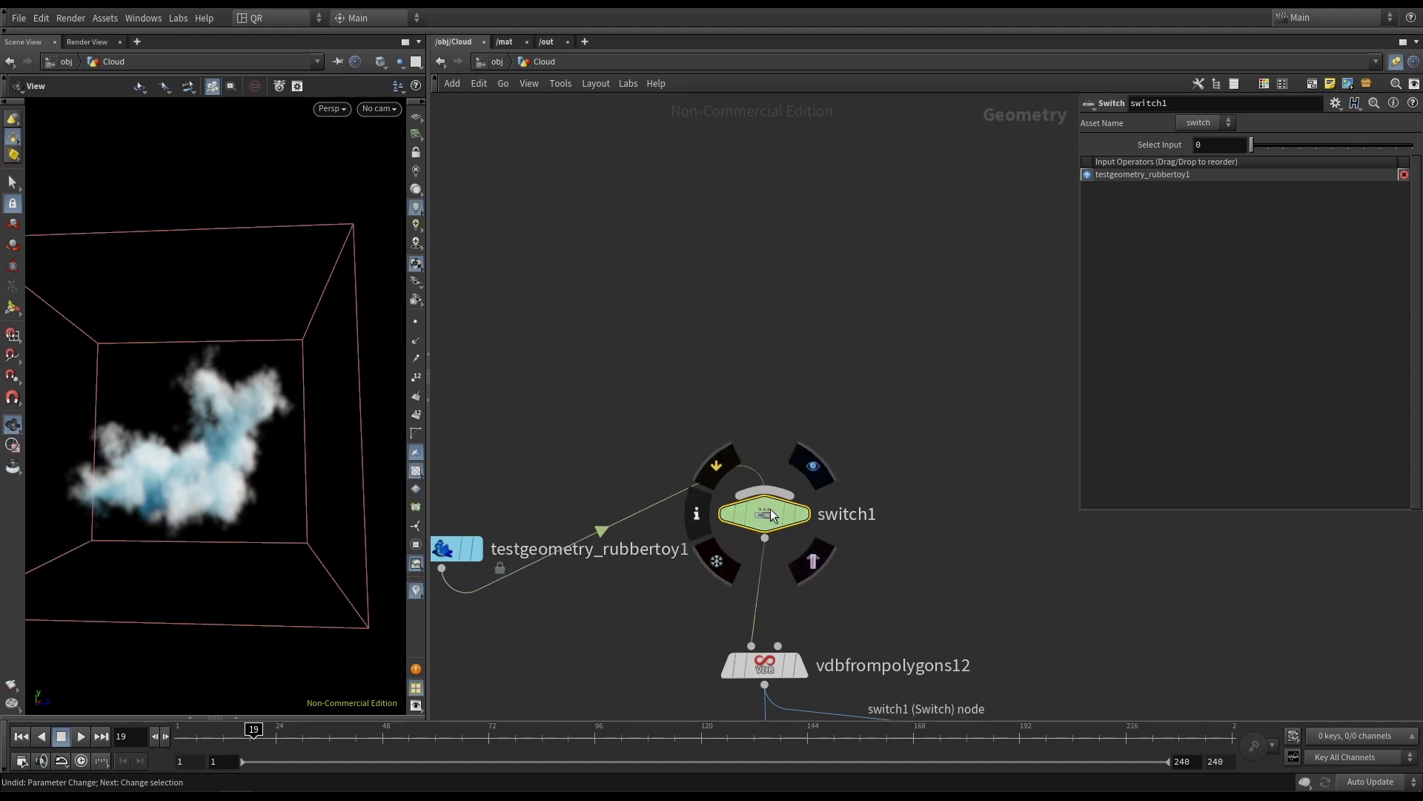
Connect the OUT_V3 cloud geometry to switch1 as its second input.
left_click(764, 493)
scroll(762, 305, "down", 5)
middle_click_drag(760, 262, 714, 611)
mouse_move(665, 323)
middle_mouse_down()
mouse_move(673, 620)
mouse_move(668, 306)
middle_mouse_up()
left_click(611, 365)
middle_click_drag(696, 496, 686, 270)
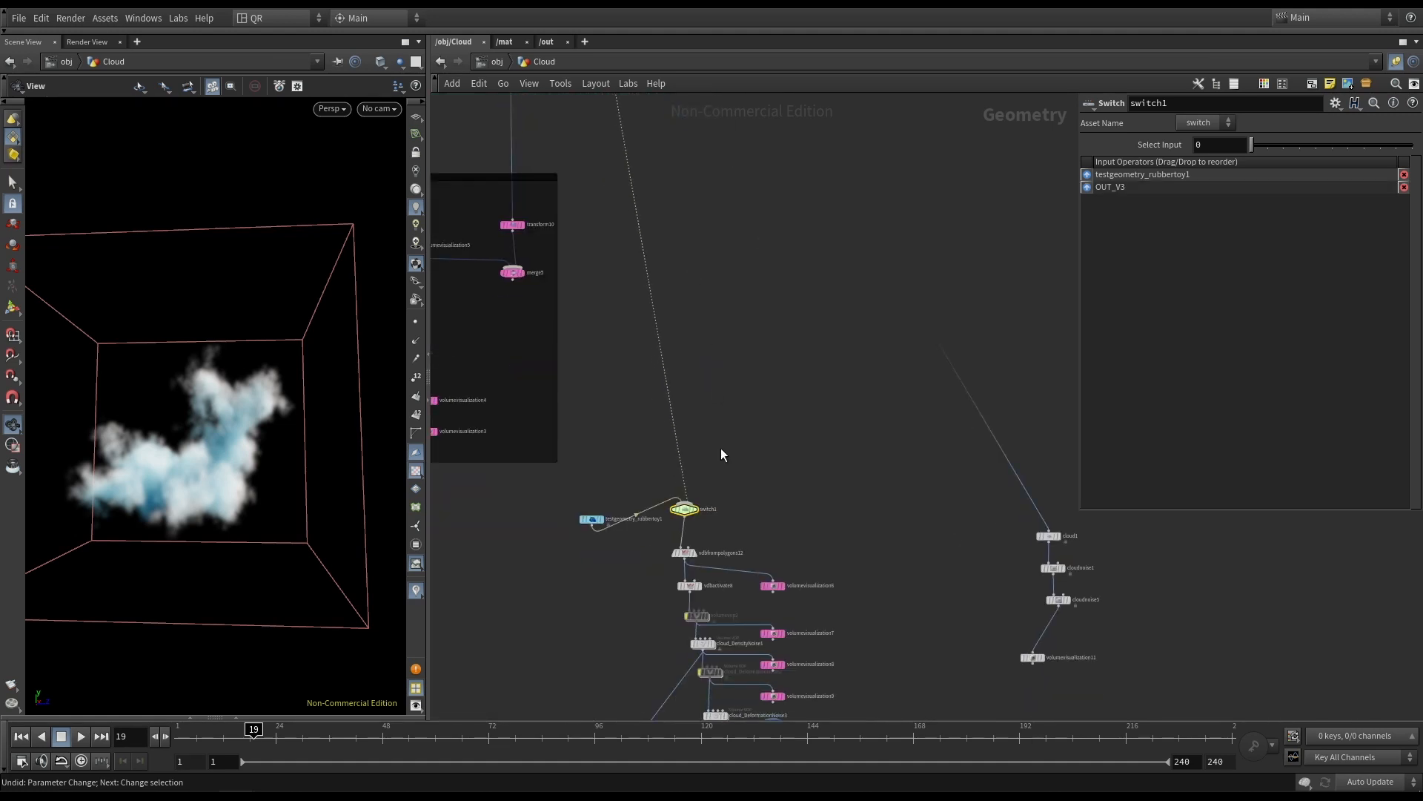
Examine the rubber toy and OUT_V3 connections entering switch1 and its Select Input parameter.
scroll(685, 461, "up", 5)
middle_click_drag(666, 609, 746, 465)
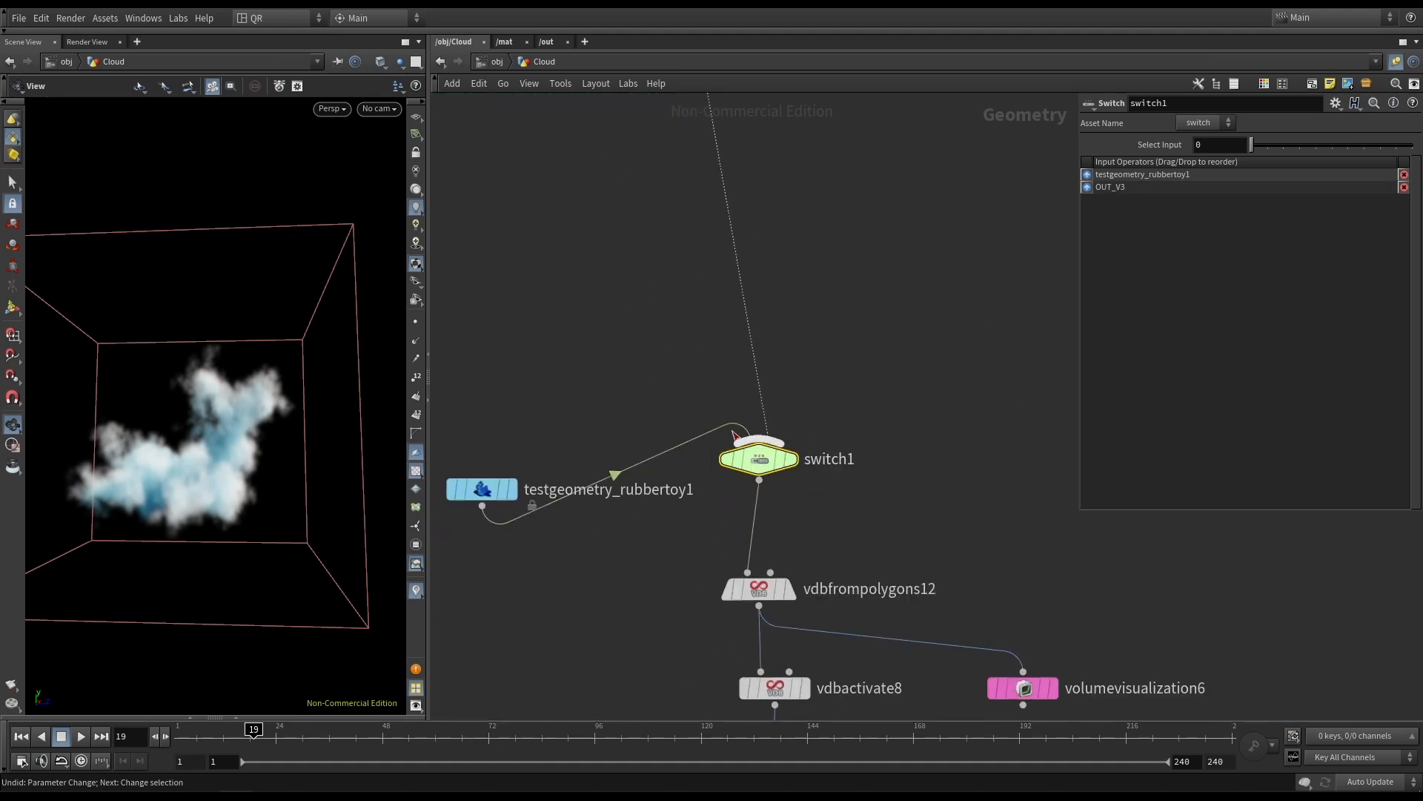
left_click_drag(808, 343, 676, 439)
scroll(764, 443, "up", 2)
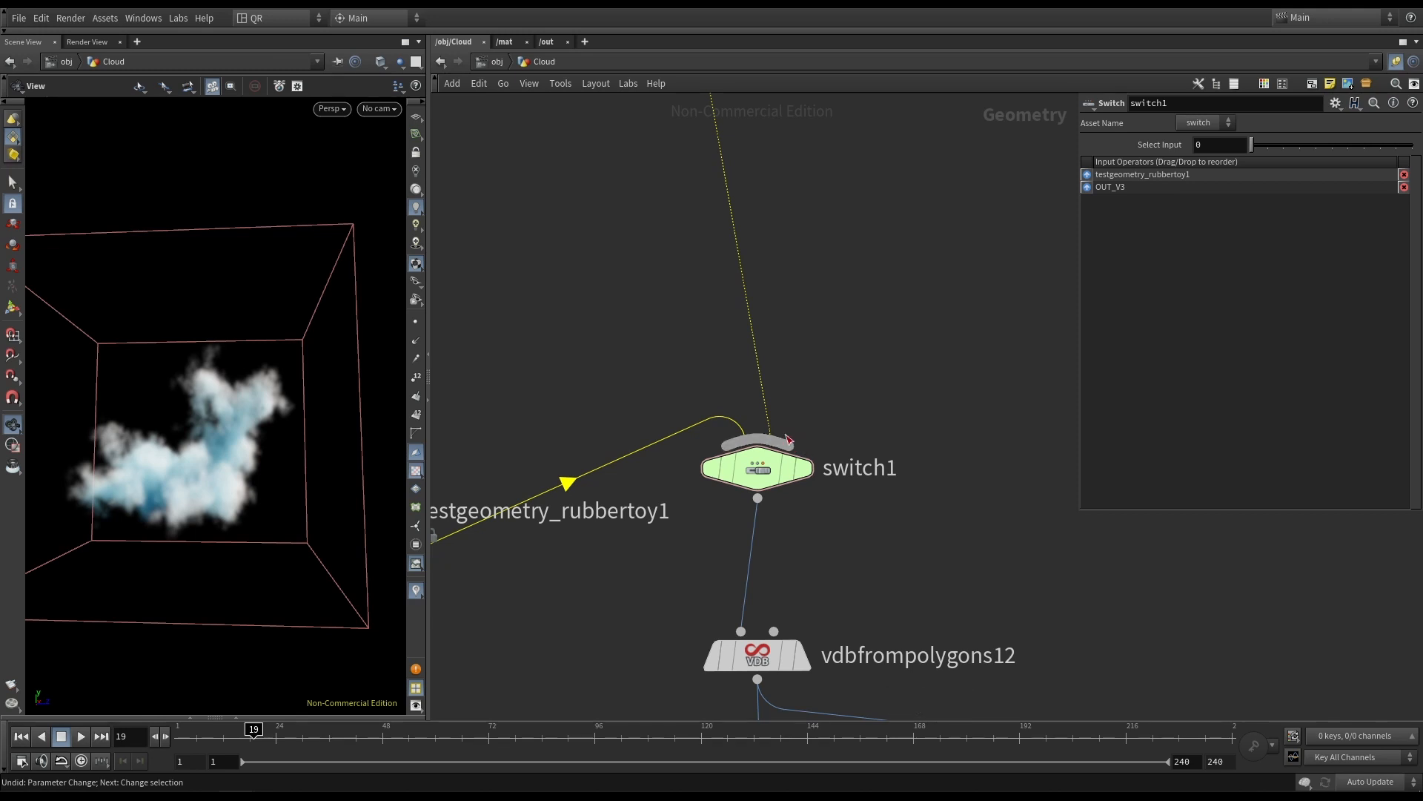
left_click(771, 437)
key("Escape")
left_click(771, 468)
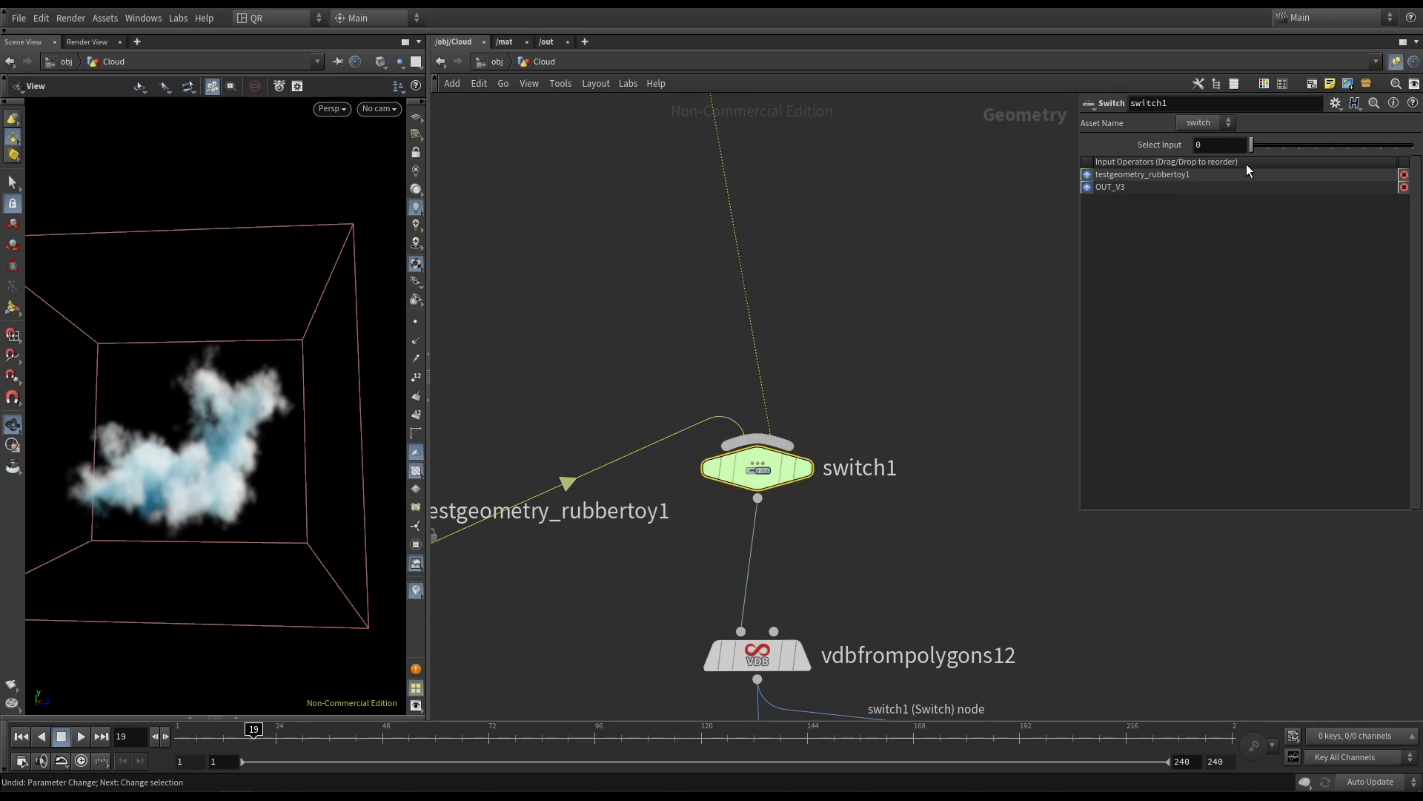
middle_click_drag(642, 344, 755, 314)
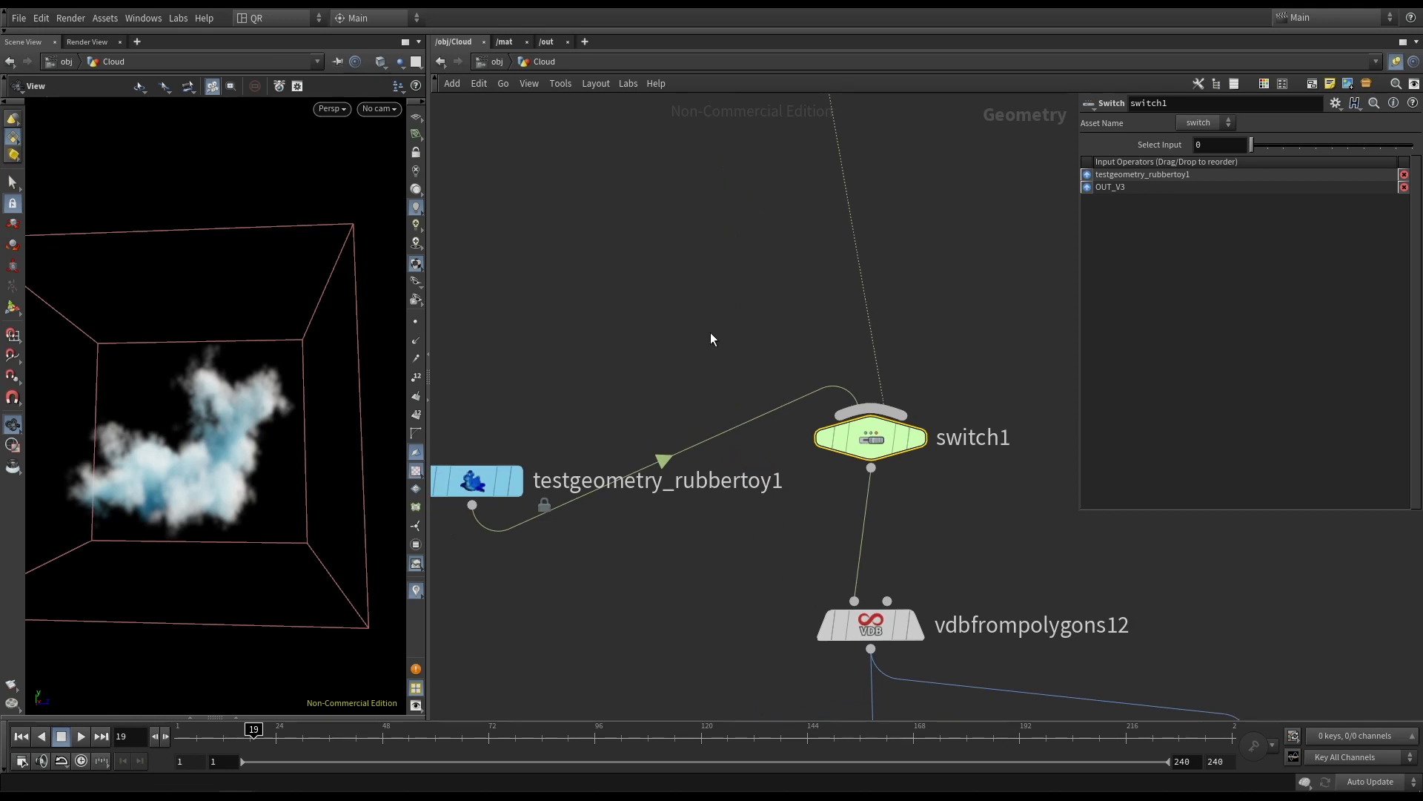
Move testgeometry_rubbertoy1 above switch1, set Select Input to 1, and orbit around the resulting cloud.
left_click_drag(711, 329, 656, 459)
left_click_drag(952, 231, 859, 306)
left_click_drag(751, 304, 693, 521)
left_click_drag(919, 250, 827, 310)
left_click_drag(771, 350, 715, 486)
left_click_drag(477, 480, 625, 312)
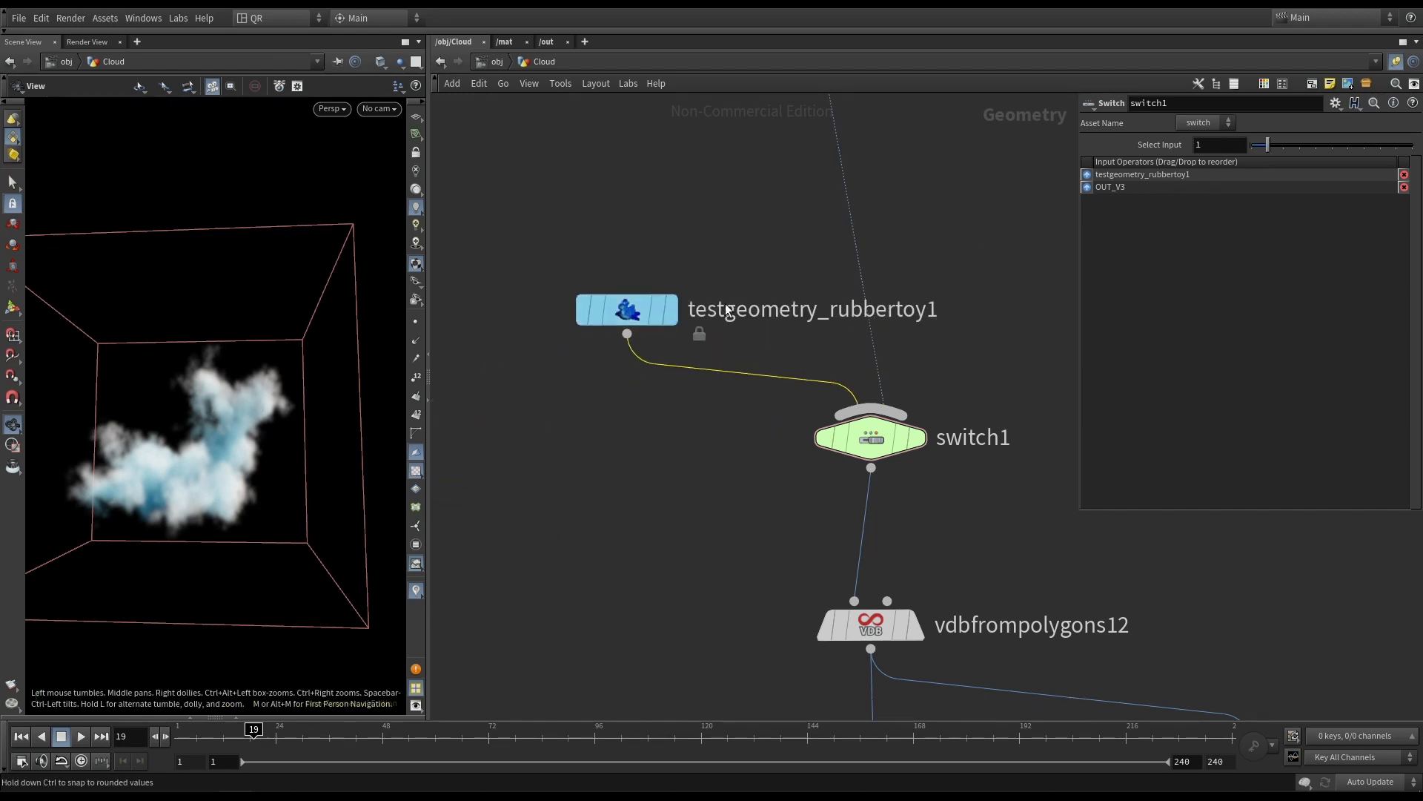
left_click_drag(312, 459, 270, 444)
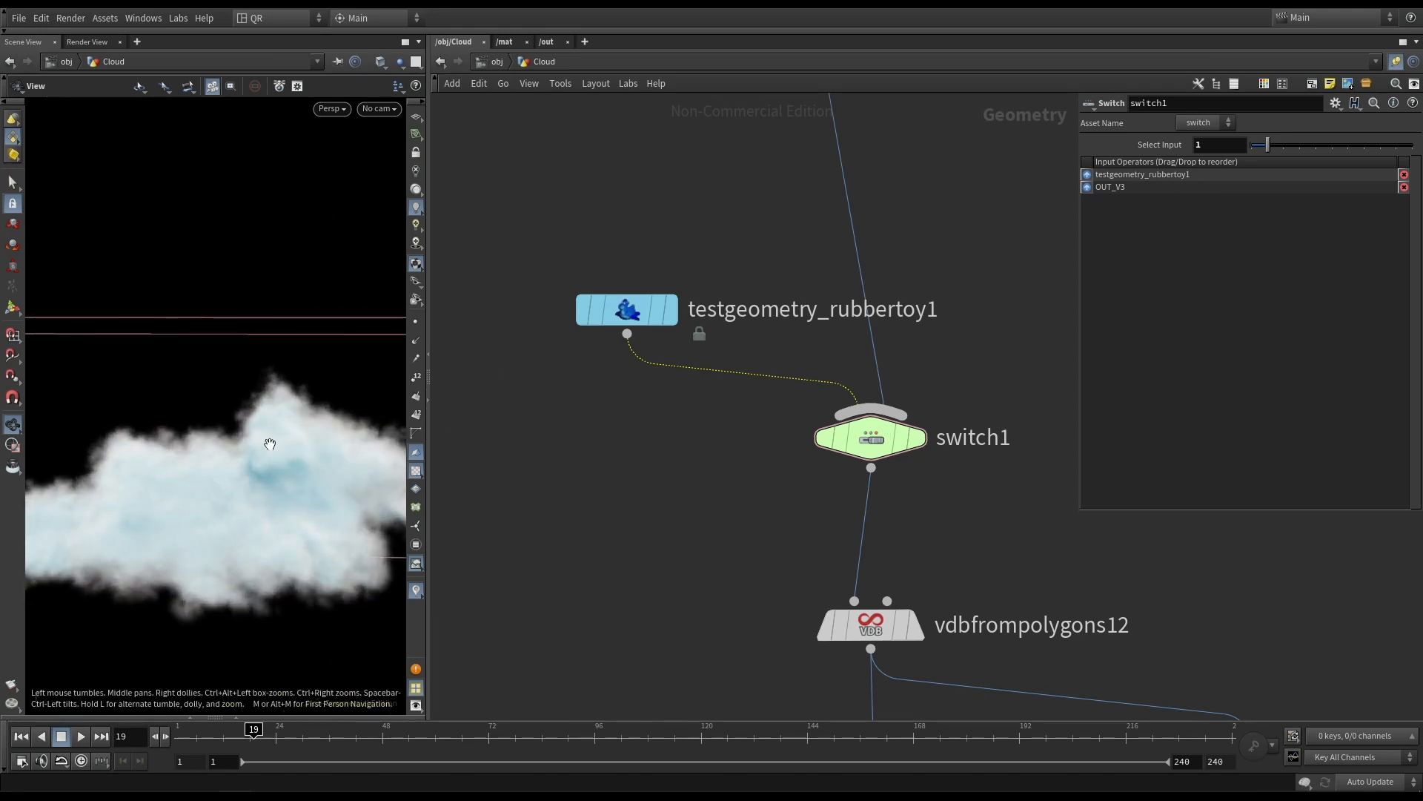
right_click_drag(269, 445, 185, 476)
middle_click_drag(708, 499, 705, 439)
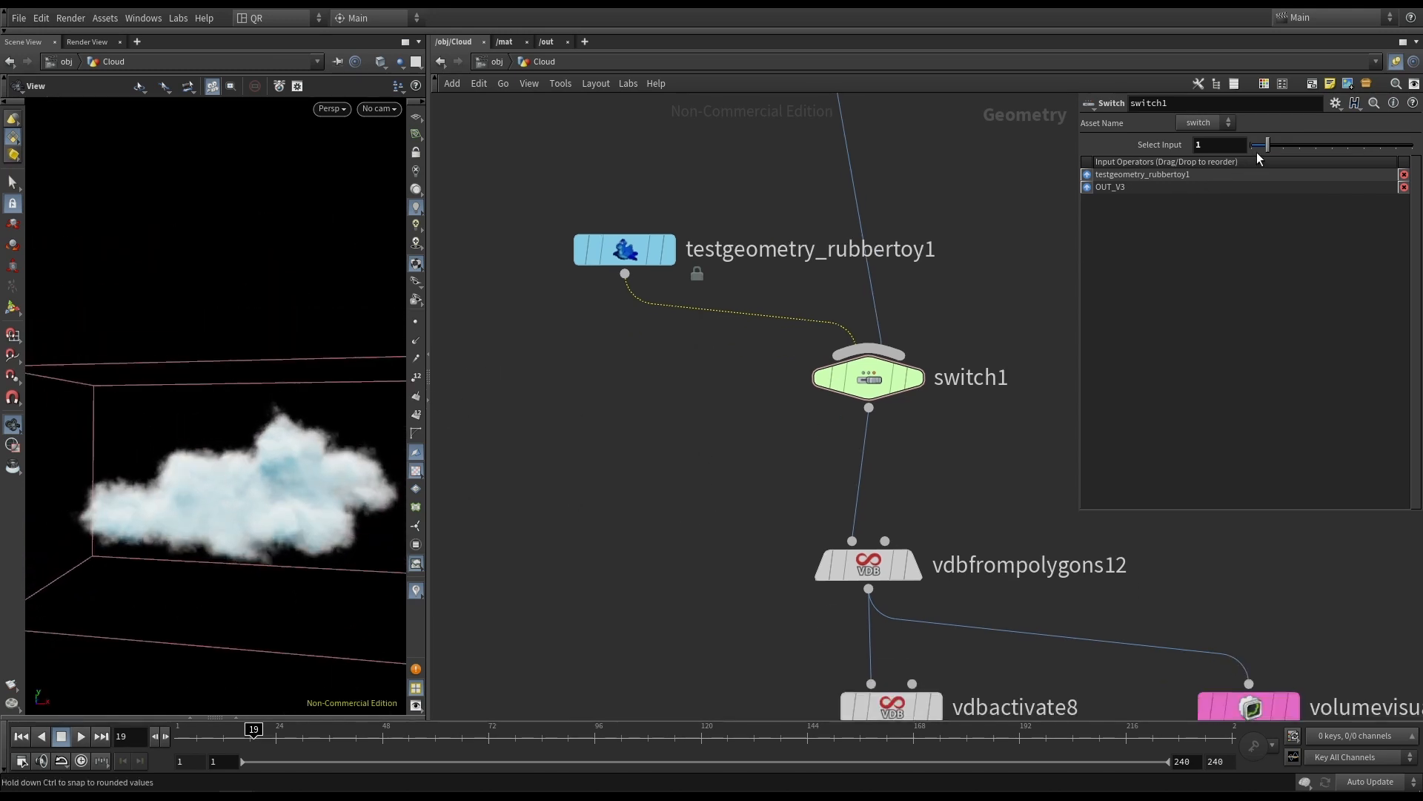
Set switch1's Select Input to 0 and orbit around the rubber toy cloud.
left_click(1255, 151)
scroll(617, 569, "down", 5)
middle_click_drag(631, 592, 600, 366)
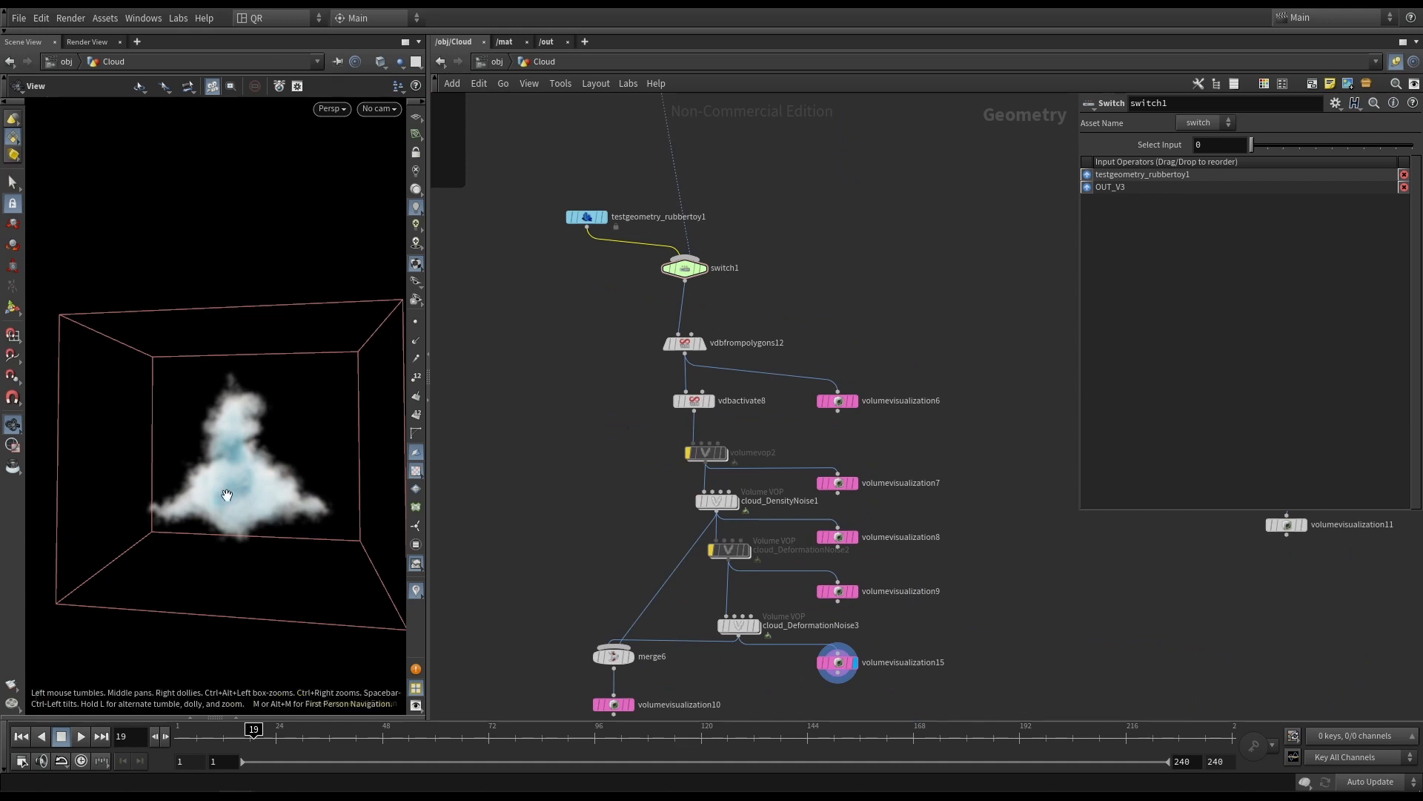
left_click_drag(225, 435, 385, 511)
middle_click_drag(652, 700, 660, 496)
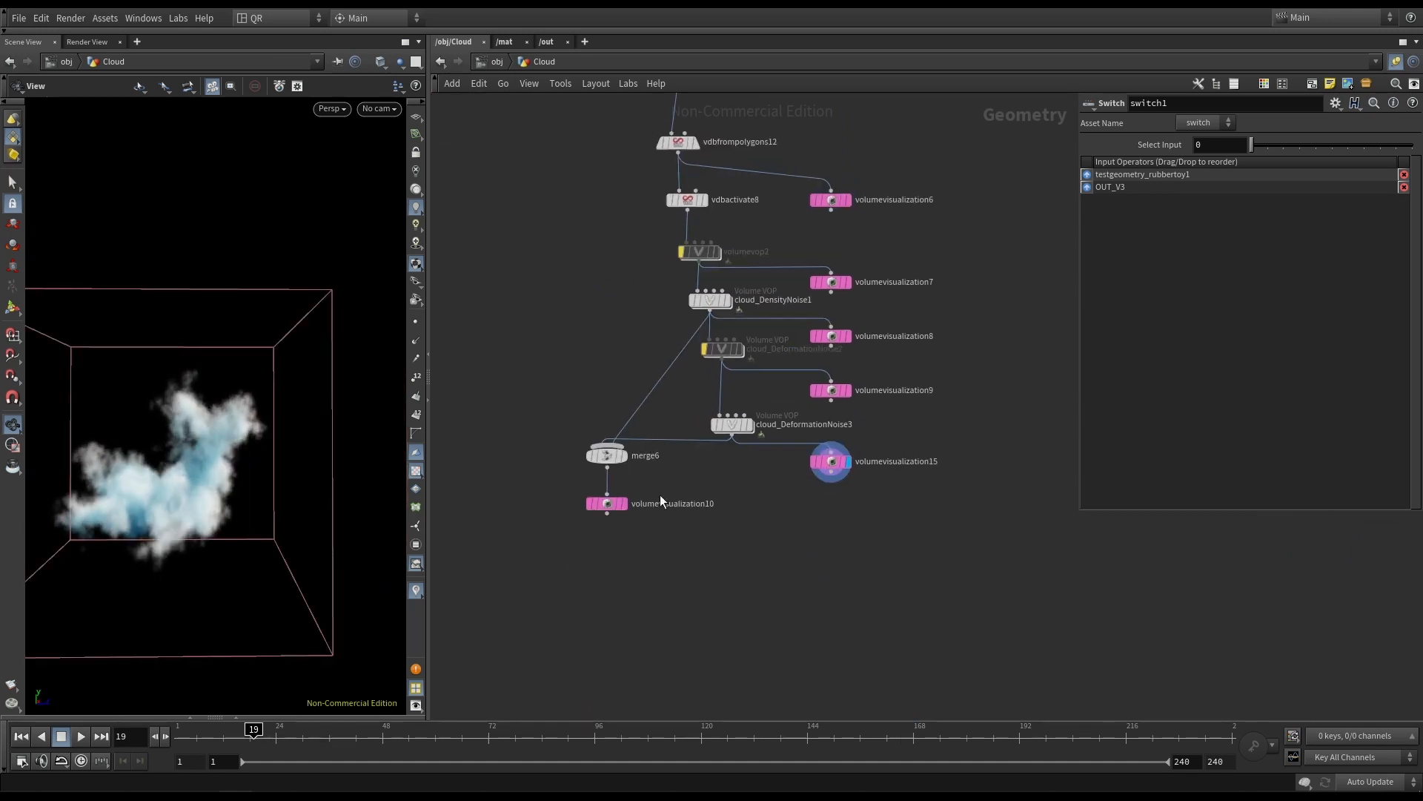
Select and display volumevisualization10 beneath merge6.
scroll(661, 496, "up", 4)
left_click(593, 501)
left_click(564, 501)
mouse_move(197, 450)
left_mouse_down()
mouse_move(127, 434)
mouse_move(200, 454)
left_mouse_up()
scroll(727, 578, "down", 5)
middle_click_drag(759, 577, 773, 552)
scroll(787, 560, "down", 2)
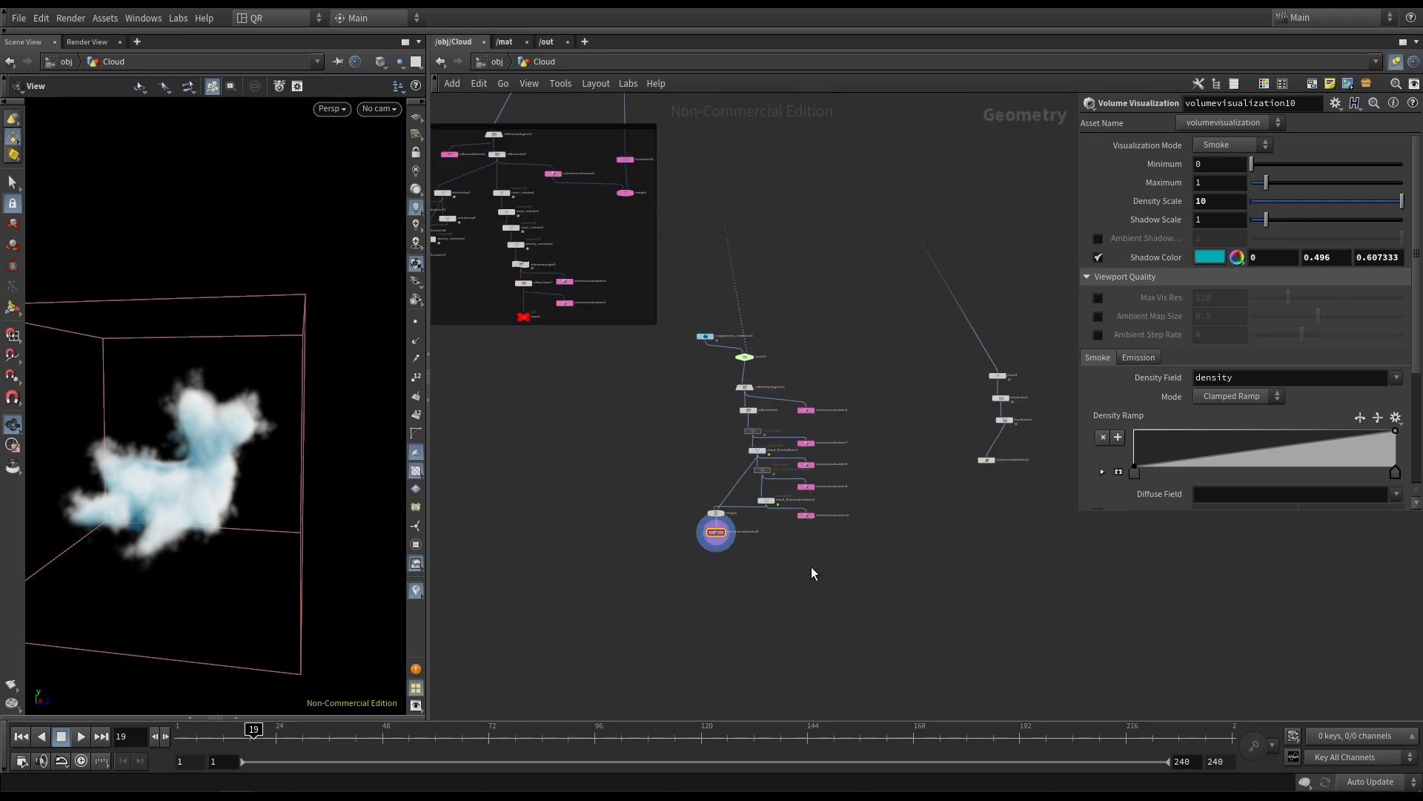
Enclose the rubber toy, switch and noise chain nodes in a network box and color it black.
left_click_drag(861, 615, 665, 321)
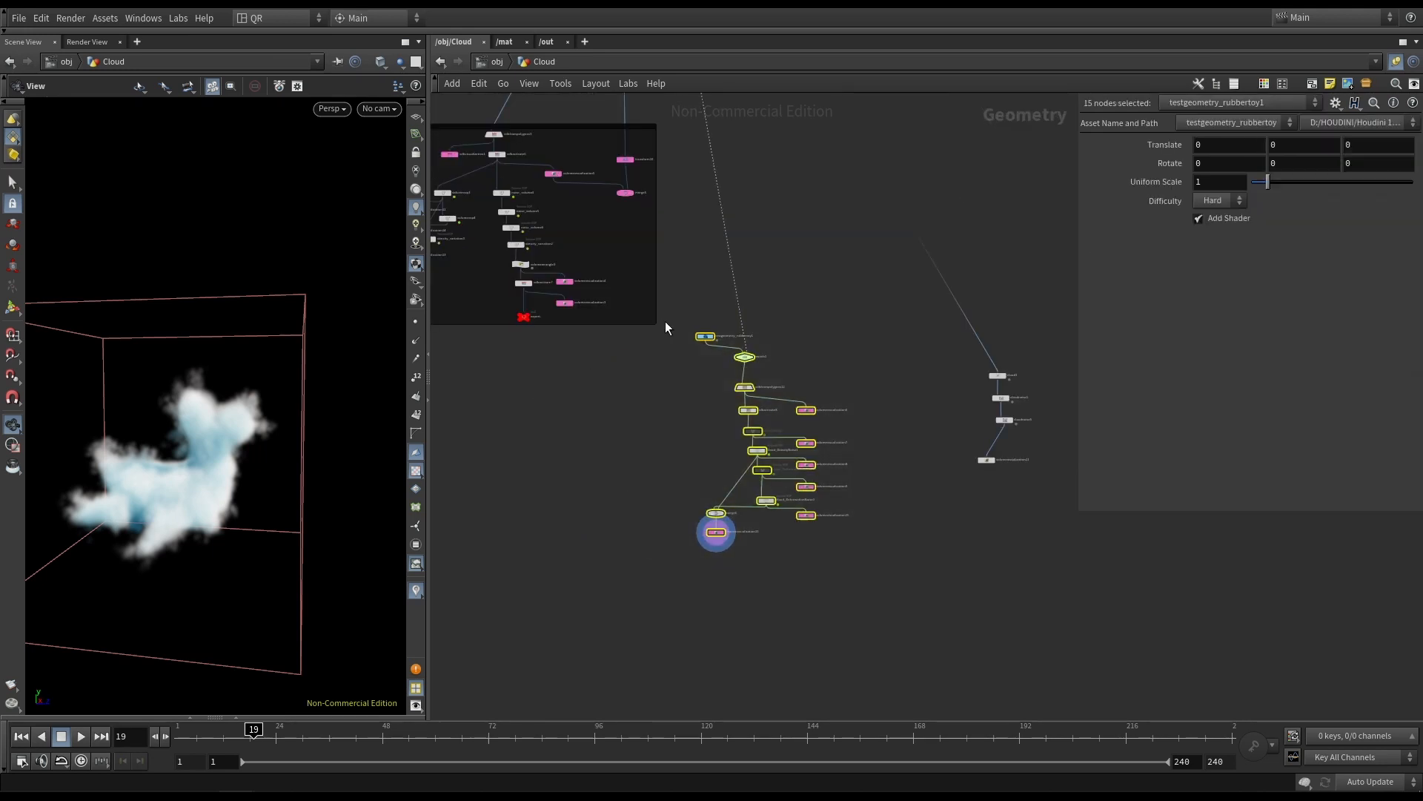
left_click(1311, 83)
left_click(776, 333)
key("c")
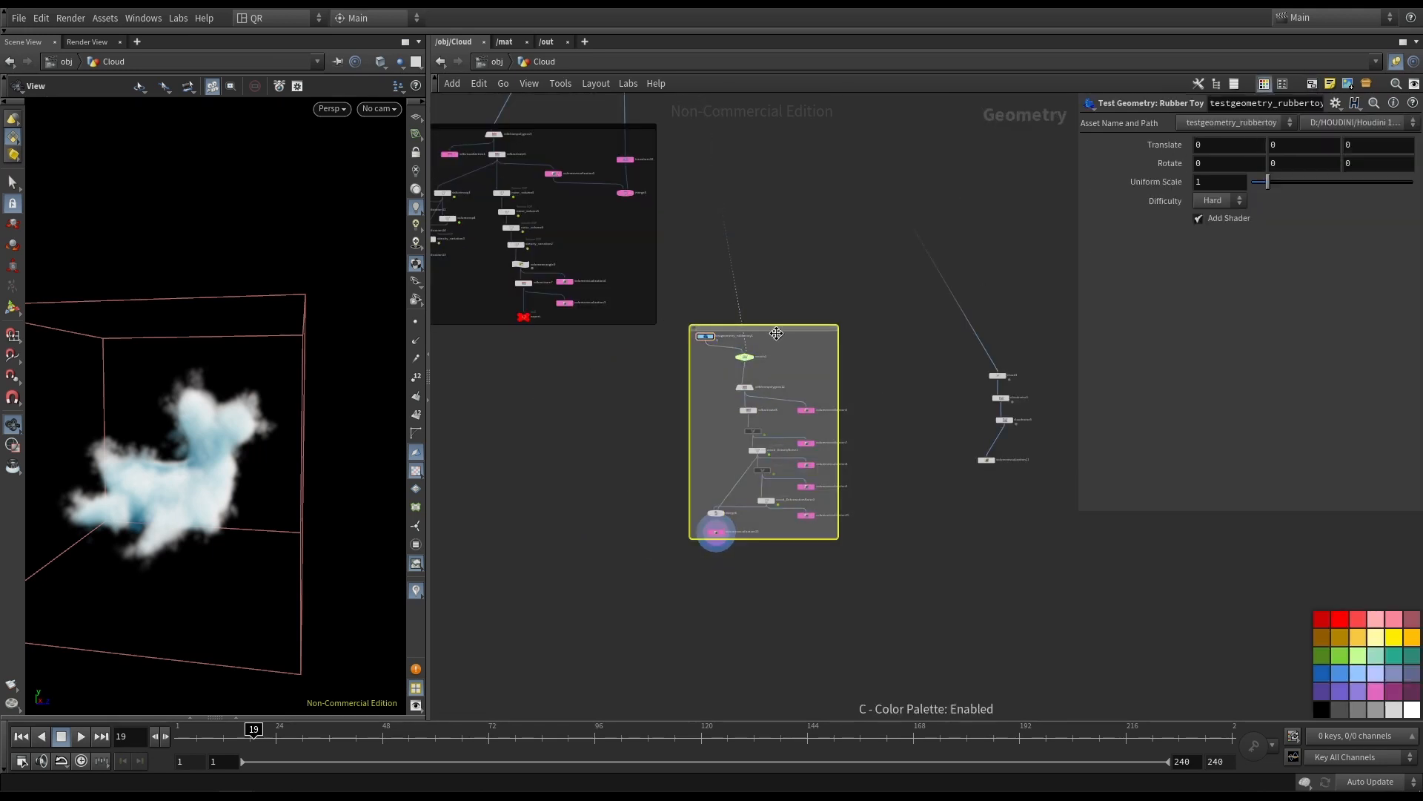
left_click(1321, 713)
key("c")
Display the OUT_V4 null in the teal network box and frame its geometry in the viewport.
middle_click_drag(1058, 583, 915, 665)
scroll(857, 519, "down", 5)
scroll(741, 317, "up", 7)
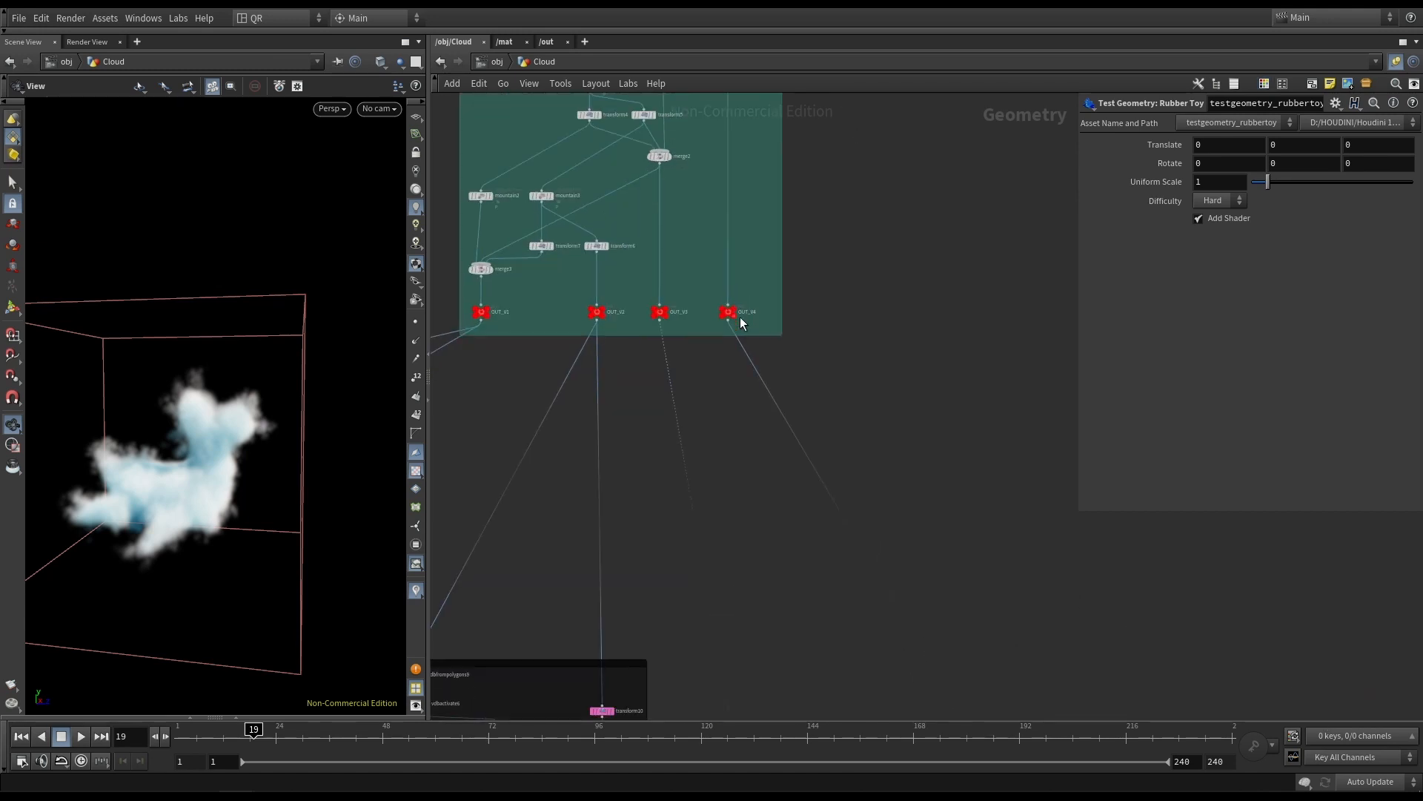
scroll(739, 317, "up", 5)
left_click(719, 289)
key("f")
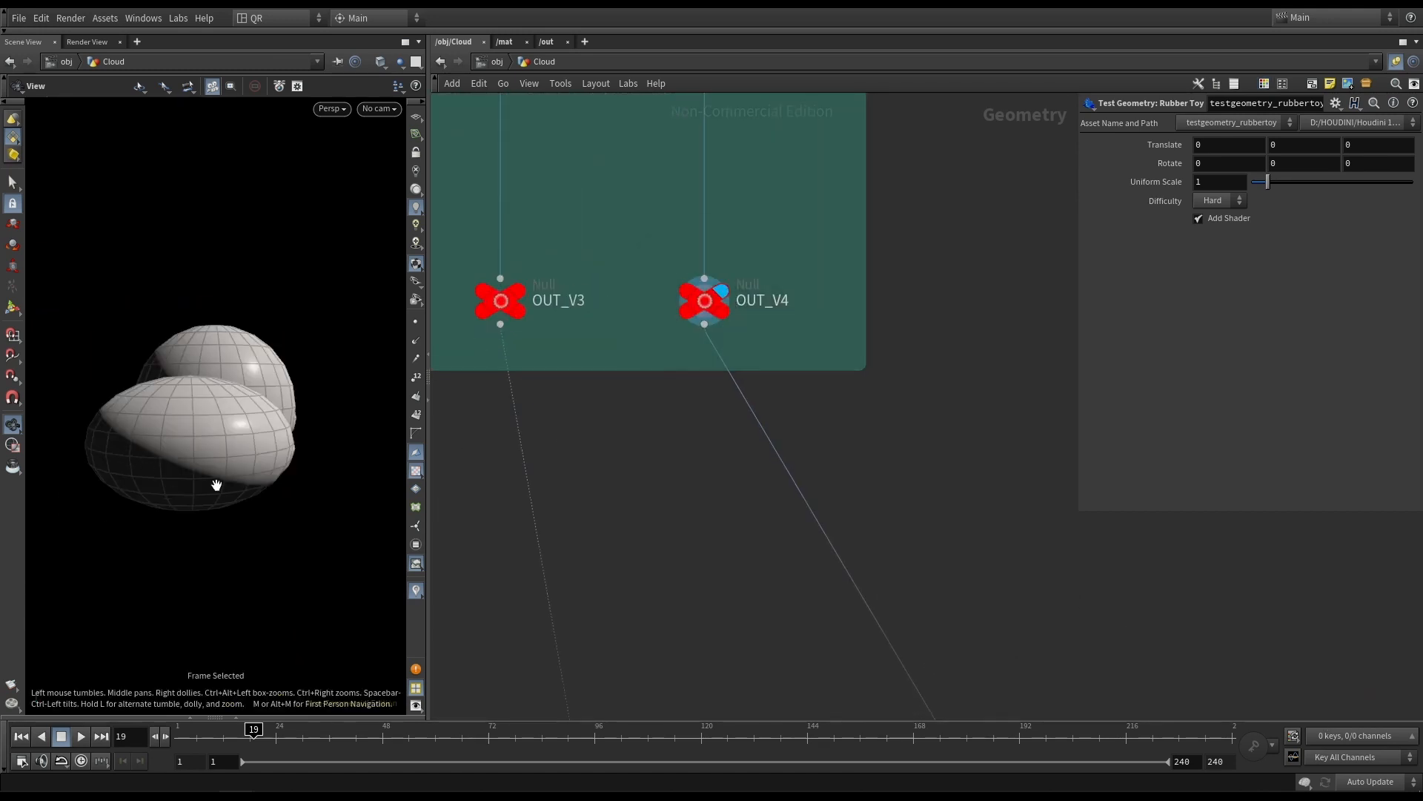
scroll(636, 549, "down", 5)
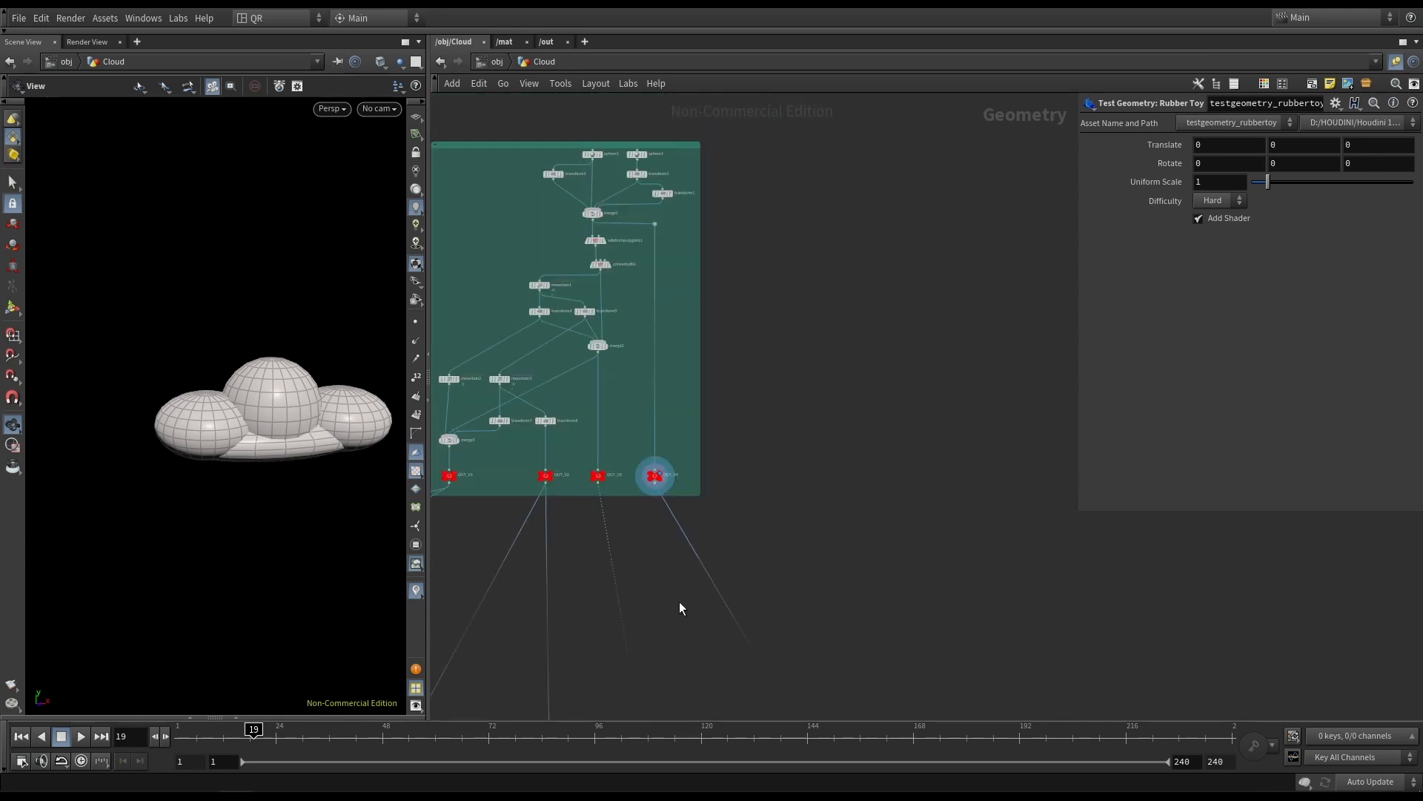
Display the cloud1 node fed by OUT_V4 and save the scene.
middle_click_drag(679, 602, 571, 276)
middle_click_drag(736, 542, 529, 216)
scroll(683, 412, "up", 5)
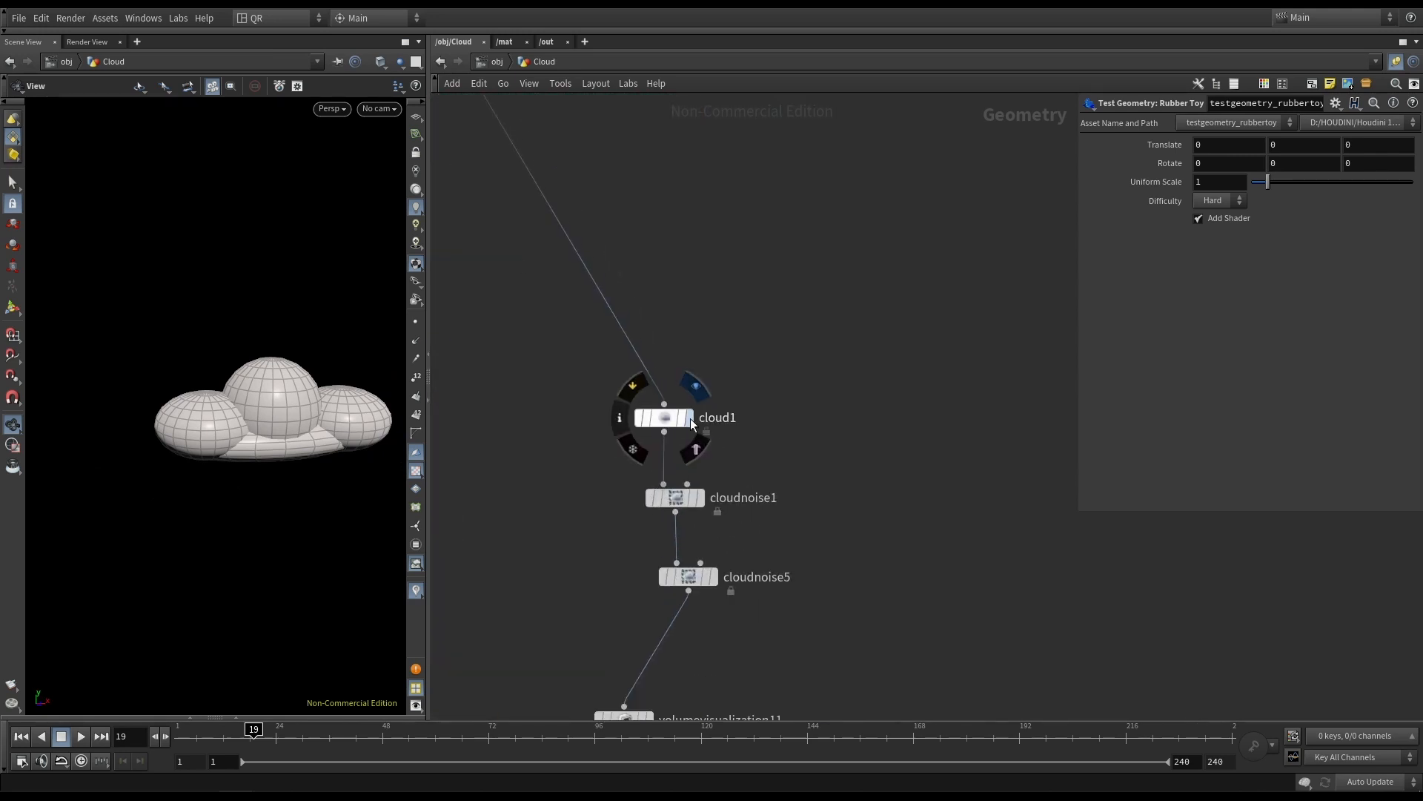
left_click(690, 420)
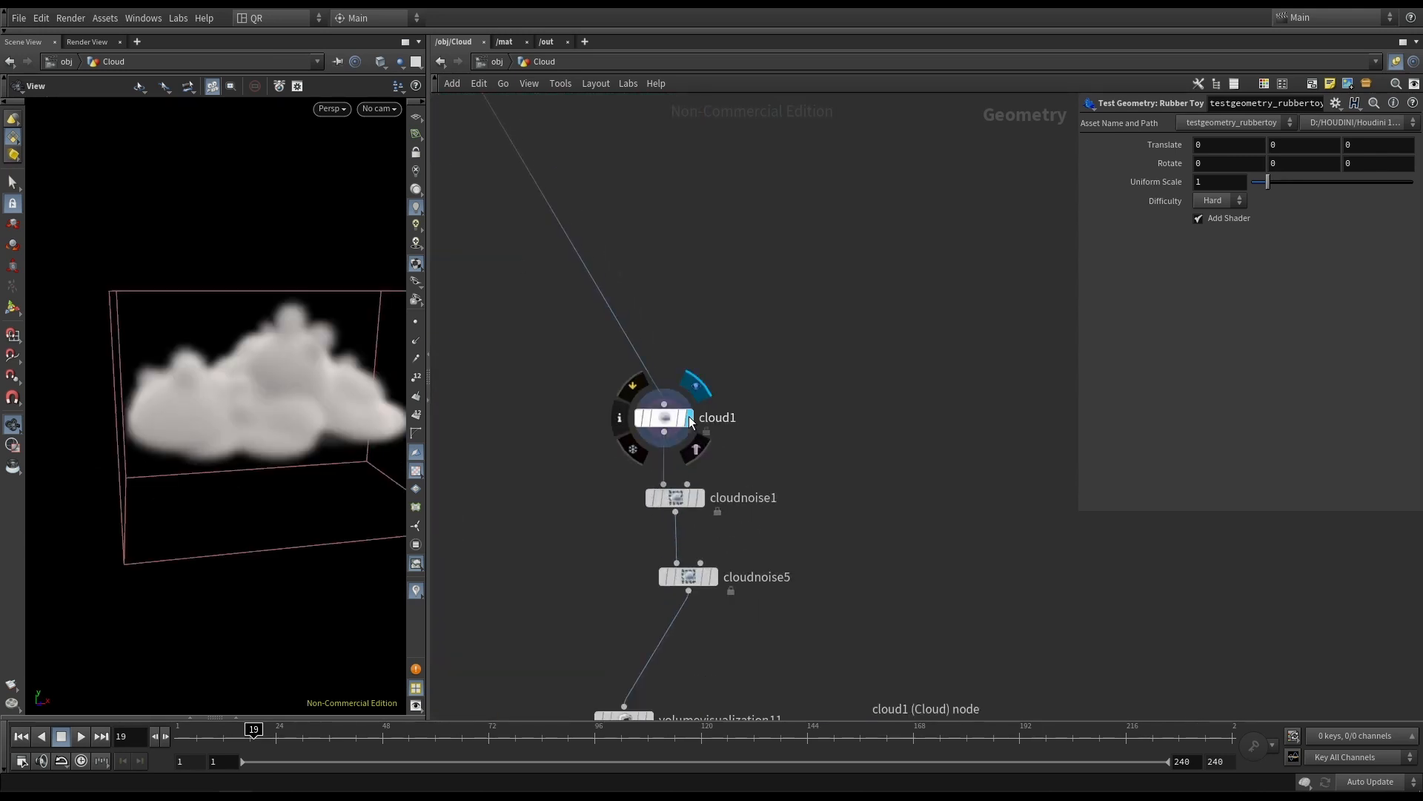
key("ctrl+s")
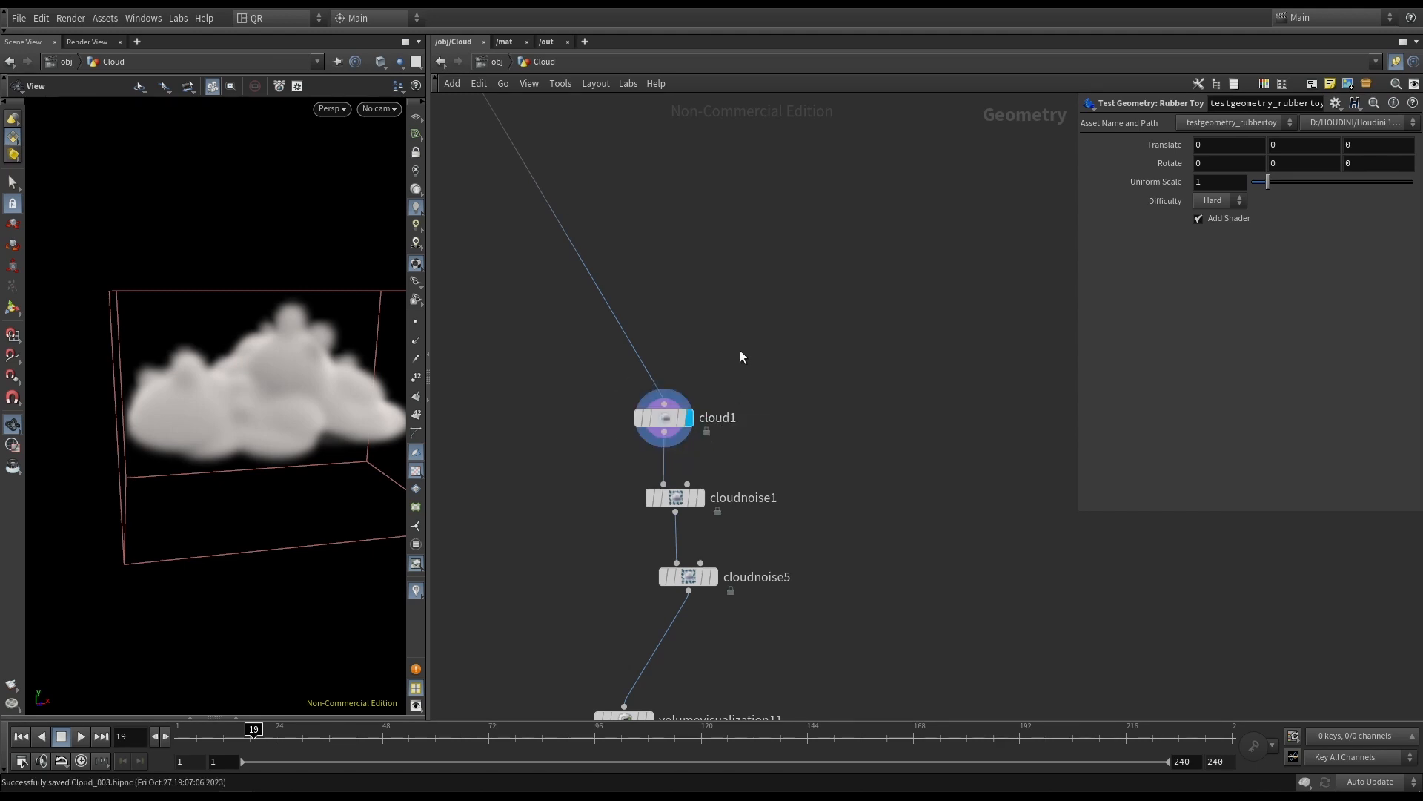
Enter cloud1 and examine its internal network, from vdbfrompolygons_source through the scatter nodes to the for-each loop.
mouse_move(666, 426)
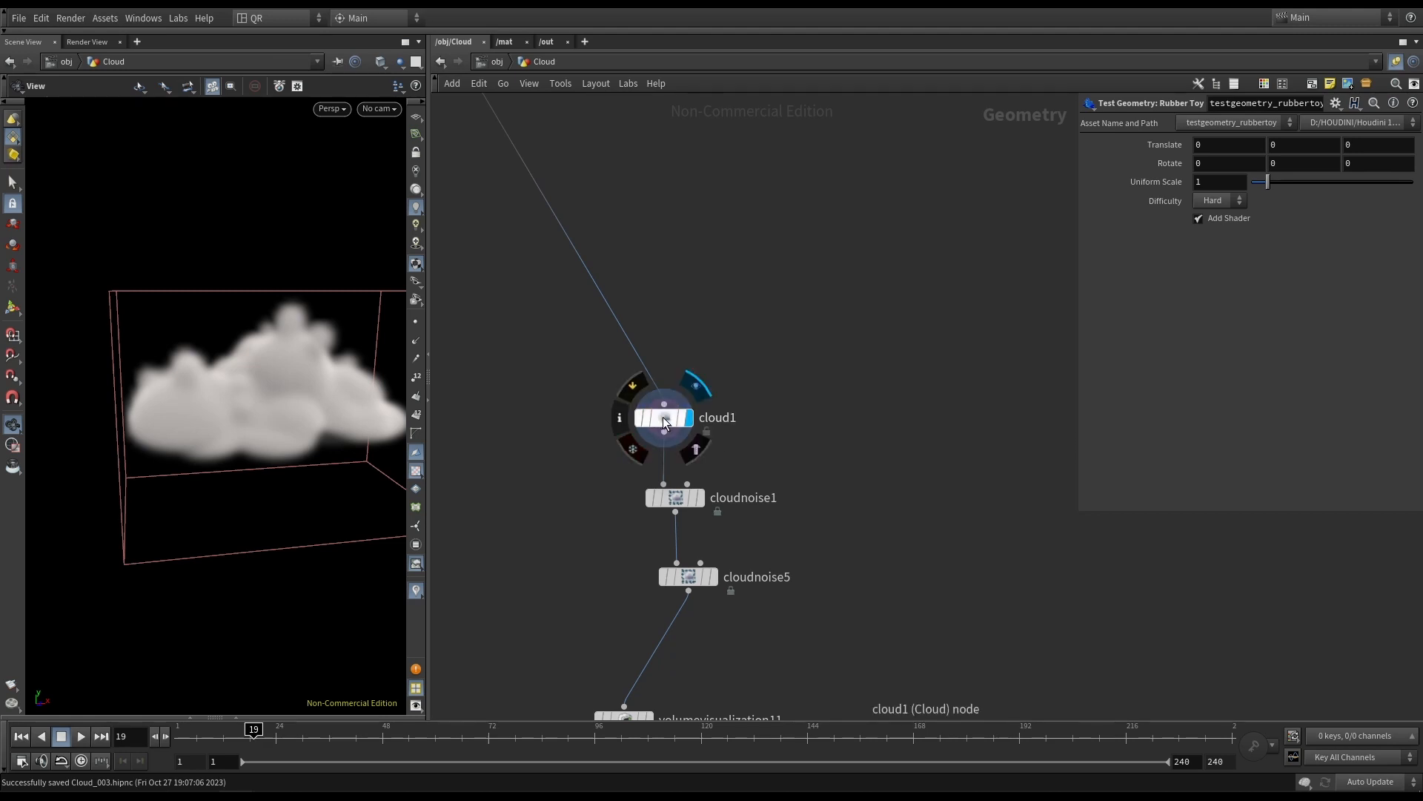
double_click(665, 419)
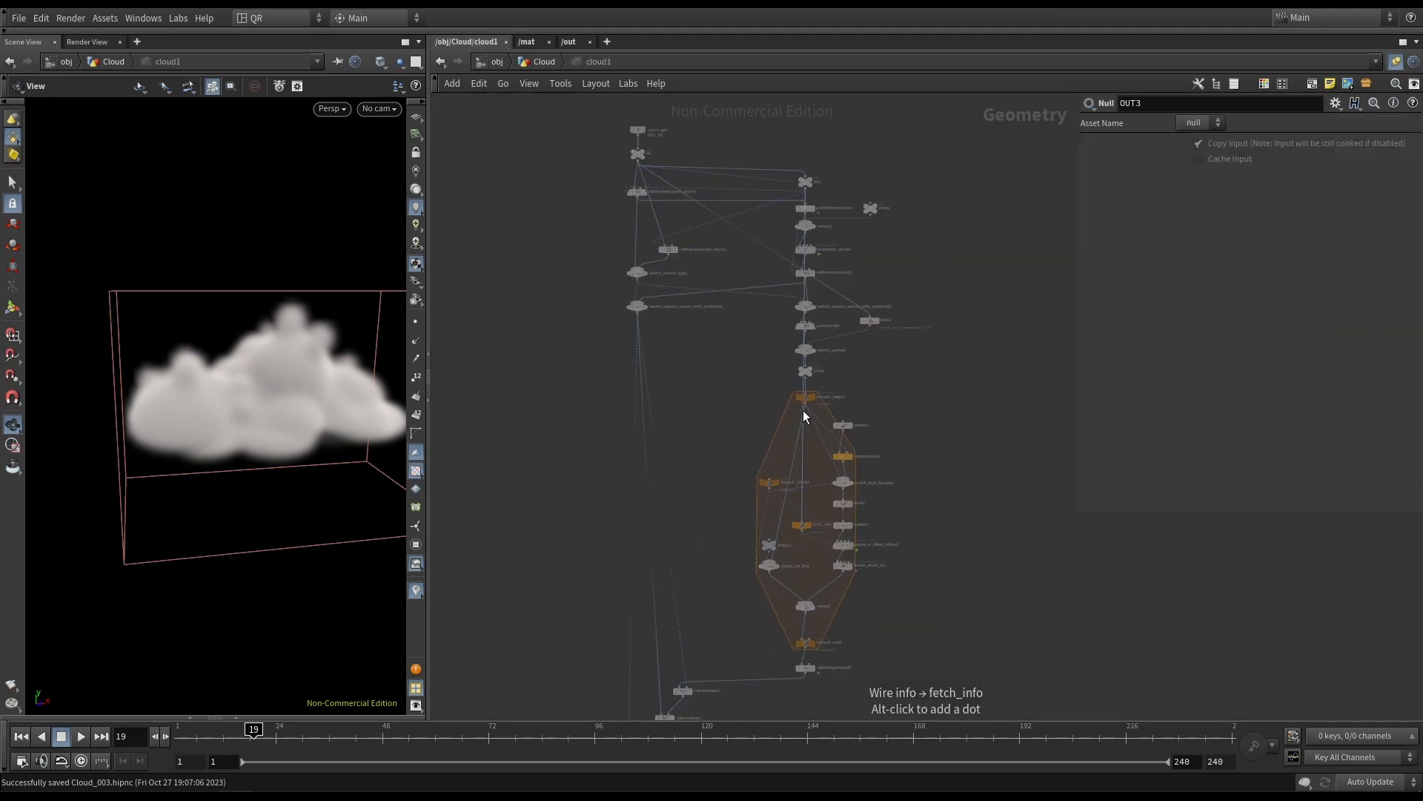
scroll(677, 369, "up", 8)
middle_click_drag(693, 345, 810, 478)
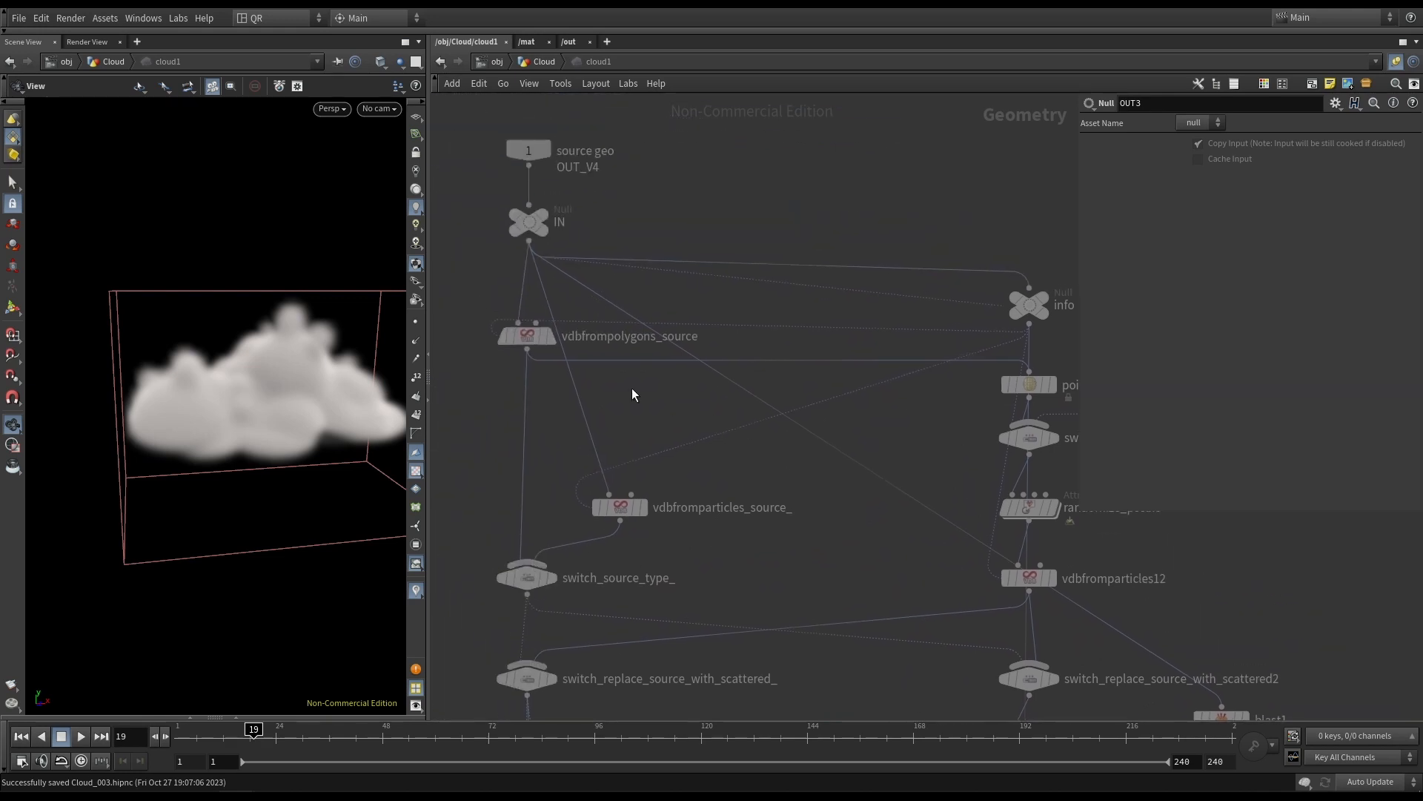
left_click(531, 338)
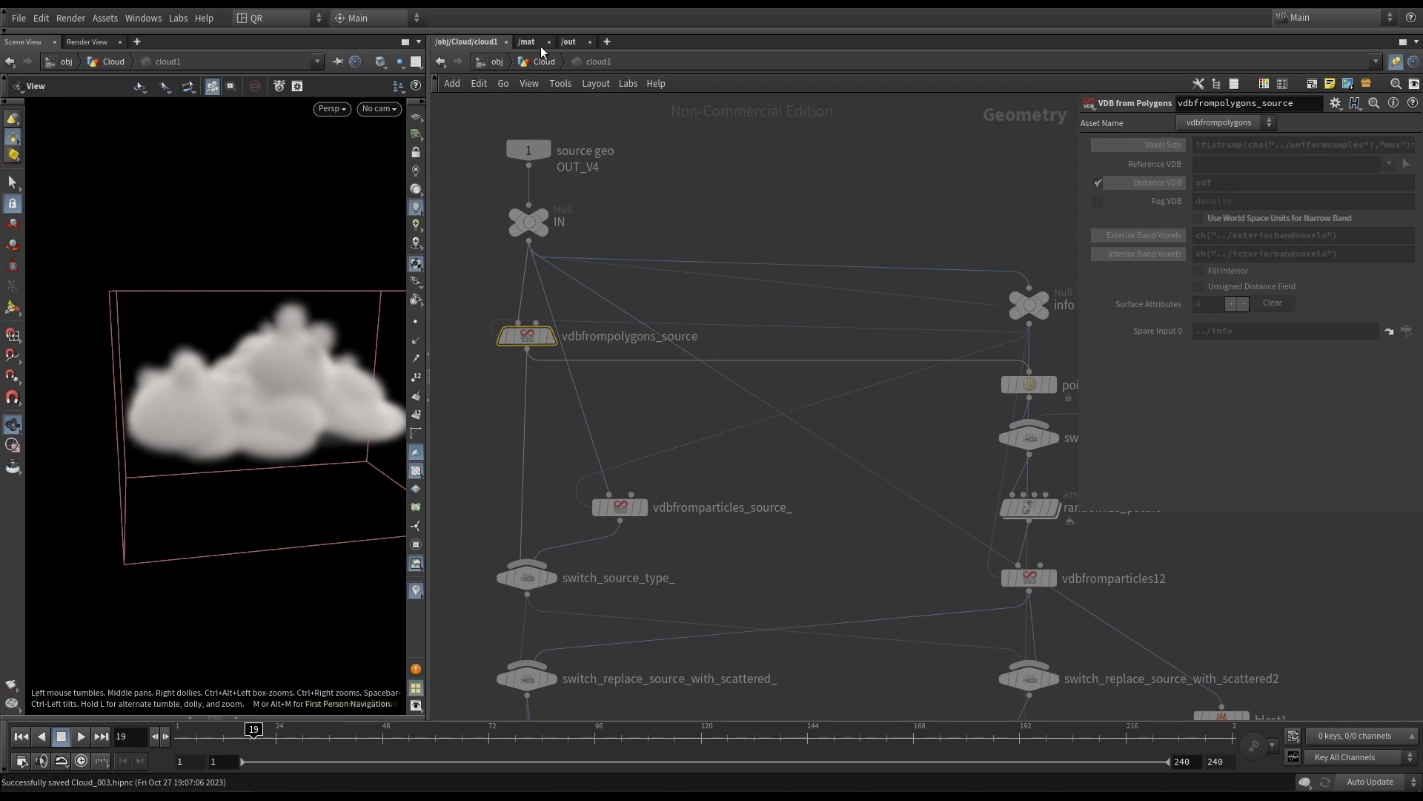
middle_click_drag(779, 556, 619, 404)
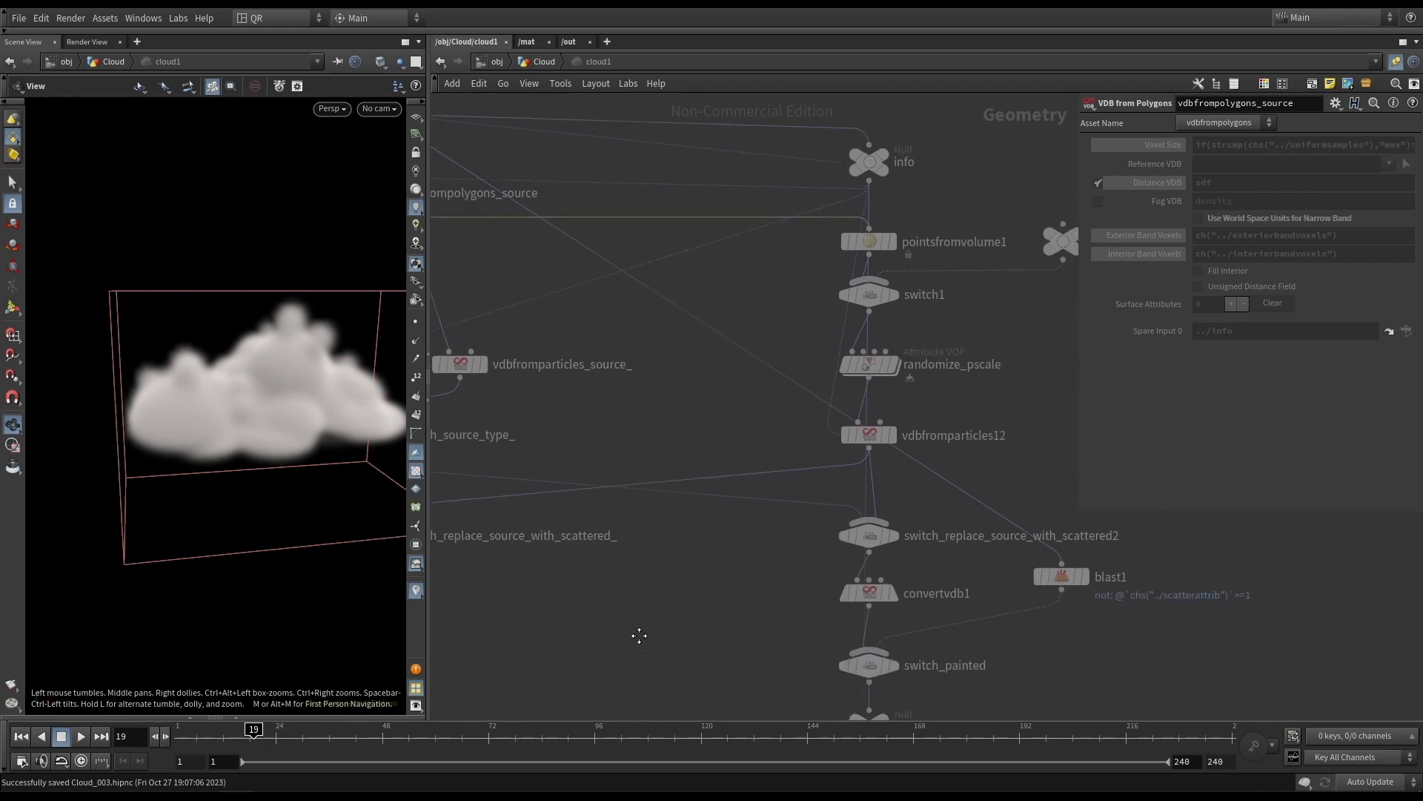
middle_click_drag(639, 636, 652, 388)
middle_click_drag(613, 588, 667, 286)
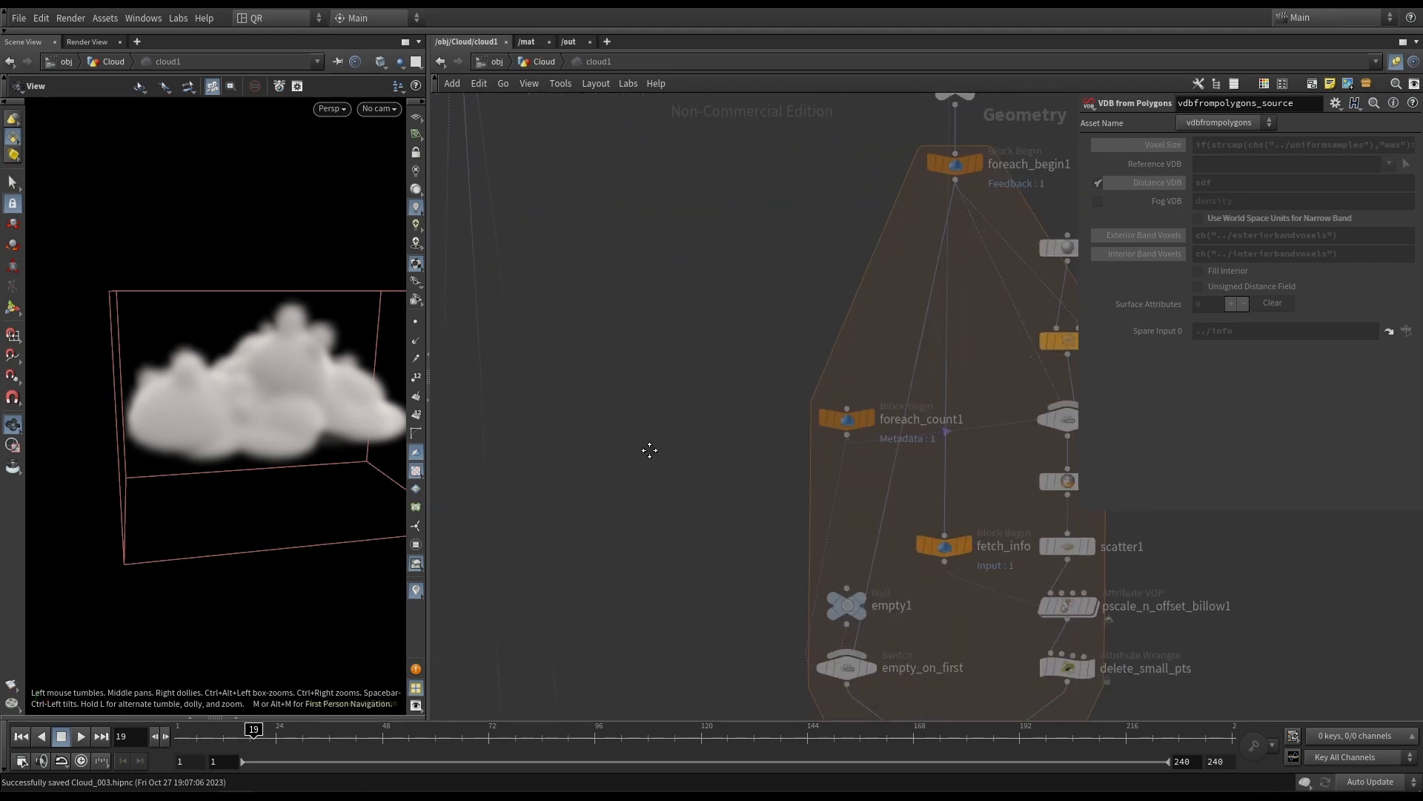
middle_click_drag(649, 450, 628, 253)
Return to the Cloud network, enable Visualize As Polygons on cloud1, and orbit around the meshed cloud.
left_click(535, 62)
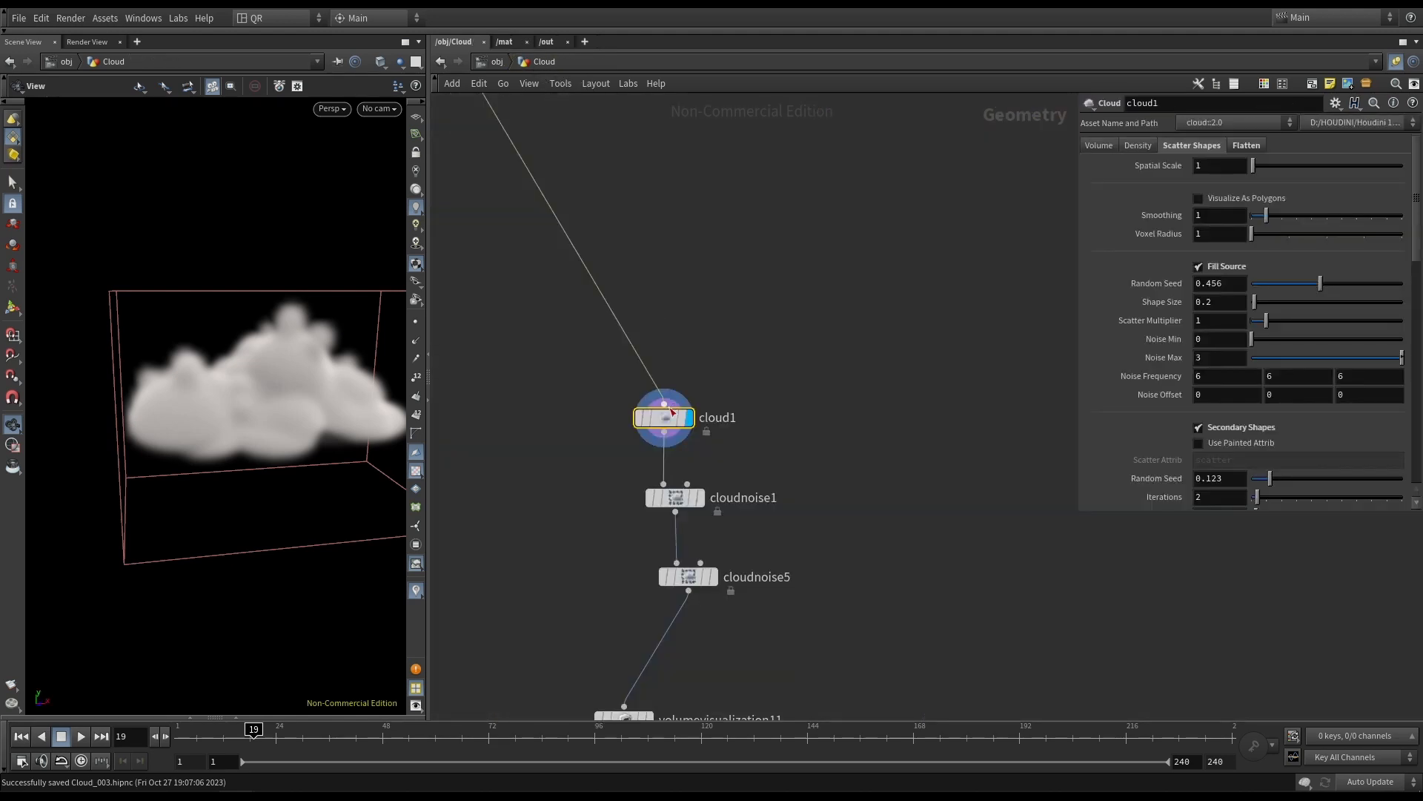
scroll(670, 426, "up", 2)
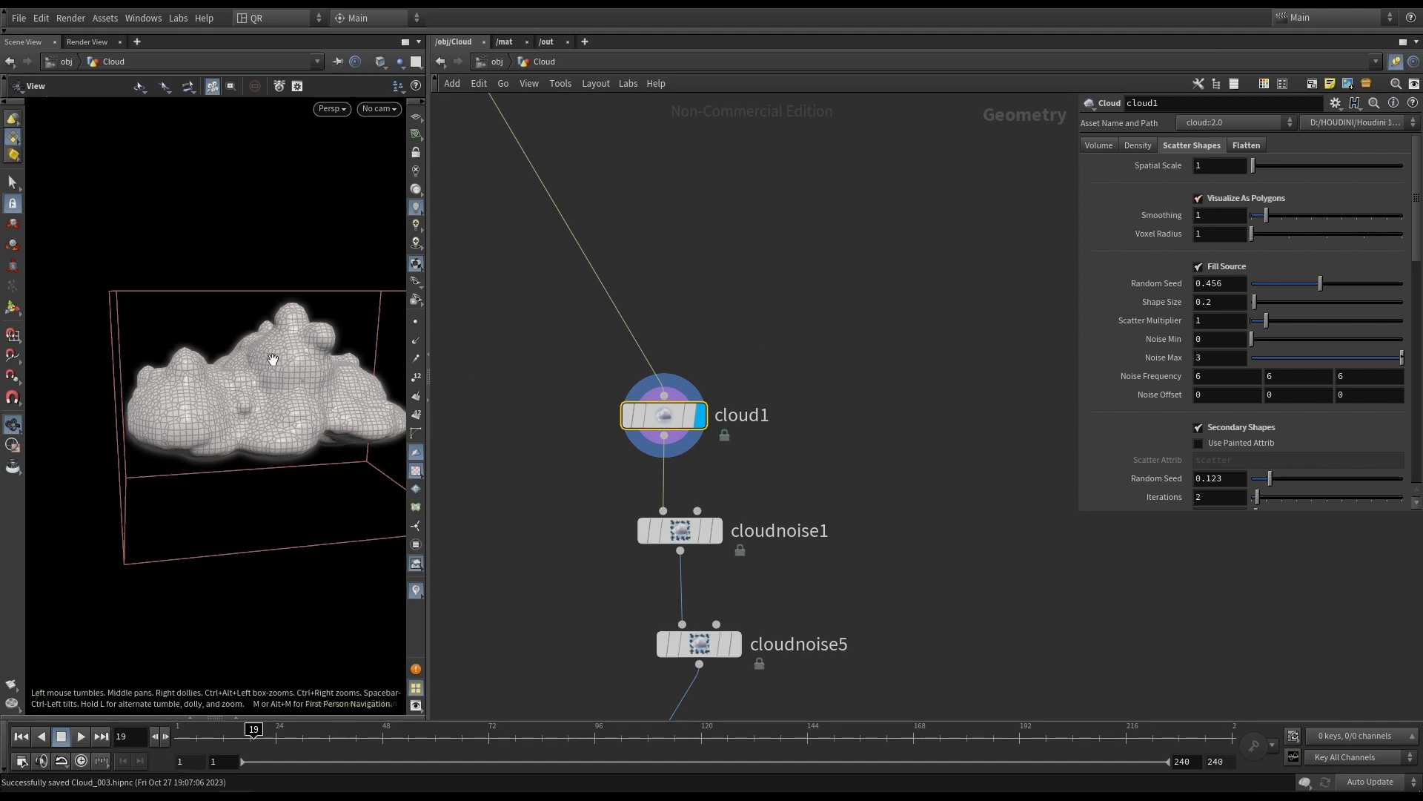
left_click_drag(273, 360, 378, 350)
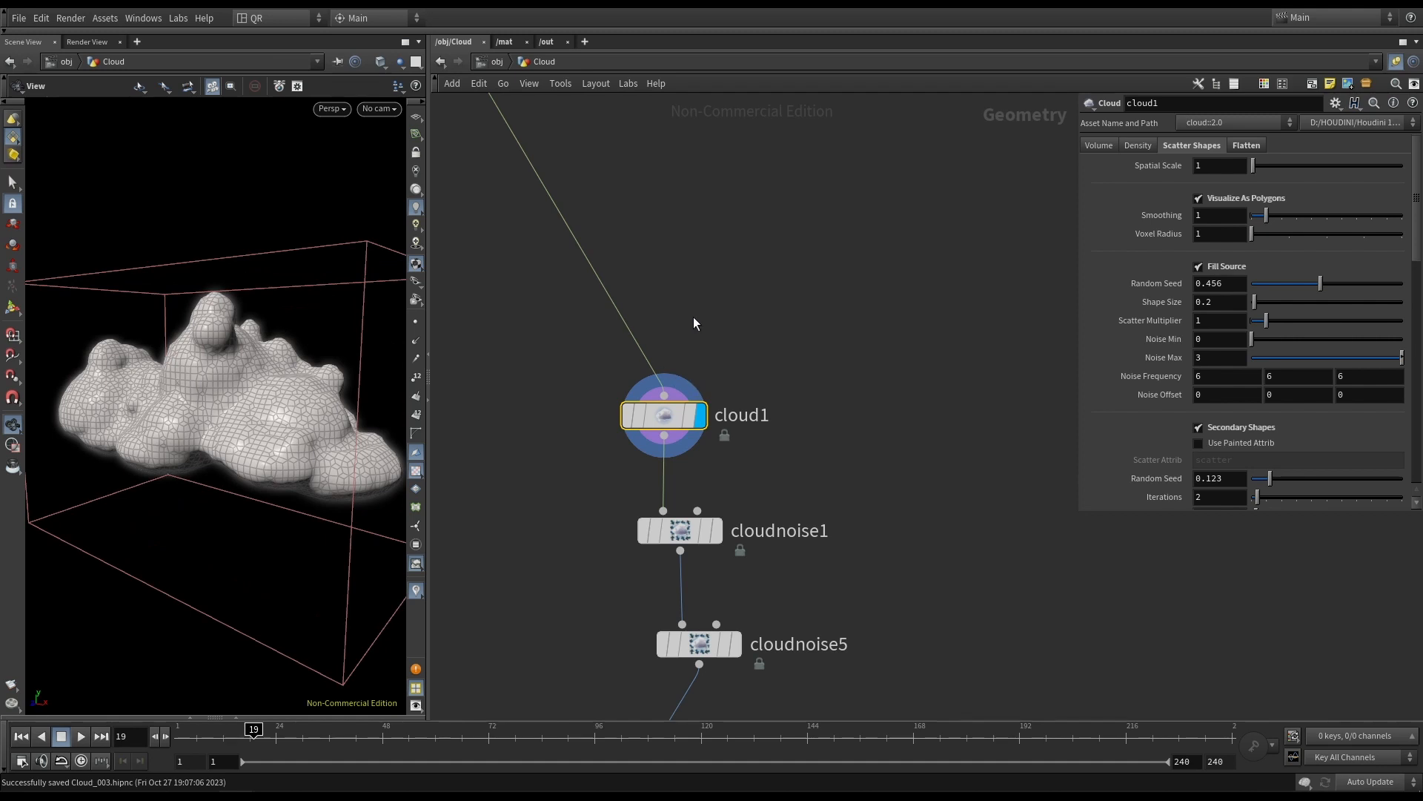
Insert a Null node into the wire above cloud1 and align it with cloud1.
right_click_drag(694, 319, 693, 316)
key("Tab")
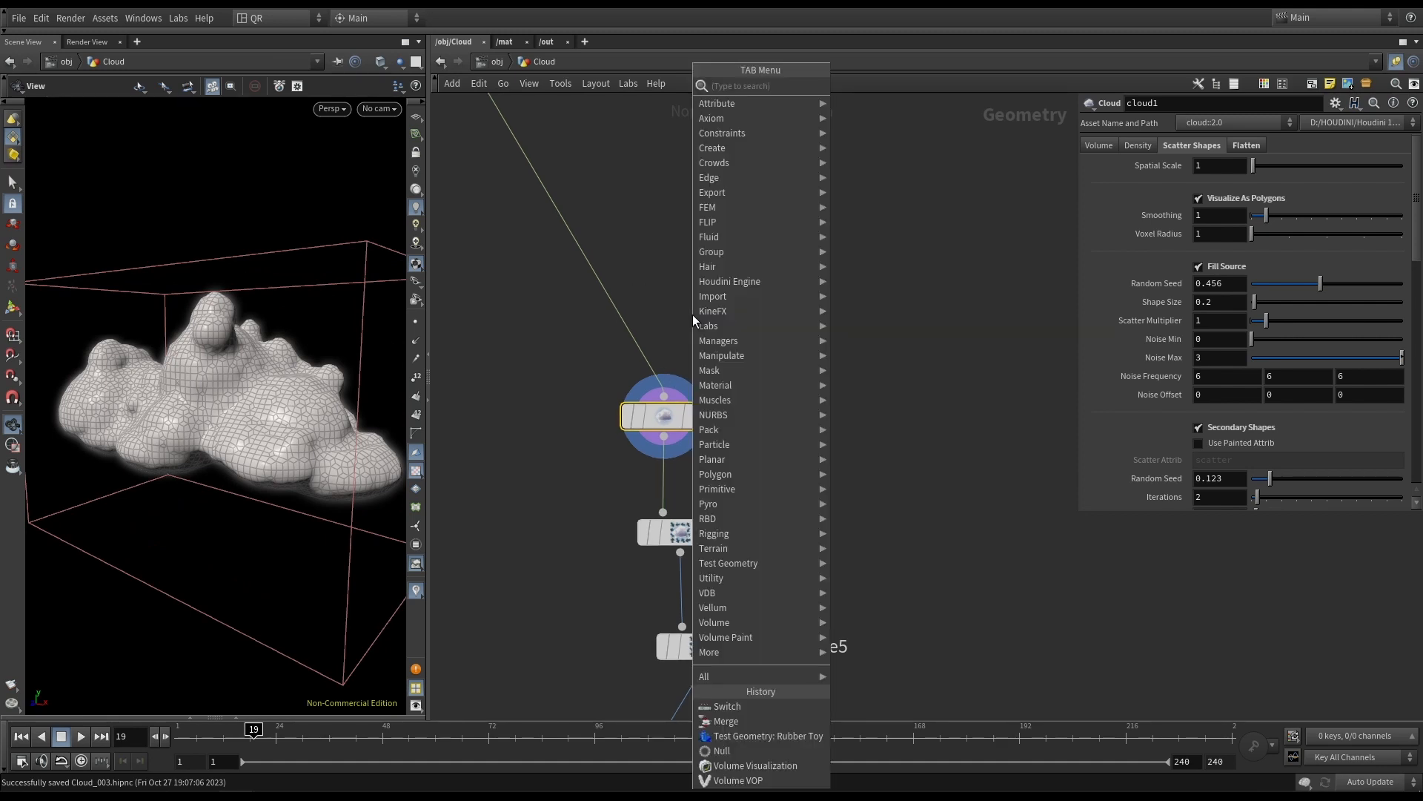
type("null")
key("Return")
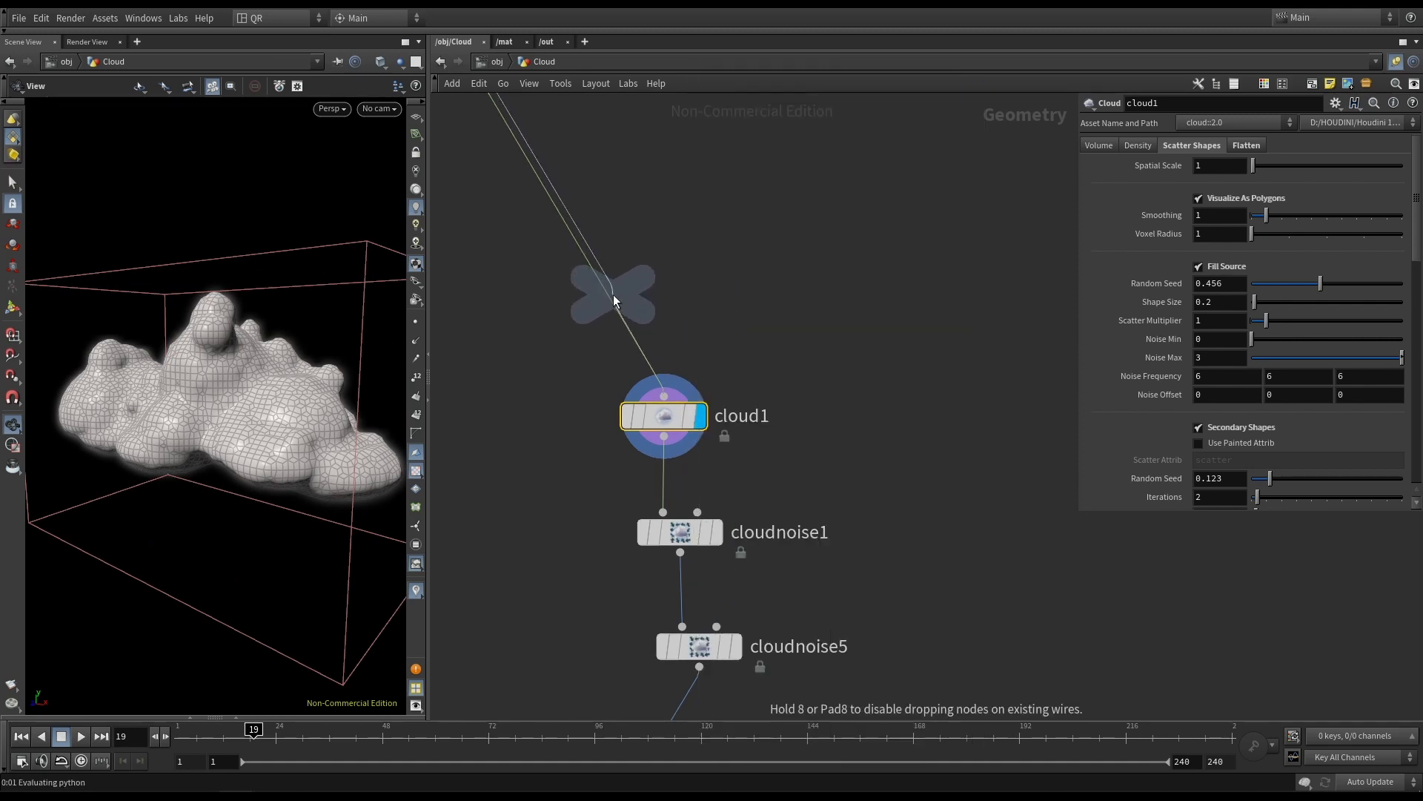
left_click(630, 295)
left_click_drag(630, 295, 665, 295)
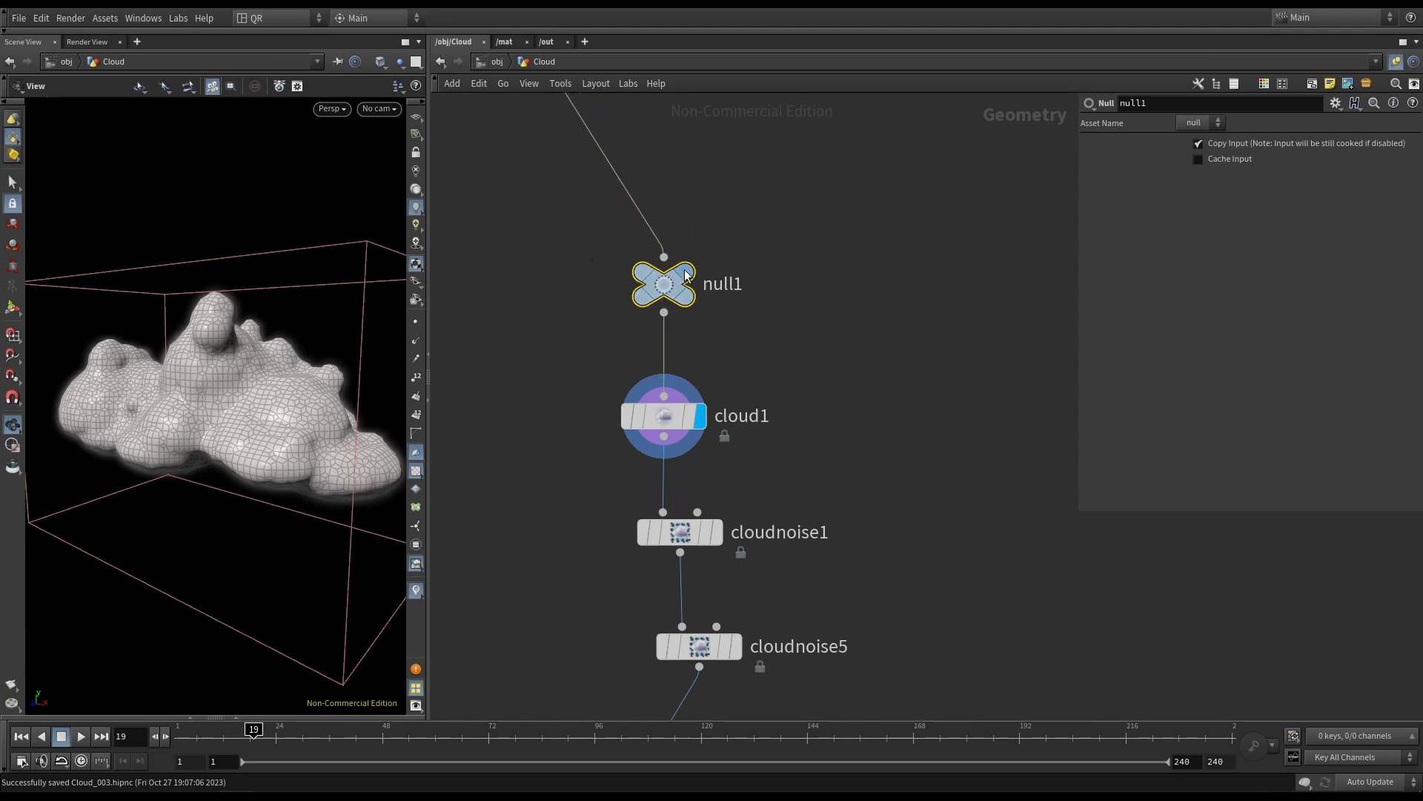
Compare the source geometry on null1 with the result of cloud1, finishing with cloud1 displayed and selected.
left_click(702, 238)
mouse_move(663, 419)
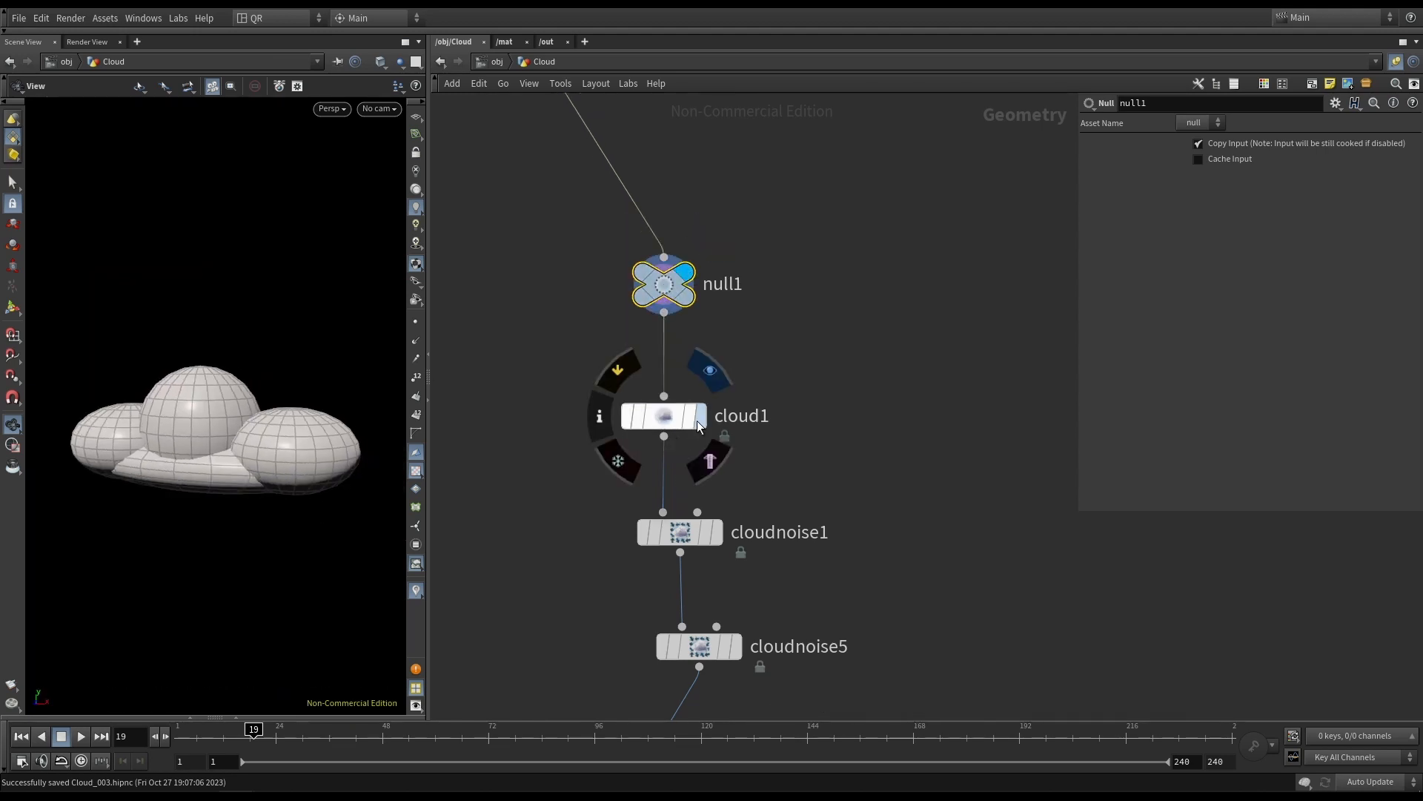
left_click(710, 369)
left_click(663, 429)
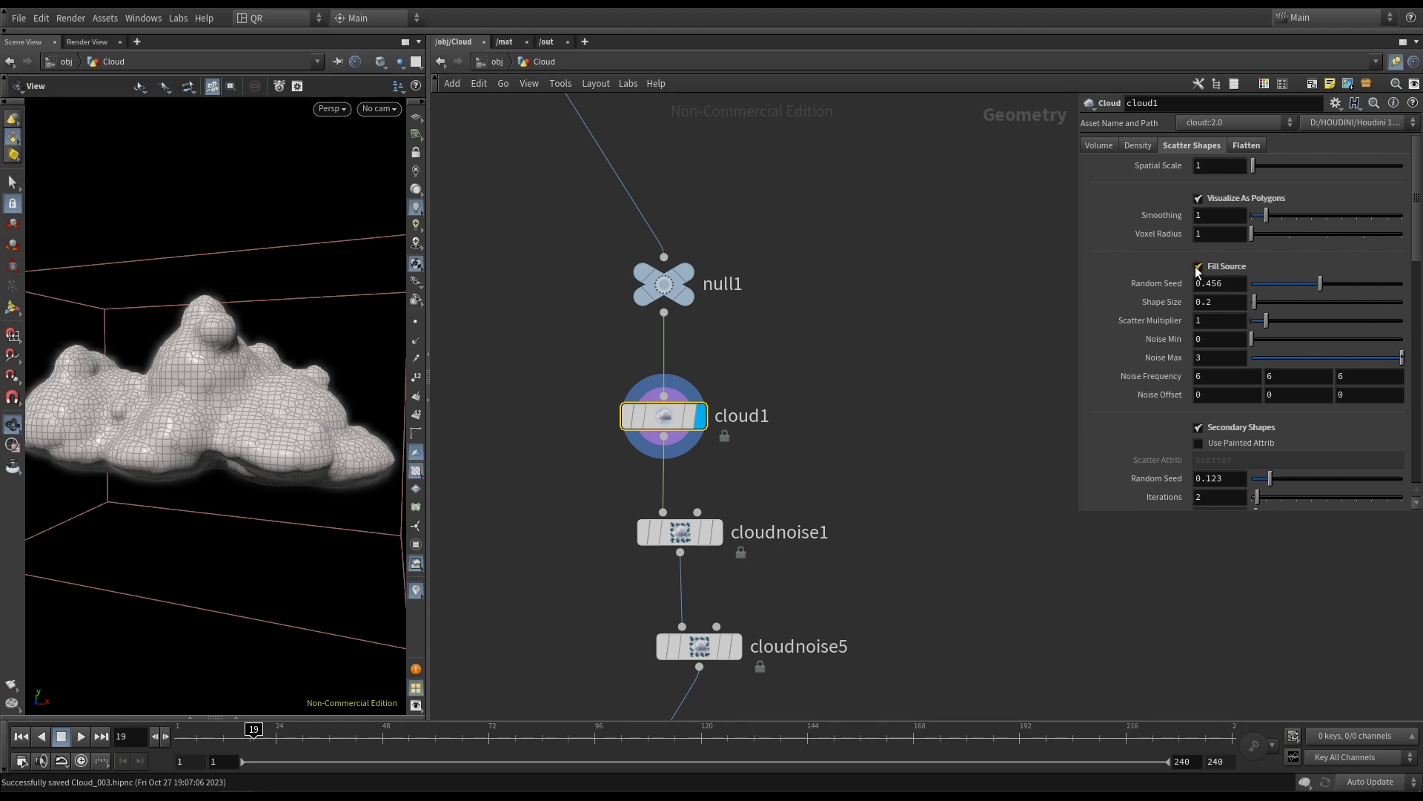
Toggle Secondary Shapes and Fill Source on cloud1 to compare their effects, ending with both enabled.
left_click(1197, 426)
left_click(1197, 426)
left_click(1199, 428)
left_click(1199, 428)
left_click(1199, 428)
left_click(1198, 427)
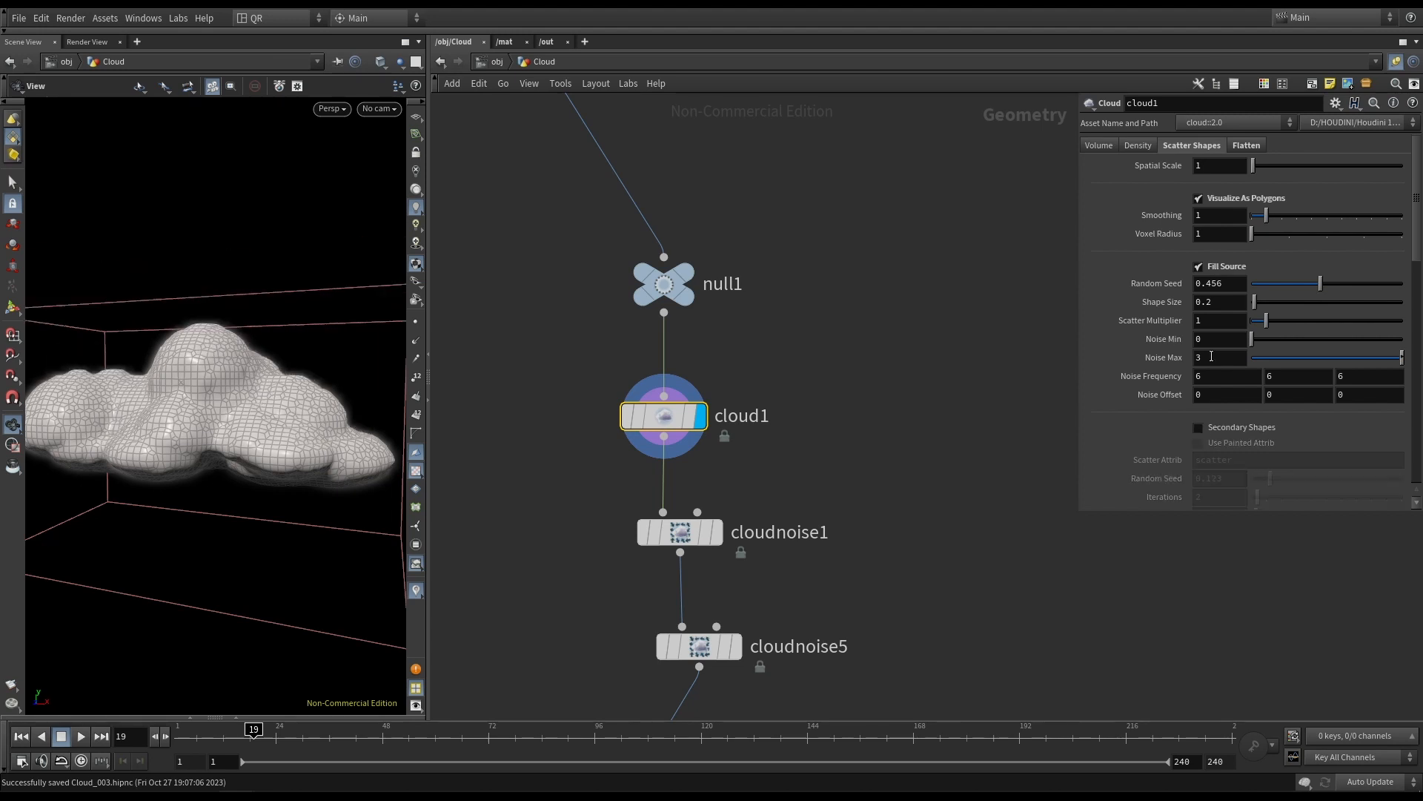
left_click(1198, 267)
left_click(1199, 428)
scroll(1199, 415, "down", 3)
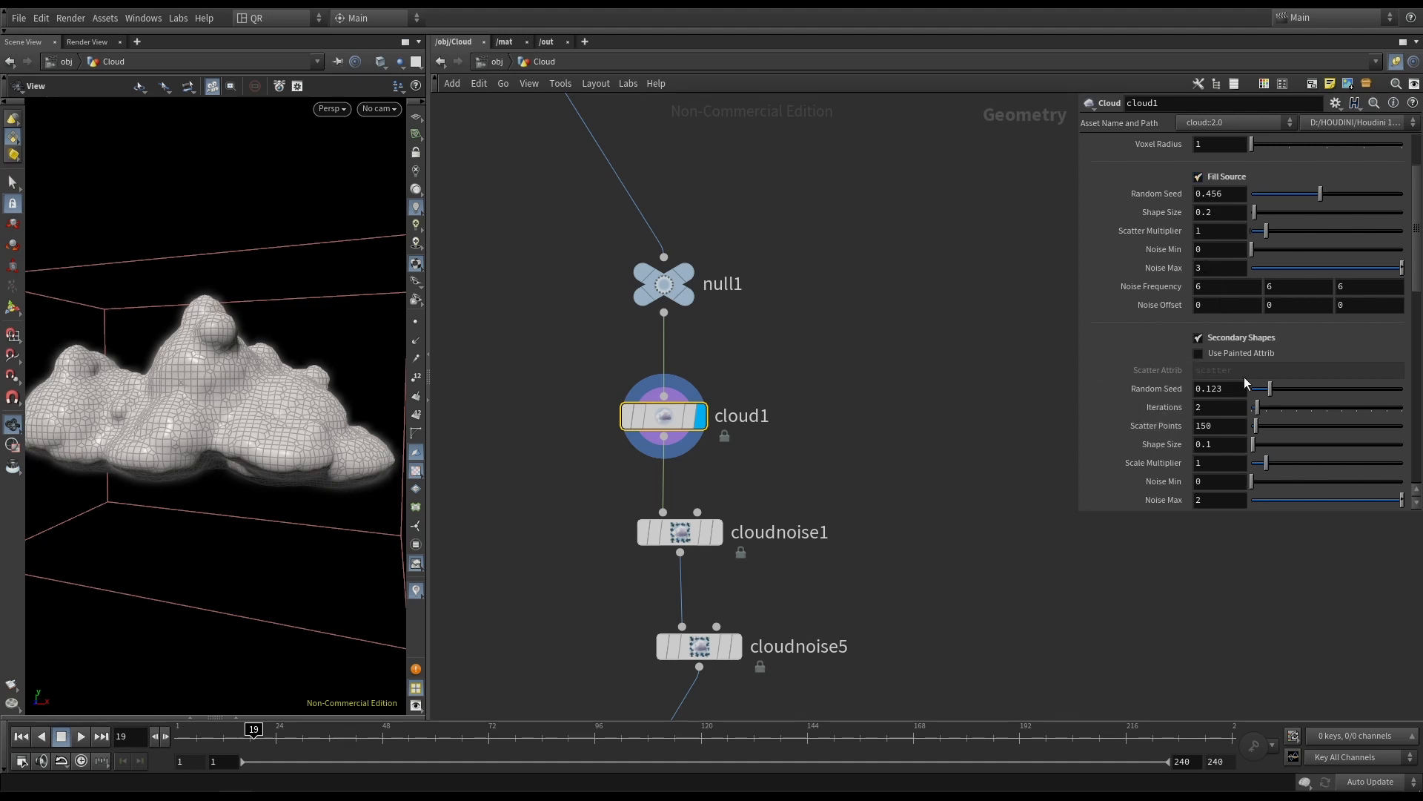
mouse_move(239, 353)
left_mouse_down()
mouse_move(278, 355)
mouse_move(255, 350)
left_mouse_up()
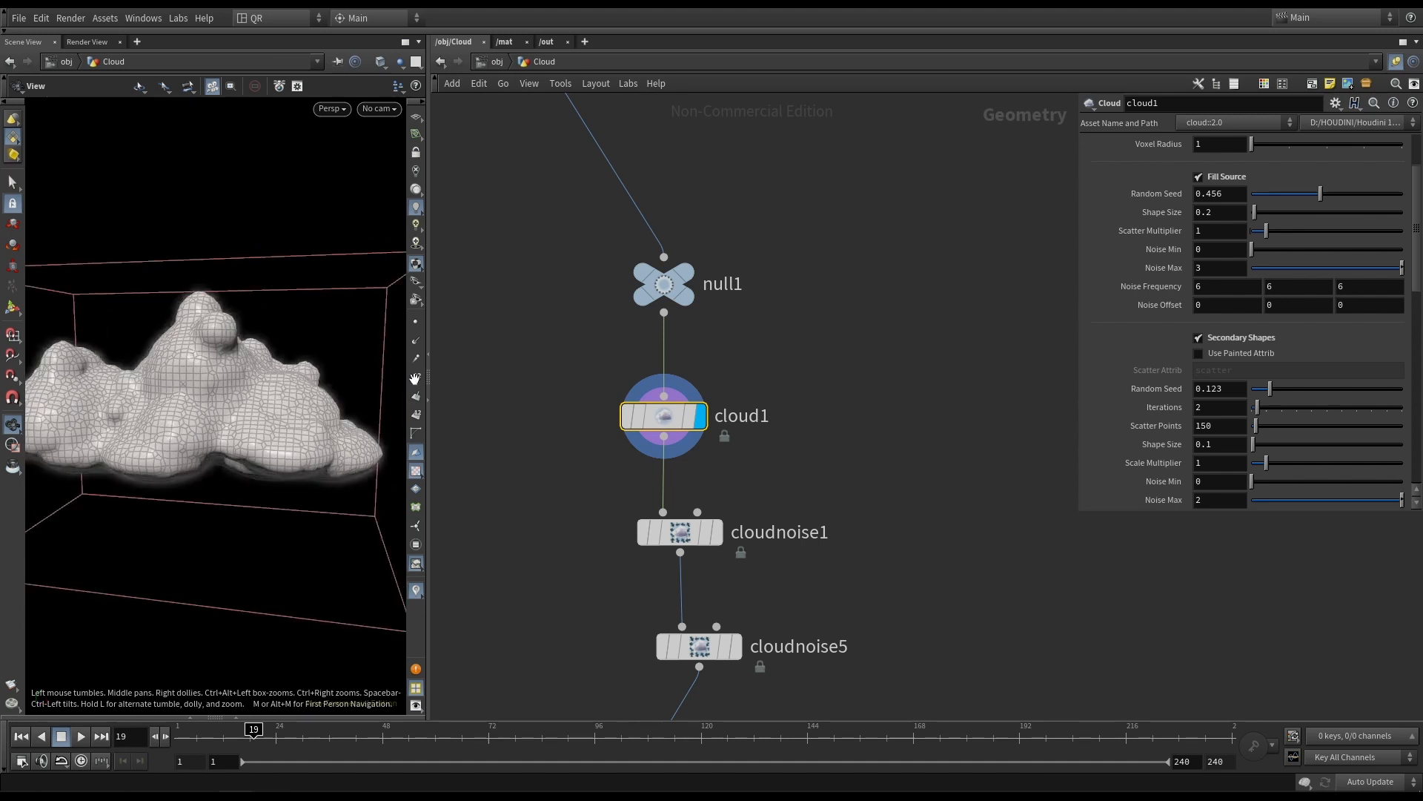
Toggle Flatten on cloud1 to compare its effect on the underside of the cloud, leaving it enabled.
scroll(1105, 469, "down", 3)
scroll(1105, 463, "down", 10)
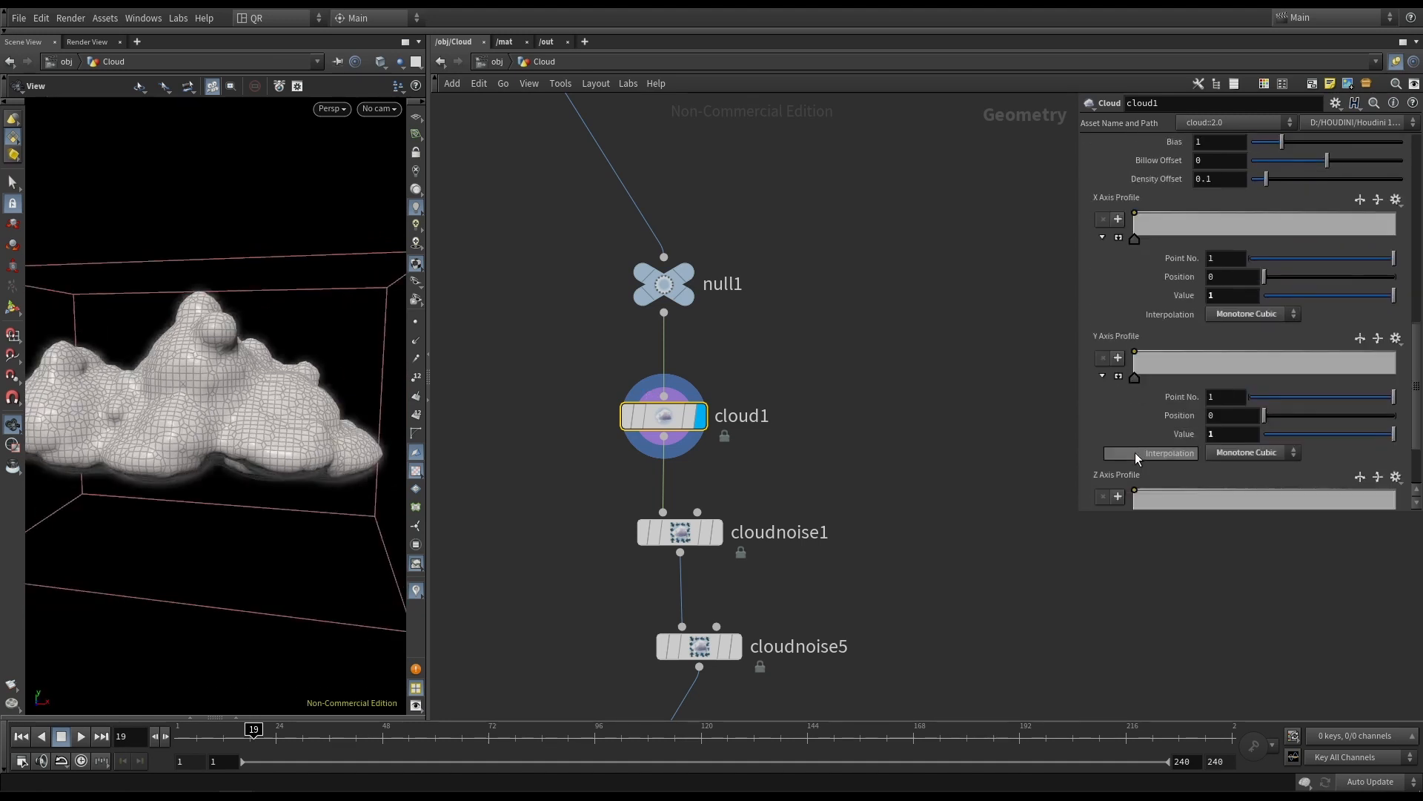
scroll(1115, 443, "up", 12)
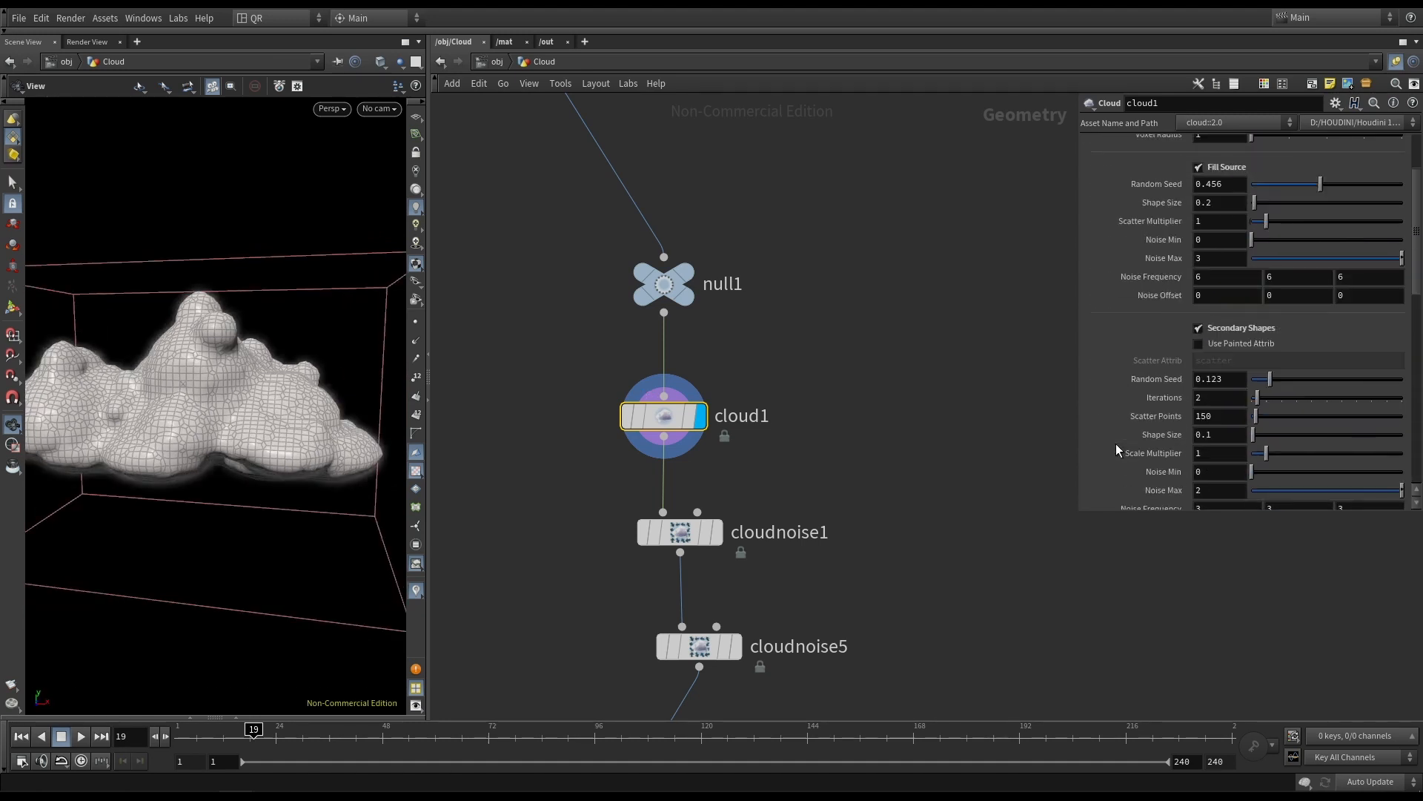
left_click(1246, 147)
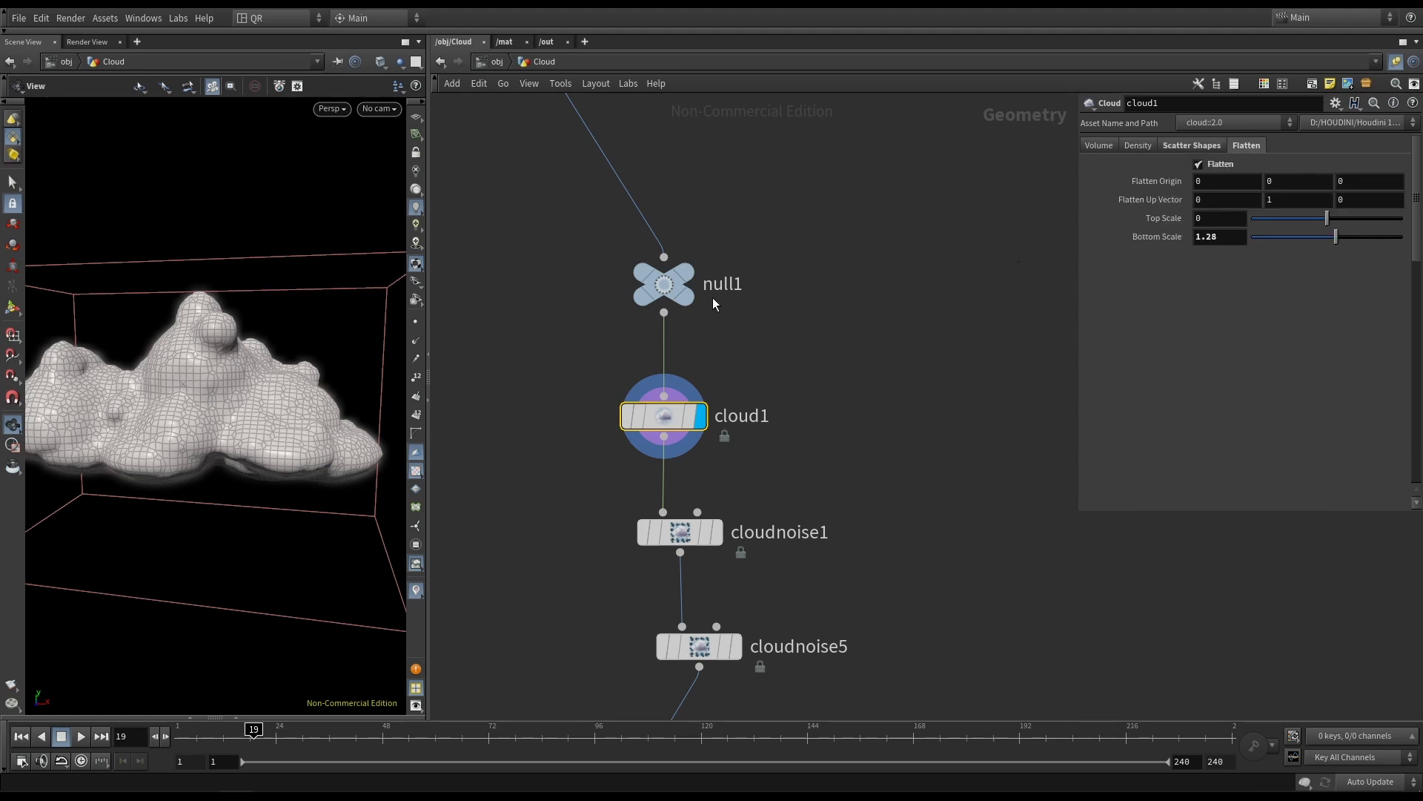
left_click_drag(267, 338, 336, 483)
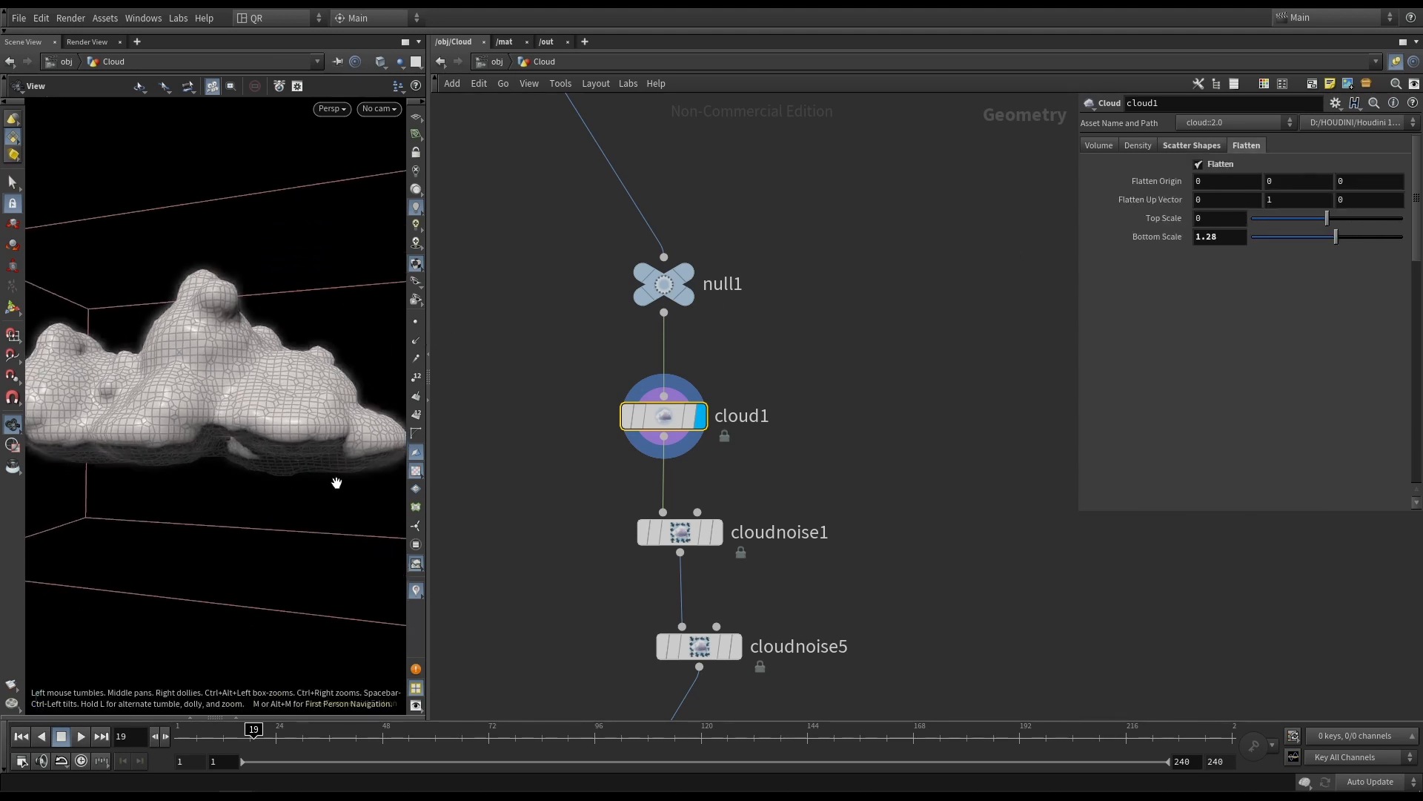
left_click(1199, 164)
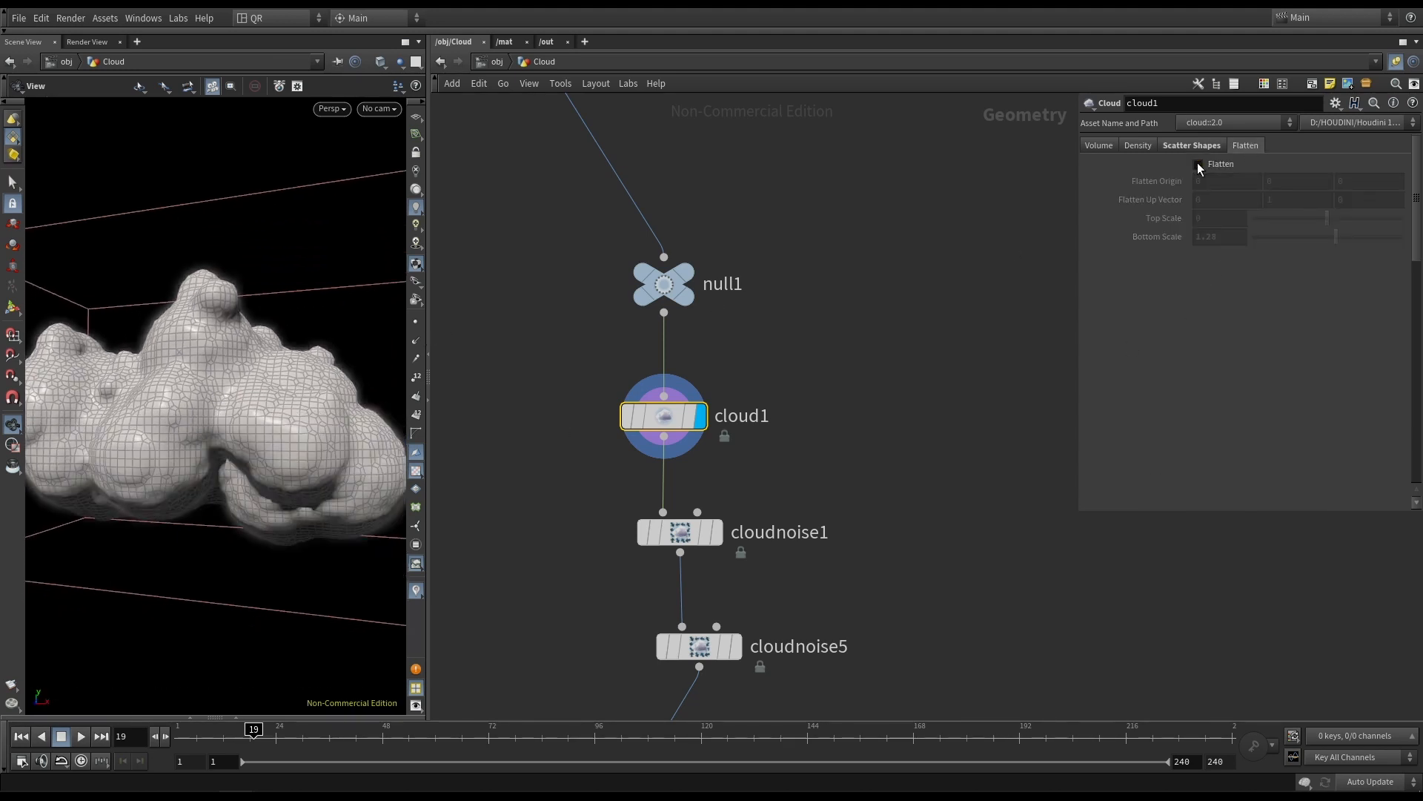
left_click(1199, 165)
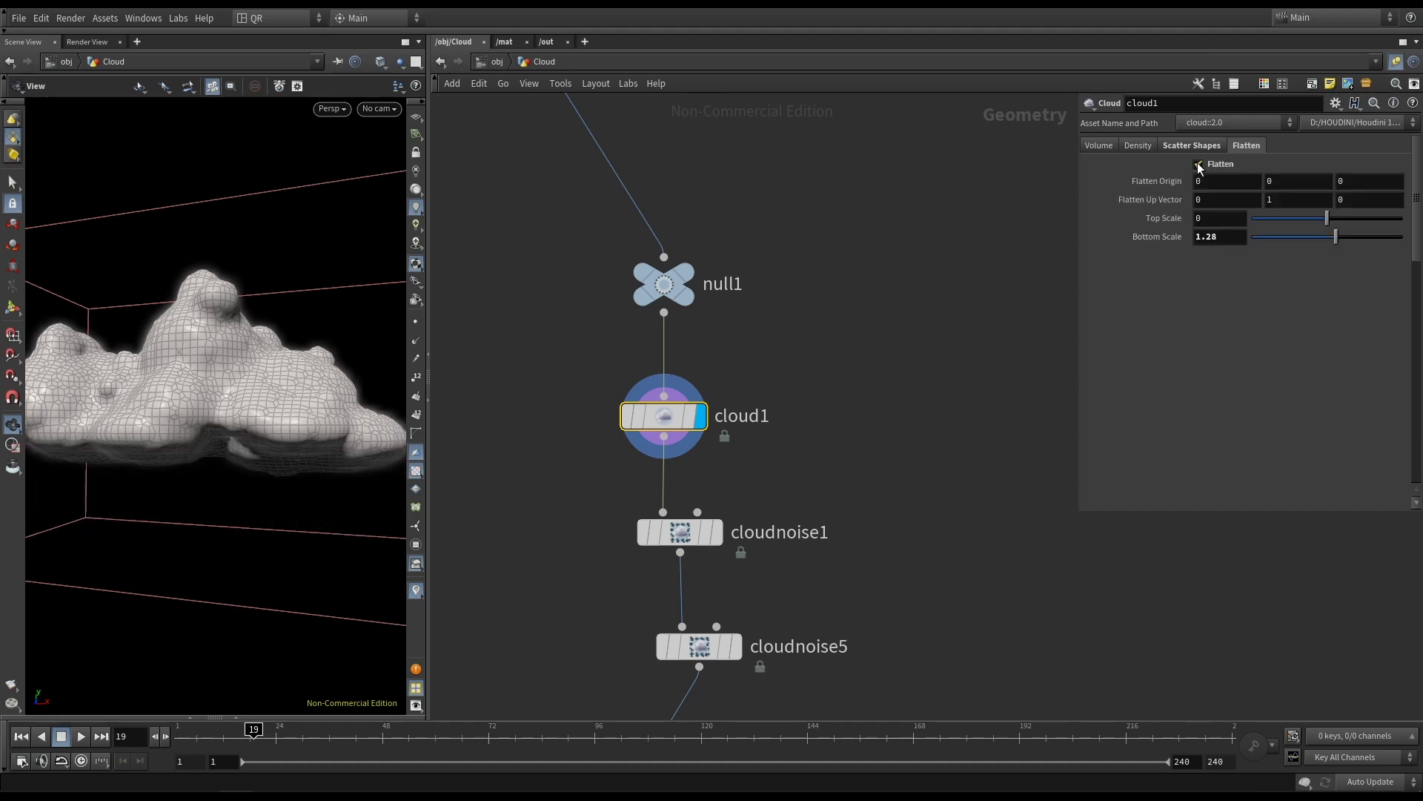
Add a Clip node connected to the output of null1 and place it beside cloud1.
scroll(878, 344, "down", 4)
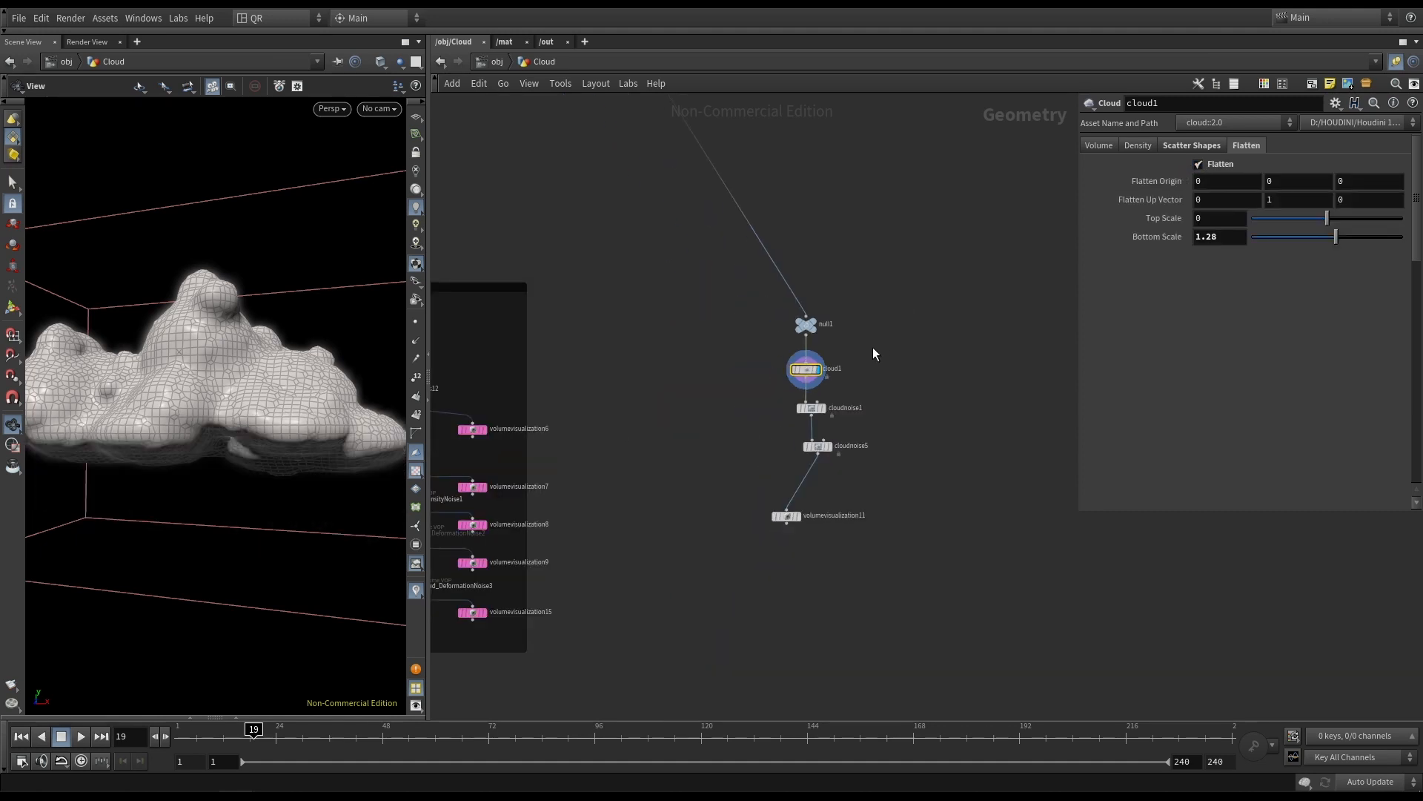
scroll(672, 403, "down", 4)
middle_click_drag(646, 405, 843, 326)
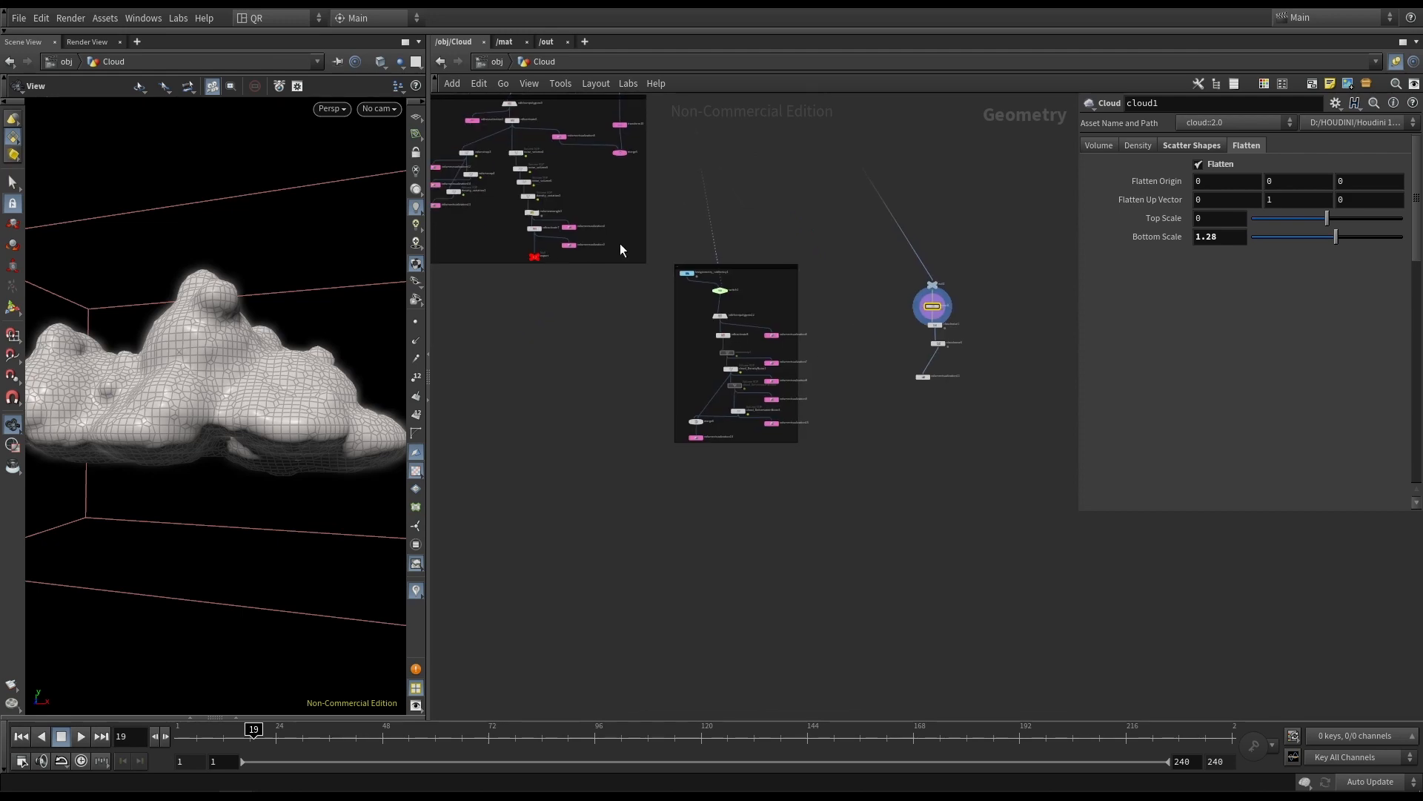
middle_click_drag(758, 205, 632, 470)
scroll(852, 580, "up", 3)
key("Tab")
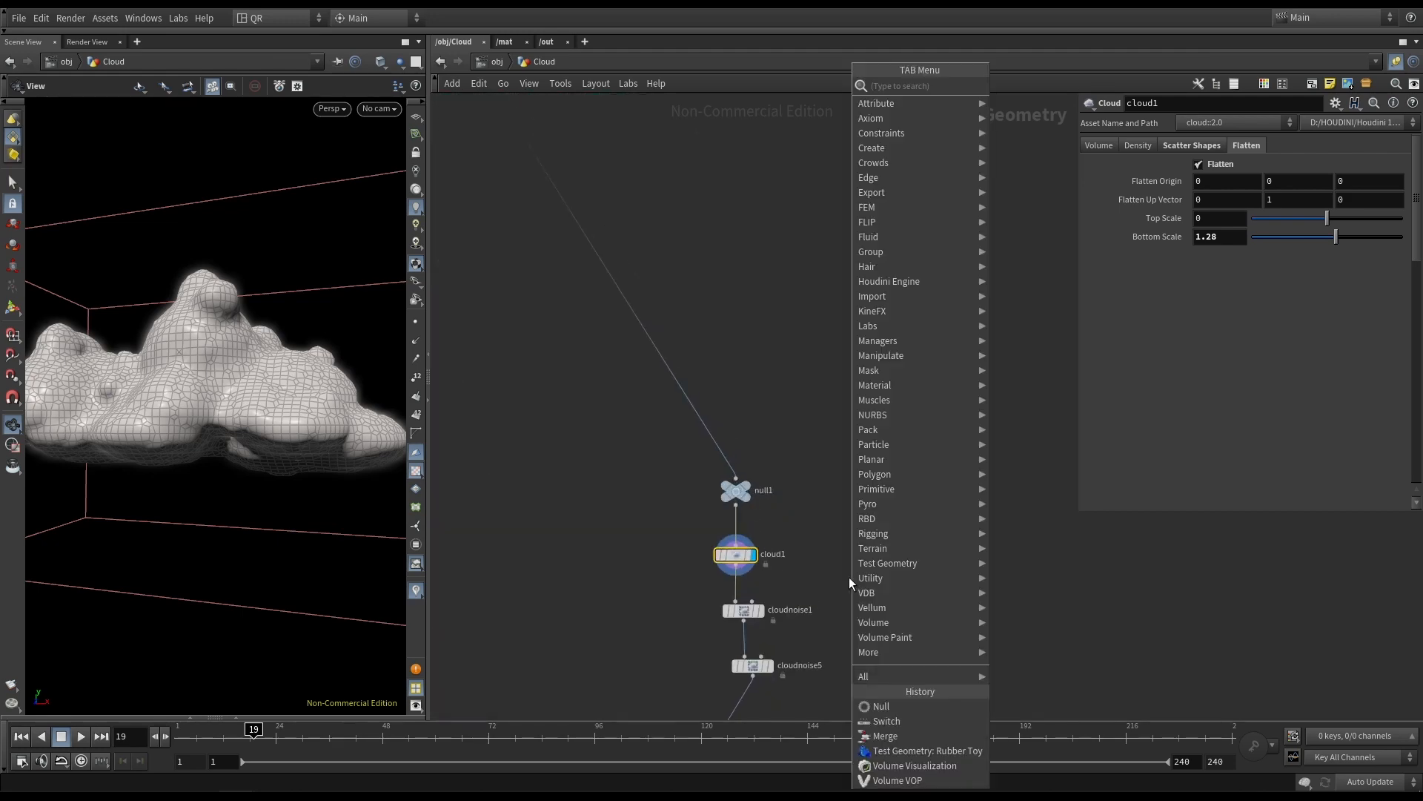
type("clip")
key("Return")
left_click(854, 575)
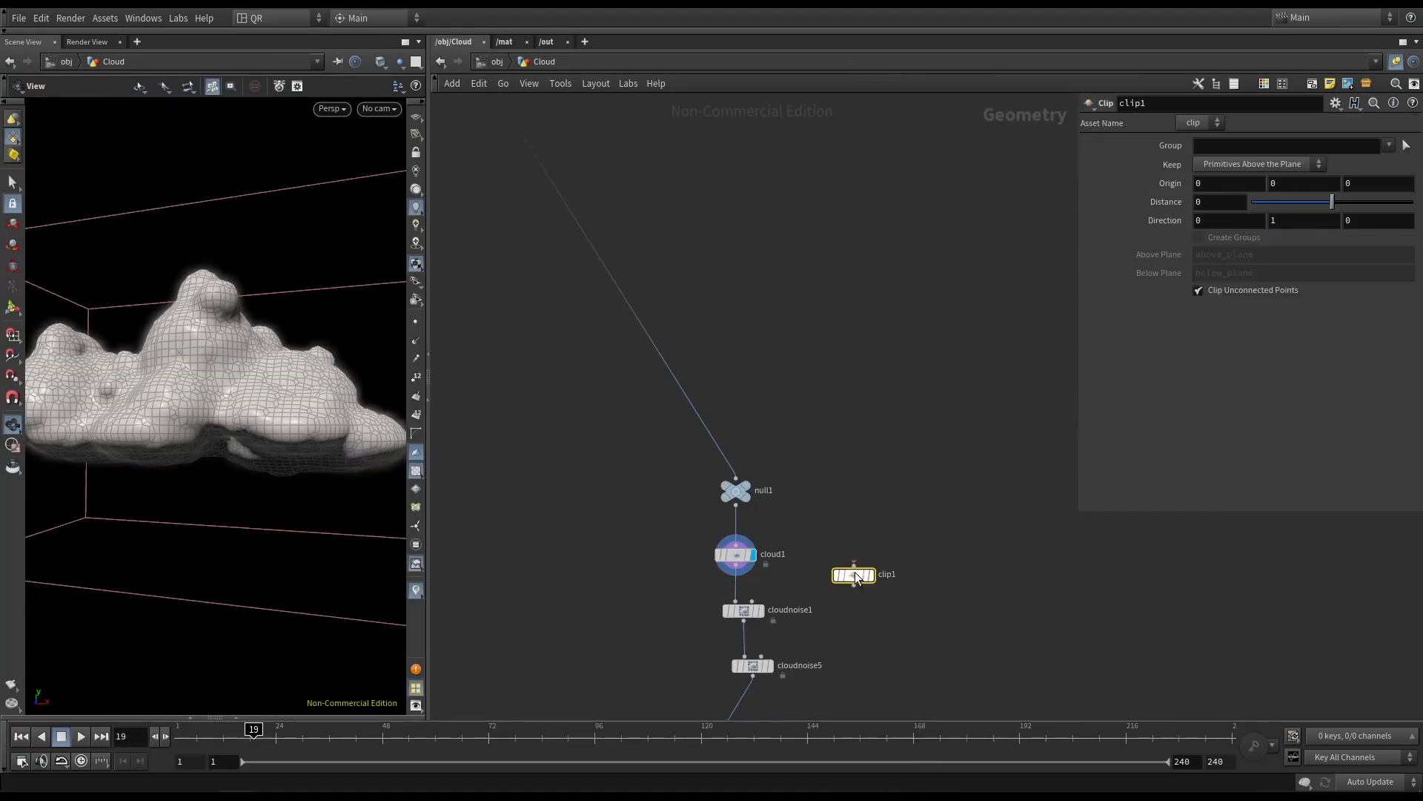
left_click(854, 565)
left_click(768, 526)
left_click_drag(858, 577, 863, 546)
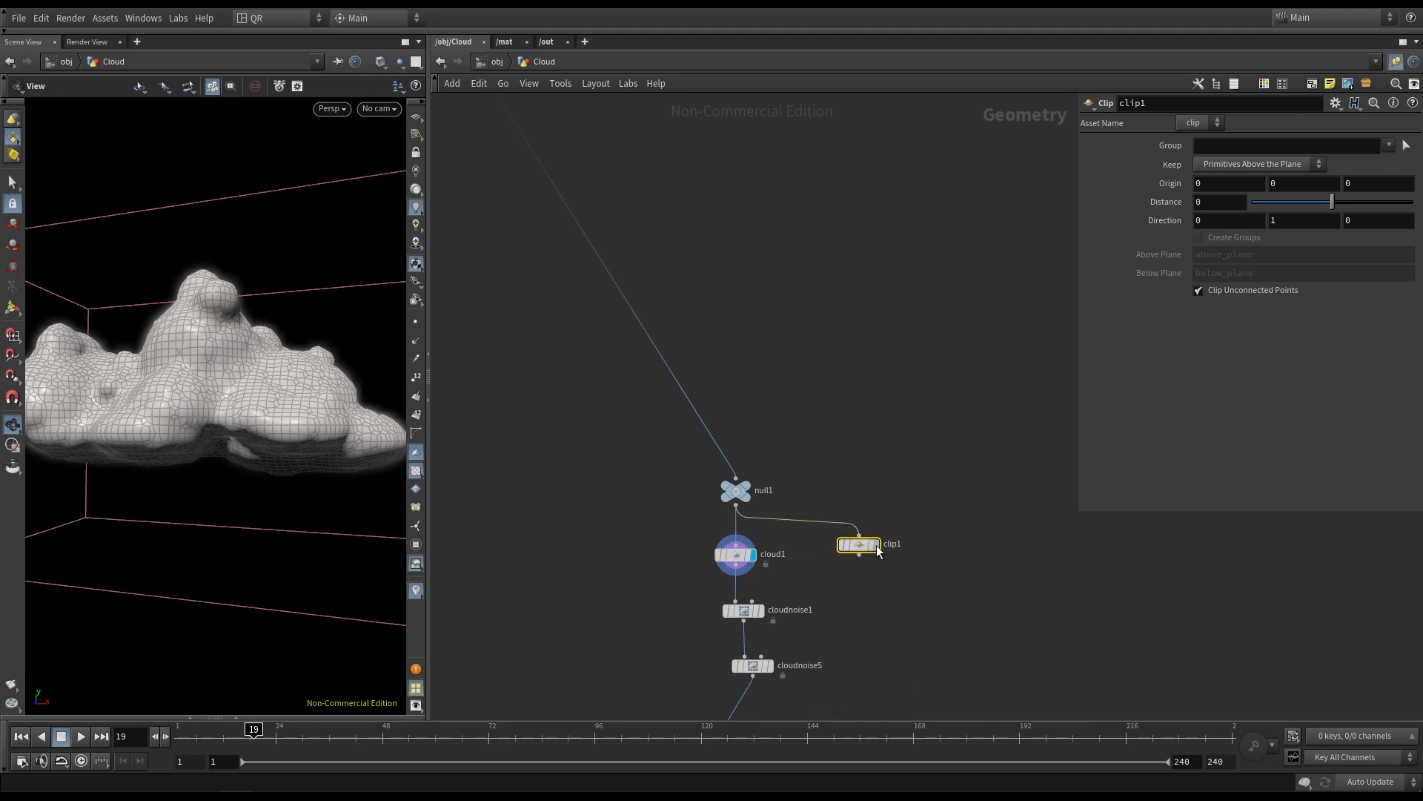
Compare the clipped source geometry on clip1 with the flattened cloud, finishing with cloud1 displayed.
left_click(880, 564)
mouse_move(189, 456)
left_mouse_down()
mouse_move(190, 474)
mouse_move(210, 401)
mouse_move(199, 451)
left_mouse_up()
scroll(736, 541, "up", 3)
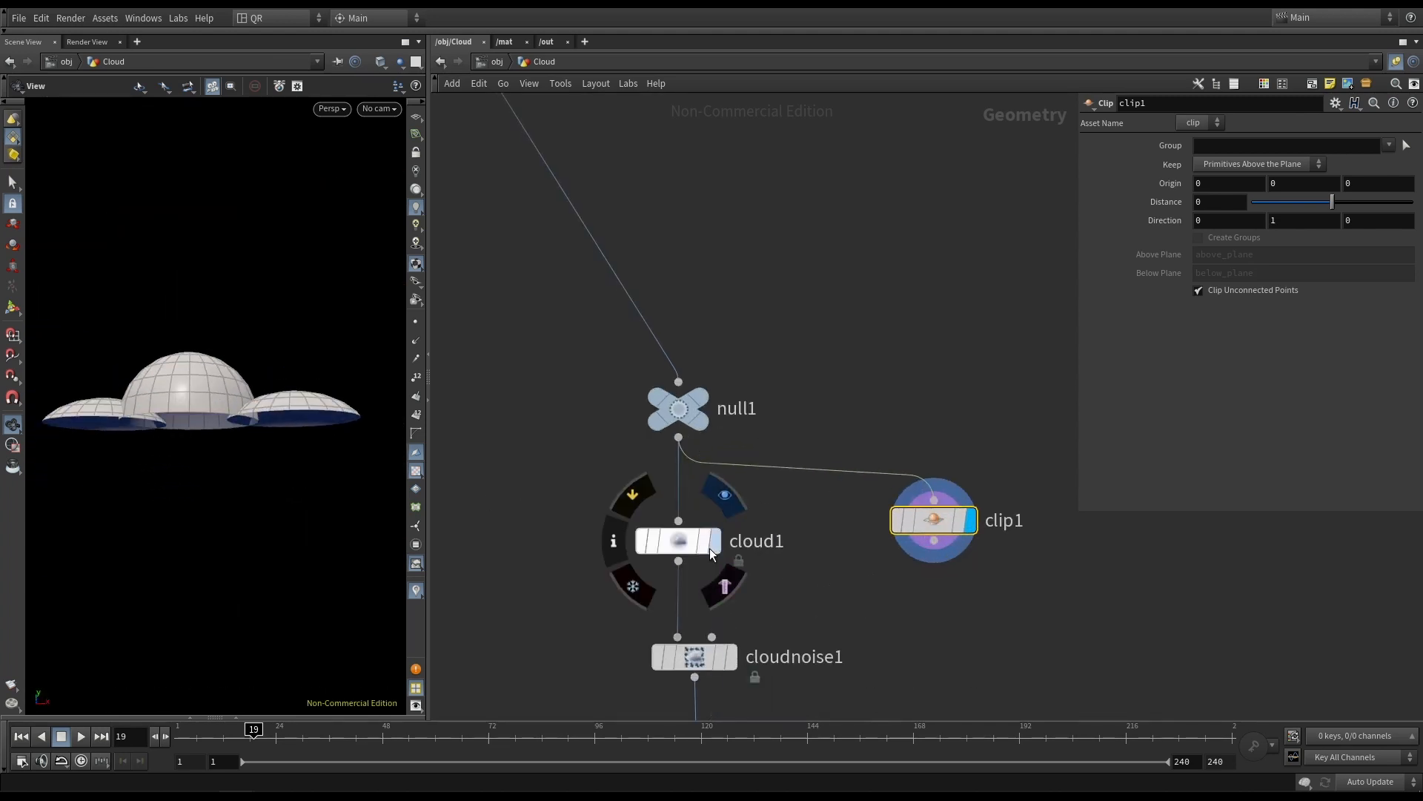
left_click(714, 540)
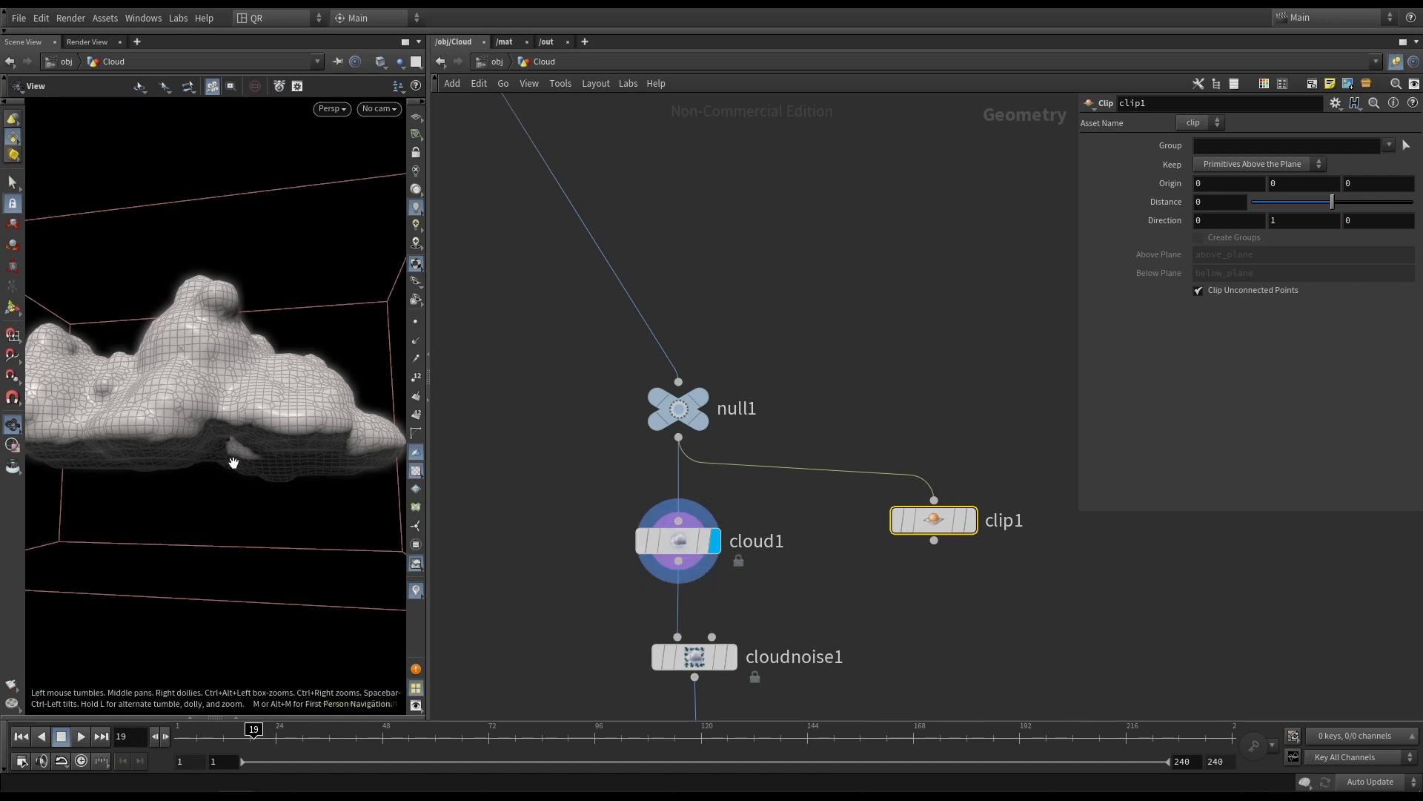
Examine the network inside cloud1 down to the flatten1 Volume VOP and look into its VEX nodes.
double_click(674, 542)
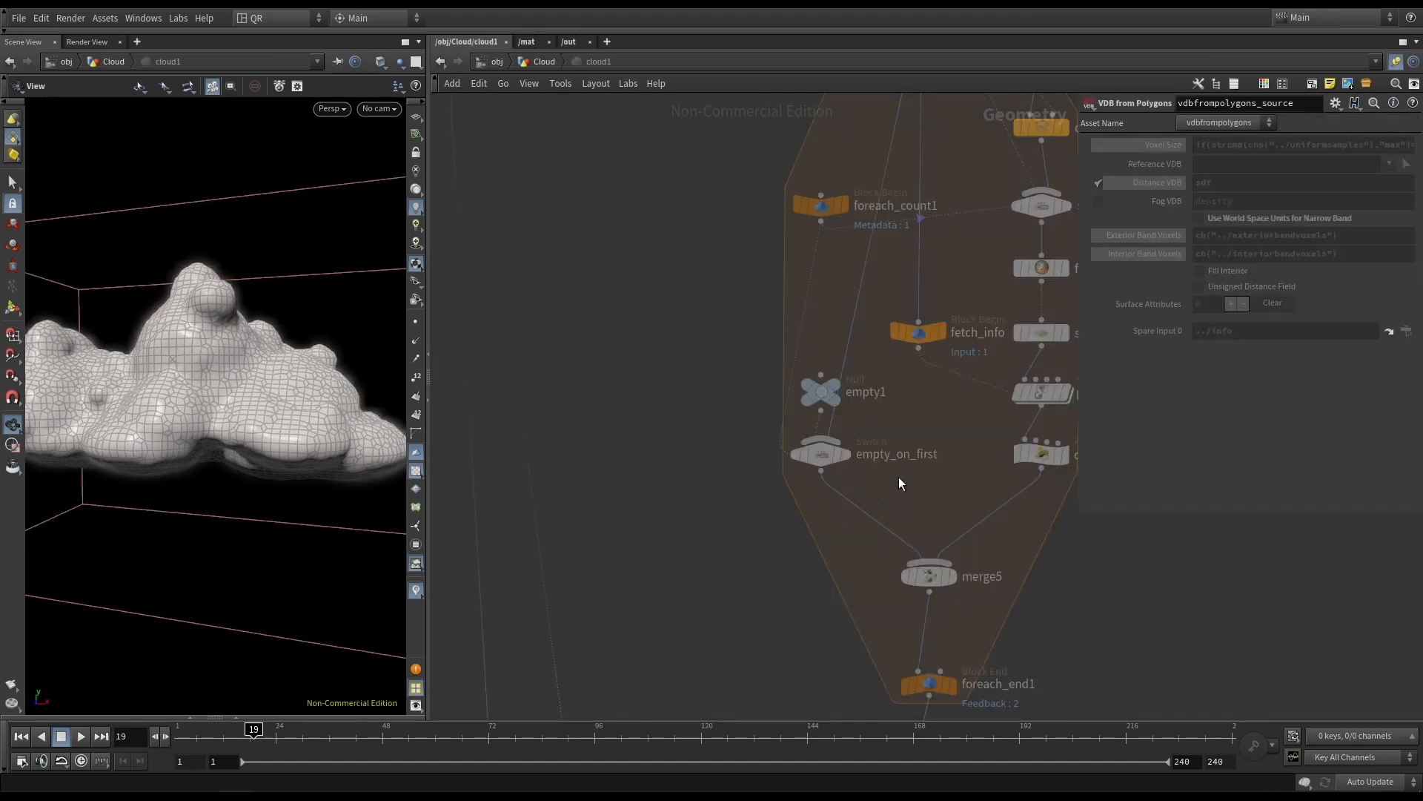
scroll(1009, 358, "up", 3)
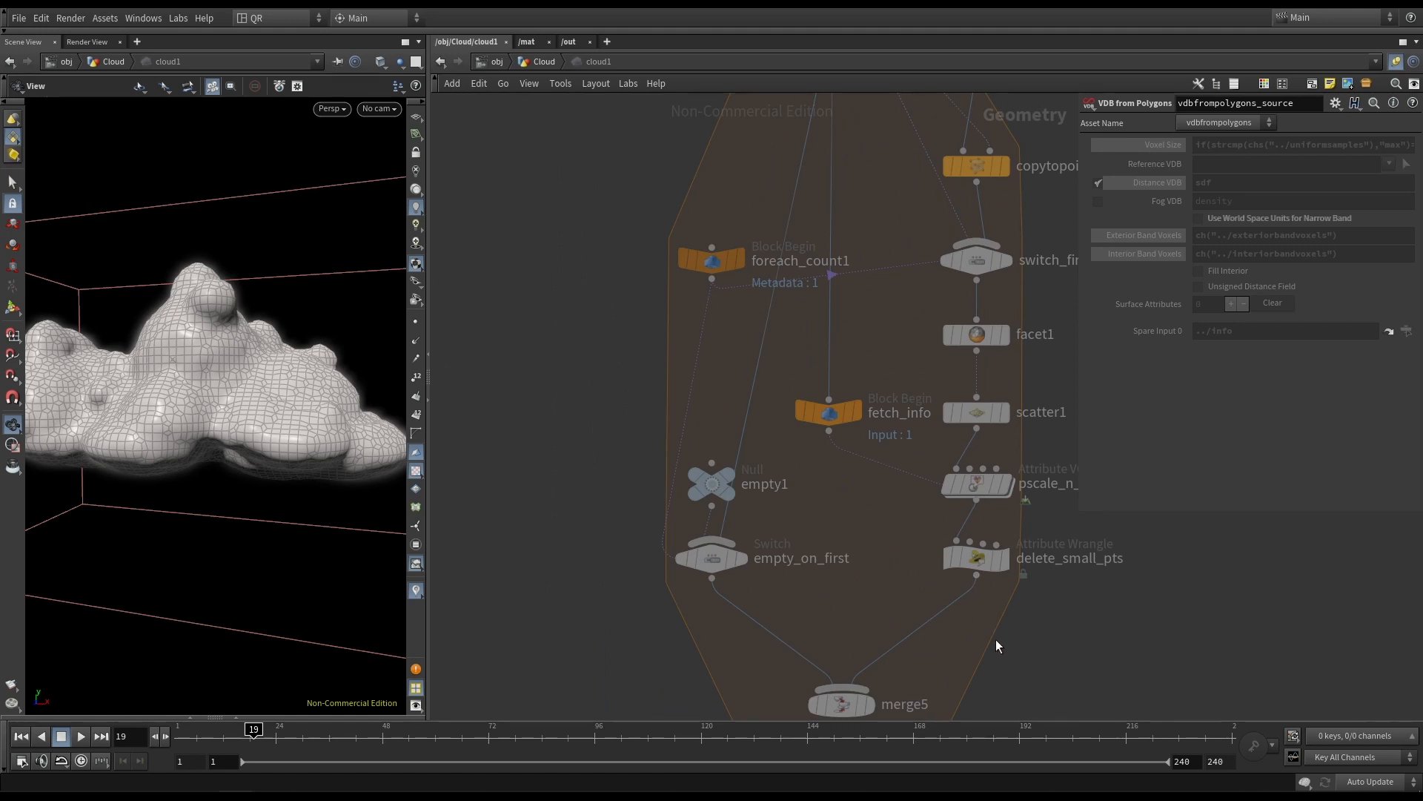
middle_click_drag(1027, 637, 939, 441)
scroll(914, 539, "down", 5)
middle_click_drag(892, 589, 941, 336)
scroll(782, 498, "up", 1)
middle_click_drag(782, 499, 863, 286)
scroll(816, 418, "up", 3)
middle_click_drag(891, 527, 923, 370)
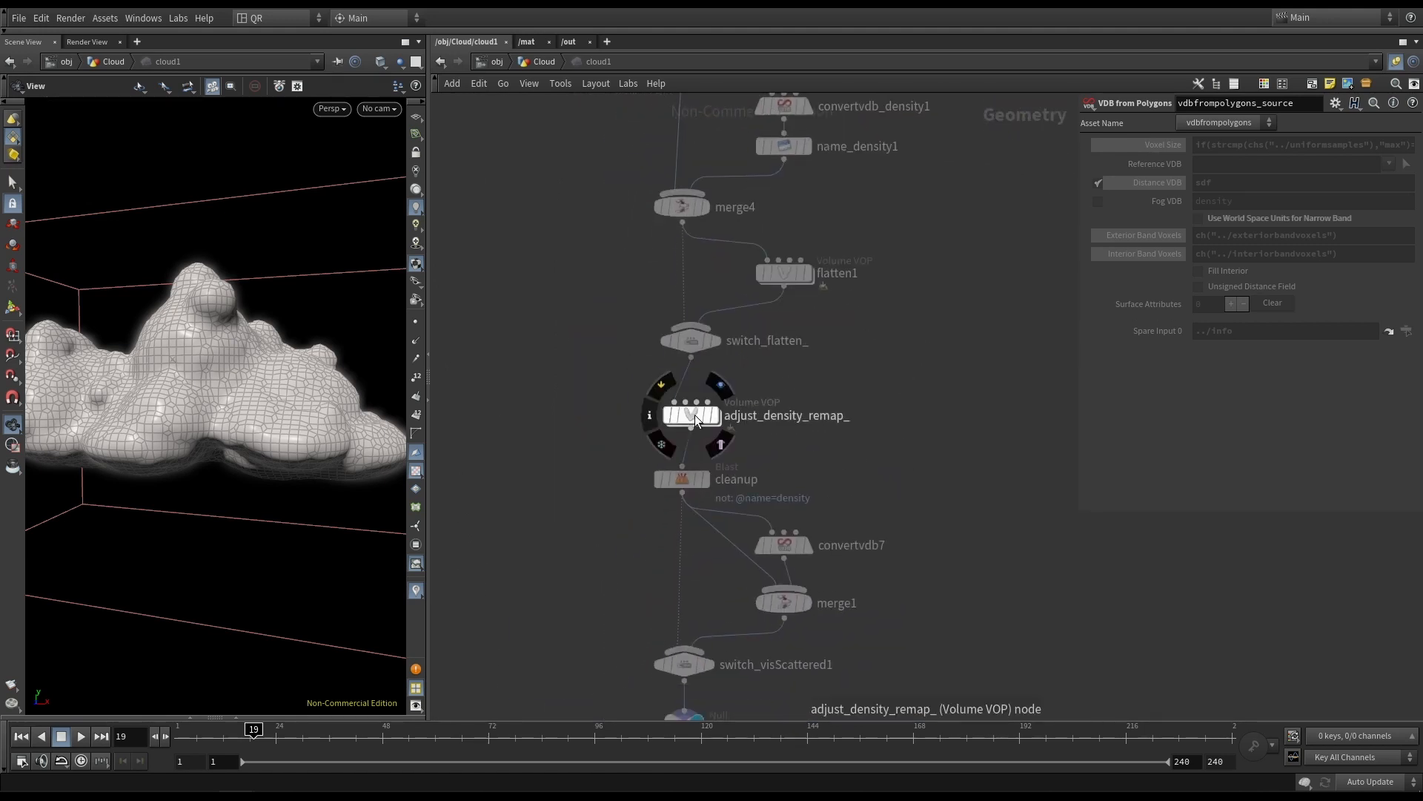
double_click(780, 272)
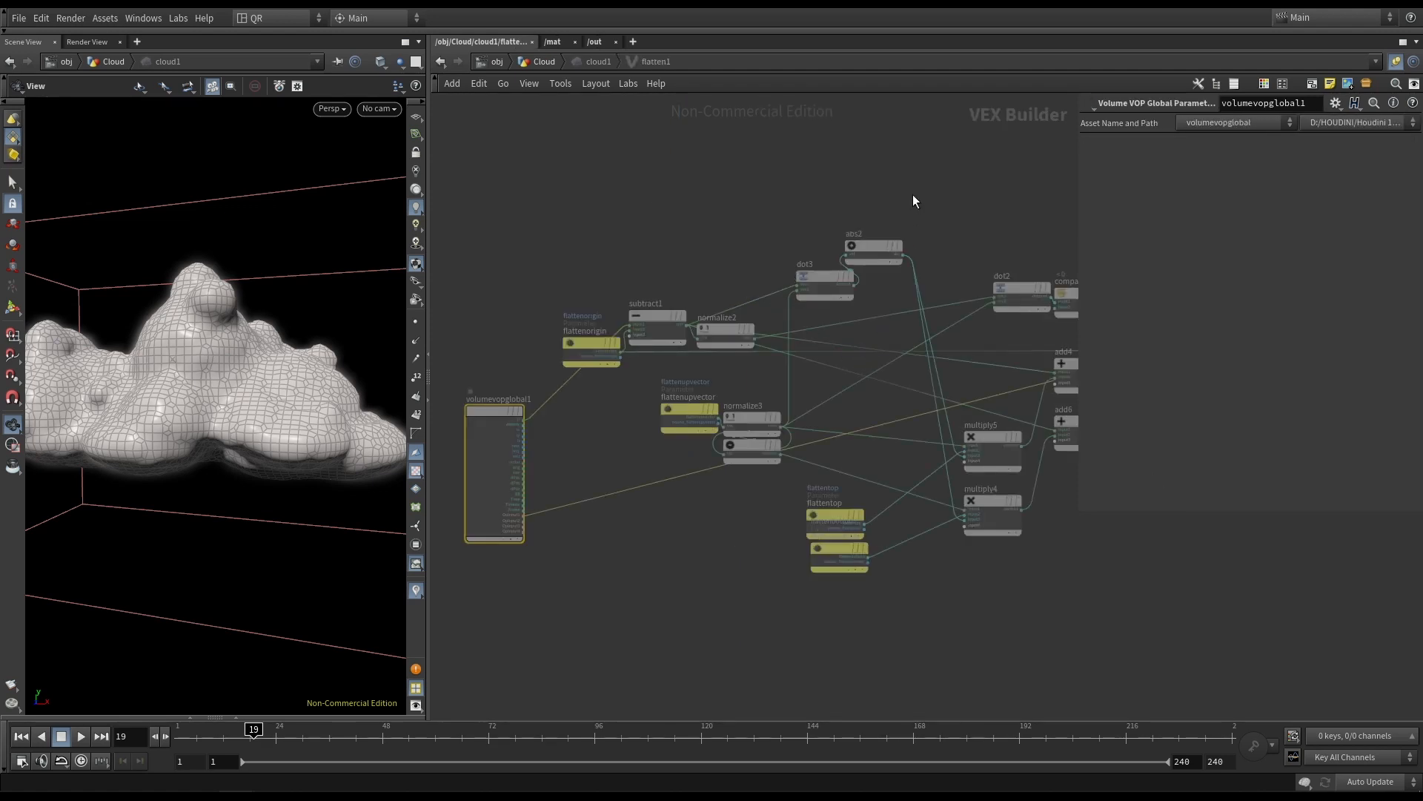
key("u")
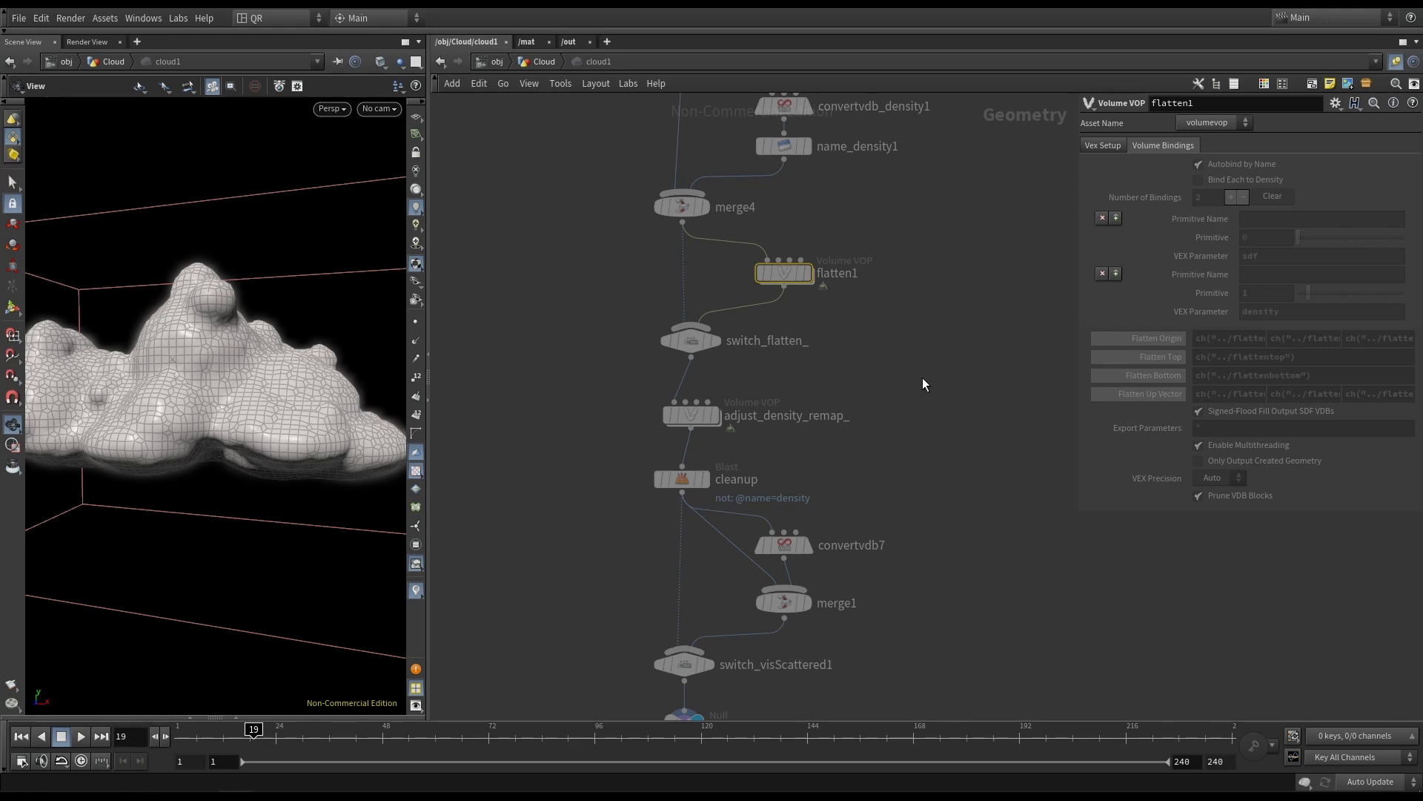
Check cloud1's Flatten parameters against the nodes inside flatten1, and return to the Cloud network.
mouse_move(781, 278)
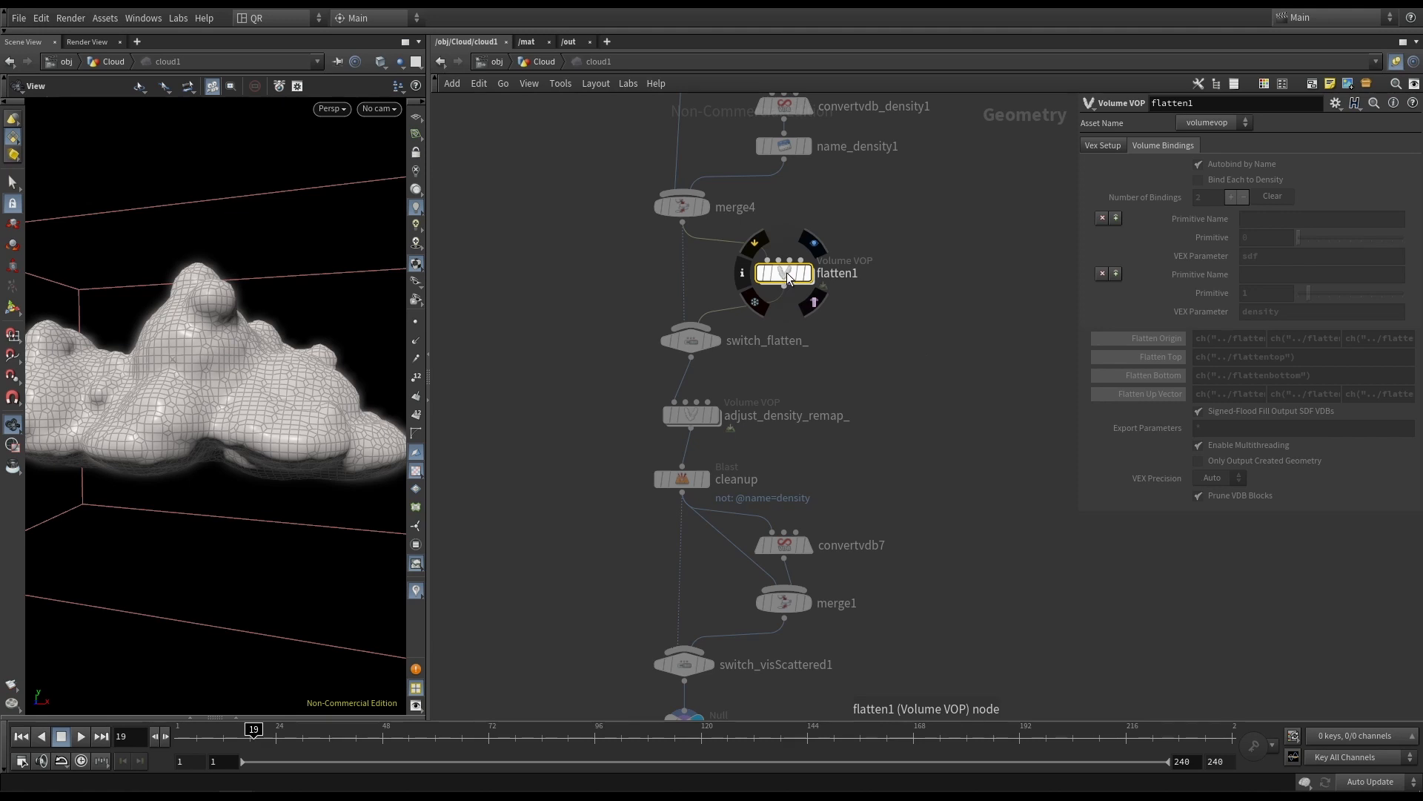
key("u")
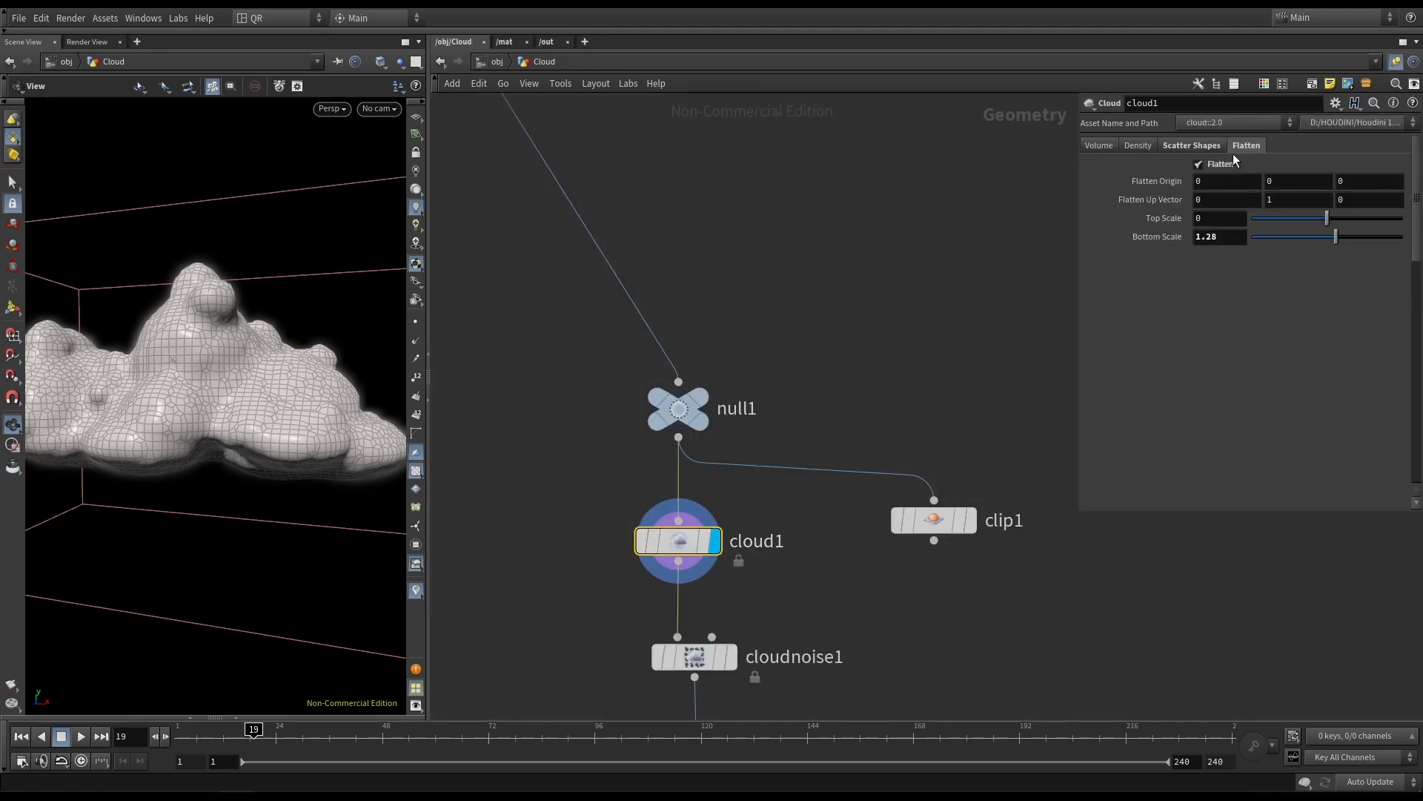
key("i")
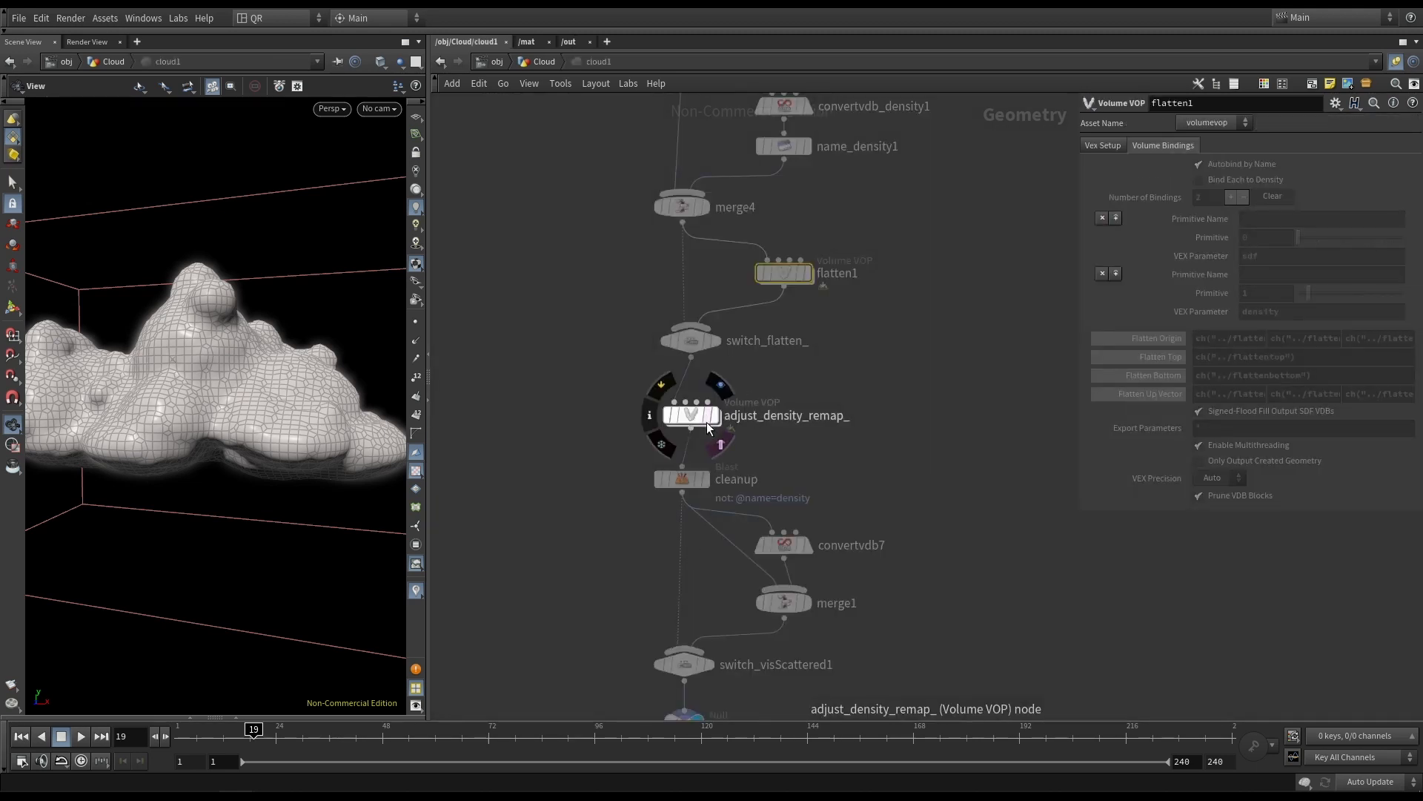
key("i")
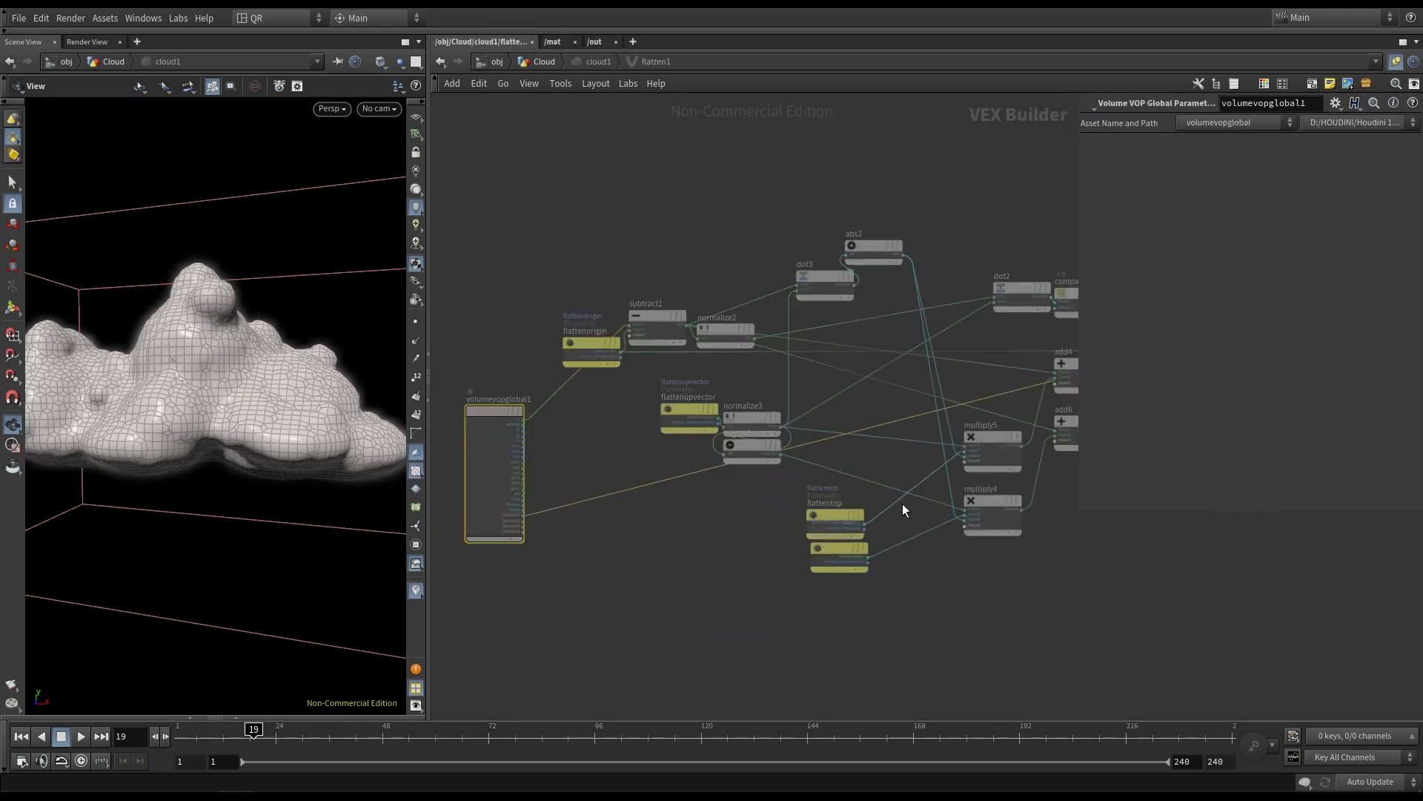
scroll(901, 512, "down", 5)
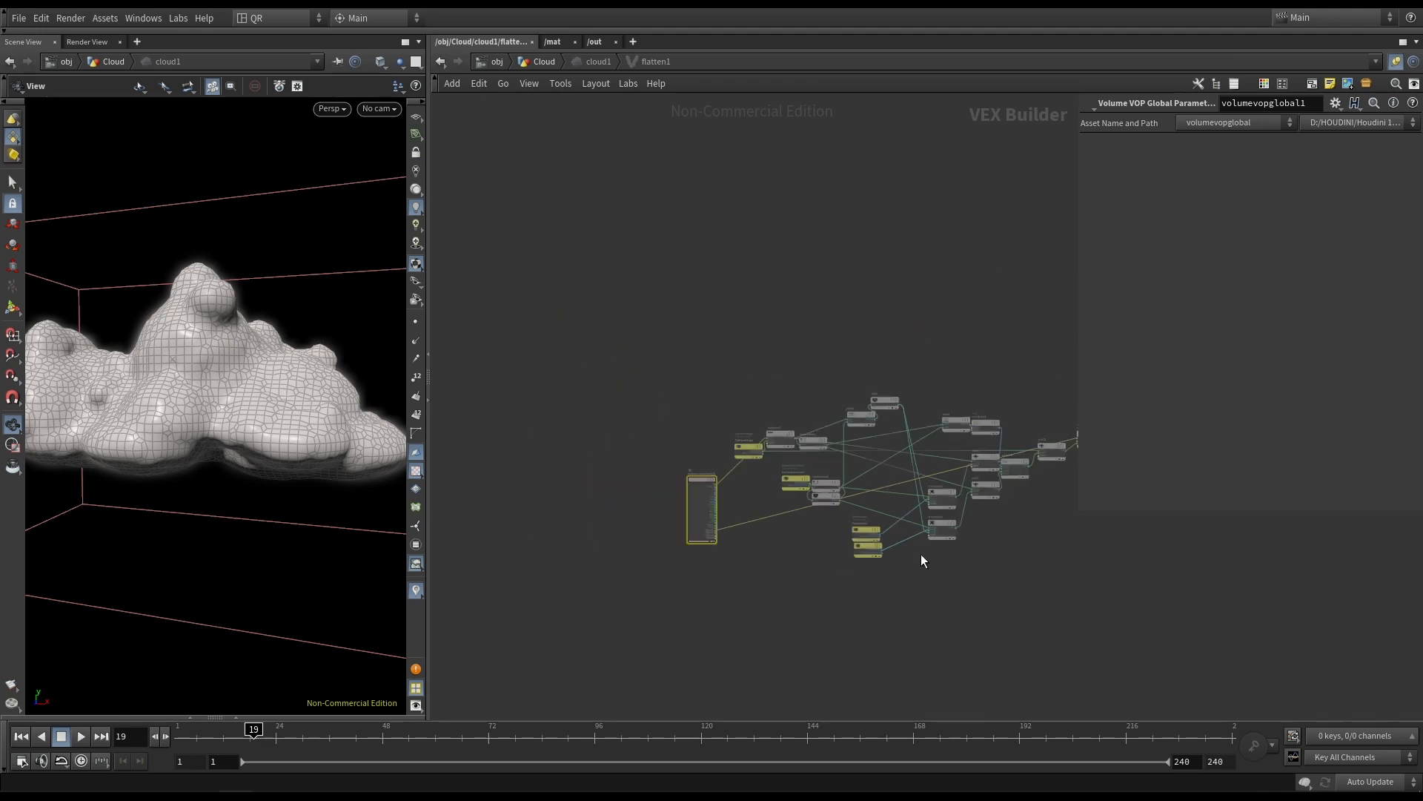
key("u")
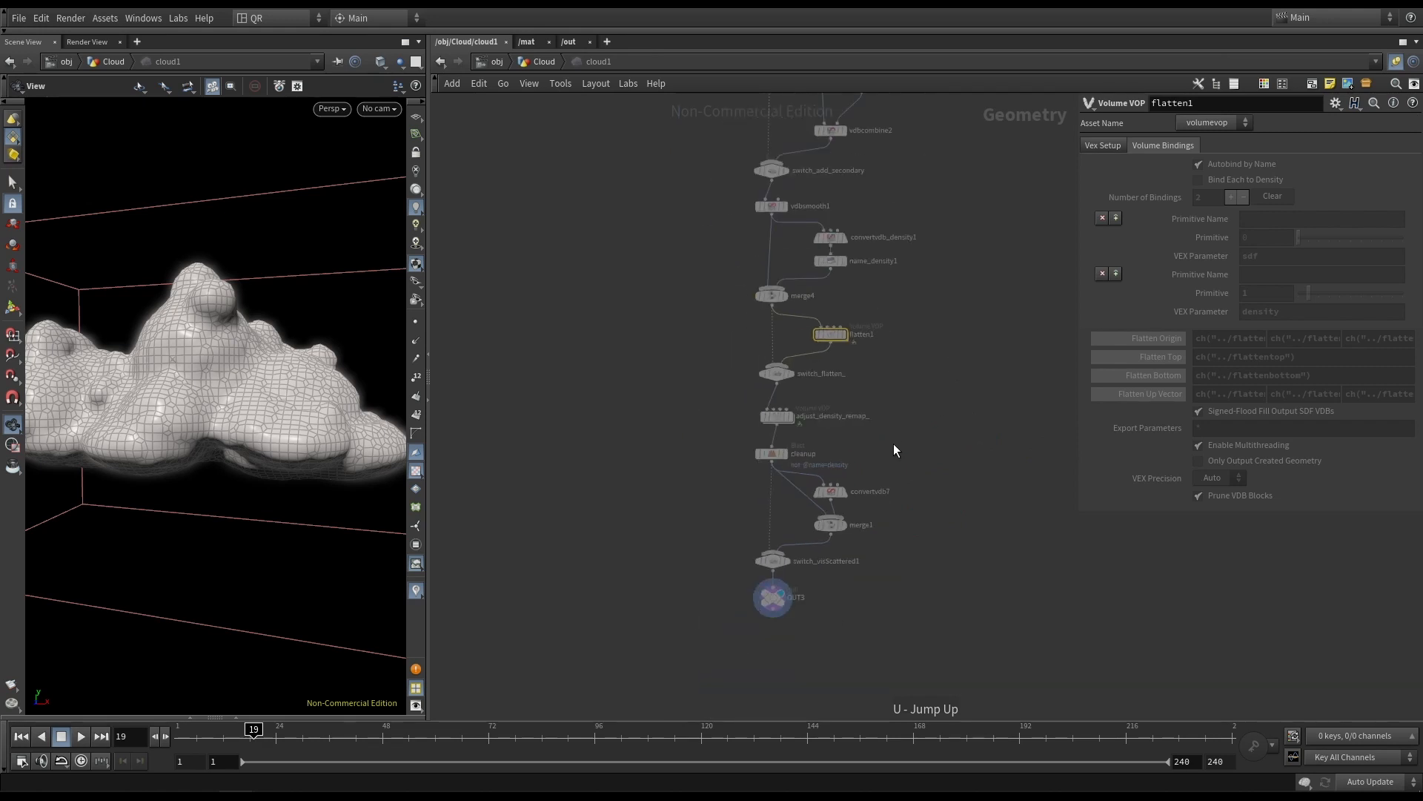
key("u")
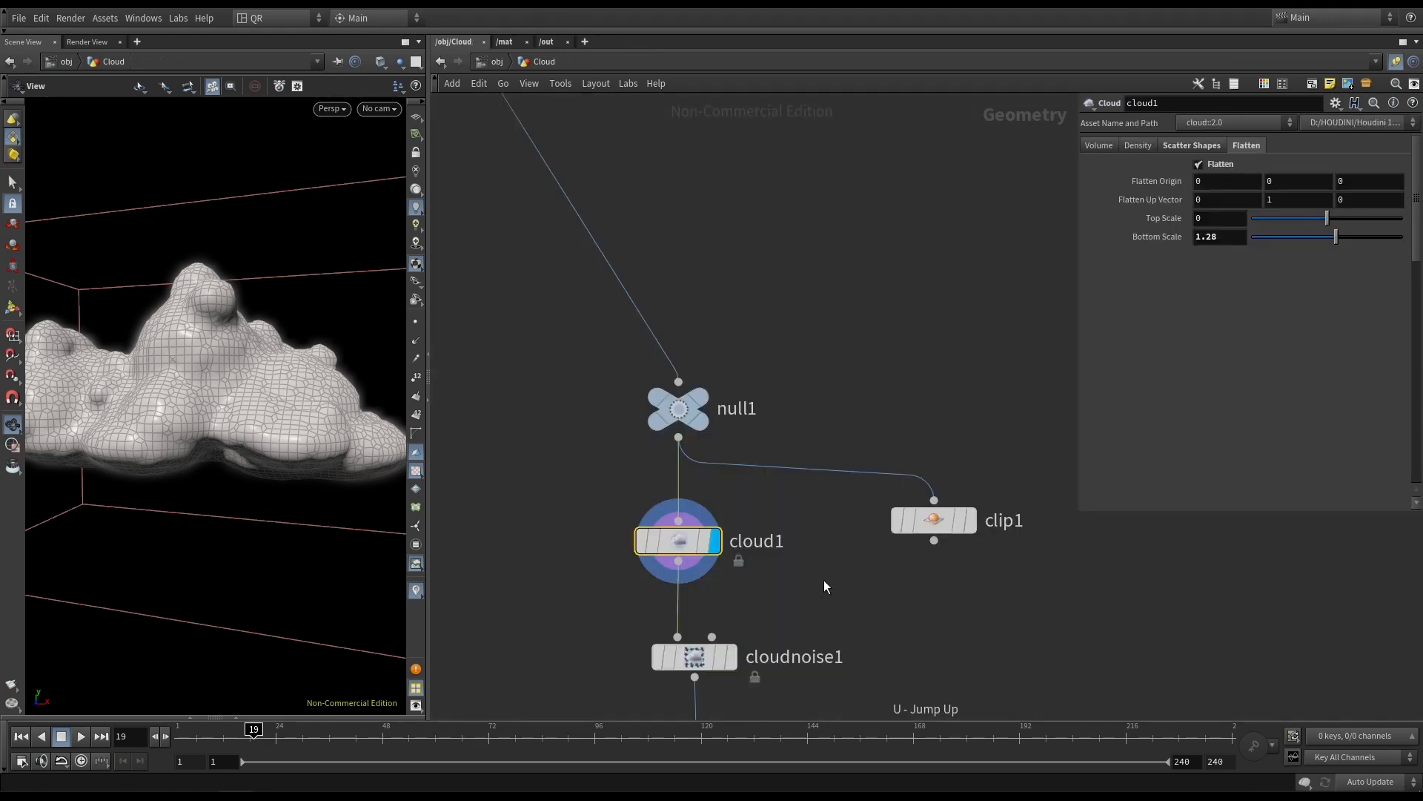
Disable Visualize As Polygons on cloud1 and orbit around the cloud volume.
middle_click_drag(824, 584, 834, 357)
left_click_drag(162, 372, 164, 415)
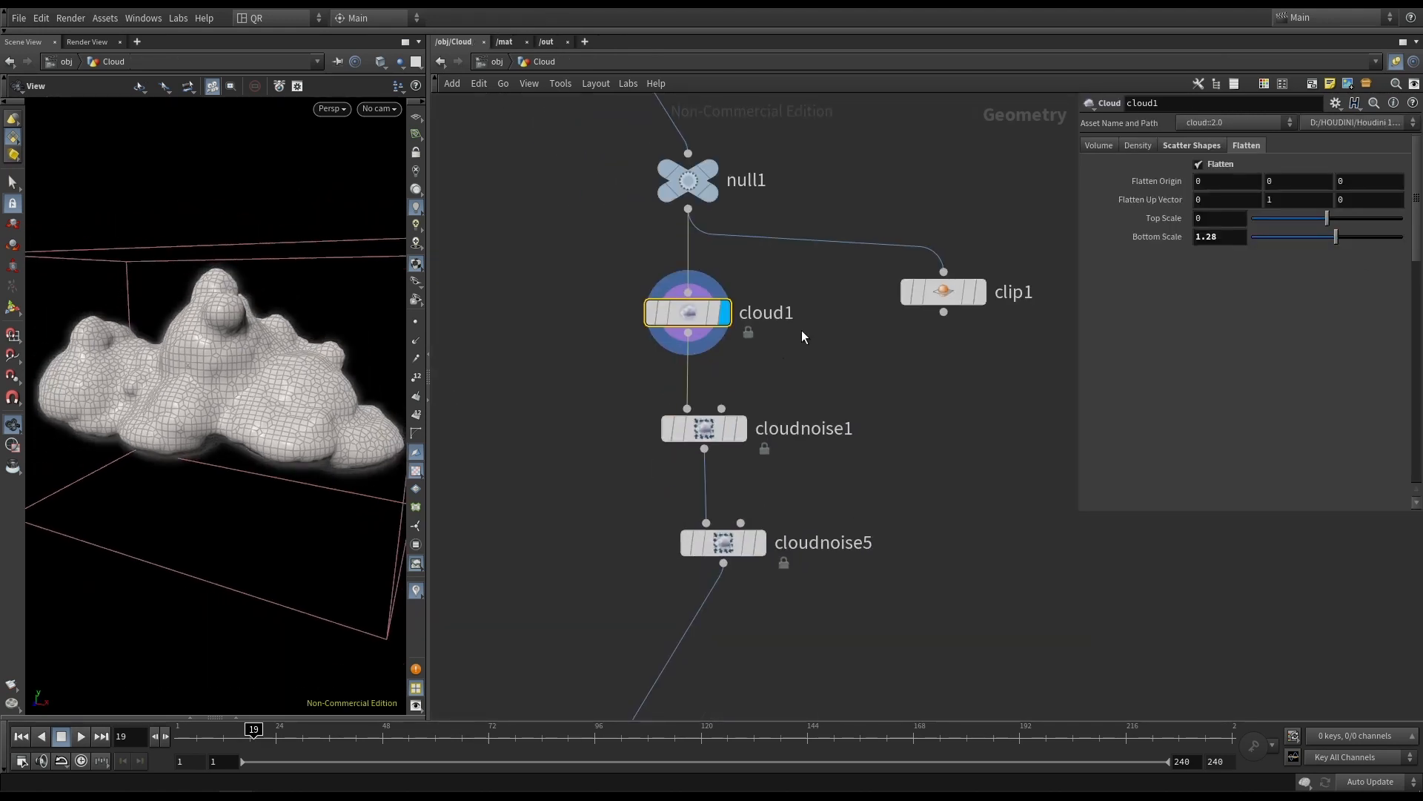
left_click(1191, 147)
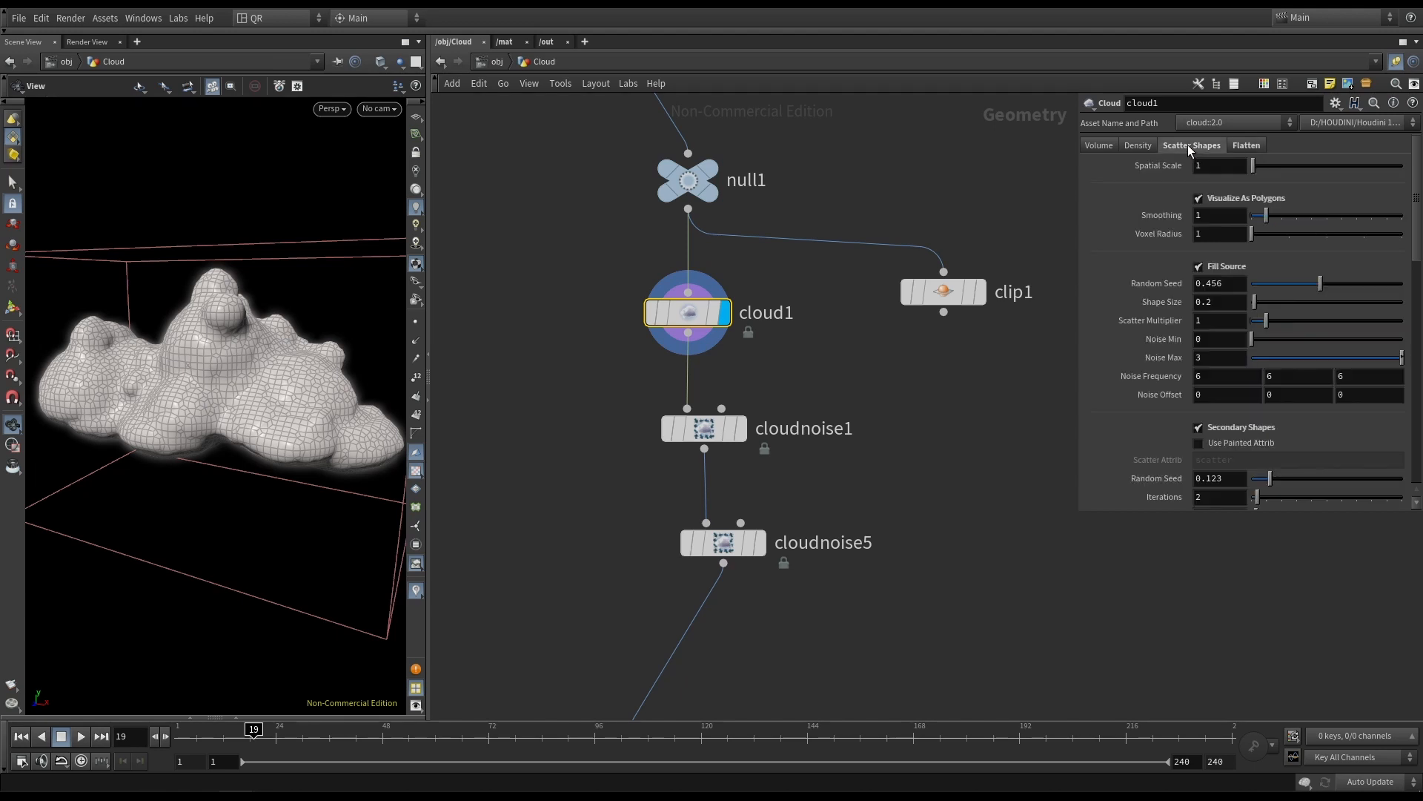
left_click(1138, 146)
left_click(1192, 145)
left_click(1198, 199)
left_click_drag(229, 318, 178, 334)
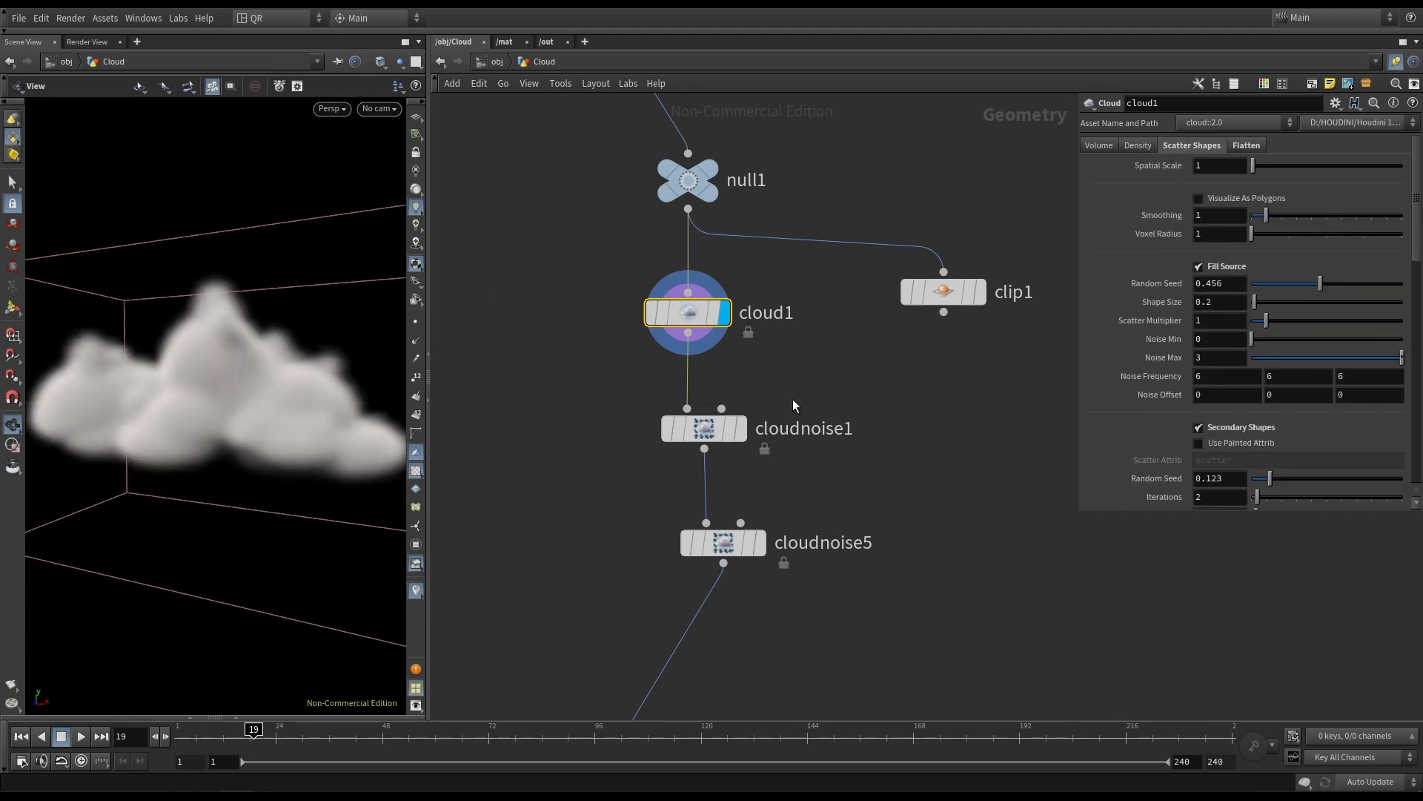
Display cloudnoise1, examine the cloudnoise Volume VOP network inside it, and return to the Cloud network.
left_click(740, 428)
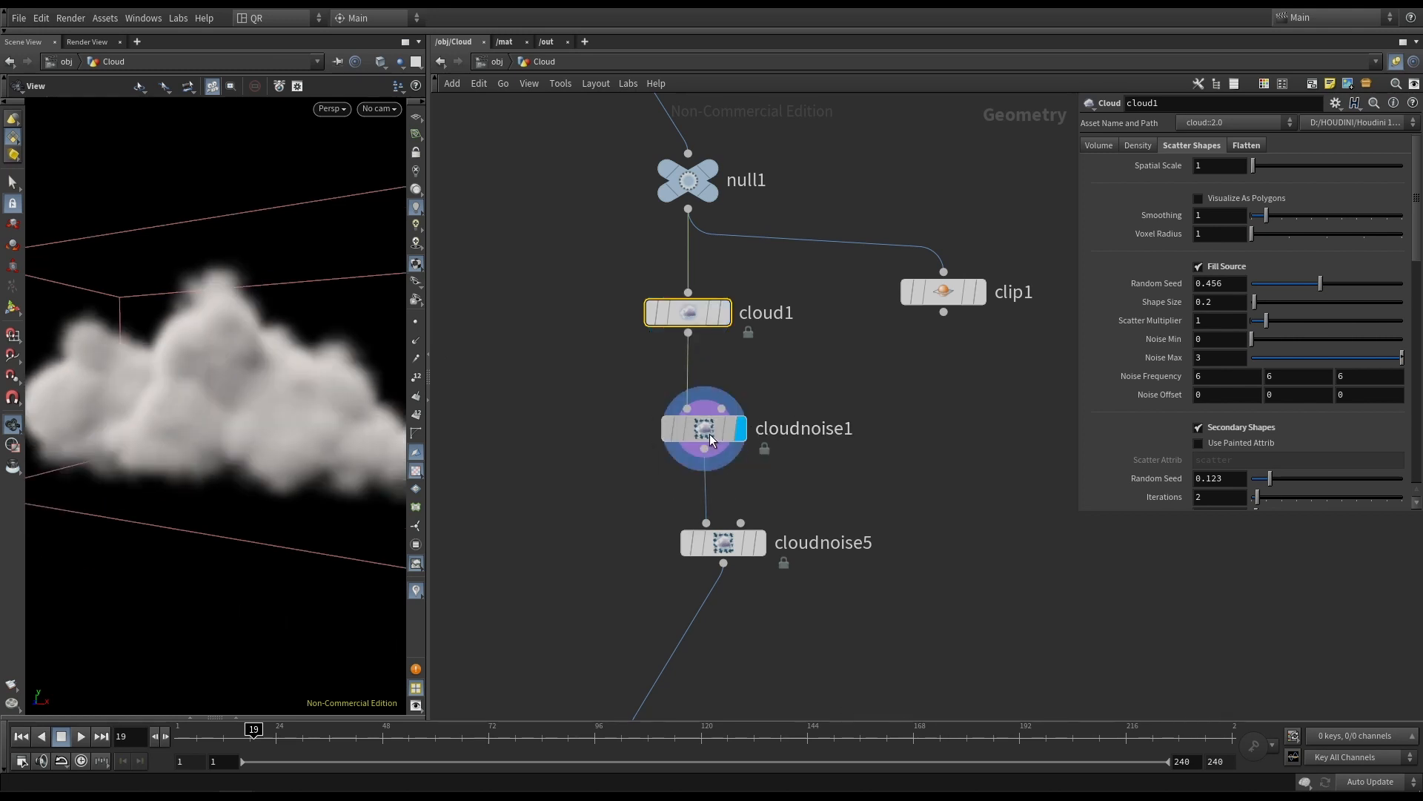
double_click(710, 439)
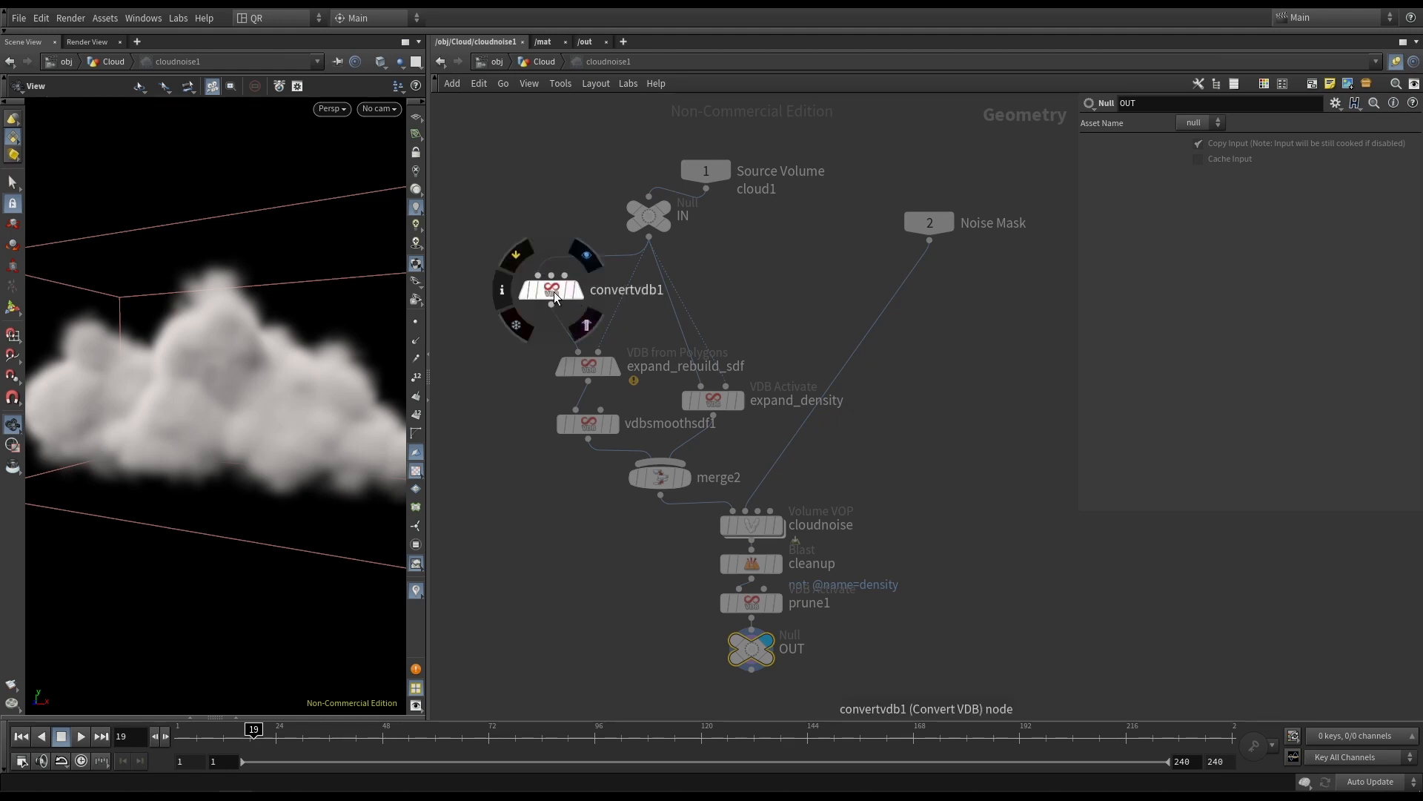
double_click(745, 531)
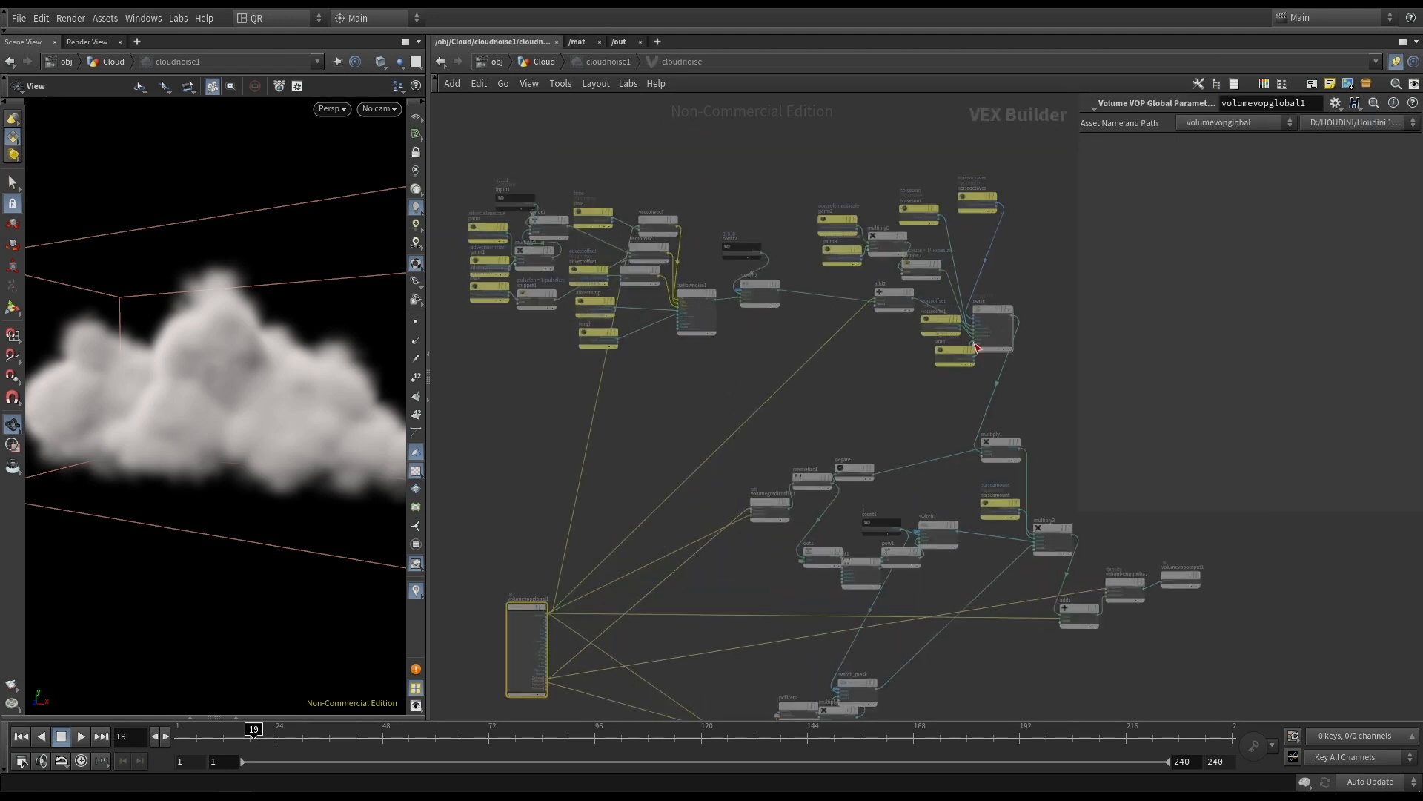
scroll(919, 441, "up", 5)
scroll(815, 528, "down", 4)
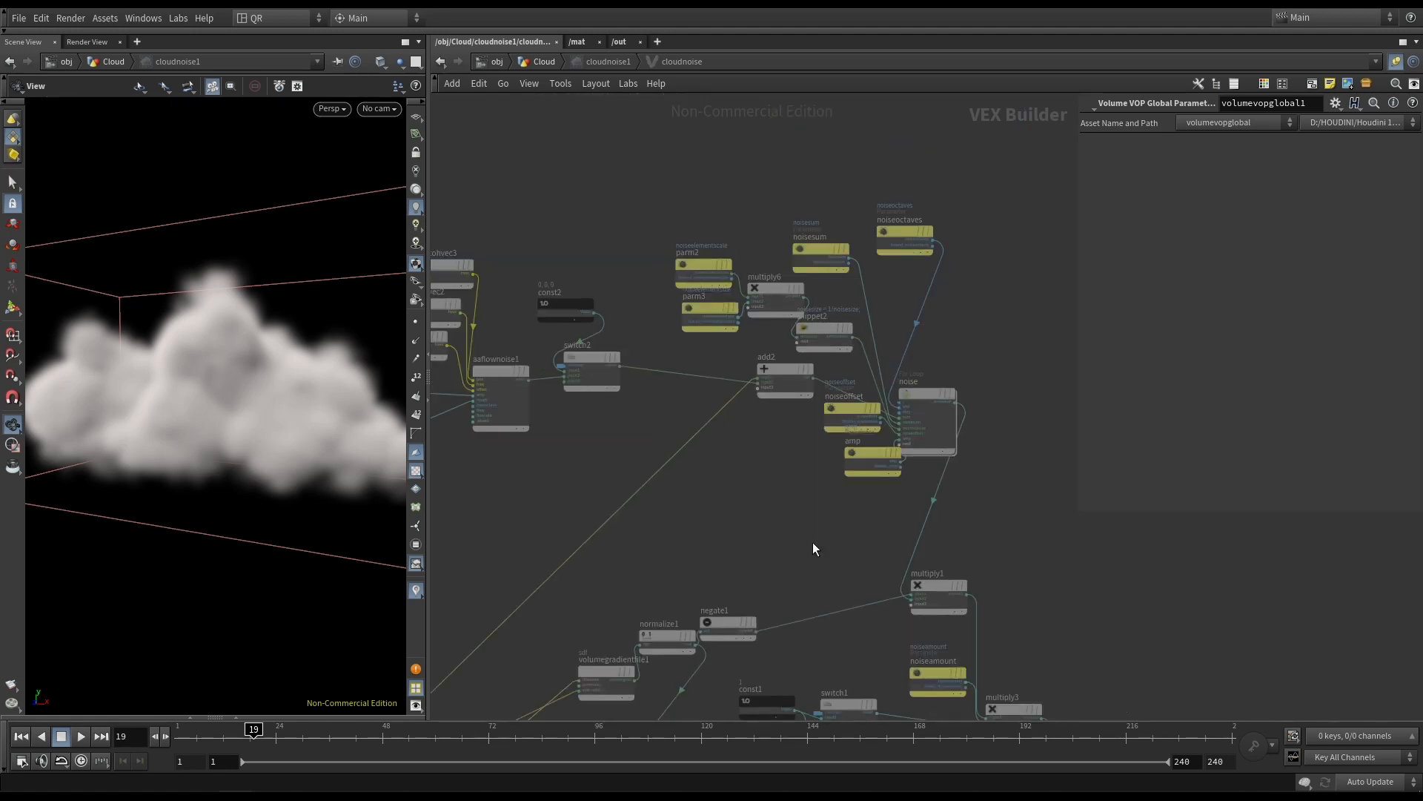
key("u")
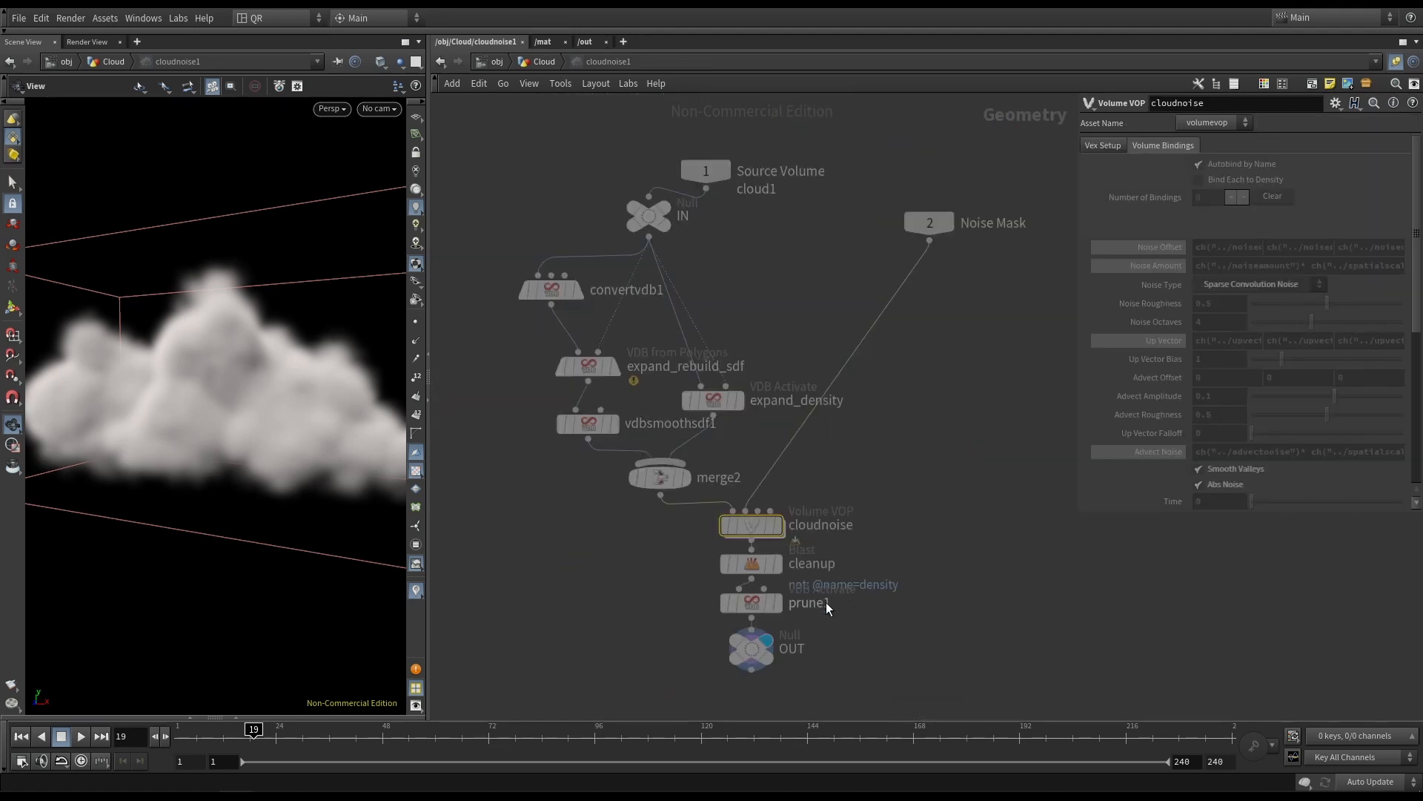
mouse_move(742, 603)
key("u")
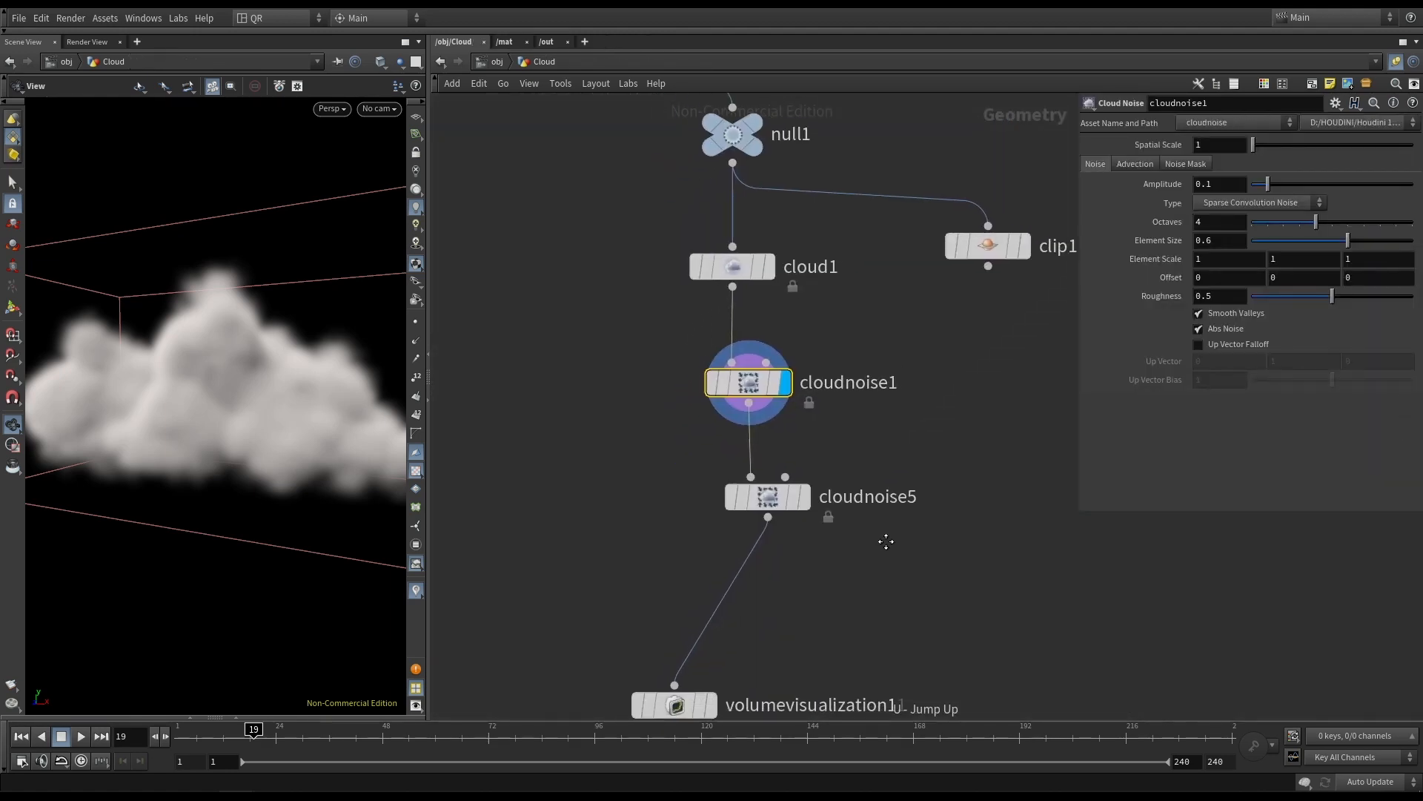
Display the result of cloudnoise5 in the viewport.
left_click(805, 499)
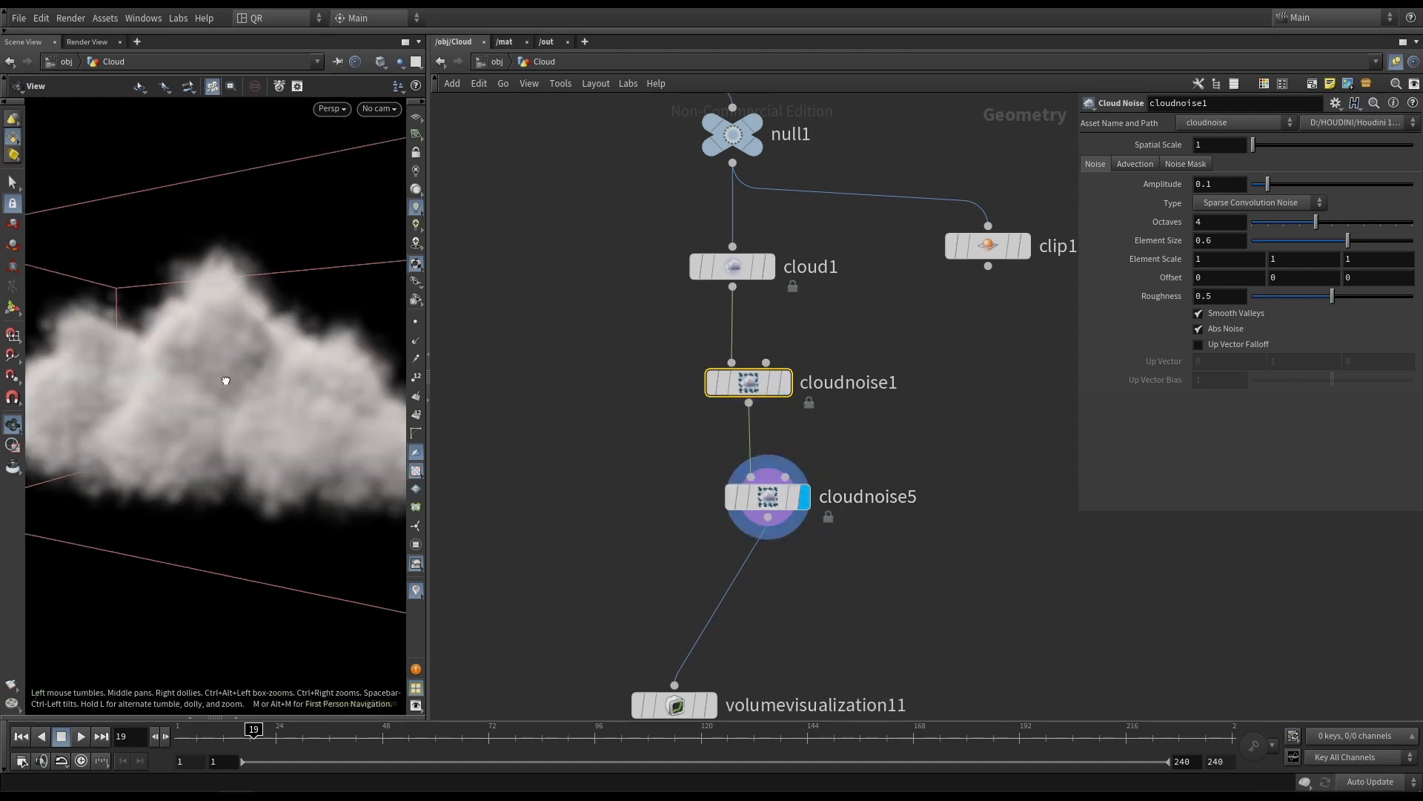
Compare the cloudnoise1 and cloudnoise5 pair with the Volume VOP density and deformation noise chain in the neighbouring network box.
left_click_drag(780, 499, 777, 484)
left_click_drag(634, 329, 856, 562)
scroll(656, 489, "down", 5)
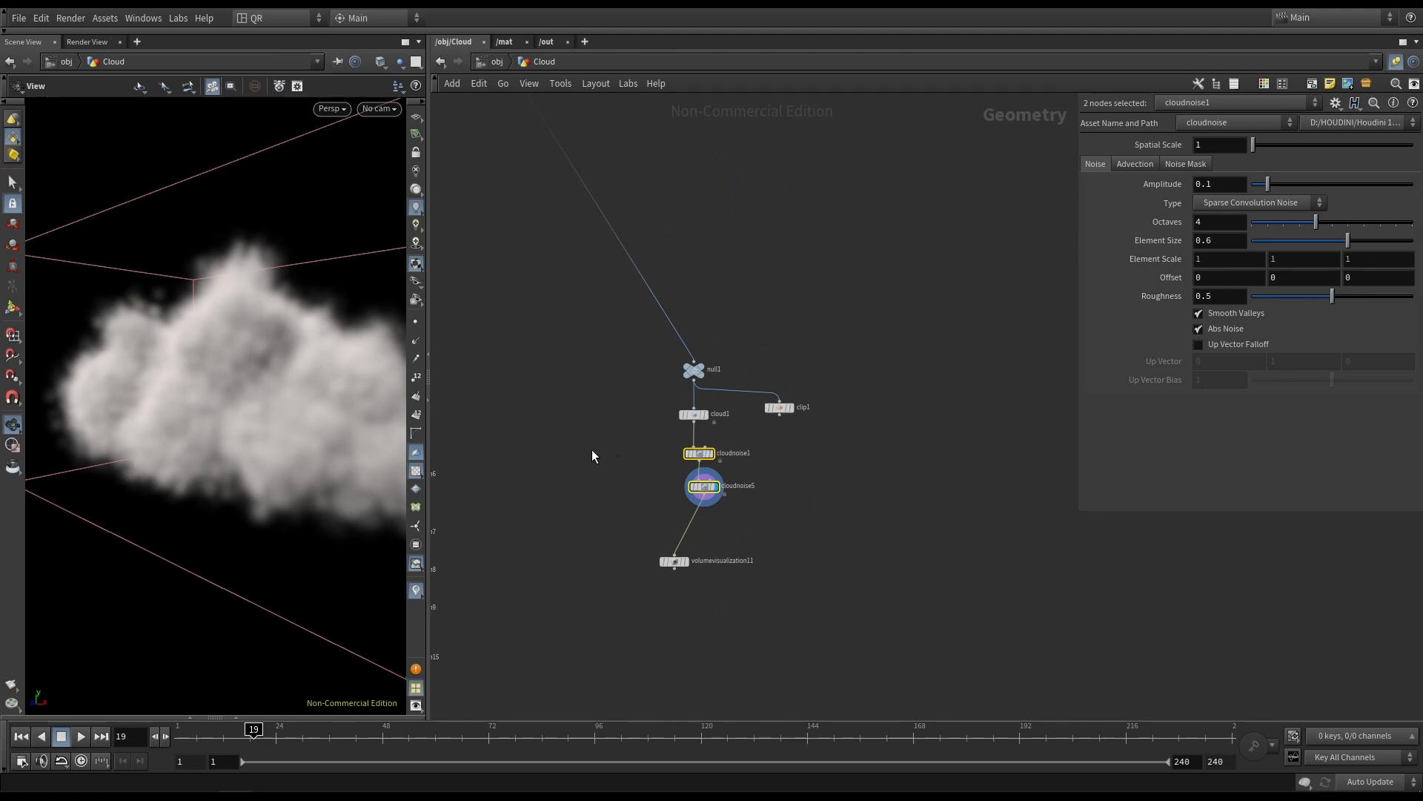
middle_click_drag(592, 450, 1011, 474)
scroll(756, 604, "up", 5)
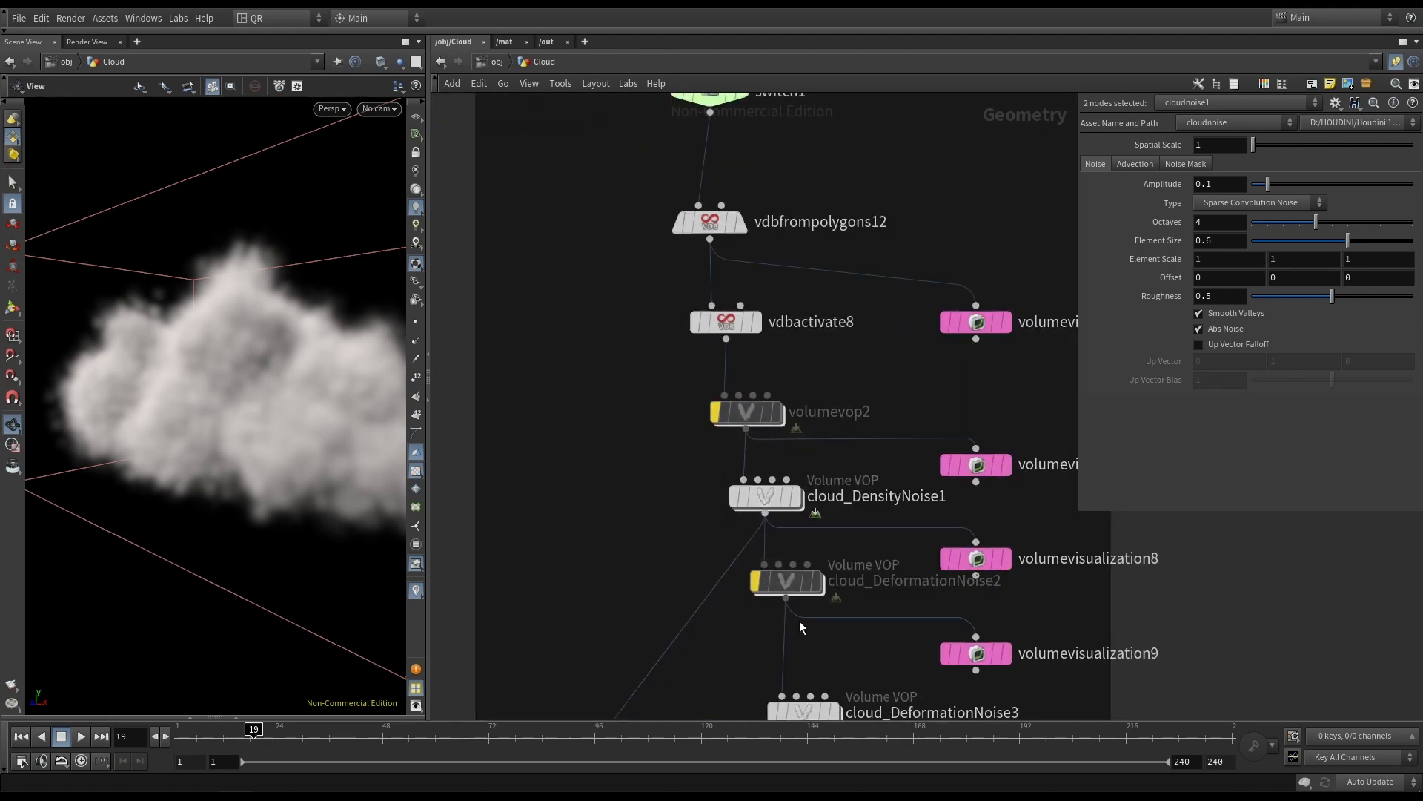
key("f")
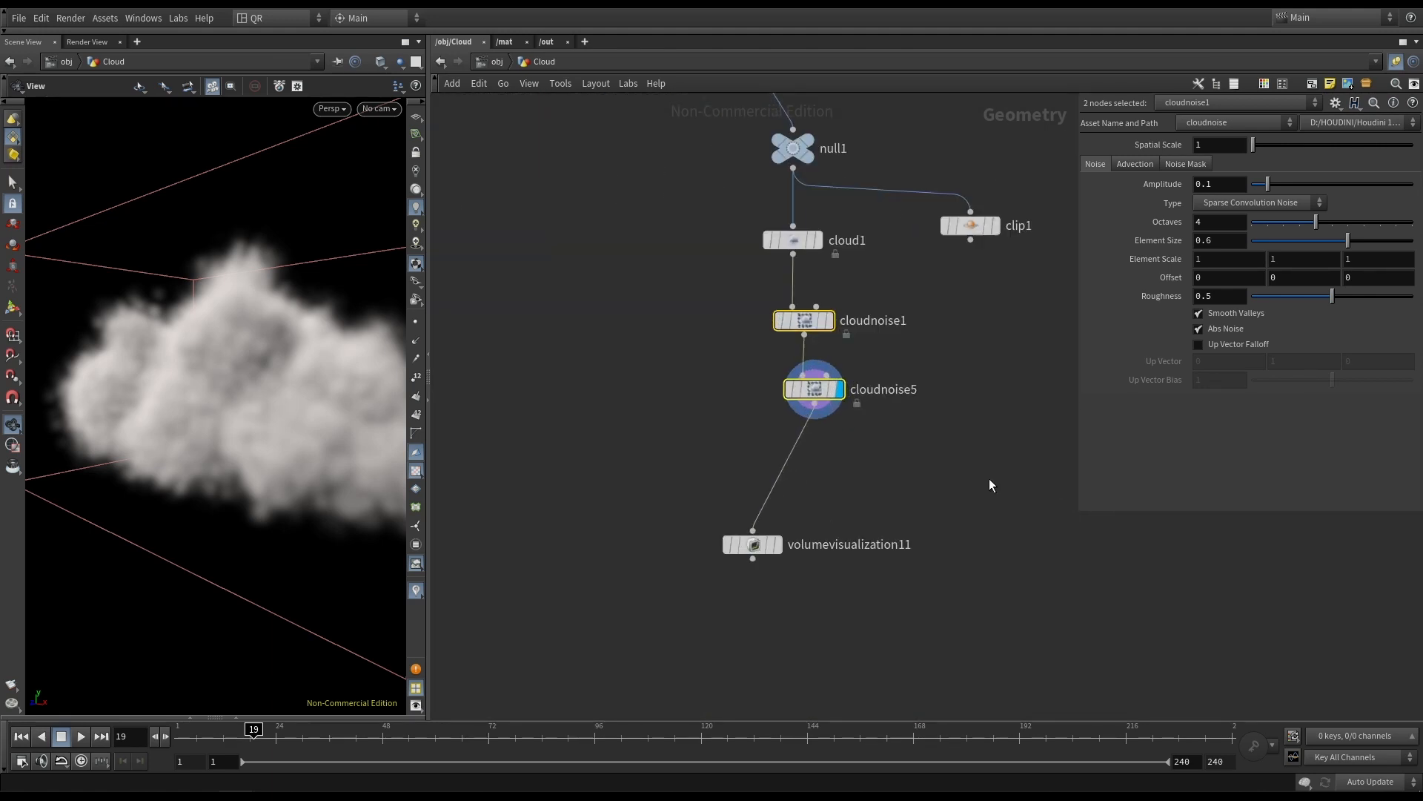
Display volumevisualization11, move the node below clip1 beside cloudnoise5, and color it pink.
left_click(775, 544)
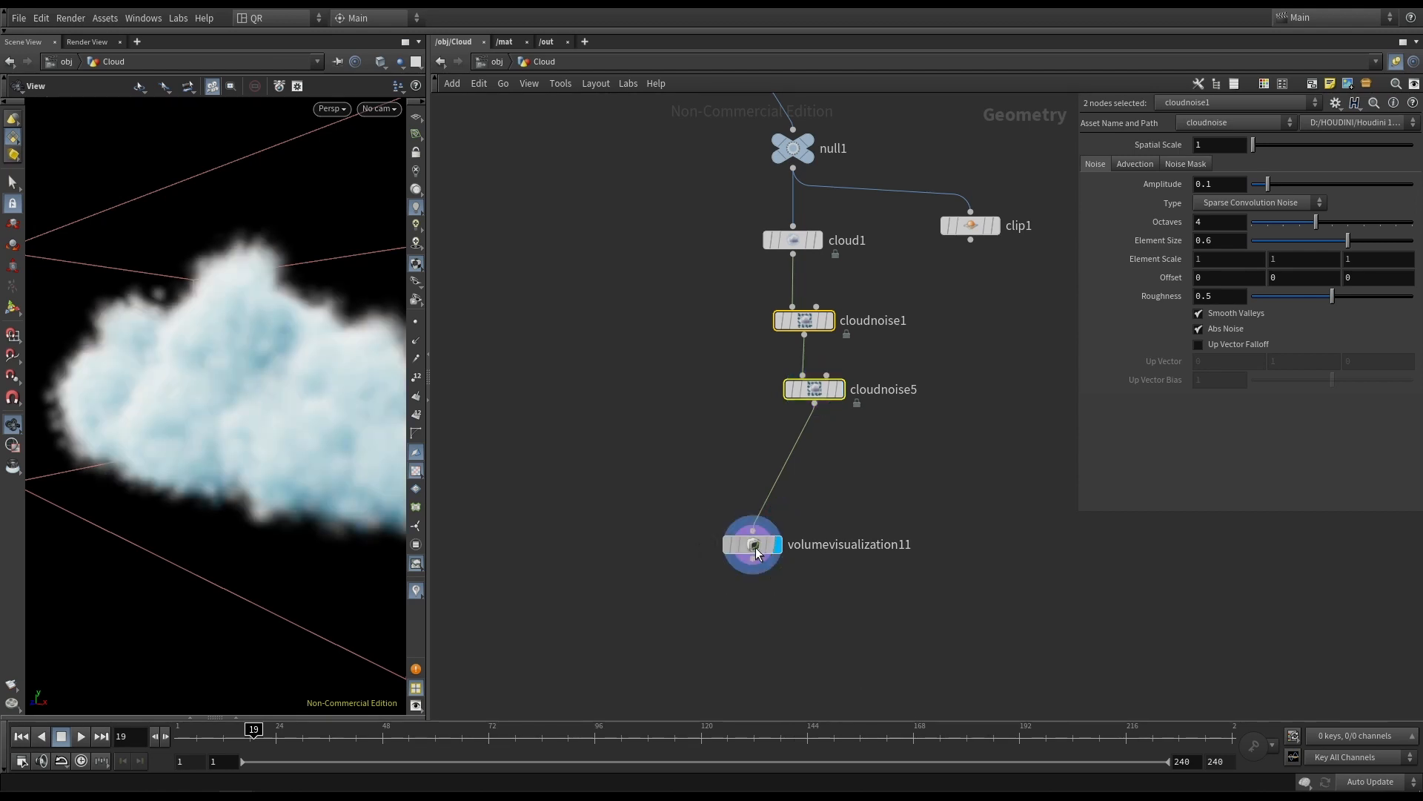
left_click_drag(753, 547, 974, 460)
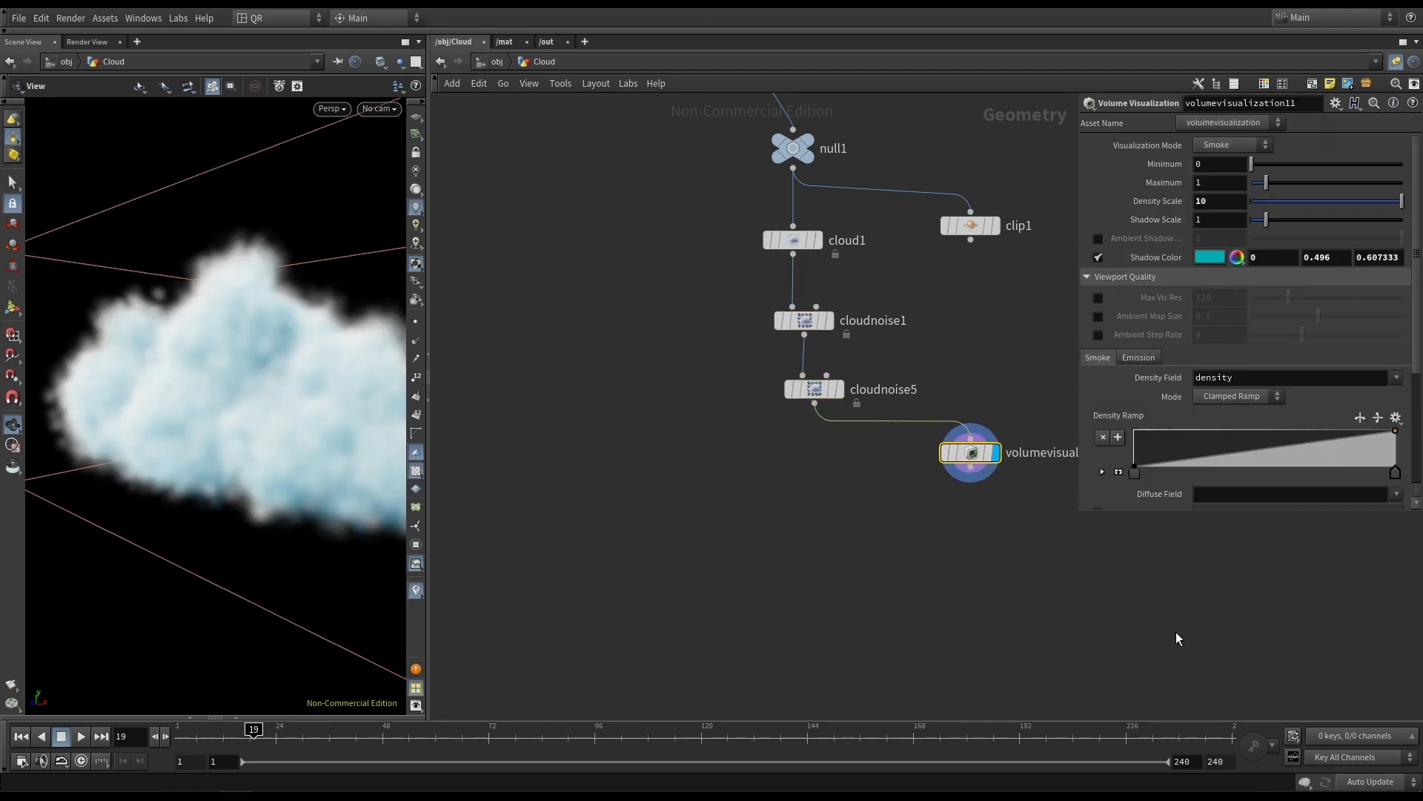
key("c")
left_click(1375, 701)
key("c")
left_click_drag(194, 404, 601, 497)
middle_click_drag(829, 452, 766, 559)
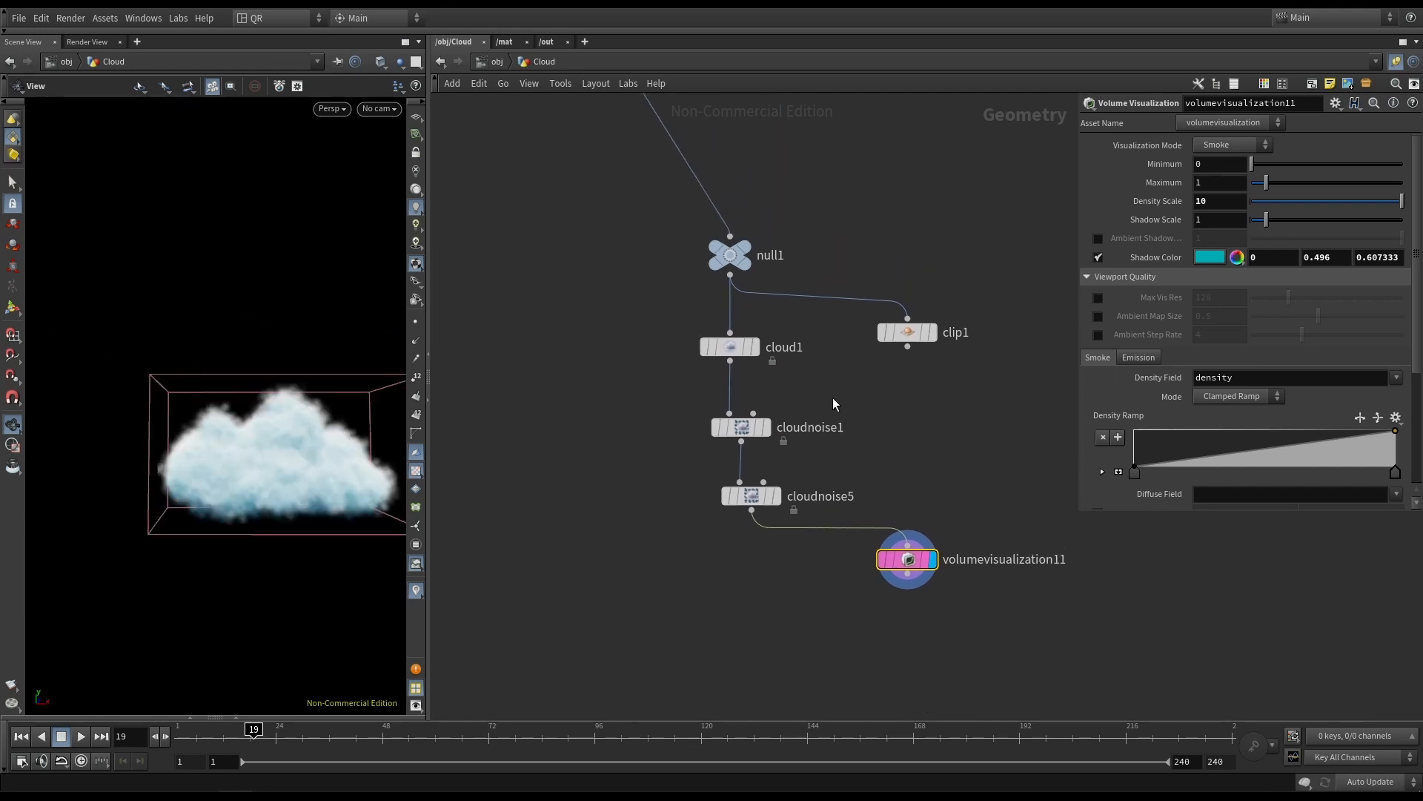
Compare the Element Scale values of cloudnoise1 and cloudnoise5, and review the cloud_DensityNoise1 chain again.
left_click(731, 424)
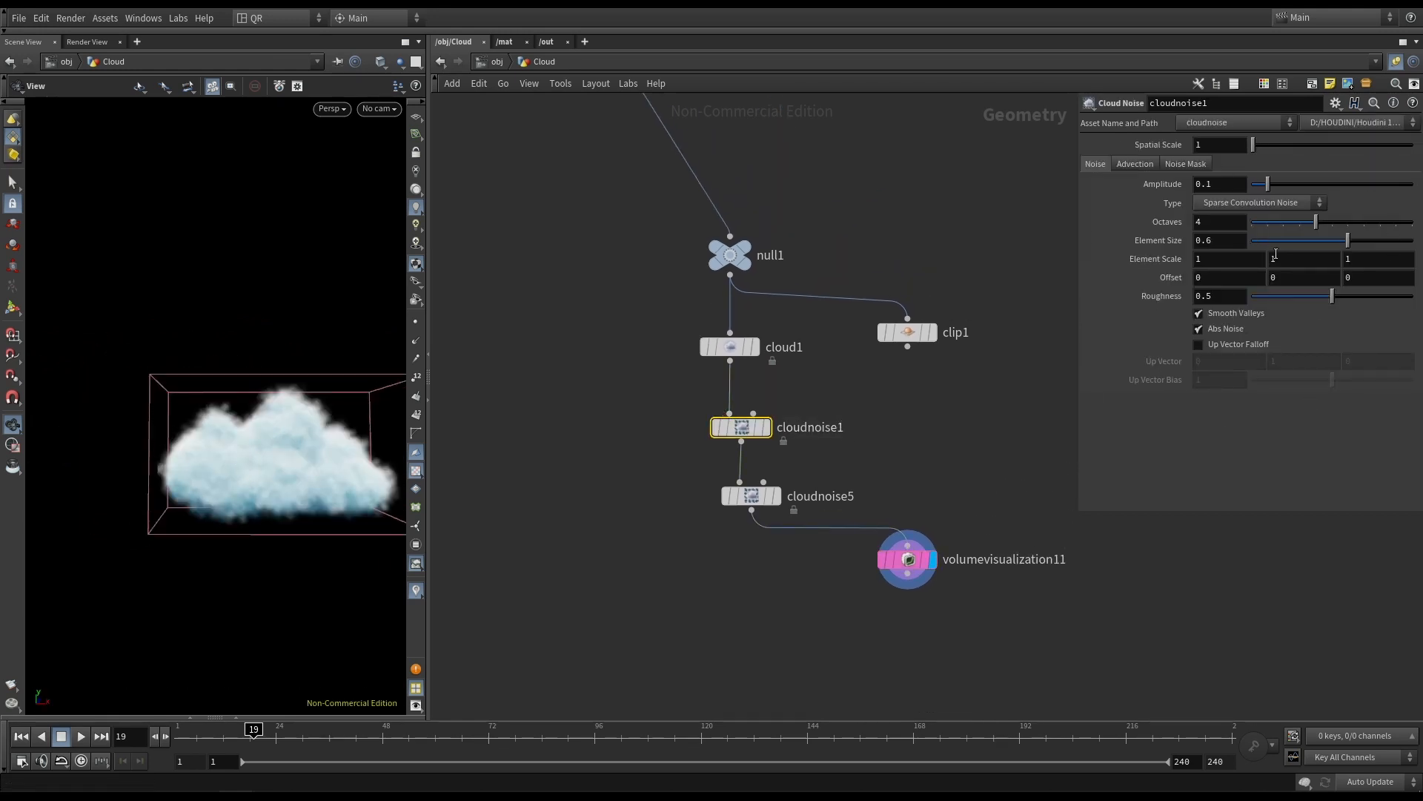
left_click(735, 498)
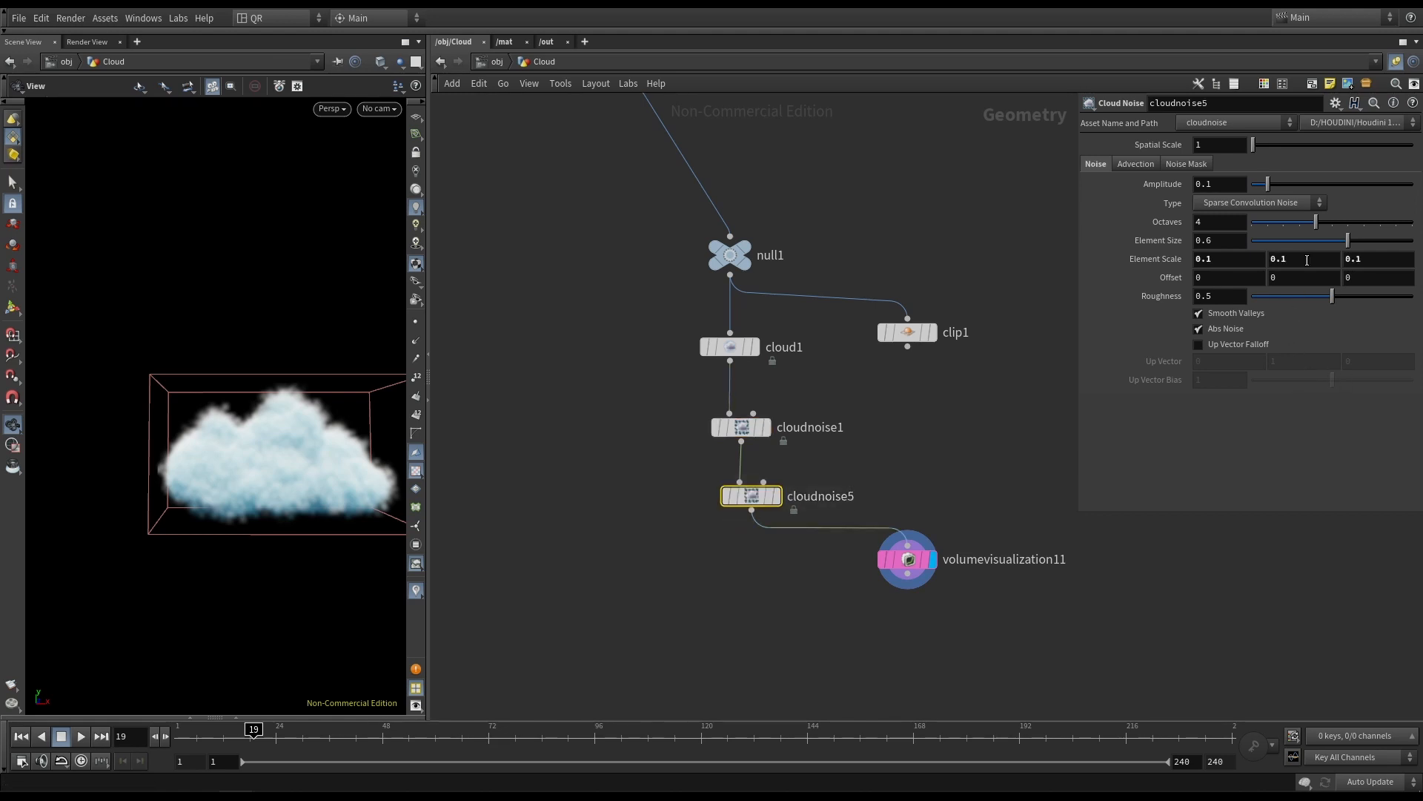
scroll(641, 557, "down", 4)
middle_click_drag(593, 565, 1054, 495)
scroll(808, 501, "up", 4)
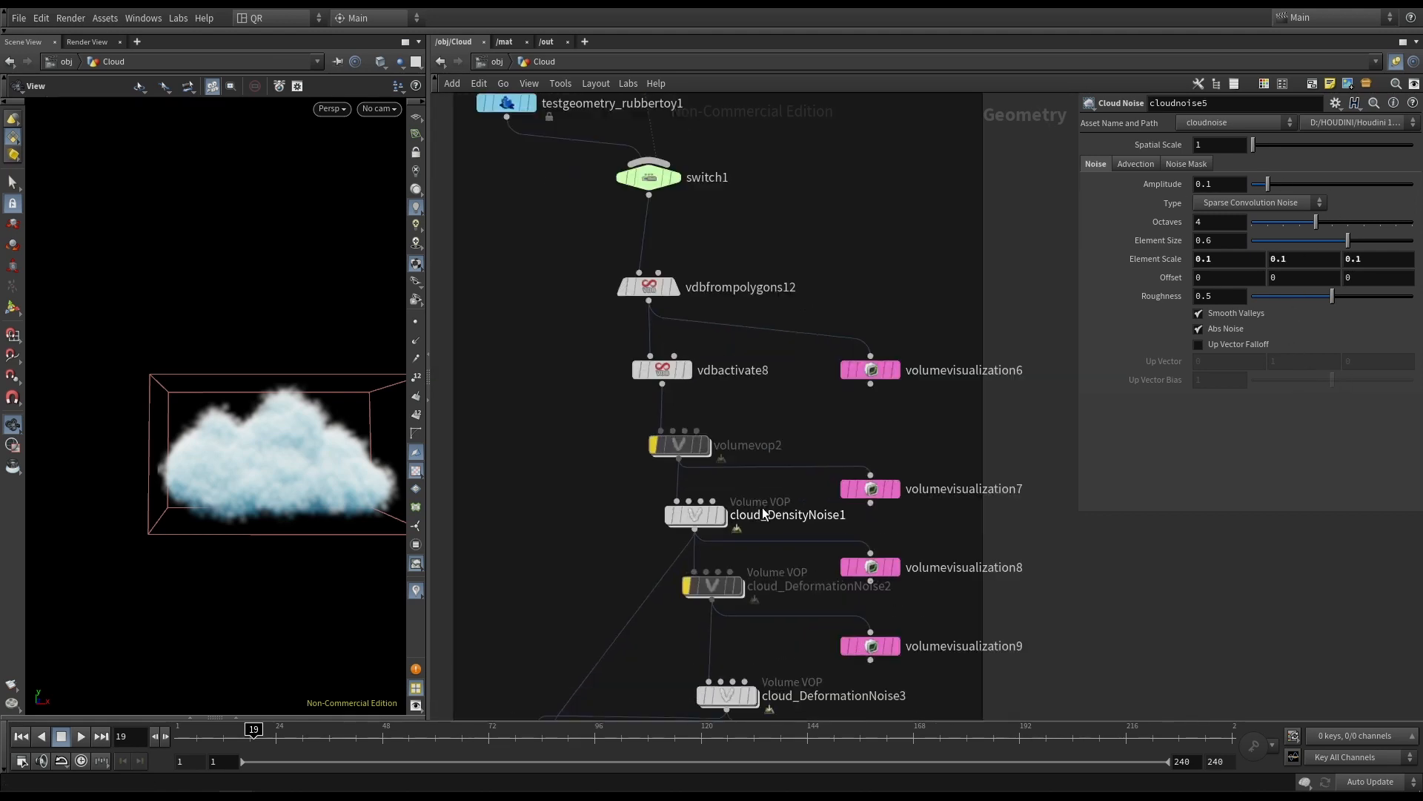
Enclose the six nodes from null1 to volumevisualization11 in a network box and color the box black.
scroll(1127, 645, "down", 5)
middle_click_drag(1075, 604, 747, 520)
scroll(1000, 474, "down", 4)
left_click_drag(921, 556, 789, 386)
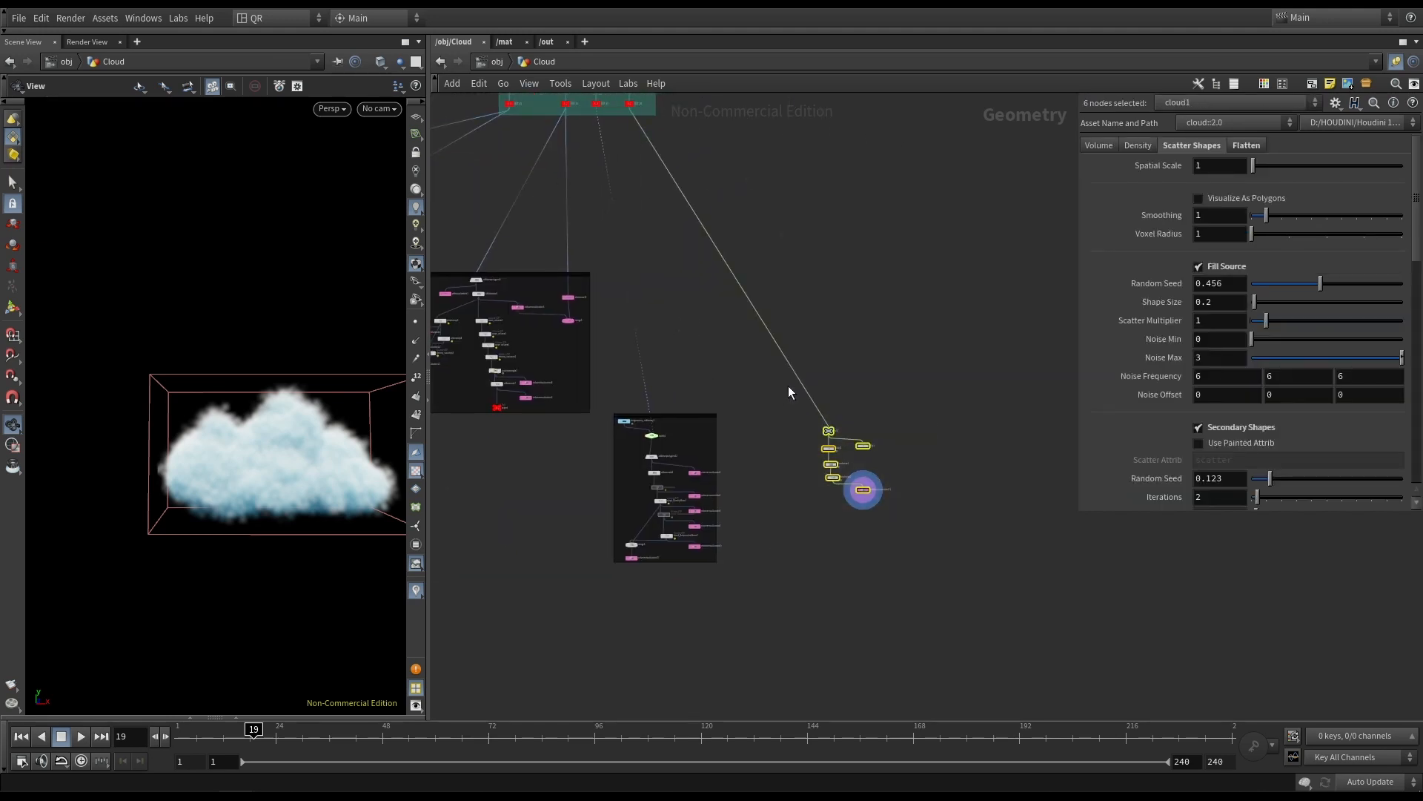
key("shift+o")
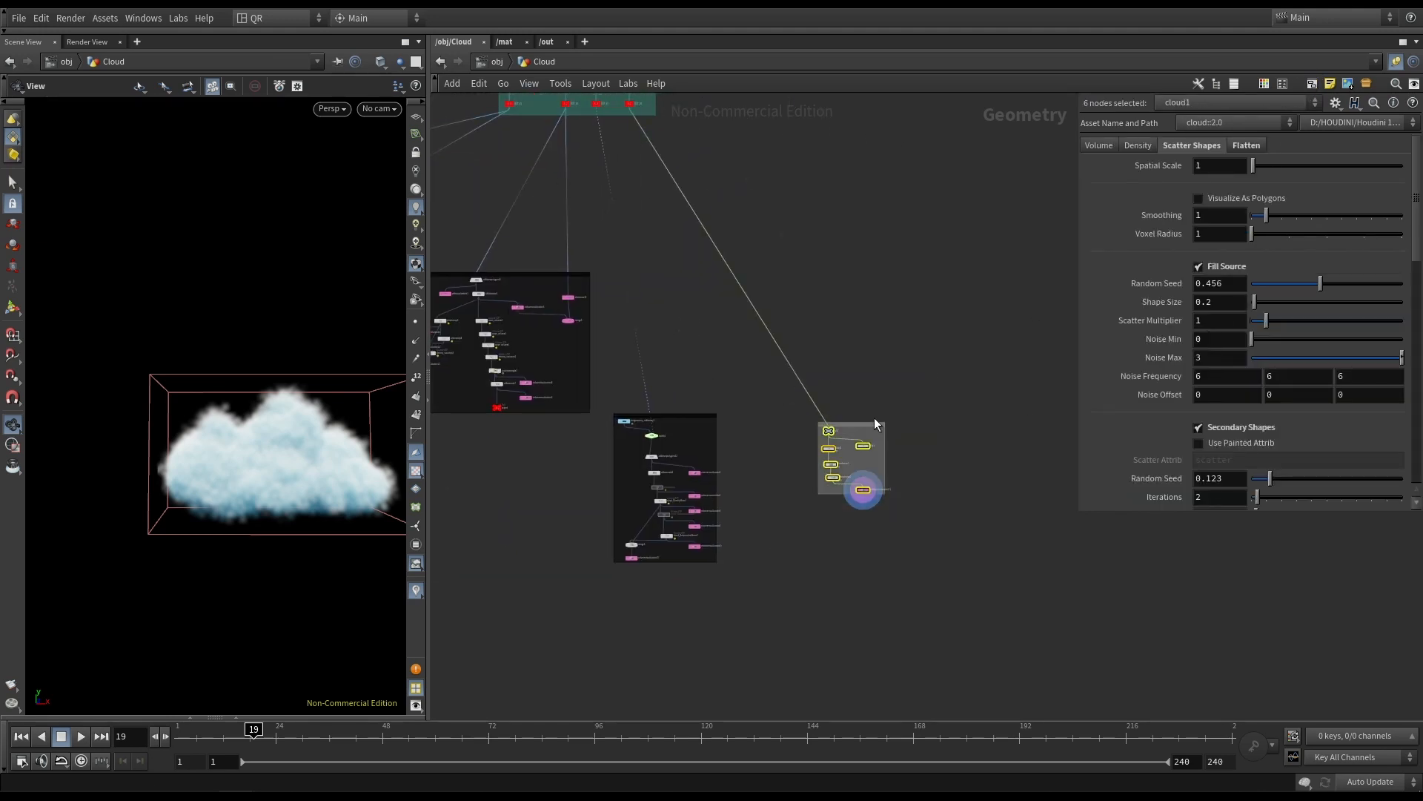
key("c")
left_click(1321, 709)
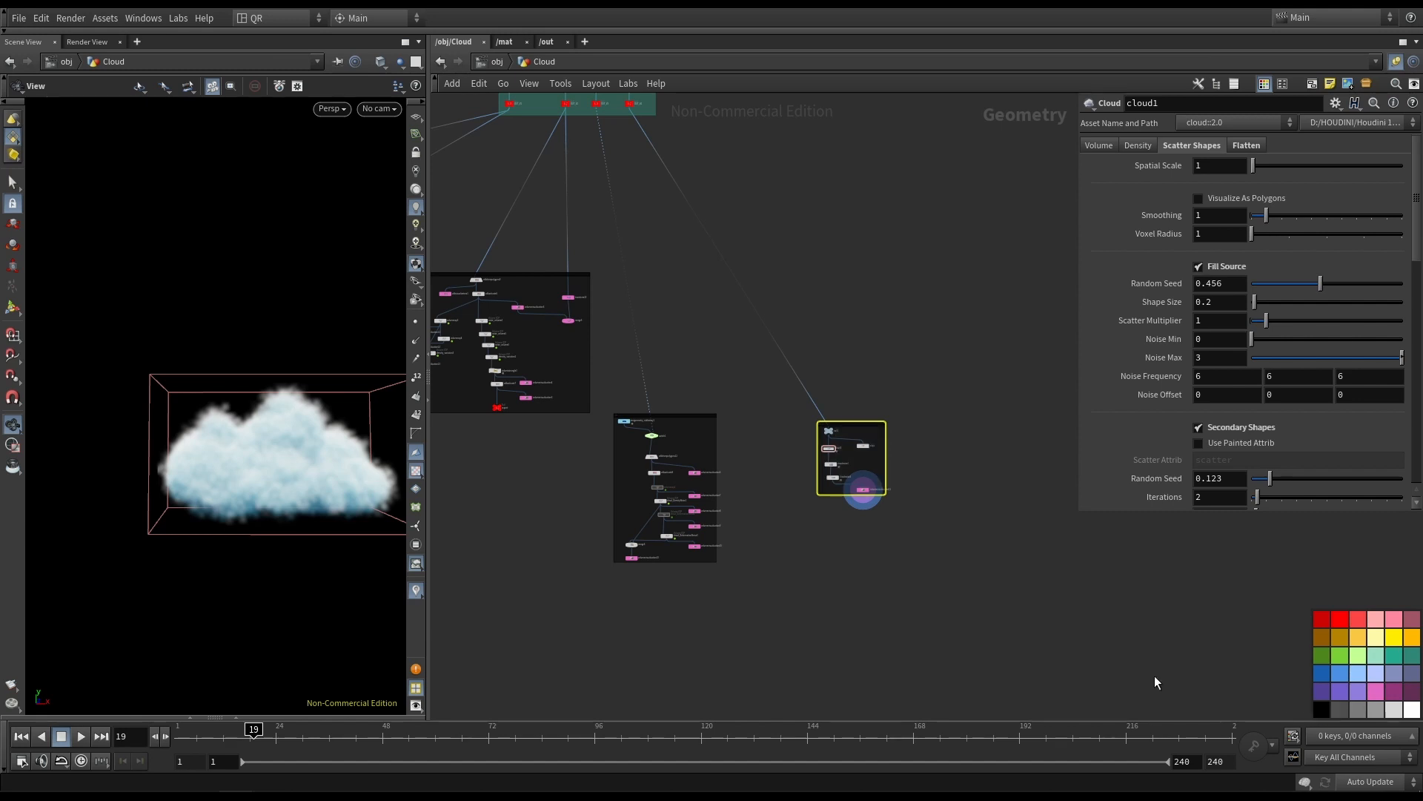
key("c")
left_click(887, 610)
Find the box1 and sky1 nodes, check the network inside sky1, and return to the Cloud network.
scroll(834, 619, "down", 4)
middle_click_drag(831, 619, 911, 604)
scroll(715, 586, "up", 6)
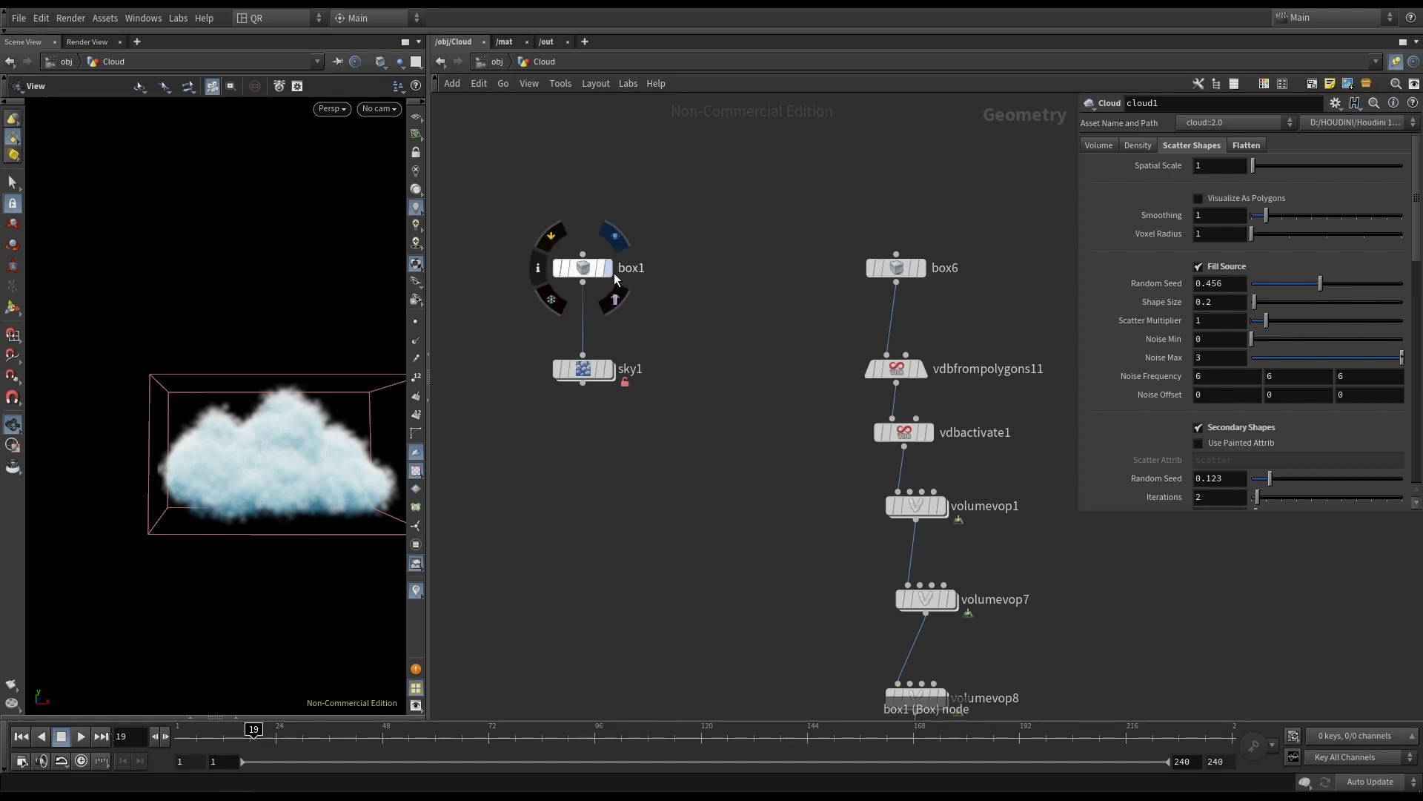
left_click_drag(649, 331, 533, 400)
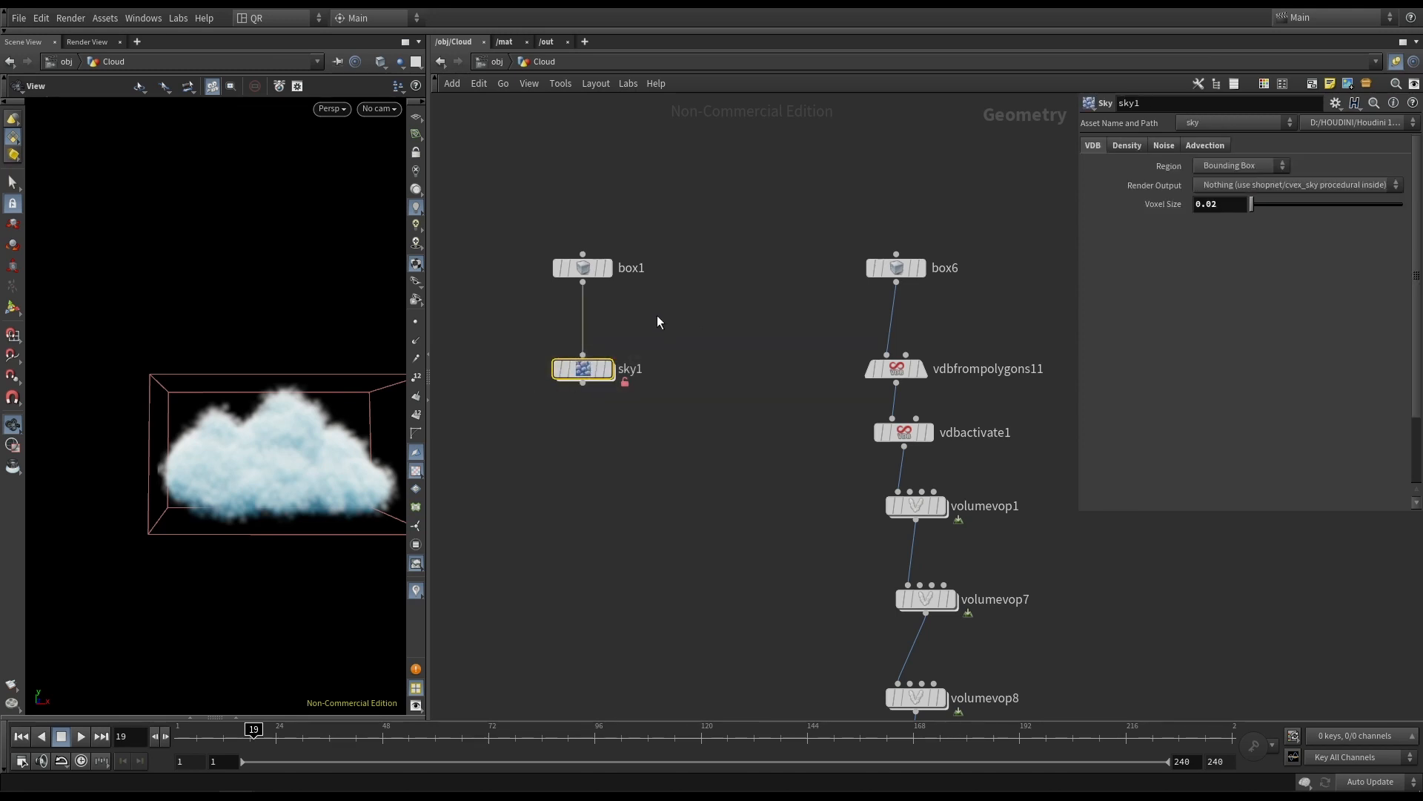
double_click(583, 372)
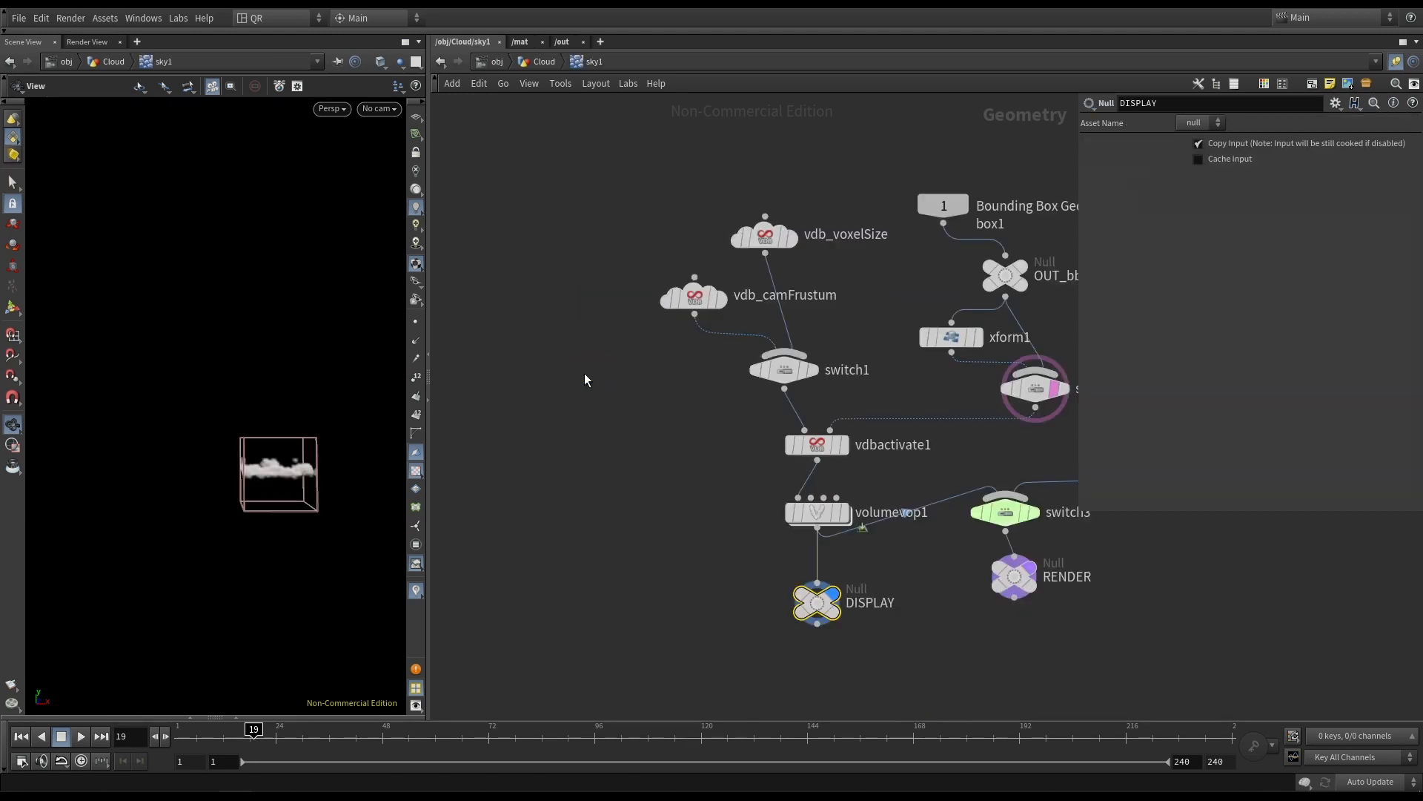
left_click(523, 62)
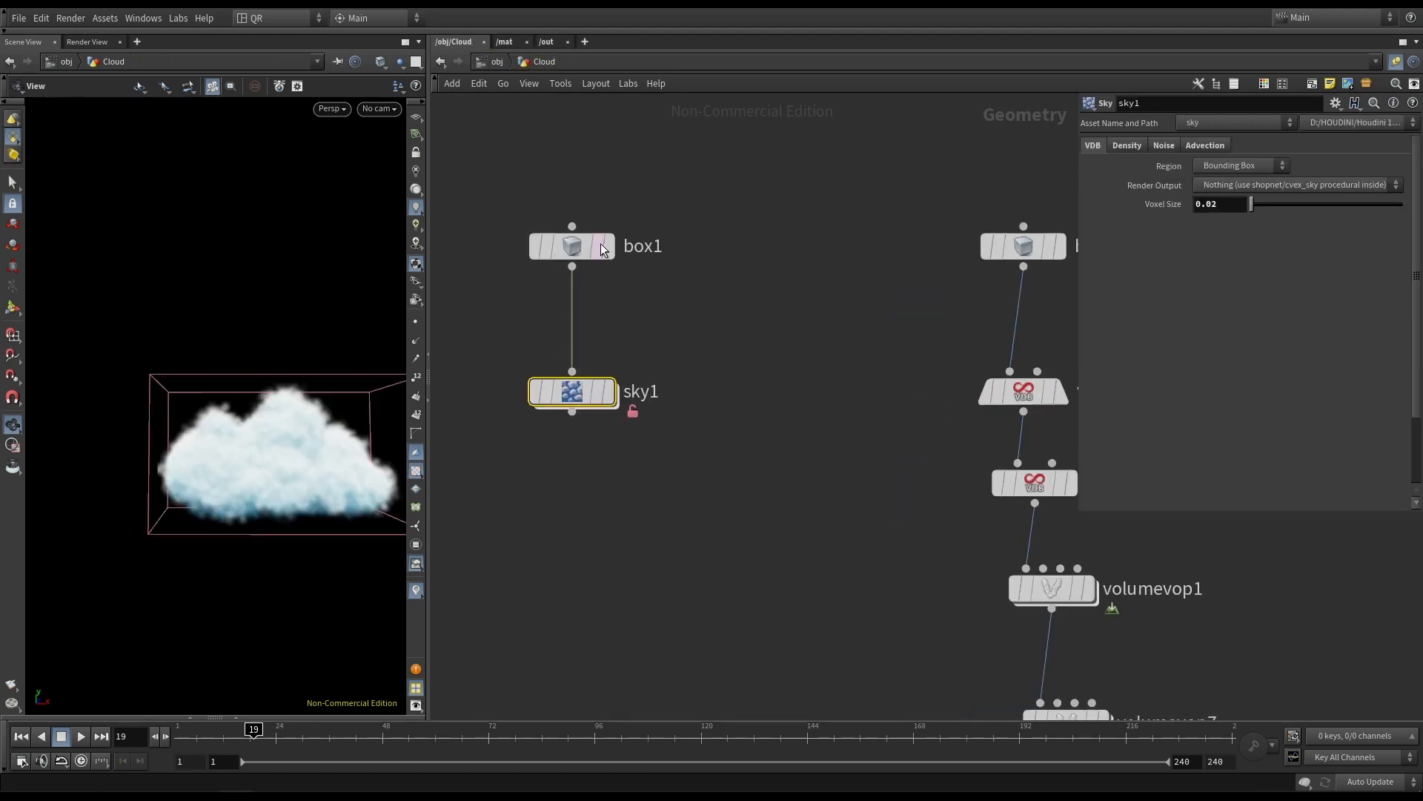
Display box1 and set its X and Z size to 5, keeping Y at 1.
left_click(571, 245)
key("space+g")
left_click_drag(293, 382, 338, 394)
right_click_drag(338, 394, 185, 461)
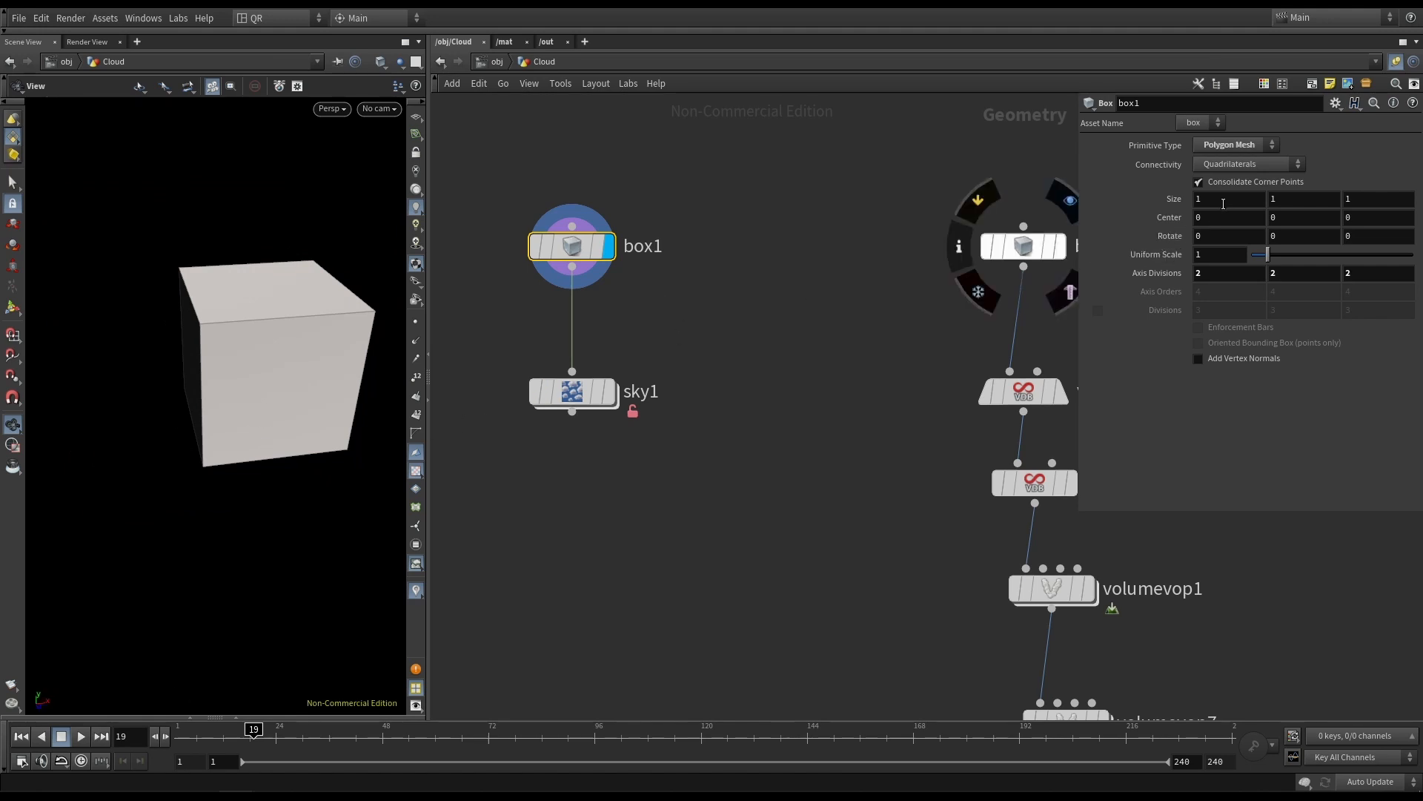
left_click_drag(1223, 204, 1115, 209)
type("5")
key("Tab")
key("Tab")
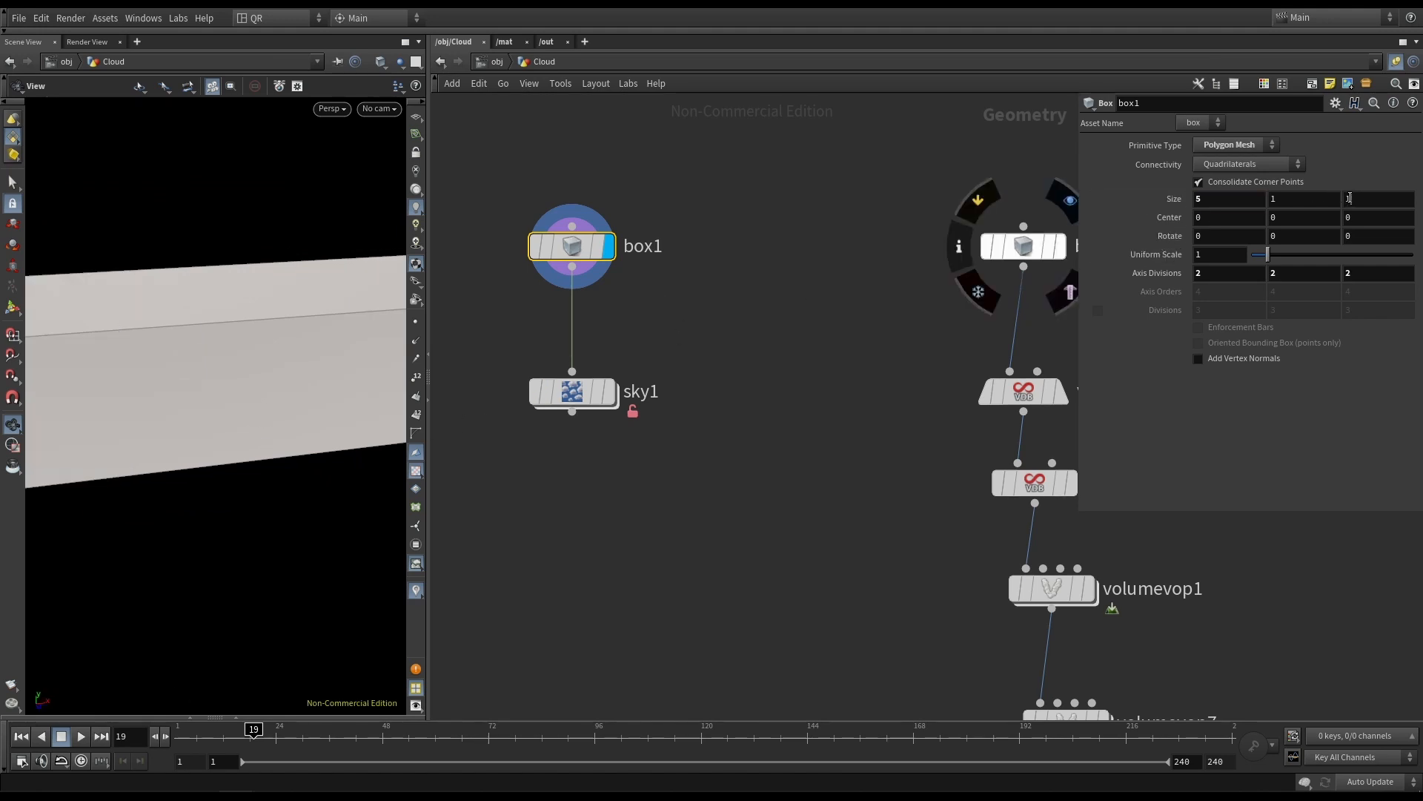
type("5")
key("Return")
right_click_drag(343, 257, 258, 358)
left_click_drag(257, 359, 268, 343)
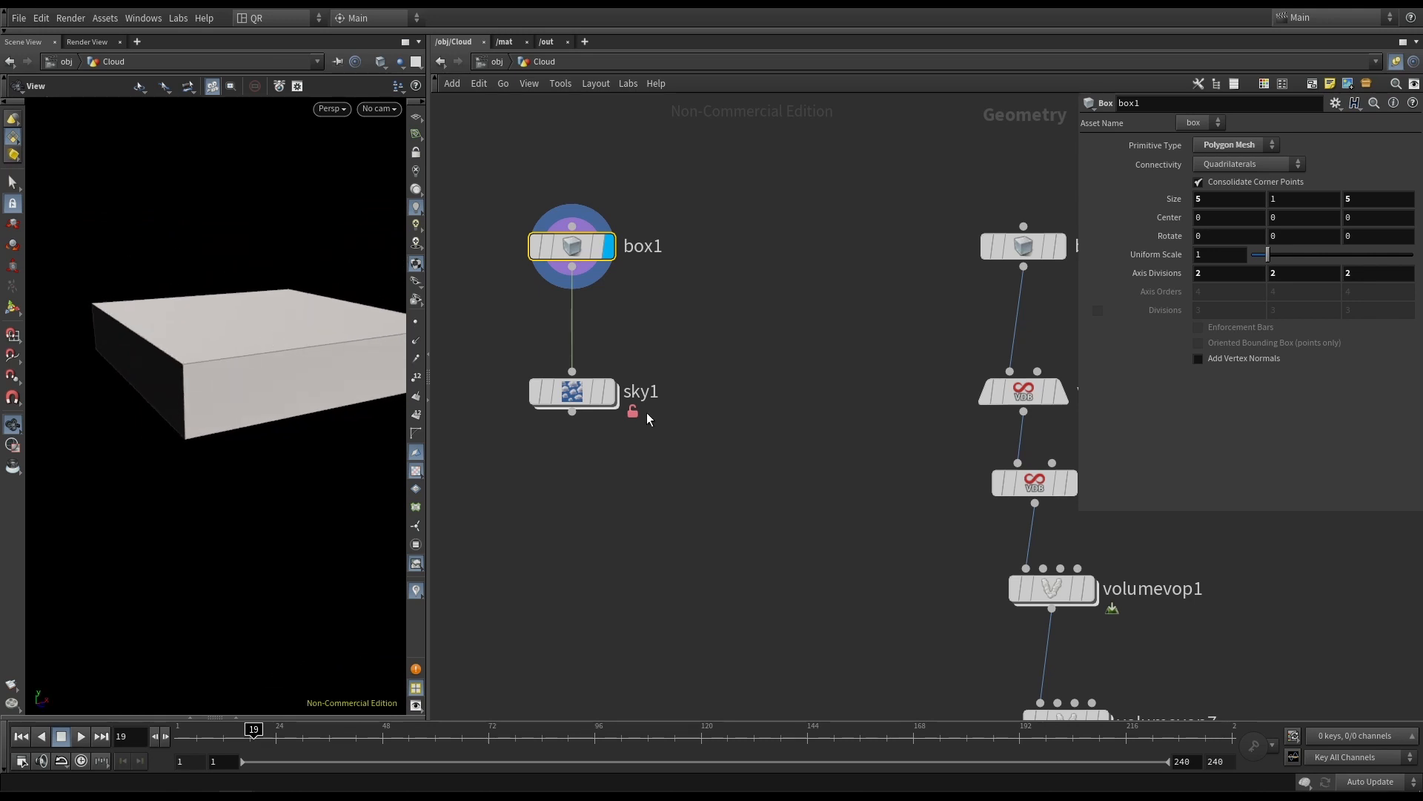
Display sky1 and inspect the generated cloud layer from above and up close.
left_click_drag(708, 353, 552, 421)
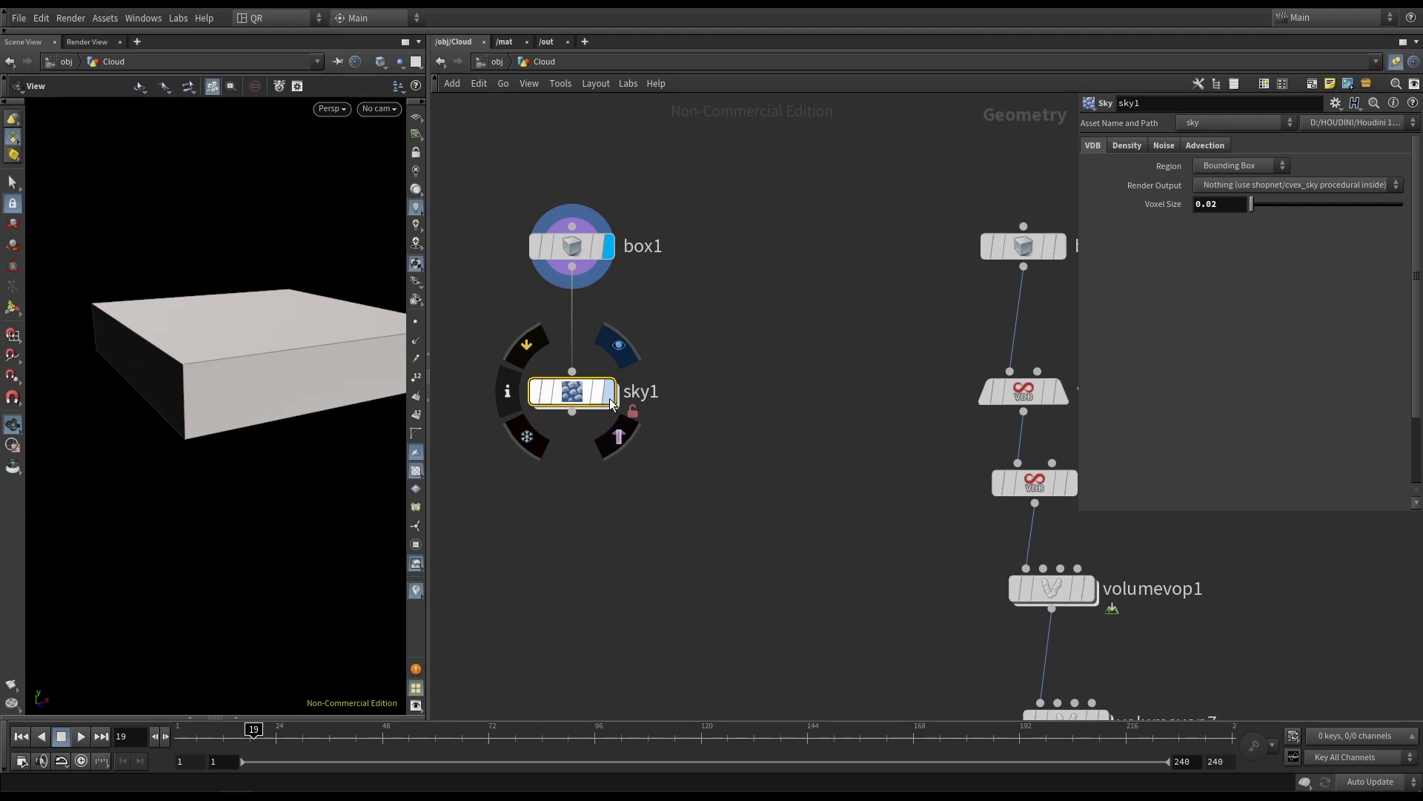
left_click(613, 404)
left_click_drag(311, 333, 289, 393)
right_click_drag(289, 393, 319, 455)
middle_click_drag(319, 455, 149, 277)
right_click_drag(149, 277, 260, 356)
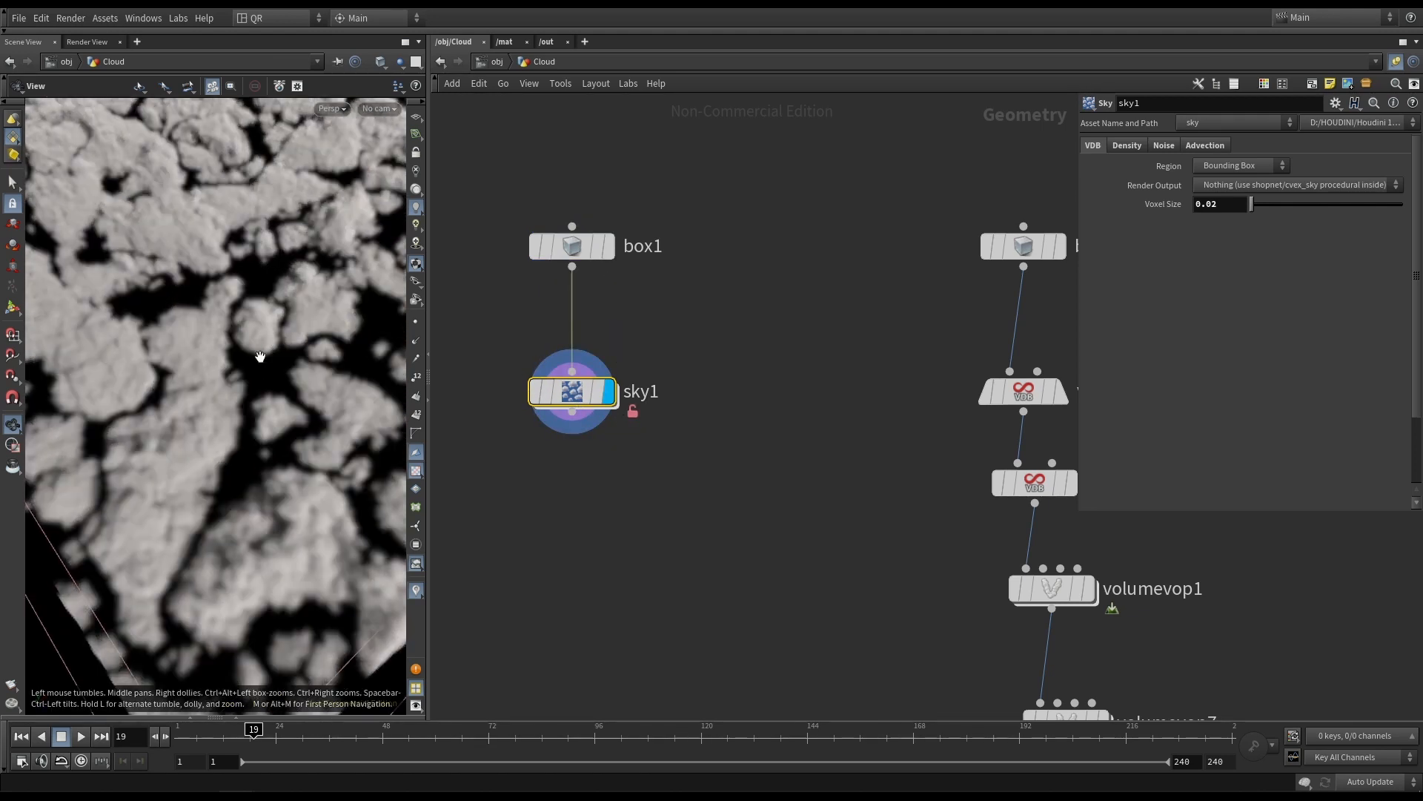
left_click_drag(260, 356, 253, 410)
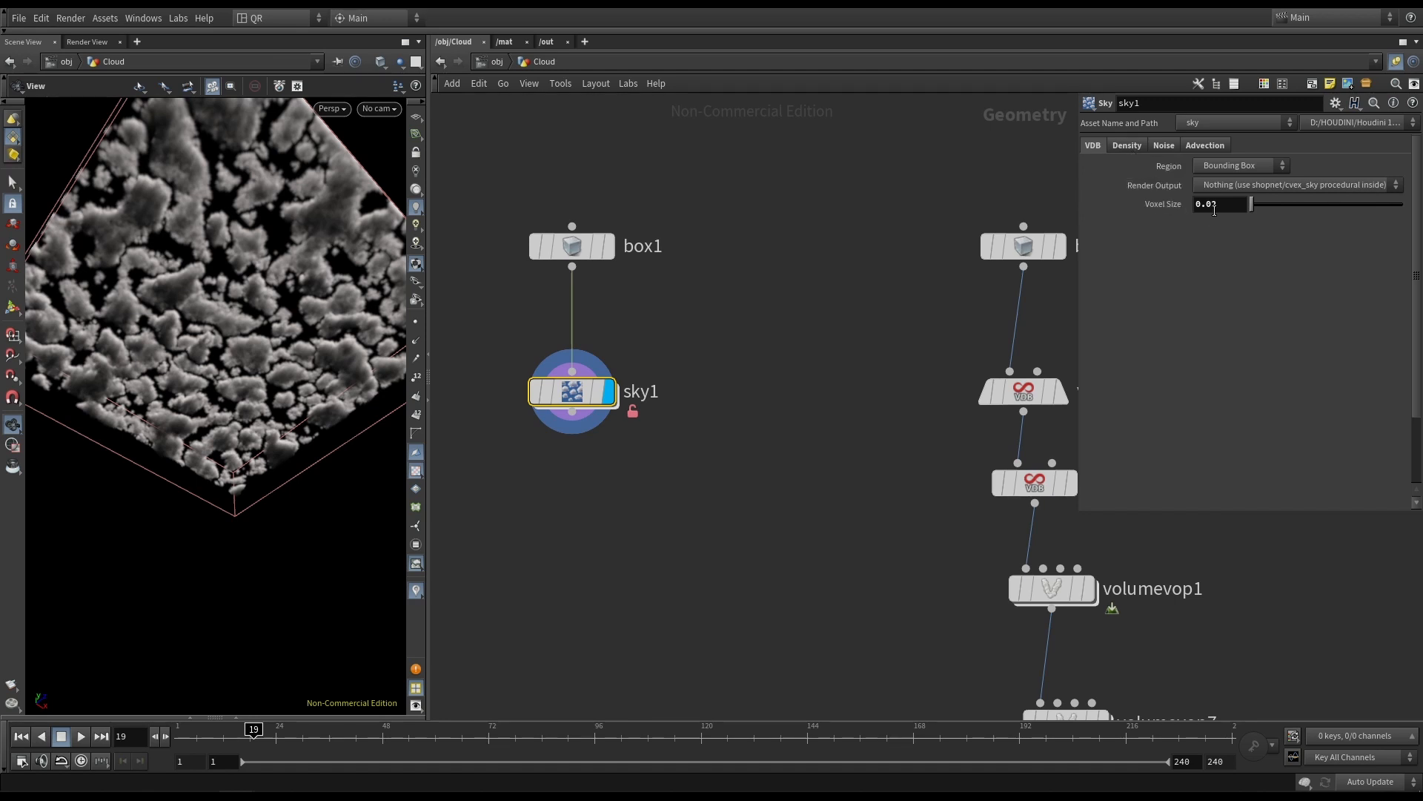
Set the Position of point 2 in sky1's Coverage ramp to 0.32.
left_click(1130, 145)
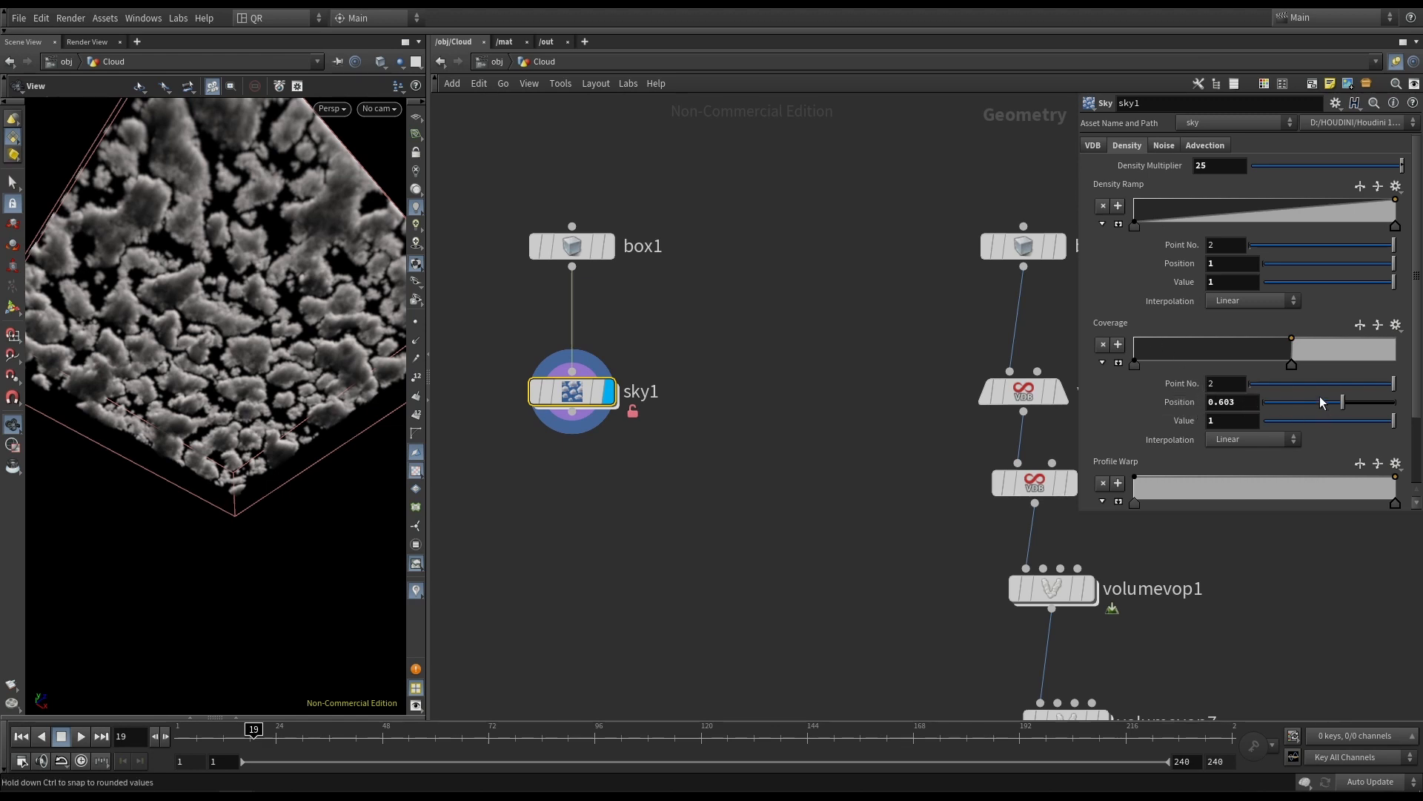
left_click_drag(222, 296, 255, 328)
left_click_drag(262, 355, 272, 429)
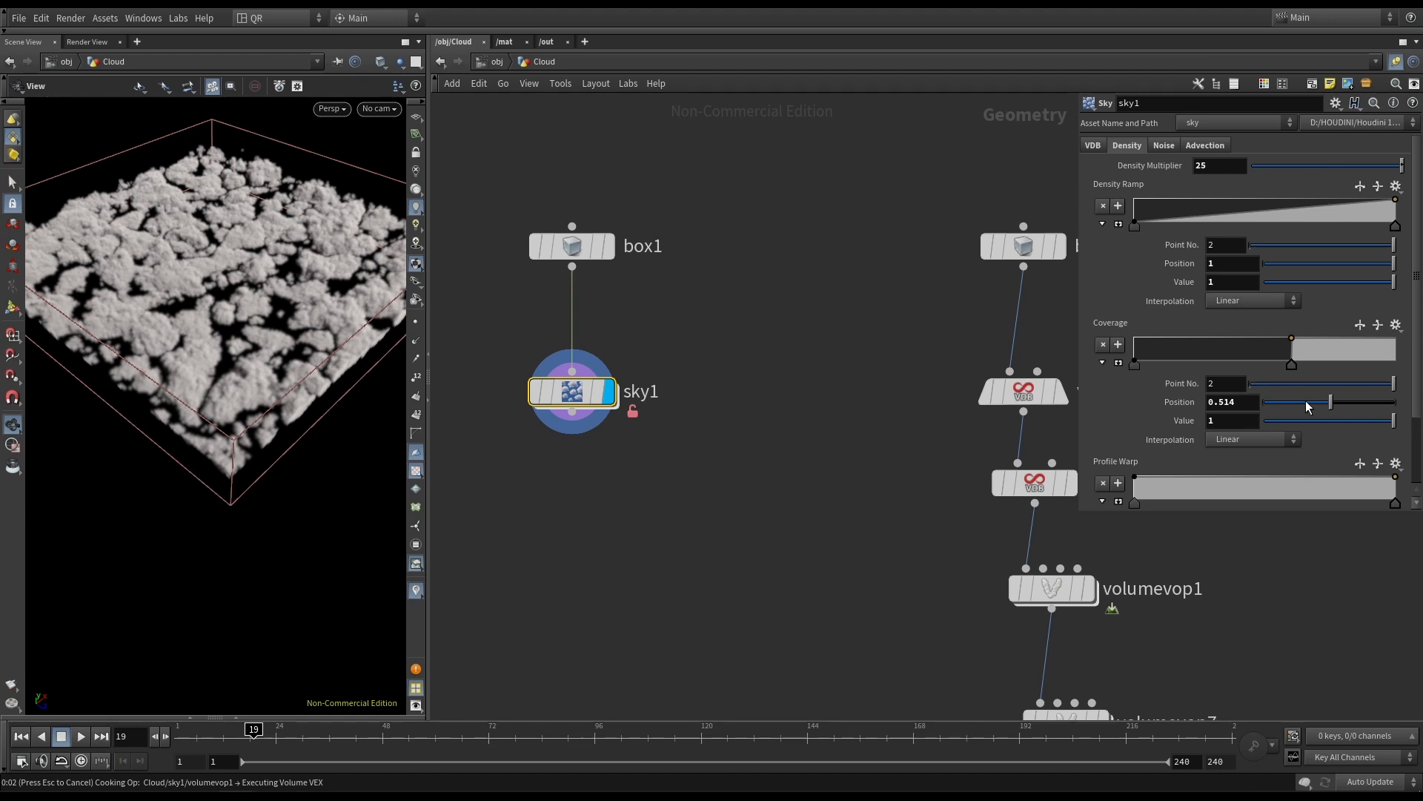
left_click(1307, 404)
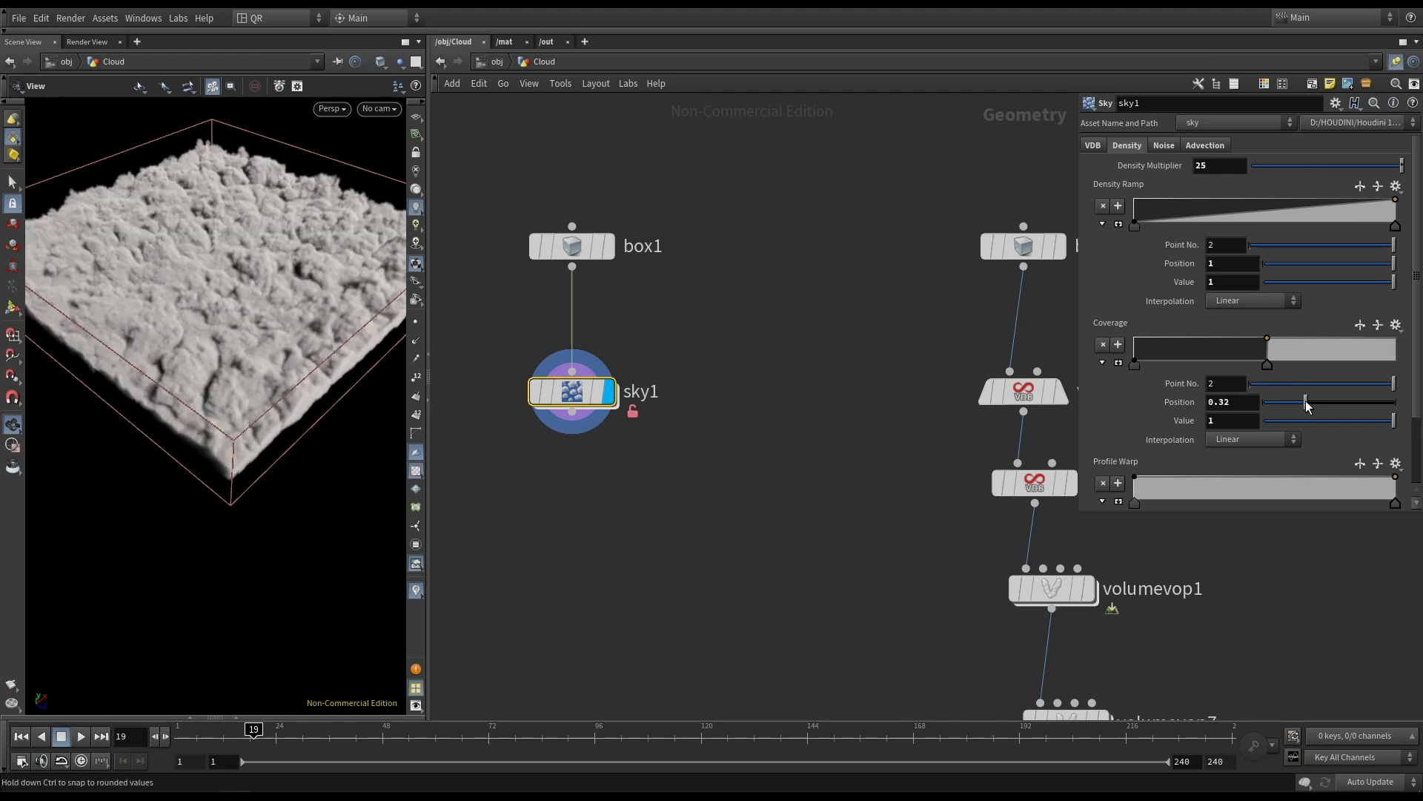
Set sky1's Voxel Size to 0.2.
left_click(1098, 145)
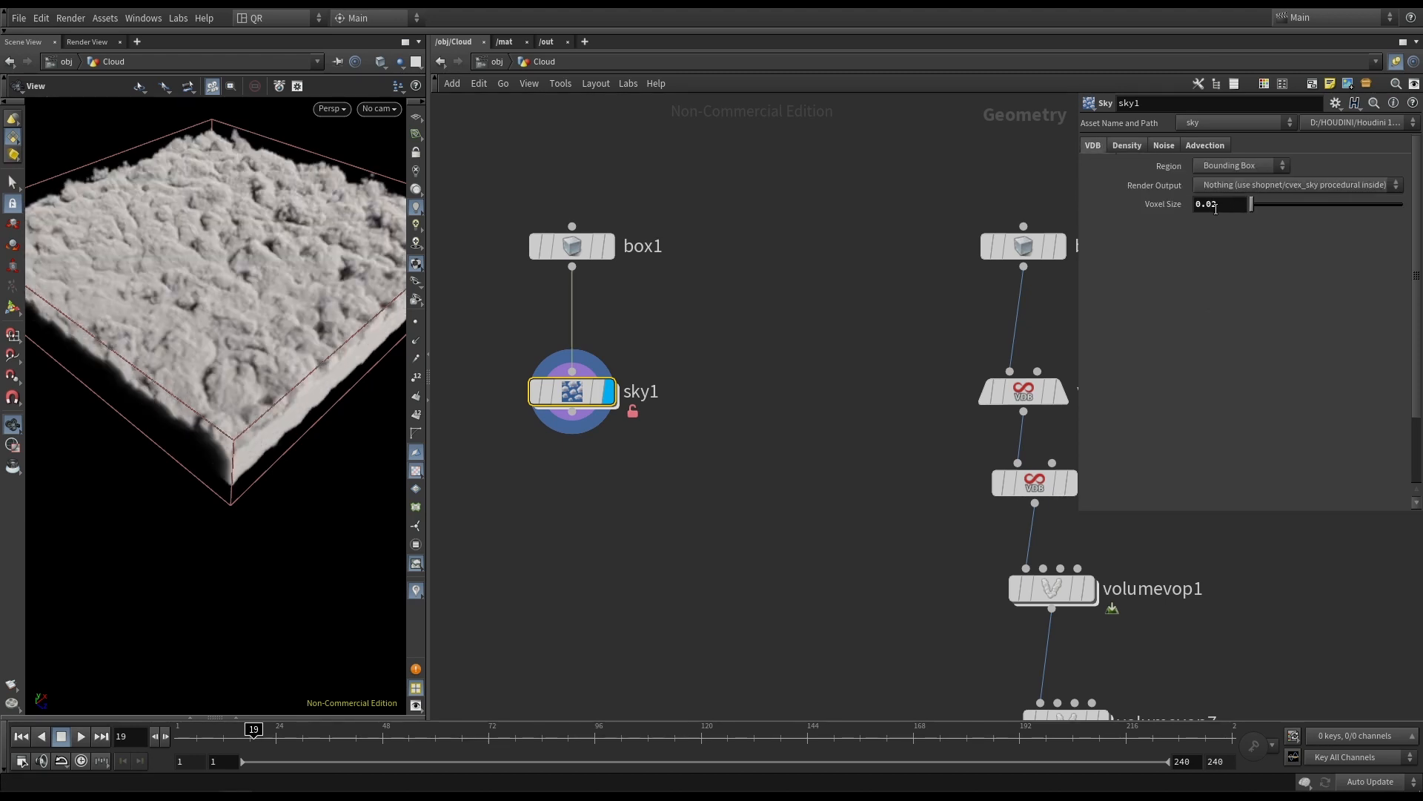
key("Return")
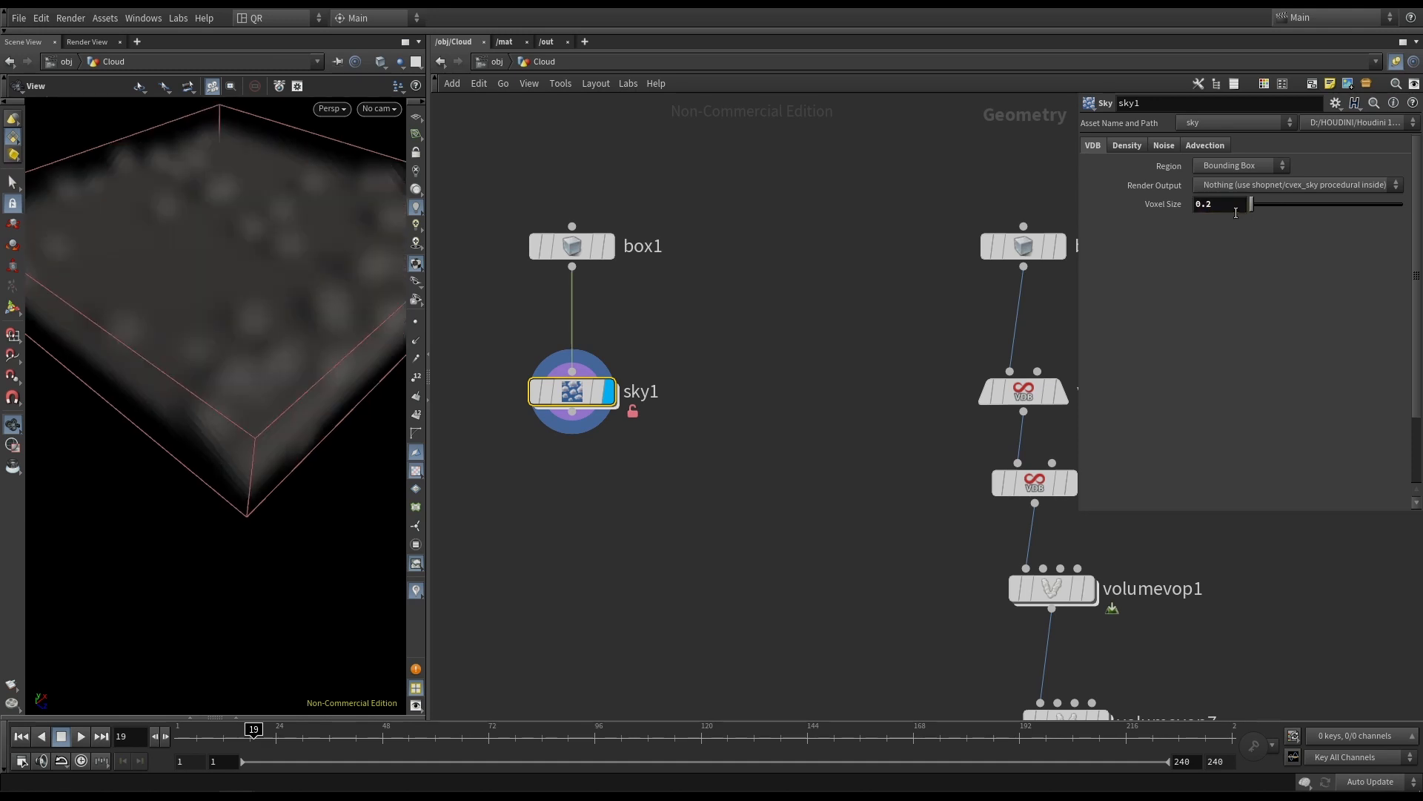
Try Coverage ramp point 2 positions around 0.531 and lower to compare the cloud cover.
left_click(1126, 146)
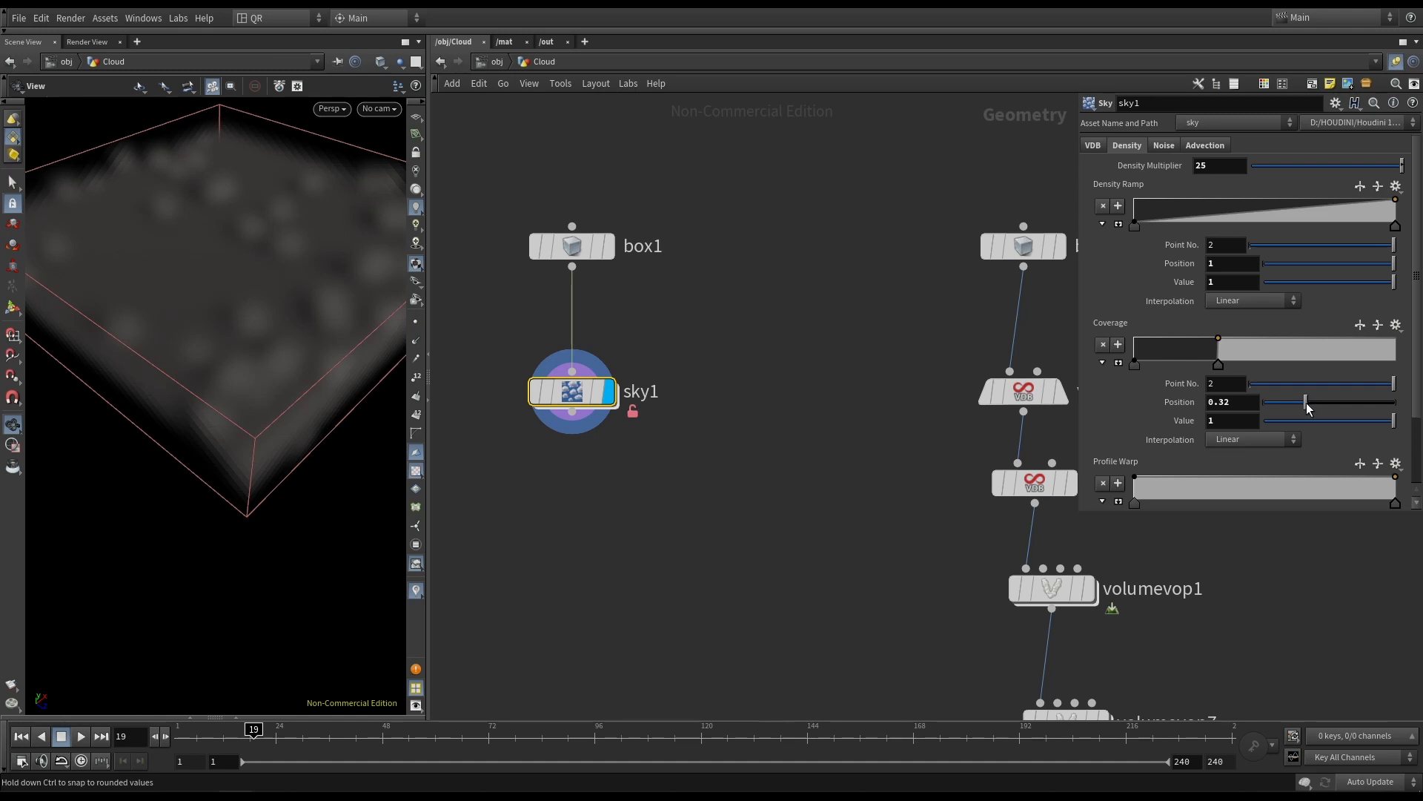
mouse_move(1308, 406)
left_mouse_down()
mouse_move(1358, 412)
mouse_move(1299, 403)
mouse_move(1333, 402)
left_mouse_up()
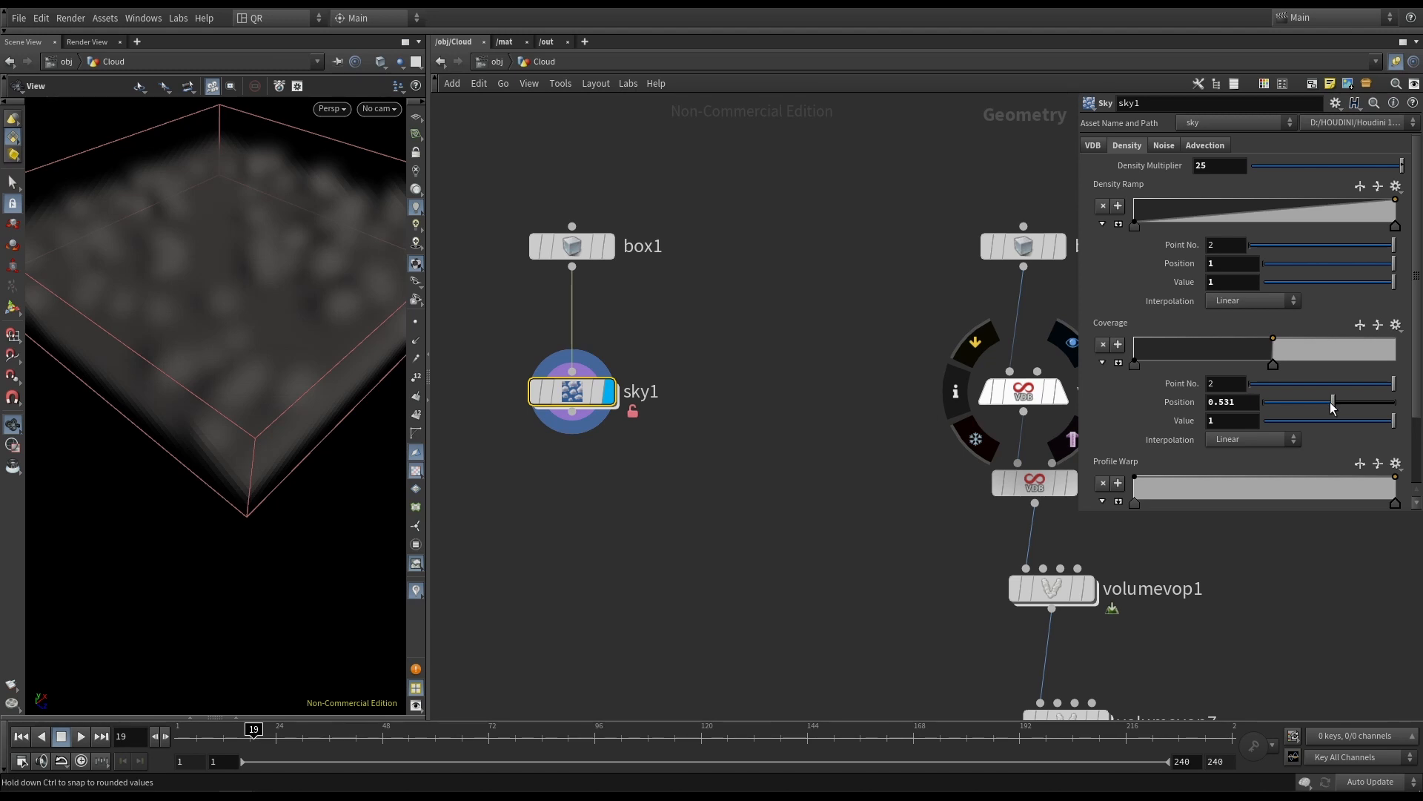
left_click_drag(1328, 404, 1298, 405)
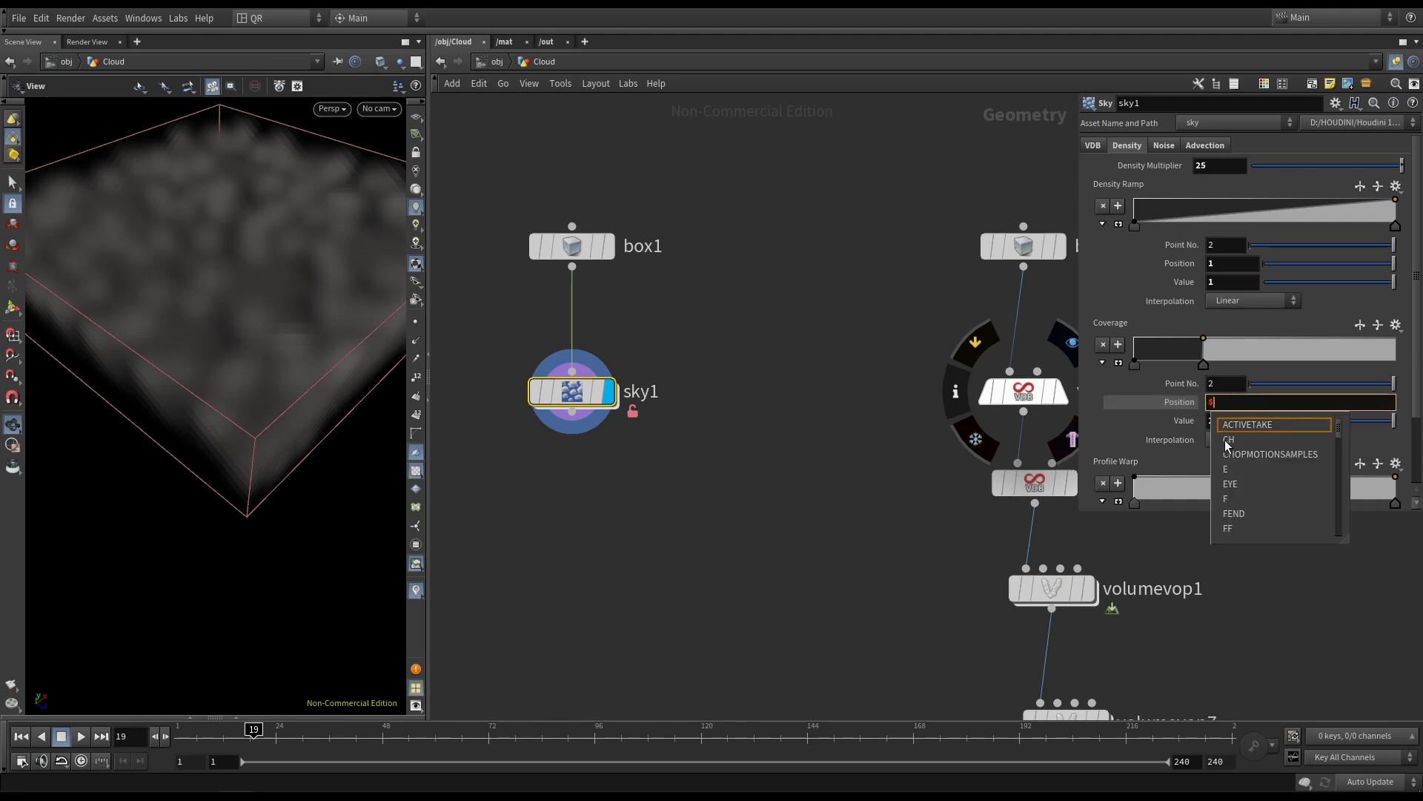
Drive the Position of Coverage ramp point 2 with the expression $F and go to frame 1.
type("F")
key("Return")
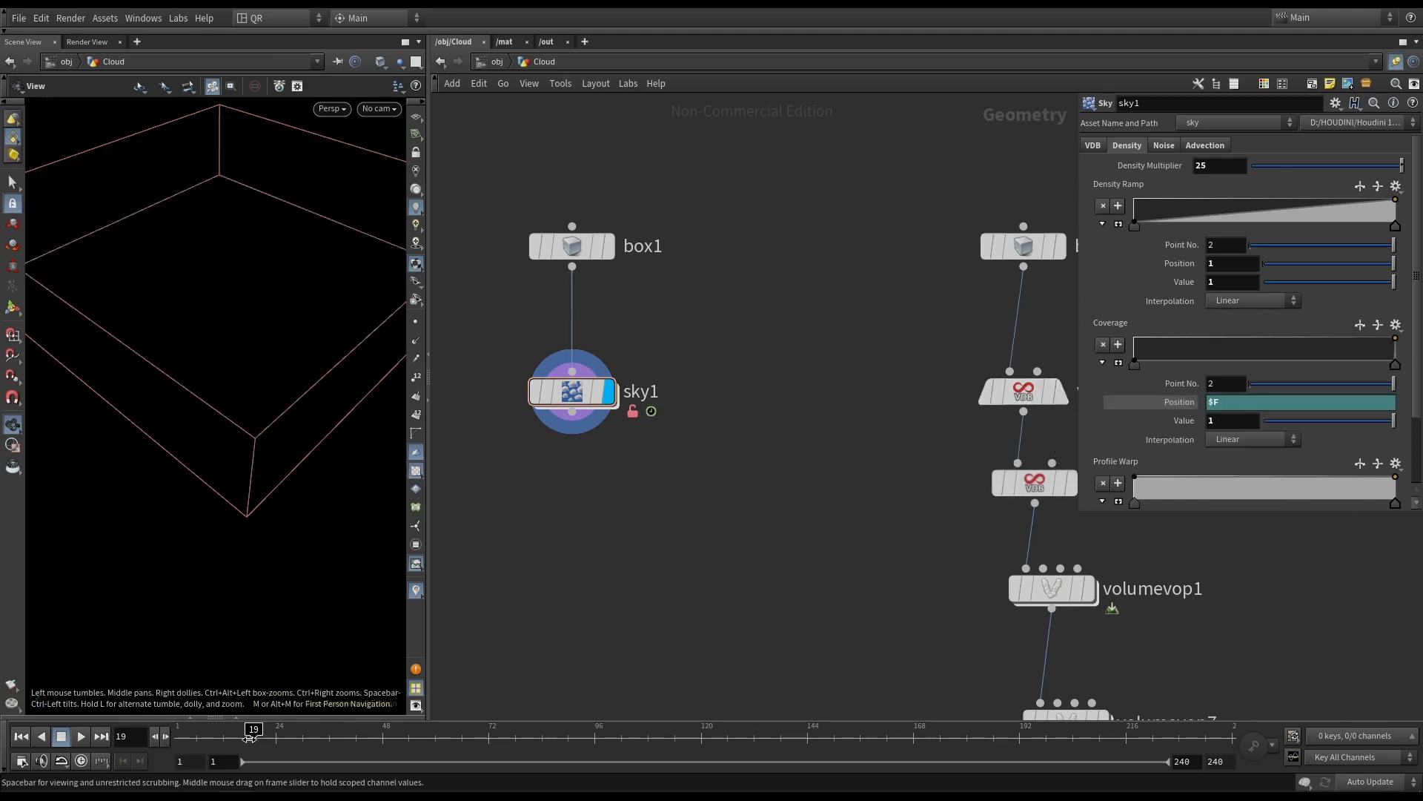
left_click(180, 734)
left_click_drag(183, 731, 115, 734)
Try driving the Position of Coverage ramp point 2 with $F/10 and scrub the timeline to frame 6.
left_click(1159, 407)
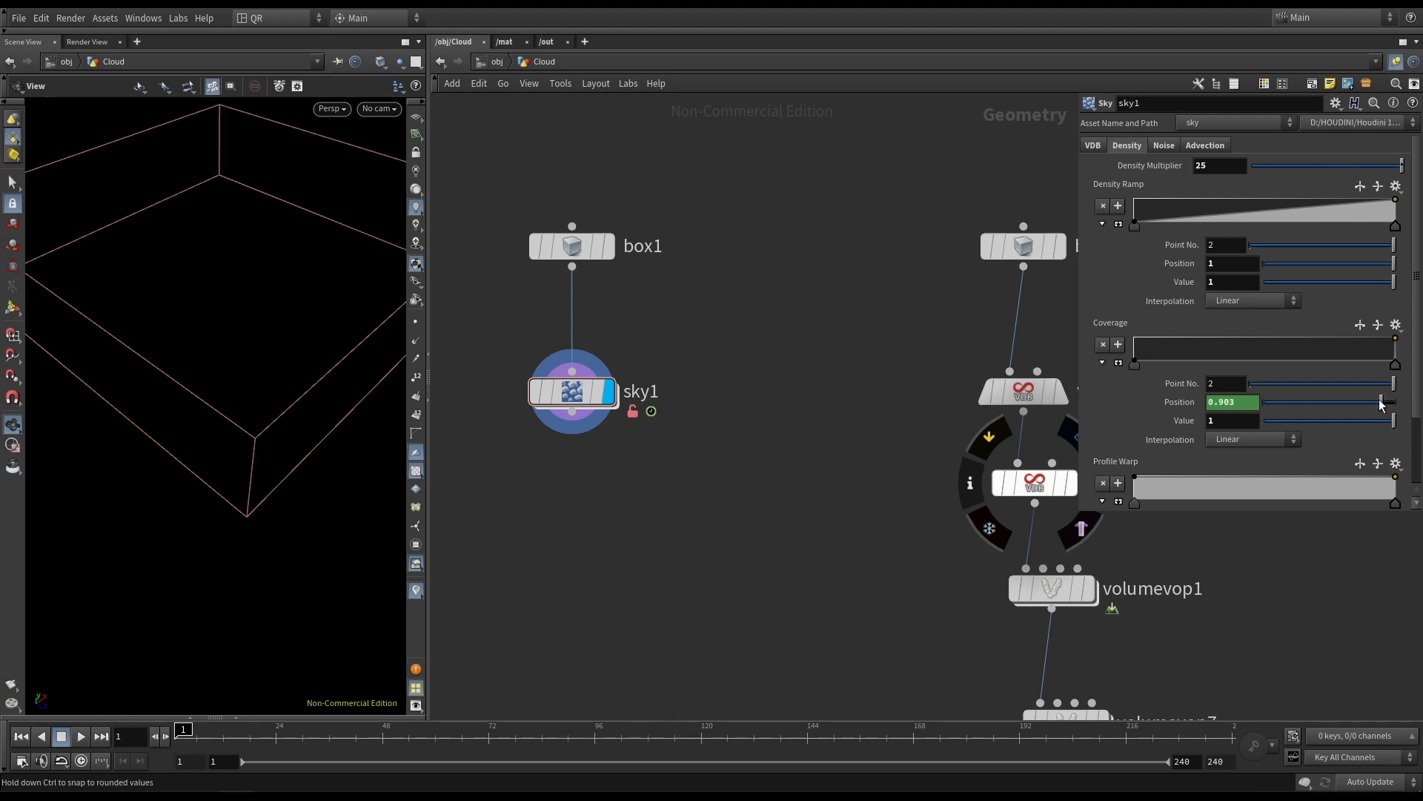
left_click_drag(1393, 402, 1309, 406)
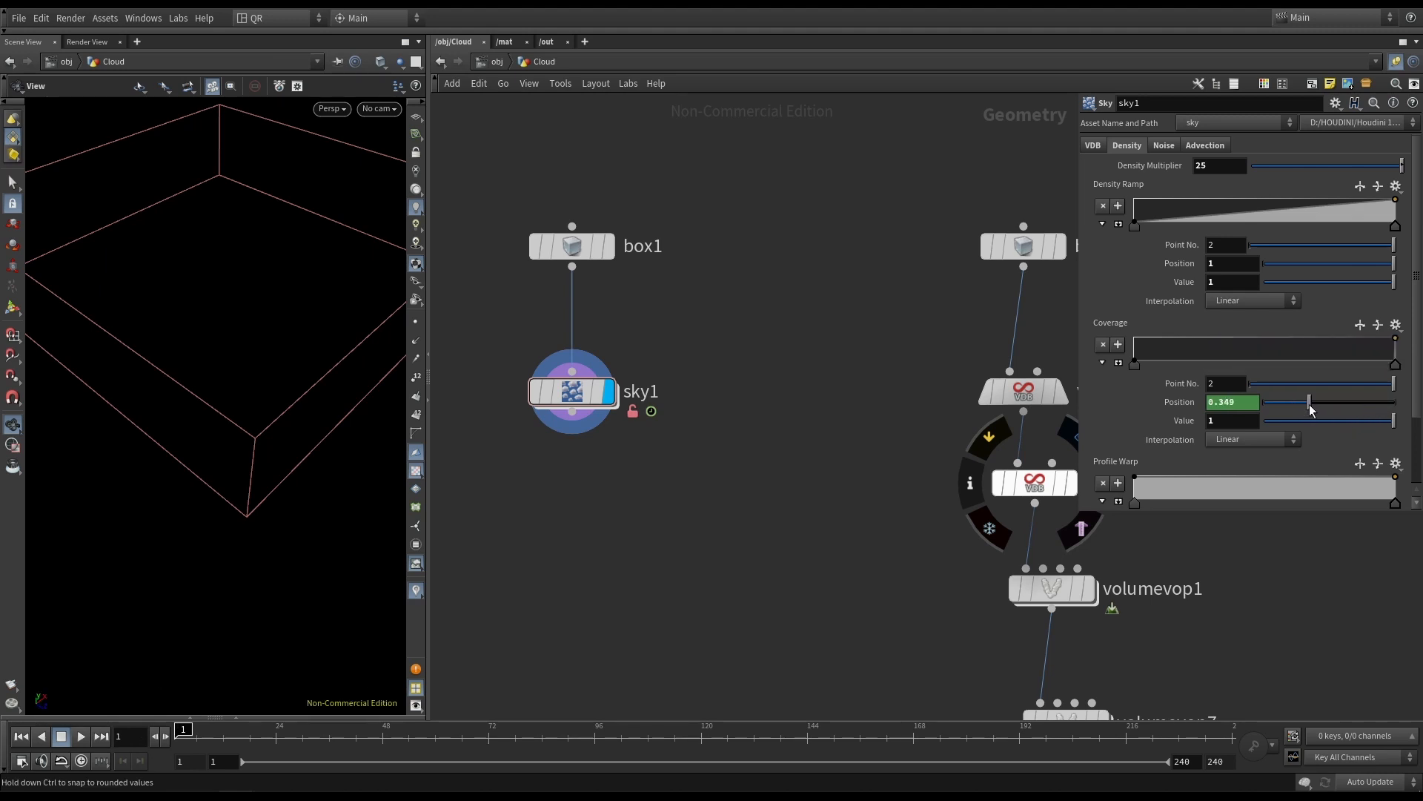
right_click(1182, 403)
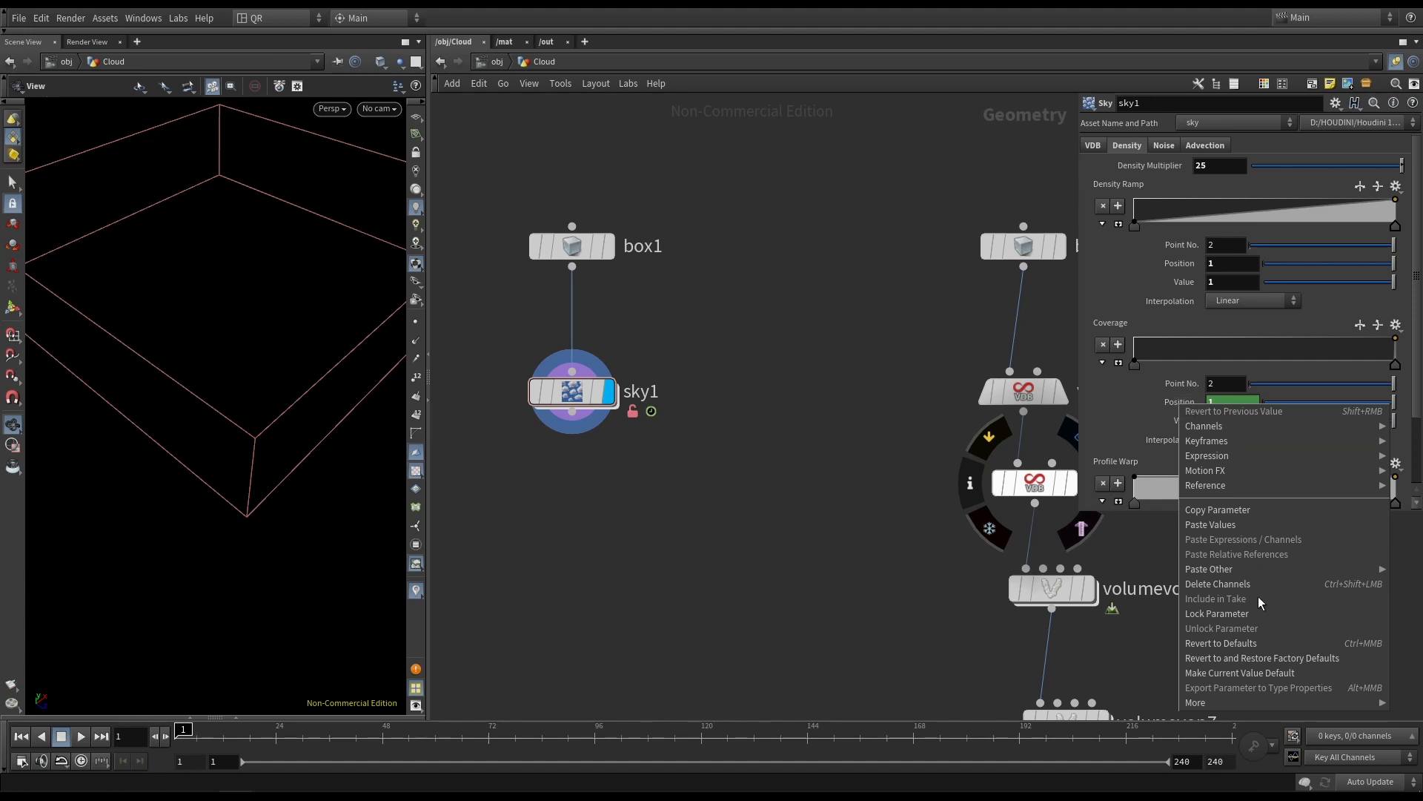
left_click(1137, 417)
left_click(1176, 402)
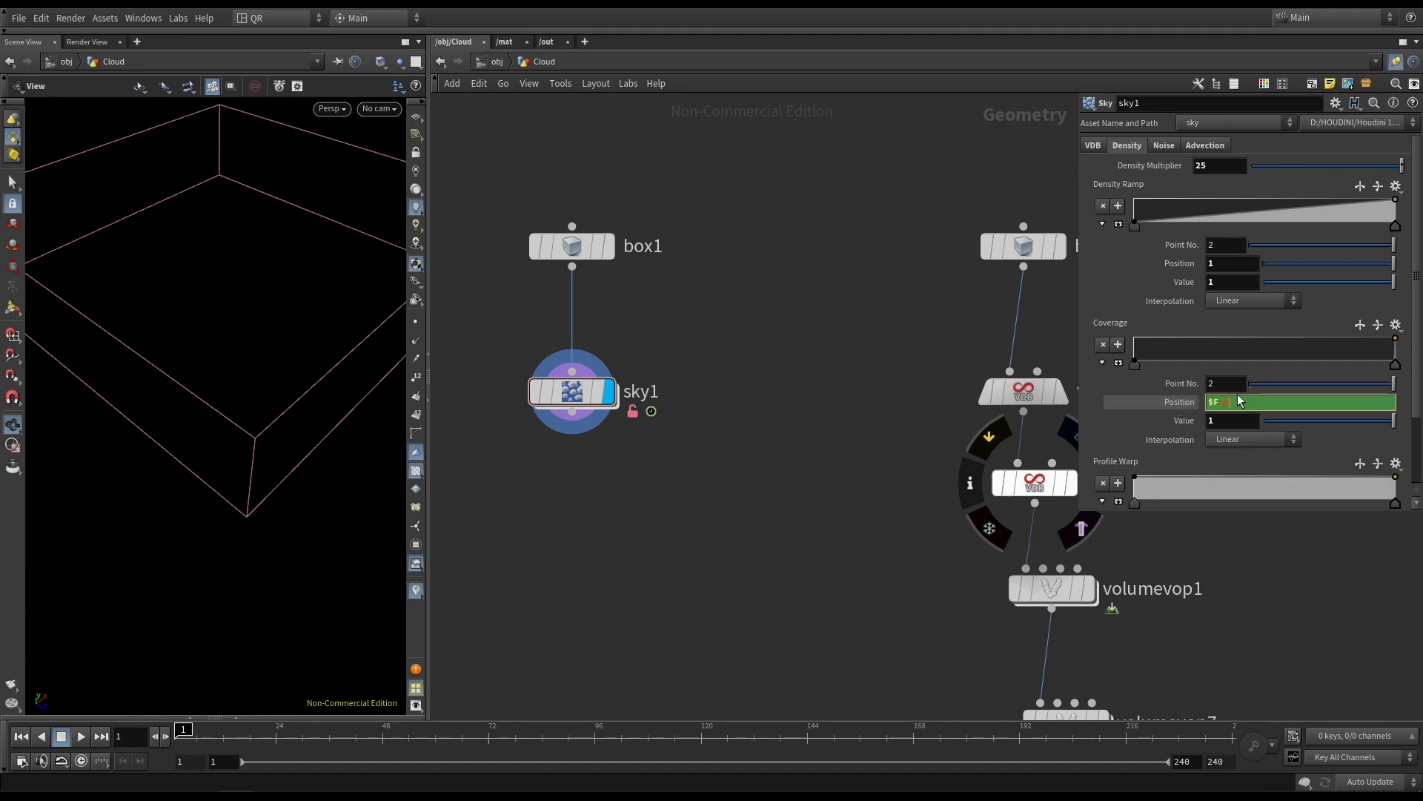
type("/10")
key("Return")
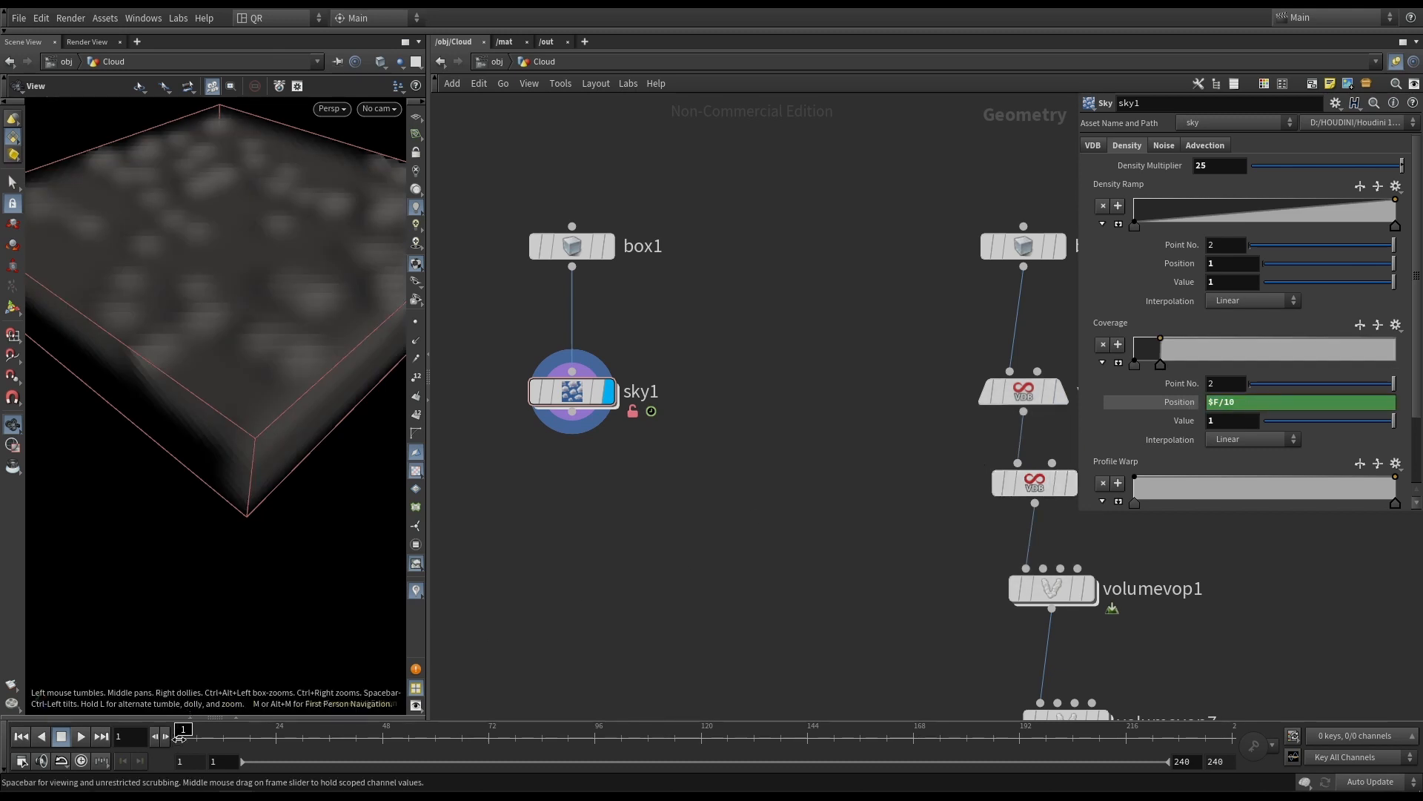
mouse_move(182, 729)
left_mouse_down()
mouse_move(211, 729)
mouse_move(182, 731)
mouse_move(196, 730)
left_mouse_up()
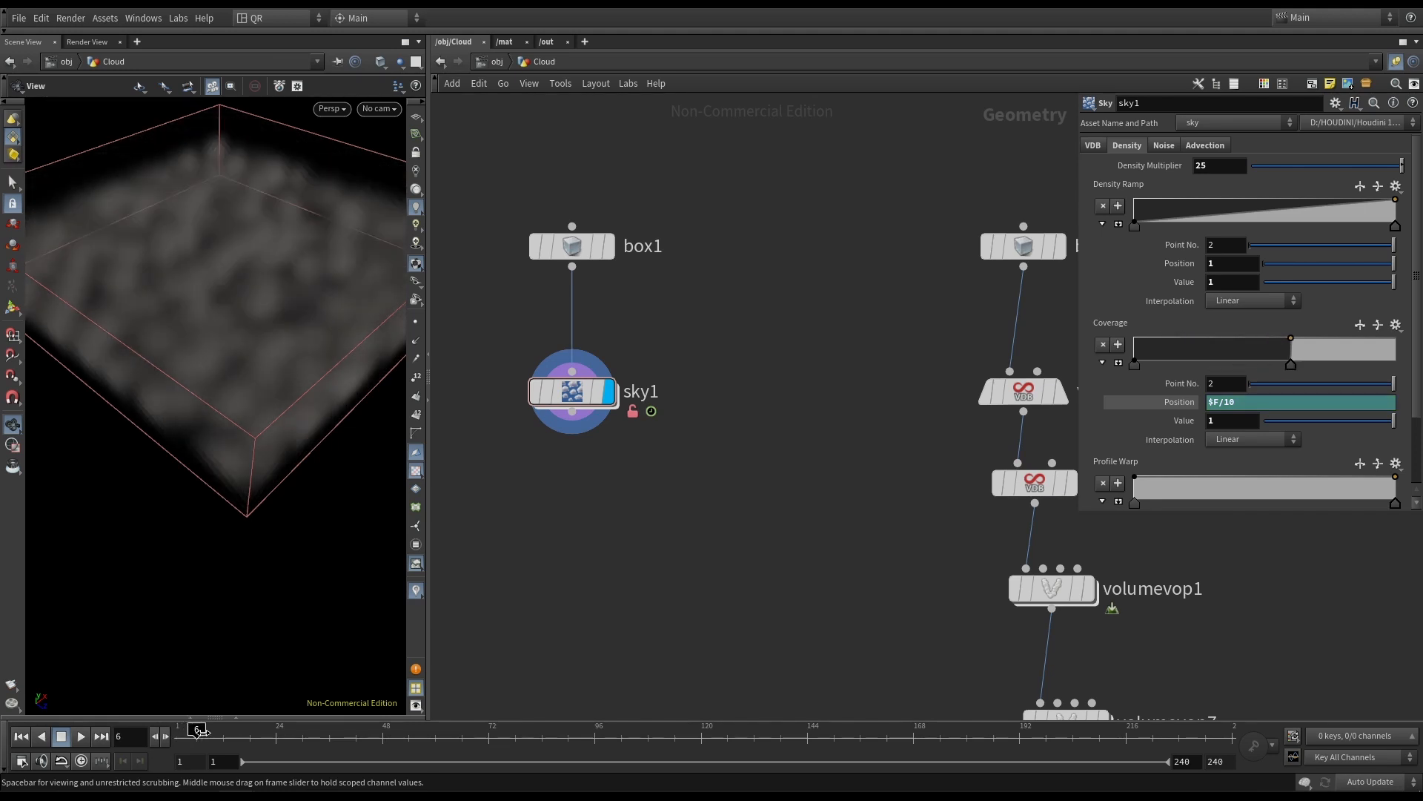
Delete the channel on the Position of Coverage ramp point 2 and set the value to 0.349.
right_click(1186, 401)
left_click(1231, 584)
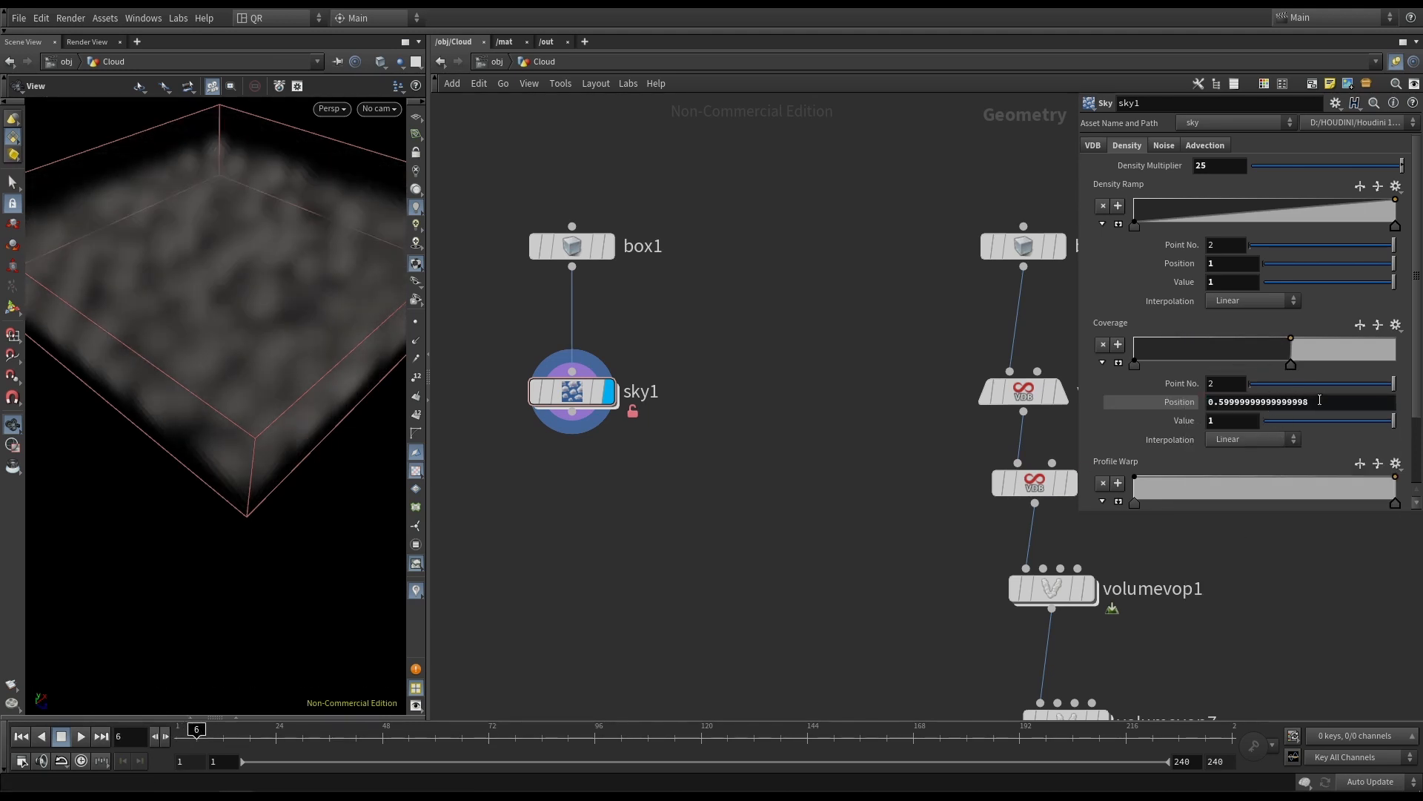
left_click_drag(1320, 401, 1115, 410)
left_click(1333, 404)
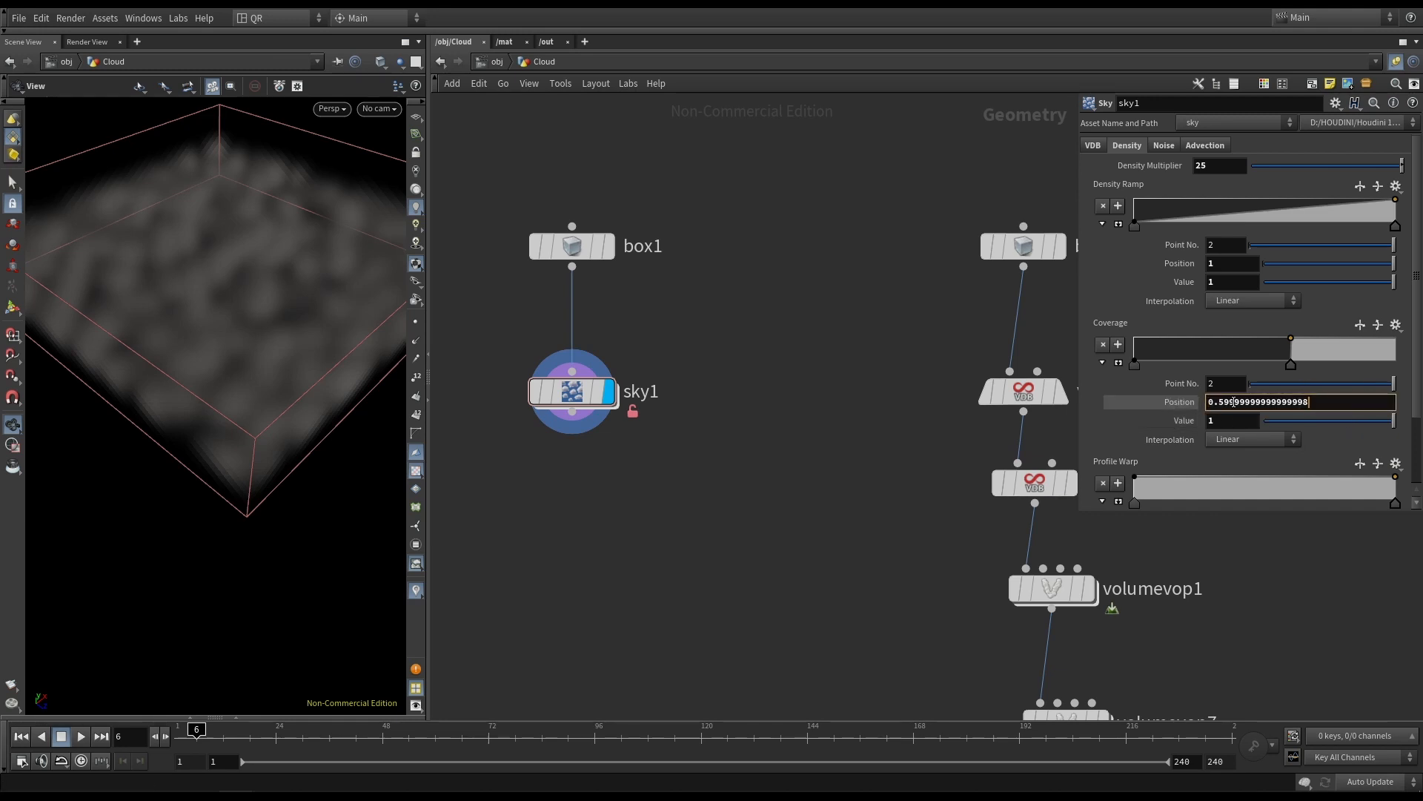
left_click(1185, 403)
left_click_drag(1335, 402, 1309, 401)
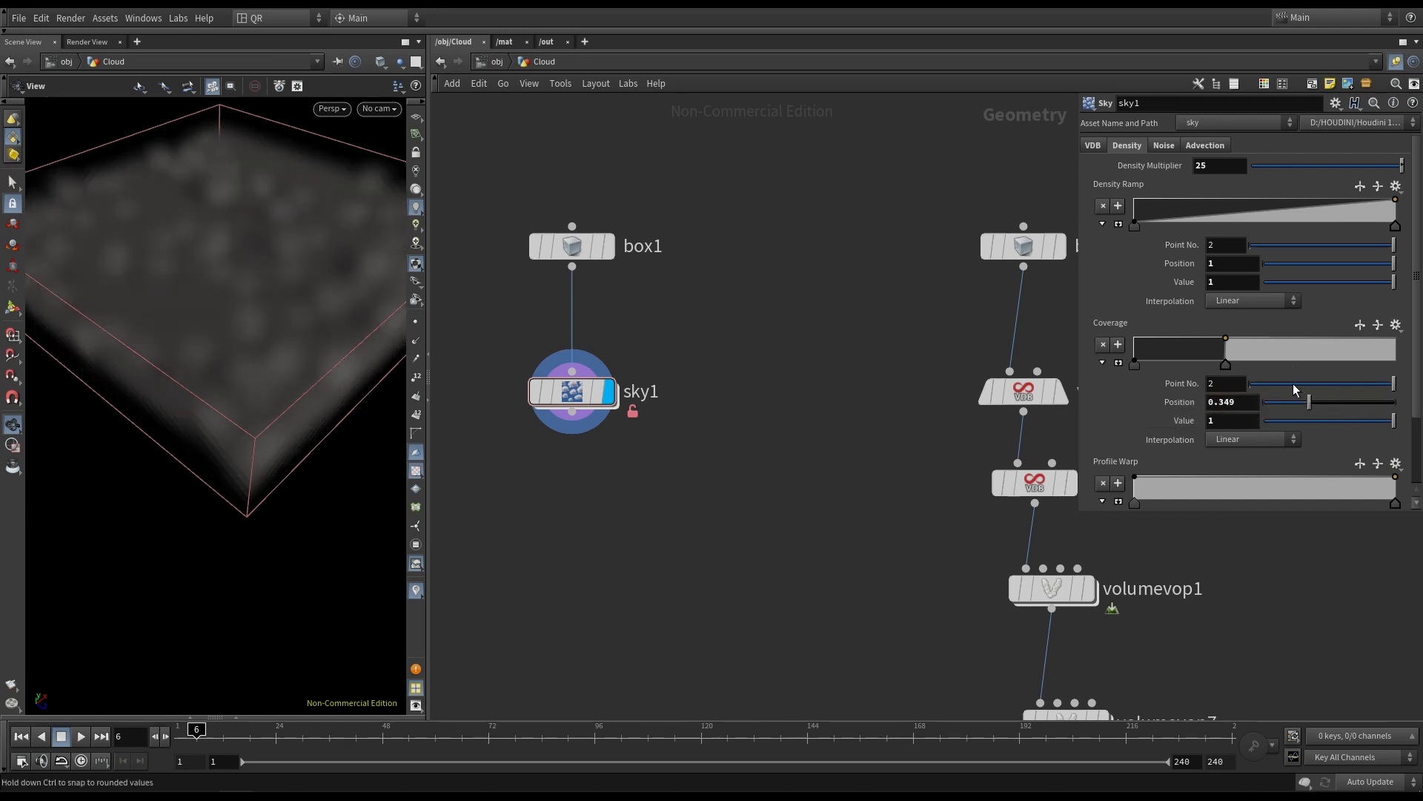
Set sky1's Voxel Size to 0.05 for more detailed clouds.
left_click(1090, 148)
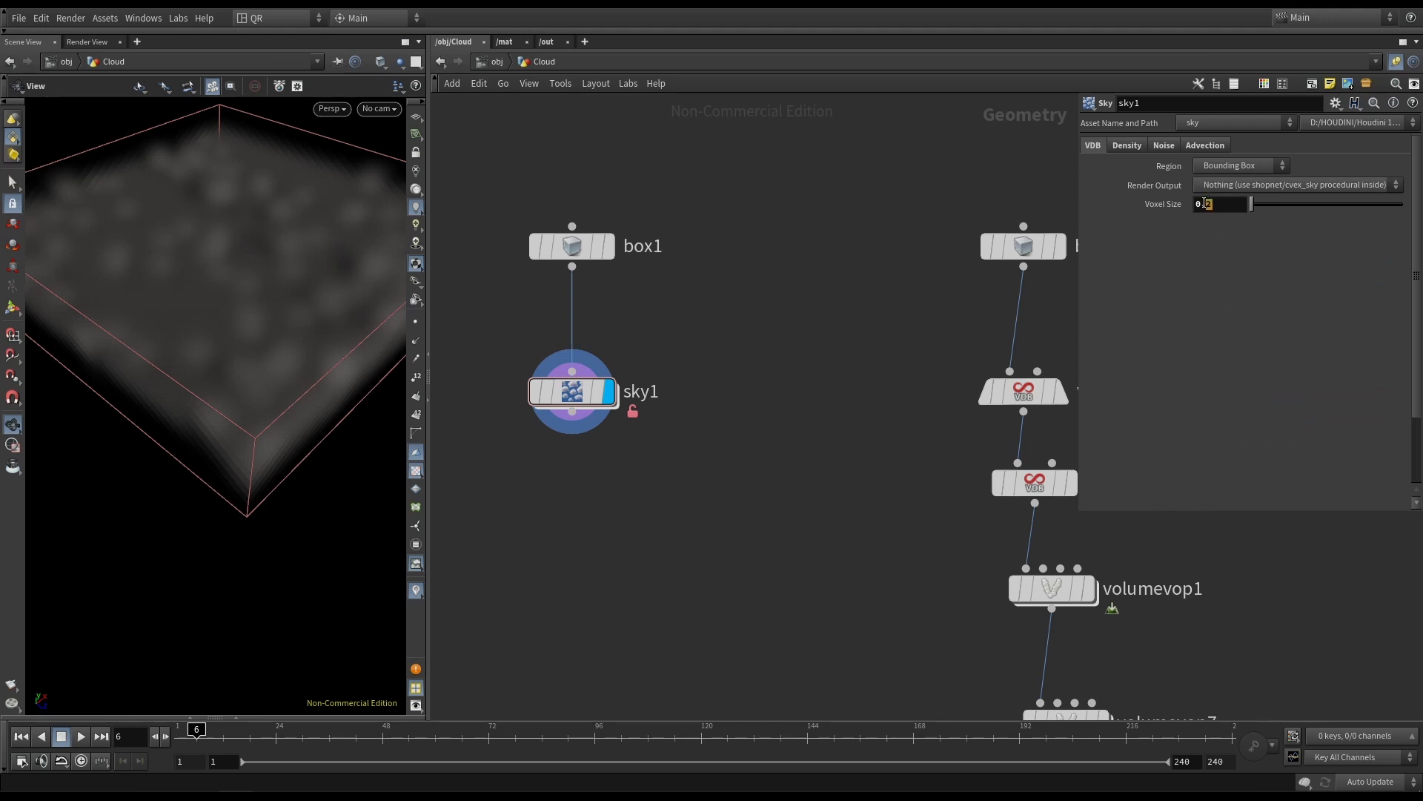
type("0.05")
key("Return")
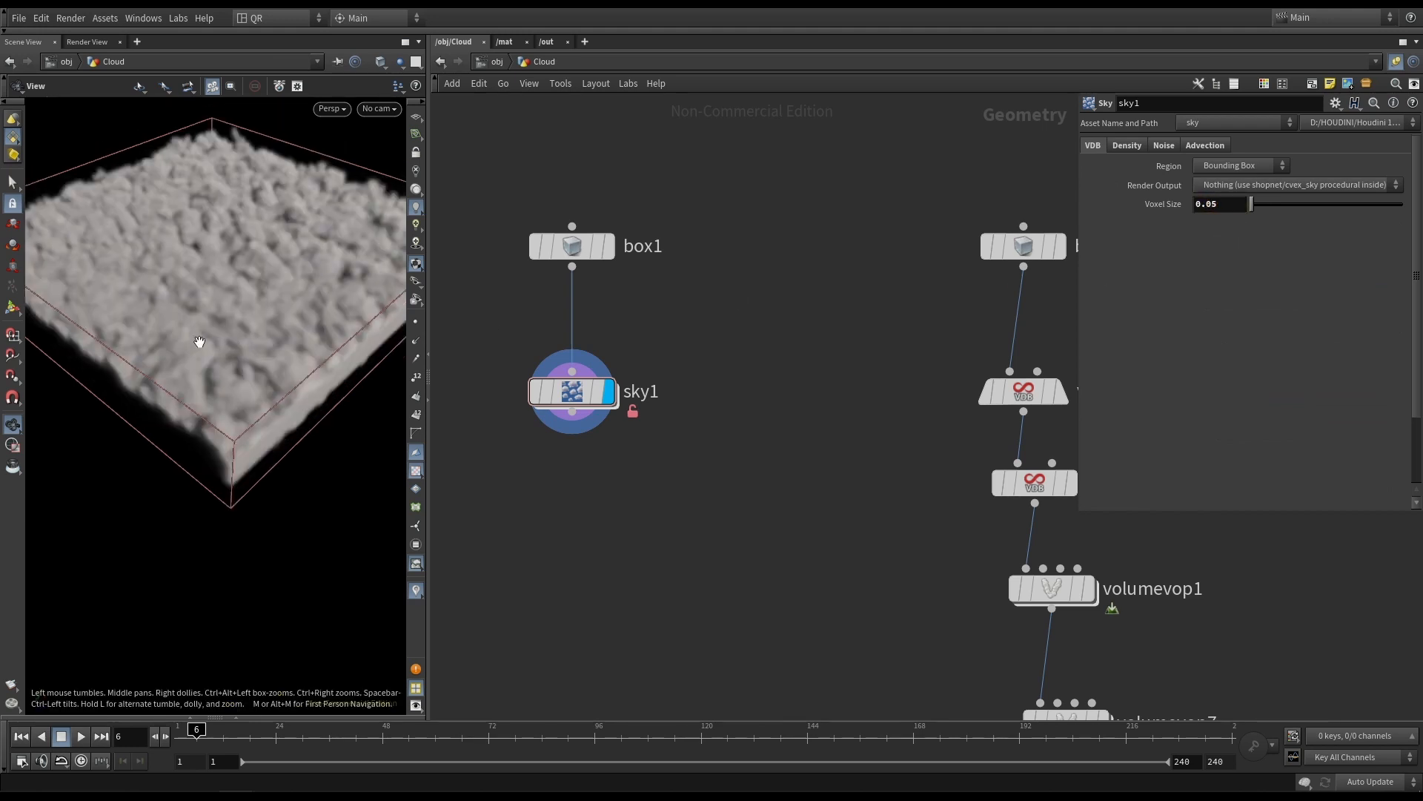
left_click_drag(197, 340, 351, 328)
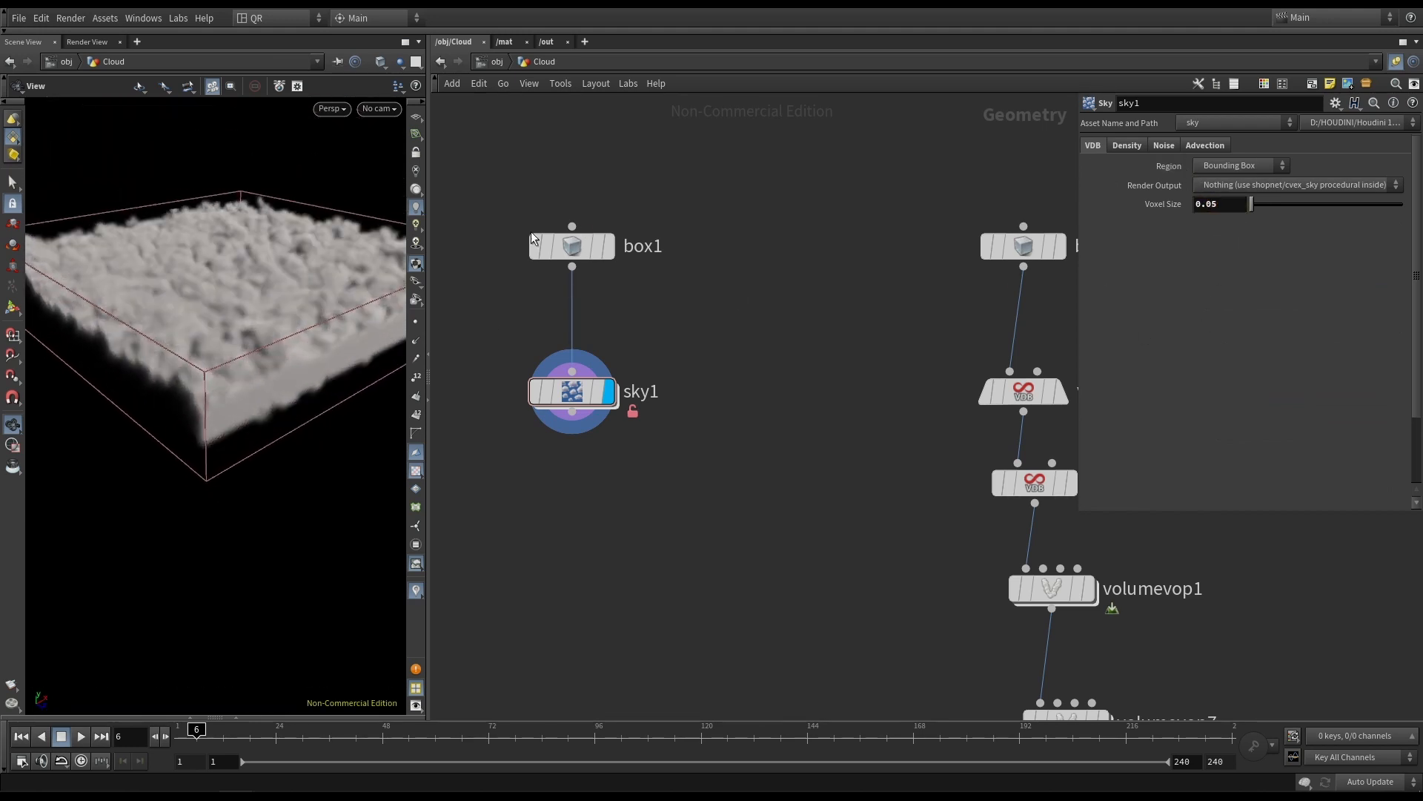
Set the Position of Coverage ramp point 2 in sky1 to 0.657 to break up the cloud cover.
left_click(1116, 146)
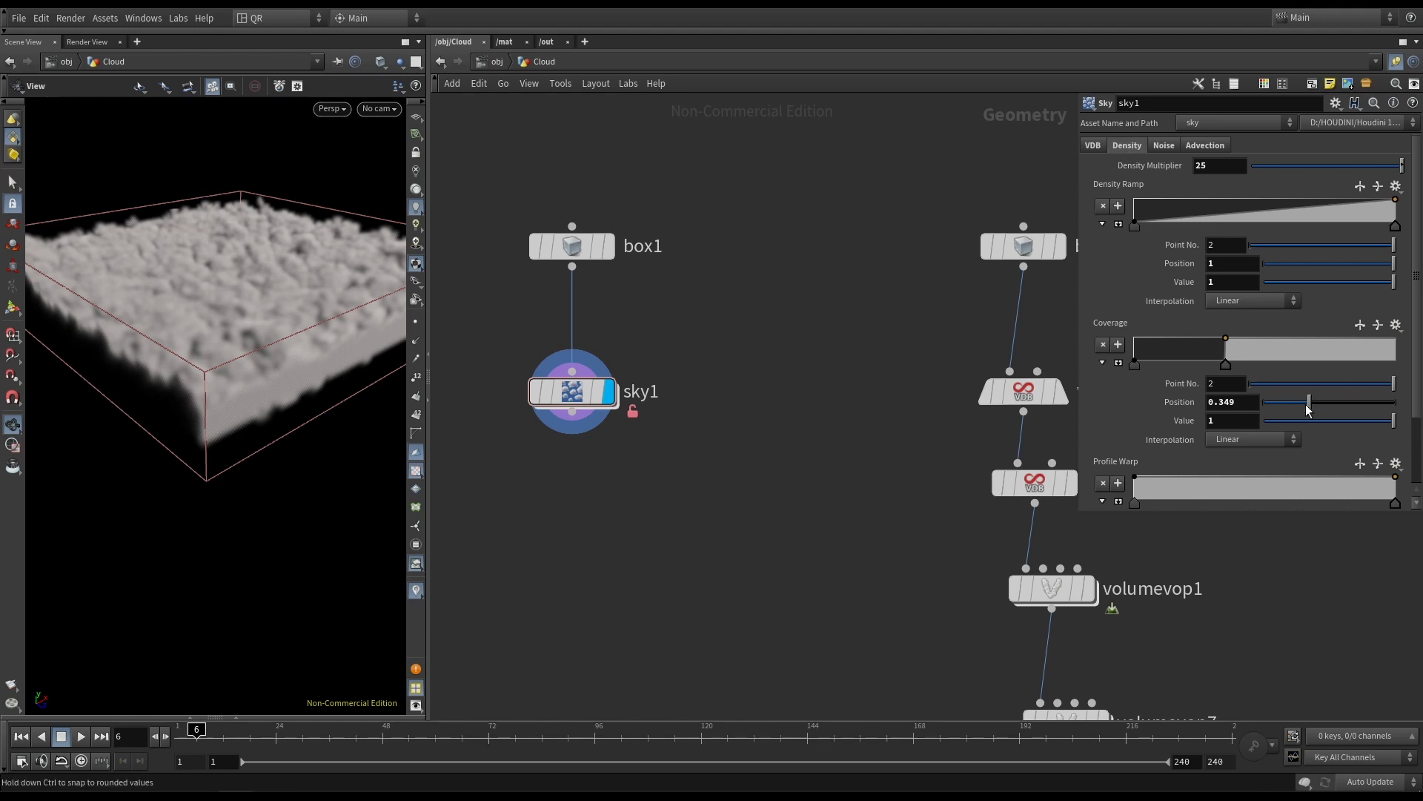
left_click_drag(1308, 409, 1349, 402)
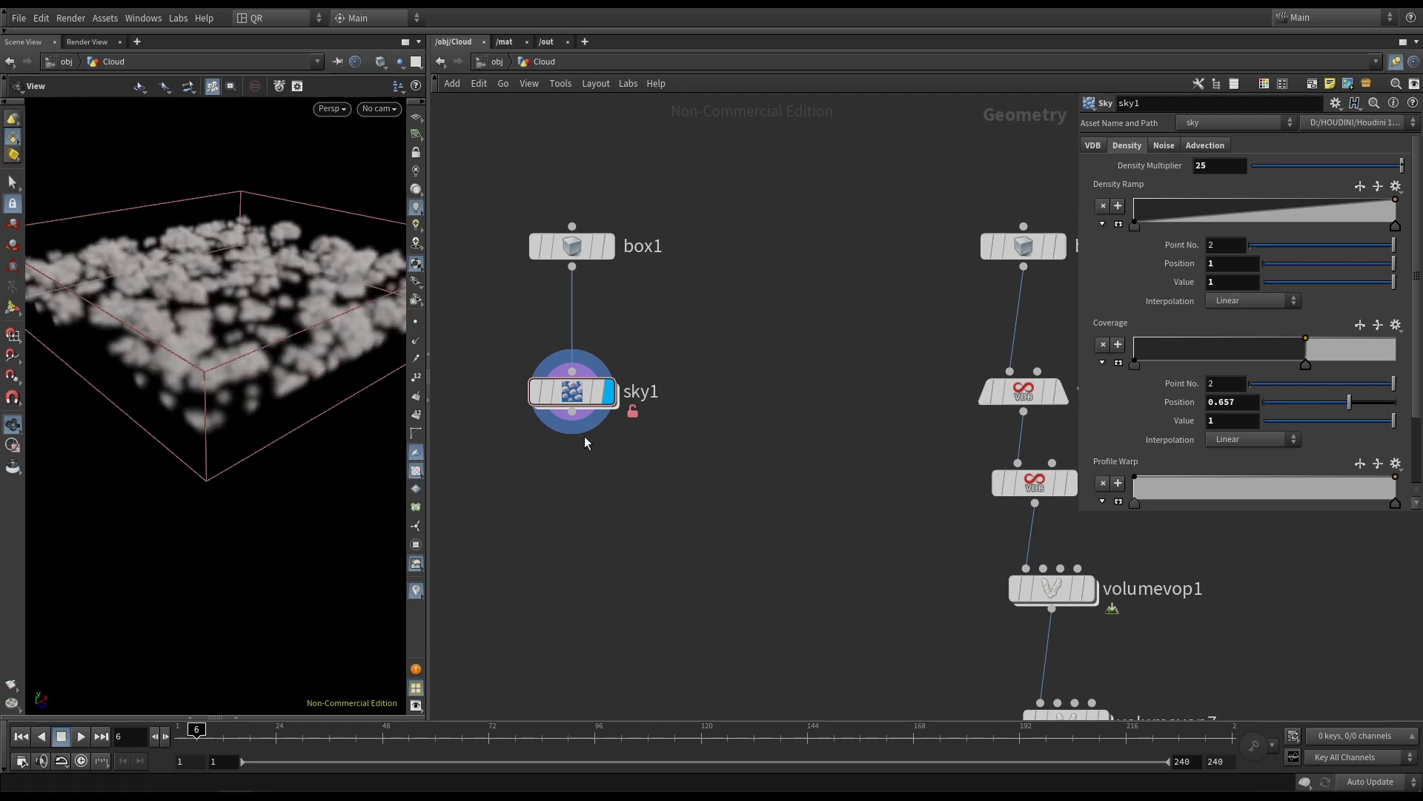
left_click_drag(226, 285, 227, 359)
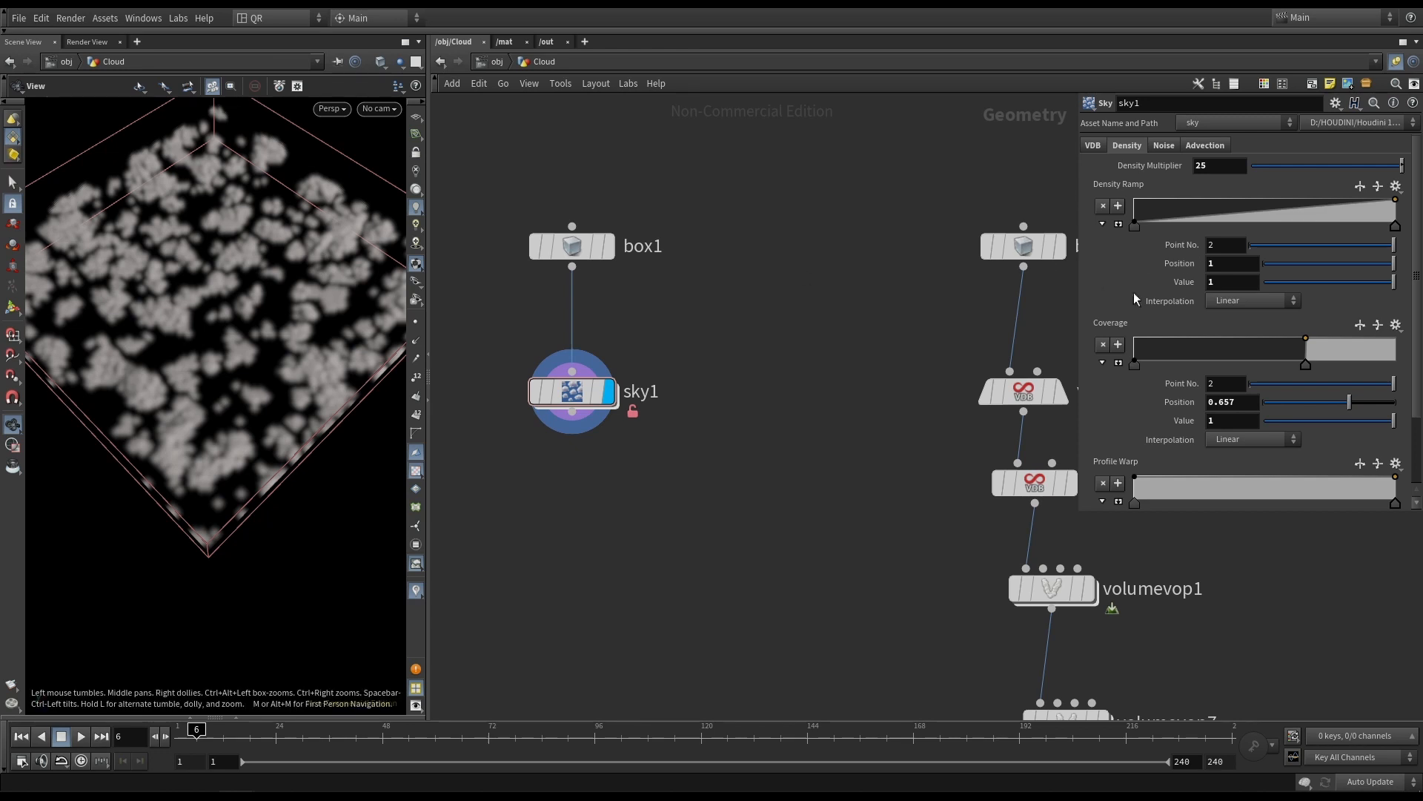
Drive the first Advect Offset component of sky1 with the expression $F and play the animation to frame 17.
left_click(1163, 145)
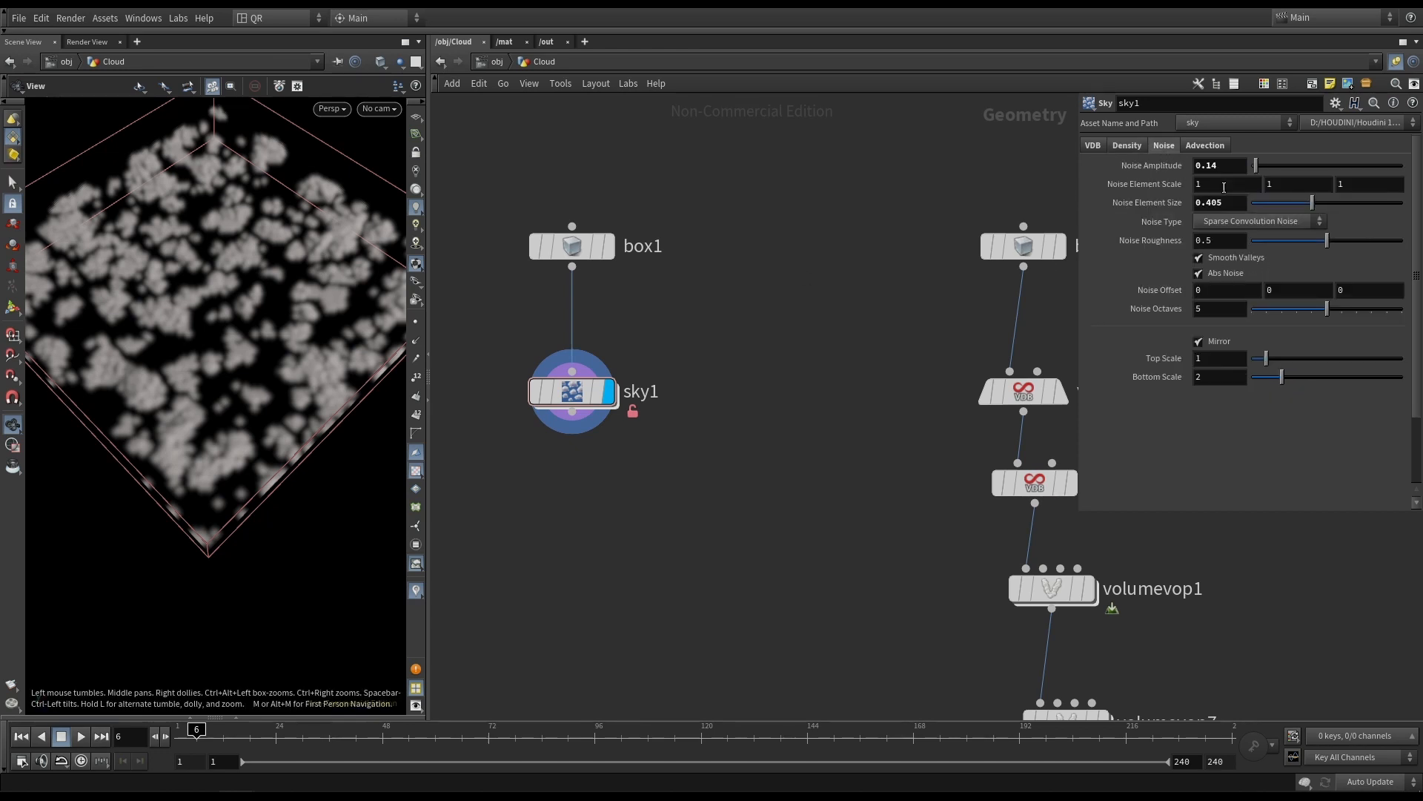
left_click(1220, 148)
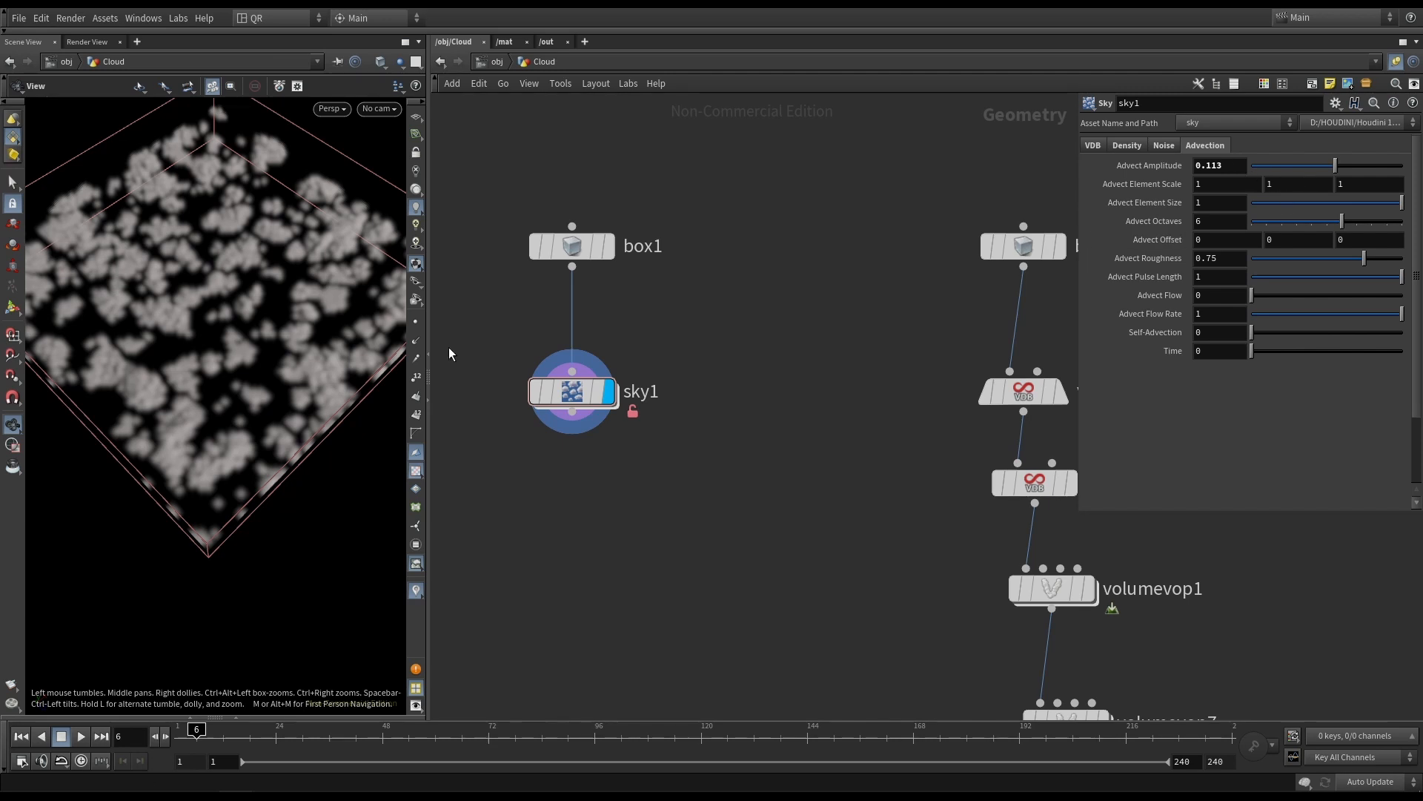
left_click_drag(321, 347, 320, 316)
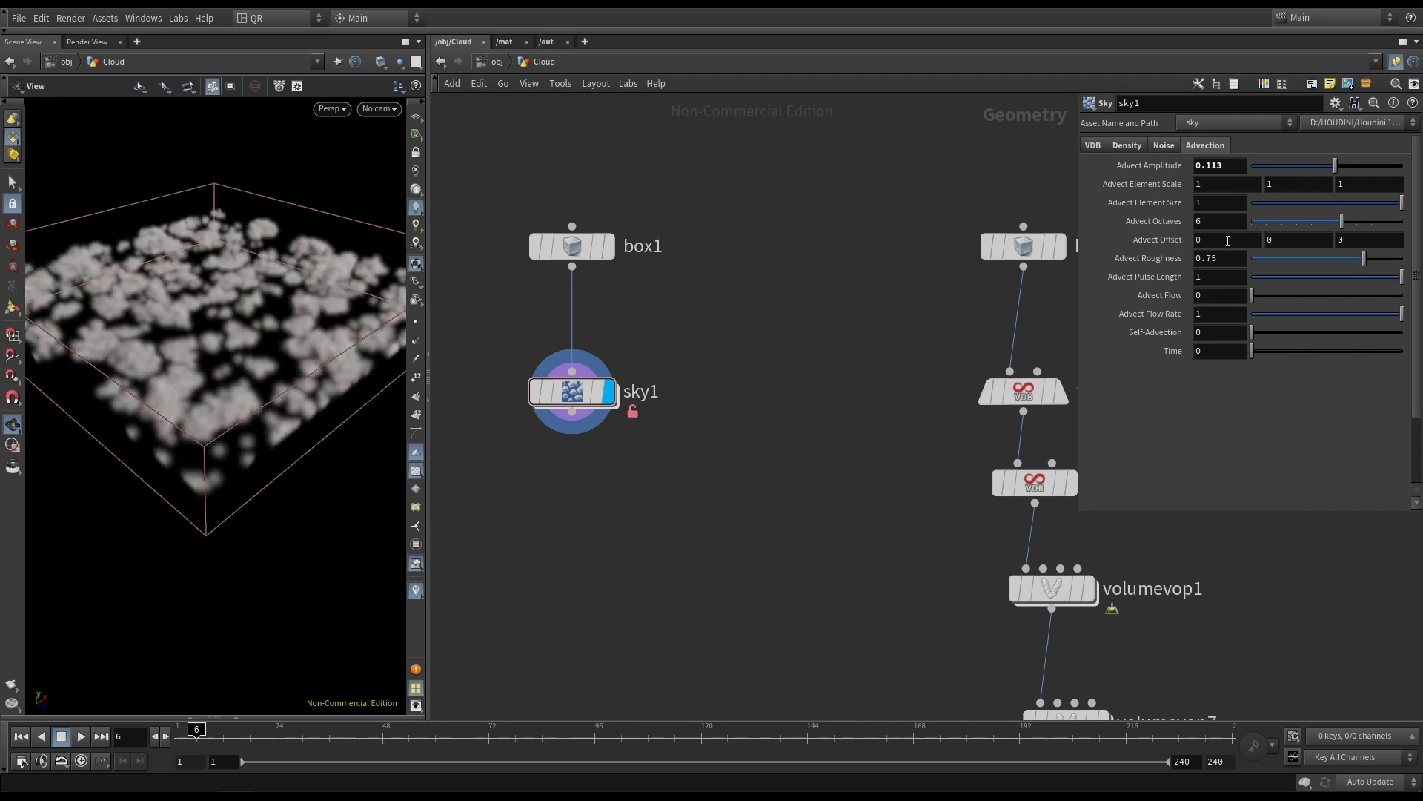
left_click(1224, 241)
type("$")
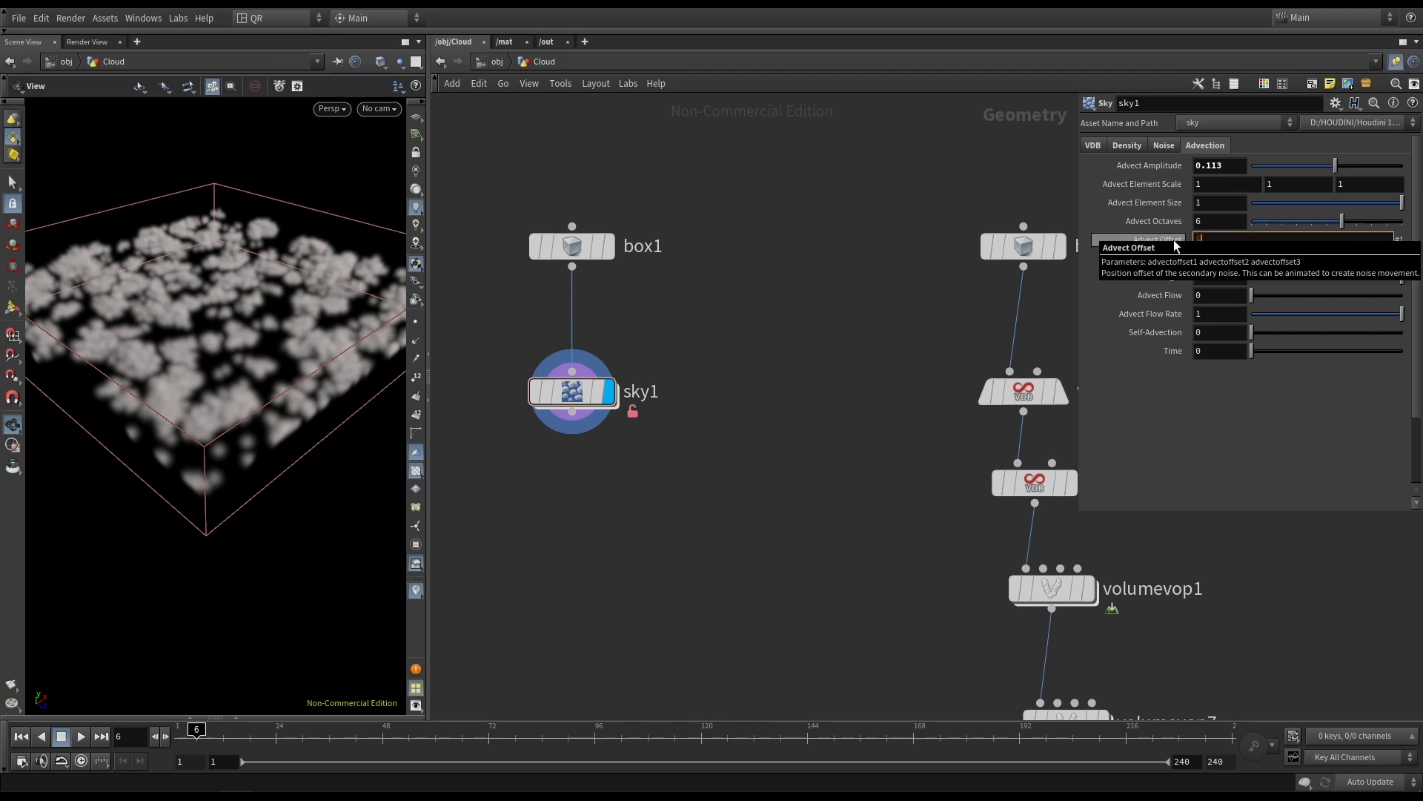
type("F")
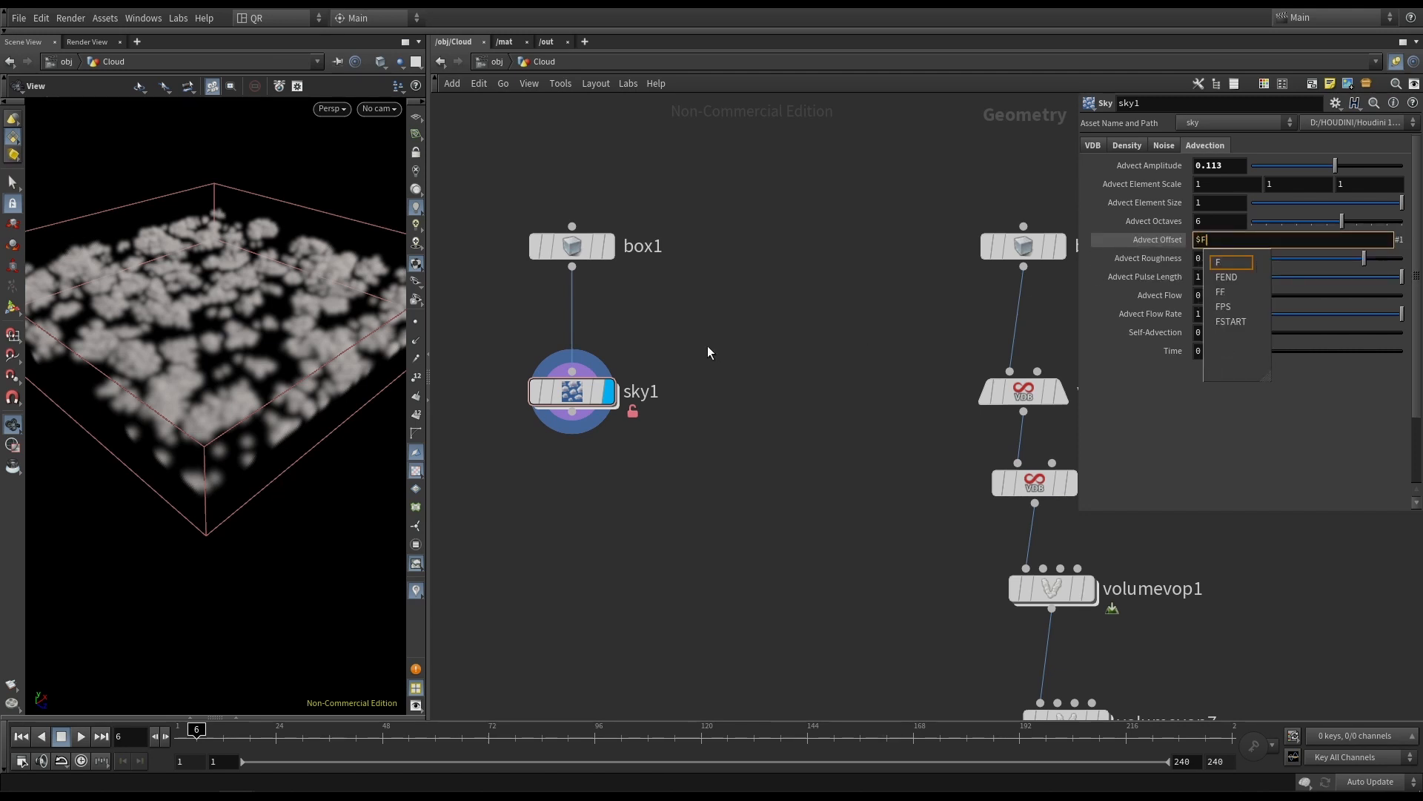
key("Return")
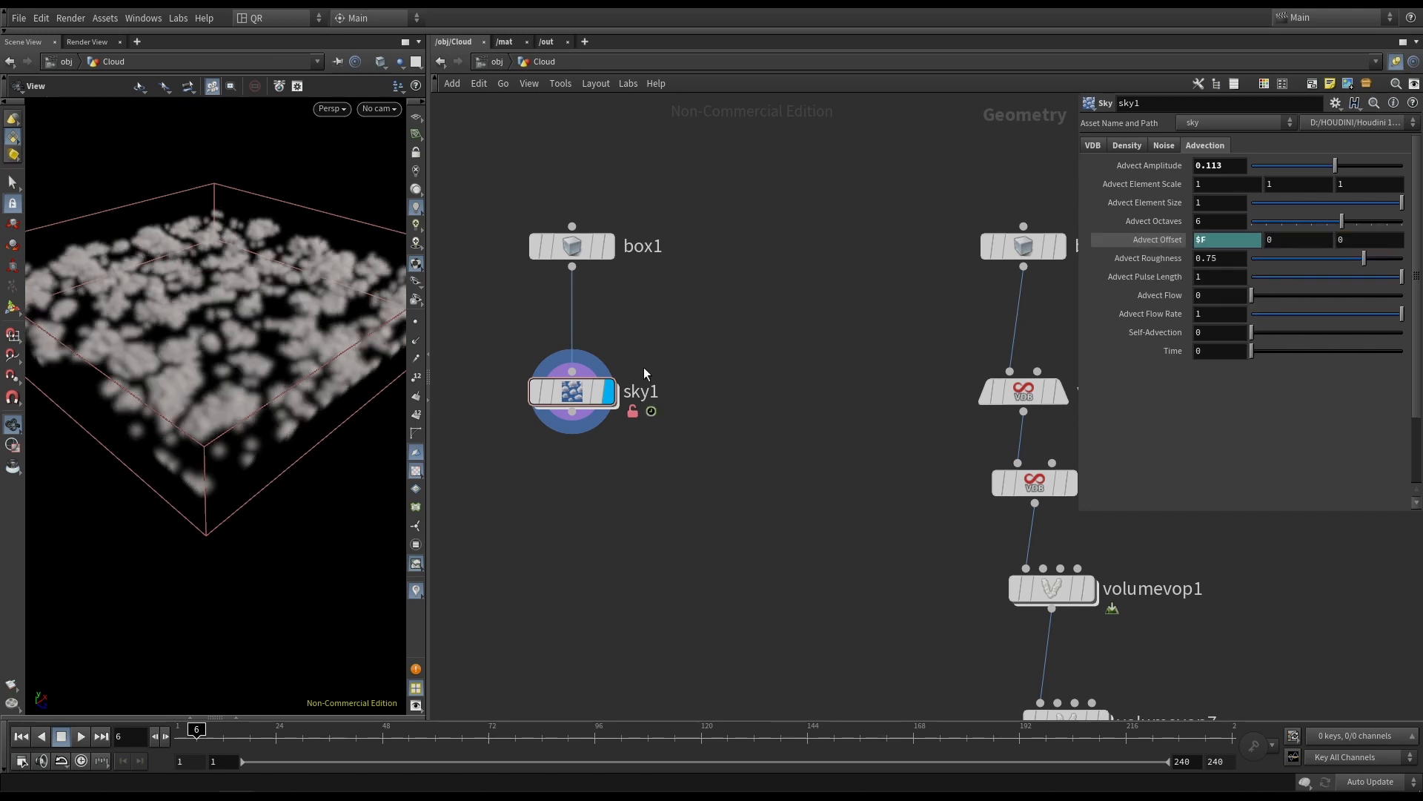
left_click(82, 737)
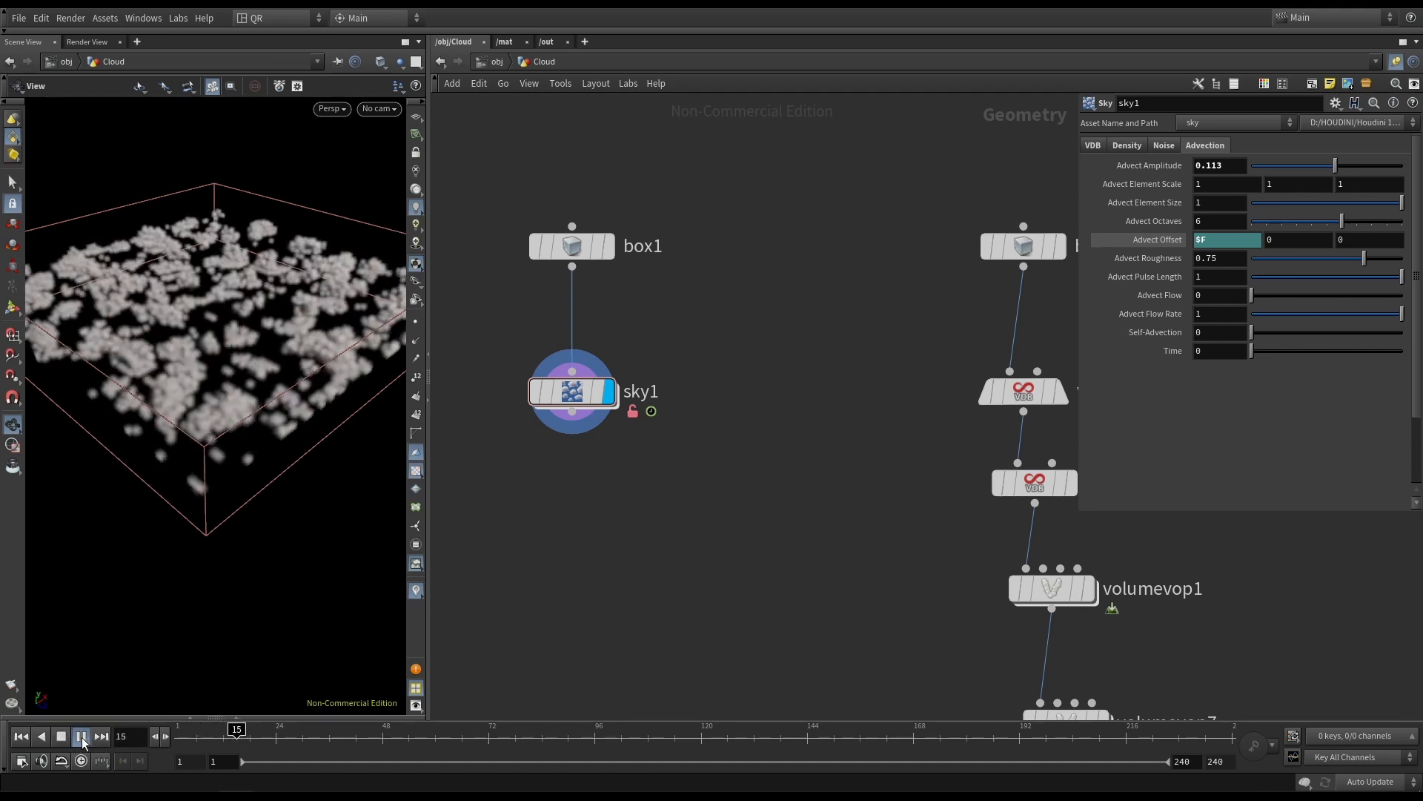
left_click(83, 738)
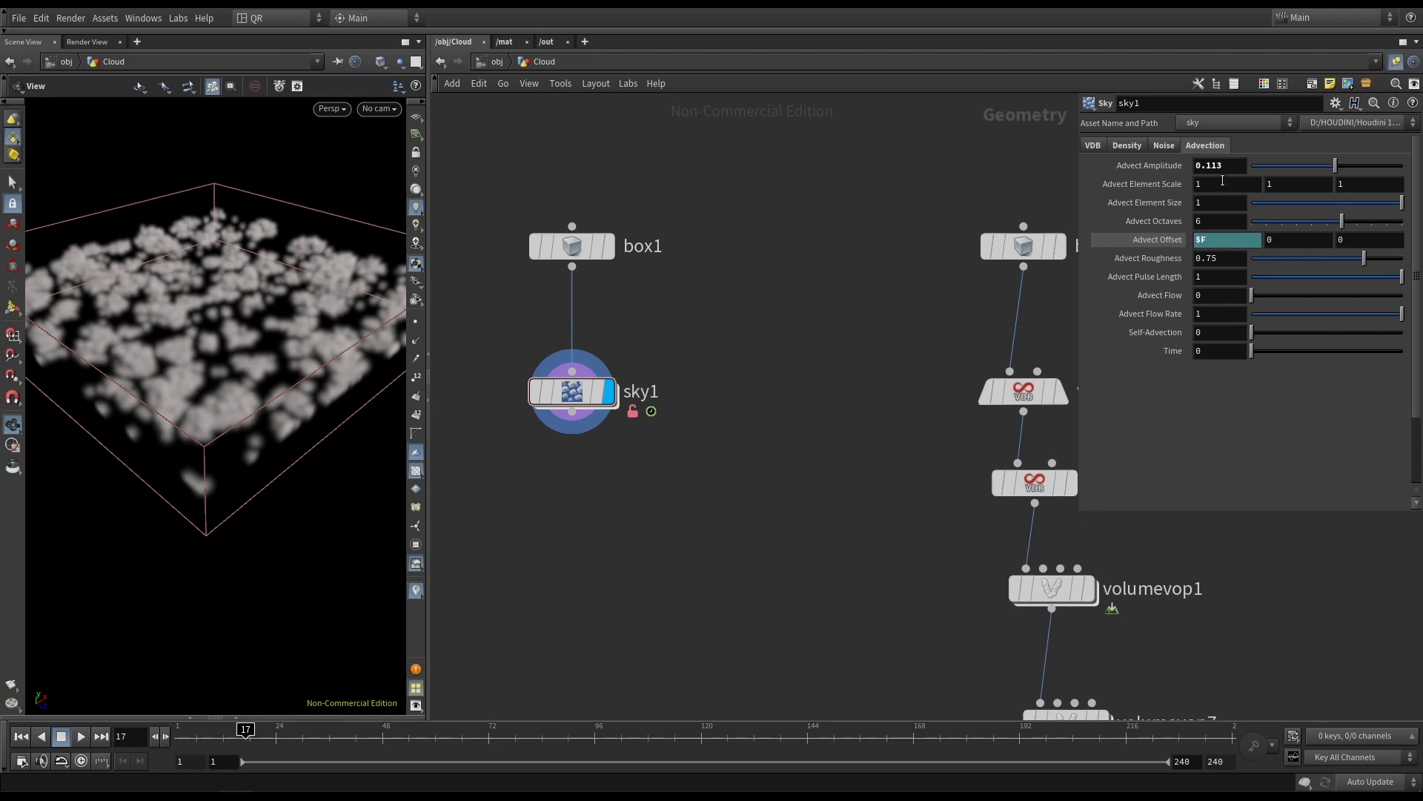
Display box6 from the neighbouring cloud network and align it above vdbfrompolygons11.
left_click_drag(781, 332, 529, 436)
left_click_drag(682, 228, 532, 404)
scroll(734, 319, "down", 4)
middle_click_drag(820, 393, 671, 436)
scroll(670, 436, "up", 2)
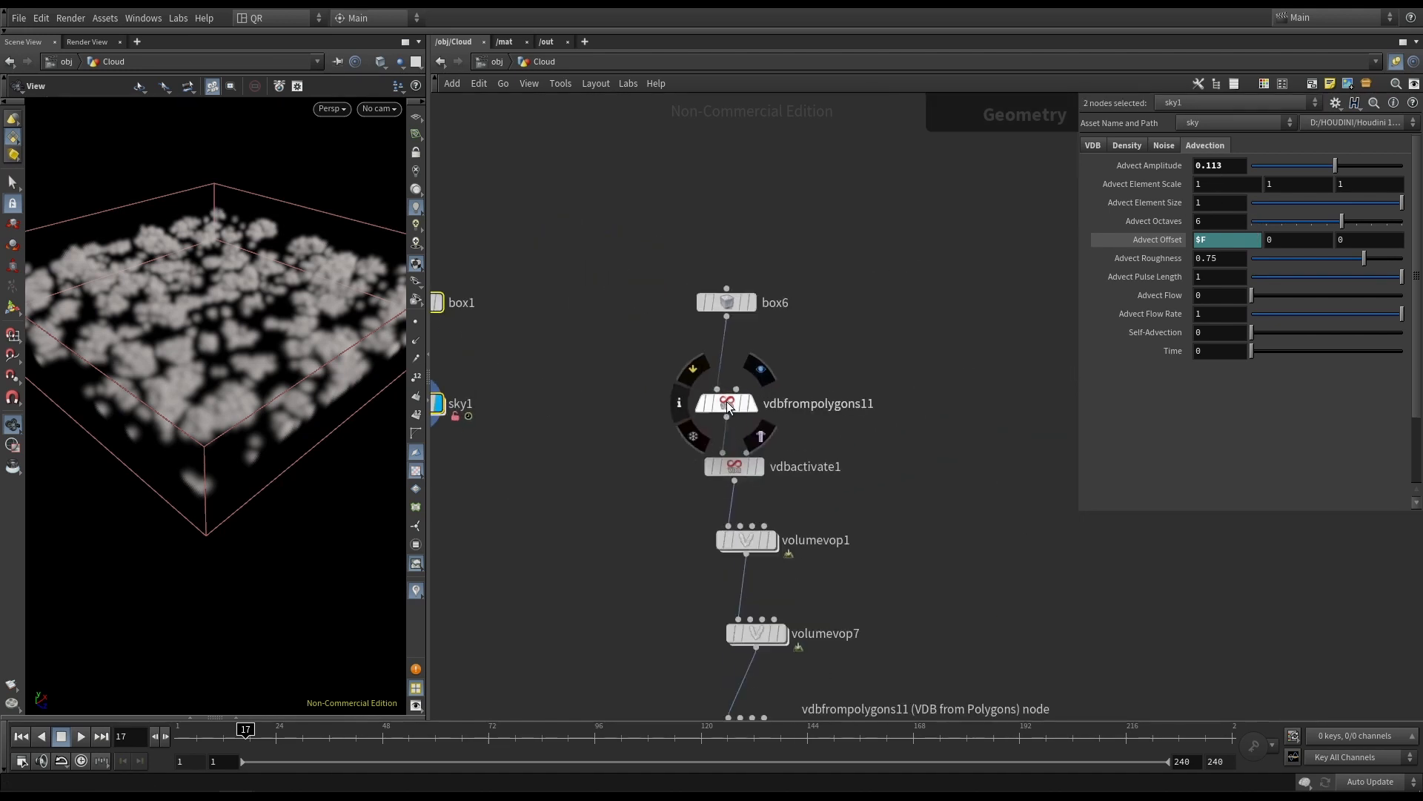
left_click(754, 305)
right_click_drag(220, 356, 261, 467)
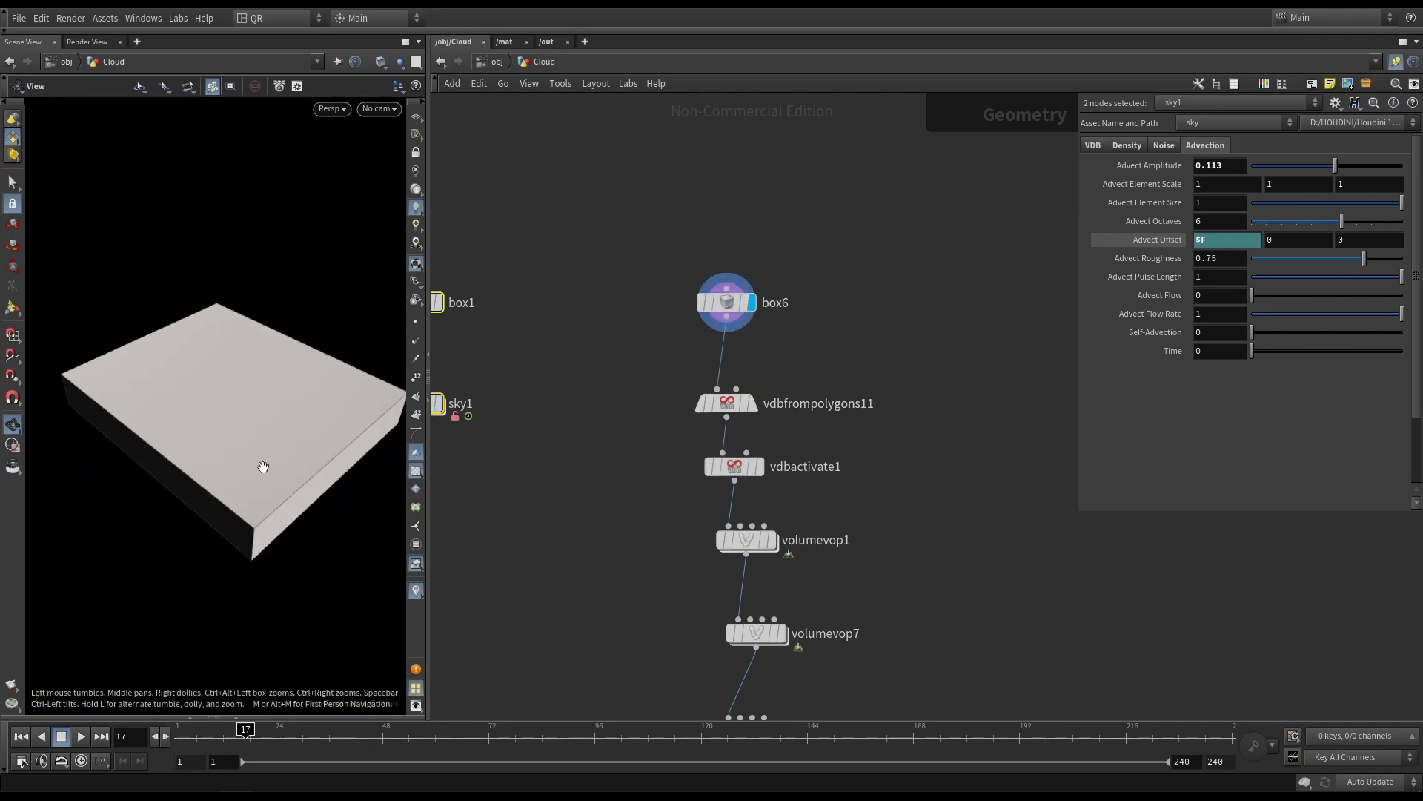
left_click_drag(261, 467, 222, 477)
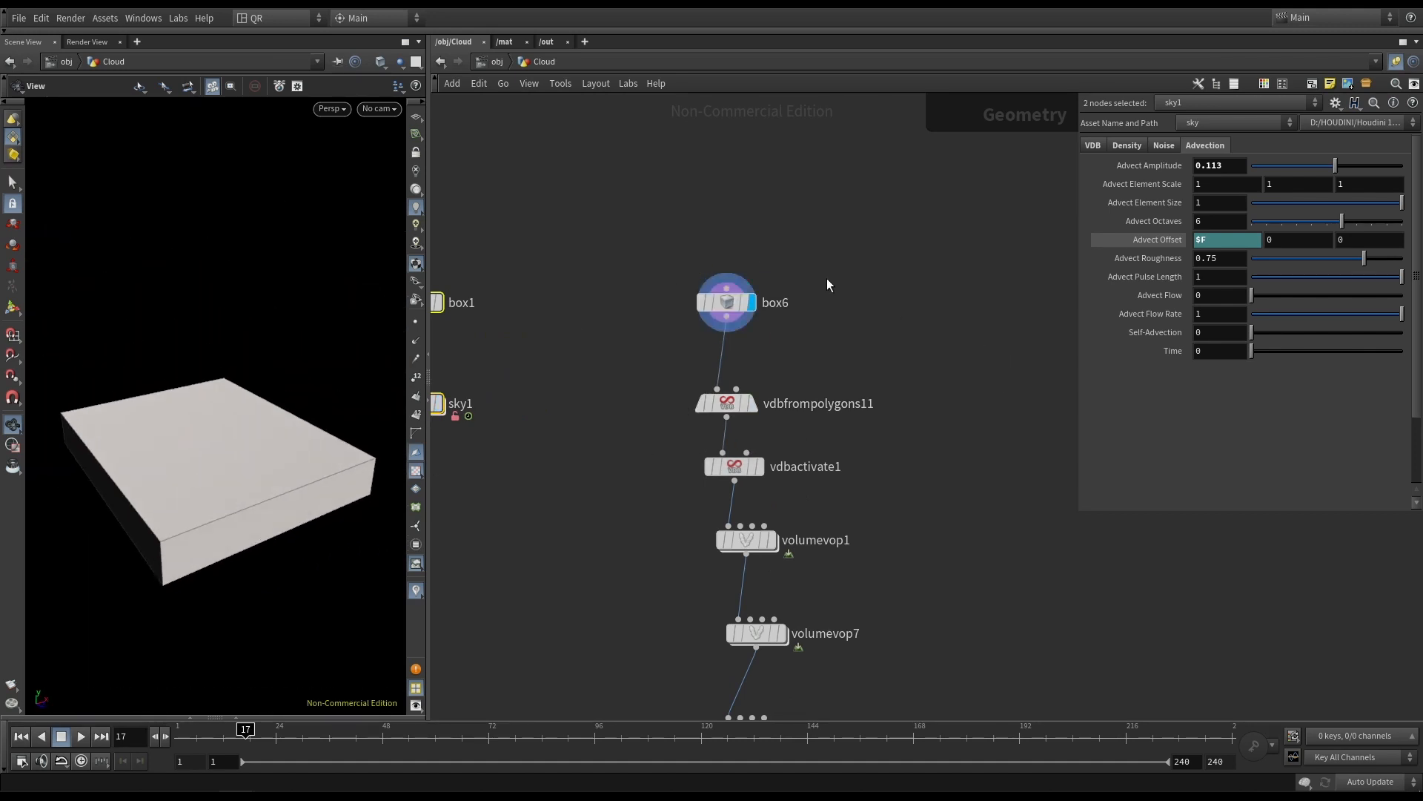
mouse_move(728, 304)
left_click_drag(728, 305, 712, 304)
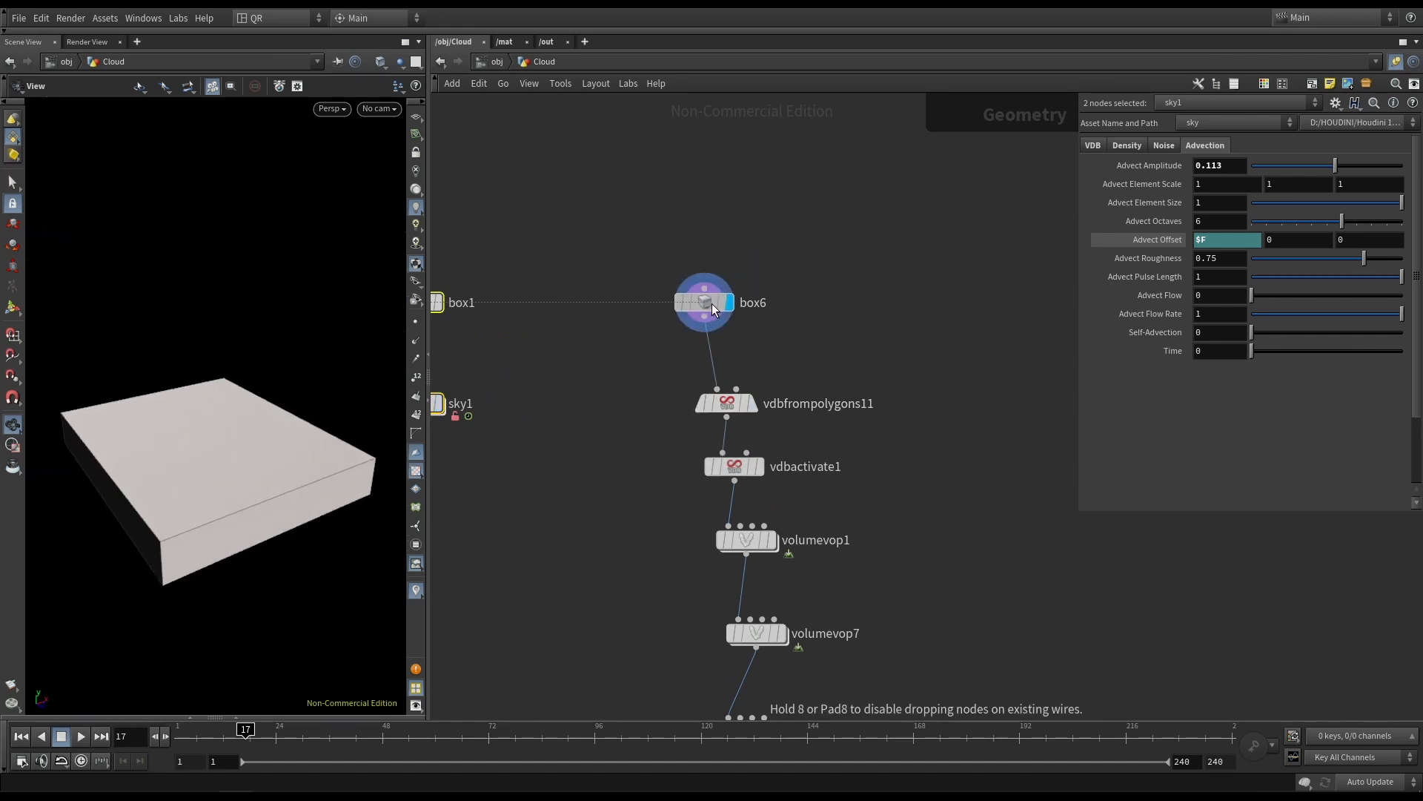
Display the results of vdbfrompolygons11 and vdbactivate1 in turn and check each node's parameters.
left_click(754, 407)
left_click(730, 403)
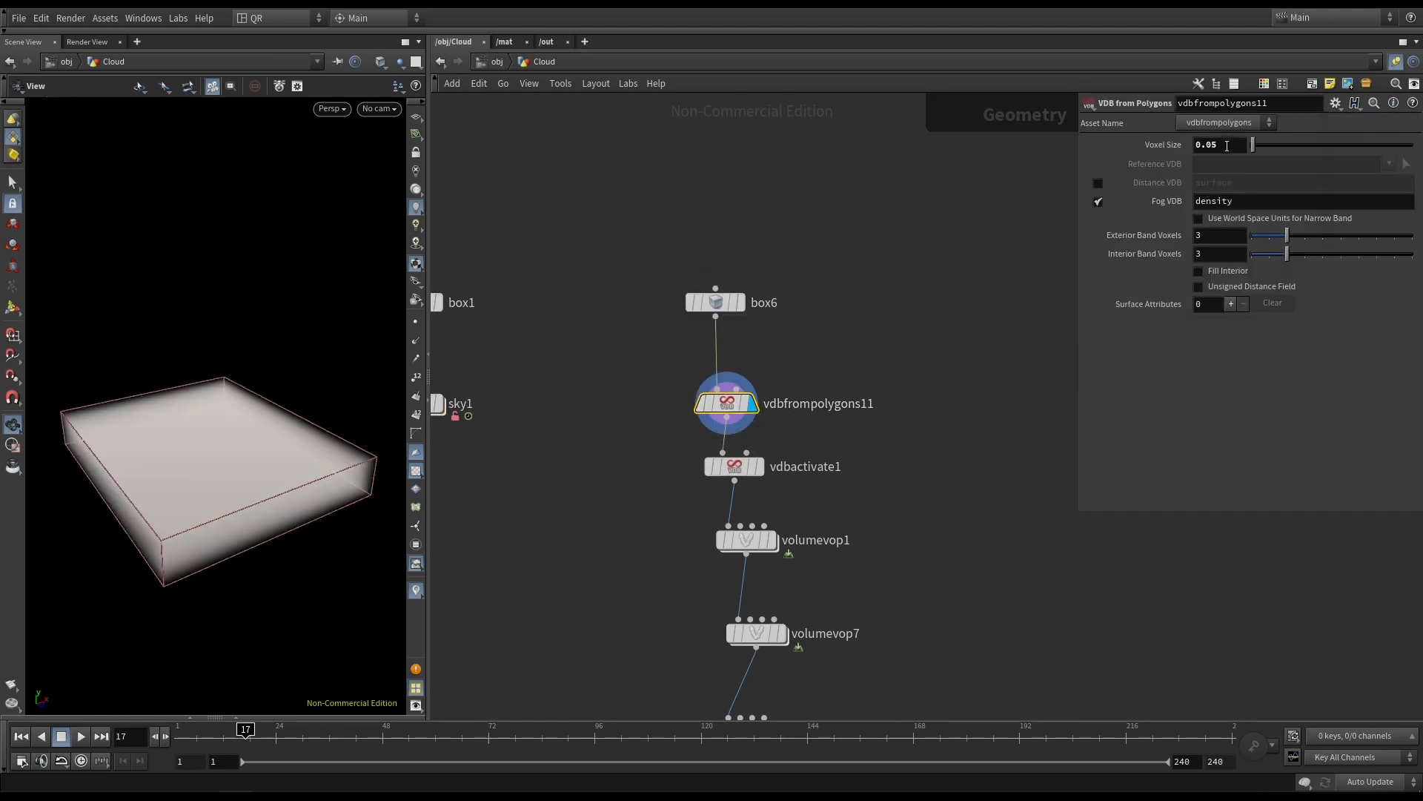
left_click(760, 472)
left_click(739, 472)
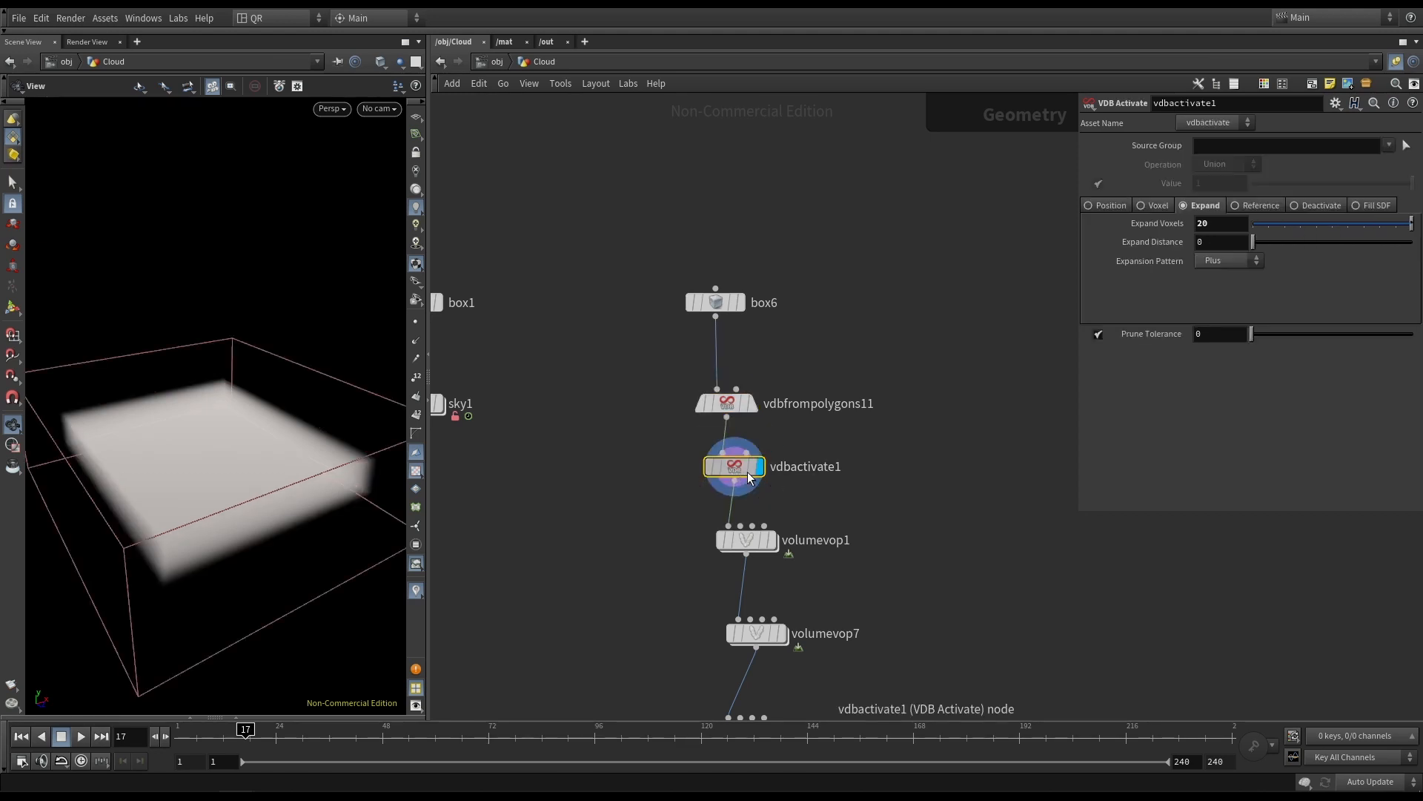
Display volumevop1 and open its VEX network.
middle_click_drag(928, 537, 944, 411)
scroll(800, 404, "up", 3)
left_click(781, 425)
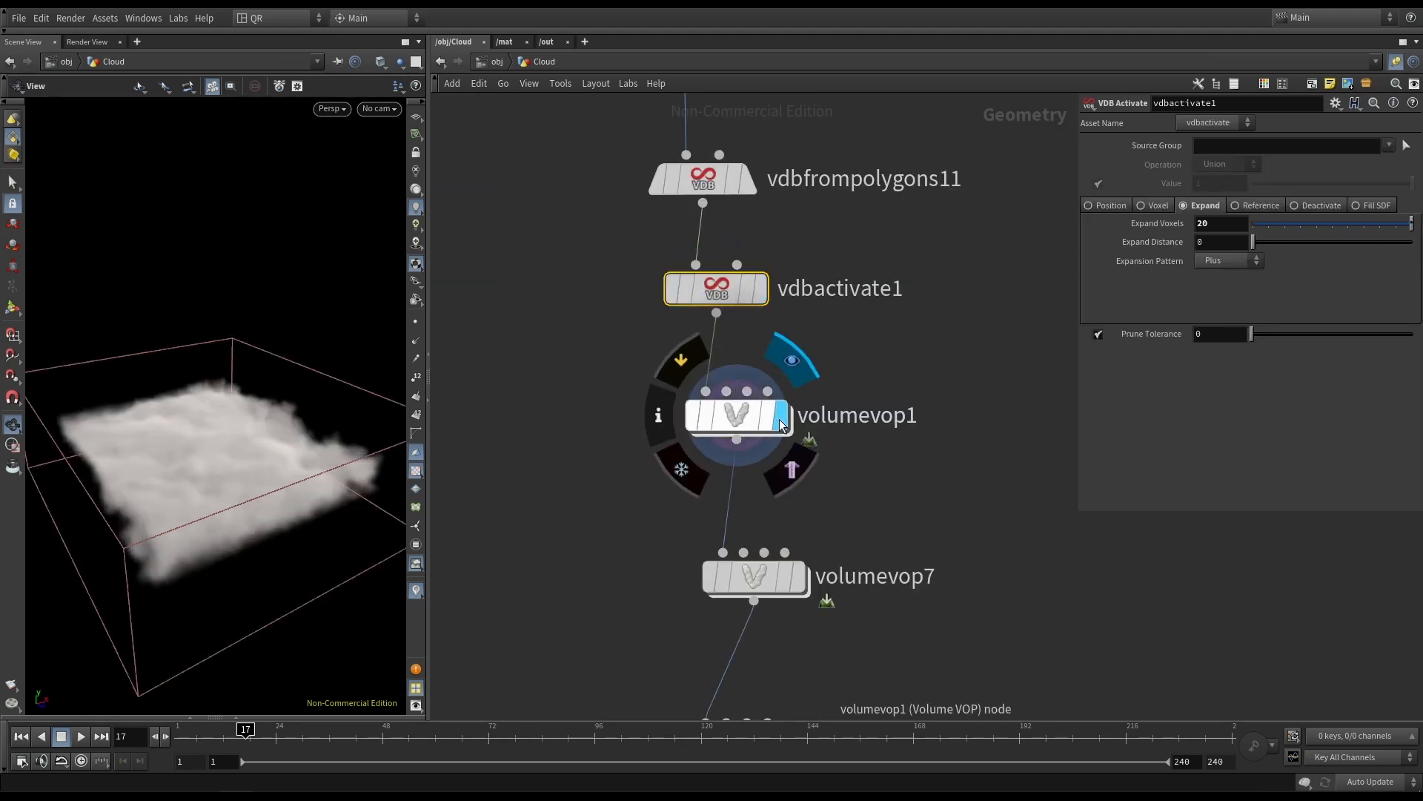
left_click(742, 421)
double_click(744, 419)
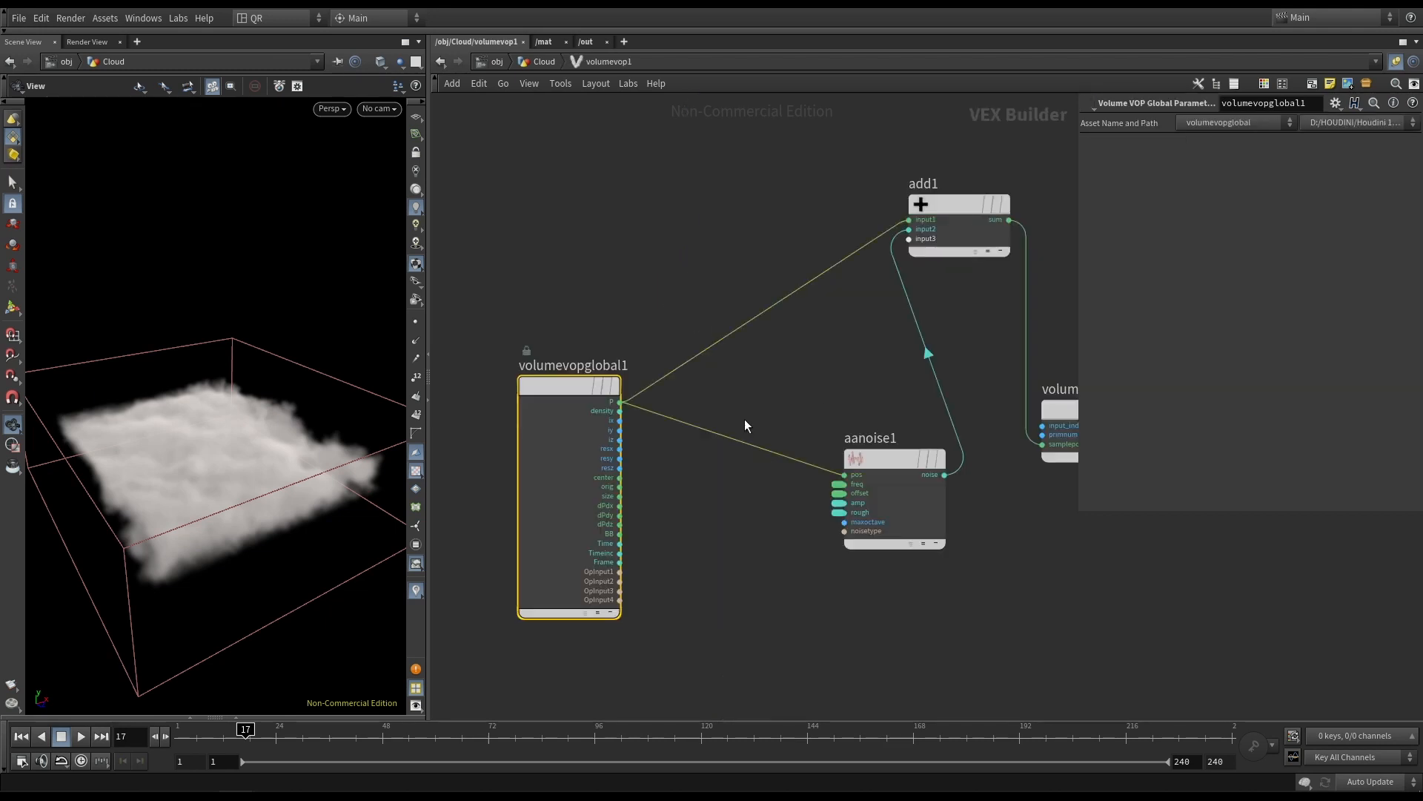
Move aanoise1 closer to the global inputs, review the add1 and volumesample1 connections, and return to the Cloud network.
left_click_drag(888, 464, 775, 407)
middle_click_drag(925, 435, 797, 453)
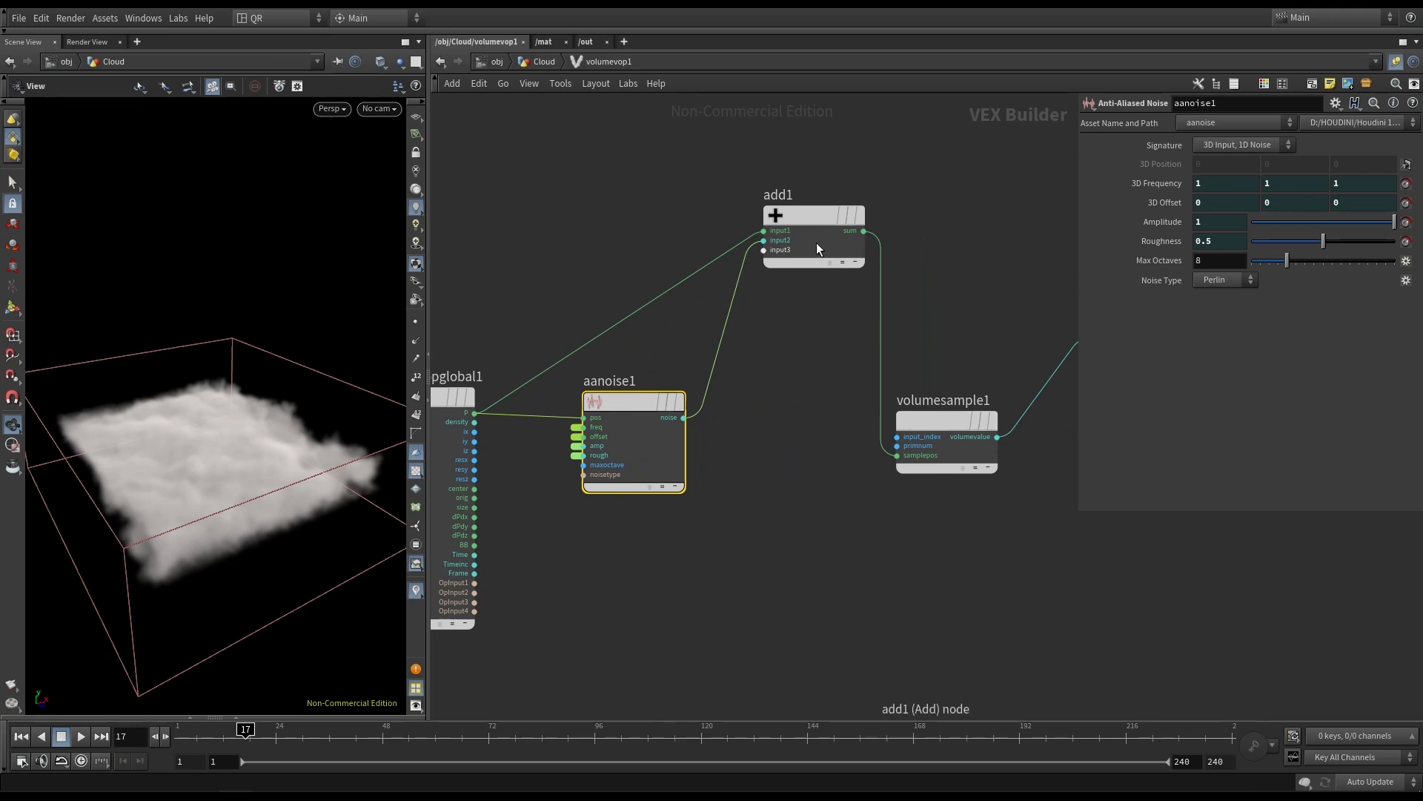
middle_click_drag(949, 341, 751, 366)
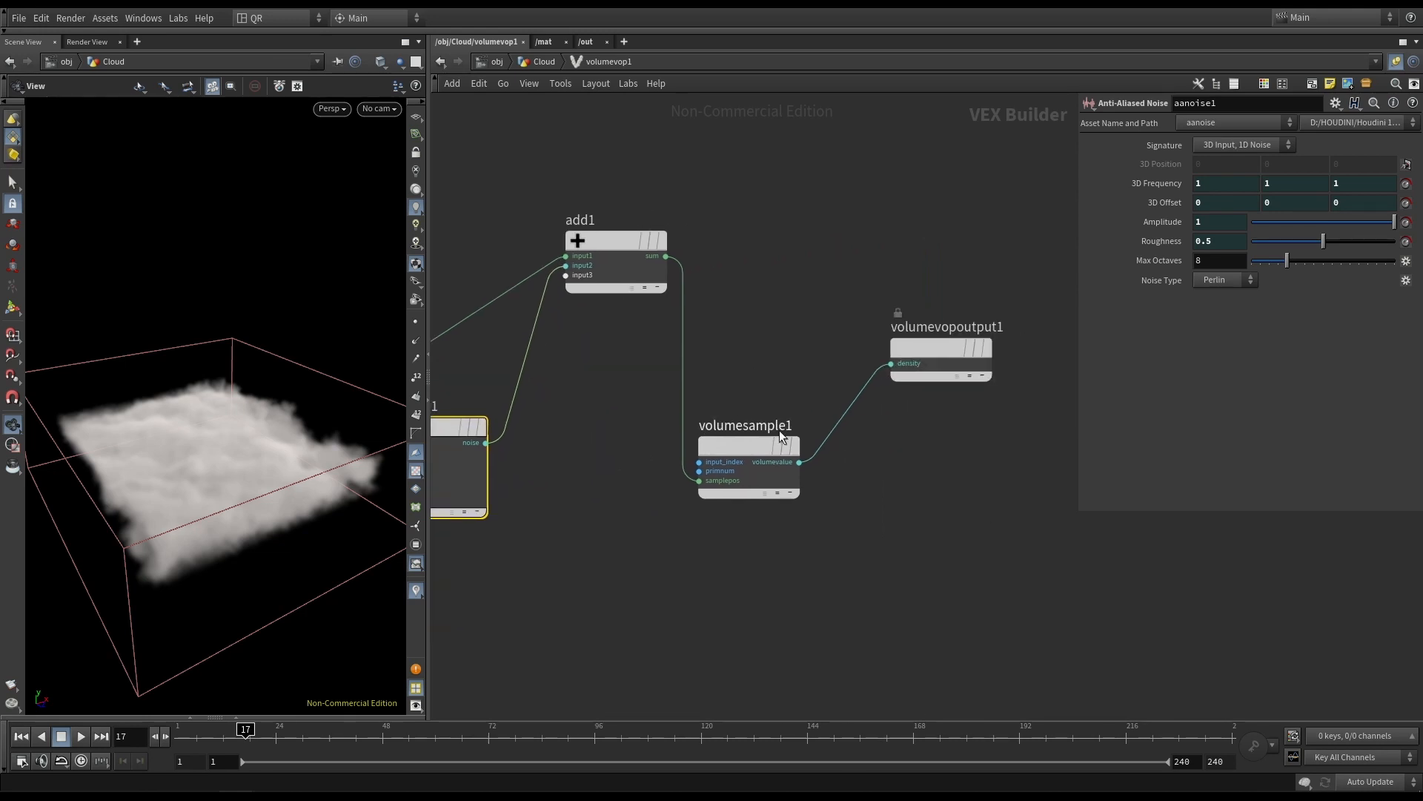
left_click_drag(780, 437, 788, 382)
key("u")
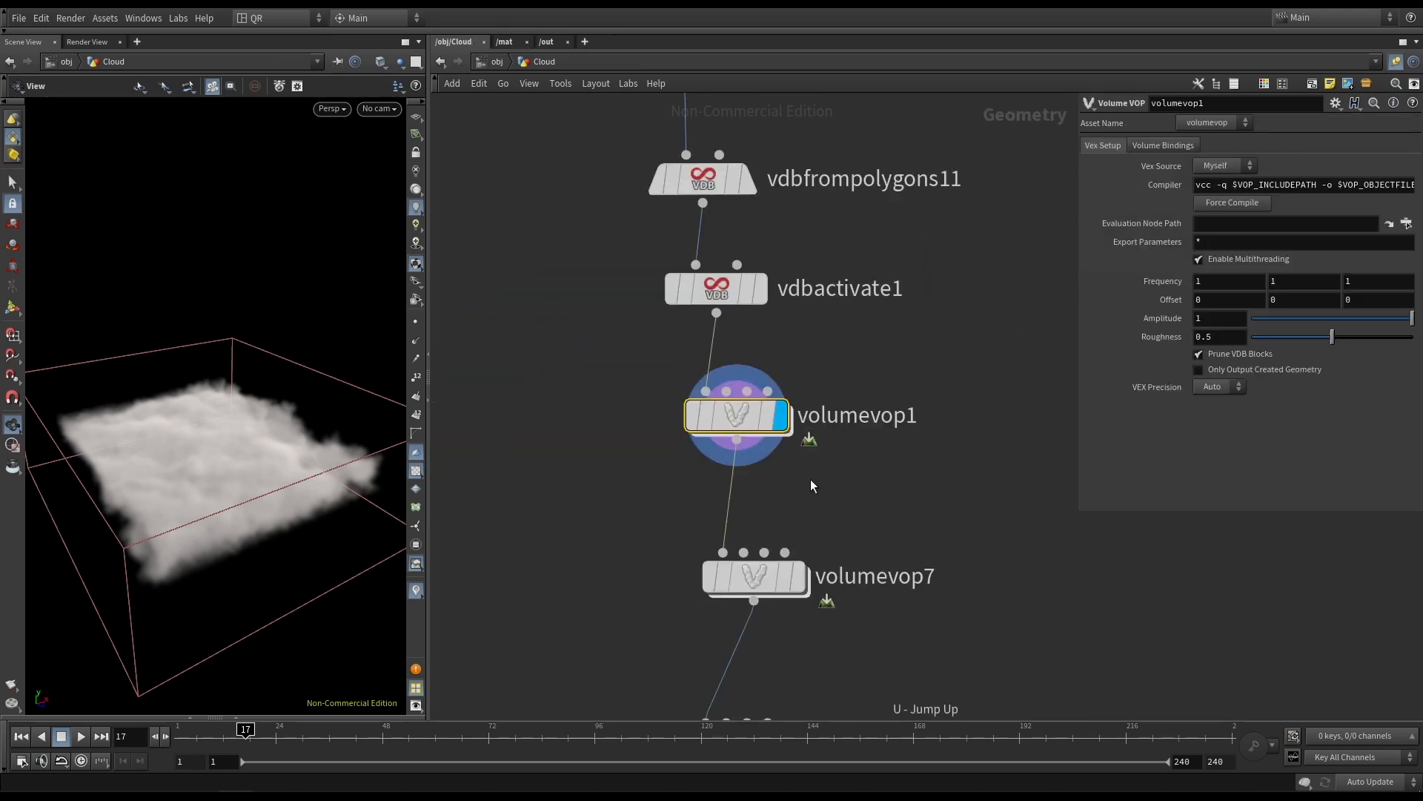
left_click_drag(197, 461, 389, 476)
scroll(581, 558, "down", 1)
middle_click_drag(581, 558, 593, 552)
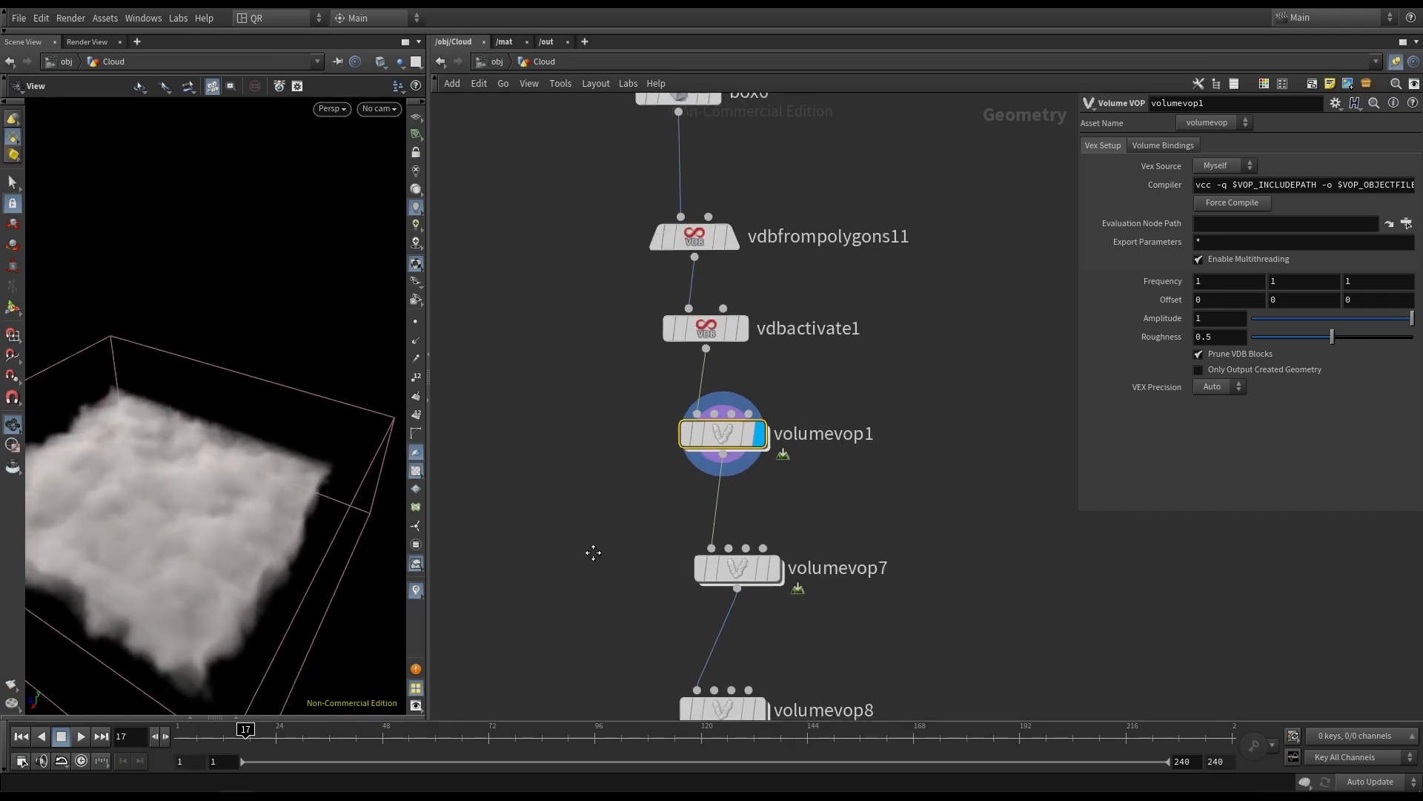
Copy the volumevisualization3 node from the neighbouring cloud network and paste it beside volumevop1.
scroll(725, 487, "down", 4)
scroll(1001, 338, "up", 2)
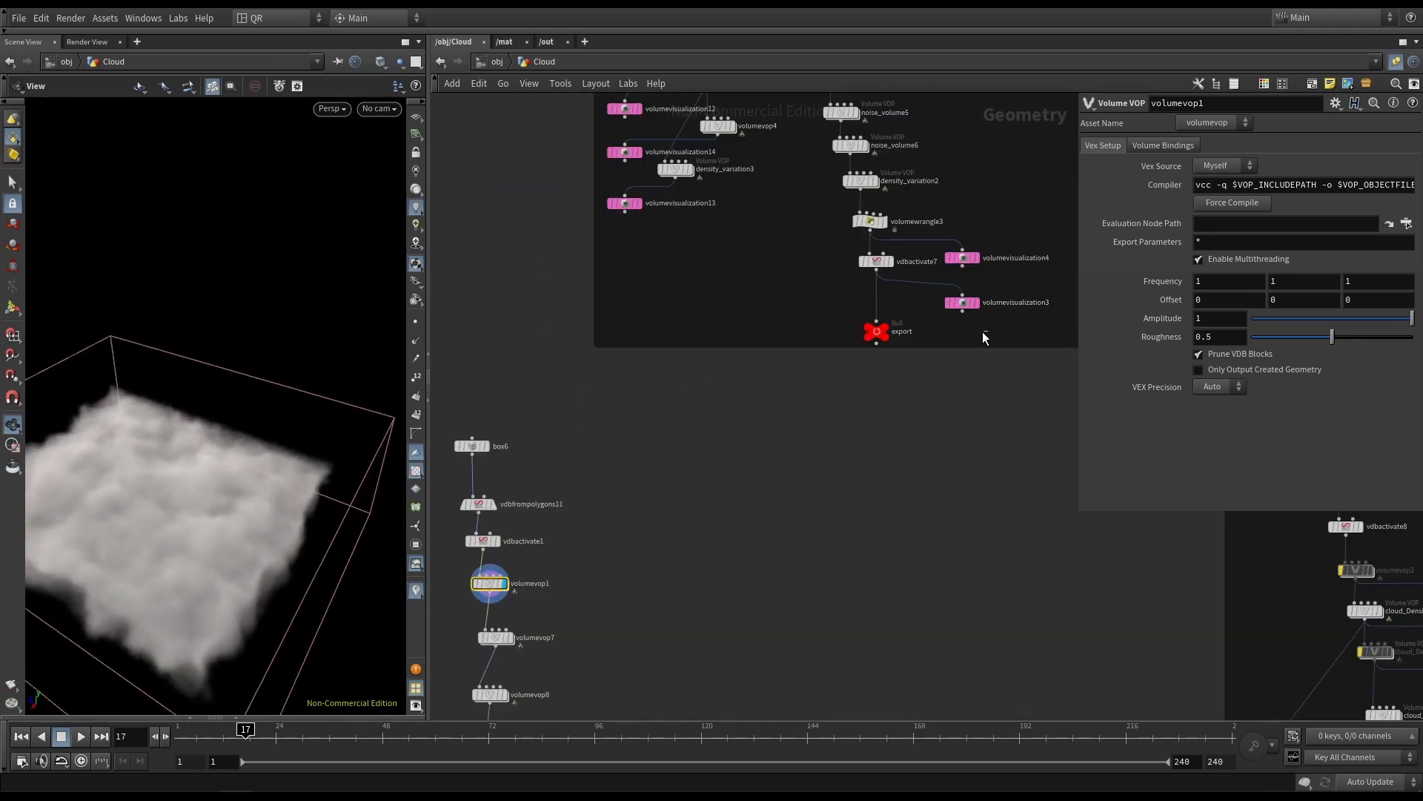
left_click(964, 300)
key("ctrl+c")
scroll(602, 518, "up", 3)
scroll(604, 520, "up", 3)
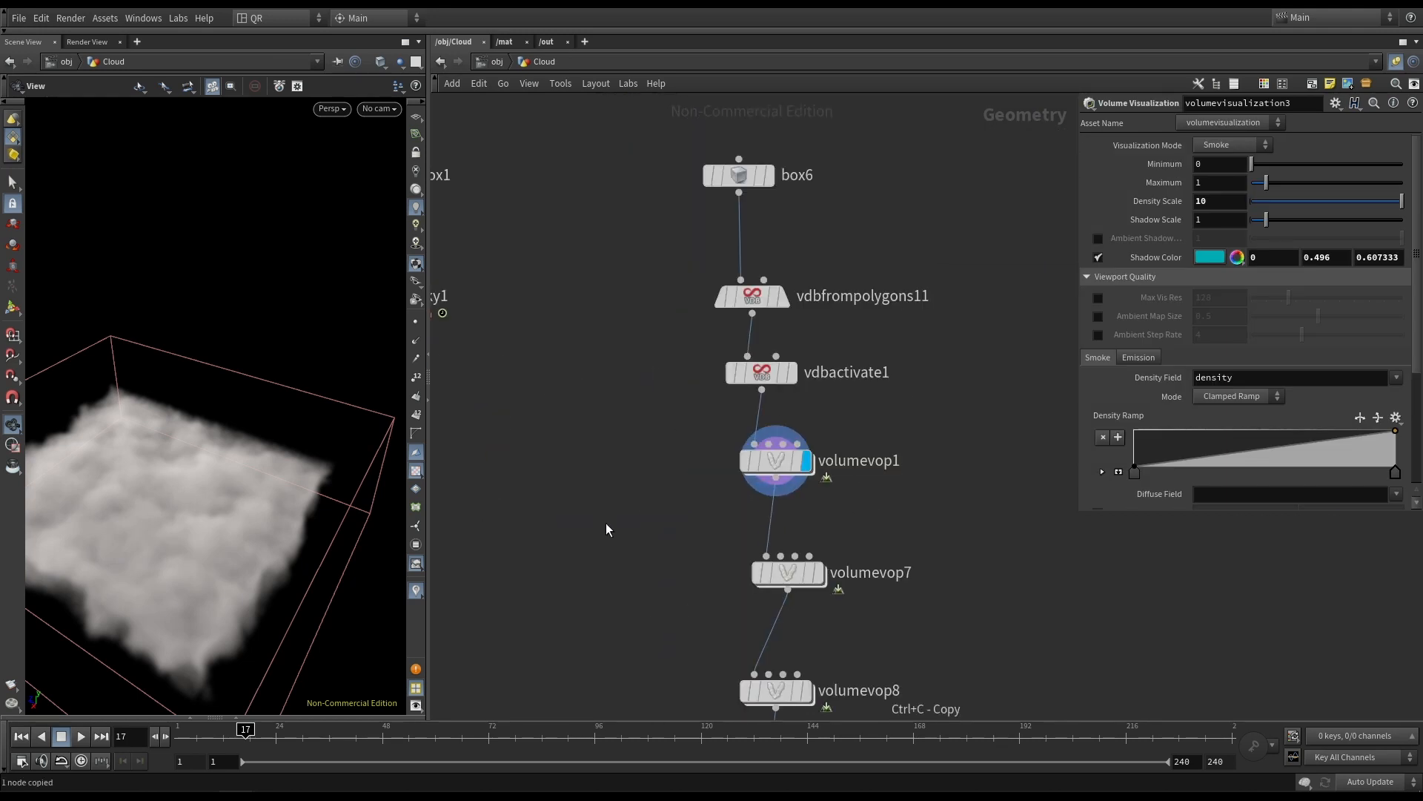
key("ctrl+v")
Wire volumevop1's output into the pasted volume visualization node, display it and inspect the shaded cloud from several angles.
left_click(606, 506)
left_click(776, 479)
left_click(635, 523)
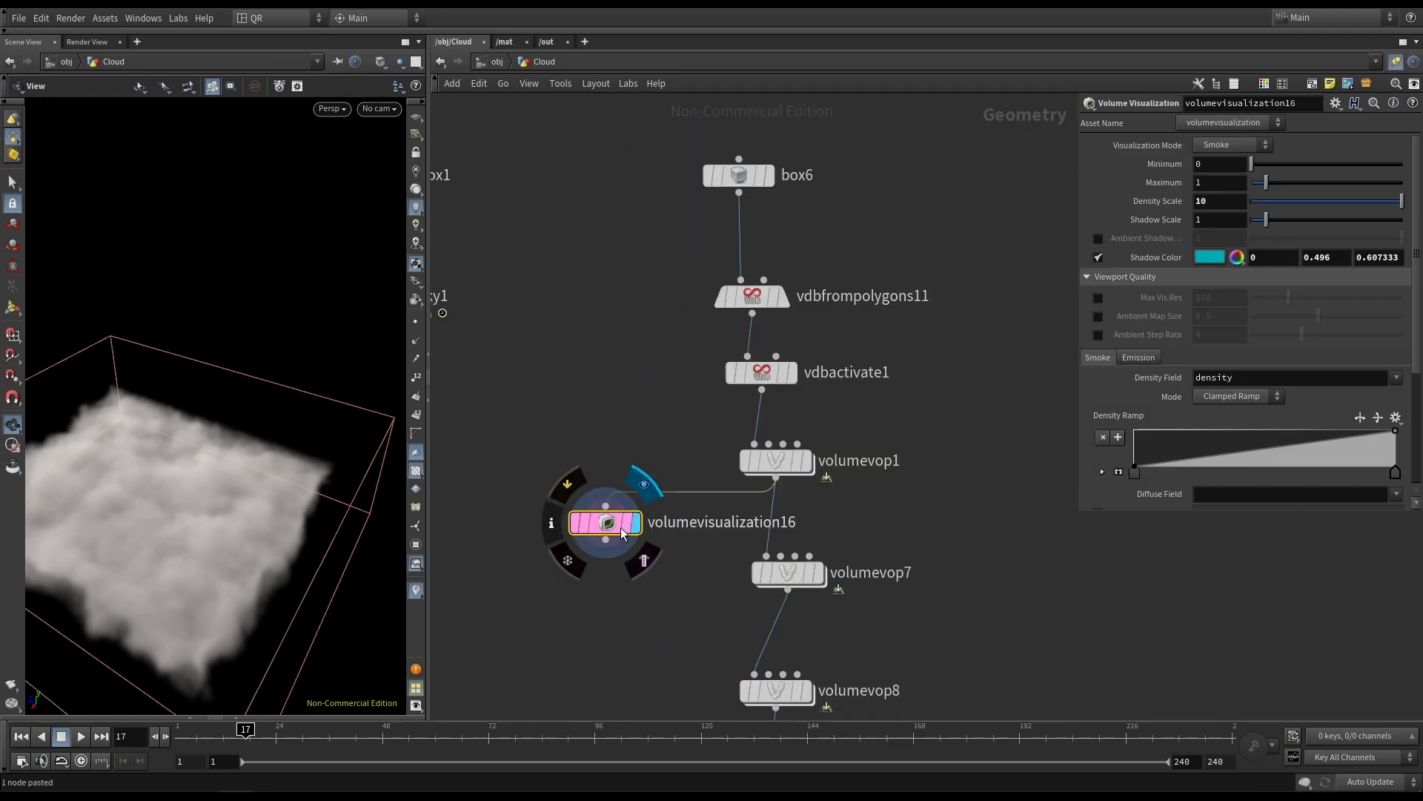
left_click_drag(86, 518, 356, 515)
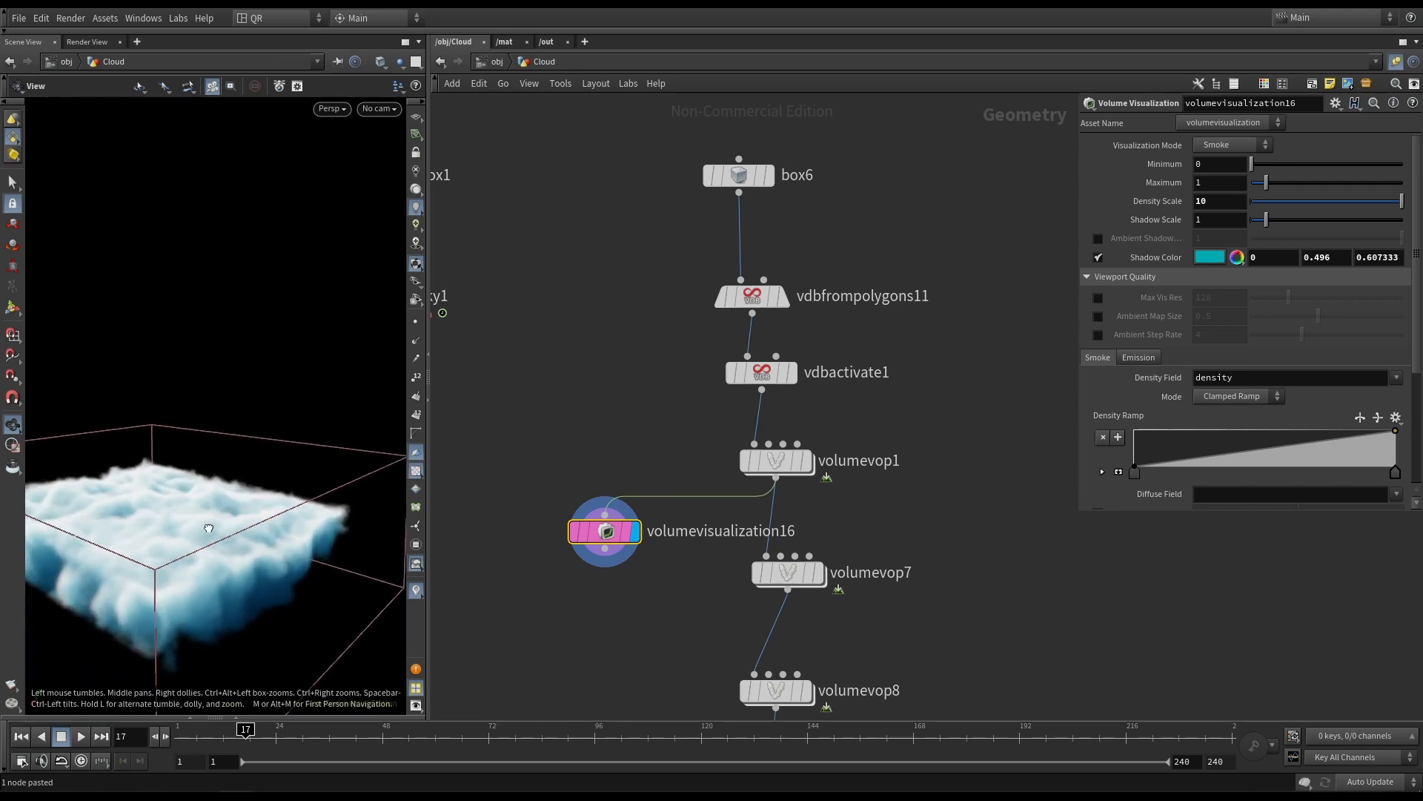
scroll(238, 508, "up", 4)
left_click_drag(237, 508, 256, 458)
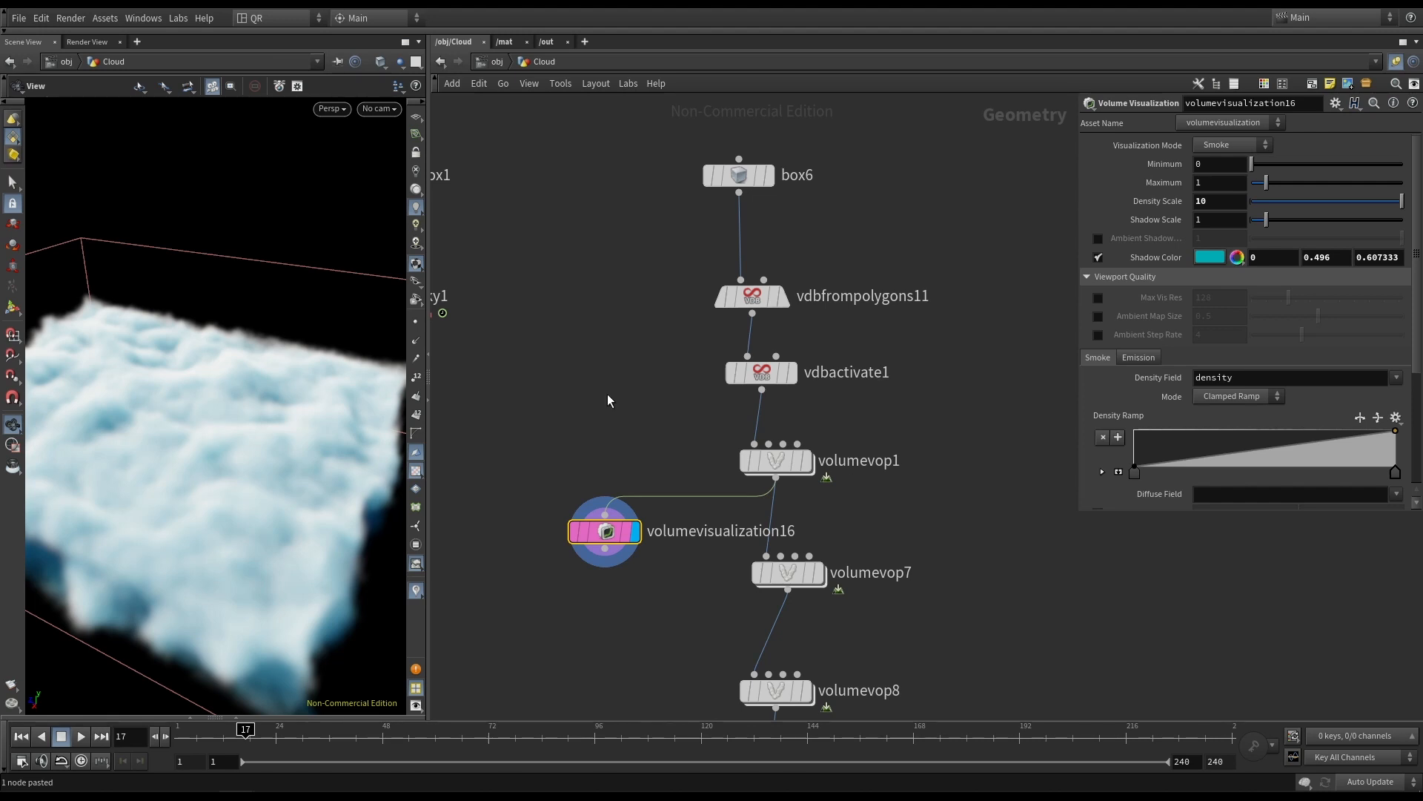
left_click_drag(244, 363, 166, 358)
Add a Scatter node to the empty area below sky1.
middle_click_drag(469, 597, 571, 541)
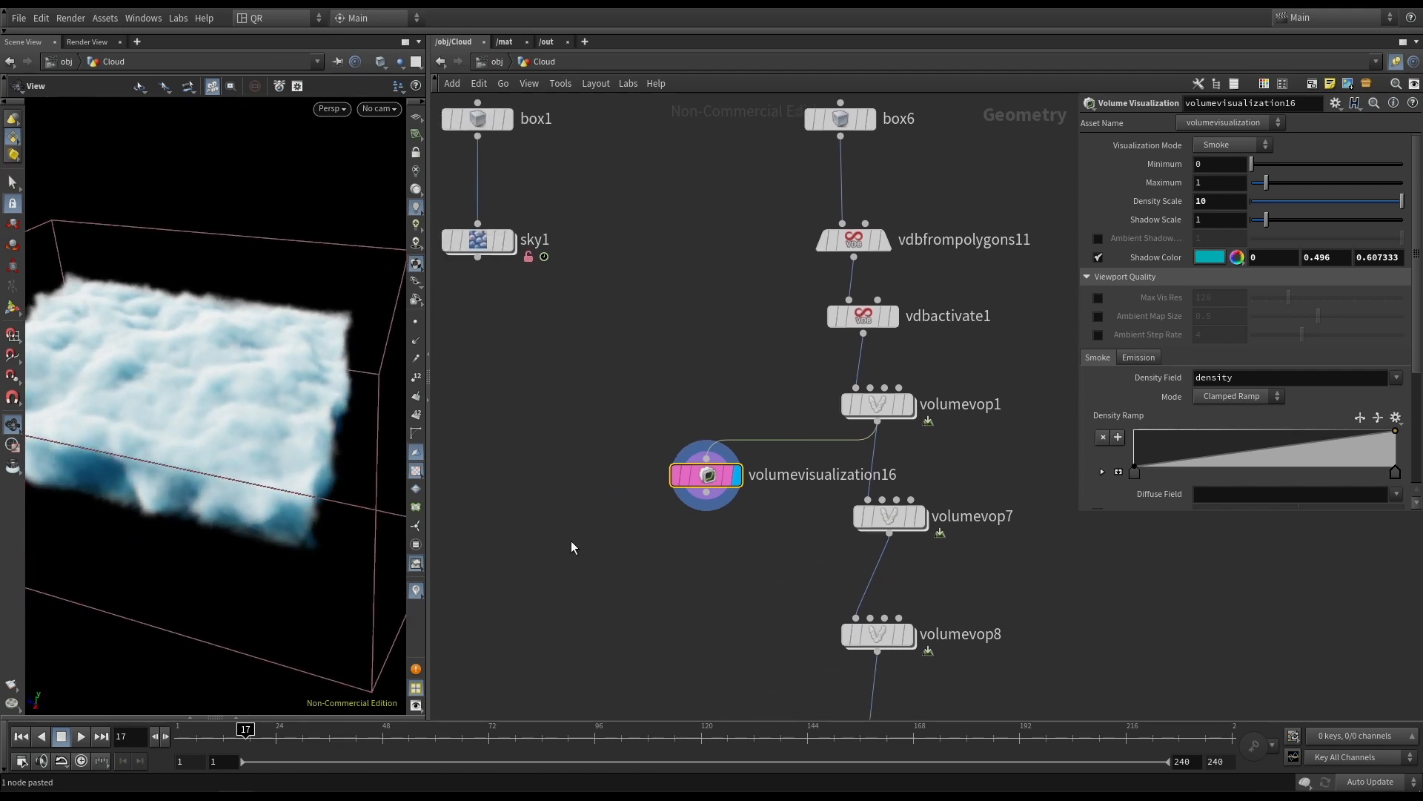
key("Tab")
type("scat")
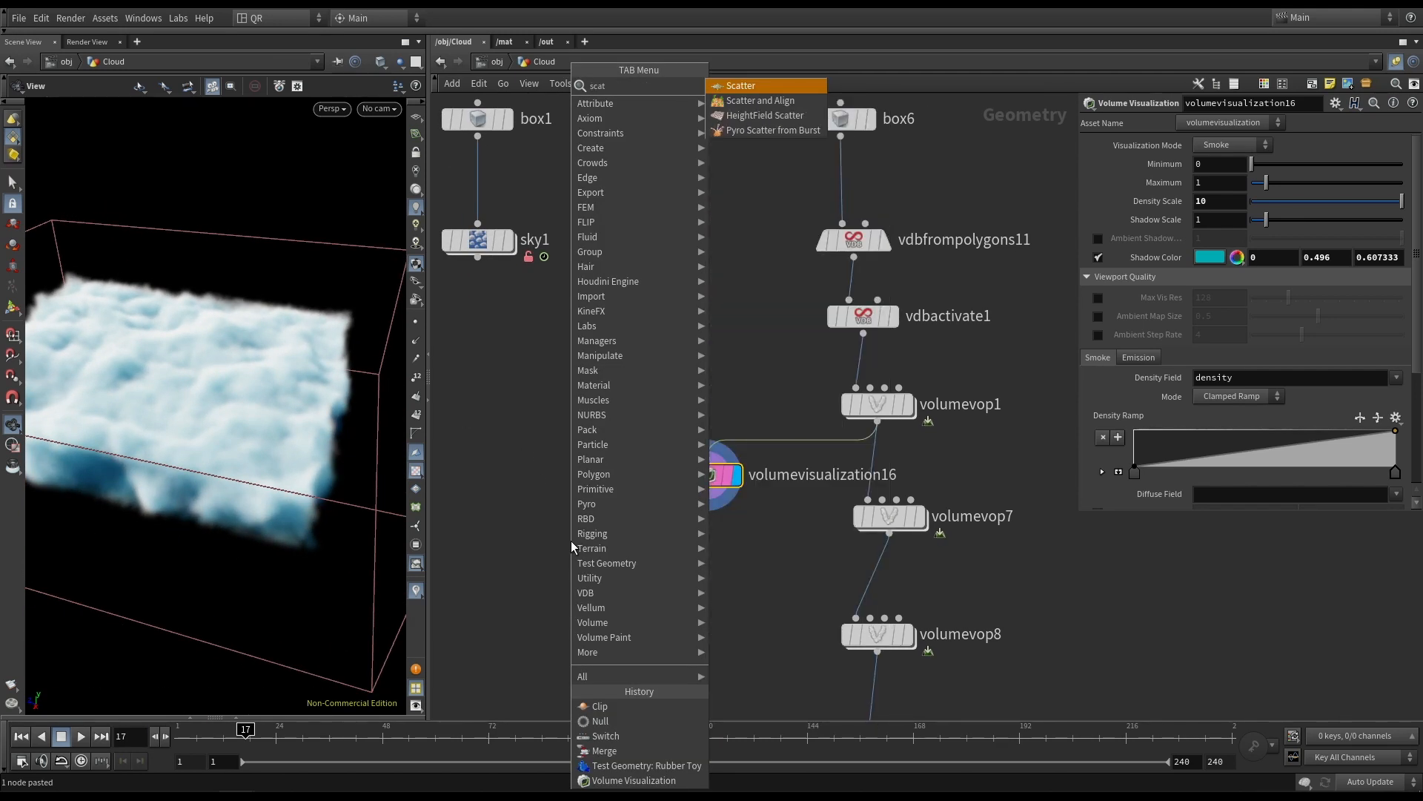
key("Return")
left_click(571, 540)
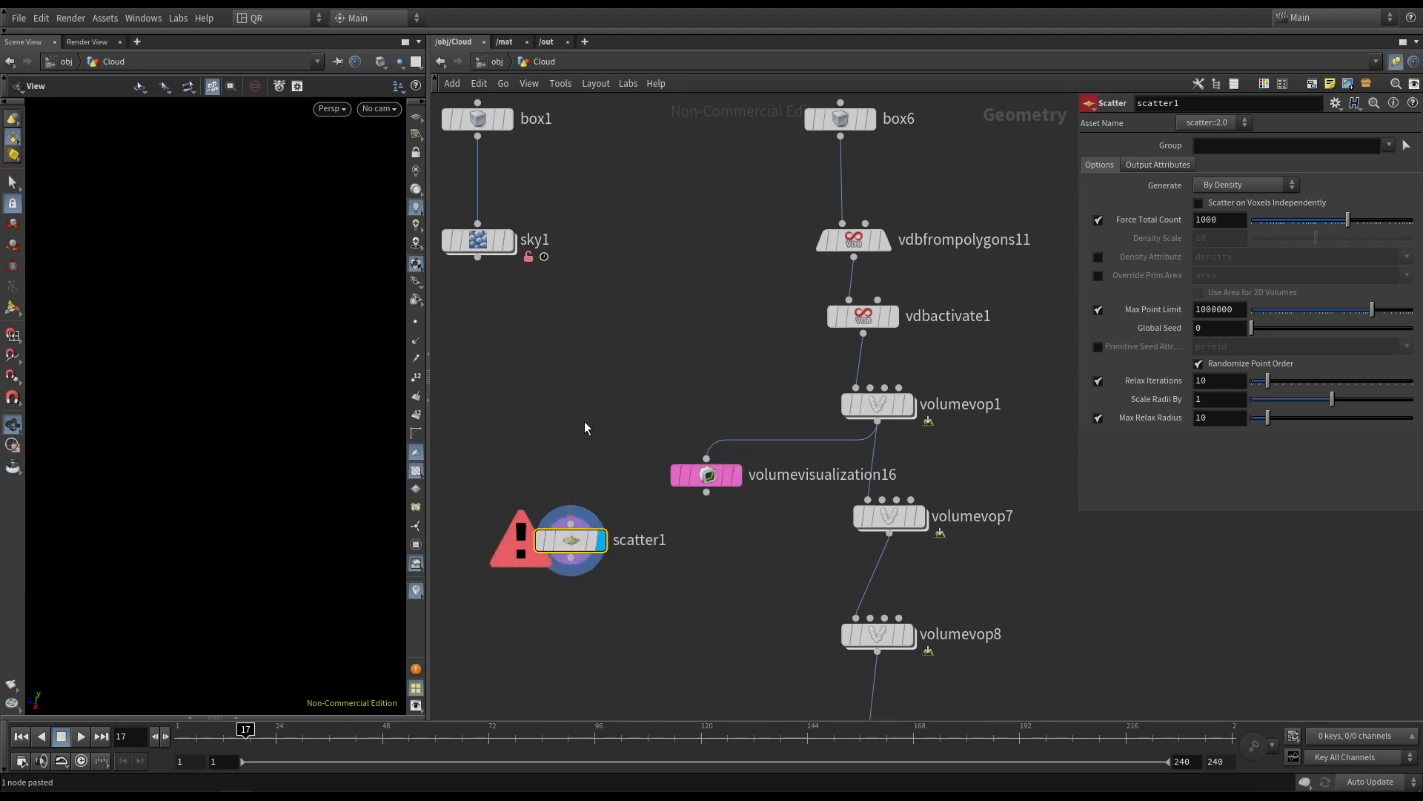
Add a Grid node above scatter1 and feed it into scatter1's input.
key("Tab")
type("grid")
key("Return")
left_click(584, 421)
mouse_move(584, 438)
left_mouse_down()
mouse_move(571, 523)
mouse_move(571, 438)
left_mouse_up()
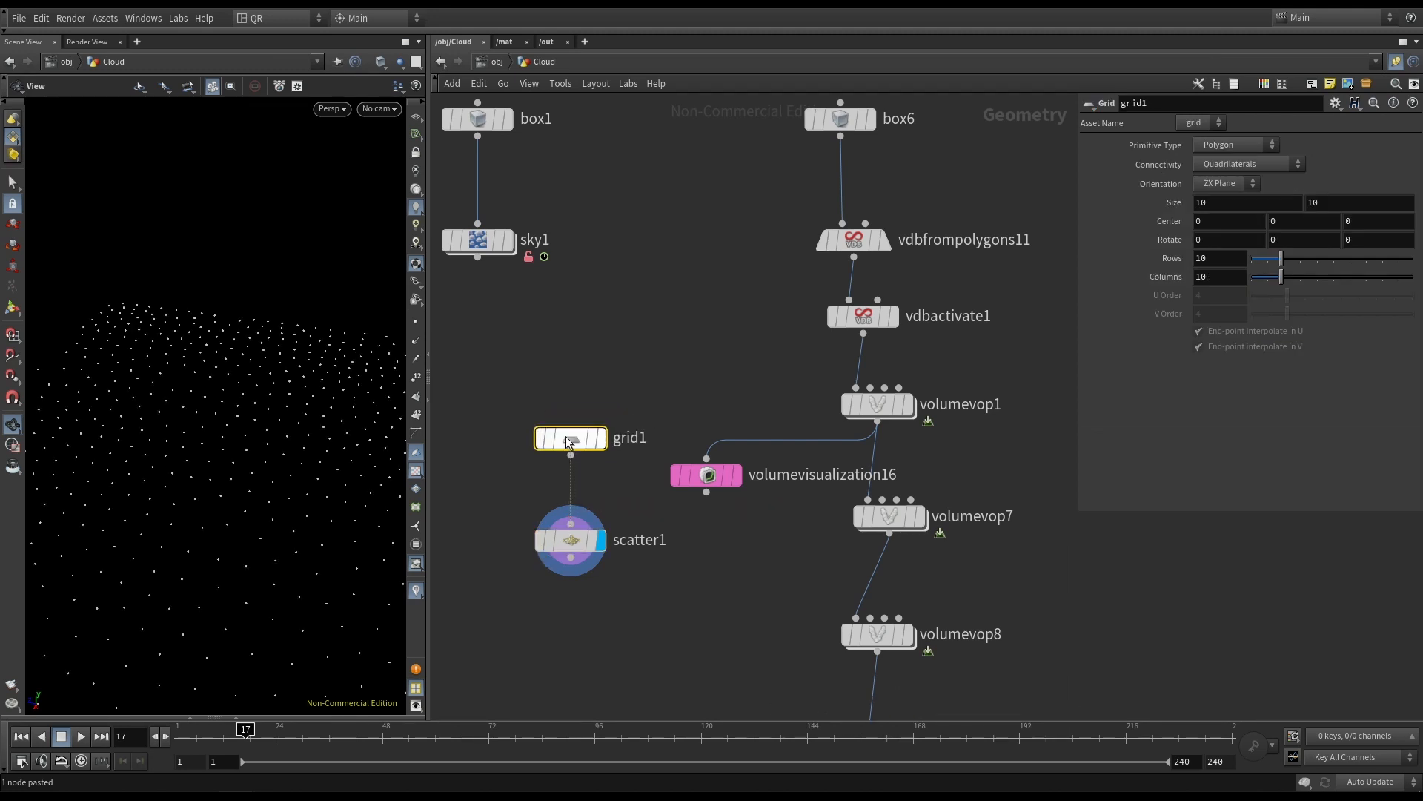
Set scatter1's Force Total Count to 10 and check the scattered points.
left_click(571, 540)
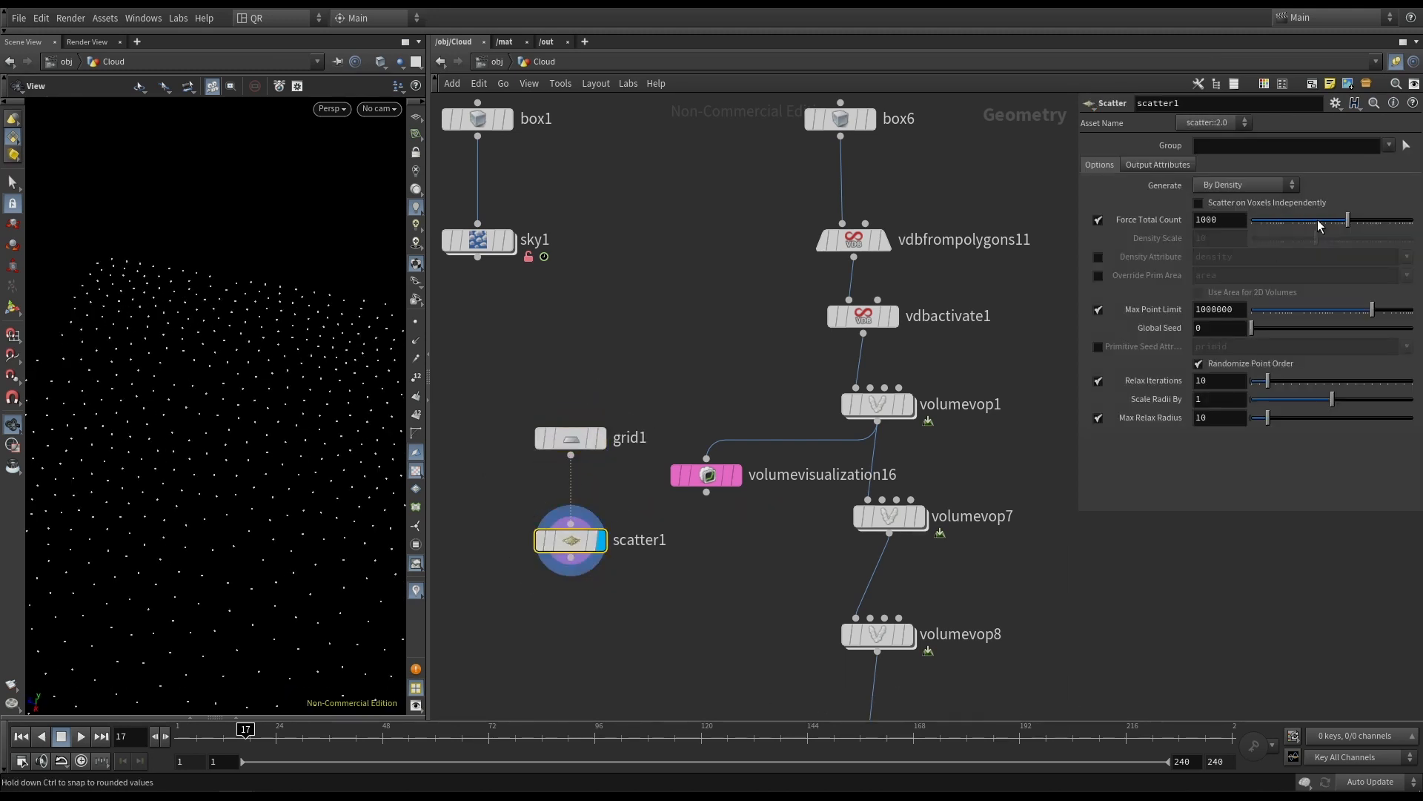
left_click(1223, 221)
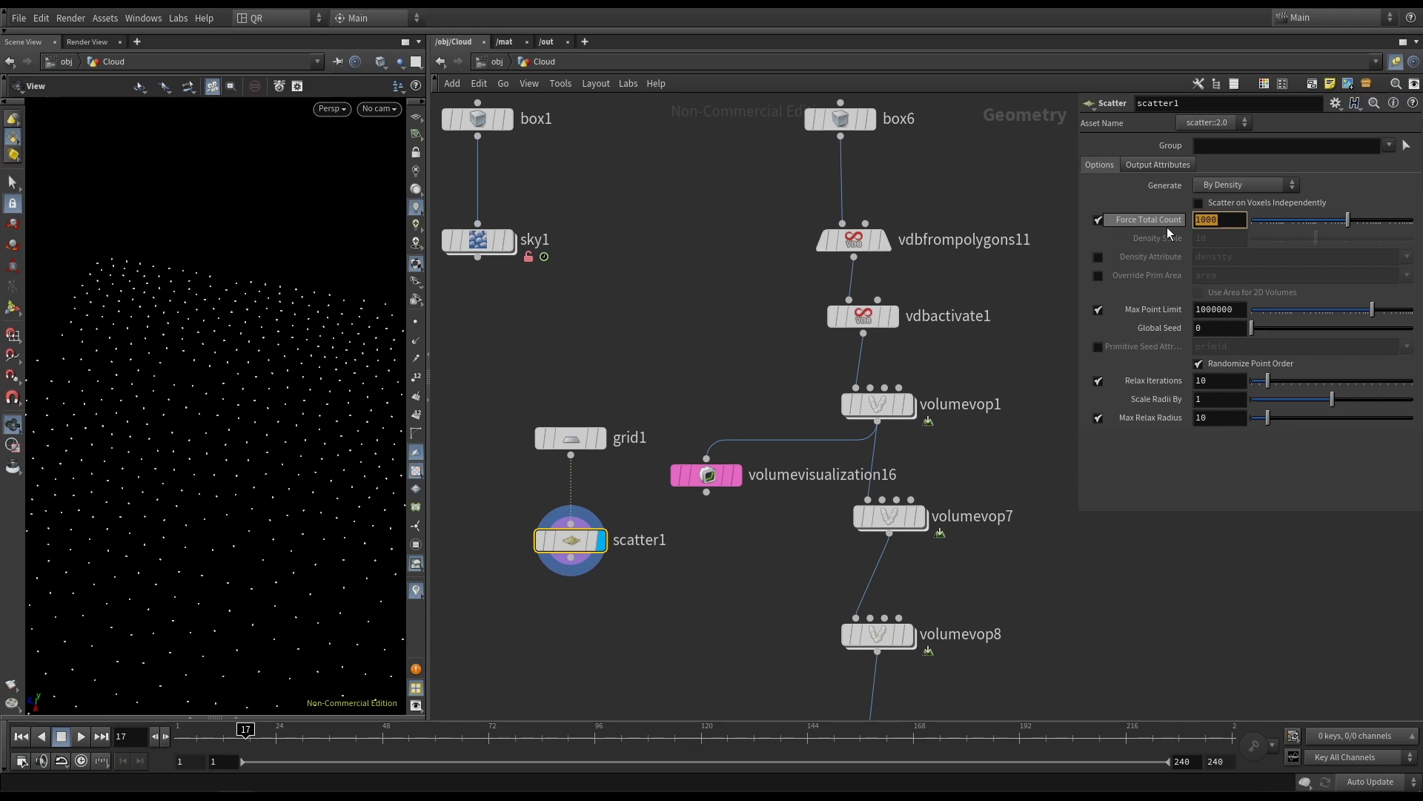
type("10")
key("Return")
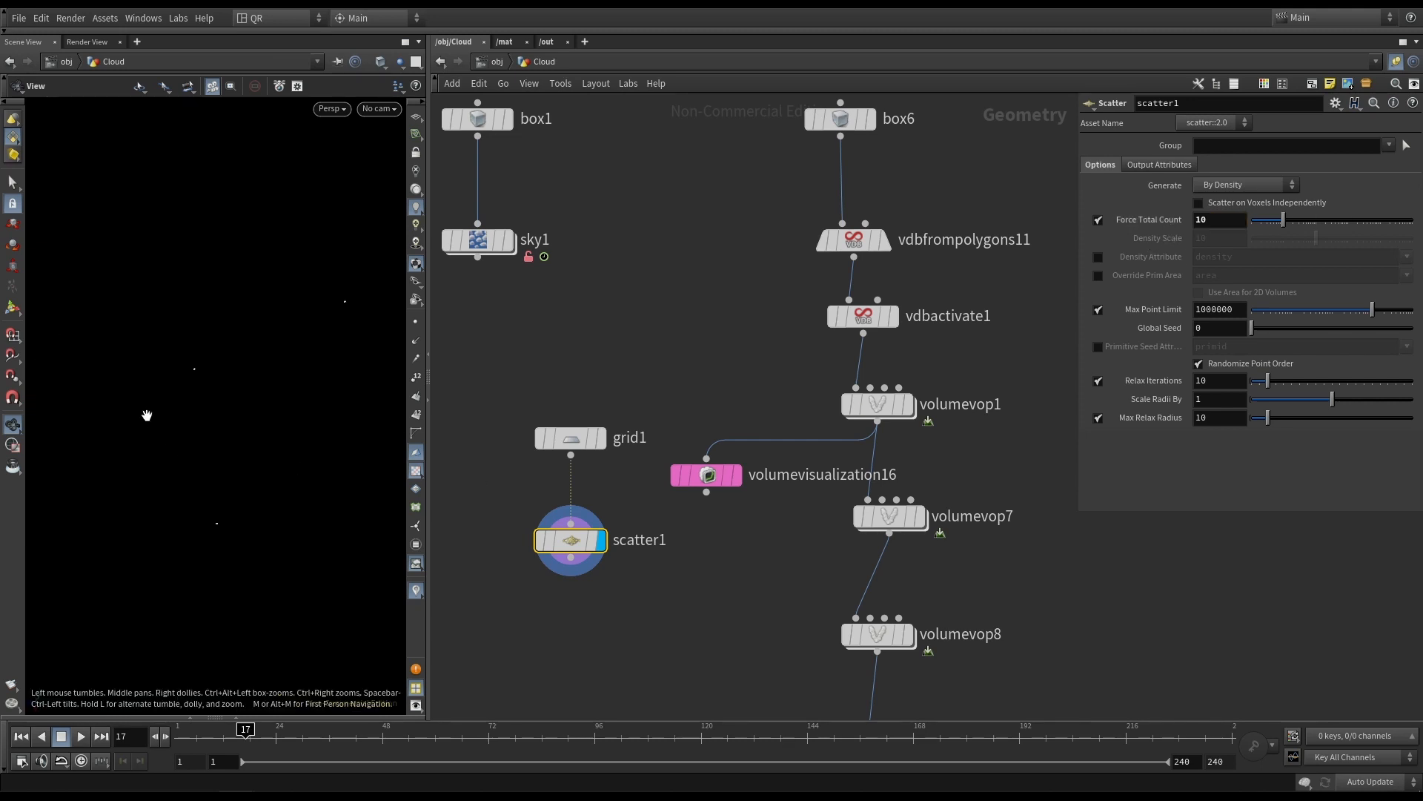
scroll(288, 413, "down", 3)
Add a Copy to Points node with volumevisualization16 as the geometry to copy and scatter1 as the target points.
key("Tab")
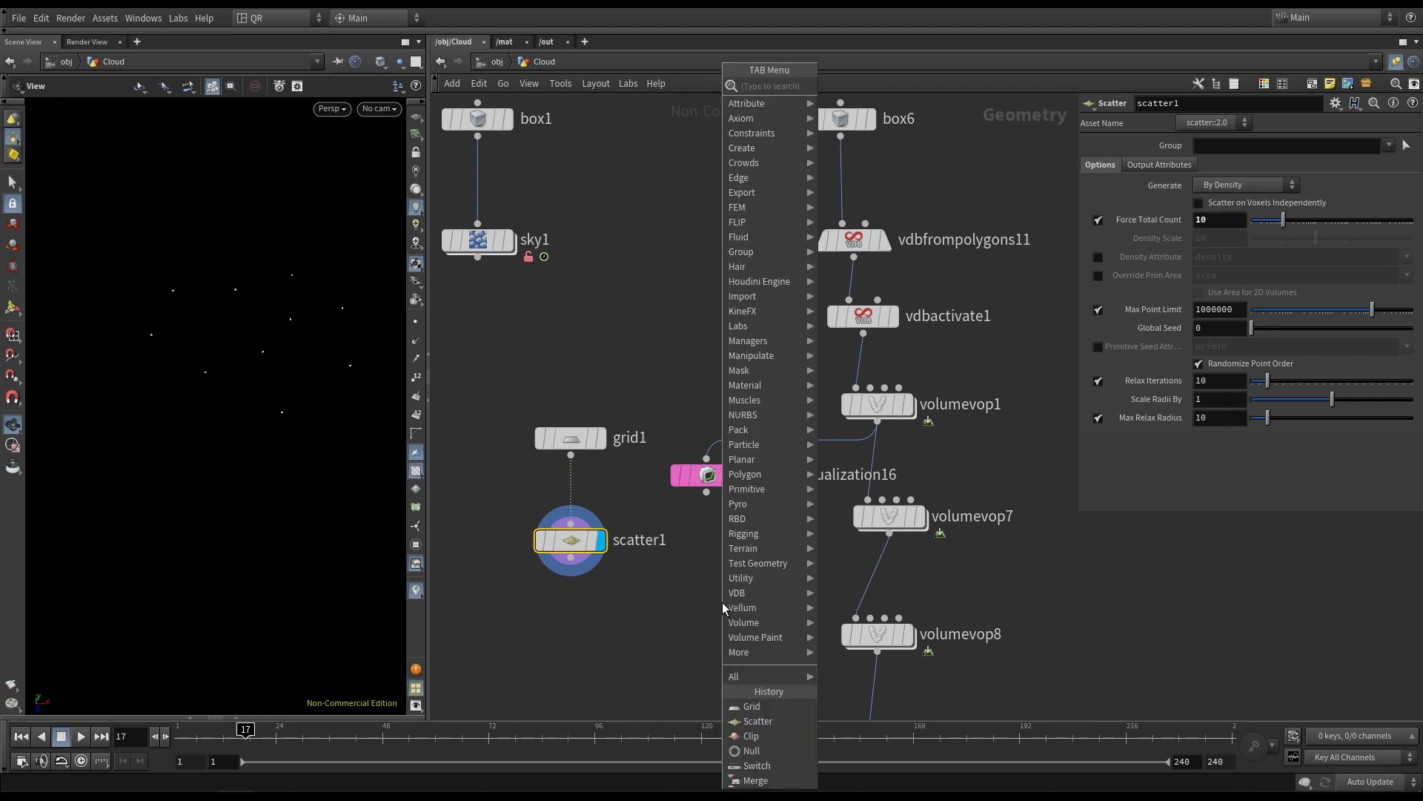
type("copyt")
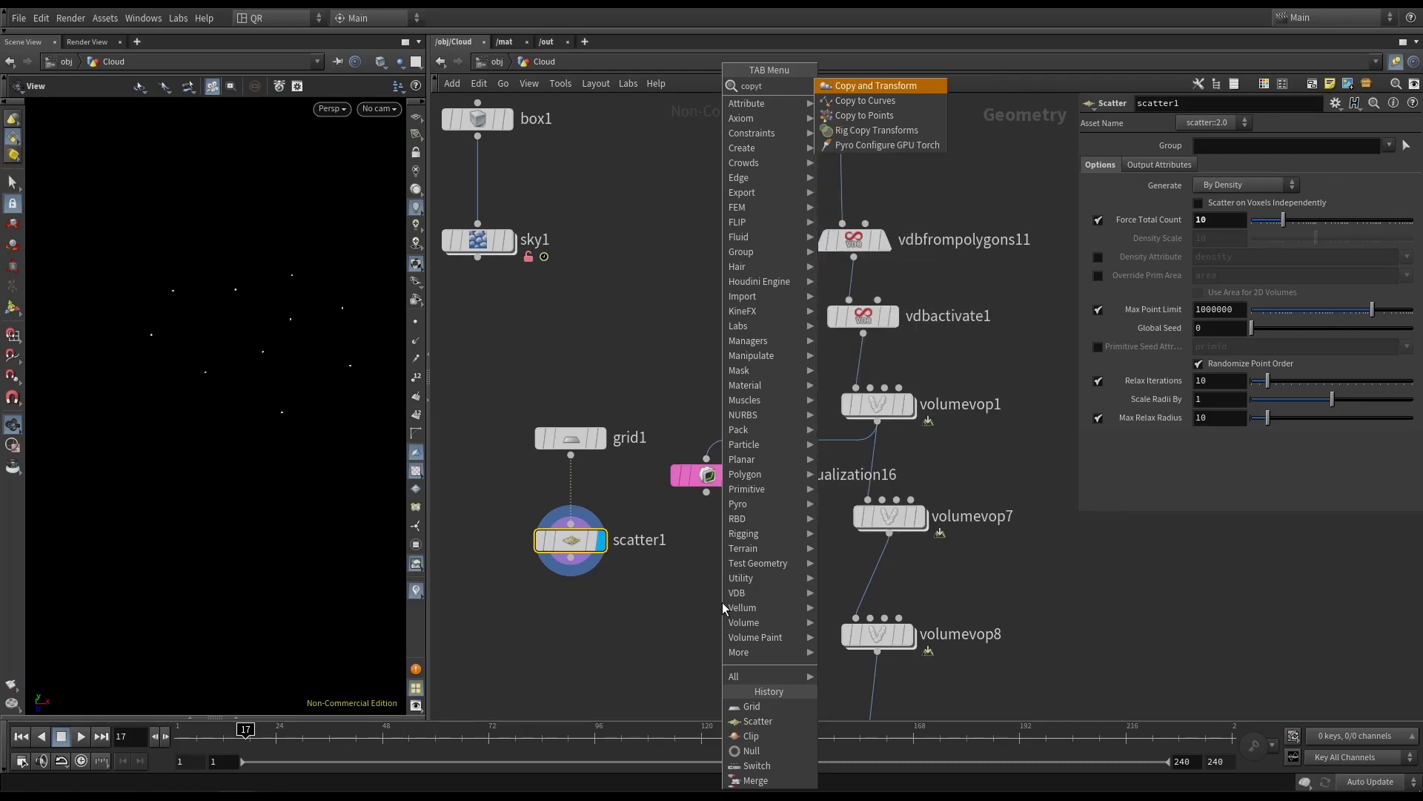
left_click(902, 114)
left_click(674, 630)
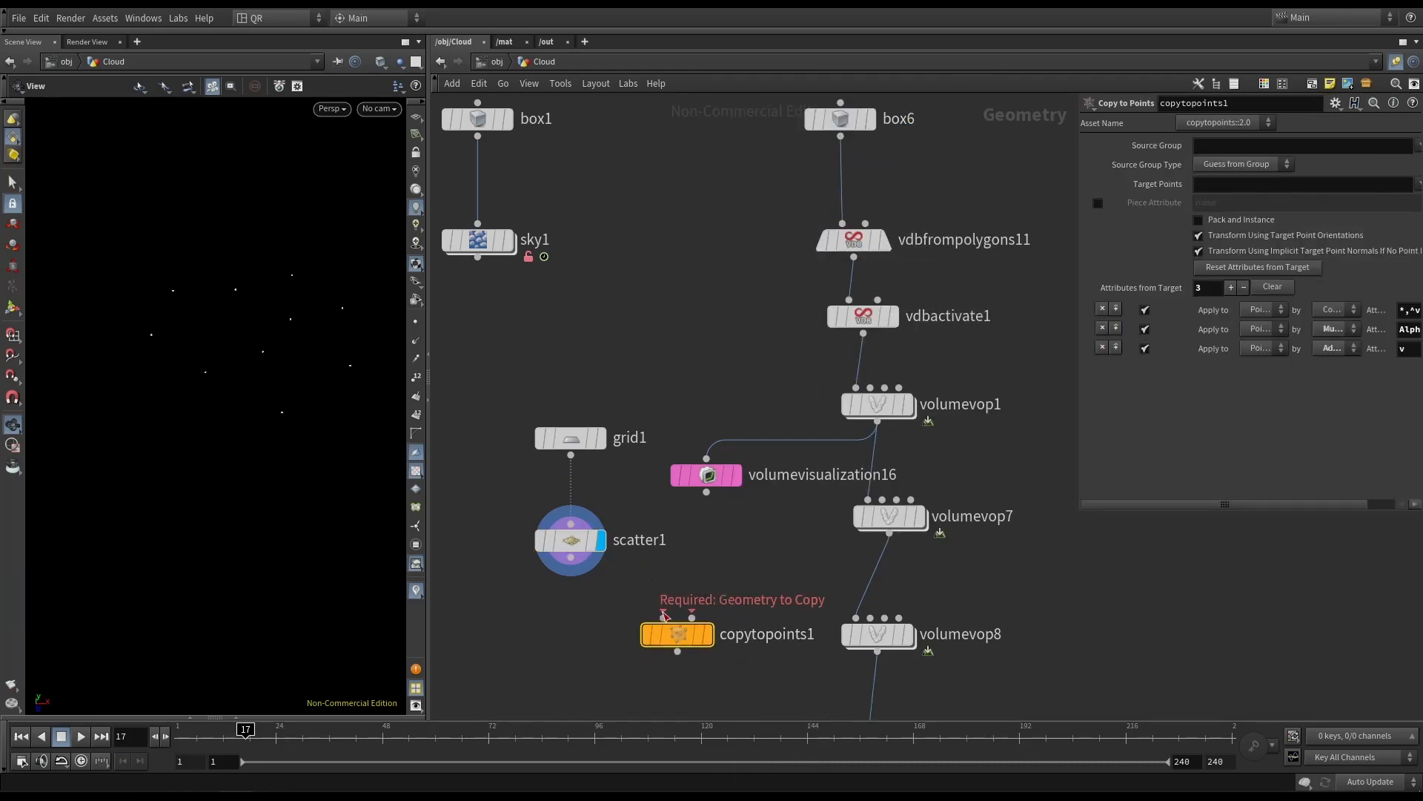
left_click(664, 616)
left_click(692, 616)
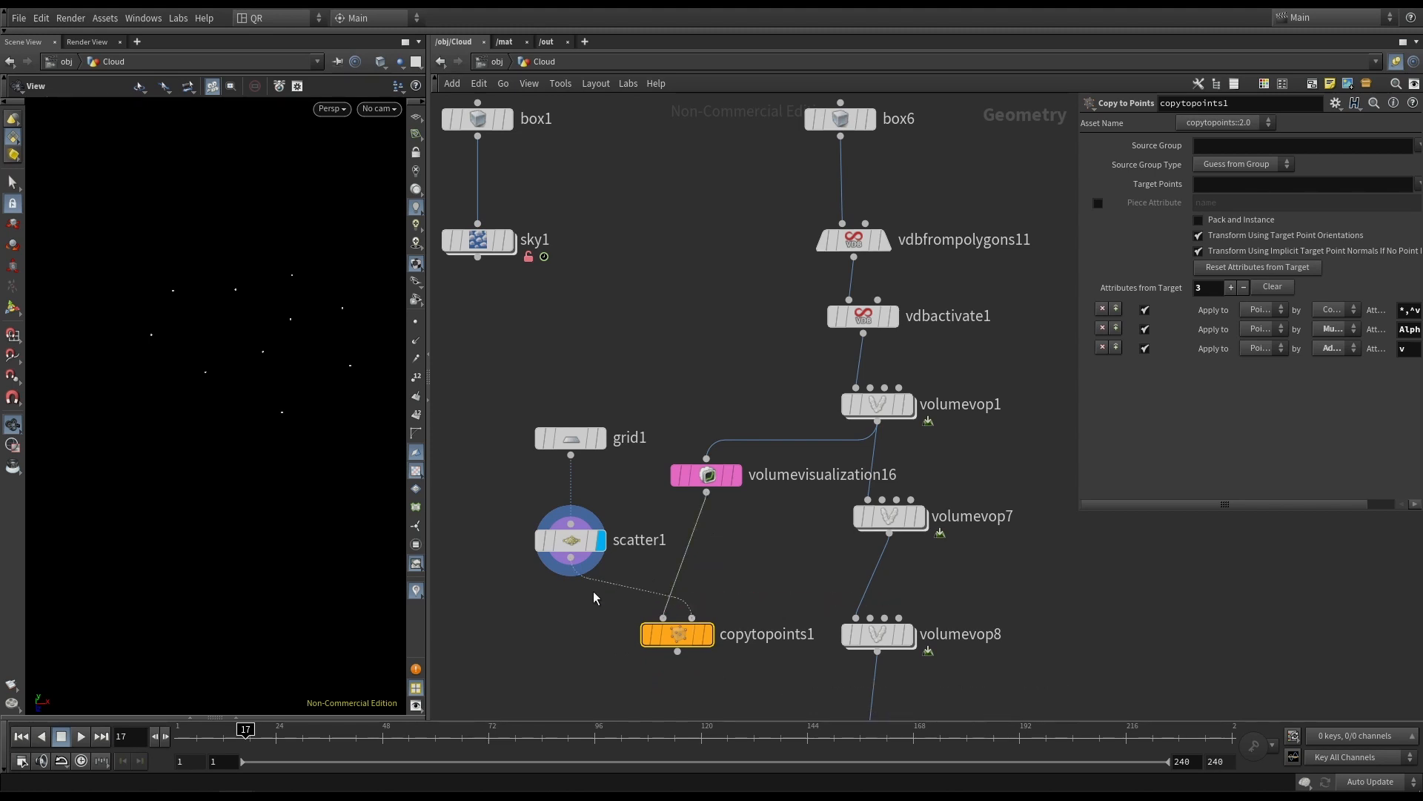
Display copytopoints1 and examine the instanced cloud layer from low and high angles.
left_click(708, 636)
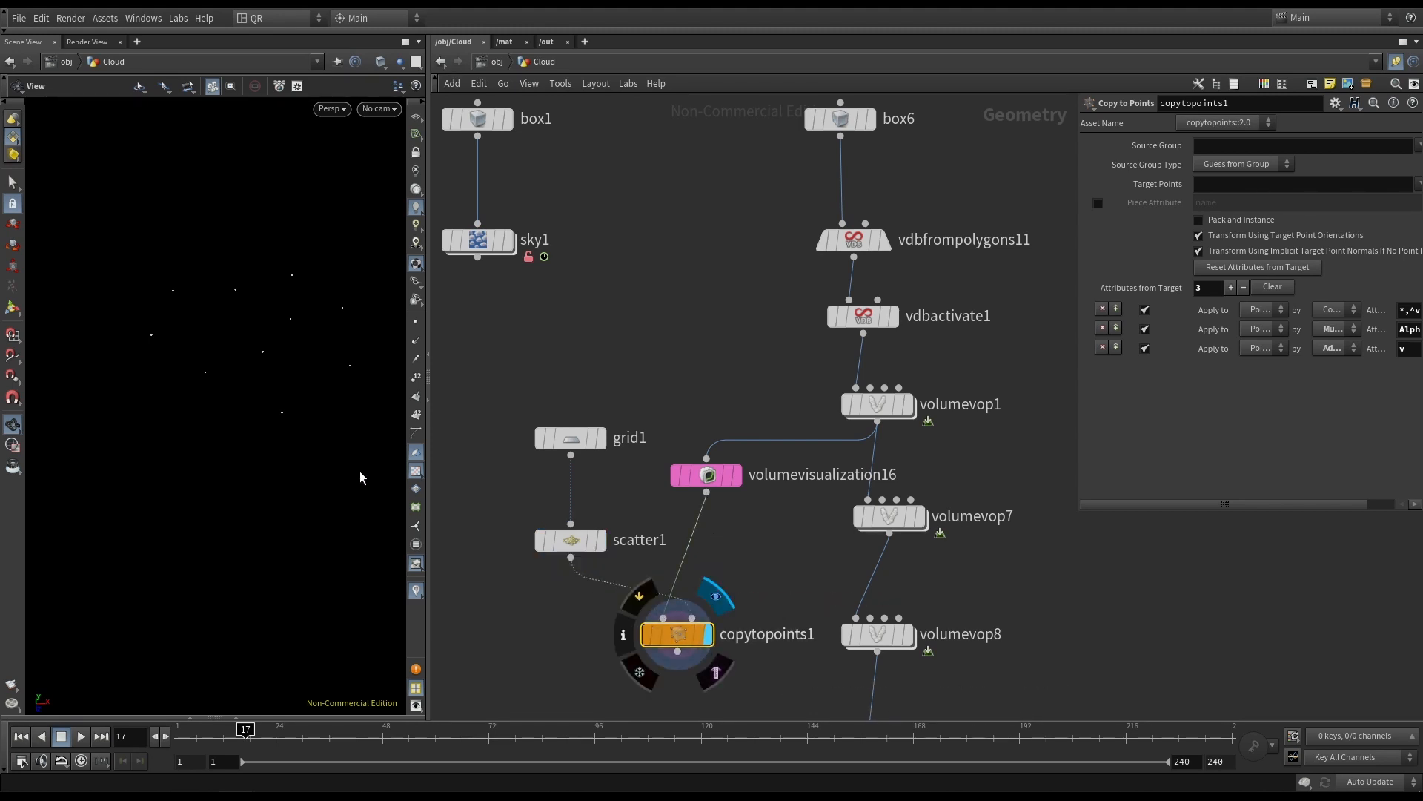
left_click_drag(314, 471, 276, 414)
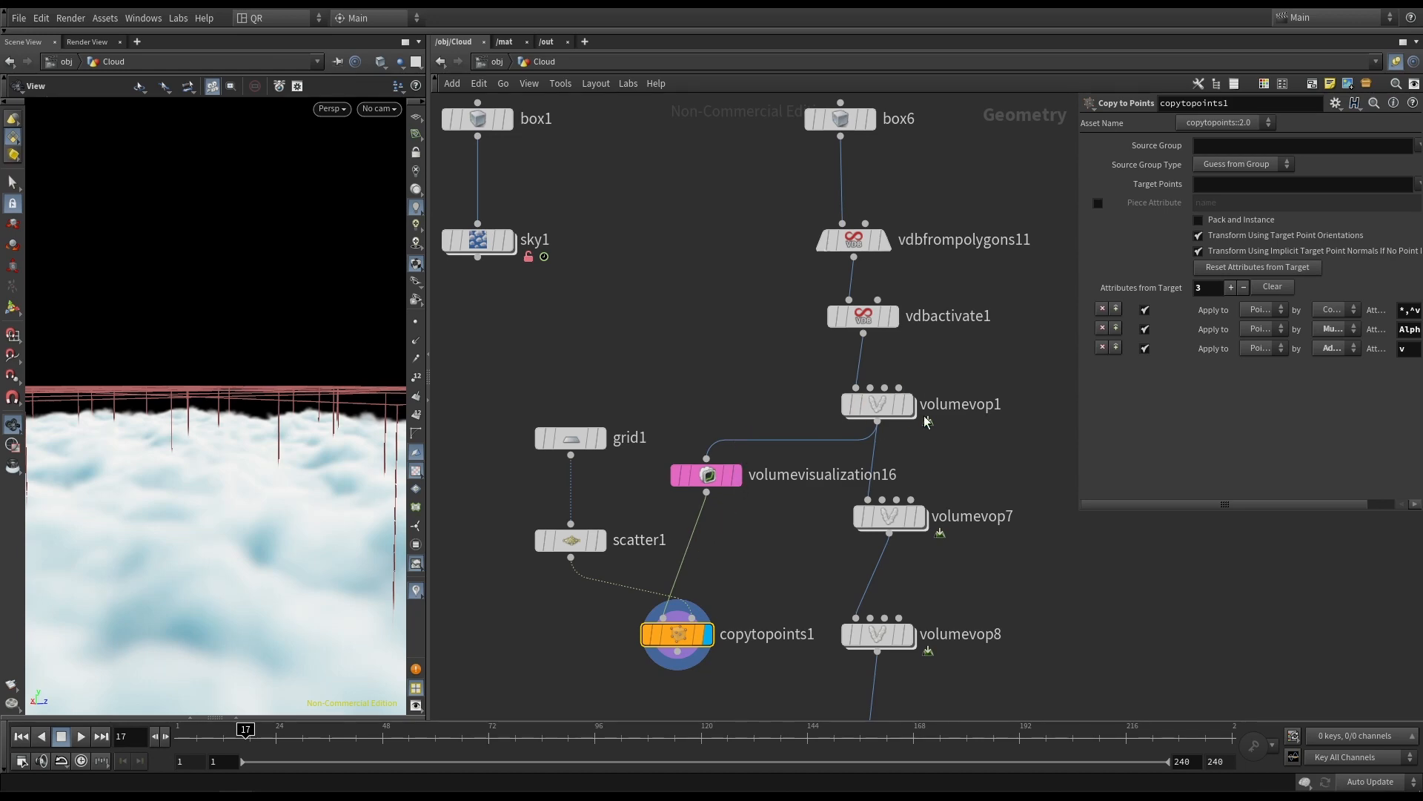
left_click_drag(185, 449, 332, 428)
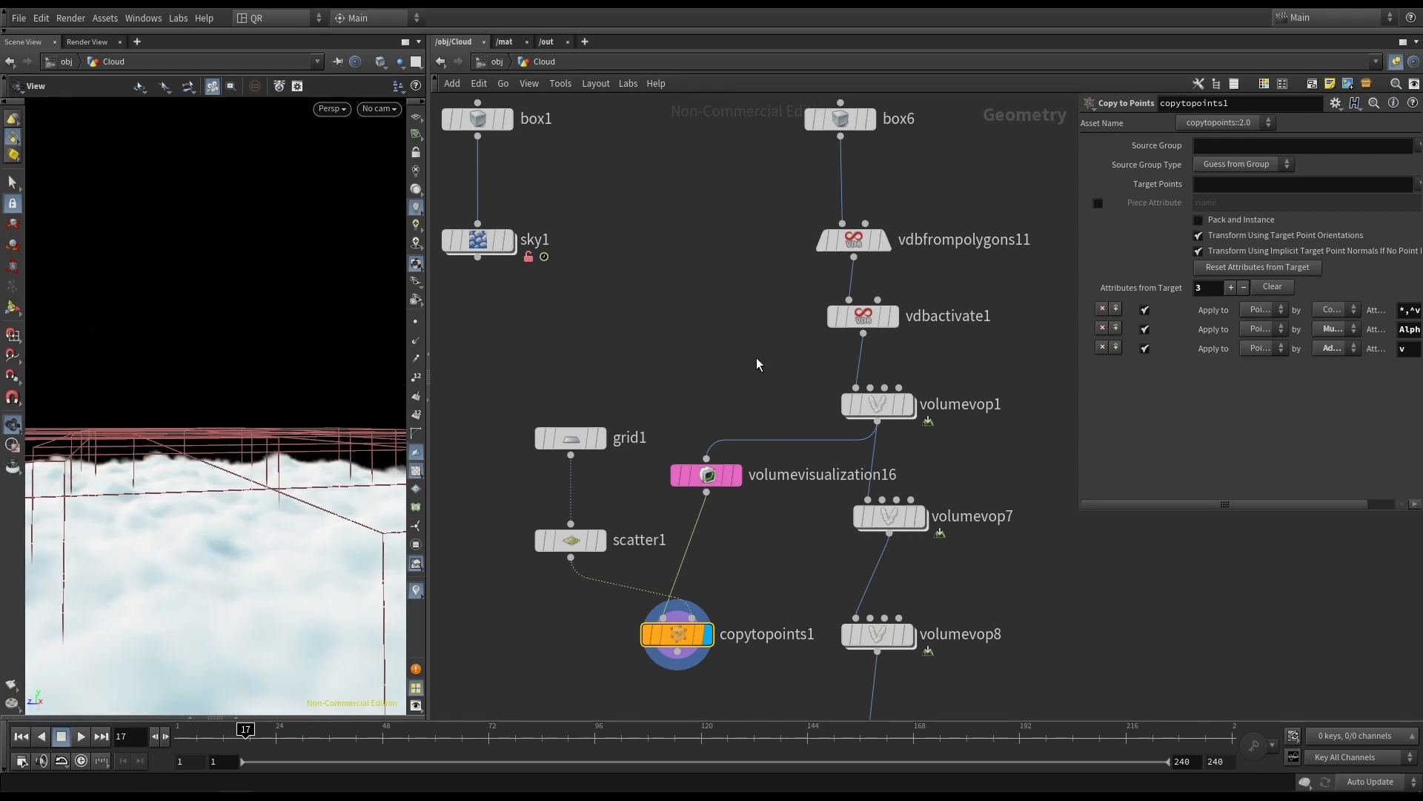
scroll(756, 362, "down", 3)
middle_click_drag(1005, 168, 919, 281)
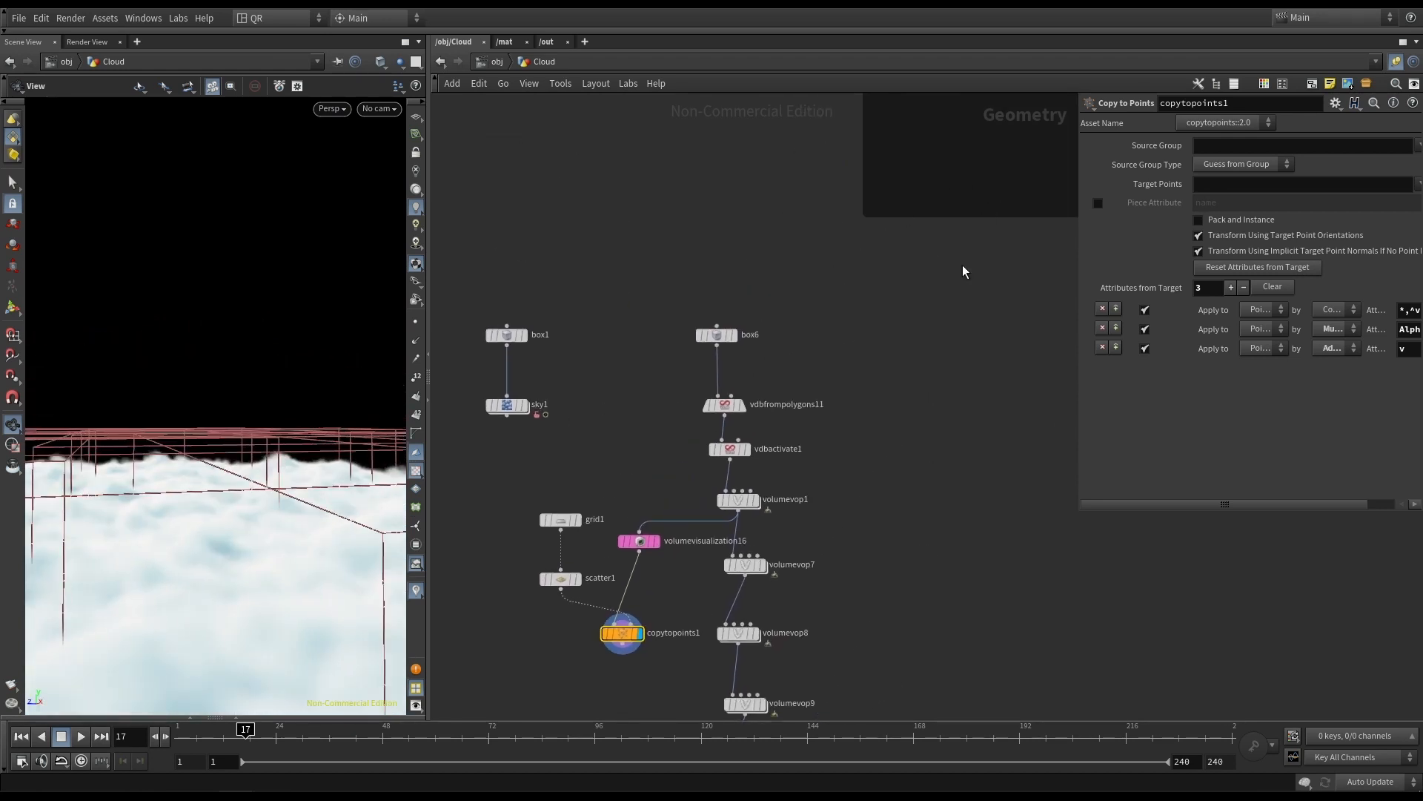
middle_click_drag(637, 490, 642, 366)
scroll(731, 480, "up", 3)
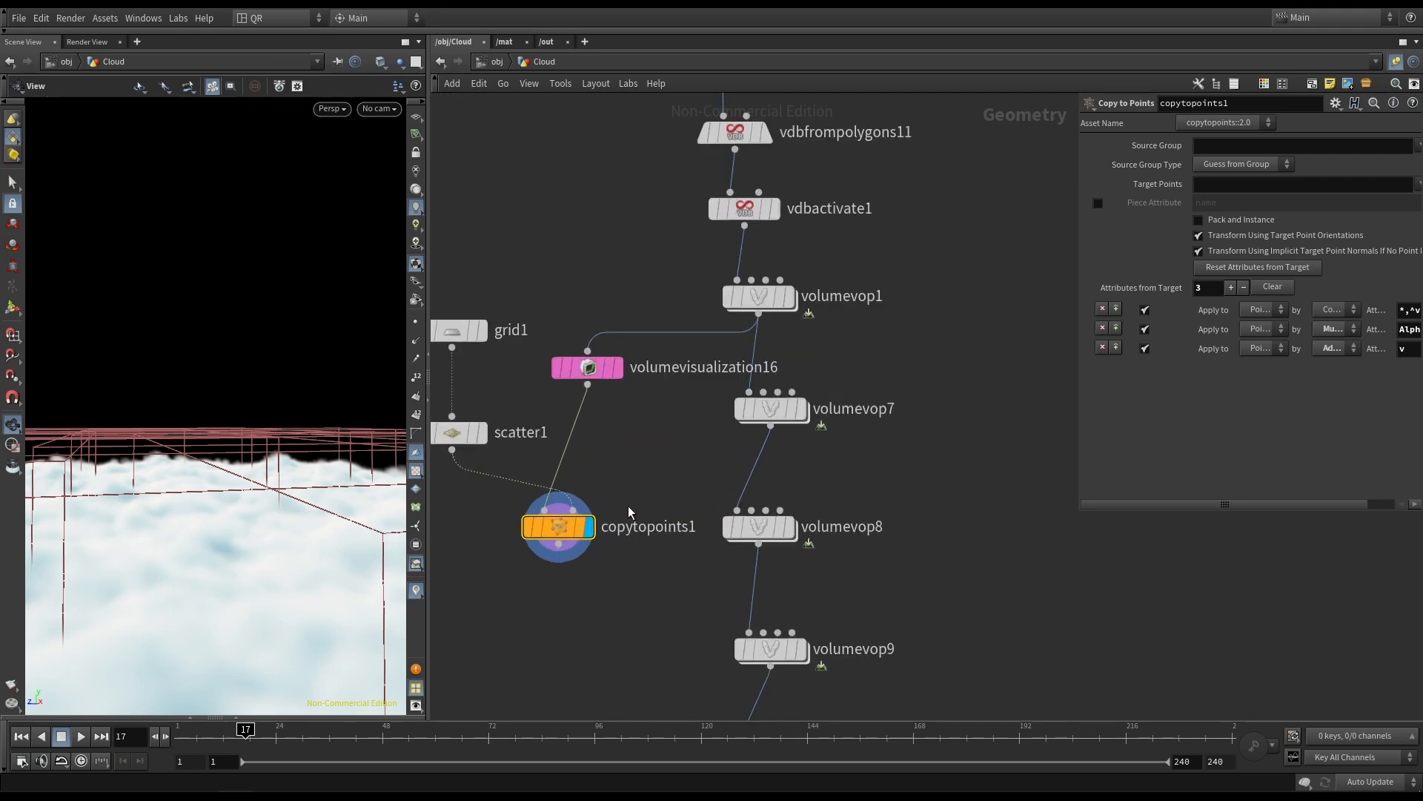
left_click_drag(235, 476, 240, 516)
mouse_move(797, 417)
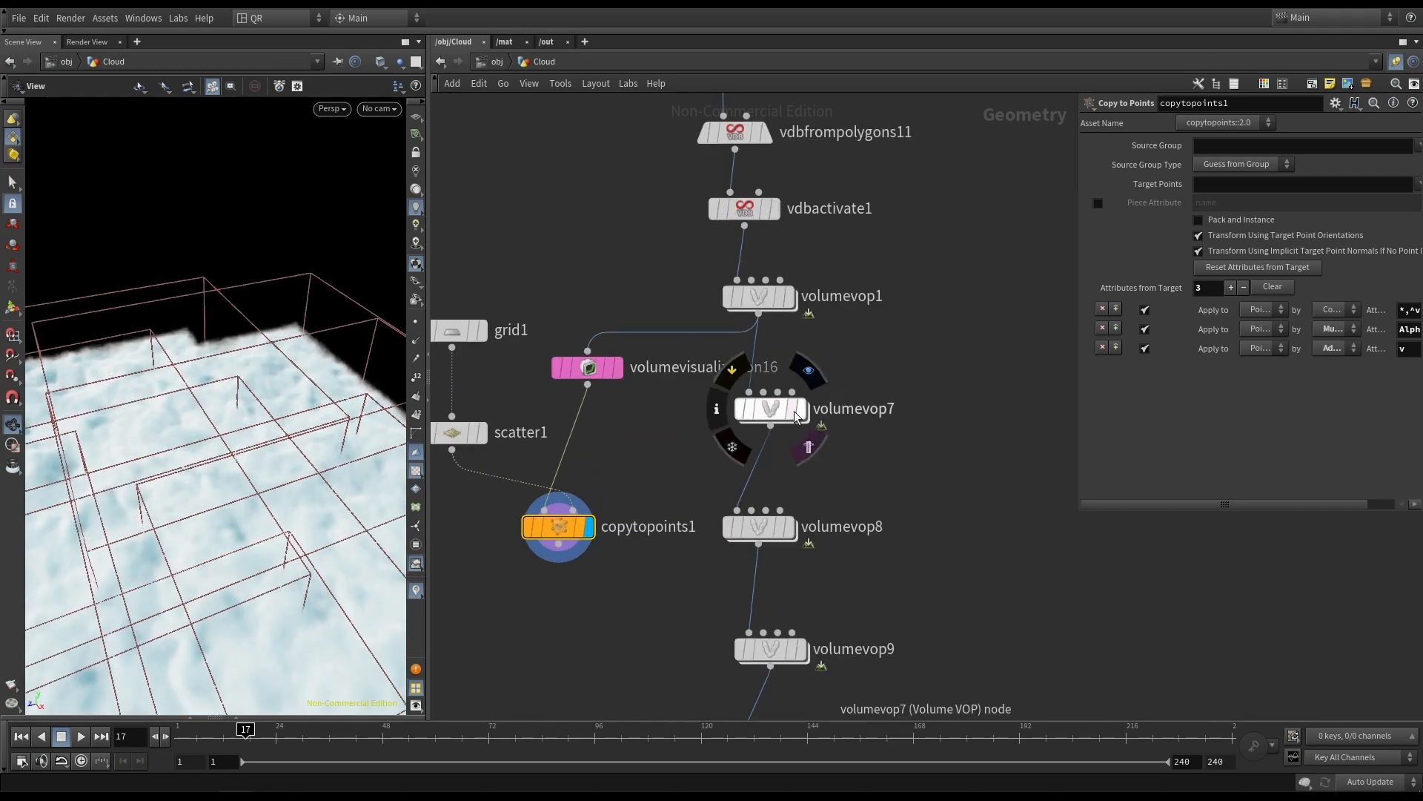
Align volumevisualization16 with copytopoints1, and color both together with grid1 and scatter1 pink.
mouse_move(557, 529)
left_mouse_down()
mouse_move(585, 529)
mouse_move(535, 529)
left_mouse_up()
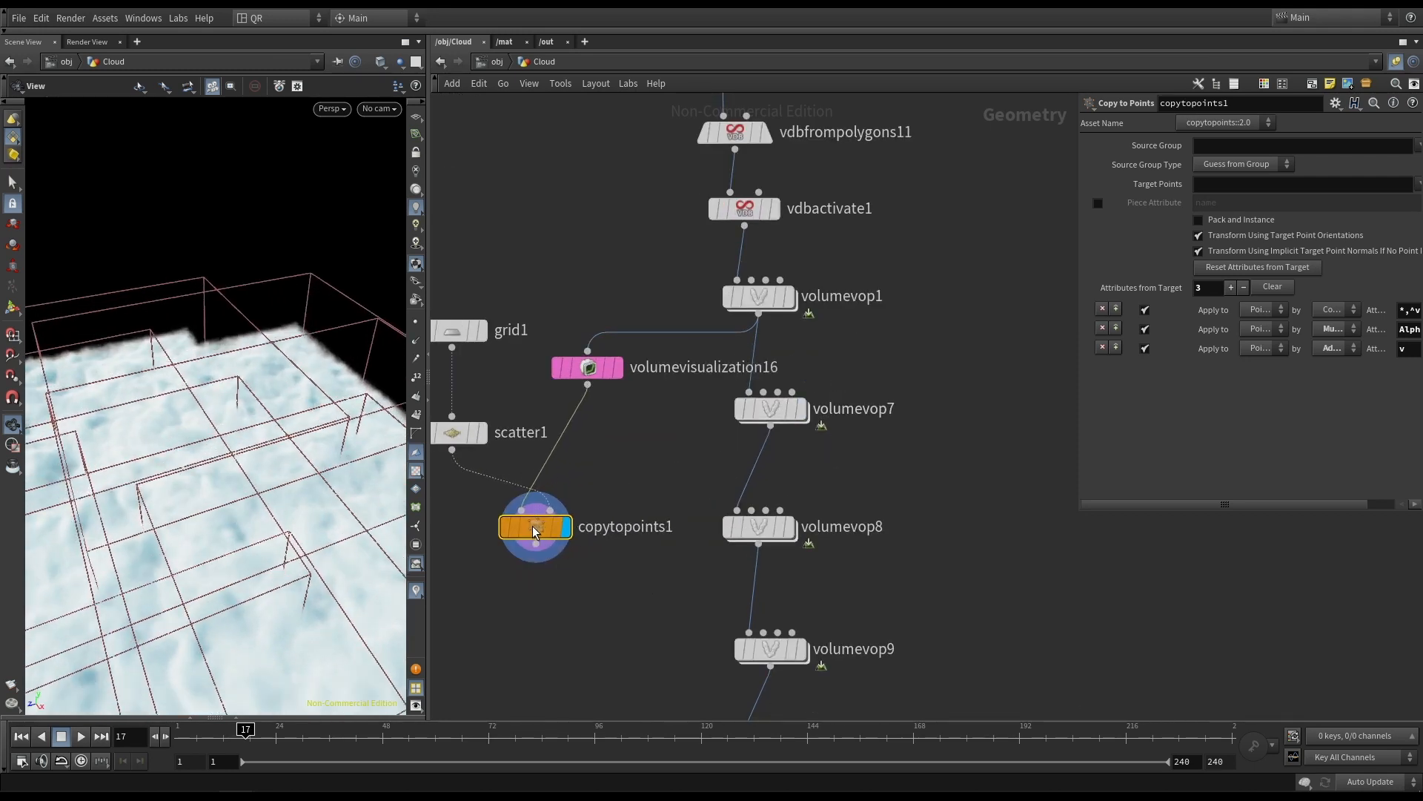
middle_click_drag(550, 444, 651, 449)
left_click_drag(682, 377, 615, 385)
mouse_move(511, 260)
left_mouse_down()
mouse_move(671, 574)
mouse_move(654, 571)
left_mouse_up()
key("c")
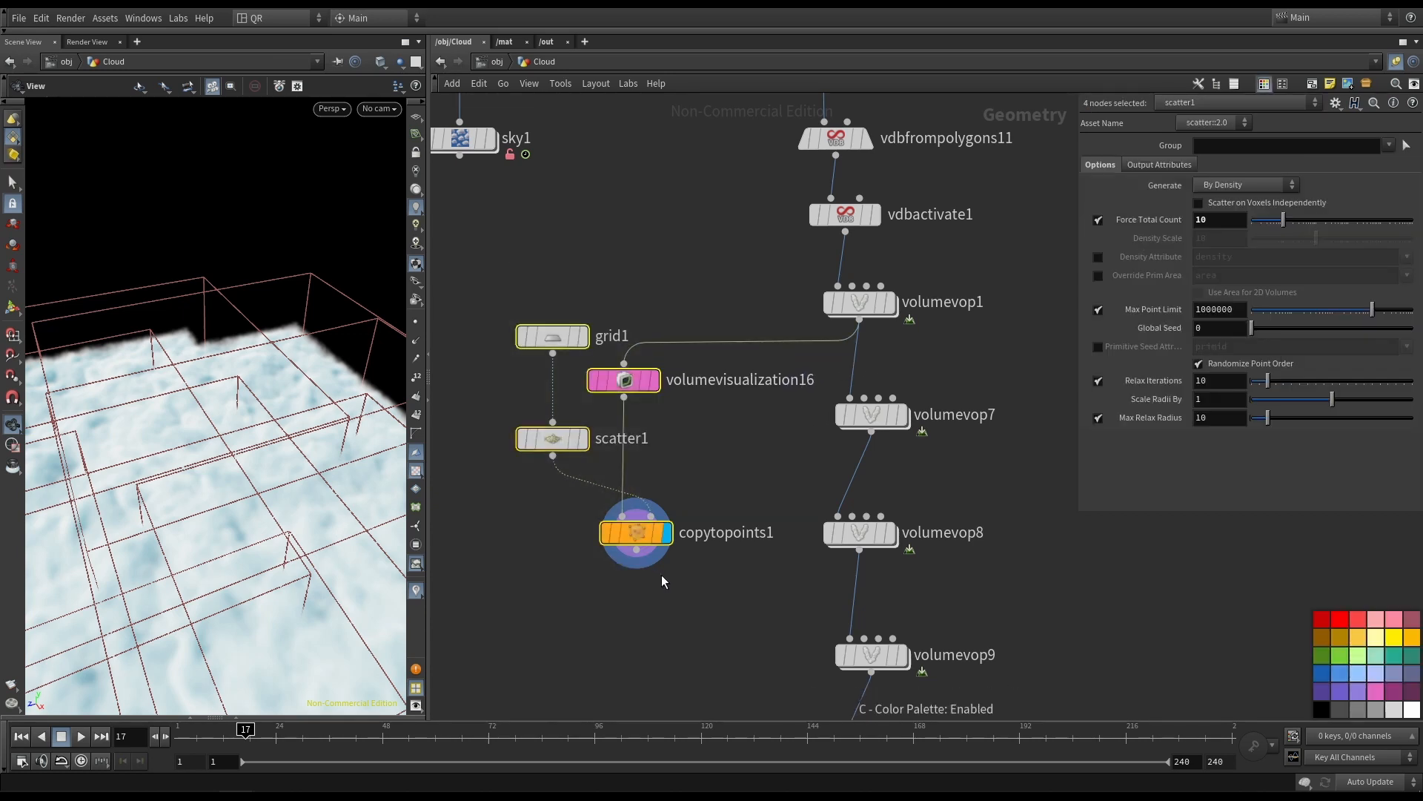
left_click(1375, 693)
Display volumevop7, duplicate volumevisualization16, wire the copy to volumevop7's output and display it.
middle_click_drag(1033, 554, 944, 514)
left_click(813, 375)
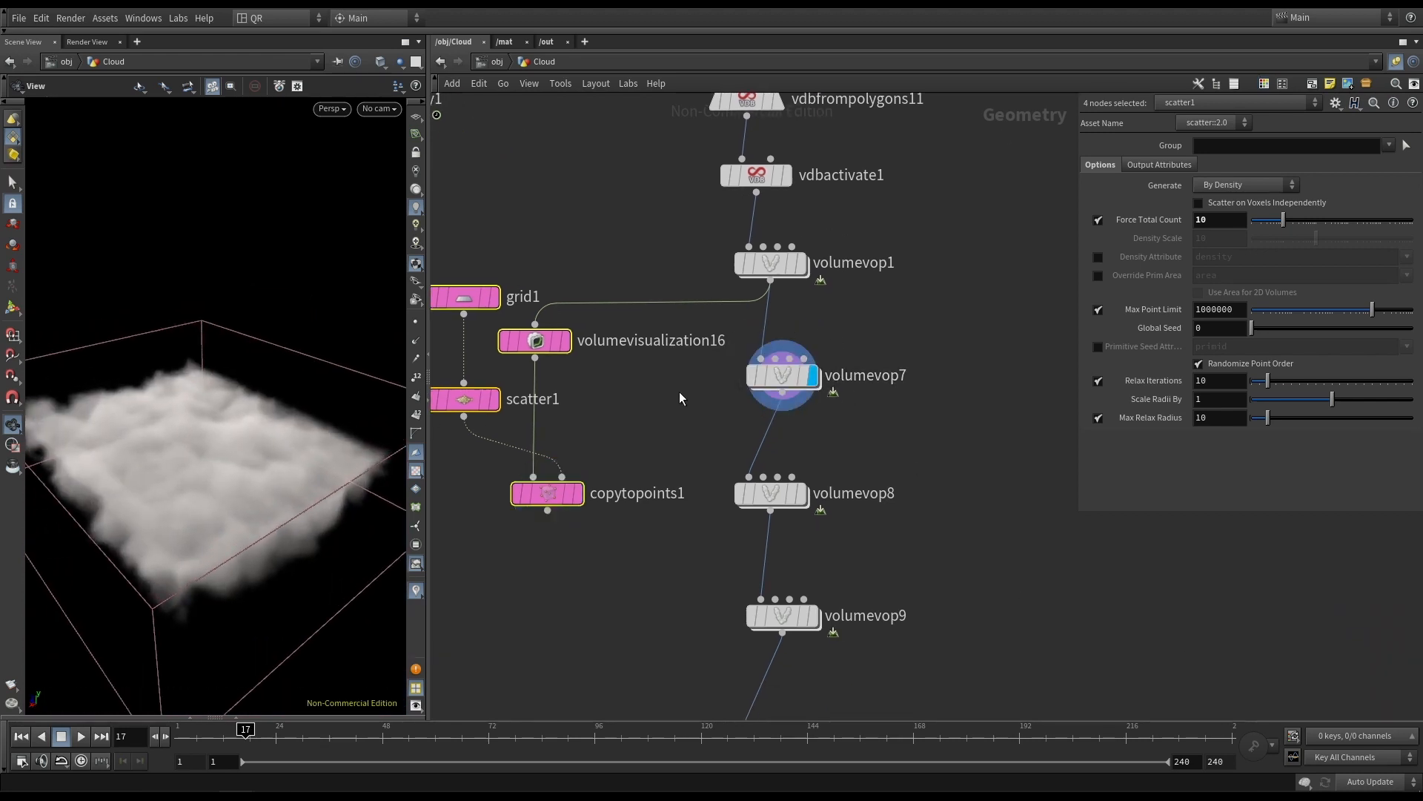
left_click_drag(545, 343, 783, 393)
left_click(542, 343)
middle_click_drag(997, 472, 931, 465)
left_click(1001, 468)
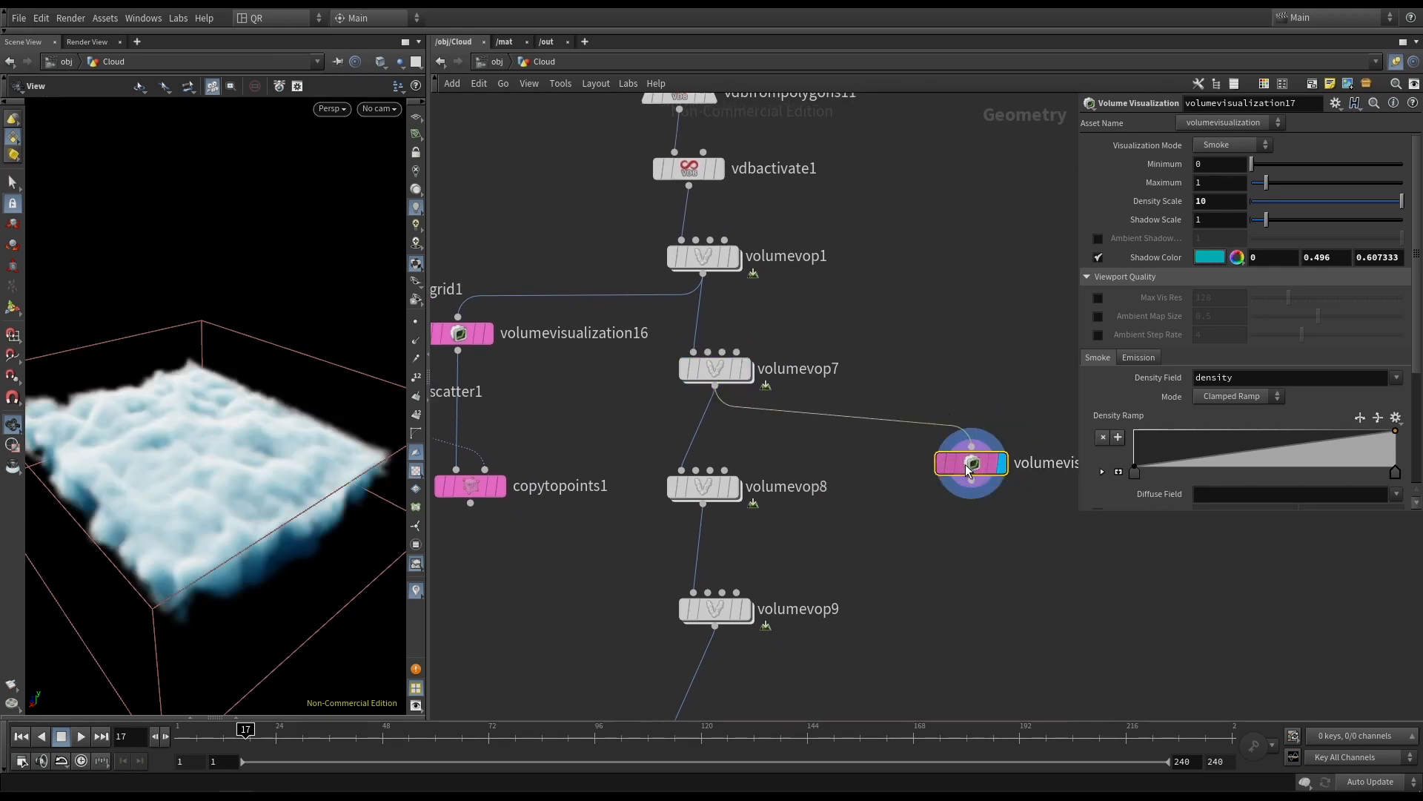
Compare volumevop7's raw result with its visualization, including with volumevop7 bypassed.
mouse_move(270, 448)
left_mouse_down()
mouse_move(296, 470)
mouse_move(266, 447)
left_mouse_up()
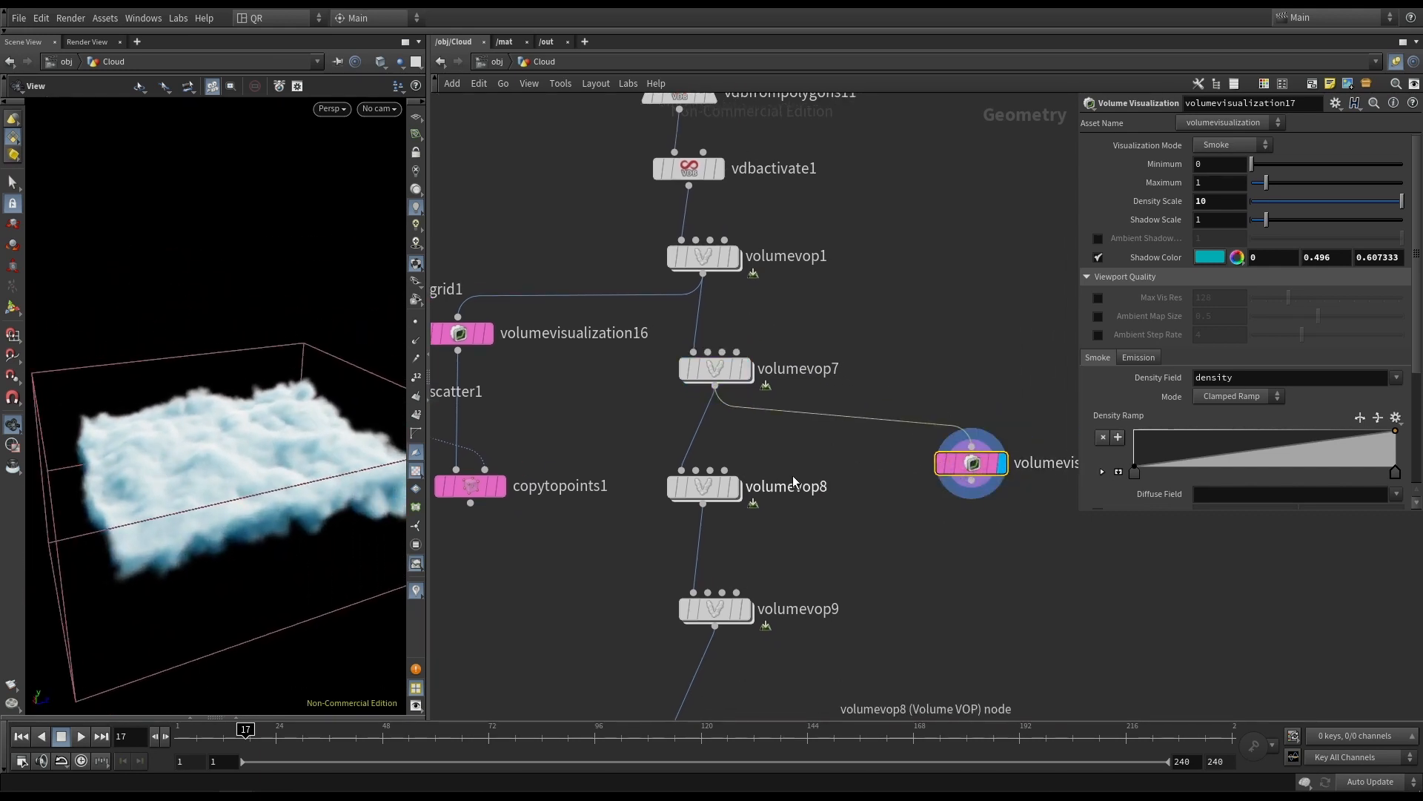
left_click(746, 369)
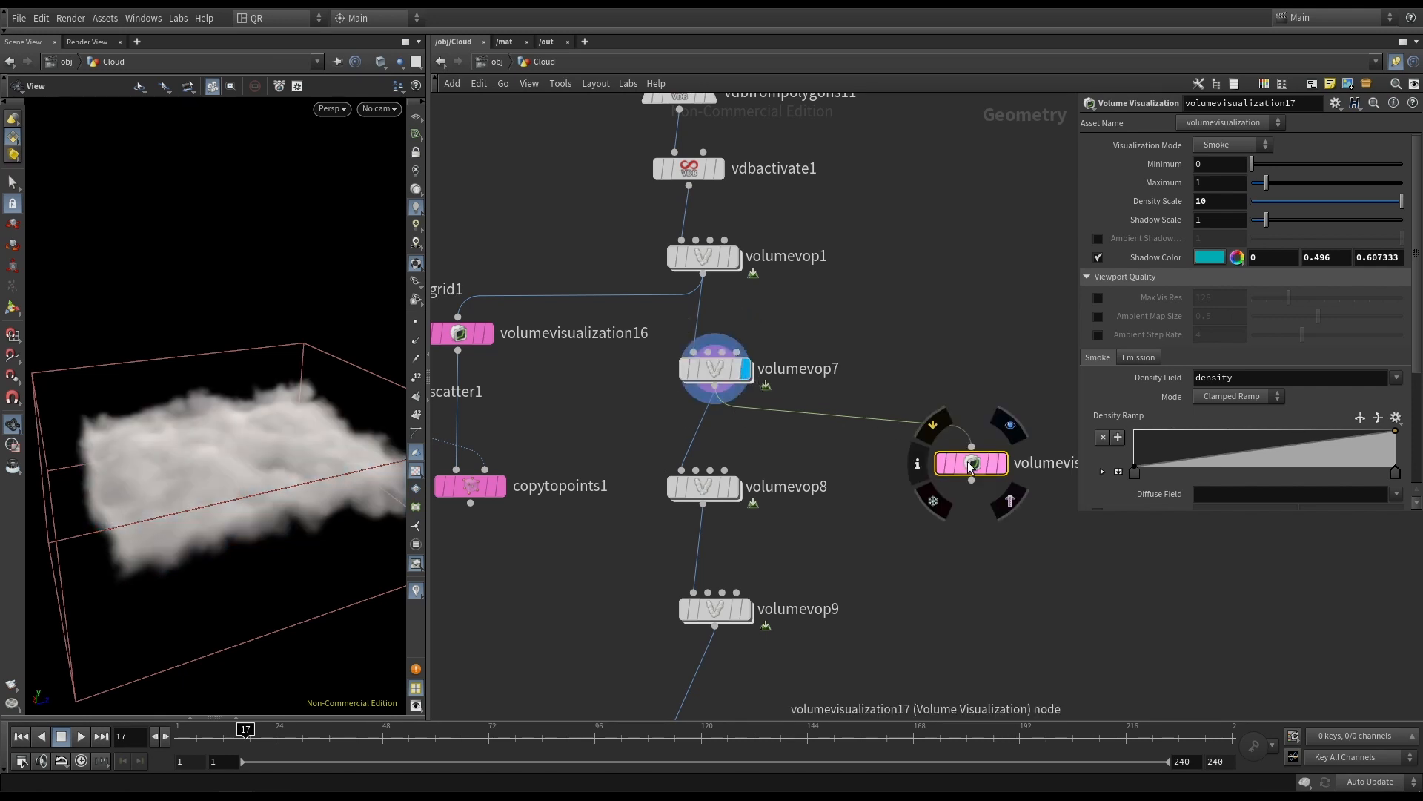
left_click(1004, 464)
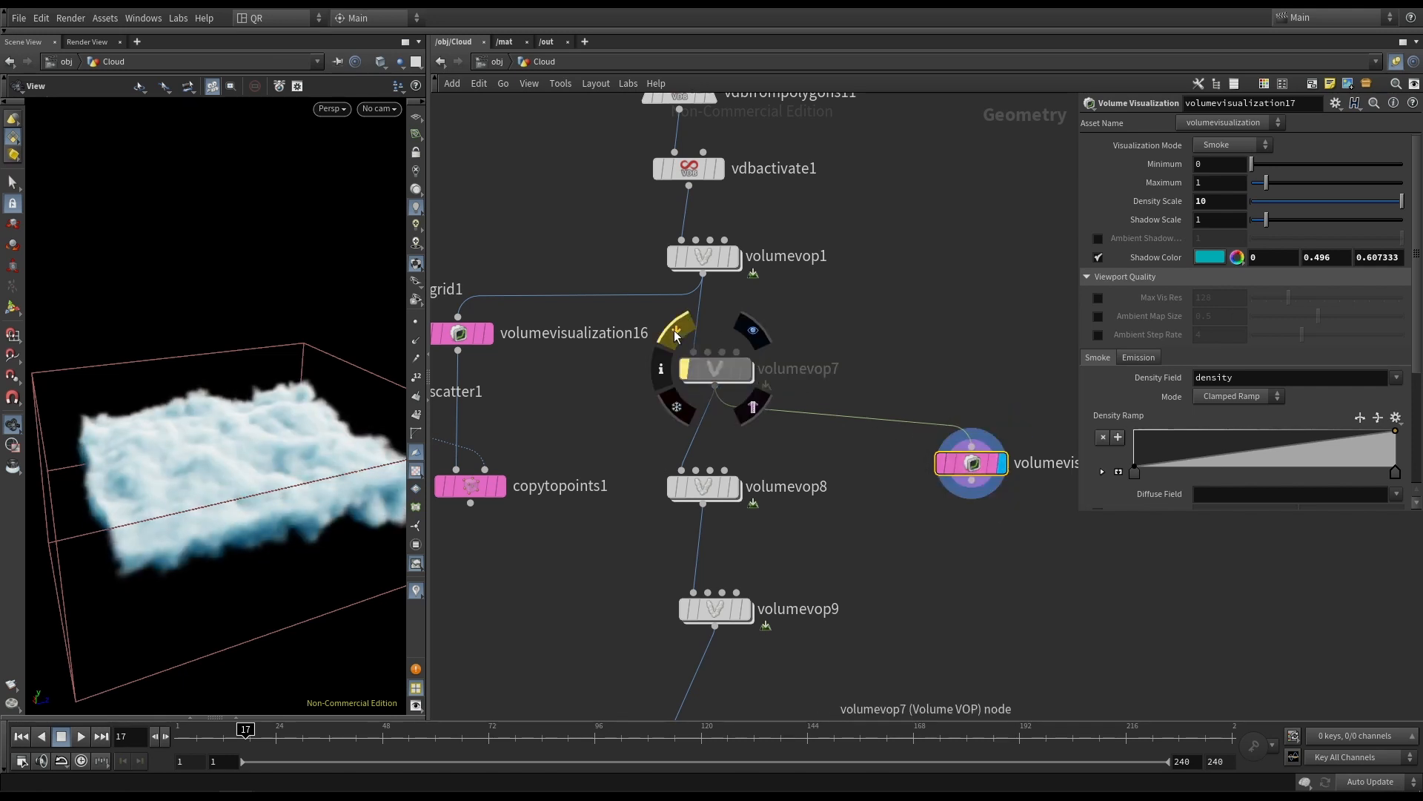
left_click_drag(244, 475, 164, 465)
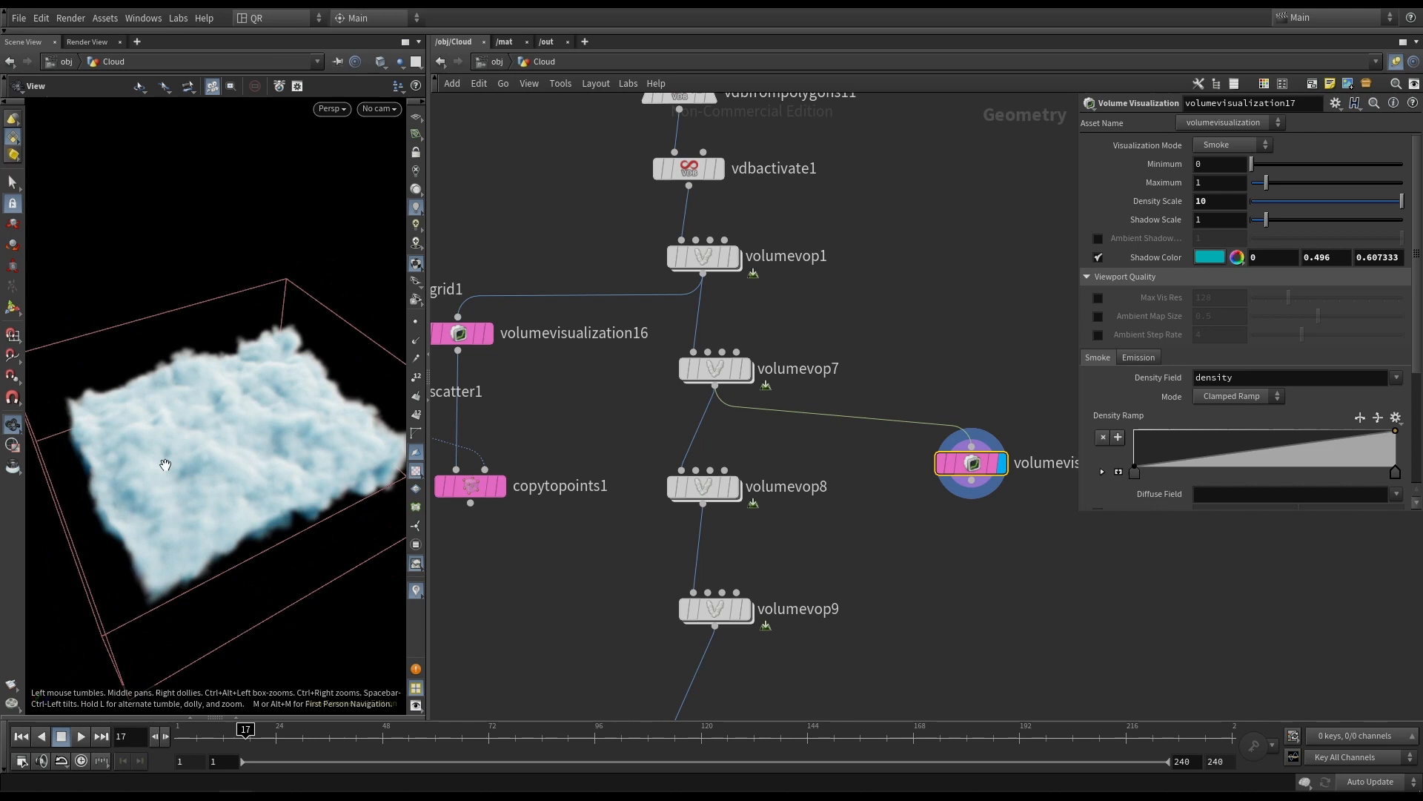
Open volumevop7's VEX network to review its noise and sampling nodes, and return to the Cloud network.
double_click(716, 369)
middle_click_drag(924, 416, 669, 406)
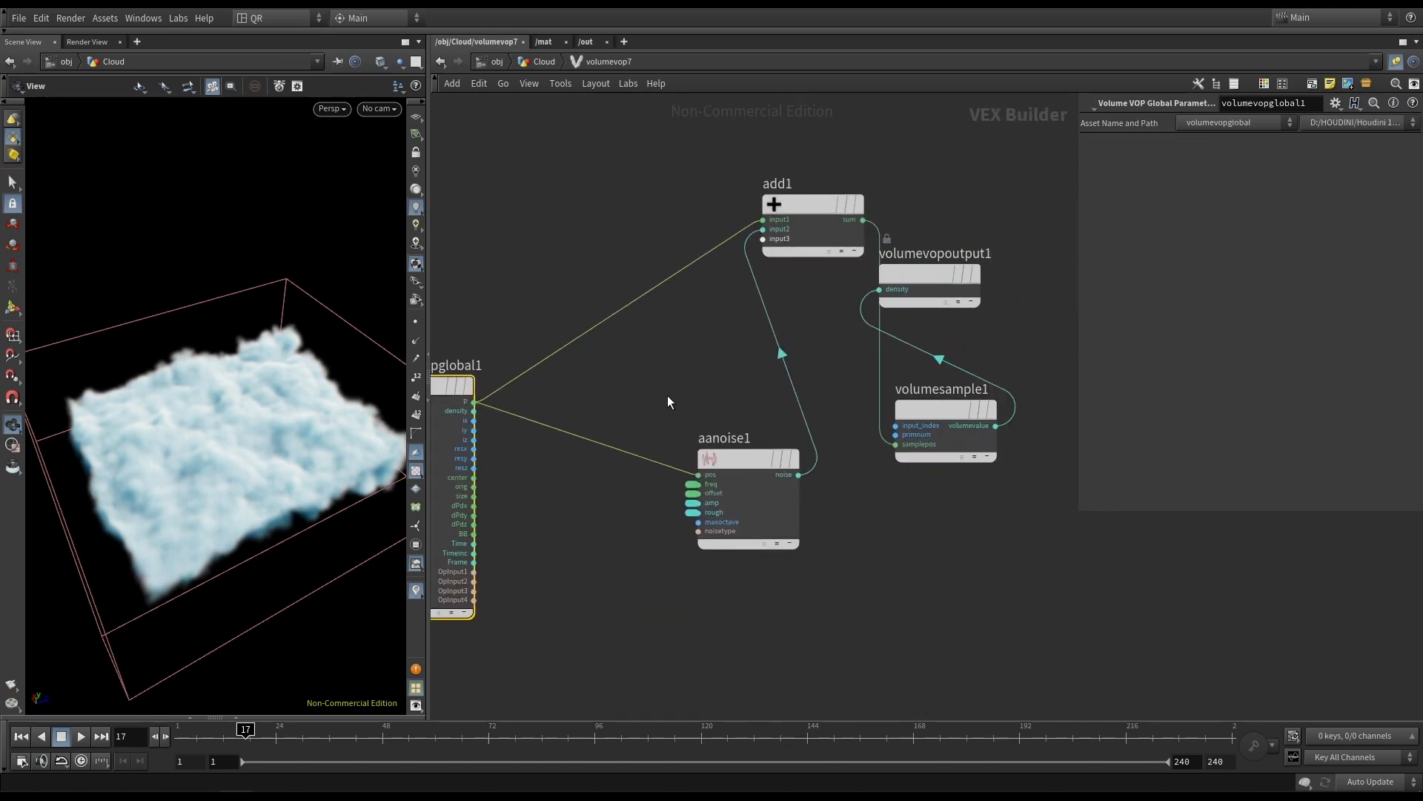
key("u")
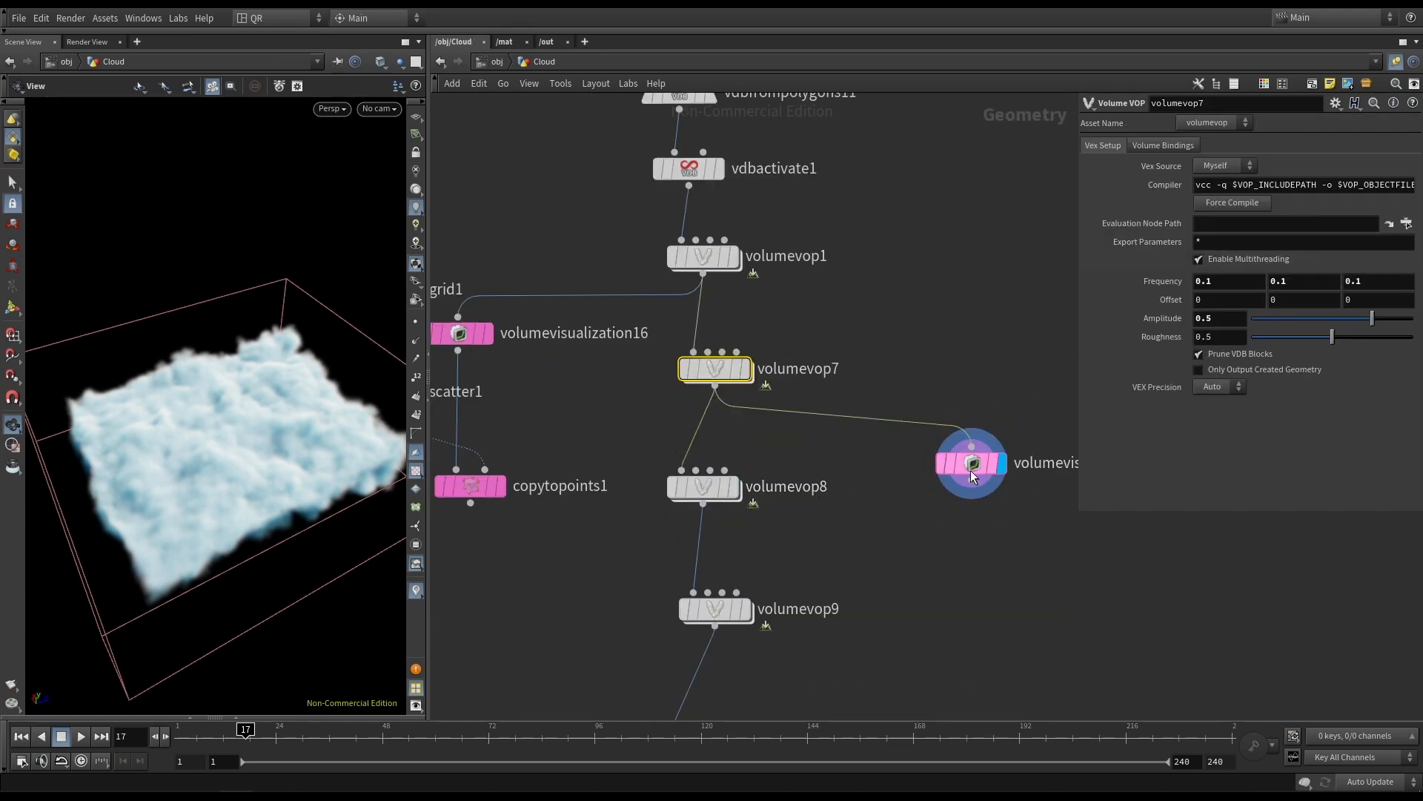
Rewire the duplicated volume visualization node to volumevop8's output and inspect the cloud from another angle.
left_click_drag(971, 444, 764, 500)
left_click(720, 514)
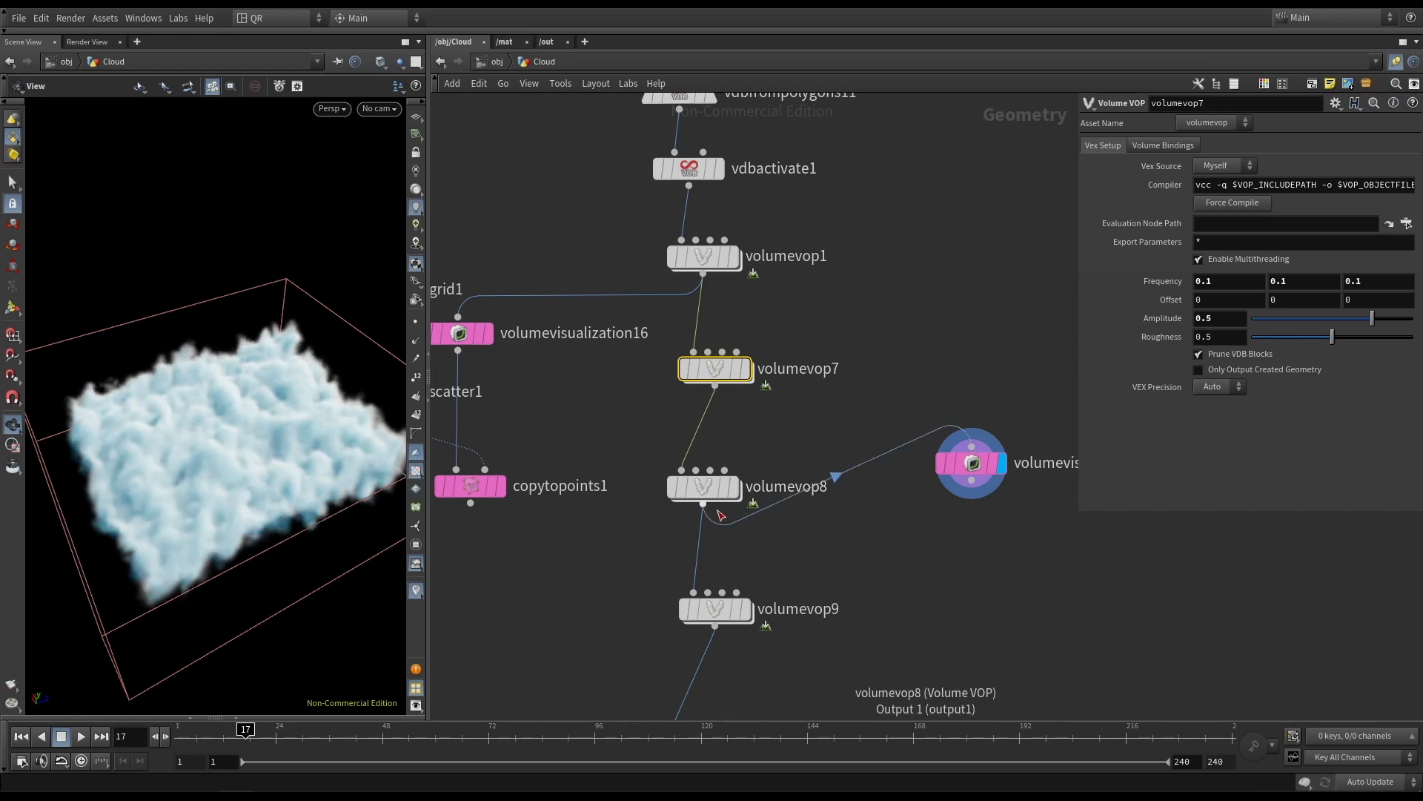
left_click_drag(245, 386, 214, 513)
Move the duplicated visualization node beside volumevop9, wire it to volumevop9's output, and compare the raw and visualized clouds.
middle_click_drag(855, 582, 835, 476)
left_click_drag(953, 362, 931, 508)
left_click(726, 504)
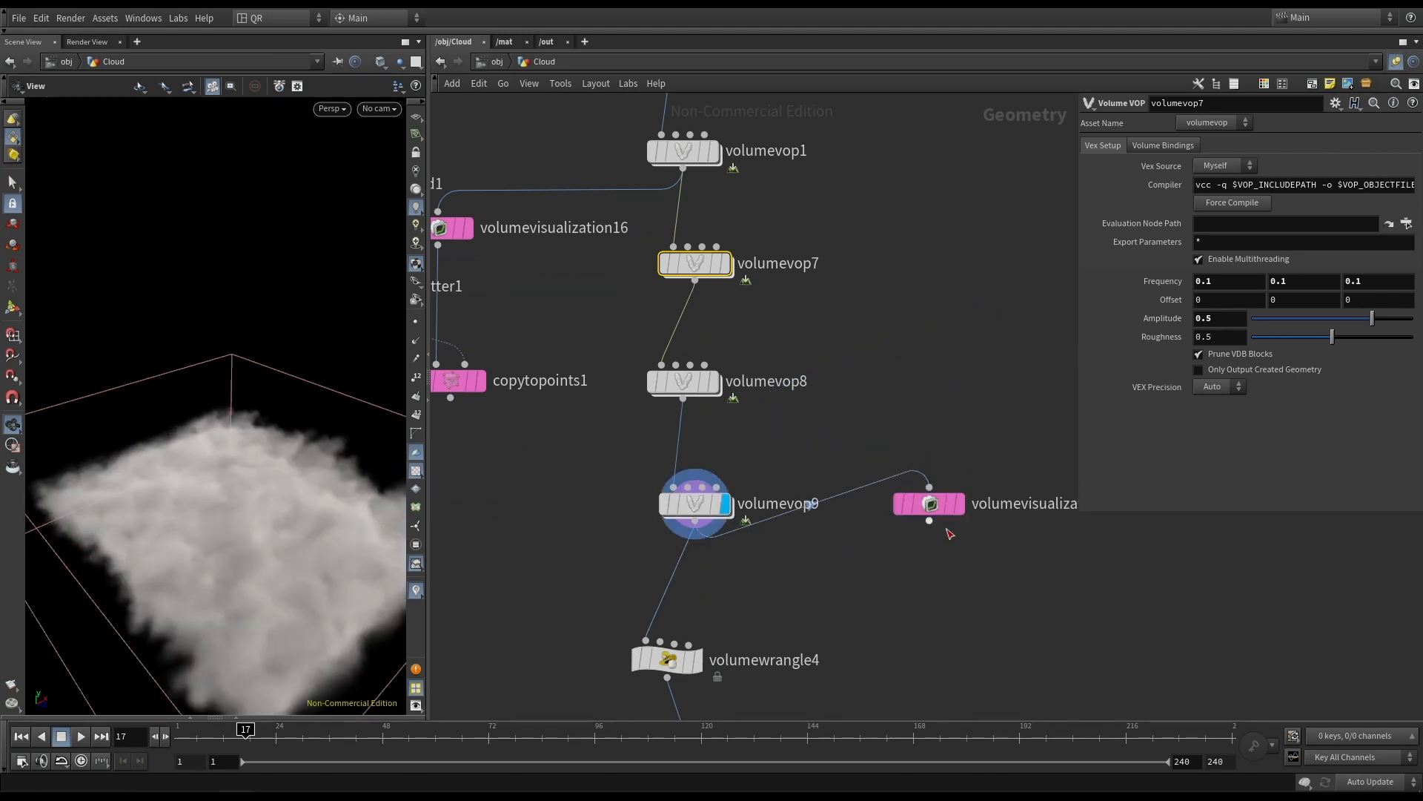
left_click(960, 507)
left_click_drag(937, 511, 917, 596)
left_click_drag(210, 527, 72, 509)
middle_click_drag(734, 605, 793, 469)
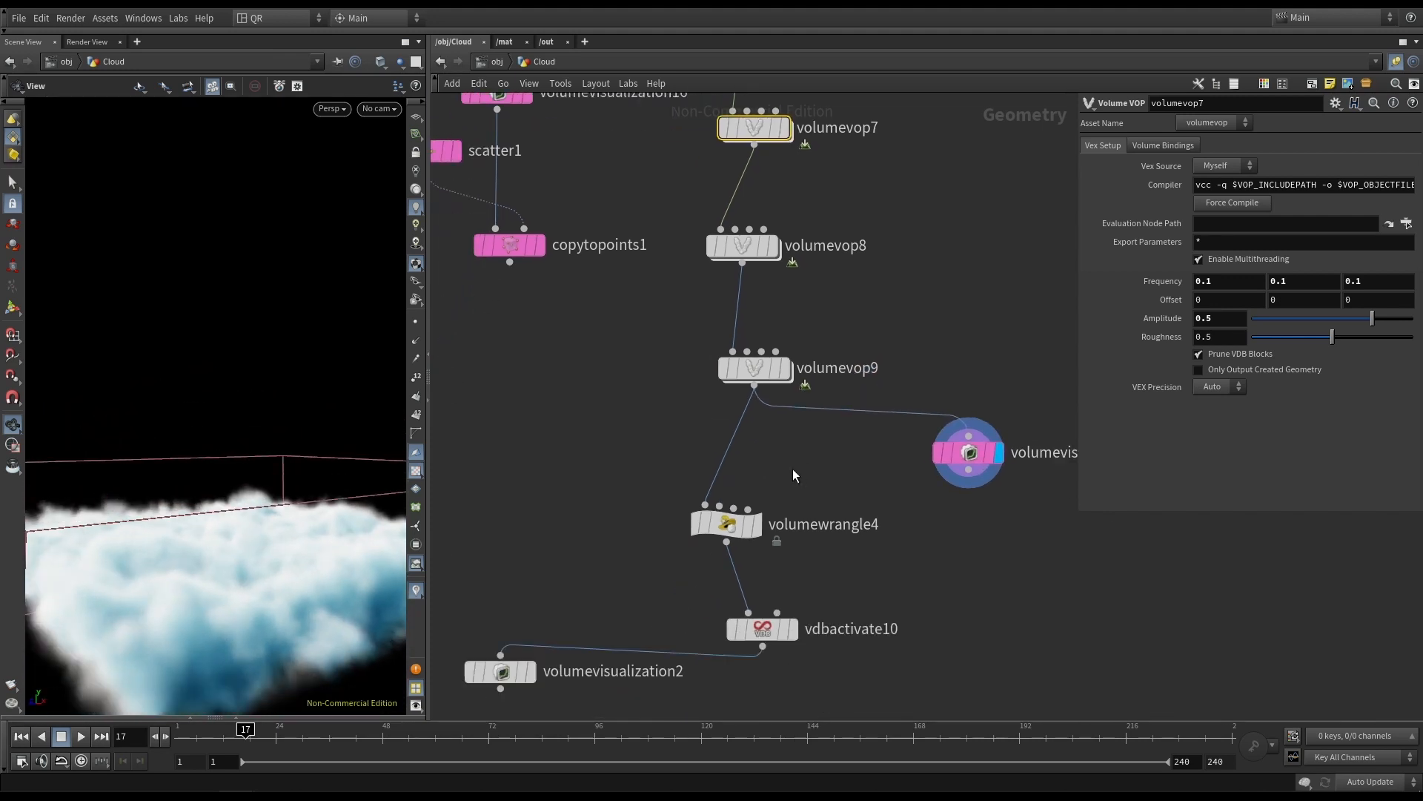
View volumewrangle4's raw result, rewire the visualization node to its output, and display the visualized cloud.
left_click(759, 526)
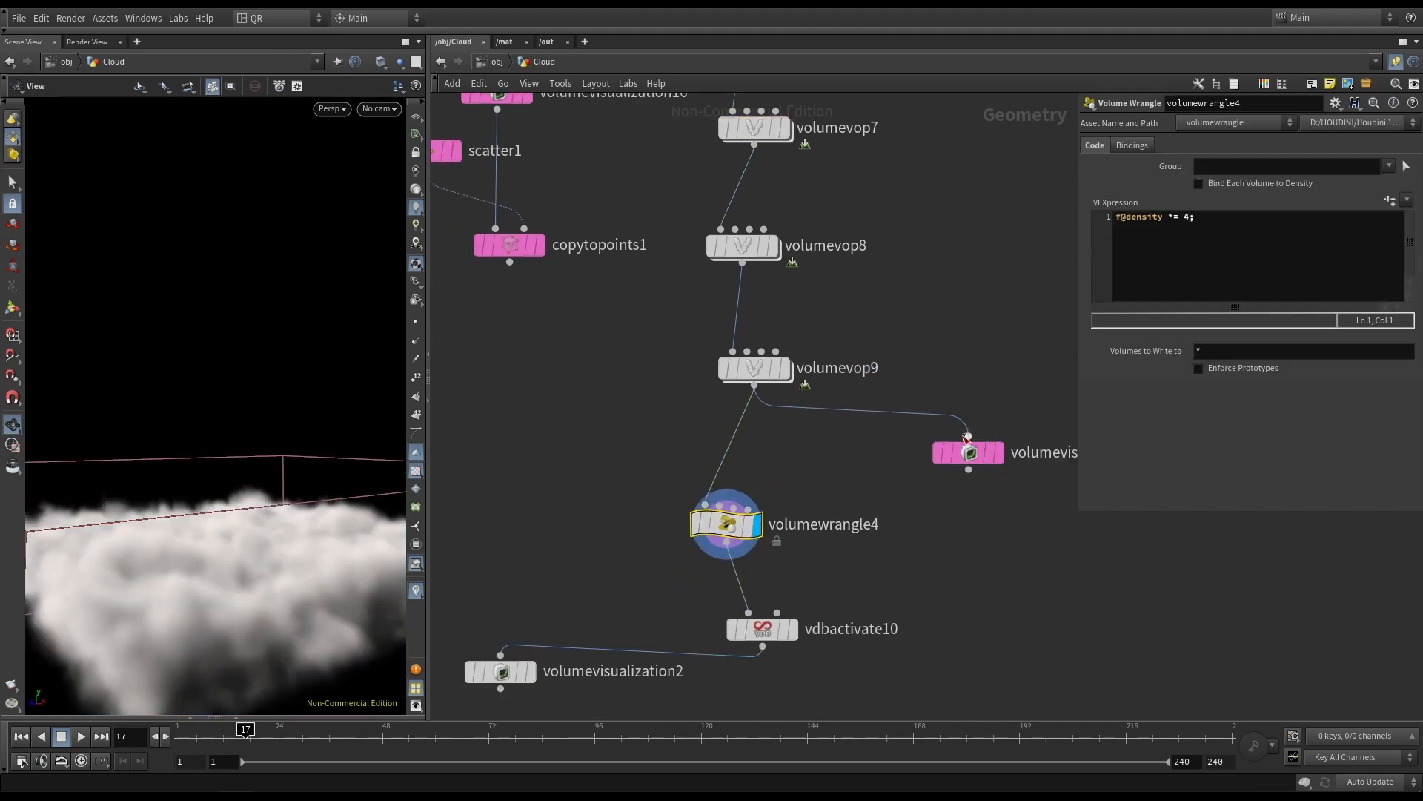
left_click_drag(967, 438, 749, 528)
left_click(998, 453)
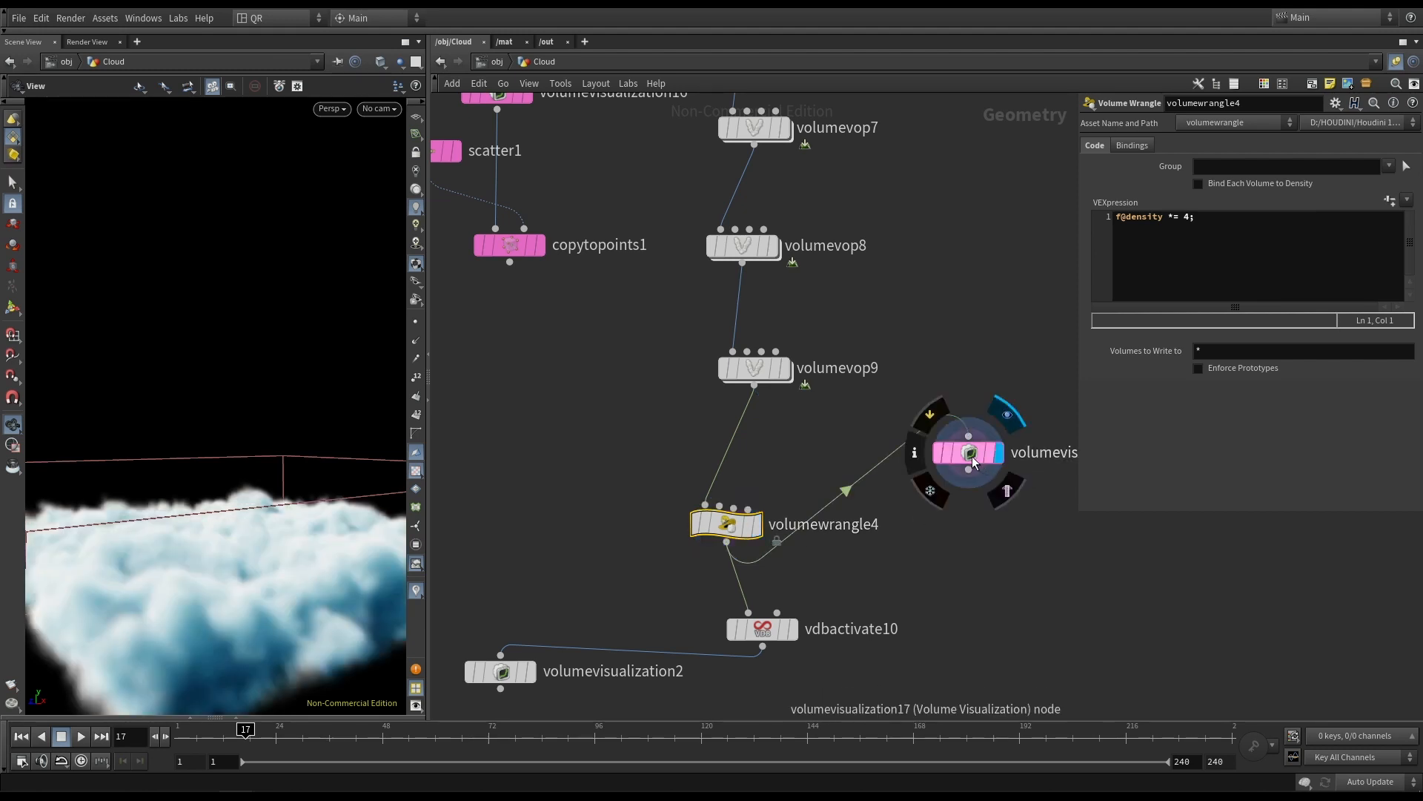
left_click_drag(973, 461, 955, 598)
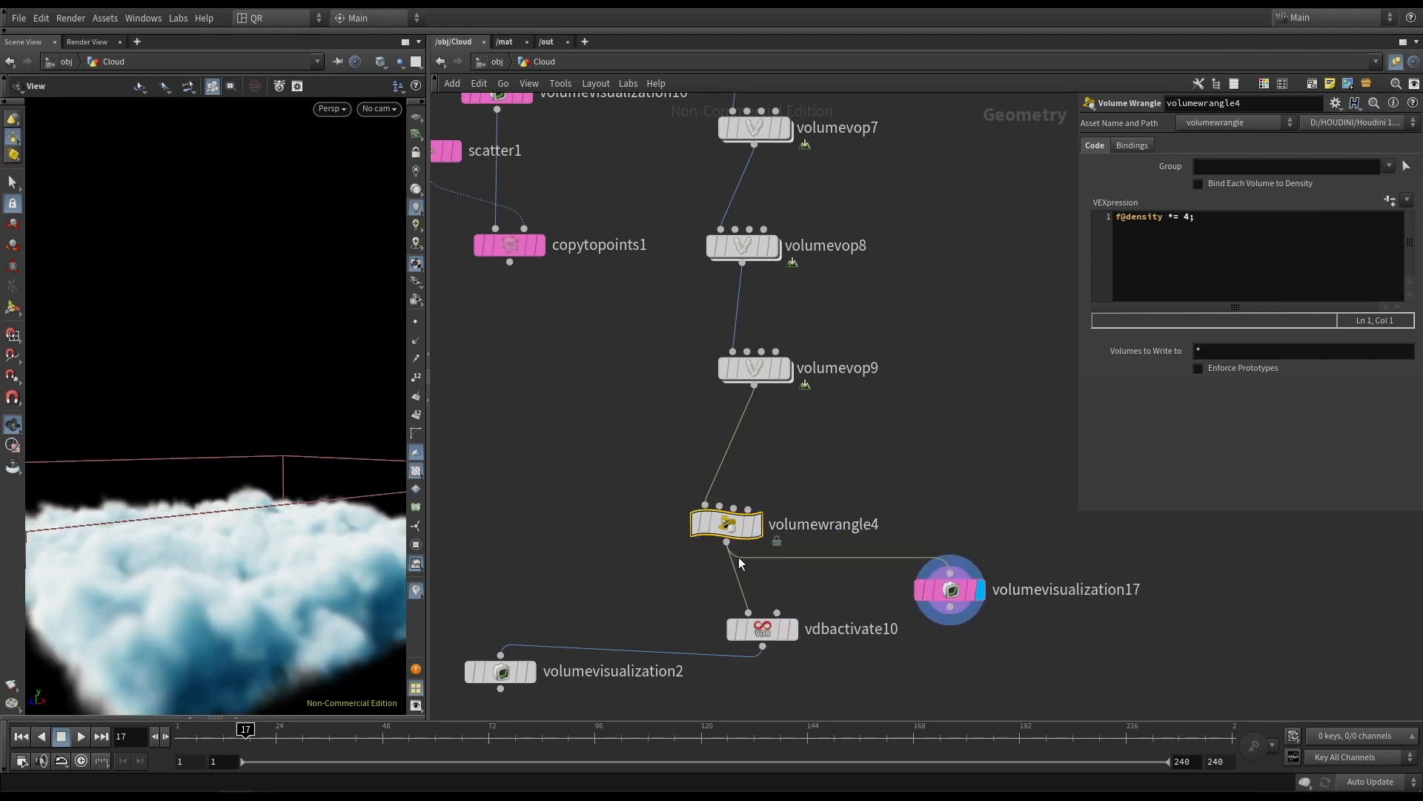
Tidy the chain by aligning volumevop8, volumevop9, volumewrangle4 and vdbactivate10 beneath volumevop7.
left_click_drag(732, 528, 775, 484)
middle_click_drag(757, 230, 697, 413)
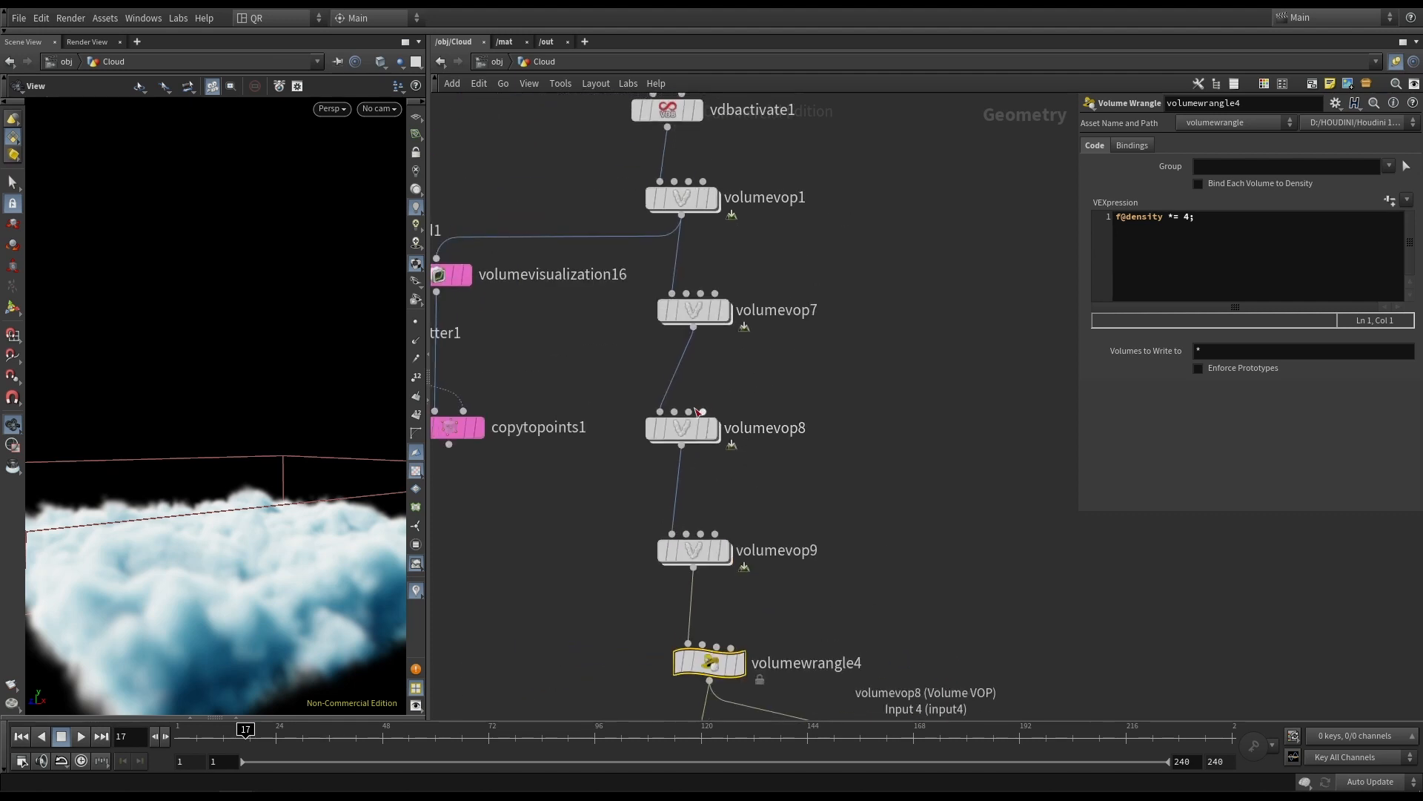
left_click_drag(686, 429, 714, 413)
left_click_drag(699, 551, 727, 528)
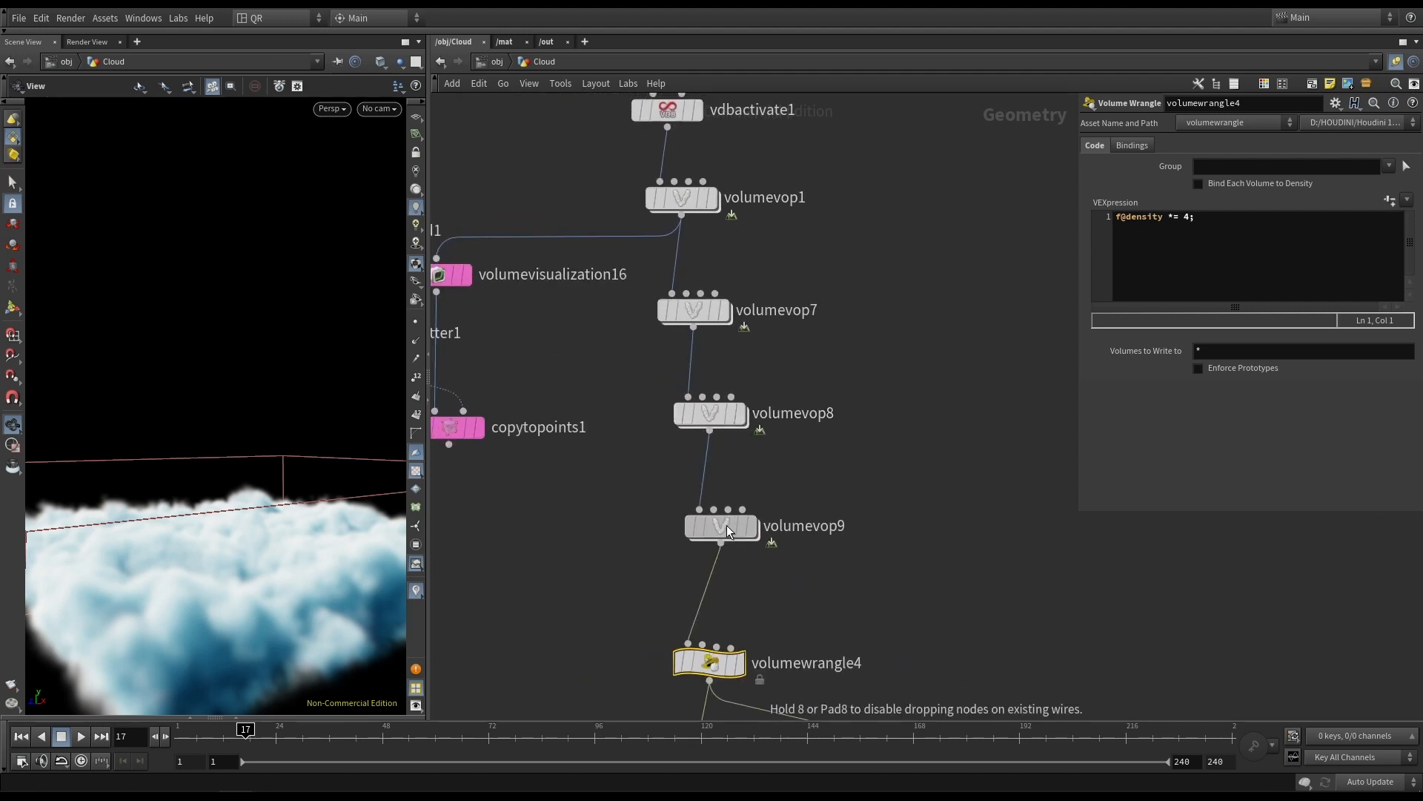
middle_click_drag(716, 612, 701, 385)
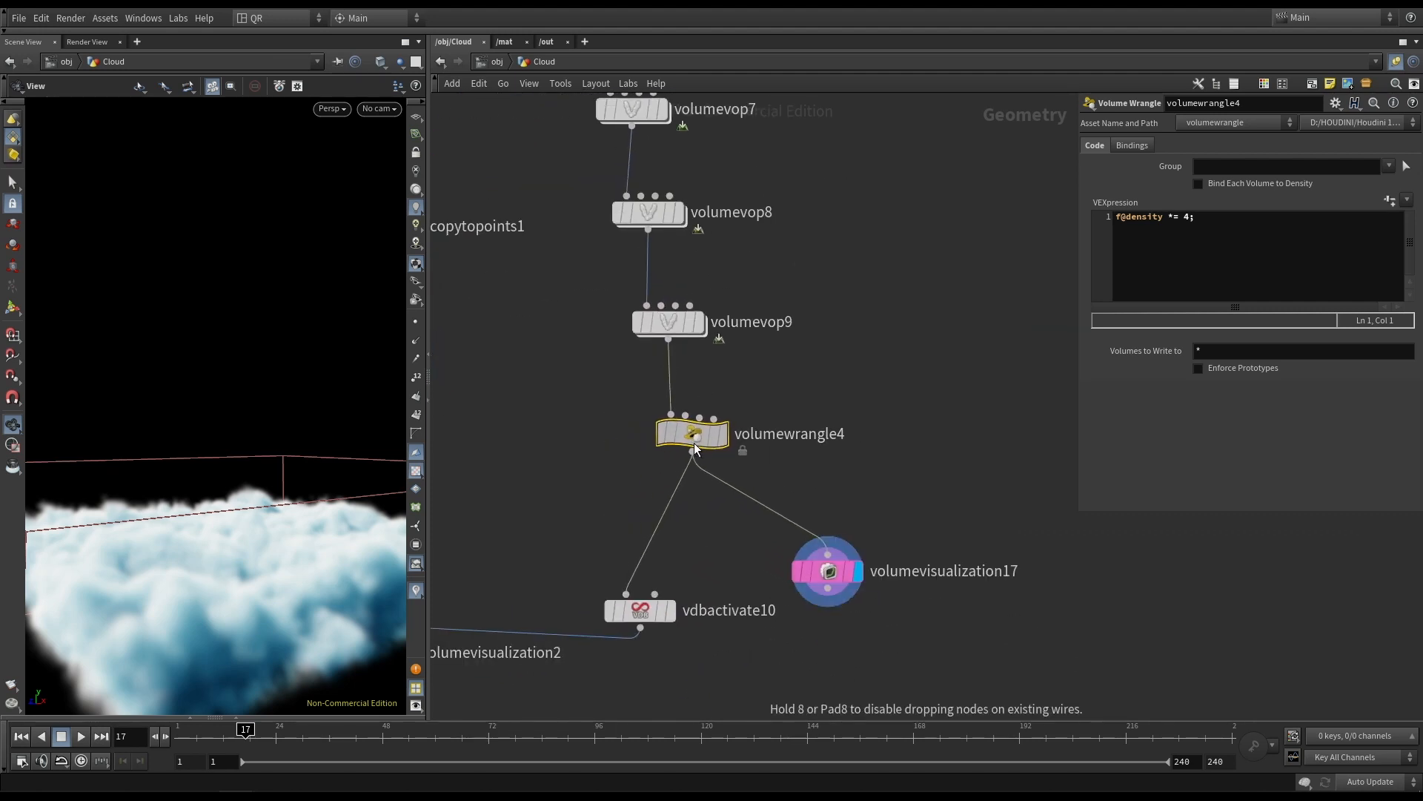
left_click_drag(694, 442, 690, 443)
left_click_drag(642, 611, 696, 578)
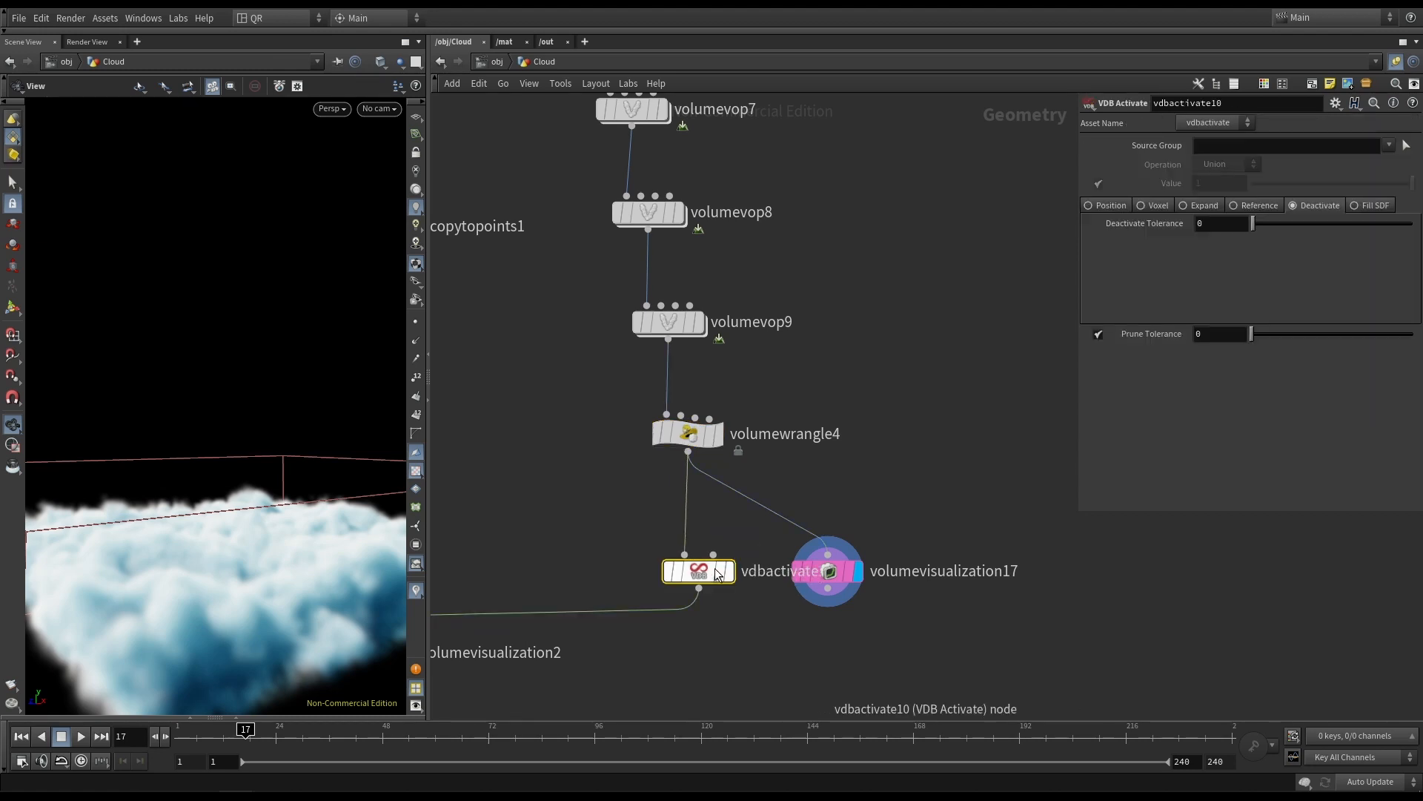
Wire volumevisualization17 to vdbactivate10's output, place it below that node, and delete the old volumevisualization2 node.
middle_click_drag(804, 628, 785, 498)
left_click(809, 424)
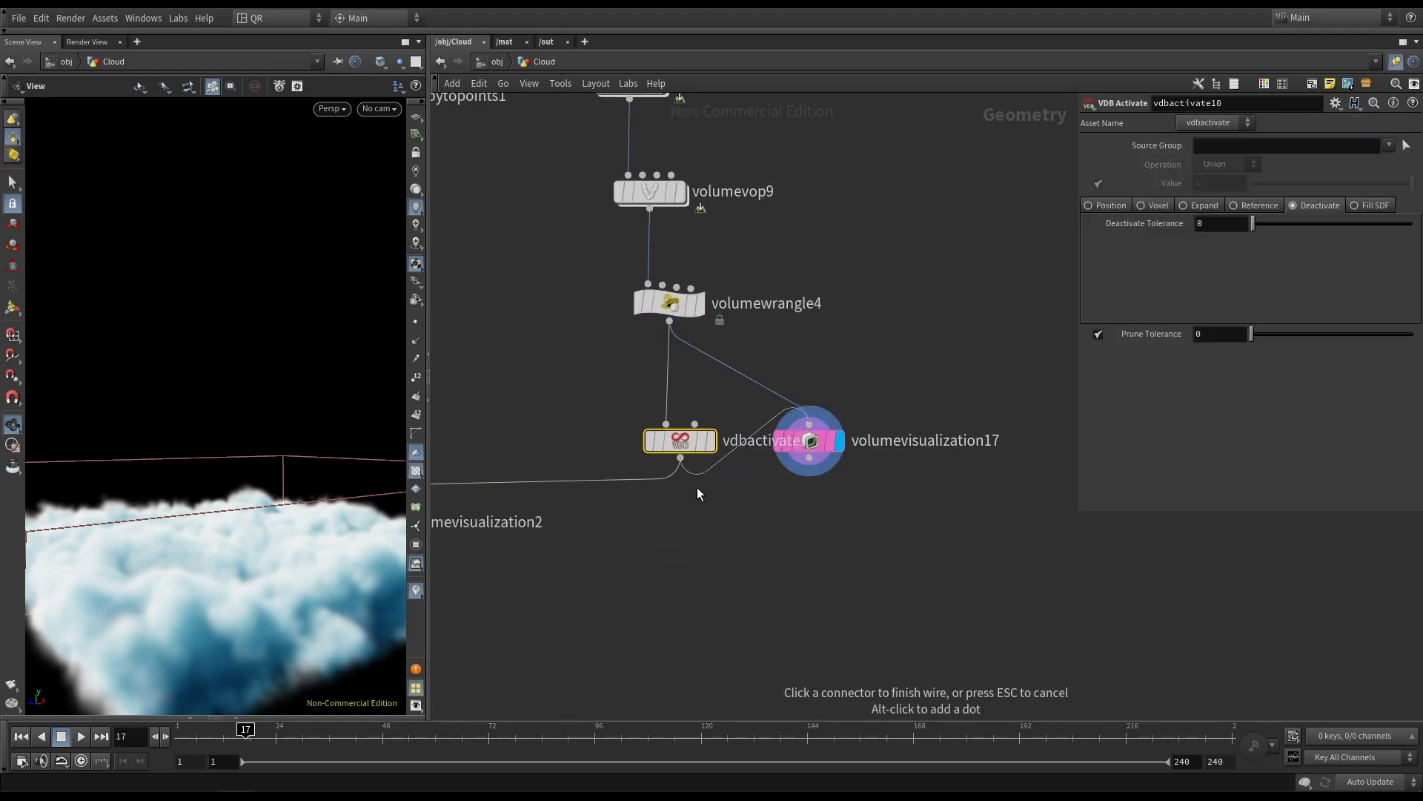
left_click(696, 488)
left_click_drag(808, 442, 784, 541)
middle_click_drag(615, 570, 759, 634)
scroll(766, 548, "down", 3)
left_click_drag(642, 495, 585, 648)
key("Delete")
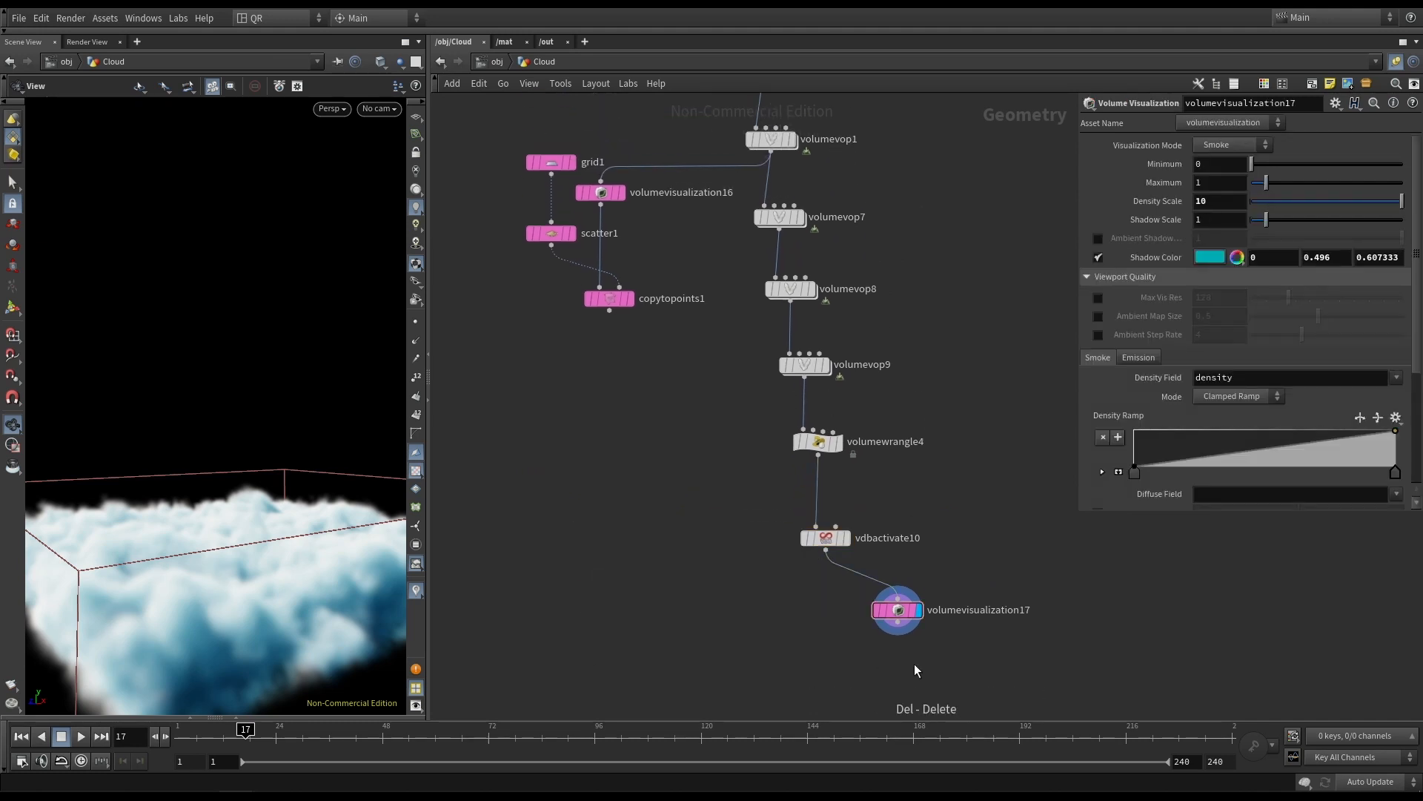
Align volumevisualization17 under vdbactivate10 and move the grid, scatter, visualization and copy nodes down beside the chain's end.
left_click_drag(906, 614, 831, 645)
left_click_drag(691, 480, 561, 596)
middle_click_drag(762, 586, 759, 273)
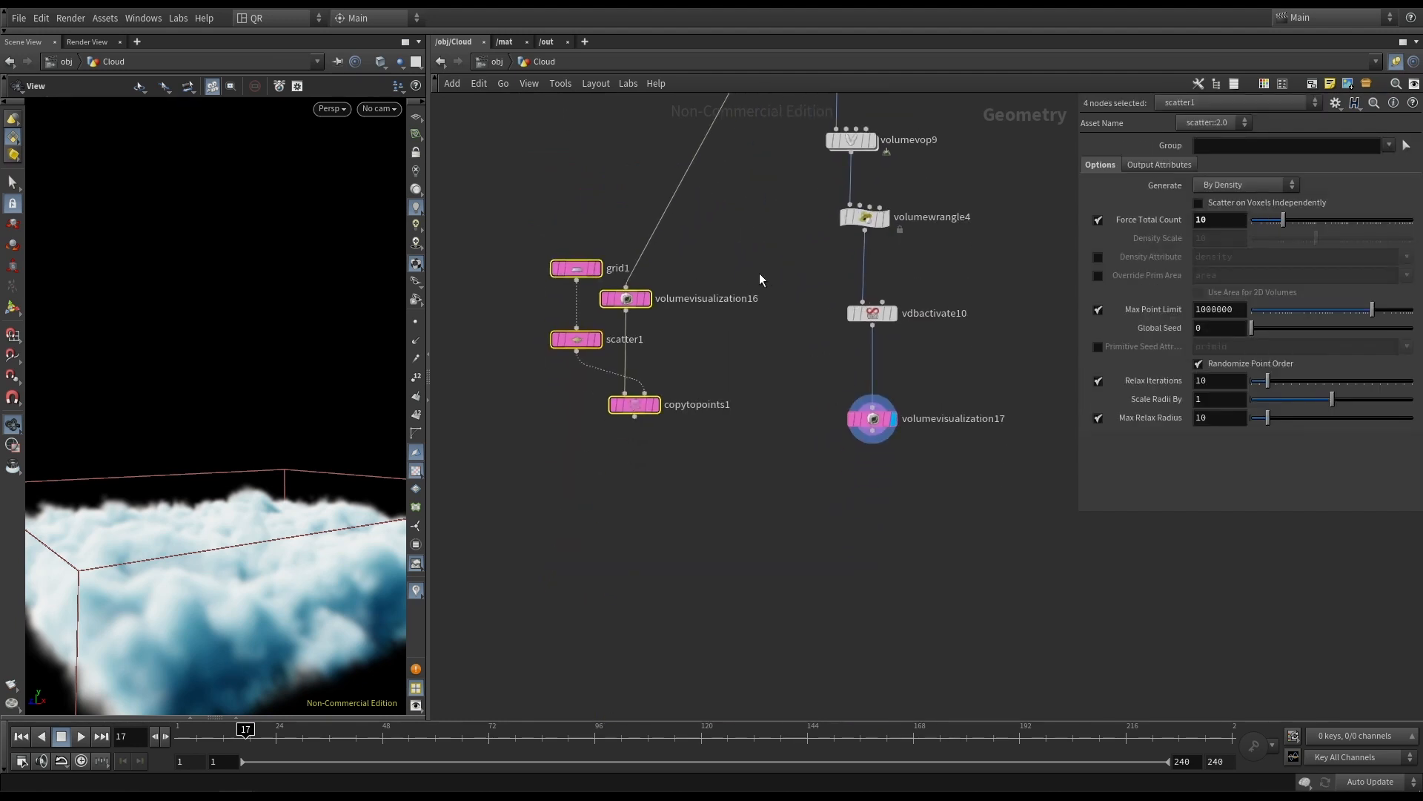
Delete volumevisualization16, feed volumevisualization17 into copytopoints1, and move the grid, scatter and copy nodes beside it.
left_click(747, 362)
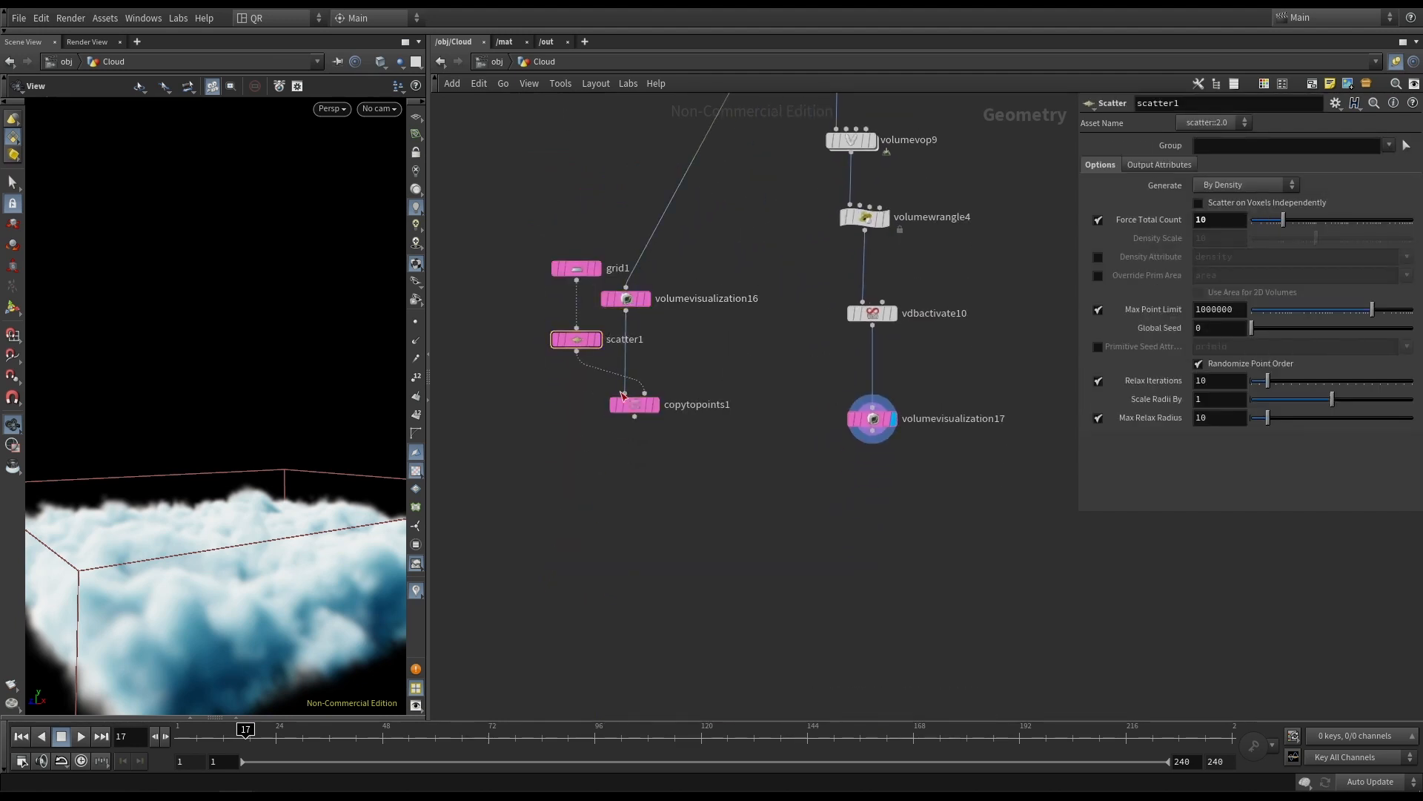
left_click(625, 307)
key("Delete")
left_click_drag(555, 215, 729, 505)
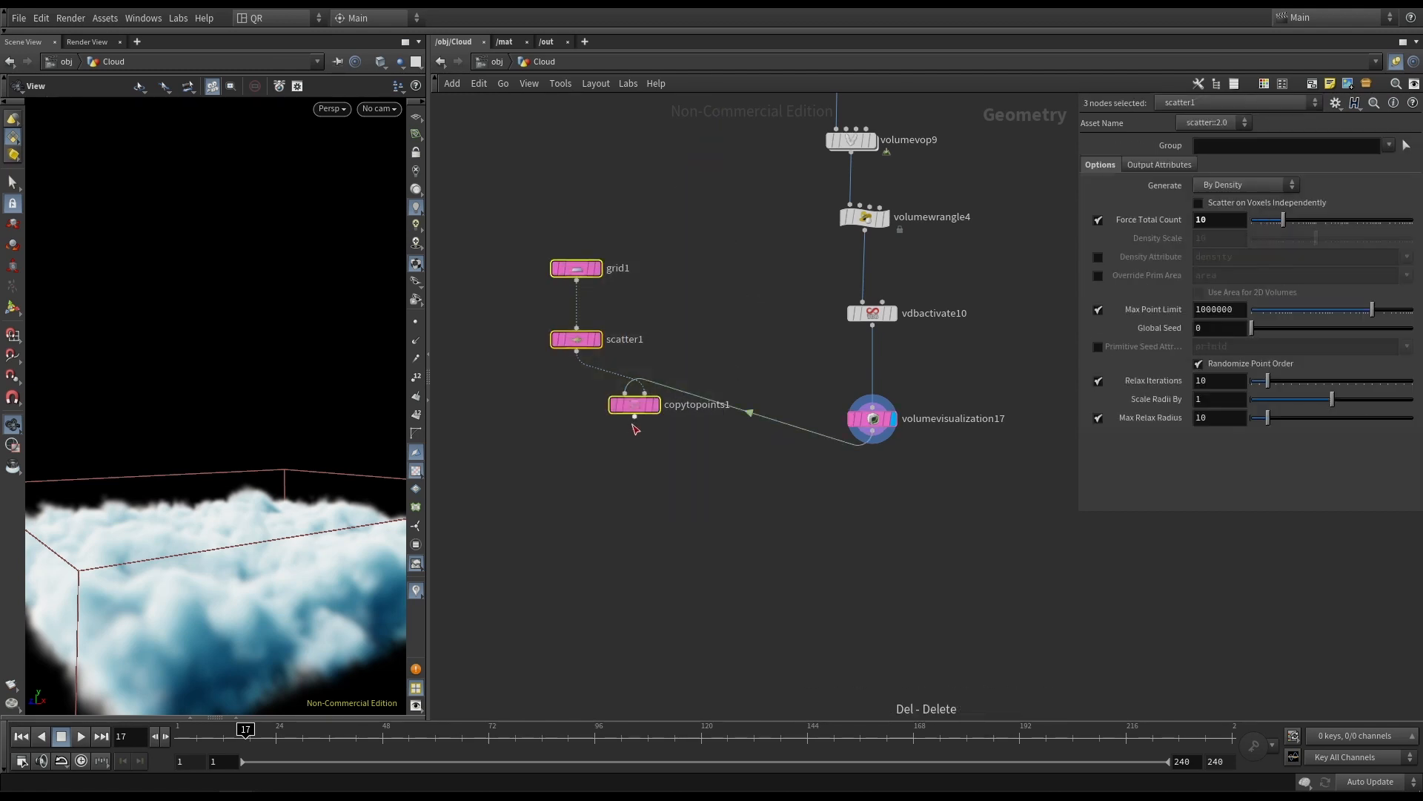
left_click_drag(644, 406, 748, 471)
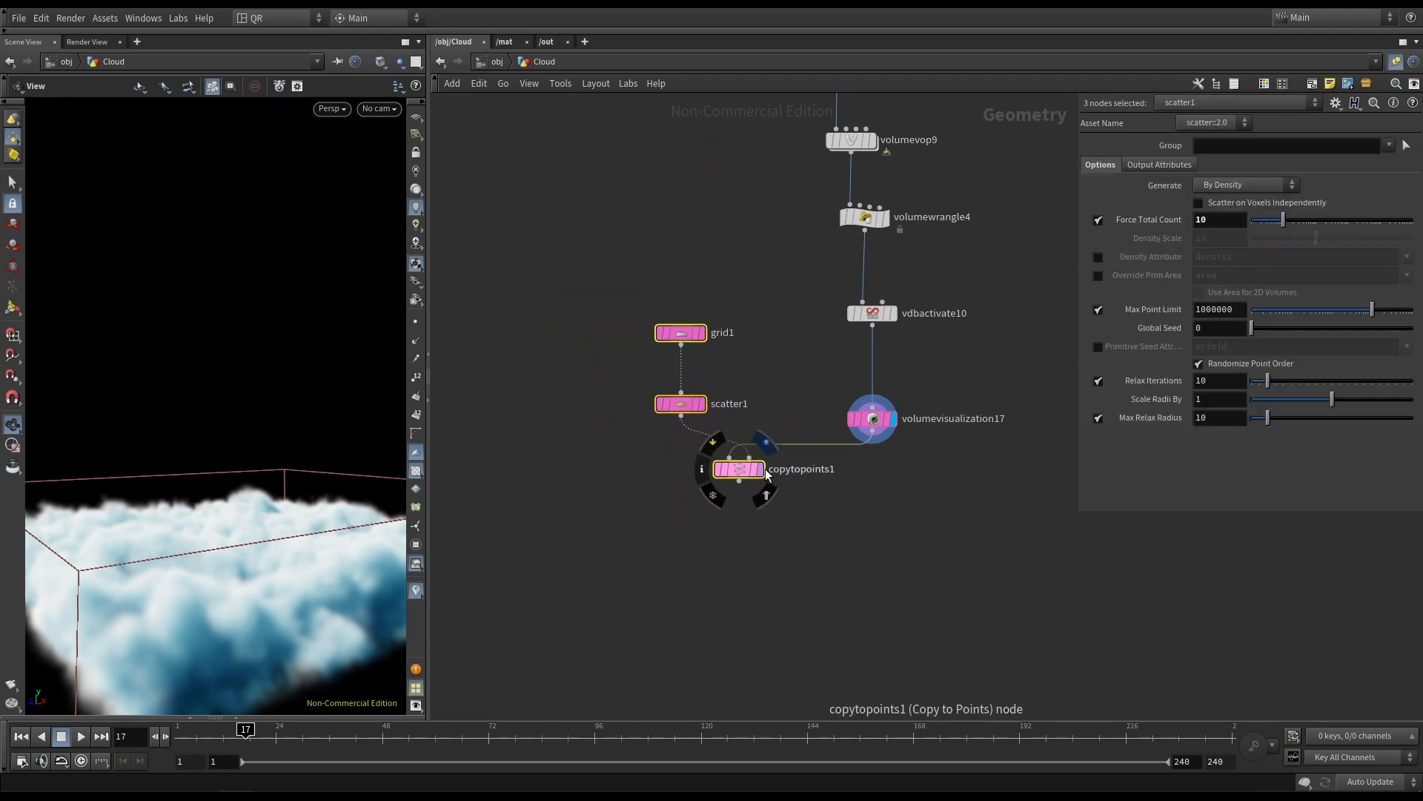
Display copytopoints1, set the viewport shading to Smooth Shaded, and inspect the instanced clouds.
left_click_drag(257, 492, 225, 435)
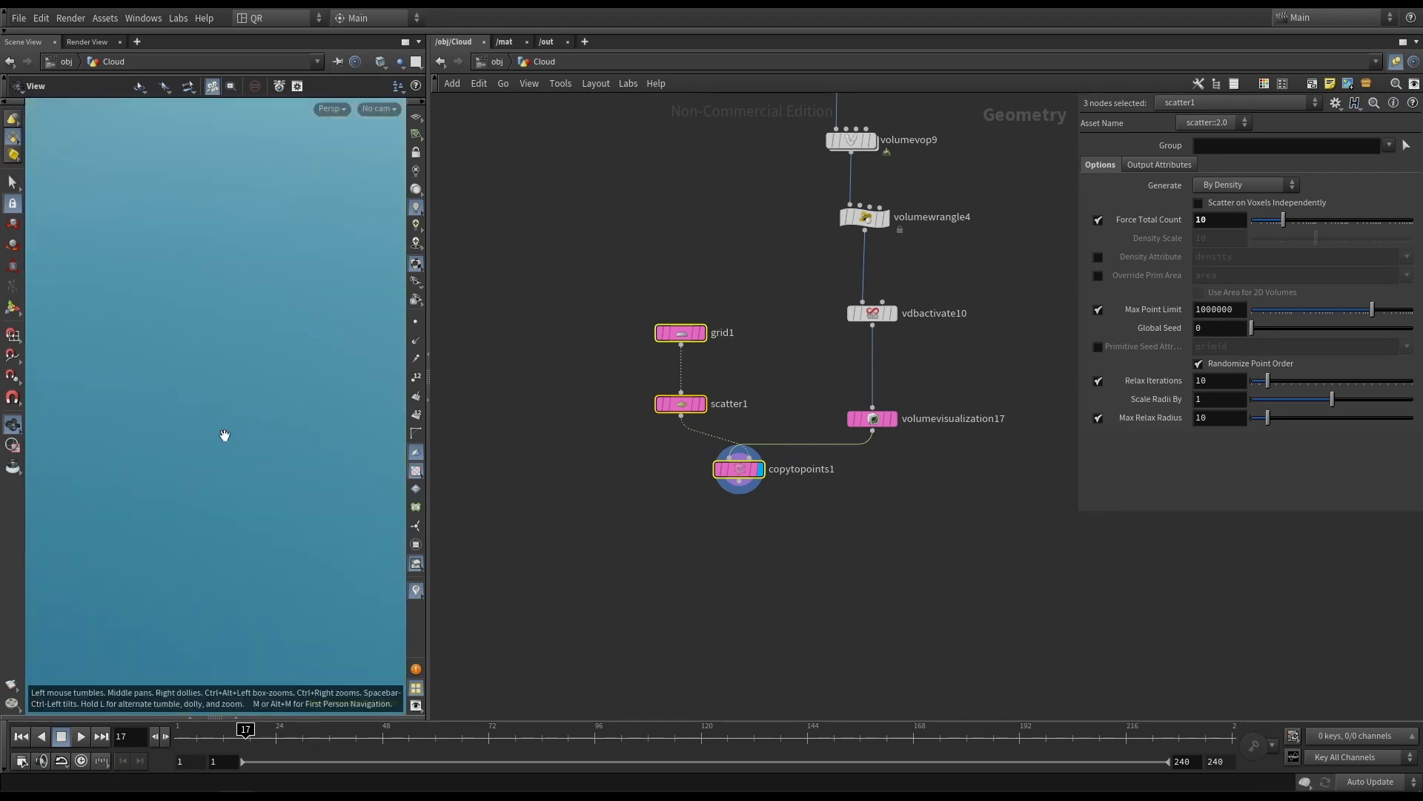
mouse_move(183, 603)
left_mouse_down()
mouse_move(133, 524)
mouse_move(207, 467)
mouse_move(200, 588)
mouse_move(121, 609)
mouse_move(222, 701)
mouse_move(256, 667)
mouse_move(211, 571)
mouse_move(229, 575)
mouse_move(185, 660)
left_mouse_up()
left_click(381, 62)
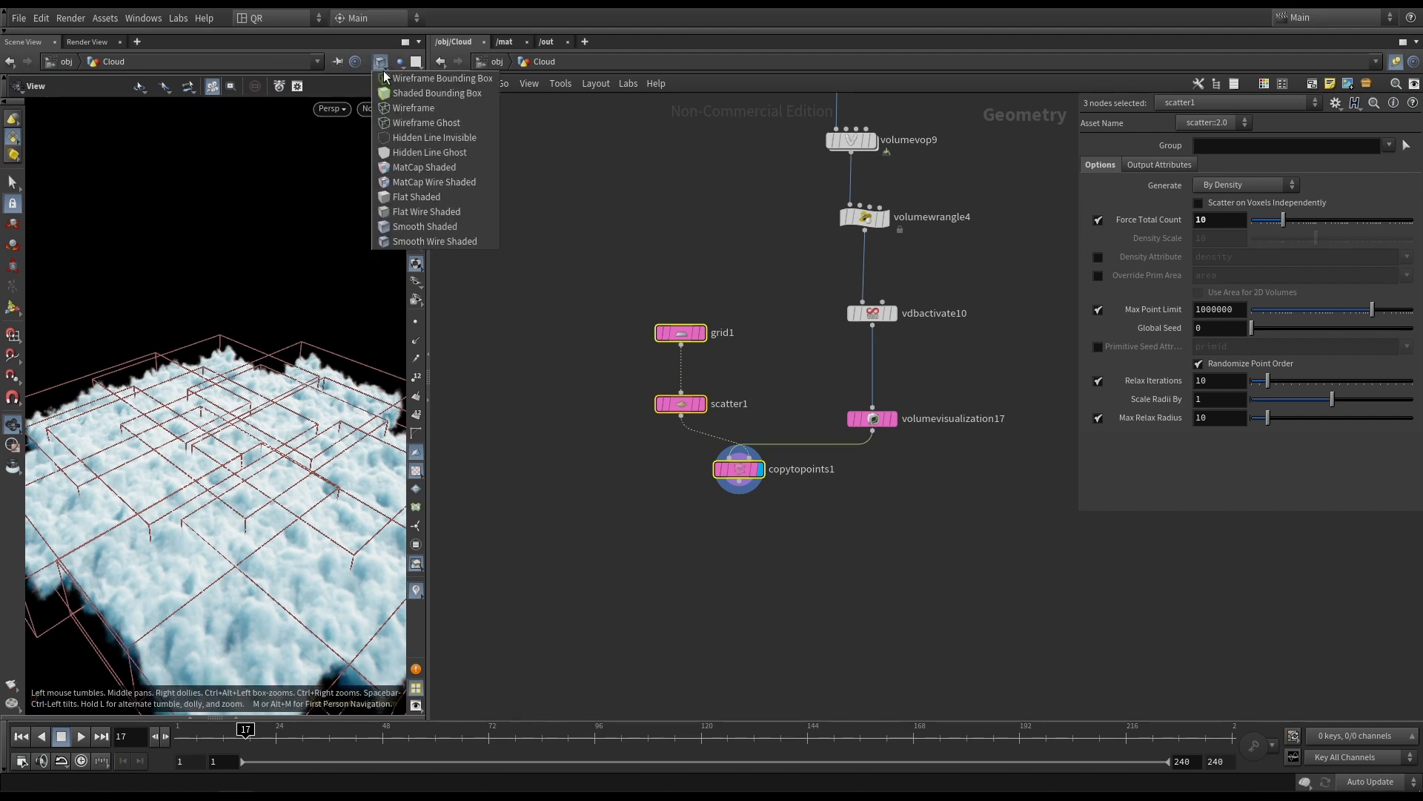
left_click(429, 229)
mouse_move(296, 382)
left_mouse_down()
mouse_move(207, 476)
mouse_move(326, 473)
mouse_move(133, 536)
mouse_move(245, 509)
left_mouse_up()
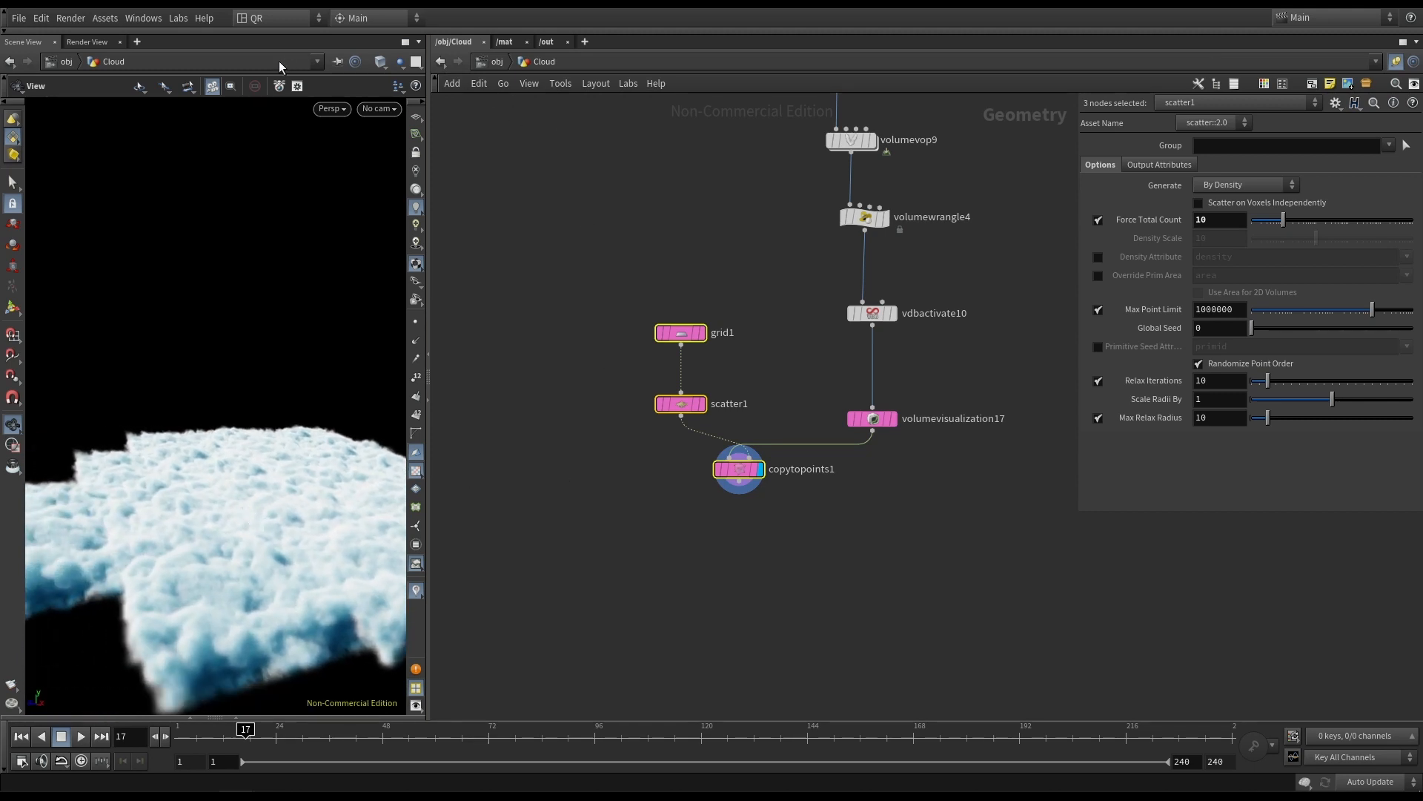
Enclose the whole Sky cloud chain, including the scatter and copy nodes, in a network box.
scroll(604, 193, "down", 10)
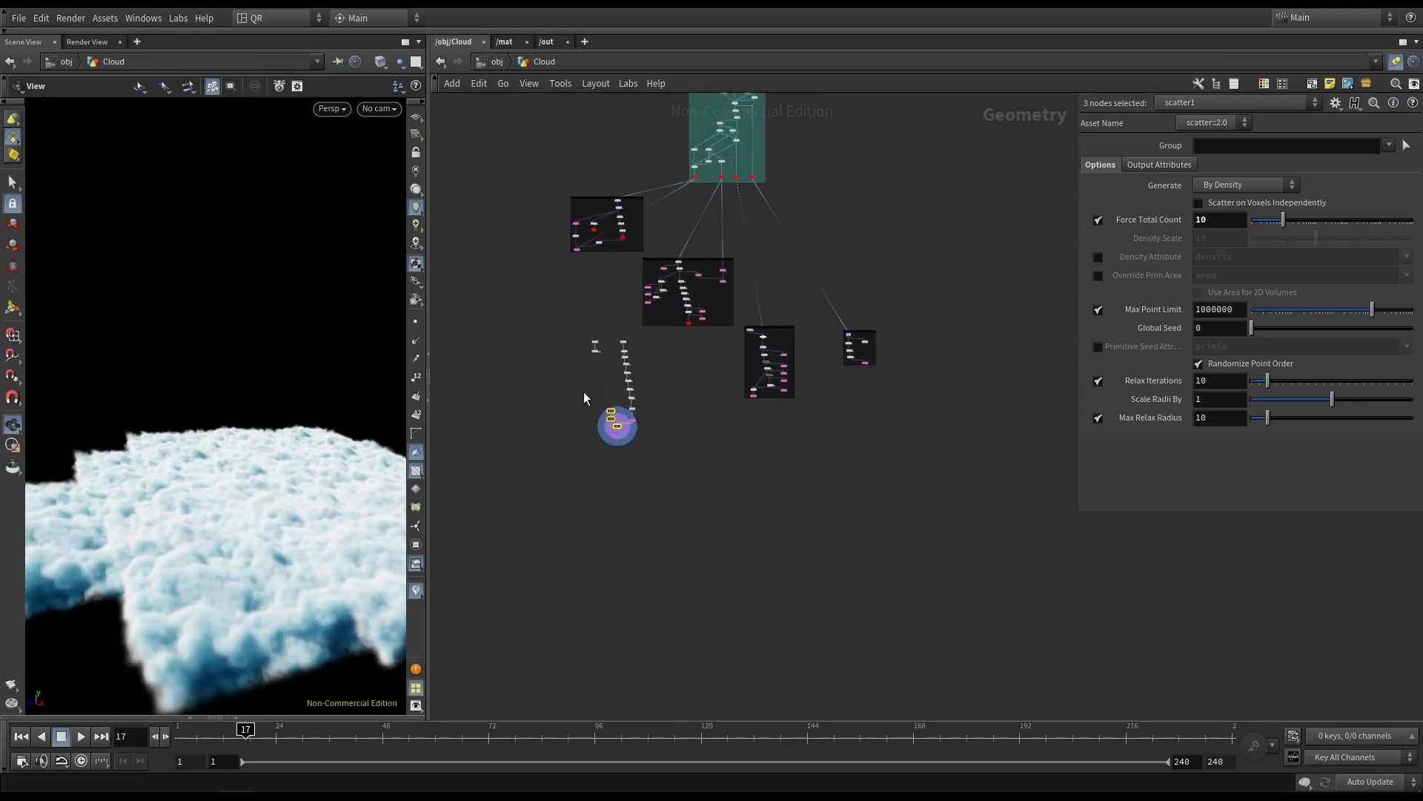
left_click_drag(663, 514, 679, 514)
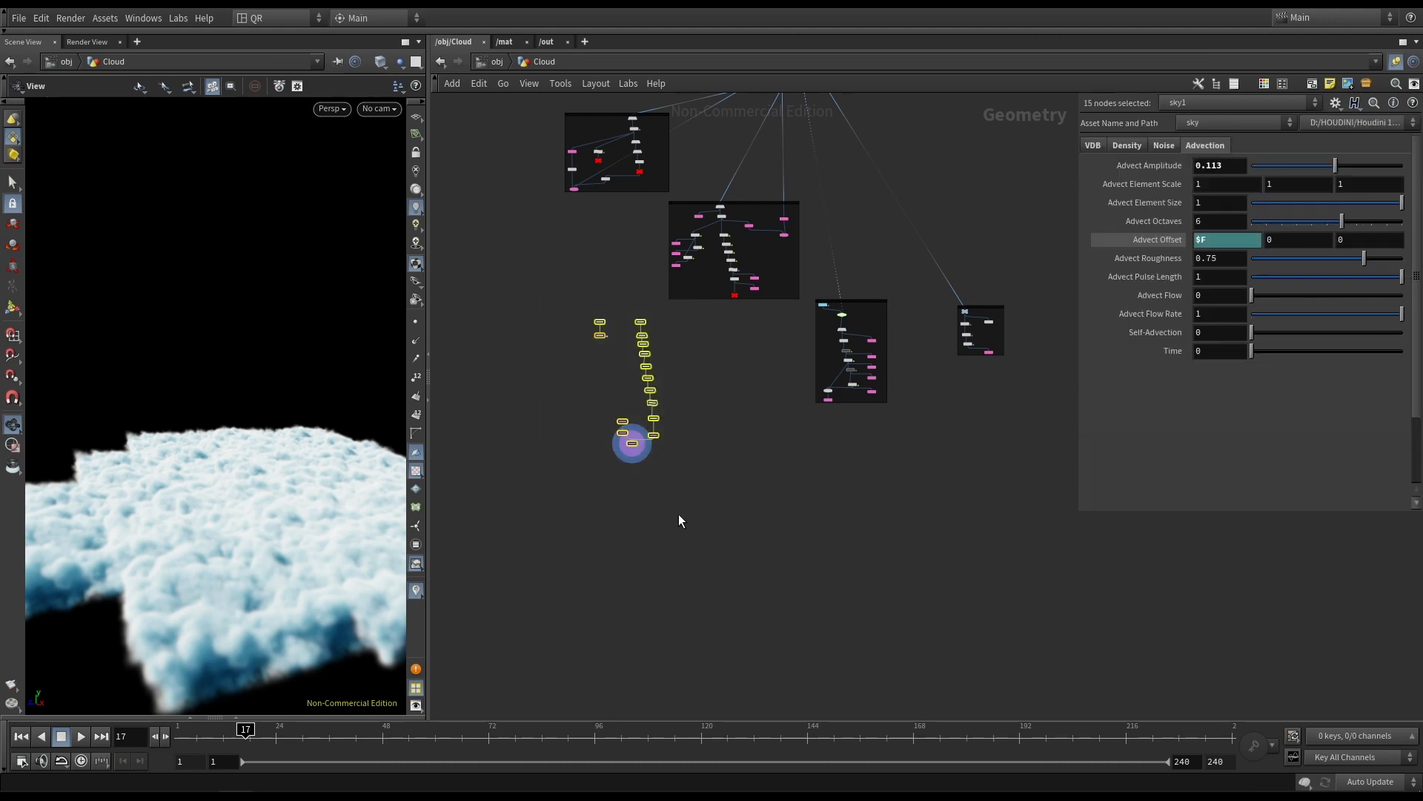
left_click(1312, 83)
scroll(675, 308, "up", 2)
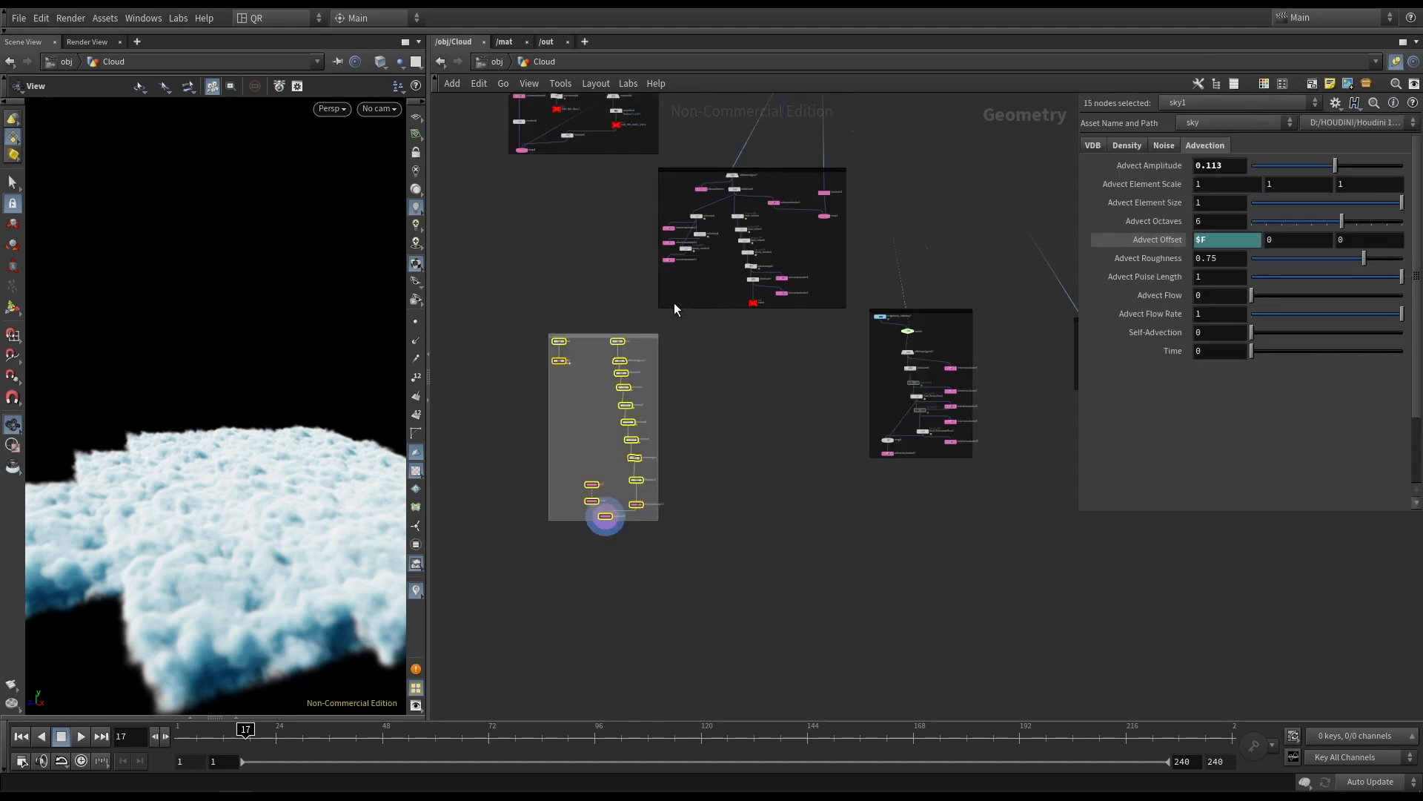
Color the new network box black to match the other boxes and save the scene.
left_click(591, 340)
key("c")
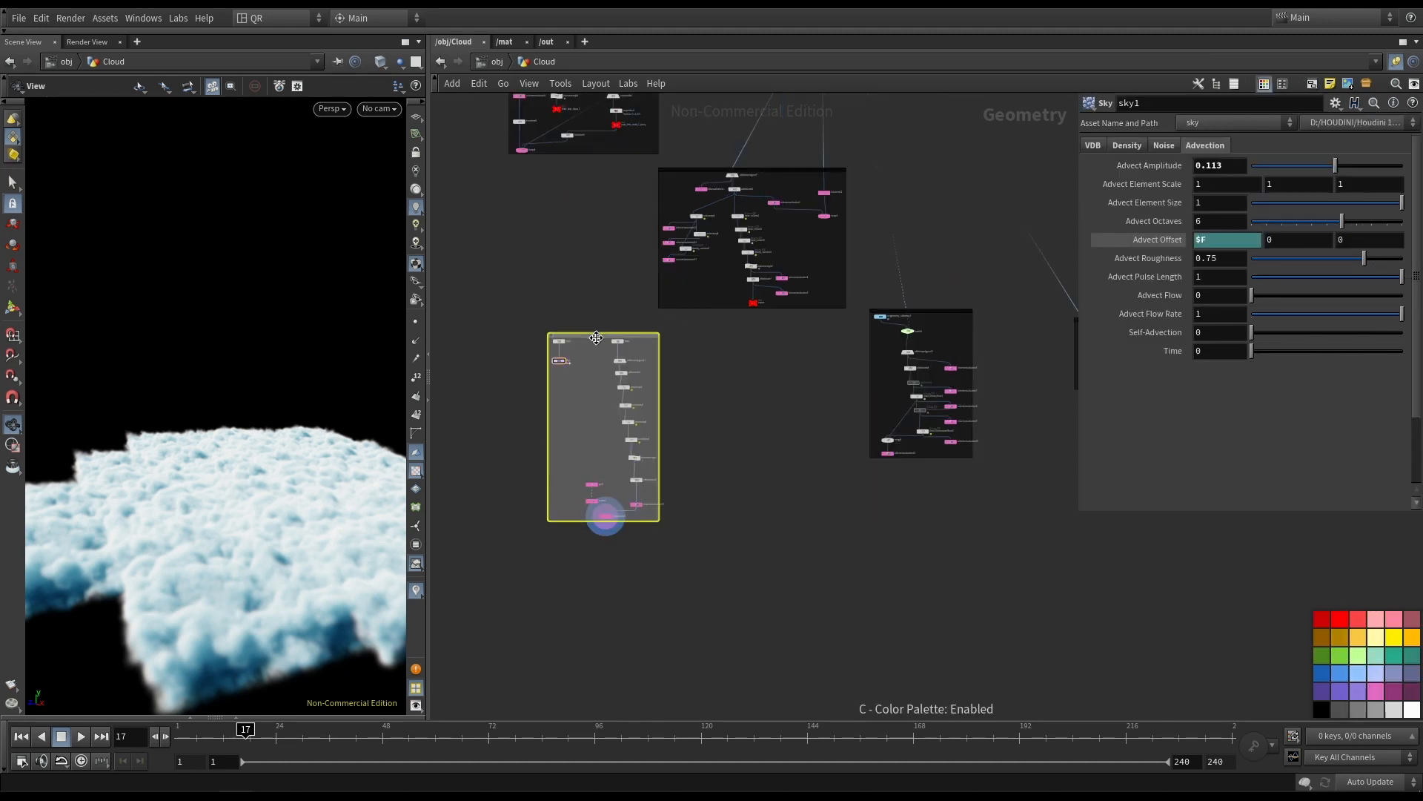
left_click(1321, 710)
left_click(1156, 664)
key("c")
scroll(802, 519, "down", 3)
middle_click_drag(806, 505, 766, 556)
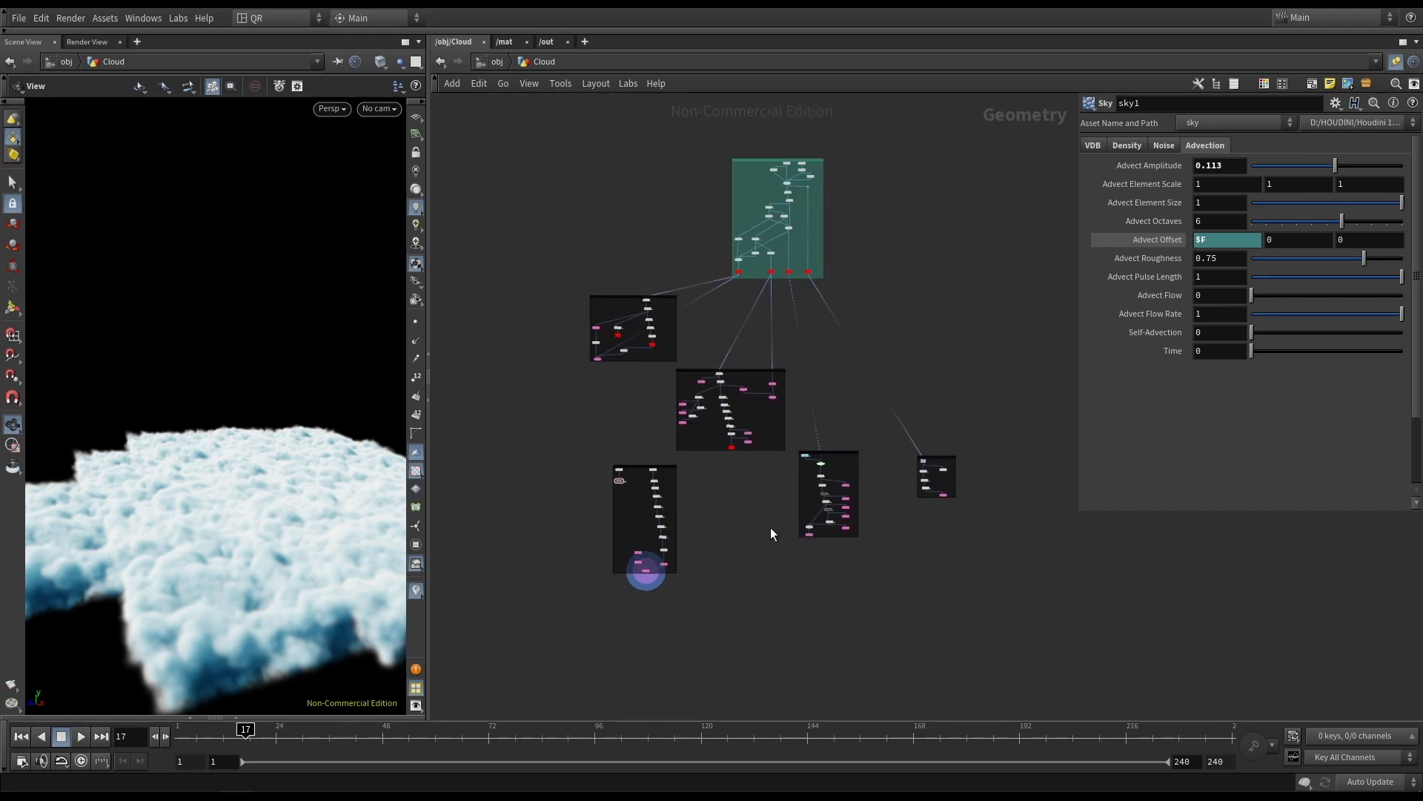
key("ctrl+s")
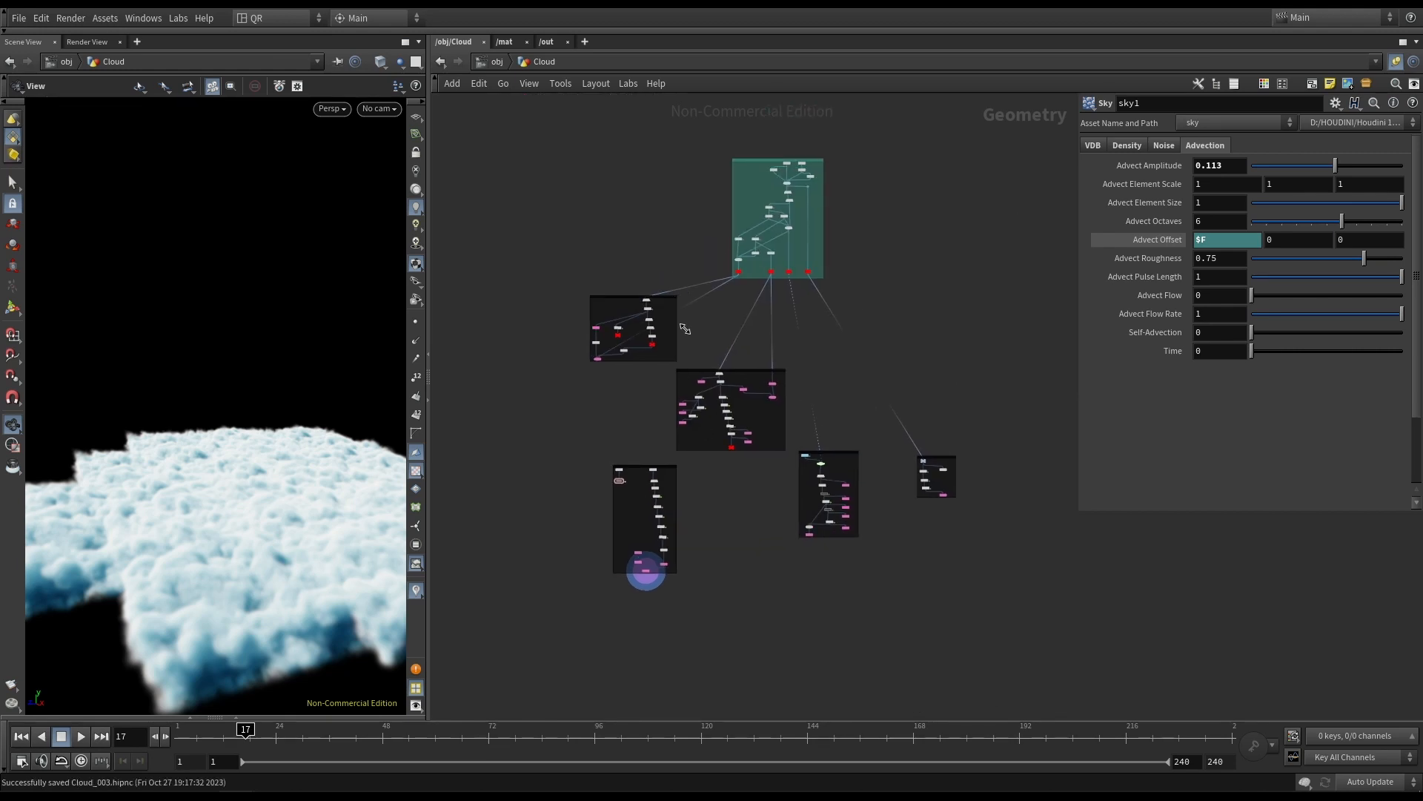
Return to the object level and select instance1 to view its parameters.
left_click(491, 61)
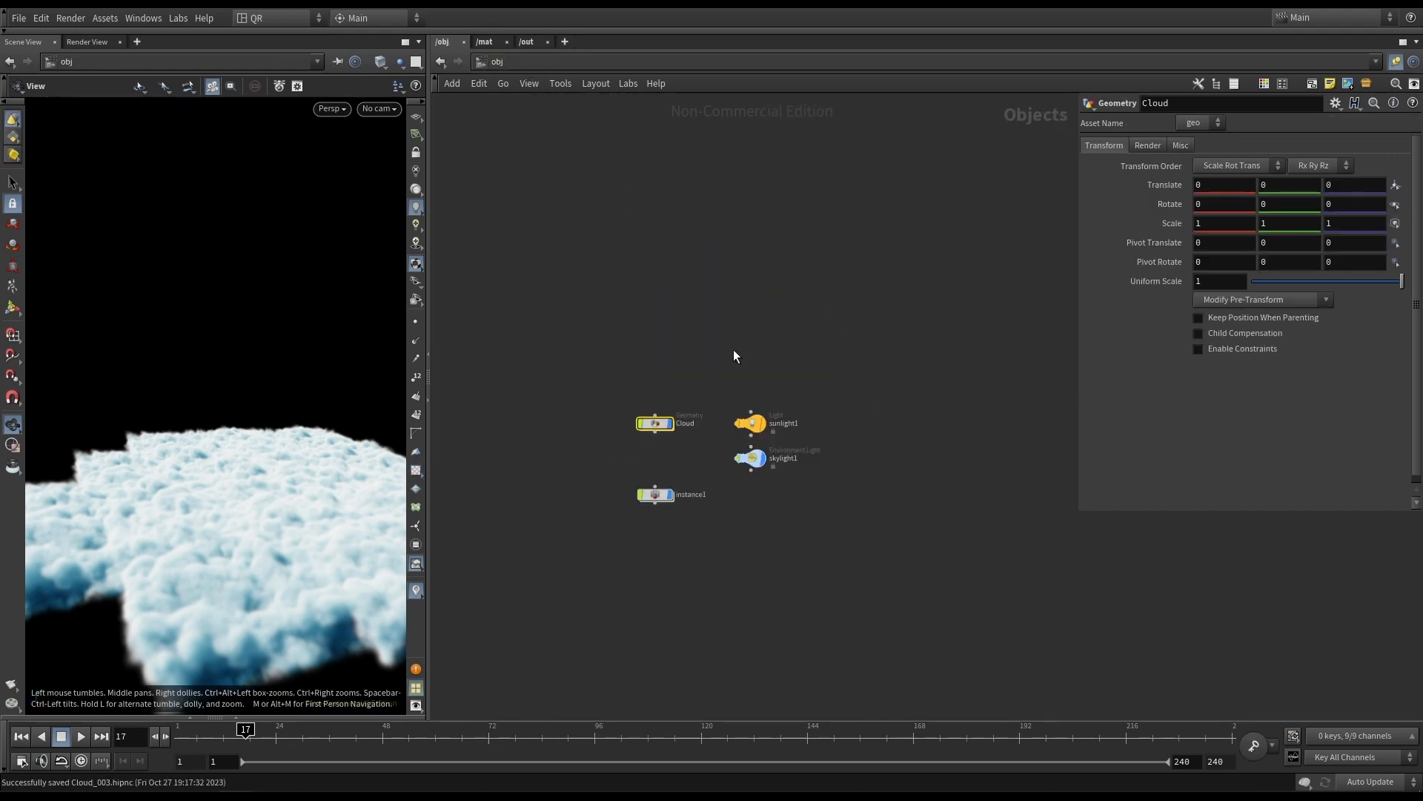
middle_click_drag(670, 428, 753, 366)
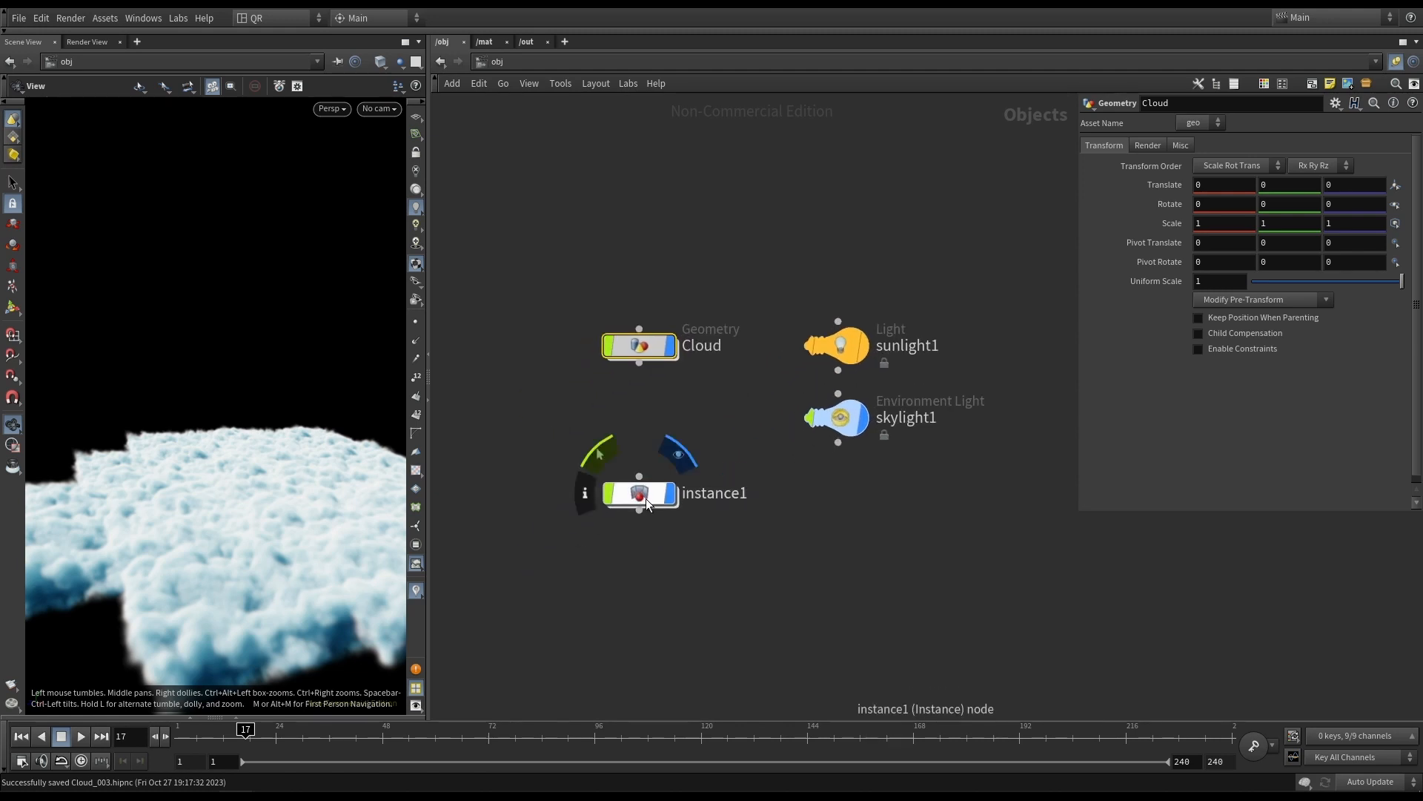
left_click(641, 493)
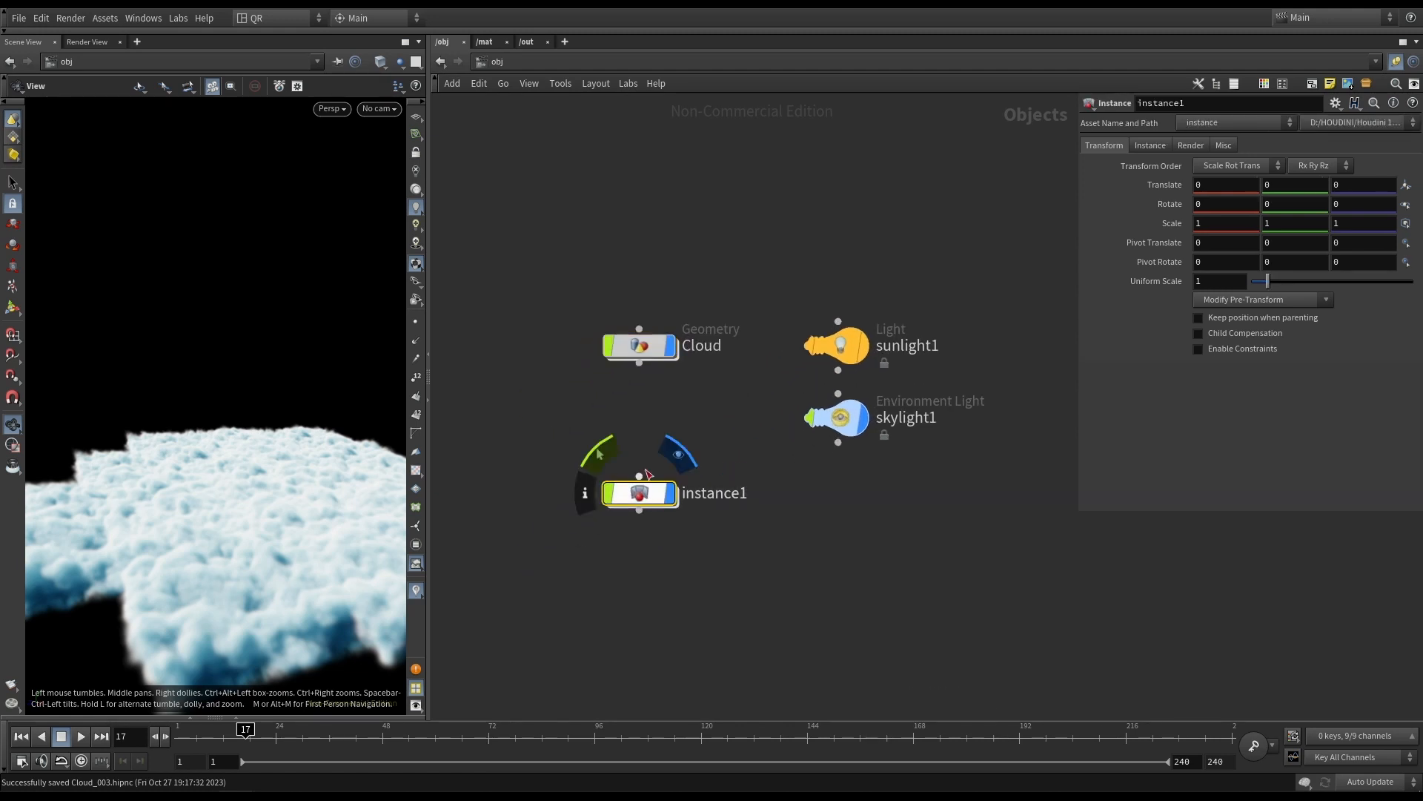
Examine the cloud material's smoke parameters and its internal volume shader network in the material context.
left_click(490, 43)
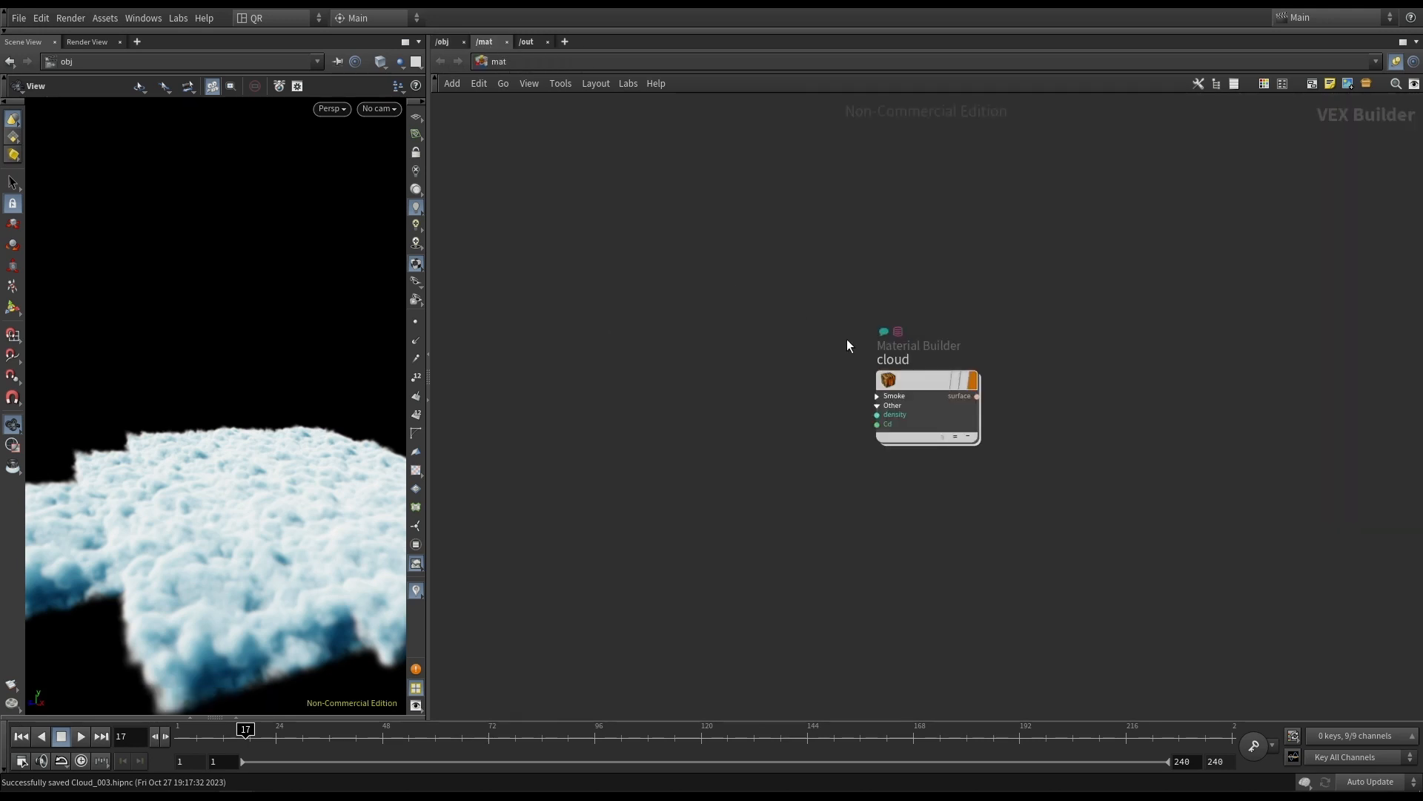
double_click(934, 388)
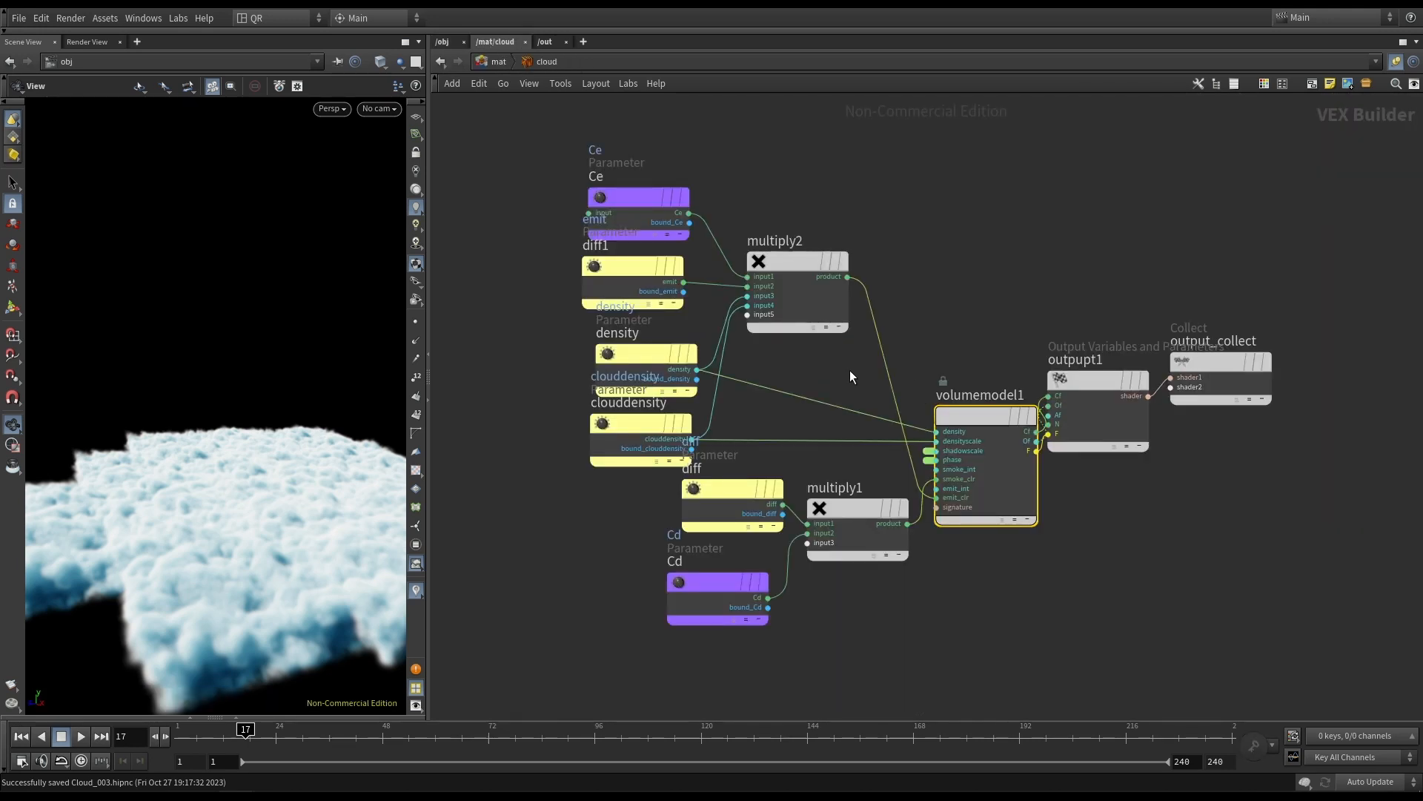
key("u")
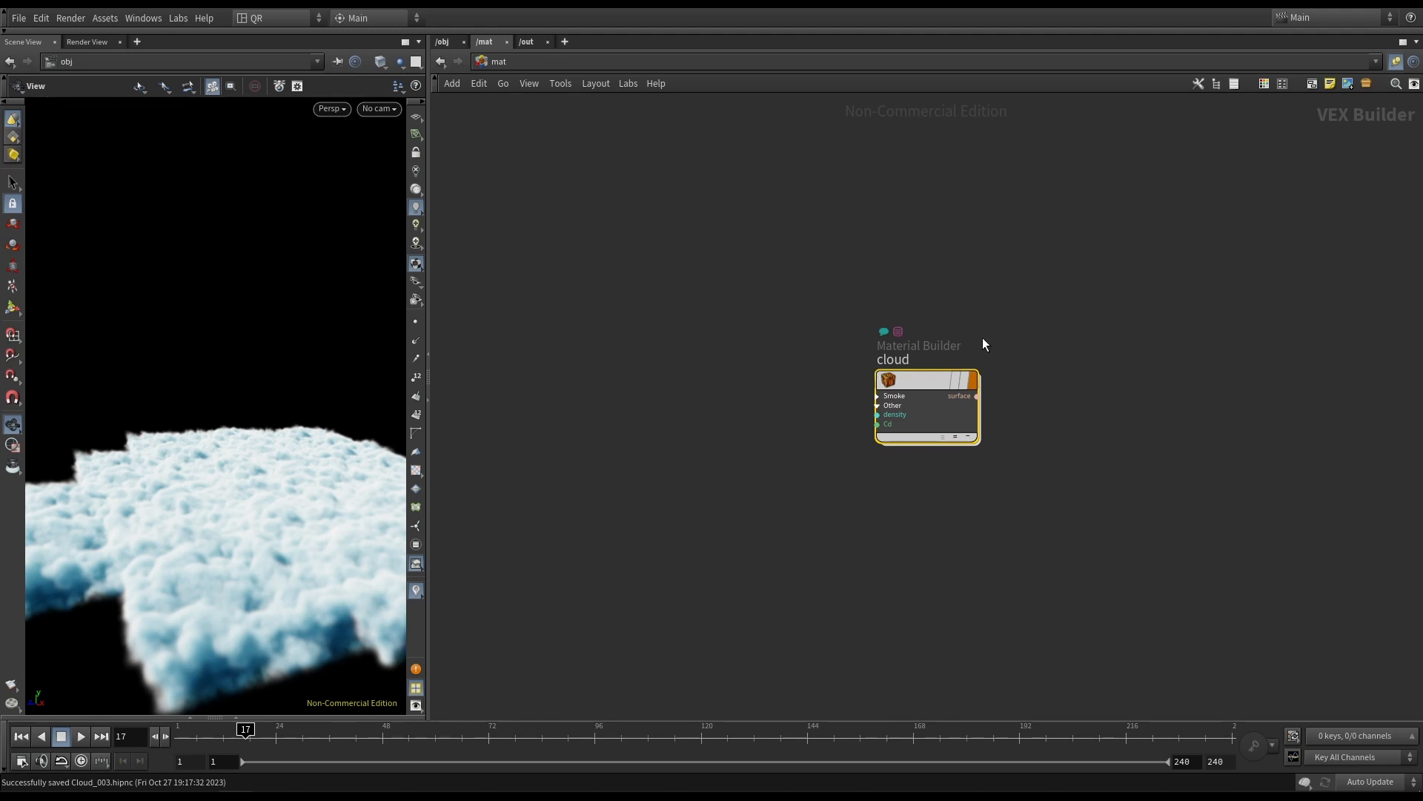
key("p")
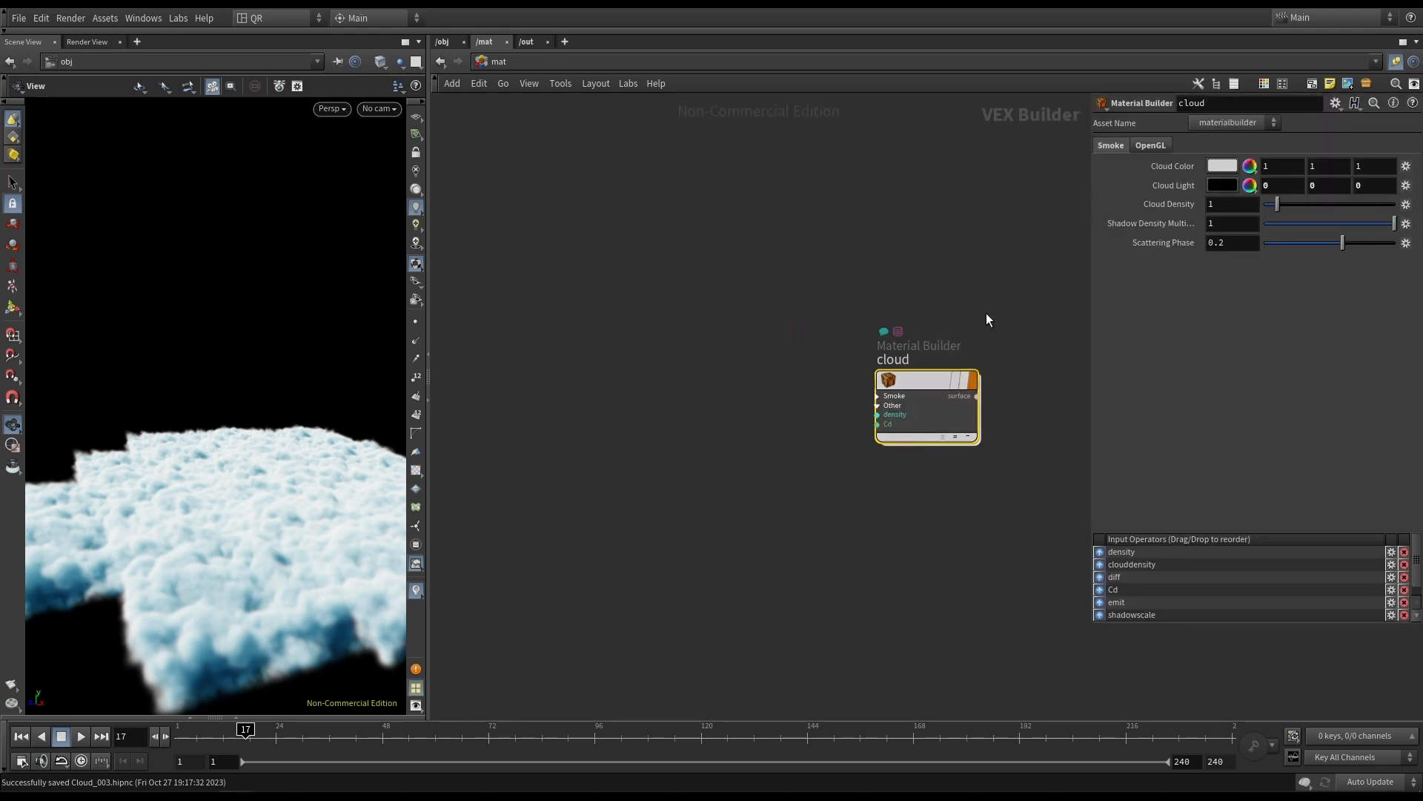
left_click_drag(933, 386, 695, 300)
double_click(696, 300)
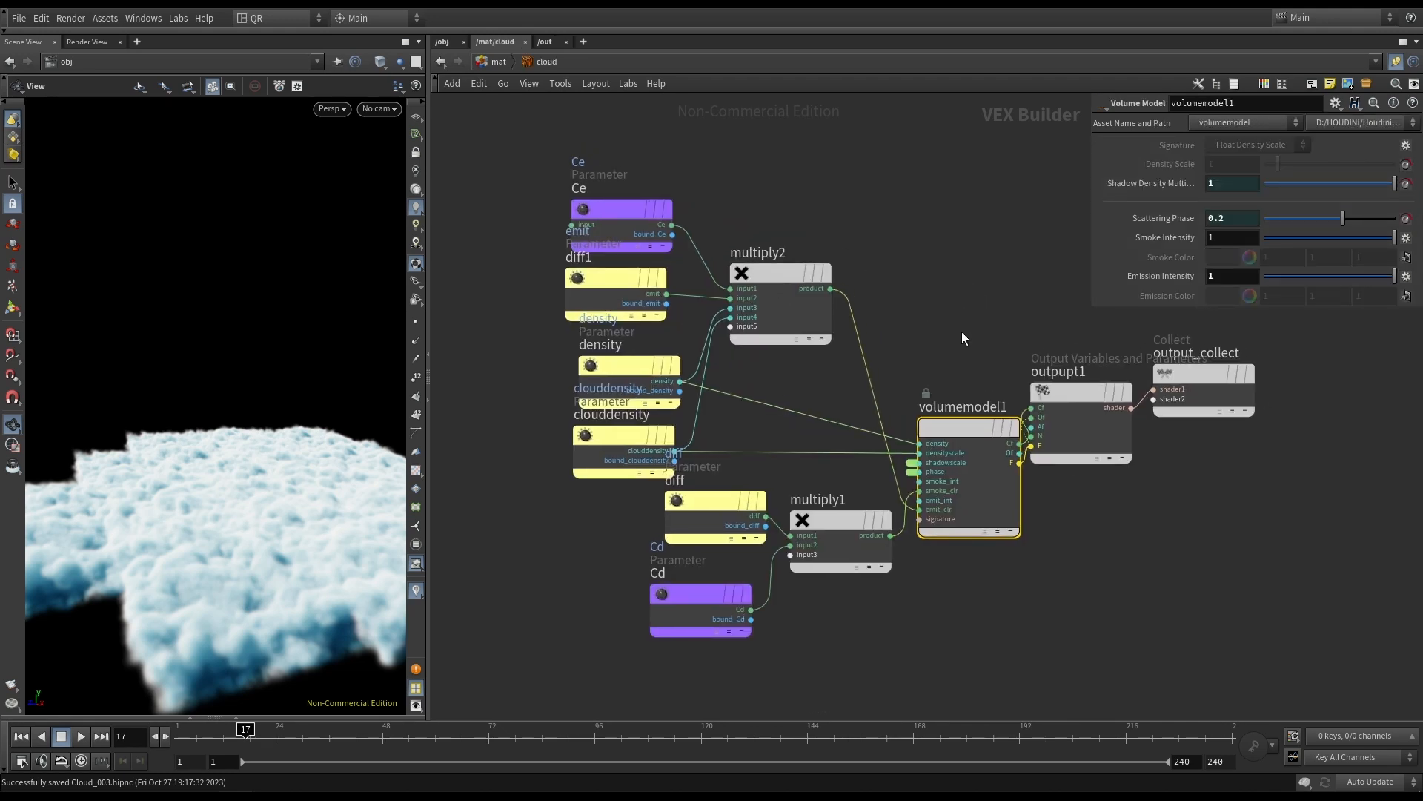
middle_click_drag(984, 356, 836, 342)
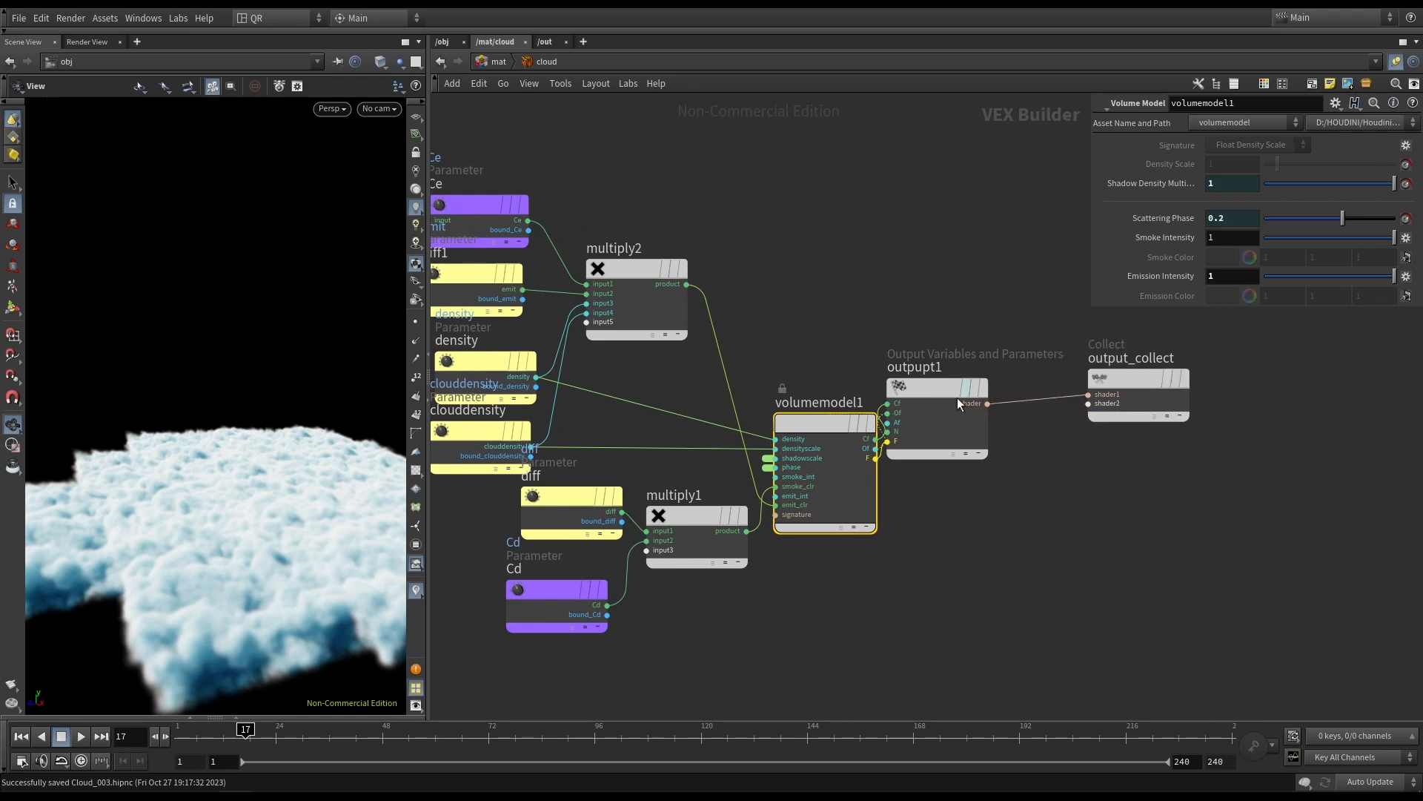
left_click(497, 61)
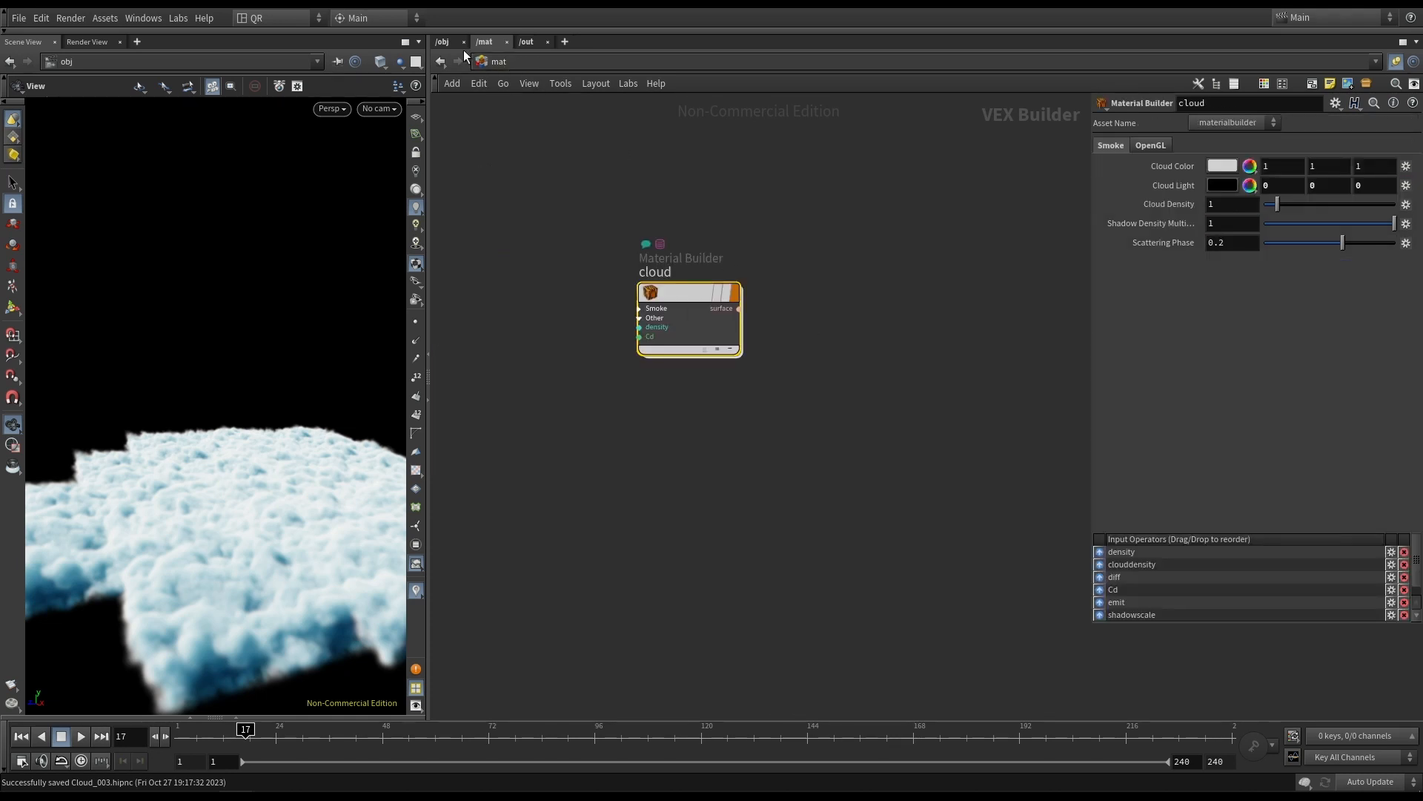
Return to the object network, select the Cloud object, and inspect the instanced cloud layer from a lower, closer angle.
left_click(445, 43)
left_click(643, 345)
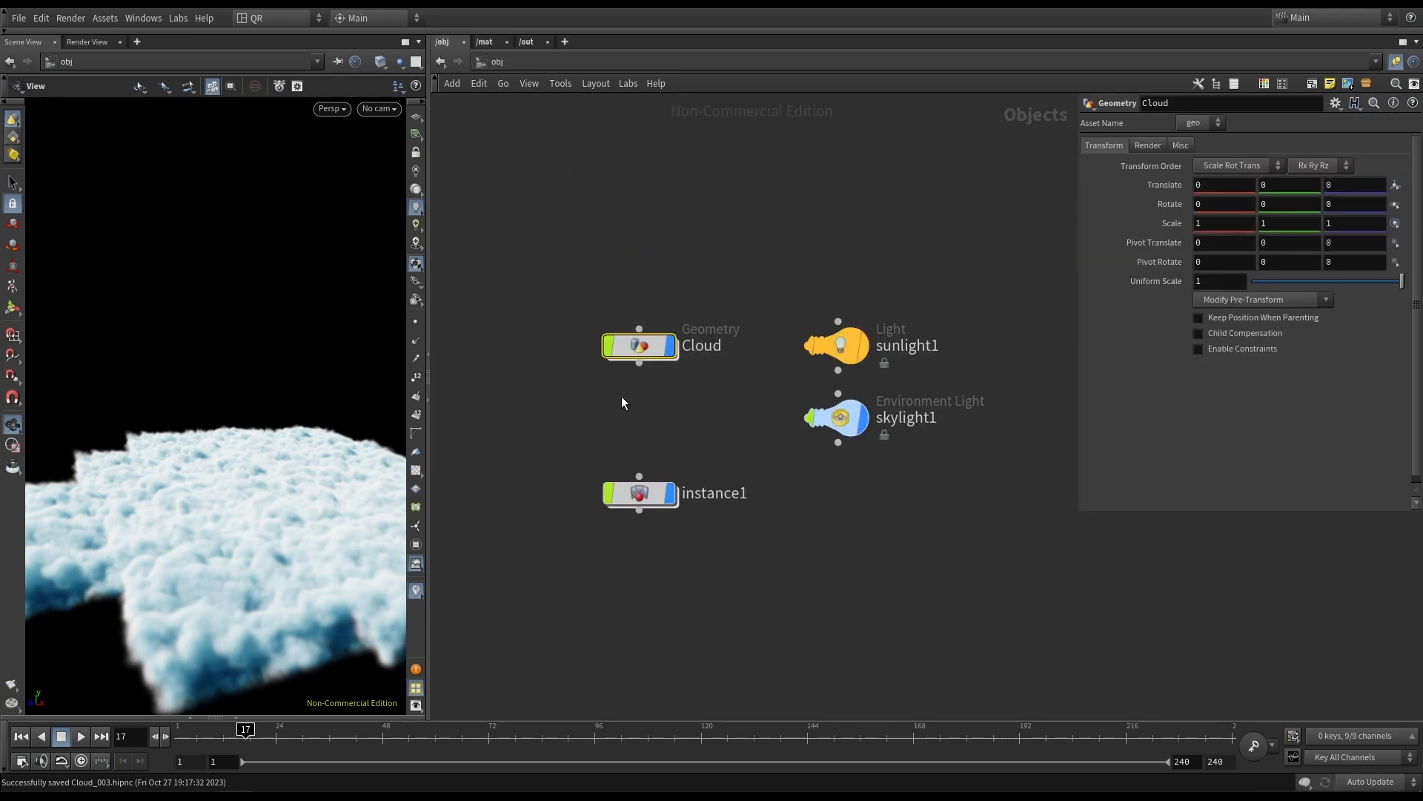
left_click_drag(285, 475, 226, 511)
right_click_drag(215, 508, 272, 495)
left_click_drag(272, 495, 187, 458)
right_click_drag(188, 461, 248, 487)
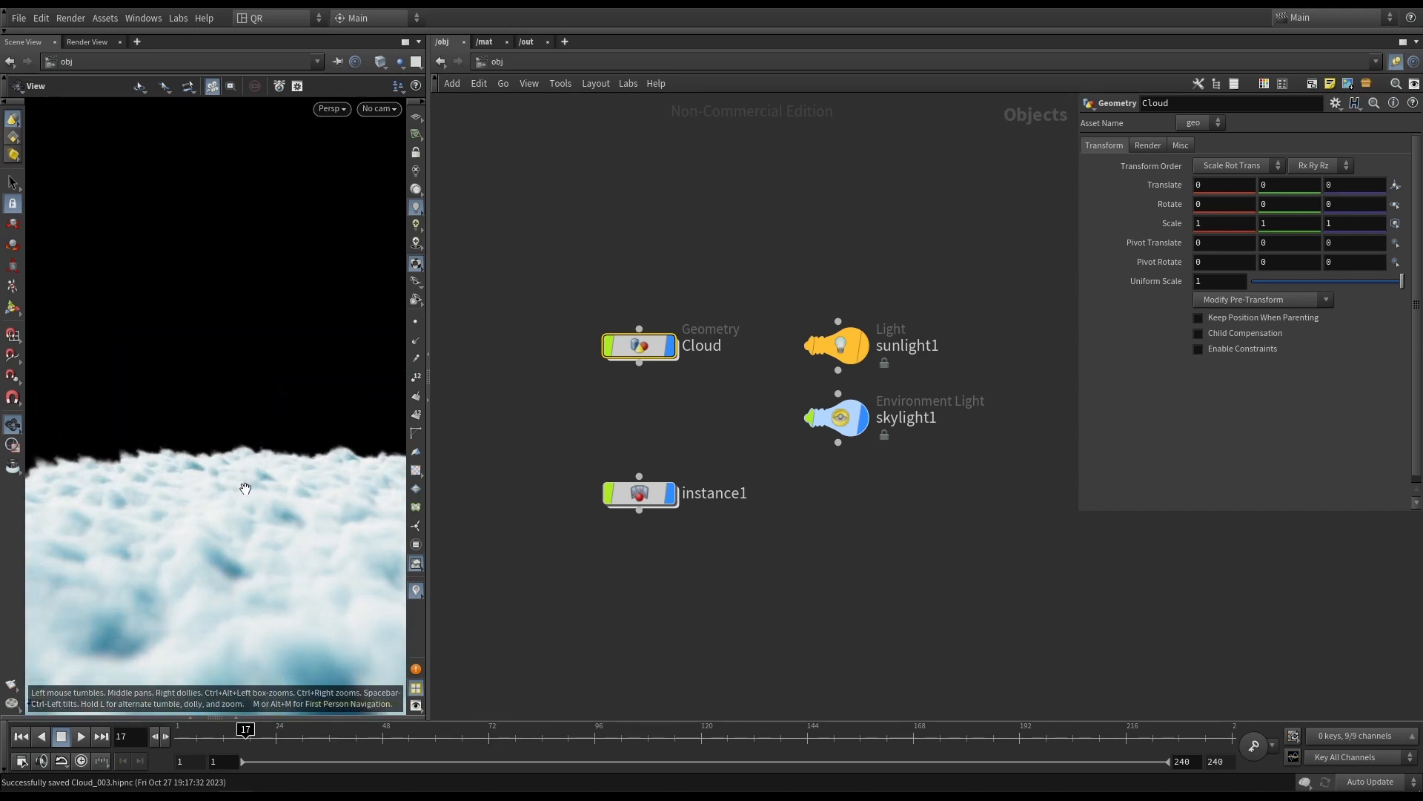